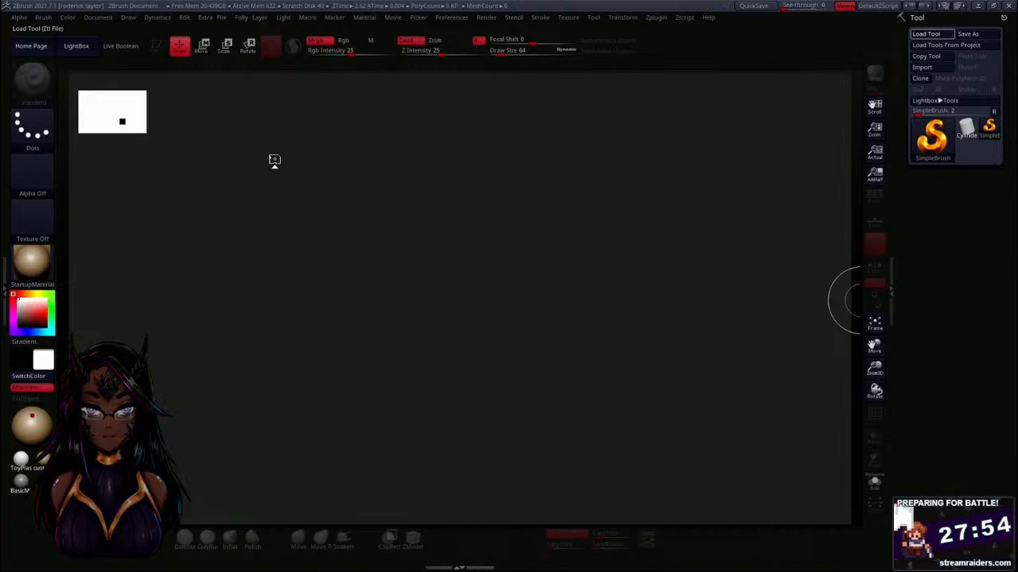
Draw the loaded character model on the canvas and expand the beltbuckle folder in its subtool list.
{"action": "mouse_move", "coordinate": [379, 243]}
{"action": "left_mouse_down"}
{"action": "mouse_move", "coordinate": [403, 270]}
{"action": "mouse_move", "coordinate": [406, 294]}
{"action": "left_mouse_up"}
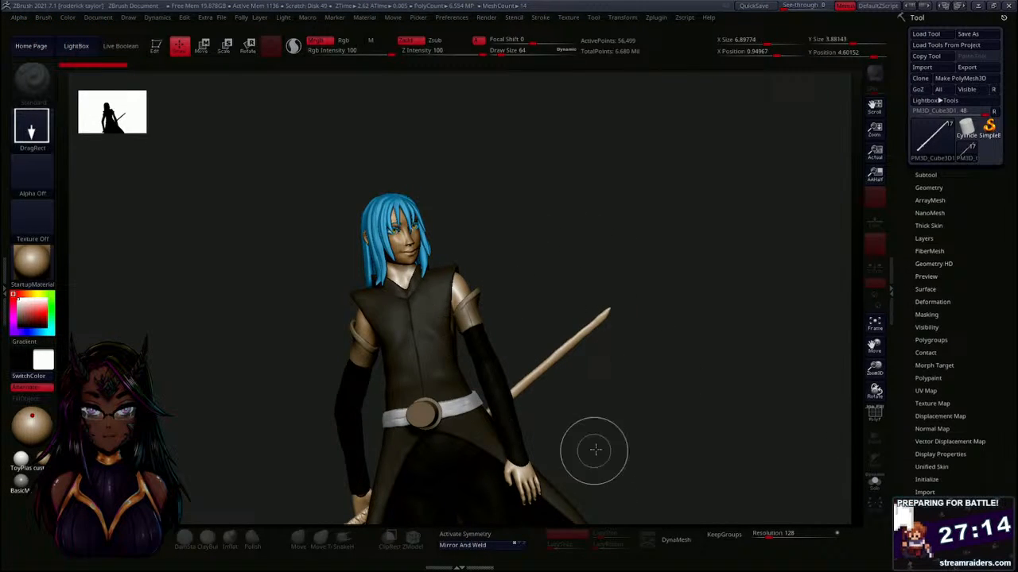
{"action": "left_click", "coordinate": [926, 175]}
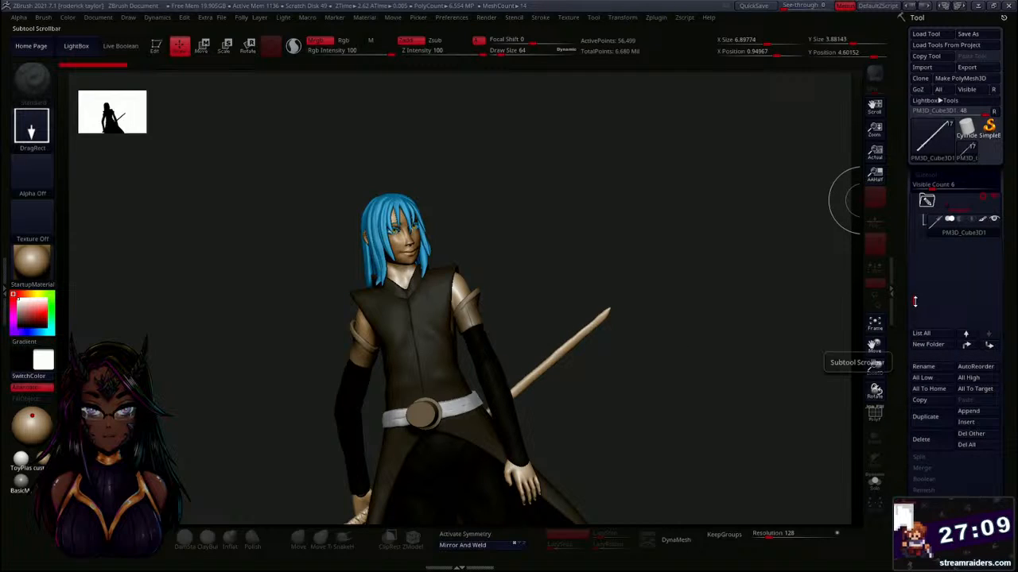
{"action": "left_click_drag", "start_coordinate": [912, 305], "coordinate": [906, 248]}
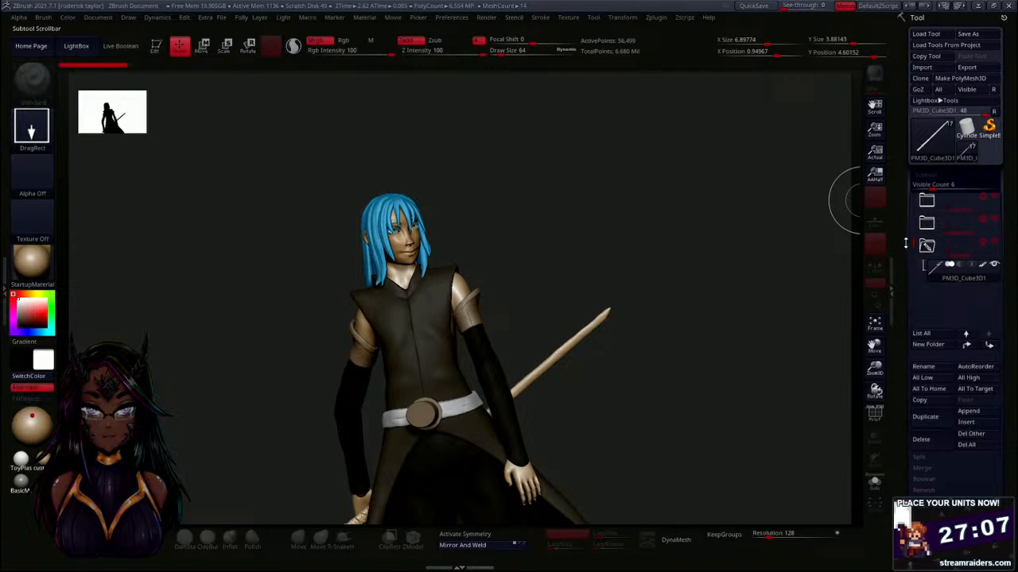
{"action": "left_click", "coordinate": [924, 224]}
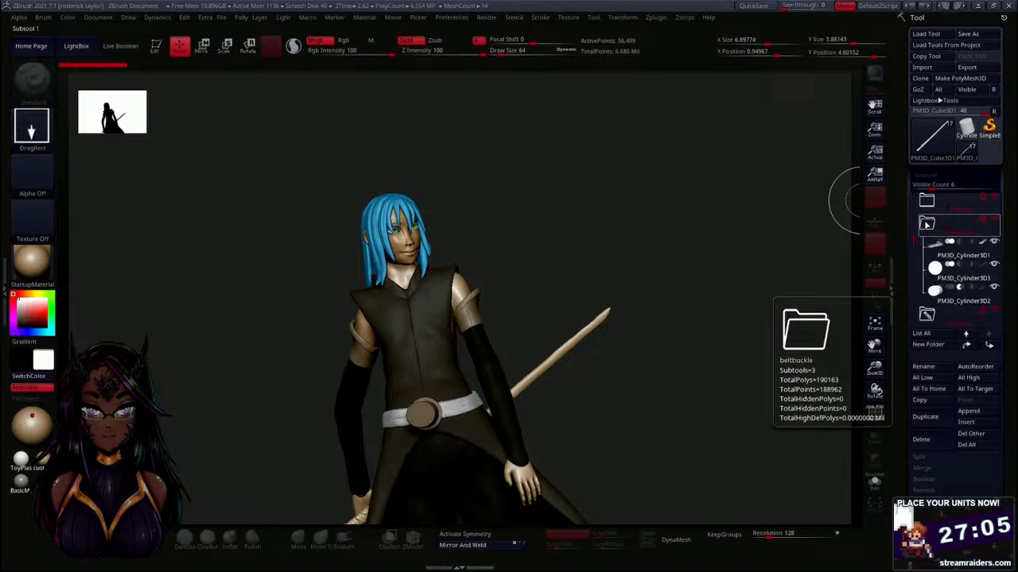
Turn on Live Boolean and set the PM3D_Cylinder3D3 subtool as the start of the boolean group.
{"action": "left_click", "coordinate": [120, 46]}
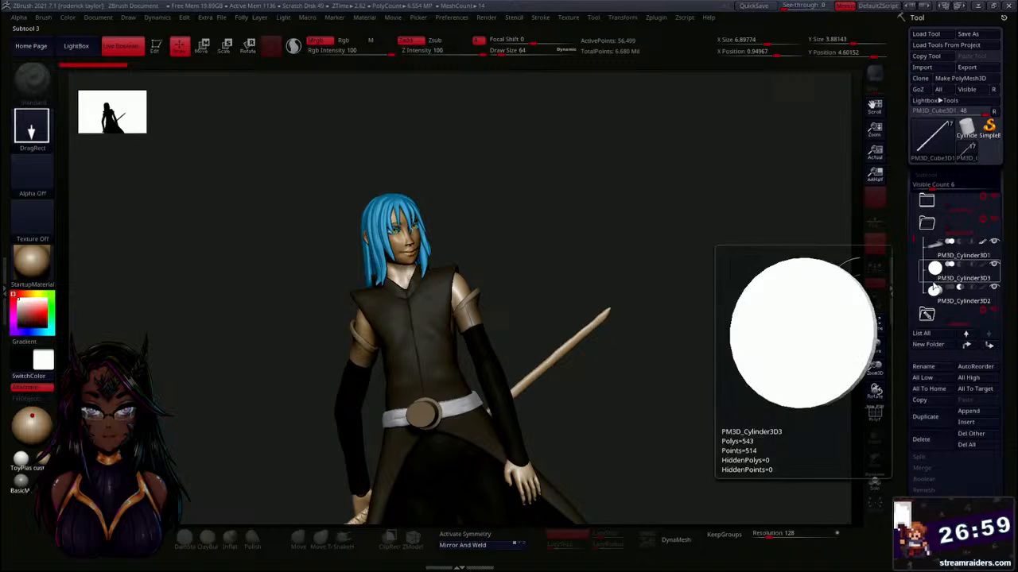
{"action": "left_click", "coordinate": [952, 299]}
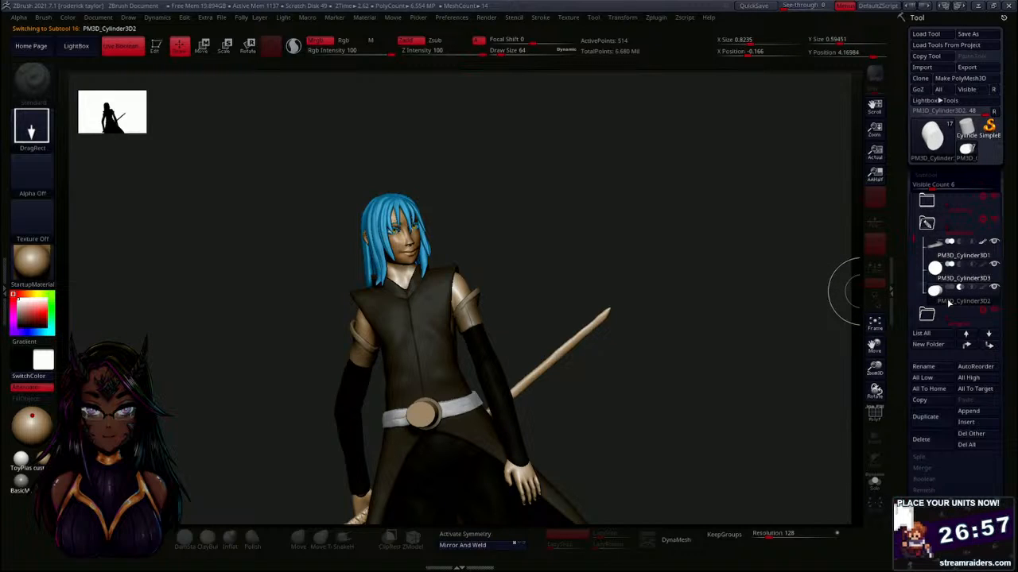
{"action": "left_click", "coordinate": [939, 278]}
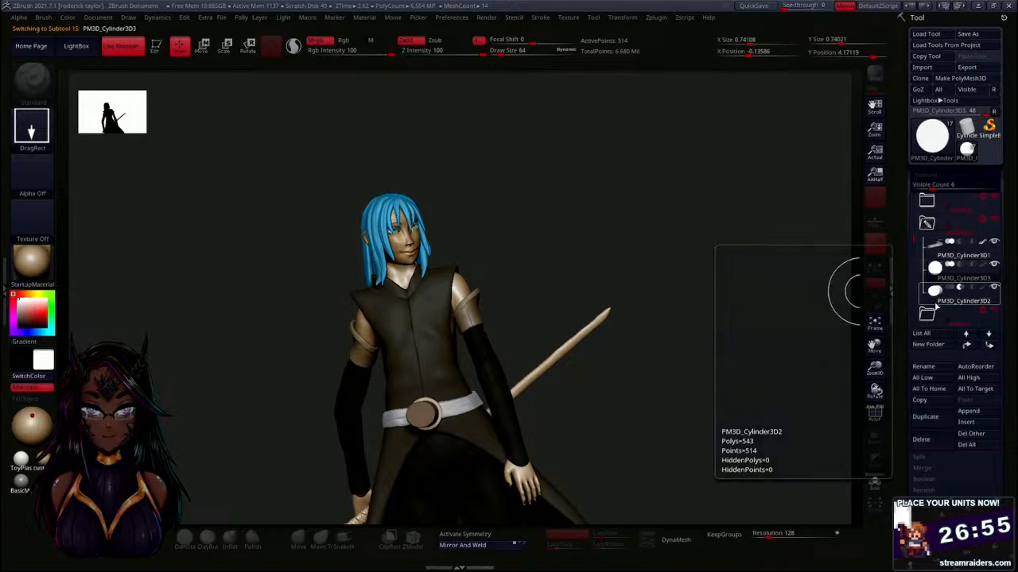
{"action": "left_click", "coordinate": [950, 292]}
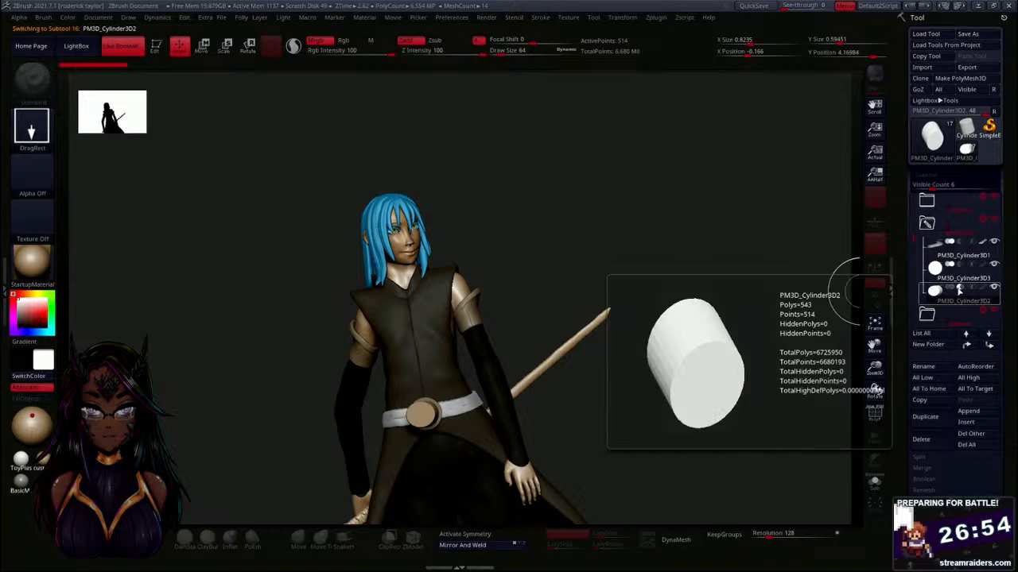
{"action": "mouse_move", "coordinate": [949, 275]}
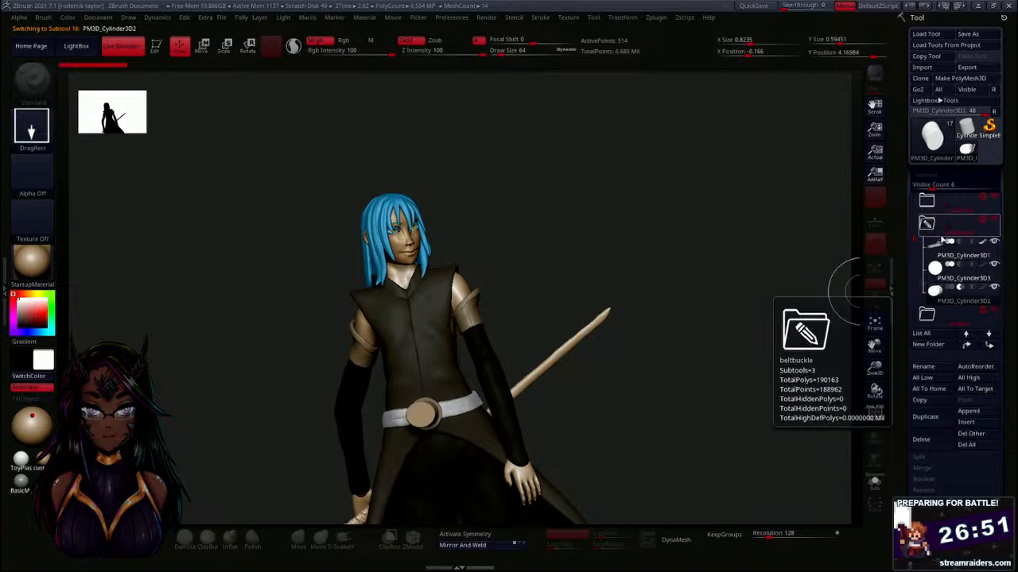
{"action": "left_click", "coordinate": [939, 267]}
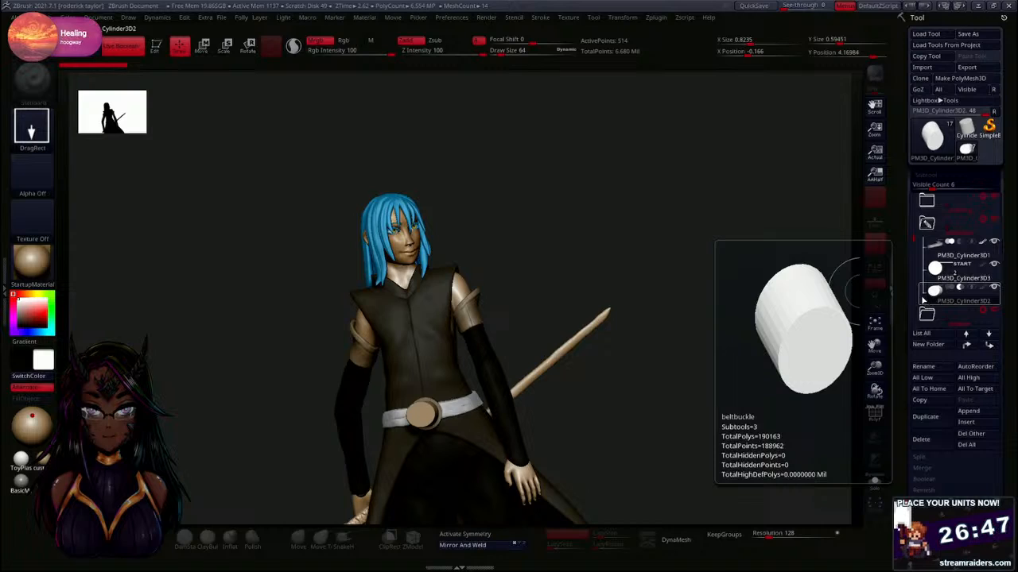
Clear the canvas, redraw a single copy of the character and enter Edit mode.
{"action": "scroll", "coordinate": [926, 306], "scroll_direction": "down", "scroll_amount": 2}
{"action": "left_click_drag", "start_coordinate": [614, 334], "coordinate": [620, 314]}
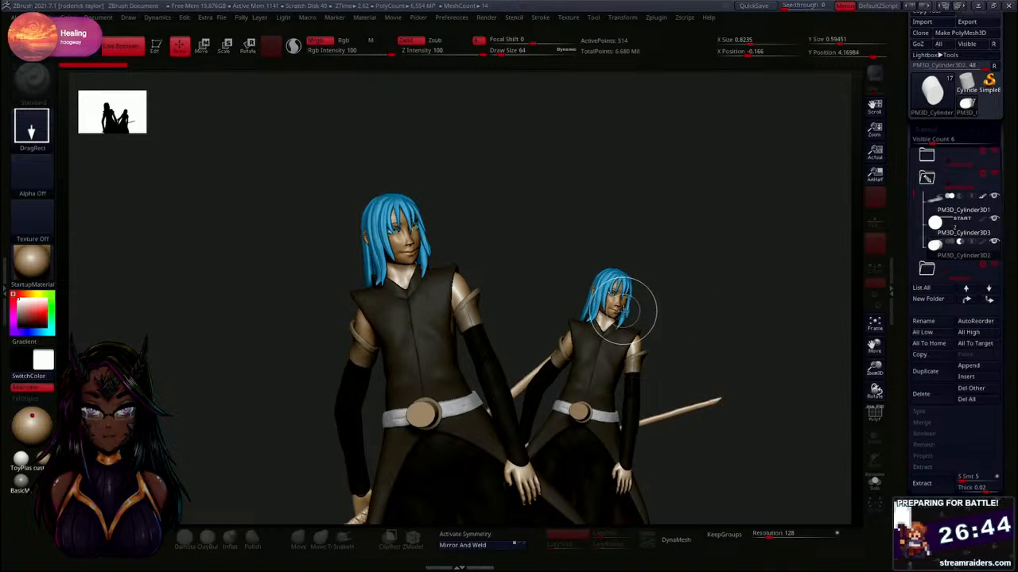
{"action": "key", "text": "ctrl+n"}
{"action": "left_click_drag", "start_coordinate": [473, 238], "coordinate": [474, 272]}
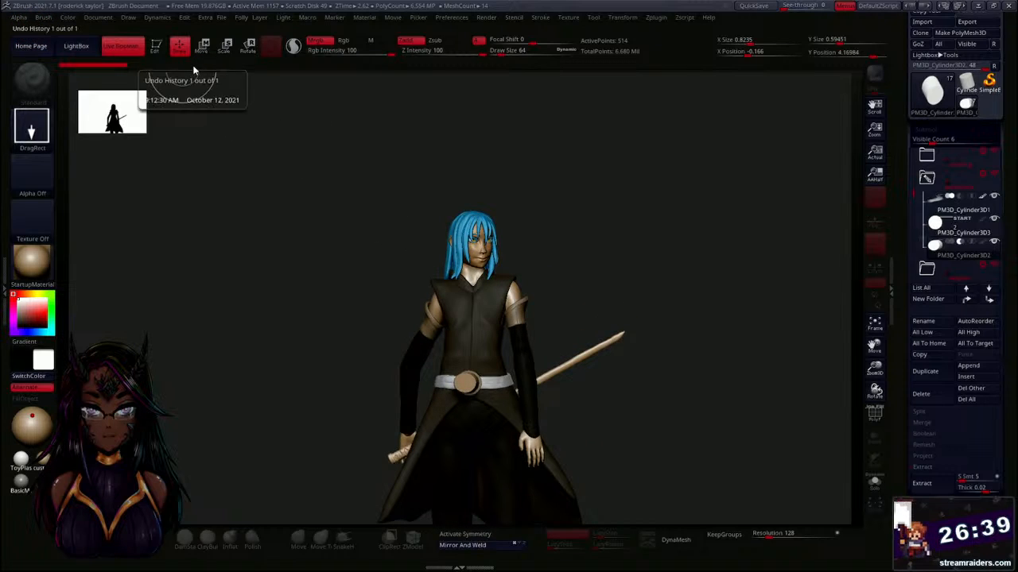
{"action": "key", "text": "t"}
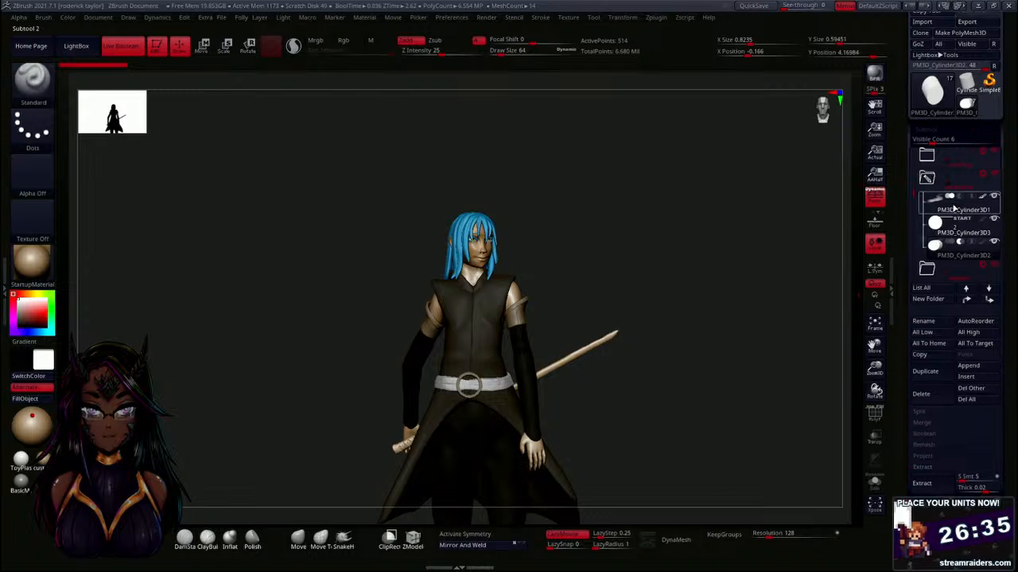
Move the PM3D_Cylinder3D1 belt subtool below PM3D_Cylinder3D2 at the end of the beltbuckle folder.
{"action": "mouse_move", "coordinate": [935, 209]}
{"action": "left_click_drag", "start_coordinate": [935, 208], "coordinate": [933, 267]}
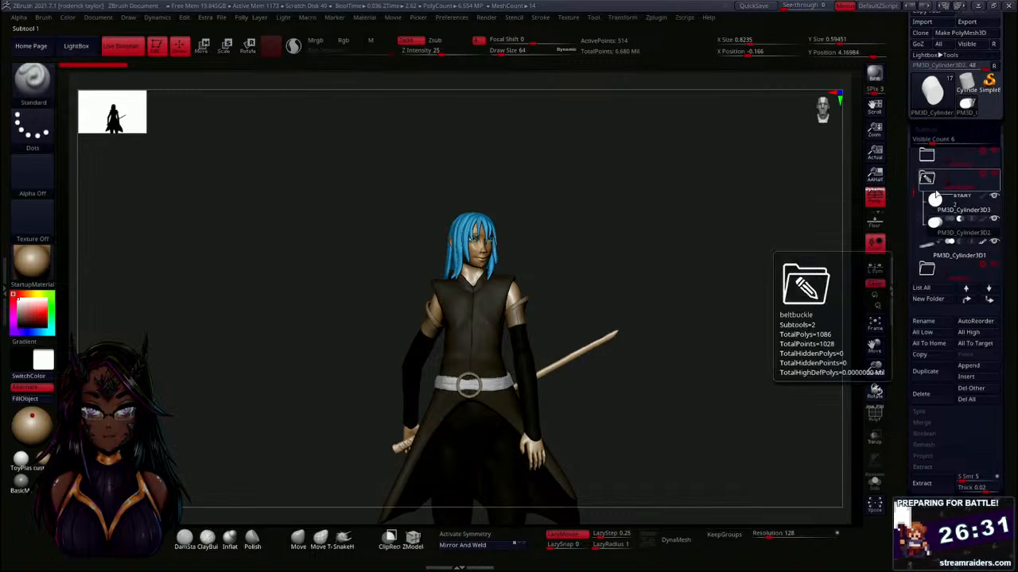
{"action": "left_click", "coordinate": [946, 242]}
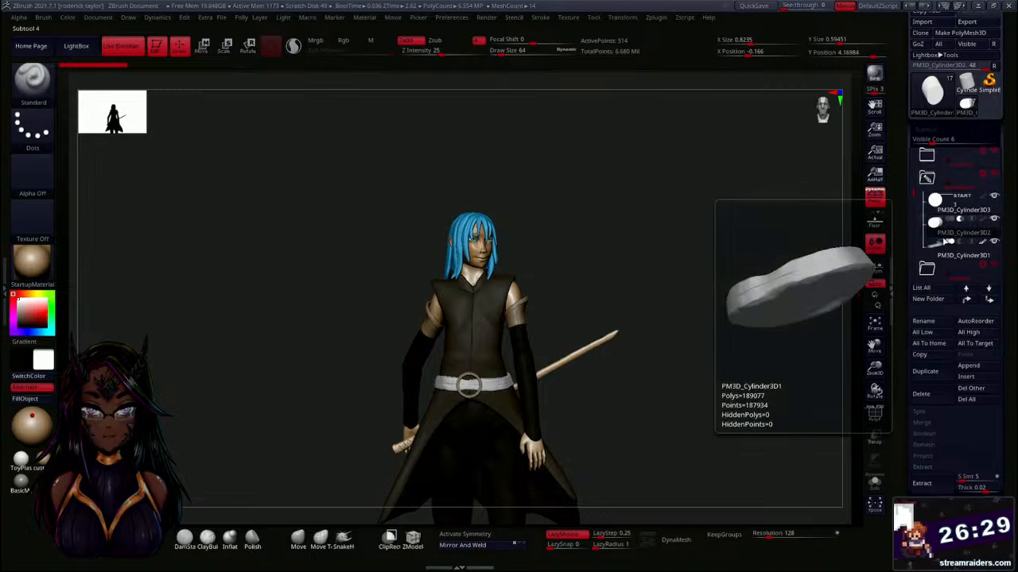
{"action": "left_click", "coordinate": [945, 232]}
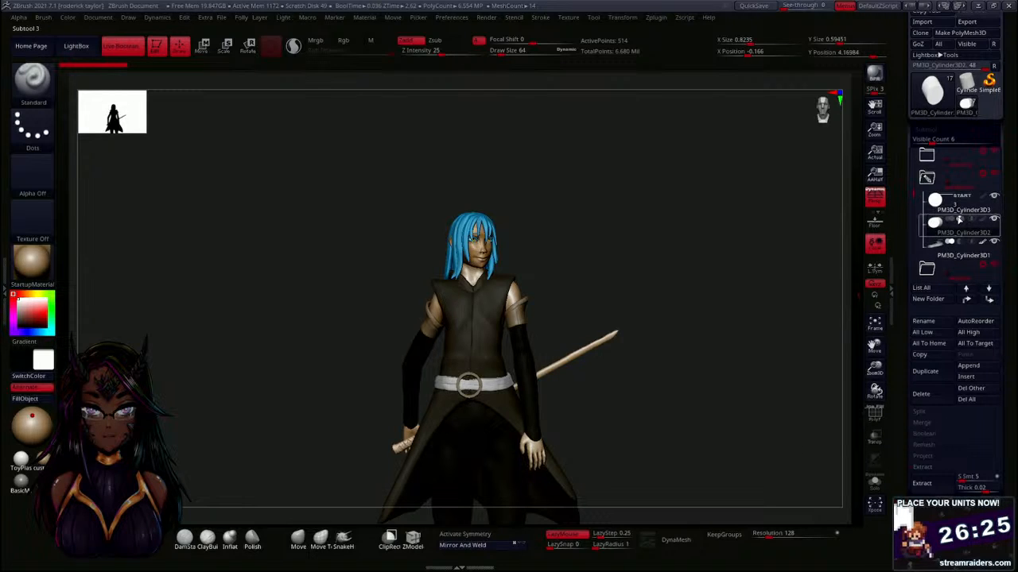
Return PM3D_Cylinder3D1 to the head of the beltbuckle folder, make it the boolean start instead of PM3D_Cylinder3D3, and collapse the folder.
{"action": "left_click", "coordinate": [949, 242]}
{"action": "mouse_move", "coordinate": [950, 227]}
{"action": "left_mouse_down"}
{"action": "mouse_move", "coordinate": [951, 218]}
{"action": "mouse_move", "coordinate": [948, 227]}
{"action": "left_mouse_up"}
{"action": "left_click", "coordinate": [953, 206]}
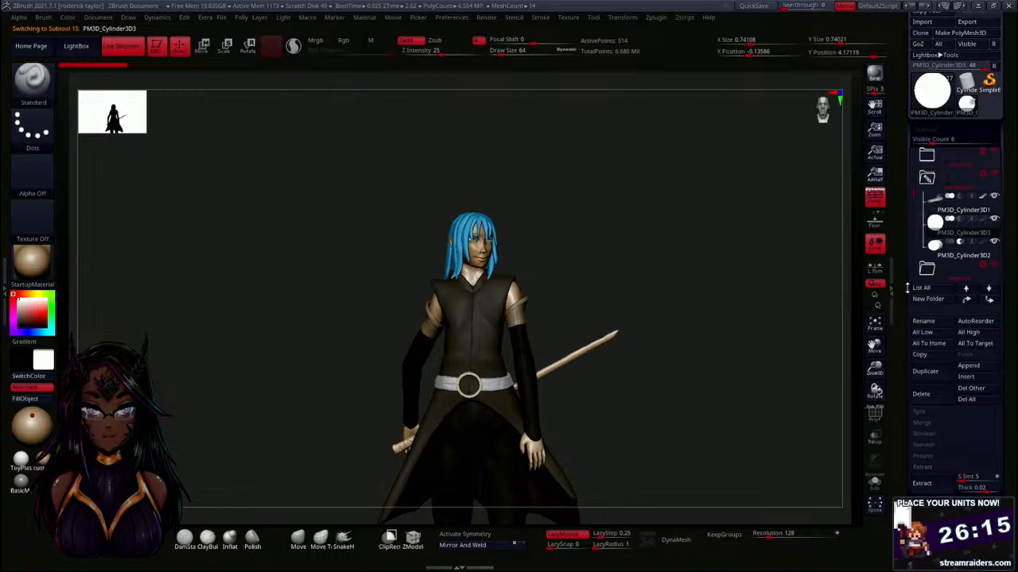
{"action": "mouse_move", "coordinate": [941, 199]}
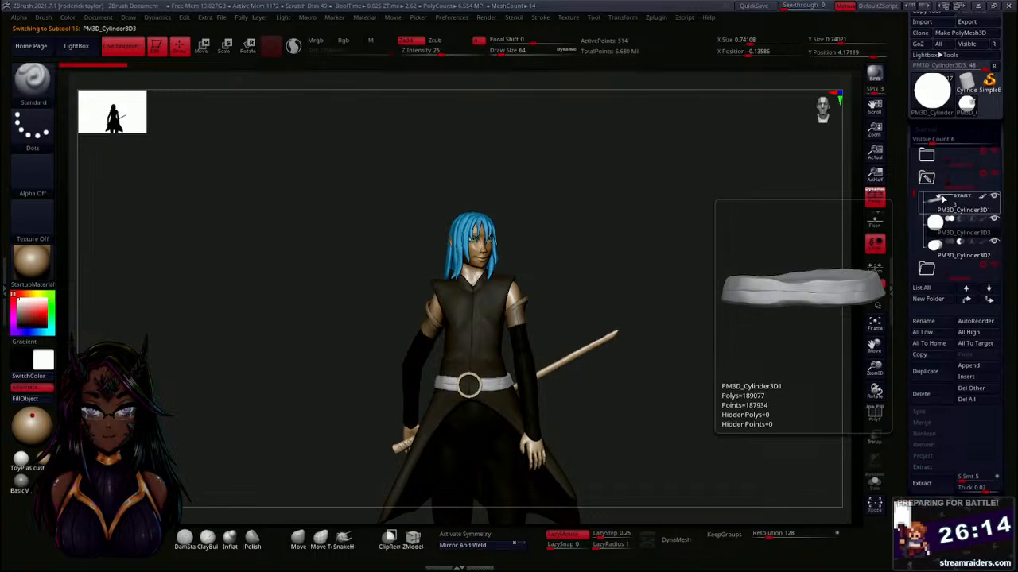
{"action": "left_click", "coordinate": [926, 180]}
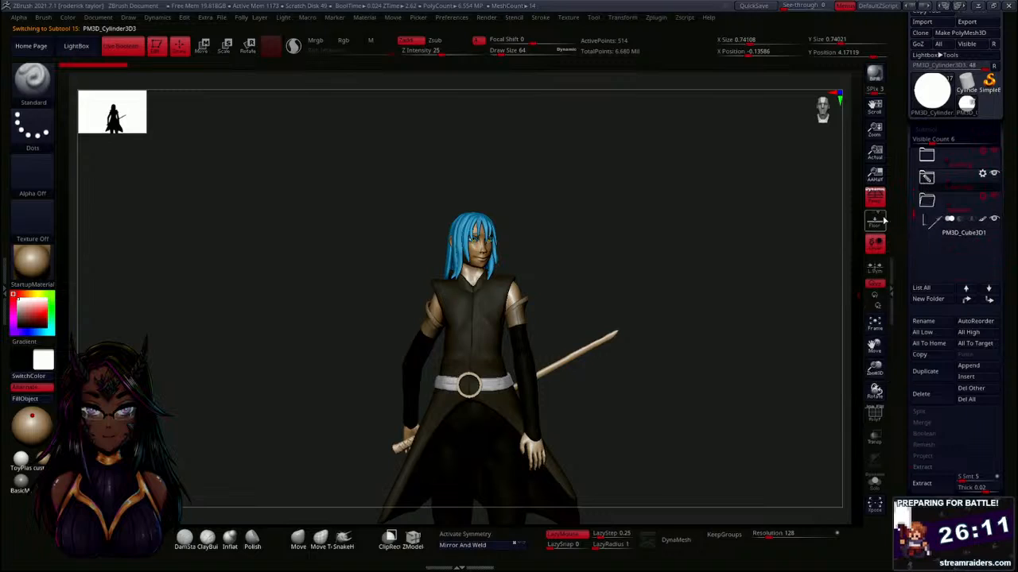
Examine the full character from the front, side and back, including the sword held behind it.
{"action": "mouse_move", "coordinate": [670, 327]}
{"action": "left_mouse_down"}
{"action": "mouse_move", "coordinate": [688, 343]}
{"action": "mouse_move", "coordinate": [673, 345]}
{"action": "left_mouse_up"}
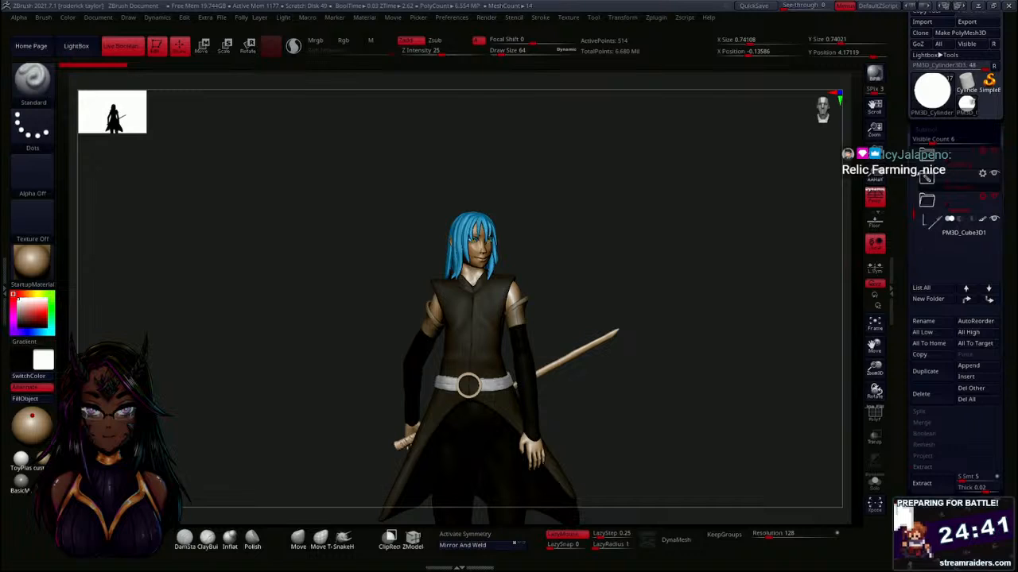
{"action": "scroll", "coordinate": [571, 289], "scroll_direction": "down", "scroll_amount": 10}
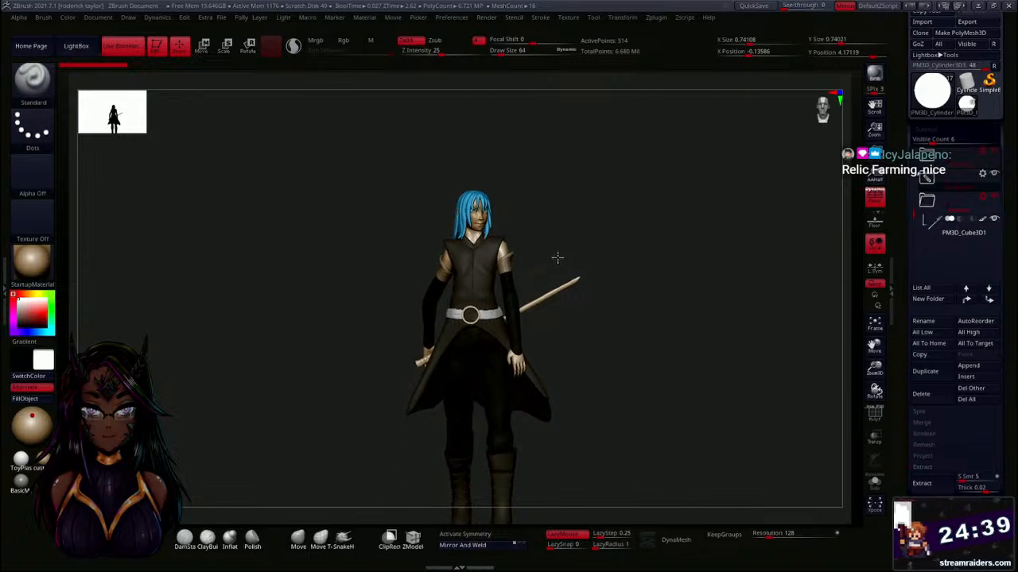
{"action": "left_click_drag", "start_coordinate": [576, 274], "coordinate": [564, 424]}
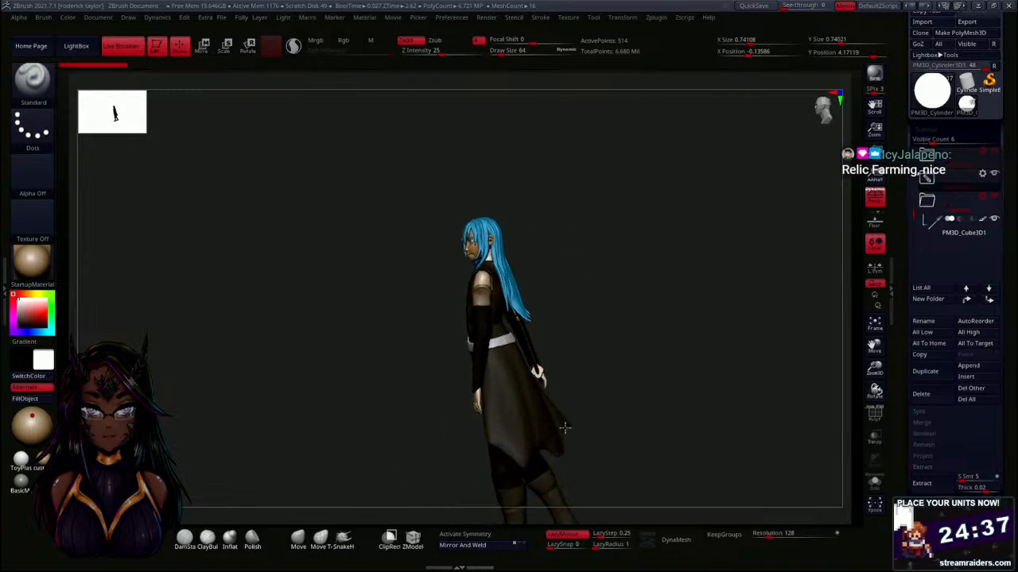
{"action": "left_click_drag", "start_coordinate": [606, 364], "coordinate": [564, 347]}
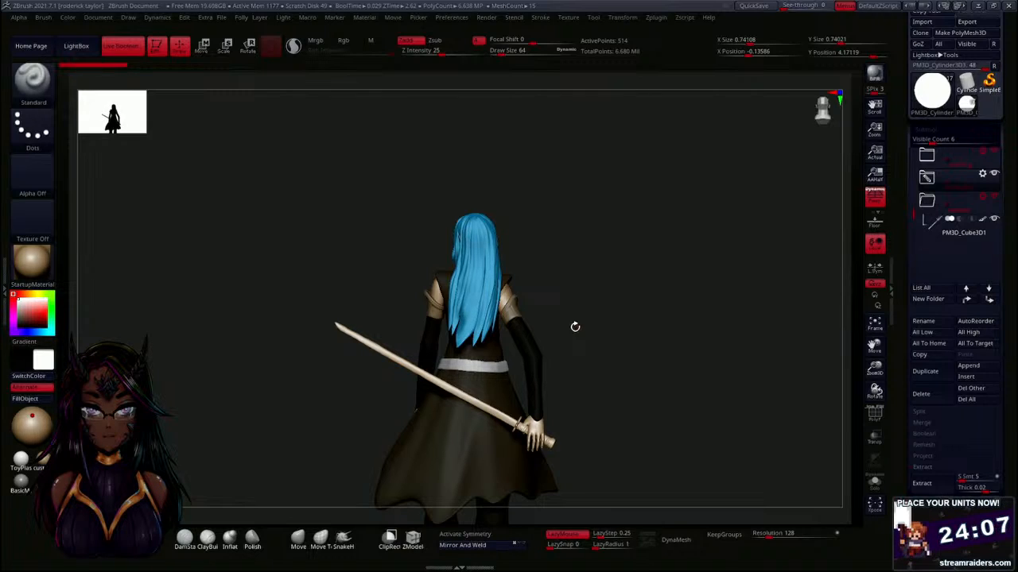
{"action": "mouse_move", "coordinate": [507, 255]}
{"action": "left_mouse_down"}
{"action": "mouse_move", "coordinate": [629, 297]}
{"action": "mouse_move", "coordinate": [543, 195]}
{"action": "mouse_move", "coordinate": [563, 254]}
{"action": "mouse_move", "coordinate": [506, 281]}
{"action": "mouse_move", "coordinate": [617, 286]}
{"action": "mouse_move", "coordinate": [620, 263]}
{"action": "mouse_move", "coordinate": [648, 301]}
{"action": "mouse_move", "coordinate": [631, 182]}
{"action": "left_mouse_up"}
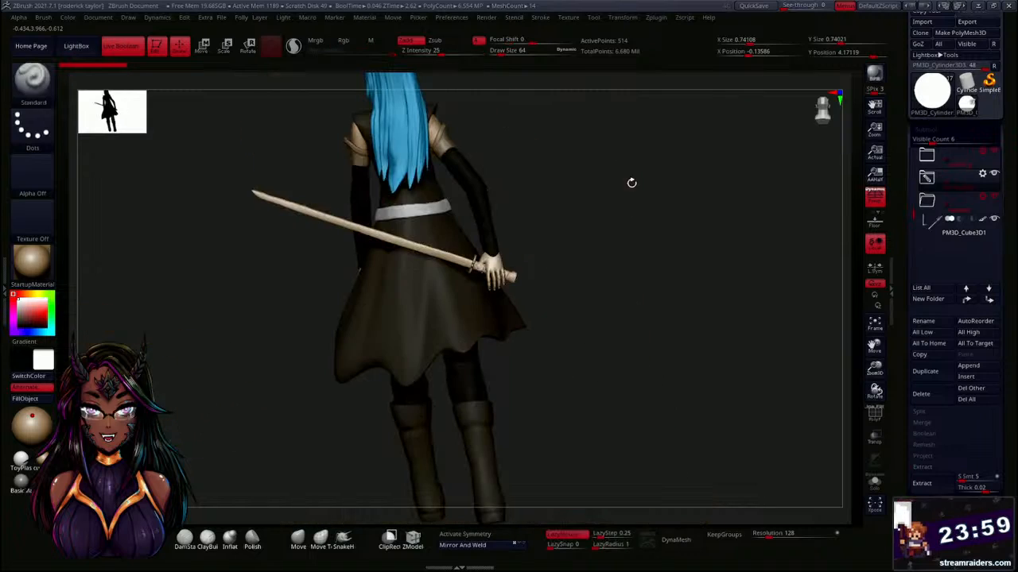
{"action": "left_click_drag", "start_coordinate": [553, 259], "coordinate": [599, 287]}
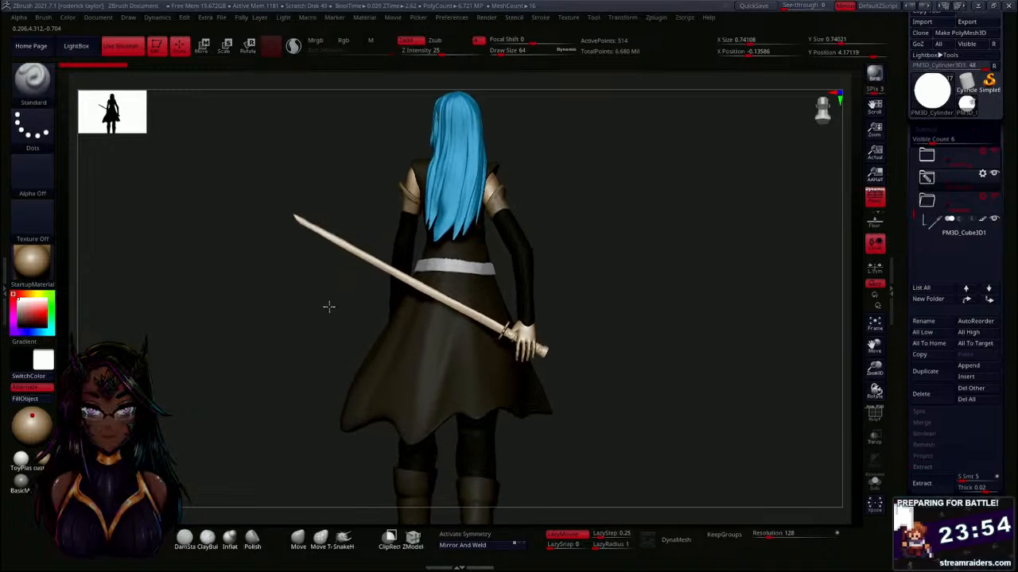
{"action": "left_click_drag", "start_coordinate": [329, 305], "coordinate": [335, 322]}
{"action": "mouse_move", "coordinate": [292, 389]}
{"action": "left_mouse_down"}
{"action": "mouse_move", "coordinate": [309, 309]}
{"action": "mouse_move", "coordinate": [297, 366]}
{"action": "mouse_move", "coordinate": [252, 339]}
{"action": "mouse_move", "coordinate": [265, 359]}
{"action": "mouse_move", "coordinate": [266, 225]}
{"action": "left_mouse_up"}
Select the sword subtool with the Move brush at a draw size of about 122, smooth its blade, and undo the last stroke.
{"action": "key", "text": "s"}
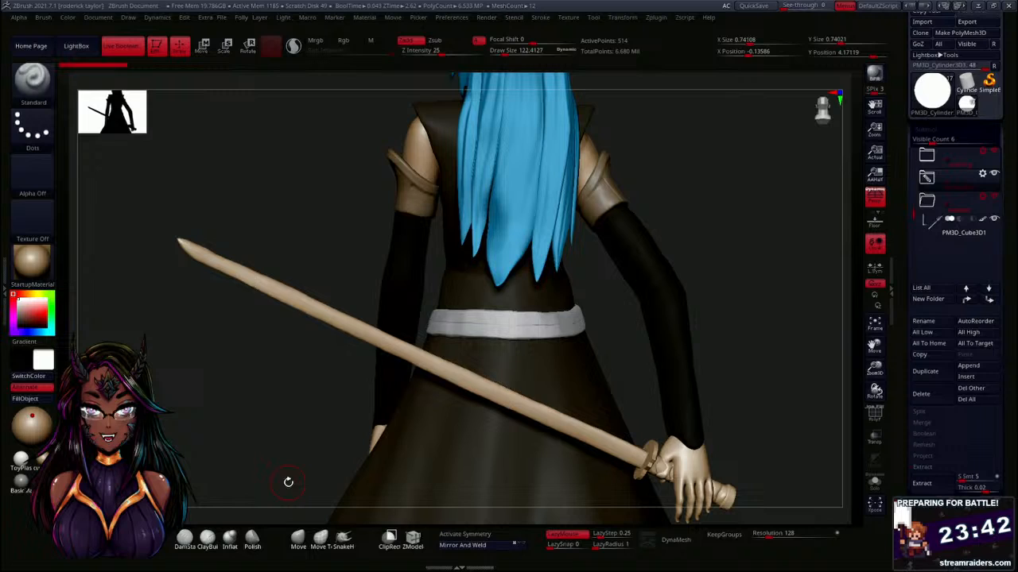
{"action": "left_click", "coordinate": [298, 541]}
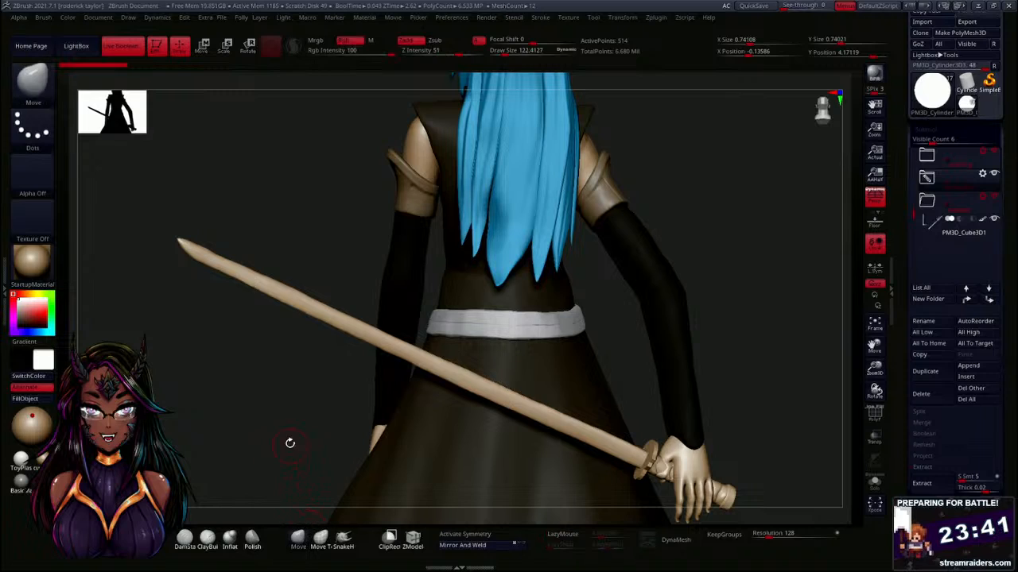
{"action": "left_click", "coordinate": [258, 276], "text": "alt"}
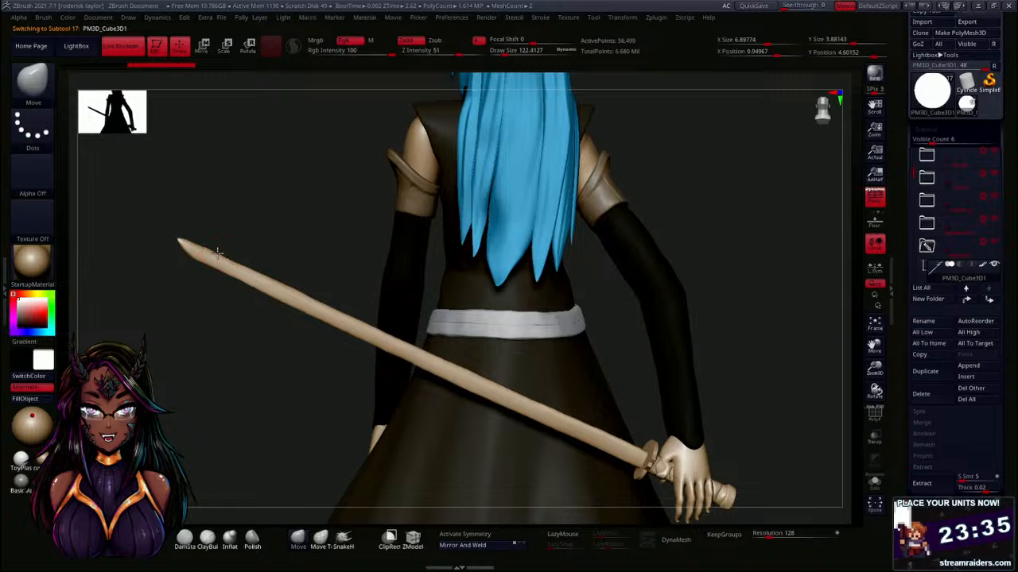
{"action": "left_click_drag", "start_coordinate": [217, 252], "coordinate": [317, 308]}
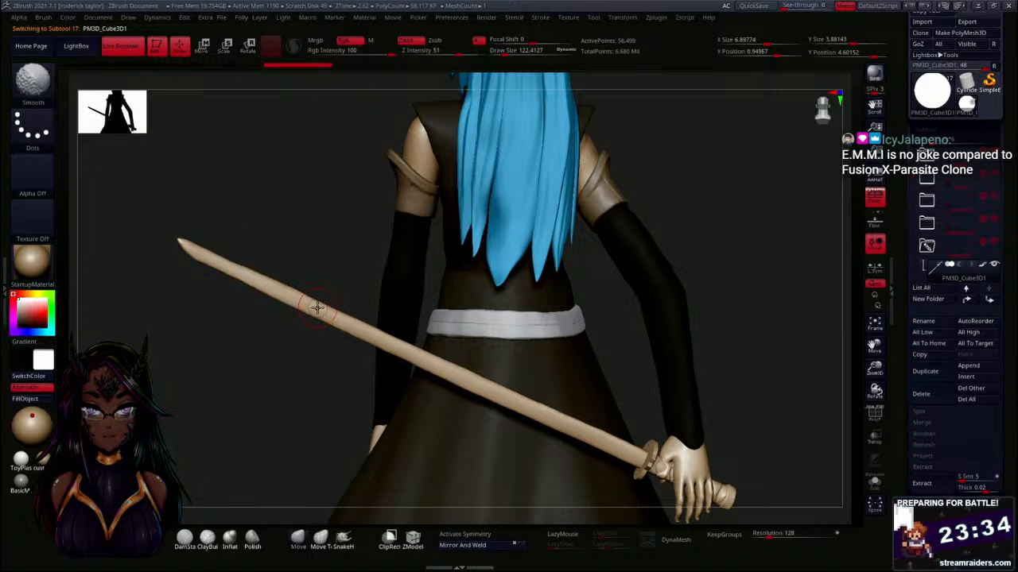
{"action": "mouse_move", "coordinate": [284, 368]}
{"action": "left_mouse_down", "text": "alt"}
{"action": "mouse_move", "coordinate": [411, 334]}
{"action": "mouse_move", "coordinate": [402, 341]}
{"action": "mouse_move", "coordinate": [378, 331]}
{"action": "left_mouse_up", "text": "alt"}
{"action": "key", "text": "ctrl+z"}
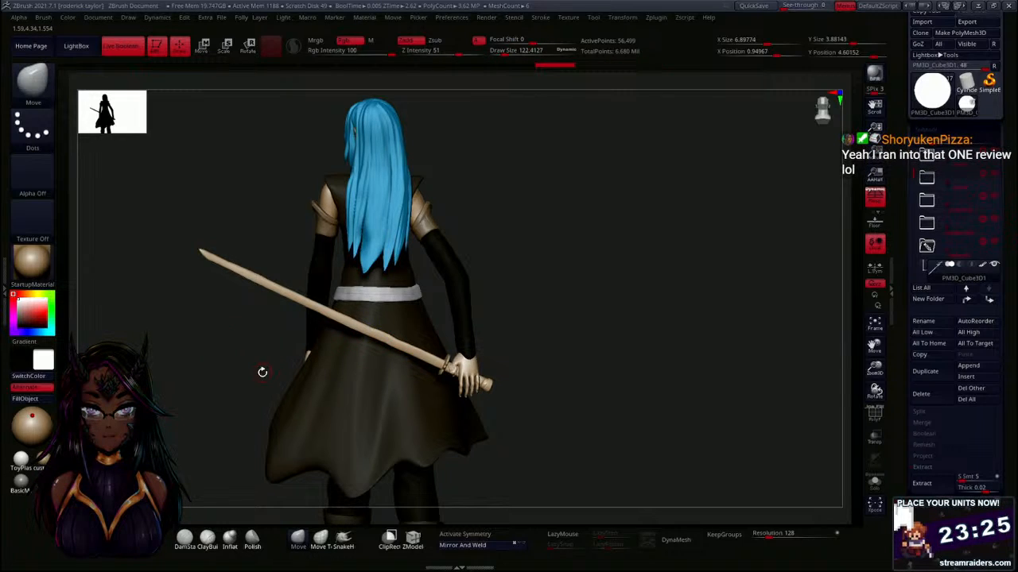
Nudge the upper edge of the sword blade just behind its tip slightly inward with the Move brush.
{"action": "left_click_drag", "start_coordinate": [234, 375], "coordinate": [289, 434], "text": "alt"}
{"action": "left_click_drag", "start_coordinate": [248, 395], "coordinate": [252, 404], "text": "alt"}
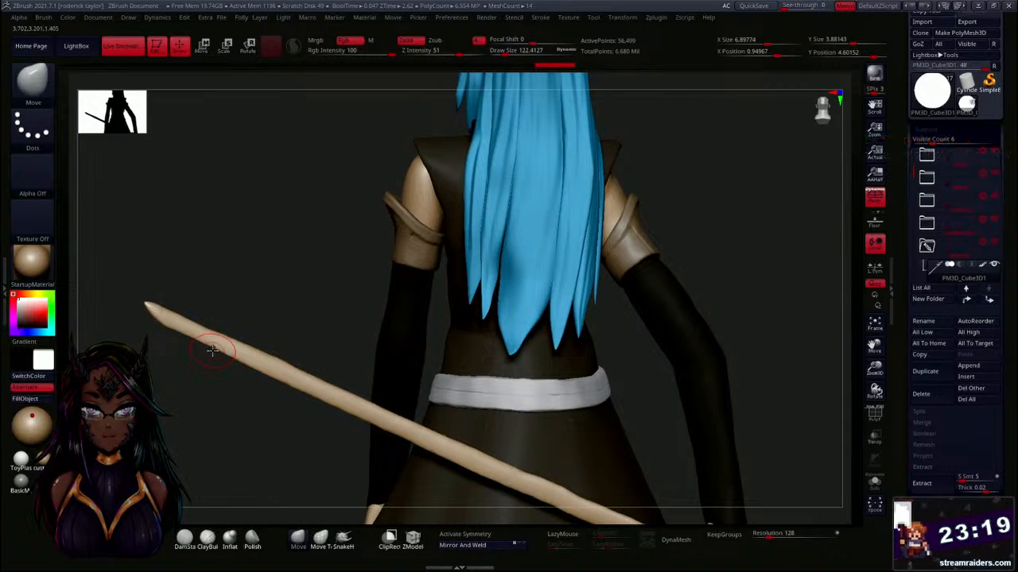
{"action": "left_click_drag", "start_coordinate": [211, 346], "coordinate": [213, 355]}
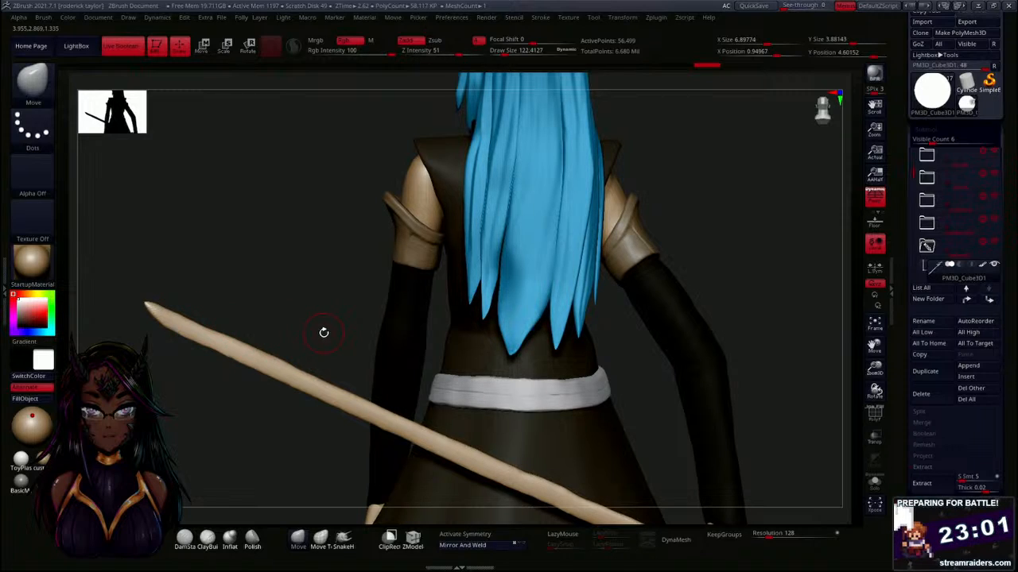
{"action": "left_click_drag", "start_coordinate": [312, 325], "coordinate": [284, 246]}
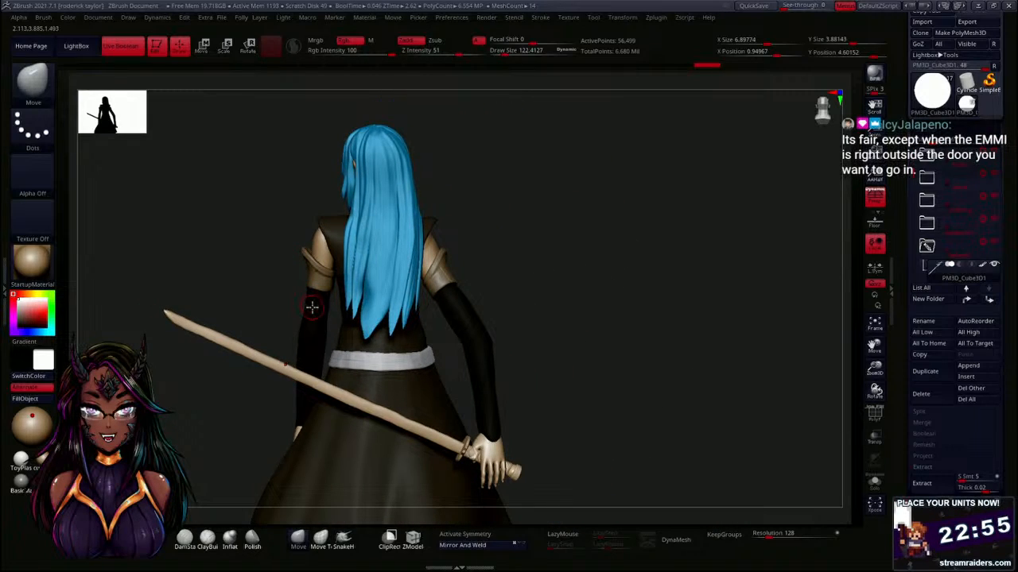
{"action": "left_click_drag", "start_coordinate": [527, 345], "coordinate": [507, 211]}
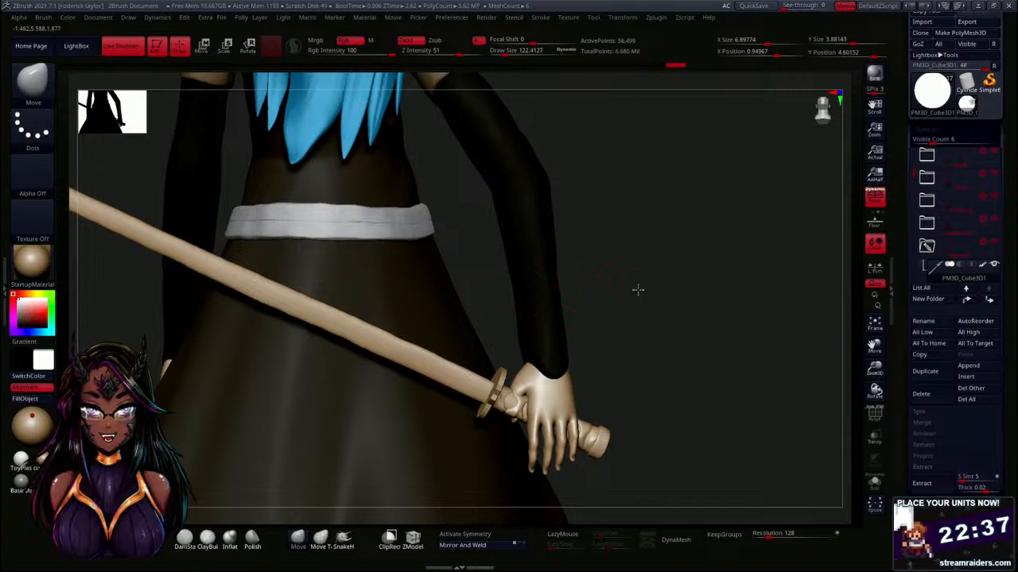
Smooth the sword blade's surface from the middle toward the tip.
{"action": "left_click_drag", "start_coordinate": [638, 288], "coordinate": [616, 241], "text": "alt"}
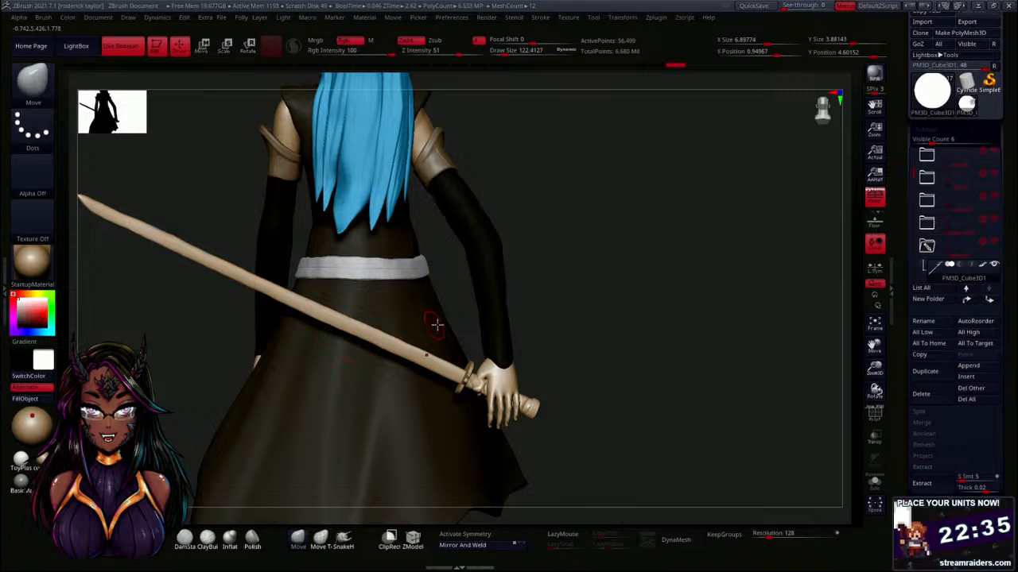
{"action": "left_click_drag", "start_coordinate": [603, 335], "coordinate": [532, 377], "text": "alt"}
{"action": "left_click_drag", "start_coordinate": [554, 327], "coordinate": [566, 381], "text": "alt"}
{"action": "key", "text": "shift"}
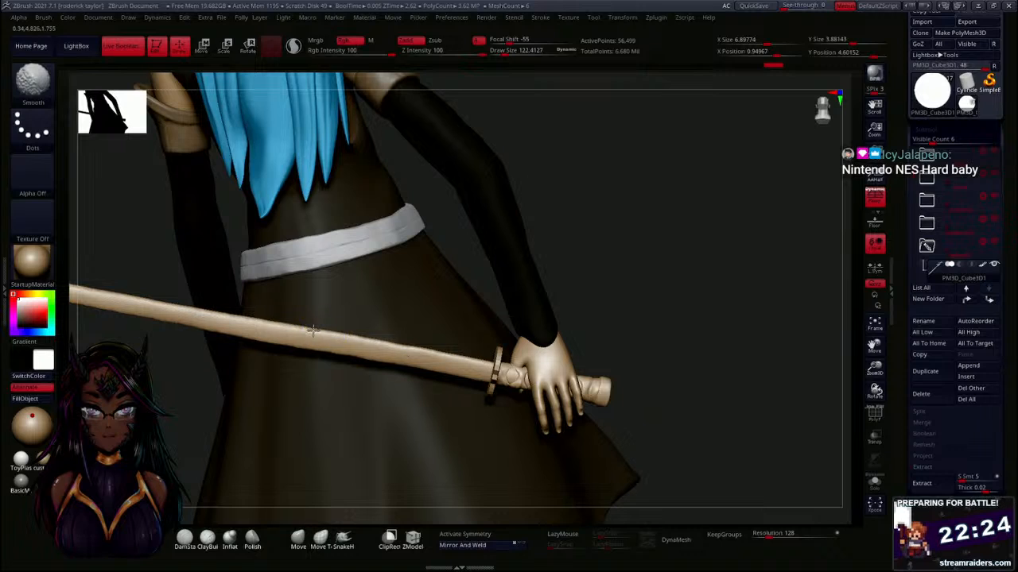
{"action": "left_click_drag", "start_coordinate": [211, 321], "coordinate": [115, 303], "text": "shift"}
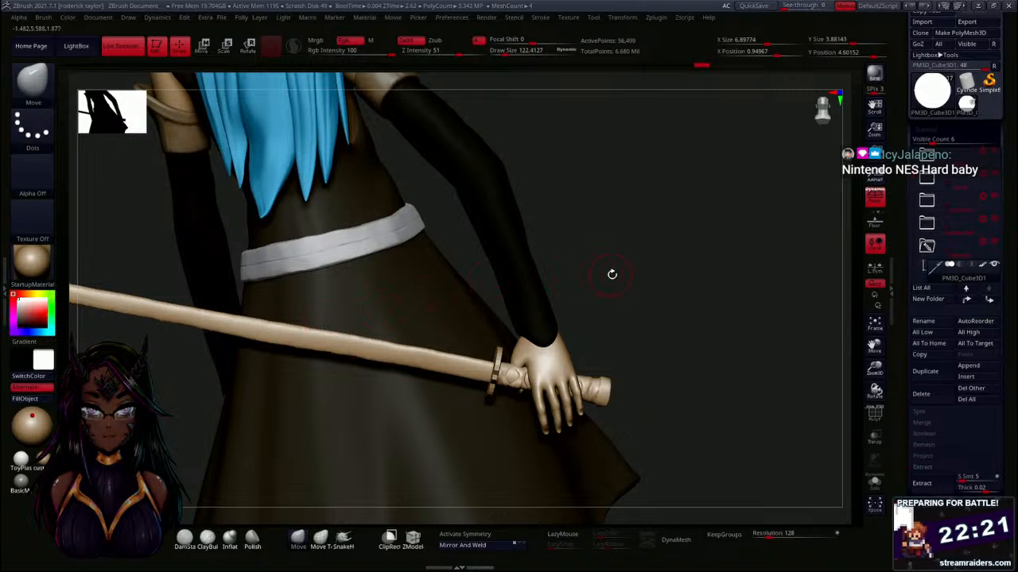
Flatten the tip half of the blade's side using the hPolish brush at a draw size of about 62.
{"action": "mouse_move", "coordinate": [625, 277]}
{"action": "left_mouse_down"}
{"action": "mouse_move", "coordinate": [620, 246]}
{"action": "mouse_move", "coordinate": [581, 227]}
{"action": "mouse_move", "coordinate": [627, 230]}
{"action": "mouse_move", "coordinate": [504, 185]}
{"action": "left_mouse_up"}
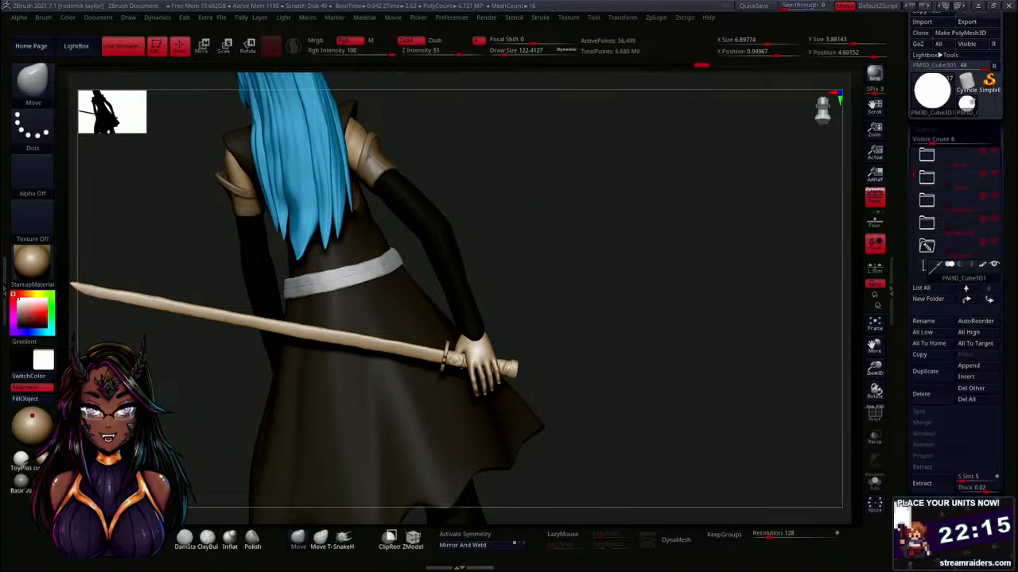
{"action": "key", "text": "b"}
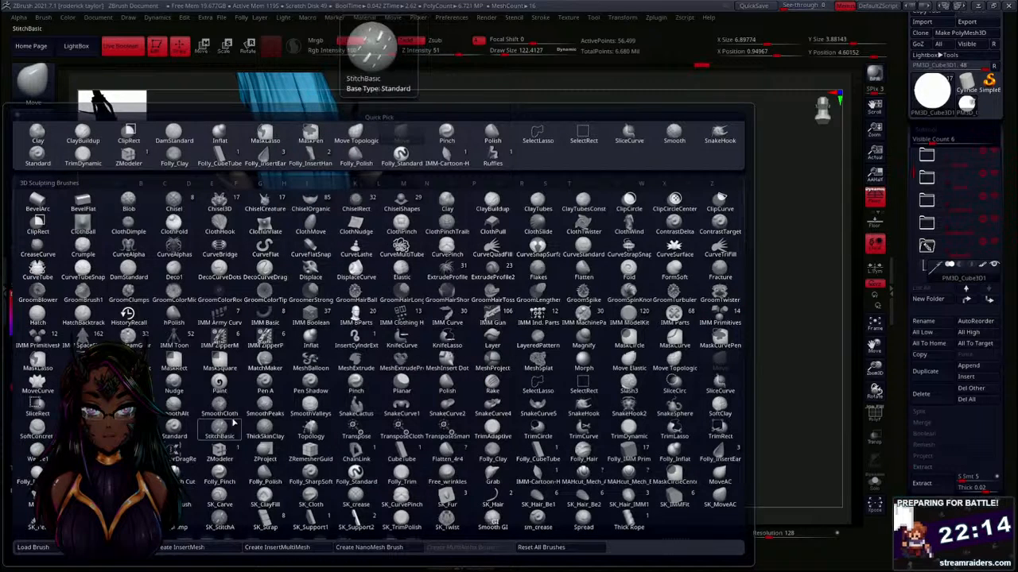
{"action": "key", "text": "h"}
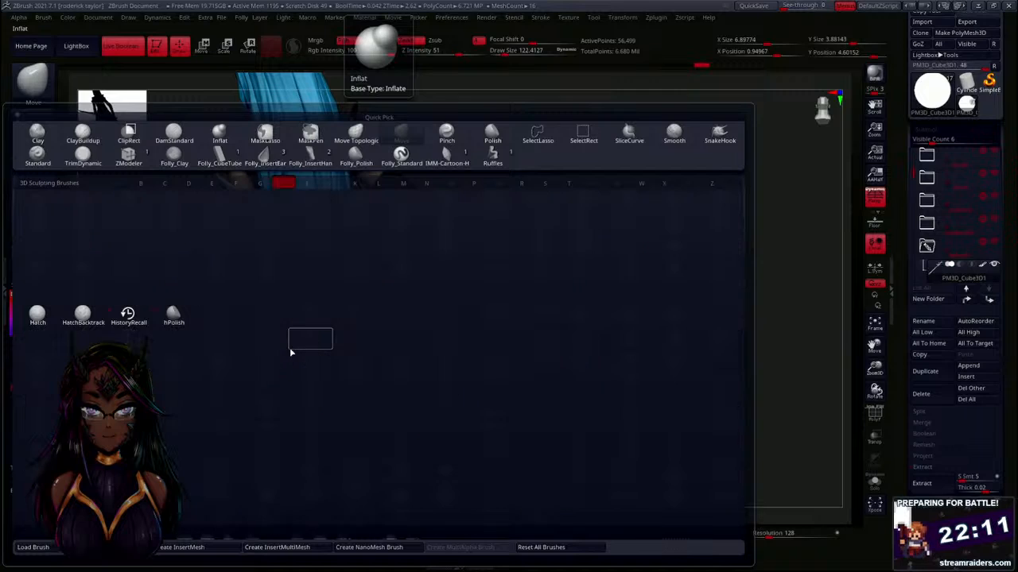
{"action": "left_click", "coordinate": [180, 321]}
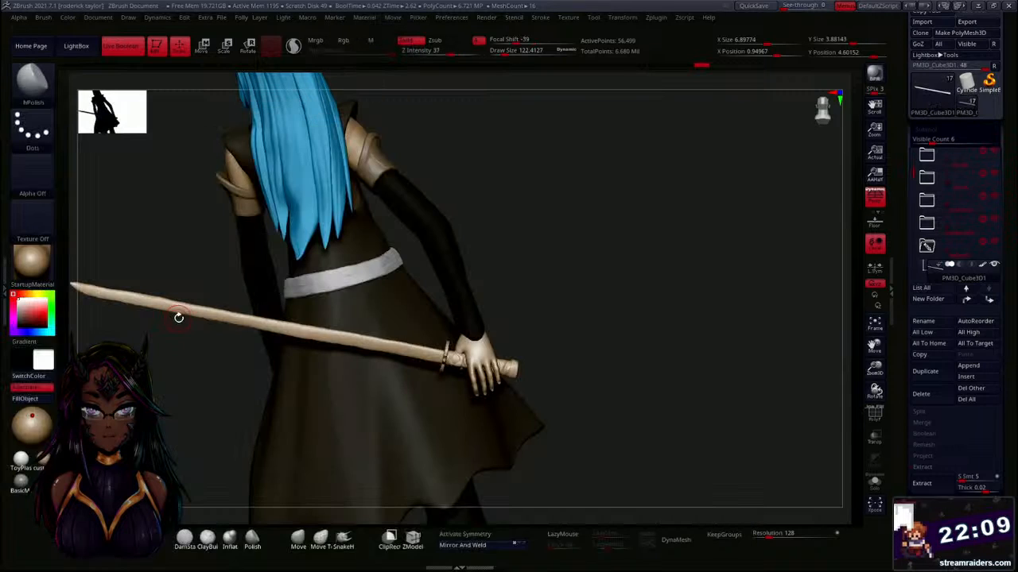
{"action": "left_click_drag", "start_coordinate": [536, 302], "coordinate": [607, 337], "text": "alt"}
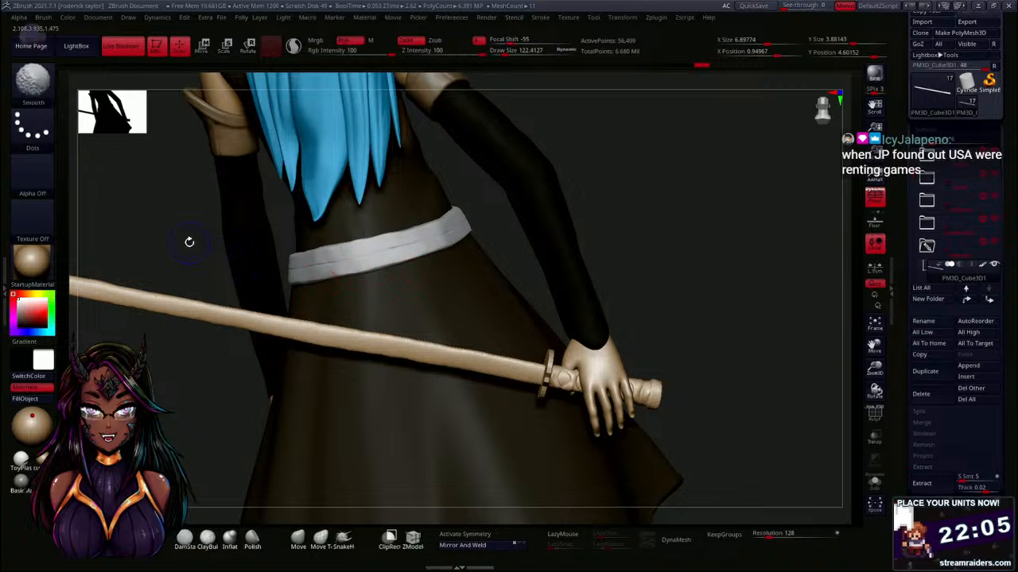
{"action": "mouse_move", "coordinate": [182, 239]}
{"action": "left_mouse_down", "text": "alt"}
{"action": "mouse_move", "coordinate": [282, 268]}
{"action": "mouse_move", "coordinate": [347, 304]}
{"action": "mouse_move", "coordinate": [286, 284]}
{"action": "mouse_move", "coordinate": [291, 305]}
{"action": "mouse_move", "coordinate": [368, 302]}
{"action": "mouse_move", "coordinate": [250, 318]}
{"action": "left_mouse_up", "text": "alt"}
{"action": "key", "text": "s"}
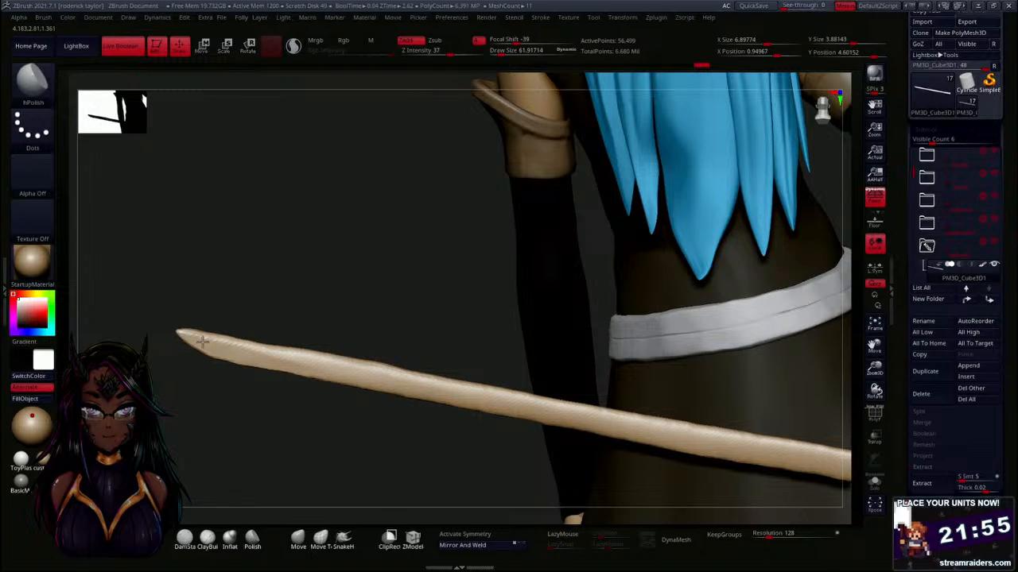
{"action": "mouse_move", "coordinate": [203, 342]}
{"action": "left_mouse_down"}
{"action": "mouse_move", "coordinate": [339, 371]}
{"action": "mouse_move", "coordinate": [315, 373]}
{"action": "mouse_move", "coordinate": [334, 379]}
{"action": "left_mouse_up"}
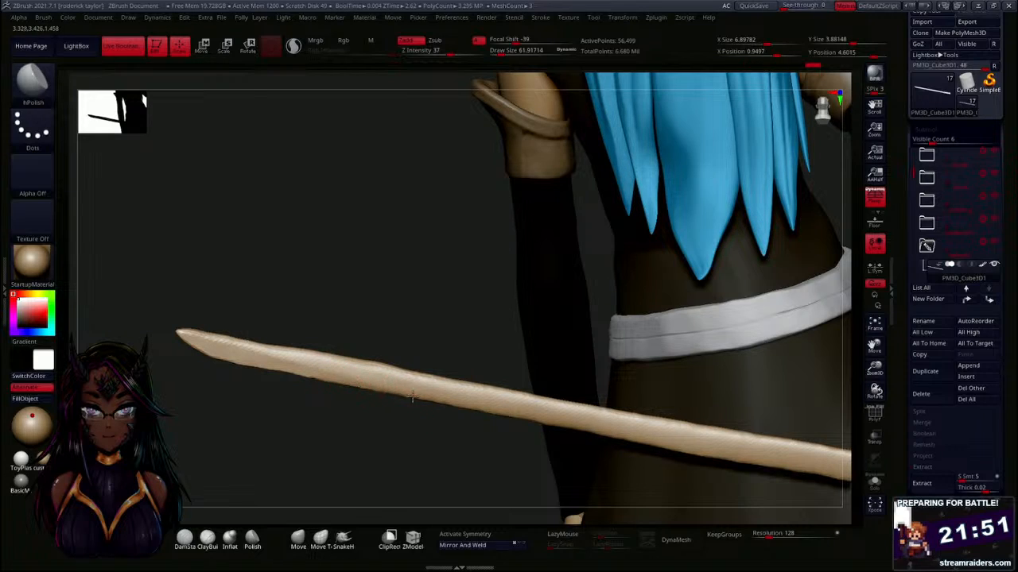
{"action": "mouse_move", "coordinate": [349, 380]}
{"action": "left_mouse_down"}
{"action": "mouse_move", "coordinate": [432, 400]}
{"action": "mouse_move", "coordinate": [443, 393]}
{"action": "left_mouse_up"}
Polish the blade's flat side and both its edges from the tip to the middle at a slightly turned angle.
{"action": "left_click_drag", "start_coordinate": [426, 445], "coordinate": [363, 371]}
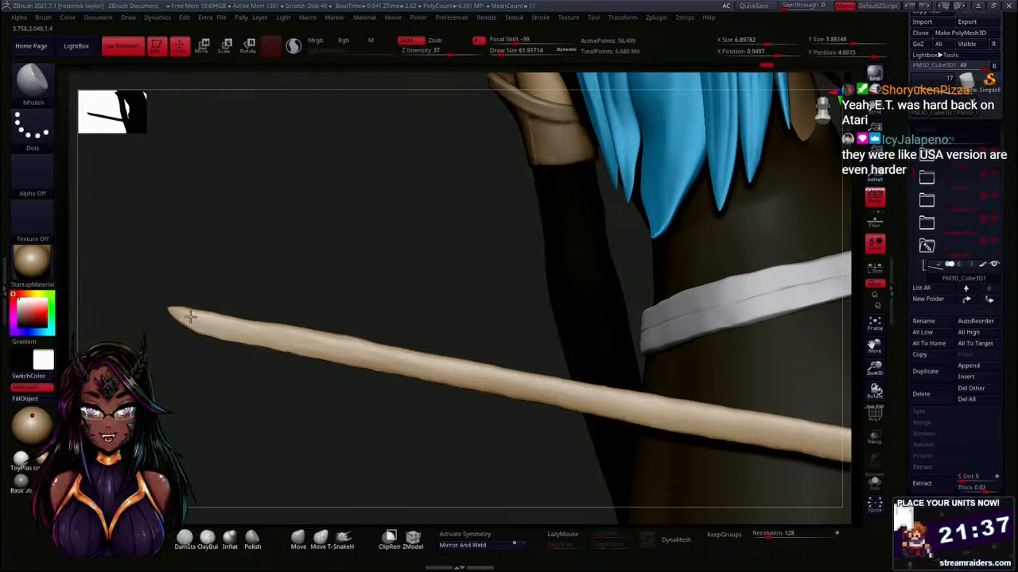
{"action": "mouse_move", "coordinate": [197, 315]}
{"action": "left_mouse_down"}
{"action": "mouse_move", "coordinate": [181, 310]}
{"action": "mouse_move", "coordinate": [208, 325]}
{"action": "left_mouse_up"}
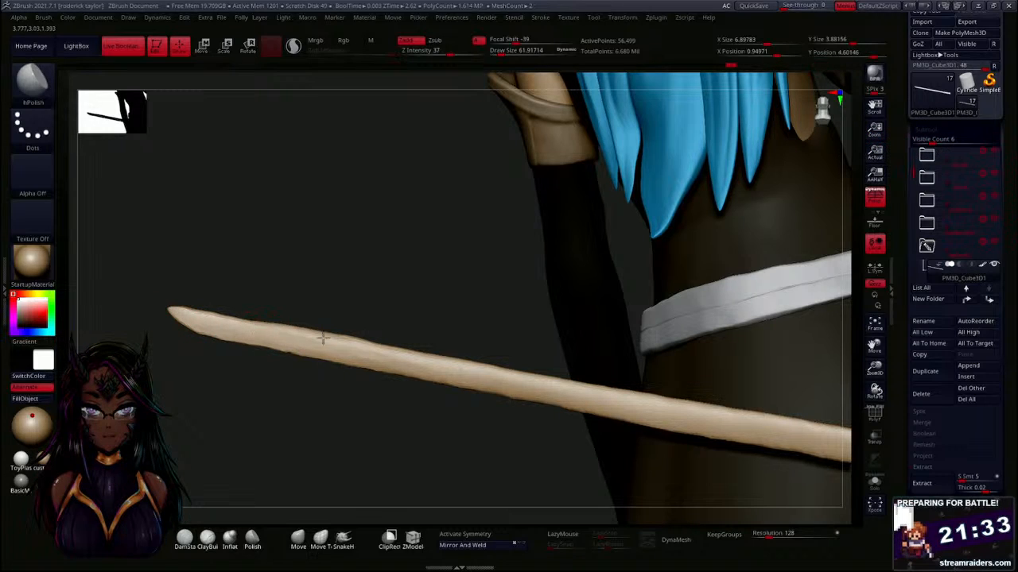
{"action": "left_click_drag", "start_coordinate": [338, 342], "coordinate": [387, 355]}
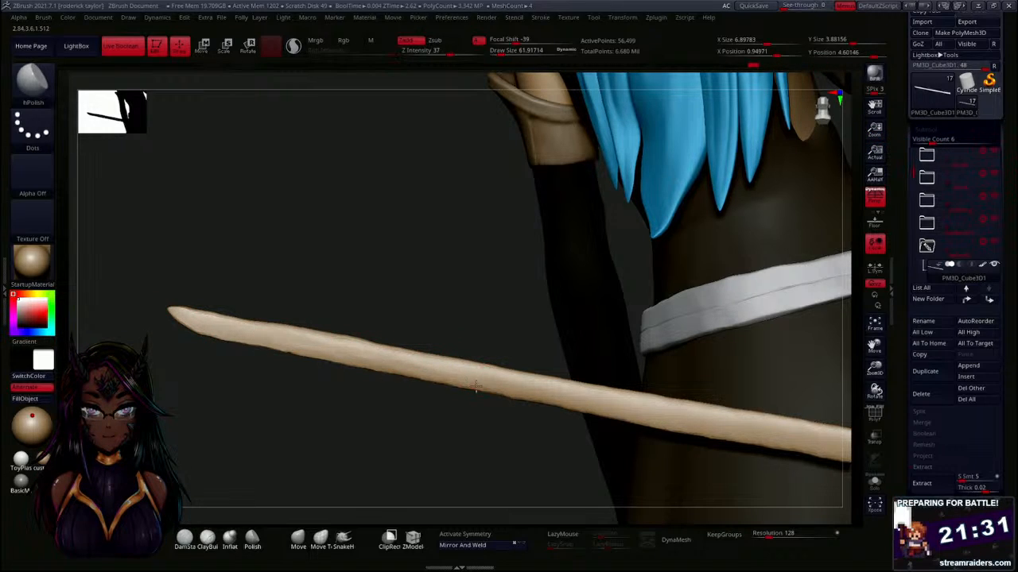
{"action": "left_click_drag", "start_coordinate": [475, 388], "coordinate": [413, 373]}
{"action": "mouse_move", "coordinate": [523, 393]}
{"action": "left_mouse_down"}
{"action": "mouse_move", "coordinate": [482, 377]}
{"action": "mouse_move", "coordinate": [565, 411]}
{"action": "mouse_move", "coordinate": [561, 395]}
{"action": "mouse_move", "coordinate": [501, 380]}
{"action": "left_mouse_up"}
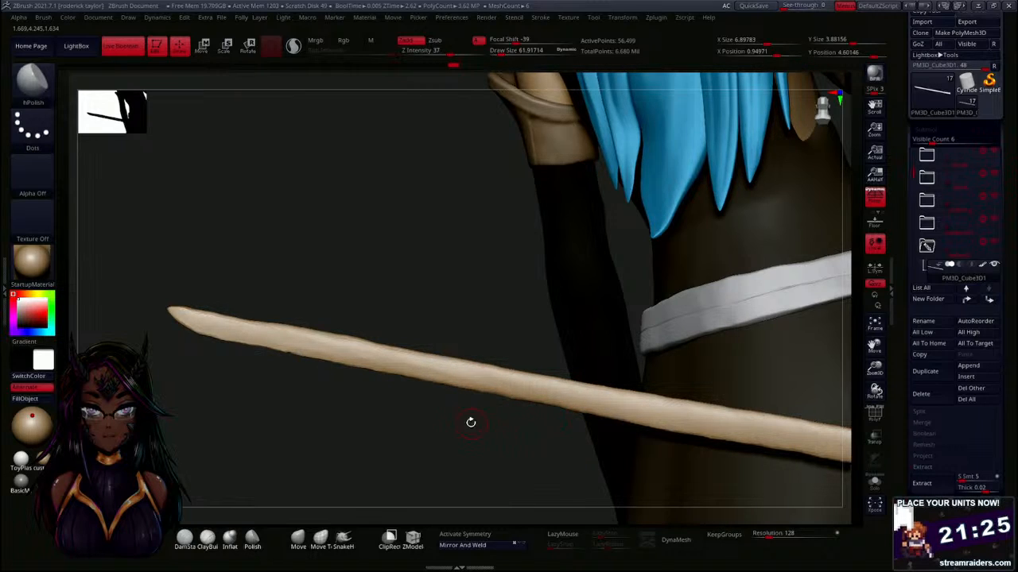
Polish the blade's side from its middle down to the guard, evening out its upper and lower edges.
{"action": "left_click_drag", "start_coordinate": [459, 441], "coordinate": [402, 403]}
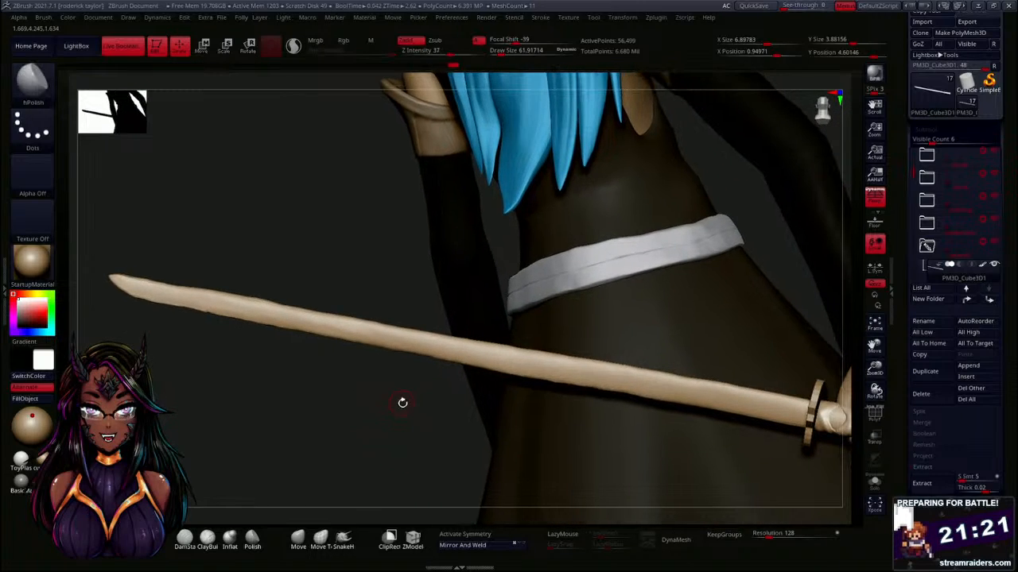
{"action": "left_click_drag", "start_coordinate": [560, 363], "coordinate": [444, 335]}
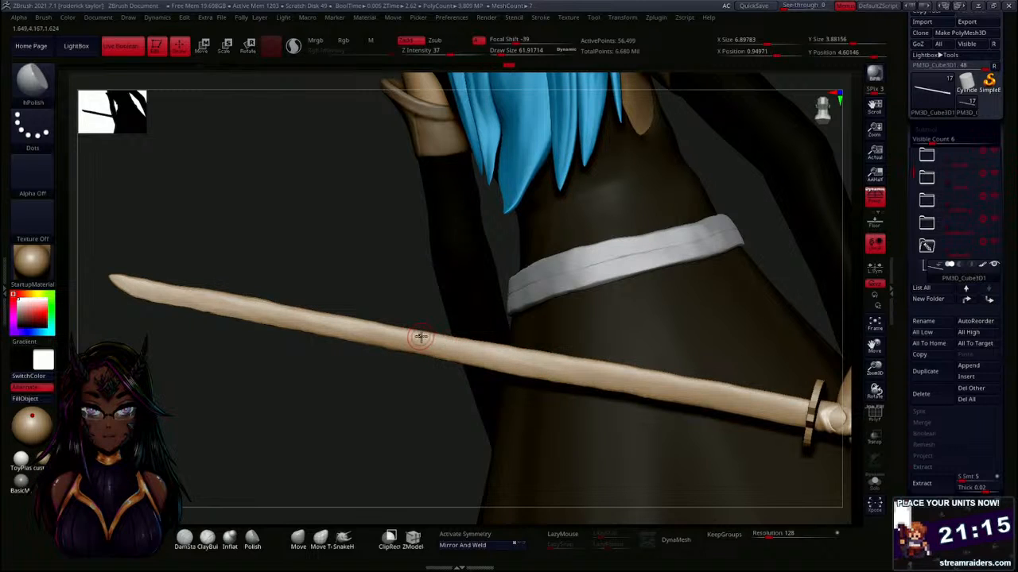
{"action": "left_click_drag", "start_coordinate": [382, 325], "coordinate": [348, 321]}
{"action": "mouse_move", "coordinate": [421, 342]}
{"action": "left_mouse_down"}
{"action": "mouse_move", "coordinate": [371, 336]}
{"action": "mouse_move", "coordinate": [374, 345]}
{"action": "left_mouse_up"}
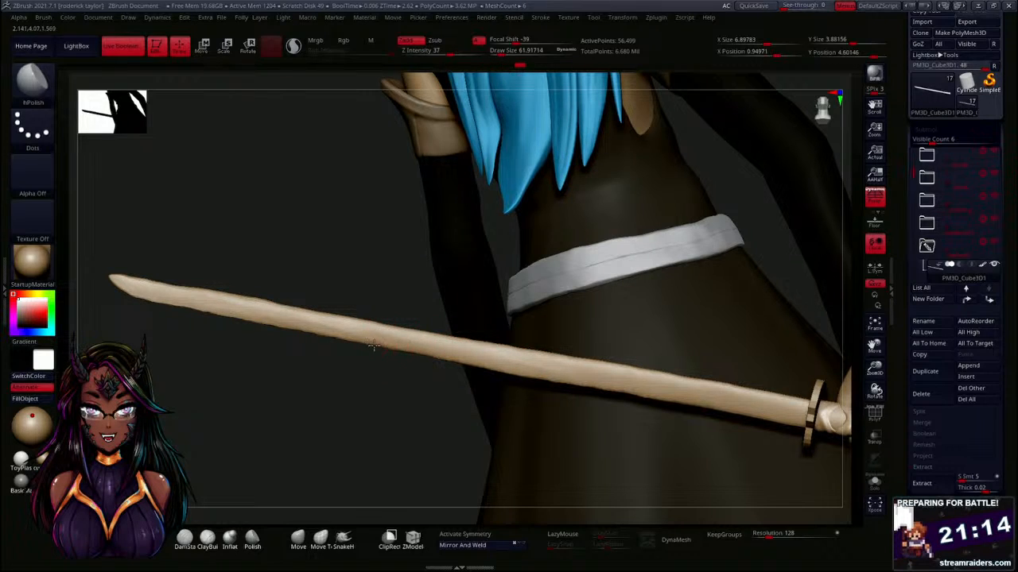
{"action": "left_click_drag", "start_coordinate": [556, 372], "coordinate": [518, 372]}
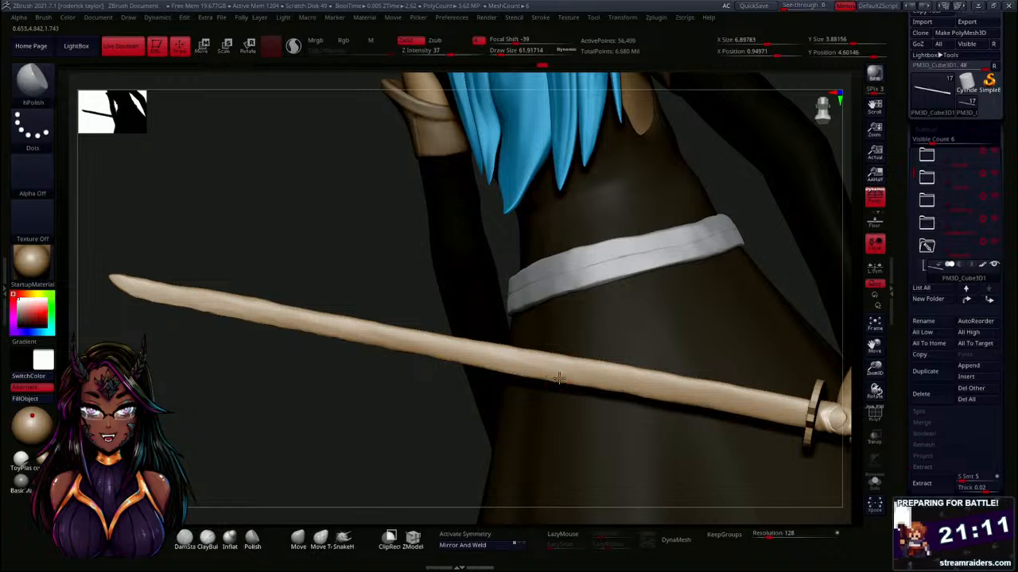
{"action": "mouse_move", "coordinate": [719, 400]}
{"action": "left_mouse_down"}
{"action": "mouse_move", "coordinate": [688, 397]}
{"action": "mouse_move", "coordinate": [729, 401]}
{"action": "left_mouse_up"}
{"action": "mouse_move", "coordinate": [673, 382]}
{"action": "left_mouse_down"}
{"action": "mouse_move", "coordinate": [779, 400]}
{"action": "mouse_move", "coordinate": [563, 369]}
{"action": "left_mouse_up"}
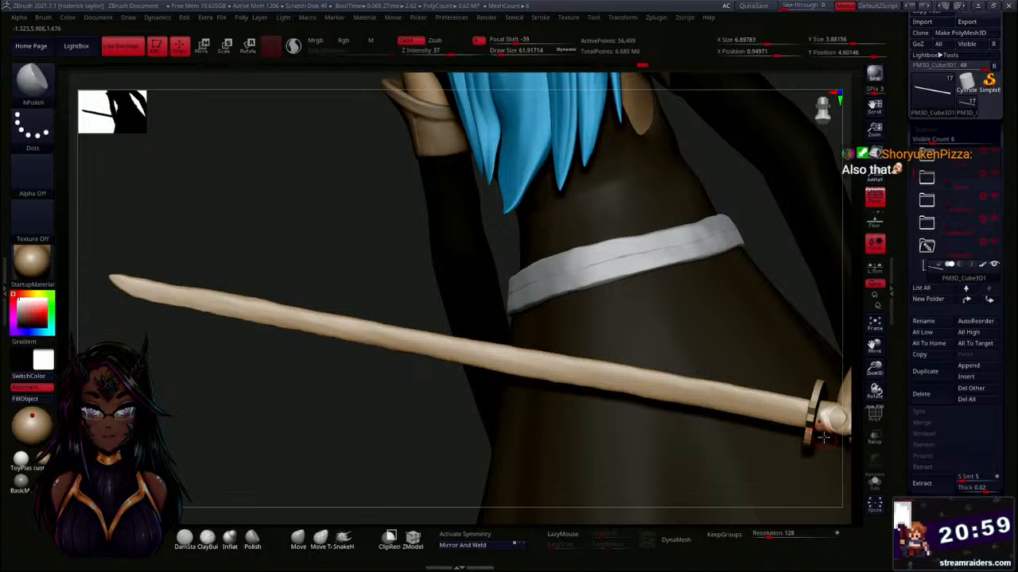
Isolate the sword in Solo mode and flatten the narrow edge of its lower blade with hPolish strokes.
{"action": "left_click", "coordinate": [874, 482]}
{"action": "left_click_drag", "start_coordinate": [726, 430], "coordinate": [623, 250]}
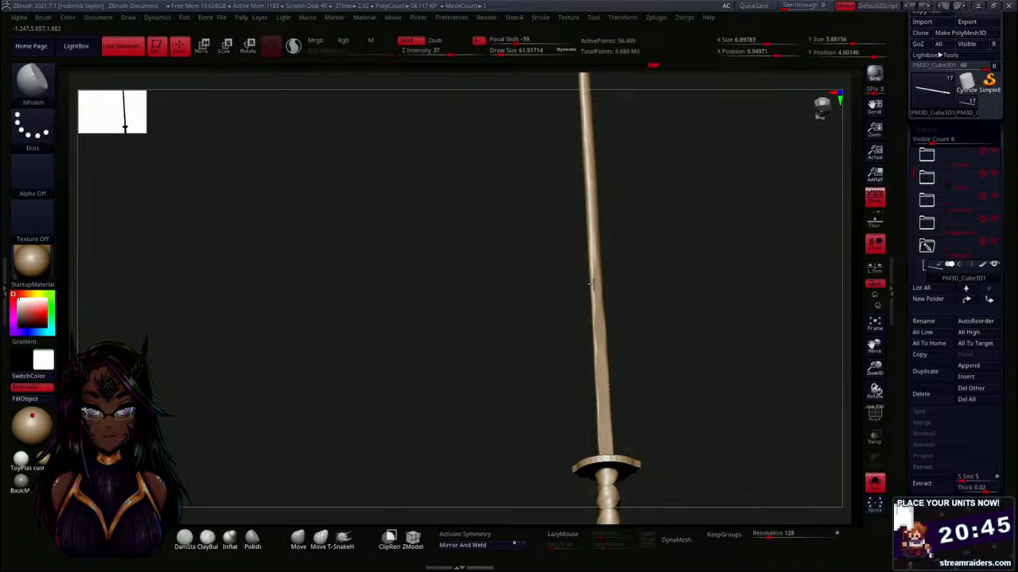
{"action": "left_click_drag", "start_coordinate": [593, 284], "coordinate": [598, 363]}
{"action": "mouse_move", "coordinate": [693, 296]}
{"action": "left_mouse_down"}
{"action": "mouse_move", "coordinate": [673, 304]}
{"action": "mouse_move", "coordinate": [594, 279]}
{"action": "mouse_move", "coordinate": [522, 334]}
{"action": "mouse_move", "coordinate": [572, 353]}
{"action": "left_mouse_up"}
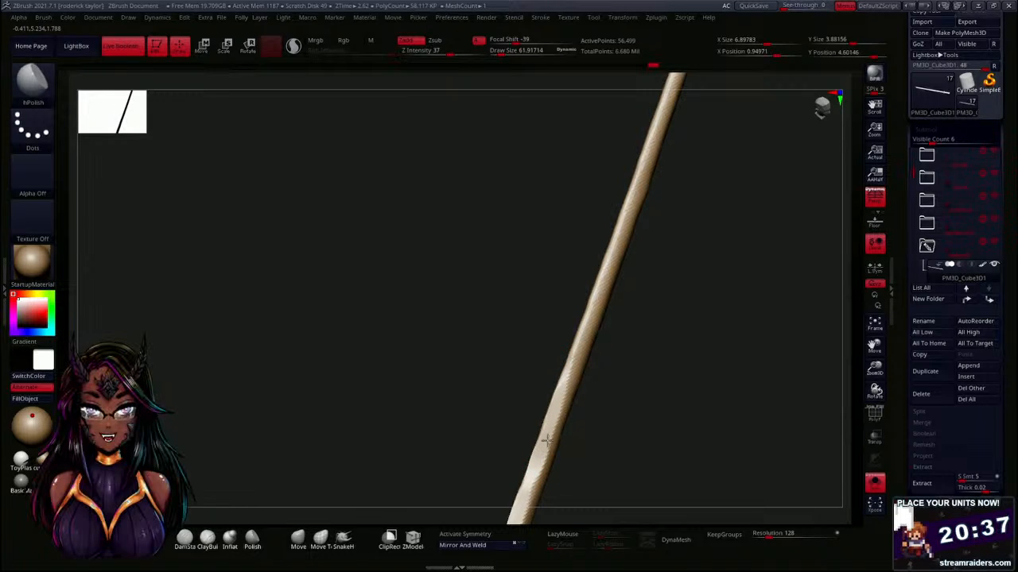
{"action": "left_click_drag", "start_coordinate": [541, 438], "coordinate": [536, 334]}
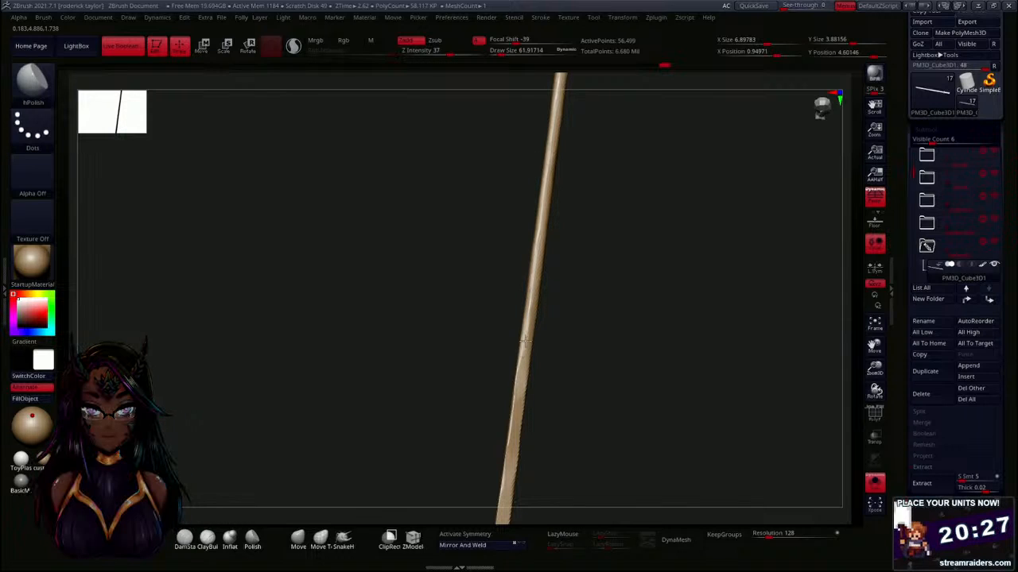
{"action": "mouse_move", "coordinate": [522, 359]}
{"action": "left_mouse_down"}
{"action": "mouse_move", "coordinate": [610, 334]}
{"action": "mouse_move", "coordinate": [569, 324]}
{"action": "mouse_move", "coordinate": [504, 454]}
{"action": "left_mouse_up"}
Smooth the polished narrow edge of the lower blade above the guard.
{"action": "key", "text": "shift"}
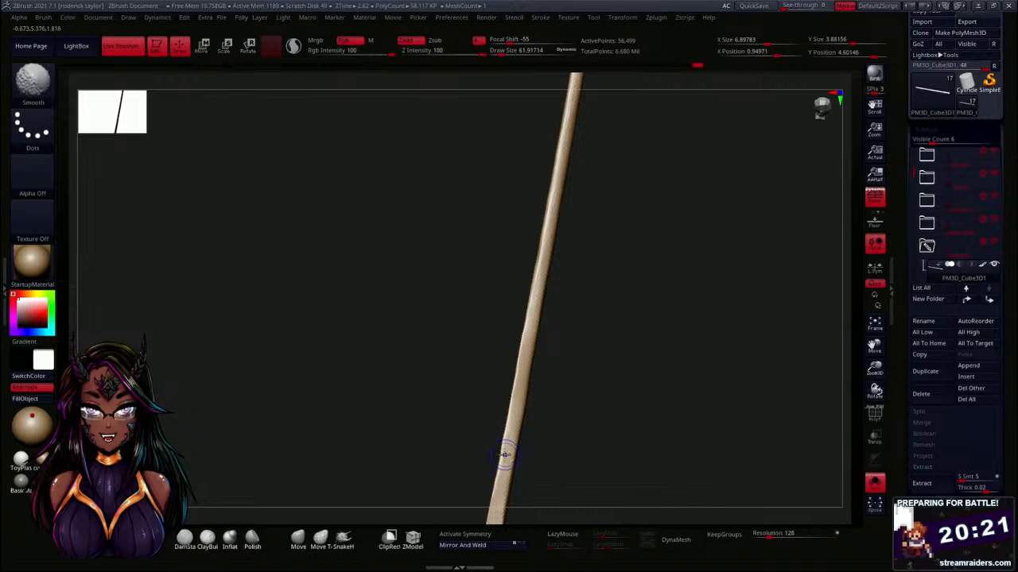
{"action": "left_click_drag", "start_coordinate": [623, 357], "coordinate": [565, 313]}
{"action": "key", "text": "shift"}
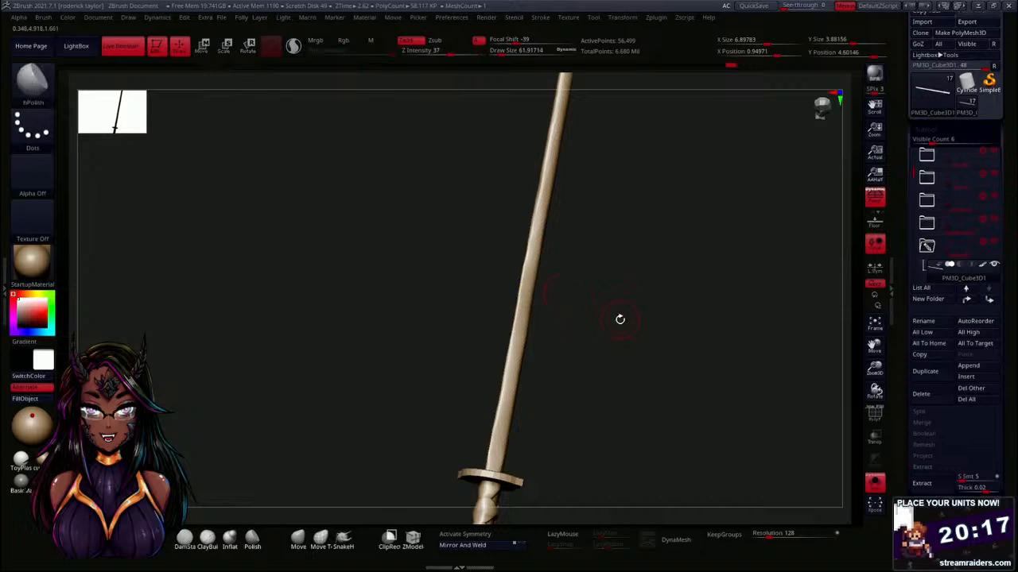
{"action": "mouse_move", "coordinate": [618, 318]}
{"action": "left_mouse_down"}
{"action": "mouse_move", "coordinate": [629, 310]}
{"action": "mouse_move", "coordinate": [613, 334]}
{"action": "mouse_move", "coordinate": [617, 291]}
{"action": "mouse_move", "coordinate": [597, 334]}
{"action": "left_mouse_up"}
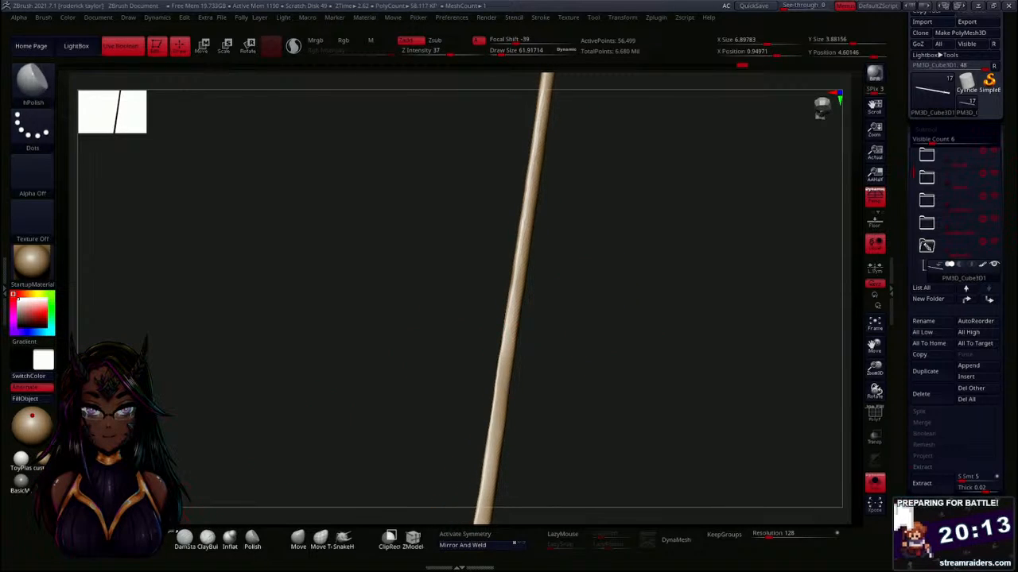
Sharpen the blade's edge up to the tip with the Pinch brush at Z Intensity 20, smoothing uneven spots.
{"action": "left_click", "coordinate": [151, 539]}
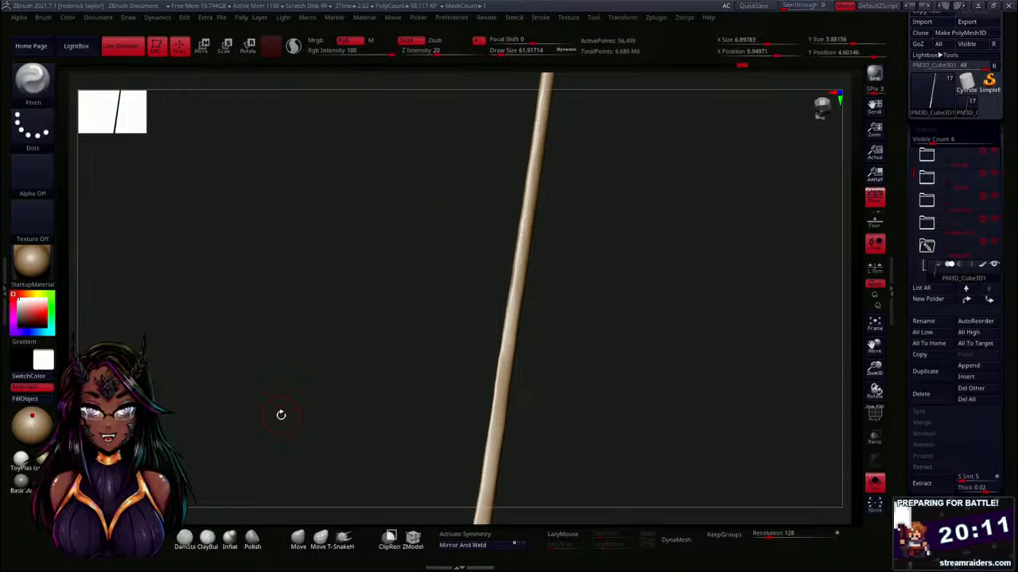
{"action": "mouse_move", "coordinate": [310, 340]}
{"action": "left_mouse_down"}
{"action": "mouse_move", "coordinate": [384, 291]}
{"action": "mouse_move", "coordinate": [413, 309]}
{"action": "mouse_move", "coordinate": [506, 318]}
{"action": "mouse_move", "coordinate": [490, 260]}
{"action": "mouse_move", "coordinate": [461, 345]}
{"action": "left_mouse_up"}
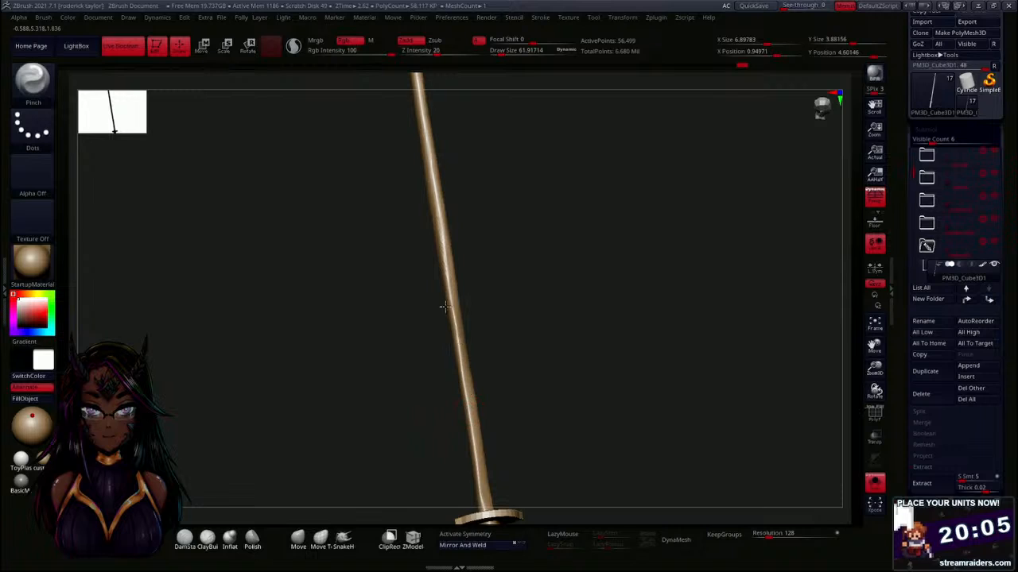
{"action": "mouse_move", "coordinate": [478, 343]}
{"action": "left_mouse_down"}
{"action": "mouse_move", "coordinate": [525, 358]}
{"action": "mouse_move", "coordinate": [485, 341]}
{"action": "mouse_move", "coordinate": [473, 357]}
{"action": "left_mouse_up"}
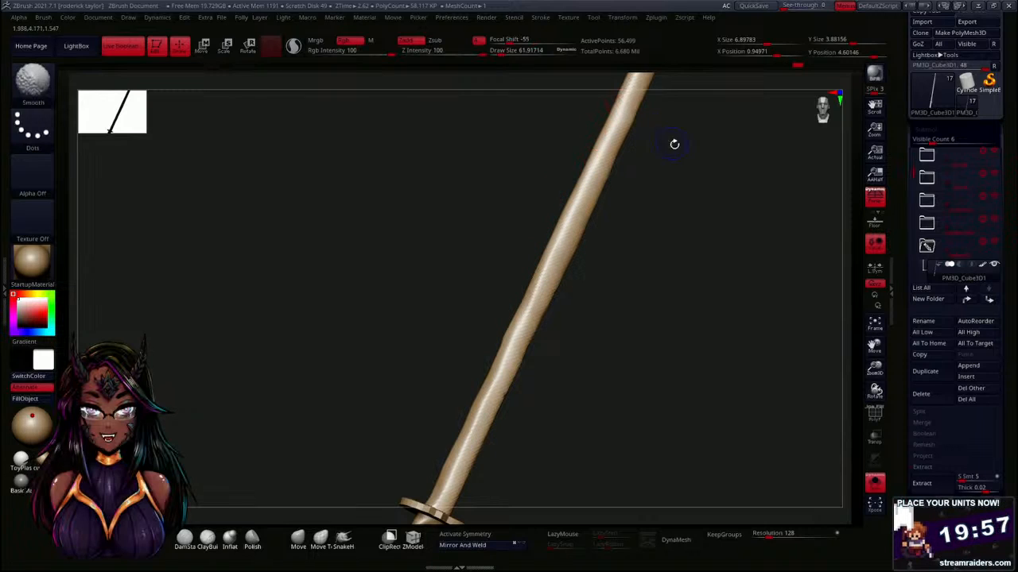
{"action": "left_click_drag", "start_coordinate": [673, 143], "coordinate": [515, 279]}
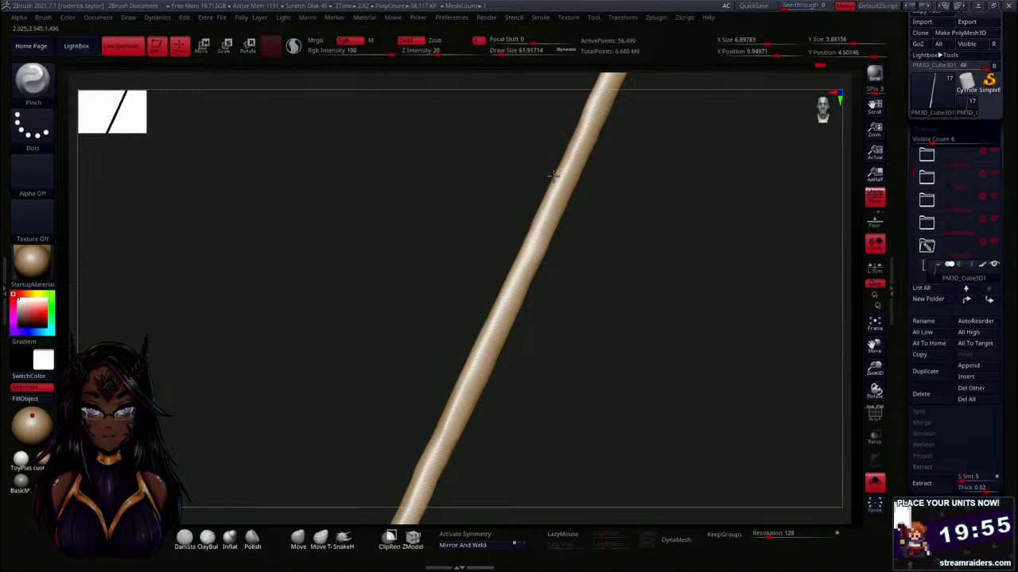
{"action": "left_click_drag", "start_coordinate": [664, 176], "coordinate": [538, 364], "text": "alt"}
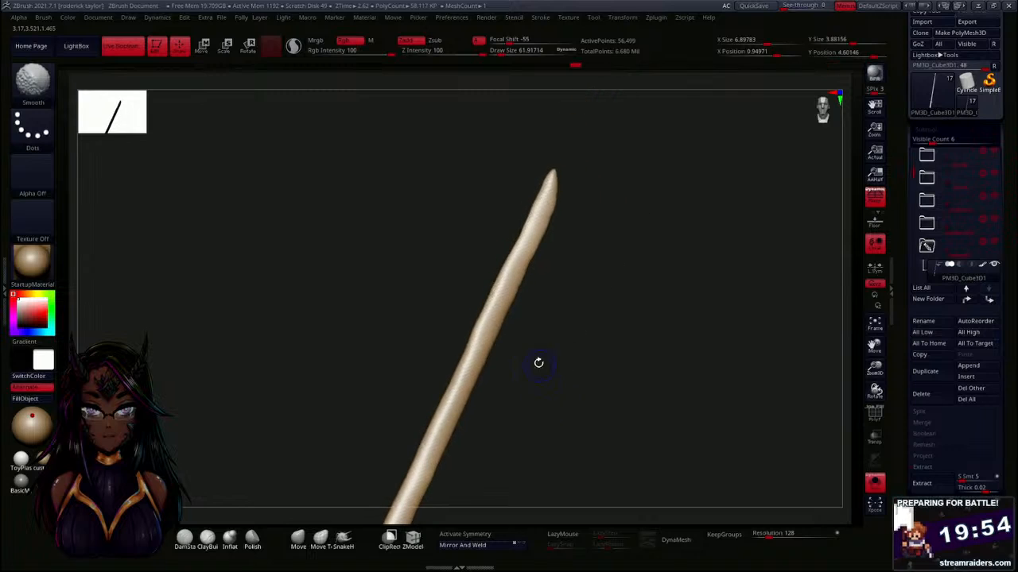
{"action": "mouse_move", "coordinate": [463, 364]}
{"action": "left_mouse_down"}
{"action": "mouse_move", "coordinate": [557, 165]}
{"action": "mouse_move", "coordinate": [535, 208]}
{"action": "left_mouse_up"}
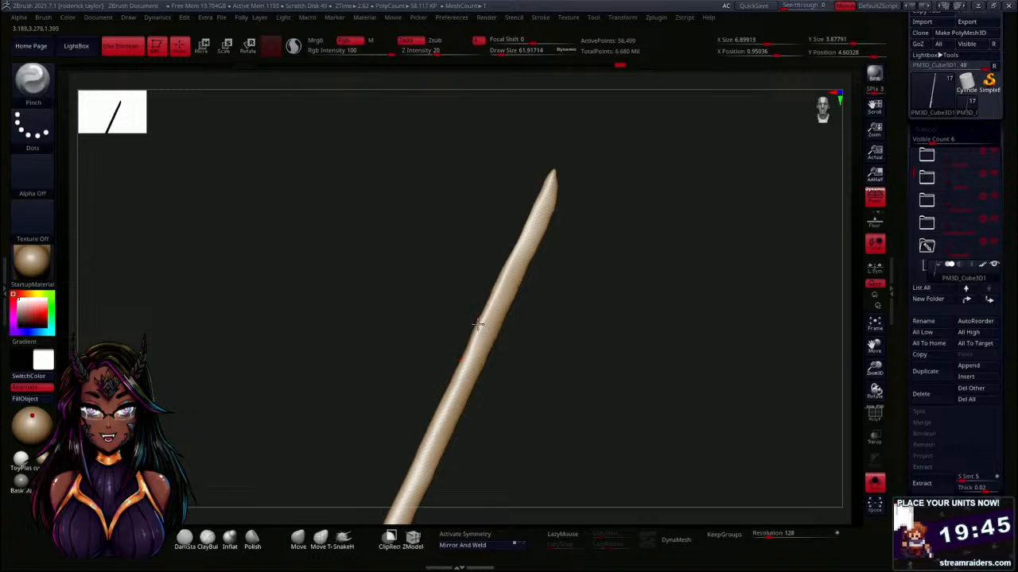
Smooth the narrow edge of the upper blade below the sword's tip.
{"action": "left_click_drag", "start_coordinate": [577, 341], "coordinate": [613, 342]}
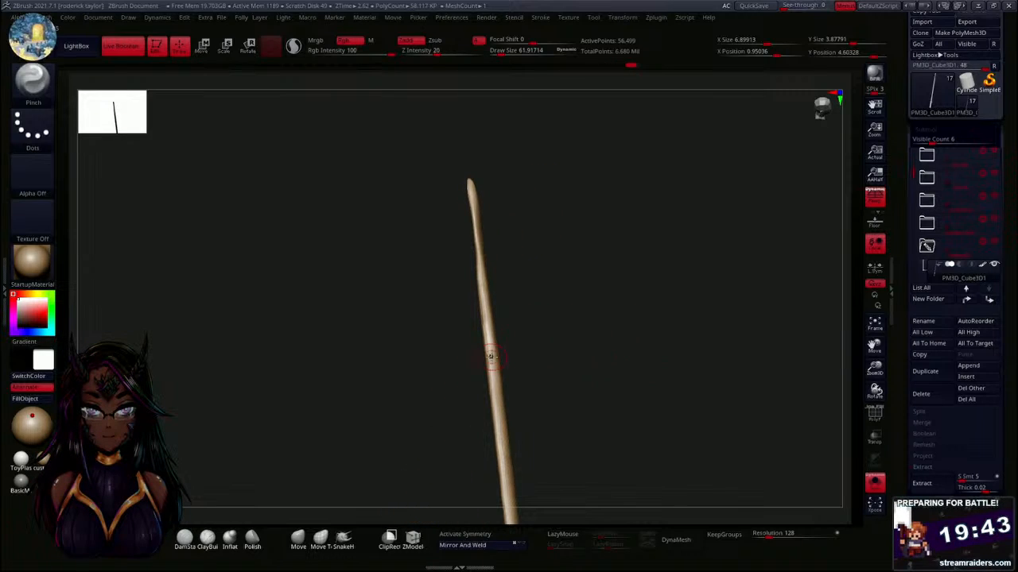
{"action": "left_click_drag", "start_coordinate": [497, 409], "coordinate": [485, 285], "text": "shift"}
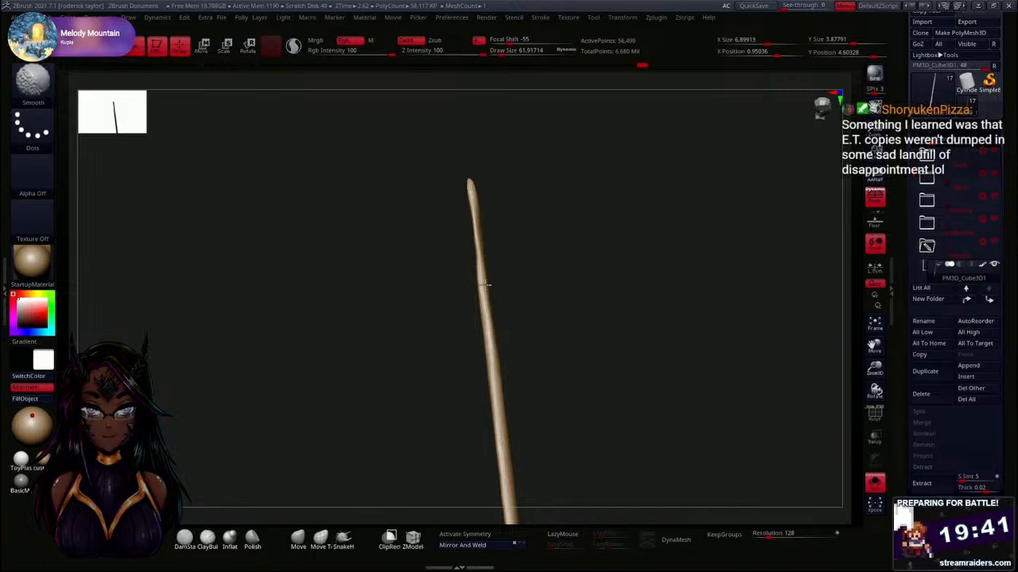
{"action": "key", "text": "ctrl"}
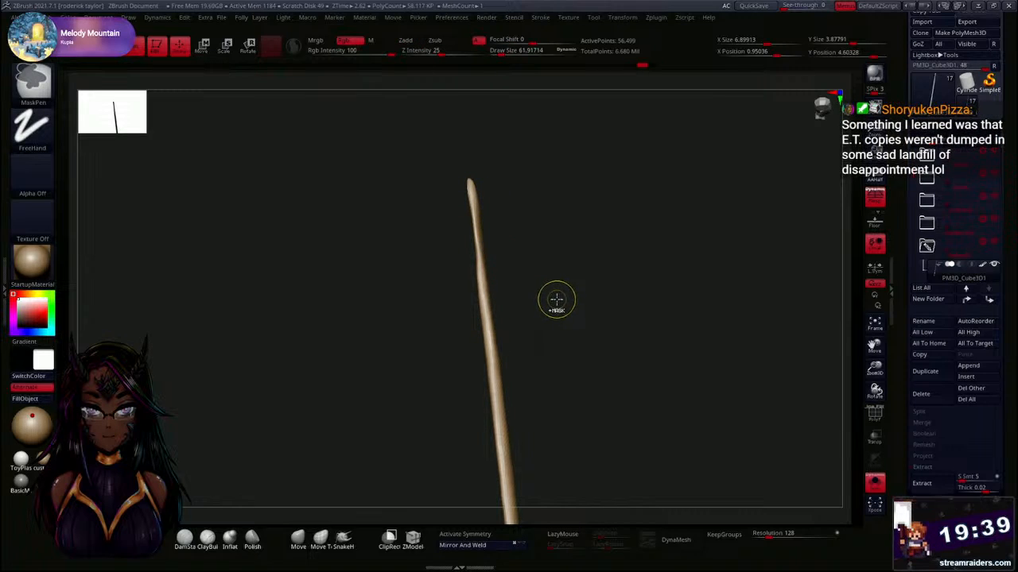
{"action": "left_click_drag", "start_coordinate": [555, 300], "coordinate": [556, 311]}
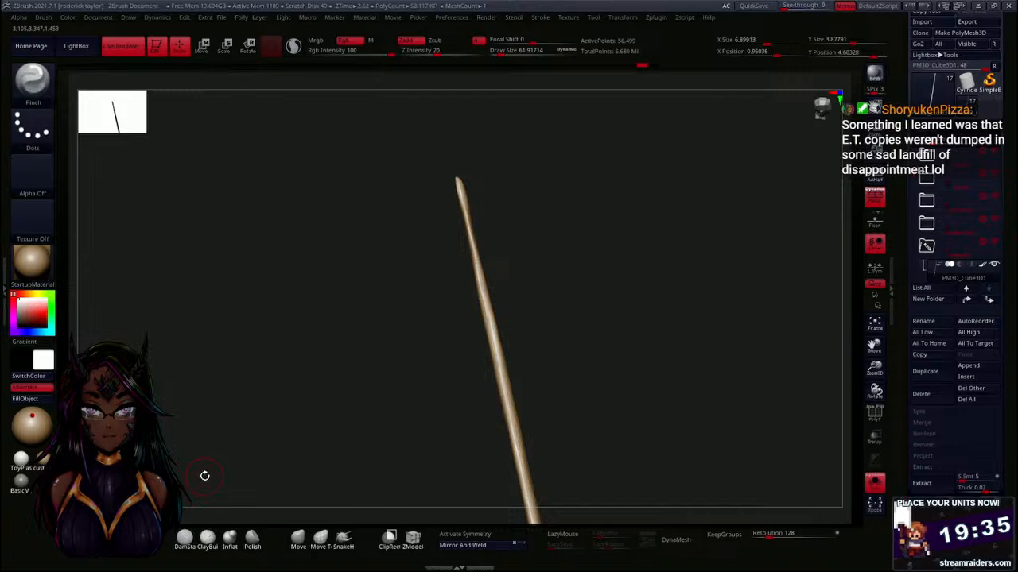
Flatten the blade's narrow edge from the guard towards the middle with the hPolish brush.
{"action": "key", "text": "b"}
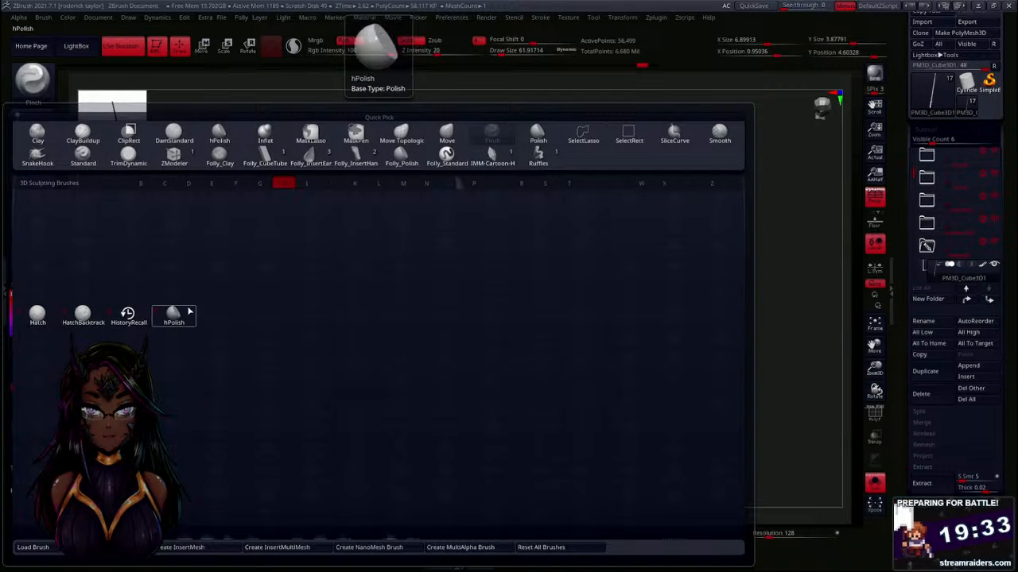
{"action": "left_click", "coordinate": [175, 316]}
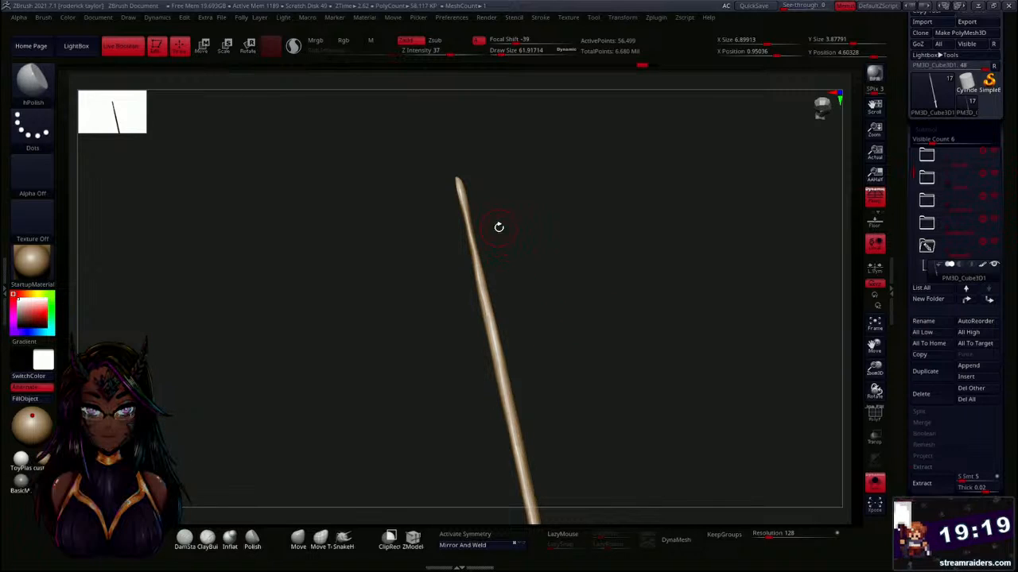
{"action": "left_click_drag", "start_coordinate": [586, 359], "coordinate": [559, 161]}
{"action": "mouse_move", "coordinate": [593, 363]}
{"action": "left_mouse_down"}
{"action": "mouse_move", "coordinate": [572, 298]}
{"action": "mouse_move", "coordinate": [559, 350]}
{"action": "mouse_move", "coordinate": [538, 272]}
{"action": "mouse_move", "coordinate": [524, 359]}
{"action": "left_mouse_up"}
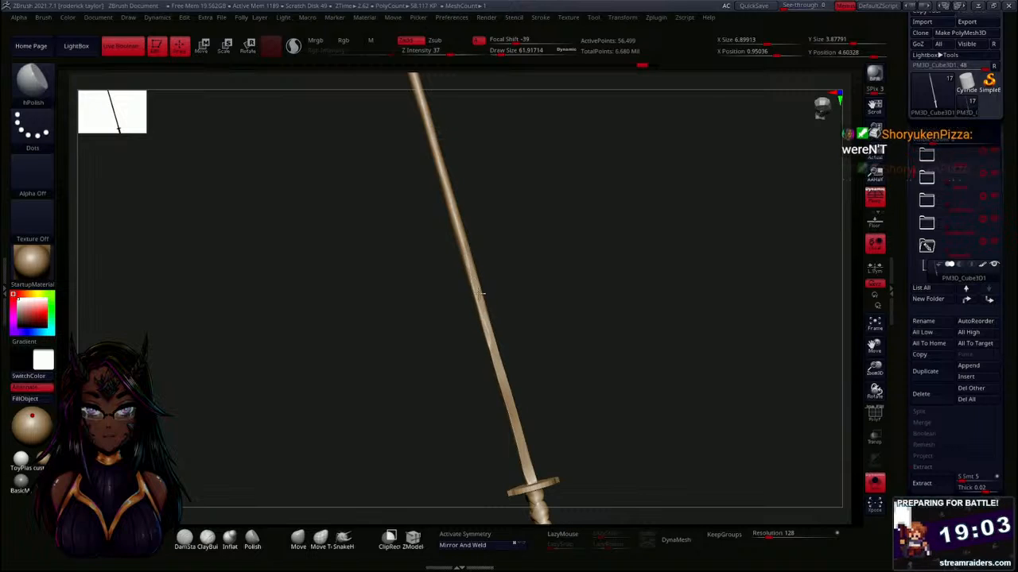
{"action": "left_click_drag", "start_coordinate": [538, 248], "coordinate": [546, 348], "text": "alt"}
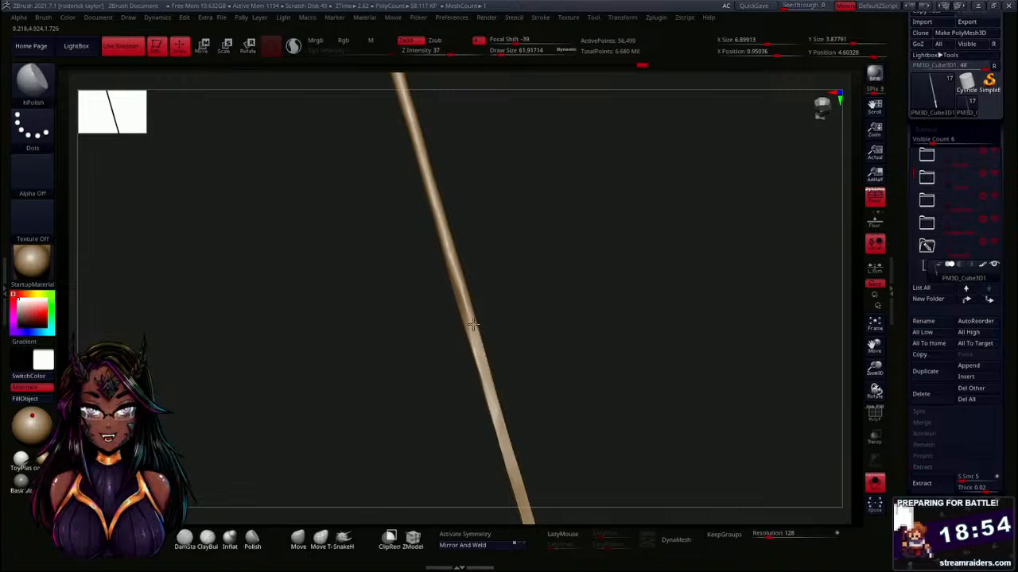
{"action": "left_click_drag", "start_coordinate": [543, 262], "coordinate": [544, 309], "text": "alt"}
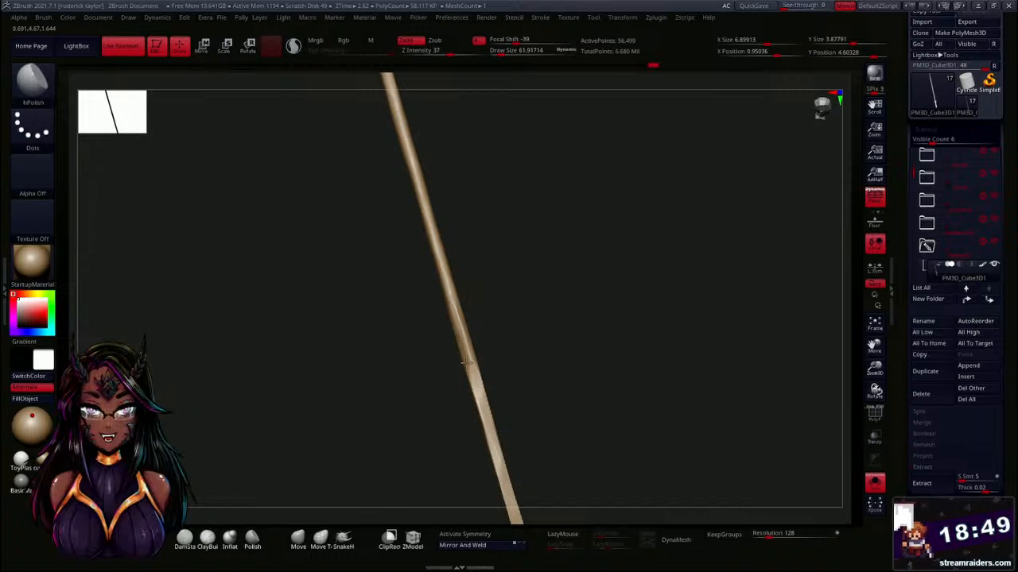
{"action": "mouse_move", "coordinate": [589, 322]}
{"action": "left_mouse_down"}
{"action": "mouse_move", "coordinate": [537, 353]}
{"action": "mouse_move", "coordinate": [561, 345]}
{"action": "mouse_move", "coordinate": [567, 295]}
{"action": "mouse_move", "coordinate": [541, 348]}
{"action": "mouse_move", "coordinate": [559, 289]}
{"action": "mouse_move", "coordinate": [572, 286]}
{"action": "mouse_move", "coordinate": [574, 321]}
{"action": "mouse_move", "coordinate": [595, 352]}
{"action": "mouse_move", "coordinate": [583, 299]}
{"action": "mouse_move", "coordinate": [570, 357]}
{"action": "mouse_move", "coordinate": [547, 239]}
{"action": "left_mouse_up"}
{"action": "key", "text": "ctrl"}
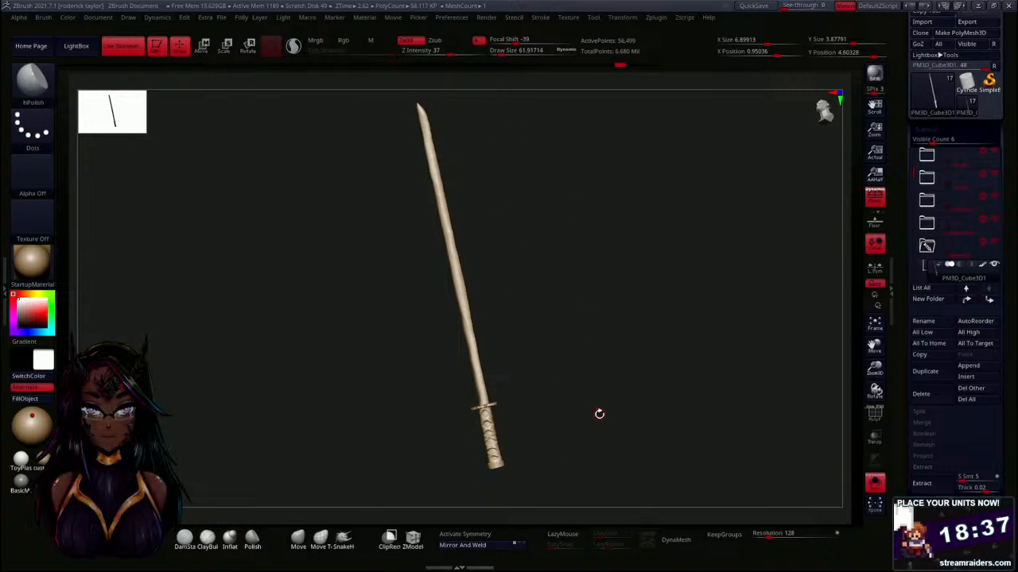
Try to mask one lengthwise side of the blade from the tip to the guard with a rectangular mask.
{"action": "mouse_move", "coordinate": [597, 413]}
{"action": "left_mouse_down"}
{"action": "mouse_move", "coordinate": [558, 448]}
{"action": "mouse_move", "coordinate": [506, 459]}
{"action": "mouse_move", "coordinate": [482, 450]}
{"action": "mouse_move", "coordinate": [520, 446]}
{"action": "mouse_move", "coordinate": [506, 450]}
{"action": "mouse_move", "coordinate": [483, 391]}
{"action": "left_mouse_up"}
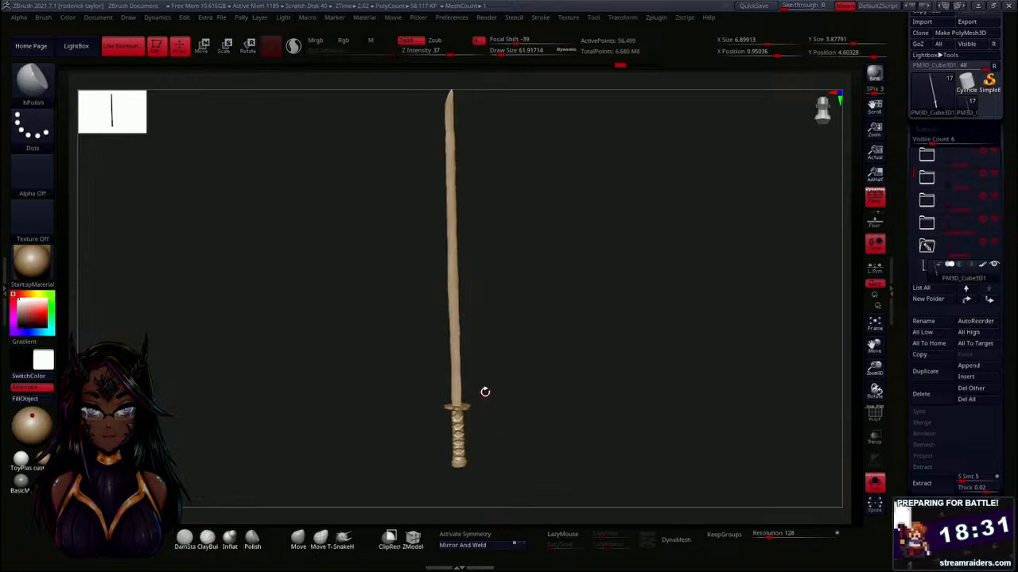
{"action": "key", "text": "ctrl"}
{"action": "mouse_move", "coordinate": [428, 92]}
{"action": "left_mouse_down", "text": "ctrl"}
{"action": "mouse_move", "coordinate": [452, 152]}
{"action": "mouse_move", "coordinate": [451, 424]}
{"action": "left_mouse_up", "text": "ctrl"}
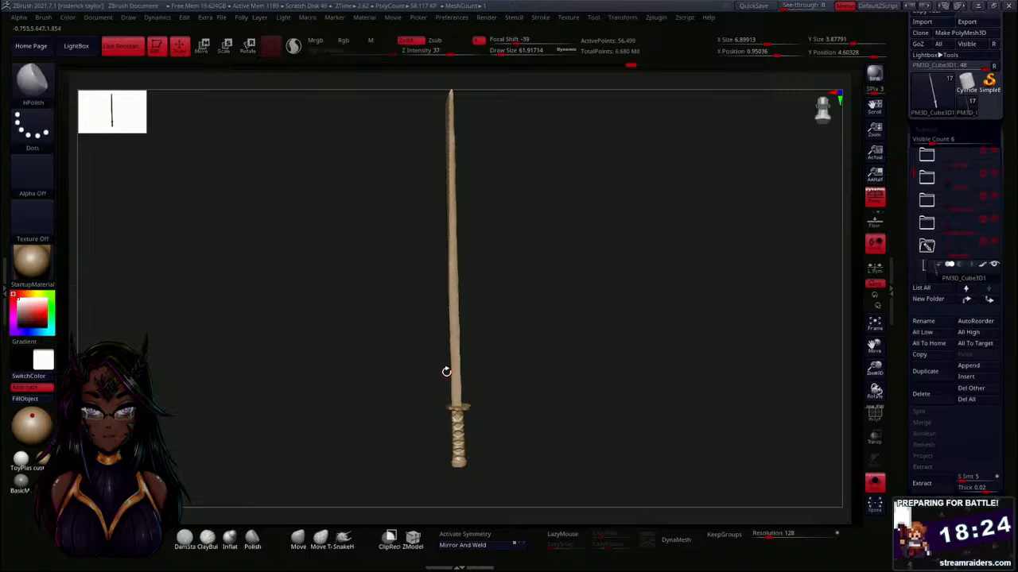
{"action": "left_click_drag", "start_coordinate": [514, 368], "coordinate": [520, 368]}
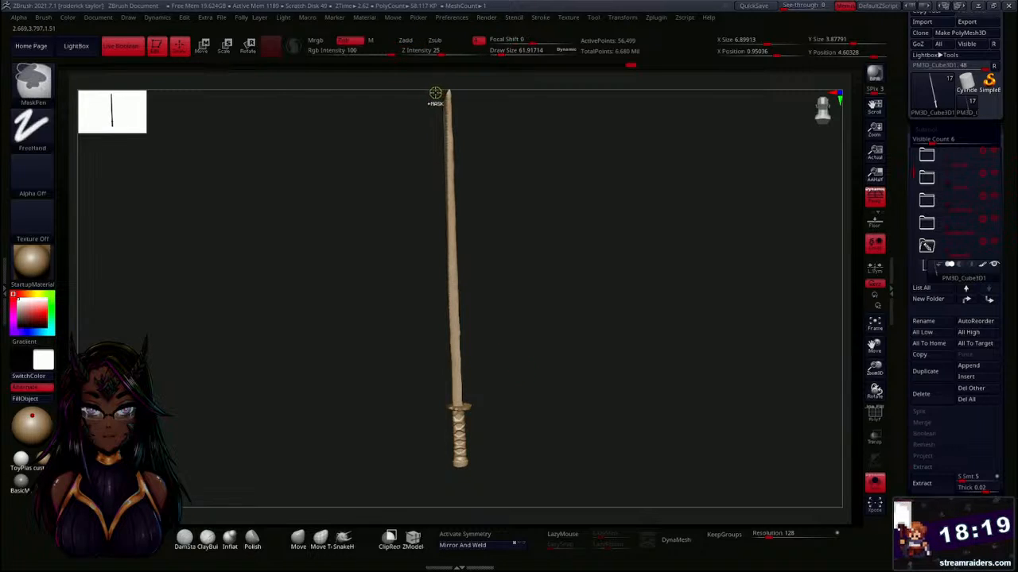
{"action": "left_click_drag", "start_coordinate": [436, 95], "coordinate": [448, 165], "text": "ctrl"}
{"action": "left_click_drag", "start_coordinate": [460, 272], "coordinate": [454, 402], "text": "ctrl"}
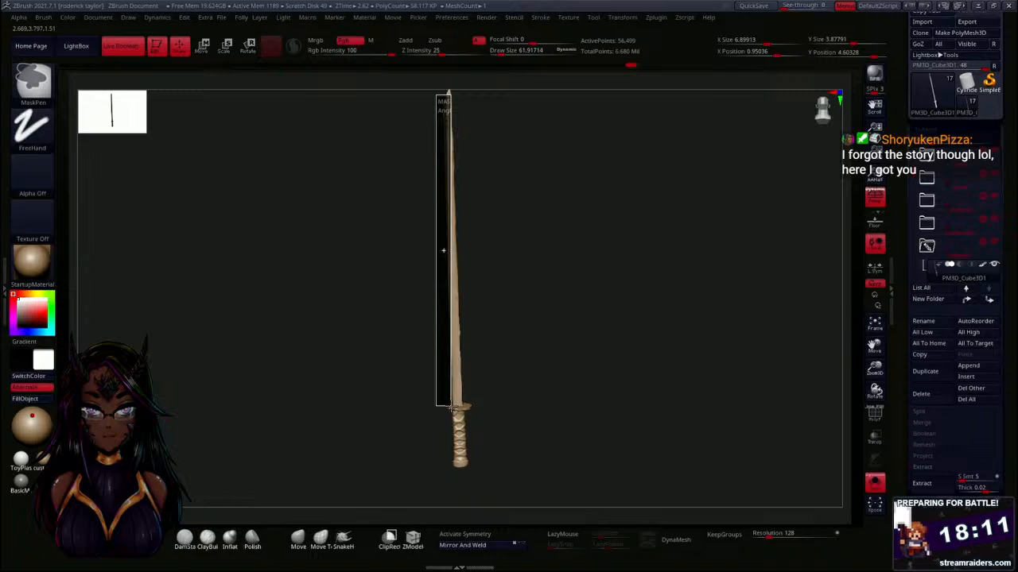
{"action": "left_click_drag", "start_coordinate": [450, 406], "coordinate": [454, 408], "text": "ctrl"}
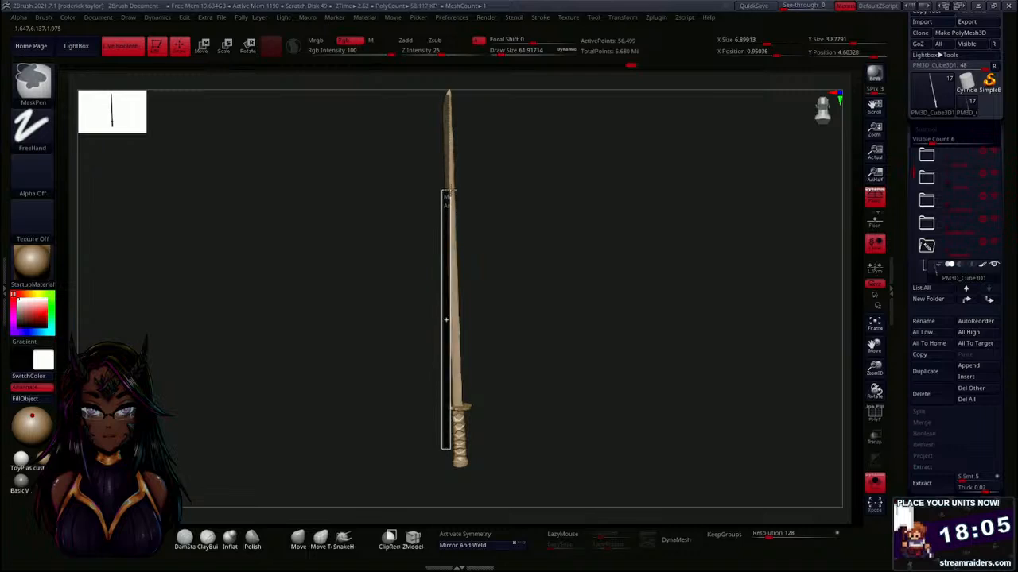
{"action": "left_click_drag", "start_coordinate": [447, 156], "coordinate": [450, 92], "text": "ctrl"}
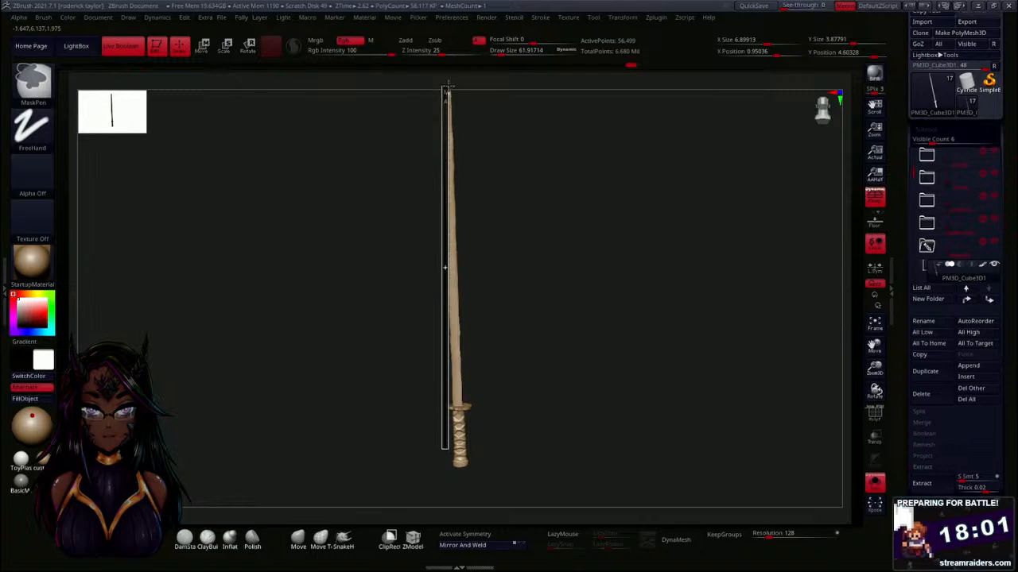
{"action": "left_click_drag", "start_coordinate": [447, 83], "coordinate": [448, 86], "text": "ctrl"}
{"action": "left_click_drag", "start_coordinate": [544, 232], "coordinate": [573, 194]}
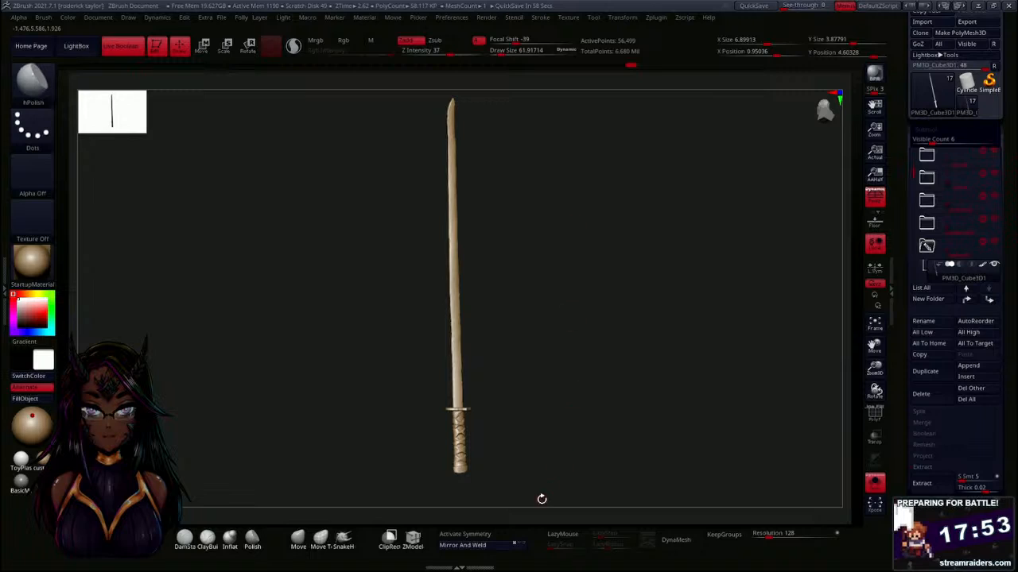
Mask the sword lengthwise with a rectangle, leaving only a thin strip along one edge of the blade unmasked.
{"action": "left_click_drag", "start_coordinate": [540, 496], "coordinate": [525, 502]}
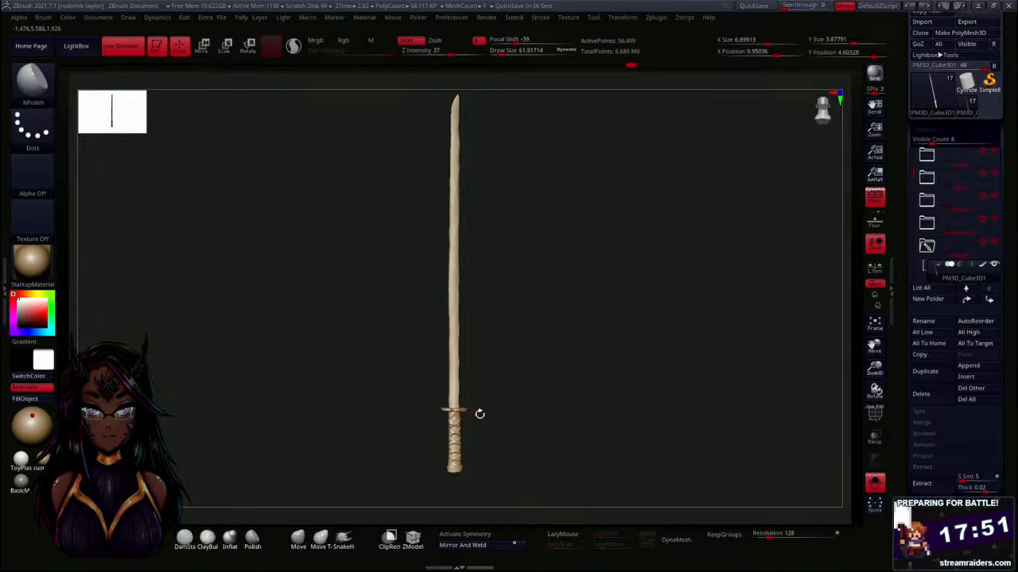
{"action": "left_click_drag", "start_coordinate": [454, 485], "coordinate": [422, 176], "text": "ctrl"}
{"action": "left_click_drag", "start_coordinate": [423, 118], "coordinate": [419, 94], "text": "ctrl"}
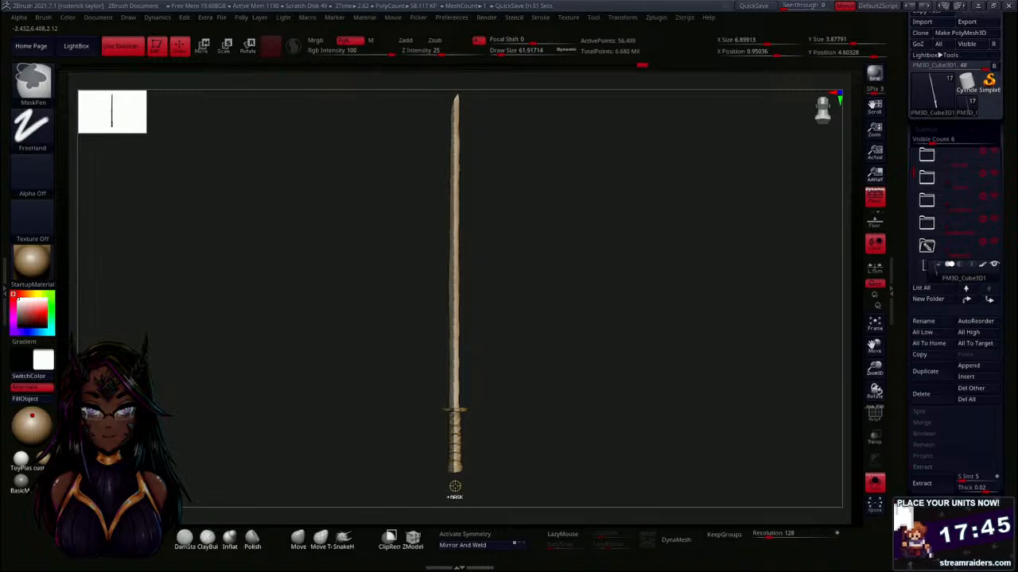
{"action": "left_click_drag", "start_coordinate": [457, 482], "coordinate": [424, 236], "text": "ctrl"}
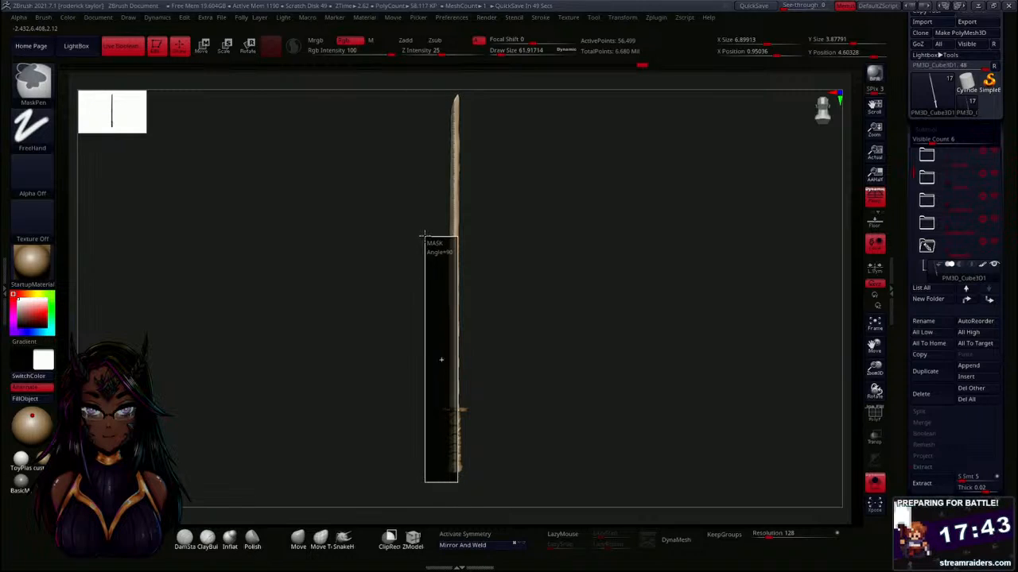
{"action": "left_click_drag", "start_coordinate": [406, 82], "coordinate": [407, 83], "text": "ctrl"}
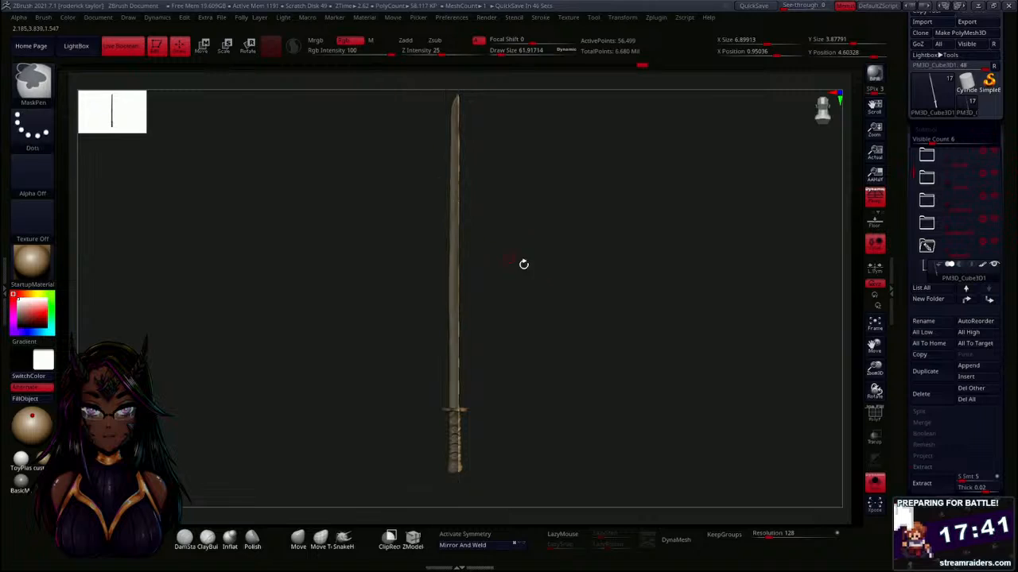
Reduce the draw size to about 26.5 and paint the mask along the blade's narrow edge above the guard.
{"action": "left_click_drag", "start_coordinate": [556, 321], "coordinate": [461, 291]}
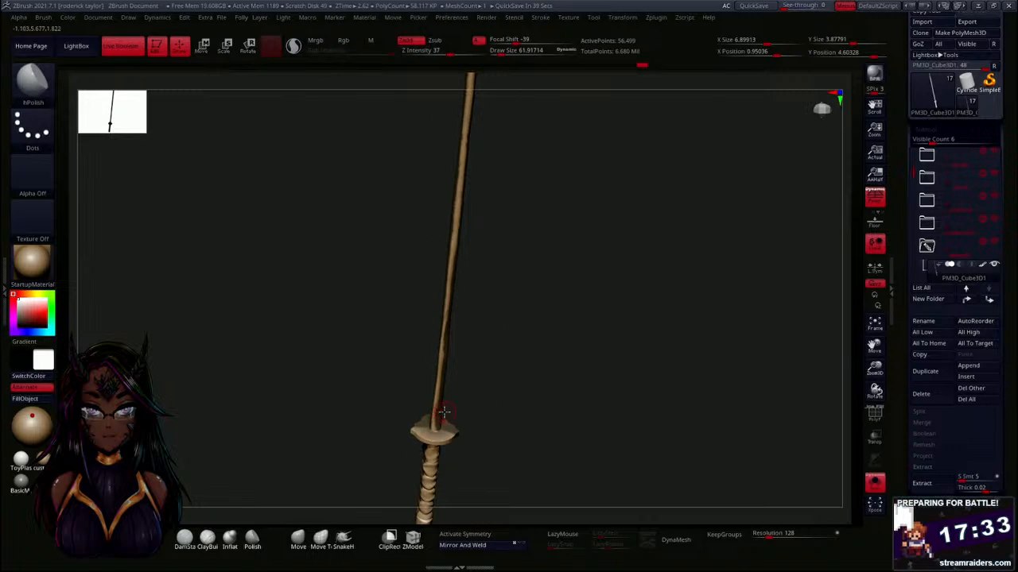
{"action": "mouse_move", "coordinate": [453, 401]}
{"action": "left_mouse_down"}
{"action": "mouse_move", "coordinate": [480, 386]}
{"action": "mouse_move", "coordinate": [484, 436]}
{"action": "mouse_move", "coordinate": [536, 327]}
{"action": "mouse_move", "coordinate": [532, 269]}
{"action": "mouse_move", "coordinate": [516, 315]}
{"action": "mouse_move", "coordinate": [532, 348]}
{"action": "mouse_move", "coordinate": [538, 191]}
{"action": "mouse_move", "coordinate": [525, 281]}
{"action": "mouse_move", "coordinate": [527, 332]}
{"action": "mouse_move", "coordinate": [535, 320]}
{"action": "mouse_move", "coordinate": [532, 390]}
{"action": "mouse_move", "coordinate": [519, 220]}
{"action": "mouse_move", "coordinate": [512, 262]}
{"action": "left_mouse_up"}
{"action": "key", "text": "s"}
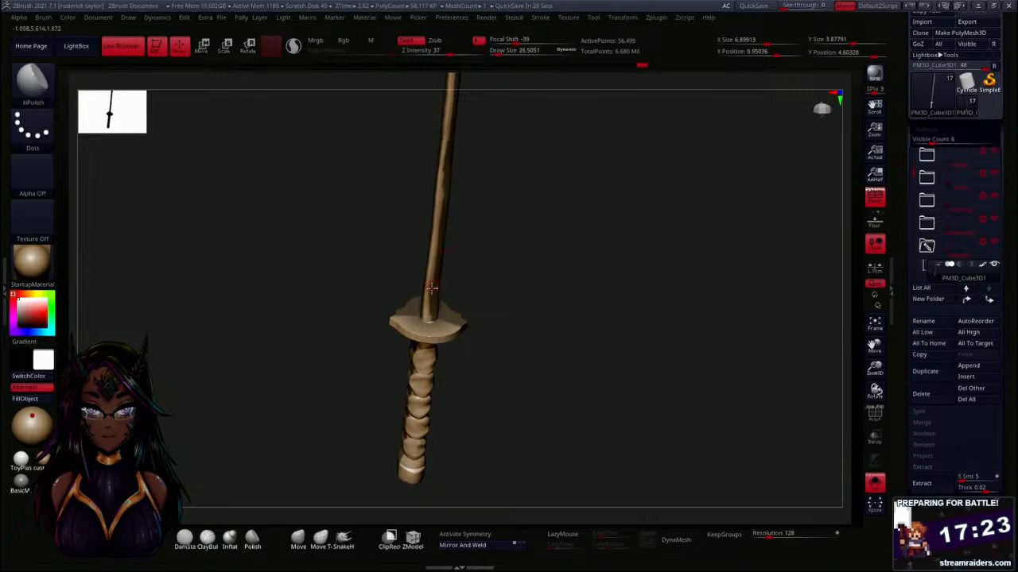
{"action": "key", "text": "ctrl"}
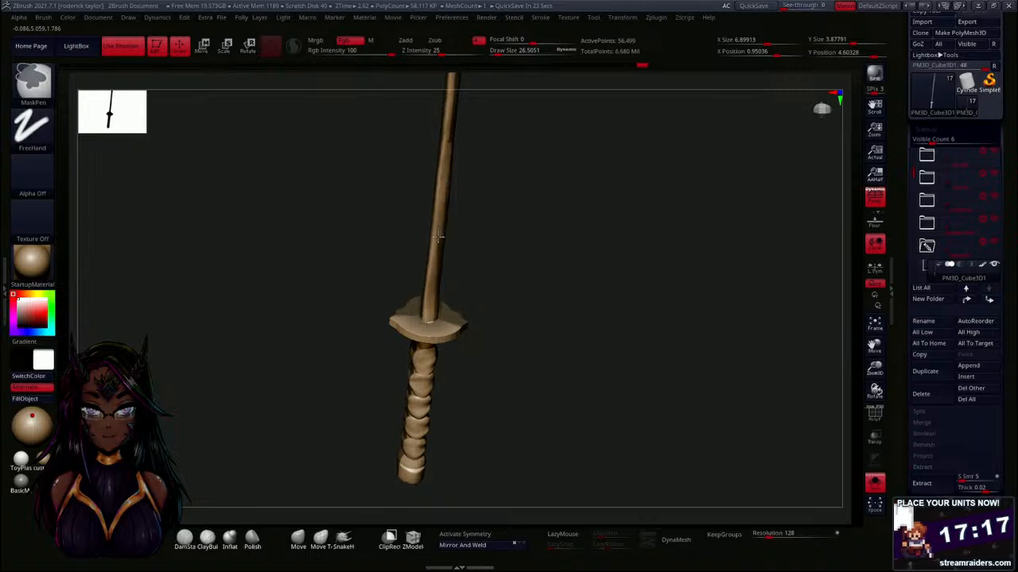
{"action": "left_click_drag", "start_coordinate": [506, 186], "coordinate": [506, 425], "text": "alt"}
{"action": "key", "text": "ctrl"}
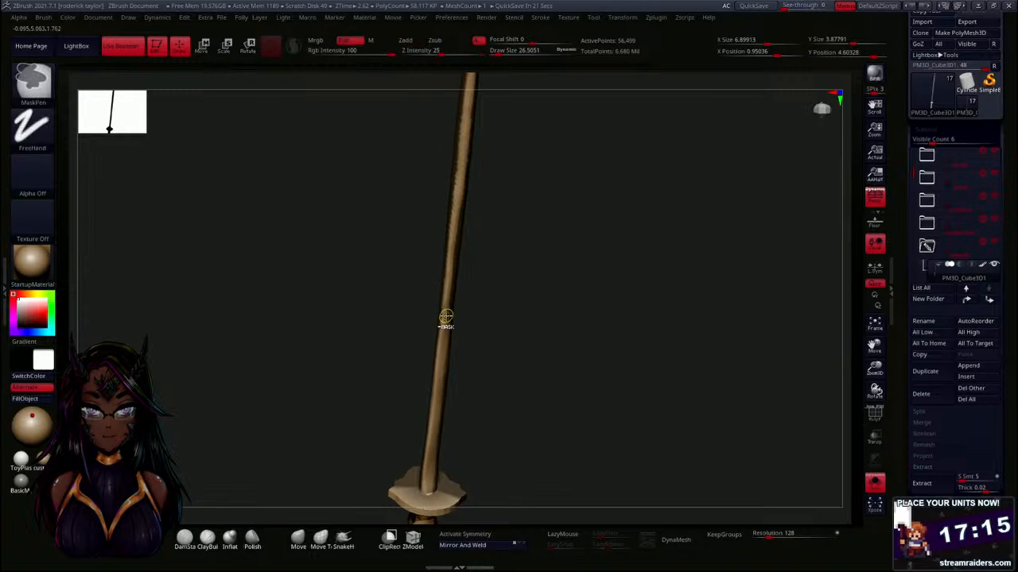
{"action": "key", "text": "ctrl+shift"}
{"action": "key", "text": "ctrl"}
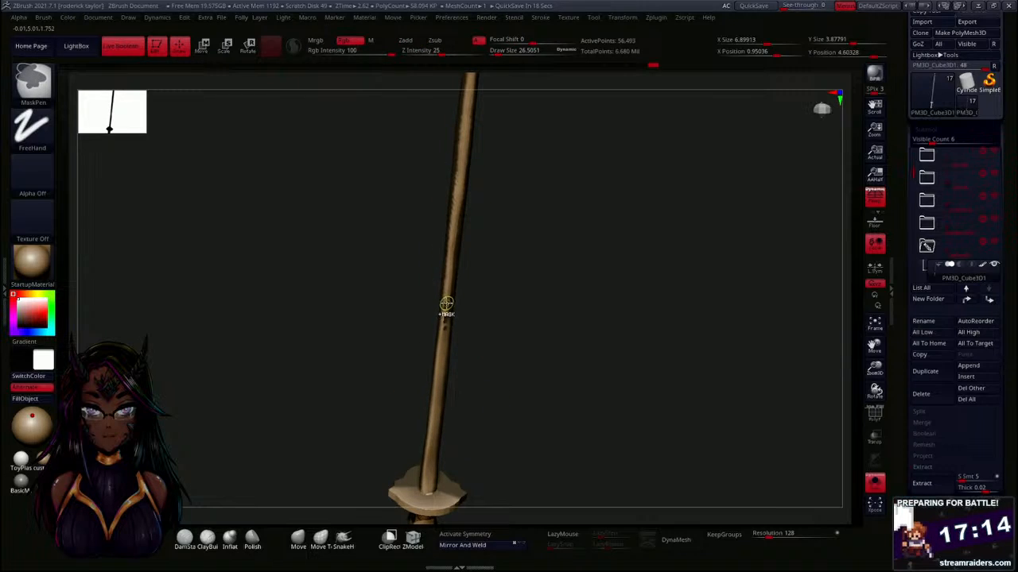
{"action": "key", "text": "ctrl+shift"}
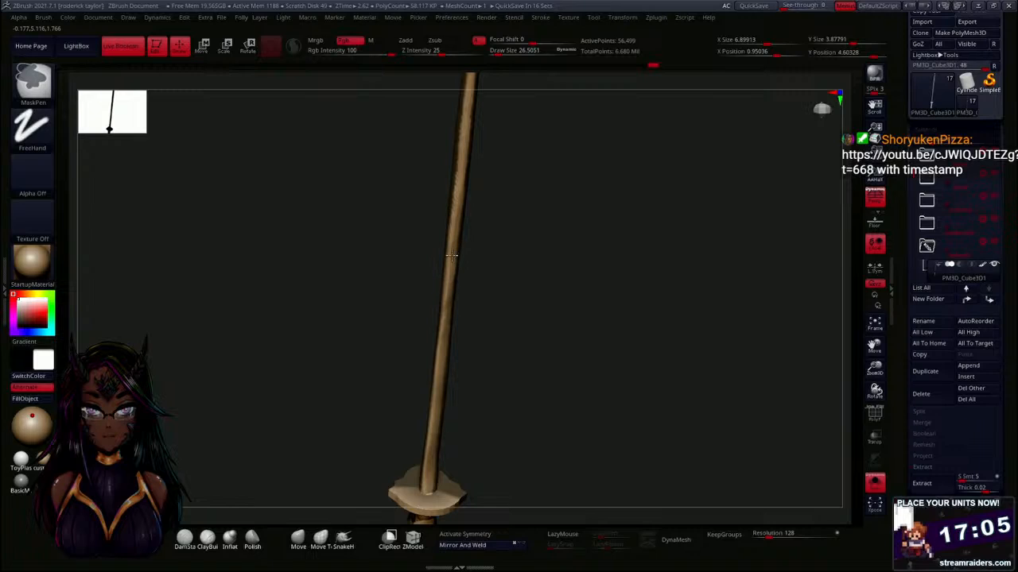
Extend the painted mask along the blade's narrow edge from the middle up to the tip.
{"action": "left_click_drag", "start_coordinate": [527, 236], "coordinate": [508, 341]}
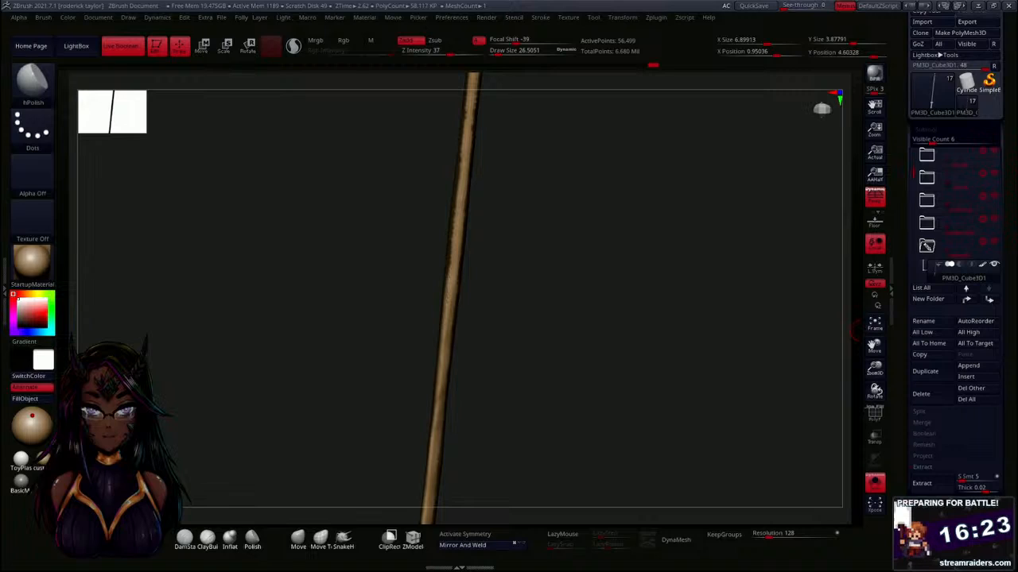
{"action": "left_click_drag", "start_coordinate": [513, 288], "coordinate": [511, 364], "text": "alt"}
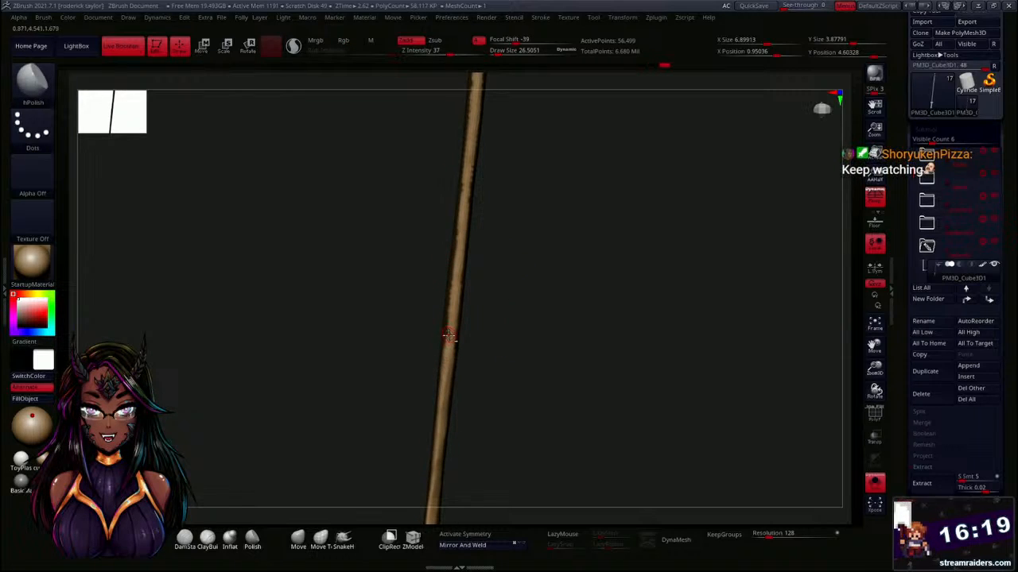
{"action": "key", "text": "ctrl"}
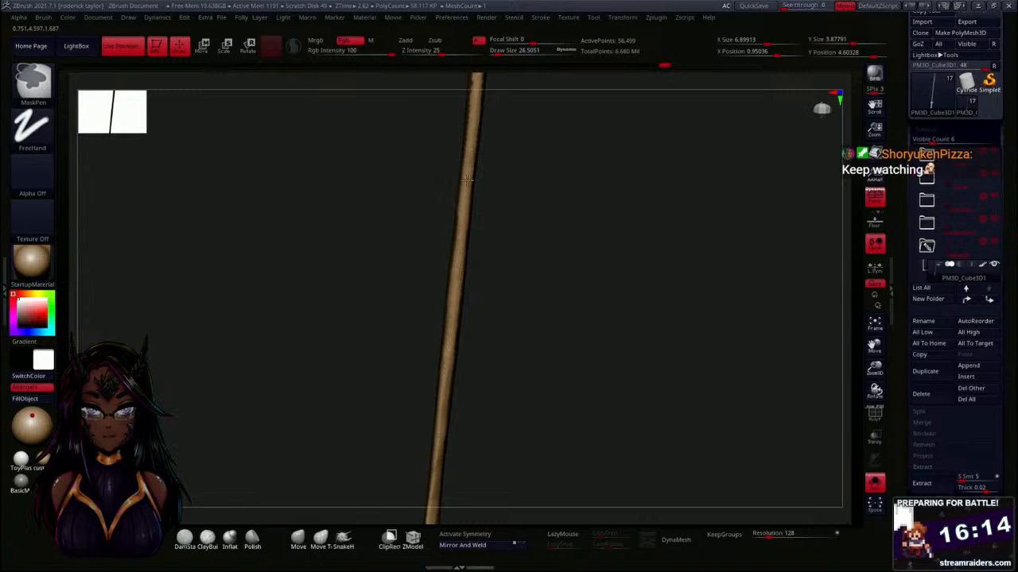
{"action": "left_click_drag", "start_coordinate": [531, 389], "coordinate": [526, 227], "text": "alt"}
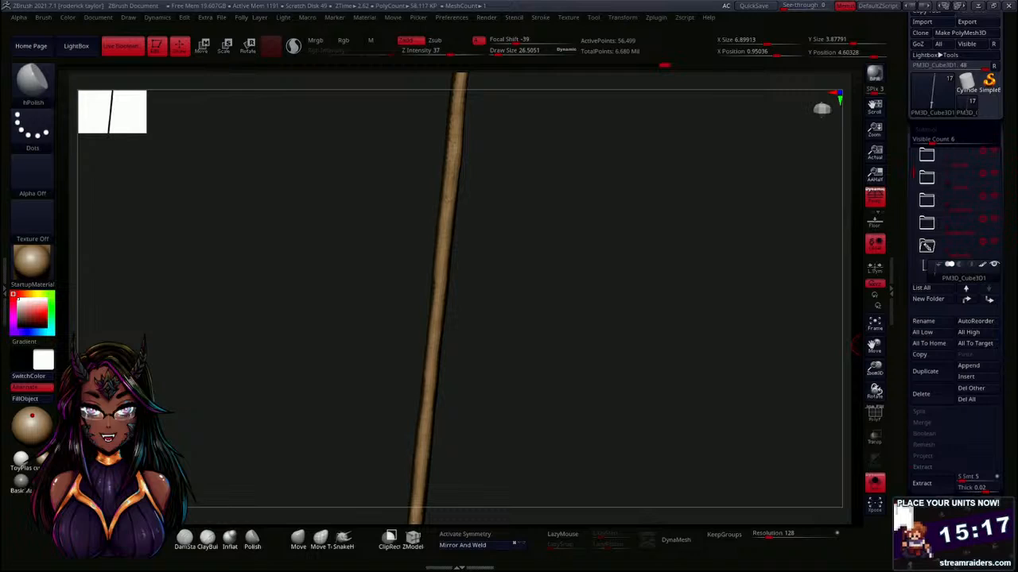
{"action": "left_click_drag", "start_coordinate": [481, 182], "coordinate": [452, 227]}
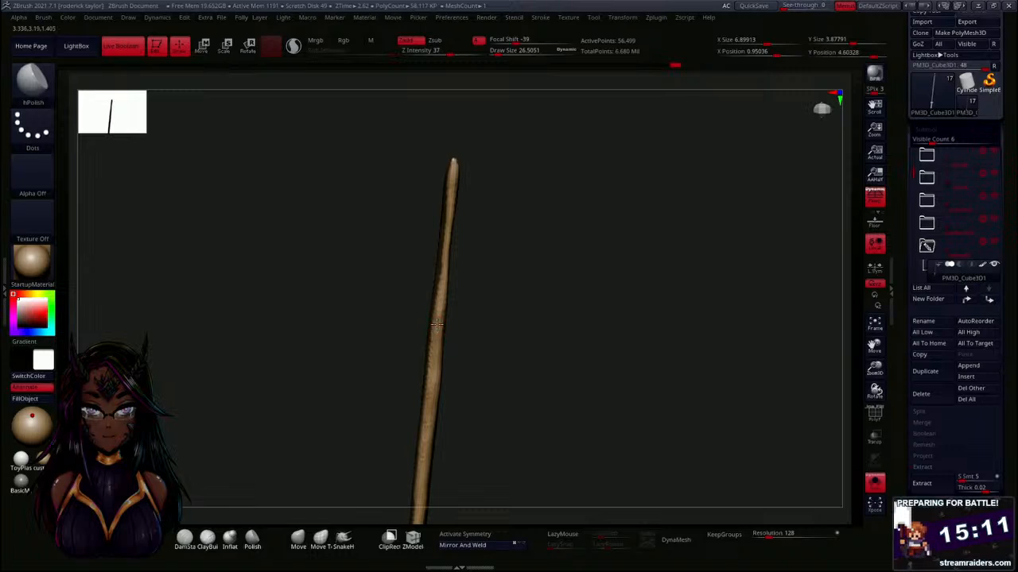
{"action": "key", "text": "ctrl"}
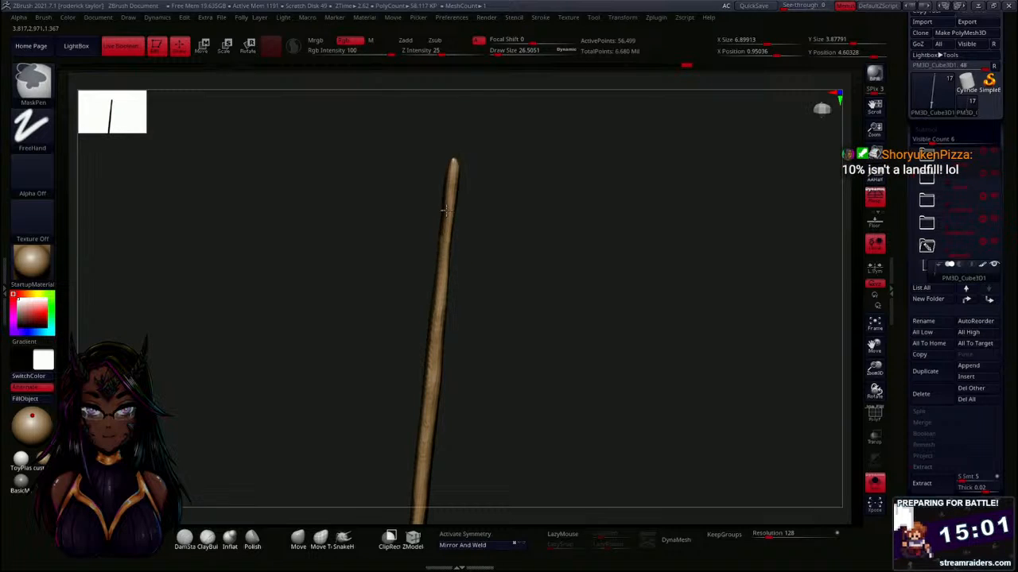
{"action": "mouse_move", "coordinate": [448, 278]}
{"action": "left_mouse_down"}
{"action": "mouse_move", "coordinate": [525, 279]}
{"action": "mouse_move", "coordinate": [513, 265]}
{"action": "left_mouse_up"}
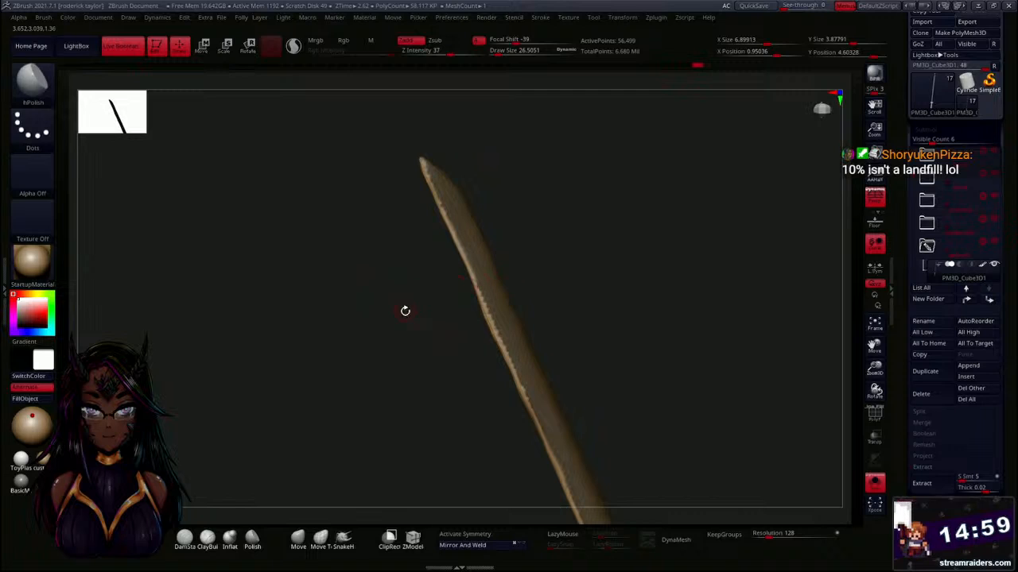
{"action": "mouse_move", "coordinate": [457, 288]}
{"action": "left_mouse_down"}
{"action": "mouse_move", "coordinate": [527, 275]}
{"action": "mouse_move", "coordinate": [549, 202]}
{"action": "mouse_move", "coordinate": [620, 327]}
{"action": "mouse_move", "coordinate": [583, 339]}
{"action": "mouse_move", "coordinate": [524, 230]}
{"action": "mouse_move", "coordinate": [541, 352]}
{"action": "mouse_move", "coordinate": [511, 223]}
{"action": "left_mouse_up"}
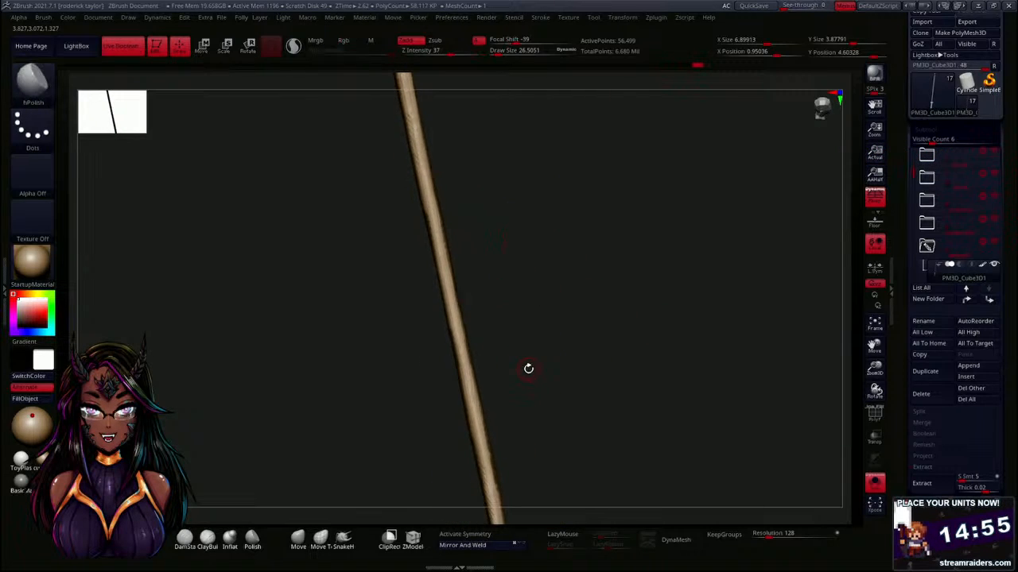
Flatten the blade's narrow edge from the middle down to the guard with the hPolish brush.
{"action": "left_click_drag", "start_coordinate": [530, 368], "coordinate": [501, 244]}
{"action": "left_click_drag", "start_coordinate": [543, 368], "coordinate": [514, 244]}
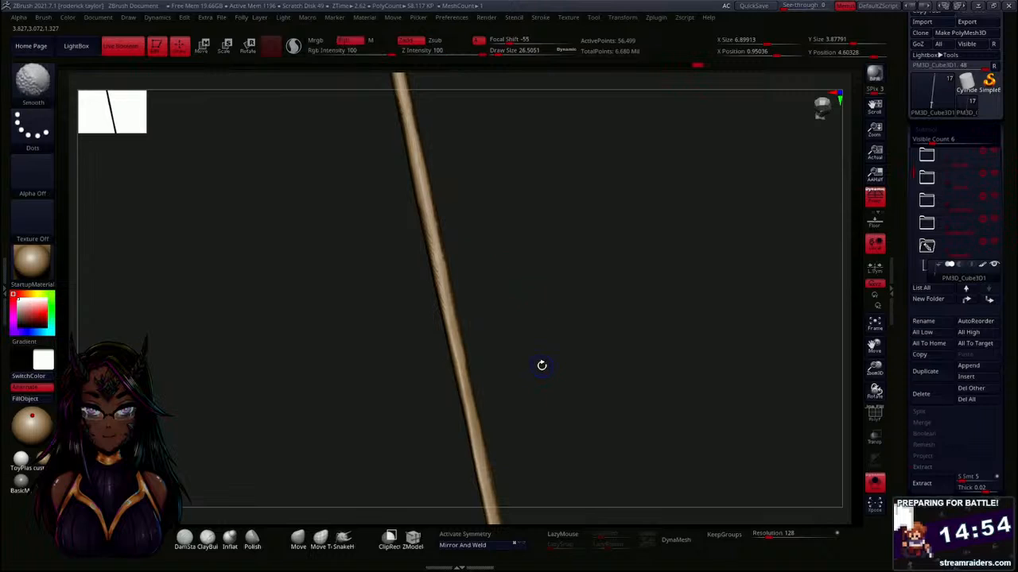
{"action": "left_click_drag", "start_coordinate": [540, 364], "coordinate": [550, 330]}
{"action": "key", "text": "b"}
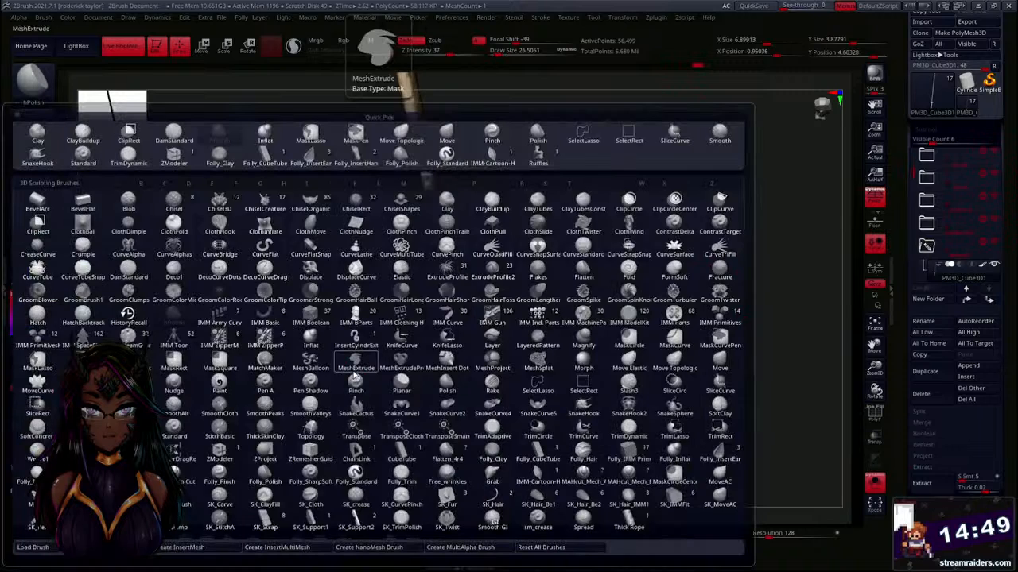
{"action": "key", "text": "h"}
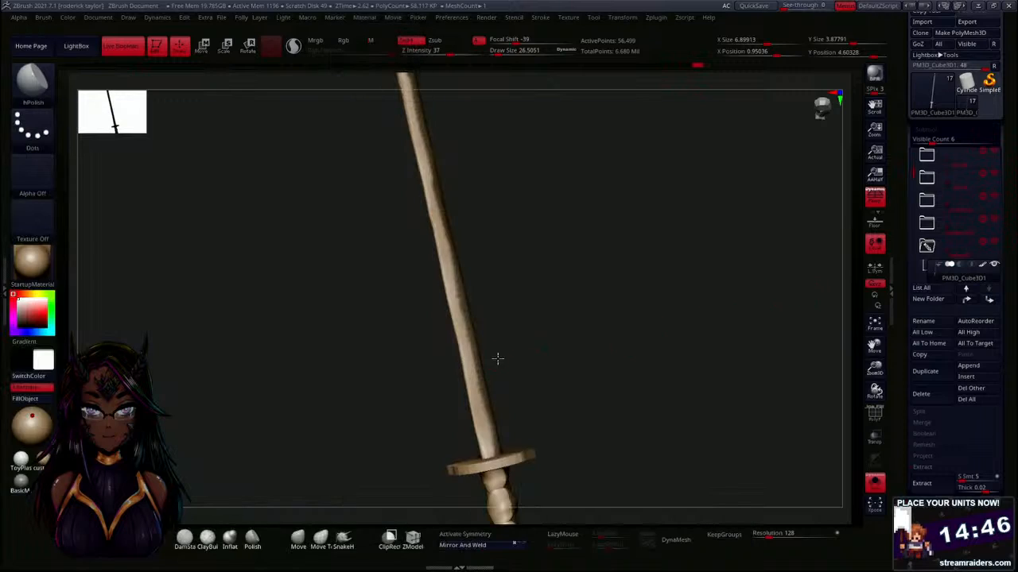
{"action": "left_click_drag", "start_coordinate": [497, 358], "coordinate": [487, 391]}
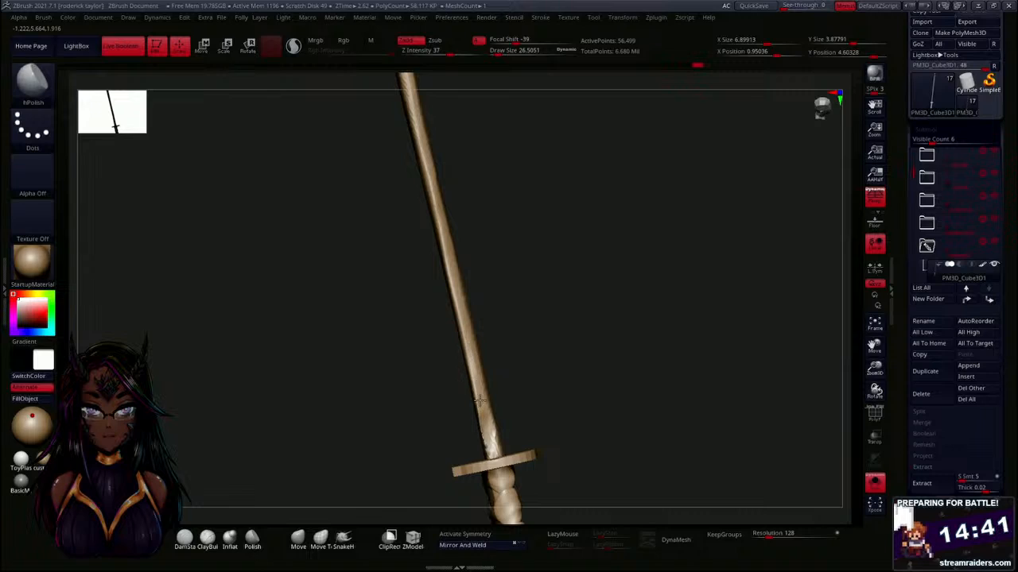
{"action": "mouse_move", "coordinate": [511, 410]}
{"action": "left_mouse_down"}
{"action": "mouse_move", "coordinate": [529, 399]}
{"action": "mouse_move", "coordinate": [520, 379]}
{"action": "mouse_move", "coordinate": [541, 366]}
{"action": "mouse_move", "coordinate": [528, 389]}
{"action": "mouse_move", "coordinate": [551, 377]}
{"action": "mouse_move", "coordinate": [528, 374]}
{"action": "left_mouse_up"}
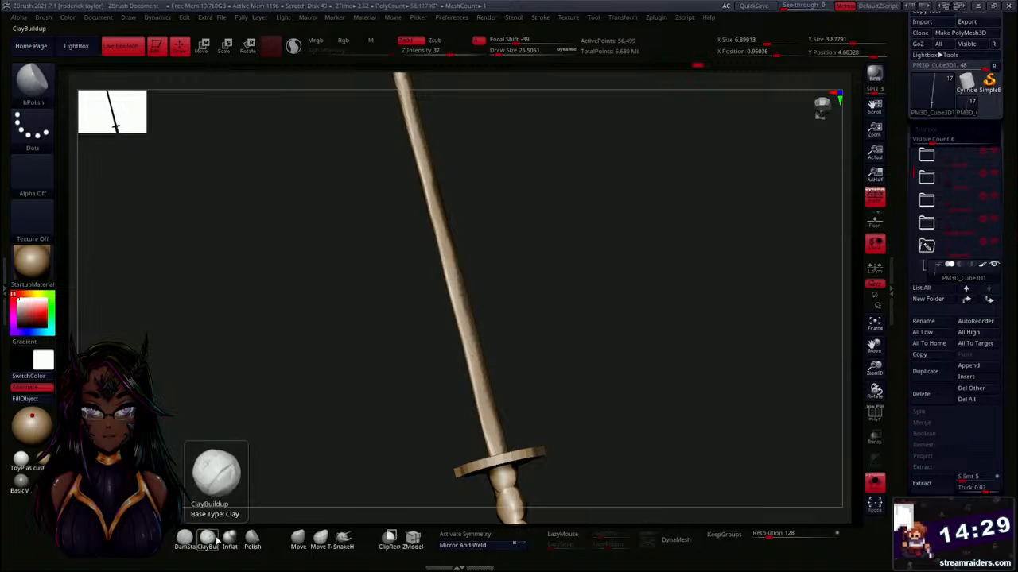
Try to build up the blade's edge just above the guard with the ClayBuildup brush.
{"action": "left_click", "coordinate": [209, 538]}
{"action": "mouse_move", "coordinate": [487, 439]}
{"action": "left_mouse_down"}
{"action": "mouse_move", "coordinate": [487, 423]}
{"action": "mouse_move", "coordinate": [492, 444]}
{"action": "mouse_move", "coordinate": [496, 430]}
{"action": "mouse_move", "coordinate": [500, 439]}
{"action": "left_mouse_up"}
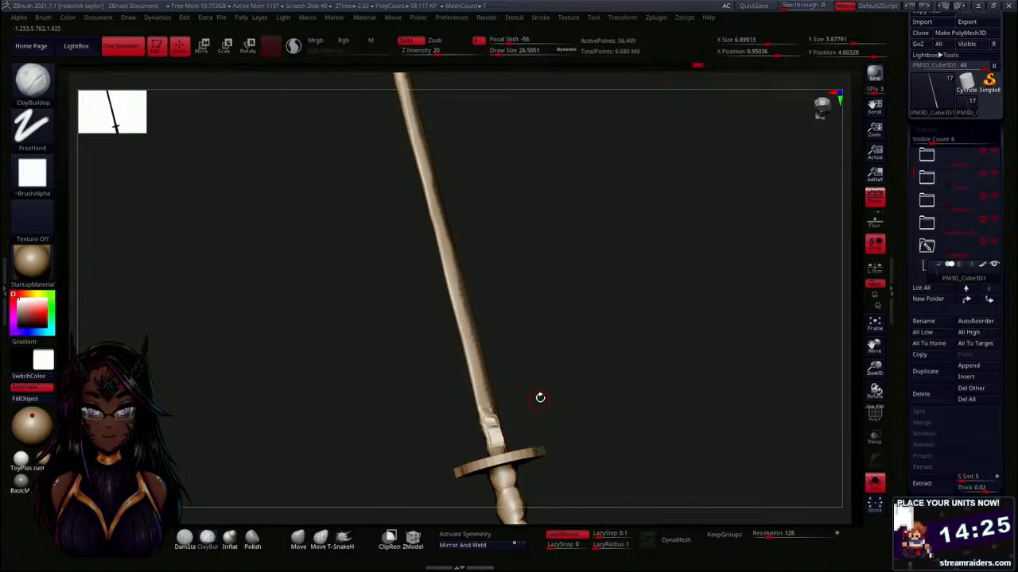
{"action": "mouse_move", "coordinate": [539, 398]}
{"action": "left_mouse_down"}
{"action": "mouse_move", "coordinate": [479, 404]}
{"action": "mouse_move", "coordinate": [481, 439]}
{"action": "mouse_move", "coordinate": [613, 368]}
{"action": "mouse_move", "coordinate": [597, 413]}
{"action": "mouse_move", "coordinate": [554, 379]}
{"action": "mouse_move", "coordinate": [528, 377]}
{"action": "left_mouse_up"}
Try to sharpen the blade's edge above the guard with the Pinch brush, and undo the stroke.
{"action": "key", "text": "b"}
{"action": "key", "text": "p"}
{"action": "key", "text": "i"}
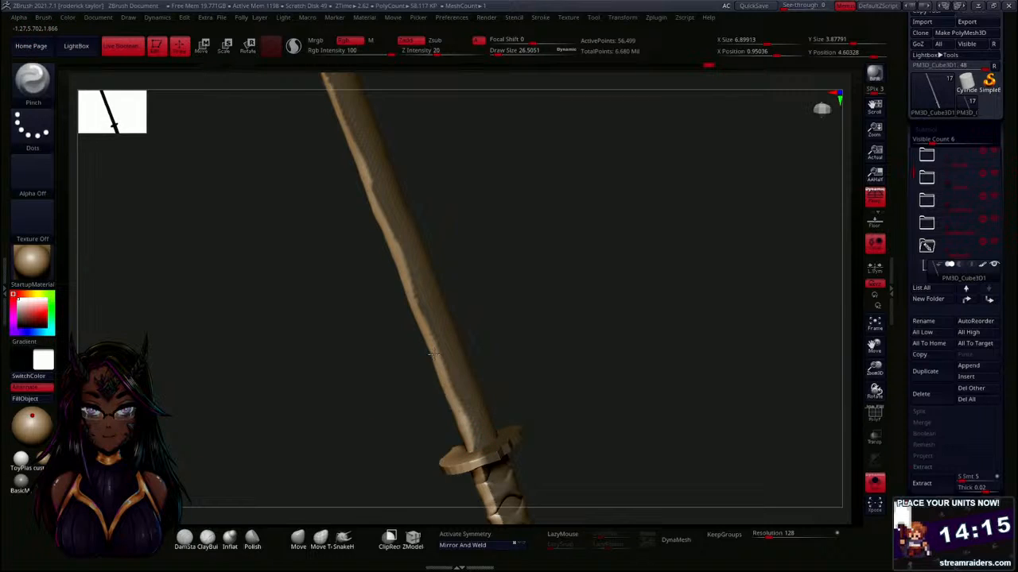
{"action": "left_click_drag", "start_coordinate": [468, 439], "coordinate": [441, 363]}
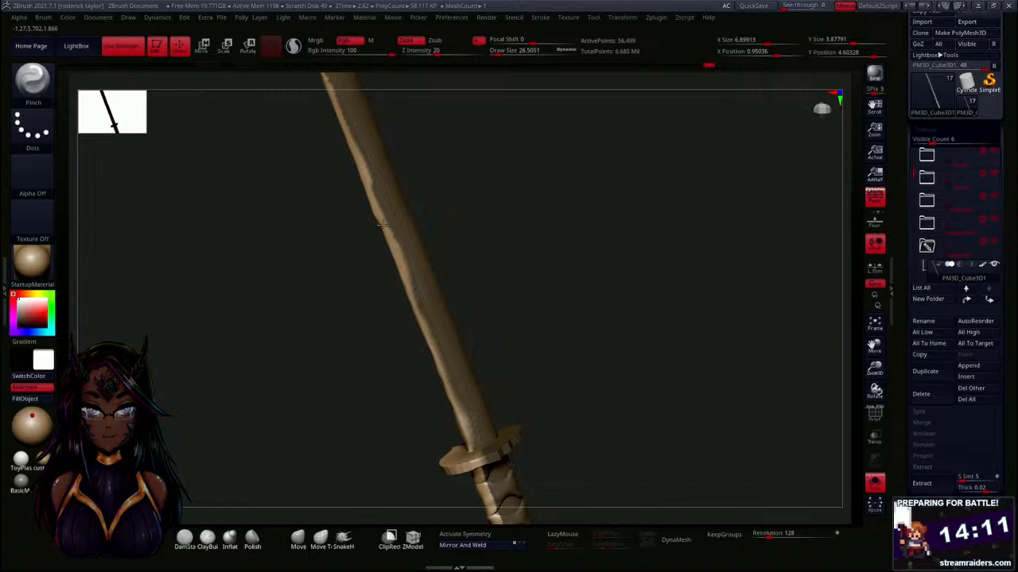
{"action": "left_click_drag", "start_coordinate": [556, 329], "coordinate": [586, 291]}
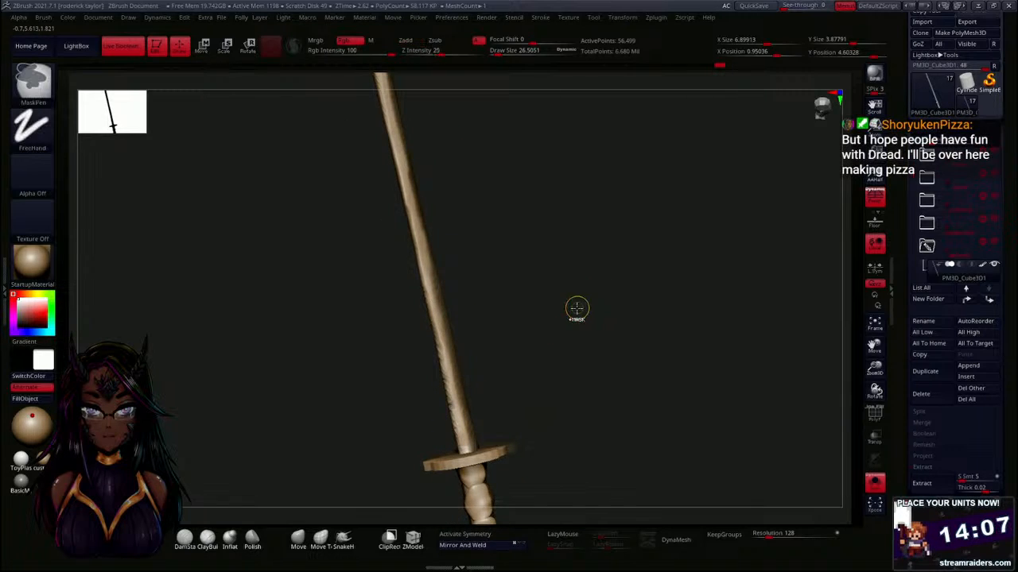
{"action": "key", "text": "ctrl+z"}
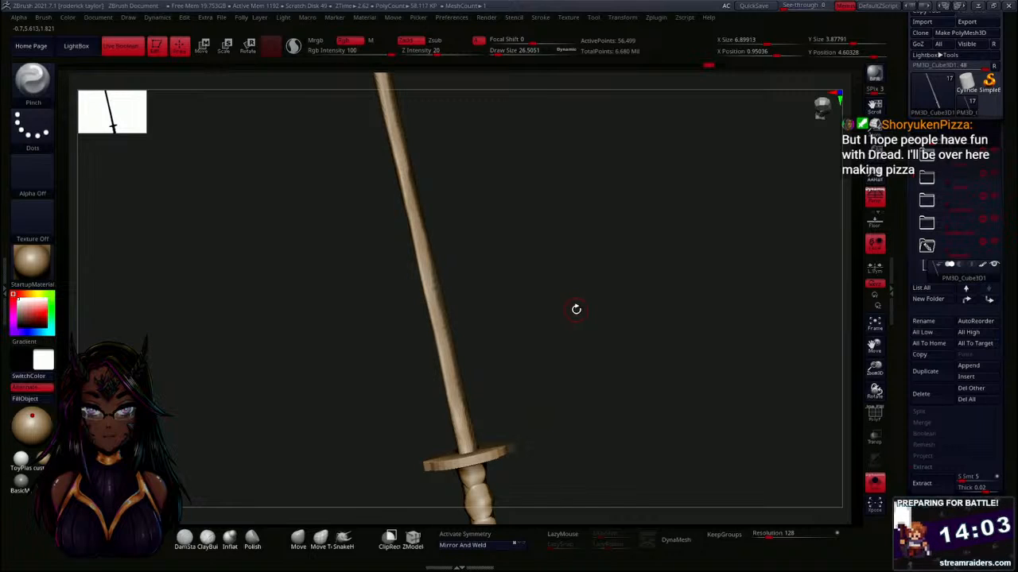
Increase the Polish brush's draw size to about 55 and polish the blade's edge above the guard.
{"action": "left_click_drag", "start_coordinate": [575, 310], "coordinate": [416, 334]}
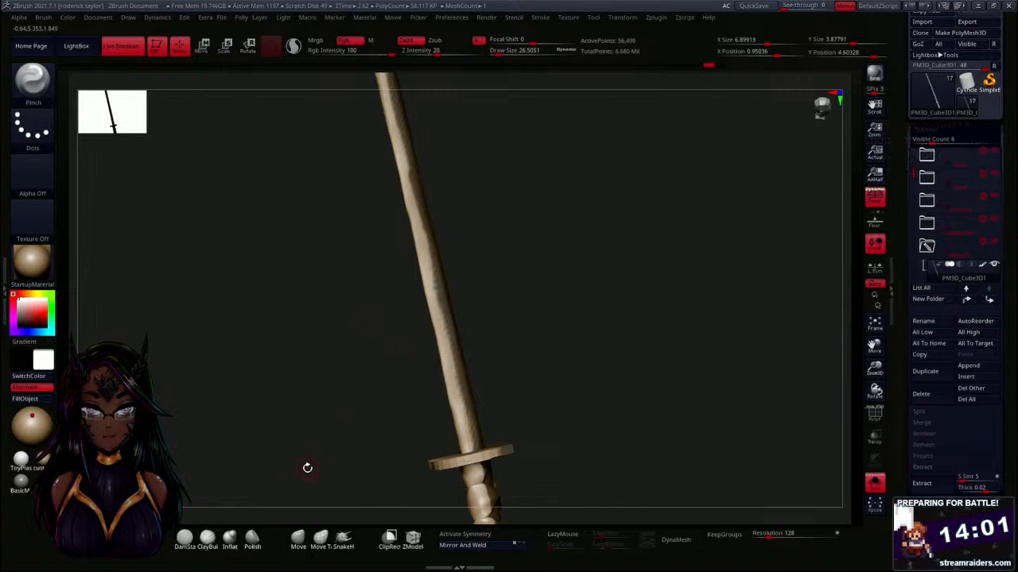
{"action": "left_click", "coordinate": [252, 541]}
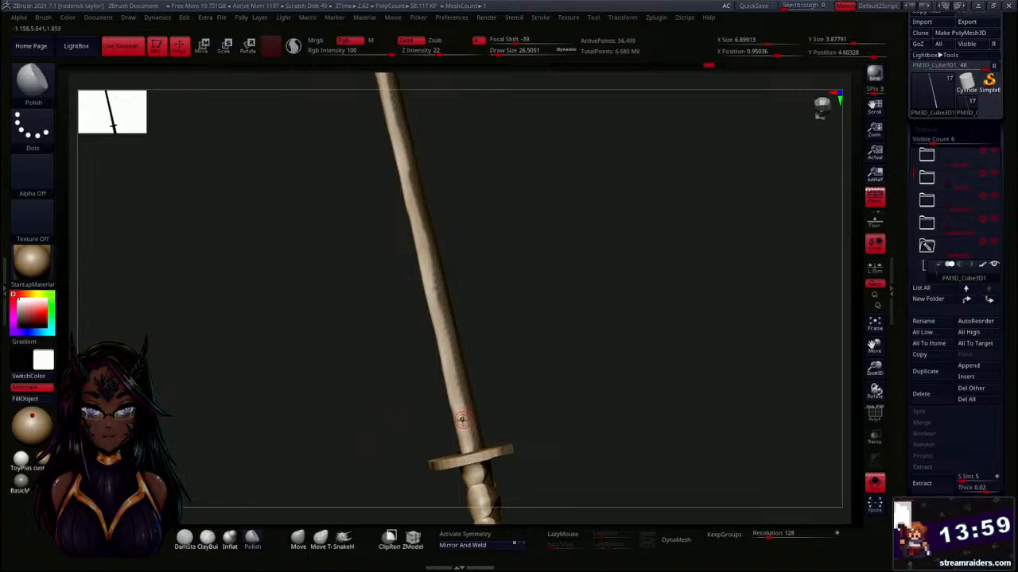
{"action": "key", "text": "s"}
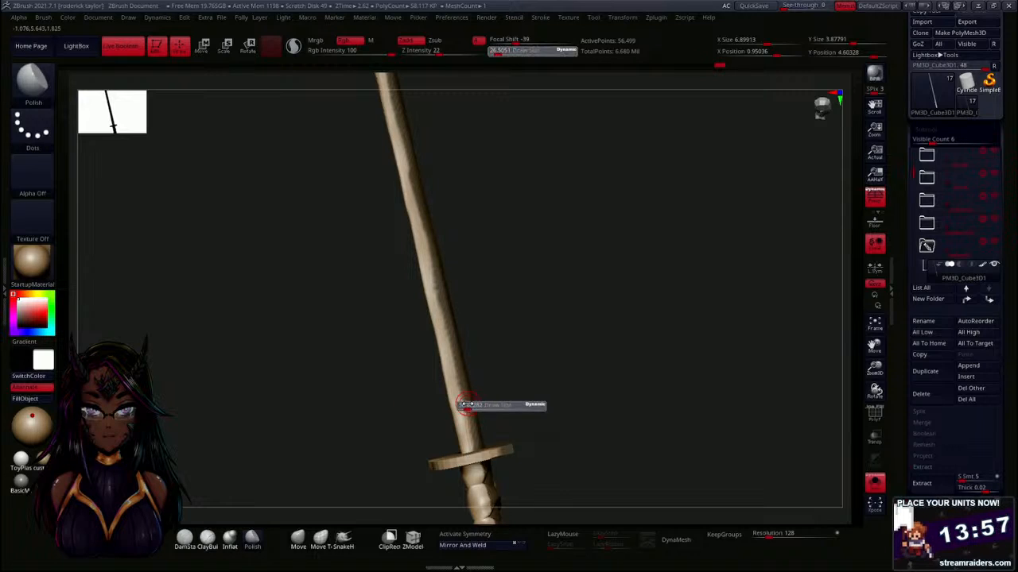
{"action": "left_click_drag", "start_coordinate": [466, 406], "coordinate": [500, 352]}
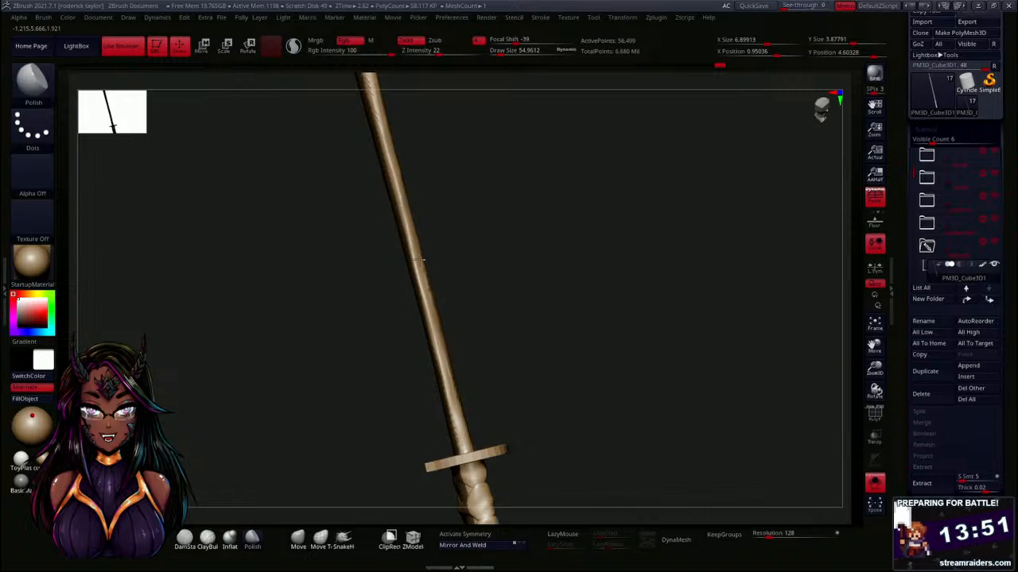
{"action": "left_click_drag", "start_coordinate": [419, 251], "coordinate": [471, 339]}
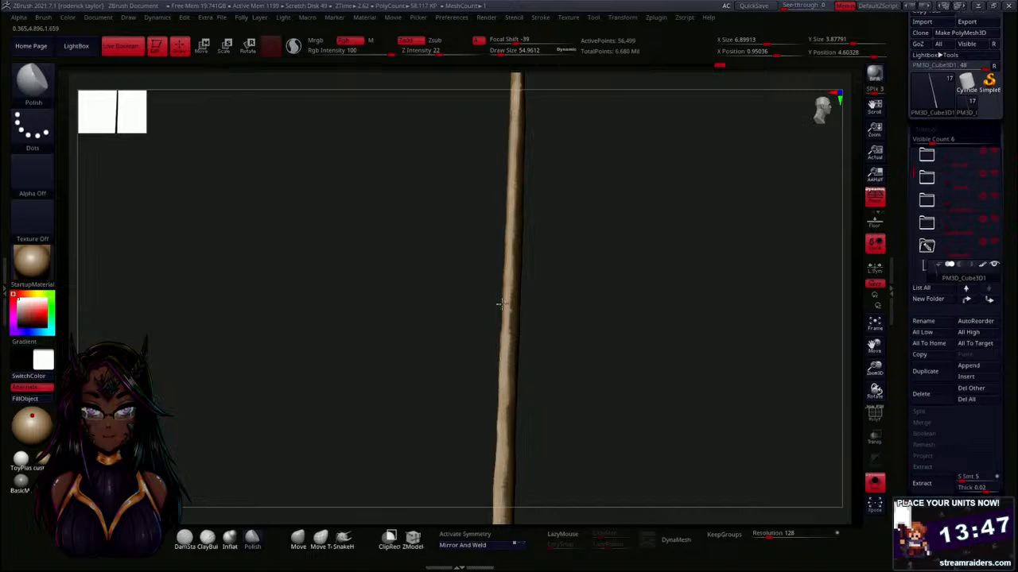
Continue polishing the blade's narrow edge from the middle up to the tip.
{"action": "left_click_drag", "start_coordinate": [568, 247], "coordinate": [564, 331]}
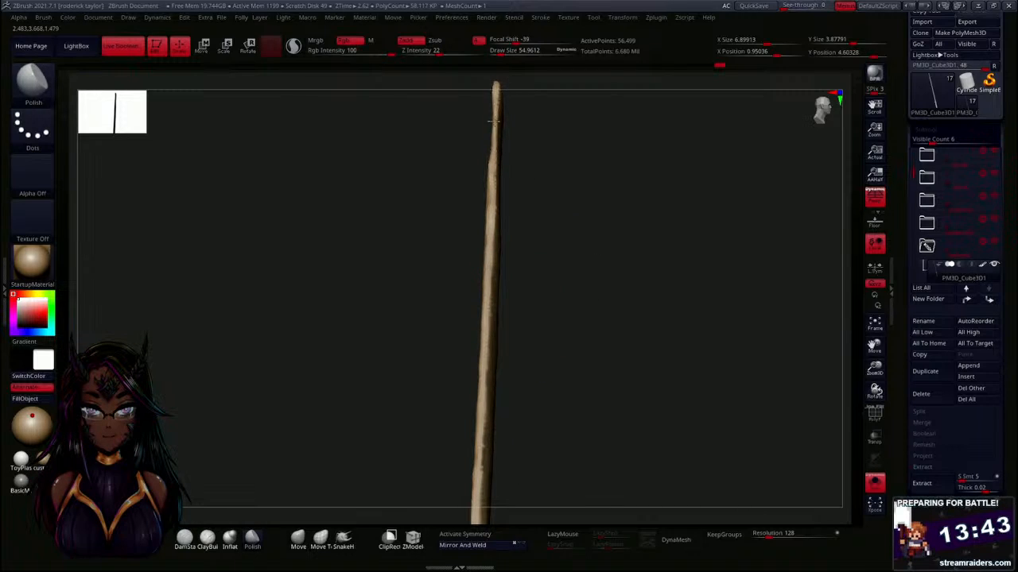
{"action": "left_click_drag", "start_coordinate": [567, 185], "coordinate": [478, 243]}
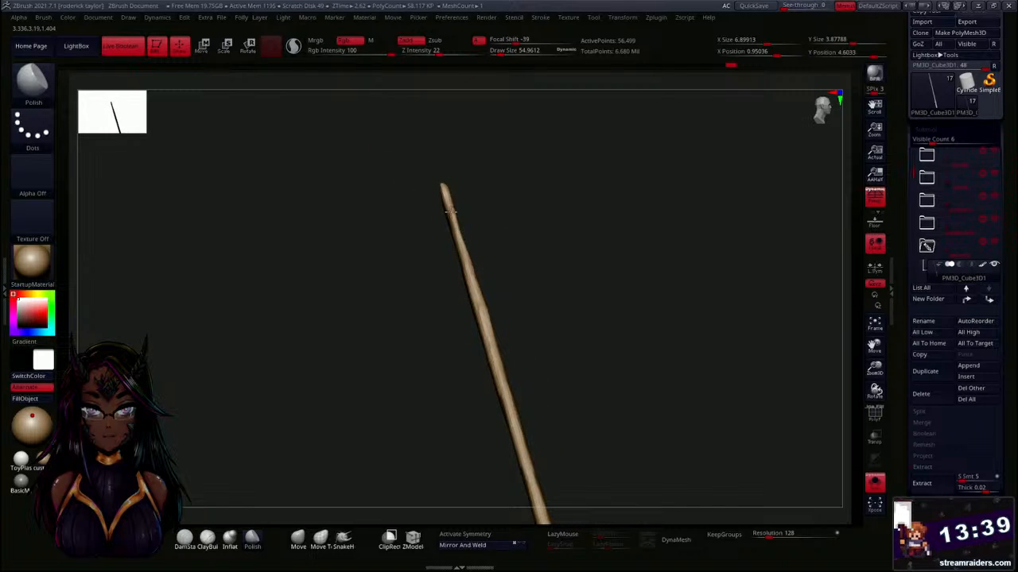
{"action": "left_click_drag", "start_coordinate": [572, 291], "coordinate": [472, 295]}
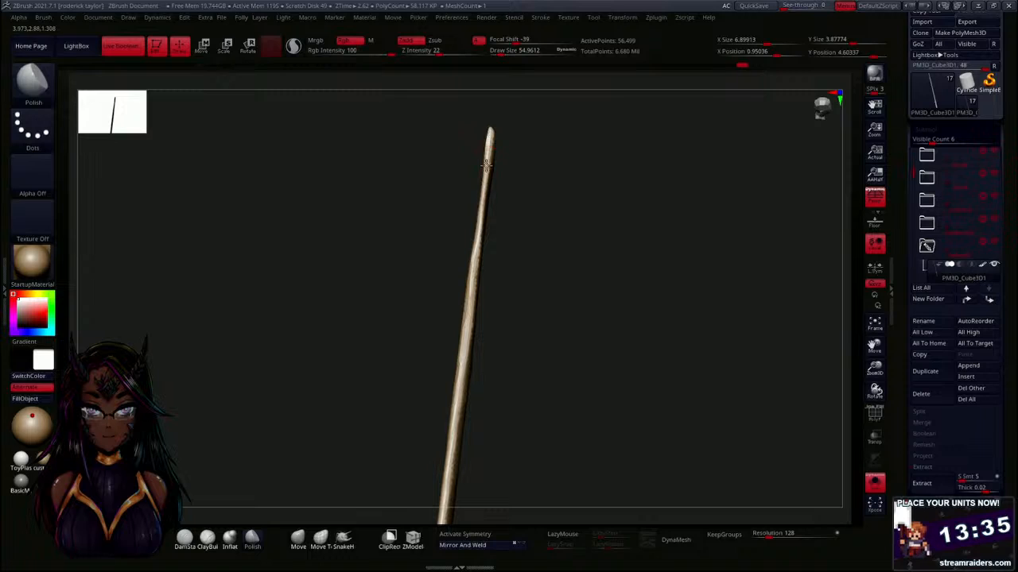
{"action": "left_click_drag", "start_coordinate": [517, 309], "coordinate": [472, 278]}
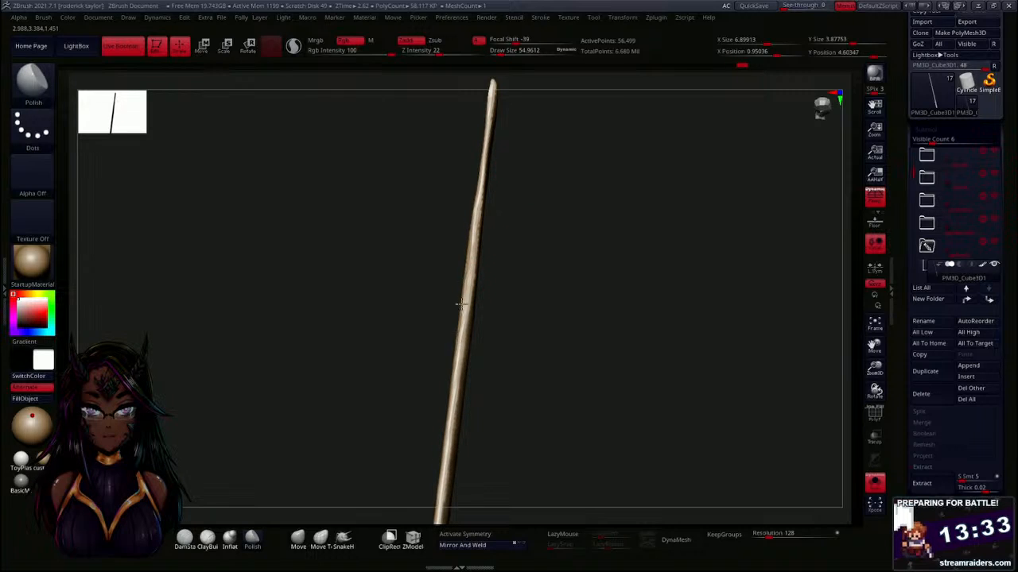
Polish the blade from its upper section back down to the guard.
{"action": "left_click_drag", "start_coordinate": [523, 397], "coordinate": [508, 285]}
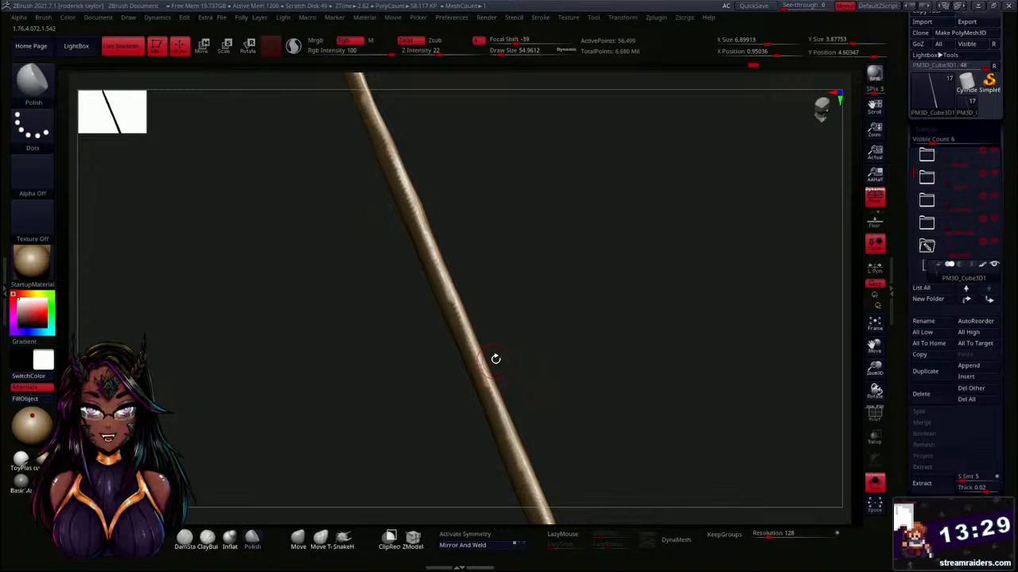
{"action": "mouse_move", "coordinate": [496, 357]}
{"action": "left_mouse_down"}
{"action": "mouse_move", "coordinate": [557, 318]}
{"action": "mouse_move", "coordinate": [557, 379]}
{"action": "mouse_move", "coordinate": [449, 388]}
{"action": "left_mouse_up"}
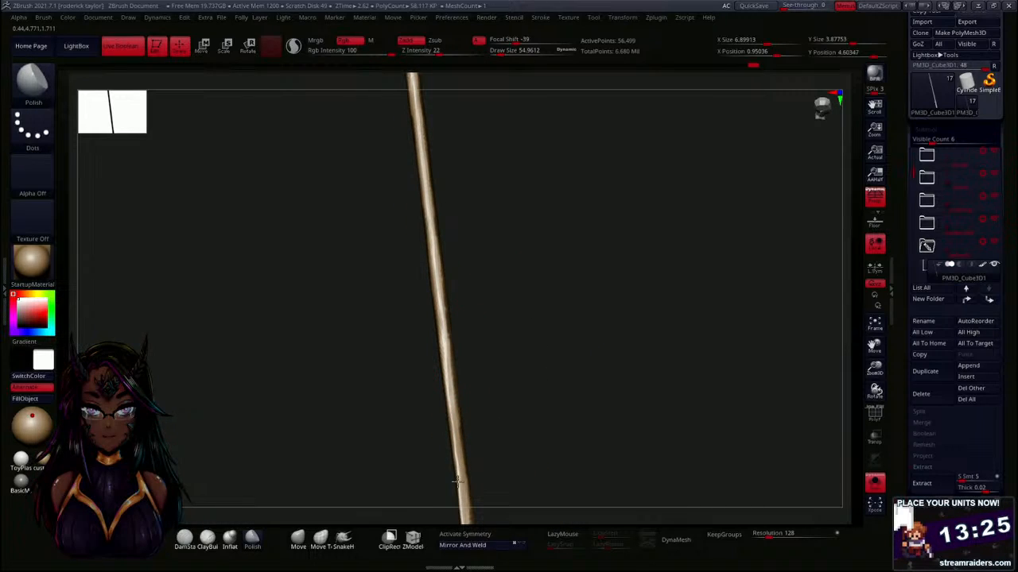
{"action": "left_click_drag", "start_coordinate": [520, 456], "coordinate": [456, 405]}
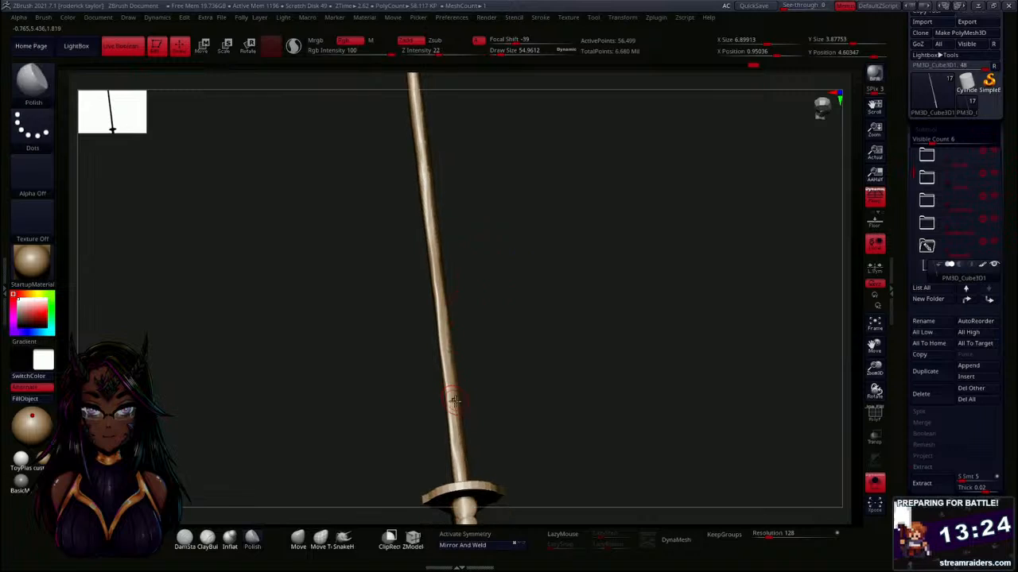
{"action": "left_click_drag", "start_coordinate": [543, 392], "coordinate": [453, 399]}
{"action": "left_click_drag", "start_coordinate": [451, 503], "coordinate": [488, 339]}
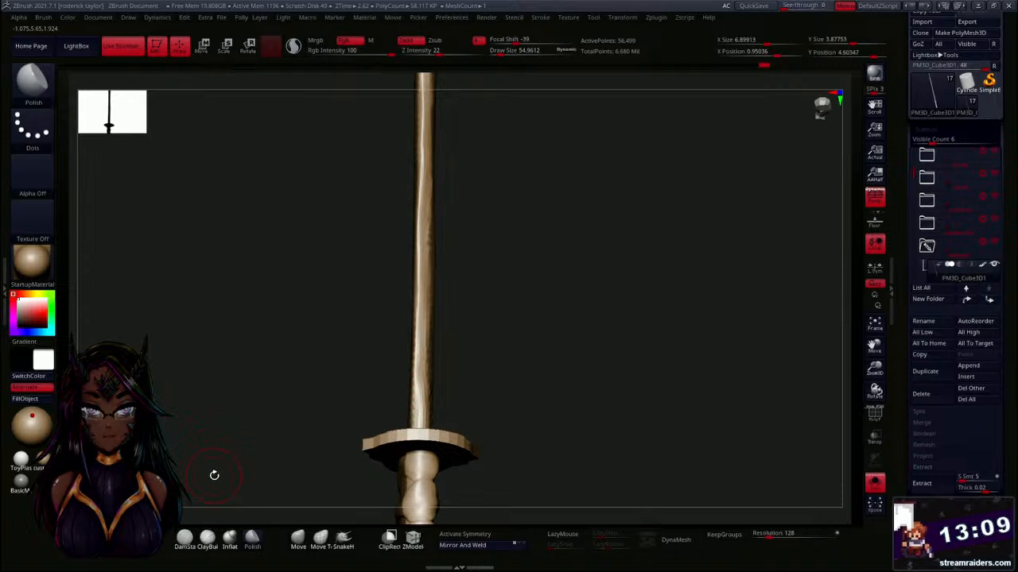
Flatten the lower part of the blade's edge above the guard with the TrimDynamic brush.
{"action": "key", "text": "b"}
{"action": "key", "text": "t"}
{"action": "key", "text": "d"}
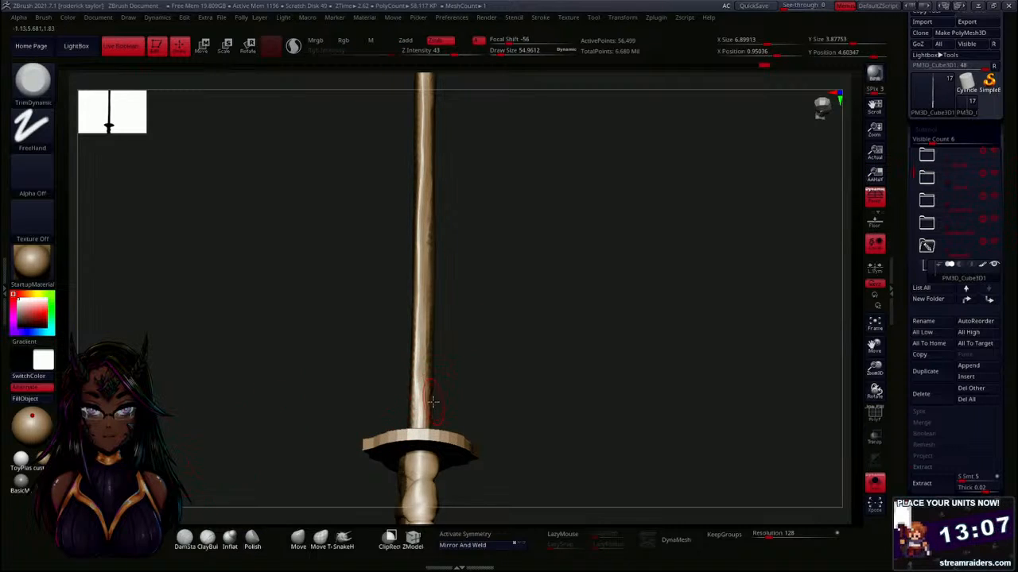
{"action": "left_click_drag", "start_coordinate": [425, 419], "coordinate": [418, 326]}
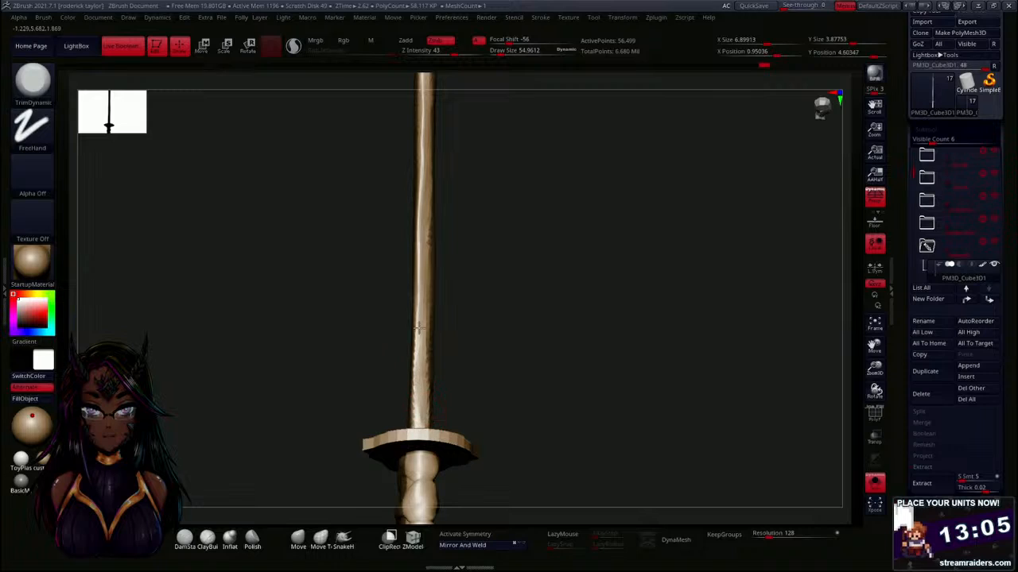
{"action": "left_click_drag", "start_coordinate": [416, 375], "coordinate": [423, 330]}
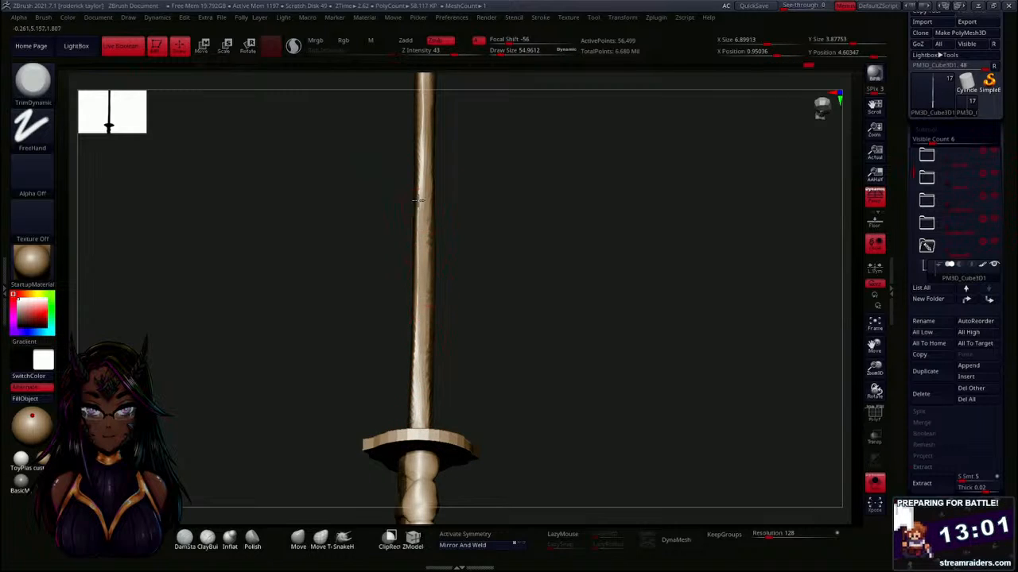
{"action": "left_click_drag", "start_coordinate": [530, 291], "coordinate": [487, 324]}
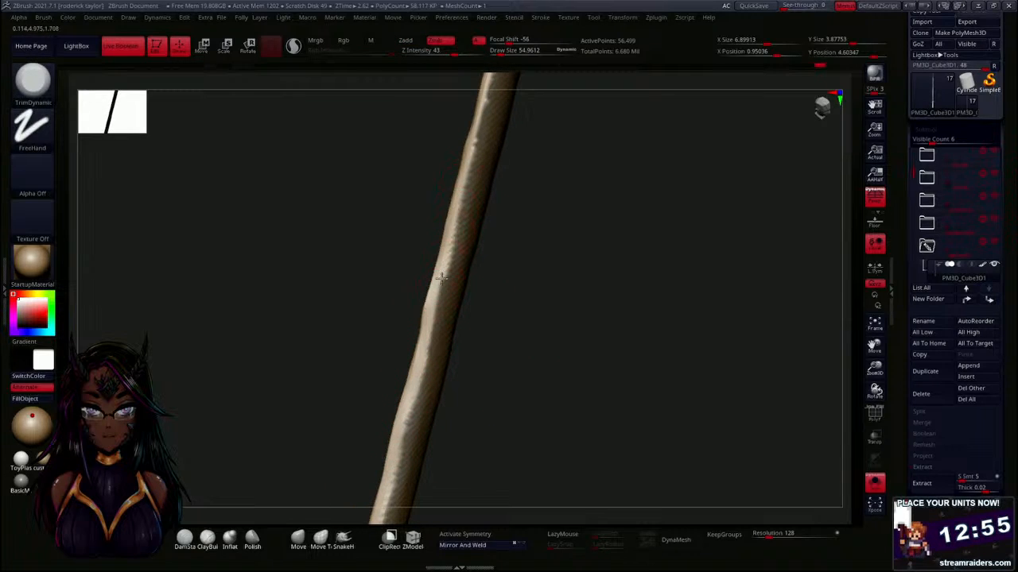
Trim the bumps along the middle section of the blade's edge into a flat strip.
{"action": "mouse_move", "coordinate": [530, 270]}
{"action": "left_mouse_down", "text": "shift"}
{"action": "mouse_move", "coordinate": [549, 239]}
{"action": "mouse_move", "coordinate": [502, 381]}
{"action": "left_mouse_up", "text": "shift"}
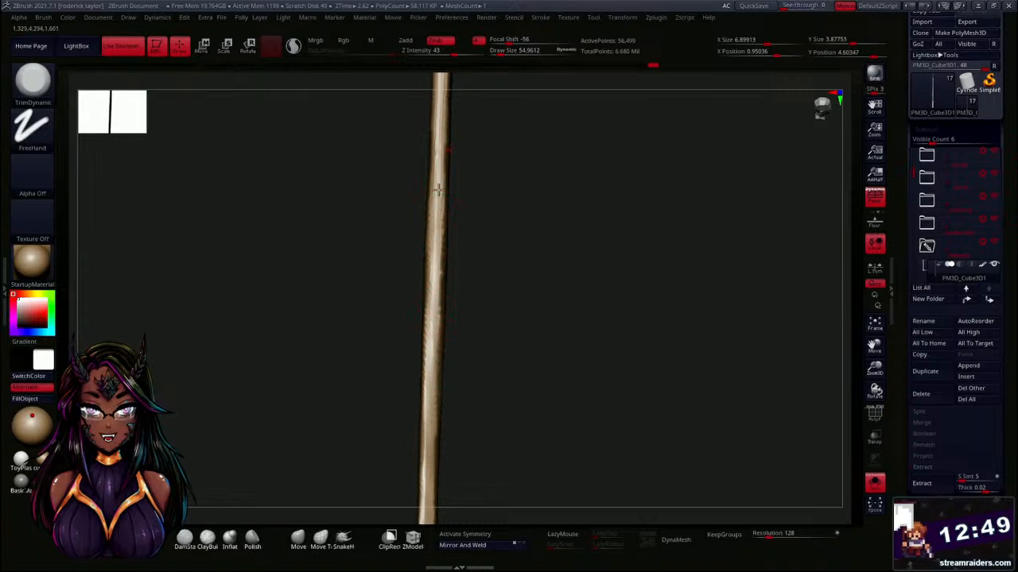
{"action": "left_click_drag", "start_coordinate": [442, 273], "coordinate": [434, 151]}
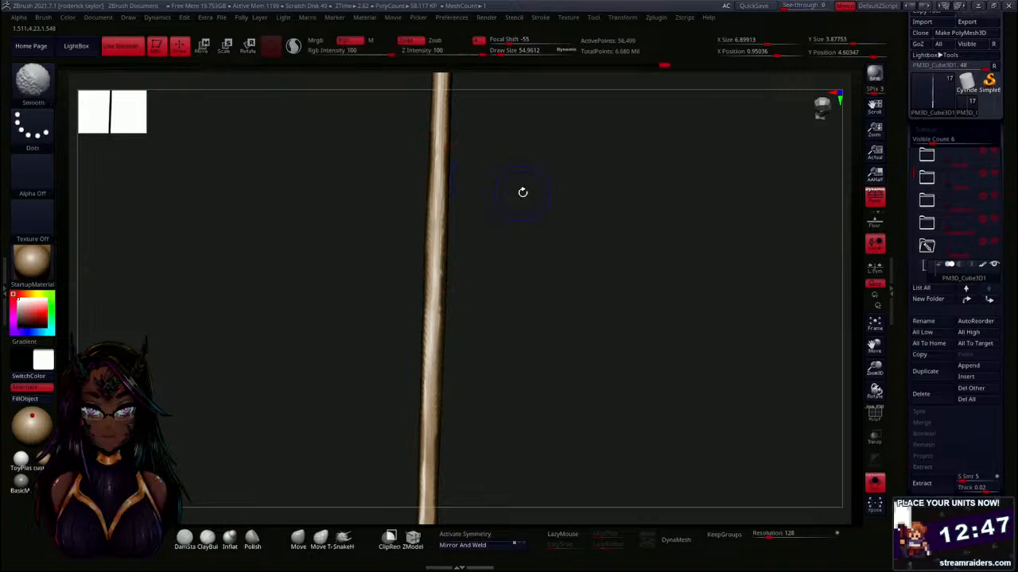
{"action": "left_click_drag", "start_coordinate": [522, 194], "coordinate": [477, 380], "text": "shift"}
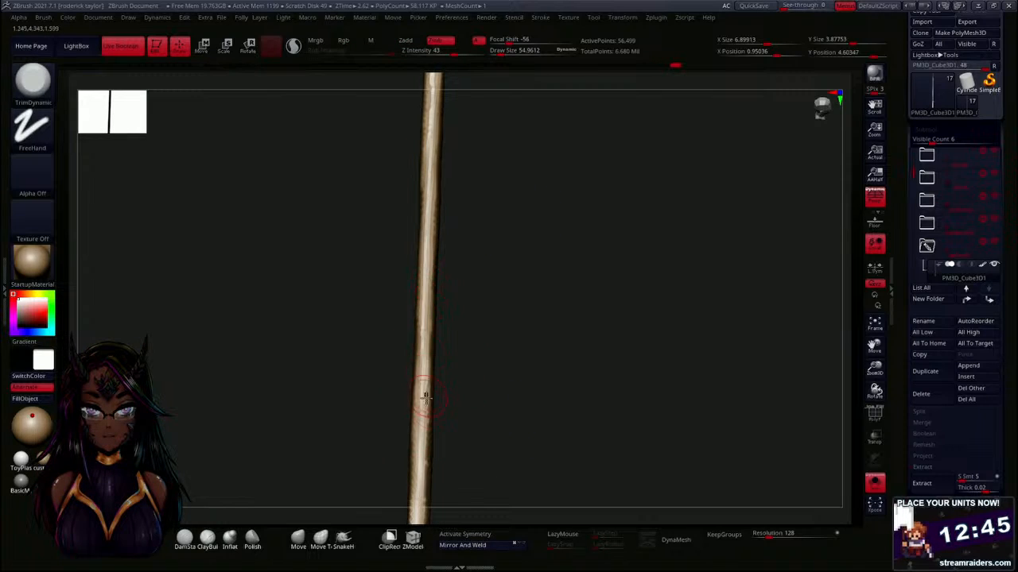
{"action": "left_click_drag", "start_coordinate": [433, 283], "coordinate": [427, 141]}
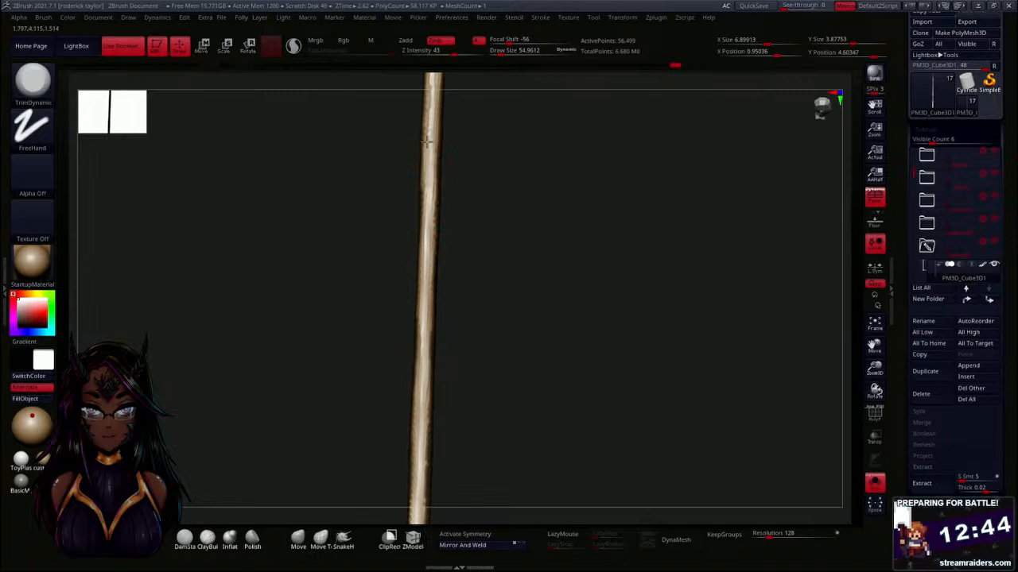
{"action": "left_click_drag", "start_coordinate": [509, 192], "coordinate": [477, 306], "text": "shift"}
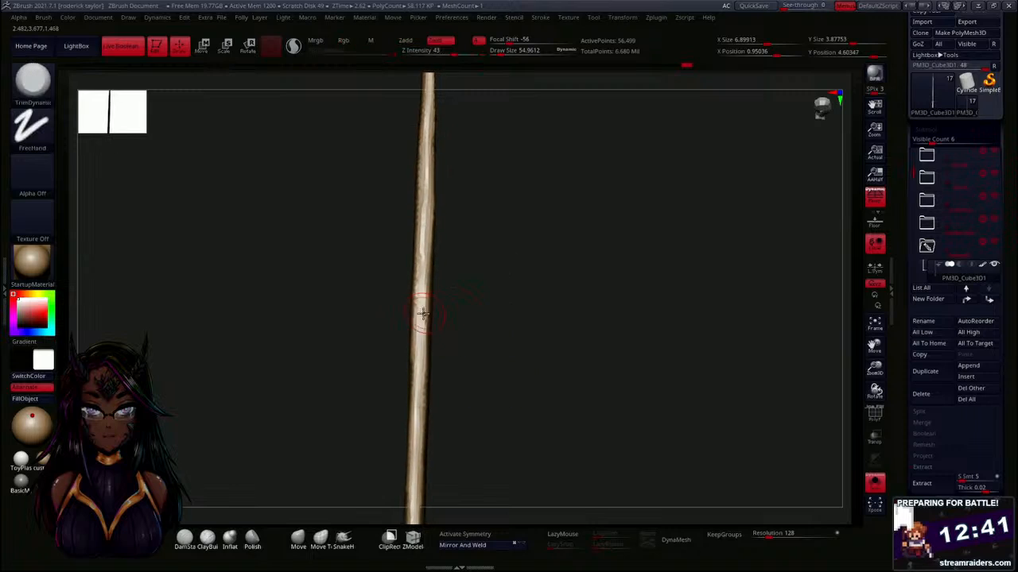
Extend the flattened strip along the upper part of the blade's edge to the tip.
{"action": "left_click_drag", "start_coordinate": [421, 250], "coordinate": [430, 152]}
{"action": "left_click_drag", "start_coordinate": [429, 193], "coordinate": [425, 219]}
{"action": "left_click_drag", "start_coordinate": [490, 229], "coordinate": [477, 384], "text": "alt"}
{"action": "left_click_drag", "start_coordinate": [417, 312], "coordinate": [411, 189]}
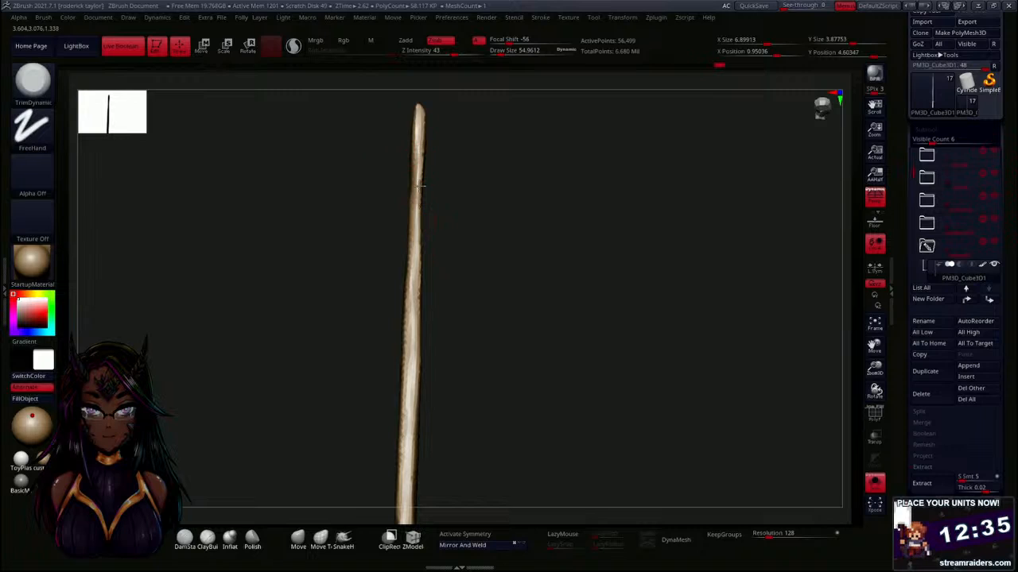
{"action": "mouse_move", "coordinate": [420, 118]}
{"action": "left_mouse_down"}
{"action": "mouse_move", "coordinate": [413, 264]}
{"action": "mouse_move", "coordinate": [415, 134]}
{"action": "left_mouse_up"}
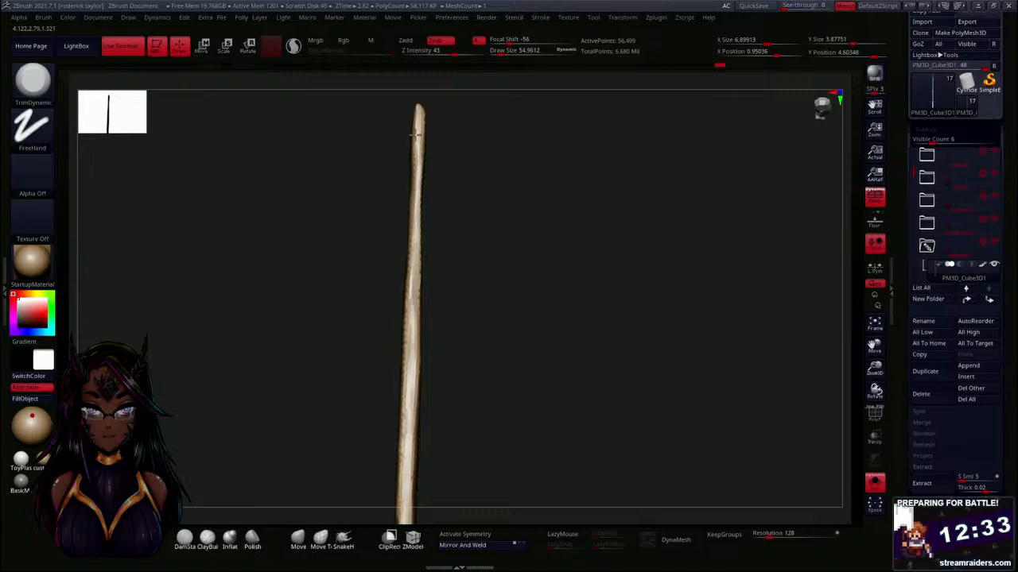
Trim the side of the blade below the tip to even out its uneven contour.
{"action": "left_click_drag", "start_coordinate": [503, 270], "coordinate": [454, 253]}
{"action": "left_click_drag", "start_coordinate": [369, 289], "coordinate": [340, 380]}
{"action": "left_click_drag", "start_coordinate": [361, 307], "coordinate": [337, 391]}
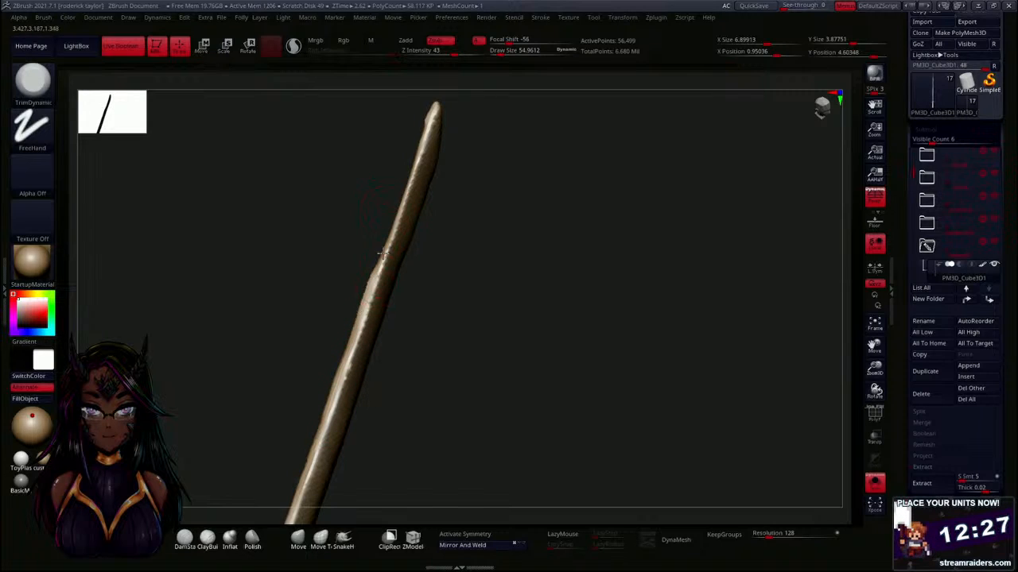
Try to remesh the sword with DynaMesh at resolution 128.
{"action": "mouse_move", "coordinate": [508, 270]}
{"action": "left_mouse_down"}
{"action": "mouse_move", "coordinate": [527, 281]}
{"action": "mouse_move", "coordinate": [498, 302]}
{"action": "mouse_move", "coordinate": [498, 357]}
{"action": "mouse_move", "coordinate": [505, 225]}
{"action": "mouse_move", "coordinate": [482, 294]}
{"action": "mouse_move", "coordinate": [474, 278]}
{"action": "mouse_move", "coordinate": [418, 382]}
{"action": "left_mouse_up"}
{"action": "mouse_move", "coordinate": [570, 204]}
{"action": "left_mouse_down"}
{"action": "mouse_move", "coordinate": [520, 303]}
{"action": "mouse_move", "coordinate": [534, 295]}
{"action": "mouse_move", "coordinate": [527, 257]}
{"action": "mouse_move", "coordinate": [532, 366]}
{"action": "mouse_move", "coordinate": [567, 330]}
{"action": "mouse_move", "coordinate": [504, 266]}
{"action": "mouse_move", "coordinate": [466, 182]}
{"action": "left_mouse_up"}
{"action": "left_click_drag", "start_coordinate": [479, 291], "coordinate": [509, 314]}
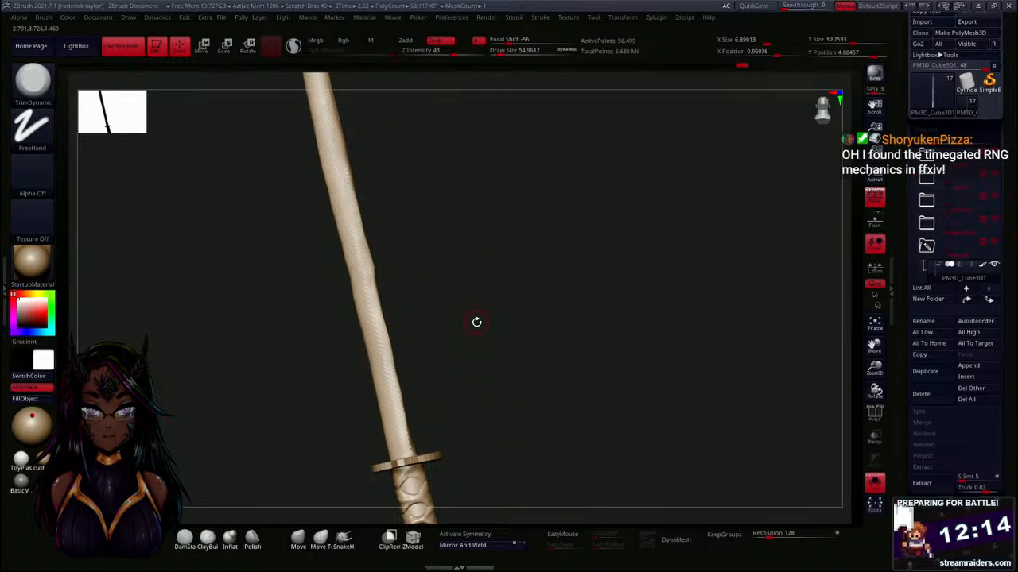
{"action": "mouse_move", "coordinate": [477, 322]}
{"action": "left_mouse_down"}
{"action": "mouse_move", "coordinate": [500, 279]}
{"action": "mouse_move", "coordinate": [523, 283]}
{"action": "mouse_move", "coordinate": [498, 243]}
{"action": "left_mouse_up"}
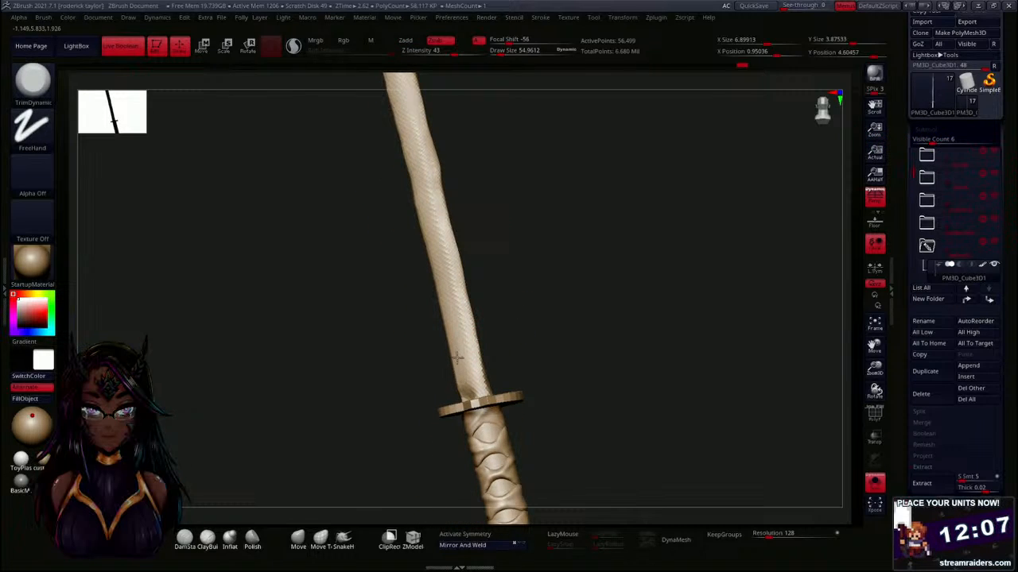
{"action": "mouse_move", "coordinate": [510, 350]}
{"action": "left_mouse_down"}
{"action": "mouse_move", "coordinate": [562, 327]}
{"action": "mouse_move", "coordinate": [514, 351]}
{"action": "left_mouse_up"}
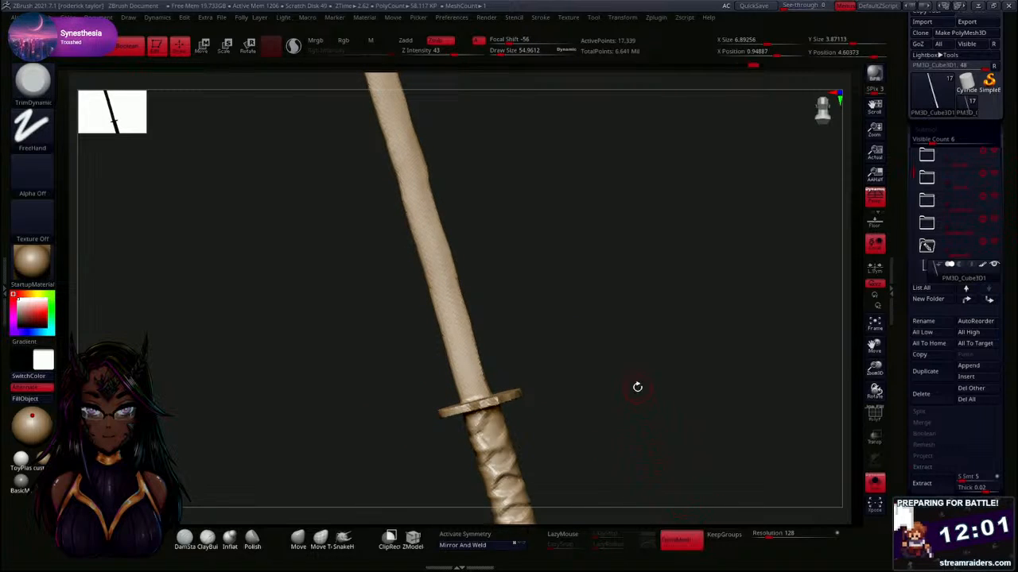
{"action": "key", "text": "ctrl"}
{"action": "mouse_move", "coordinate": [620, 374]}
{"action": "left_mouse_down"}
{"action": "mouse_move", "coordinate": [567, 305]}
{"action": "mouse_move", "coordinate": [561, 266]}
{"action": "left_mouse_up"}
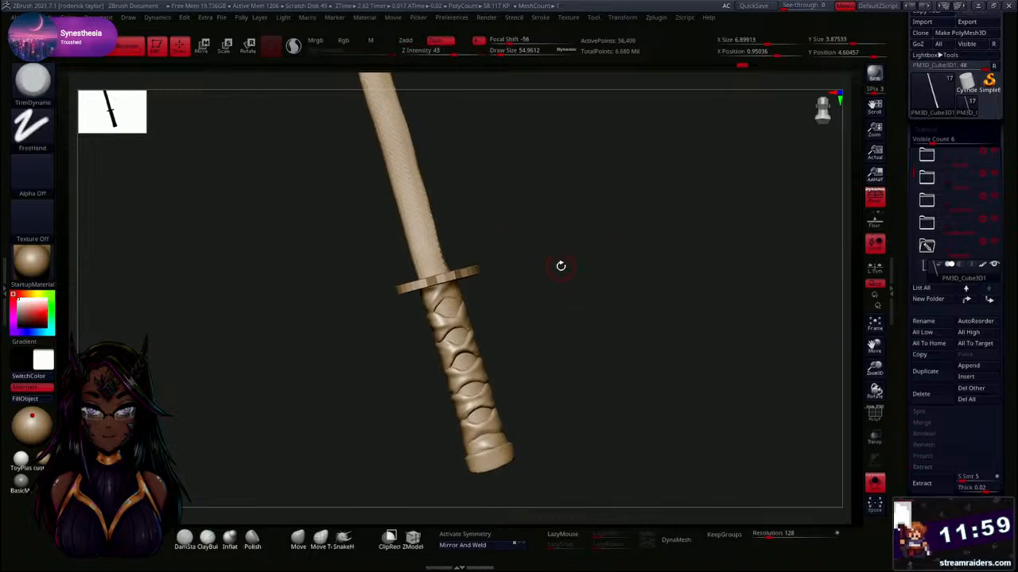
Remesh the sword with DynaMesh at resolution 128 with Groups enabled.
{"action": "scroll", "coordinate": [914, 318], "scroll_direction": "down", "scroll_amount": 5}
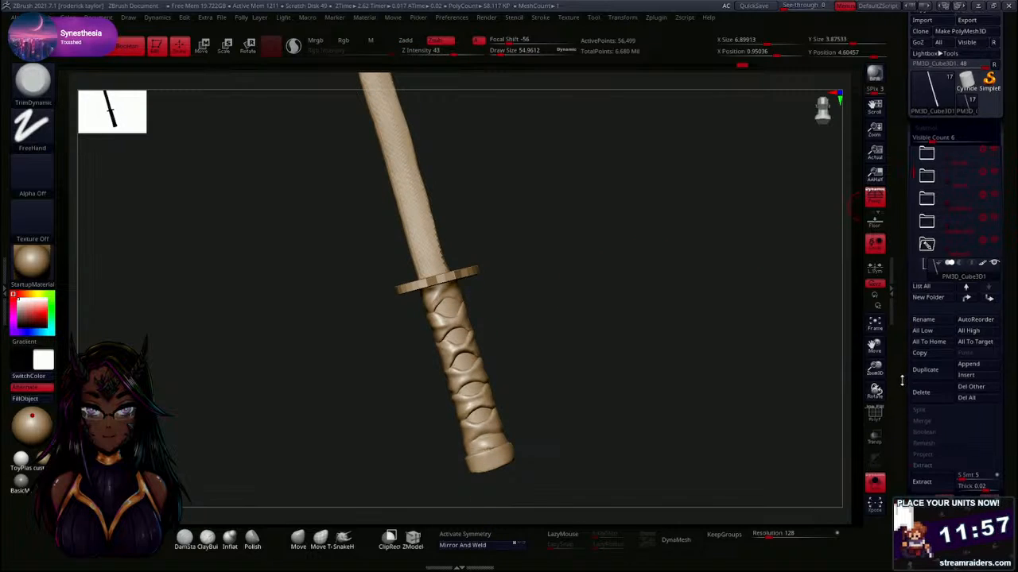
{"action": "left_click", "coordinate": [927, 227]}
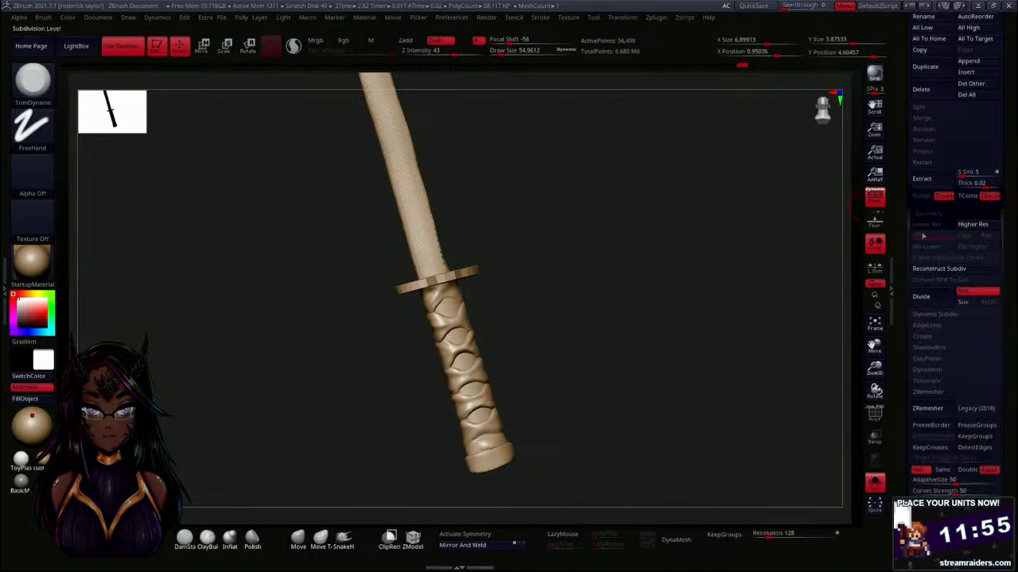
{"action": "left_click", "coordinate": [927, 369]}
{"action": "left_click", "coordinate": [967, 383]}
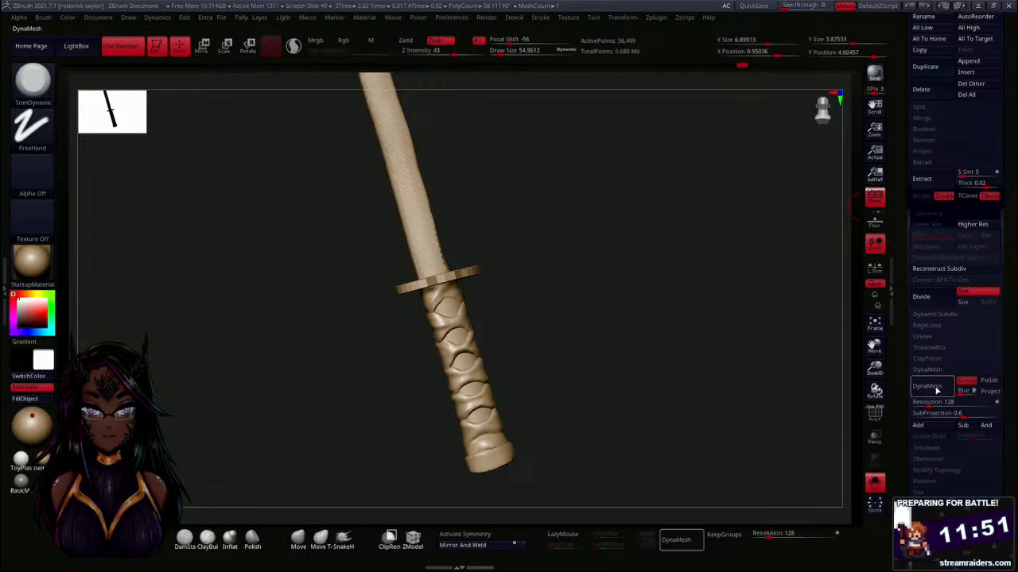
{"action": "left_click", "coordinate": [927, 387]}
Smooth the bumps along the narrow edge in the middle of the blade.
{"action": "mouse_move", "coordinate": [575, 272]}
{"action": "left_mouse_down"}
{"action": "mouse_move", "coordinate": [568, 246]}
{"action": "mouse_move", "coordinate": [583, 300]}
{"action": "mouse_move", "coordinate": [574, 303]}
{"action": "mouse_move", "coordinate": [538, 231]}
{"action": "mouse_move", "coordinate": [548, 252]}
{"action": "mouse_move", "coordinate": [527, 359]}
{"action": "mouse_move", "coordinate": [451, 346]}
{"action": "left_mouse_up"}
{"action": "key", "text": "s"}
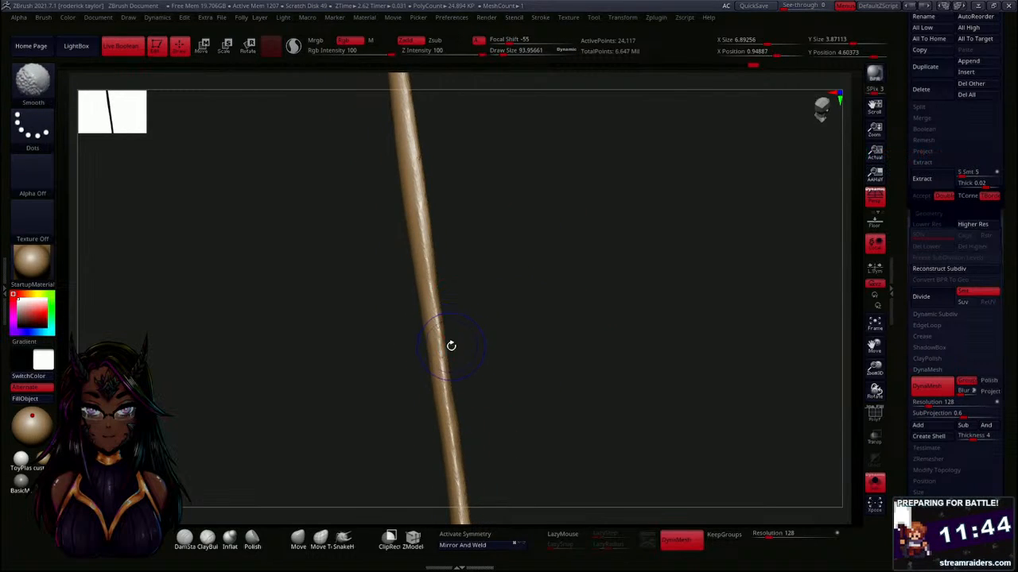
{"action": "left_click_drag", "start_coordinate": [506, 315], "coordinate": [466, 318]}
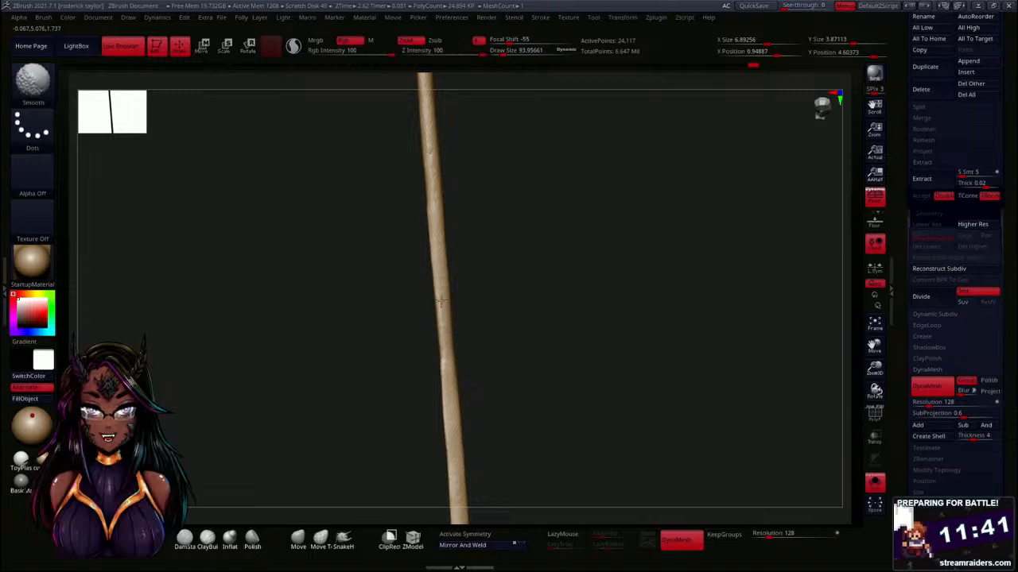
{"action": "left_click_drag", "start_coordinate": [427, 223], "coordinate": [438, 159], "text": "shift"}
Even out the kink in the blade's contour above its middle with the Move brush.
{"action": "mouse_move", "coordinate": [608, 314]}
{"action": "left_mouse_down"}
{"action": "mouse_move", "coordinate": [525, 298]}
{"action": "mouse_move", "coordinate": [528, 201]}
{"action": "left_mouse_up"}
{"action": "mouse_move", "coordinate": [535, 298]}
{"action": "left_mouse_down"}
{"action": "mouse_move", "coordinate": [535, 353]}
{"action": "mouse_move", "coordinate": [457, 403]}
{"action": "mouse_move", "coordinate": [466, 409]}
{"action": "left_mouse_up"}
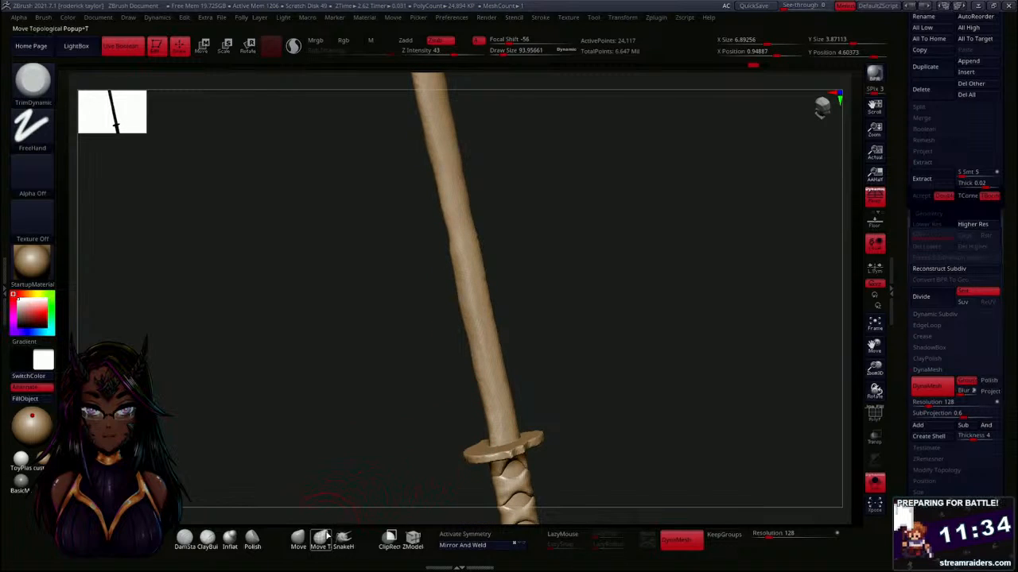
{"action": "left_click", "coordinate": [299, 540]}
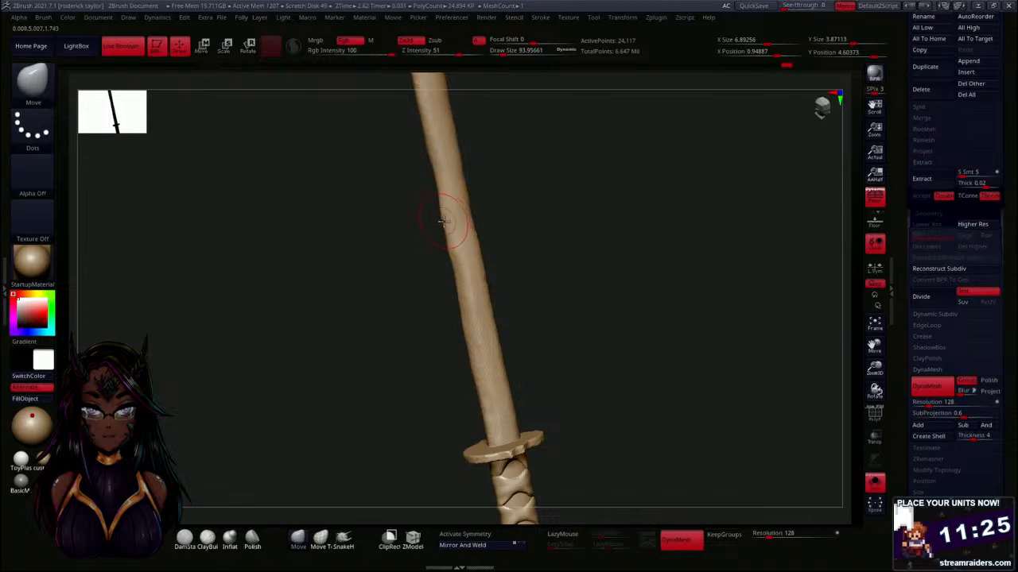
Try smoothing the blade from its middle down to the guard.
{"action": "mouse_move", "coordinate": [444, 229]}
{"action": "left_mouse_down", "text": "shift"}
{"action": "mouse_move", "coordinate": [496, 438]}
{"action": "mouse_move", "coordinate": [497, 403]}
{"action": "left_mouse_up", "text": "shift"}
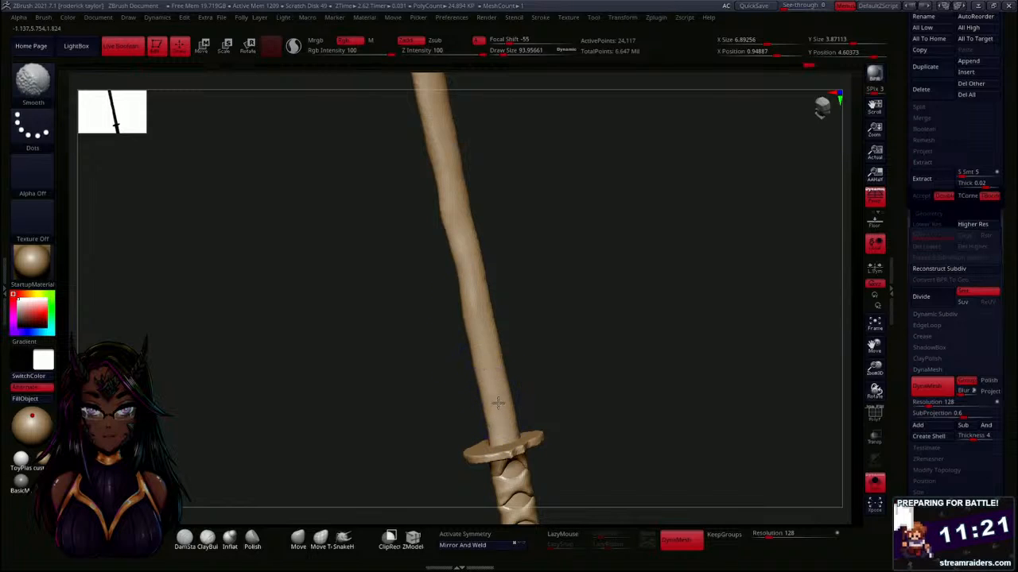
{"action": "mouse_move", "coordinate": [472, 173]}
{"action": "left_mouse_down", "text": "shift"}
{"action": "mouse_move", "coordinate": [601, 293]}
{"action": "mouse_move", "coordinate": [596, 306]}
{"action": "mouse_move", "coordinate": [620, 316]}
{"action": "left_mouse_up", "text": "shift"}
{"action": "key", "text": "ctrl"}
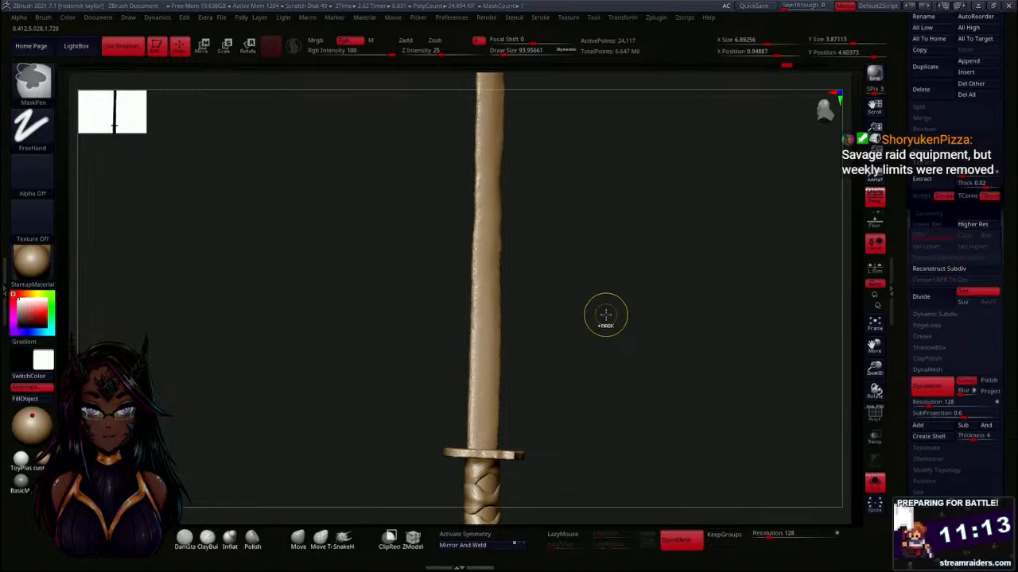
Push in the bulge on the side of the blade's middle section with the Move brush to straighten it.
{"action": "mouse_move", "coordinate": [604, 314]}
{"action": "left_mouse_down"}
{"action": "mouse_move", "coordinate": [591, 275]}
{"action": "mouse_move", "coordinate": [580, 384]}
{"action": "mouse_move", "coordinate": [580, 342]}
{"action": "mouse_move", "coordinate": [556, 359]}
{"action": "mouse_move", "coordinate": [559, 333]}
{"action": "mouse_move", "coordinate": [536, 374]}
{"action": "left_mouse_up"}
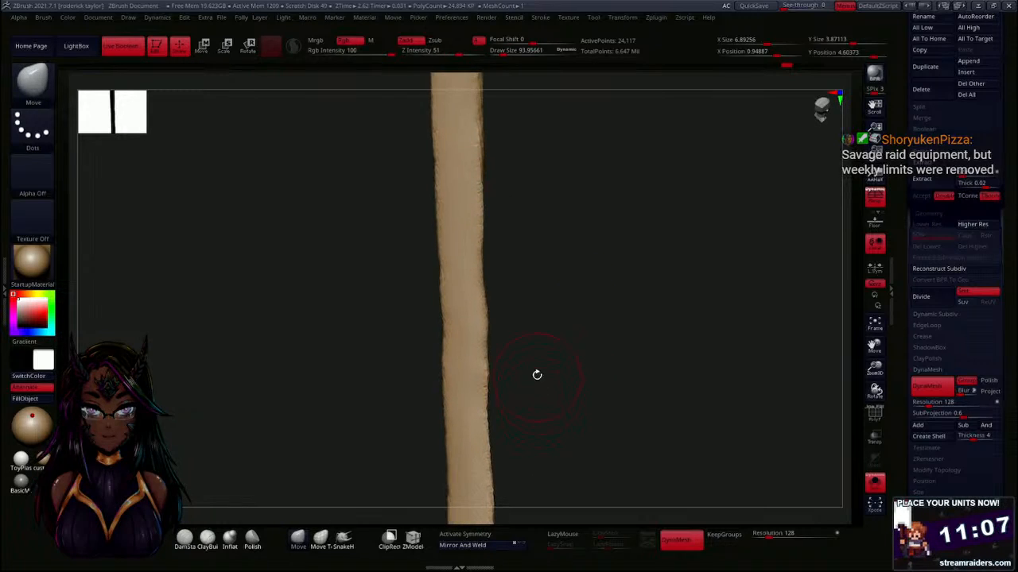
{"action": "left_click_drag", "start_coordinate": [487, 283], "coordinate": [484, 281]}
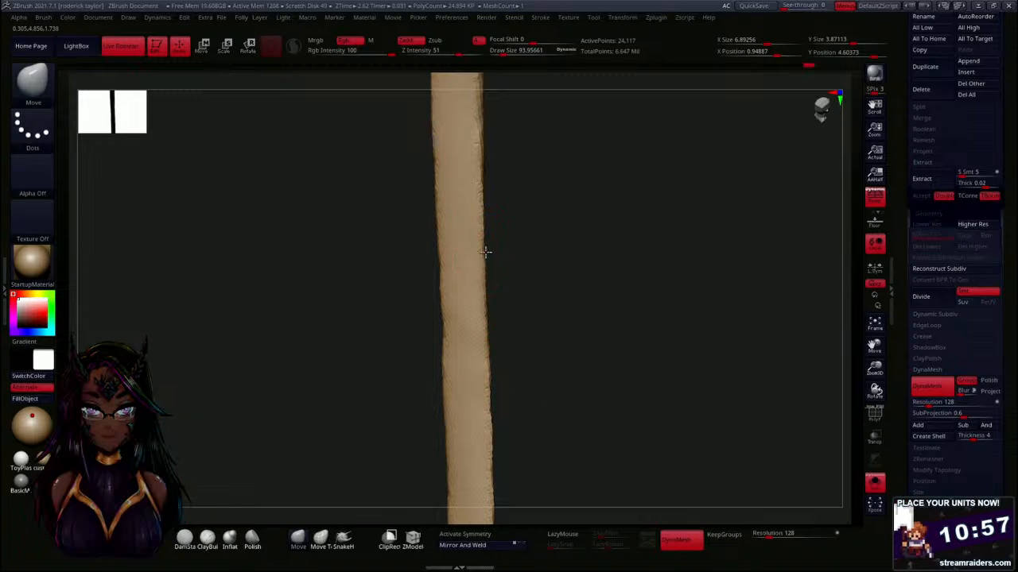
{"action": "left_click_drag", "start_coordinate": [505, 193], "coordinate": [547, 189]}
{"action": "right_click_drag", "start_coordinate": [533, 320], "coordinate": [535, 243], "text": "ctrl"}
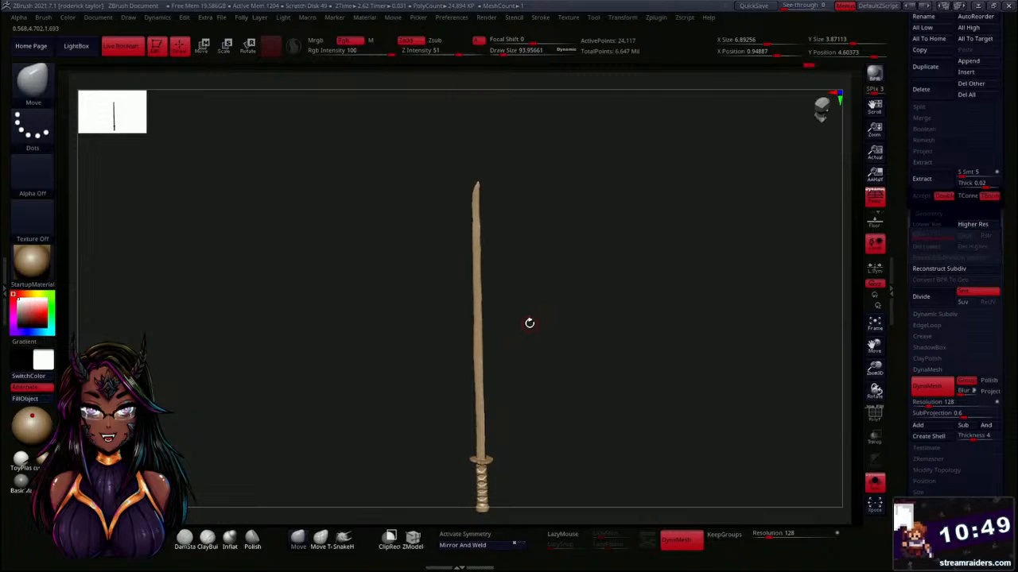
Adjust the blade's outline at and just below the tip with the Move brush.
{"action": "mouse_move", "coordinate": [524, 306]}
{"action": "right_mouse_down", "text": "ctrl"}
{"action": "mouse_move", "coordinate": [545, 406]}
{"action": "mouse_move", "coordinate": [535, 325]}
{"action": "mouse_move", "coordinate": [532, 399]}
{"action": "mouse_move", "coordinate": [527, 357]}
{"action": "mouse_move", "coordinate": [491, 337]}
{"action": "right_mouse_up", "text": "ctrl"}
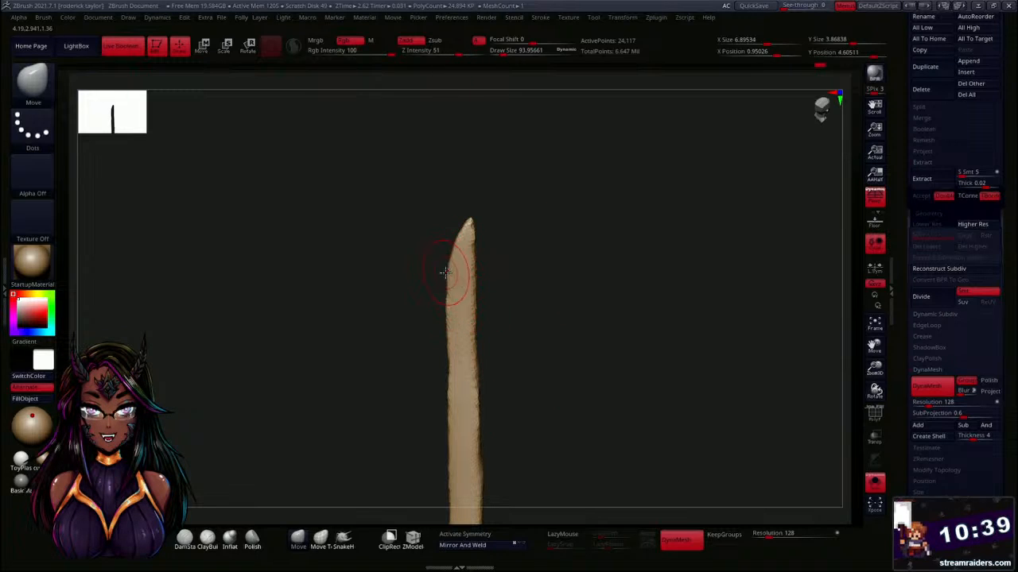
{"action": "left_click_drag", "start_coordinate": [505, 309], "coordinate": [472, 318]}
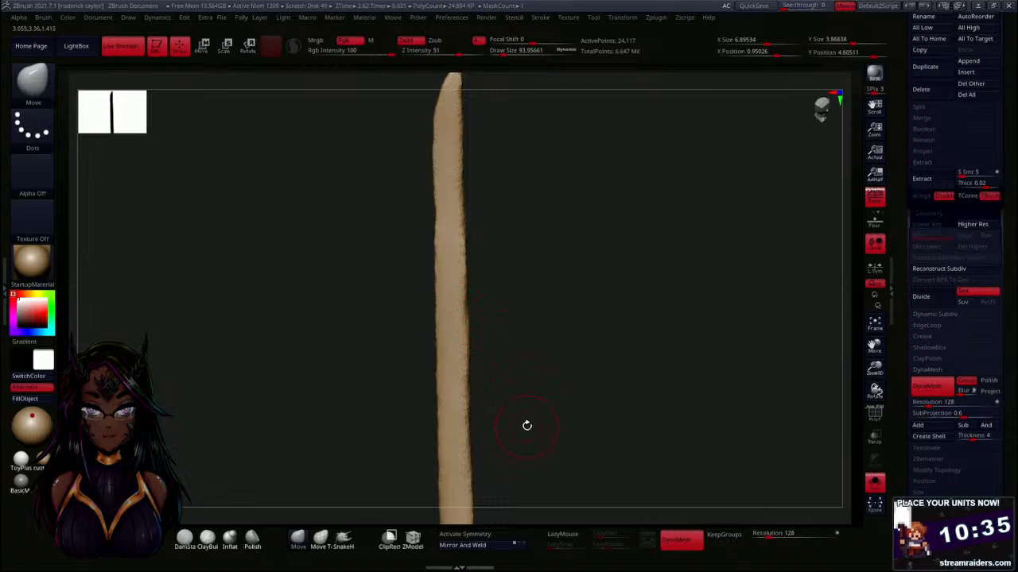
{"action": "left_click_drag", "start_coordinate": [527, 426], "coordinate": [515, 316]}
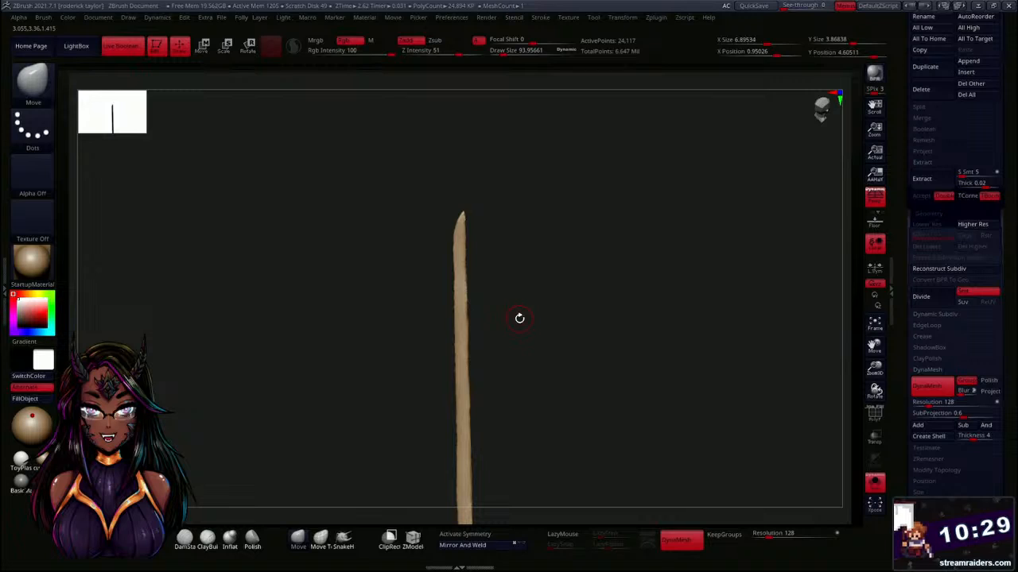
Straighten the wavy contour along the lower and middle blade with the Move brush.
{"action": "left_click_drag", "start_coordinate": [539, 401], "coordinate": [525, 360], "text": "alt"}
{"action": "mouse_move", "coordinate": [517, 418]}
{"action": "left_mouse_down", "text": "alt"}
{"action": "mouse_move", "coordinate": [513, 300]}
{"action": "mouse_move", "coordinate": [527, 387]}
{"action": "mouse_move", "coordinate": [518, 333]}
{"action": "mouse_move", "coordinate": [517, 353]}
{"action": "mouse_move", "coordinate": [500, 313]}
{"action": "mouse_move", "coordinate": [419, 384]}
{"action": "left_mouse_up", "text": "alt"}
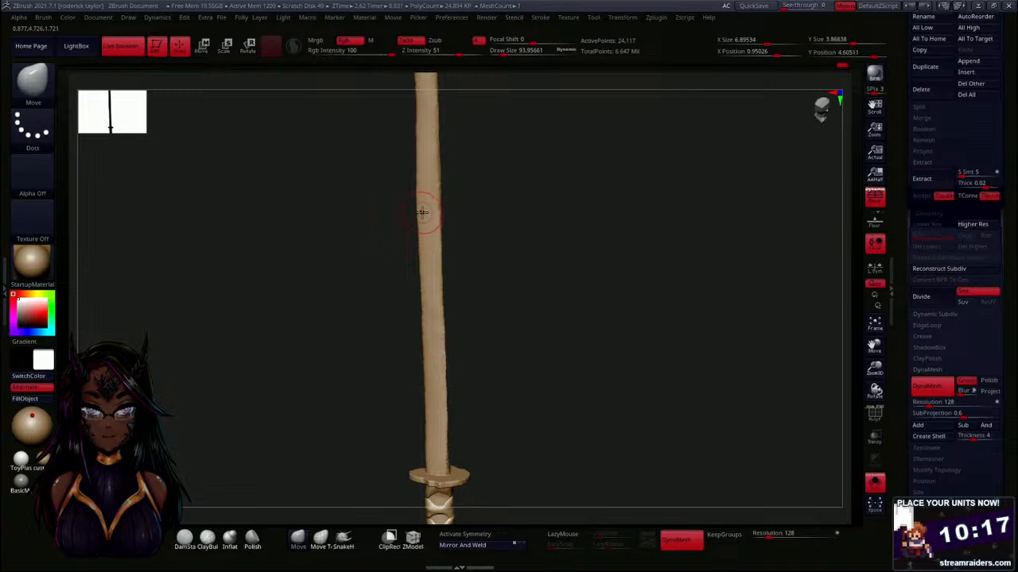
{"action": "left_click_drag", "start_coordinate": [506, 188], "coordinate": [525, 295], "text": "alt"}
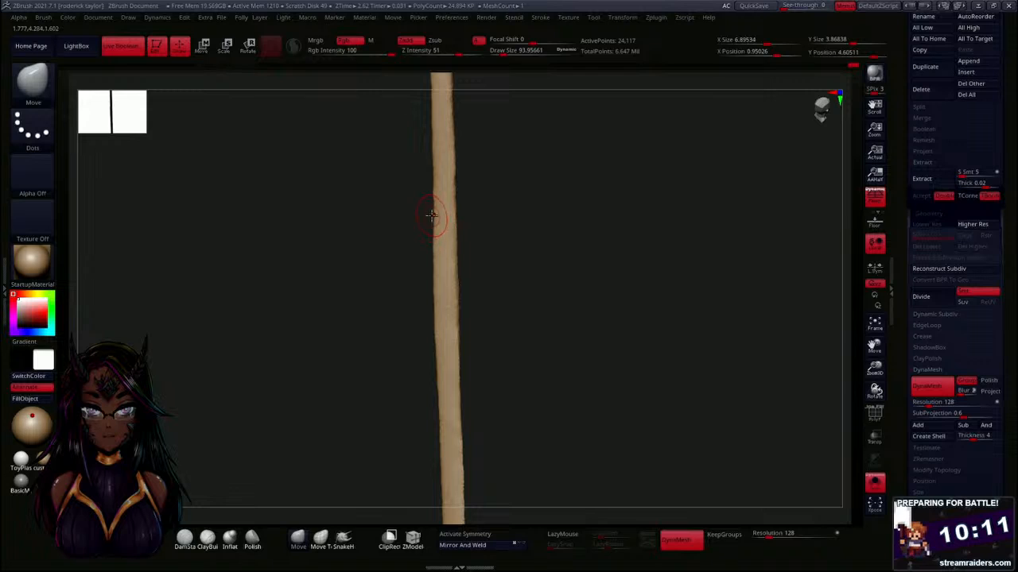
{"action": "left_click_drag", "start_coordinate": [434, 187], "coordinate": [430, 180]}
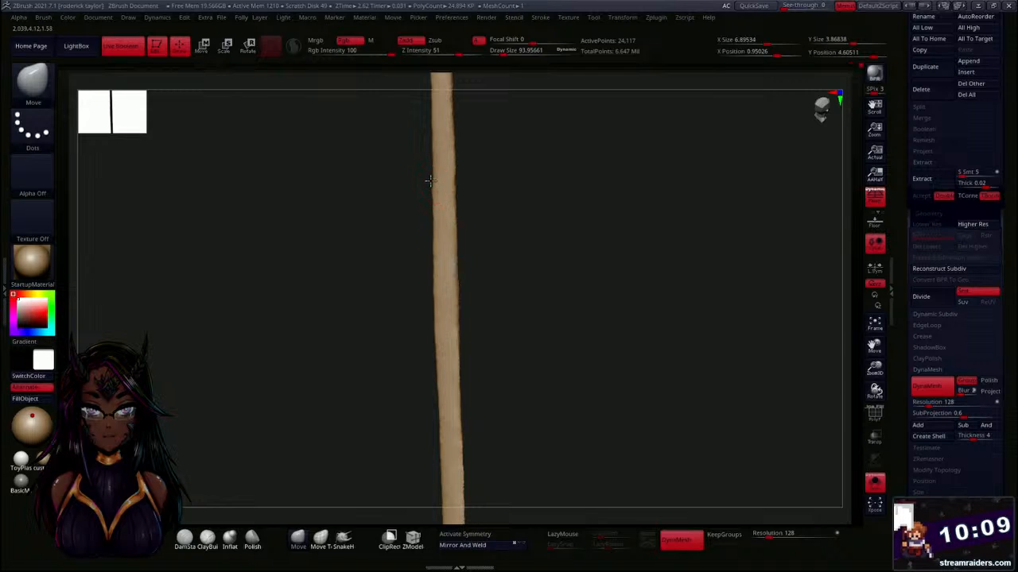
Reduce the brush size to about 42 and smooth the lower part of the blade above the guard.
{"action": "mouse_move", "coordinate": [550, 324]}
{"action": "left_mouse_down"}
{"action": "mouse_move", "coordinate": [534, 320]}
{"action": "mouse_move", "coordinate": [615, 305]}
{"action": "mouse_move", "coordinate": [527, 331]}
{"action": "mouse_move", "coordinate": [529, 260]}
{"action": "mouse_move", "coordinate": [570, 311]}
{"action": "mouse_move", "coordinate": [511, 265]}
{"action": "mouse_move", "coordinate": [507, 284]}
{"action": "left_mouse_up"}
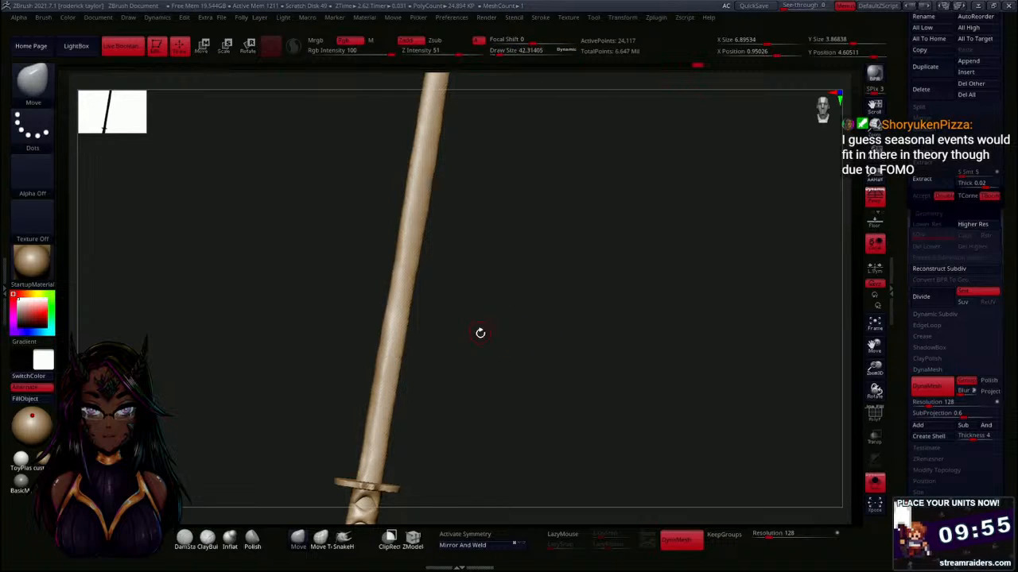
{"action": "left_click_drag", "start_coordinate": [480, 332], "coordinate": [432, 371]}
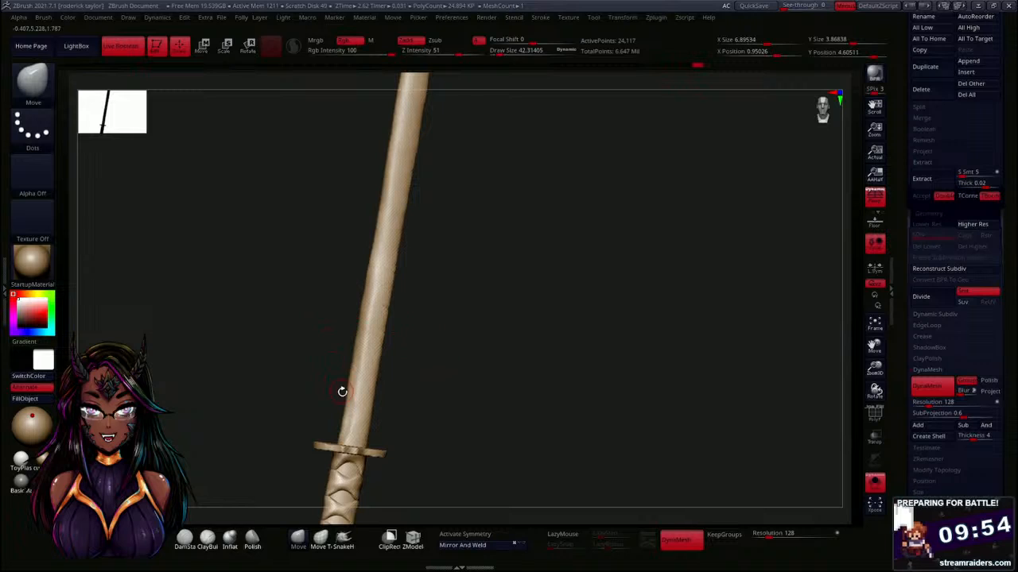
{"action": "left_click_drag", "start_coordinate": [425, 377], "coordinate": [334, 392]}
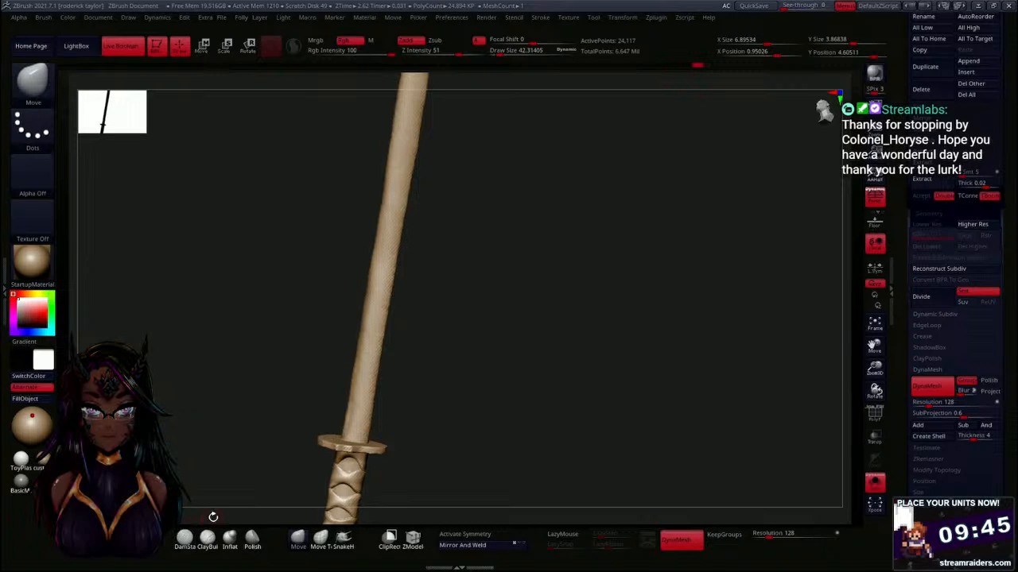
{"action": "mouse_move", "coordinate": [435, 394]}
{"action": "left_mouse_down"}
{"action": "mouse_move", "coordinate": [443, 387]}
{"action": "mouse_move", "coordinate": [369, 360]}
{"action": "left_mouse_up"}
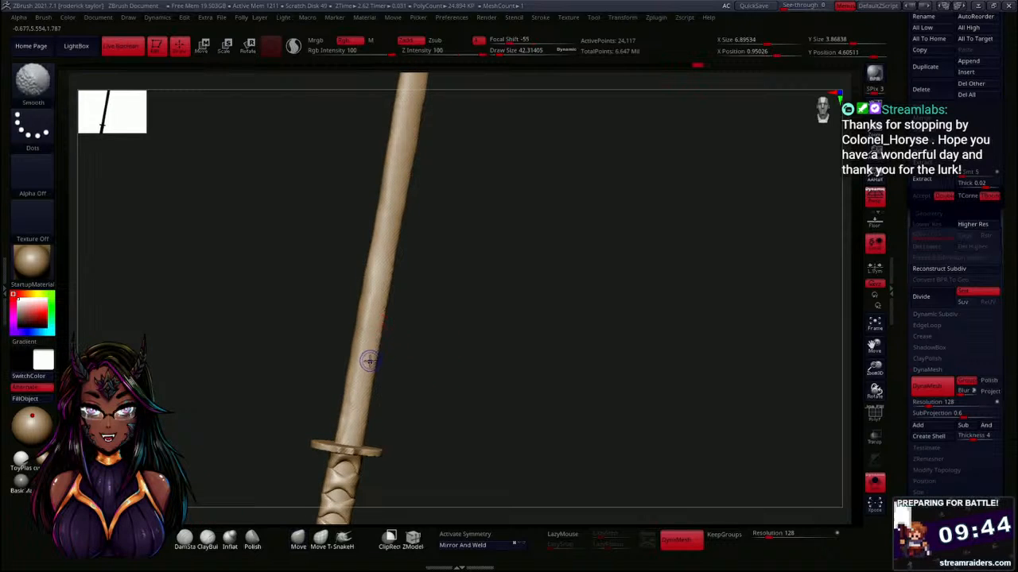
{"action": "left_click_drag", "start_coordinate": [382, 314], "coordinate": [336, 379]}
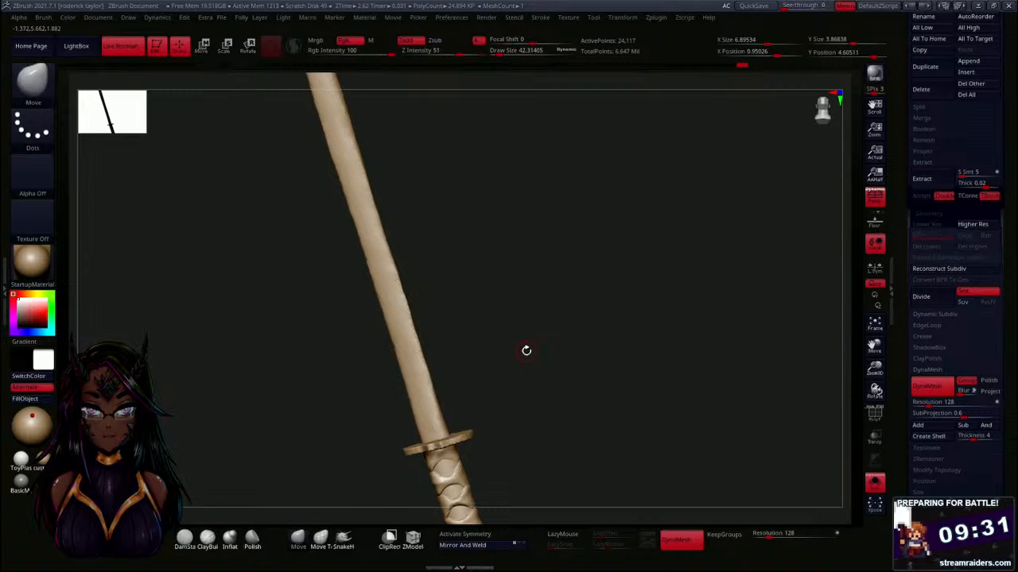
Smooth the blade's narrow edge and adjoining face just above the guard.
{"action": "left_click_drag", "start_coordinate": [527, 350], "coordinate": [452, 429]}
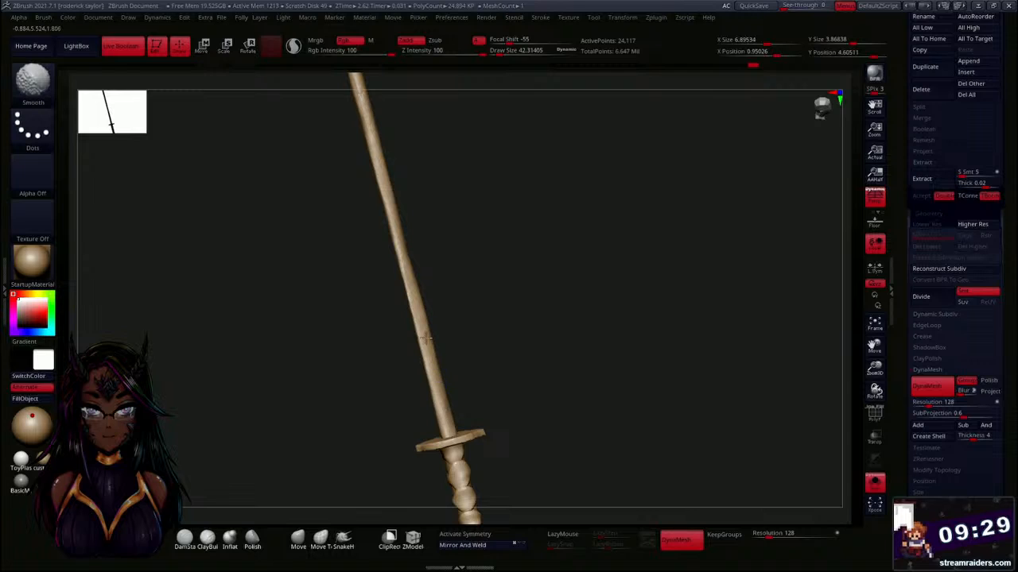
{"action": "left_click_drag", "start_coordinate": [457, 343], "coordinate": [513, 322]}
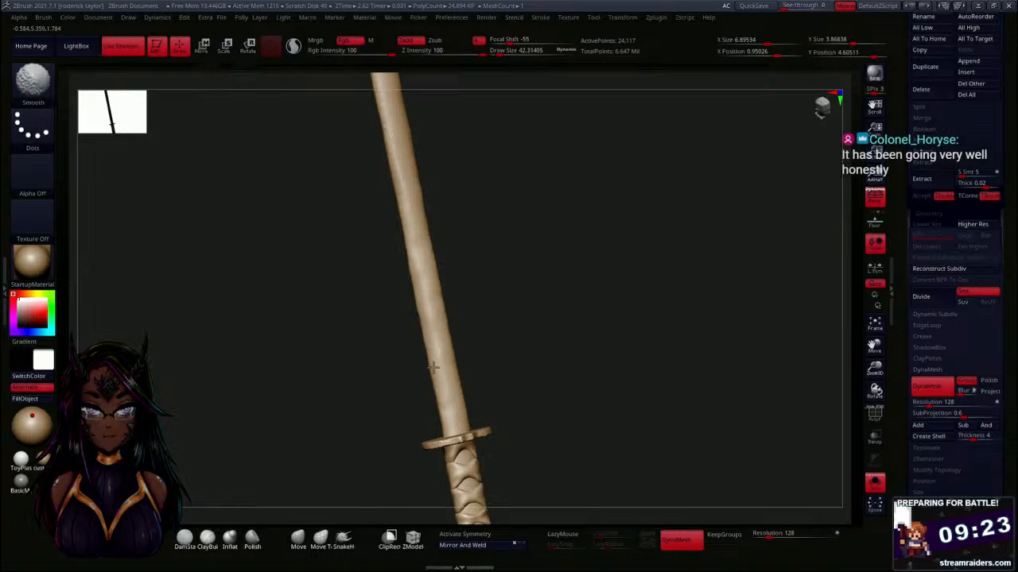
Smooth the lumps along the middle section of the blade and refine its outline.
{"action": "left_click_drag", "start_coordinate": [509, 280], "coordinate": [527, 379]}
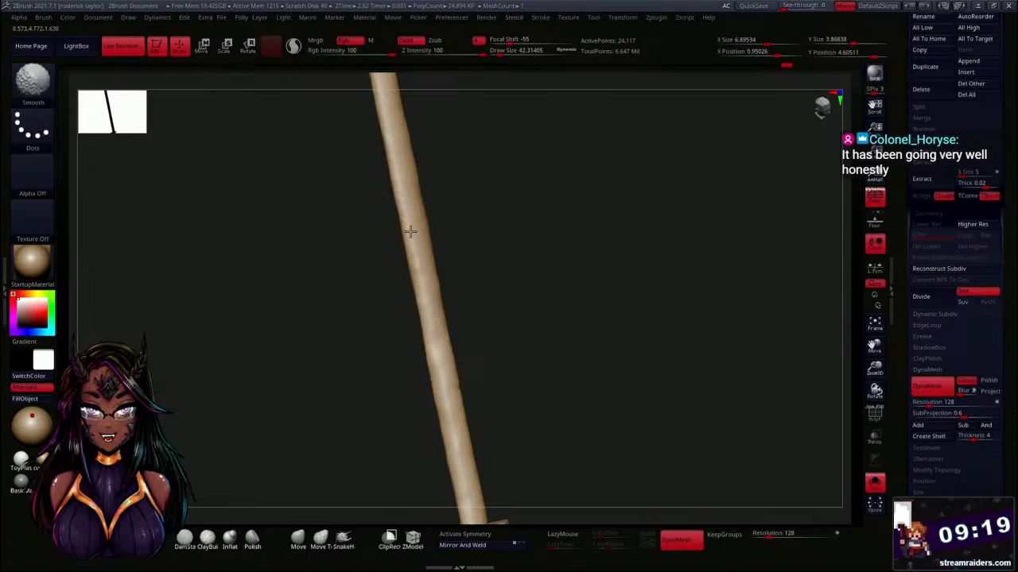
{"action": "left_click_drag", "start_coordinate": [400, 190], "coordinate": [442, 368], "text": "shift"}
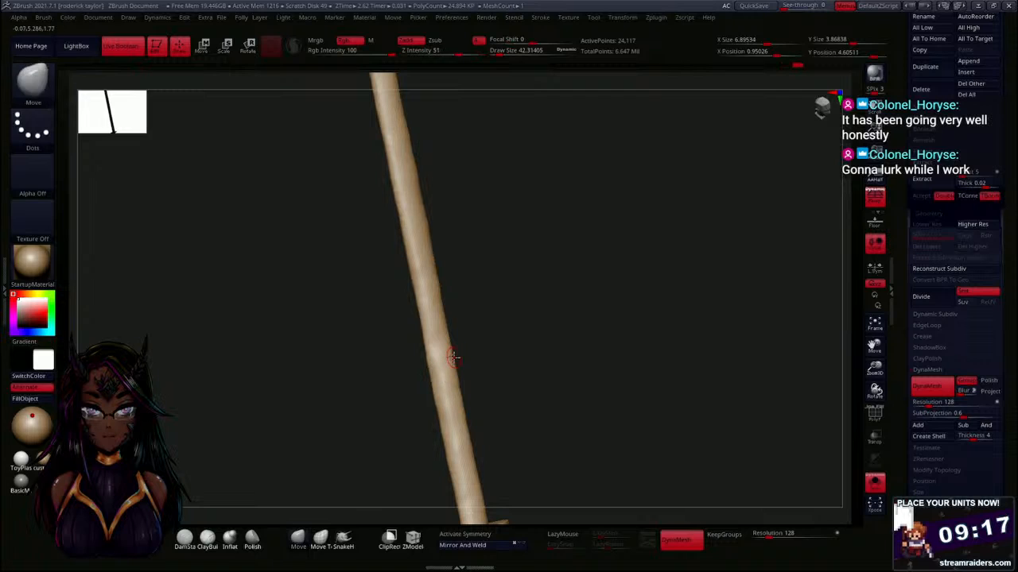
{"action": "left_click_drag", "start_coordinate": [529, 274], "coordinate": [491, 302]}
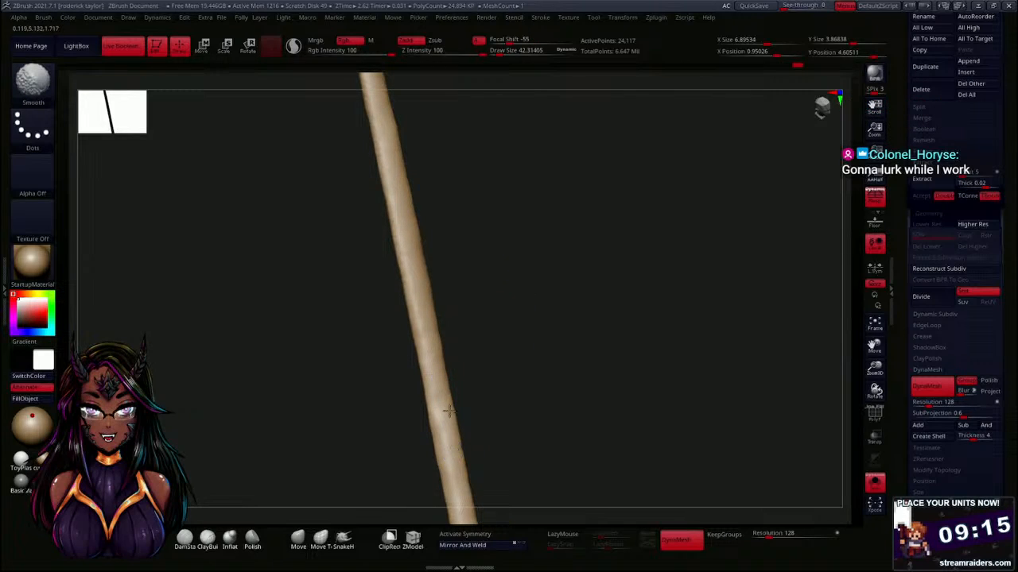
{"action": "left_click_drag", "start_coordinate": [450, 420], "coordinate": [445, 389], "text": "shift"}
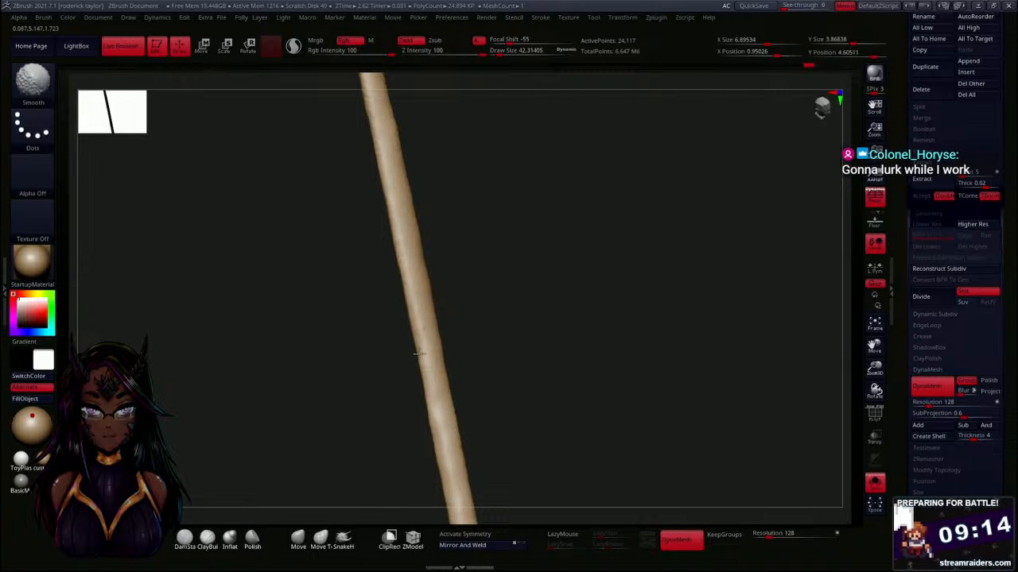
Continue smoothing the uneven surface up along the upper section of the blade.
{"action": "left_click_drag", "start_coordinate": [476, 223], "coordinate": [435, 307]}
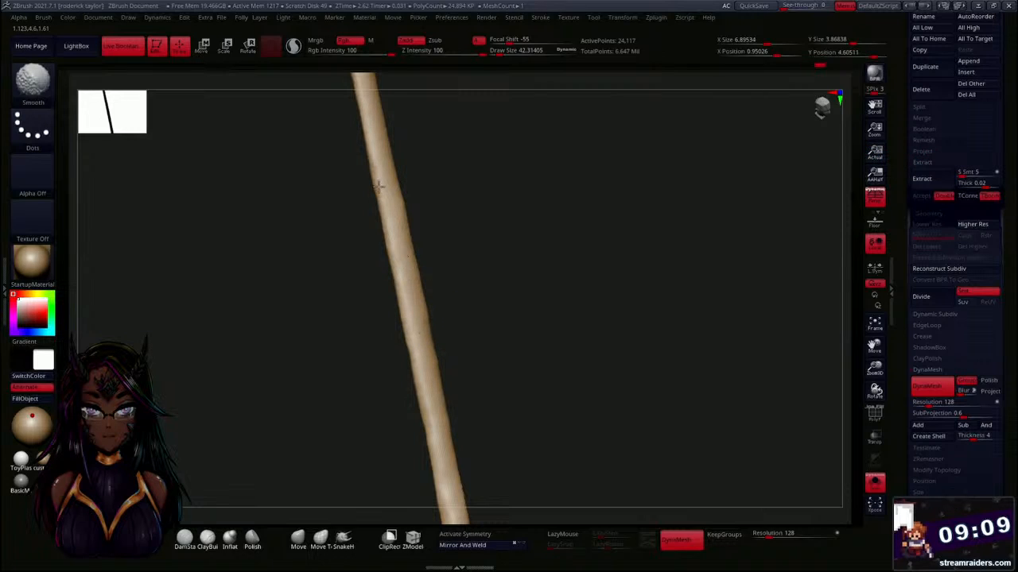
{"action": "mouse_move", "coordinate": [471, 204]}
{"action": "left_mouse_down"}
{"action": "mouse_move", "coordinate": [493, 334]}
{"action": "mouse_move", "coordinate": [482, 328]}
{"action": "left_mouse_up"}
{"action": "left_click_drag", "start_coordinate": [407, 294], "coordinate": [390, 311], "text": "shift"}
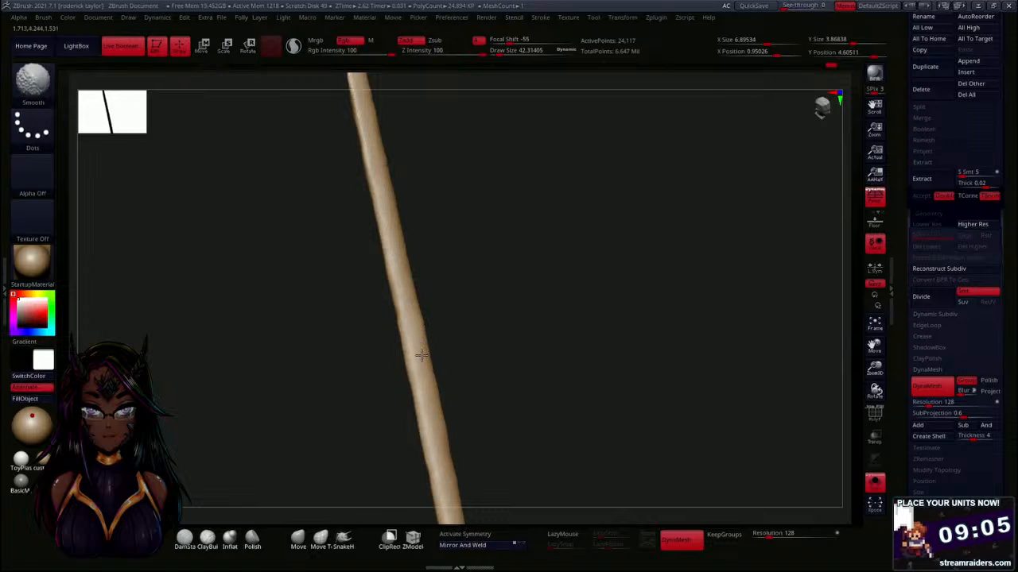
Smooth the remaining unevenness along the middle and upper sections of the blade.
{"action": "left_click_drag", "start_coordinate": [419, 332], "coordinate": [393, 250], "text": "shift"}
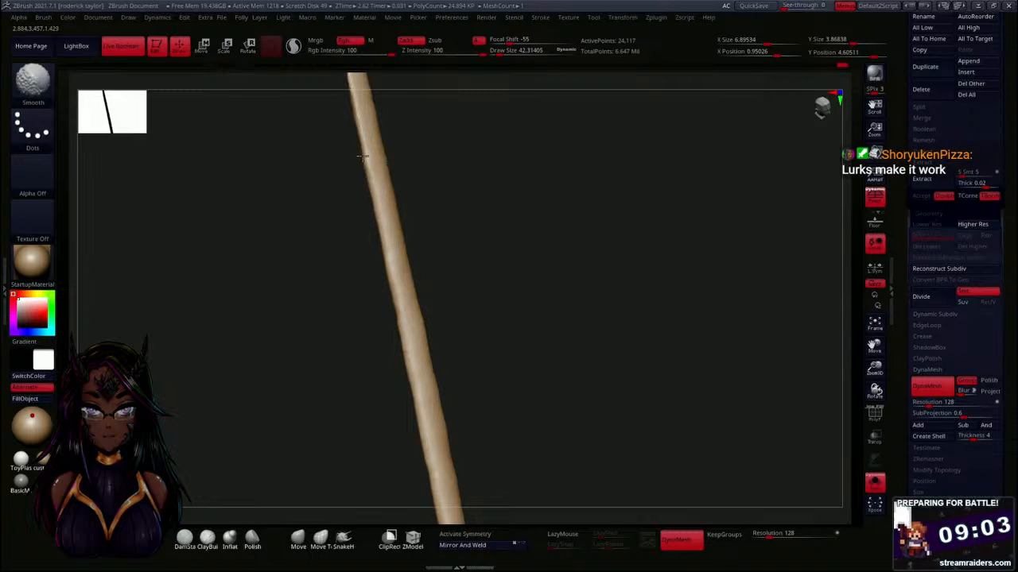
{"action": "left_click_drag", "start_coordinate": [364, 161], "coordinate": [394, 215], "text": "shift"}
{"action": "left_click_drag", "start_coordinate": [483, 221], "coordinate": [484, 250]}
{"action": "mouse_move", "coordinate": [495, 295]}
{"action": "left_mouse_down", "text": "alt"}
{"action": "mouse_move", "coordinate": [458, 145]}
{"action": "mouse_move", "coordinate": [493, 275]}
{"action": "left_mouse_up", "text": "alt"}
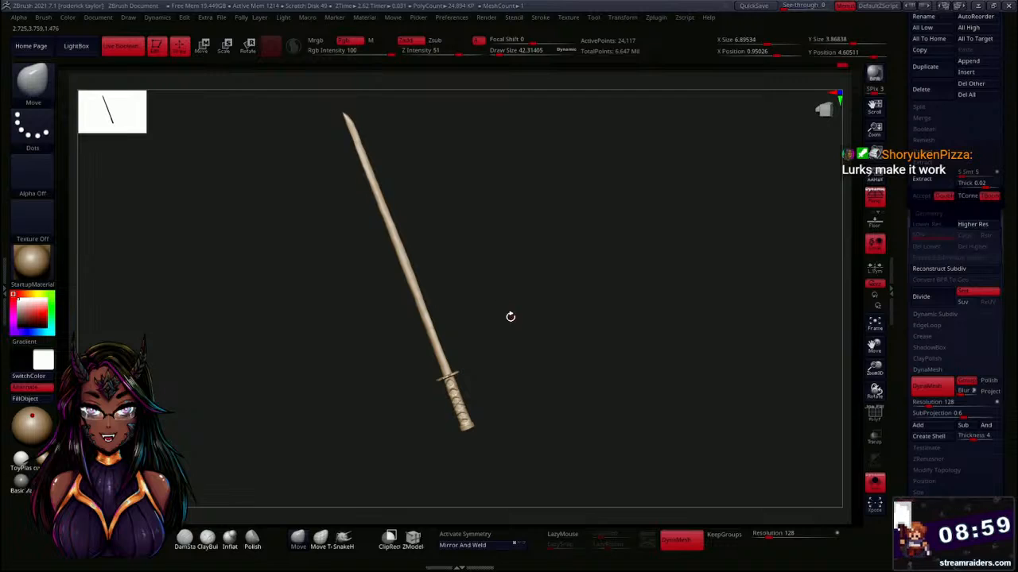
{"action": "left_click_drag", "start_coordinate": [510, 316], "coordinate": [426, 350]}
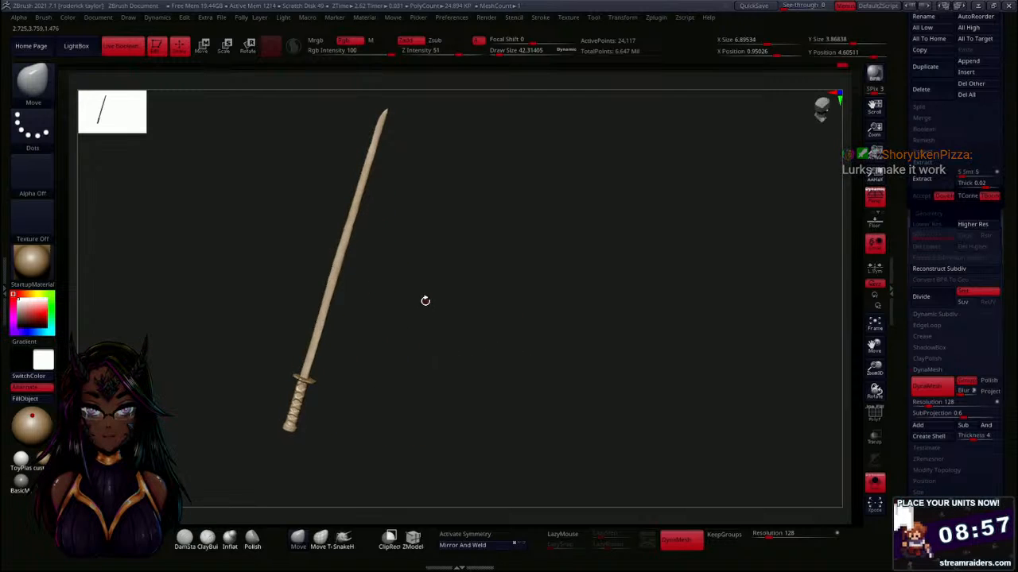
{"action": "left_click_drag", "start_coordinate": [426, 300], "coordinate": [482, 336]}
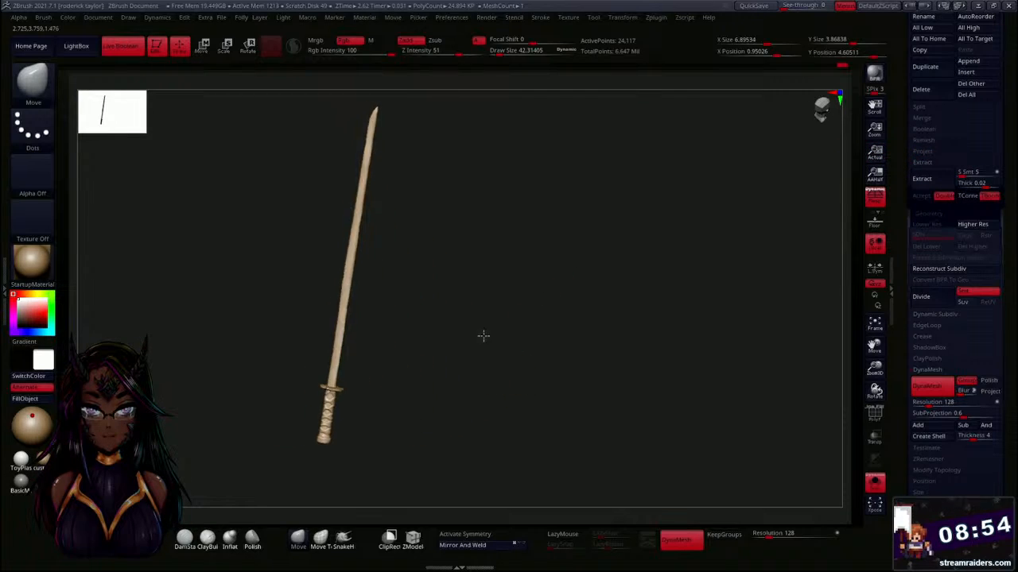
Show the whole character again and examine from behind how the hand fits around the sword's grip.
{"action": "left_click", "coordinate": [874, 487]}
{"action": "mouse_move", "coordinate": [690, 394]}
{"action": "left_mouse_down"}
{"action": "mouse_move", "coordinate": [638, 384]}
{"action": "mouse_move", "coordinate": [595, 393]}
{"action": "mouse_move", "coordinate": [558, 321]}
{"action": "mouse_move", "coordinate": [575, 350]}
{"action": "mouse_move", "coordinate": [573, 342]}
{"action": "mouse_move", "coordinate": [482, 364]}
{"action": "mouse_move", "coordinate": [458, 263]}
{"action": "mouse_move", "coordinate": [478, 321]}
{"action": "mouse_move", "coordinate": [438, 318]}
{"action": "mouse_move", "coordinate": [293, 353]}
{"action": "mouse_move", "coordinate": [455, 341]}
{"action": "mouse_move", "coordinate": [549, 300]}
{"action": "mouse_move", "coordinate": [613, 289]}
{"action": "mouse_move", "coordinate": [527, 229]}
{"action": "left_mouse_up"}
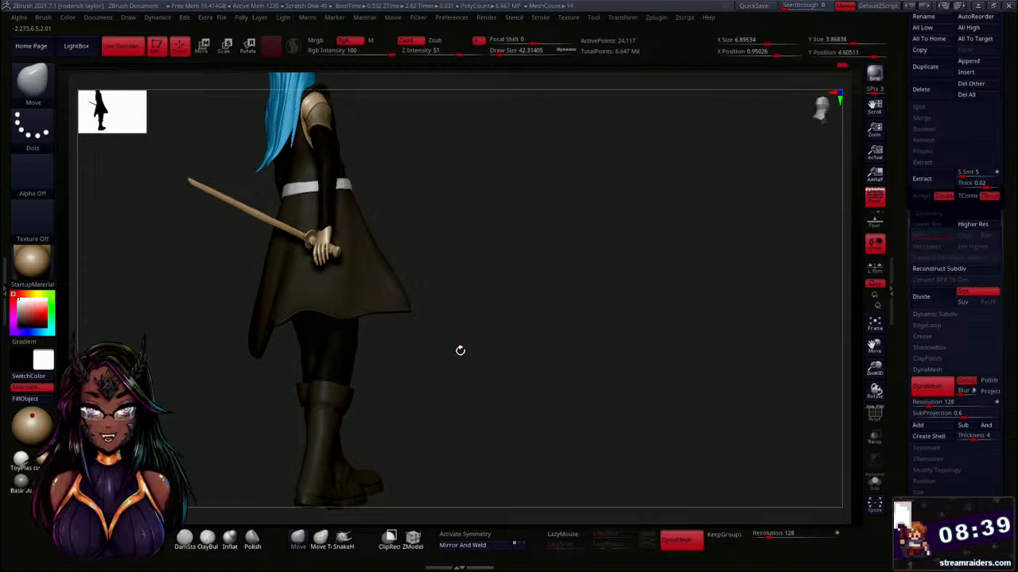
{"action": "left_click_drag", "start_coordinate": [460, 351], "coordinate": [461, 318]}
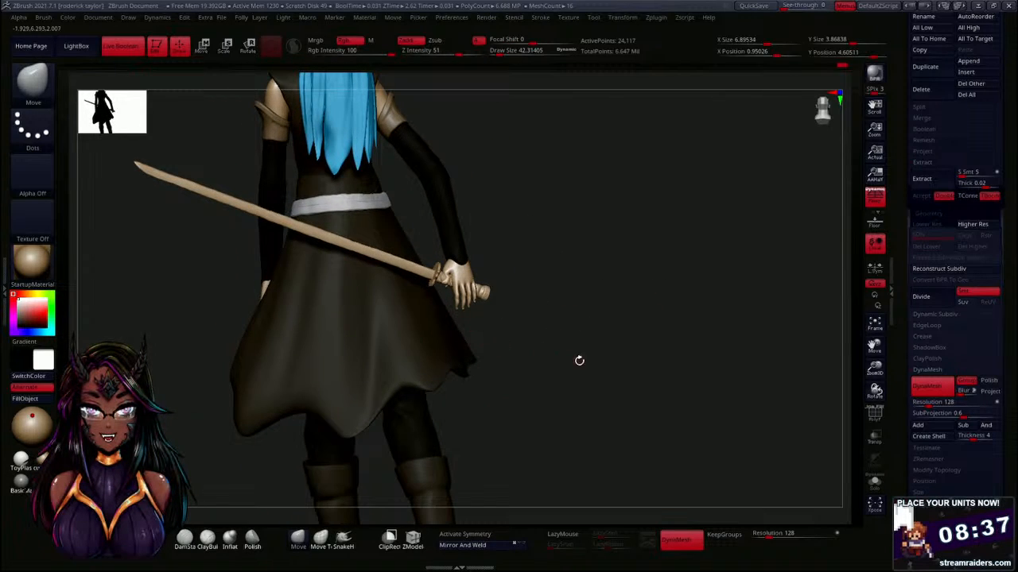
{"action": "left_click_drag", "start_coordinate": [579, 360], "coordinate": [643, 345]}
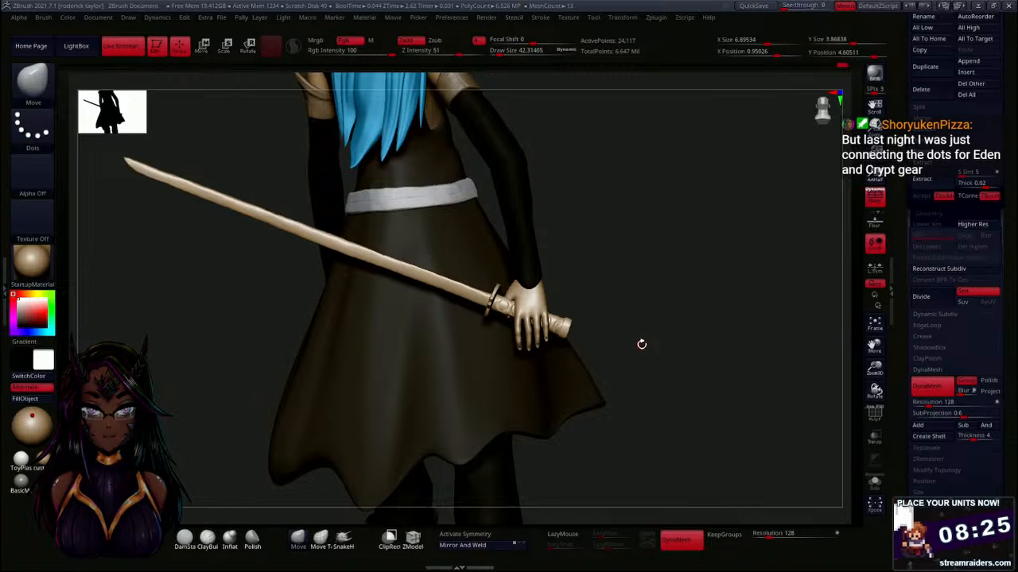
{"action": "left_click_drag", "start_coordinate": [634, 348], "coordinate": [725, 308], "text": "alt"}
{"action": "mouse_move", "coordinate": [781, 275]}
{"action": "left_mouse_down", "text": "alt"}
{"action": "mouse_move", "coordinate": [647, 266]}
{"action": "mouse_move", "coordinate": [516, 198]}
{"action": "mouse_move", "coordinate": [583, 304]}
{"action": "mouse_move", "coordinate": [631, 291]}
{"action": "mouse_move", "coordinate": [593, 252]}
{"action": "mouse_move", "coordinate": [410, 258]}
{"action": "left_mouse_up", "text": "alt"}
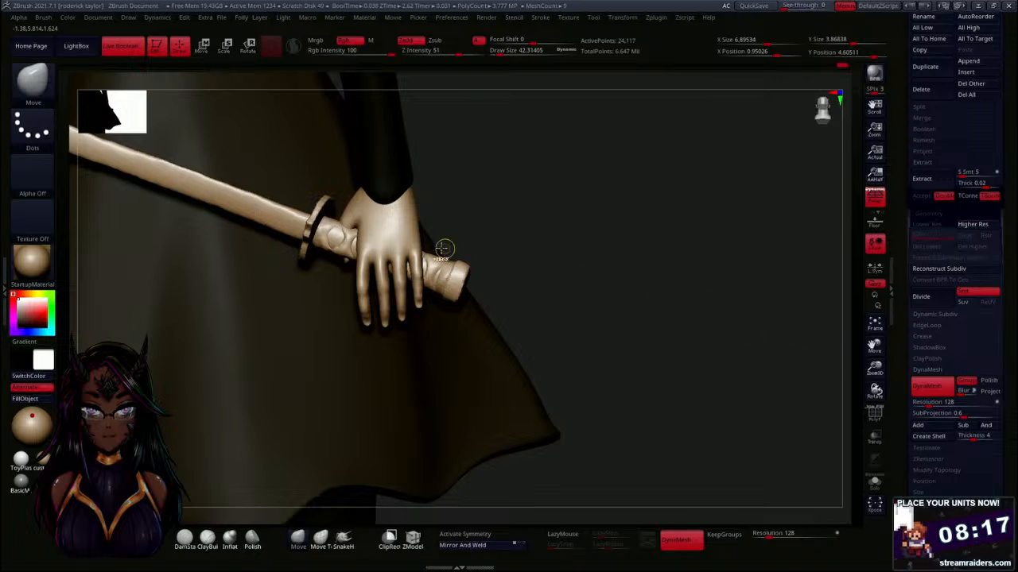
{"action": "key", "text": "ctrl"}
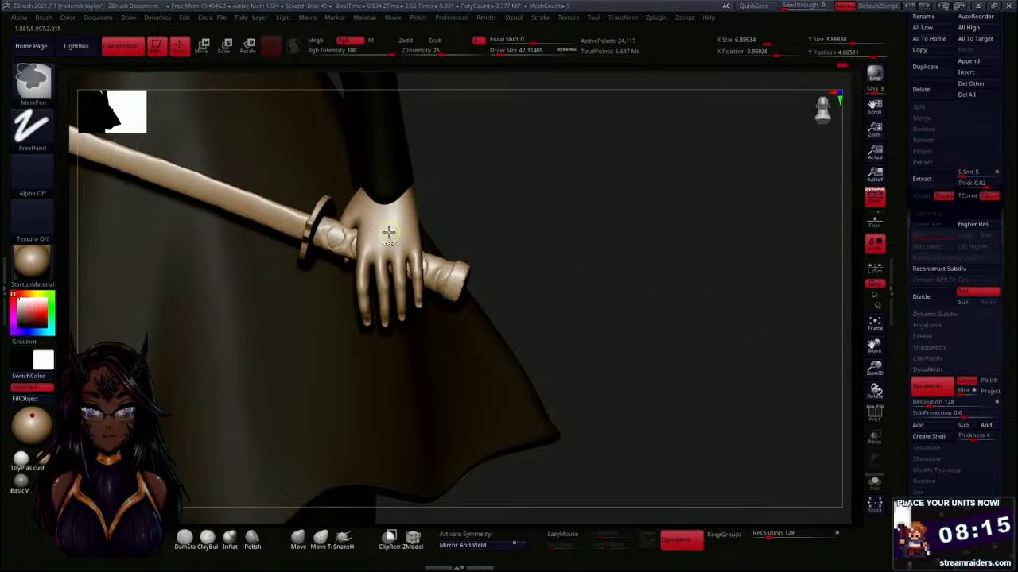
{"action": "key", "text": "ctrl"}
{"action": "left_click", "coordinate": [390, 231], "text": "alt"}
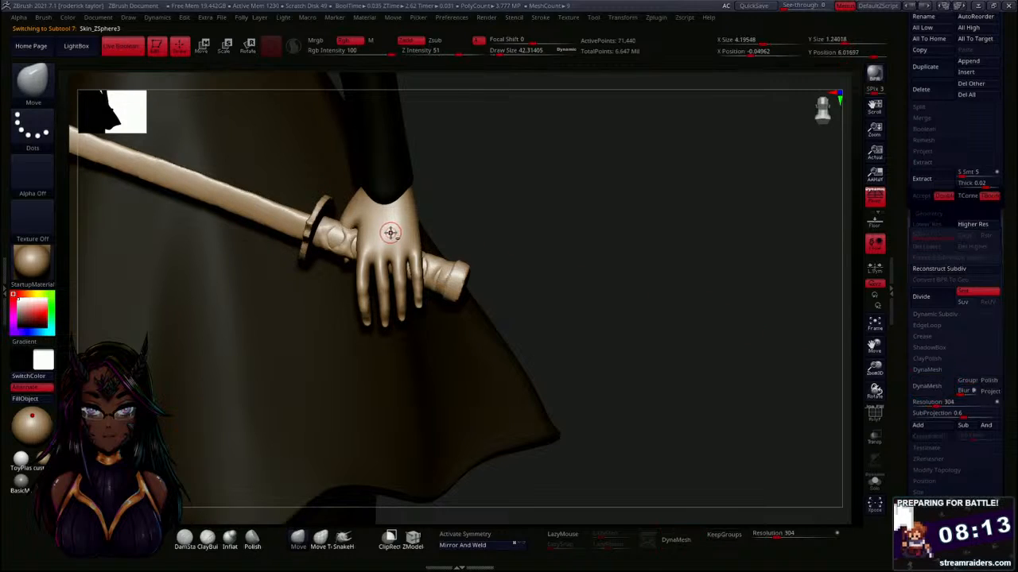
{"action": "mouse_move", "coordinate": [605, 296]}
{"action": "left_mouse_down"}
{"action": "mouse_move", "coordinate": [561, 263]}
{"action": "mouse_move", "coordinate": [525, 259]}
{"action": "mouse_move", "coordinate": [502, 272]}
{"action": "left_mouse_up"}
{"action": "left_click_drag", "start_coordinate": [353, 358], "coordinate": [456, 314]}
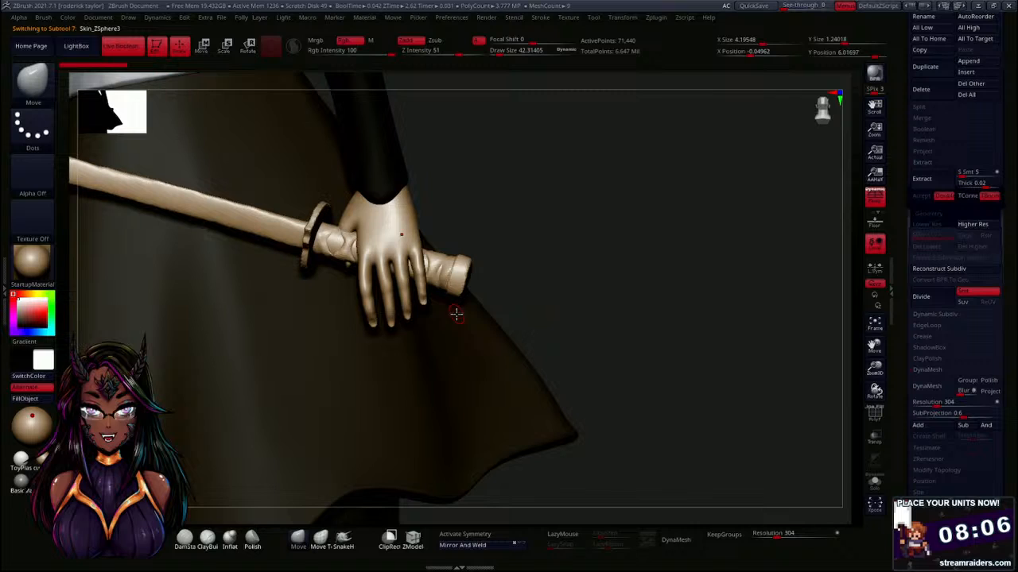
Select the sword and rotate it in stages until the blade lies nearly horizontal behind the character.
{"action": "left_click", "coordinate": [331, 244], "text": "alt"}
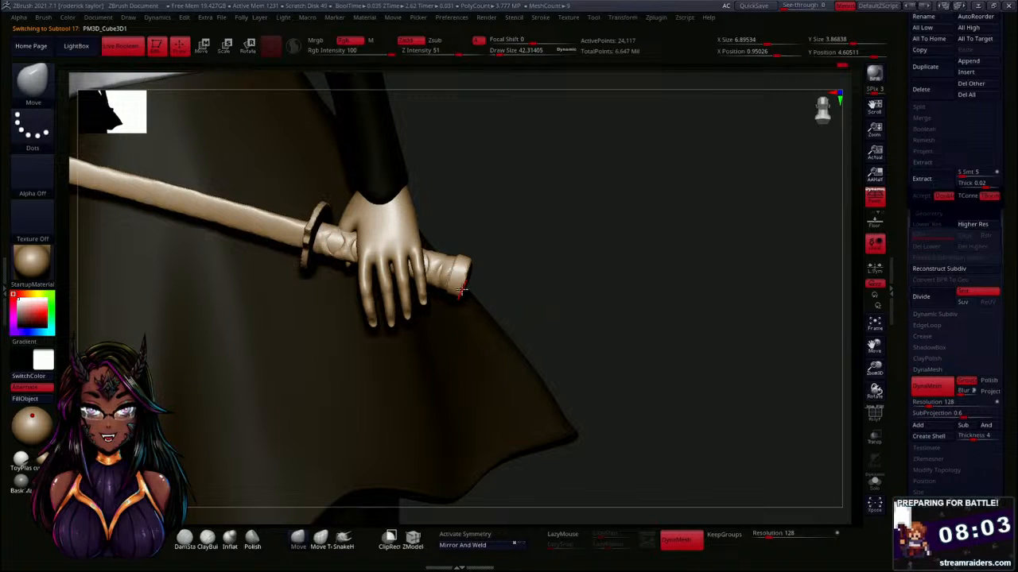
{"action": "key", "text": "w"}
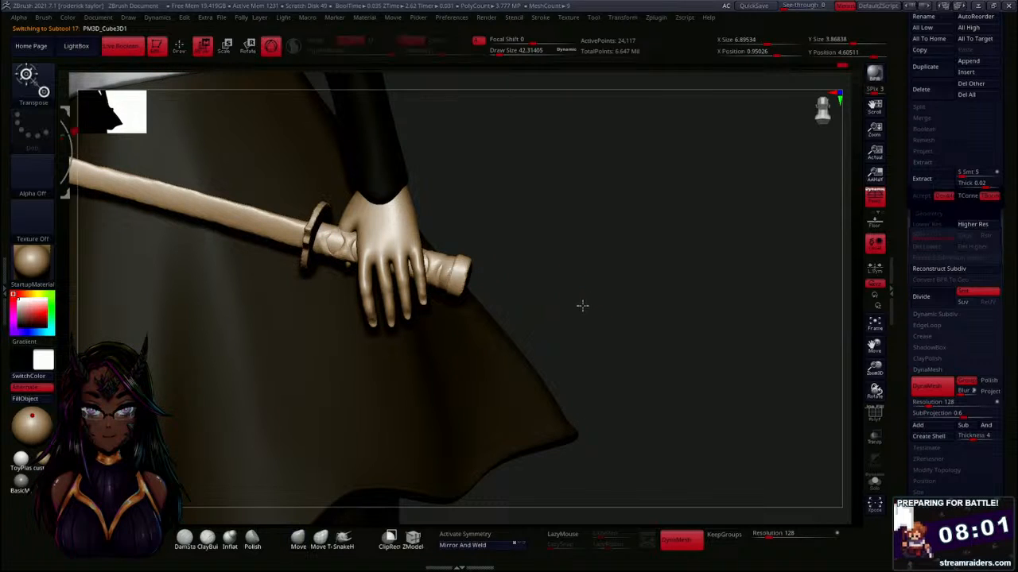
{"action": "left_click_drag", "start_coordinate": [581, 305], "coordinate": [561, 281], "text": "alt"}
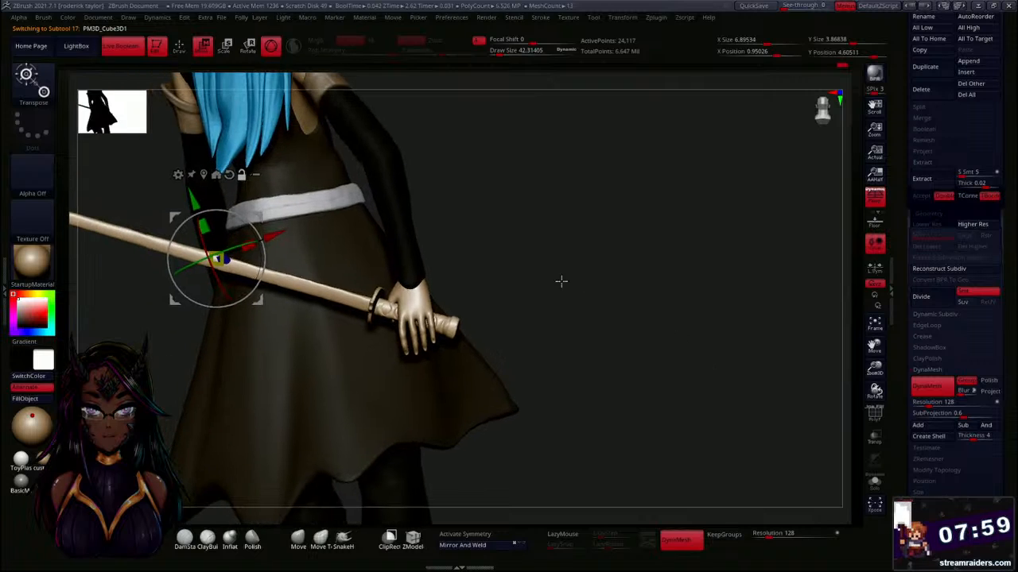
{"action": "mouse_move", "coordinate": [264, 247]}
{"action": "left_mouse_down"}
{"action": "mouse_move", "coordinate": [257, 220]}
{"action": "mouse_move", "coordinate": [263, 240]}
{"action": "left_mouse_up"}
{"action": "mouse_move", "coordinate": [572, 291]}
{"action": "left_mouse_down"}
{"action": "mouse_move", "coordinate": [557, 318]}
{"action": "mouse_move", "coordinate": [609, 307]}
{"action": "mouse_move", "coordinate": [502, 280]}
{"action": "mouse_move", "coordinate": [559, 310]}
{"action": "mouse_move", "coordinate": [584, 294]}
{"action": "left_mouse_up"}
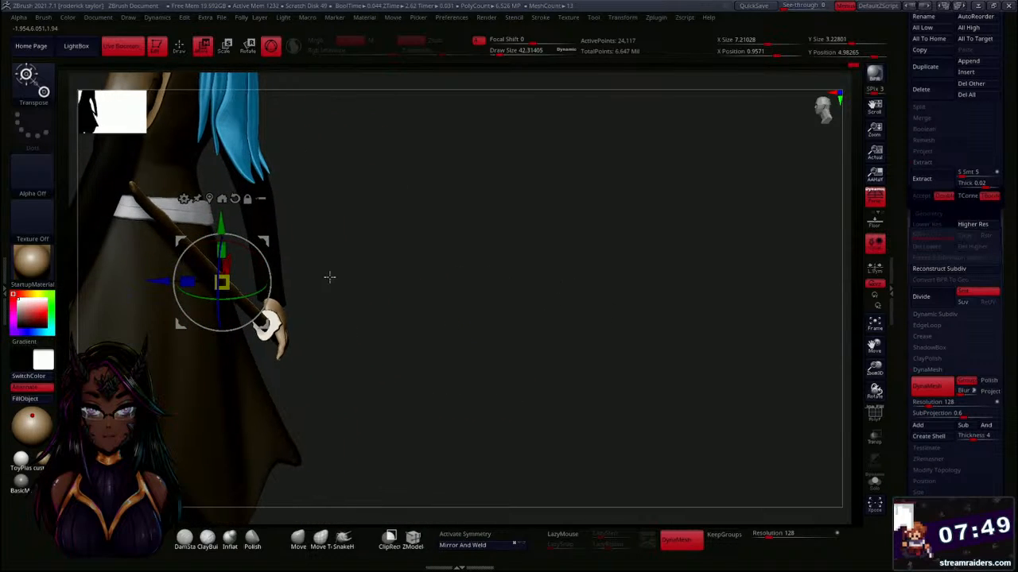
{"action": "left_click_drag", "start_coordinate": [270, 283], "coordinate": [260, 251]}
{"action": "left_click_drag", "start_coordinate": [459, 313], "coordinate": [256, 277]}
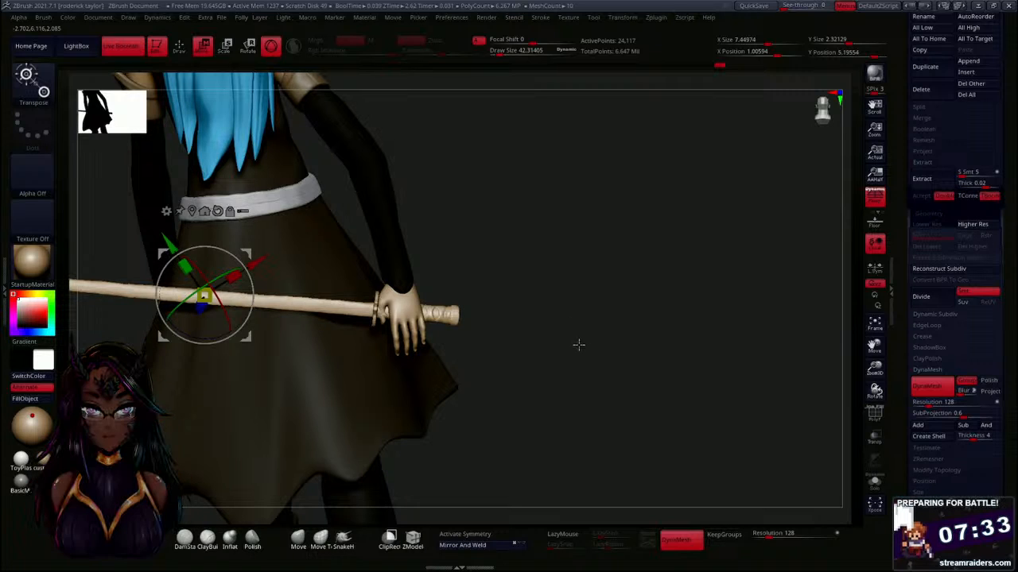
{"action": "left_click_drag", "start_coordinate": [567, 345], "coordinate": [570, 341], "text": "alt"}
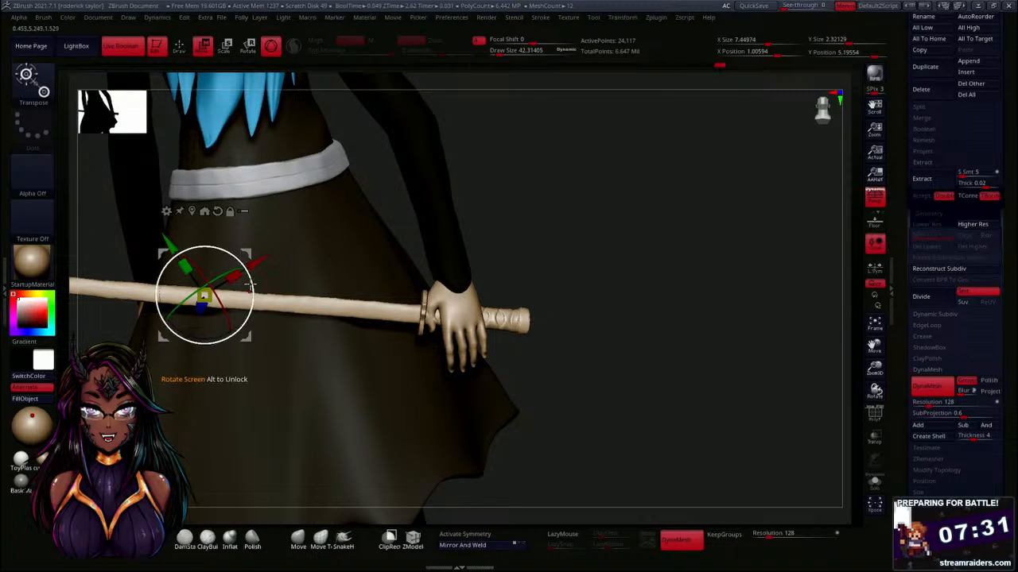
{"action": "mouse_move", "coordinate": [250, 280]}
{"action": "left_mouse_down"}
{"action": "mouse_move", "coordinate": [249, 297]}
{"action": "mouse_move", "coordinate": [241, 277]}
{"action": "mouse_move", "coordinate": [249, 282]}
{"action": "left_mouse_up"}
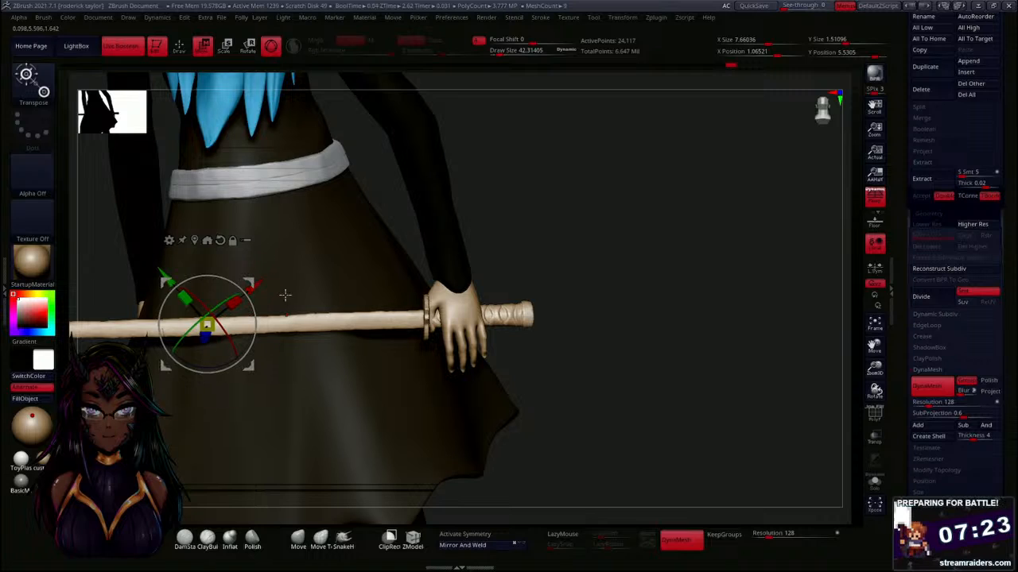
Tilt the sword so its blade rises toward the tip and move it up into the hand.
{"action": "left_click_drag", "start_coordinate": [602, 345], "coordinate": [517, 224]}
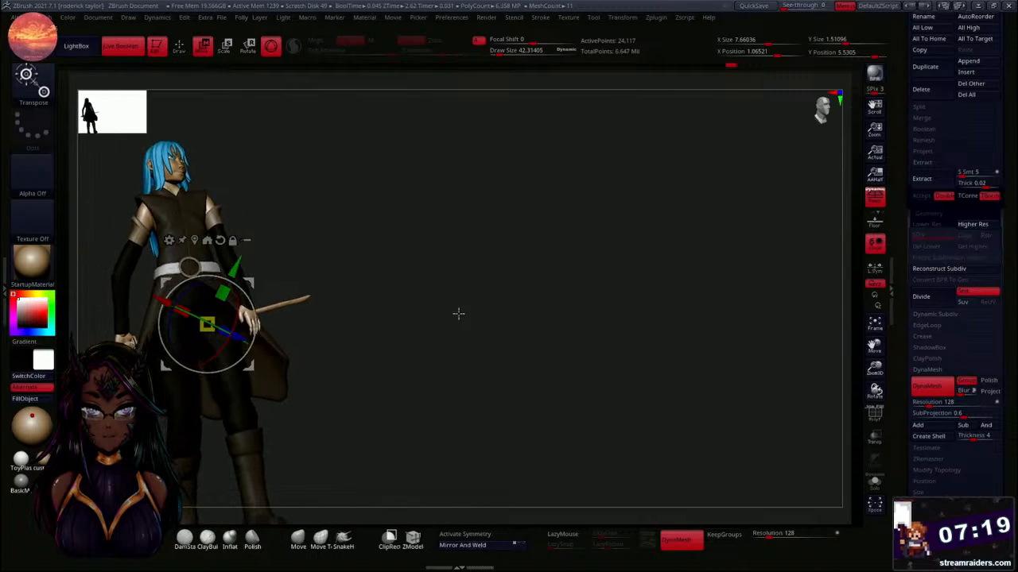
{"action": "left_click_drag", "start_coordinate": [457, 313], "coordinate": [387, 350]}
{"action": "left_click_drag", "start_coordinate": [256, 322], "coordinate": [254, 330]}
{"action": "left_click_drag", "start_coordinate": [251, 282], "coordinate": [251, 275]}
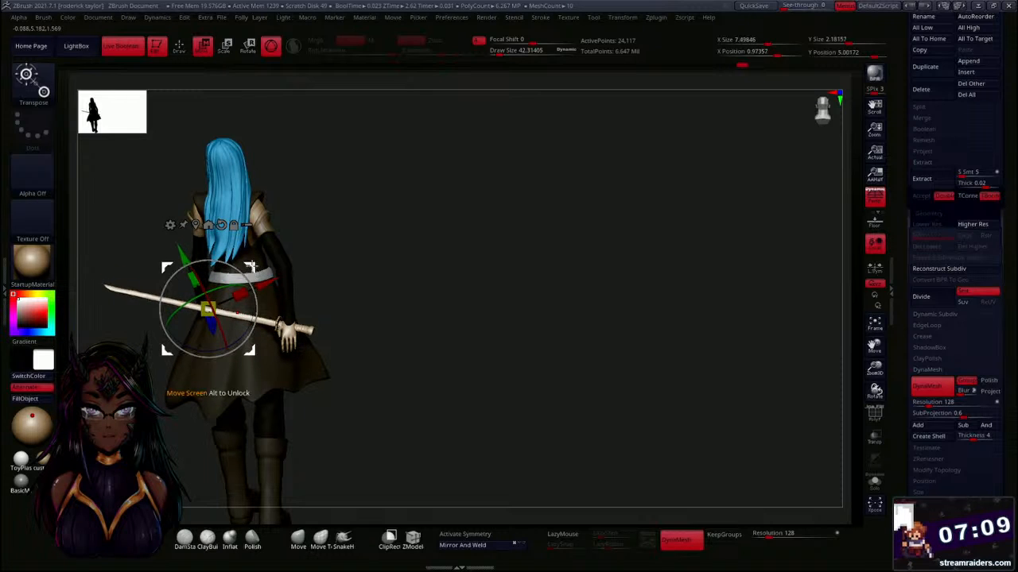
{"action": "left_click_drag", "start_coordinate": [251, 274], "coordinate": [252, 273]}
{"action": "left_click_drag", "start_coordinate": [475, 364], "coordinate": [437, 470]}
Select the sword hand and adjust its angle at the wrist to follow the grip.
{"action": "left_click", "coordinate": [391, 357], "text": "alt"}
{"action": "left_click_drag", "start_coordinate": [488, 342], "coordinate": [420, 392]}
{"action": "mouse_move", "coordinate": [534, 373]}
{"action": "left_mouse_down"}
{"action": "mouse_move", "coordinate": [422, 391]}
{"action": "mouse_move", "coordinate": [517, 366]}
{"action": "mouse_move", "coordinate": [485, 362]}
{"action": "mouse_move", "coordinate": [499, 366]}
{"action": "mouse_move", "coordinate": [485, 428]}
{"action": "left_mouse_up"}
{"action": "key", "text": "q"}
{"action": "left_click_drag", "start_coordinate": [486, 294], "coordinate": [484, 279], "text": "shift"}
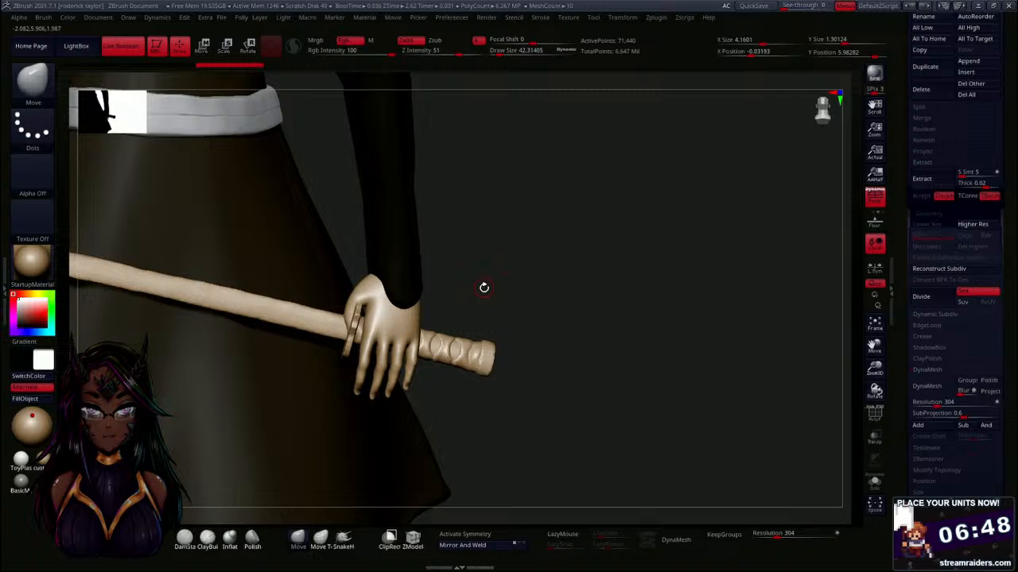
Select the sword and shift it along its length so the palm covers the middle of the grip.
{"action": "left_click", "coordinate": [473, 355], "text": "alt"}
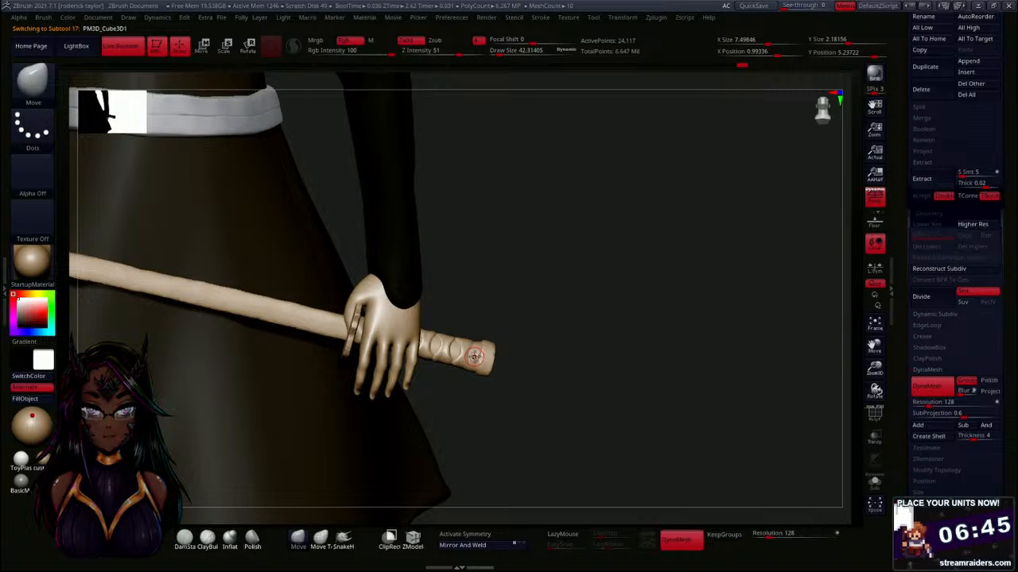
{"action": "key", "text": "w"}
{"action": "left_click_drag", "start_coordinate": [472, 408], "coordinate": [481, 352], "text": "alt"}
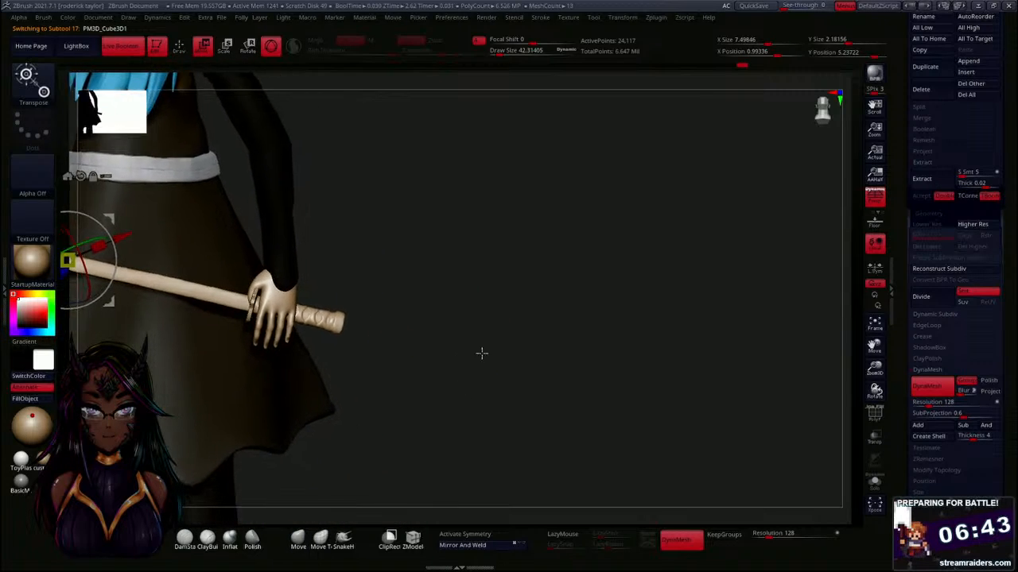
{"action": "left_click_drag", "start_coordinate": [328, 310], "coordinate": [446, 351], "text": "alt"}
{"action": "left_click_drag", "start_coordinate": [229, 332], "coordinate": [209, 337]}
{"action": "left_click_drag", "start_coordinate": [558, 349], "coordinate": [563, 418], "text": "alt"}
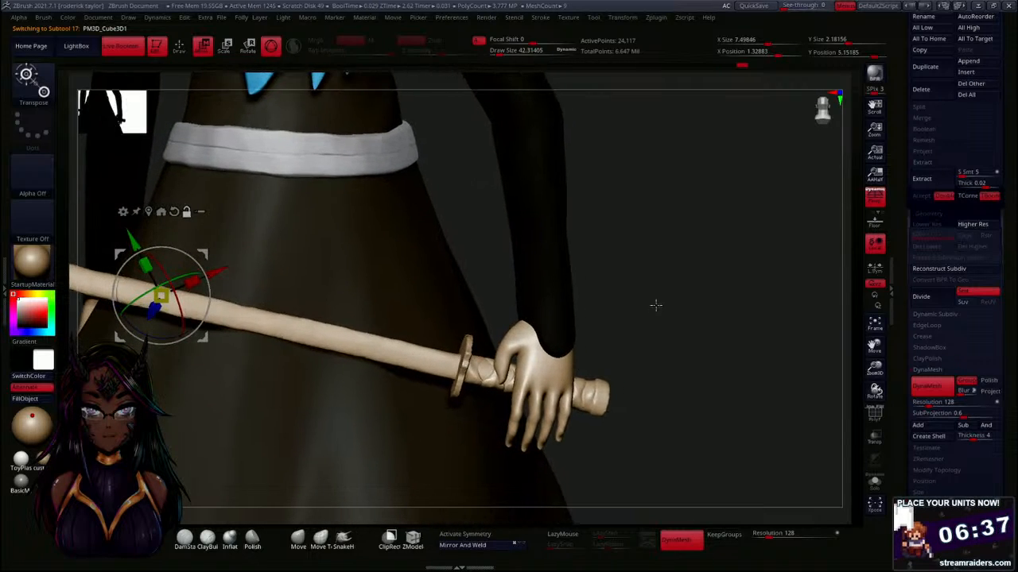
{"action": "left_click_drag", "start_coordinate": [657, 305], "coordinate": [487, 243], "text": "alt"}
{"action": "left_click_drag", "start_coordinate": [503, 295], "coordinate": [510, 321], "text": "alt"}
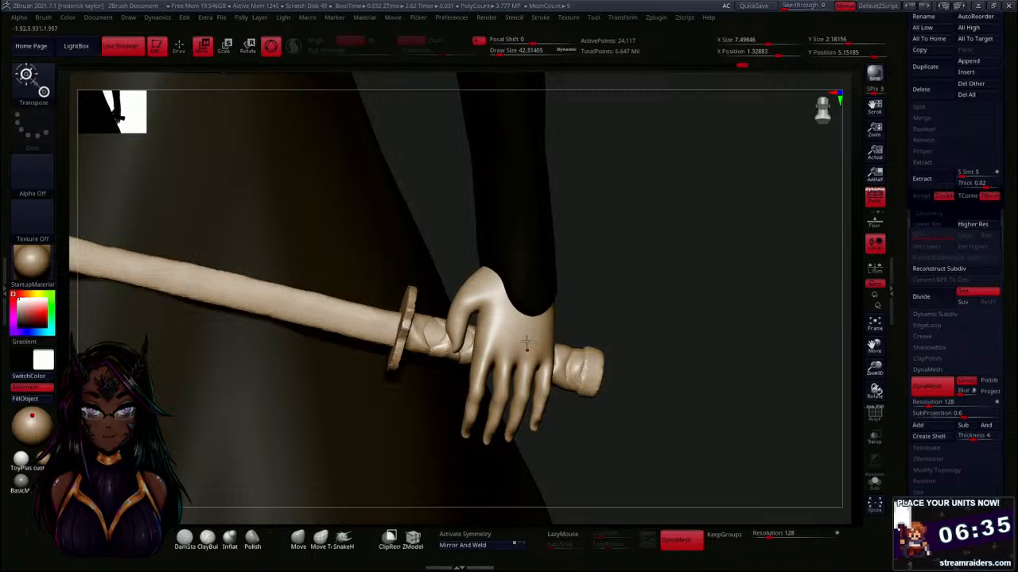
Select the sword hand, mask it completely, and unmask only the little finger.
{"action": "left_click", "coordinate": [525, 342], "text": "alt"}
{"action": "key", "text": "q"}
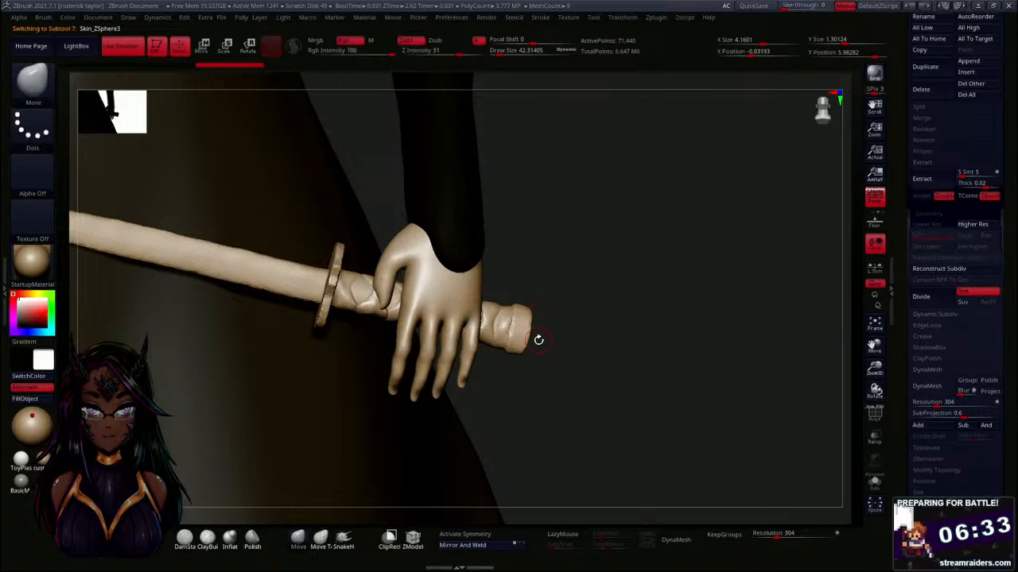
{"action": "mouse_move", "coordinate": [538, 342]}
{"action": "left_mouse_down"}
{"action": "mouse_move", "coordinate": [532, 386]}
{"action": "mouse_move", "coordinate": [530, 373]}
{"action": "left_mouse_up"}
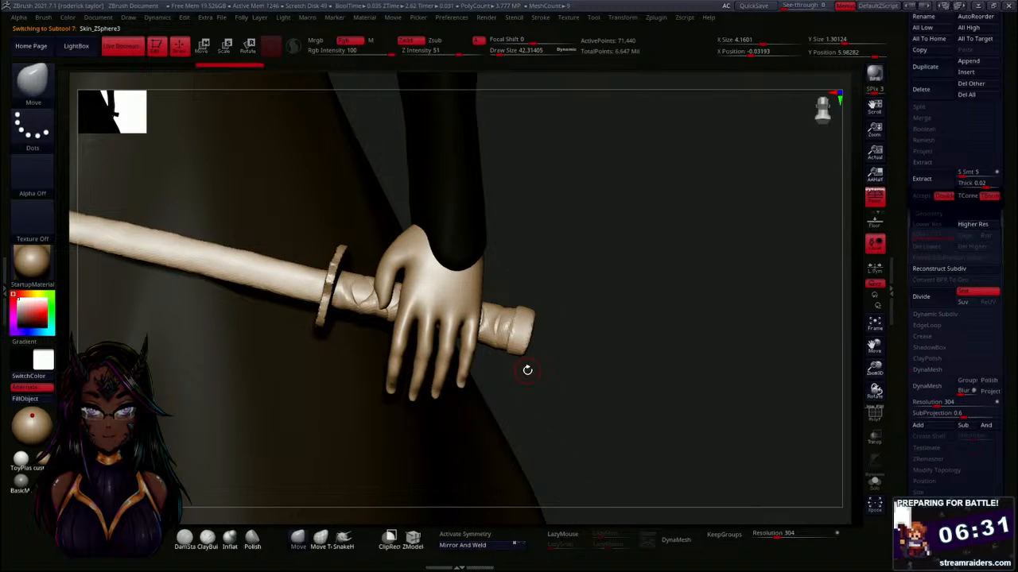
{"action": "key", "text": "w"}
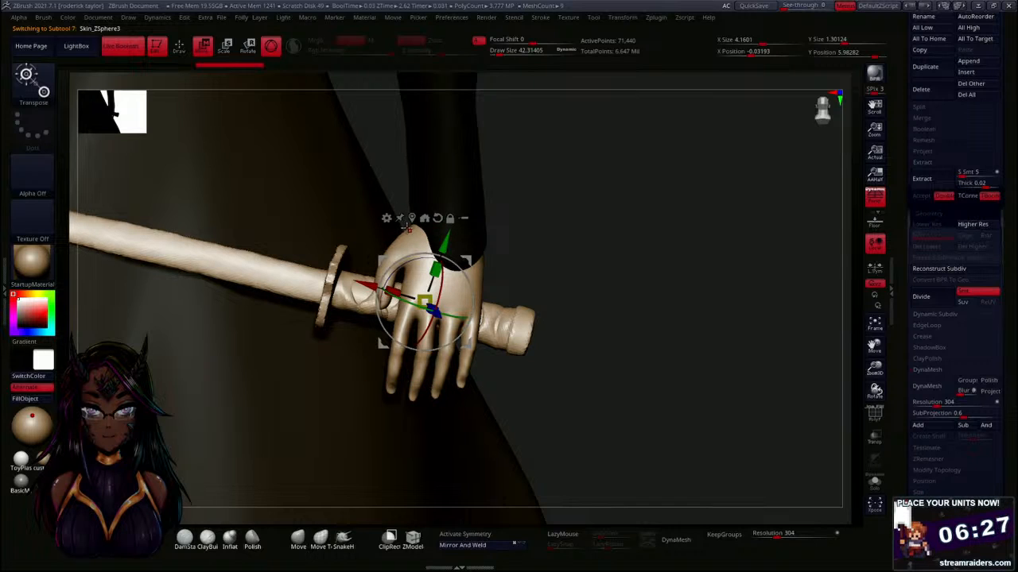
{"action": "key", "text": "y"}
{"action": "mouse_move", "coordinate": [556, 201]}
{"action": "left_mouse_down"}
{"action": "mouse_move", "coordinate": [546, 212]}
{"action": "mouse_move", "coordinate": [575, 195]}
{"action": "mouse_move", "coordinate": [482, 266]}
{"action": "mouse_move", "coordinate": [368, 277]}
{"action": "mouse_move", "coordinate": [314, 400]}
{"action": "mouse_move", "coordinate": [321, 418]}
{"action": "left_mouse_up"}
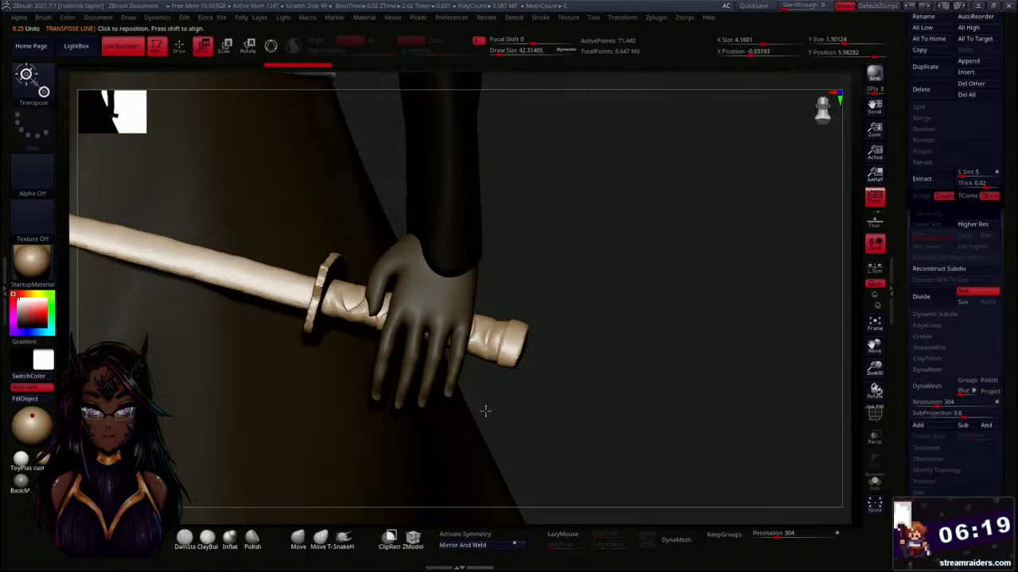
{"action": "key", "text": "ctrl"}
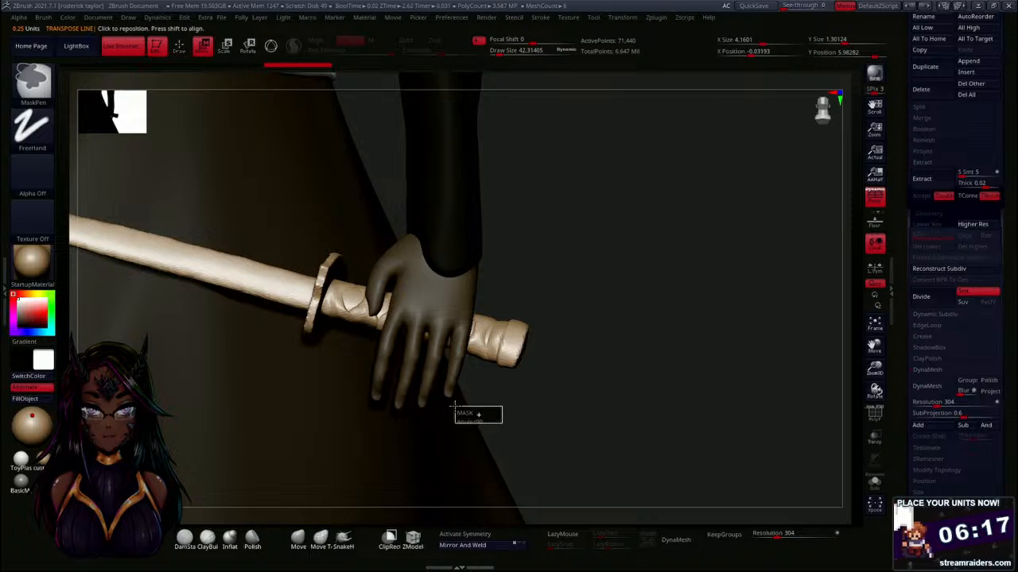
{"action": "left_click_drag", "start_coordinate": [445, 389], "coordinate": [449, 334], "text": "ctrl"}
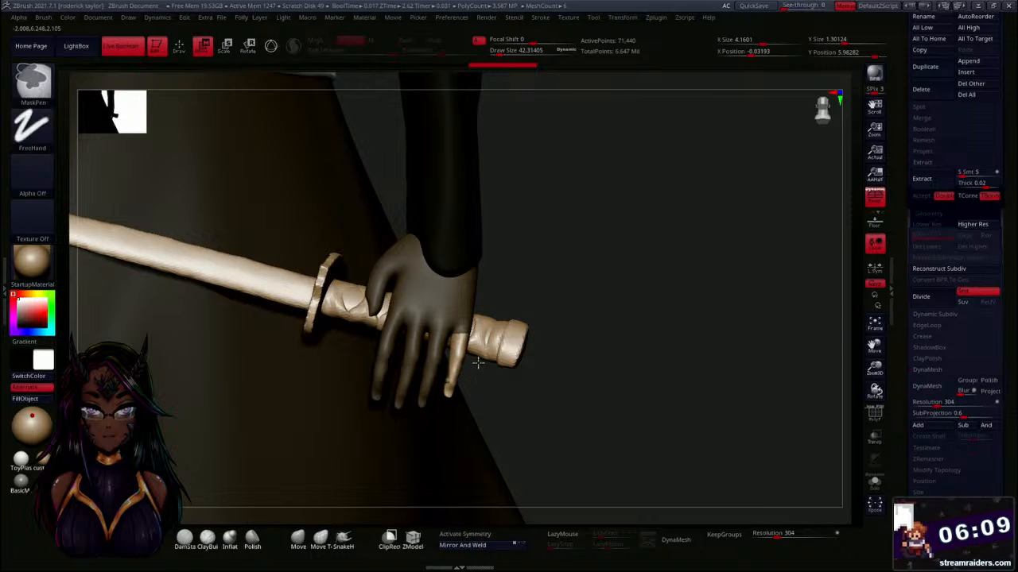
Unmask the outer halves of the other three fingers over the sword's grip.
{"action": "key", "text": "w"}
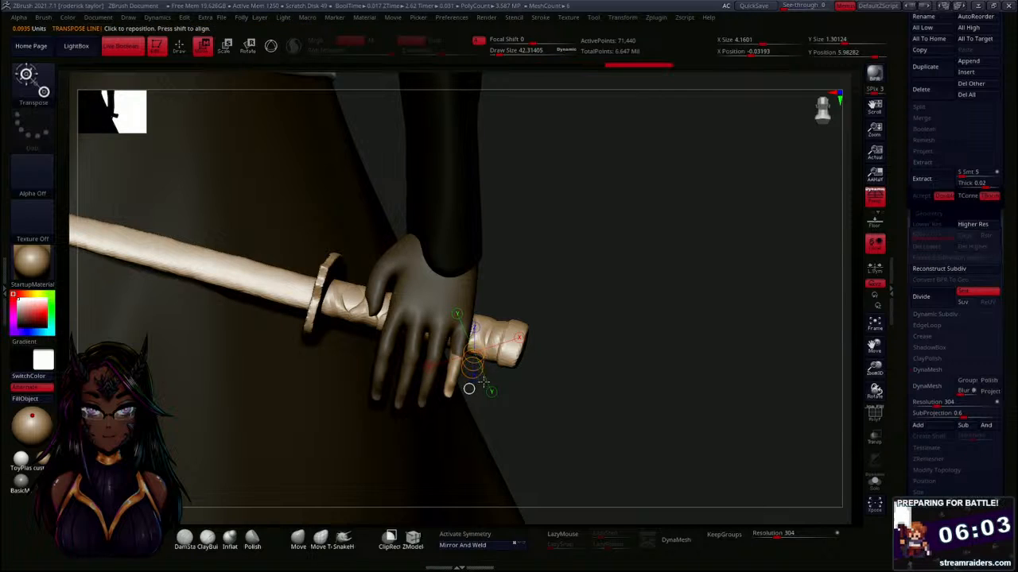
{"action": "left_click_drag", "start_coordinate": [539, 413], "coordinate": [535, 374]}
{"action": "left_click_drag", "start_coordinate": [636, 345], "coordinate": [676, 311]}
{"action": "mouse_move", "coordinate": [725, 284]}
{"action": "left_mouse_down"}
{"action": "mouse_move", "coordinate": [752, 254]}
{"action": "mouse_move", "coordinate": [733, 289]}
{"action": "mouse_move", "coordinate": [697, 302]}
{"action": "mouse_move", "coordinate": [667, 340]}
{"action": "mouse_move", "coordinate": [757, 271]}
{"action": "left_mouse_up"}
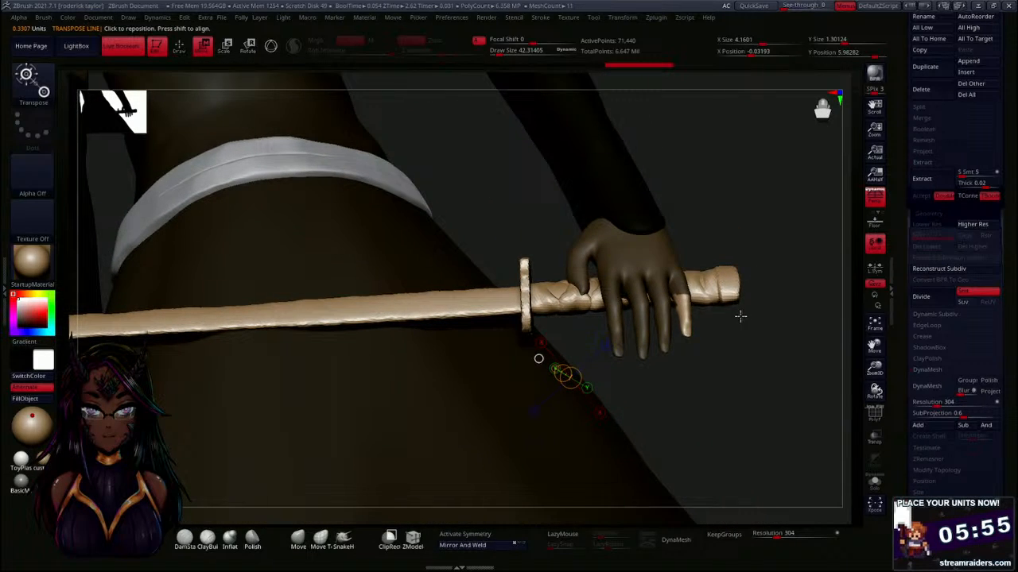
{"action": "left_click_drag", "start_coordinate": [740, 316], "coordinate": [731, 264]}
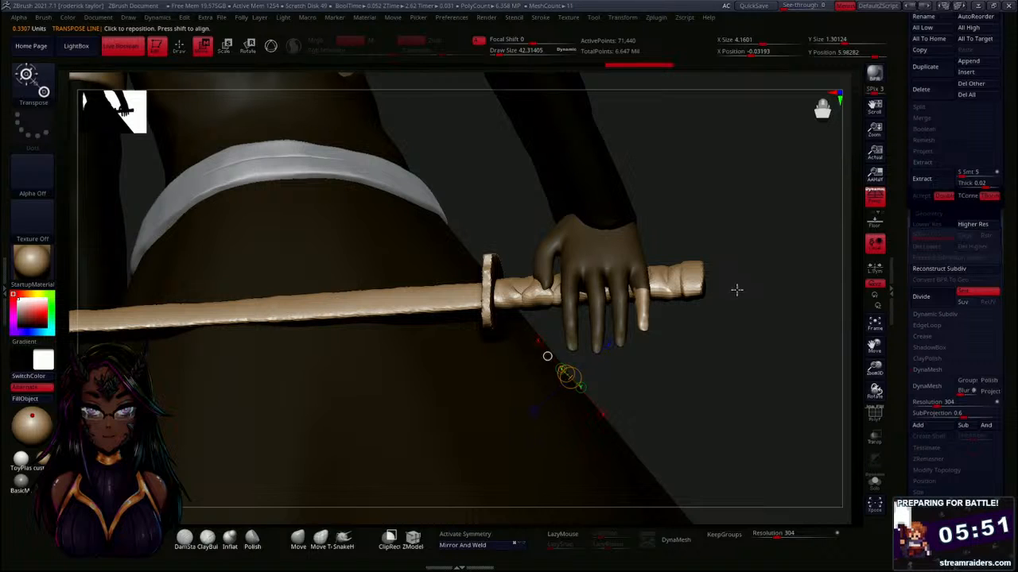
{"action": "left_click_drag", "start_coordinate": [725, 299], "coordinate": [545, 393]}
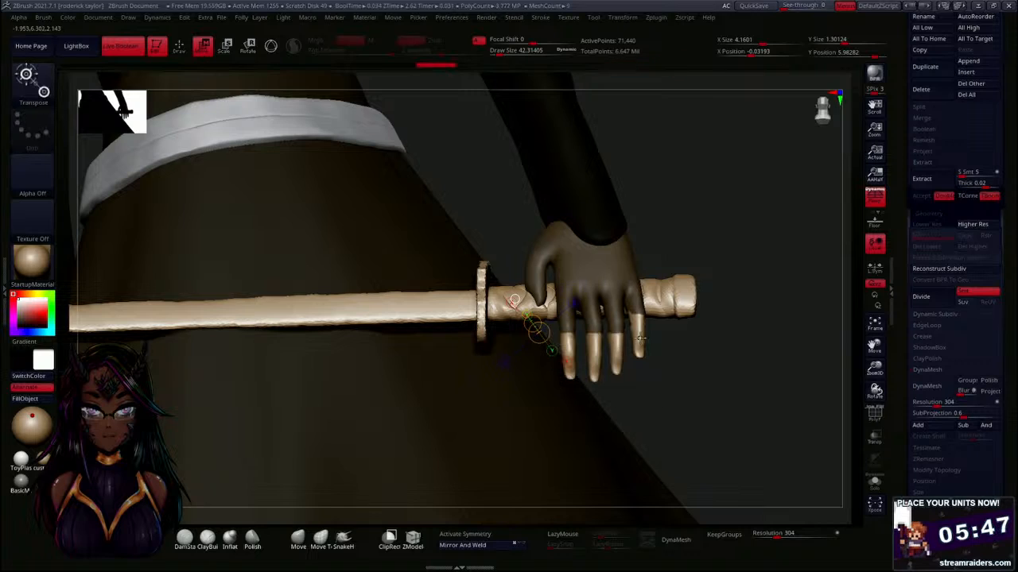
{"action": "mouse_move", "coordinate": [676, 322]}
{"action": "left_mouse_down", "text": "ctrl+alt"}
{"action": "mouse_move", "coordinate": [545, 358]}
{"action": "mouse_move", "coordinate": [539, 372]}
{"action": "left_mouse_up", "text": "ctrl+alt"}
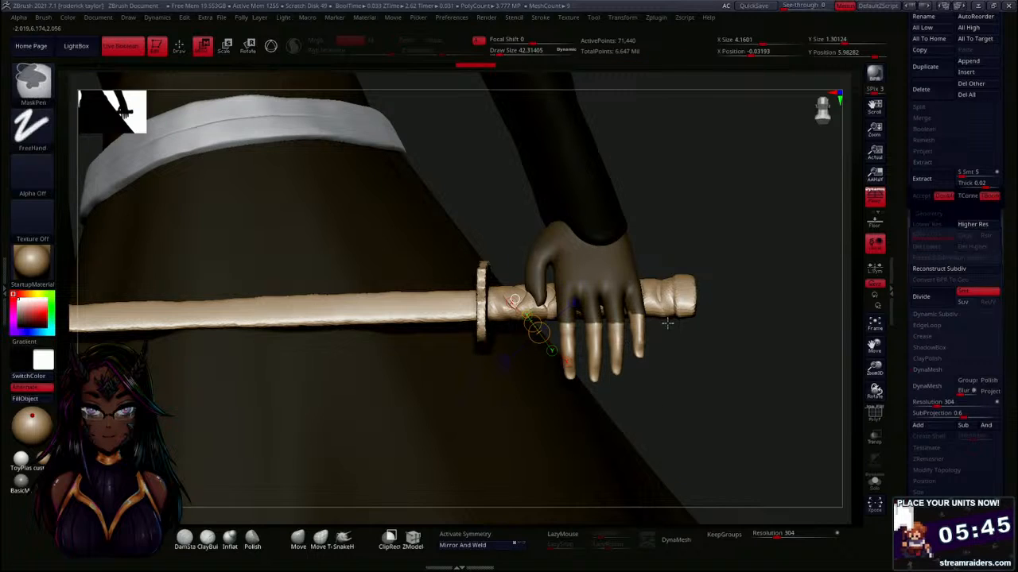
{"action": "mouse_move", "coordinate": [668, 322]}
{"action": "left_mouse_down", "text": "ctrl+alt"}
{"action": "mouse_move", "coordinate": [577, 344]}
{"action": "mouse_move", "coordinate": [534, 379]}
{"action": "left_mouse_up", "text": "ctrl+alt"}
{"action": "mouse_move", "coordinate": [677, 318]}
{"action": "left_mouse_down"}
{"action": "mouse_move", "coordinate": [561, 366]}
{"action": "mouse_move", "coordinate": [682, 315]}
{"action": "left_mouse_up"}
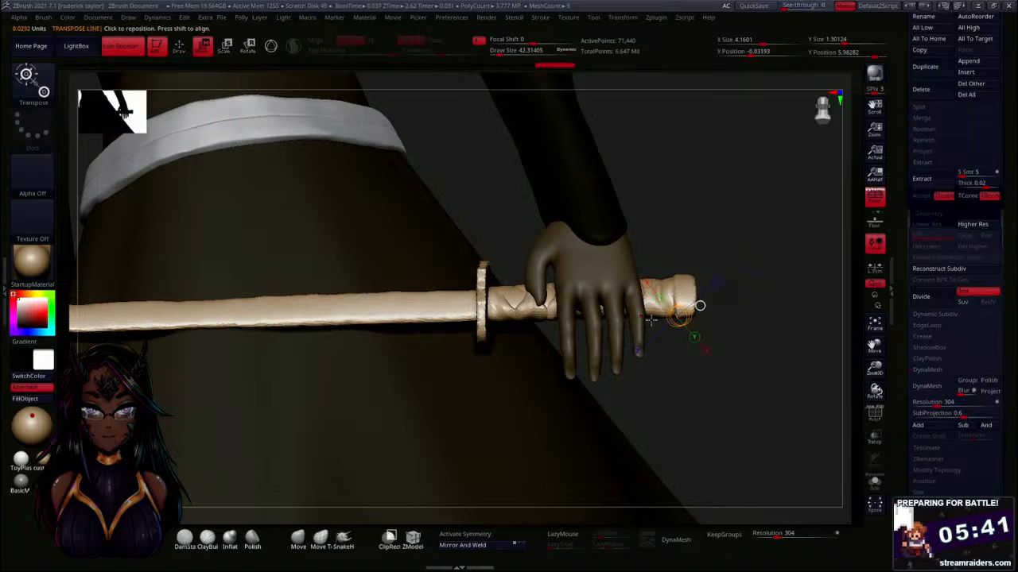
{"action": "mouse_move", "coordinate": [544, 331]}
{"action": "left_mouse_down"}
{"action": "mouse_move", "coordinate": [567, 344]}
{"action": "mouse_move", "coordinate": [534, 337]}
{"action": "left_mouse_up"}
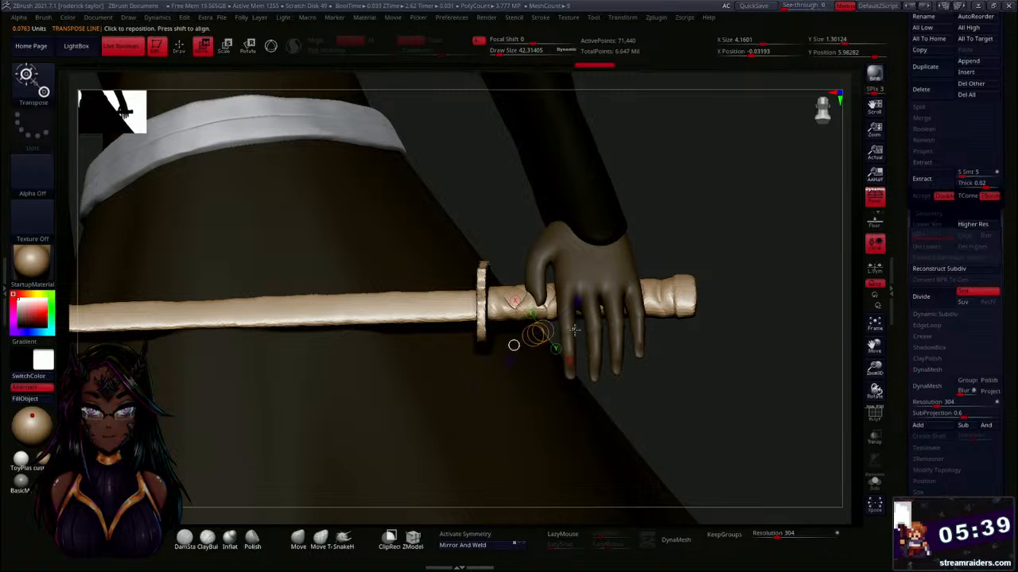
{"action": "mouse_move", "coordinate": [686, 319]}
{"action": "left_mouse_down"}
{"action": "mouse_move", "coordinate": [643, 343]}
{"action": "mouse_move", "coordinate": [677, 325]}
{"action": "left_mouse_up"}
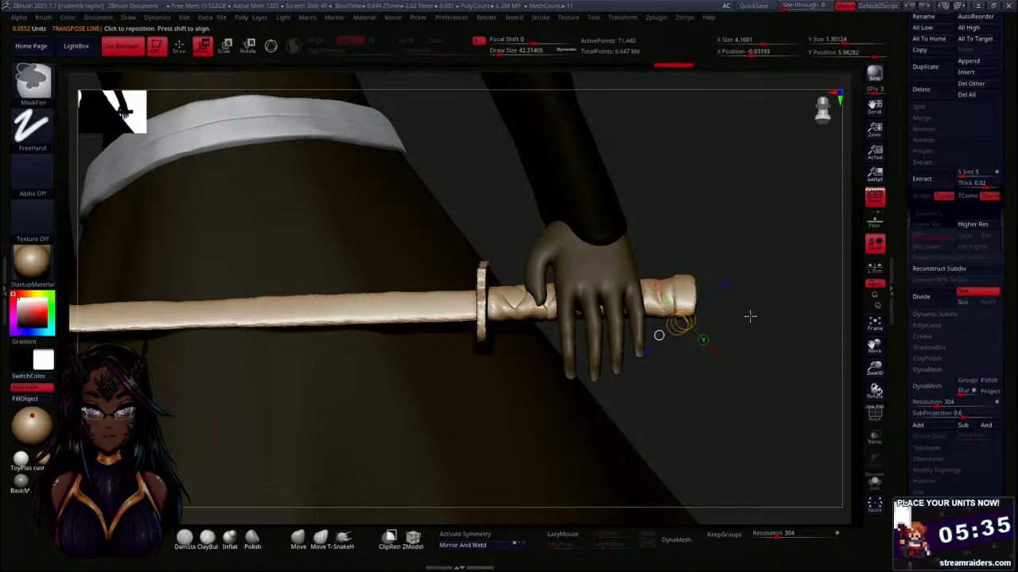
Unmask all four fingers of the sword hand from just below the knuckles and set a Transpose line at the little finger.
{"action": "left_click_drag", "start_coordinate": [758, 298], "coordinate": [531, 427], "text": "ctrl+alt"}
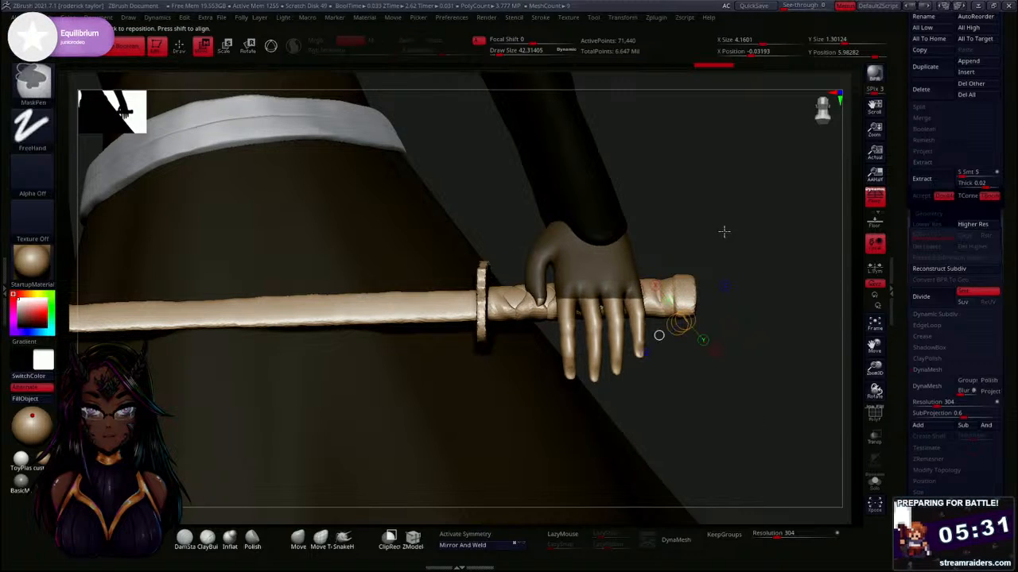
{"action": "left_click_drag", "start_coordinate": [723, 231], "coordinate": [553, 306], "text": "ctrl"}
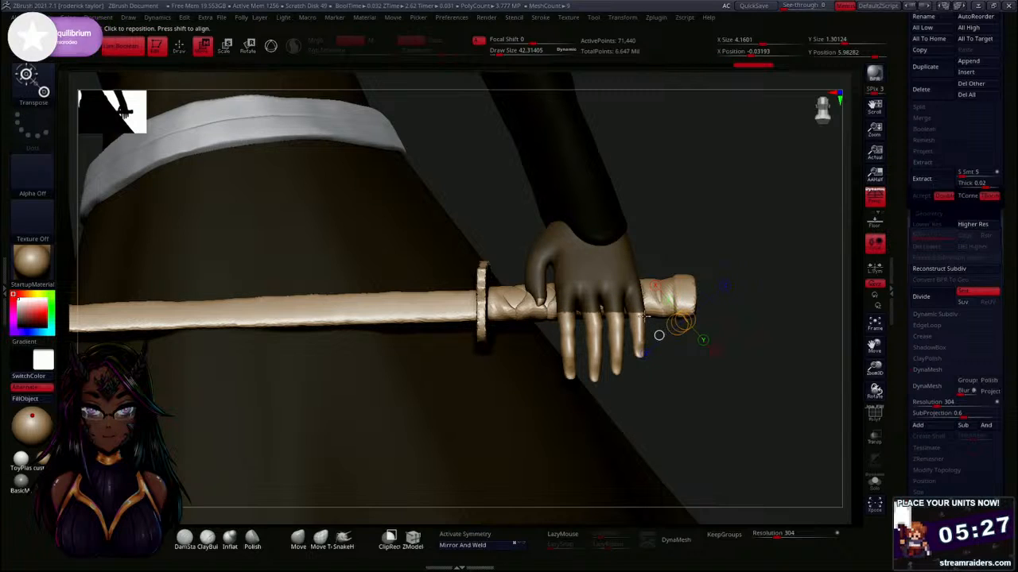
{"action": "left_click_drag", "start_coordinate": [639, 311], "coordinate": [640, 375]}
{"action": "left_click_drag", "start_coordinate": [712, 370], "coordinate": [676, 344]}
{"action": "left_click_drag", "start_coordinate": [511, 352], "coordinate": [556, 349]}
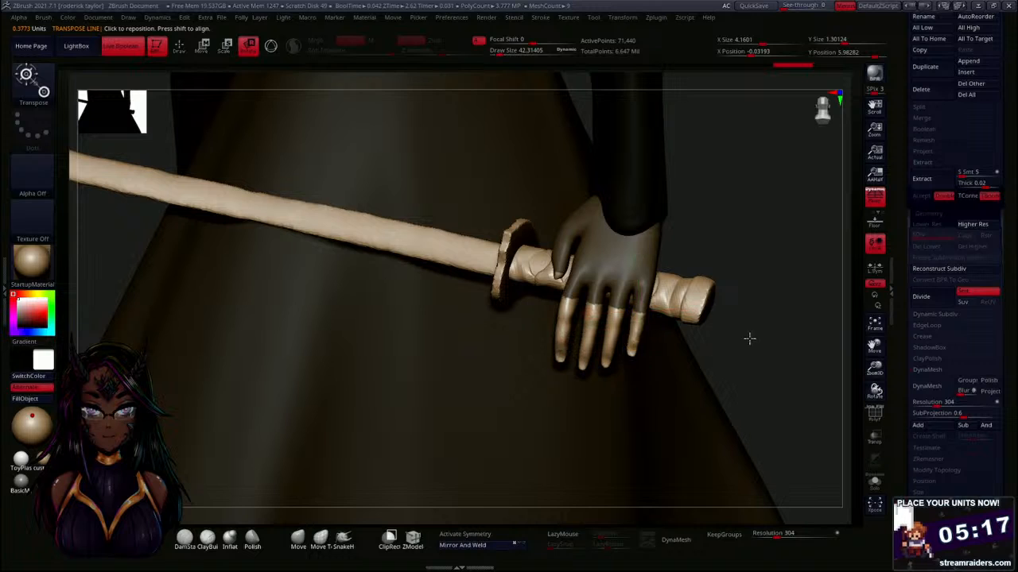
Rotate the unmasked fingers inward beneath the sword's grip and shift them slightly so they follow on from the knuckles.
{"action": "left_click_drag", "start_coordinate": [749, 339], "coordinate": [672, 286]}
{"action": "mouse_move", "coordinate": [525, 237]}
{"action": "left_mouse_down", "text": "ctrl"}
{"action": "mouse_move", "coordinate": [545, 298]}
{"action": "mouse_move", "coordinate": [556, 301]}
{"action": "left_mouse_up", "text": "ctrl"}
{"action": "left_click_drag", "start_coordinate": [762, 336], "coordinate": [653, 368]}
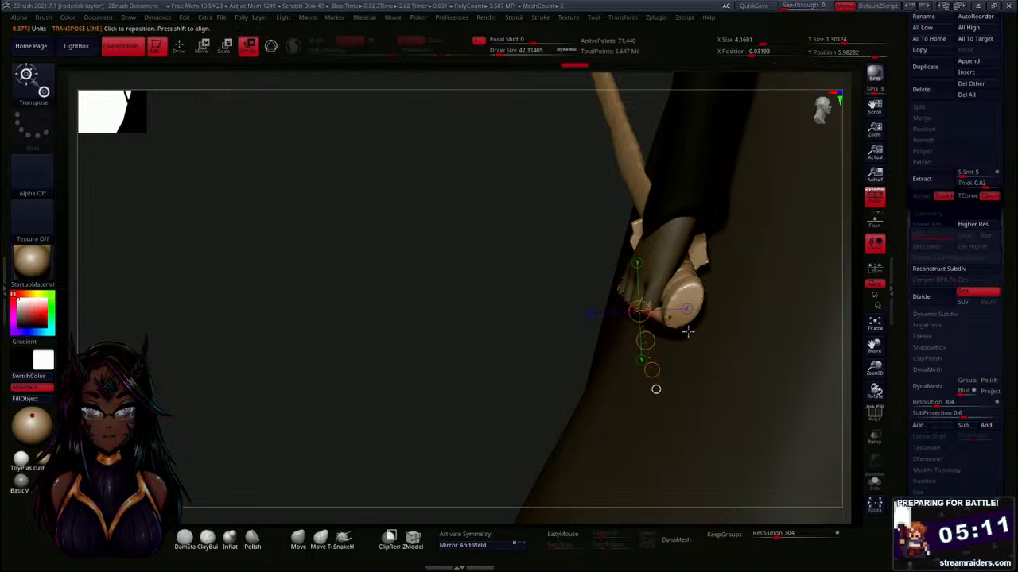
{"action": "left_click_drag", "start_coordinate": [472, 343], "coordinate": [568, 355]}
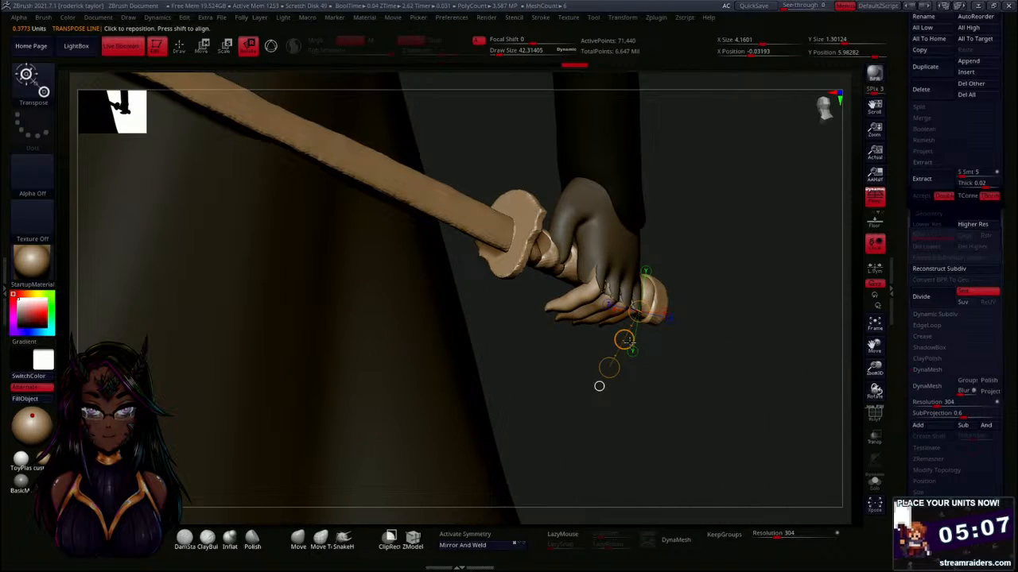
{"action": "key", "text": "w"}
{"action": "left_click_drag", "start_coordinate": [628, 341], "coordinate": [623, 340]}
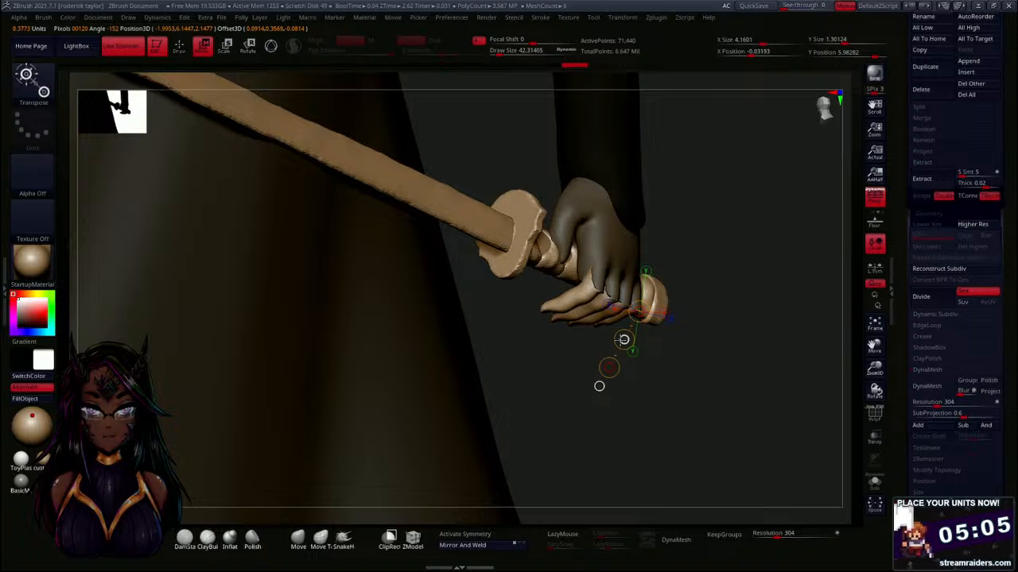
{"action": "left_click_drag", "start_coordinate": [695, 342], "coordinate": [660, 365]}
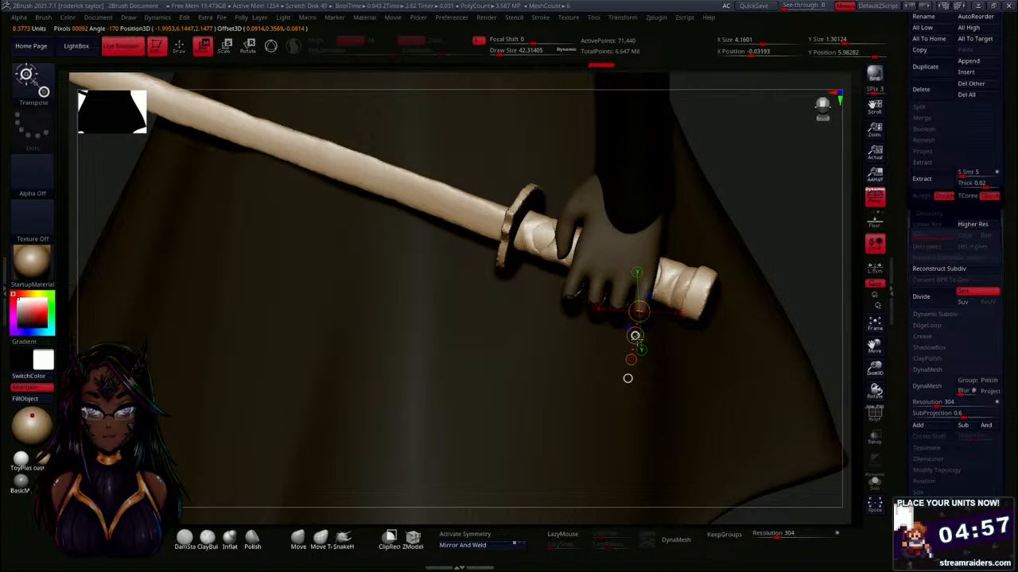
{"action": "left_click_drag", "start_coordinate": [796, 257], "coordinate": [726, 185]}
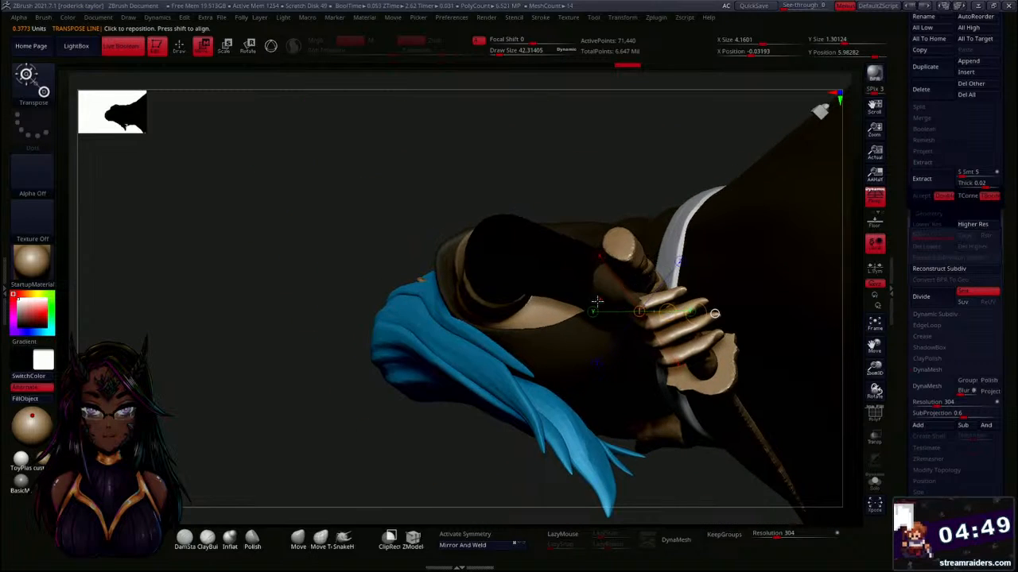
{"action": "left_click_drag", "start_coordinate": [497, 400], "coordinate": [488, 387]}
{"action": "left_click_drag", "start_coordinate": [465, 428], "coordinate": [415, 398]}
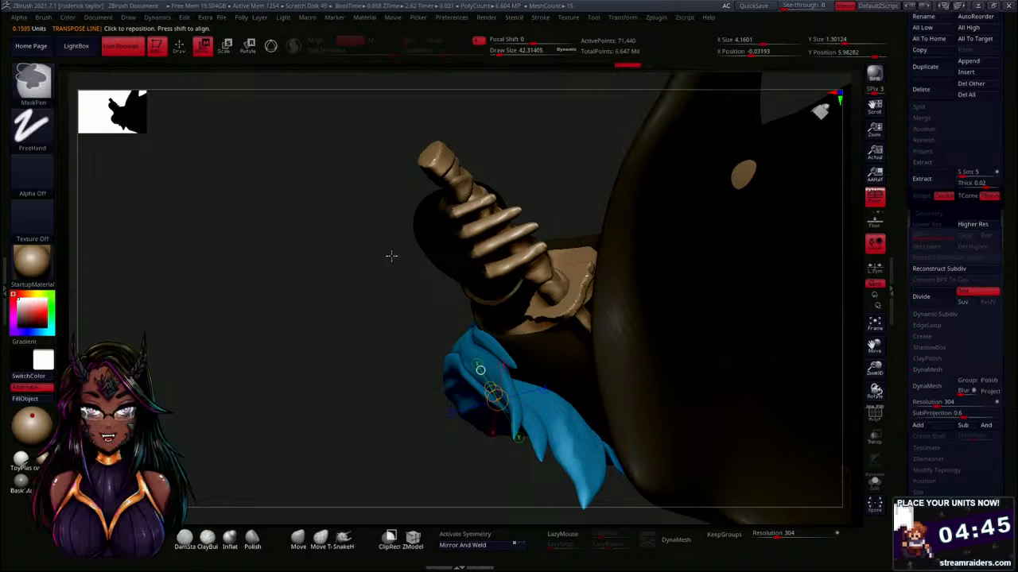
{"action": "mouse_move", "coordinate": [379, 231]}
{"action": "left_mouse_down", "text": "ctrl"}
{"action": "mouse_move", "coordinate": [497, 307]}
{"action": "mouse_move", "coordinate": [414, 289]}
{"action": "mouse_move", "coordinate": [384, 268]}
{"action": "mouse_move", "coordinate": [381, 239]}
{"action": "left_mouse_up", "text": "ctrl"}
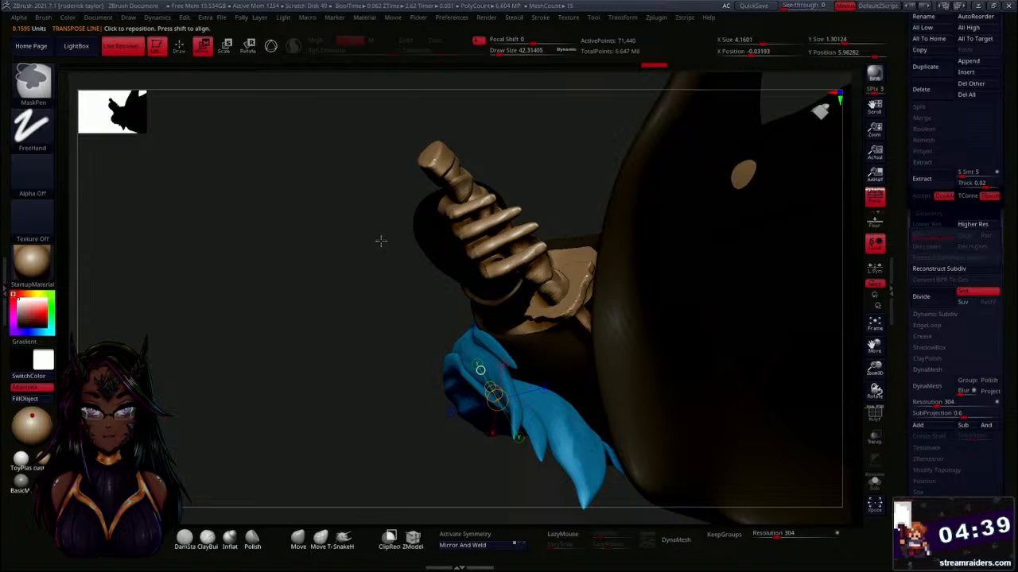
{"action": "left_click_drag", "start_coordinate": [465, 233], "coordinate": [476, 231], "text": "ctrl"}
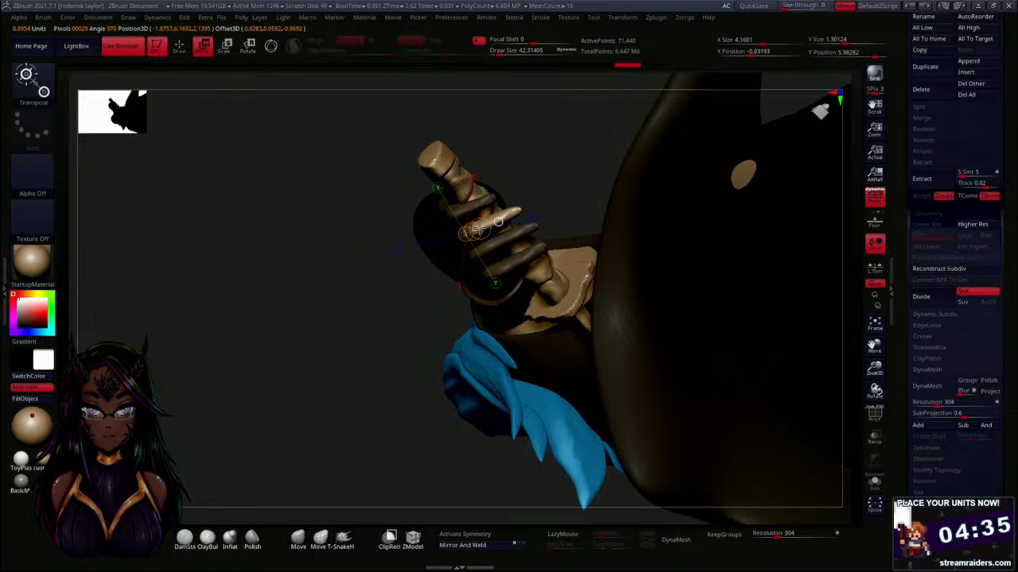
{"action": "left_click_drag", "start_coordinate": [432, 286], "coordinate": [386, 276]}
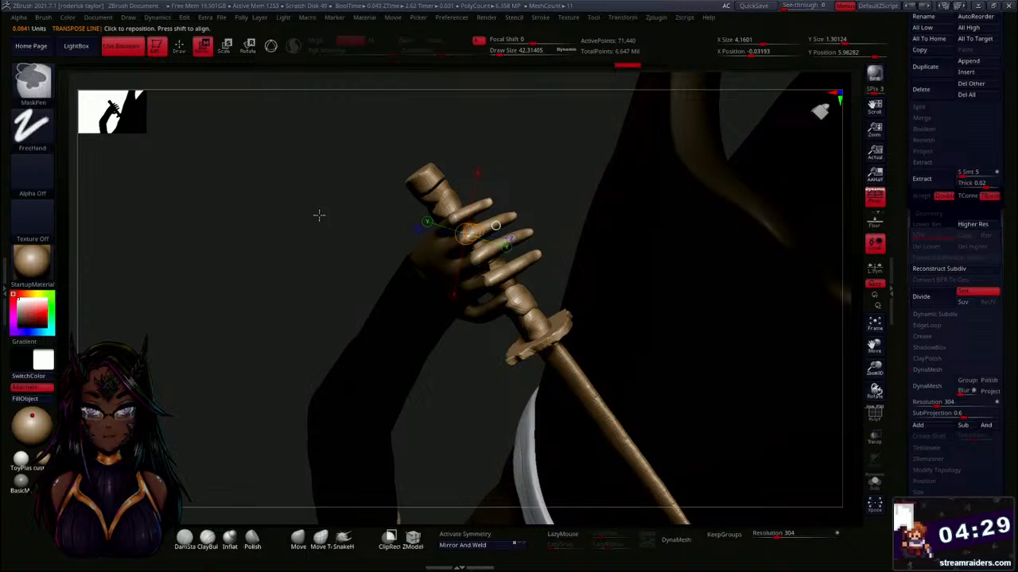
Switch the masking brush to MaskLasso and mask the inner finger segments, leaving the outer segments free.
{"action": "left_click", "coordinate": [40, 84], "text": "ctrl"}
{"action": "left_click", "coordinate": [92, 93]}
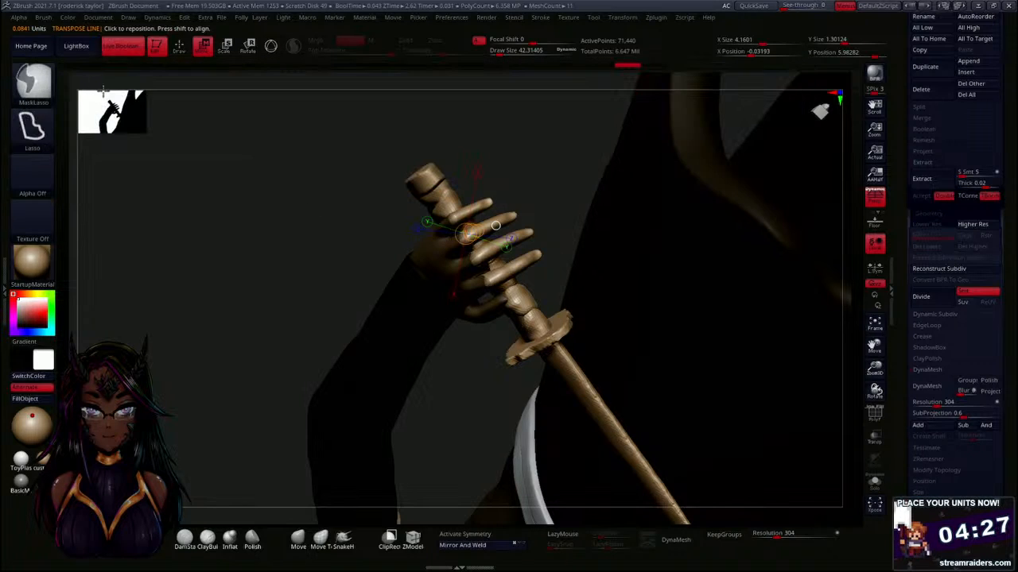
{"action": "left_click_drag", "start_coordinate": [313, 239], "coordinate": [342, 221]}
{"action": "key", "text": "ctrl"}
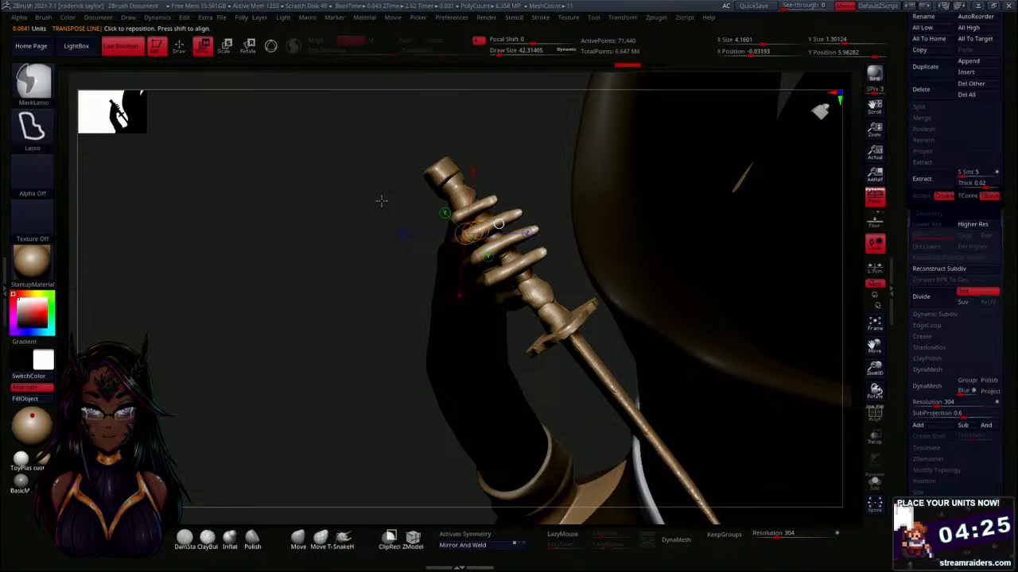
{"action": "left_click_drag", "start_coordinate": [432, 197], "coordinate": [451, 205], "text": "ctrl"}
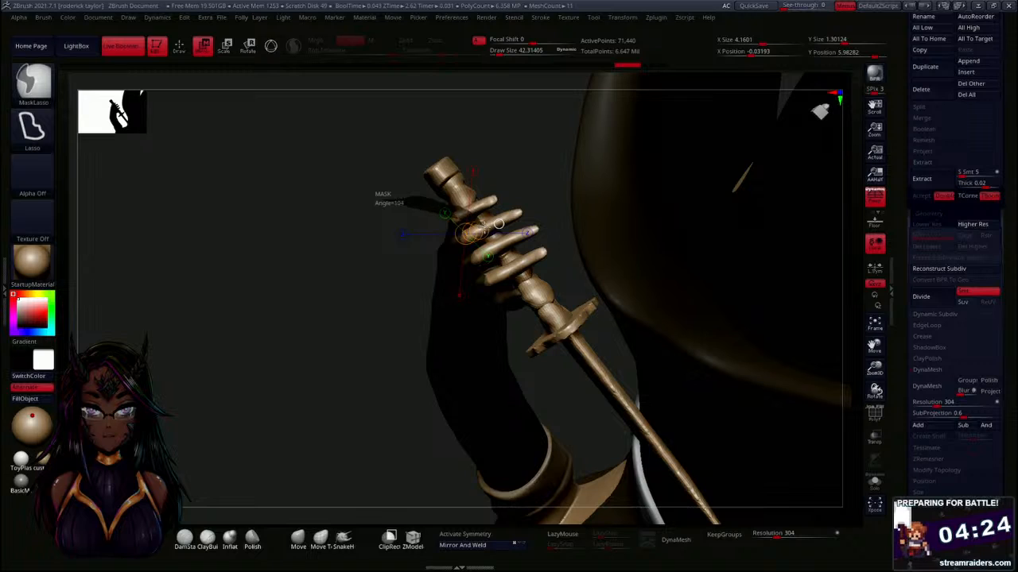
{"action": "mouse_move", "coordinate": [503, 238]}
{"action": "left_mouse_down", "text": "ctrl"}
{"action": "mouse_move", "coordinate": [518, 262]}
{"action": "mouse_move", "coordinate": [484, 338]}
{"action": "mouse_move", "coordinate": [372, 295]}
{"action": "mouse_move", "coordinate": [376, 371]}
{"action": "mouse_move", "coordinate": [429, 321]}
{"action": "left_mouse_up", "text": "ctrl"}
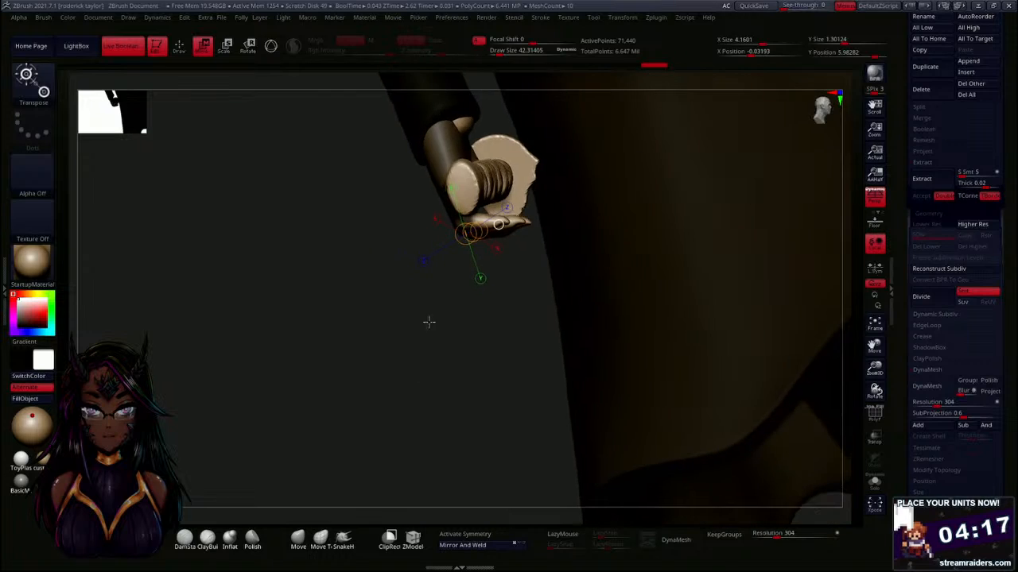
Set a Transpose line across the outer finger segments and rotate them up toward the grip.
{"action": "mouse_move", "coordinate": [467, 221]}
{"action": "left_mouse_down"}
{"action": "mouse_move", "coordinate": [484, 230]}
{"action": "mouse_move", "coordinate": [571, 209]}
{"action": "left_mouse_up"}
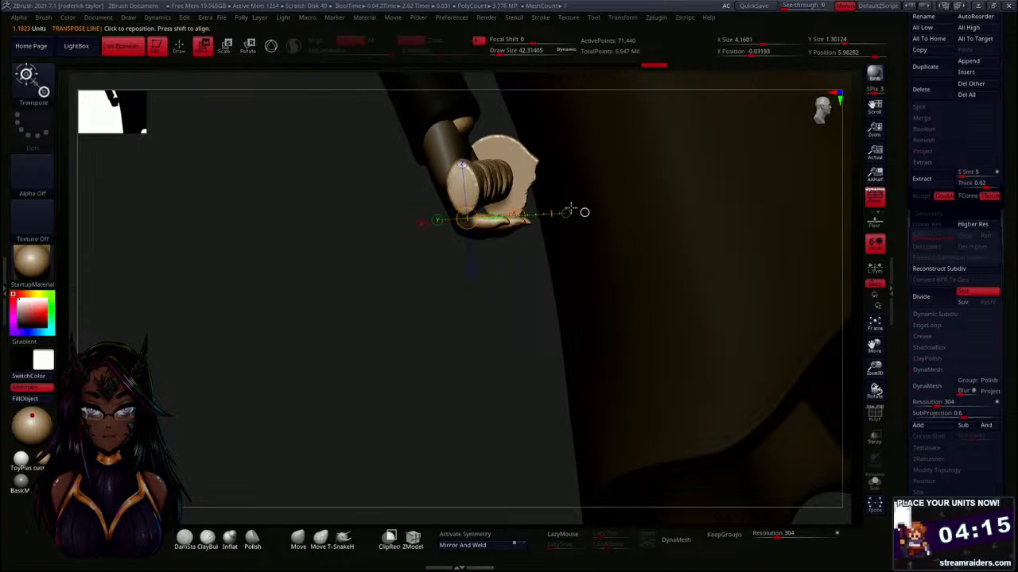
{"action": "key", "text": "r"}
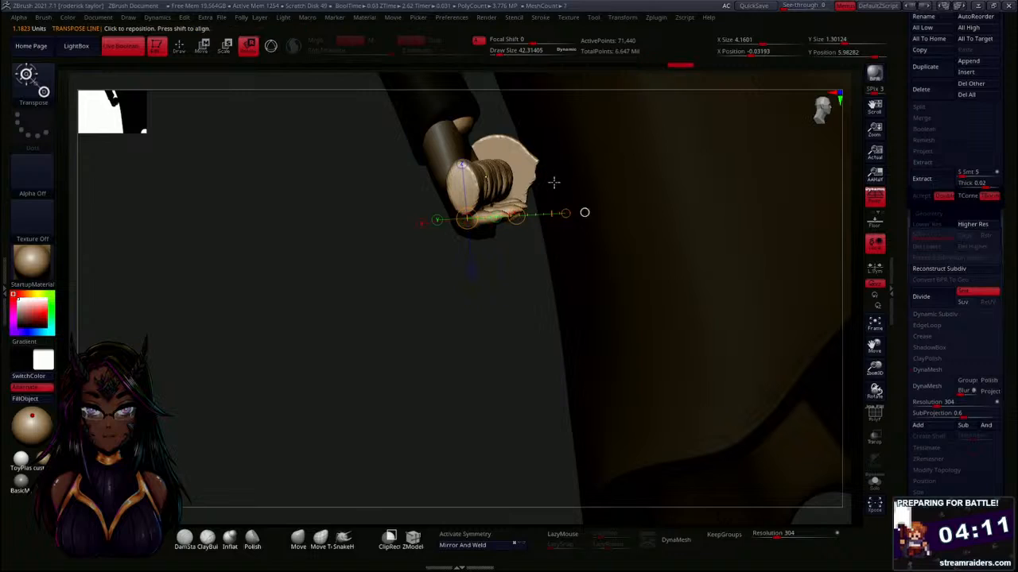
{"action": "left_click", "coordinate": [587, 212]}
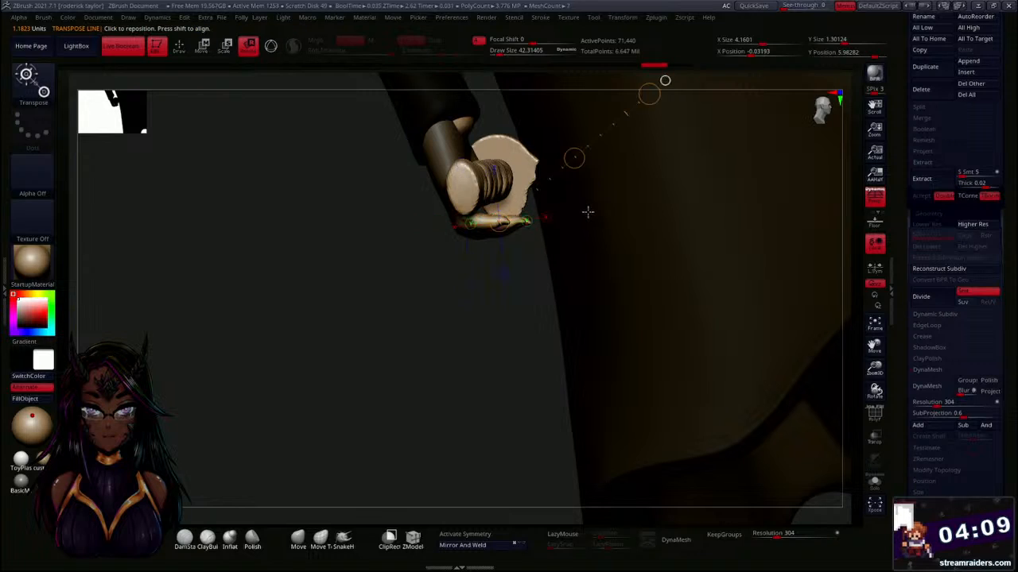
{"action": "left_click_drag", "start_coordinate": [649, 97], "coordinate": [606, 87]}
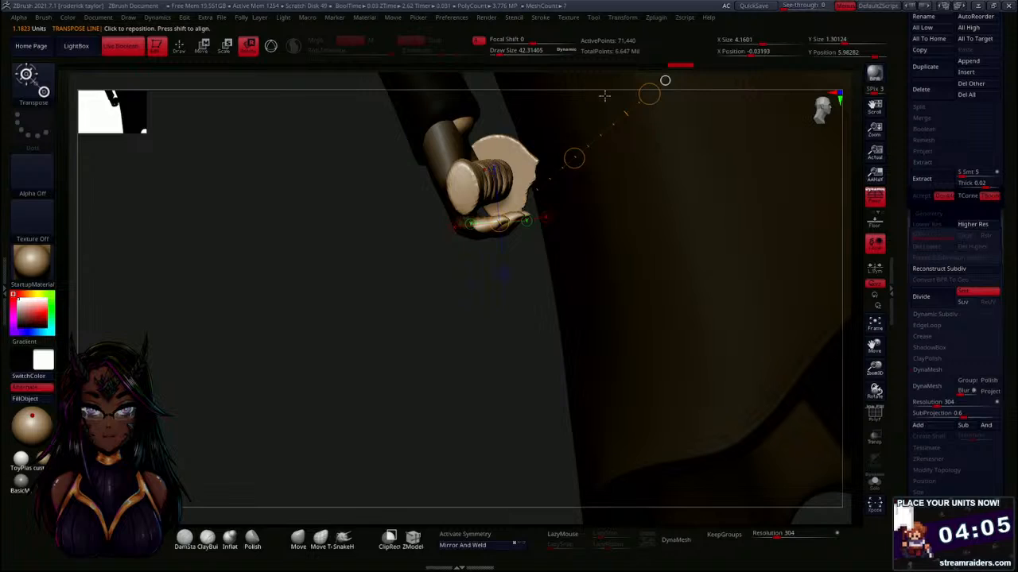
{"action": "left_click_drag", "start_coordinate": [574, 158], "coordinate": [574, 158]}
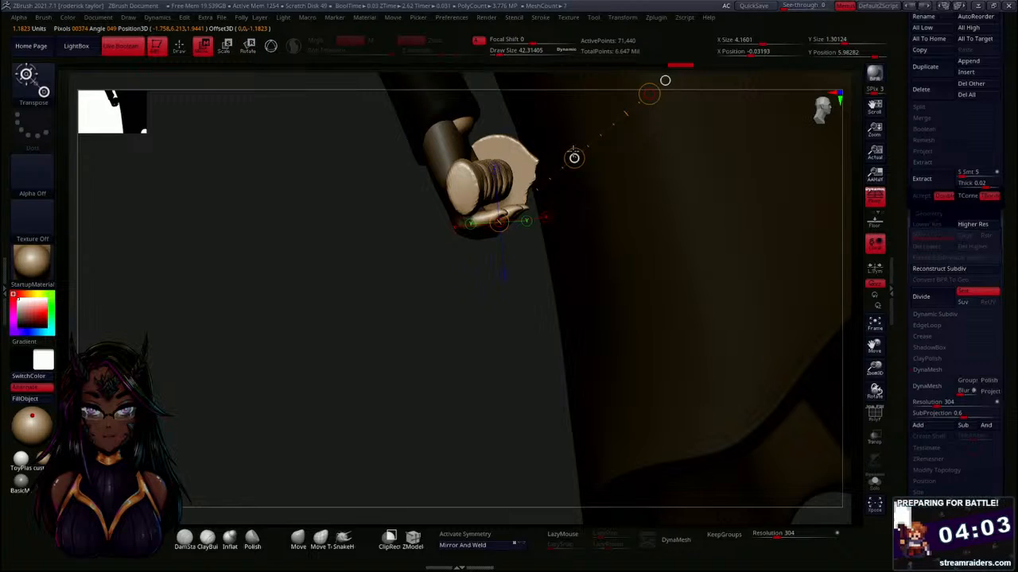
Keep curling the outer finger segments upward, nudging them in between, until they close around the grip.
{"action": "left_click_drag", "start_coordinate": [649, 94], "coordinate": [599, 74]}
{"action": "left_click_drag", "start_coordinate": [575, 149], "coordinate": [569, 155]}
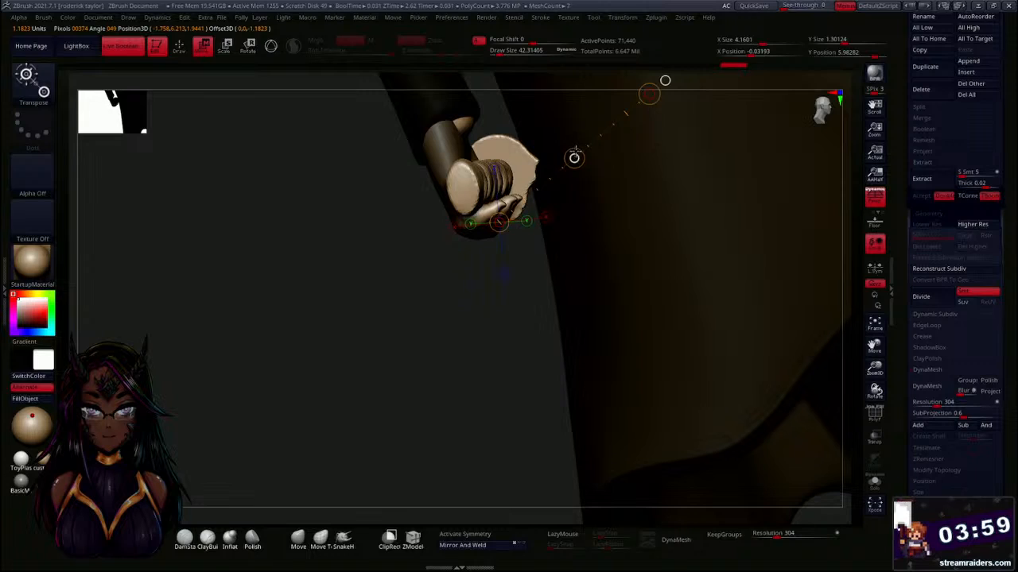
{"action": "left_click_drag", "start_coordinate": [649, 94], "coordinate": [608, 78]}
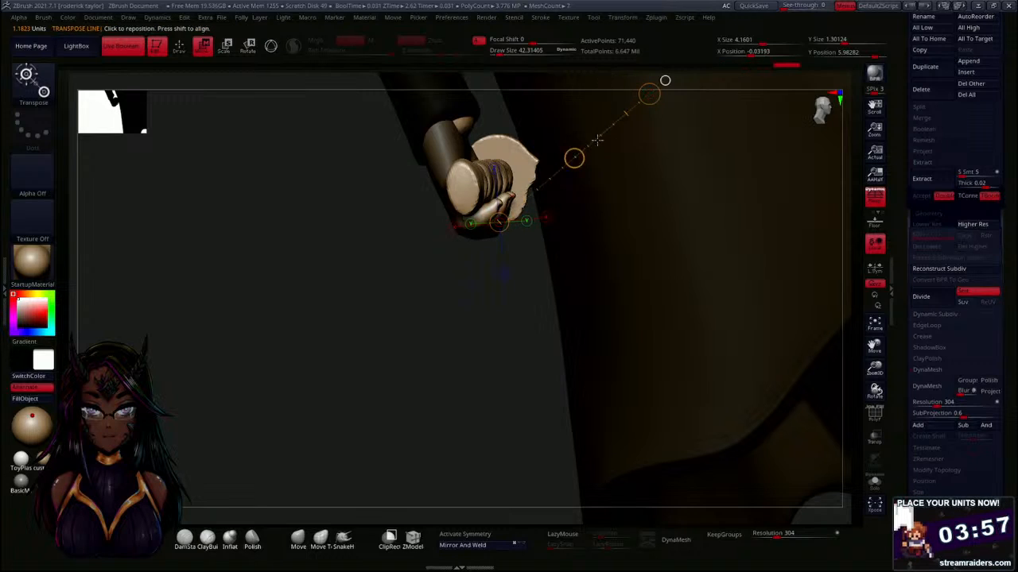
{"action": "left_click_drag", "start_coordinate": [599, 137], "coordinate": [575, 152]}
{"action": "left_click_drag", "start_coordinate": [643, 86], "coordinate": [643, 85]}
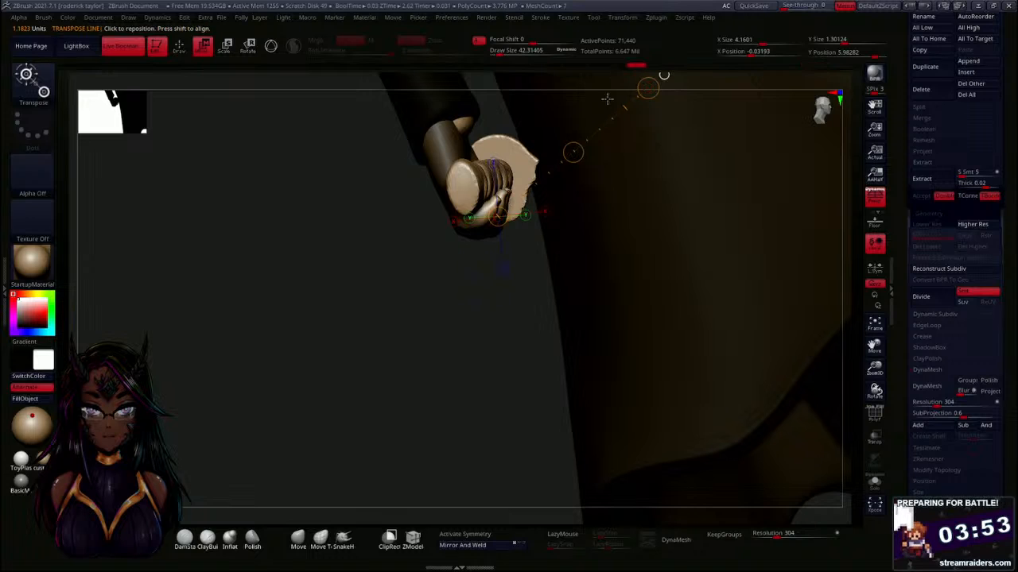
Clear the sword hand's mask and nudge the whole hand slightly against the grip.
{"action": "left_click_drag", "start_coordinate": [443, 341], "coordinate": [494, 305]}
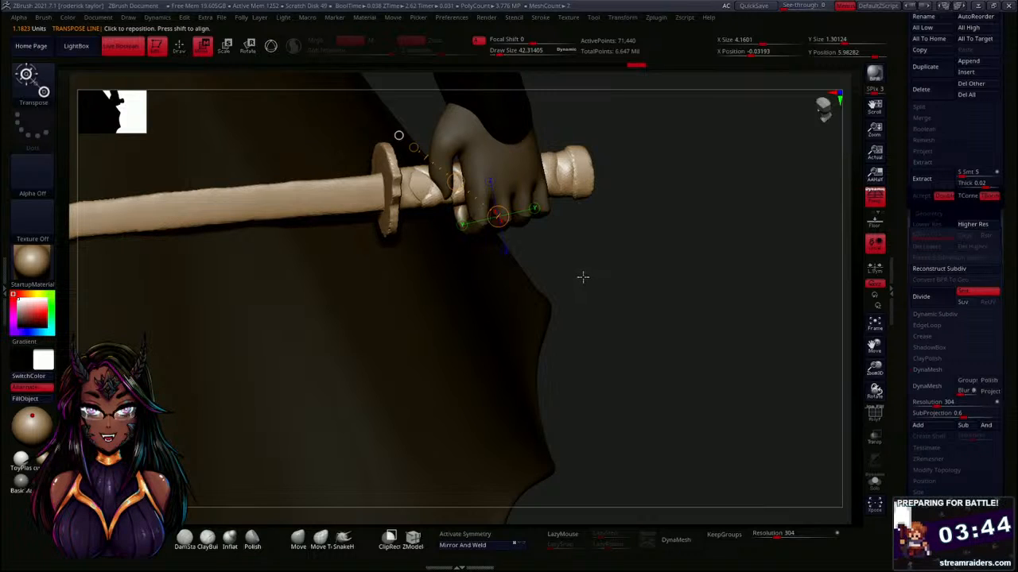
{"action": "left_click_drag", "start_coordinate": [583, 277], "coordinate": [619, 238]}
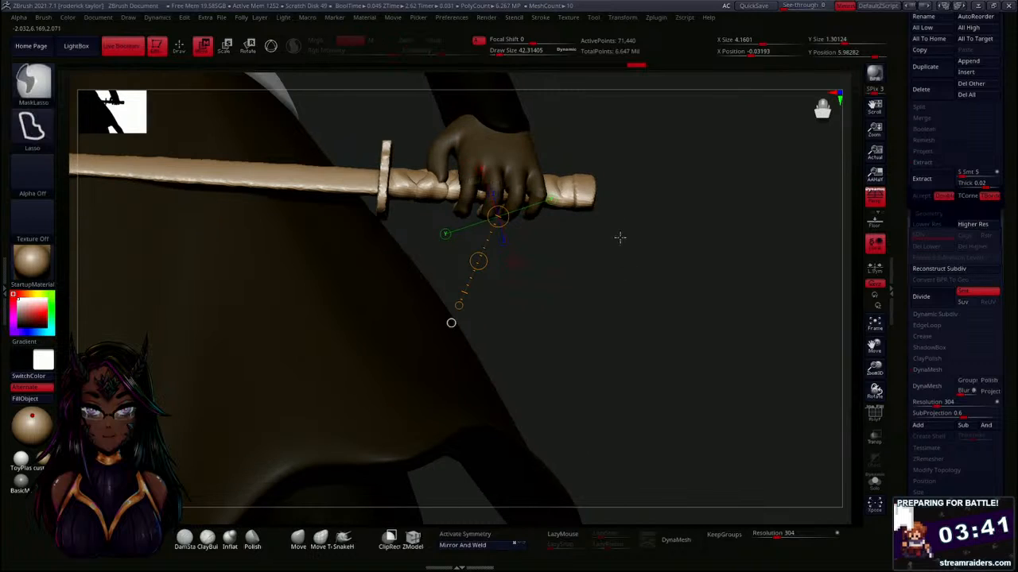
{"action": "mouse_move", "coordinate": [660, 295]}
{"action": "left_mouse_down"}
{"action": "mouse_move", "coordinate": [609, 324]}
{"action": "mouse_move", "coordinate": [345, 304]}
{"action": "mouse_move", "coordinate": [295, 272]}
{"action": "mouse_move", "coordinate": [325, 293]}
{"action": "mouse_move", "coordinate": [535, 310]}
{"action": "mouse_move", "coordinate": [535, 362]}
{"action": "mouse_move", "coordinate": [561, 345]}
{"action": "mouse_move", "coordinate": [561, 359]}
{"action": "mouse_move", "coordinate": [445, 318]}
{"action": "left_mouse_up"}
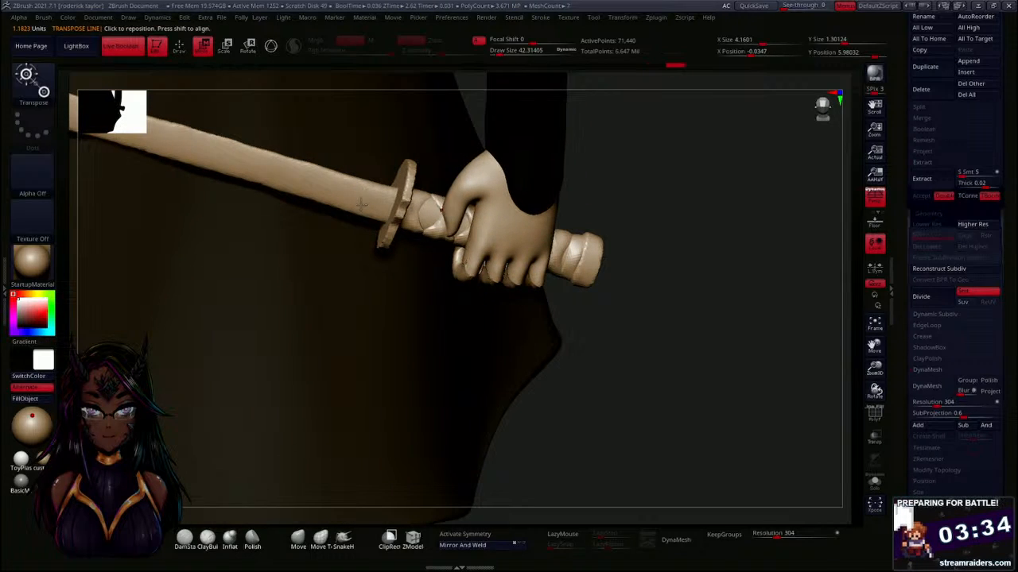
Select the sword and shift it with the gizmo so the grip sits inside the curled fingers.
{"action": "left_click", "coordinate": [334, 197], "text": "alt"}
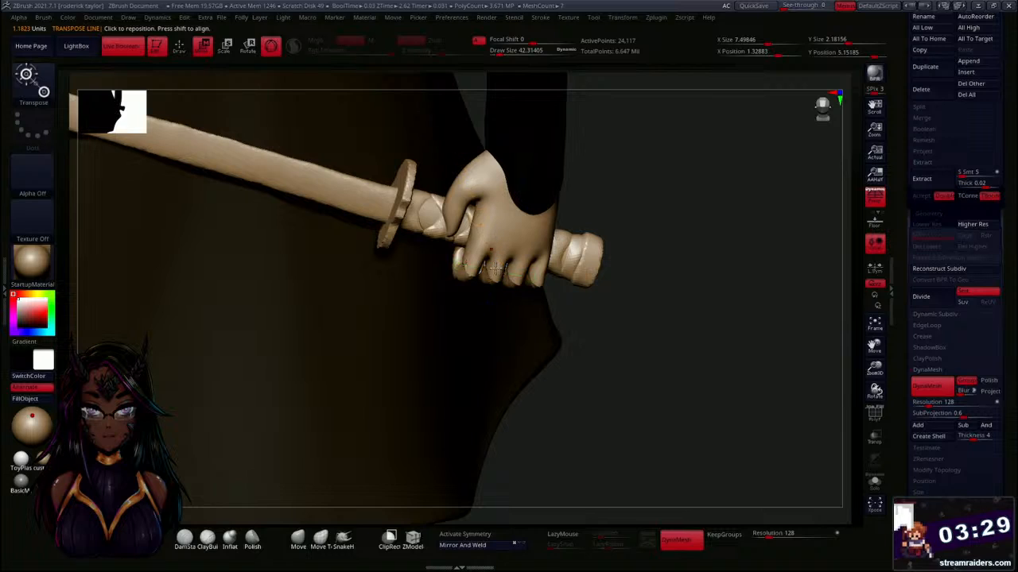
{"action": "left_click_drag", "start_coordinate": [596, 356], "coordinate": [387, 253]}
{"action": "left_click_drag", "start_coordinate": [185, 182], "coordinate": [190, 188]}
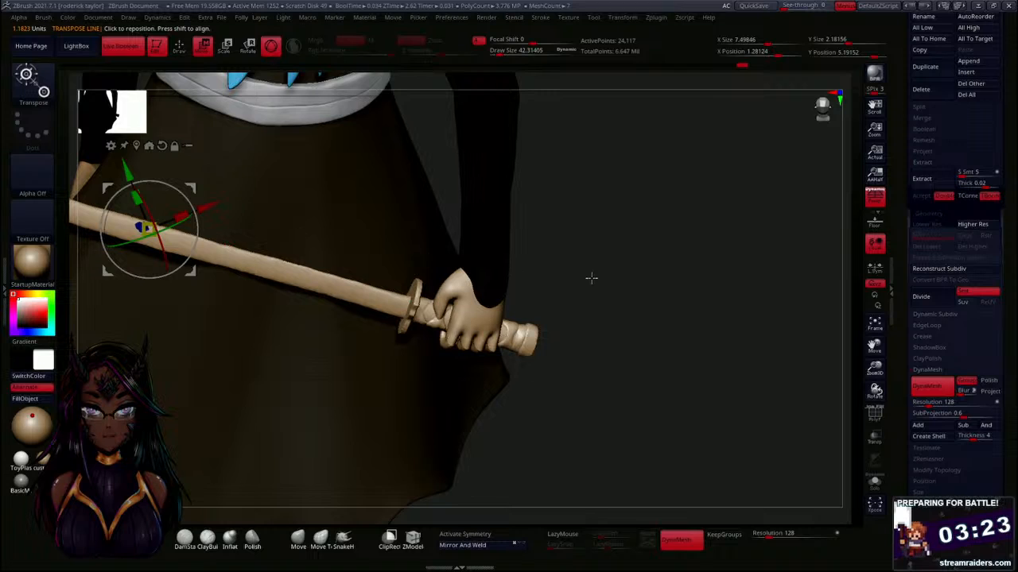
{"action": "left_click_drag", "start_coordinate": [591, 278], "coordinate": [512, 246]}
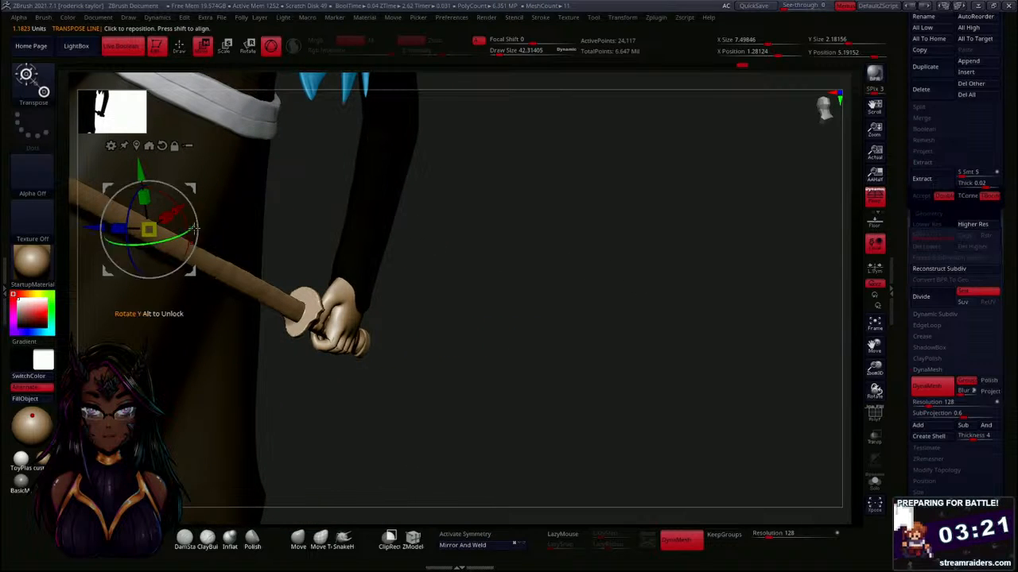
{"action": "left_click_drag", "start_coordinate": [192, 268], "coordinate": [196, 275]}
{"action": "left_click_drag", "start_coordinate": [316, 282], "coordinate": [624, 323]}
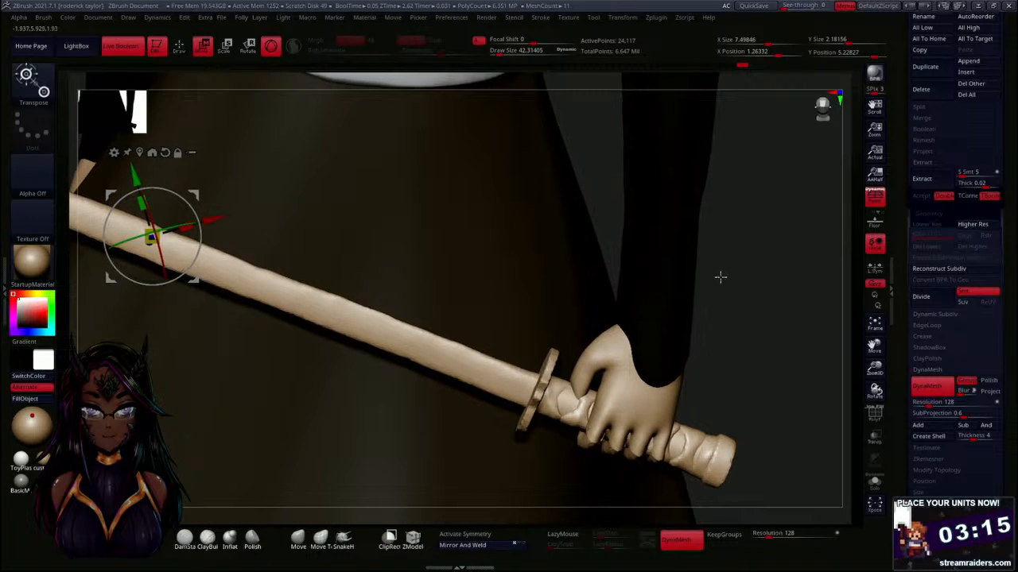
Select the sword hand and mask it with a lasso so that only the thumb stays unmasked.
{"action": "left_click_drag", "start_coordinate": [686, 260], "coordinate": [547, 205], "text": "alt"}
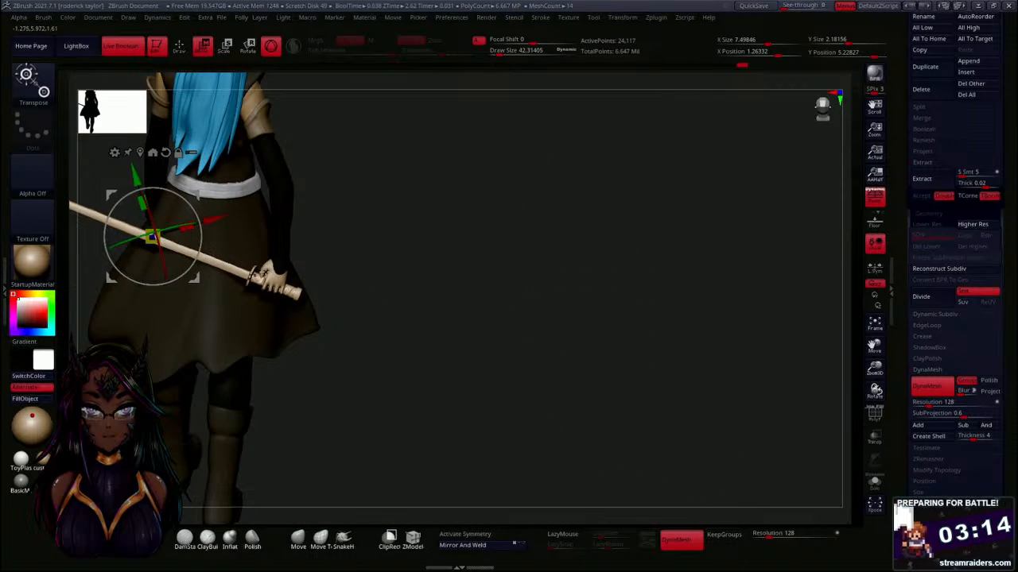
{"action": "left_click", "coordinate": [271, 276]}
{"action": "left_click_drag", "start_coordinate": [384, 268], "coordinate": [547, 466]}
{"action": "left_click_drag", "start_coordinate": [536, 268], "coordinate": [503, 232]}
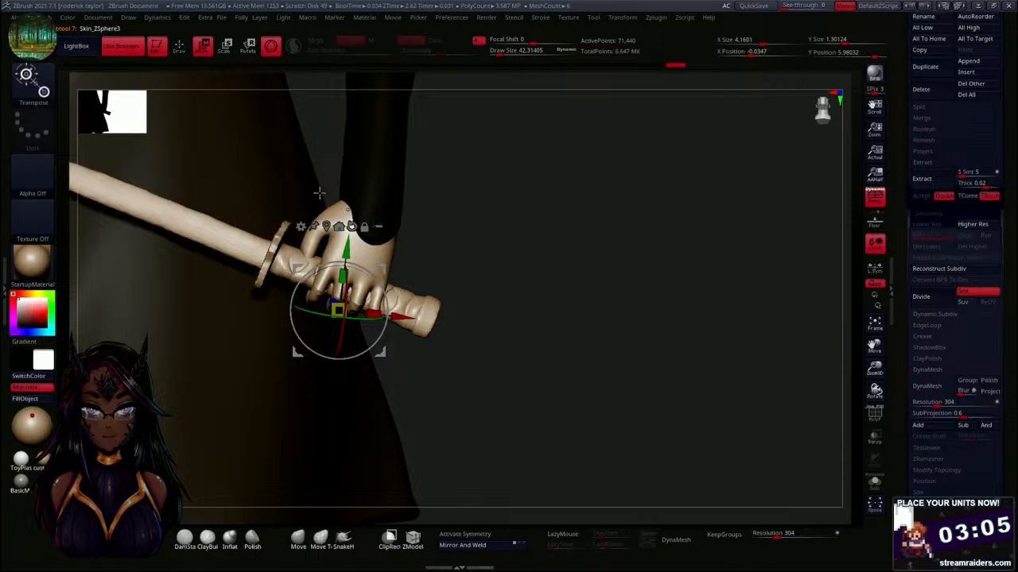
{"action": "left_click", "coordinate": [295, 205], "text": "alt"}
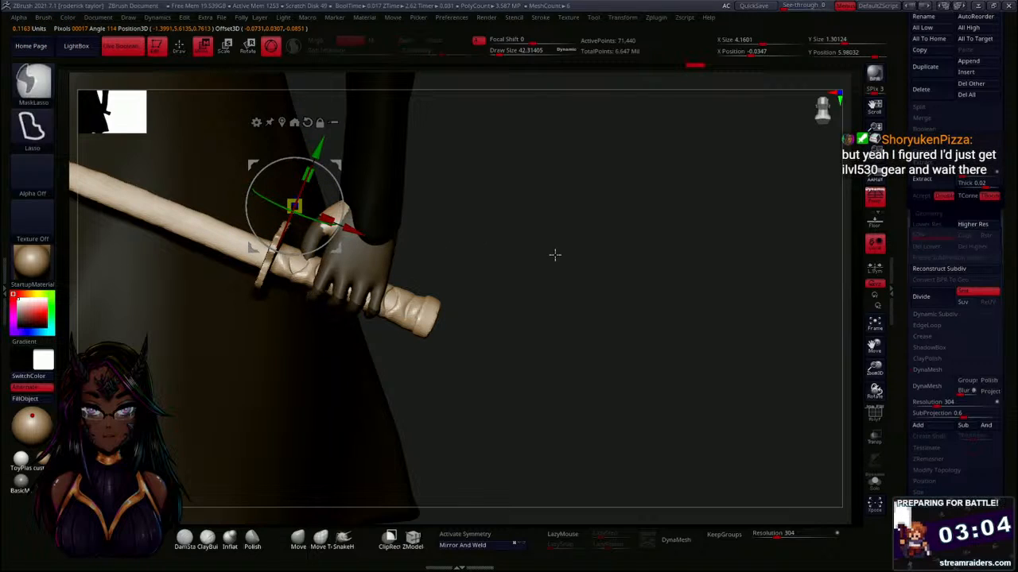
{"action": "mouse_move", "coordinate": [564, 286]}
{"action": "left_mouse_down"}
{"action": "mouse_move", "coordinate": [556, 289]}
{"action": "mouse_move", "coordinate": [566, 279]}
{"action": "left_mouse_up"}
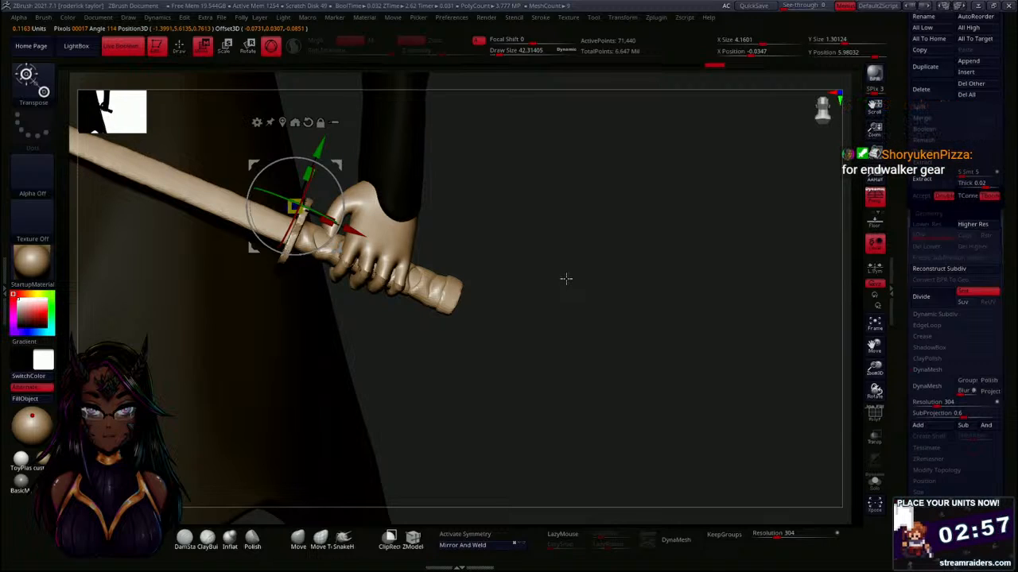
{"action": "left_click_drag", "start_coordinate": [566, 279], "coordinate": [465, 228]}
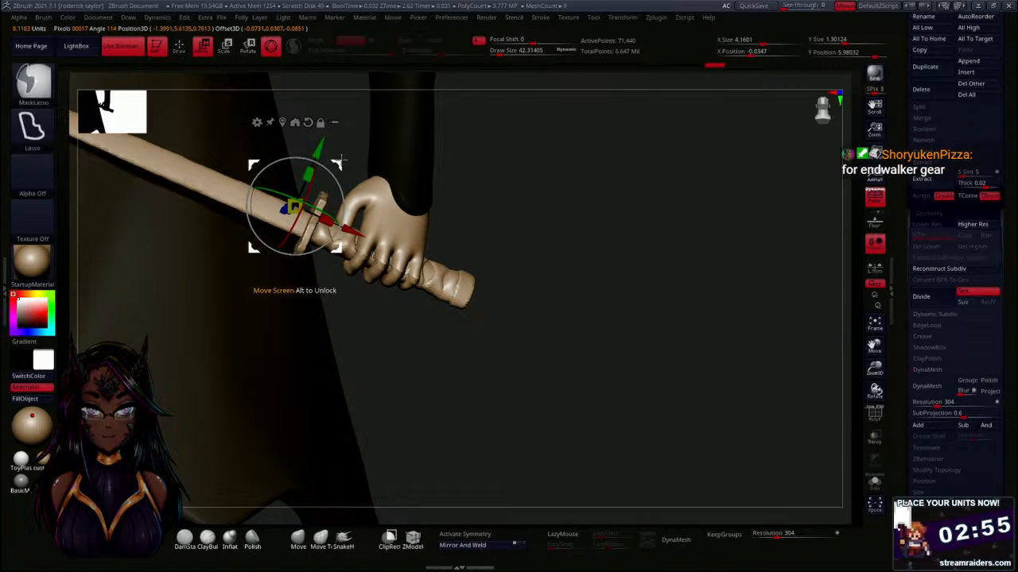
Try another lasso mask around the thumb and undo the last changes on the hand.
{"action": "mouse_move", "coordinate": [344, 162]}
{"action": "left_mouse_down", "text": "ctrl"}
{"action": "mouse_move", "coordinate": [359, 226]}
{"action": "mouse_move", "coordinate": [333, 256]}
{"action": "mouse_move", "coordinate": [312, 253]}
{"action": "mouse_move", "coordinate": [303, 178]}
{"action": "left_mouse_up", "text": "ctrl"}
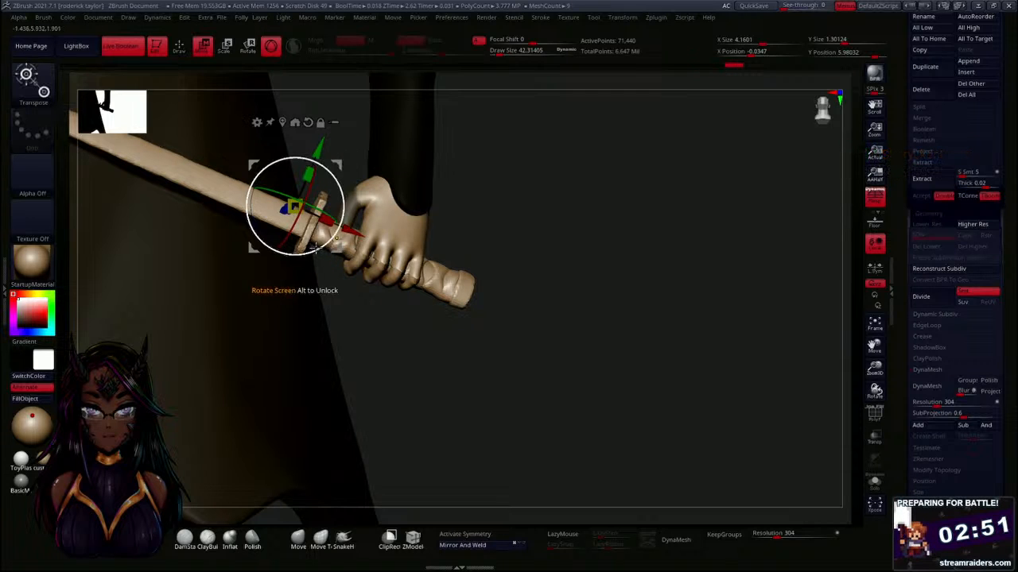
{"action": "key", "text": "ctrl+z"}
{"action": "key", "text": "ctrl+z"}
{"action": "key", "text": "ctrl+z"}
{"action": "key", "text": "ctrl+z"}
{"action": "key", "text": "ctrl+z"}
{"action": "key", "text": "ctrl+z"}
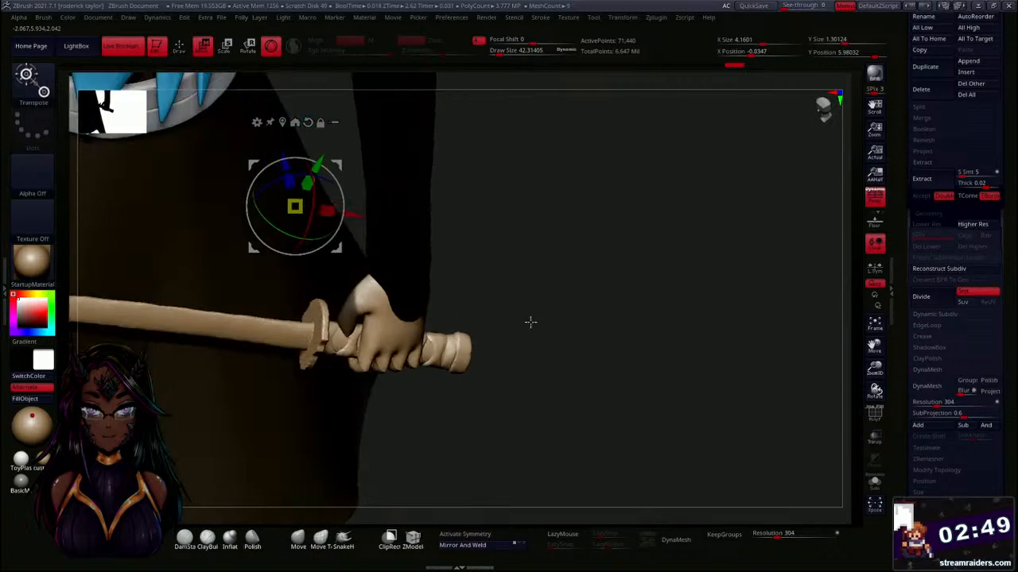
Set a Transpose line along the unmasked thumb and rotate the thumb down toward the sword's guard and grip.
{"action": "mouse_move", "coordinate": [573, 281]}
{"action": "left_mouse_down"}
{"action": "mouse_move", "coordinate": [489, 291]}
{"action": "mouse_move", "coordinate": [562, 254]}
{"action": "mouse_move", "coordinate": [525, 231]}
{"action": "left_mouse_up"}
{"action": "key", "text": "q"}
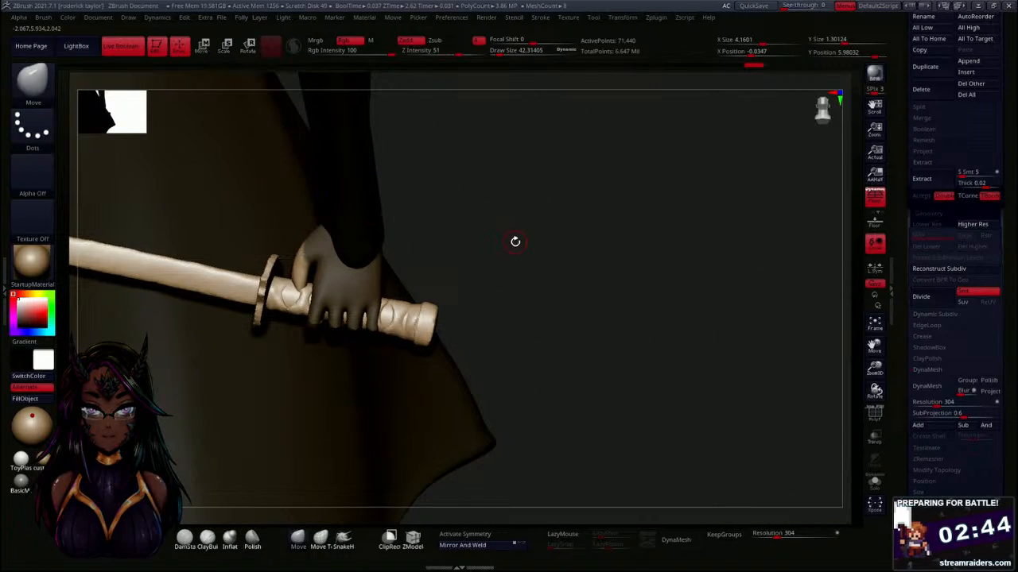
{"action": "key", "text": "w"}
{"action": "key", "text": "w"}
{"action": "key", "text": "e"}
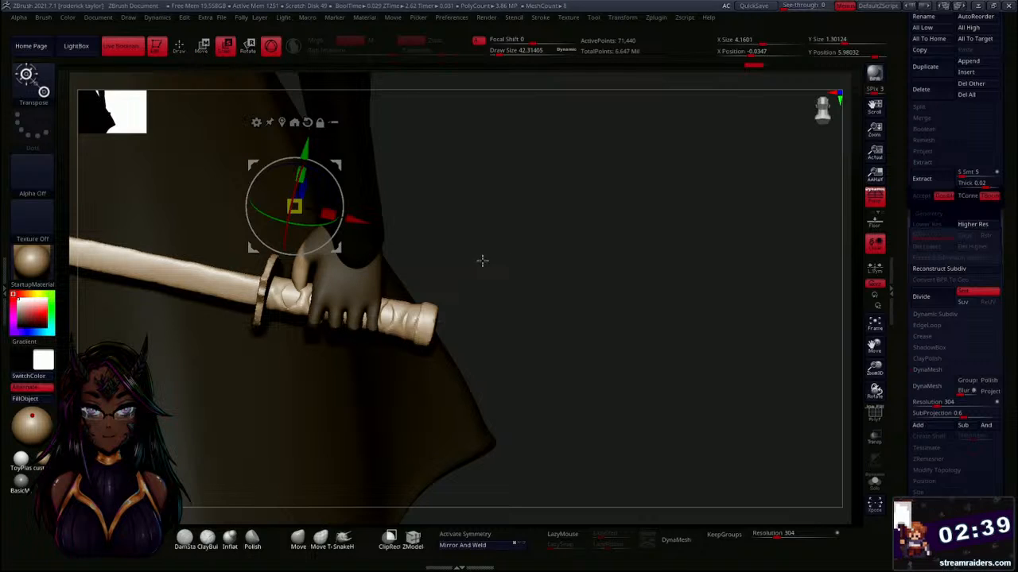
{"action": "key", "text": "y"}
{"action": "left_click_drag", "start_coordinate": [303, 259], "coordinate": [287, 308]}
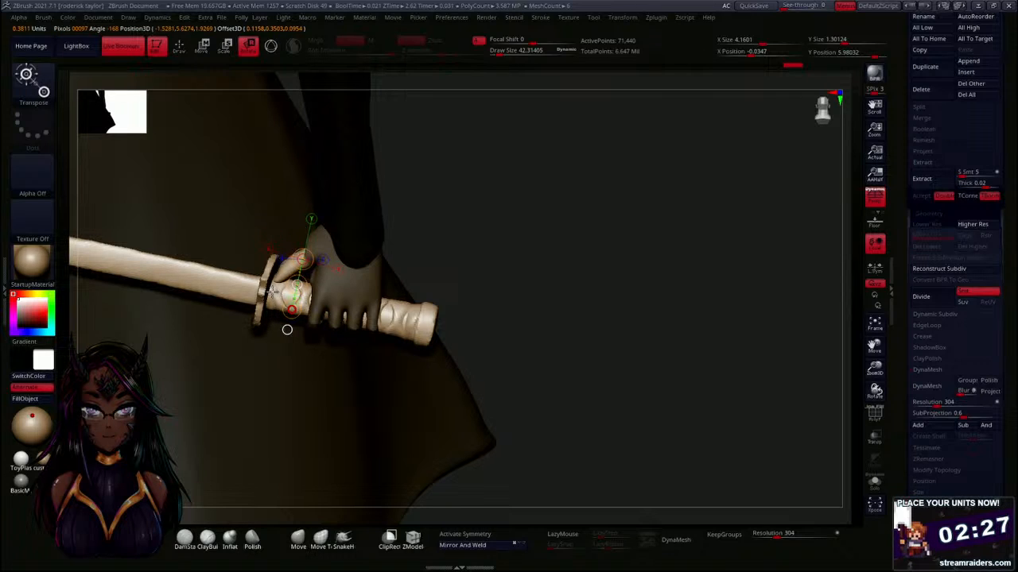
{"action": "key", "text": "w"}
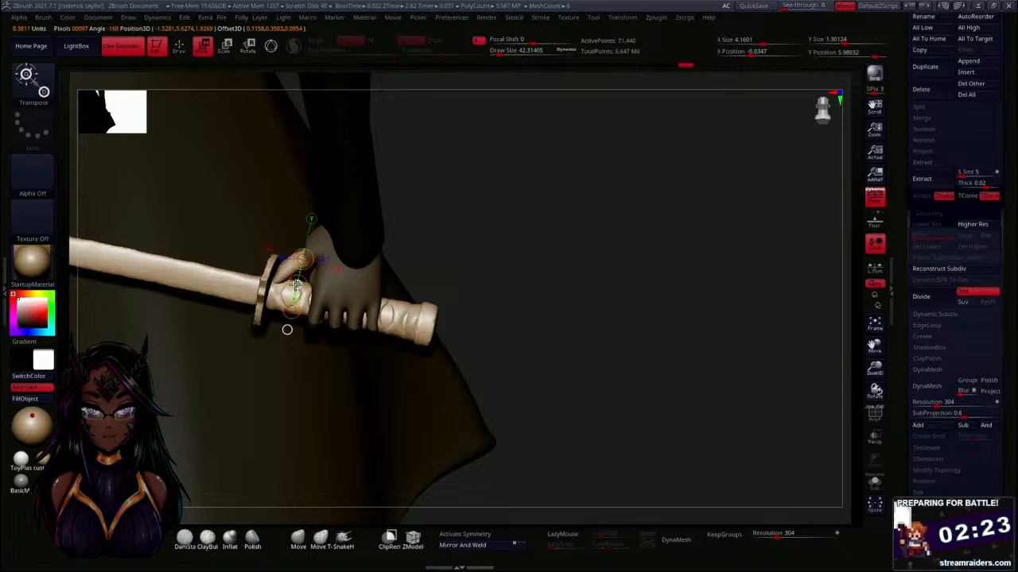
{"action": "mouse_move", "coordinate": [472, 255]}
{"action": "left_mouse_down"}
{"action": "mouse_move", "coordinate": [518, 193]}
{"action": "mouse_move", "coordinate": [501, 244]}
{"action": "mouse_move", "coordinate": [502, 305]}
{"action": "mouse_move", "coordinate": [527, 309]}
{"action": "mouse_move", "coordinate": [513, 303]}
{"action": "mouse_move", "coordinate": [493, 232]}
{"action": "mouse_move", "coordinate": [474, 218]}
{"action": "left_mouse_up"}
{"action": "key", "text": "q"}
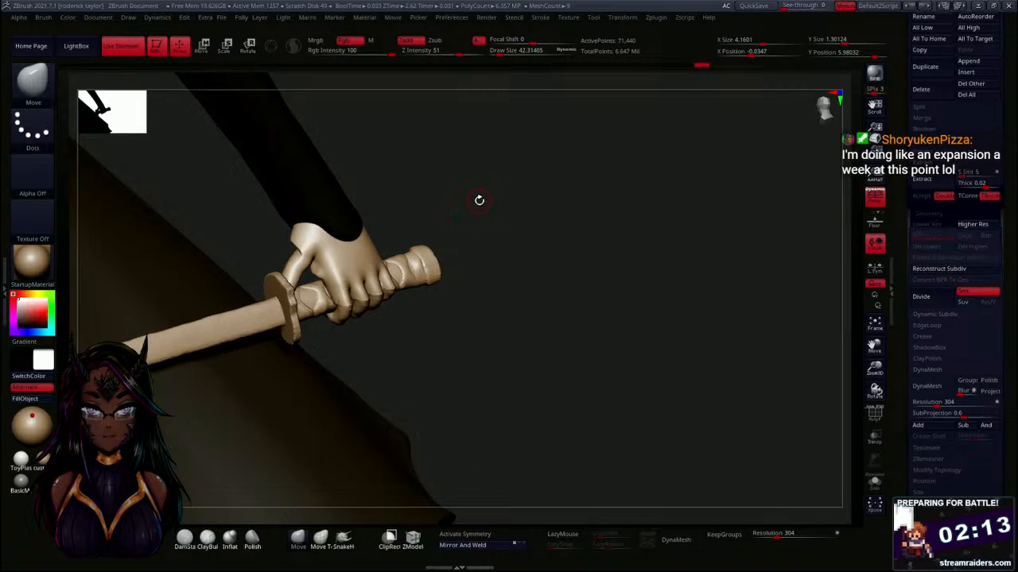
Smooth the bent thumb and its base from several sides with a draw size of about 69.
{"action": "key", "text": "s"}
{"action": "mouse_move", "coordinate": [485, 199]}
{"action": "left_mouse_down"}
{"action": "mouse_move", "coordinate": [479, 209]}
{"action": "mouse_move", "coordinate": [495, 212]}
{"action": "left_mouse_up"}
{"action": "key", "text": "s"}
{"action": "left_click_drag", "start_coordinate": [294, 236], "coordinate": [300, 247], "text": "shift"}
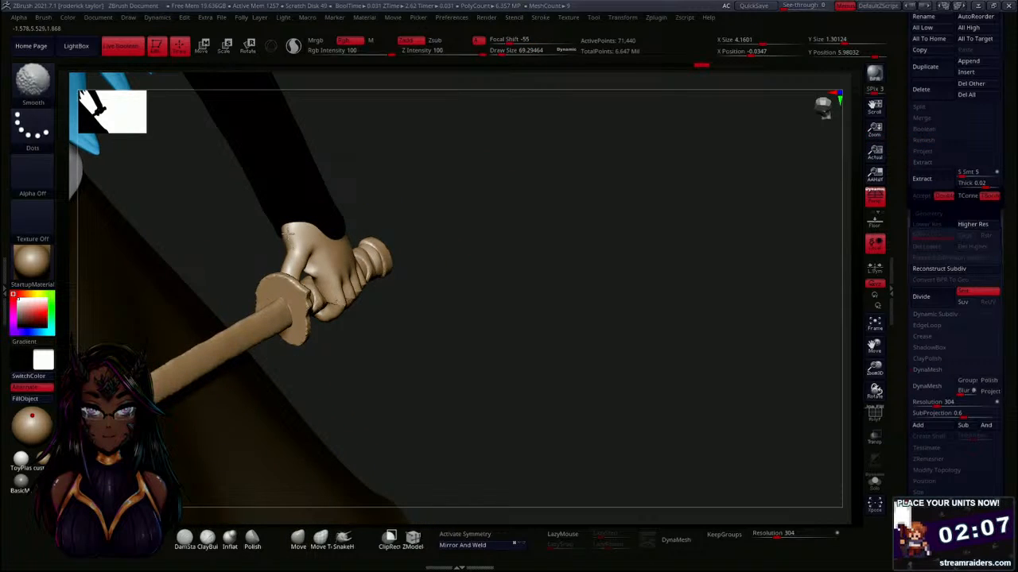
{"action": "left_click_drag", "start_coordinate": [424, 175], "coordinate": [432, 159]}
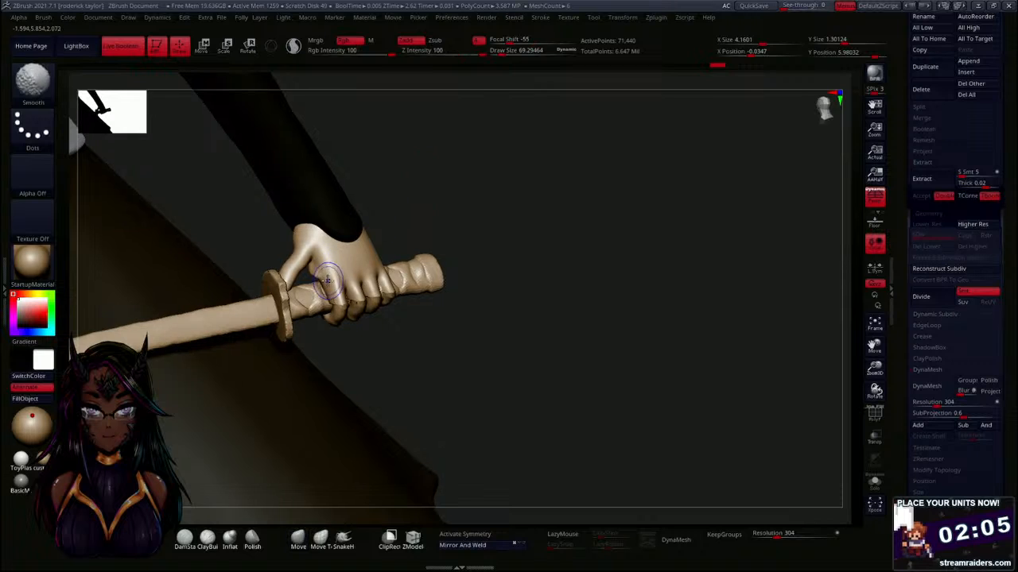
{"action": "mouse_move", "coordinate": [416, 200]}
{"action": "left_mouse_down"}
{"action": "mouse_move", "coordinate": [388, 241]}
{"action": "mouse_move", "coordinate": [356, 259]}
{"action": "left_mouse_up"}
{"action": "key", "text": "shift"}
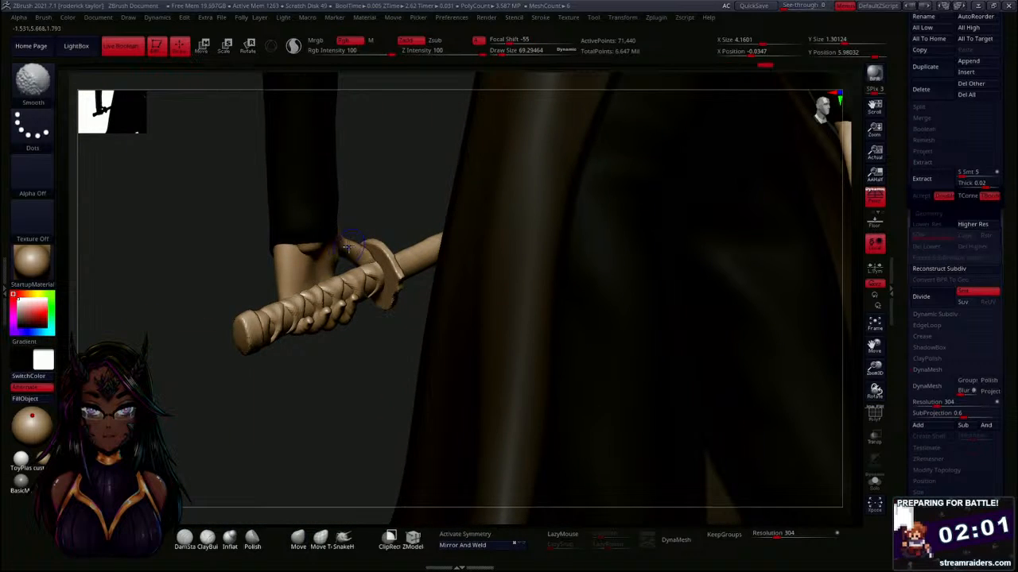
{"action": "mouse_move", "coordinate": [368, 358]}
{"action": "left_mouse_down"}
{"action": "mouse_move", "coordinate": [354, 392]}
{"action": "mouse_move", "coordinate": [345, 355]}
{"action": "left_mouse_up"}
{"action": "key", "text": "shift"}
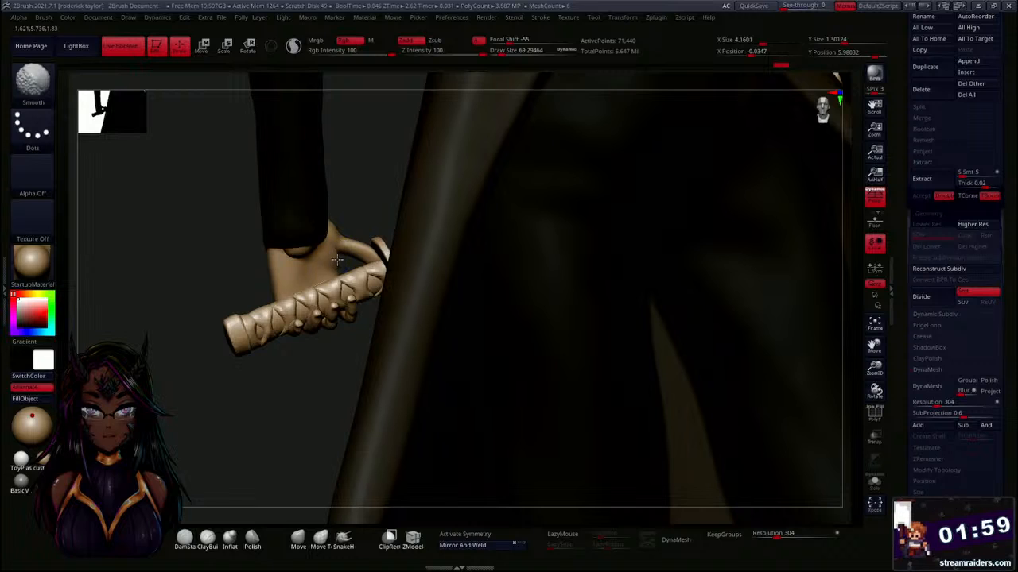
Reshape the thumb and its webbing with the Move brush at a draw size of about 103 so it lies along the grip.
{"action": "mouse_move", "coordinate": [360, 211]}
{"action": "left_mouse_down"}
{"action": "mouse_move", "coordinate": [381, 295]}
{"action": "mouse_move", "coordinate": [434, 307]}
{"action": "mouse_move", "coordinate": [458, 284]}
{"action": "mouse_move", "coordinate": [439, 291]}
{"action": "mouse_move", "coordinate": [426, 323]}
{"action": "left_mouse_up"}
{"action": "key", "text": "s"}
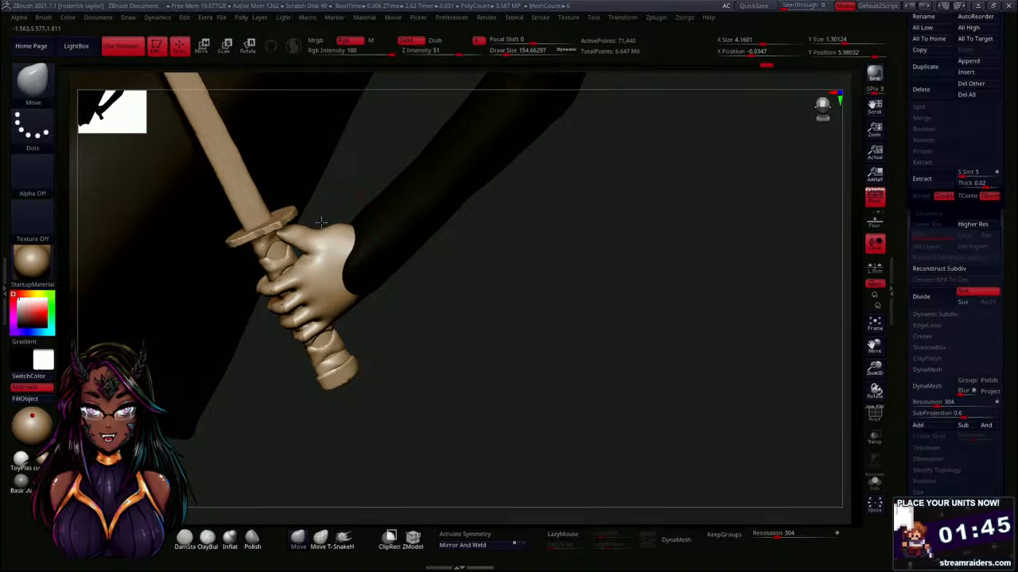
{"action": "key", "text": "s"}
{"action": "left_click_drag", "start_coordinate": [532, 287], "coordinate": [525, 286]}
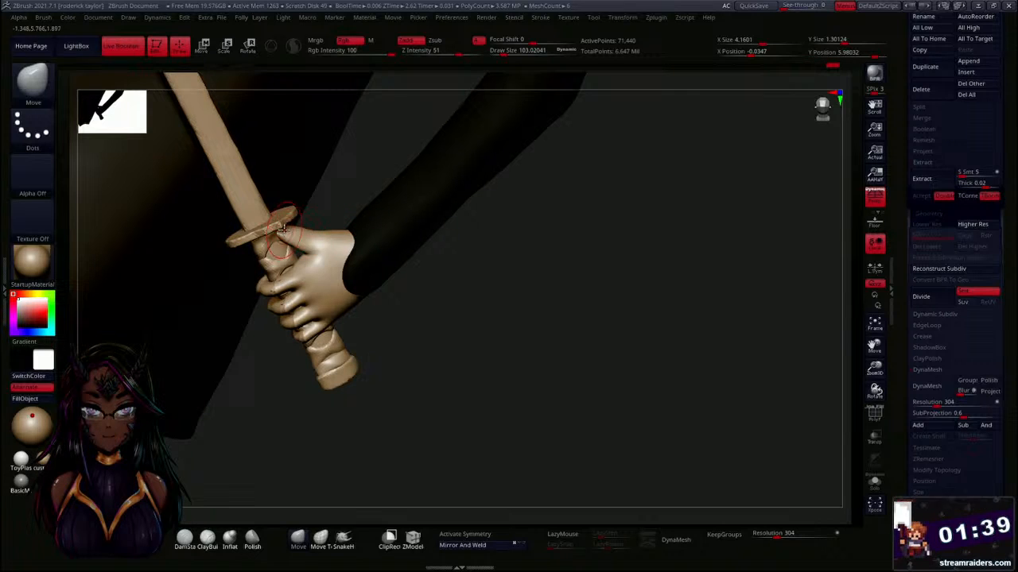
{"action": "mouse_move", "coordinate": [445, 284]}
{"action": "left_mouse_down"}
{"action": "mouse_move", "coordinate": [491, 299]}
{"action": "mouse_move", "coordinate": [478, 297]}
{"action": "left_mouse_up"}
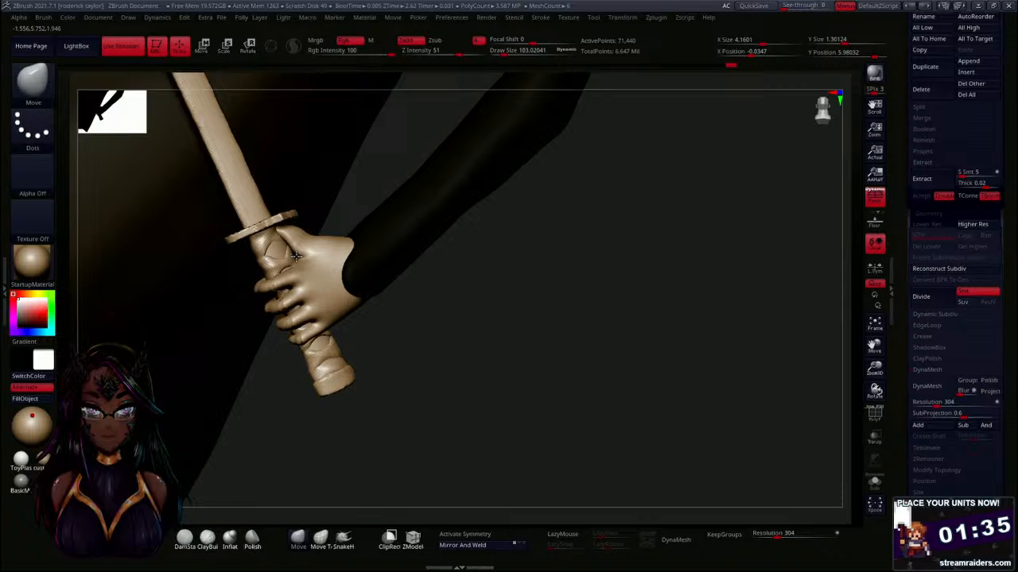
{"action": "mouse_move", "coordinate": [446, 334]}
{"action": "left_mouse_down"}
{"action": "mouse_move", "coordinate": [461, 343]}
{"action": "mouse_move", "coordinate": [386, 343]}
{"action": "mouse_move", "coordinate": [320, 251]}
{"action": "left_mouse_up"}
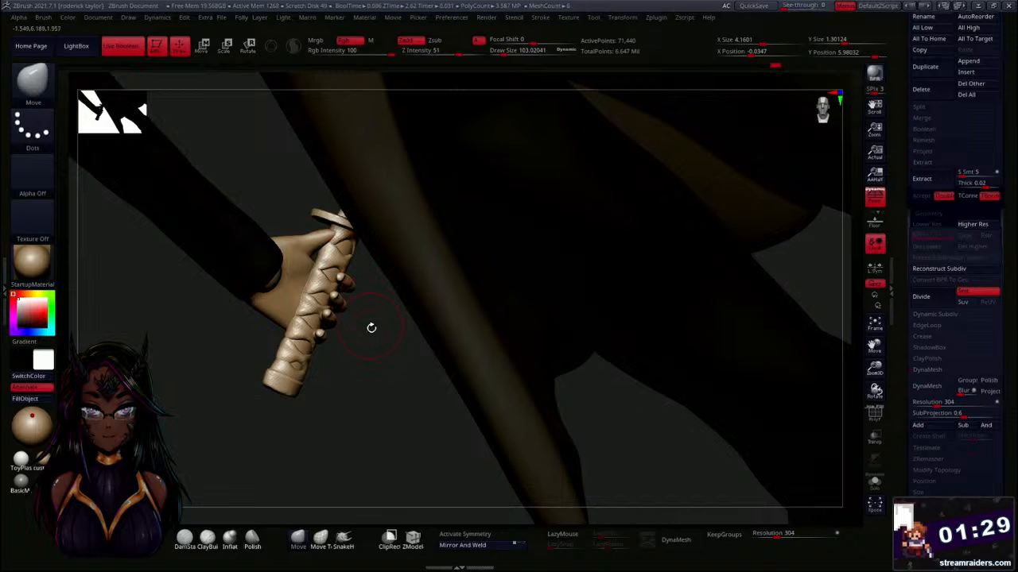
Smooth the four curled fingers and their knuckles with a draw size of about 48.
{"action": "mouse_move", "coordinate": [370, 326]}
{"action": "left_mouse_down"}
{"action": "mouse_move", "coordinate": [408, 374]}
{"action": "mouse_move", "coordinate": [341, 432]}
{"action": "mouse_move", "coordinate": [397, 406]}
{"action": "mouse_move", "coordinate": [416, 358]}
{"action": "left_mouse_up"}
{"action": "mouse_move", "coordinate": [504, 301]}
{"action": "left_mouse_down"}
{"action": "mouse_move", "coordinate": [519, 277]}
{"action": "mouse_move", "coordinate": [523, 304]}
{"action": "mouse_move", "coordinate": [589, 302]}
{"action": "mouse_move", "coordinate": [580, 295]}
{"action": "mouse_move", "coordinate": [586, 305]}
{"action": "left_mouse_up"}
{"action": "key", "text": "s"}
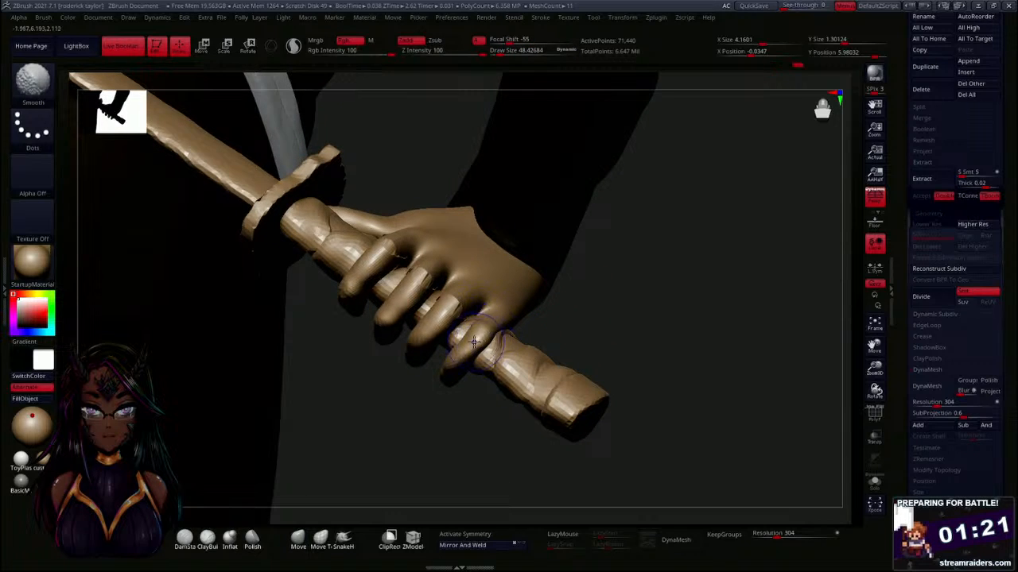
{"action": "left_click_drag", "start_coordinate": [451, 306], "coordinate": [423, 276], "text": "shift"}
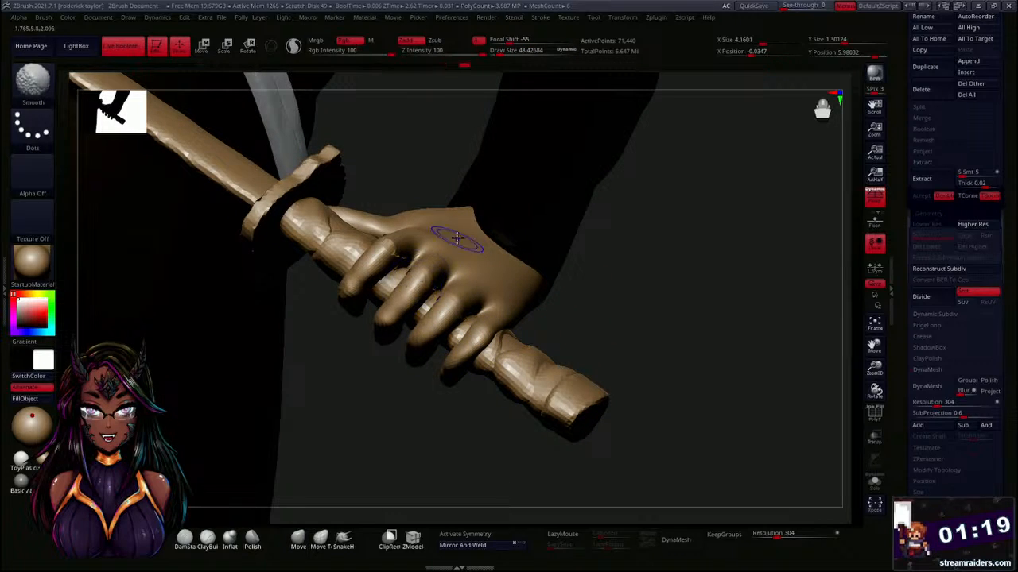
{"action": "left_click_drag", "start_coordinate": [375, 253], "coordinate": [415, 228], "text": "shift"}
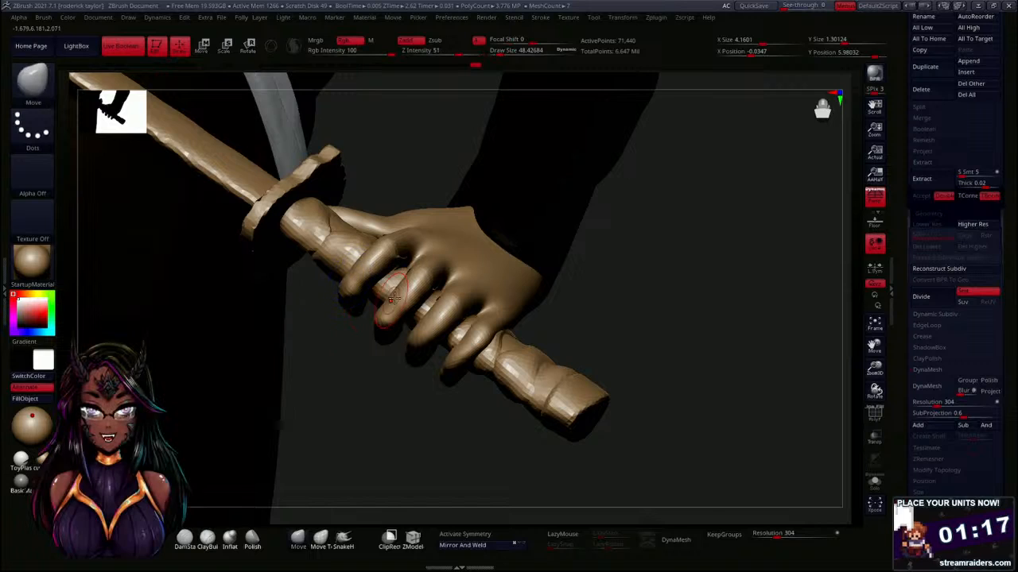
Pull the fingers and their tips around the underside of the grip with the Move brush at a draw size of about 133.
{"action": "mouse_move", "coordinate": [395, 291]}
{"action": "left_mouse_down"}
{"action": "mouse_move", "coordinate": [620, 279]}
{"action": "mouse_move", "coordinate": [628, 222]}
{"action": "mouse_move", "coordinate": [503, 267]}
{"action": "mouse_move", "coordinate": [588, 257]}
{"action": "mouse_move", "coordinate": [592, 271]}
{"action": "mouse_move", "coordinate": [599, 225]}
{"action": "left_mouse_up"}
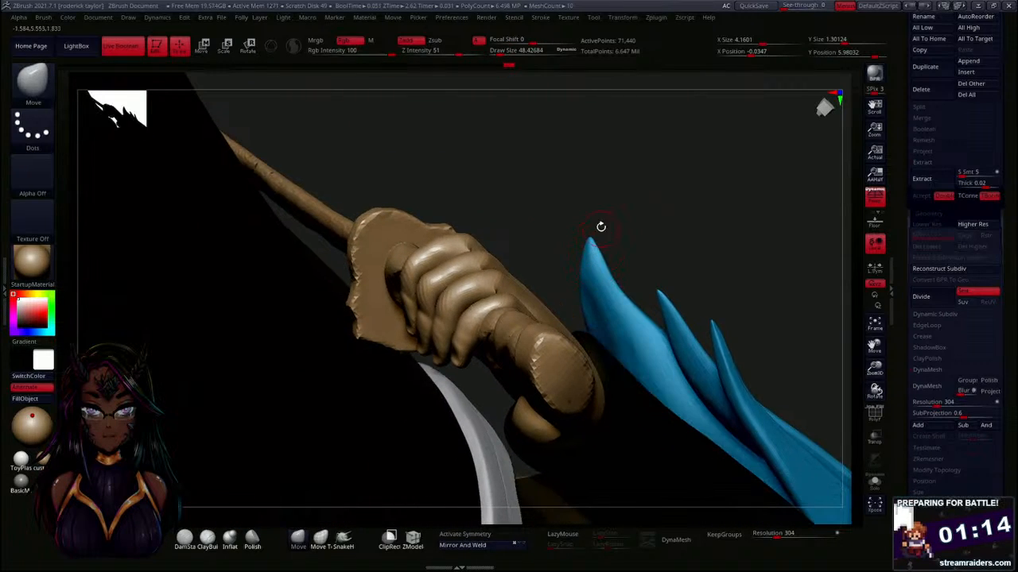
{"action": "key", "text": "s"}
{"action": "left_click", "coordinate": [621, 172]}
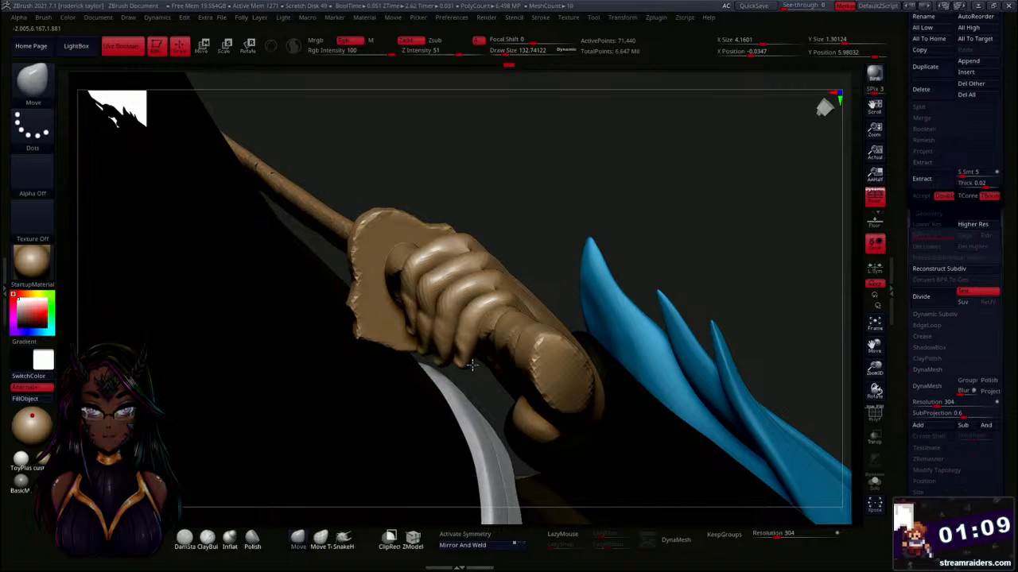
{"action": "mouse_move", "coordinate": [556, 230]}
{"action": "left_mouse_down"}
{"action": "mouse_move", "coordinate": [602, 129]}
{"action": "mouse_move", "coordinate": [493, 346]}
{"action": "left_mouse_up"}
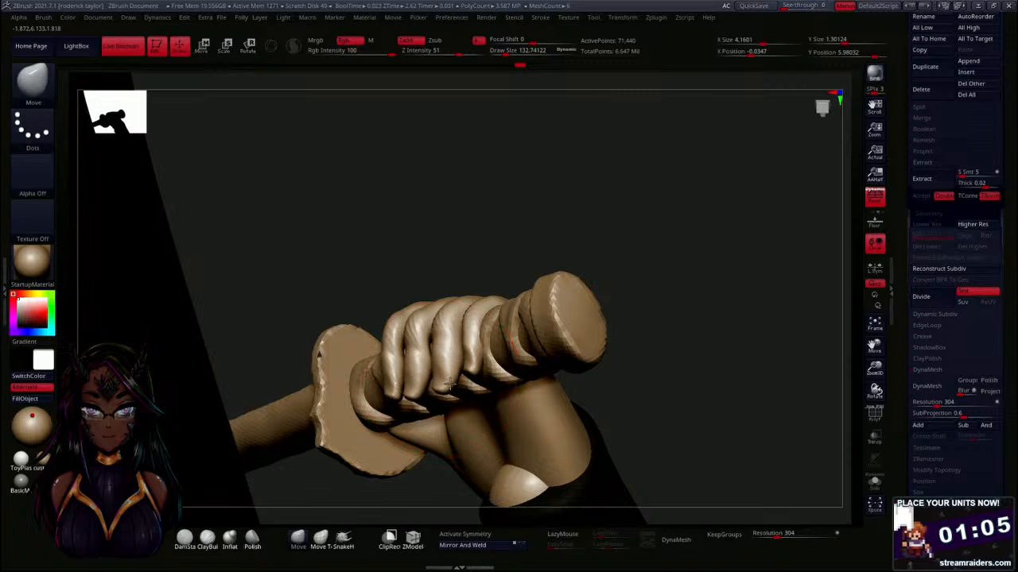
{"action": "left_click_drag", "start_coordinate": [424, 378], "coordinate": [413, 397]}
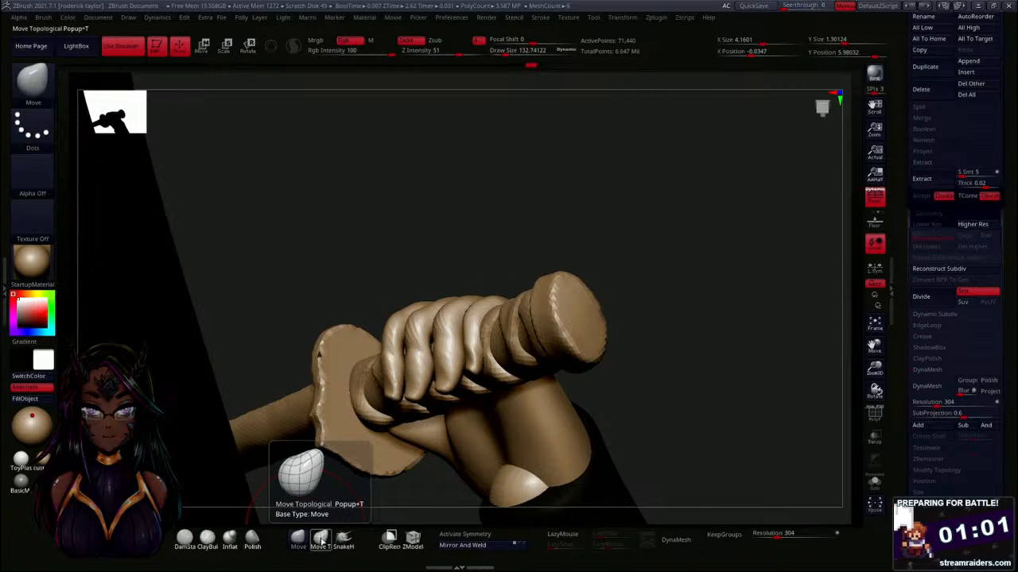
Adjust individual fingers against the grip with the Move Topological brush, working from the pommel end and the back of the hand.
{"action": "left_click", "coordinate": [321, 541]}
{"action": "mouse_move", "coordinate": [470, 238]}
{"action": "left_mouse_down"}
{"action": "mouse_move", "coordinate": [477, 220]}
{"action": "mouse_move", "coordinate": [466, 193]}
{"action": "mouse_move", "coordinate": [457, 197]}
{"action": "left_mouse_up"}
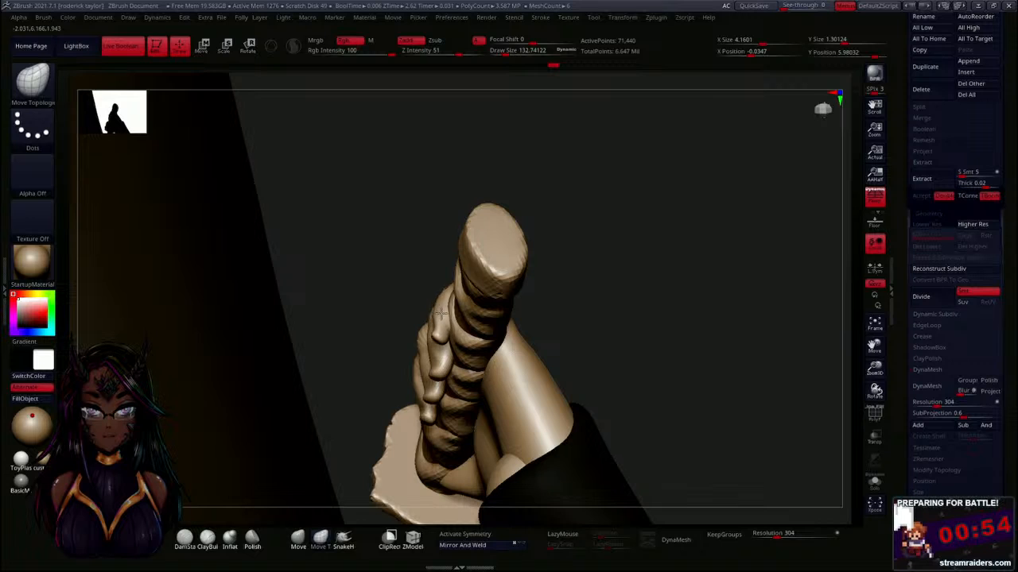
{"action": "mouse_move", "coordinate": [442, 313]}
{"action": "left_mouse_down"}
{"action": "mouse_move", "coordinate": [575, 275]}
{"action": "mouse_move", "coordinate": [578, 359]}
{"action": "mouse_move", "coordinate": [564, 390]}
{"action": "mouse_move", "coordinate": [533, 345]}
{"action": "left_mouse_up"}
{"action": "mouse_move", "coordinate": [586, 291]}
{"action": "left_mouse_down", "text": "shift"}
{"action": "mouse_move", "coordinate": [581, 283]}
{"action": "mouse_move", "coordinate": [545, 314]}
{"action": "left_mouse_up", "text": "shift"}
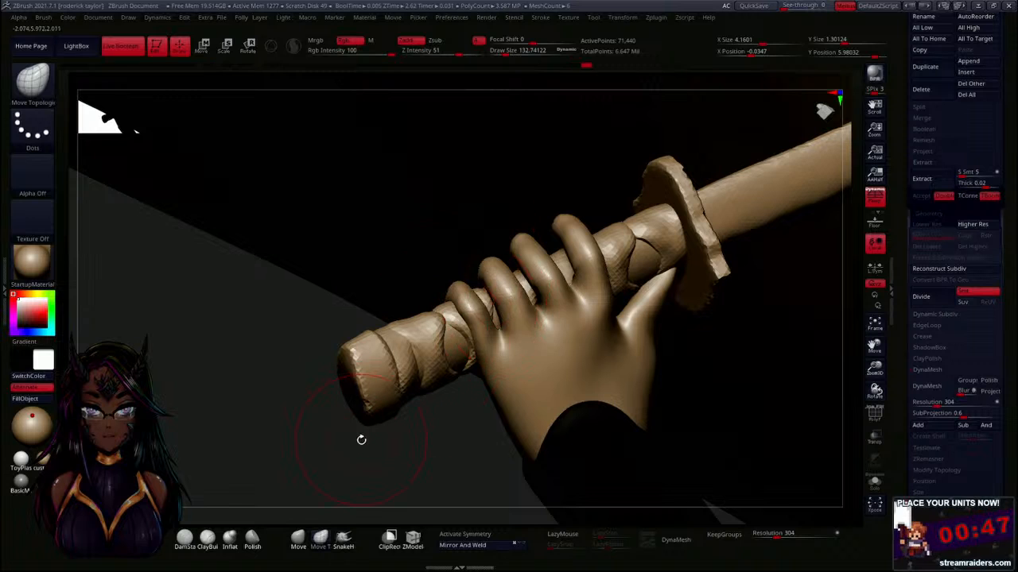
{"action": "left_click_drag", "start_coordinate": [361, 439], "coordinate": [438, 387]}
{"action": "mouse_move", "coordinate": [638, 265]}
{"action": "left_mouse_down"}
{"action": "mouse_move", "coordinate": [681, 275]}
{"action": "mouse_move", "coordinate": [686, 172]}
{"action": "mouse_move", "coordinate": [660, 235]}
{"action": "mouse_move", "coordinate": [643, 134]}
{"action": "mouse_move", "coordinate": [629, 306]}
{"action": "mouse_move", "coordinate": [652, 308]}
{"action": "mouse_move", "coordinate": [638, 252]}
{"action": "mouse_move", "coordinate": [647, 403]}
{"action": "mouse_move", "coordinate": [621, 299]}
{"action": "mouse_move", "coordinate": [681, 241]}
{"action": "mouse_move", "coordinate": [690, 252]}
{"action": "mouse_move", "coordinate": [554, 346]}
{"action": "left_mouse_up"}
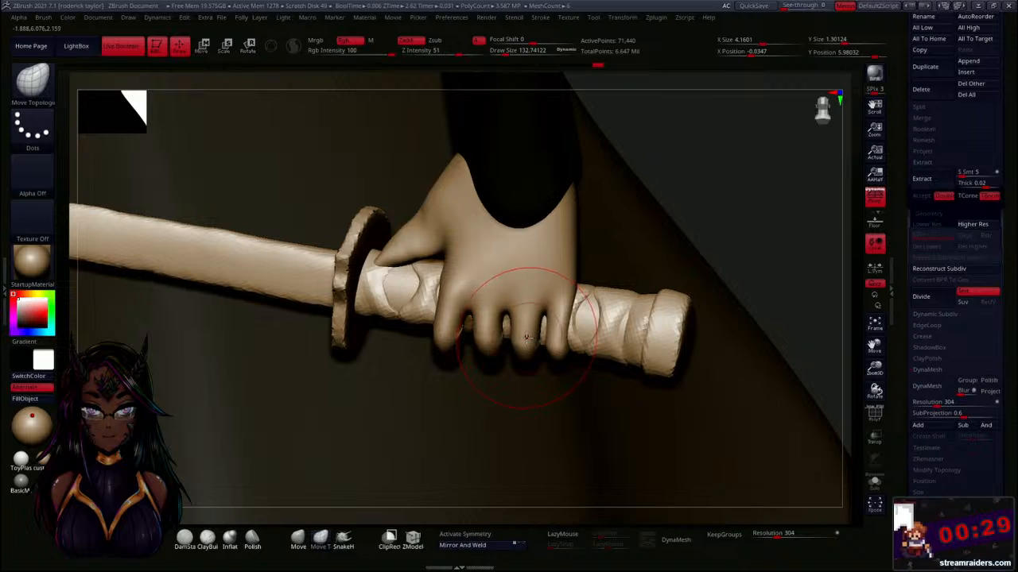
Reduce the draw size to about 85 and move the fingers closer together on the grip with Move Topological.
{"action": "key", "text": "s"}
{"action": "left_click_drag", "start_coordinate": [529, 336], "coordinate": [523, 337]}
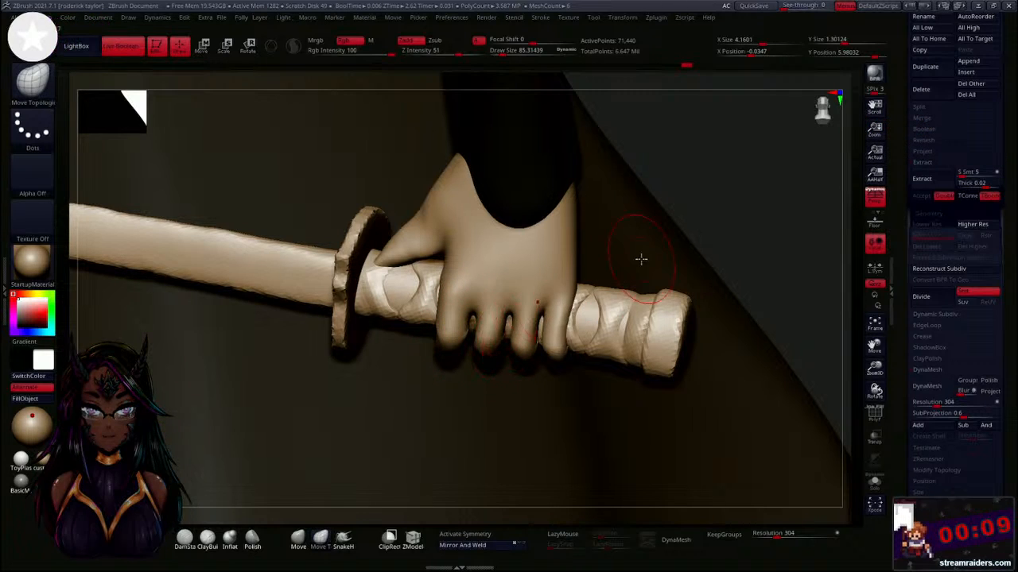
{"action": "left_click_drag", "start_coordinate": [641, 259], "coordinate": [540, 350]}
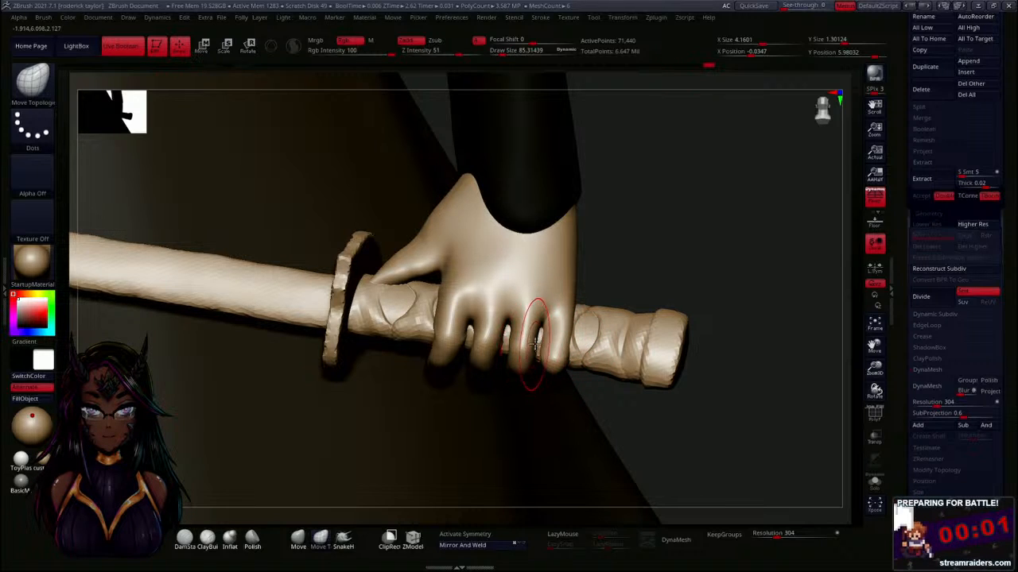
{"action": "left_click_drag", "start_coordinate": [651, 258], "coordinate": [640, 195]}
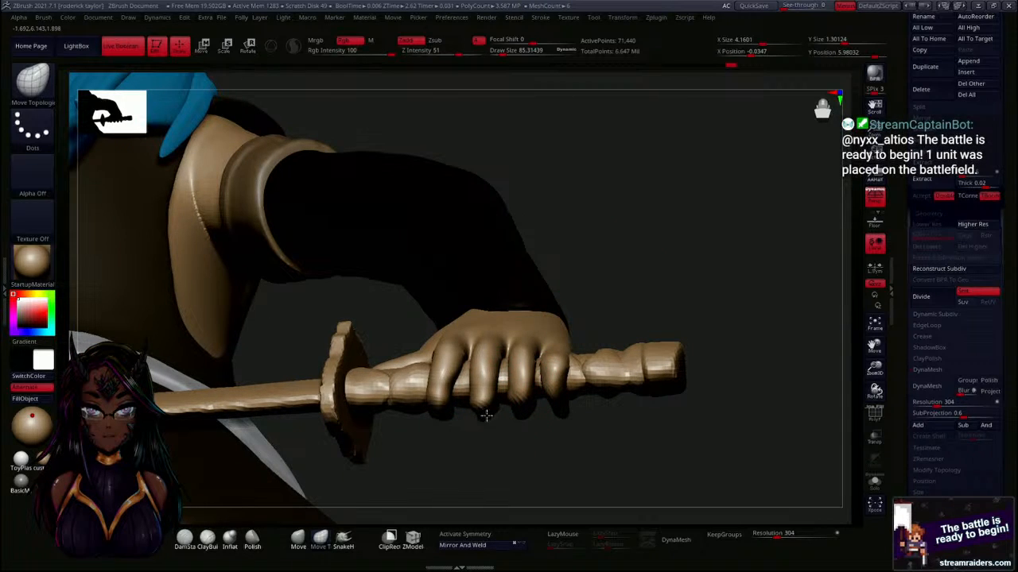
Smooth the curled finger segments on the underside of the grip and check the sword pose on the whole figure.
{"action": "left_click_drag", "start_coordinate": [623, 310], "coordinate": [623, 216]}
{"action": "left_click_drag", "start_coordinate": [596, 222], "coordinate": [579, 256]}
{"action": "key", "text": "shift"}
{"action": "mouse_move", "coordinate": [473, 391]}
{"action": "left_mouse_down", "text": "shift"}
{"action": "mouse_move", "coordinate": [449, 405]}
{"action": "mouse_move", "coordinate": [506, 376]}
{"action": "left_mouse_up", "text": "shift"}
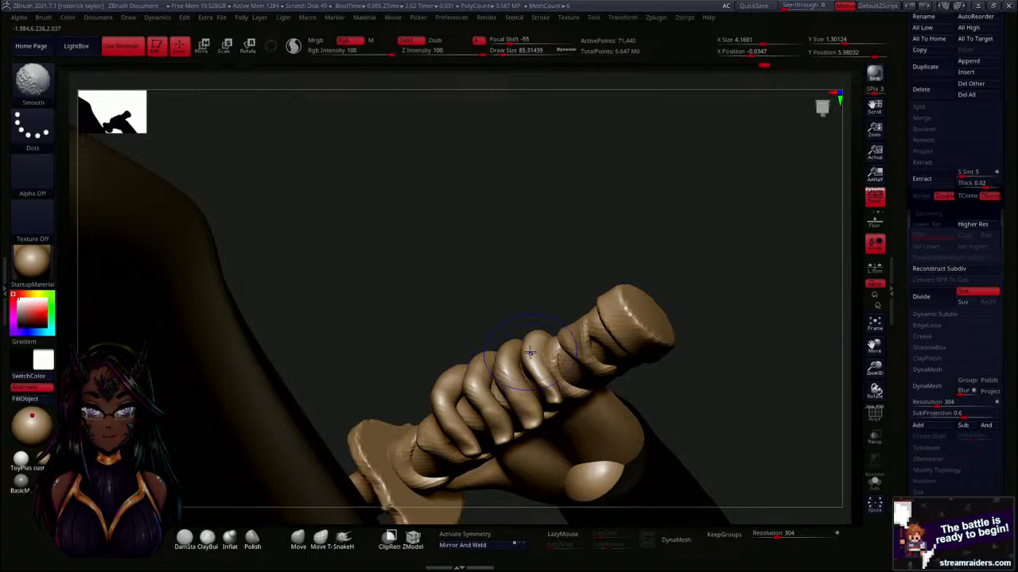
{"action": "mouse_move", "coordinate": [538, 252]}
{"action": "left_mouse_down"}
{"action": "mouse_move", "coordinate": [567, 397]}
{"action": "mouse_move", "coordinate": [613, 364]}
{"action": "mouse_move", "coordinate": [652, 289]}
{"action": "mouse_move", "coordinate": [588, 310]}
{"action": "mouse_move", "coordinate": [562, 300]}
{"action": "mouse_move", "coordinate": [443, 345]}
{"action": "mouse_move", "coordinate": [416, 309]}
{"action": "mouse_move", "coordinate": [383, 354]}
{"action": "mouse_move", "coordinate": [359, 275]}
{"action": "mouse_move", "coordinate": [400, 223]}
{"action": "mouse_move", "coordinate": [441, 327]}
{"action": "mouse_move", "coordinate": [445, 318]}
{"action": "left_mouse_up"}
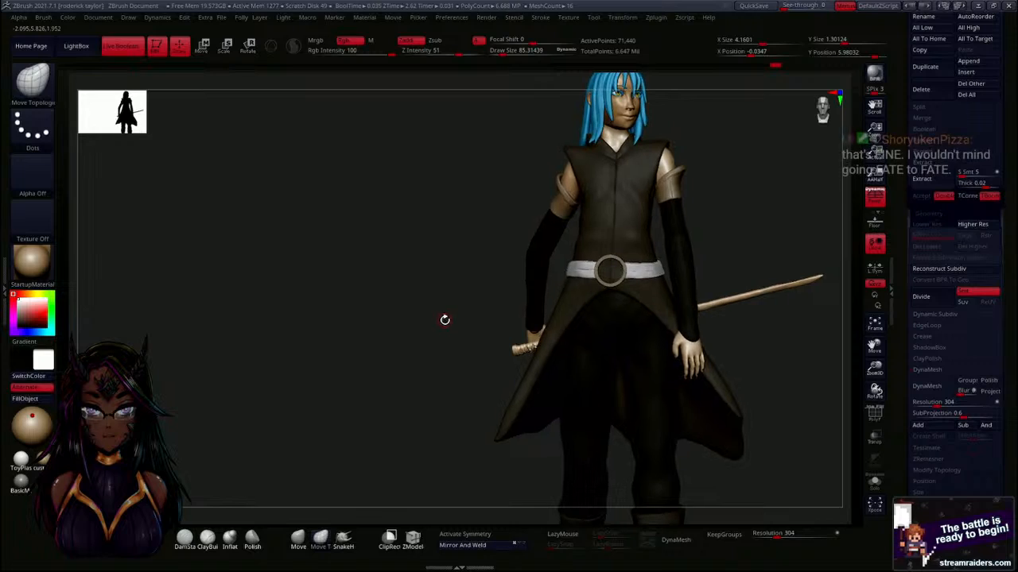
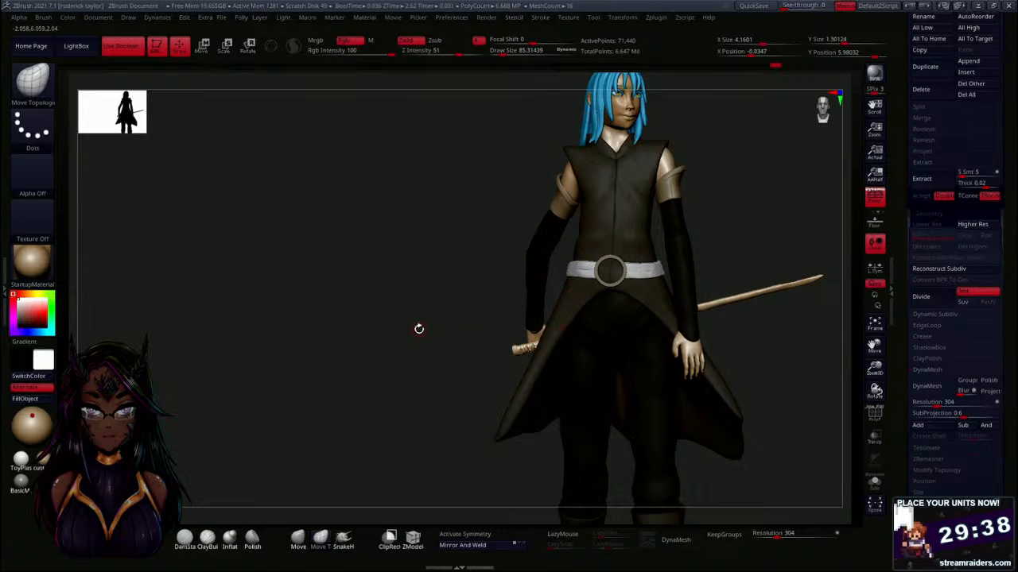
Select the head and smooth both cheeks down to the jaw at a draw size of about 69.
{"action": "left_click_drag", "start_coordinate": [418, 327], "coordinate": [509, 252]}
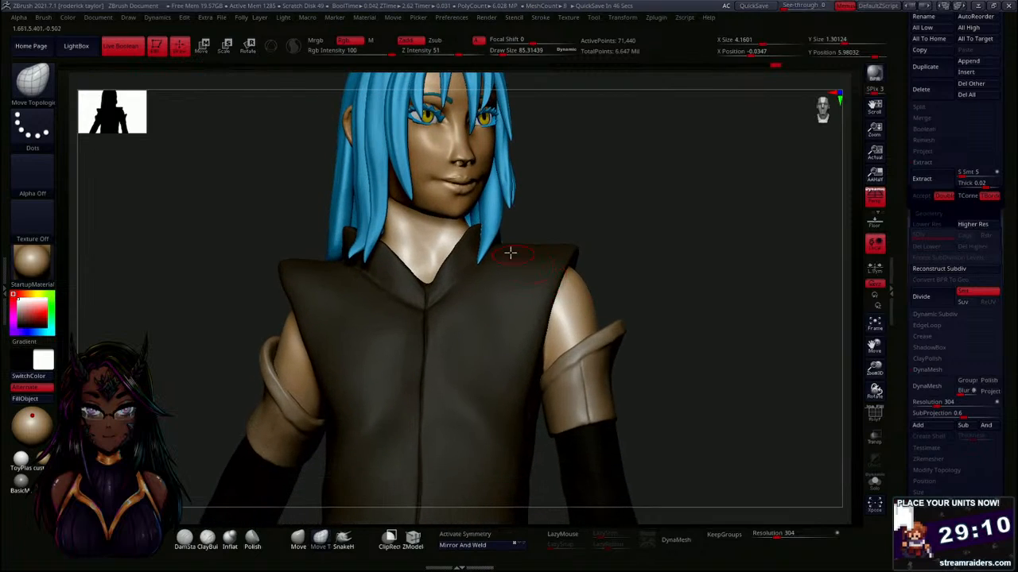
{"action": "left_click", "coordinate": [423, 166], "text": "alt"}
{"action": "left_click_drag", "start_coordinate": [616, 198], "coordinate": [577, 316], "text": "alt"}
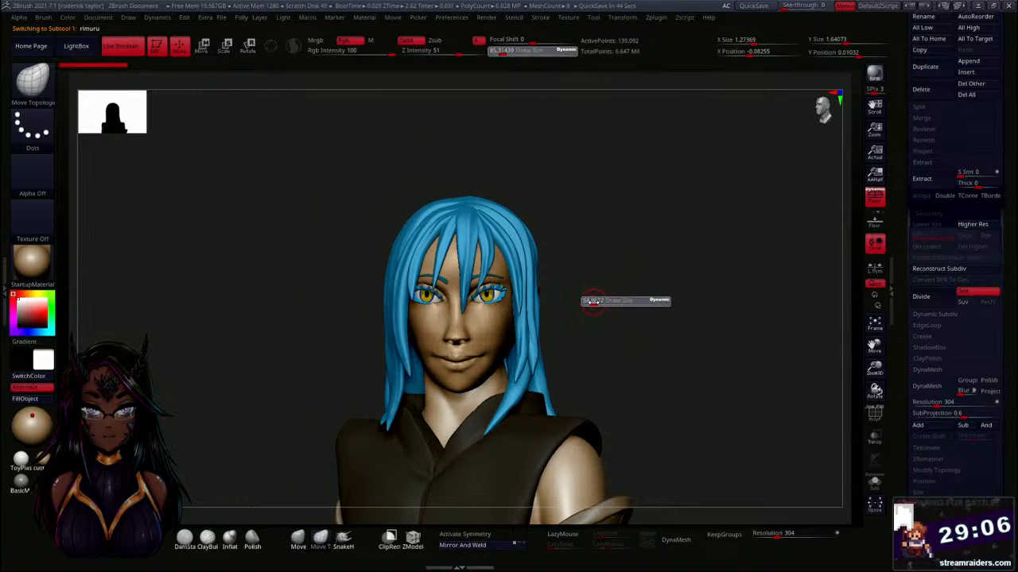
{"action": "mouse_move", "coordinate": [426, 325]}
{"action": "left_mouse_down", "text": "shift"}
{"action": "mouse_move", "coordinate": [421, 336]}
{"action": "mouse_move", "coordinate": [437, 315]}
{"action": "mouse_move", "coordinate": [418, 321]}
{"action": "mouse_move", "coordinate": [415, 337]}
{"action": "left_mouse_up", "text": "shift"}
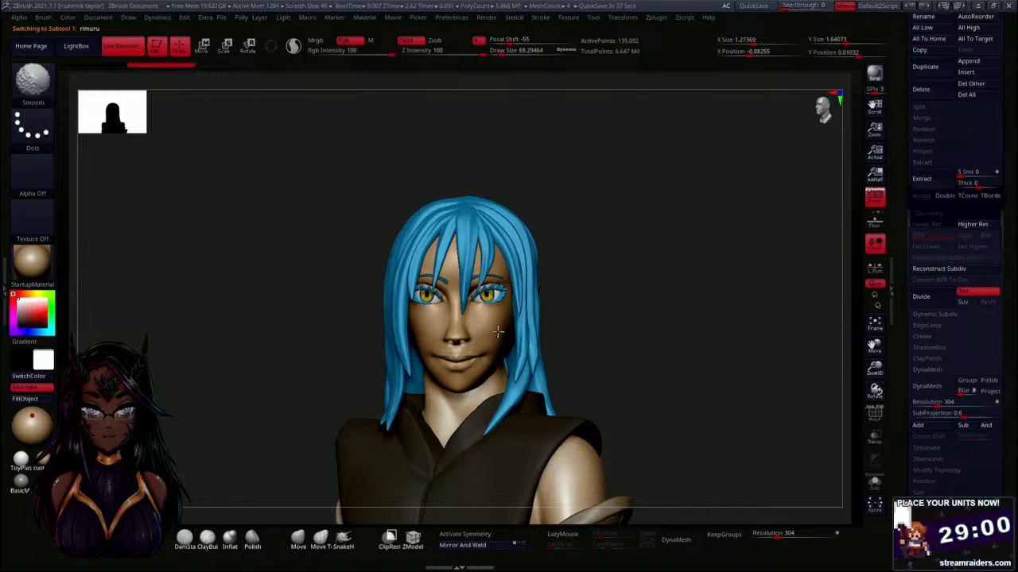
{"action": "left_click_drag", "start_coordinate": [501, 333], "coordinate": [501, 356], "text": "shift"}
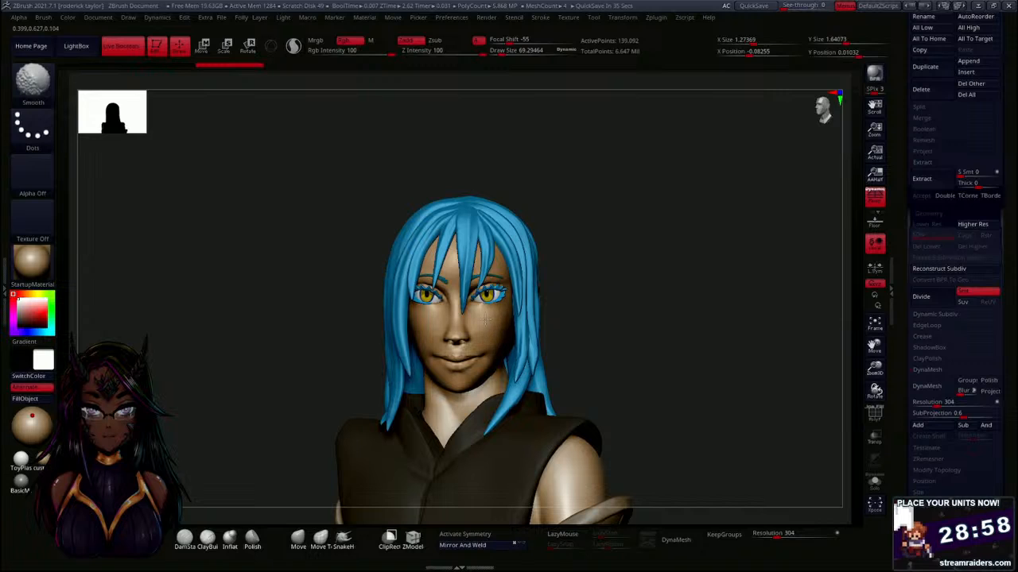
{"action": "left_click_drag", "start_coordinate": [473, 319], "coordinate": [508, 367], "text": "shift"}
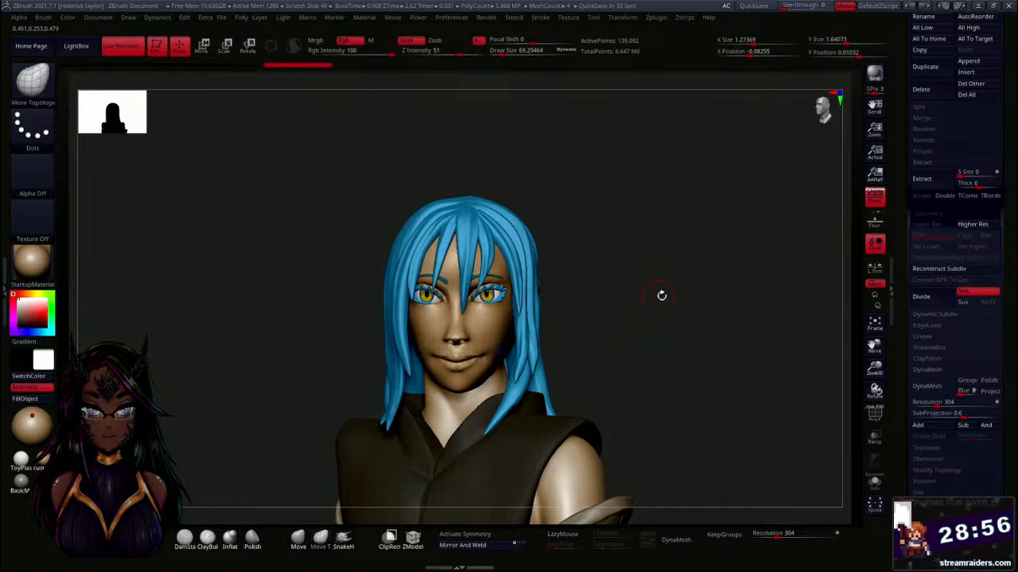
Examine the whole figure from head to boots, checking the torso, belt, arms and sword pose.
{"action": "mouse_move", "coordinate": [661, 293]}
{"action": "left_mouse_down"}
{"action": "mouse_move", "coordinate": [657, 312]}
{"action": "mouse_move", "coordinate": [675, 303]}
{"action": "mouse_move", "coordinate": [655, 368]}
{"action": "mouse_move", "coordinate": [639, 301]}
{"action": "mouse_move", "coordinate": [660, 333]}
{"action": "mouse_move", "coordinate": [649, 259]}
{"action": "left_mouse_up"}
{"action": "left_click_drag", "start_coordinate": [647, 333], "coordinate": [639, 295], "text": "alt"}
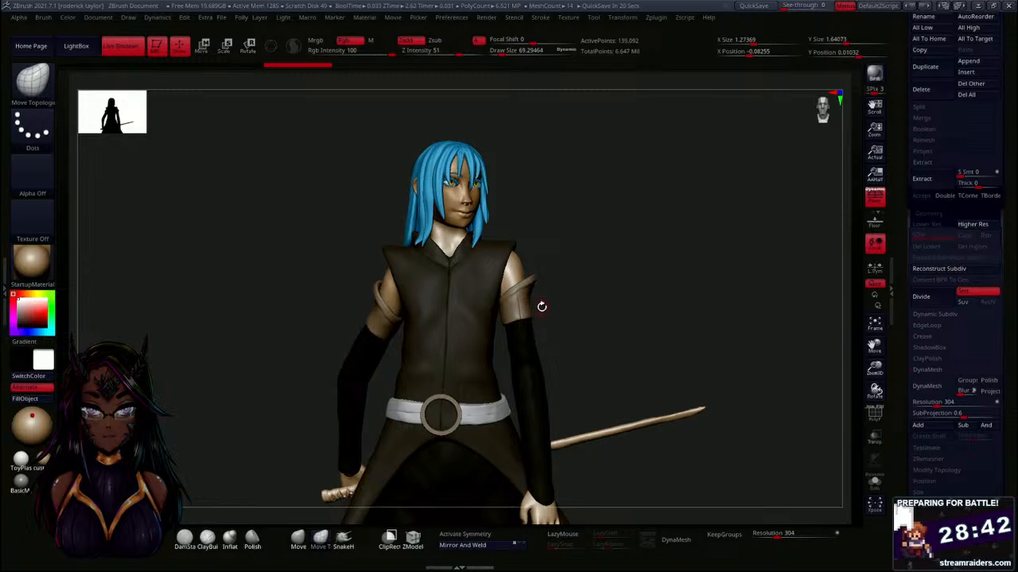
{"action": "left_click_drag", "start_coordinate": [593, 348], "coordinate": [565, 229], "text": "shift"}
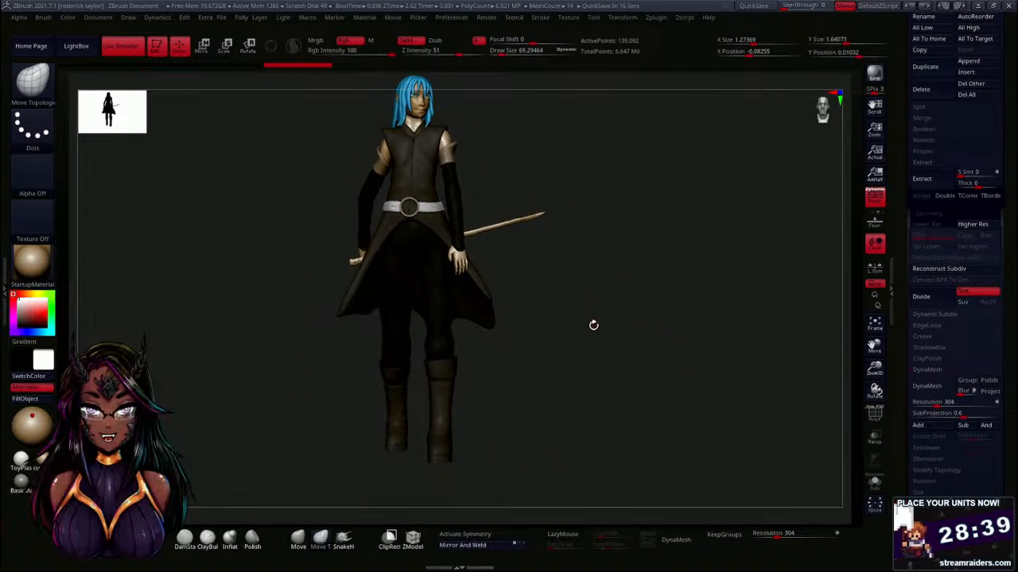
{"action": "left_click_drag", "start_coordinate": [593, 324], "coordinate": [583, 306]}
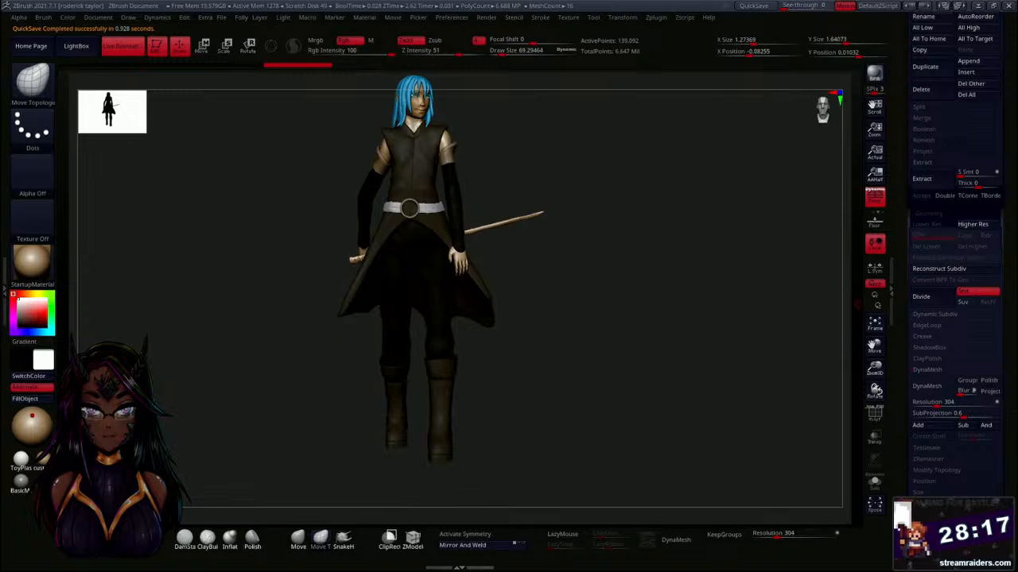
{"action": "left_click_drag", "start_coordinate": [549, 307], "coordinate": [675, 273]}
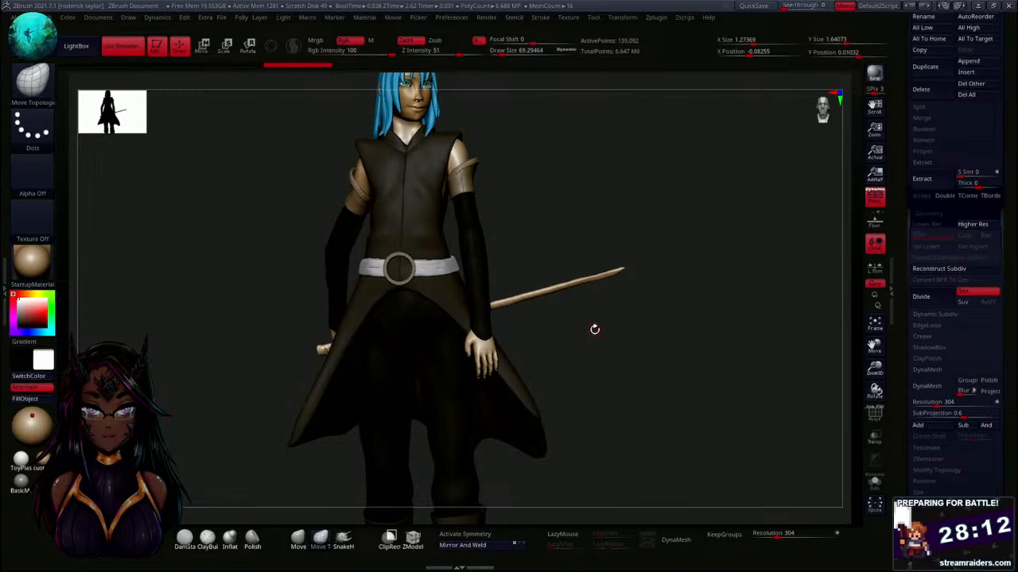
{"action": "left_click_drag", "start_coordinate": [595, 329], "coordinate": [572, 291], "text": "alt"}
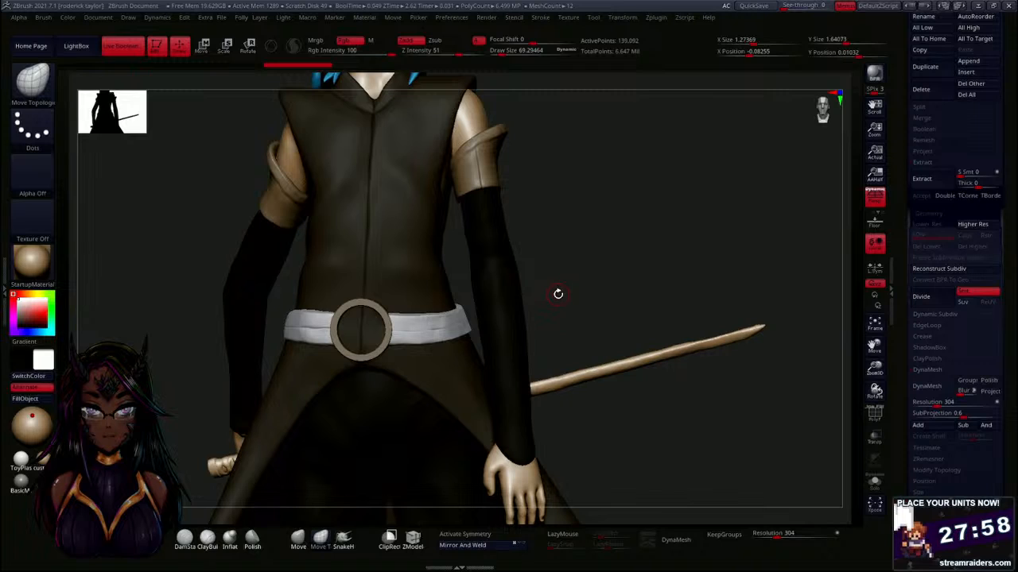
{"action": "left_click_drag", "start_coordinate": [561, 303], "coordinate": [557, 263], "text": "alt"}
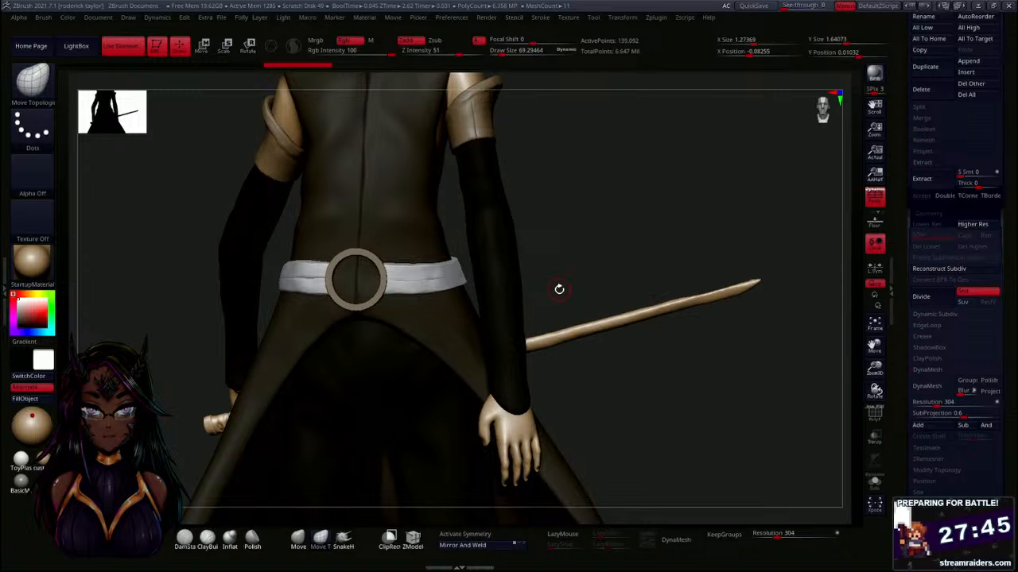
Select the white belt, smooth its lower side and fit its upper edge to the waist with Move Topological at a draw size of about 85.
{"action": "mouse_move", "coordinate": [568, 296]}
{"action": "left_mouse_down"}
{"action": "mouse_move", "coordinate": [648, 286]}
{"action": "mouse_move", "coordinate": [581, 281]}
{"action": "mouse_move", "coordinate": [581, 291]}
{"action": "mouse_move", "coordinate": [597, 290]}
{"action": "left_mouse_up"}
{"action": "key", "text": "s"}
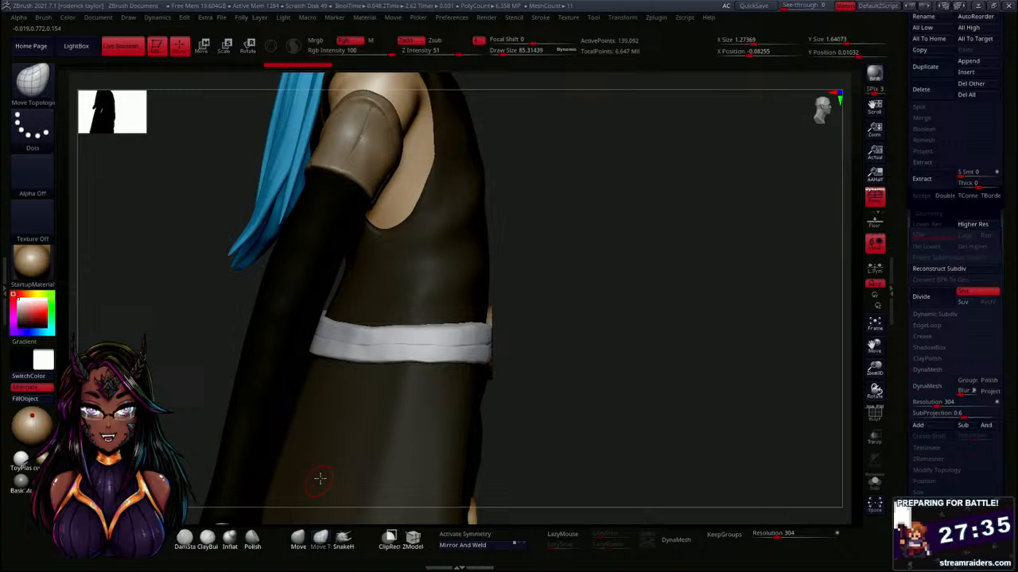
{"action": "left_click", "coordinate": [413, 354], "text": "alt"}
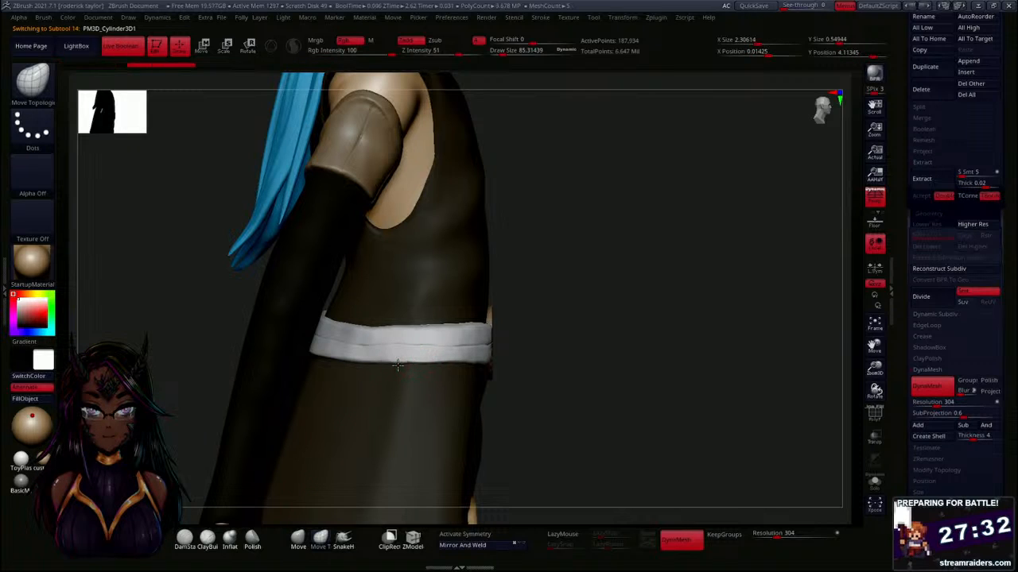
{"action": "left_click_drag", "start_coordinate": [436, 357], "coordinate": [492, 363], "text": "shift"}
{"action": "left_click_drag", "start_coordinate": [611, 345], "coordinate": [520, 319]}
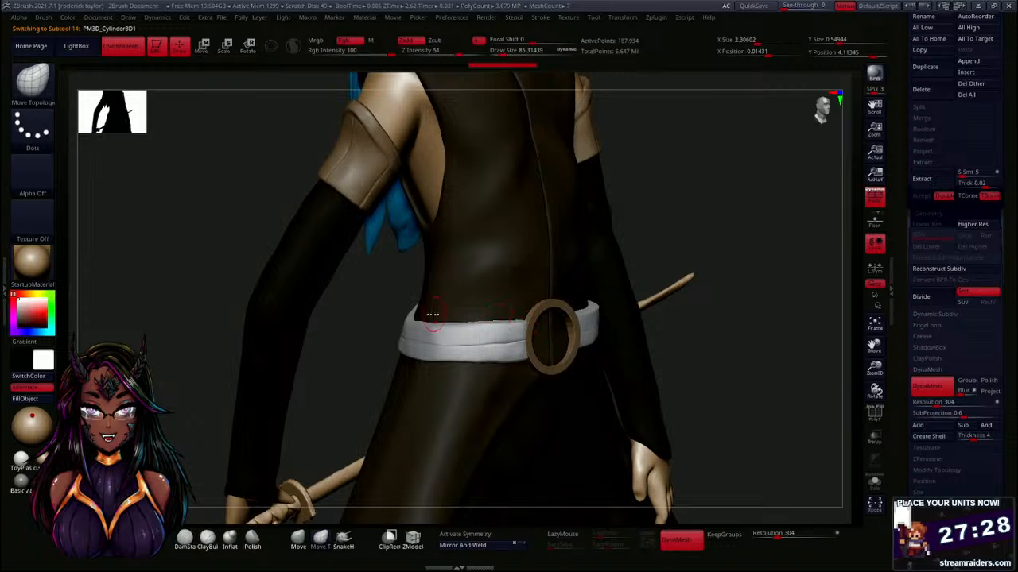
{"action": "left_click_drag", "start_coordinate": [347, 314], "coordinate": [393, 330]}
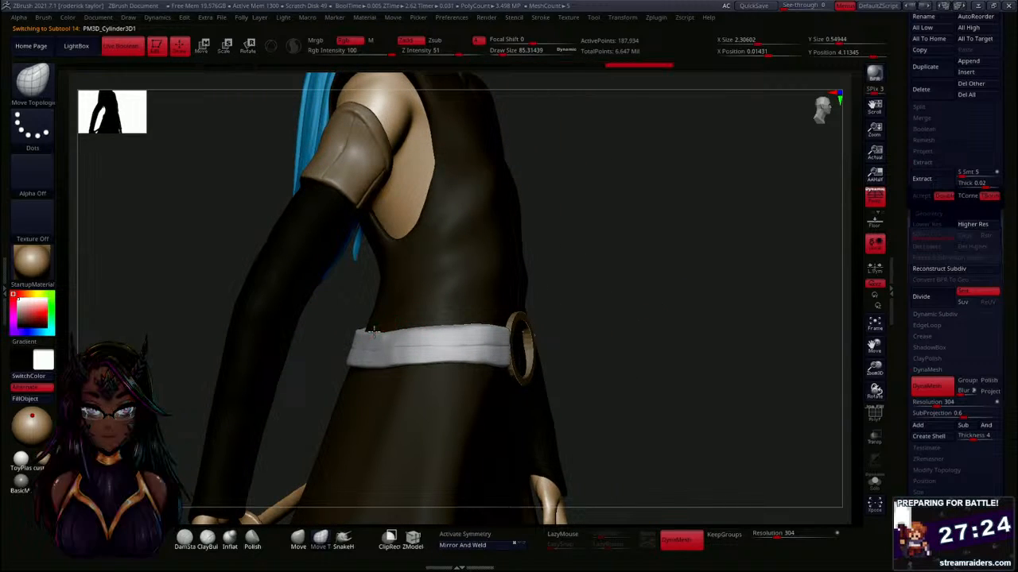
{"action": "left_click_drag", "start_coordinate": [556, 314], "coordinate": [577, 293]}
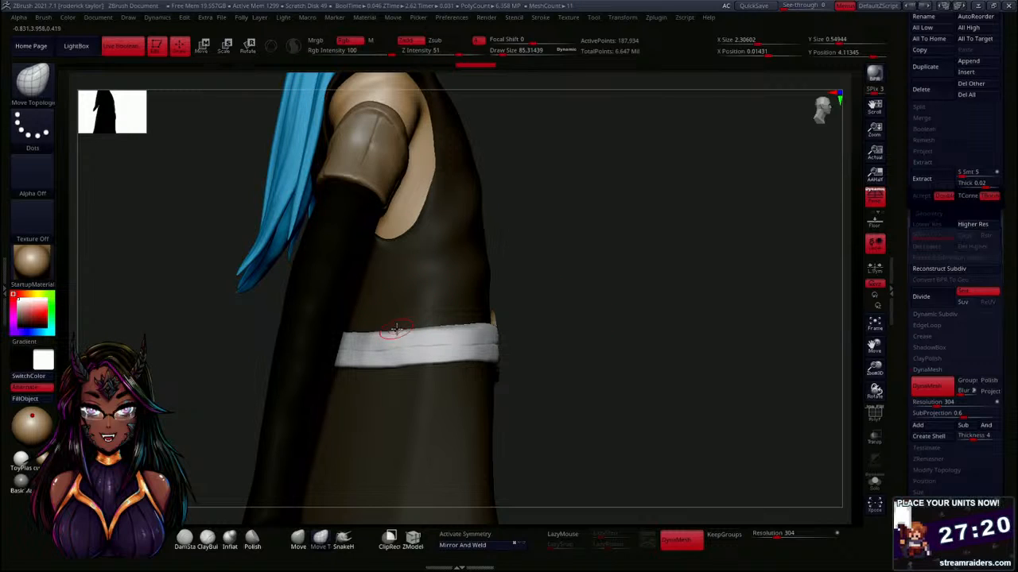
{"action": "left_click_drag", "start_coordinate": [586, 336], "coordinate": [407, 328]}
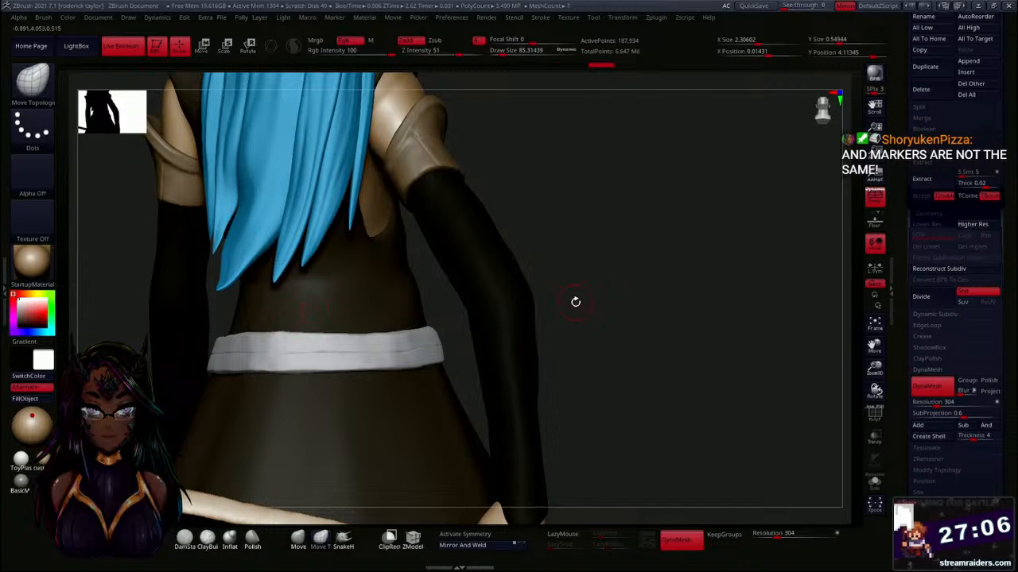
{"action": "mouse_move", "coordinate": [575, 300]}
{"action": "left_mouse_down"}
{"action": "mouse_move", "coordinate": [684, 297]}
{"action": "mouse_move", "coordinate": [454, 287]}
{"action": "mouse_move", "coordinate": [353, 316]}
{"action": "mouse_move", "coordinate": [242, 309]}
{"action": "left_mouse_up"}
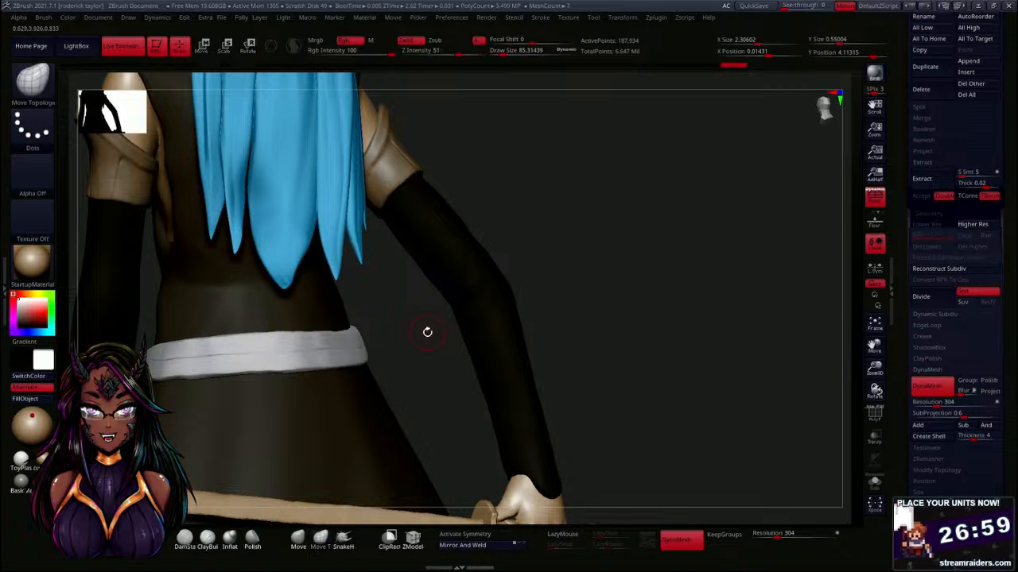
Adjust the lower edges of the upper-arm cuffs over the black sleeves with Move Topological at a draw size of about 204, smoothing where needed.
{"action": "left_click_drag", "start_coordinate": [427, 332], "coordinate": [526, 225]}
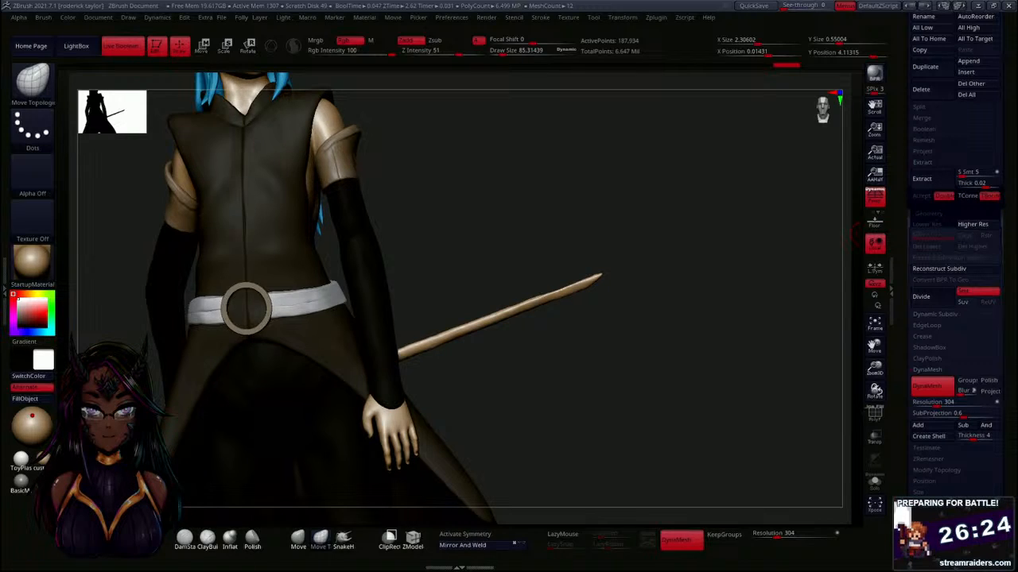
{"action": "mouse_move", "coordinate": [568, 366]}
{"action": "left_mouse_down"}
{"action": "mouse_move", "coordinate": [565, 377]}
{"action": "mouse_move", "coordinate": [565, 358]}
{"action": "left_mouse_up"}
{"action": "left_click_drag", "start_coordinate": [516, 252], "coordinate": [569, 280]}
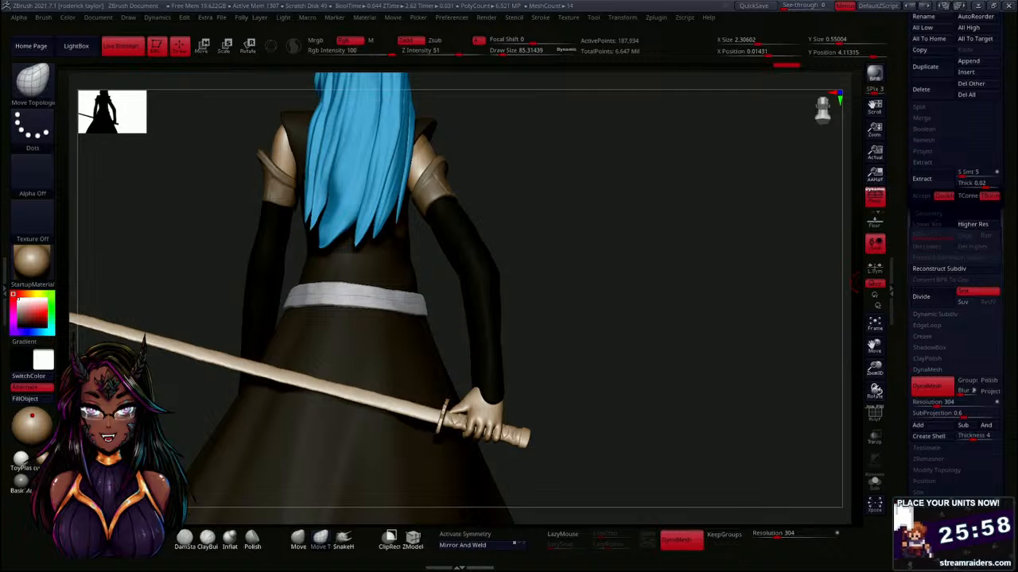
{"action": "mouse_move", "coordinate": [557, 271]}
{"action": "left_mouse_down"}
{"action": "mouse_move", "coordinate": [545, 275]}
{"action": "mouse_move", "coordinate": [549, 241]}
{"action": "mouse_move", "coordinate": [597, 333]}
{"action": "mouse_move", "coordinate": [582, 381]}
{"action": "left_mouse_up"}
{"action": "key", "text": "s"}
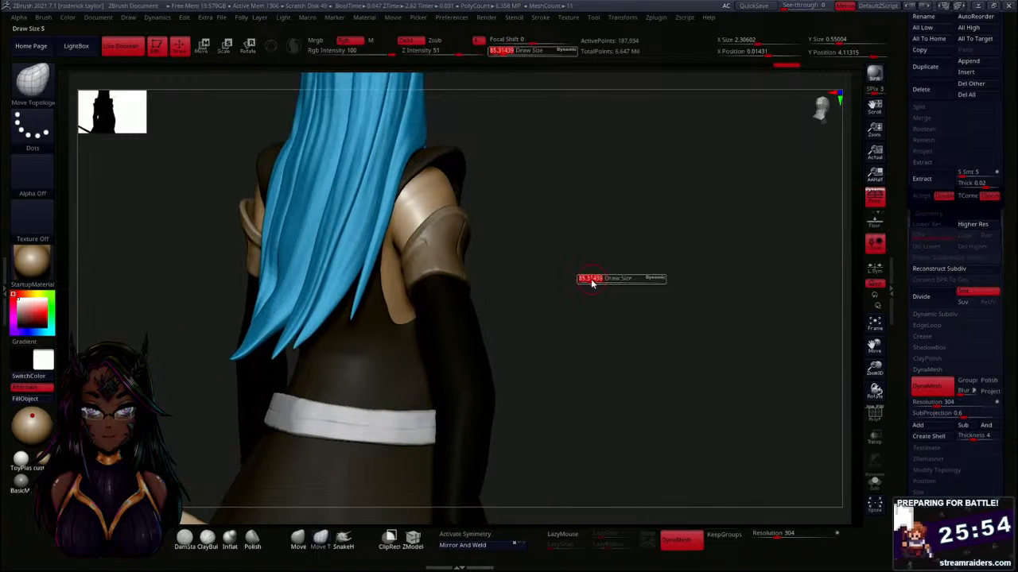
{"action": "left_click", "coordinate": [593, 281]}
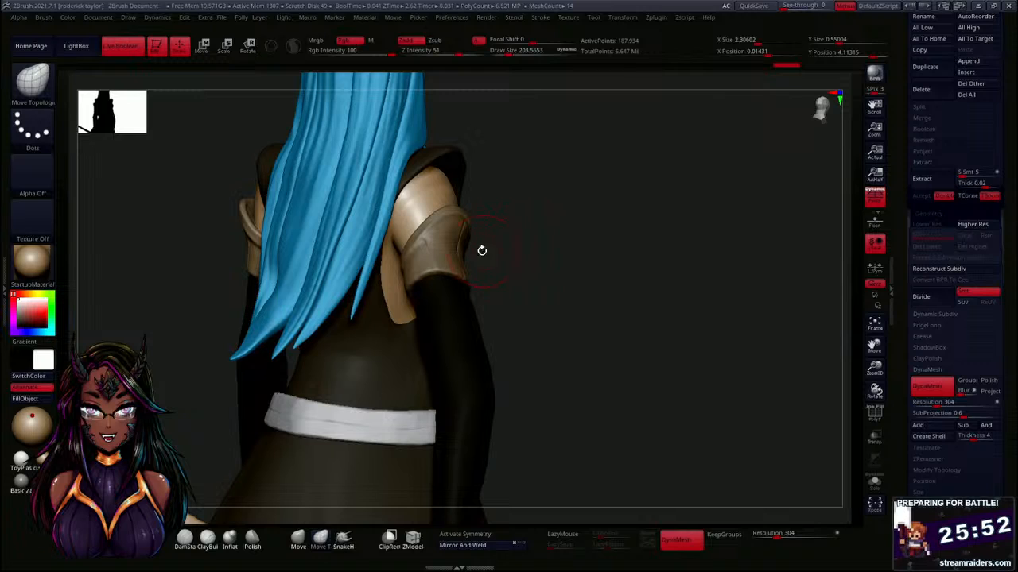
{"action": "mouse_move", "coordinate": [493, 298]}
{"action": "left_mouse_down"}
{"action": "mouse_move", "coordinate": [504, 327]}
{"action": "mouse_move", "coordinate": [418, 279]}
{"action": "mouse_move", "coordinate": [389, 279]}
{"action": "left_mouse_up"}
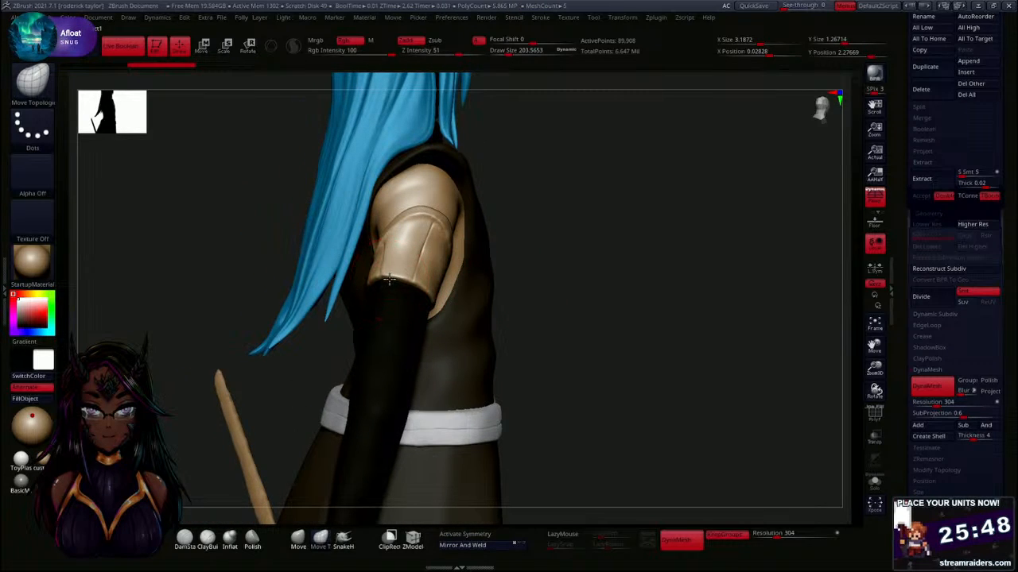
{"action": "mouse_move", "coordinate": [546, 282]}
{"action": "left_mouse_down"}
{"action": "mouse_move", "coordinate": [636, 279]}
{"action": "mouse_move", "coordinate": [418, 275]}
{"action": "mouse_move", "coordinate": [371, 296]}
{"action": "left_mouse_up"}
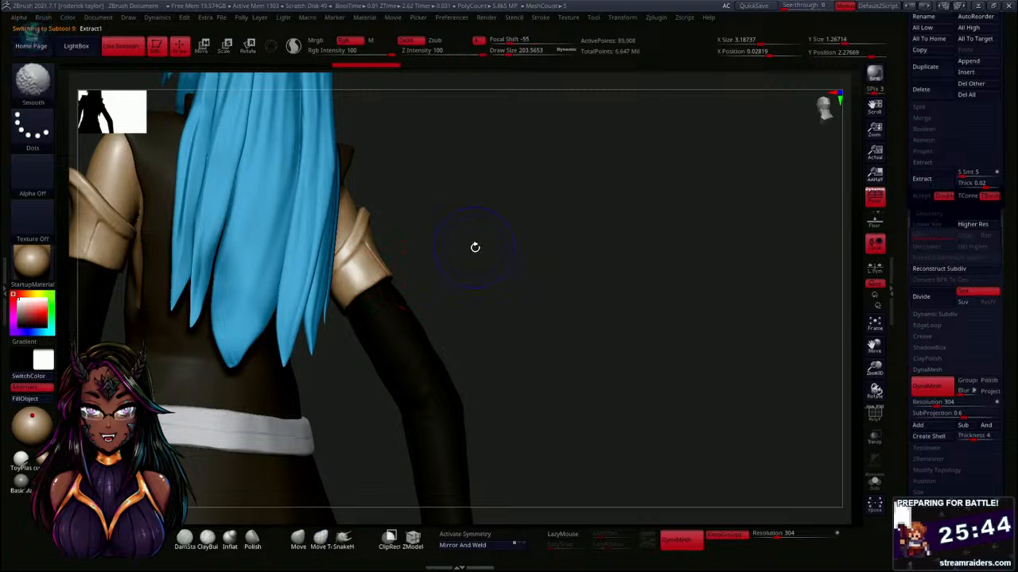
{"action": "mouse_move", "coordinate": [475, 247]}
{"action": "left_mouse_down"}
{"action": "mouse_move", "coordinate": [620, 245]}
{"action": "mouse_move", "coordinate": [390, 238]}
{"action": "left_mouse_up"}
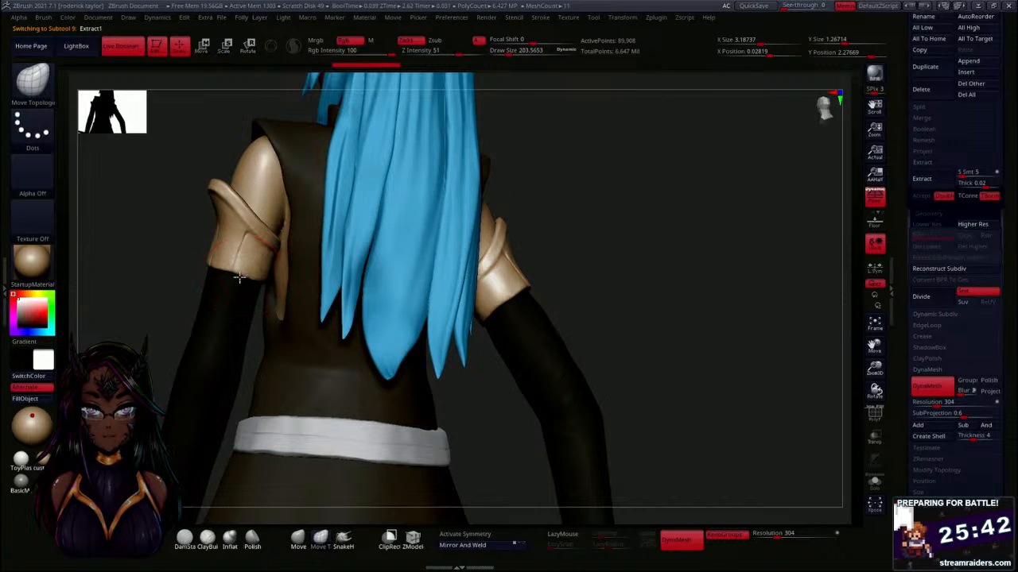
{"action": "left_click_drag", "start_coordinate": [239, 276], "coordinate": [241, 282]}
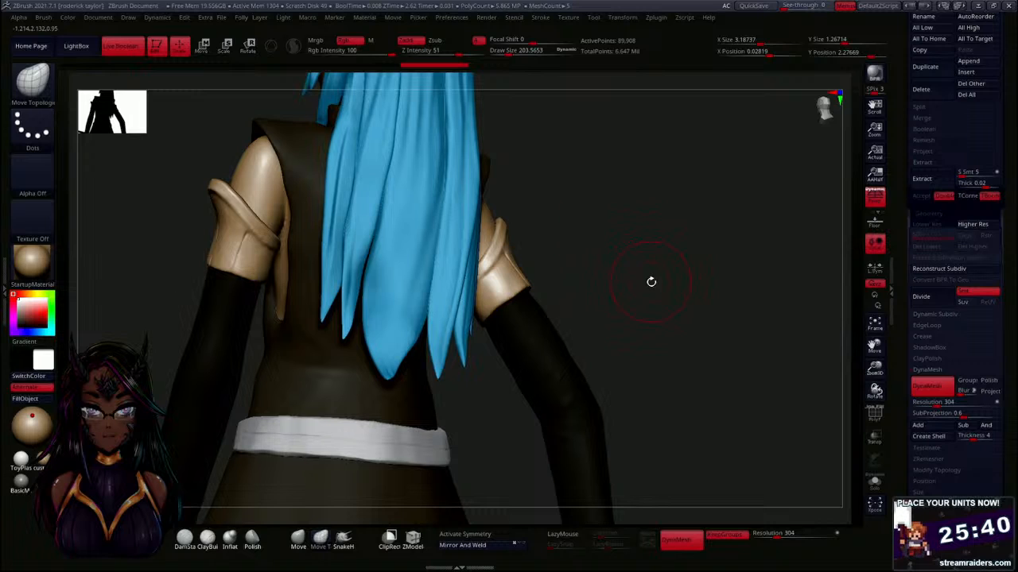
Select the dark sleeveless coat and locate its Extract2 entry in the subtool list, framing the torso from the front.
{"action": "mouse_move", "coordinate": [650, 281]}
{"action": "left_mouse_down"}
{"action": "mouse_move", "coordinate": [593, 291]}
{"action": "mouse_move", "coordinate": [635, 257]}
{"action": "mouse_move", "coordinate": [629, 268]}
{"action": "mouse_move", "coordinate": [588, 256]}
{"action": "mouse_move", "coordinate": [609, 297]}
{"action": "mouse_move", "coordinate": [586, 287]}
{"action": "mouse_move", "coordinate": [597, 295]}
{"action": "mouse_move", "coordinate": [591, 302]}
{"action": "mouse_move", "coordinate": [565, 227]}
{"action": "mouse_move", "coordinate": [520, 227]}
{"action": "mouse_move", "coordinate": [591, 270]}
{"action": "mouse_move", "coordinate": [541, 268]}
{"action": "mouse_move", "coordinate": [546, 277]}
{"action": "mouse_move", "coordinate": [527, 249]}
{"action": "left_mouse_up"}
{"action": "left_click", "coordinate": [282, 336], "text": "alt"}
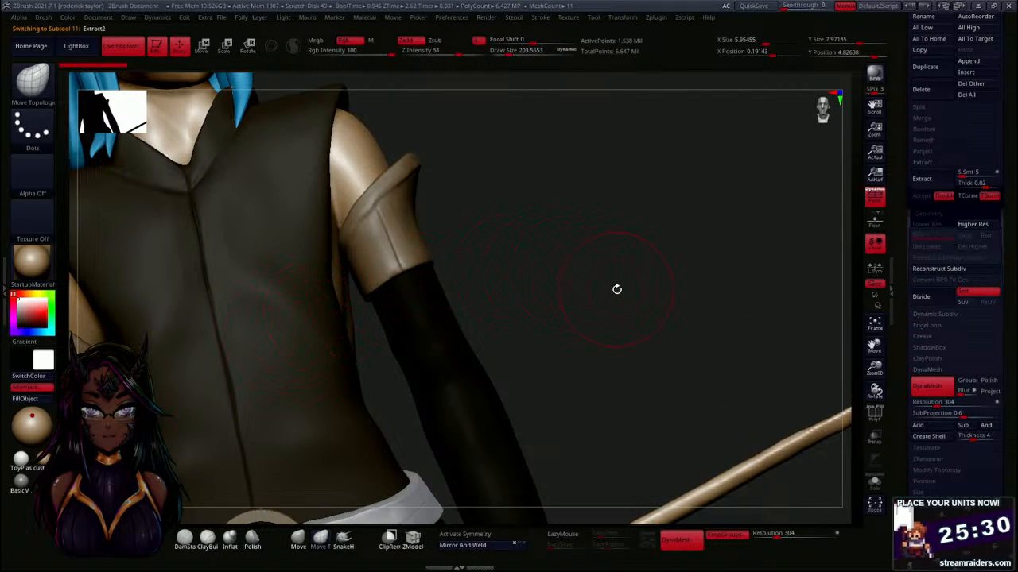
{"action": "mouse_move", "coordinate": [615, 289]}
{"action": "left_mouse_down"}
{"action": "mouse_move", "coordinate": [597, 229]}
{"action": "mouse_move", "coordinate": [533, 234]}
{"action": "mouse_move", "coordinate": [518, 197]}
{"action": "mouse_move", "coordinate": [531, 223]}
{"action": "mouse_move", "coordinate": [525, 267]}
{"action": "left_mouse_up"}
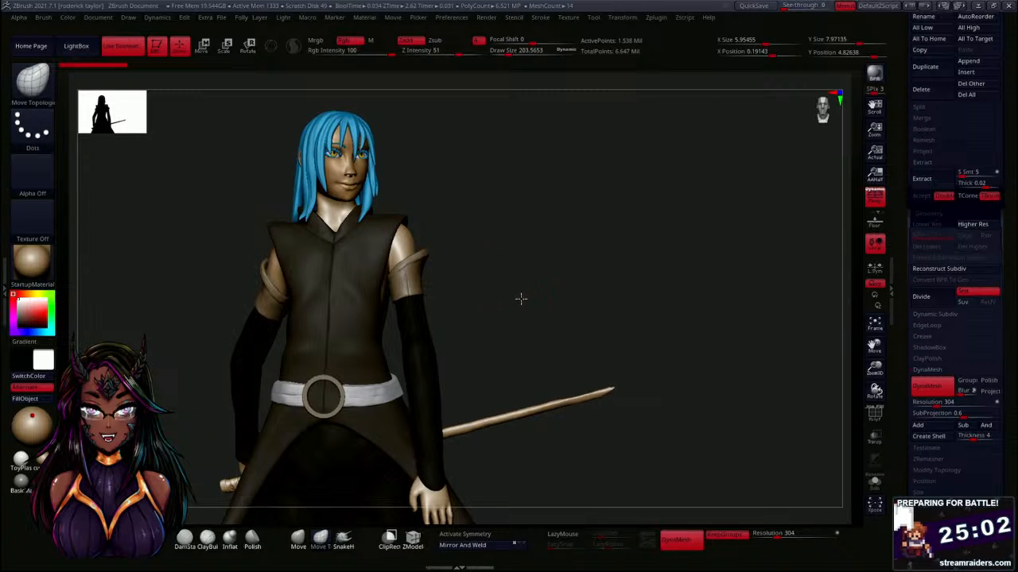
{"action": "right_click_drag", "start_coordinate": [521, 299], "coordinate": [592, 303], "text": "ctrl"}
{"action": "mouse_move", "coordinate": [575, 255]}
{"action": "right_mouse_down", "text": "ctrl"}
{"action": "mouse_move", "coordinate": [579, 265]}
{"action": "mouse_move", "coordinate": [572, 246]}
{"action": "right_mouse_up", "text": "ctrl"}
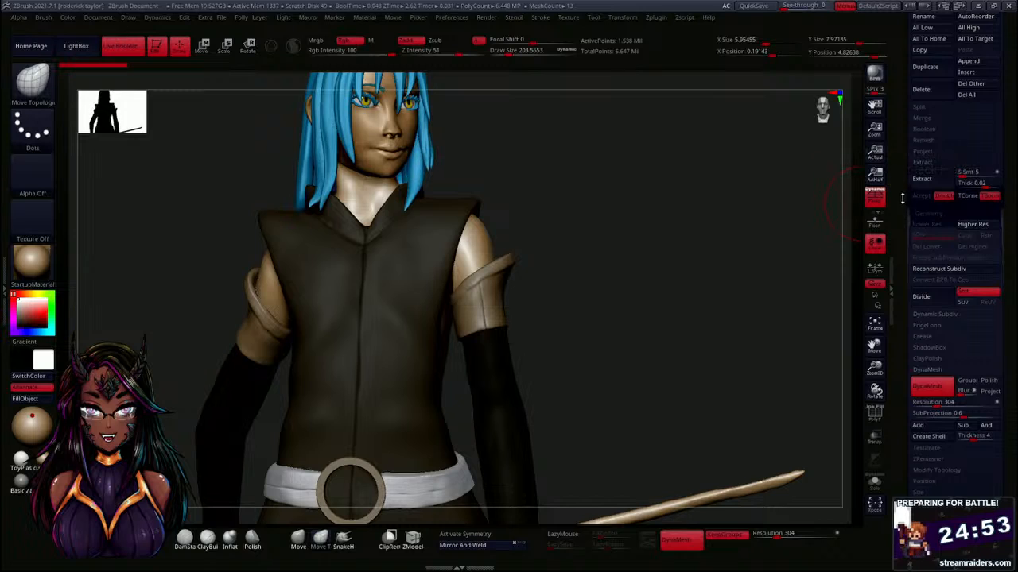
{"action": "scroll", "coordinate": [903, 239], "scroll_direction": "up", "scroll_amount": 5}
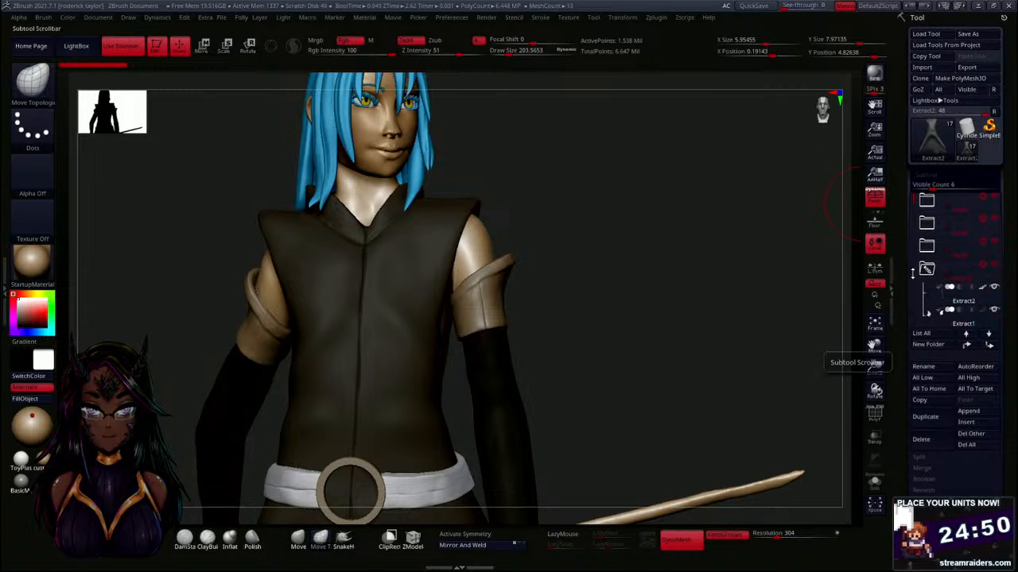
{"action": "left_click_drag", "start_coordinate": [915, 196], "coordinate": [913, 232]}
{"action": "left_click_drag", "start_coordinate": [658, 296], "coordinate": [583, 205], "text": "shift"}
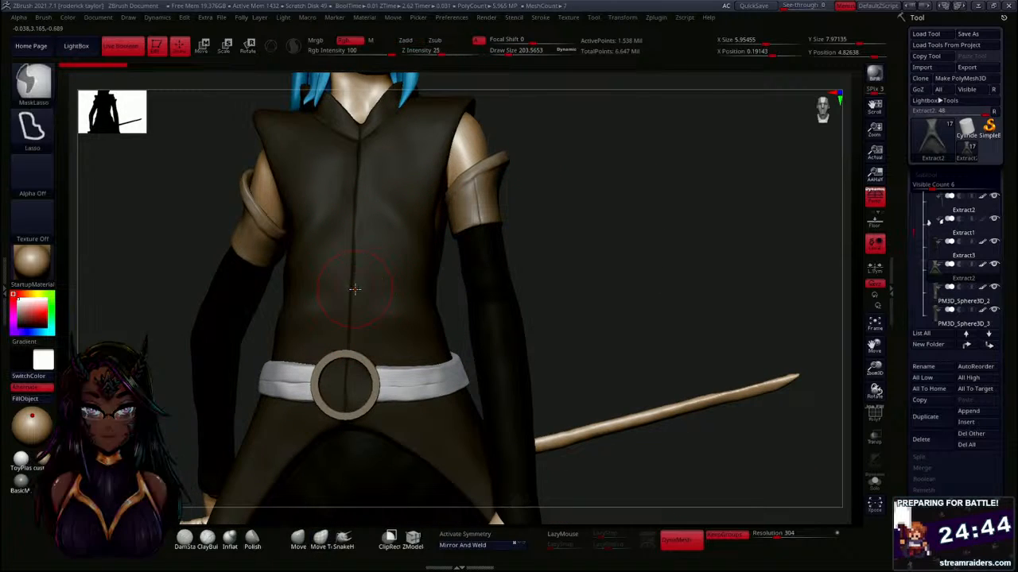
Set up the Standard brush for colour-only painting on the coat, with Rgb on, Zadd off and a draw size of about 77.
{"action": "left_click", "coordinate": [411, 42]}
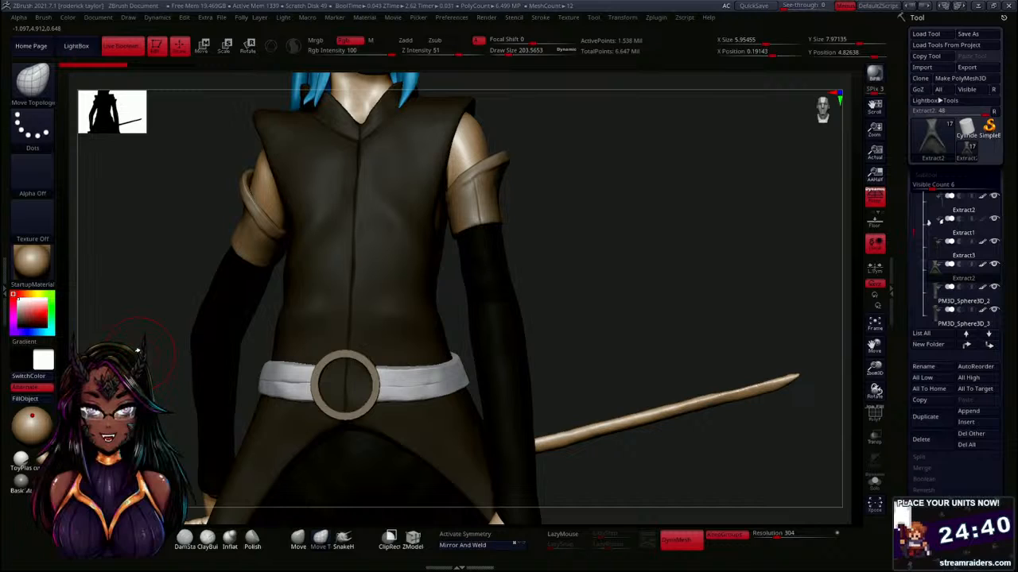
{"action": "key", "text": "s"}
{"action": "left_click_drag", "start_coordinate": [133, 347], "coordinate": [128, 346]}
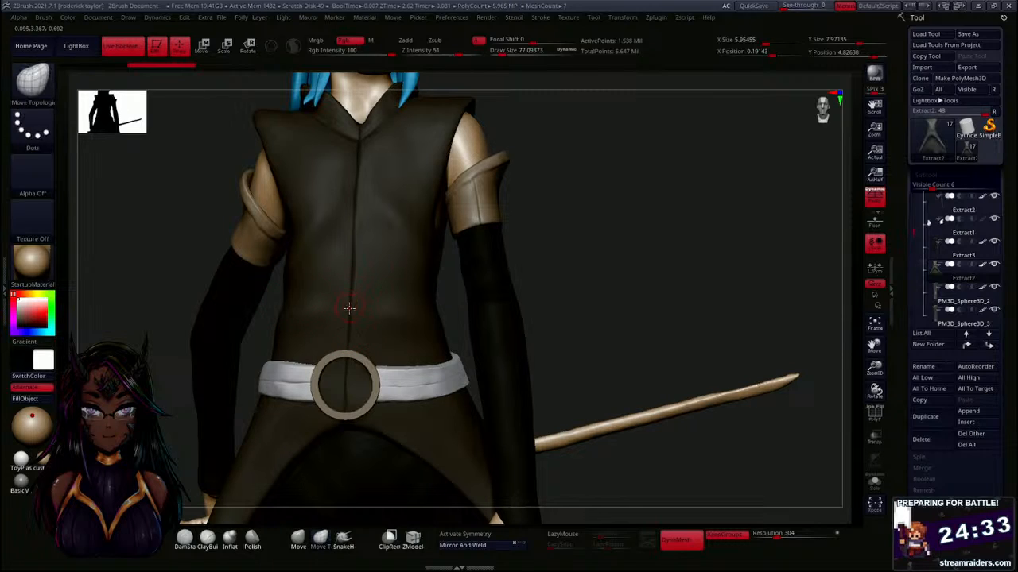
{"action": "key", "text": "b"}
{"action": "key", "text": "s"}
{"action": "key", "text": "t"}
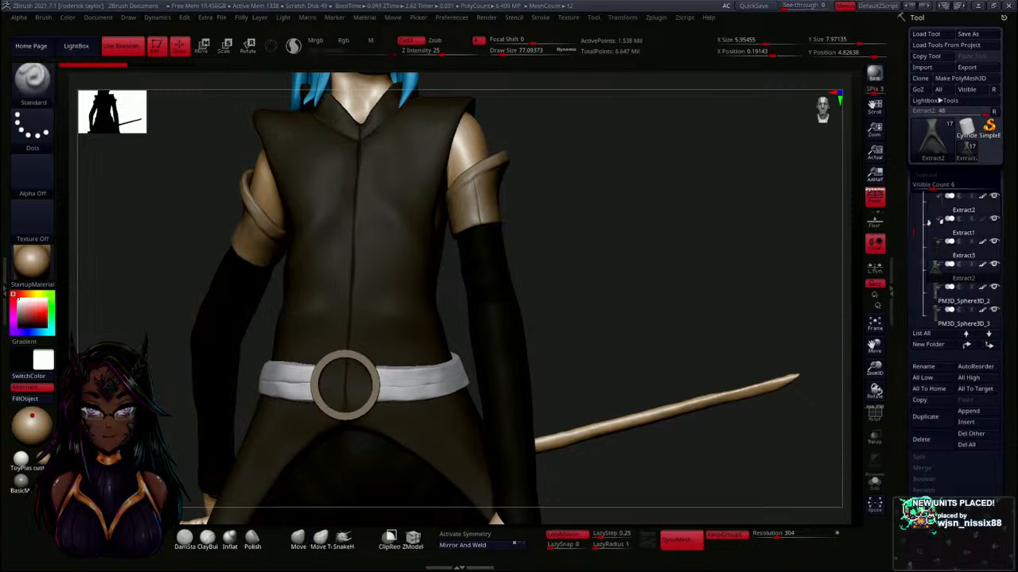
{"action": "left_click", "coordinate": [350, 42]}
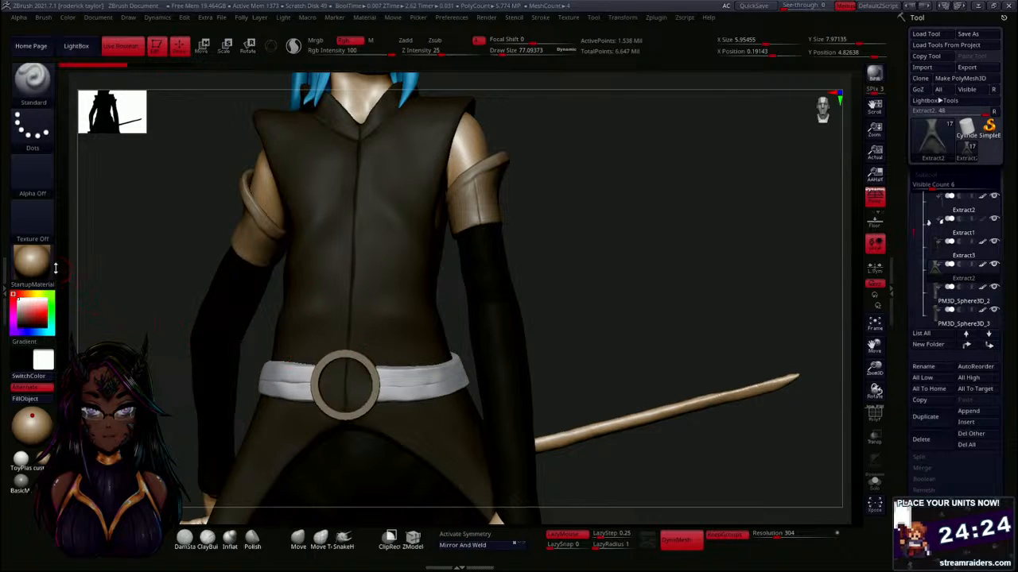
Apply the SoftPlastic material, fill the coat with dark grey and make white the active paint colour.
{"action": "left_click", "coordinate": [32, 263]}
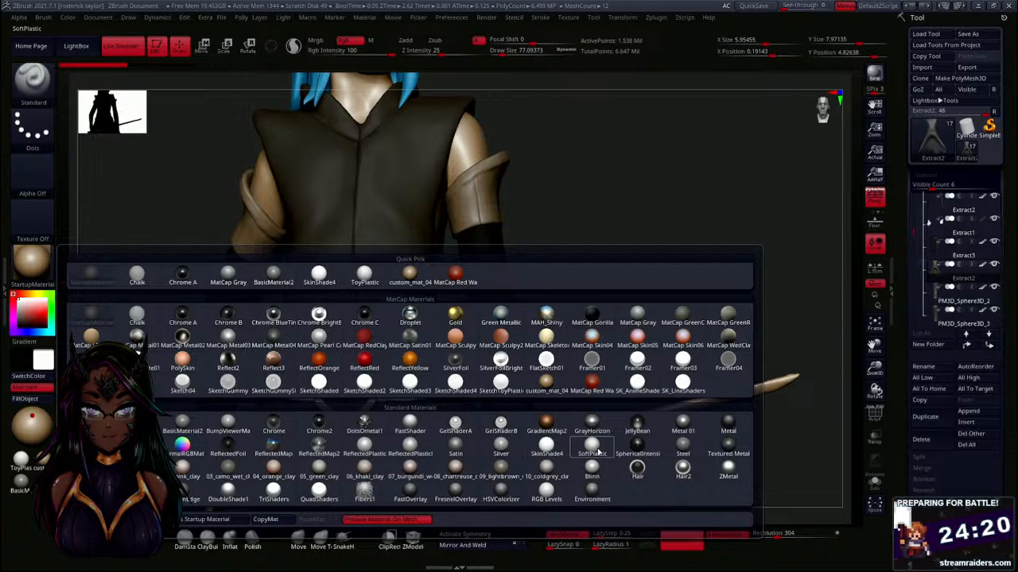
{"action": "left_click", "coordinate": [592, 448]}
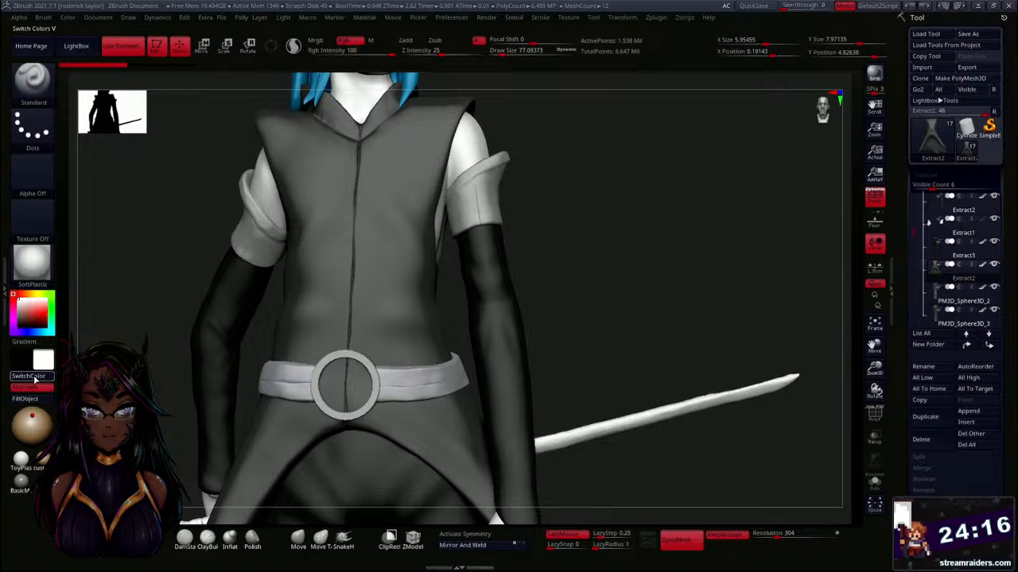
{"action": "left_click", "coordinate": [38, 378]}
{"action": "left_click", "coordinate": [37, 380]}
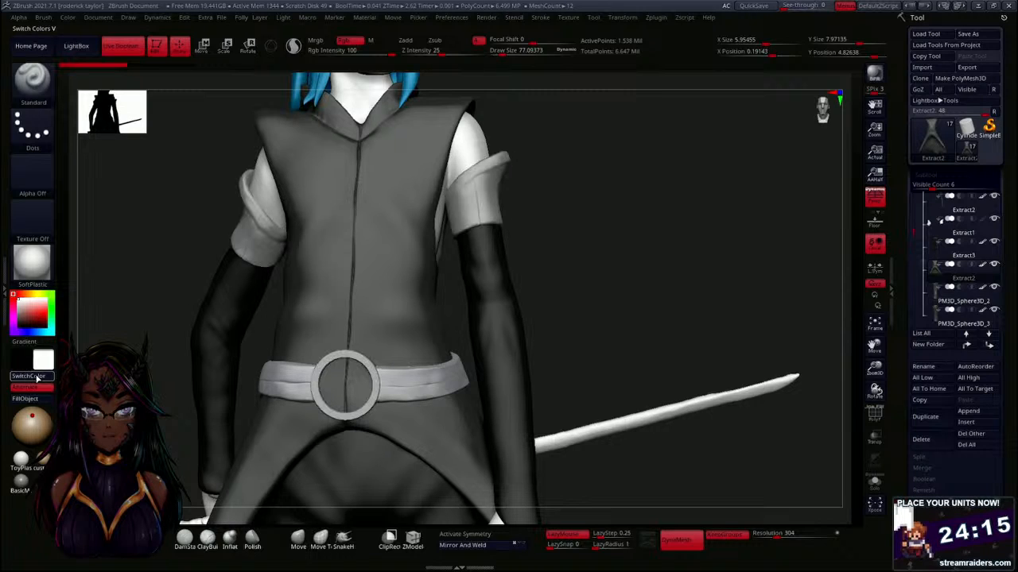
{"action": "left_click", "coordinate": [37, 380]}
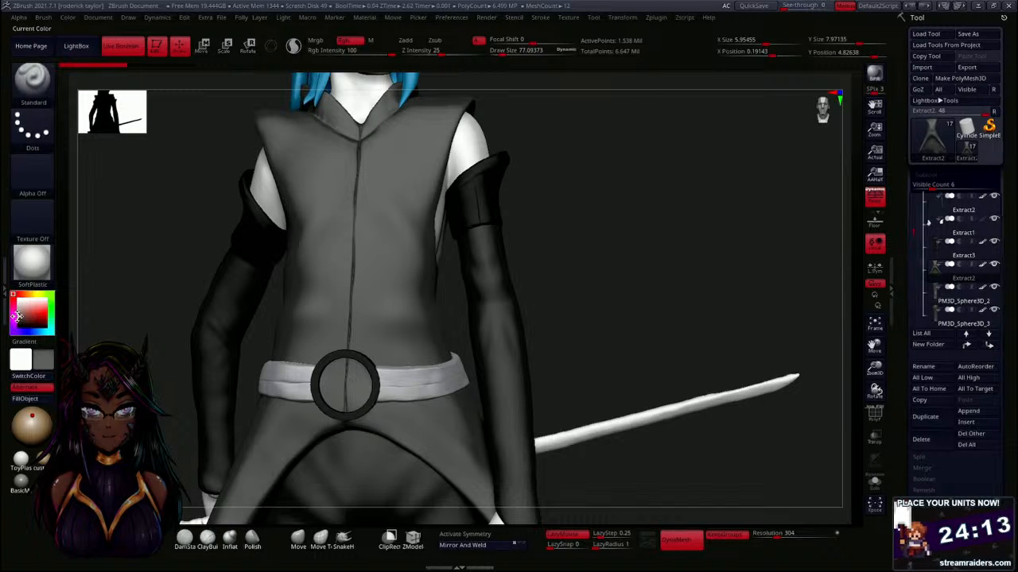
{"action": "left_click", "coordinate": [36, 397]}
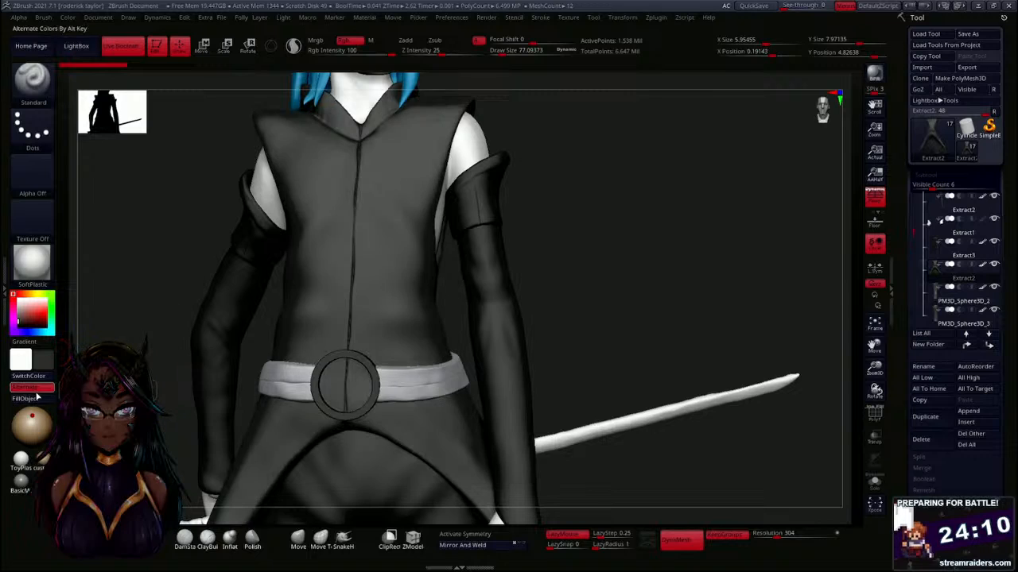
{"action": "left_click", "coordinate": [38, 378]}
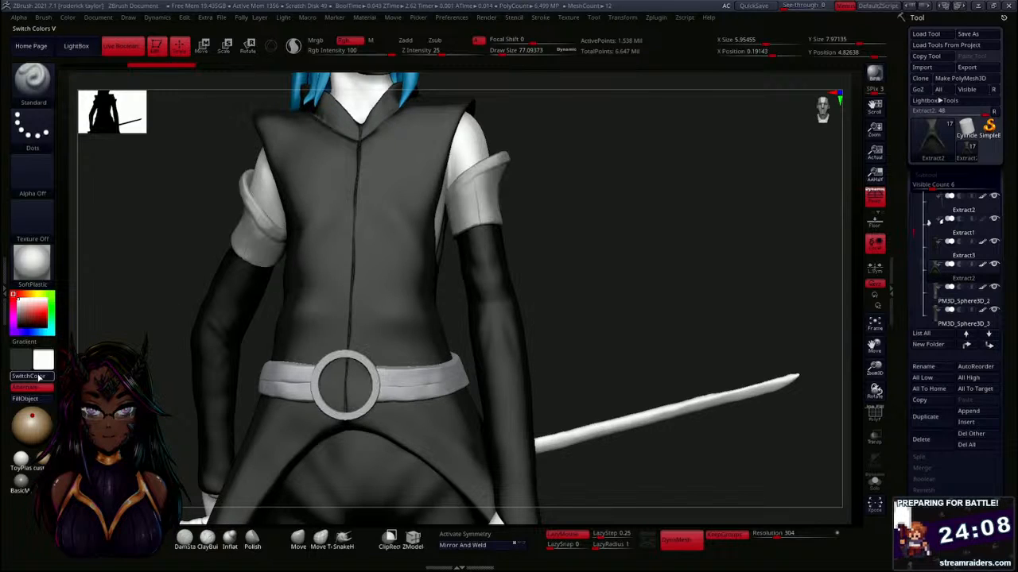
Paint a white vertical stripe along the coat's front seam, from below the collar down through the belt ring.
{"action": "left_click_drag", "start_coordinate": [351, 334], "coordinate": [351, 278]}
{"action": "mouse_move", "coordinate": [561, 307]}
{"action": "left_mouse_down"}
{"action": "mouse_move", "coordinate": [631, 308]}
{"action": "mouse_move", "coordinate": [584, 278]}
{"action": "left_mouse_up"}
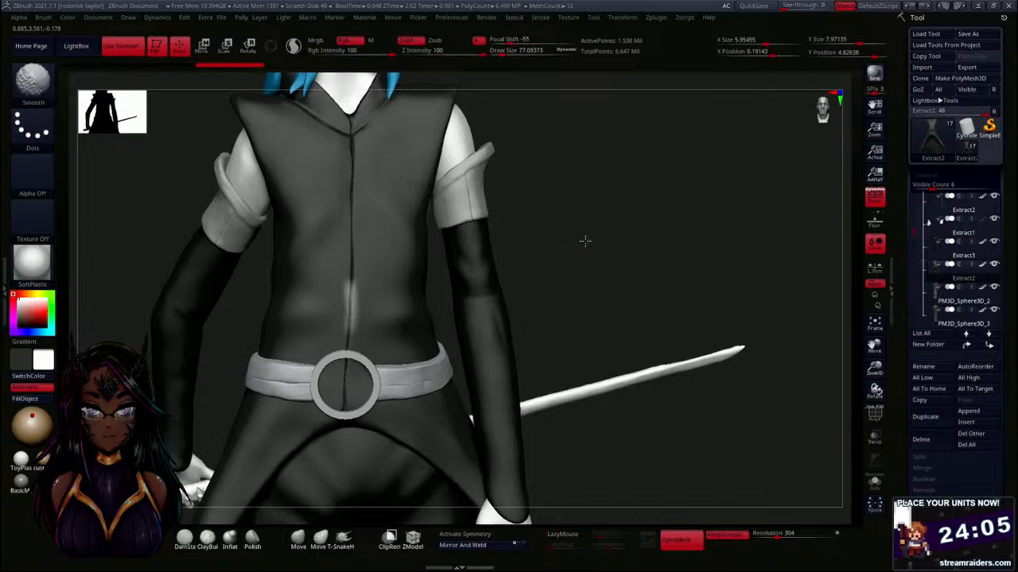
{"action": "left_click_drag", "start_coordinate": [583, 241], "coordinate": [530, 236]}
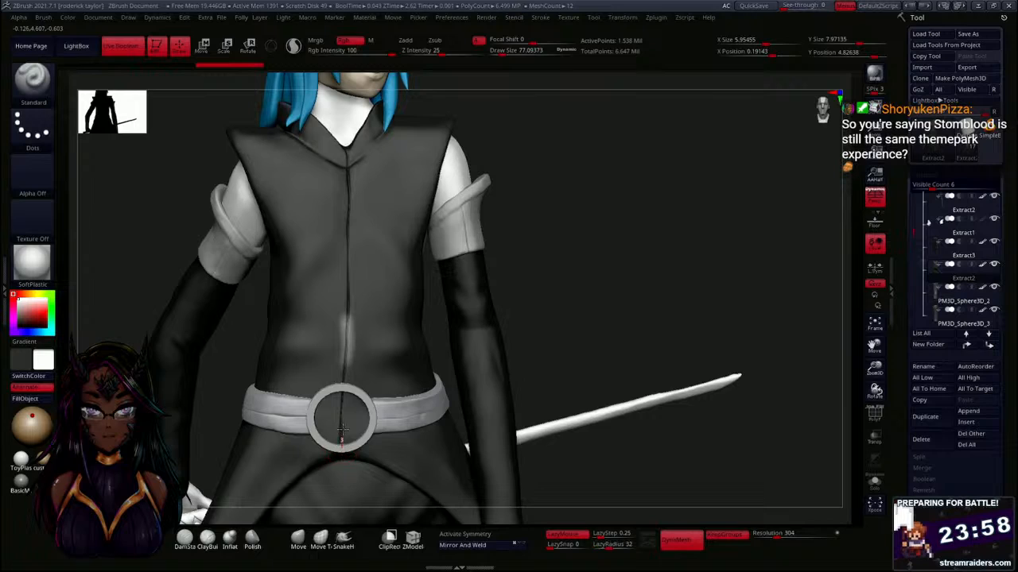
{"action": "left_click_drag", "start_coordinate": [342, 405], "coordinate": [347, 159]}
{"action": "left_click_drag", "start_coordinate": [628, 234], "coordinate": [635, 185], "text": "alt"}
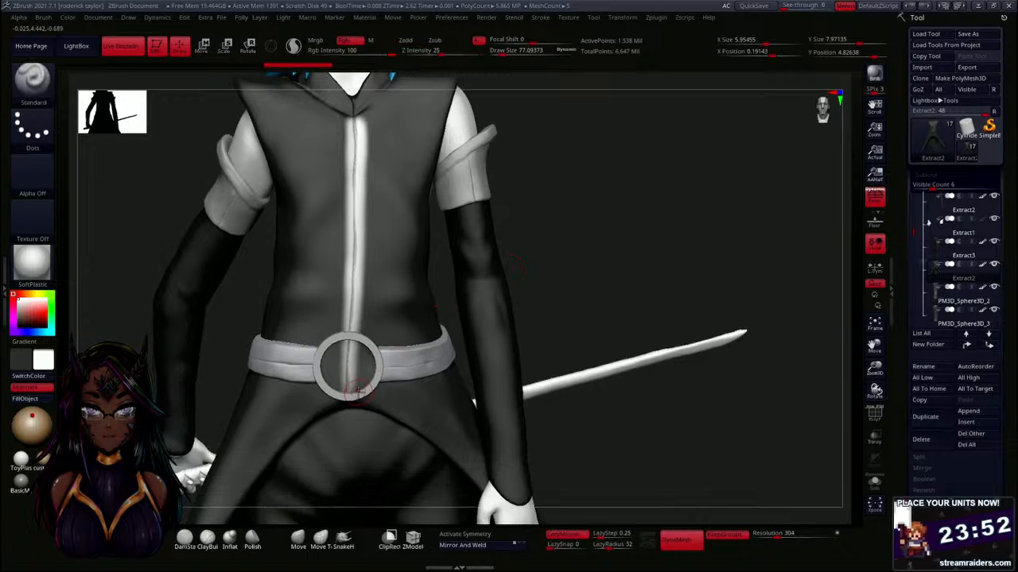
{"action": "mouse_move", "coordinate": [349, 359]}
{"action": "left_mouse_down"}
{"action": "mouse_move", "coordinate": [352, 402]}
{"action": "mouse_move", "coordinate": [352, 282]}
{"action": "left_mouse_up"}
{"action": "key", "text": "ctrl+z"}
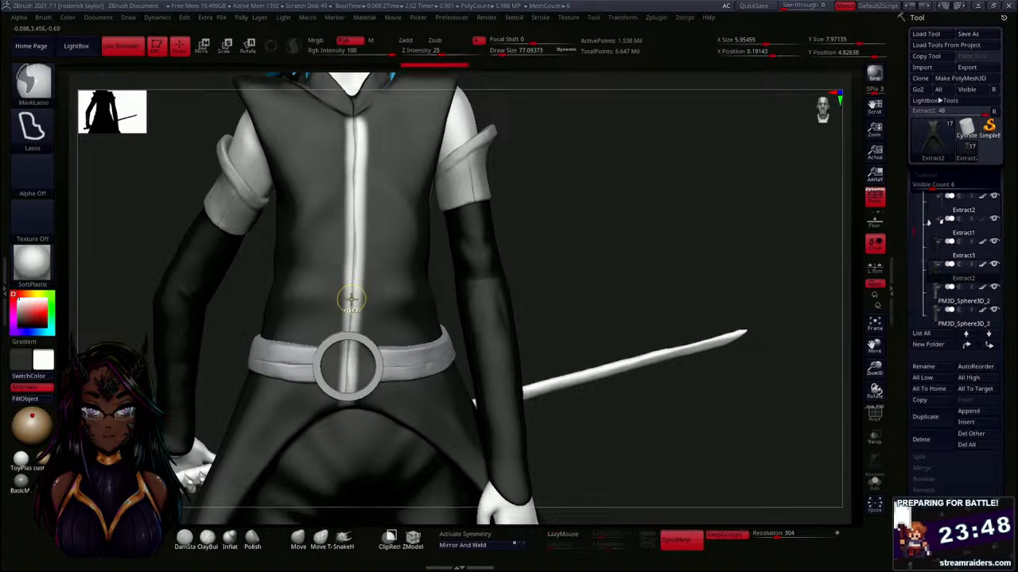
{"action": "left_click_drag", "start_coordinate": [347, 389], "coordinate": [356, 159]}
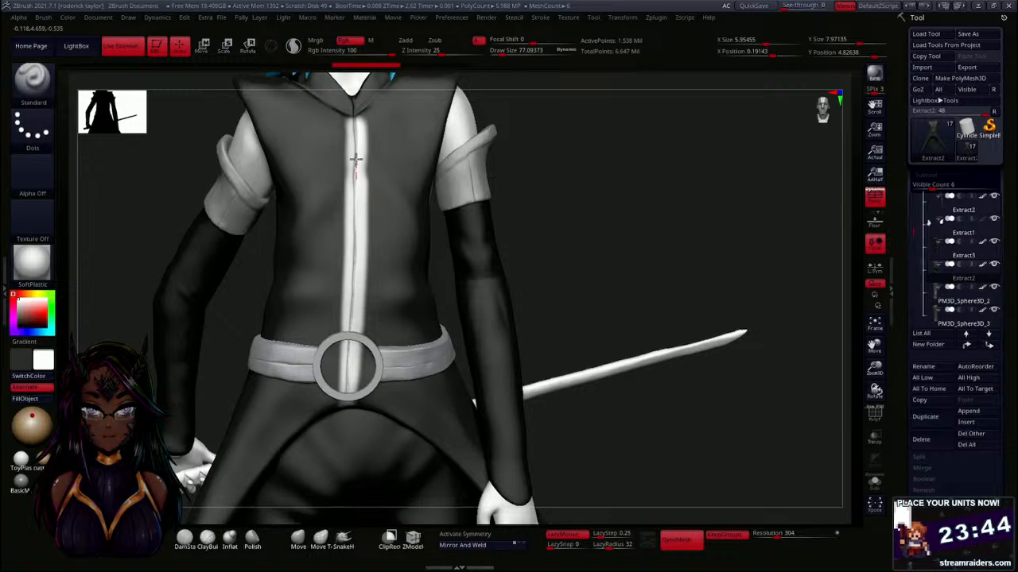
Even out the white stripe's upper end and both edges with more strokes from the collar to the belt ring.
{"action": "mouse_move", "coordinate": [352, 110]}
{"action": "left_mouse_down"}
{"action": "mouse_move", "coordinate": [361, 111]}
{"action": "mouse_move", "coordinate": [350, 134]}
{"action": "left_mouse_up"}
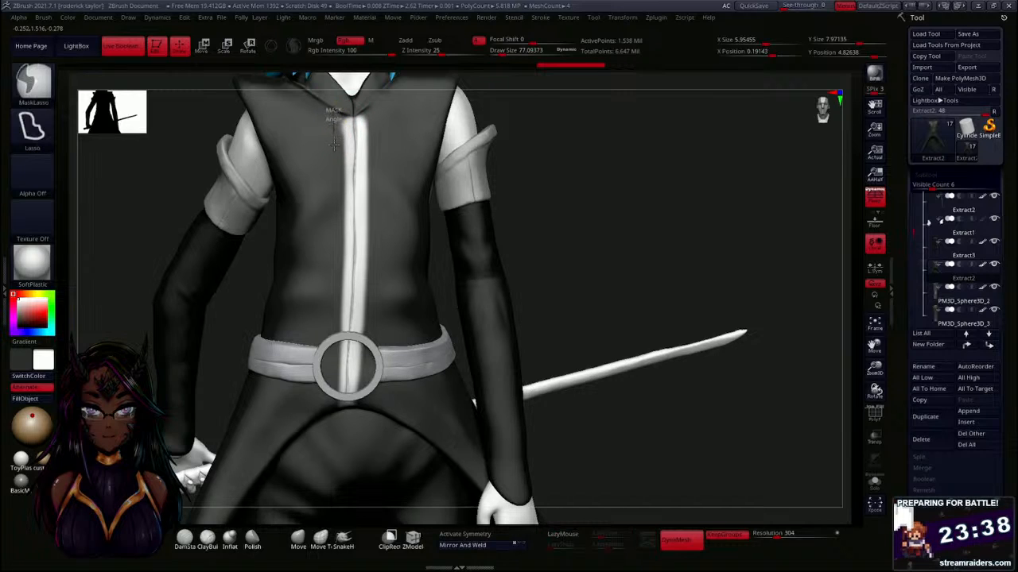
{"action": "left_click", "coordinate": [332, 162], "text": "ctrl"}
{"action": "left_click_drag", "start_coordinate": [636, 208], "coordinate": [638, 259], "text": "ctrl"}
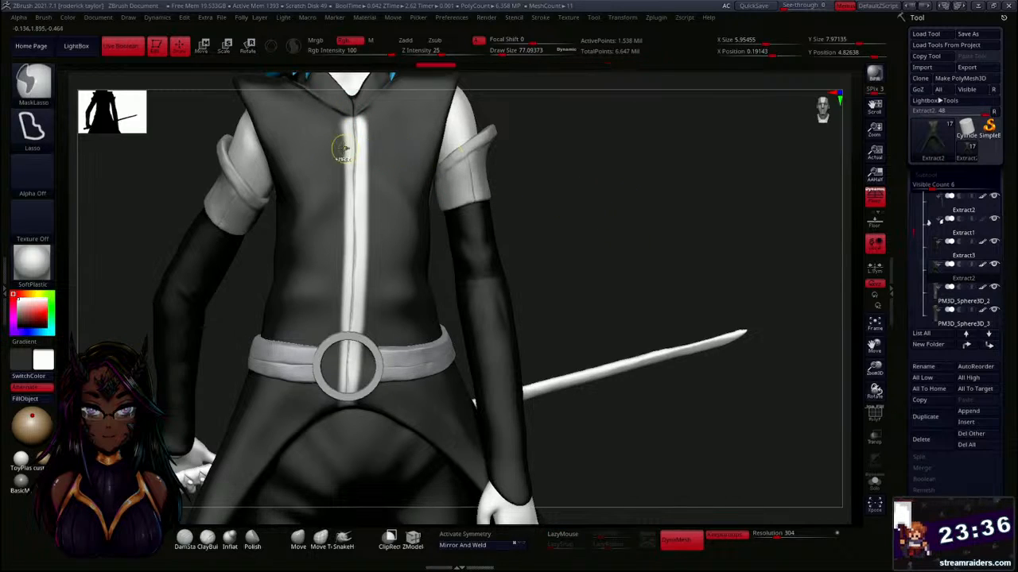
{"action": "left_click_drag", "start_coordinate": [338, 167], "coordinate": [339, 116]}
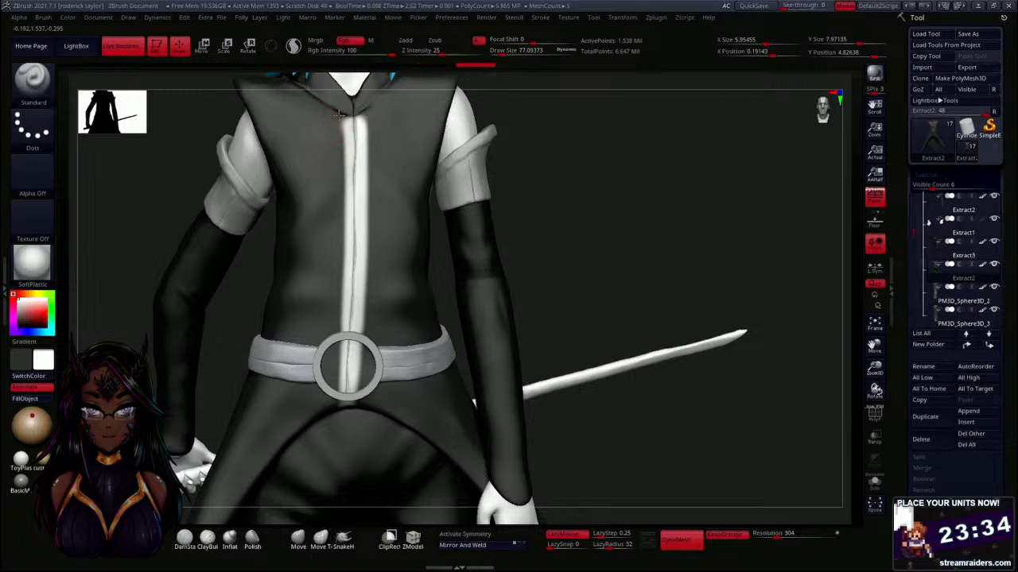
{"action": "left_click_drag", "start_coordinate": [337, 173], "coordinate": [338, 115]}
{"action": "left_click_drag", "start_coordinate": [337, 206], "coordinate": [337, 209]}
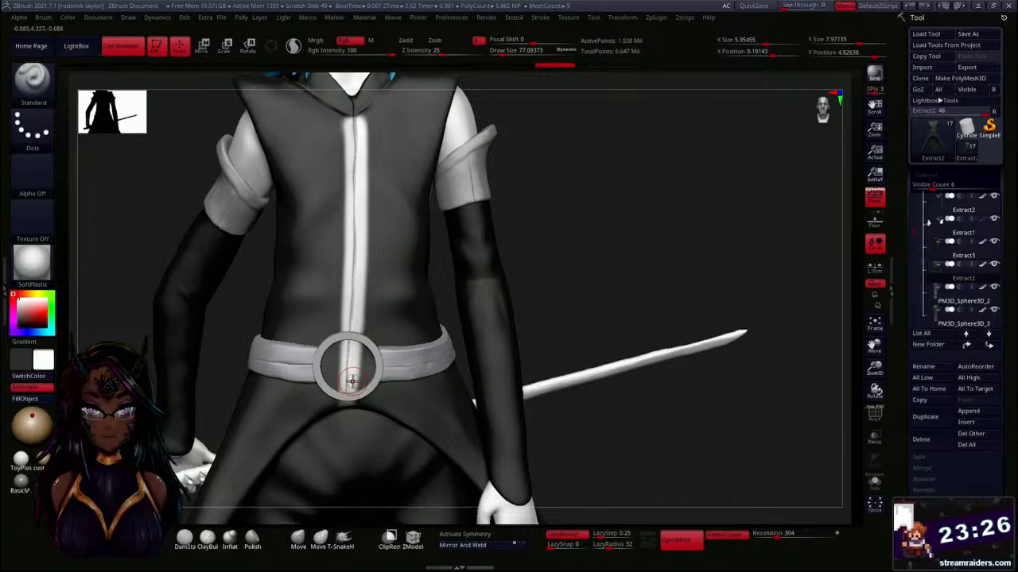
{"action": "mouse_move", "coordinate": [347, 380]}
{"action": "left_mouse_down"}
{"action": "mouse_move", "coordinate": [344, 368]}
{"action": "mouse_move", "coordinate": [345, 393]}
{"action": "mouse_move", "coordinate": [346, 385]}
{"action": "left_mouse_up"}
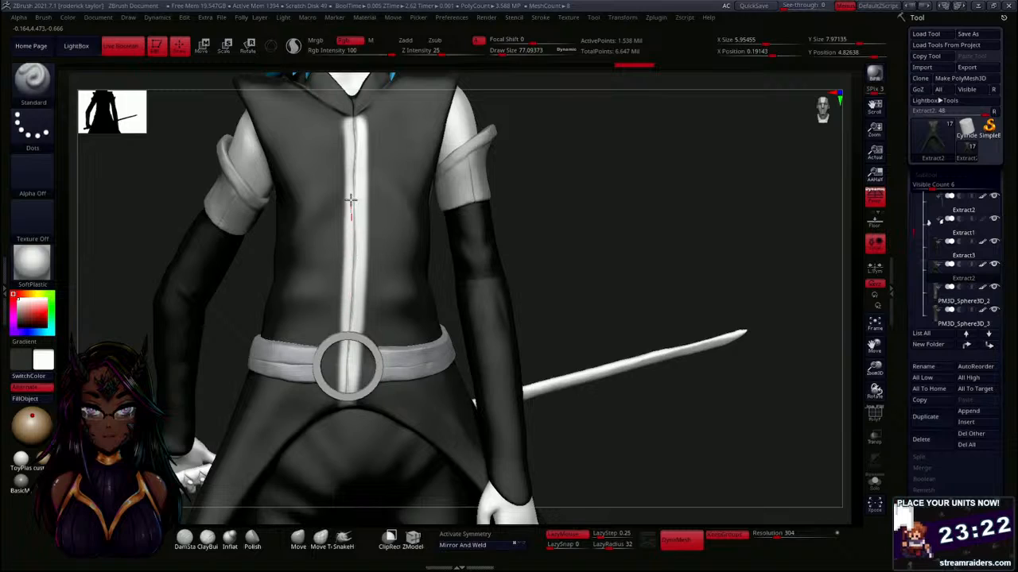
{"action": "left_click_drag", "start_coordinate": [348, 143], "coordinate": [345, 96]}
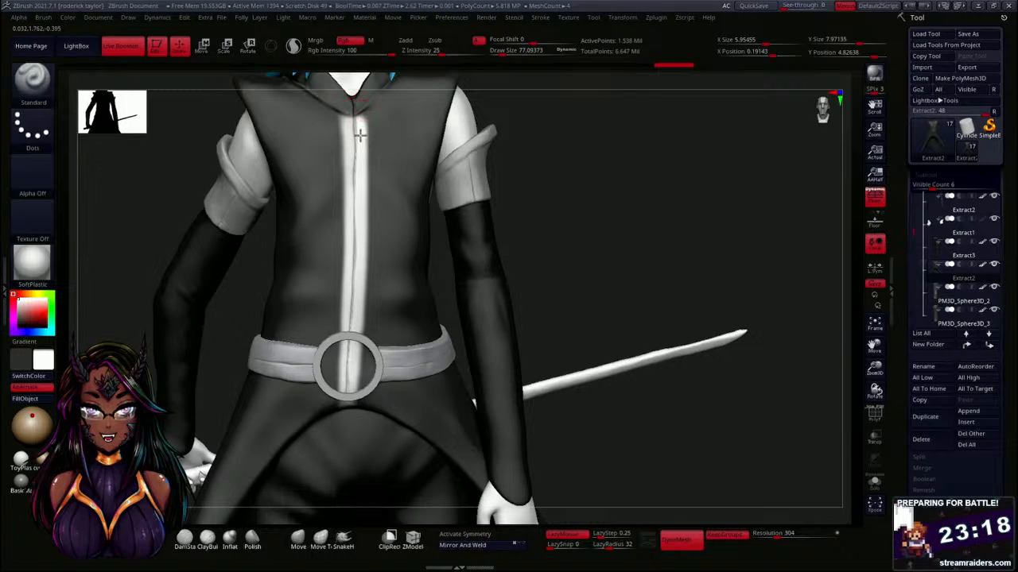
{"action": "left_click", "coordinate": [359, 105]}
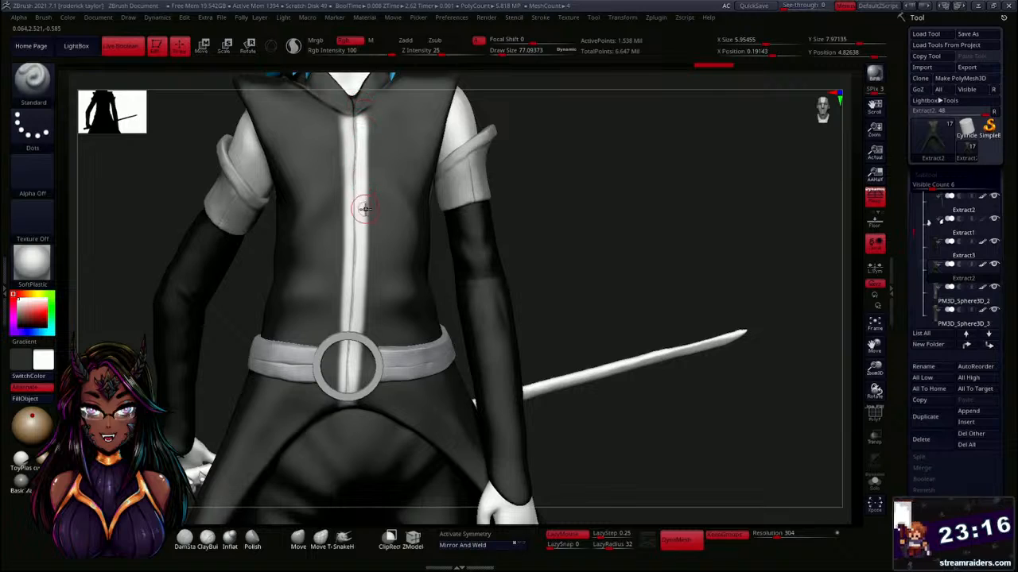
Check the stripe on the whole figure, try filling the entire coat with white and undo the fill.
{"action": "left_click_drag", "start_coordinate": [578, 248], "coordinate": [569, 173], "text": "alt"}
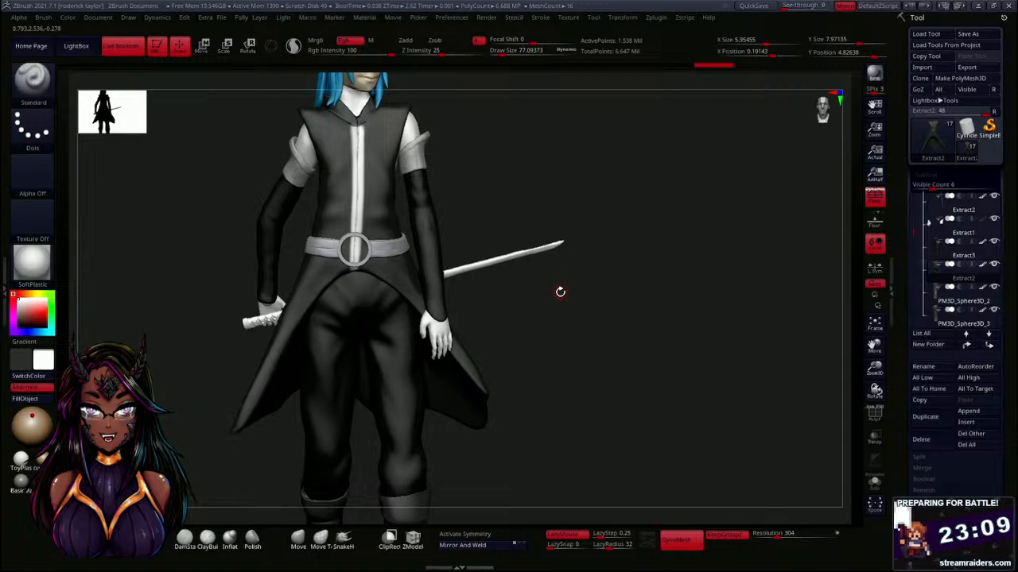
{"action": "left_click_drag", "start_coordinate": [560, 292], "coordinate": [567, 349], "text": "alt"}
{"action": "left_click_drag", "start_coordinate": [556, 225], "coordinate": [566, 352], "text": "alt"}
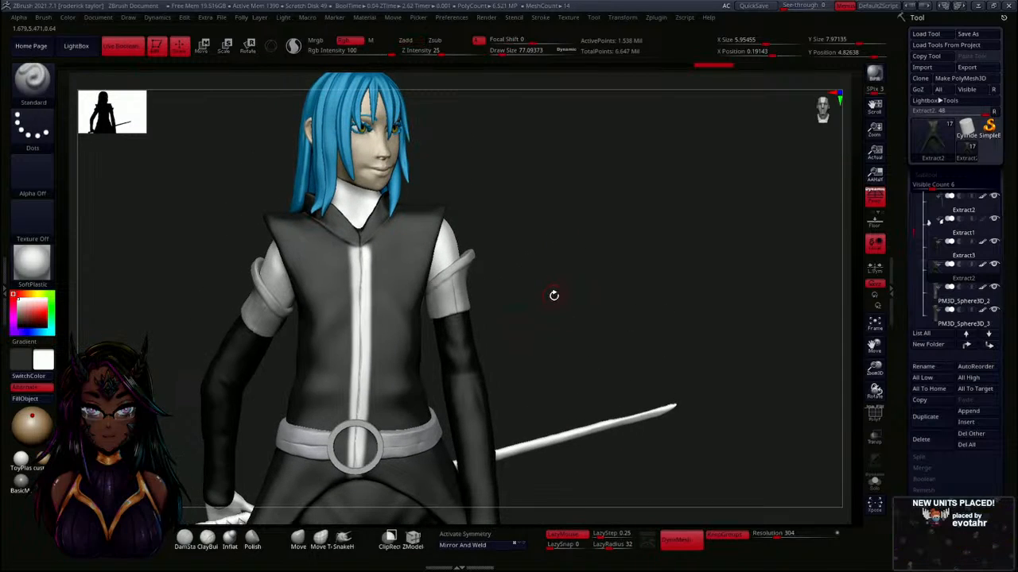
{"action": "left_click_drag", "start_coordinate": [552, 294], "coordinate": [552, 278], "text": "alt"}
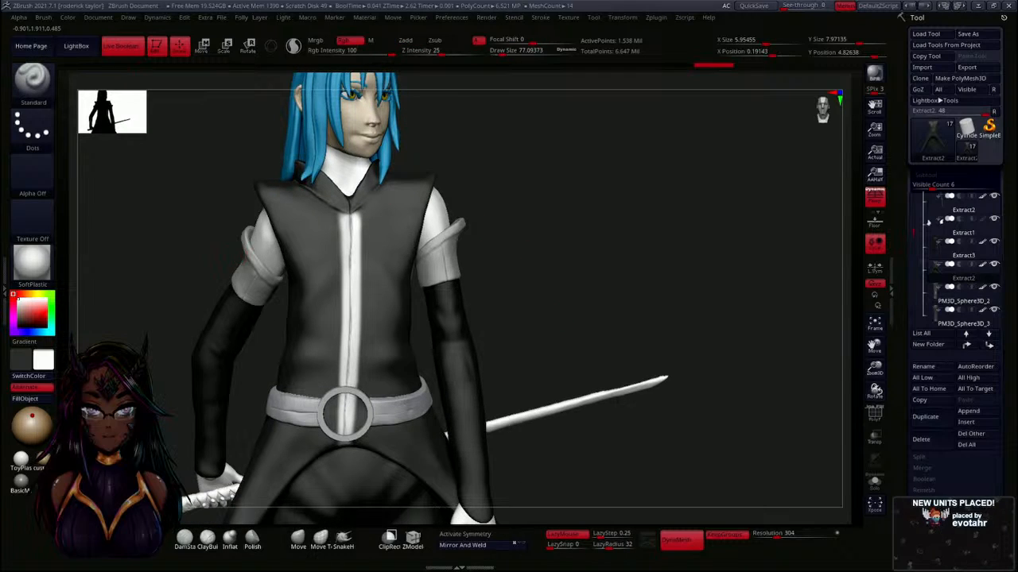
{"action": "left_click", "coordinate": [42, 399]}
{"action": "key", "text": "ctrl+z"}
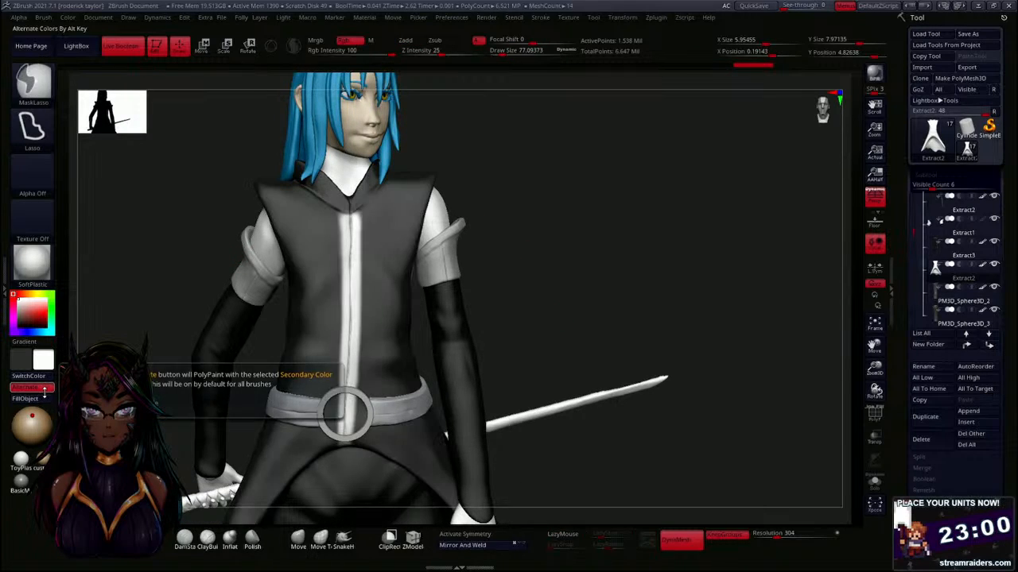
Select the belt and fill it with plain white.
{"action": "mouse_move", "coordinate": [602, 337]}
{"action": "left_mouse_down", "text": "alt"}
{"action": "mouse_move", "coordinate": [563, 302]}
{"action": "mouse_move", "coordinate": [552, 310]}
{"action": "left_mouse_up", "text": "alt"}
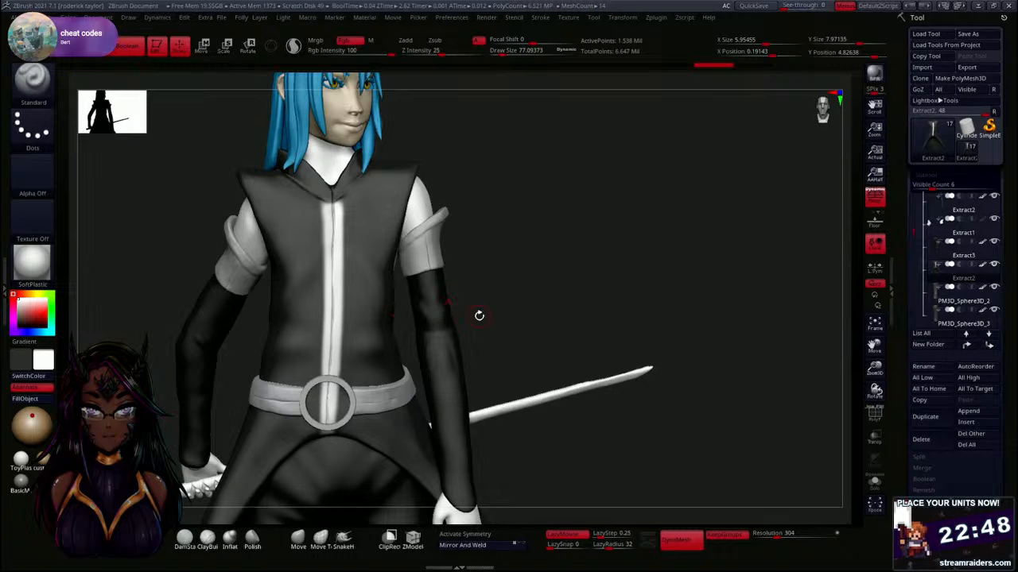
{"action": "mouse_move", "coordinate": [480, 316]}
{"action": "left_mouse_down"}
{"action": "mouse_move", "coordinate": [511, 261]}
{"action": "mouse_move", "coordinate": [543, 266]}
{"action": "mouse_move", "coordinate": [518, 286]}
{"action": "mouse_move", "coordinate": [483, 292]}
{"action": "mouse_move", "coordinate": [552, 277]}
{"action": "mouse_move", "coordinate": [539, 247]}
{"action": "left_mouse_up"}
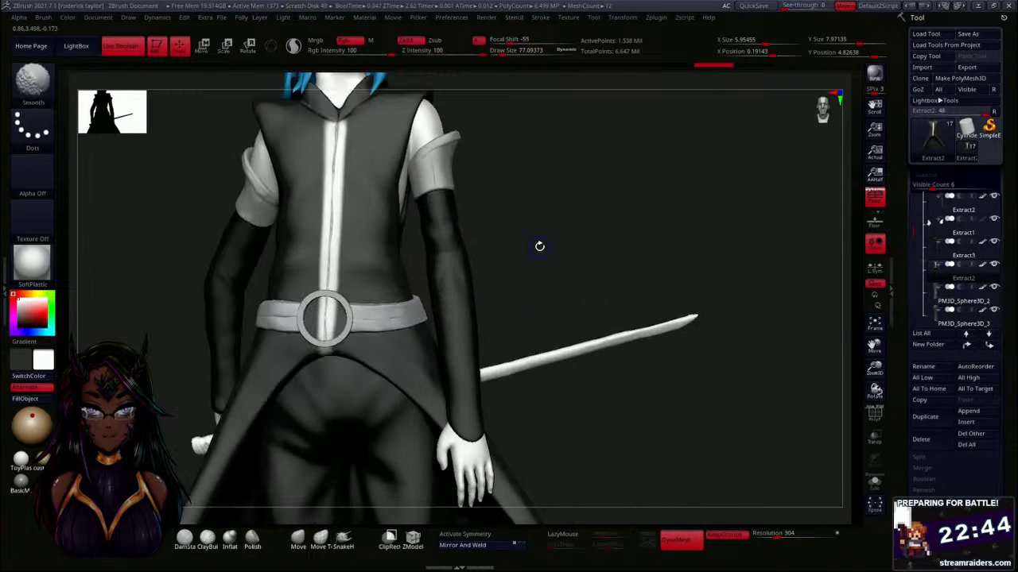
{"action": "left_click", "coordinate": [382, 321], "text": "alt"}
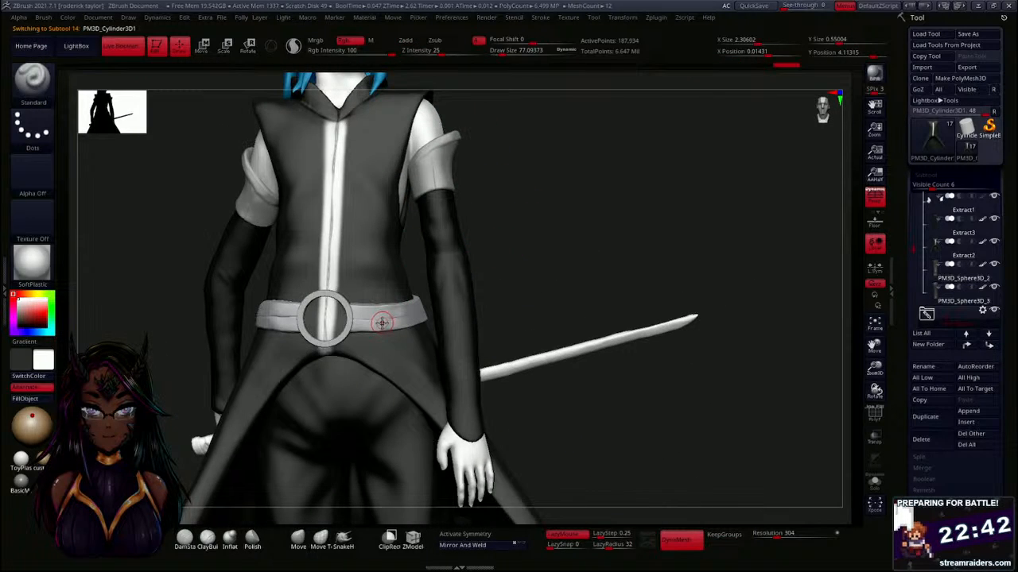
{"action": "left_click", "coordinate": [41, 400]}
{"action": "left_click_drag", "start_coordinate": [169, 357], "coordinate": [183, 356]}
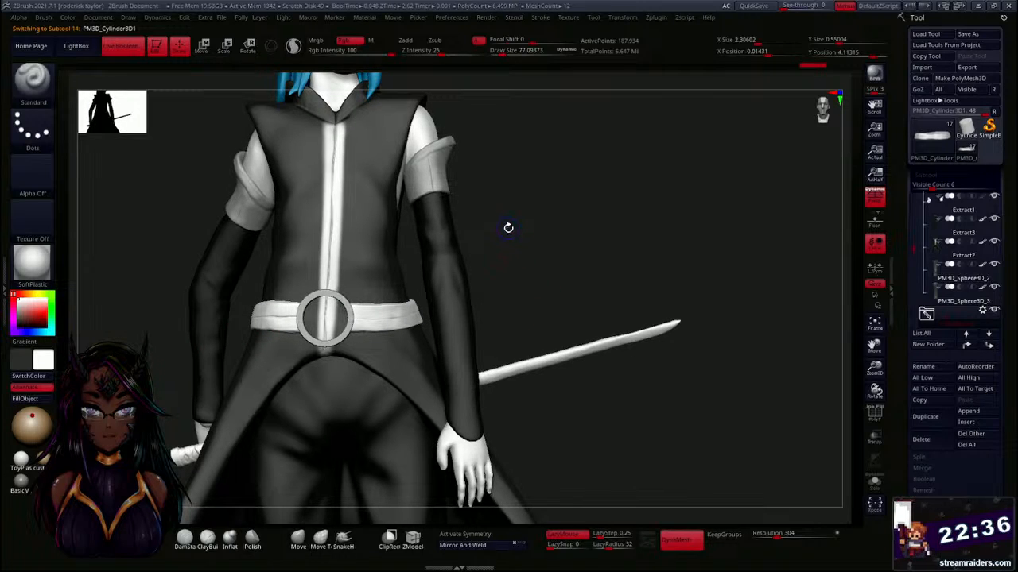
Select the body mesh Skin_ZSphere2, choose a pale pink skin colour and fill the body with it.
{"action": "left_click_drag", "start_coordinate": [509, 230], "coordinate": [464, 242], "text": "alt"}
{"action": "left_click_drag", "start_coordinate": [687, 293], "coordinate": [609, 170], "text": "alt"}
{"action": "left_click", "coordinate": [404, 183], "text": "alt"}
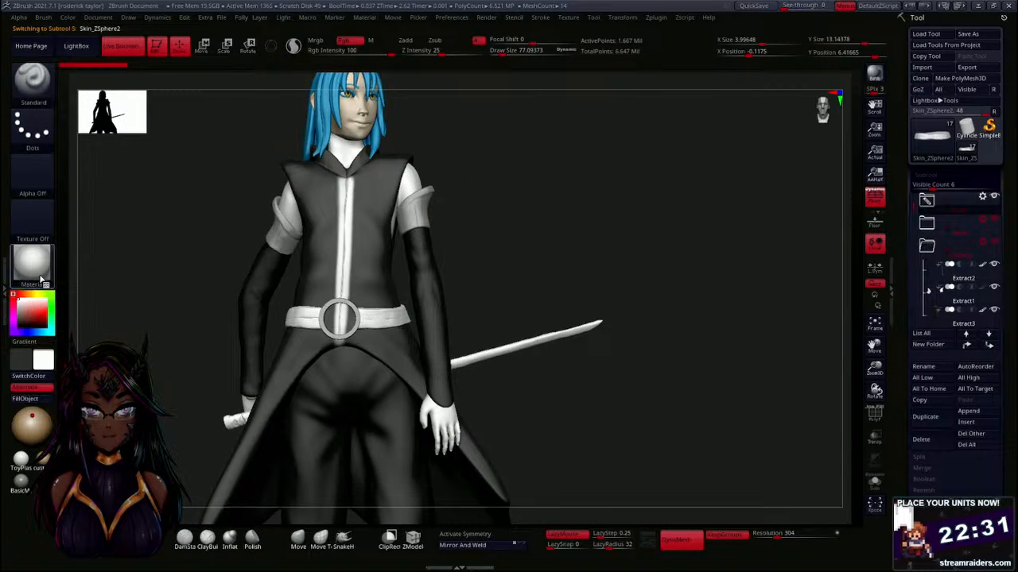
{"action": "mouse_move", "coordinate": [36, 284]}
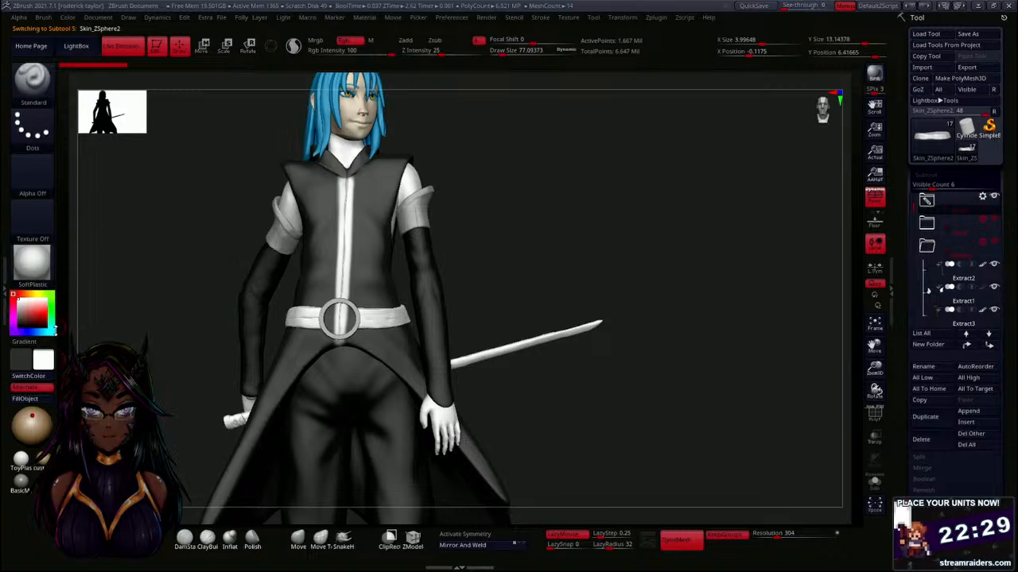
{"action": "left_click", "coordinate": [31, 308]}
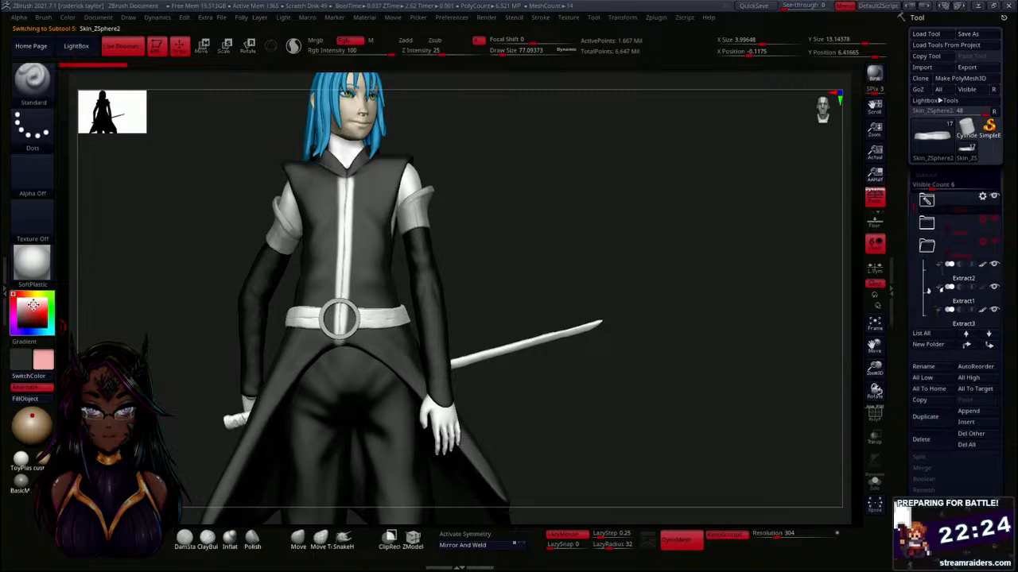
{"action": "left_click", "coordinate": [36, 303]}
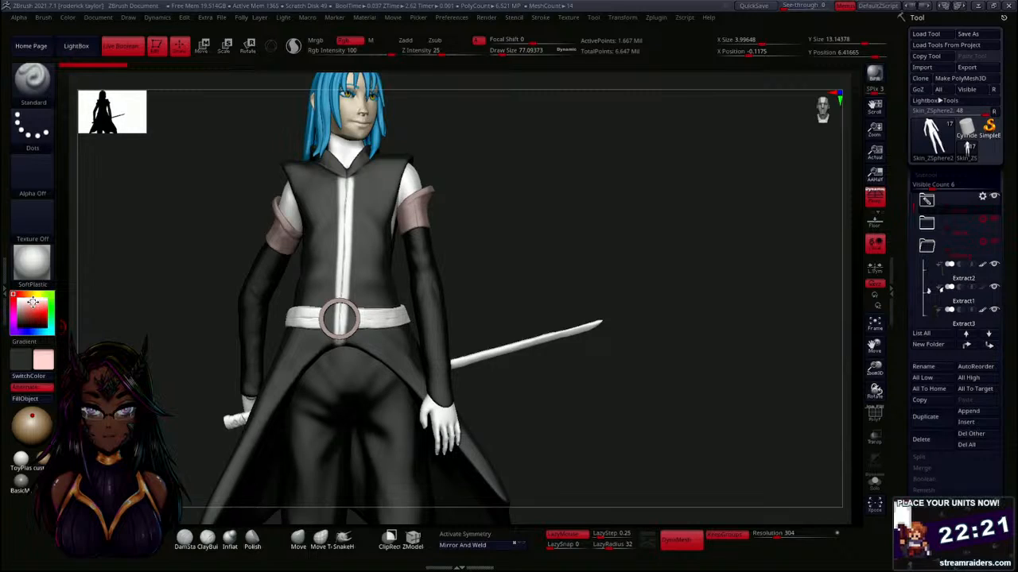
{"action": "left_click", "coordinate": [26, 398]}
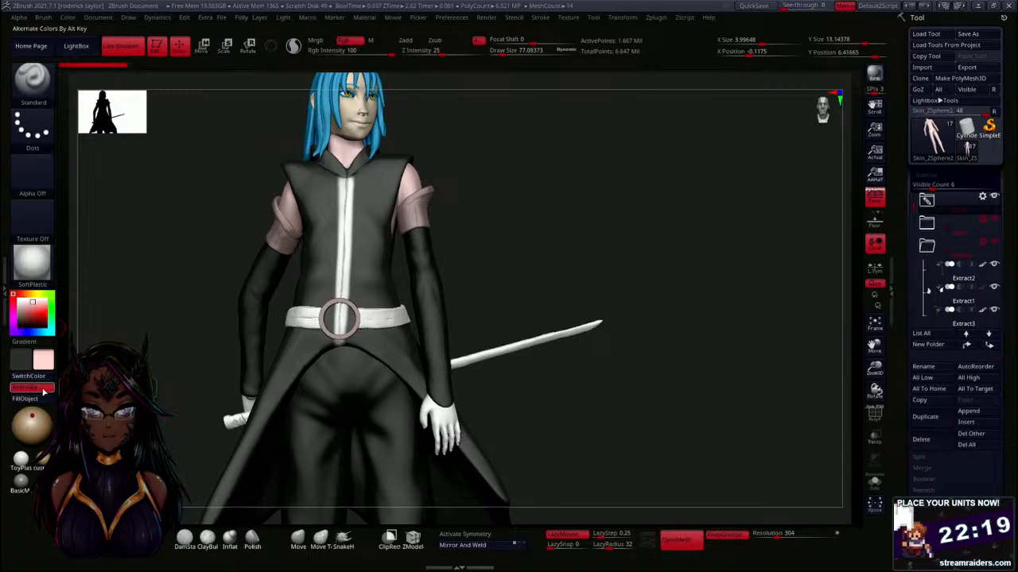
Try paler pink skin shades on the body mesh, refilling it with each one.
{"action": "left_click_drag", "start_coordinate": [134, 245], "coordinate": [141, 281]}
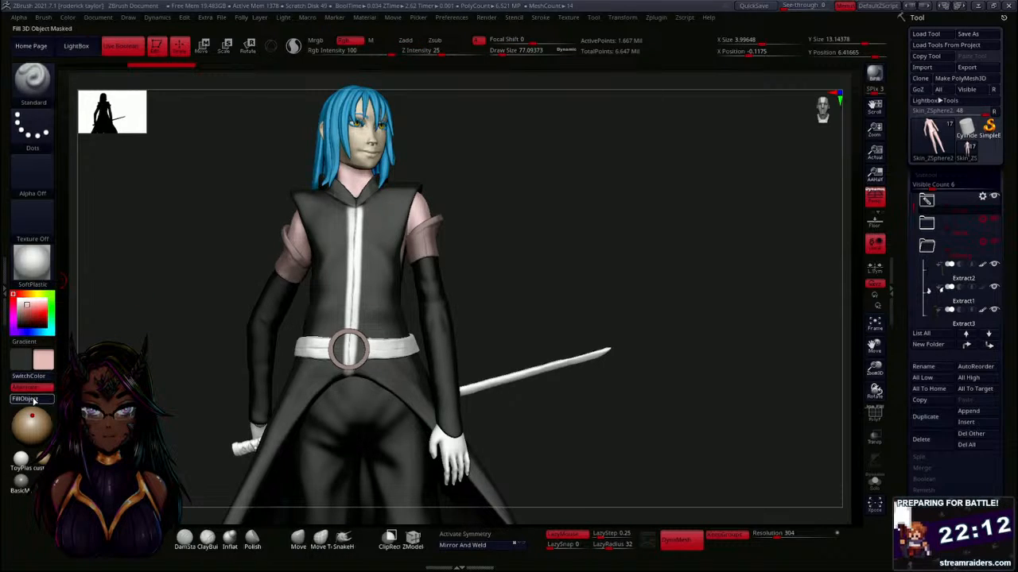
{"action": "left_click", "coordinate": [24, 300]}
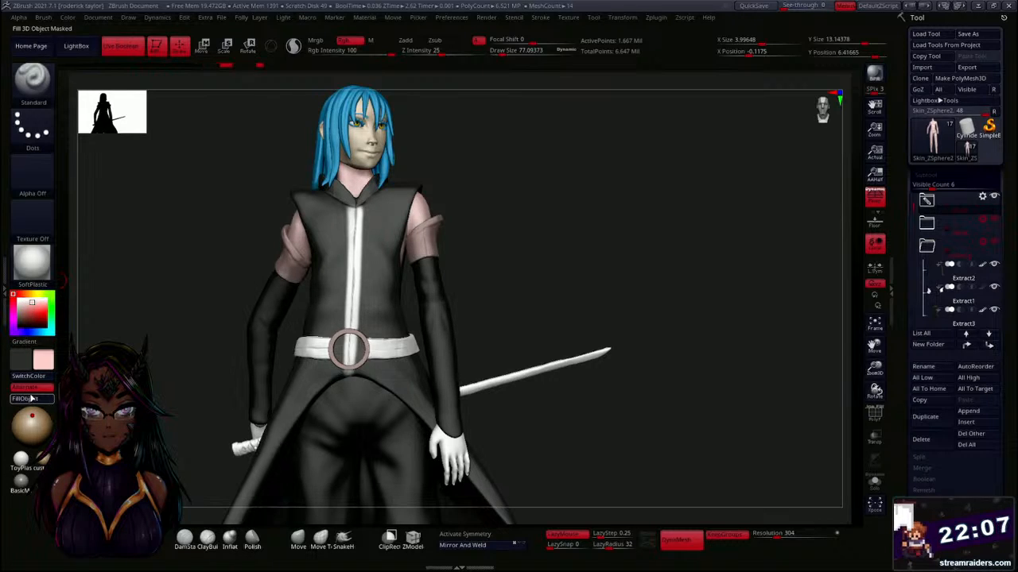
{"action": "left_click", "coordinate": [30, 301]}
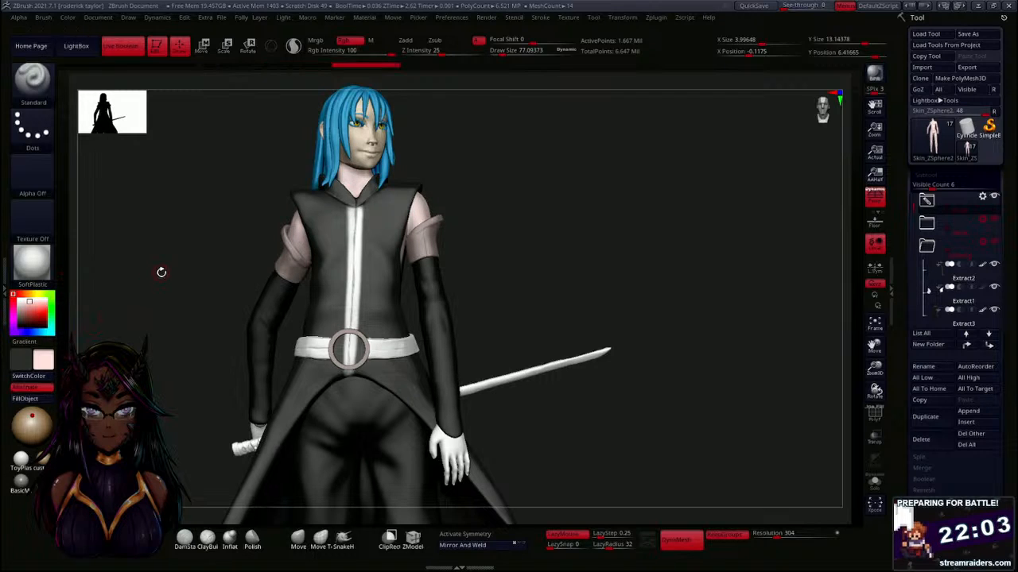
Try a tan fill and an orange fill as the skin colour of the body mesh.
{"action": "left_click_drag", "start_coordinate": [160, 272], "coordinate": [87, 261]}
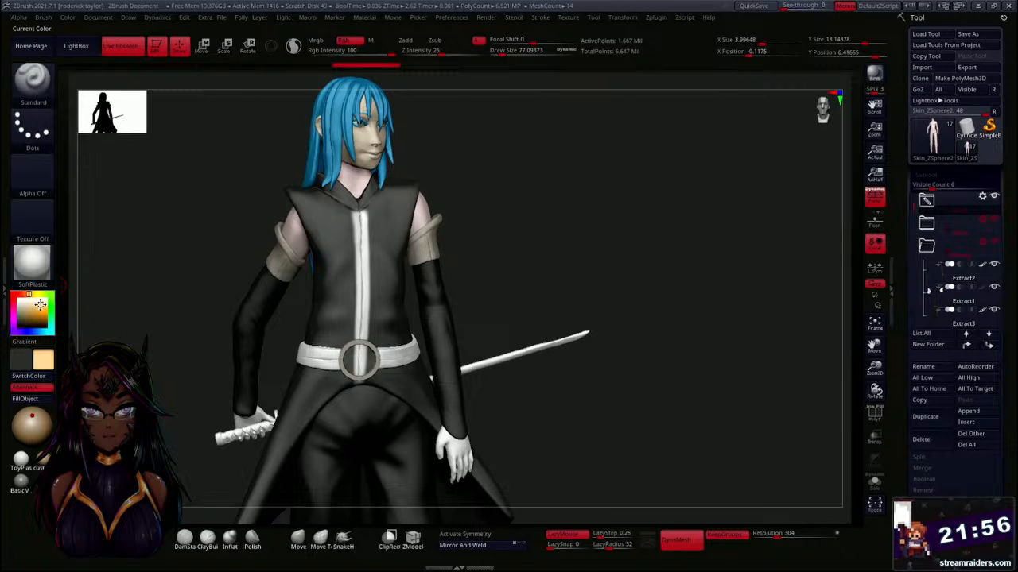
{"action": "left_click", "coordinate": [40, 305]}
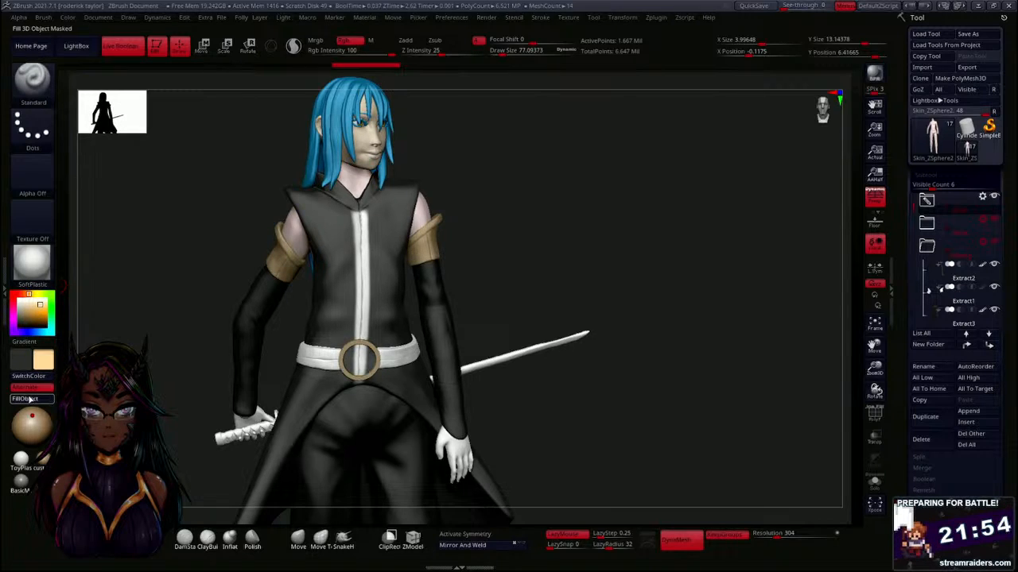
{"action": "left_click", "coordinate": [28, 399]}
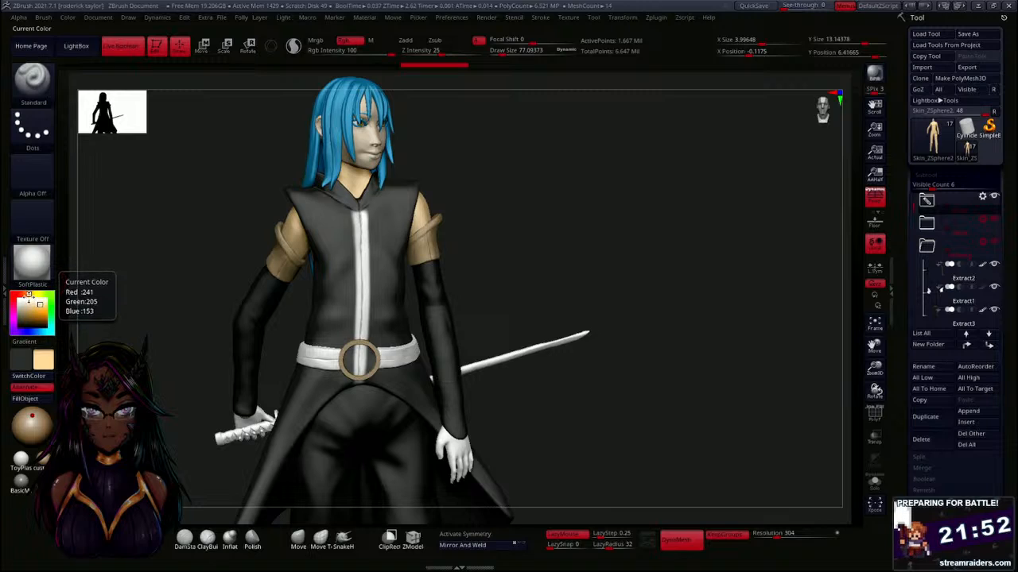
{"action": "left_click", "coordinate": [40, 307]}
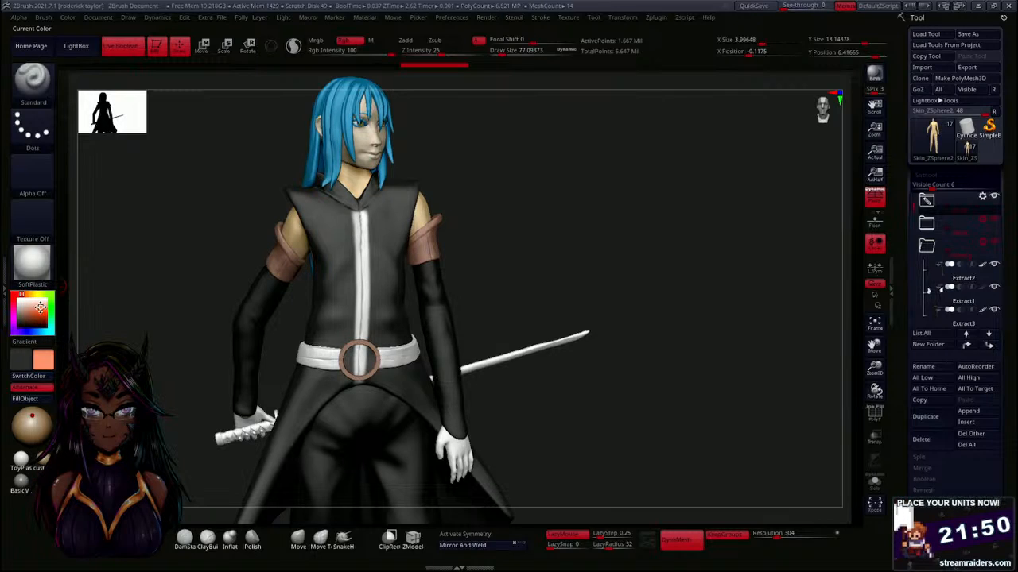
{"action": "left_click", "coordinate": [40, 308]}
{"action": "left_click", "coordinate": [40, 310]}
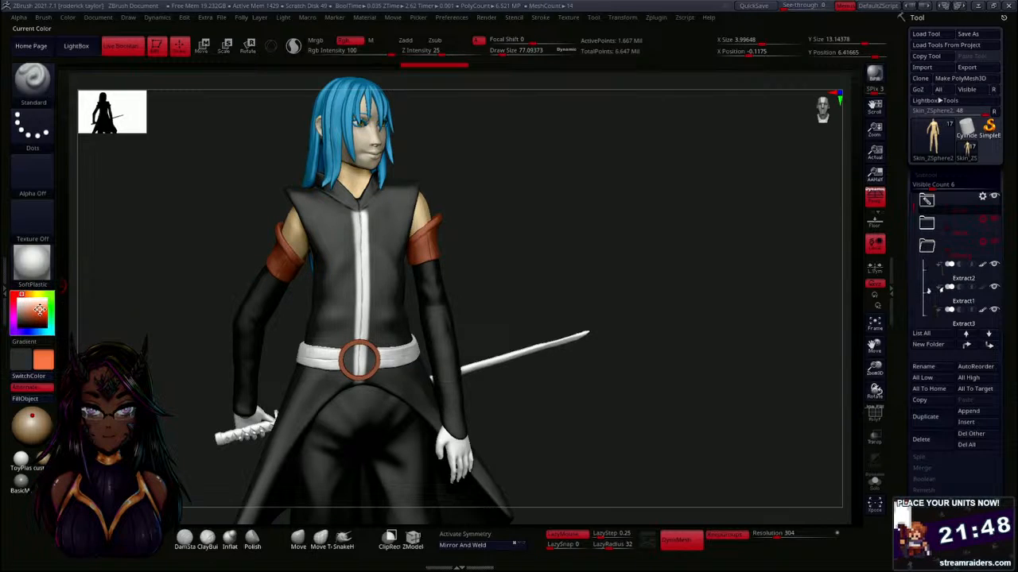
{"action": "left_click", "coordinate": [32, 399]}
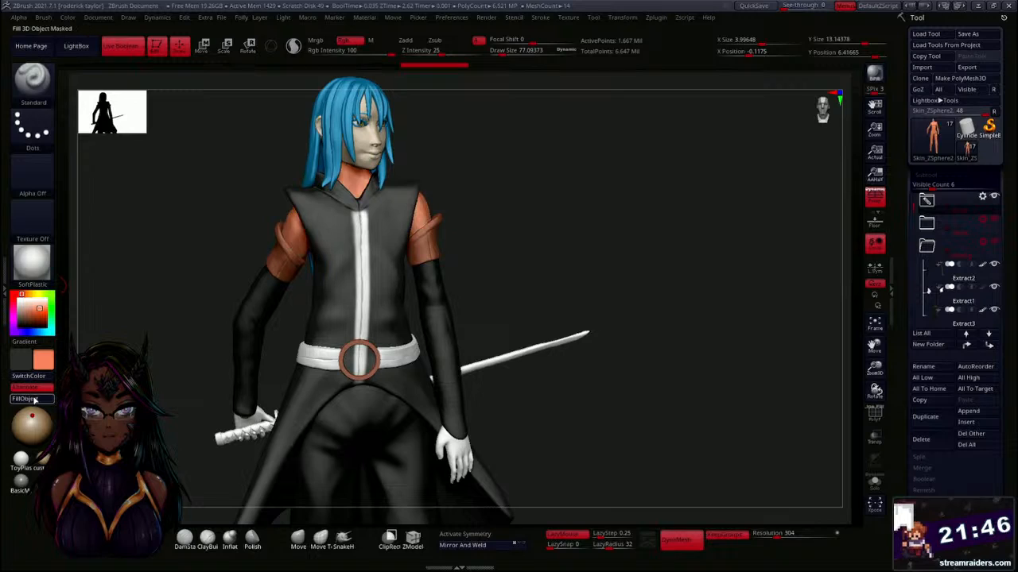
Fill the body mesh with a light peach skin colour and fine-tune the shade.
{"action": "left_click", "coordinate": [35, 303]}
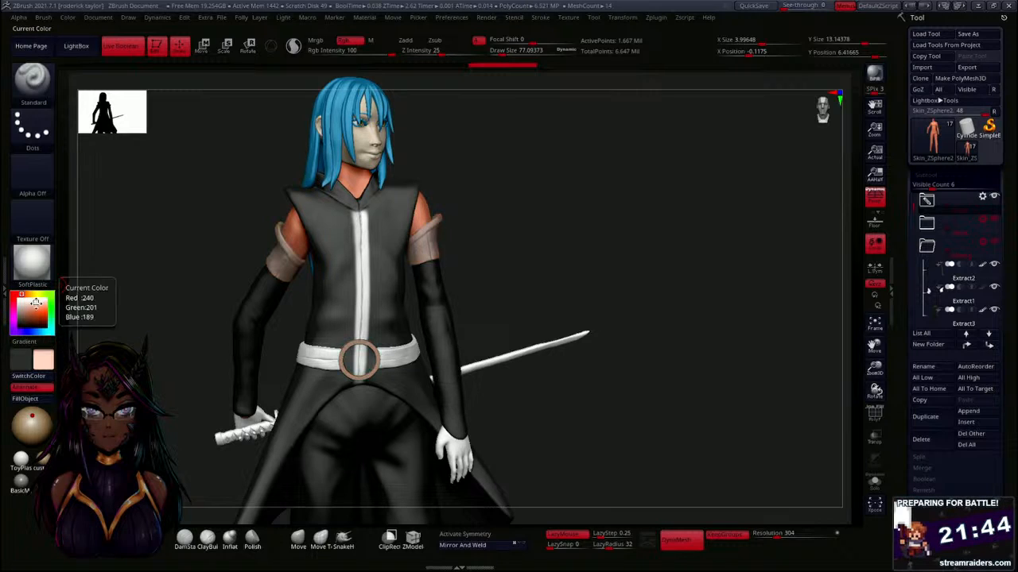
{"action": "left_click", "coordinate": [32, 399]}
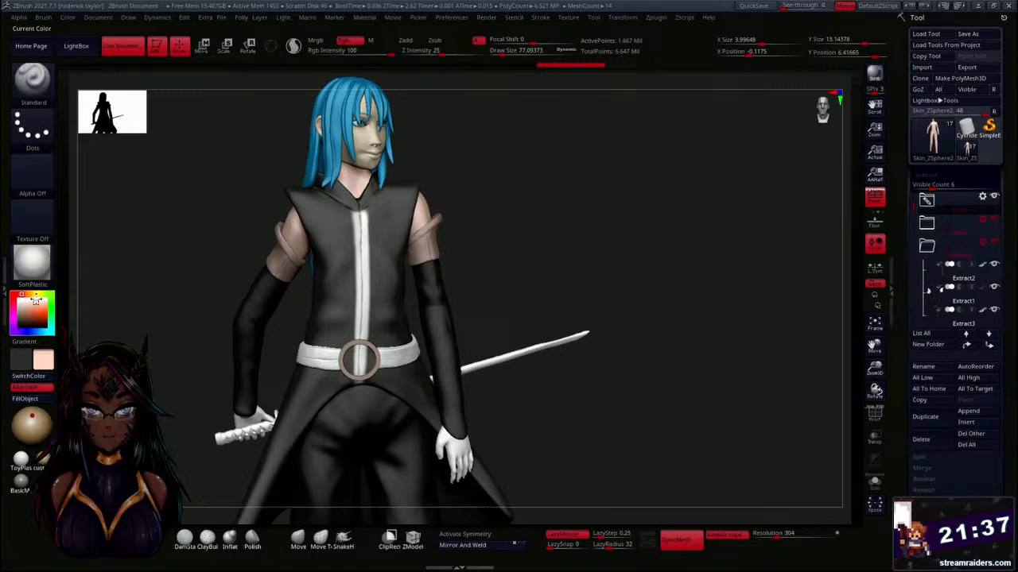
{"action": "left_click", "coordinate": [23, 297]}
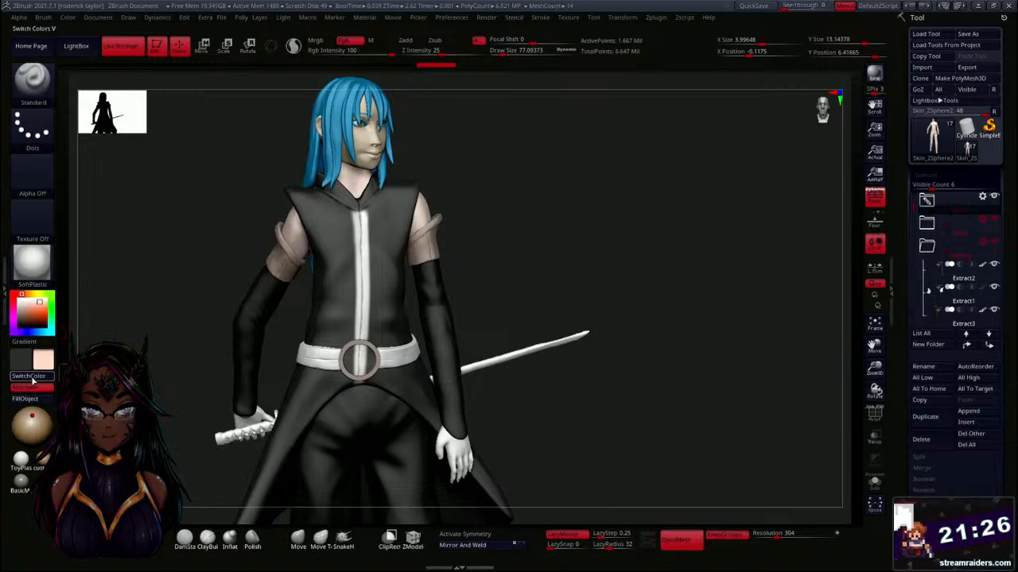
Select the head mesh rimuru and fill it with the same light peach skin colour.
{"action": "key", "text": "shift"}
{"action": "left_click_drag", "start_coordinate": [165, 244], "coordinate": [148, 347], "text": "alt"}
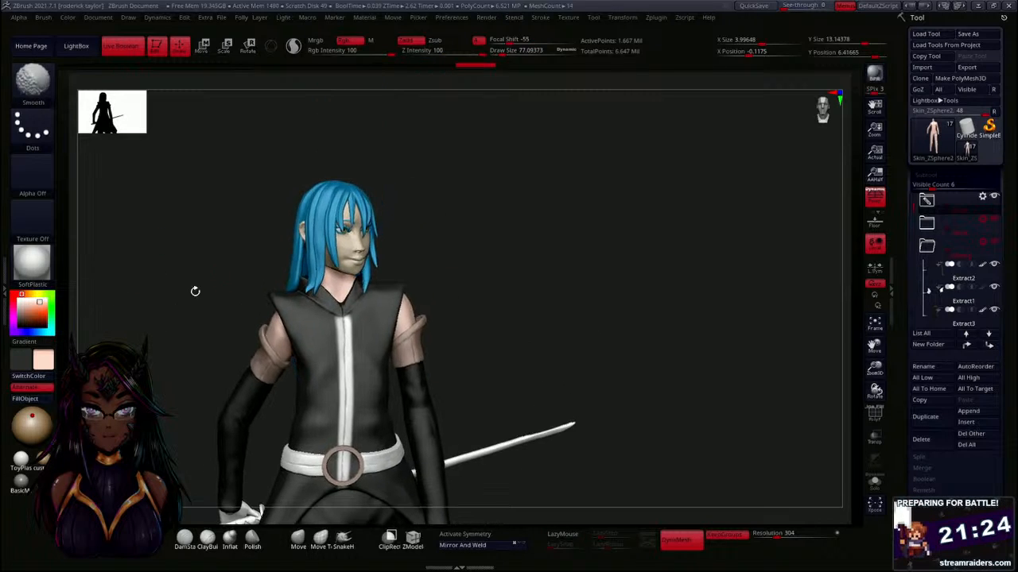
{"action": "left_click", "coordinate": [348, 264], "text": "alt"}
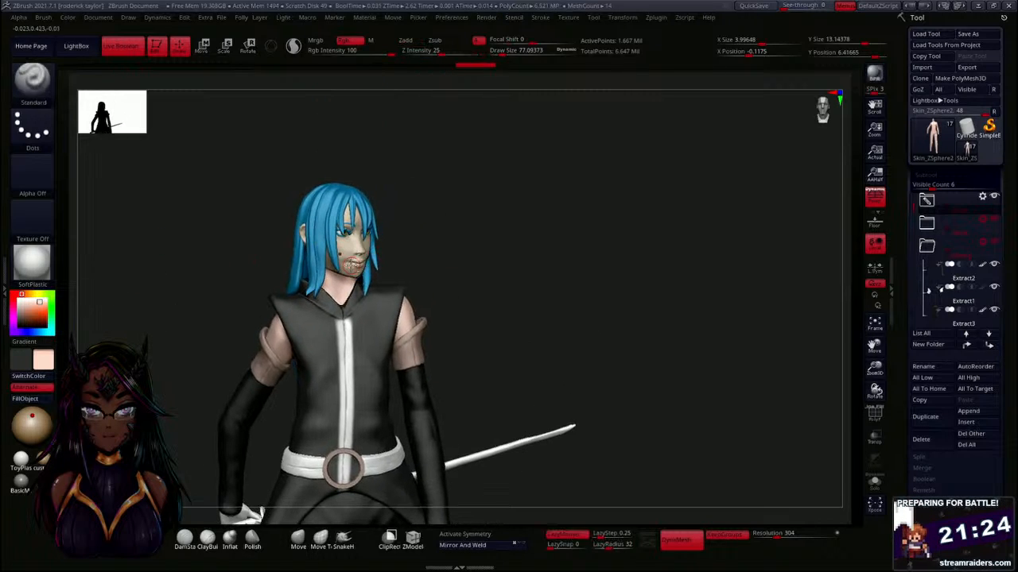
{"action": "left_click", "coordinate": [49, 400]}
Select the hands mesh Skin_ZSphere3, fill it with the peach skin colour and check the whole figure.
{"action": "mouse_move", "coordinate": [198, 346]}
{"action": "left_mouse_down"}
{"action": "mouse_move", "coordinate": [151, 344]}
{"action": "mouse_move", "coordinate": [166, 357]}
{"action": "left_mouse_up"}
{"action": "left_click_drag", "start_coordinate": [162, 318], "coordinate": [149, 194], "text": "alt"}
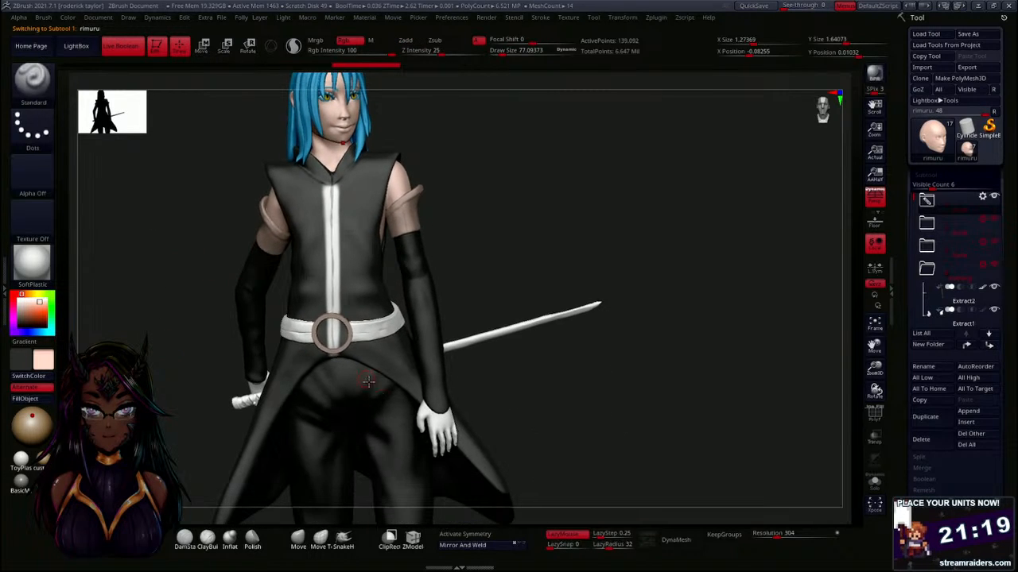
{"action": "left_click", "coordinate": [442, 430], "text": "alt"}
{"action": "left_click", "coordinate": [40, 400]}
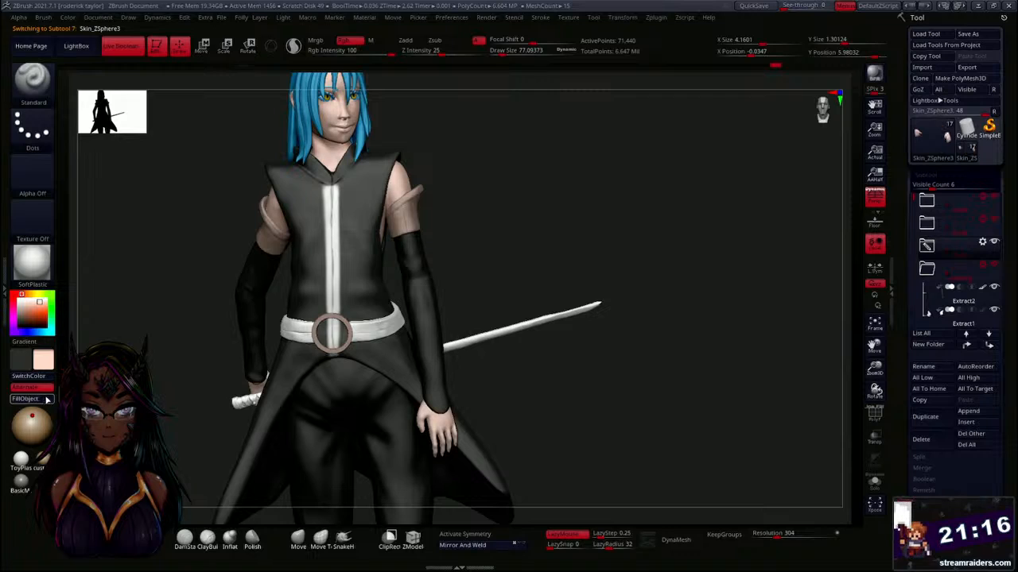
{"action": "left_click_drag", "start_coordinate": [149, 407], "coordinate": [126, 455], "text": "alt"}
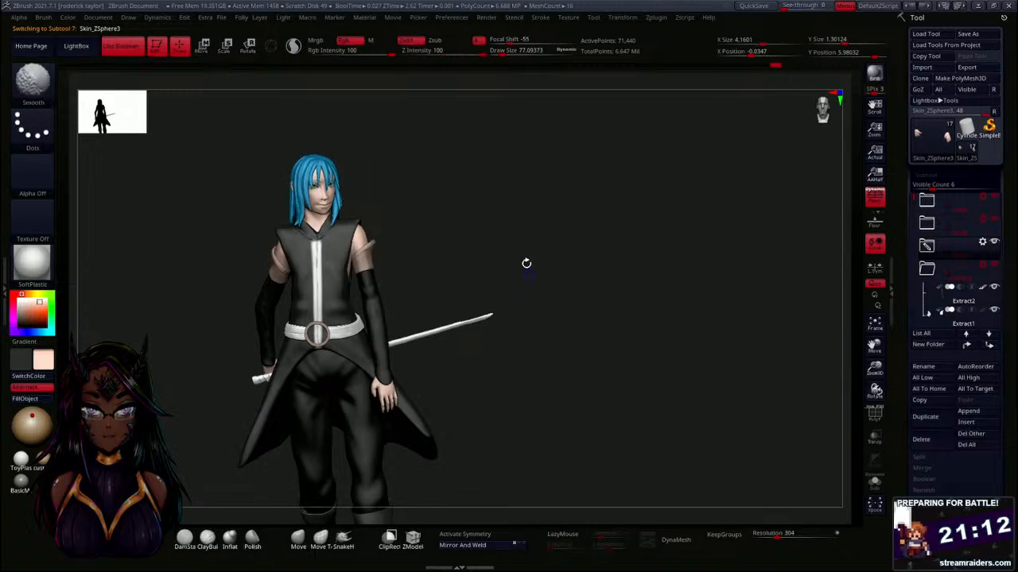
{"action": "left_click_drag", "start_coordinate": [525, 263], "coordinate": [527, 220], "text": "alt"}
{"action": "mouse_move", "coordinate": [525, 290]}
{"action": "left_mouse_down"}
{"action": "mouse_move", "coordinate": [536, 284]}
{"action": "mouse_move", "coordinate": [522, 310]}
{"action": "left_mouse_up"}
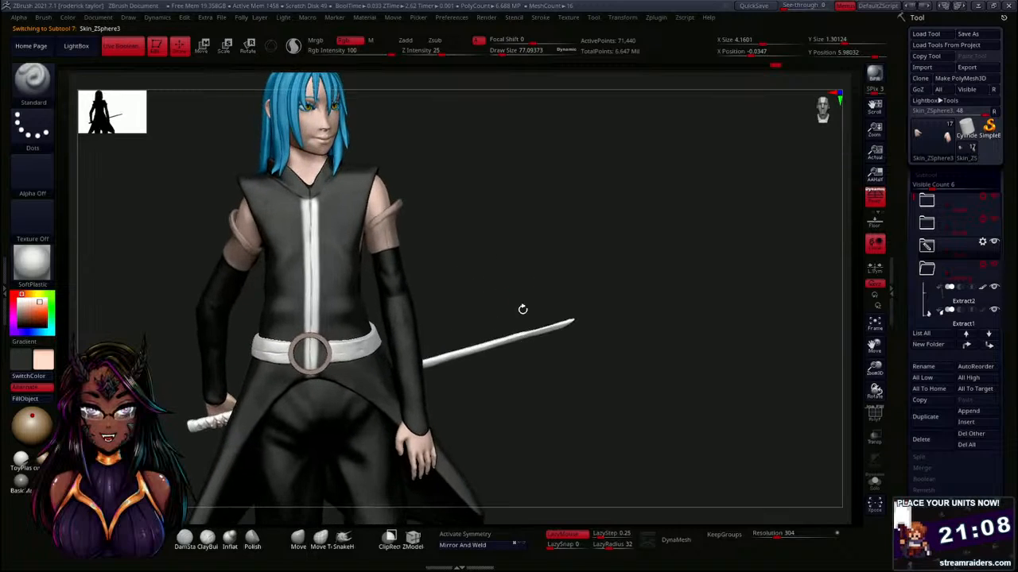
Select the upper-arm bands Extract1 and choose a yellow-gold colour for them.
{"action": "left_click", "coordinate": [382, 238], "text": "alt"}
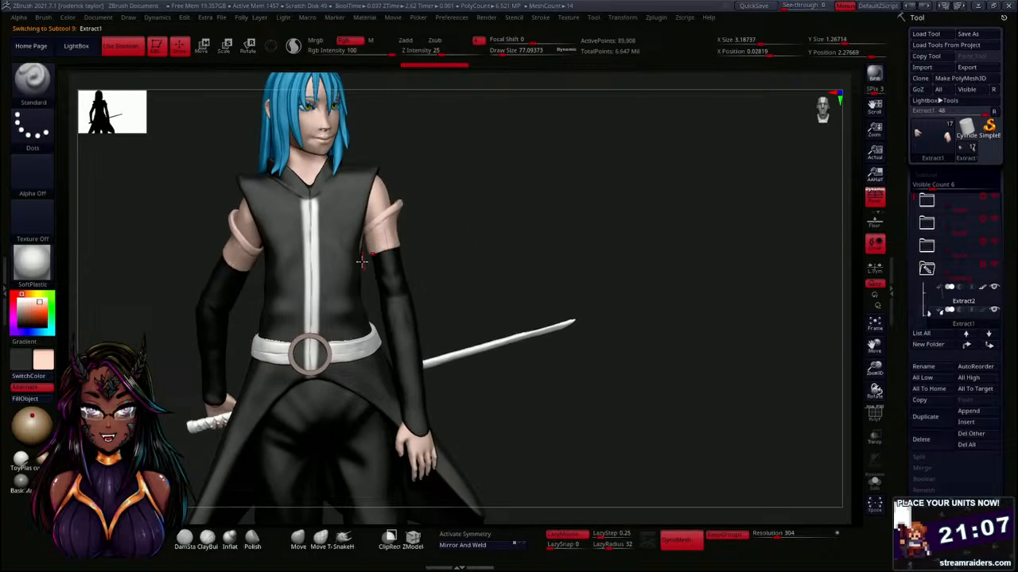
{"action": "left_click", "coordinate": [37, 295]}
{"action": "left_click", "coordinate": [40, 311]}
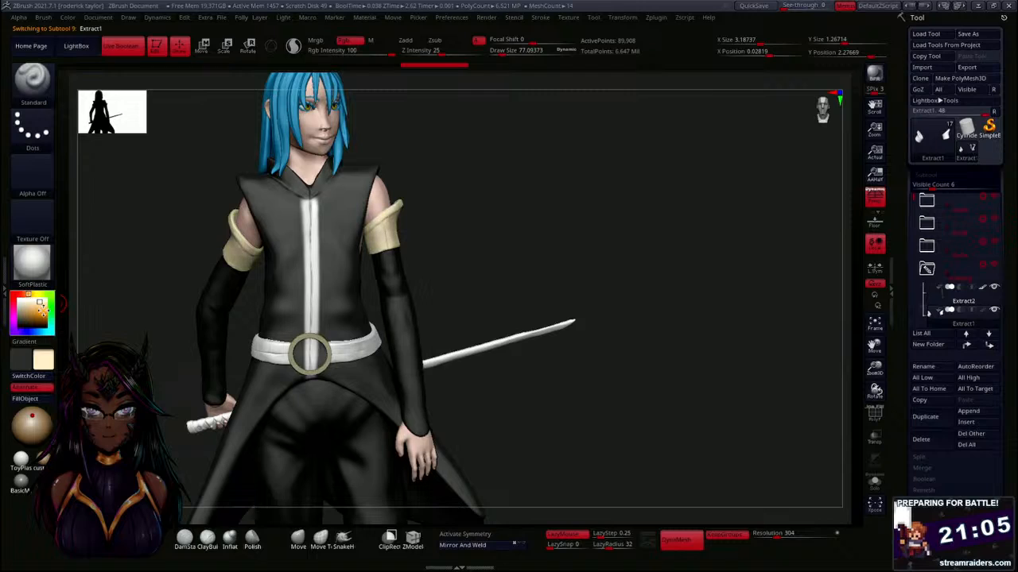
Choose a saturated orange, about red 231, green 152, blue 47, and fill the upper-arm cuffs with it.
{"action": "left_click", "coordinate": [40, 310]}
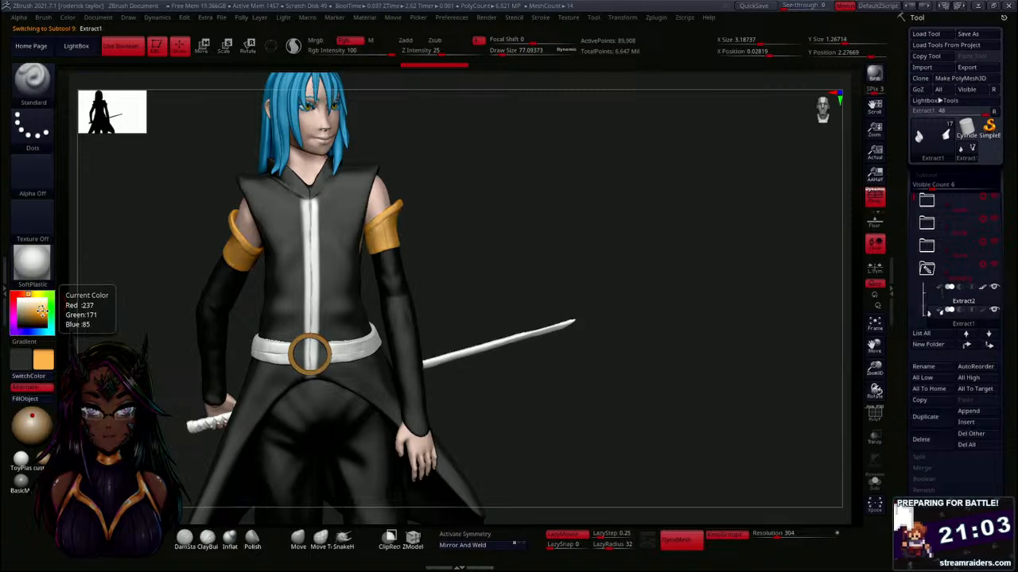
{"action": "left_click", "coordinate": [39, 313]}
{"action": "left_click", "coordinate": [40, 313]}
{"action": "left_click", "coordinate": [39, 311]}
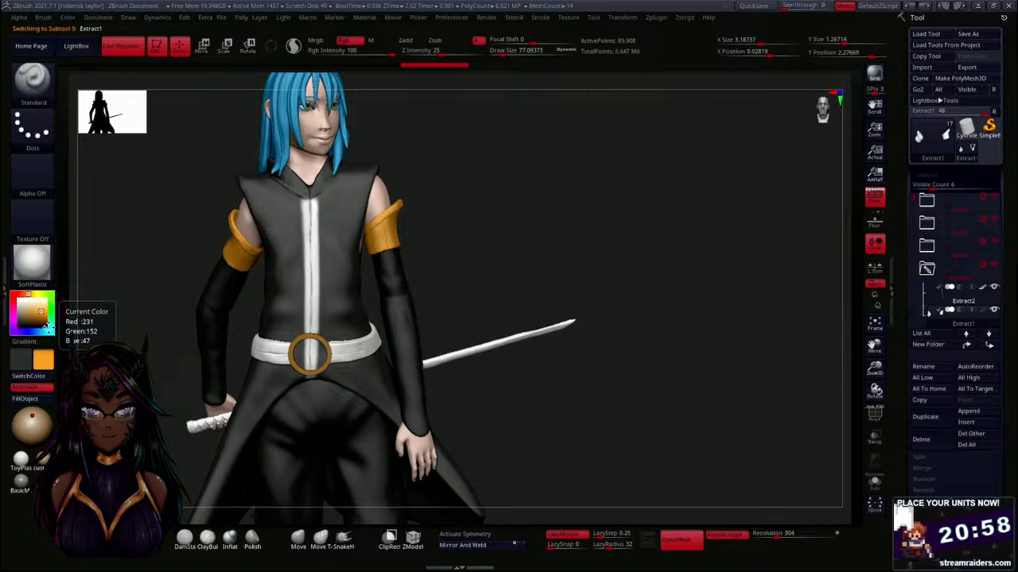
{"action": "left_click", "coordinate": [36, 399]}
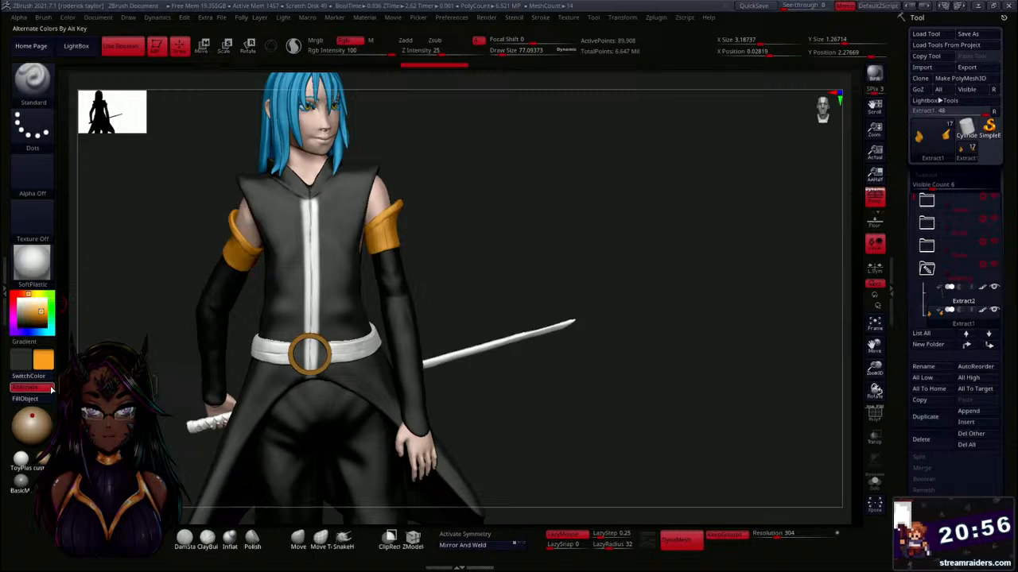
Select the sword, switch to the dark grey colour and fill the whole sword with it.
{"action": "left_click_drag", "start_coordinate": [556, 264], "coordinate": [334, 326]}
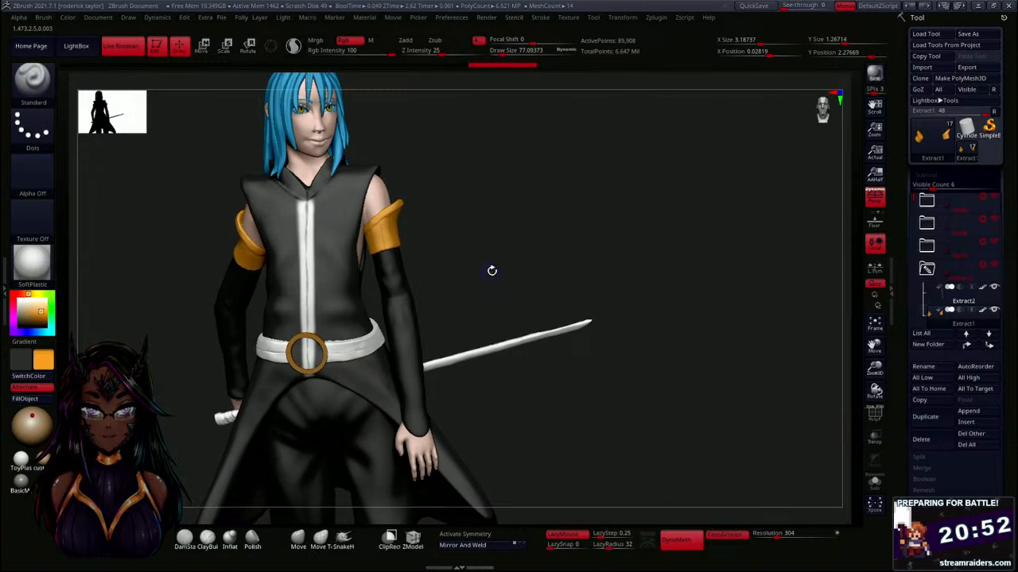
{"action": "left_click_drag", "start_coordinate": [490, 269], "coordinate": [470, 170], "text": "alt"}
{"action": "left_click_drag", "start_coordinate": [453, 329], "coordinate": [447, 159], "text": "alt"}
{"action": "mouse_move", "coordinate": [491, 302]}
{"action": "left_mouse_down"}
{"action": "mouse_move", "coordinate": [461, 302]}
{"action": "mouse_move", "coordinate": [493, 295]}
{"action": "left_mouse_up"}
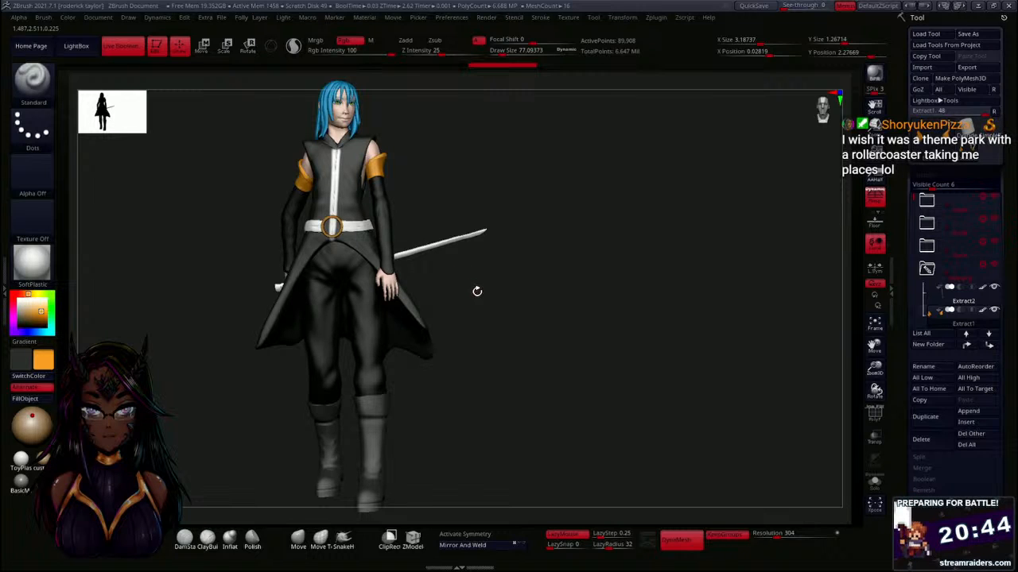
{"action": "left_click_drag", "start_coordinate": [536, 288], "coordinate": [499, 299]}
{"action": "left_click_drag", "start_coordinate": [574, 279], "coordinate": [521, 306], "text": "alt"}
{"action": "left_click", "coordinate": [370, 344], "text": "alt"}
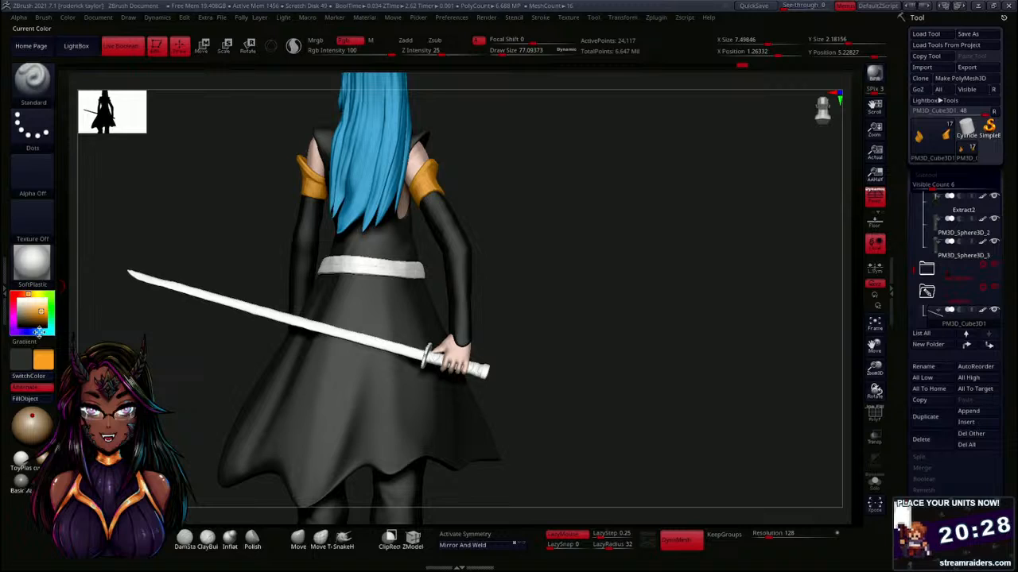
{"action": "left_click", "coordinate": [27, 359]}
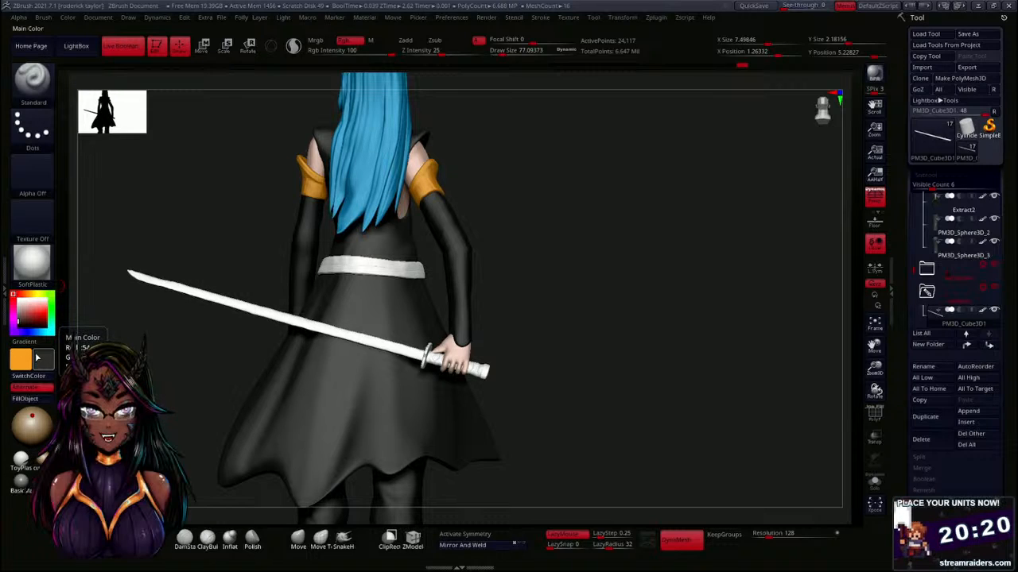
{"action": "left_click_drag", "start_coordinate": [564, 245], "coordinate": [597, 221]}
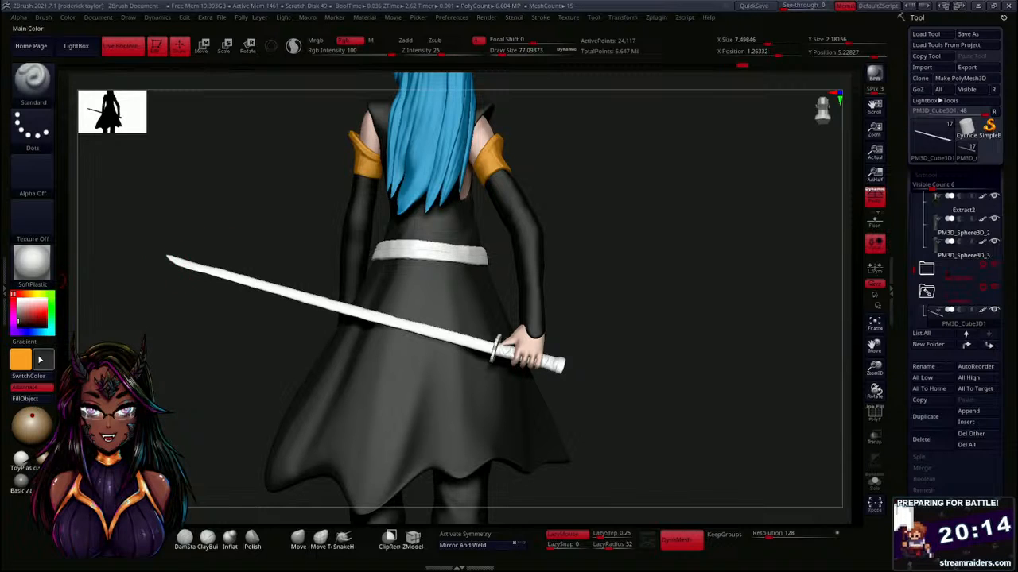
{"action": "left_click", "coordinate": [37, 401]}
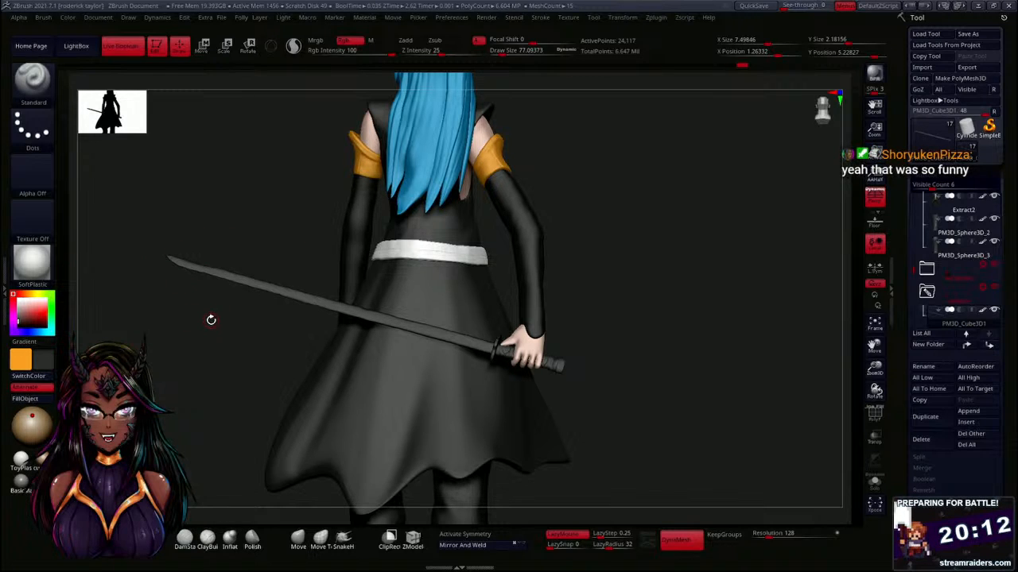
Switch back to the orange colour swatch and change it to a pale cream.
{"action": "mouse_move", "coordinate": [180, 334]}
{"action": "left_mouse_down"}
{"action": "mouse_move", "coordinate": [207, 341]}
{"action": "mouse_move", "coordinate": [189, 348]}
{"action": "left_mouse_up"}
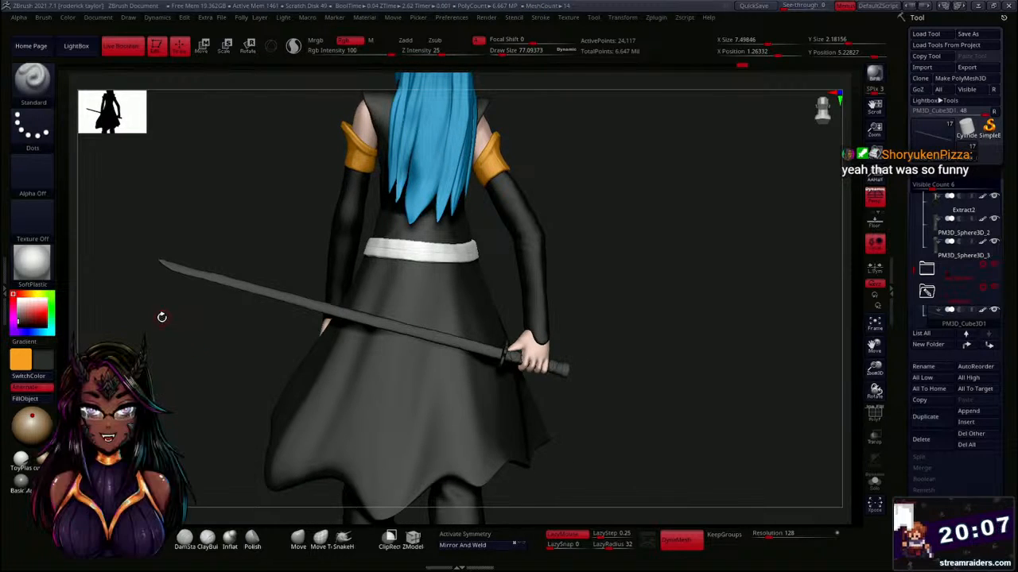
{"action": "left_click_drag", "start_coordinate": [161, 315], "coordinate": [170, 336], "text": "alt"}
{"action": "mouse_move", "coordinate": [150, 243]}
{"action": "left_mouse_down", "text": "alt"}
{"action": "mouse_move", "coordinate": [249, 212]}
{"action": "mouse_move", "coordinate": [100, 300]}
{"action": "left_mouse_up", "text": "alt"}
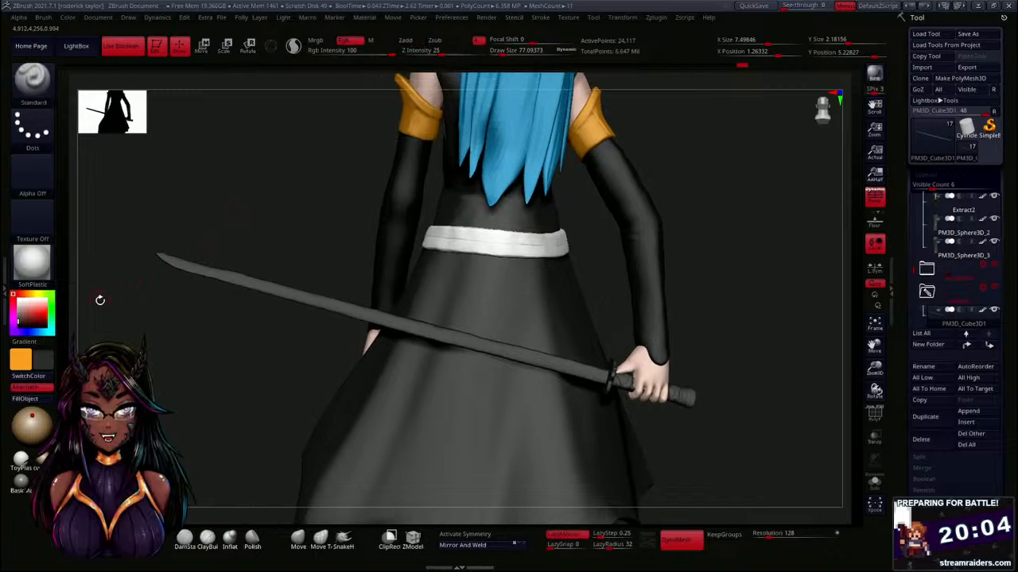
{"action": "left_click", "coordinate": [46, 380]}
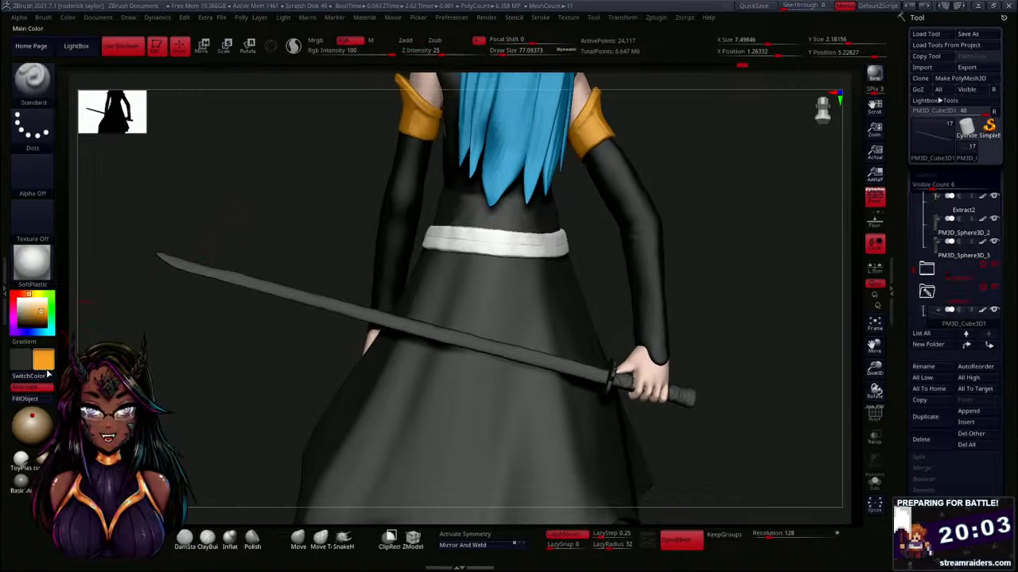
{"action": "left_click", "coordinate": [21, 304]}
{"action": "left_click_drag", "start_coordinate": [20, 304], "coordinate": [34, 312]}
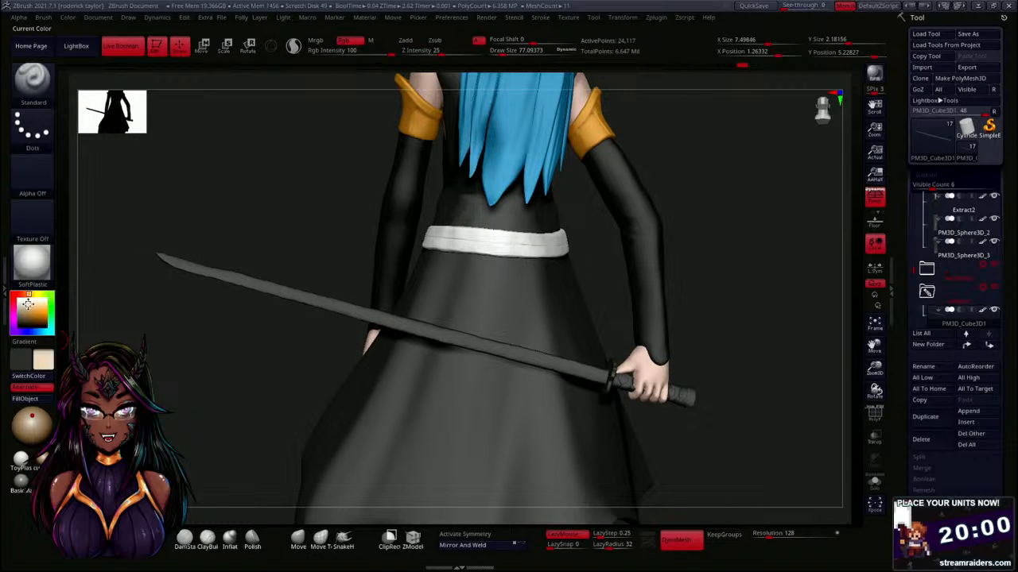
Reduce the Standard brush's draw size to about 48 for painting the sword blade.
{"action": "left_click_drag", "start_coordinate": [231, 291], "coordinate": [239, 321], "text": "alt"}
{"action": "mouse_move", "coordinate": [214, 224]}
{"action": "left_mouse_down", "text": "alt"}
{"action": "mouse_move", "coordinate": [368, 198]}
{"action": "mouse_move", "coordinate": [230, 292]}
{"action": "left_mouse_up", "text": "alt"}
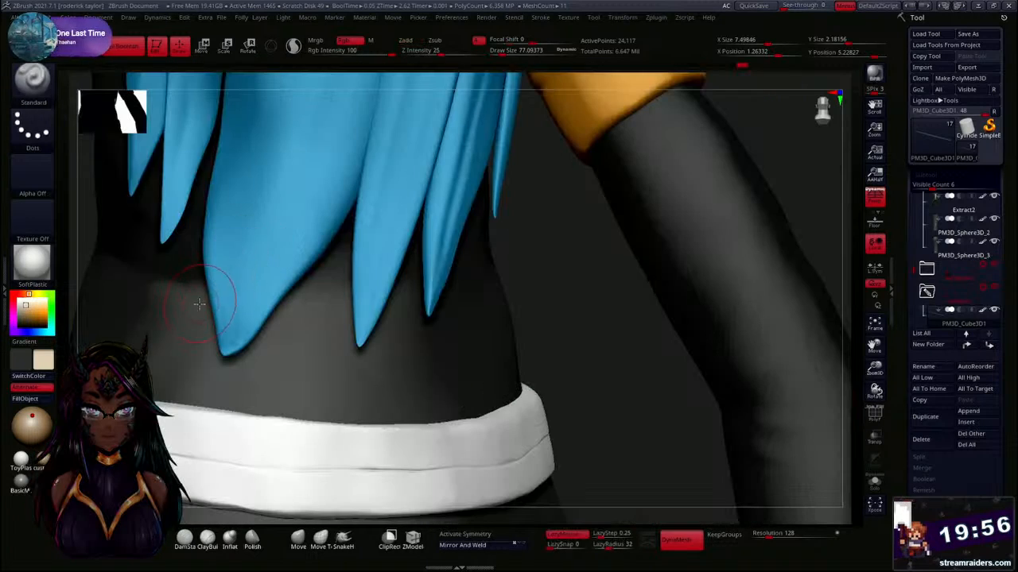
{"action": "left_click_drag", "start_coordinate": [597, 327], "coordinate": [582, 142], "text": "alt"}
{"action": "mouse_move", "coordinate": [252, 211]}
{"action": "left_mouse_down"}
{"action": "mouse_move", "coordinate": [427, 233]}
{"action": "mouse_move", "coordinate": [346, 272]}
{"action": "left_mouse_up"}
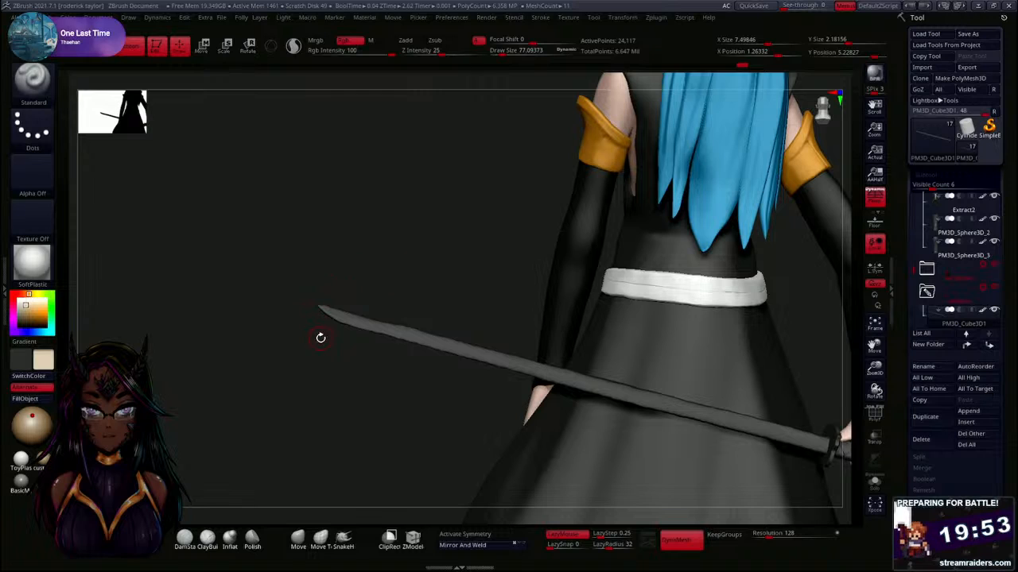
{"action": "key", "text": "s"}
{"action": "left_click_drag", "start_coordinate": [320, 339], "coordinate": [329, 358]}
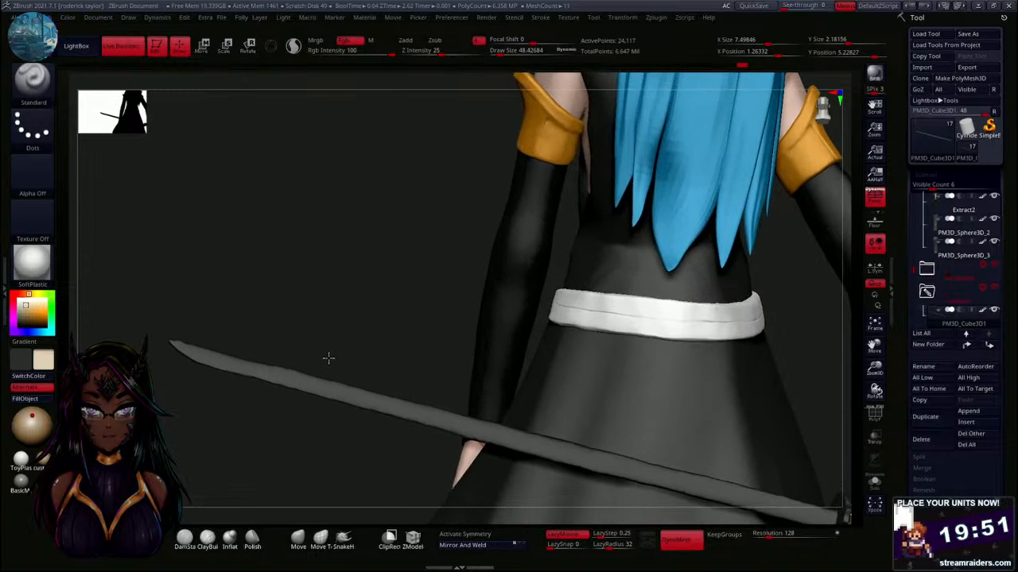
Paint the blade's cutting edge near the tip, starting in cream and changing the paint colour to white.
{"action": "left_click_drag", "start_coordinate": [325, 298], "coordinate": [405, 255], "text": "alt"}
{"action": "left_click_drag", "start_coordinate": [259, 357], "coordinate": [329, 282], "text": "alt"}
{"action": "left_click_drag", "start_coordinate": [225, 319], "coordinate": [333, 352]}
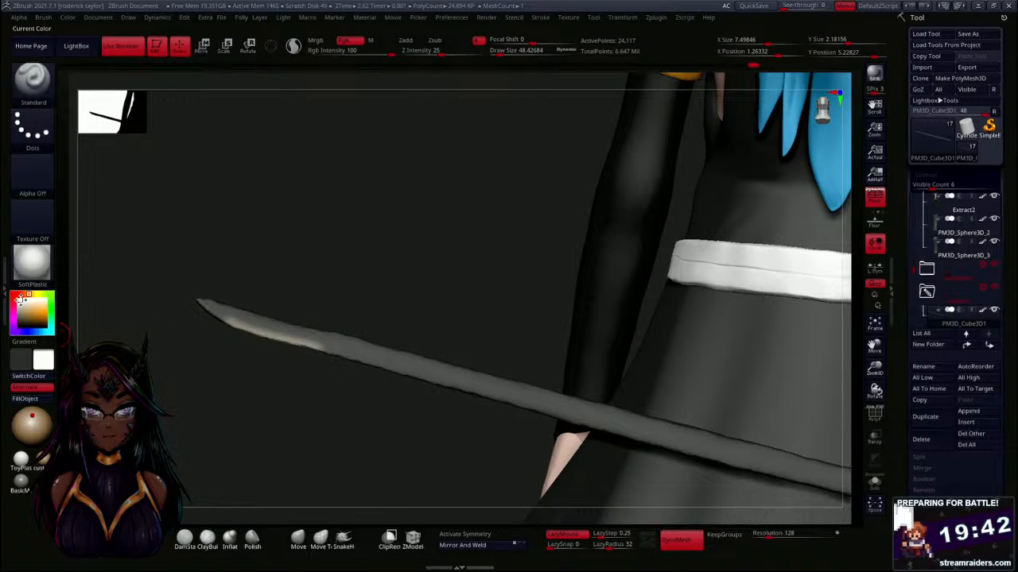
{"action": "left_click_drag", "start_coordinate": [209, 308], "coordinate": [226, 320]}
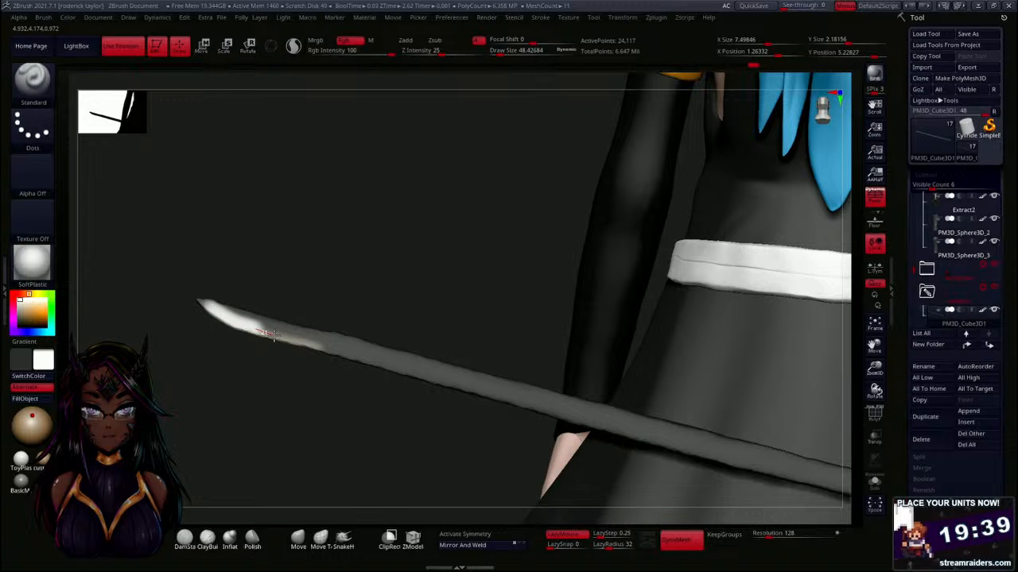
{"action": "left_click_drag", "start_coordinate": [319, 351], "coordinate": [421, 383]}
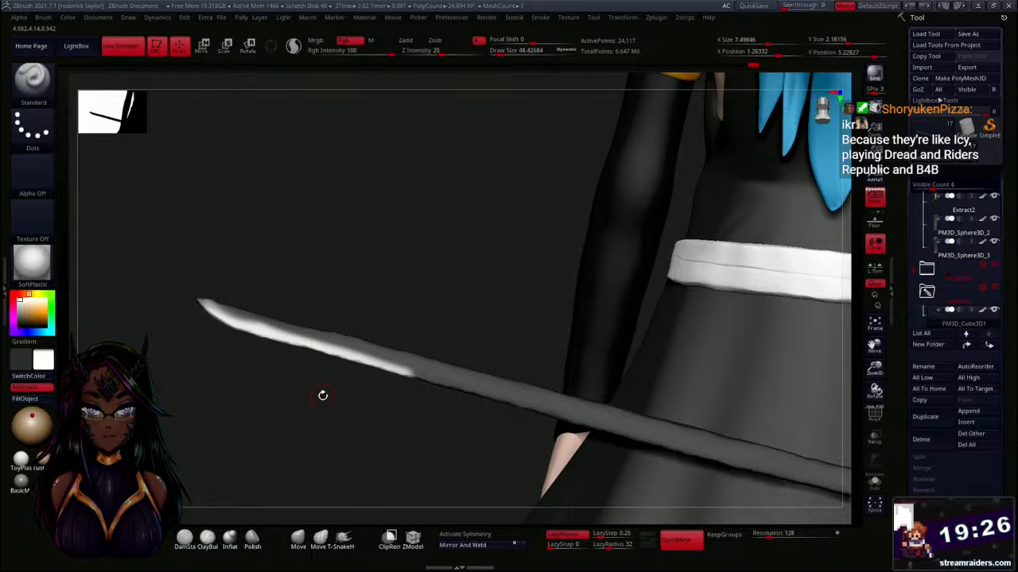
Extend the white cutting edge from the tip toward mid-blade and trim its upper boundary with dark grey.
{"action": "left_click_drag", "start_coordinate": [349, 421], "coordinate": [309, 368], "text": "alt"}
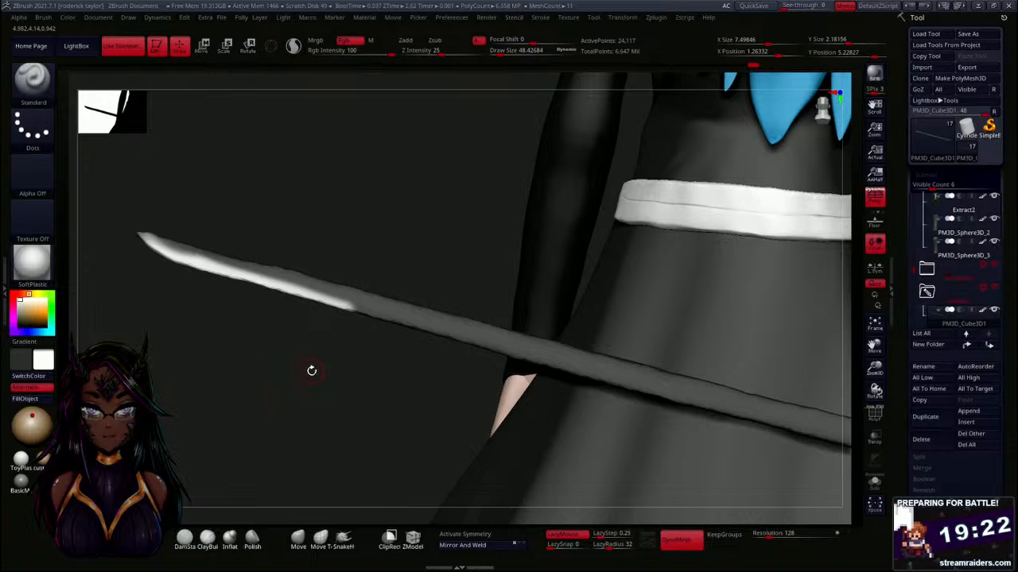
{"action": "left_click_drag", "start_coordinate": [342, 299], "coordinate": [391, 323]}
{"action": "mouse_move", "coordinate": [436, 341]}
{"action": "right_mouse_down"}
{"action": "mouse_move", "coordinate": [407, 398]}
{"action": "mouse_move", "coordinate": [341, 295]}
{"action": "right_mouse_up"}
{"action": "left_click_drag", "start_coordinate": [307, 289], "coordinate": [205, 263]}
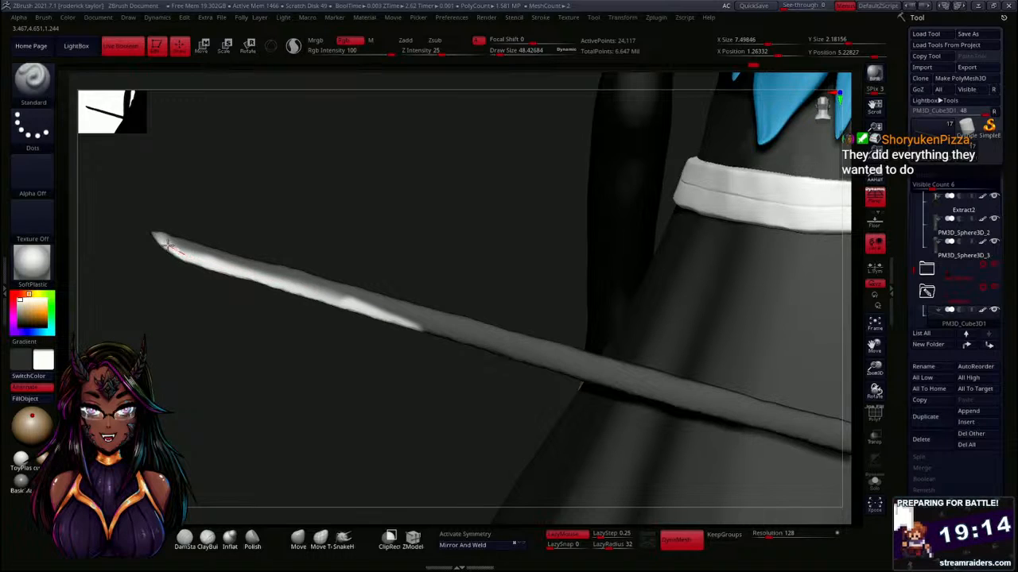
{"action": "left_click_drag", "start_coordinate": [156, 235], "coordinate": [152, 232]}
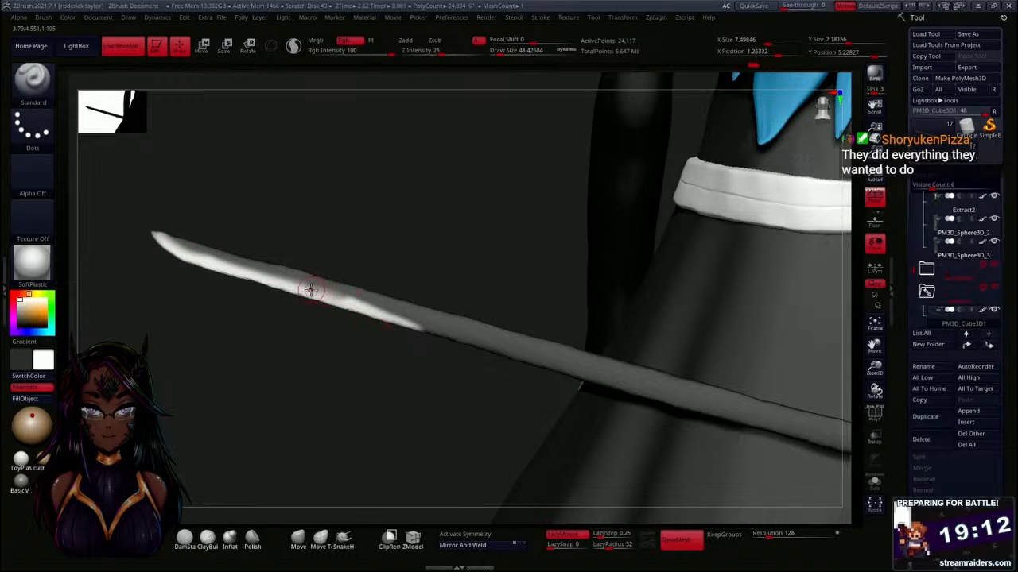
{"action": "left_click_drag", "start_coordinate": [315, 291], "coordinate": [399, 321]}
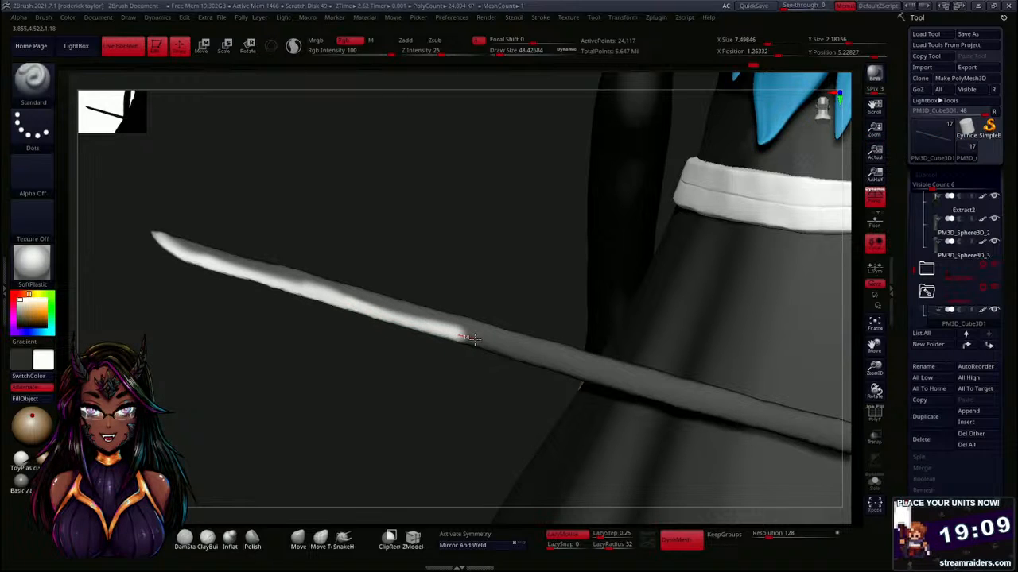
{"action": "left_click_drag", "start_coordinate": [500, 350], "coordinate": [515, 356]}
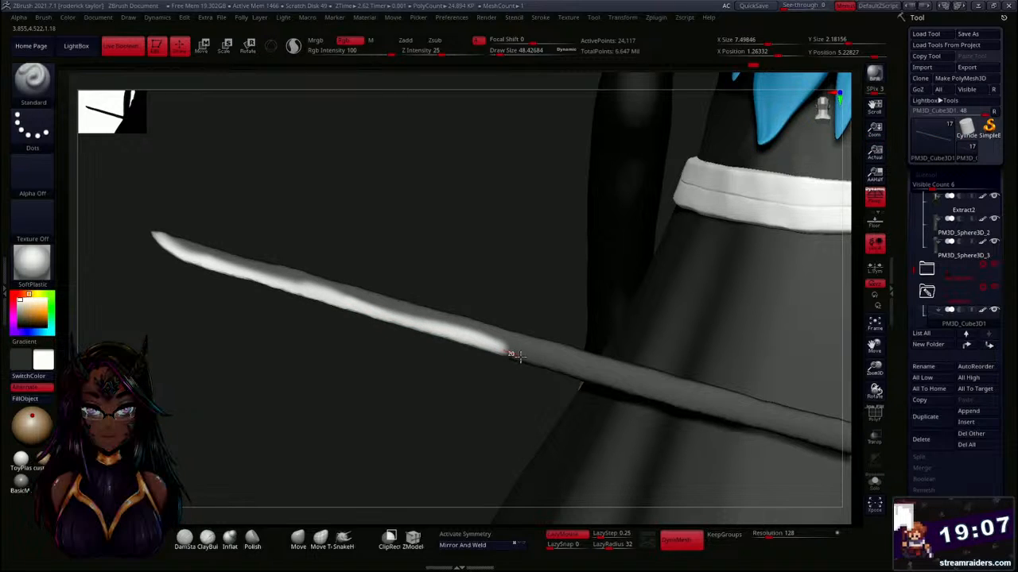
{"action": "mouse_move", "coordinate": [450, 421]}
{"action": "left_mouse_down", "text": "alt"}
{"action": "mouse_move", "coordinate": [313, 393]}
{"action": "mouse_move", "coordinate": [304, 384]}
{"action": "mouse_move", "coordinate": [323, 368]}
{"action": "mouse_move", "coordinate": [340, 473]}
{"action": "mouse_move", "coordinate": [320, 390]}
{"action": "mouse_move", "coordinate": [321, 400]}
{"action": "left_mouse_up", "text": "alt"}
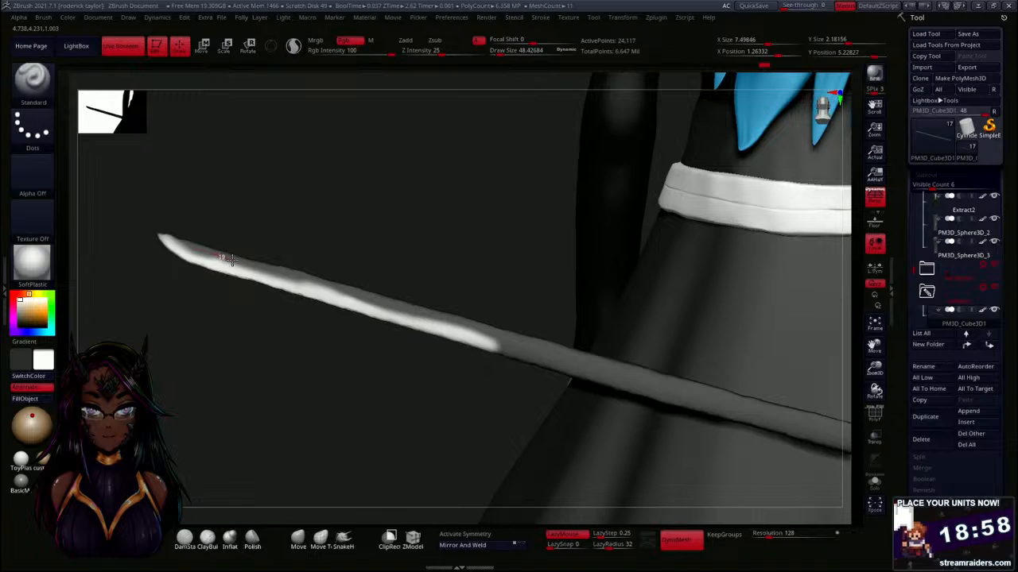
{"action": "left_click_drag", "start_coordinate": [315, 279], "coordinate": [404, 303], "text": "alt"}
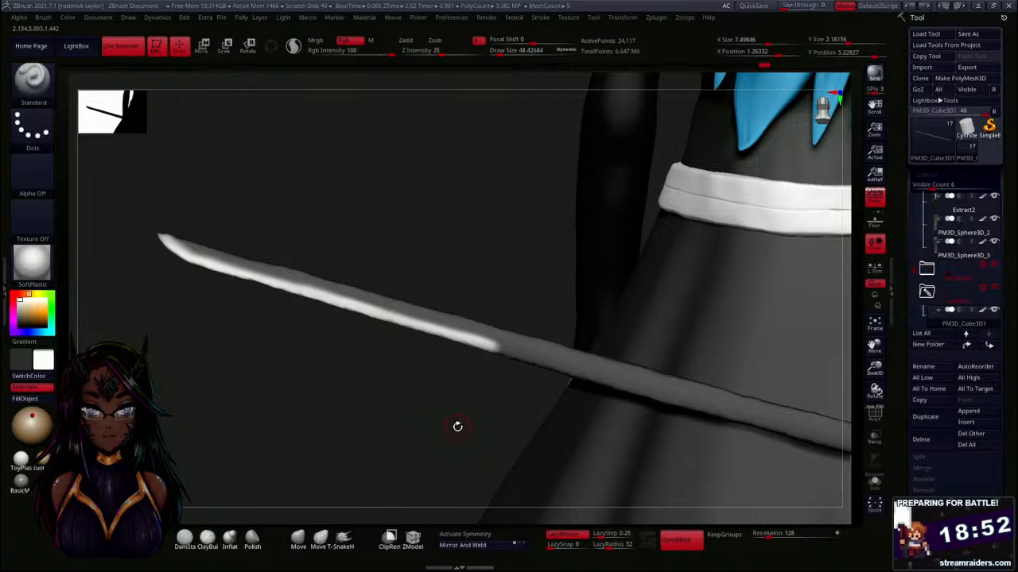
Continue the white cutting edge from mid-blade all the way to the sword's guard.
{"action": "mouse_move", "coordinate": [457, 426]}
{"action": "left_mouse_down", "text": "alt"}
{"action": "mouse_move", "coordinate": [442, 411]}
{"action": "mouse_move", "coordinate": [265, 423]}
{"action": "left_mouse_up", "text": "alt"}
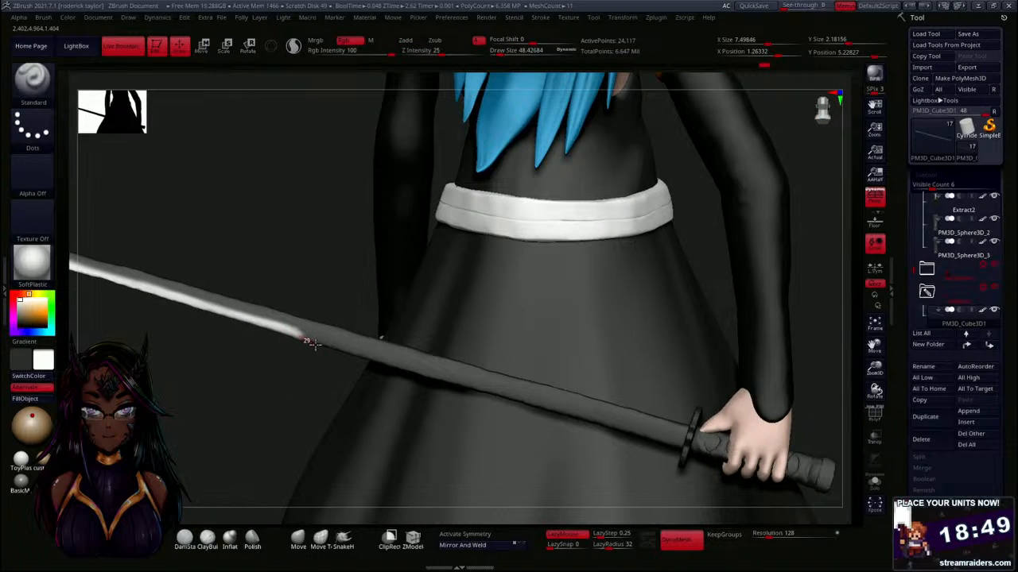
{"action": "left_click_drag", "start_coordinate": [317, 336], "coordinate": [405, 368]}
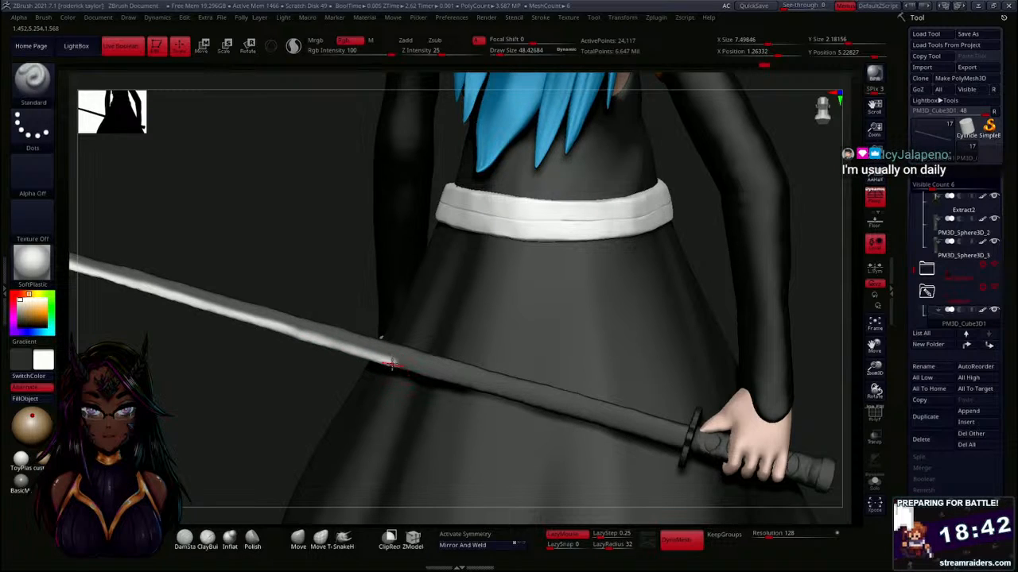
{"action": "left_click_drag", "start_coordinate": [402, 364], "coordinate": [453, 378]}
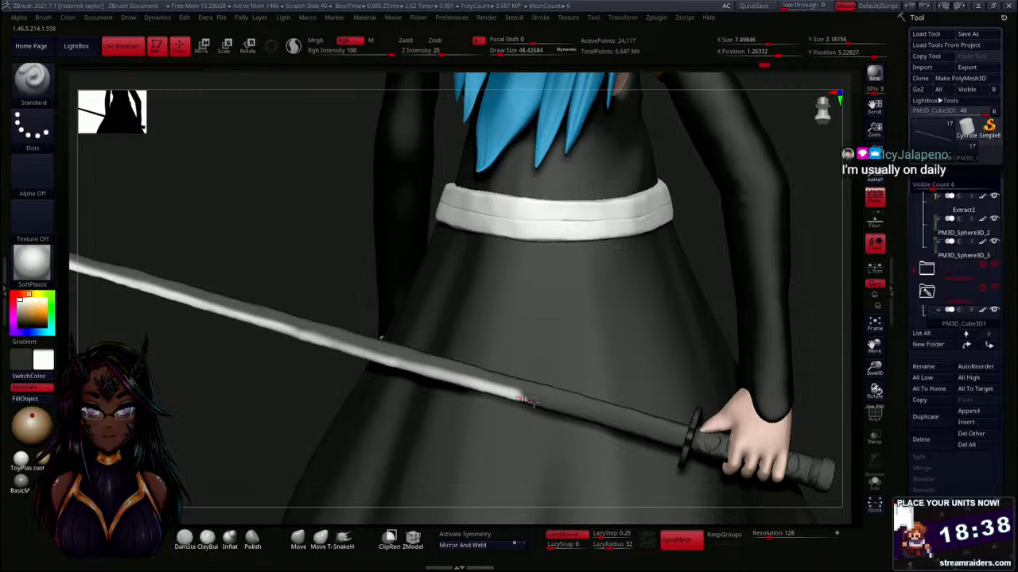
{"action": "left_click_drag", "start_coordinate": [605, 424], "coordinate": [682, 443]}
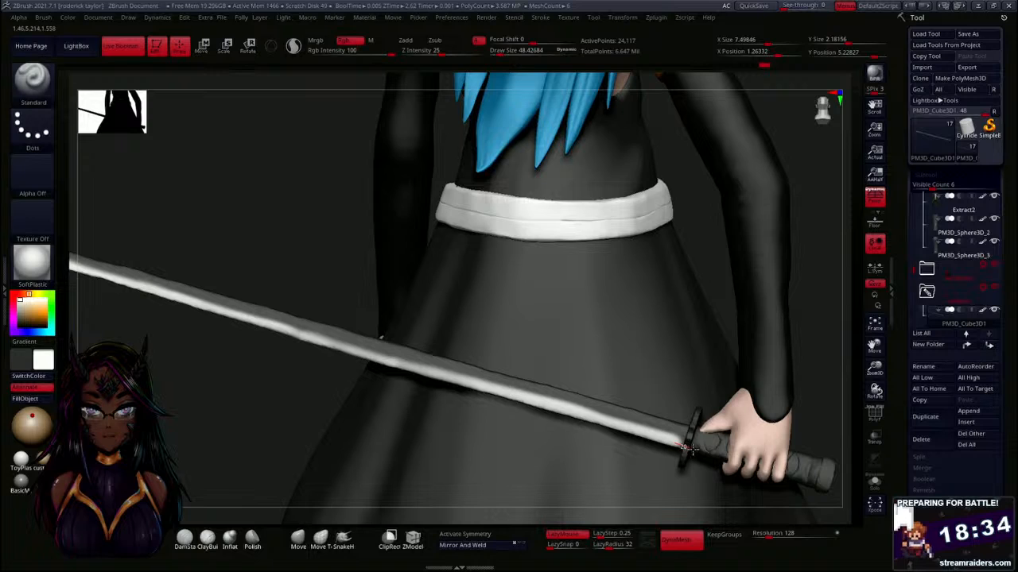
Paint the cutting edge white on the other side of the blade, around the outer half and tip.
{"action": "left_click_drag", "start_coordinate": [232, 375], "coordinate": [392, 332]}
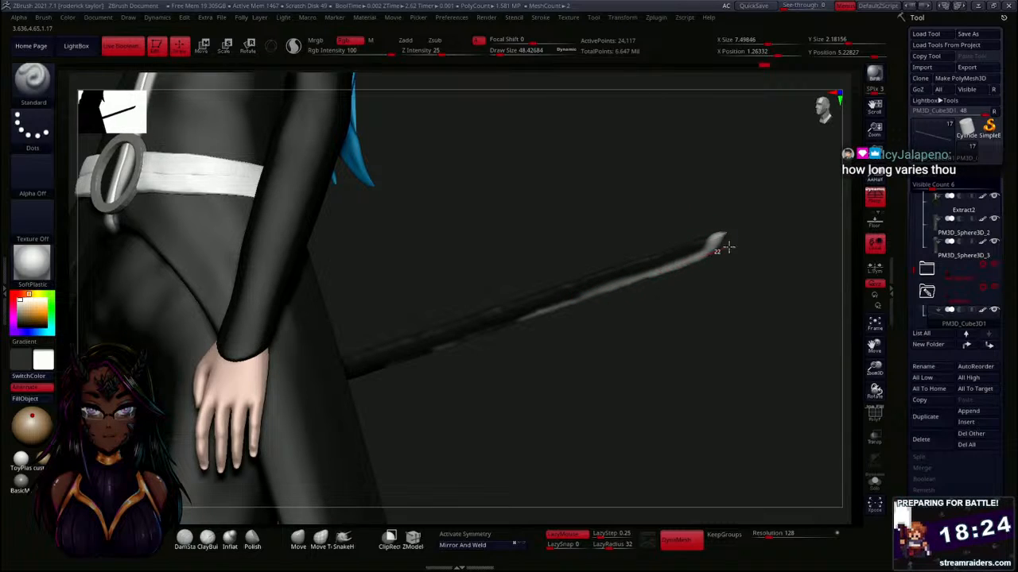
{"action": "mouse_move", "coordinate": [588, 343]}
{"action": "left_mouse_down"}
{"action": "mouse_move", "coordinate": [595, 318]}
{"action": "mouse_move", "coordinate": [503, 326]}
{"action": "mouse_move", "coordinate": [732, 224]}
{"action": "left_mouse_up"}
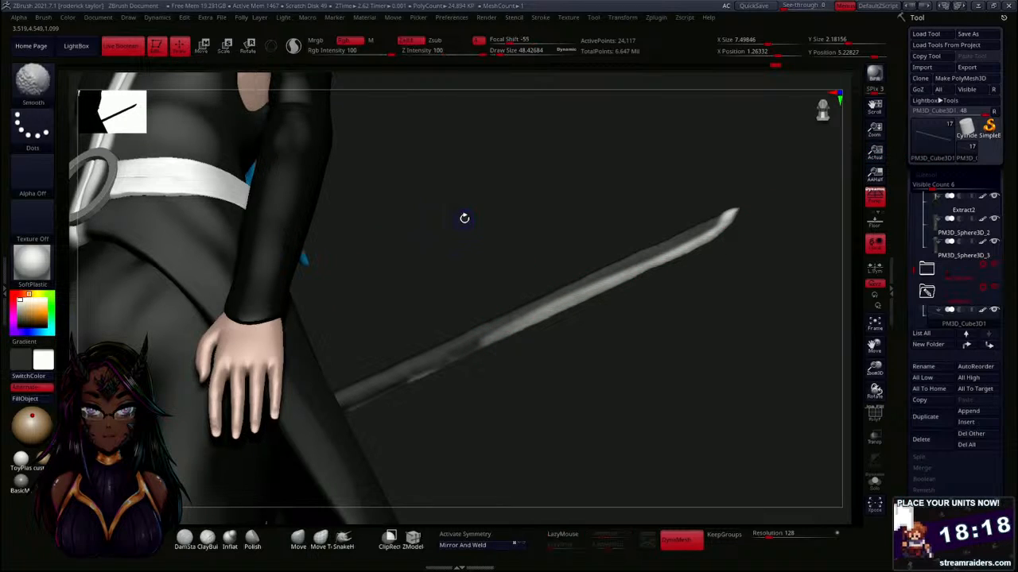
{"action": "left_click_drag", "start_coordinate": [463, 218], "coordinate": [446, 207]}
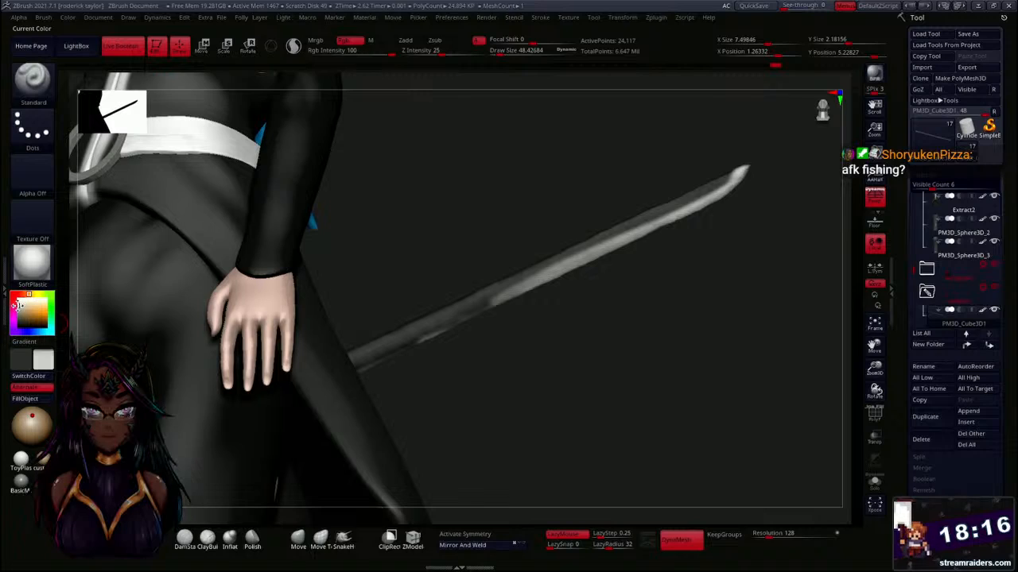
Pick a light grey and repaint the blade's cutting edge with it from the tip to the guard.
{"action": "left_click", "coordinate": [18, 311]}
{"action": "left_click", "coordinate": [18, 308]}
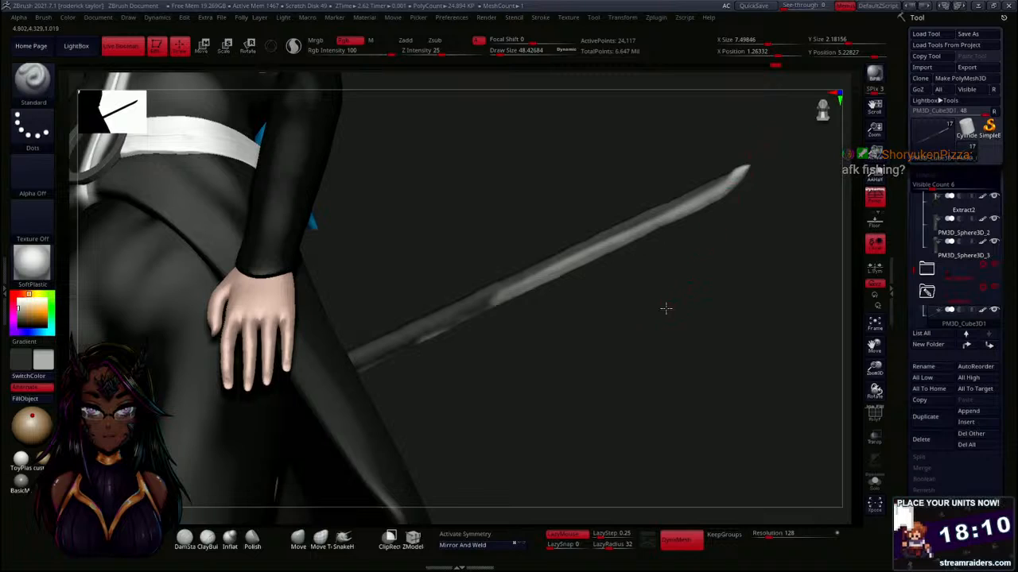
{"action": "left_click_drag", "start_coordinate": [665, 307], "coordinate": [386, 290]}
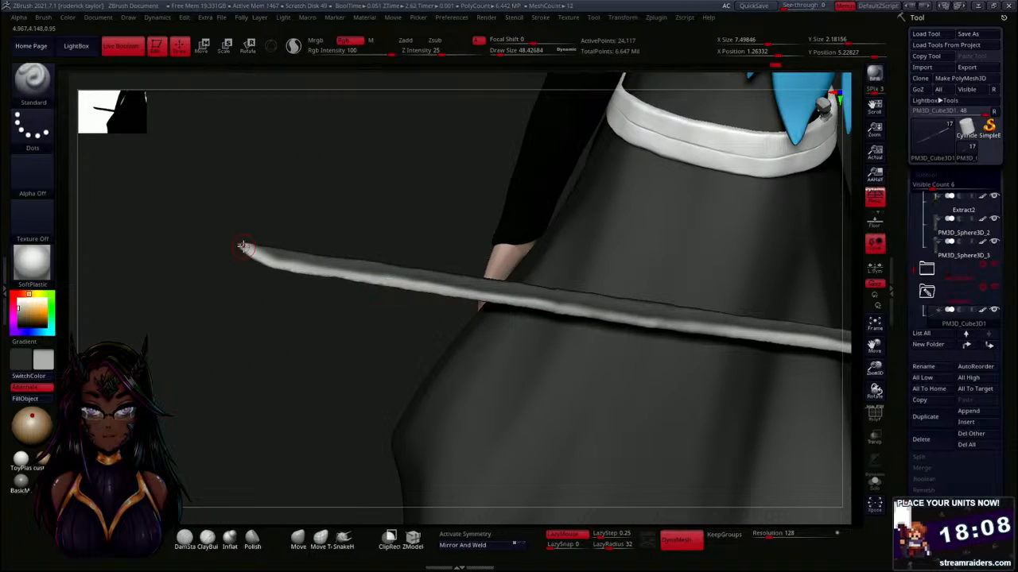
{"action": "left_click_drag", "start_coordinate": [294, 270], "coordinate": [412, 288]}
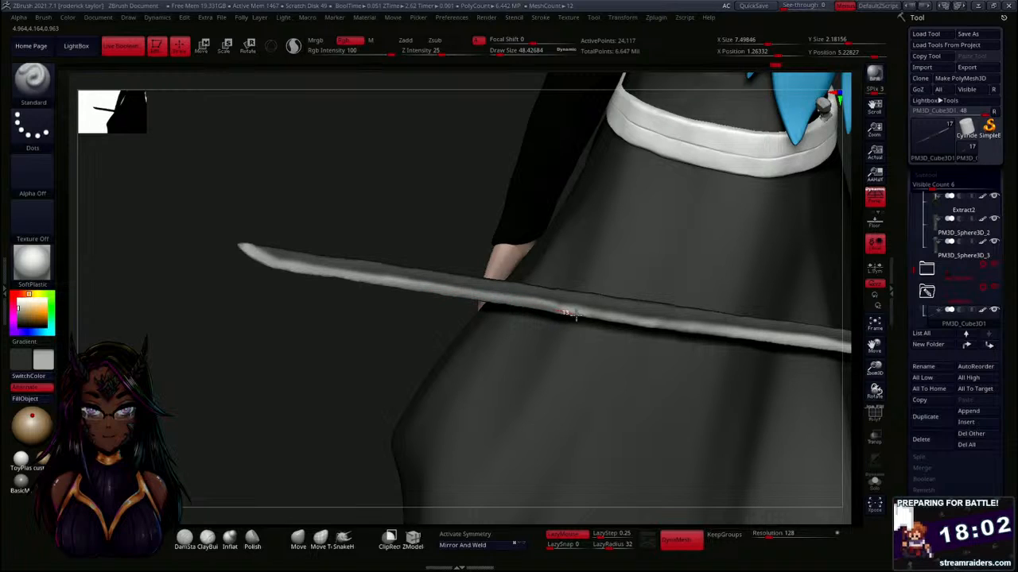
{"action": "left_click_drag", "start_coordinate": [594, 318], "coordinate": [694, 328]}
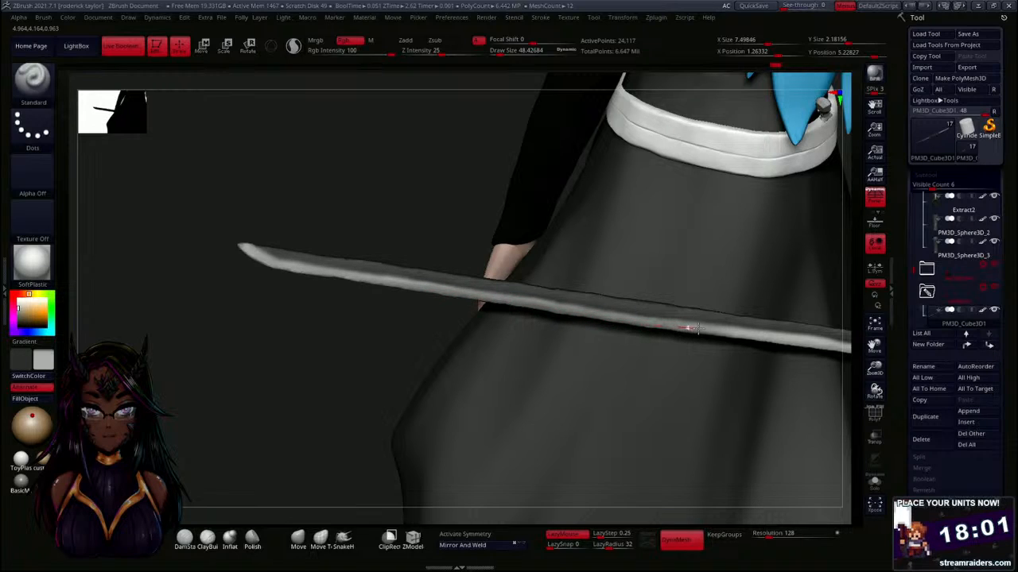
{"action": "left_click_drag", "start_coordinate": [793, 342], "coordinate": [835, 350]}
{"action": "mouse_move", "coordinate": [284, 327]}
{"action": "left_mouse_down", "text": "alt"}
{"action": "mouse_move", "coordinate": [149, 308]}
{"action": "mouse_move", "coordinate": [272, 291]}
{"action": "left_mouse_up", "text": "alt"}
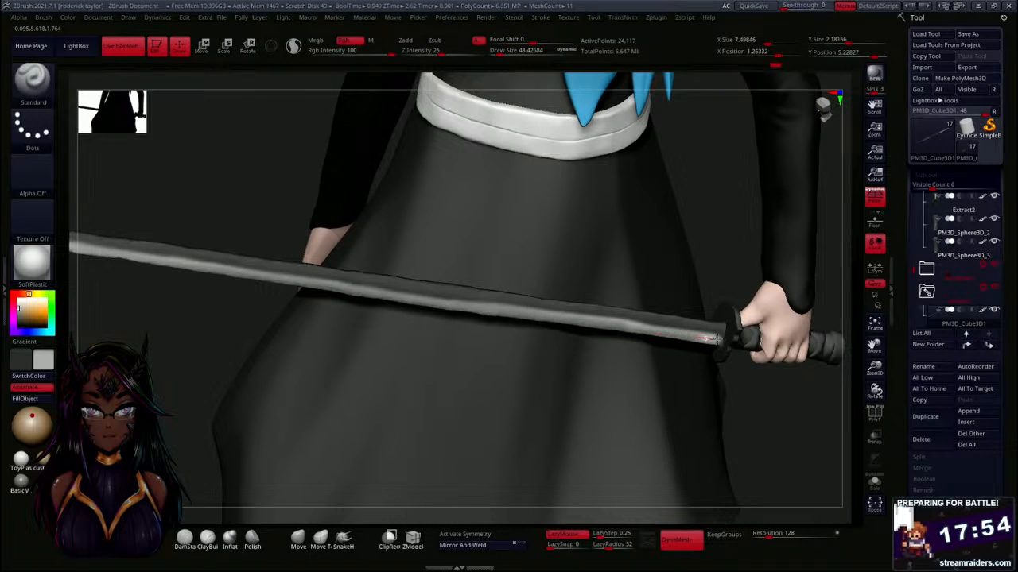
{"action": "left_click_drag", "start_coordinate": [735, 340], "coordinate": [739, 341]}
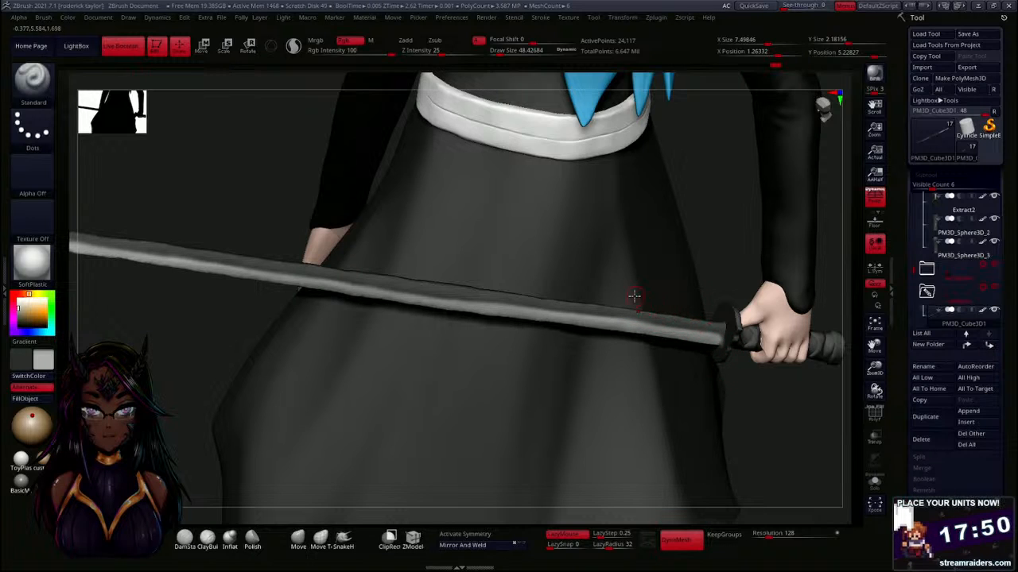
Isolate the sword and paint the light grey cutting edge on the blade's other side, from the guard past mid-blade.
{"action": "right_click_drag", "start_coordinate": [710, 198], "coordinate": [725, 341]}
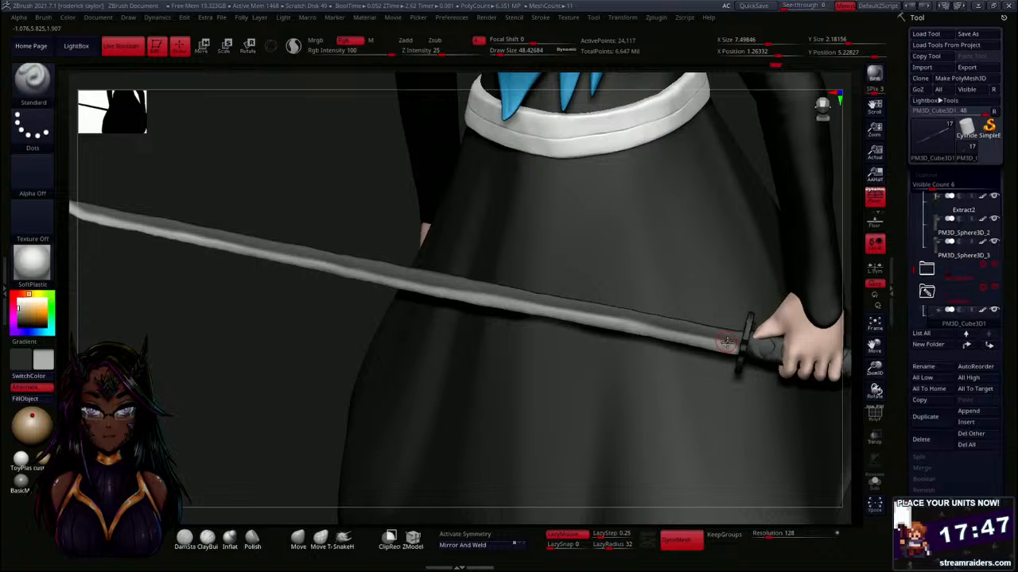
{"action": "left_click", "coordinate": [873, 482]}
{"action": "mouse_move", "coordinate": [647, 377]}
{"action": "right_mouse_down"}
{"action": "mouse_move", "coordinate": [559, 357]}
{"action": "mouse_move", "coordinate": [609, 359]}
{"action": "mouse_move", "coordinate": [501, 389]}
{"action": "mouse_move", "coordinate": [579, 369]}
{"action": "mouse_move", "coordinate": [520, 370]}
{"action": "mouse_move", "coordinate": [484, 386]}
{"action": "mouse_move", "coordinate": [353, 350]}
{"action": "right_mouse_up"}
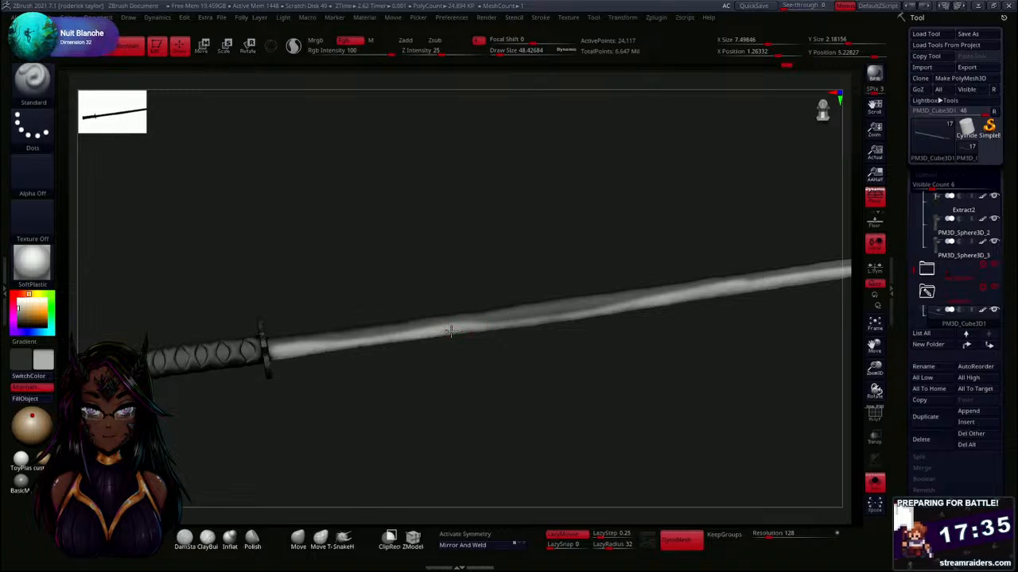
{"action": "left_click_drag", "start_coordinate": [474, 323], "coordinate": [719, 292]}
{"action": "mouse_move", "coordinate": [572, 368]}
{"action": "left_mouse_down"}
{"action": "mouse_move", "coordinate": [575, 396]}
{"action": "mouse_move", "coordinate": [461, 342]}
{"action": "left_mouse_up"}
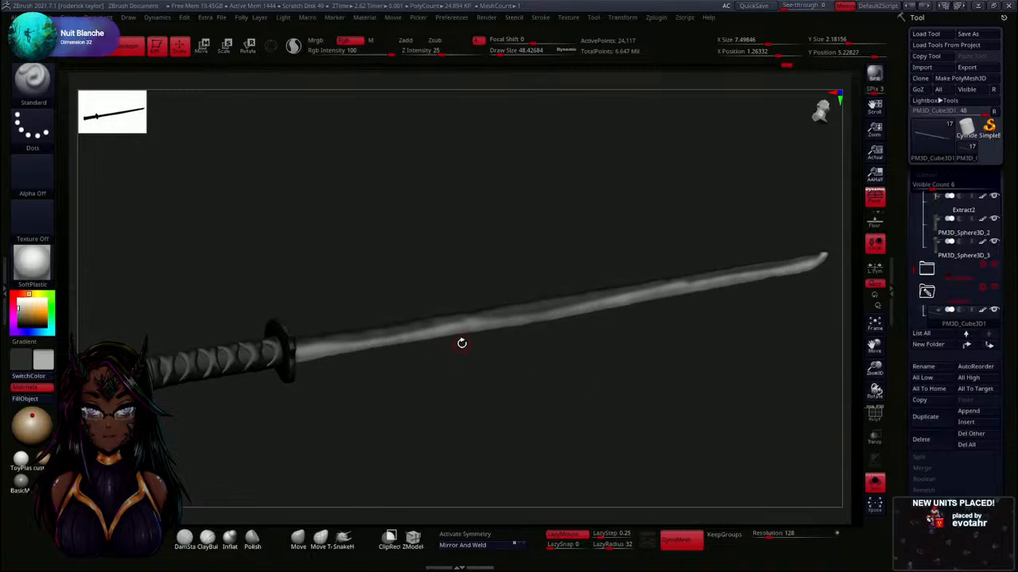
{"action": "left_click_drag", "start_coordinate": [384, 340], "coordinate": [617, 300]}
{"action": "mouse_move", "coordinate": [636, 359]}
{"action": "left_mouse_down"}
{"action": "mouse_move", "coordinate": [648, 373]}
{"action": "mouse_move", "coordinate": [461, 384]}
{"action": "mouse_move", "coordinate": [438, 372]}
{"action": "mouse_move", "coordinate": [490, 366]}
{"action": "left_mouse_up"}
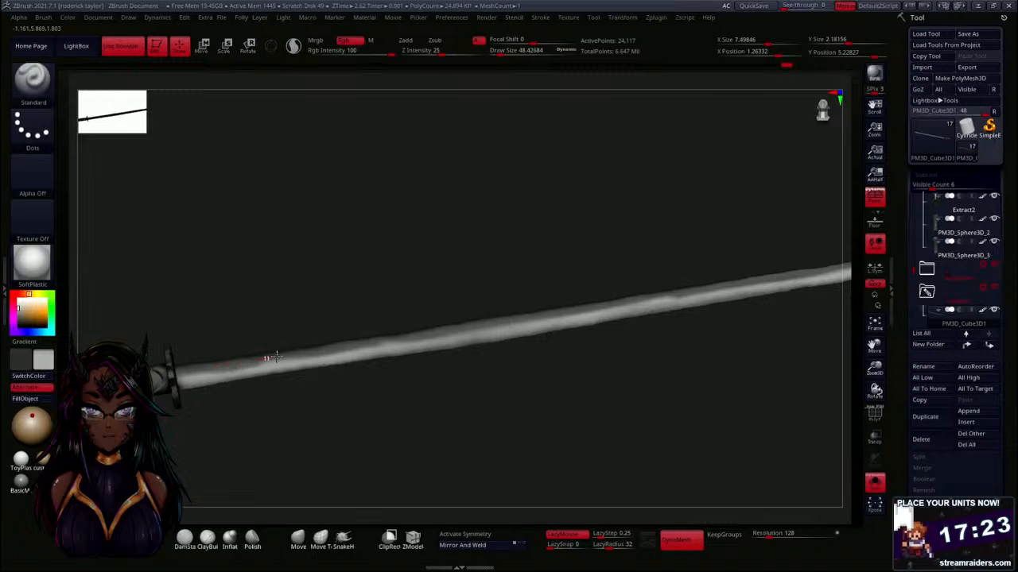
Trim the light edge's upper boundary with dark grey from near the guard past mid-blade, and undo the last stroke.
{"action": "left_click_drag", "start_coordinate": [369, 339], "coordinate": [452, 331]}
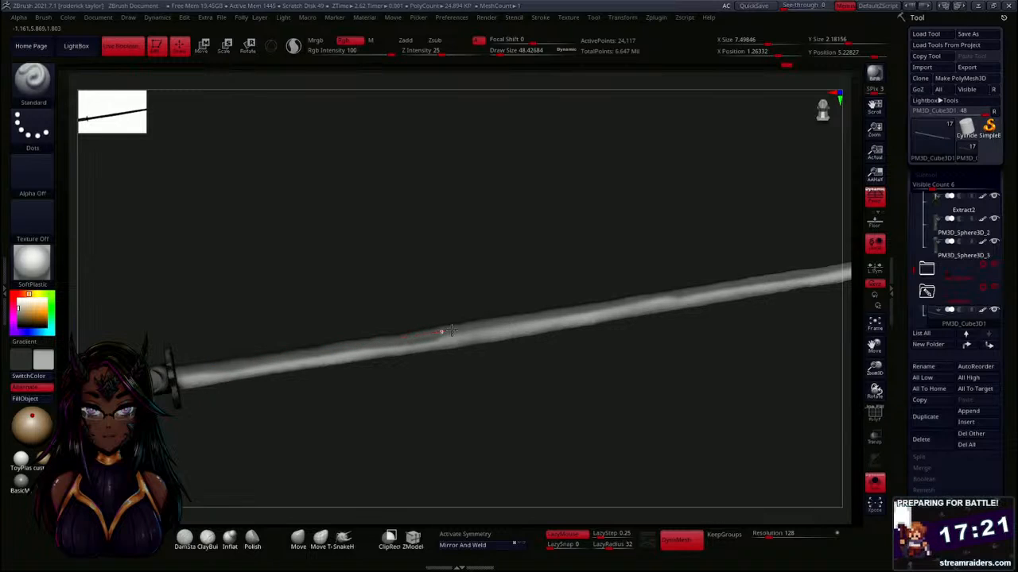
{"action": "left_click_drag", "start_coordinate": [535, 314], "coordinate": [624, 293]}
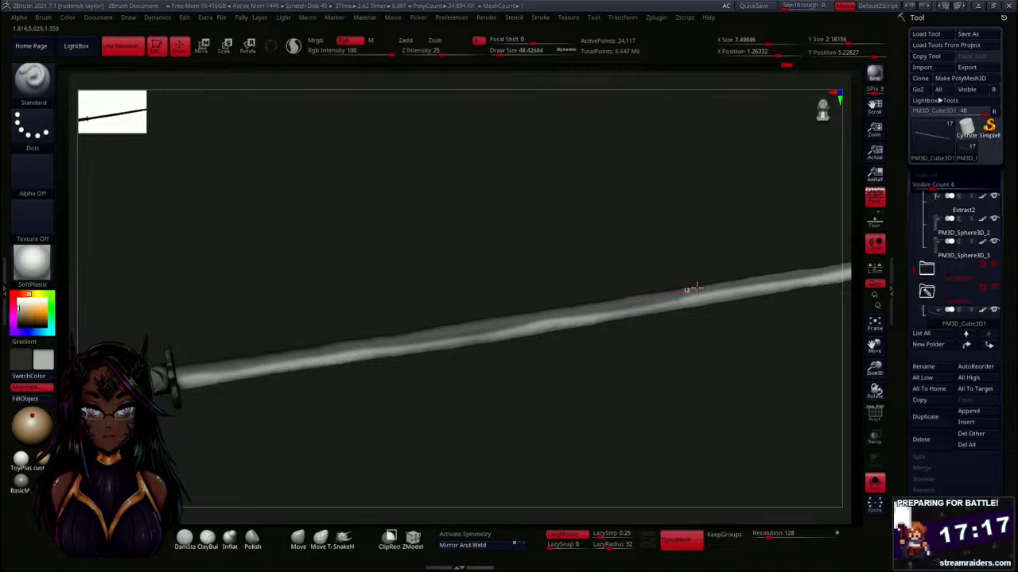
{"action": "mouse_move", "coordinate": [700, 238]}
{"action": "left_mouse_down"}
{"action": "mouse_move", "coordinate": [604, 220]}
{"action": "mouse_move", "coordinate": [503, 252]}
{"action": "left_mouse_up"}
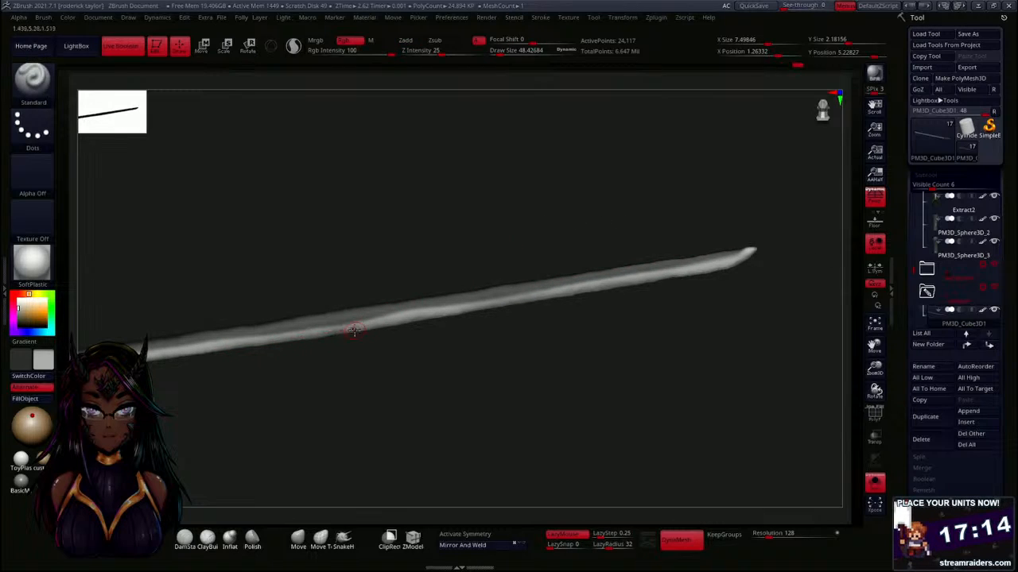
{"action": "left_click_drag", "start_coordinate": [306, 328], "coordinate": [396, 313]}
{"action": "key", "text": "ctrl+z"}
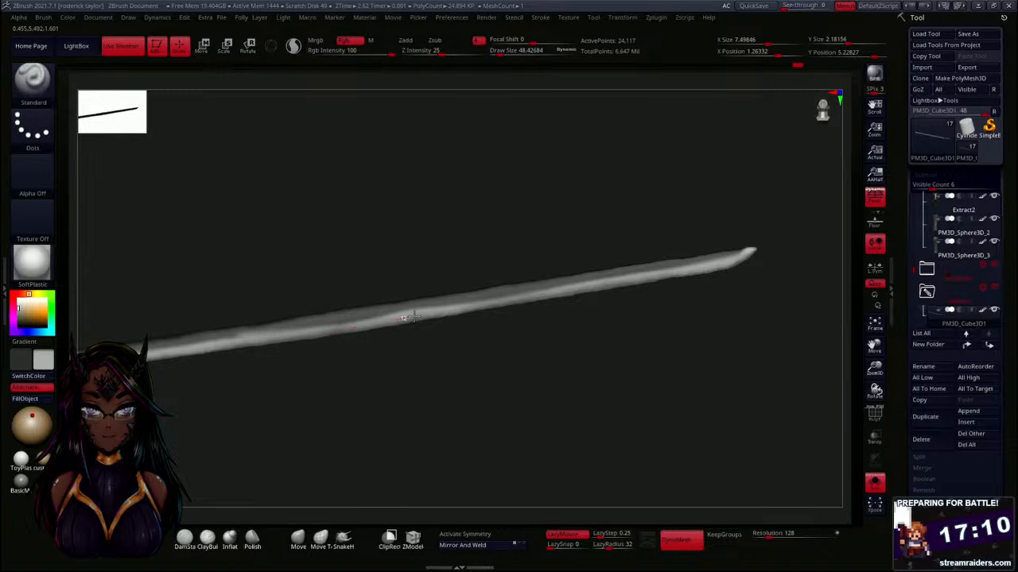
Isolate the sword's guard so that its blade-side face is fully exposed for painting.
{"action": "left_click_drag", "start_coordinate": [564, 364], "coordinate": [474, 286]}
{"action": "mouse_move", "coordinate": [432, 246]}
{"action": "left_mouse_down", "text": "alt"}
{"action": "mouse_move", "coordinate": [529, 244]}
{"action": "mouse_move", "coordinate": [438, 243]}
{"action": "mouse_move", "coordinate": [459, 307]}
{"action": "mouse_move", "coordinate": [335, 329]}
{"action": "mouse_move", "coordinate": [334, 307]}
{"action": "mouse_move", "coordinate": [323, 338]}
{"action": "mouse_move", "coordinate": [363, 352]}
{"action": "mouse_move", "coordinate": [342, 363]}
{"action": "mouse_move", "coordinate": [366, 368]}
{"action": "mouse_move", "coordinate": [405, 334]}
{"action": "left_mouse_up", "text": "alt"}
{"action": "left_click", "coordinate": [330, 348], "text": "ctrl+shift"}
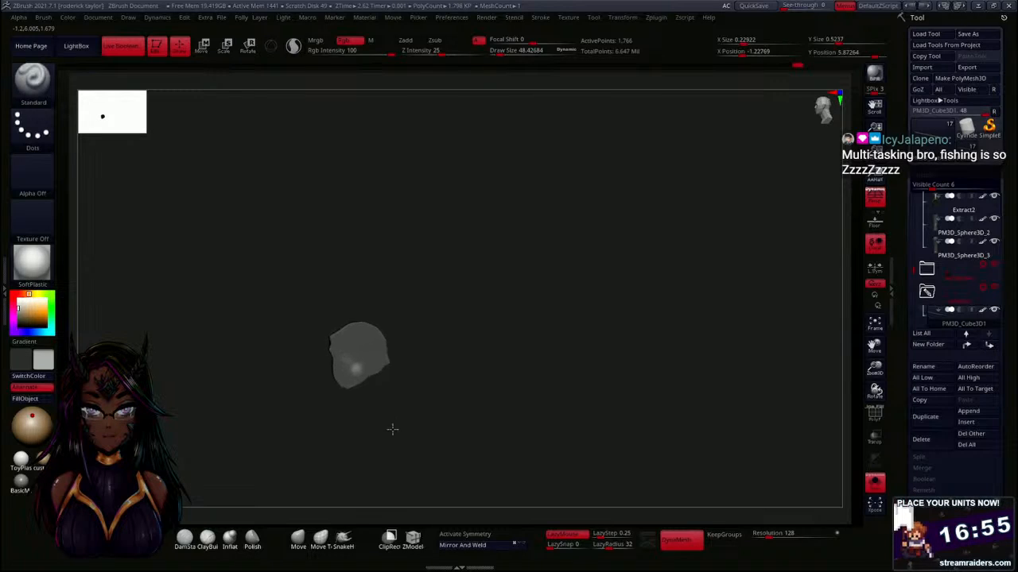
{"action": "left_click_drag", "start_coordinate": [392, 430], "coordinate": [543, 336], "text": "alt"}
{"action": "left_click_drag", "start_coordinate": [477, 279], "coordinate": [452, 232], "text": "alt"}
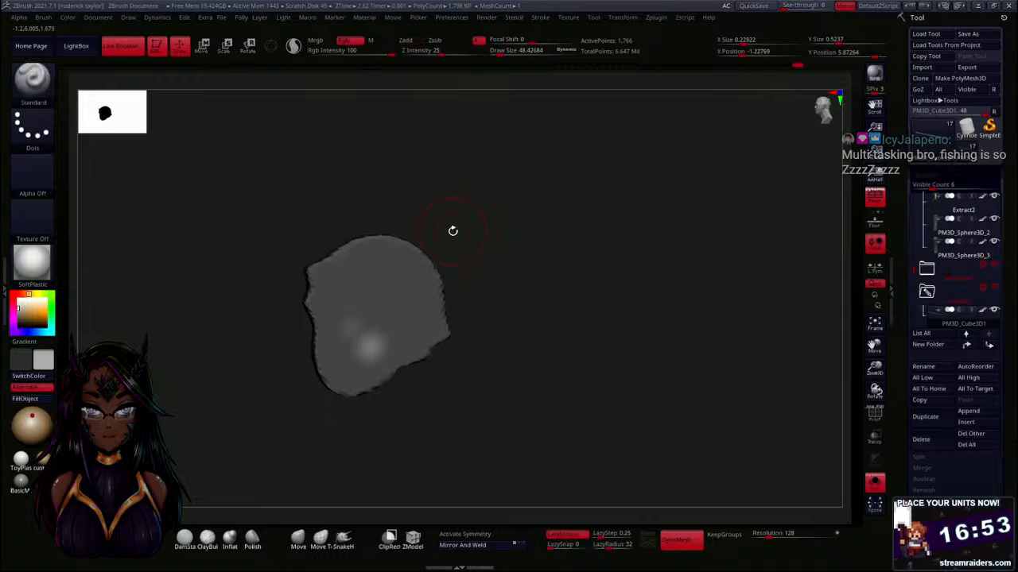
Paint a thin orange ring just inside the guard's rim with a draw size of about 6, and restore the hidden sword parts.
{"action": "left_click", "coordinate": [38, 311]}
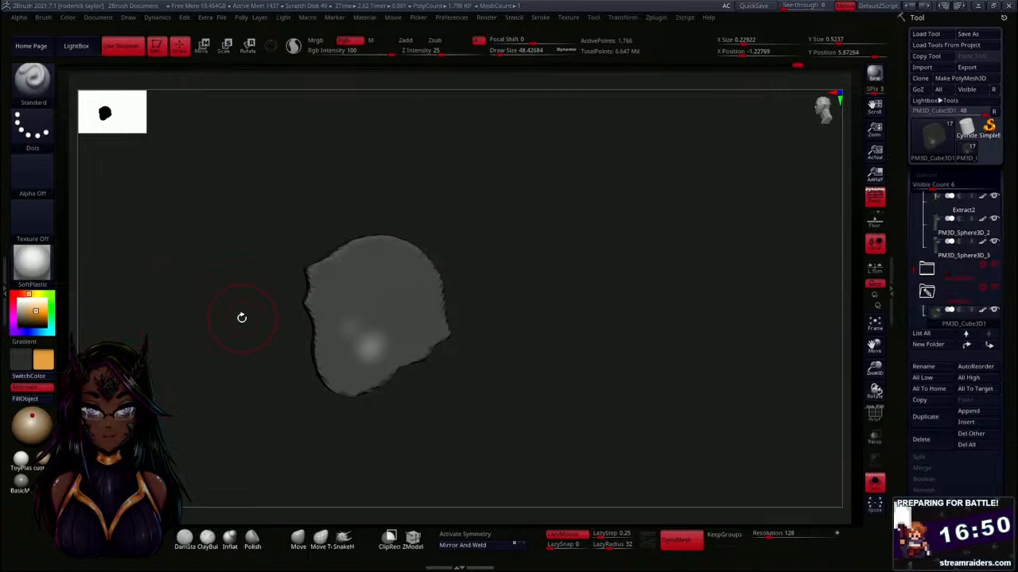
{"action": "key", "text": "s"}
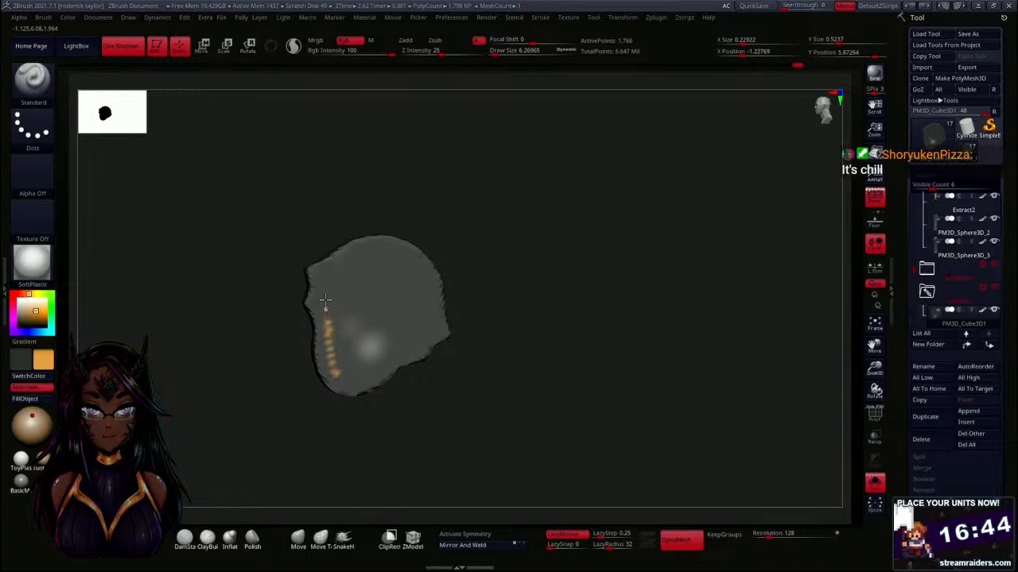
{"action": "left_click_drag", "start_coordinate": [326, 278], "coordinate": [352, 255]}
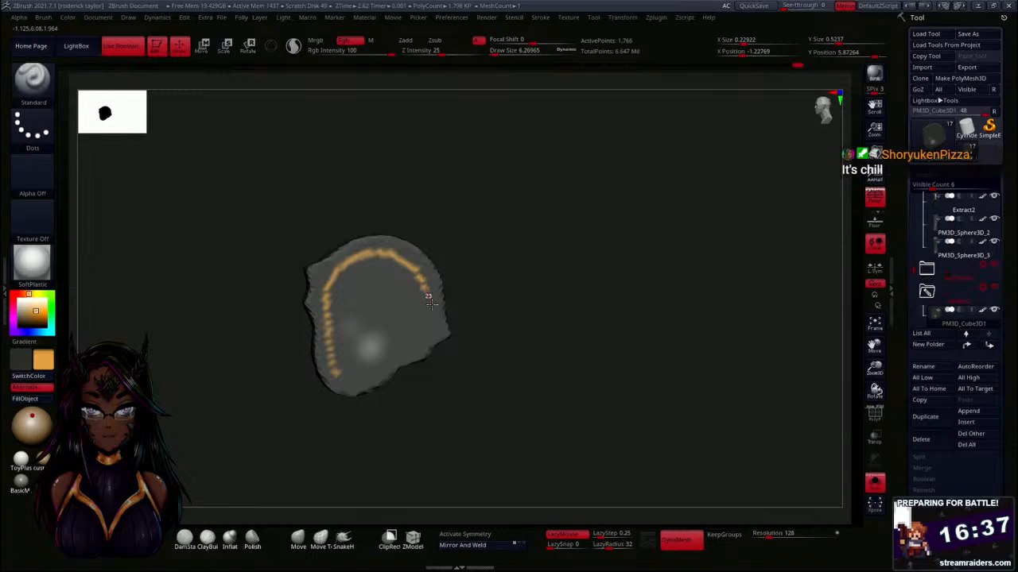
{"action": "left_click_drag", "start_coordinate": [430, 301], "coordinate": [430, 328]}
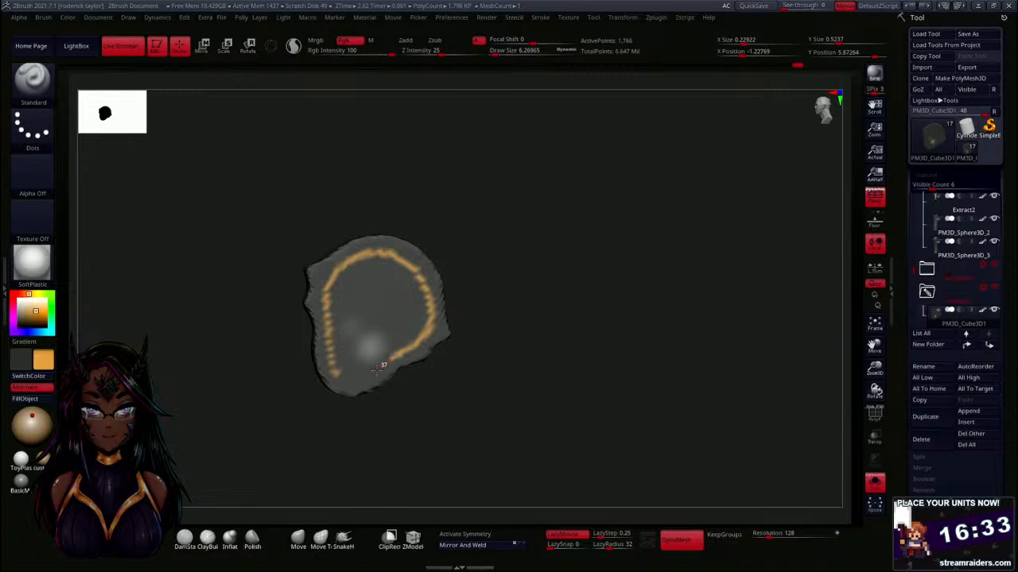
{"action": "mouse_move", "coordinate": [347, 383]}
{"action": "left_mouse_down"}
{"action": "mouse_move", "coordinate": [325, 348]}
{"action": "mouse_move", "coordinate": [328, 276]}
{"action": "left_mouse_up"}
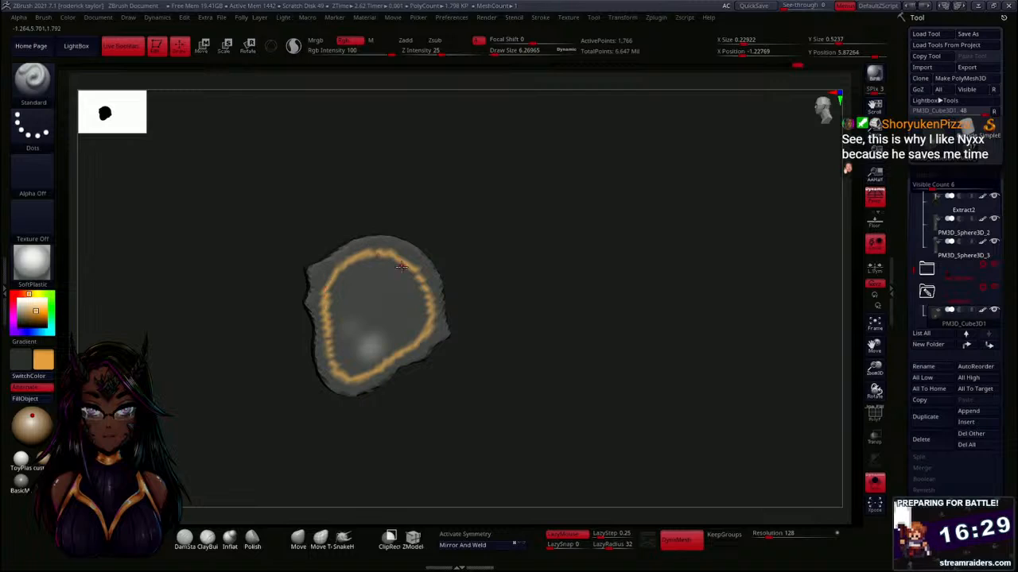
{"action": "left_click", "coordinate": [570, 304], "text": "ctrl"}
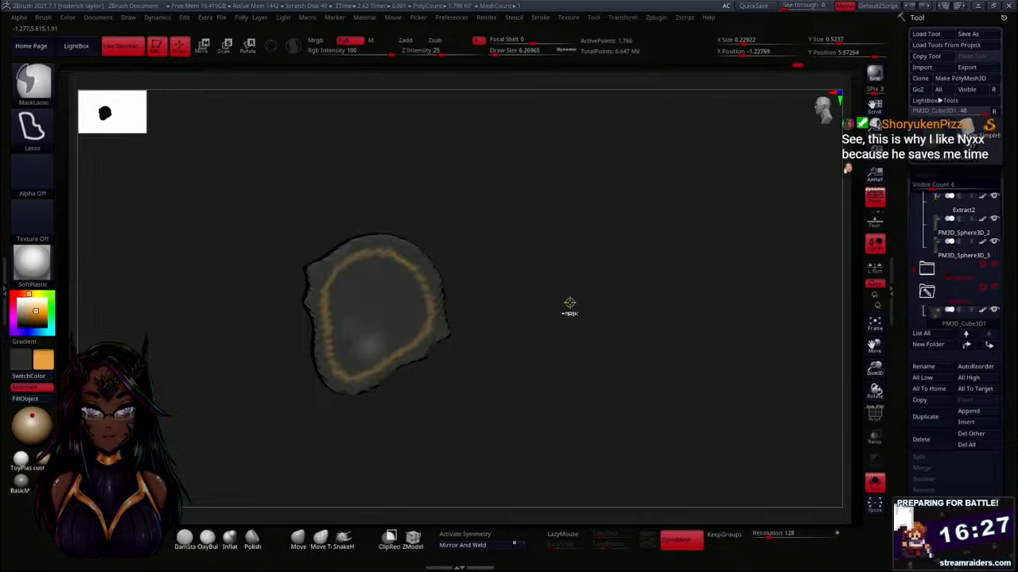
{"action": "left_click", "coordinate": [570, 301], "text": "ctrl"}
{"action": "left_click", "coordinate": [572, 294], "text": "ctrl+shift"}
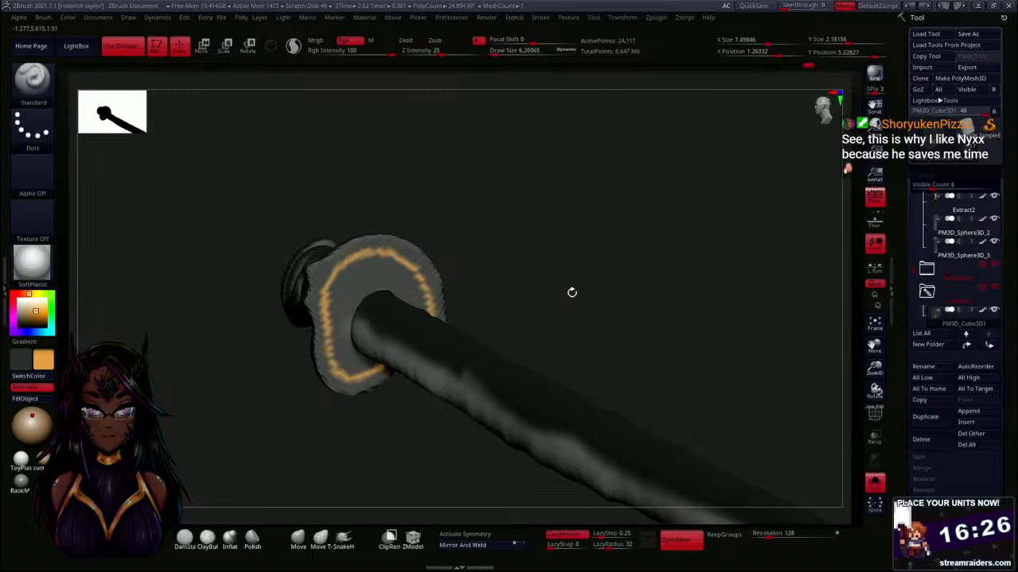
Isolate the two grip wrap segments nearest the pommel one at a time, fill each with orange, and show the whole sword again.
{"action": "mouse_move", "coordinate": [572, 292]}
{"action": "left_mouse_down"}
{"action": "mouse_move", "coordinate": [578, 309]}
{"action": "mouse_move", "coordinate": [586, 299]}
{"action": "mouse_move", "coordinate": [540, 196]}
{"action": "mouse_move", "coordinate": [518, 273]}
{"action": "mouse_move", "coordinate": [538, 310]}
{"action": "mouse_move", "coordinate": [481, 318]}
{"action": "mouse_move", "coordinate": [405, 309]}
{"action": "left_mouse_up"}
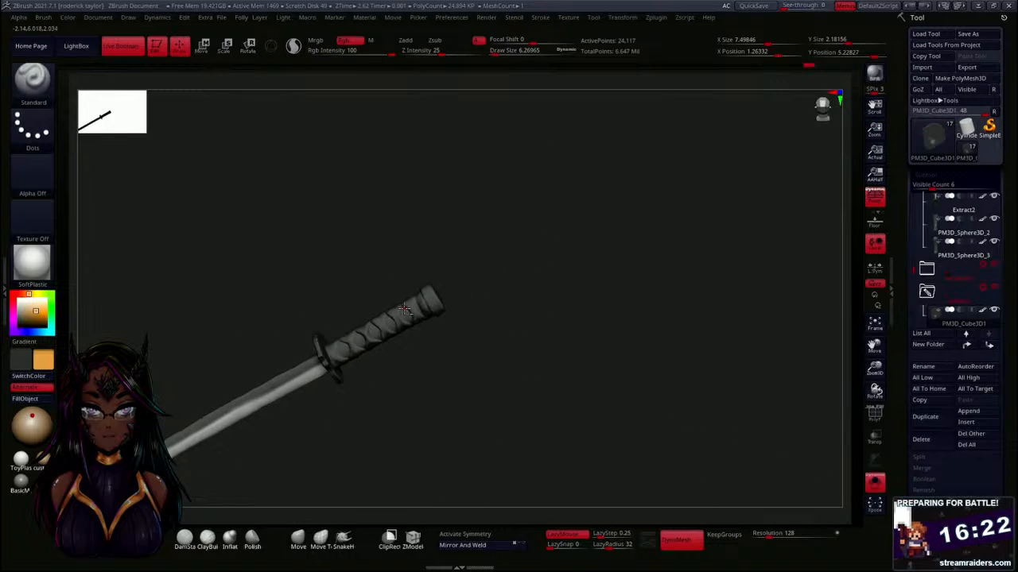
{"action": "key", "text": "ctrl"}
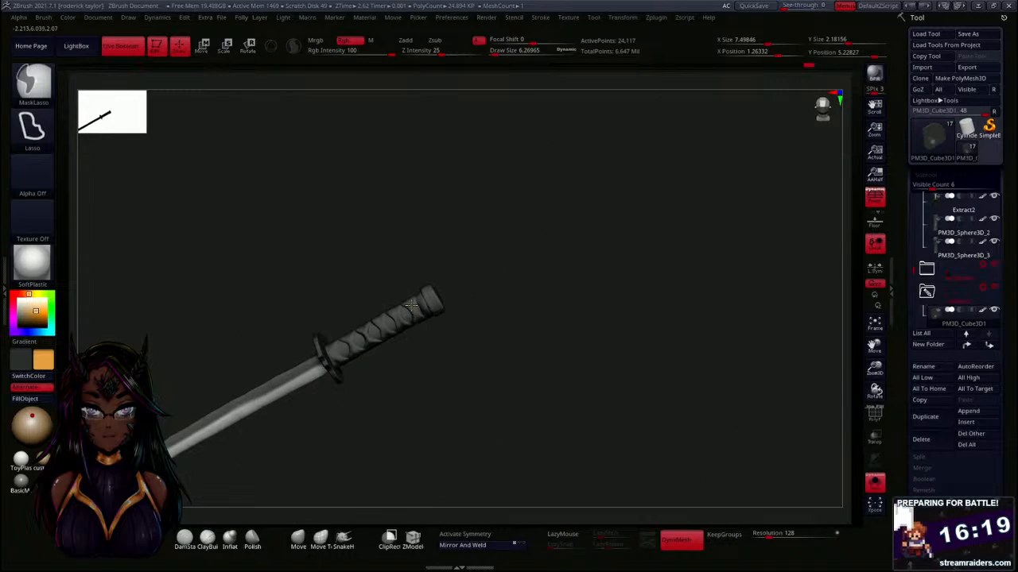
{"action": "left_click", "coordinate": [411, 304], "text": "ctrl+shift"}
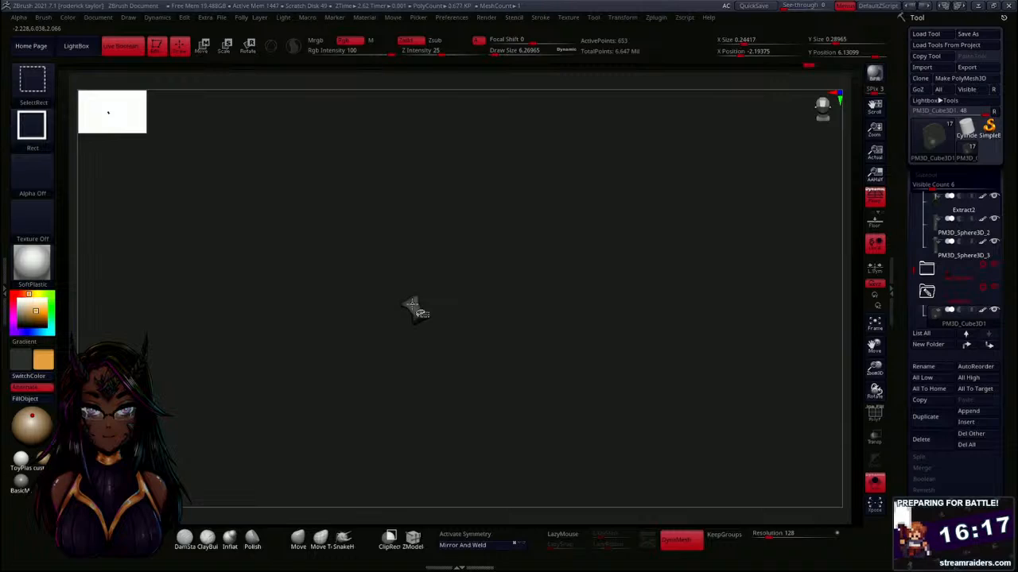
{"action": "mouse_move", "coordinate": [504, 265]}
{"action": "left_mouse_down"}
{"action": "mouse_move", "coordinate": [517, 307]}
{"action": "mouse_move", "coordinate": [338, 314]}
{"action": "left_mouse_up"}
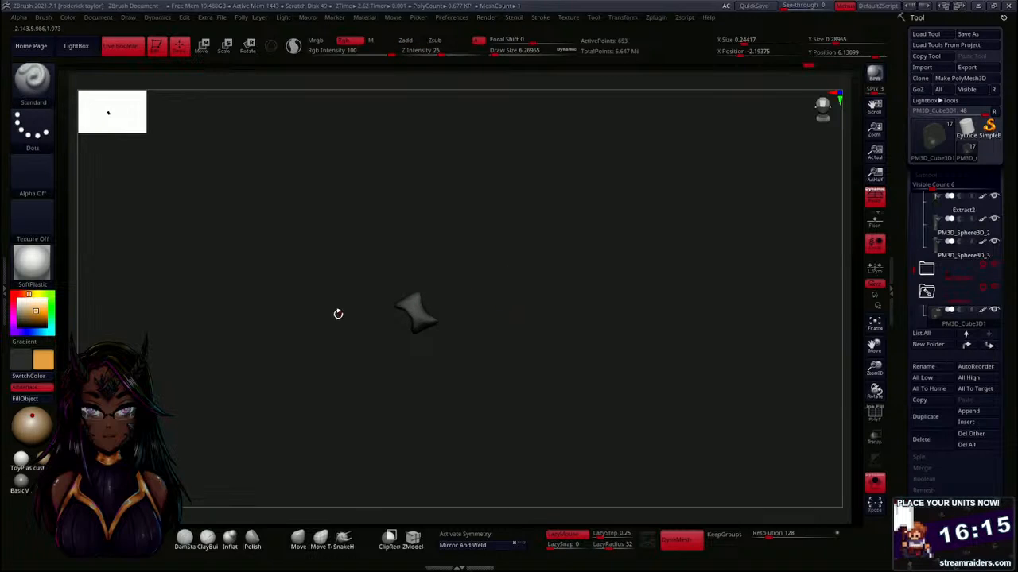
{"action": "left_click", "coordinate": [535, 255], "text": "ctrl+shift"}
{"action": "left_click", "coordinate": [397, 307], "text": "ctrl+shift"}
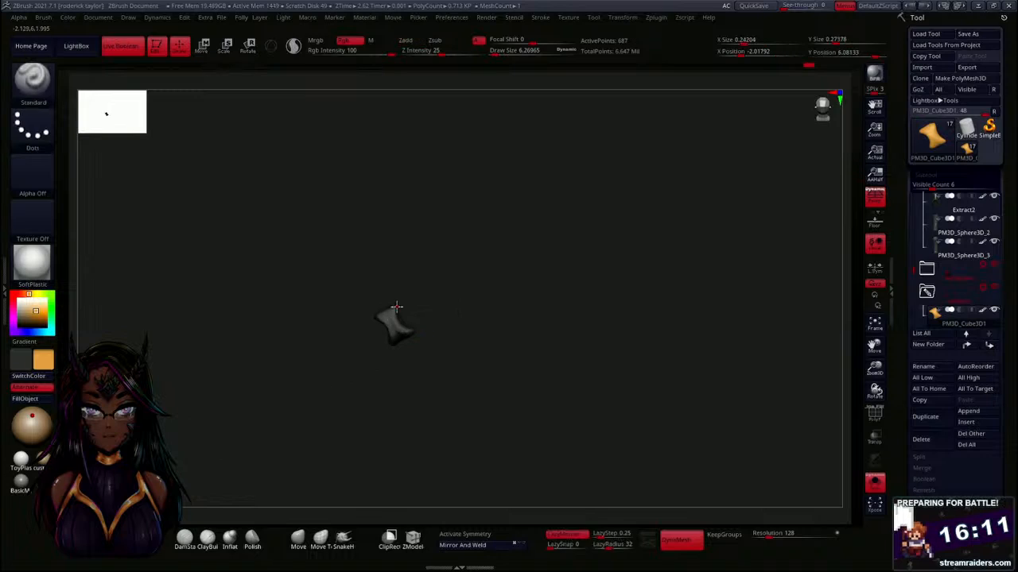
{"action": "left_click", "coordinate": [54, 396]}
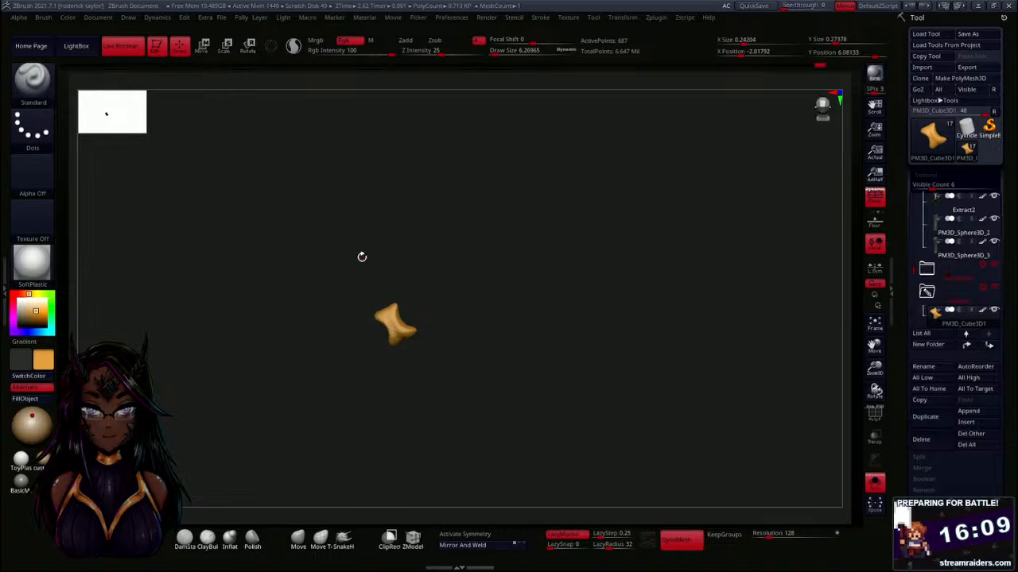
{"action": "left_click", "coordinate": [459, 210], "text": "ctrl+shift"}
Isolate the next two grip wrap segments towards the guard in turn, fill each with orange, and show the whole sword again.
{"action": "left_click", "coordinate": [368, 332], "text": "ctrl+shift"}
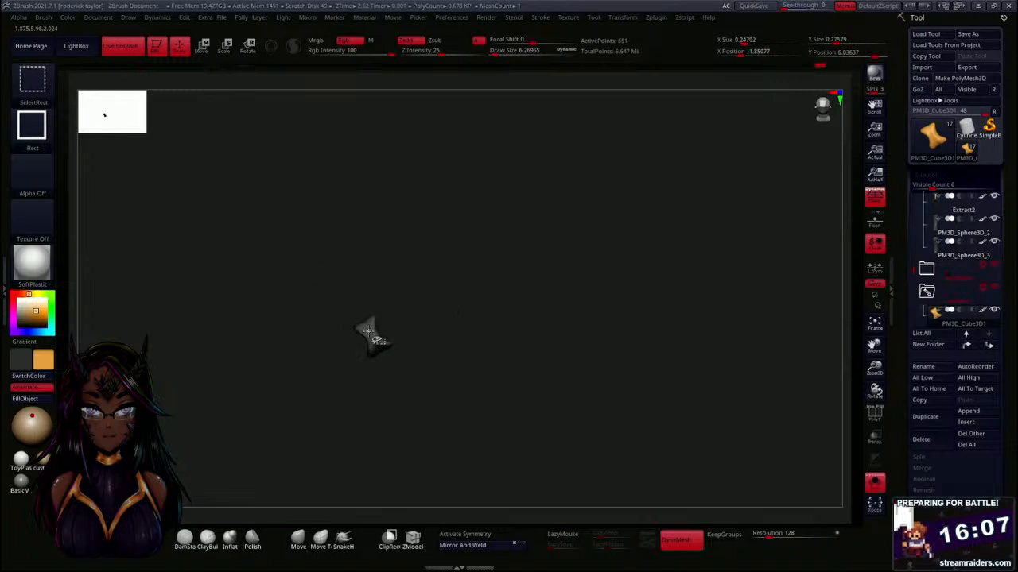
{"action": "left_click", "coordinate": [369, 336], "text": "ctrl+shift"}
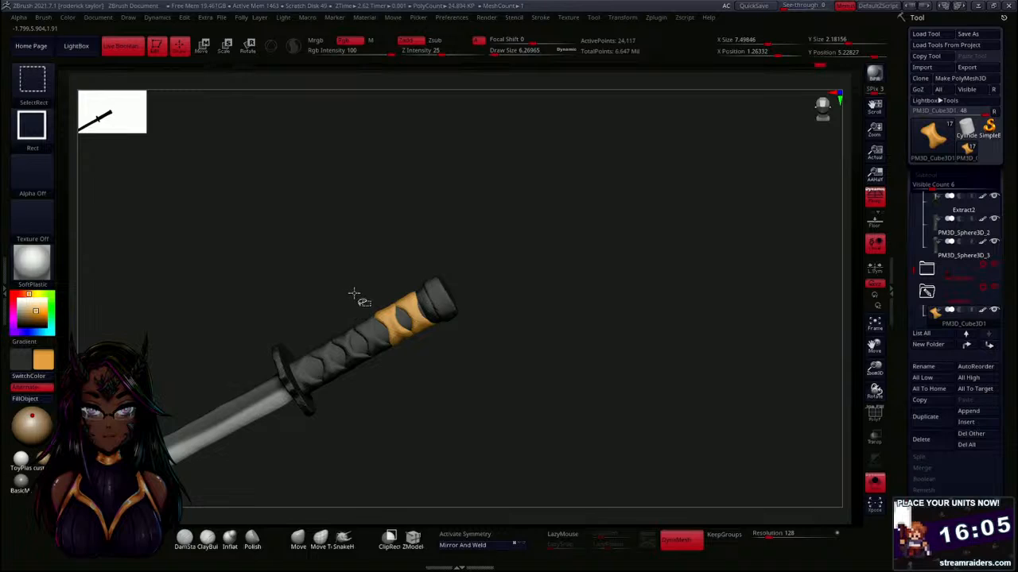
{"action": "left_click", "coordinate": [370, 340], "text": "ctrl+shift"}
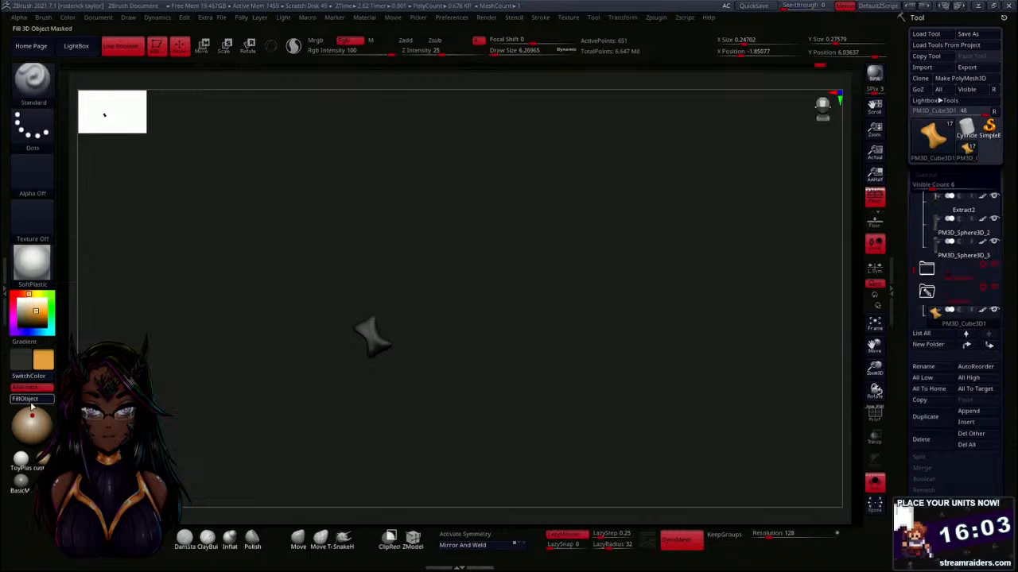
{"action": "left_click", "coordinate": [273, 241], "text": "ctrl+shift"}
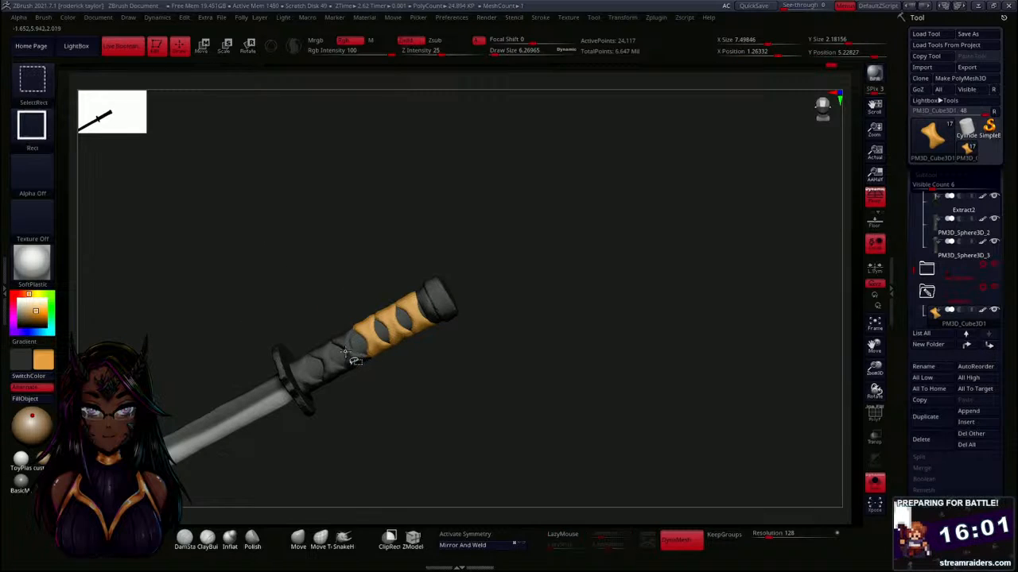
{"action": "left_click", "coordinate": [332, 337], "text": "ctrl+shift"}
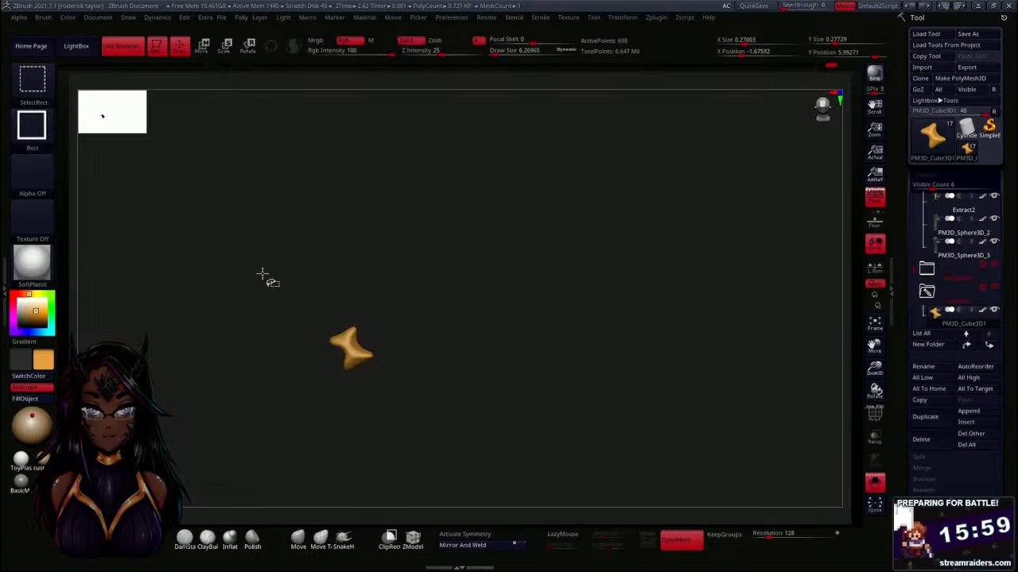
{"action": "left_click", "coordinate": [306, 245], "text": "ctrl+shift"}
Fill the last two wrap segments nearest the guard with orange, isolating each one first, and restore the hidden sword parts.
{"action": "left_click", "coordinate": [312, 340], "text": "ctrl+shift"}
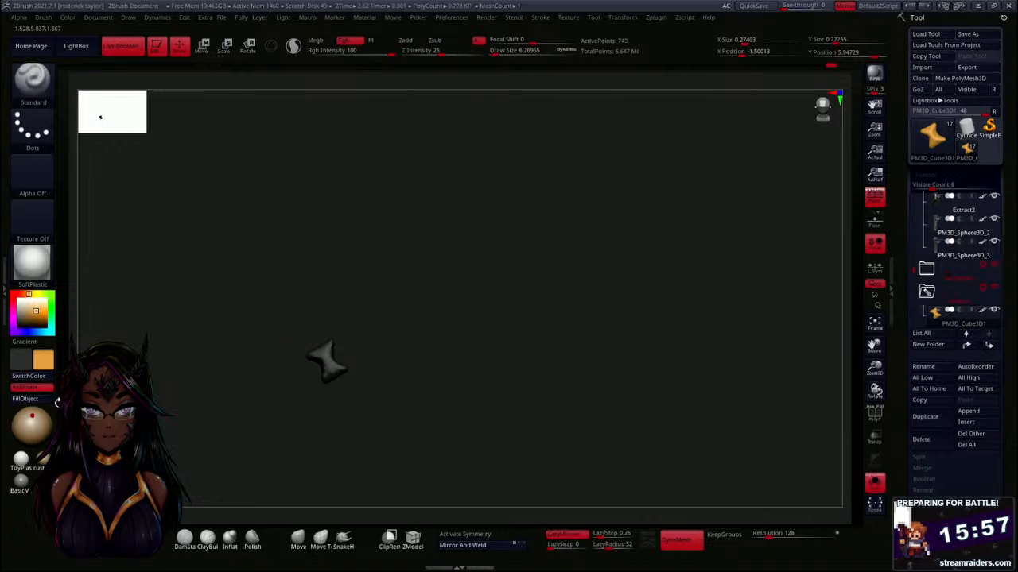
{"action": "left_click", "coordinate": [24, 398]}
{"action": "left_click", "coordinate": [284, 283], "text": "ctrl+shift"}
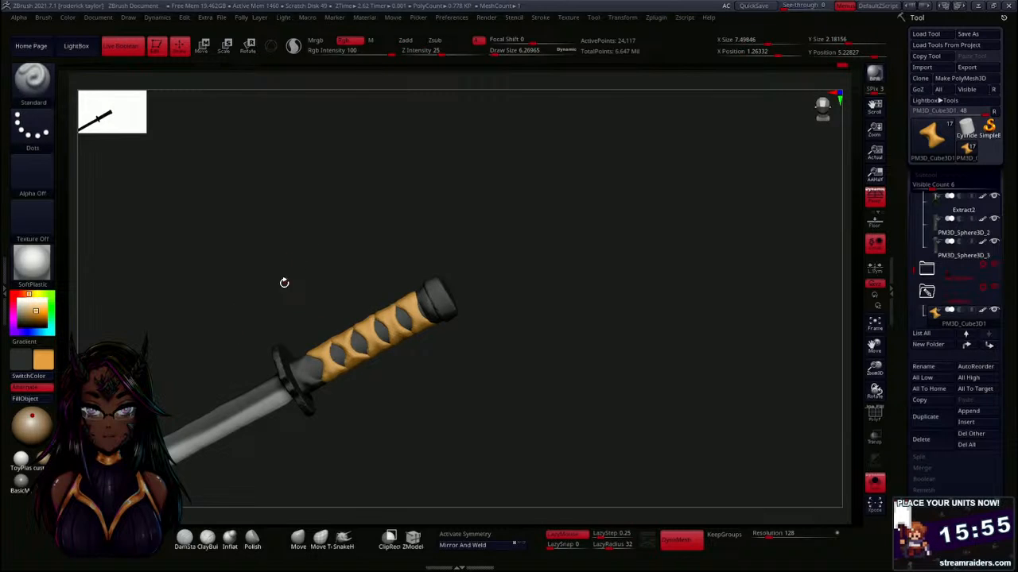
{"action": "left_click", "coordinate": [299, 368], "text": "ctrl+shift"}
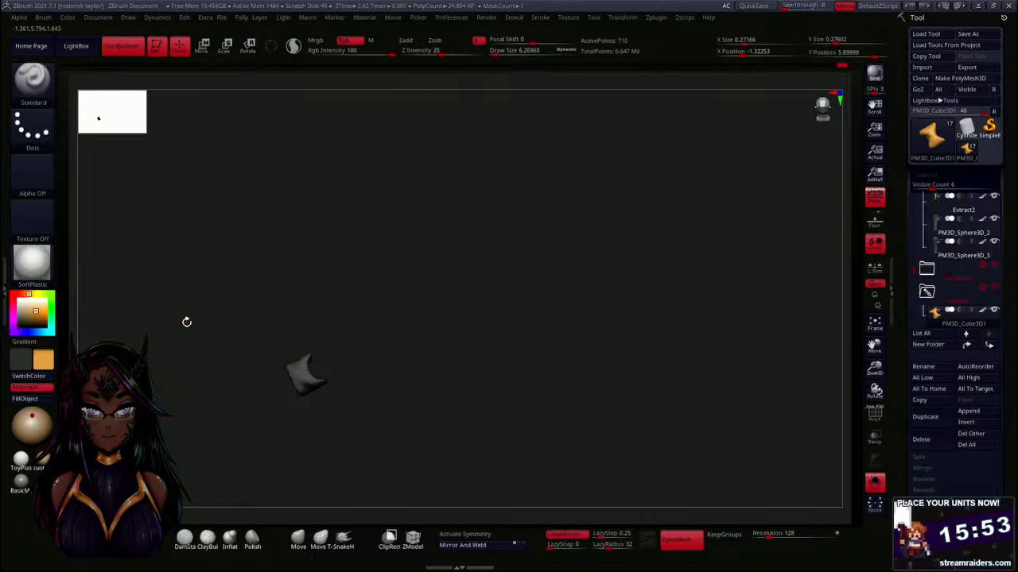
{"action": "left_click", "coordinate": [26, 399]}
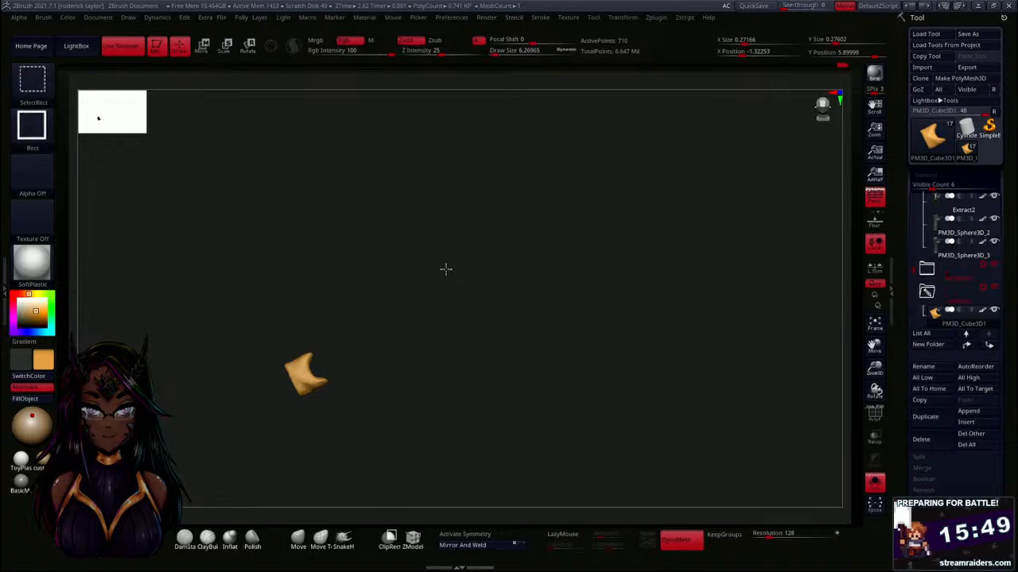
{"action": "left_click", "coordinate": [445, 275], "text": "ctrl+shift"}
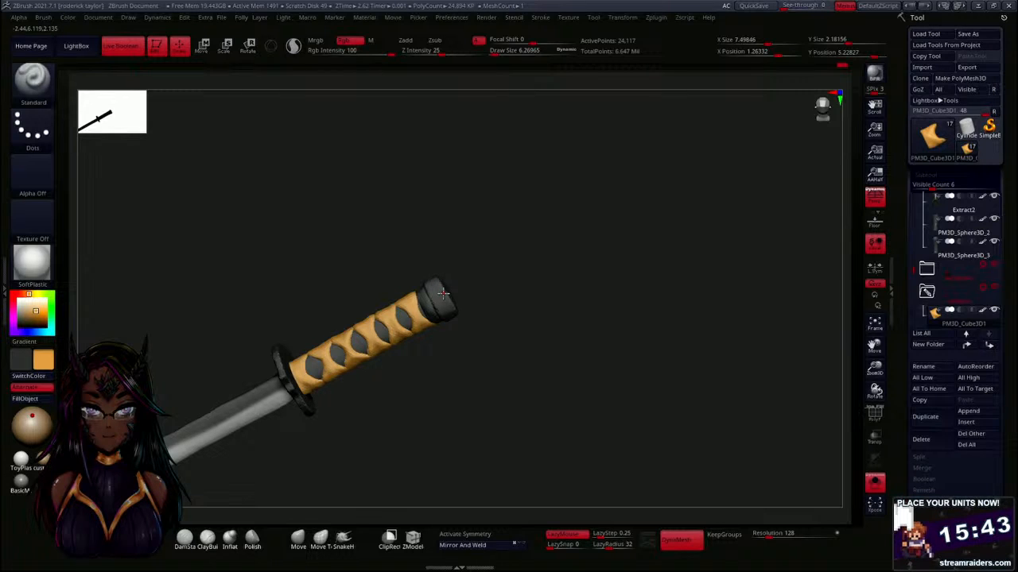
Isolate the remaining grey wrap piece beside the pommel, fill it with orange, and bring back the rest of the sword.
{"action": "left_click_drag", "start_coordinate": [466, 259], "coordinate": [498, 348]}
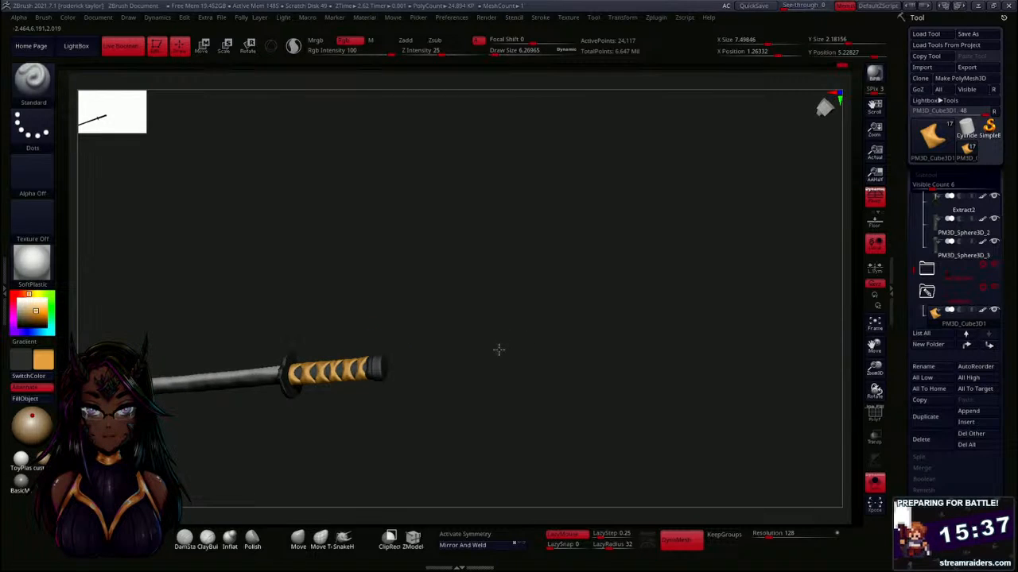
{"action": "left_click_drag", "start_coordinate": [499, 350], "coordinate": [495, 385]}
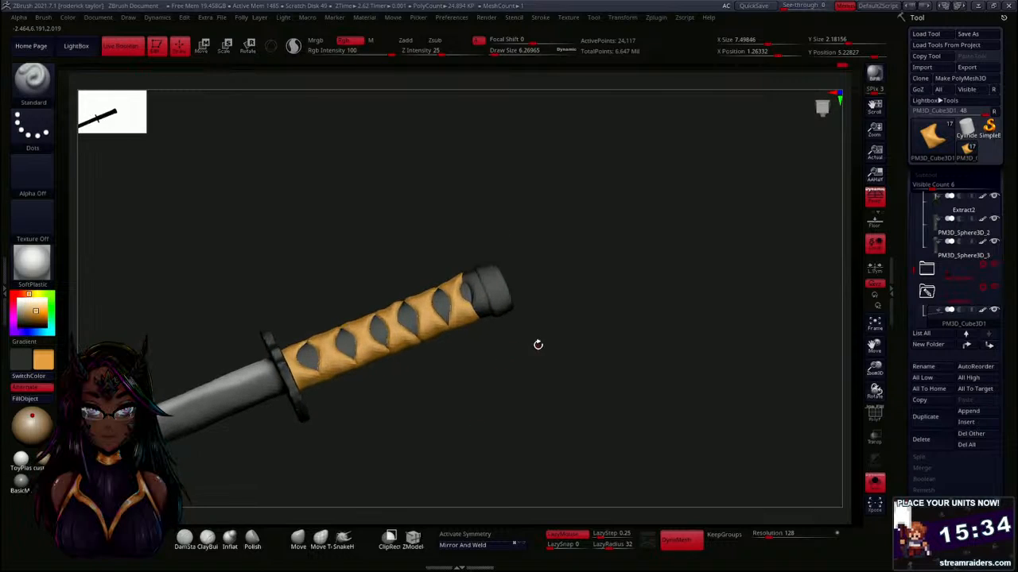
{"action": "left_click", "coordinate": [488, 310], "text": "ctrl+shift"}
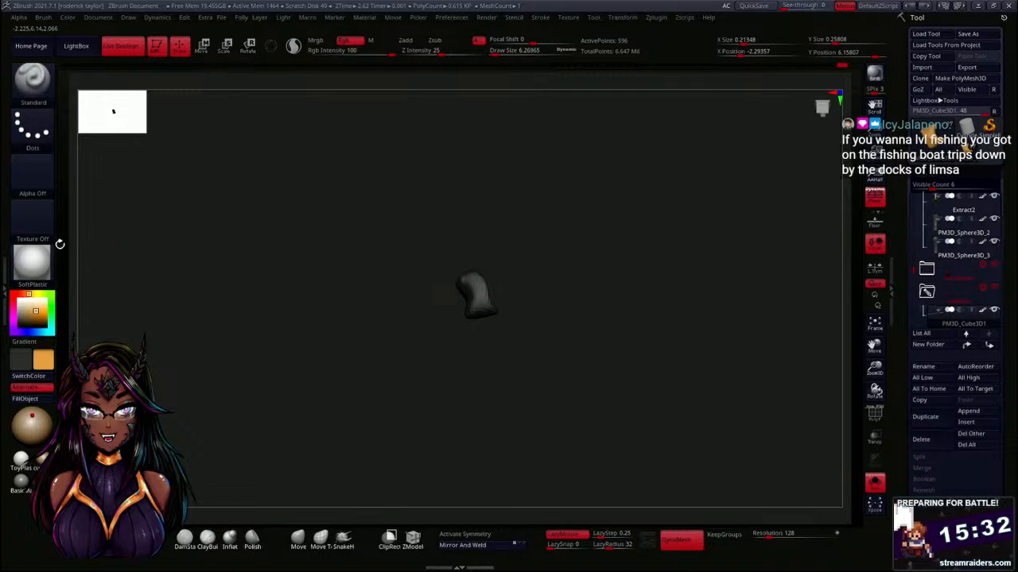
{"action": "left_click", "coordinate": [41, 399]}
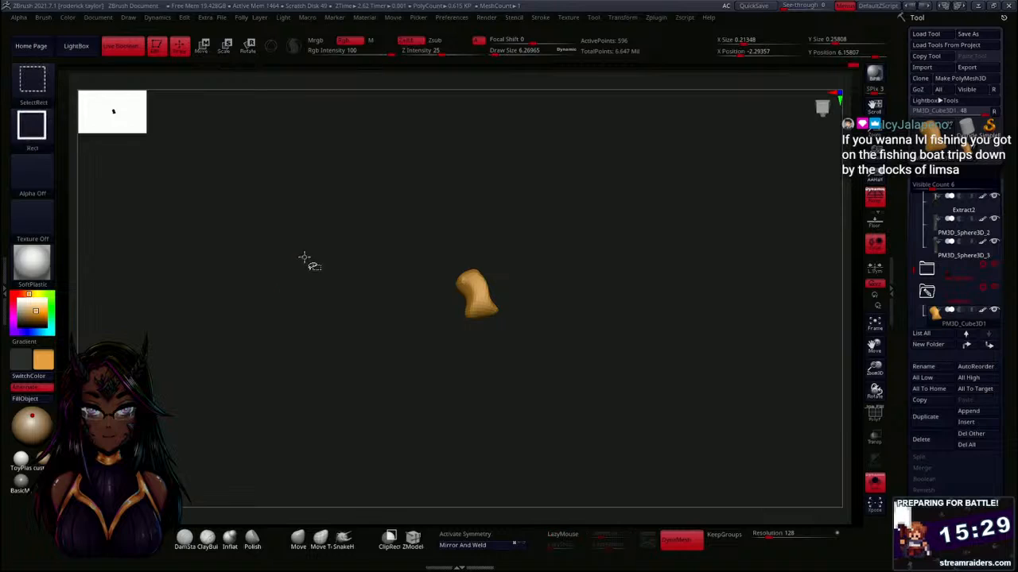
{"action": "left_click", "coordinate": [305, 258], "text": "ctrl+shift"}
{"action": "mouse_move", "coordinate": [374, 244]}
{"action": "left_mouse_down"}
{"action": "mouse_move", "coordinate": [577, 263]}
{"action": "mouse_move", "coordinate": [495, 279]}
{"action": "mouse_move", "coordinate": [492, 321]}
{"action": "mouse_move", "coordinate": [484, 304]}
{"action": "mouse_move", "coordinate": [500, 282]}
{"action": "mouse_move", "coordinate": [493, 265]}
{"action": "left_mouse_up"}
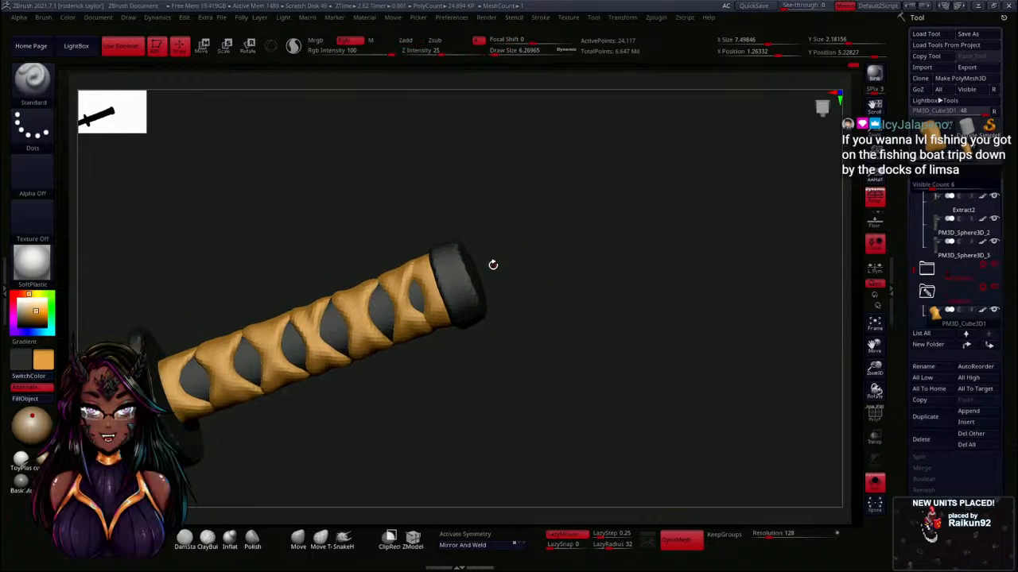
Pick a lighter orange (red 226, green 190, blue 141) and remesh the sword with DynaMesh at resolution 128.
{"action": "mouse_move", "coordinate": [352, 225]}
{"action": "left_mouse_down", "text": "alt"}
{"action": "mouse_move", "coordinate": [331, 224]}
{"action": "mouse_move", "coordinate": [479, 184]}
{"action": "mouse_move", "coordinate": [320, 245]}
{"action": "left_mouse_up", "text": "alt"}
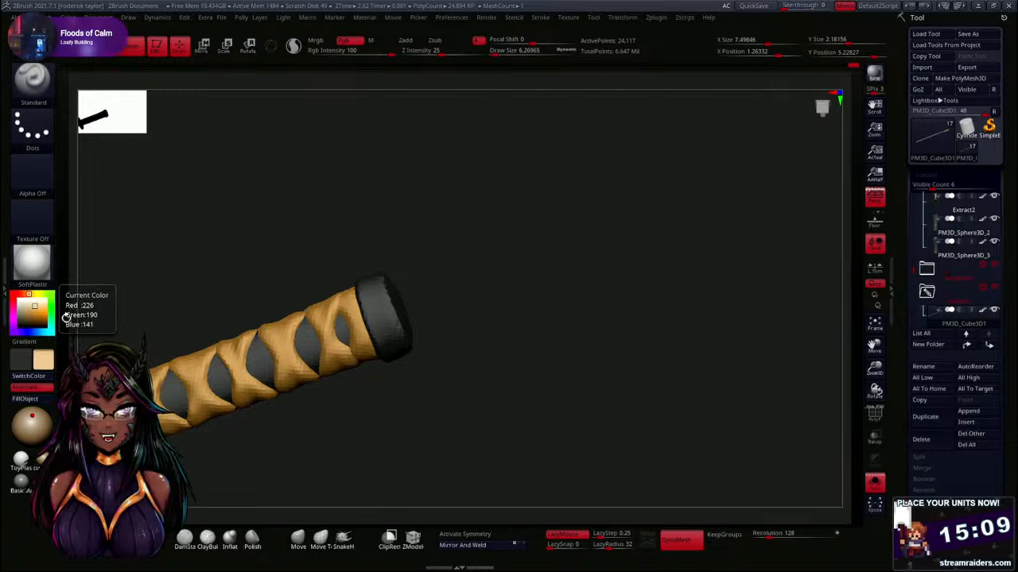
{"action": "key", "text": "ctrl+shift"}
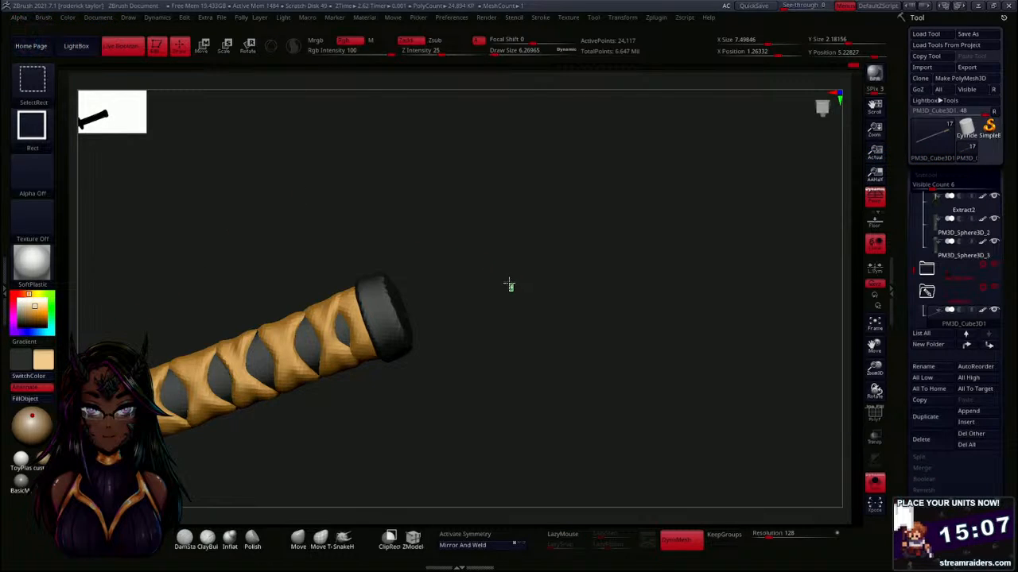
{"action": "key", "text": "ctrl"}
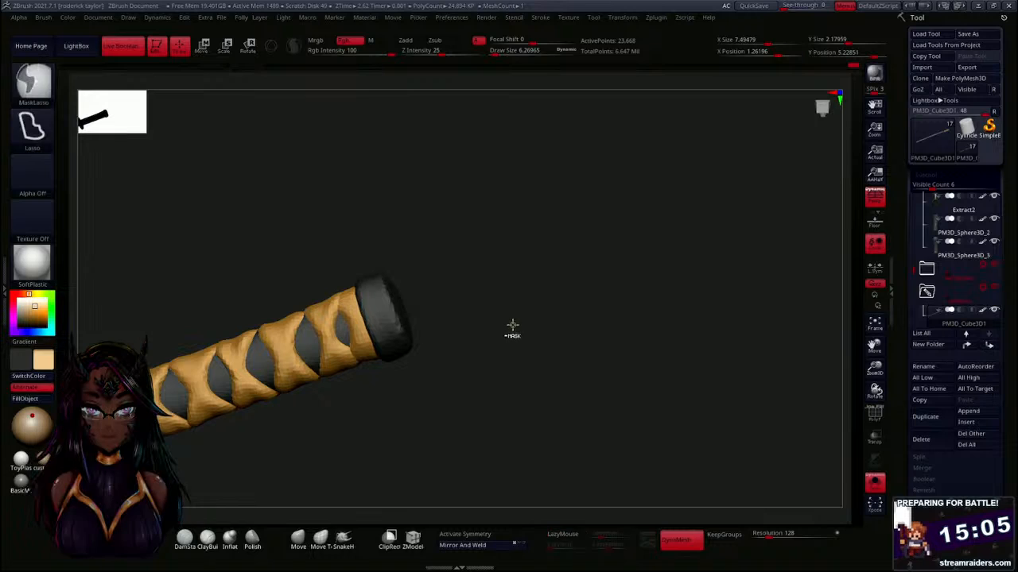
{"action": "mouse_move", "coordinate": [512, 324]}
{"action": "left_mouse_down"}
{"action": "mouse_move", "coordinate": [500, 257]}
{"action": "mouse_move", "coordinate": [477, 241]}
{"action": "mouse_move", "coordinate": [438, 334]}
{"action": "mouse_move", "coordinate": [383, 369]}
{"action": "left_mouse_up"}
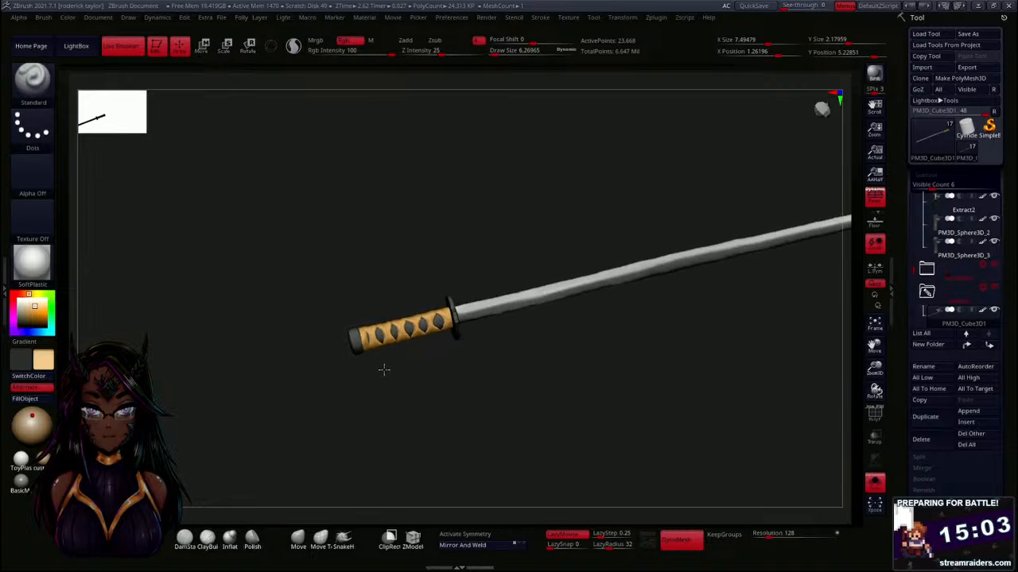
{"action": "key", "text": "ctrl"}
{"action": "left_click", "coordinate": [444, 364], "text": "ctrl"}
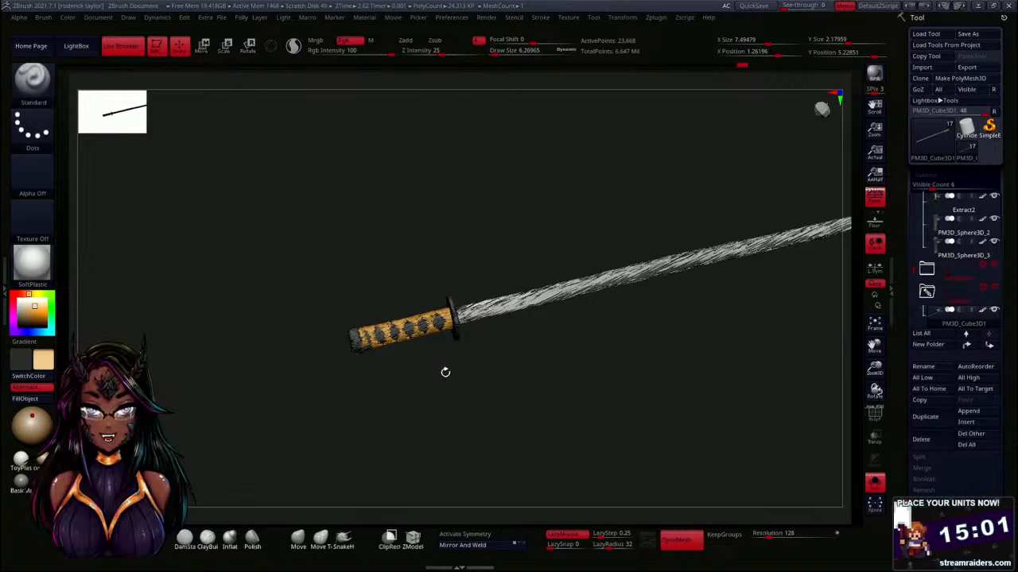
{"action": "left_click", "coordinate": [444, 364], "text": "ctrl"}
{"action": "left_click_drag", "start_coordinate": [444, 369], "coordinate": [425, 271], "text": "alt"}
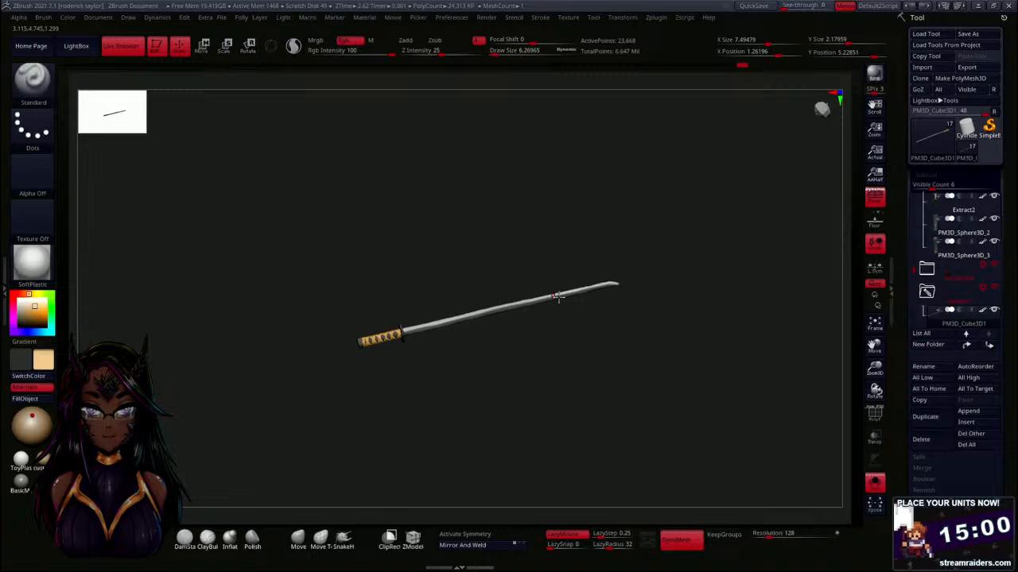
Turn off Solo to show the whole character and frame the boots from the side.
{"action": "left_click", "coordinate": [874, 485]}
{"action": "left_click_drag", "start_coordinate": [318, 414], "coordinate": [288, 327]}
{"action": "mouse_move", "coordinate": [668, 350]}
{"action": "left_mouse_down"}
{"action": "mouse_move", "coordinate": [621, 393]}
{"action": "mouse_move", "coordinate": [575, 298]}
{"action": "left_mouse_up"}
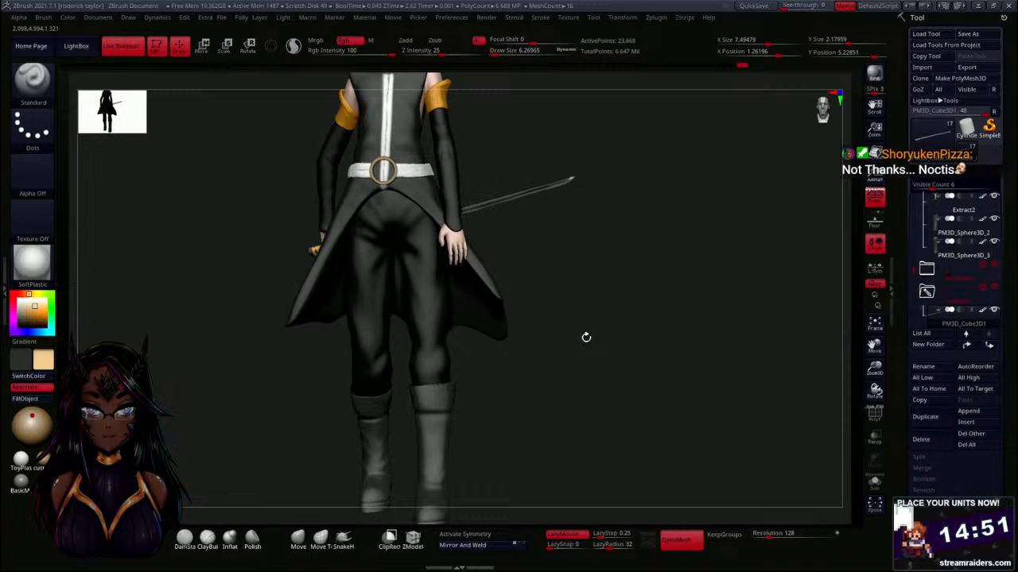
{"action": "mouse_move", "coordinate": [583, 364]}
{"action": "left_mouse_down", "text": "alt"}
{"action": "mouse_move", "coordinate": [574, 307]}
{"action": "mouse_move", "coordinate": [519, 352]}
{"action": "mouse_move", "coordinate": [497, 355]}
{"action": "mouse_move", "coordinate": [504, 343]}
{"action": "mouse_move", "coordinate": [475, 313]}
{"action": "mouse_move", "coordinate": [519, 327]}
{"action": "mouse_move", "coordinate": [525, 357]}
{"action": "mouse_move", "coordinate": [477, 299]}
{"action": "left_mouse_up", "text": "alt"}
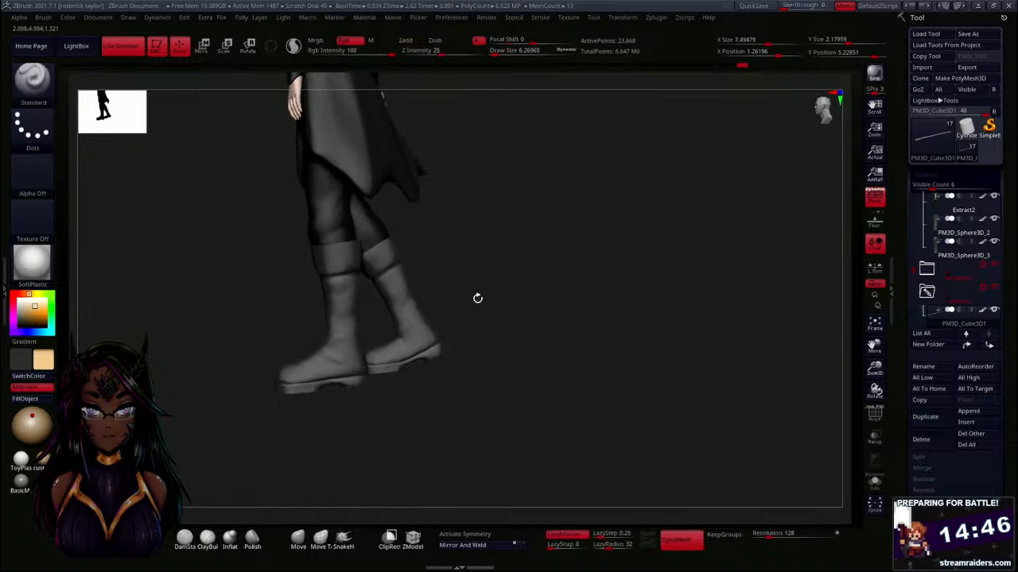
Select the rear boot and isolate its sole by hiding the boot's upper part.
{"action": "key", "text": "ctrl"}
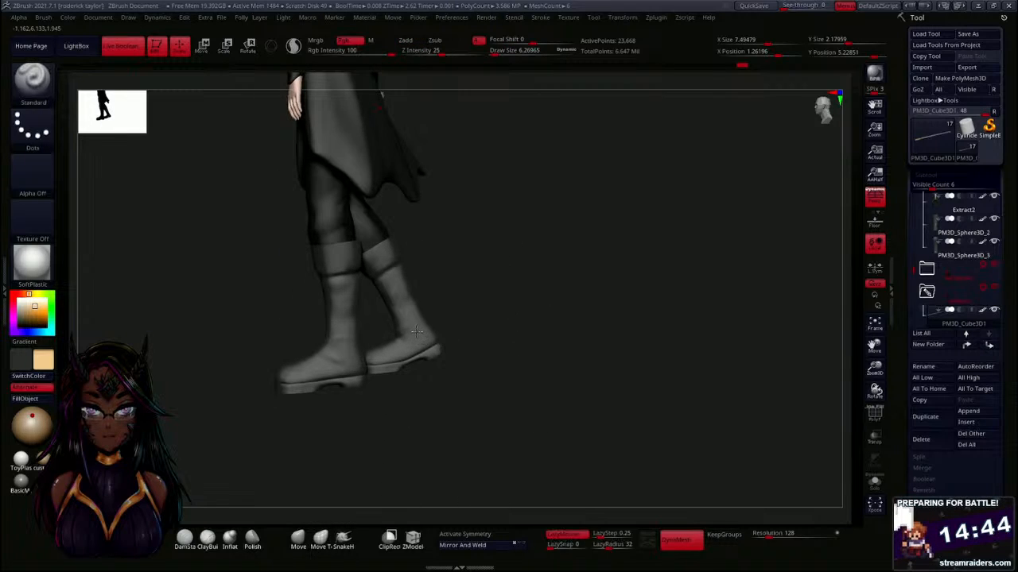
{"action": "left_click", "coordinate": [418, 332], "text": "alt"}
{"action": "mouse_move", "coordinate": [477, 313]}
{"action": "left_mouse_down"}
{"action": "mouse_move", "coordinate": [487, 330]}
{"action": "mouse_move", "coordinate": [506, 250]}
{"action": "mouse_move", "coordinate": [472, 364]}
{"action": "left_mouse_up"}
{"action": "left_click", "coordinate": [466, 365], "text": "ctrl+alt+shift"}
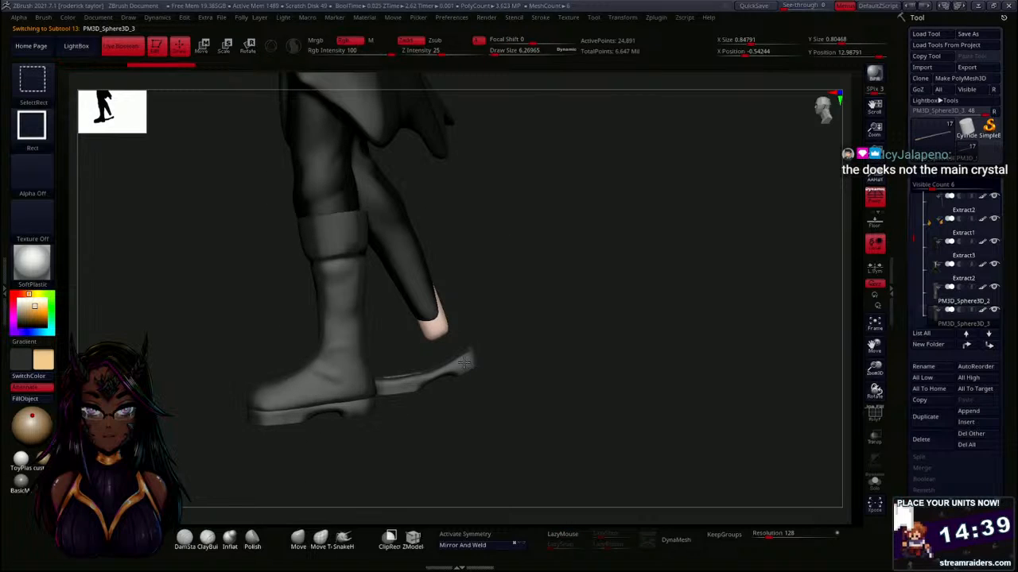
{"action": "left_click", "coordinate": [465, 364], "text": "ctrl+shift"}
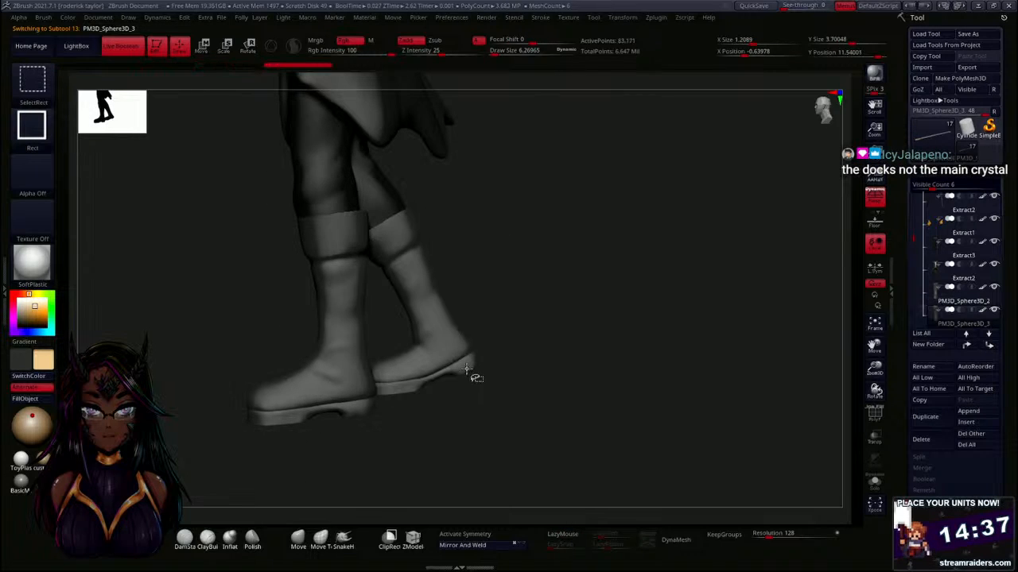
{"action": "left_click", "coordinate": [472, 372], "text": "ctrl+alt+shift"}
{"action": "mouse_move", "coordinate": [532, 345]}
{"action": "left_mouse_down"}
{"action": "mouse_move", "coordinate": [489, 367]}
{"action": "mouse_move", "coordinate": [459, 351]}
{"action": "left_mouse_up"}
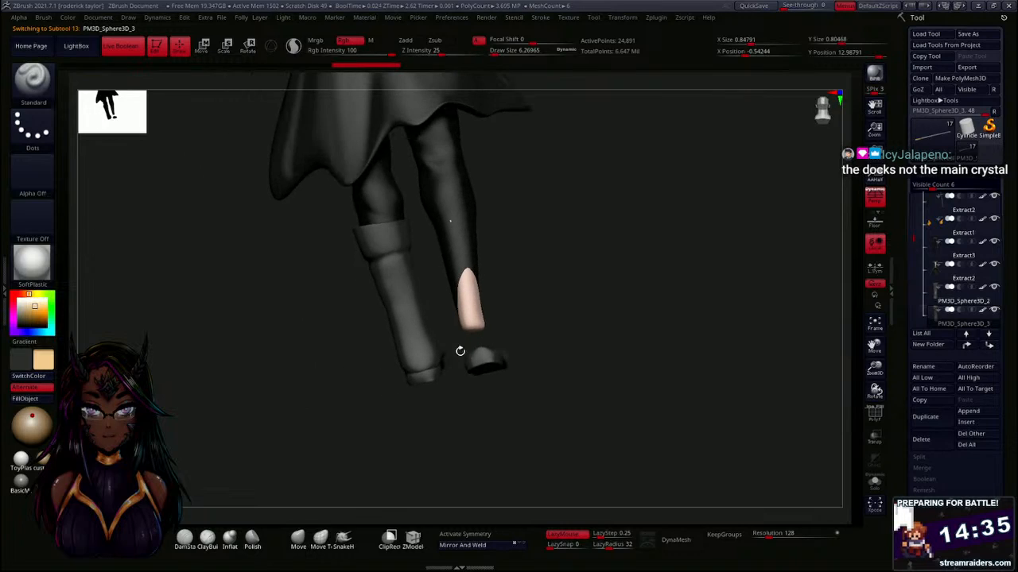
Fill the rear boot's sole with near-black and show the complete boot again.
{"action": "left_click", "coordinate": [33, 363]}
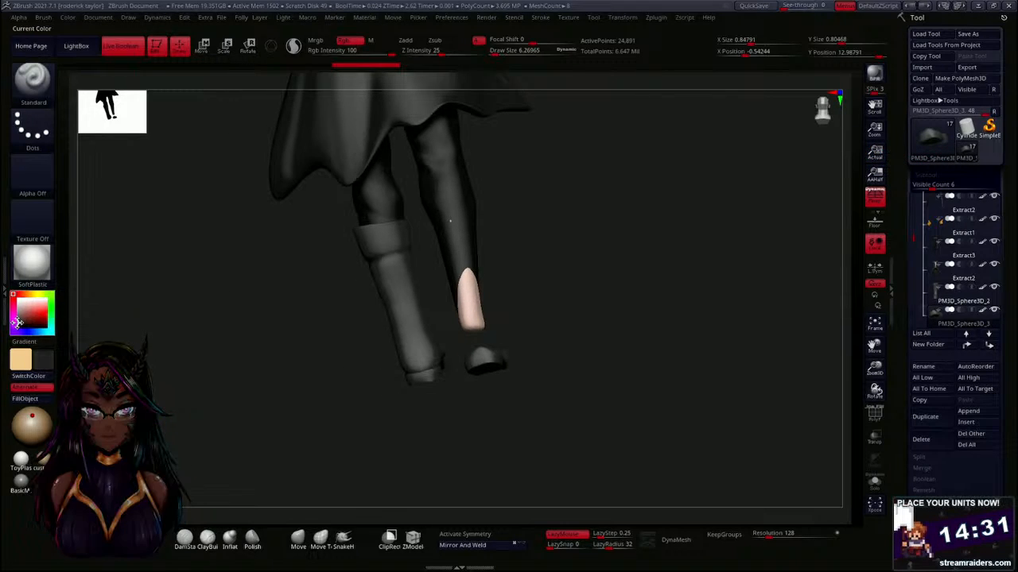
{"action": "left_click", "coordinate": [34, 400]}
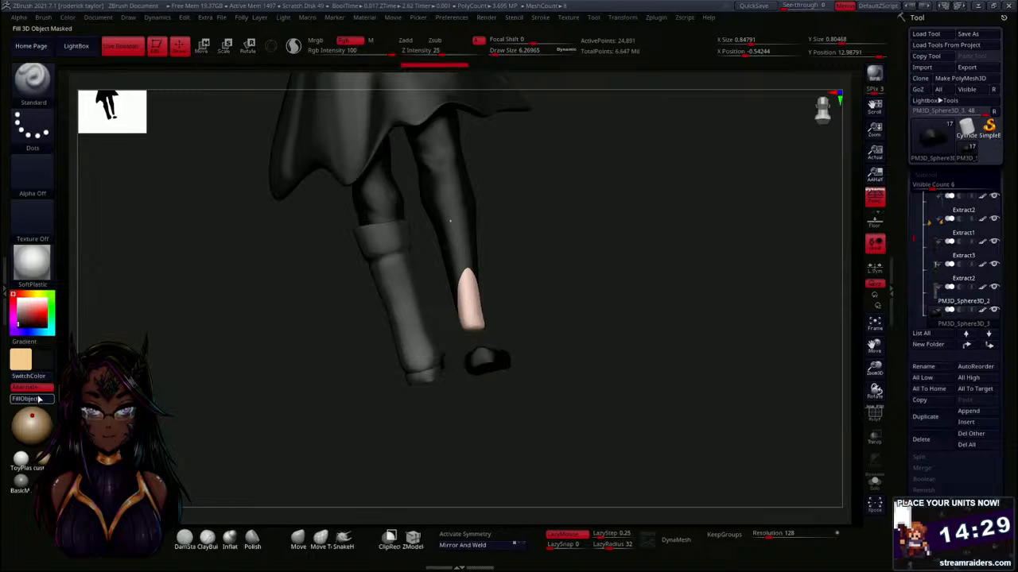
{"action": "mouse_move", "coordinate": [255, 370]}
{"action": "left_mouse_down"}
{"action": "mouse_move", "coordinate": [469, 367]}
{"action": "mouse_move", "coordinate": [617, 275]}
{"action": "left_mouse_up"}
{"action": "left_click", "coordinate": [468, 365], "text": "ctrl+shift"}
{"action": "left_click", "coordinate": [482, 368], "text": "ctrl+shift"}
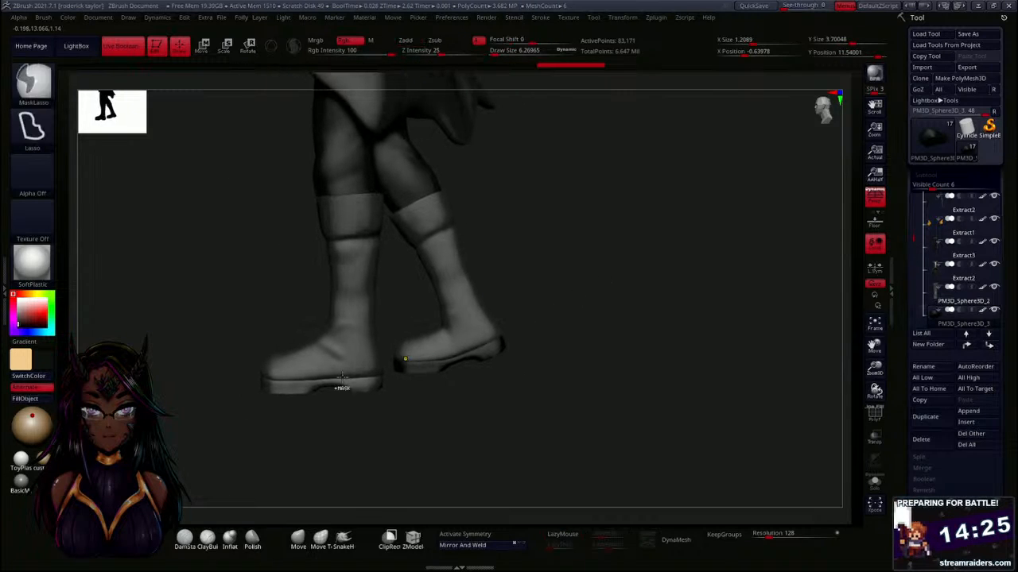
Isolate the front boot's sole, fill it with near-black, and restore the boot's upper part.
{"action": "left_click", "coordinate": [408, 366], "text": "ctrl+shift"}
{"action": "left_click_drag", "start_coordinate": [352, 383], "coordinate": [376, 383], "text": "ctrl+shift"}
{"action": "left_click", "coordinate": [633, 289], "text": "ctrl+shift"}
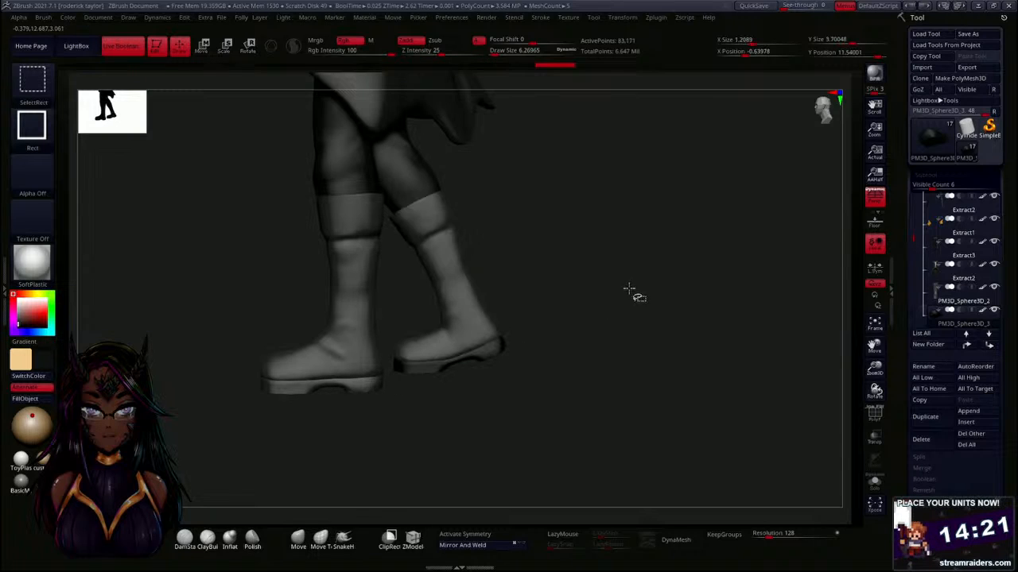
{"action": "left_click", "coordinate": [361, 385], "text": "ctrl+shift"}
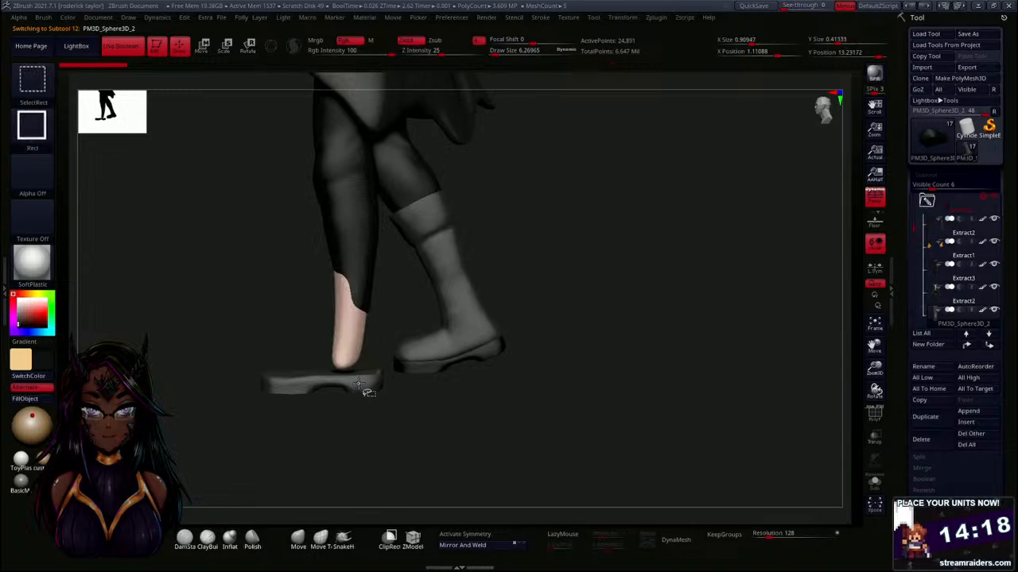
{"action": "left_click", "coordinate": [35, 402]}
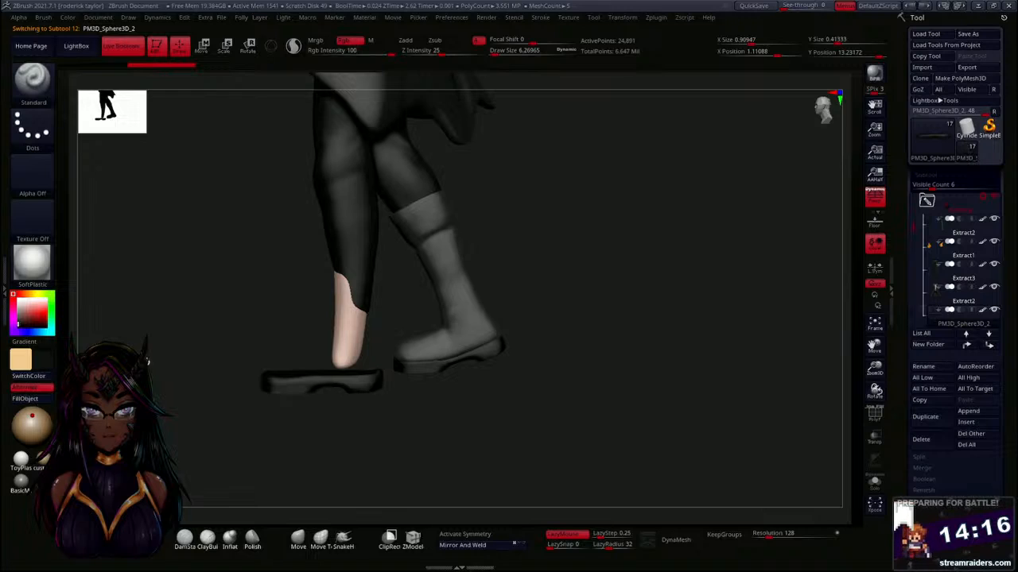
{"action": "left_click", "coordinate": [549, 284], "text": "ctrl+shift"}
{"action": "left_click_drag", "start_coordinate": [591, 325], "coordinate": [662, 337]}
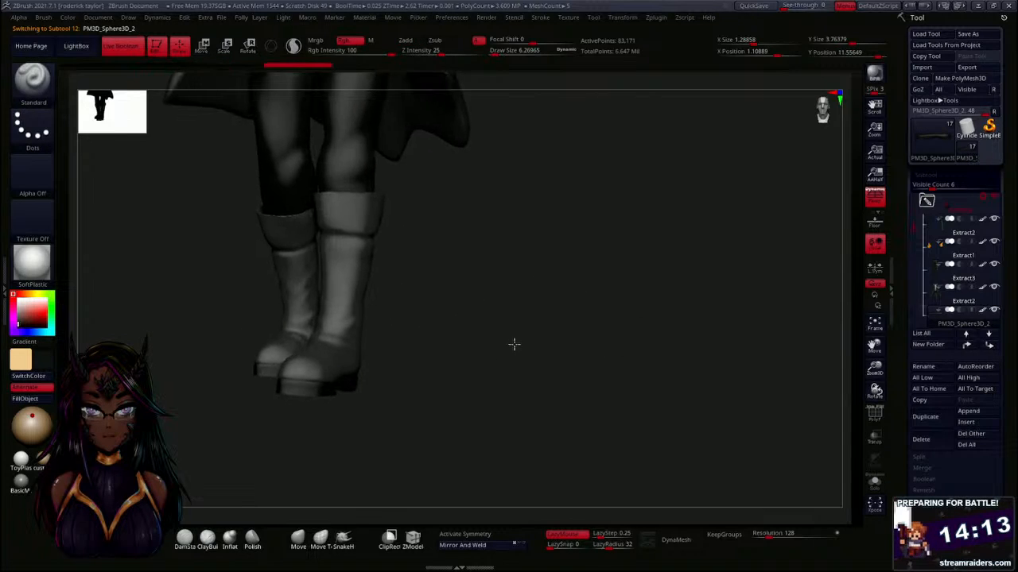
{"action": "left_click_drag", "start_coordinate": [514, 345], "coordinate": [482, 262], "text": "alt"}
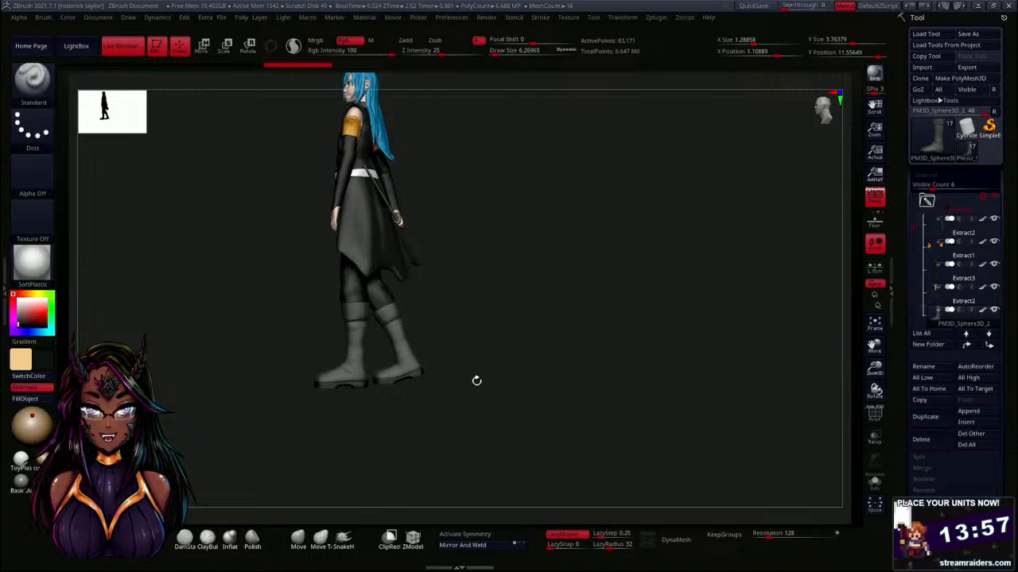
Select the belt's round buckle ring and fill it with the orange of the arm cuffs.
{"action": "left_click_drag", "start_coordinate": [476, 381], "coordinate": [462, 307]}
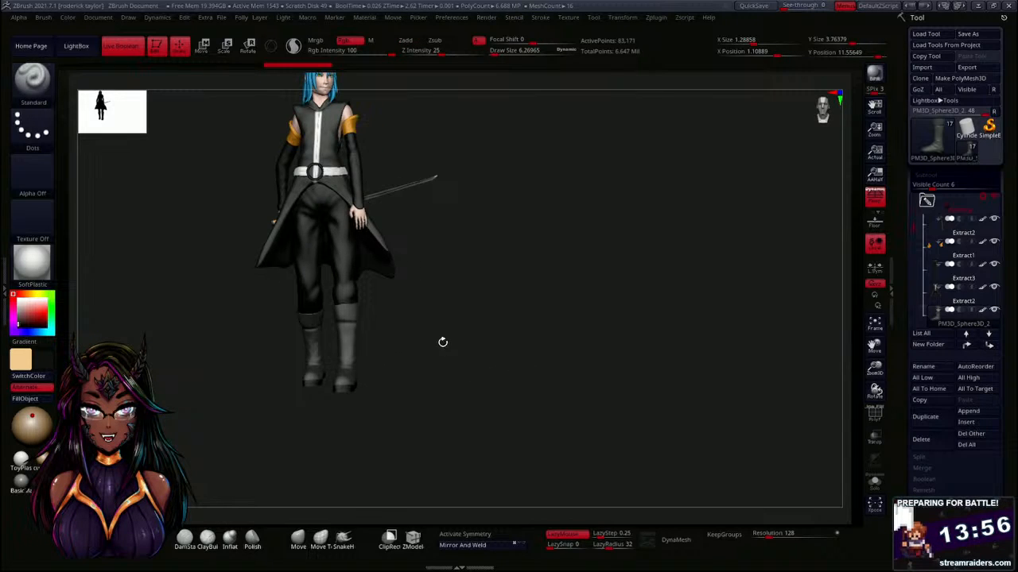
{"action": "mouse_move", "coordinate": [443, 342]}
{"action": "left_mouse_down", "text": "alt"}
{"action": "mouse_move", "coordinate": [437, 371]}
{"action": "mouse_move", "coordinate": [497, 408]}
{"action": "mouse_move", "coordinate": [514, 348]}
{"action": "mouse_move", "coordinate": [527, 459]}
{"action": "left_mouse_up", "text": "alt"}
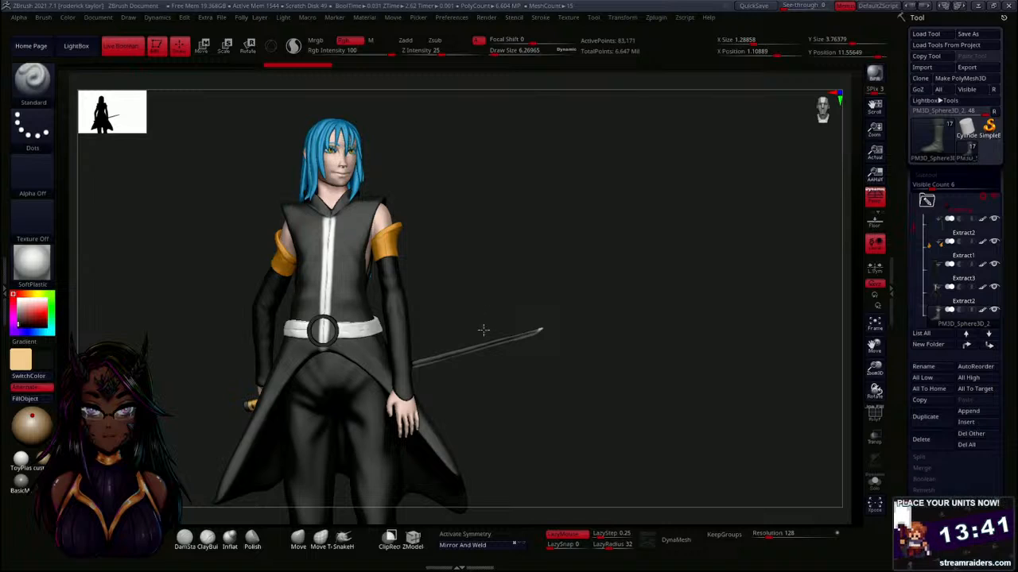
{"action": "mouse_move", "coordinate": [484, 330]}
{"action": "left_mouse_down"}
{"action": "mouse_move", "coordinate": [472, 306]}
{"action": "mouse_move", "coordinate": [475, 323]}
{"action": "mouse_move", "coordinate": [489, 320]}
{"action": "left_mouse_up"}
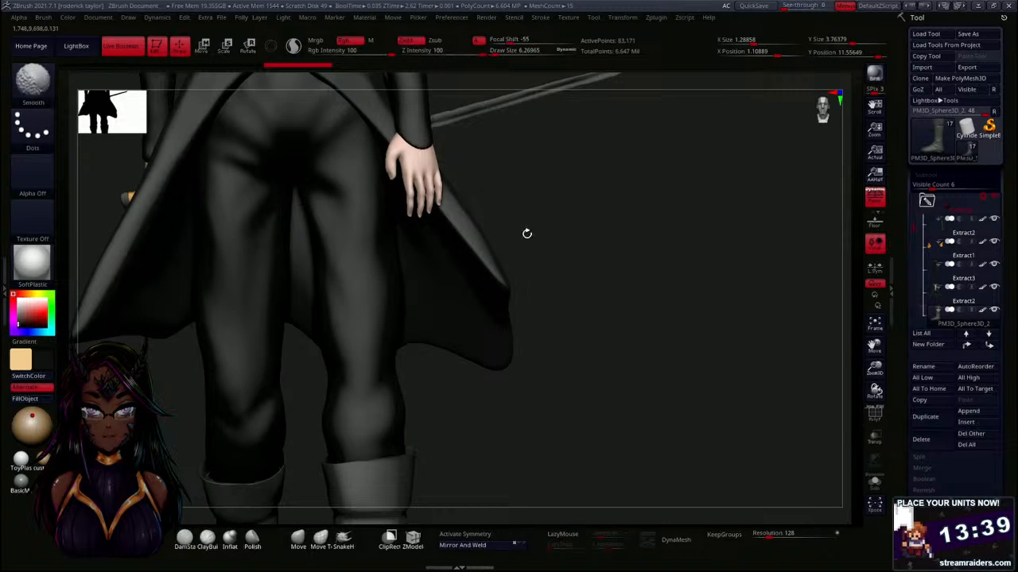
{"action": "left_click_drag", "start_coordinate": [526, 234], "coordinate": [554, 527], "text": "alt"}
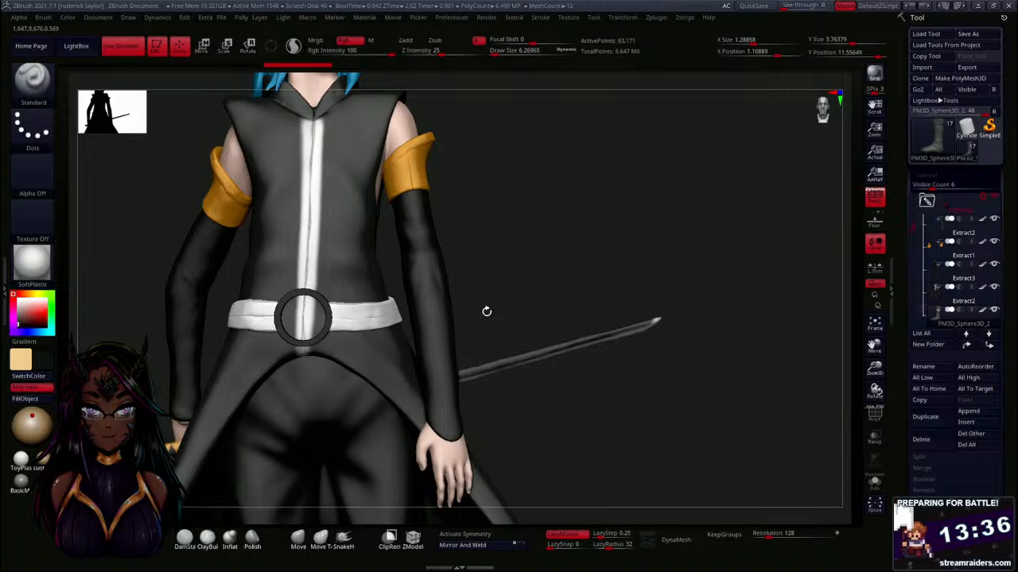
{"action": "left_click", "coordinate": [326, 312], "text": "alt"}
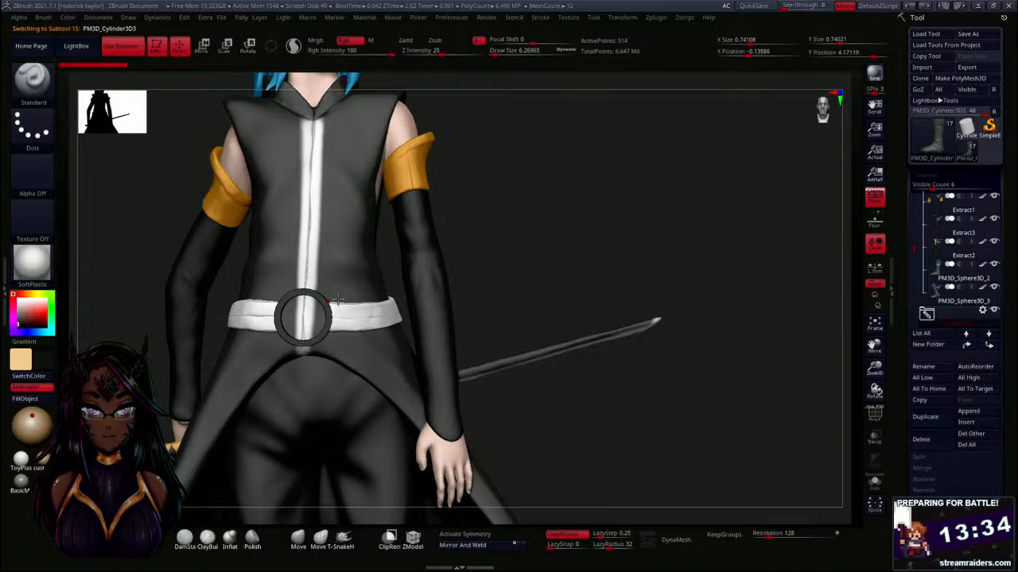
{"action": "key", "text": "c"}
{"action": "key", "text": "ctrl+f"}
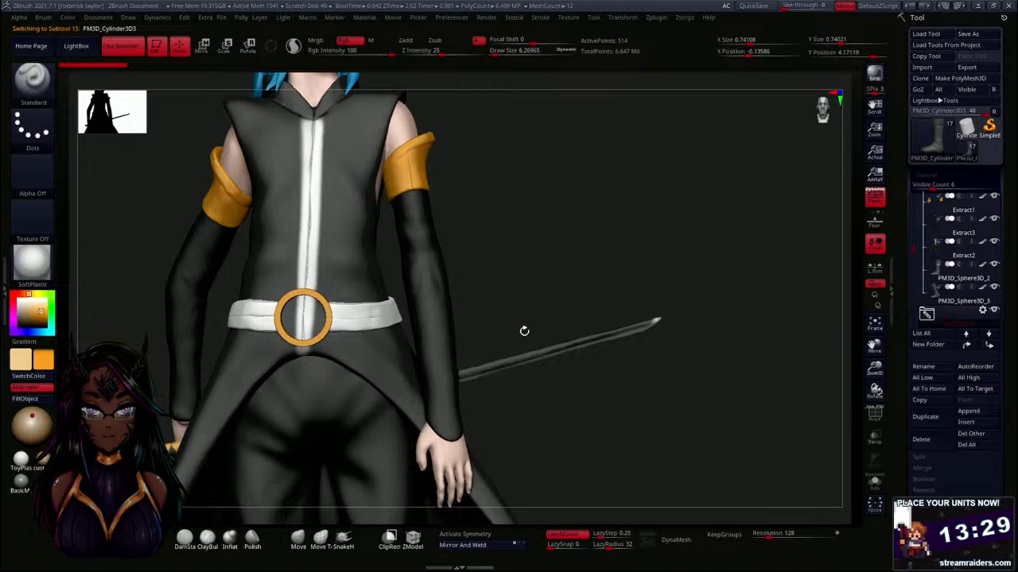
Frame the whole character from the front and save the tool to disk.
{"action": "left_click_drag", "start_coordinate": [524, 331], "coordinate": [516, 293], "text": "alt"}
{"action": "mouse_move", "coordinate": [522, 357]}
{"action": "left_mouse_down", "text": "alt"}
{"action": "mouse_move", "coordinate": [521, 323]}
{"action": "mouse_move", "coordinate": [523, 352]}
{"action": "mouse_move", "coordinate": [456, 367]}
{"action": "mouse_move", "coordinate": [525, 343]}
{"action": "left_mouse_up", "text": "alt"}
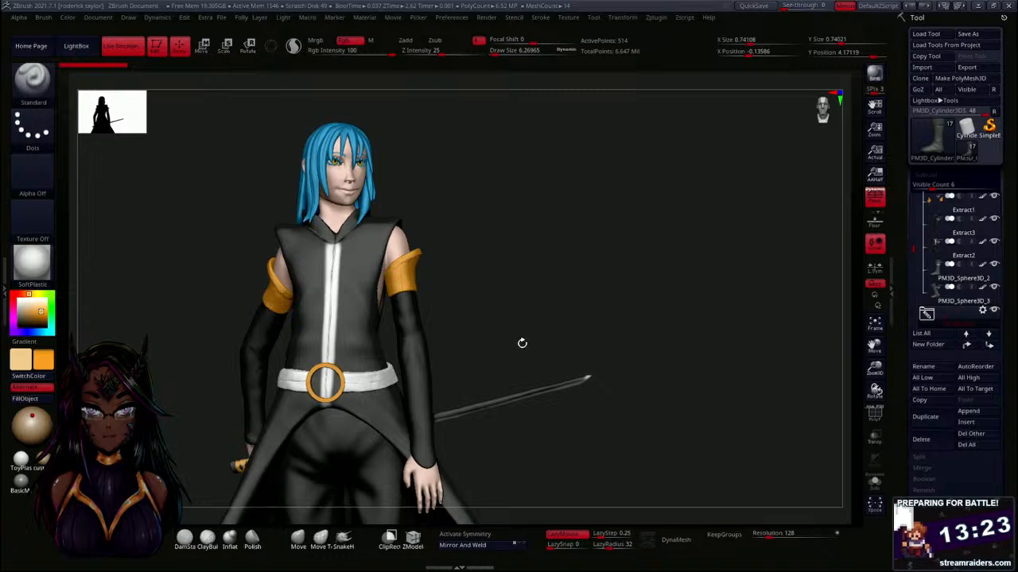
{"action": "left_click_drag", "start_coordinate": [492, 234], "coordinate": [318, 400], "text": "alt"}
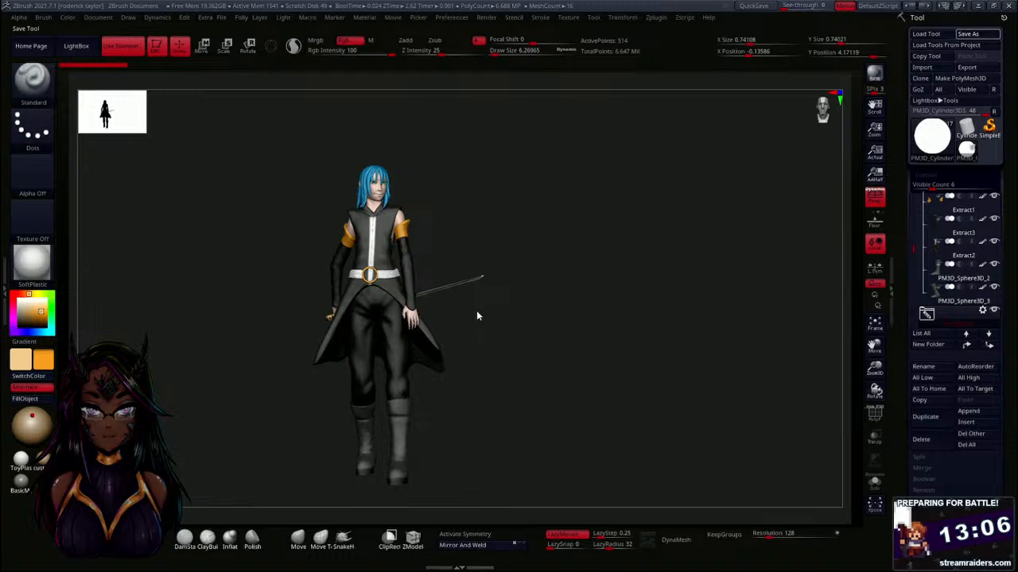
Insert a Cone3D as a new subtool after the belt buckle ring.
{"action": "left_click_drag", "start_coordinate": [477, 311], "coordinate": [502, 390], "text": "alt"}
{"action": "mouse_move", "coordinate": [518, 262]}
{"action": "left_mouse_down", "text": "alt"}
{"action": "mouse_move", "coordinate": [525, 487]}
{"action": "mouse_move", "coordinate": [516, 353]}
{"action": "mouse_move", "coordinate": [520, 382]}
{"action": "mouse_move", "coordinate": [538, 254]}
{"action": "mouse_move", "coordinate": [537, 375]}
{"action": "left_mouse_up", "text": "alt"}
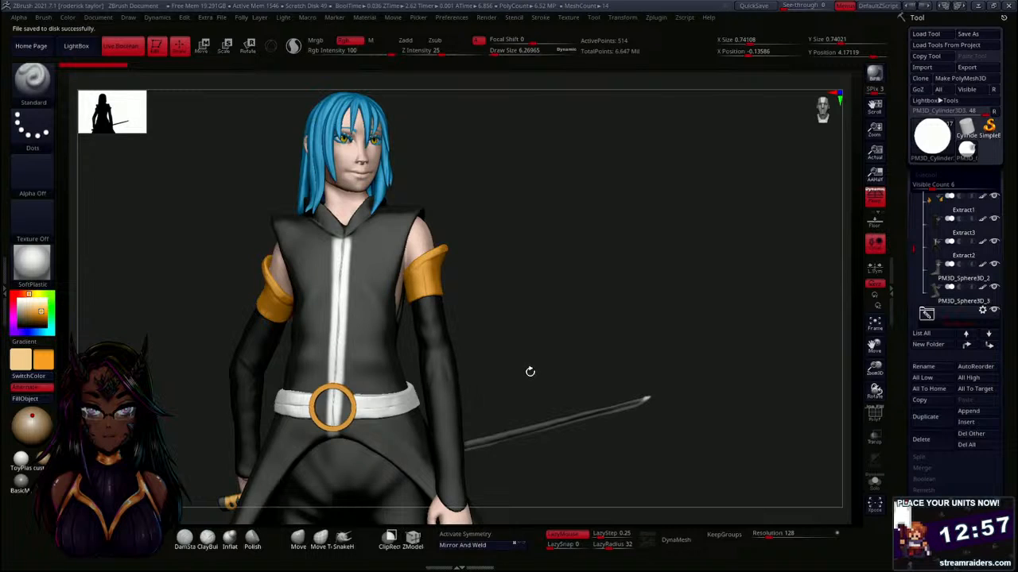
{"action": "left_click_drag", "start_coordinate": [521, 380], "coordinate": [520, 334], "text": "alt"}
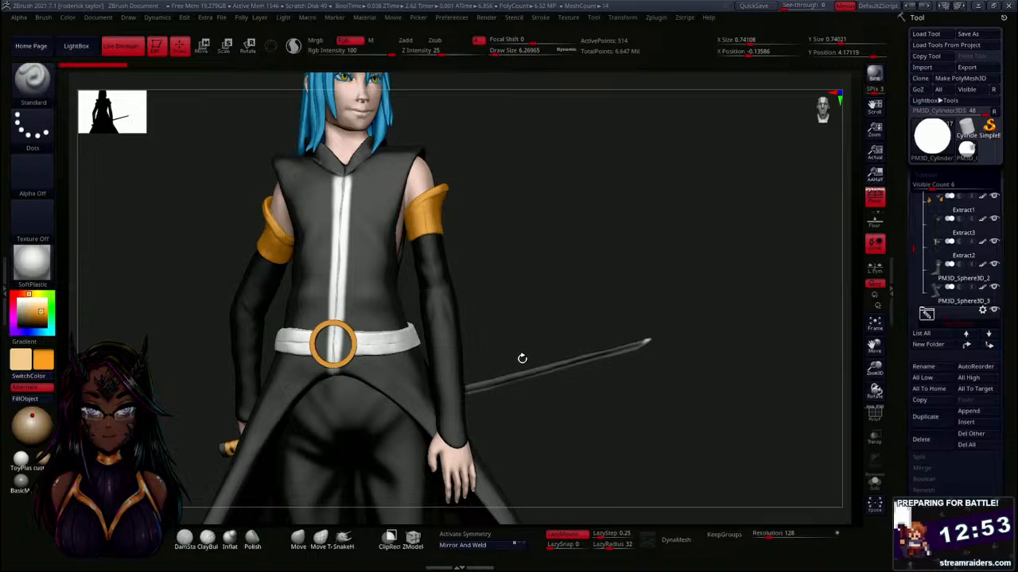
{"action": "left_click", "coordinate": [973, 423]}
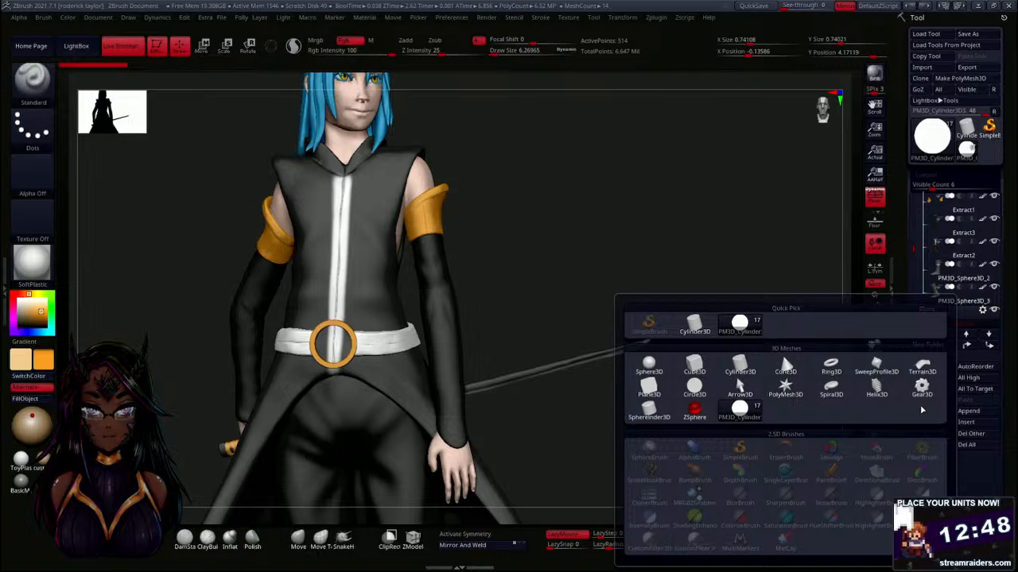
{"action": "mouse_move", "coordinate": [801, 373]}
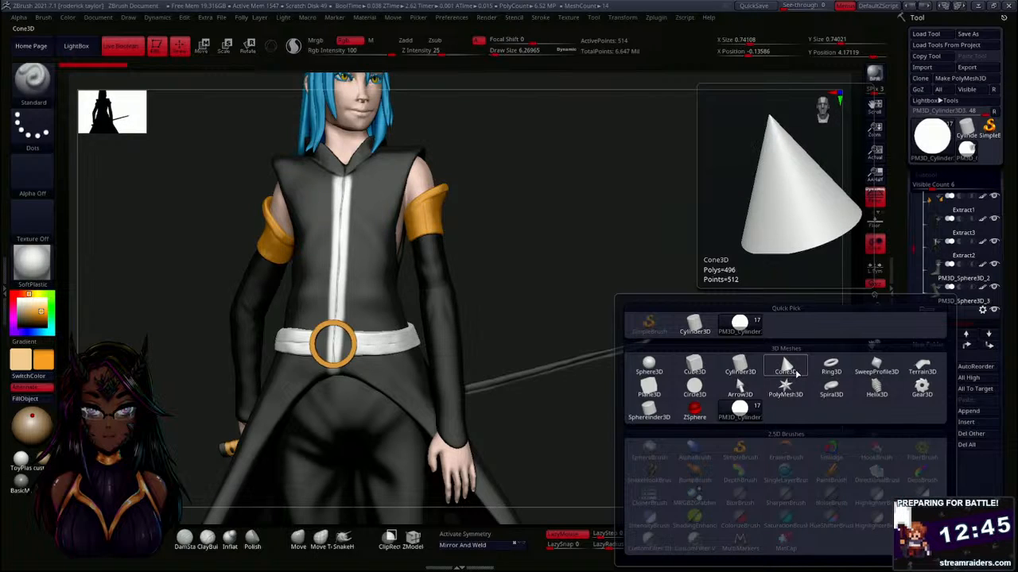
{"action": "left_click", "coordinate": [794, 369]}
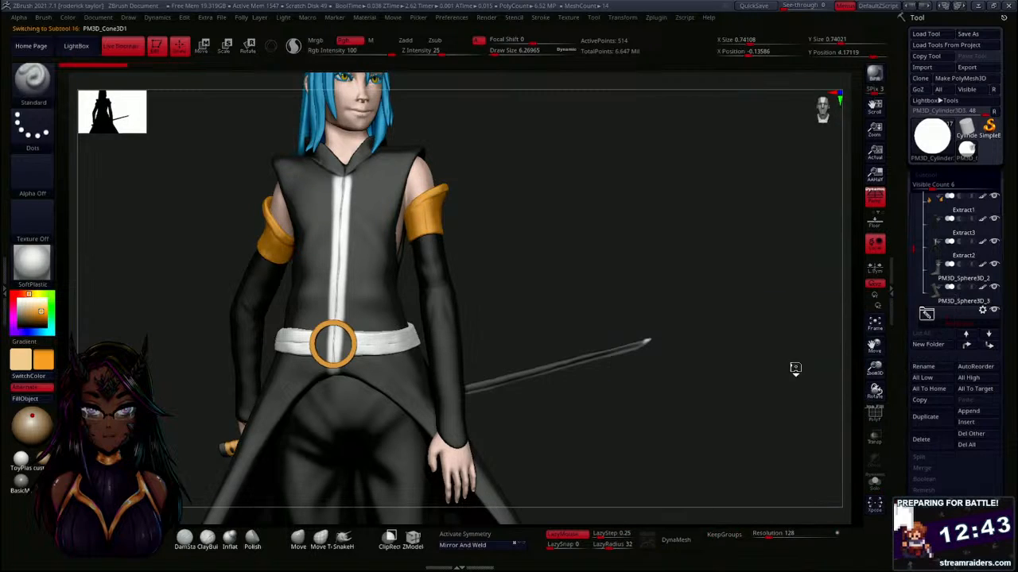
{"action": "left_click_drag", "start_coordinate": [560, 264], "coordinate": [573, 296], "text": "alt"}
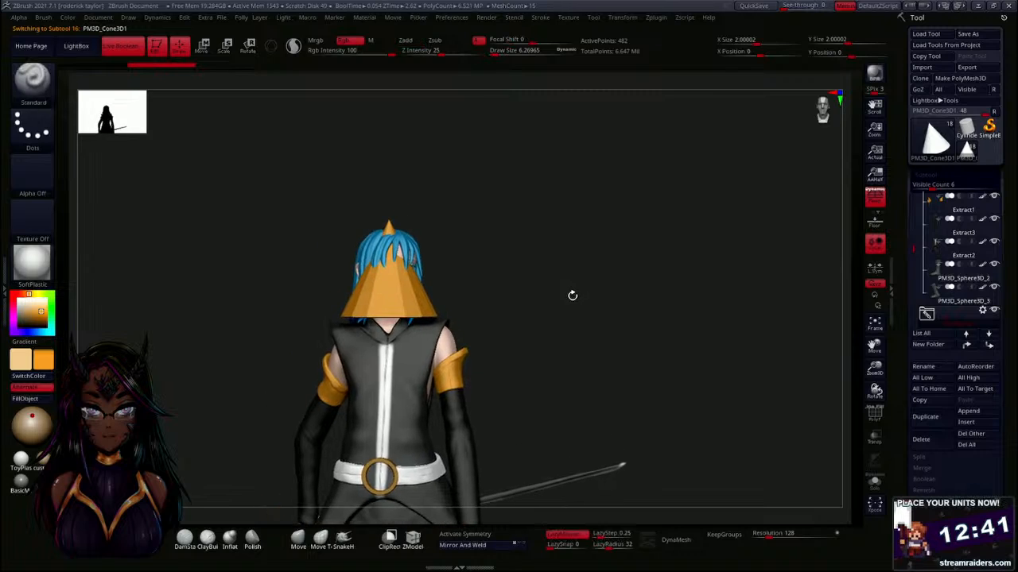
Lower the cone from the character's head to the torso and tilt it diagonally.
{"action": "key", "text": "w"}
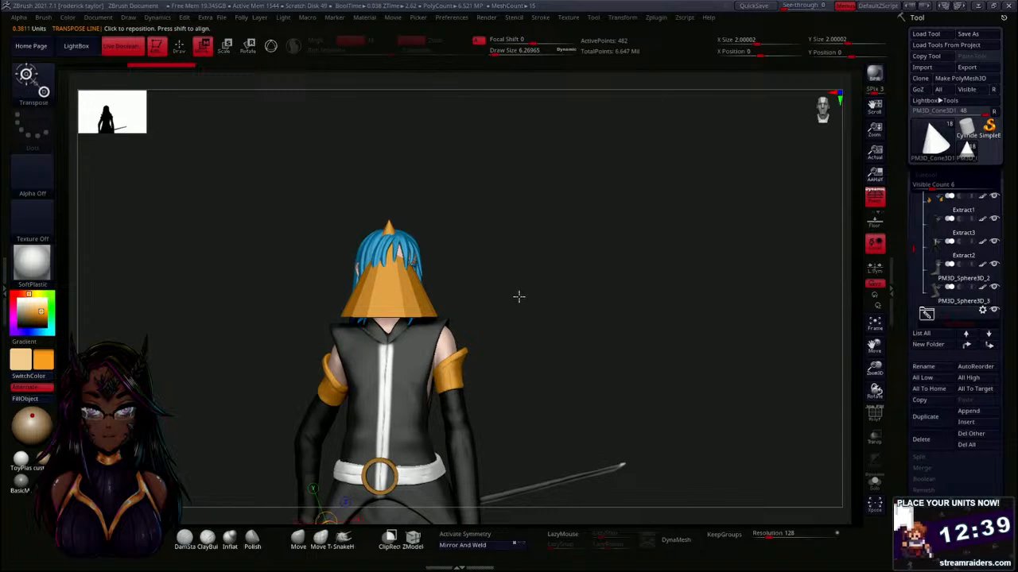
{"action": "key", "text": "y"}
{"action": "left_click_drag", "start_coordinate": [379, 203], "coordinate": [383, 483]}
{"action": "left_click_drag", "start_coordinate": [488, 404], "coordinate": [499, 297], "text": "alt"}
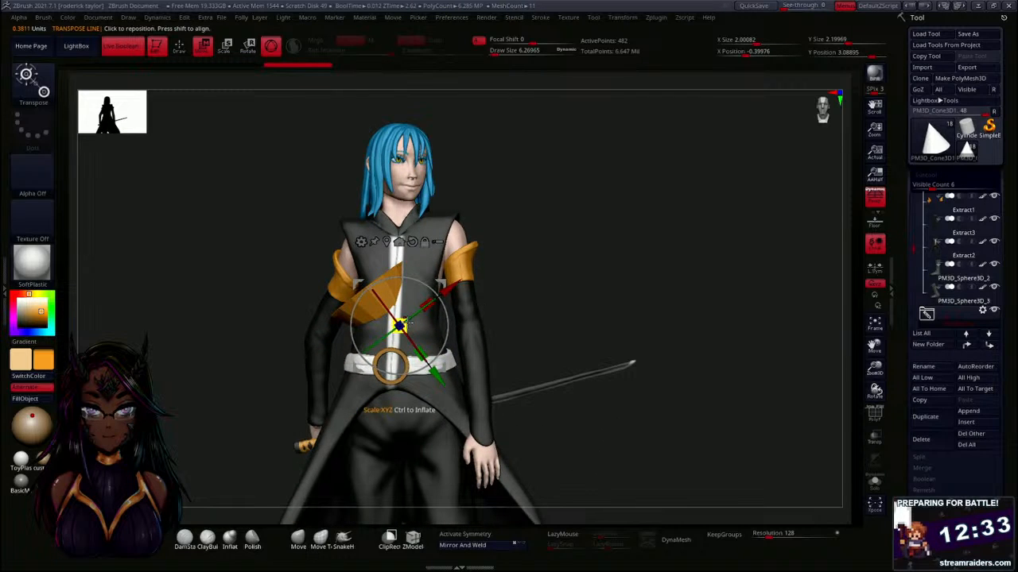
Scale the cone down to about 0.22 by 0.25 and bring it forward in front of the torso.
{"action": "left_click_drag", "start_coordinate": [407, 320], "coordinate": [394, 343]}
{"action": "left_click_drag", "start_coordinate": [558, 303], "coordinate": [457, 322]}
{"action": "left_click_drag", "start_coordinate": [341, 335], "coordinate": [279, 342]}
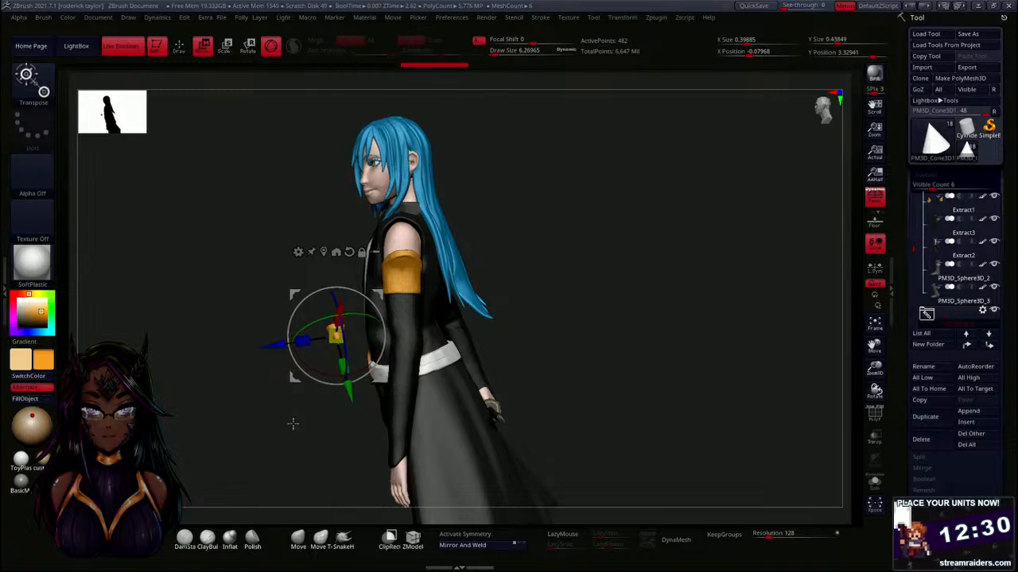
{"action": "left_click_drag", "start_coordinate": [292, 423], "coordinate": [322, 373]}
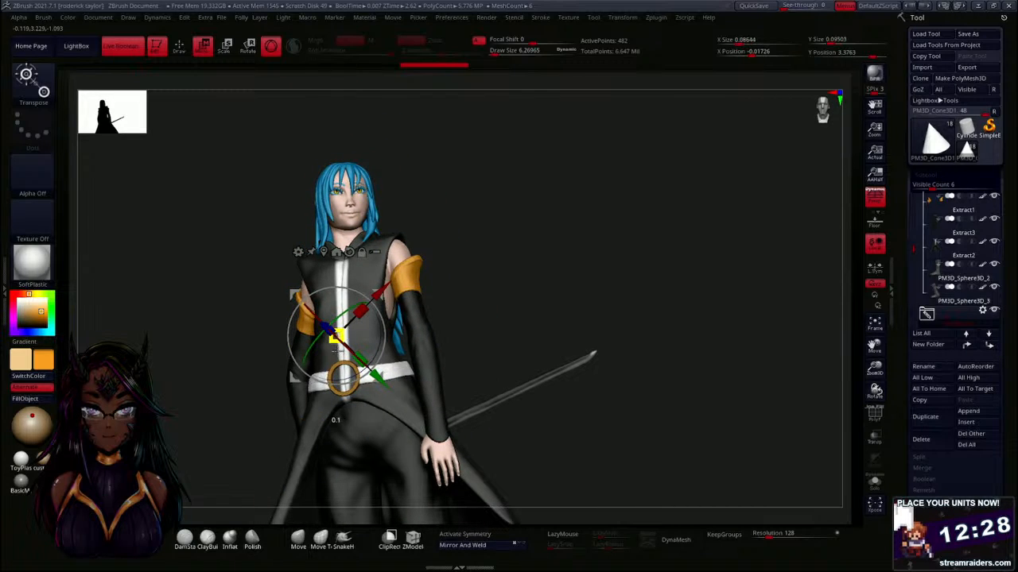
{"action": "left_click_drag", "start_coordinate": [336, 338], "coordinate": [400, 332]}
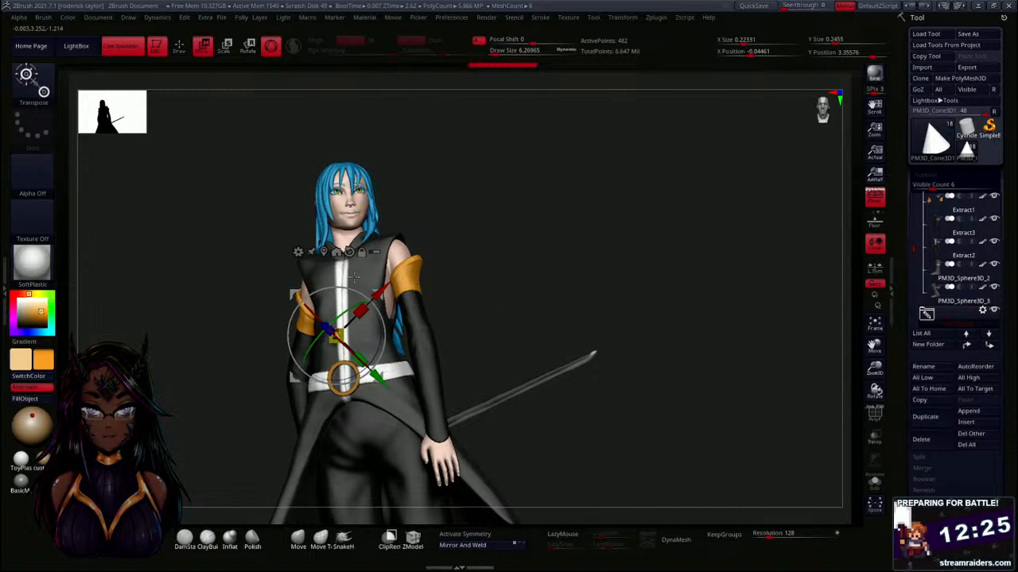
Lower the cone to the height of the belt buckle ring and shift it about 0.15 forward along Z.
{"action": "left_click_drag", "start_coordinate": [524, 355], "coordinate": [522, 485], "text": "alt"}
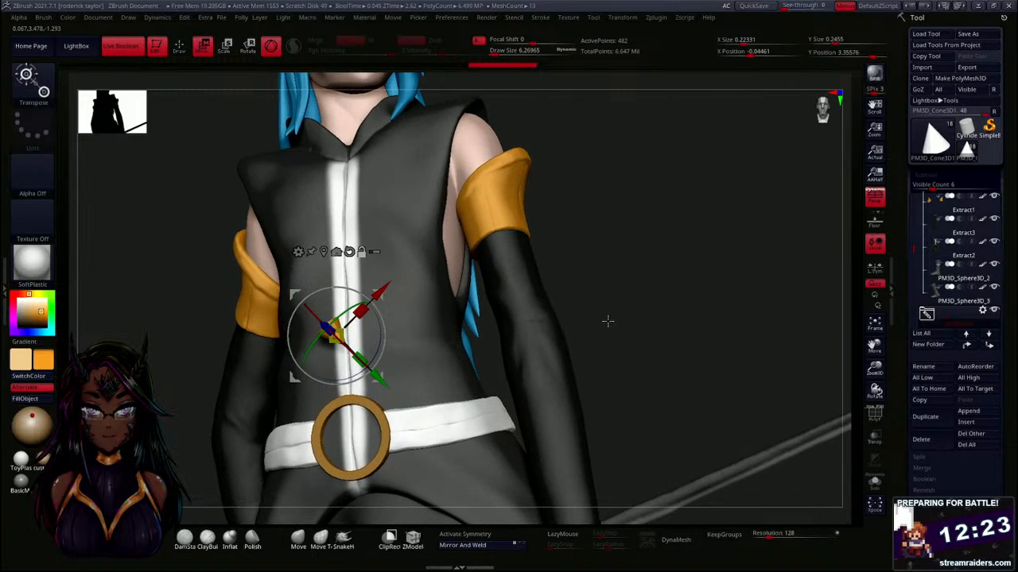
{"action": "left_click_drag", "start_coordinate": [608, 321], "coordinate": [549, 266]}
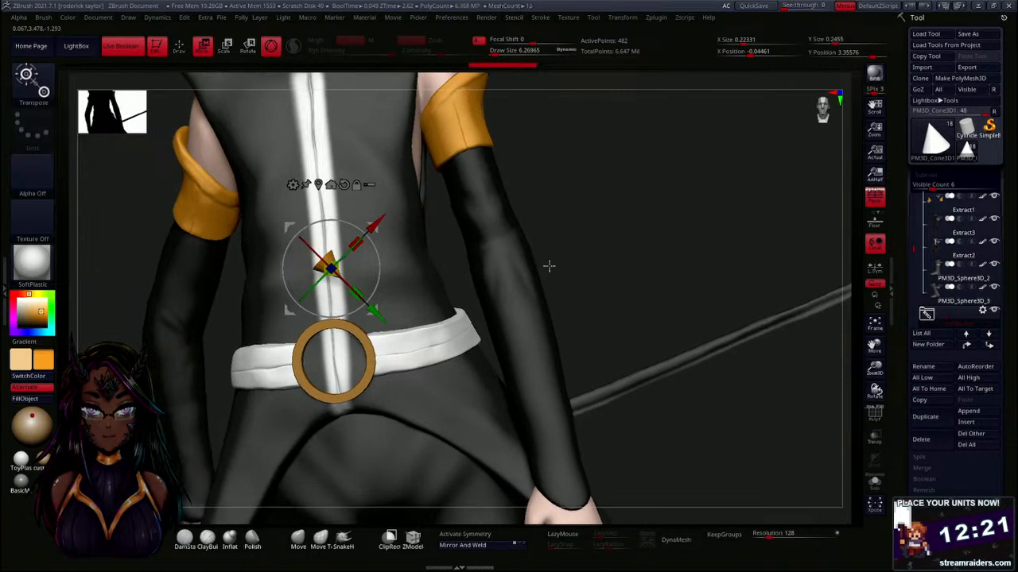
{"action": "left_click_drag", "start_coordinate": [289, 227], "coordinate": [290, 325]}
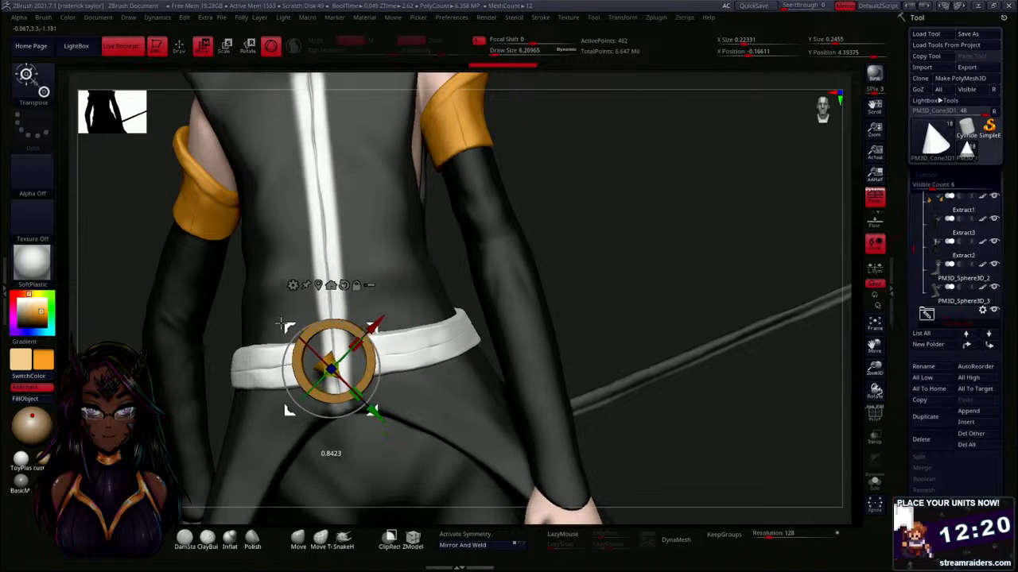
{"action": "left_click_drag", "start_coordinate": [610, 293], "coordinate": [715, 291]}
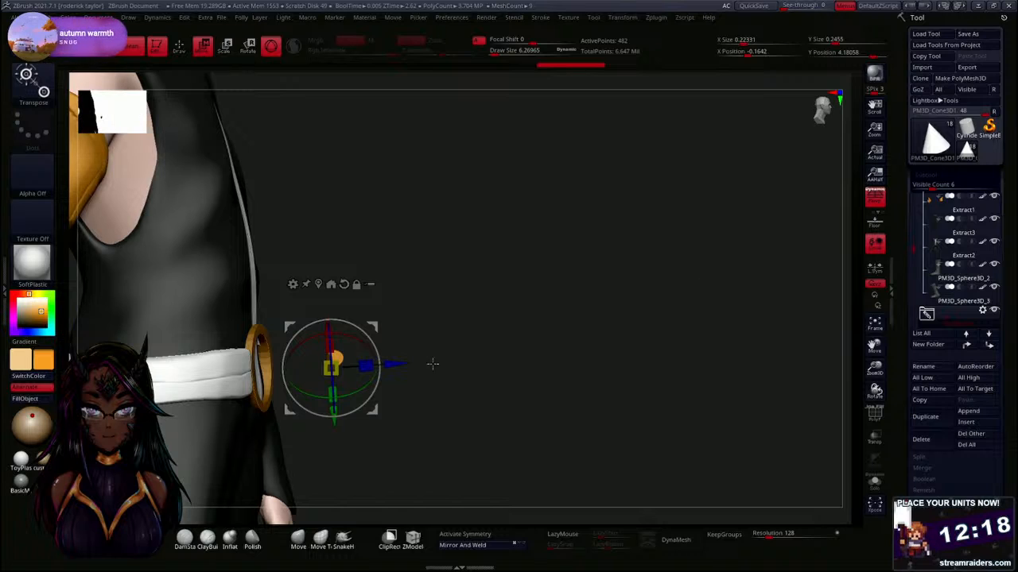
{"action": "mouse_move", "coordinate": [431, 363]}
{"action": "left_mouse_down"}
{"action": "mouse_move", "coordinate": [447, 425]}
{"action": "mouse_move", "coordinate": [464, 364]}
{"action": "mouse_move", "coordinate": [445, 277]}
{"action": "mouse_move", "coordinate": [459, 405]}
{"action": "mouse_move", "coordinate": [414, 399]}
{"action": "mouse_move", "coordinate": [444, 399]}
{"action": "left_mouse_up"}
{"action": "key", "text": "q"}
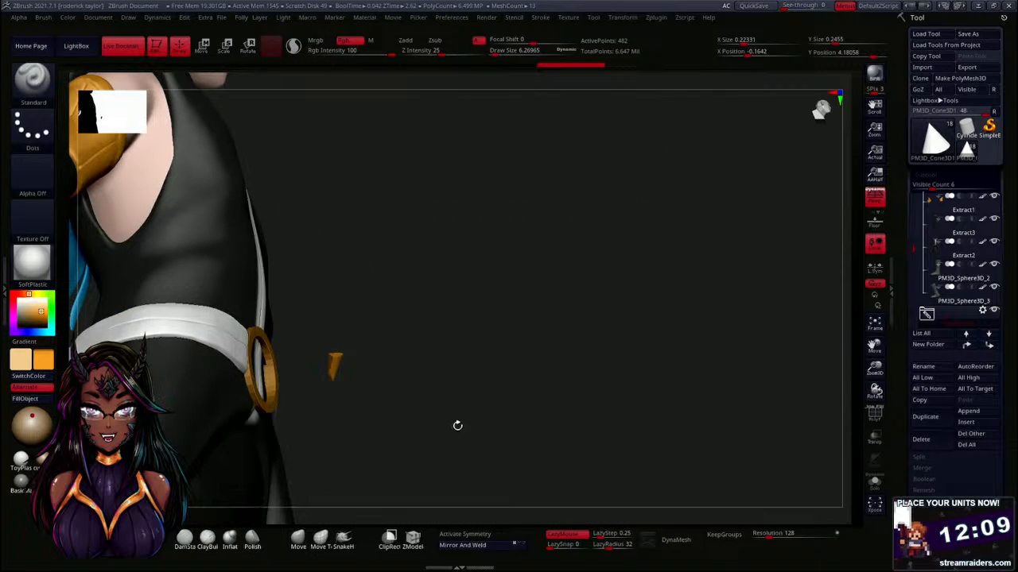
{"action": "key", "text": "w"}
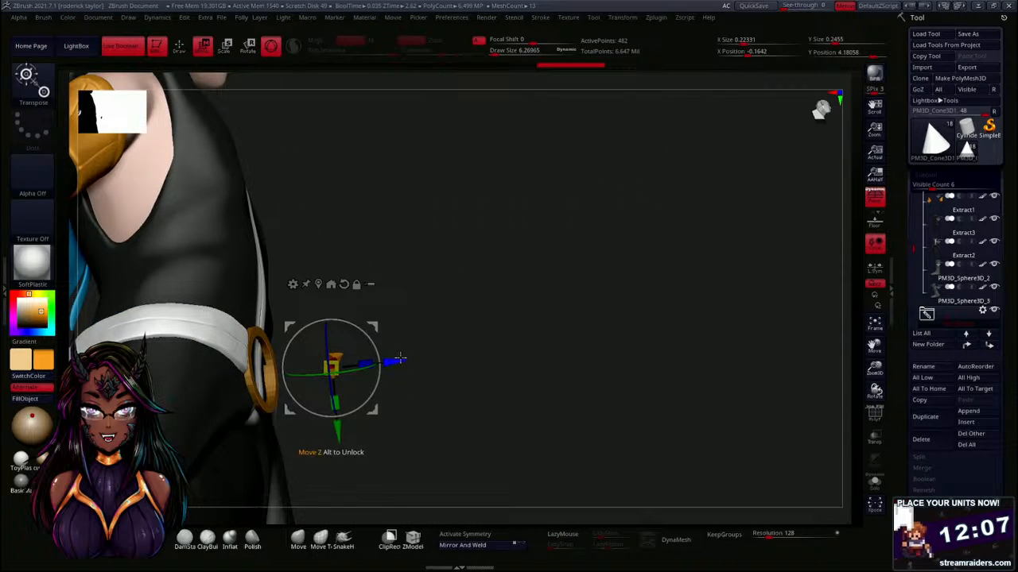
{"action": "mouse_move", "coordinate": [399, 359]}
{"action": "left_mouse_down"}
{"action": "mouse_move", "coordinate": [348, 366]}
{"action": "mouse_move", "coordinate": [391, 366]}
{"action": "left_mouse_up"}
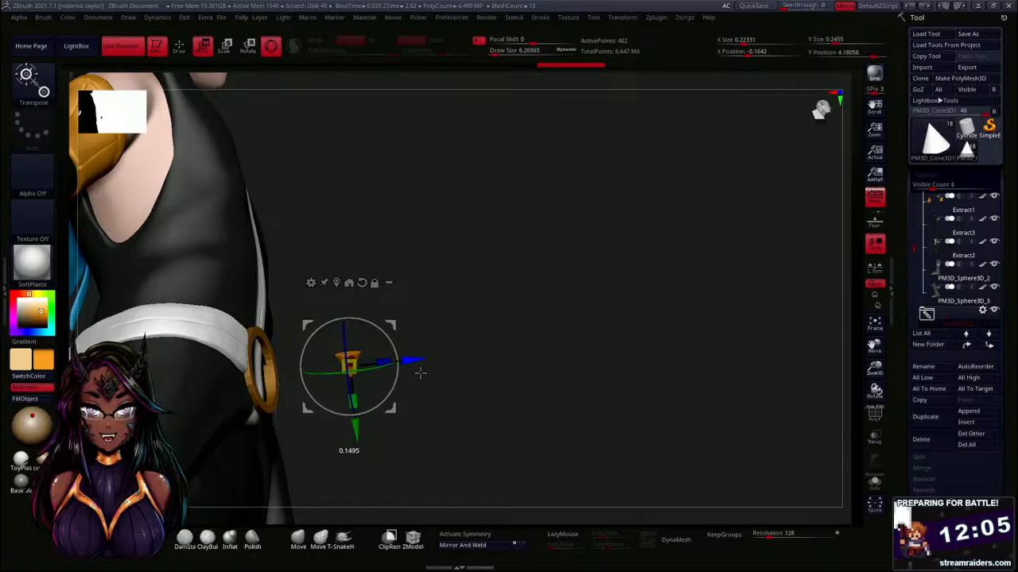
{"action": "left_click_drag", "start_coordinate": [532, 377], "coordinate": [479, 422]}
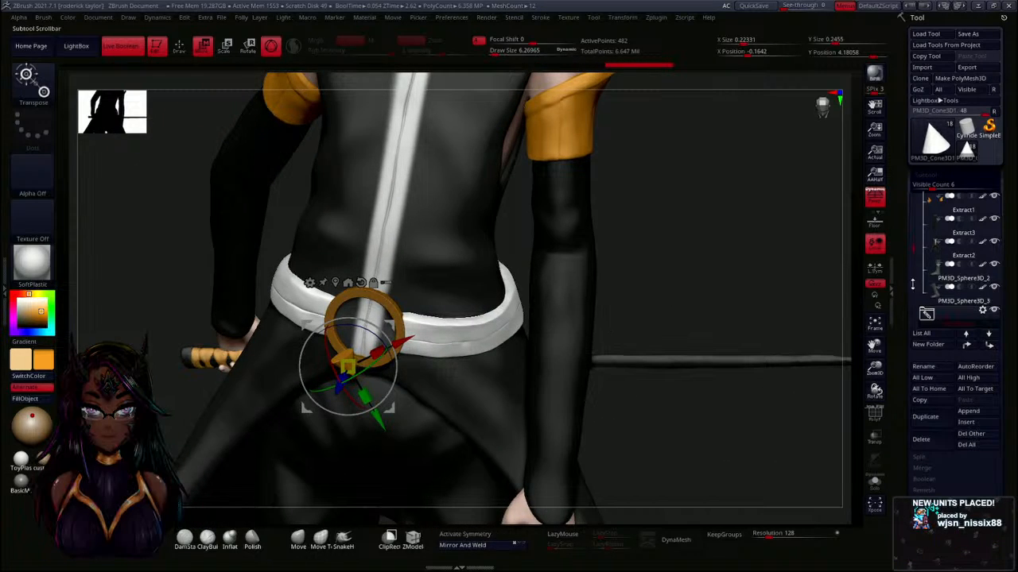
Reorder the cone subtool to the first position in the belt buckle folder.
{"action": "left_click_drag", "start_coordinate": [912, 231], "coordinate": [908, 284]}
{"action": "left_click", "coordinate": [926, 245]}
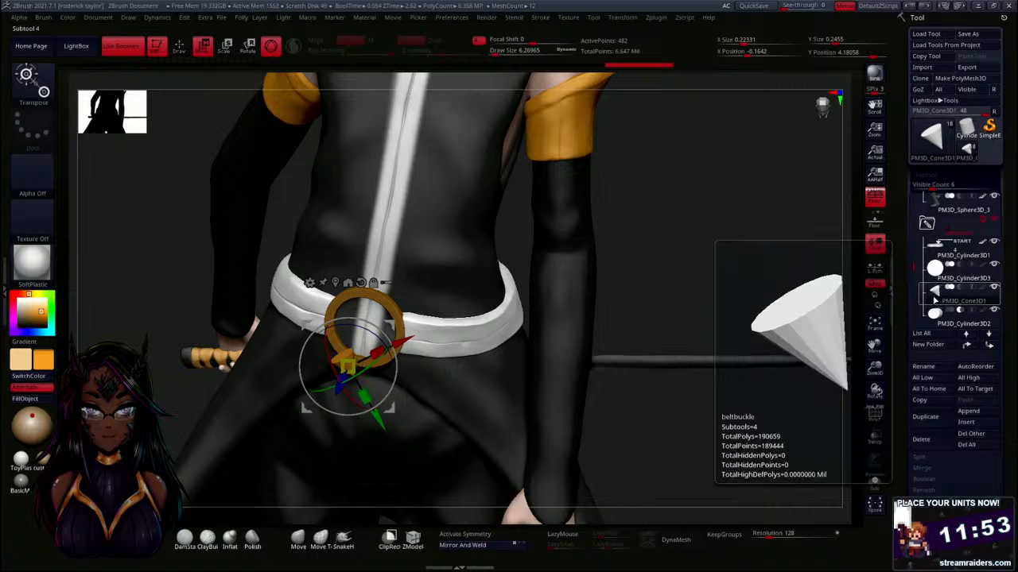
{"action": "left_click_drag", "start_coordinate": [936, 295], "coordinate": [935, 242]}
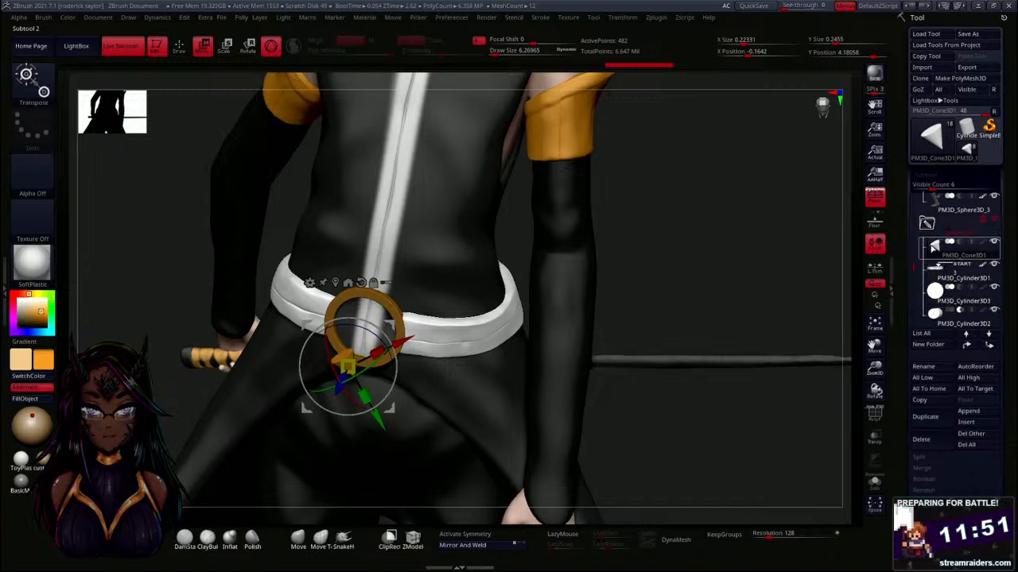
Move the cone back along its Z axis so that it sits at the depth of the belt buckle ring.
{"action": "left_click_drag", "start_coordinate": [628, 291], "coordinate": [450, 359]}
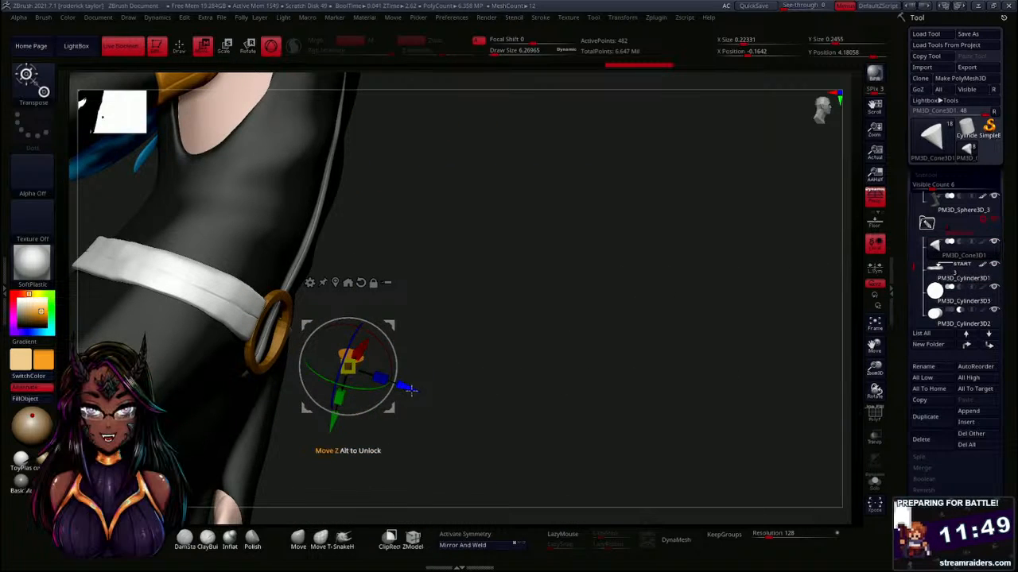
{"action": "left_click_drag", "start_coordinate": [407, 385], "coordinate": [517, 334]}
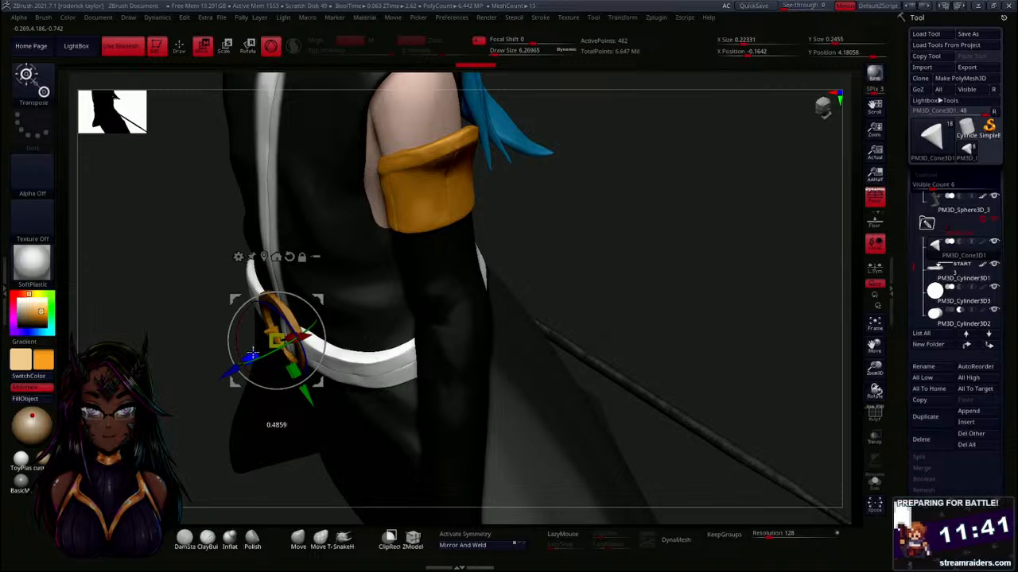
{"action": "left_click_drag", "start_coordinate": [253, 354], "coordinate": [254, 353]}
{"action": "left_click_drag", "start_coordinate": [162, 381], "coordinate": [349, 346]}
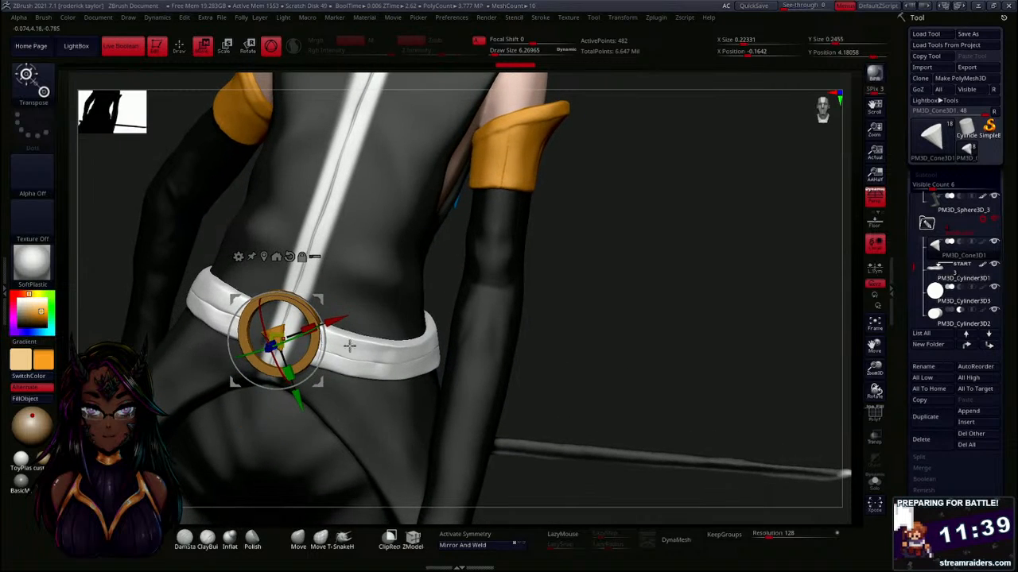
{"action": "mouse_move", "coordinate": [960, 270]}
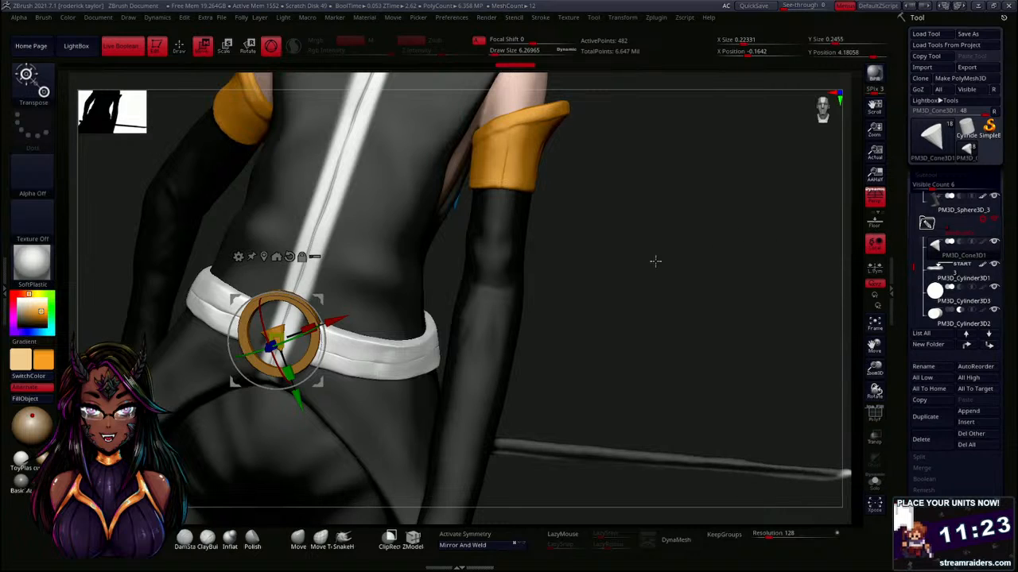
{"action": "left_click_drag", "start_coordinate": [591, 321], "coordinate": [551, 381]}
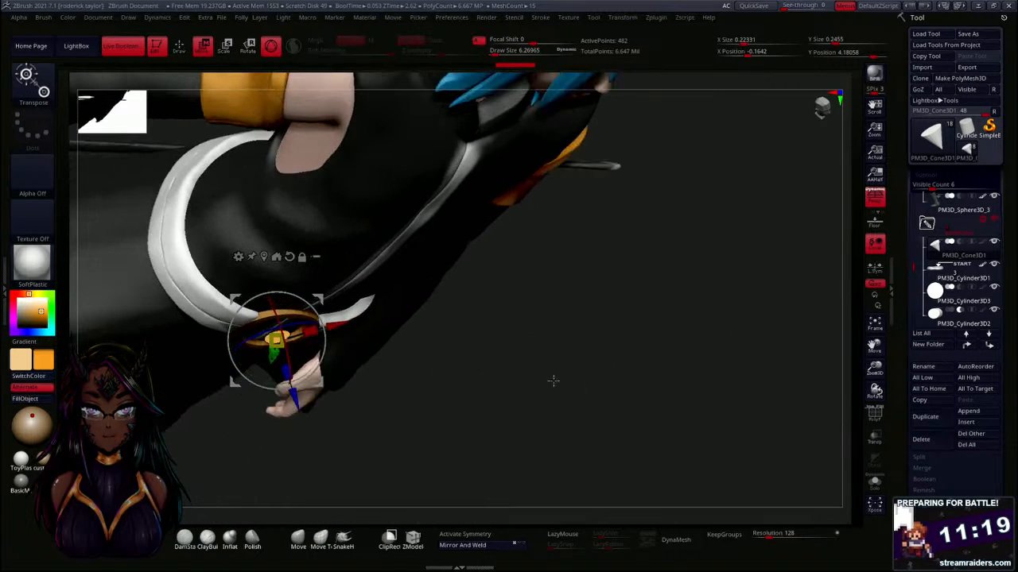
{"action": "left_click_drag", "start_coordinate": [295, 397], "coordinate": [294, 395]}
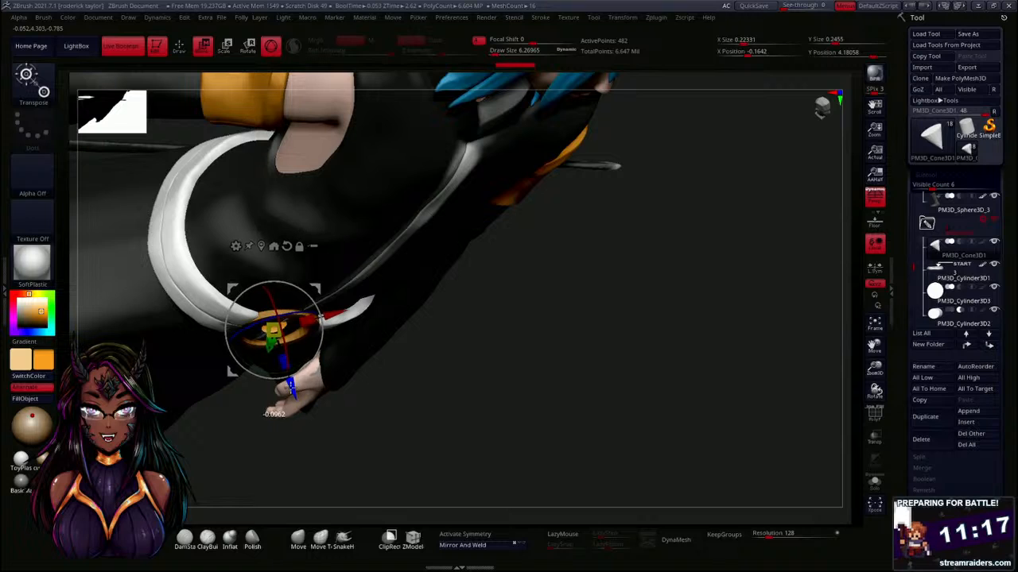
{"action": "left_click_drag", "start_coordinate": [530, 386], "coordinate": [514, 291]}
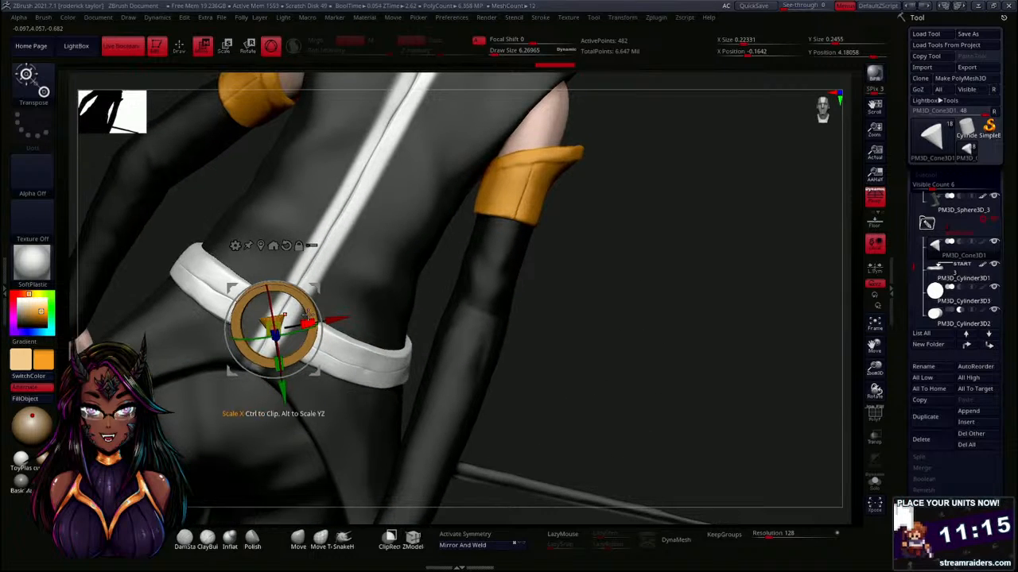
Shift the cone to the ring's upper-left edge at about X -0.33, Y 4.00 and check its depth.
{"action": "left_click_drag", "start_coordinate": [318, 367], "coordinate": [319, 341]}
{"action": "left_click_drag", "start_coordinate": [470, 335], "coordinate": [603, 342]}
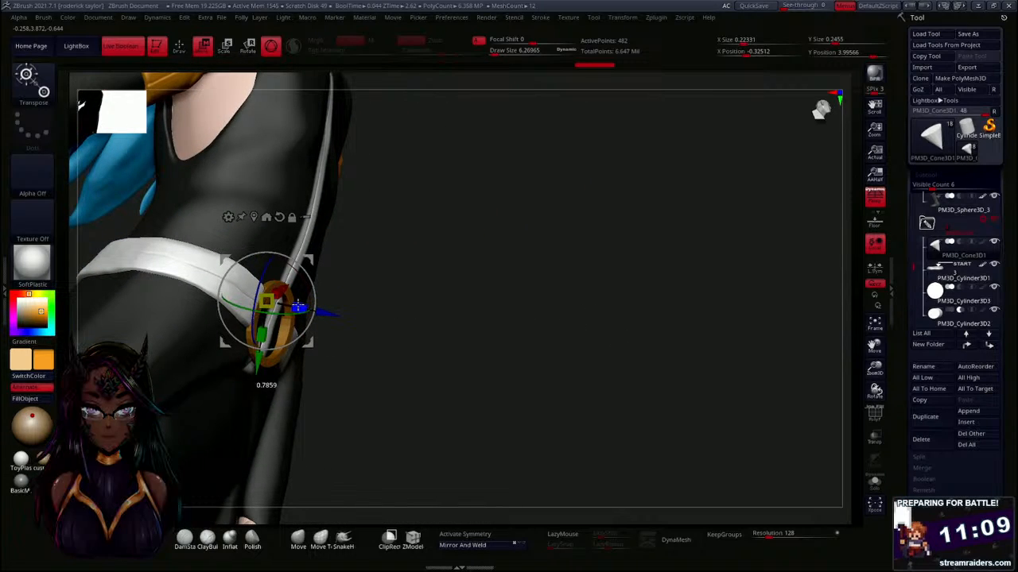
{"action": "left_click_drag", "start_coordinate": [495, 331], "coordinate": [461, 355]}
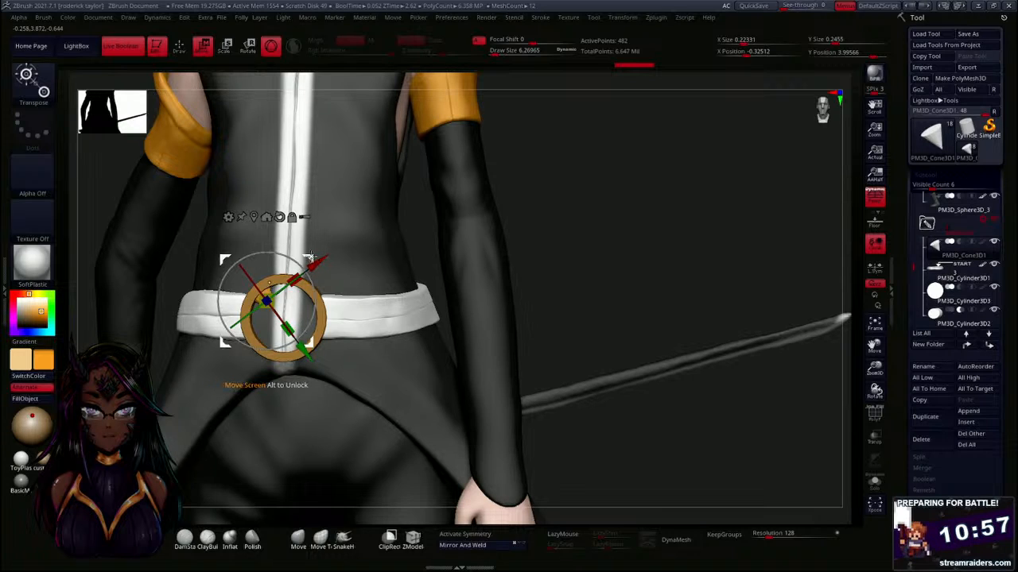
Duplicate the cone, turn the copy to mirror the original, and fit it against the ring's upper-right inner edge.
{"action": "left_click_drag", "start_coordinate": [310, 257], "coordinate": [309, 346]}
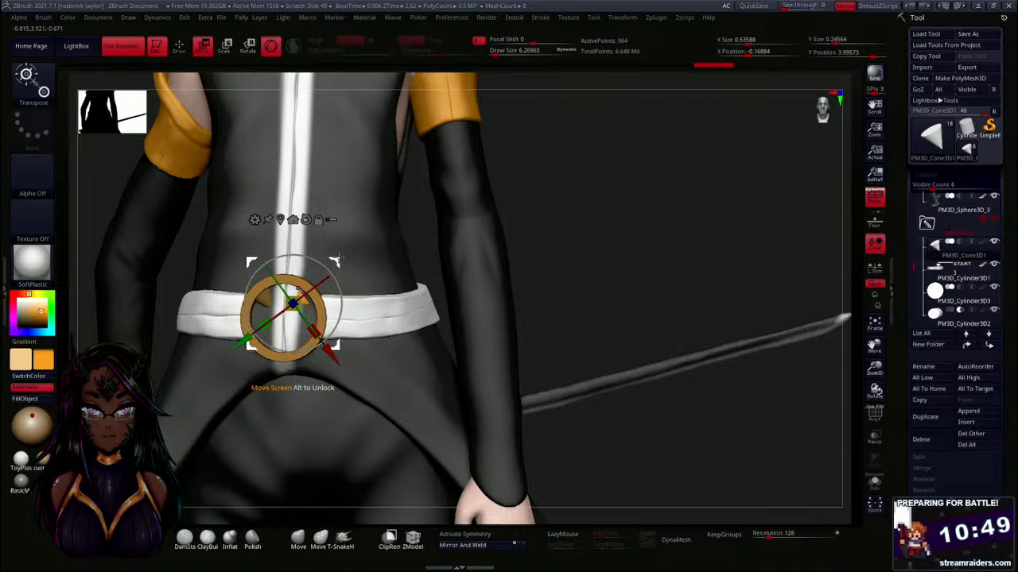
{"action": "left_click_drag", "start_coordinate": [339, 256], "coordinate": [342, 251]}
{"action": "left_click_drag", "start_coordinate": [606, 253], "coordinate": [355, 281]}
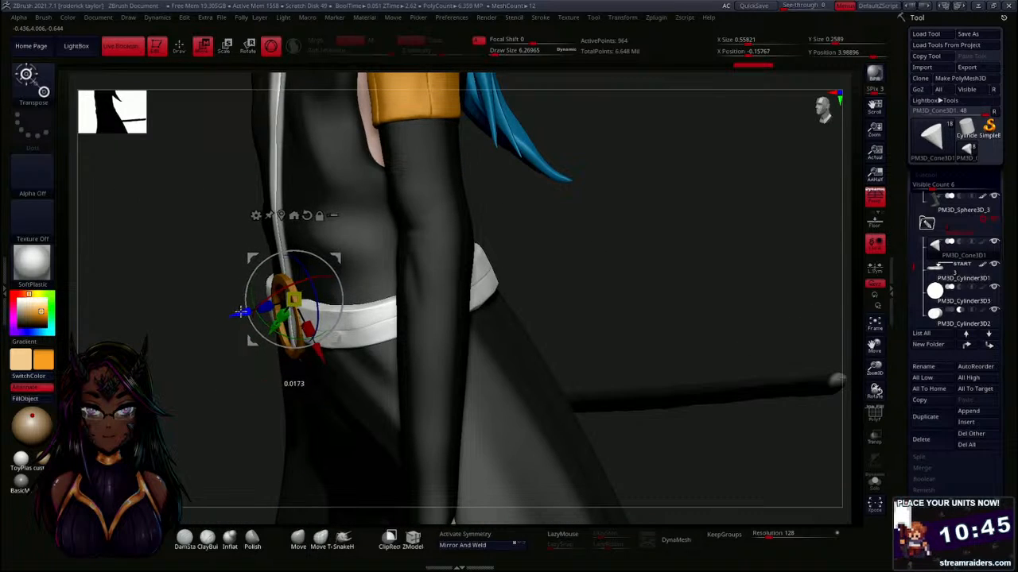
{"action": "left_click_drag", "start_coordinate": [241, 312], "coordinate": [237, 315]}
{"action": "left_click_drag", "start_coordinate": [205, 427], "coordinate": [256, 377]}
{"action": "left_click_drag", "start_coordinate": [379, 325], "coordinate": [355, 343]}
{"action": "mouse_move", "coordinate": [554, 265]}
{"action": "left_mouse_down"}
{"action": "mouse_move", "coordinate": [591, 261]}
{"action": "mouse_move", "coordinate": [556, 272]}
{"action": "mouse_move", "coordinate": [566, 250]}
{"action": "left_mouse_up"}
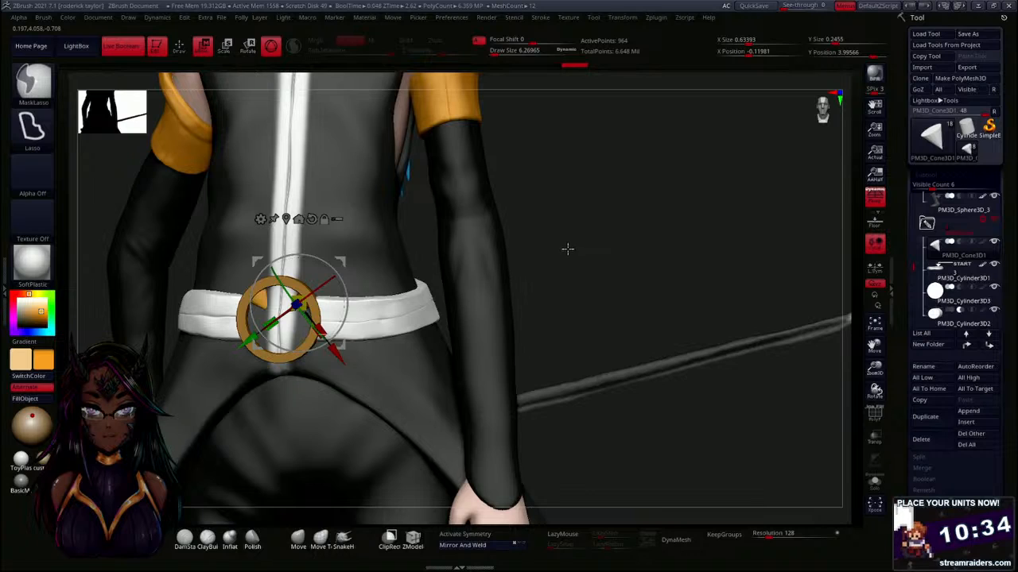
Reset the gizmo orientation, centre it on the unmasked upper-left cone, and move that cone slightly forward along Z.
{"action": "left_click", "coordinate": [311, 220]}
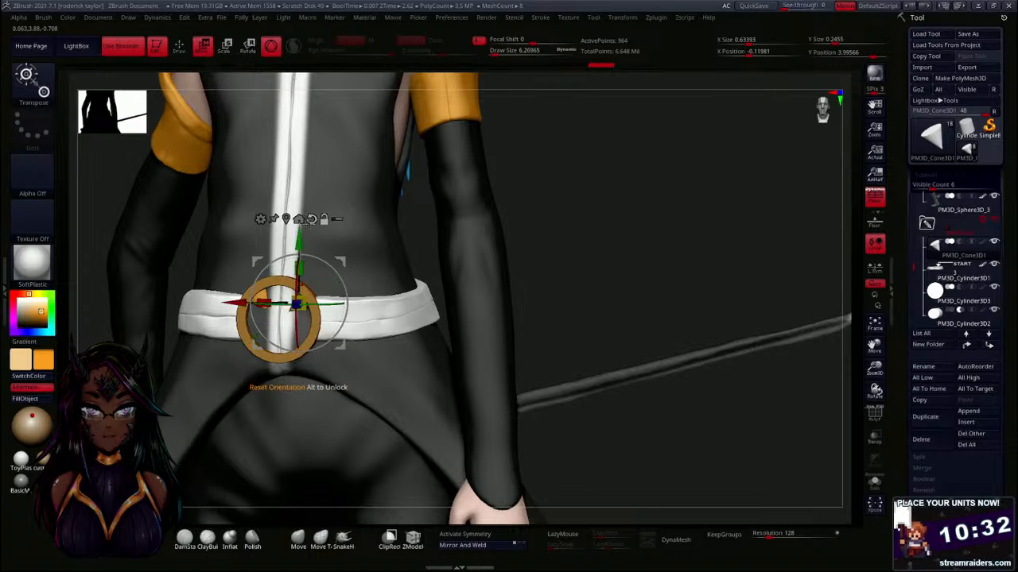
{"action": "left_click", "coordinate": [286, 219]}
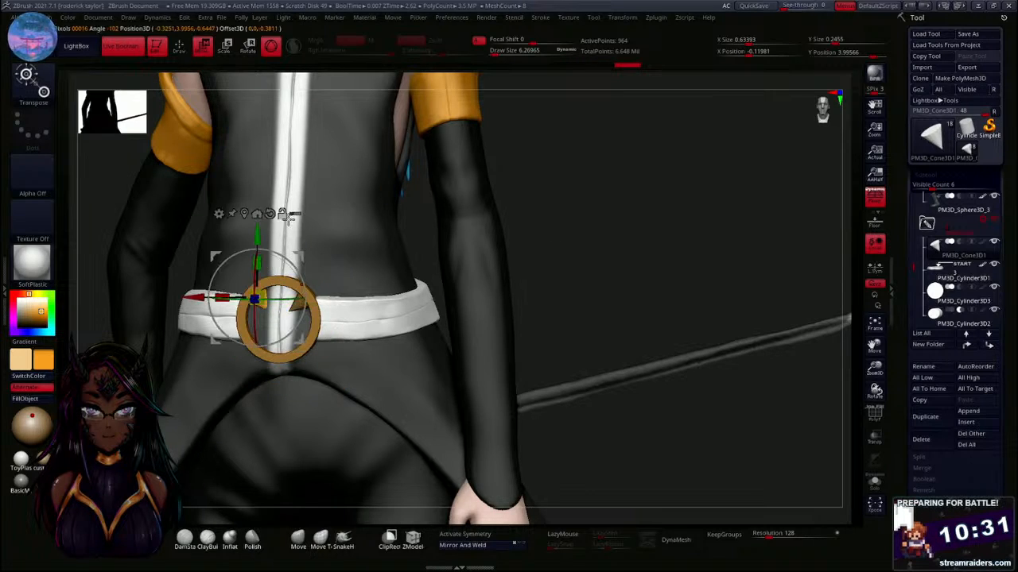
{"action": "left_click_drag", "start_coordinate": [617, 264], "coordinate": [581, 263]}
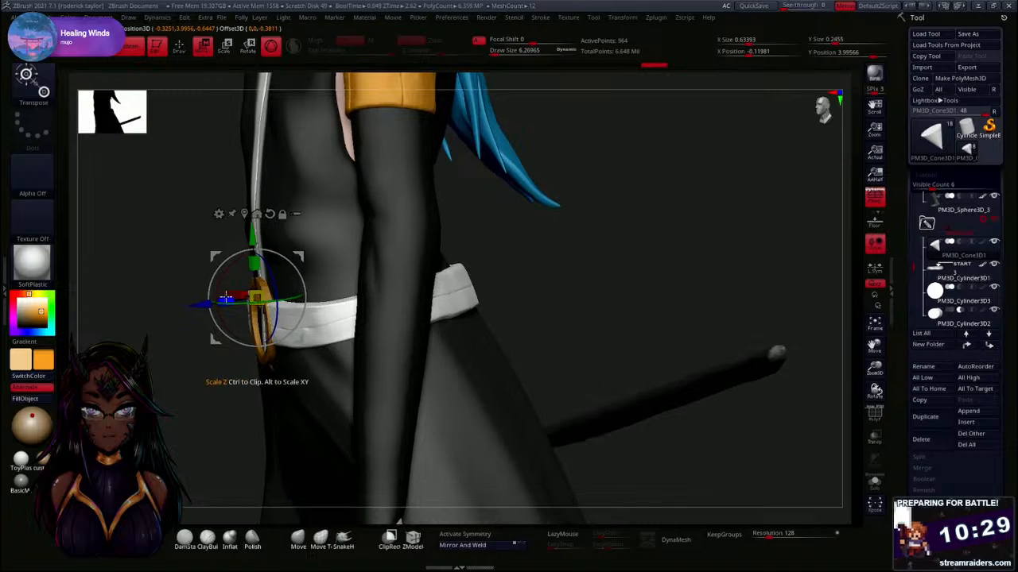
{"action": "left_click_drag", "start_coordinate": [203, 304], "coordinate": [199, 306]}
{"action": "left_click_drag", "start_coordinate": [197, 399], "coordinate": [245, 382]}
{"action": "left_click_drag", "start_coordinate": [538, 249], "coordinate": [567, 249]}
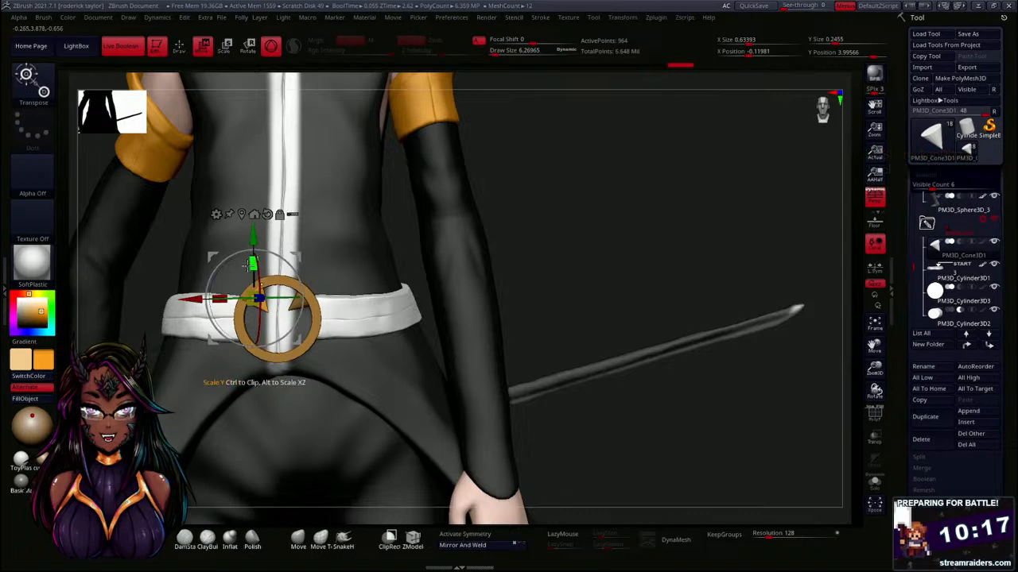
Duplicate the upper-left cone, fit the copy pointing upward at the bottom of the ring, and clear the mask.
{"action": "left_click_drag", "start_coordinate": [253, 240], "coordinate": [253, 273], "text": "ctrl"}
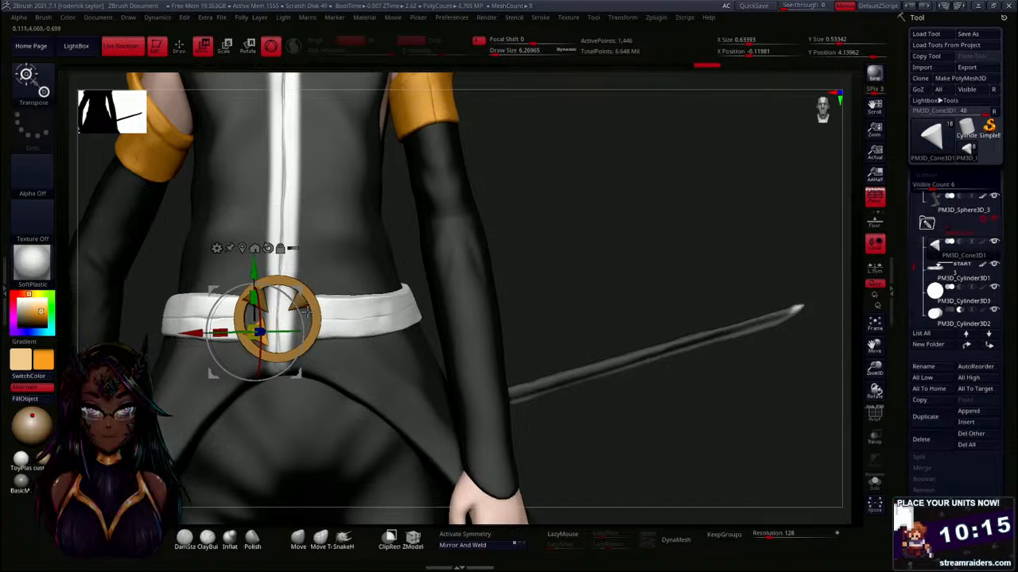
{"action": "left_click_drag", "start_coordinate": [293, 301], "coordinate": [184, 336]}
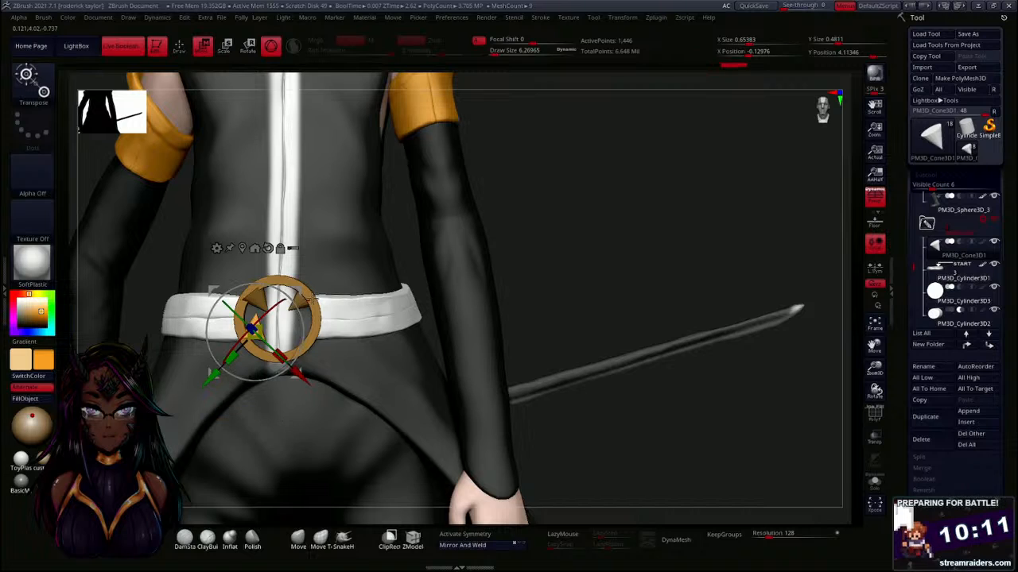
{"action": "left_click_drag", "start_coordinate": [628, 256], "coordinate": [360, 322]}
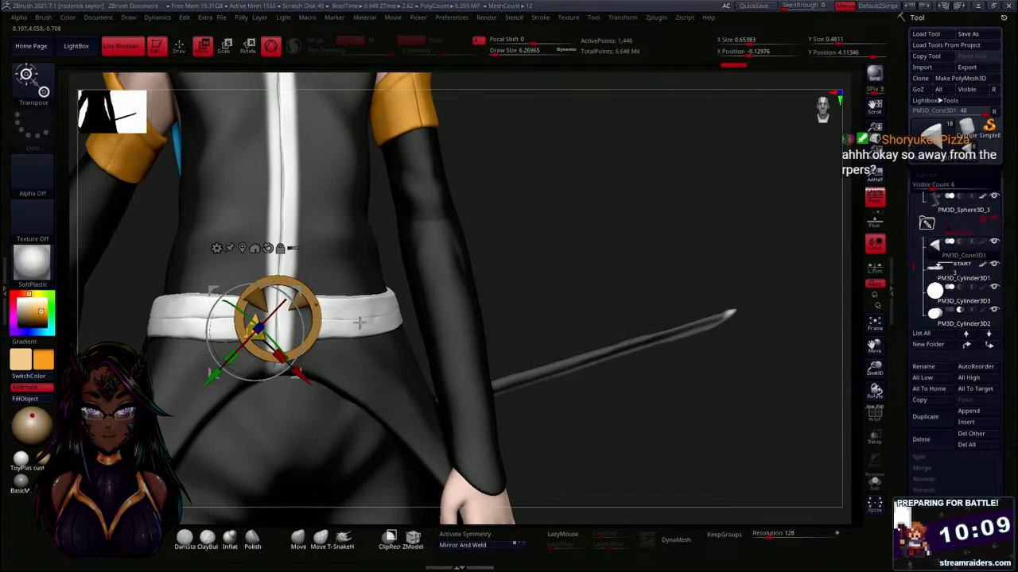
{"action": "left_click_drag", "start_coordinate": [299, 370], "coordinate": [324, 383]}
{"action": "left_click_drag", "start_coordinate": [572, 306], "coordinate": [440, 258]}
{"action": "key", "text": "ctrl"}
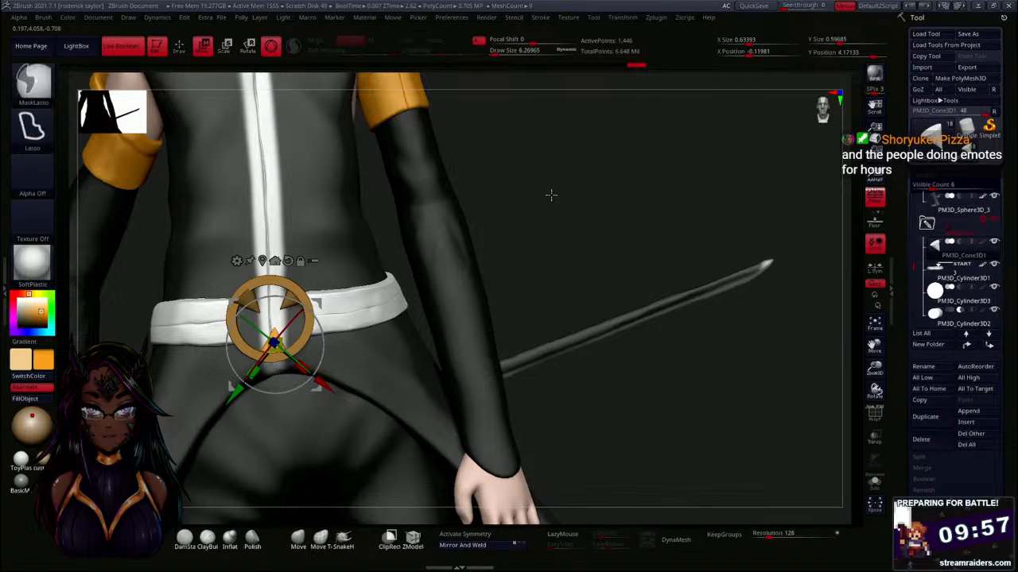
{"action": "left_click_drag", "start_coordinate": [550, 196], "coordinate": [590, 245], "text": "ctrl"}
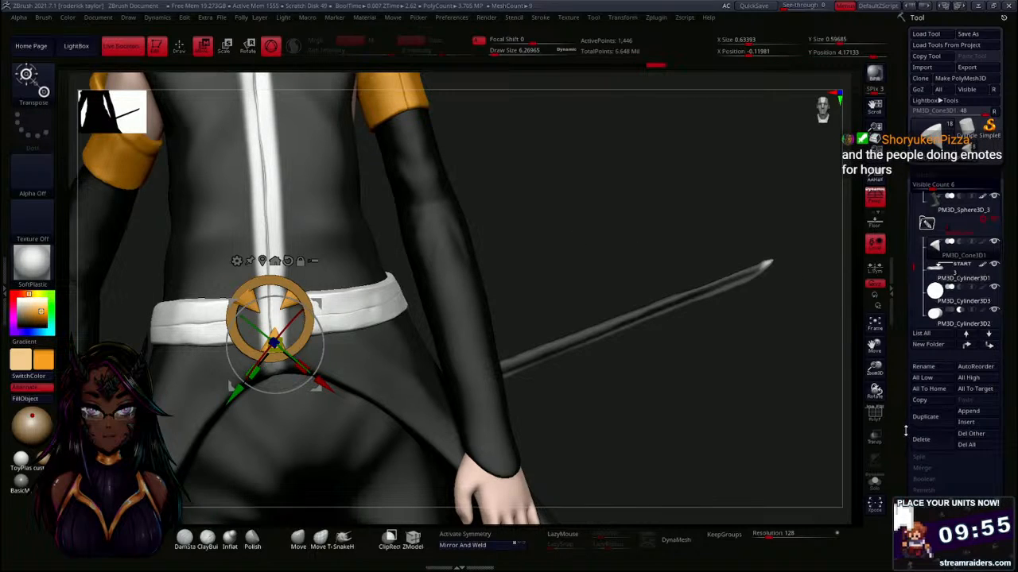
Divide the cone subtool into polygroups with Auto Groups.
{"action": "left_click_drag", "start_coordinate": [905, 430], "coordinate": [916, 297]}
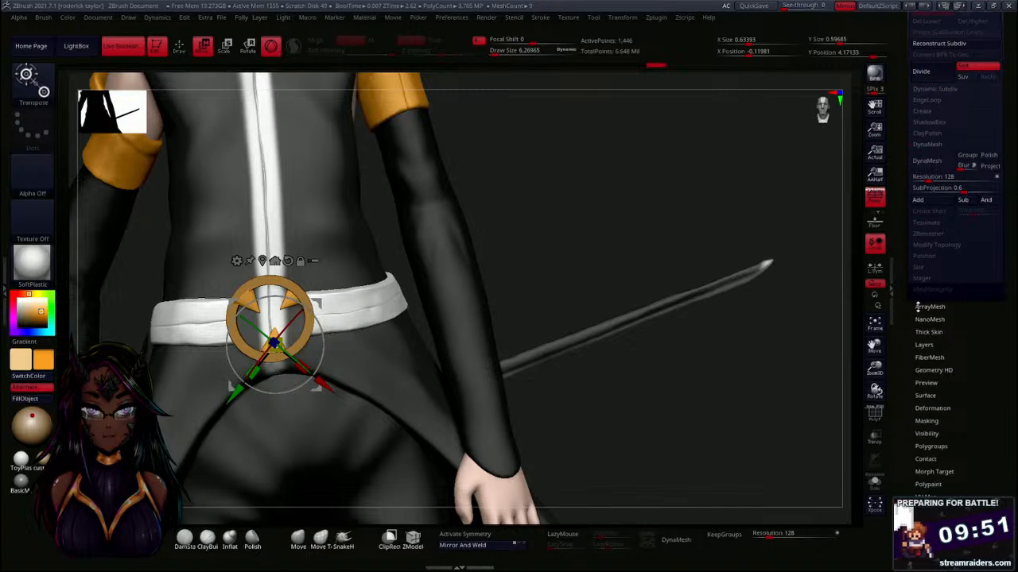
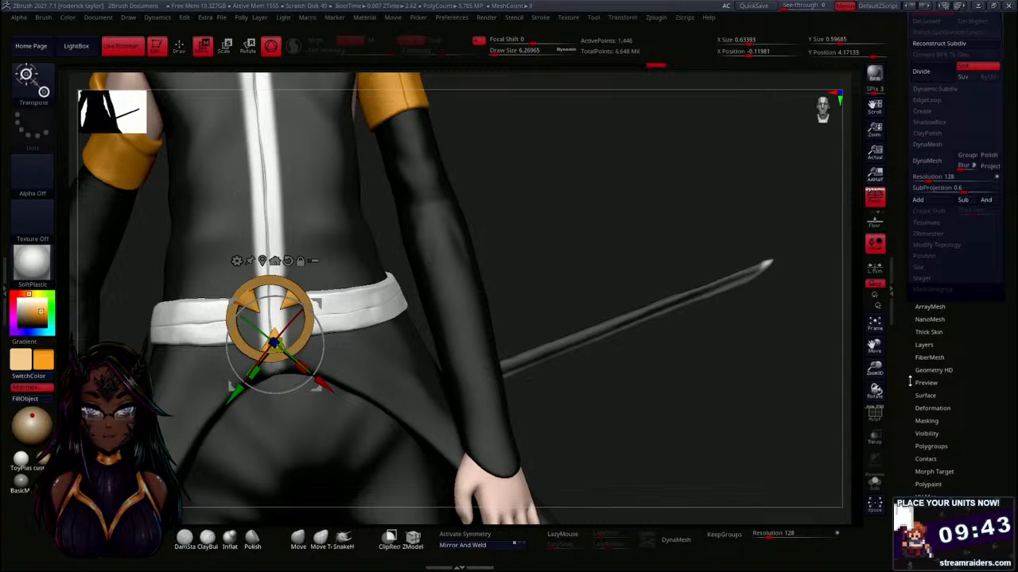
{"action": "left_click", "coordinate": [931, 447]}
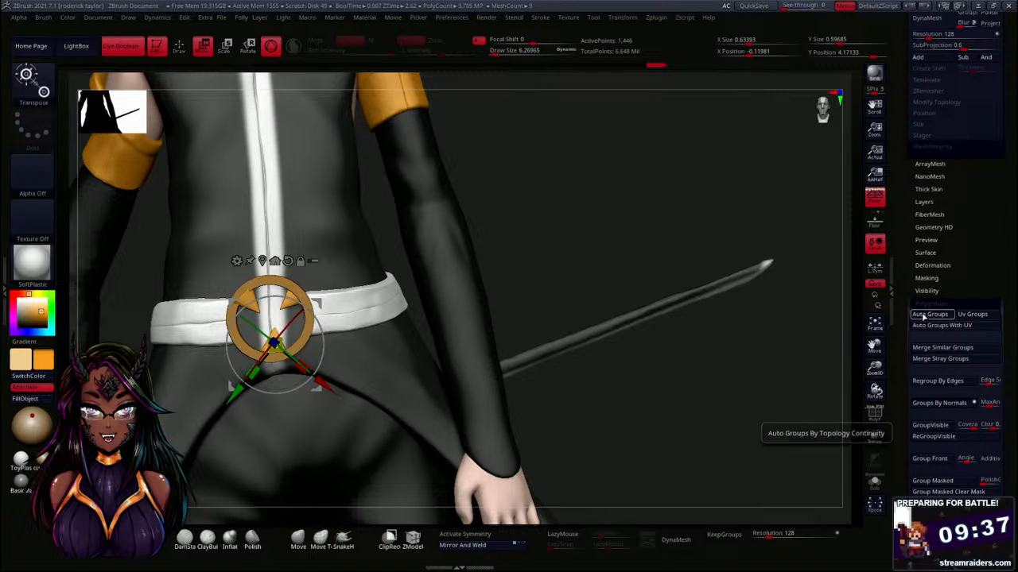
{"action": "mouse_move", "coordinate": [561, 259]}
{"action": "left_mouse_down"}
{"action": "mouse_move", "coordinate": [596, 277]}
{"action": "mouse_move", "coordinate": [695, 259]}
{"action": "mouse_move", "coordinate": [692, 282]}
{"action": "mouse_move", "coordinate": [620, 278]}
{"action": "mouse_move", "coordinate": [604, 265]}
{"action": "mouse_move", "coordinate": [641, 239]}
{"action": "mouse_move", "coordinate": [557, 246]}
{"action": "left_mouse_up"}
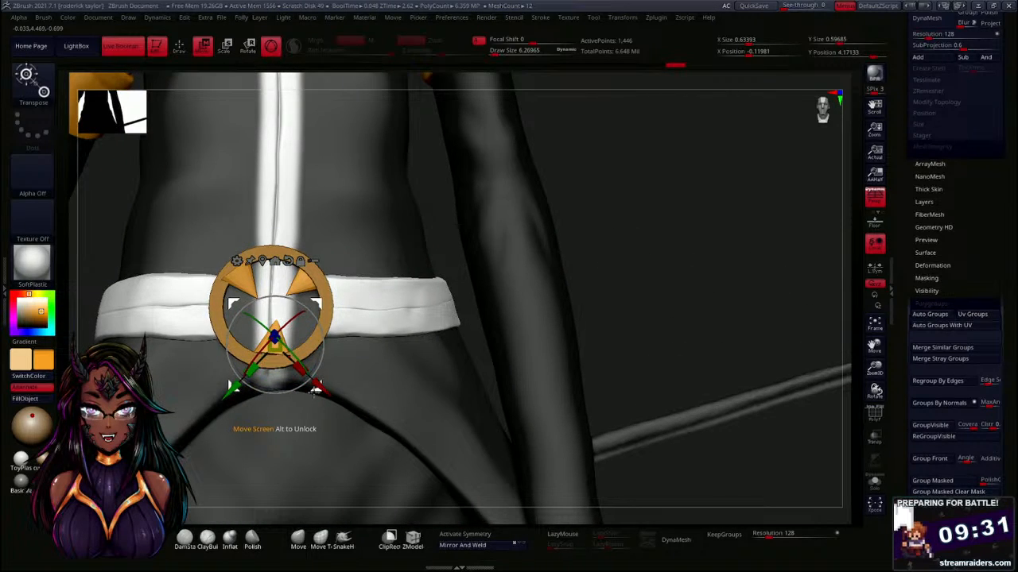
Undo the small cone move and turn on the polyframe display to inspect the cones' polygroups.
{"action": "left_click_drag", "start_coordinate": [315, 390], "coordinate": [314, 394]}
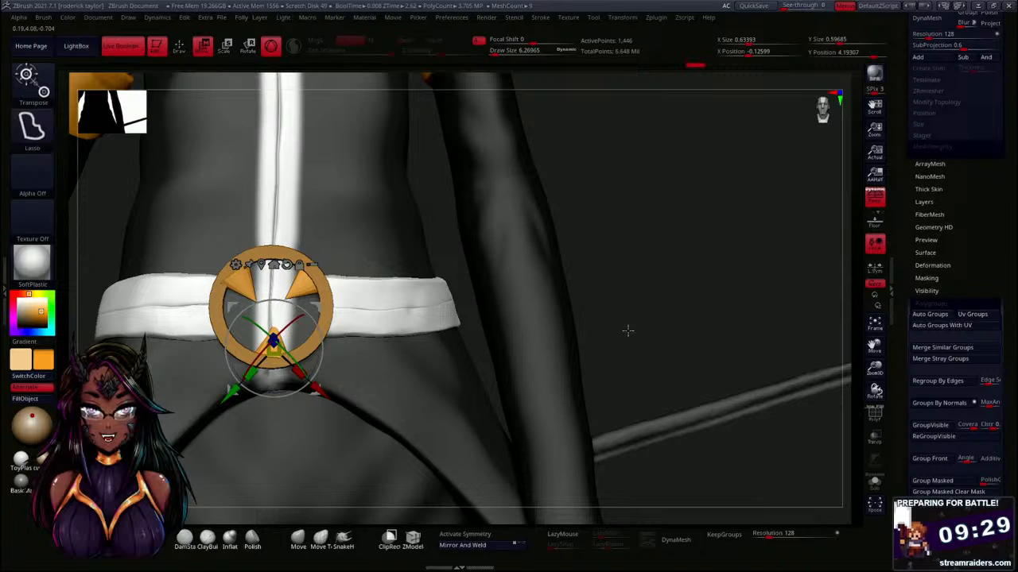
{"action": "key", "text": "ctrl+z"}
{"action": "key", "text": "shift+f"}
{"action": "left_click_drag", "start_coordinate": [655, 294], "coordinate": [658, 300]}
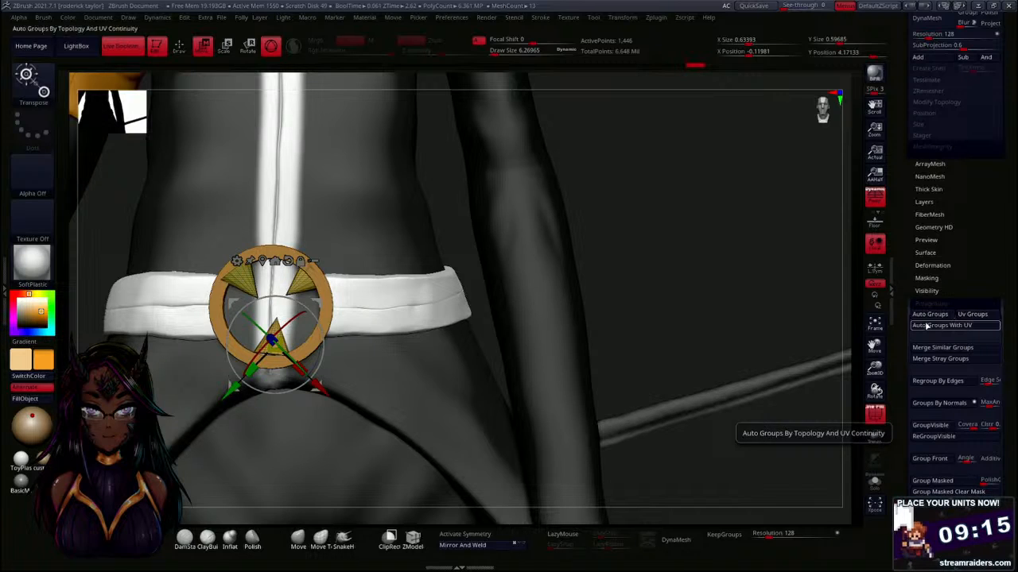
Switch to draw mode, set the masking brush to MaskPen, and mask the bottom cone inside the ring.
{"action": "left_click", "coordinate": [205, 314]}
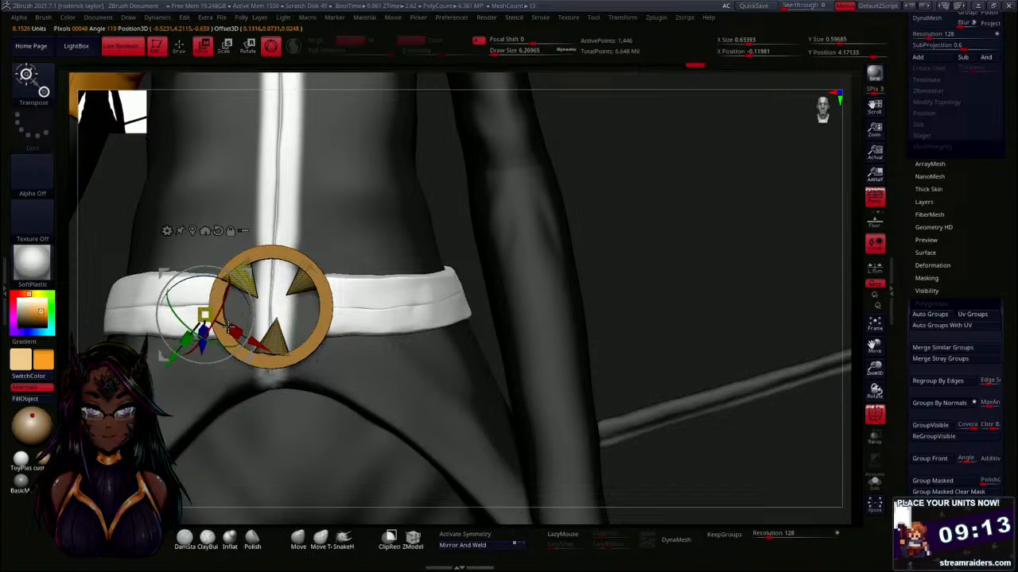
{"action": "key", "text": "q"}
{"action": "mouse_move", "coordinate": [246, 317]}
{"action": "left_mouse_down", "text": "ctrl"}
{"action": "mouse_move", "coordinate": [322, 391]}
{"action": "mouse_move", "coordinate": [261, 380]}
{"action": "left_mouse_up", "text": "ctrl"}
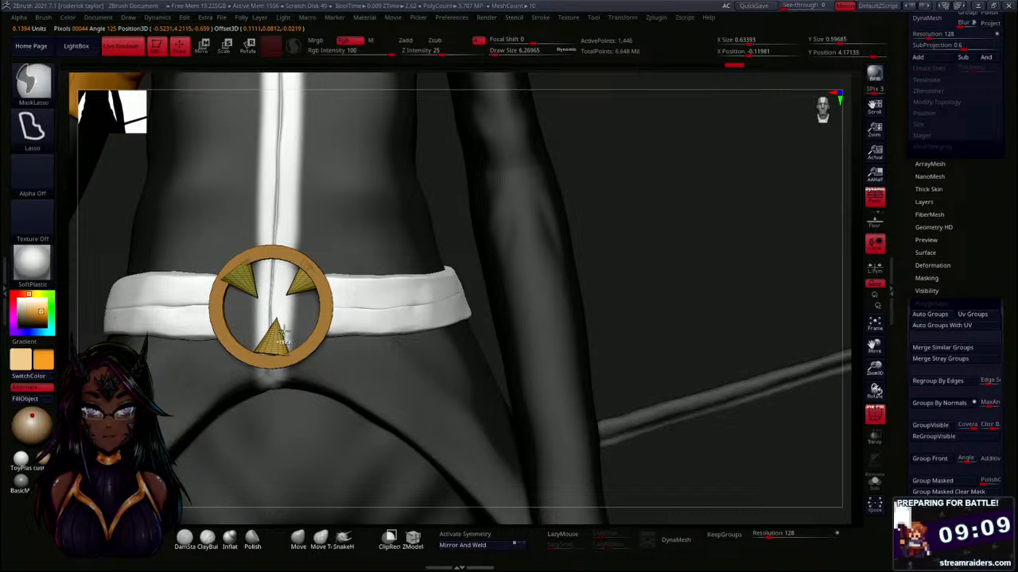
{"action": "left_click", "coordinate": [32, 77], "text": "ctrl"}
{"action": "left_click", "coordinate": [136, 92], "text": "ctrl"}
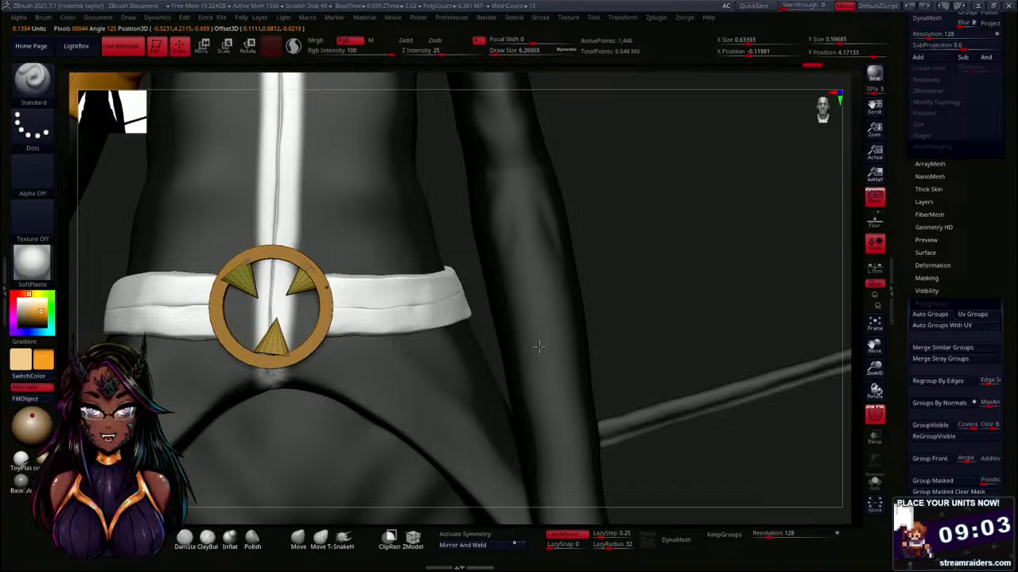
{"action": "mouse_move", "coordinate": [653, 316]}
{"action": "left_mouse_down", "text": "ctrl"}
{"action": "mouse_move", "coordinate": [365, 402]}
{"action": "mouse_move", "coordinate": [246, 404]}
{"action": "left_mouse_up", "text": "ctrl"}
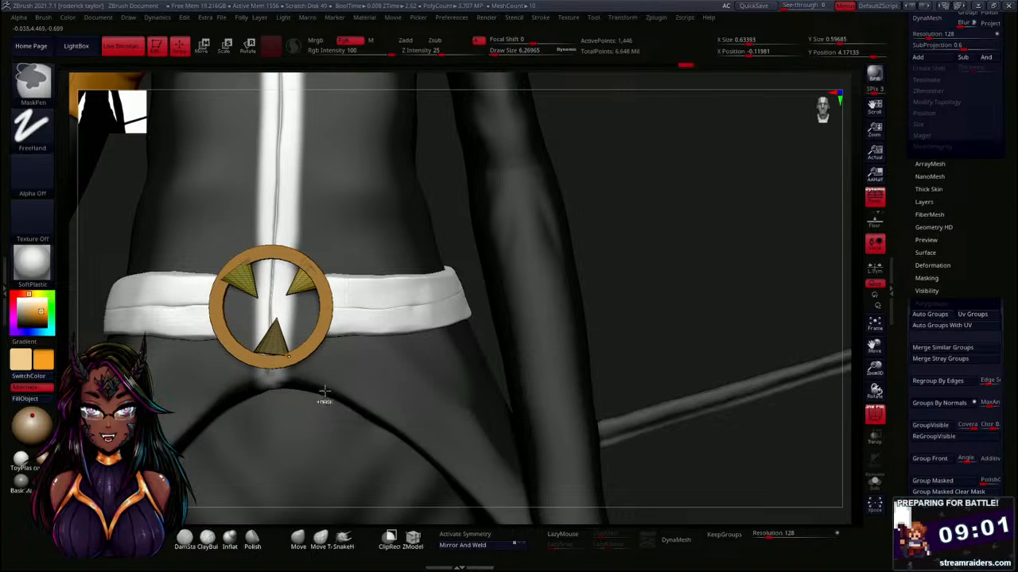
Give the masked bottom cone its own polygroup with Group Masked and invert the mask onto the upper cones.
{"action": "scroll", "coordinate": [922, 390], "scroll_direction": "down", "scroll_amount": 3}
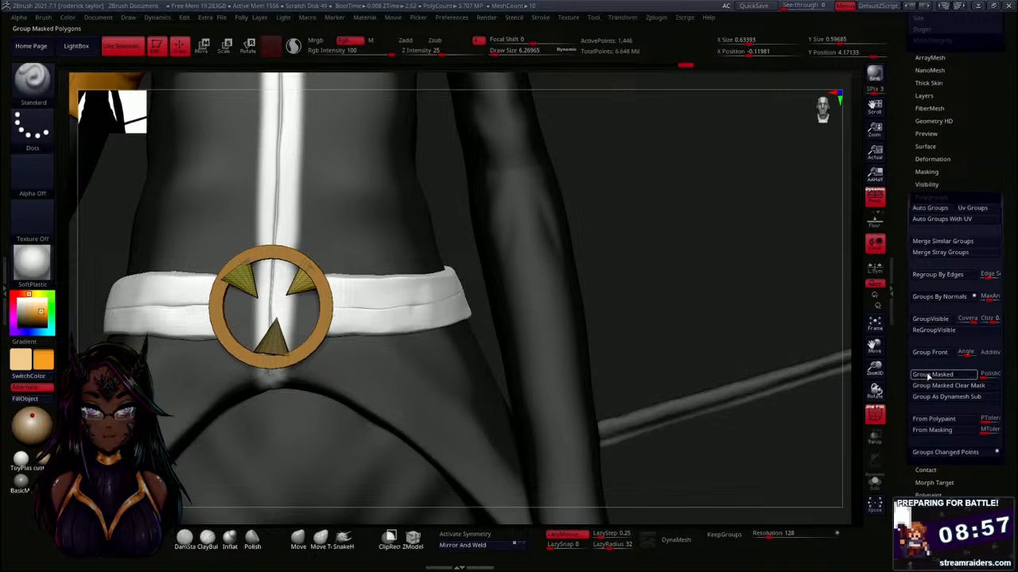
{"action": "left_click", "coordinate": [928, 376]}
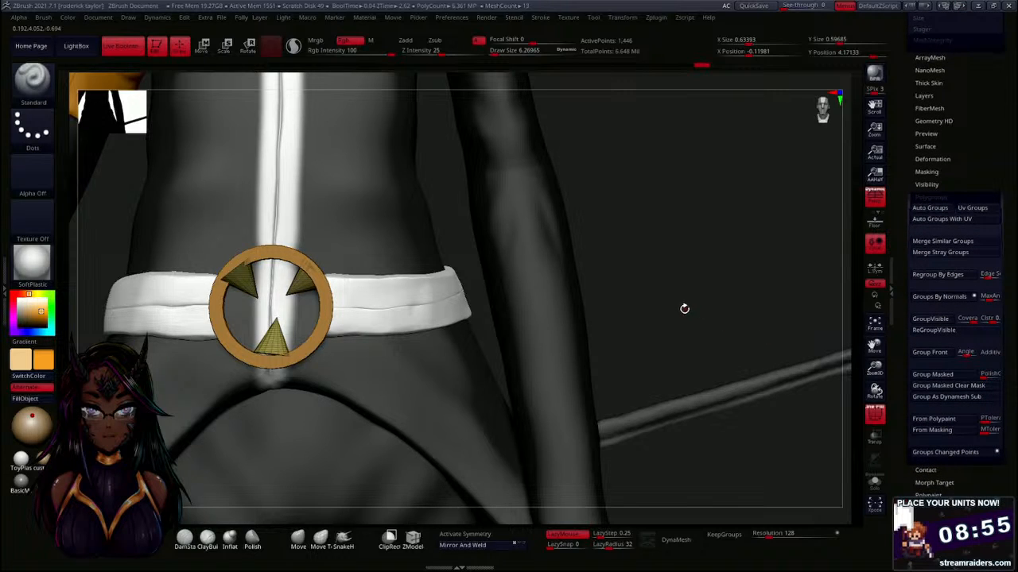
{"action": "mouse_move", "coordinate": [683, 309]}
{"action": "left_mouse_down"}
{"action": "mouse_move", "coordinate": [715, 298]}
{"action": "mouse_move", "coordinate": [691, 311]}
{"action": "left_mouse_up"}
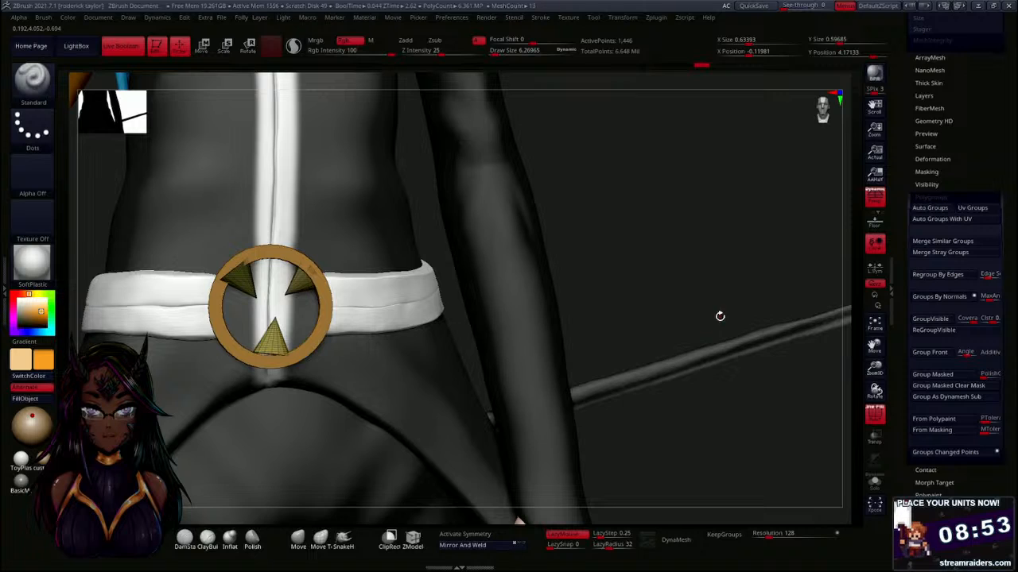
{"action": "scroll", "coordinate": [897, 253], "scroll_direction": "up", "scroll_amount": 10}
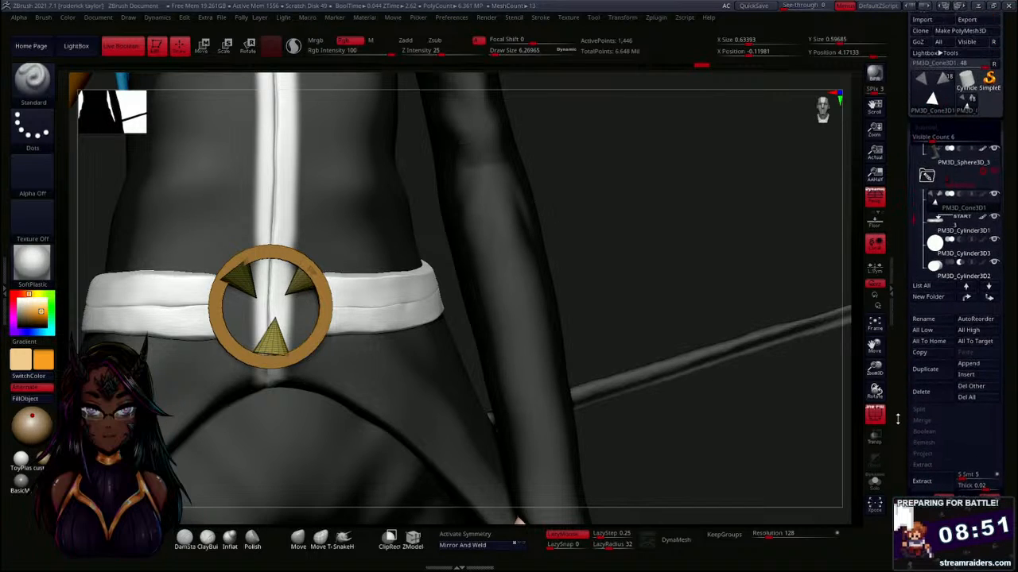
Turn off the polyframe display and fill all three buckle cones with orange.
{"action": "mouse_move", "coordinate": [984, 211]}
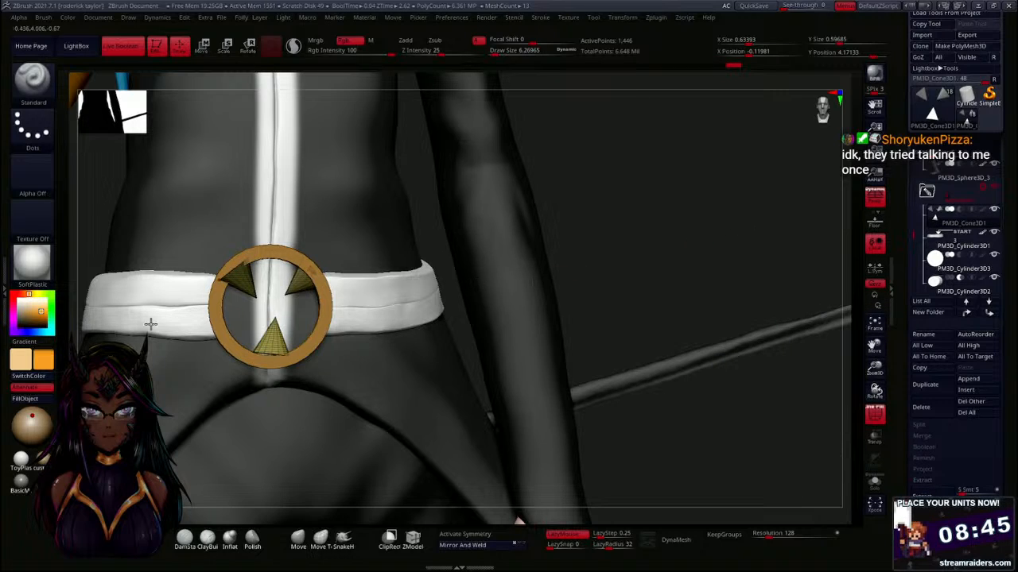
{"action": "left_click", "coordinate": [24, 398]}
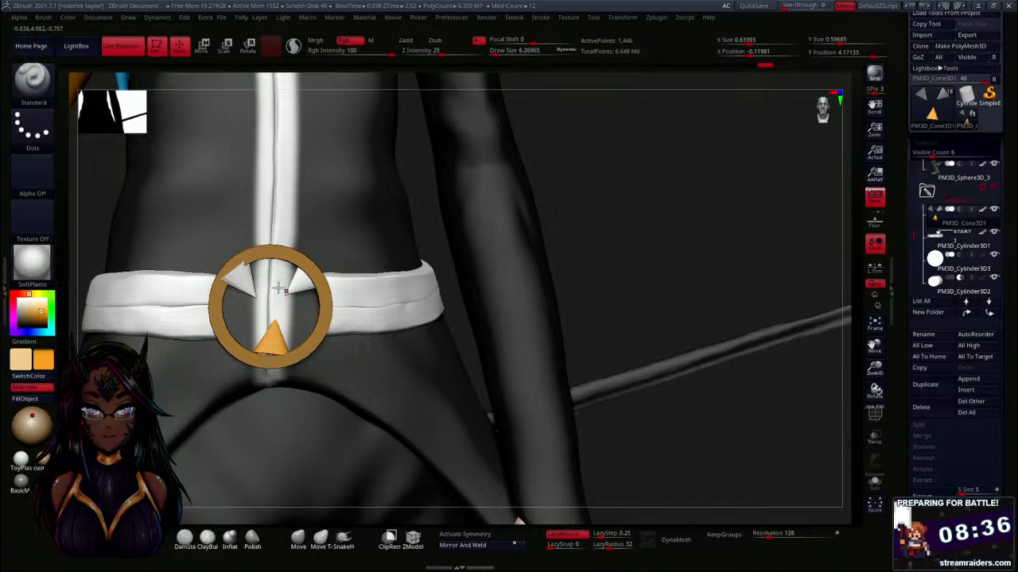
{"action": "left_click", "coordinate": [44, 399]}
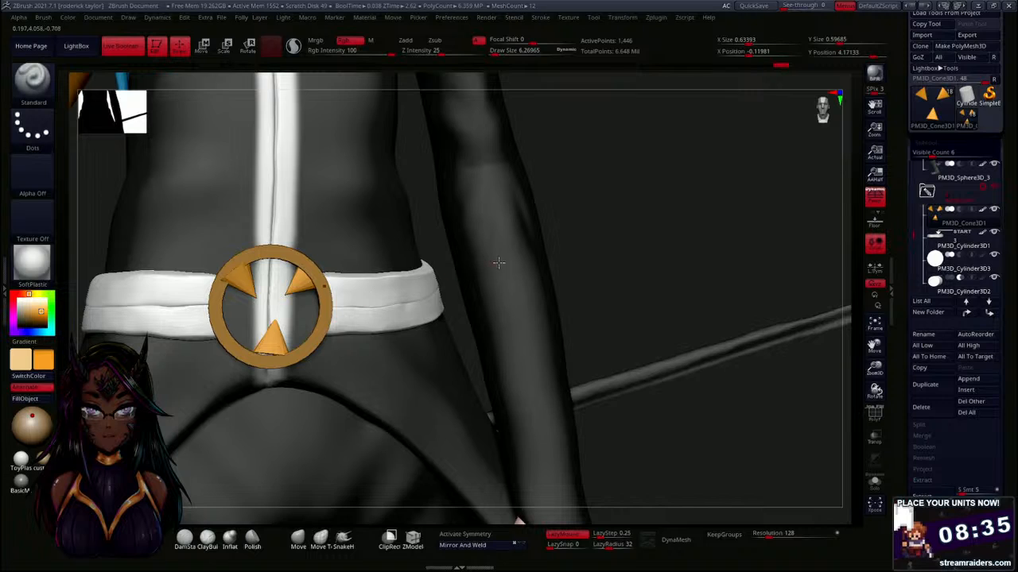
Isolate the bottom cone's polygroup, centre the transform gizmo on it and reset the gizmo orientation.
{"action": "mouse_move", "coordinate": [499, 263]}
{"action": "left_mouse_down"}
{"action": "mouse_move", "coordinate": [660, 236]}
{"action": "mouse_move", "coordinate": [273, 334]}
{"action": "left_mouse_up"}
{"action": "key", "text": "ctrl"}
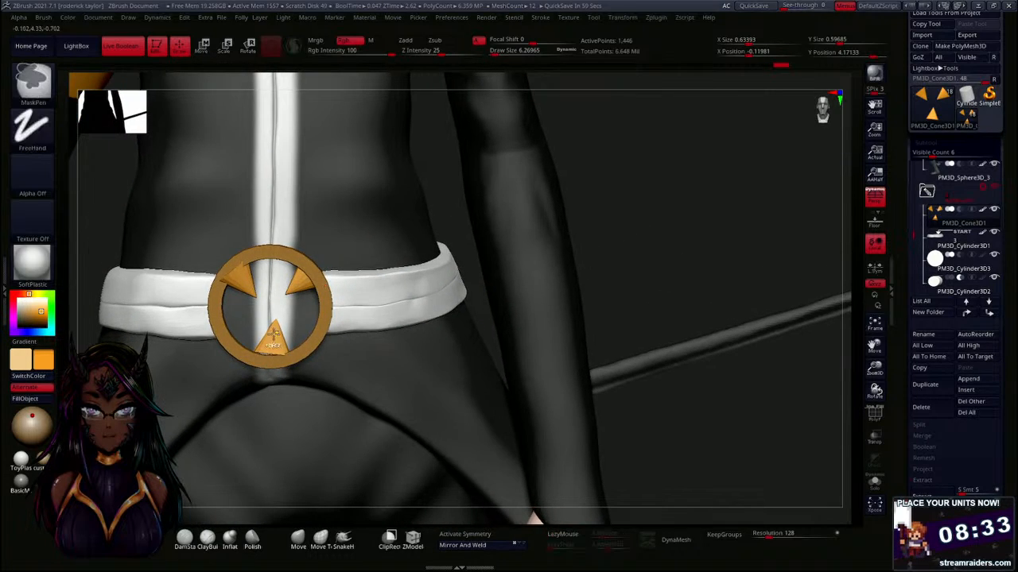
{"action": "left_click", "coordinate": [277, 355], "text": "ctrl+shift"}
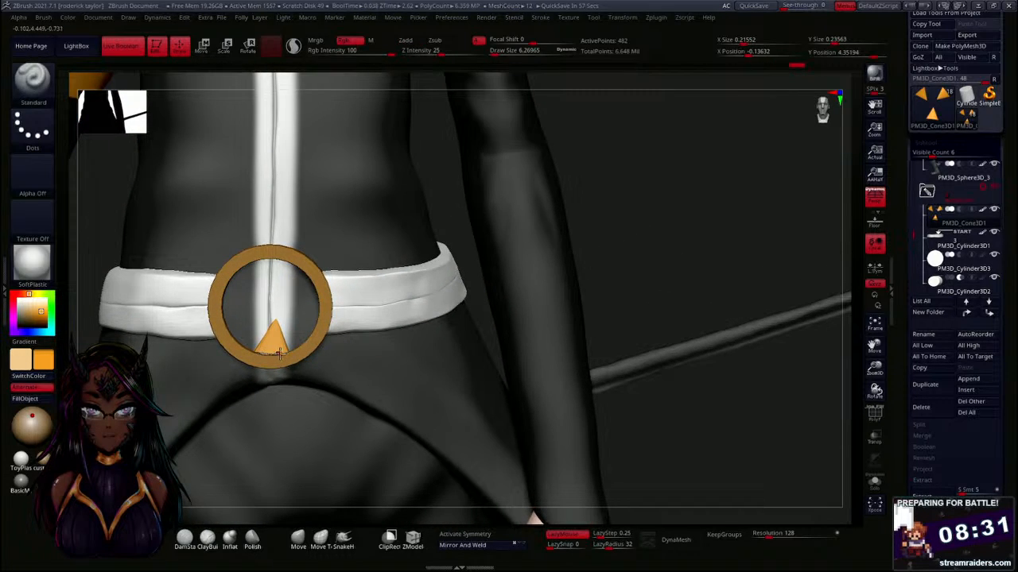
{"action": "key", "text": "w"}
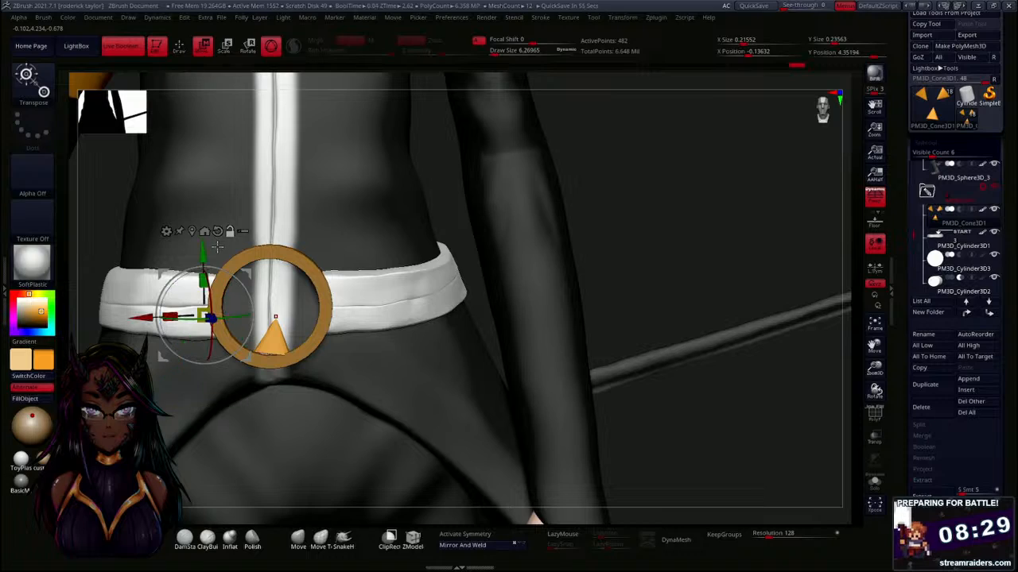
{"action": "left_click", "coordinate": [204, 231]}
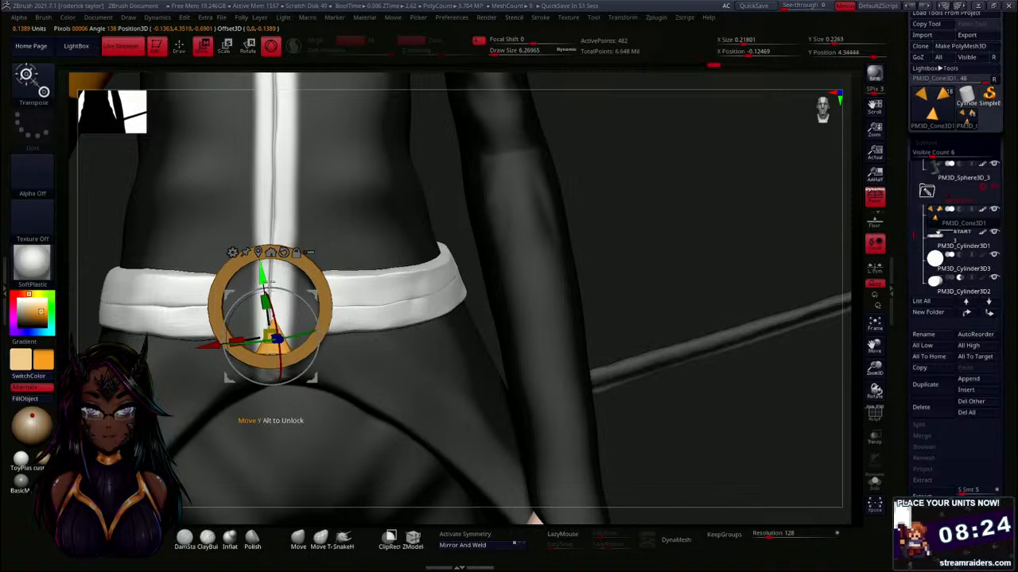
{"action": "left_click", "coordinate": [284, 253]}
Fine-tune the bottom cone's position and rotation so it sits flush in the ring, and show all cones again.
{"action": "left_click_drag", "start_coordinate": [269, 273], "coordinate": [268, 277]}
{"action": "left_click_drag", "start_coordinate": [660, 236], "coordinate": [379, 292]}
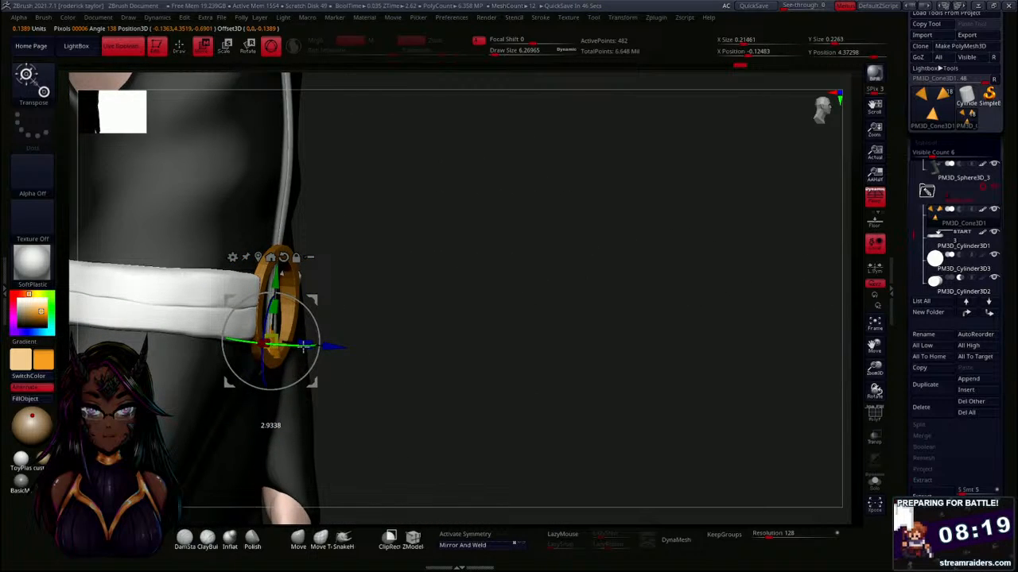
{"action": "left_click_drag", "start_coordinate": [305, 343], "coordinate": [304, 343]}
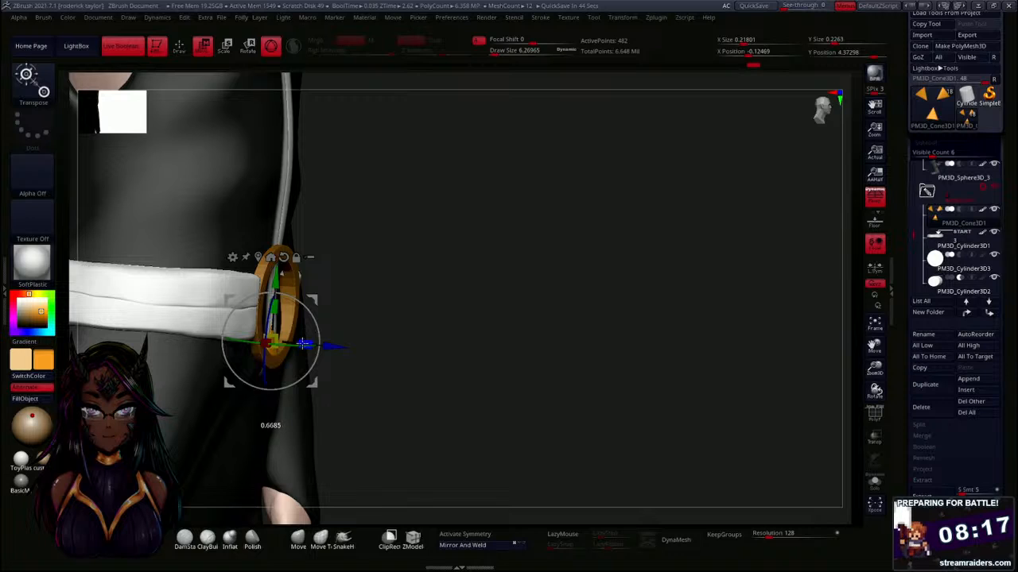
{"action": "left_click_drag", "start_coordinate": [533, 302], "coordinate": [427, 307]}
{"action": "left_click_drag", "start_coordinate": [215, 362], "coordinate": [217, 364]}
{"action": "left_click_drag", "start_coordinate": [165, 443], "coordinate": [338, 322]}
{"action": "key", "text": "ctrl"}
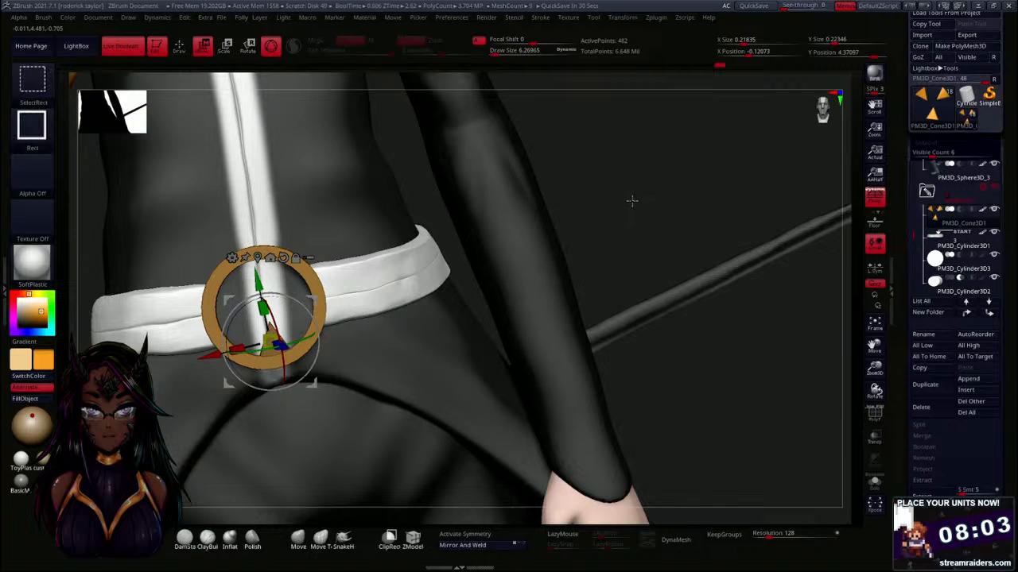
{"action": "left_click", "coordinate": [634, 200], "text": "ctrl+shift"}
Target only the upper cone on the character's left side and shift it slightly in depth within the ring.
{"action": "left_click_drag", "start_coordinate": [619, 181], "coordinate": [635, 214], "text": "alt"}
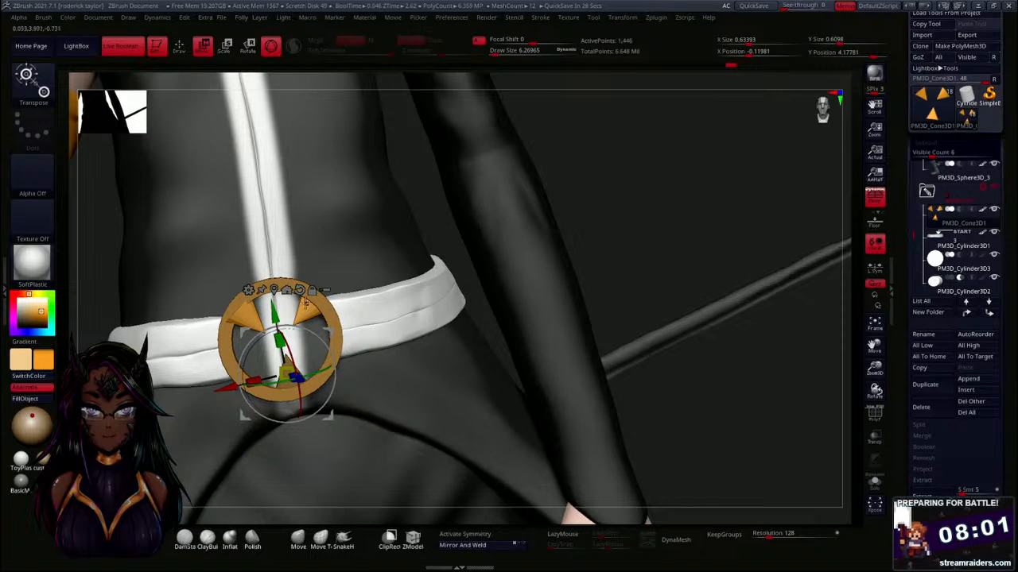
{"action": "left_click", "coordinate": [303, 313]}
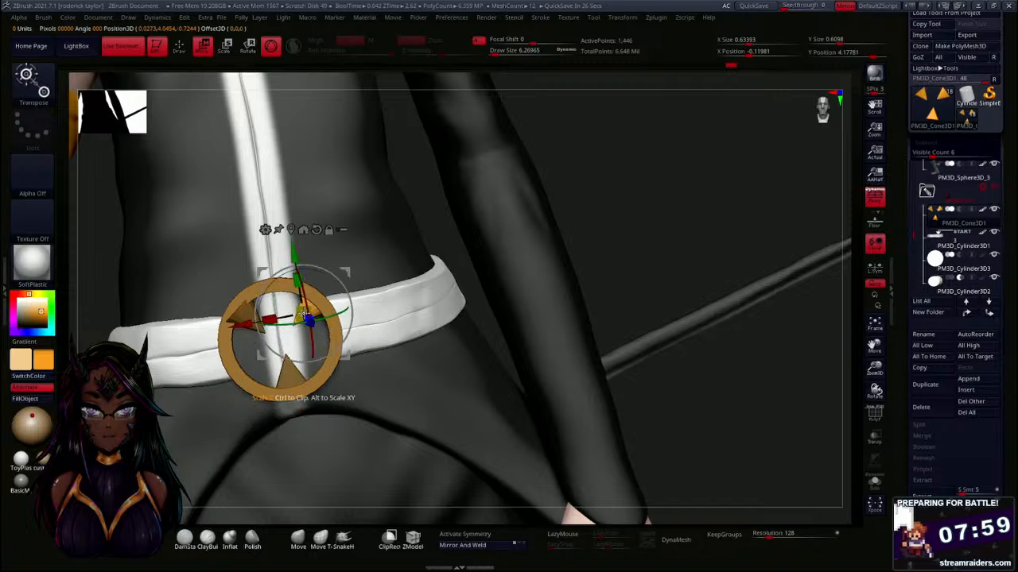
{"action": "mouse_move", "coordinate": [626, 251]}
{"action": "left_mouse_down"}
{"action": "mouse_move", "coordinate": [628, 283]}
{"action": "mouse_move", "coordinate": [652, 277]}
{"action": "mouse_move", "coordinate": [652, 250]}
{"action": "mouse_move", "coordinate": [659, 262]}
{"action": "mouse_move", "coordinate": [631, 262]}
{"action": "left_mouse_up"}
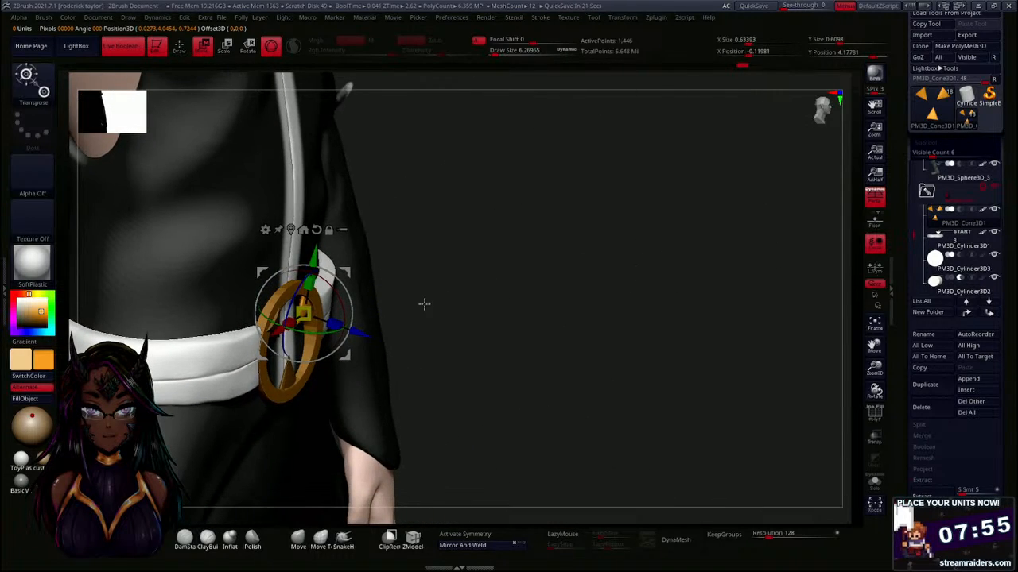
{"action": "left_click_drag", "start_coordinate": [364, 329], "coordinate": [364, 332]}
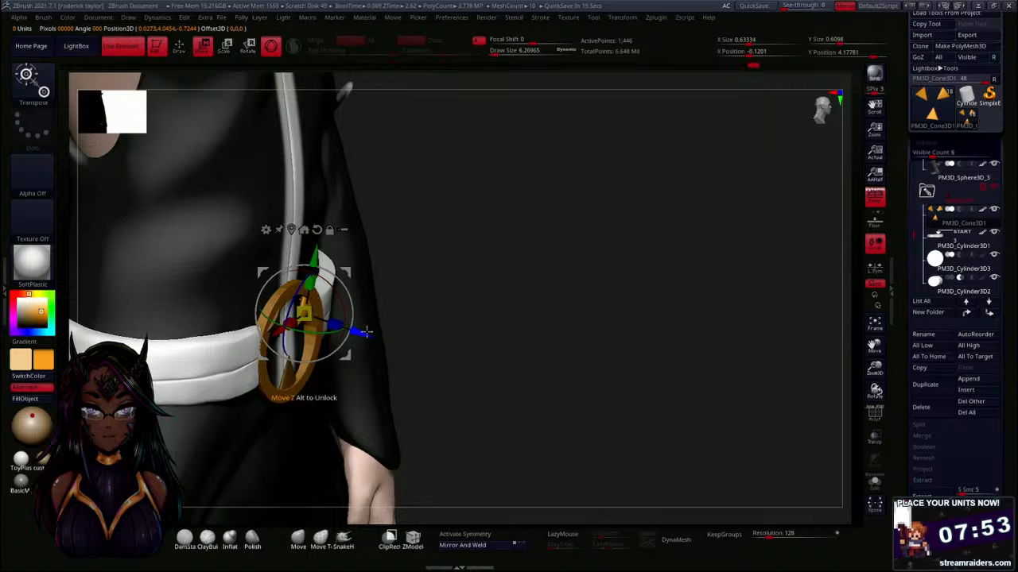
{"action": "left_click_drag", "start_coordinate": [518, 290], "coordinate": [445, 302]}
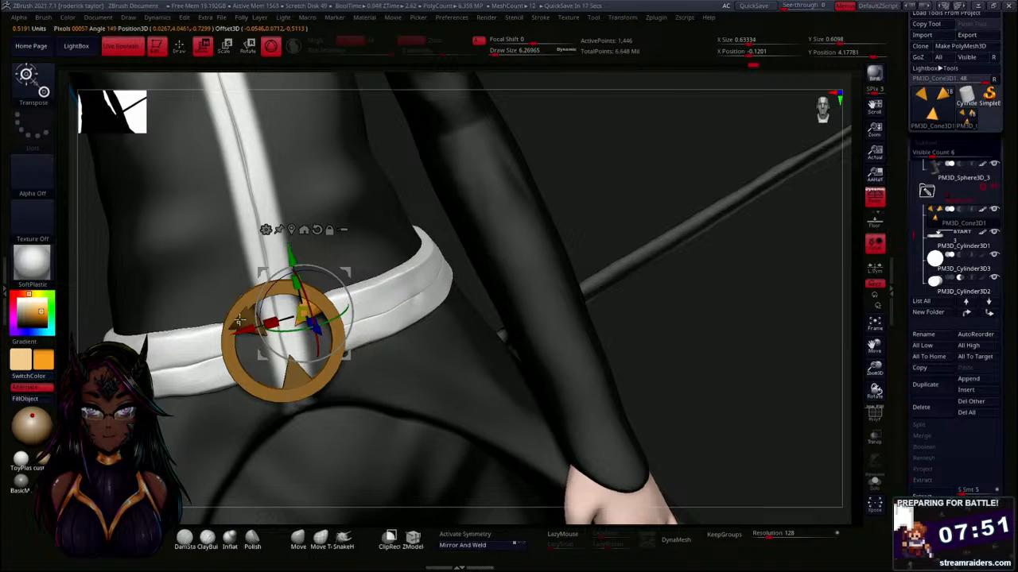
Target the opposite upper cone and adjust its position and rotation to align it with the ring's plane.
{"action": "left_click_drag", "start_coordinate": [544, 320], "coordinate": [206, 361]}
{"action": "mouse_move", "coordinate": [191, 427]}
{"action": "left_mouse_down"}
{"action": "mouse_move", "coordinate": [209, 429]}
{"action": "mouse_move", "coordinate": [198, 430]}
{"action": "left_mouse_up"}
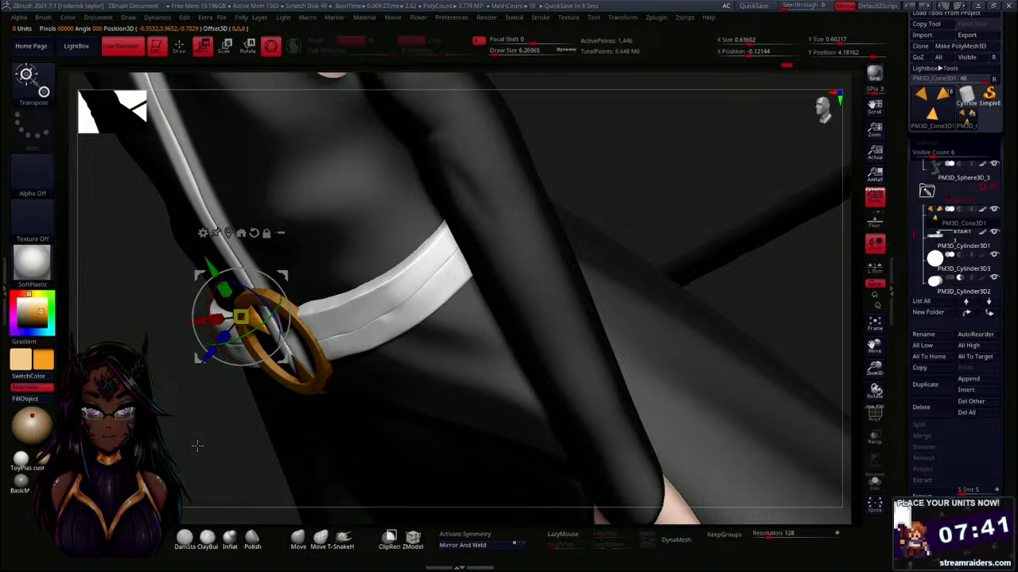
{"action": "left_click_drag", "start_coordinate": [159, 427], "coordinate": [163, 354]}
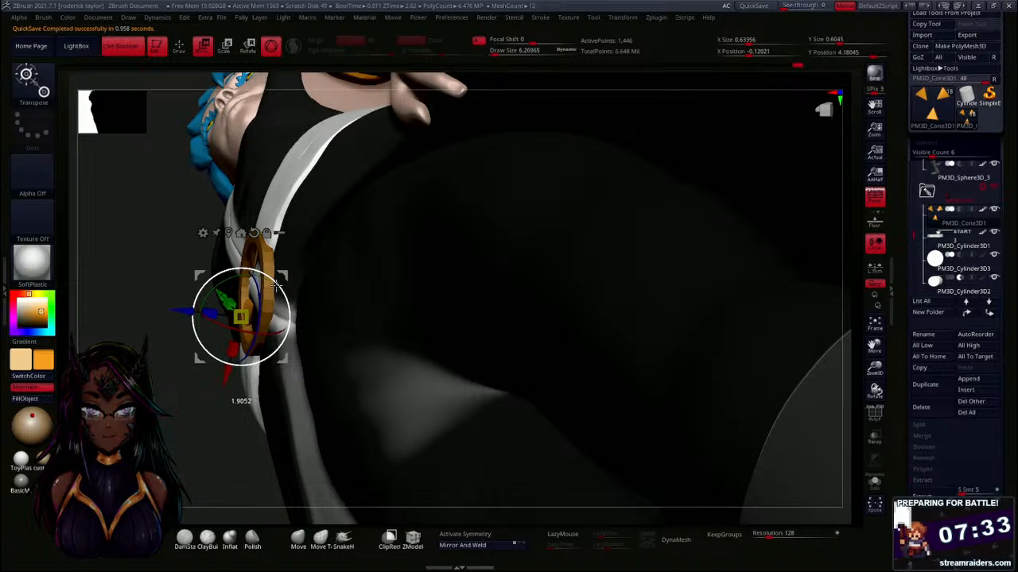
{"action": "left_click_drag", "start_coordinate": [269, 283], "coordinate": [269, 284]}
{"action": "left_click_drag", "start_coordinate": [143, 450], "coordinate": [191, 453]}
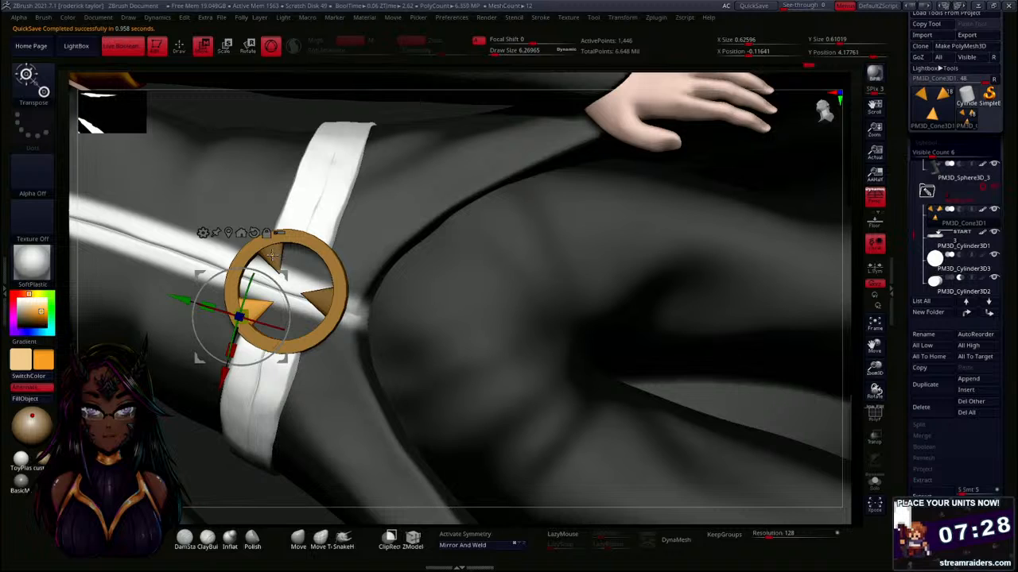
Readjust the depth of the upper cone on the character's left side, clear the mask and return to draw mode.
{"action": "left_click", "coordinate": [273, 251]}
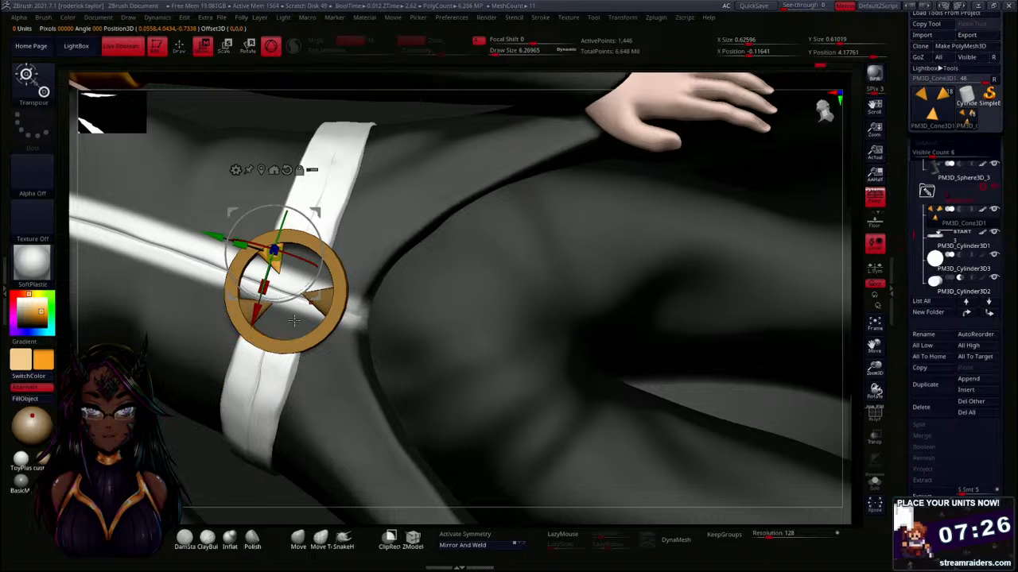
{"action": "left_click_drag", "start_coordinate": [309, 117], "coordinate": [293, 22]}
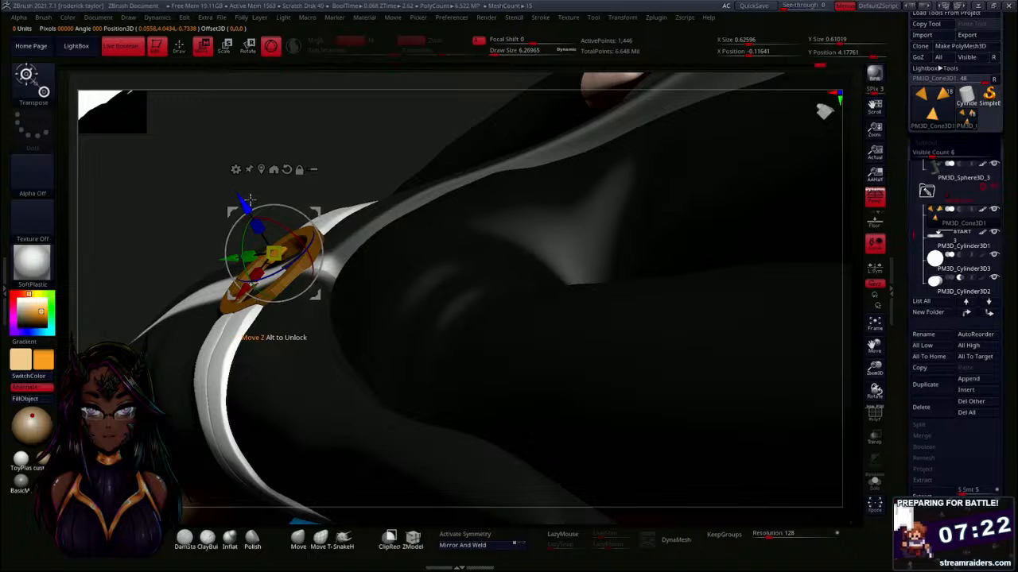
{"action": "left_click_drag", "start_coordinate": [247, 199], "coordinate": [247, 198]}
{"action": "left_click_drag", "start_coordinate": [345, 159], "coordinate": [340, 193]}
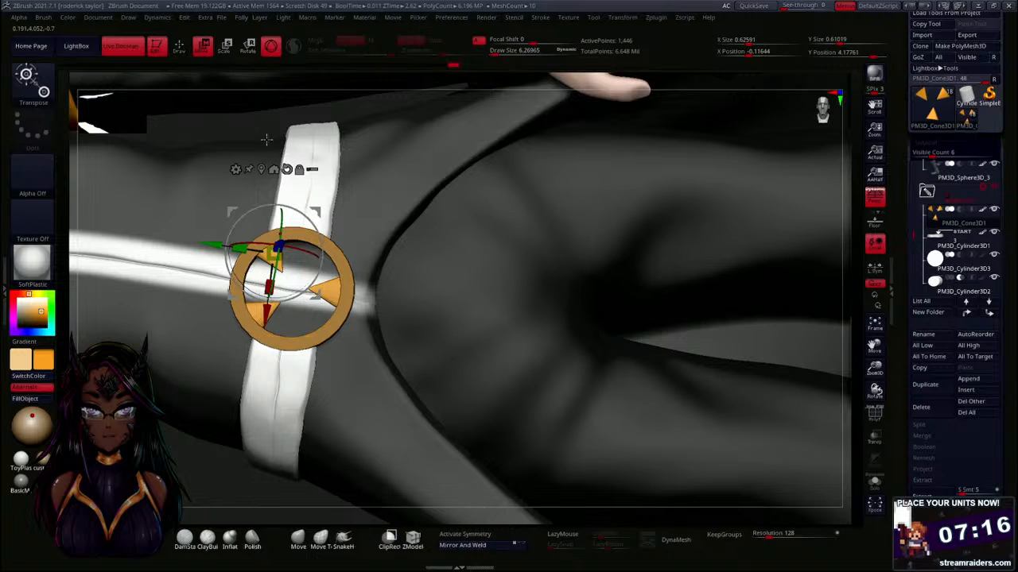
{"action": "left_click_drag", "start_coordinate": [266, 139], "coordinate": [220, 368]}
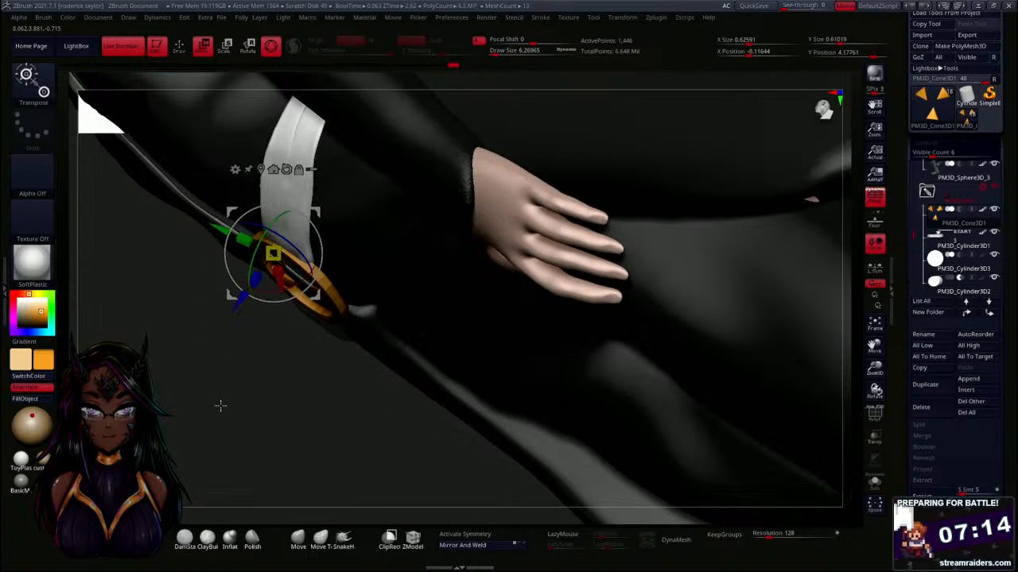
{"action": "mouse_move", "coordinate": [220, 406]}
{"action": "left_mouse_down", "text": "alt"}
{"action": "mouse_move", "coordinate": [198, 318]}
{"action": "mouse_move", "coordinate": [202, 350]}
{"action": "mouse_move", "coordinate": [303, 291]}
{"action": "left_mouse_up", "text": "alt"}
{"action": "key", "text": "q"}
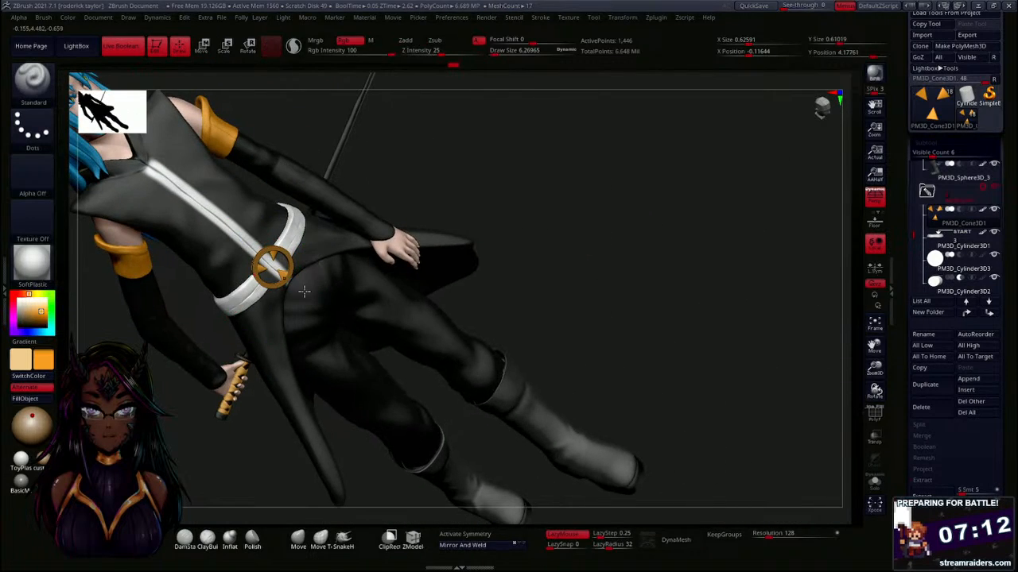
Make the buckle ring the active subtool and fill it with orange.
{"action": "left_click_drag", "start_coordinate": [586, 286], "coordinate": [593, 257]}
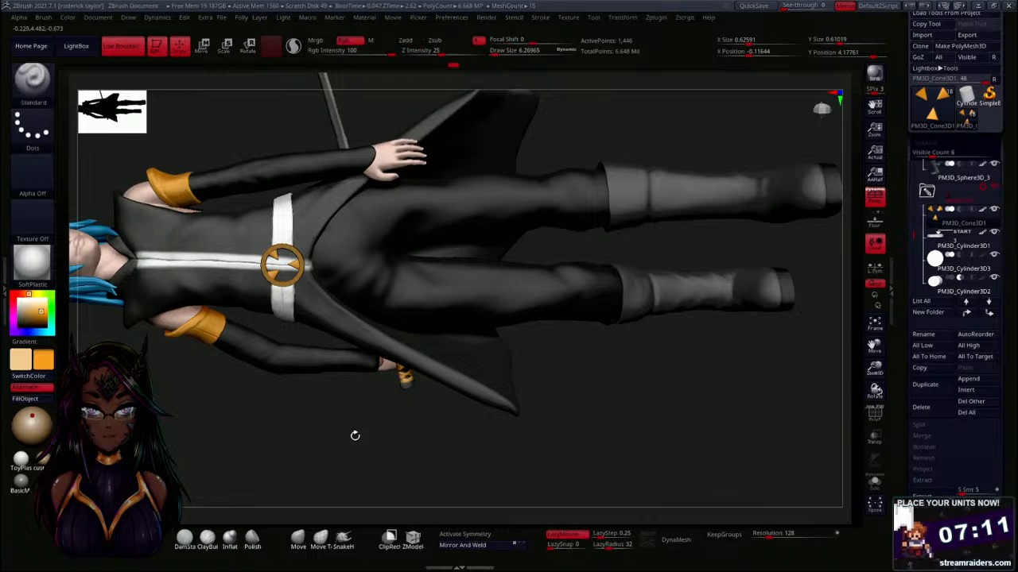
{"action": "left_click_drag", "start_coordinate": [287, 418], "coordinate": [446, 211]}
{"action": "key", "text": "ctrl"}
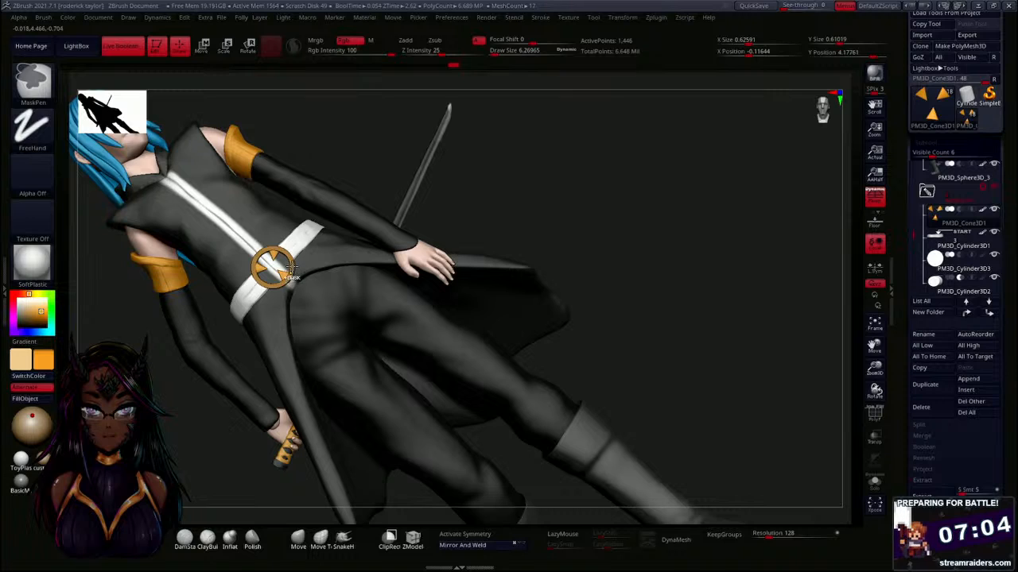
{"action": "left_click", "coordinate": [293, 269], "text": "alt"}
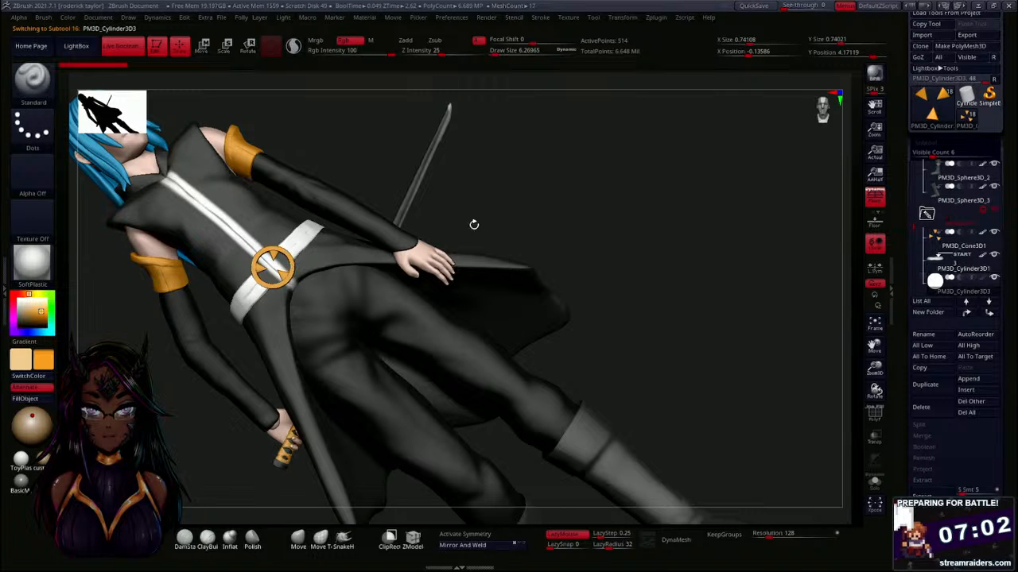
{"action": "left_click_drag", "start_coordinate": [473, 224], "coordinate": [533, 225]}
{"action": "key", "text": "ctrl"}
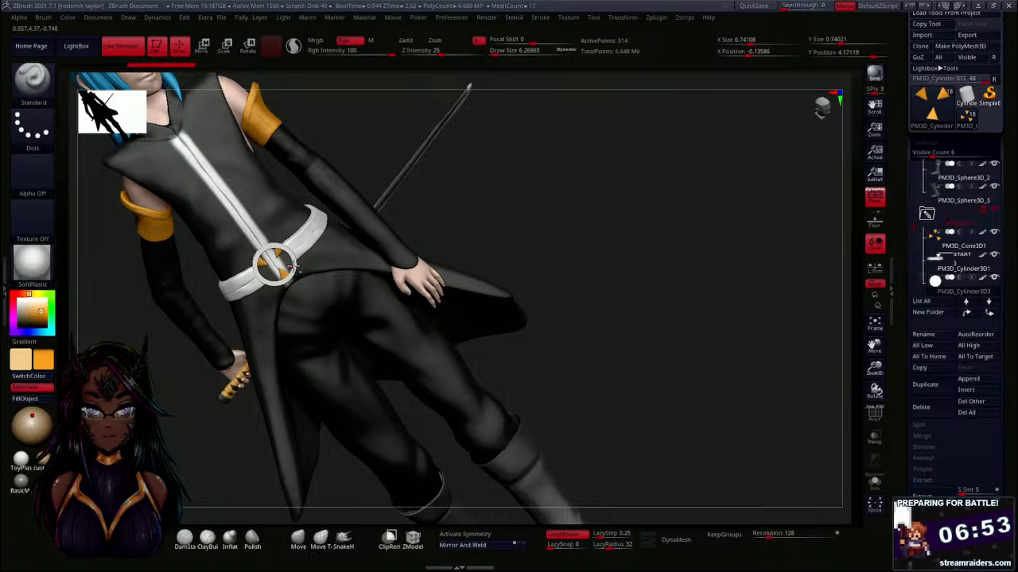
{"action": "left_click", "coordinate": [38, 399]}
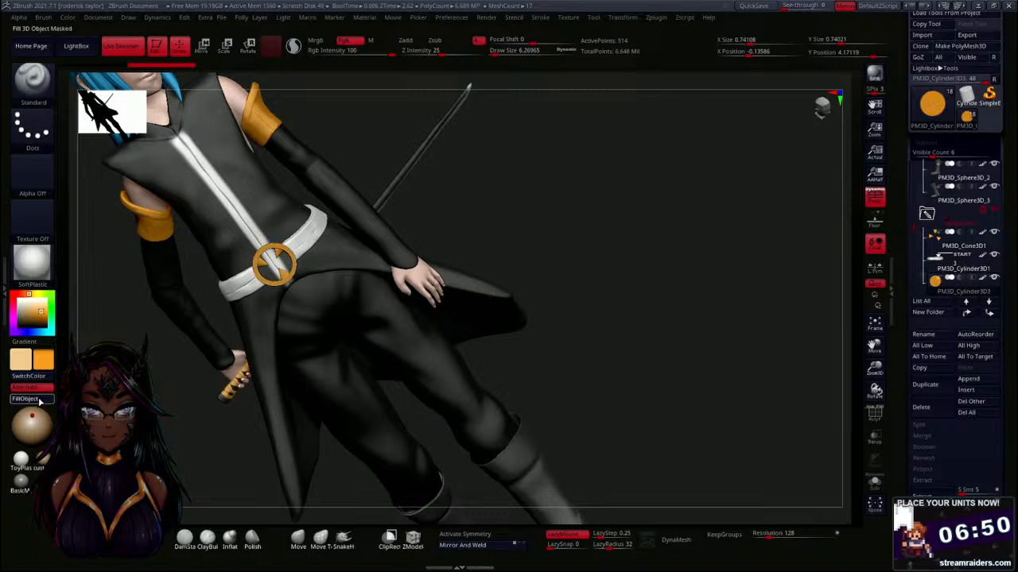
Smooth the buckle ring by subdividing its mesh twice.
{"action": "key", "text": "ctrl"}
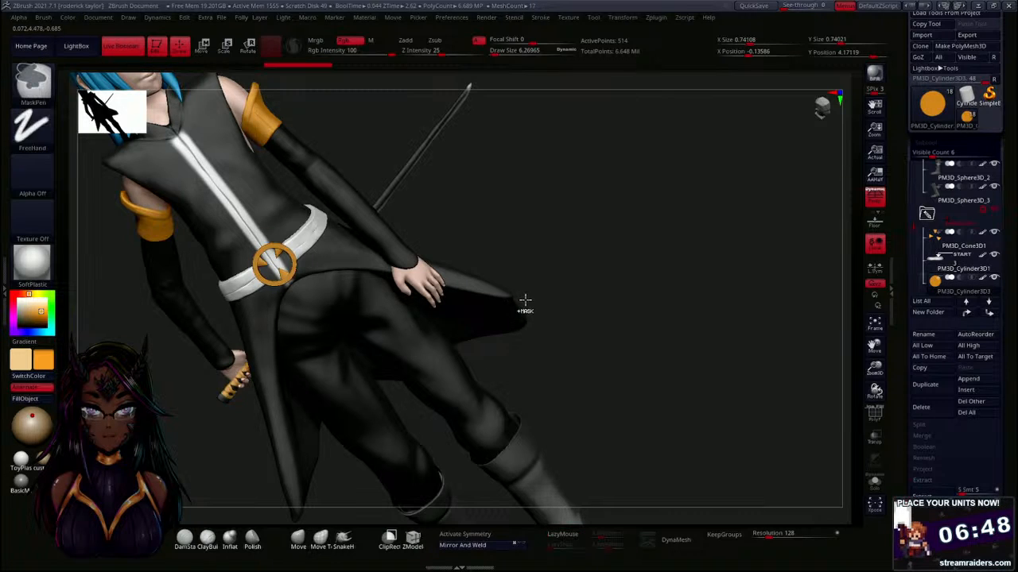
{"action": "mouse_move", "coordinate": [540, 218]}
{"action": "left_mouse_down"}
{"action": "mouse_move", "coordinate": [579, 170]}
{"action": "mouse_move", "coordinate": [519, 281]}
{"action": "mouse_move", "coordinate": [495, 278]}
{"action": "mouse_move", "coordinate": [509, 268]}
{"action": "left_mouse_up"}
{"action": "key", "text": "ctrl"}
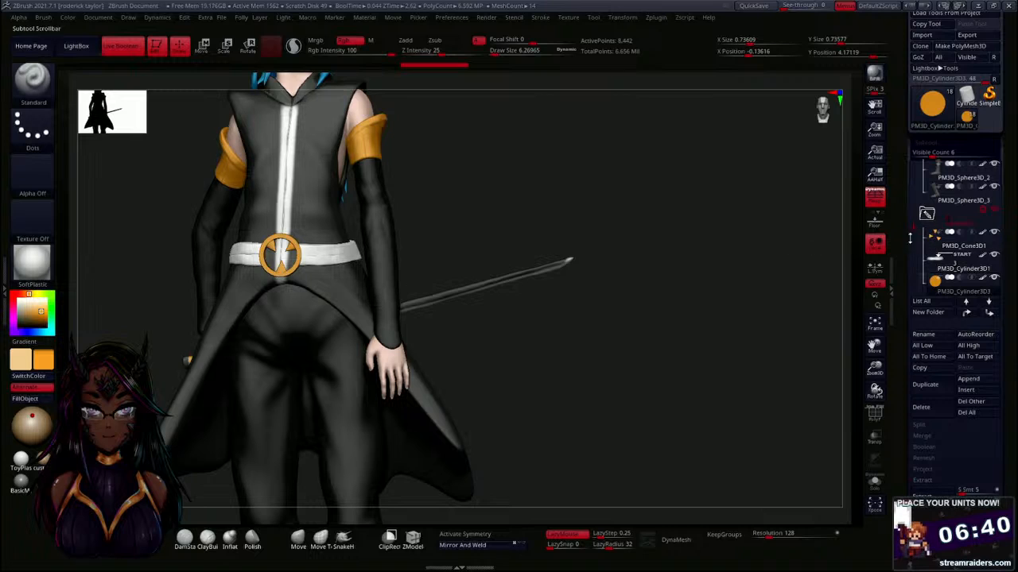
{"action": "left_click_drag", "start_coordinate": [464, 211], "coordinate": [504, 274], "text": "alt"}
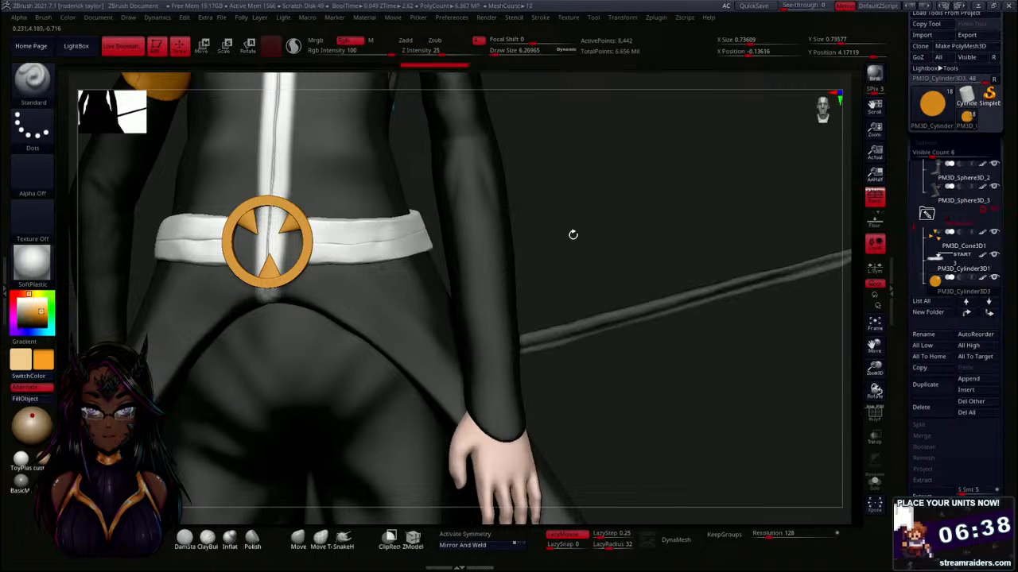
Make the cones the active subtool and subdivide their mesh twice.
{"action": "mouse_move", "coordinate": [573, 233]}
{"action": "left_mouse_down"}
{"action": "mouse_move", "coordinate": [620, 231]}
{"action": "mouse_move", "coordinate": [557, 231]}
{"action": "left_mouse_up"}
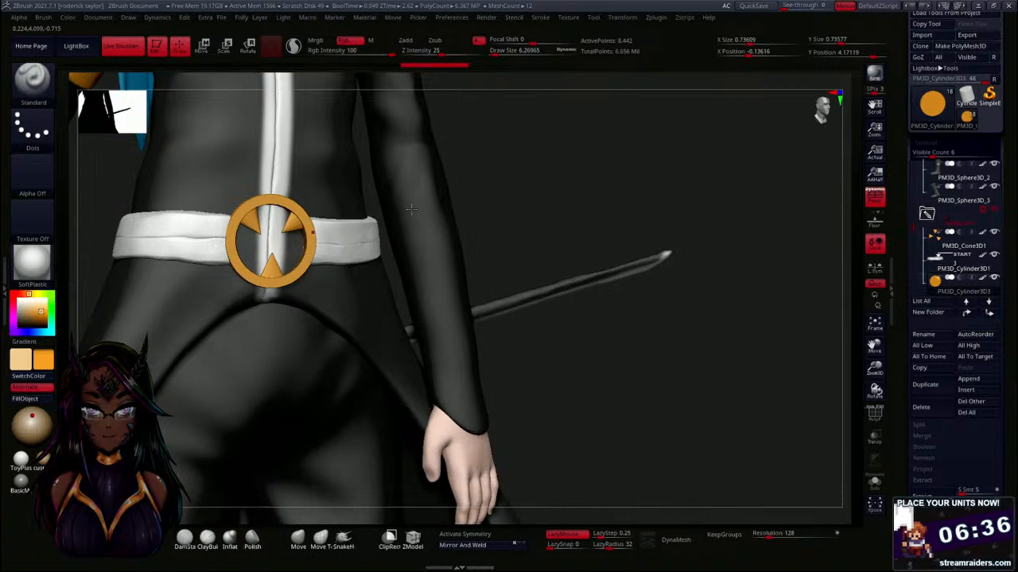
{"action": "left_click", "coordinate": [310, 224], "text": "alt"}
{"action": "key", "text": "ctrl"}
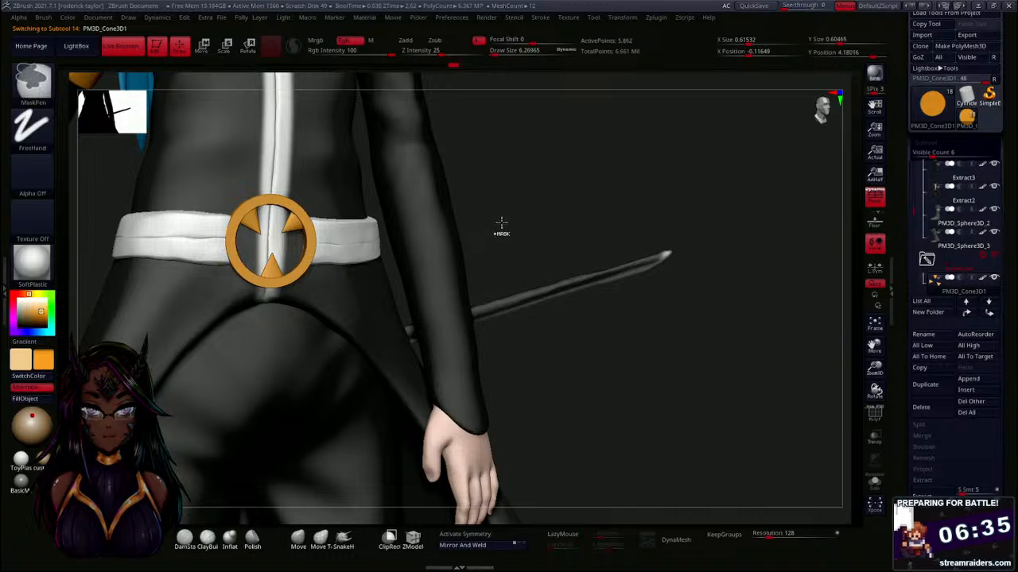
{"action": "mouse_move", "coordinate": [509, 217]}
{"action": "left_mouse_down"}
{"action": "mouse_move", "coordinate": [549, 225]}
{"action": "mouse_move", "coordinate": [575, 207]}
{"action": "mouse_move", "coordinate": [561, 132]}
{"action": "mouse_move", "coordinate": [543, 161]}
{"action": "mouse_move", "coordinate": [509, 177]}
{"action": "mouse_move", "coordinate": [487, 160]}
{"action": "mouse_move", "coordinate": [507, 227]}
{"action": "left_mouse_up"}
Make the head the active subtool, frame the face and set the Standard brush's alpha to Alpha 39.
{"action": "mouse_move", "coordinate": [475, 196]}
{"action": "left_mouse_down", "text": "alt"}
{"action": "mouse_move", "coordinate": [505, 332]}
{"action": "mouse_move", "coordinate": [487, 322]}
{"action": "left_mouse_up", "text": "alt"}
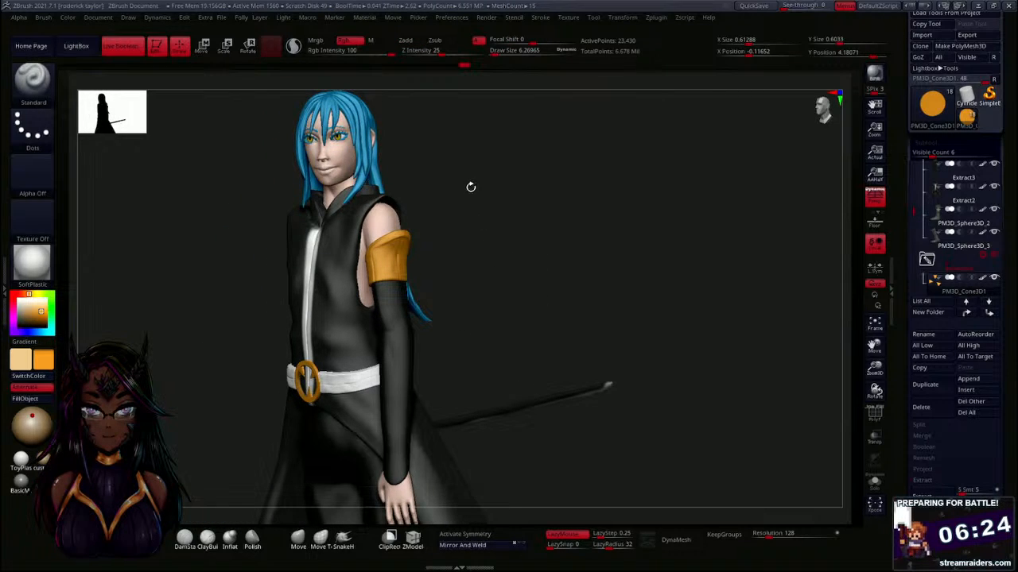
{"action": "left_click_drag", "start_coordinate": [475, 319], "coordinate": [392, 315]}
{"action": "left_click", "coordinate": [335, 309], "text": "alt"}
{"action": "mouse_move", "coordinate": [477, 263]}
{"action": "left_mouse_down", "text": "alt"}
{"action": "mouse_move", "coordinate": [484, 268]}
{"action": "mouse_move", "coordinate": [554, 191]}
{"action": "mouse_move", "coordinate": [552, 361]}
{"action": "mouse_move", "coordinate": [532, 329]}
{"action": "mouse_move", "coordinate": [548, 352]}
{"action": "mouse_move", "coordinate": [550, 388]}
{"action": "left_mouse_up", "text": "alt"}
{"action": "left_click", "coordinate": [33, 129]}
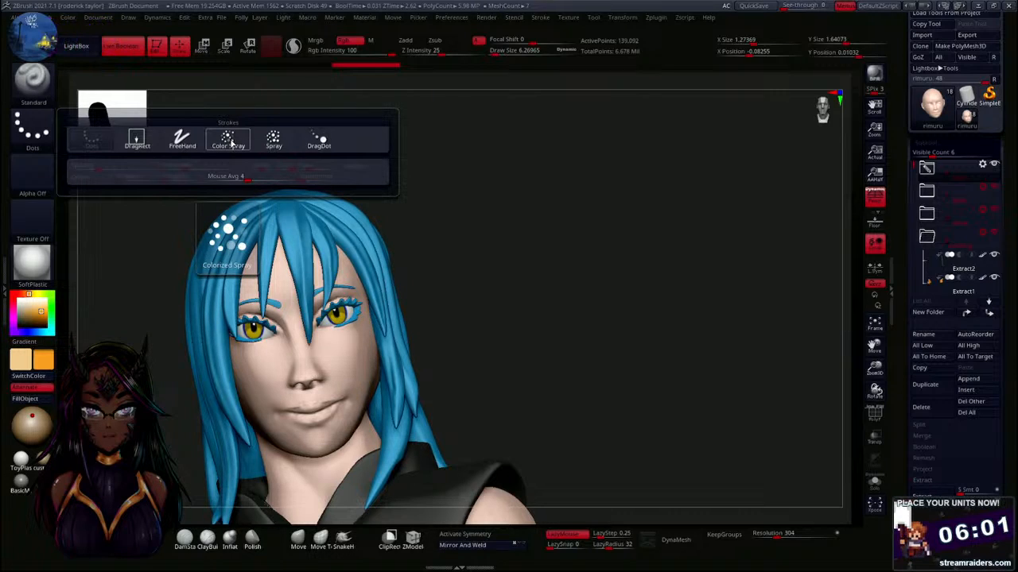
{"action": "left_click", "coordinate": [41, 182]}
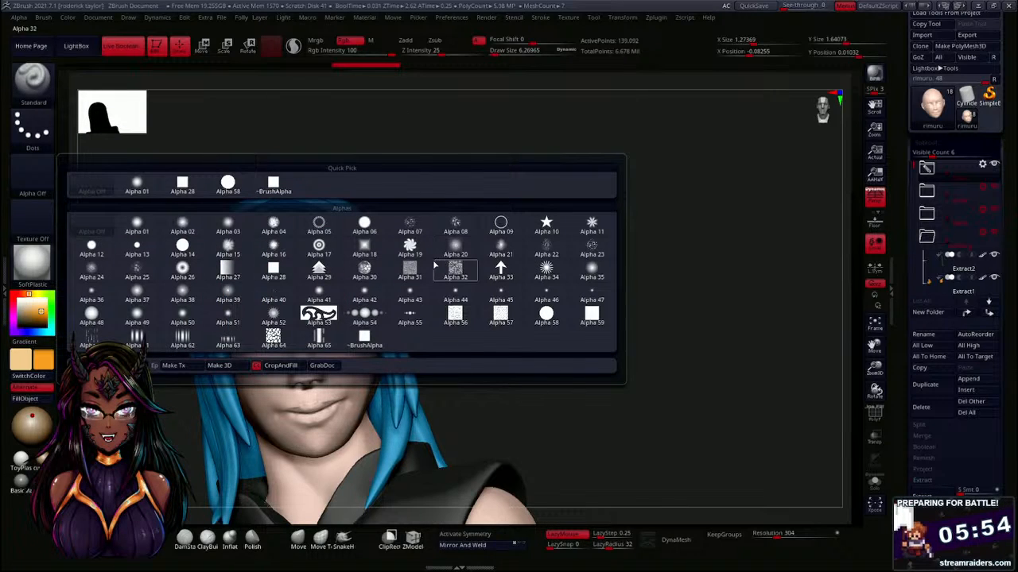
{"action": "mouse_move", "coordinate": [231, 300]}
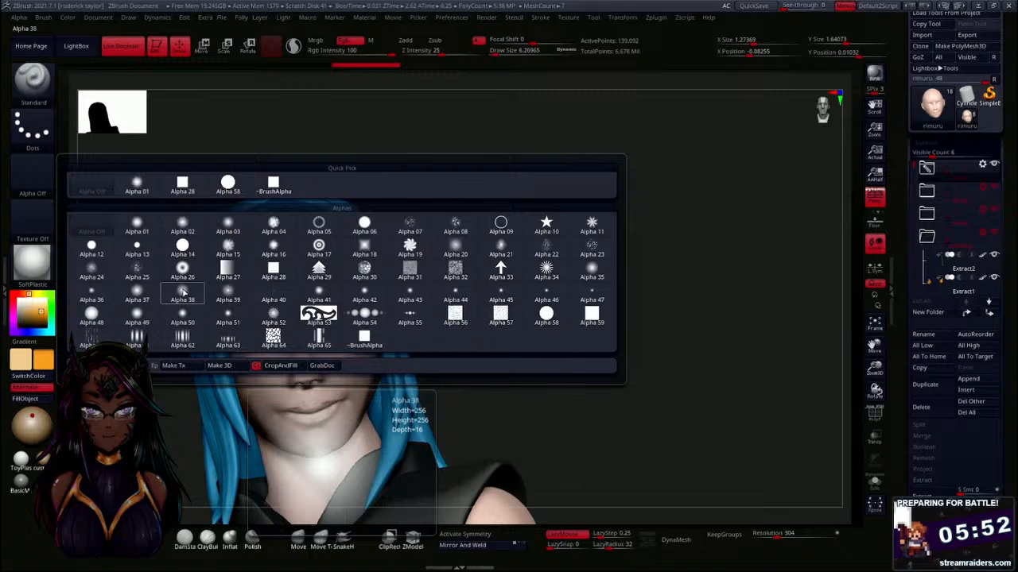
{"action": "left_click", "coordinate": [229, 298]}
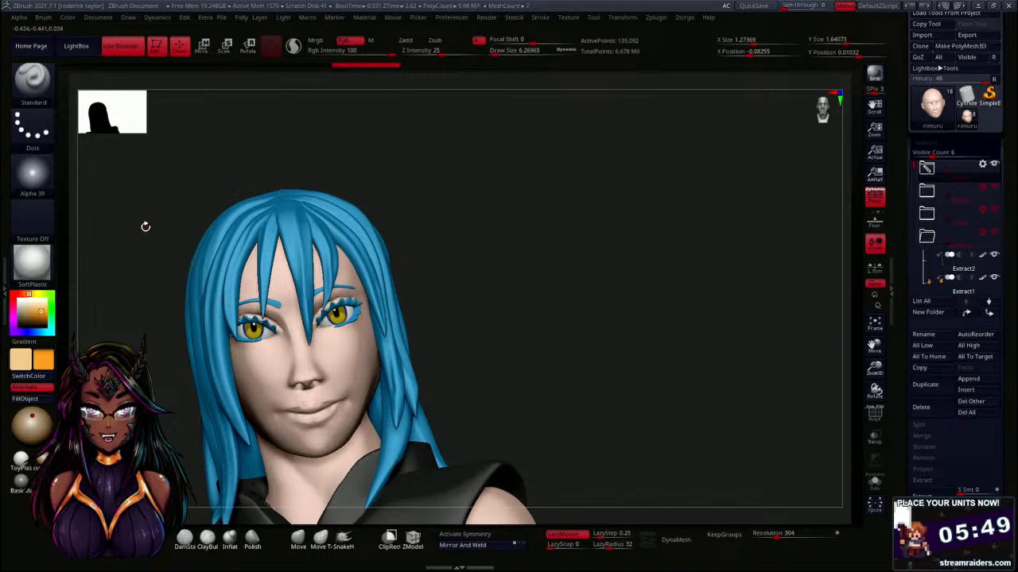
Tint the forehead yellow with the soft brush at a draw size of about 94.
{"action": "left_click", "coordinate": [20, 294]}
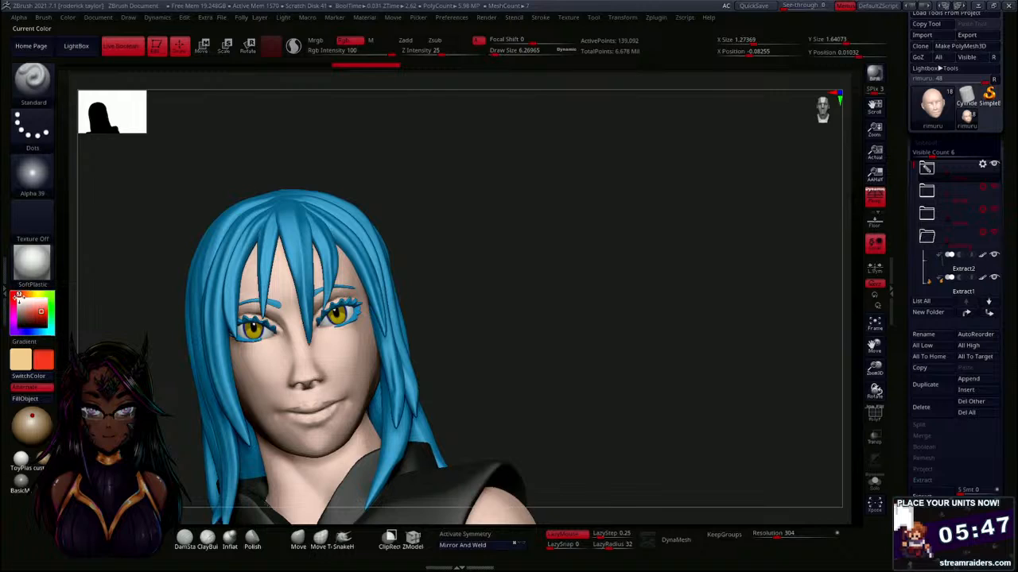
{"action": "left_click", "coordinate": [34, 293]}
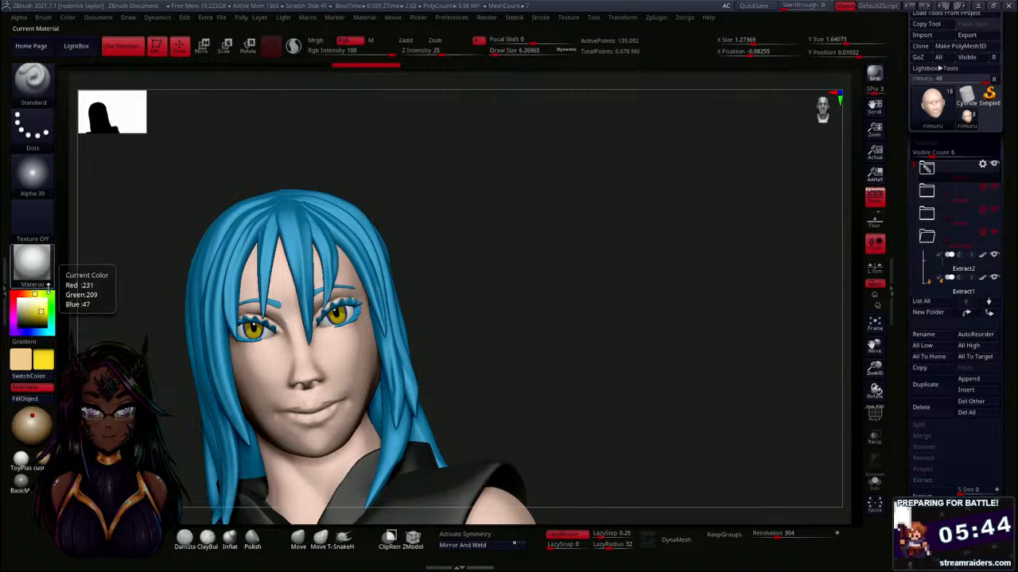
{"action": "key", "text": "s"}
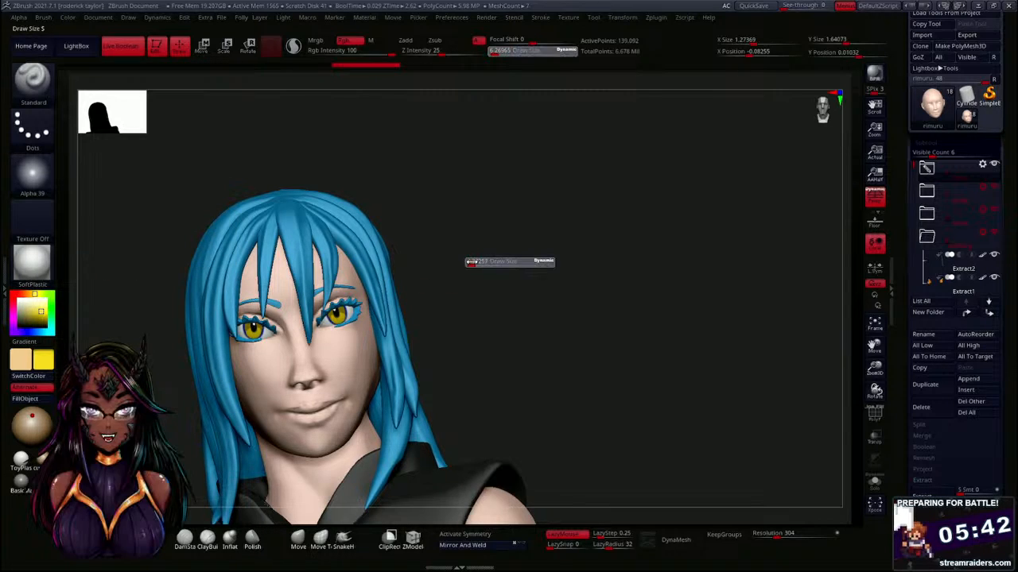
{"action": "mouse_move", "coordinate": [471, 265]}
{"action": "left_mouse_down"}
{"action": "mouse_move", "coordinate": [485, 264]}
{"action": "mouse_move", "coordinate": [476, 264]}
{"action": "left_mouse_up"}
{"action": "left_click", "coordinate": [275, 290]}
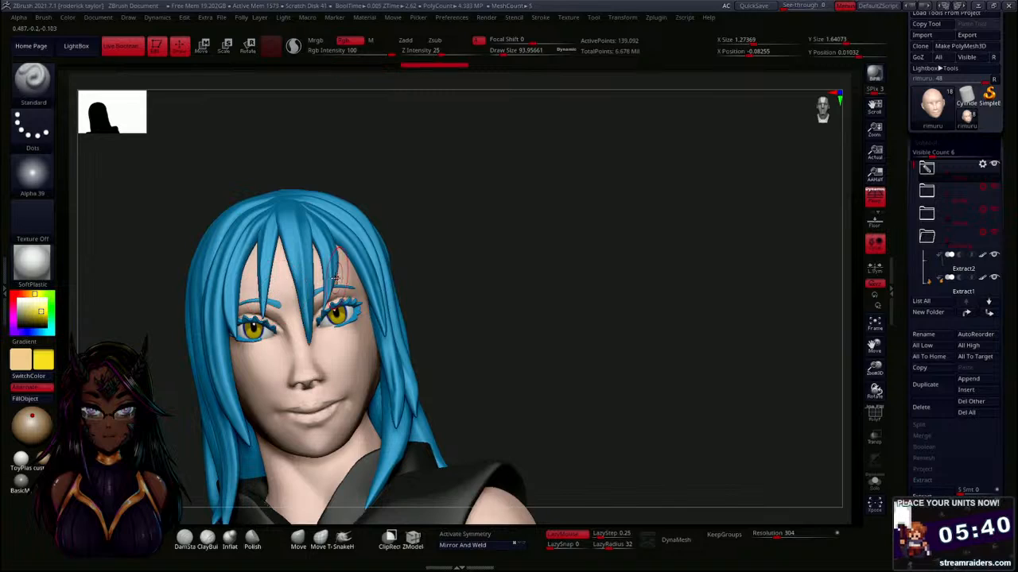
{"action": "left_click_drag", "start_coordinate": [300, 278], "coordinate": [285, 281]}
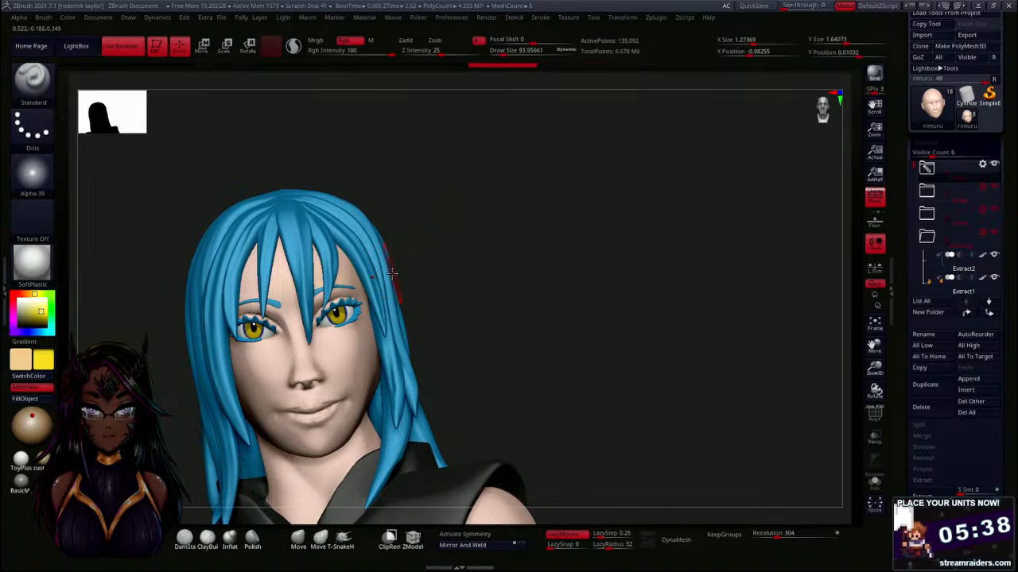
{"action": "left_click_drag", "start_coordinate": [392, 272], "coordinate": [391, 275]}
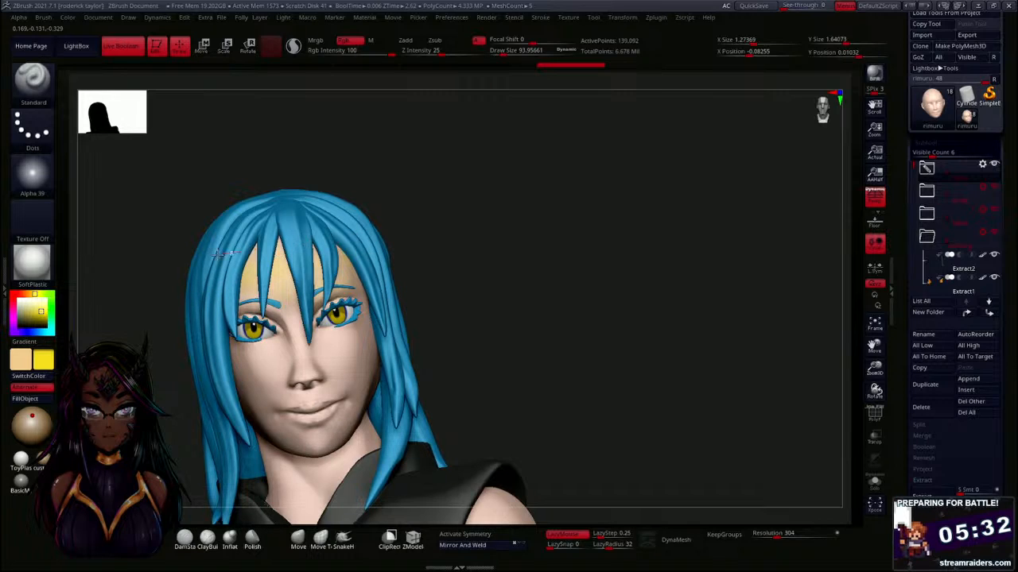
{"action": "left_click_drag", "start_coordinate": [217, 253], "coordinate": [222, 253]}
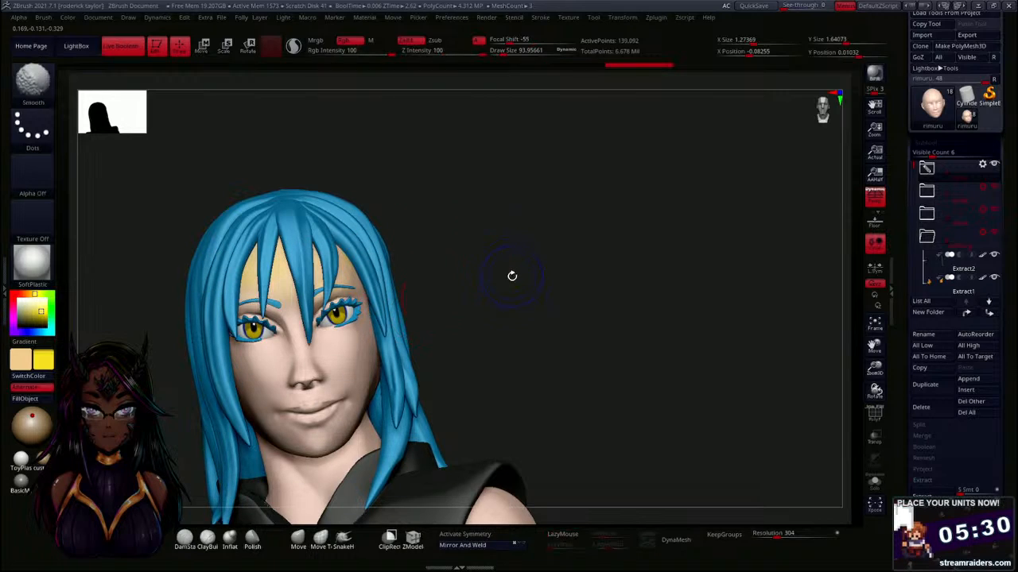
Choose a light red and paint a soft blush across the cheeks and nose.
{"action": "left_click_drag", "start_coordinate": [511, 277], "coordinate": [520, 250]}
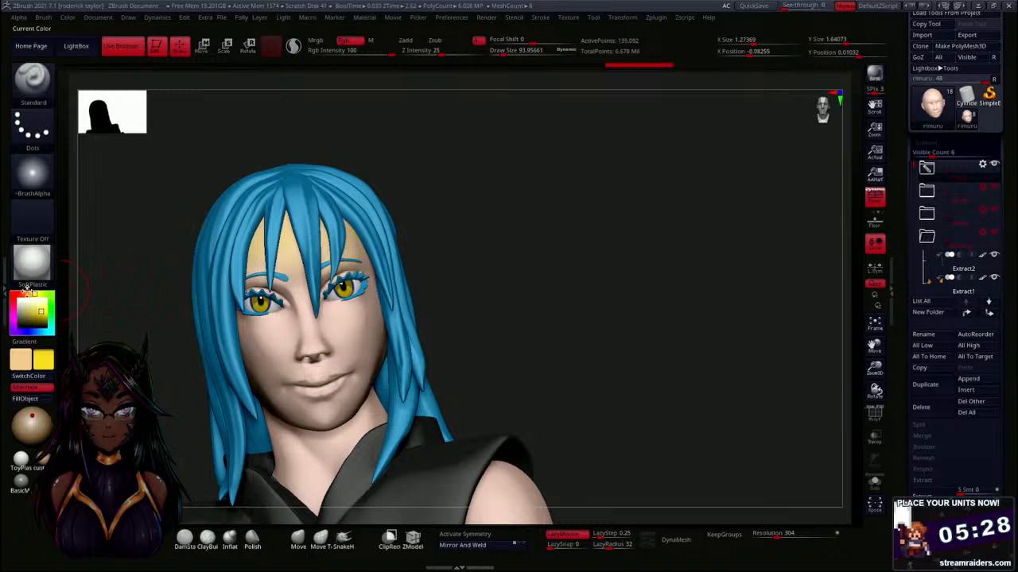
{"action": "left_click", "coordinate": [13, 291]}
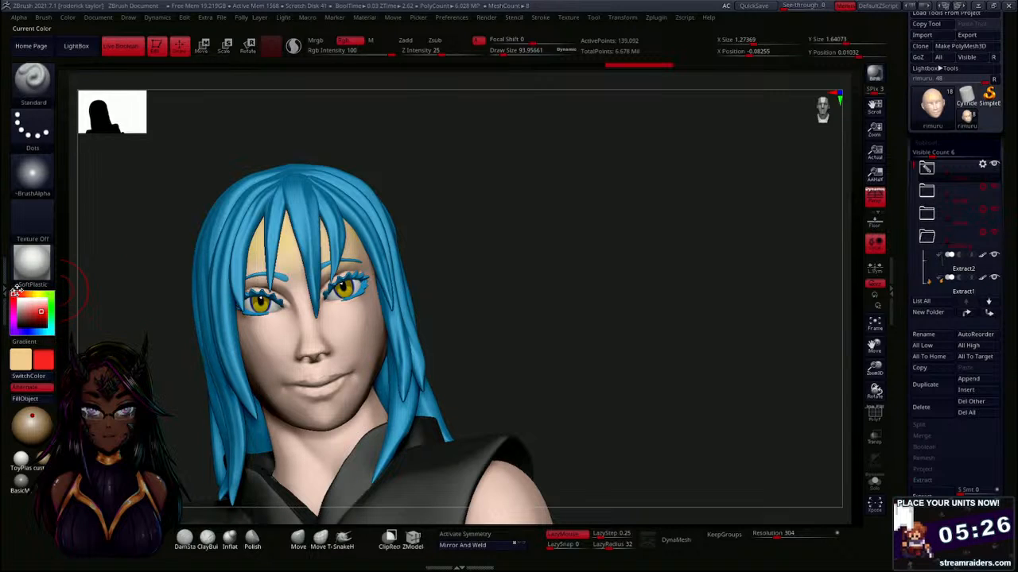
{"action": "left_click", "coordinate": [39, 306]}
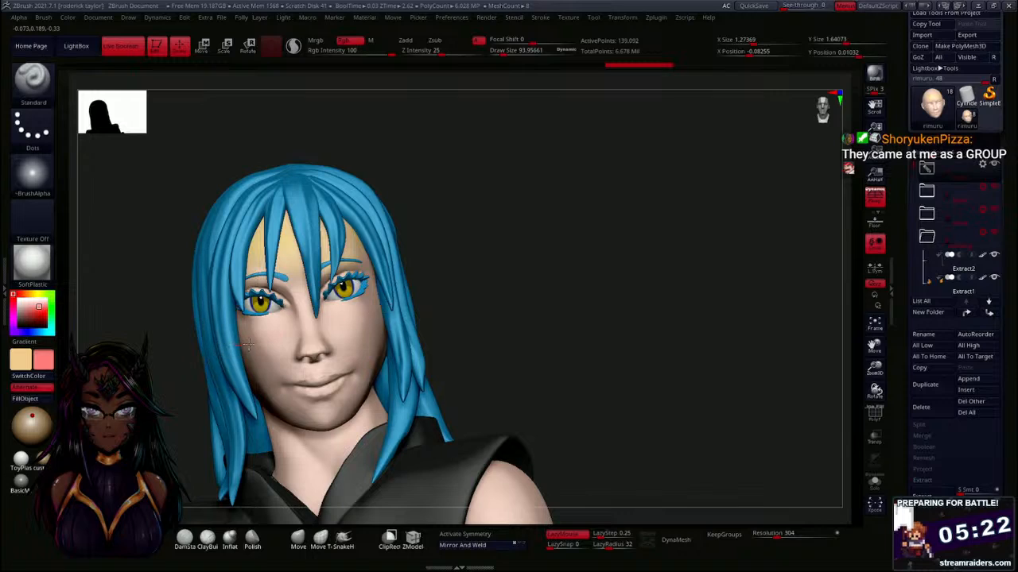
{"action": "mouse_move", "coordinate": [298, 352]}
{"action": "left_mouse_down"}
{"action": "mouse_move", "coordinate": [409, 325]}
{"action": "mouse_move", "coordinate": [221, 353]}
{"action": "mouse_move", "coordinate": [216, 340]}
{"action": "left_mouse_up"}
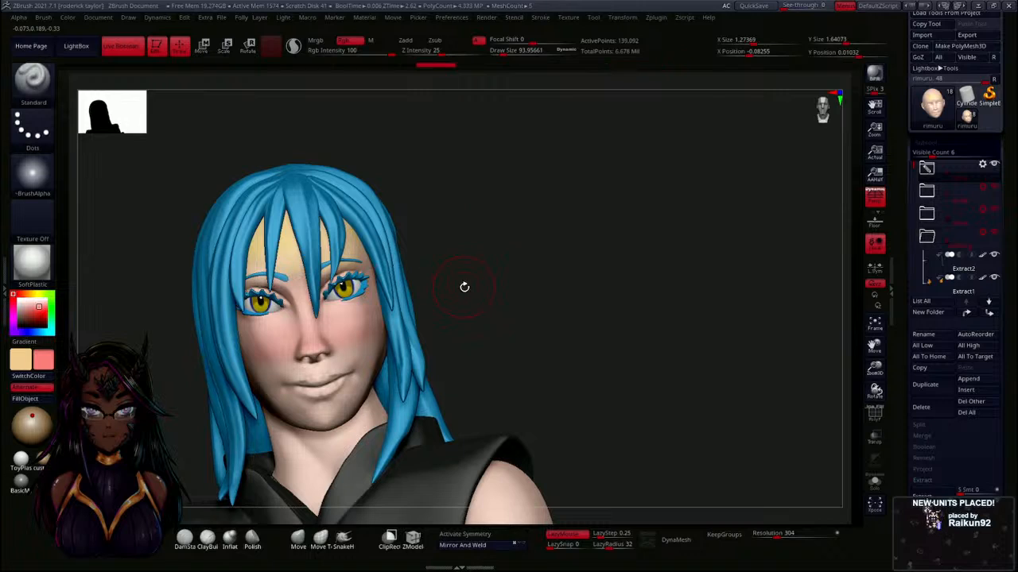
Choose a medium blue and shade the mouth, chin and jaw on both sides of the face.
{"action": "left_click_drag", "start_coordinate": [538, 300], "coordinate": [504, 284]}
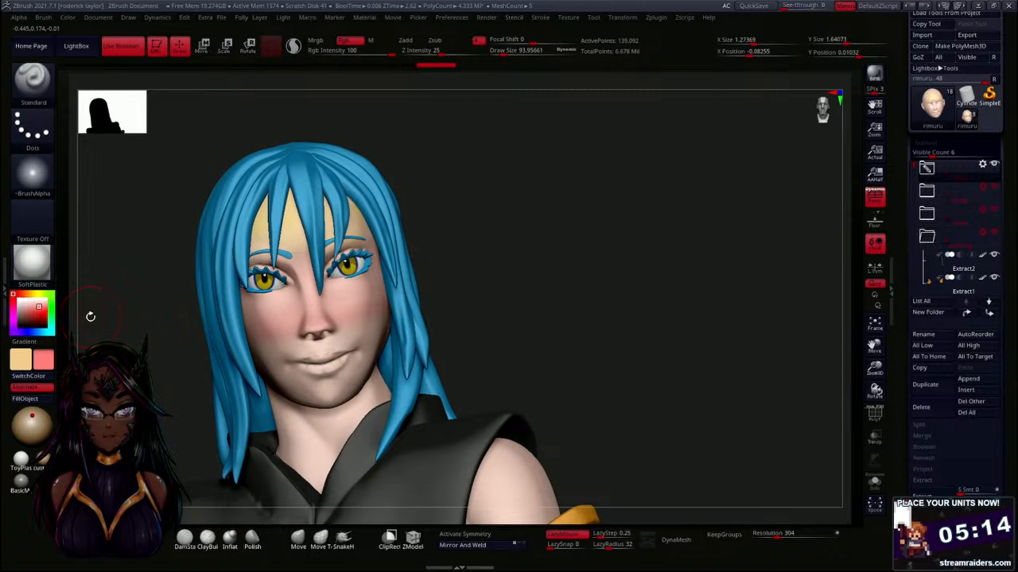
{"action": "left_click", "coordinate": [36, 308]}
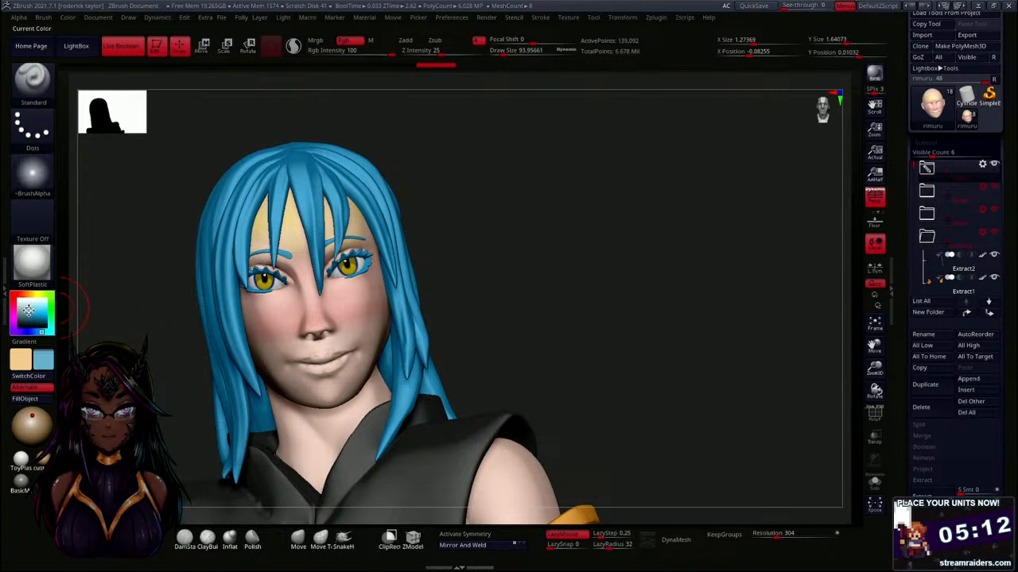
{"action": "left_click", "coordinate": [35, 318]}
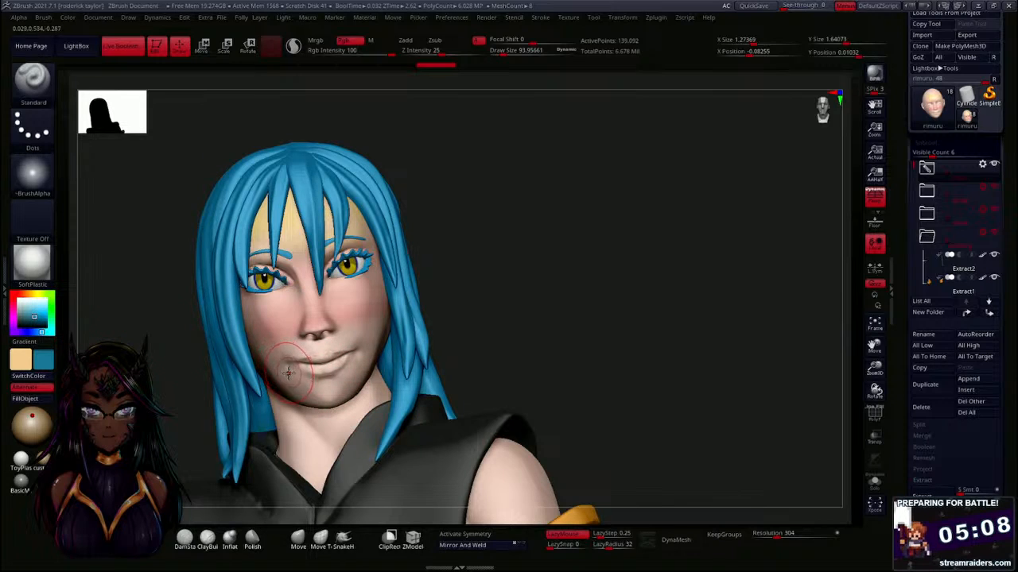
{"action": "mouse_move", "coordinate": [290, 374]}
{"action": "left_mouse_down"}
{"action": "mouse_move", "coordinate": [296, 362]}
{"action": "mouse_move", "coordinate": [276, 358]}
{"action": "left_mouse_up"}
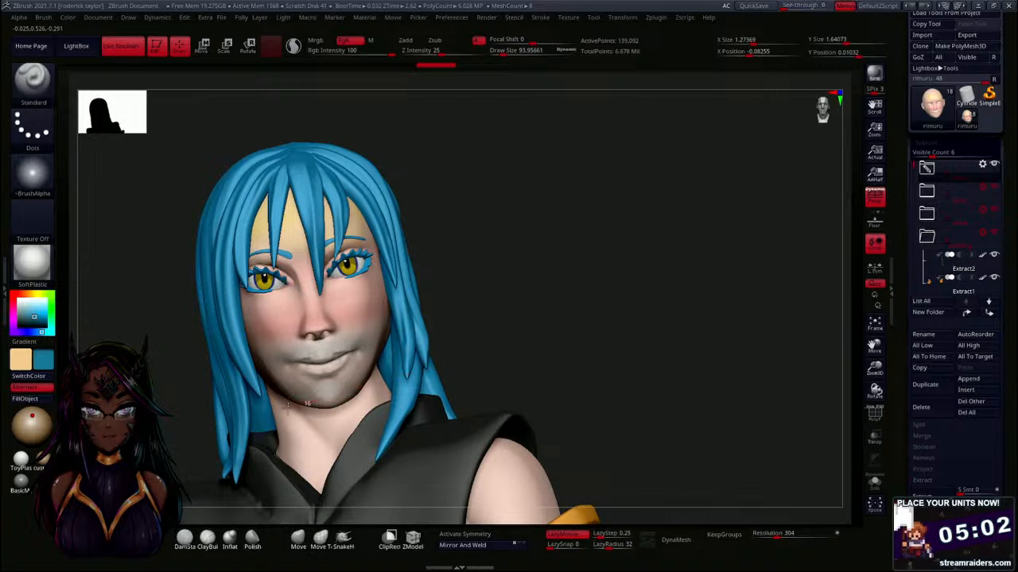
{"action": "mouse_move", "coordinate": [305, 368]}
{"action": "left_mouse_down"}
{"action": "mouse_move", "coordinate": [430, 323]}
{"action": "mouse_move", "coordinate": [342, 354]}
{"action": "mouse_move", "coordinate": [305, 384]}
{"action": "mouse_move", "coordinate": [383, 355]}
{"action": "left_mouse_up"}
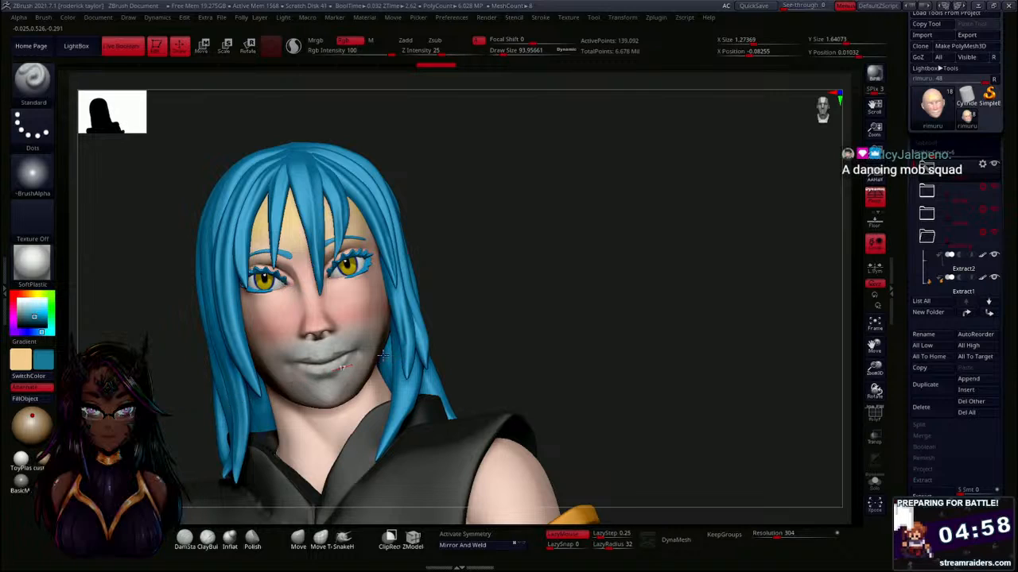
{"action": "left_click_drag", "start_coordinate": [412, 309], "coordinate": [238, 362]}
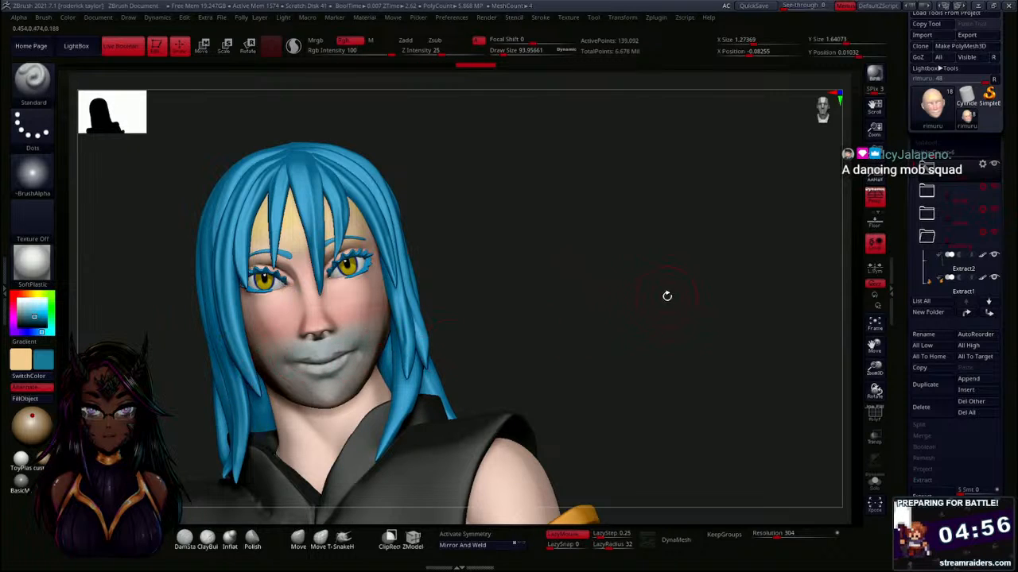
{"action": "left_click_drag", "start_coordinate": [667, 296], "coordinate": [640, 296]}
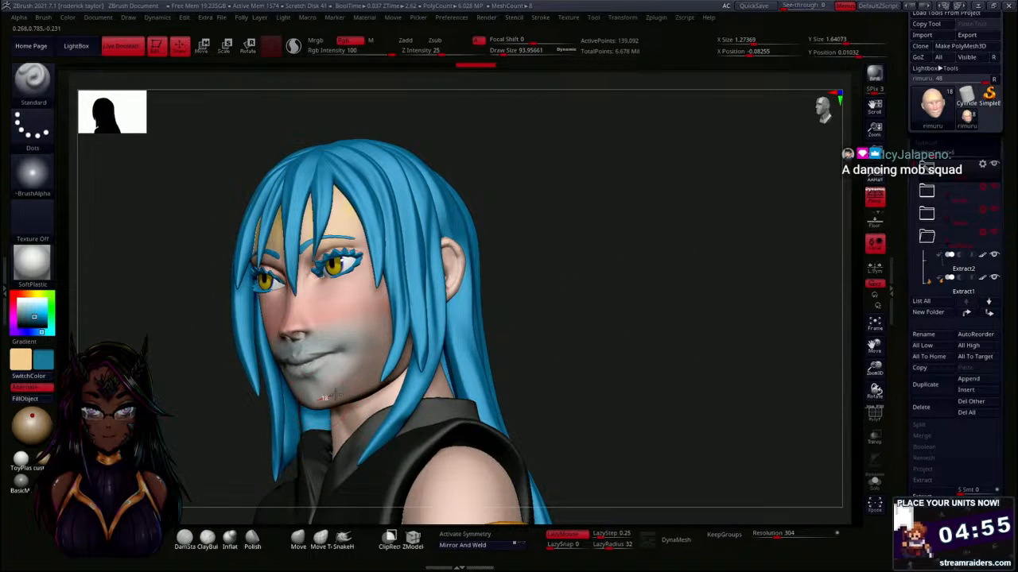
{"action": "mouse_move", "coordinate": [328, 395]}
{"action": "left_mouse_down"}
{"action": "mouse_move", "coordinate": [348, 385]}
{"action": "mouse_move", "coordinate": [359, 348]}
{"action": "mouse_move", "coordinate": [381, 347]}
{"action": "mouse_move", "coordinate": [347, 335]}
{"action": "left_mouse_up"}
{"action": "left_click_drag", "start_coordinate": [606, 327], "coordinate": [627, 336]}
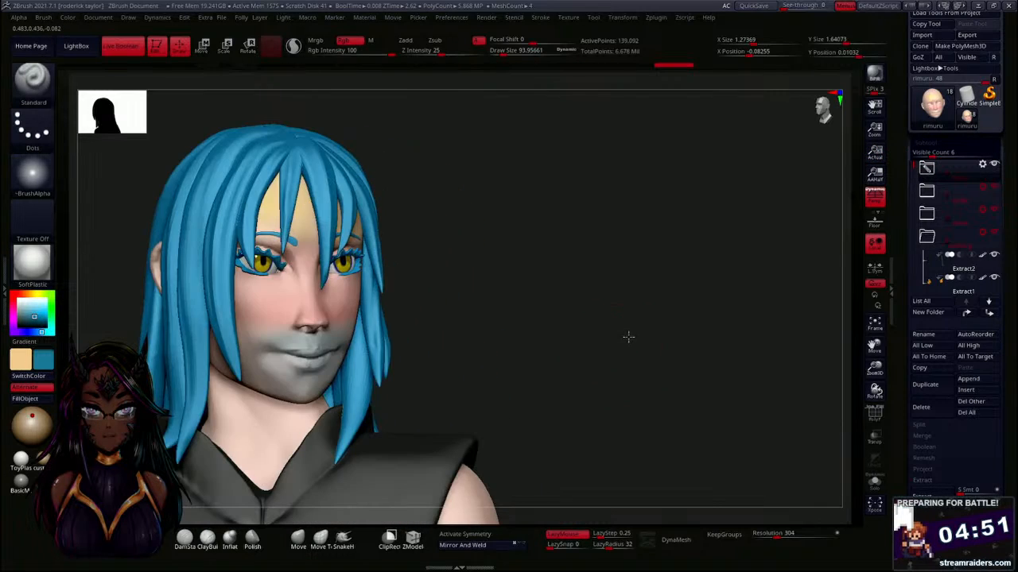
{"action": "left_click_drag", "start_coordinate": [552, 320], "coordinate": [550, 321]}
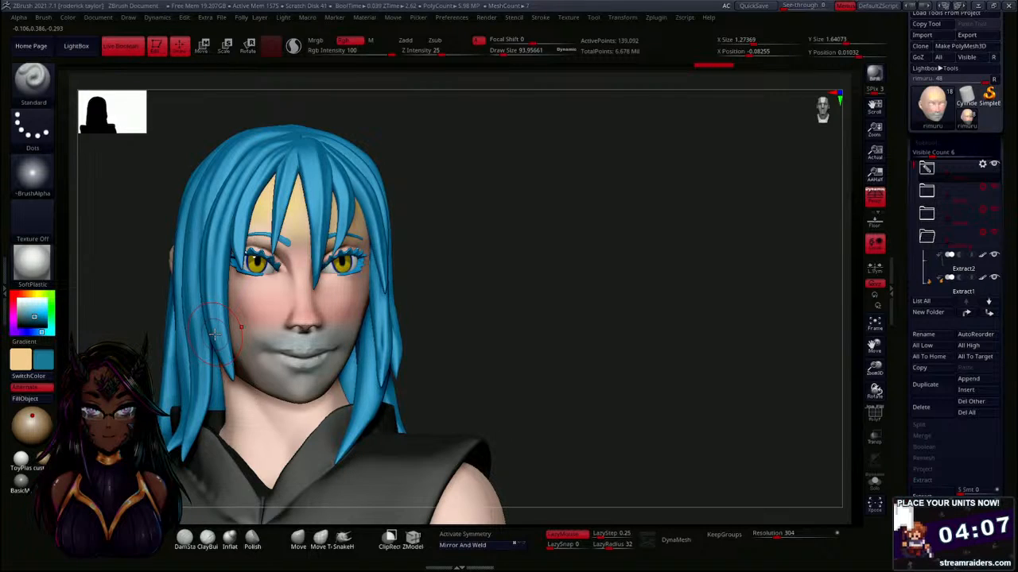
Sample the pale skin tone from the model as the paint colour and set the brush's alpha to Alpha 49.
{"action": "mouse_move", "coordinate": [575, 336]}
{"action": "left_mouse_down"}
{"action": "mouse_move", "coordinate": [559, 324]}
{"action": "mouse_move", "coordinate": [557, 333]}
{"action": "mouse_move", "coordinate": [561, 323]}
{"action": "left_mouse_up"}
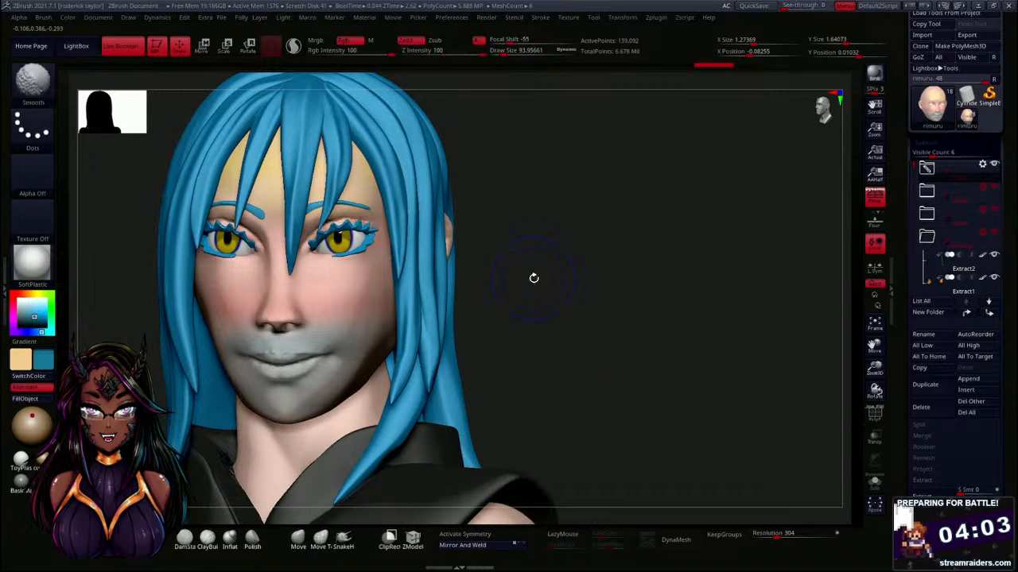
{"action": "left_click_drag", "start_coordinate": [533, 278], "coordinate": [565, 291], "text": "shift"}
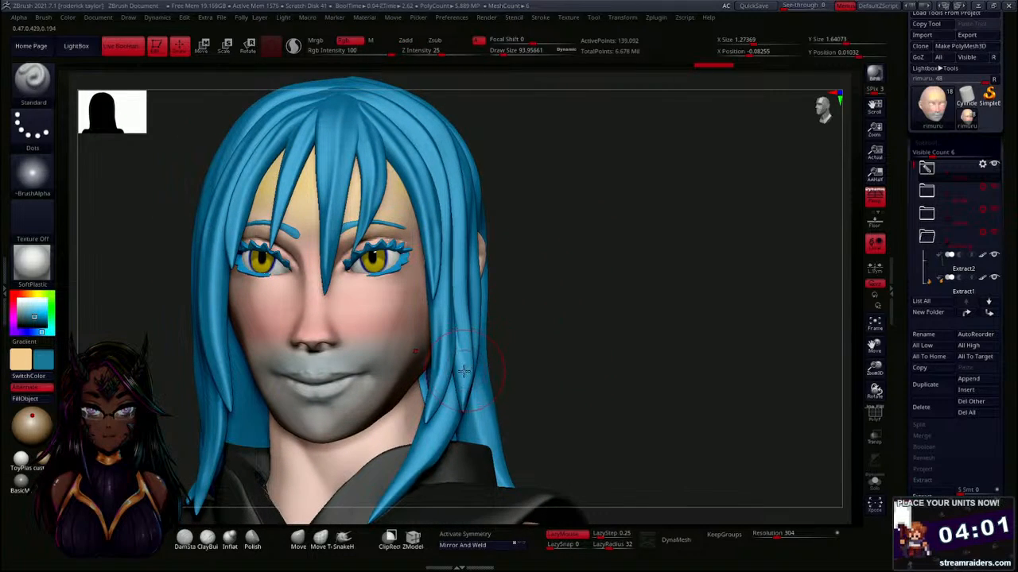
{"action": "key", "text": "c"}
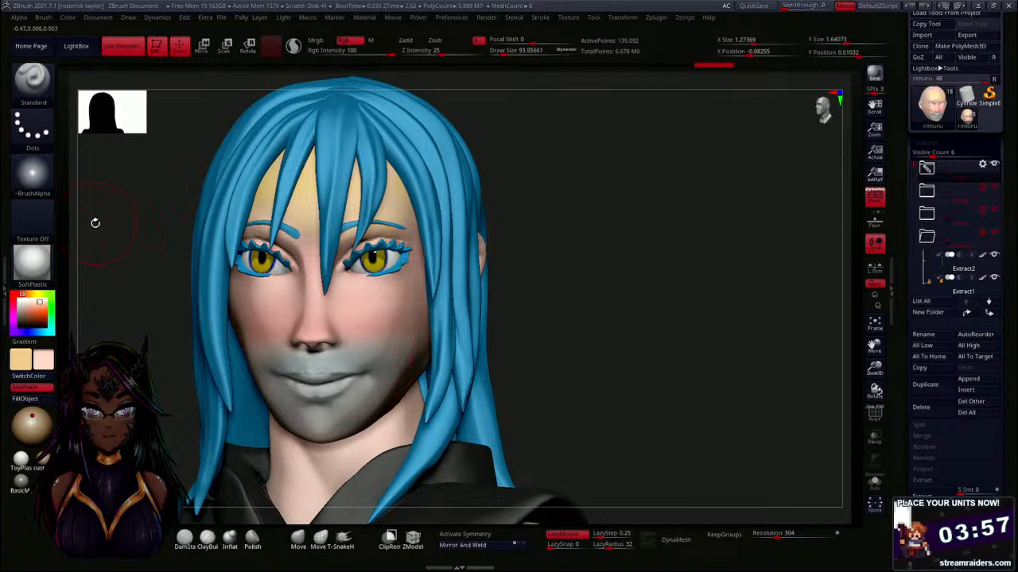
{"action": "left_click", "coordinate": [34, 188]}
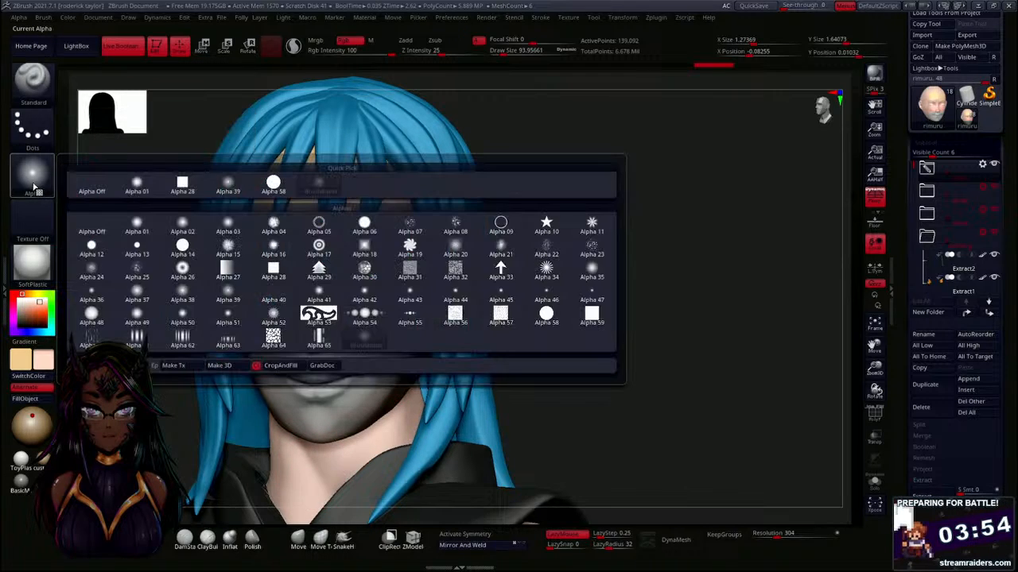
{"action": "left_click", "coordinate": [32, 137]}
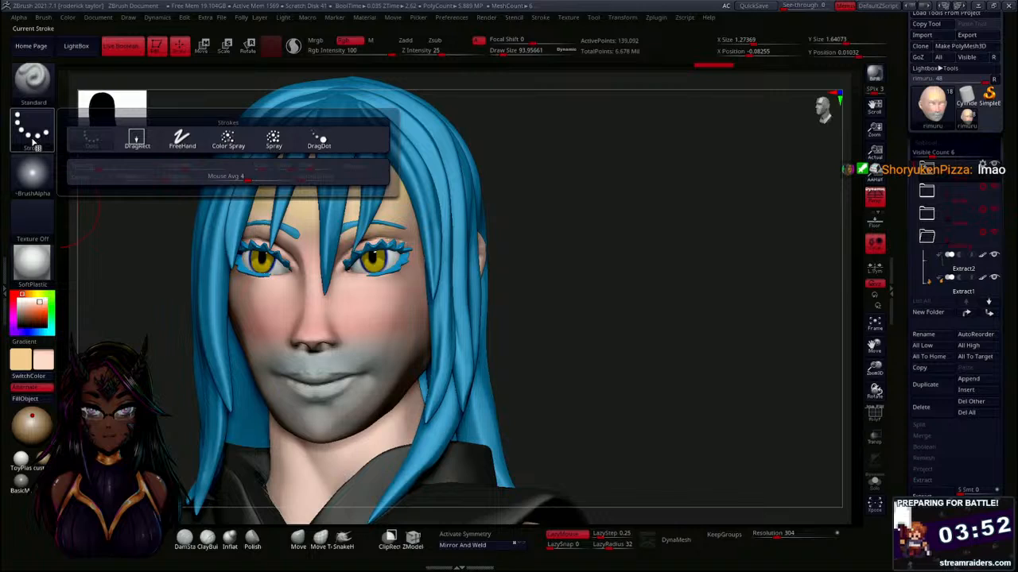
{"action": "left_click", "coordinate": [34, 183]}
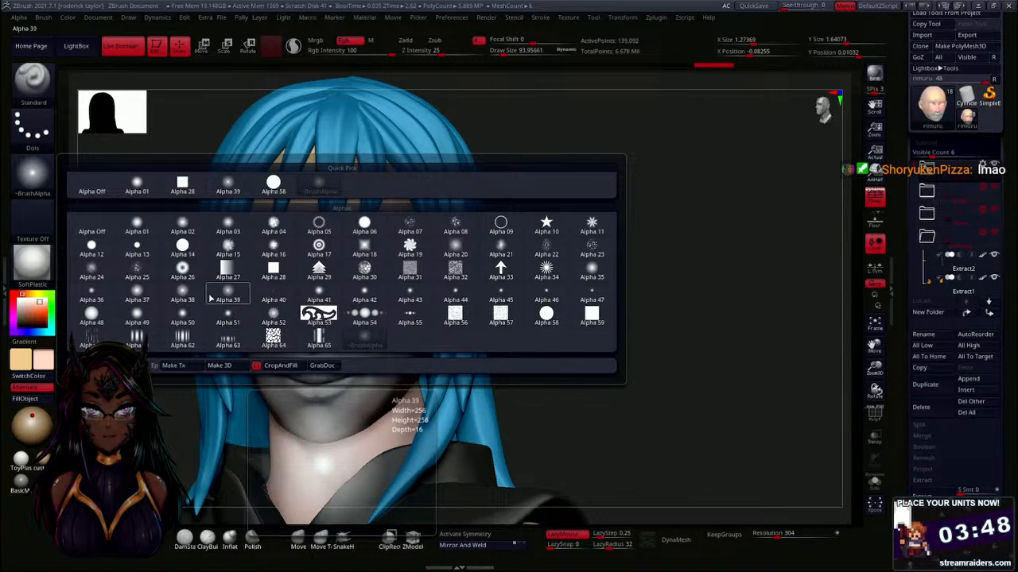
{"action": "left_click", "coordinate": [143, 318]}
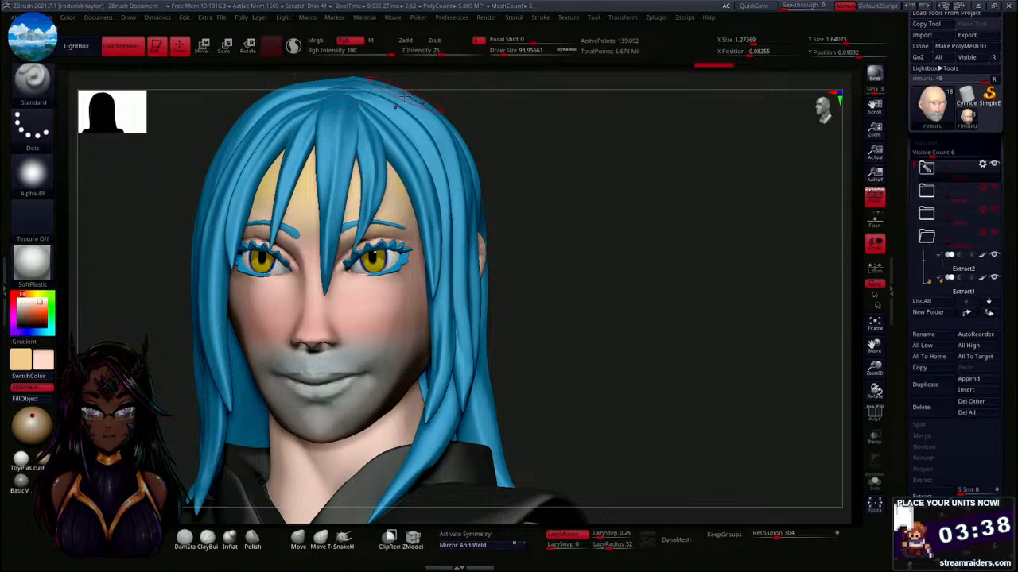
Set the brush's RGB intensity to 53 and paint the pale skin tone over the blue mouth, chin and jaw.
{"action": "left_click_drag", "start_coordinate": [440, 53], "coordinate": [434, 53]}
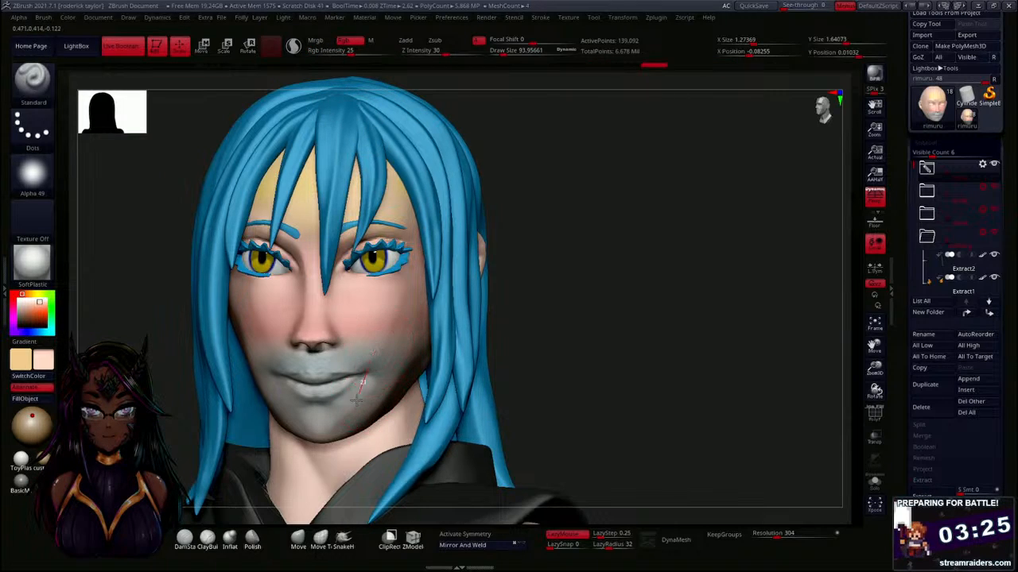
{"action": "left_click_drag", "start_coordinate": [543, 349], "coordinate": [601, 310], "text": "shift"}
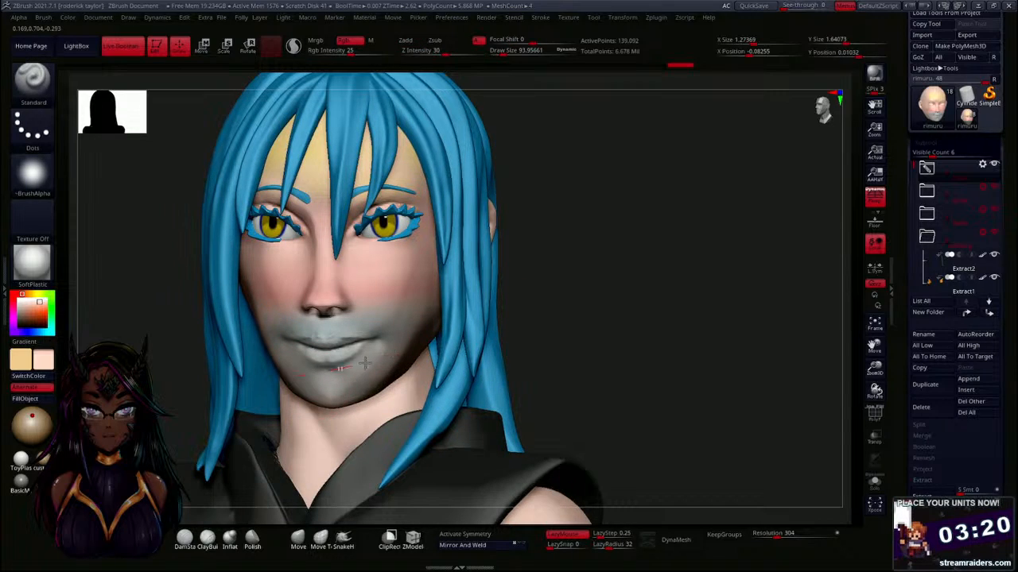
{"action": "left_click_drag", "start_coordinate": [350, 50], "coordinate": [361, 54]}
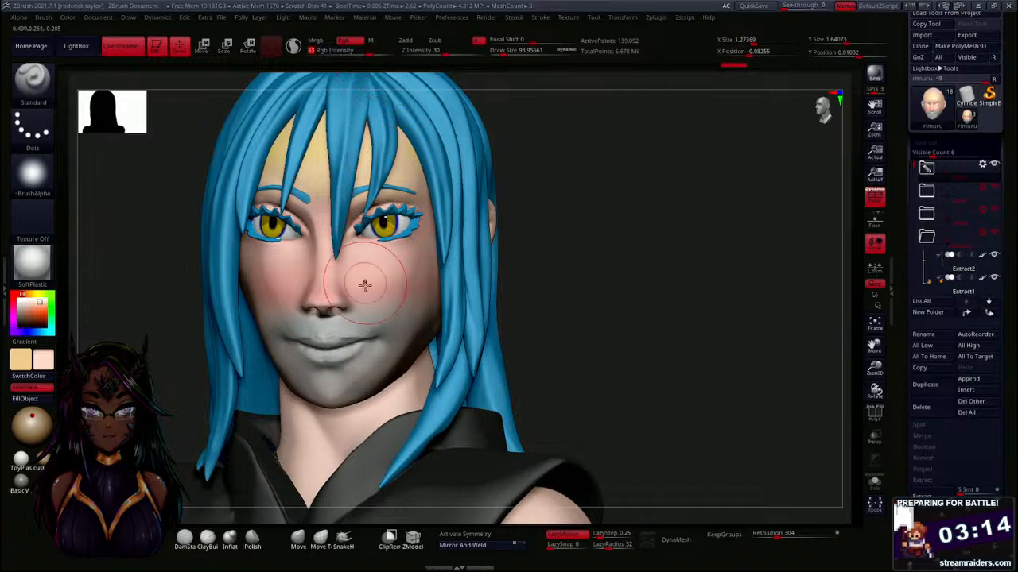
{"action": "left_click_drag", "start_coordinate": [370, 389], "coordinate": [421, 175]}
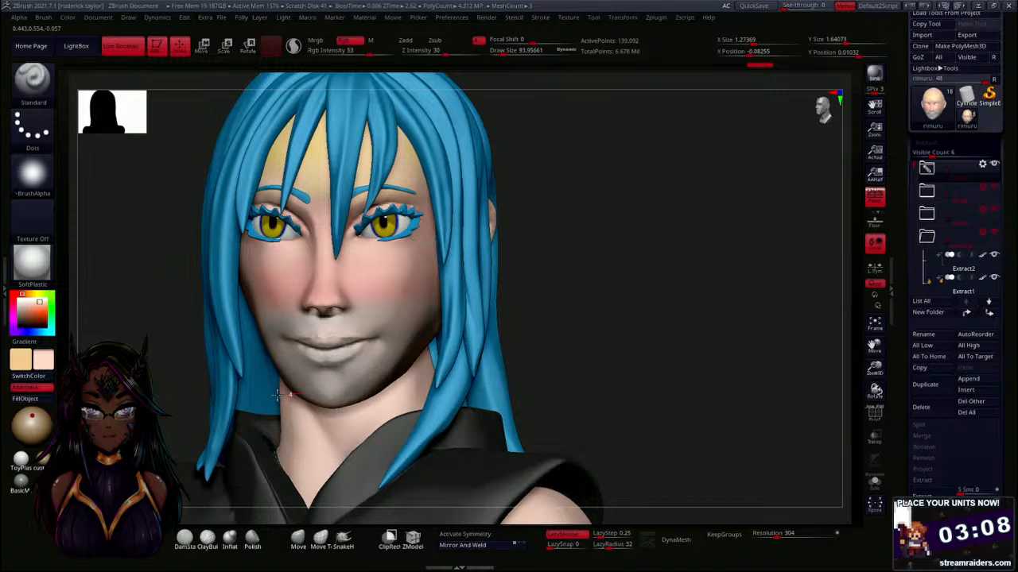
{"action": "left_click_drag", "start_coordinate": [408, 380], "coordinate": [337, 395]}
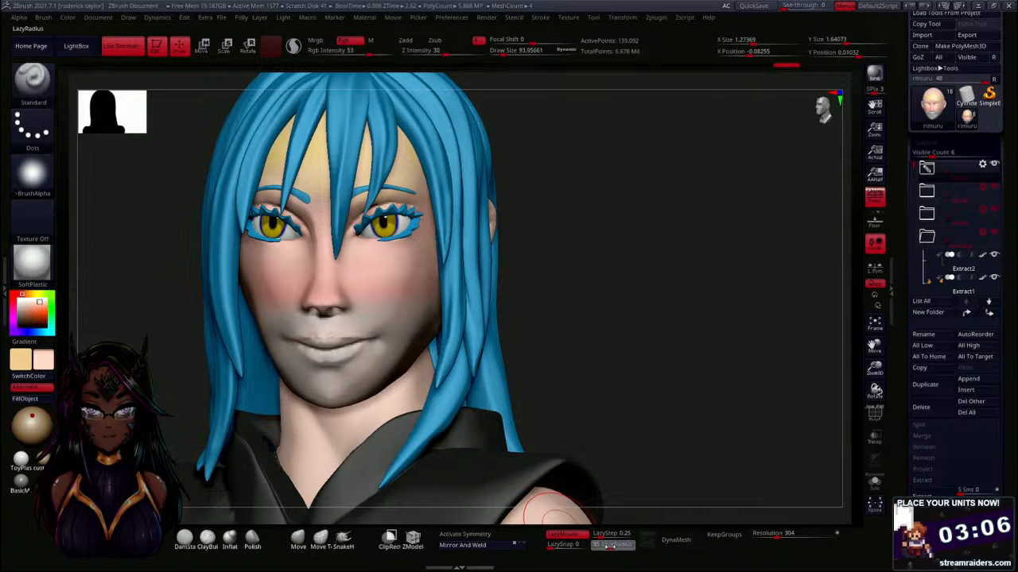
Set LazyRadius to 1 and blend the skin tone over the forehead, cheeks and both sides of the face.
{"action": "left_click_drag", "start_coordinate": [610, 547], "coordinate": [583, 546]}
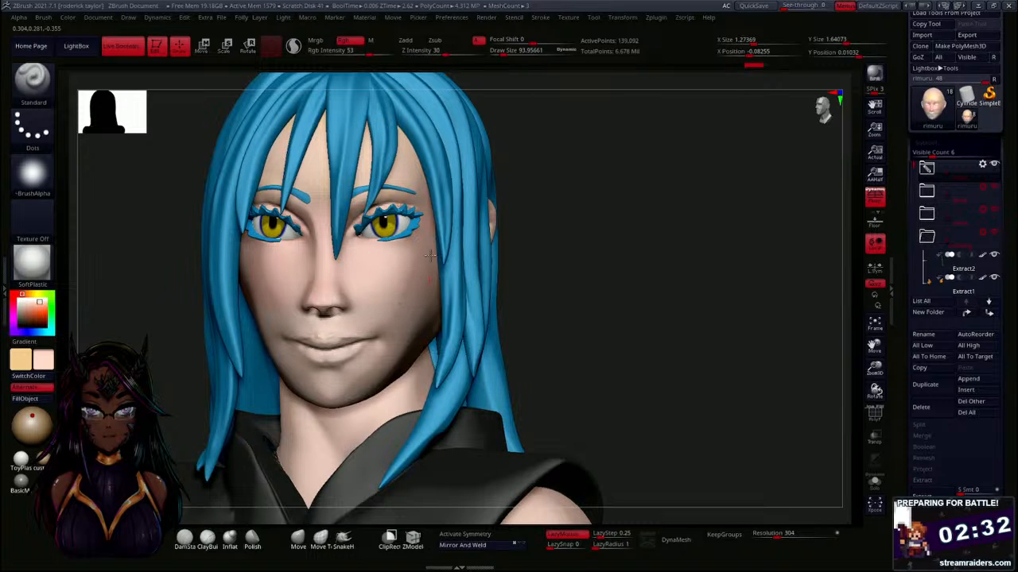
{"action": "mouse_move", "coordinate": [430, 254]}
{"action": "right_mouse_down"}
{"action": "mouse_move", "coordinate": [358, 279]}
{"action": "mouse_move", "coordinate": [460, 314]}
{"action": "right_mouse_up"}
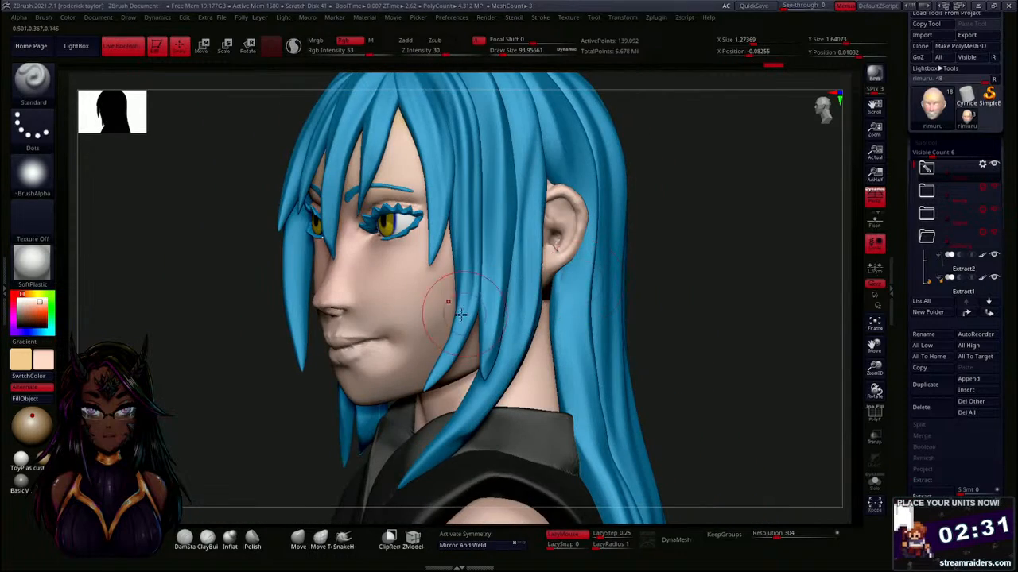
{"action": "mouse_move", "coordinate": [186, 415]}
{"action": "right_mouse_down"}
{"action": "mouse_move", "coordinate": [239, 409]}
{"action": "mouse_move", "coordinate": [300, 274]}
{"action": "right_mouse_up"}
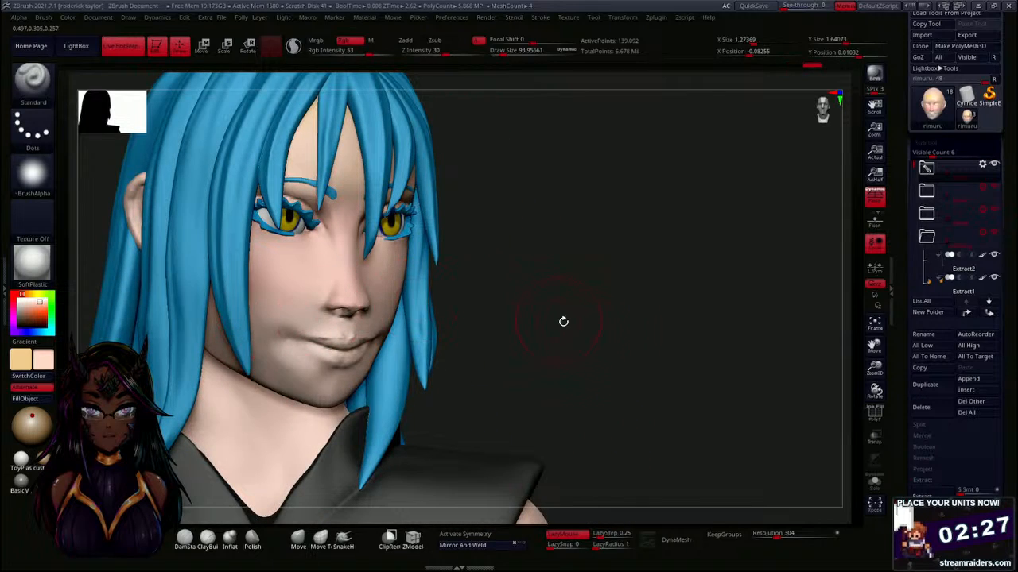
{"action": "right_click_drag", "start_coordinate": [564, 321], "coordinate": [561, 373], "text": "ctrl"}
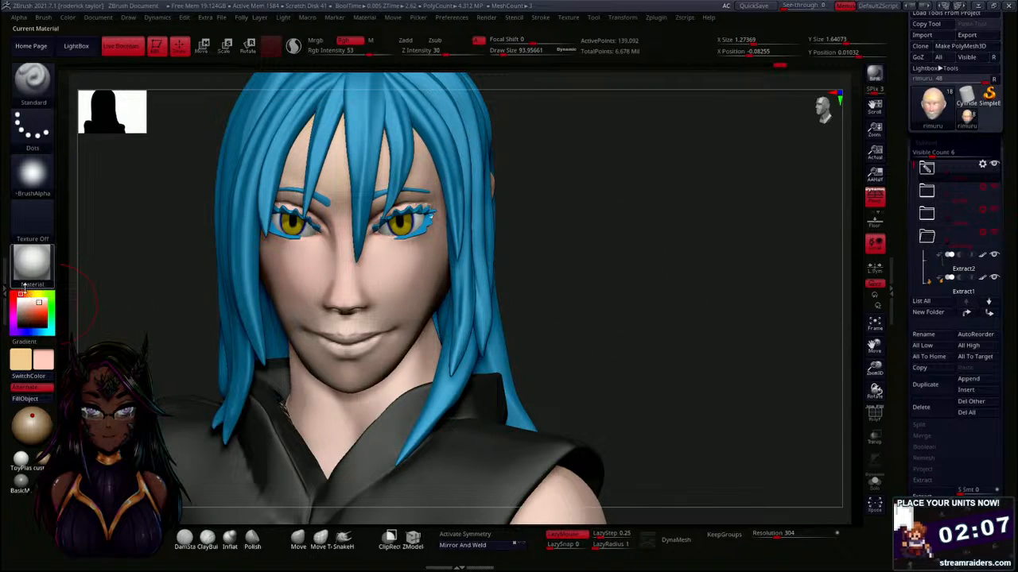
Choose a light red (236, 140, 140) and paint a soft blush across the nose and both cheeks.
{"action": "left_click_drag", "start_coordinate": [35, 302], "coordinate": [39, 309]}
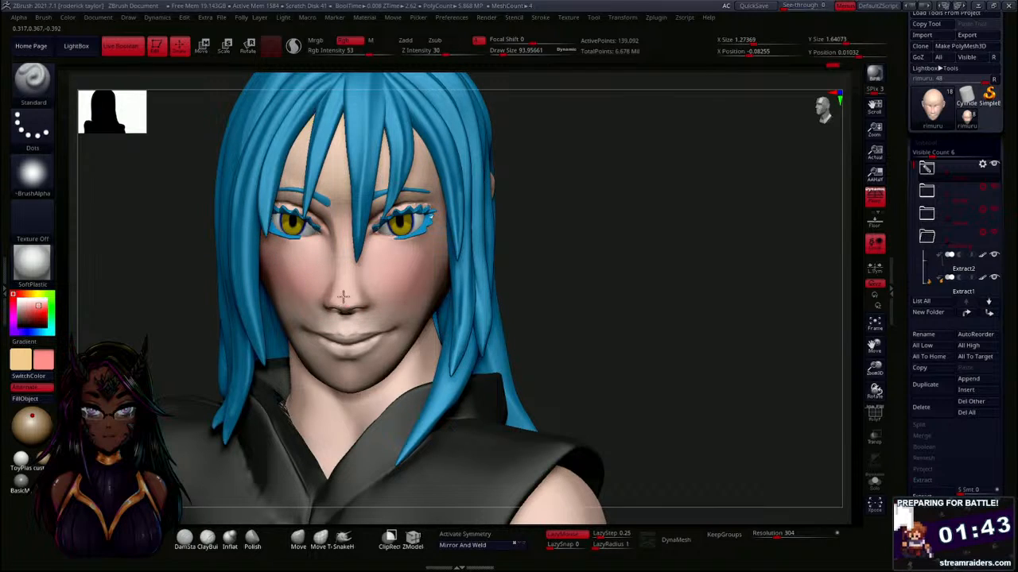
{"action": "mouse_move", "coordinate": [624, 285]}
{"action": "left_mouse_down"}
{"action": "mouse_move", "coordinate": [585, 289]}
{"action": "mouse_move", "coordinate": [606, 285]}
{"action": "left_mouse_up"}
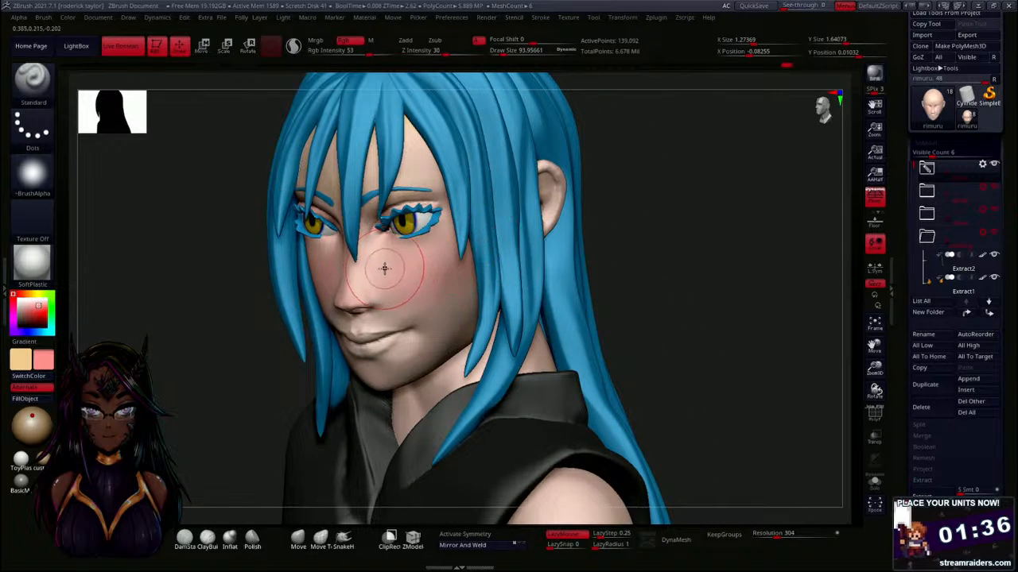
{"action": "mouse_move", "coordinate": [385, 269]}
{"action": "left_mouse_down"}
{"action": "mouse_move", "coordinate": [371, 244]}
{"action": "mouse_move", "coordinate": [418, 306]}
{"action": "left_mouse_up"}
{"action": "mouse_move", "coordinate": [655, 281]}
{"action": "left_mouse_down"}
{"action": "mouse_move", "coordinate": [670, 282]}
{"action": "mouse_move", "coordinate": [538, 252]}
{"action": "left_mouse_up"}
{"action": "mouse_move", "coordinate": [328, 287]}
{"action": "left_mouse_down"}
{"action": "mouse_move", "coordinate": [266, 299]}
{"action": "mouse_move", "coordinate": [292, 310]}
{"action": "mouse_move", "coordinate": [248, 299]}
{"action": "left_mouse_up"}
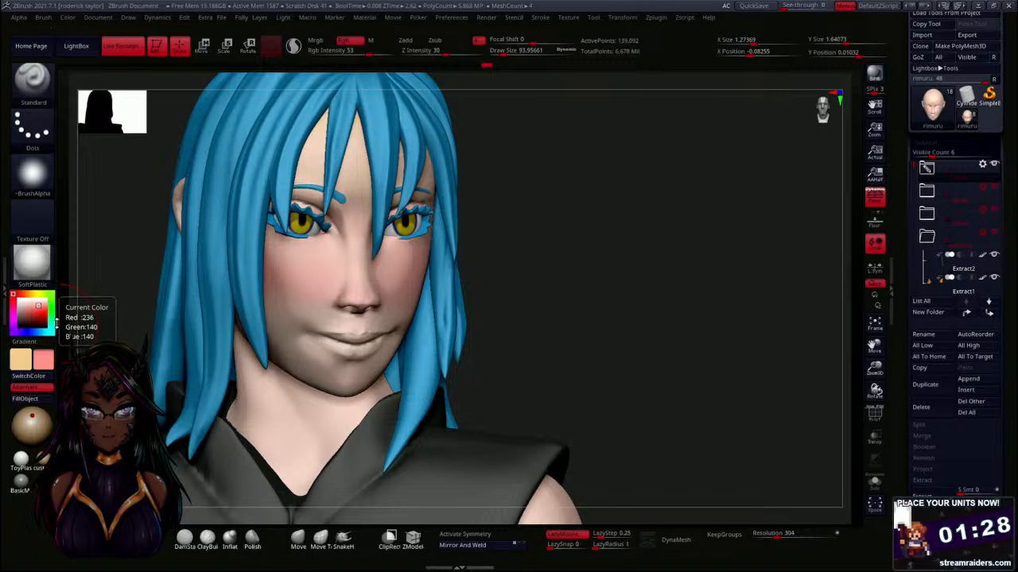
Choose a light yellow and tint the forehead beneath the fringe.
{"action": "left_click", "coordinate": [35, 295]}
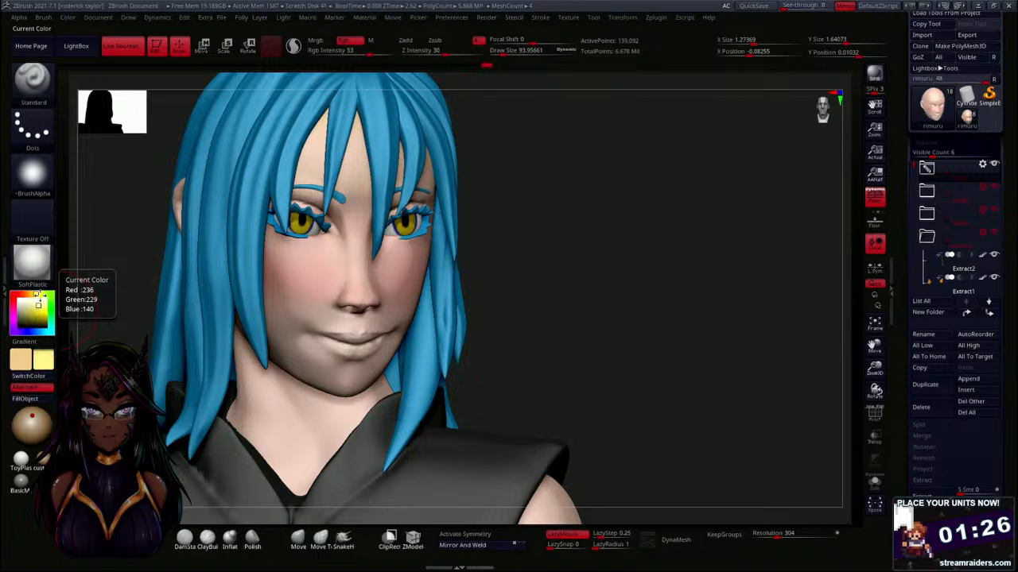
{"action": "left_click_drag", "start_coordinate": [608, 213], "coordinate": [517, 213]}
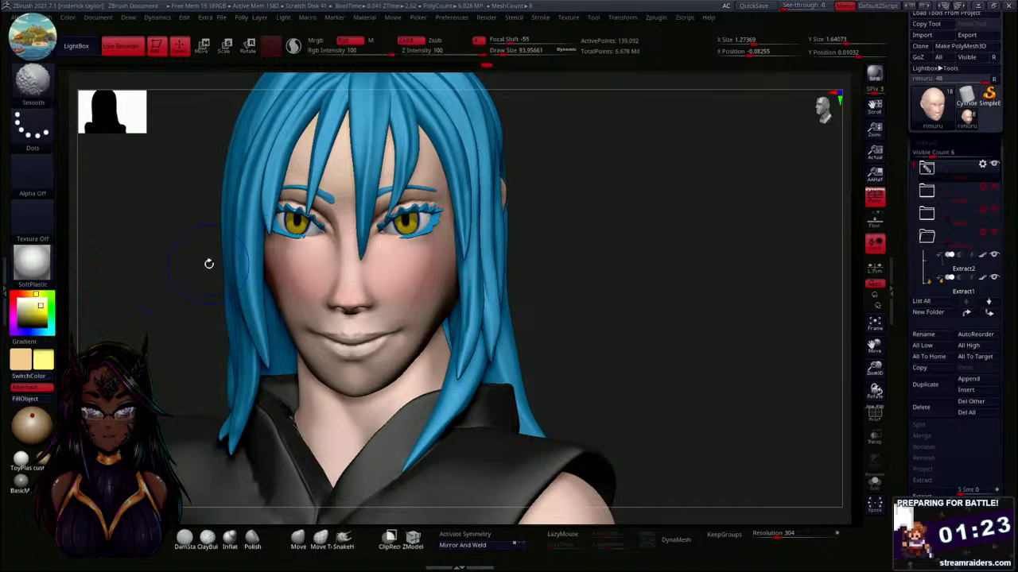
{"action": "left_click_drag", "start_coordinate": [613, 263], "coordinate": [602, 324], "text": "alt"}
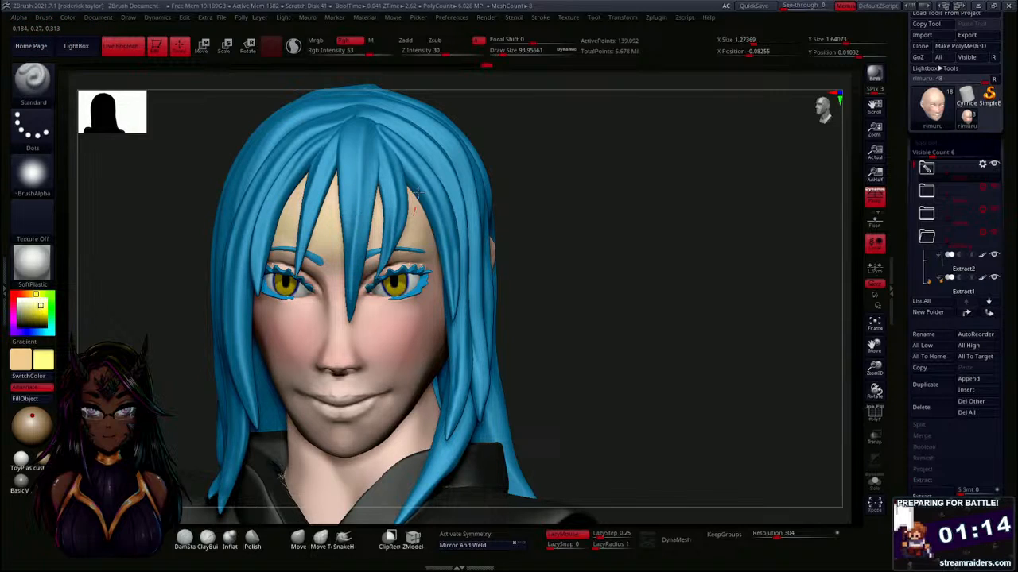
{"action": "left_click_drag", "start_coordinate": [604, 311], "coordinate": [620, 259], "text": "alt"}
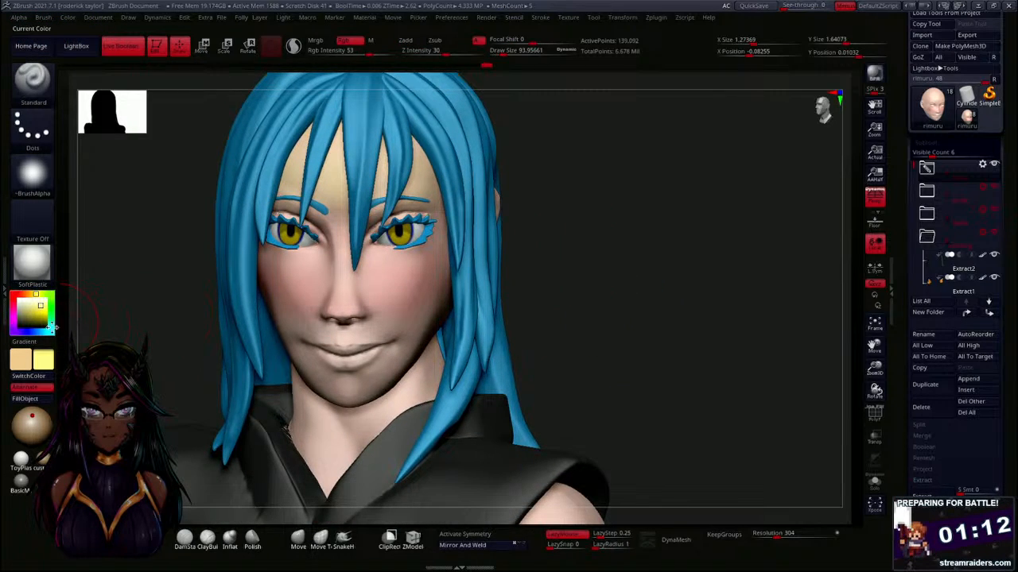
Choose a saturated blue, try a stroke beside the mouth and undo it.
{"action": "left_click", "coordinate": [51, 326]}
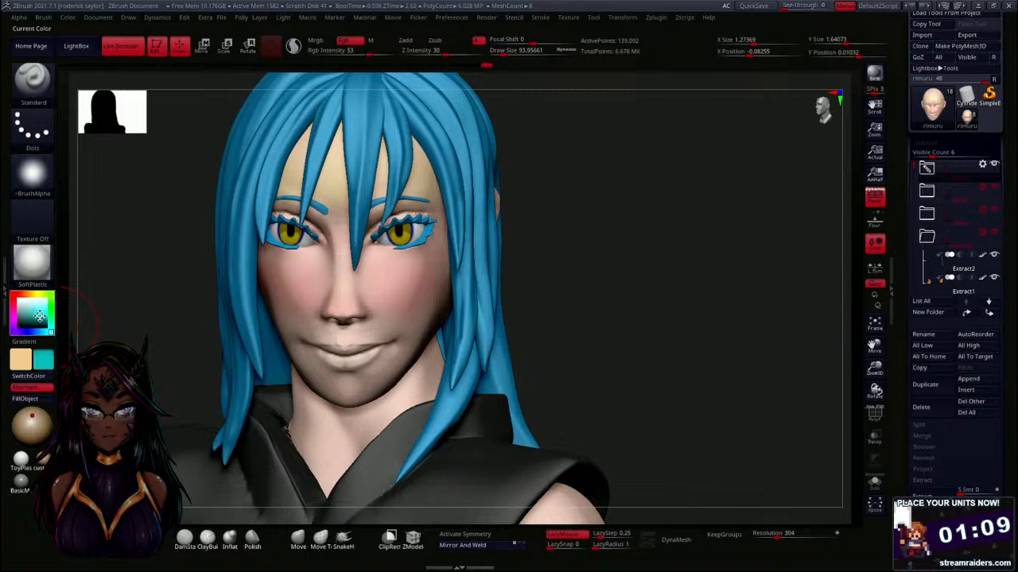
{"action": "left_click_drag", "start_coordinate": [39, 316], "coordinate": [43, 310]}
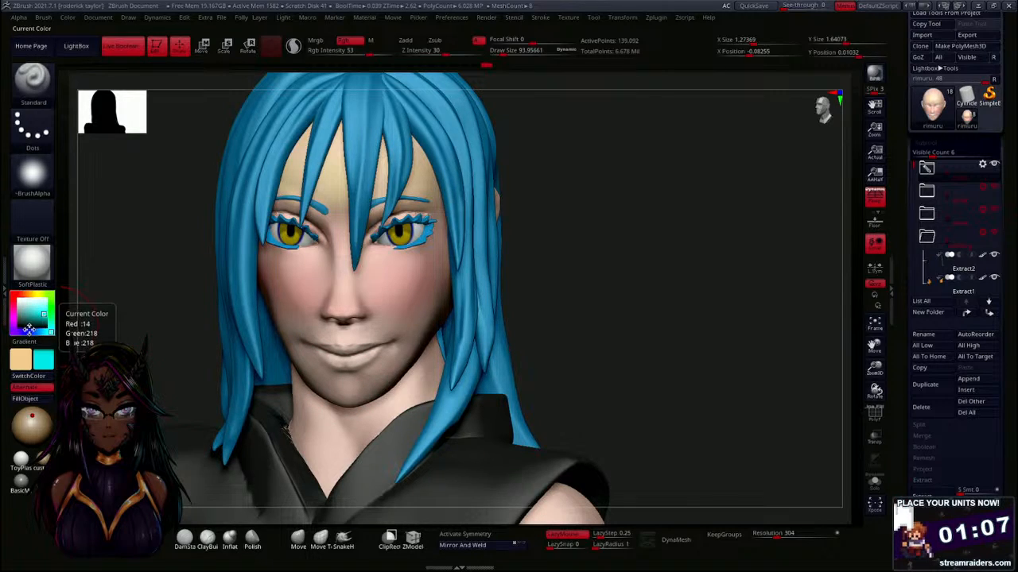
{"action": "left_click", "coordinate": [27, 331]}
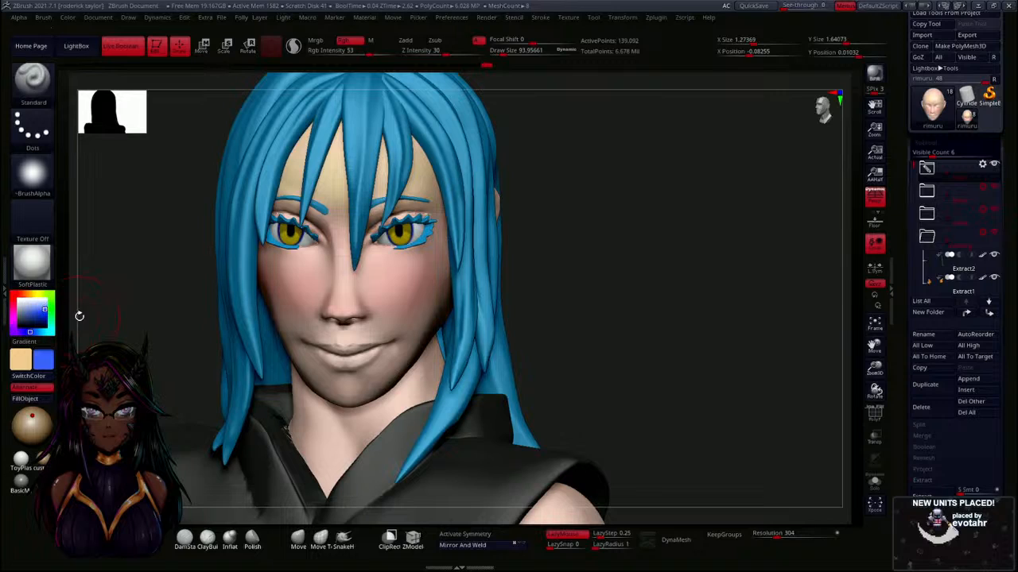
{"action": "left_click_drag", "start_coordinate": [385, 340], "coordinate": [389, 362]}
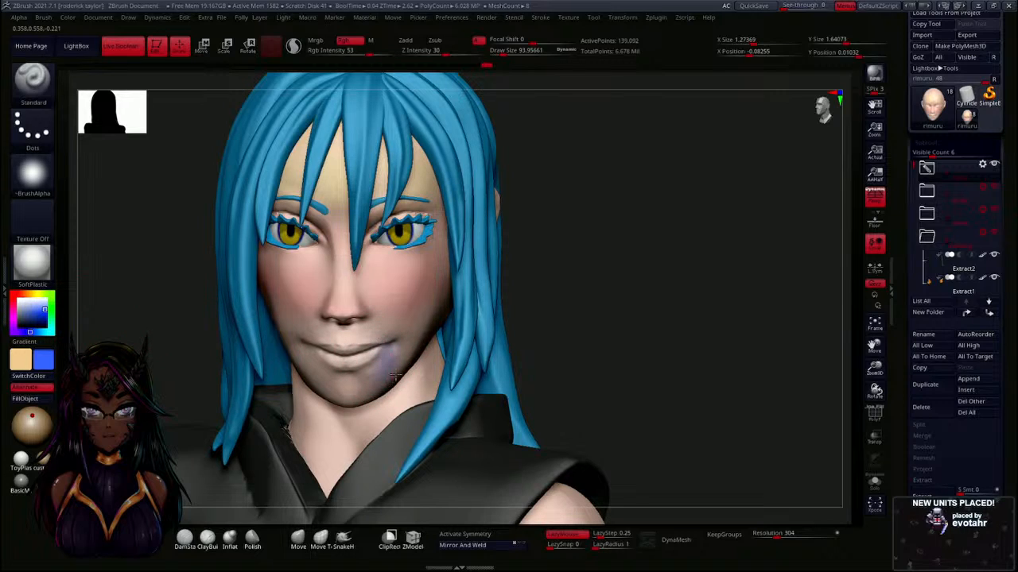
{"action": "key", "text": "ctrl+z"}
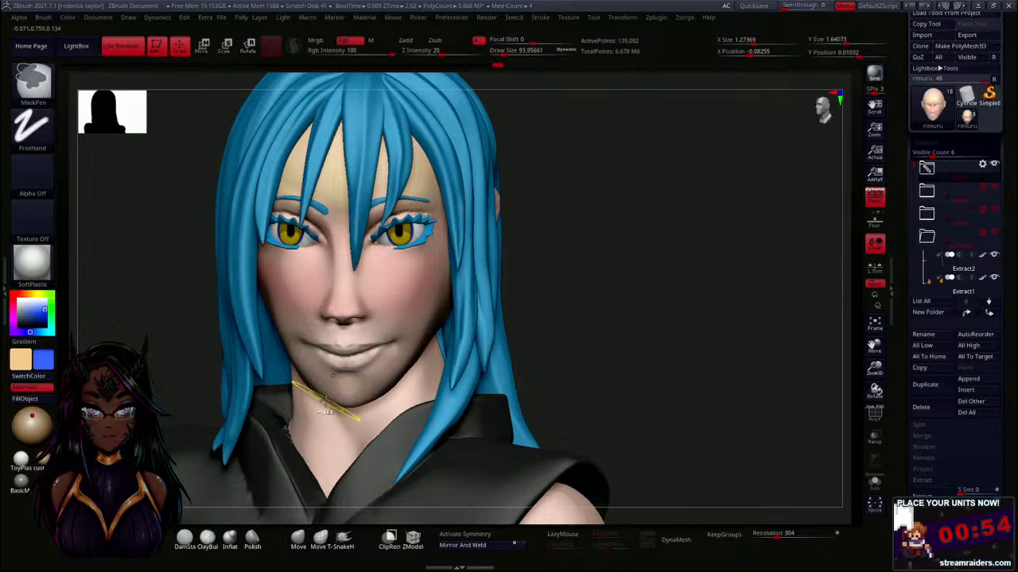
Lighten the blue paint colour and shade the lips, chin and jaw on both sides of the face.
{"action": "left_click", "coordinate": [40, 302]}
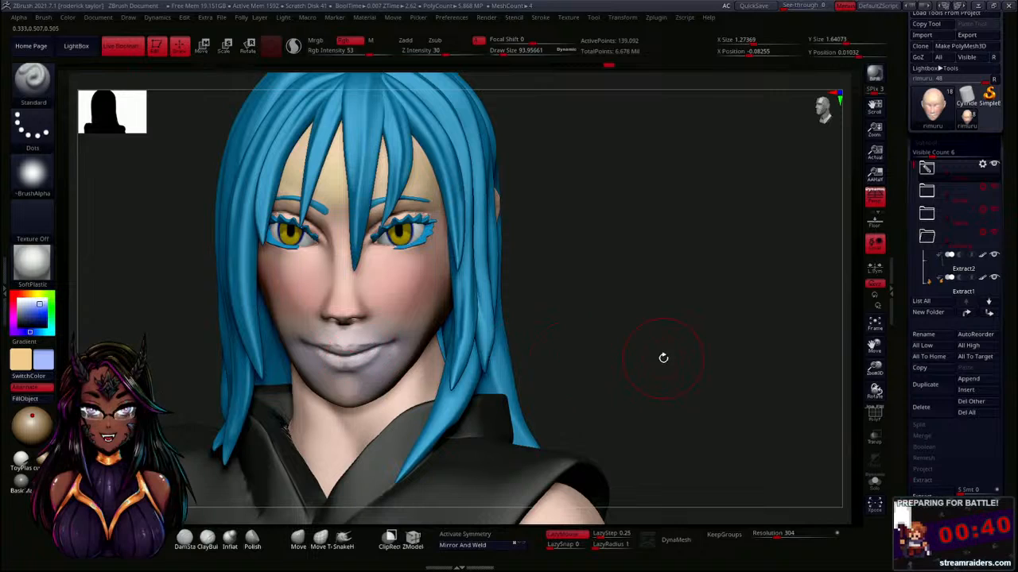
{"action": "left_click_drag", "start_coordinate": [661, 357], "coordinate": [434, 385]}
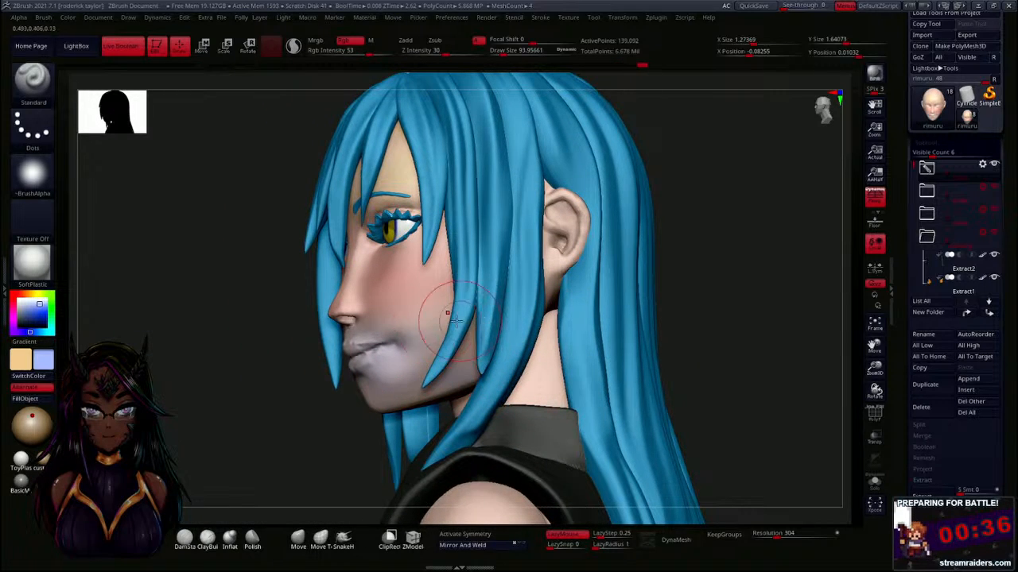
{"action": "left_click_drag", "start_coordinate": [191, 415], "coordinate": [264, 428]}
{"action": "left_click_drag", "start_coordinate": [386, 340], "coordinate": [391, 305]}
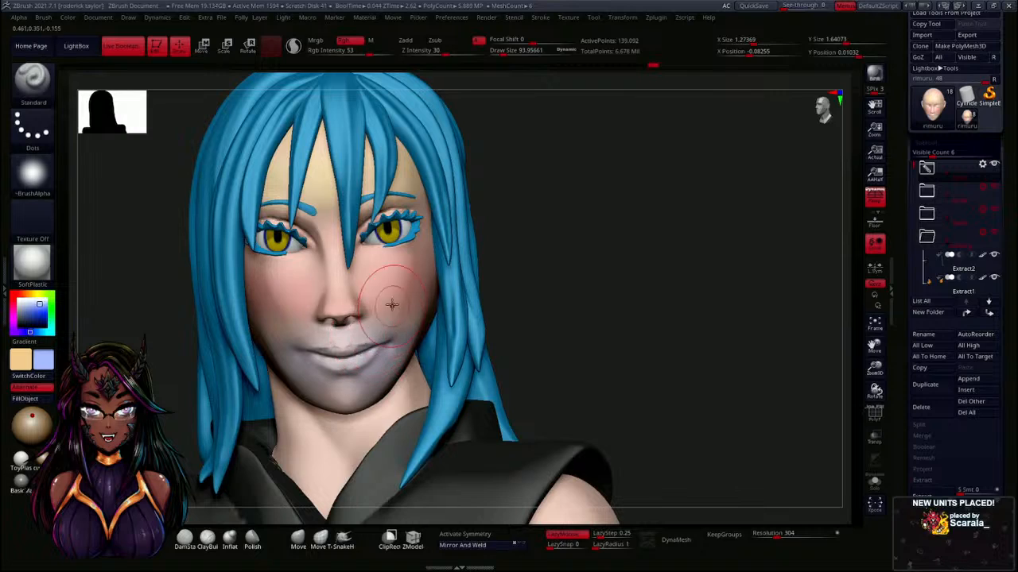
{"action": "key", "text": "shift"}
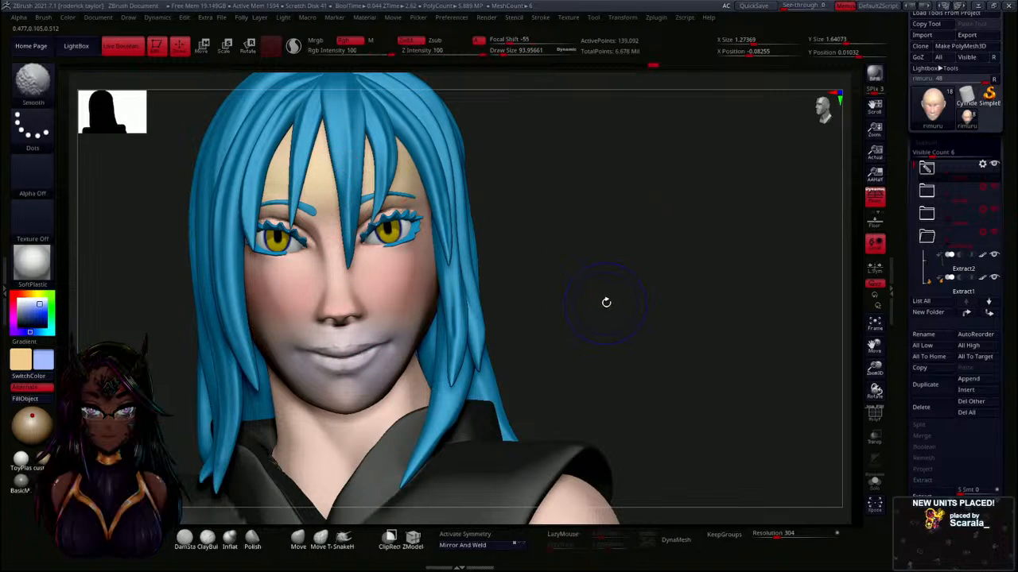
{"action": "left_click_drag", "start_coordinate": [605, 303], "coordinate": [623, 266], "text": "alt"}
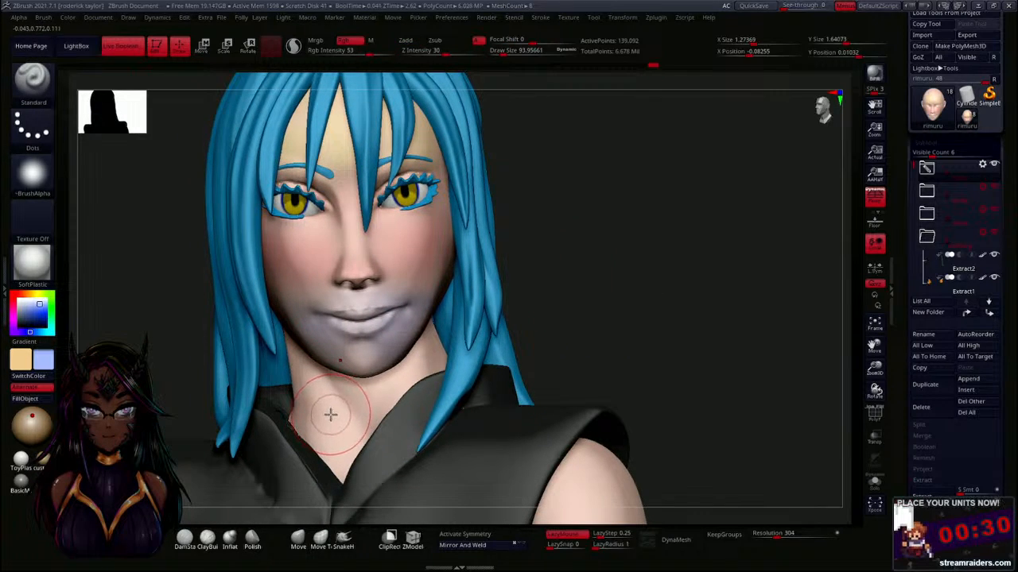
Sample the pale skin tone and blend it over the mouth, chin, cheeks and forehead, raising the RGB intensity to 71.
{"action": "key", "text": "c"}
{"action": "mouse_move", "coordinate": [393, 363]}
{"action": "left_mouse_down"}
{"action": "mouse_move", "coordinate": [394, 338]}
{"action": "mouse_move", "coordinate": [369, 340]}
{"action": "mouse_move", "coordinate": [368, 351]}
{"action": "left_mouse_up"}
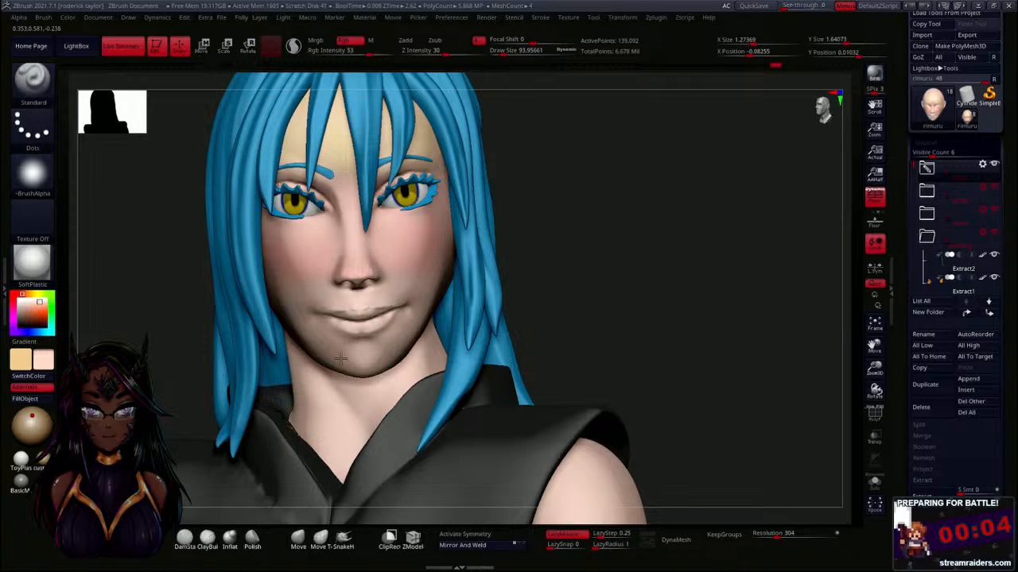
{"action": "left_click_drag", "start_coordinate": [647, 325], "coordinate": [517, 413], "text": "alt"}
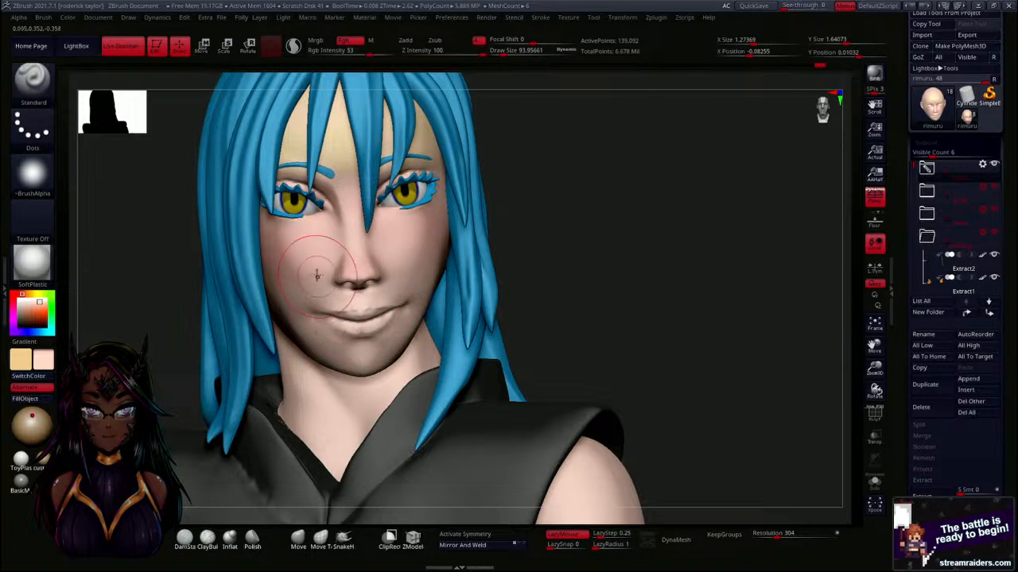
{"action": "left_click_drag", "start_coordinate": [591, 199], "coordinate": [509, 261]}
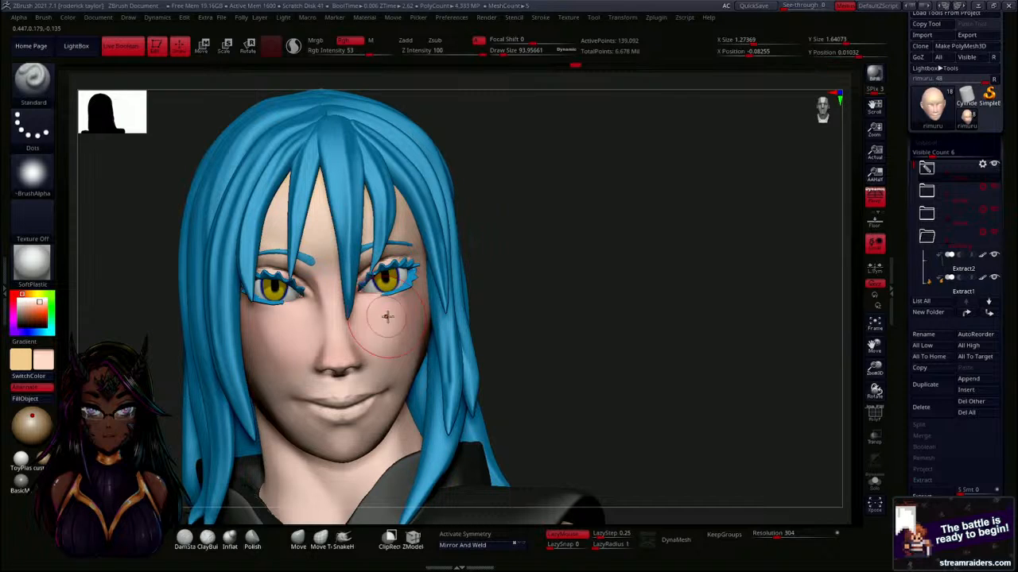
{"action": "left_click_drag", "start_coordinate": [584, 329], "coordinate": [573, 299], "text": "alt"}
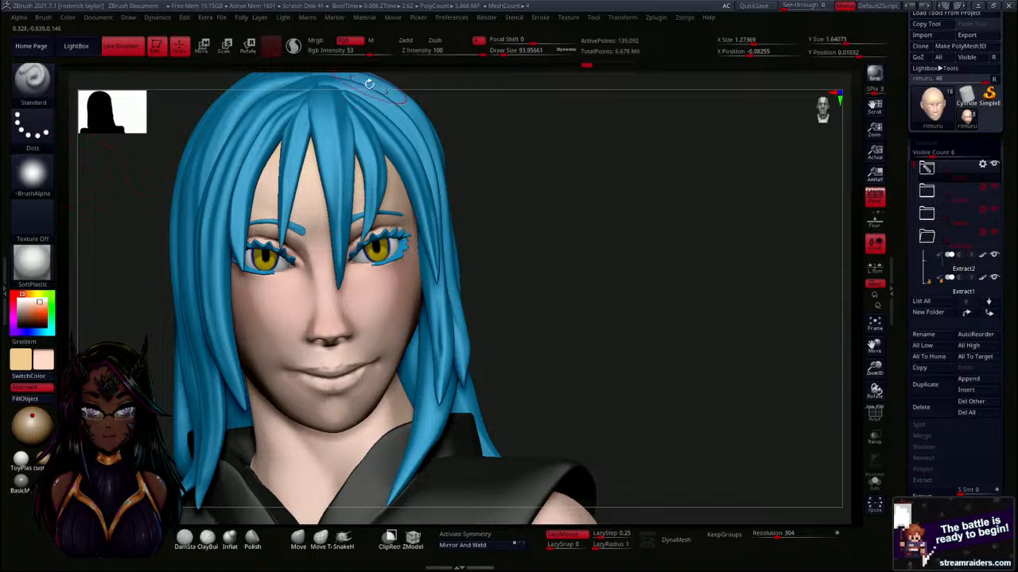
{"action": "left_click_drag", "start_coordinate": [370, 52], "coordinate": [380, 53]}
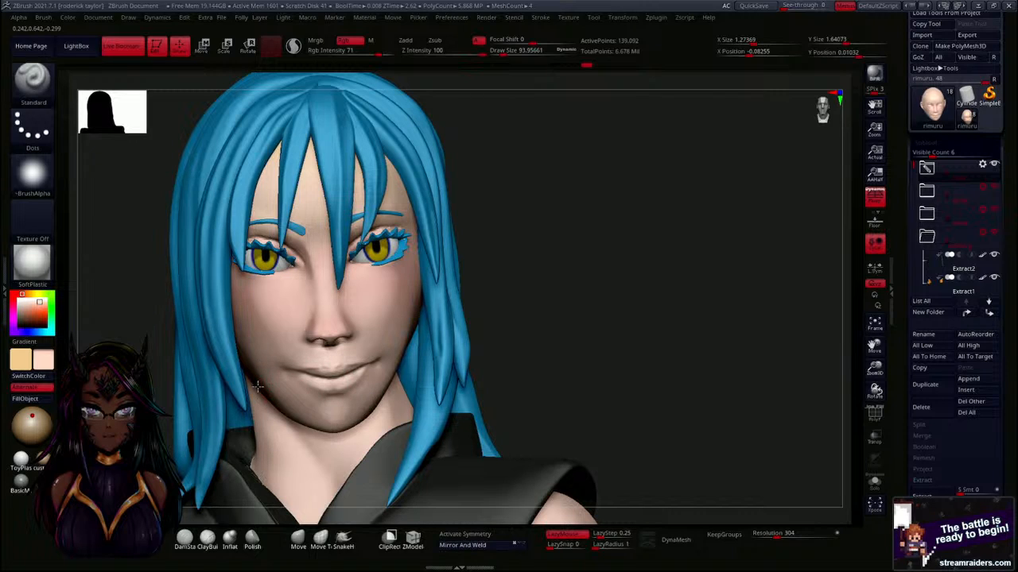
Choose a medium red and paint the inside of both ears.
{"action": "left_click_drag", "start_coordinate": [619, 336], "coordinate": [382, 386]}
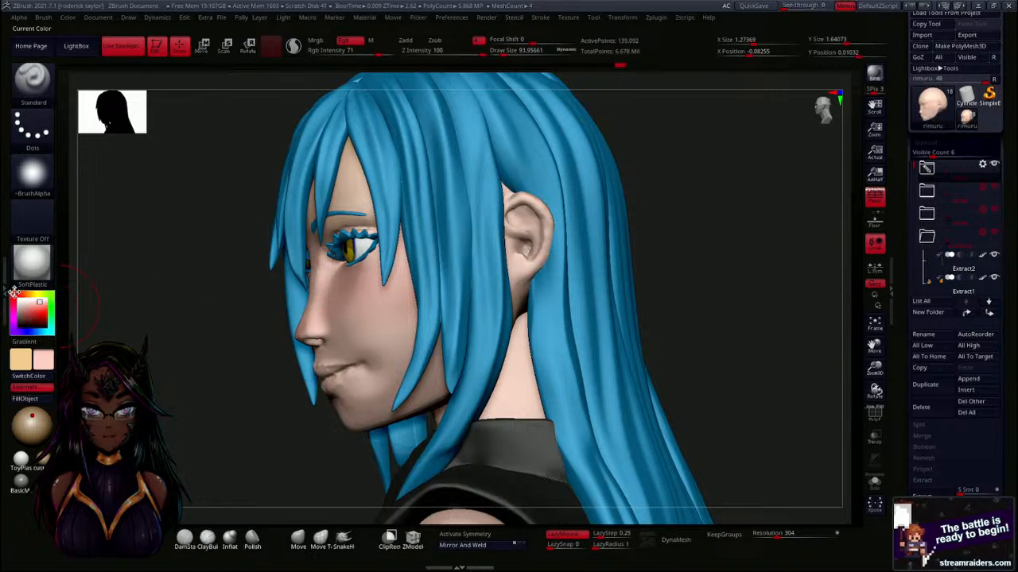
{"action": "left_click", "coordinate": [39, 312]}
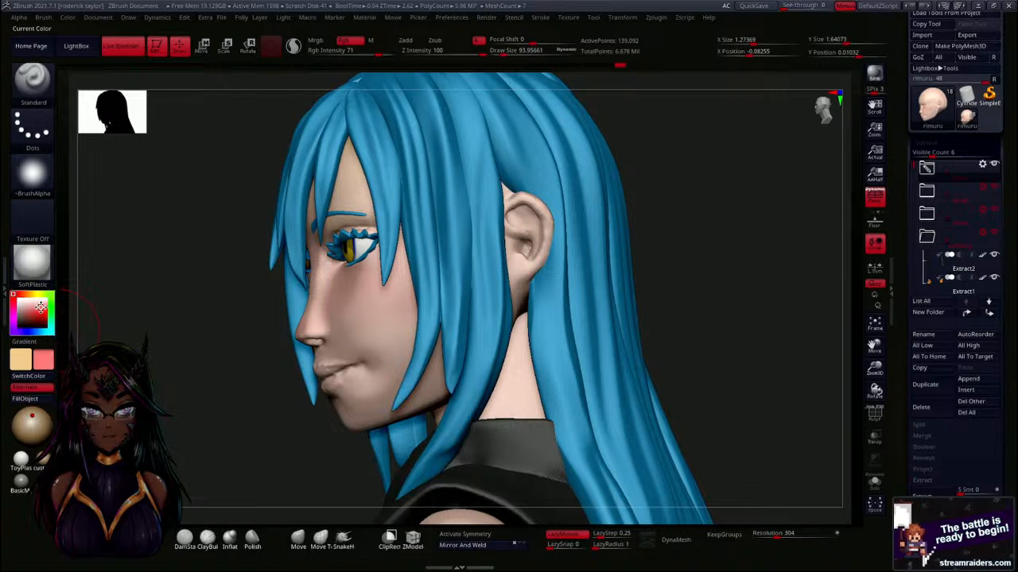
{"action": "mouse_move", "coordinate": [527, 234]}
{"action": "left_mouse_down"}
{"action": "mouse_move", "coordinate": [531, 225]}
{"action": "mouse_move", "coordinate": [529, 257]}
{"action": "left_mouse_up"}
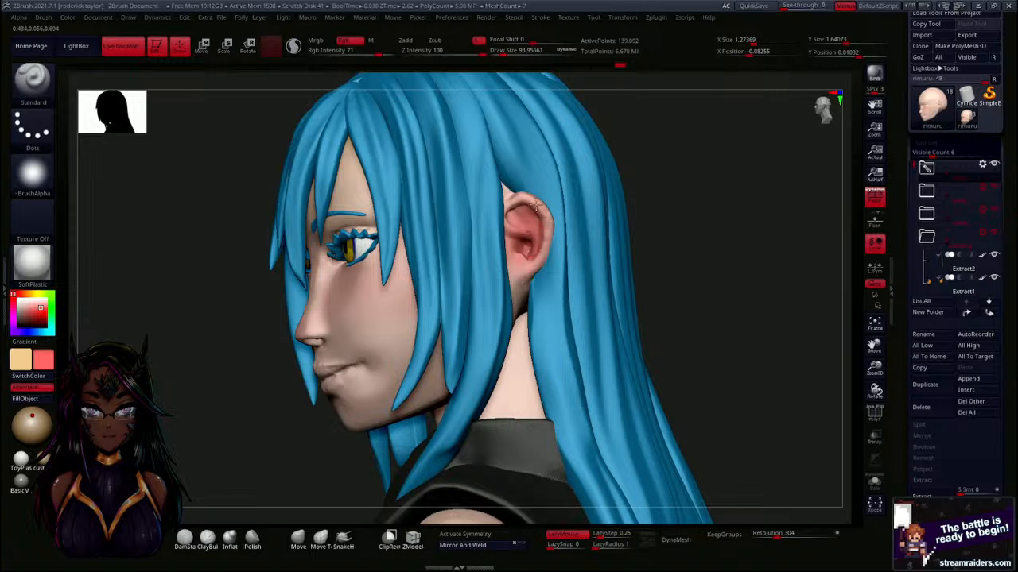
{"action": "left_click_drag", "start_coordinate": [676, 253], "coordinate": [803, 251]}
{"action": "left_click_drag", "start_coordinate": [361, 238], "coordinate": [350, 286]}
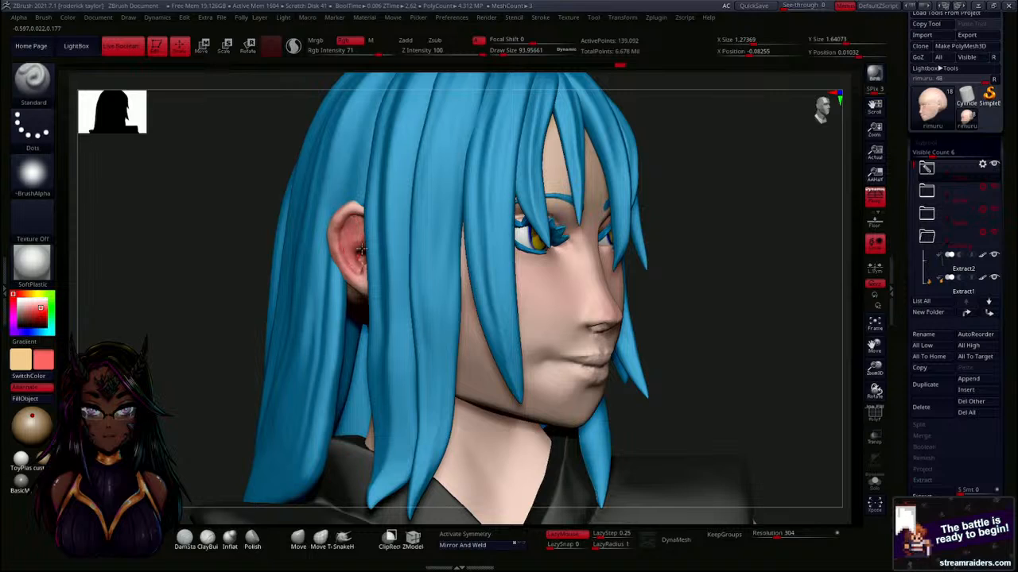
Sample the pale skin tone and blend it over the red paint on both ears.
{"action": "key", "text": "c"}
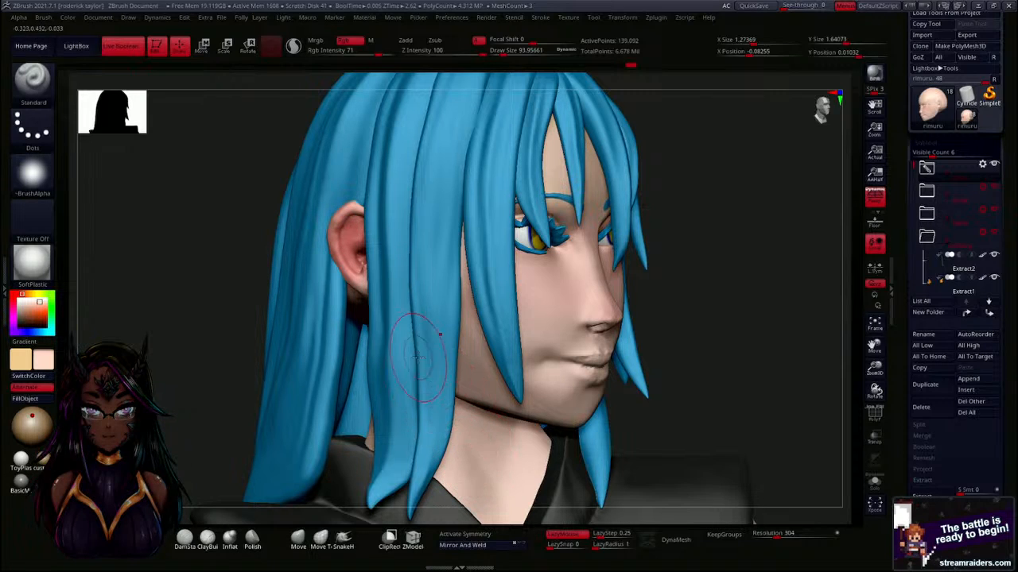
{"action": "left_click_drag", "start_coordinate": [355, 268], "coordinate": [351, 238]}
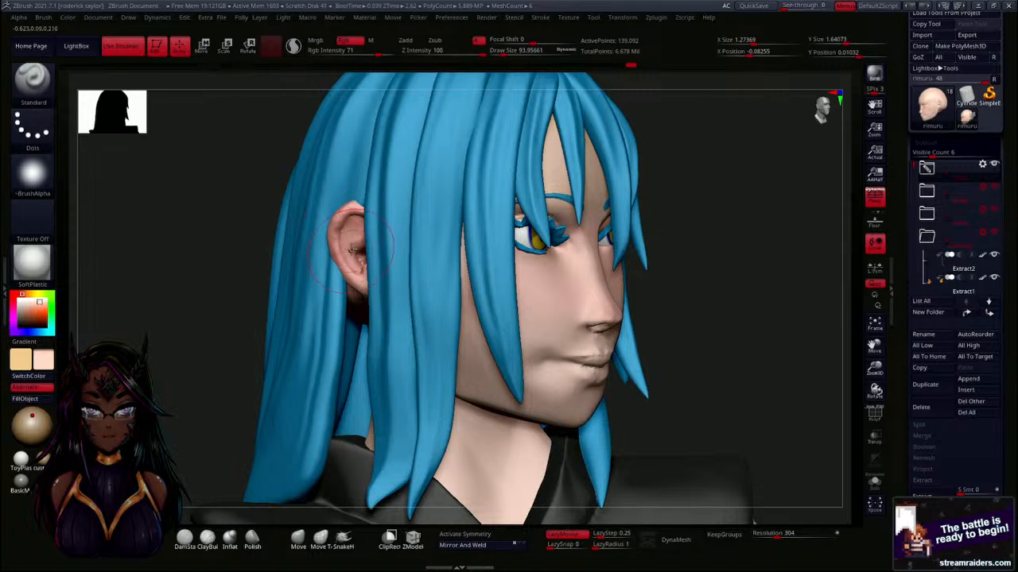
{"action": "left_click_drag", "start_coordinate": [799, 275], "coordinate": [700, 286]}
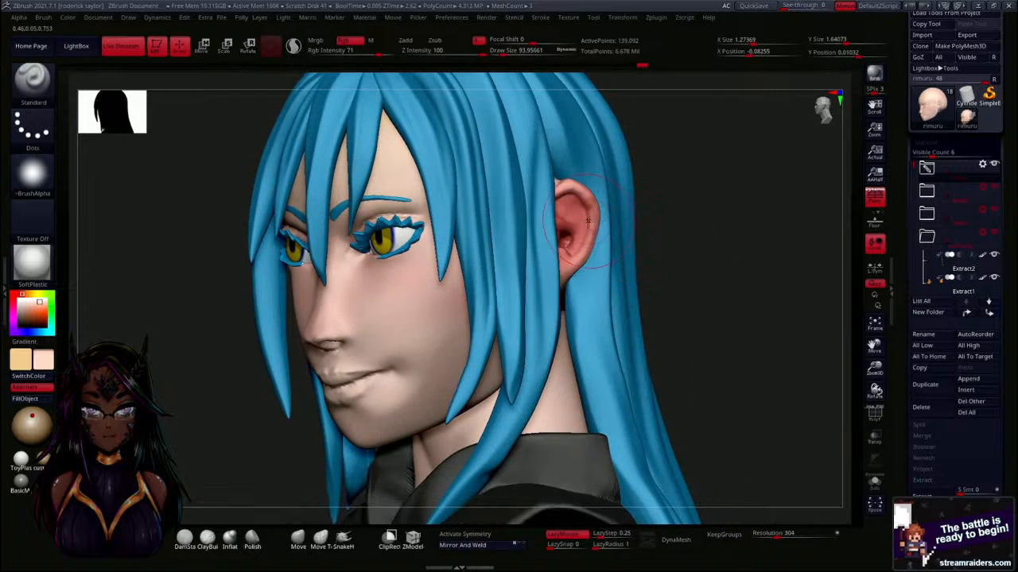
{"action": "left_click_drag", "start_coordinate": [581, 216], "coordinate": [565, 255]}
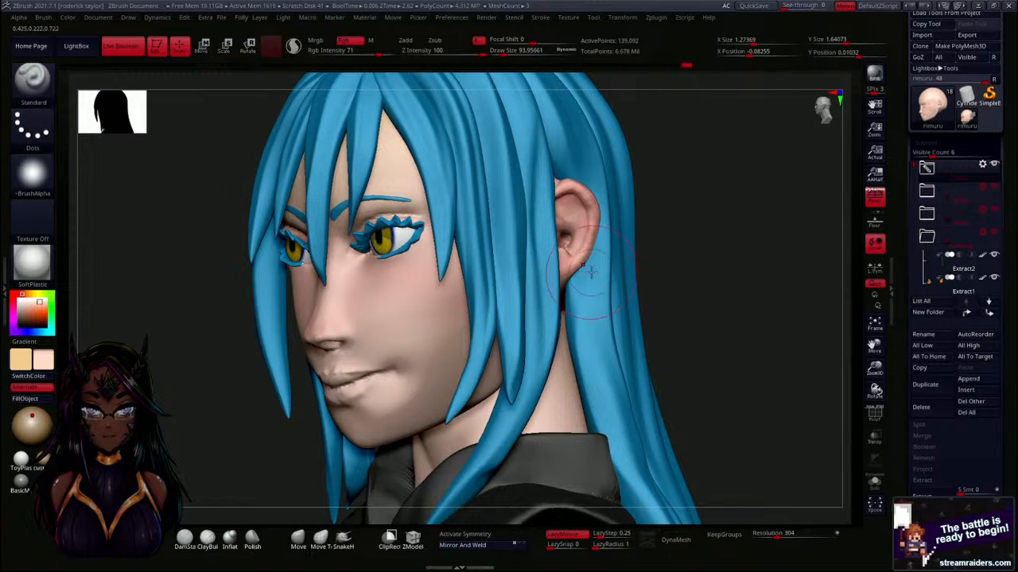
{"action": "left_click_drag", "start_coordinate": [736, 306], "coordinate": [609, 283], "text": "alt"}
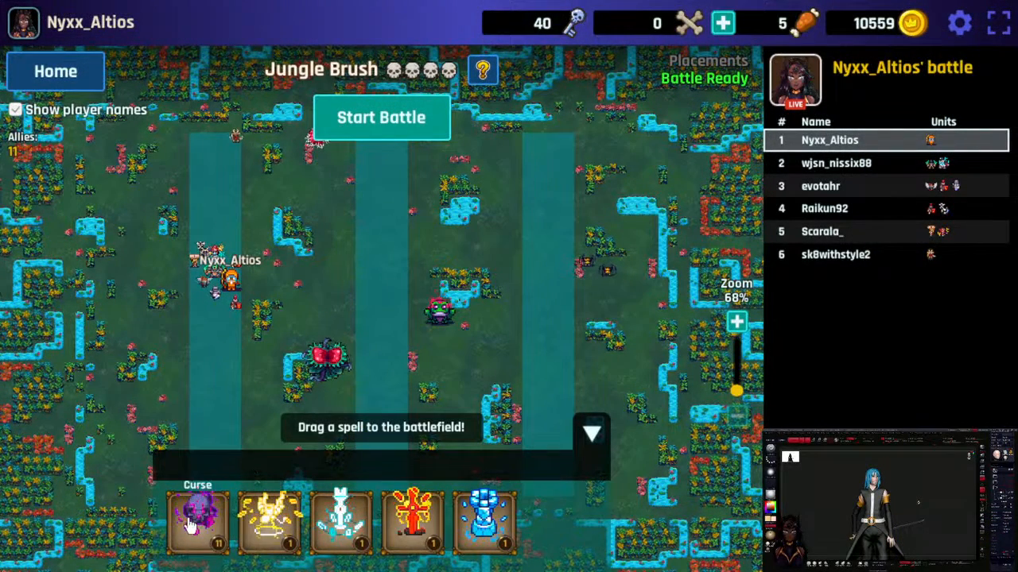
Switch to Stream Raiders, run the Jungle Brush battle with a Curse spell and grant its random reward.
{"action": "left_click_drag", "start_coordinate": [198, 509], "coordinate": [314, 330]}
{"action": "left_click", "coordinate": [391, 136]}
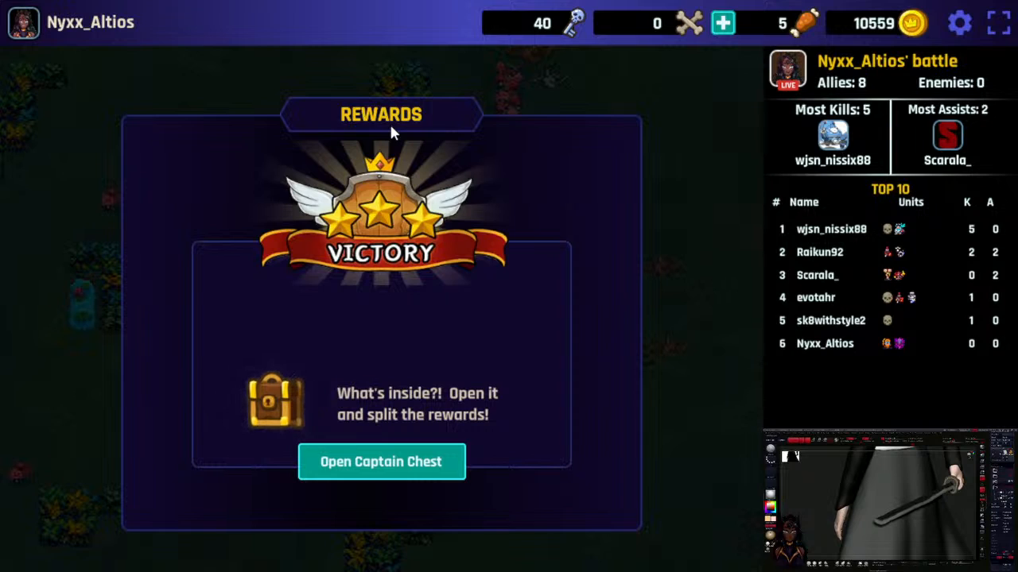
{"action": "left_click", "coordinate": [382, 465]}
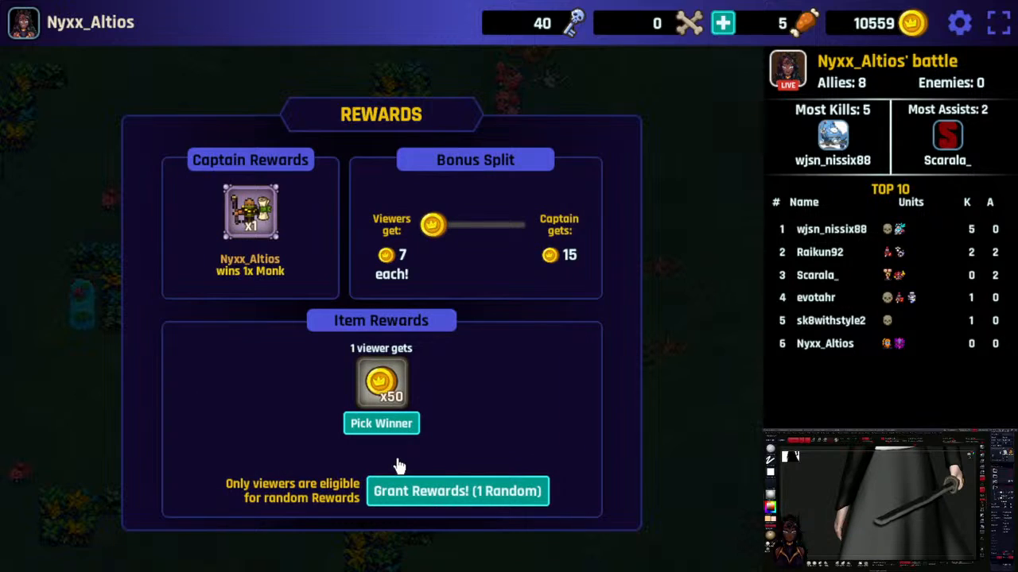
{"action": "left_click", "coordinate": [435, 493]}
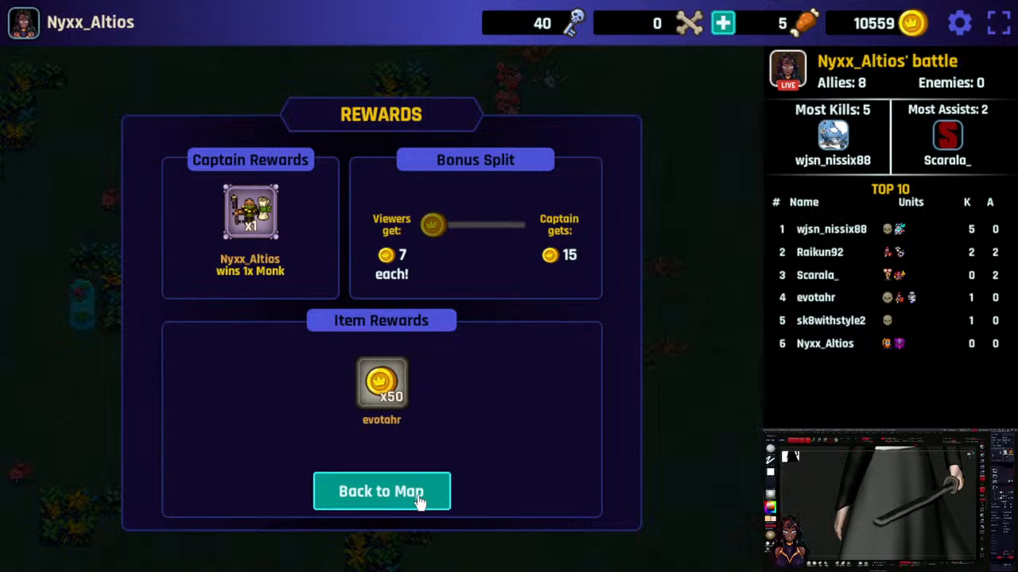
{"action": "left_click", "coordinate": [419, 492]}
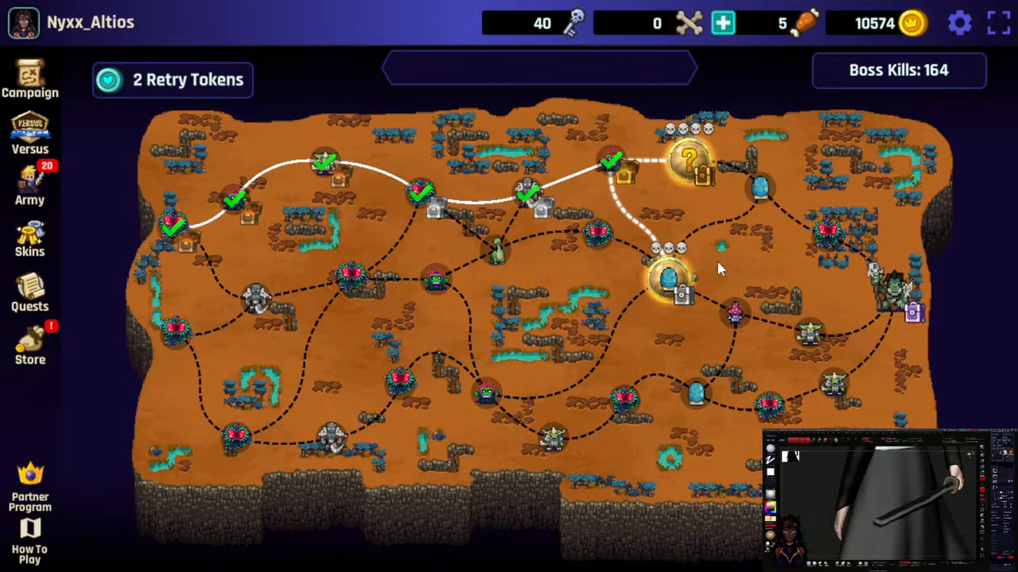
Choose the next battle on the campaign map and place a captain unit on the Mirror Maze battlefield.
{"action": "left_click", "coordinate": [652, 271]}
{"action": "left_click", "coordinate": [534, 493]}
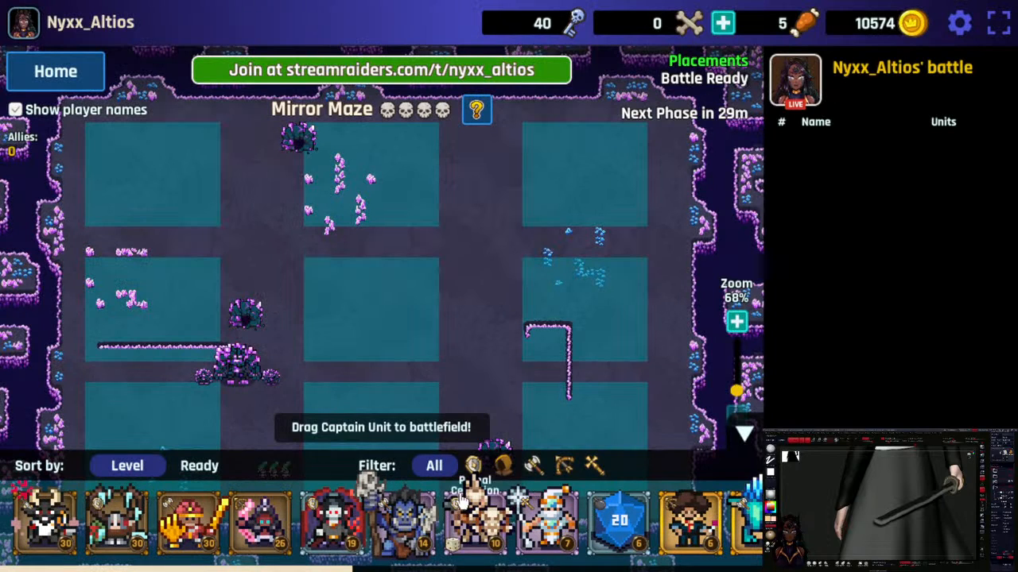
{"action": "left_click_drag", "start_coordinate": [344, 516], "coordinate": [209, 299]}
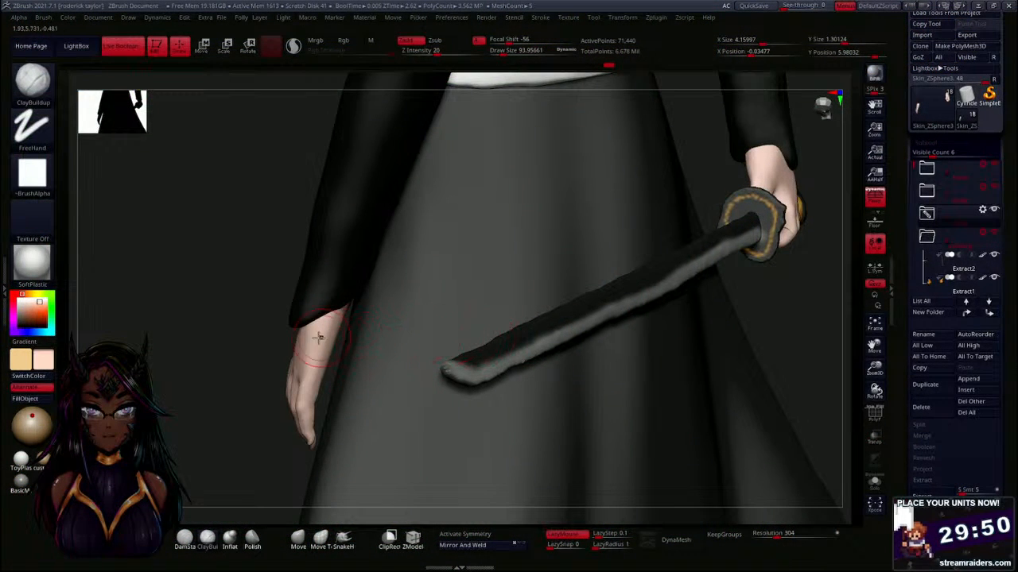
Switch back to ZBrush, bring the whole swordsman into view and collapse the open folders in the subtool list.
{"action": "left_click_drag", "start_coordinate": [231, 347], "coordinate": [204, 253], "text": "alt"}
{"action": "left_click_drag", "start_coordinate": [207, 381], "coordinate": [329, 380]}
{"action": "left_click_drag", "start_coordinate": [463, 375], "coordinate": [508, 319], "text": "alt"}
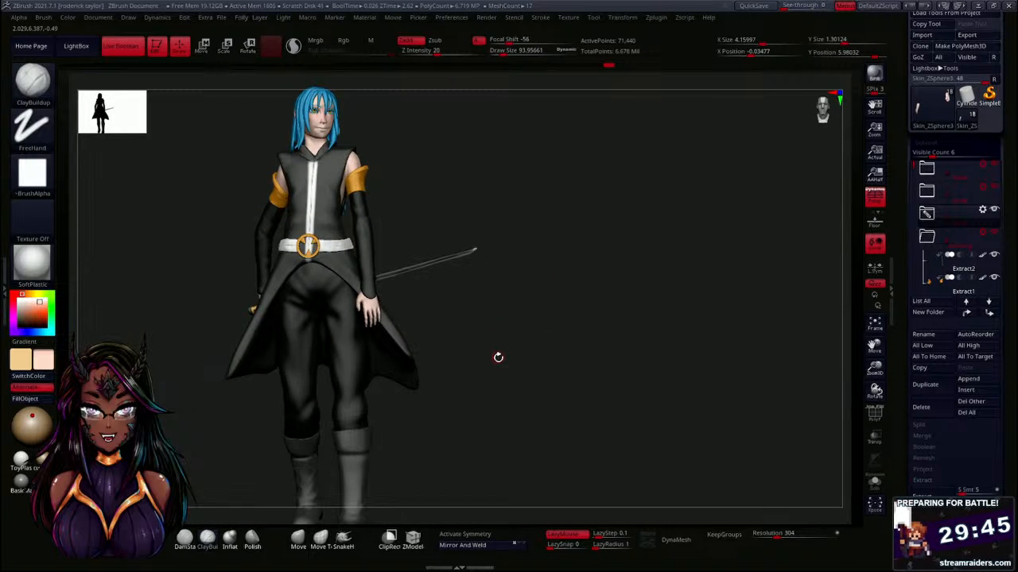
{"action": "left_click_drag", "start_coordinate": [499, 358], "coordinate": [323, 387], "text": "alt"}
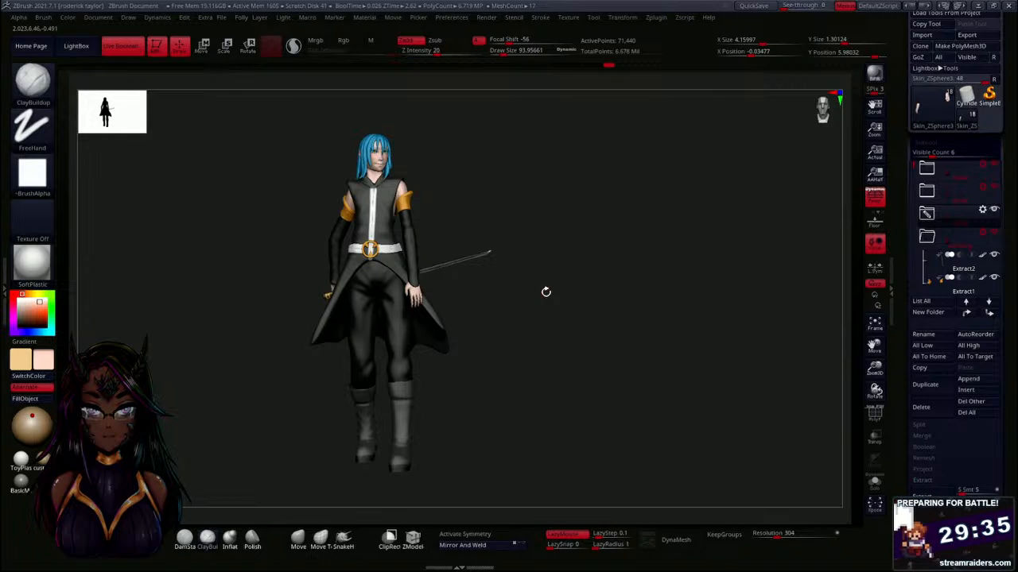
{"action": "left_click_drag", "start_coordinate": [502, 367], "coordinate": [504, 374], "text": "alt"}
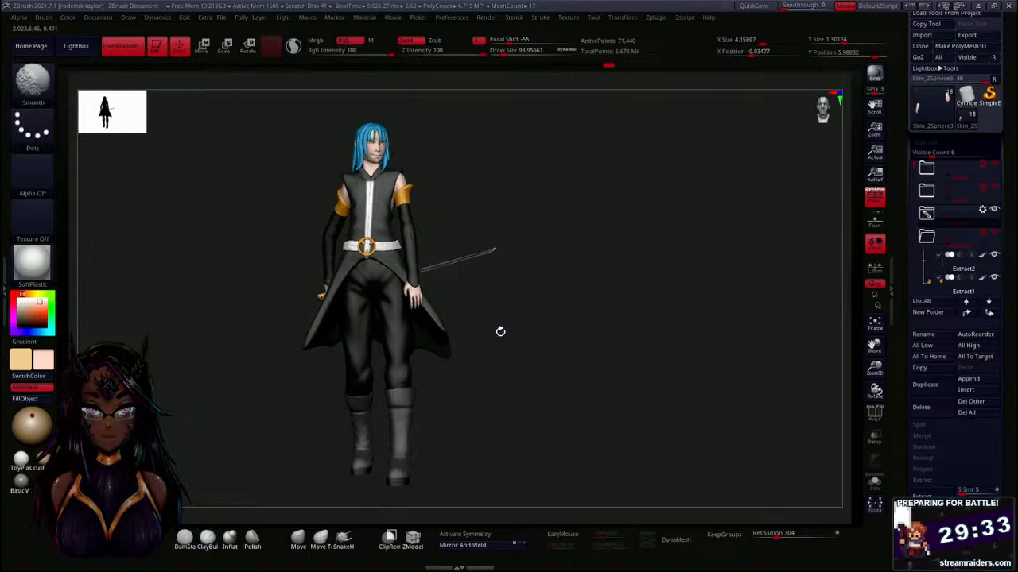
{"action": "mouse_move", "coordinate": [500, 331]}
{"action": "left_mouse_down", "text": "alt"}
{"action": "mouse_move", "coordinate": [507, 360]}
{"action": "mouse_move", "coordinate": [514, 341]}
{"action": "left_mouse_up", "text": "alt"}
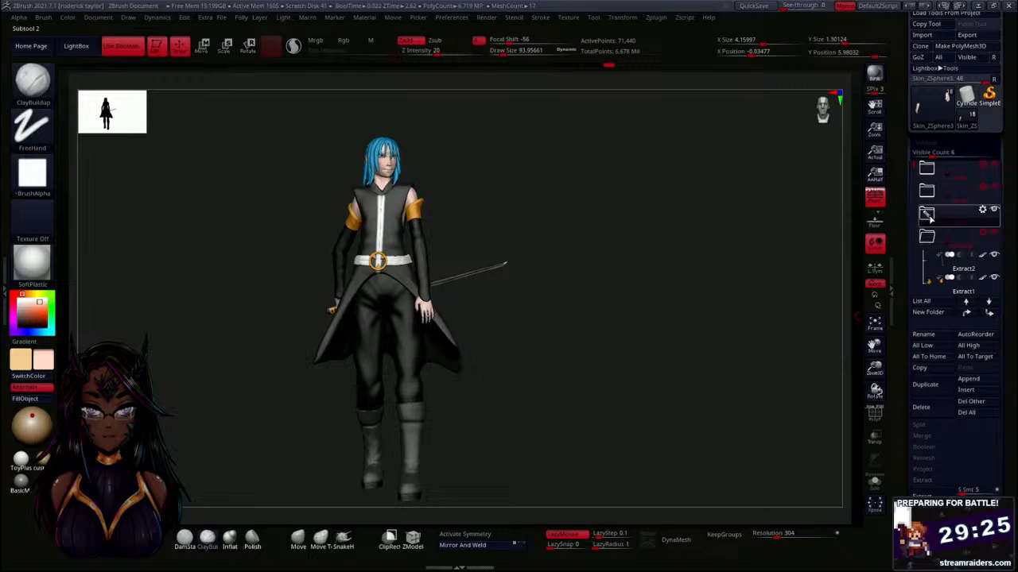
{"action": "left_click", "coordinate": [927, 238]}
{"action": "left_click", "coordinate": [925, 259]}
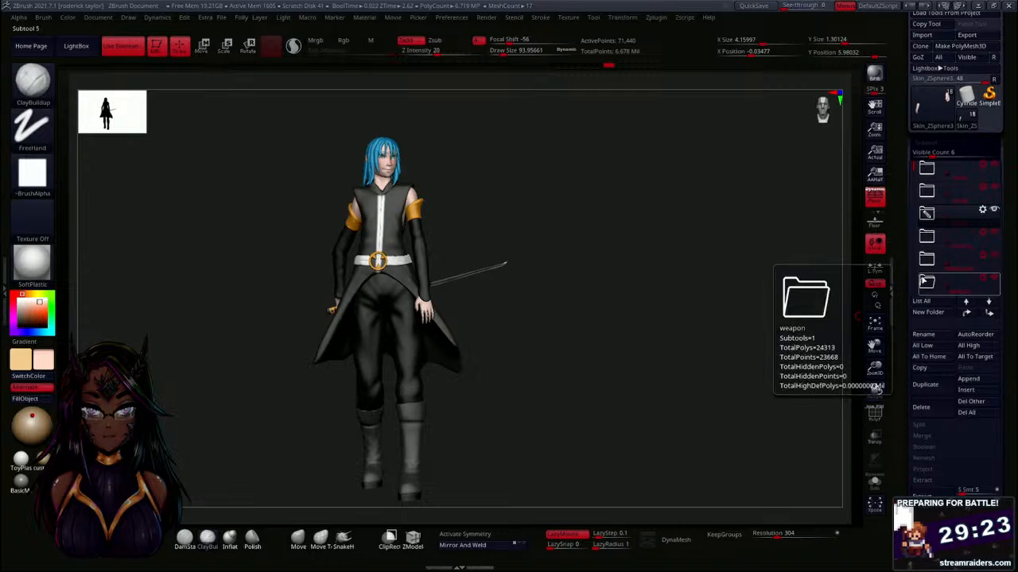
{"action": "left_click_drag", "start_coordinate": [913, 170], "coordinate": [912, 217]}
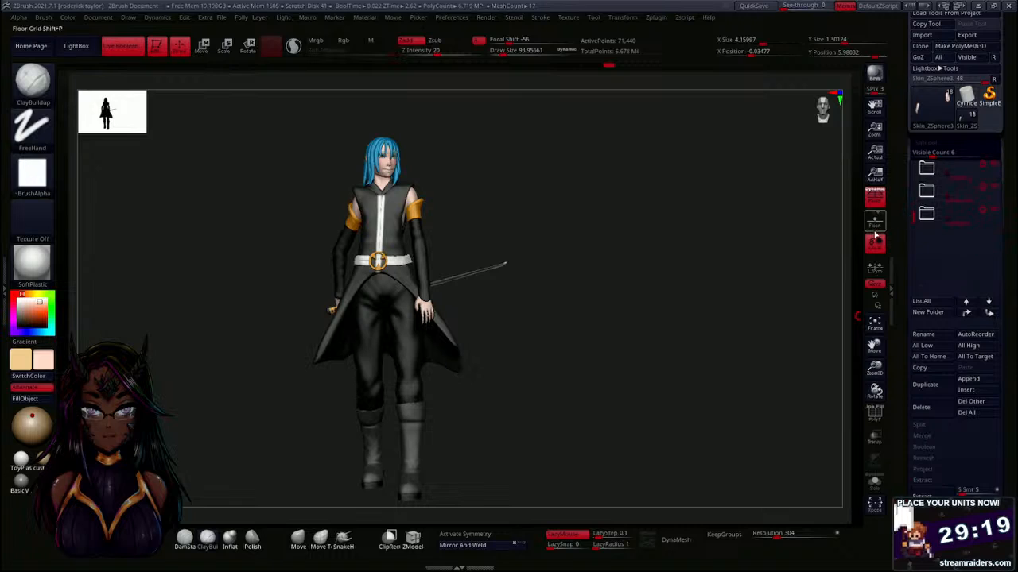
Save the coloured swordsman as a tool file.
{"action": "left_click_drag", "start_coordinate": [629, 264], "coordinate": [619, 289]}
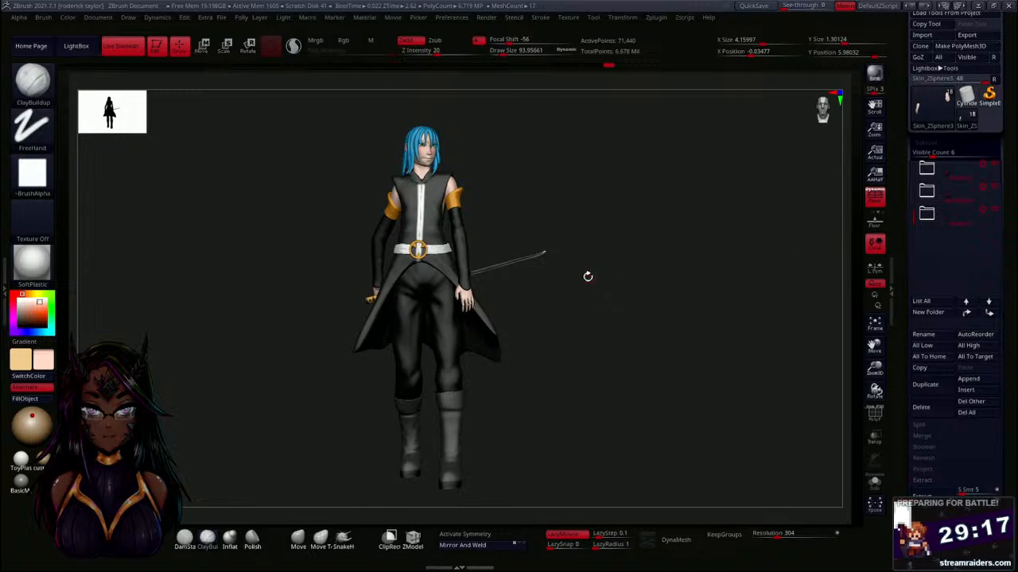
{"action": "left_click_drag", "start_coordinate": [907, 90], "coordinate": [909, 122]}
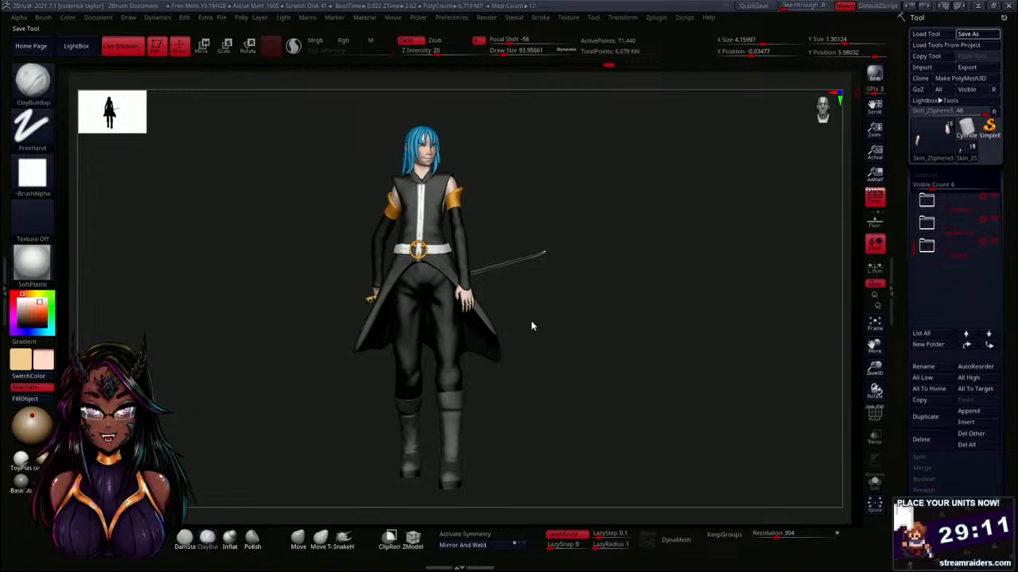
{"action": "left_click", "coordinate": [975, 35]}
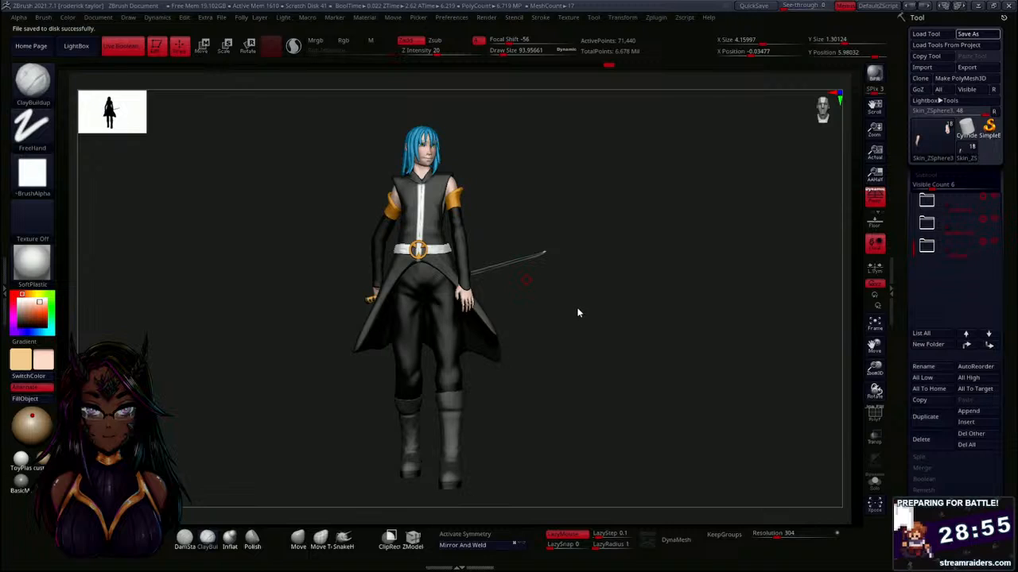
{"action": "left_click_drag", "start_coordinate": [581, 314], "coordinate": [532, 300]}
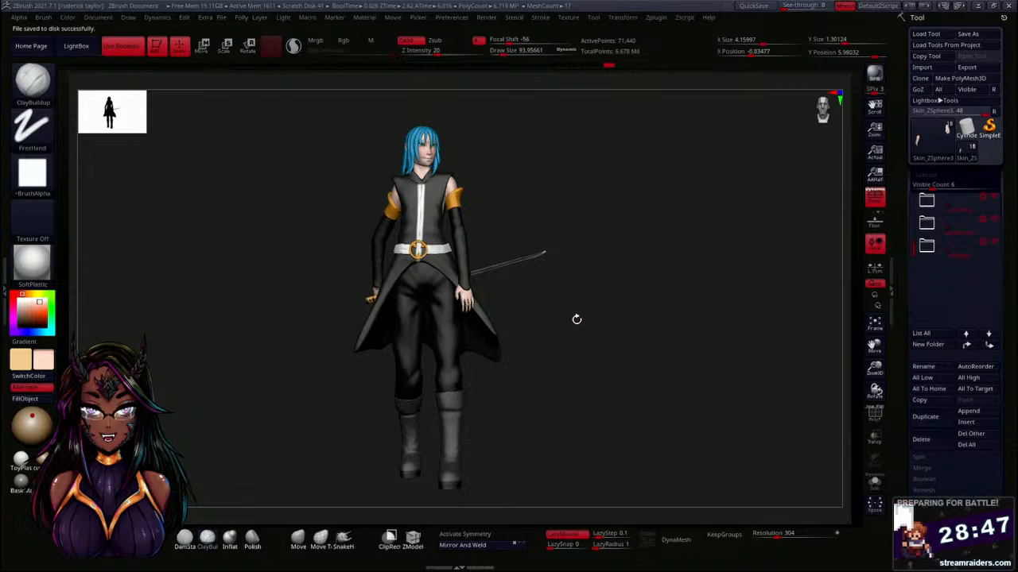
{"action": "left_click_drag", "start_coordinate": [573, 323], "coordinate": [440, 366]}
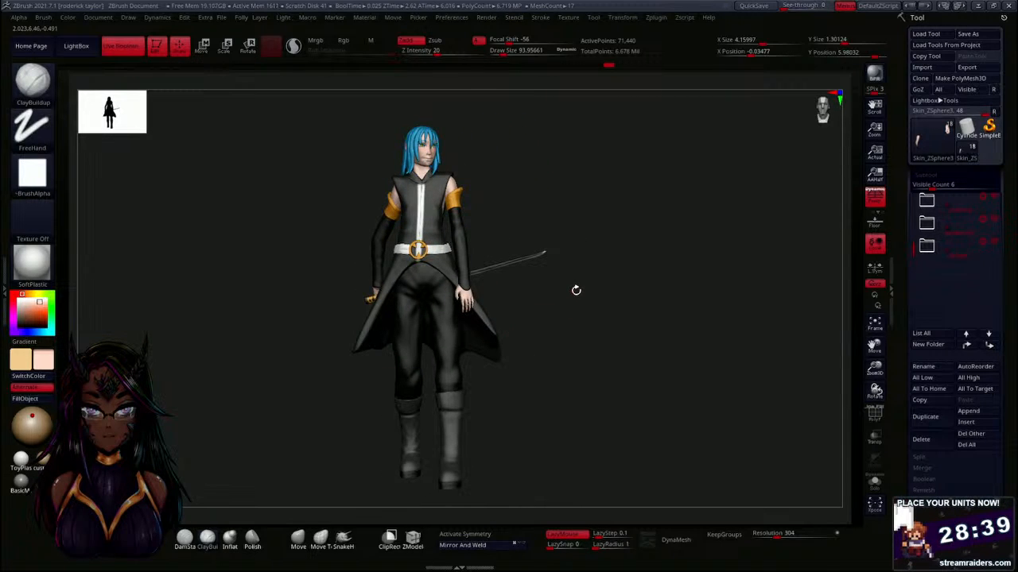
{"action": "left_click_drag", "start_coordinate": [609, 351], "coordinate": [407, 405]}
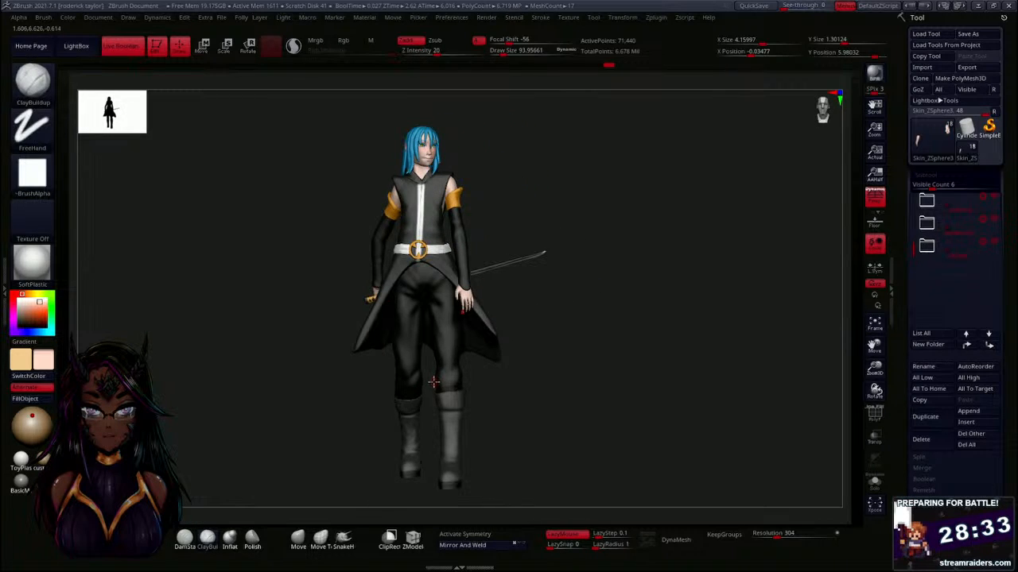
{"action": "mouse_move", "coordinate": [618, 358]}
{"action": "left_mouse_down", "text": "alt+shift"}
{"action": "mouse_move", "coordinate": [478, 366]}
{"action": "mouse_move", "coordinate": [536, 321]}
{"action": "mouse_move", "coordinate": [519, 457]}
{"action": "mouse_move", "coordinate": [531, 376]}
{"action": "left_mouse_up", "text": "alt+shift"}
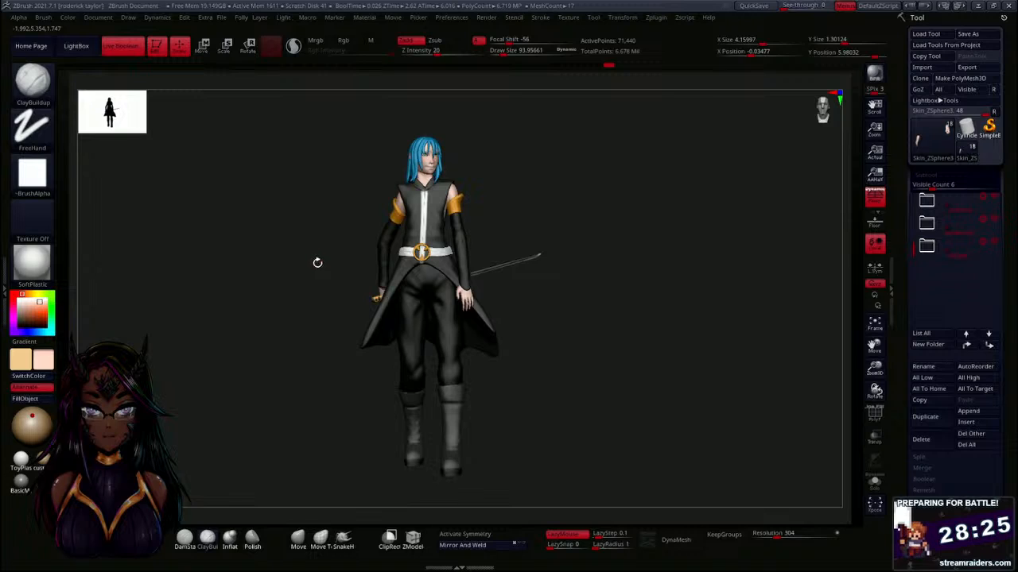
{"action": "key", "text": "t"}
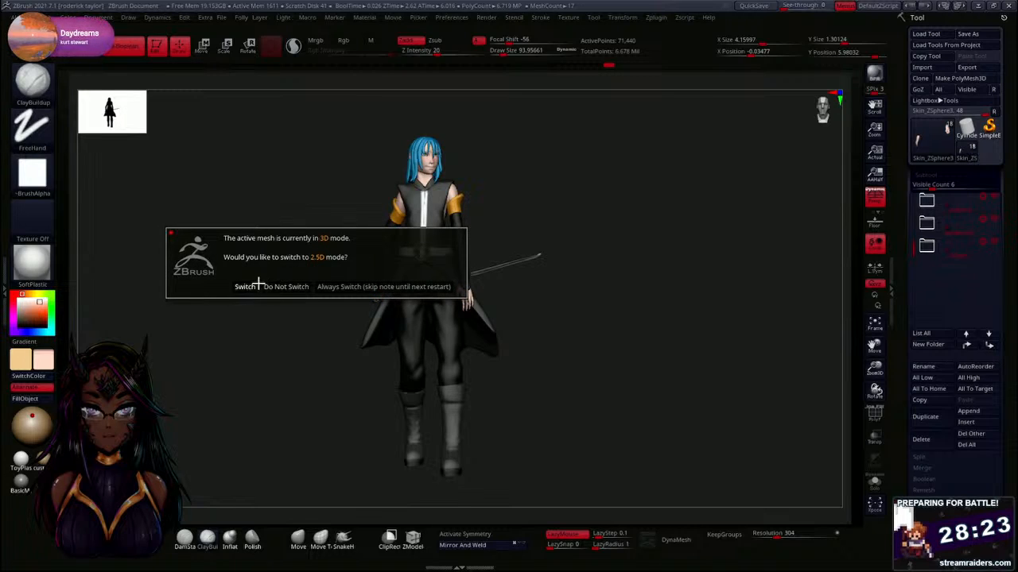
{"action": "left_click", "coordinate": [287, 286]}
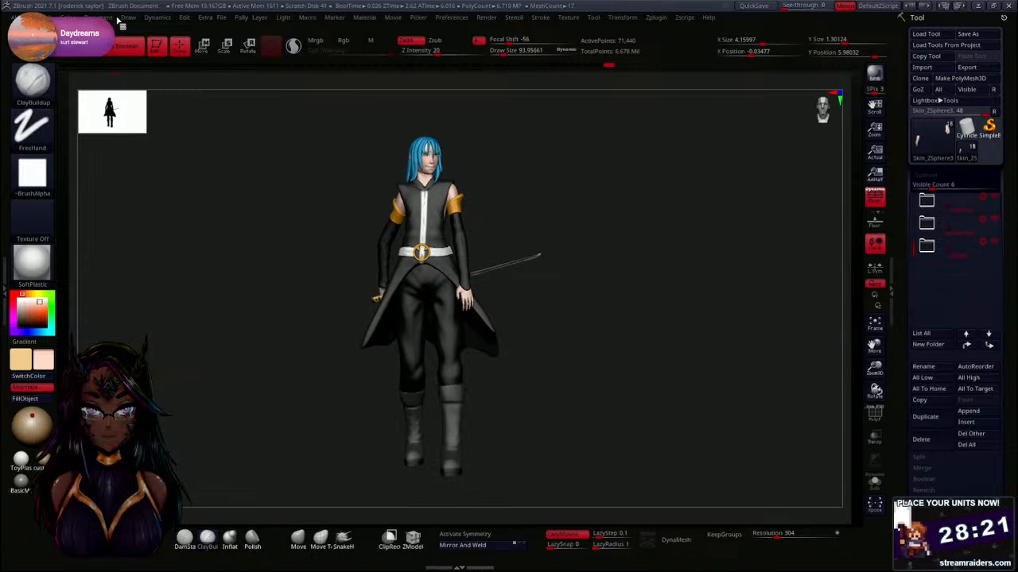
Turn off the focal-length camera in the drawing settings so the perspective uses the angle of view.
{"action": "left_click", "coordinate": [130, 16]}
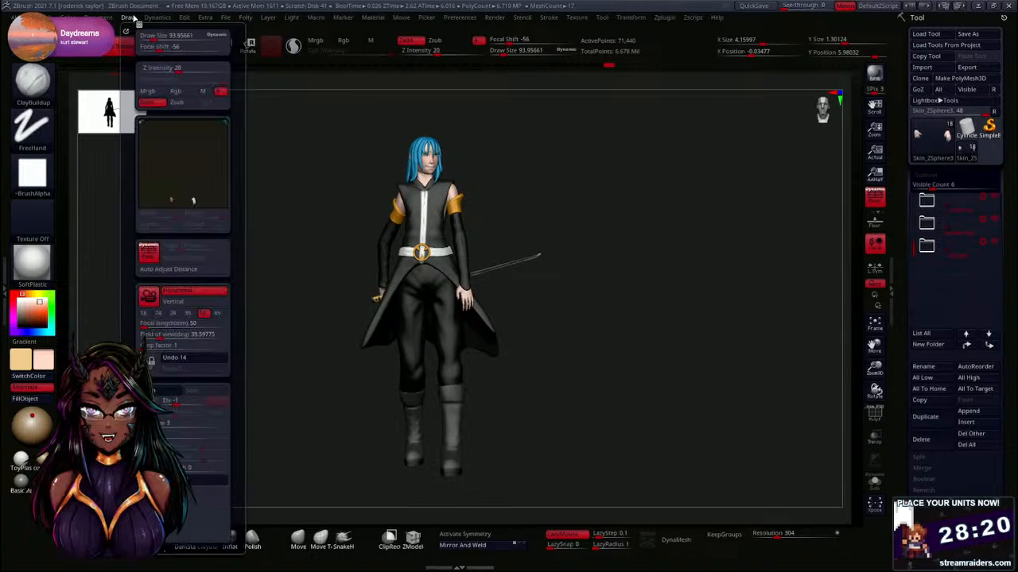
{"action": "left_click", "coordinate": [149, 299]}
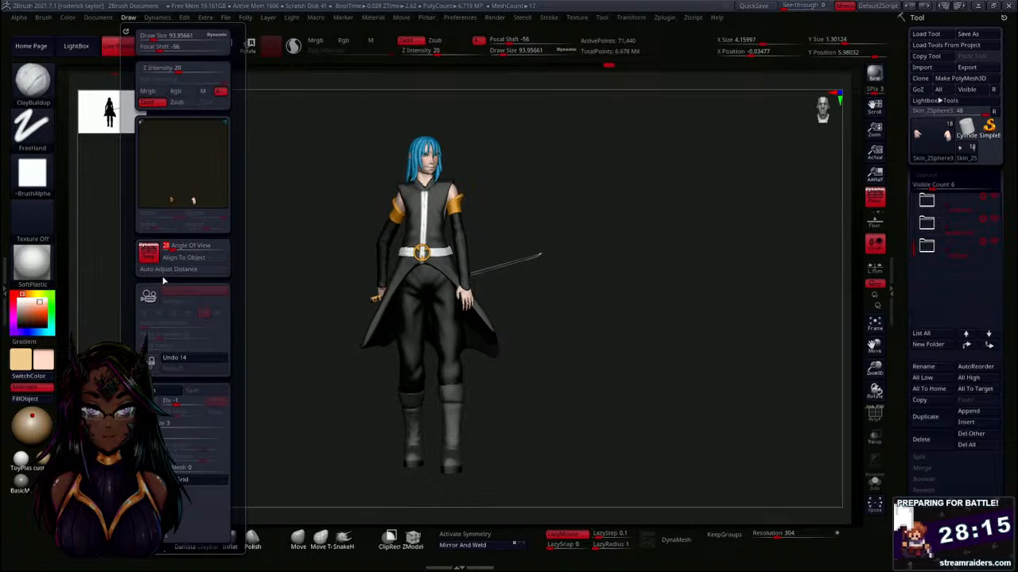
{"action": "left_click_drag", "start_coordinate": [565, 330], "coordinate": [409, 363]}
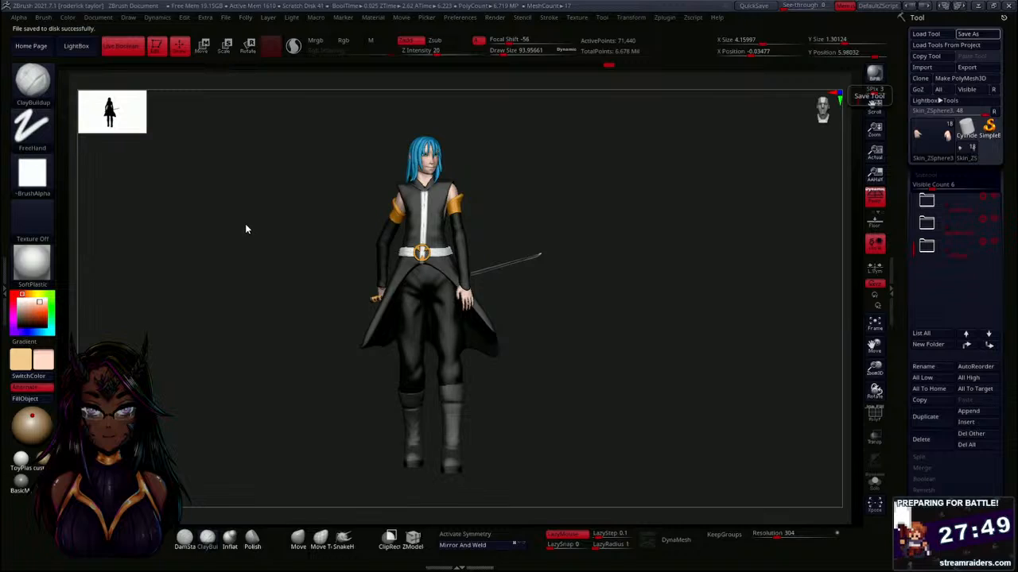
Load the long-haired character with the blue cap and fill its head, kite_001, with the pale skin tone.
{"action": "double_click", "coordinate": [335, 168]}
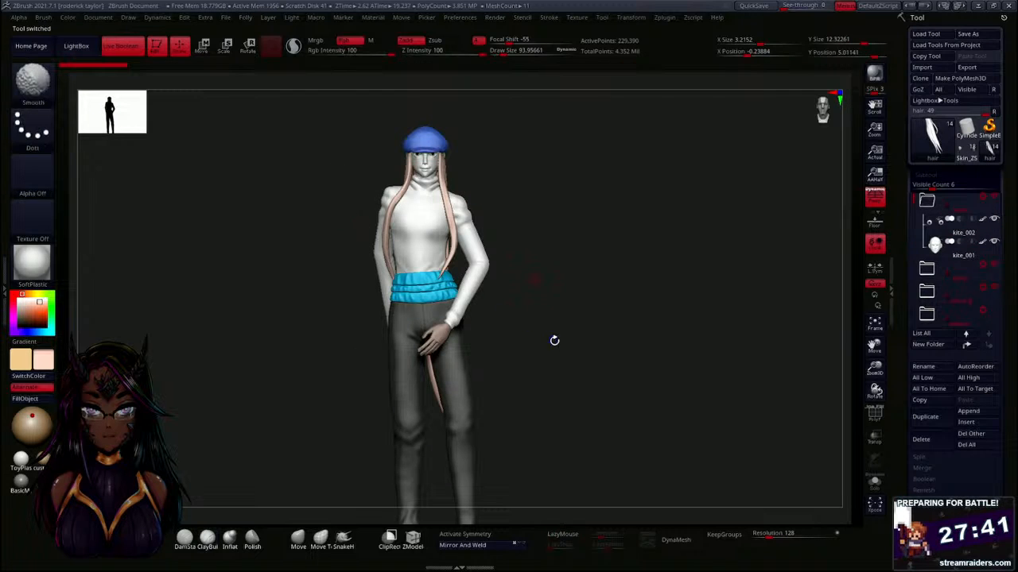
{"action": "left_click_drag", "start_coordinate": [552, 341], "coordinate": [511, 317]}
{"action": "left_click_drag", "start_coordinate": [498, 307], "coordinate": [585, 261]}
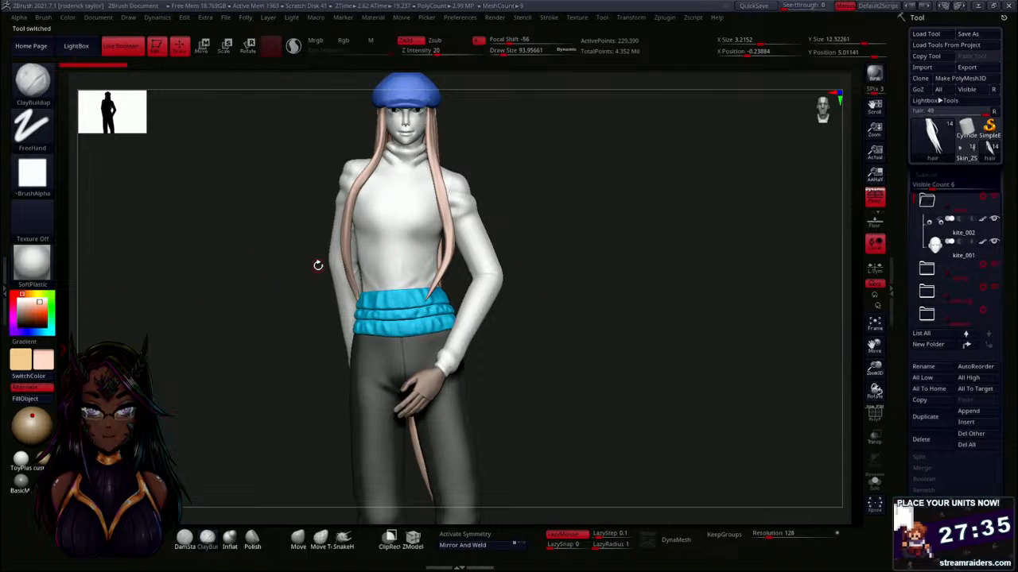
{"action": "left_click", "coordinate": [408, 137], "text": "alt"}
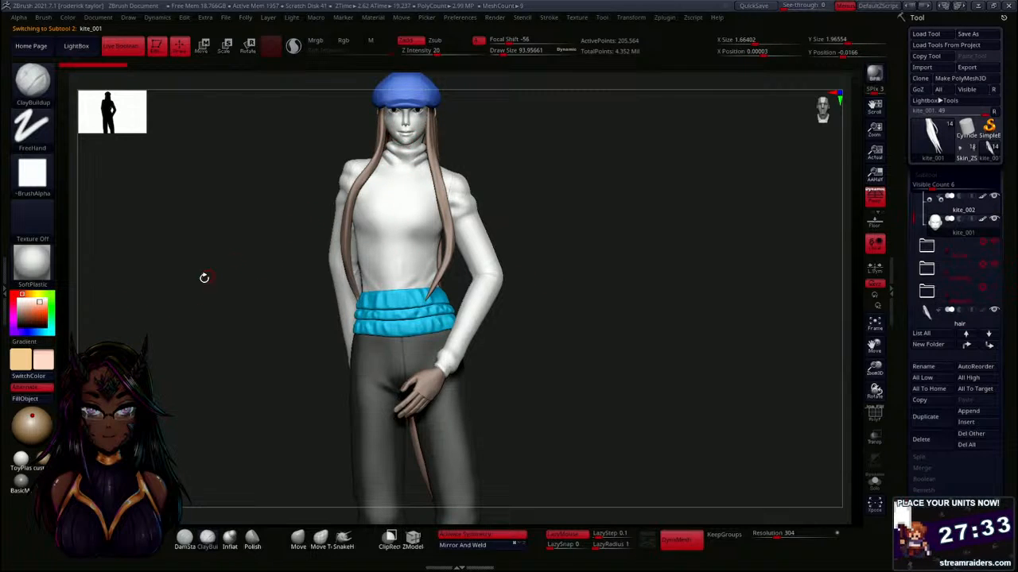
{"action": "left_click", "coordinate": [39, 402]}
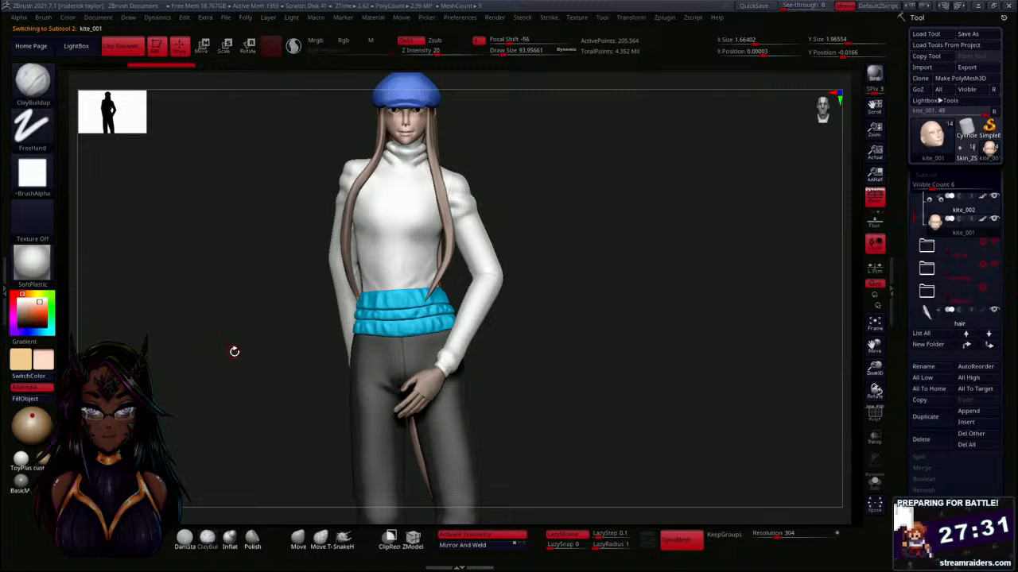
Select the hands subtool and fill both hands with the pale skin tone.
{"action": "left_click_drag", "start_coordinate": [504, 148], "coordinate": [510, 185]}
{"action": "left_click_drag", "start_coordinate": [511, 185], "coordinate": [529, 181]}
{"action": "left_click", "coordinate": [415, 163], "text": "alt"}
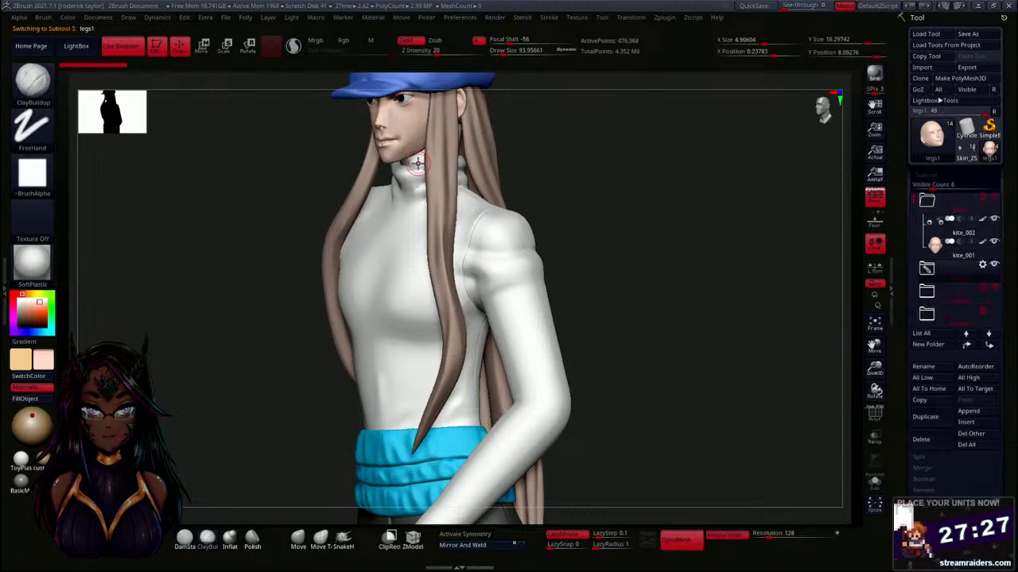
{"action": "left_click_drag", "start_coordinate": [161, 374], "coordinate": [262, 329], "text": "alt"}
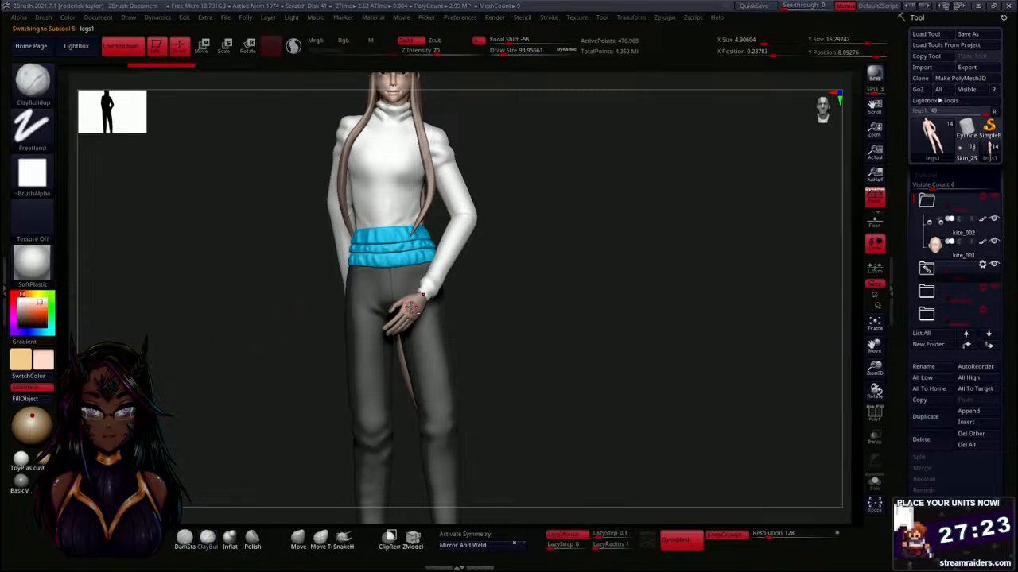
{"action": "left_click", "coordinate": [409, 312], "text": "alt"}
{"action": "left_click", "coordinate": [26, 399]}
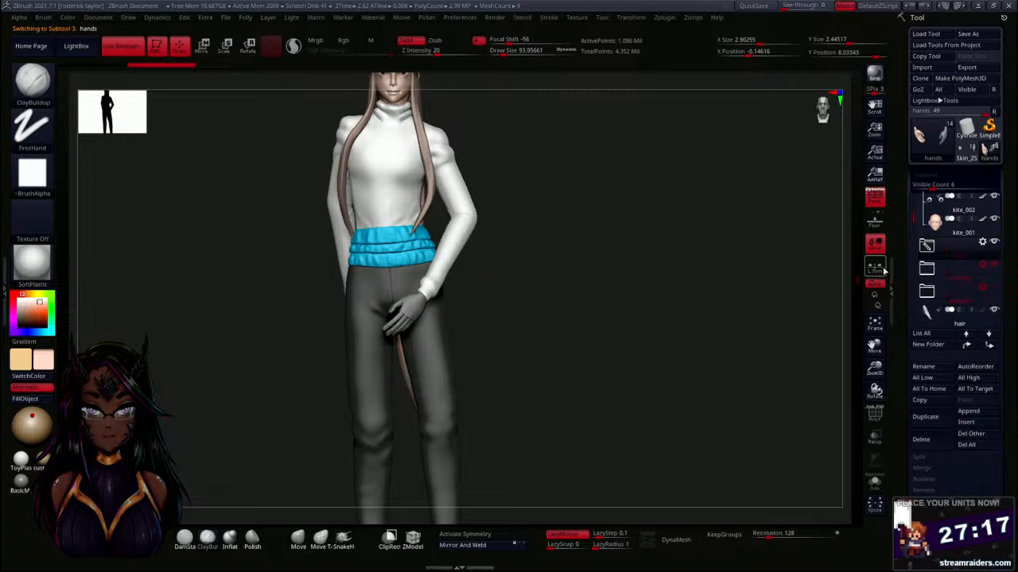
{"action": "left_click_drag", "start_coordinate": [535, 300], "coordinate": [423, 298]}
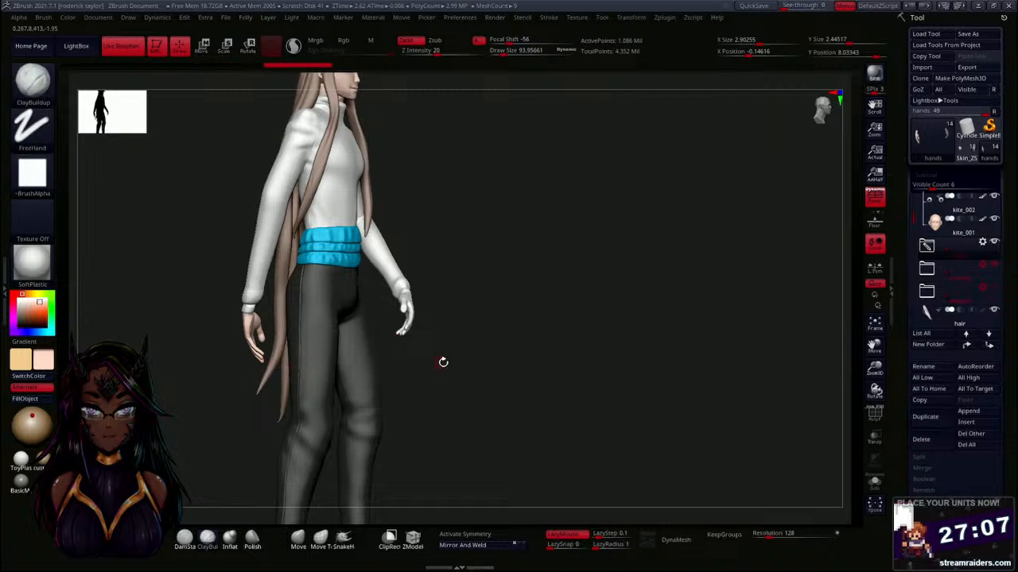
{"action": "left_click_drag", "start_coordinate": [443, 359], "coordinate": [425, 326]}
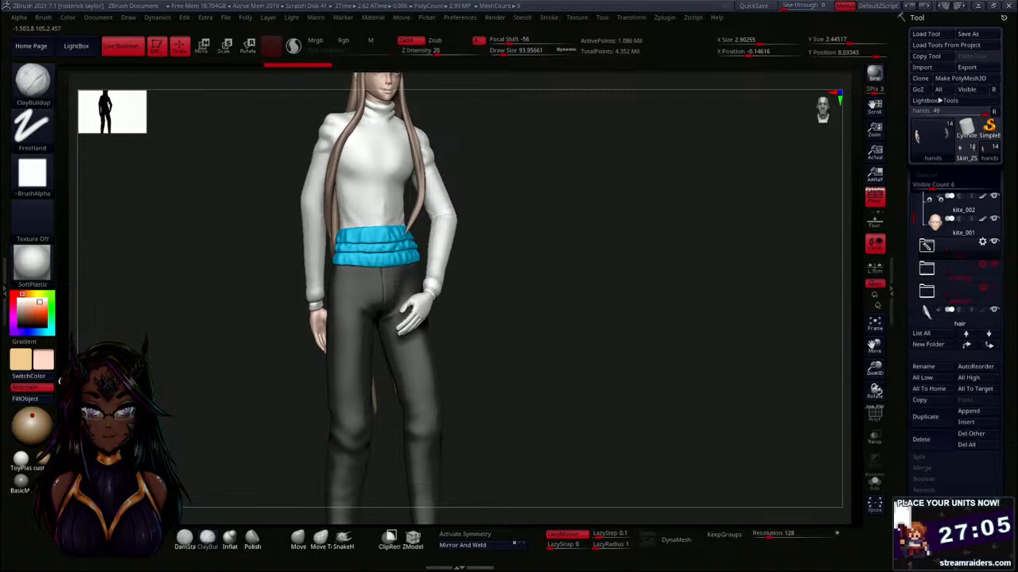
{"action": "left_click_drag", "start_coordinate": [230, 383], "coordinate": [223, 380]}
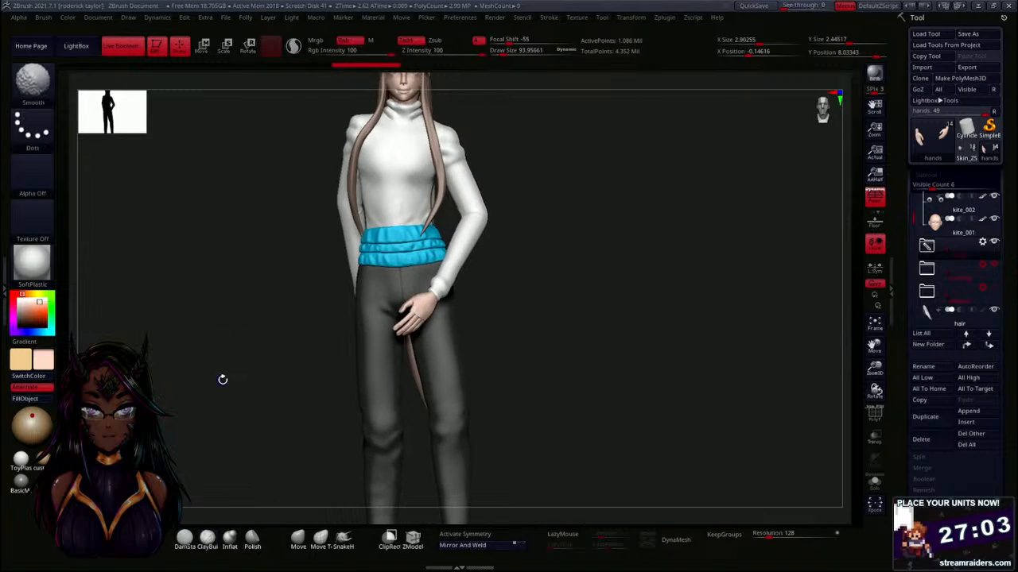
Make the shoes and scythe folders visible in the subtool list and bring the whole character with the weapon into view.
{"action": "mouse_move", "coordinate": [570, 355]}
{"action": "left_mouse_down", "text": "alt"}
{"action": "mouse_move", "coordinate": [513, 287]}
{"action": "mouse_move", "coordinate": [493, 327]}
{"action": "mouse_move", "coordinate": [520, 313]}
{"action": "mouse_move", "coordinate": [545, 360]}
{"action": "mouse_move", "coordinate": [489, 336]}
{"action": "mouse_move", "coordinate": [518, 418]}
{"action": "left_mouse_up", "text": "alt"}
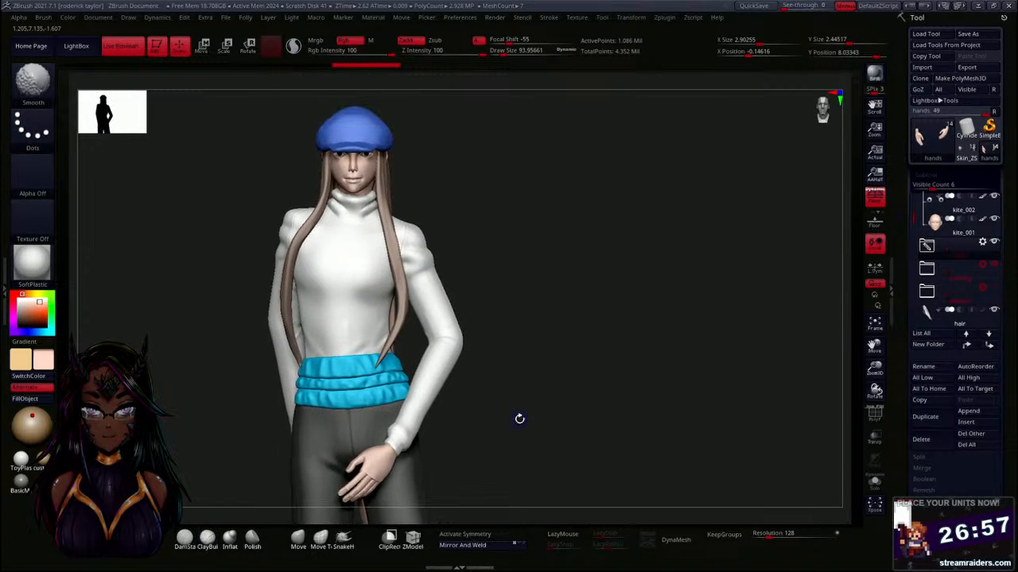
{"action": "left_click_drag", "start_coordinate": [528, 352], "coordinate": [538, 334]}
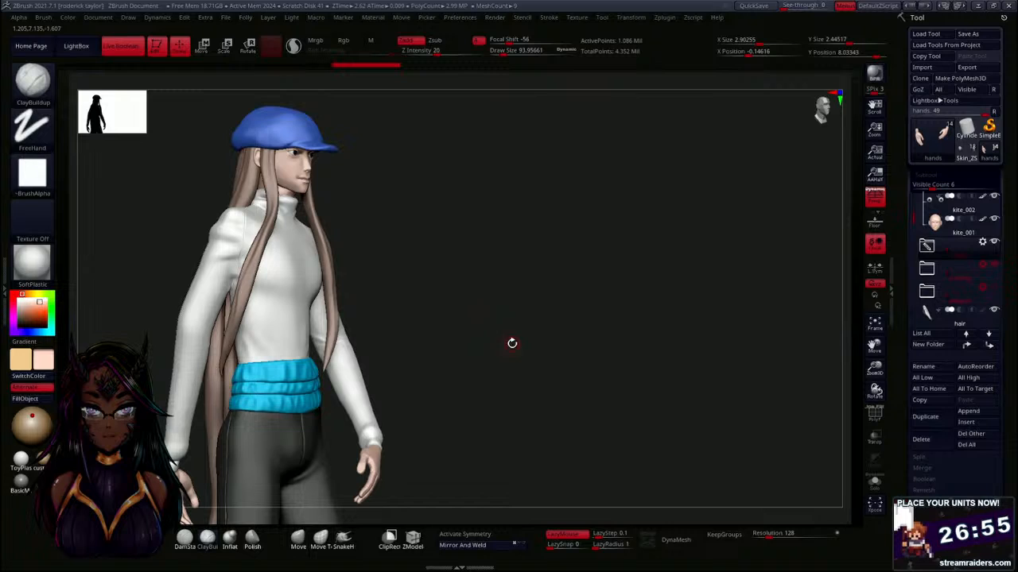
{"action": "left_click_drag", "start_coordinate": [516, 379], "coordinate": [575, 278]}
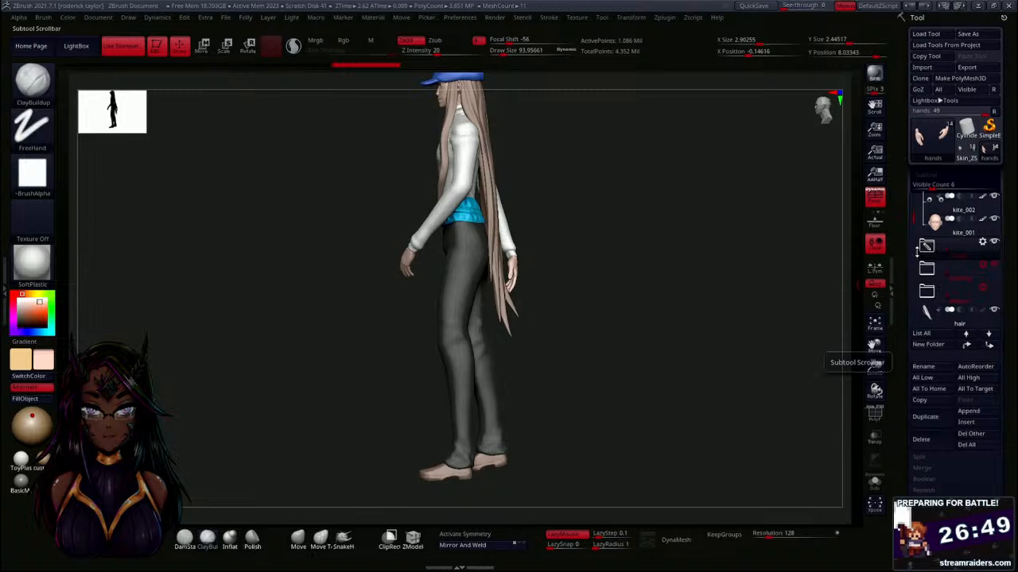
{"action": "left_click_drag", "start_coordinate": [913, 213], "coordinate": [912, 259]}
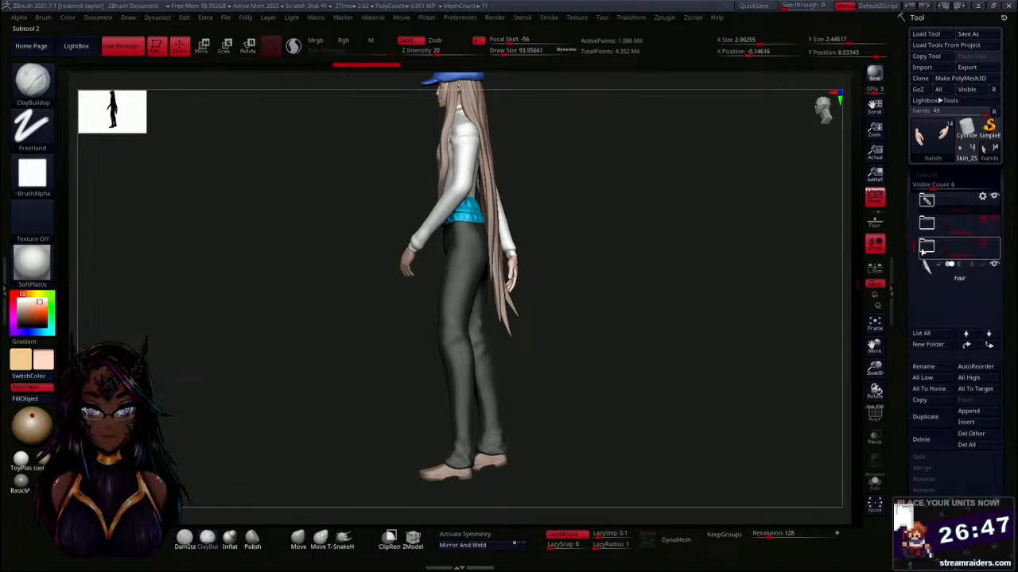
{"action": "left_click", "coordinate": [994, 246]}
{"action": "left_click_drag", "start_coordinate": [680, 309], "coordinate": [569, 372]}
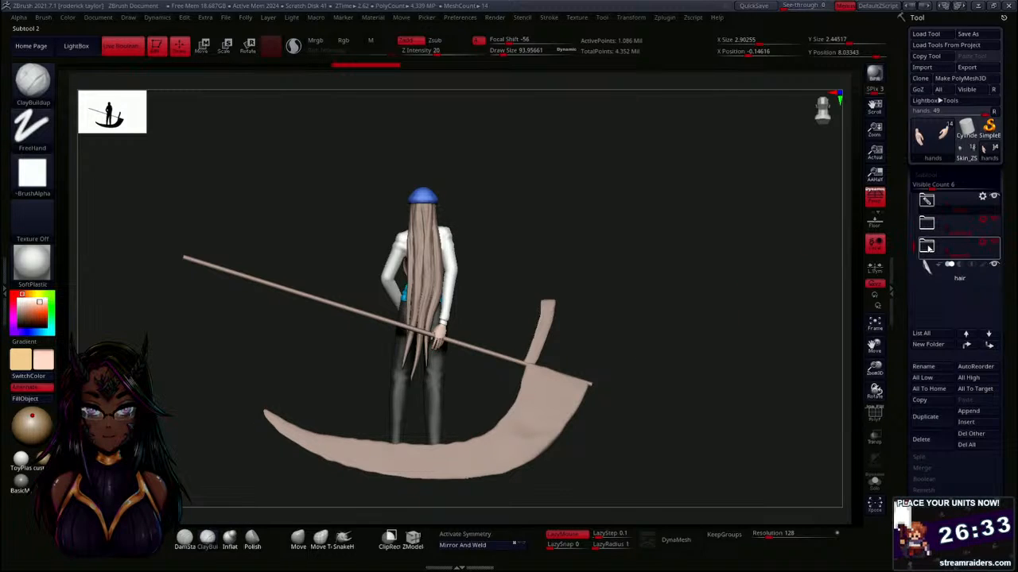
{"action": "mouse_move", "coordinate": [935, 224]}
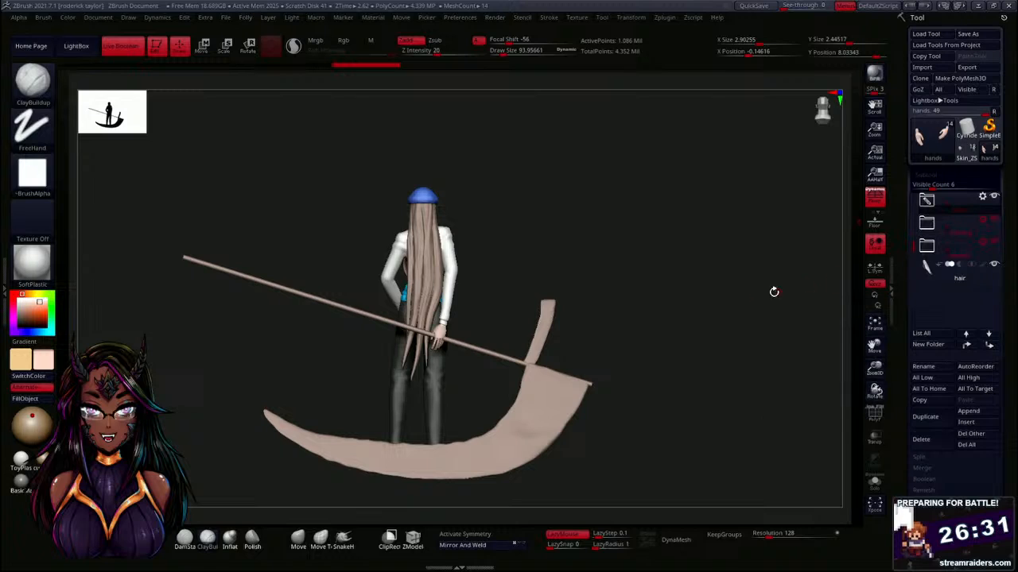
{"action": "left_click_drag", "start_coordinate": [604, 323], "coordinate": [611, 289], "text": "alt"}
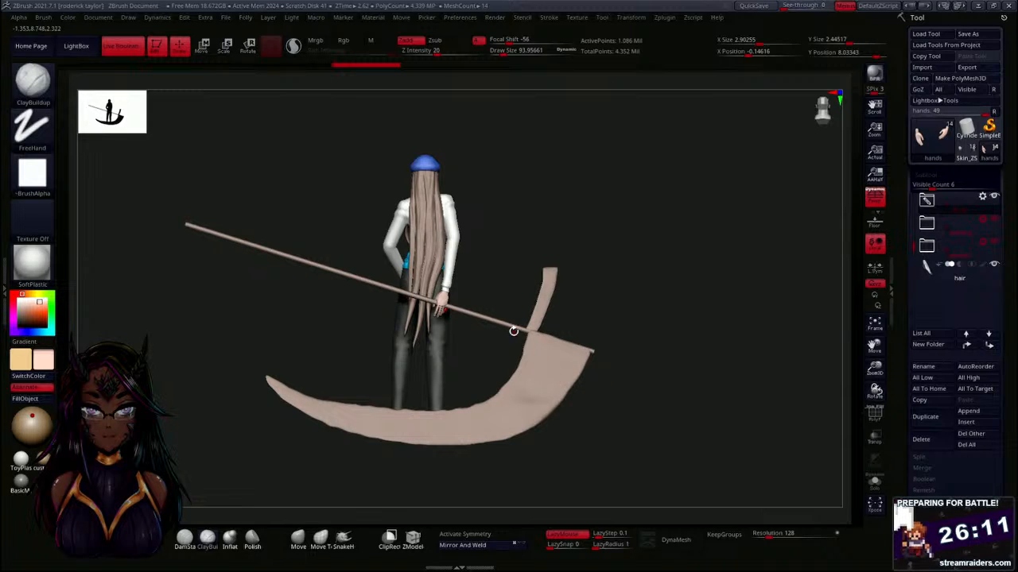
Open the scythe's folder and delete its large curved blade subtool, PM3D_Cube3D1.
{"action": "left_click", "coordinate": [533, 374], "text": "alt"}
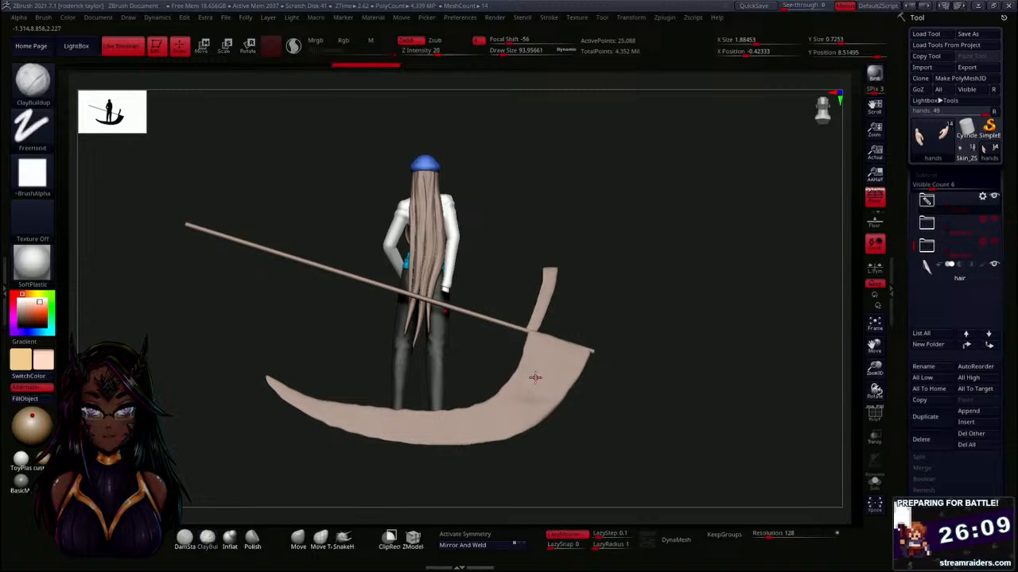
{"action": "left_click", "coordinate": [549, 379], "text": "alt"}
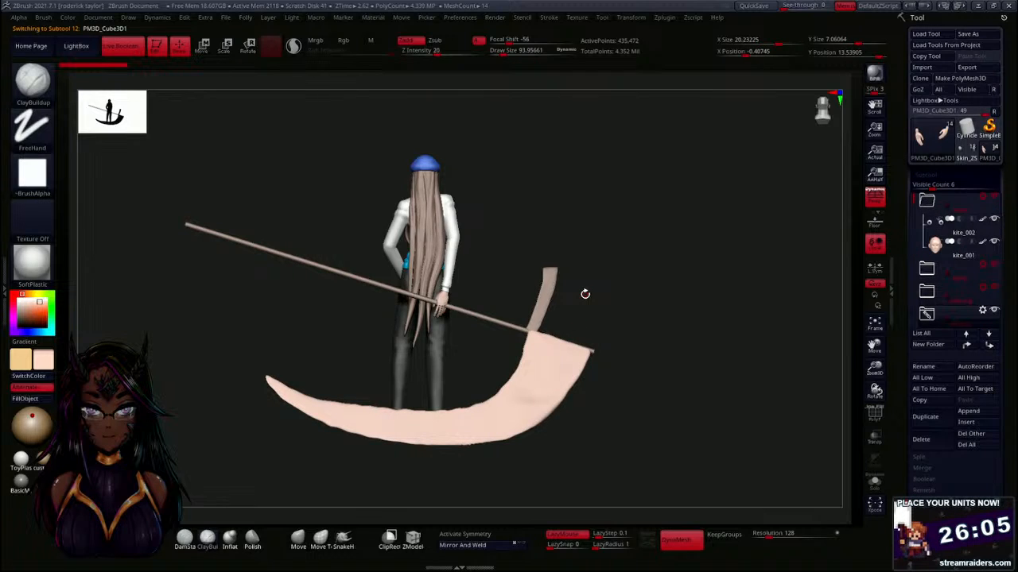
{"action": "left_click_drag", "start_coordinate": [922, 206], "coordinate": [913, 237]}
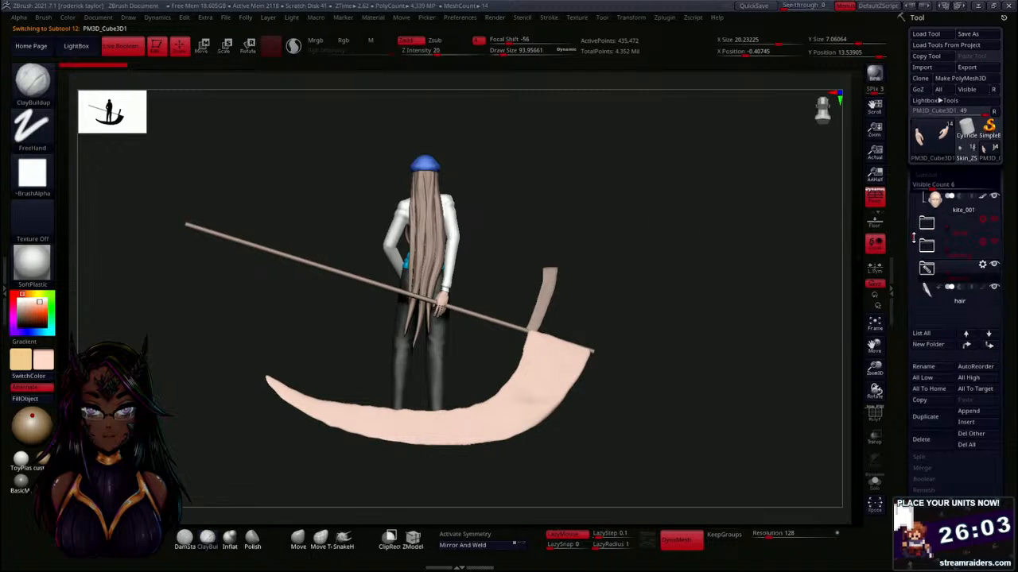
{"action": "left_click", "coordinate": [926, 269]}
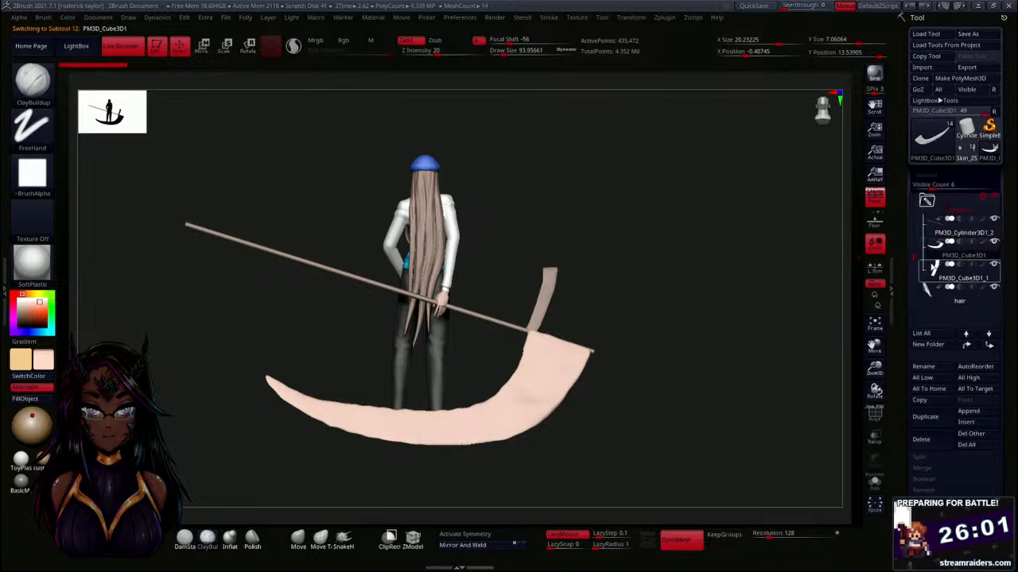
{"action": "left_click", "coordinate": [922, 446]}
{"action": "left_click", "coordinate": [837, 469]}
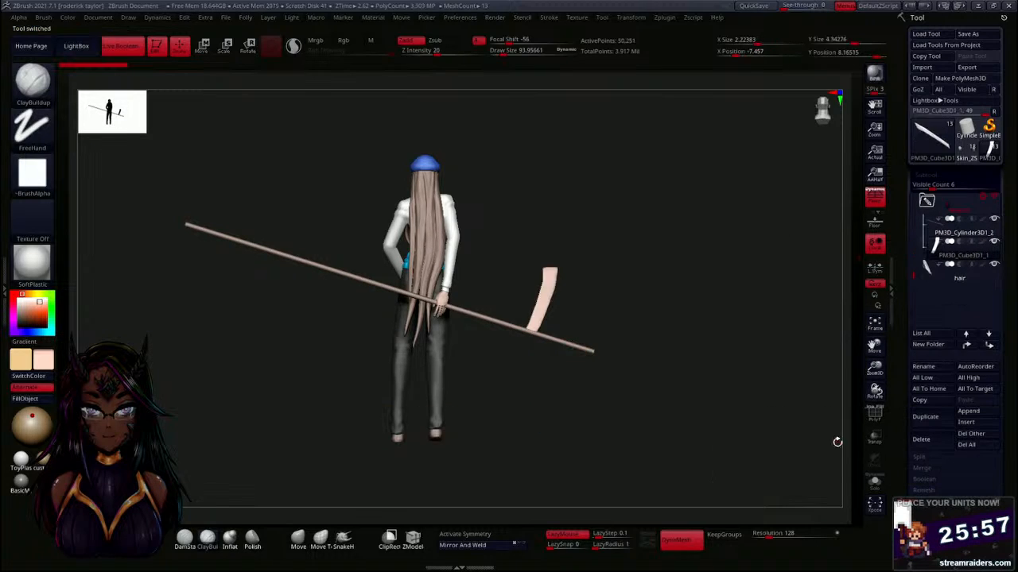
Append a Cube3D mesh to the scythe's folder as the base for a new blade.
{"action": "left_click_drag", "start_coordinate": [608, 280], "coordinate": [613, 287], "text": "alt"}
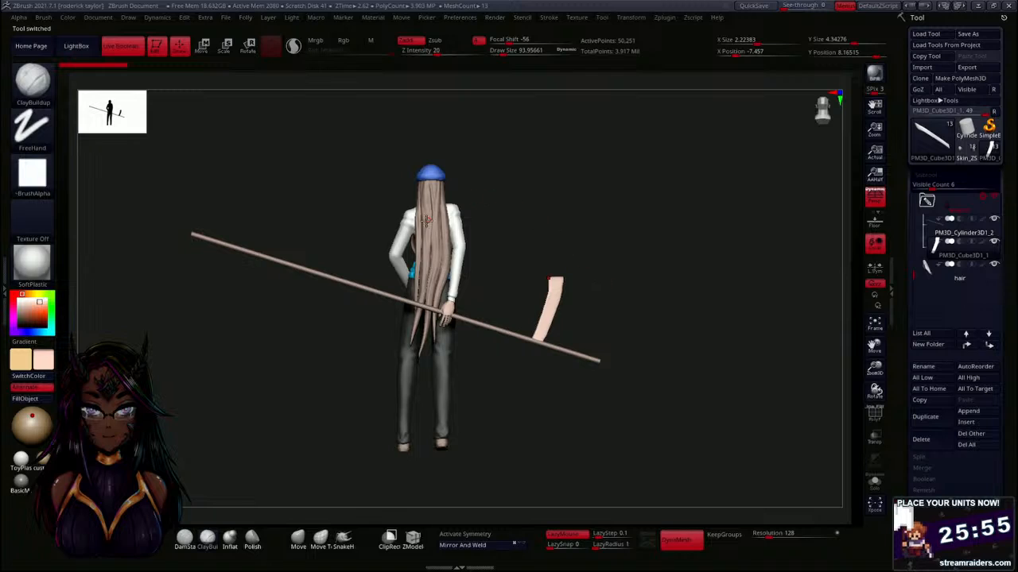
{"action": "left_click", "coordinate": [975, 428]}
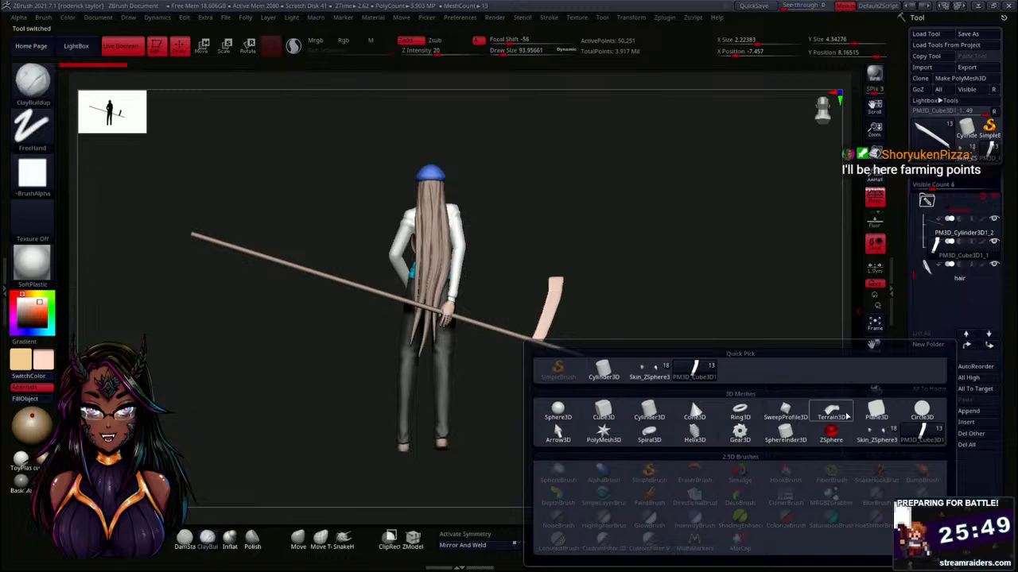
{"action": "left_click", "coordinate": [603, 410]}
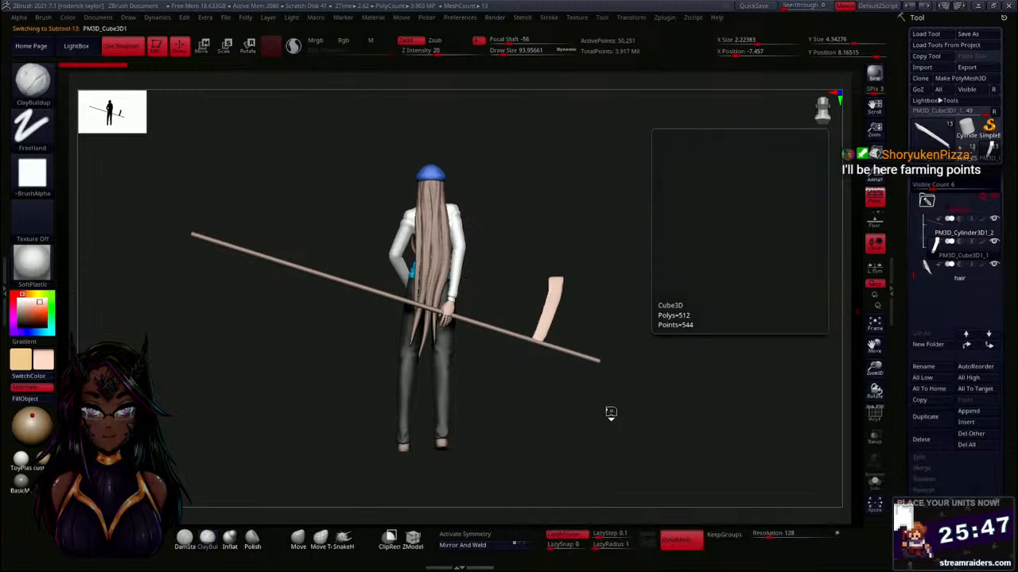
{"action": "left_click_drag", "start_coordinate": [613, 349], "coordinate": [588, 297]}
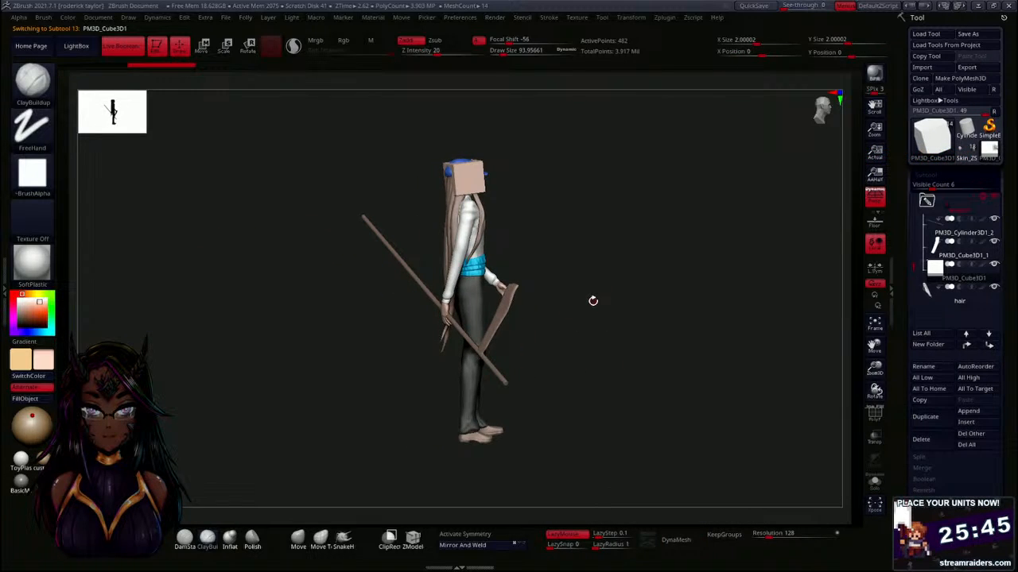
Switch the material to custom_mat_04 with a white colour and activate the Move gizmo on the new cube.
{"action": "left_click", "coordinate": [40, 457]}
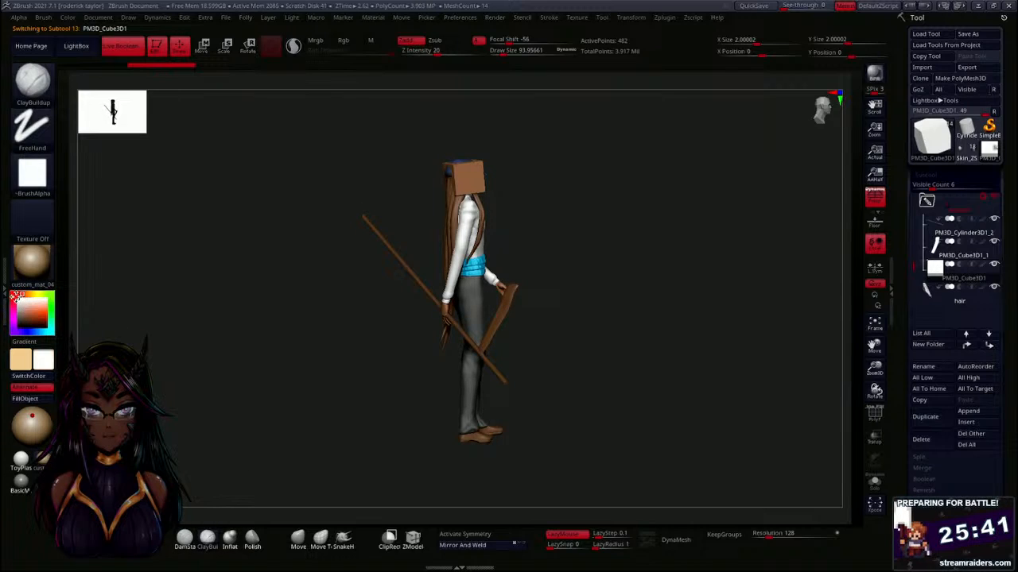
{"action": "left_click_drag", "start_coordinate": [17, 296], "coordinate": [67, 286]}
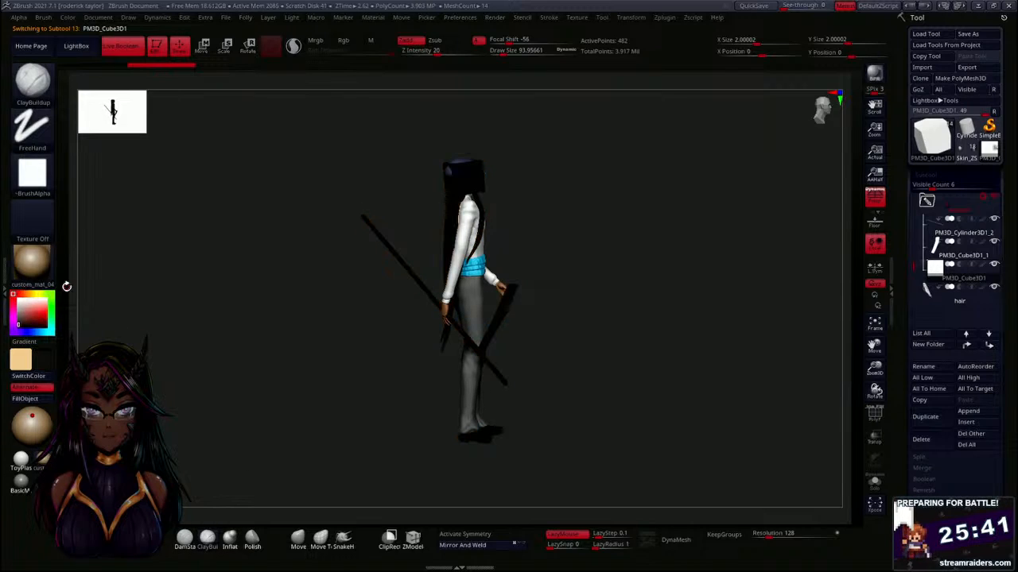
{"action": "left_click", "coordinate": [16, 296]}
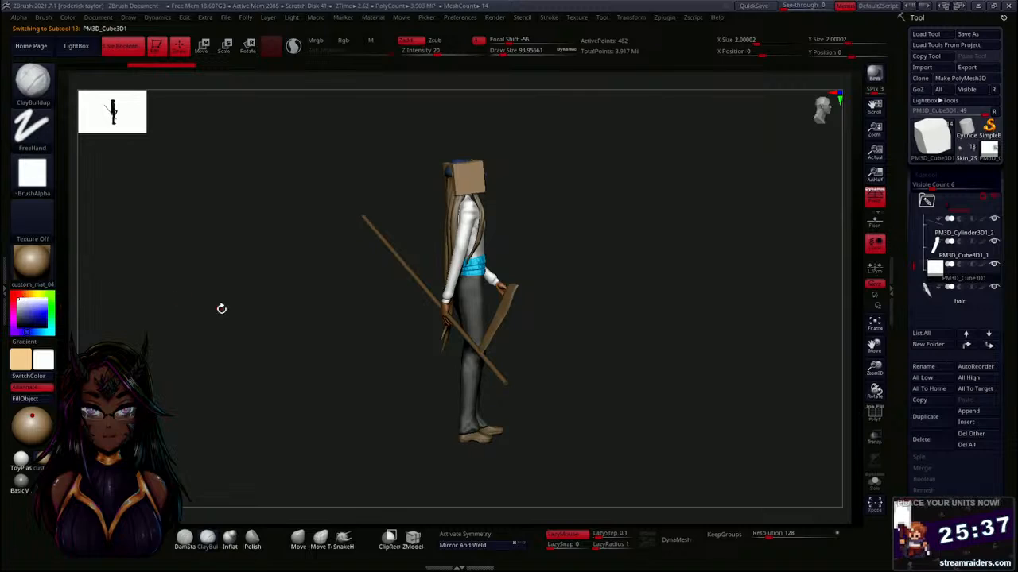
{"action": "mouse_move", "coordinate": [220, 309]}
{"action": "left_mouse_down"}
{"action": "mouse_move", "coordinate": [241, 296]}
{"action": "mouse_move", "coordinate": [242, 418]}
{"action": "left_mouse_up"}
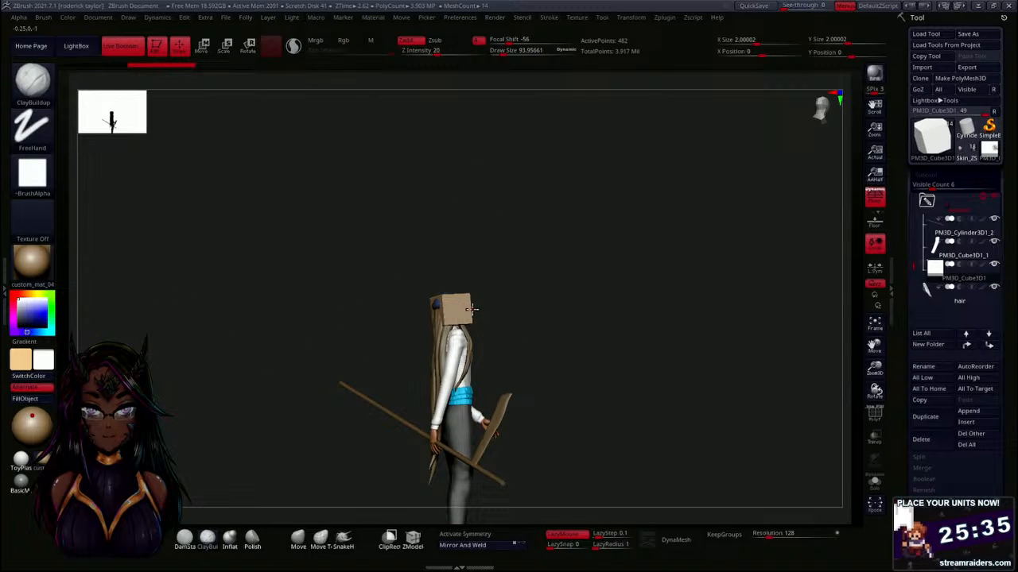
{"action": "key", "text": "w"}
{"action": "left_click_drag", "start_coordinate": [469, 308], "coordinate": [385, 408]}
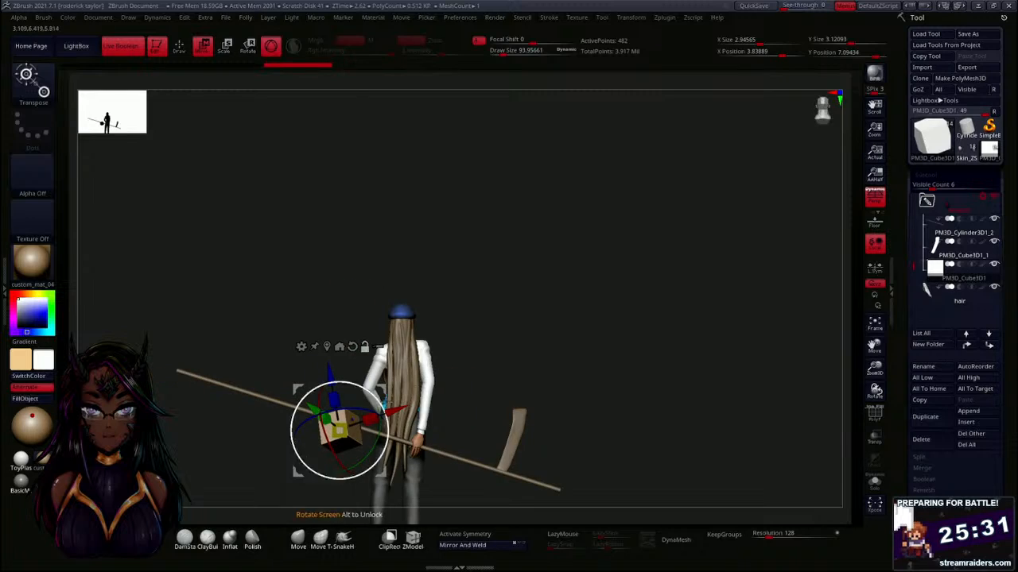
{"action": "left_click_drag", "start_coordinate": [550, 332], "coordinate": [517, 182], "text": "alt"}
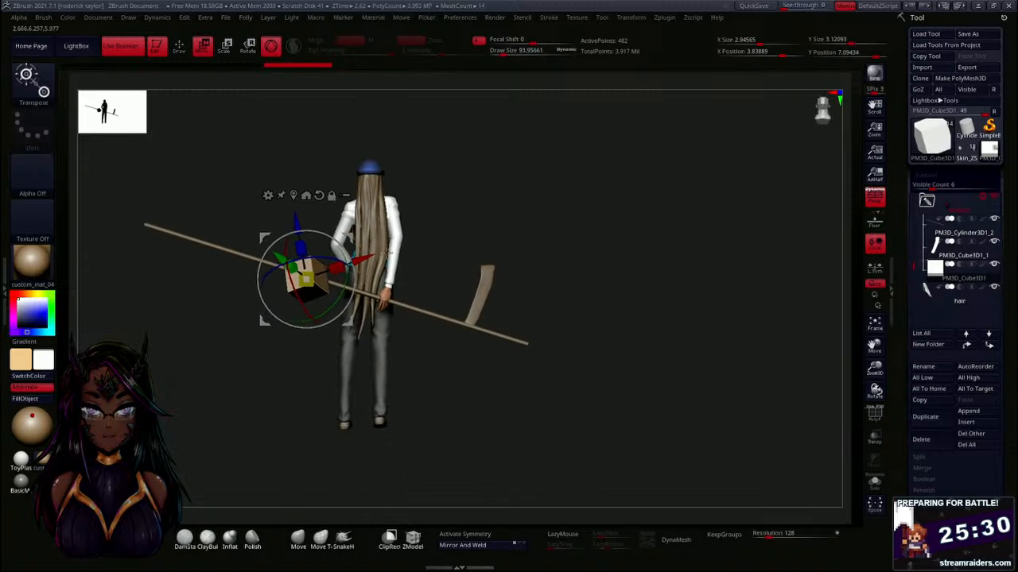
{"action": "left_click", "coordinate": [320, 196], "text": "alt"}
{"action": "left_click_drag", "start_coordinate": [351, 256], "coordinate": [353, 295]}
{"action": "left_click_drag", "start_coordinate": [264, 383], "coordinate": [321, 390]}
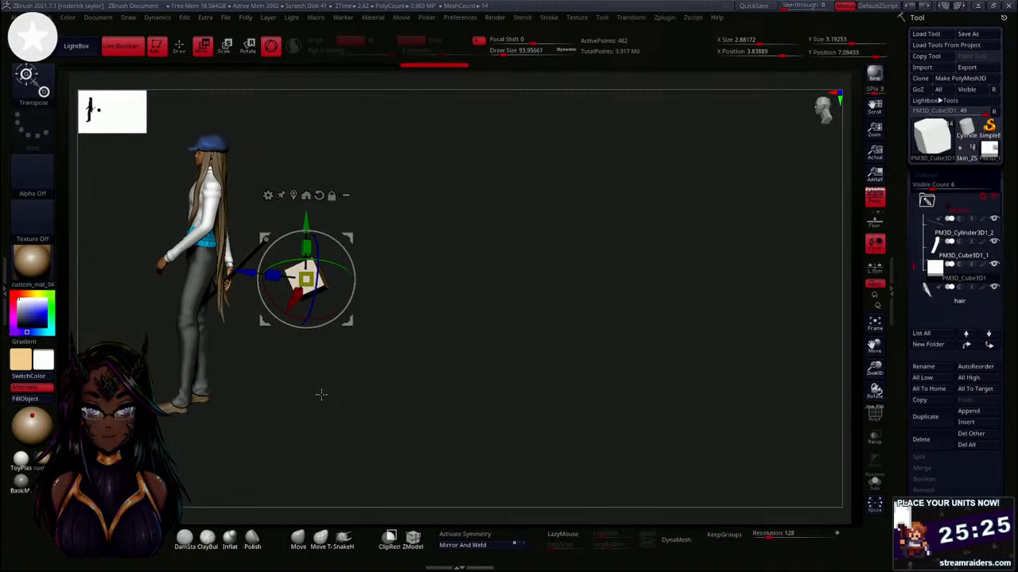
{"action": "key", "text": "ctrl+z"}
{"action": "key", "text": "ctrl+z"}
{"action": "key", "text": "ctrl+z"}
{"action": "key", "text": "ctrl+z"}
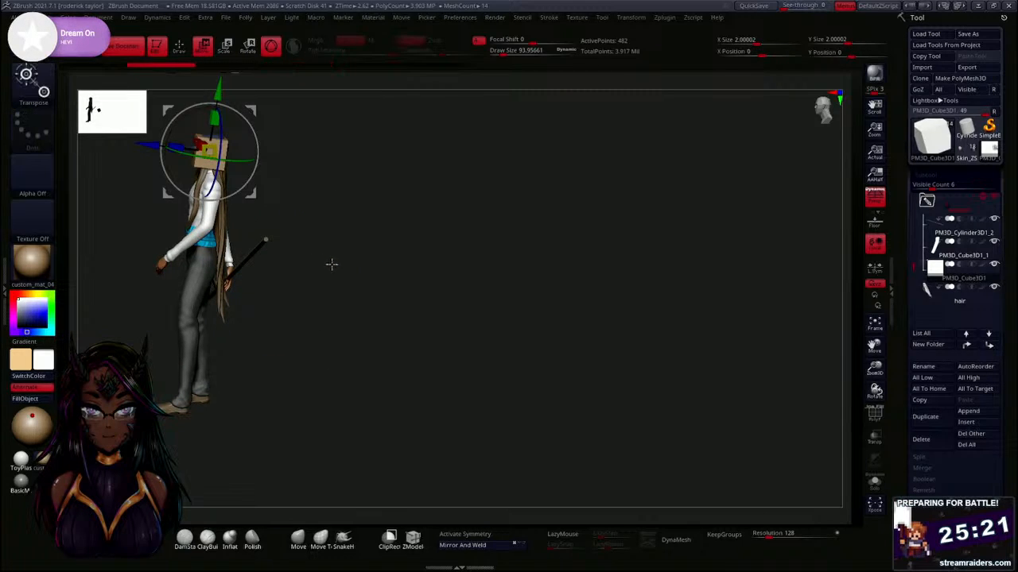
Move the cube from the head to just below the blade end of the scythe's shaft.
{"action": "mouse_move", "coordinate": [331, 263]}
{"action": "left_mouse_down"}
{"action": "mouse_move", "coordinate": [302, 270]}
{"action": "mouse_move", "coordinate": [304, 222]}
{"action": "mouse_move", "coordinate": [335, 286]}
{"action": "left_mouse_up"}
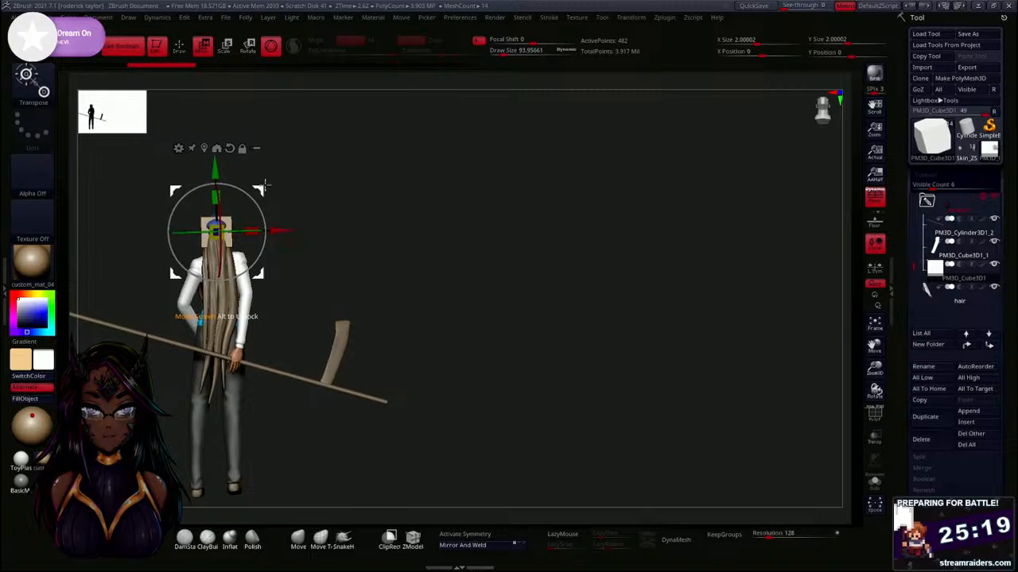
{"action": "left_click_drag", "start_coordinate": [263, 190], "coordinate": [390, 406]}
{"action": "left_click_drag", "start_coordinate": [440, 377], "coordinate": [390, 385]}
{"action": "left_click_drag", "start_coordinate": [405, 450], "coordinate": [369, 448]}
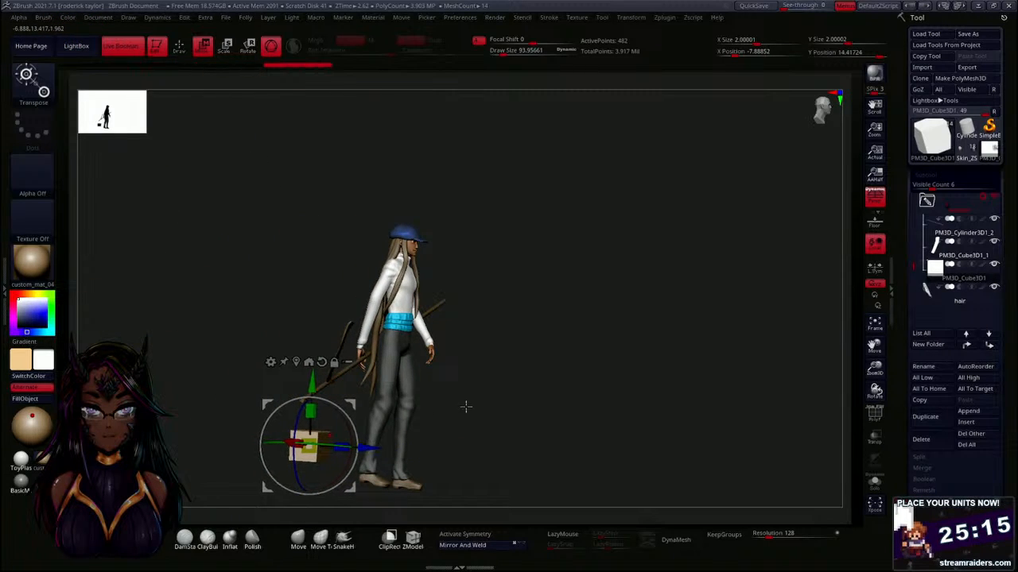
Scale the cube to about 4.2 units across and flatten it into a thin plate aligned below the shaft's blade end.
{"action": "left_click_drag", "start_coordinate": [466, 409], "coordinate": [563, 303]}
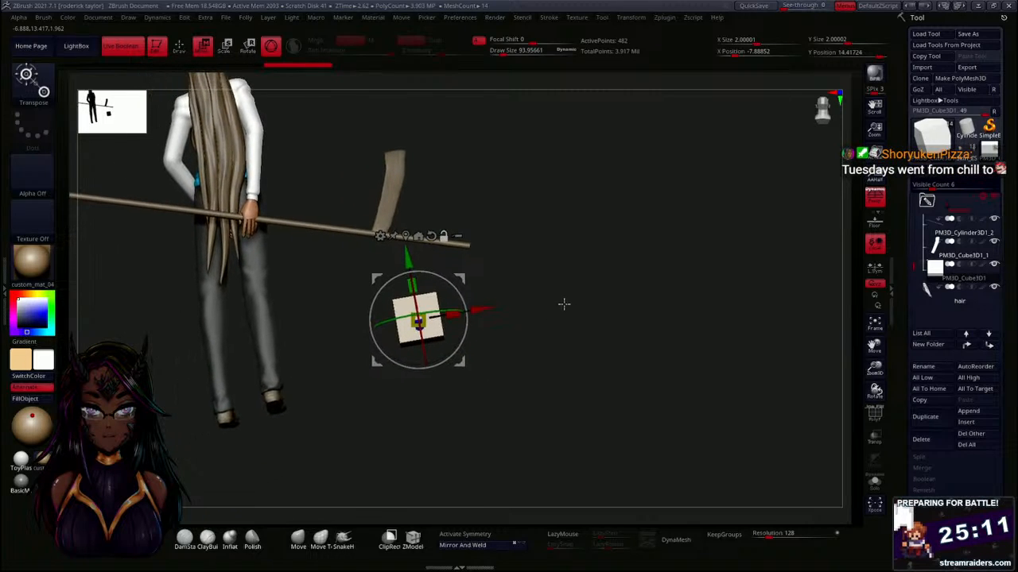
{"action": "mouse_move", "coordinate": [458, 318]}
{"action": "left_mouse_down"}
{"action": "mouse_move", "coordinate": [429, 323]}
{"action": "mouse_move", "coordinate": [461, 325]}
{"action": "left_mouse_up"}
{"action": "left_click_drag", "start_coordinate": [590, 343], "coordinate": [406, 321]}
{"action": "left_click_drag", "start_coordinate": [398, 390], "coordinate": [493, 283]}
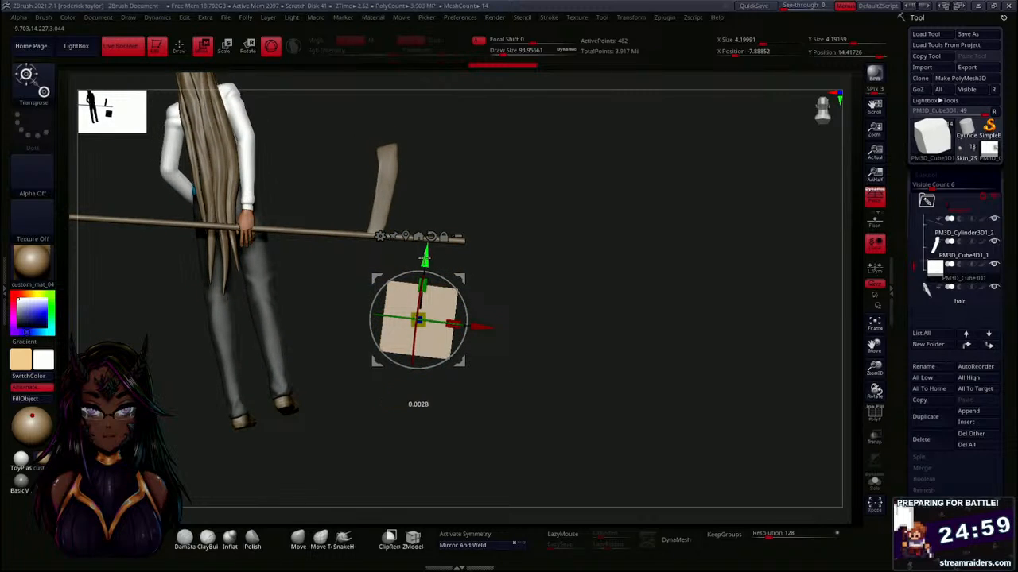
{"action": "left_click_drag", "start_coordinate": [566, 270], "coordinate": [503, 269]}
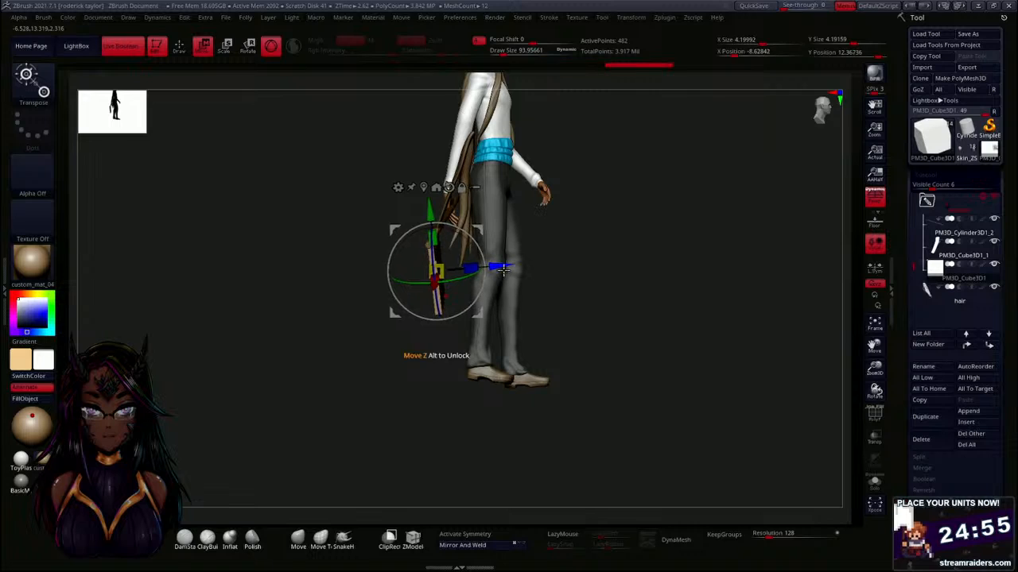
Enlarge the plate to about 14.6 by 13.7 units and reposition it beneath the blade end of the scythe's shaft.
{"action": "left_click_drag", "start_coordinate": [426, 395], "coordinate": [485, 385]}
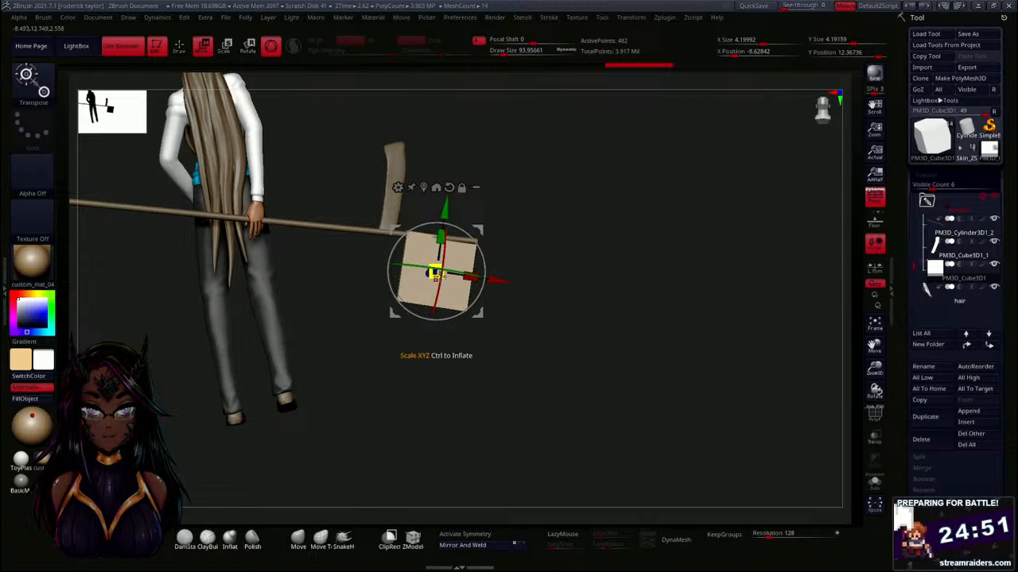
{"action": "left_click_drag", "start_coordinate": [446, 232], "coordinate": [445, 166]}
{"action": "left_click_drag", "start_coordinate": [467, 227], "coordinate": [687, 399]}
{"action": "left_click_drag", "start_coordinate": [508, 337], "coordinate": [402, 344]}
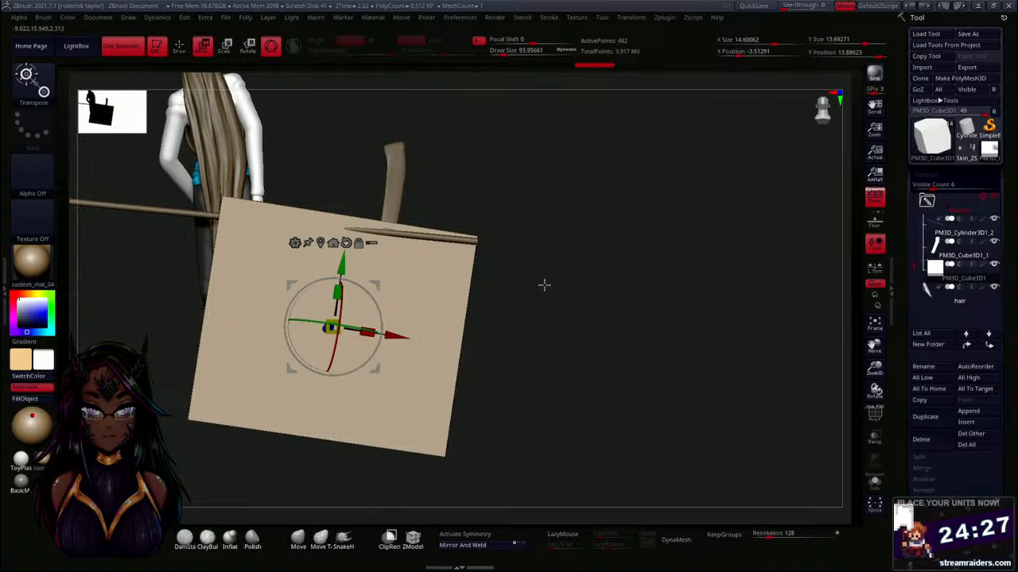
Rotate the plate slightly about its Y axis to line it up with the shaft's direction.
{"action": "left_click_drag", "start_coordinate": [544, 284], "coordinate": [519, 382]}
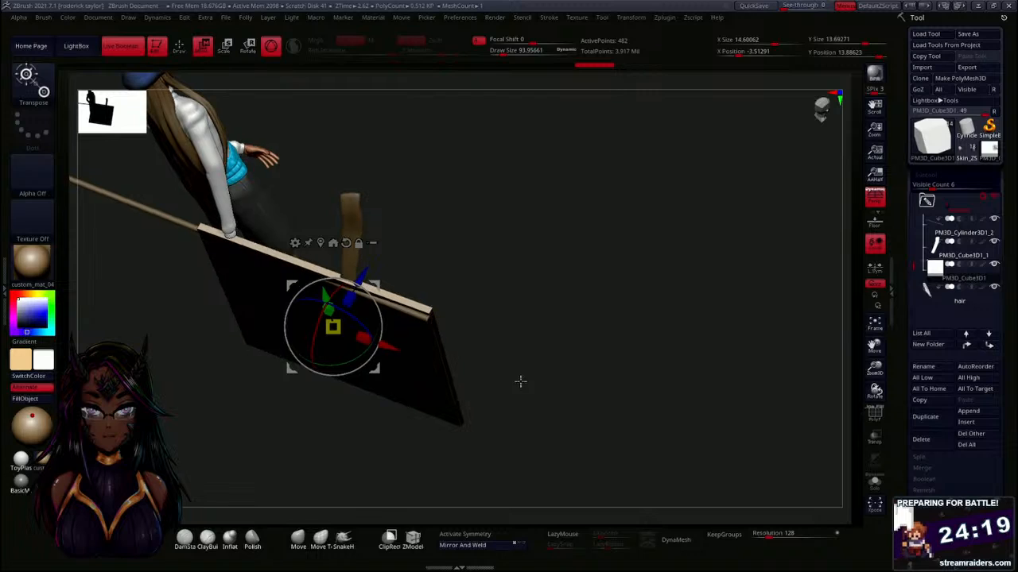
{"action": "left_click_drag", "start_coordinate": [519, 382], "coordinate": [459, 341]}
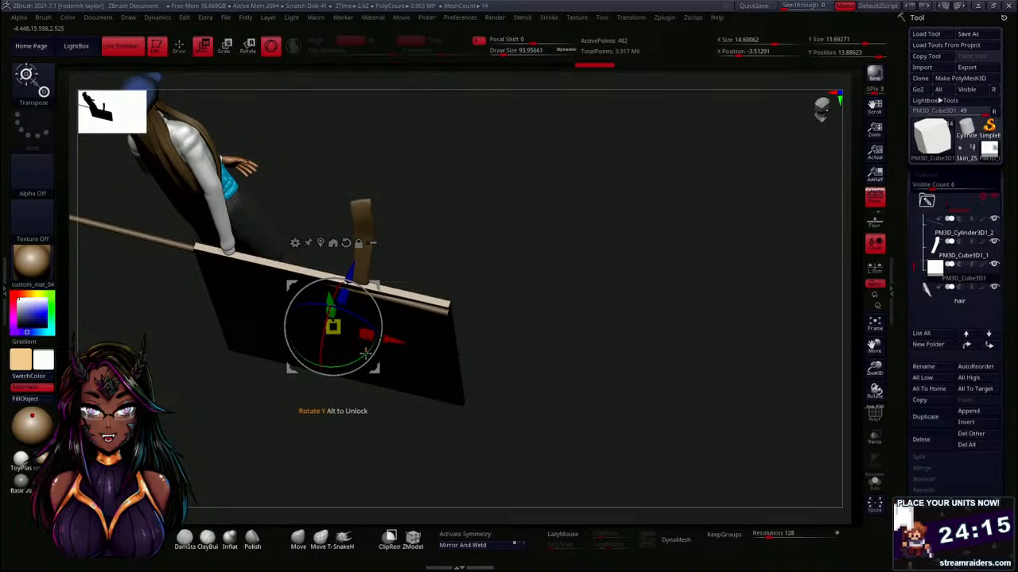
{"action": "left_click_drag", "start_coordinate": [366, 354], "coordinate": [374, 355]}
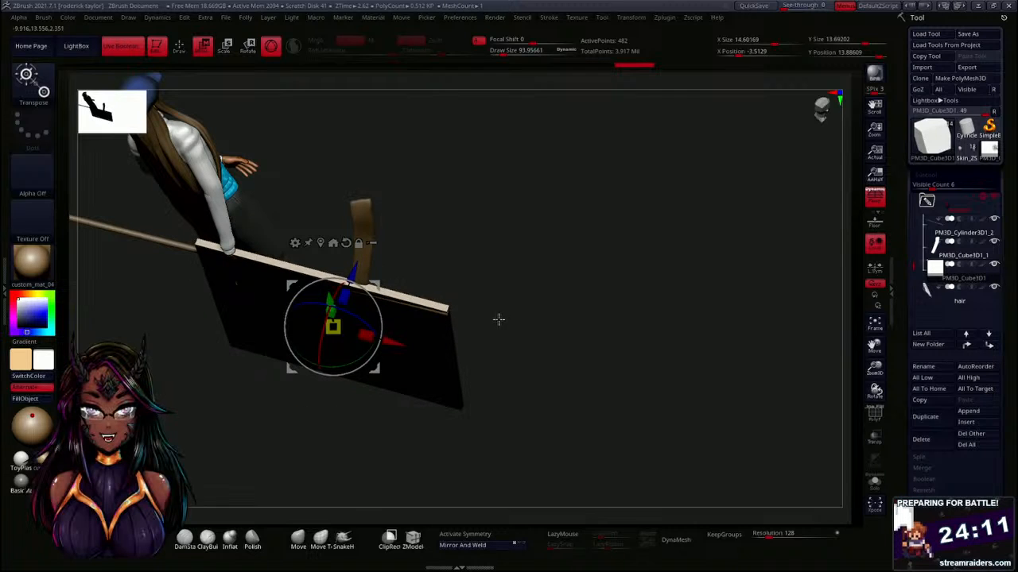
{"action": "left_click_drag", "start_coordinate": [522, 327], "coordinate": [390, 269]}
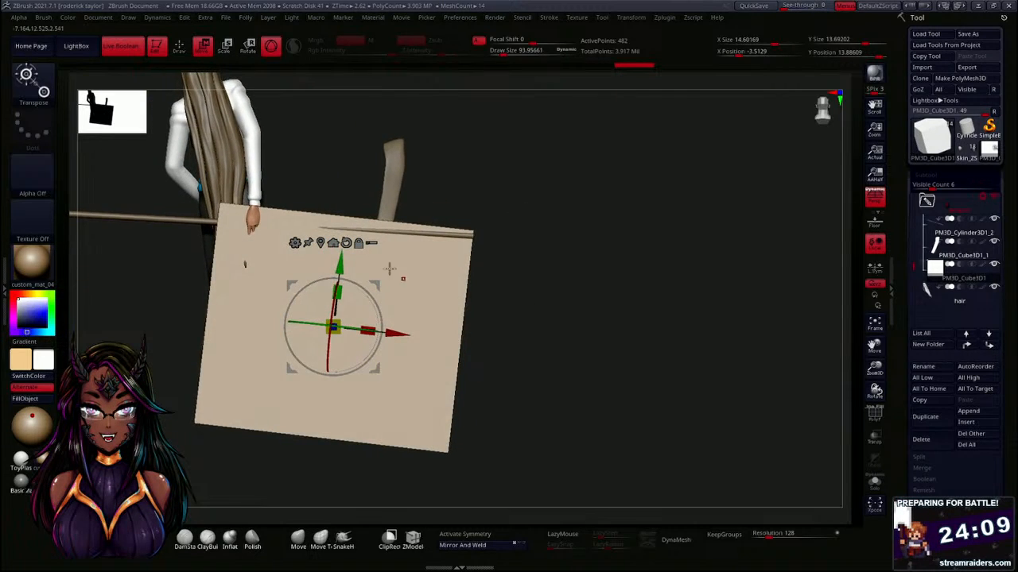
Fine-tune the plate's in-plane rotation until its upper edge runs nearly parallel to the shaft.
{"action": "left_click_drag", "start_coordinate": [380, 316], "coordinate": [375, 306]}
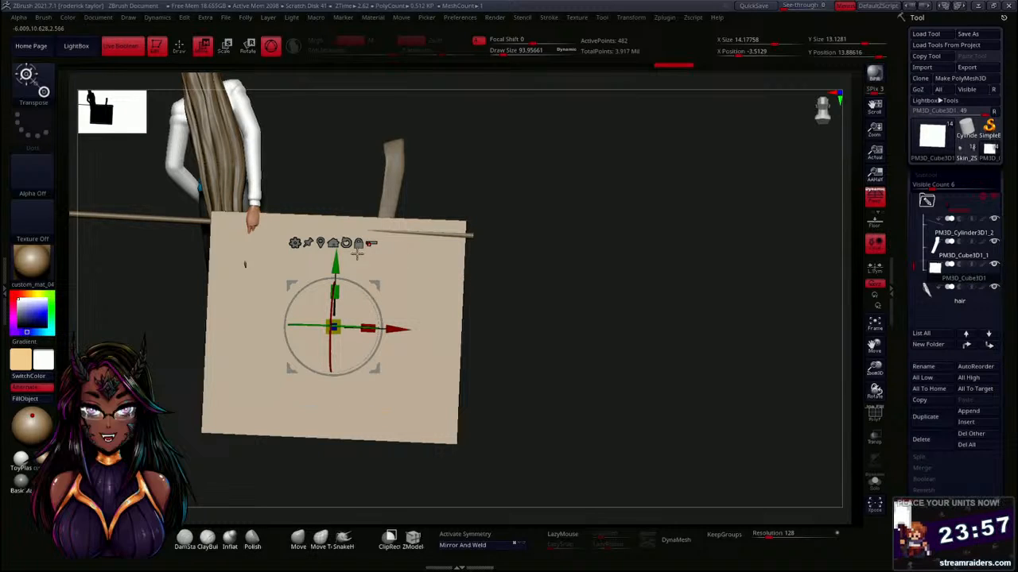
{"action": "left_click_drag", "start_coordinate": [369, 298], "coordinate": [386, 303]}
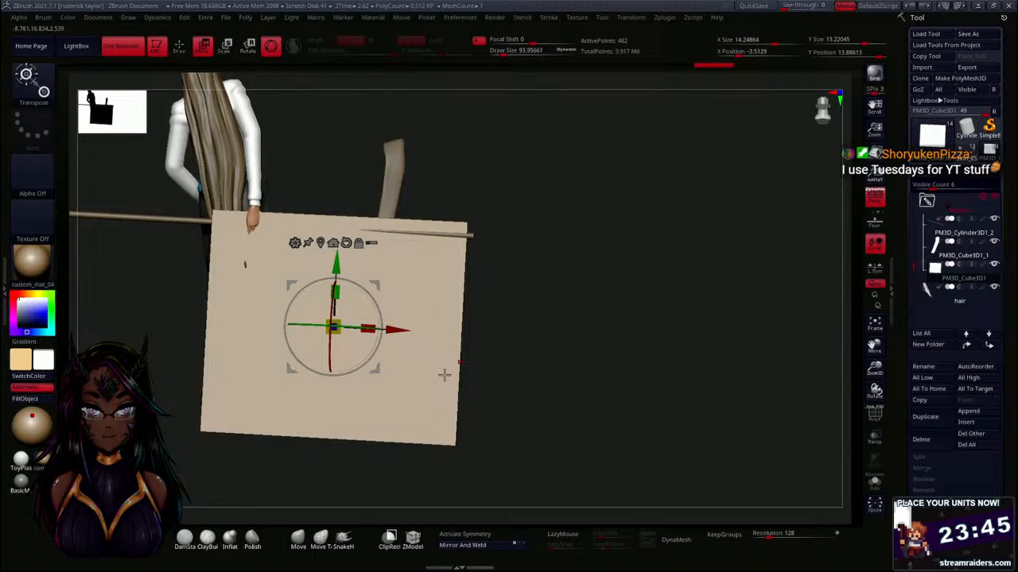
{"action": "mouse_move", "coordinate": [381, 320]}
{"action": "left_mouse_down"}
{"action": "mouse_move", "coordinate": [377, 338]}
{"action": "mouse_move", "coordinate": [381, 316]}
{"action": "left_mouse_up"}
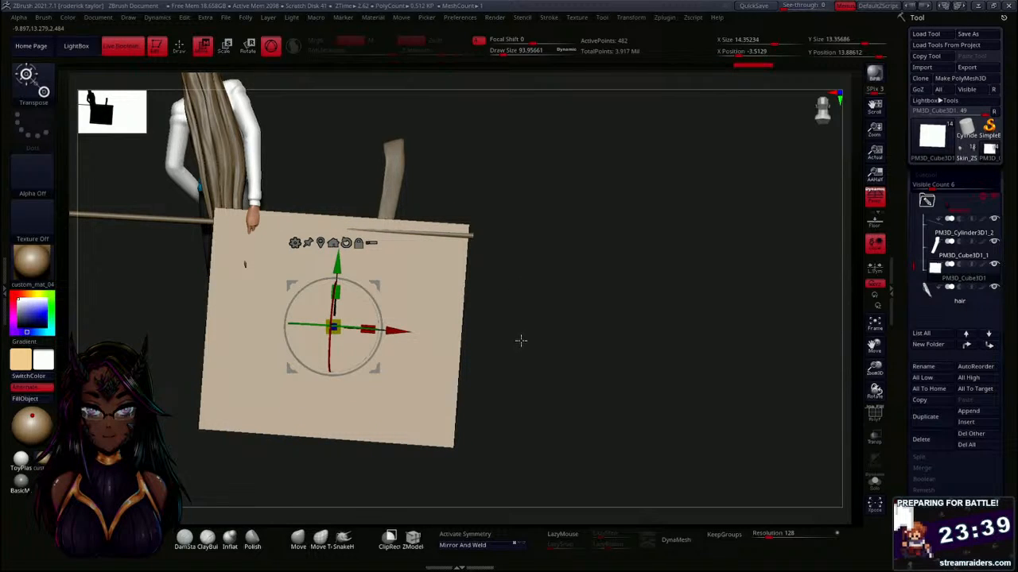
{"action": "left_click_drag", "start_coordinate": [521, 341], "coordinate": [516, 318]}
{"action": "left_click_drag", "start_coordinate": [378, 311], "coordinate": [381, 307]}
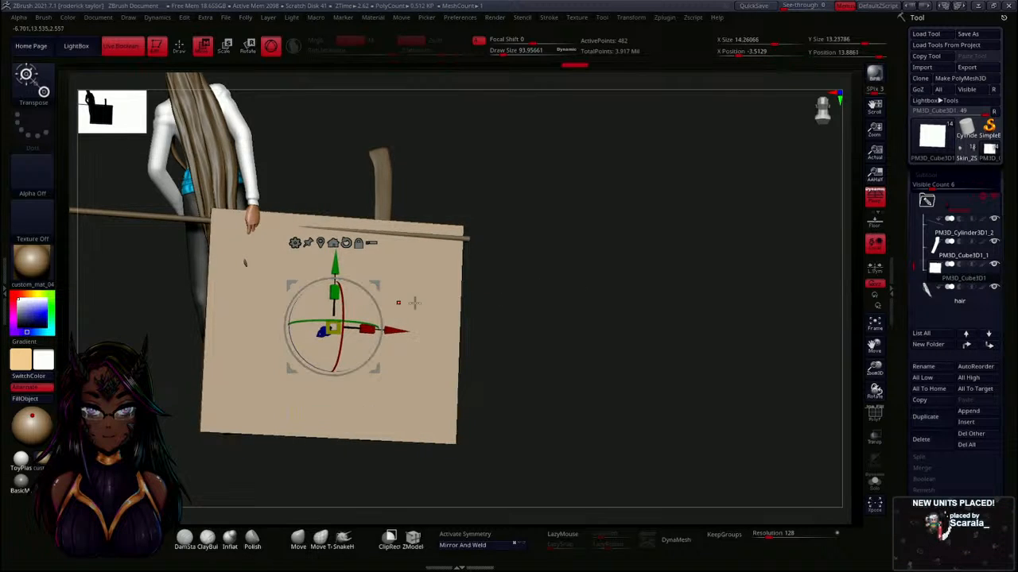
{"action": "mouse_move", "coordinate": [545, 316]}
{"action": "left_mouse_down"}
{"action": "mouse_move", "coordinate": [501, 334]}
{"action": "mouse_move", "coordinate": [491, 321]}
{"action": "mouse_move", "coordinate": [534, 296]}
{"action": "mouse_move", "coordinate": [519, 315]}
{"action": "mouse_move", "coordinate": [554, 318]}
{"action": "mouse_move", "coordinate": [551, 332]}
{"action": "left_mouse_up"}
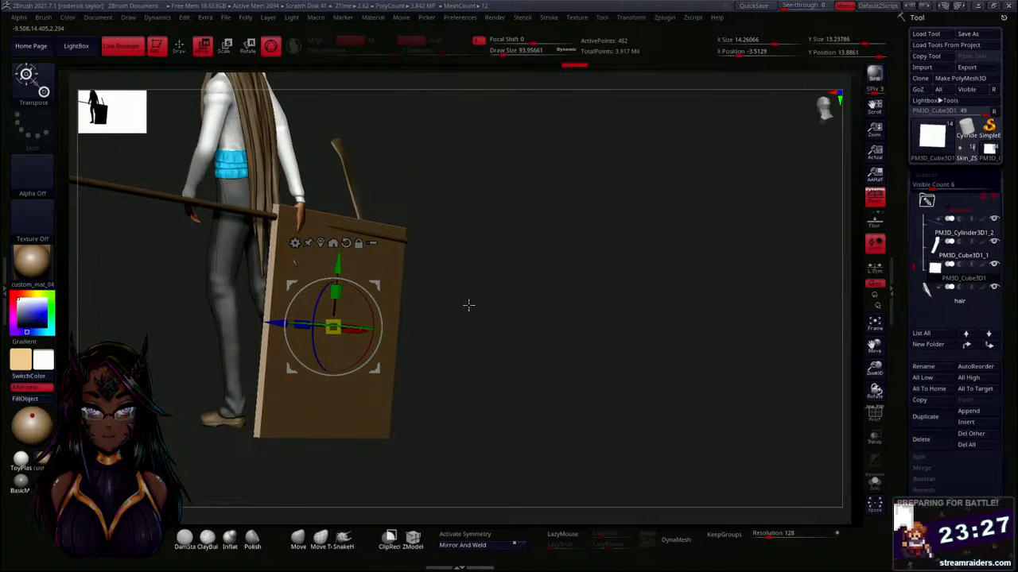
Reduce the plate's height to about 12 units so its upper edge sits along the underside of the shaft.
{"action": "left_click_drag", "start_coordinate": [468, 305], "coordinate": [405, 278]}
{"action": "left_click_drag", "start_coordinate": [335, 291], "coordinate": [336, 308]}
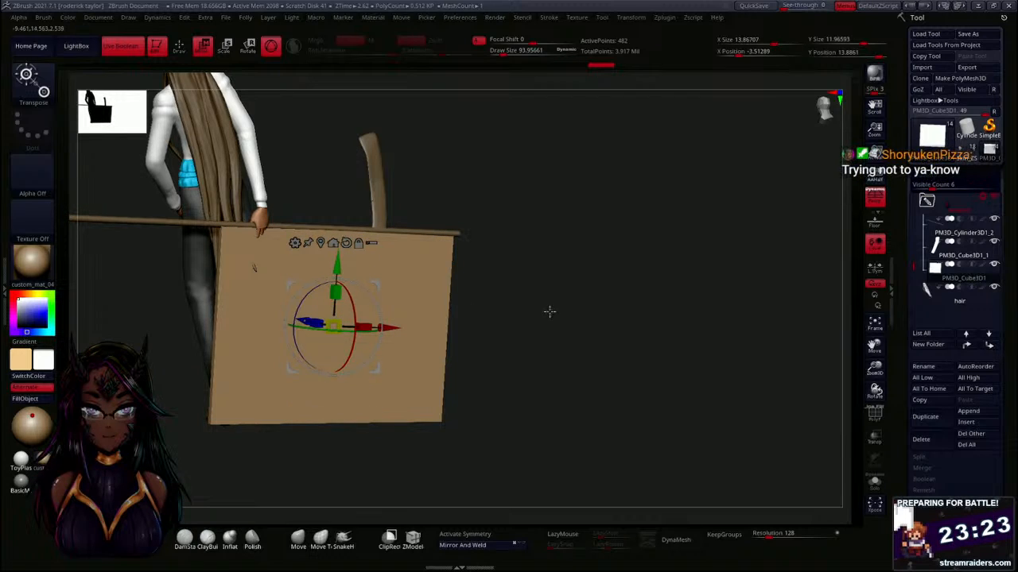
{"action": "left_click_drag", "start_coordinate": [549, 310], "coordinate": [529, 291]}
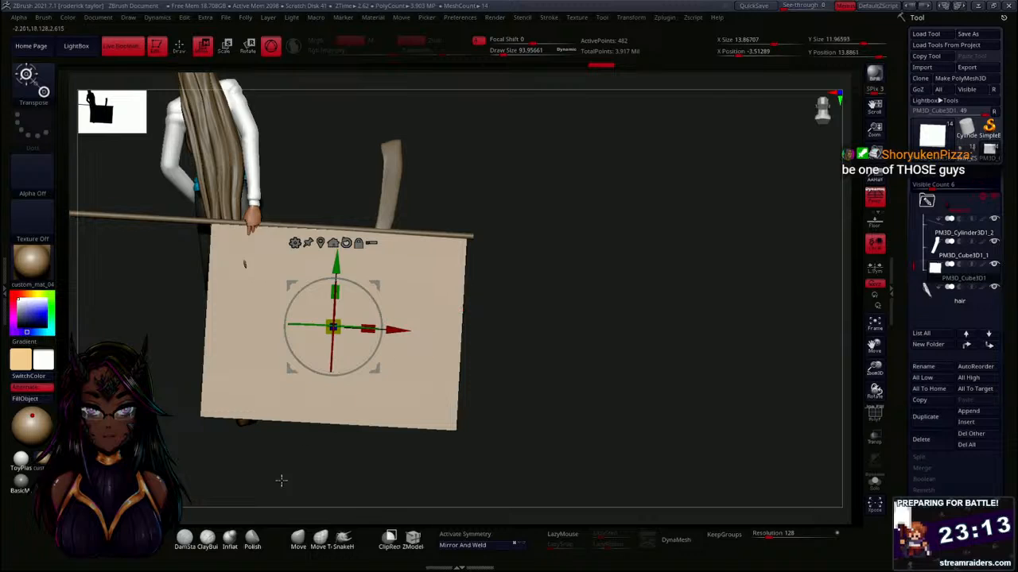
Slice a large circular arc through the plate with the SliceCirc brush and check the resulting polygroups in the wireframe display.
{"action": "key", "text": "b"}
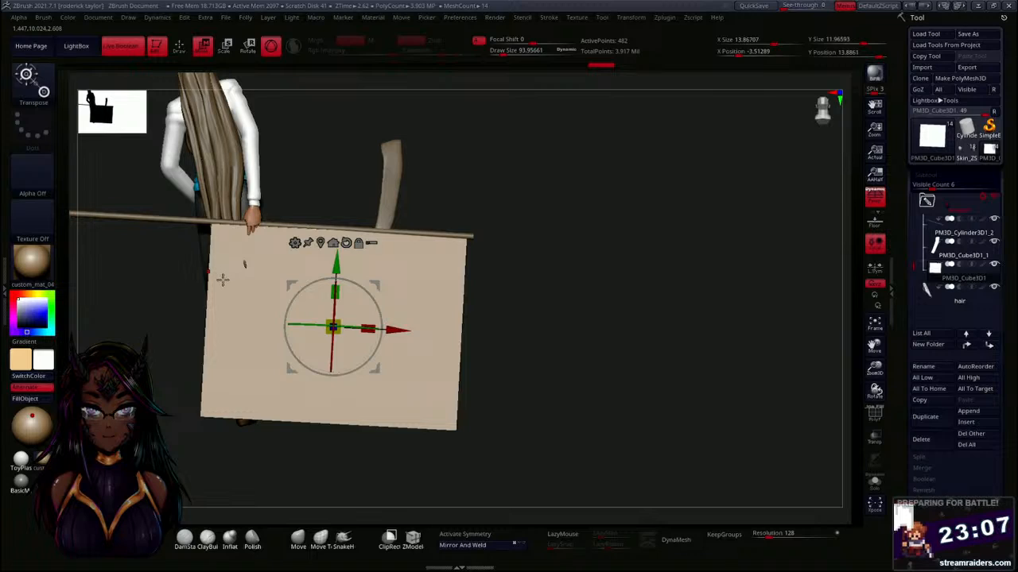
{"action": "key", "text": "q"}
{"action": "left_click", "coordinate": [33, 89]}
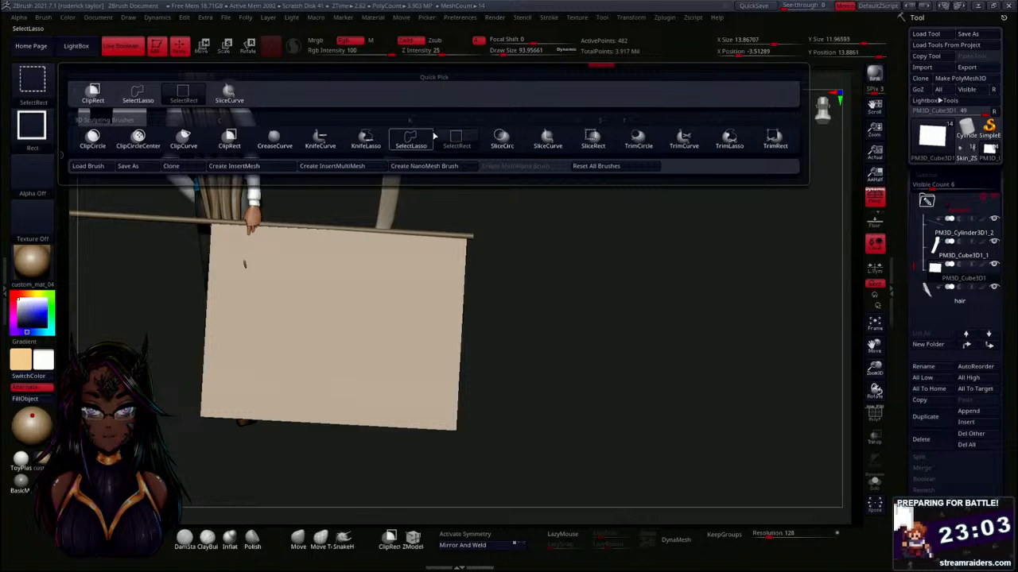
{"action": "left_click", "coordinate": [546, 143], "text": "ctrl+shift"}
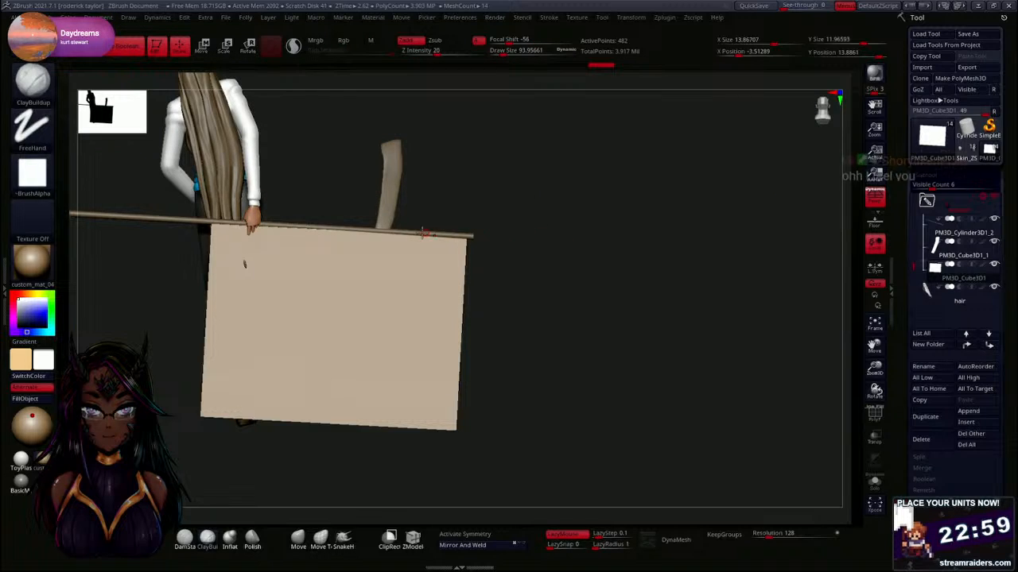
{"action": "mouse_move", "coordinate": [159, 185]}
{"action": "left_mouse_down", "text": "ctrl+shift"}
{"action": "mouse_move", "coordinate": [300, 278]}
{"action": "mouse_move", "coordinate": [171, 218]}
{"action": "mouse_move", "coordinate": [168, 208]}
{"action": "mouse_move", "coordinate": [327, 291]}
{"action": "mouse_move", "coordinate": [360, 337]}
{"action": "mouse_move", "coordinate": [446, 390]}
{"action": "mouse_move", "coordinate": [440, 415]}
{"action": "mouse_move", "coordinate": [429, 413]}
{"action": "mouse_move", "coordinate": [420, 380]}
{"action": "mouse_move", "coordinate": [424, 397]}
{"action": "mouse_move", "coordinate": [441, 345]}
{"action": "mouse_move", "coordinate": [396, 341]}
{"action": "mouse_move", "coordinate": [159, 250]}
{"action": "mouse_move", "coordinate": [173, 259]}
{"action": "left_mouse_up", "text": "ctrl+shift"}
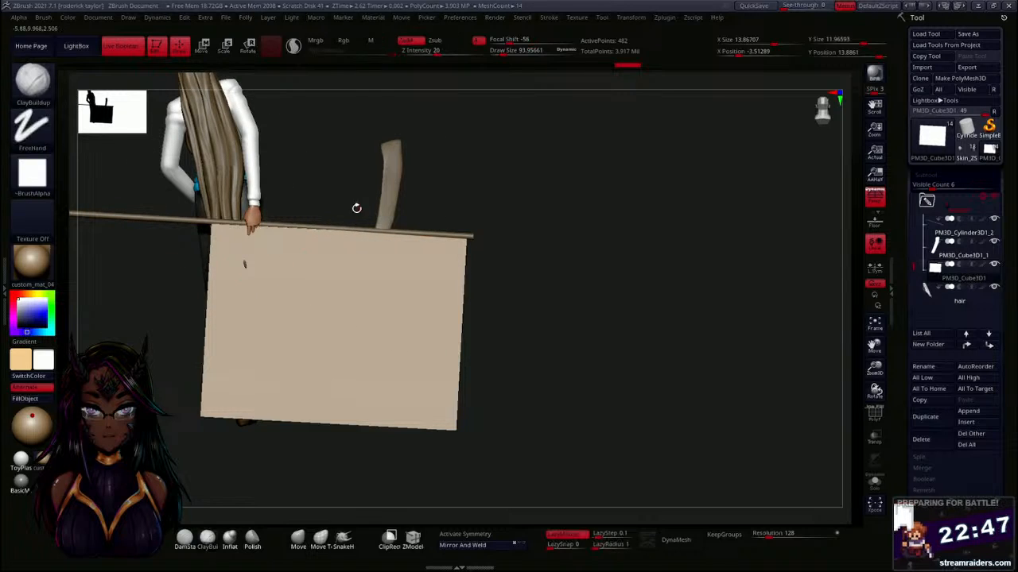
{"action": "left_click_drag", "start_coordinate": [288, 179], "coordinate": [438, 384], "text": "ctrl+shift"}
{"action": "key", "text": "ctrl"}
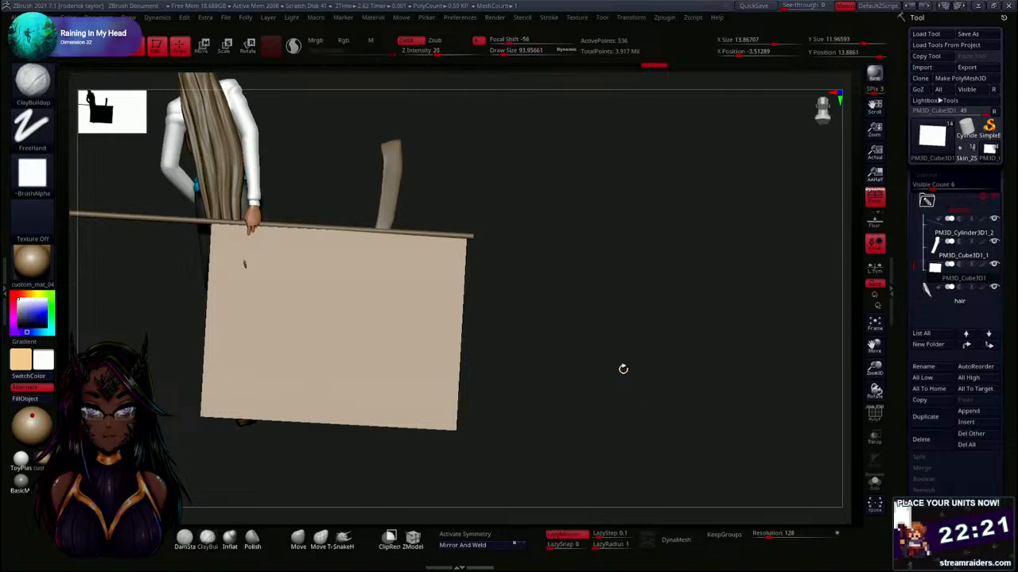
{"action": "key", "text": "shift+f"}
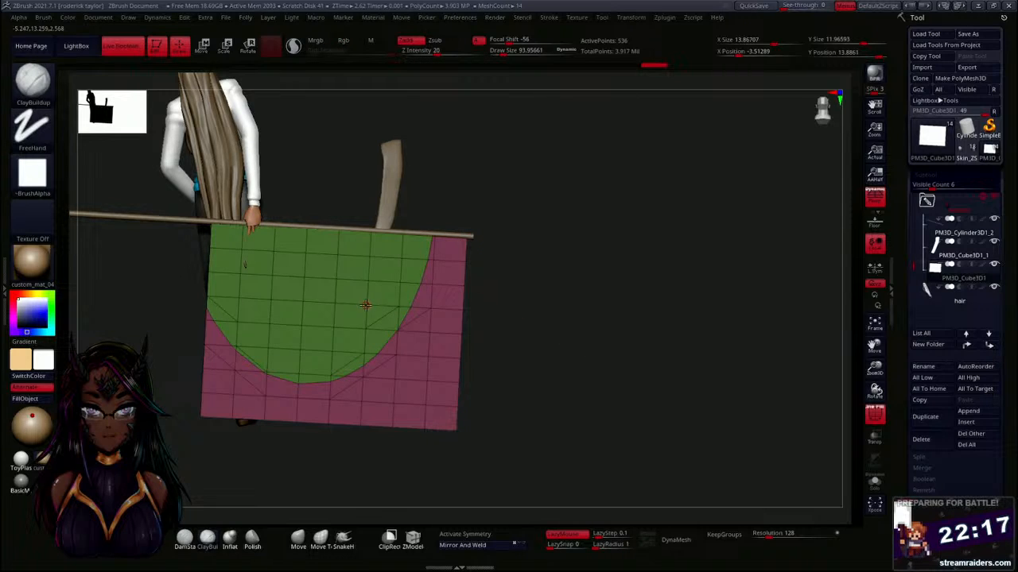
{"action": "key", "text": "shift+f"}
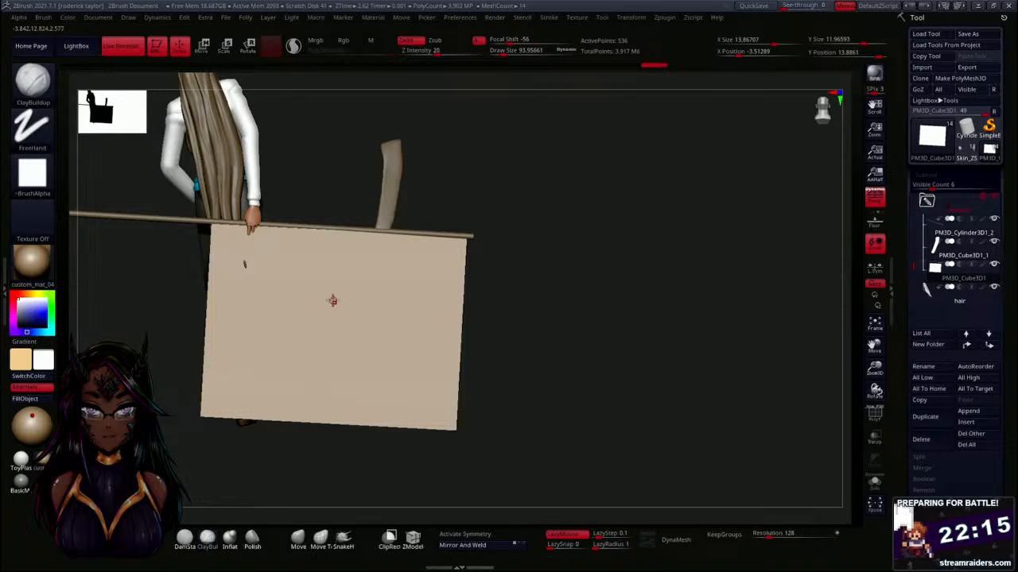
Isolate the plate's outer crescent-shaped polygroup and delete the hidden round section above it.
{"action": "key", "text": "ctrl"}
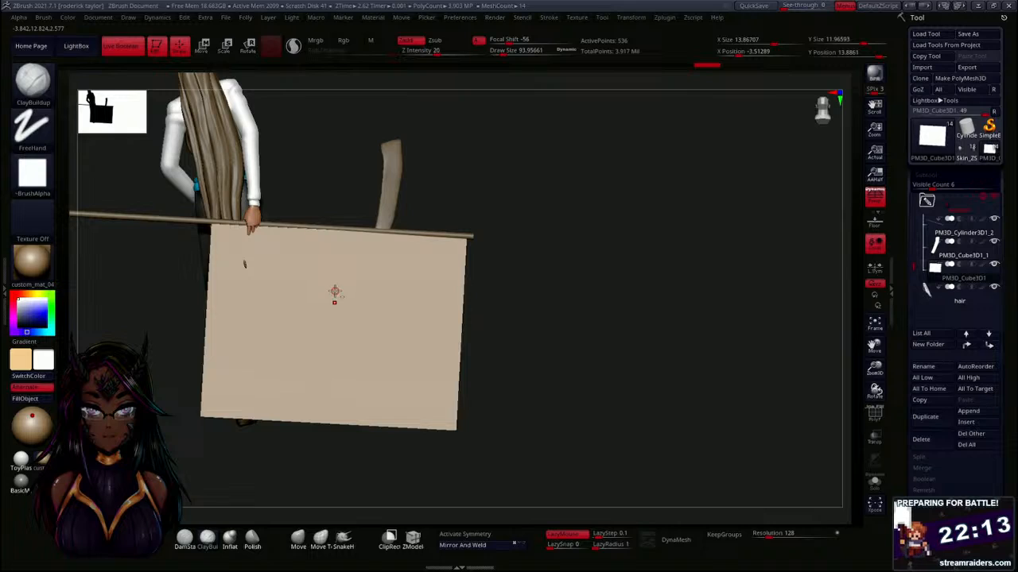
{"action": "key", "text": "ctrl"}
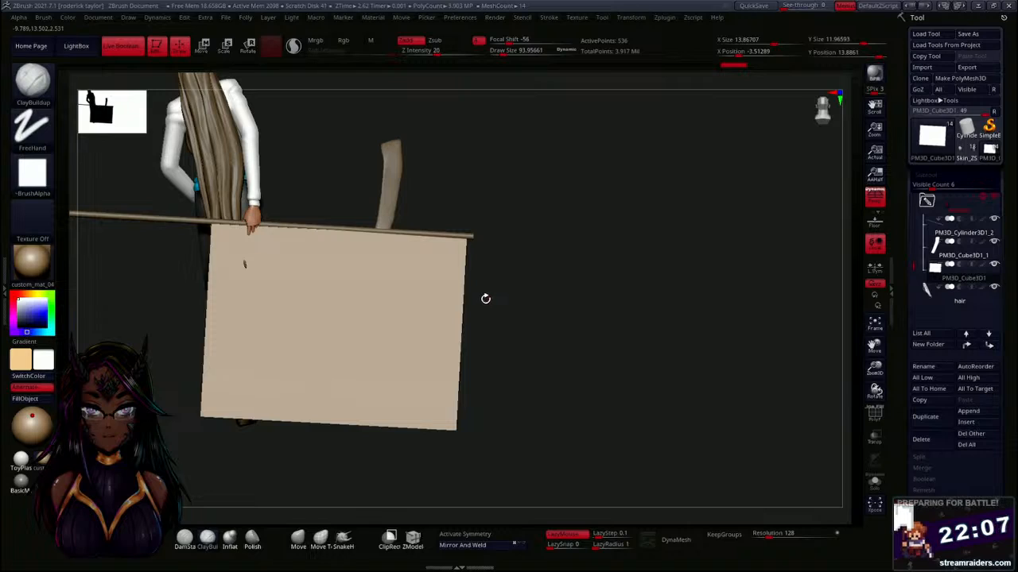
{"action": "key", "text": "ctrl"}
{"action": "key", "text": "ctrl"}
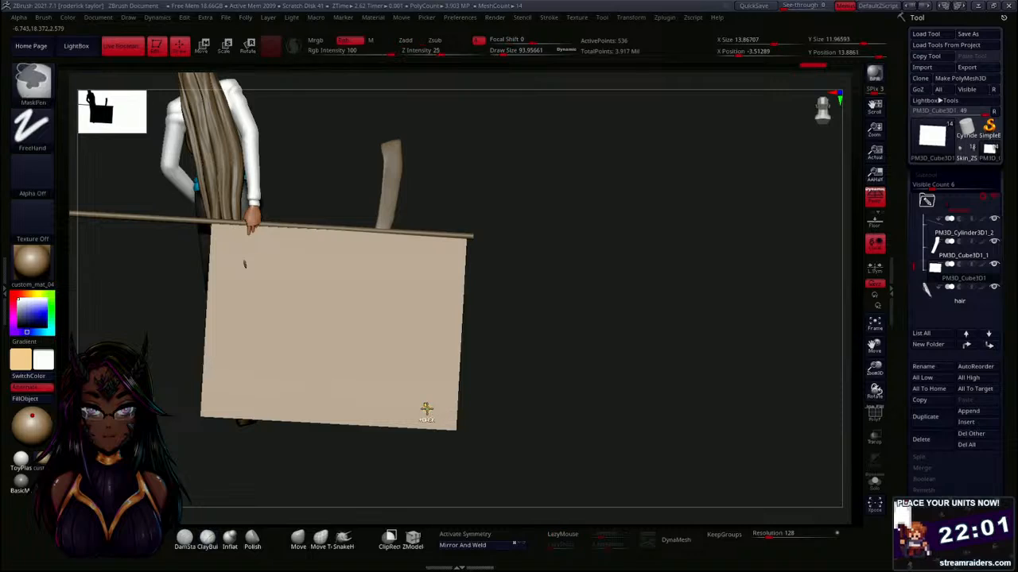
{"action": "left_click", "coordinate": [426, 408], "text": "ctrl+shift"}
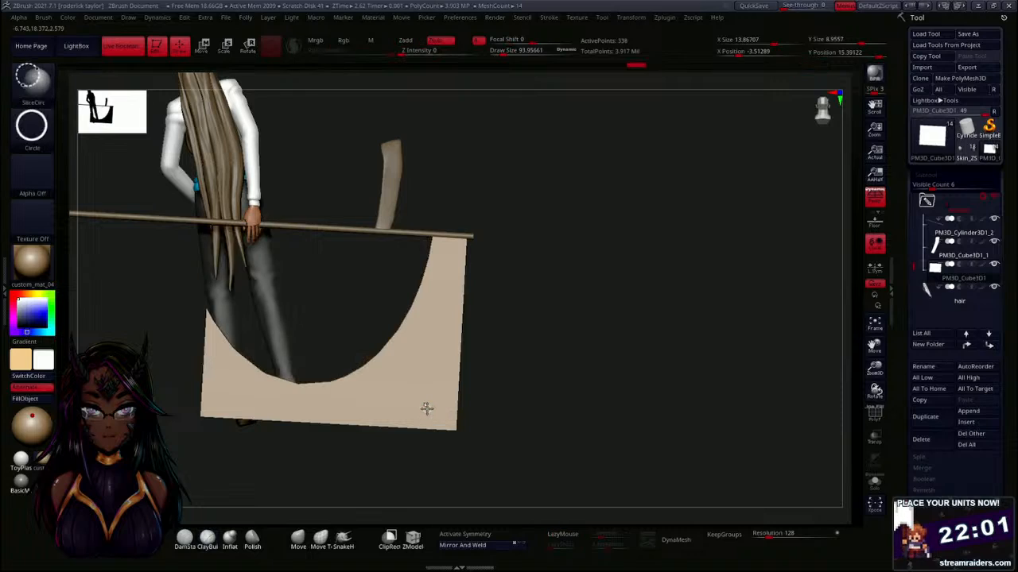
{"action": "left_click", "coordinate": [540, 333], "text": "ctrl+shift"}
{"action": "left_click", "coordinate": [318, 291], "text": "ctrl+shift"}
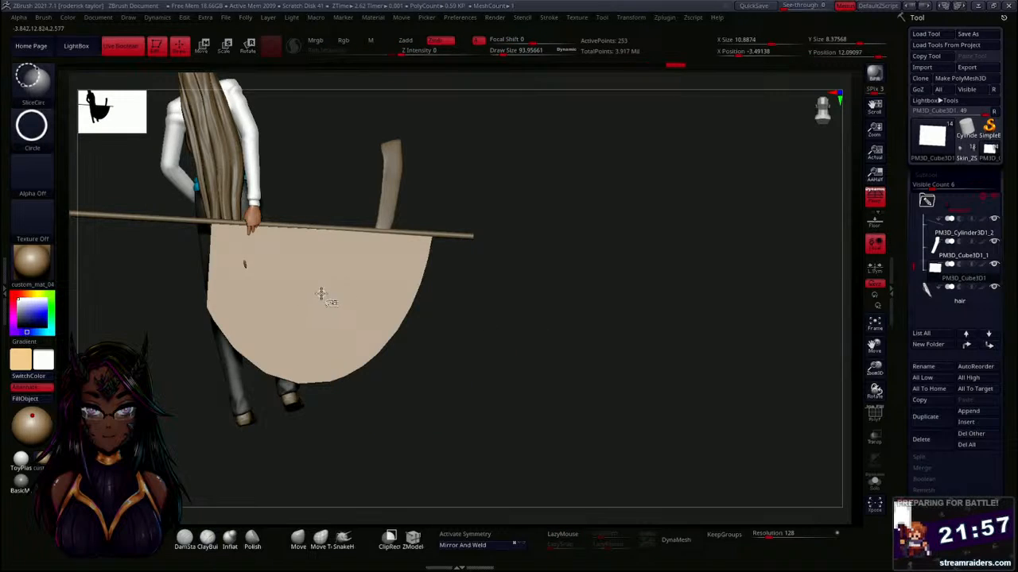
{"action": "left_click", "coordinate": [320, 293], "text": "ctrl+shift"}
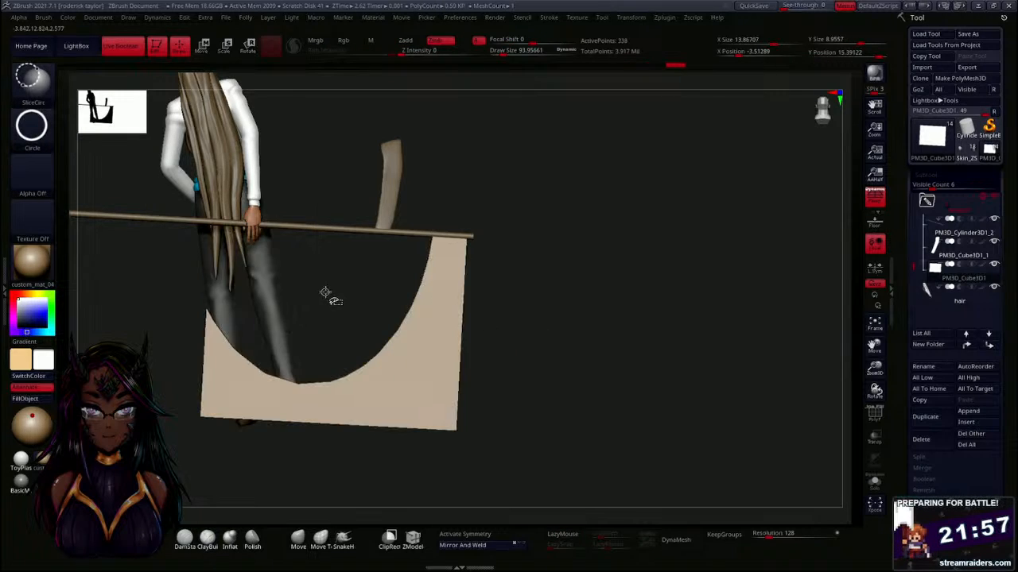
{"action": "left_click", "coordinate": [248, 17]}
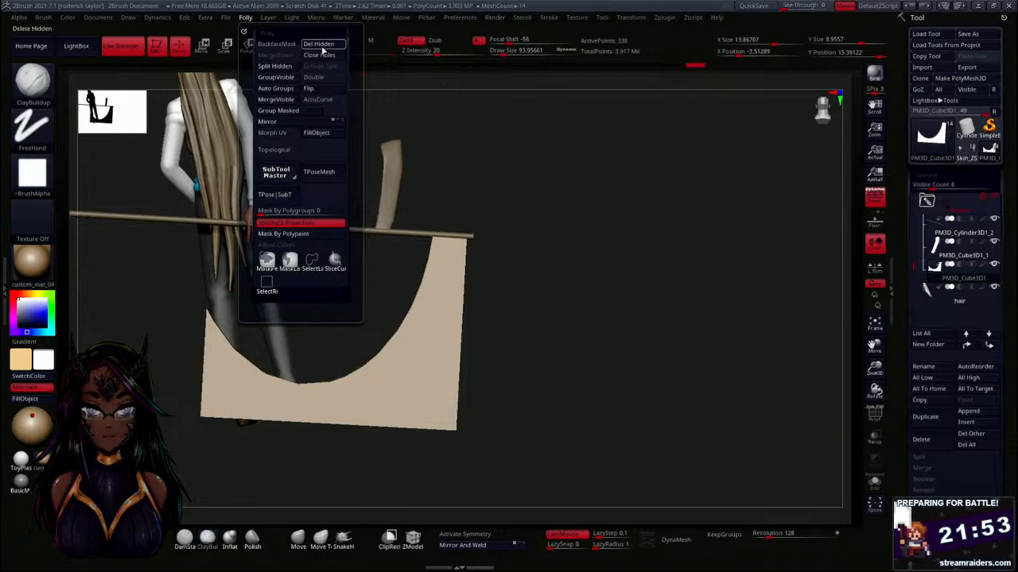
{"action": "left_click", "coordinate": [322, 47]}
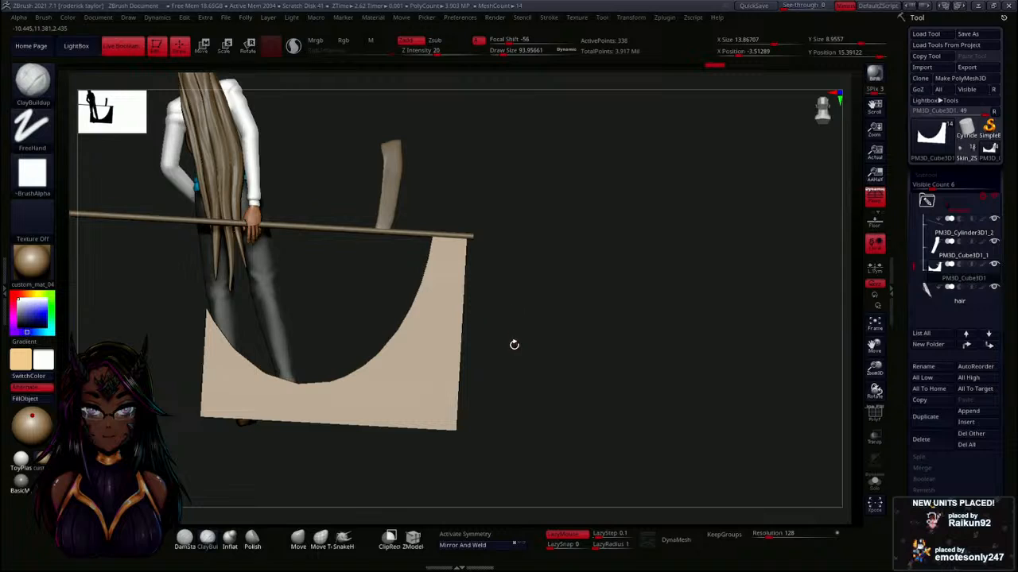
Slice the blade's outer lower edge along a curve with the SliceCurve brush, rounding off both lower corners.
{"action": "left_click", "coordinate": [33, 89], "text": "ctrl+shift"}
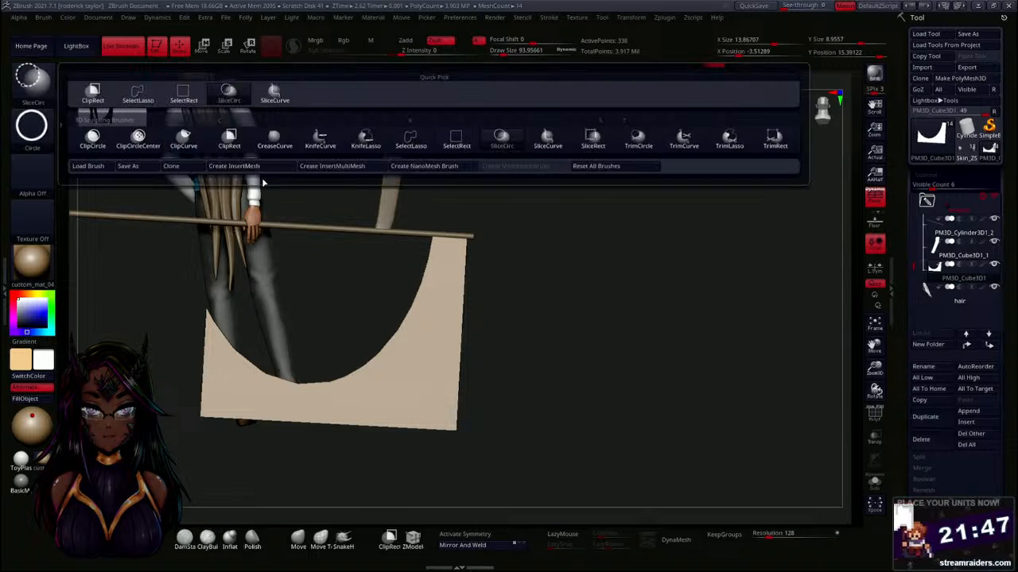
{"action": "left_click", "coordinate": [555, 143], "text": "ctrl+shift"}
{"action": "left_click", "coordinate": [29, 77], "text": "ctrl+shift"}
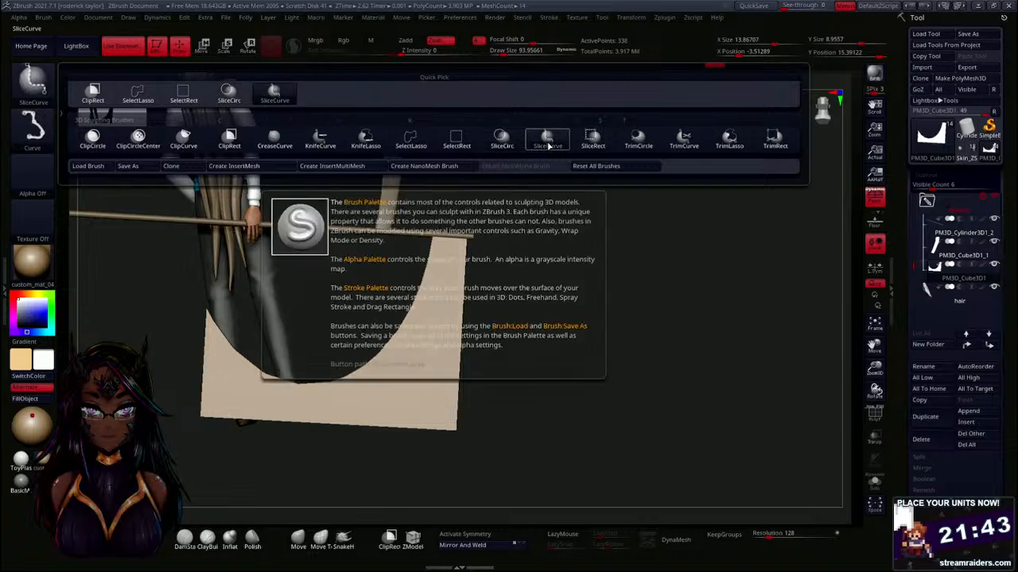
{"action": "left_click", "coordinate": [548, 141], "text": "ctrl+shift"}
{"action": "mouse_move", "coordinate": [532, 328]}
{"action": "left_mouse_down", "text": "ctrl+shift"}
{"action": "mouse_move", "coordinate": [476, 403]}
{"action": "mouse_move", "coordinate": [451, 378]}
{"action": "mouse_move", "coordinate": [438, 382]}
{"action": "left_mouse_up", "text": "ctrl+shift"}
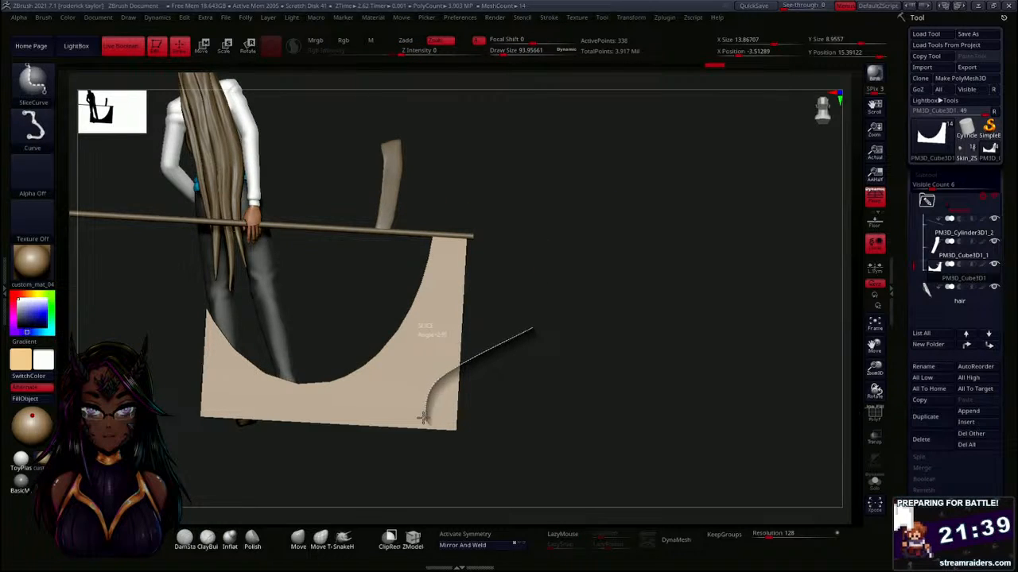
{"action": "left_click_drag", "start_coordinate": [423, 419], "coordinate": [169, 410], "text": "ctrl+shift"}
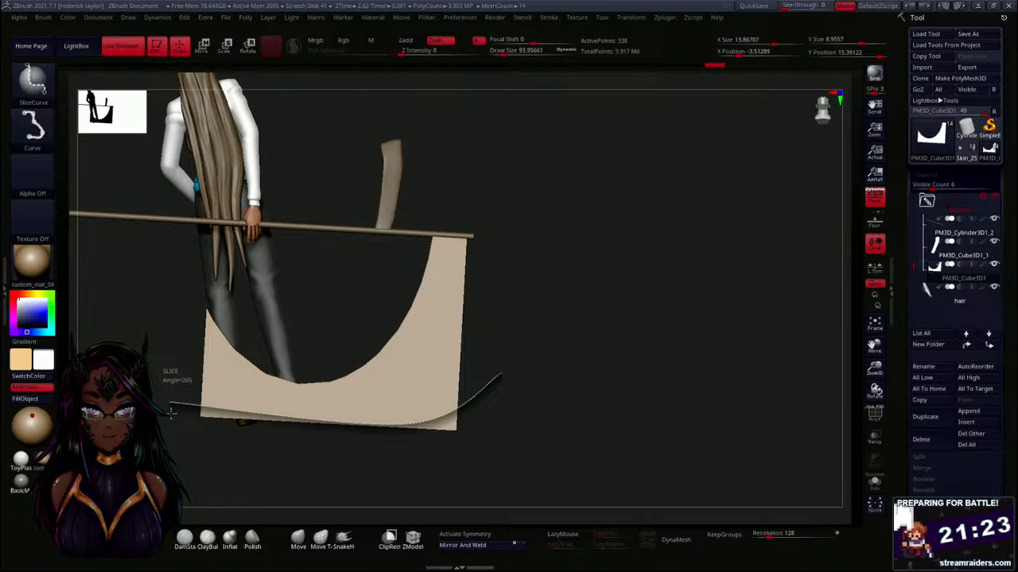
{"action": "left_click_drag", "start_coordinate": [165, 397], "coordinate": [205, 394], "text": "ctrl+shift"}
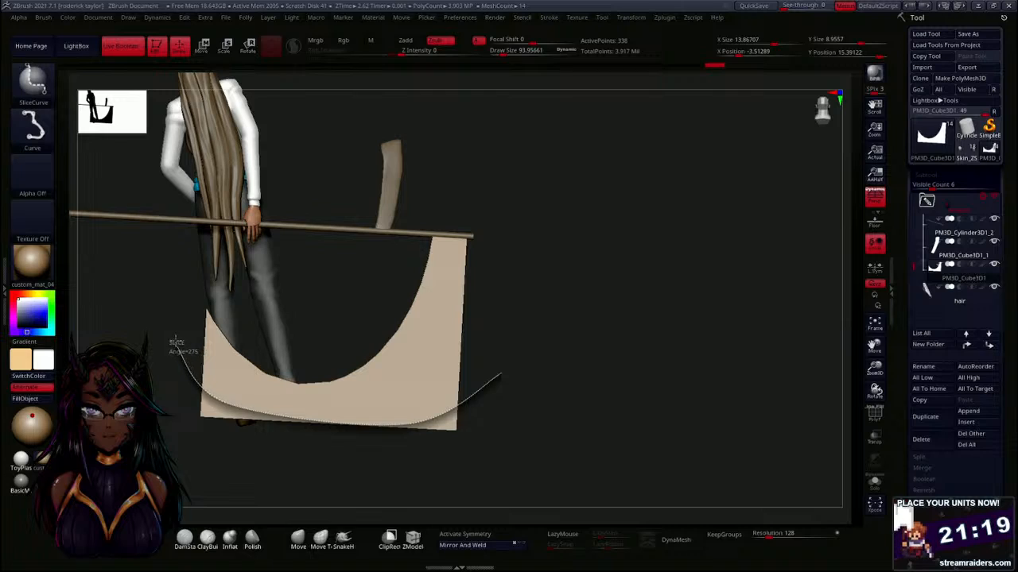
Slice the scythe blade's lower edge along a curve with SliceCurve, isolate the crescent part and delete the hidden offcut.
{"action": "left_click_drag", "start_coordinate": [175, 343], "coordinate": [195, 273], "text": "ctrl+shift"}
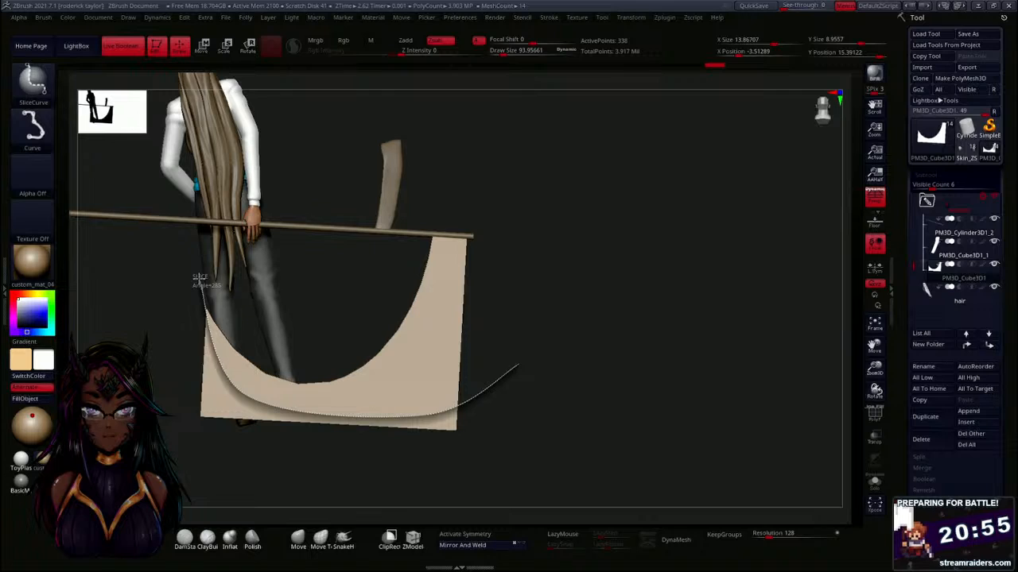
{"action": "left_click_drag", "start_coordinate": [201, 280], "coordinate": [201, 281], "text": "ctrl+shift"}
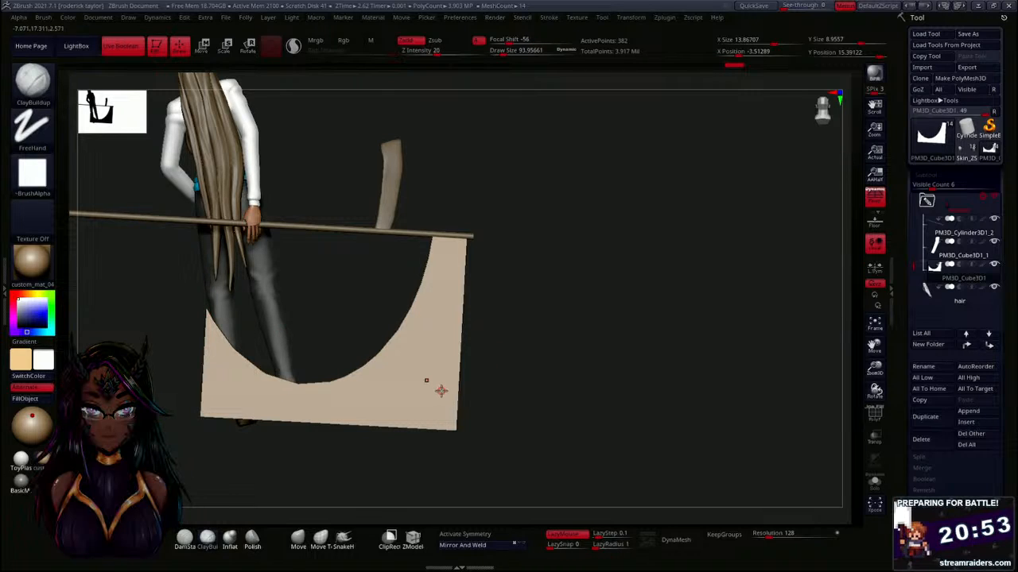
{"action": "key", "text": "ctrl+shift"}
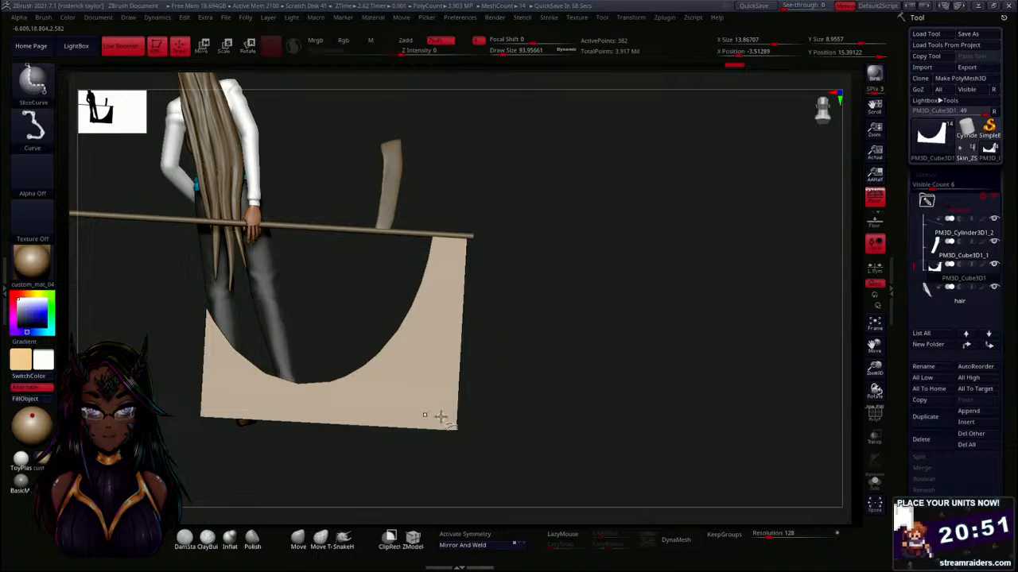
{"action": "left_click_drag", "start_coordinate": [441, 406], "coordinate": [445, 358], "text": "ctrl+shift"}
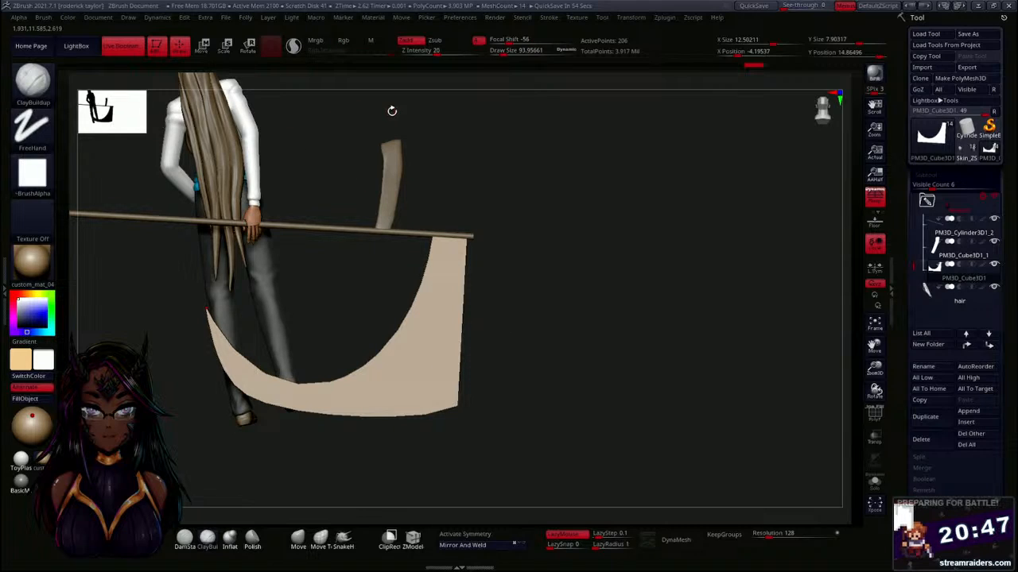
{"action": "left_click", "coordinate": [247, 18]}
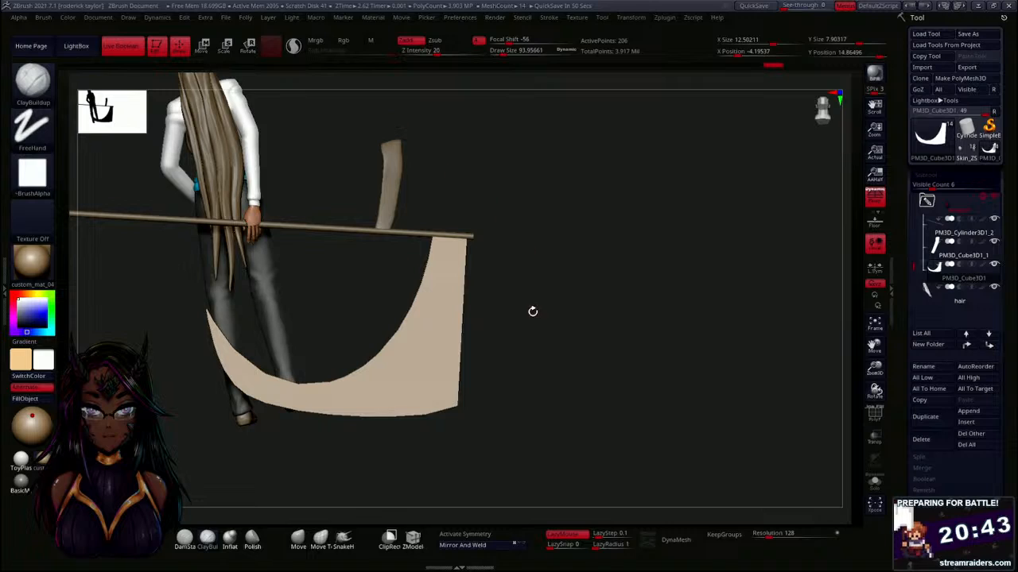
Stretch the scythe blade slightly lengthwise, flatten its height and raise it against the pole with the transform gizmo.
{"action": "left_click_drag", "start_coordinate": [533, 312], "coordinate": [514, 291], "text": "alt"}
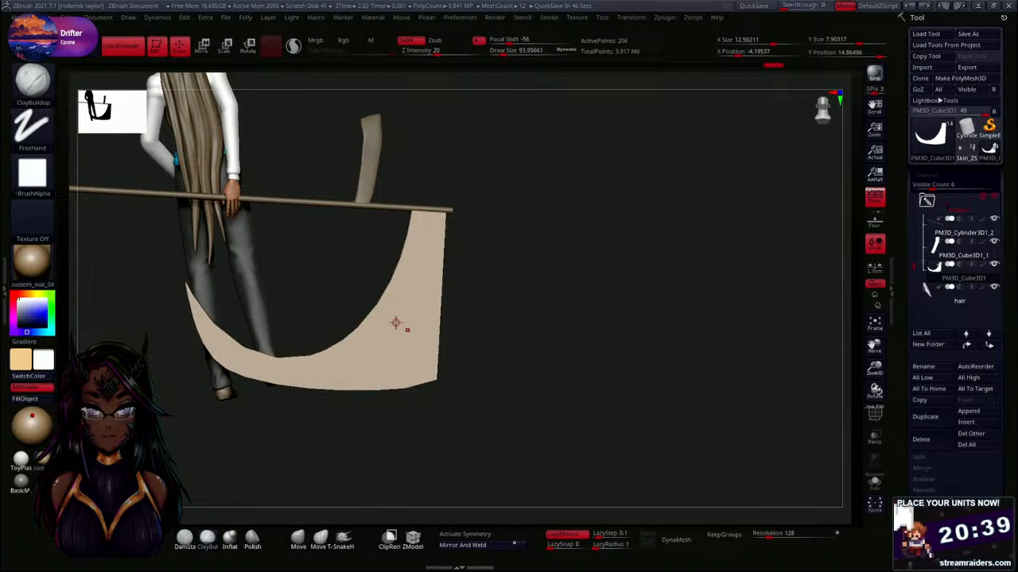
{"action": "key", "text": "w"}
{"action": "mouse_move", "coordinate": [347, 303]}
{"action": "left_mouse_down"}
{"action": "mouse_move", "coordinate": [362, 302]}
{"action": "mouse_move", "coordinate": [351, 303]}
{"action": "left_mouse_up"}
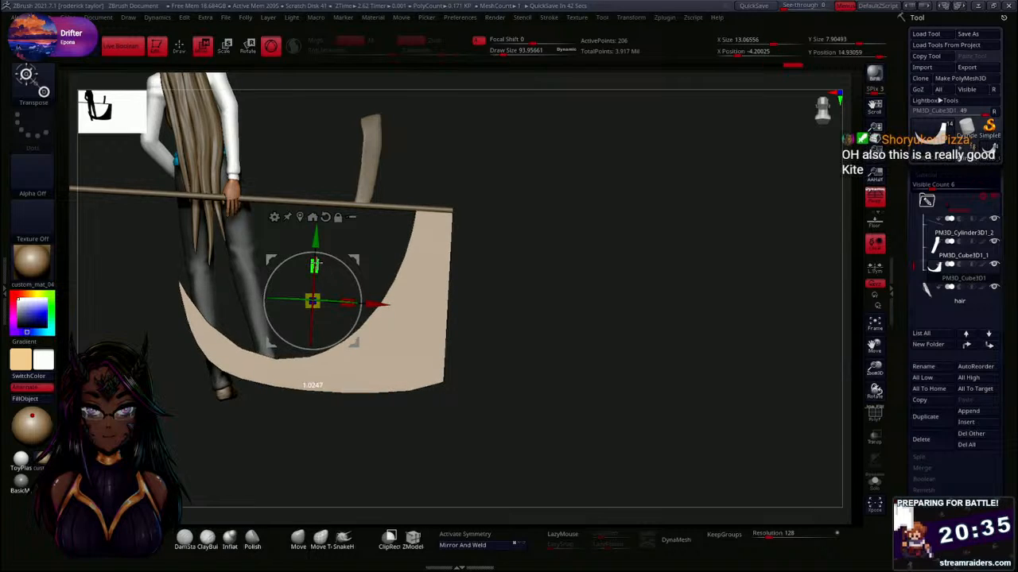
{"action": "left_click_drag", "start_coordinate": [317, 263], "coordinate": [367, 292]}
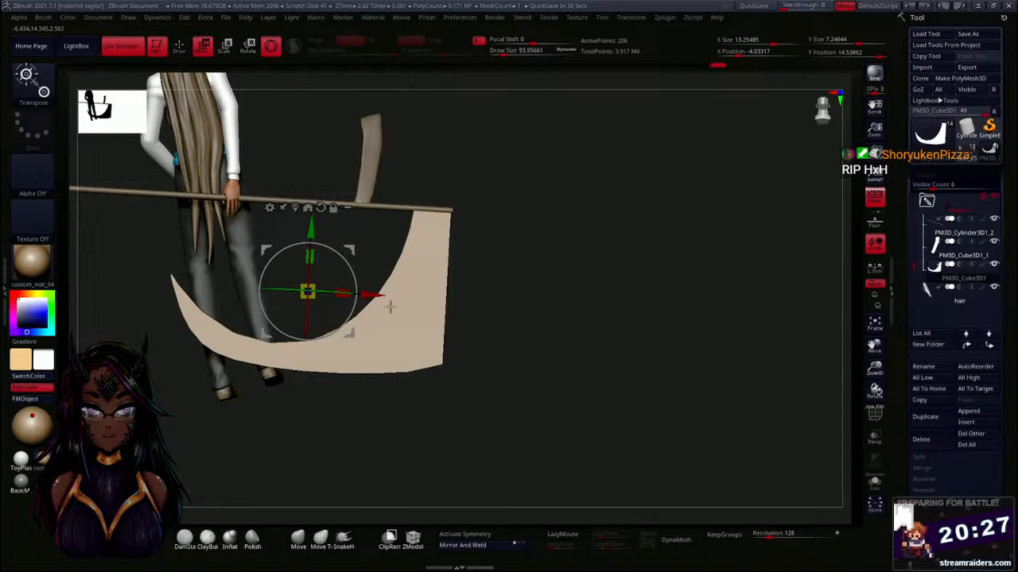
{"action": "mouse_move", "coordinate": [500, 290]}
{"action": "left_mouse_down", "text": "ctrl"}
{"action": "mouse_move", "coordinate": [454, 363]}
{"action": "mouse_move", "coordinate": [509, 320]}
{"action": "mouse_move", "coordinate": [328, 388]}
{"action": "mouse_move", "coordinate": [282, 328]}
{"action": "mouse_move", "coordinate": [245, 298]}
{"action": "mouse_move", "coordinate": [217, 299]}
{"action": "mouse_move", "coordinate": [246, 281]}
{"action": "mouse_move", "coordinate": [352, 384]}
{"action": "mouse_move", "coordinate": [513, 330]}
{"action": "mouse_move", "coordinate": [481, 397]}
{"action": "mouse_move", "coordinate": [355, 410]}
{"action": "mouse_move", "coordinate": [368, 420]}
{"action": "left_mouse_up", "text": "ctrl"}
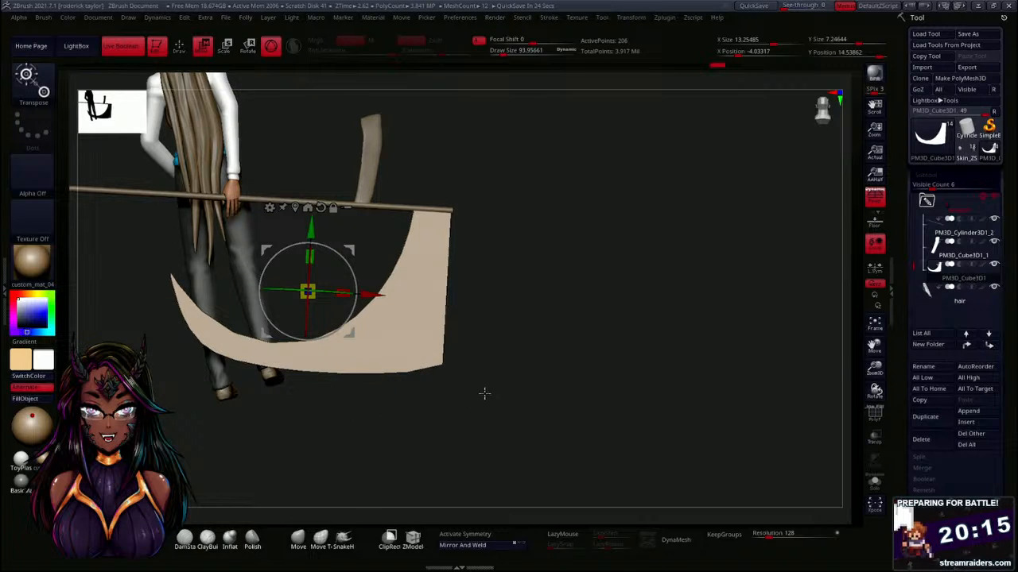
{"action": "key", "text": "shift+f"}
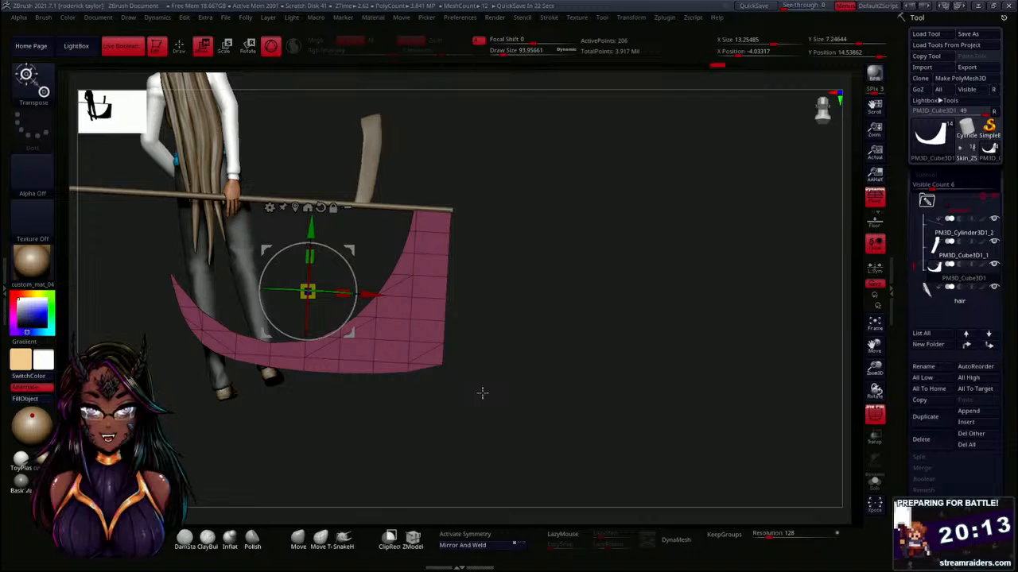
{"action": "key", "text": "shift+f"}
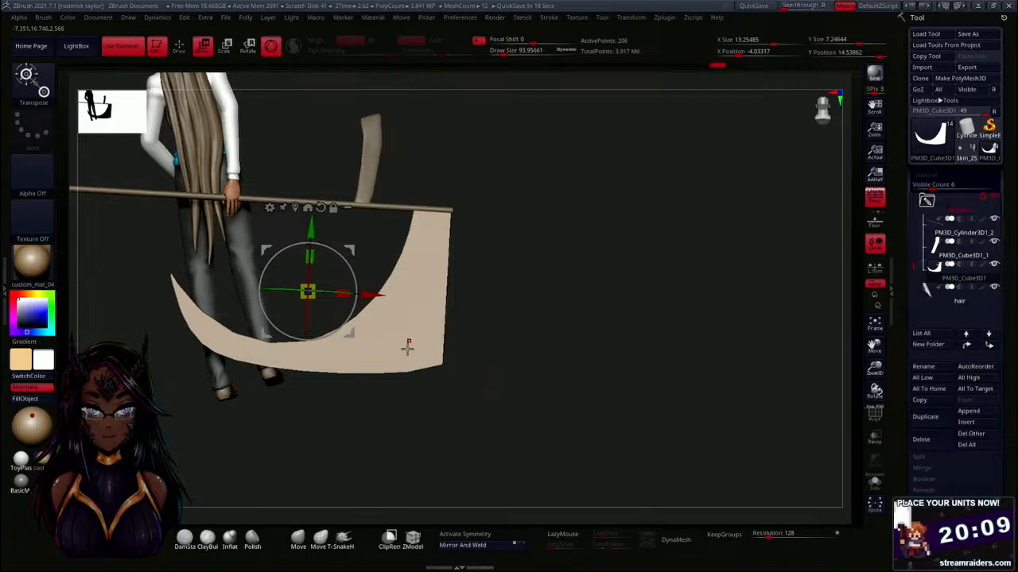
{"action": "mouse_move", "coordinate": [490, 343]}
{"action": "left_mouse_down"}
{"action": "mouse_move", "coordinate": [509, 370]}
{"action": "mouse_move", "coordinate": [485, 387]}
{"action": "mouse_move", "coordinate": [497, 374]}
{"action": "mouse_move", "coordinate": [490, 329]}
{"action": "left_mouse_up"}
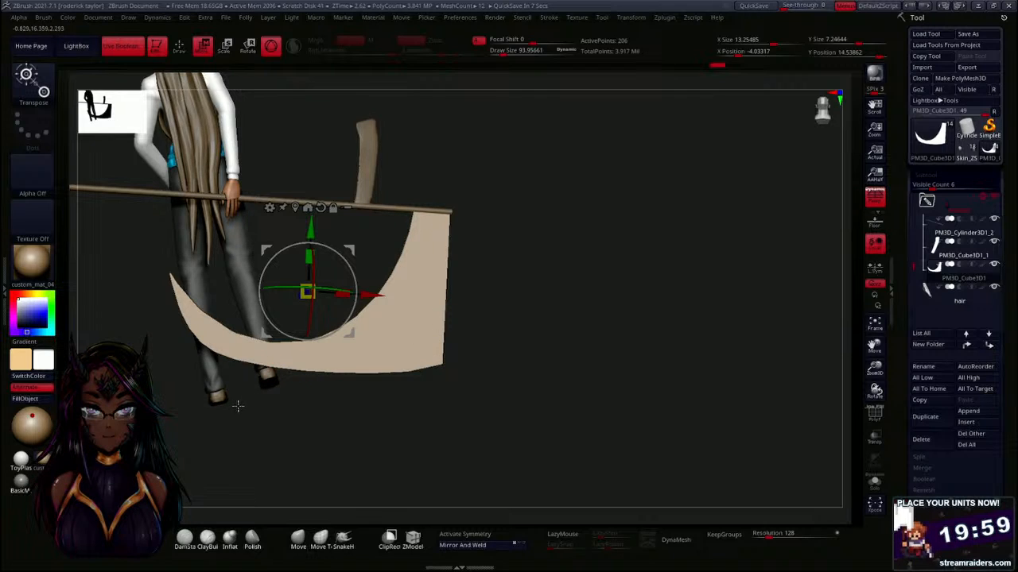
Reshape the blade's inner curve and outer edge near the tip using the Move brush at draw size about 467.
{"action": "key", "text": "q"}
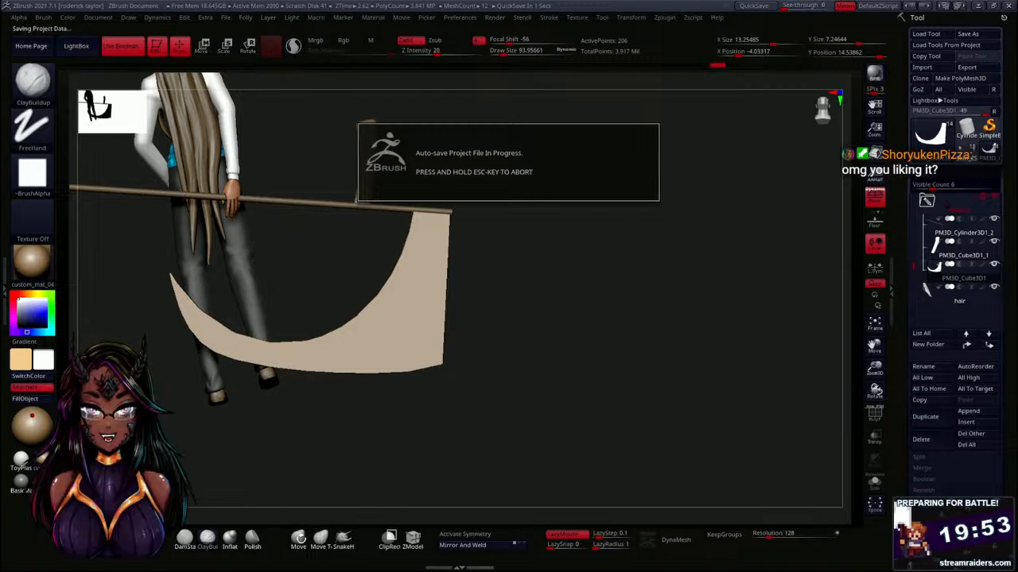
{"action": "key", "text": "b"}
{"action": "key", "text": "m"}
{"action": "key", "text": "v"}
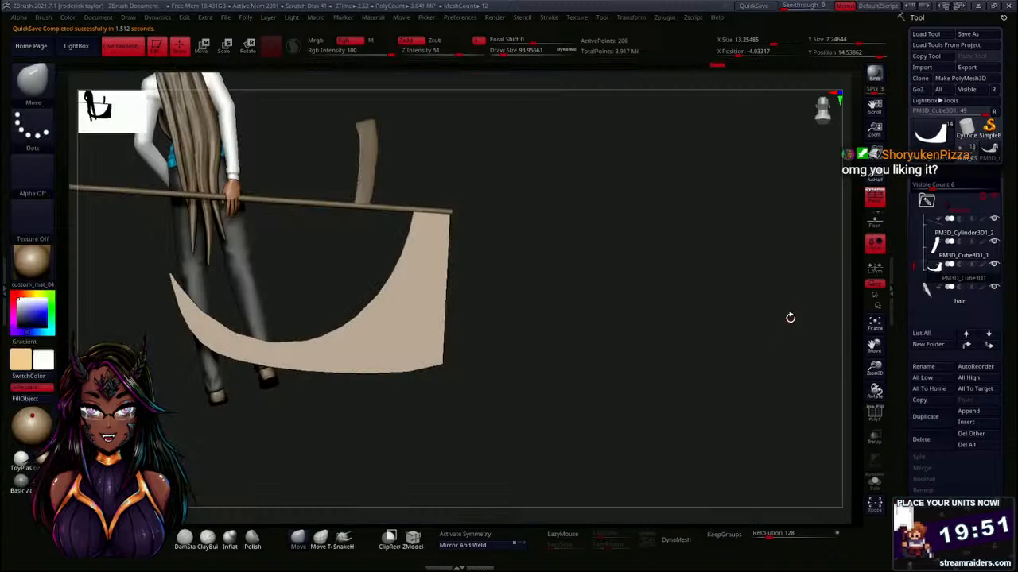
{"action": "key", "text": "s"}
{"action": "left_click_drag", "start_coordinate": [566, 323], "coordinate": [577, 322]}
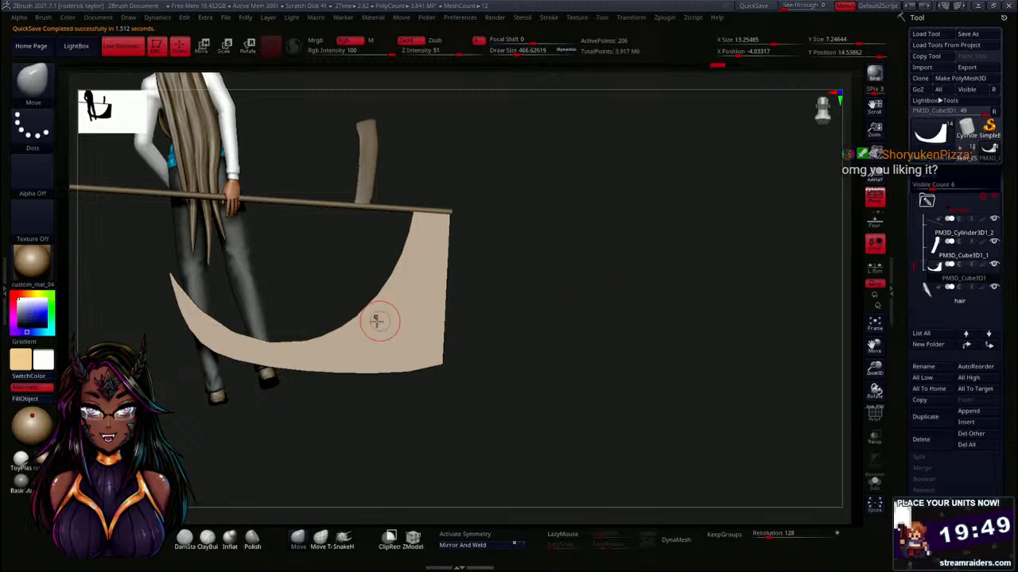
{"action": "mouse_move", "coordinate": [271, 341]}
{"action": "left_mouse_down"}
{"action": "mouse_move", "coordinate": [273, 332]}
{"action": "mouse_move", "coordinate": [236, 325]}
{"action": "left_mouse_up"}
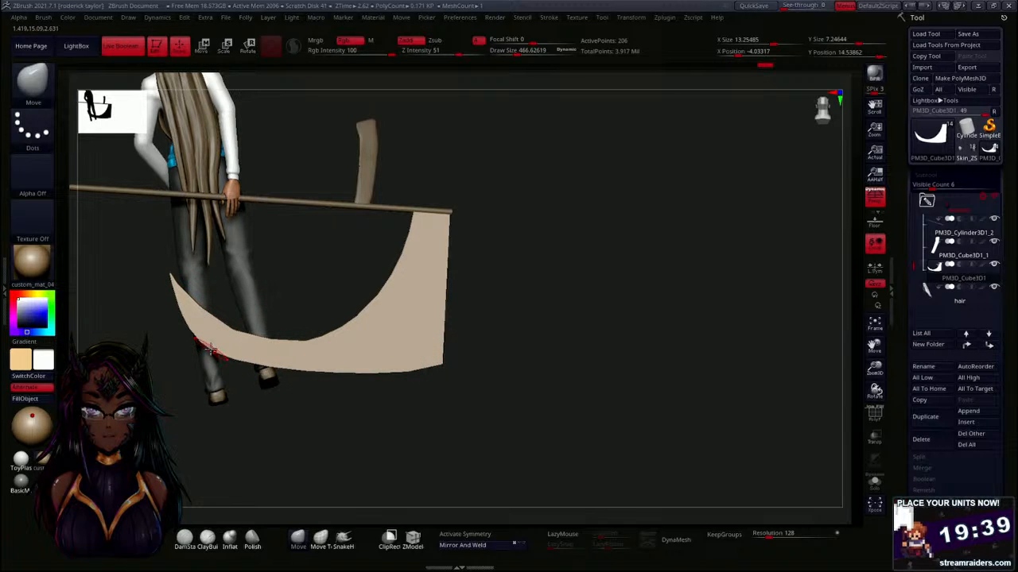
{"action": "left_click_drag", "start_coordinate": [209, 348], "coordinate": [207, 342]}
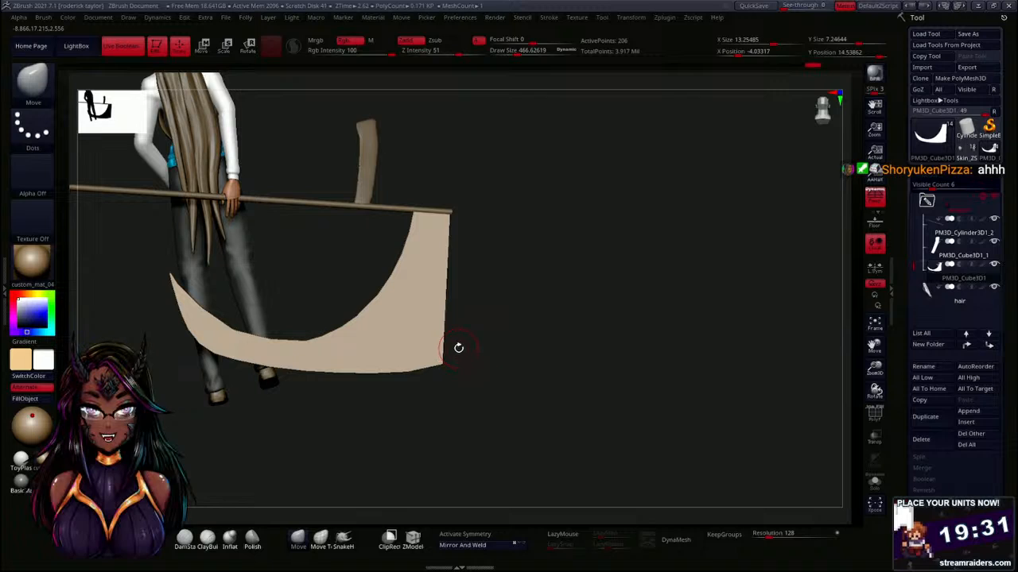
Close the holes in the blade mesh and convert it with DynaMesh at resolution 128.
{"action": "mouse_move", "coordinate": [458, 347]}
{"action": "left_mouse_down"}
{"action": "mouse_move", "coordinate": [529, 318]}
{"action": "mouse_move", "coordinate": [572, 316]}
{"action": "mouse_move", "coordinate": [575, 336]}
{"action": "mouse_move", "coordinate": [629, 354]}
{"action": "mouse_move", "coordinate": [620, 362]}
{"action": "mouse_move", "coordinate": [557, 330]}
{"action": "mouse_move", "coordinate": [455, 323]}
{"action": "mouse_move", "coordinate": [382, 357]}
{"action": "mouse_move", "coordinate": [411, 359]}
{"action": "mouse_move", "coordinate": [448, 329]}
{"action": "mouse_move", "coordinate": [447, 262]}
{"action": "mouse_move", "coordinate": [470, 220]}
{"action": "mouse_move", "coordinate": [445, 193]}
{"action": "mouse_move", "coordinate": [446, 273]}
{"action": "left_mouse_up"}
{"action": "key", "text": "ctrl"}
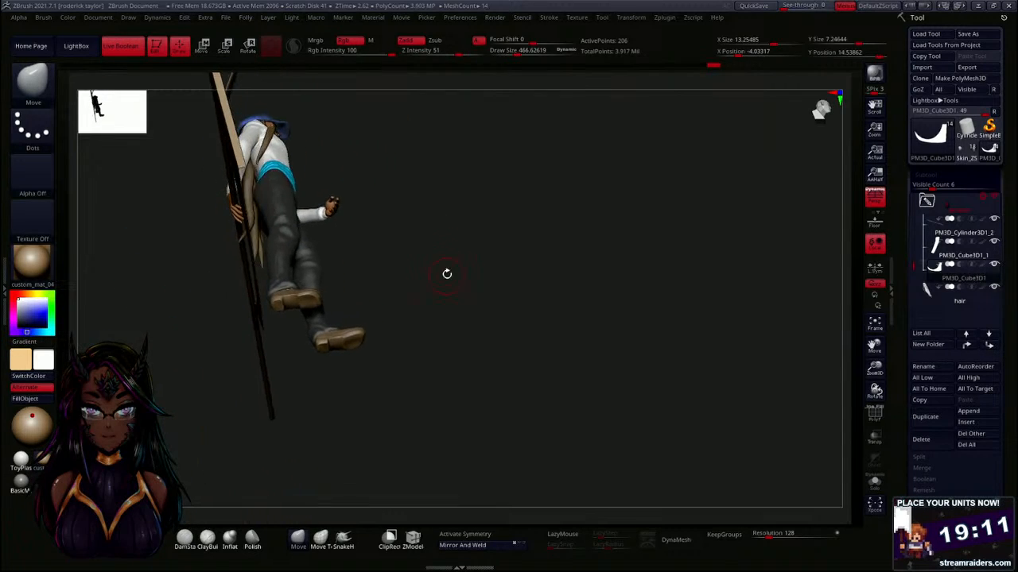
{"action": "left_click", "coordinate": [246, 18]}
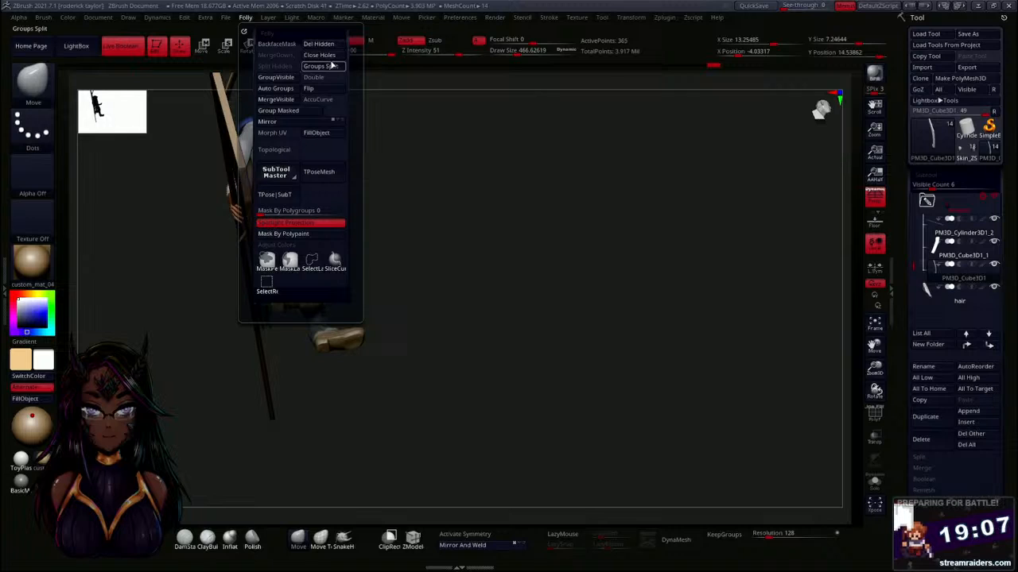
{"action": "left_click_drag", "start_coordinate": [504, 273], "coordinate": [524, 328]}
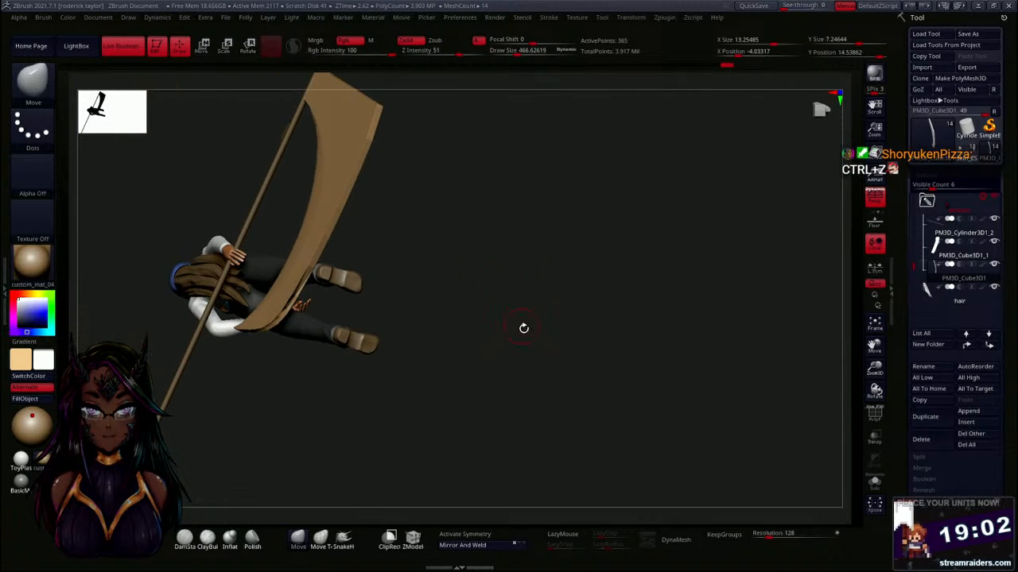
{"action": "left_click", "coordinate": [681, 539]}
{"action": "left_click_drag", "start_coordinate": [525, 324], "coordinate": [359, 218]}
{"action": "key", "text": "s"}
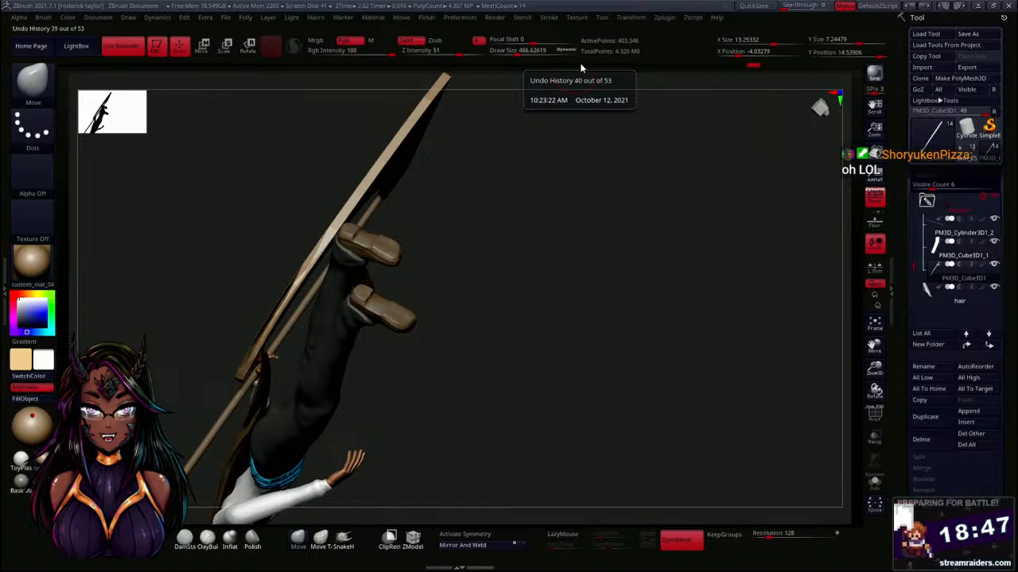
{"action": "left_click", "coordinate": [755, 69]}
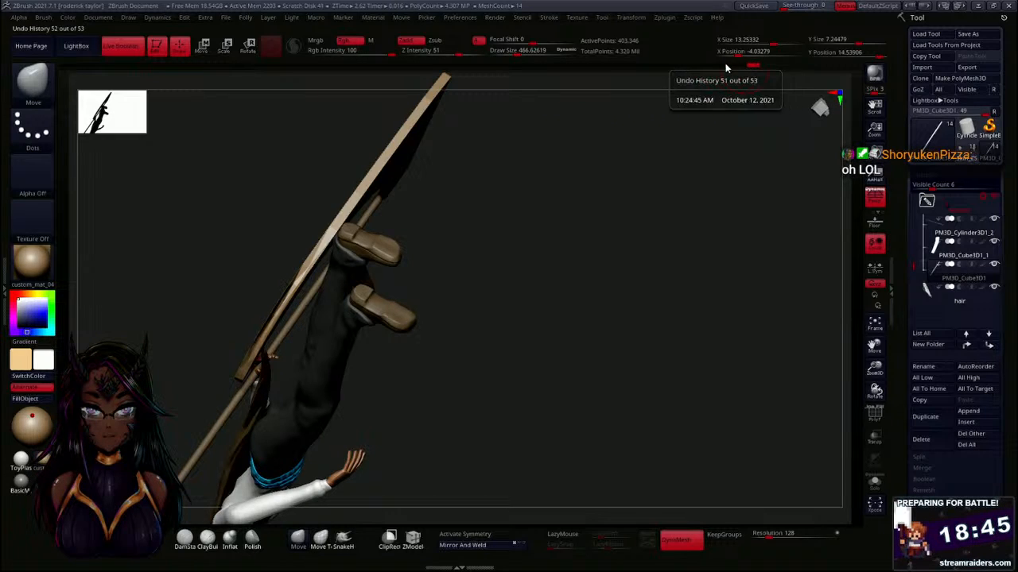
{"action": "left_click", "coordinate": [725, 69]}
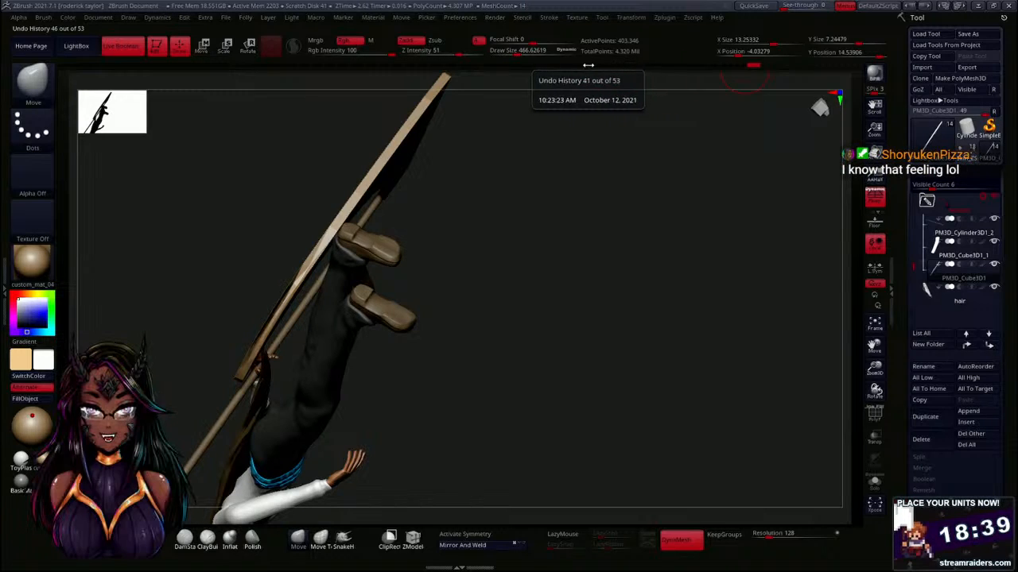
{"action": "left_click_drag", "start_coordinate": [522, 67], "coordinate": [489, 71]}
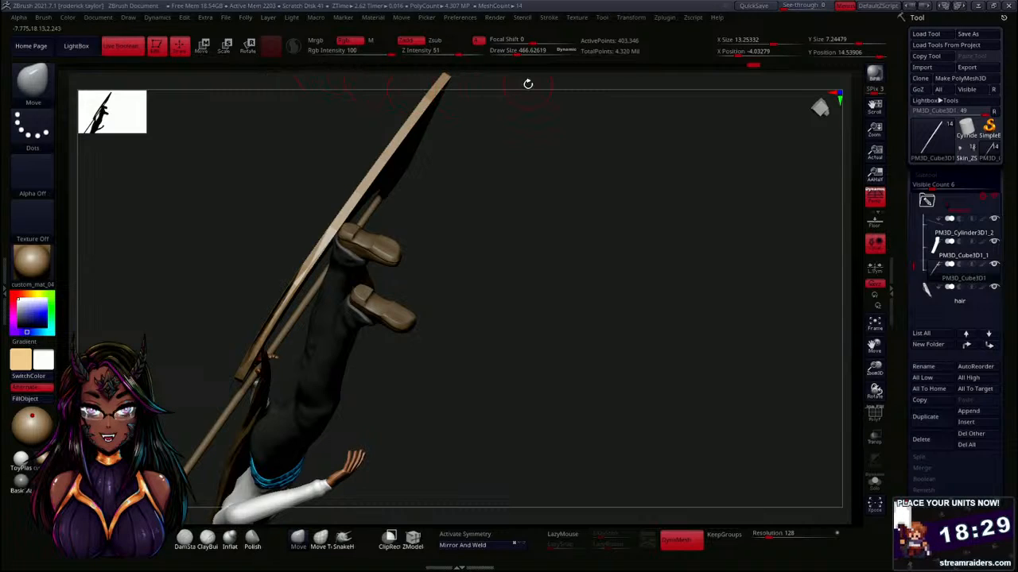
{"action": "mouse_move", "coordinate": [752, 68]}
{"action": "left_mouse_down"}
{"action": "mouse_move", "coordinate": [436, 95]}
{"action": "mouse_move", "coordinate": [120, 155]}
{"action": "mouse_move", "coordinate": [524, 164]}
{"action": "mouse_move", "coordinate": [454, 173]}
{"action": "mouse_move", "coordinate": [475, 163]}
{"action": "mouse_move", "coordinate": [454, 161]}
{"action": "mouse_move", "coordinate": [456, 144]}
{"action": "mouse_move", "coordinate": [630, 119]}
{"action": "left_mouse_up"}
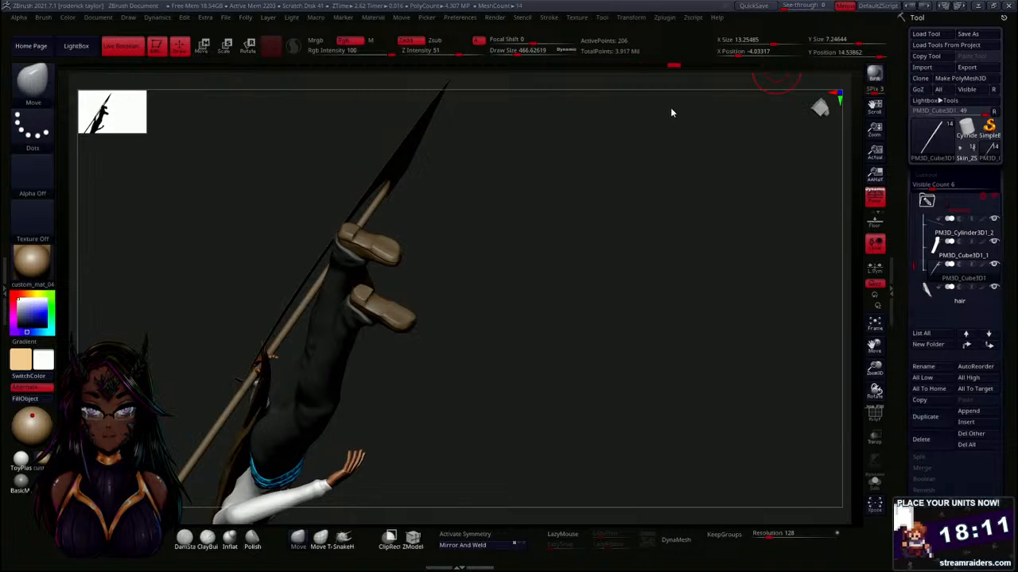
{"action": "left_click_drag", "start_coordinate": [699, 109], "coordinate": [737, 108]}
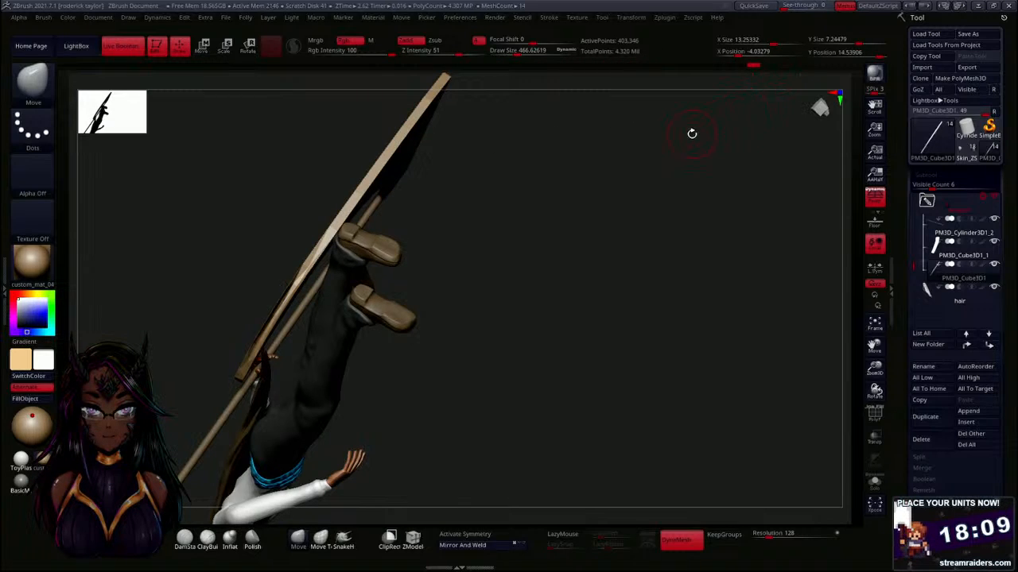
Smooth the blade's outer edge from the tip towards its middle with a draw size of about 290.
{"action": "mouse_move", "coordinate": [510, 324]}
{"action": "left_mouse_down"}
{"action": "mouse_move", "coordinate": [516, 387]}
{"action": "mouse_move", "coordinate": [564, 325]}
{"action": "mouse_move", "coordinate": [536, 323]}
{"action": "mouse_move", "coordinate": [529, 363]}
{"action": "mouse_move", "coordinate": [507, 243]}
{"action": "mouse_move", "coordinate": [343, 429]}
{"action": "left_mouse_up"}
{"action": "left_click_drag", "start_coordinate": [336, 372], "coordinate": [430, 299]}
{"action": "left_click_drag", "start_coordinate": [469, 210], "coordinate": [461, 337]}
{"action": "left_click_drag", "start_coordinate": [295, 434], "coordinate": [293, 322], "text": "alt"}
{"action": "key", "text": "s"}
{"action": "left_click_drag", "start_coordinate": [376, 307], "coordinate": [371, 305]}
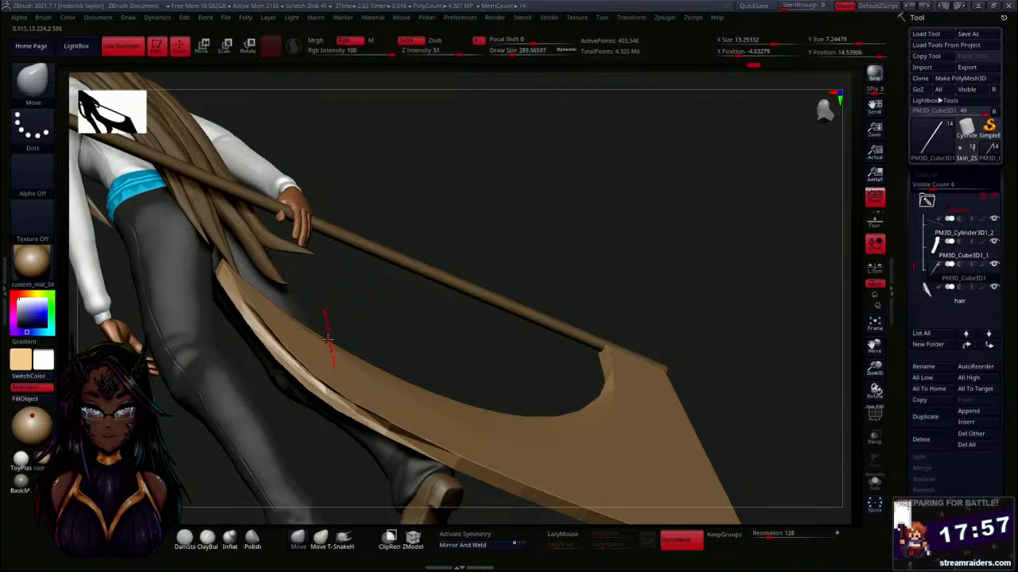
{"action": "mouse_move", "coordinate": [251, 312]}
{"action": "left_mouse_down", "text": "shift"}
{"action": "mouse_move", "coordinate": [285, 364]}
{"action": "mouse_move", "coordinate": [262, 324]}
{"action": "left_mouse_up", "text": "shift"}
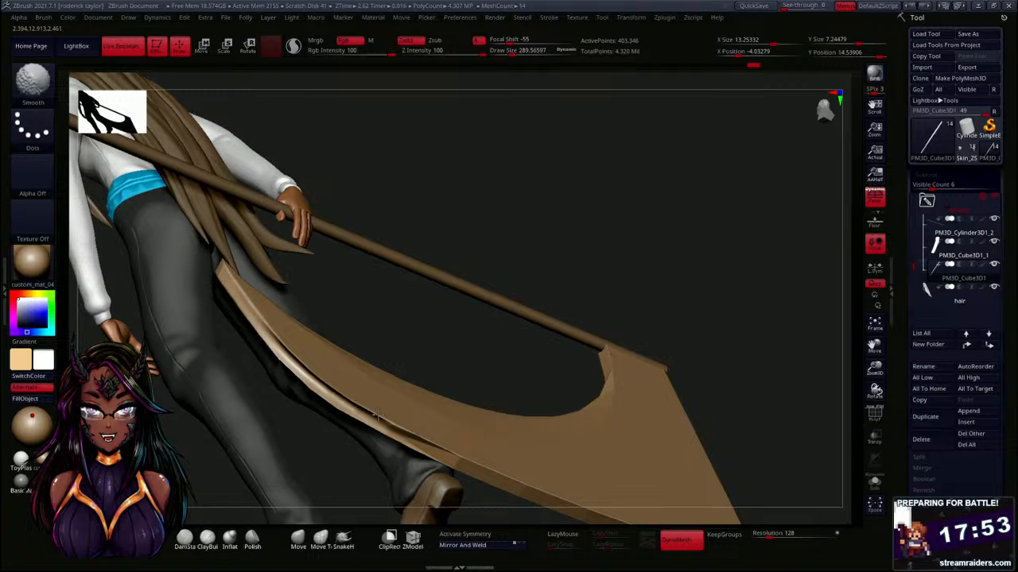
{"action": "left_click_drag", "start_coordinate": [411, 437], "coordinate": [505, 486], "text": "shift"}
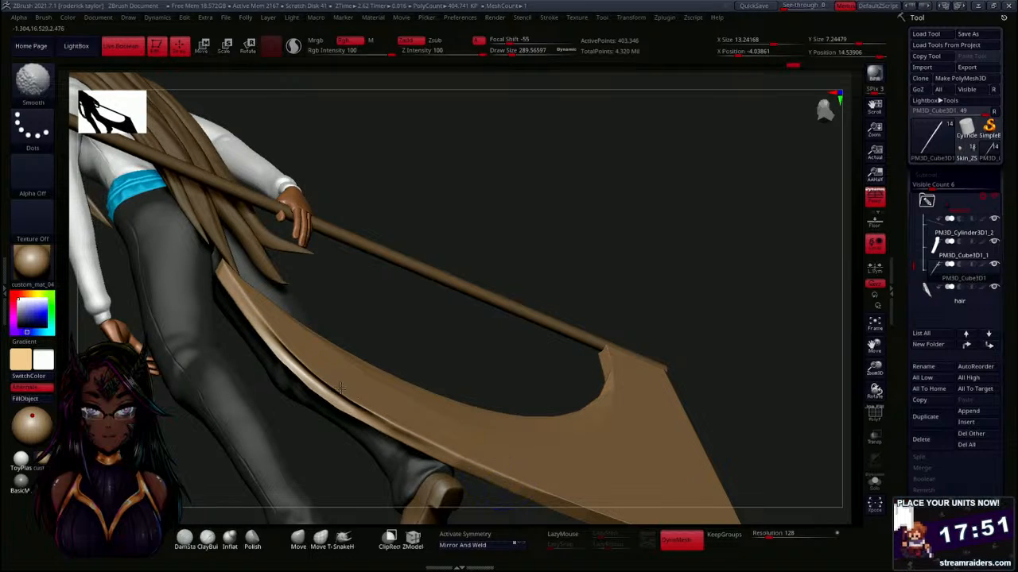
Smooth the outer edge towards the blade's wide end, including its middle stretch.
{"action": "mouse_move", "coordinate": [716, 318]}
{"action": "left_mouse_down"}
{"action": "mouse_move", "coordinate": [656, 177]}
{"action": "mouse_move", "coordinate": [477, 326]}
{"action": "left_mouse_up"}
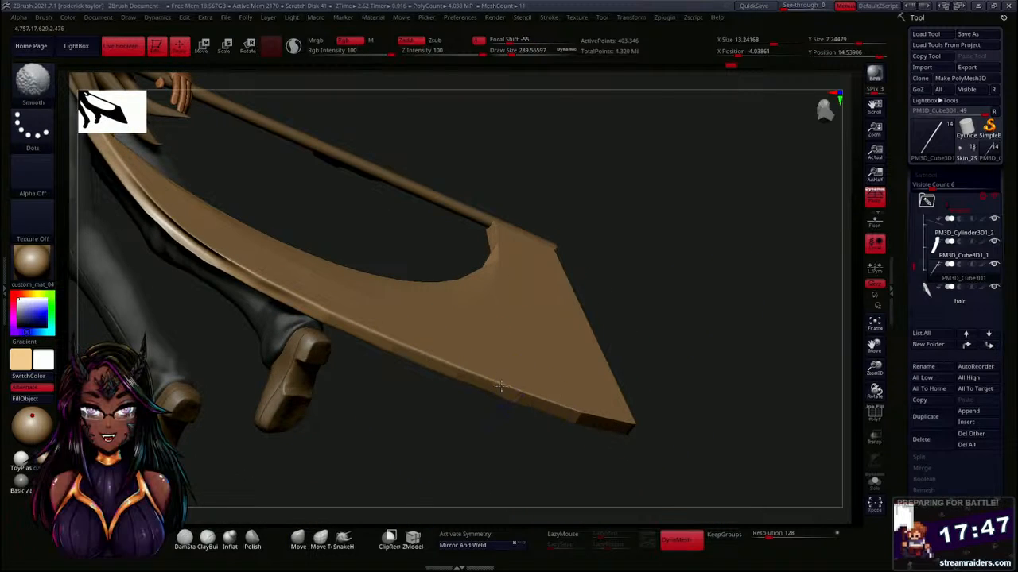
{"action": "mouse_move", "coordinate": [652, 431]}
{"action": "left_mouse_down"}
{"action": "mouse_move", "coordinate": [665, 374]}
{"action": "mouse_move", "coordinate": [681, 386]}
{"action": "mouse_move", "coordinate": [697, 355]}
{"action": "mouse_move", "coordinate": [689, 311]}
{"action": "mouse_move", "coordinate": [246, 219]}
{"action": "left_mouse_up"}
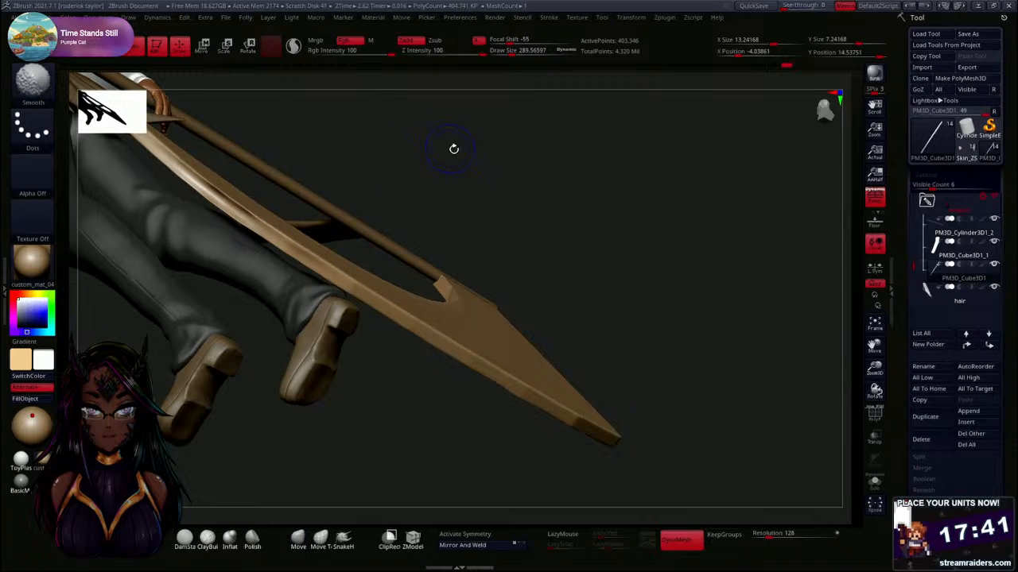
{"action": "left_click_drag", "start_coordinate": [453, 149], "coordinate": [462, 244]}
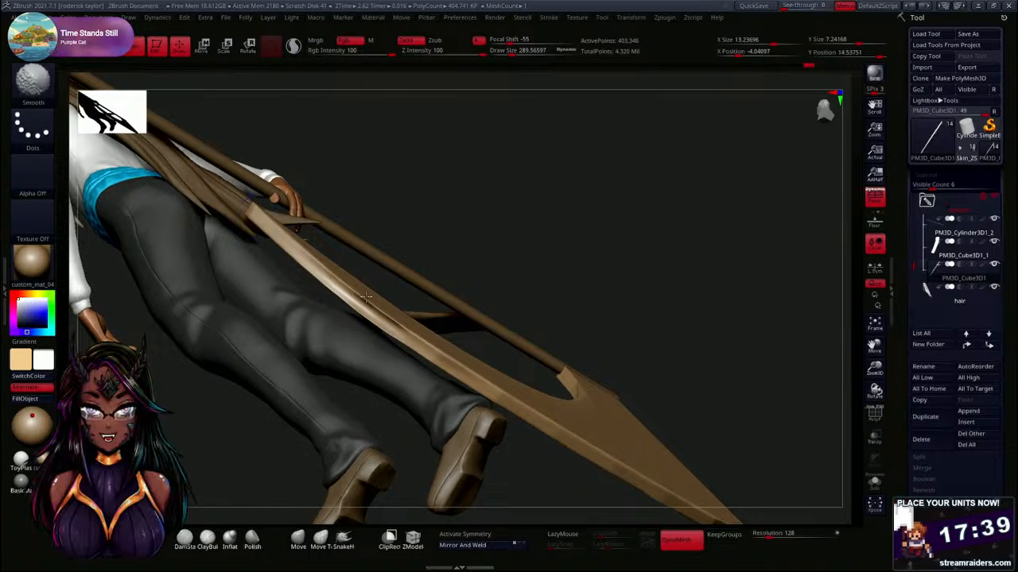
{"action": "left_click_drag", "start_coordinate": [424, 344], "coordinate": [485, 384], "text": "shift"}
Smooth the blade's bevelled edge and flat face along the narrow half near the tip.
{"action": "mouse_move", "coordinate": [592, 283]}
{"action": "left_mouse_down"}
{"action": "mouse_move", "coordinate": [564, 329]}
{"action": "mouse_move", "coordinate": [518, 297]}
{"action": "left_mouse_up"}
{"action": "left_click_drag", "start_coordinate": [220, 359], "coordinate": [239, 334]}
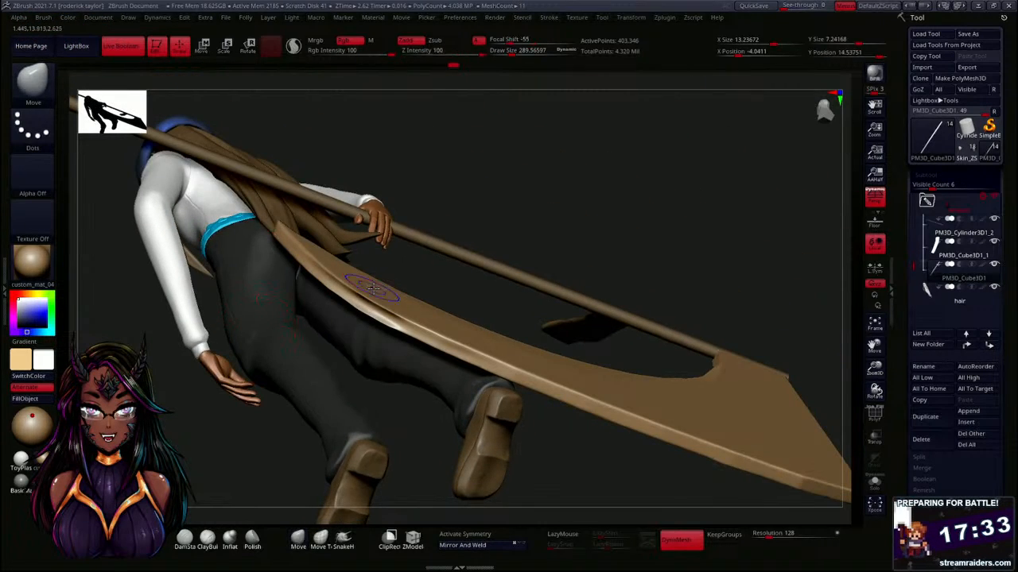
{"action": "left_click_drag", "start_coordinate": [352, 305], "coordinate": [451, 249]}
{"action": "key", "text": "shift"}
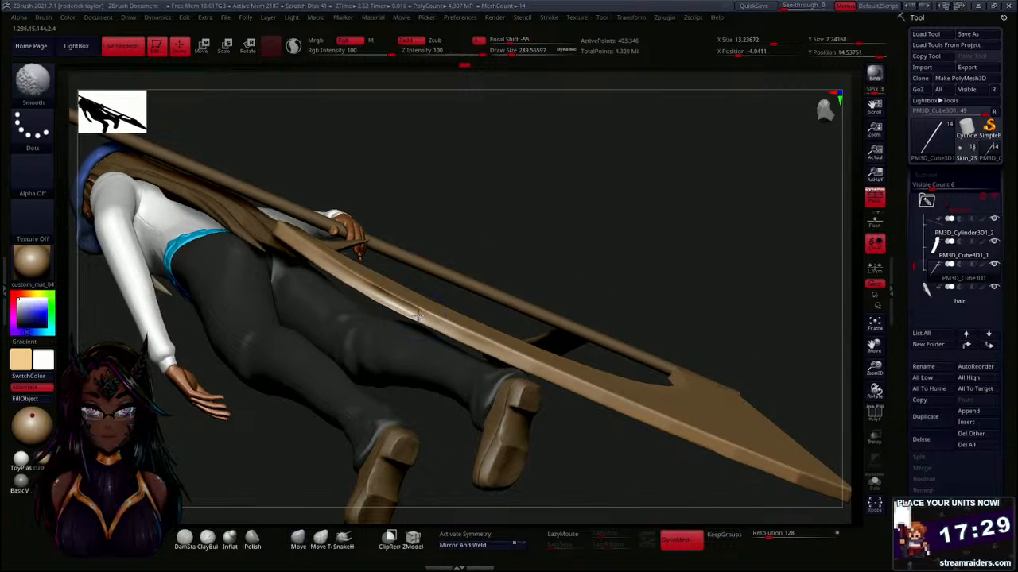
{"action": "mouse_move", "coordinate": [536, 289]}
{"action": "left_mouse_down"}
{"action": "mouse_move", "coordinate": [612, 266]}
{"action": "mouse_move", "coordinate": [623, 224]}
{"action": "mouse_move", "coordinate": [599, 173]}
{"action": "mouse_move", "coordinate": [454, 267]}
{"action": "left_mouse_up"}
{"action": "key", "text": "shift"}
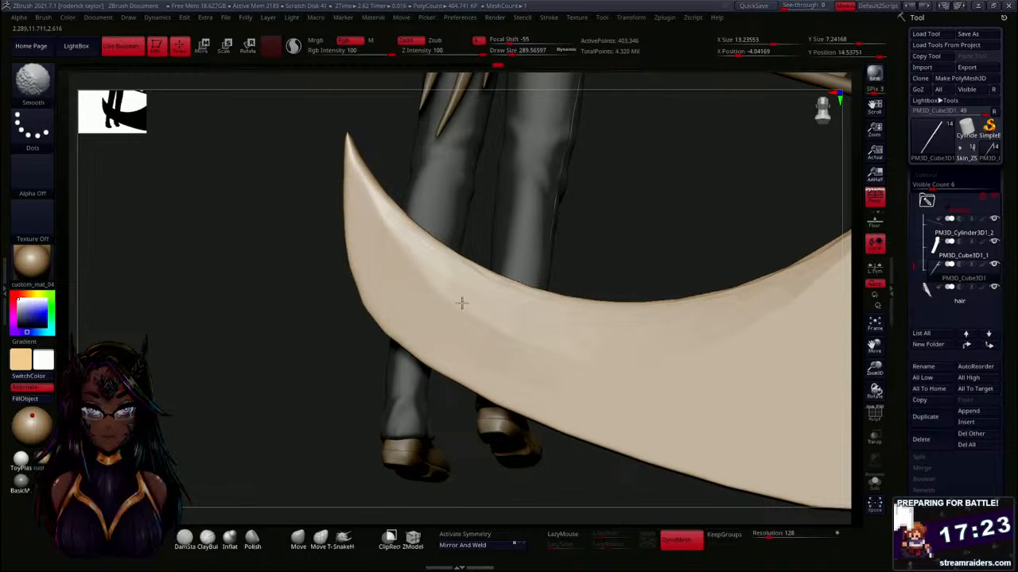
Widen and lengthen the scythe blade with the transform gizmo and rotate it so its wide end stands more upright.
{"action": "left_click_drag", "start_coordinate": [608, 267], "coordinate": [530, 210]}
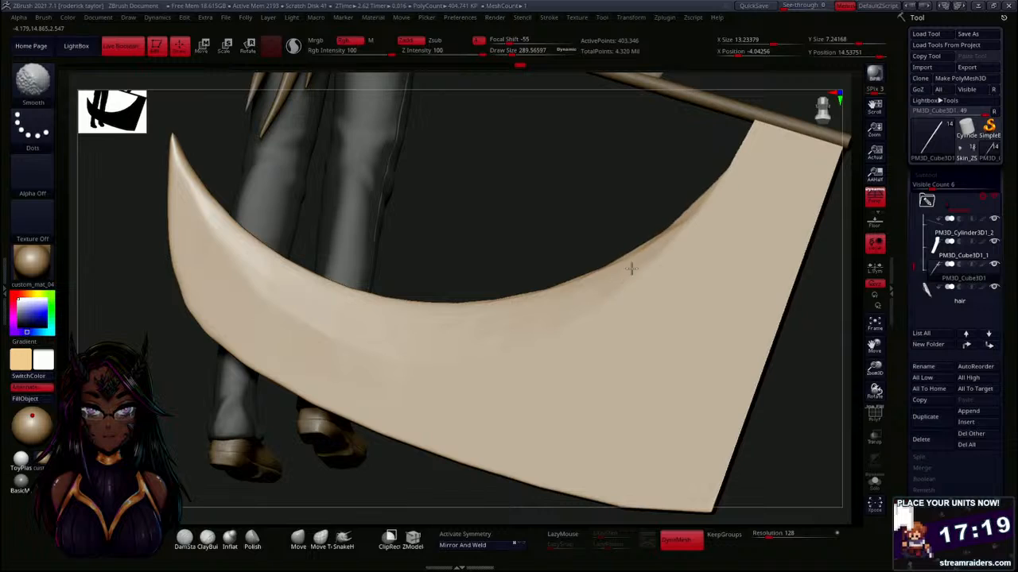
{"action": "mouse_move", "coordinate": [588, 204]}
{"action": "left_mouse_down"}
{"action": "mouse_move", "coordinate": [550, 152]}
{"action": "mouse_move", "coordinate": [484, 186]}
{"action": "mouse_move", "coordinate": [500, 243]}
{"action": "mouse_move", "coordinate": [484, 213]}
{"action": "left_mouse_up"}
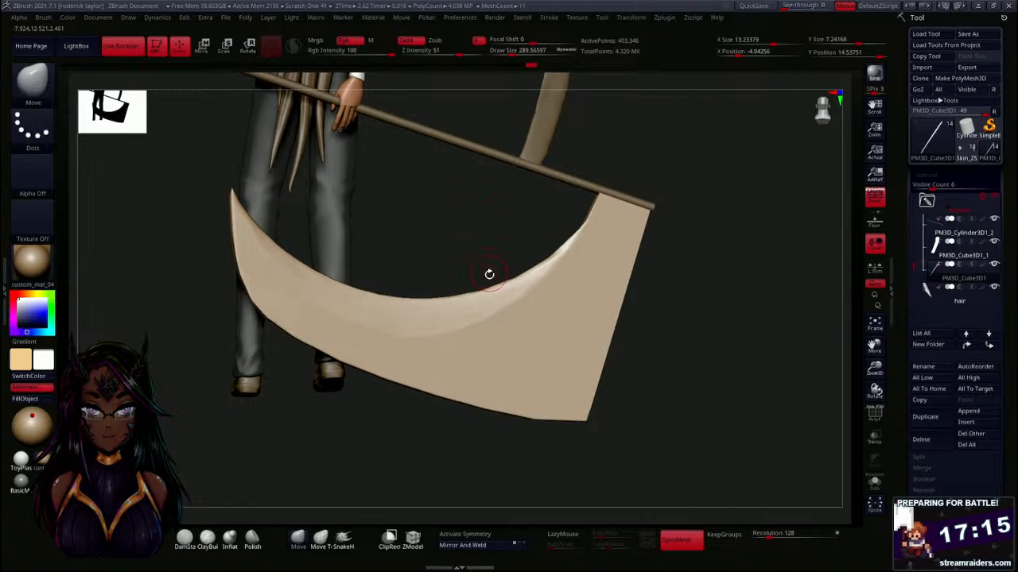
{"action": "key", "text": "w"}
{"action": "left_click_drag", "start_coordinate": [429, 233], "coordinate": [442, 211]}
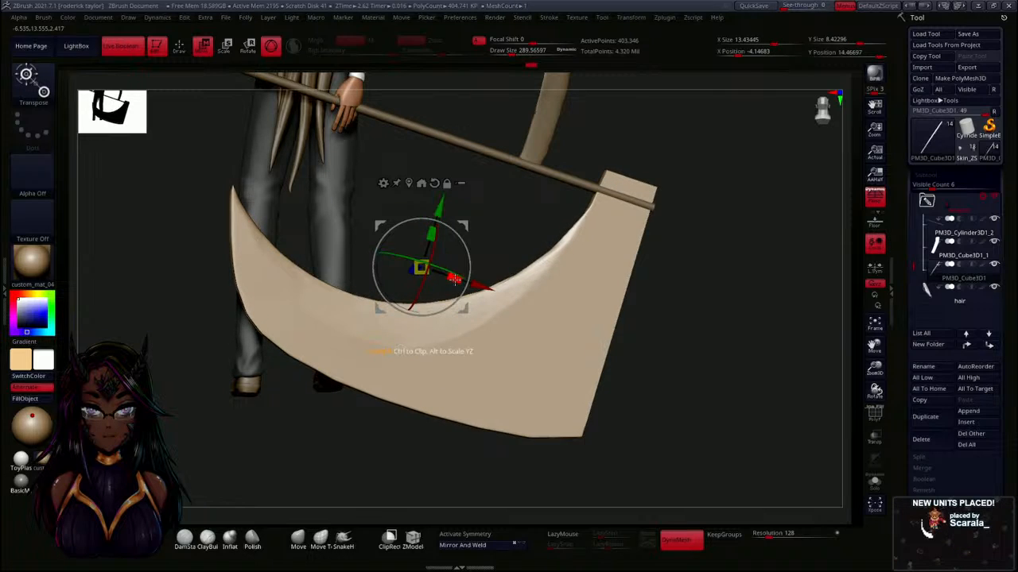
{"action": "left_click_drag", "start_coordinate": [454, 279], "coordinate": [471, 263]}
{"action": "left_click_drag", "start_coordinate": [506, 215], "coordinate": [466, 253], "text": "alt"}
{"action": "left_click_drag", "start_coordinate": [538, 255], "coordinate": [542, 196], "text": "alt"}
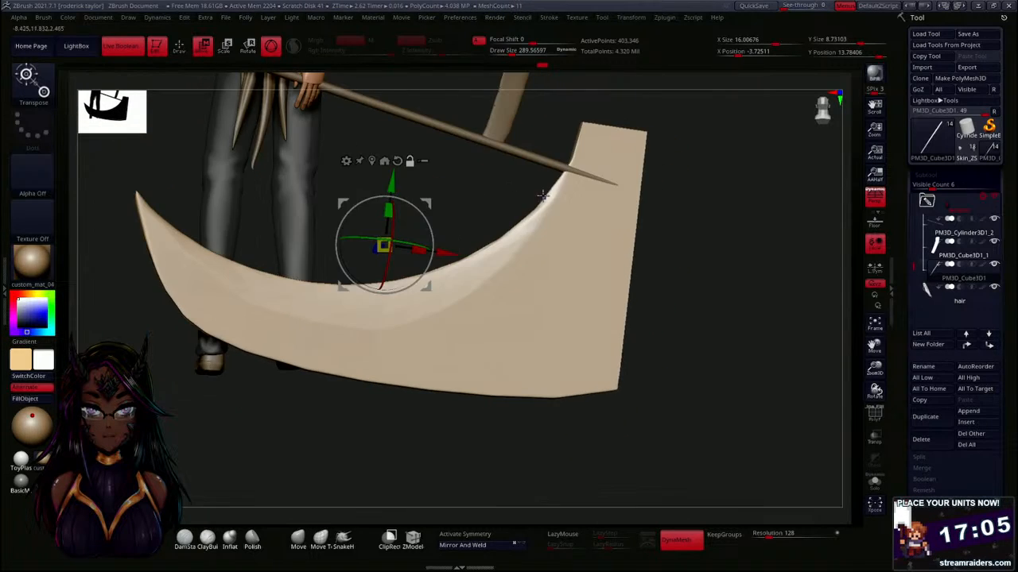
{"action": "left_click", "coordinate": [572, 212], "text": "alt"}
{"action": "left_click", "coordinate": [692, 253], "text": "ctrl"}
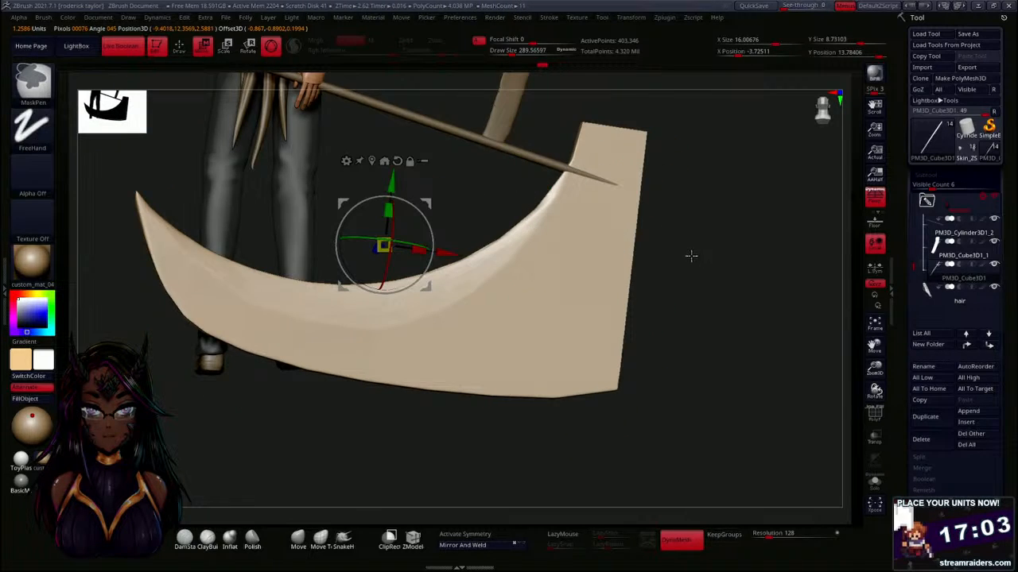
Enlarge the blade further, tilt it to match the pole's angle and move its wide end against the pole's end.
{"action": "left_click_drag", "start_coordinate": [697, 291], "coordinate": [665, 226], "text": "alt"}
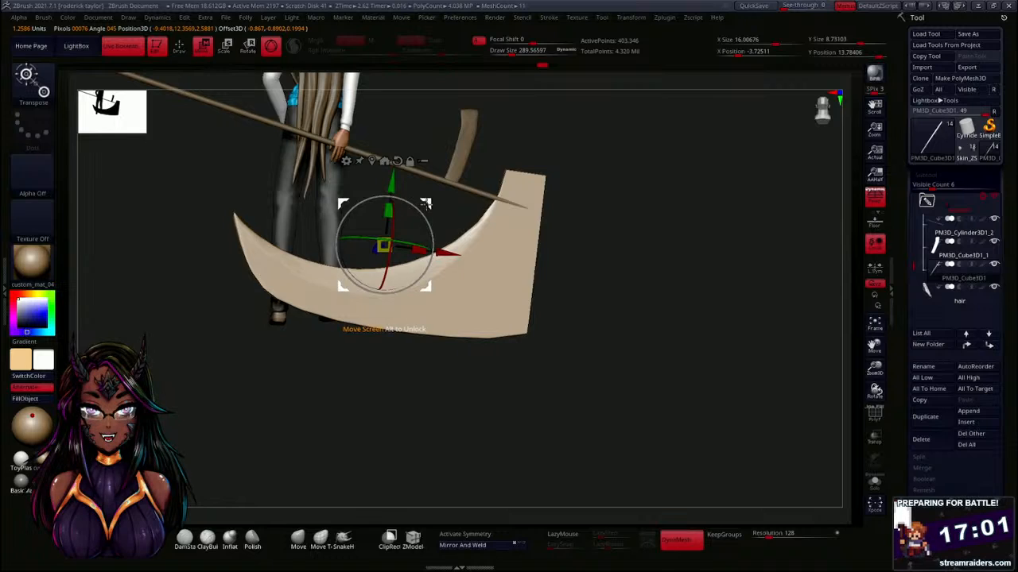
{"action": "left_click_drag", "start_coordinate": [426, 205], "coordinate": [415, 297]}
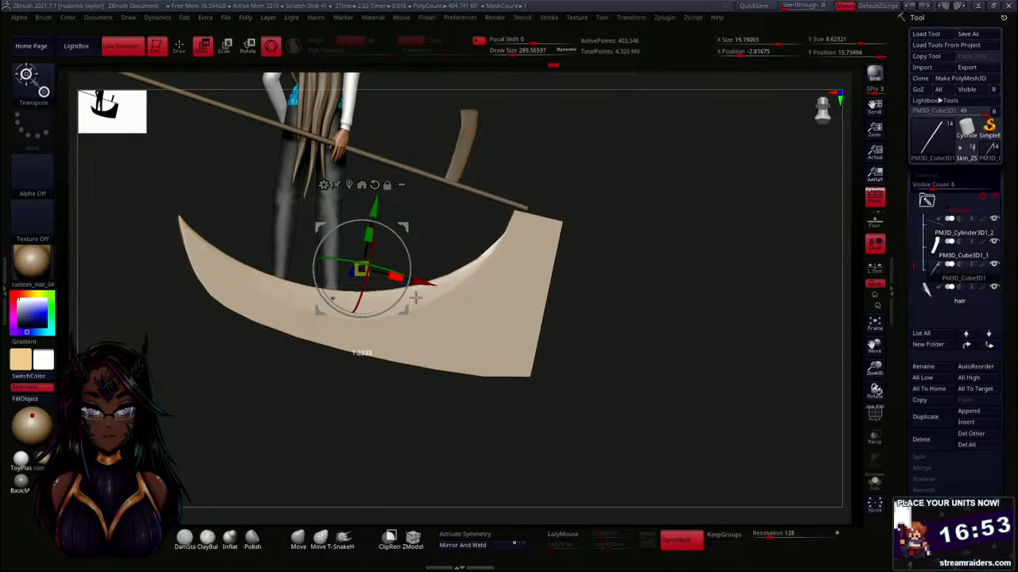
{"action": "left_click_drag", "start_coordinate": [405, 229], "coordinate": [361, 196]}
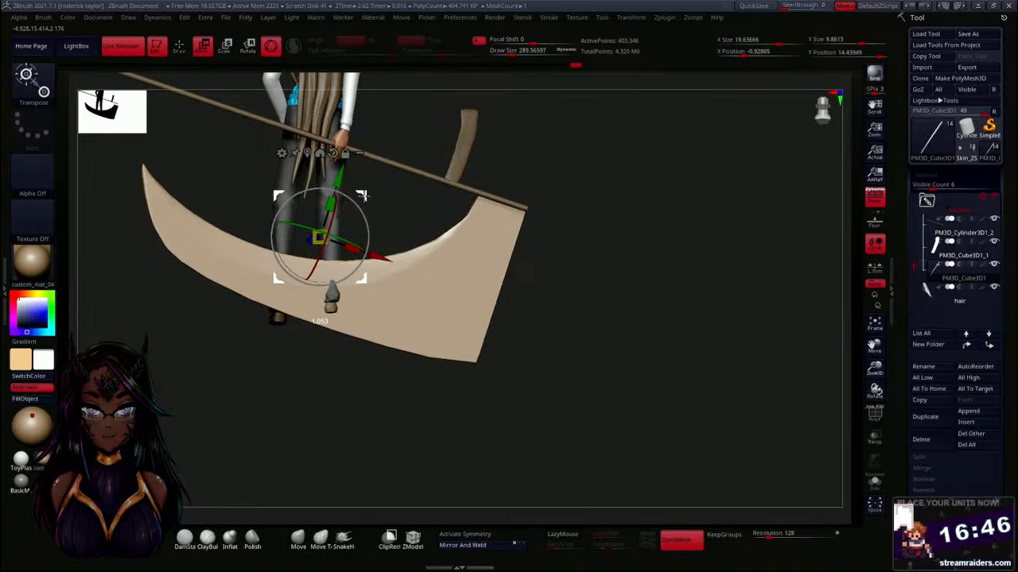
{"action": "left_click_drag", "start_coordinate": [559, 274], "coordinate": [567, 299]}
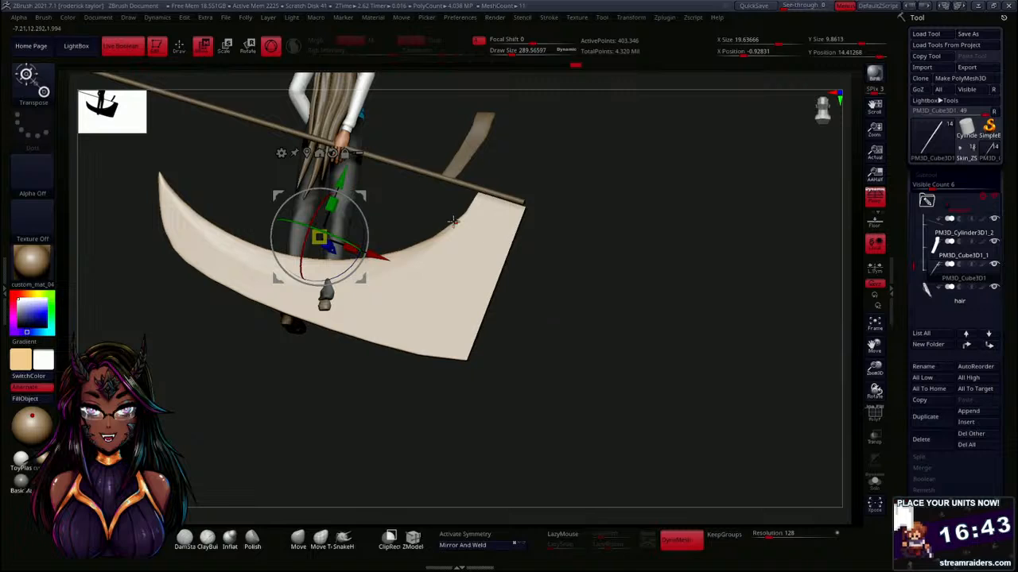
{"action": "left_click_drag", "start_coordinate": [376, 255], "coordinate": [372, 255]}
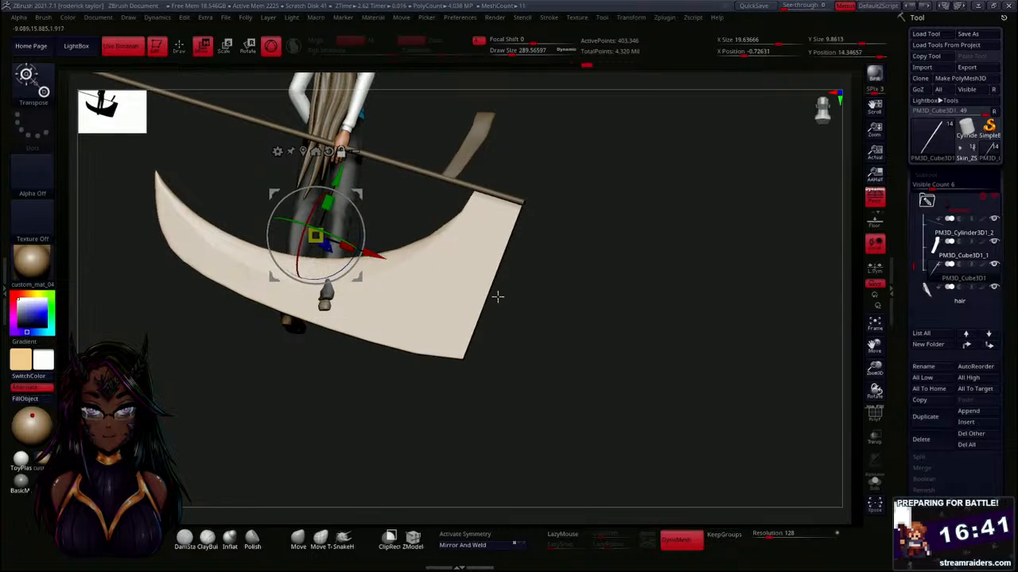
Shift the blade in depth to line up with the pole from the side, and slightly narrow it across its width.
{"action": "left_click_drag", "start_coordinate": [567, 333], "coordinate": [588, 295], "text": "alt"}
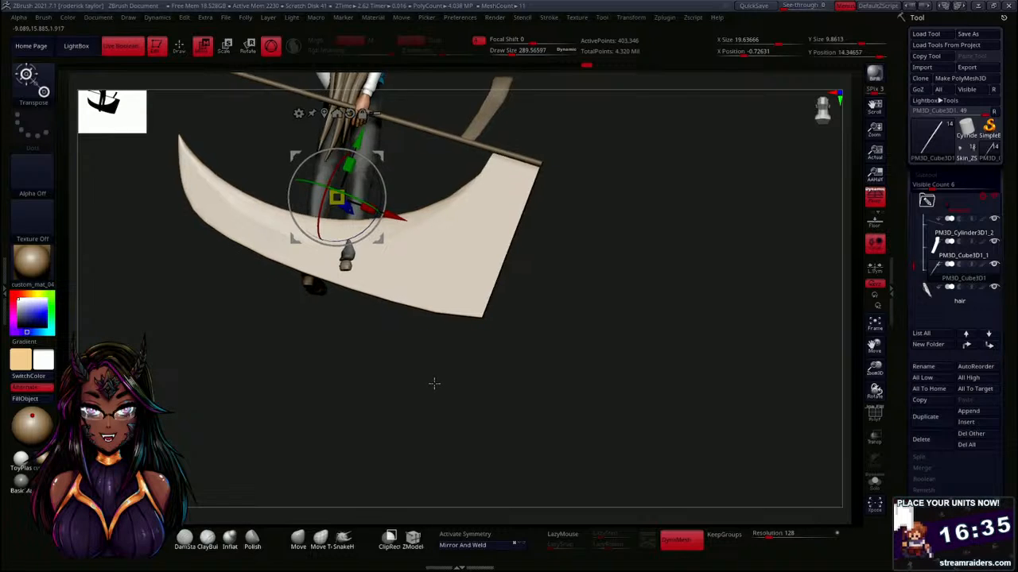
{"action": "left_click_drag", "start_coordinate": [436, 382], "coordinate": [458, 328]}
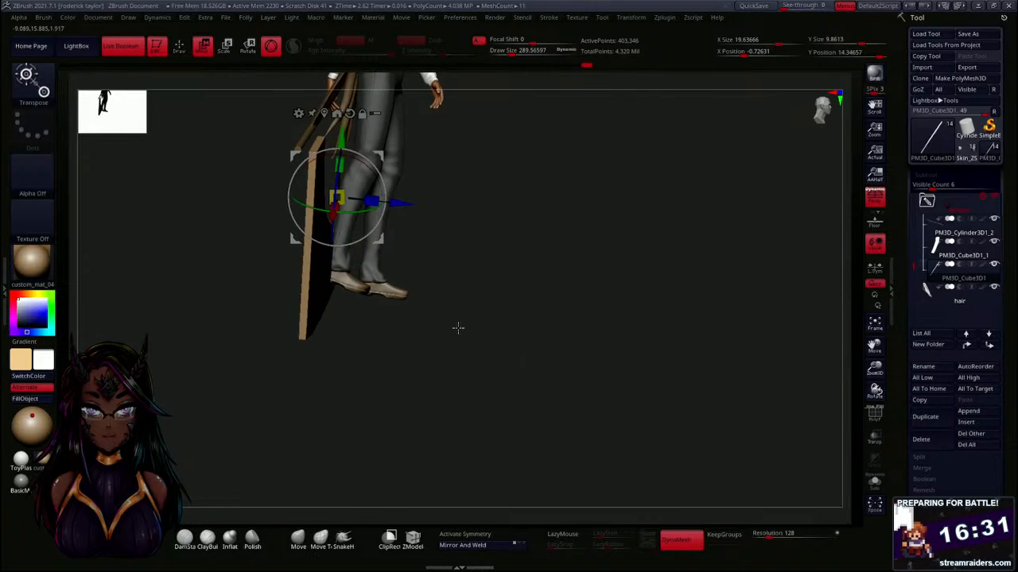
{"action": "left_click_drag", "start_coordinate": [402, 199], "coordinate": [395, 193]}
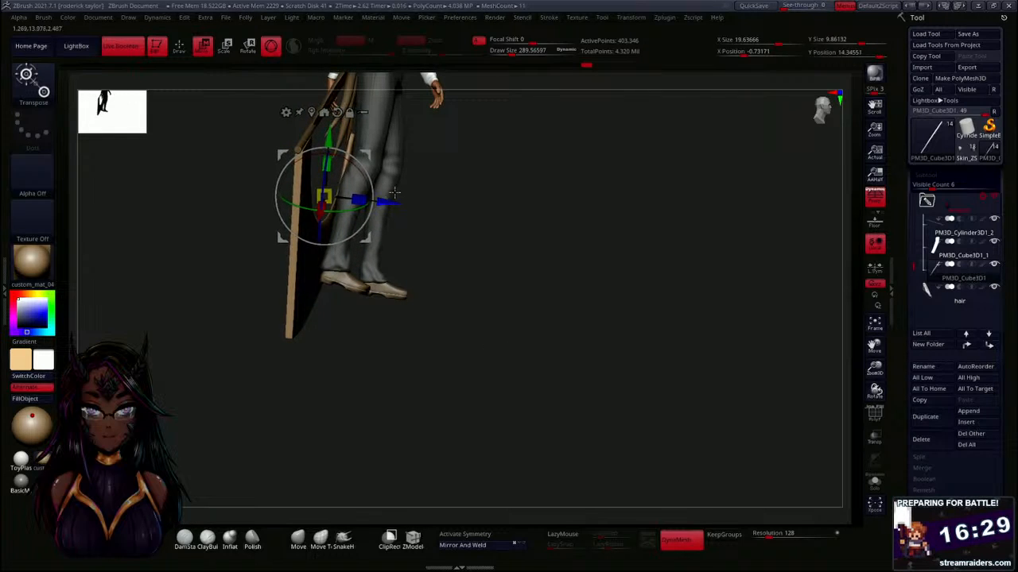
{"action": "left_click_drag", "start_coordinate": [433, 359], "coordinate": [417, 383]}
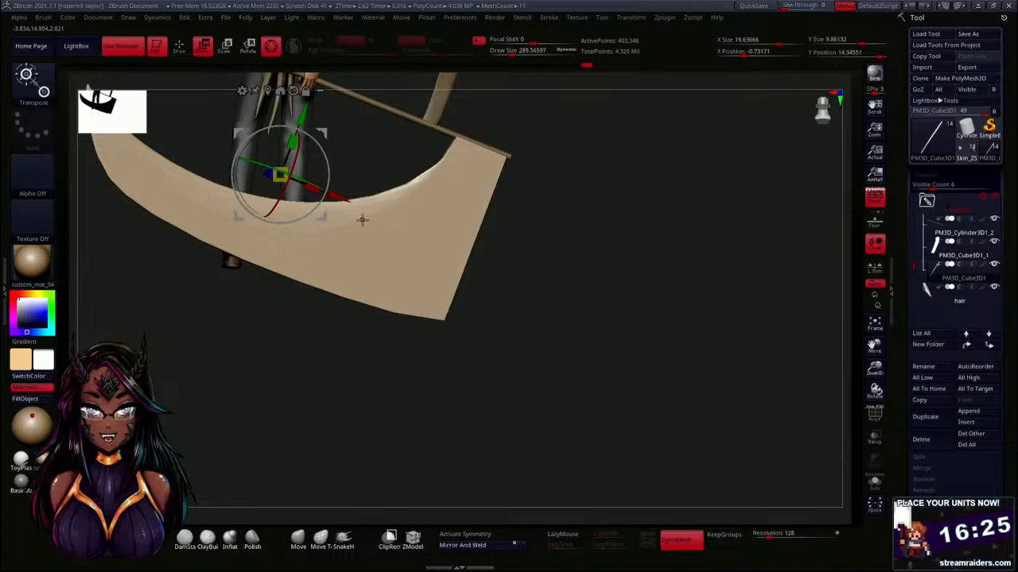
{"action": "left_click_drag", "start_coordinate": [327, 169], "coordinate": [327, 169]}
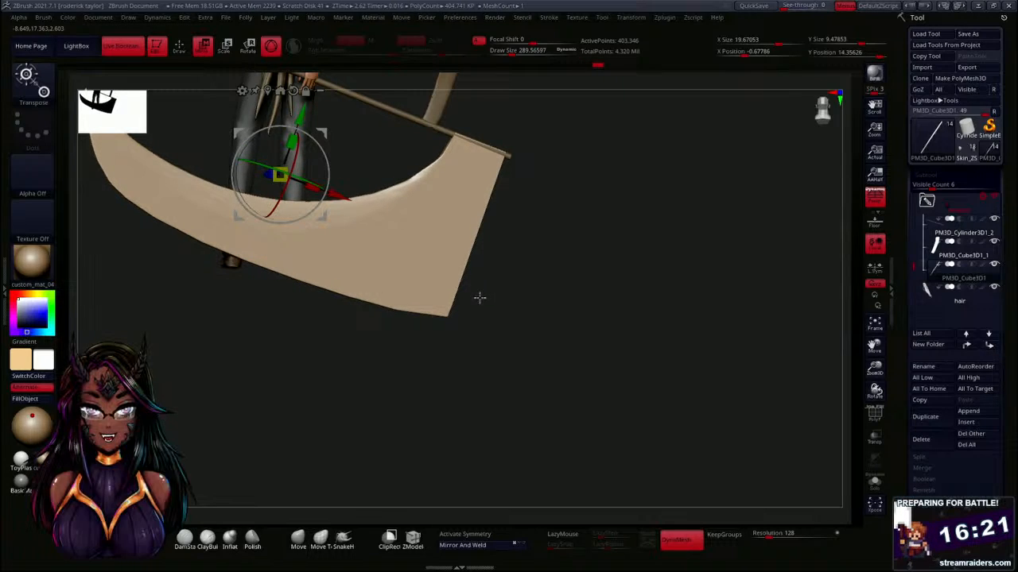
{"action": "left_click_drag", "start_coordinate": [521, 242], "coordinate": [520, 314], "text": "alt"}
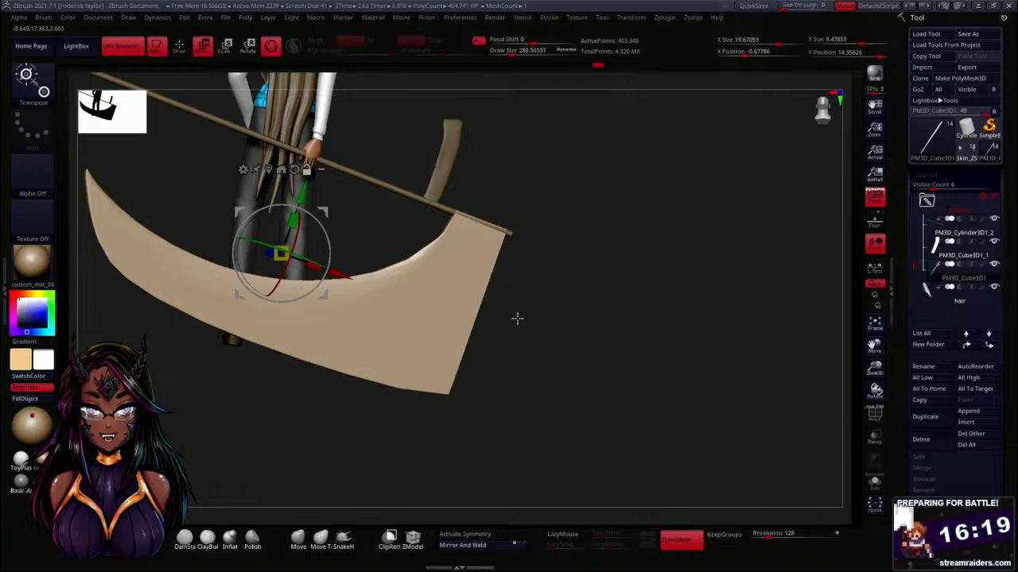
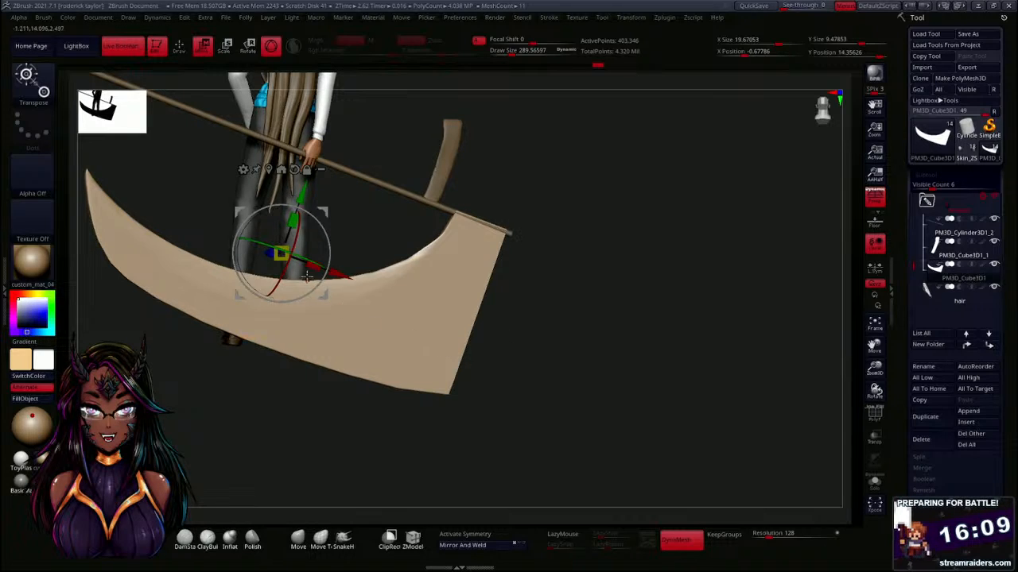
Reset the gizmo's orientation and slice along a curve through the lower corner of the blade's wide end with SliceCurve.
{"action": "left_click", "coordinate": [294, 169]}
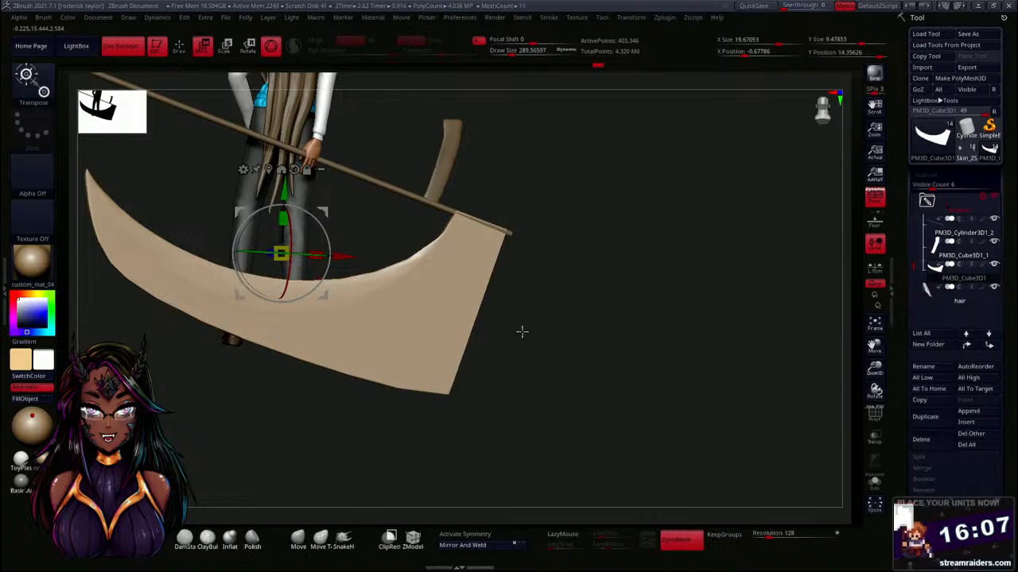
{"action": "left_click_drag", "start_coordinate": [532, 334], "coordinate": [493, 270]}
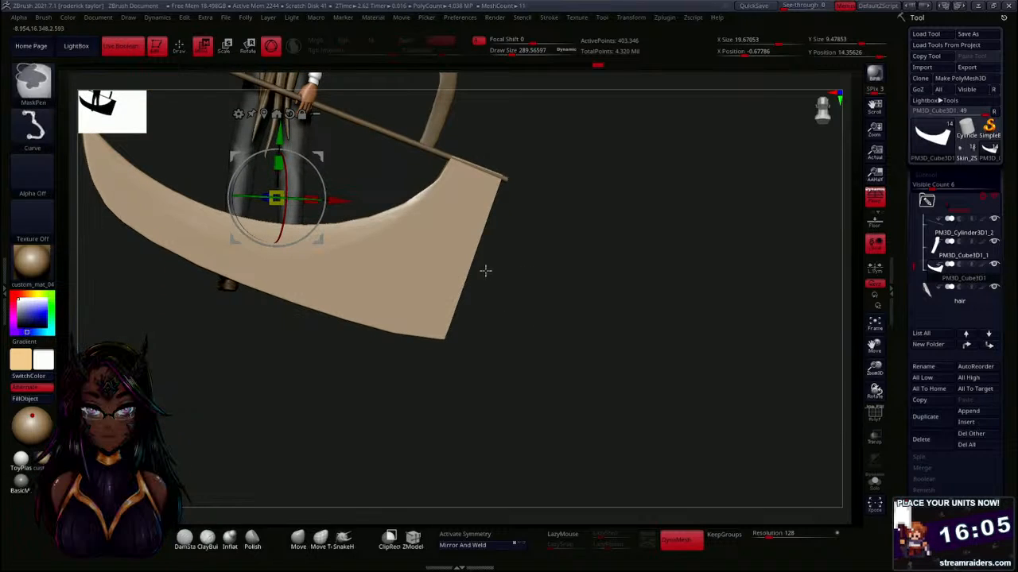
{"action": "key", "text": "ctrl+shift"}
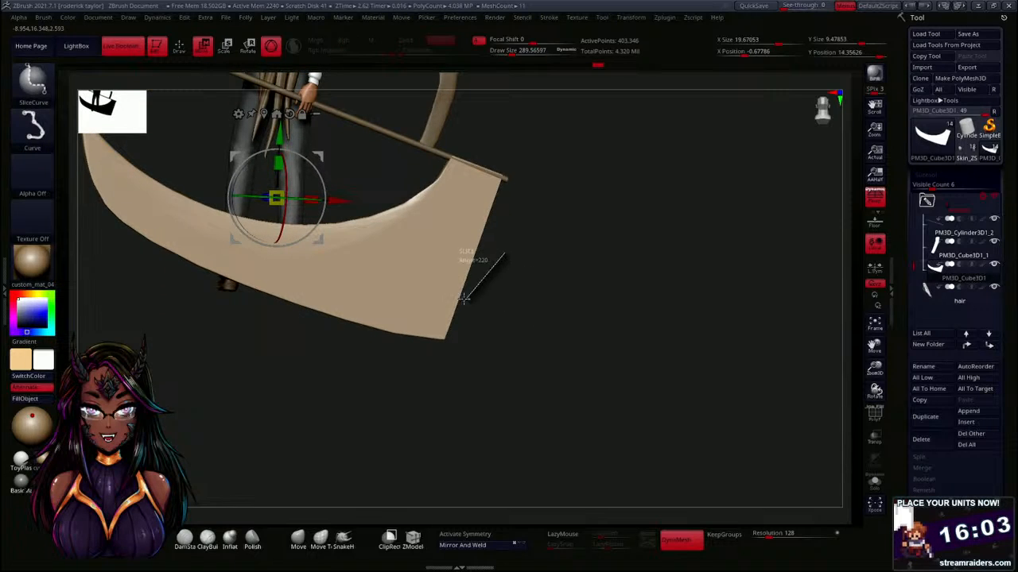
{"action": "mouse_move", "coordinate": [463, 298]}
{"action": "left_mouse_down", "text": "ctrl+shift"}
{"action": "mouse_move", "coordinate": [457, 287]}
{"action": "mouse_move", "coordinate": [407, 315]}
{"action": "mouse_move", "coordinate": [258, 331]}
{"action": "mouse_move", "coordinate": [216, 313]}
{"action": "mouse_move", "coordinate": [218, 327]}
{"action": "mouse_move", "coordinate": [210, 316]}
{"action": "left_mouse_up", "text": "ctrl+shift"}
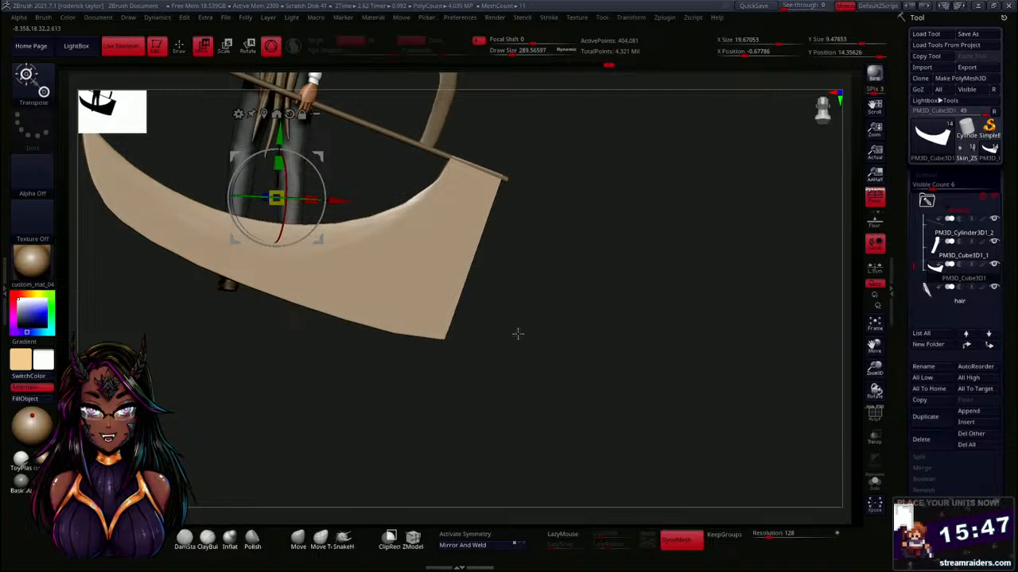
{"action": "left_click", "coordinate": [441, 315], "text": "ctrl"}
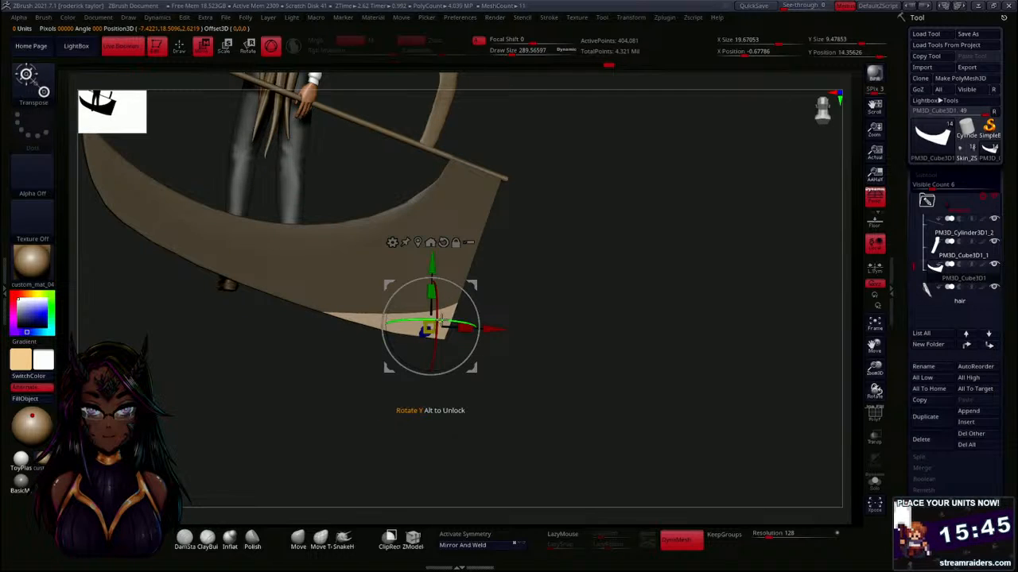
{"action": "mouse_move", "coordinate": [562, 295]}
{"action": "left_mouse_down"}
{"action": "mouse_move", "coordinate": [570, 218]}
{"action": "mouse_move", "coordinate": [555, 303]}
{"action": "left_mouse_up"}
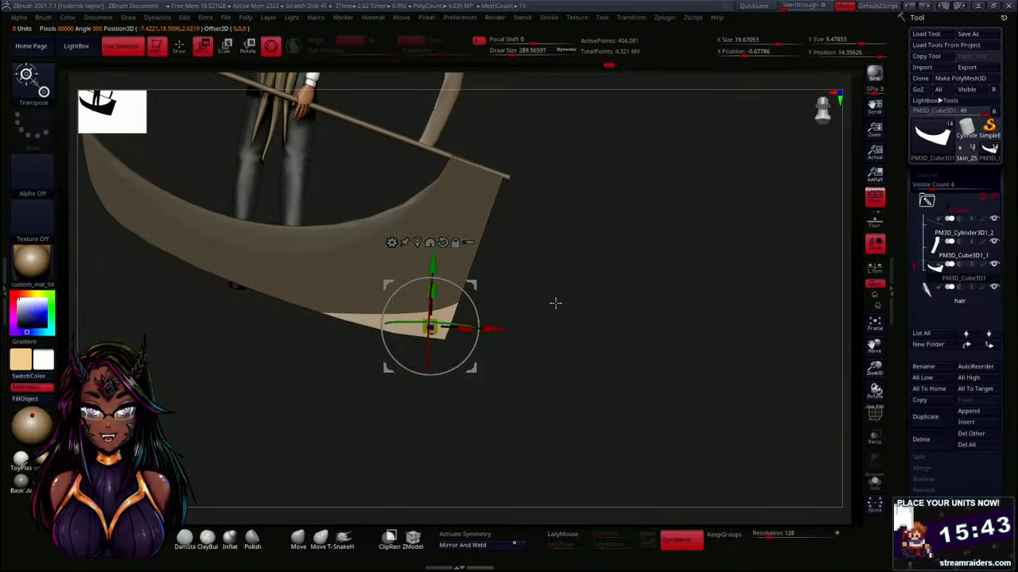
{"action": "left_click", "coordinate": [365, 322], "text": "ctrl"}
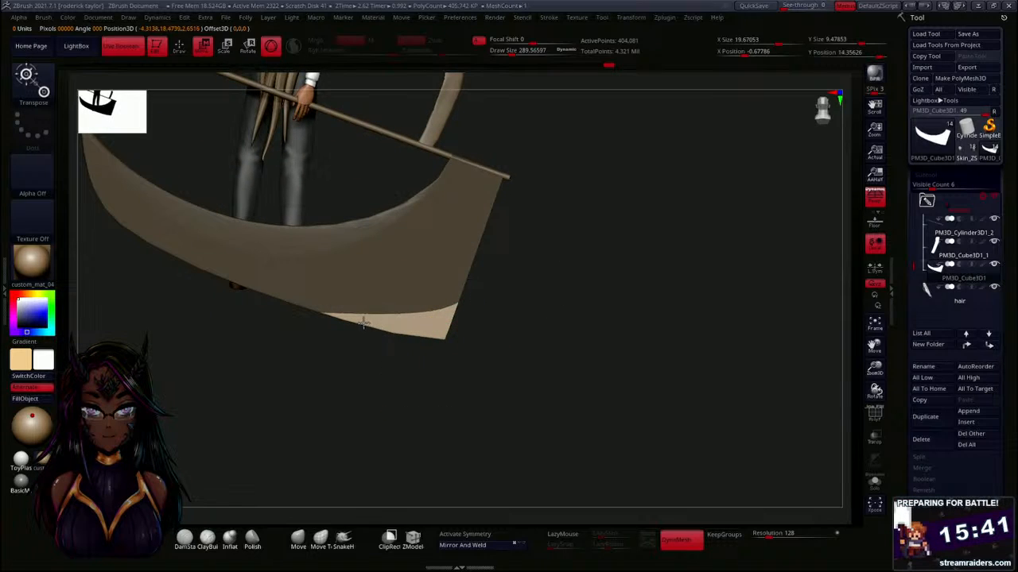
{"action": "left_click_drag", "start_coordinate": [597, 309], "coordinate": [613, 386], "text": "ctrl"}
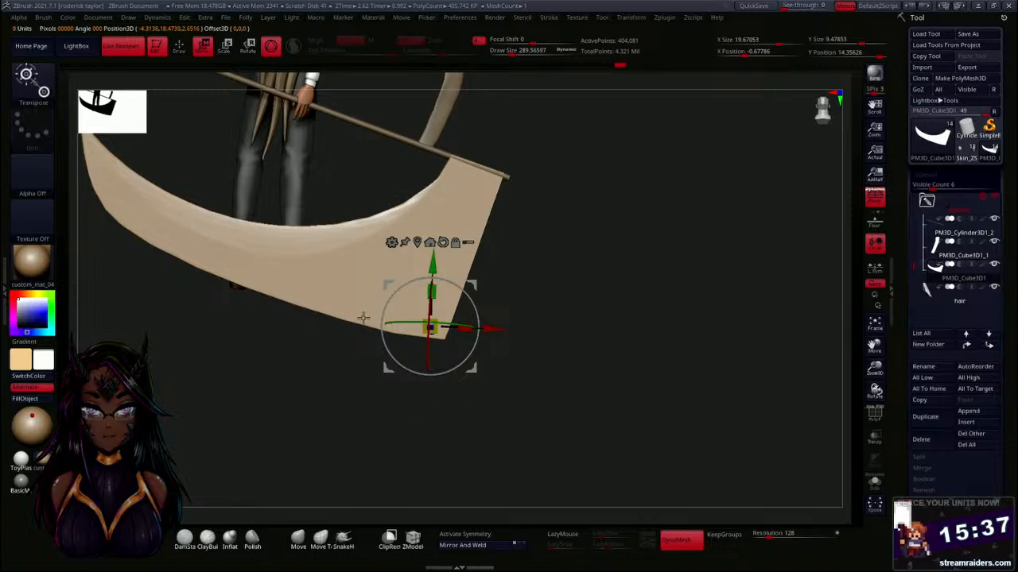
{"action": "left_click_drag", "start_coordinate": [364, 318], "coordinate": [374, 321], "text": "ctrl"}
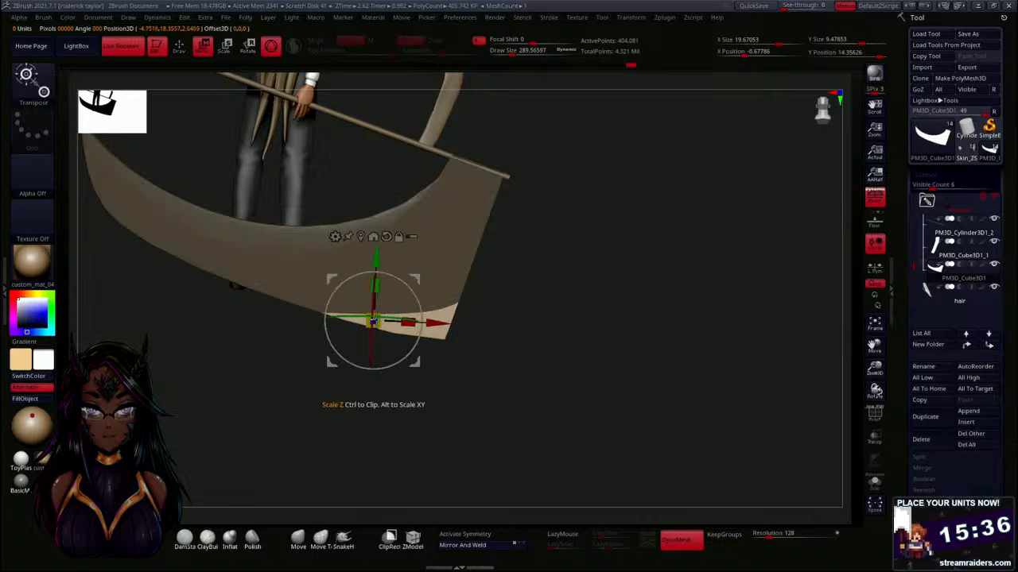
{"action": "left_click", "coordinate": [538, 318], "text": "ctrl"}
{"action": "key", "text": "q"}
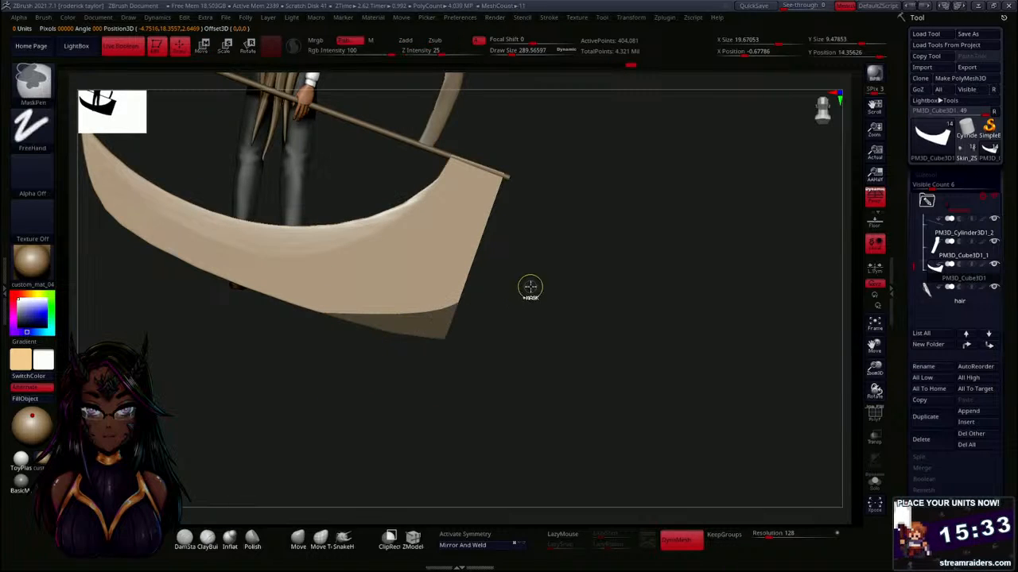
{"action": "left_click_drag", "start_coordinate": [530, 289], "coordinate": [489, 326], "text": "ctrl"}
Hide the sliced-off corner and the remaining thin strip beneath the blade's lower edge.
{"action": "left_click", "coordinate": [436, 324], "text": "ctrl+shift"}
{"action": "left_click", "coordinate": [440, 324], "text": "ctrl+shift"}
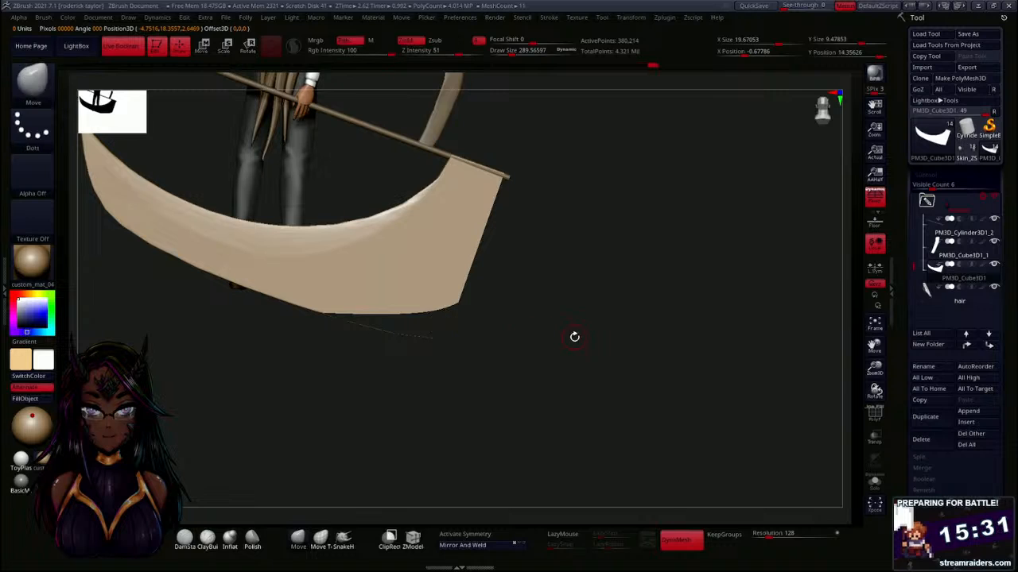
{"action": "mouse_move", "coordinate": [575, 337]}
{"action": "left_mouse_down"}
{"action": "mouse_move", "coordinate": [523, 189]}
{"action": "mouse_move", "coordinate": [564, 211]}
{"action": "mouse_move", "coordinate": [583, 325]}
{"action": "mouse_move", "coordinate": [596, 263]}
{"action": "left_mouse_up"}
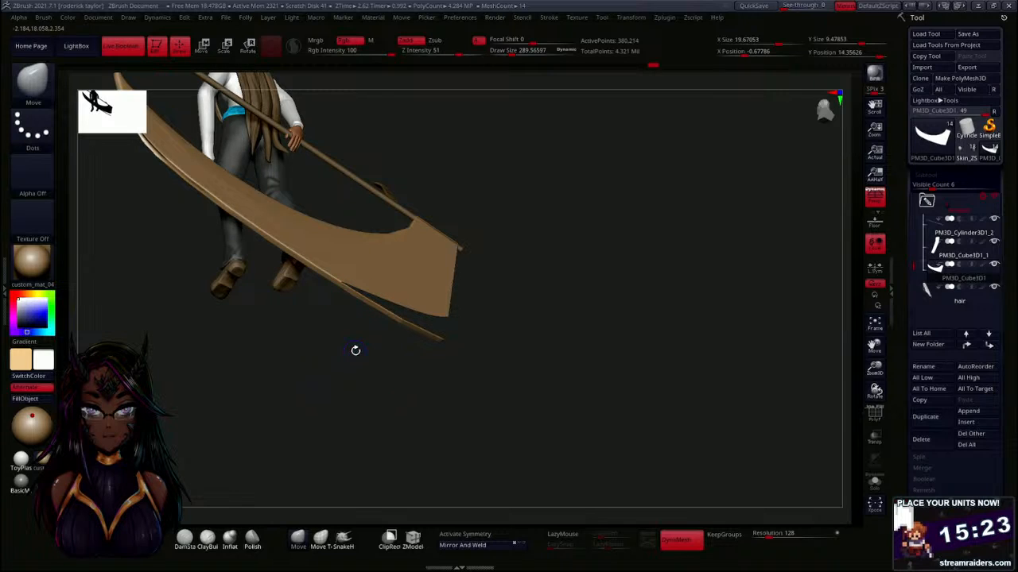
{"action": "key", "text": "shift+f"}
{"action": "mouse_move", "coordinate": [357, 350]}
{"action": "left_mouse_down"}
{"action": "mouse_move", "coordinate": [384, 311]}
{"action": "mouse_move", "coordinate": [363, 353]}
{"action": "left_mouse_up"}
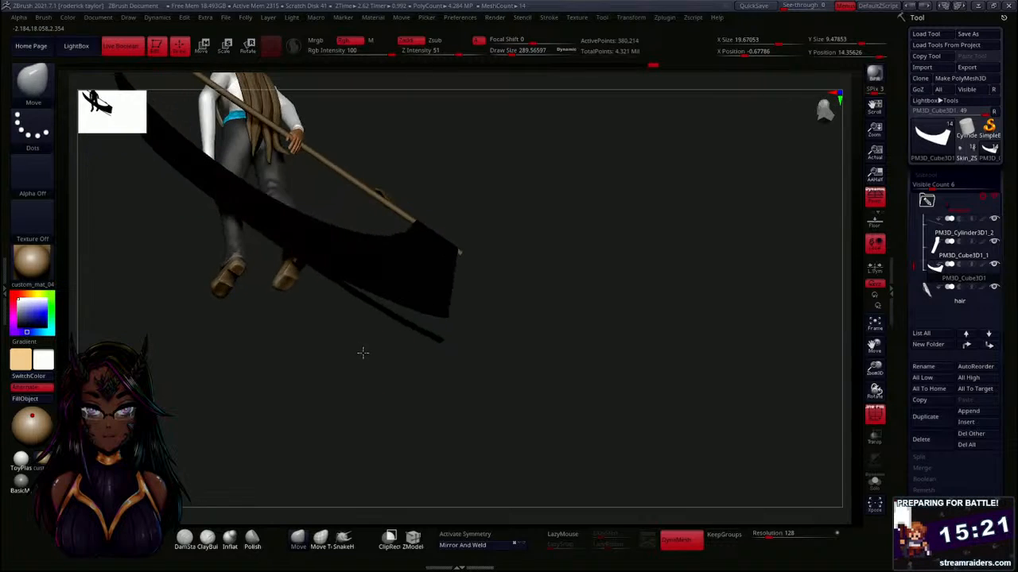
{"action": "key", "text": "shift+f"}
{"action": "key", "text": "ctrl+shift"}
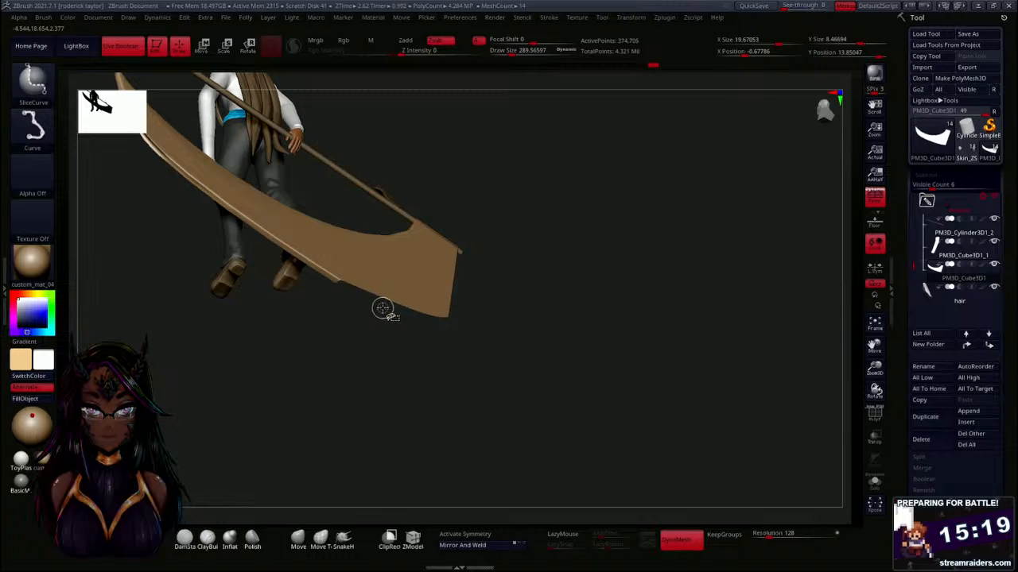
{"action": "mouse_move", "coordinate": [383, 309]}
{"action": "left_mouse_down"}
{"action": "mouse_move", "coordinate": [452, 375]}
{"action": "mouse_move", "coordinate": [423, 368]}
{"action": "mouse_move", "coordinate": [454, 392]}
{"action": "mouse_move", "coordinate": [461, 373]}
{"action": "mouse_move", "coordinate": [447, 382]}
{"action": "mouse_move", "coordinate": [556, 338]}
{"action": "left_mouse_up"}
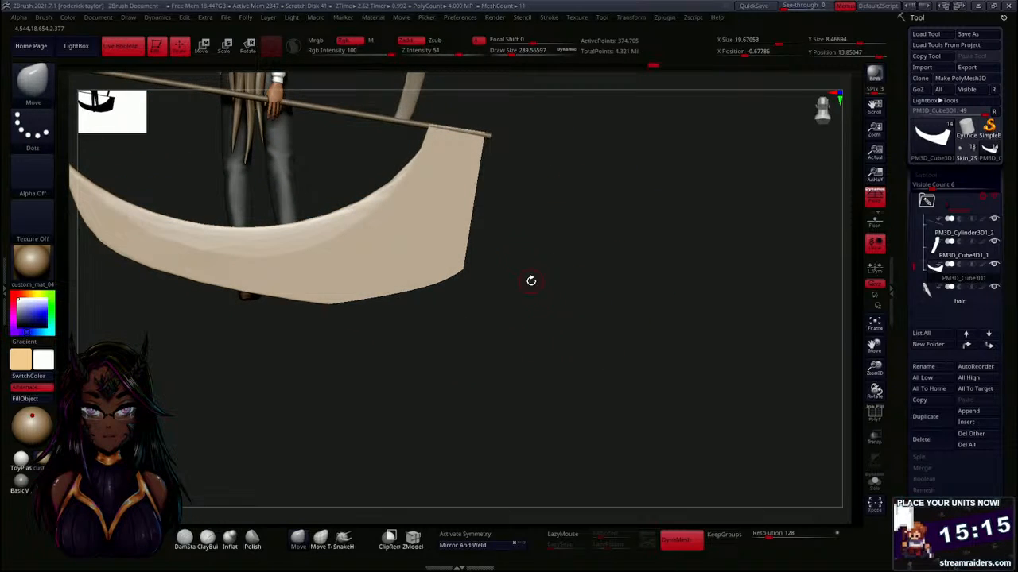
Delete the hidden geometry from the blade mesh and close the holes it leaves.
{"action": "left_click", "coordinate": [247, 18]}
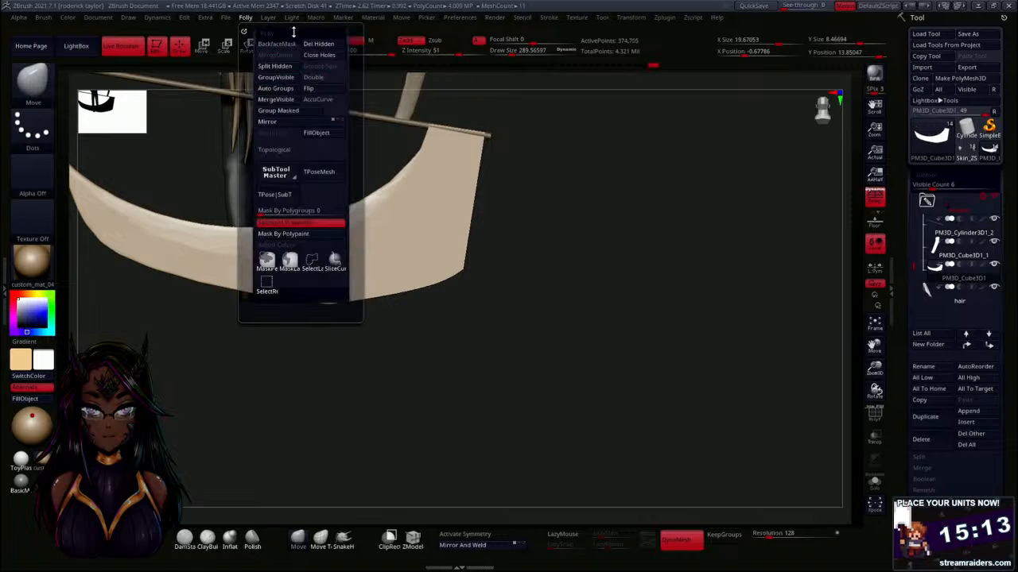
{"action": "left_click", "coordinate": [333, 46]}
{"action": "mouse_move", "coordinate": [546, 270]}
{"action": "left_mouse_down"}
{"action": "mouse_move", "coordinate": [548, 294]}
{"action": "mouse_move", "coordinate": [534, 271]}
{"action": "left_mouse_up"}
{"action": "left_click", "coordinate": [246, 18]}
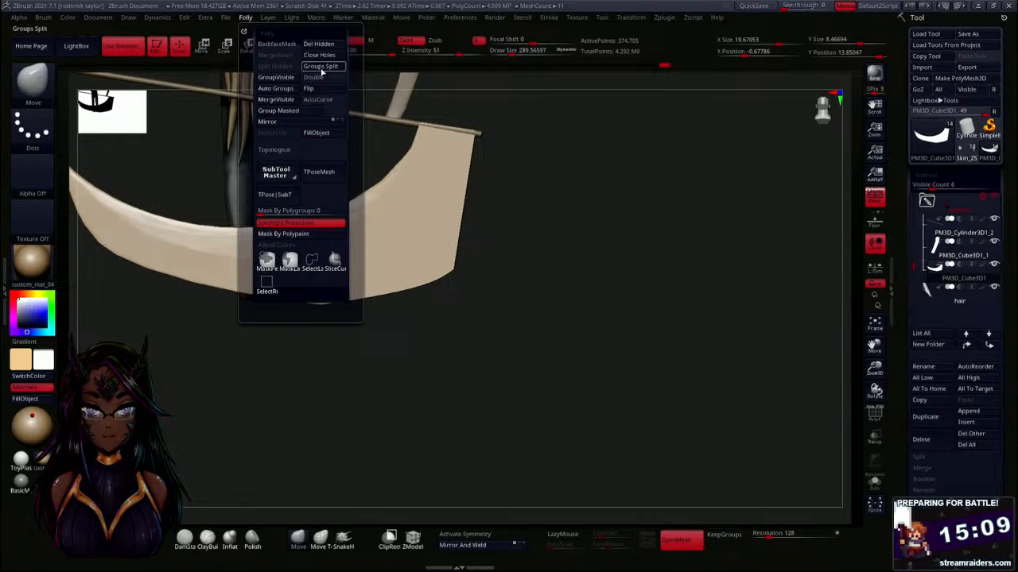
{"action": "mouse_move", "coordinate": [517, 199]}
{"action": "left_mouse_down"}
{"action": "mouse_move", "coordinate": [561, 266]}
{"action": "mouse_move", "coordinate": [547, 216]}
{"action": "mouse_move", "coordinate": [533, 418]}
{"action": "mouse_move", "coordinate": [475, 339]}
{"action": "mouse_move", "coordinate": [477, 263]}
{"action": "mouse_move", "coordinate": [514, 323]}
{"action": "mouse_move", "coordinate": [491, 334]}
{"action": "mouse_move", "coordinate": [620, 346]}
{"action": "mouse_move", "coordinate": [490, 388]}
{"action": "left_mouse_up"}
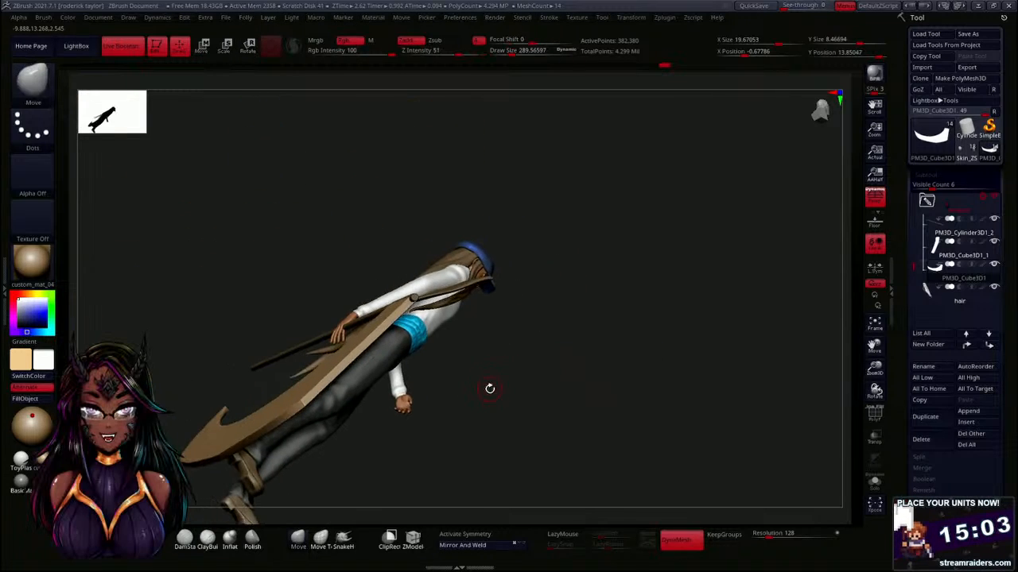
Enlarge the brush to about 507 and smooth the cut outer edge and underside of the blade's wide end.
{"action": "mouse_move", "coordinate": [236, 310]}
{"action": "left_mouse_down"}
{"action": "mouse_move", "coordinate": [241, 293]}
{"action": "mouse_move", "coordinate": [268, 331]}
{"action": "mouse_move", "coordinate": [441, 292]}
{"action": "mouse_move", "coordinate": [552, 252]}
{"action": "mouse_move", "coordinate": [459, 168]}
{"action": "left_mouse_up"}
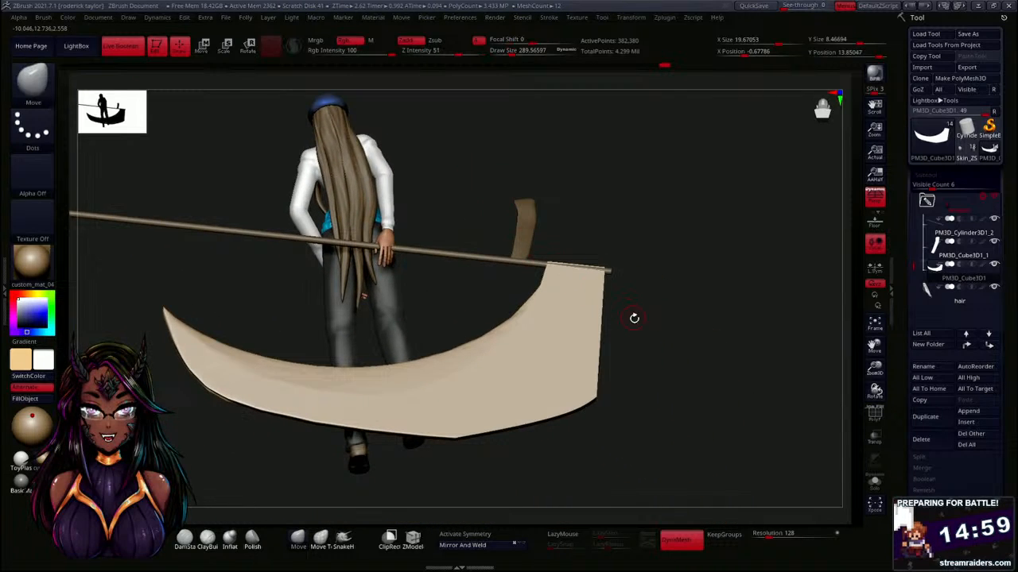
{"action": "mouse_move", "coordinate": [633, 316]}
{"action": "left_mouse_down"}
{"action": "mouse_move", "coordinate": [621, 325]}
{"action": "mouse_move", "coordinate": [609, 304]}
{"action": "mouse_move", "coordinate": [532, 295]}
{"action": "mouse_move", "coordinate": [500, 352]}
{"action": "mouse_move", "coordinate": [508, 357]}
{"action": "left_mouse_up"}
{"action": "key", "text": "s"}
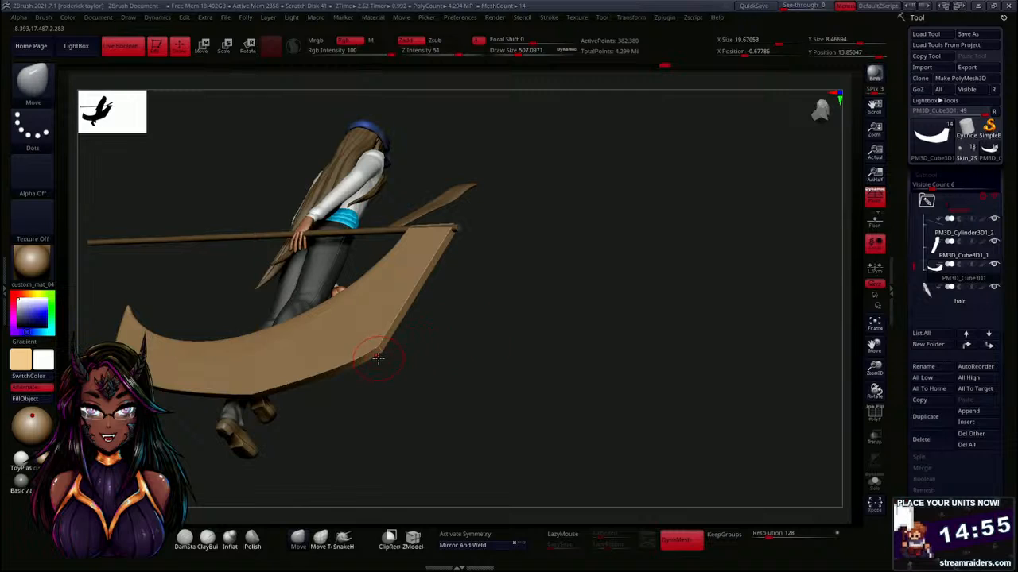
{"action": "key", "text": "shift"}
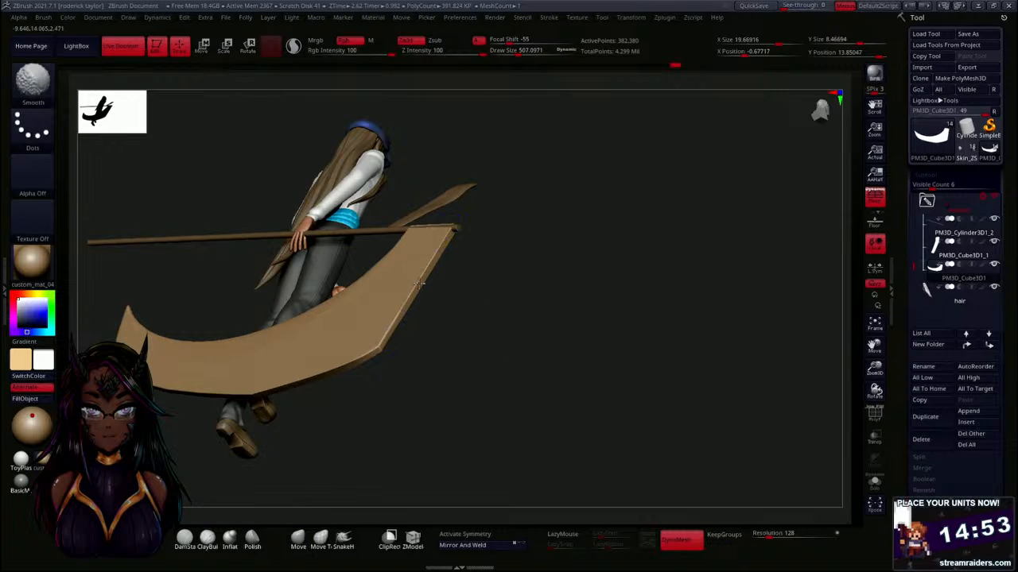
{"action": "left_click_drag", "start_coordinate": [470, 229], "coordinate": [423, 267]}
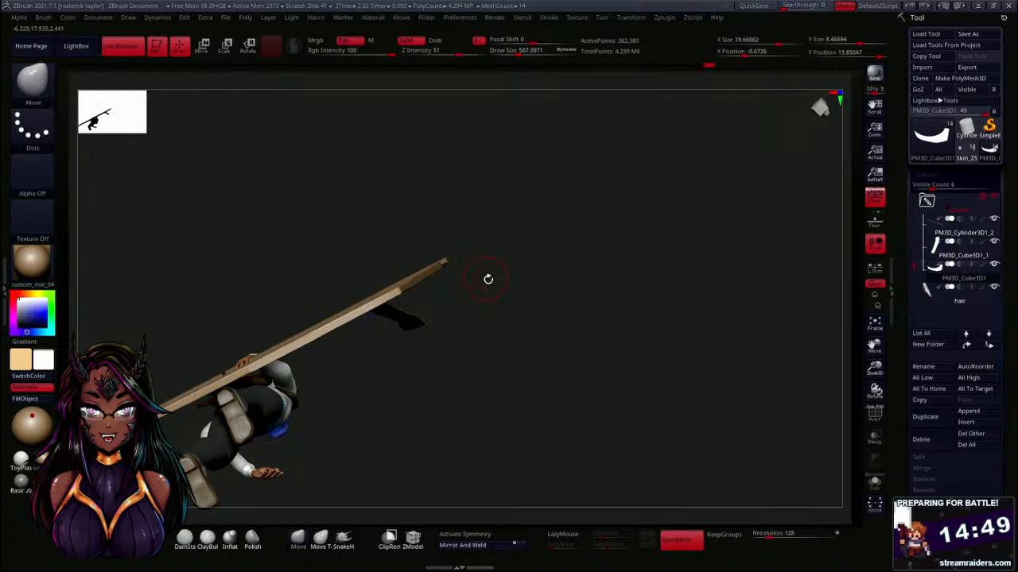
{"action": "left_click_drag", "start_coordinate": [486, 277], "coordinate": [302, 355]}
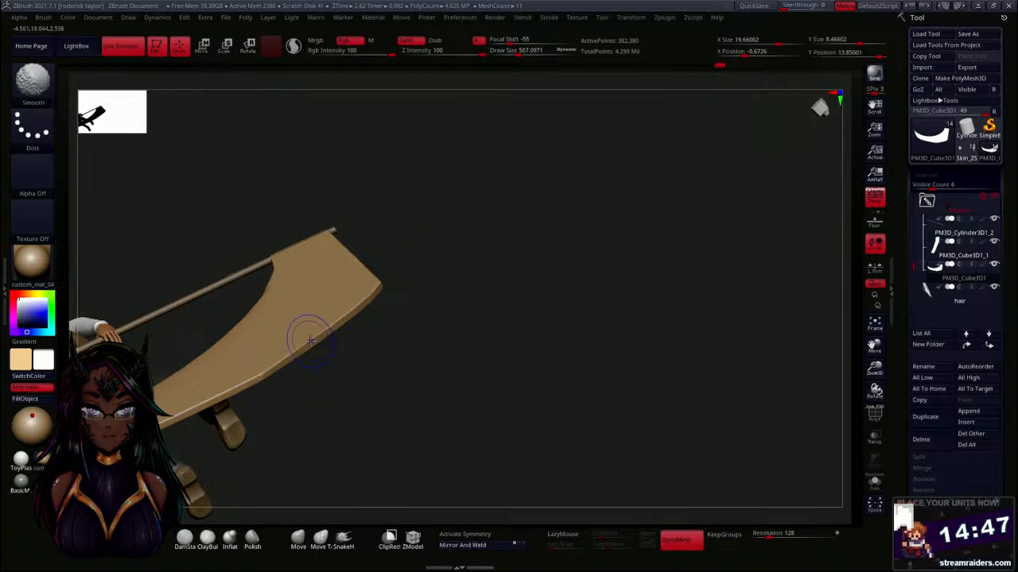
Smooth the blade's upper edge along the pole and the adjoining inner curve.
{"action": "left_click_drag", "start_coordinate": [382, 350], "coordinate": [421, 218]}
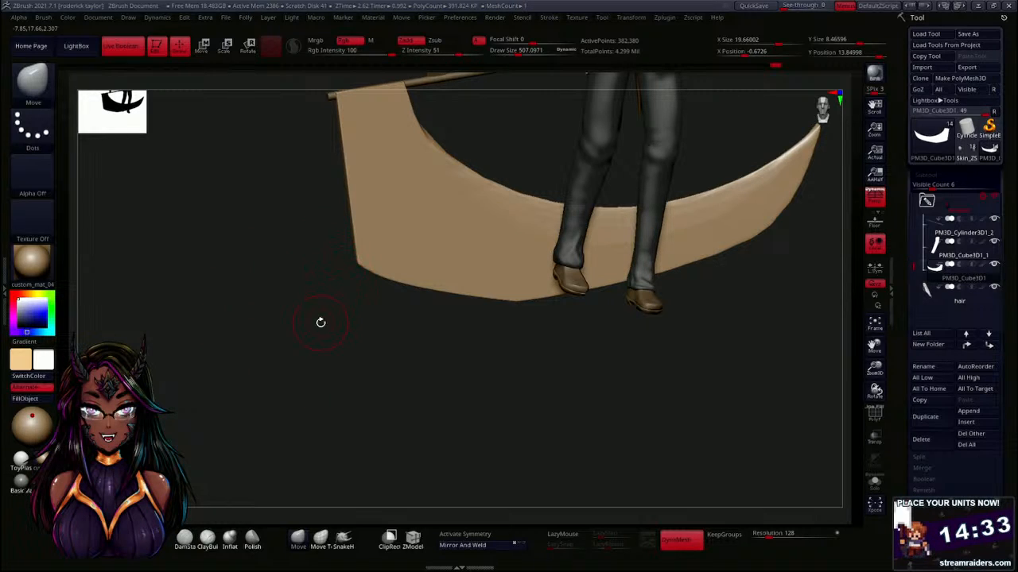
{"action": "mouse_move", "coordinate": [321, 322]}
{"action": "left_mouse_down"}
{"action": "mouse_move", "coordinate": [403, 325]}
{"action": "mouse_move", "coordinate": [326, 200]}
{"action": "left_mouse_up"}
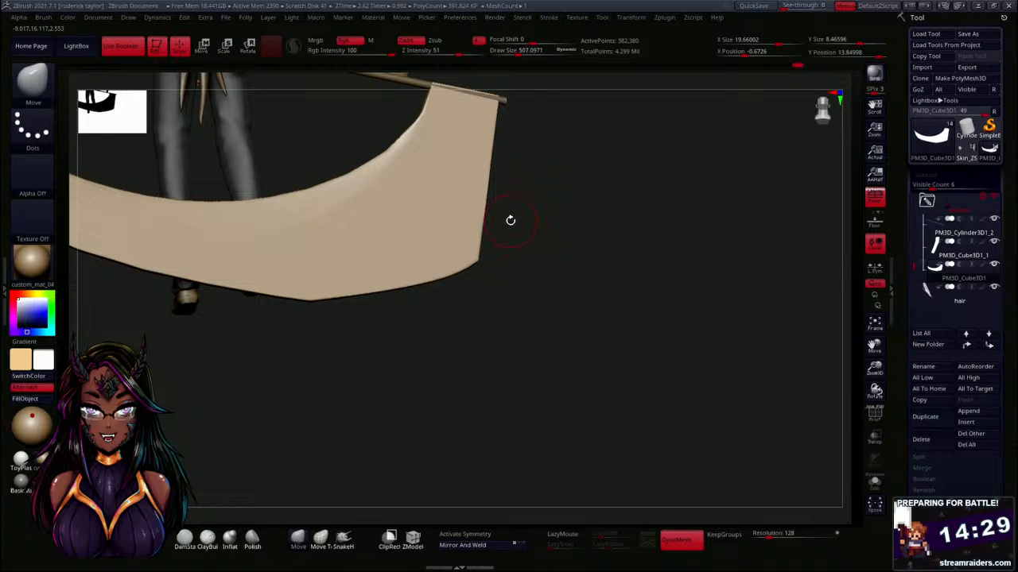
{"action": "mouse_move", "coordinate": [511, 220]}
{"action": "left_mouse_down", "text": "shift"}
{"action": "mouse_move", "coordinate": [532, 278]}
{"action": "mouse_move", "coordinate": [509, 282]}
{"action": "left_mouse_up", "text": "shift"}
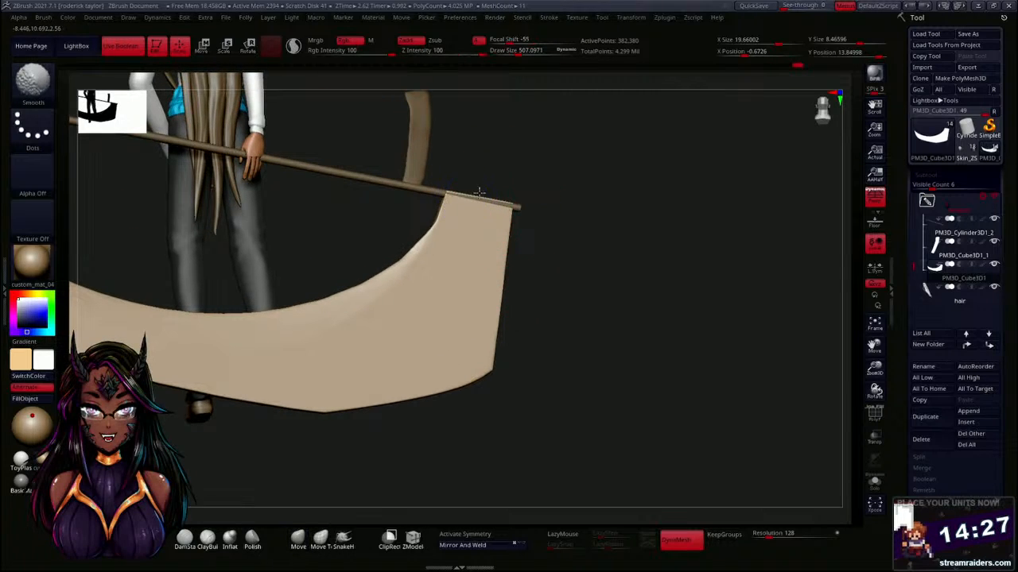
{"action": "mouse_move", "coordinate": [454, 198]}
{"action": "left_mouse_down", "text": "shift"}
{"action": "mouse_move", "coordinate": [556, 250]}
{"action": "mouse_move", "coordinate": [443, 223]}
{"action": "mouse_move", "coordinate": [391, 283]}
{"action": "left_mouse_up", "text": "shift"}
Enlarge the Move brush to about 1903 and reshape the wide end's outer edge and lower corner into a more rounded contour.
{"action": "mouse_move", "coordinate": [593, 295]}
{"action": "left_mouse_down"}
{"action": "mouse_move", "coordinate": [552, 281]}
{"action": "mouse_move", "coordinate": [583, 284]}
{"action": "left_mouse_up"}
{"action": "key", "text": "s"}
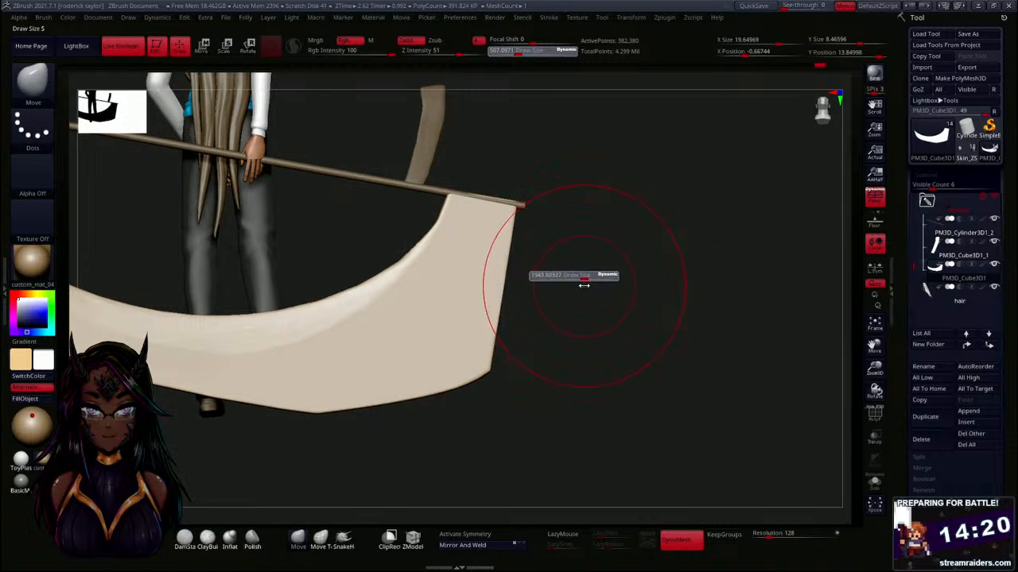
{"action": "left_click_drag", "start_coordinate": [510, 232], "coordinate": [518, 230]}
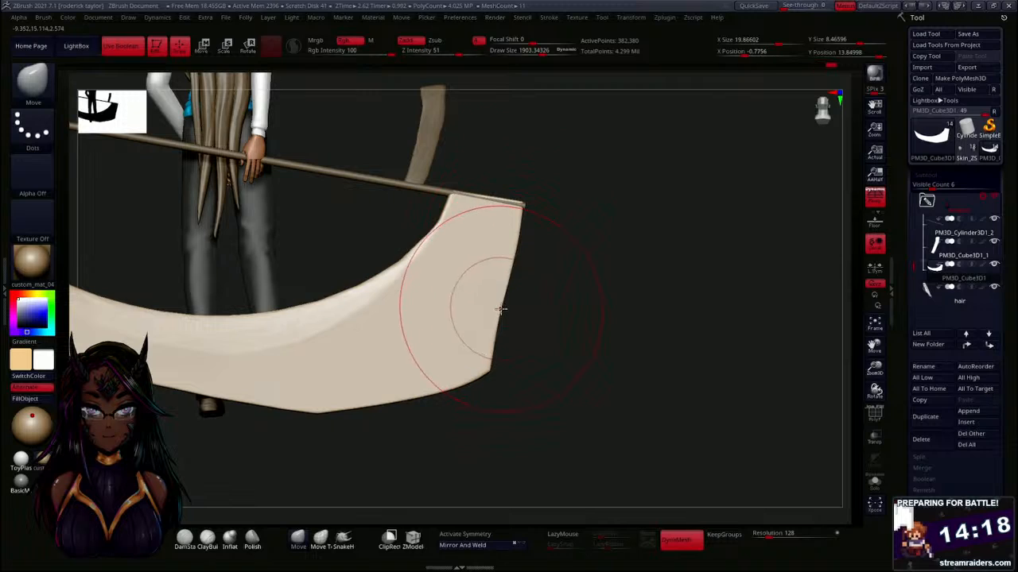
{"action": "left_click_drag", "start_coordinate": [500, 309], "coordinate": [532, 320]}
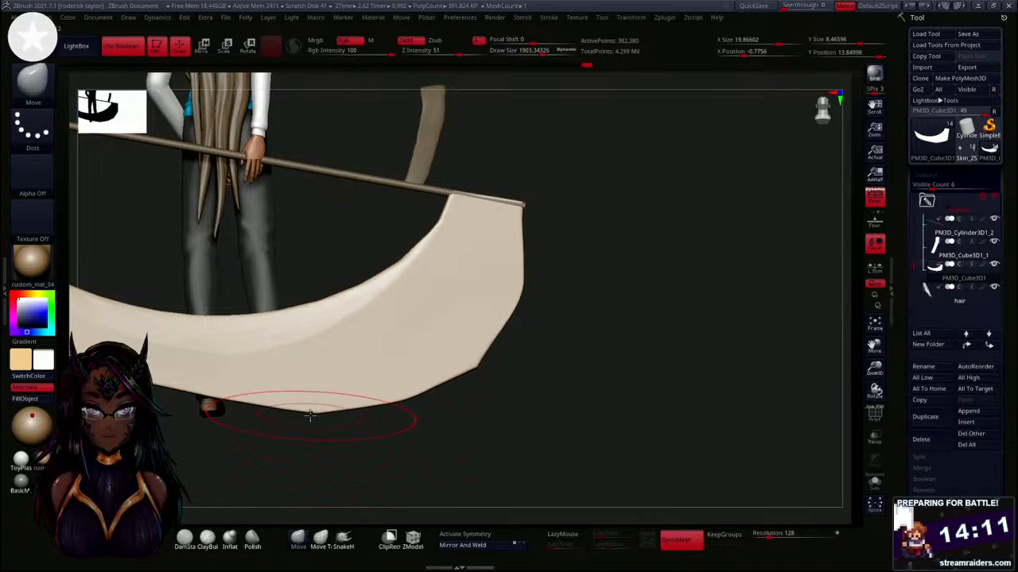
{"action": "right_click_drag", "start_coordinate": [470, 375], "coordinate": [415, 339]}
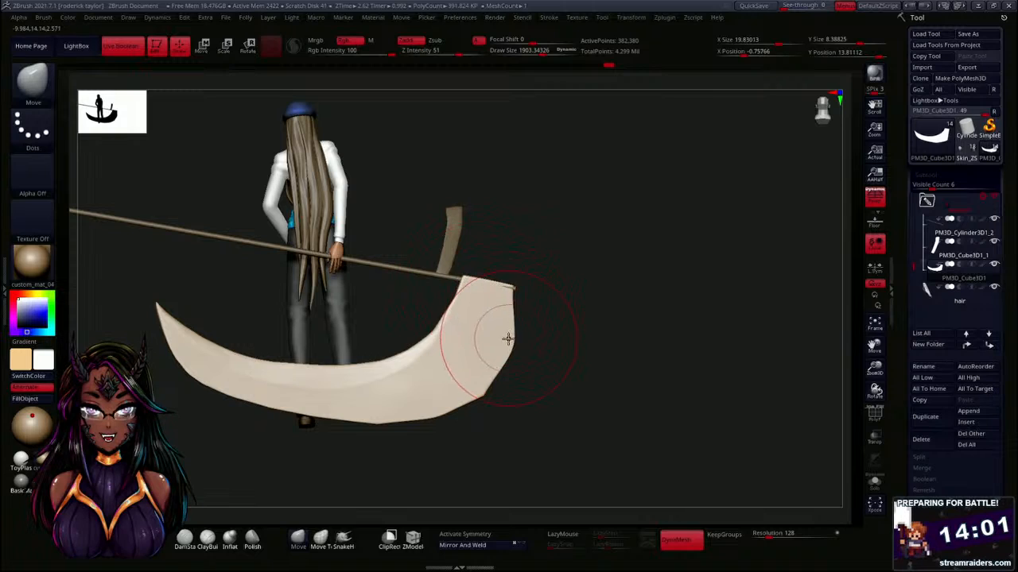
{"action": "left_click_drag", "start_coordinate": [507, 336], "coordinate": [494, 351]}
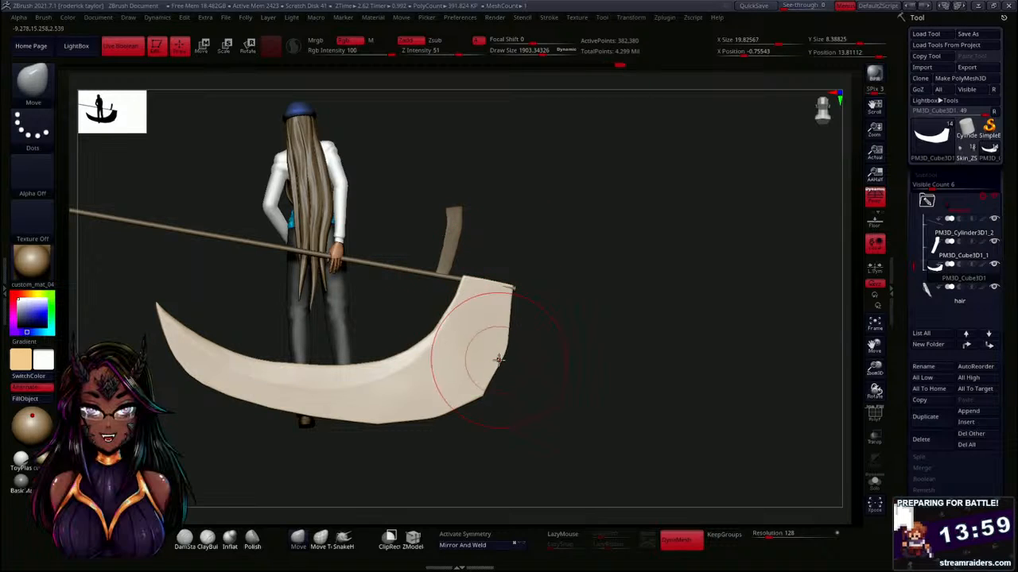
{"action": "left_click_drag", "start_coordinate": [482, 401], "coordinate": [475, 392]}
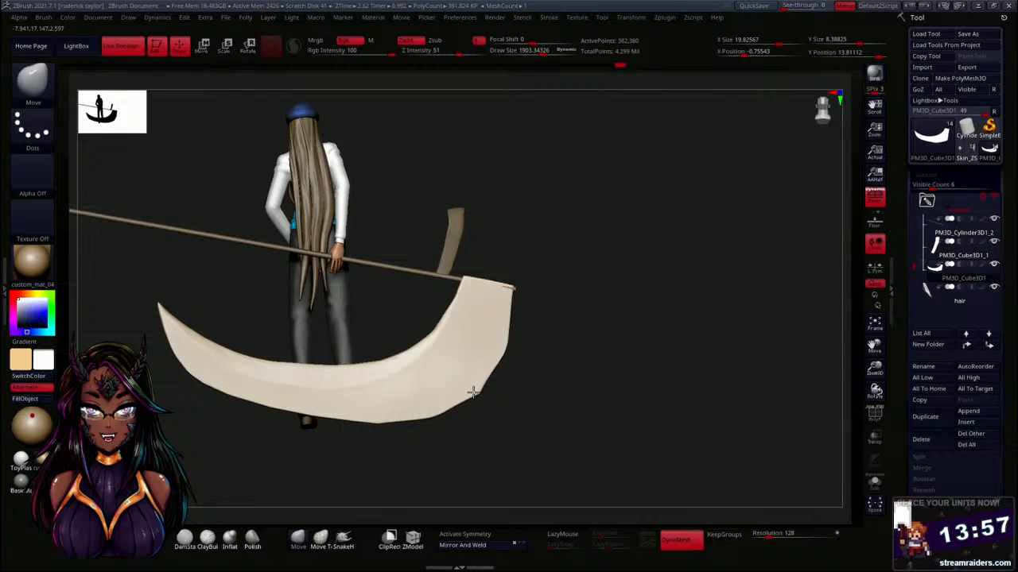
Push the blade's pointed tip slightly outward and refine its inner curve and the wide end's outer edge.
{"action": "left_click_drag", "start_coordinate": [615, 248], "coordinate": [671, 219], "text": "alt"}
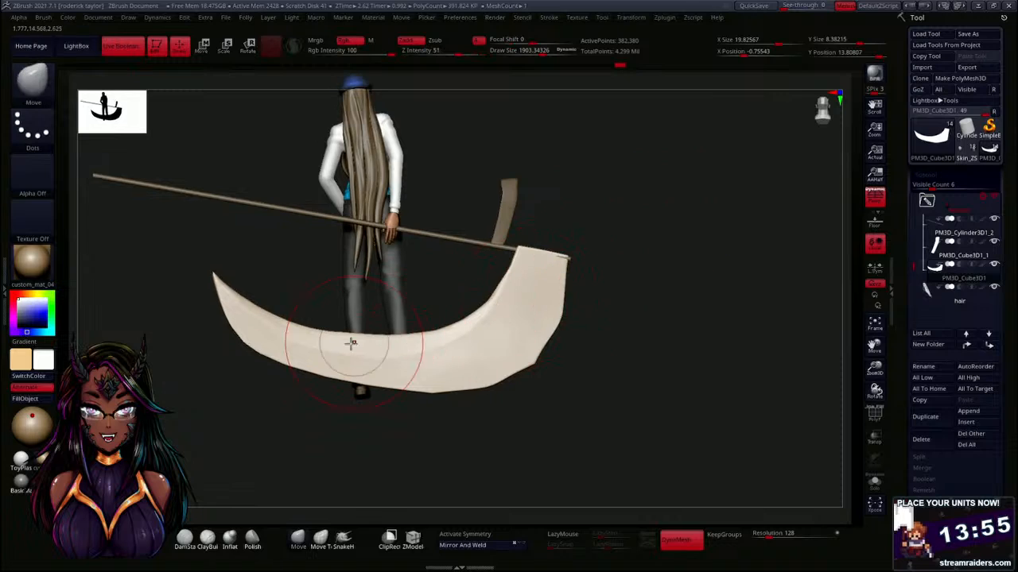
{"action": "left_click_drag", "start_coordinate": [255, 351], "coordinate": [238, 337]}
{"action": "left_click_drag", "start_coordinate": [216, 280], "coordinate": [210, 280]}
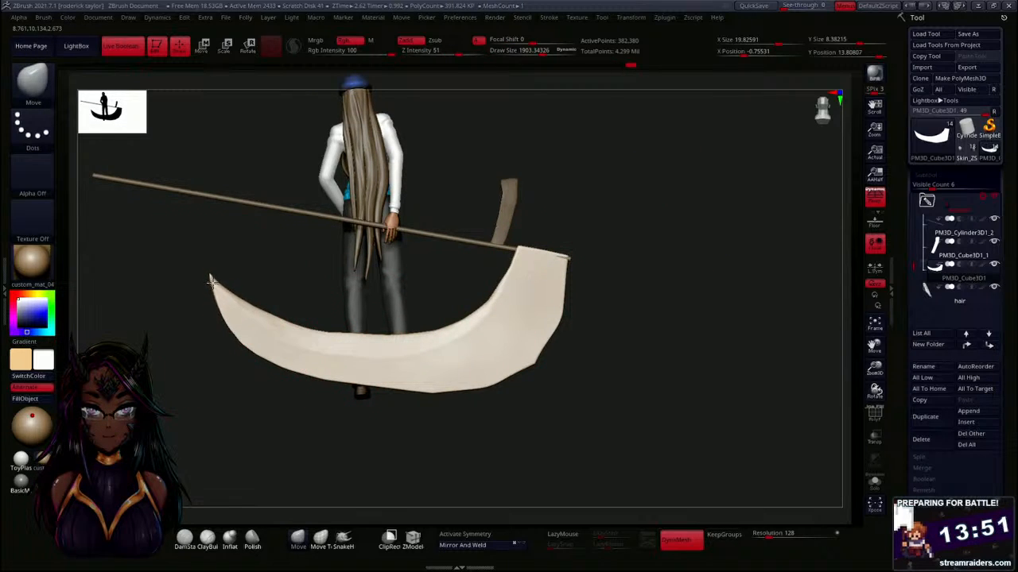
{"action": "left_click_drag", "start_coordinate": [302, 327], "coordinate": [302, 334]}
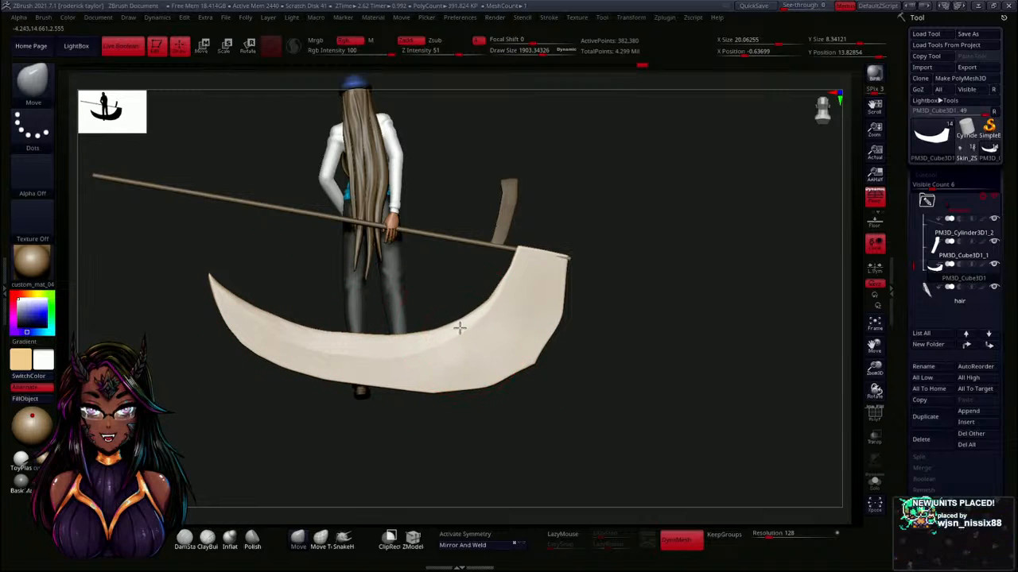
{"action": "left_click_drag", "start_coordinate": [459, 329], "coordinate": [487, 305]}
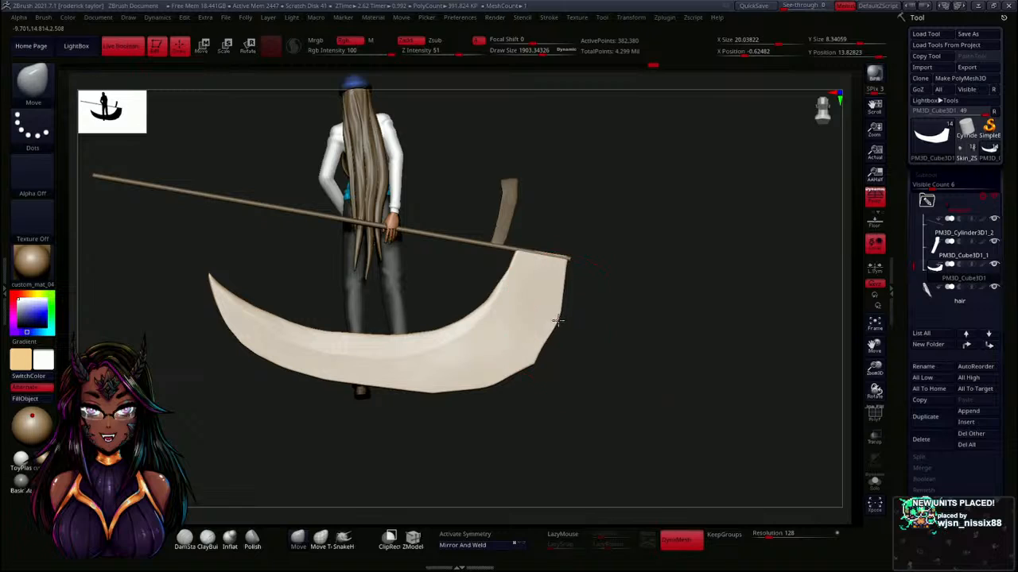
{"action": "left_click_drag", "start_coordinate": [558, 320], "coordinate": [556, 320]}
Move both upper corners of the blade's wide end to follow the pole and reach its end.
{"action": "mouse_move", "coordinate": [536, 368]}
{"action": "left_mouse_down"}
{"action": "mouse_move", "coordinate": [606, 368]}
{"action": "mouse_move", "coordinate": [625, 307]}
{"action": "mouse_move", "coordinate": [615, 298]}
{"action": "mouse_move", "coordinate": [586, 380]}
{"action": "mouse_move", "coordinate": [523, 370]}
{"action": "mouse_move", "coordinate": [419, 325]}
{"action": "mouse_move", "coordinate": [422, 336]}
{"action": "mouse_move", "coordinate": [393, 357]}
{"action": "mouse_move", "coordinate": [407, 311]}
{"action": "left_mouse_up"}
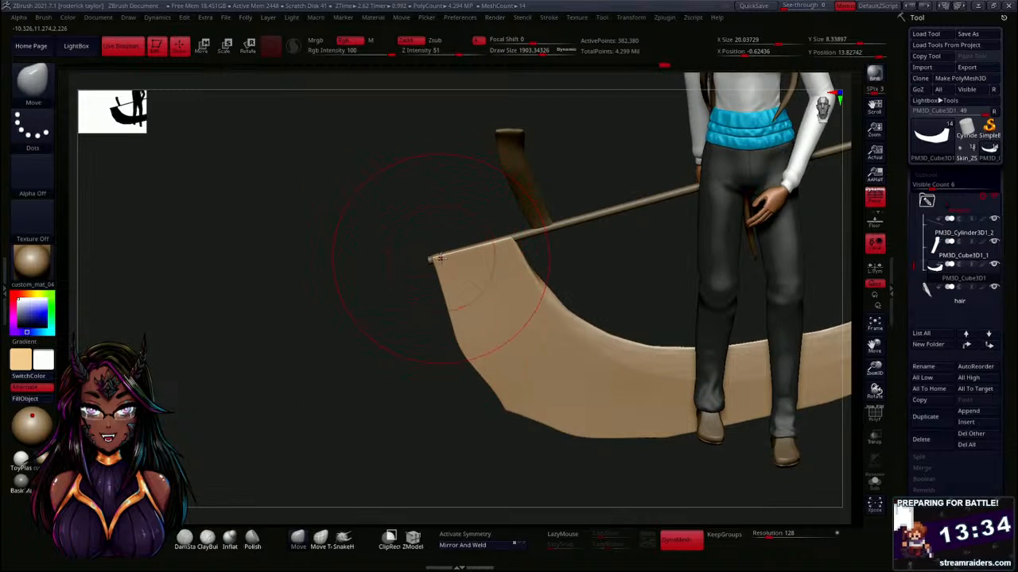
{"action": "left_click_drag", "start_coordinate": [427, 259], "coordinate": [428, 256]}
{"action": "left_click_drag", "start_coordinate": [514, 243], "coordinate": [520, 242]}
Reduce the Move brush to about 811 and round out the lower corner of the blade's wide end.
{"action": "mouse_move", "coordinate": [334, 341]}
{"action": "left_mouse_down"}
{"action": "mouse_move", "coordinate": [424, 314]}
{"action": "mouse_move", "coordinate": [454, 324]}
{"action": "left_mouse_up"}
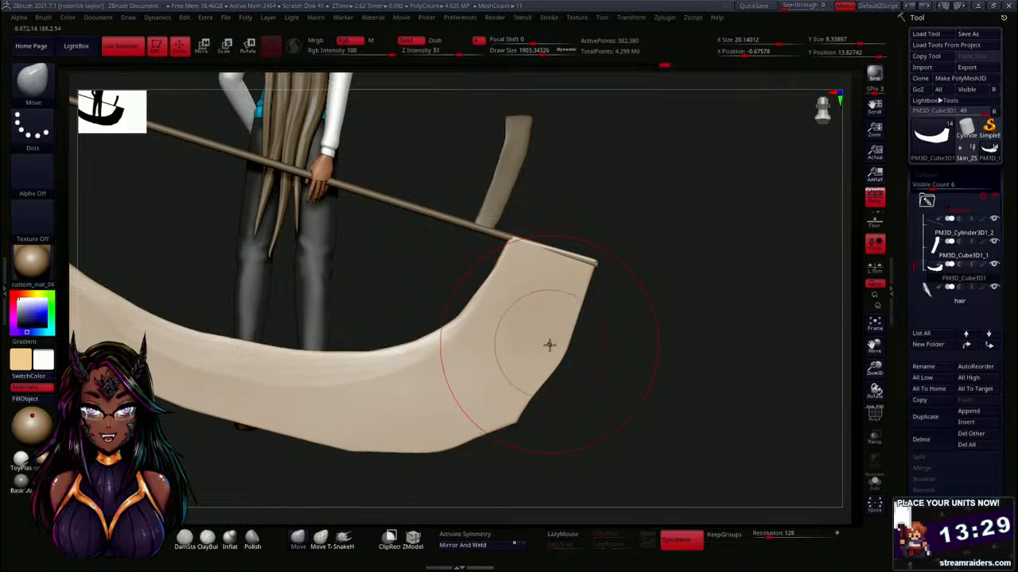
{"action": "key", "text": "s"}
{"action": "mouse_move", "coordinate": [588, 403]}
{"action": "left_mouse_down"}
{"action": "mouse_move", "coordinate": [537, 397]}
{"action": "mouse_move", "coordinate": [545, 404]}
{"action": "left_mouse_up"}
{"action": "left_click_drag", "start_coordinate": [492, 430], "coordinate": [494, 436]}
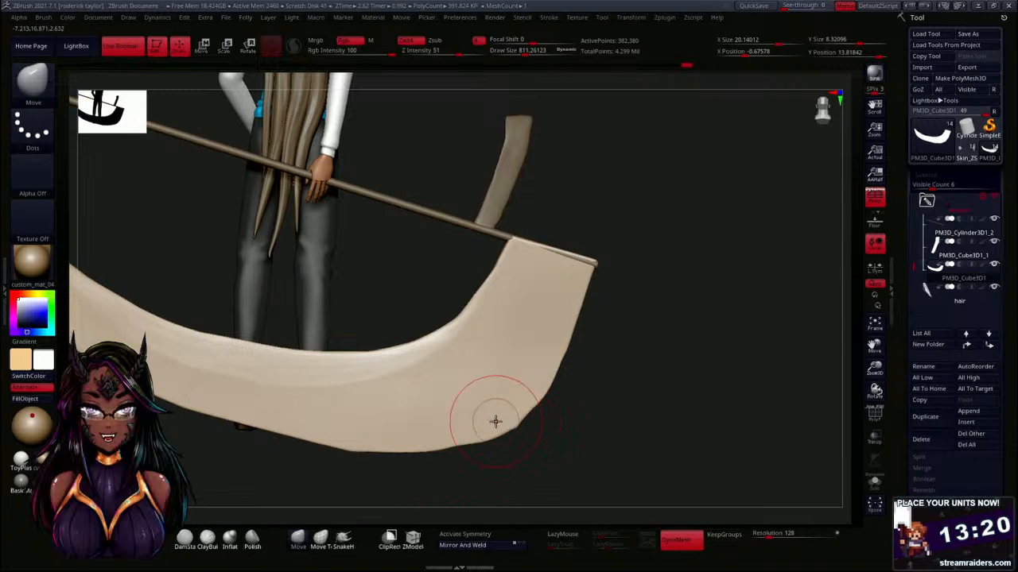
{"action": "left_click_drag", "start_coordinate": [604, 433], "coordinate": [529, 318]}
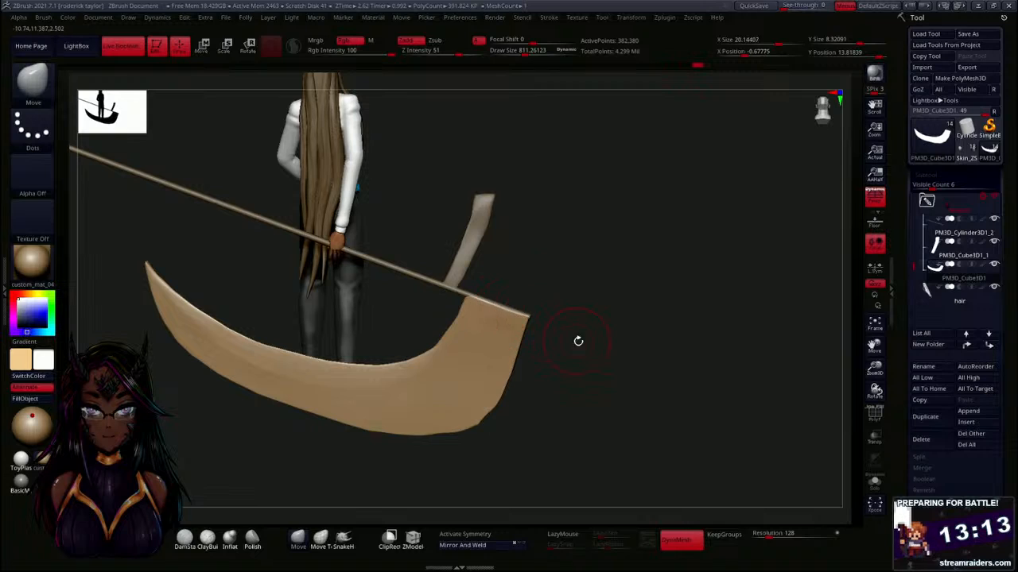
{"action": "mouse_move", "coordinate": [578, 341]}
{"action": "left_mouse_down"}
{"action": "mouse_move", "coordinate": [574, 316]}
{"action": "mouse_move", "coordinate": [565, 363]}
{"action": "mouse_move", "coordinate": [570, 291]}
{"action": "mouse_move", "coordinate": [479, 406]}
{"action": "mouse_move", "coordinate": [445, 409]}
{"action": "left_mouse_up"}
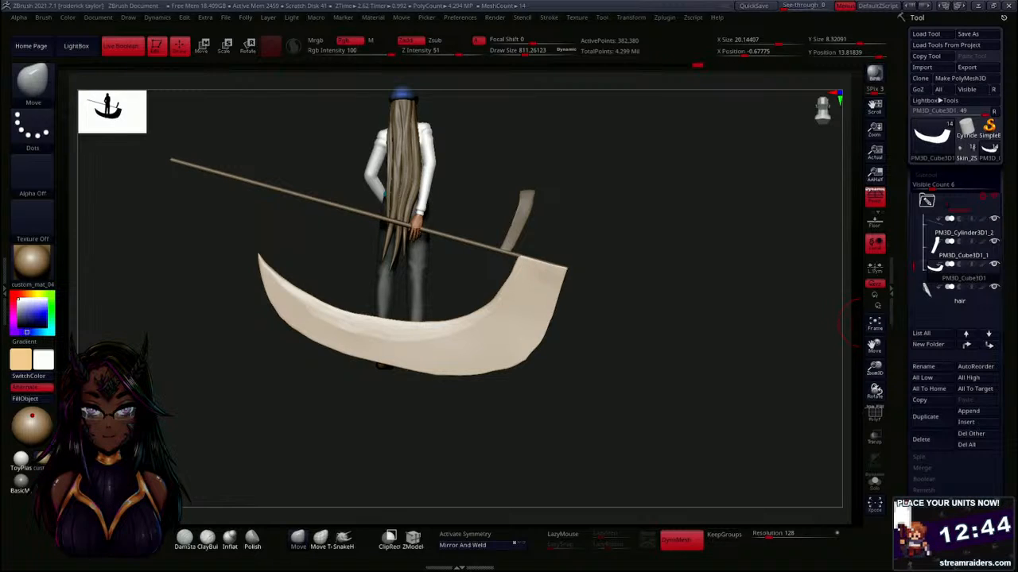
Switch to the reference image board, examine the scythe blade's curve and thickness in the artwork and figure photo, and return to ZBrush.
{"action": "key", "text": "alt+Tab"}
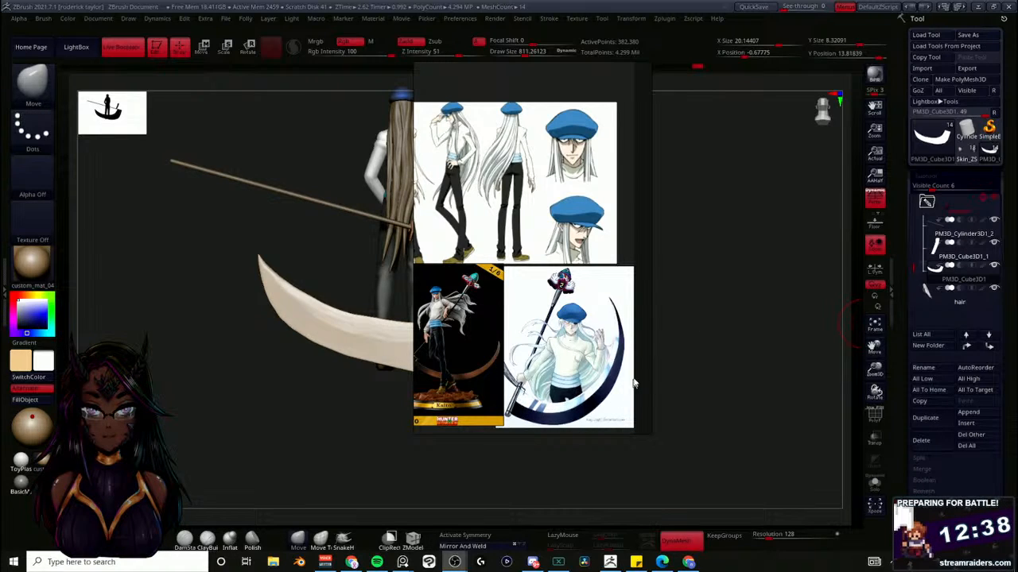
{"action": "scroll", "coordinate": [526, 275], "scroll_direction": "down", "scroll_amount": 10}
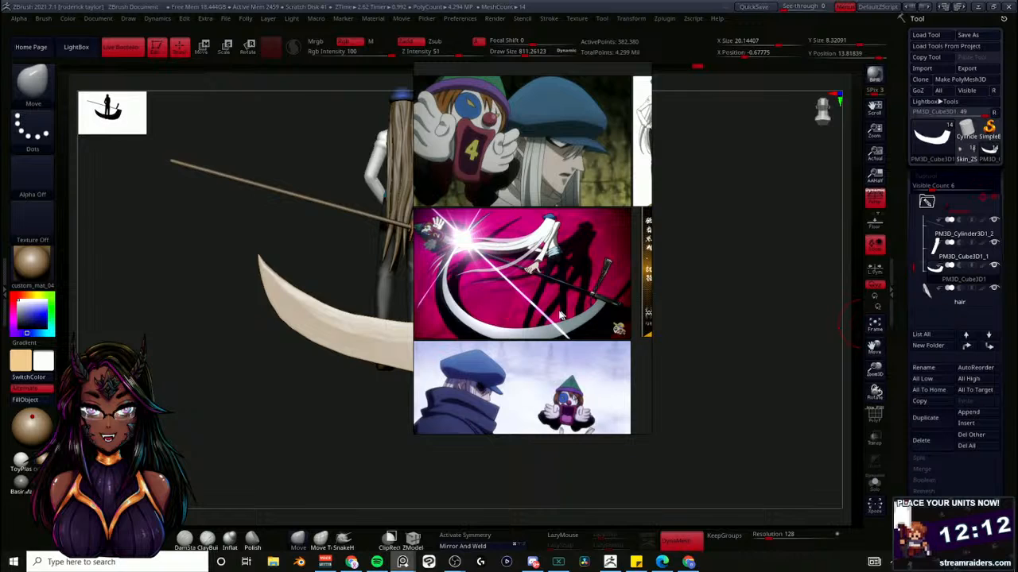
{"action": "scroll", "coordinate": [533, 314], "scroll_direction": "down", "scroll_amount": 3}
{"action": "middle_click_drag", "start_coordinate": [649, 330], "coordinate": [531, 334]}
{"action": "scroll", "coordinate": [531, 335], "scroll_direction": "up", "scroll_amount": 1}
{"action": "scroll", "coordinate": [531, 340], "scroll_direction": "up", "scroll_amount": 5}
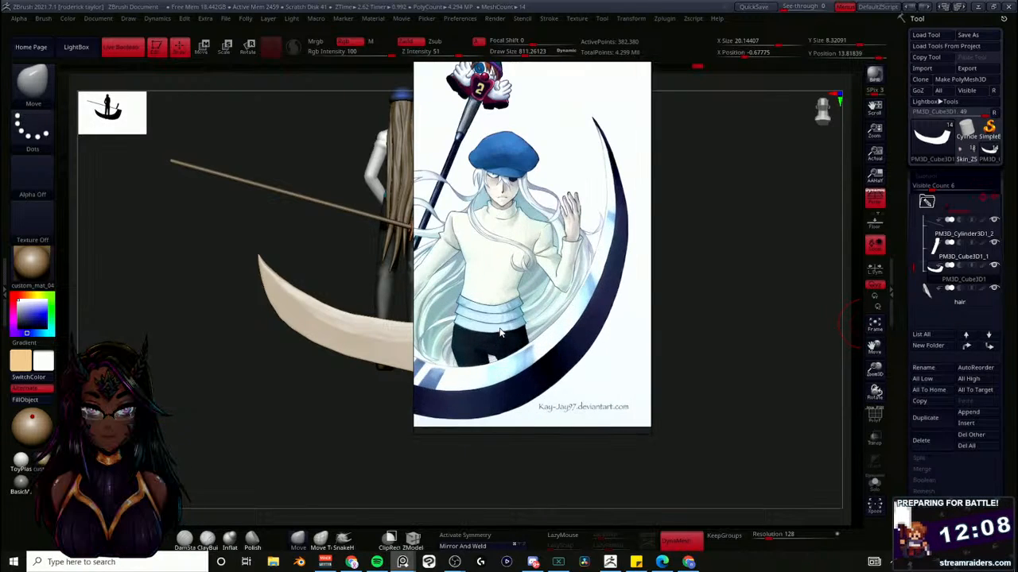
{"action": "scroll", "coordinate": [521, 335], "scroll_direction": "down", "scroll_amount": 1}
{"action": "middle_click_drag", "start_coordinate": [521, 335], "coordinate": [554, 361]}
{"action": "scroll", "coordinate": [542, 361], "scroll_direction": "down", "scroll_amount": 1}
{"action": "scroll", "coordinate": [557, 349], "scroll_direction": "down", "scroll_amount": 3}
{"action": "scroll", "coordinate": [568, 366], "scroll_direction": "up", "scroll_amount": 5}
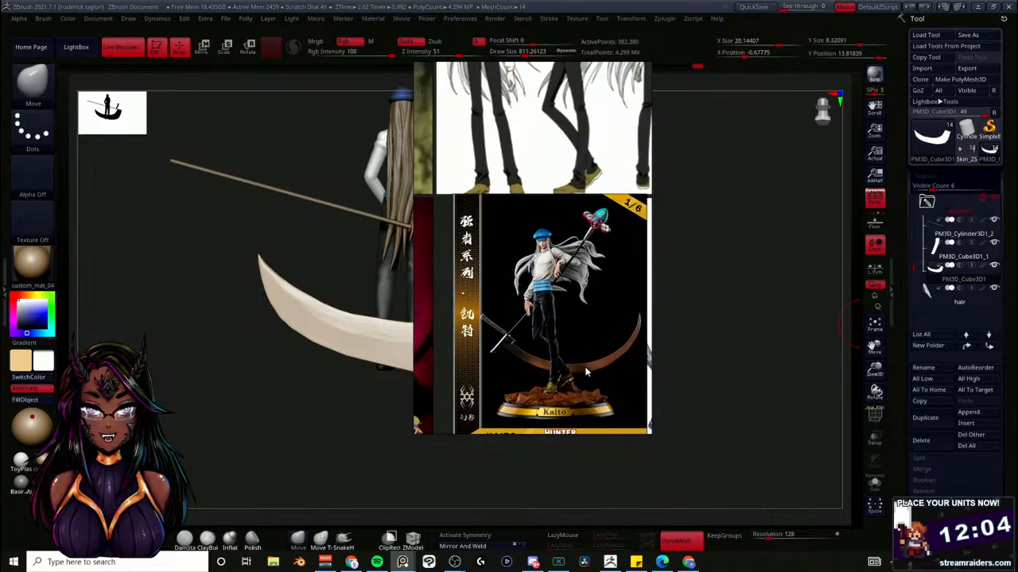
{"action": "scroll", "coordinate": [477, 334], "scroll_direction": "down", "scroll_amount": 4}
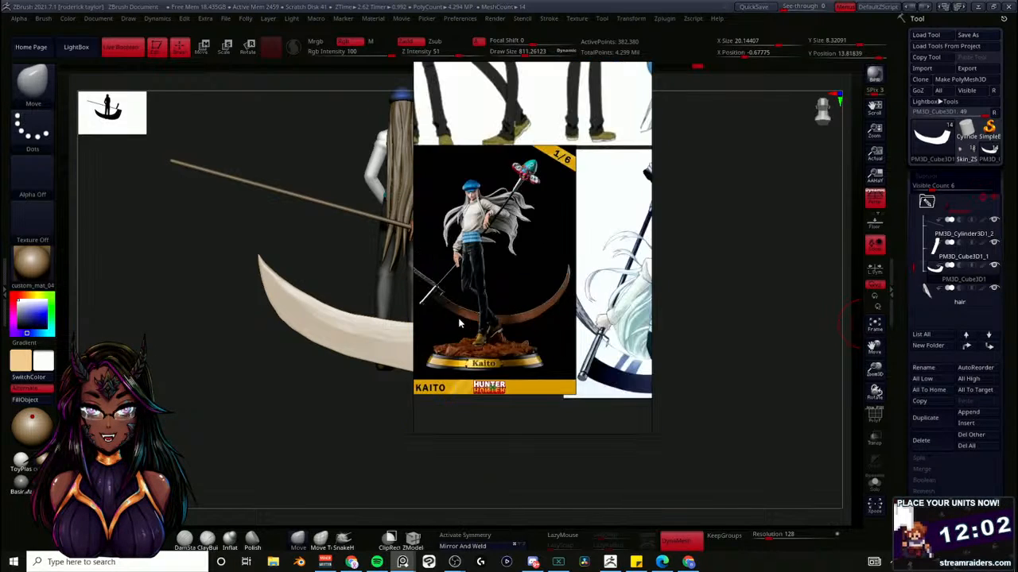
{"action": "scroll", "coordinate": [532, 332], "scroll_direction": "down", "scroll_amount": 2}
{"action": "middle_click_drag", "start_coordinate": [457, 330], "coordinate": [613, 315]}
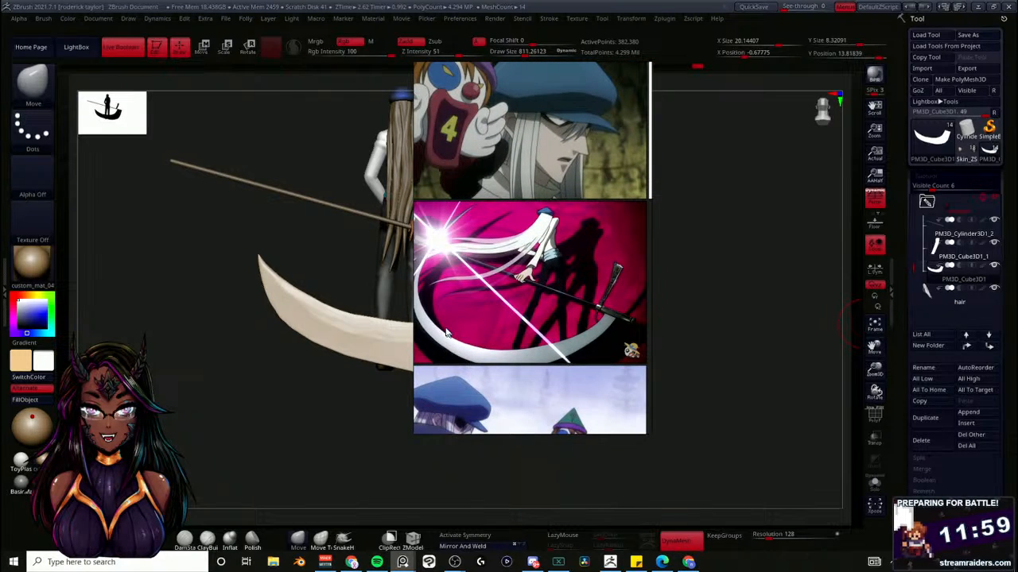
{"action": "scroll", "coordinate": [442, 257], "scroll_direction": "down", "scroll_amount": 1}
{"action": "scroll", "coordinate": [476, 291], "scroll_direction": "down", "scroll_amount": 1}
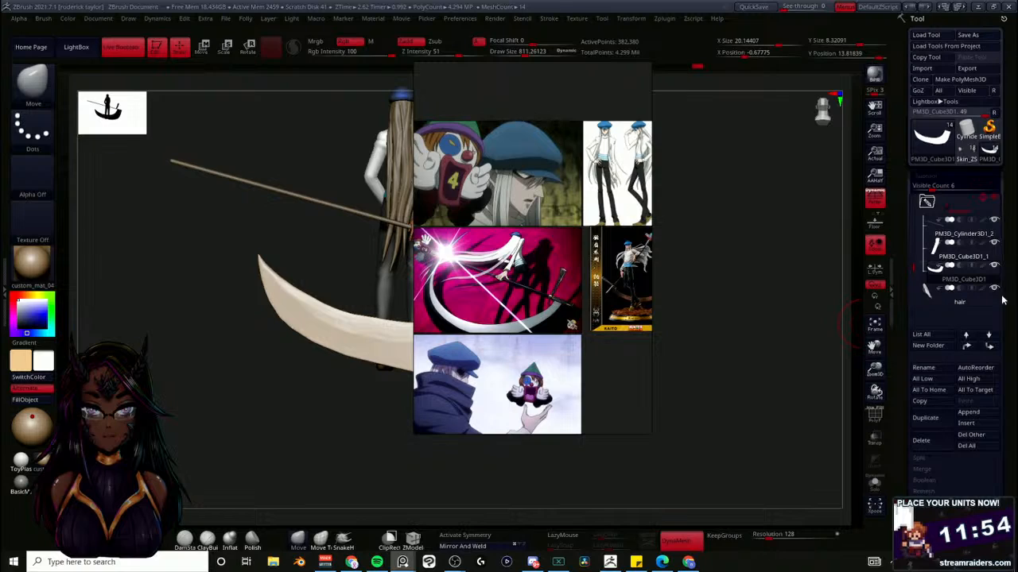
{"action": "key", "text": "alt+Tab"}
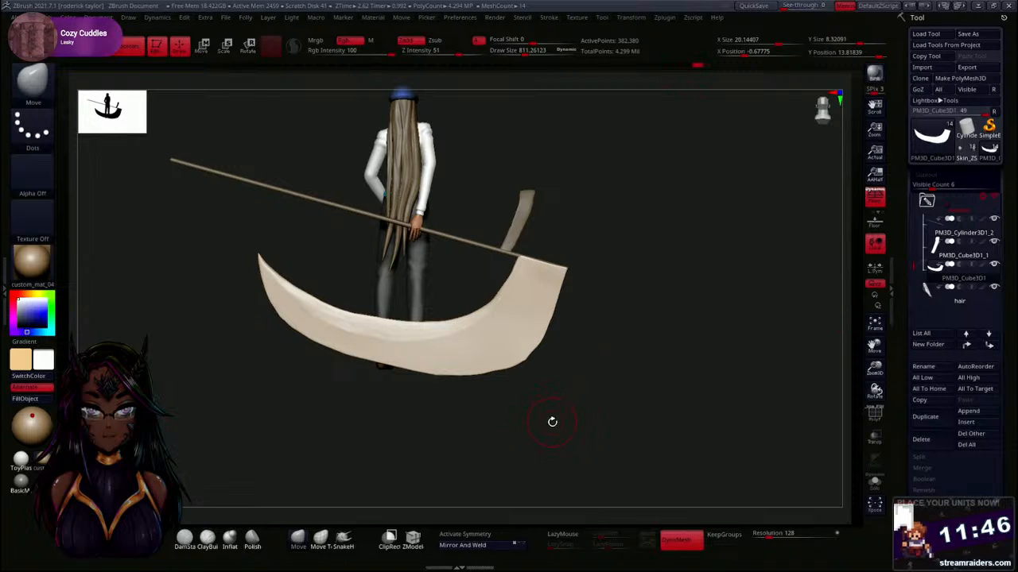
Enlarge the Move brush to about 1824, refine the blade's lower edge, and reshape its inner curve up to the pole.
{"action": "left_click_drag", "start_coordinate": [552, 422], "coordinate": [632, 324], "text": "alt"}
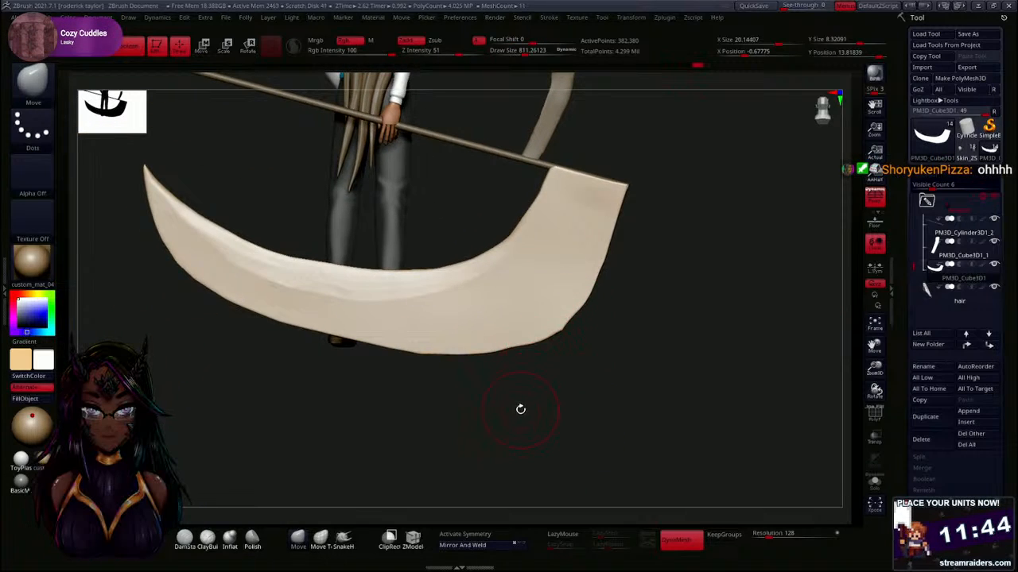
{"action": "key", "text": "s"}
{"action": "left_click_drag", "start_coordinate": [522, 406], "coordinate": [544, 406]}
{"action": "left_click_drag", "start_coordinate": [558, 341], "coordinate": [543, 329]}
{"action": "left_click_drag", "start_coordinate": [422, 351], "coordinate": [414, 345]}
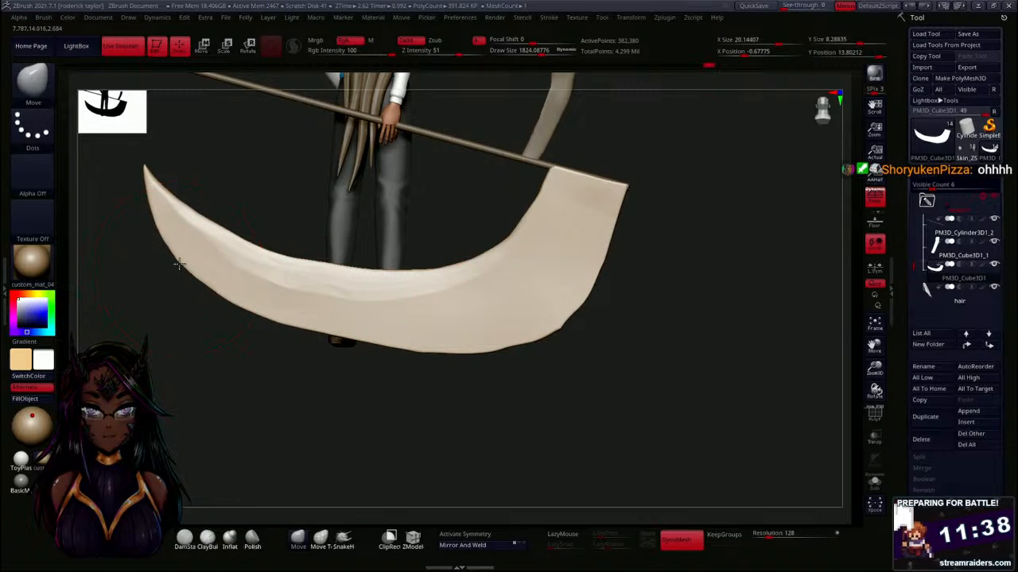
{"action": "left_click_drag", "start_coordinate": [164, 227], "coordinate": [206, 295]}
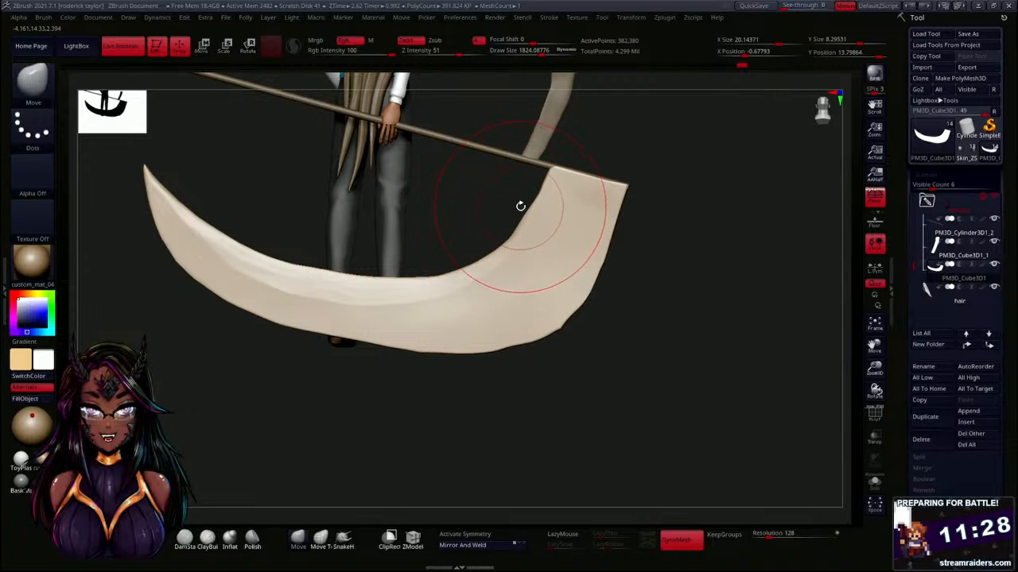
{"action": "left_click_drag", "start_coordinate": [528, 194], "coordinate": [506, 182]}
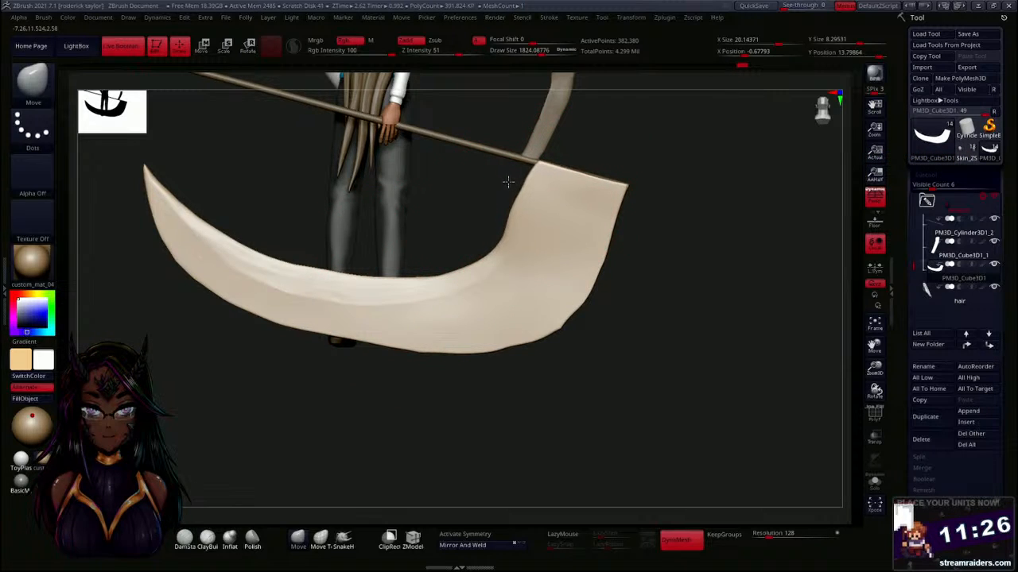
Try pulling the blade's inner curve down and toward the pole with the Move brush, and undo those strokes.
{"action": "left_click_drag", "start_coordinate": [507, 221], "coordinate": [510, 225]}
{"action": "mouse_move", "coordinate": [480, 260]}
{"action": "left_mouse_down"}
{"action": "mouse_move", "coordinate": [468, 248]}
{"action": "mouse_move", "coordinate": [447, 284]}
{"action": "left_mouse_up"}
{"action": "left_click_drag", "start_coordinate": [465, 275], "coordinate": [471, 283]}
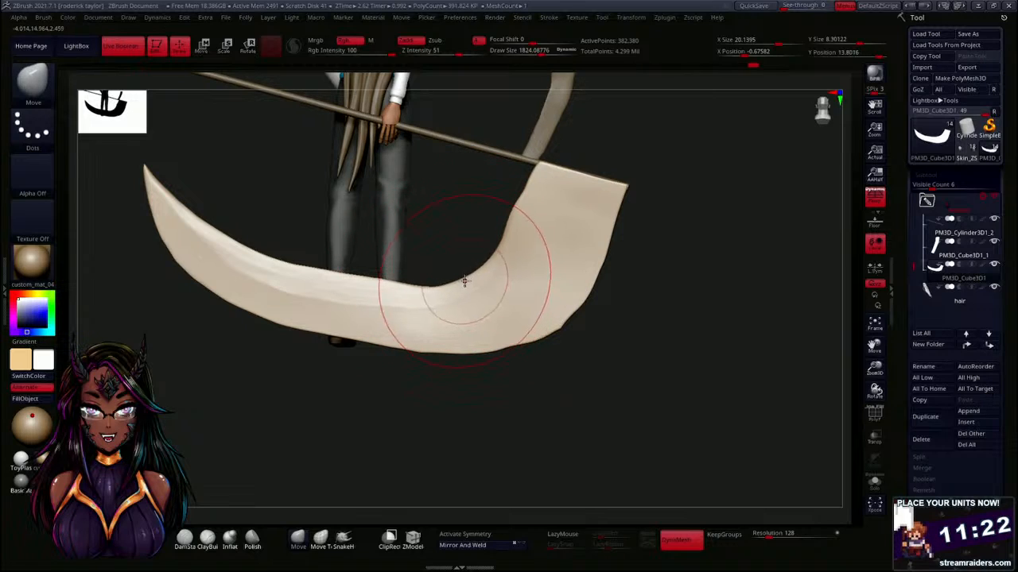
{"action": "left_click_drag", "start_coordinate": [513, 227], "coordinate": [519, 239]}
{"action": "left_click_drag", "start_coordinate": [428, 288], "coordinate": [428, 284]}
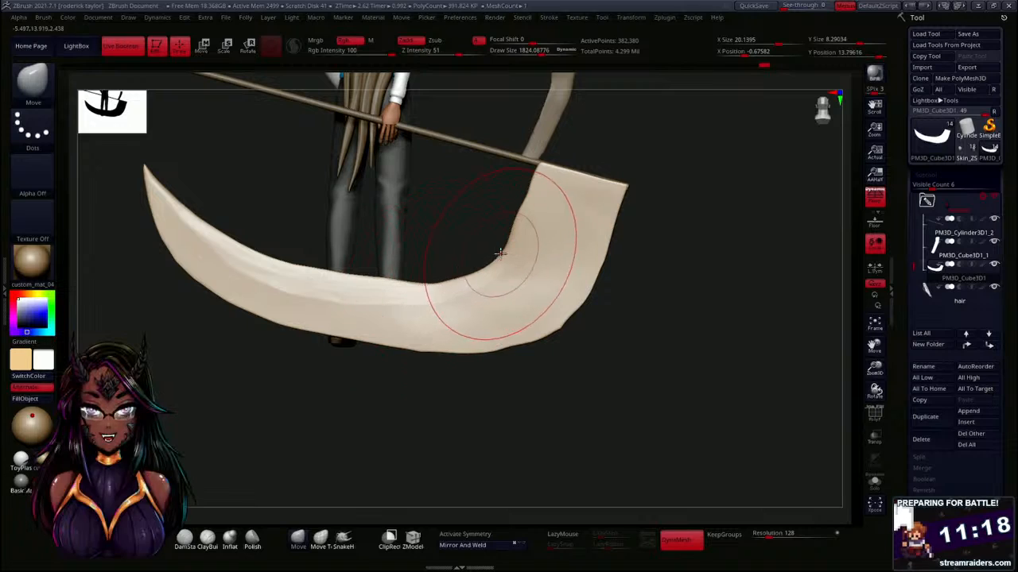
{"action": "left_click_drag", "start_coordinate": [492, 254], "coordinate": [491, 252]}
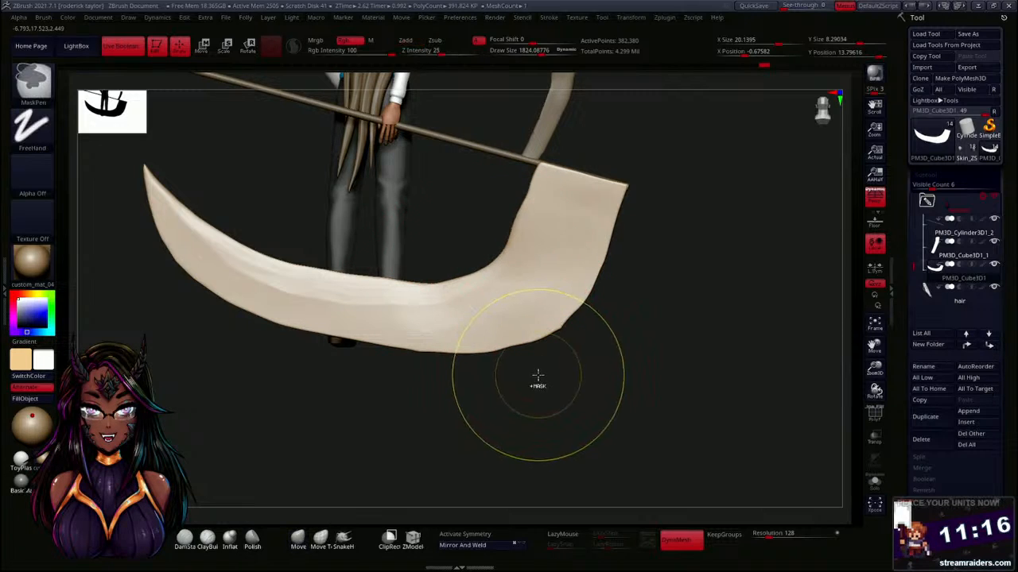
{"action": "key", "text": "ctrl+z"}
{"action": "key", "text": "ctrl+z"}
{"action": "key", "text": "ctrl+z"}
{"action": "key", "text": "ctrl+z"}
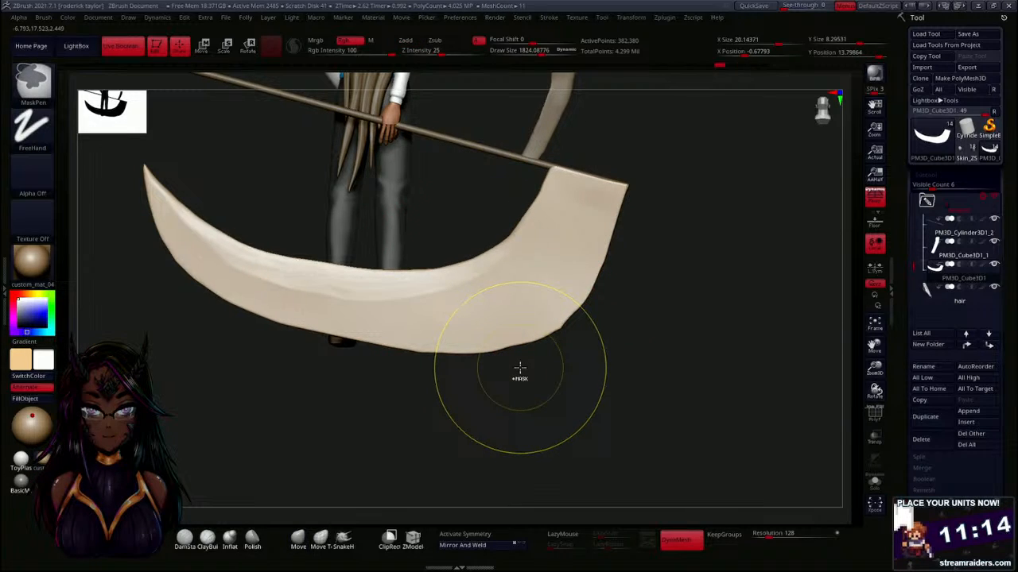
Refine the blade's lower edge and the rounded outer corner near the wide end with the Move brush.
{"action": "left_click_drag", "start_coordinate": [524, 381], "coordinate": [527, 402]}
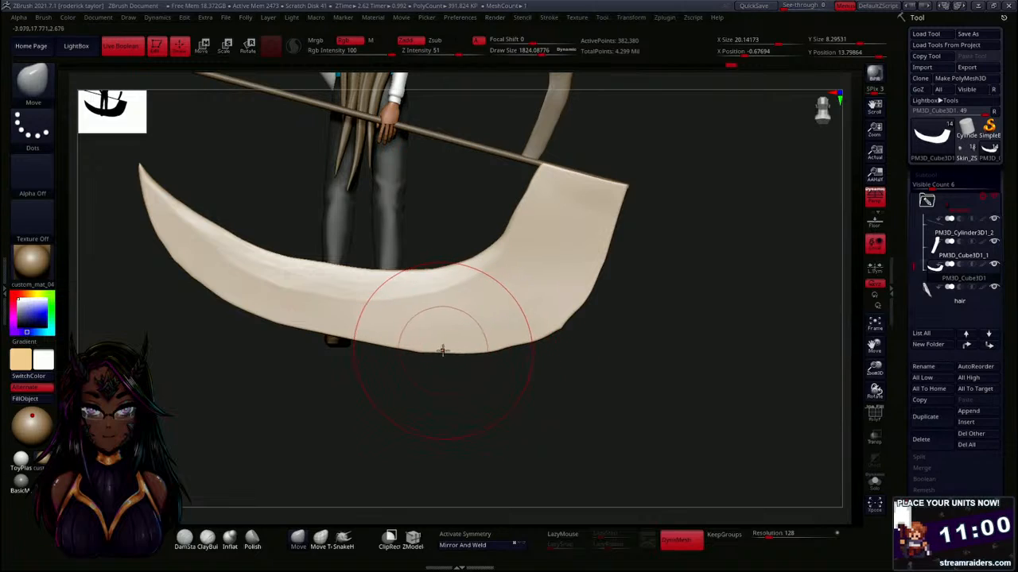
{"action": "left_click_drag", "start_coordinate": [428, 353], "coordinate": [427, 345]}
{"action": "mouse_move", "coordinate": [490, 348]}
{"action": "left_mouse_down"}
{"action": "mouse_move", "coordinate": [483, 337]}
{"action": "mouse_move", "coordinate": [533, 332]}
{"action": "mouse_move", "coordinate": [555, 316]}
{"action": "mouse_move", "coordinate": [547, 310]}
{"action": "left_mouse_up"}
{"action": "mouse_move", "coordinate": [244, 310]}
{"action": "left_mouse_down"}
{"action": "mouse_move", "coordinate": [178, 259]}
{"action": "mouse_move", "coordinate": [331, 220]}
{"action": "mouse_move", "coordinate": [279, 236]}
{"action": "mouse_move", "coordinate": [270, 217]}
{"action": "left_mouse_up"}
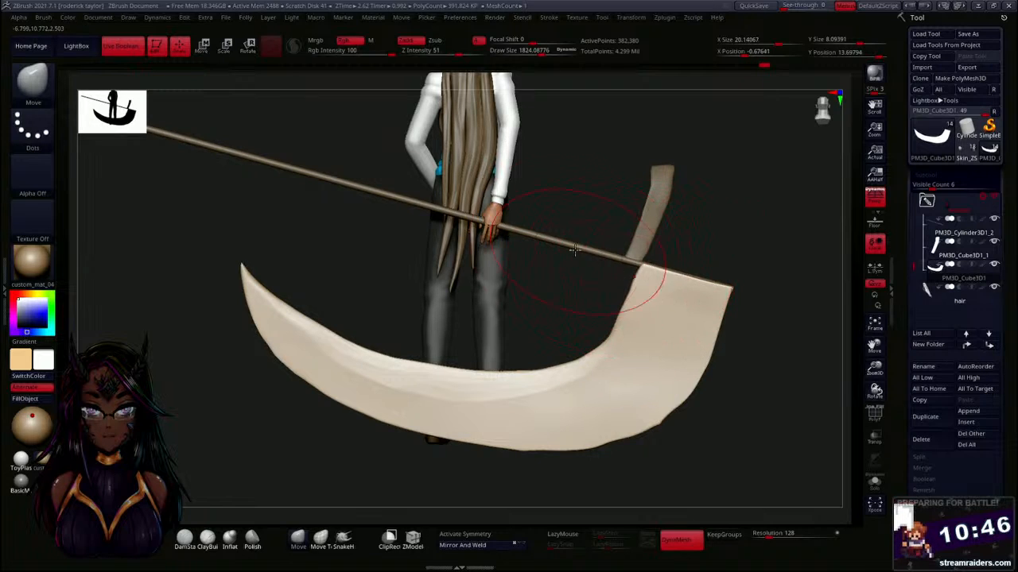
Mask a strip along the blade's whole inner curve, from the tip to the pole, with the MaskLasso brush.
{"action": "mouse_move", "coordinate": [397, 233]}
{"action": "left_mouse_down"}
{"action": "mouse_move", "coordinate": [398, 257]}
{"action": "mouse_move", "coordinate": [385, 242]}
{"action": "mouse_move", "coordinate": [389, 127]}
{"action": "mouse_move", "coordinate": [479, 209]}
{"action": "mouse_move", "coordinate": [530, 278]}
{"action": "mouse_move", "coordinate": [424, 171]}
{"action": "mouse_move", "coordinate": [416, 182]}
{"action": "left_mouse_up"}
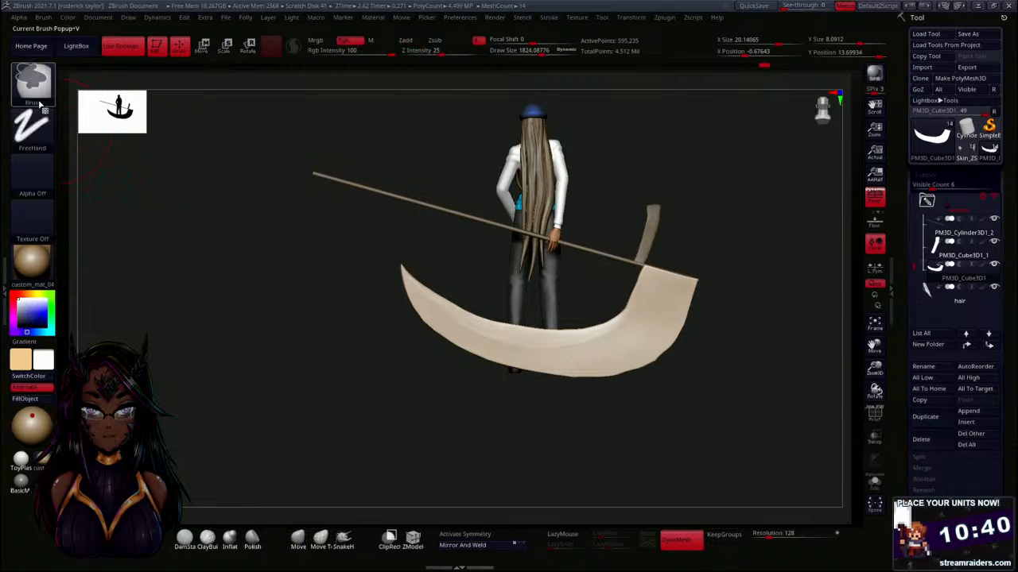
{"action": "left_click", "coordinate": [32, 80], "text": "ctrl"}
{"action": "left_click", "coordinate": [100, 97], "text": "ctrl"}
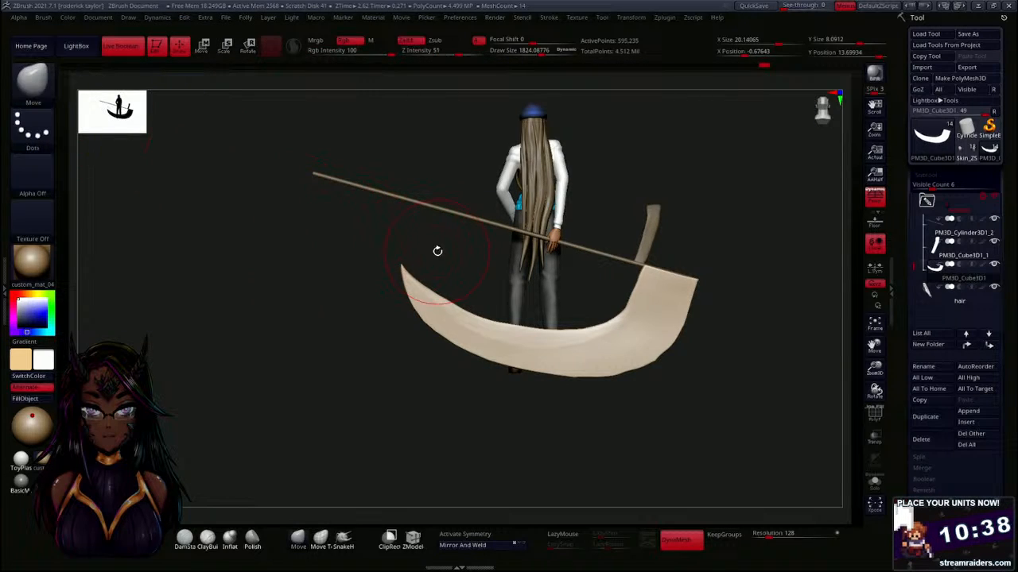
{"action": "mouse_move", "coordinate": [399, 224]}
{"action": "left_mouse_down", "text": "ctrl"}
{"action": "mouse_move", "coordinate": [393, 253]}
{"action": "mouse_move", "coordinate": [420, 295]}
{"action": "mouse_move", "coordinate": [482, 338]}
{"action": "mouse_move", "coordinate": [521, 349]}
{"action": "mouse_move", "coordinate": [592, 347]}
{"action": "mouse_move", "coordinate": [628, 331]}
{"action": "mouse_move", "coordinate": [659, 276]}
{"action": "mouse_move", "coordinate": [629, 283]}
{"action": "mouse_move", "coordinate": [619, 261]}
{"action": "mouse_move", "coordinate": [496, 261]}
{"action": "mouse_move", "coordinate": [389, 202]}
{"action": "left_mouse_up", "text": "ctrl"}
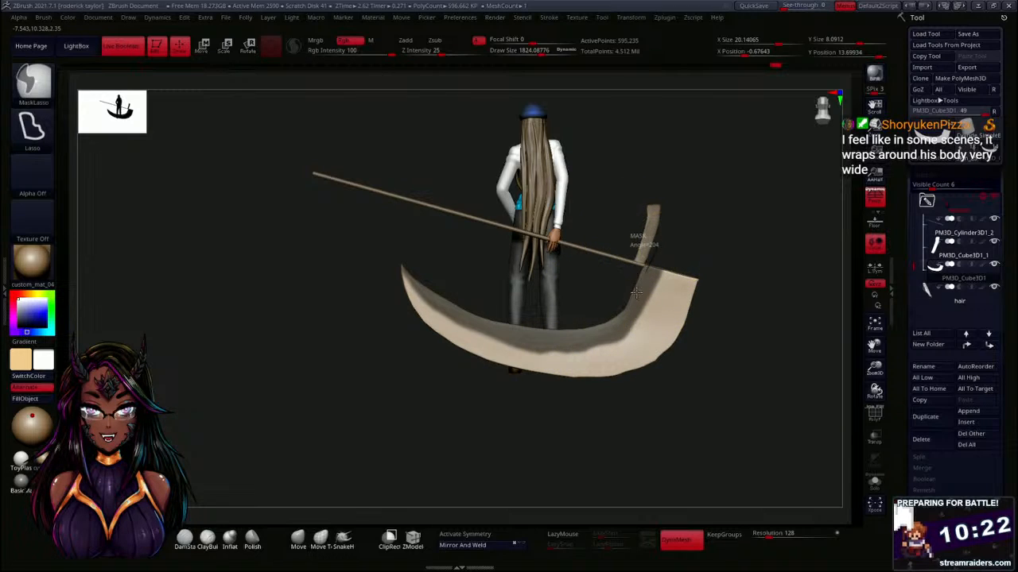
{"action": "mouse_move", "coordinate": [632, 240]}
{"action": "left_mouse_down", "text": "ctrl"}
{"action": "mouse_move", "coordinate": [580, 353]}
{"action": "mouse_move", "coordinate": [540, 358]}
{"action": "mouse_move", "coordinate": [463, 334]}
{"action": "mouse_move", "coordinate": [413, 294]}
{"action": "mouse_move", "coordinate": [359, 208]}
{"action": "left_mouse_up", "text": "ctrl"}
Enlarge the brush to about 2281 and pull the wide end's outer edge inward with the Move Topological brush.
{"action": "left_click_drag", "start_coordinate": [784, 254], "coordinate": [670, 195], "text": "alt"}
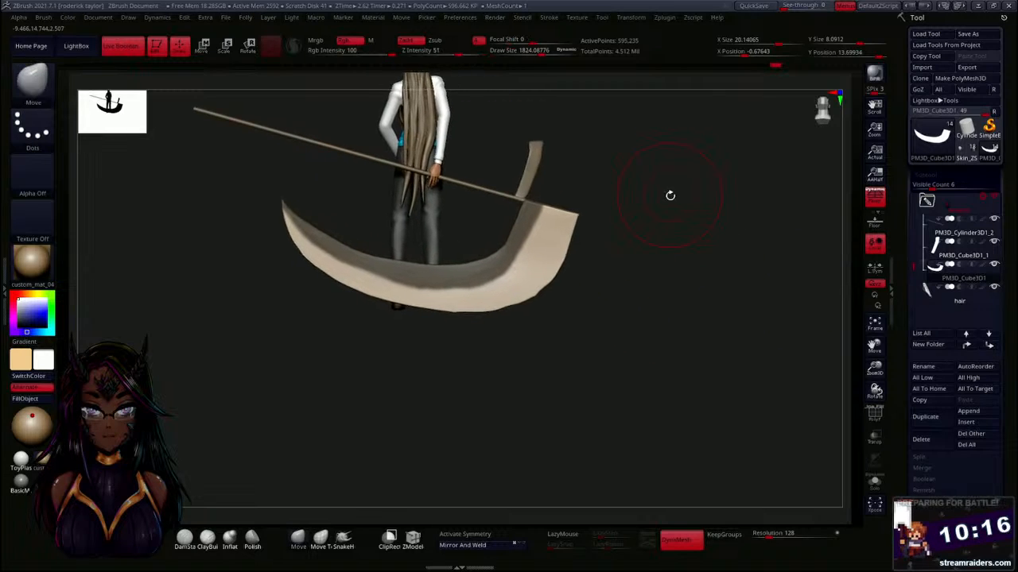
{"action": "mouse_move", "coordinate": [644, 258]}
{"action": "left_mouse_down", "text": "alt"}
{"action": "mouse_move", "coordinate": [625, 395]}
{"action": "mouse_move", "coordinate": [633, 343]}
{"action": "left_mouse_up", "text": "alt"}
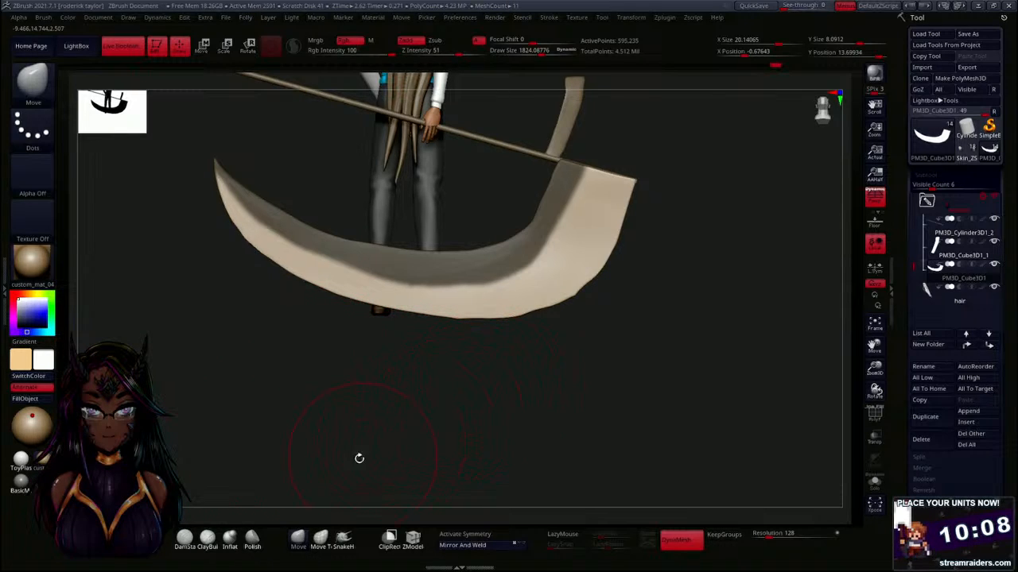
{"action": "key", "text": "s"}
{"action": "left_click_drag", "start_coordinate": [498, 395], "coordinate": [505, 396]}
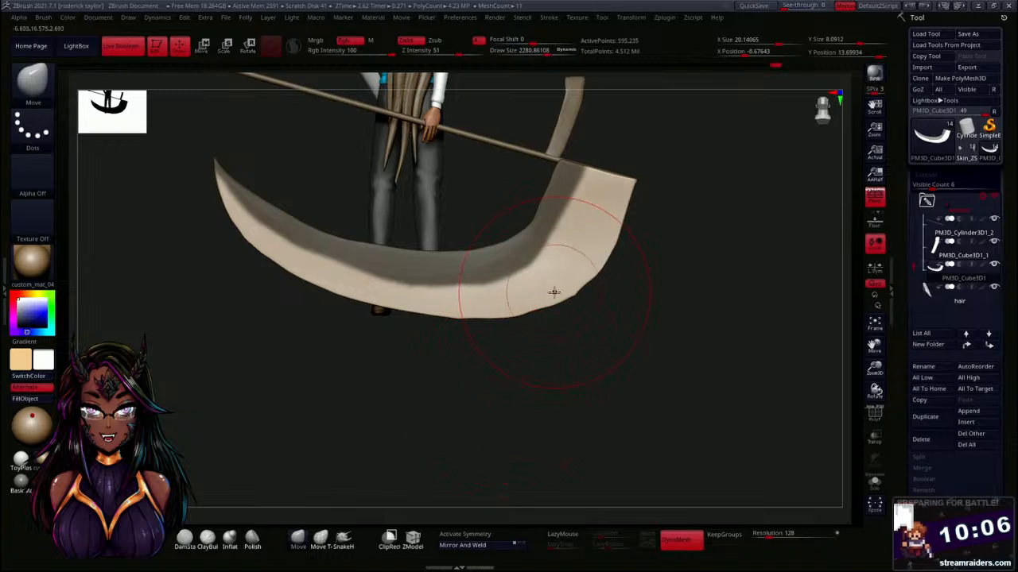
{"action": "left_click", "coordinate": [321, 540]}
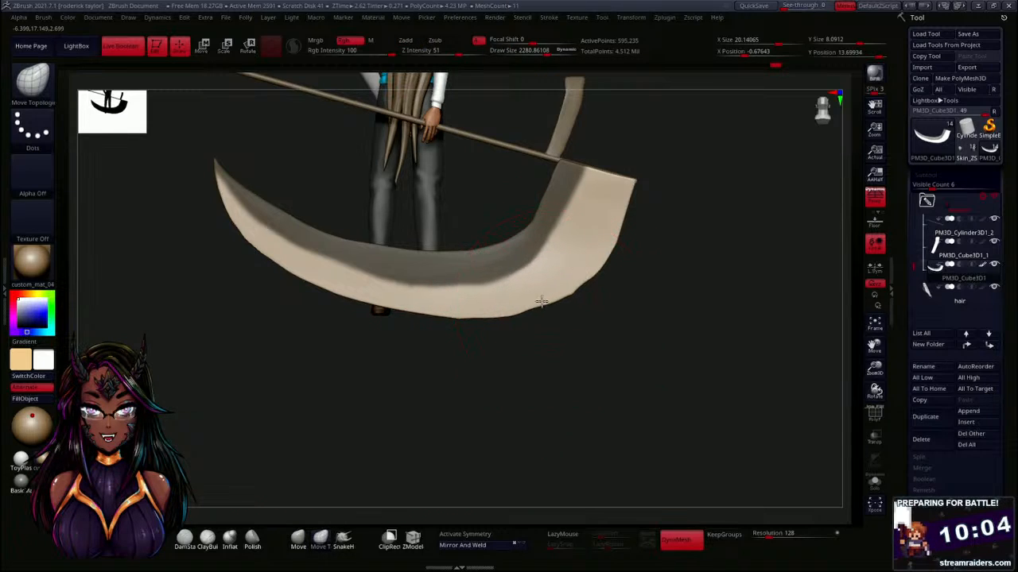
{"action": "left_click_drag", "start_coordinate": [576, 289], "coordinate": [570, 287]}
{"action": "left_click_drag", "start_coordinate": [610, 240], "coordinate": [601, 236]}
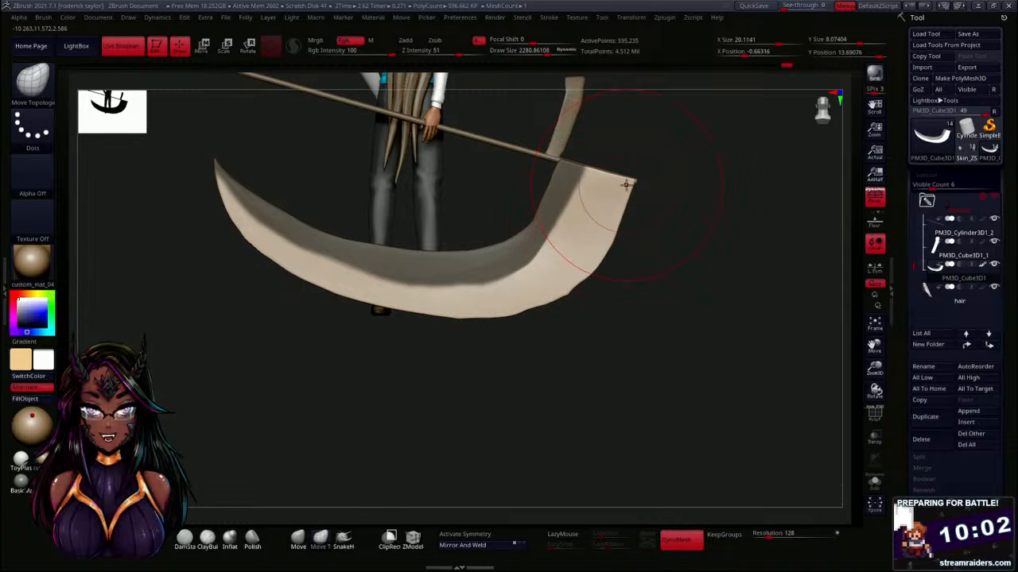
{"action": "left_click_drag", "start_coordinate": [619, 182], "coordinate": [617, 182]}
Smooth the blade's unmasked outer edge from the rounded corner along the underside toward the tip, slimming the blade slightly.
{"action": "left_click_drag", "start_coordinate": [581, 282], "coordinate": [549, 304]}
{"action": "left_click_drag", "start_coordinate": [459, 314], "coordinate": [419, 303]}
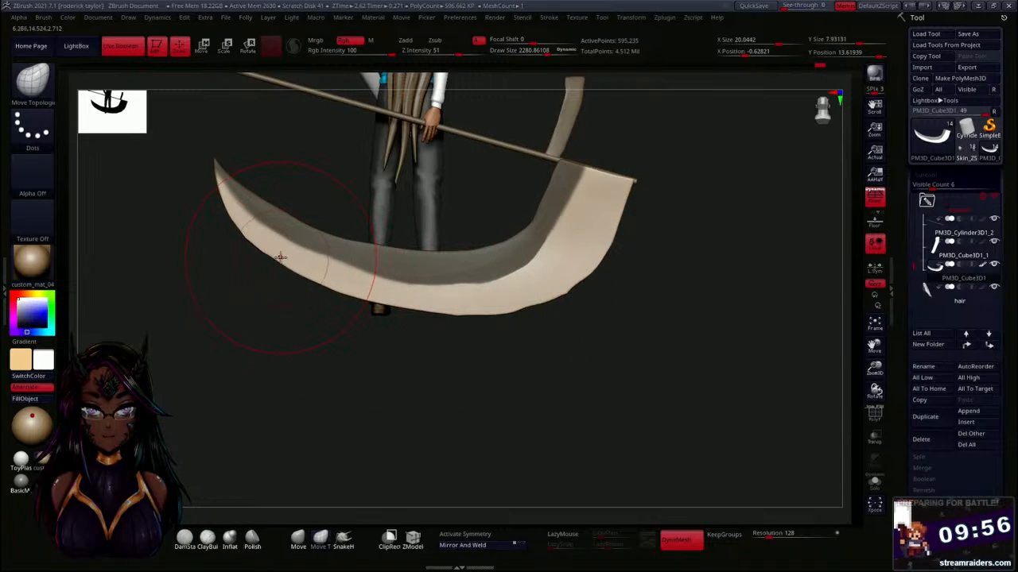
{"action": "left_click_drag", "start_coordinate": [243, 229], "coordinate": [278, 247]}
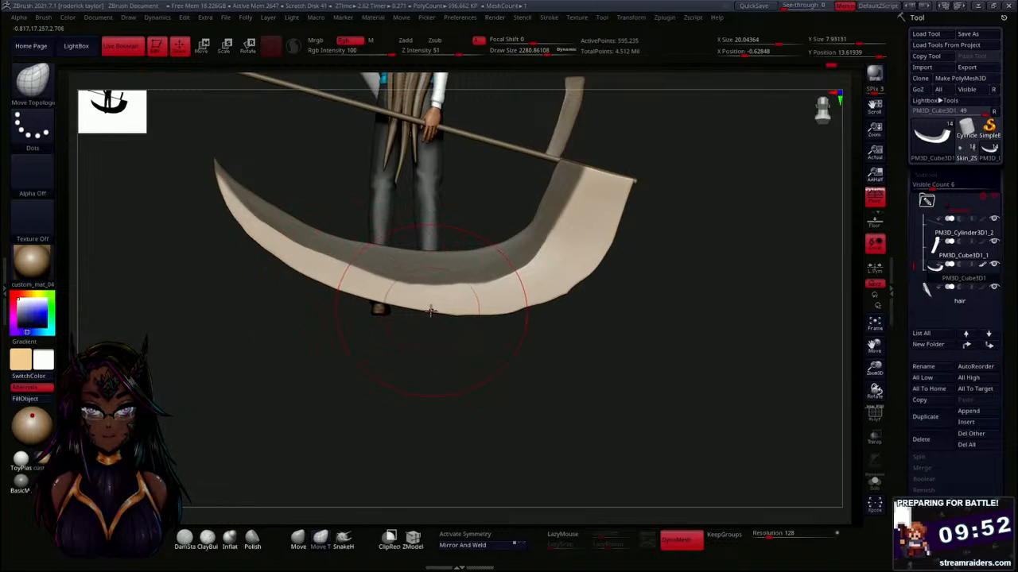
{"action": "left_click_drag", "start_coordinate": [431, 311], "coordinate": [516, 308]}
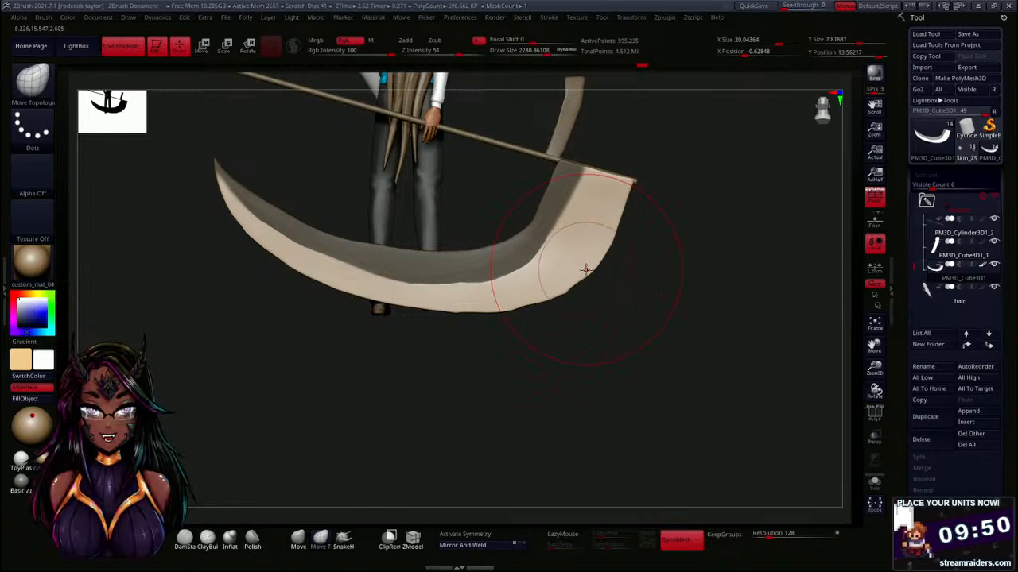
{"action": "left_click_drag", "start_coordinate": [604, 261], "coordinate": [595, 259]}
{"action": "left_click_drag", "start_coordinate": [562, 292], "coordinate": [562, 289]}
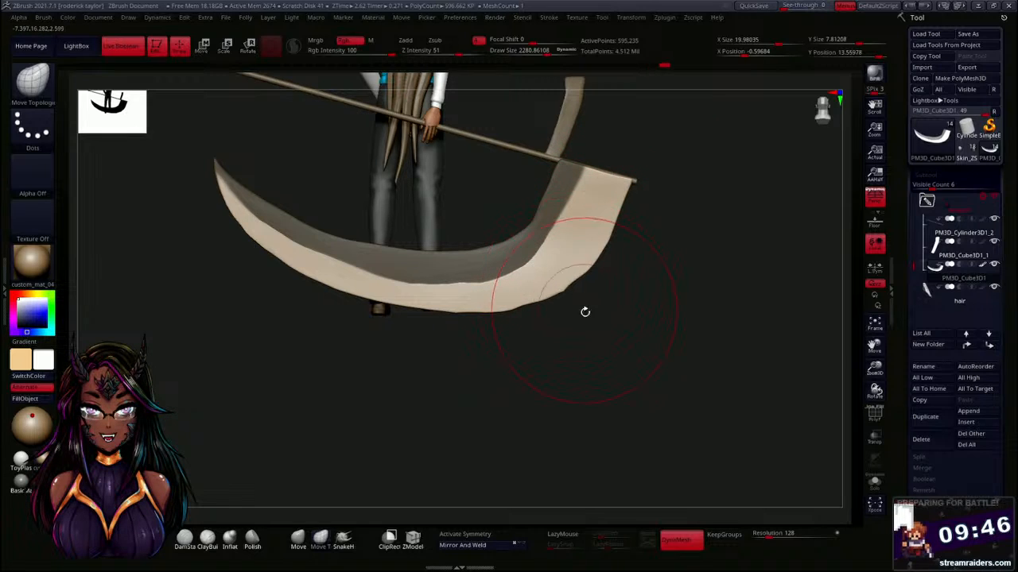
Reduce the Move Topological brush to about 785 and adjust the wide end's outer corner at the pole's end.
{"action": "mouse_move", "coordinate": [651, 352]}
{"action": "left_mouse_down"}
{"action": "mouse_move", "coordinate": [551, 376]}
{"action": "mouse_move", "coordinate": [545, 361]}
{"action": "mouse_move", "coordinate": [487, 333]}
{"action": "left_mouse_up"}
{"action": "key", "text": "s"}
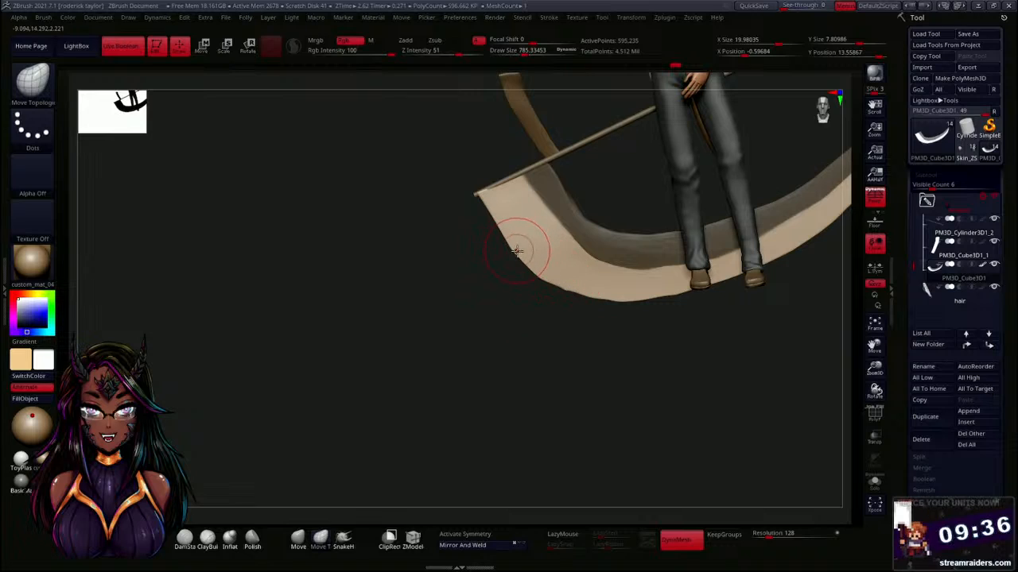
{"action": "left_click_drag", "start_coordinate": [482, 202], "coordinate": [487, 199]}
{"action": "mouse_move", "coordinate": [455, 253]}
{"action": "left_mouse_down"}
{"action": "mouse_move", "coordinate": [536, 191]}
{"action": "mouse_move", "coordinate": [480, 199]}
{"action": "mouse_move", "coordinate": [520, 205]}
{"action": "mouse_move", "coordinate": [483, 223]}
{"action": "mouse_move", "coordinate": [540, 297]}
{"action": "mouse_move", "coordinate": [453, 282]}
{"action": "left_mouse_up"}
{"action": "mouse_move", "coordinate": [485, 202]}
{"action": "left_mouse_down", "text": "shift"}
{"action": "mouse_move", "coordinate": [429, 289]}
{"action": "mouse_move", "coordinate": [362, 328]}
{"action": "left_mouse_up", "text": "shift"}
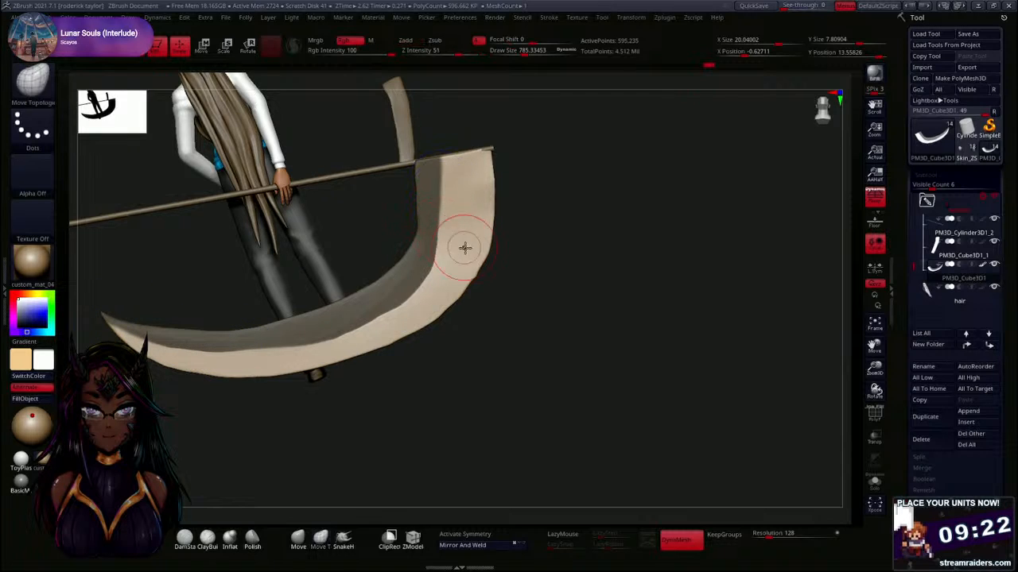
Invert the blade's mask and reshape the inner curve with the Move Topological brush, checking it from front and back.
{"action": "left_click", "coordinate": [588, 260], "text": "ctrl"}
{"action": "left_click_drag", "start_coordinate": [420, 232], "coordinate": [414, 230]}
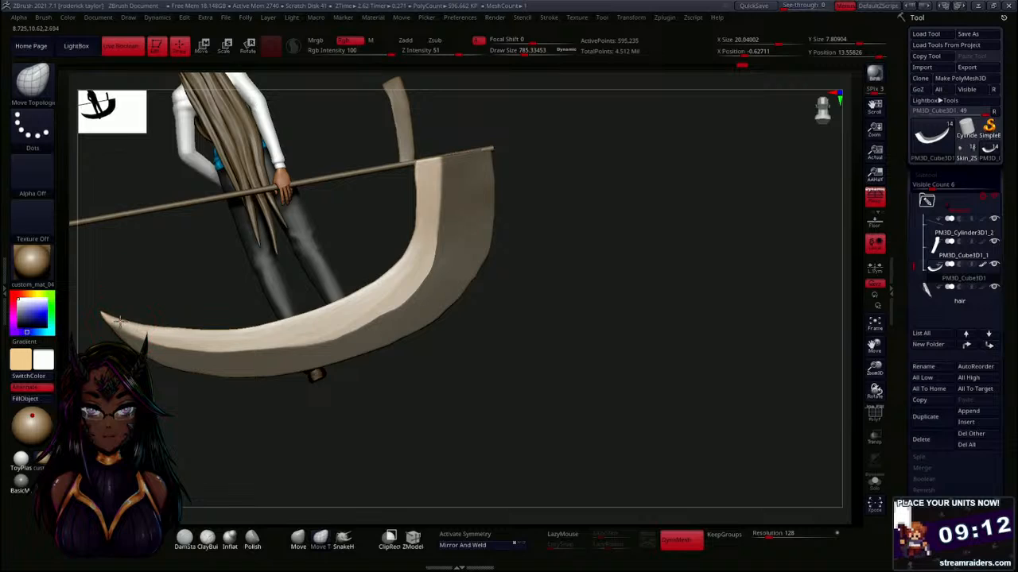
{"action": "mouse_move", "coordinate": [471, 351]}
{"action": "left_mouse_down", "text": "alt"}
{"action": "mouse_move", "coordinate": [548, 305]}
{"action": "mouse_move", "coordinate": [472, 295]}
{"action": "mouse_move", "coordinate": [405, 315]}
{"action": "mouse_move", "coordinate": [586, 265]}
{"action": "mouse_move", "coordinate": [511, 286]}
{"action": "mouse_move", "coordinate": [479, 275]}
{"action": "mouse_move", "coordinate": [506, 264]}
{"action": "mouse_move", "coordinate": [533, 352]}
{"action": "mouse_move", "coordinate": [541, 302]}
{"action": "mouse_move", "coordinate": [514, 272]}
{"action": "left_mouse_up", "text": "alt"}
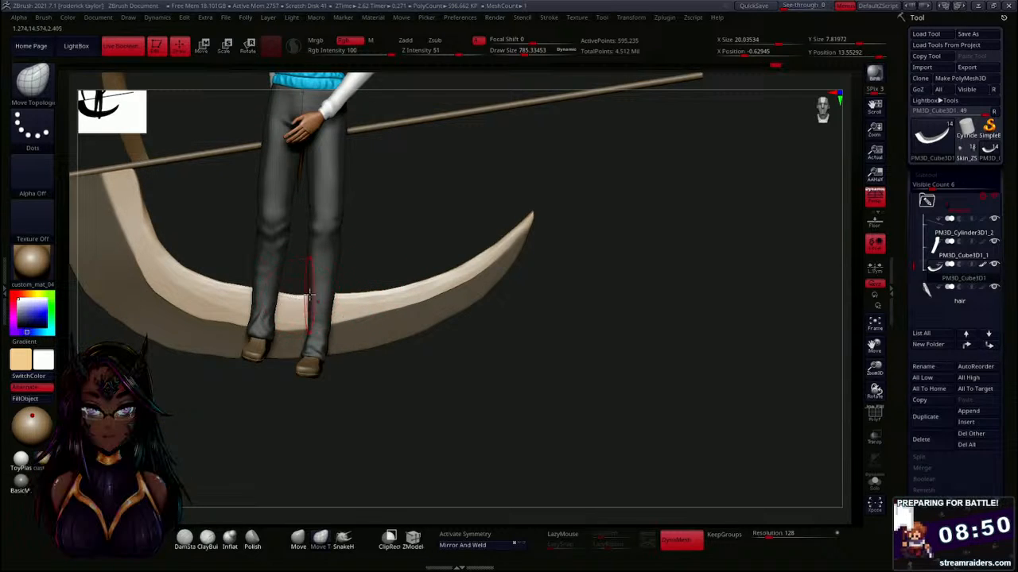
{"action": "left_click_drag", "start_coordinate": [415, 237], "coordinate": [279, 291]}
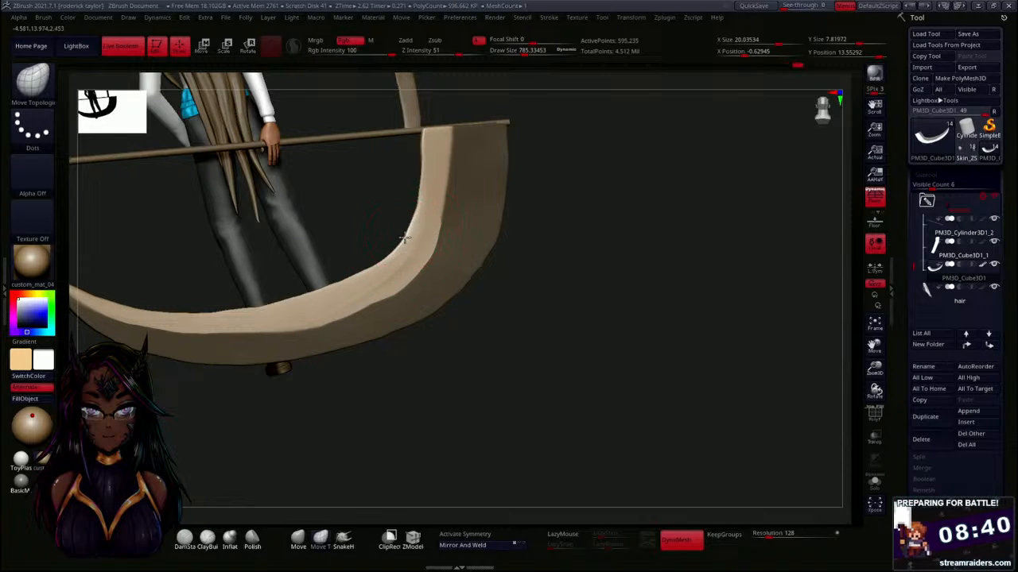
Refine the inner edge at the blade's bend and adjust its pointed tip with the Move Topological brush.
{"action": "left_click_drag", "start_coordinate": [529, 202], "coordinate": [555, 218]}
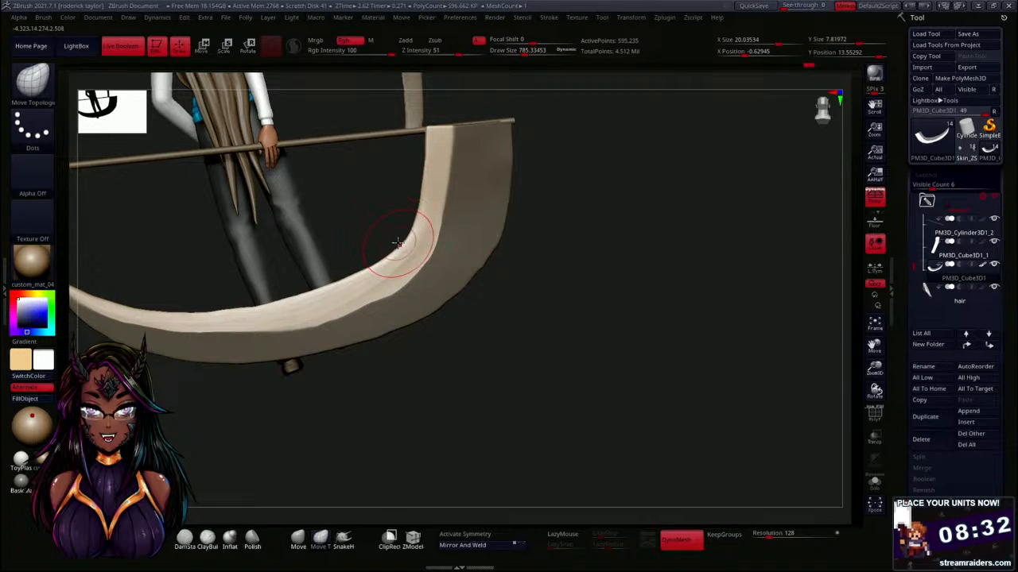
{"action": "left_click_drag", "start_coordinate": [588, 295], "coordinate": [616, 291]}
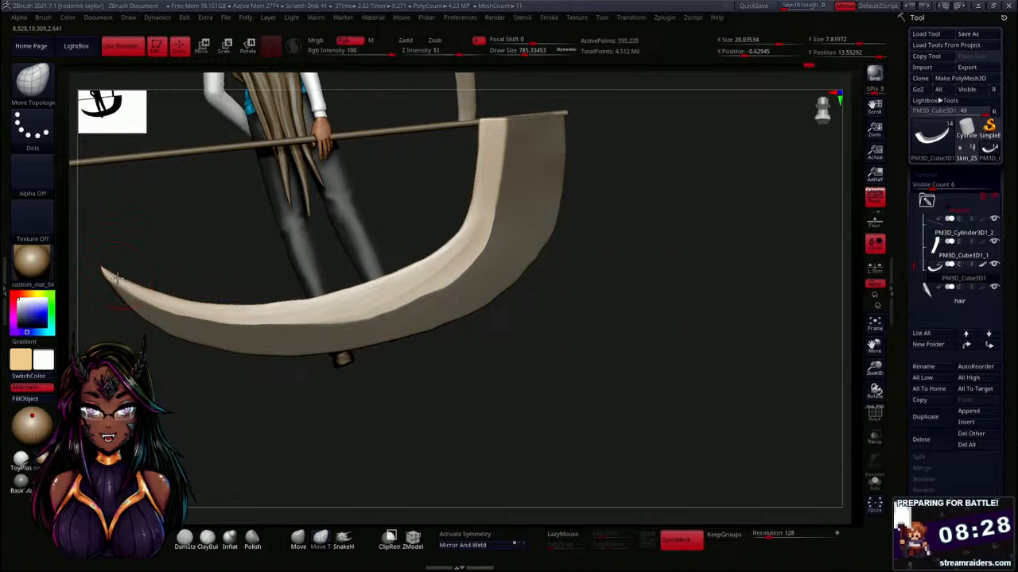
{"action": "left_click_drag", "start_coordinate": [117, 279], "coordinate": [115, 278]}
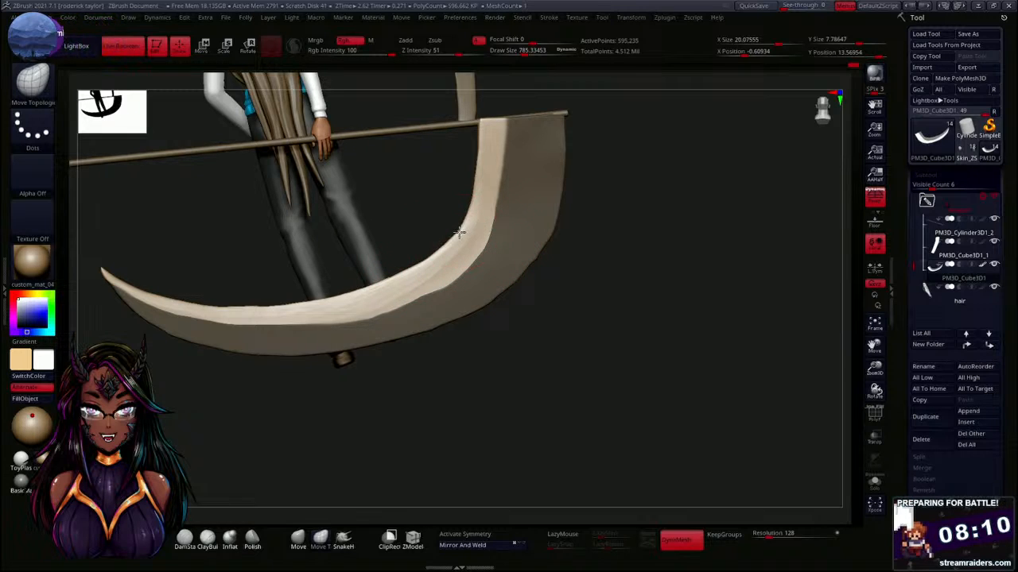
Flatten the unmasked inner strip near the blade's tip with the TrimDynamic brush.
{"action": "mouse_move", "coordinate": [498, 402]}
{"action": "left_mouse_down"}
{"action": "mouse_move", "coordinate": [577, 368]}
{"action": "mouse_move", "coordinate": [514, 386]}
{"action": "mouse_move", "coordinate": [490, 376]}
{"action": "left_mouse_up"}
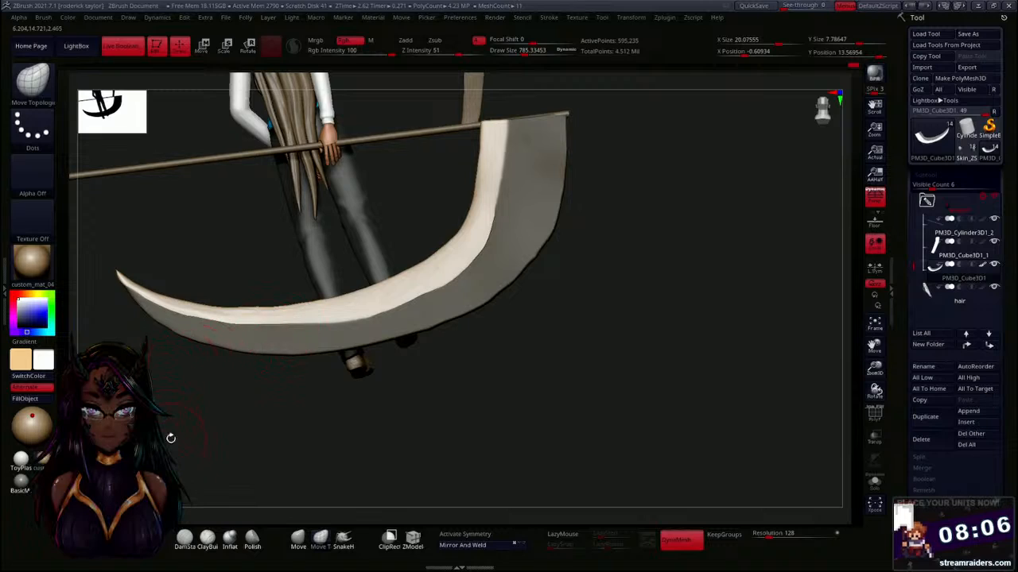
{"action": "left_click", "coordinate": [161, 540]}
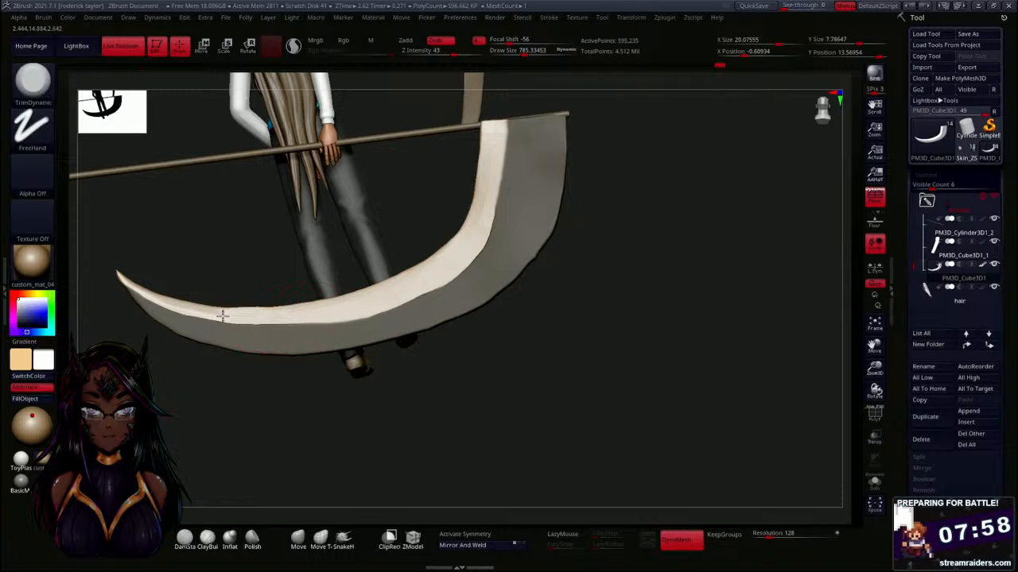
{"action": "left_click_drag", "start_coordinate": [132, 291], "coordinate": [234, 314]}
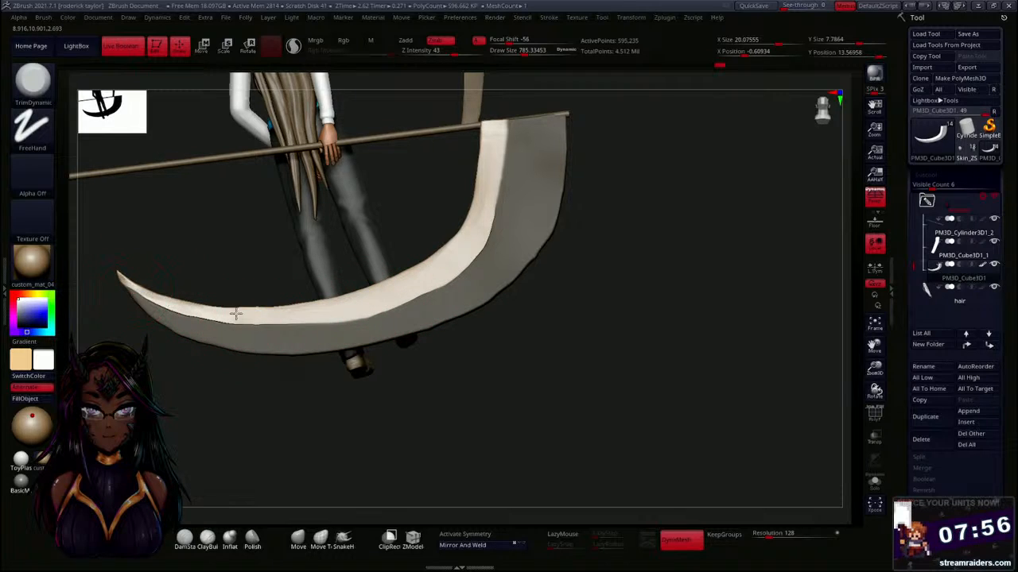
Isolate the blade and flatten its unmasked inner strip at the wide end and bend with the TrimDynamic brush.
{"action": "left_click_drag", "start_coordinate": [303, 427], "coordinate": [388, 425]}
{"action": "left_click_drag", "start_coordinate": [328, 362], "coordinate": [715, 347]}
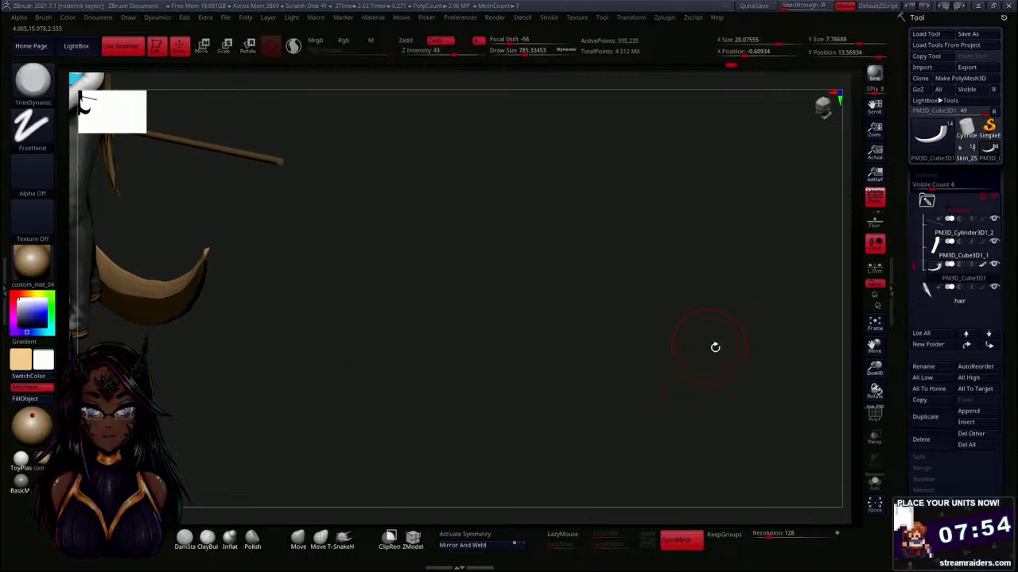
{"action": "left_click", "coordinate": [875, 482]}
{"action": "left_click_drag", "start_coordinate": [784, 427], "coordinate": [500, 268]}
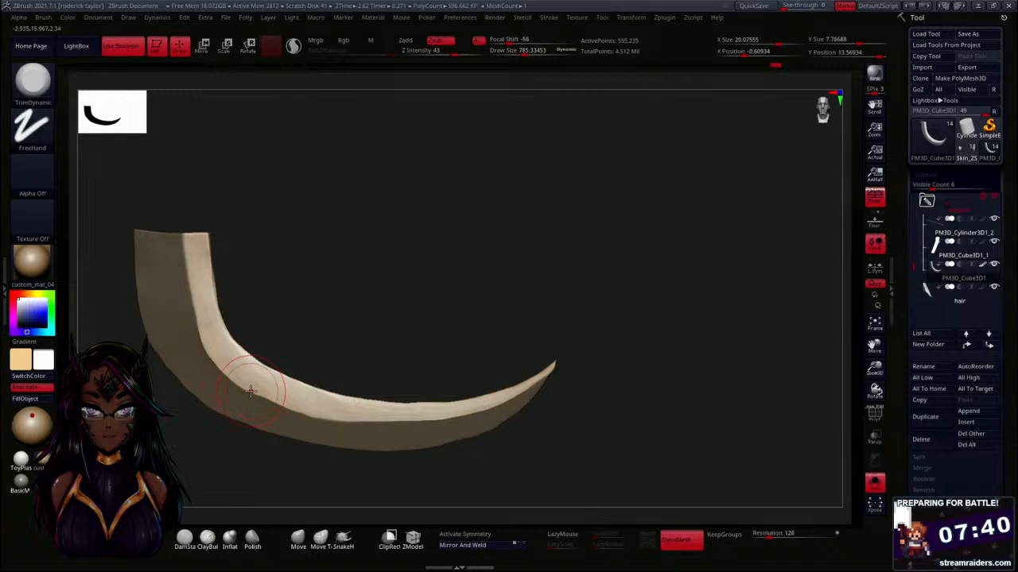
{"action": "left_click_drag", "start_coordinate": [191, 226], "coordinate": [170, 279]}
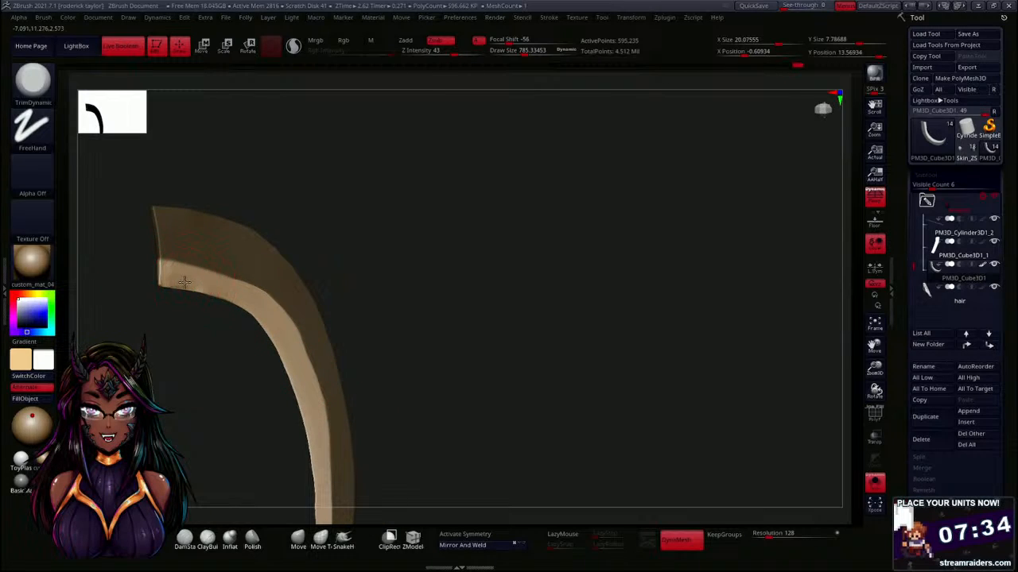
{"action": "left_click_drag", "start_coordinate": [429, 310], "coordinate": [458, 195]}
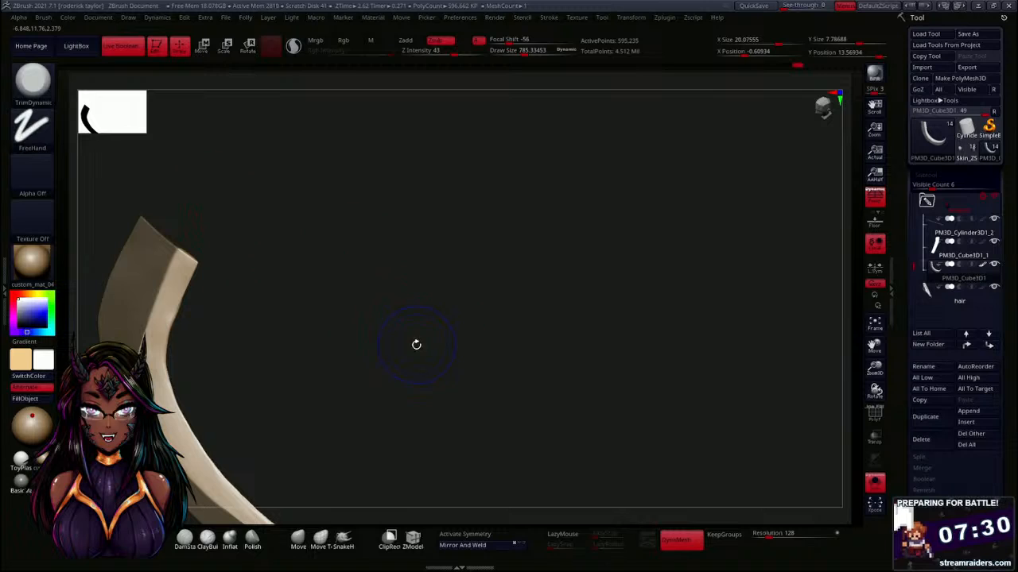
{"action": "left_click_drag", "start_coordinate": [416, 344], "coordinate": [280, 257]}
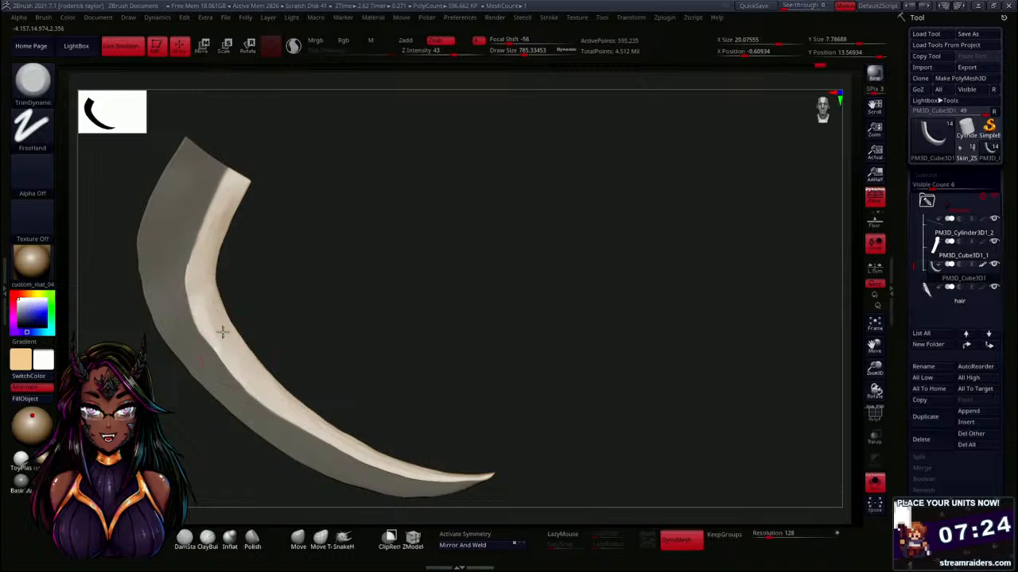
Continue flattening the unmasked inner strip along the blade's middle and toward the tip on both faces with the TrimDynamic brush.
{"action": "mouse_move", "coordinate": [301, 334]}
{"action": "left_mouse_down"}
{"action": "mouse_move", "coordinate": [373, 334]}
{"action": "mouse_move", "coordinate": [336, 372]}
{"action": "mouse_move", "coordinate": [343, 272]}
{"action": "mouse_move", "coordinate": [361, 357]}
{"action": "mouse_move", "coordinate": [415, 233]}
{"action": "mouse_move", "coordinate": [384, 318]}
{"action": "mouse_move", "coordinate": [447, 214]}
{"action": "mouse_move", "coordinate": [364, 382]}
{"action": "mouse_move", "coordinate": [368, 397]}
{"action": "mouse_move", "coordinate": [343, 405]}
{"action": "mouse_move", "coordinate": [415, 364]}
{"action": "mouse_move", "coordinate": [452, 282]}
{"action": "left_mouse_up"}
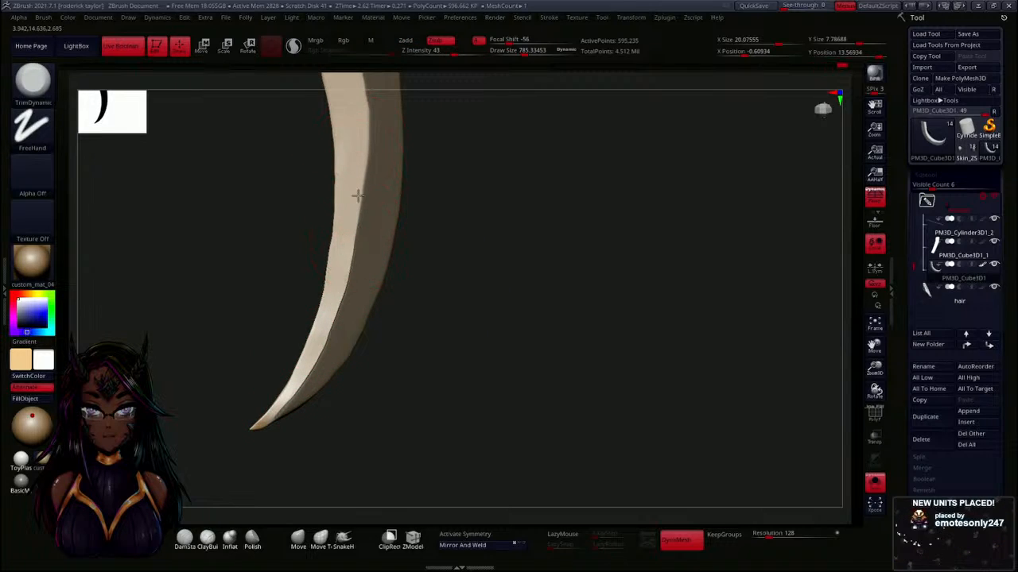
{"action": "left_click_drag", "start_coordinate": [493, 208], "coordinate": [496, 349], "text": "alt"}
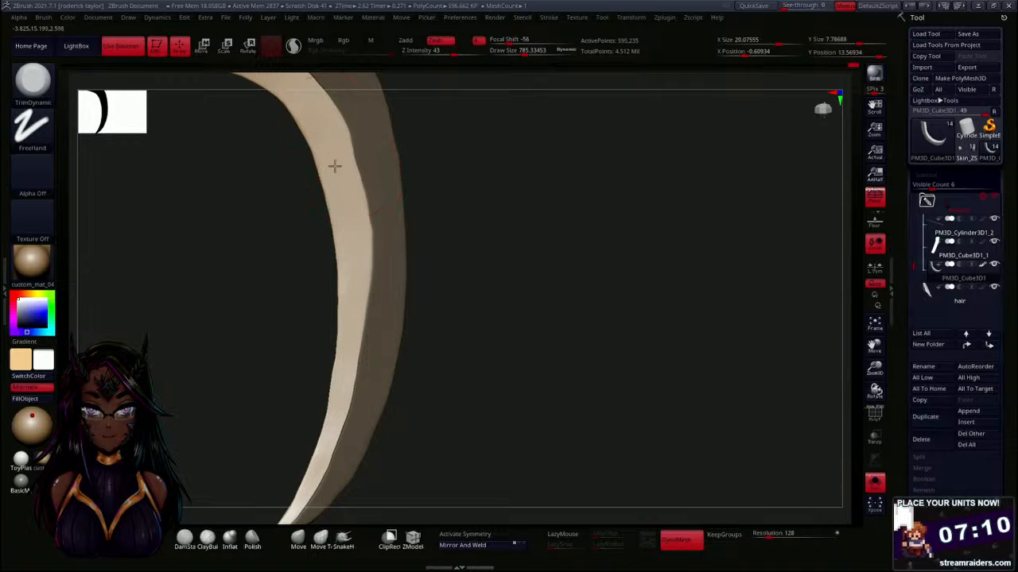
{"action": "left_click_drag", "start_coordinate": [509, 273], "coordinate": [600, 229]}
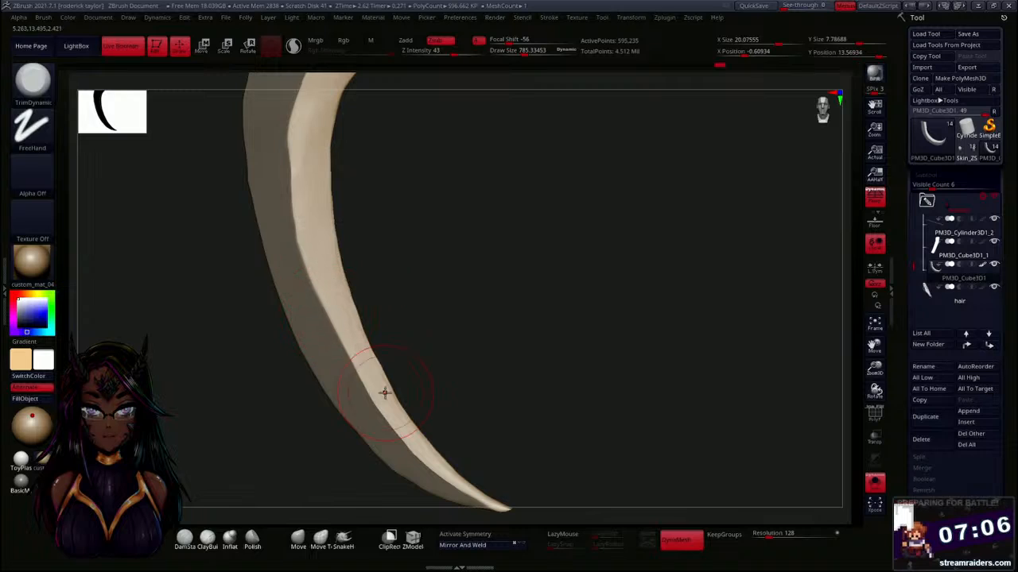
{"action": "left_click_drag", "start_coordinate": [509, 358], "coordinate": [352, 292]}
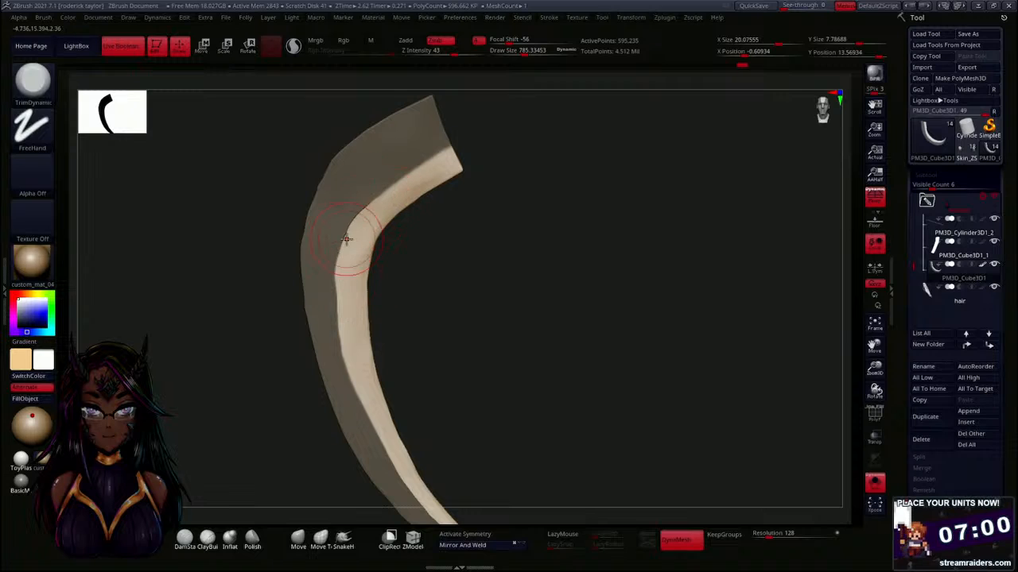
{"action": "left_click_drag", "start_coordinate": [514, 174], "coordinate": [481, 286]}
Invert the blade's mask to protect the inner strip and smooth the outer edge around the bend.
{"action": "left_click", "coordinate": [593, 263], "text": "ctrl"}
{"action": "mouse_move", "coordinate": [593, 264]}
{"action": "left_mouse_down"}
{"action": "mouse_move", "coordinate": [591, 281]}
{"action": "mouse_move", "coordinate": [549, 247]}
{"action": "left_mouse_up"}
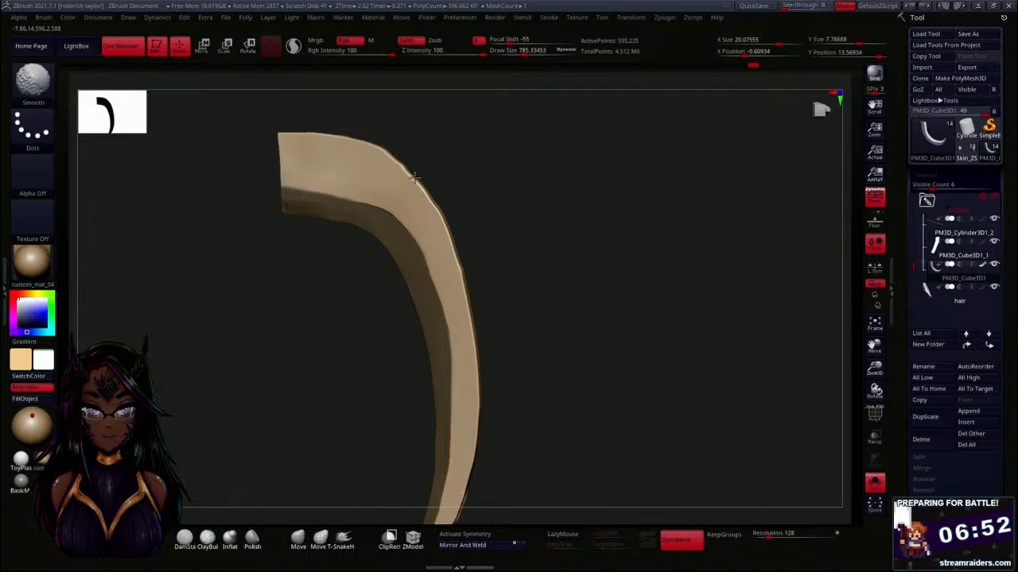
{"action": "mouse_move", "coordinate": [405, 161]}
{"action": "left_mouse_down"}
{"action": "mouse_move", "coordinate": [532, 182]}
{"action": "mouse_move", "coordinate": [372, 151]}
{"action": "left_mouse_up"}
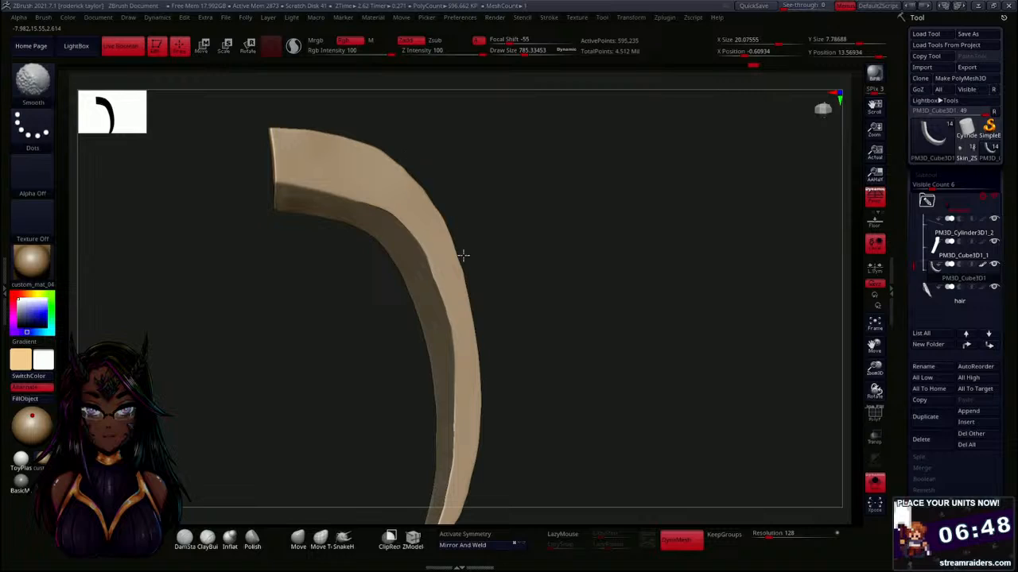
{"action": "left_click_drag", "start_coordinate": [463, 255], "coordinate": [529, 246]}
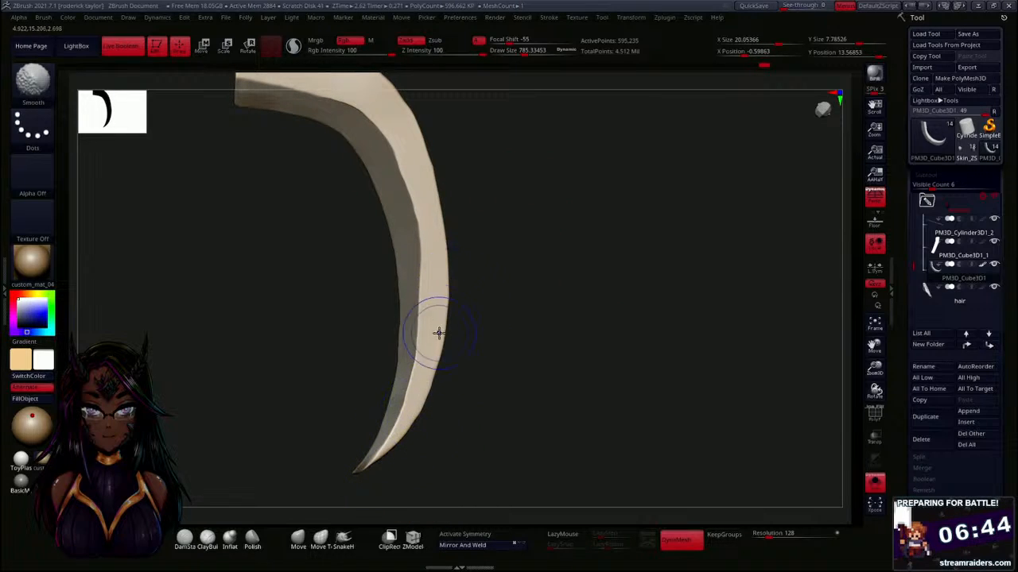
Smooth the unmasked outer edge from the blade's middle up to its wide end on the opposite face.
{"action": "left_click_drag", "start_coordinate": [546, 227], "coordinate": [472, 347]}
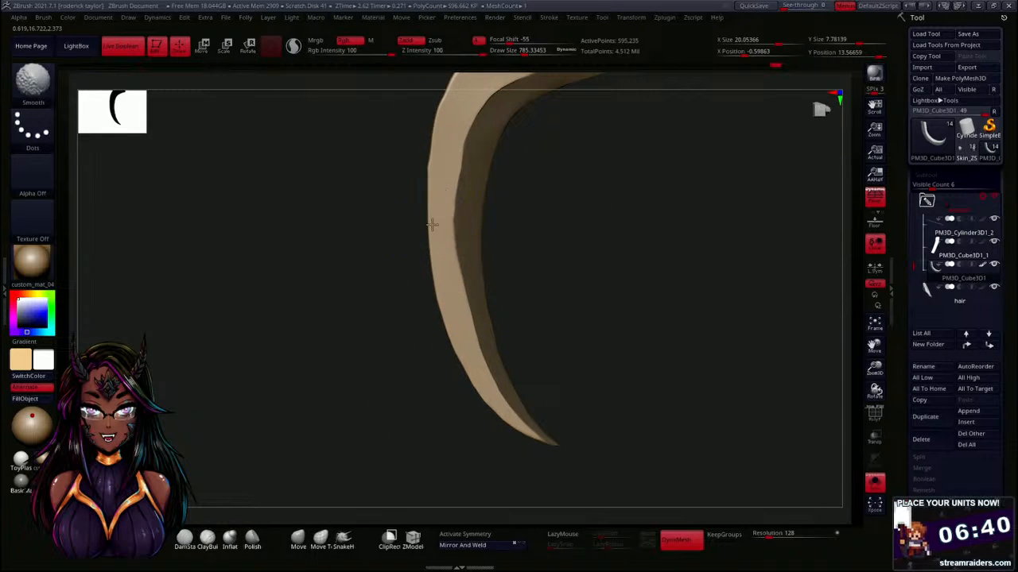
{"action": "left_click_drag", "start_coordinate": [524, 176], "coordinate": [419, 194]}
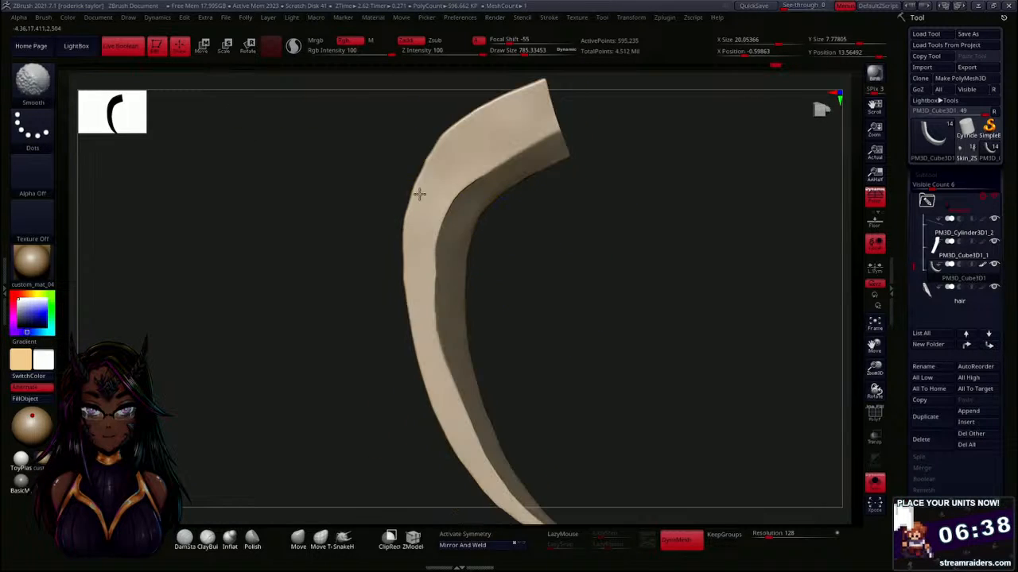
{"action": "mouse_move", "coordinate": [437, 150]}
{"action": "left_mouse_down", "text": "shift"}
{"action": "mouse_move", "coordinate": [515, 94]}
{"action": "mouse_move", "coordinate": [554, 85]}
{"action": "left_mouse_up", "text": "shift"}
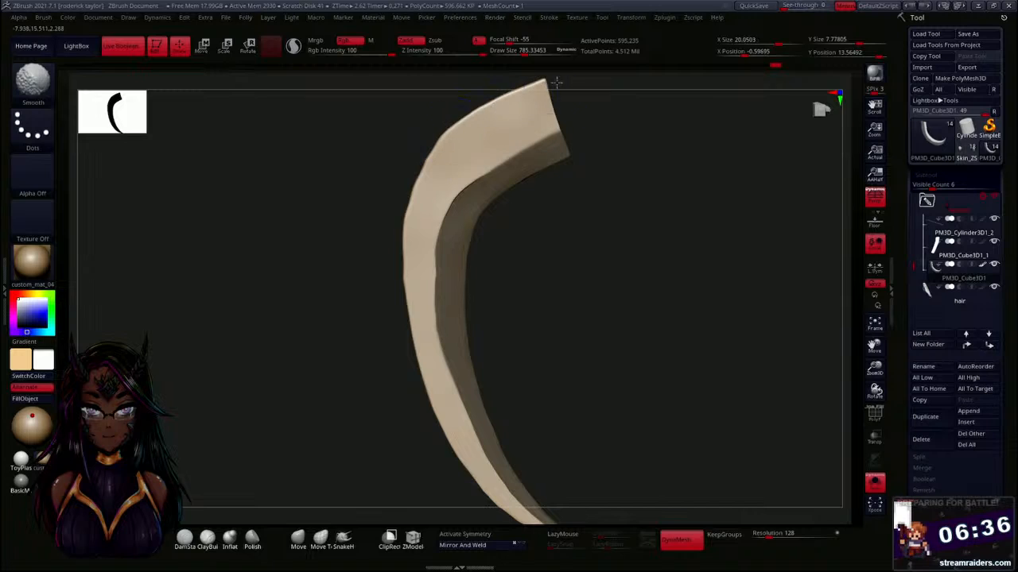
{"action": "left_click_drag", "start_coordinate": [536, 299], "coordinate": [570, 279]}
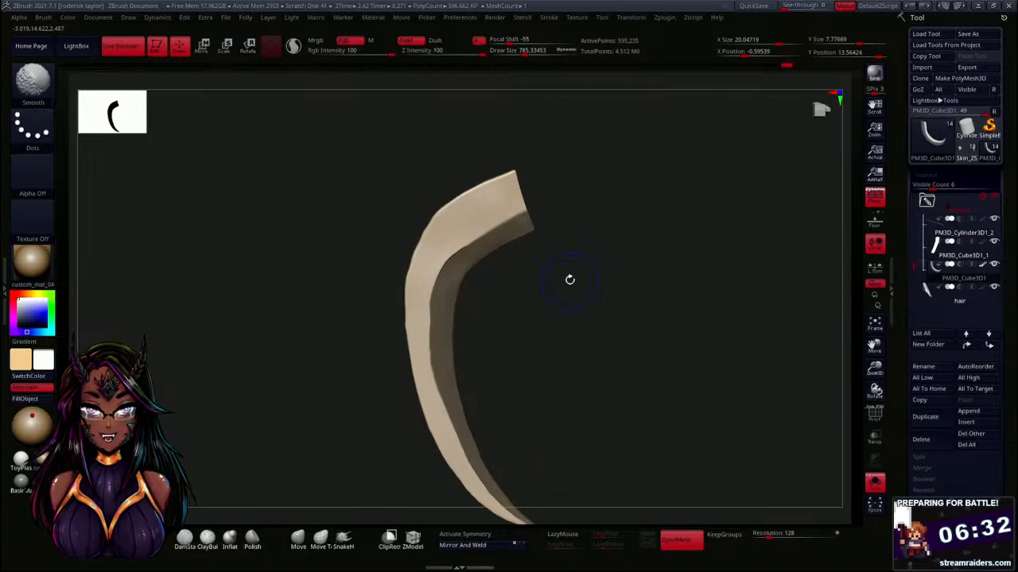
{"action": "left_click_drag", "start_coordinate": [568, 353], "coordinate": [559, 331], "text": "alt"}
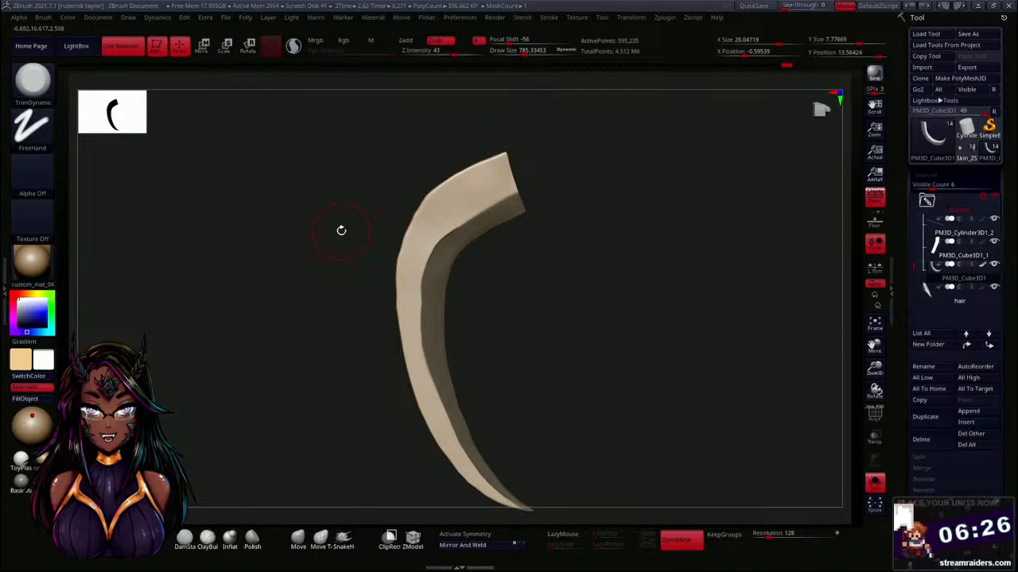
Invert the mask again and refine the inner strip's curve with the Move Topological brush at a draw size of about 1155.
{"action": "left_click", "coordinate": [319, 541]}
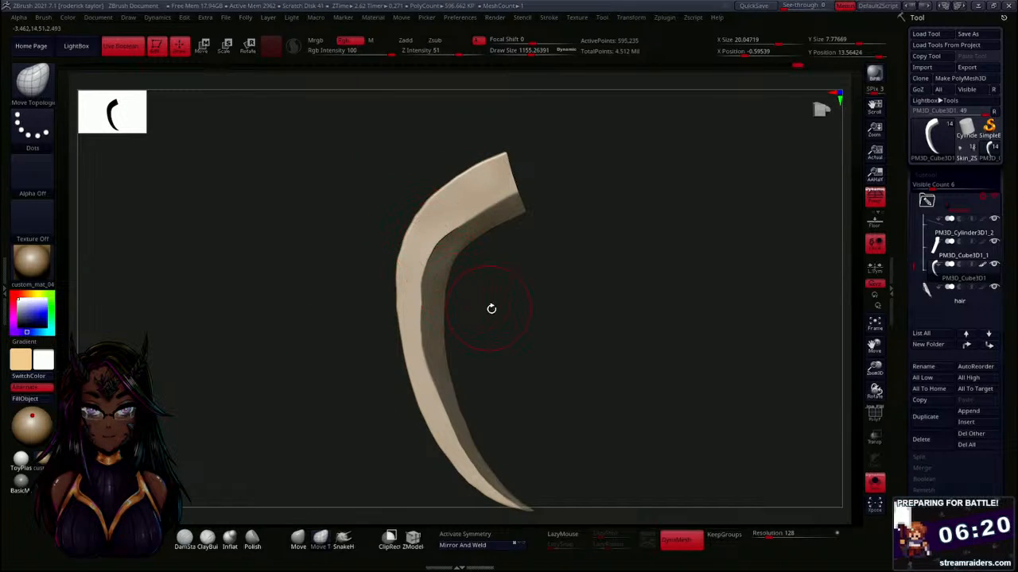
{"action": "left_click", "coordinate": [587, 338], "text": "ctrl"}
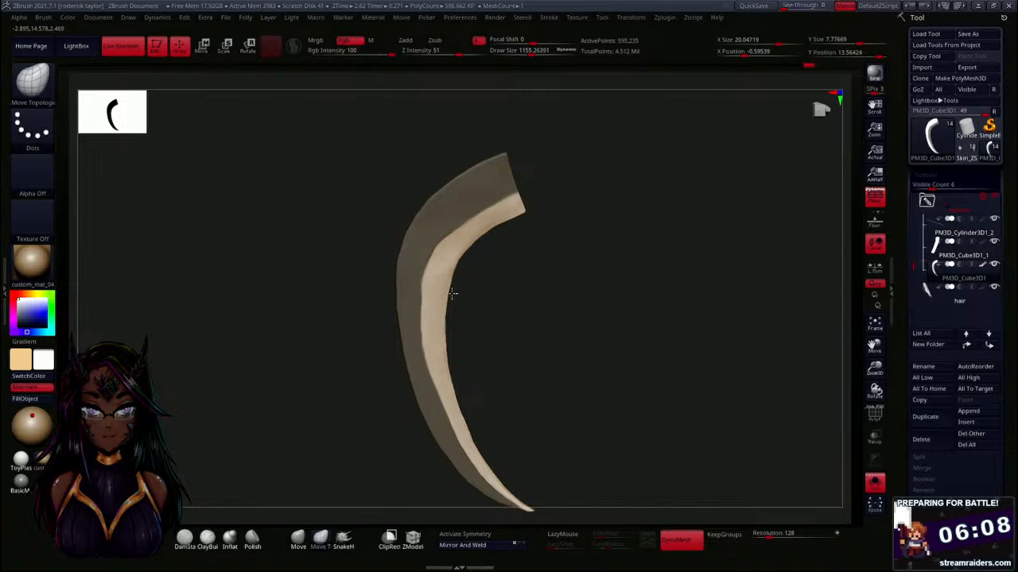
{"action": "left_click_drag", "start_coordinate": [557, 325], "coordinate": [443, 345]}
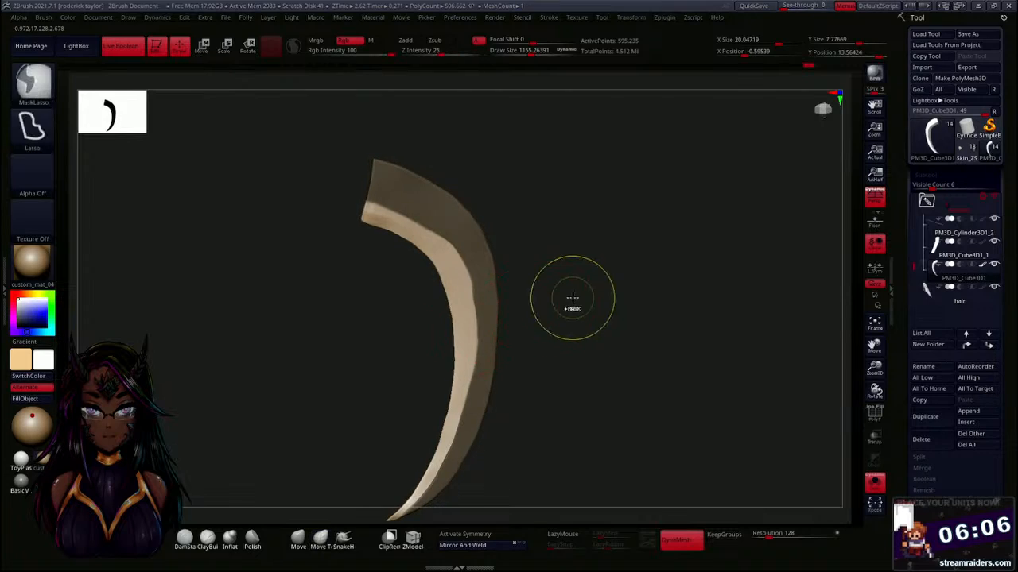
Clear the blade's mask and smooth the bevel's ridge on one face with a draw size of about 338.
{"action": "mouse_move", "coordinate": [572, 234]}
{"action": "left_mouse_down"}
{"action": "mouse_move", "coordinate": [613, 352]}
{"action": "mouse_move", "coordinate": [591, 357]}
{"action": "mouse_move", "coordinate": [607, 350]}
{"action": "mouse_move", "coordinate": [578, 326]}
{"action": "mouse_move", "coordinate": [585, 375]}
{"action": "left_mouse_up"}
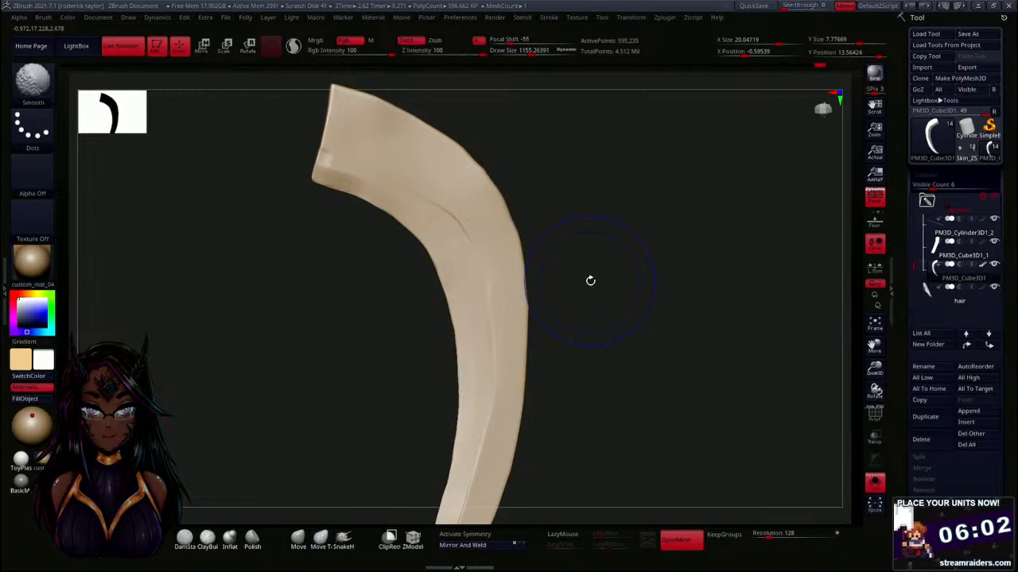
{"action": "key", "text": "s"}
{"action": "left_click_drag", "start_coordinate": [609, 266], "coordinate": [591, 264]}
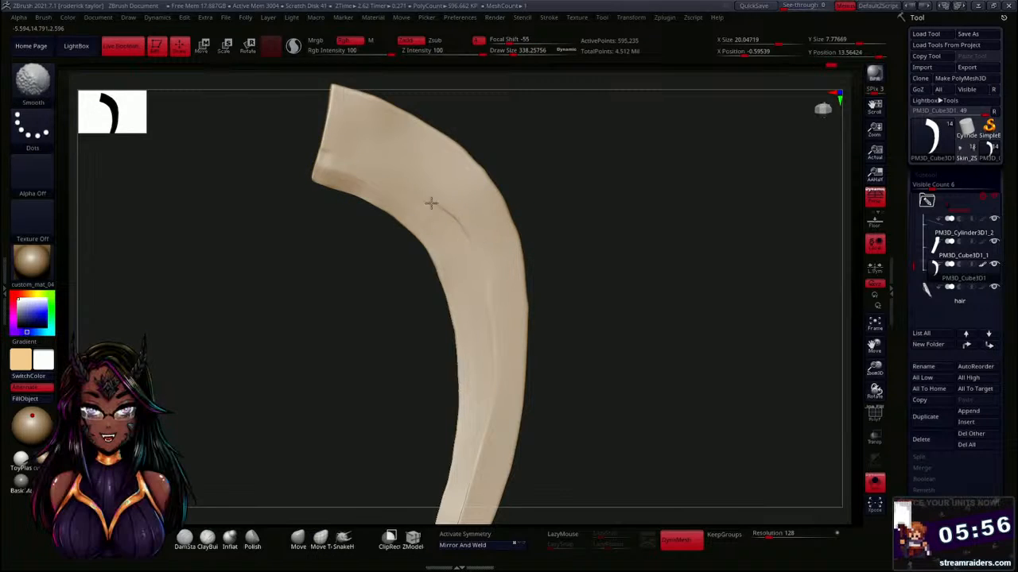
{"action": "left_click_drag", "start_coordinate": [577, 289], "coordinate": [625, 214]}
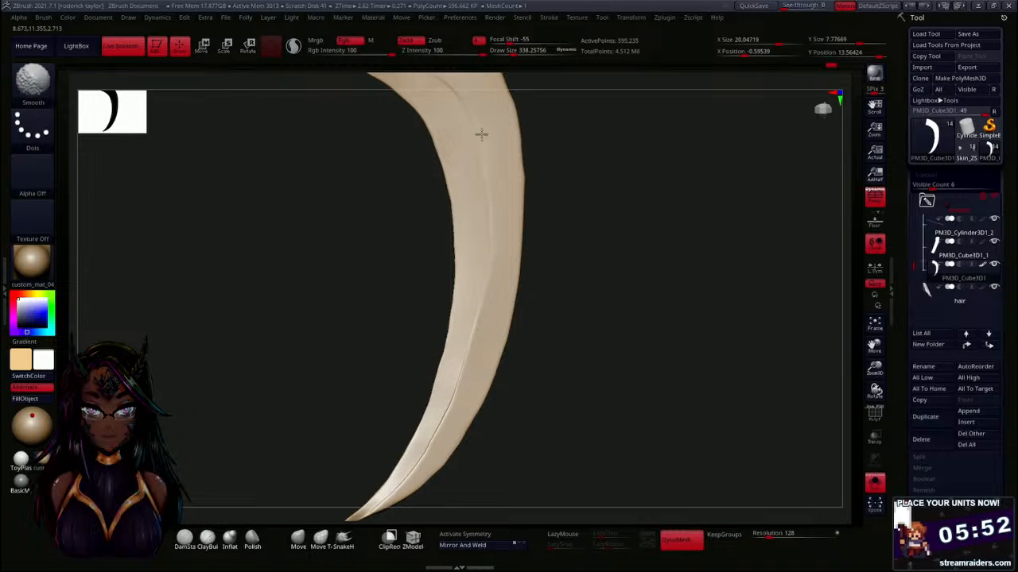
{"action": "left_click_drag", "start_coordinate": [644, 273], "coordinate": [475, 273]}
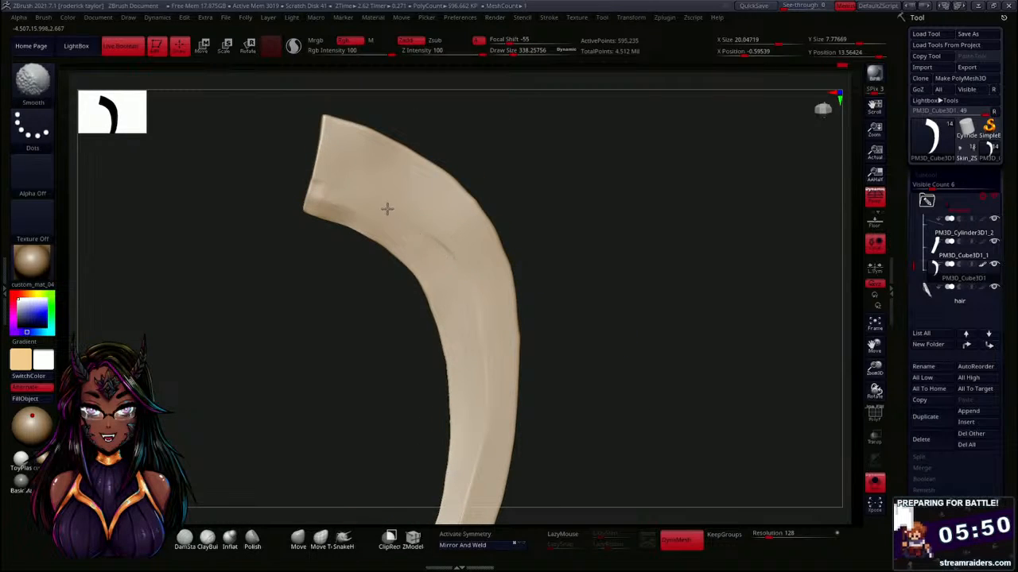
Smooth the bevel's ridge on the blade's opposite face from the bend toward the pointed tip.
{"action": "left_click_drag", "start_coordinate": [489, 243], "coordinate": [496, 209]}
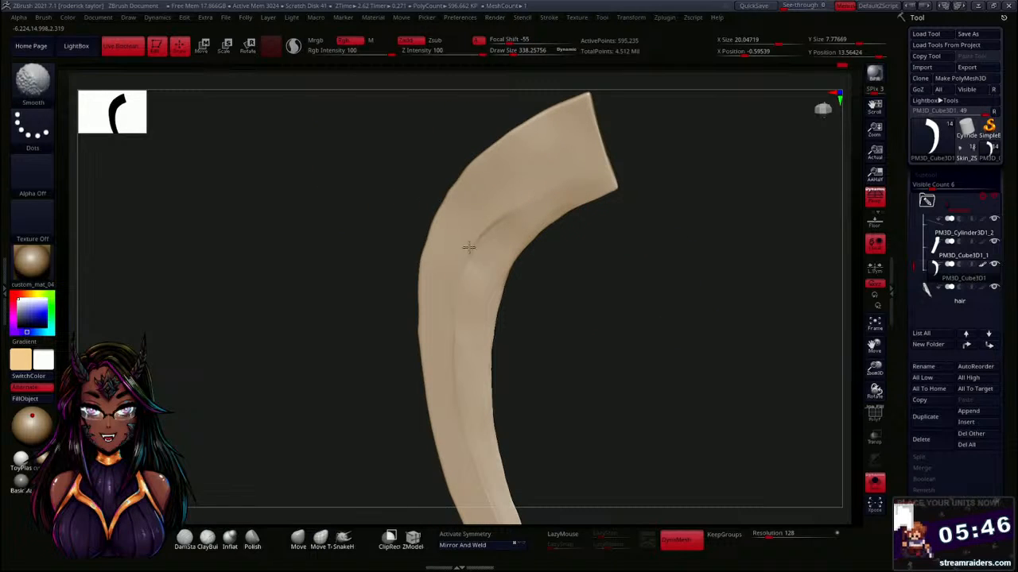
{"action": "left_click_drag", "start_coordinate": [307, 288], "coordinate": [252, 210]}
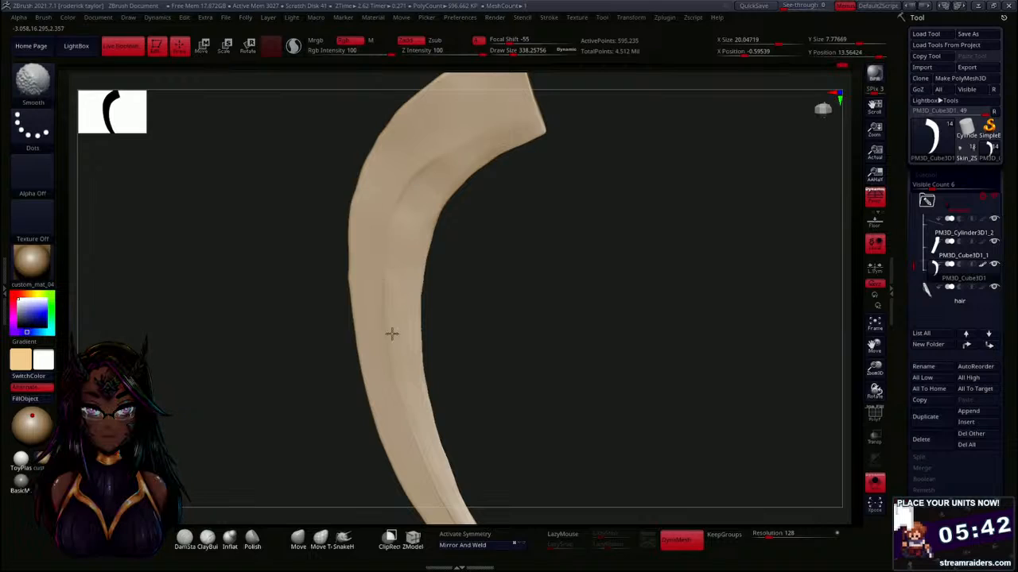
{"action": "left_click_drag", "start_coordinate": [509, 405], "coordinate": [480, 312]}
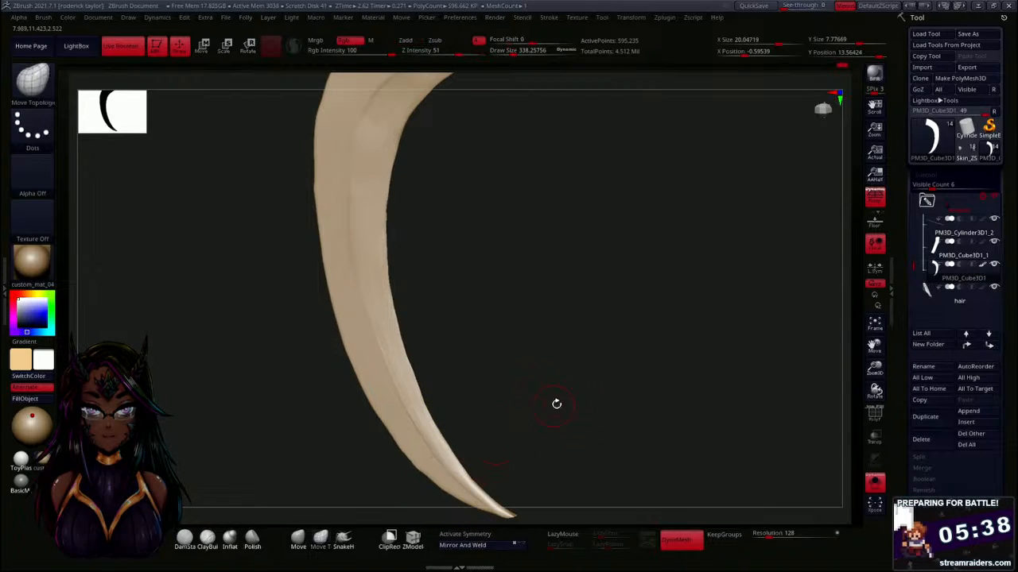
Show the full character again and reshape the blade's outer edge near the bend with the Move Topological brush at about 571 draw size.
{"action": "mouse_move", "coordinate": [554, 405]}
{"action": "left_mouse_down"}
{"action": "mouse_move", "coordinate": [538, 436]}
{"action": "mouse_move", "coordinate": [532, 393]}
{"action": "mouse_move", "coordinate": [545, 327]}
{"action": "mouse_move", "coordinate": [511, 361]}
{"action": "mouse_move", "coordinate": [529, 359]}
{"action": "left_mouse_up"}
{"action": "mouse_move", "coordinate": [500, 295]}
{"action": "left_mouse_down", "text": "alt"}
{"action": "mouse_move", "coordinate": [530, 375]}
{"action": "mouse_move", "coordinate": [539, 346]}
{"action": "mouse_move", "coordinate": [565, 326]}
{"action": "mouse_move", "coordinate": [580, 263]}
{"action": "mouse_move", "coordinate": [601, 283]}
{"action": "left_mouse_up", "text": "alt"}
{"action": "left_click", "coordinate": [874, 481]}
{"action": "mouse_move", "coordinate": [602, 386]}
{"action": "left_mouse_down"}
{"action": "mouse_move", "coordinate": [540, 390]}
{"action": "mouse_move", "coordinate": [418, 280]}
{"action": "mouse_move", "coordinate": [574, 352]}
{"action": "left_mouse_up"}
{"action": "mouse_move", "coordinate": [708, 368]}
{"action": "left_mouse_down", "text": "alt"}
{"action": "mouse_move", "coordinate": [684, 326]}
{"action": "mouse_move", "coordinate": [618, 300]}
{"action": "mouse_move", "coordinate": [652, 360]}
{"action": "mouse_move", "coordinate": [559, 375]}
{"action": "left_mouse_up", "text": "alt"}
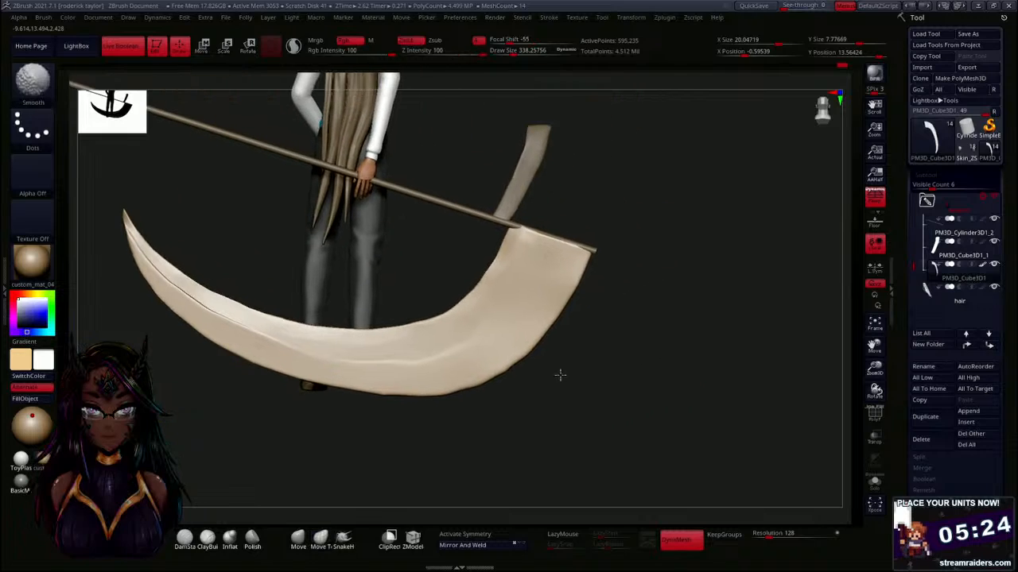
{"action": "key", "text": "s"}
{"action": "left_click_drag", "start_coordinate": [552, 442], "coordinate": [550, 442]}
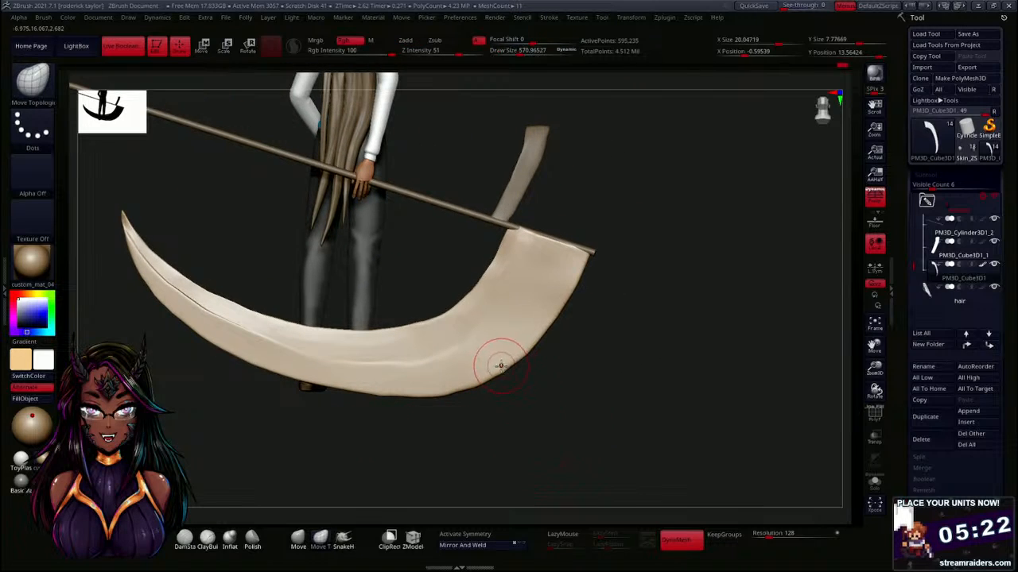
{"action": "mouse_move", "coordinate": [499, 363]}
{"action": "left_mouse_down"}
{"action": "mouse_move", "coordinate": [516, 366]}
{"action": "mouse_move", "coordinate": [457, 394]}
{"action": "left_mouse_up"}
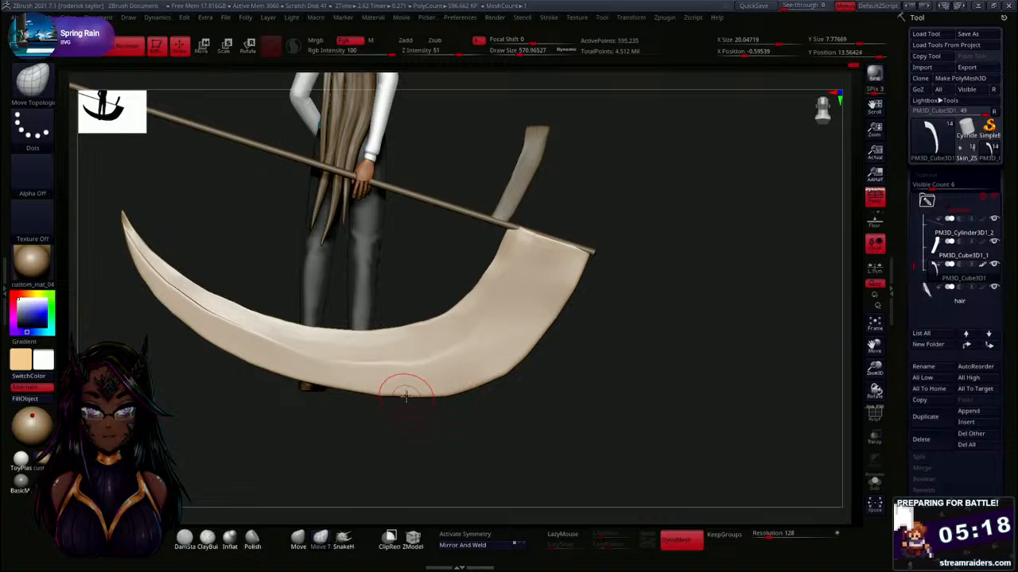
{"action": "mouse_move", "coordinate": [572, 412]}
{"action": "left_mouse_down"}
{"action": "mouse_move", "coordinate": [628, 420]}
{"action": "mouse_move", "coordinate": [565, 425]}
{"action": "mouse_move", "coordinate": [570, 412]}
{"action": "mouse_move", "coordinate": [561, 407]}
{"action": "left_mouse_up"}
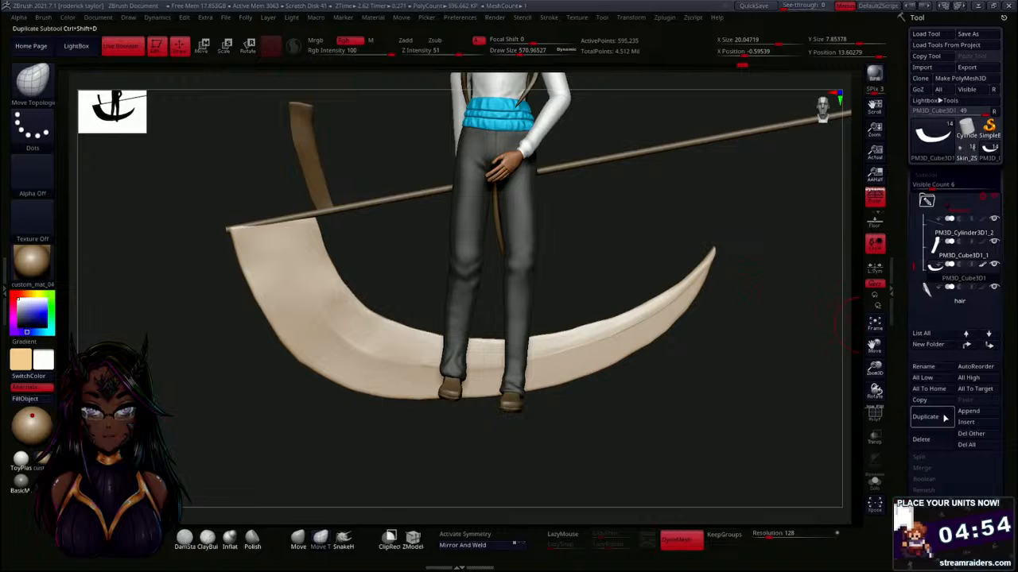
Insert a Cylinder3D subtool and move it from the character's head to the blade end of the pole.
{"action": "left_click", "coordinate": [972, 413]}
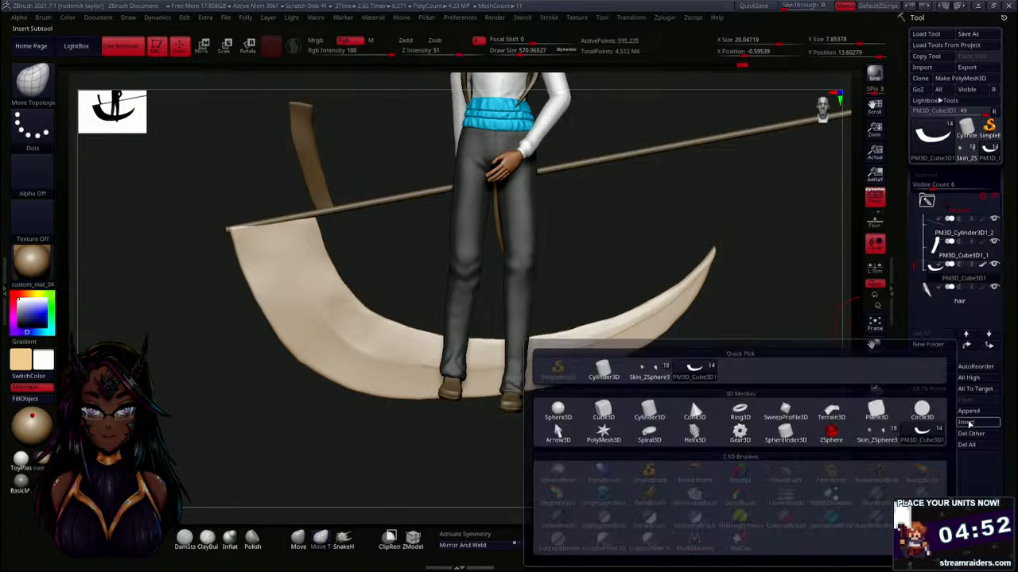
{"action": "left_click", "coordinate": [649, 410]}
{"action": "left_click_drag", "start_coordinate": [647, 352], "coordinate": [590, 308]}
{"action": "key", "text": "w"}
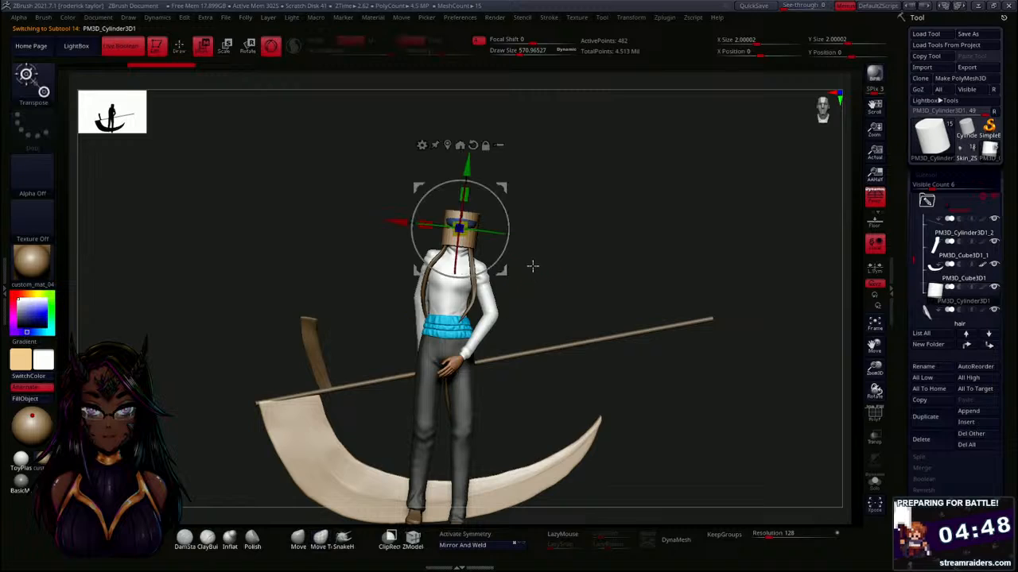
{"action": "left_click_drag", "start_coordinate": [472, 188], "coordinate": [268, 341]}
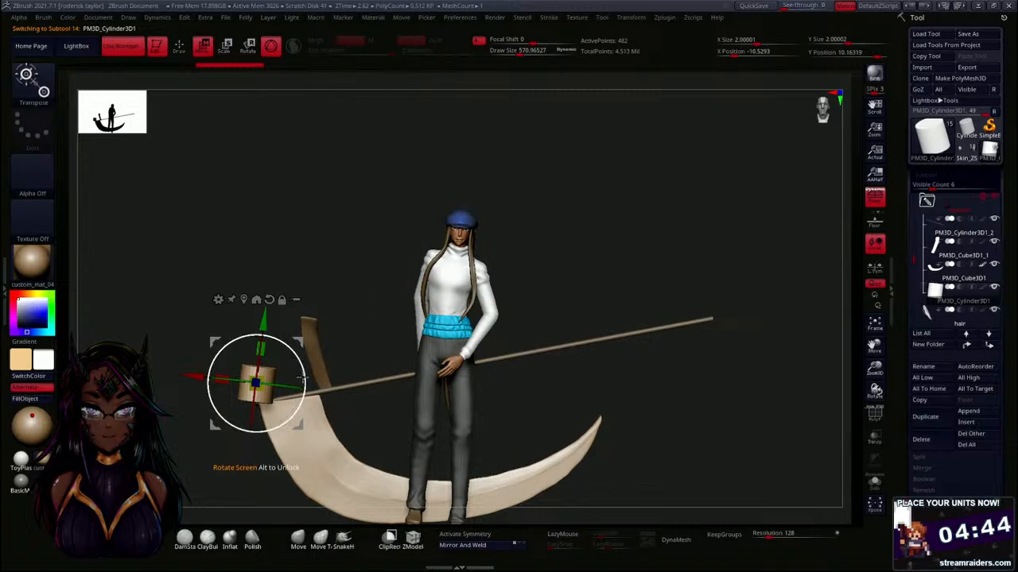
Rotate the cylinder in line with the pole and stretch it lengthwise along the pole's axis.
{"action": "left_click_drag", "start_coordinate": [302, 380], "coordinate": [228, 327]}
{"action": "mouse_move", "coordinate": [366, 303]}
{"action": "left_mouse_down"}
{"action": "mouse_move", "coordinate": [374, 302]}
{"action": "mouse_move", "coordinate": [356, 308]}
{"action": "left_mouse_up"}
{"action": "left_click_drag", "start_coordinate": [236, 389], "coordinate": [189, 390]}
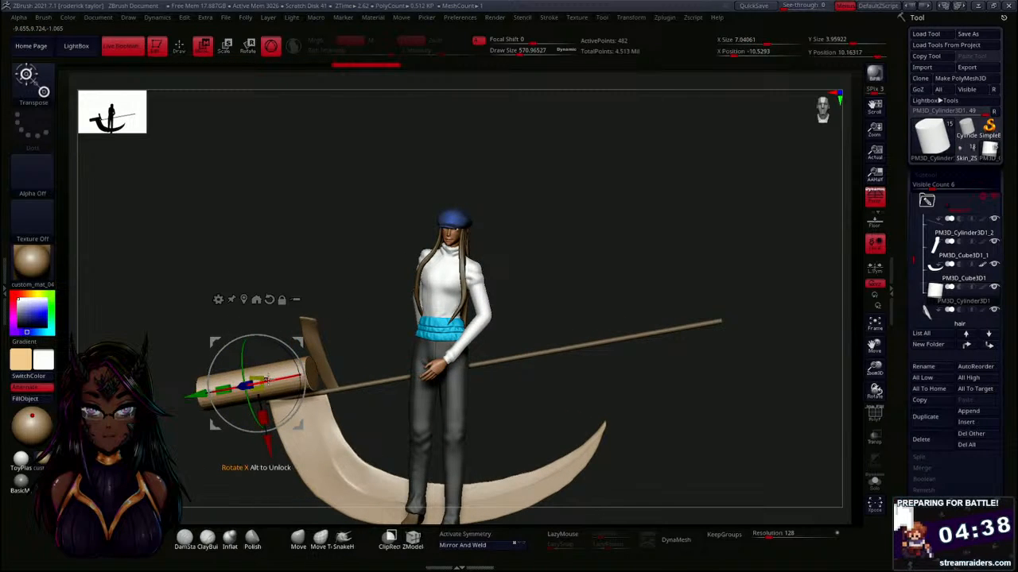
Scale the cylinder down and move it onto the blade end of the pole, aligning it from the side and rear views.
{"action": "left_click_drag", "start_coordinate": [267, 380], "coordinate": [218, 388]}
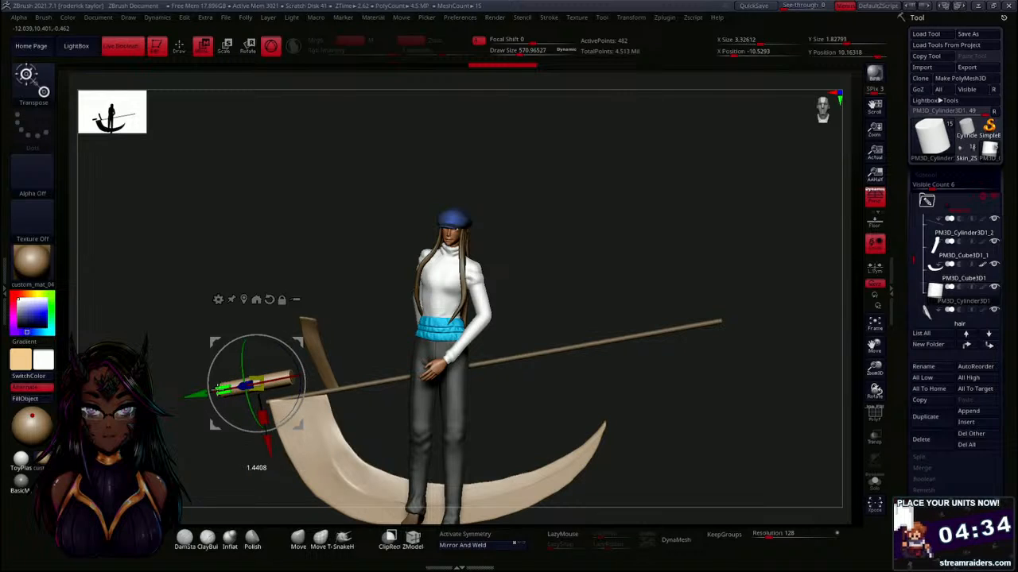
{"action": "left_click_drag", "start_coordinate": [229, 477], "coordinate": [306, 434]}
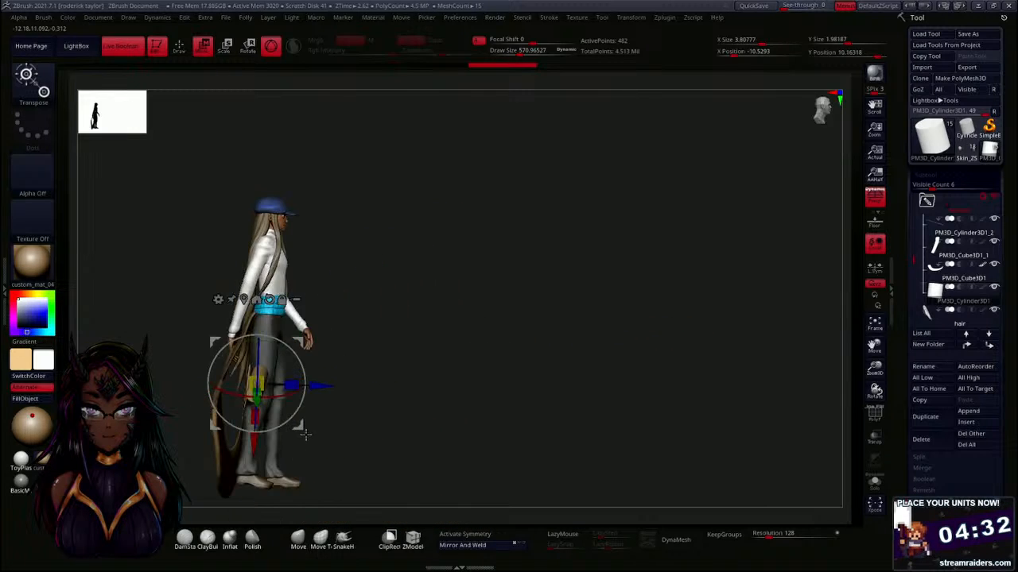
{"action": "left_click_drag", "start_coordinate": [319, 386], "coordinate": [283, 386]}
{"action": "left_click_drag", "start_coordinate": [336, 416], "coordinate": [395, 419]}
{"action": "left_click_drag", "start_coordinate": [266, 340], "coordinate": [235, 350]}
{"action": "left_click_drag", "start_coordinate": [356, 399], "coordinate": [451, 312]}
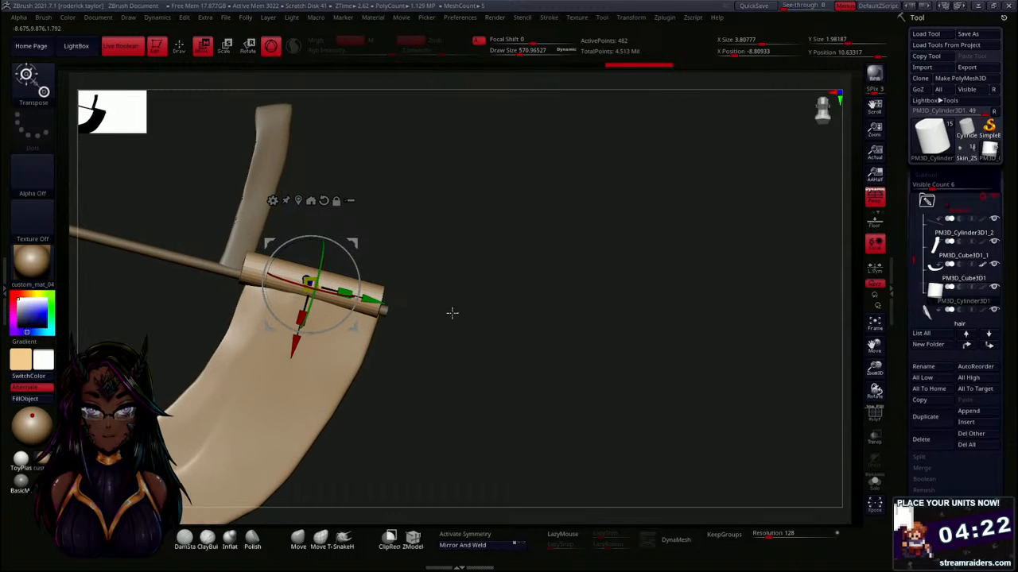
Adjust the cylinder's thickness, length and position so that it wraps the pole along the blade's base.
{"action": "left_click_drag", "start_coordinate": [368, 299], "coordinate": [384, 304]}
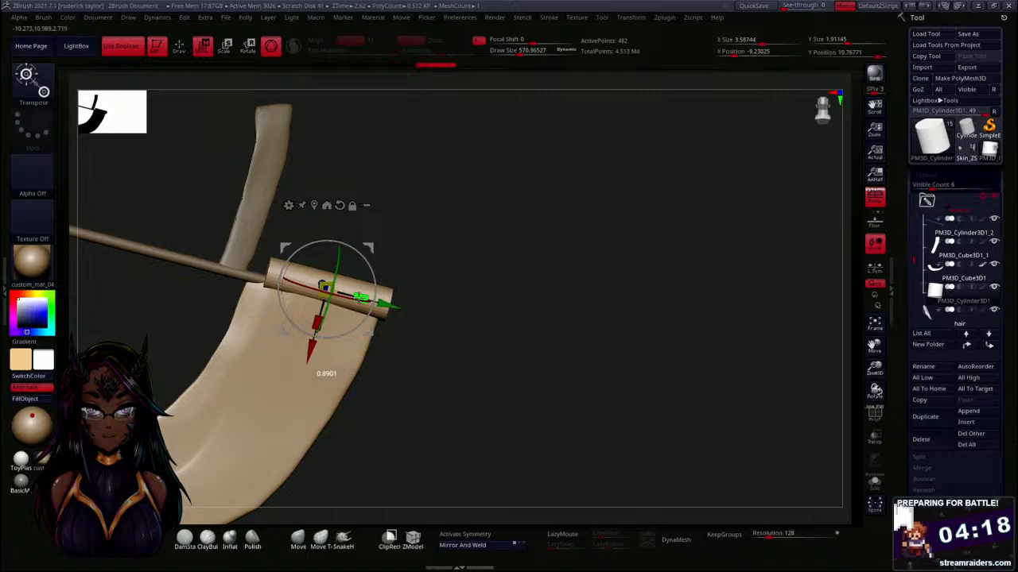
{"action": "left_click_drag", "start_coordinate": [370, 306], "coordinate": [389, 331]}
{"action": "left_click_drag", "start_coordinate": [507, 307], "coordinate": [308, 296]}
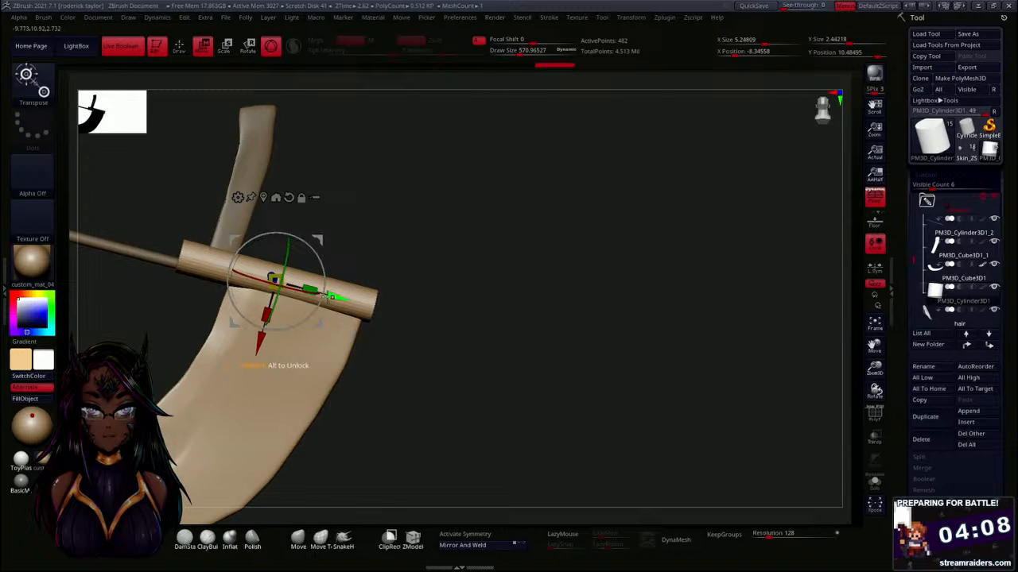
{"action": "left_click_drag", "start_coordinate": [330, 296], "coordinate": [350, 308]}
{"action": "left_click_drag", "start_coordinate": [494, 382], "coordinate": [487, 359]}
{"action": "left_click_drag", "start_coordinate": [287, 282], "coordinate": [287, 289]}
{"action": "left_click_drag", "start_coordinate": [416, 348], "coordinate": [387, 341]}
{"action": "left_click_drag", "start_coordinate": [270, 340], "coordinate": [268, 347]}
{"action": "left_click_drag", "start_coordinate": [458, 357], "coordinate": [426, 364]}
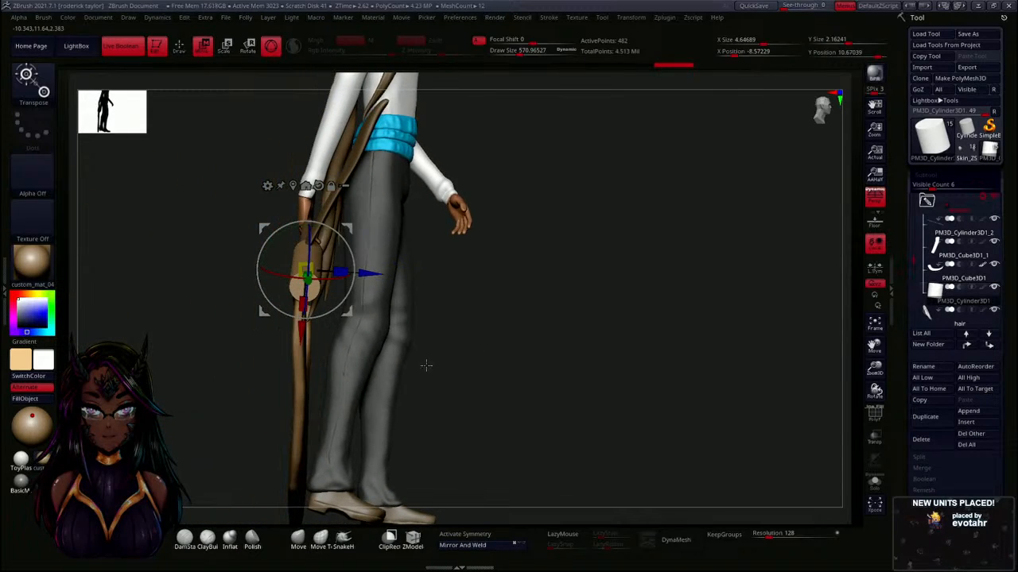
Straighten the blade in side view beneath the cylinder with the Move Topological brush at about 892 draw size.
{"action": "left_click", "coordinate": [299, 404]}
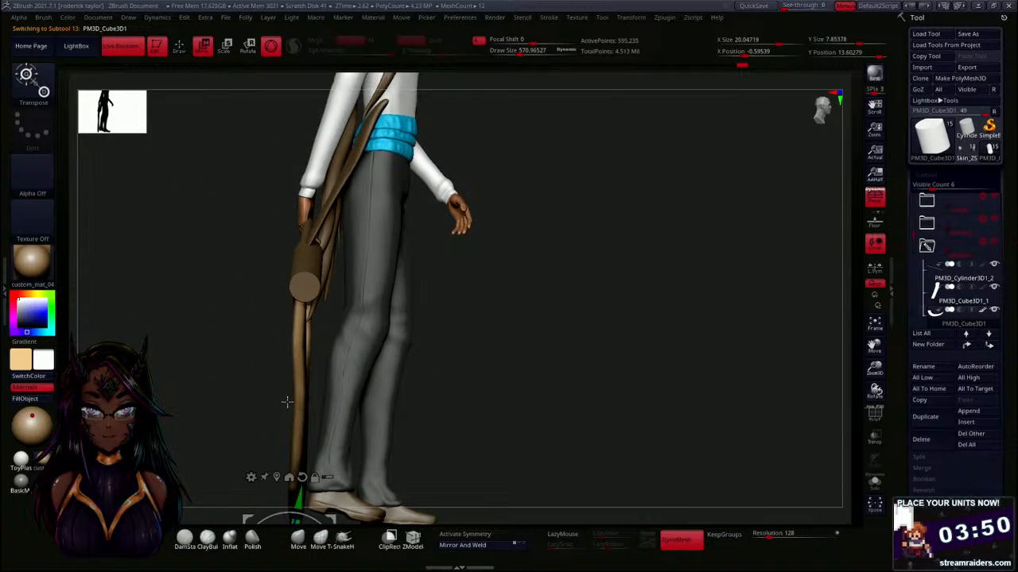
{"action": "left_click", "coordinate": [318, 542]}
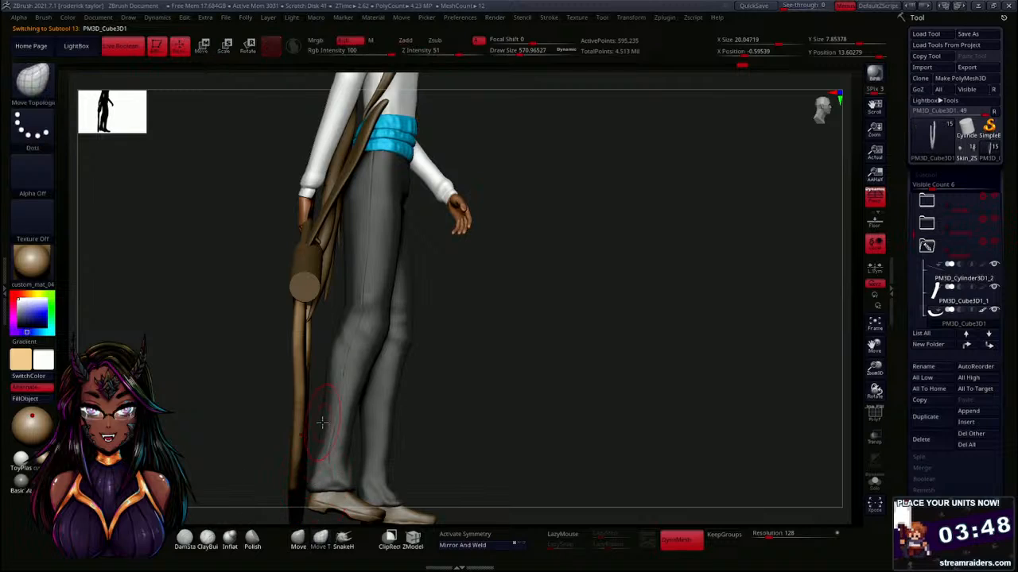
{"action": "key", "text": "s"}
{"action": "left_click_drag", "start_coordinate": [482, 386], "coordinate": [493, 387]}
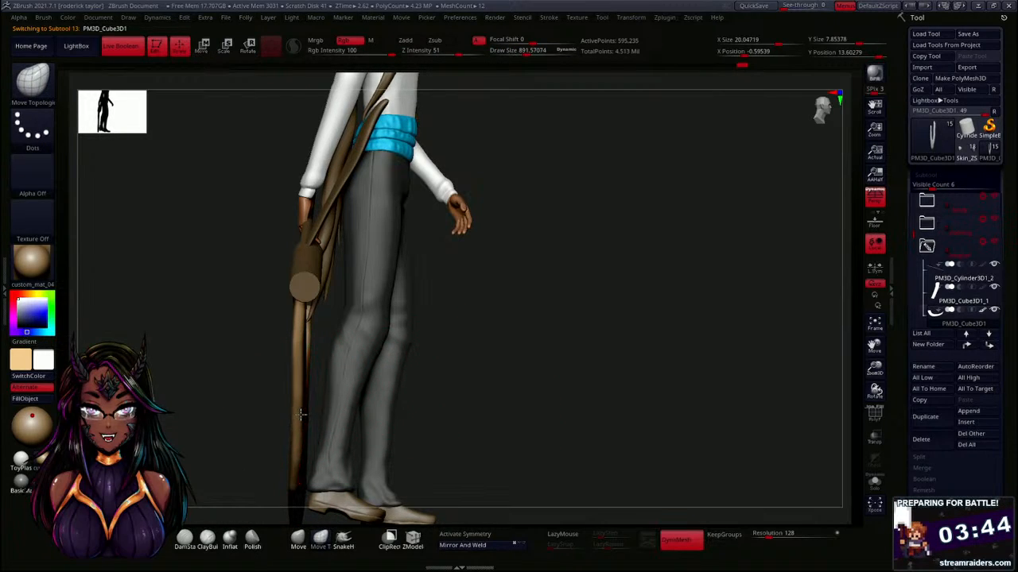
{"action": "left_click_drag", "start_coordinate": [303, 383], "coordinate": [301, 383]}
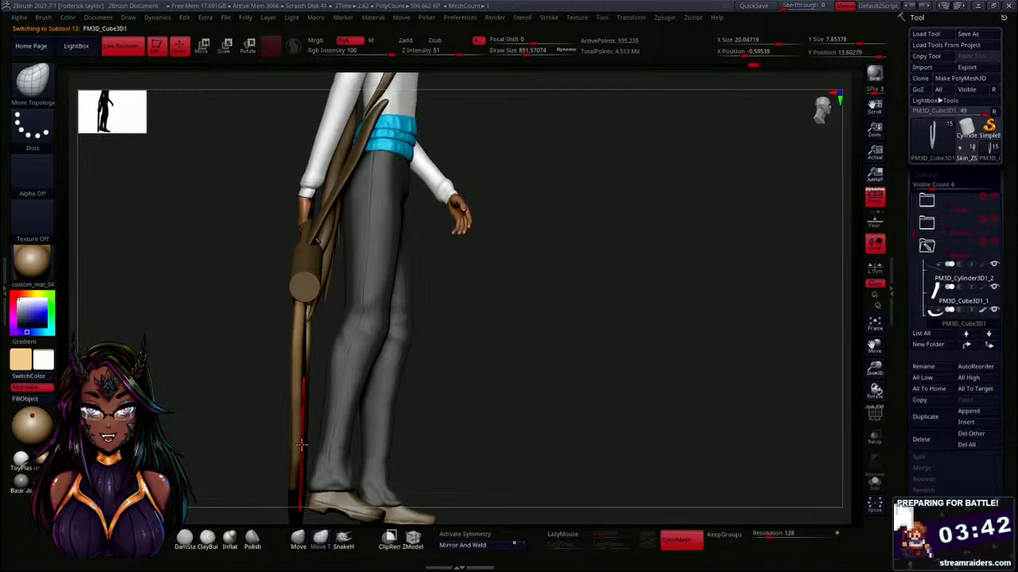
{"action": "left_click_drag", "start_coordinate": [298, 458], "coordinate": [297, 458]}
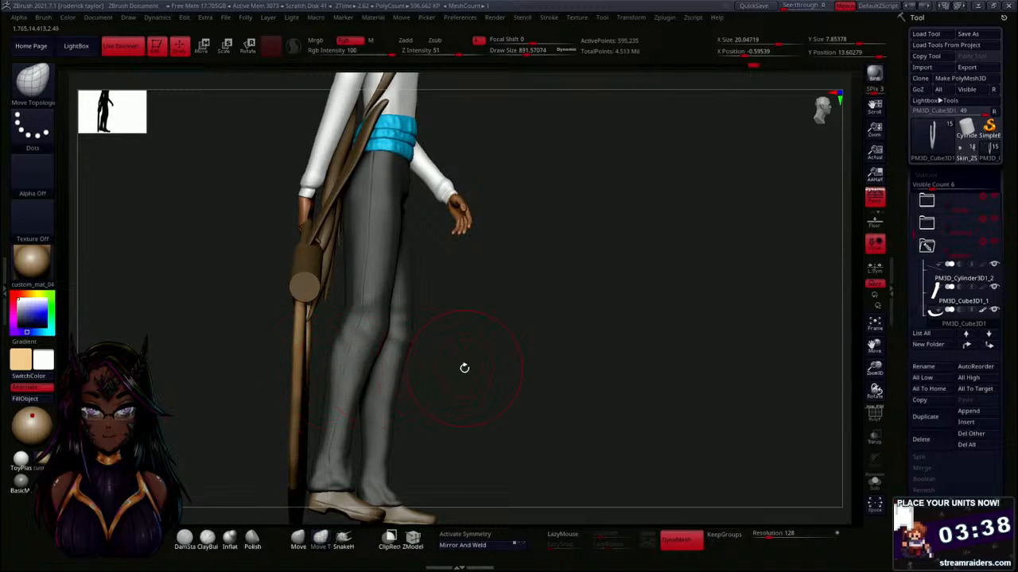
{"action": "left_click_drag", "start_coordinate": [464, 368], "coordinate": [413, 376]}
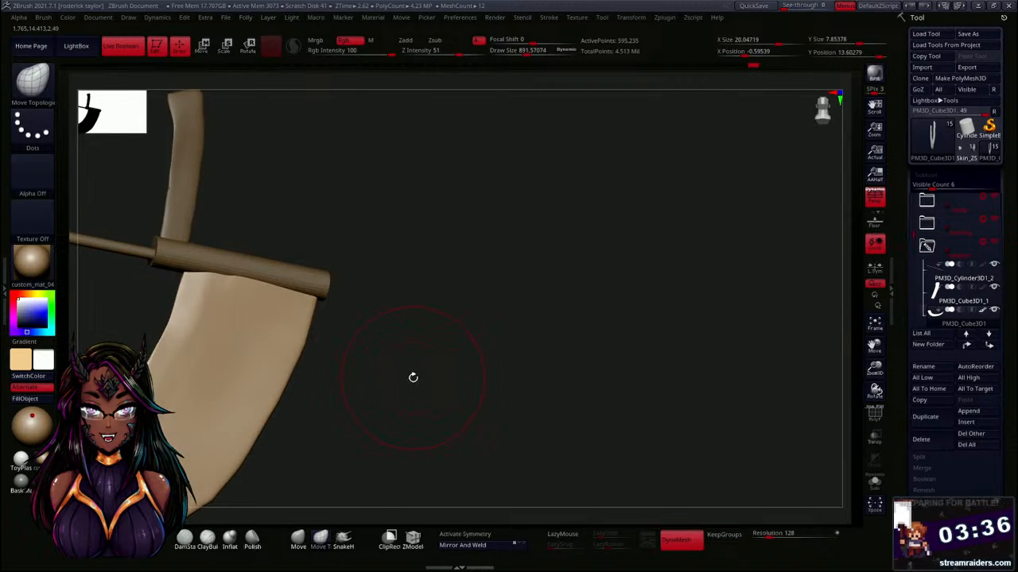
Nudge the cylinder fitting onto the pole's centre and stretch it lengthwise past both edges of the blade's base.
{"action": "left_click", "coordinate": [332, 286], "text": "alt"}
{"action": "key", "text": "w"}
{"action": "left_click_drag", "start_coordinate": [282, 228], "coordinate": [281, 231]}
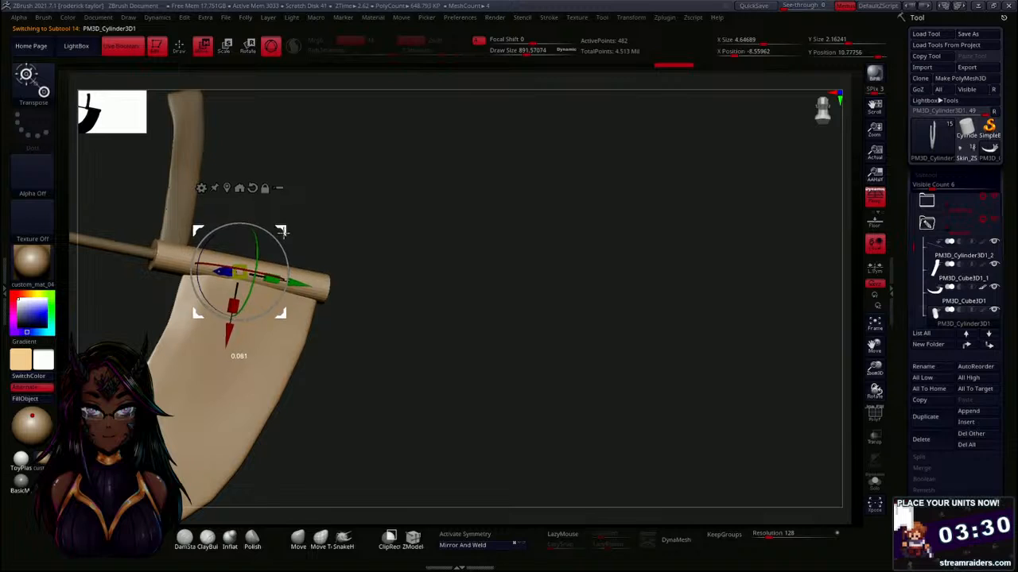
{"action": "left_click_drag", "start_coordinate": [433, 314], "coordinate": [509, 368]}
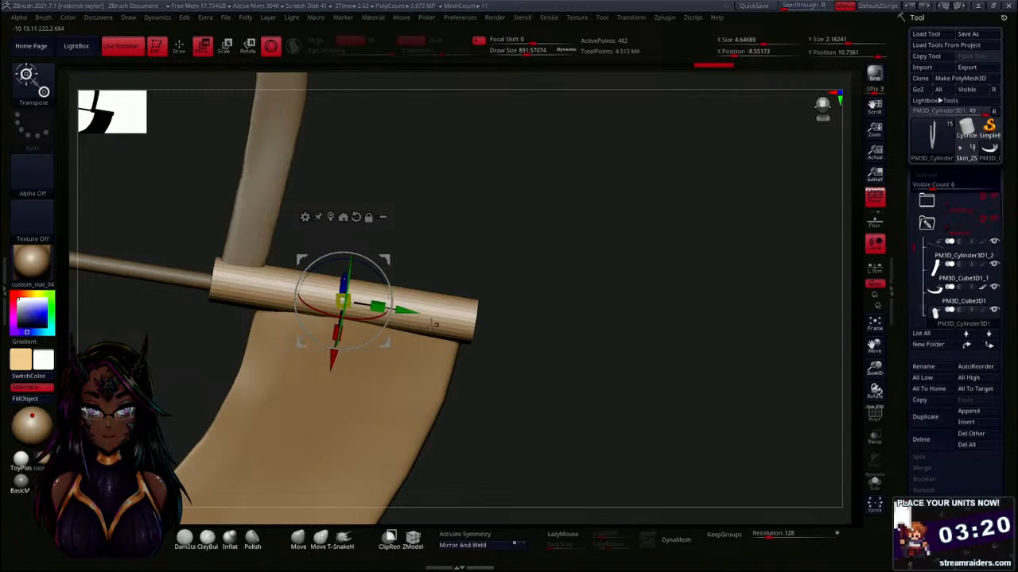
{"action": "left_click_drag", "start_coordinate": [380, 306], "coordinate": [416, 312]}
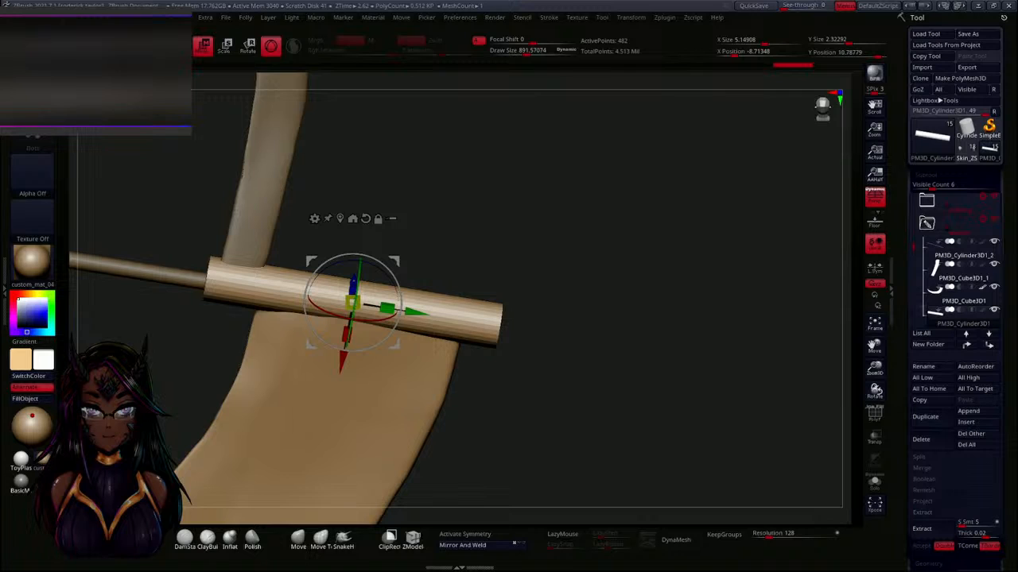
{"action": "left_click_drag", "start_coordinate": [546, 381], "coordinate": [547, 359]}
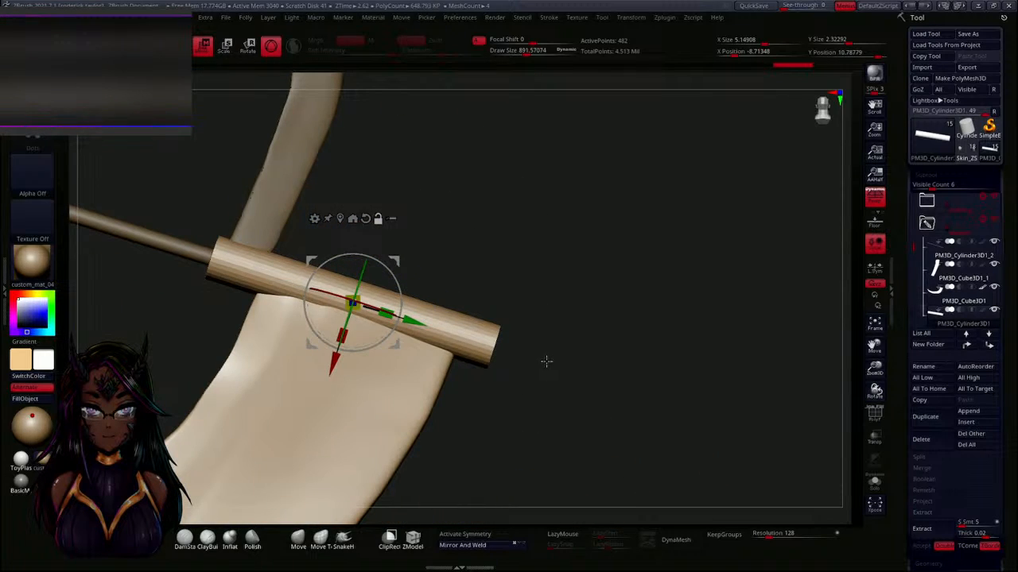
Subdivide the cylinder fitting twice to smooth its surface and round its ends.
{"action": "key", "text": "ctrl+d"}
{"action": "key", "text": "ctrl+d"}
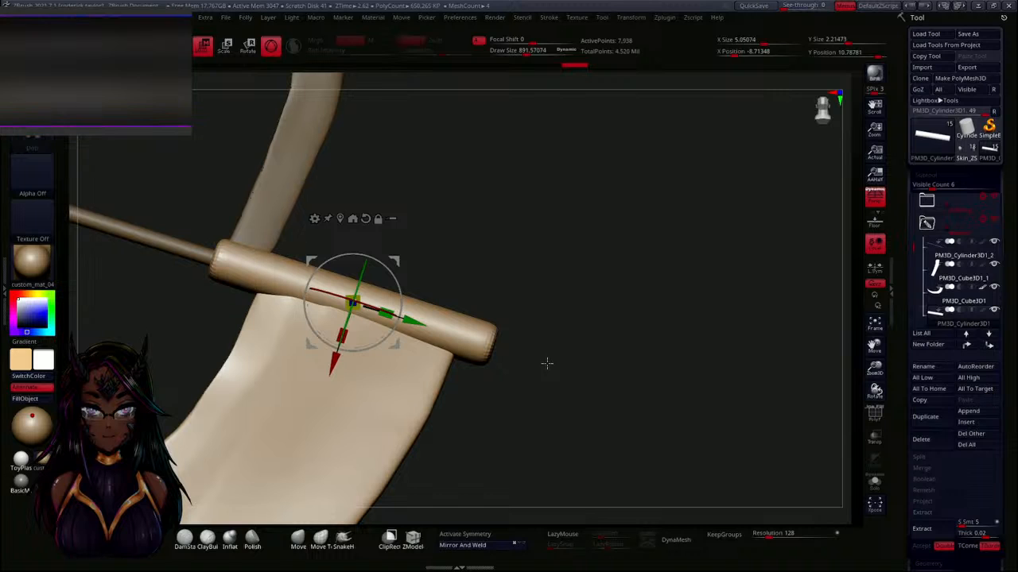
{"action": "mouse_move", "coordinate": [546, 363]}
{"action": "left_mouse_down"}
{"action": "mouse_move", "coordinate": [506, 390]}
{"action": "mouse_move", "coordinate": [450, 386]}
{"action": "mouse_move", "coordinate": [532, 353]}
{"action": "mouse_move", "coordinate": [544, 371]}
{"action": "left_mouse_up"}
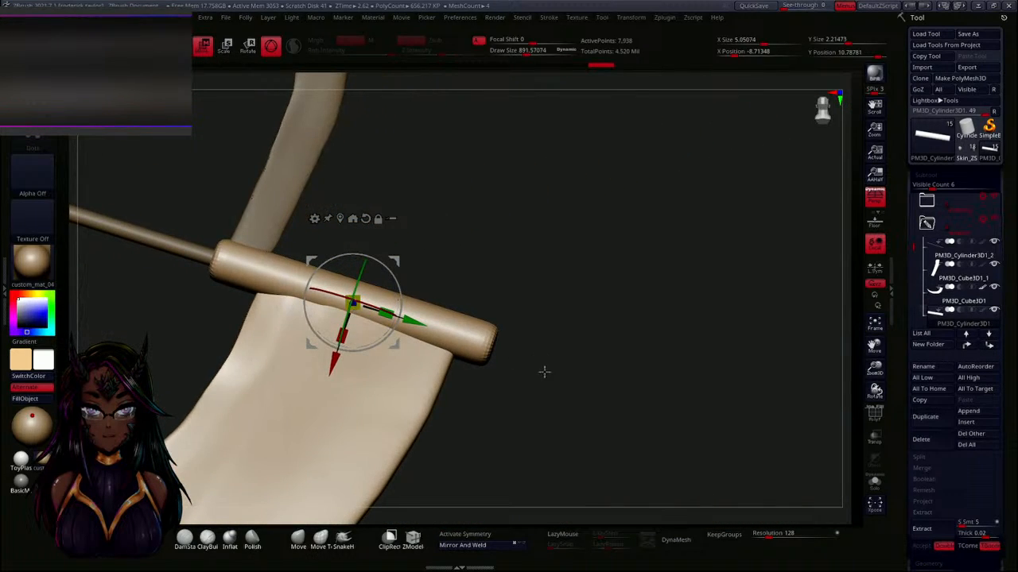
{"action": "key", "text": "q"}
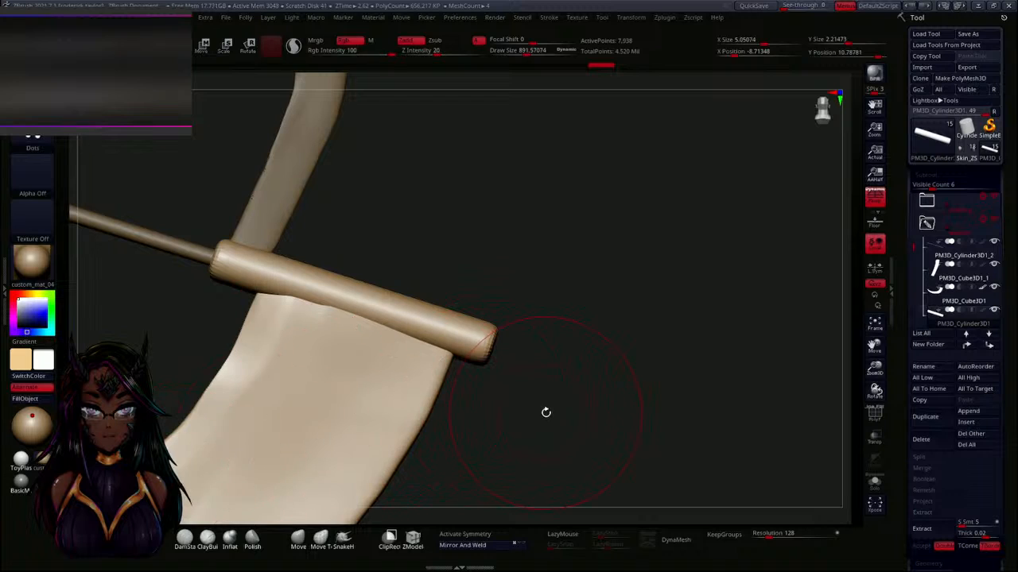
Lasso-mask the cylinder's outer end beyond the blade's edge and invert the mask so that only this end stays editable.
{"action": "mouse_move", "coordinate": [545, 411]}
{"action": "left_mouse_down", "text": "alt"}
{"action": "mouse_move", "coordinate": [545, 425]}
{"action": "mouse_move", "coordinate": [559, 413]}
{"action": "left_mouse_up", "text": "alt"}
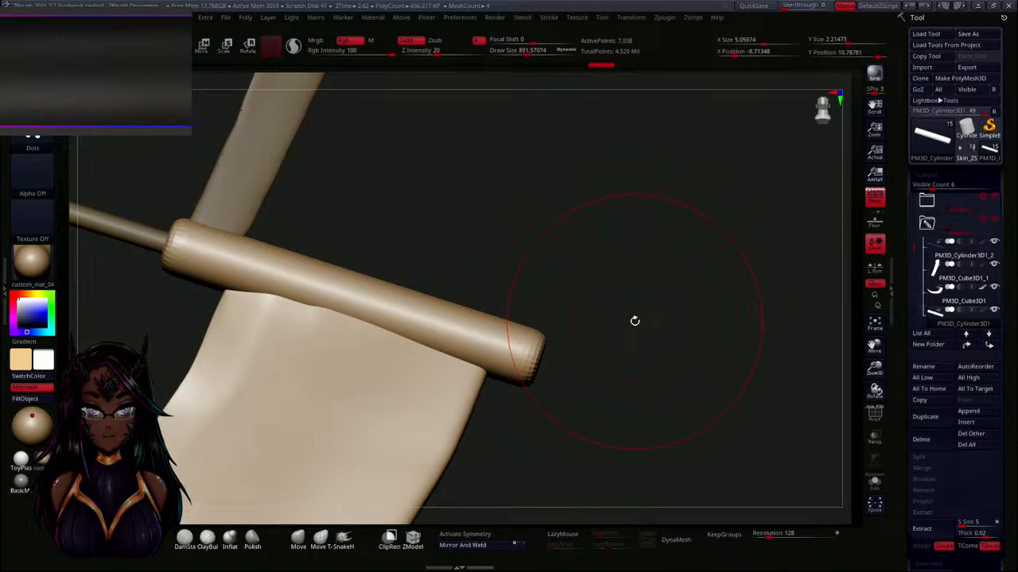
{"action": "key", "text": "s"}
{"action": "mouse_move", "coordinate": [636, 302]}
{"action": "left_mouse_down"}
{"action": "mouse_move", "coordinate": [625, 302]}
{"action": "mouse_move", "coordinate": [611, 354]}
{"action": "mouse_move", "coordinate": [614, 337]}
{"action": "mouse_move", "coordinate": [583, 374]}
{"action": "left_mouse_up"}
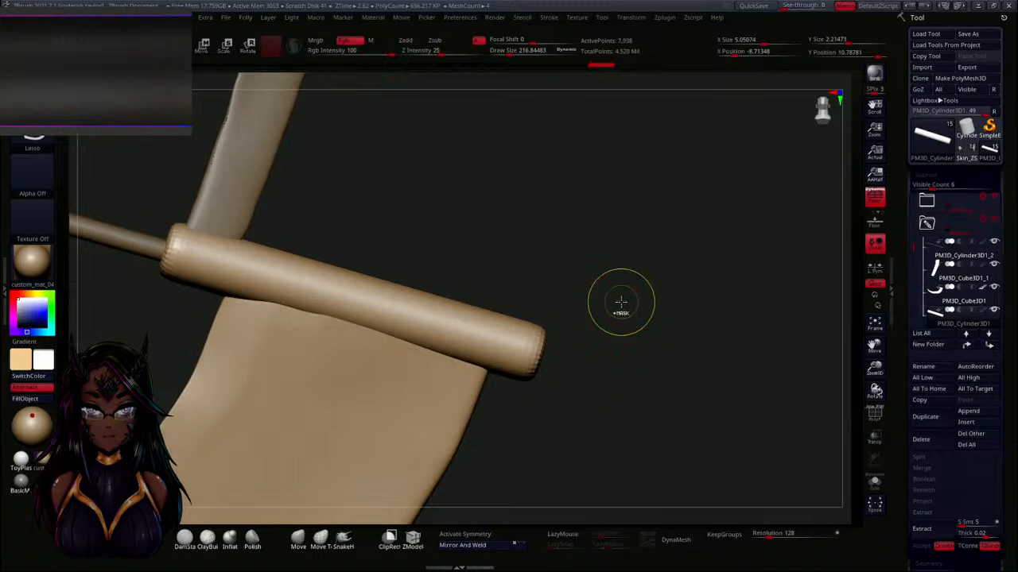
{"action": "left_click_drag", "start_coordinate": [634, 300], "coordinate": [582, 304], "text": "ctrl"}
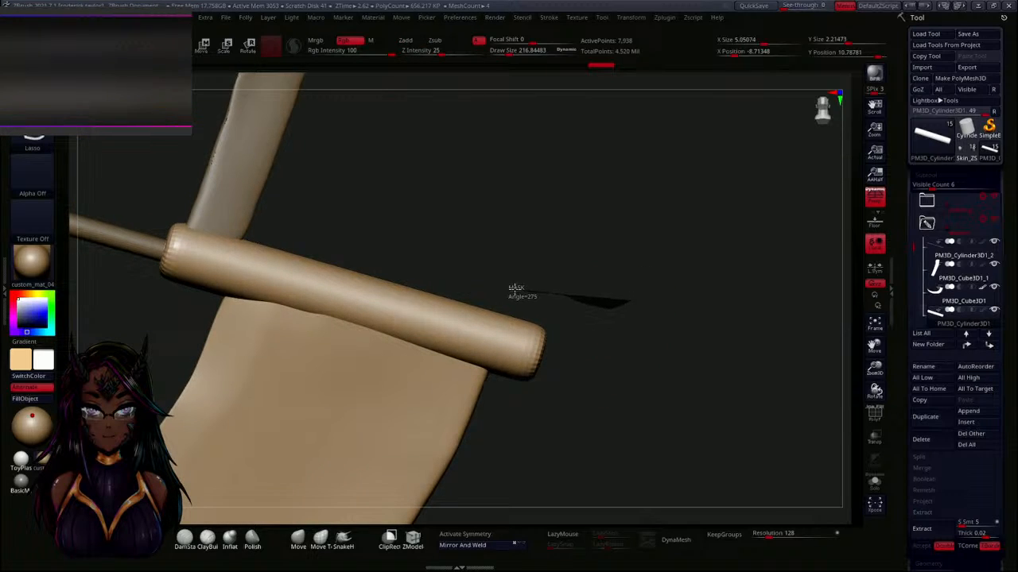
{"action": "mouse_move", "coordinate": [512, 287]}
{"action": "left_mouse_down", "text": "ctrl"}
{"action": "mouse_move", "coordinate": [470, 443]}
{"action": "mouse_move", "coordinate": [488, 427]}
{"action": "left_mouse_up", "text": "ctrl"}
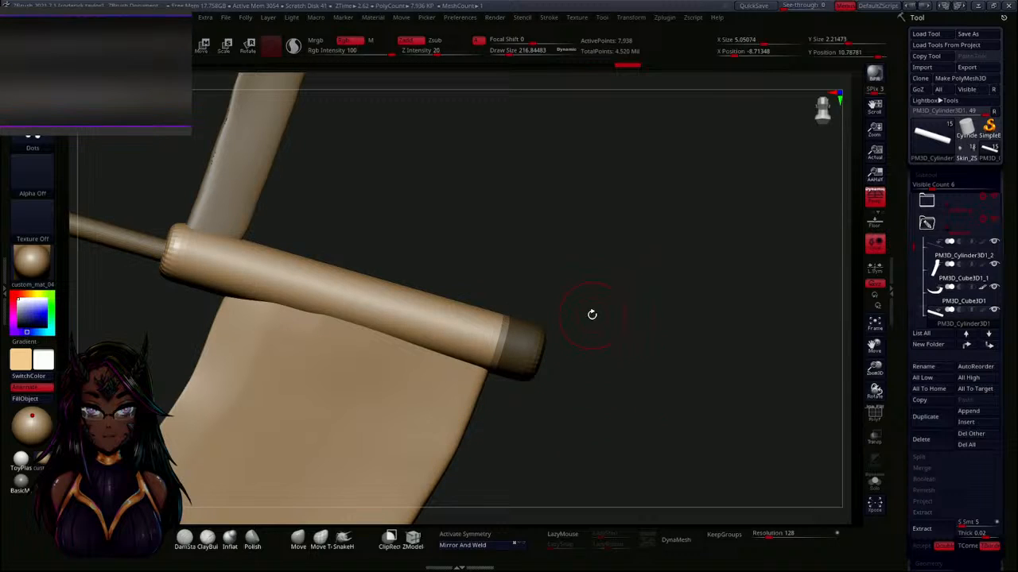
{"action": "left_click", "coordinate": [561, 277], "text": "ctrl"}
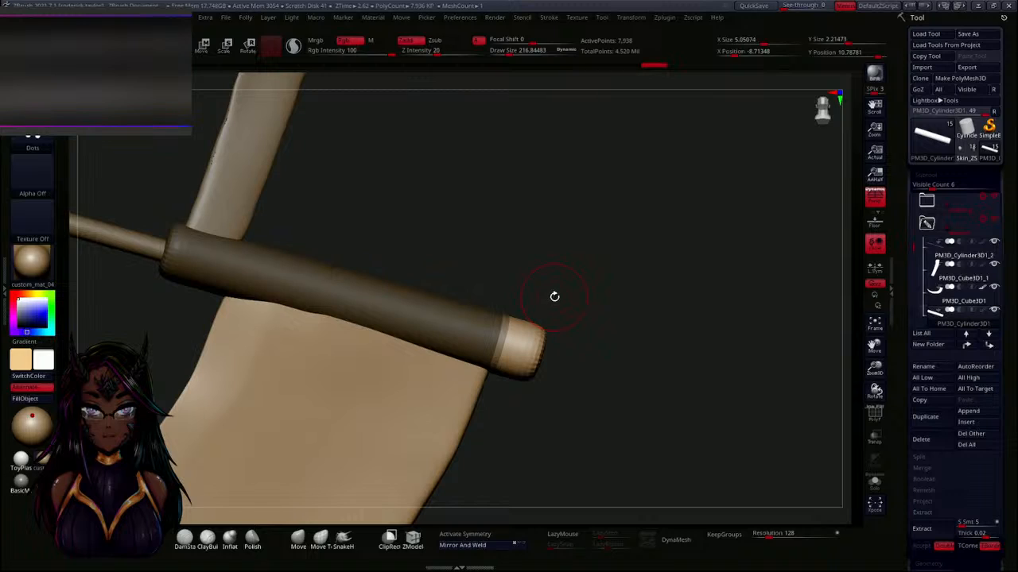
Centre the transform gizmo on the unmasked end, enlarge that end into a thicker cap and shift it slightly outward.
{"action": "key", "text": "w"}
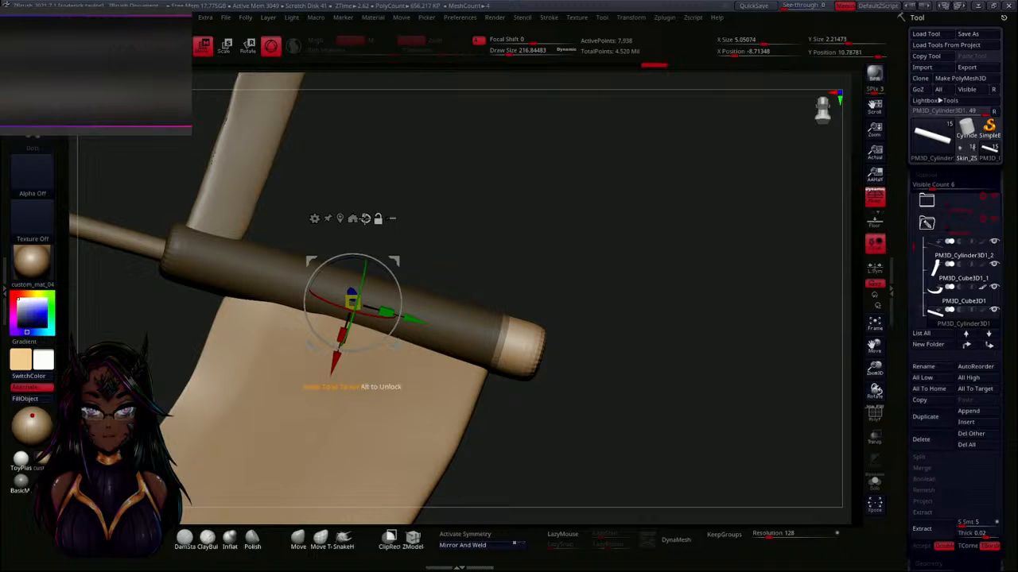
{"action": "left_click", "coordinate": [339, 218]}
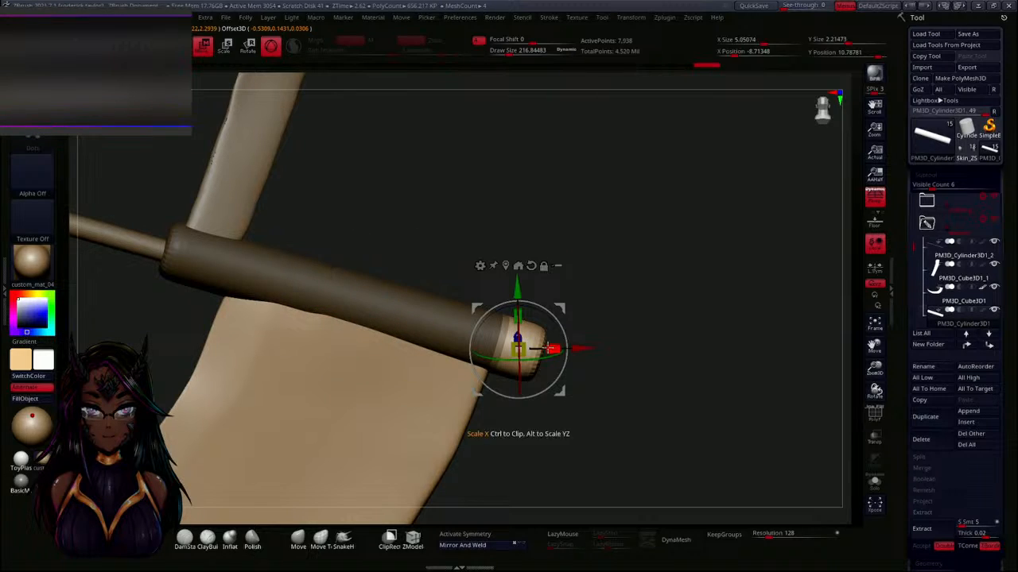
{"action": "left_click_drag", "start_coordinate": [548, 347], "coordinate": [530, 348]}
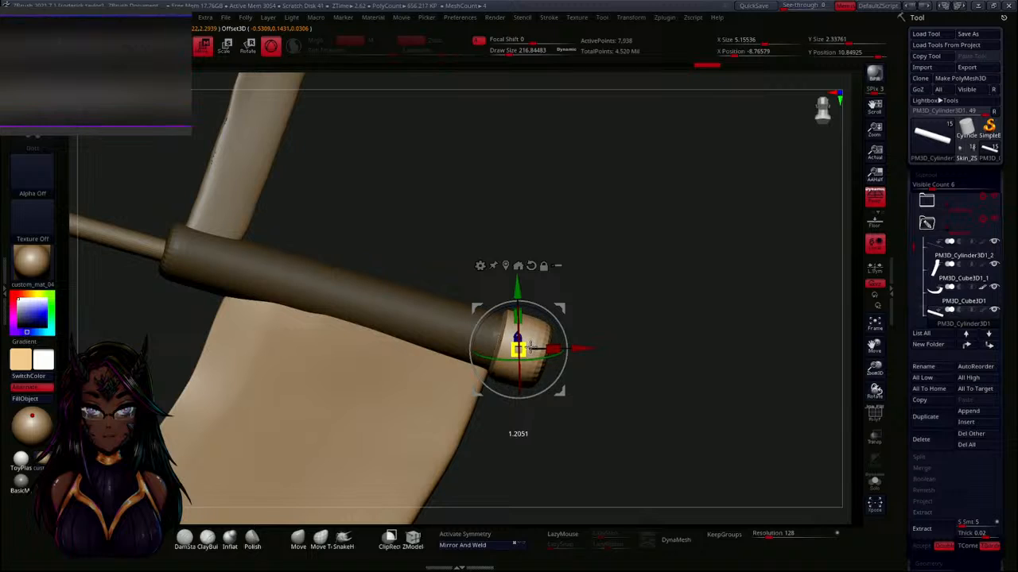
{"action": "left_click_drag", "start_coordinate": [562, 395], "coordinate": [563, 395]}
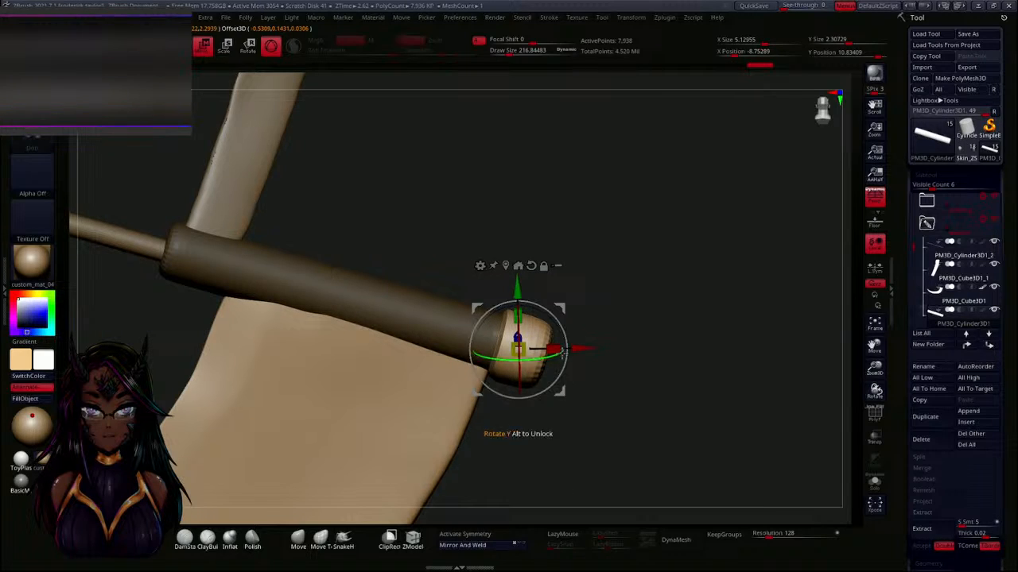
{"action": "left_click_drag", "start_coordinate": [574, 349], "coordinate": [579, 350]}
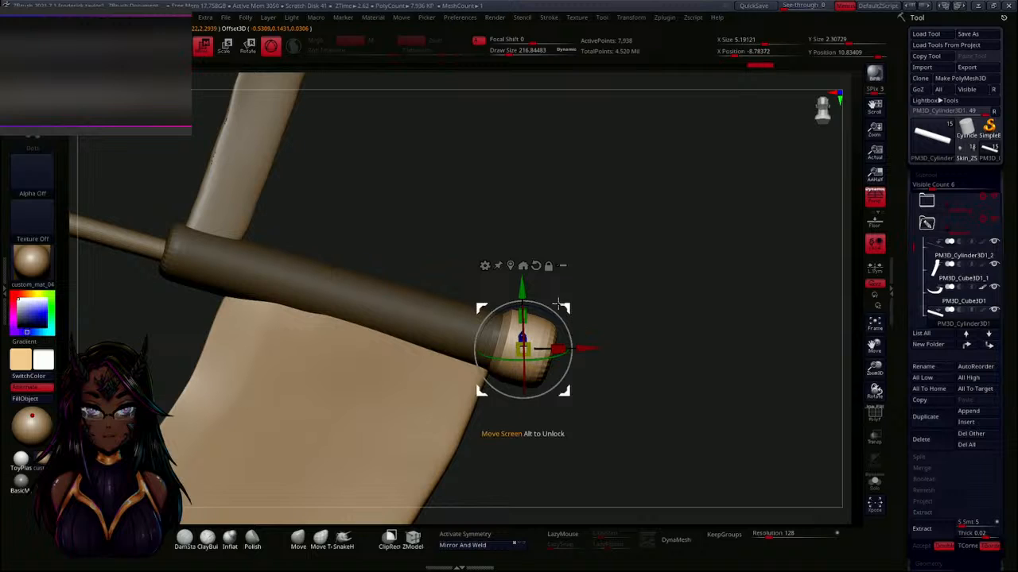
{"action": "left_click_drag", "start_coordinate": [522, 286], "coordinate": [531, 288]}
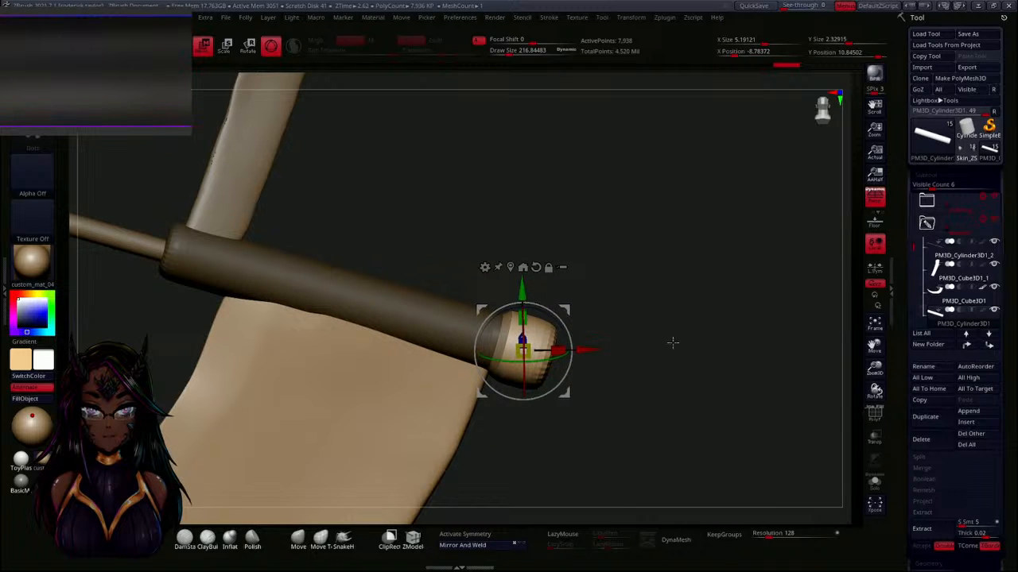
Clear the mask to check the thicker cap, and bring the mask back inverted over the cap.
{"action": "left_click_drag", "start_coordinate": [672, 342], "coordinate": [665, 379]}
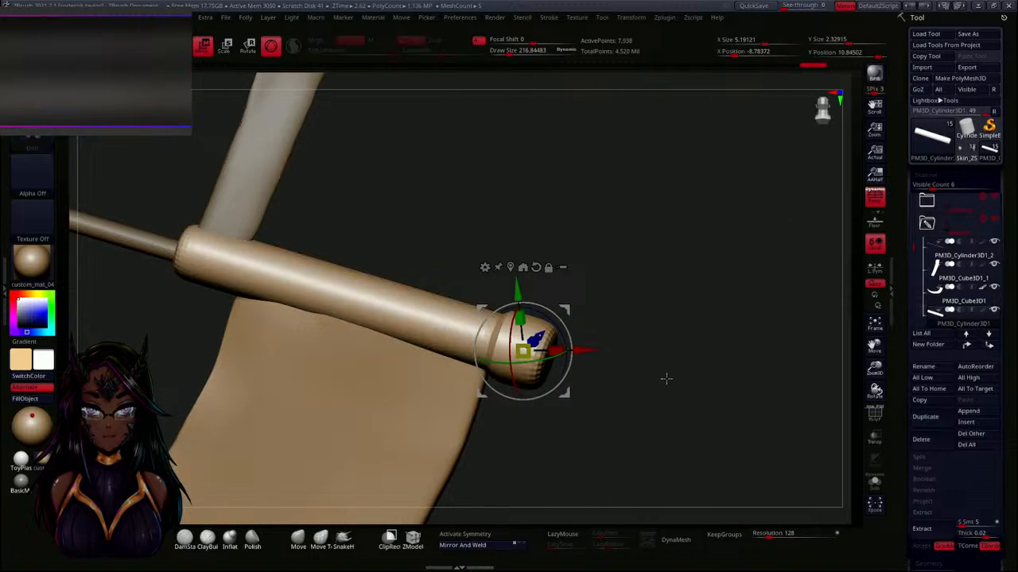
{"action": "left_click_drag", "start_coordinate": [653, 324], "coordinate": [652, 305]}
{"action": "key", "text": "q"}
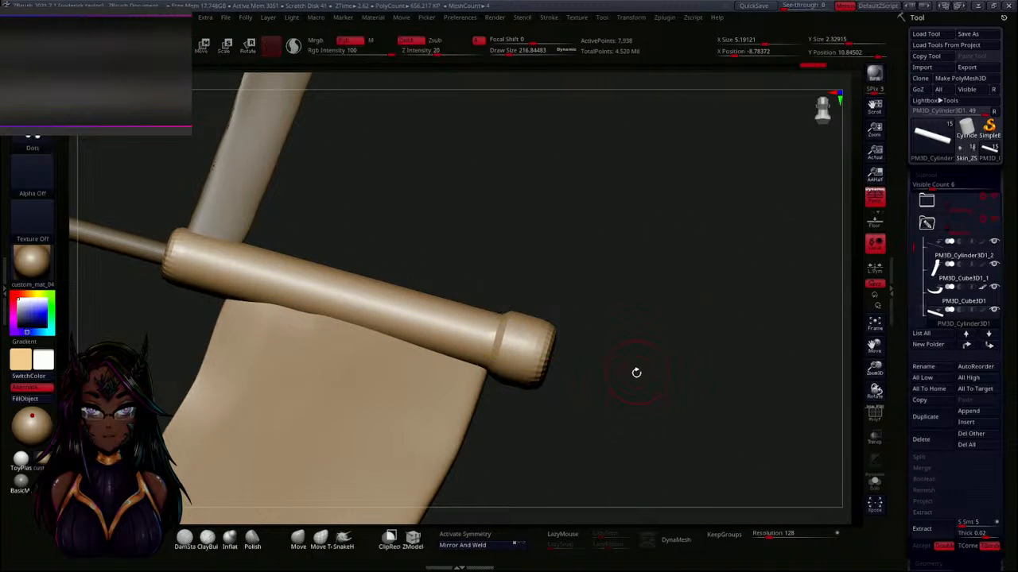
{"action": "mouse_move", "coordinate": [636, 370]}
{"action": "left_mouse_down"}
{"action": "mouse_move", "coordinate": [625, 391]}
{"action": "mouse_move", "coordinate": [618, 380]}
{"action": "left_mouse_up"}
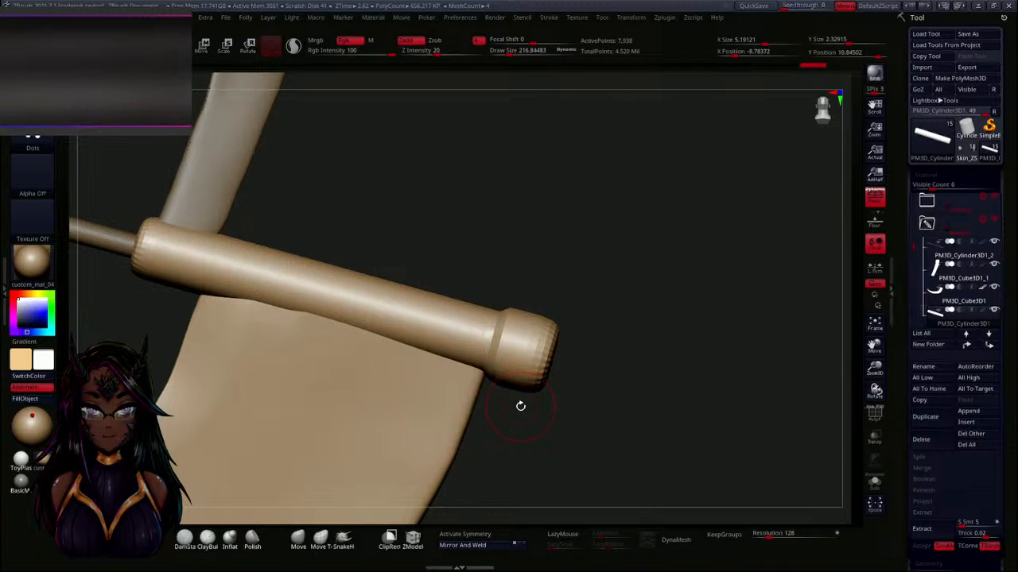
{"action": "key", "text": "ctrl+z"}
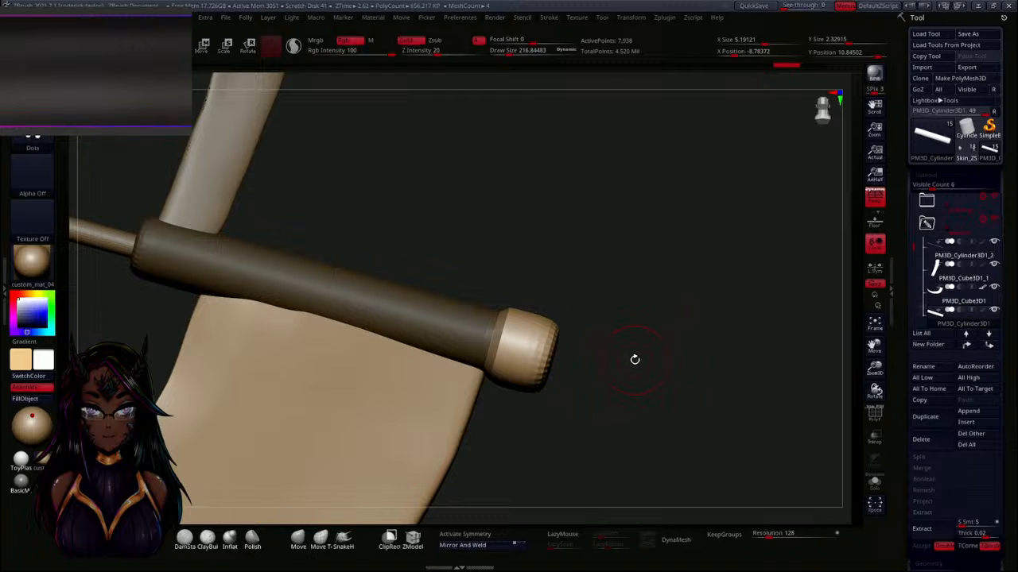
{"action": "key", "text": "ctrl+shift+z"}
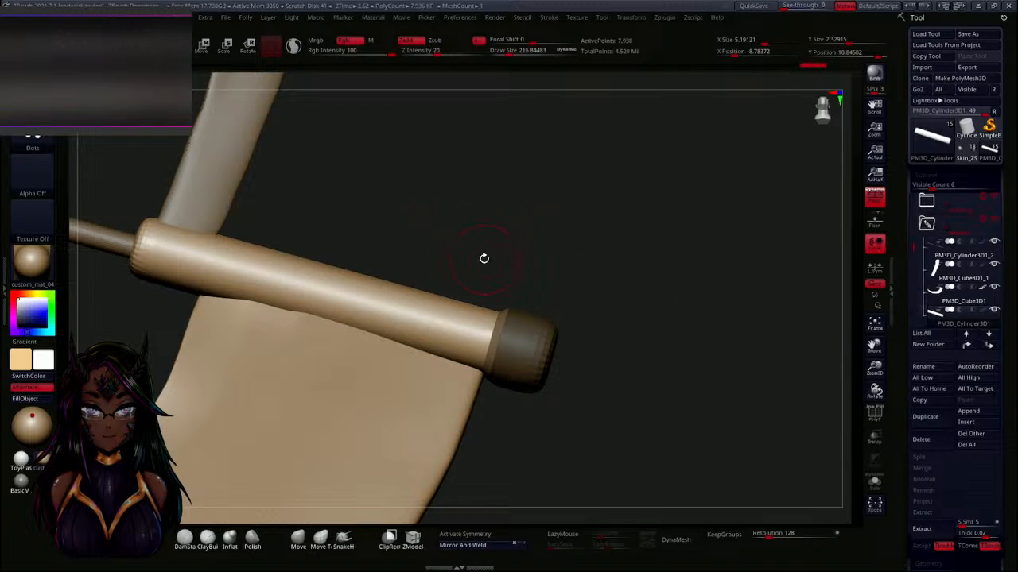
Mask the cylinder except for the narrow ring beside the thickened cap, adjust that ring slightly, and clear the mask.
{"action": "left_click_drag", "start_coordinate": [483, 259], "coordinate": [428, 225]}
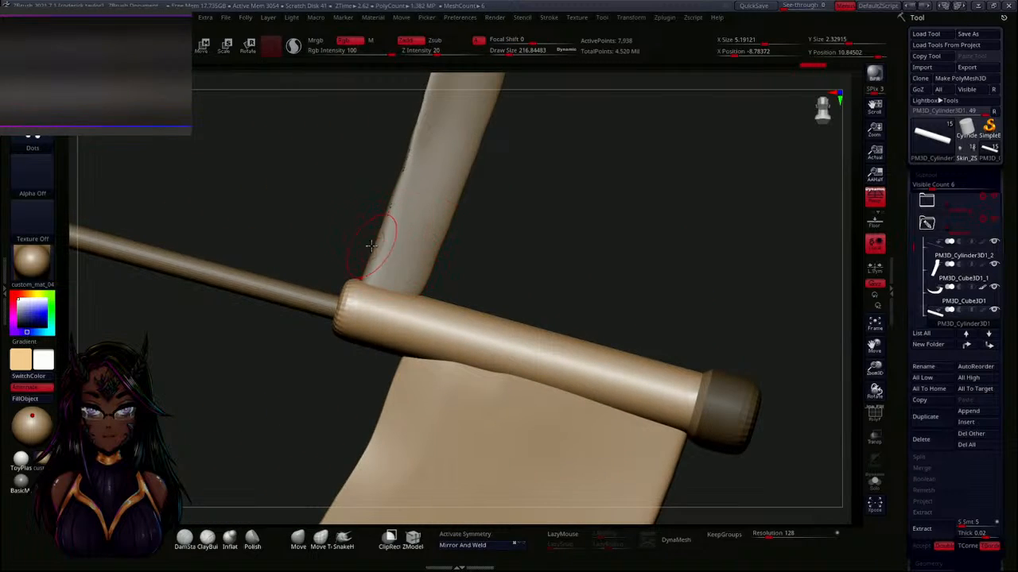
{"action": "mouse_move", "coordinate": [328, 197]}
{"action": "left_mouse_down", "text": "ctrl"}
{"action": "mouse_move", "coordinate": [692, 357]}
{"action": "mouse_move", "coordinate": [682, 432]}
{"action": "mouse_move", "coordinate": [659, 461]}
{"action": "mouse_move", "coordinate": [478, 432]}
{"action": "mouse_move", "coordinate": [271, 340]}
{"action": "left_mouse_up", "text": "ctrl"}
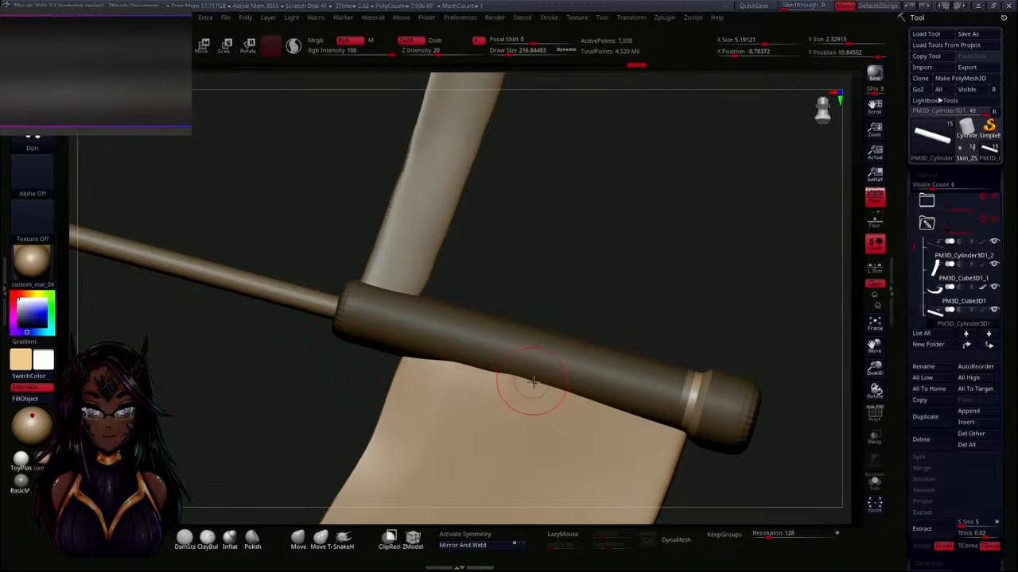
{"action": "key", "text": "w"}
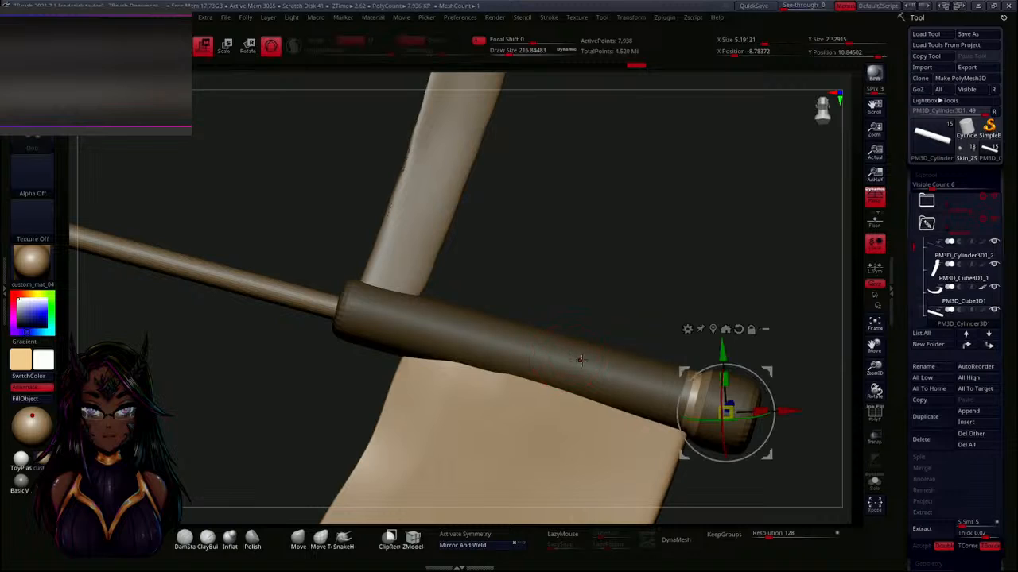
{"action": "left_click_drag", "start_coordinate": [727, 412], "coordinate": [727, 411]}
{"action": "left_click_drag", "start_coordinate": [765, 317], "coordinate": [675, 259], "text": "alt"}
{"action": "left_click_drag", "start_coordinate": [740, 294], "coordinate": [738, 293], "text": "ctrl"}
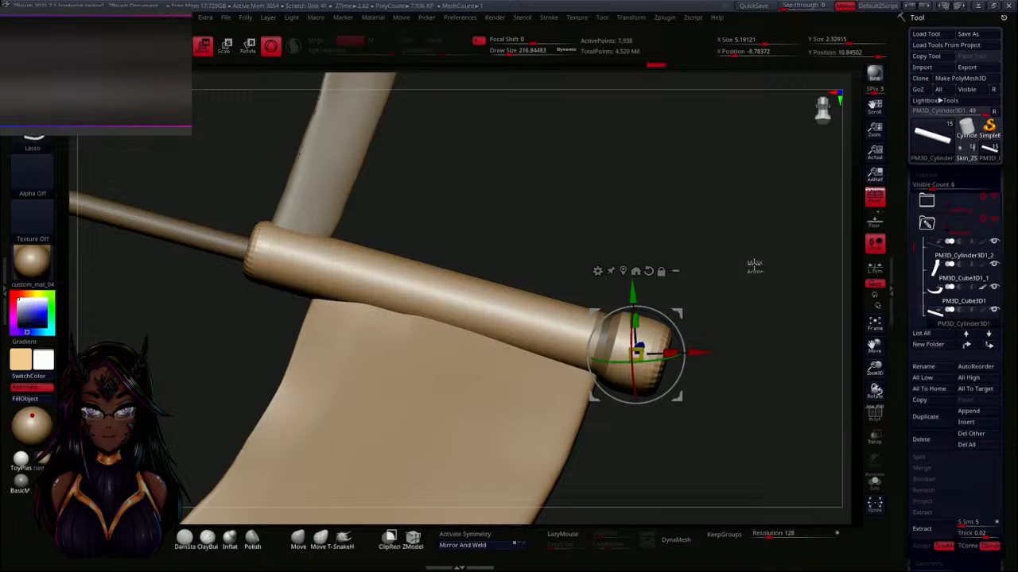
{"action": "left_click", "coordinate": [753, 265], "text": "ctrl"}
{"action": "left_click", "coordinate": [767, 372], "text": "ctrl"}
{"action": "mouse_move", "coordinate": [769, 289]}
{"action": "left_mouse_down"}
{"action": "mouse_move", "coordinate": [756, 316]}
{"action": "mouse_move", "coordinate": [705, 315]}
{"action": "mouse_move", "coordinate": [738, 307]}
{"action": "left_mouse_up"}
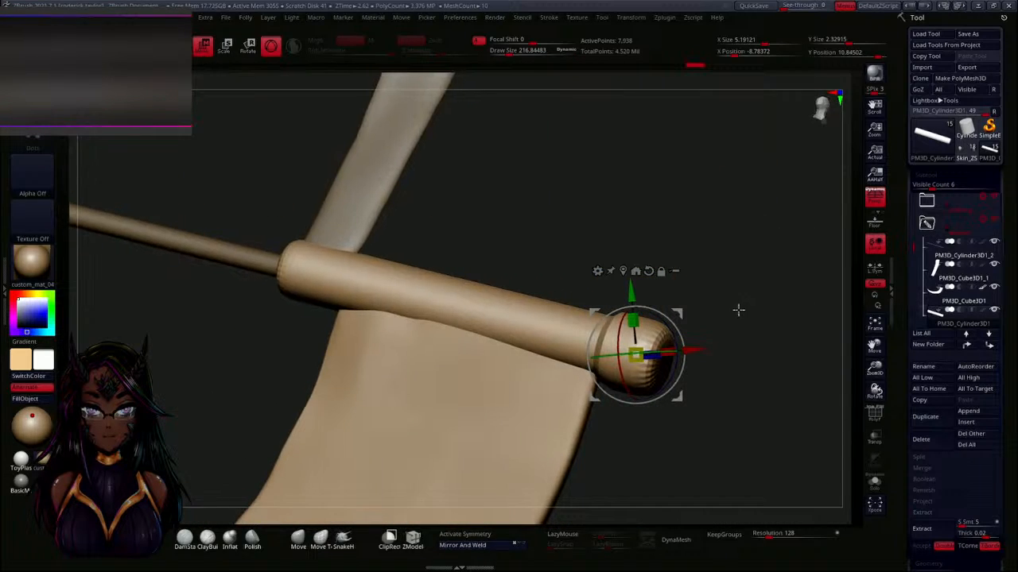
Reduce the brush's draw size to about 133 and begin smoothing the ridged rim of the cap's outer end.
{"action": "key", "text": "q"}
{"action": "left_click_drag", "start_coordinate": [705, 397], "coordinate": [711, 423], "text": "alt"}
{"action": "key", "text": "s"}
{"action": "left_click_drag", "start_coordinate": [737, 389], "coordinate": [736, 391]}
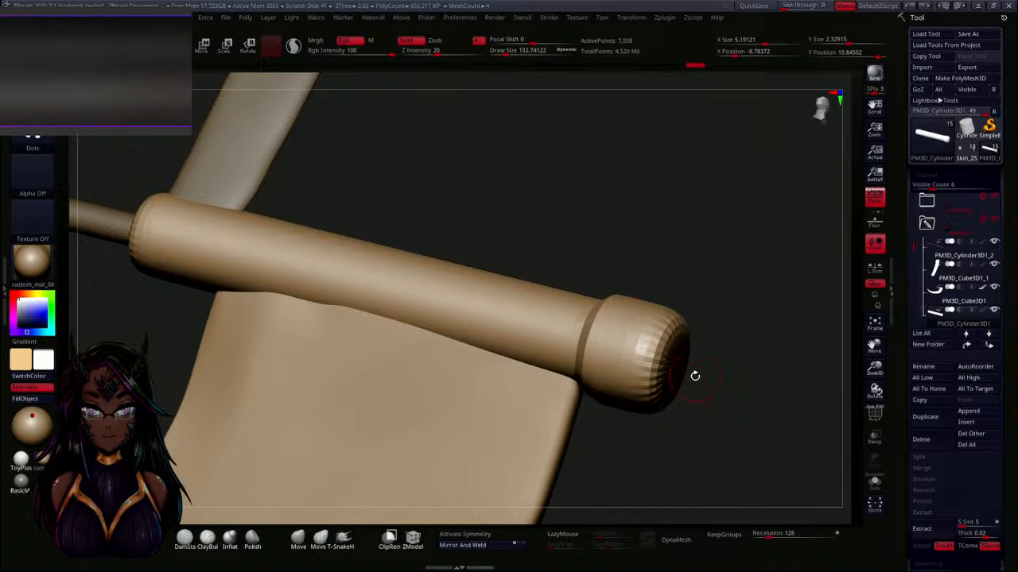
{"action": "left_click_drag", "start_coordinate": [642, 379], "coordinate": [664, 338]}
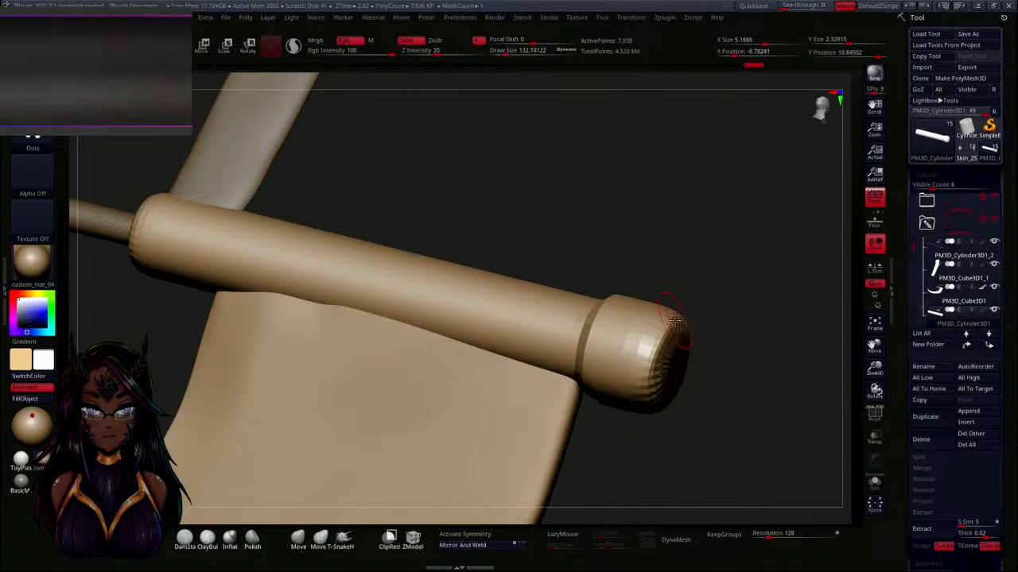
{"action": "left_click_drag", "start_coordinate": [742, 326], "coordinate": [731, 336]}
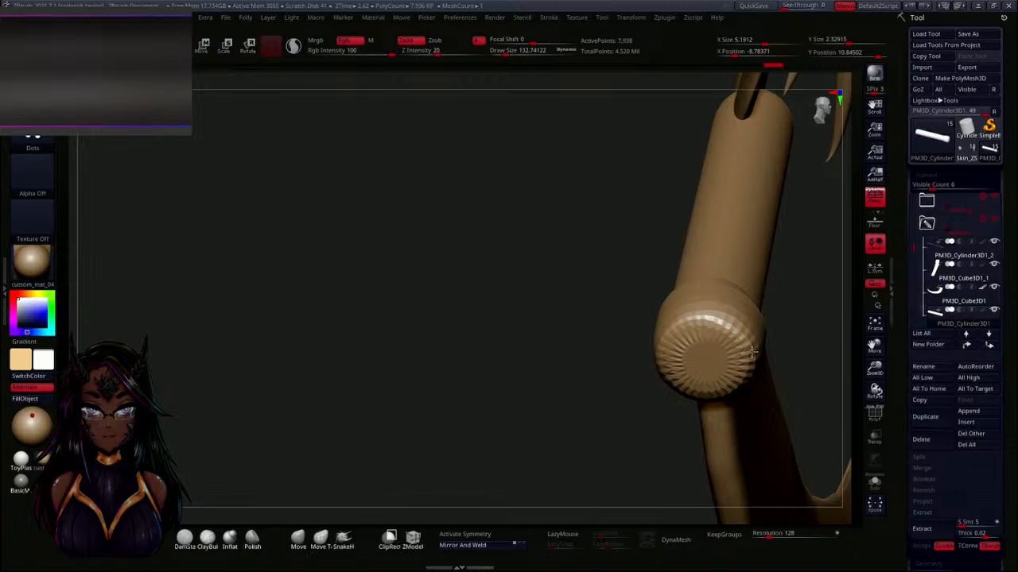
{"action": "mouse_move", "coordinate": [721, 391]}
{"action": "left_mouse_down"}
{"action": "mouse_move", "coordinate": [591, 384]}
{"action": "mouse_move", "coordinate": [650, 329]}
{"action": "mouse_move", "coordinate": [690, 393]}
{"action": "mouse_move", "coordinate": [754, 385]}
{"action": "left_mouse_up"}
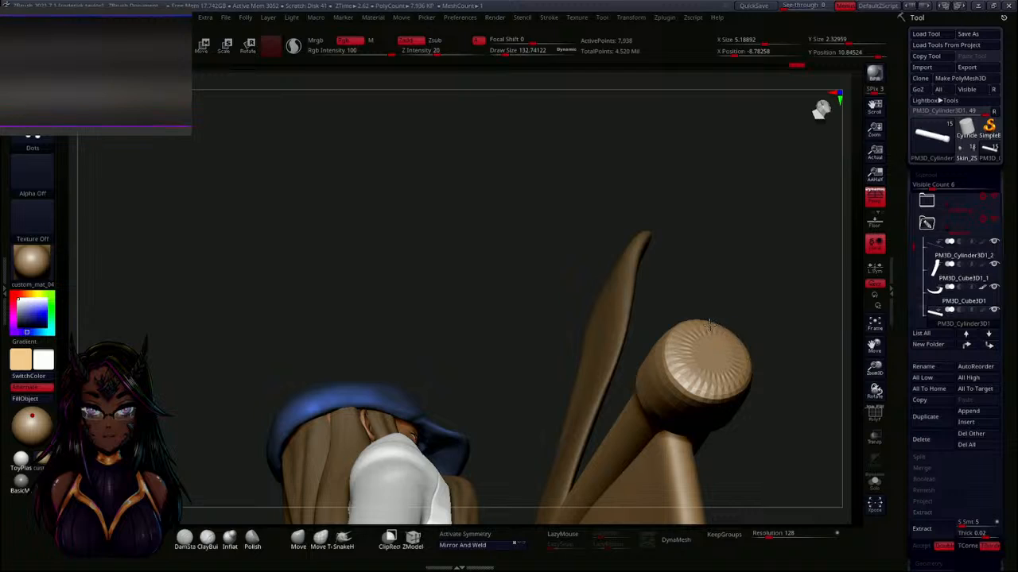
Smooth the radial ridges around the cap's end face and soften its rim.
{"action": "mouse_move", "coordinate": [675, 376]}
{"action": "left_mouse_down", "text": "shift"}
{"action": "mouse_move", "coordinate": [710, 386]}
{"action": "mouse_move", "coordinate": [733, 368]}
{"action": "mouse_move", "coordinate": [686, 351]}
{"action": "mouse_move", "coordinate": [711, 381]}
{"action": "left_mouse_up", "text": "shift"}
{"action": "left_click_drag", "start_coordinate": [826, 358], "coordinate": [767, 350]}
{"action": "mouse_move", "coordinate": [707, 364]}
{"action": "left_mouse_down", "text": "shift"}
{"action": "mouse_move", "coordinate": [724, 353]}
{"action": "mouse_move", "coordinate": [725, 329]}
{"action": "mouse_move", "coordinate": [698, 332]}
{"action": "left_mouse_up", "text": "shift"}
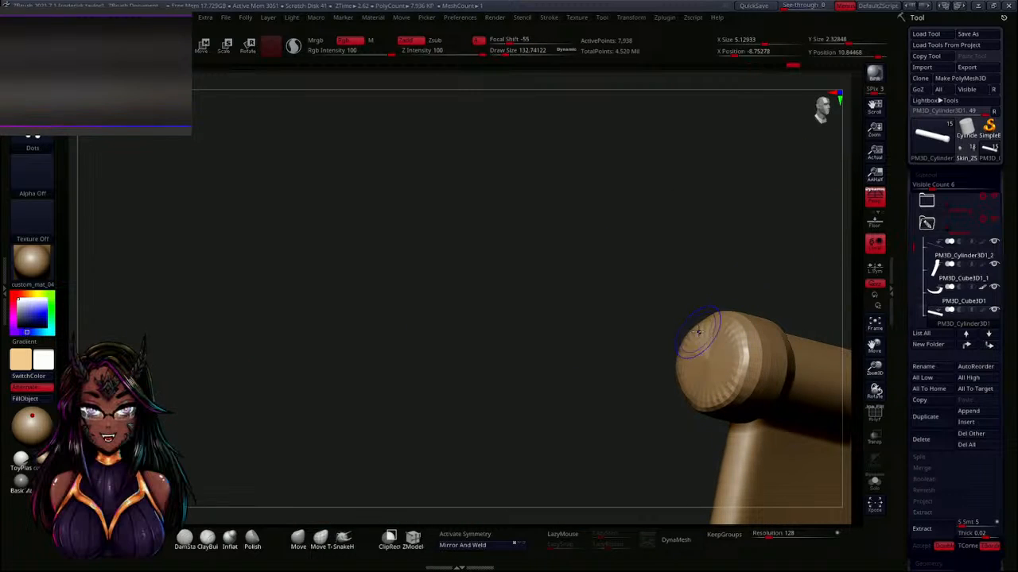
{"action": "mouse_move", "coordinate": [719, 382]}
{"action": "left_mouse_down", "text": "shift"}
{"action": "mouse_move", "coordinate": [701, 368]}
{"action": "mouse_move", "coordinate": [729, 360]}
{"action": "mouse_move", "coordinate": [702, 343]}
{"action": "mouse_move", "coordinate": [693, 354]}
{"action": "mouse_move", "coordinate": [469, 342]}
{"action": "mouse_move", "coordinate": [590, 379]}
{"action": "left_mouse_up", "text": "shift"}
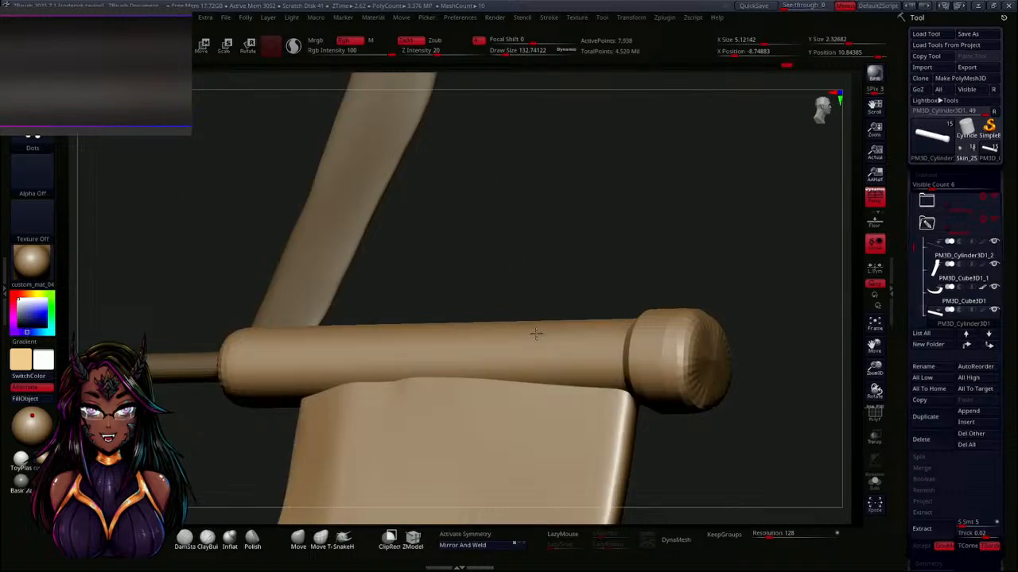
{"action": "left_click_drag", "start_coordinate": [535, 332], "coordinate": [612, 318]}
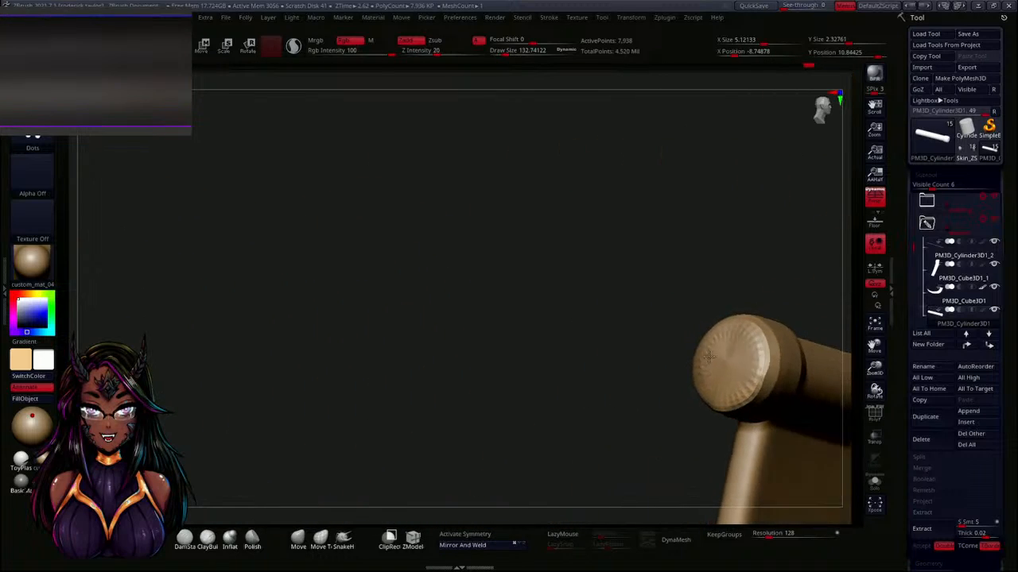
Smooth the remaining uneven spots around the cap's outer edge, working from several sides.
{"action": "mouse_move", "coordinate": [699, 429]}
{"action": "left_mouse_down"}
{"action": "mouse_move", "coordinate": [756, 387]}
{"action": "mouse_move", "coordinate": [765, 356]}
{"action": "mouse_move", "coordinate": [757, 331]}
{"action": "left_mouse_up"}
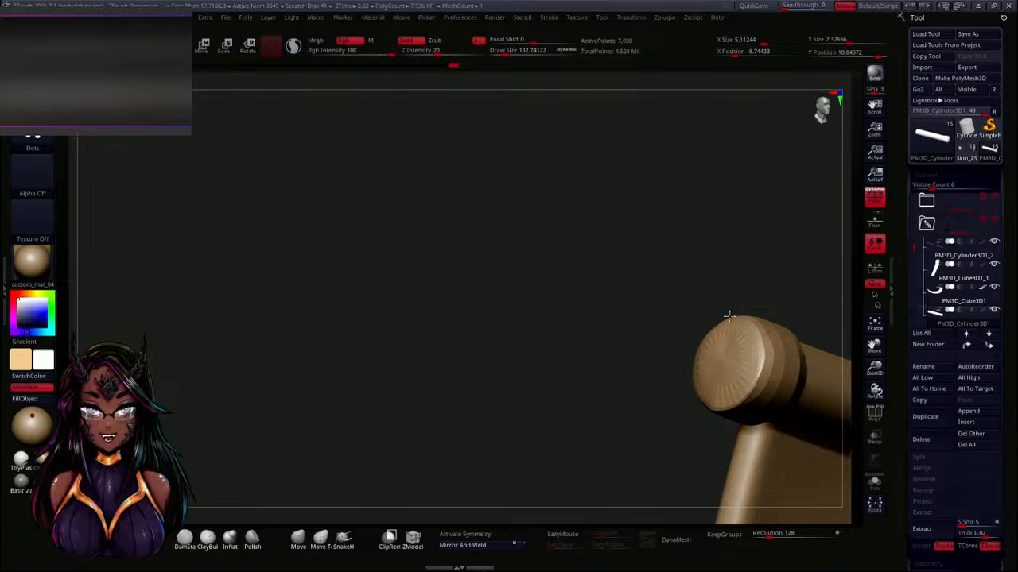
{"action": "left_click_drag", "start_coordinate": [644, 391], "coordinate": [660, 389]}
{"action": "left_click_drag", "start_coordinate": [832, 376], "coordinate": [705, 305]}
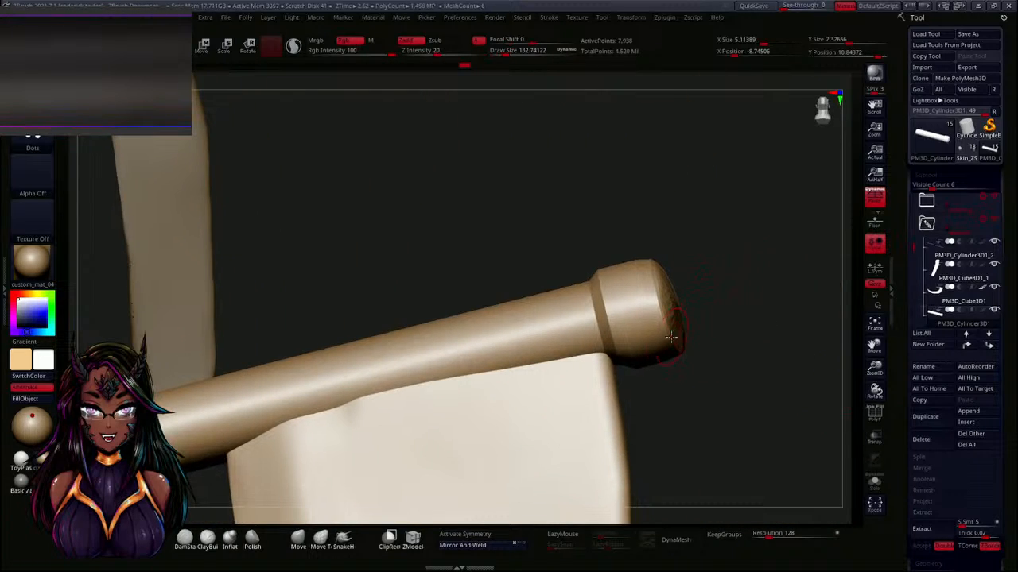
{"action": "mouse_move", "coordinate": [704, 350]}
{"action": "left_mouse_down"}
{"action": "mouse_move", "coordinate": [707, 358]}
{"action": "mouse_move", "coordinate": [686, 346]}
{"action": "left_mouse_up"}
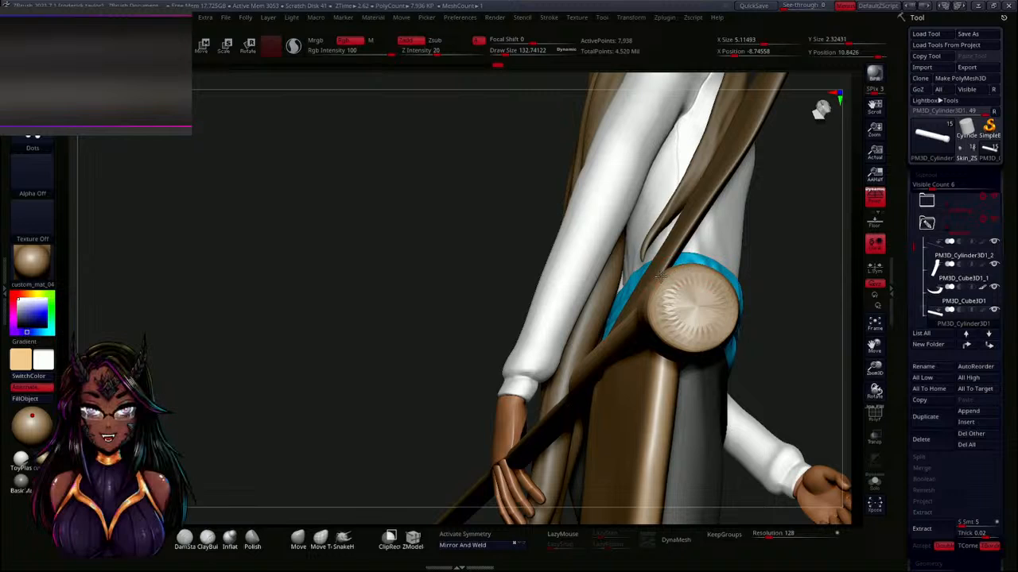
{"action": "left_click_drag", "start_coordinate": [659, 340], "coordinate": [740, 327]}
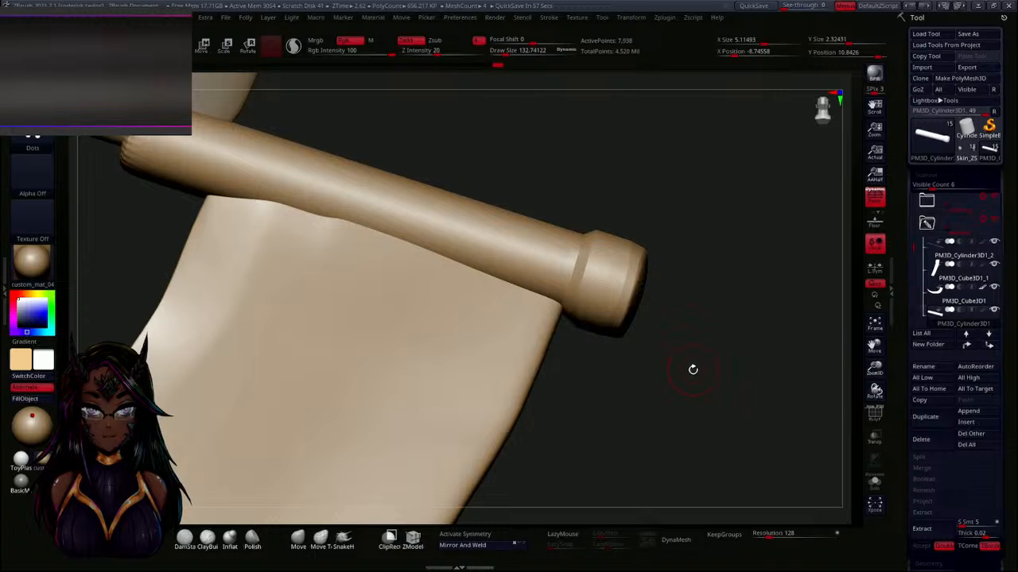
Try to cut across the cap with a slice curve, and inspect the cylinder's wireframe.
{"action": "key", "text": "ctrl+shift"}
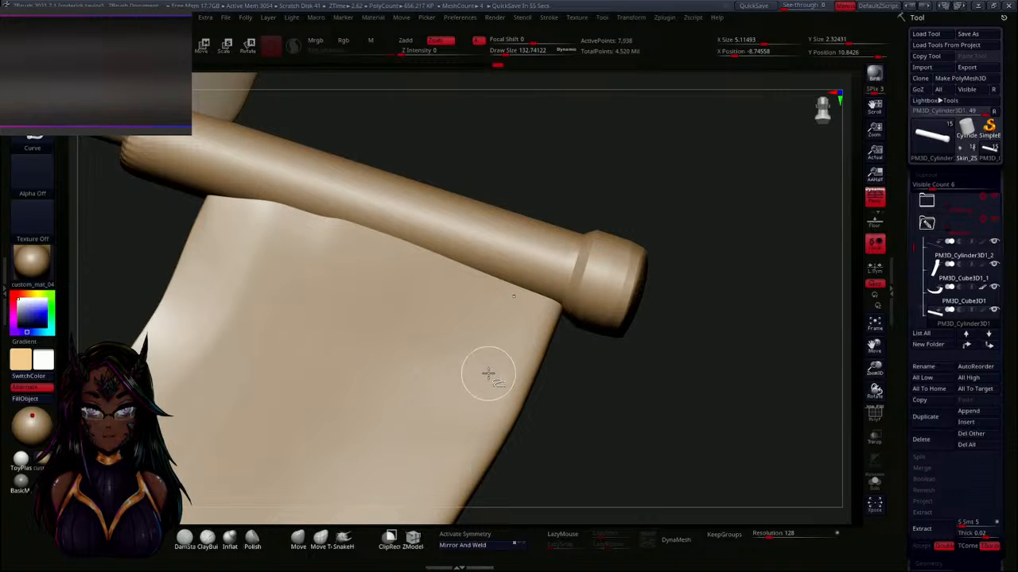
{"action": "mouse_move", "coordinate": [674, 188]}
{"action": "left_mouse_down", "text": "ctrl+shift"}
{"action": "mouse_move", "coordinate": [623, 320]}
{"action": "mouse_move", "coordinate": [616, 396]}
{"action": "mouse_move", "coordinate": [594, 393]}
{"action": "left_mouse_up", "text": "ctrl+shift"}
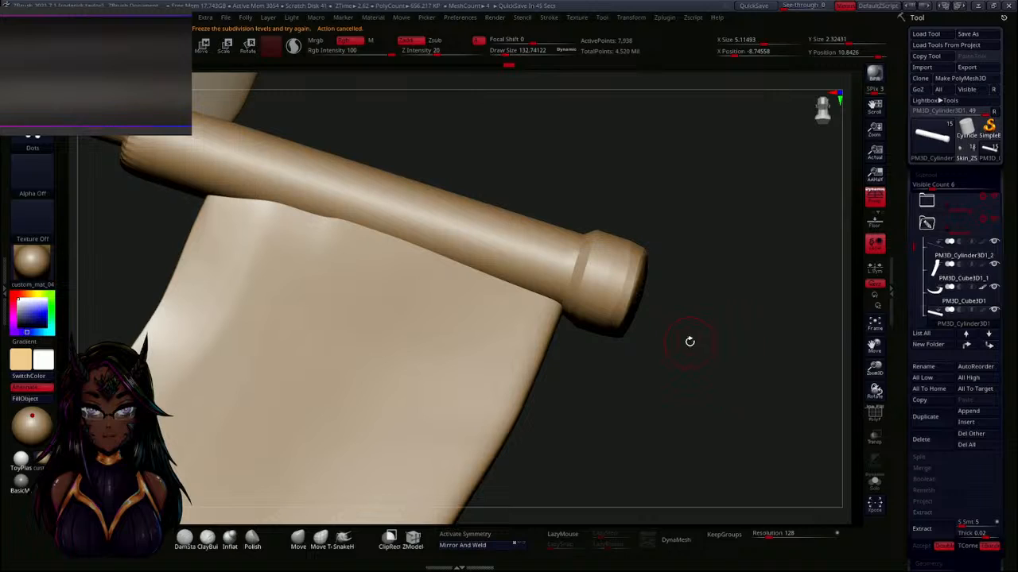
{"action": "key", "text": "ctrl+shift"}
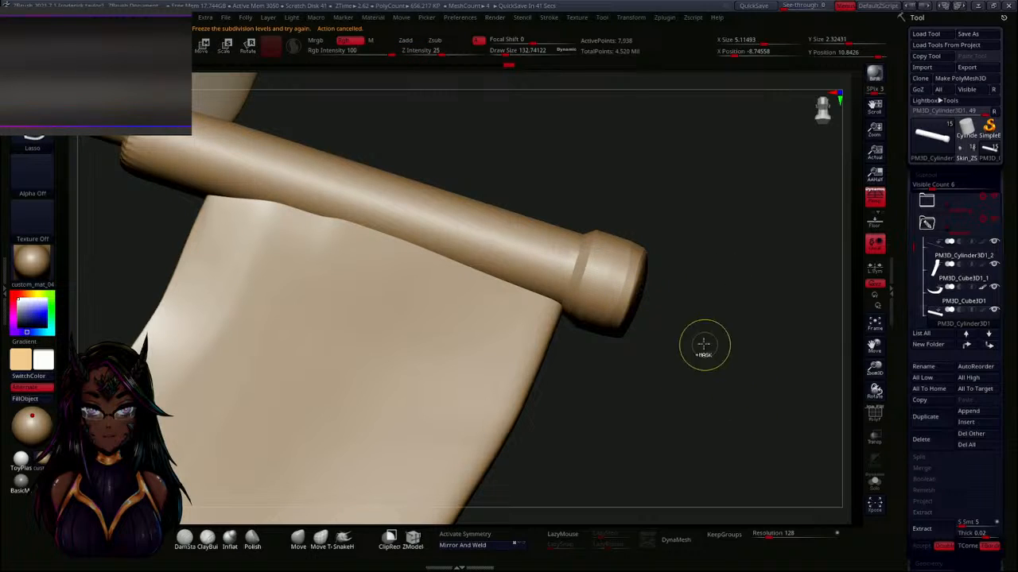
{"action": "key", "text": "ctrl"}
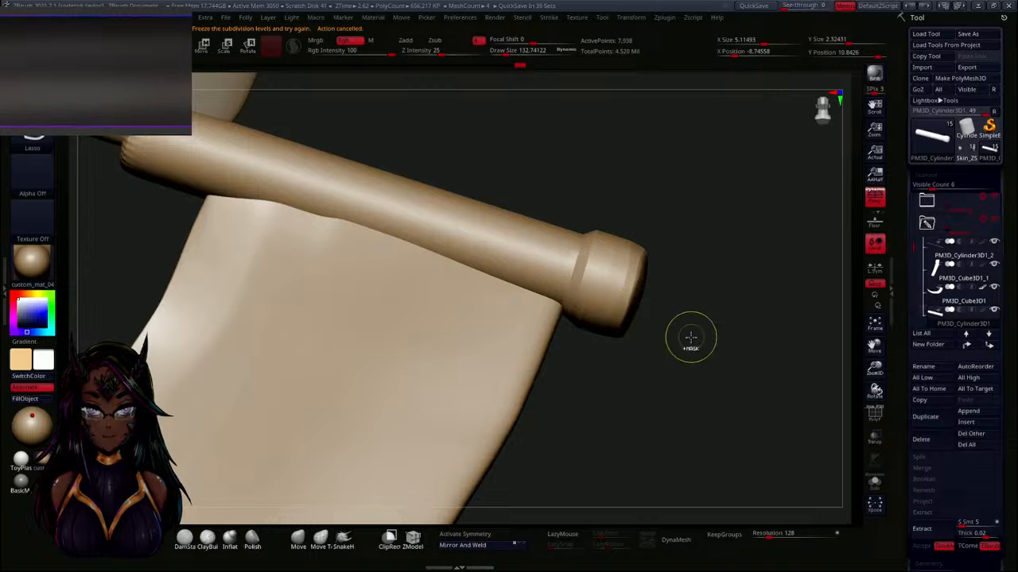
{"action": "mouse_move", "coordinate": [691, 337]}
{"action": "left_mouse_down"}
{"action": "mouse_move", "coordinate": [681, 347]}
{"action": "mouse_move", "coordinate": [688, 336]}
{"action": "left_mouse_up"}
{"action": "key", "text": "ctrl+shift"}
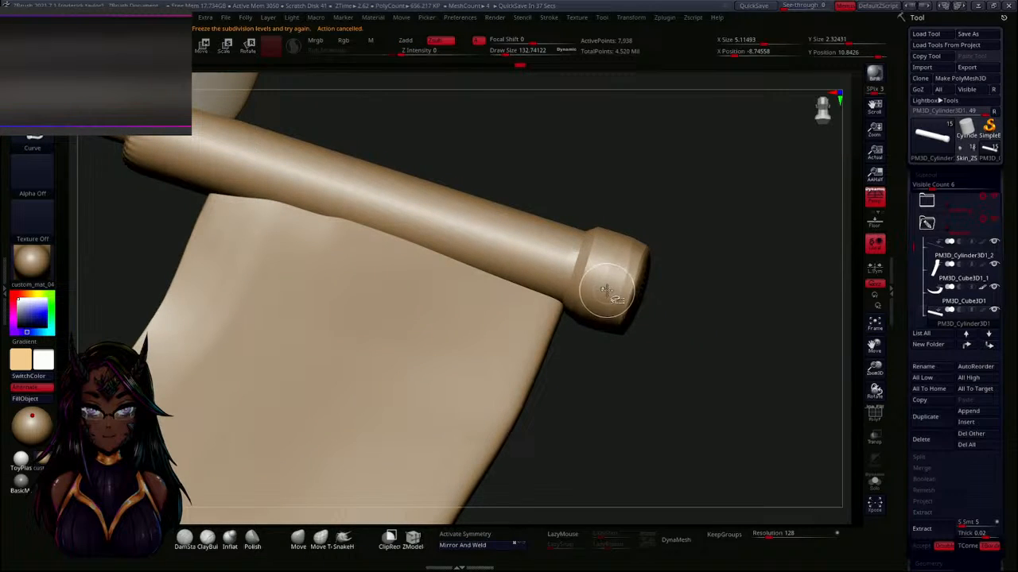
{"action": "key", "text": "ctrl+shift"}
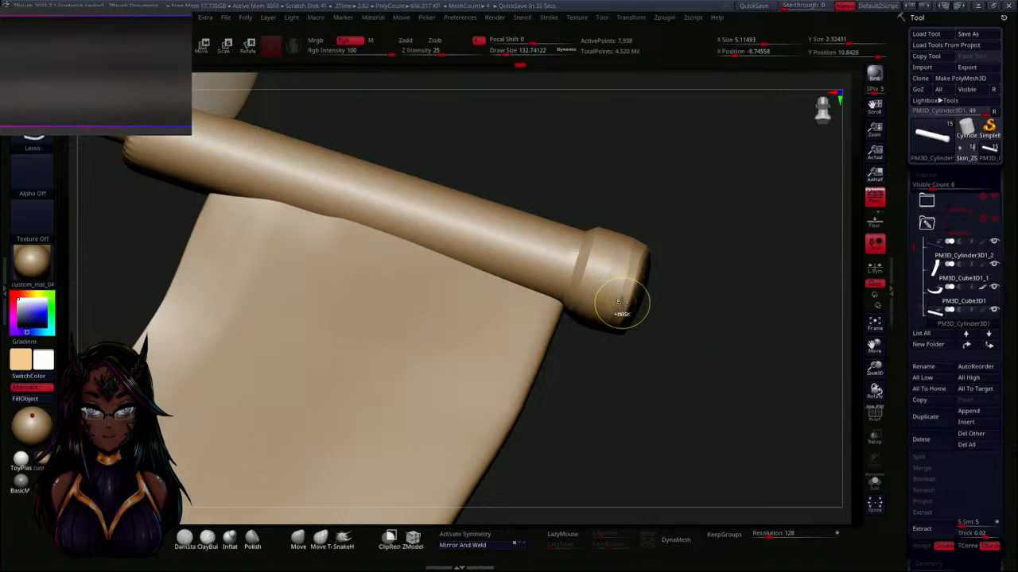
{"action": "key", "text": "ctrl"}
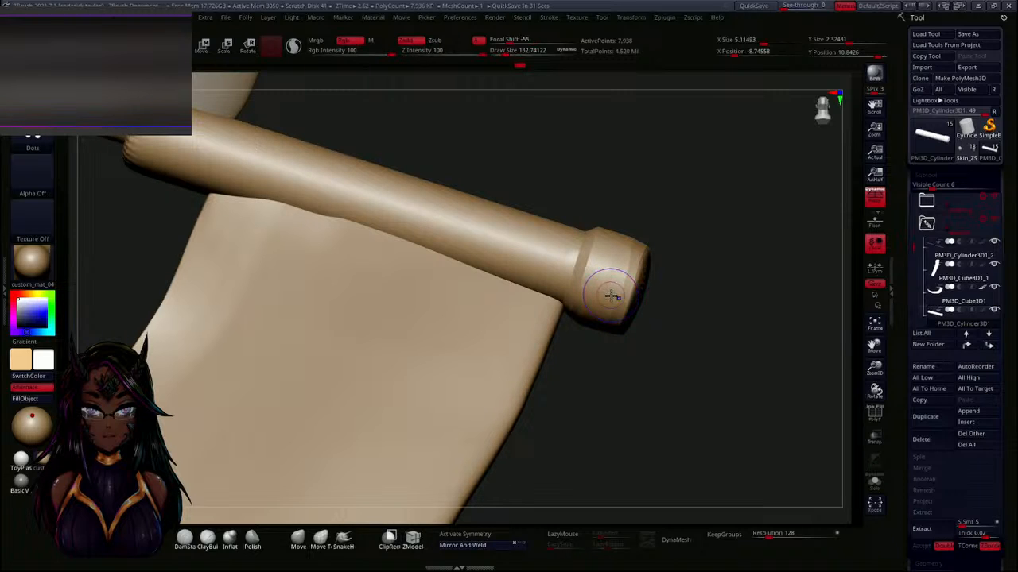
{"action": "key", "text": "shift+f"}
{"action": "mouse_move", "coordinate": [679, 345]}
{"action": "left_mouse_down"}
{"action": "mouse_move", "coordinate": [658, 432]}
{"action": "mouse_move", "coordinate": [642, 453]}
{"action": "mouse_move", "coordinate": [616, 452]}
{"action": "mouse_move", "coordinate": [693, 336]}
{"action": "left_mouse_up"}
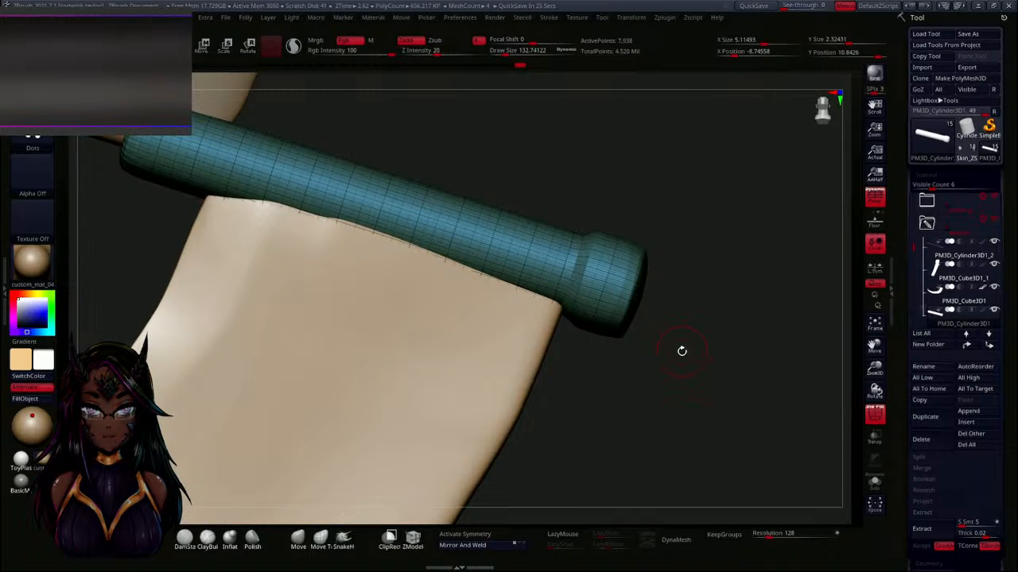
{"action": "key", "text": "shift+f"}
{"action": "key", "text": "ctrl+shift"}
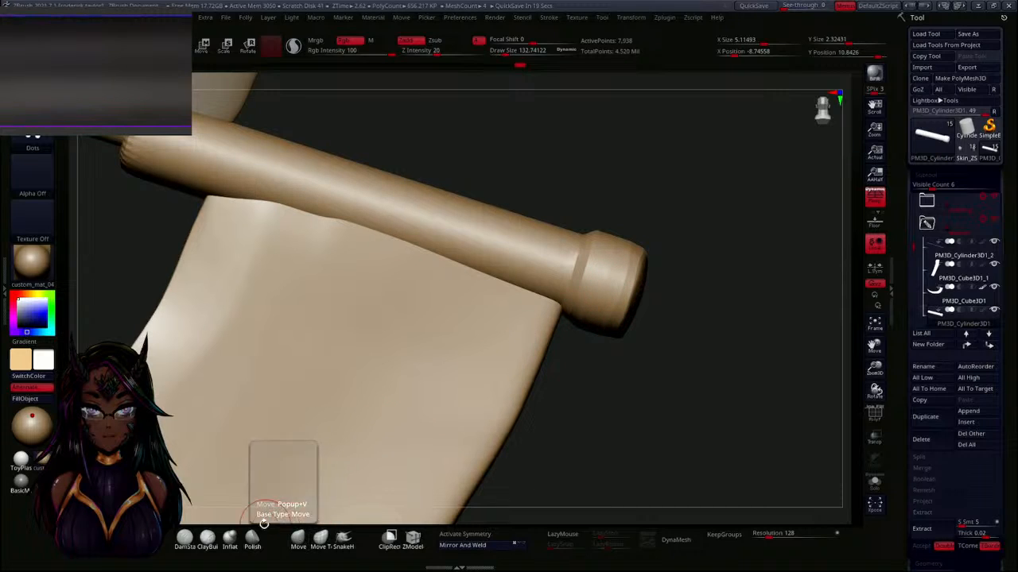
Choose the DamStandard brush and turn off its alpha.
{"action": "left_click", "coordinate": [185, 538]}
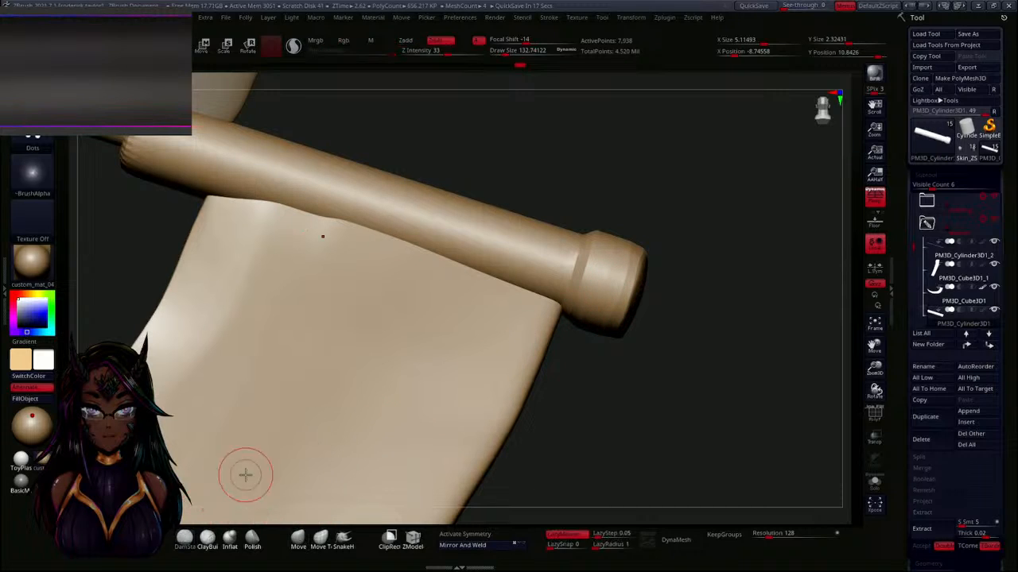
{"action": "left_click", "coordinate": [35, 182]}
{"action": "left_click", "coordinate": [93, 188]}
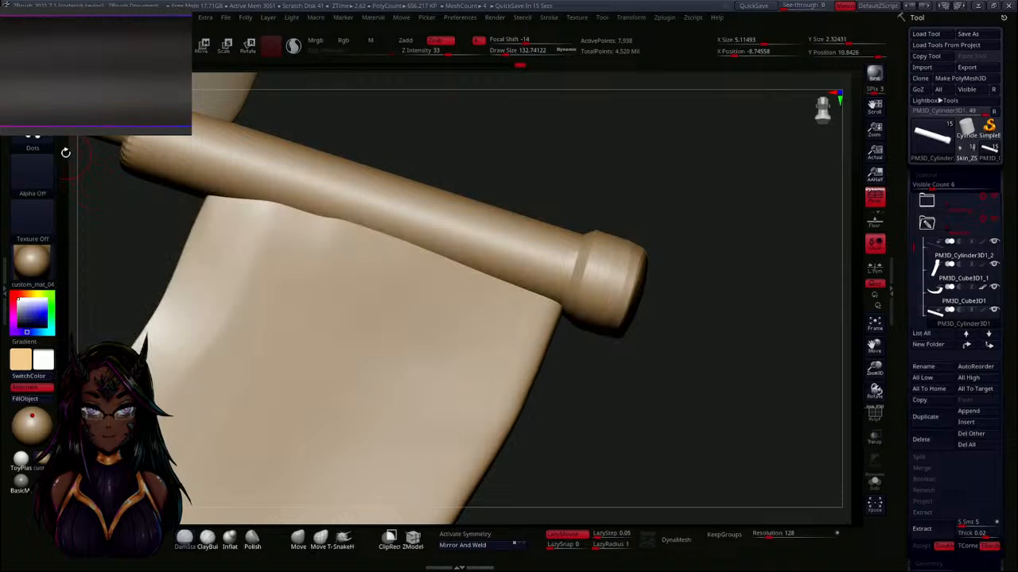
{"action": "mouse_move", "coordinate": [606, 397]}
{"action": "right_mouse_down", "text": "ctrl"}
{"action": "mouse_move", "coordinate": [601, 345]}
{"action": "mouse_move", "coordinate": [592, 390]}
{"action": "right_mouse_up", "text": "ctrl"}
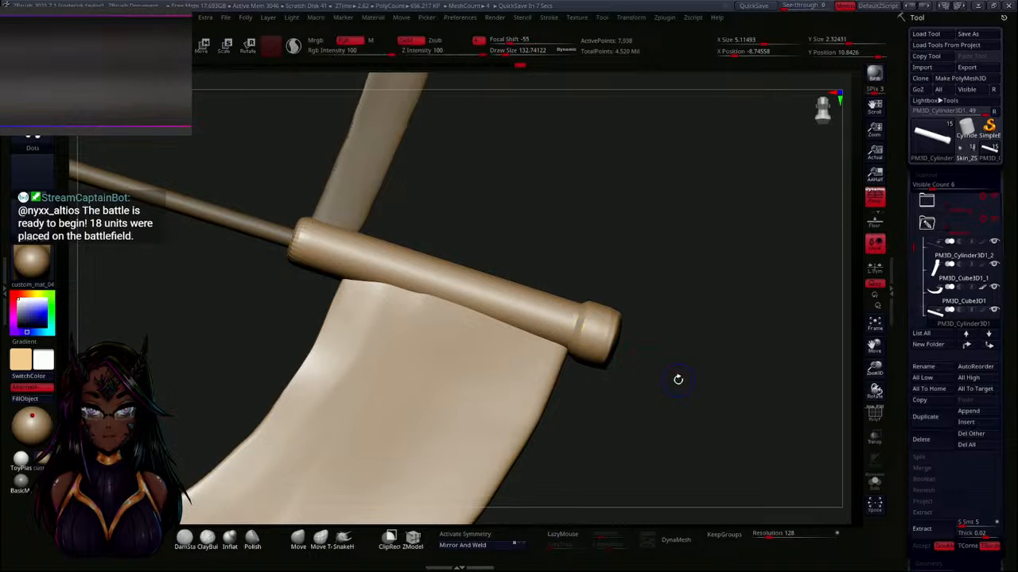
{"action": "right_click_drag", "start_coordinate": [676, 380], "coordinate": [648, 457], "text": "ctrl"}
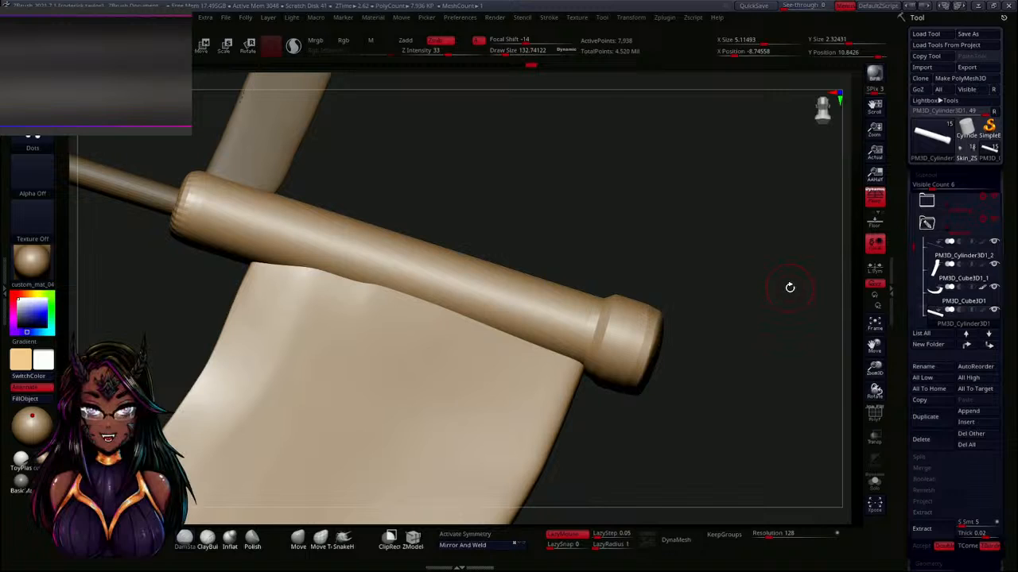
Try the cylinder at subdivision level 1 and return it to level 3.
{"action": "left_click_drag", "start_coordinate": [901, 383], "coordinate": [900, 276]}
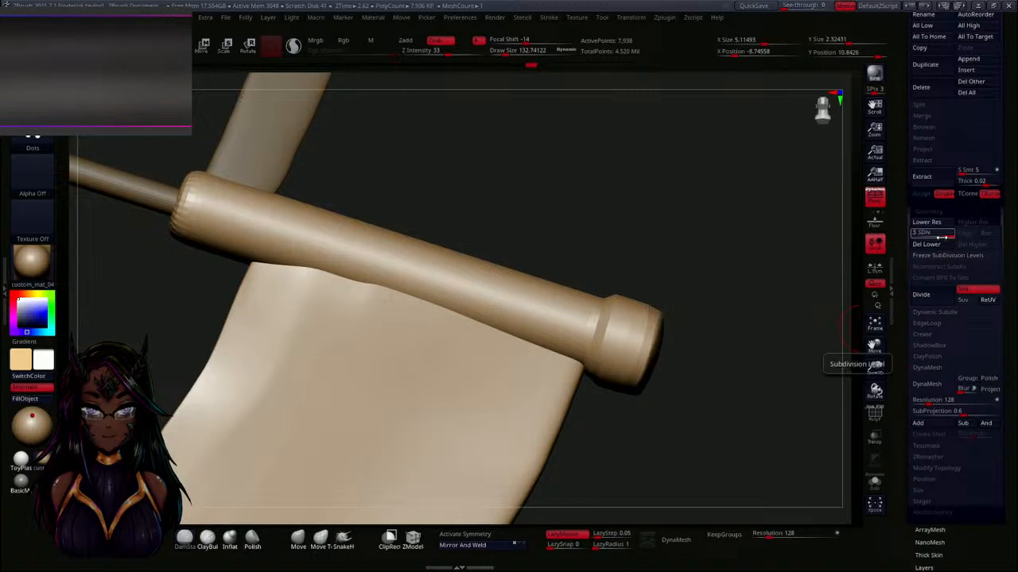
{"action": "left_click_drag", "start_coordinate": [943, 235], "coordinate": [909, 238]}
{"action": "left_click_drag", "start_coordinate": [718, 343], "coordinate": [689, 342]}
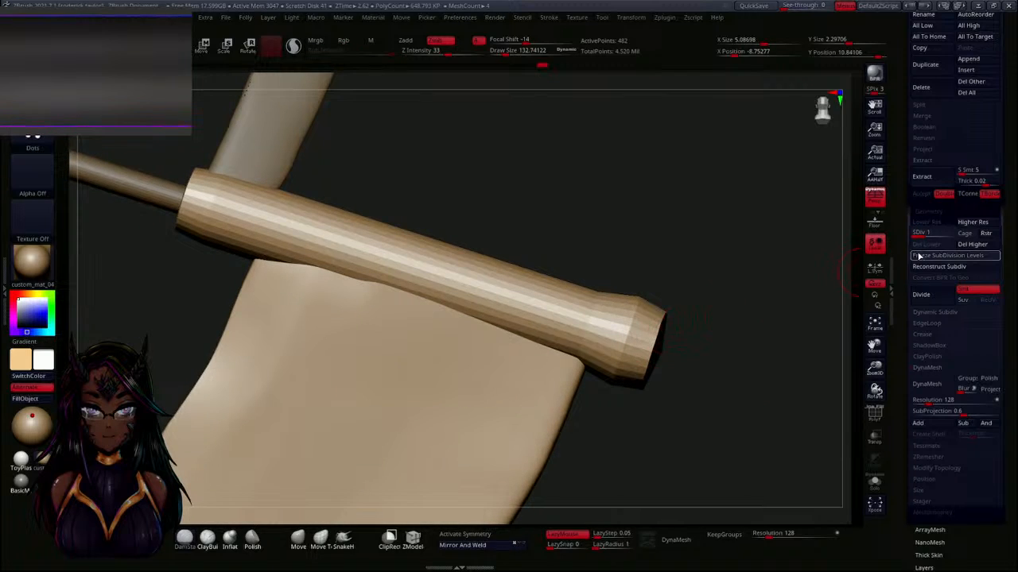
{"action": "left_click_drag", "start_coordinate": [964, 243], "coordinate": [964, 244]}
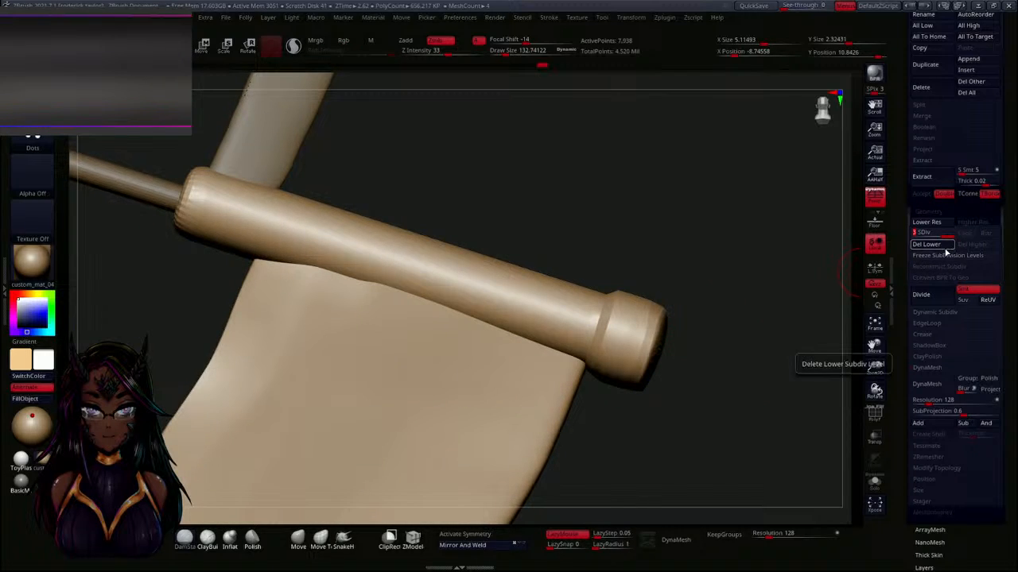
Delete the cylinder's lower subdivision levels and convert it to a DynaMesh at resolution 128.
{"action": "left_click", "coordinate": [938, 248]}
{"action": "mouse_move", "coordinate": [756, 319]}
{"action": "left_mouse_down"}
{"action": "mouse_move", "coordinate": [741, 324]}
{"action": "mouse_move", "coordinate": [745, 334]}
{"action": "left_mouse_up"}
{"action": "left_click", "coordinate": [676, 541]}
{"action": "mouse_move", "coordinate": [738, 381]}
{"action": "left_mouse_down"}
{"action": "mouse_move", "coordinate": [748, 380]}
{"action": "mouse_move", "coordinate": [758, 410]}
{"action": "left_mouse_up"}
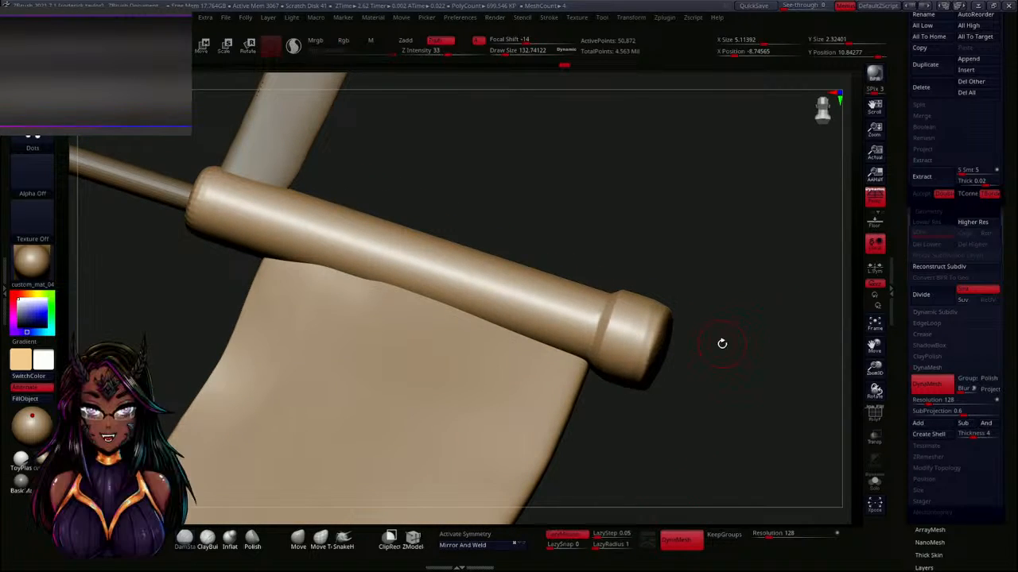
Cut across the cylinder's thickened cap with a slice curve.
{"action": "mouse_move", "coordinate": [682, 336]}
{"action": "left_mouse_down"}
{"action": "mouse_move", "coordinate": [731, 350]}
{"action": "mouse_move", "coordinate": [722, 344]}
{"action": "left_mouse_up"}
{"action": "key", "text": "ctrl"}
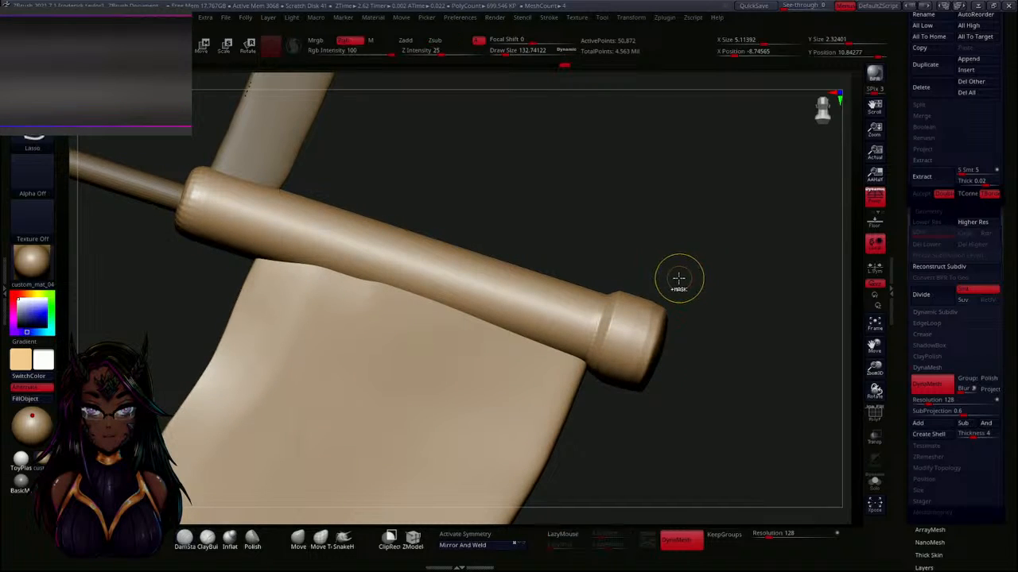
{"action": "left_click_drag", "start_coordinate": [670, 256], "coordinate": [618, 427], "text": "ctrl+shift"}
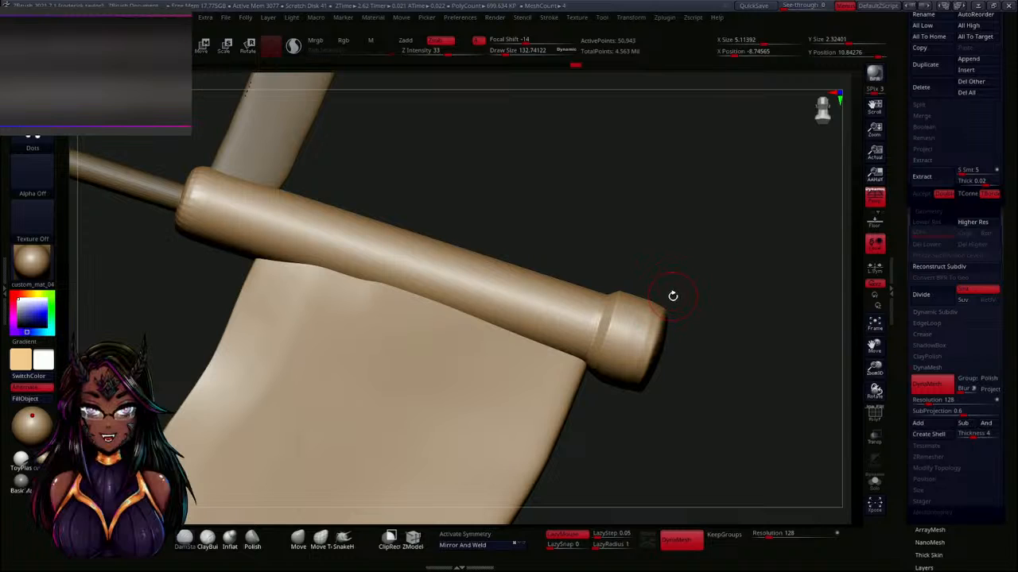
Hide the sliced-off end of the cylinder's cap, delete the hidden geometry and close the open hole.
{"action": "left_click", "coordinate": [662, 350], "text": "ctrl+shift"}
{"action": "left_click", "coordinate": [658, 349], "text": "ctrl+shift"}
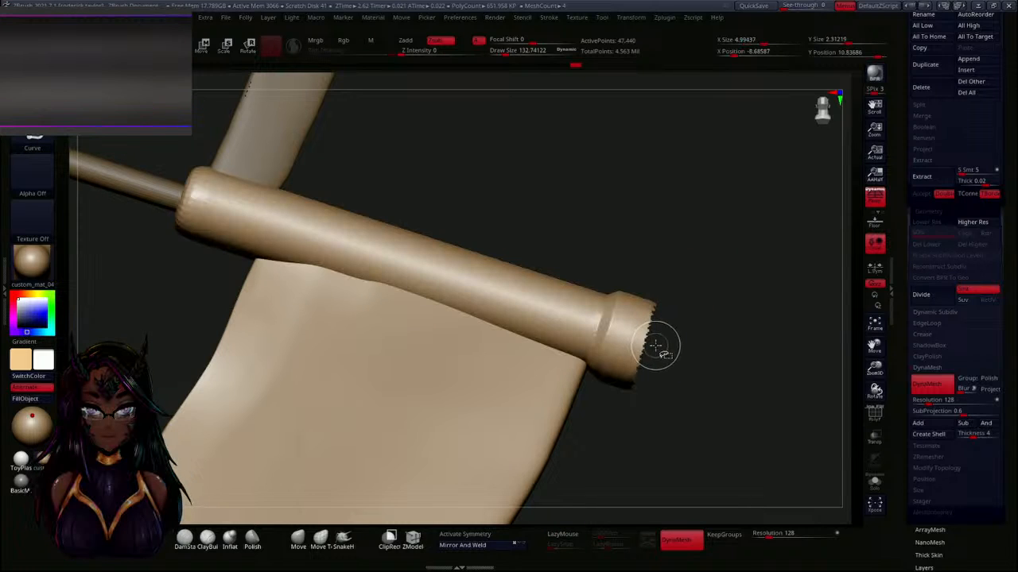
{"action": "mouse_move", "coordinate": [720, 371]}
{"action": "left_mouse_down"}
{"action": "mouse_move", "coordinate": [647, 387]}
{"action": "mouse_move", "coordinate": [695, 359]}
{"action": "mouse_move", "coordinate": [464, 189]}
{"action": "left_mouse_up"}
{"action": "left_click", "coordinate": [246, 18]}
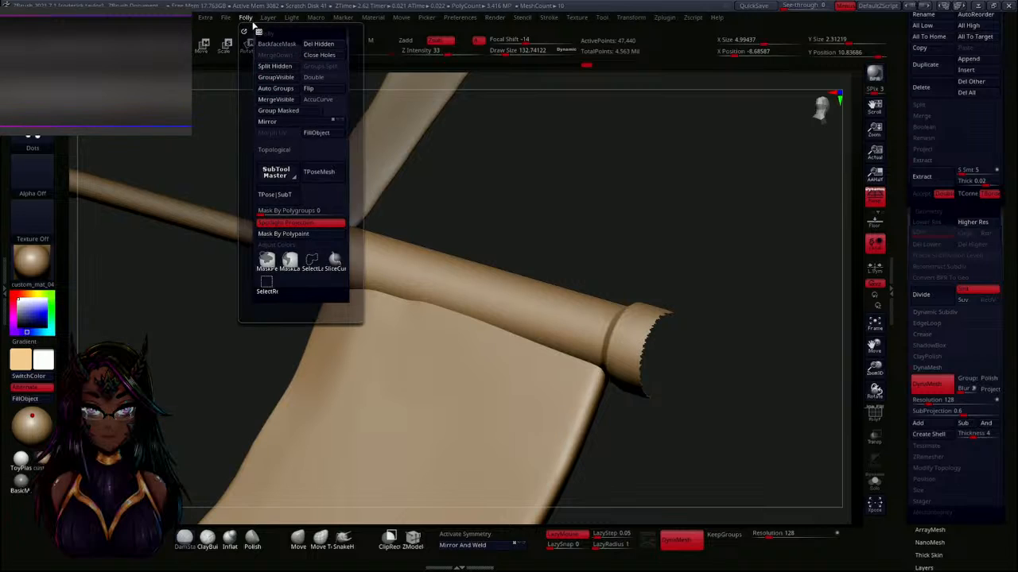
{"action": "left_click", "coordinate": [318, 44]}
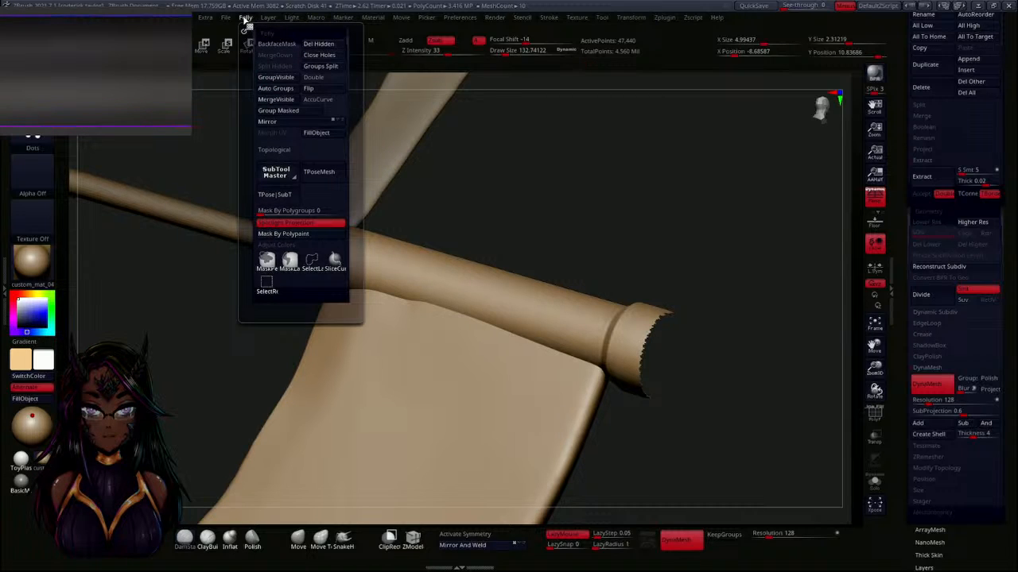
{"action": "left_click", "coordinate": [319, 55]}
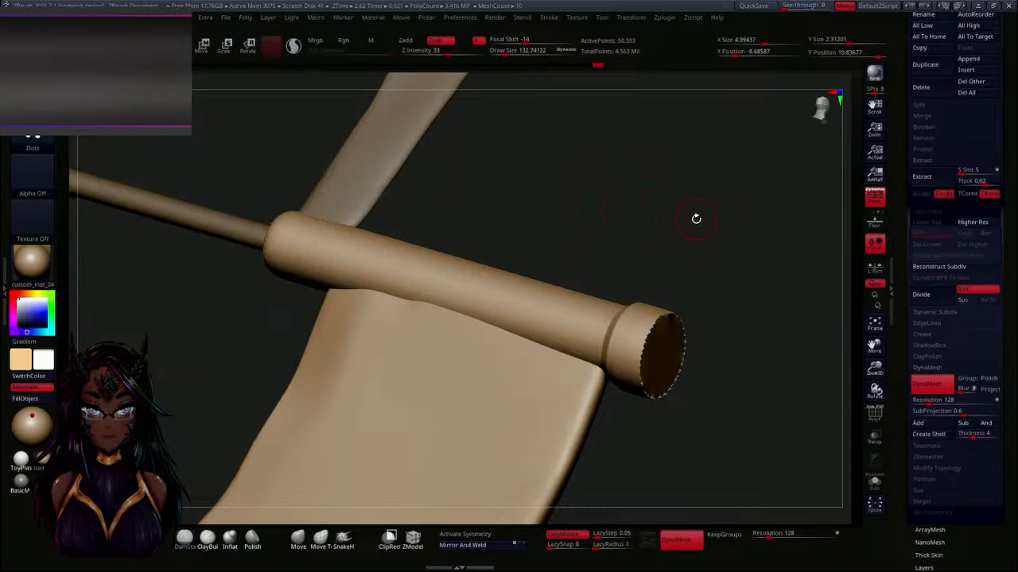
Update the cylinder's DynaMesh and smooth the jagged rim around the cap's new flat end.
{"action": "left_click_drag", "start_coordinate": [696, 219], "coordinate": [627, 214]}
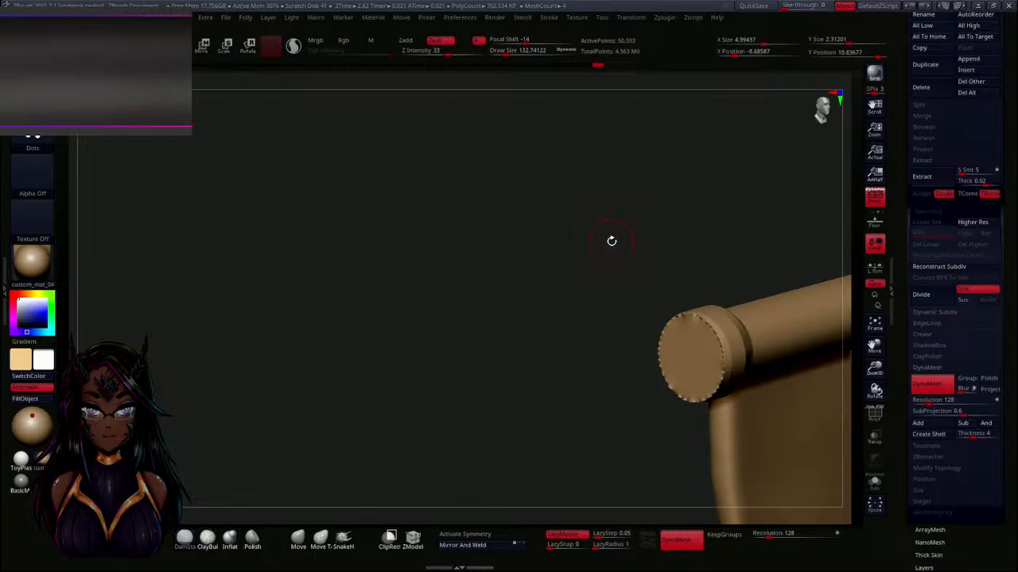
{"action": "left_click_drag", "start_coordinate": [446, 279], "coordinate": [556, 312], "text": "ctrl"}
{"action": "mouse_move", "coordinate": [750, 306]}
{"action": "left_mouse_down", "text": "alt"}
{"action": "mouse_move", "coordinate": [691, 286]}
{"action": "mouse_move", "coordinate": [682, 366]}
{"action": "left_mouse_up", "text": "alt"}
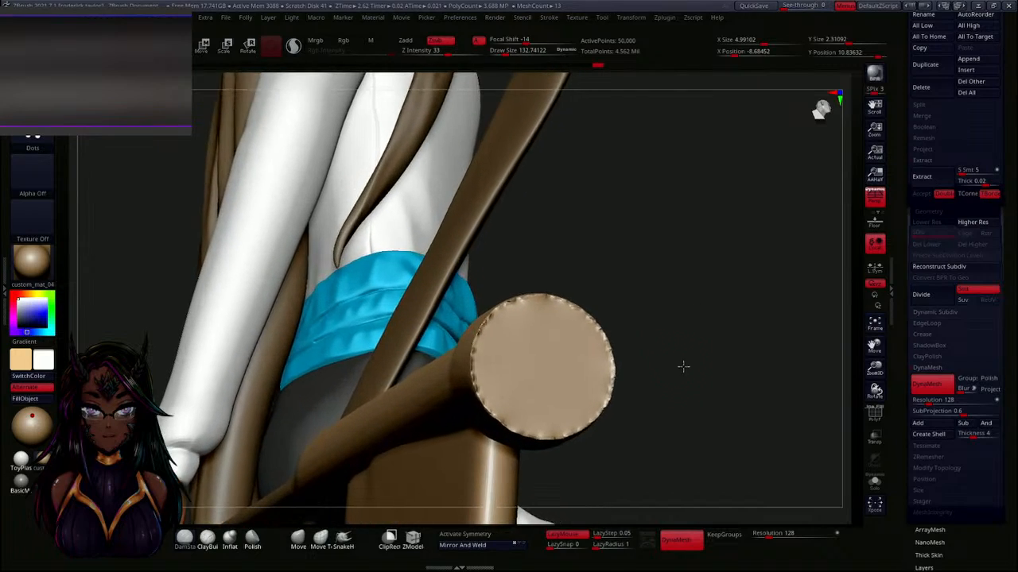
{"action": "mouse_move", "coordinate": [603, 372]}
{"action": "left_mouse_down", "text": "shift"}
{"action": "mouse_move", "coordinate": [600, 326]}
{"action": "mouse_move", "coordinate": [548, 295]}
{"action": "mouse_move", "coordinate": [508, 300]}
{"action": "mouse_move", "coordinate": [493, 318]}
{"action": "mouse_move", "coordinate": [483, 395]}
{"action": "left_mouse_up", "text": "shift"}
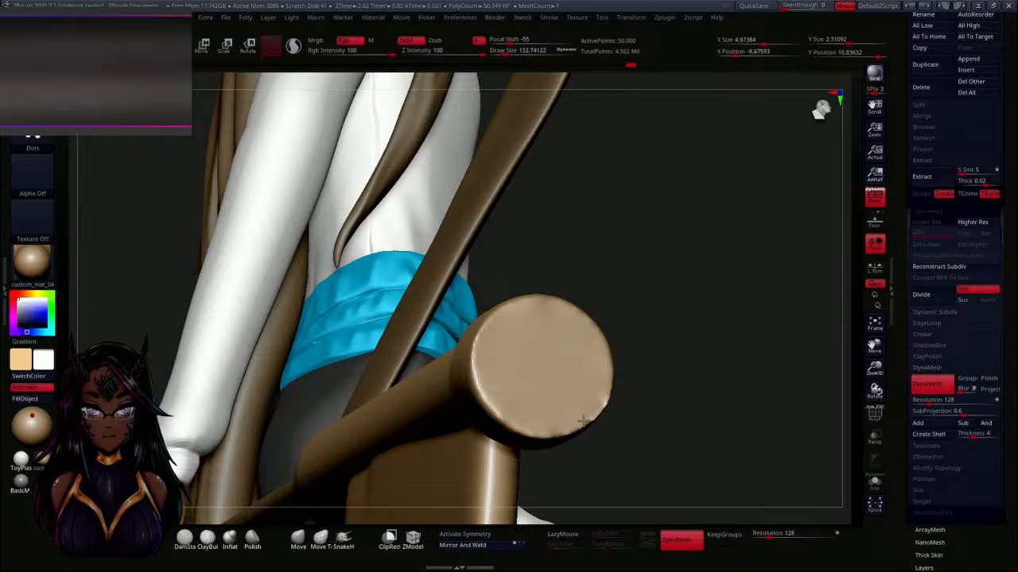
{"action": "left_click_drag", "start_coordinate": [583, 422], "coordinate": [610, 374], "text": "shift"}
{"action": "left_click_drag", "start_coordinate": [755, 350], "coordinate": [653, 359]}
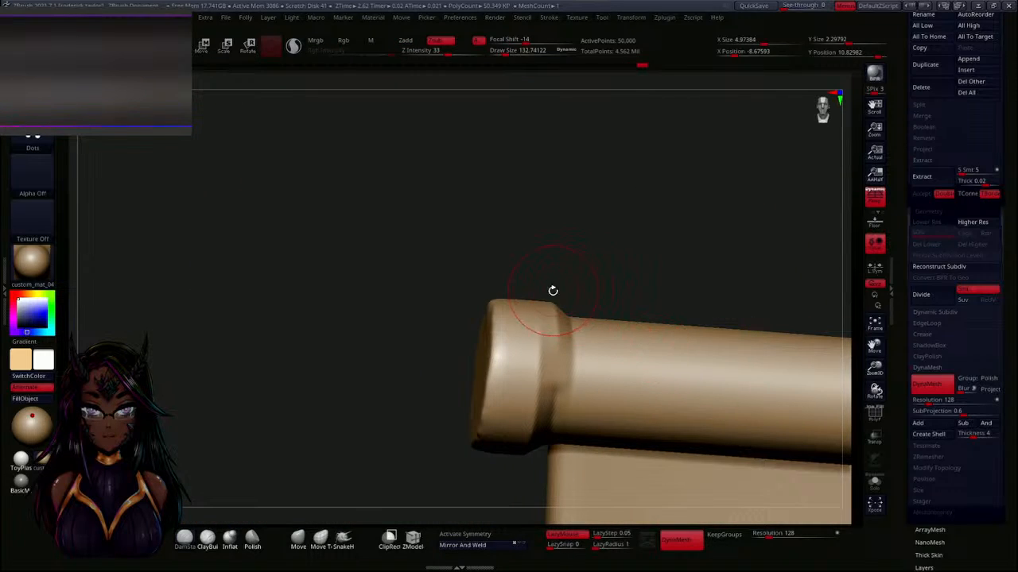
Sharpen the rim around the cap's flat end with the Pinch brush at a draw size of about 94.
{"action": "key", "text": "shift"}
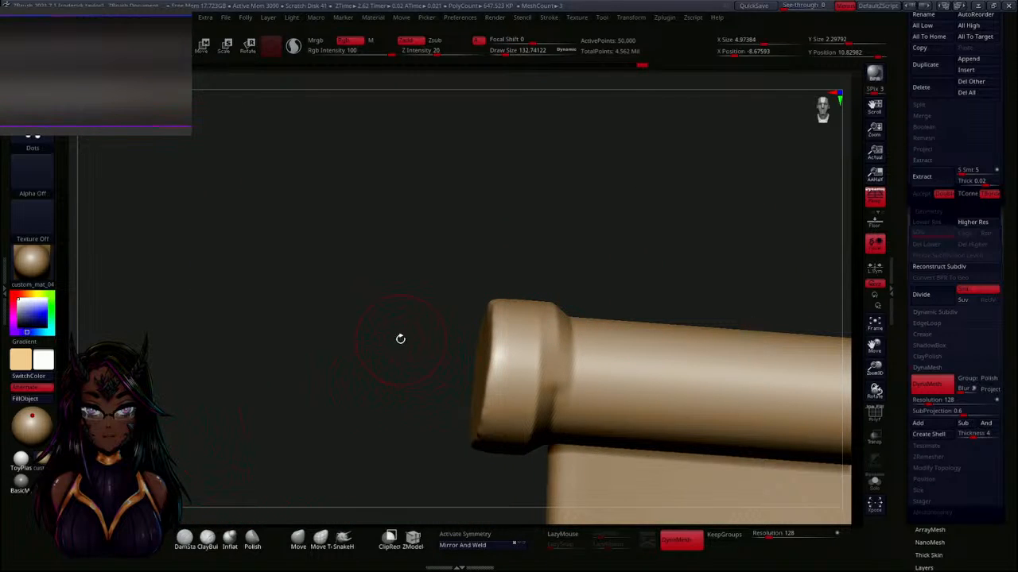
{"action": "key", "text": "s"}
{"action": "key", "text": "d"}
{"action": "left_click", "coordinate": [481, 187]}
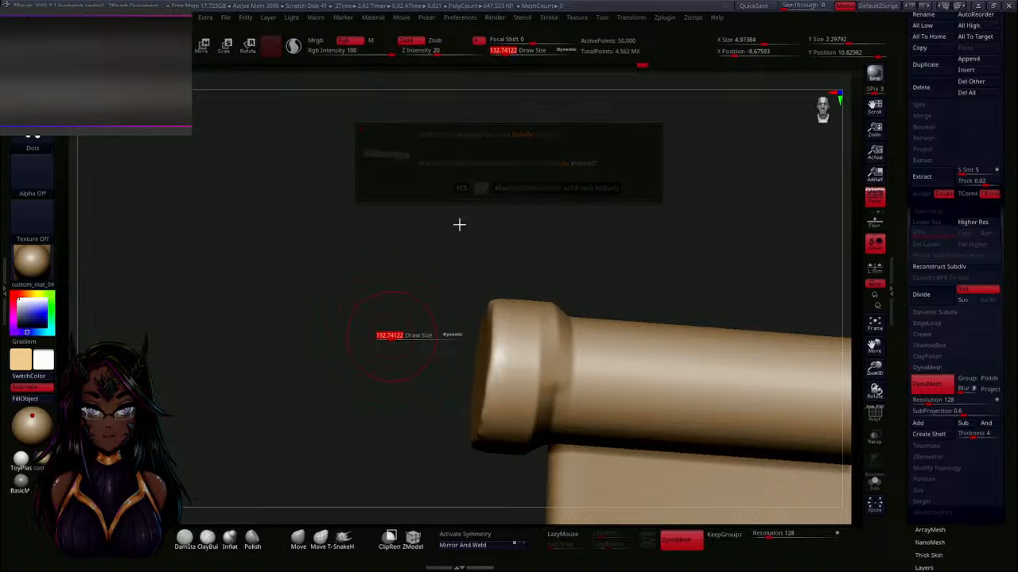
{"action": "mouse_move", "coordinate": [401, 321]}
{"action": "left_mouse_down"}
{"action": "mouse_move", "coordinate": [389, 315]}
{"action": "mouse_move", "coordinate": [402, 297]}
{"action": "mouse_move", "coordinate": [407, 313]}
{"action": "mouse_move", "coordinate": [389, 338]}
{"action": "left_mouse_up"}
{"action": "left_click_drag", "start_coordinate": [483, 389], "coordinate": [491, 375]}
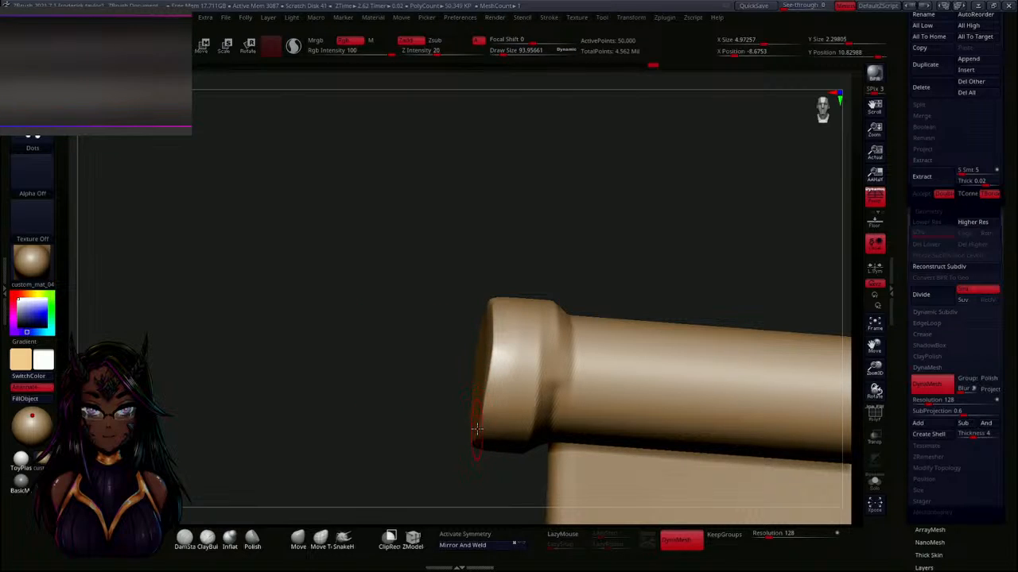
{"action": "left_click_drag", "start_coordinate": [424, 477], "coordinate": [480, 419]}
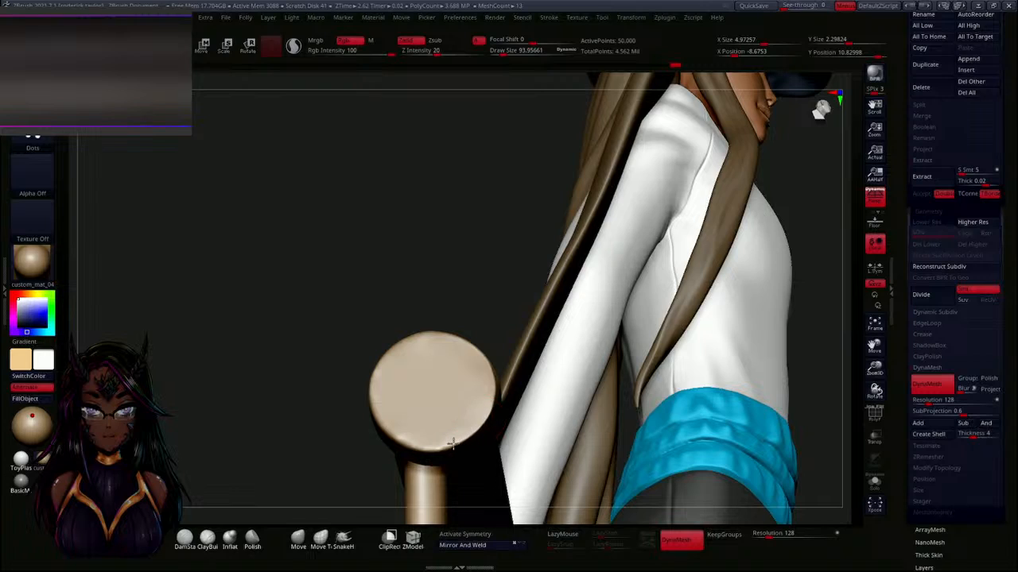
{"action": "left_click_drag", "start_coordinate": [410, 441], "coordinate": [393, 435]}
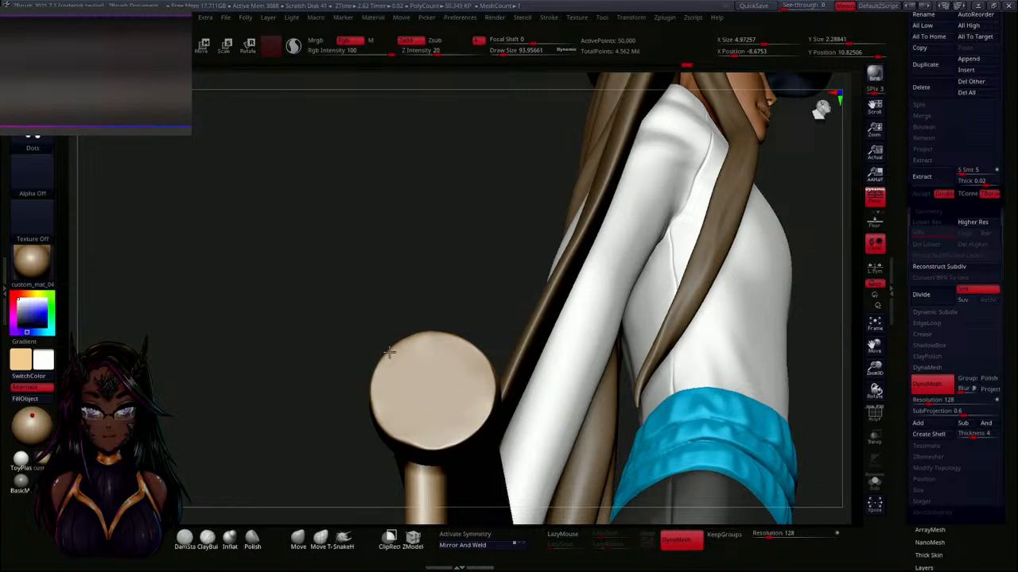
{"action": "left_click_drag", "start_coordinate": [476, 324], "coordinate": [441, 342]}
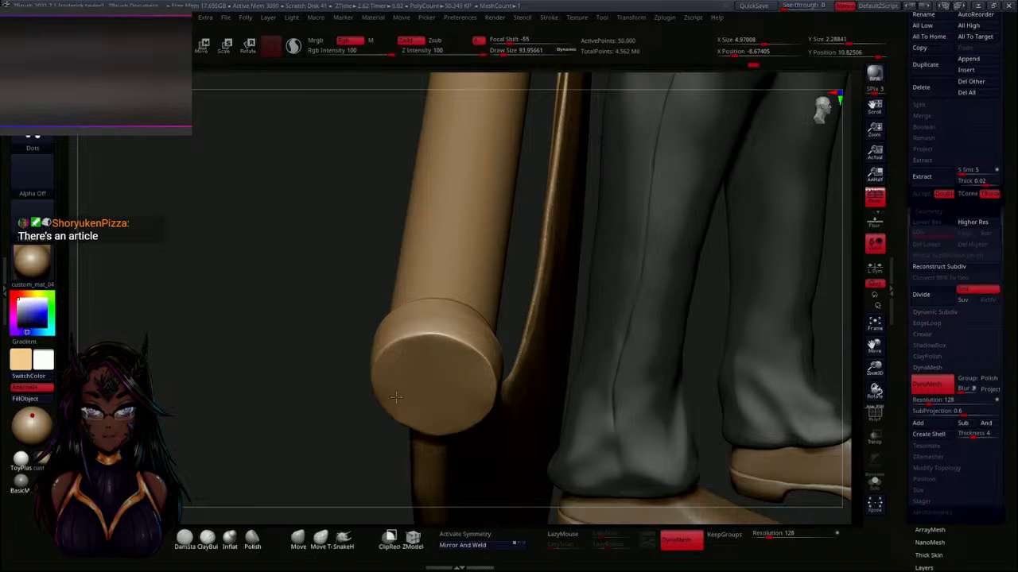
{"action": "left_click_drag", "start_coordinate": [302, 424], "coordinate": [594, 304]}
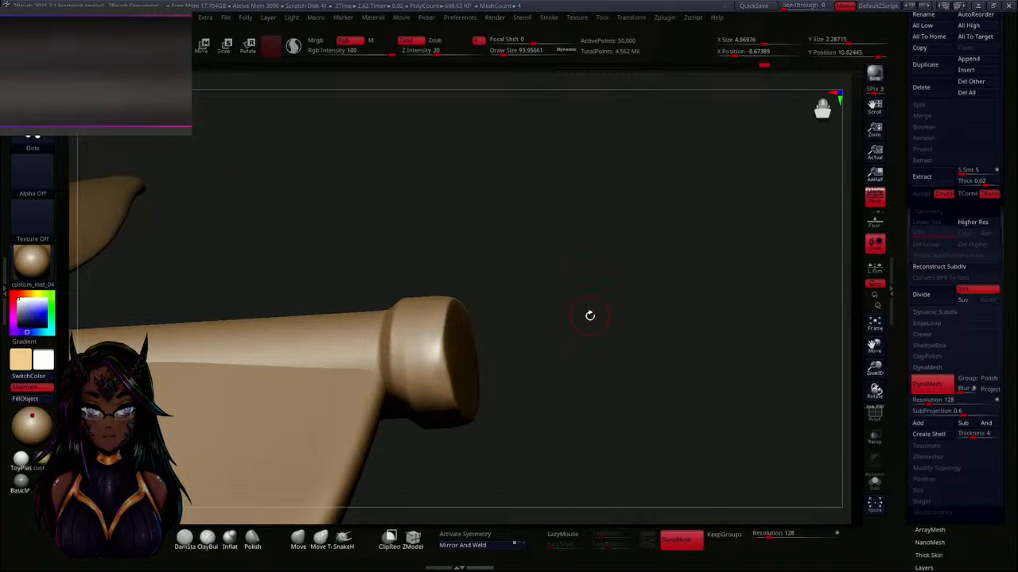
{"action": "left_click_drag", "start_coordinate": [579, 348], "coordinate": [514, 289]}
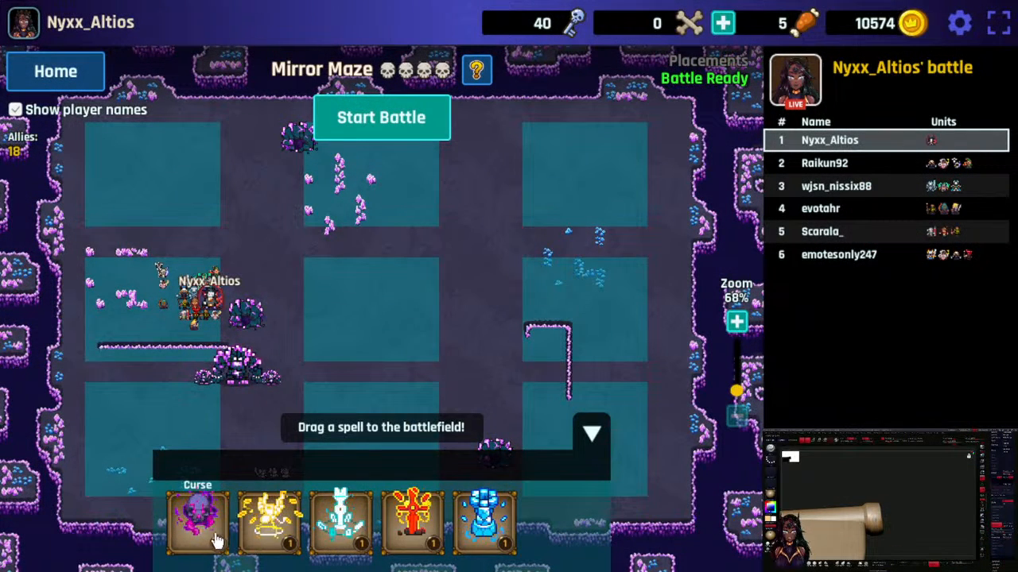
Switch to the Stream Raiders game, place the Curse spell on the Mirror Maze battlefield and start the battle.
{"action": "left_click_drag", "start_coordinate": [215, 541], "coordinate": [171, 317]}
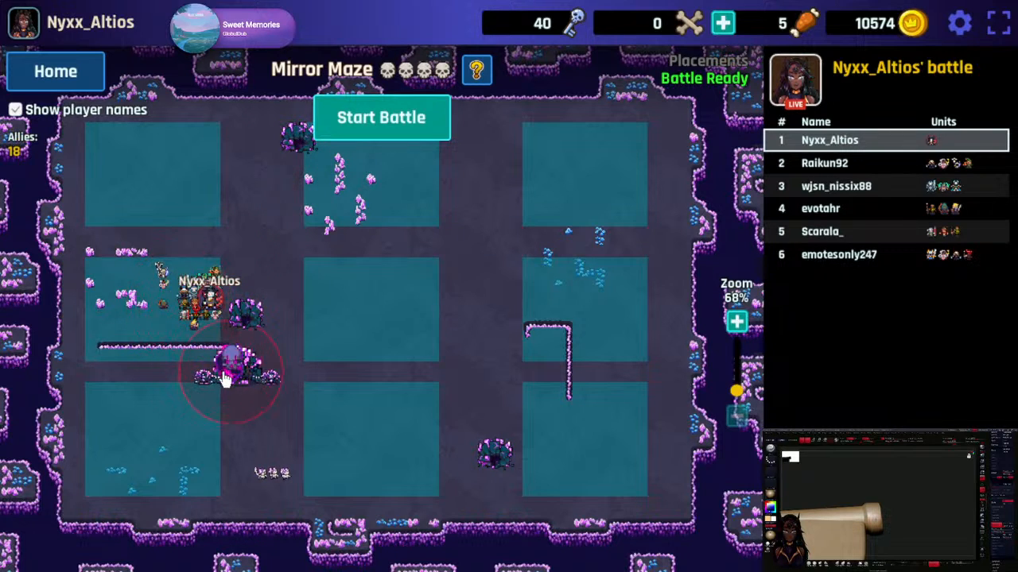
{"action": "left_click_drag", "start_coordinate": [244, 350], "coordinate": [244, 350]}
{"action": "left_click", "coordinate": [357, 129]}
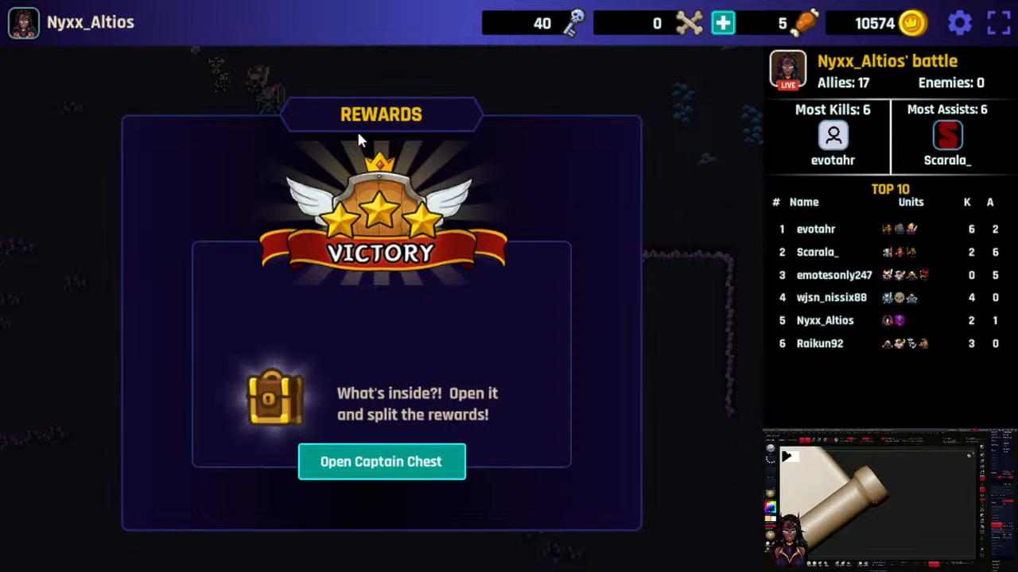
Open the captain chest and grant the two random item rewards to the viewers.
{"action": "left_click", "coordinate": [432, 461]}
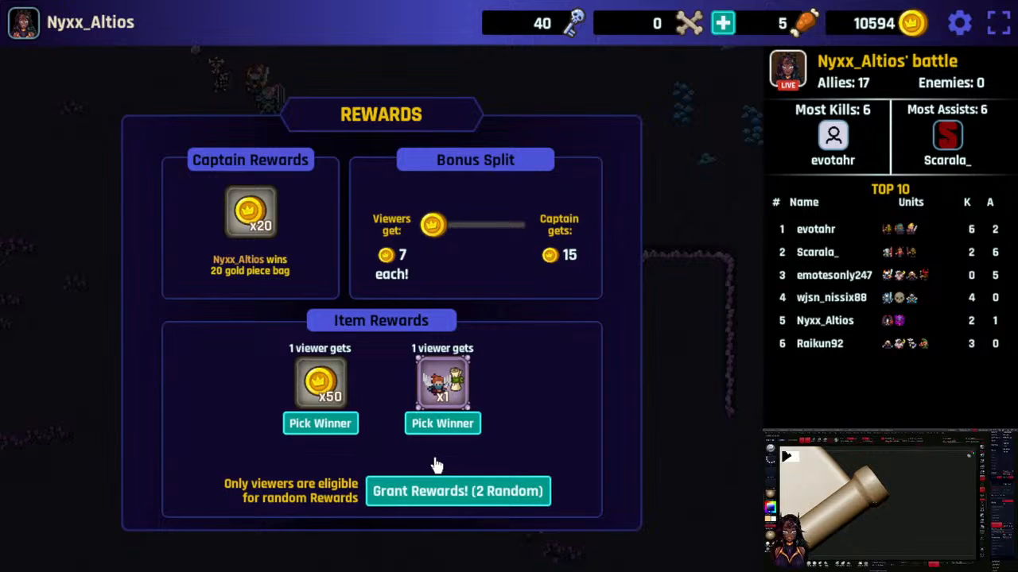
{"action": "left_click", "coordinate": [400, 493]}
{"action": "left_click", "coordinate": [420, 505]}
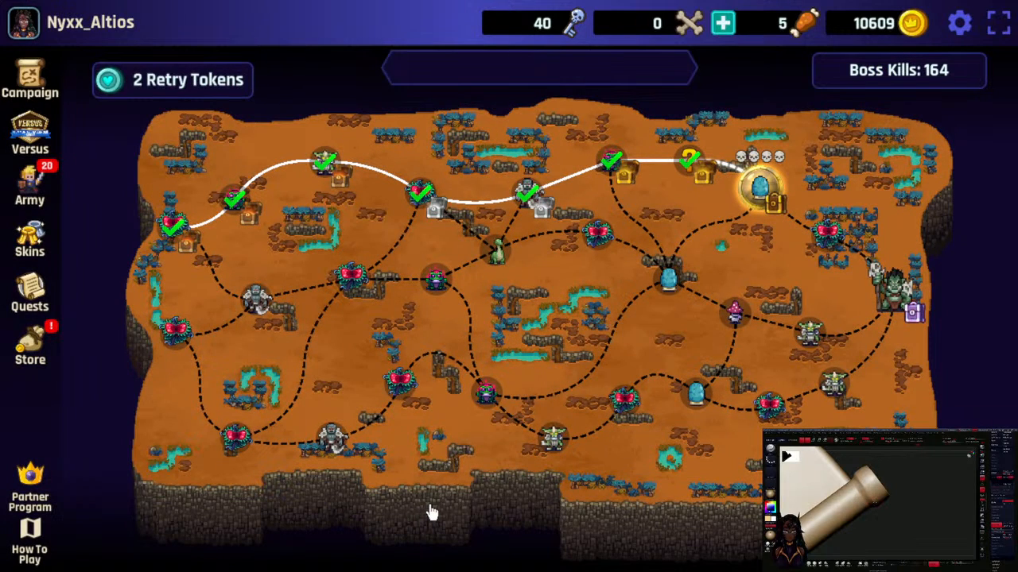
Start the Dino Hatchery battle from the campaign map and place a captain unit in the green placement zone.
{"action": "left_click", "coordinate": [753, 193]}
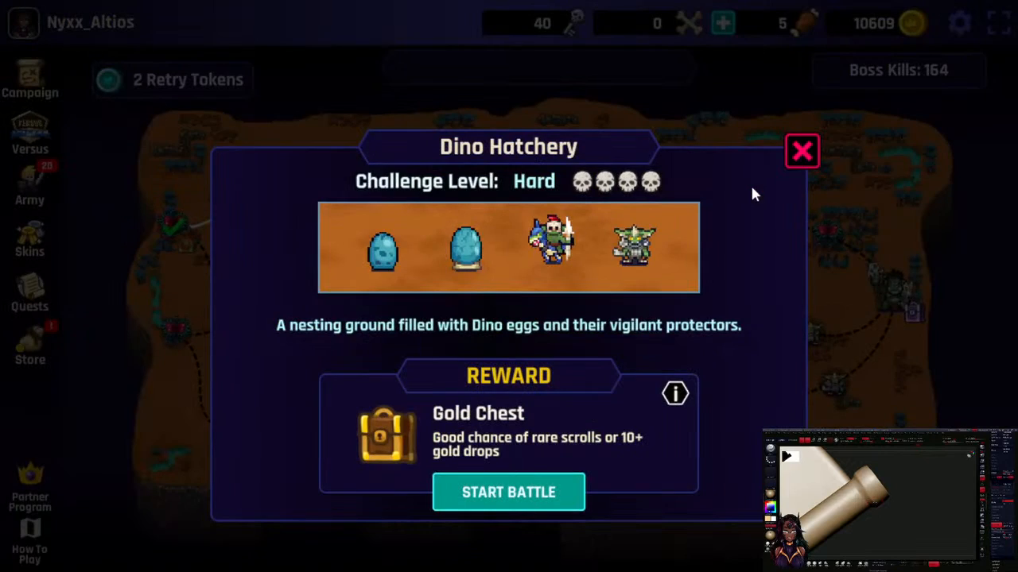
{"action": "left_click", "coordinate": [544, 492]}
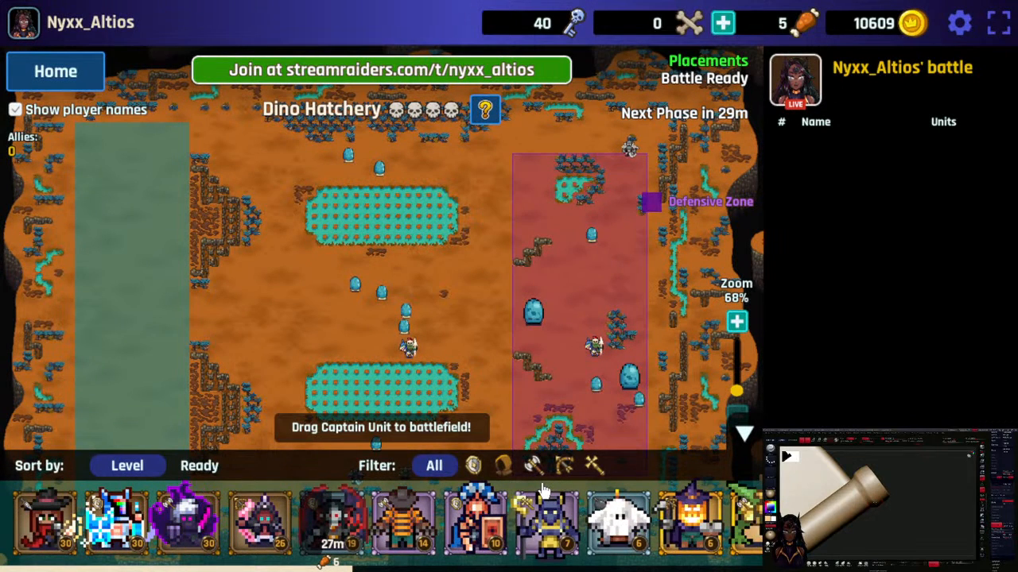
{"action": "mouse_move", "coordinate": [263, 517]}
{"action": "left_mouse_down"}
{"action": "mouse_move", "coordinate": [209, 332]}
{"action": "mouse_move", "coordinate": [164, 295]}
{"action": "mouse_move", "coordinate": [178, 296]}
{"action": "left_mouse_up"}
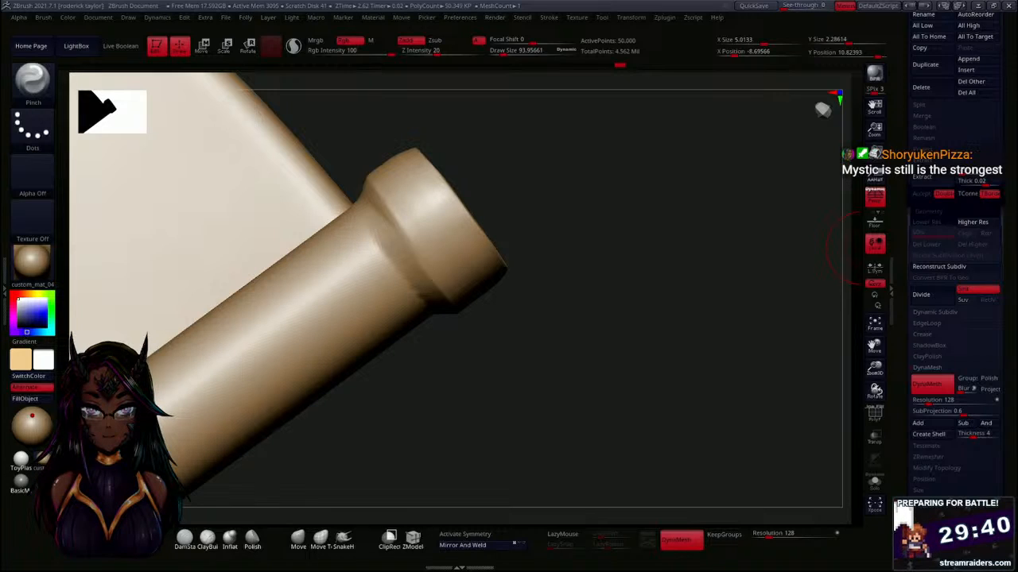
Switch back to ZBrush, choose the DamStandard brush at a draw size of about 42 and undo the last stroke.
{"action": "left_click_drag", "start_coordinate": [484, 390], "coordinate": [450, 383]}
{"action": "key", "text": "s"}
{"action": "left_click", "coordinate": [184, 538]}
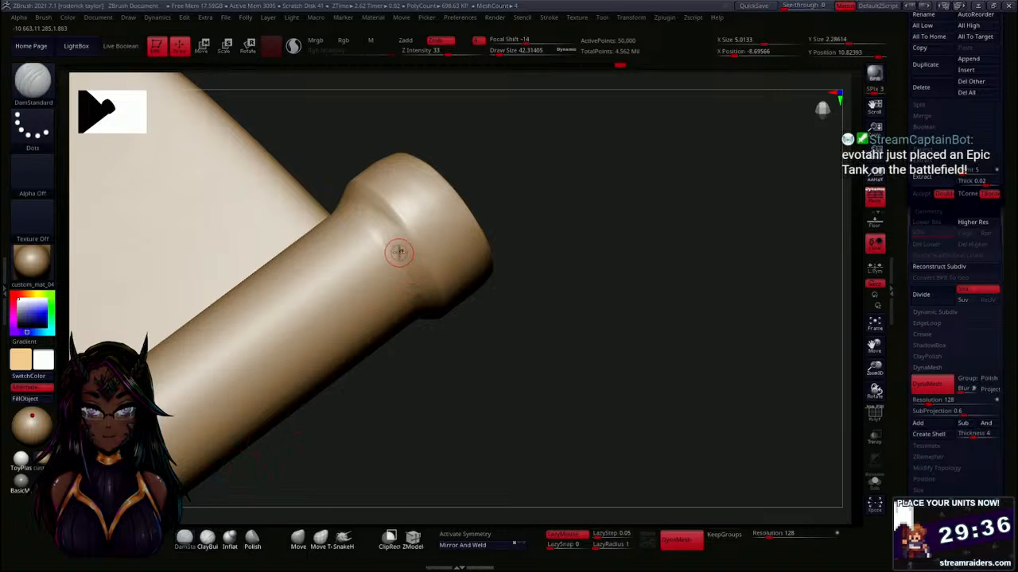
{"action": "key", "text": "ctrl+z"}
Refresh the cylinder's DynaMesh, then lasso-mask its shaft end and invert the mask to leave that end editable.
{"action": "left_click_drag", "start_coordinate": [469, 373], "coordinate": [586, 287]}
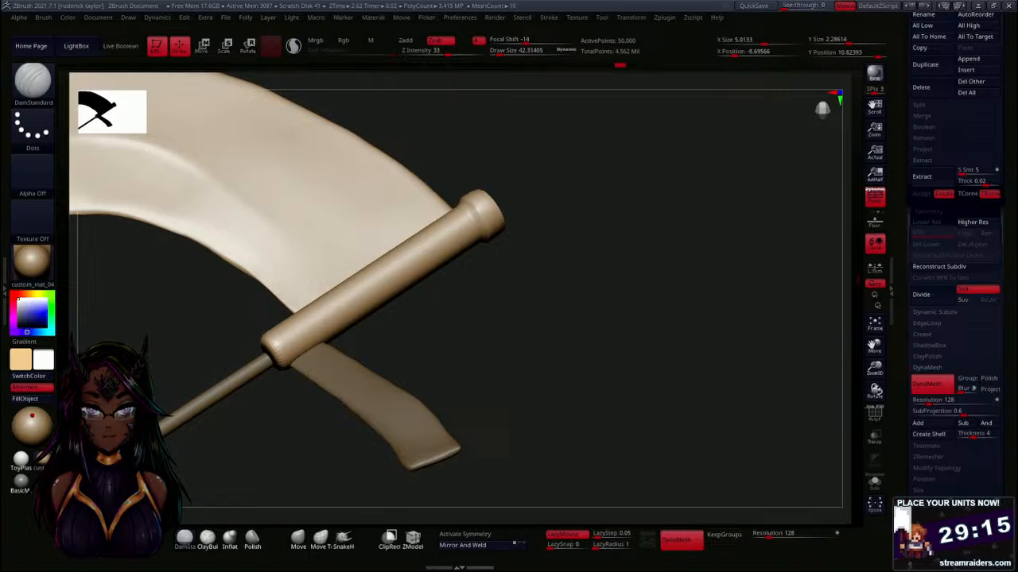
{"action": "left_click_drag", "start_coordinate": [517, 372], "coordinate": [558, 349]}
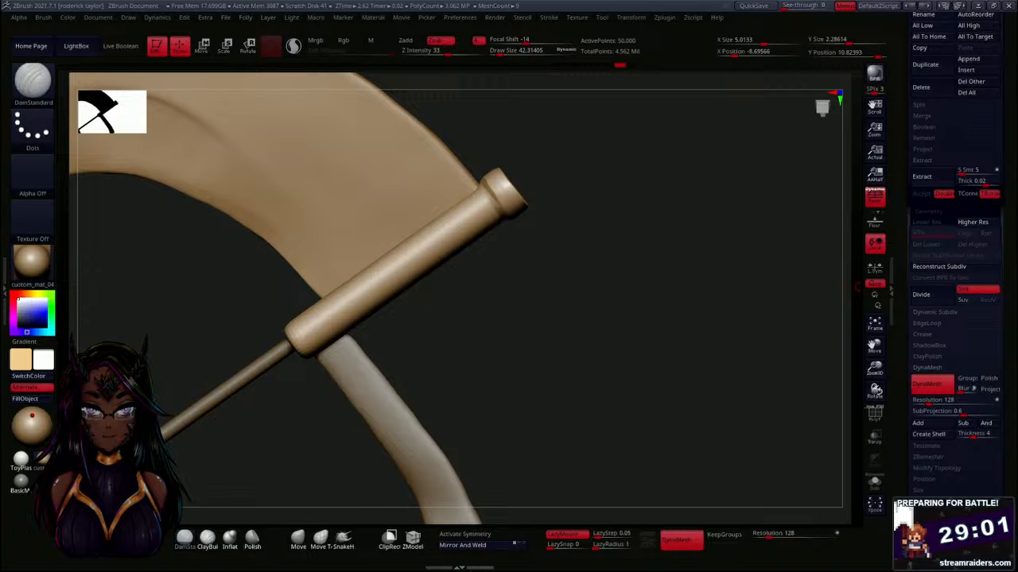
{"action": "mouse_move", "coordinate": [505, 371]}
{"action": "left_mouse_down"}
{"action": "mouse_move", "coordinate": [538, 345]}
{"action": "mouse_move", "coordinate": [522, 350]}
{"action": "mouse_move", "coordinate": [529, 381]}
{"action": "mouse_move", "coordinate": [549, 310]}
{"action": "mouse_move", "coordinate": [471, 325]}
{"action": "left_mouse_up"}
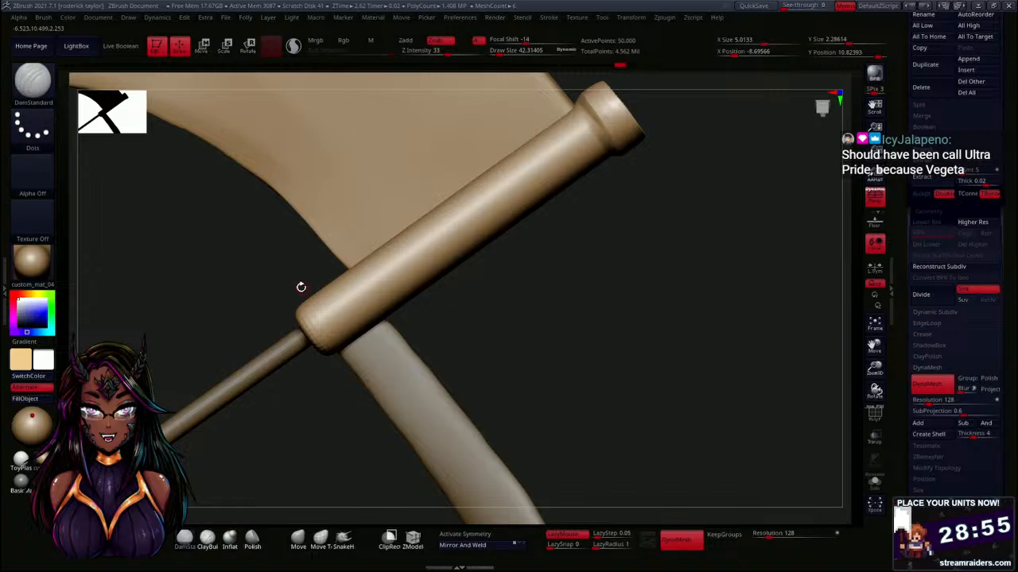
{"action": "left_click_drag", "start_coordinate": [268, 261], "coordinate": [272, 276]}
{"action": "left_click", "coordinate": [214, 258], "text": "ctrl"}
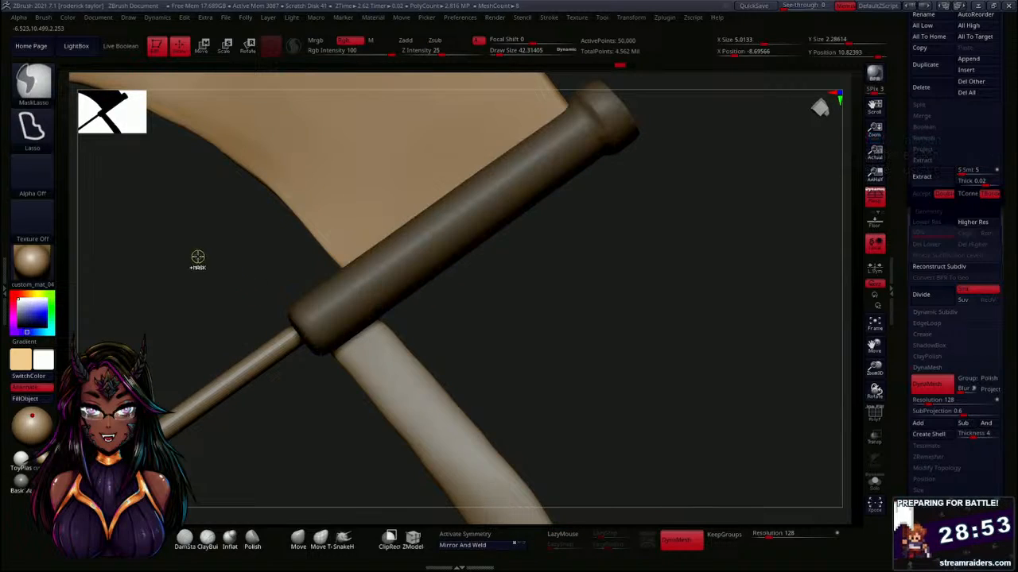
{"action": "left_click_drag", "start_coordinate": [198, 256], "coordinate": [304, 238], "text": "ctrl"}
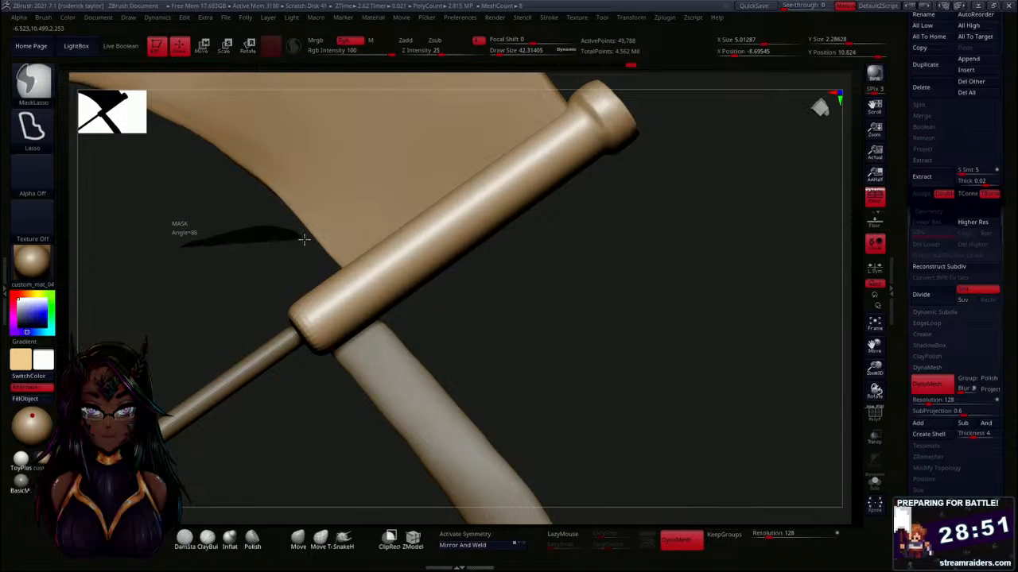
{"action": "mouse_move", "coordinate": [355, 280]}
{"action": "left_mouse_down", "text": "ctrl"}
{"action": "mouse_move", "coordinate": [396, 353]}
{"action": "mouse_move", "coordinate": [278, 437]}
{"action": "left_mouse_up", "text": "ctrl"}
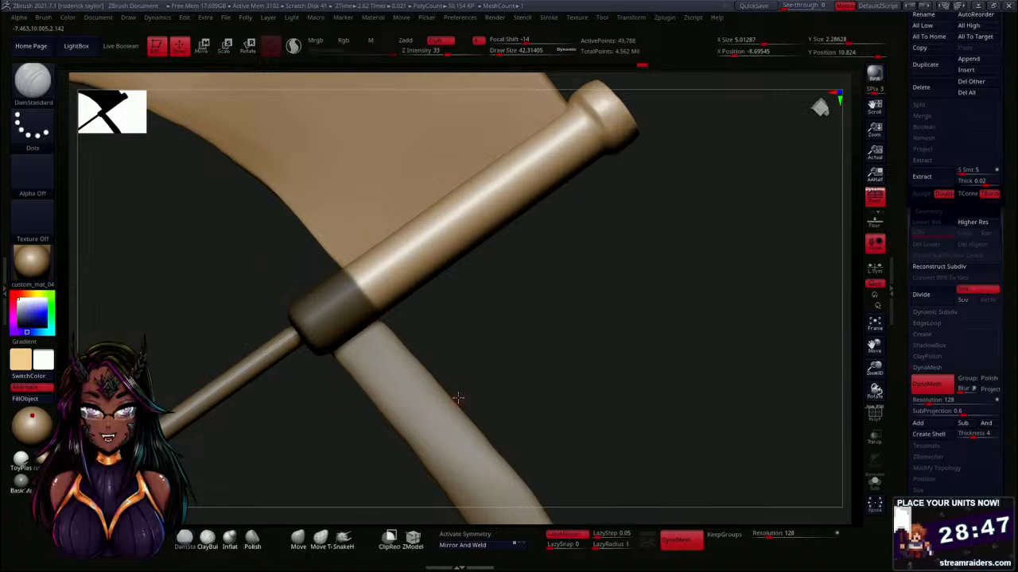
{"action": "left_click", "coordinate": [499, 347], "text": "ctrl"}
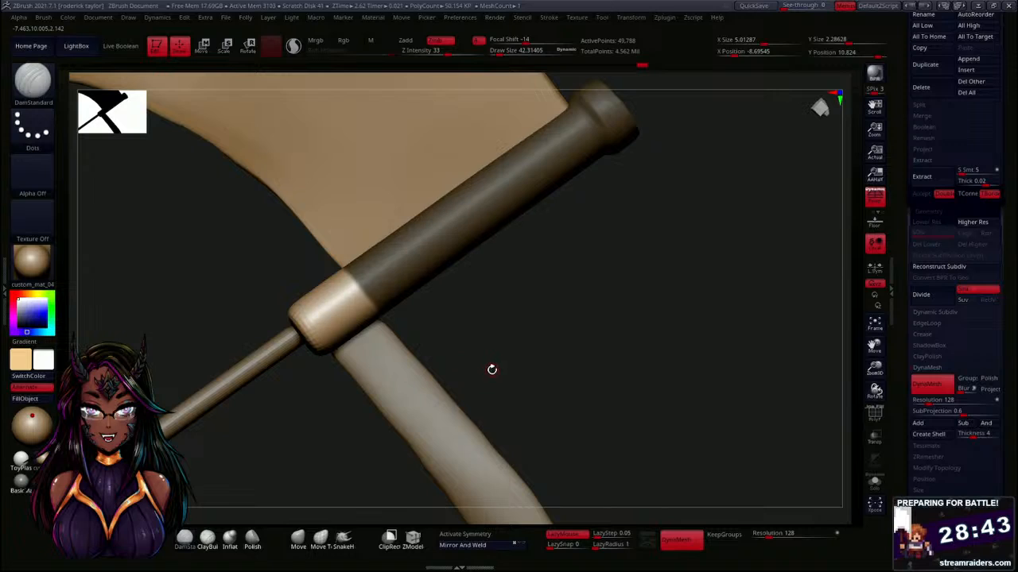
Centre the transform gizmo on the cylinder's unmasked shaft end and scale that end down uniformly.
{"action": "key", "text": "w"}
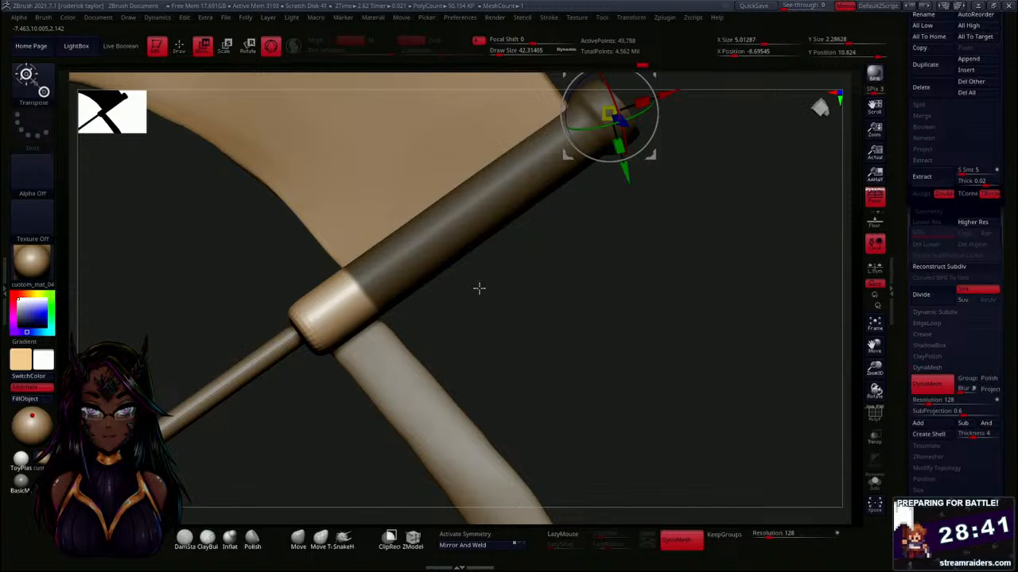
{"action": "left_click_drag", "start_coordinate": [536, 341], "coordinate": [511, 427], "text": "alt"}
{"action": "left_click", "coordinate": [571, 115]}
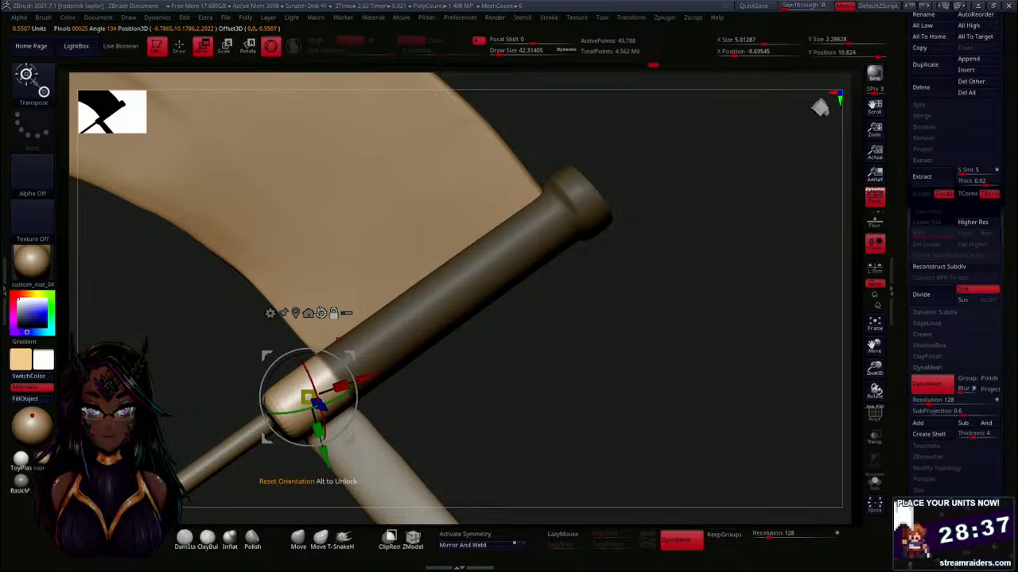
{"action": "left_click_drag", "start_coordinate": [308, 396], "coordinate": [302, 398]}
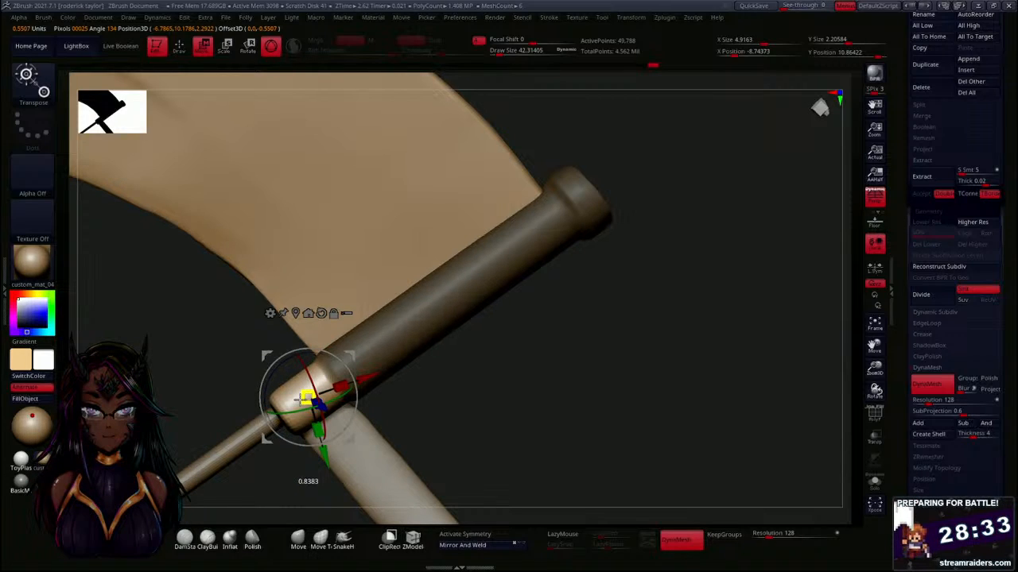
{"action": "left_click_drag", "start_coordinate": [299, 399], "coordinate": [300, 399]}
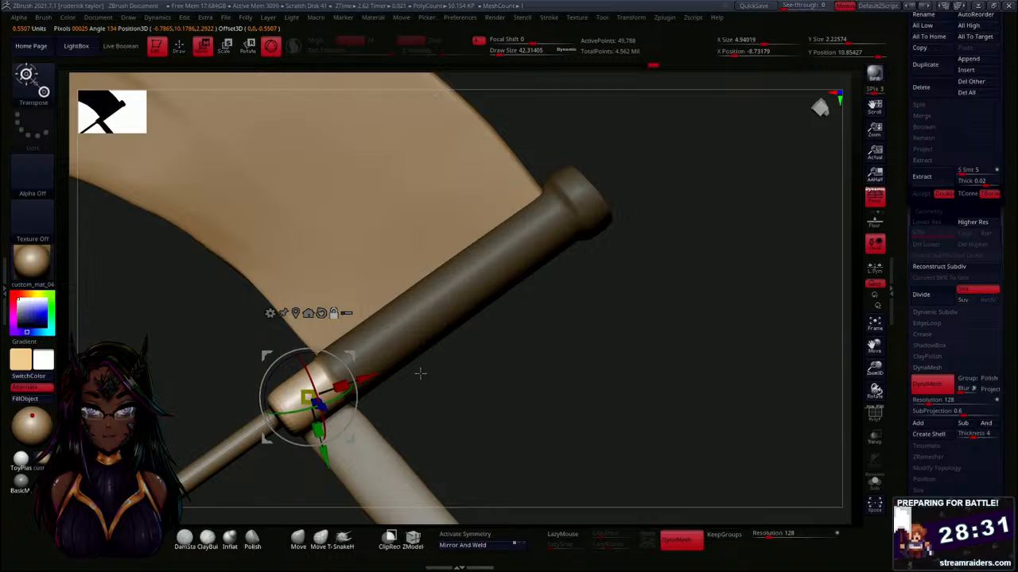
Lasso-mask the cylinder's shaft-side end again up to the seam and invert the mask so only that end is editable.
{"action": "left_click_drag", "start_coordinate": [512, 373], "coordinate": [529, 315], "text": "alt"}
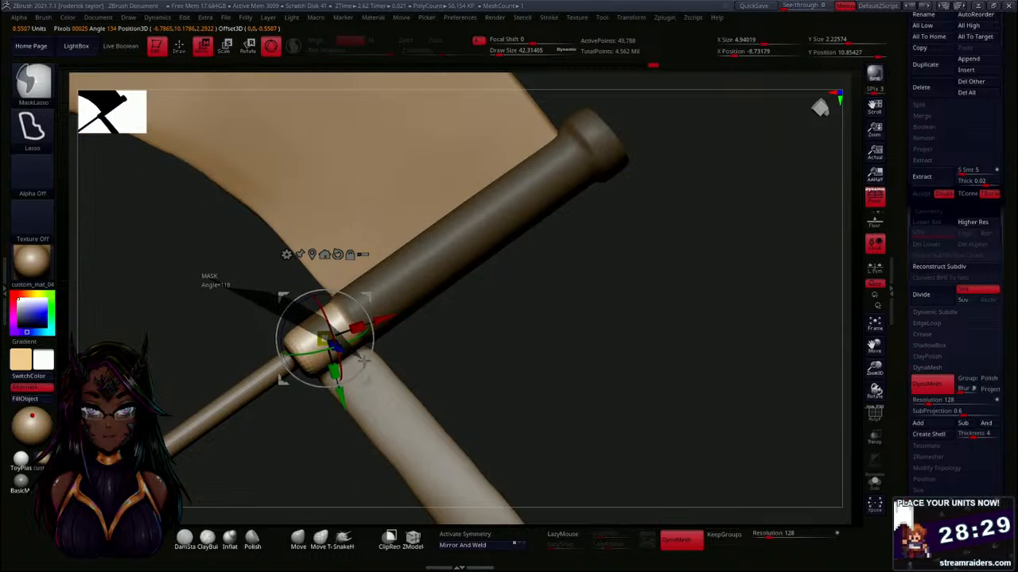
{"action": "key", "text": "ctrl"}
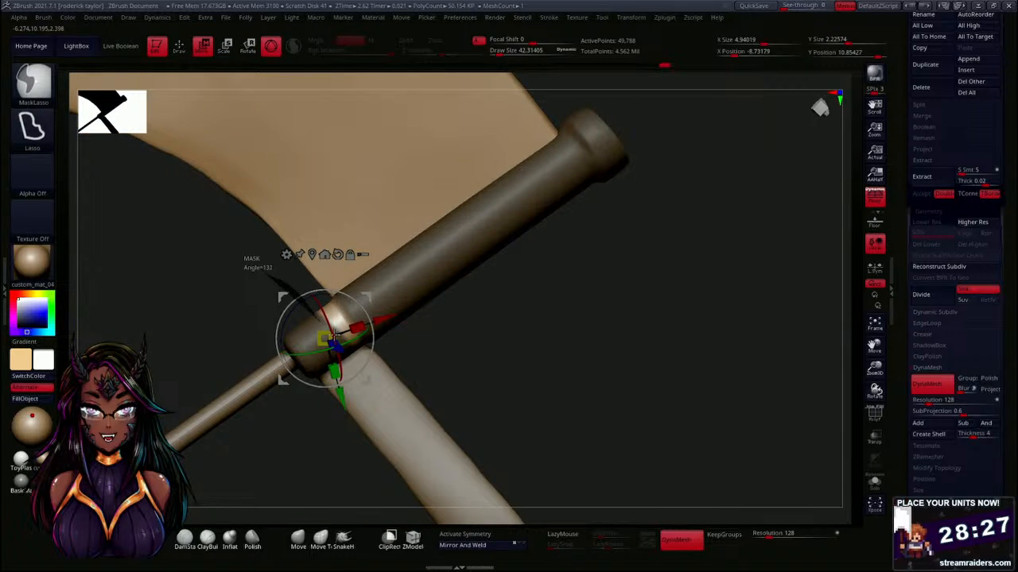
{"action": "mouse_move", "coordinate": [334, 334]}
{"action": "left_mouse_down", "text": "ctrl"}
{"action": "mouse_move", "coordinate": [350, 420]}
{"action": "mouse_move", "coordinate": [278, 453]}
{"action": "left_mouse_up", "text": "ctrl"}
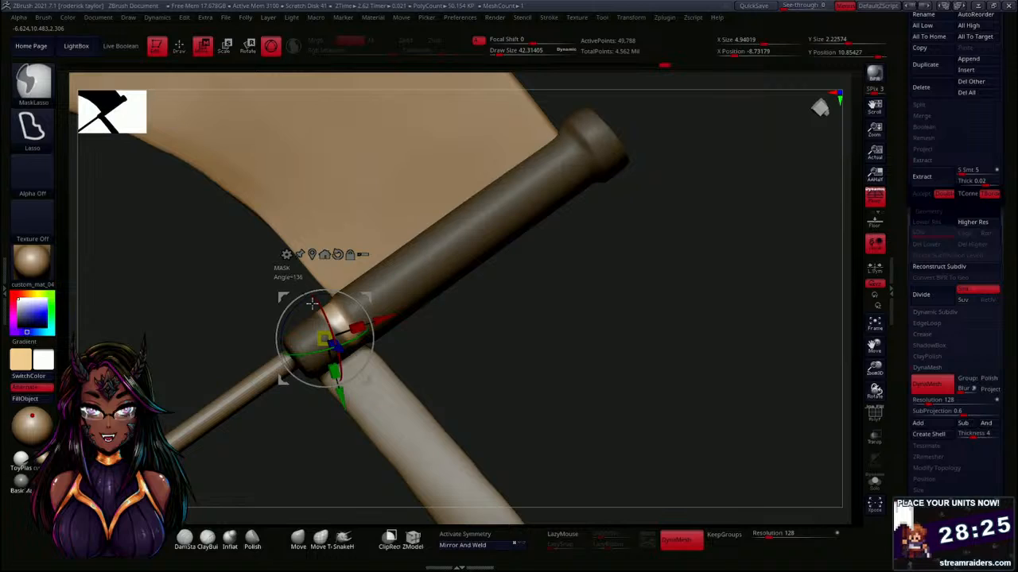
{"action": "mouse_move", "coordinate": [319, 293]}
{"action": "left_mouse_down", "text": "ctrl"}
{"action": "mouse_move", "coordinate": [323, 447]}
{"action": "mouse_move", "coordinate": [243, 432]}
{"action": "left_mouse_up", "text": "ctrl"}
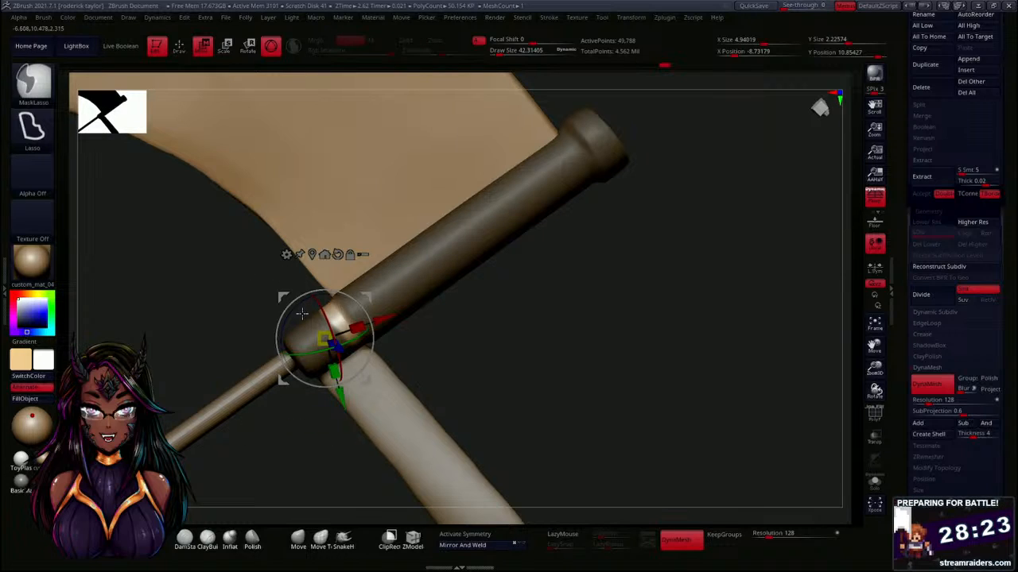
{"action": "key", "text": "ctrl"}
{"action": "mouse_move", "coordinate": [378, 401]}
{"action": "left_mouse_down", "text": "ctrl"}
{"action": "mouse_move", "coordinate": [243, 465]}
{"action": "mouse_move", "coordinate": [302, 462]}
{"action": "left_mouse_up", "text": "ctrl"}
{"action": "left_click_drag", "start_coordinate": [376, 397], "coordinate": [357, 360], "text": "ctrl"}
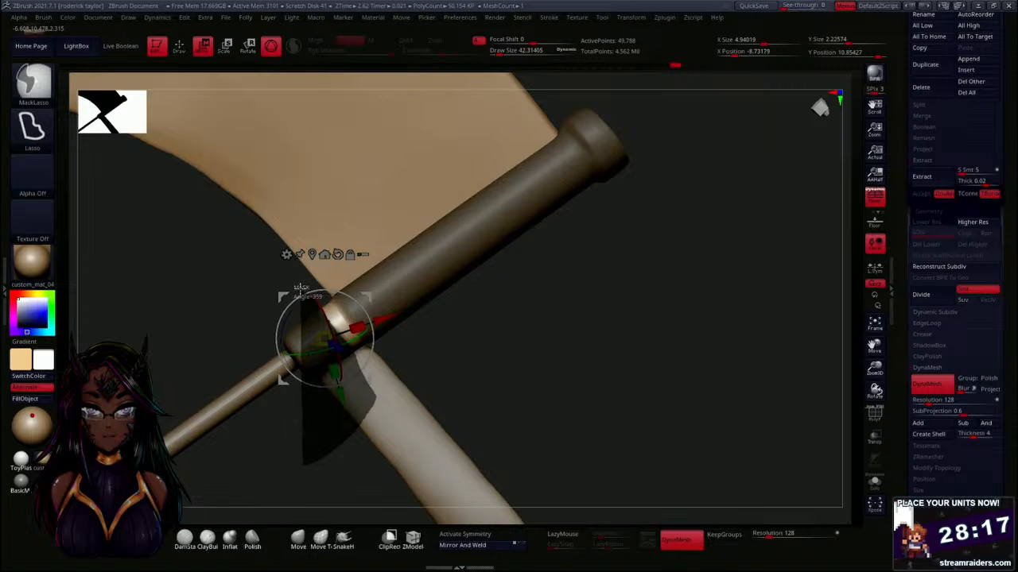
{"action": "left_click_drag", "start_coordinate": [301, 289], "coordinate": [295, 285], "text": "ctrl"}
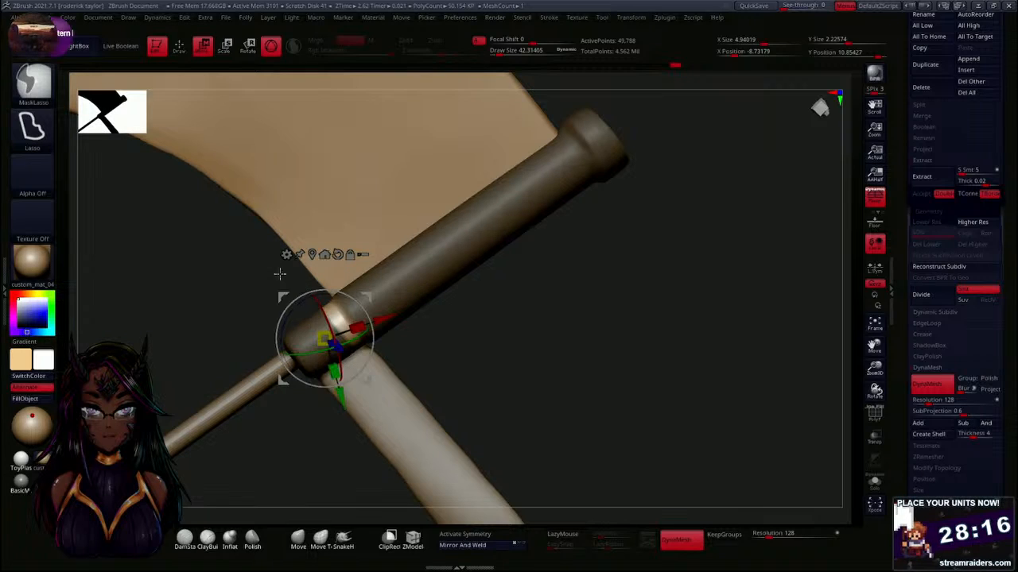
{"action": "left_click", "coordinate": [522, 351], "text": "ctrl"}
Lasso-mask the flared cap at the cylinder's far end to protect it as well.
{"action": "mouse_move", "coordinate": [326, 339]}
{"action": "left_mouse_down"}
{"action": "mouse_move", "coordinate": [327, 329]}
{"action": "mouse_move", "coordinate": [336, 335]}
{"action": "left_mouse_up"}
{"action": "left_click_drag", "start_coordinate": [594, 265], "coordinate": [566, 313], "text": "alt"}
{"action": "mouse_move", "coordinate": [616, 122]}
{"action": "left_mouse_down", "text": "ctrl"}
{"action": "mouse_move", "coordinate": [541, 138]}
{"action": "mouse_move", "coordinate": [357, 252]}
{"action": "mouse_move", "coordinate": [299, 317]}
{"action": "mouse_move", "coordinate": [326, 362]}
{"action": "mouse_move", "coordinate": [366, 394]}
{"action": "mouse_move", "coordinate": [454, 389]}
{"action": "mouse_move", "coordinate": [688, 127]}
{"action": "left_mouse_up", "text": "ctrl"}
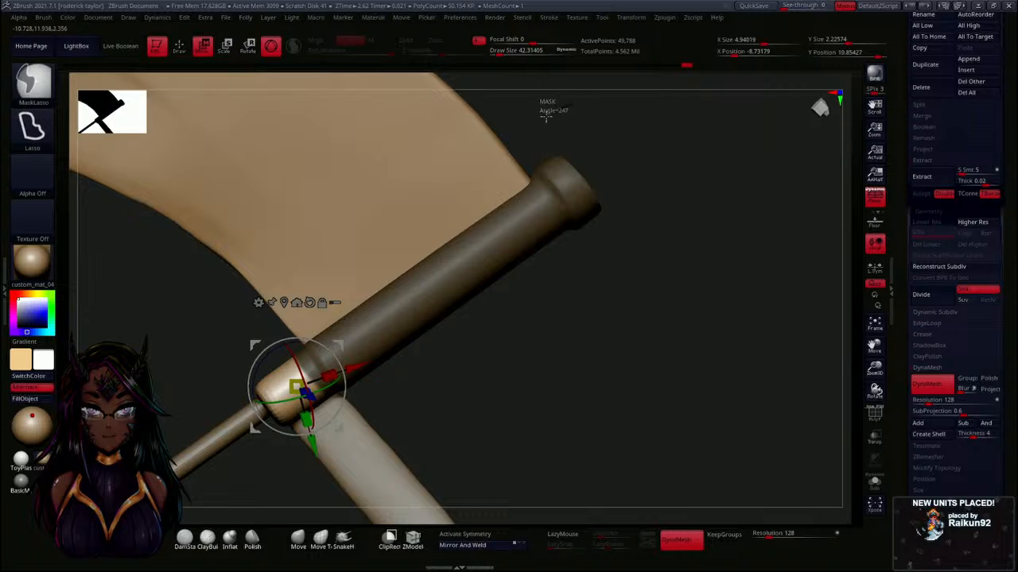
{"action": "mouse_move", "coordinate": [566, 105]}
{"action": "left_mouse_down", "text": "ctrl"}
{"action": "mouse_move", "coordinate": [318, 287]}
{"action": "mouse_move", "coordinate": [288, 337]}
{"action": "mouse_move", "coordinate": [293, 363]}
{"action": "mouse_move", "coordinate": [330, 393]}
{"action": "mouse_move", "coordinate": [374, 382]}
{"action": "mouse_move", "coordinate": [579, 277]}
{"action": "mouse_move", "coordinate": [649, 213]}
{"action": "left_mouse_up", "text": "ctrl"}
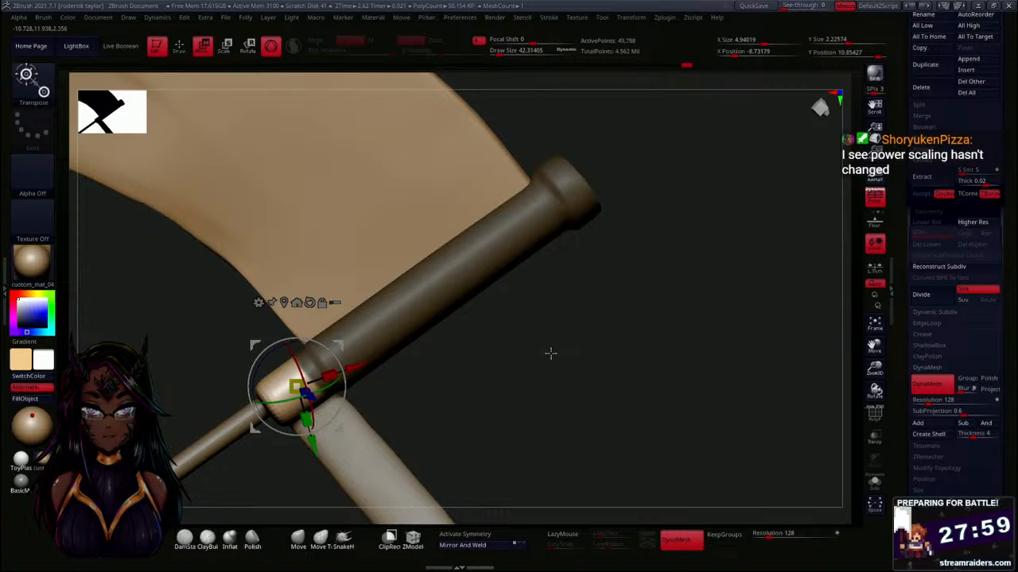
Scale the unmasked shaft-side end with the gizmo and shift it slightly to line up with the cylinder.
{"action": "left_click_drag", "start_coordinate": [173, 340], "coordinate": [189, 315], "text": "alt"}
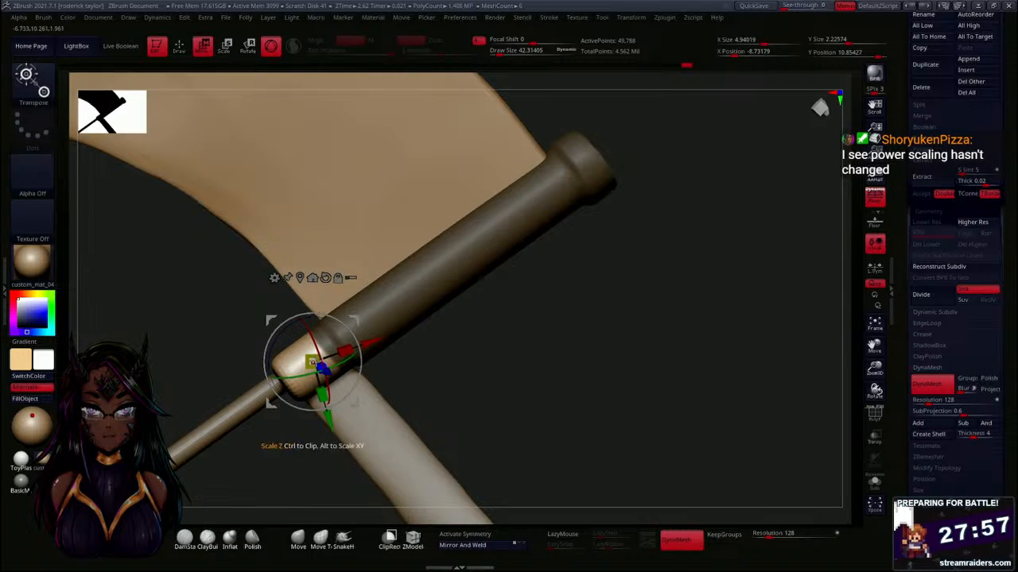
{"action": "left_click_drag", "start_coordinate": [315, 355], "coordinate": [316, 360]}
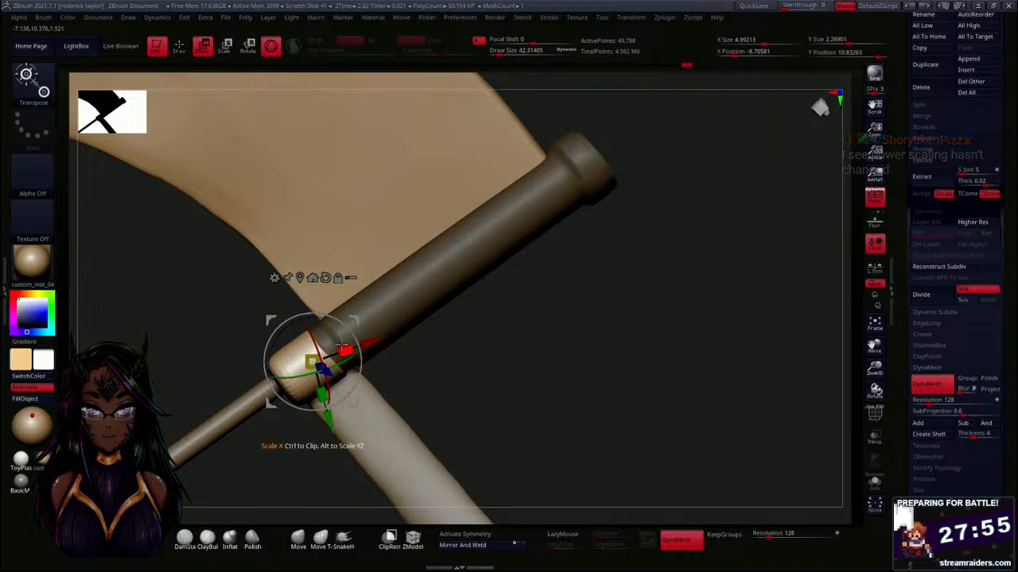
{"action": "left_click_drag", "start_coordinate": [372, 342], "coordinate": [374, 340]}
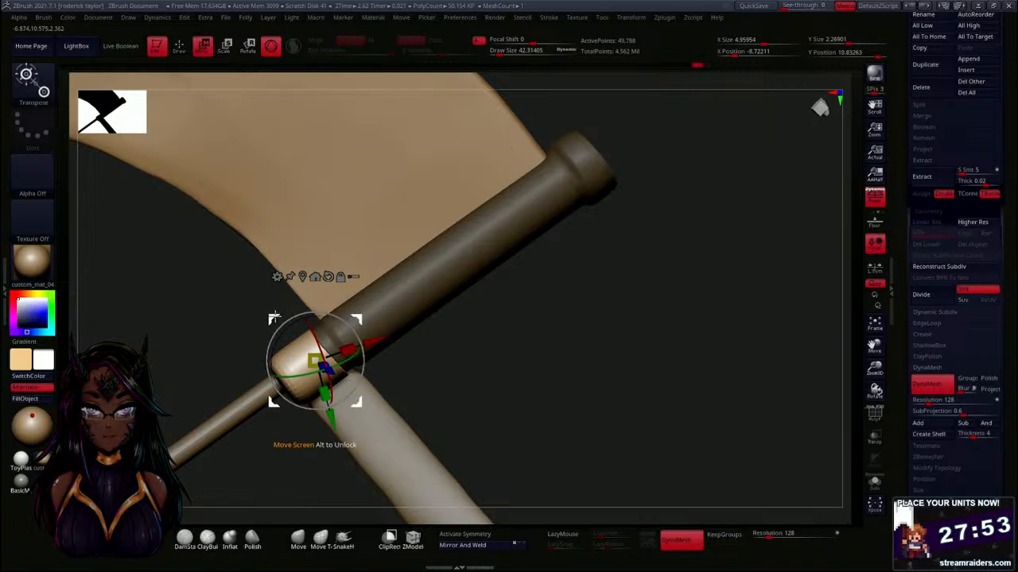
{"action": "left_click_drag", "start_coordinate": [272, 319], "coordinate": [275, 316]}
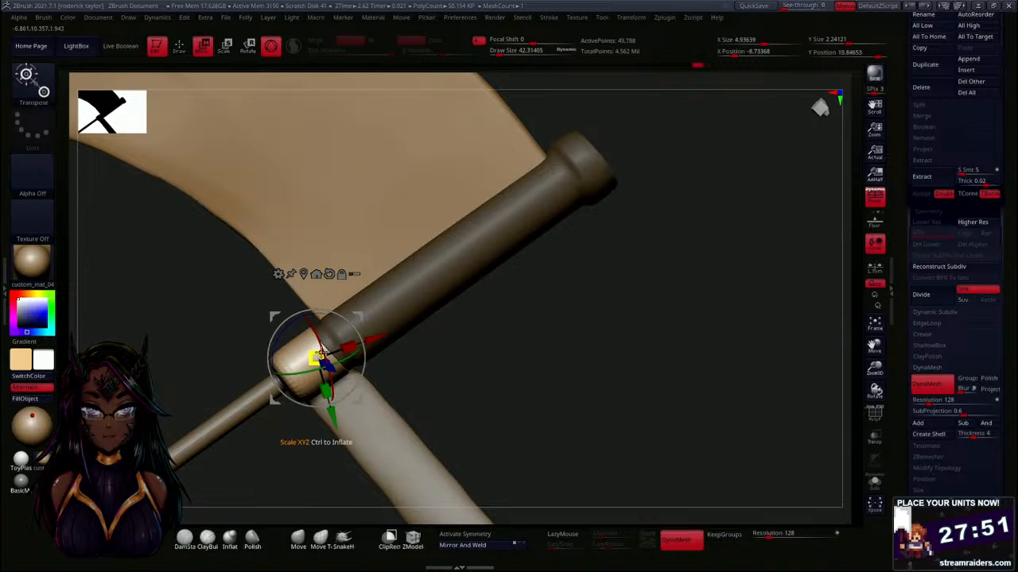
{"action": "left_click_drag", "start_coordinate": [318, 355], "coordinate": [317, 359]}
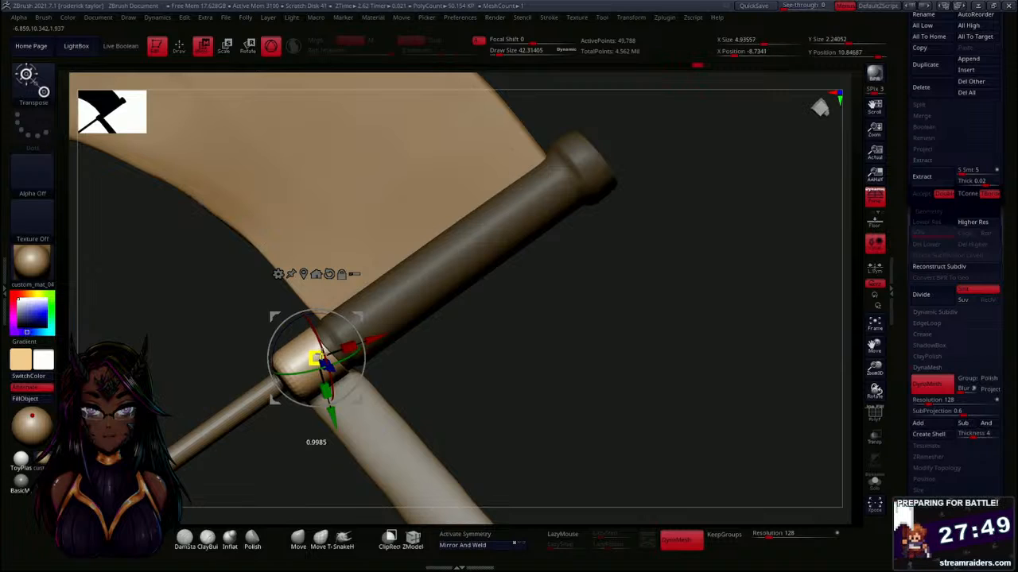
Tilt and nudge the unmasked shaft-side end into alignment, then clear the mask and refresh the cylinder's DynaMesh.
{"action": "mouse_move", "coordinate": [504, 375]}
{"action": "left_mouse_down"}
{"action": "mouse_move", "coordinate": [479, 400]}
{"action": "mouse_move", "coordinate": [501, 384]}
{"action": "mouse_move", "coordinate": [502, 364]}
{"action": "mouse_move", "coordinate": [549, 436]}
{"action": "mouse_move", "coordinate": [525, 411]}
{"action": "mouse_move", "coordinate": [506, 421]}
{"action": "mouse_move", "coordinate": [530, 404]}
{"action": "left_mouse_up"}
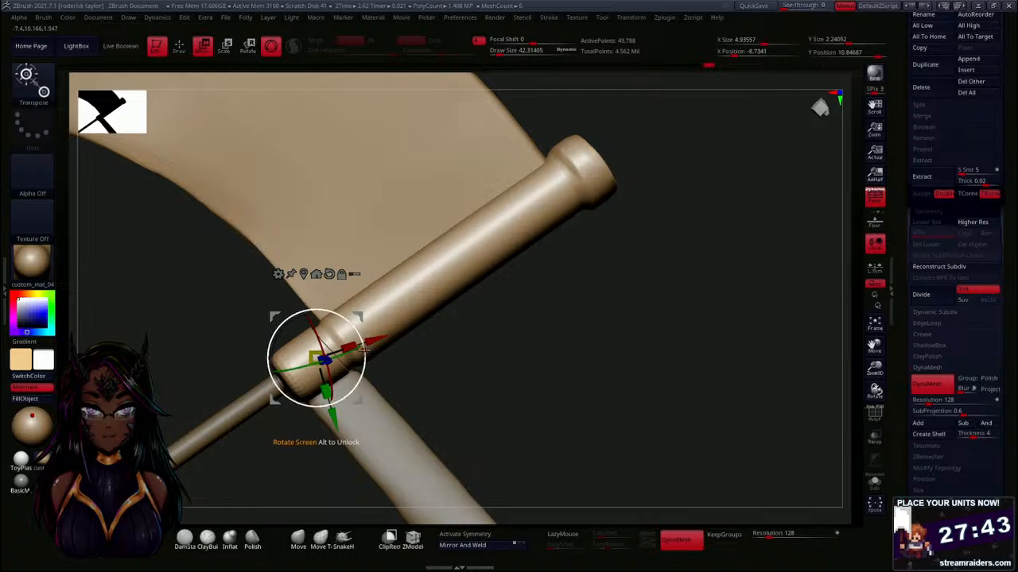
{"action": "left_click_drag", "start_coordinate": [363, 347], "coordinate": [368, 356]}
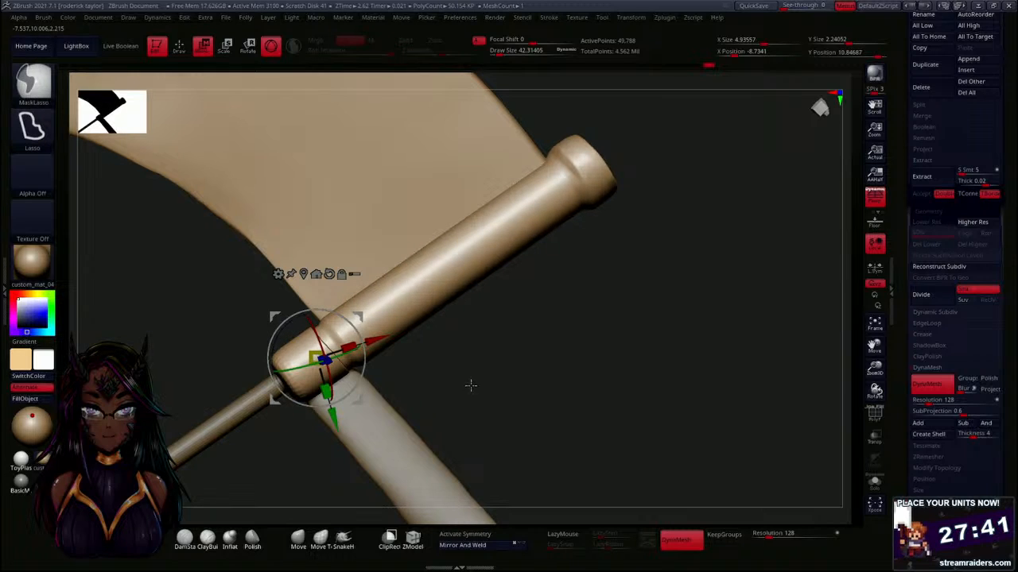
{"action": "left_click", "coordinate": [471, 385], "text": "ctrl"}
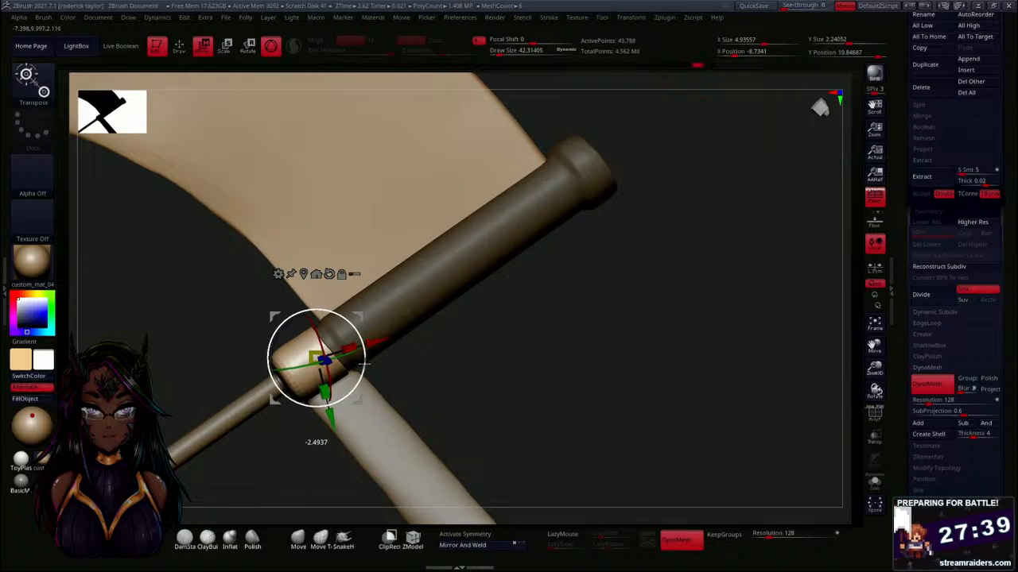
{"action": "left_click_drag", "start_coordinate": [357, 402], "coordinate": [362, 399]}
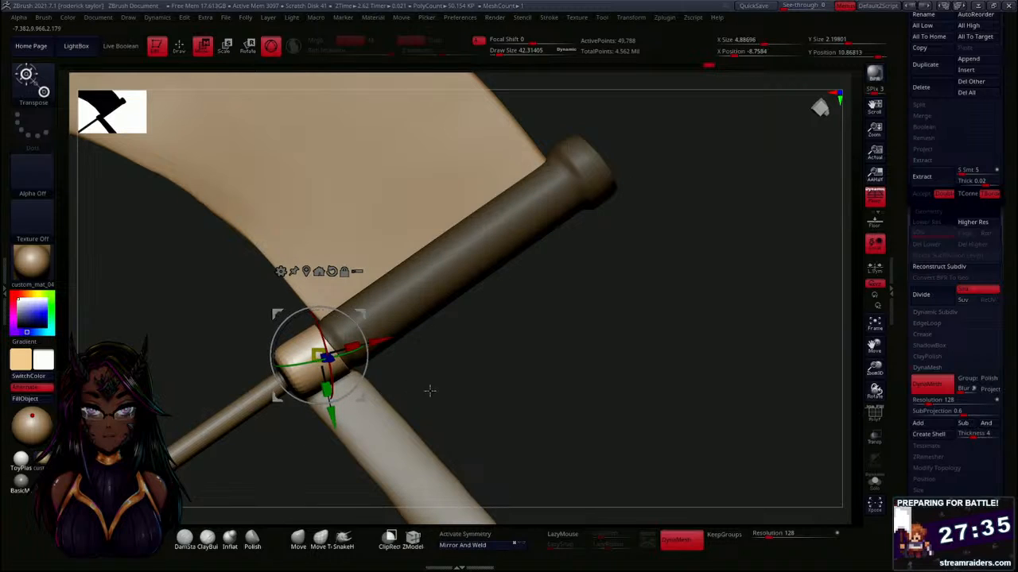
{"action": "left_click_drag", "start_coordinate": [511, 393], "coordinate": [564, 447], "text": "ctrl"}
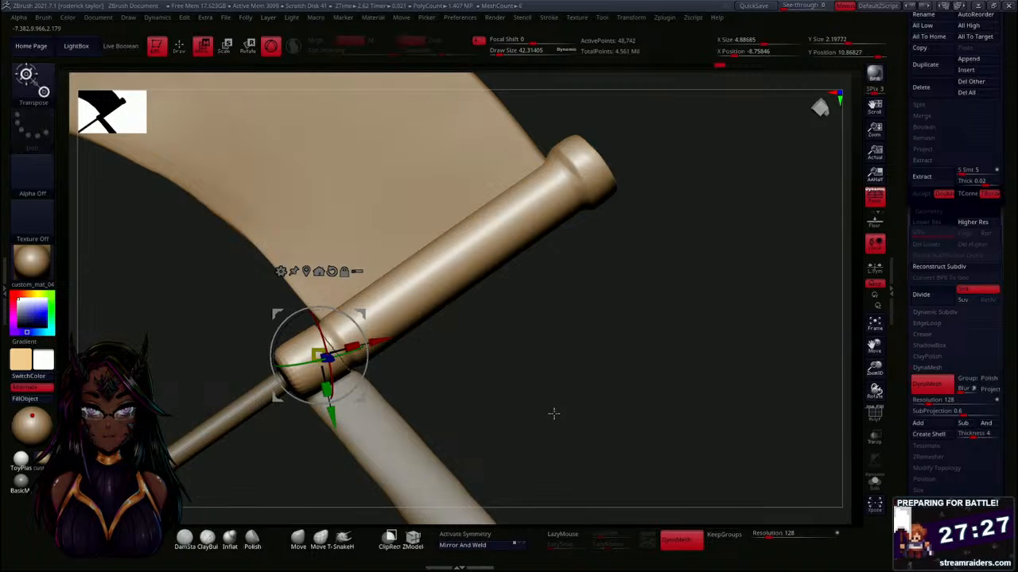
Sharpen the rim around the cylinder's shaft-side end with the Pinch brush at a draw size of about 166.
{"action": "mouse_move", "coordinate": [551, 413]}
{"action": "left_mouse_down"}
{"action": "mouse_move", "coordinate": [515, 398]}
{"action": "mouse_move", "coordinate": [536, 432]}
{"action": "mouse_move", "coordinate": [527, 398]}
{"action": "mouse_move", "coordinate": [545, 382]}
{"action": "mouse_move", "coordinate": [547, 430]}
{"action": "left_mouse_up"}
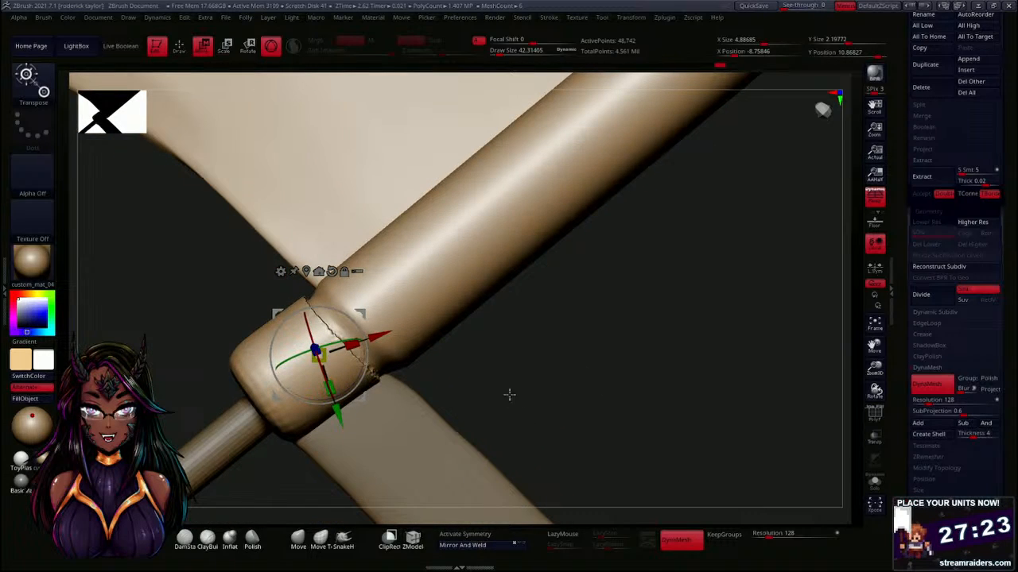
{"action": "mouse_move", "coordinate": [508, 394]}
{"action": "left_mouse_down"}
{"action": "mouse_move", "coordinate": [538, 420]}
{"action": "mouse_move", "coordinate": [516, 397]}
{"action": "left_mouse_up"}
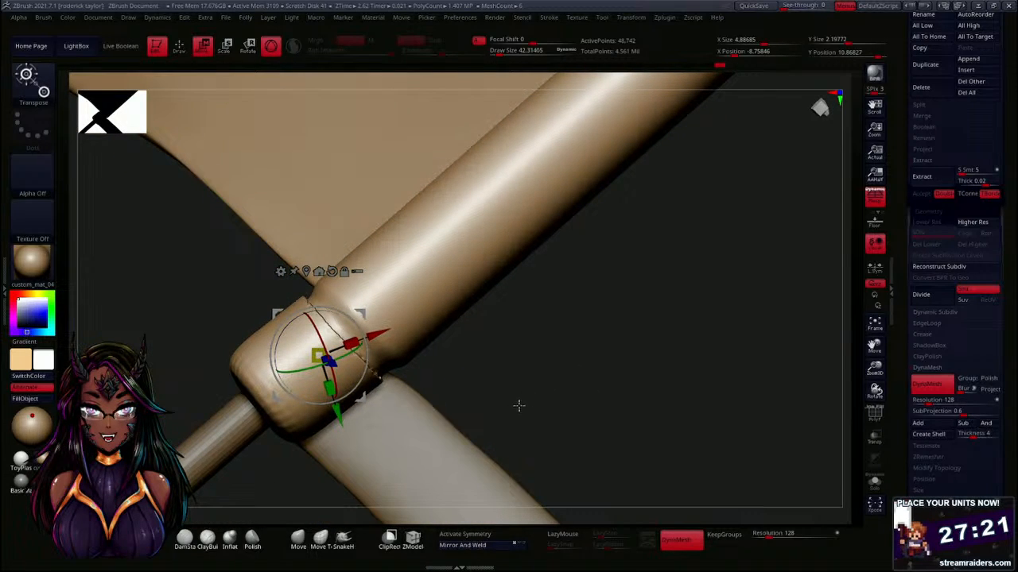
{"action": "key", "text": "q"}
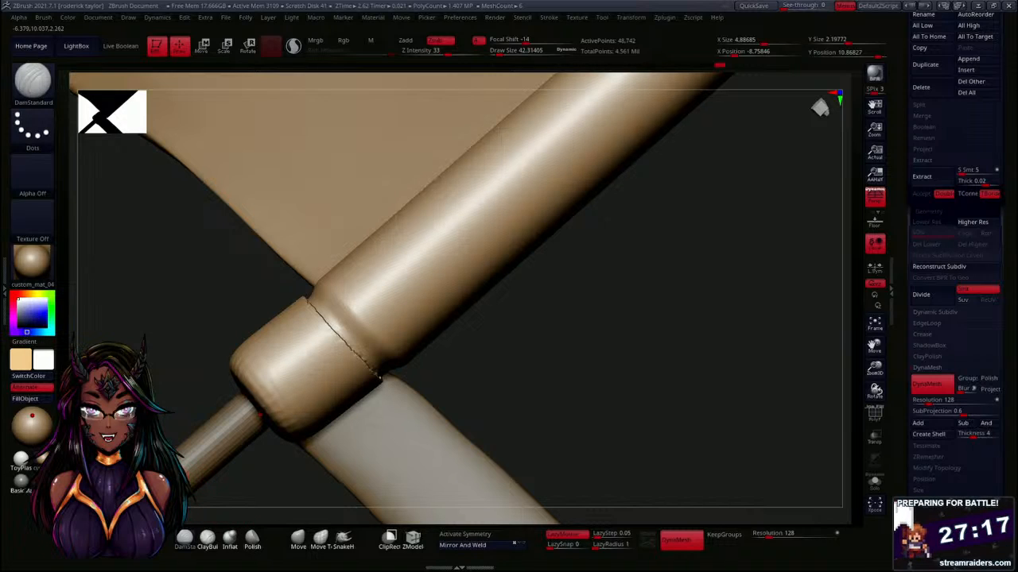
{"action": "mouse_move", "coordinate": [177, 351]}
{"action": "left_mouse_down"}
{"action": "mouse_move", "coordinate": [168, 345]}
{"action": "mouse_move", "coordinate": [166, 355]}
{"action": "left_mouse_up"}
{"action": "key", "text": "b"}
{"action": "key", "text": "p"}
{"action": "key", "text": "i"}
{"action": "key", "text": "s"}
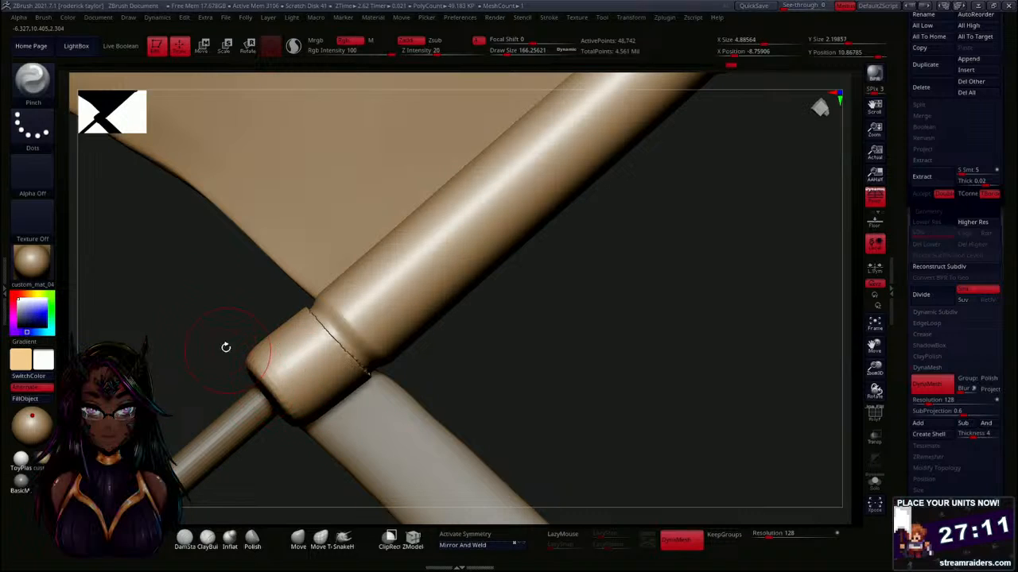
{"action": "left_click_drag", "start_coordinate": [225, 345], "coordinate": [233, 347]}
{"action": "right_click_drag", "start_coordinate": [233, 346], "coordinate": [248, 353]}
{"action": "left_click_drag", "start_coordinate": [248, 360], "coordinate": [187, 356]}
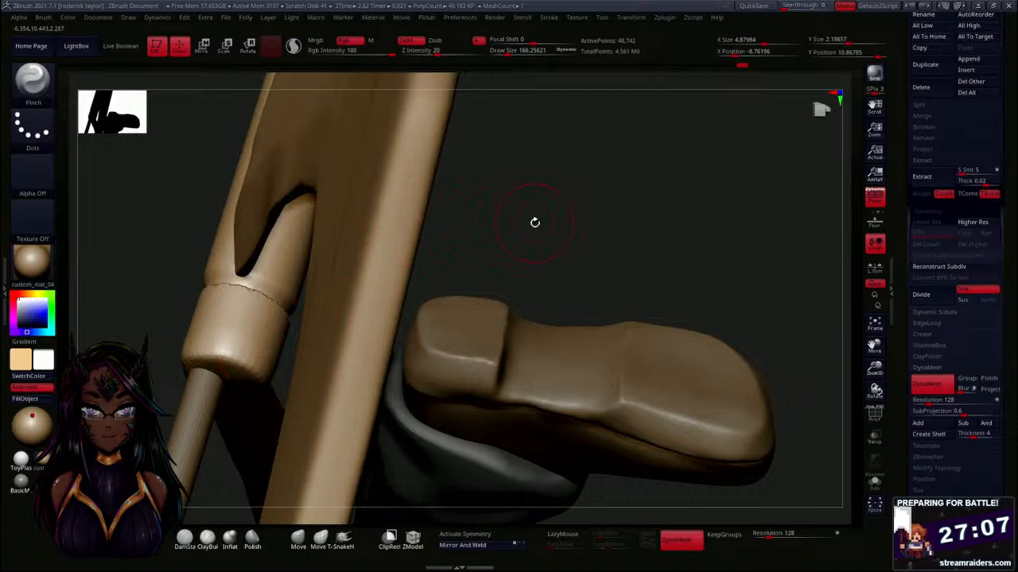
{"action": "left_click_drag", "start_coordinate": [534, 223], "coordinate": [551, 185]}
{"action": "left_click_drag", "start_coordinate": [338, 322], "coordinate": [245, 307]}
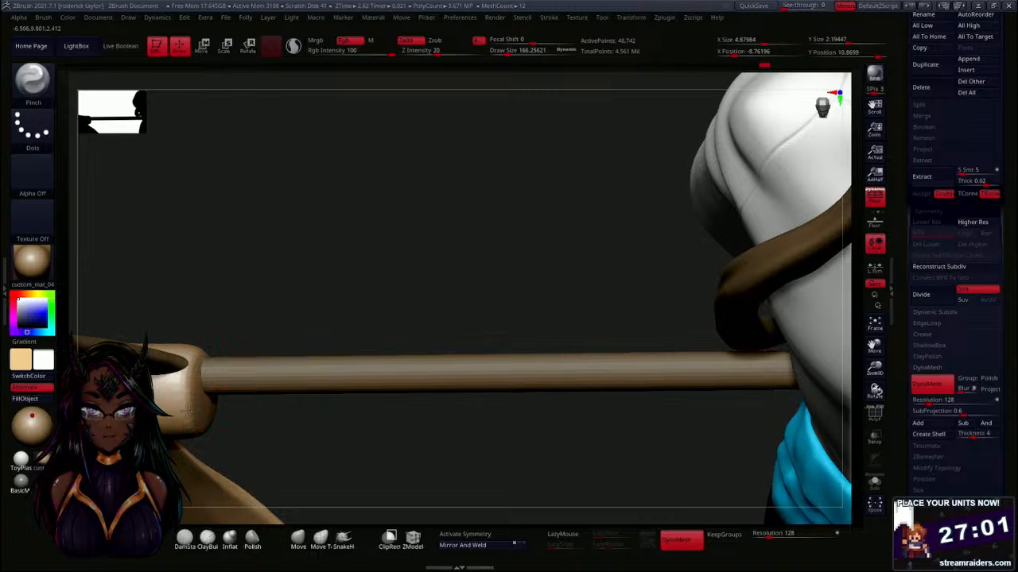
{"action": "mouse_move", "coordinate": [280, 447]}
{"action": "left_mouse_down"}
{"action": "mouse_move", "coordinate": [210, 434]}
{"action": "mouse_move", "coordinate": [221, 451]}
{"action": "left_mouse_up"}
{"action": "left_click_drag", "start_coordinate": [286, 435], "coordinate": [263, 403]}
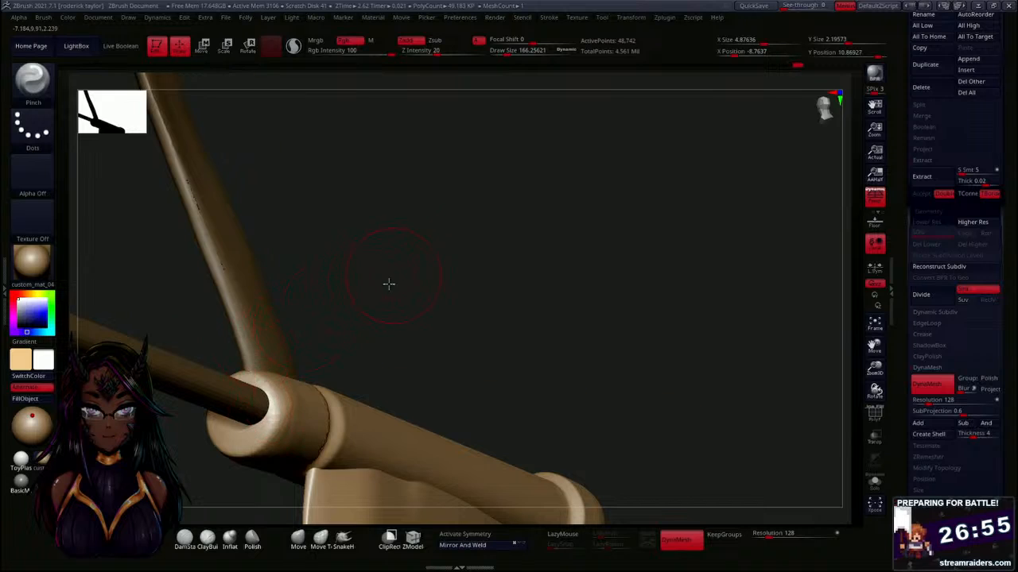
Adjust the shaft-side end's lower corner and lower the bump beyond the seam with the Move brush at a draw size of about 274.
{"action": "mouse_move", "coordinate": [389, 284]}
{"action": "left_mouse_down"}
{"action": "mouse_move", "coordinate": [374, 291]}
{"action": "mouse_move", "coordinate": [391, 295]}
{"action": "left_mouse_up"}
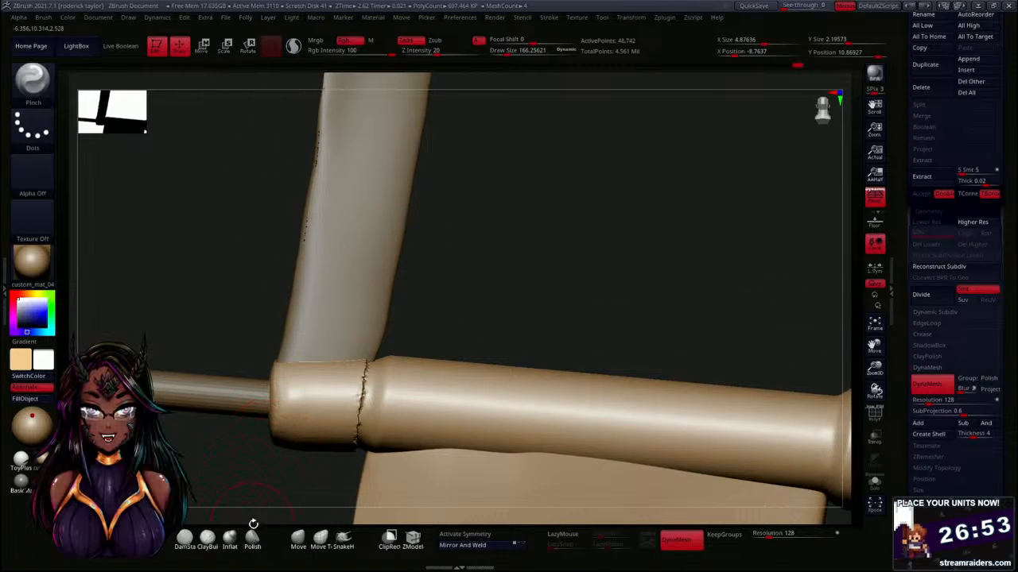
{"action": "left_click", "coordinate": [297, 541]}
{"action": "key", "text": "s"}
{"action": "left_click_drag", "start_coordinate": [205, 296], "coordinate": [210, 295]}
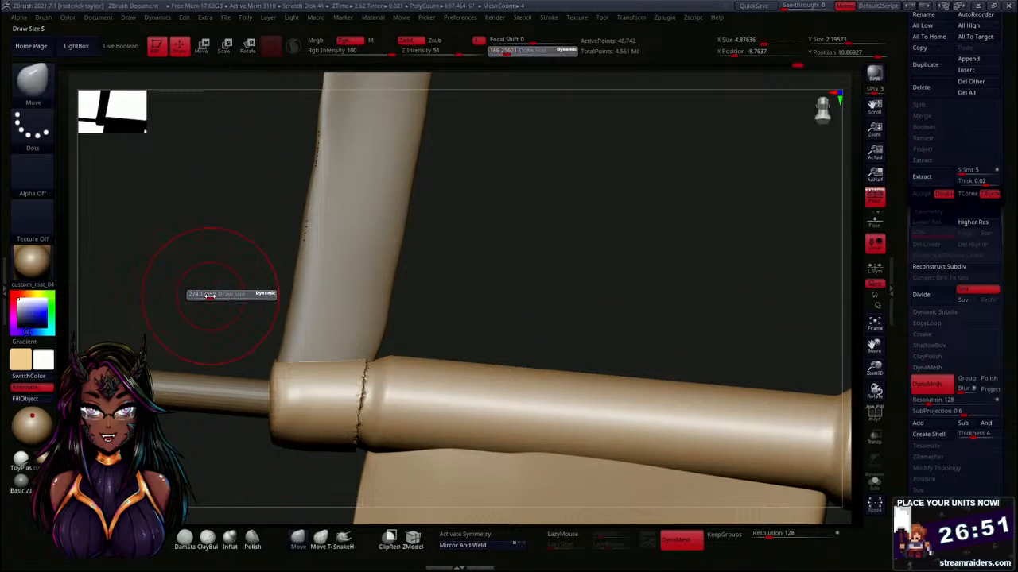
{"action": "left_click_drag", "start_coordinate": [270, 441], "coordinate": [263, 440]}
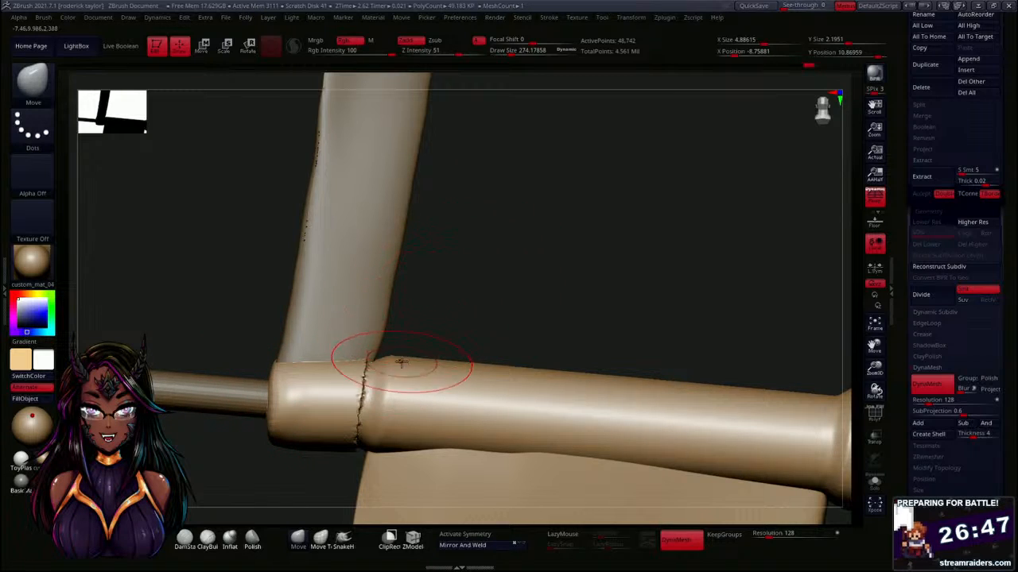
{"action": "left_click_drag", "start_coordinate": [401, 361], "coordinate": [400, 374]}
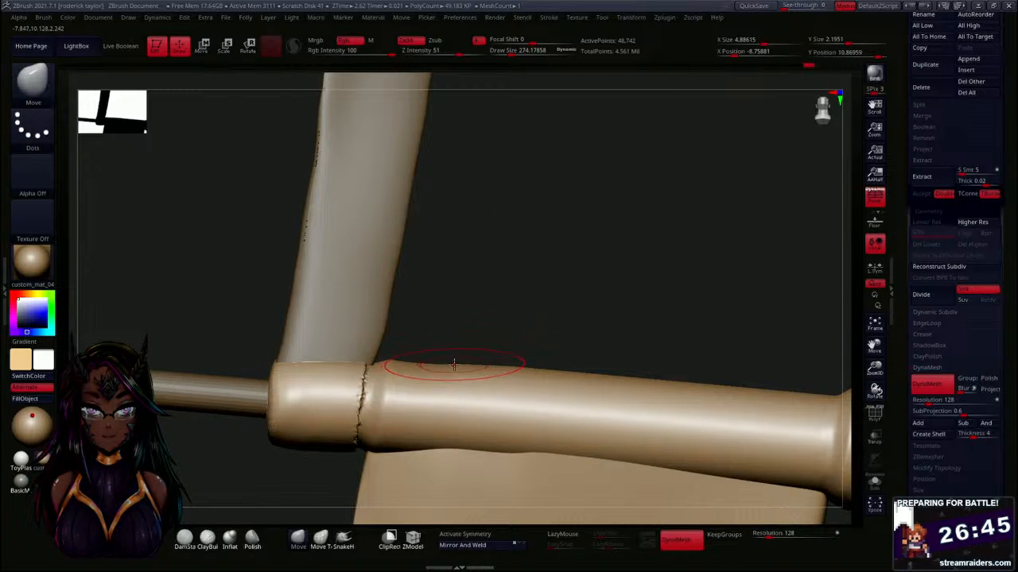
Reposition the whole cylinder with the gizmo to centre it on the pole, then refresh its DynaMesh.
{"action": "mouse_move", "coordinate": [437, 314]}
{"action": "left_mouse_down"}
{"action": "mouse_move", "coordinate": [486, 275]}
{"action": "mouse_move", "coordinate": [474, 234]}
{"action": "mouse_move", "coordinate": [421, 260]}
{"action": "left_mouse_up"}
{"action": "left_click_drag", "start_coordinate": [421, 298], "coordinate": [468, 311]}
{"action": "key", "text": "w"}
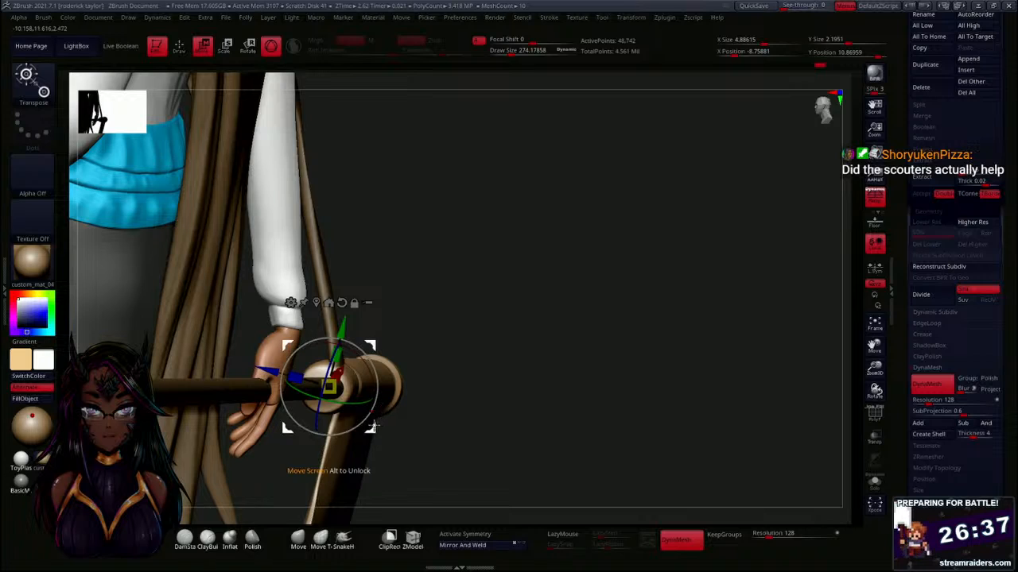
{"action": "mouse_move", "coordinate": [375, 423]}
{"action": "left_mouse_down"}
{"action": "mouse_move", "coordinate": [371, 433]}
{"action": "mouse_move", "coordinate": [382, 429]}
{"action": "left_mouse_up"}
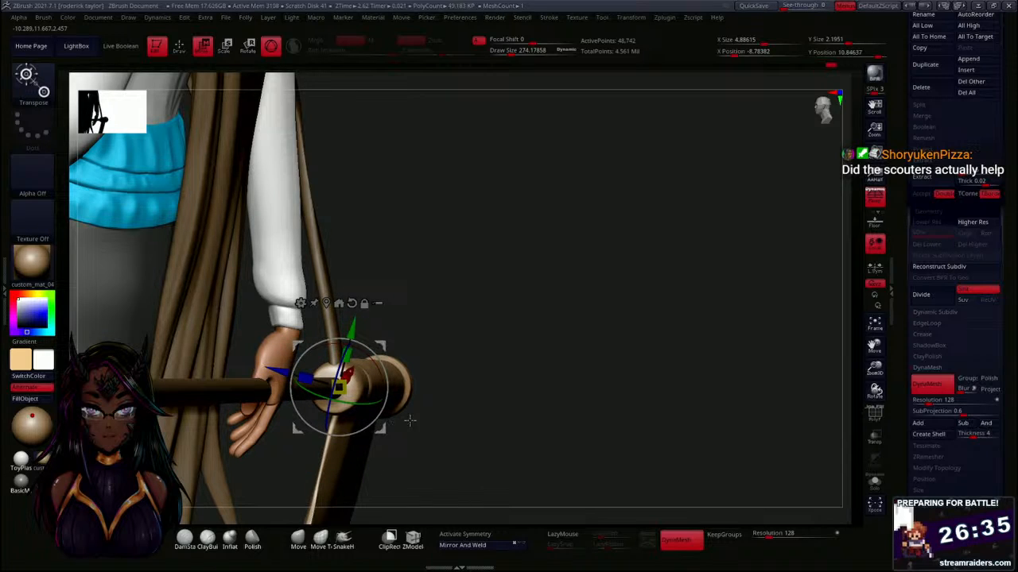
{"action": "left_click_drag", "start_coordinate": [520, 401], "coordinate": [474, 397]}
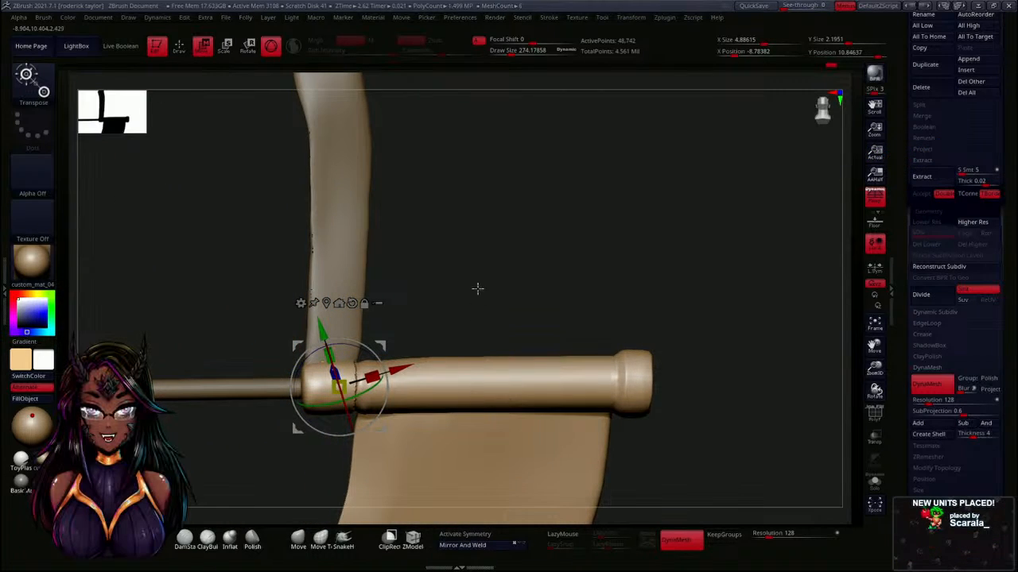
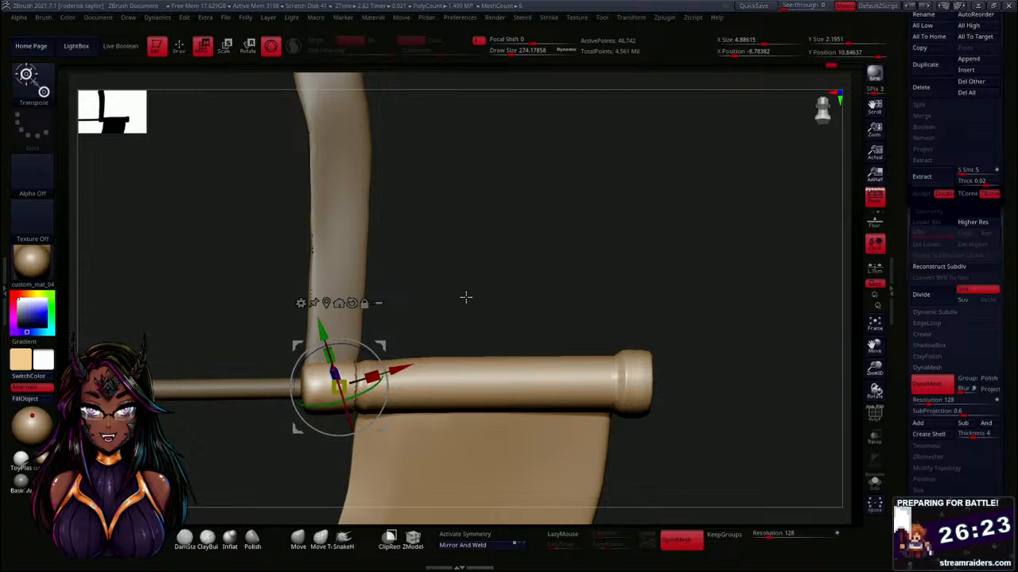
{"action": "left_click_drag", "start_coordinate": [549, 298], "coordinate": [515, 364]}
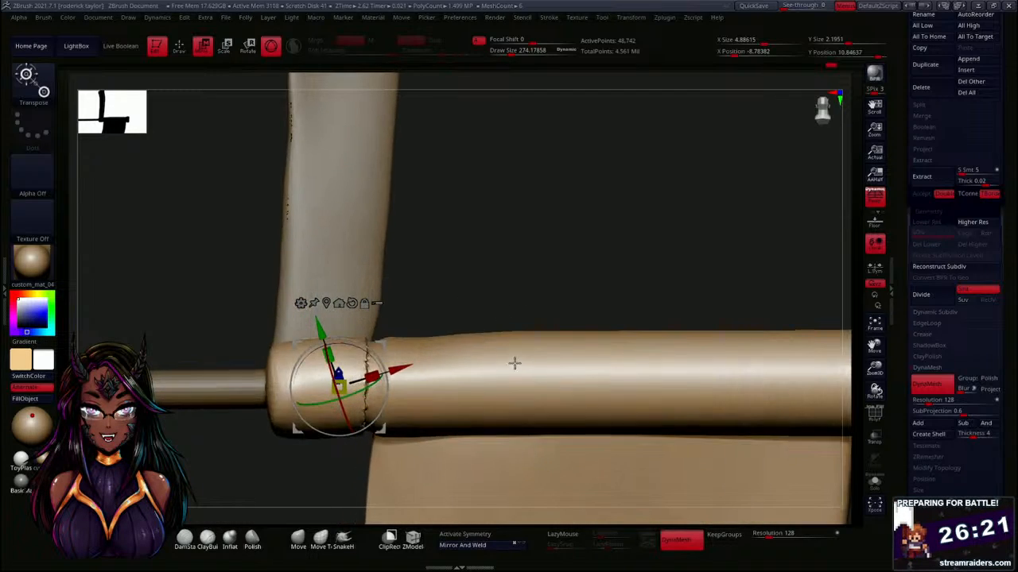
{"action": "left_click_drag", "start_coordinate": [505, 283], "coordinate": [480, 269]}
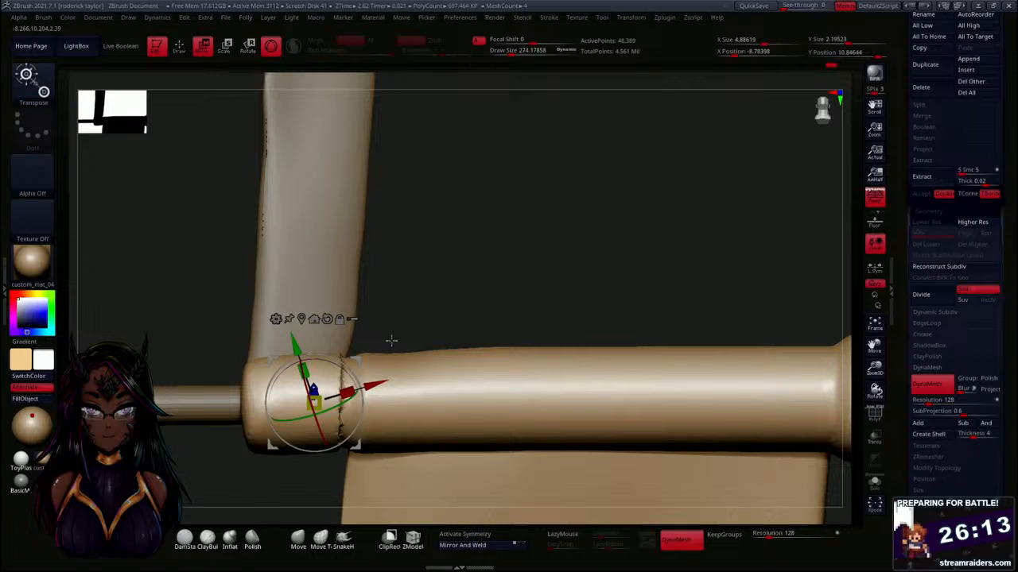
Pinch the jagged seam near the cylinder's shaft-side end with the Pinch brush at a draw size of about 143.
{"action": "key", "text": "b"}
{"action": "key", "text": "p"}
{"action": "key", "text": "i"}
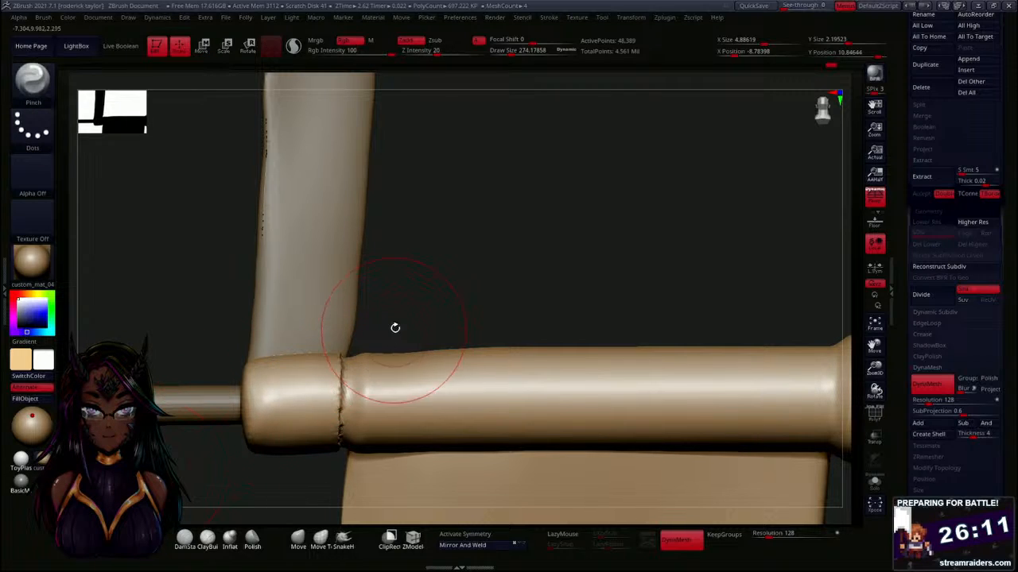
{"action": "key", "text": "s"}
{"action": "left_click_drag", "start_coordinate": [433, 267], "coordinate": [423, 267]}
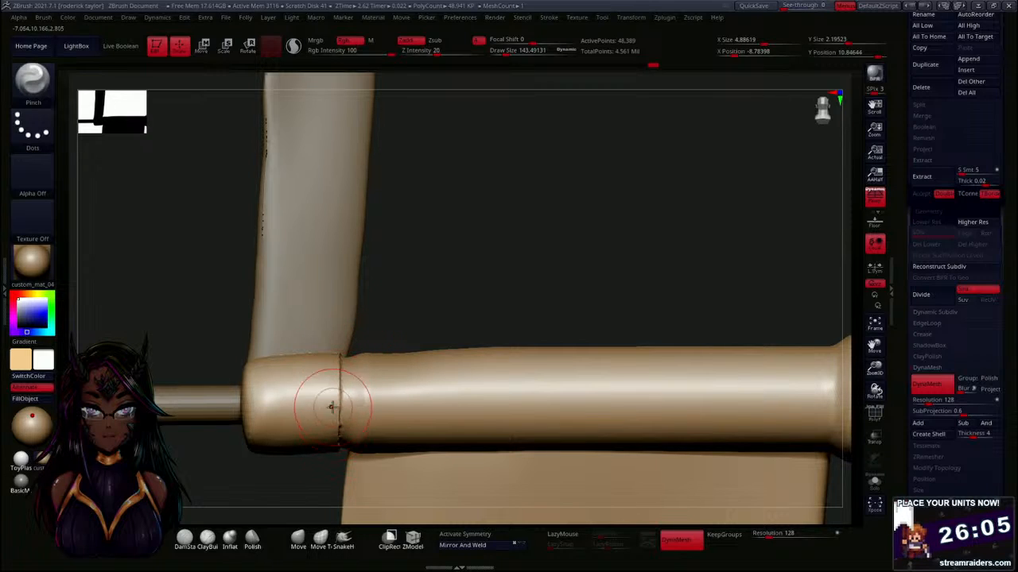
{"action": "key", "text": "ctrl"}
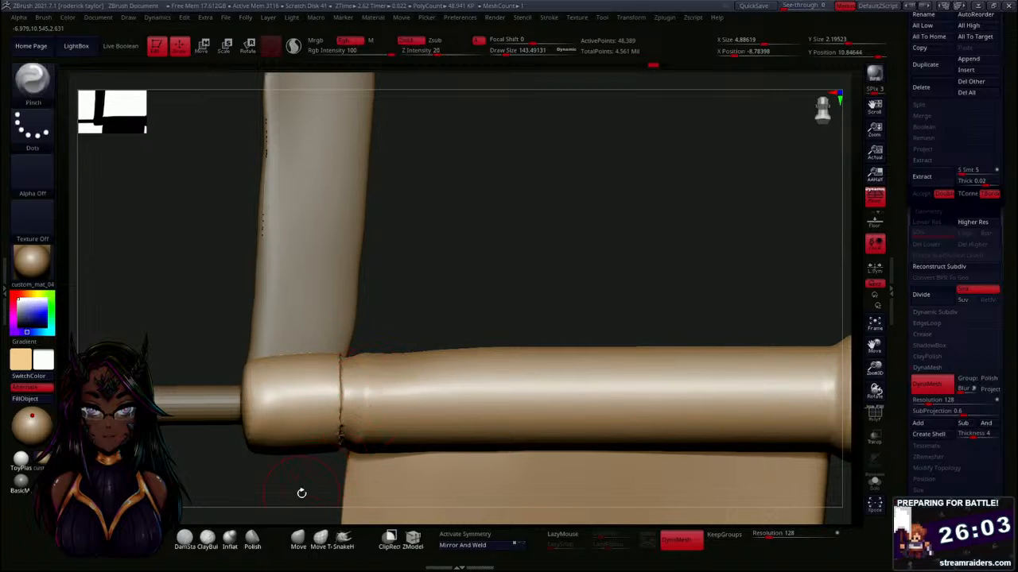
Sculpt around the seam groove with the ClayBuildup brush at a draw size of about 48, covering all sides, then refresh the DynaMesh.
{"action": "left_click", "coordinate": [208, 538]}
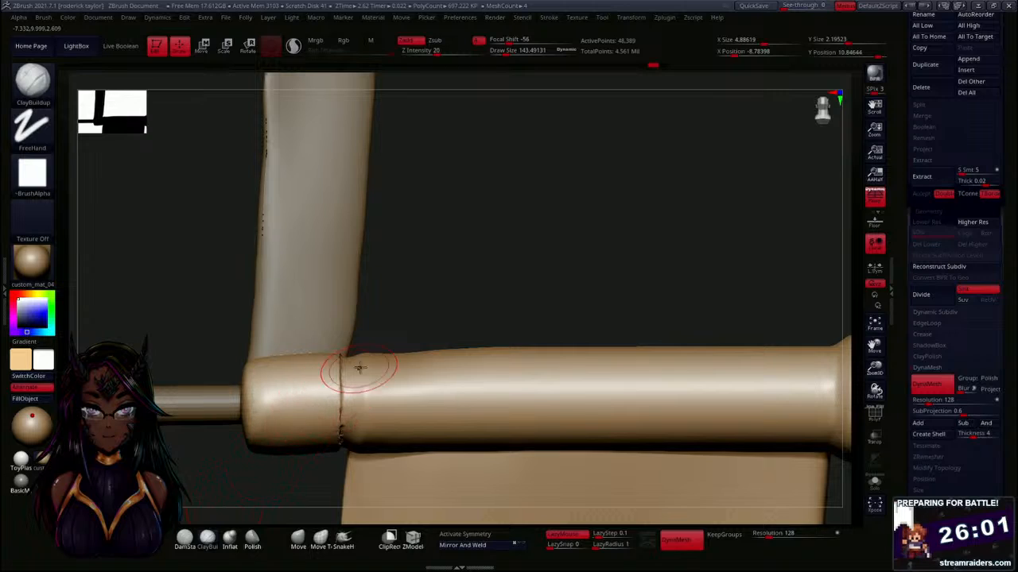
{"action": "key", "text": "s"}
{"action": "left_click_drag", "start_coordinate": [391, 293], "coordinate": [382, 291]}
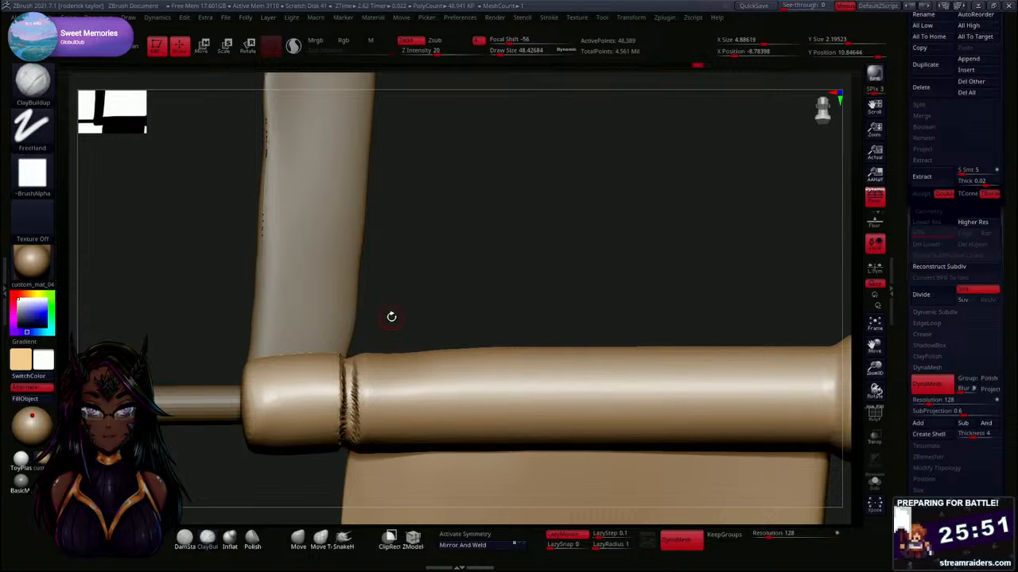
{"action": "left_click_drag", "start_coordinate": [391, 316], "coordinate": [411, 199]}
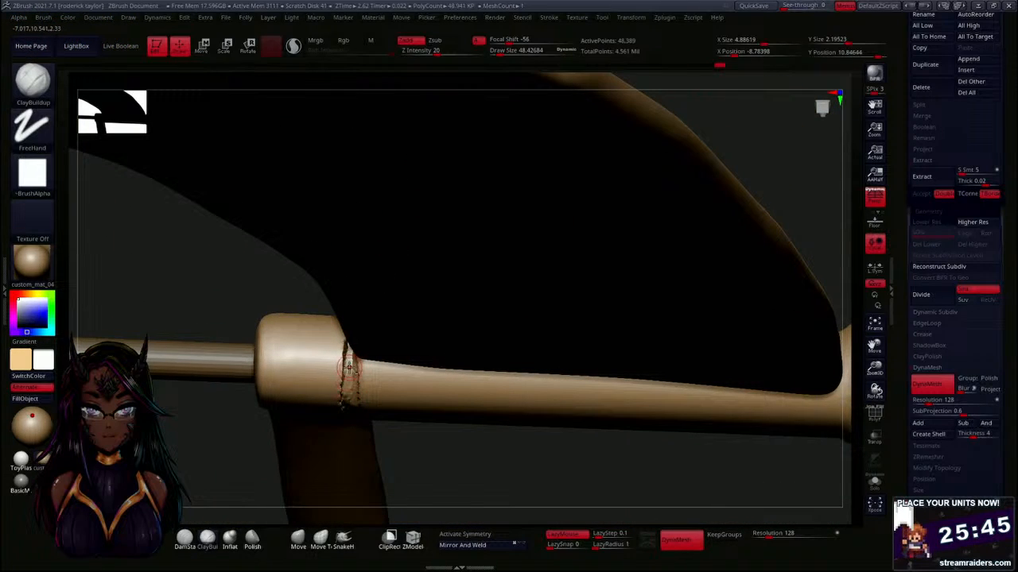
{"action": "left_click_drag", "start_coordinate": [336, 345], "coordinate": [326, 269]}
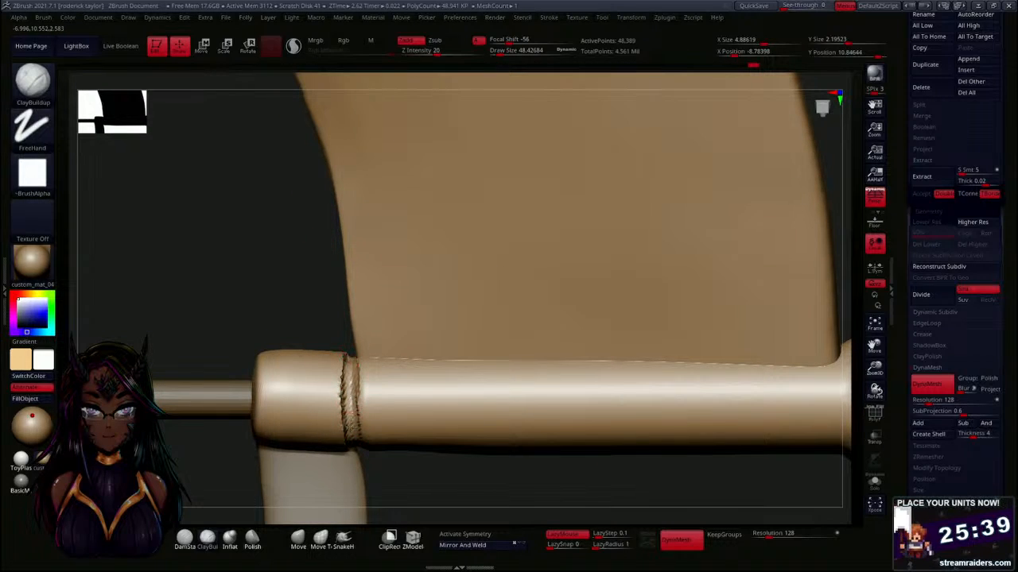
{"action": "left_click_drag", "start_coordinate": [319, 314], "coordinate": [328, 264]}
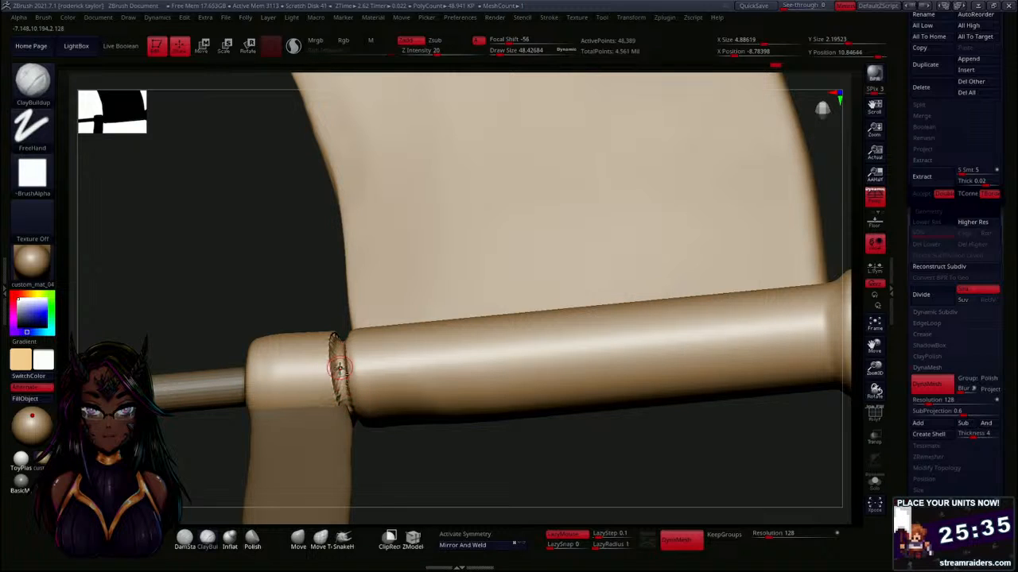
{"action": "left_click_drag", "start_coordinate": [336, 318], "coordinate": [331, 194]}
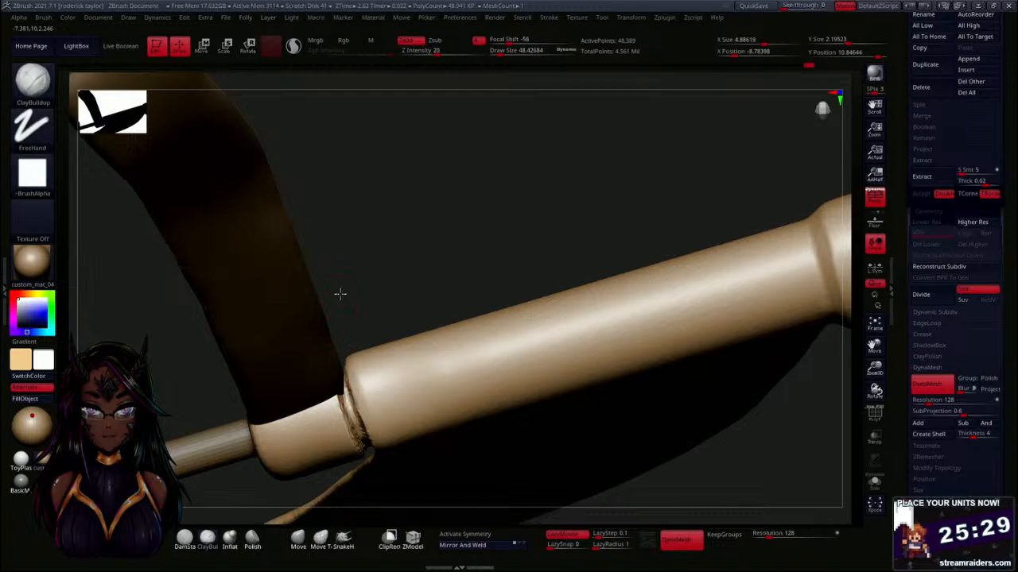
{"action": "left_click_drag", "start_coordinate": [339, 295], "coordinate": [338, 371]}
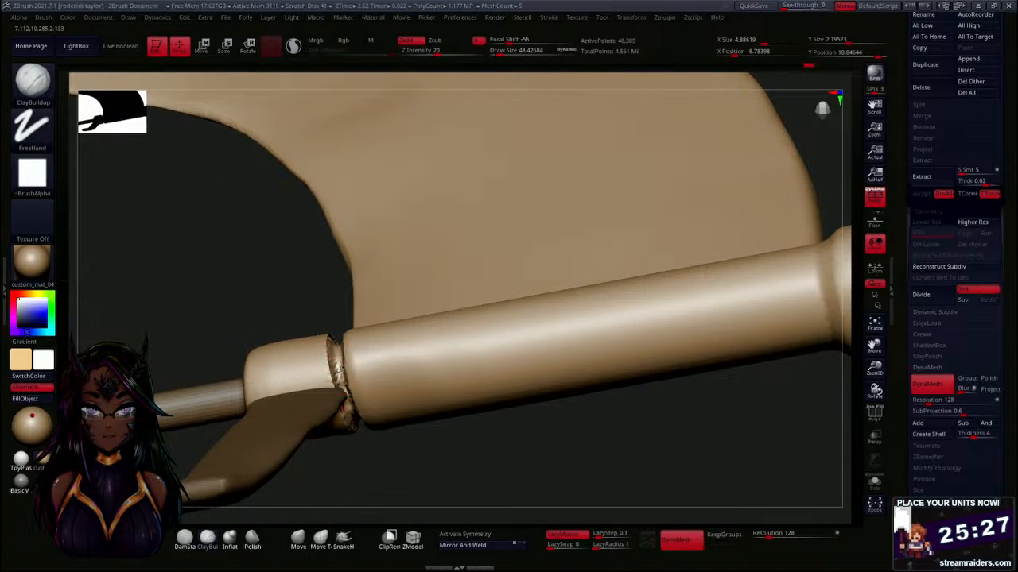
{"action": "left_click_drag", "start_coordinate": [337, 312], "coordinate": [327, 281]}
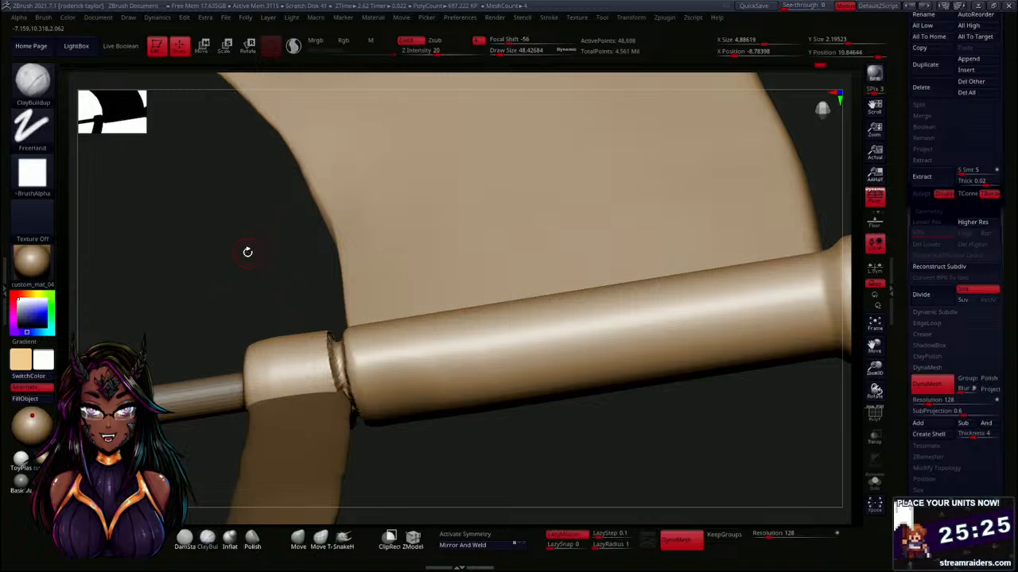
Sharpen the edges of the groove all around the cylinder with the Pinch brush at a draw size of about 62.
{"action": "left_click_drag", "start_coordinate": [247, 249], "coordinate": [245, 303]}
{"action": "key", "text": "b"}
{"action": "key", "text": "p"}
{"action": "key", "text": "i"}
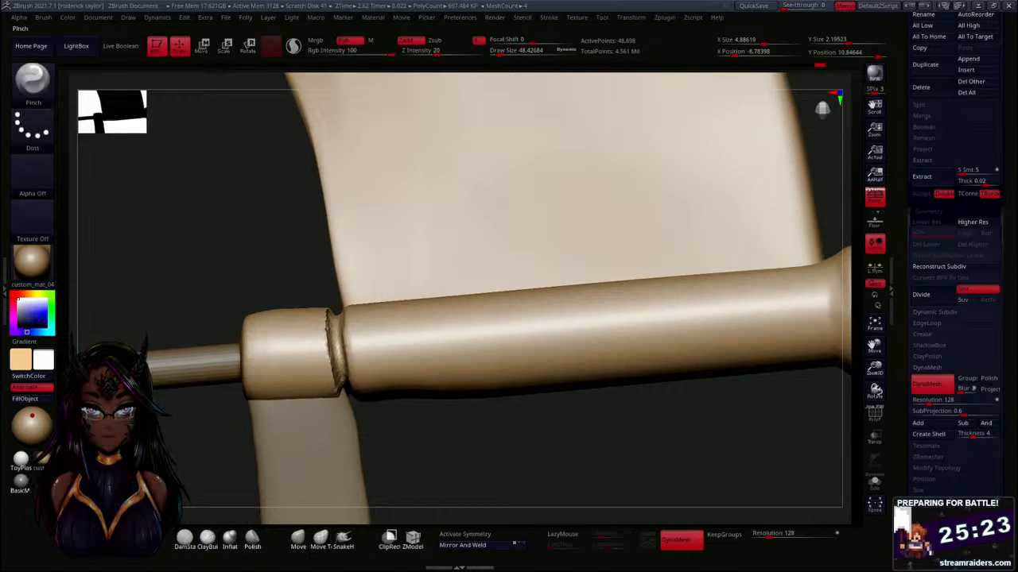
{"action": "key", "text": "s"}
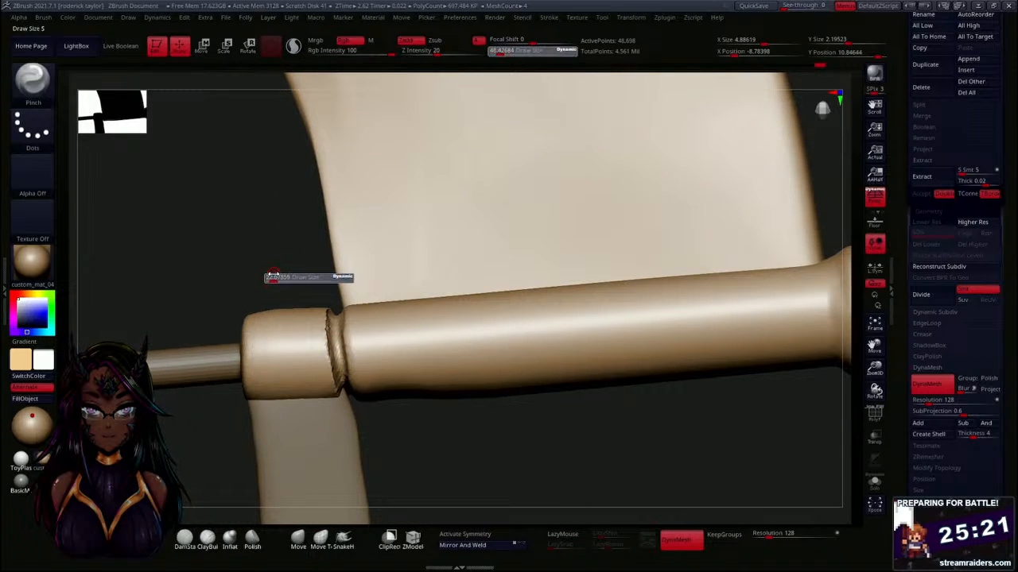
{"action": "left_click_drag", "start_coordinate": [277, 278], "coordinate": [282, 278]}
{"action": "mouse_move", "coordinate": [353, 361]}
{"action": "left_mouse_down"}
{"action": "mouse_move", "coordinate": [342, 315]}
{"action": "mouse_move", "coordinate": [348, 387]}
{"action": "left_mouse_up"}
{"action": "mouse_move", "coordinate": [410, 439]}
{"action": "left_mouse_down"}
{"action": "mouse_move", "coordinate": [402, 337]}
{"action": "mouse_move", "coordinate": [398, 350]}
{"action": "left_mouse_up"}
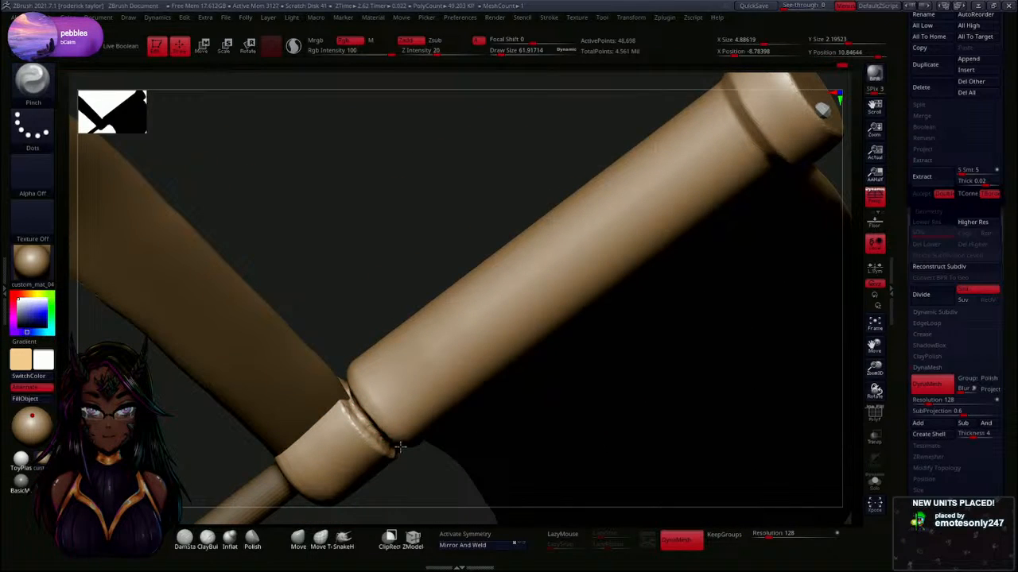
{"action": "left_click_drag", "start_coordinate": [400, 447], "coordinate": [374, 298]}
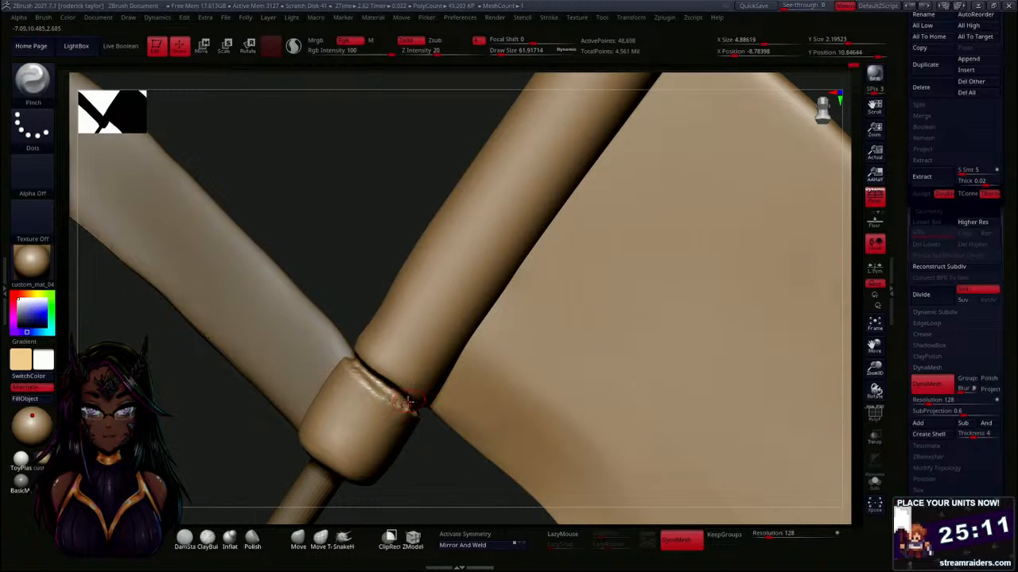
{"action": "left_click_drag", "start_coordinate": [407, 403], "coordinate": [350, 371]}
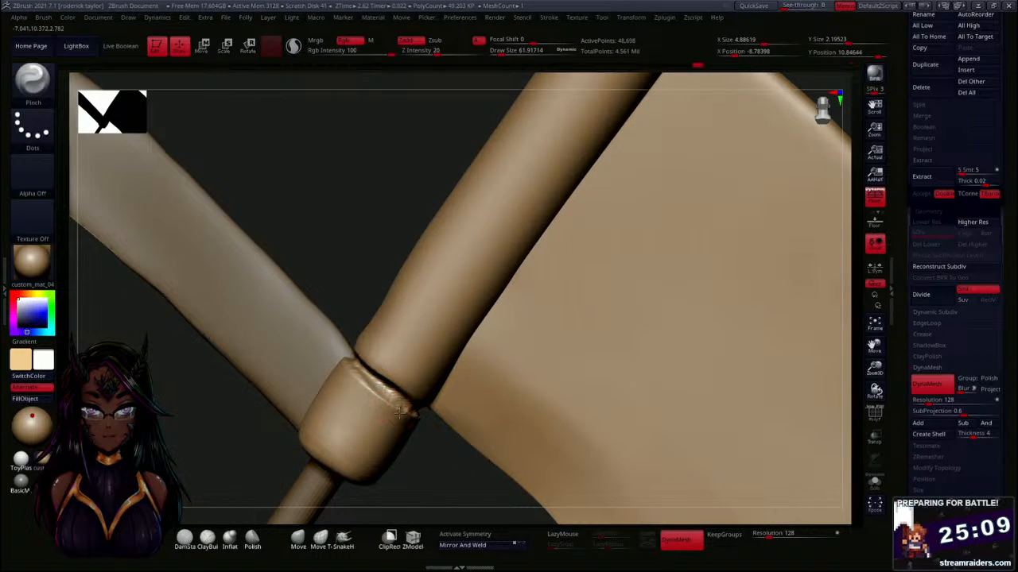
{"action": "left_click_drag", "start_coordinate": [344, 293], "coordinate": [367, 389]}
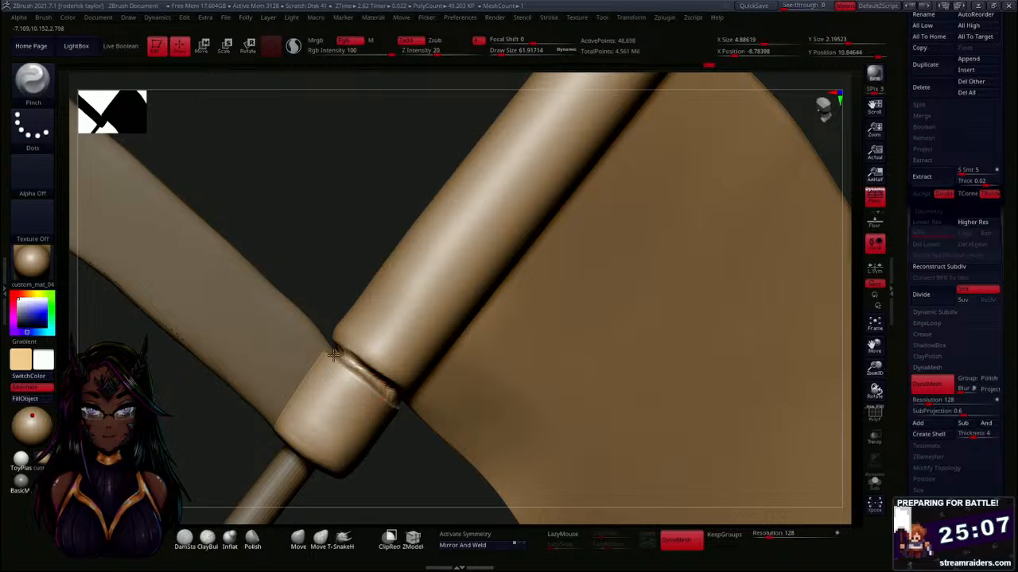
{"action": "left_click_drag", "start_coordinate": [312, 284], "coordinate": [391, 355]}
{"action": "mouse_move", "coordinate": [279, 362]}
{"action": "left_mouse_down"}
{"action": "mouse_move", "coordinate": [344, 369]}
{"action": "mouse_move", "coordinate": [296, 360]}
{"action": "left_mouse_up"}
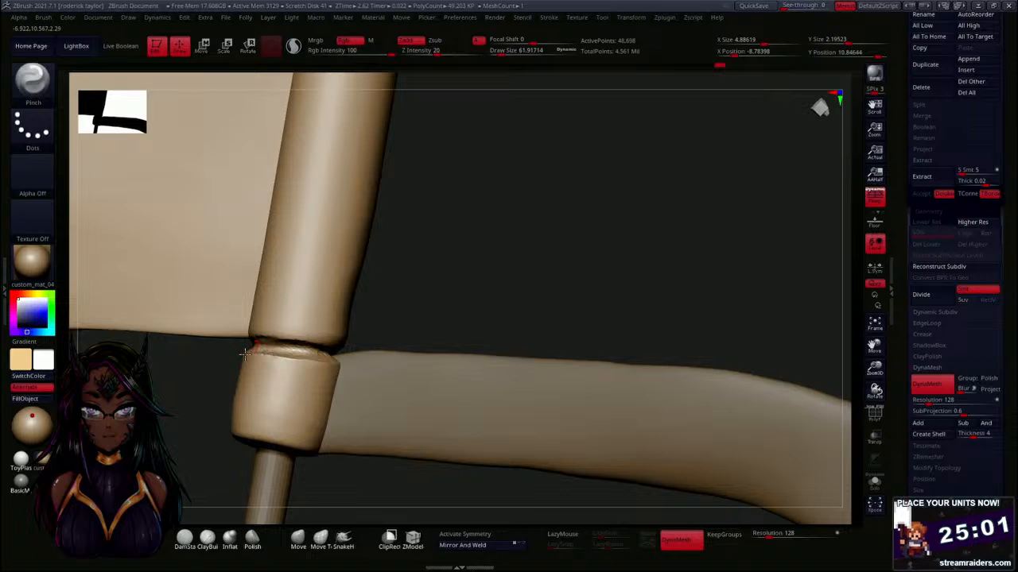
{"action": "left_click_drag", "start_coordinate": [382, 334], "coordinate": [320, 341]}
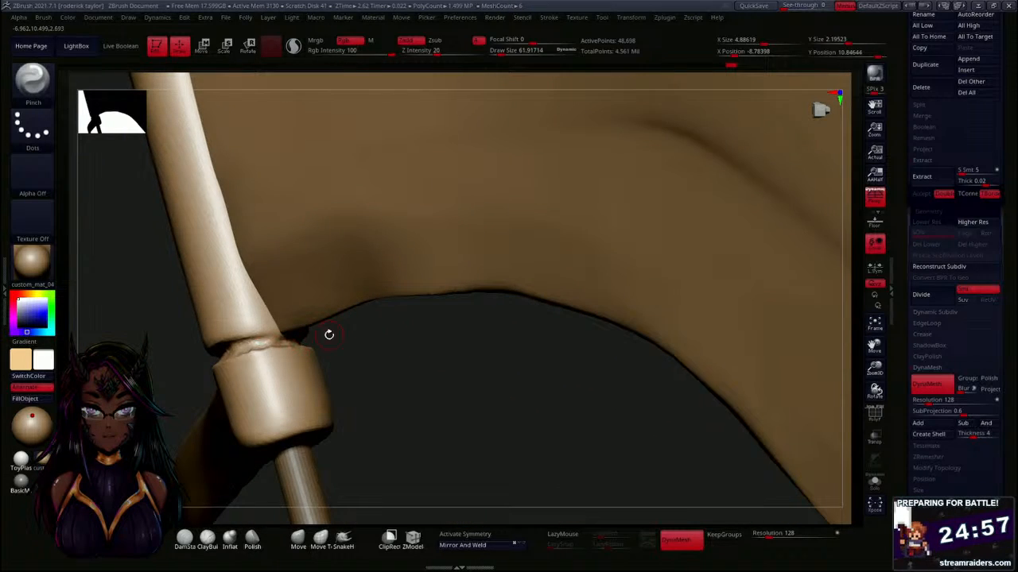
{"action": "left_click_drag", "start_coordinate": [439, 319], "coordinate": [395, 331]}
Cut a cleaner crease around the groove beside the shaft-side end with the DamStandard brush at a draw size of about 62.
{"action": "key", "text": "b"}
{"action": "key", "text": "s"}
{"action": "key", "text": "t"}
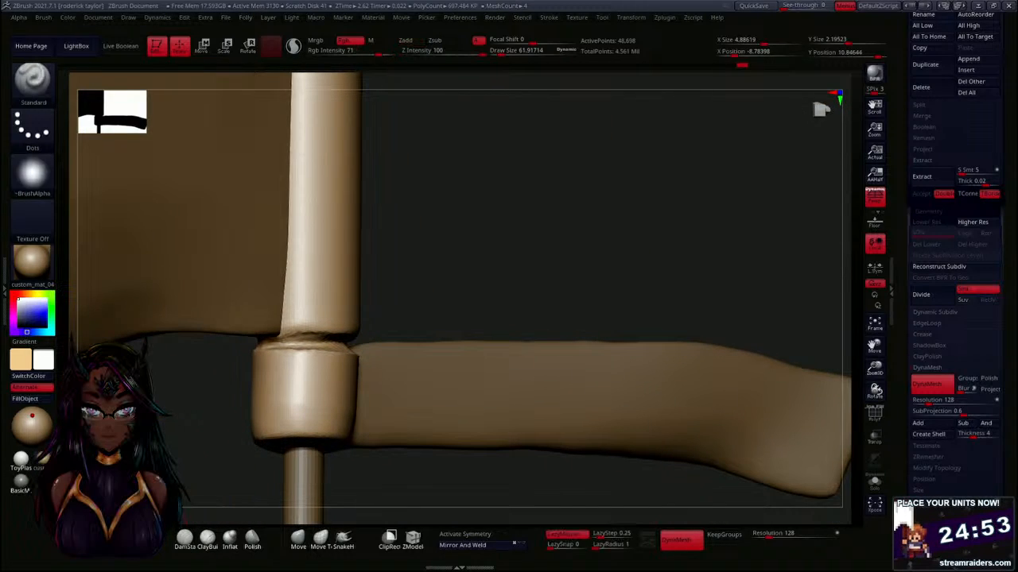
{"action": "left_click", "coordinate": [185, 540]}
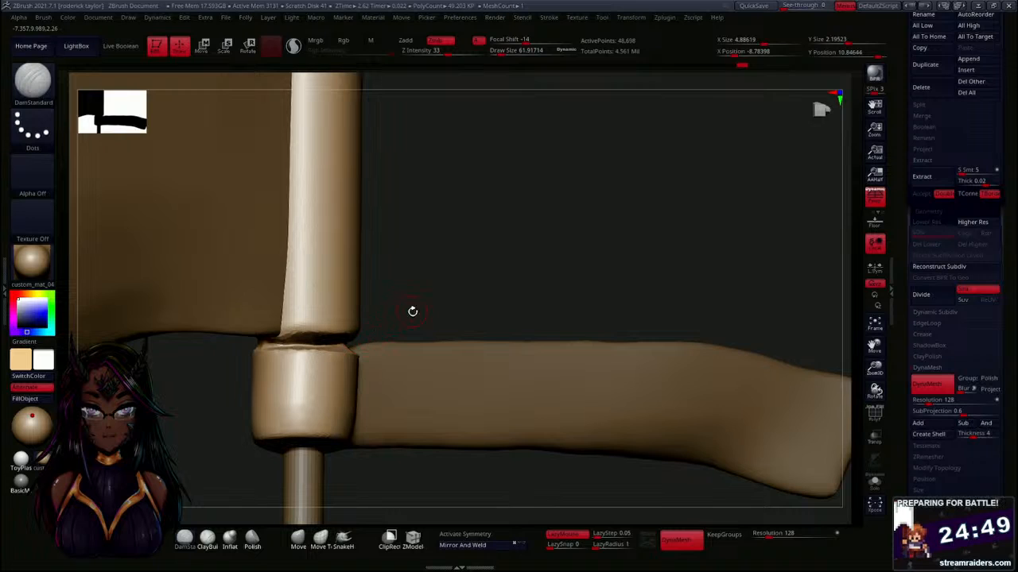
{"action": "left_click_drag", "start_coordinate": [411, 310], "coordinate": [372, 353]}
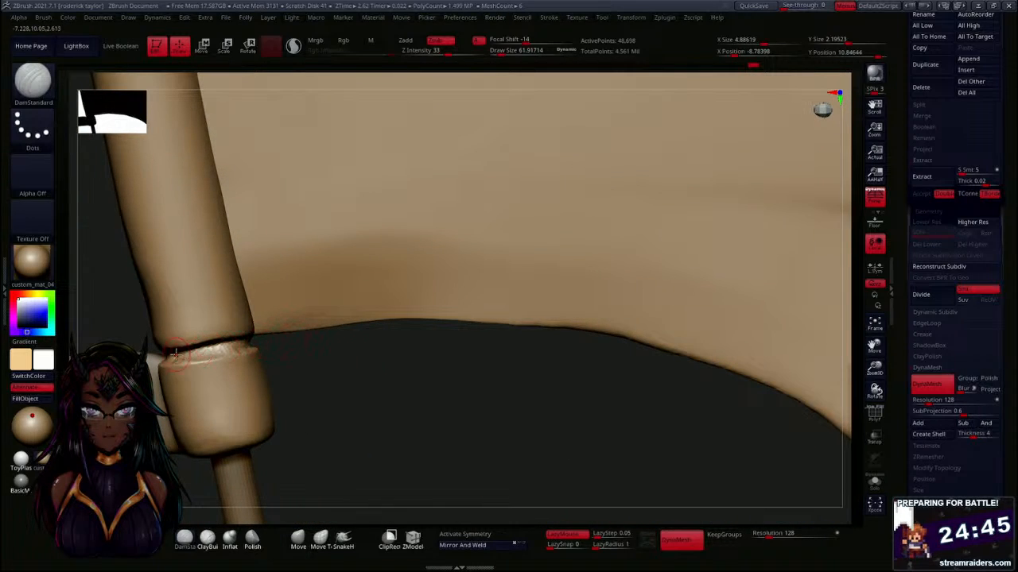
{"action": "left_click_drag", "start_coordinate": [293, 343], "coordinate": [191, 352]}
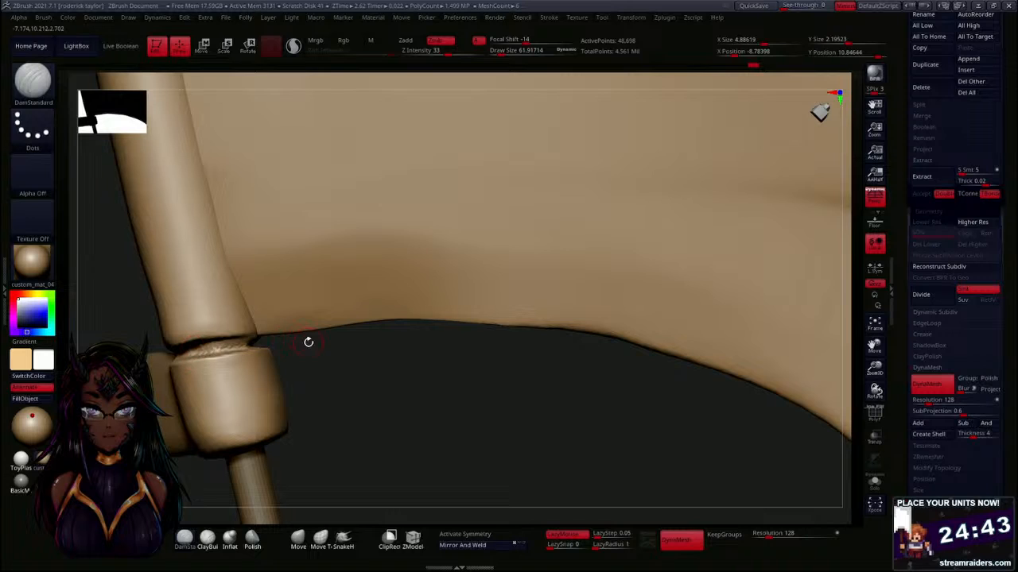
{"action": "left_click_drag", "start_coordinate": [309, 342], "coordinate": [291, 374]}
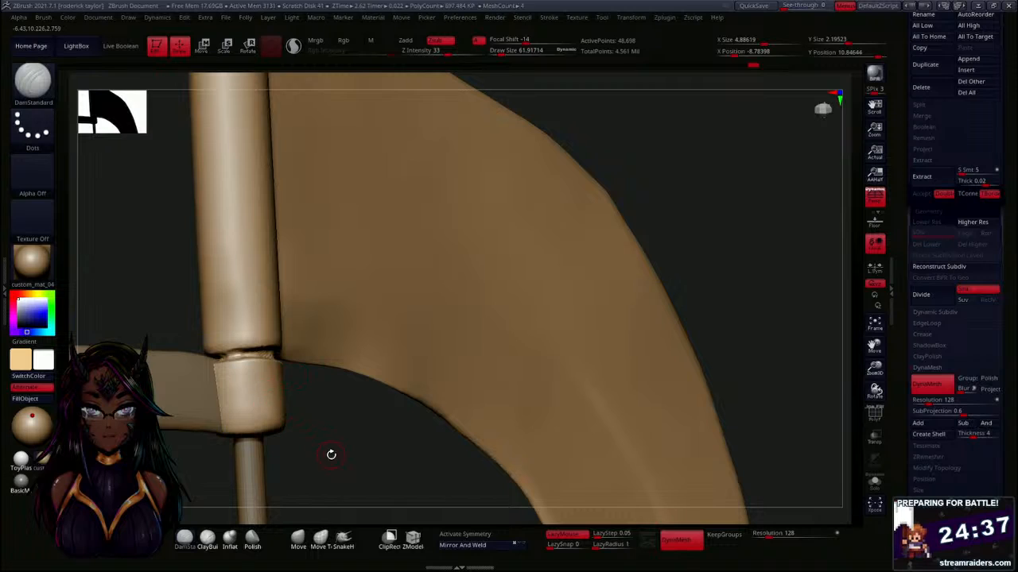
Lasso-mask the shaft-side end cap up to the groove, then invert the mask to protect the main cylinder body.
{"action": "mouse_move", "coordinate": [330, 455]}
{"action": "left_mouse_down"}
{"action": "mouse_move", "coordinate": [311, 452]}
{"action": "mouse_move", "coordinate": [355, 400]}
{"action": "left_mouse_up"}
{"action": "key", "text": "ctrl"}
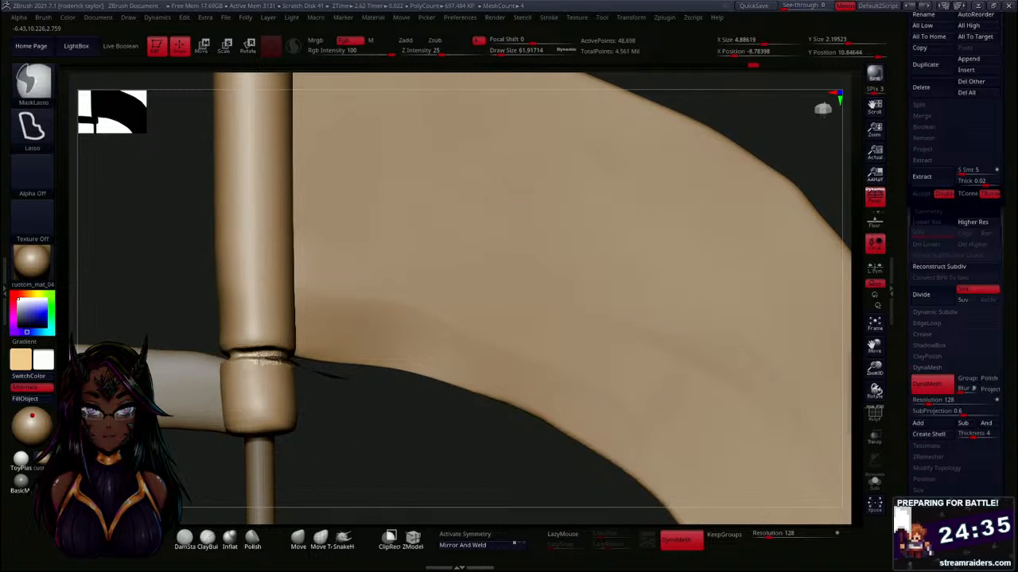
{"action": "mouse_move", "coordinate": [266, 362]}
{"action": "left_mouse_down", "text": "ctrl"}
{"action": "mouse_move", "coordinate": [215, 358]}
{"action": "mouse_move", "coordinate": [231, 422]}
{"action": "mouse_move", "coordinate": [358, 409]}
{"action": "left_mouse_up", "text": "ctrl"}
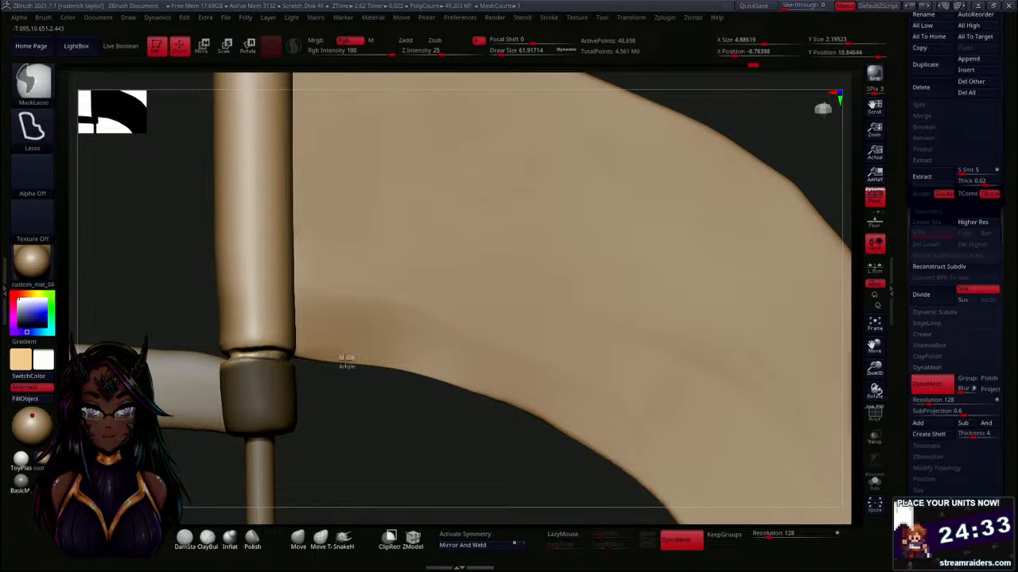
{"action": "mouse_move", "coordinate": [298, 356]}
{"action": "left_mouse_down", "text": "ctrl"}
{"action": "mouse_move", "coordinate": [167, 356]}
{"action": "mouse_move", "coordinate": [165, 374]}
{"action": "left_mouse_up", "text": "ctrl"}
{"action": "mouse_move", "coordinate": [185, 431]}
{"action": "left_mouse_down", "text": "ctrl"}
{"action": "mouse_move", "coordinate": [171, 417]}
{"action": "mouse_move", "coordinate": [208, 348]}
{"action": "mouse_move", "coordinate": [326, 390]}
{"action": "left_mouse_up", "text": "ctrl"}
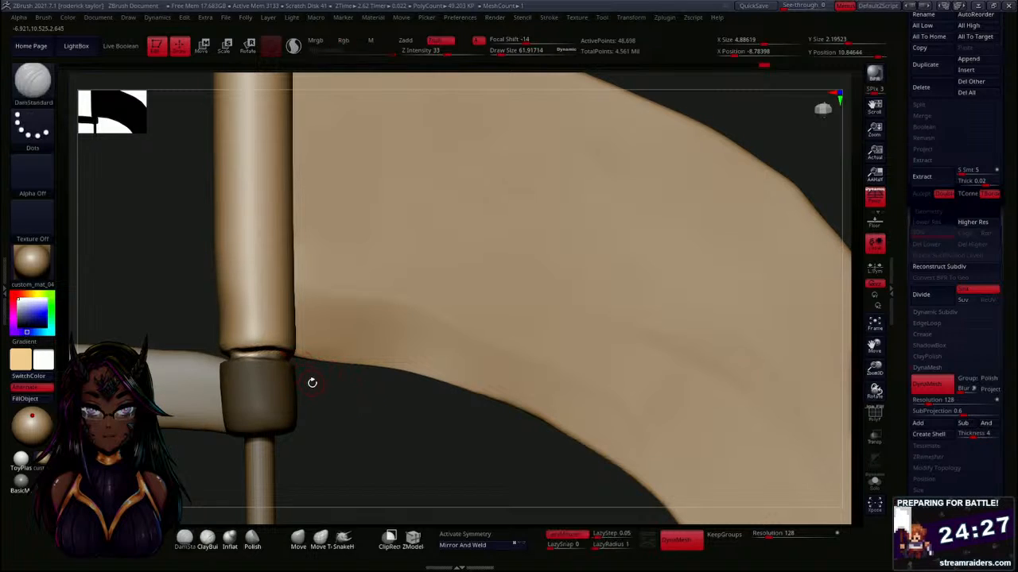
{"action": "mouse_move", "coordinate": [149, 264]}
{"action": "left_mouse_down", "text": "ctrl"}
{"action": "mouse_move", "coordinate": [233, 355]}
{"action": "mouse_move", "coordinate": [359, 366]}
{"action": "left_mouse_up", "text": "ctrl"}
{"action": "left_click", "coordinate": [372, 421], "text": "ctrl"}
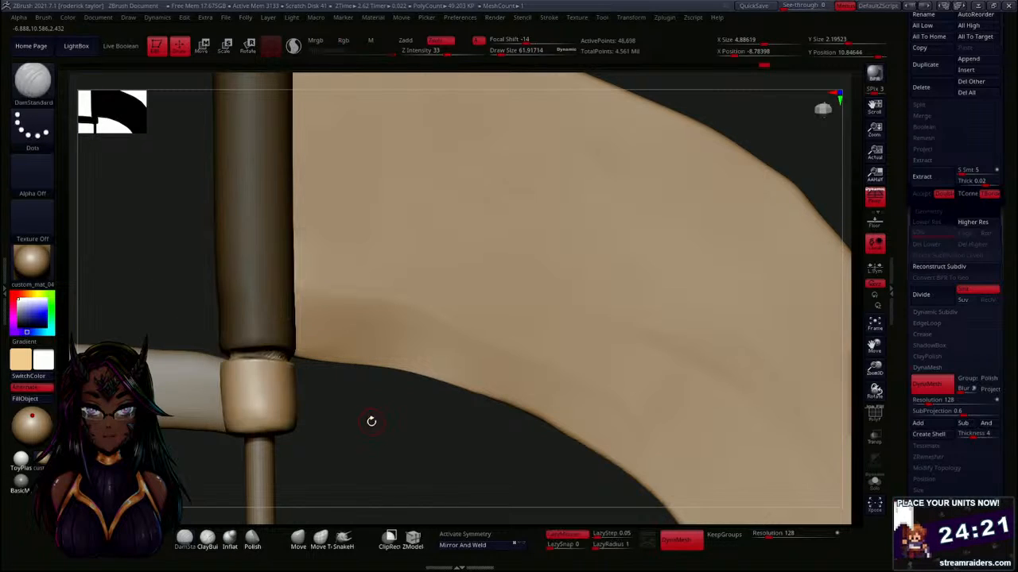
Move the unmasked end cap closer to the main cylinder body to narrow the groove, then clear the mask and refresh the DynaMesh.
{"action": "key", "text": "w"}
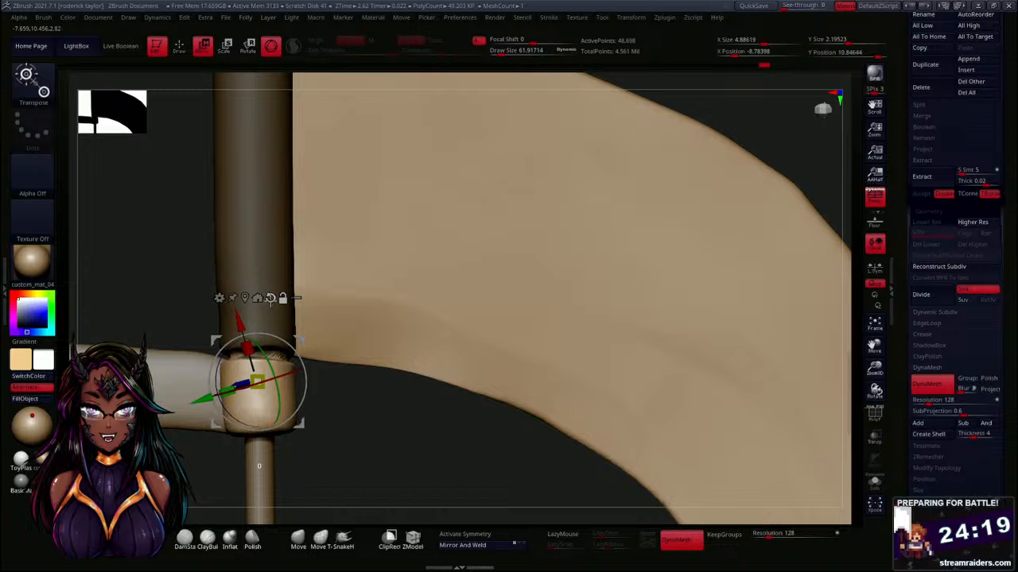
{"action": "left_click_drag", "start_coordinate": [299, 338], "coordinate": [299, 333]}
{"action": "key", "text": "ctrl+z"}
{"action": "key", "text": "ctrl+z"}
{"action": "key", "text": "ctrl+z"}
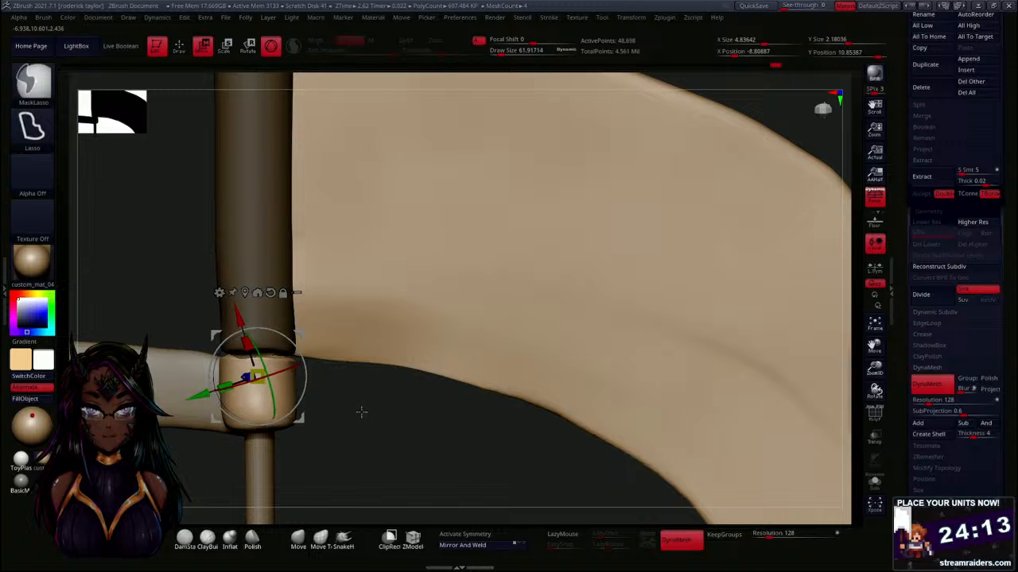
{"action": "left_click_drag", "start_coordinate": [361, 411], "coordinate": [400, 489], "text": "ctrl"}
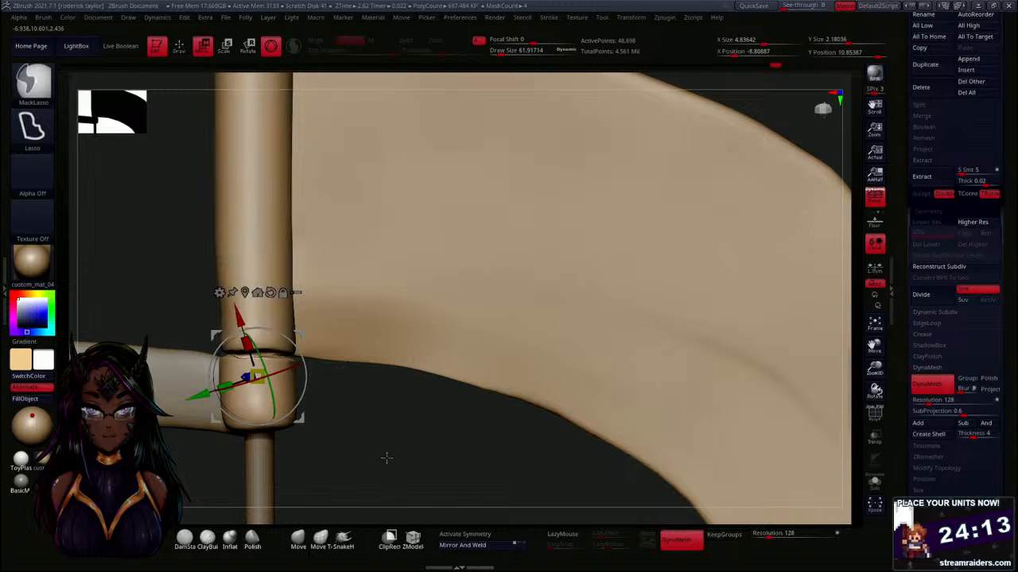
{"action": "left_click_drag", "start_coordinate": [357, 422], "coordinate": [398, 477], "text": "ctrl"}
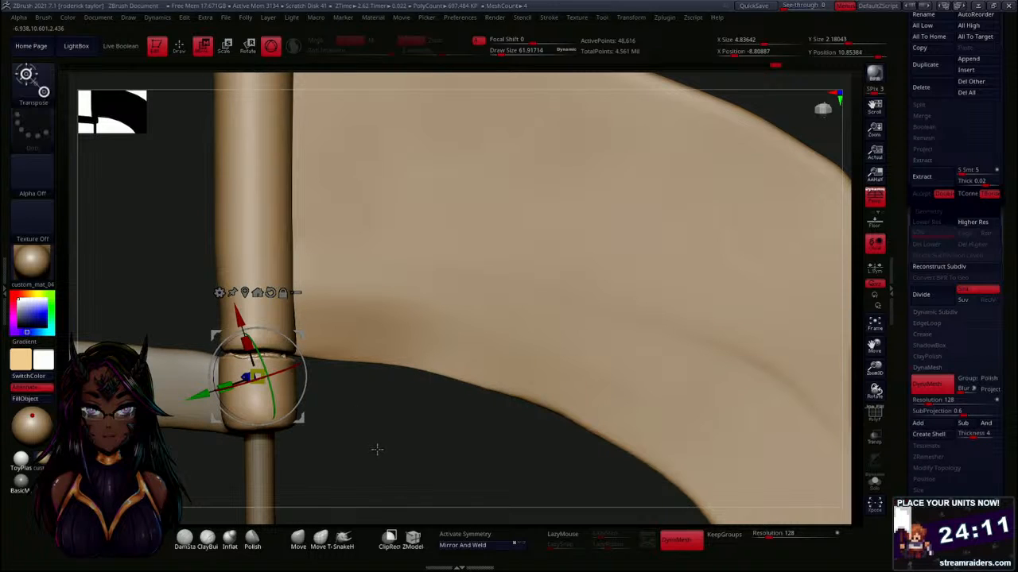
Examine the cylinder fitting together with the blade from a wider view and from another side.
{"action": "key", "text": "ctrl+z"}
{"action": "key", "text": "ctrl+z"}
{"action": "key", "text": "ctrl+z"}
{"action": "key", "text": "ctrl+z"}
{"action": "key", "text": "ctrl+z"}
{"action": "key", "text": "ctrl+z"}
{"action": "key", "text": "ctrl+z"}
{"action": "key", "text": "ctrl+z"}
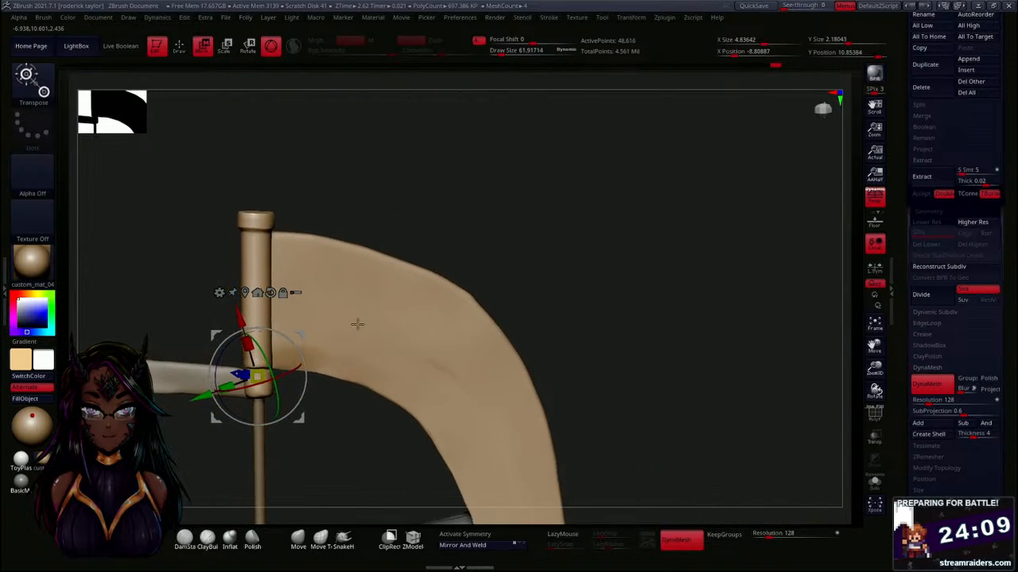
{"action": "key", "text": "ctrl+z"}
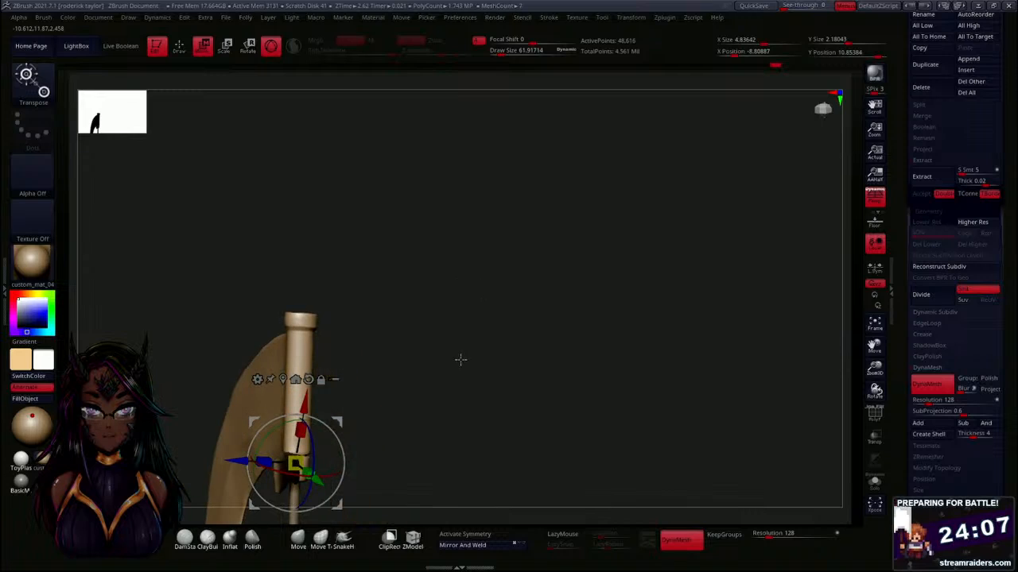
{"action": "key", "text": "ctrl+z"}
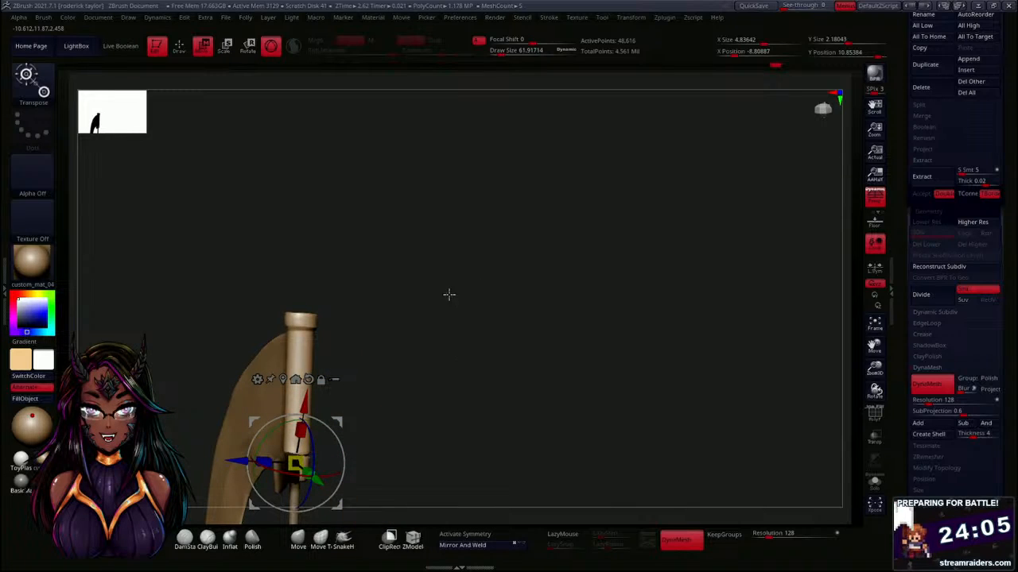
Undo the last three edits on the cylinder fitting.
{"action": "key", "text": "ctrl+z"}
{"action": "key", "text": "ctrl+z"}
{"action": "key", "text": "ctrl+z"}
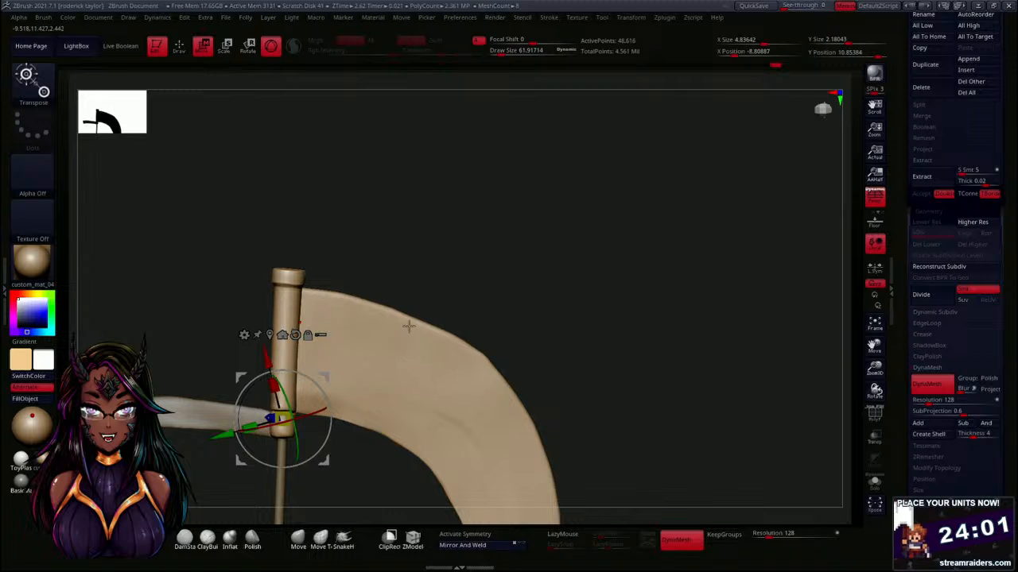
Select the scythe blade and reshape its inner edge near the fitting with the Move Topological brush at a draw size of about 811.
{"action": "left_click_drag", "start_coordinate": [389, 477], "coordinate": [347, 402]}
{"action": "left_click", "coordinate": [390, 299], "text": "alt"}
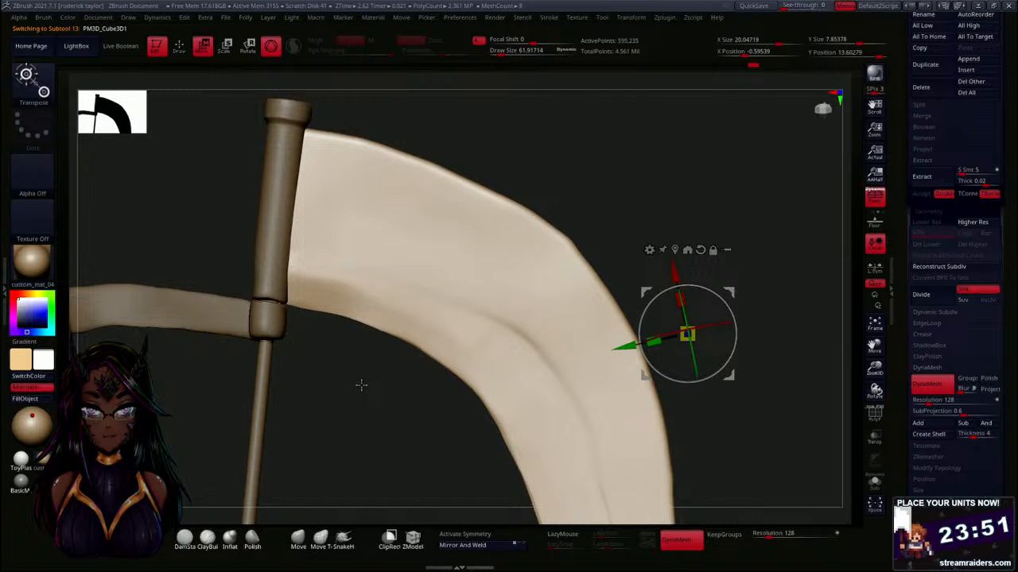
{"action": "key", "text": "q"}
{"action": "left_click", "coordinate": [321, 541]}
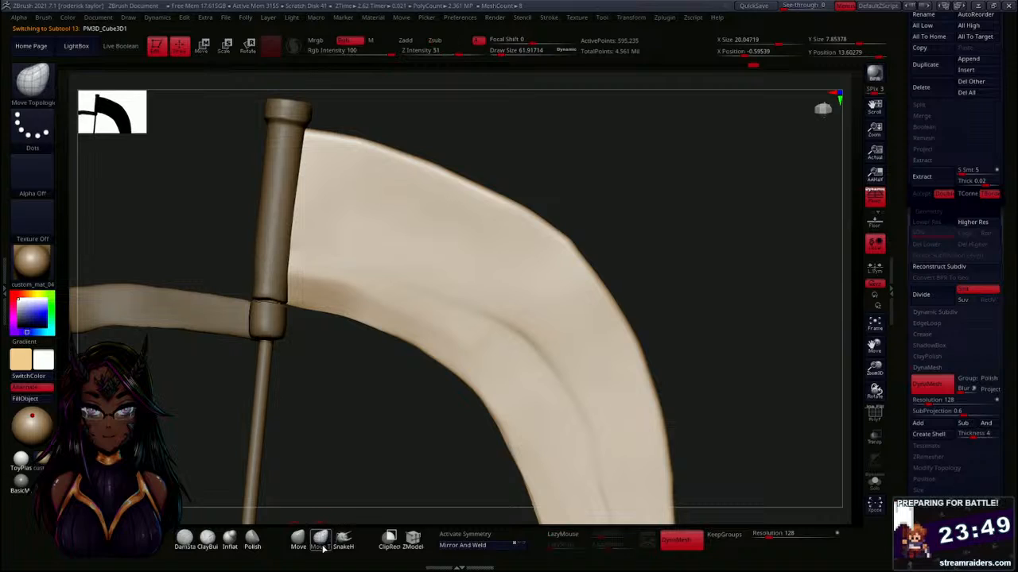
{"action": "key", "text": "s"}
{"action": "left_click_drag", "start_coordinate": [339, 429], "coordinate": [350, 428]}
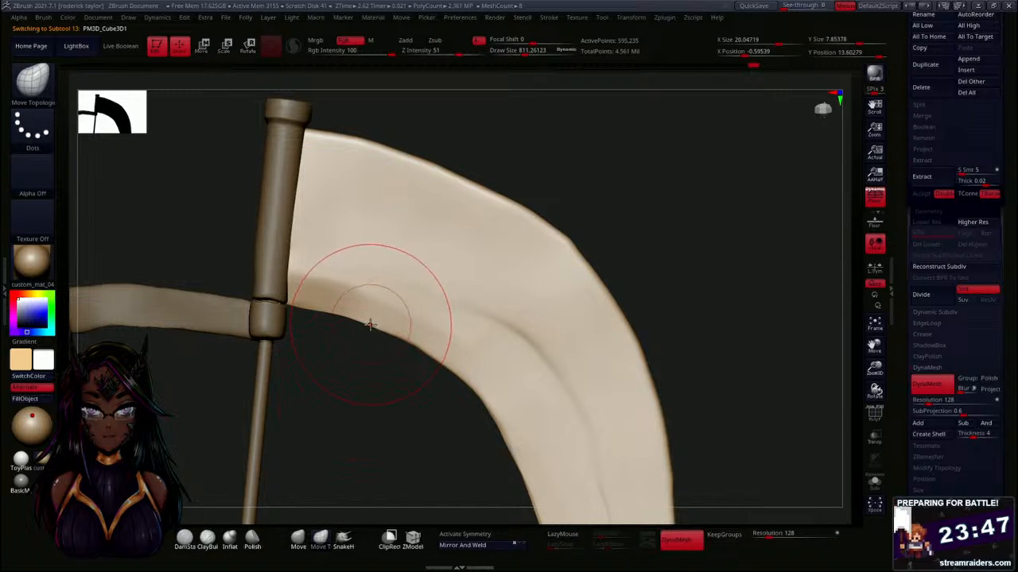
{"action": "mouse_move", "coordinate": [373, 319]}
{"action": "left_mouse_down"}
{"action": "mouse_move", "coordinate": [313, 300]}
{"action": "mouse_move", "coordinate": [377, 323]}
{"action": "left_mouse_up"}
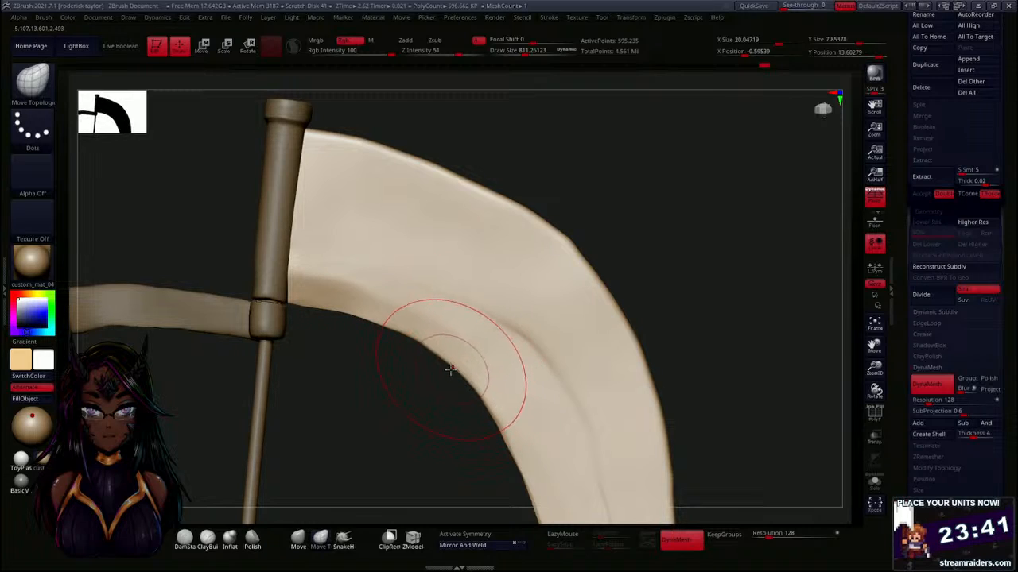
{"action": "left_click_drag", "start_coordinate": [454, 366], "coordinate": [459, 361]}
Even out the blade's inner curve from the fitting through the bend with small Move Topological strokes.
{"action": "mouse_move", "coordinate": [681, 256]}
{"action": "left_mouse_down", "text": "alt"}
{"action": "mouse_move", "coordinate": [688, 228]}
{"action": "mouse_move", "coordinate": [634, 281]}
{"action": "mouse_move", "coordinate": [602, 176]}
{"action": "left_mouse_up", "text": "alt"}
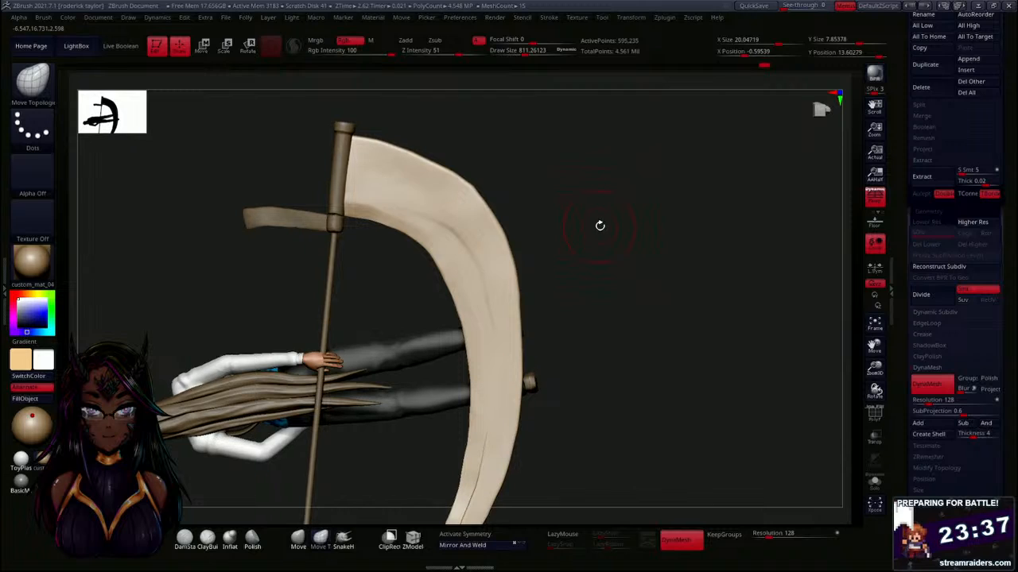
{"action": "left_click_drag", "start_coordinate": [600, 225], "coordinate": [609, 317], "text": "alt"}
{"action": "left_click_drag", "start_coordinate": [347, 205], "coordinate": [350, 195]}
{"action": "left_click_drag", "start_coordinate": [345, 320], "coordinate": [339, 302]}
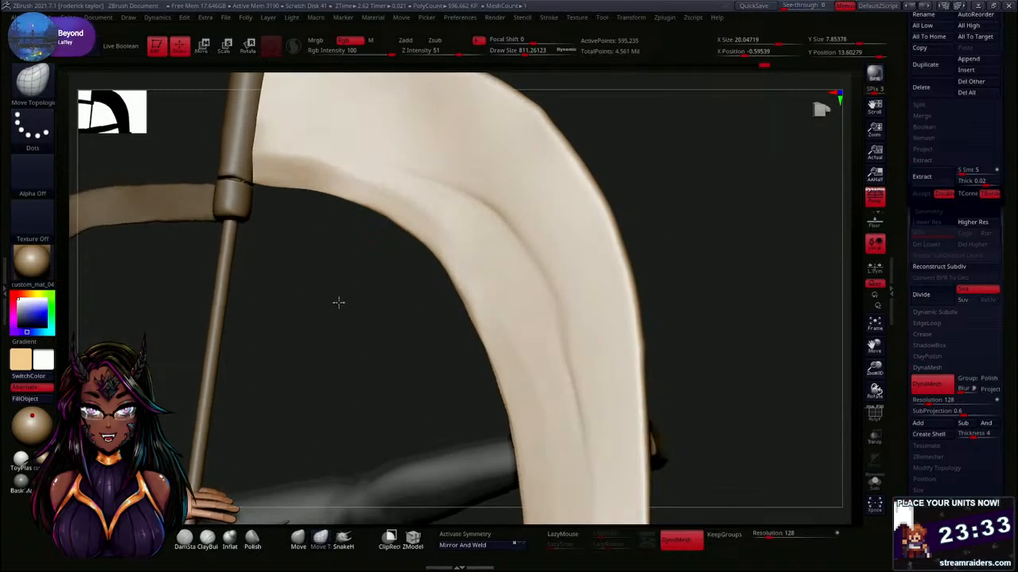
{"action": "left_click_drag", "start_coordinate": [454, 292], "coordinate": [461, 289]}
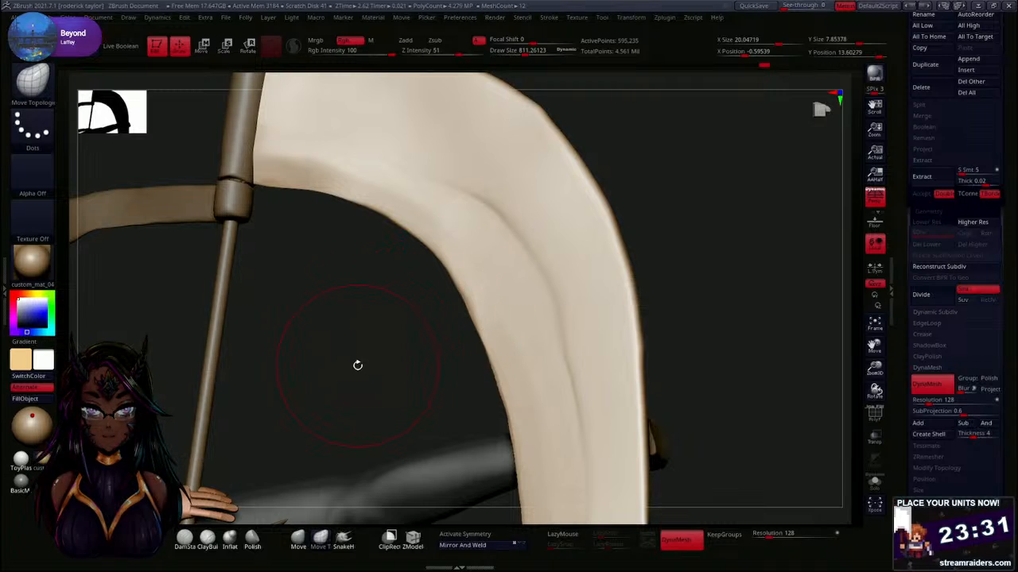
Reduce the draw size to about 428 and nudge the blade's inner corner where it meets the cylinder fitting.
{"action": "mouse_move", "coordinate": [357, 365]}
{"action": "left_mouse_down", "text": "alt"}
{"action": "mouse_move", "coordinate": [350, 303]}
{"action": "mouse_move", "coordinate": [361, 291]}
{"action": "left_mouse_up", "text": "alt"}
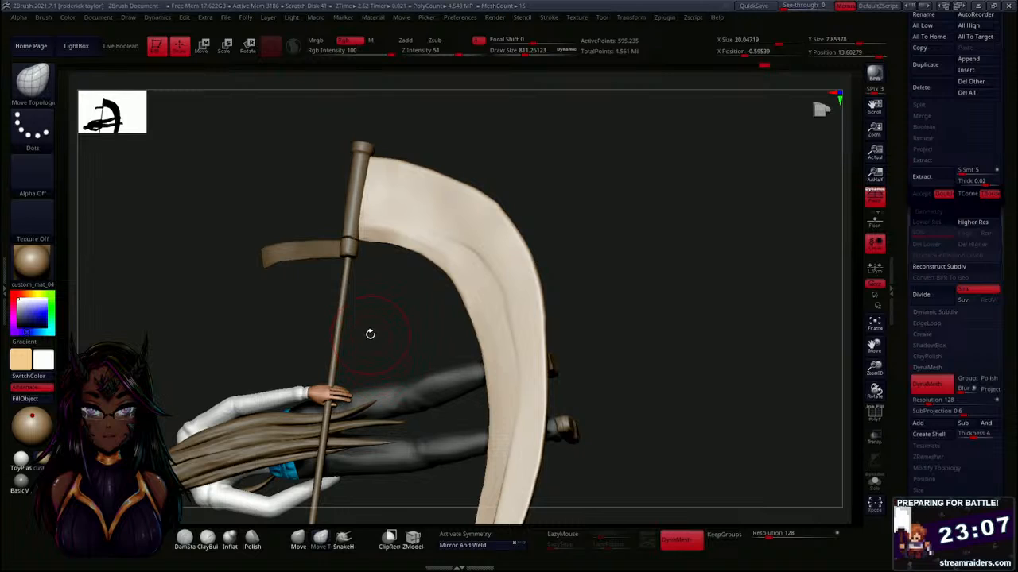
{"action": "left_click_drag", "start_coordinate": [380, 359], "coordinate": [551, 302]}
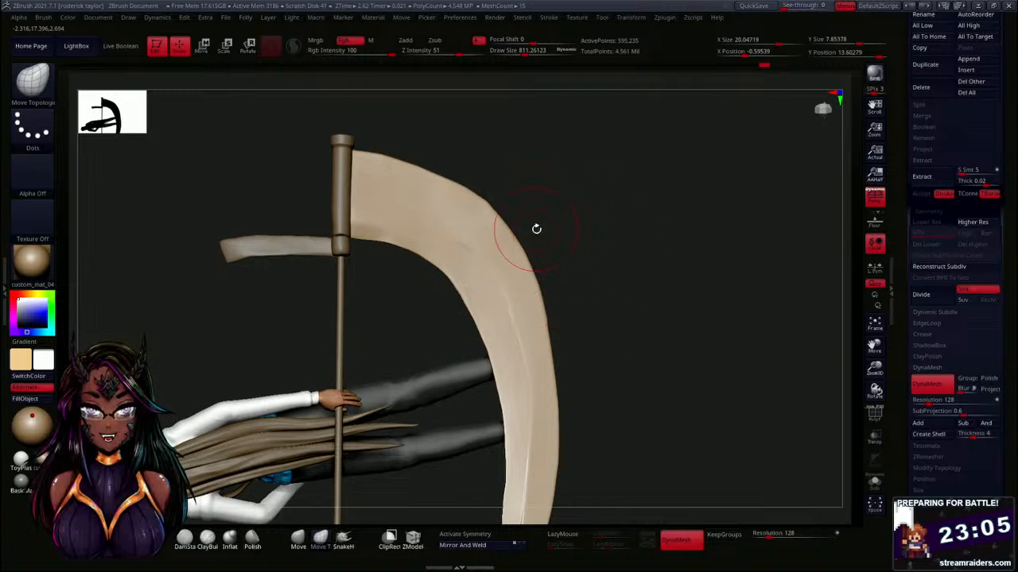
{"action": "mouse_move", "coordinate": [390, 298]}
{"action": "left_mouse_down"}
{"action": "mouse_move", "coordinate": [402, 382]}
{"action": "mouse_move", "coordinate": [333, 354]}
{"action": "mouse_move", "coordinate": [332, 391]}
{"action": "mouse_move", "coordinate": [323, 390]}
{"action": "left_mouse_up"}
{"action": "key", "text": "s"}
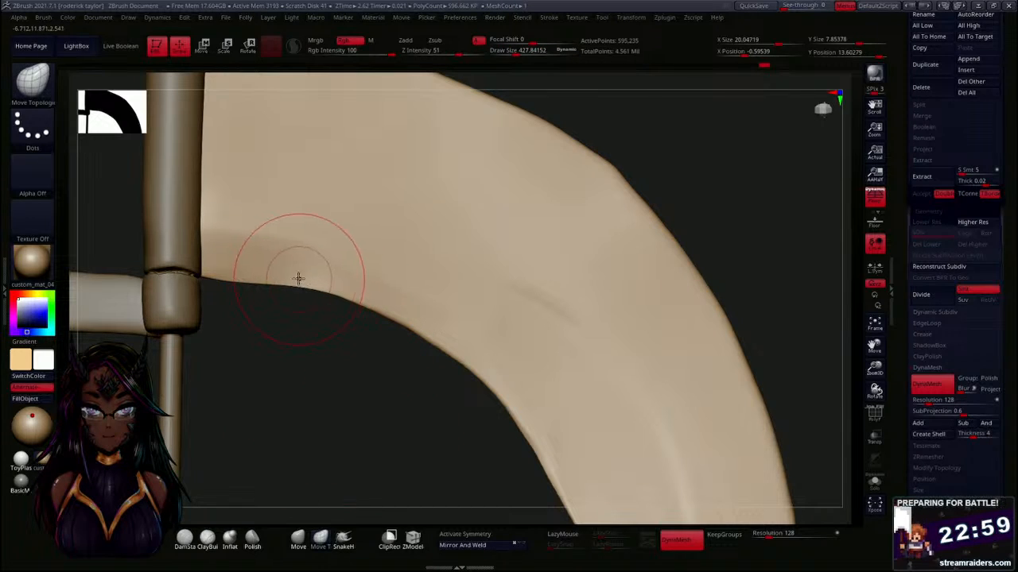
{"action": "left_click_drag", "start_coordinate": [235, 272], "coordinate": [239, 270]}
Adjust the blade's outer edge around its upper bend with the Move Topological brush, working from both sides.
{"action": "left_click_drag", "start_coordinate": [301, 397], "coordinate": [306, 278], "text": "alt"}
{"action": "left_click_drag", "start_coordinate": [457, 249], "coordinate": [518, 273]}
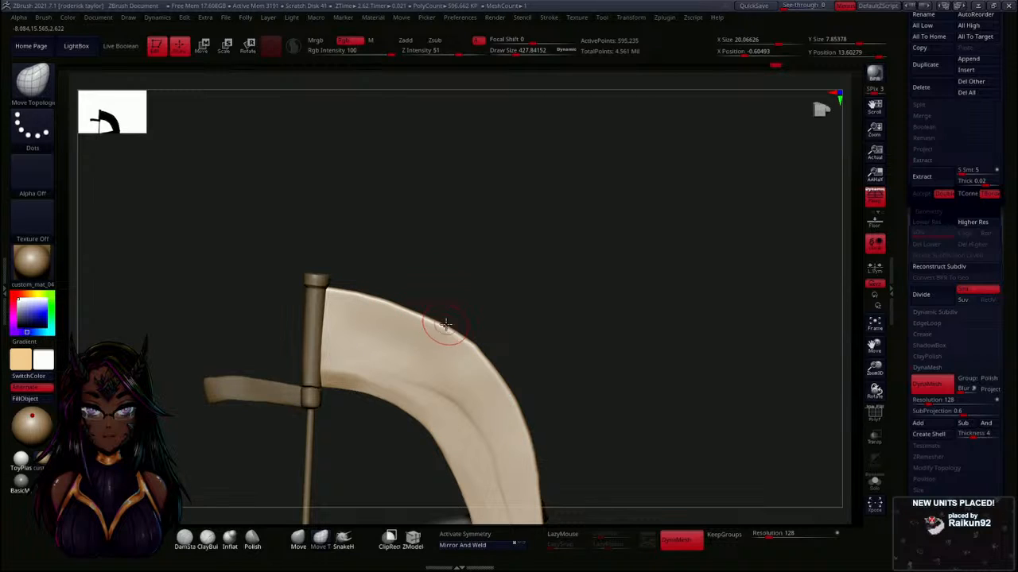
{"action": "left_click_drag", "start_coordinate": [589, 308], "coordinate": [452, 349]}
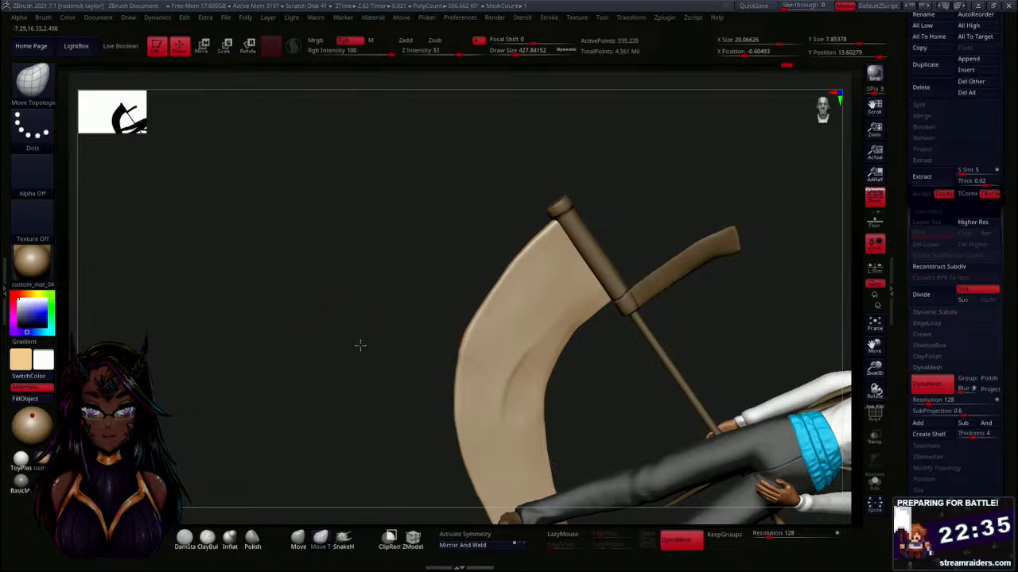
{"action": "mouse_move", "coordinate": [358, 345]}
{"action": "left_mouse_down"}
{"action": "mouse_move", "coordinate": [474, 358]}
{"action": "mouse_move", "coordinate": [484, 270]}
{"action": "left_mouse_up"}
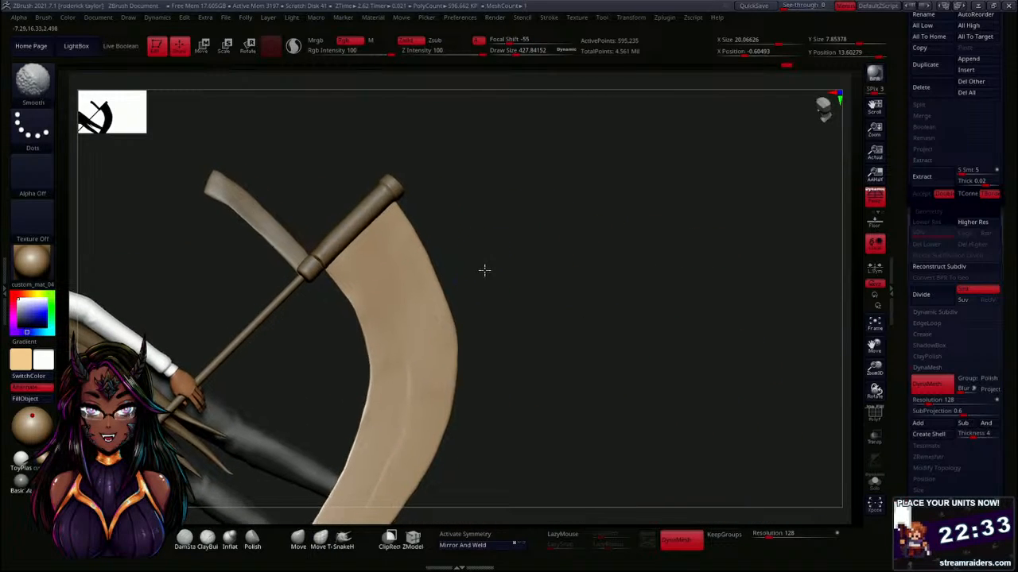
Examine the whole scythe and the blade's narrow edge from several angles, reducing the draw size to about 155.
{"action": "key", "text": "f"}
{"action": "left_click_drag", "start_coordinate": [682, 432], "coordinate": [649, 425]}
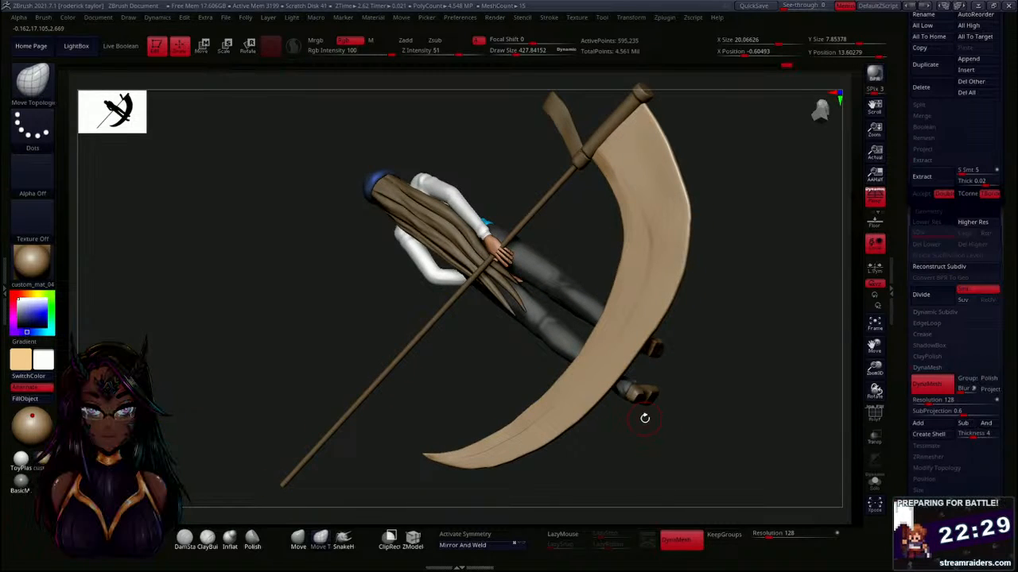
{"action": "mouse_move", "coordinate": [392, 385]}
{"action": "left_mouse_down"}
{"action": "mouse_move", "coordinate": [277, 334]}
{"action": "mouse_move", "coordinate": [415, 388]}
{"action": "mouse_move", "coordinate": [448, 357]}
{"action": "mouse_move", "coordinate": [615, 389]}
{"action": "mouse_move", "coordinate": [552, 295]}
{"action": "mouse_move", "coordinate": [466, 360]}
{"action": "mouse_move", "coordinate": [442, 398]}
{"action": "mouse_move", "coordinate": [416, 305]}
{"action": "mouse_move", "coordinate": [400, 334]}
{"action": "mouse_move", "coordinate": [454, 438]}
{"action": "mouse_move", "coordinate": [356, 387]}
{"action": "mouse_move", "coordinate": [354, 363]}
{"action": "mouse_move", "coordinate": [352, 381]}
{"action": "left_mouse_up"}
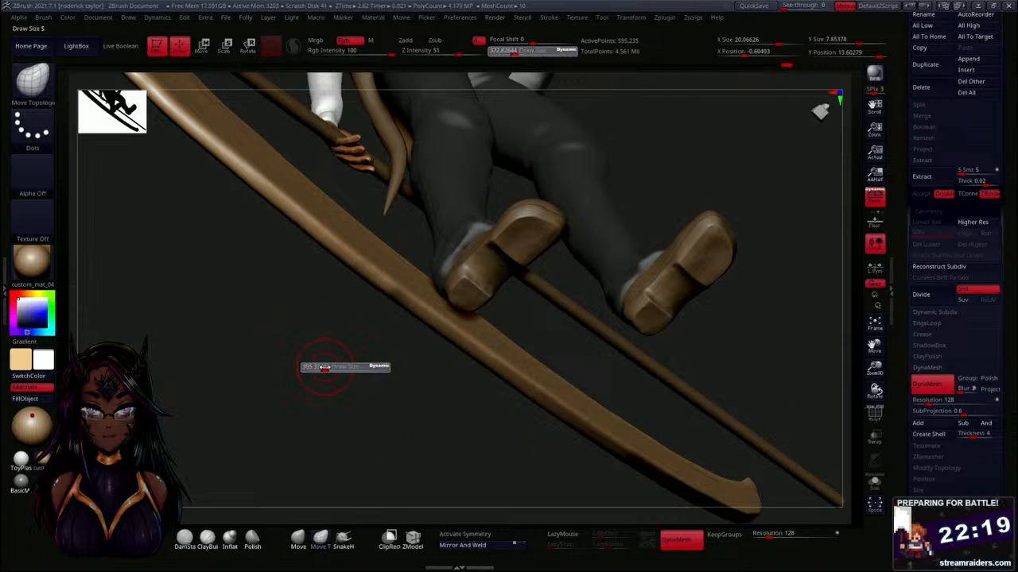
{"action": "key", "text": "shift"}
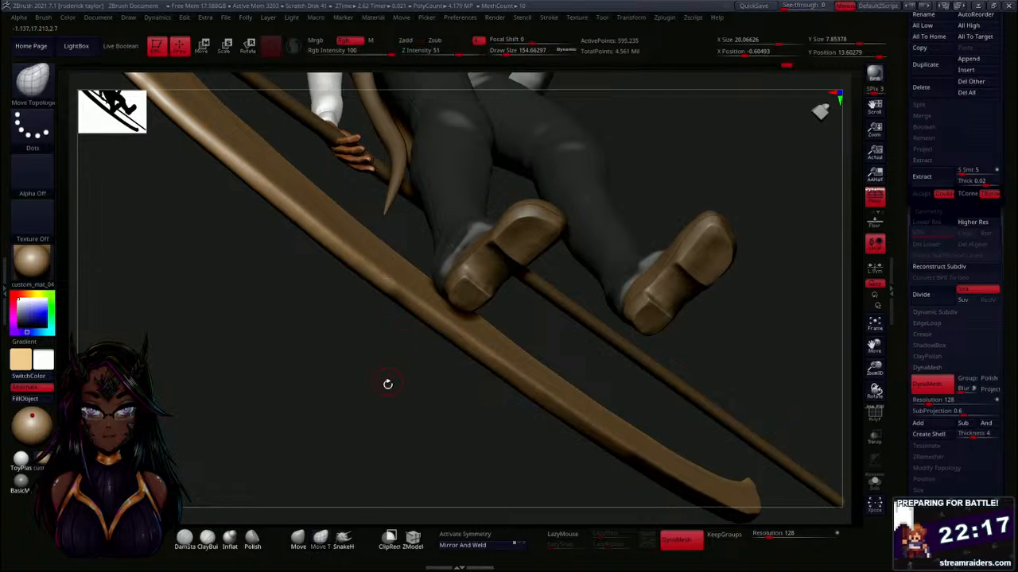
{"action": "mouse_move", "coordinate": [386, 381]}
{"action": "left_mouse_down"}
{"action": "mouse_move", "coordinate": [405, 414]}
{"action": "mouse_move", "coordinate": [543, 386]}
{"action": "mouse_move", "coordinate": [537, 312]}
{"action": "mouse_move", "coordinate": [504, 284]}
{"action": "mouse_move", "coordinate": [479, 230]}
{"action": "mouse_move", "coordinate": [523, 287]}
{"action": "mouse_move", "coordinate": [513, 206]}
{"action": "mouse_move", "coordinate": [525, 245]}
{"action": "left_mouse_up"}
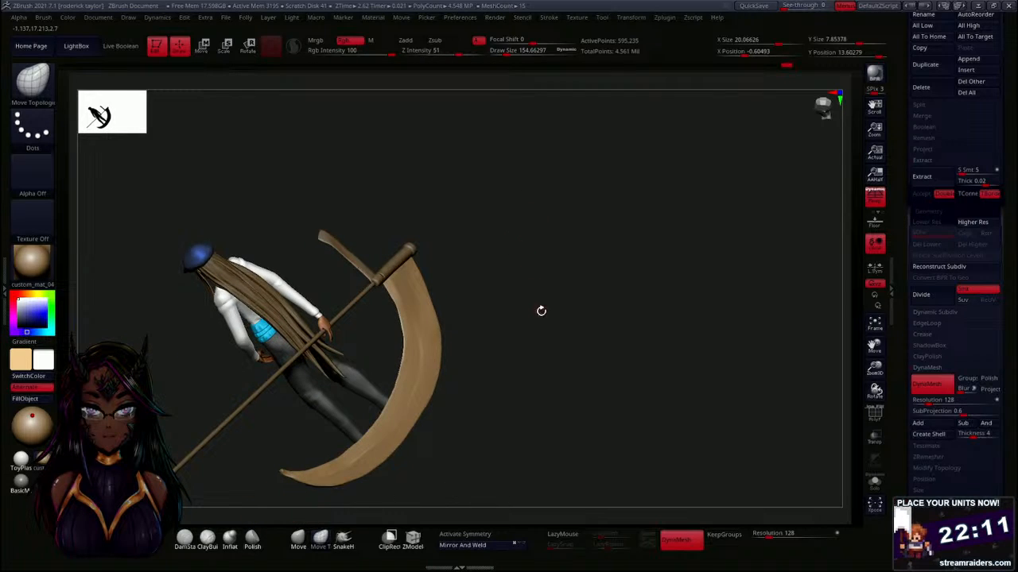
Remesh the scythe's large blade with DynaMesh at resolution 128.
{"action": "mouse_move", "coordinate": [541, 311]}
{"action": "left_mouse_down"}
{"action": "mouse_move", "coordinate": [532, 321]}
{"action": "mouse_move", "coordinate": [504, 316]}
{"action": "mouse_move", "coordinate": [518, 271]}
{"action": "mouse_move", "coordinate": [575, 339]}
{"action": "mouse_move", "coordinate": [567, 347]}
{"action": "mouse_move", "coordinate": [589, 409]}
{"action": "mouse_move", "coordinate": [614, 296]}
{"action": "mouse_move", "coordinate": [659, 437]}
{"action": "mouse_move", "coordinate": [527, 325]}
{"action": "left_mouse_up"}
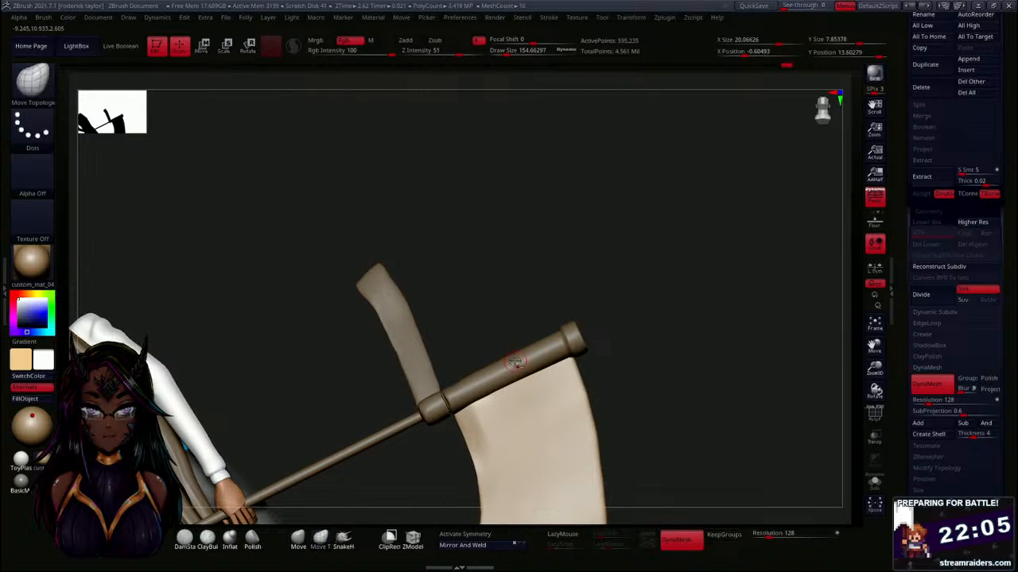
{"action": "key", "text": "ctrl"}
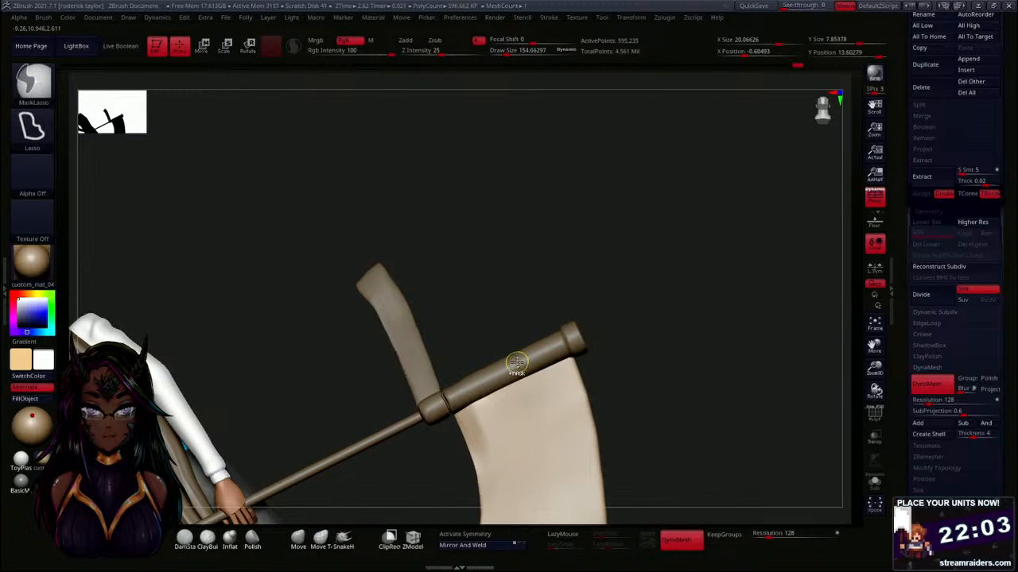
{"action": "left_click_drag", "start_coordinate": [497, 281], "coordinate": [560, 289], "text": "ctrl"}
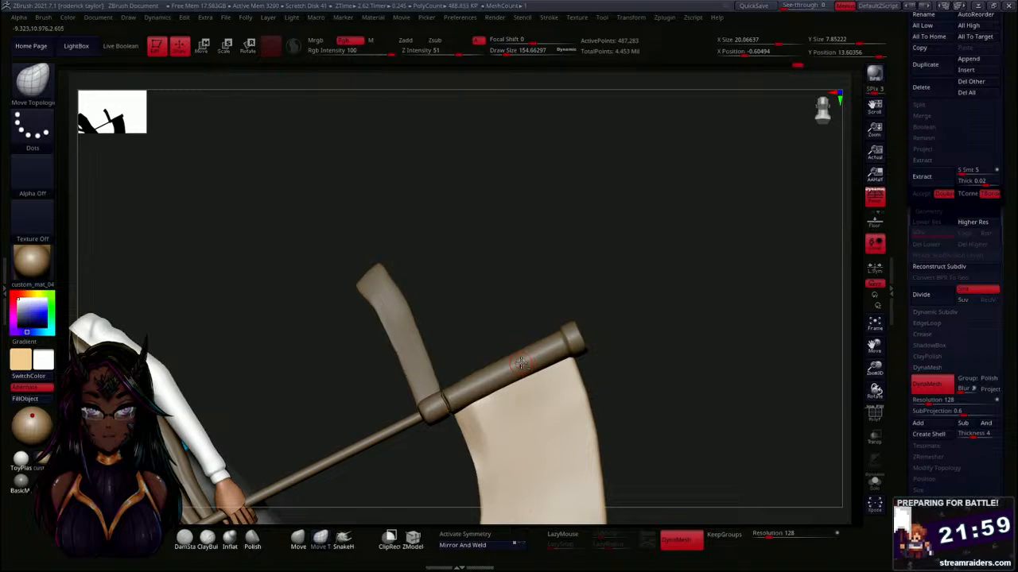
Select the thick cylinder at the scythe's head and mask all of it except the collar joining the thin shaft.
{"action": "left_click", "coordinate": [228, 540]}
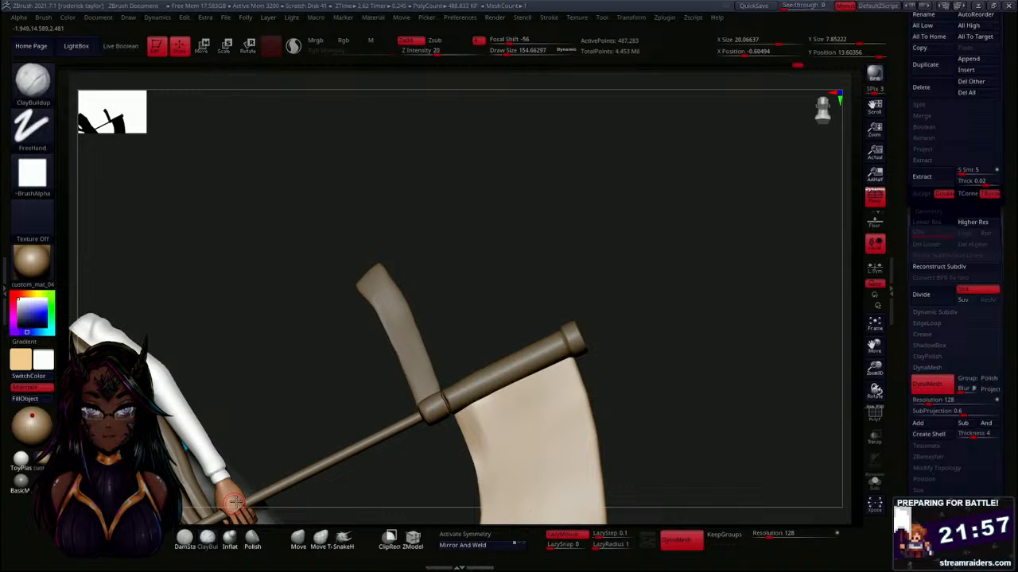
{"action": "left_click", "coordinate": [484, 378], "text": "alt"}
{"action": "left_click_drag", "start_coordinate": [453, 359], "coordinate": [433, 289]}
{"action": "left_click_drag", "start_coordinate": [326, 328], "coordinate": [395, 335], "text": "ctrl"}
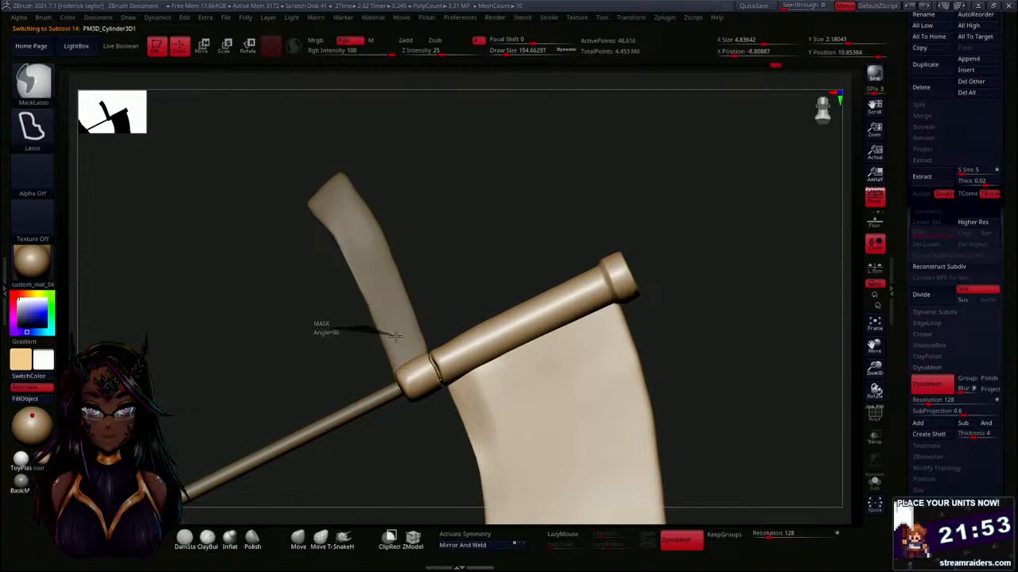
{"action": "mouse_move", "coordinate": [439, 378]}
{"action": "left_mouse_down", "text": "ctrl"}
{"action": "mouse_move", "coordinate": [362, 393]}
{"action": "mouse_move", "coordinate": [377, 337]}
{"action": "mouse_move", "coordinate": [430, 346]}
{"action": "mouse_move", "coordinate": [420, 366]}
{"action": "left_mouse_up", "text": "ctrl"}
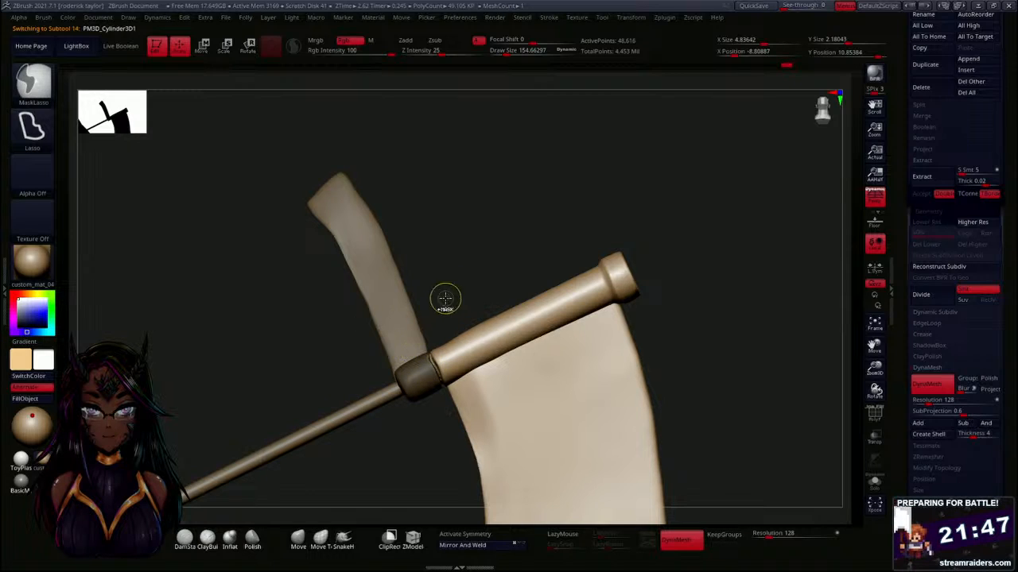
{"action": "left_click", "coordinate": [447, 256], "text": "ctrl"}
Scale the unmasked collar uniformly to about 0.96, clear the mask and remesh the cylinder with DynaMesh.
{"action": "mouse_move", "coordinate": [448, 257]}
{"action": "left_mouse_down"}
{"action": "mouse_move", "coordinate": [471, 353]}
{"action": "mouse_move", "coordinate": [438, 346]}
{"action": "left_mouse_up"}
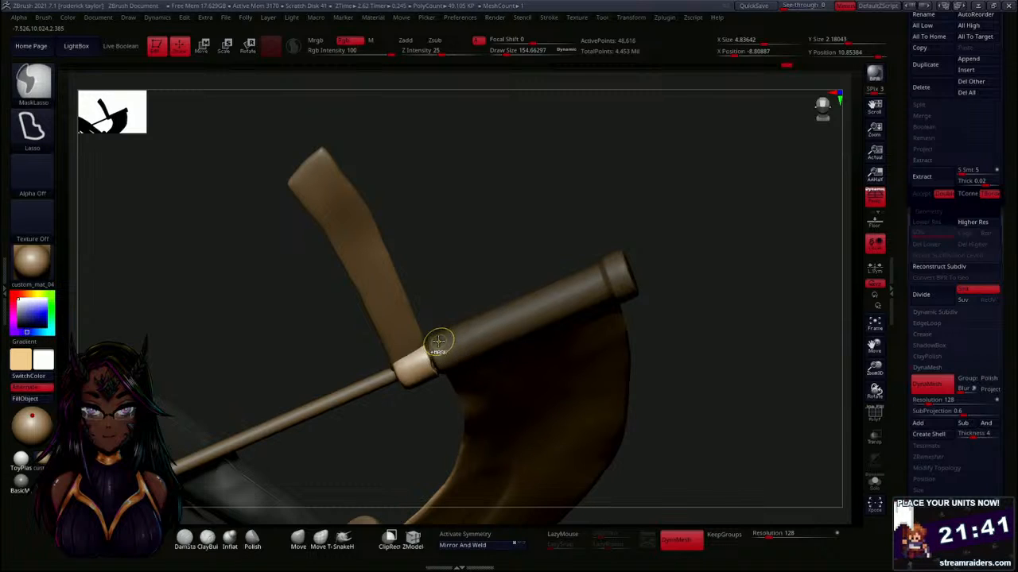
{"action": "left_click_drag", "start_coordinate": [416, 448], "coordinate": [448, 305]}
{"action": "key", "text": "w"}
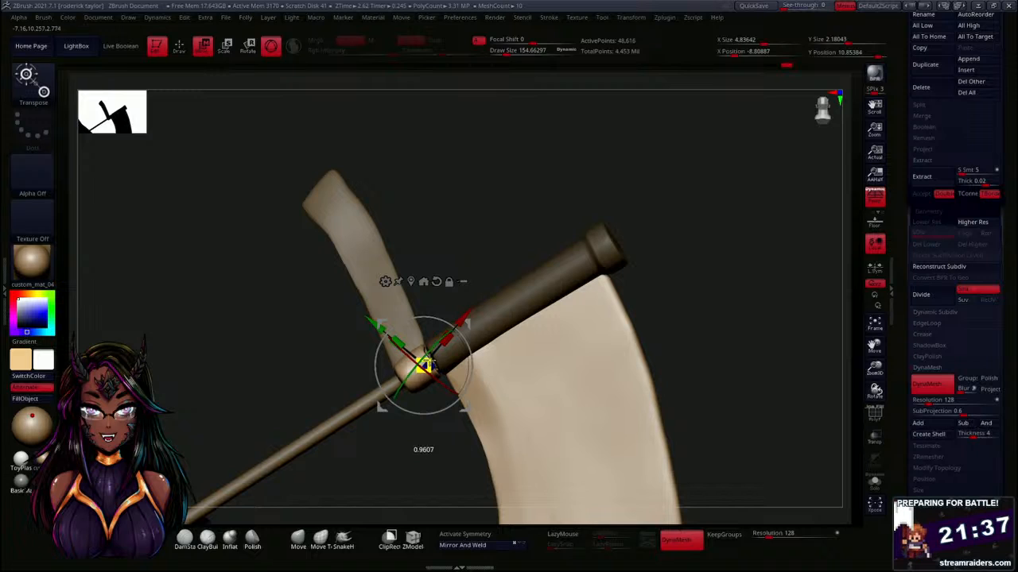
{"action": "mouse_move", "coordinate": [426, 367]}
{"action": "left_mouse_down"}
{"action": "mouse_move", "coordinate": [420, 374]}
{"action": "mouse_move", "coordinate": [426, 366]}
{"action": "left_mouse_up"}
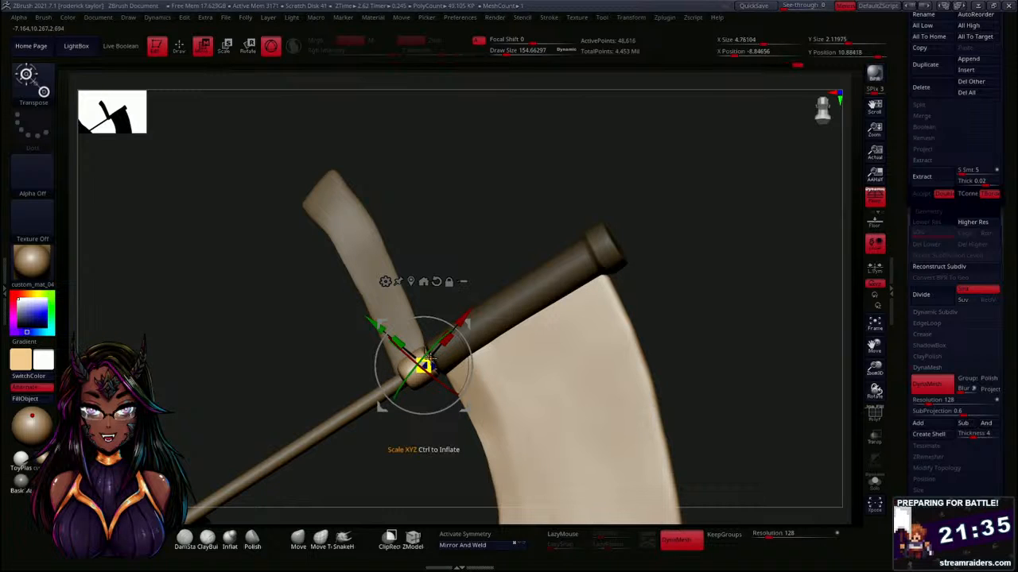
{"action": "left_click_drag", "start_coordinate": [447, 262], "coordinate": [454, 307]}
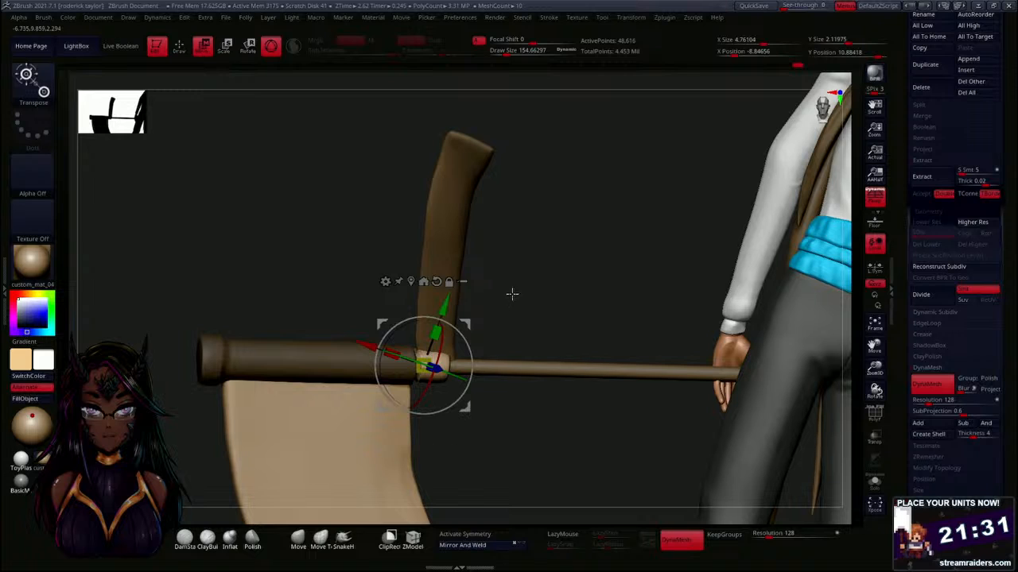
{"action": "left_click_drag", "start_coordinate": [512, 294], "coordinate": [480, 320]}
{"action": "left_click_drag", "start_coordinate": [516, 287], "coordinate": [477, 253]}
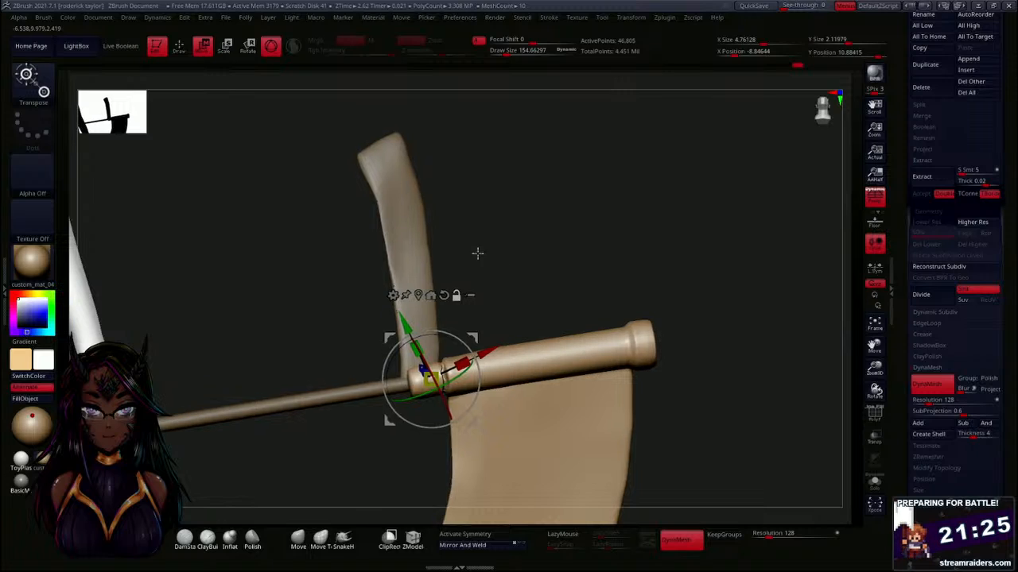
Select the small rear blade, reset and centre its gizmo, and shift the blade slightly toward the collar.
{"action": "left_click", "coordinate": [405, 251], "text": "alt"}
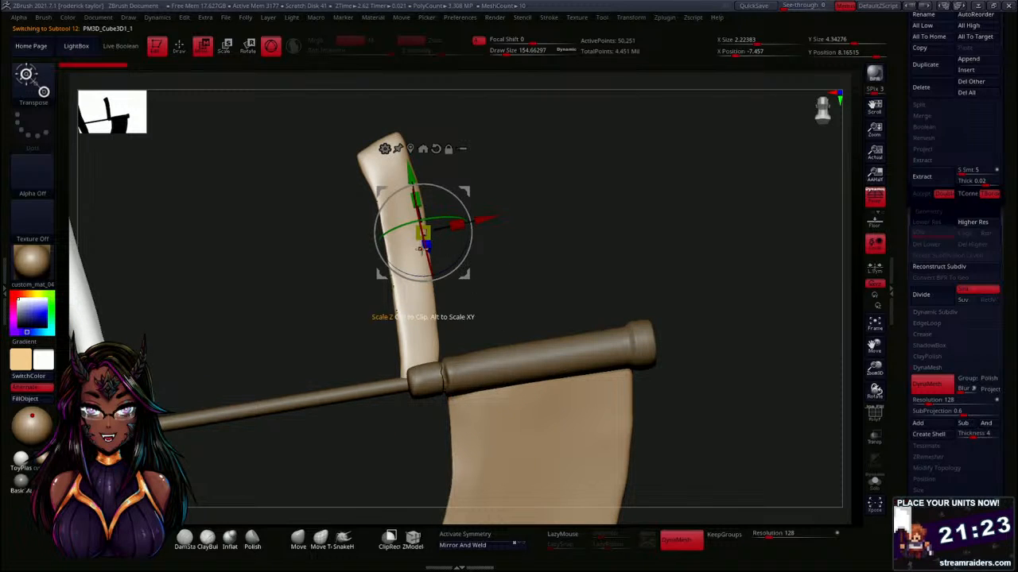
{"action": "left_click", "coordinate": [435, 149]}
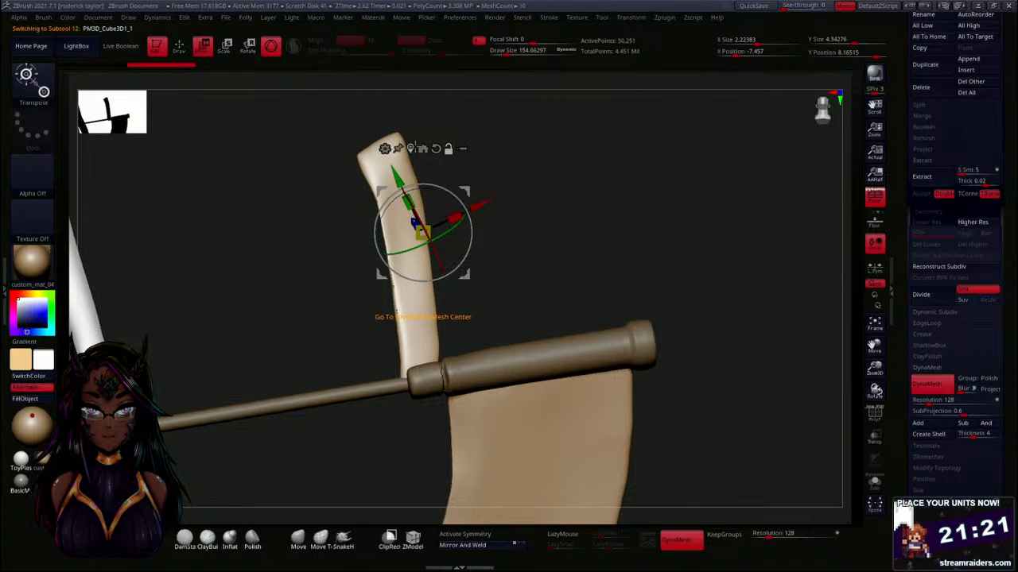
{"action": "left_click", "coordinate": [411, 148]}
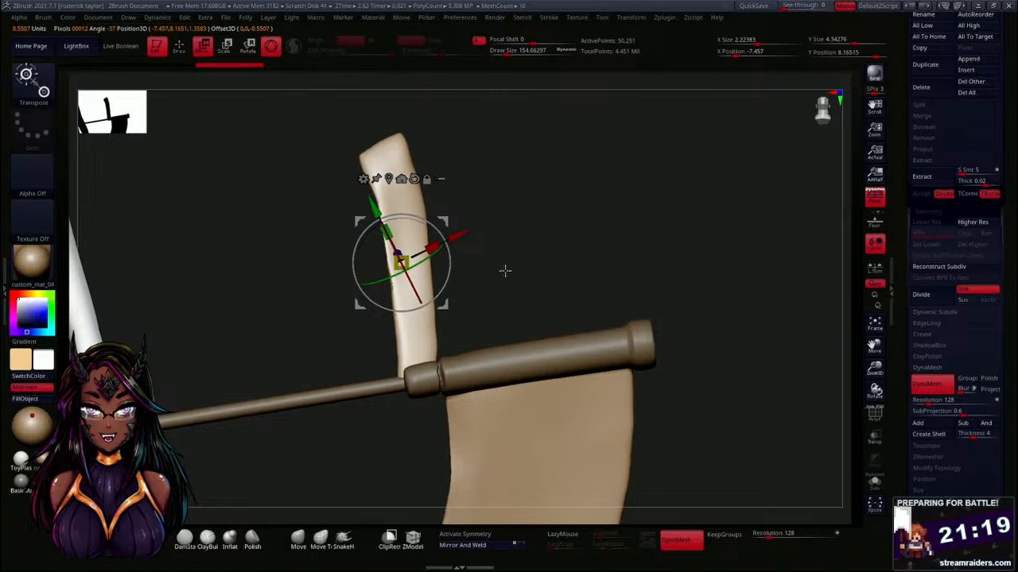
{"action": "left_click_drag", "start_coordinate": [446, 304], "coordinate": [498, 305]}
{"action": "key", "text": "f"}
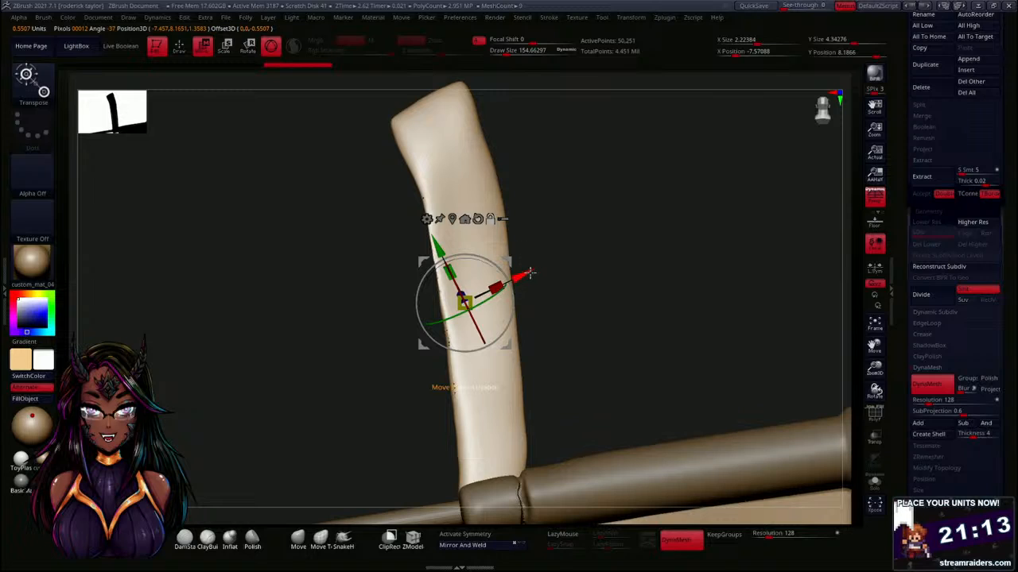
Reshape the small blade's tip corner and concave edge with the Move brush at draw size about 571, and remesh it with DynaMesh.
{"action": "key", "text": "q"}
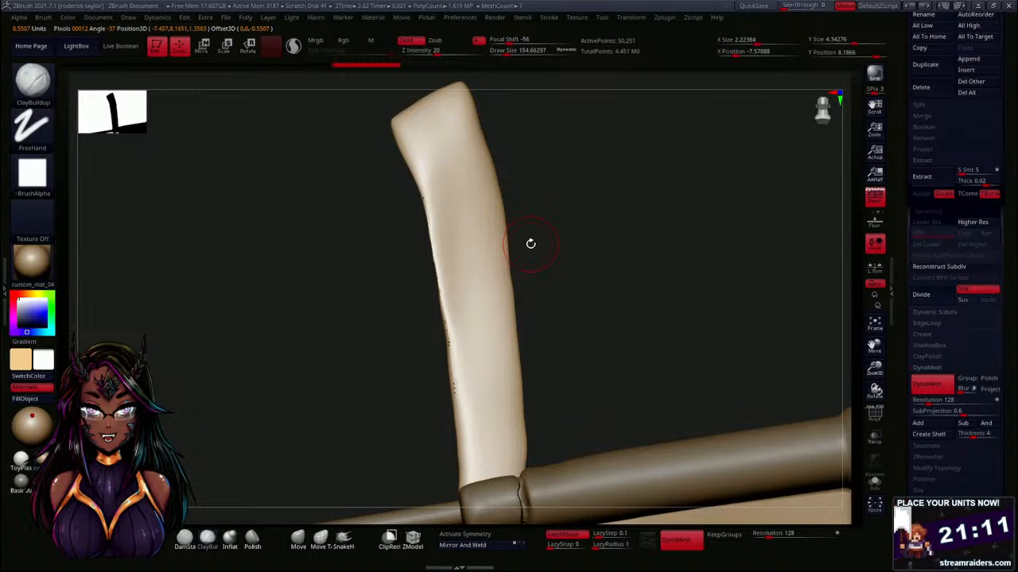
{"action": "key", "text": "b"}
{"action": "key", "text": "m"}
{"action": "key", "text": "v"}
{"action": "key", "text": "s"}
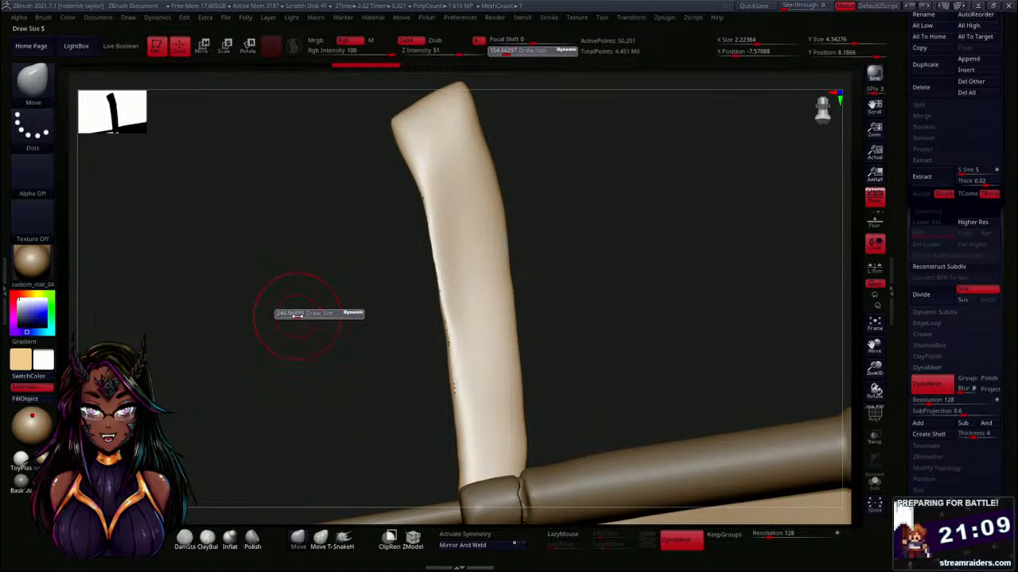
{"action": "left_click_drag", "start_coordinate": [296, 314], "coordinate": [337, 241]}
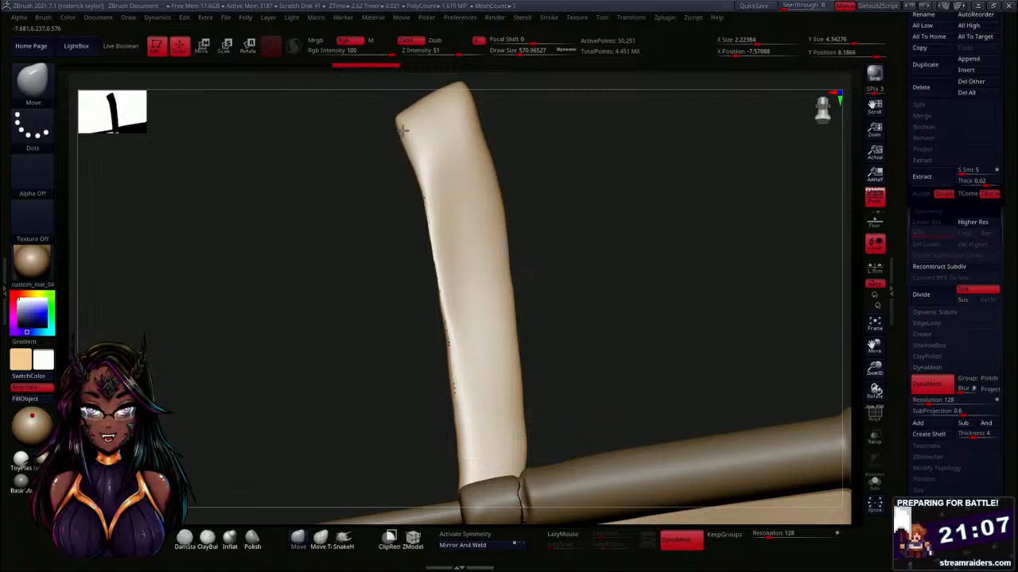
{"action": "left_click_drag", "start_coordinate": [402, 130], "coordinate": [400, 132]}
{"action": "left_click_drag", "start_coordinate": [422, 183], "coordinate": [406, 191]}
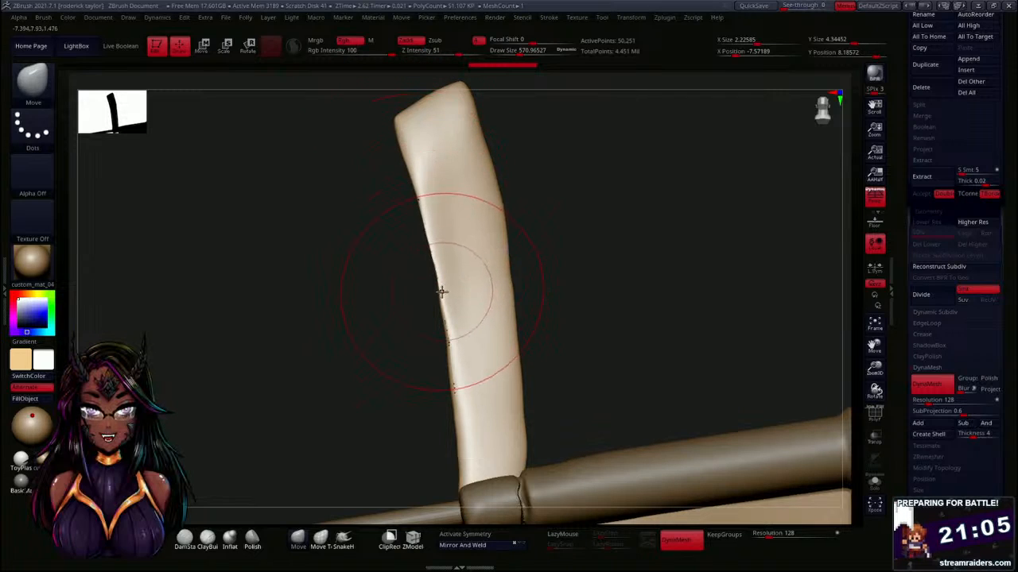
{"action": "left_click_drag", "start_coordinate": [442, 292], "coordinate": [436, 295]}
{"action": "mouse_move", "coordinate": [246, 291]}
{"action": "left_mouse_down", "text": "ctrl"}
{"action": "mouse_move", "coordinate": [297, 334]}
{"action": "mouse_move", "coordinate": [343, 343]}
{"action": "left_mouse_up", "text": "ctrl"}
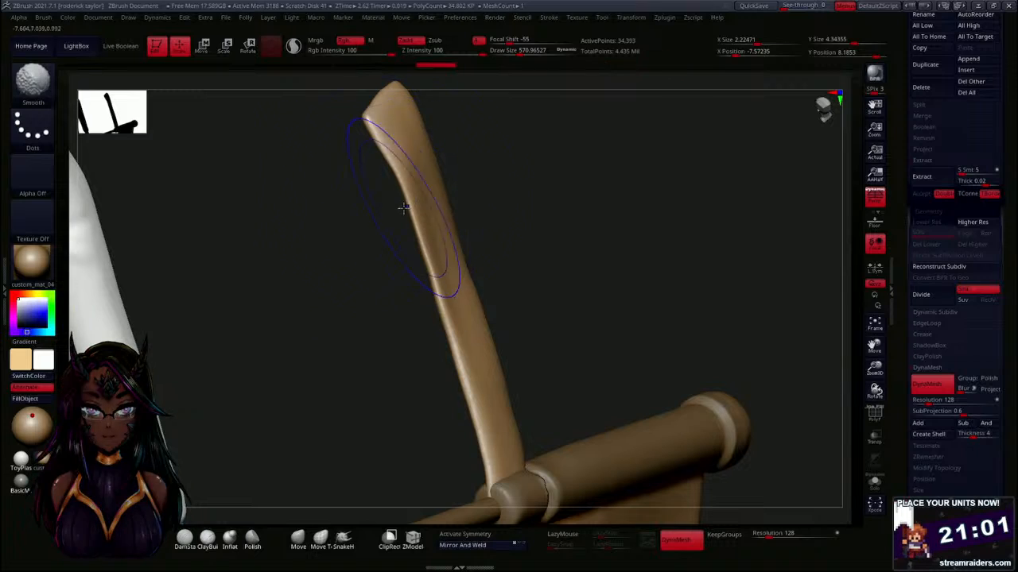
Smooth the small blade's concave edge and push its convex edge and tip into a cleaner curve with the Move brush.
{"action": "left_click_drag", "start_coordinate": [403, 208], "coordinate": [420, 240], "text": "shift"}
{"action": "mouse_move", "coordinate": [511, 227]}
{"action": "left_mouse_down"}
{"action": "mouse_move", "coordinate": [546, 266]}
{"action": "mouse_move", "coordinate": [584, 275]}
{"action": "left_mouse_up"}
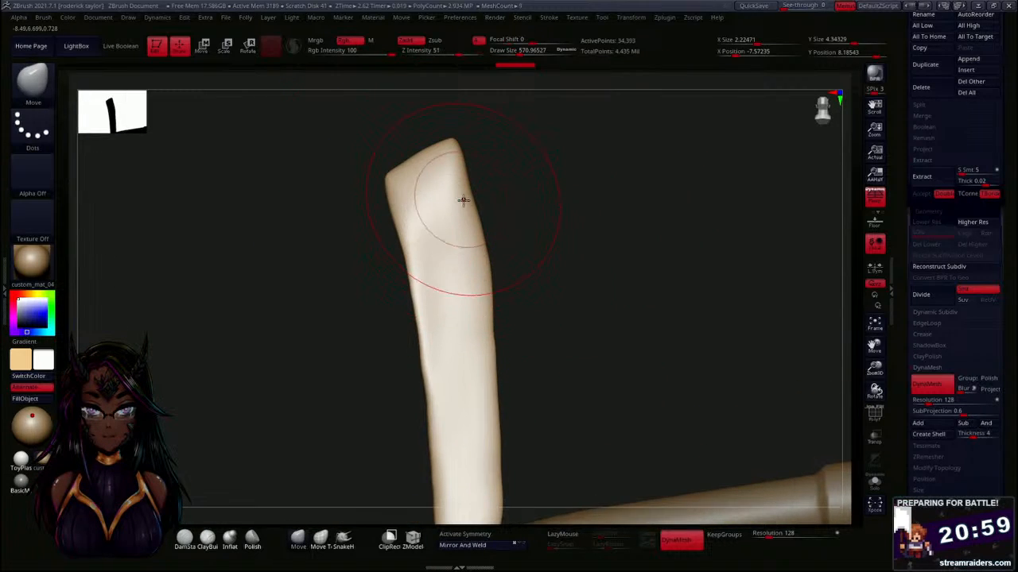
{"action": "left_click_drag", "start_coordinate": [504, 314], "coordinate": [498, 334]}
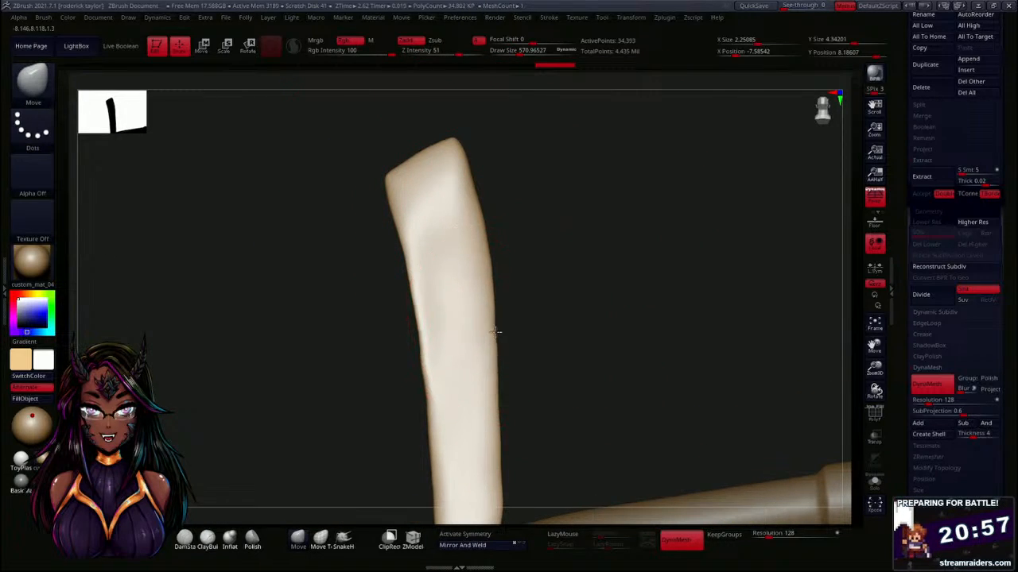
{"action": "left_click_drag", "start_coordinate": [491, 261], "coordinate": [477, 193]}
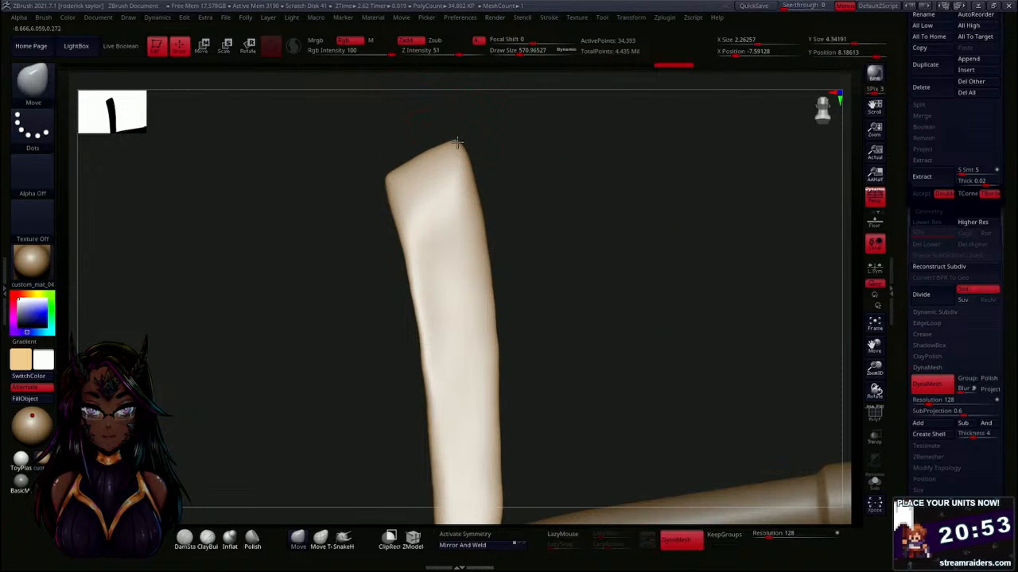
{"action": "left_click_drag", "start_coordinate": [475, 163], "coordinate": [392, 182]}
Straighten the small blade's thin profile near the tip with the Move brush, working edge-on.
{"action": "mouse_move", "coordinate": [540, 231]}
{"action": "left_mouse_down"}
{"action": "mouse_move", "coordinate": [584, 246]}
{"action": "mouse_move", "coordinate": [568, 325]}
{"action": "mouse_move", "coordinate": [540, 368]}
{"action": "mouse_move", "coordinate": [531, 189]}
{"action": "left_mouse_up"}
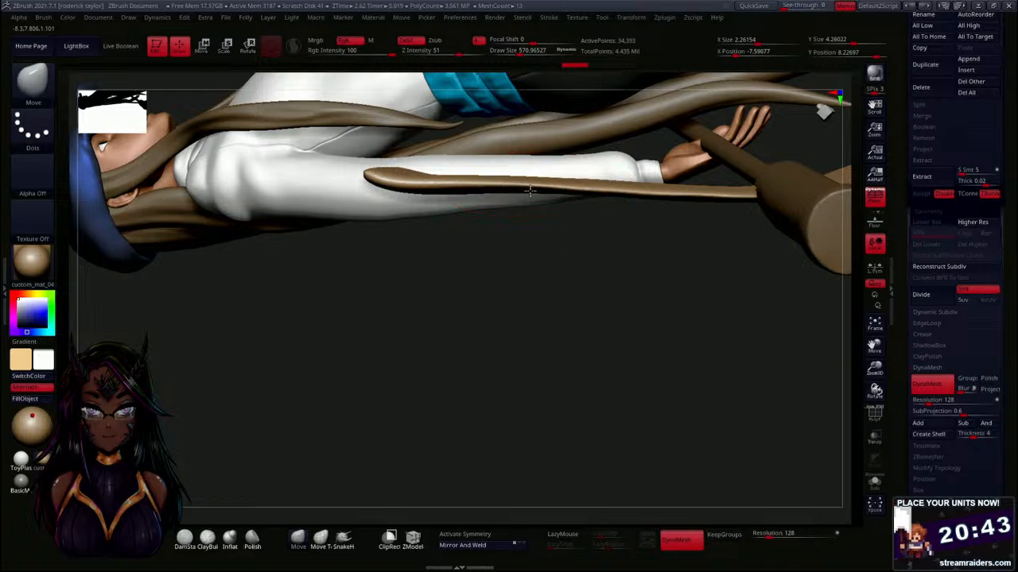
{"action": "left_click_drag", "start_coordinate": [412, 188], "coordinate": [424, 183]}
{"action": "mouse_move", "coordinate": [517, 291]}
{"action": "left_mouse_down"}
{"action": "mouse_move", "coordinate": [523, 337]}
{"action": "mouse_move", "coordinate": [545, 287]}
{"action": "mouse_move", "coordinate": [628, 311]}
{"action": "left_mouse_up"}
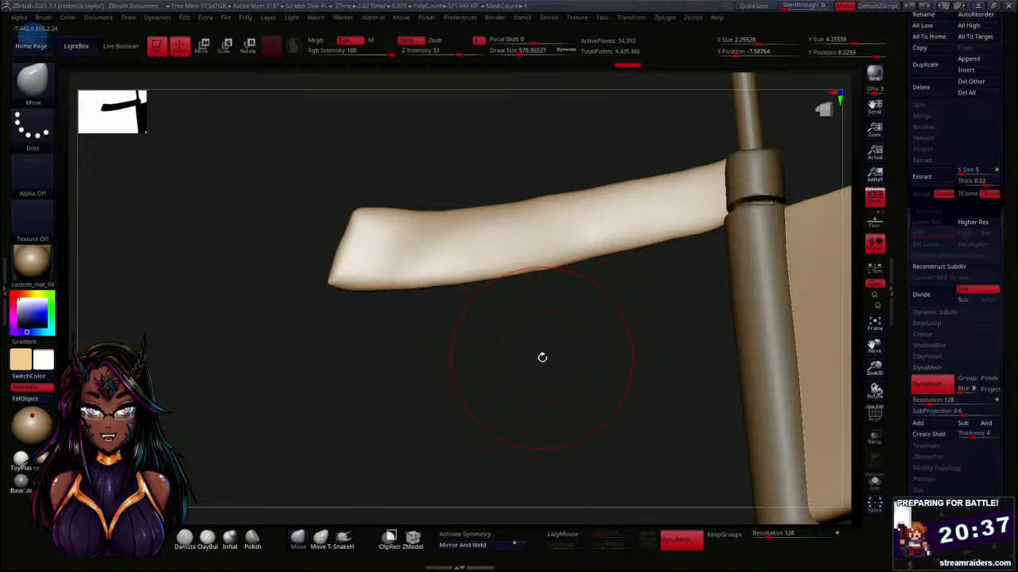
Mask the small blade so that only its short base section beside the collar stays editable.
{"action": "left_click_drag", "start_coordinate": [549, 348], "coordinate": [520, 379]}
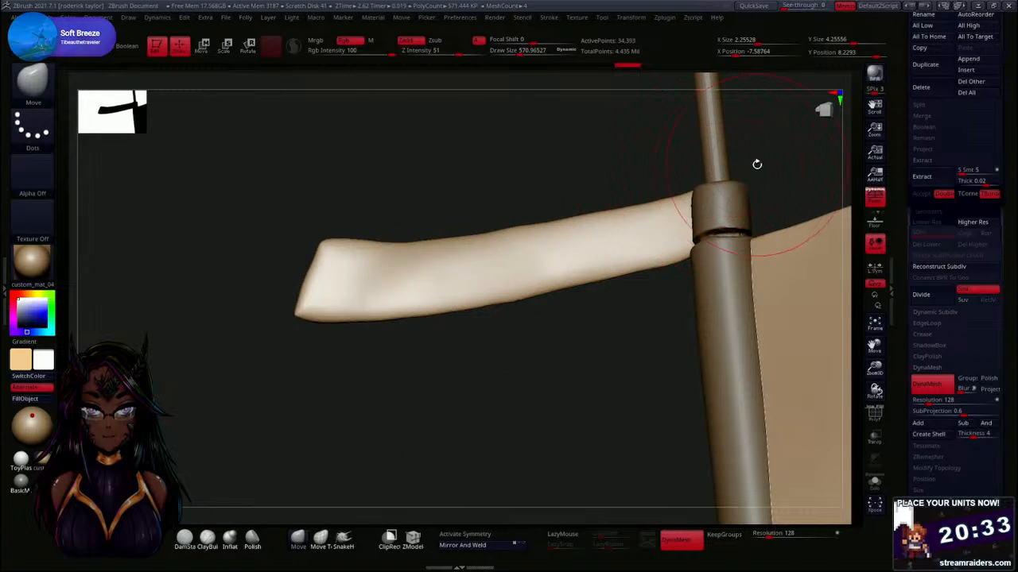
{"action": "key", "text": "ctrl"}
{"action": "mouse_move", "coordinate": [698, 177]}
{"action": "left_mouse_down", "text": "ctrl"}
{"action": "mouse_move", "coordinate": [668, 203]}
{"action": "mouse_move", "coordinate": [663, 238]}
{"action": "mouse_move", "coordinate": [686, 284]}
{"action": "mouse_move", "coordinate": [723, 265]}
{"action": "left_mouse_up", "text": "ctrl"}
{"action": "left_click_drag", "start_coordinate": [613, 345], "coordinate": [559, 325]}
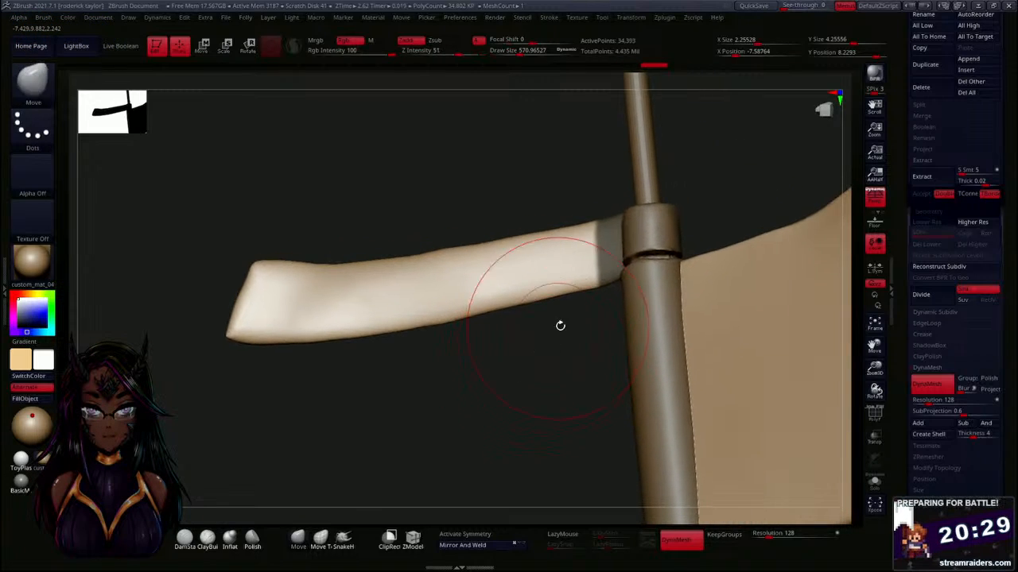
{"action": "left_click", "coordinate": [688, 219], "text": "ctrl"}
Centre the gizmo on the small blade's unmasked base, narrow it into a tang, clear the mask and nudge the whole blade.
{"action": "key", "text": "w"}
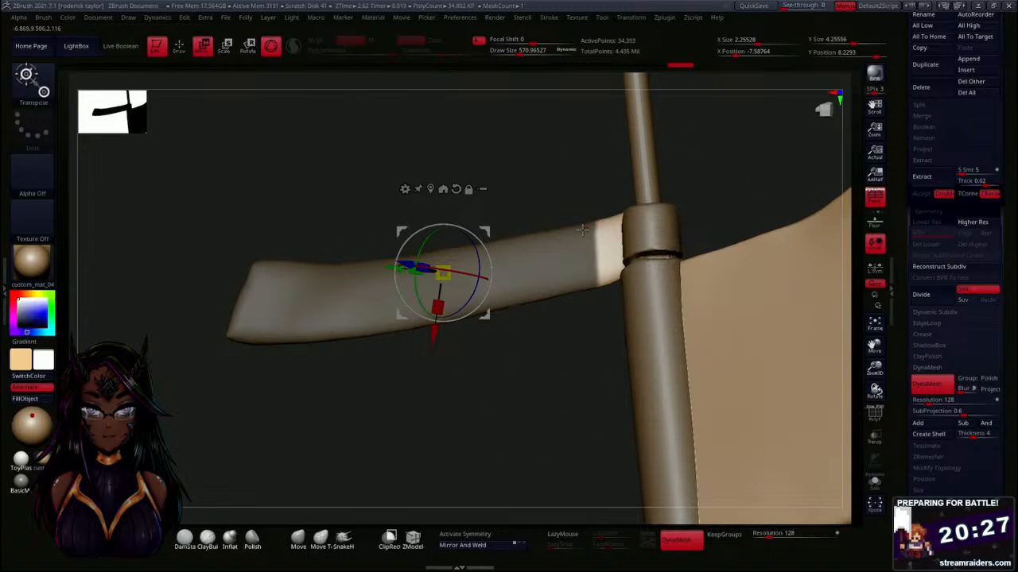
{"action": "left_click", "coordinate": [430, 188]}
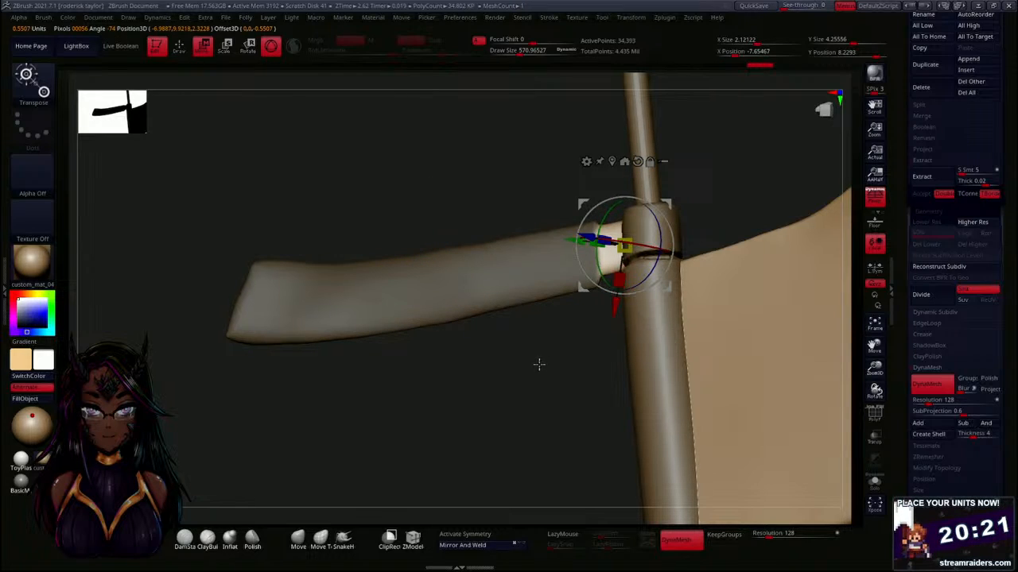
{"action": "left_click_drag", "start_coordinate": [363, 150], "coordinate": [381, 163], "text": "ctrl"}
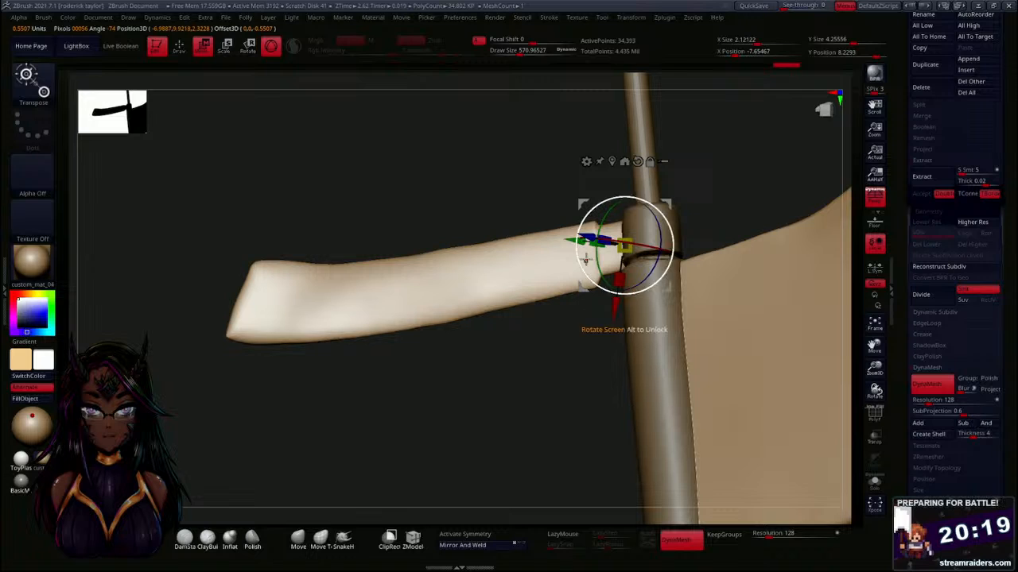
{"action": "left_click_drag", "start_coordinate": [615, 297], "coordinate": [616, 293]}
{"action": "left_click_drag", "start_coordinate": [495, 385], "coordinate": [491, 514]}
{"action": "mouse_move", "coordinate": [441, 313]}
{"action": "left_mouse_down"}
{"action": "mouse_move", "coordinate": [470, 371]}
{"action": "mouse_move", "coordinate": [504, 370]}
{"action": "mouse_move", "coordinate": [497, 381]}
{"action": "mouse_move", "coordinate": [438, 319]}
{"action": "left_mouse_up"}
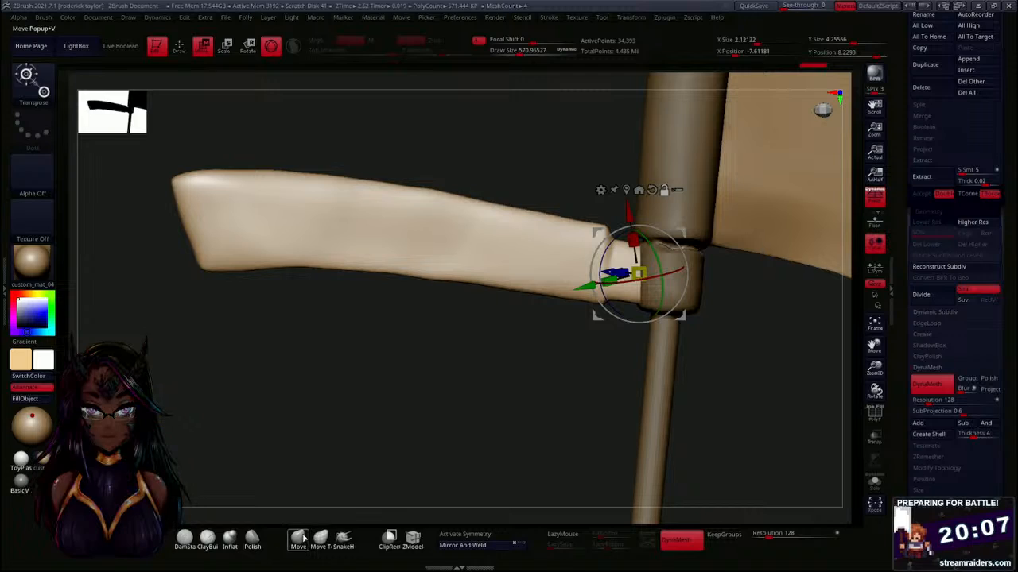
Refine the small blade's shoulder corners, long edges and tip with the Move brush at a draw size of about 178.
{"action": "key", "text": "q"}
{"action": "key", "text": "s"}
{"action": "left_click_drag", "start_coordinate": [390, 410], "coordinate": [388, 410]}
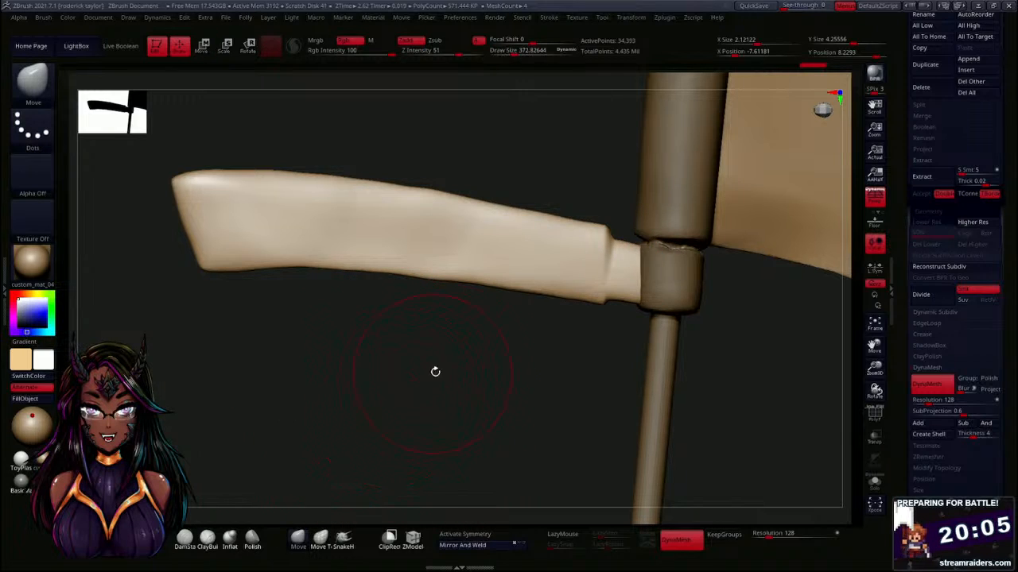
{"action": "key", "text": "s"}
{"action": "left_click_drag", "start_coordinate": [519, 367], "coordinate": [513, 367]}
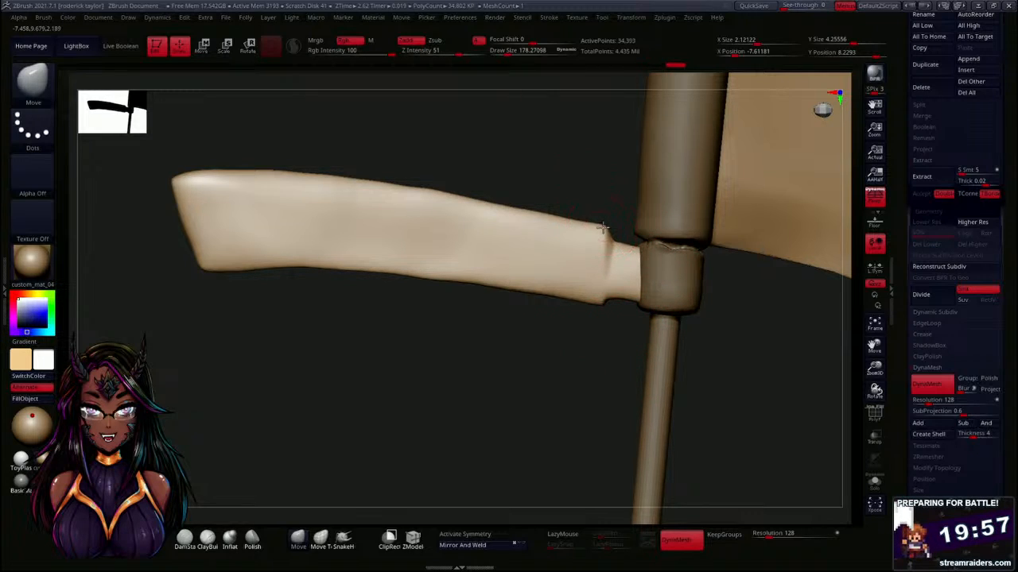
{"action": "mouse_move", "coordinate": [534, 354]}
{"action": "left_mouse_down"}
{"action": "mouse_move", "coordinate": [502, 413]}
{"action": "mouse_move", "coordinate": [533, 266]}
{"action": "left_mouse_up"}
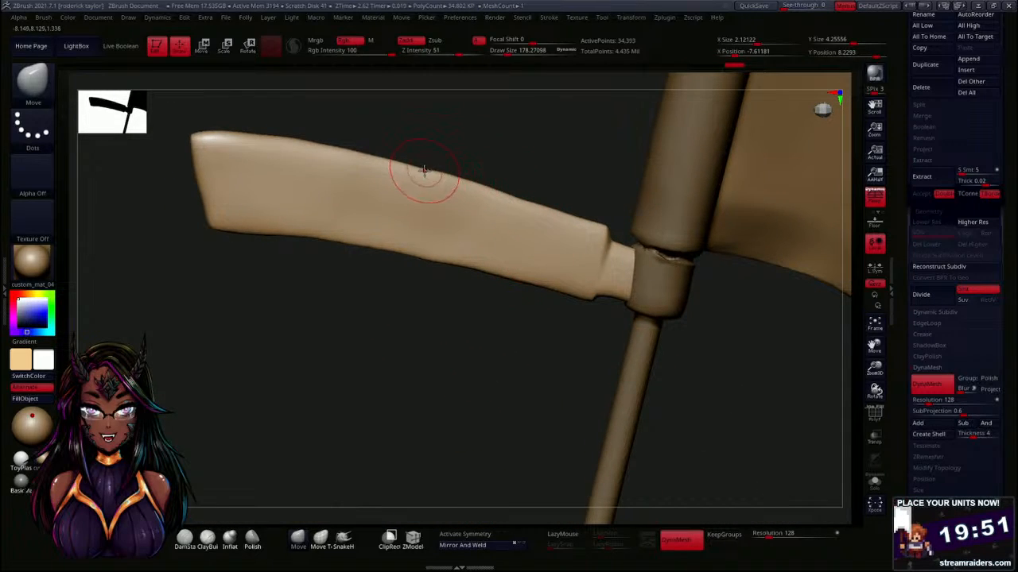
{"action": "mouse_move", "coordinate": [450, 357]}
{"action": "left_mouse_down"}
{"action": "mouse_move", "coordinate": [443, 342]}
{"action": "mouse_move", "coordinate": [475, 368]}
{"action": "left_mouse_up"}
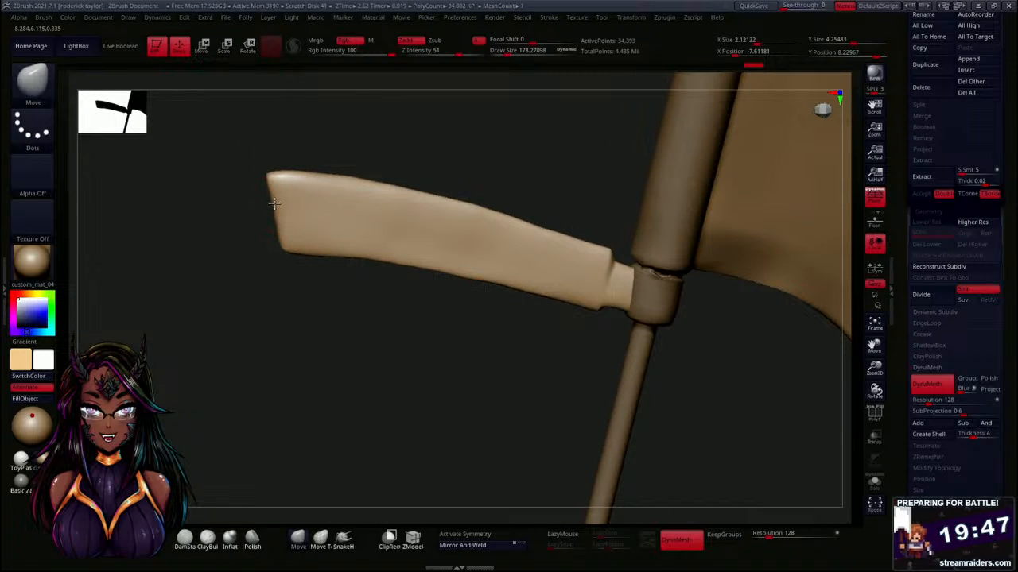
{"action": "left_click_drag", "start_coordinate": [279, 263], "coordinate": [344, 392]}
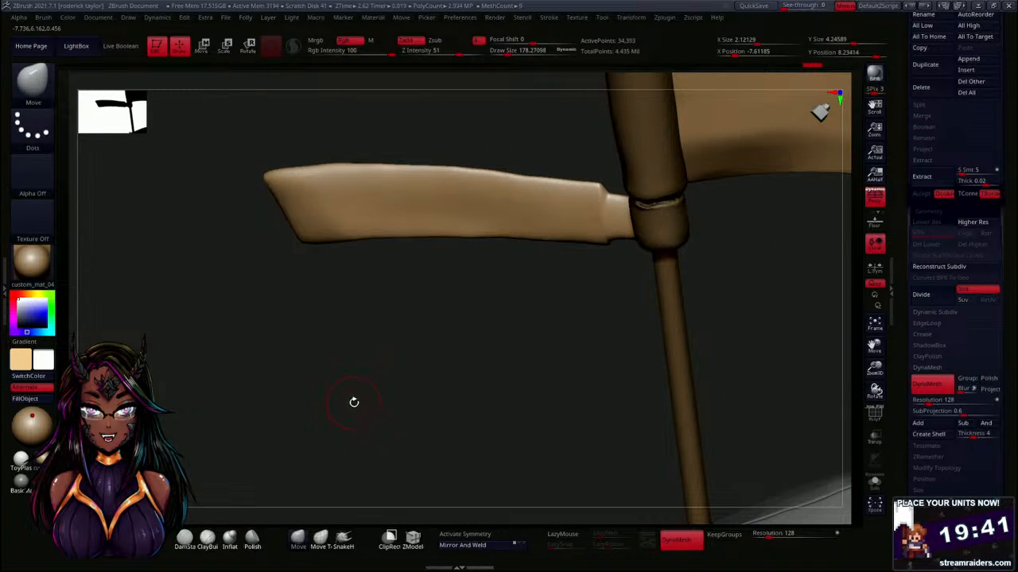
{"action": "left_click_drag", "start_coordinate": [448, 411], "coordinate": [468, 289]}
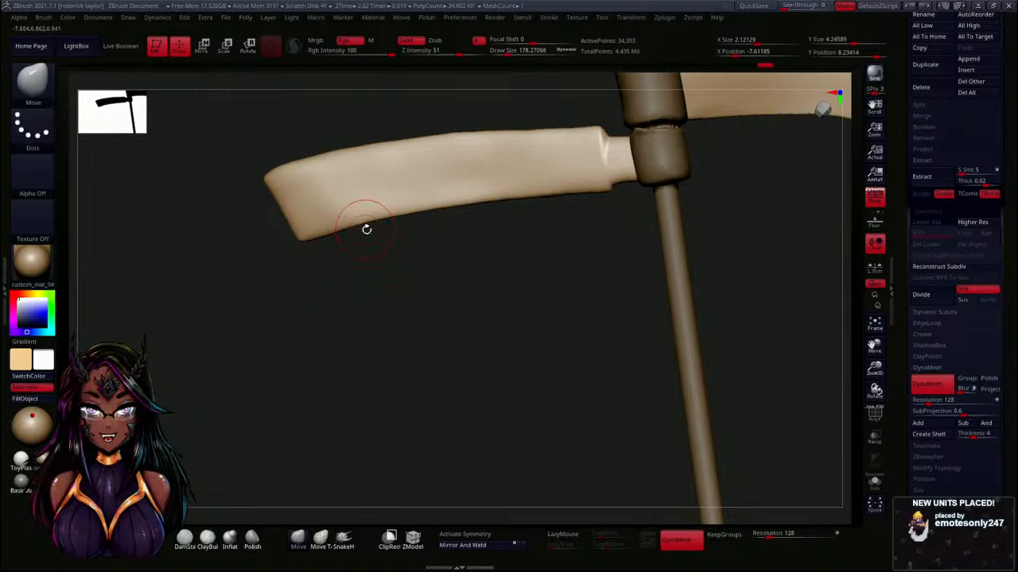
{"action": "left_click_drag", "start_coordinate": [465, 322], "coordinate": [459, 379]}
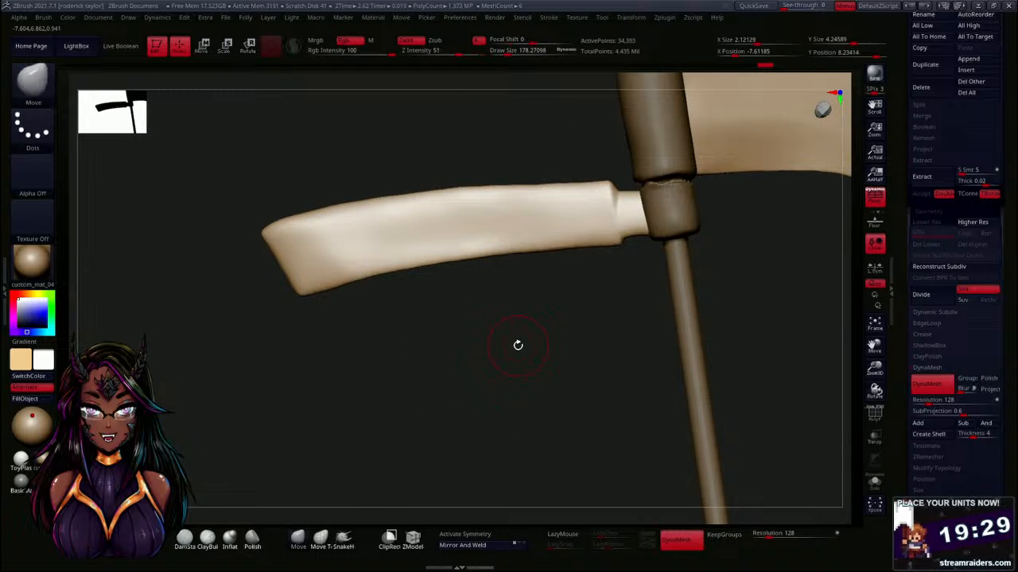
Sharpen the shoulder ridge where the small blade meets its tang with a small Pinch brush, smoothing the area beside it.
{"action": "mouse_move", "coordinate": [517, 345]}
{"action": "left_mouse_down"}
{"action": "mouse_move", "coordinate": [549, 343]}
{"action": "mouse_move", "coordinate": [479, 389]}
{"action": "mouse_move", "coordinate": [484, 398]}
{"action": "mouse_move", "coordinate": [514, 373]}
{"action": "mouse_move", "coordinate": [453, 394]}
{"action": "mouse_move", "coordinate": [470, 377]}
{"action": "mouse_move", "coordinate": [500, 373]}
{"action": "mouse_move", "coordinate": [434, 410]}
{"action": "mouse_move", "coordinate": [484, 289]}
{"action": "left_mouse_up"}
{"action": "key", "text": "s"}
{"action": "key", "text": "b"}
{"action": "key", "text": "p"}
{"action": "key", "text": "i"}
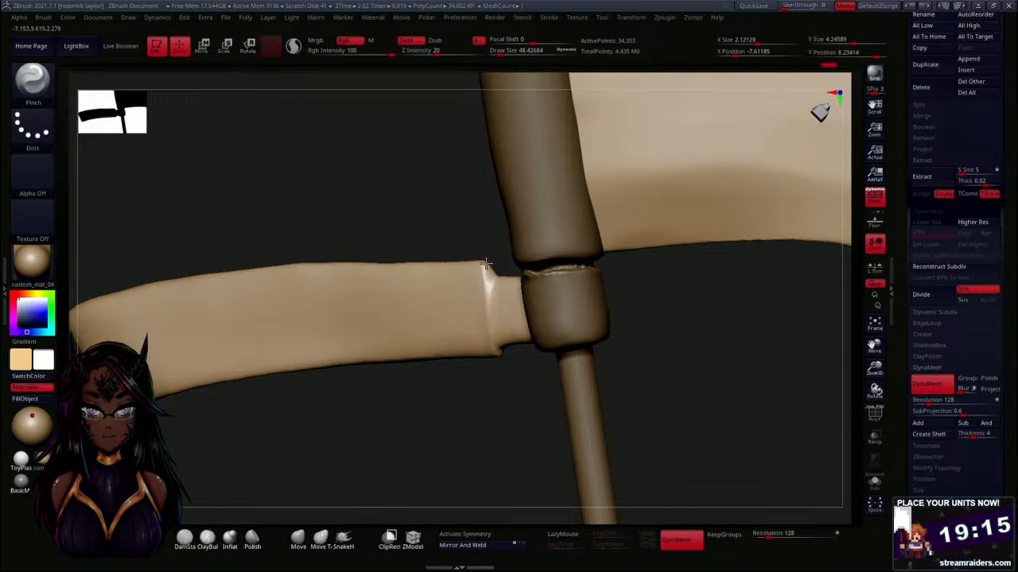
{"action": "left_click_drag", "start_coordinate": [464, 223], "coordinate": [527, 304]}
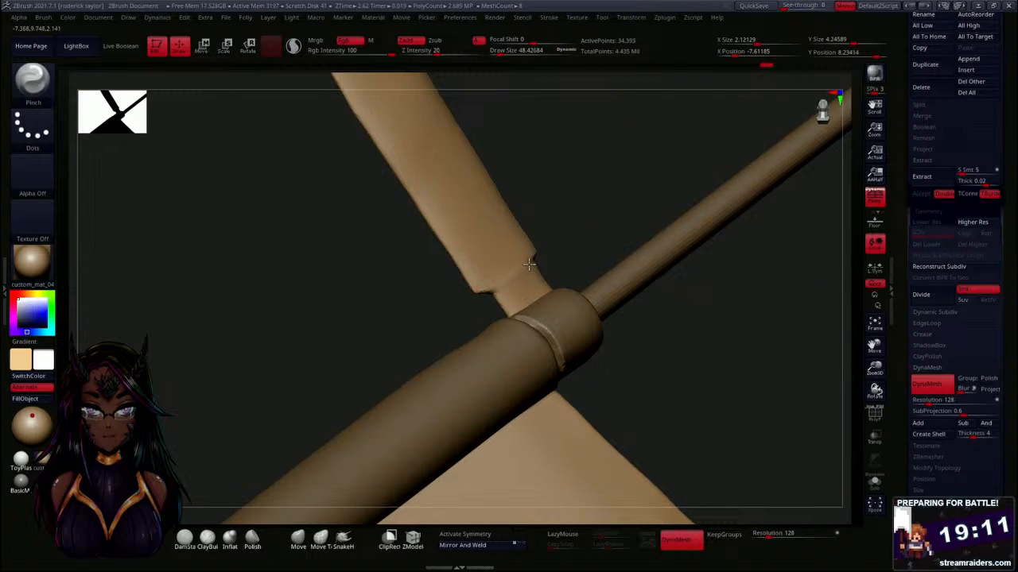
{"action": "left_click_drag", "start_coordinate": [590, 221], "coordinate": [567, 234]}
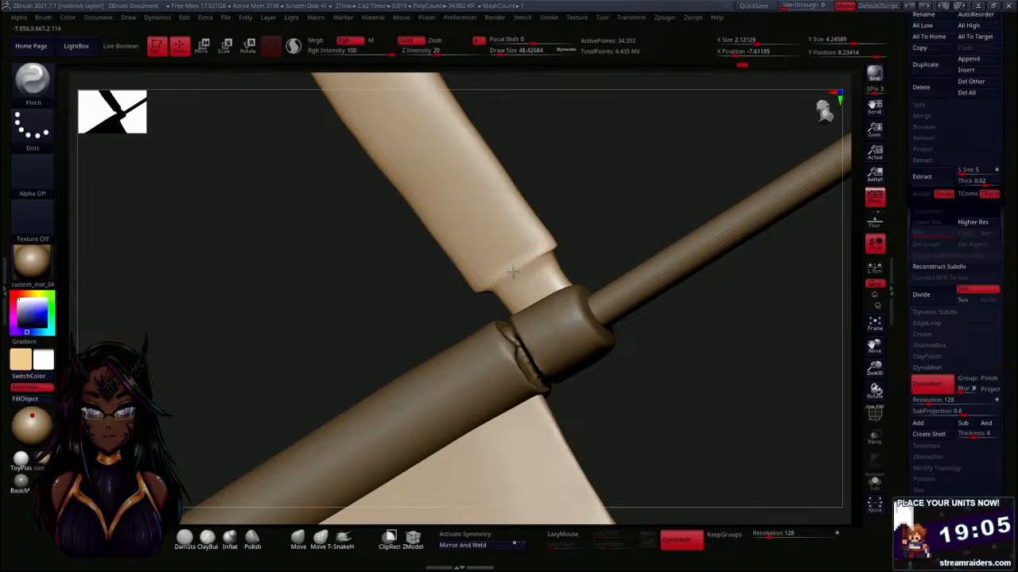
{"action": "left_click_drag", "start_coordinate": [625, 214], "coordinate": [545, 253]}
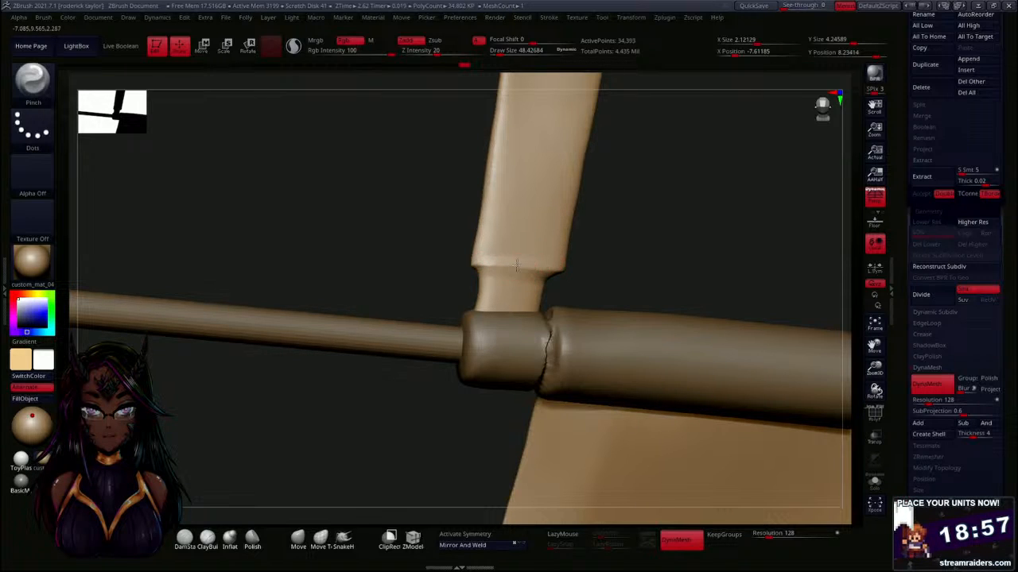
{"action": "right_click_drag", "start_coordinate": [516, 266], "coordinate": [482, 277]}
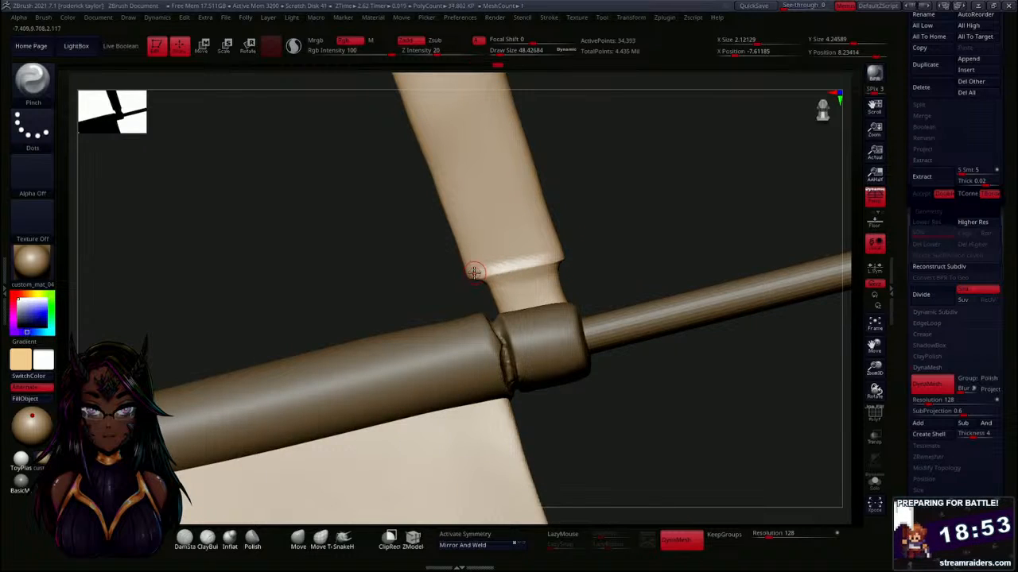
{"action": "key", "text": "shift"}
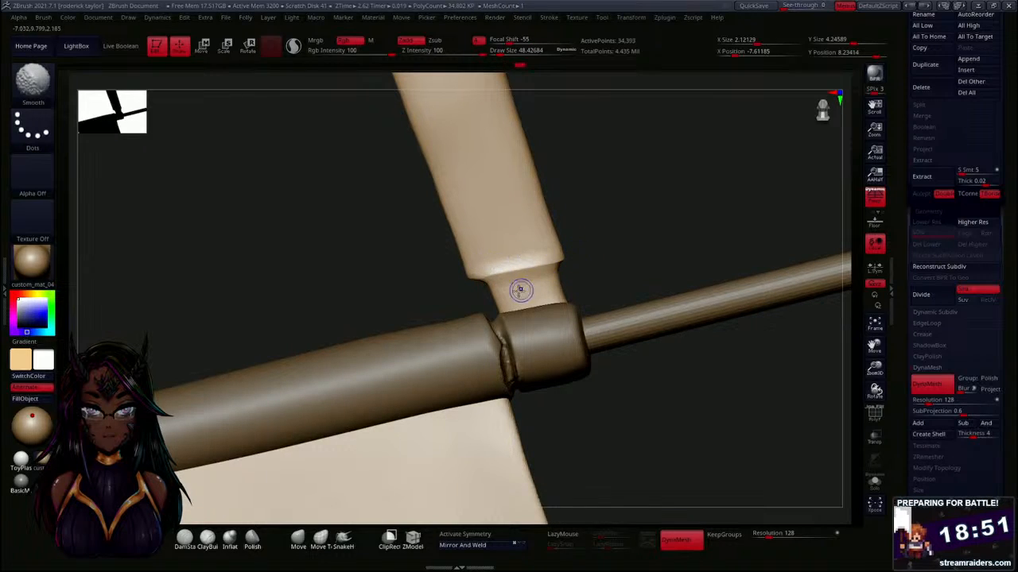
{"action": "mouse_move", "coordinate": [520, 290]}
{"action": "right_mouse_down"}
{"action": "mouse_move", "coordinate": [562, 280]}
{"action": "mouse_move", "coordinate": [622, 220]}
{"action": "mouse_move", "coordinate": [601, 230]}
{"action": "right_mouse_up"}
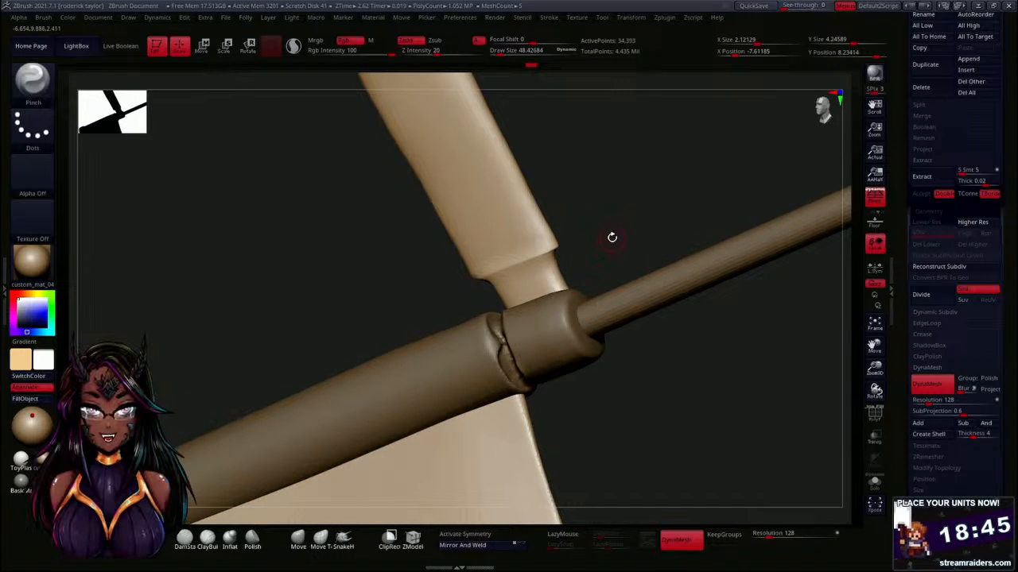
Push the small blade's inner edge into a deeper concave curve with Move Topological at a draw size of about 528.
{"action": "mouse_move", "coordinate": [612, 233]}
{"action": "right_mouse_down"}
{"action": "mouse_move", "coordinate": [609, 268]}
{"action": "mouse_move", "coordinate": [597, 198]}
{"action": "mouse_move", "coordinate": [586, 227]}
{"action": "mouse_move", "coordinate": [596, 284]}
{"action": "mouse_move", "coordinate": [584, 272]}
{"action": "mouse_move", "coordinate": [536, 310]}
{"action": "mouse_move", "coordinate": [501, 318]}
{"action": "mouse_move", "coordinate": [591, 278]}
{"action": "mouse_move", "coordinate": [586, 263]}
{"action": "mouse_move", "coordinate": [601, 289]}
{"action": "mouse_move", "coordinate": [586, 252]}
{"action": "mouse_move", "coordinate": [593, 164]}
{"action": "mouse_move", "coordinate": [586, 318]}
{"action": "right_mouse_up"}
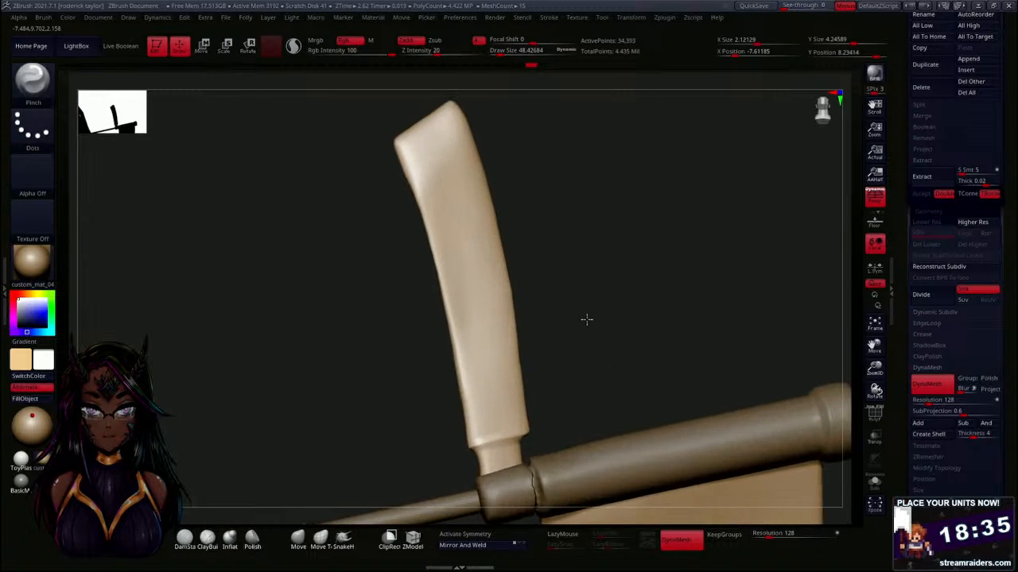
{"action": "right_click_drag", "start_coordinate": [570, 280], "coordinate": [558, 289], "text": "alt"}
{"action": "key", "text": "s"}
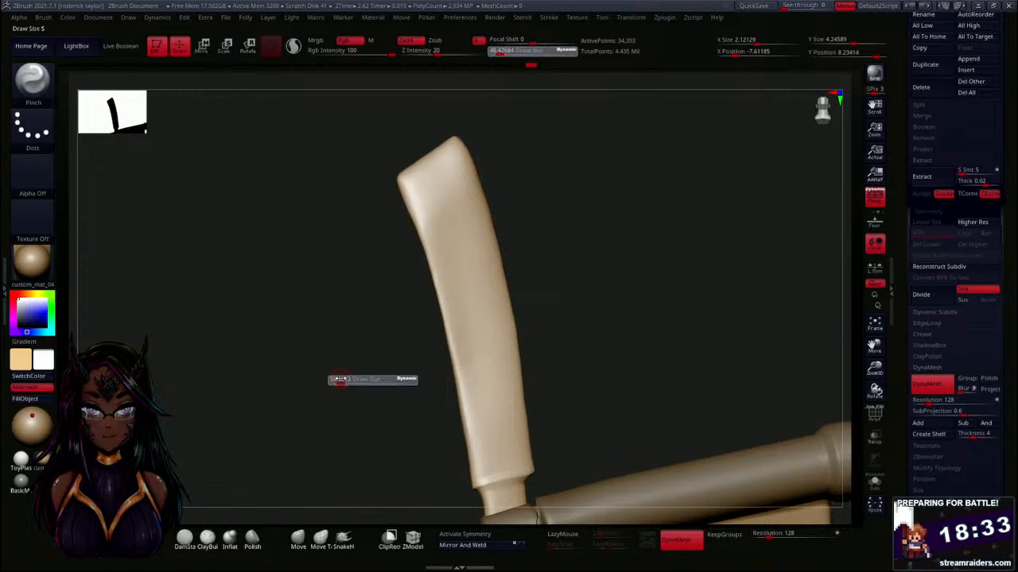
{"action": "left_click_drag", "start_coordinate": [360, 383], "coordinate": [357, 384]}
{"action": "left_click", "coordinate": [319, 543]}
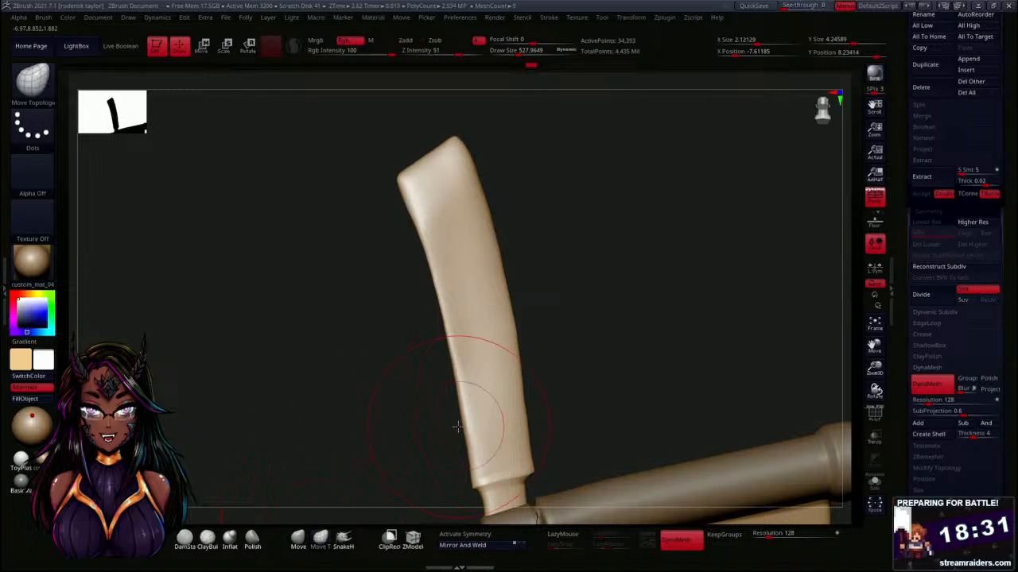
{"action": "left_click_drag", "start_coordinate": [459, 431], "coordinate": [472, 431]}
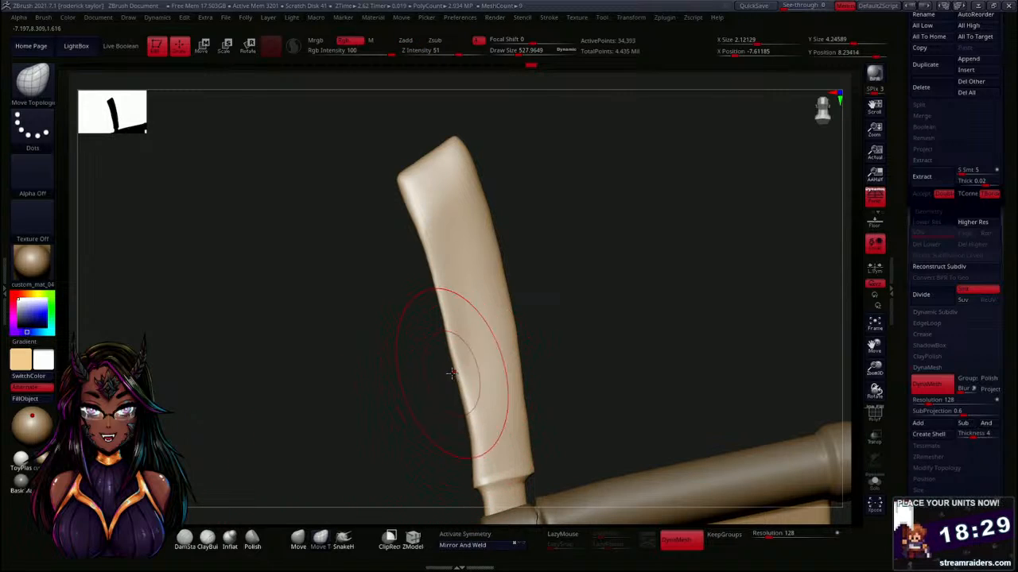
{"action": "left_click_drag", "start_coordinate": [455, 373], "coordinate": [467, 370]}
{"action": "left_click_drag", "start_coordinate": [447, 318], "coordinate": [459, 310]}
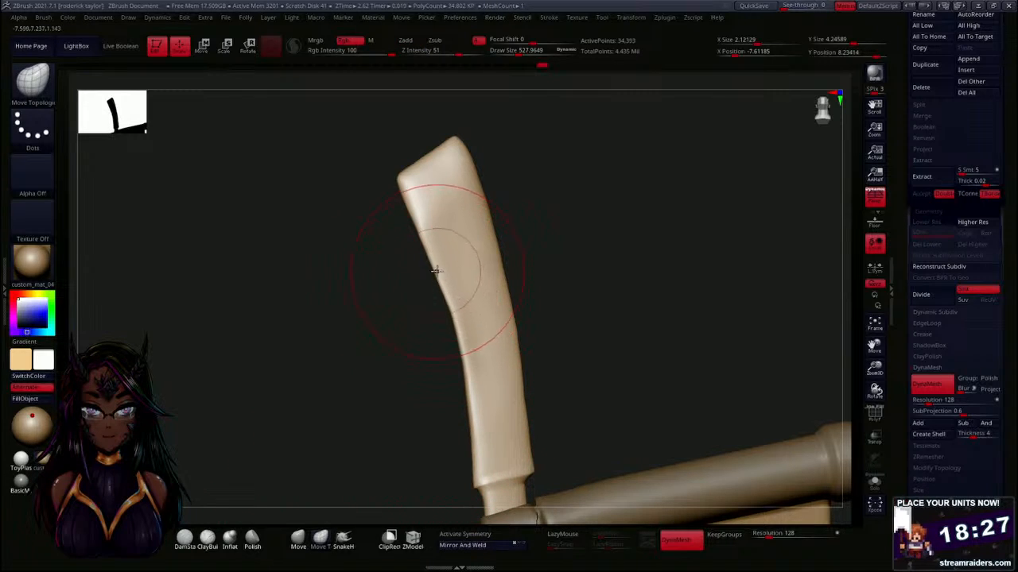
{"action": "left_click_drag", "start_coordinate": [437, 270], "coordinate": [446, 264]}
{"action": "left_click_drag", "start_coordinate": [424, 225], "coordinate": [432, 221]}
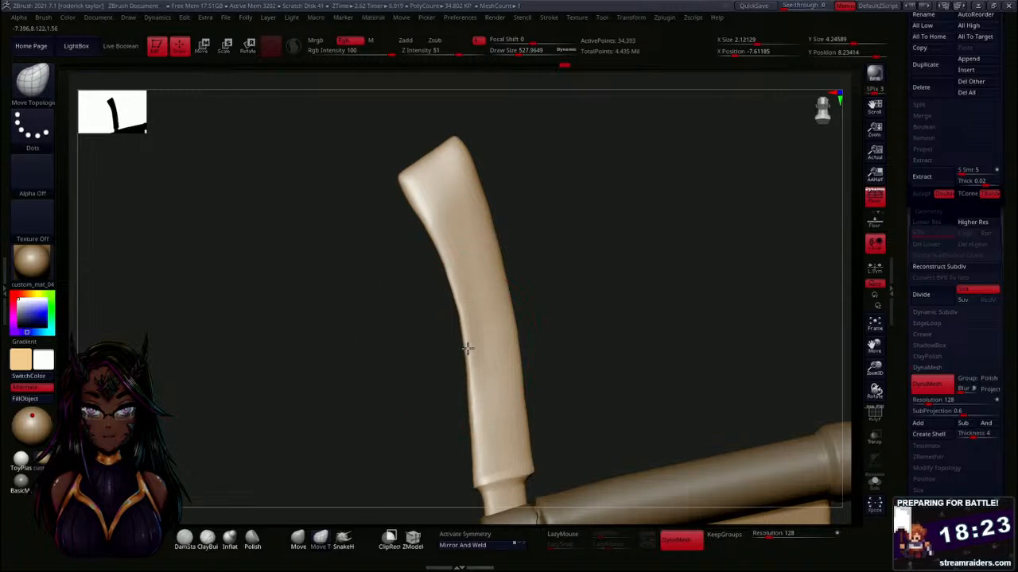
Pull the small blade's short tip corner towards the base, even out the concave edge and extend the pointed tip.
{"action": "left_click_drag", "start_coordinate": [404, 177], "coordinate": [405, 193]}
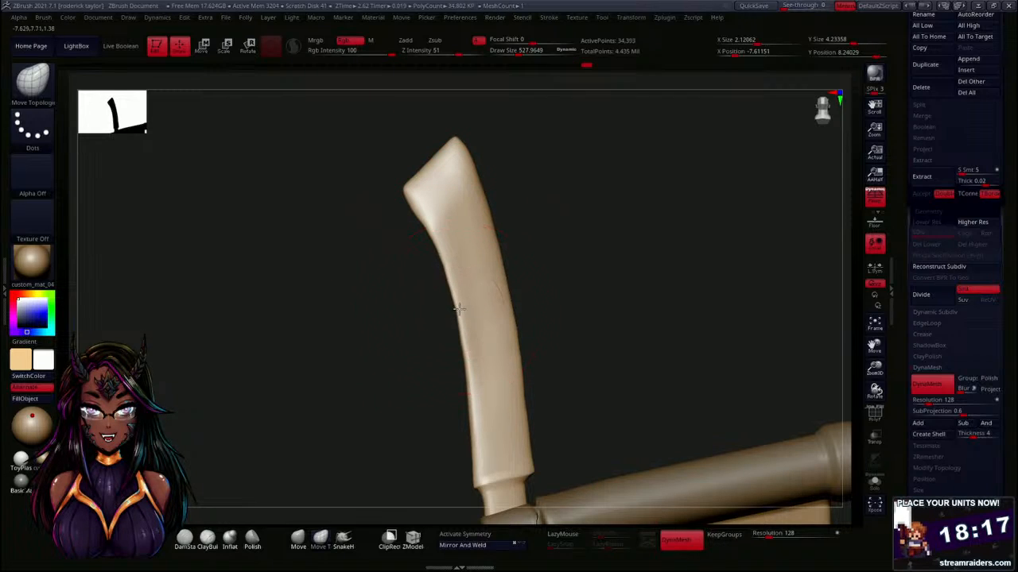
{"action": "left_click_drag", "start_coordinate": [459, 308], "coordinate": [454, 307]}
{"action": "left_click_drag", "start_coordinate": [443, 263], "coordinate": [447, 261]}
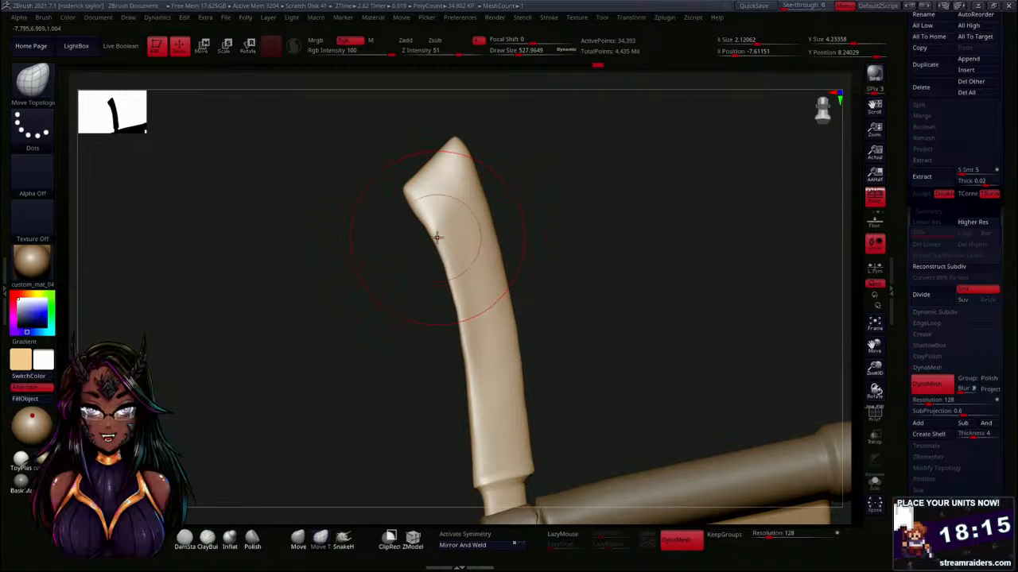
{"action": "left_click_drag", "start_coordinate": [421, 214], "coordinate": [427, 214]}
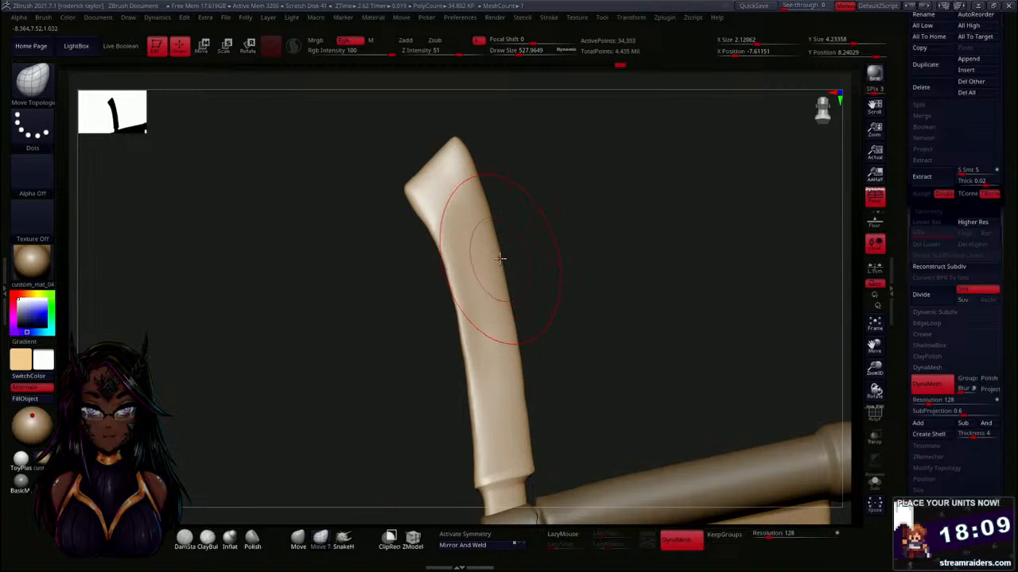
{"action": "left_click_drag", "start_coordinate": [500, 249], "coordinate": [505, 247]}
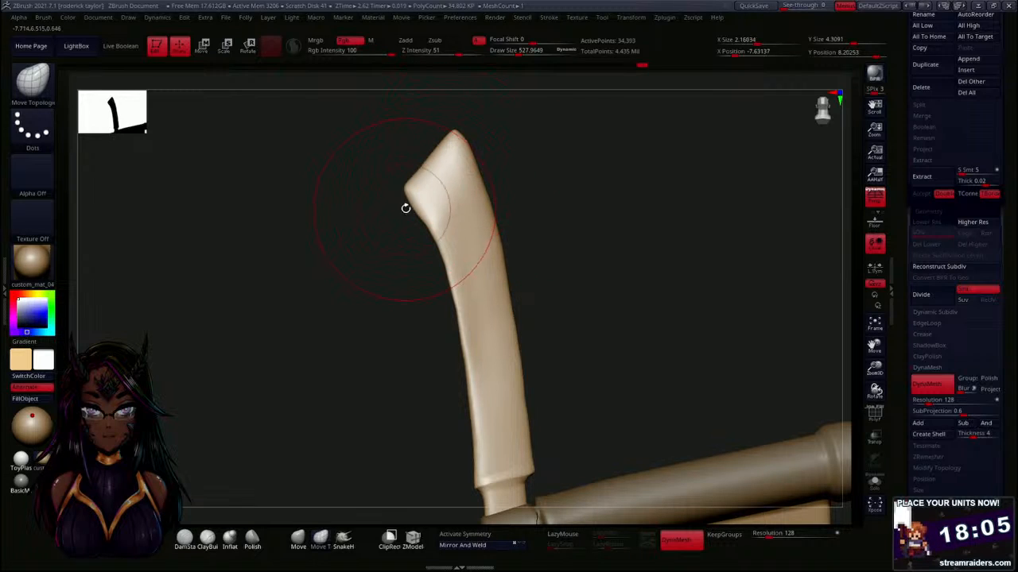
{"action": "left_click_drag", "start_coordinate": [416, 202], "coordinate": [572, 307]}
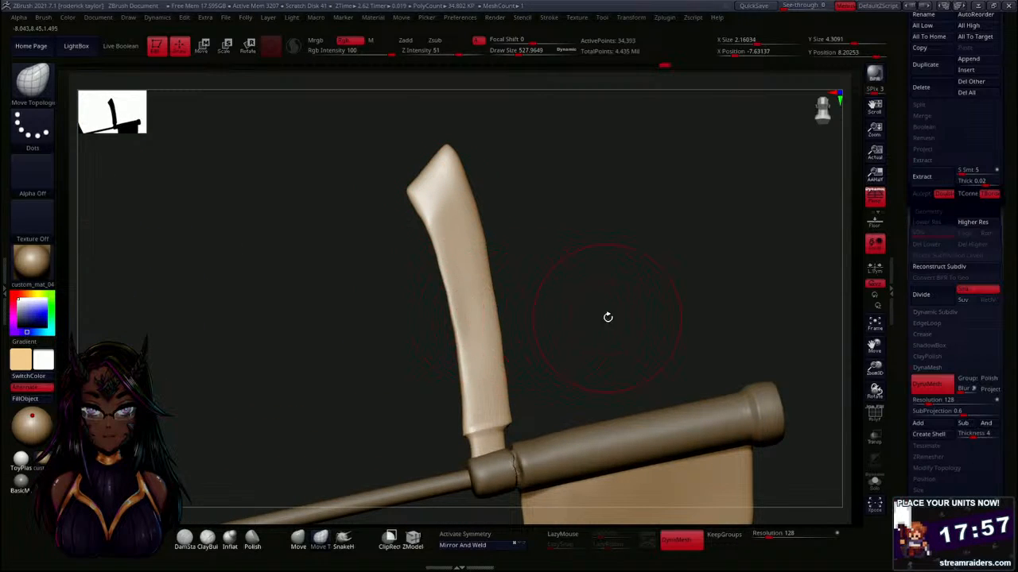
Select the large scythe blade, show its transform gizmo and send the gizmo to the axis.
{"action": "left_click_drag", "start_coordinate": [597, 300], "coordinate": [593, 226], "text": "alt"}
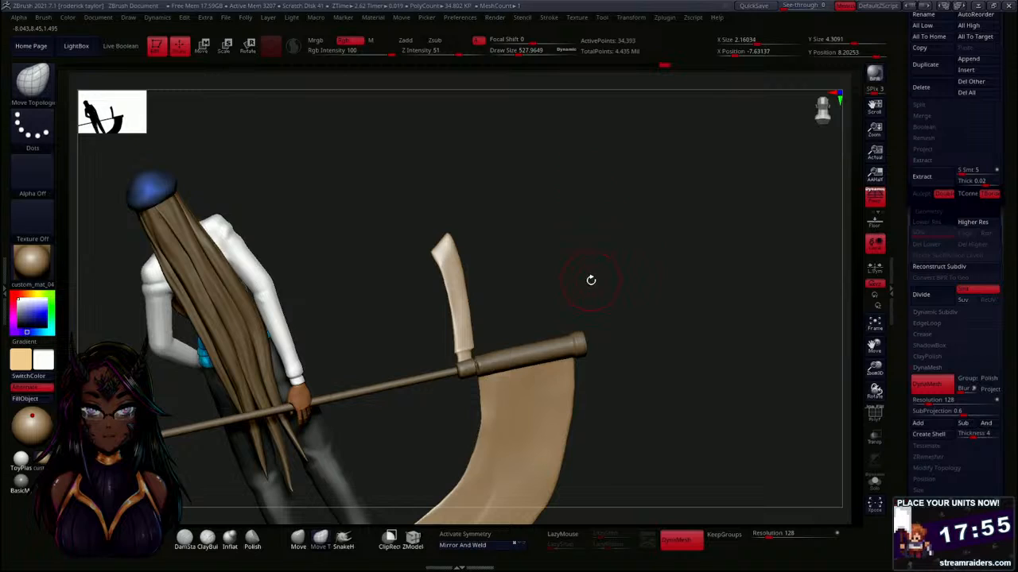
{"action": "left_click_drag", "start_coordinate": [590, 280], "coordinate": [578, 226]}
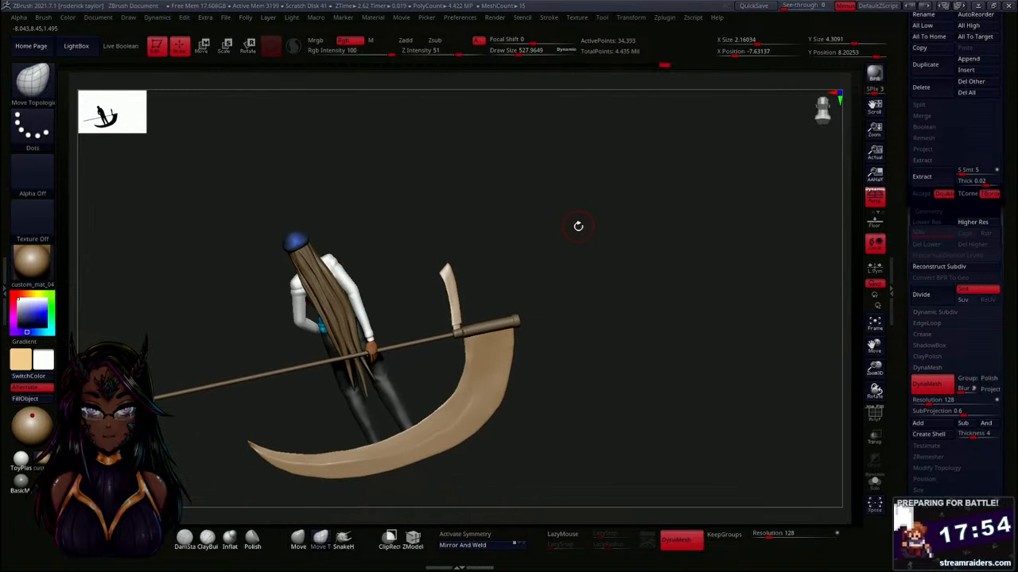
{"action": "left_click", "coordinate": [496, 404], "text": "alt"}
{"action": "left_click_drag", "start_coordinate": [578, 243], "coordinate": [610, 351]}
{"action": "key", "text": "w"}
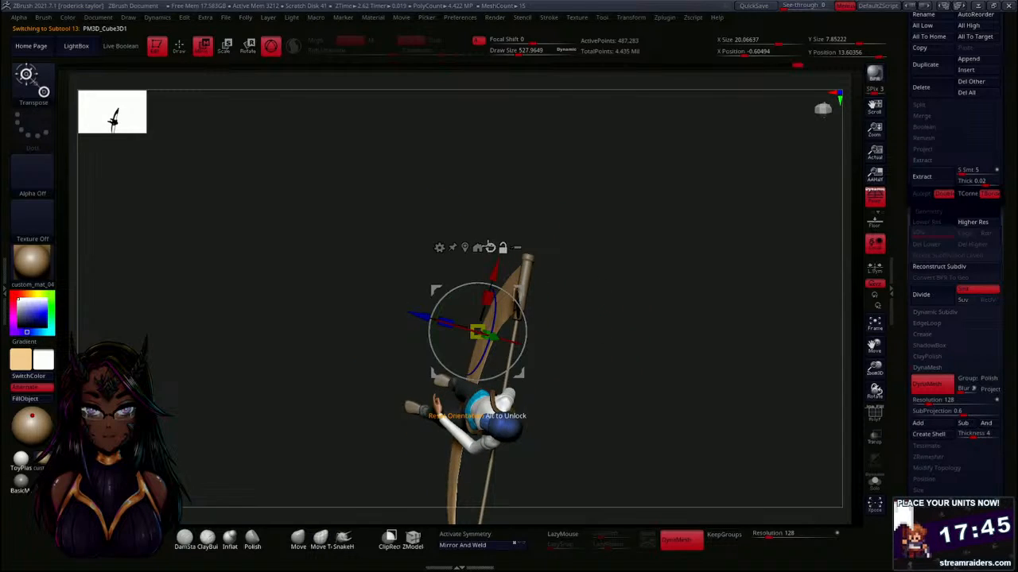
{"action": "left_click", "coordinate": [527, 282]}
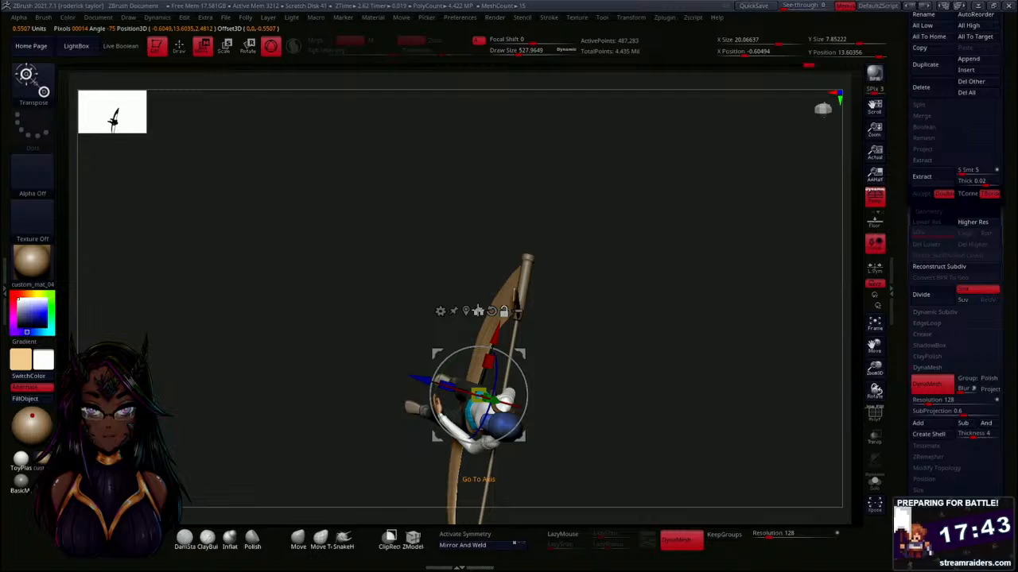
{"action": "left_click", "coordinate": [478, 311]}
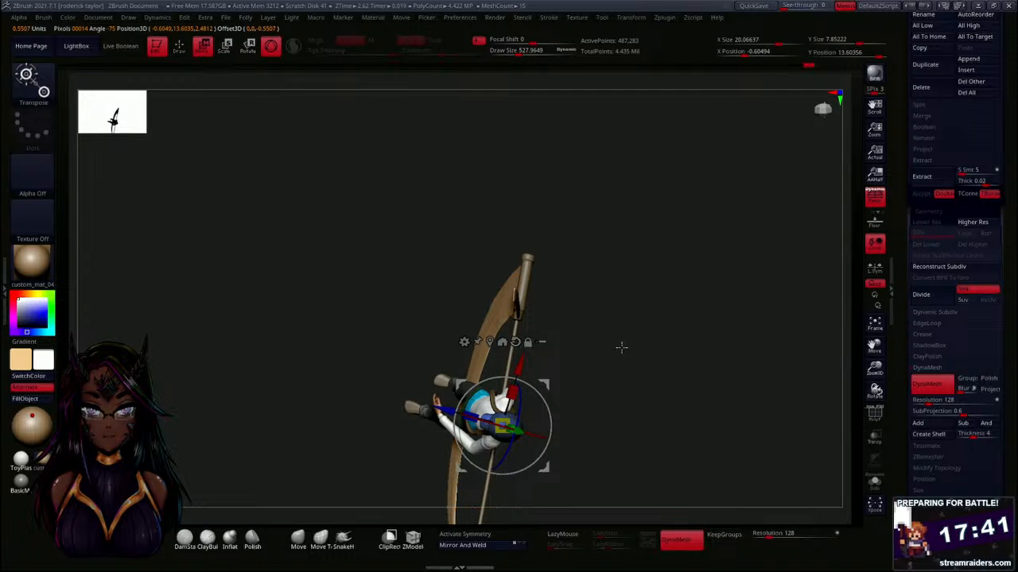
Select the small rear blade with the transform gizmo active and reset the gizmo's orientation.
{"action": "left_click_drag", "start_coordinate": [622, 348], "coordinate": [564, 308]}
{"action": "left_click_drag", "start_coordinate": [547, 386], "coordinate": [698, 287], "text": "alt"}
{"action": "left_click_drag", "start_coordinate": [497, 371], "coordinate": [560, 391]}
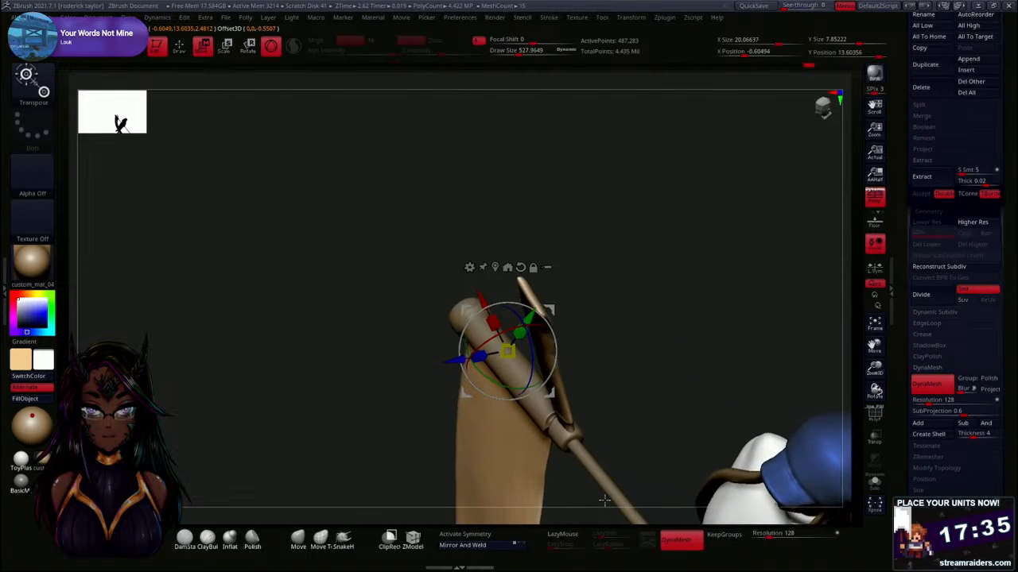
{"action": "left_click_drag", "start_coordinate": [636, 369], "coordinate": [563, 382]}
{"action": "left_click", "coordinate": [528, 380], "text": "alt"}
{"action": "left_click", "coordinate": [502, 357], "text": "alt"}
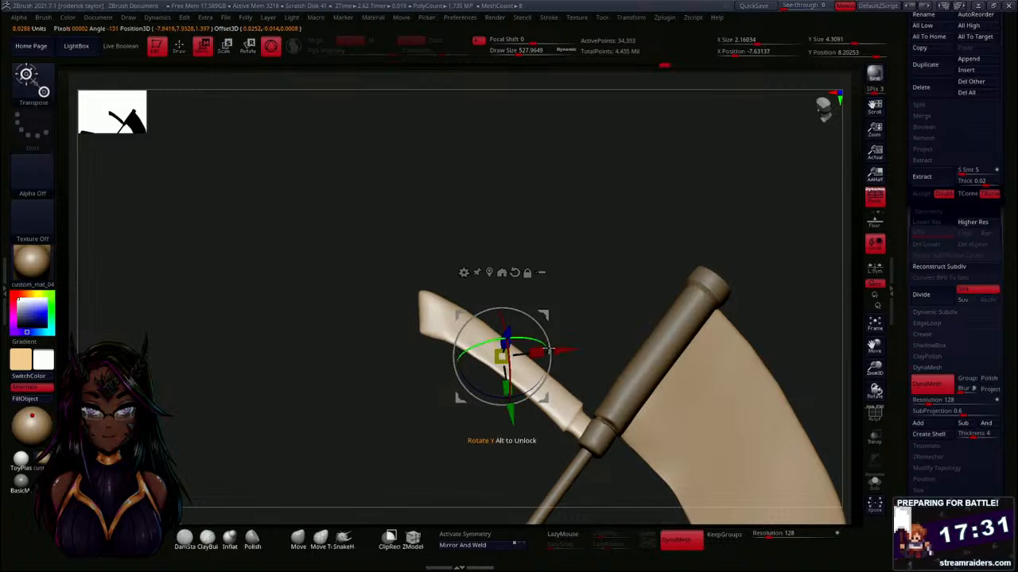
{"action": "left_click_drag", "start_coordinate": [569, 331], "coordinate": [659, 254]}
{"action": "left_click", "coordinate": [515, 273]}
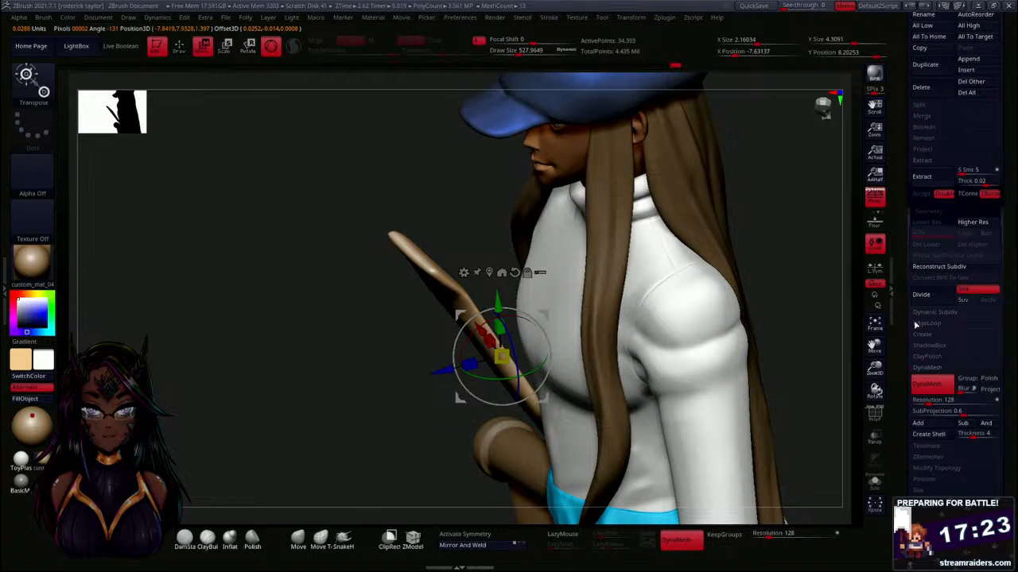
Hide the clothing, body and head folders in the subtool list to isolate the scythe from the character.
{"action": "scroll", "coordinate": [906, 275], "scroll_direction": "up", "scroll_amount": 5}
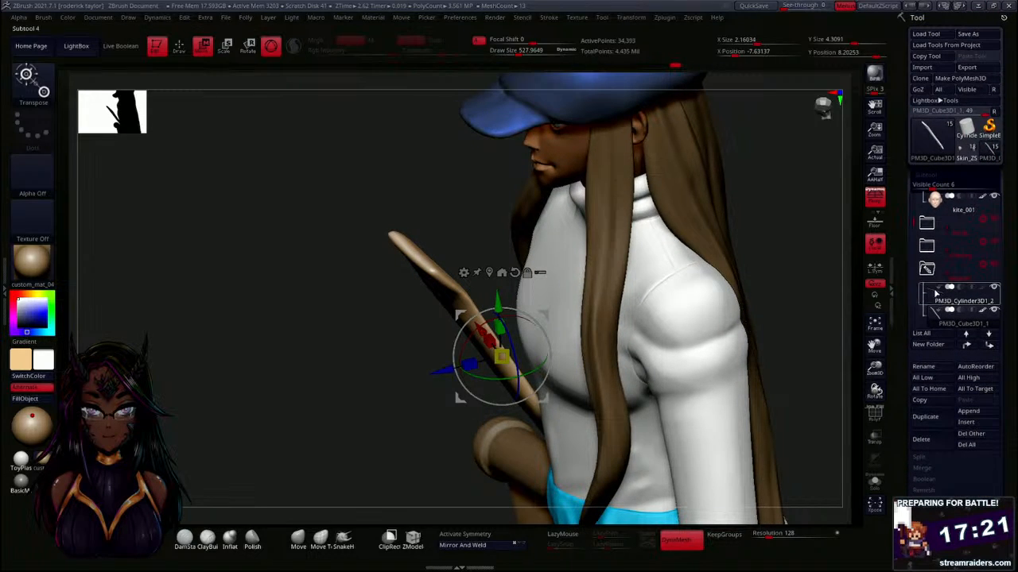
{"action": "left_click", "coordinate": [995, 248]}
{"action": "mouse_move", "coordinate": [927, 226]}
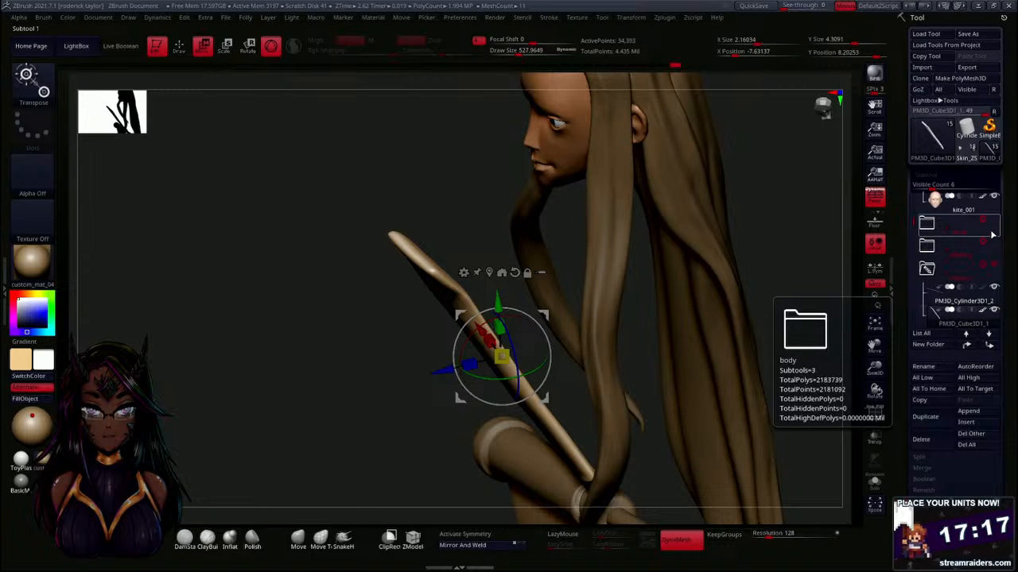
{"action": "left_click_drag", "start_coordinate": [914, 224], "coordinate": [916, 187]}
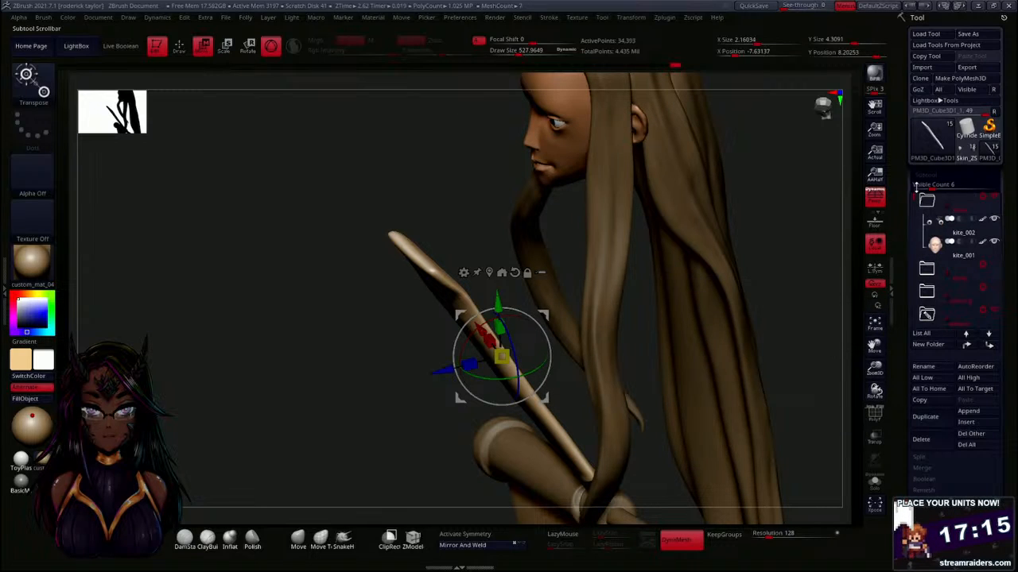
{"action": "left_click", "coordinate": [992, 202]}
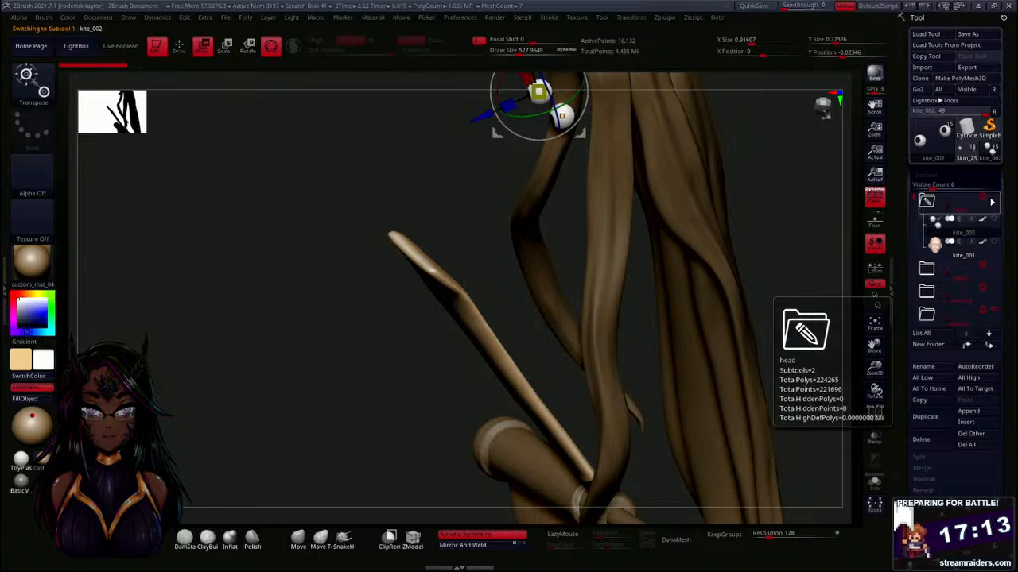
Make the small rear blade, PM3D_Cube3D1_1, the active subtool again.
{"action": "left_click_drag", "start_coordinate": [914, 203], "coordinate": [916, 275]}
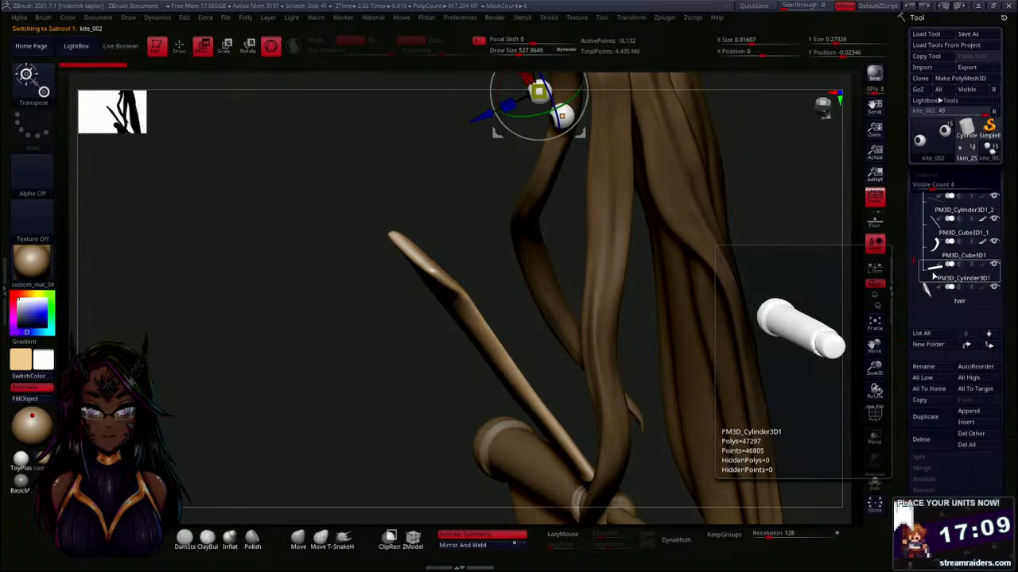
{"action": "left_click", "coordinate": [935, 278]}
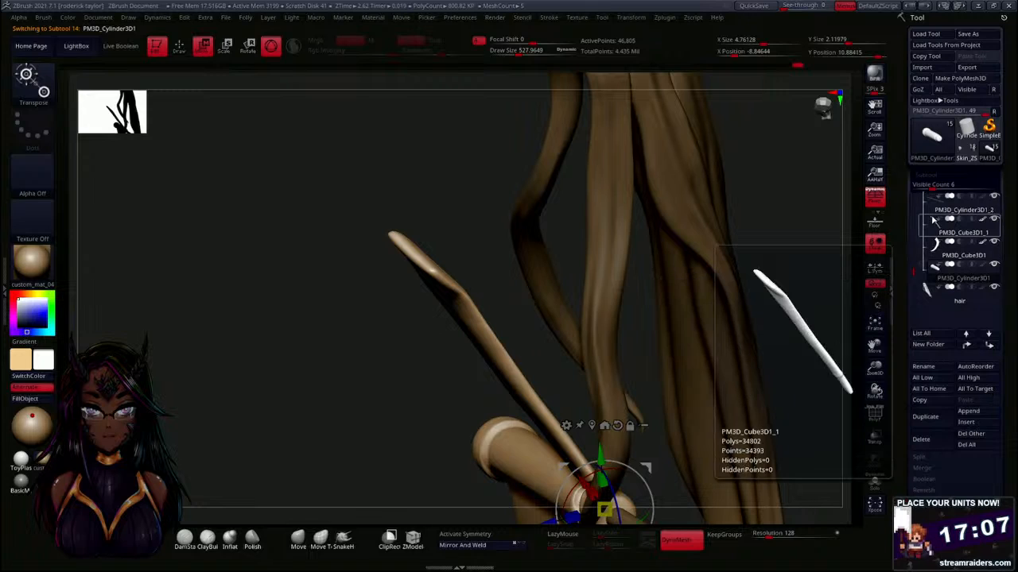
{"action": "left_click", "coordinate": [935, 228]}
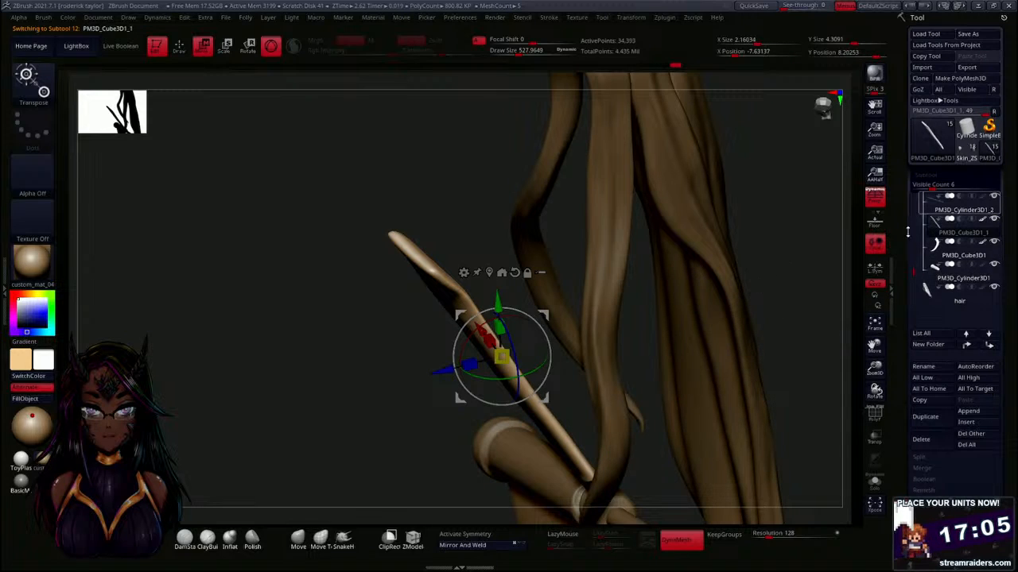
Move the hair subtool into the head folder and hide that folder so only the scythe parts show.
{"action": "left_click_drag", "start_coordinate": [937, 297], "coordinate": [921, 176]}
{"action": "left_click", "coordinate": [993, 198]}
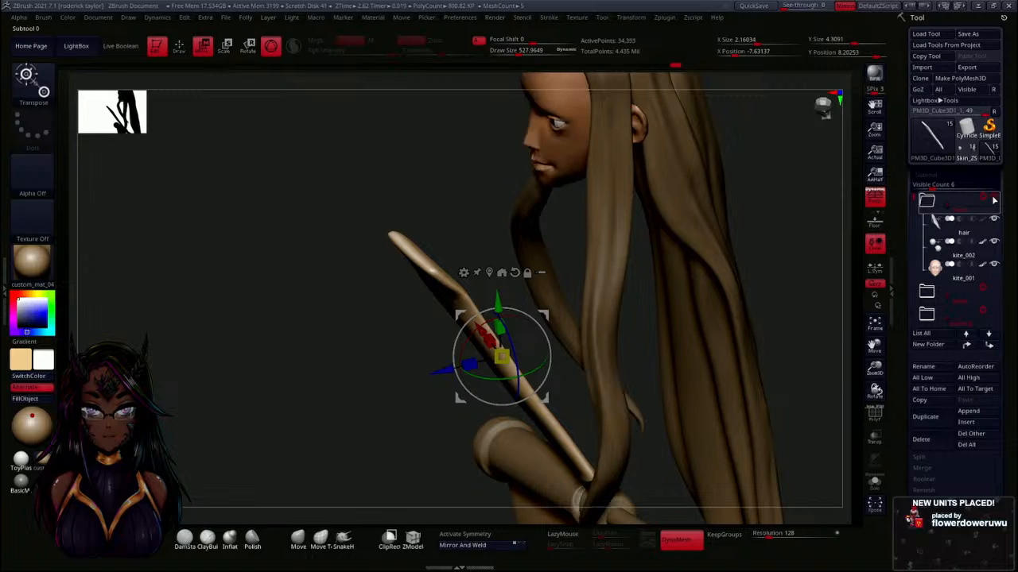
{"action": "left_click", "coordinate": [993, 199]}
Rotate the small rear blade slightly with the gizmo to adjust its angle at the handle collar.
{"action": "left_click_drag", "start_coordinate": [691, 358], "coordinate": [615, 212]}
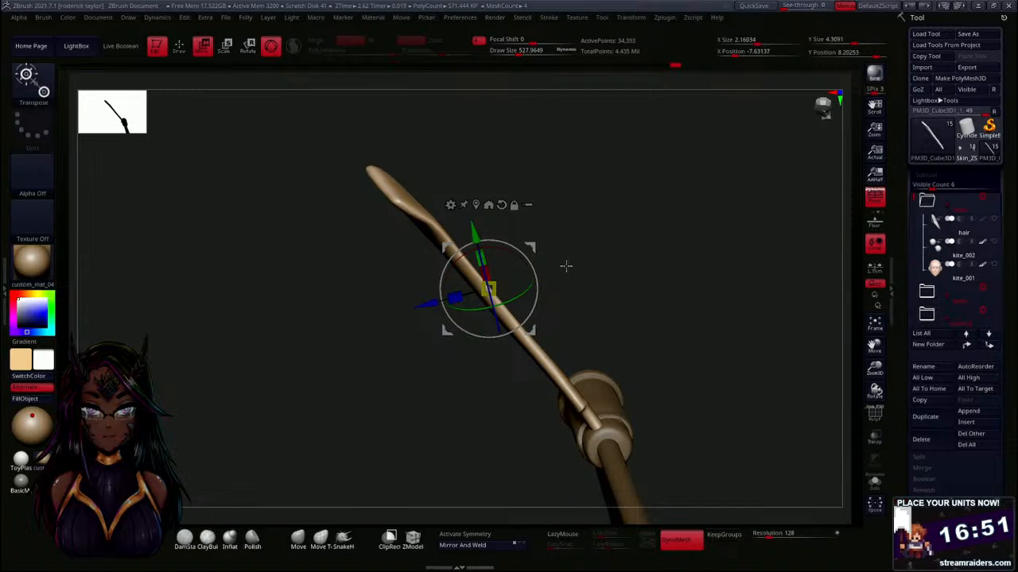
{"action": "left_click_drag", "start_coordinate": [534, 262], "coordinate": [548, 240]}
{"action": "left_click_drag", "start_coordinate": [673, 273], "coordinate": [670, 347]}
{"action": "left_click_drag", "start_coordinate": [641, 243], "coordinate": [676, 360], "text": "alt"}
{"action": "left_click_drag", "start_coordinate": [621, 269], "coordinate": [628, 315], "text": "alt"}
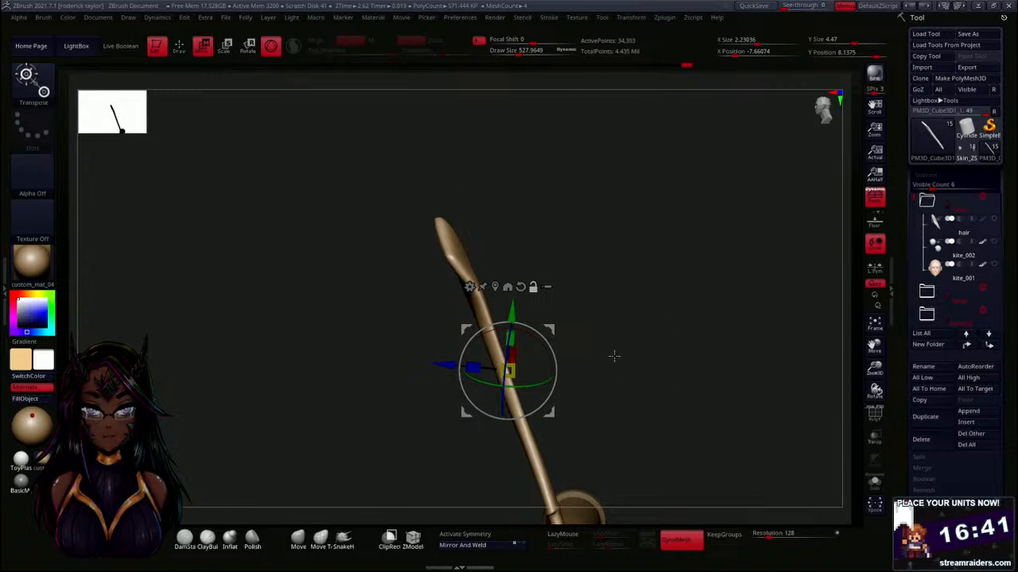
Even out the small blade's edge-on profile near the tip with Move Topological at a draw size of about 528.
{"action": "key", "text": "q"}
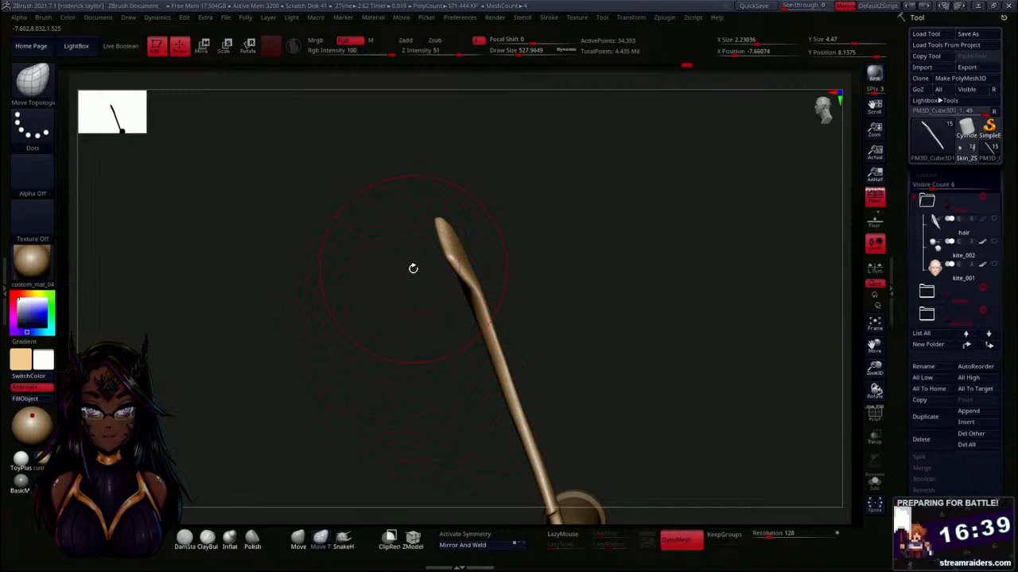
{"action": "left_click_drag", "start_coordinate": [452, 241], "coordinate": [454, 244]}
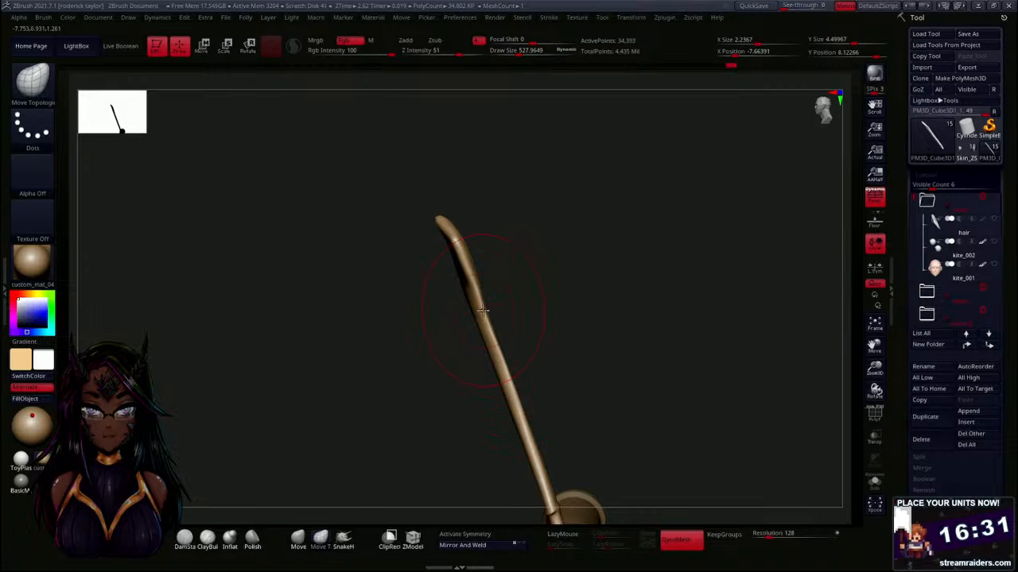
{"action": "left_click_drag", "start_coordinate": [561, 286], "coordinate": [477, 262]}
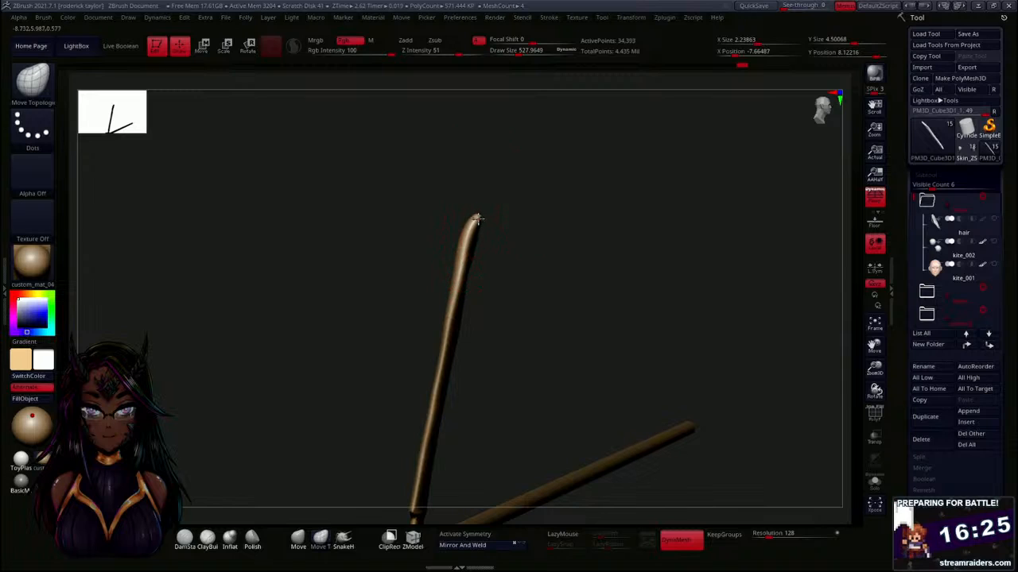
{"action": "left_click_drag", "start_coordinate": [478, 219], "coordinate": [460, 247]}
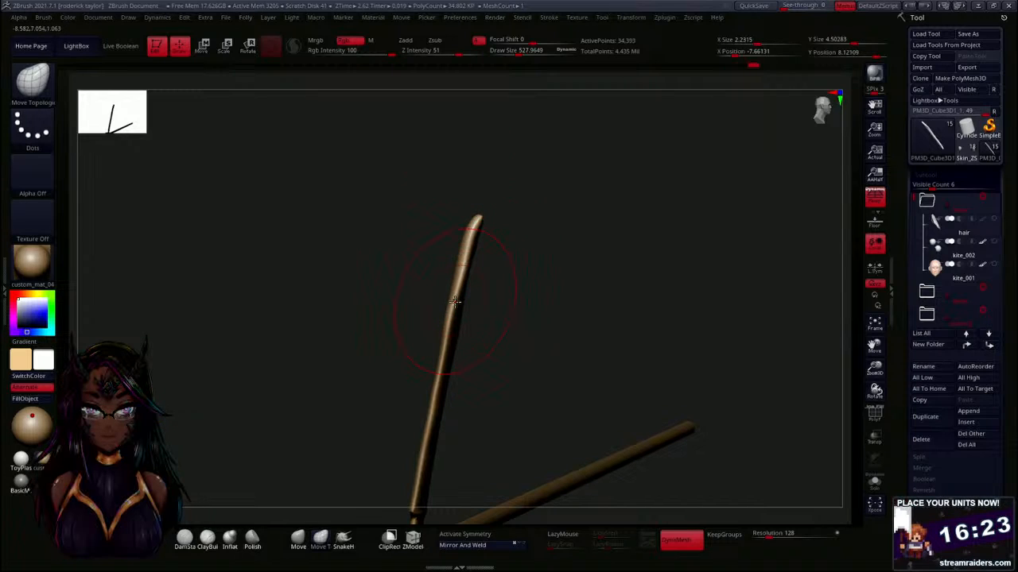
{"action": "mouse_move", "coordinate": [480, 291]}
{"action": "left_mouse_down"}
{"action": "mouse_move", "coordinate": [581, 331]}
{"action": "mouse_move", "coordinate": [539, 350]}
{"action": "mouse_move", "coordinate": [564, 311]}
{"action": "mouse_move", "coordinate": [543, 328]}
{"action": "mouse_move", "coordinate": [531, 319]}
{"action": "left_mouse_up"}
Reduce the draw size to about 231 and pull the small blade's tip corner slightly outward.
{"action": "key", "text": "s"}
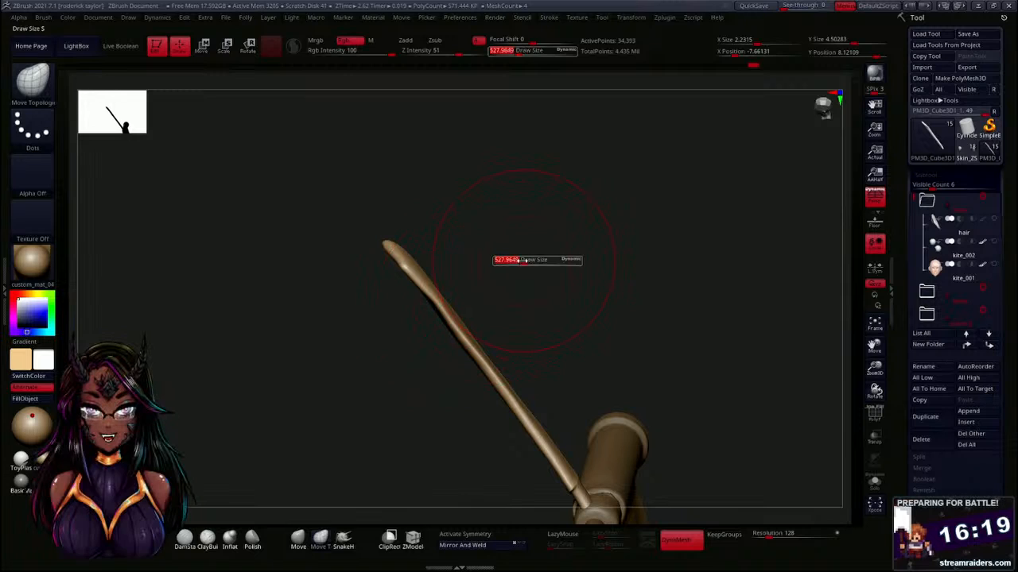
{"action": "left_click_drag", "start_coordinate": [524, 261], "coordinate": [514, 261]}
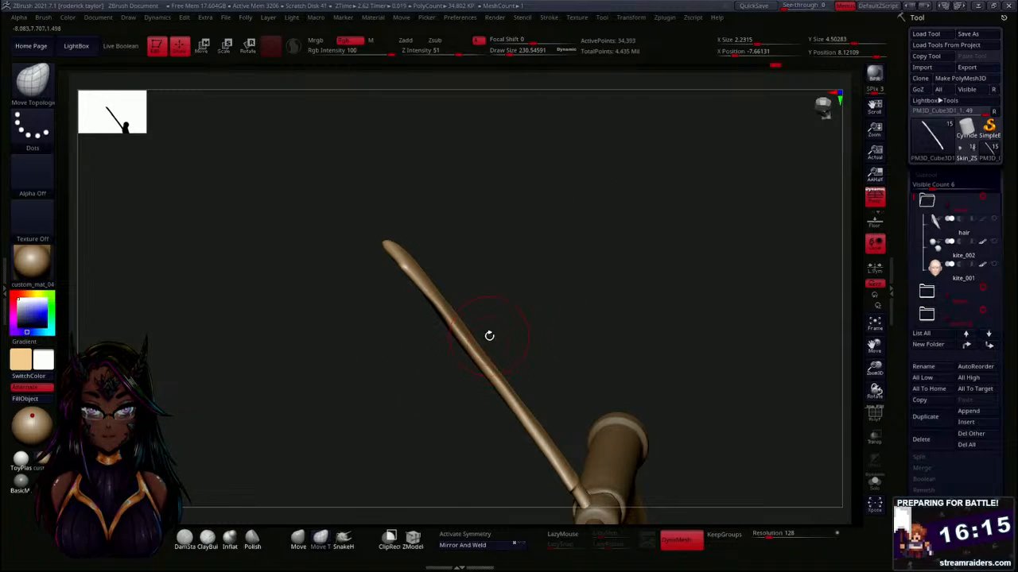
{"action": "mouse_move", "coordinate": [487, 265]}
{"action": "left_mouse_down"}
{"action": "mouse_move", "coordinate": [479, 277]}
{"action": "mouse_move", "coordinate": [443, 274]}
{"action": "left_mouse_up"}
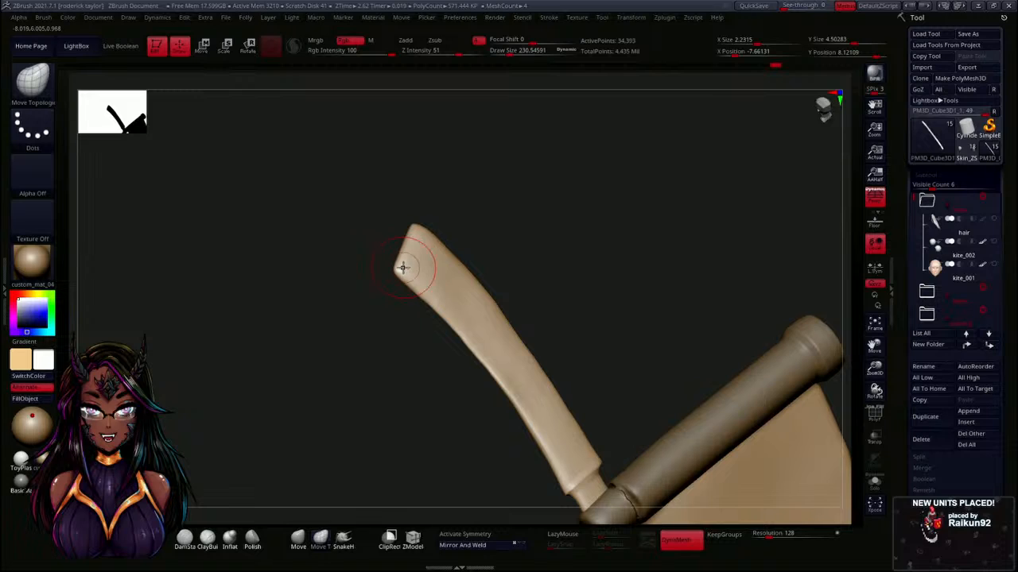
{"action": "mouse_move", "coordinate": [396, 306]}
{"action": "left_mouse_down"}
{"action": "mouse_move", "coordinate": [391, 345]}
{"action": "mouse_move", "coordinate": [400, 322]}
{"action": "left_mouse_up"}
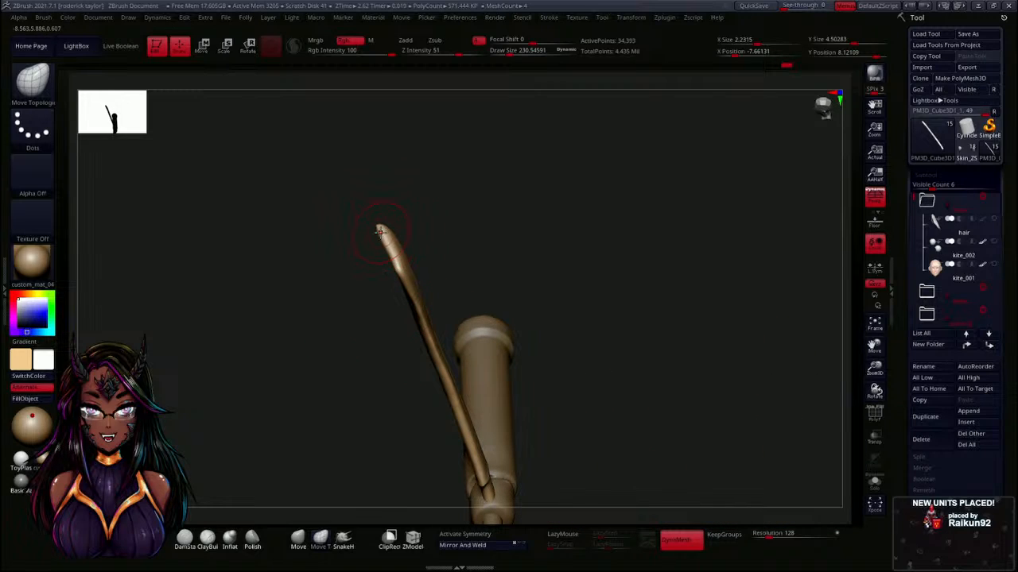
{"action": "left_click_drag", "start_coordinate": [381, 228], "coordinate": [383, 224]}
{"action": "left_click_drag", "start_coordinate": [517, 232], "coordinate": [479, 277]}
{"action": "left_click_drag", "start_coordinate": [453, 440], "coordinate": [420, 337]}
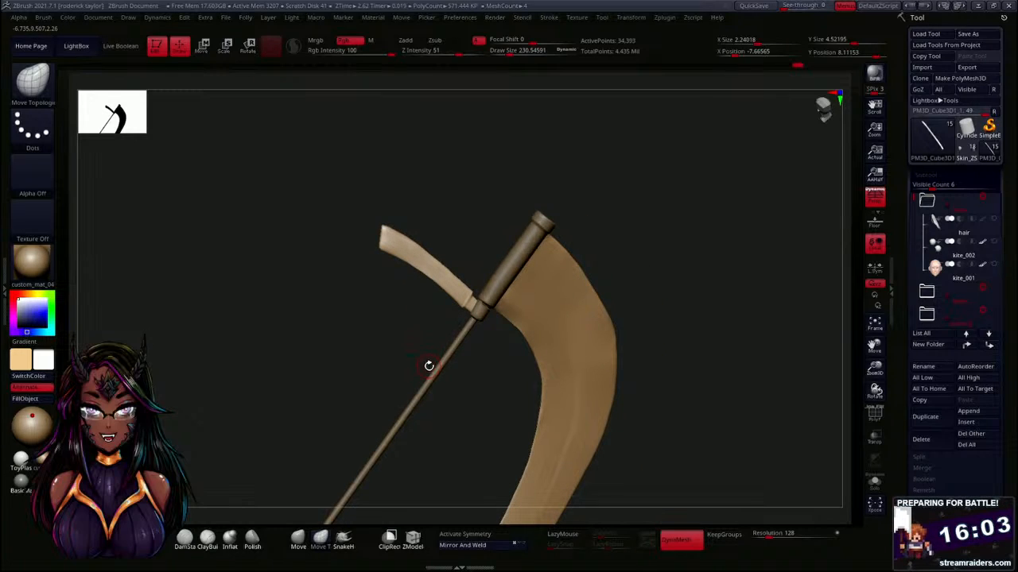
{"action": "left_click_drag", "start_coordinate": [421, 350], "coordinate": [444, 432]}
Raise the draw size to about 662 and refine the curve along the small blade's middle.
{"action": "key", "text": "s"}
{"action": "mouse_move", "coordinate": [489, 387]}
{"action": "left_mouse_down"}
{"action": "mouse_move", "coordinate": [479, 386]}
{"action": "mouse_move", "coordinate": [510, 384]}
{"action": "left_mouse_up"}
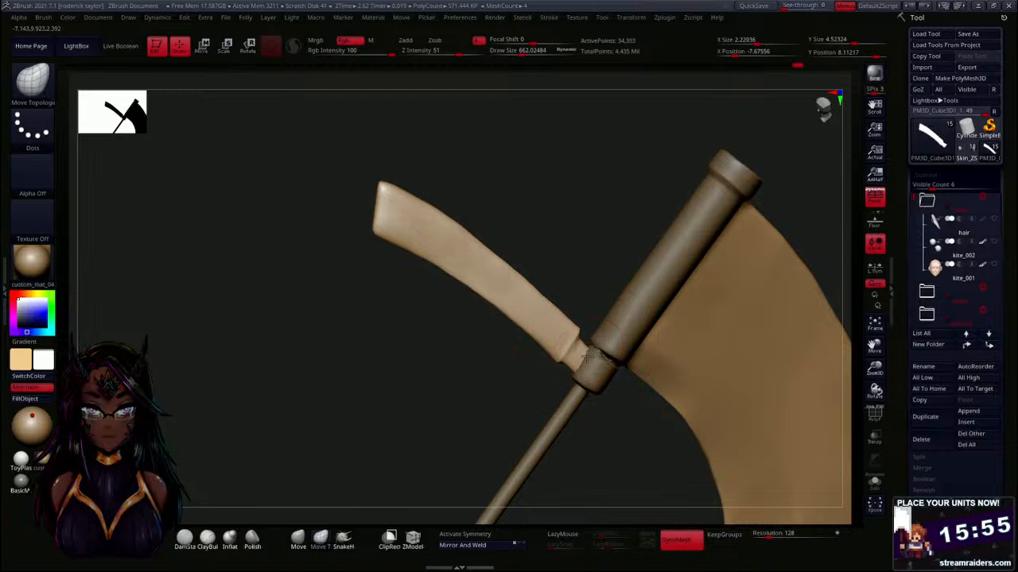
{"action": "left_click_drag", "start_coordinate": [541, 290], "coordinate": [528, 279]}
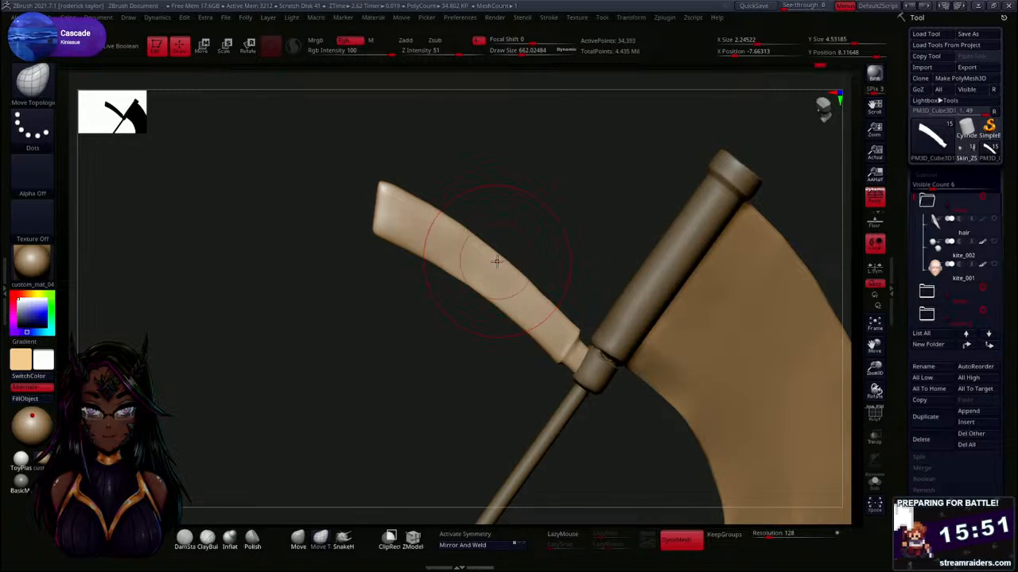
{"action": "left_click_drag", "start_coordinate": [441, 416], "coordinate": [424, 325], "text": "alt"}
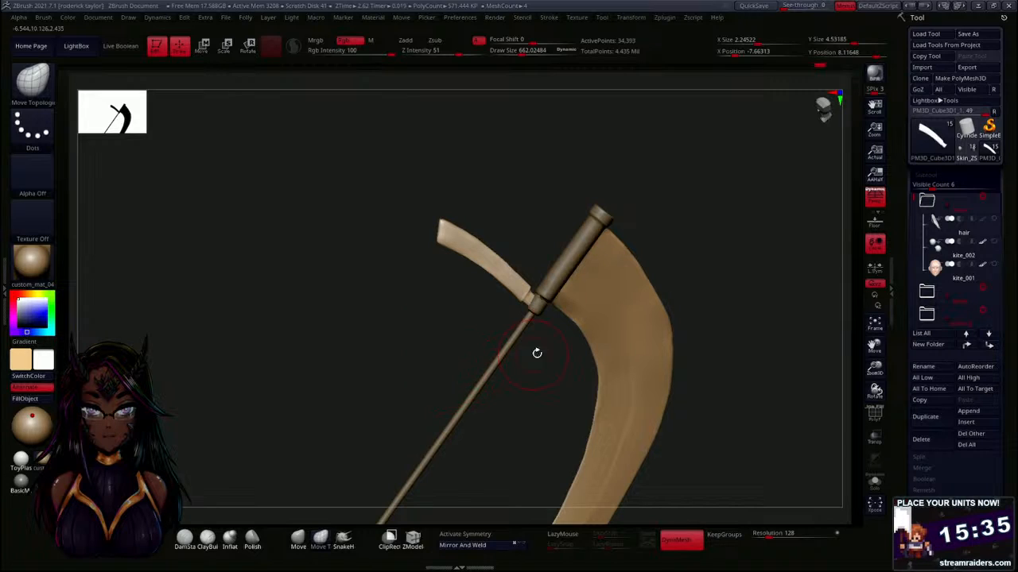
Insert a Cylinder3D subtool, move it beside the scythe head and shrink it to about 0.21 by 0.43 in X and Y.
{"action": "left_click", "coordinate": [970, 423]}
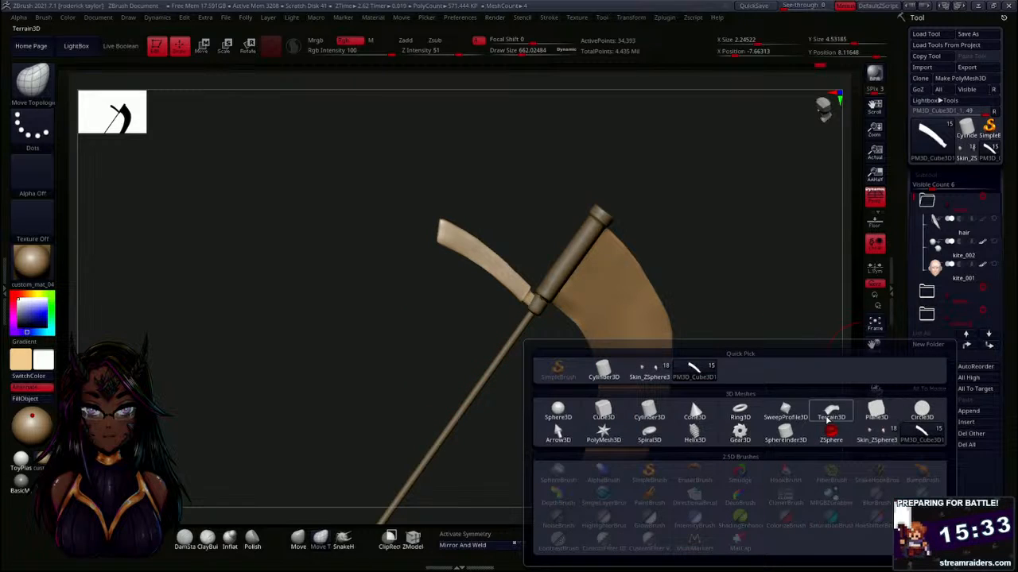
{"action": "left_click", "coordinate": [642, 415]}
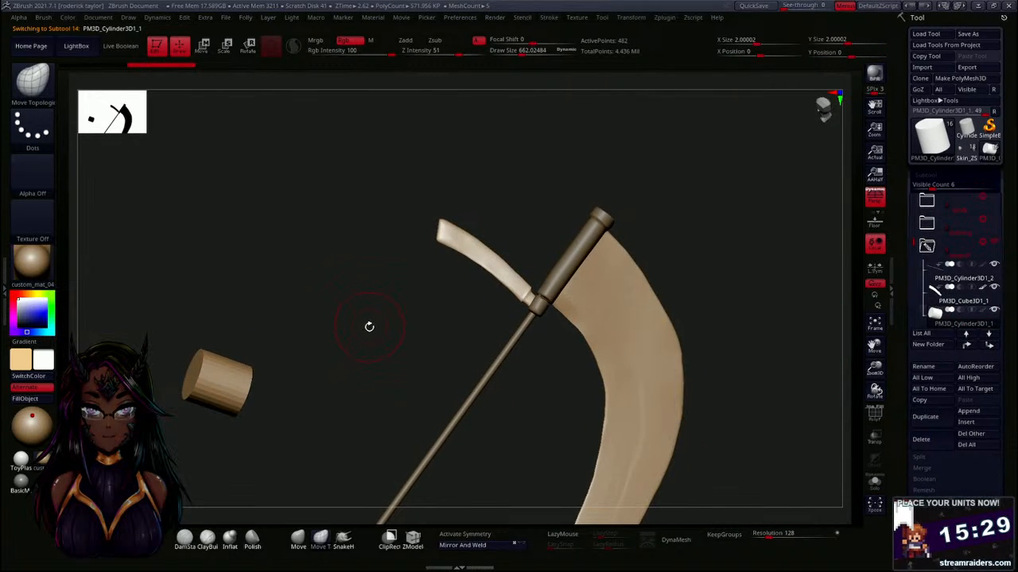
{"action": "key", "text": "w"}
{"action": "left_click_drag", "start_coordinate": [213, 381], "coordinate": [562, 366]}
{"action": "left_click_drag", "start_coordinate": [766, 293], "coordinate": [768, 469], "text": "alt"}
{"action": "left_click_drag", "start_coordinate": [552, 455], "coordinate": [487, 450]}
{"action": "left_click_drag", "start_coordinate": [538, 348], "coordinate": [509, 452]}
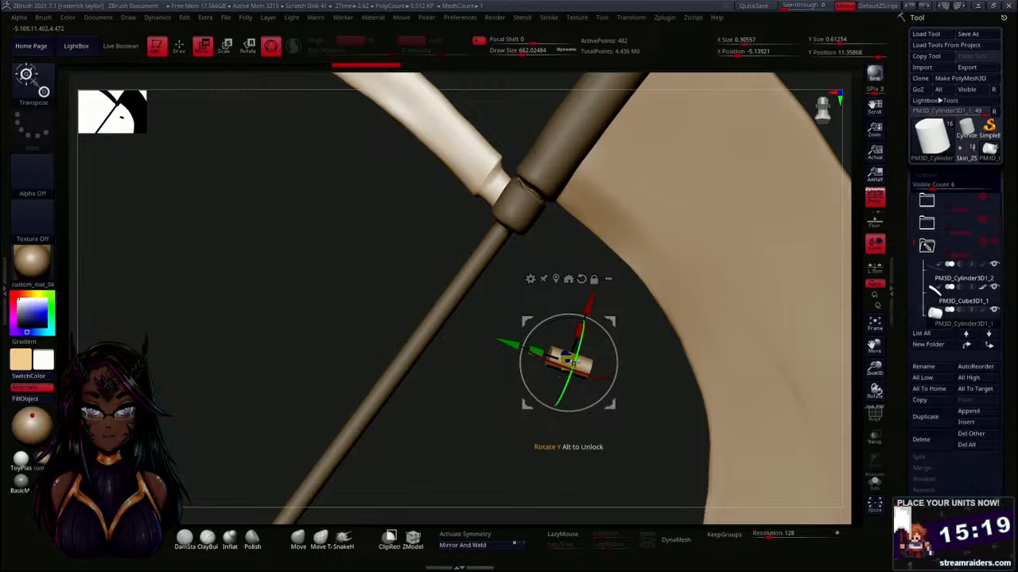
{"action": "mouse_move", "coordinate": [568, 363]}
{"action": "left_mouse_down"}
{"action": "mouse_move", "coordinate": [567, 377]}
{"action": "mouse_move", "coordinate": [568, 366]}
{"action": "left_mouse_up"}
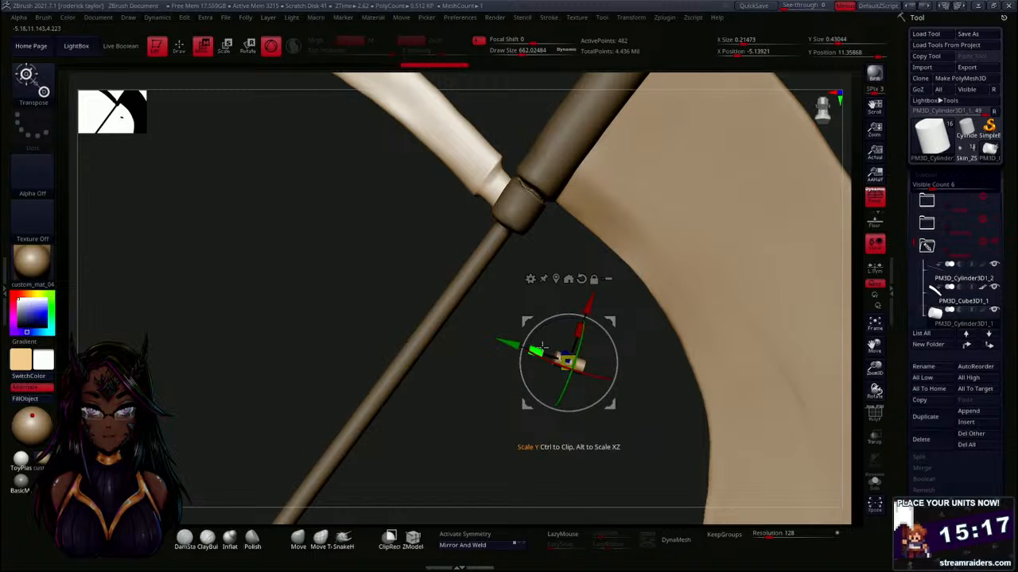
Place the small cylinder against the handle collar opposite the small blade and rotate it to extend out from the collar.
{"action": "left_click_drag", "start_coordinate": [527, 321], "coordinate": [513, 204]}
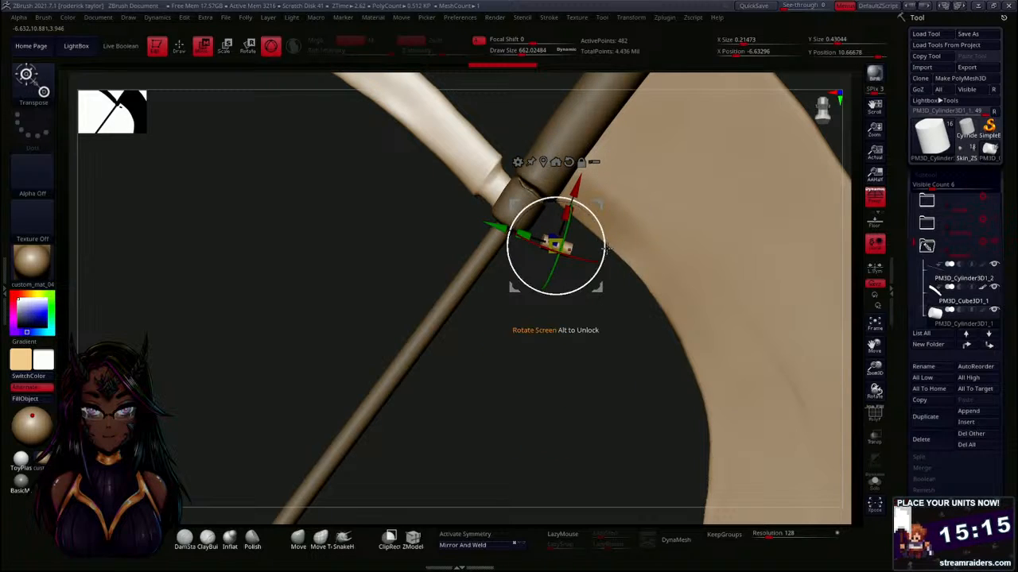
{"action": "left_click_drag", "start_coordinate": [606, 249], "coordinate": [601, 269]}
{"action": "left_click_drag", "start_coordinate": [589, 355], "coordinate": [577, 421]}
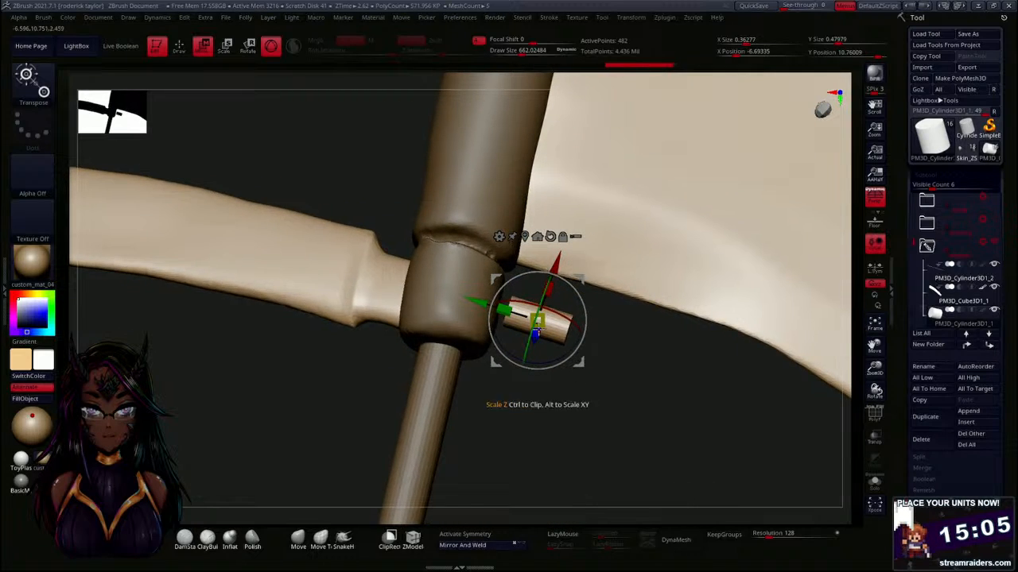
{"action": "left_click_drag", "start_coordinate": [483, 302], "coordinate": [468, 296]}
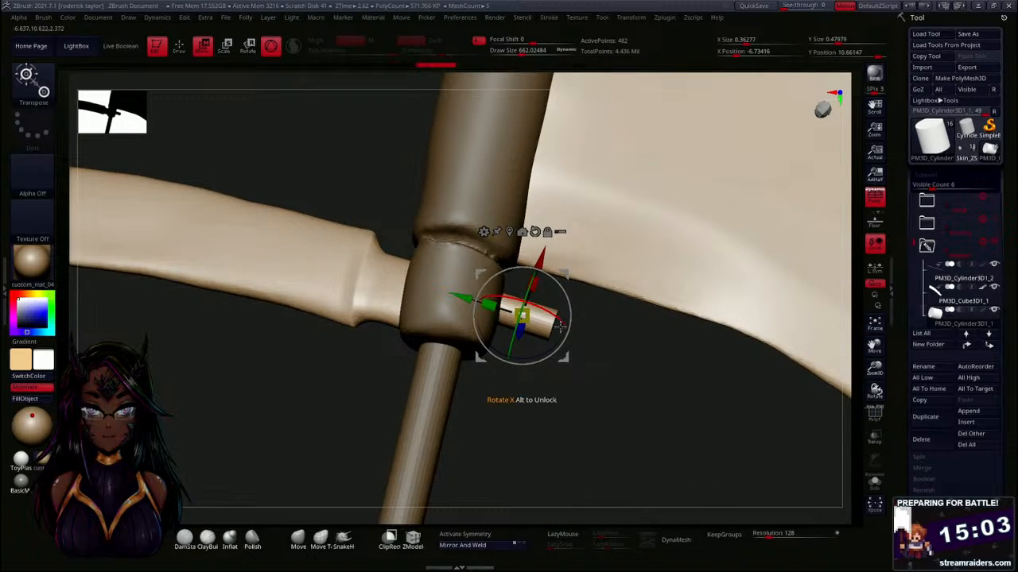
{"action": "left_click_drag", "start_coordinate": [564, 356], "coordinate": [559, 367]}
{"action": "left_click_drag", "start_coordinate": [593, 313], "coordinate": [589, 334]}
Apply the Bend Curve deformer to the small cylinder and stretch its free end away from the collar.
{"action": "left_click", "coordinate": [472, 239]}
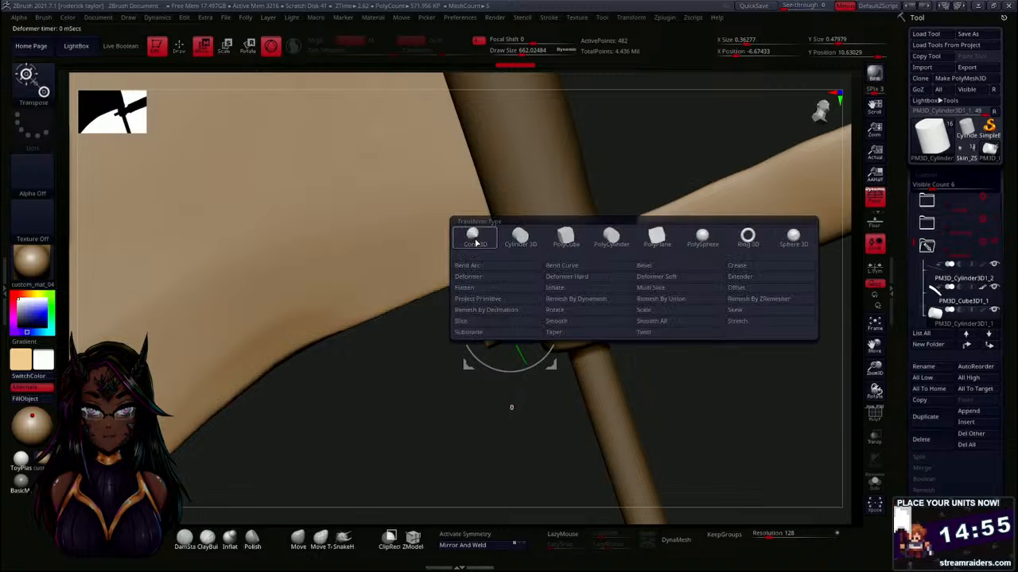
{"action": "left_click", "coordinate": [566, 268]}
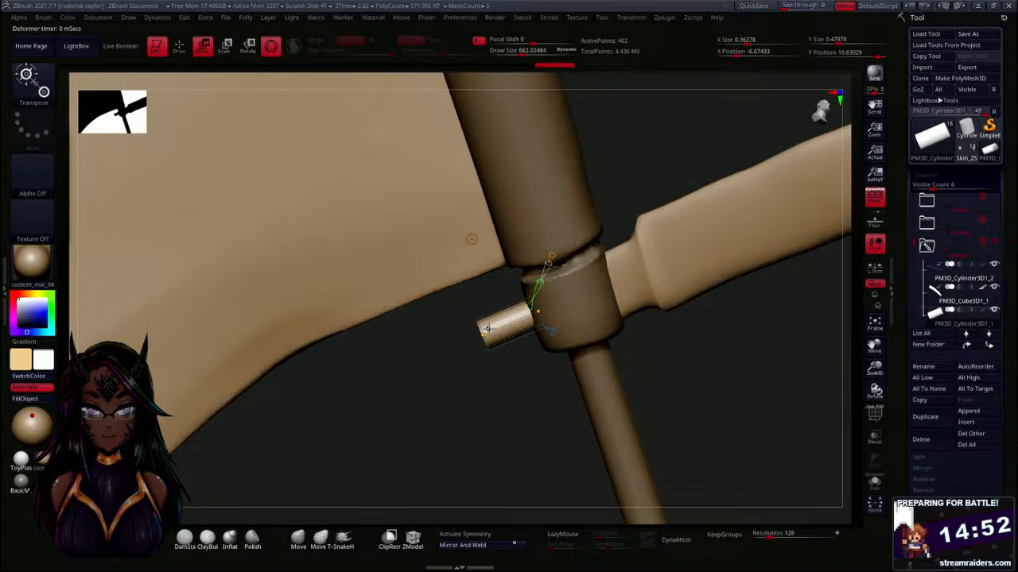
{"action": "left_click_drag", "start_coordinate": [487, 328], "coordinate": [448, 365]}
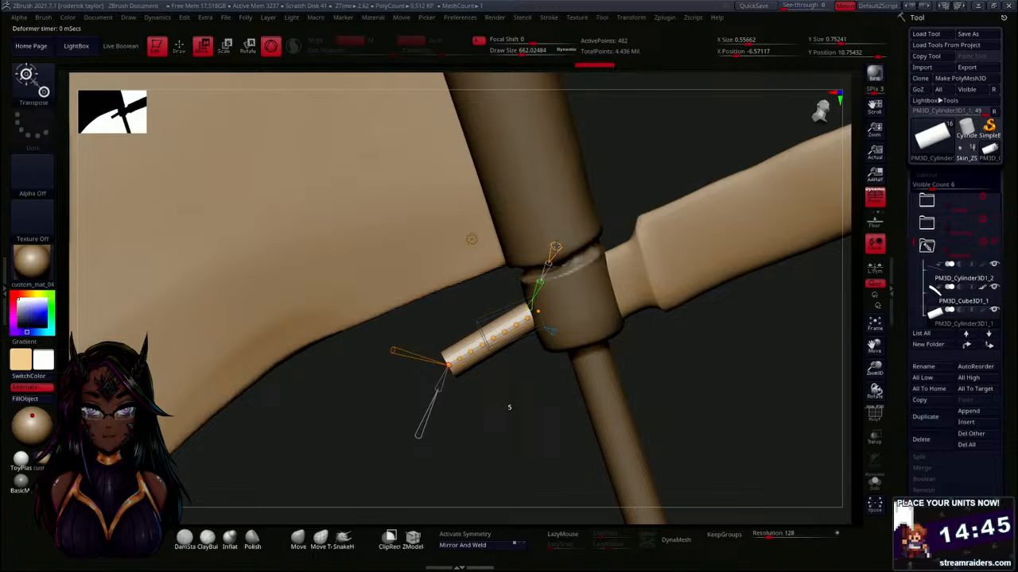
Extend the small cylinder's free end to the large blade's lower edge and bend it into an elbow with the curve points.
{"action": "left_click_drag", "start_coordinate": [448, 365], "coordinate": [331, 338]}
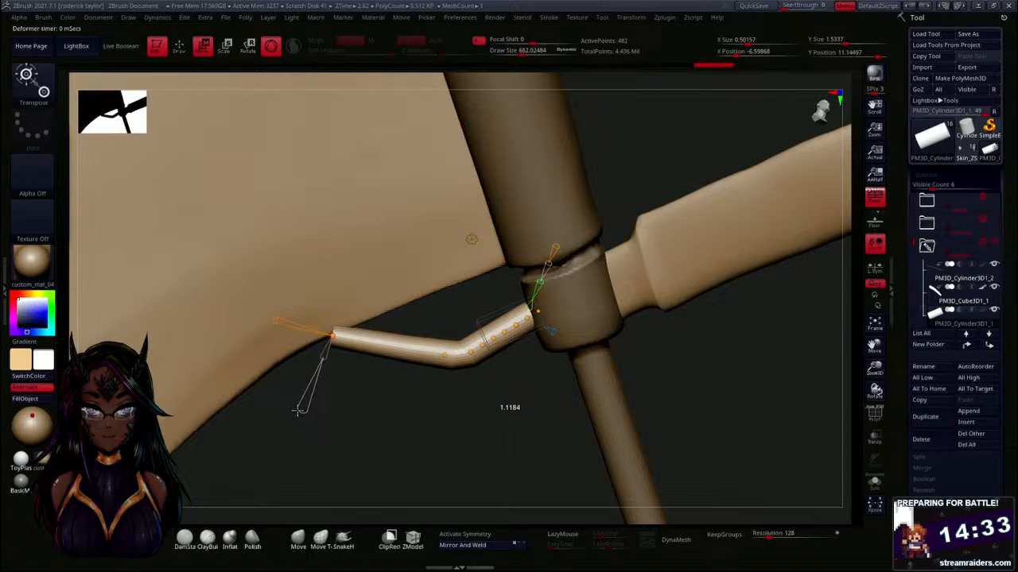
{"action": "left_click_drag", "start_coordinate": [298, 410], "coordinate": [304, 406]}
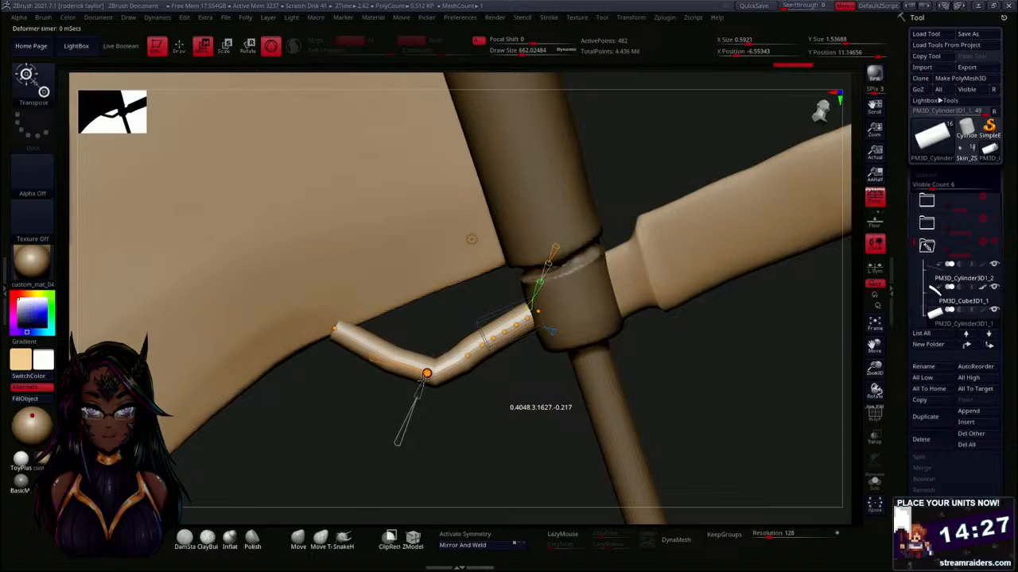
{"action": "left_click_drag", "start_coordinate": [412, 392], "coordinate": [401, 372]}
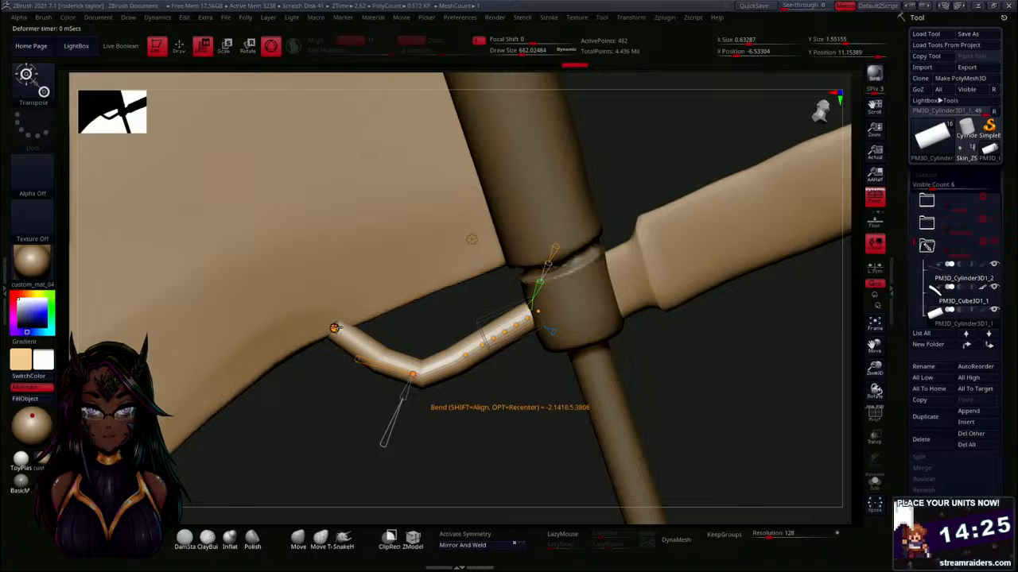
{"action": "mouse_move", "coordinate": [335, 327]}
{"action": "left_mouse_down"}
{"action": "mouse_move", "coordinate": [342, 335]}
{"action": "mouse_move", "coordinate": [325, 337]}
{"action": "left_mouse_up"}
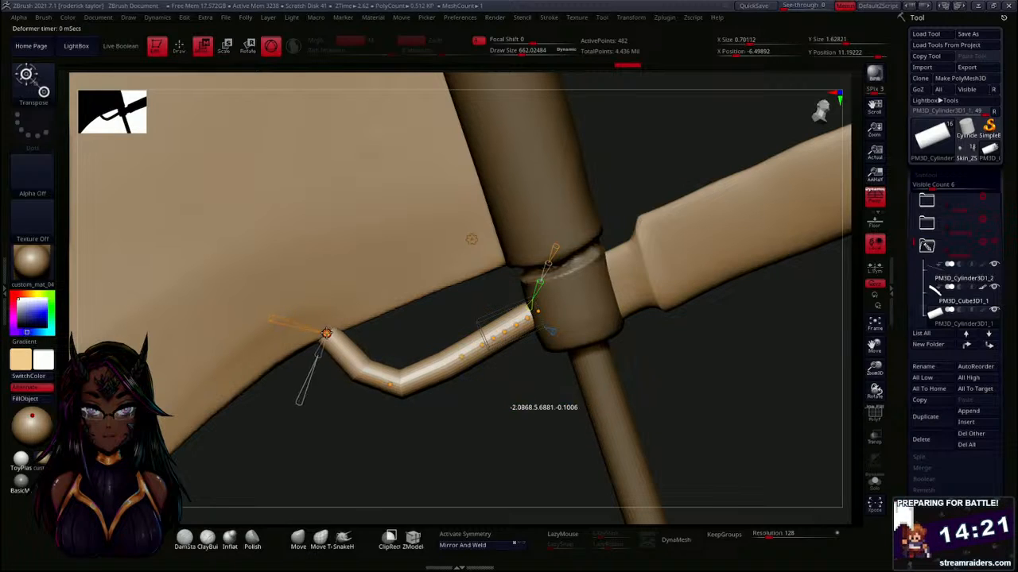
{"action": "left_click_drag", "start_coordinate": [388, 387], "coordinate": [386, 389]}
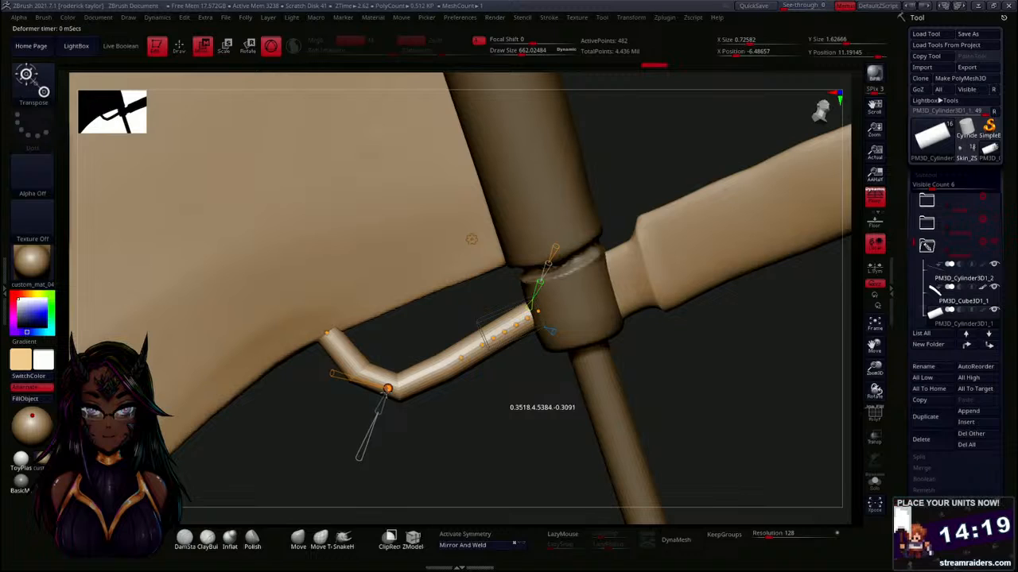
{"action": "left_click_drag", "start_coordinate": [326, 334], "coordinate": [329, 329]}
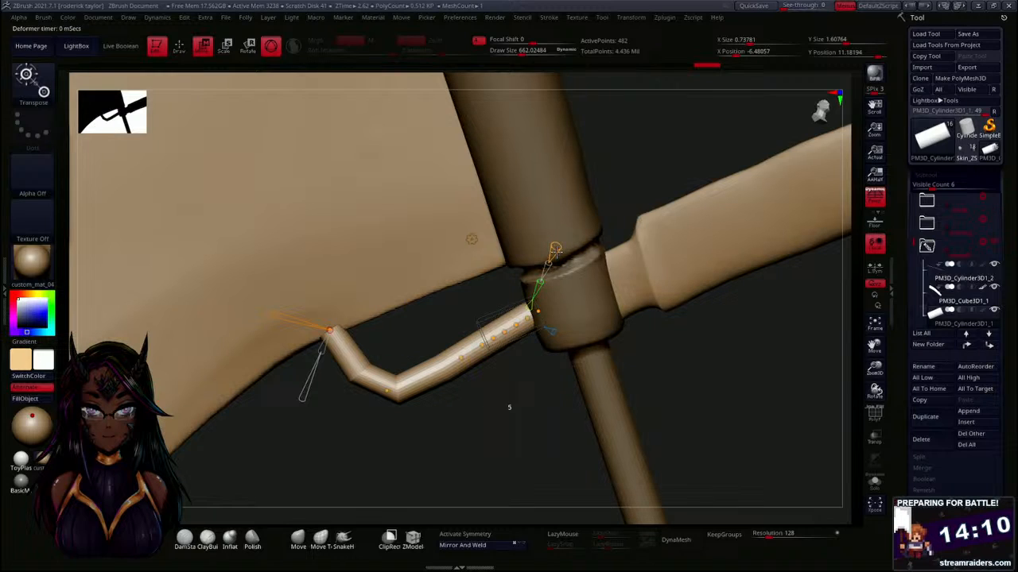
Adjust the middle curve points so the brace's long section flows smoothly, and seat its inner end against the handle collar.
{"action": "left_click_drag", "start_coordinate": [461, 356], "coordinate": [459, 356]}
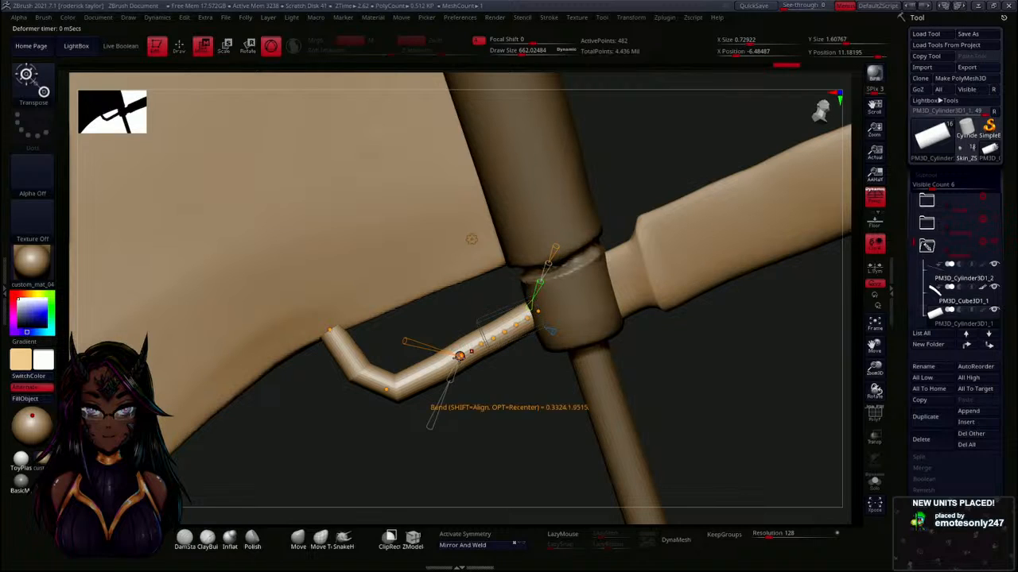
{"action": "left_click_drag", "start_coordinate": [460, 355], "coordinate": [480, 355]}
{"action": "left_click_drag", "start_coordinate": [538, 311], "coordinate": [447, 355]}
{"action": "left_click_drag", "start_coordinate": [385, 389], "coordinate": [389, 385]}
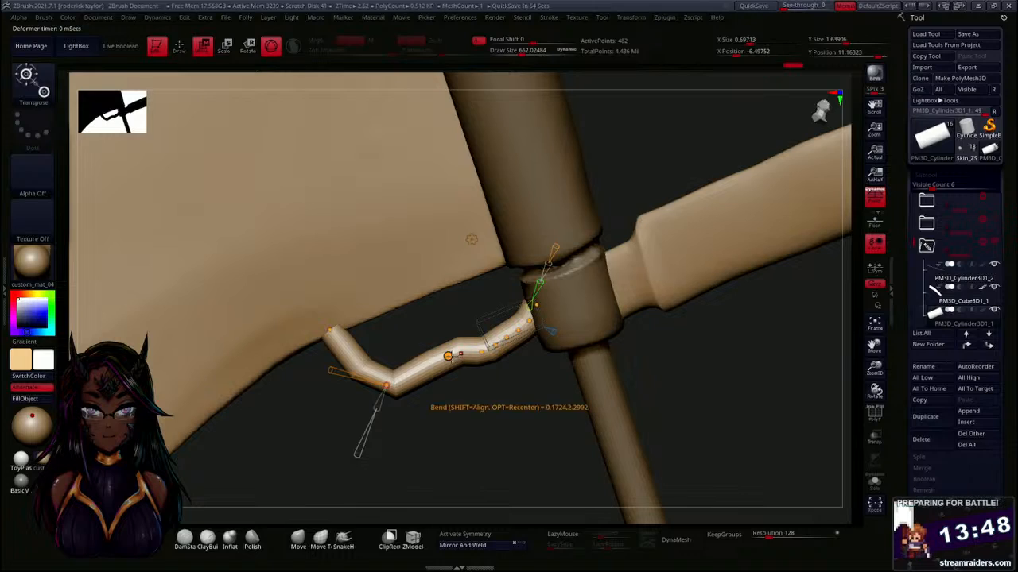
{"action": "left_click_drag", "start_coordinate": [448, 356], "coordinate": [449, 373]}
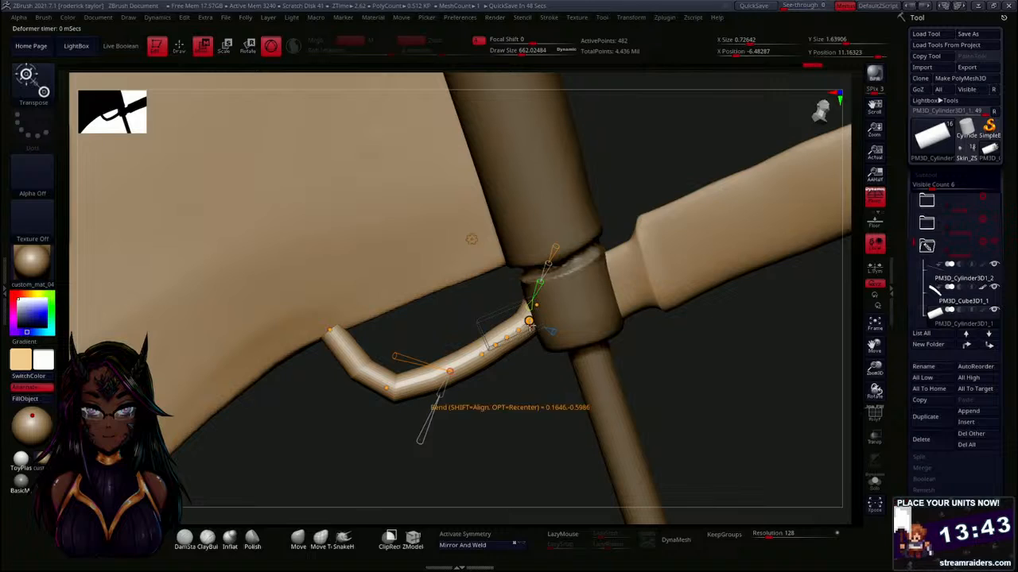
{"action": "left_click_drag", "start_coordinate": [530, 325], "coordinate": [543, 315]}
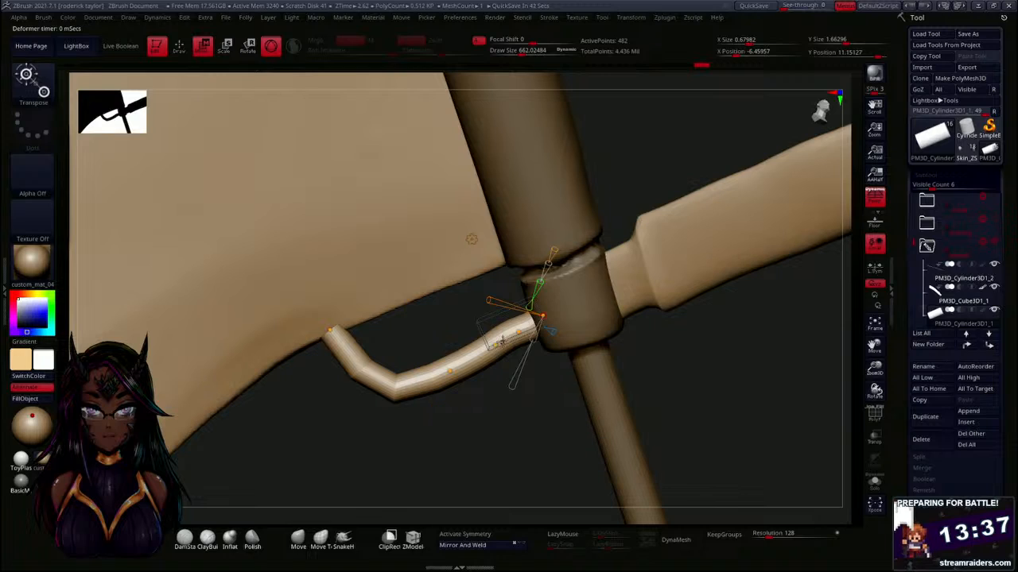
Shorten the brace by shifting its blade end along the blade edge toward the collar, and straighten its long section.
{"action": "left_click_drag", "start_coordinate": [449, 372], "coordinate": [450, 362]}
{"action": "left_click_drag", "start_coordinate": [330, 329], "coordinate": [361, 317]}
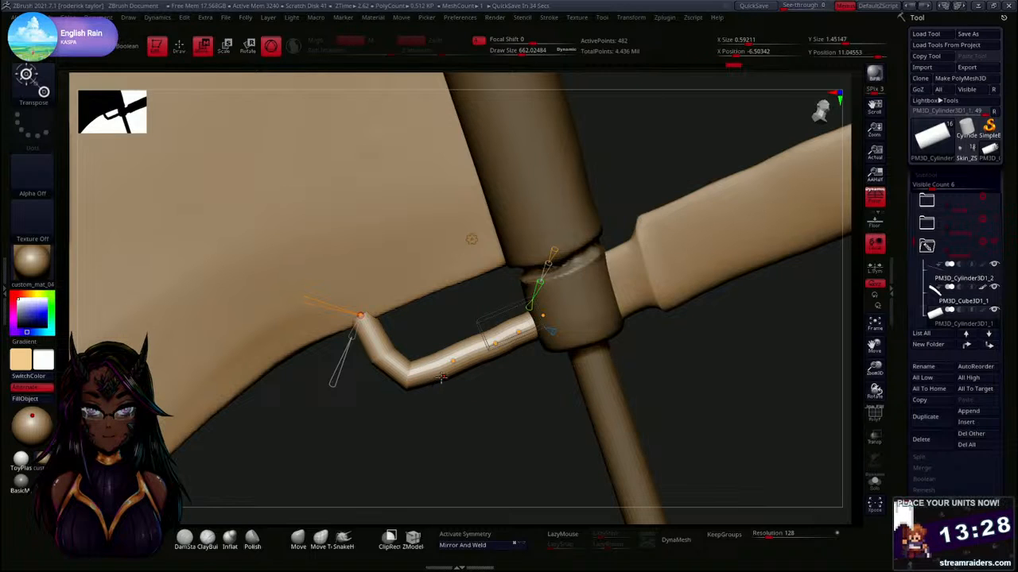
{"action": "left_click_drag", "start_coordinate": [450, 363], "coordinate": [621, 392]}
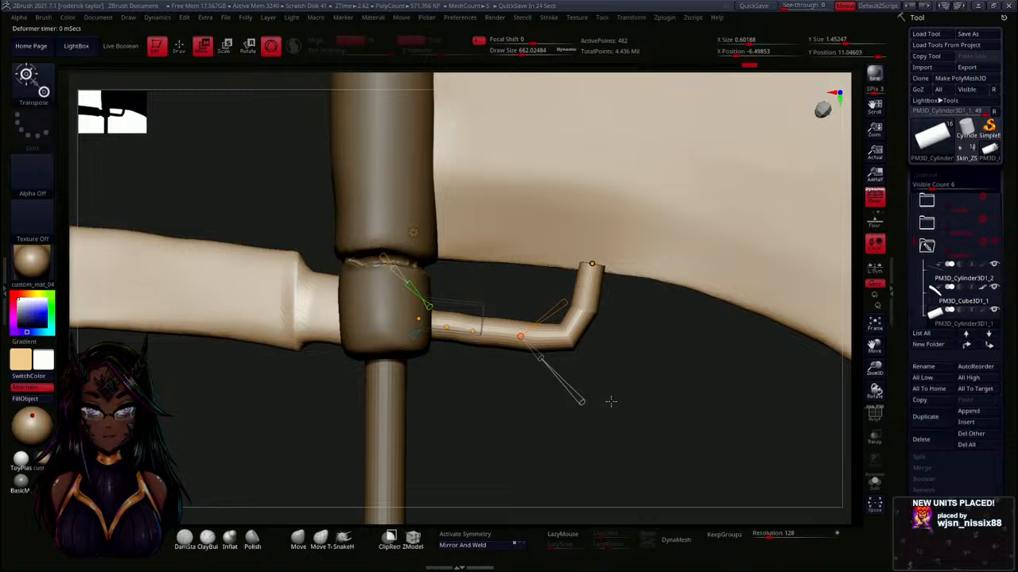
Leave the bend deformer, reduce the draw size to about 191 and DynaMesh the brace at resolution 128.
{"action": "key", "text": "q"}
{"action": "key", "text": "s"}
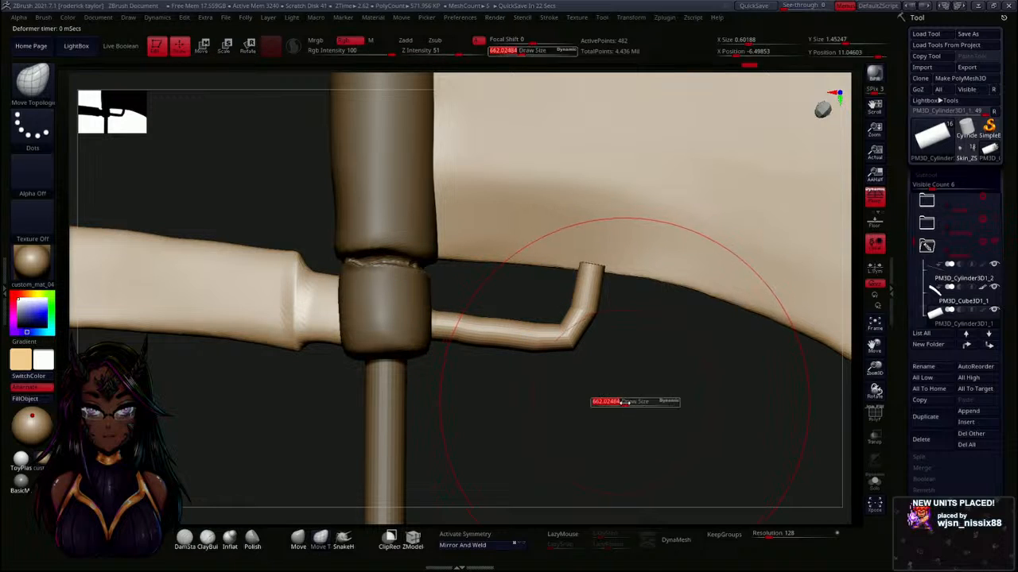
{"action": "left_click_drag", "start_coordinate": [612, 406], "coordinate": [564, 396]}
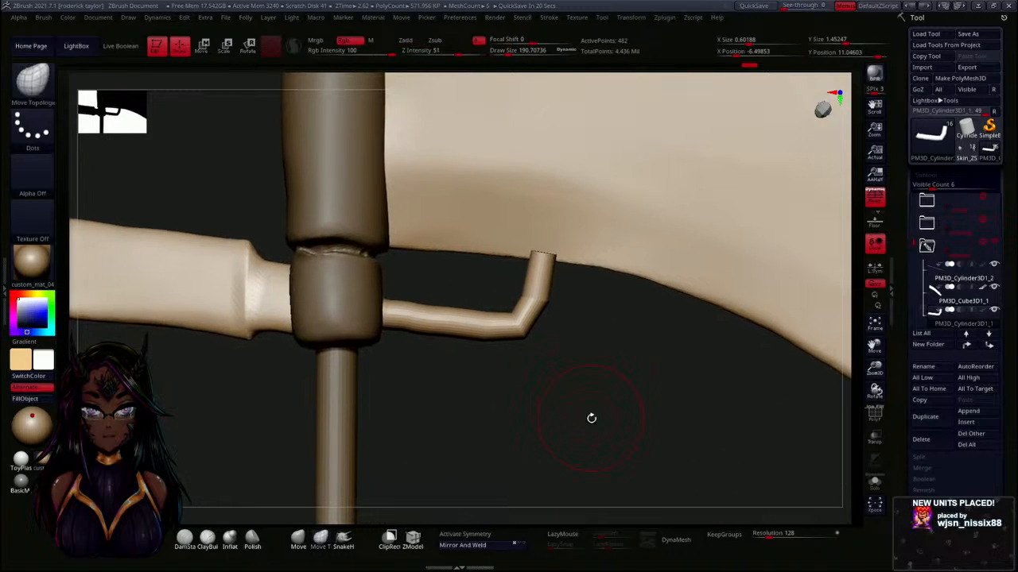
{"action": "left_click", "coordinate": [674, 539]}
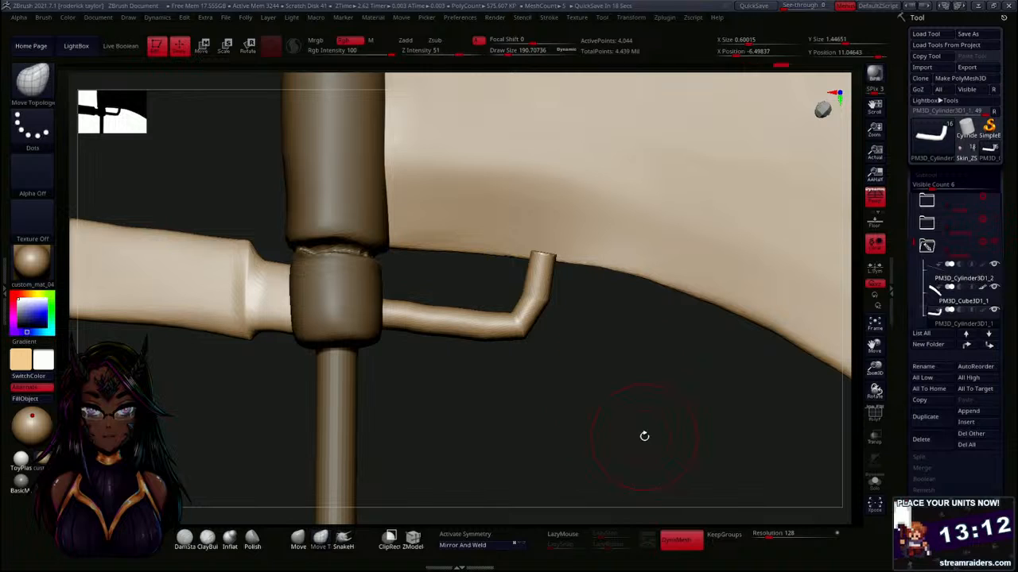
Flare the brace's end at the large blade and reshape its elbow with the Move Topological brush.
{"action": "mouse_move", "coordinate": [622, 415]}
{"action": "left_mouse_down"}
{"action": "mouse_move", "coordinate": [641, 424]}
{"action": "mouse_move", "coordinate": [588, 427]}
{"action": "mouse_move", "coordinate": [644, 410]}
{"action": "mouse_move", "coordinate": [583, 391]}
{"action": "mouse_move", "coordinate": [600, 391]}
{"action": "mouse_move", "coordinate": [586, 284]}
{"action": "left_mouse_up"}
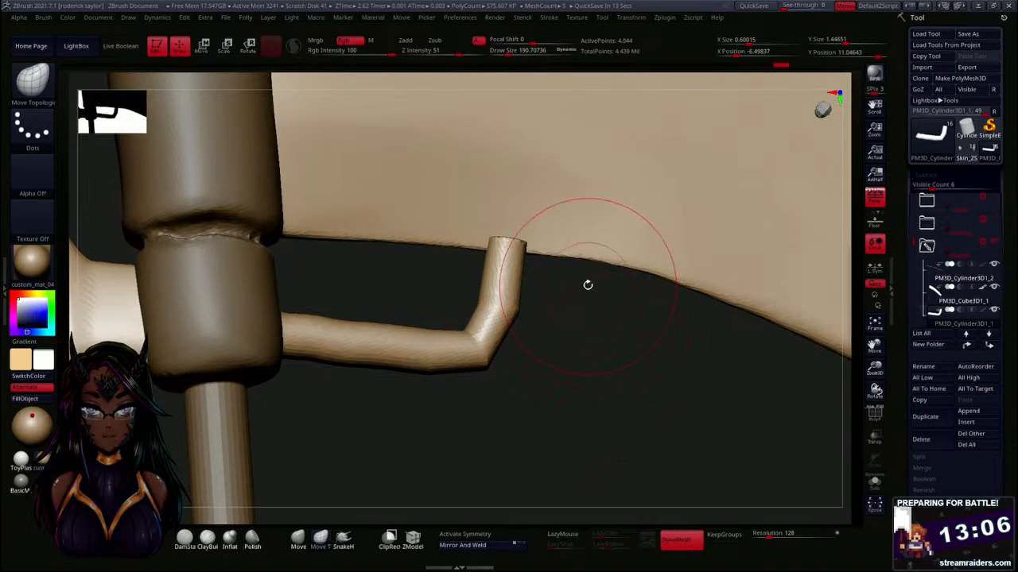
{"action": "mouse_move", "coordinate": [524, 244]}
{"action": "left_mouse_down"}
{"action": "mouse_move", "coordinate": [552, 249]}
{"action": "mouse_move", "coordinate": [467, 243]}
{"action": "left_mouse_up"}
{"action": "mouse_move", "coordinate": [477, 299]}
{"action": "left_mouse_down"}
{"action": "mouse_move", "coordinate": [491, 306]}
{"action": "mouse_move", "coordinate": [490, 284]}
{"action": "left_mouse_up"}
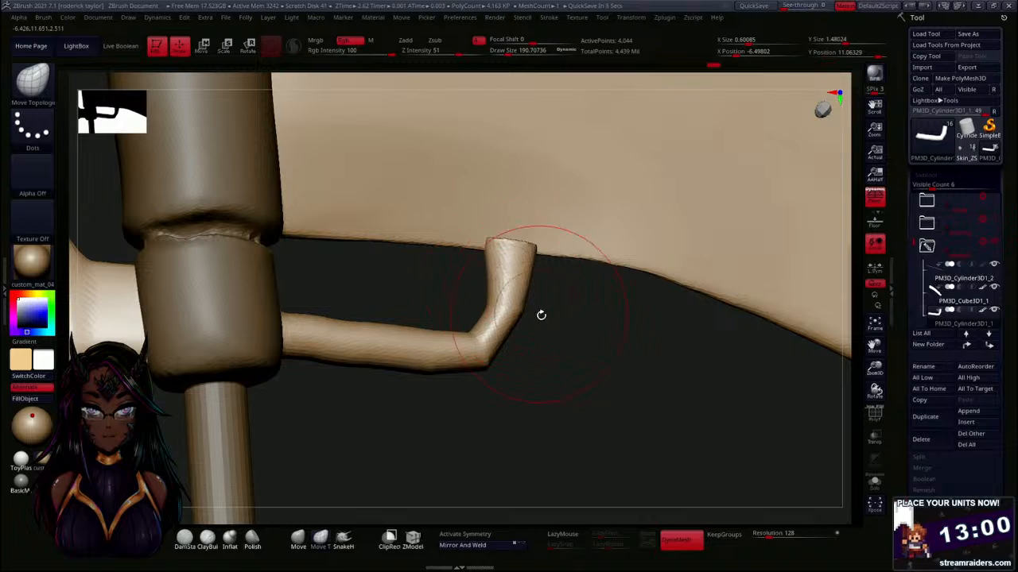
{"action": "mouse_move", "coordinate": [540, 315]}
{"action": "left_mouse_down"}
{"action": "mouse_move", "coordinate": [555, 326]}
{"action": "mouse_move", "coordinate": [531, 304]}
{"action": "left_mouse_up"}
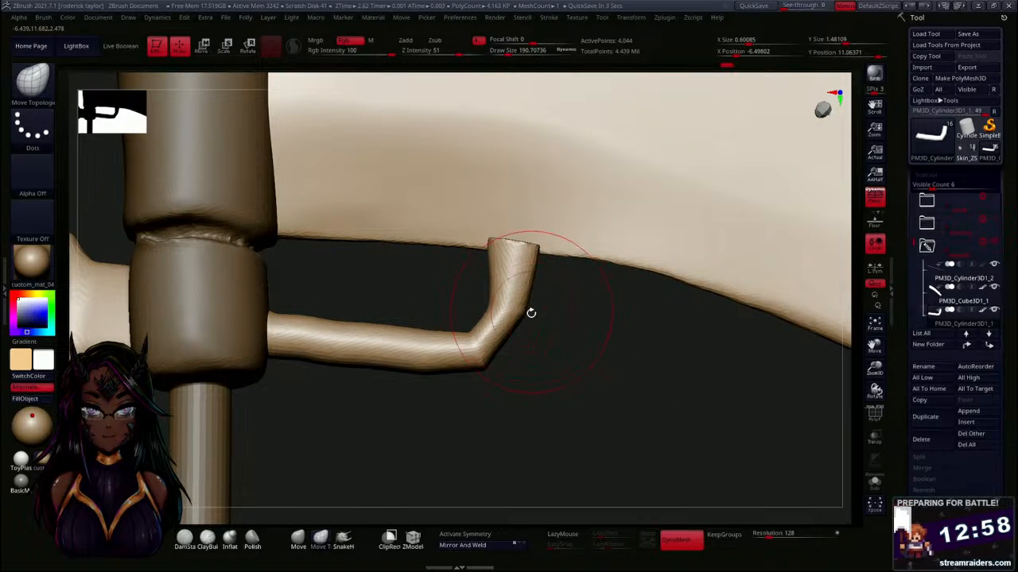
{"action": "left_click_drag", "start_coordinate": [499, 347], "coordinate": [507, 355]}
{"action": "left_click_drag", "start_coordinate": [460, 333], "coordinate": [459, 326]}
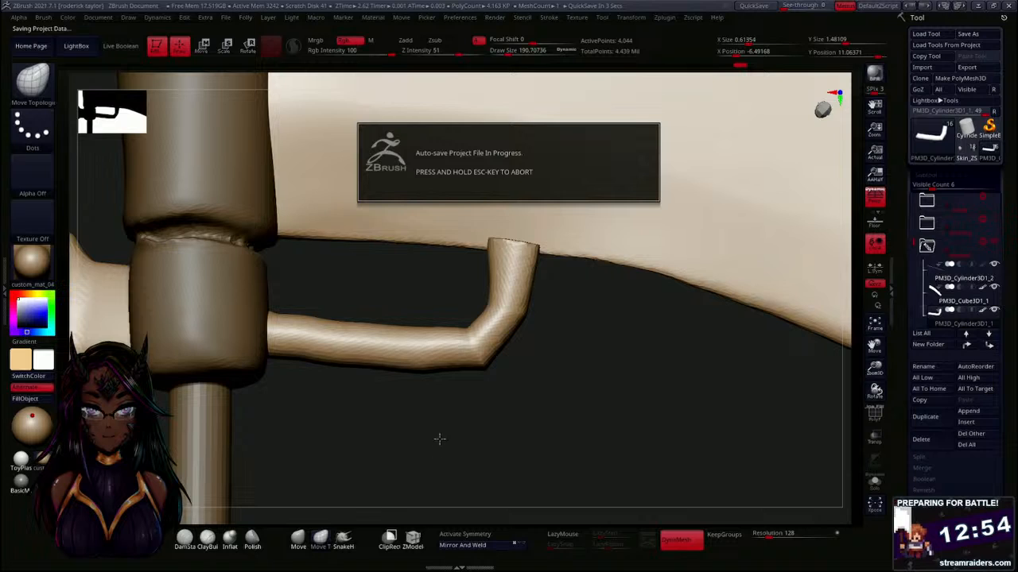
Widen the brace's end where it meets the handle collar, shaping it from several sides.
{"action": "left_click_drag", "start_coordinate": [341, 398], "coordinate": [366, 422]}
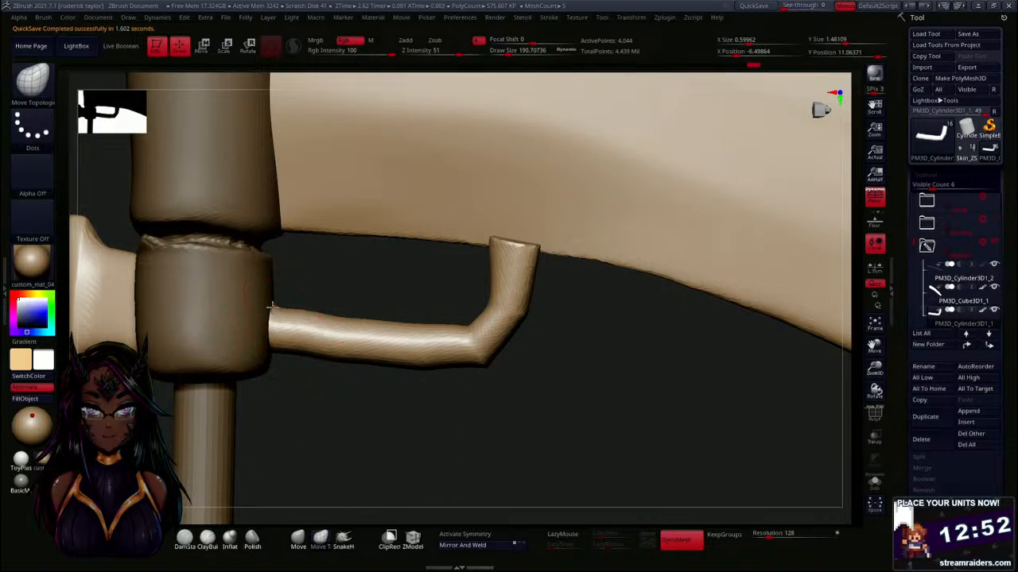
{"action": "mouse_move", "coordinate": [272, 306]}
{"action": "left_mouse_down"}
{"action": "mouse_move", "coordinate": [270, 266]}
{"action": "mouse_move", "coordinate": [267, 375]}
{"action": "left_mouse_up"}
{"action": "mouse_move", "coordinate": [340, 414]}
{"action": "left_mouse_down"}
{"action": "mouse_move", "coordinate": [308, 446]}
{"action": "mouse_move", "coordinate": [279, 429]}
{"action": "mouse_move", "coordinate": [282, 418]}
{"action": "left_mouse_up"}
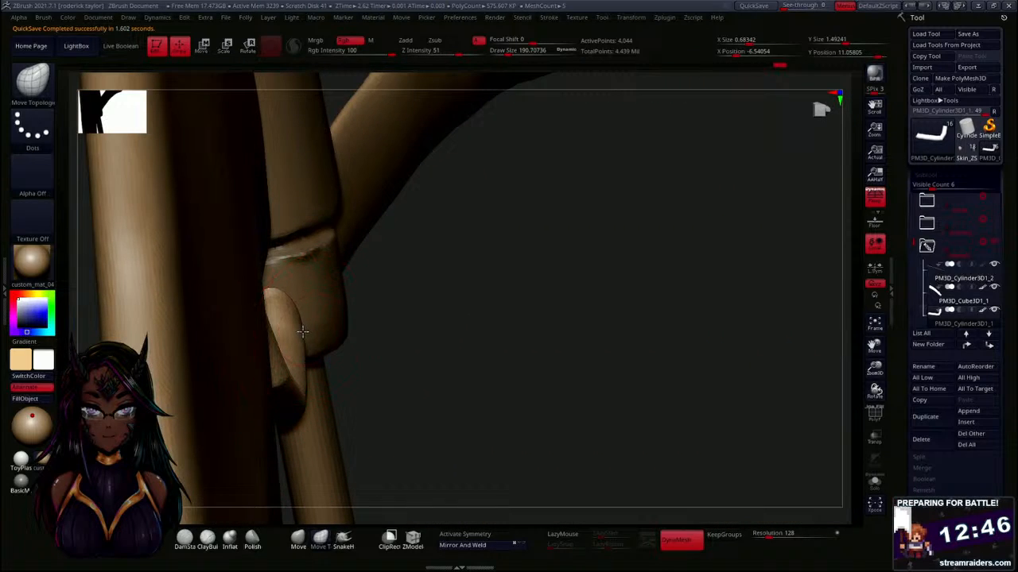
{"action": "left_click_drag", "start_coordinate": [393, 344], "coordinate": [297, 379]}
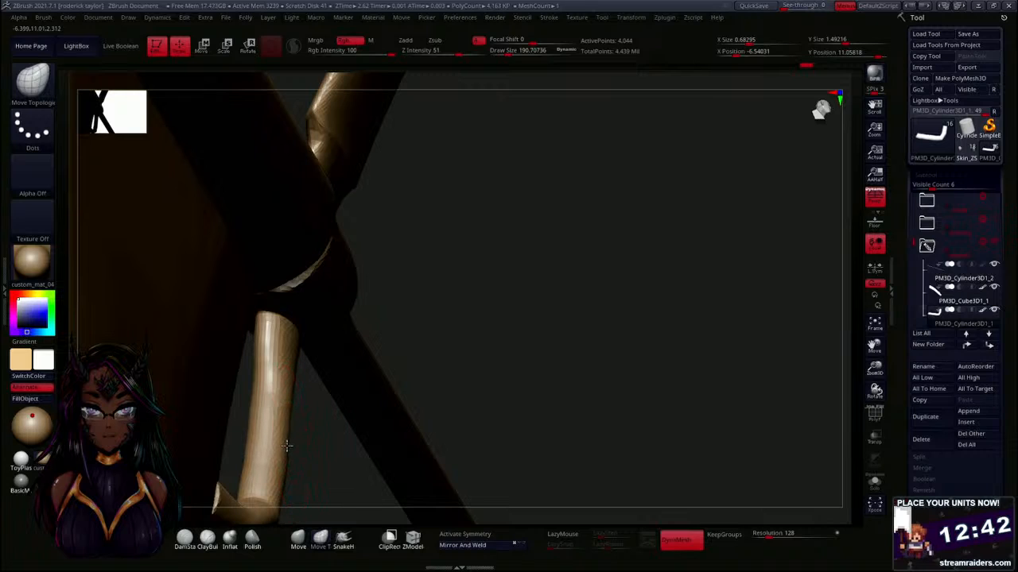
{"action": "left_click_drag", "start_coordinate": [399, 354], "coordinate": [478, 318]}
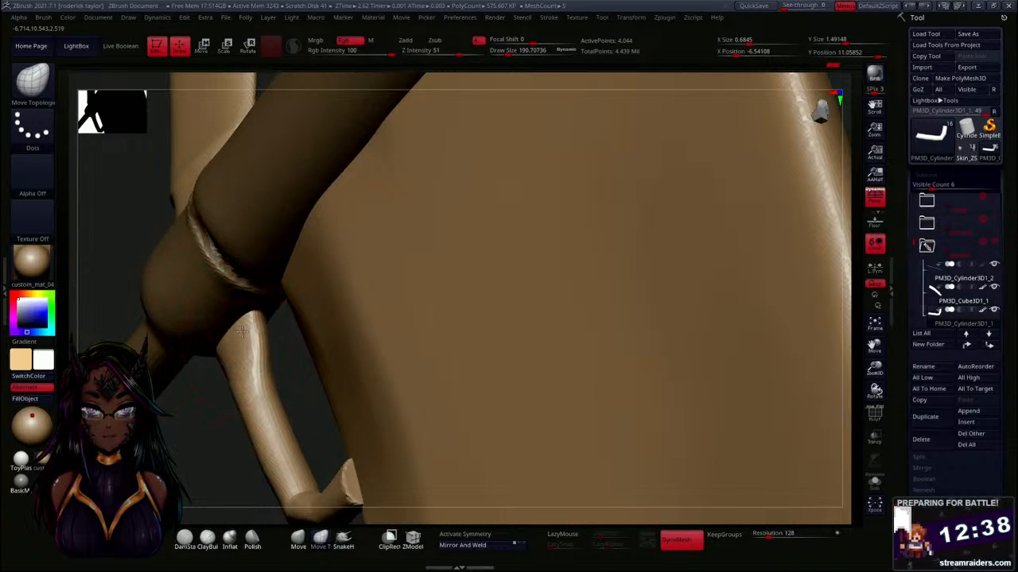
{"action": "left_click_drag", "start_coordinate": [198, 426], "coordinate": [233, 416]}
{"action": "left_click_drag", "start_coordinate": [219, 371], "coordinate": [190, 362]}
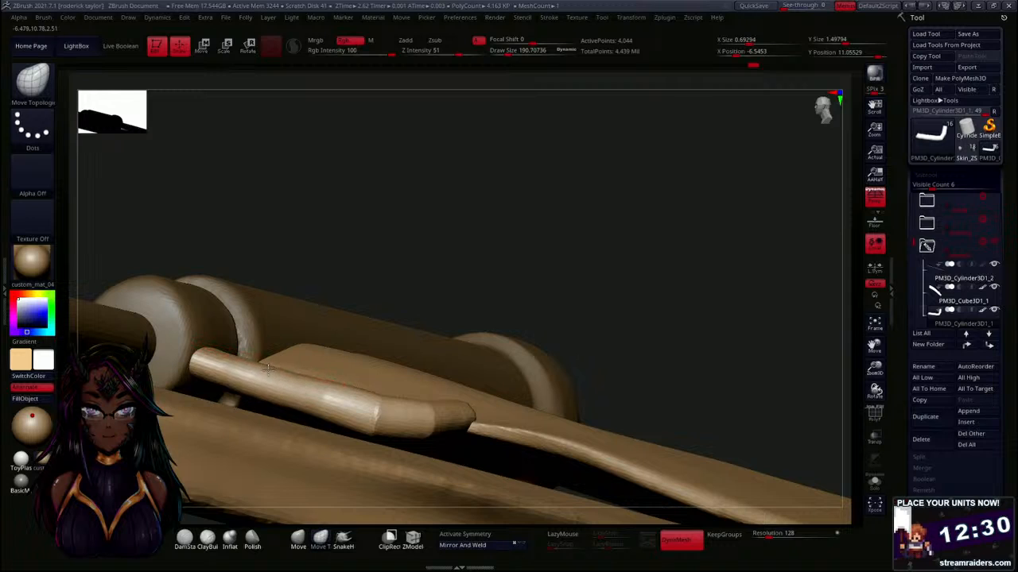
Pull the brace's outer end flush against the large blade's edge.
{"action": "mouse_move", "coordinate": [409, 239]}
{"action": "left_mouse_down"}
{"action": "mouse_move", "coordinate": [404, 273]}
{"action": "mouse_move", "coordinate": [326, 370]}
{"action": "mouse_move", "coordinate": [325, 298]}
{"action": "mouse_move", "coordinate": [271, 336]}
{"action": "left_mouse_up"}
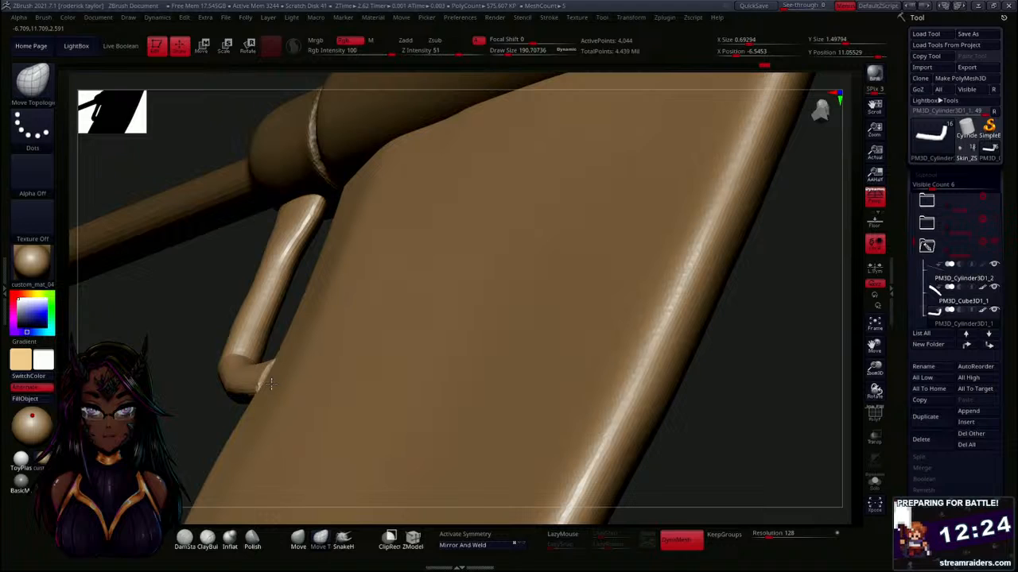
{"action": "mouse_move", "coordinate": [270, 383]}
{"action": "left_mouse_down"}
{"action": "mouse_move", "coordinate": [177, 352]}
{"action": "mouse_move", "coordinate": [298, 382]}
{"action": "left_mouse_up"}
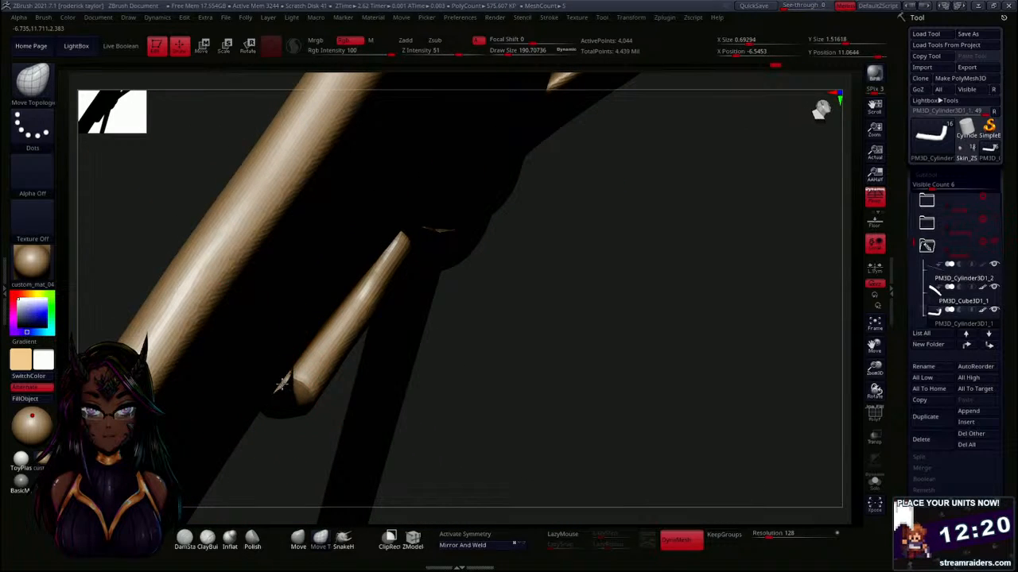
{"action": "left_click_drag", "start_coordinate": [485, 399], "coordinate": [588, 417]}
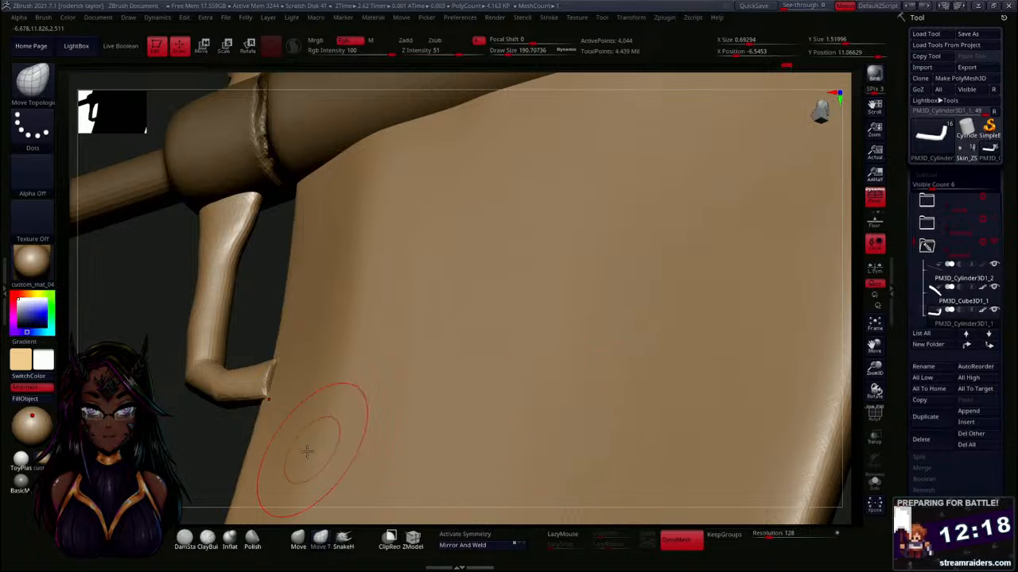
{"action": "left_click_drag", "start_coordinate": [243, 459], "coordinate": [204, 402]}
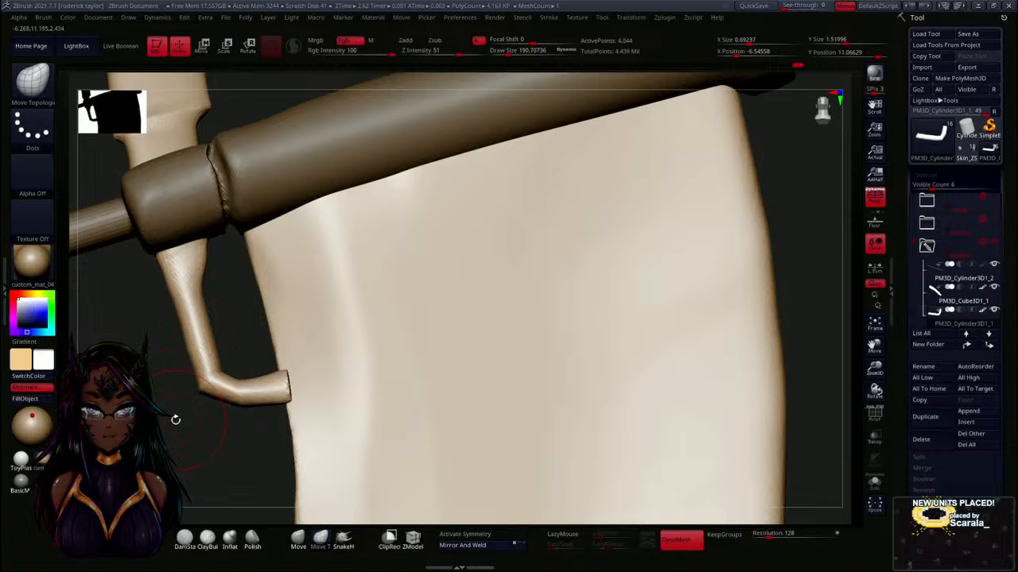
Remesh the brace and build up a raised ring below its flared collar end using ClayBuildup at draw size about 42.
{"action": "left_click_drag", "start_coordinate": [175, 419], "coordinate": [233, 472]}
{"action": "key", "text": "s"}
{"action": "mouse_move", "coordinate": [201, 428]}
{"action": "left_mouse_down"}
{"action": "mouse_move", "coordinate": [190, 411]}
{"action": "mouse_move", "coordinate": [233, 453]}
{"action": "mouse_move", "coordinate": [215, 425]}
{"action": "mouse_move", "coordinate": [249, 451]}
{"action": "left_mouse_up"}
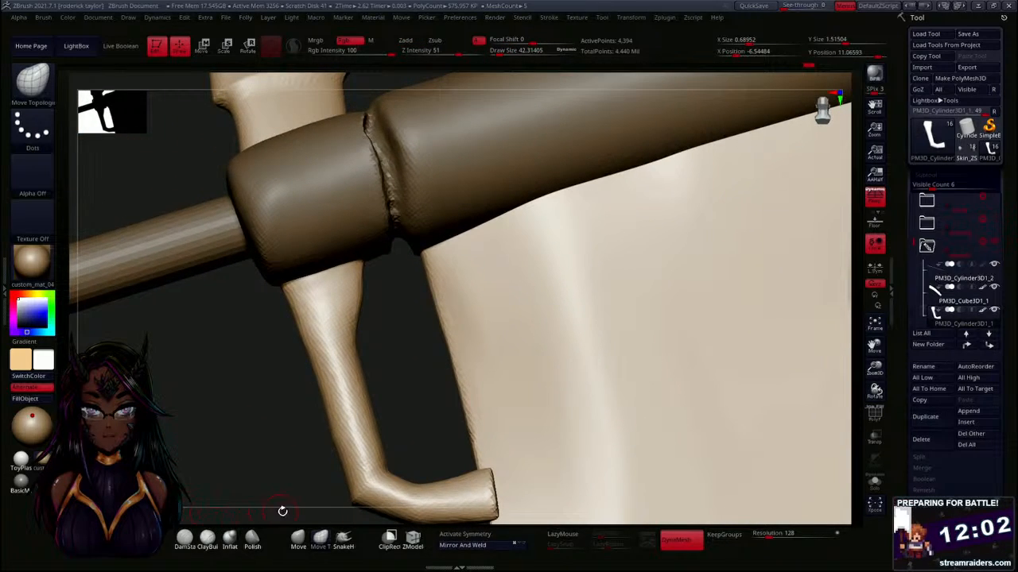
{"action": "left_click", "coordinate": [206, 541]}
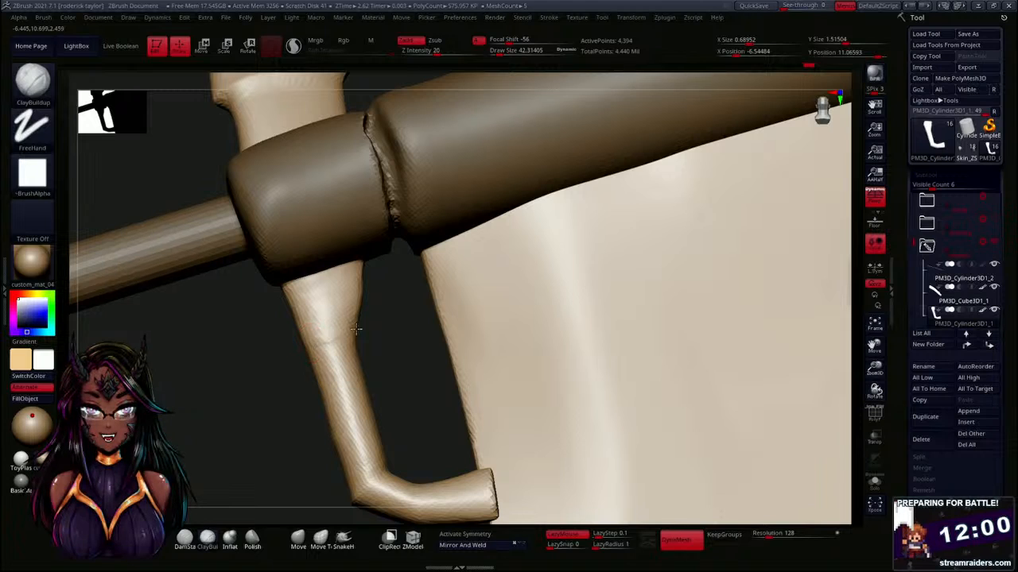
{"action": "mouse_move", "coordinate": [350, 332]}
{"action": "left_mouse_down"}
{"action": "mouse_move", "coordinate": [321, 342]}
{"action": "mouse_move", "coordinate": [368, 327]}
{"action": "mouse_move", "coordinate": [387, 355]}
{"action": "mouse_move", "coordinate": [314, 367]}
{"action": "mouse_move", "coordinate": [314, 338]}
{"action": "mouse_move", "coordinate": [357, 325]}
{"action": "mouse_move", "coordinate": [371, 325]}
{"action": "mouse_move", "coordinate": [381, 353]}
{"action": "mouse_move", "coordinate": [270, 357]}
{"action": "left_mouse_up"}
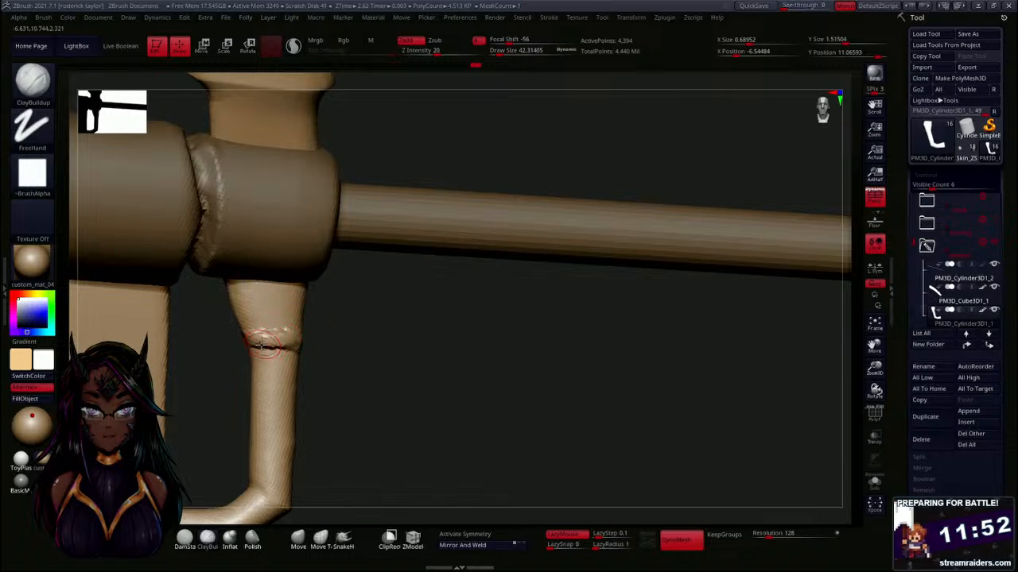
{"action": "left_click_drag", "start_coordinate": [251, 348], "coordinate": [283, 345]}
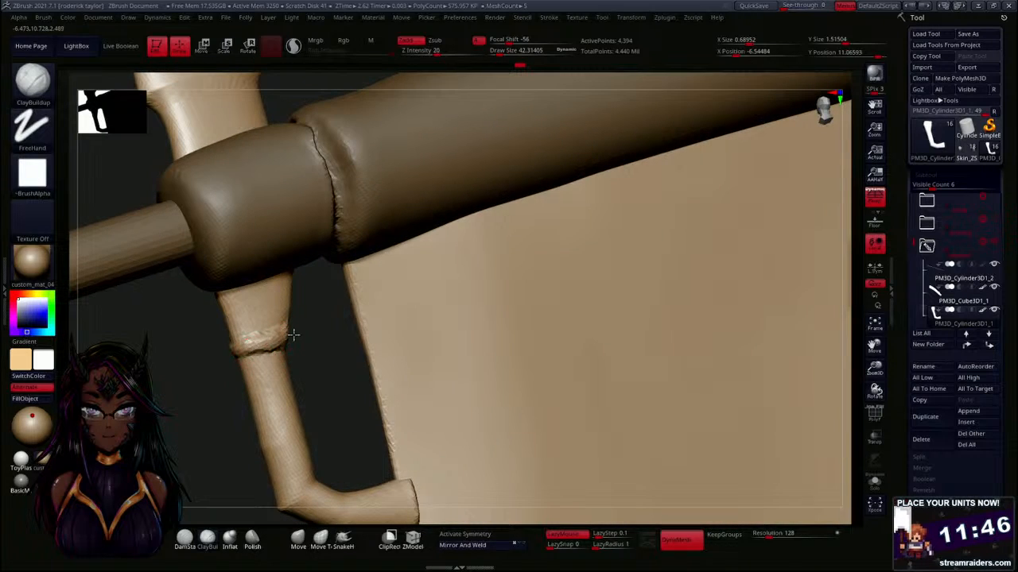
Carry the raised ring around the rest of the brace and smooth it into the flared collar end.
{"action": "key", "text": "shift"}
{"action": "left_click_drag", "start_coordinate": [308, 333], "coordinate": [222, 337]}
{"action": "left_click_drag", "start_coordinate": [310, 367], "coordinate": [278, 387]}
{"action": "mouse_move", "coordinate": [211, 367]}
{"action": "left_mouse_down", "text": "shift"}
{"action": "mouse_move", "coordinate": [243, 342]}
{"action": "mouse_move", "coordinate": [223, 354]}
{"action": "left_mouse_up", "text": "shift"}
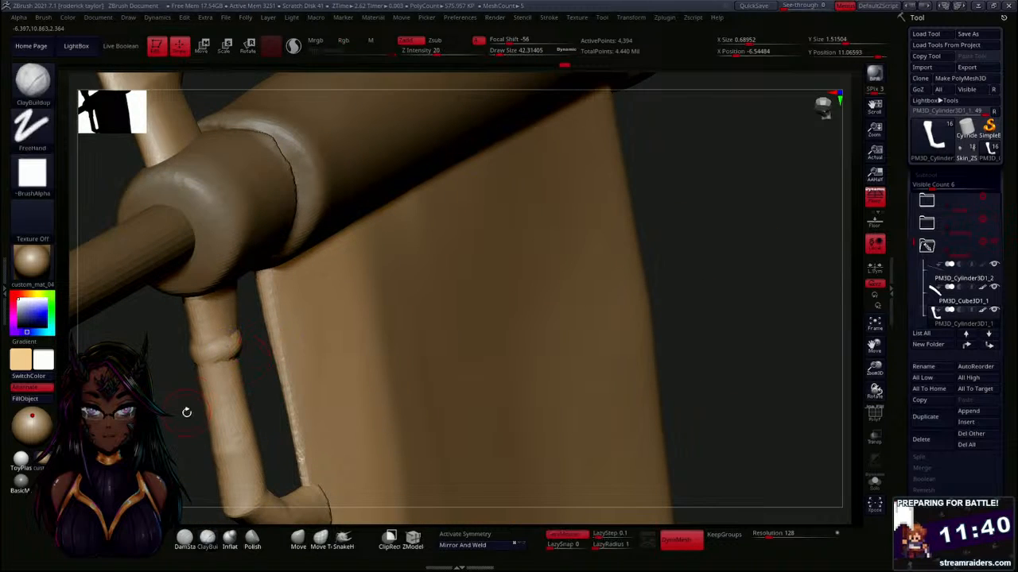
{"action": "mouse_move", "coordinate": [187, 413]}
{"action": "left_mouse_down"}
{"action": "mouse_move", "coordinate": [247, 342]}
{"action": "mouse_move", "coordinate": [280, 384]}
{"action": "mouse_move", "coordinate": [334, 380]}
{"action": "mouse_move", "coordinate": [318, 367]}
{"action": "mouse_move", "coordinate": [354, 388]}
{"action": "left_mouse_up"}
{"action": "left_click_drag", "start_coordinate": [286, 351], "coordinate": [318, 341]}
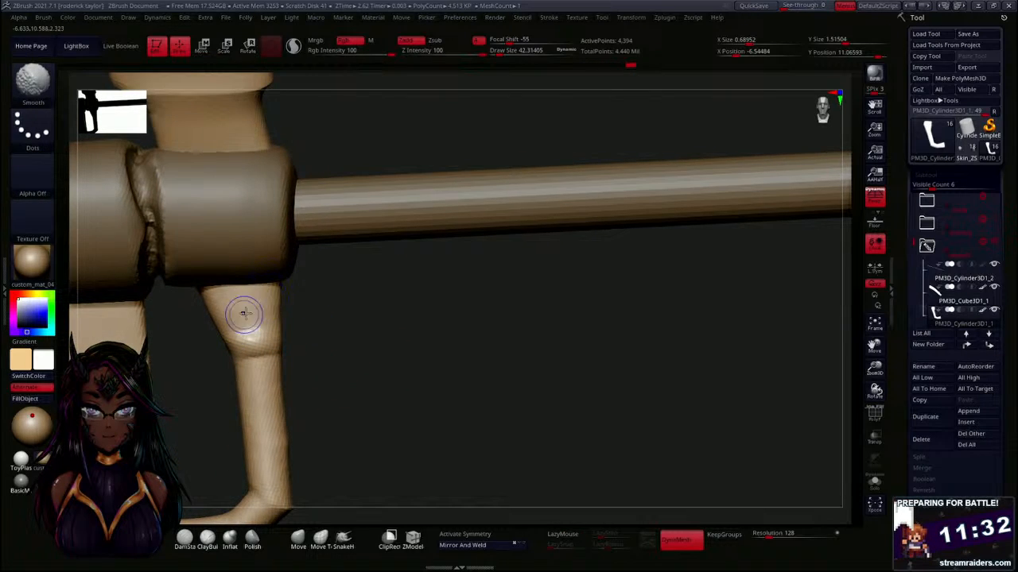
{"action": "left_click_drag", "start_coordinate": [201, 296], "coordinate": [270, 337], "text": "shift"}
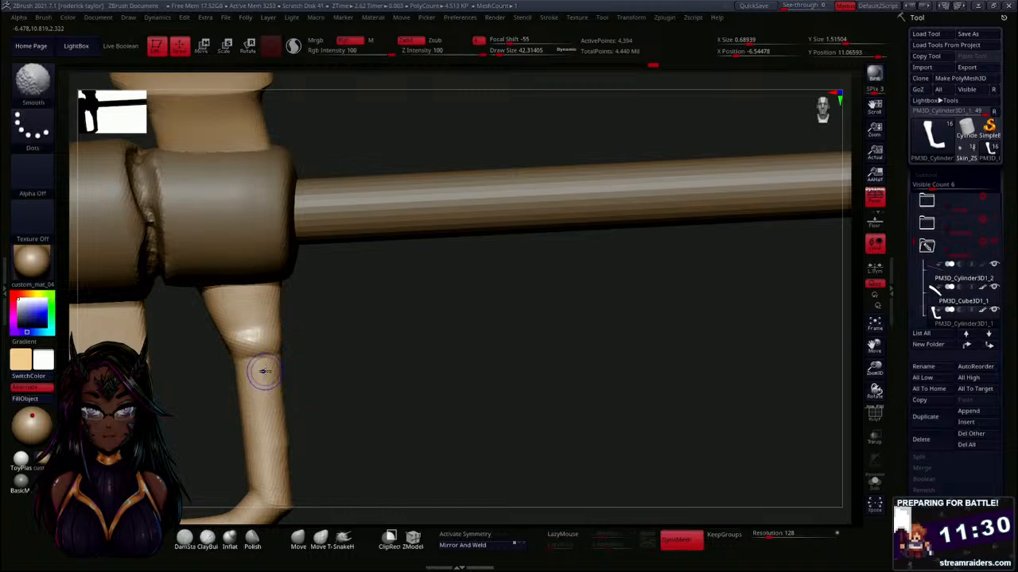
Build up and smooth the raised ring around the brace's remaining sides with ClayBuildup, evening out its lower edge.
{"action": "left_click_drag", "start_coordinate": [258, 435], "coordinate": [256, 436], "text": "shift"}
{"action": "left_click_drag", "start_coordinate": [316, 375], "coordinate": [347, 364]}
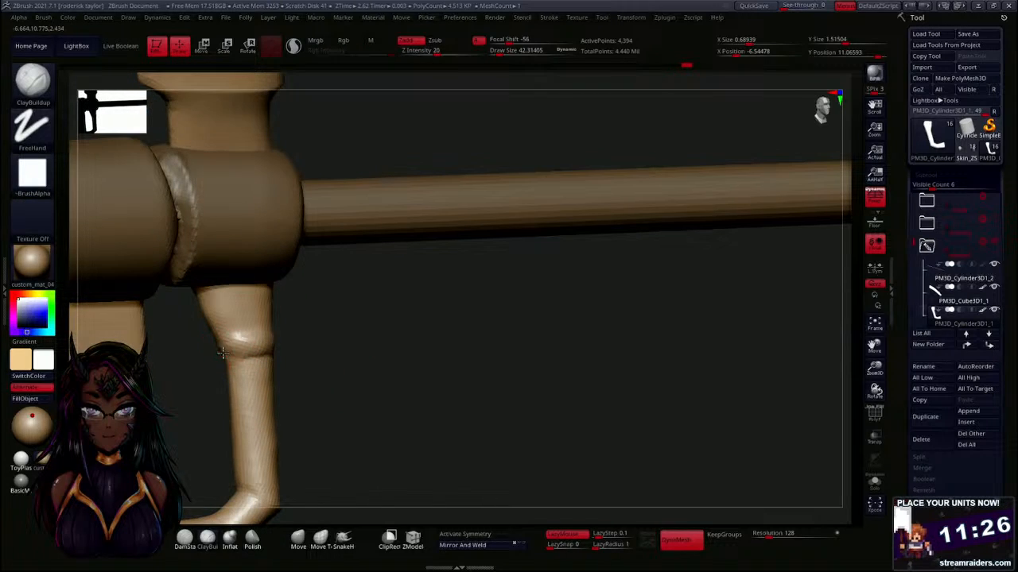
{"action": "left_click_drag", "start_coordinate": [205, 345], "coordinate": [257, 348]}
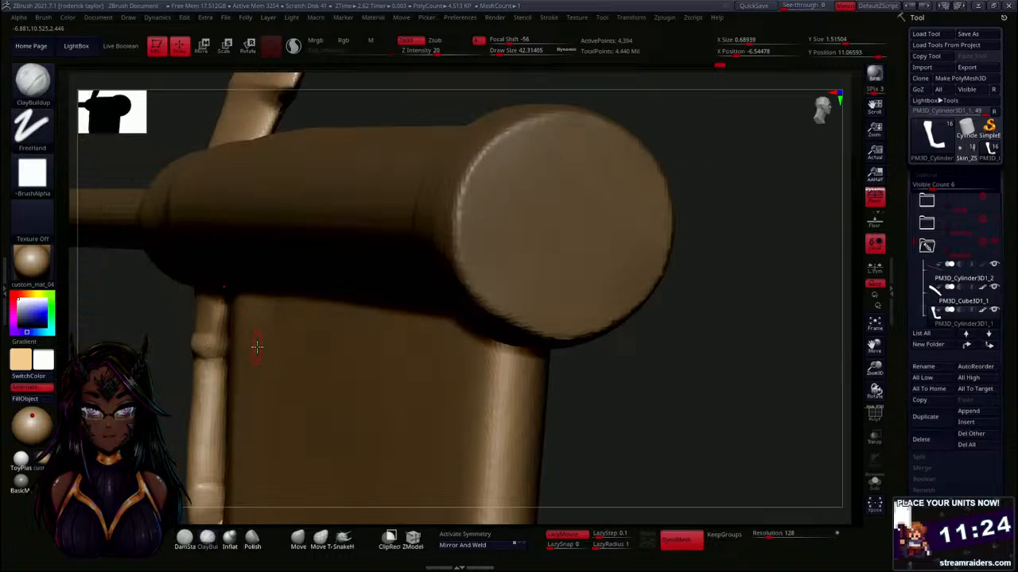
{"action": "left_click_drag", "start_coordinate": [184, 358], "coordinate": [207, 362]}
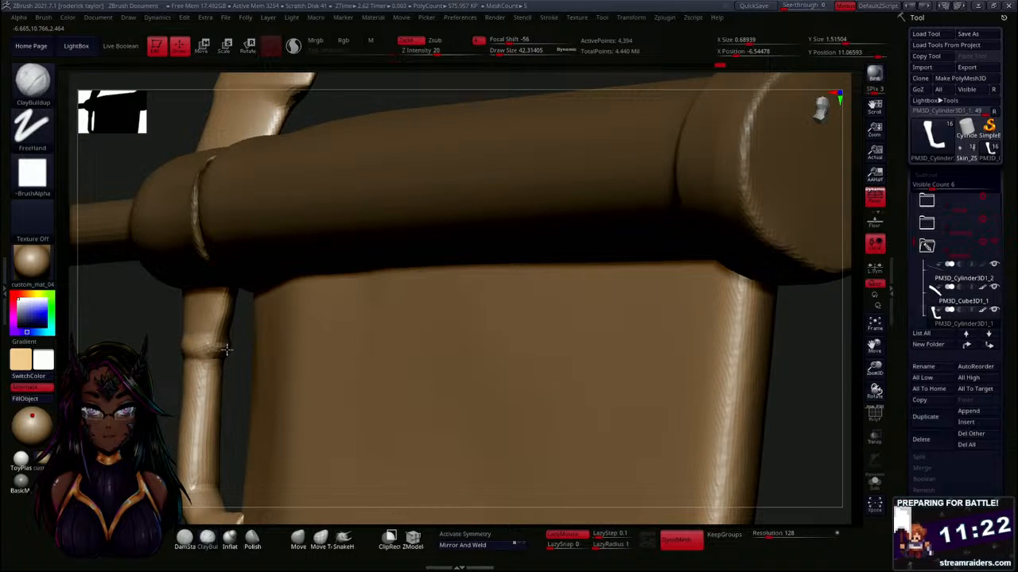
{"action": "mouse_move", "coordinate": [222, 353]}
{"action": "left_mouse_down"}
{"action": "mouse_move", "coordinate": [205, 345]}
{"action": "mouse_move", "coordinate": [291, 350]}
{"action": "left_mouse_up"}
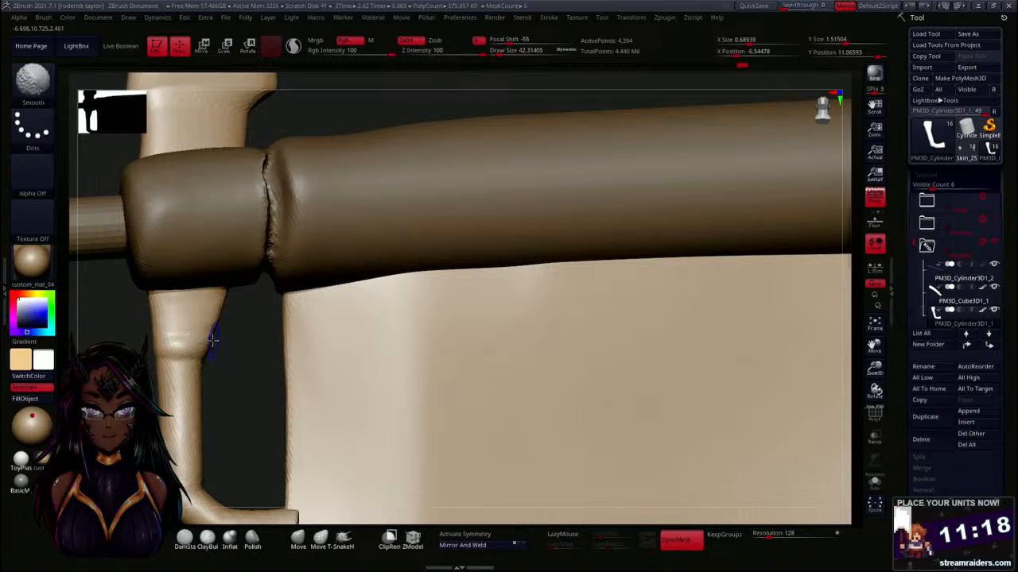
{"action": "left_click_drag", "start_coordinate": [238, 377], "coordinate": [255, 385]}
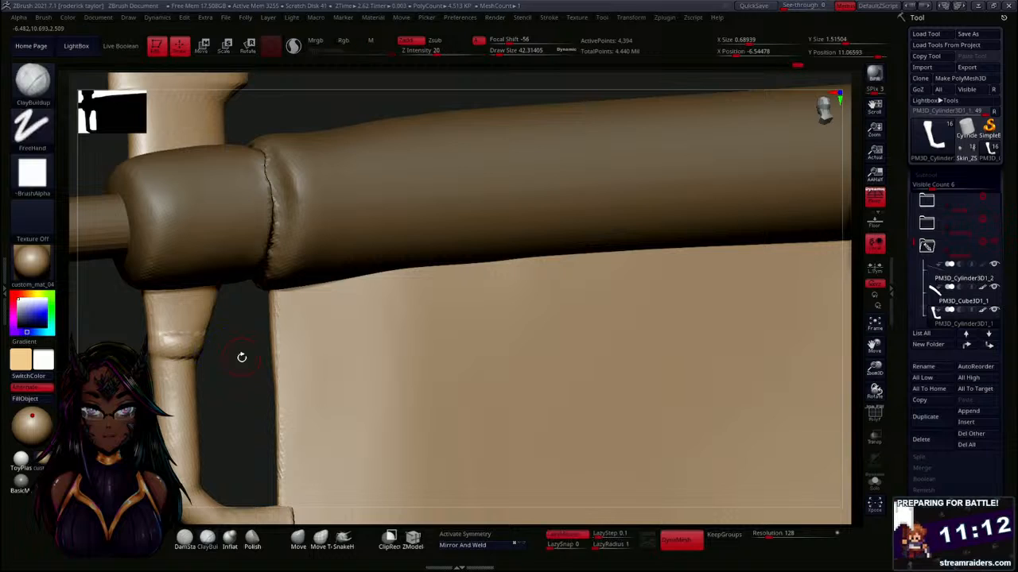
{"action": "left_click_drag", "start_coordinate": [243, 357], "coordinate": [187, 364]}
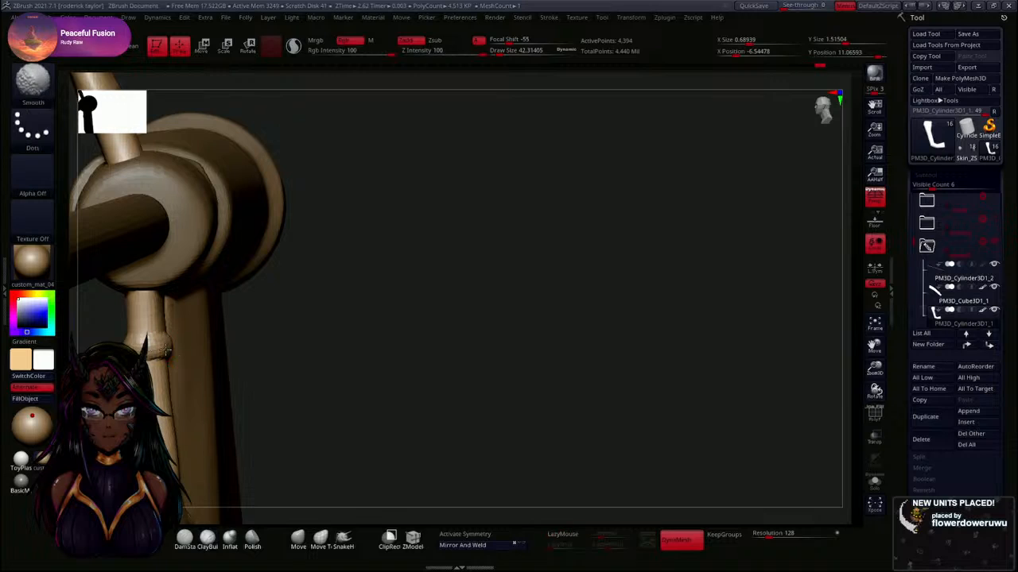
{"action": "mouse_move", "coordinate": [255, 345]}
{"action": "left_mouse_down"}
{"action": "mouse_move", "coordinate": [347, 374]}
{"action": "mouse_move", "coordinate": [285, 384]}
{"action": "mouse_move", "coordinate": [209, 329]}
{"action": "mouse_move", "coordinate": [266, 337]}
{"action": "mouse_move", "coordinate": [216, 337]}
{"action": "left_mouse_up"}
Carve grooves above and below the brace's ring all the way around using DamStandard at draw size about 18, and remesh the brace.
{"action": "left_click", "coordinate": [185, 538]}
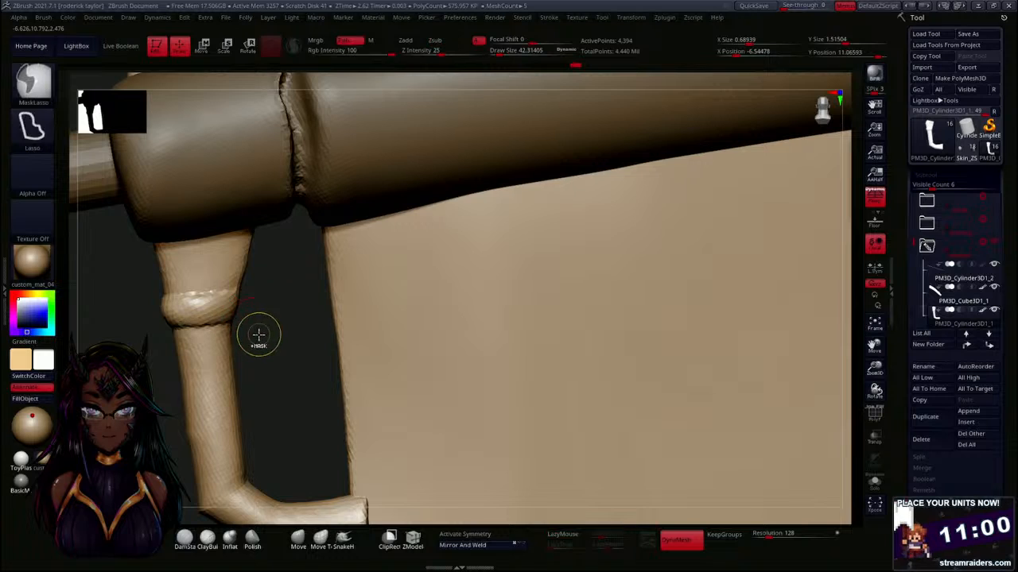
{"action": "key", "text": "s"}
{"action": "left_click_drag", "start_coordinate": [264, 338], "coordinate": [261, 338]}
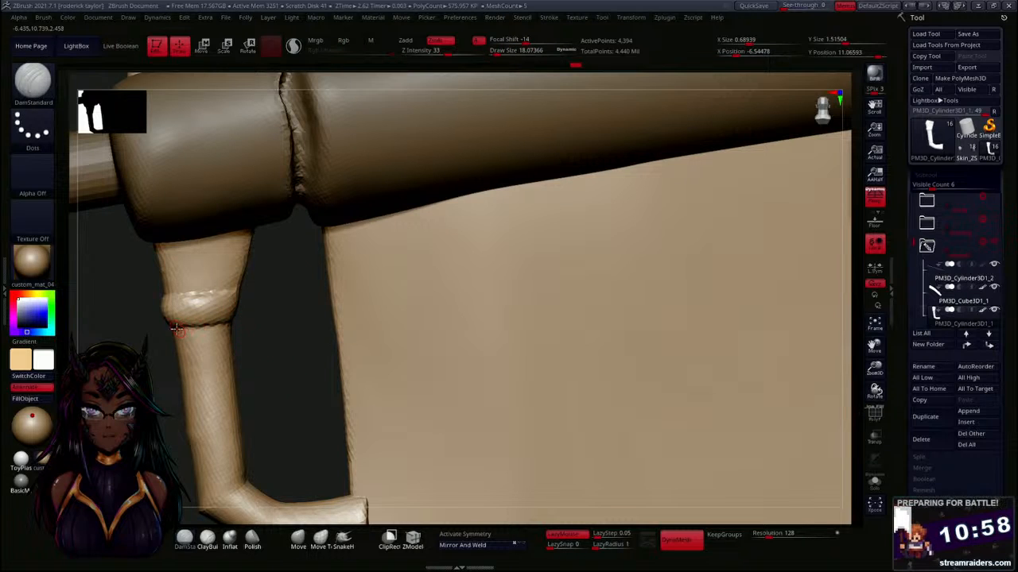
{"action": "right_click_drag", "start_coordinate": [297, 340], "coordinate": [199, 336]}
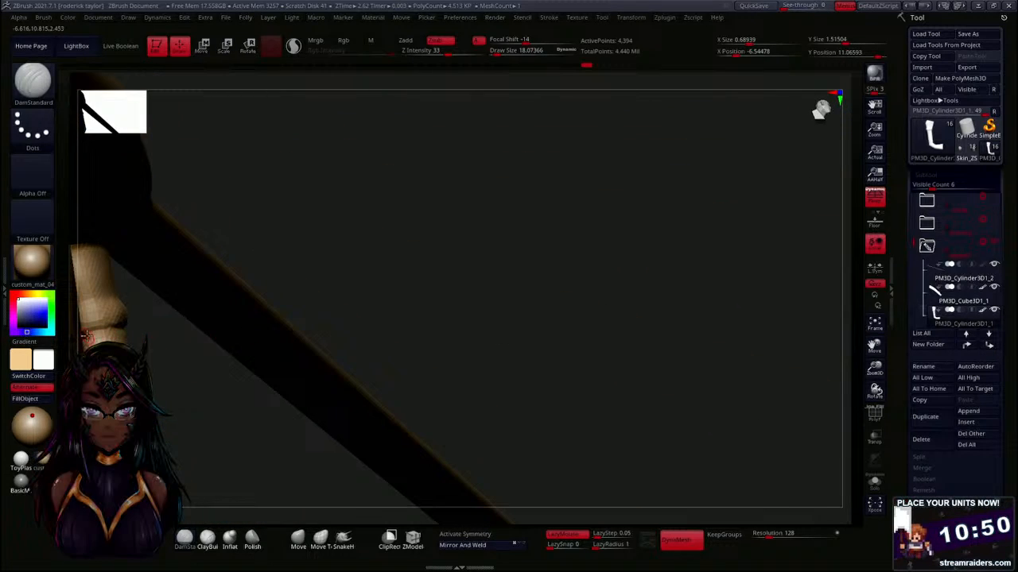
{"action": "right_click_drag", "start_coordinate": [137, 327], "coordinate": [93, 307]}
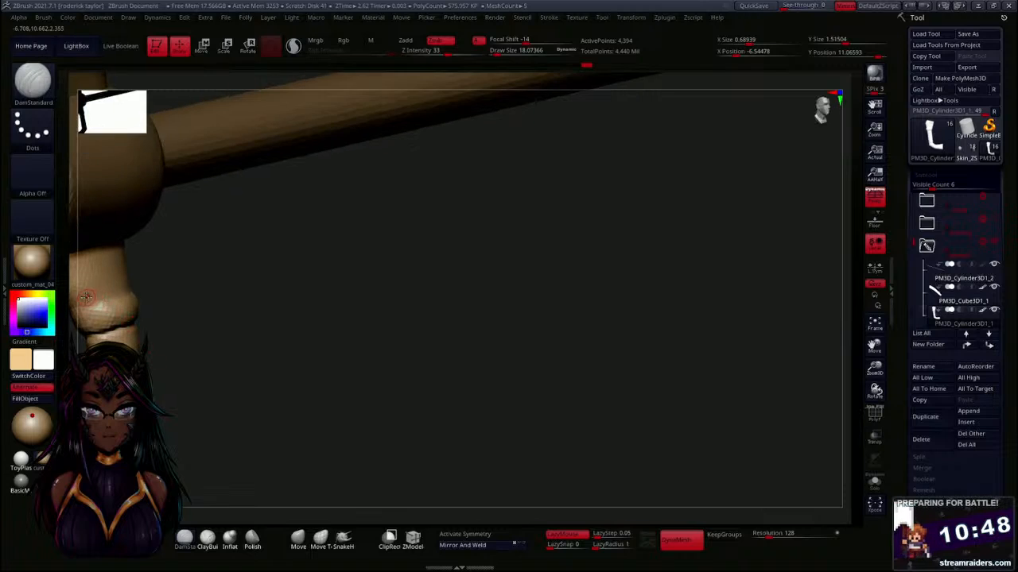
{"action": "right_click_drag", "start_coordinate": [202, 289], "coordinate": [135, 300]}
{"action": "right_click_drag", "start_coordinate": [224, 263], "coordinate": [116, 293]}
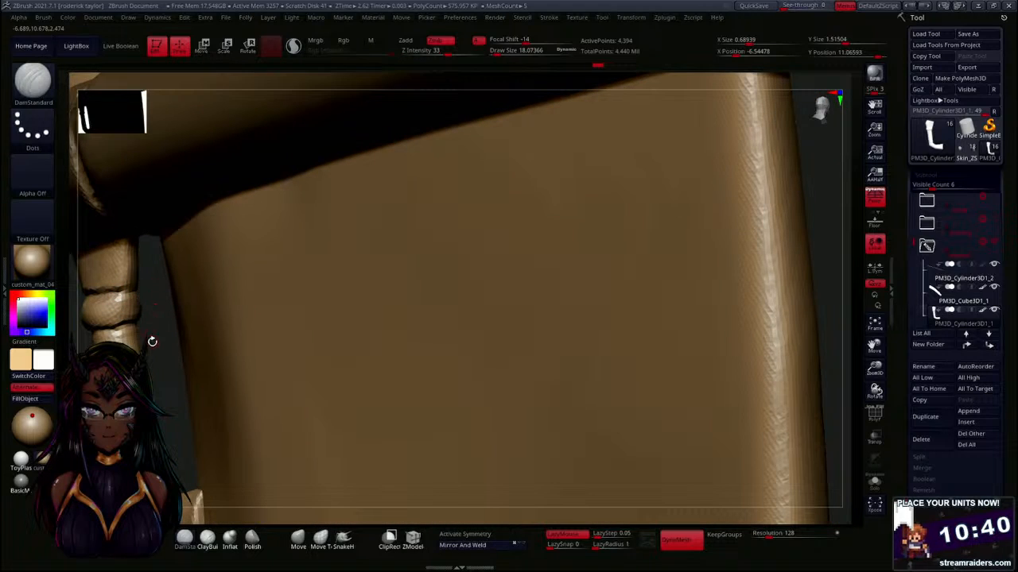
{"action": "right_click_drag", "start_coordinate": [163, 334], "coordinate": [267, 339]}
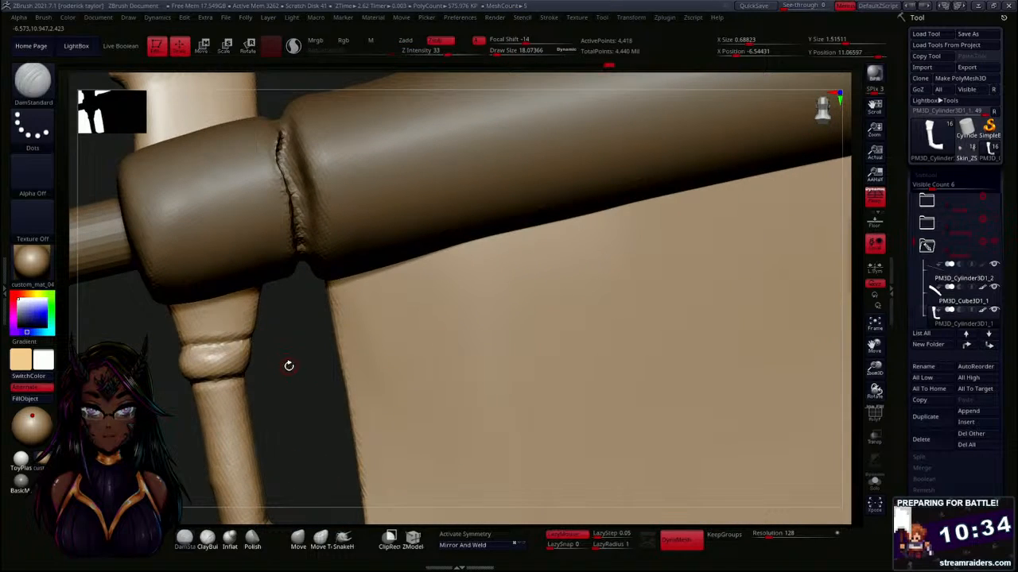
Reshape the brace's flared collar end and ring using the Move brush at draw size about 122.
{"action": "key", "text": "b"}
{"action": "key", "text": "m"}
{"action": "key", "text": "v"}
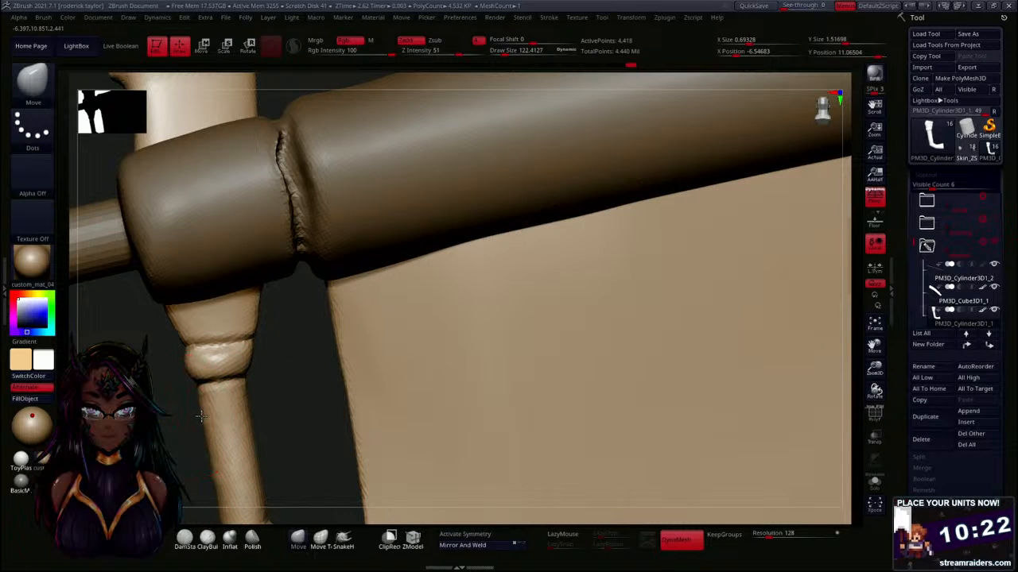
{"action": "left_click_drag", "start_coordinate": [296, 401], "coordinate": [302, 338]}
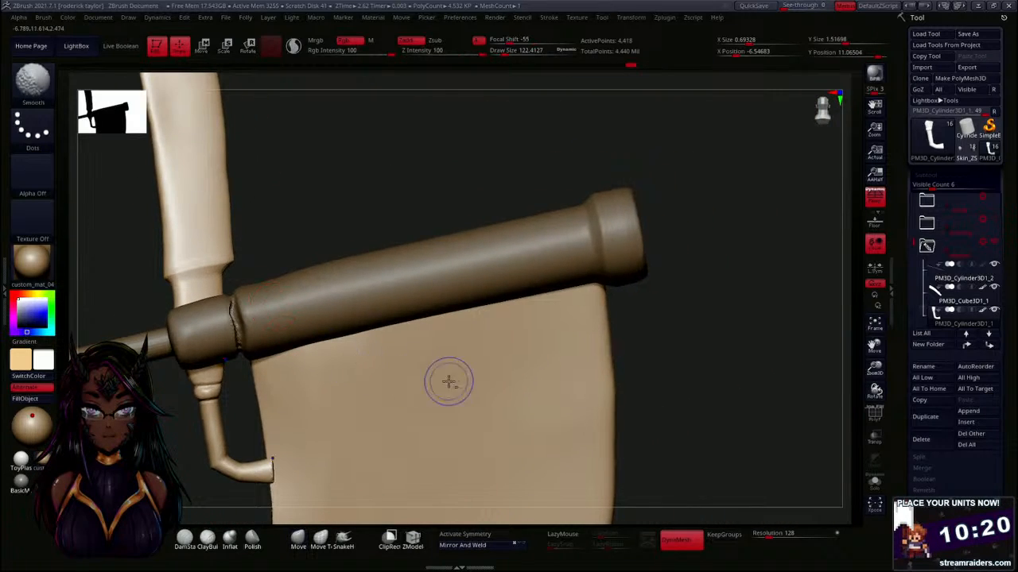
Pull the brace's outer end across both faces of the large blade into a tapered tip with Move Topological.
{"action": "mouse_move", "coordinate": [643, 382]}
{"action": "left_mouse_down"}
{"action": "mouse_move", "coordinate": [645, 338]}
{"action": "mouse_move", "coordinate": [680, 330]}
{"action": "mouse_move", "coordinate": [713, 359]}
{"action": "mouse_move", "coordinate": [702, 216]}
{"action": "left_mouse_up"}
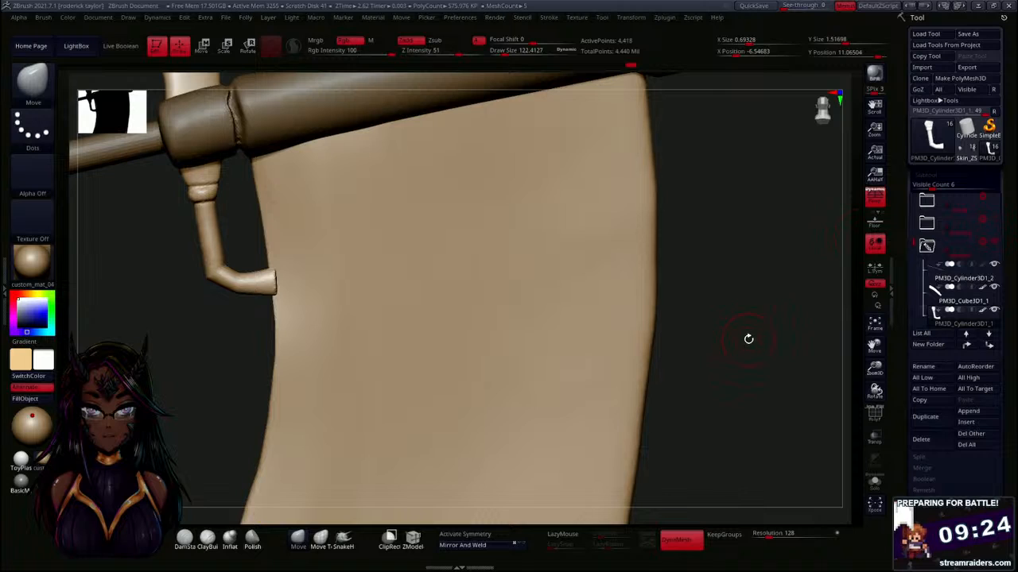
{"action": "left_click_drag", "start_coordinate": [748, 339], "coordinate": [682, 320]}
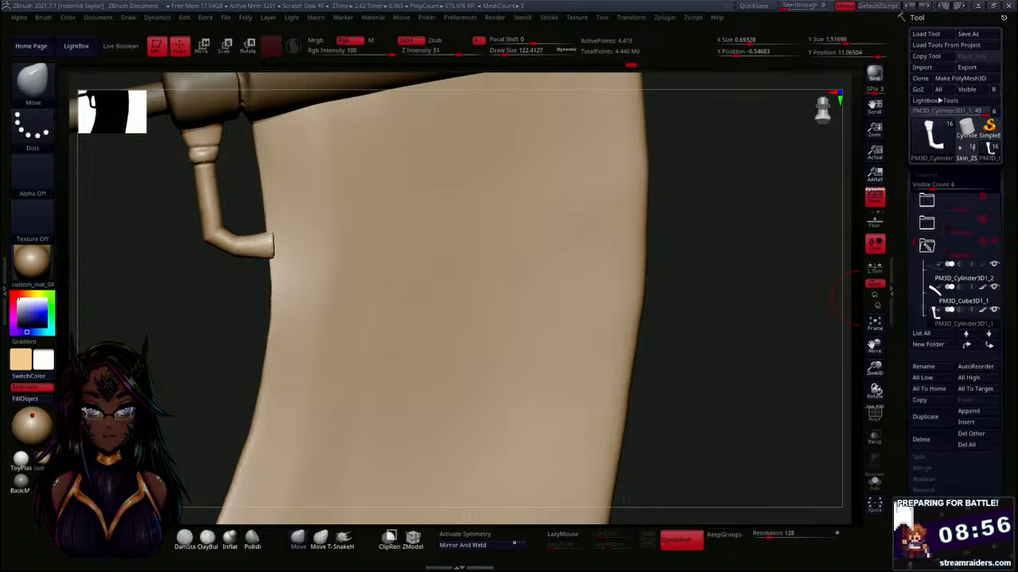
{"action": "left_click_drag", "start_coordinate": [221, 303], "coordinate": [319, 395]}
{"action": "left_click", "coordinate": [320, 537]}
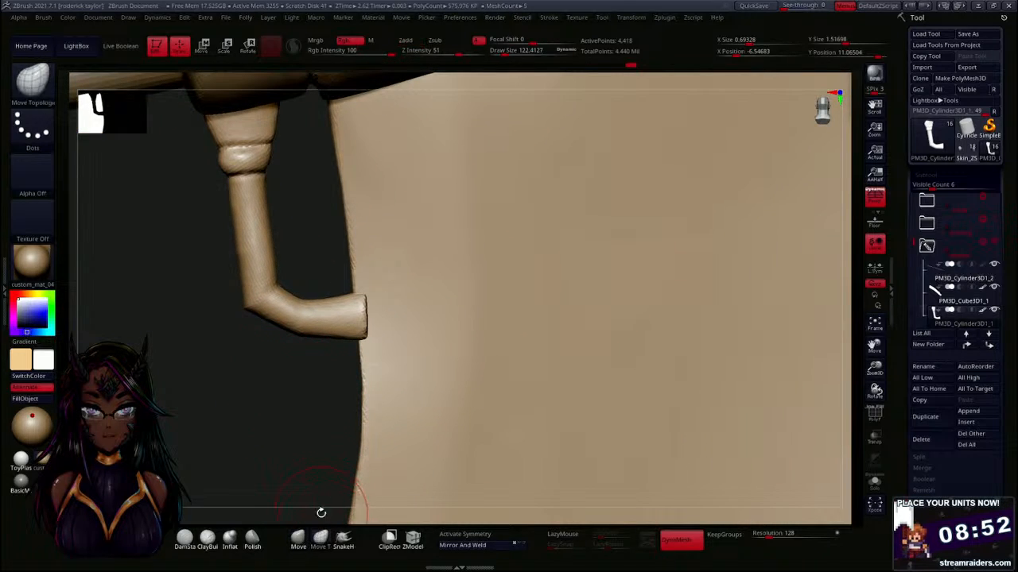
{"action": "left_click_drag", "start_coordinate": [365, 318], "coordinate": [470, 316]}
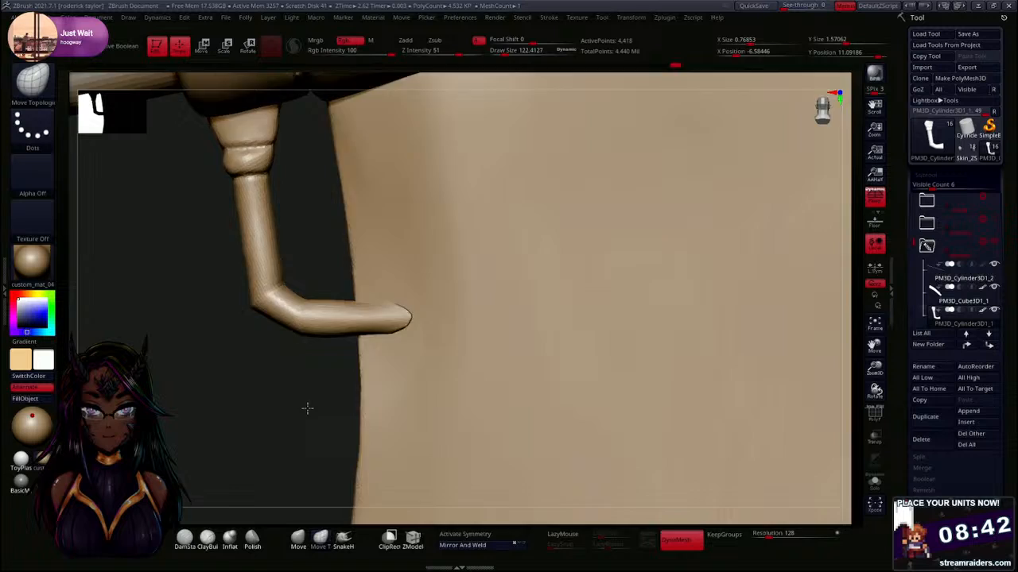
{"action": "left_click_drag", "start_coordinate": [307, 408], "coordinate": [208, 417]}
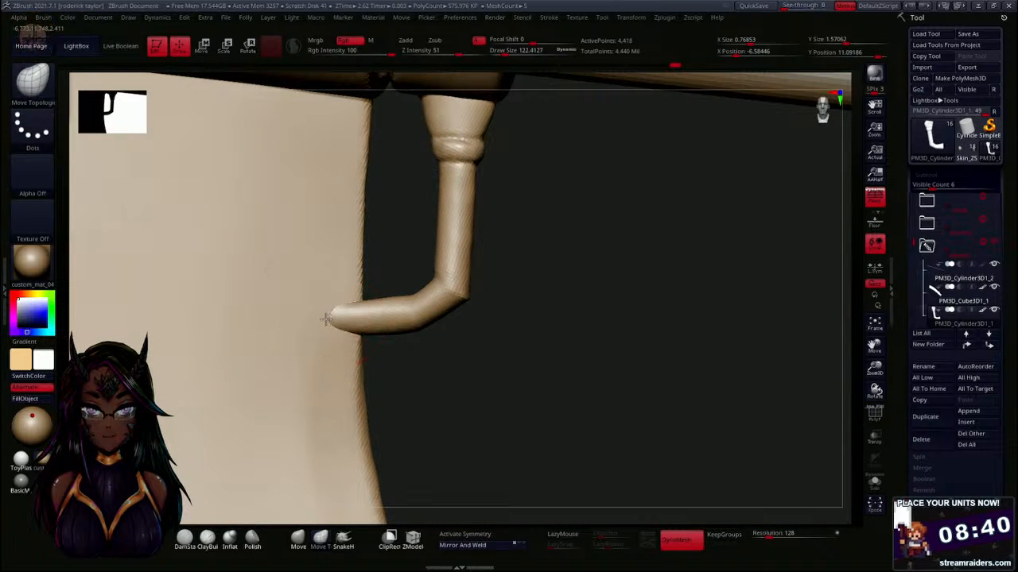
{"action": "mouse_move", "coordinate": [366, 336]}
{"action": "left_mouse_down"}
{"action": "mouse_move", "coordinate": [442, 386]}
{"action": "mouse_move", "coordinate": [392, 400]}
{"action": "mouse_move", "coordinate": [382, 353]}
{"action": "mouse_move", "coordinate": [311, 414]}
{"action": "mouse_move", "coordinate": [382, 390]}
{"action": "mouse_move", "coordinate": [318, 329]}
{"action": "mouse_move", "coordinate": [379, 371]}
{"action": "mouse_move", "coordinate": [442, 371]}
{"action": "mouse_move", "coordinate": [402, 340]}
{"action": "left_mouse_up"}
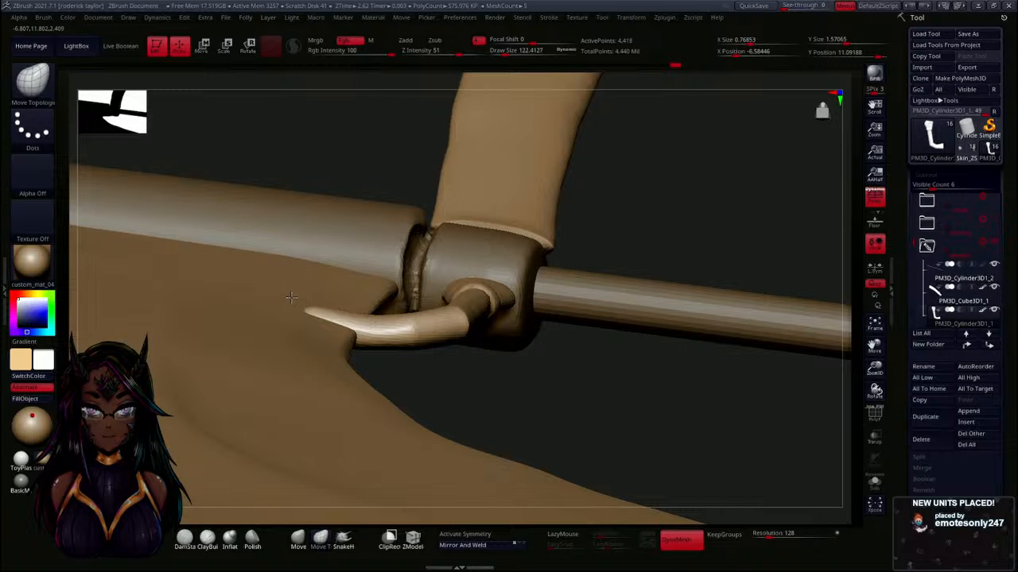
Straighten the brace's profile between the ring and blade edge using Move Topological at draw size about 230.
{"action": "mouse_move", "coordinate": [404, 380]}
{"action": "left_mouse_down"}
{"action": "mouse_move", "coordinate": [456, 411]}
{"action": "mouse_move", "coordinate": [438, 438]}
{"action": "mouse_move", "coordinate": [363, 405]}
{"action": "mouse_move", "coordinate": [376, 393]}
{"action": "mouse_move", "coordinate": [320, 350]}
{"action": "mouse_move", "coordinate": [339, 370]}
{"action": "mouse_move", "coordinate": [446, 394]}
{"action": "mouse_move", "coordinate": [536, 366]}
{"action": "mouse_move", "coordinate": [529, 284]}
{"action": "mouse_move", "coordinate": [513, 275]}
{"action": "mouse_move", "coordinate": [477, 339]}
{"action": "mouse_move", "coordinate": [469, 336]}
{"action": "mouse_move", "coordinate": [494, 376]}
{"action": "left_mouse_up"}
{"action": "key", "text": "s"}
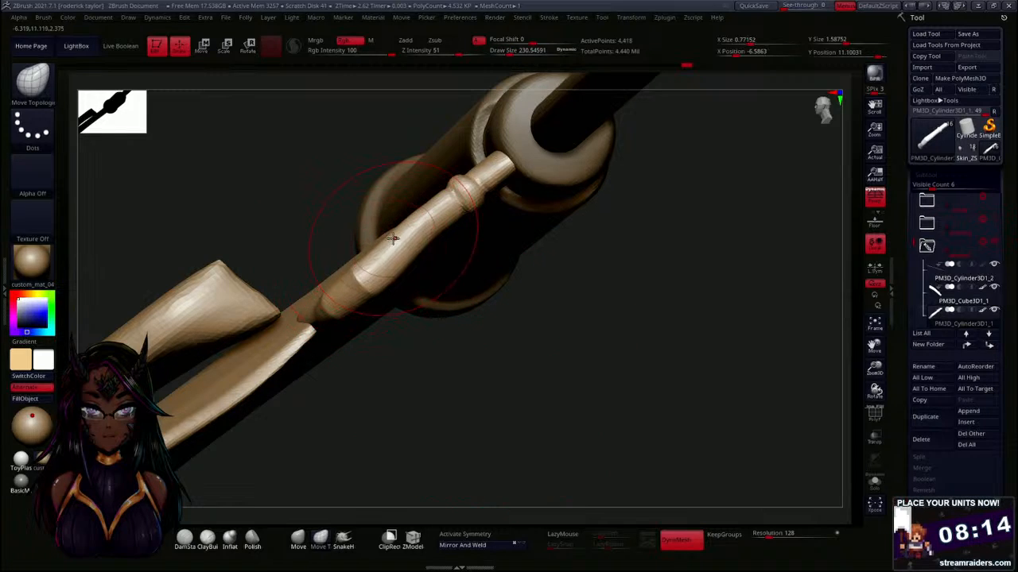
{"action": "mouse_move", "coordinate": [409, 218]}
{"action": "left_mouse_down"}
{"action": "mouse_move", "coordinate": [417, 231]}
{"action": "mouse_move", "coordinate": [438, 218]}
{"action": "mouse_move", "coordinate": [421, 225]}
{"action": "left_mouse_up"}
{"action": "left_click_drag", "start_coordinate": [353, 263], "coordinate": [357, 267]}
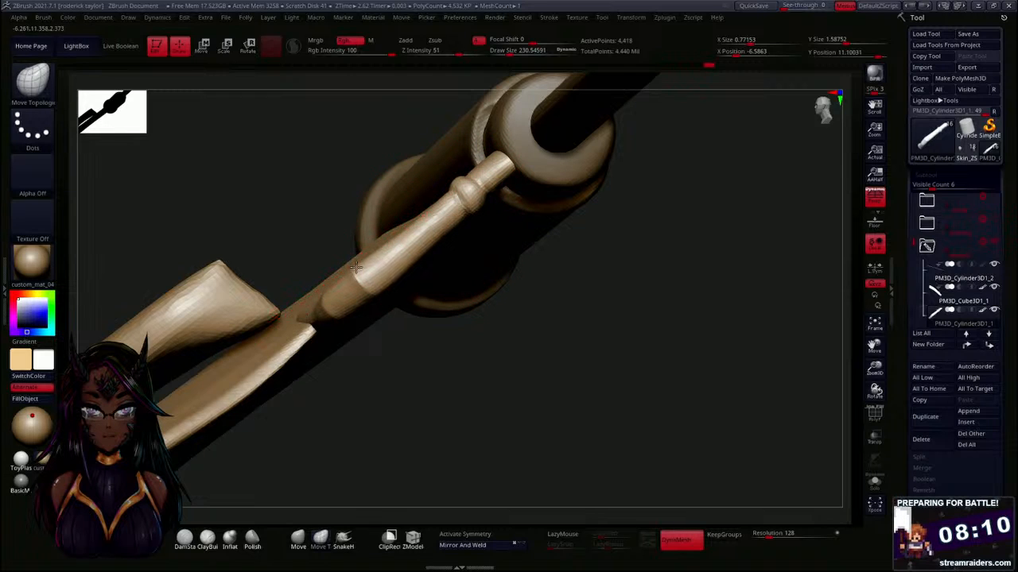
Select the handle collar and duplicate it within its subtool, placing the copy beside the shaft below the large blade.
{"action": "left_click_drag", "start_coordinate": [445, 356], "coordinate": [436, 298]}
{"action": "left_click_drag", "start_coordinate": [504, 269], "coordinate": [411, 297]}
{"action": "left_click_drag", "start_coordinate": [502, 303], "coordinate": [515, 348], "text": "alt"}
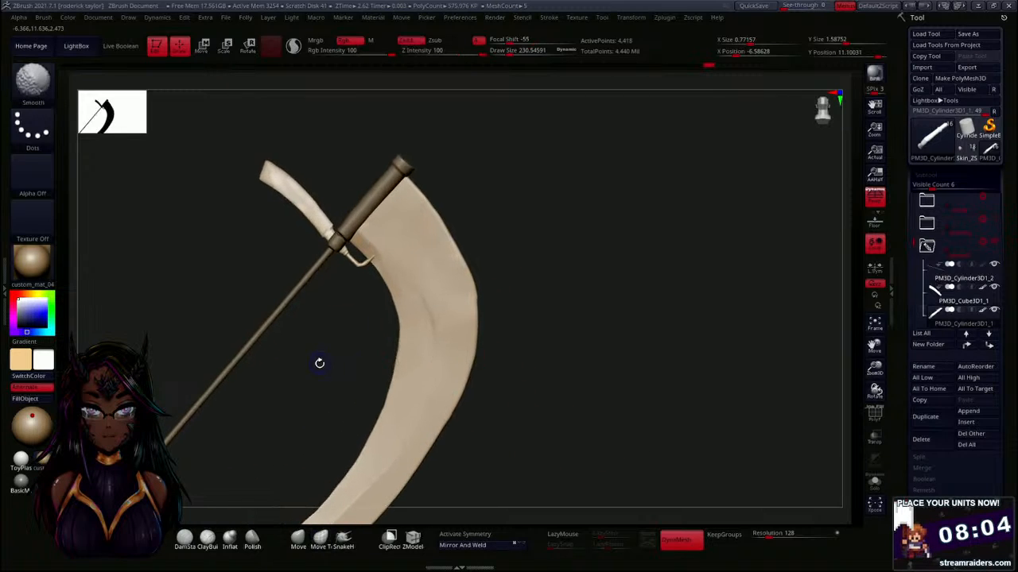
{"action": "left_click_drag", "start_coordinate": [319, 368], "coordinate": [443, 334], "text": "alt"}
{"action": "mouse_move", "coordinate": [402, 377]}
{"action": "left_mouse_down", "text": "alt"}
{"action": "mouse_move", "coordinate": [456, 316]}
{"action": "mouse_move", "coordinate": [363, 398]}
{"action": "left_mouse_up", "text": "alt"}
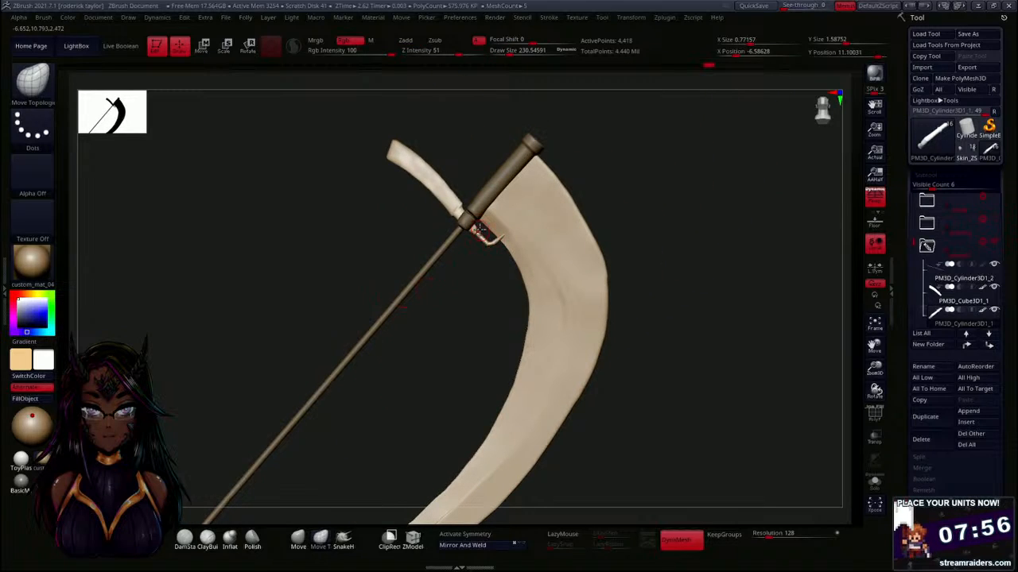
{"action": "left_click", "coordinate": [486, 191], "text": "alt"}
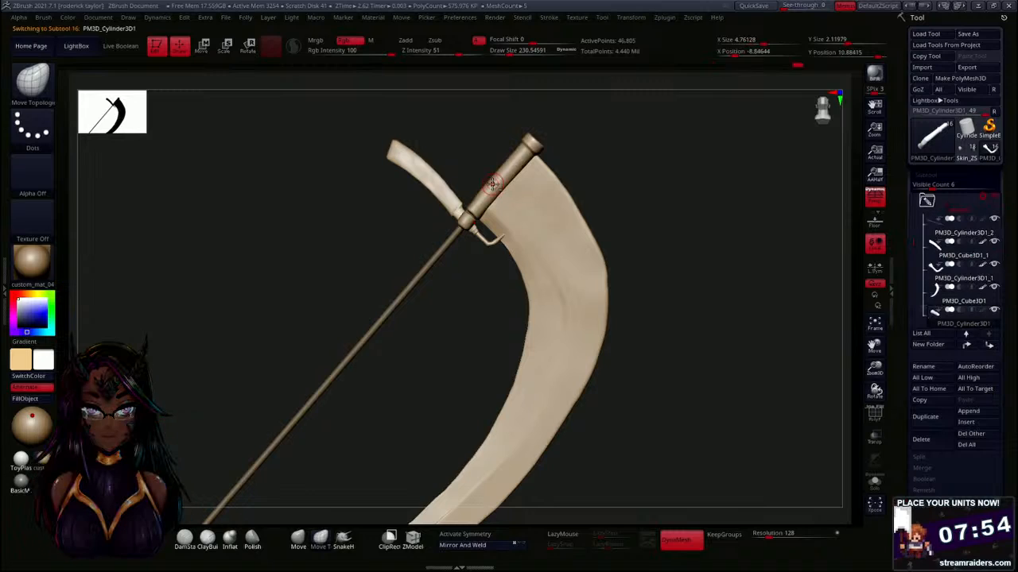
{"action": "key", "text": "w"}
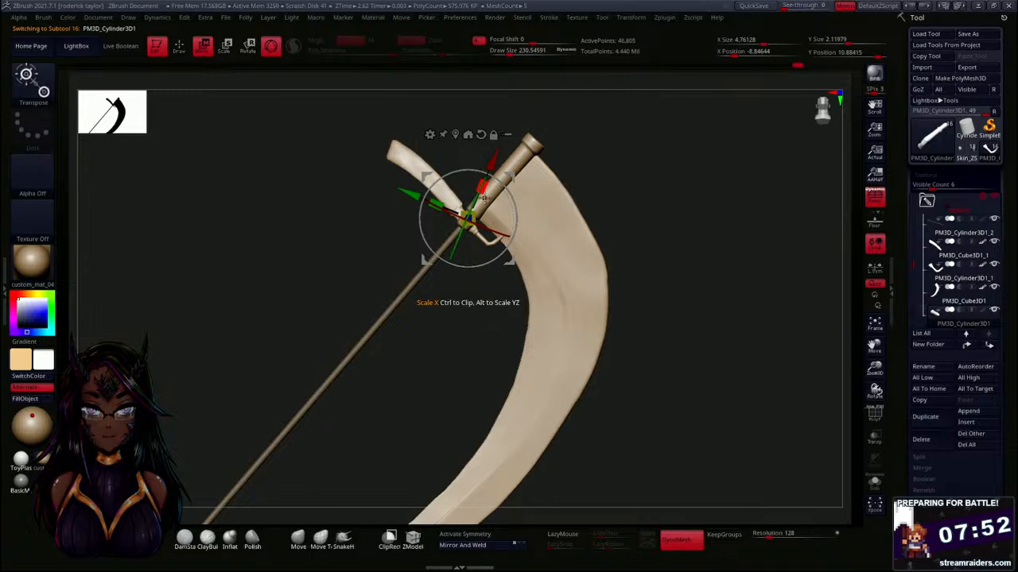
{"action": "left_click_drag", "start_coordinate": [493, 160], "coordinate": [409, 350], "text": "alt"}
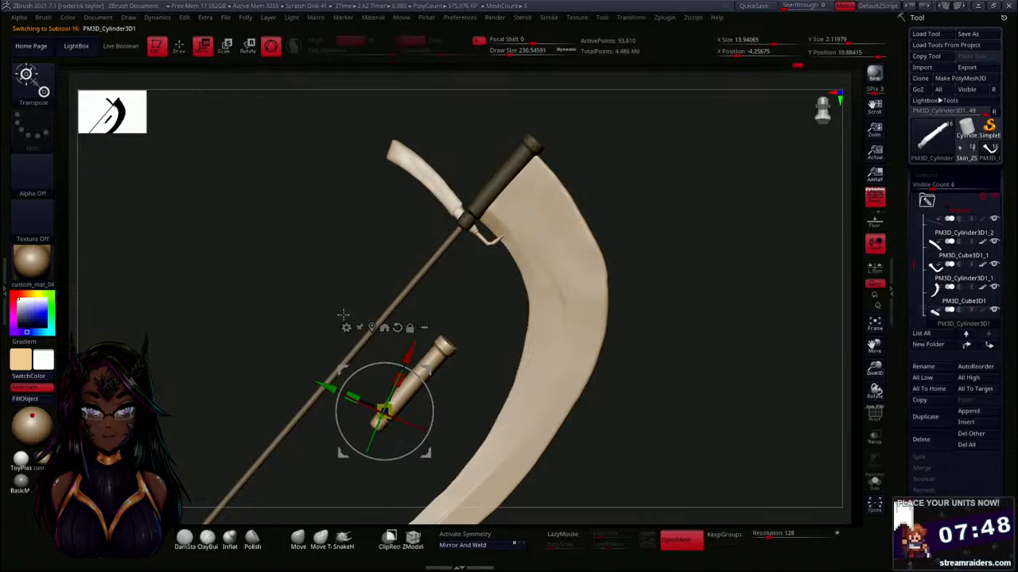
Rotate the collar copy 180 degrees and move it to the shaft's lower end.
{"action": "left_click_drag", "start_coordinate": [354, 274], "coordinate": [485, 114]}
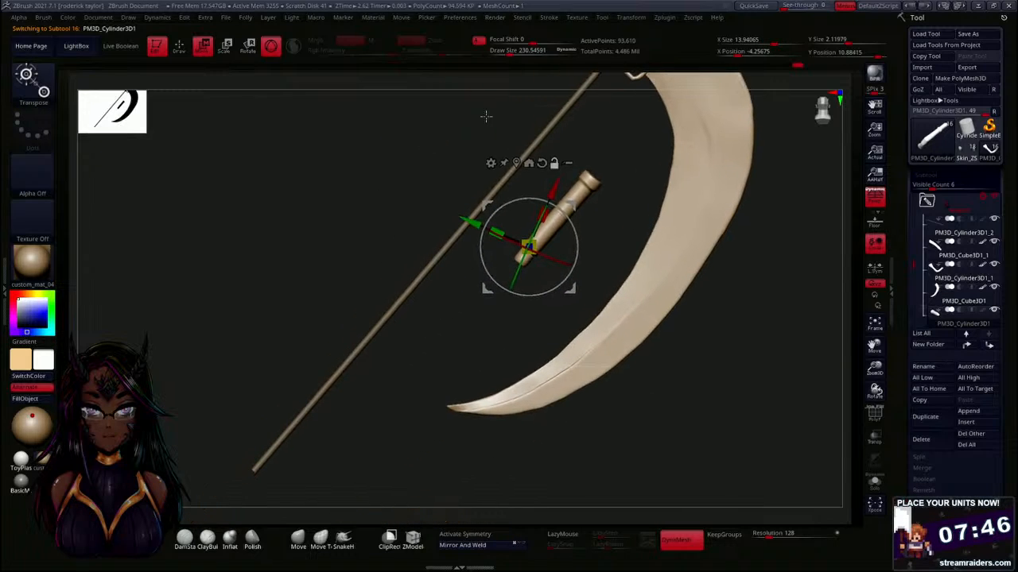
{"action": "left_click_drag", "start_coordinate": [572, 233], "coordinate": [509, 254]}
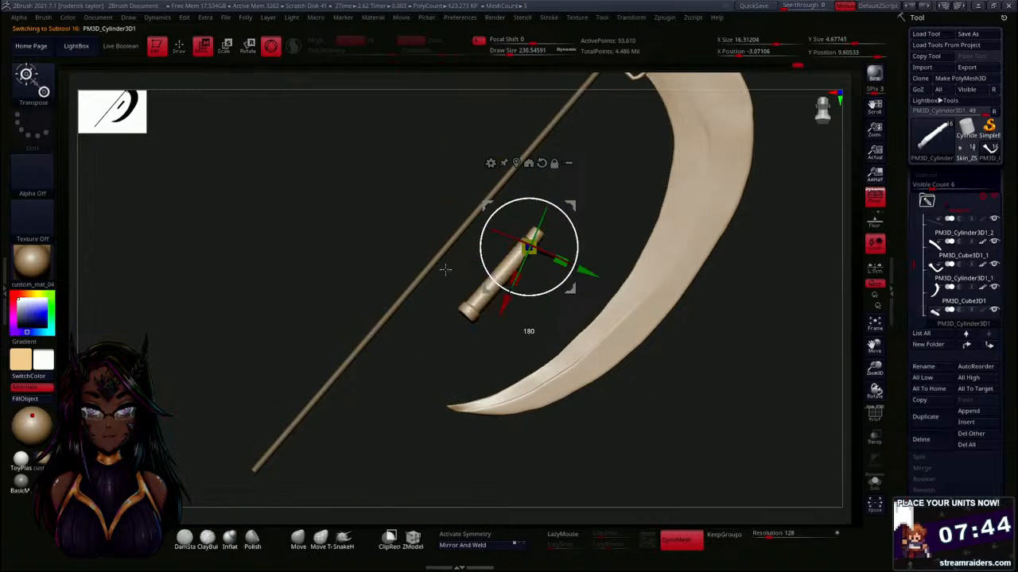
{"action": "left_click_drag", "start_coordinate": [572, 204], "coordinate": [332, 399]}
{"action": "left_click_drag", "start_coordinate": [564, 279], "coordinate": [450, 368]}
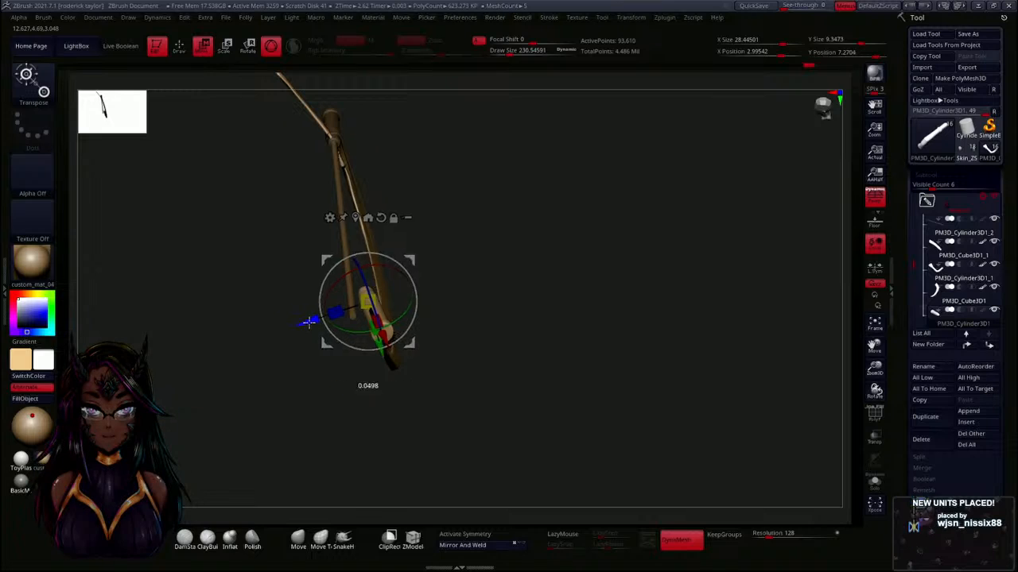
Tilt and reposition the collar copy so it lines up with the shaft's lower end from several sides.
{"action": "left_click_drag", "start_coordinate": [353, 344], "coordinate": [529, 286]}
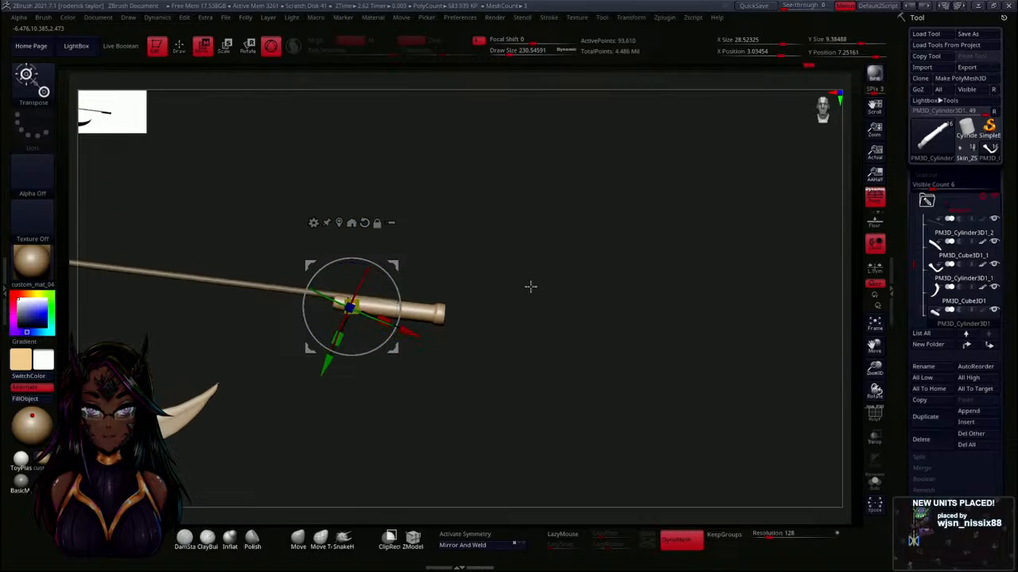
{"action": "left_click_drag", "start_coordinate": [399, 286], "coordinate": [402, 283]}
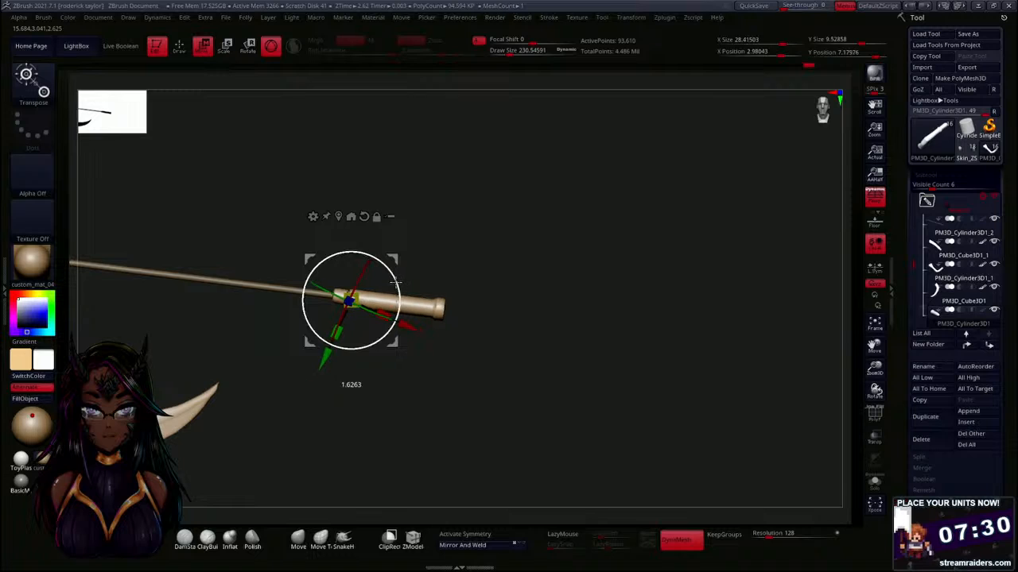
{"action": "mouse_move", "coordinate": [439, 311]}
{"action": "left_mouse_down"}
{"action": "mouse_move", "coordinate": [489, 297]}
{"action": "mouse_move", "coordinate": [440, 322]}
{"action": "mouse_move", "coordinate": [427, 311]}
{"action": "mouse_move", "coordinate": [438, 350]}
{"action": "mouse_move", "coordinate": [420, 366]}
{"action": "mouse_move", "coordinate": [432, 341]}
{"action": "mouse_move", "coordinate": [408, 364]}
{"action": "mouse_move", "coordinate": [418, 393]}
{"action": "mouse_move", "coordinate": [451, 359]}
{"action": "mouse_move", "coordinate": [441, 361]}
{"action": "mouse_move", "coordinate": [427, 297]}
{"action": "mouse_move", "coordinate": [439, 319]}
{"action": "mouse_move", "coordinate": [445, 420]}
{"action": "mouse_move", "coordinate": [441, 350]}
{"action": "mouse_move", "coordinate": [463, 341]}
{"action": "mouse_move", "coordinate": [434, 368]}
{"action": "mouse_move", "coordinate": [425, 342]}
{"action": "mouse_move", "coordinate": [443, 265]}
{"action": "mouse_move", "coordinate": [441, 277]}
{"action": "mouse_move", "coordinate": [573, 259]}
{"action": "mouse_move", "coordinate": [546, 286]}
{"action": "mouse_move", "coordinate": [558, 281]}
{"action": "left_mouse_up"}
{"action": "key", "text": "q"}
{"action": "key", "text": "w"}
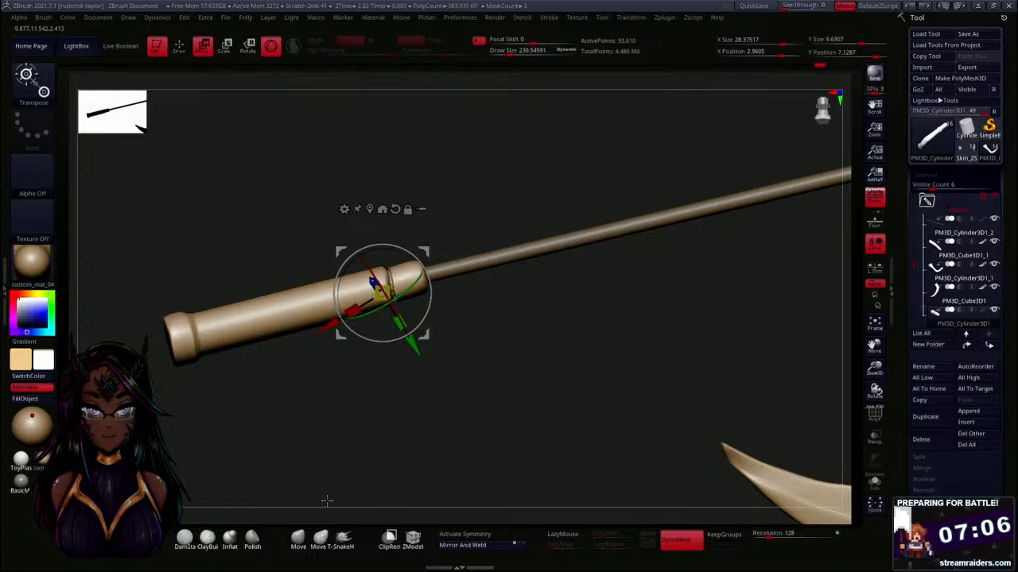
{"action": "key", "text": "q"}
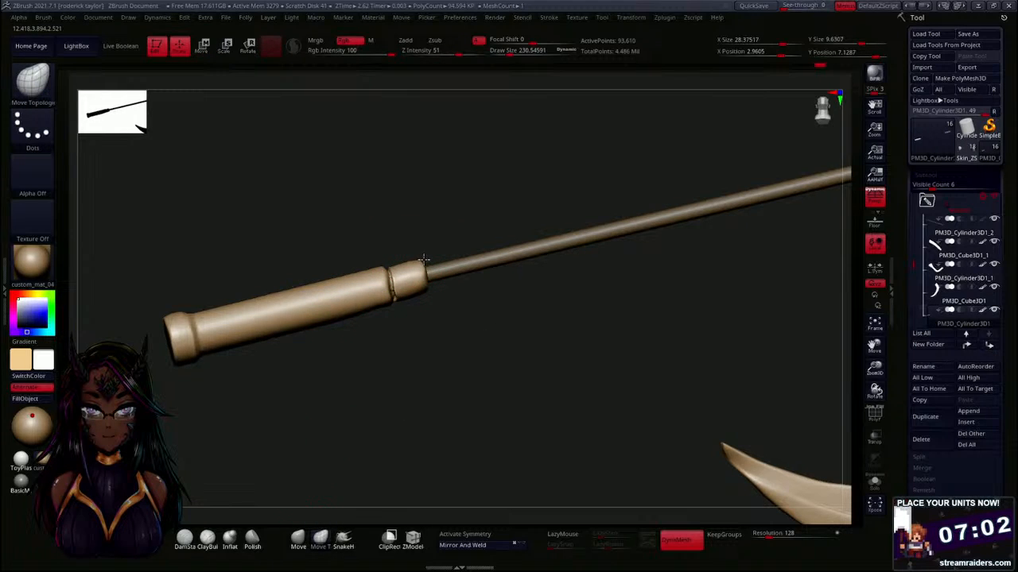
{"action": "mouse_move", "coordinate": [461, 305]}
{"action": "left_mouse_down"}
{"action": "mouse_move", "coordinate": [442, 343]}
{"action": "mouse_move", "coordinate": [389, 350]}
{"action": "left_mouse_up"}
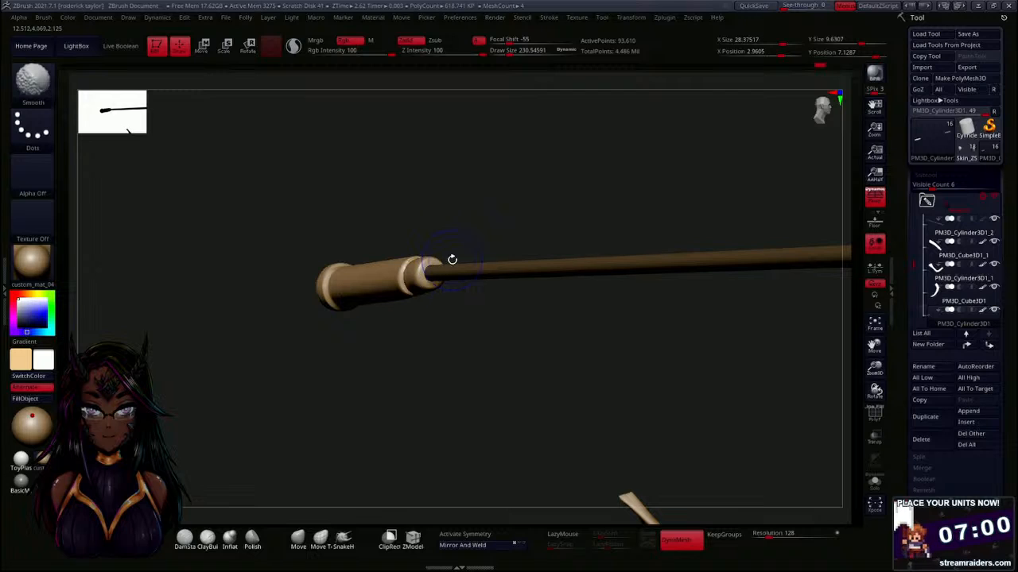
Smooth and reshape the narrow collar around the shaft's end with Move Topological, and mask that collar.
{"action": "mouse_move", "coordinate": [451, 259]}
{"action": "left_mouse_down"}
{"action": "mouse_move", "coordinate": [461, 347]}
{"action": "mouse_move", "coordinate": [488, 309]}
{"action": "mouse_move", "coordinate": [428, 284]}
{"action": "left_mouse_up"}
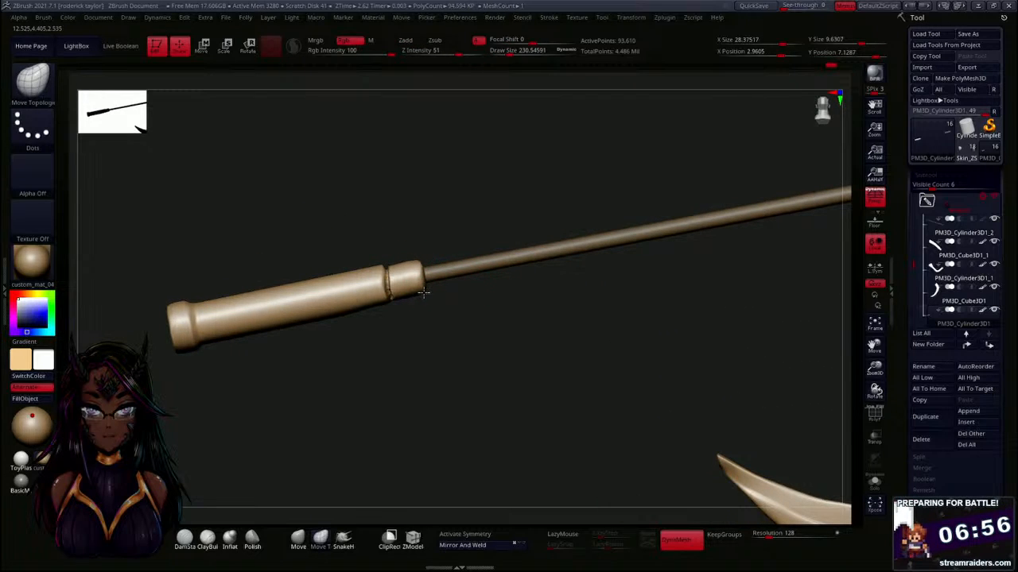
{"action": "left_click_drag", "start_coordinate": [424, 293], "coordinate": [443, 277]}
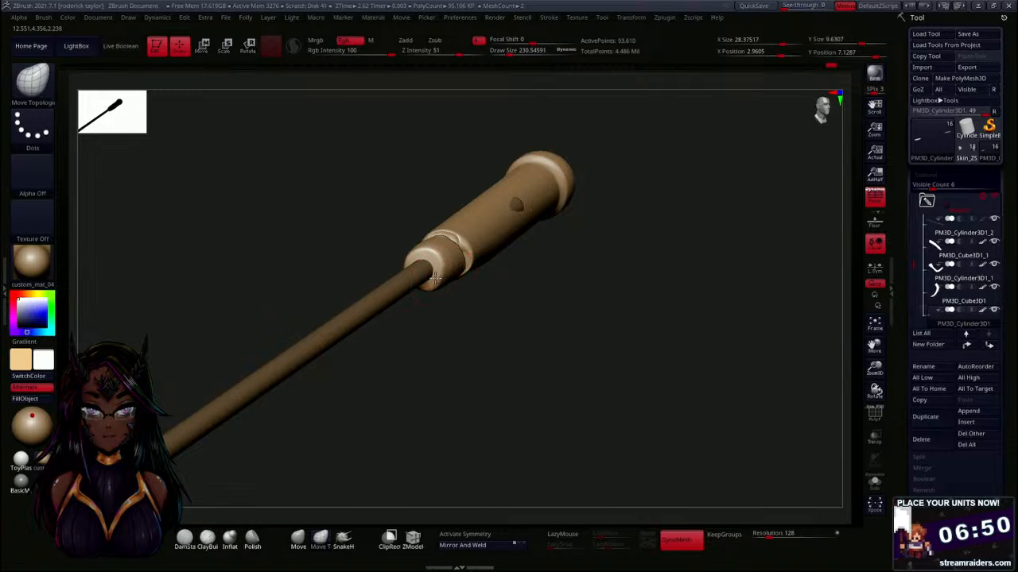
{"action": "left_click_drag", "start_coordinate": [390, 243], "coordinate": [397, 268]}
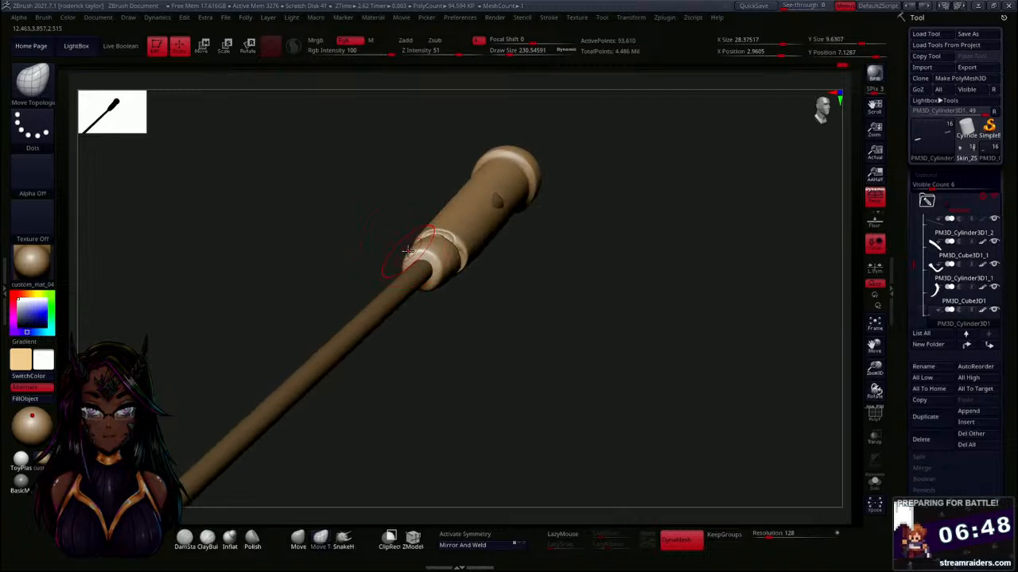
{"action": "mouse_move", "coordinate": [414, 302]}
{"action": "left_mouse_down"}
{"action": "mouse_move", "coordinate": [419, 310]}
{"action": "mouse_move", "coordinate": [413, 291]}
{"action": "left_mouse_up"}
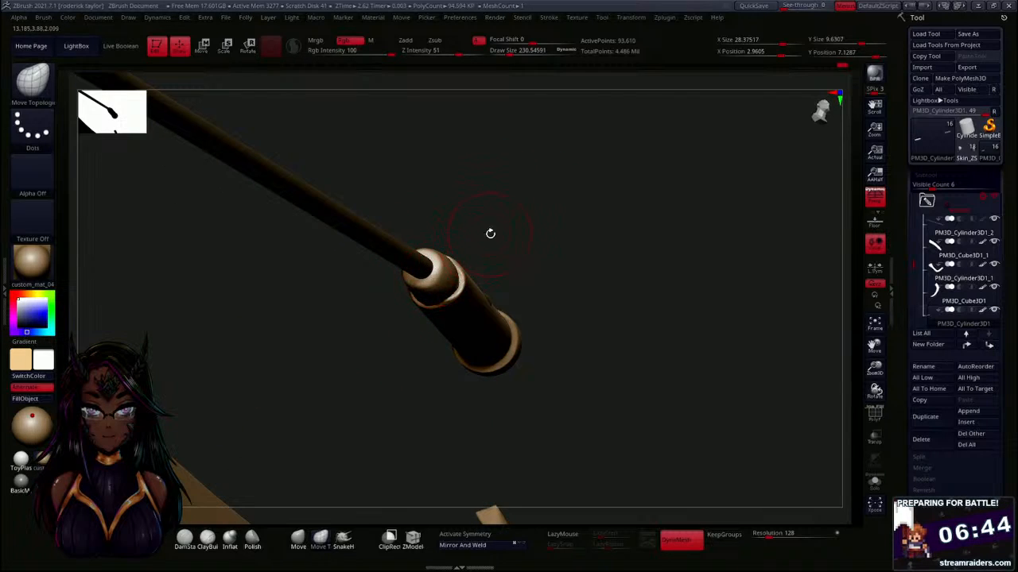
{"action": "left_click_drag", "start_coordinate": [490, 233], "coordinate": [410, 261]}
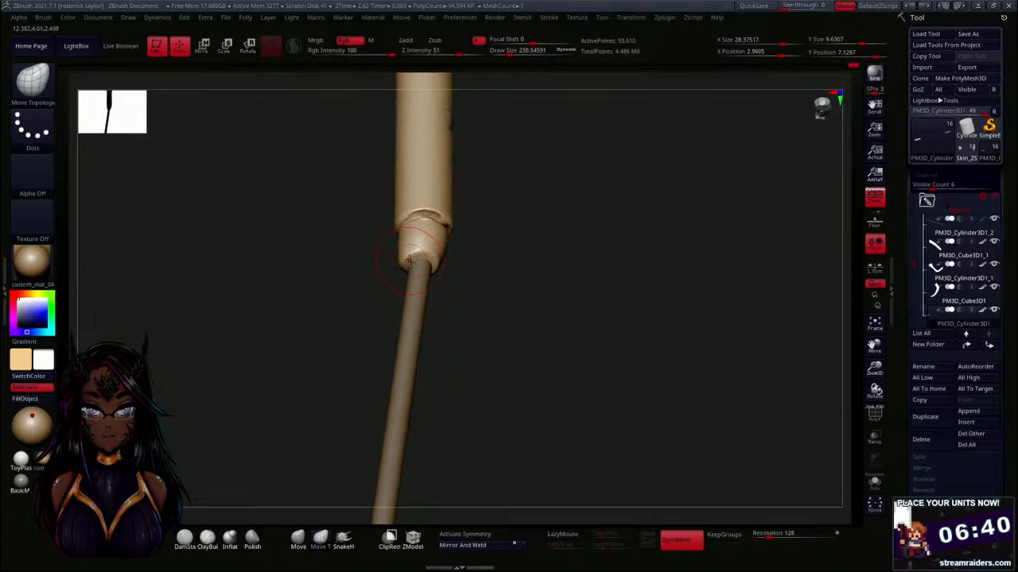
{"action": "left_click_drag", "start_coordinate": [480, 268], "coordinate": [498, 256]}
{"action": "left_click_drag", "start_coordinate": [521, 206], "coordinate": [544, 221]}
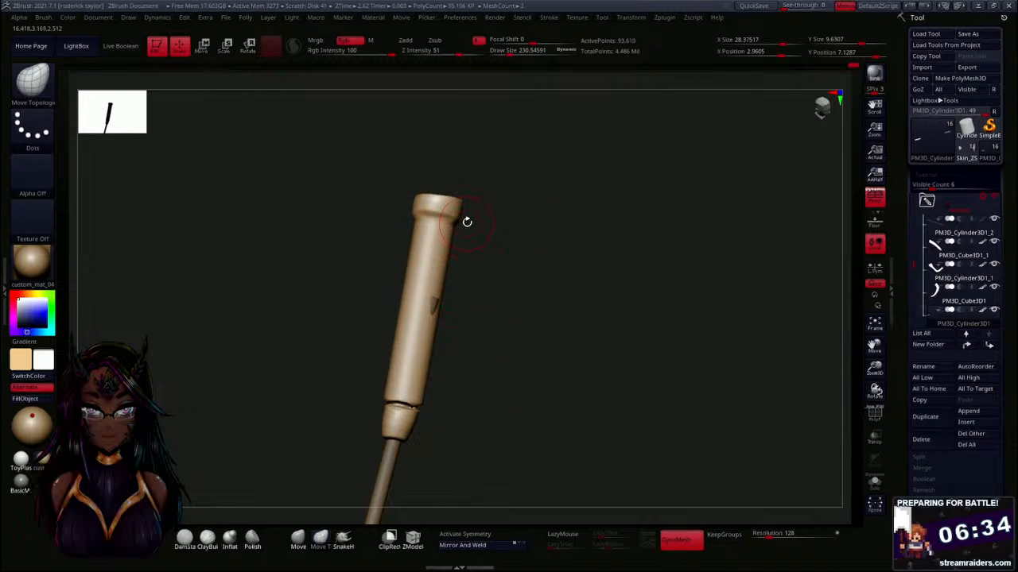
{"action": "mouse_move", "coordinate": [534, 156]}
{"action": "left_mouse_down", "text": "ctrl"}
{"action": "mouse_move", "coordinate": [427, 155]}
{"action": "mouse_move", "coordinate": [334, 270]}
{"action": "mouse_move", "coordinate": [339, 345]}
{"action": "mouse_move", "coordinate": [369, 400]}
{"action": "mouse_move", "coordinate": [442, 413]}
{"action": "mouse_move", "coordinate": [486, 379]}
{"action": "left_mouse_up", "text": "ctrl"}
Try to rotate and move the unmasked part of the handle subtool so the far-end grip lines up with the shaft.
{"action": "key", "text": "w"}
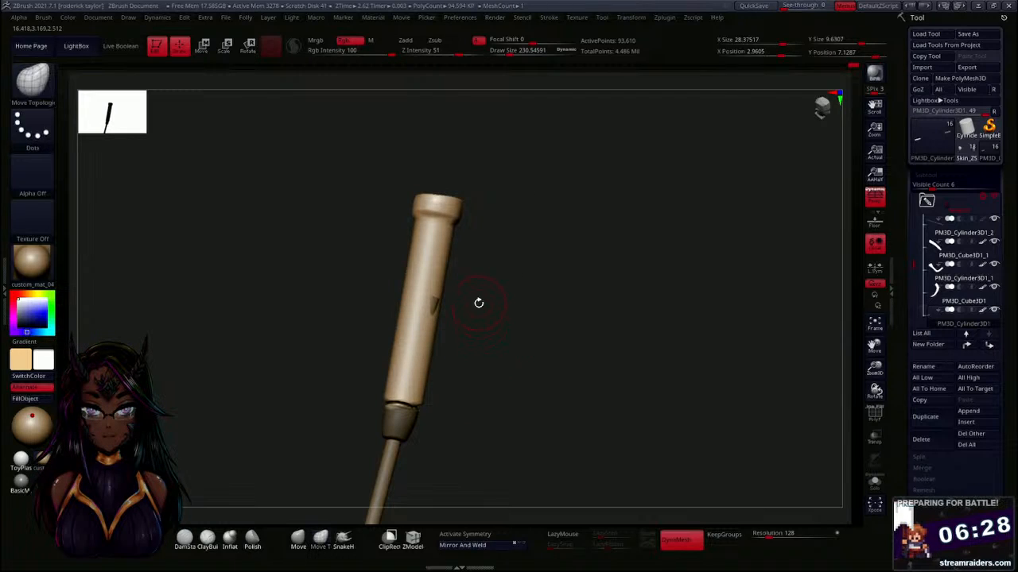
{"action": "left_click_drag", "start_coordinate": [465, 370], "coordinate": [456, 386]}
{"action": "left_click_drag", "start_coordinate": [597, 421], "coordinate": [532, 359]}
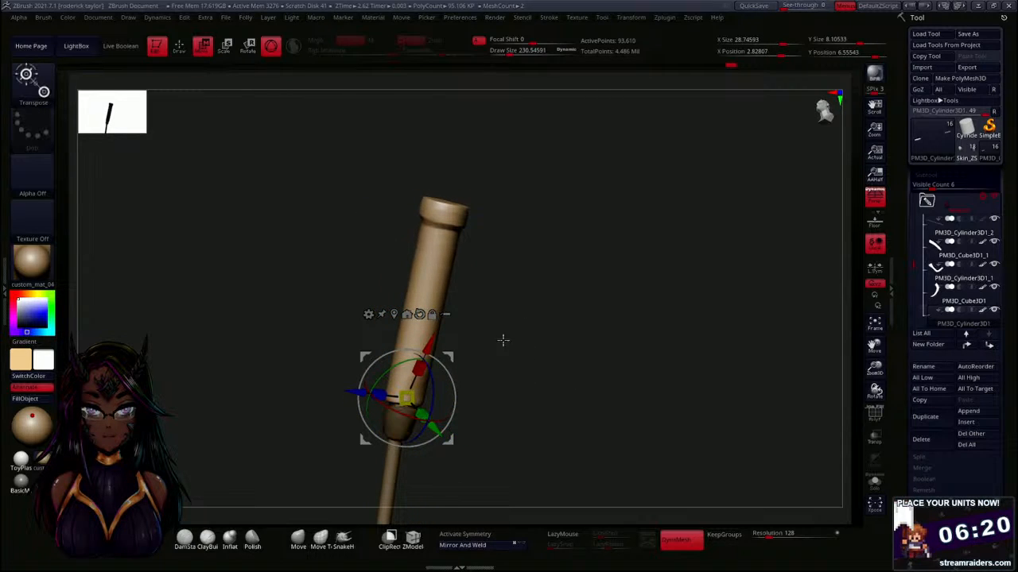
{"action": "left_click_drag", "start_coordinate": [457, 383], "coordinate": [457, 383]}
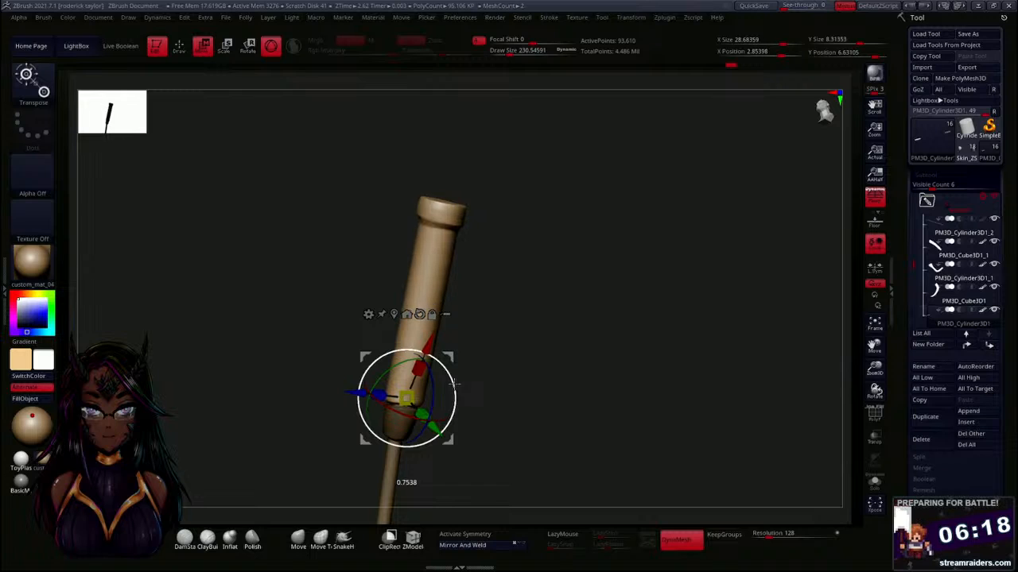
{"action": "left_click_drag", "start_coordinate": [602, 403], "coordinate": [520, 304]}
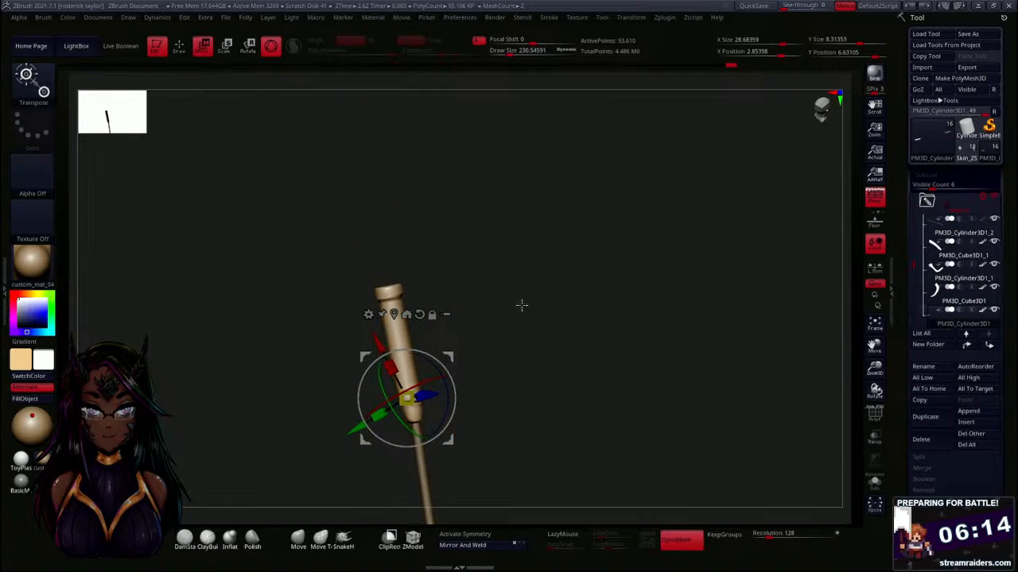
{"action": "key", "text": "q"}
{"action": "mouse_move", "coordinate": [556, 370]}
{"action": "left_mouse_down"}
{"action": "mouse_move", "coordinate": [530, 390]}
{"action": "mouse_move", "coordinate": [556, 443]}
{"action": "mouse_move", "coordinate": [545, 297]}
{"action": "mouse_move", "coordinate": [539, 326]}
{"action": "mouse_move", "coordinate": [498, 334]}
{"action": "mouse_move", "coordinate": [518, 325]}
{"action": "left_mouse_up"}
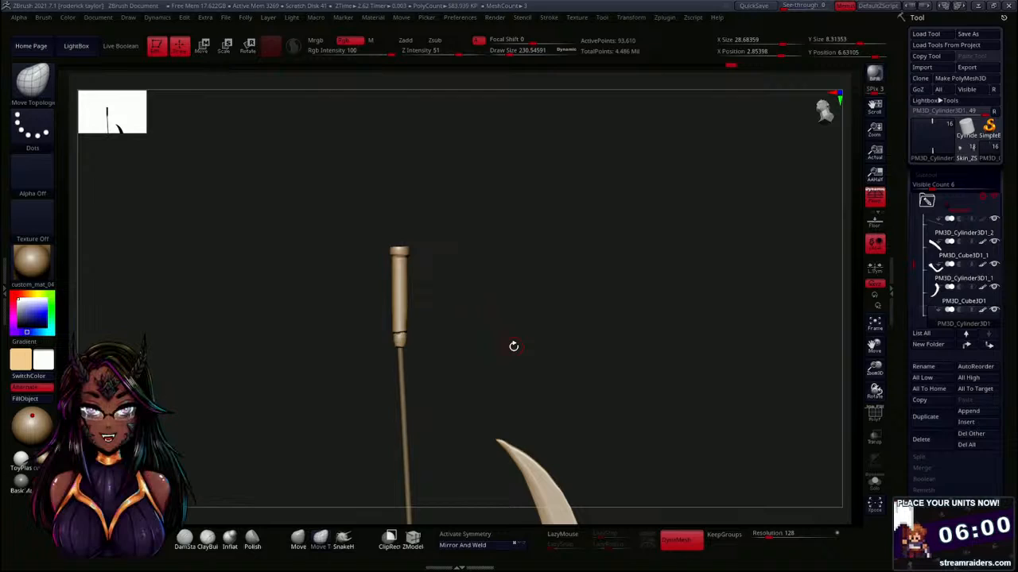
{"action": "left_click_drag", "start_coordinate": [475, 357], "coordinate": [501, 315]}
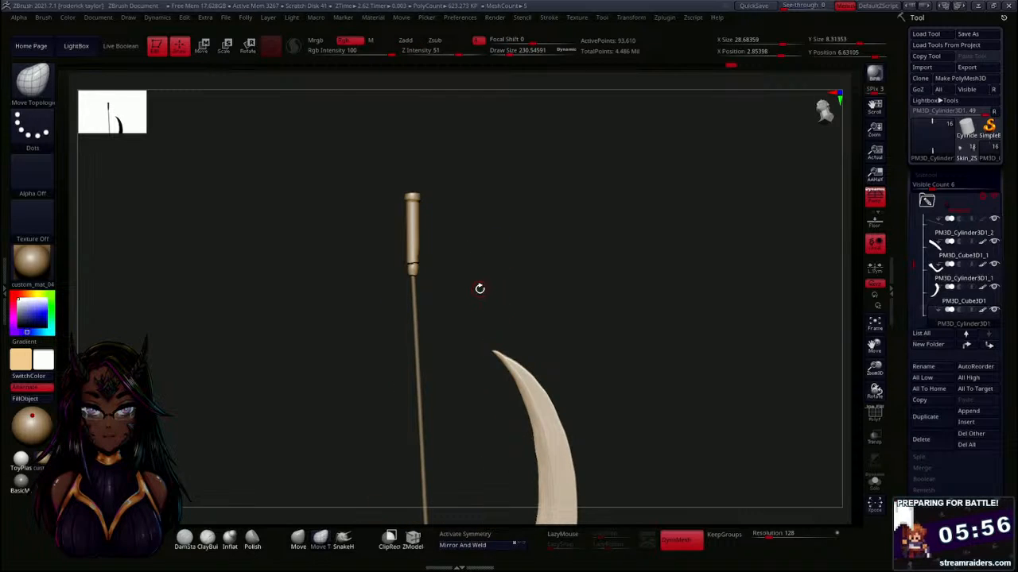
{"action": "key", "text": "w"}
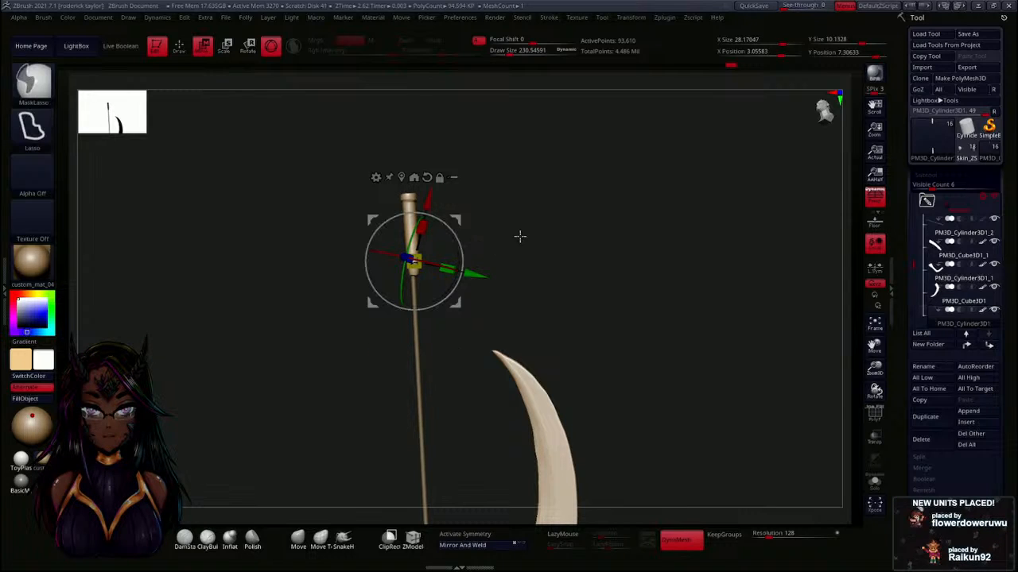
{"action": "key", "text": "q"}
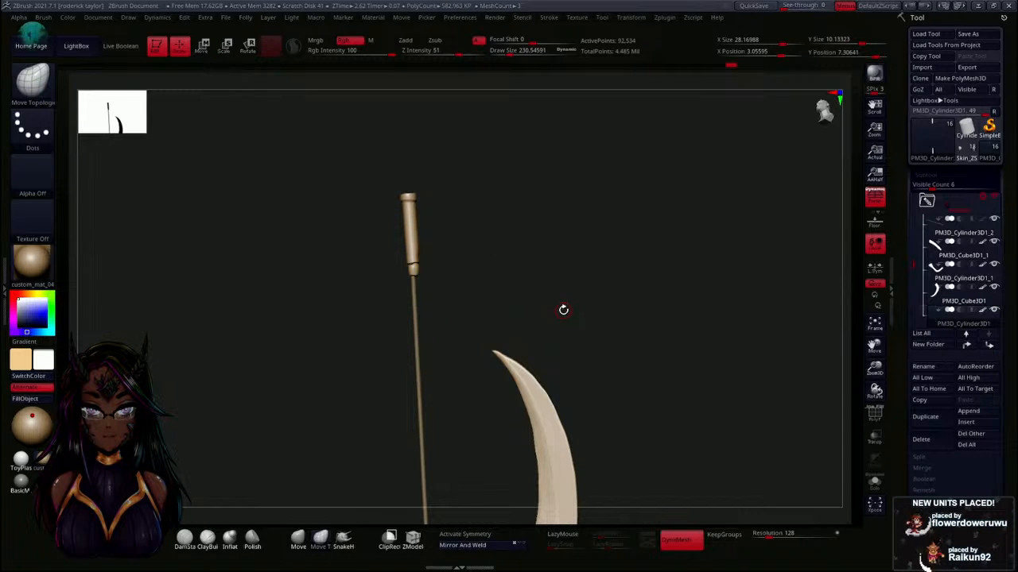
Check the whole scythe from the front and edge-on, and undo the latest transforms of the handle subtool.
{"action": "left_click_drag", "start_coordinate": [536, 269], "coordinate": [514, 119], "text": "alt"}
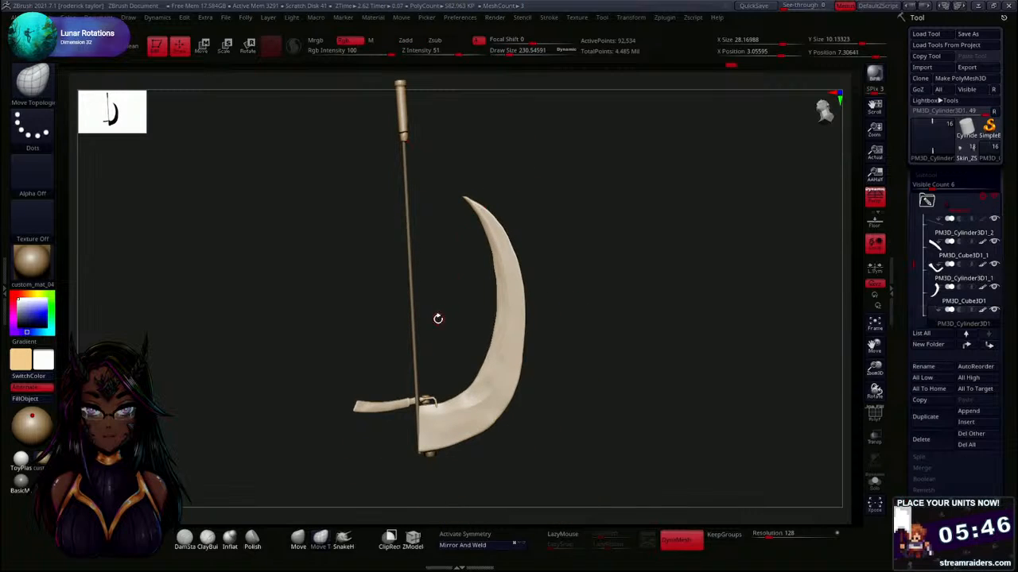
{"action": "left_click_drag", "start_coordinate": [422, 323], "coordinate": [500, 350]}
{"action": "key", "text": "ctrl"}
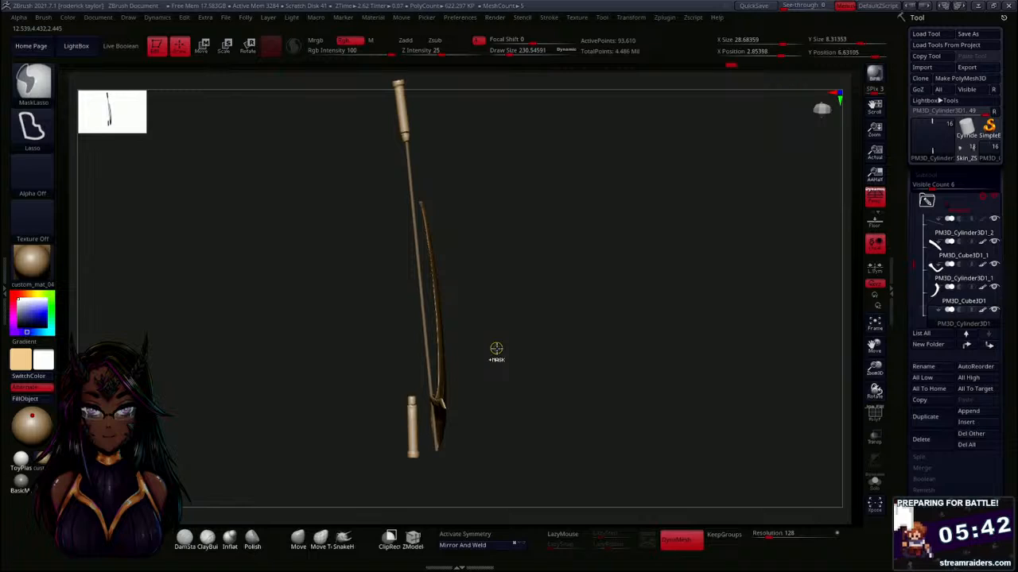
{"action": "key", "text": "ctrl+z"}
{"action": "key", "text": "ctrl+z"}
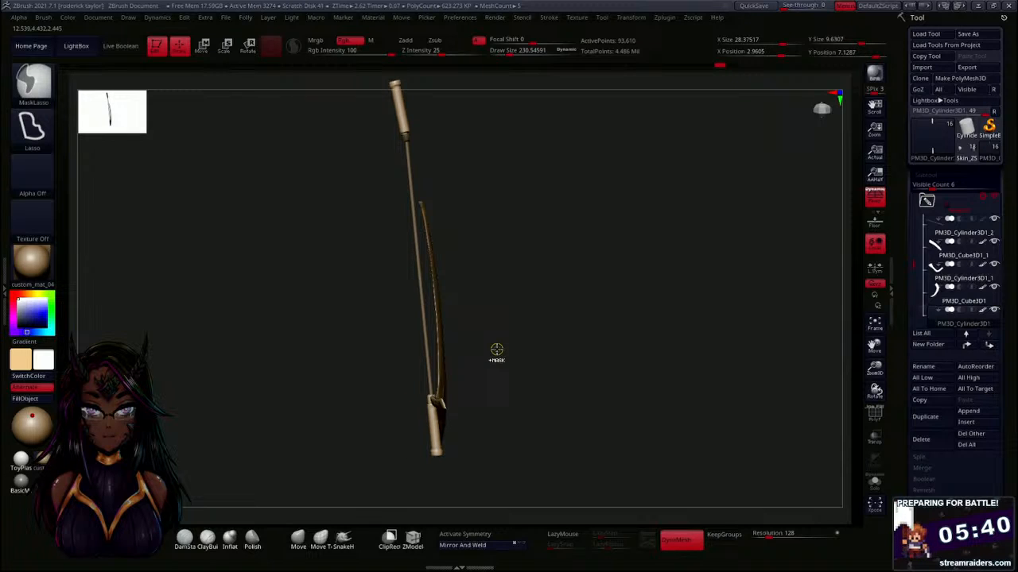
Mask the grip beside the blades as well, and rotate only the far-end grip into line with the shaft.
{"action": "mouse_move", "coordinate": [496, 349]}
{"action": "left_mouse_down"}
{"action": "mouse_move", "coordinate": [543, 350]}
{"action": "mouse_move", "coordinate": [488, 339]}
{"action": "mouse_move", "coordinate": [476, 371]}
{"action": "mouse_move", "coordinate": [467, 305]}
{"action": "left_mouse_up"}
{"action": "mouse_move", "coordinate": [319, 328]}
{"action": "left_mouse_down", "text": "ctrl"}
{"action": "mouse_move", "coordinate": [511, 521]}
{"action": "mouse_move", "coordinate": [452, 356]}
{"action": "mouse_move", "coordinate": [318, 473]}
{"action": "mouse_move", "coordinate": [309, 433]}
{"action": "left_mouse_up", "text": "ctrl"}
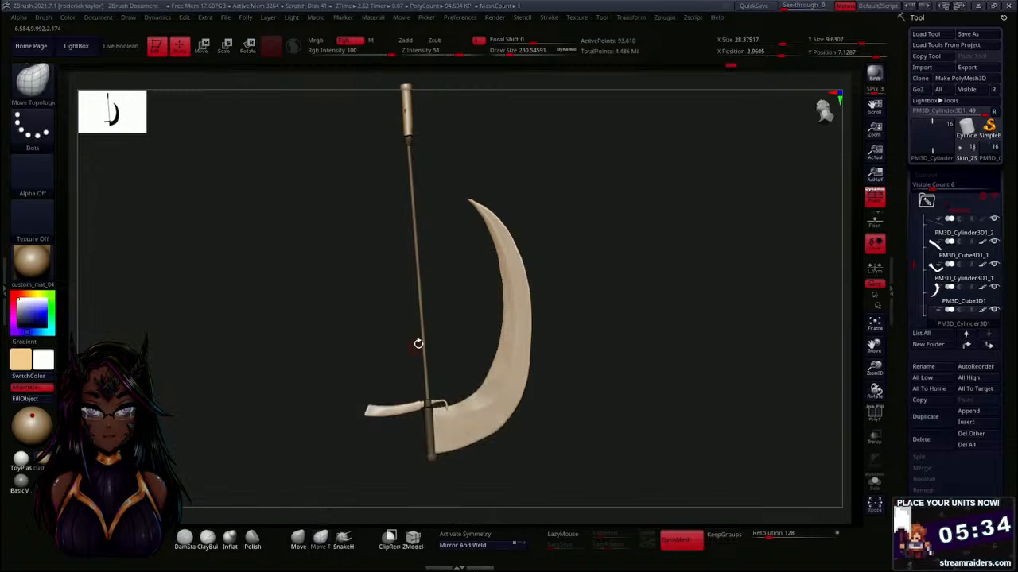
{"action": "left_click_drag", "start_coordinate": [476, 284], "coordinate": [475, 430], "text": "alt"}
{"action": "key", "text": "w"}
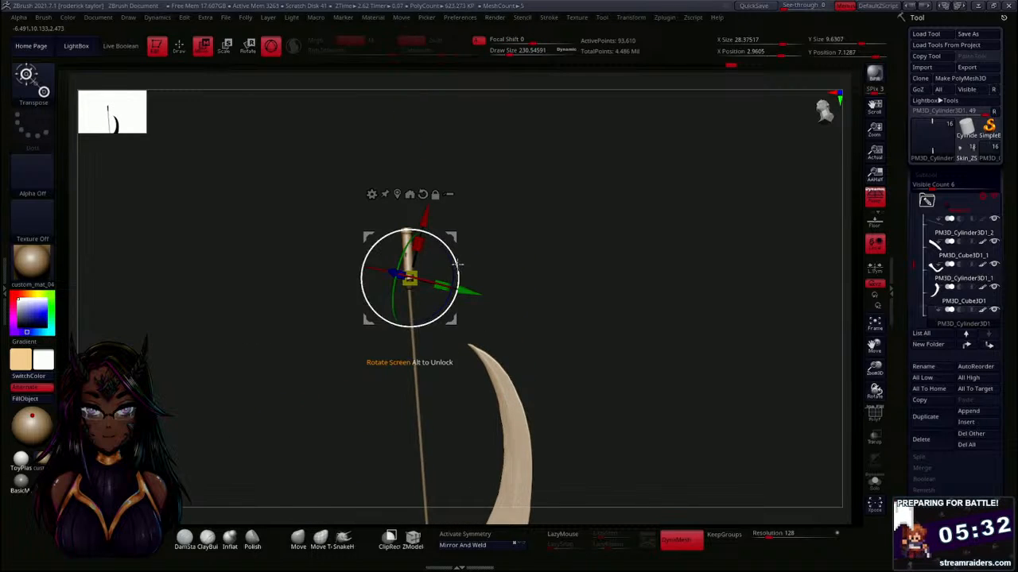
{"action": "left_click_drag", "start_coordinate": [457, 264], "coordinate": [517, 347]}
{"action": "key", "text": "q"}
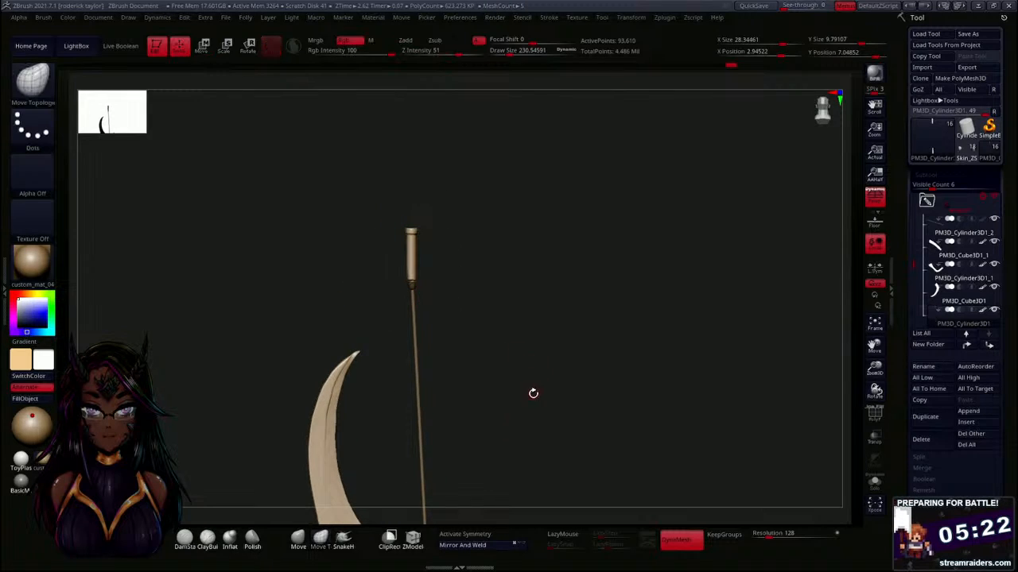
{"action": "key", "text": "w"}
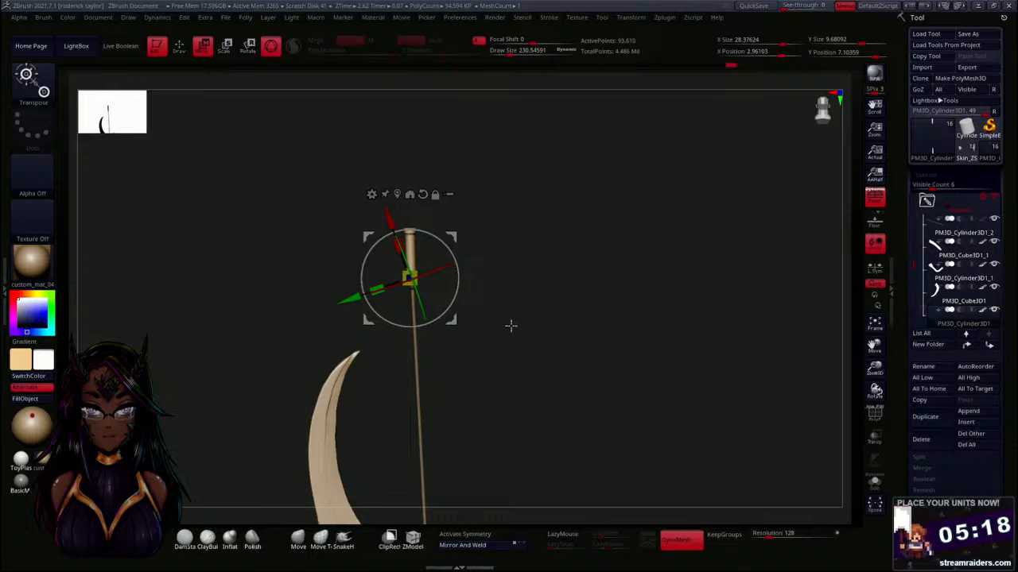
{"action": "key", "text": "q"}
Select the large blade and refine the curve of its upper outer edge using Move Topological at draw size about 1747.
{"action": "mouse_move", "coordinate": [527, 381]}
{"action": "left_mouse_down", "text": "alt"}
{"action": "mouse_move", "coordinate": [515, 325]}
{"action": "mouse_move", "coordinate": [411, 352]}
{"action": "mouse_move", "coordinate": [538, 330]}
{"action": "mouse_move", "coordinate": [538, 364]}
{"action": "mouse_move", "coordinate": [589, 422]}
{"action": "mouse_move", "coordinate": [516, 225]}
{"action": "left_mouse_up", "text": "alt"}
{"action": "left_click", "coordinate": [422, 359], "text": "alt"}
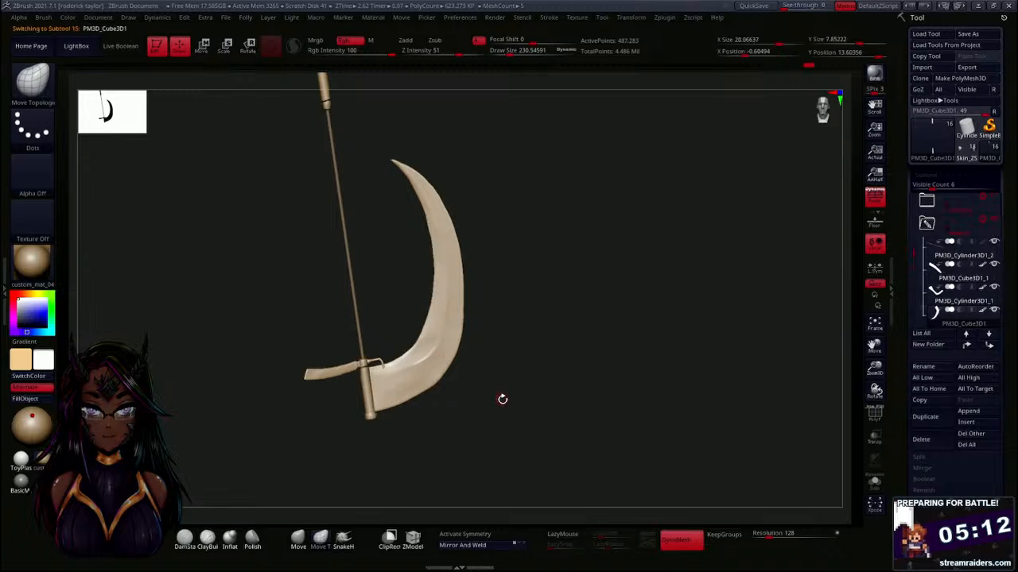
{"action": "key", "text": "s"}
{"action": "left_click_drag", "start_coordinate": [524, 393], "coordinate": [472, 374]}
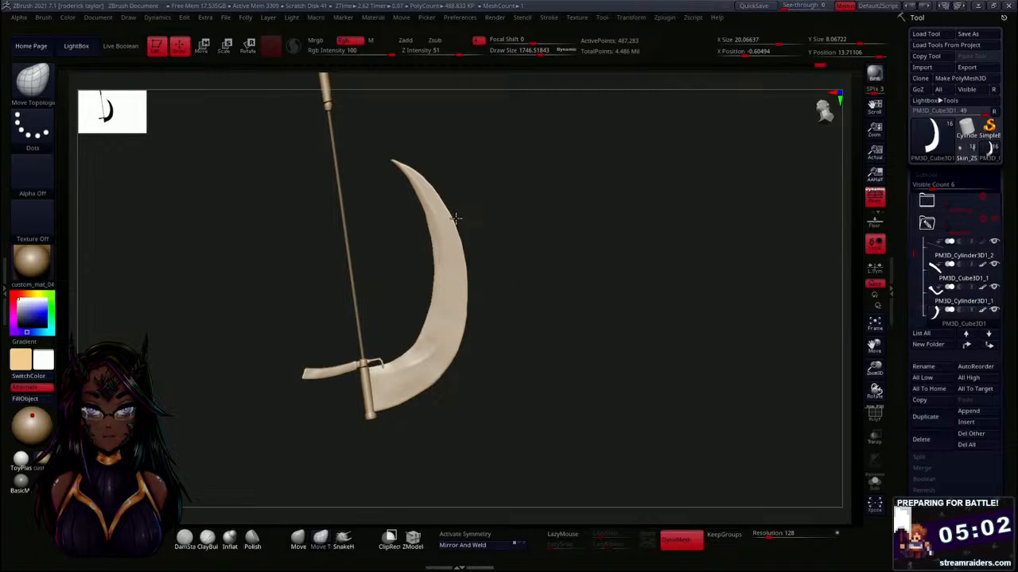
{"action": "left_click_drag", "start_coordinate": [456, 217], "coordinate": [446, 190]}
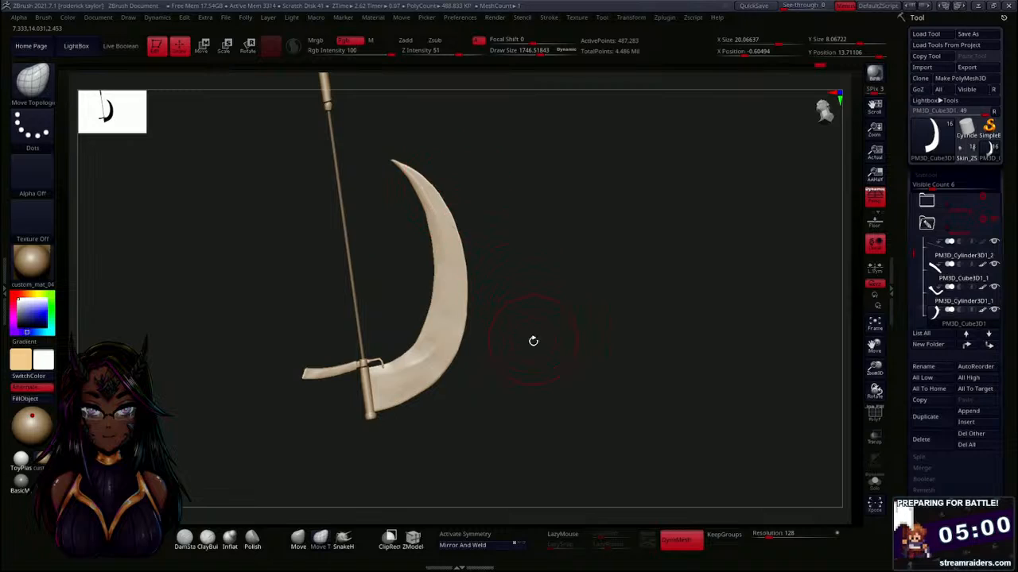
{"action": "left_click_drag", "start_coordinate": [557, 410], "coordinate": [553, 308], "text": "alt"}
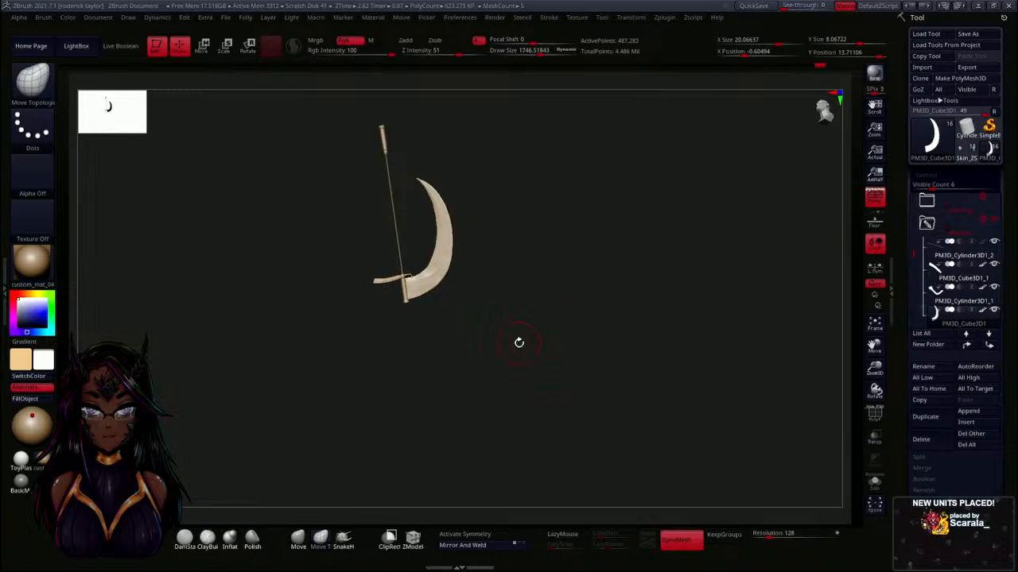
{"action": "right_click_drag", "start_coordinate": [518, 343], "coordinate": [526, 367], "text": "ctrl"}
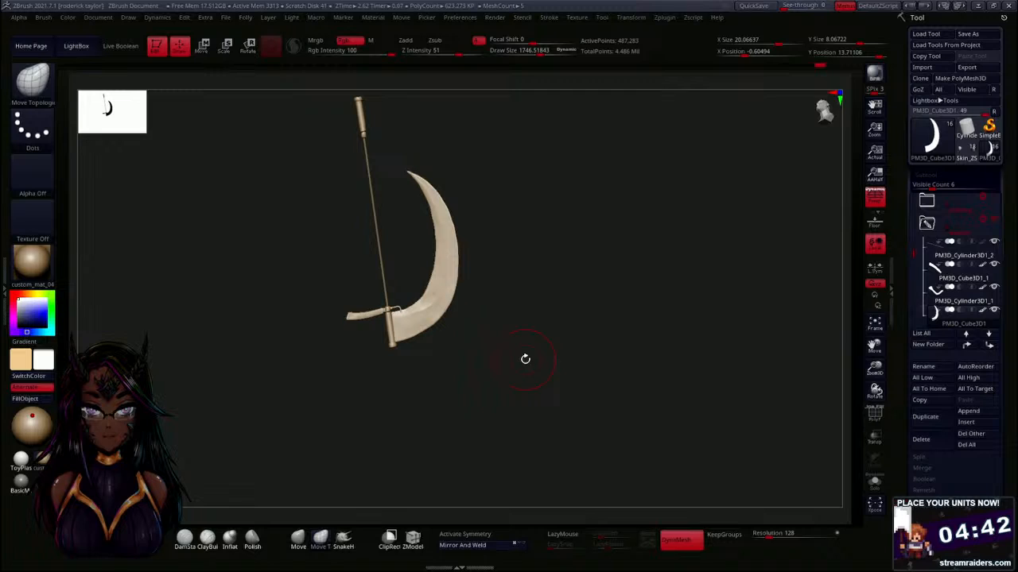
{"action": "right_click_drag", "start_coordinate": [524, 353], "coordinate": [529, 369], "text": "ctrl"}
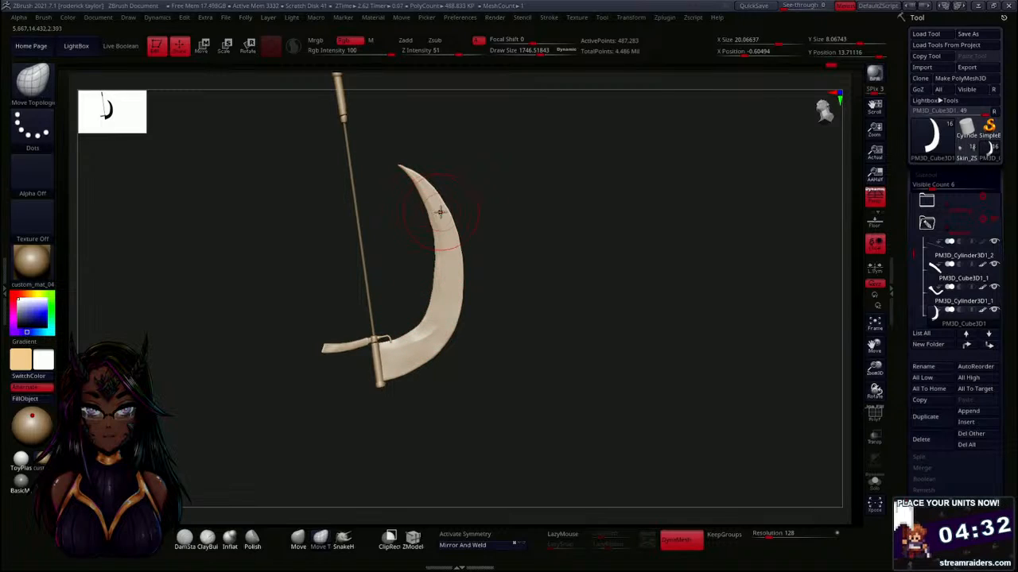
{"action": "right_click_drag", "start_coordinate": [568, 344], "coordinate": [562, 281], "text": "ctrl"}
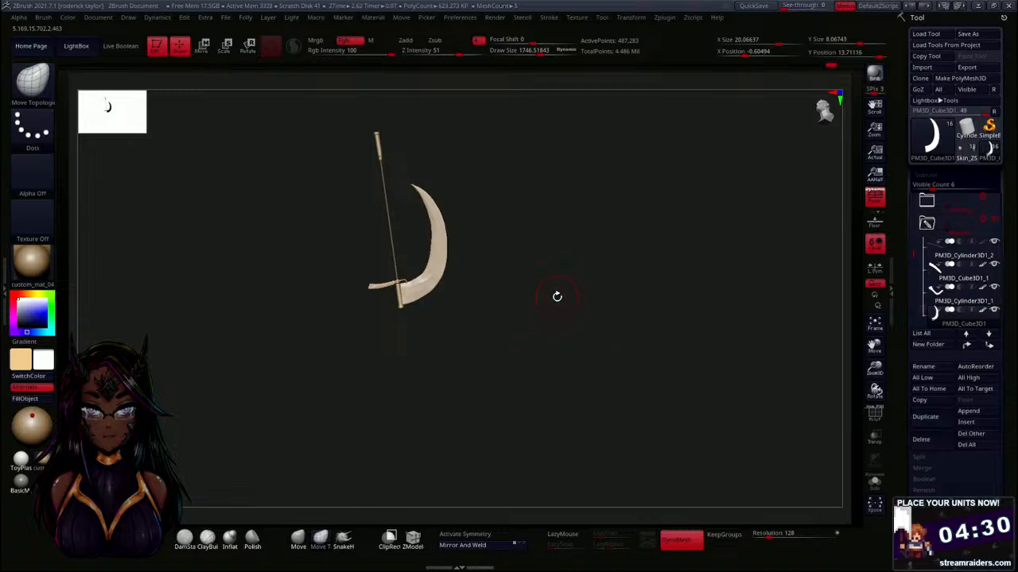
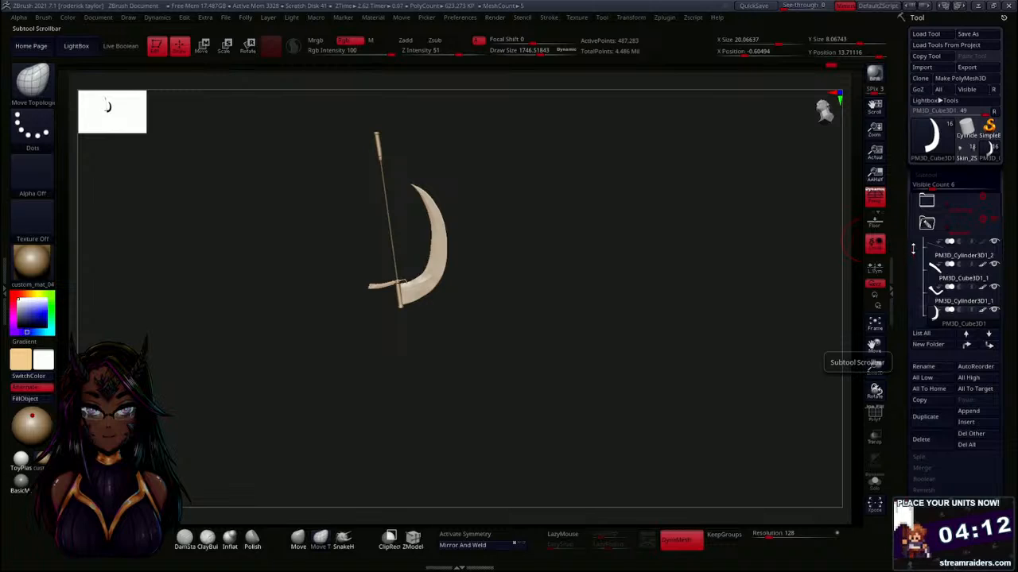
Make the clothing folder's subtools visible together with the scythe.
{"action": "left_click_drag", "start_coordinate": [632, 336], "coordinate": [633, 379]}
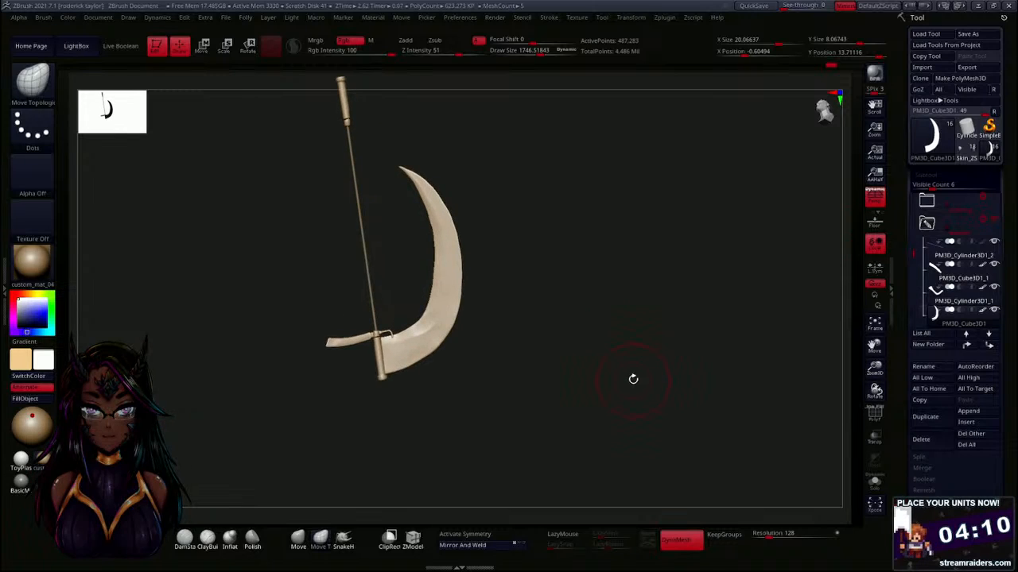
{"action": "left_click_drag", "start_coordinate": [618, 312], "coordinate": [631, 353], "text": "alt"}
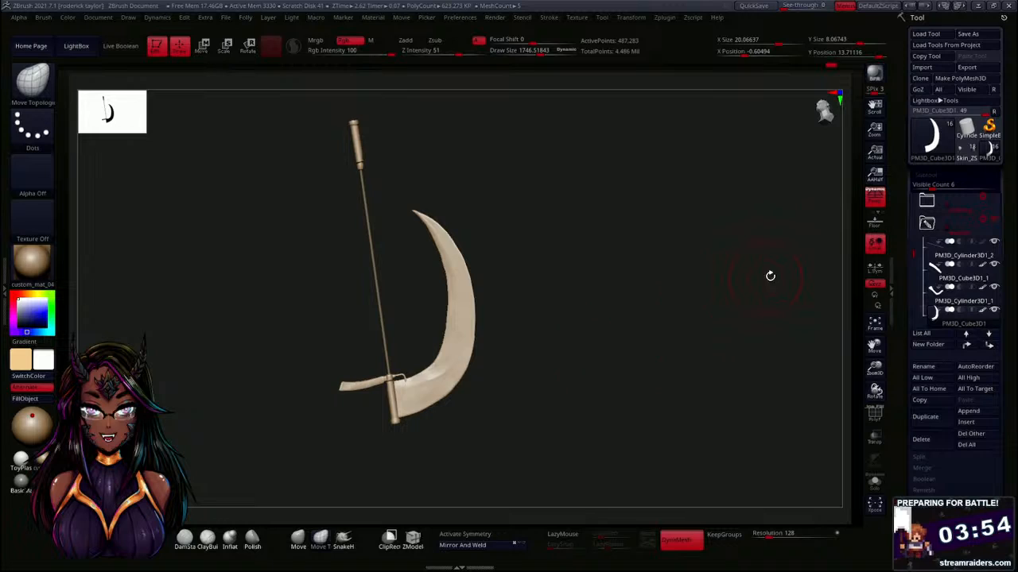
{"action": "mouse_move", "coordinate": [912, 249]}
{"action": "left_mouse_down"}
{"action": "mouse_move", "coordinate": [910, 199]}
{"action": "mouse_move", "coordinate": [910, 229]}
{"action": "left_mouse_up"}
{"action": "left_click", "coordinate": [993, 246]}
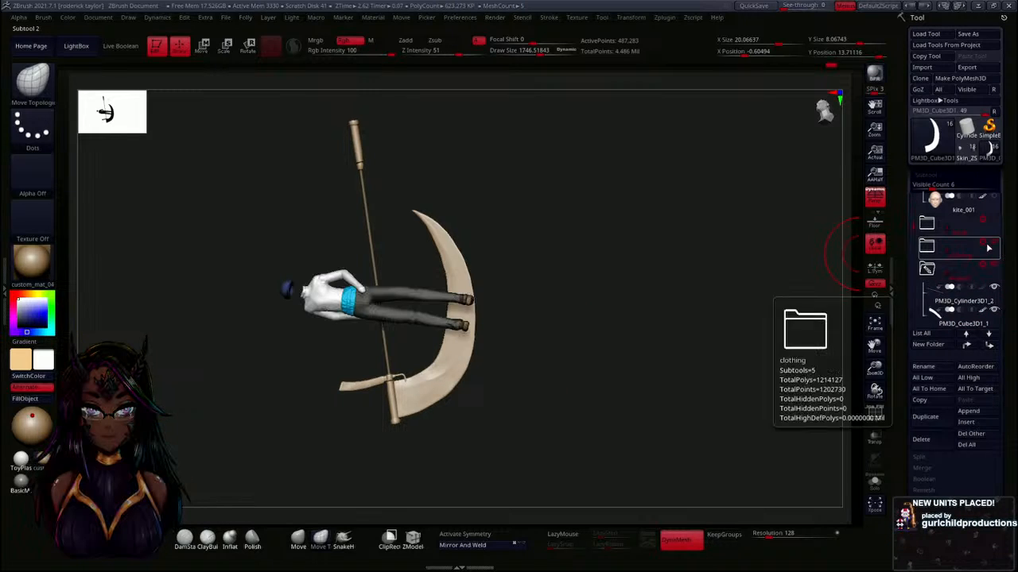
Choose the DamStandard brush and make the shoes in the clothing folder the active subtool.
{"action": "mouse_move", "coordinate": [677, 291]}
{"action": "left_mouse_down"}
{"action": "mouse_move", "coordinate": [606, 381]}
{"action": "mouse_move", "coordinate": [606, 370]}
{"action": "mouse_move", "coordinate": [623, 443]}
{"action": "mouse_move", "coordinate": [638, 422]}
{"action": "mouse_move", "coordinate": [628, 411]}
{"action": "mouse_move", "coordinate": [636, 377]}
{"action": "mouse_move", "coordinate": [680, 287]}
{"action": "left_mouse_up"}
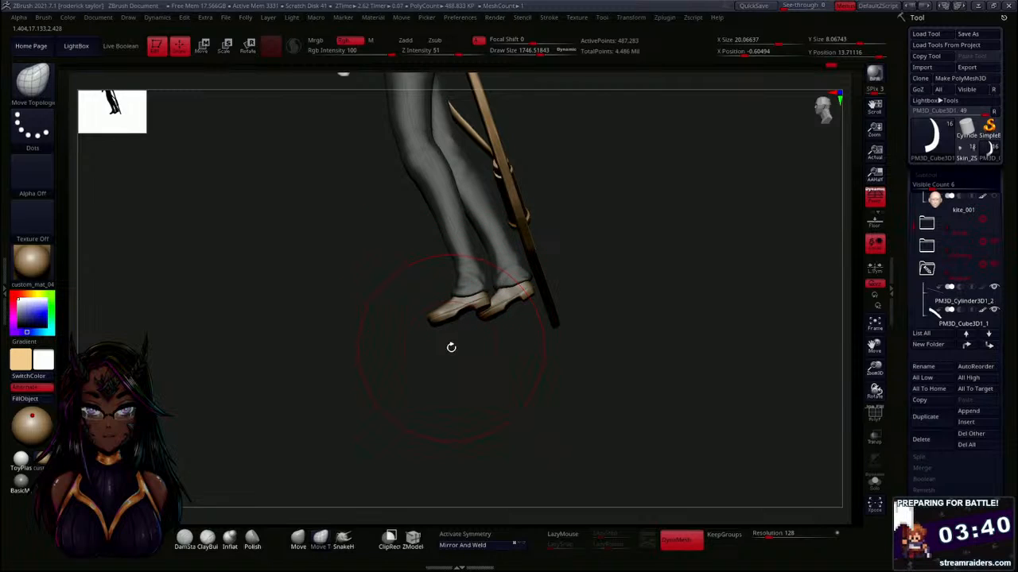
{"action": "left_click", "coordinate": [184, 538]}
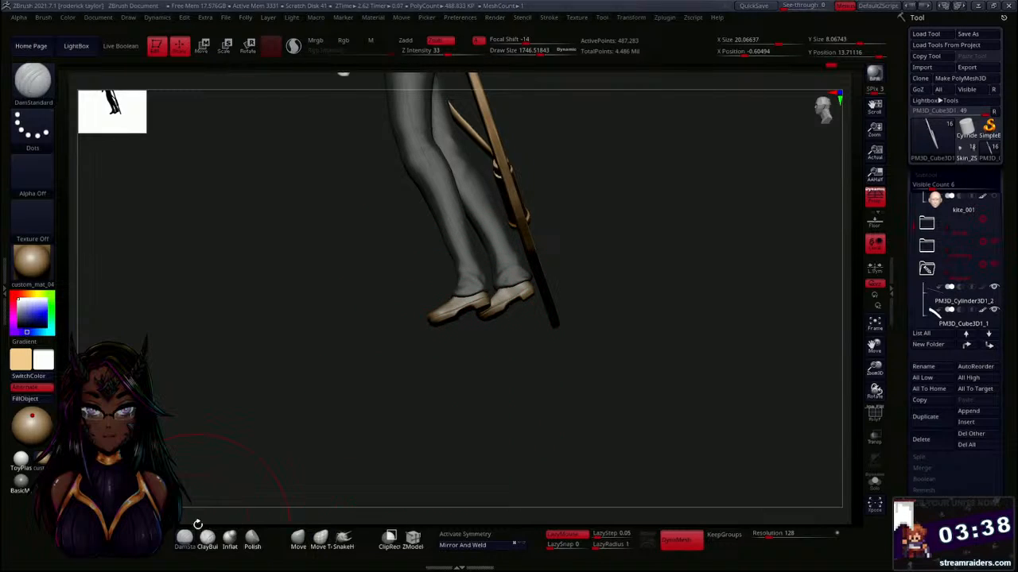
{"action": "left_click", "coordinate": [450, 317], "text": "alt"}
{"action": "mouse_move", "coordinate": [439, 377]}
{"action": "left_mouse_down"}
{"action": "mouse_move", "coordinate": [443, 398]}
{"action": "mouse_move", "coordinate": [649, 320]}
{"action": "left_mouse_up"}
{"action": "left_click", "coordinate": [929, 266]}
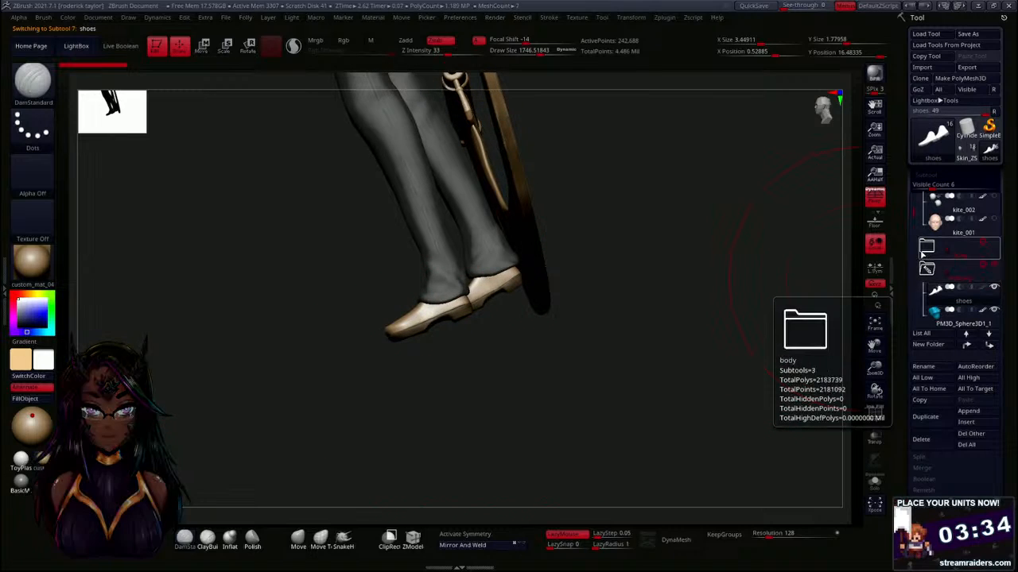
Mask one shoe, invert the mask to the other shoe, and centre the transform gizmo on the unmasked shoe.
{"action": "left_click_drag", "start_coordinate": [910, 212], "coordinate": [913, 231]}
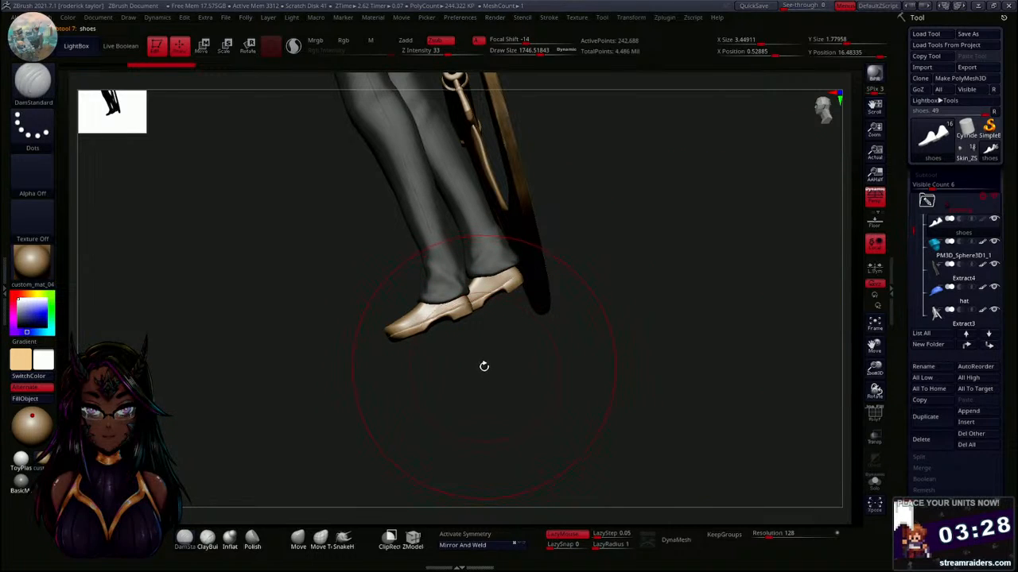
{"action": "left_click_drag", "start_coordinate": [472, 368], "coordinate": [453, 335]}
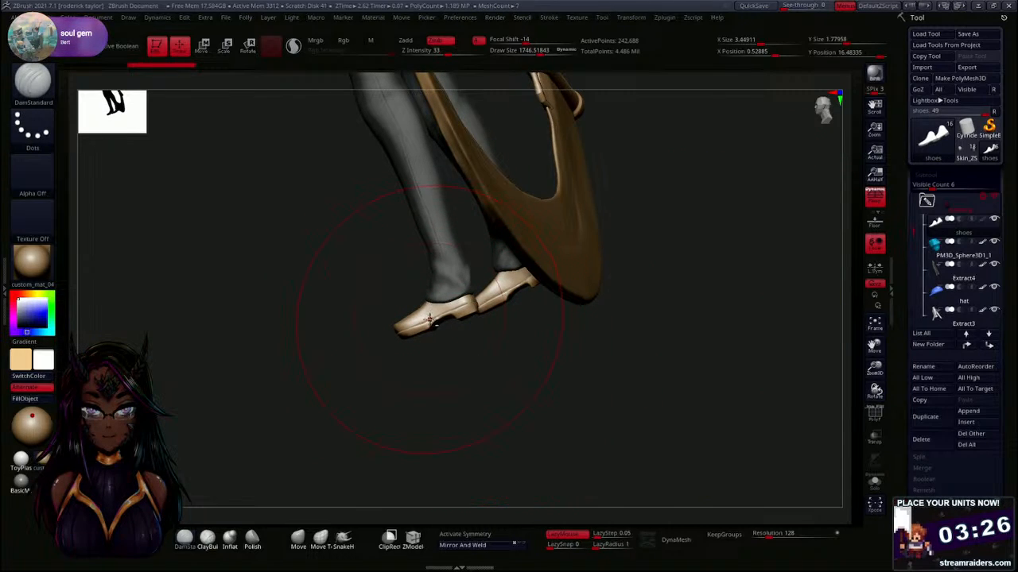
{"action": "mouse_move", "coordinate": [429, 321]}
{"action": "left_mouse_down"}
{"action": "mouse_move", "coordinate": [416, 325]}
{"action": "mouse_move", "coordinate": [415, 348]}
{"action": "mouse_move", "coordinate": [402, 358]}
{"action": "mouse_move", "coordinate": [384, 295]}
{"action": "mouse_move", "coordinate": [493, 318]}
{"action": "mouse_move", "coordinate": [331, 370]}
{"action": "mouse_move", "coordinate": [365, 302]}
{"action": "left_mouse_up"}
{"action": "left_click_drag", "start_coordinate": [391, 443], "coordinate": [436, 409]}
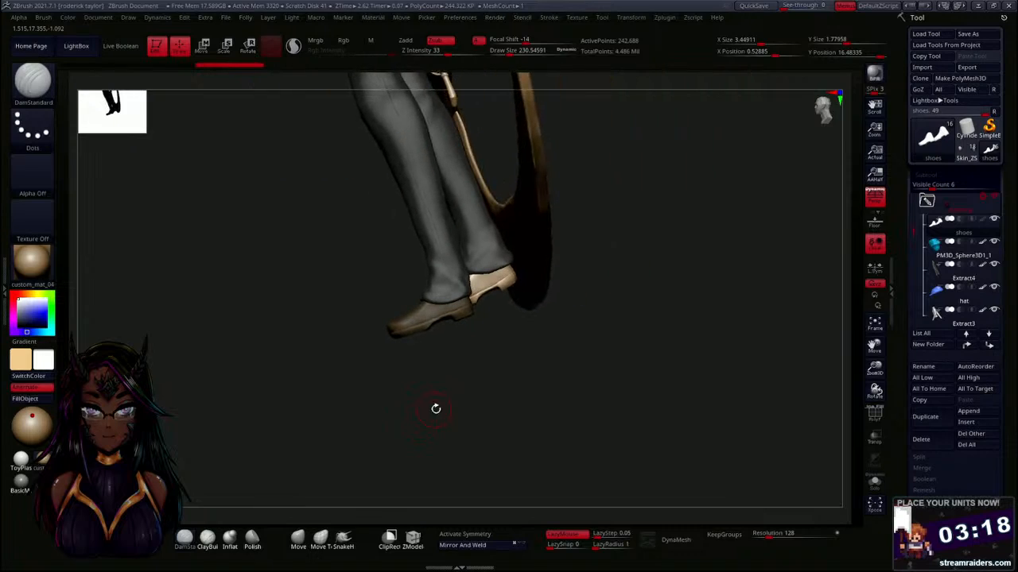
{"action": "left_click", "coordinate": [488, 414], "text": "ctrl"}
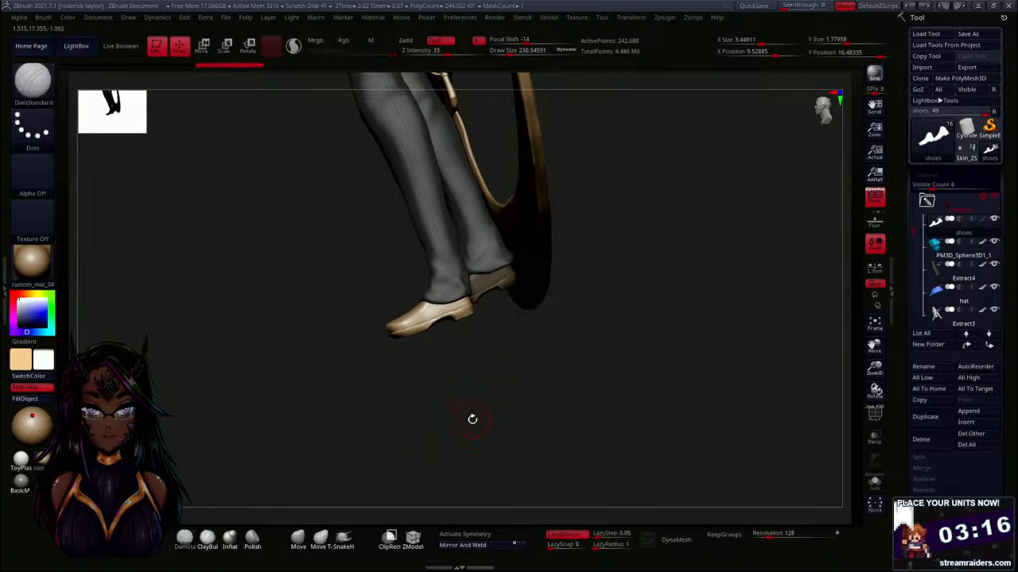
{"action": "key", "text": "w"}
{"action": "left_click_drag", "start_coordinate": [438, 411], "coordinate": [477, 404]}
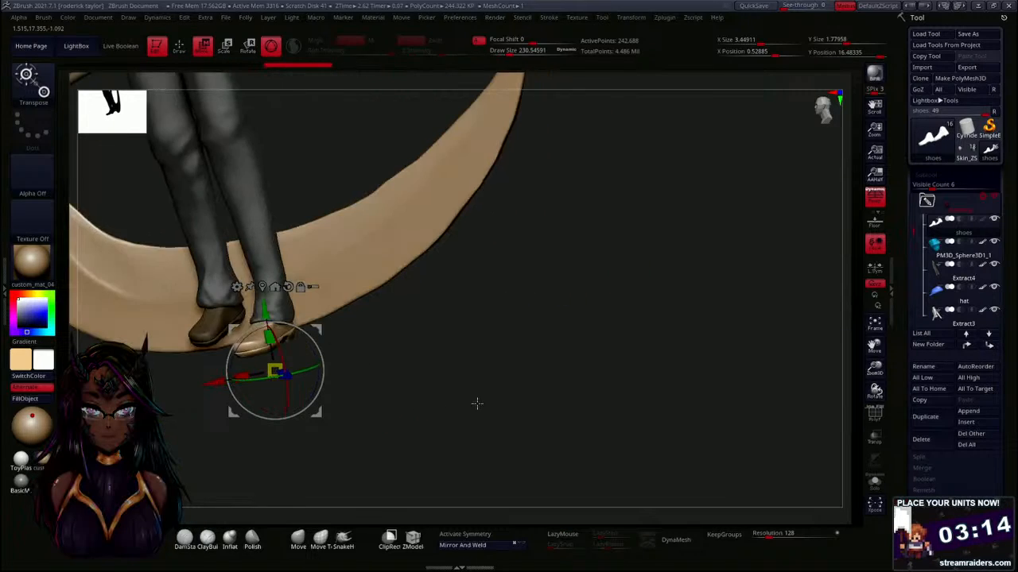
{"action": "left_click", "coordinate": [288, 287]}
{"action": "left_click", "coordinate": [262, 287]}
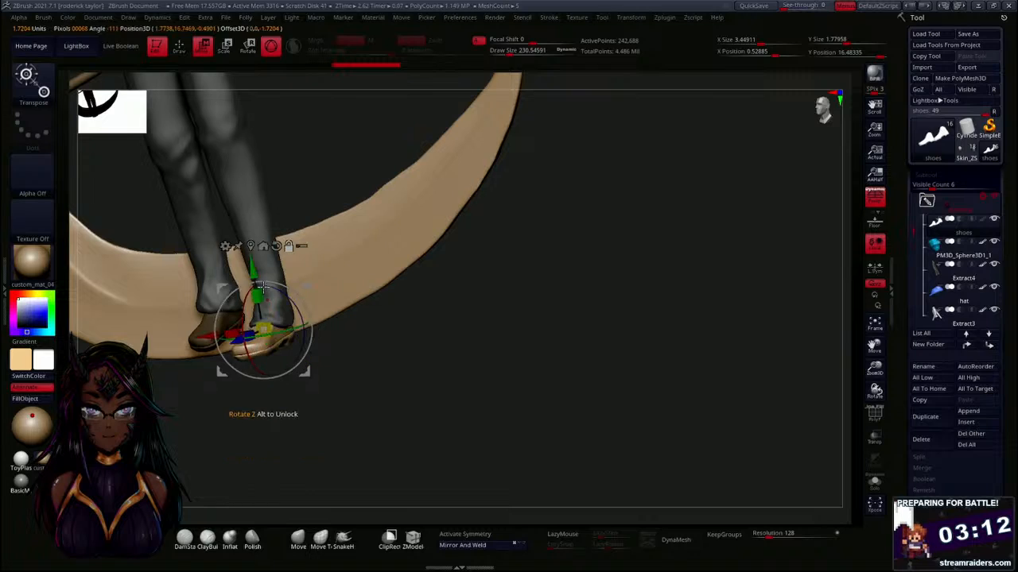
Try to move the unmasked shoe sideways along the gizmo's X axis, undoing the first attempt.
{"action": "mouse_move", "coordinate": [353, 379]}
{"action": "left_mouse_down"}
{"action": "mouse_move", "coordinate": [387, 386]}
{"action": "mouse_move", "coordinate": [350, 373]}
{"action": "left_mouse_up"}
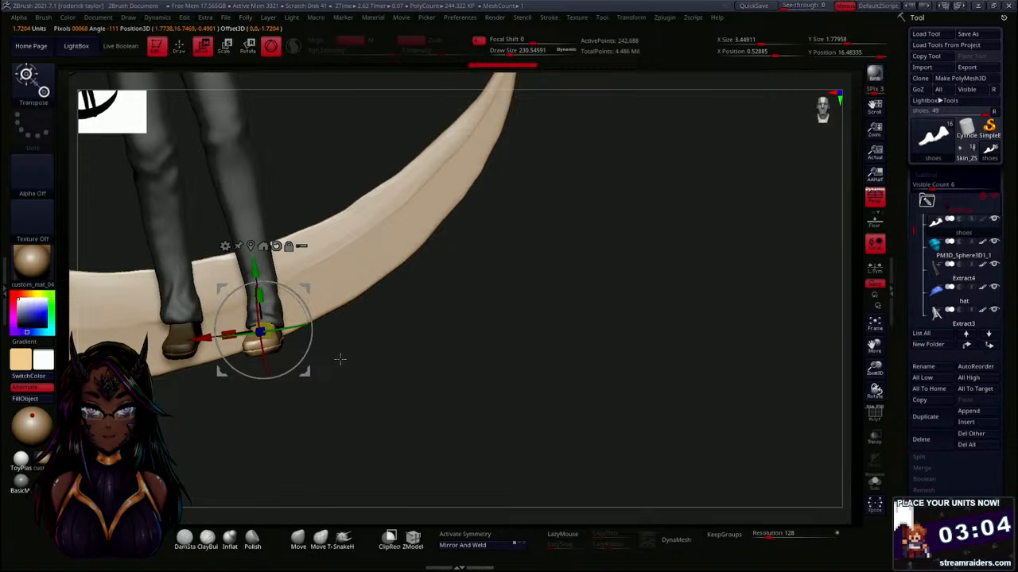
{"action": "left_click_drag", "start_coordinate": [338, 357], "coordinate": [515, 336]}
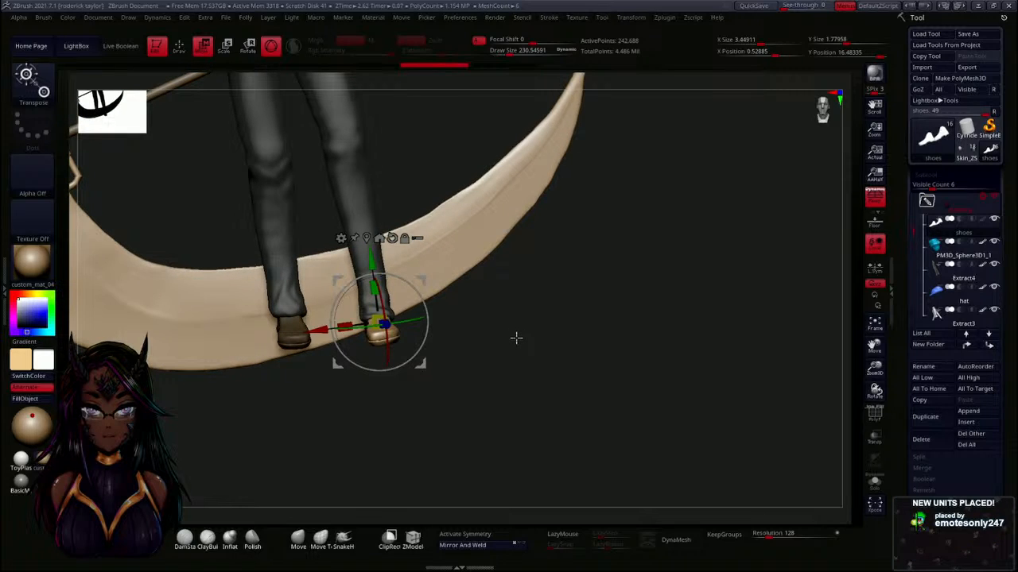
{"action": "left_click_drag", "start_coordinate": [322, 341], "coordinate": [369, 338]}
{"action": "key", "text": "ctrl+z"}
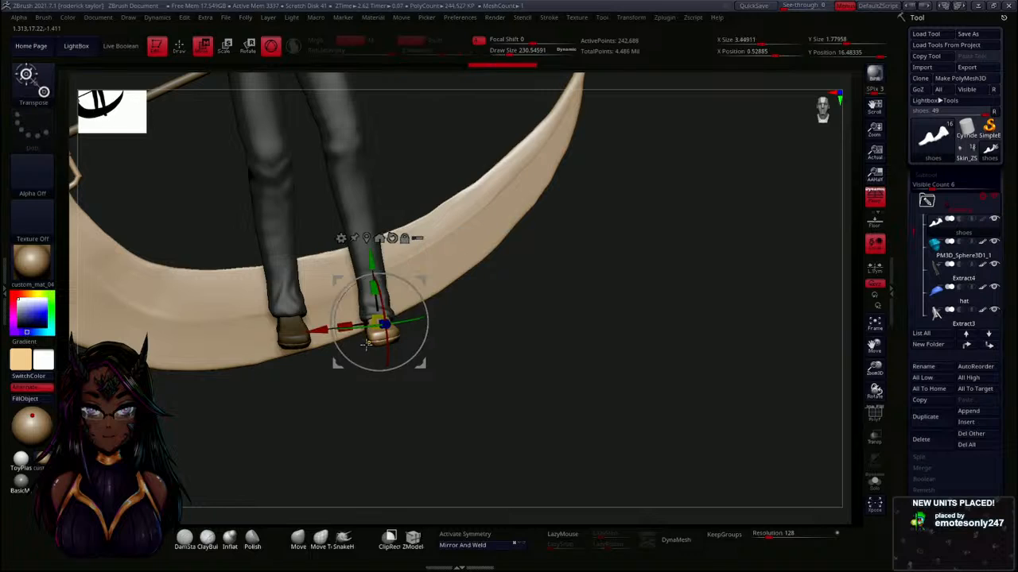
{"action": "mouse_move", "coordinate": [369, 412]}
{"action": "left_mouse_down"}
{"action": "mouse_move", "coordinate": [407, 402]}
{"action": "mouse_move", "coordinate": [373, 406]}
{"action": "left_mouse_up"}
{"action": "left_click_drag", "start_coordinate": [316, 330], "coordinate": [341, 328]}
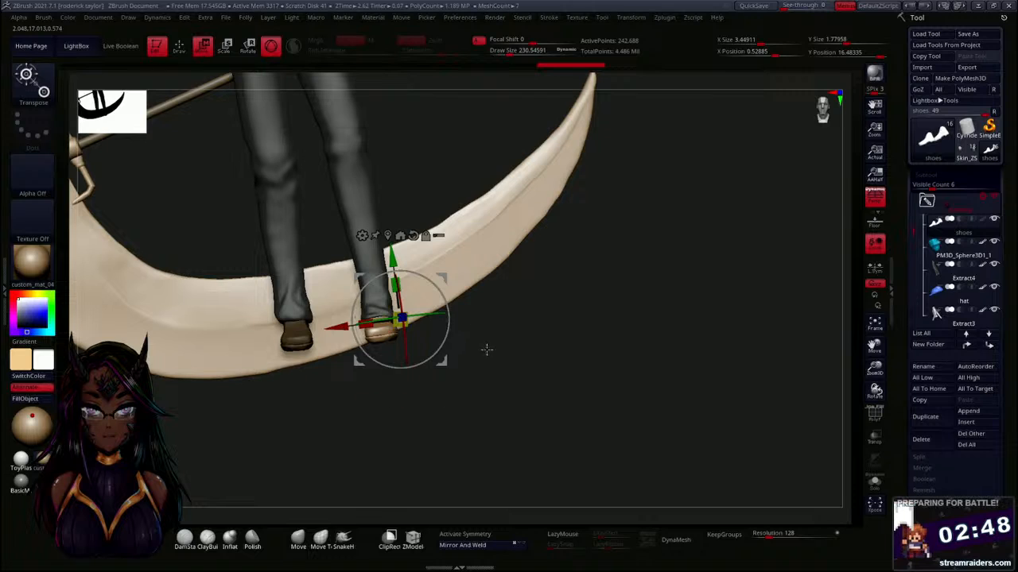
Choose MaskPen for masking, leave only one shoe unmasked, and duplicate that shoe beside the original pair.
{"action": "mouse_move", "coordinate": [487, 344]}
{"action": "left_mouse_down"}
{"action": "mouse_move", "coordinate": [500, 377]}
{"action": "mouse_move", "coordinate": [511, 341]}
{"action": "mouse_move", "coordinate": [527, 347]}
{"action": "left_mouse_up"}
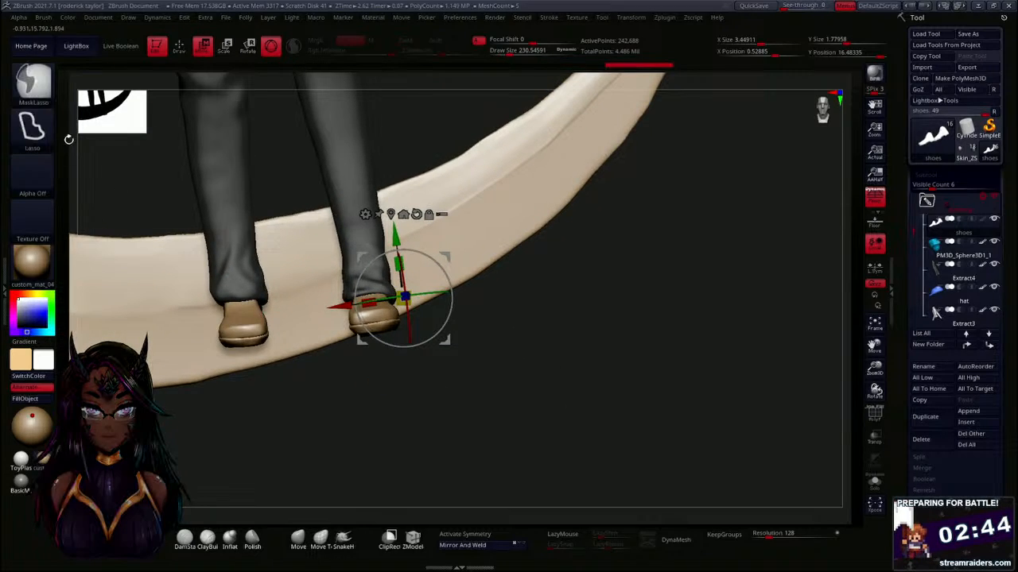
{"action": "left_click", "coordinate": [28, 95], "text": "ctrl"}
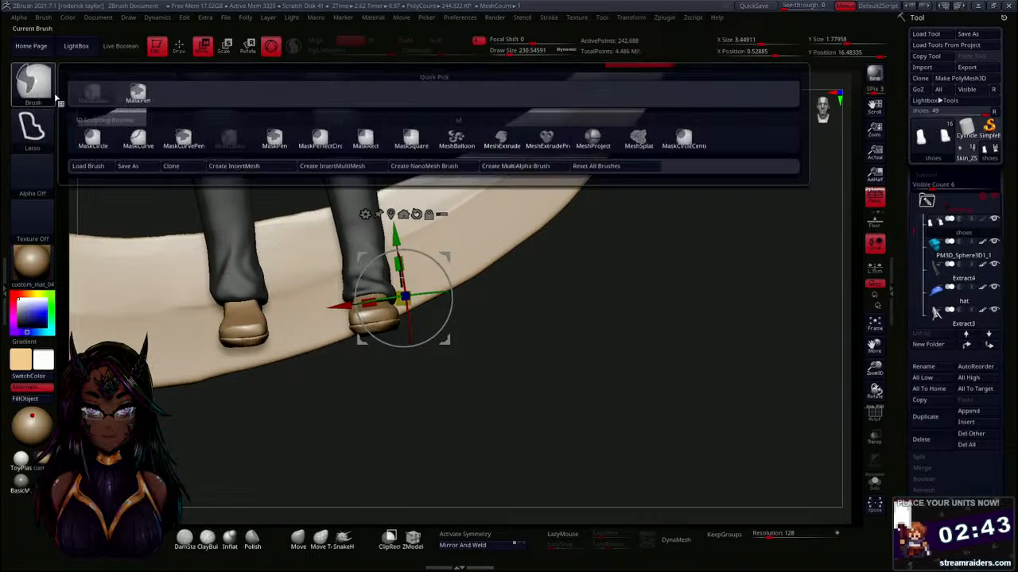
{"action": "left_click", "coordinate": [145, 100]}
{"action": "left_click_drag", "start_coordinate": [585, 233], "coordinate": [334, 426], "text": "ctrl"}
{"action": "mouse_move", "coordinate": [342, 308]}
{"action": "left_mouse_down"}
{"action": "mouse_move", "coordinate": [382, 305]}
{"action": "mouse_move", "coordinate": [344, 307]}
{"action": "left_mouse_up"}
{"action": "left_click", "coordinate": [546, 341], "text": "ctrl"}
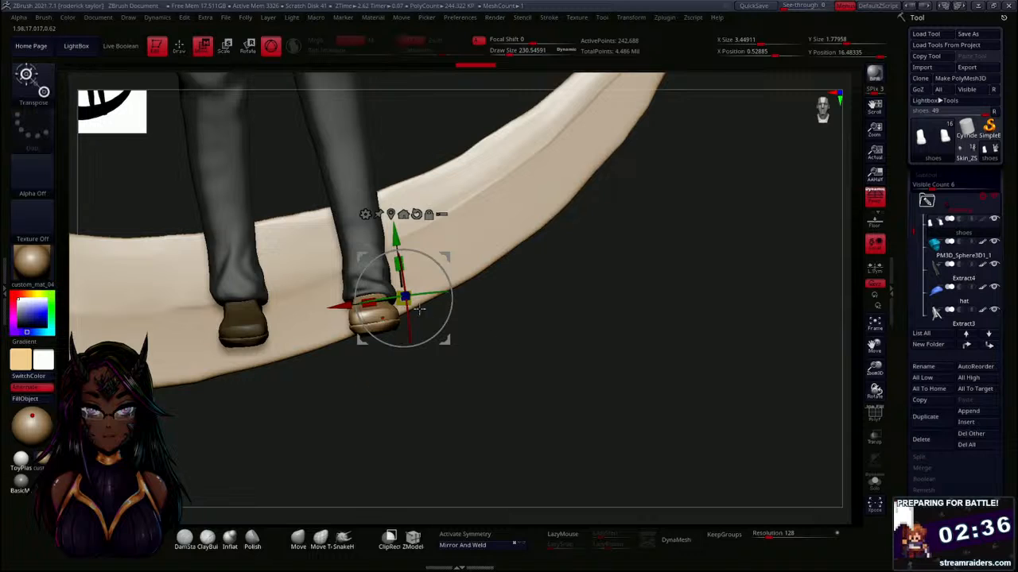
{"action": "left_click_drag", "start_coordinate": [418, 309], "coordinate": [538, 294]}
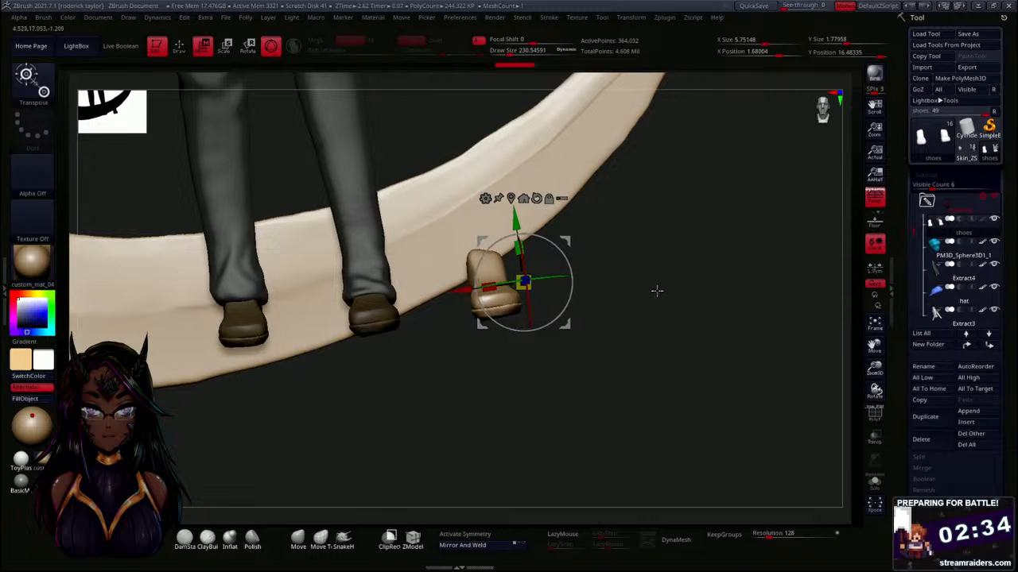
Invert the mask so the duplicate shoe is covered, and apply Group Masked to give it its own polygroup.
{"action": "left_click_drag", "start_coordinate": [657, 290], "coordinate": [547, 400]}
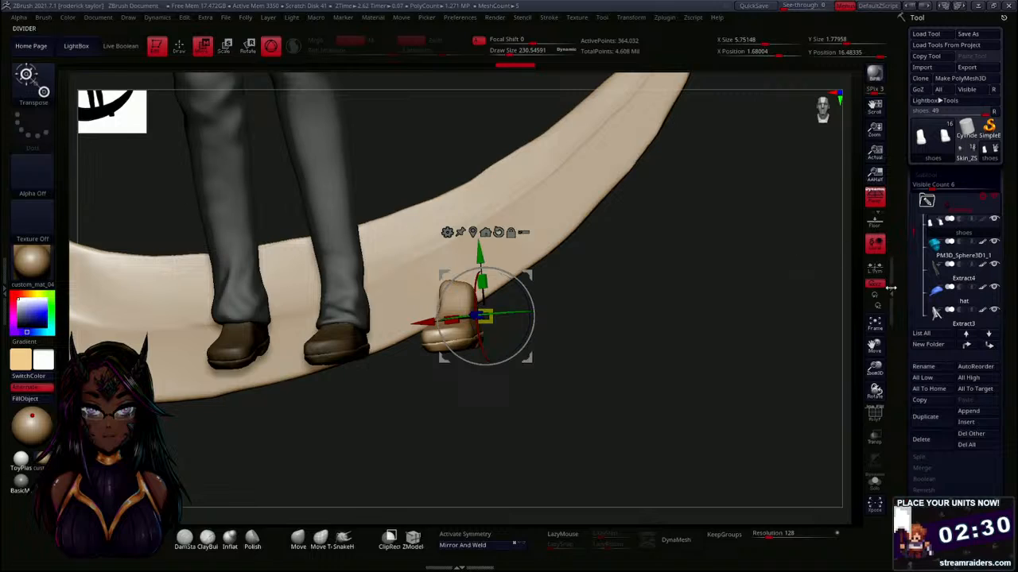
{"action": "left_click", "coordinate": [677, 357], "text": "ctrl"}
{"action": "left_click_drag", "start_coordinate": [897, 402], "coordinate": [915, 274]}
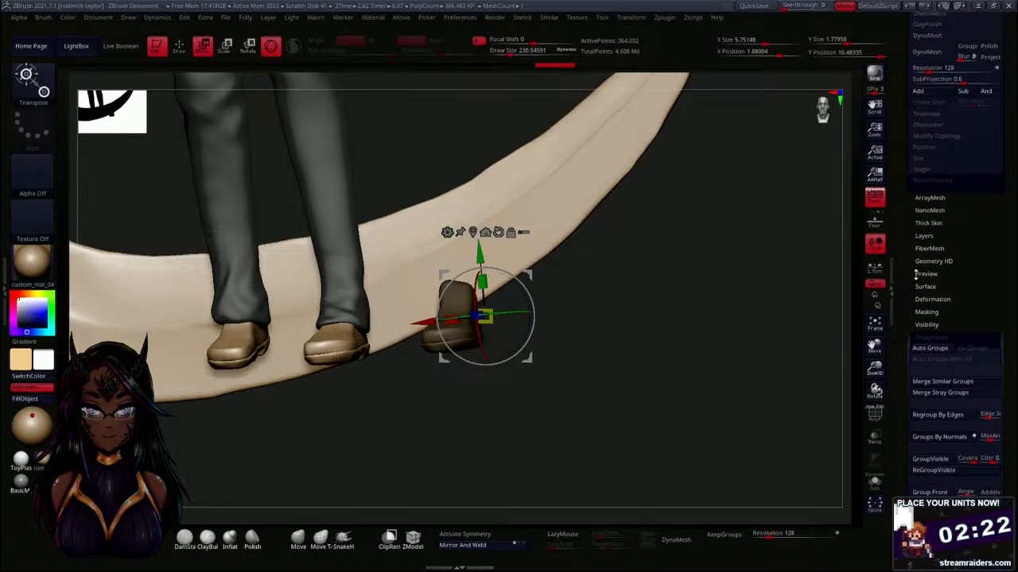
{"action": "left_click_drag", "start_coordinate": [913, 427], "coordinate": [909, 386]}
{"action": "left_click", "coordinate": [914, 437]}
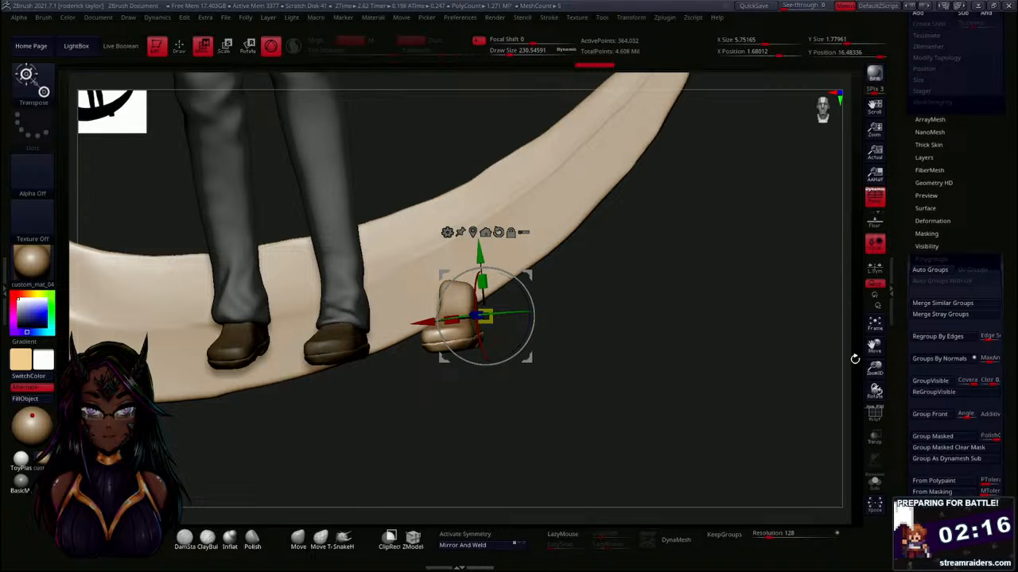
Split the duplicate shoe into its own subtool with Split Unmasked Points, and locate it in the subtool list.
{"action": "left_click_drag", "start_coordinate": [905, 350], "coordinate": [913, 481]}
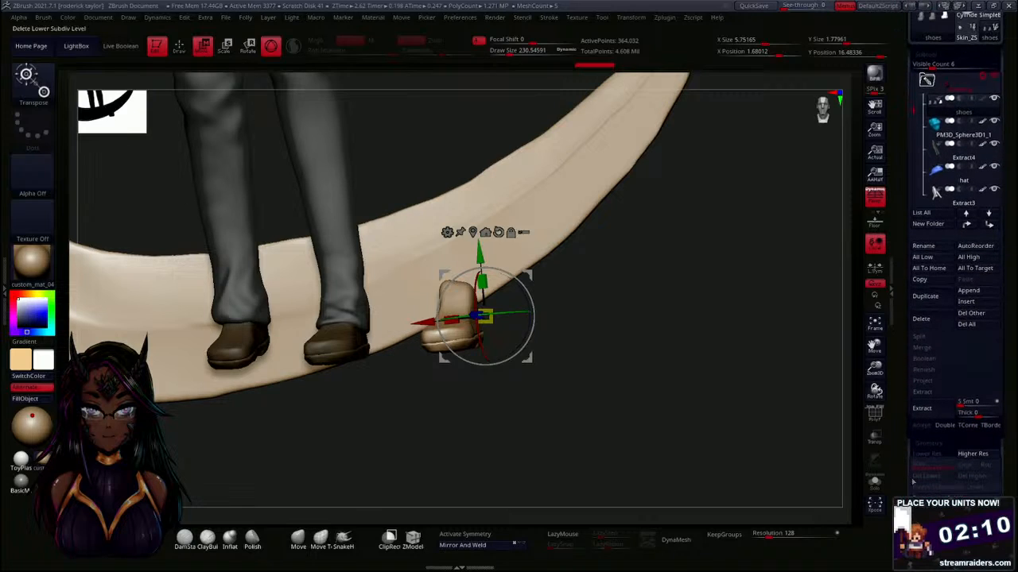
{"action": "left_click", "coordinate": [920, 336]}
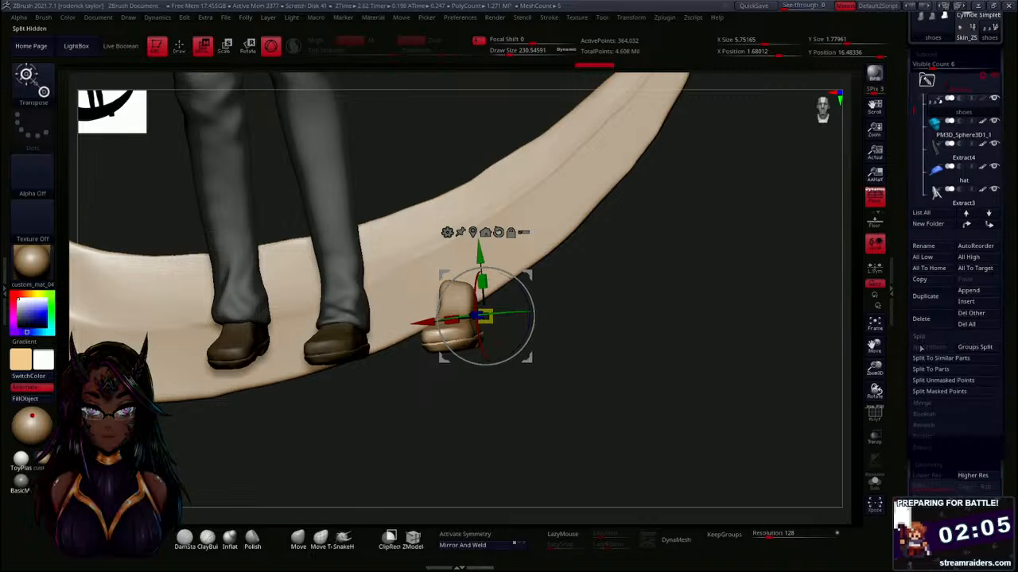
{"action": "left_click", "coordinate": [944, 382]}
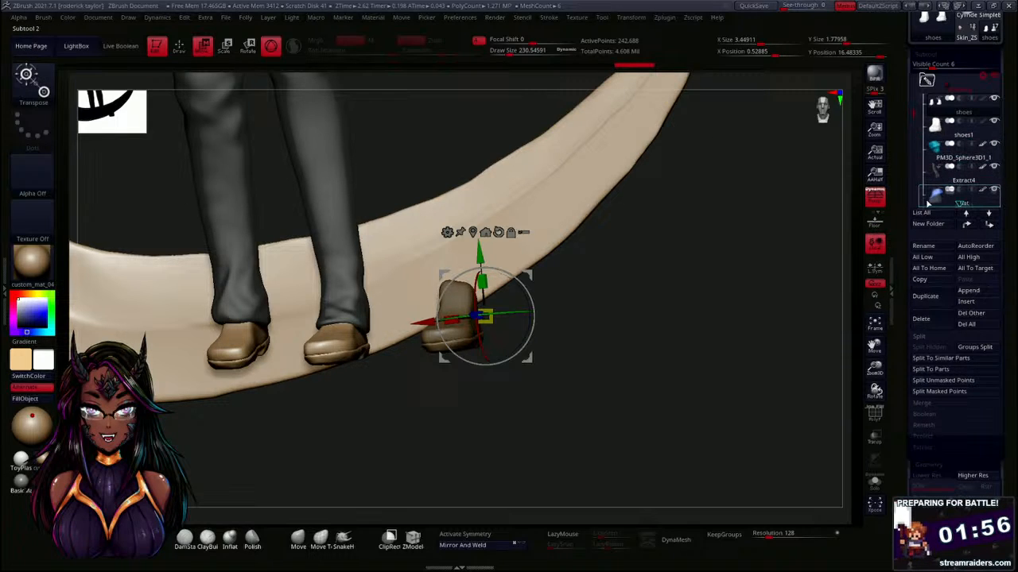
{"action": "scroll", "coordinate": [926, 209], "scroll_direction": "down", "scroll_amount": 1}
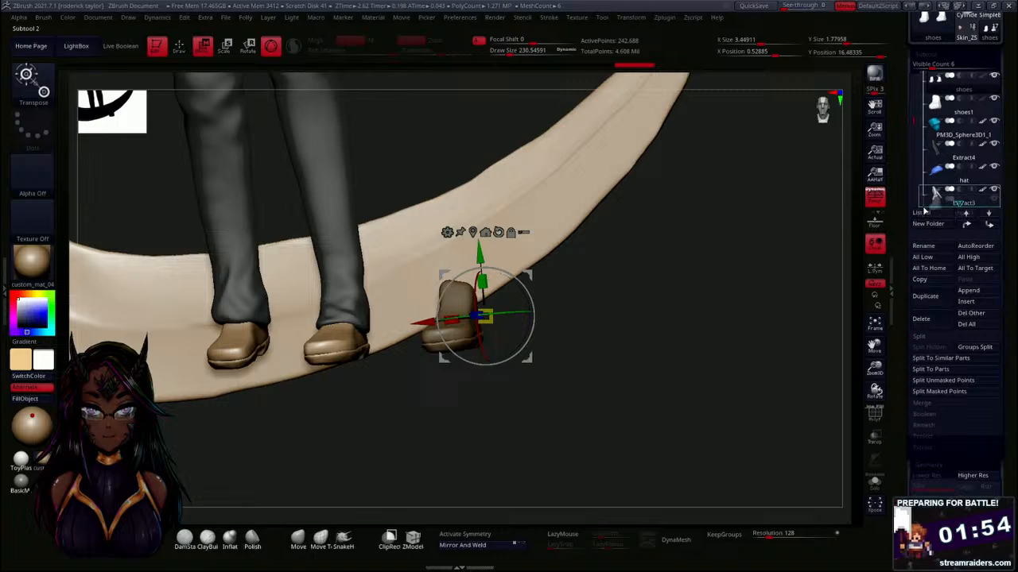
{"action": "scroll", "coordinate": [931, 213], "scroll_direction": "down", "scroll_amount": 1}
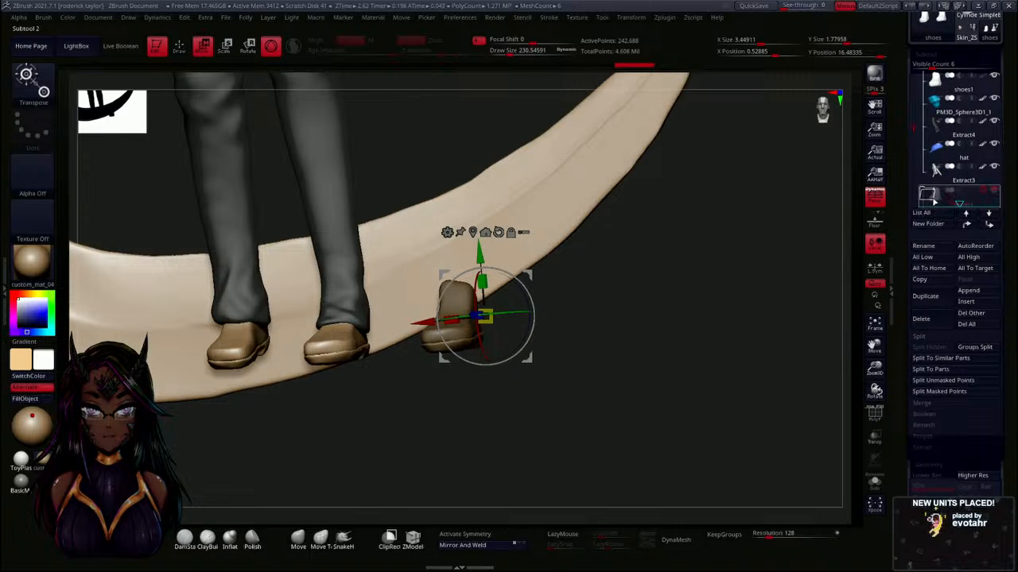
{"action": "left_click_drag", "start_coordinate": [934, 201], "coordinate": [933, 202]}
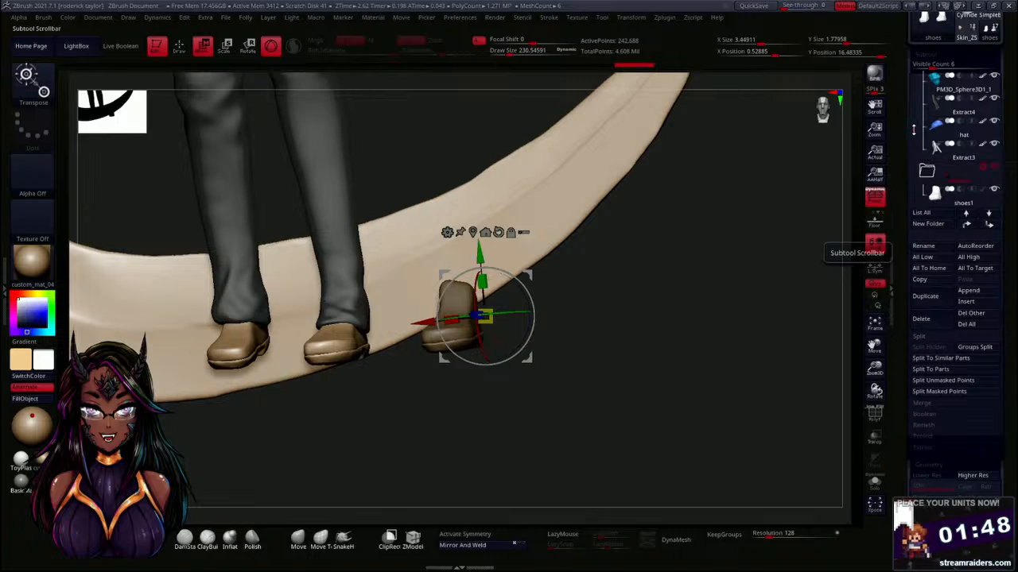
{"action": "left_click_drag", "start_coordinate": [913, 129], "coordinate": [913, 146]}
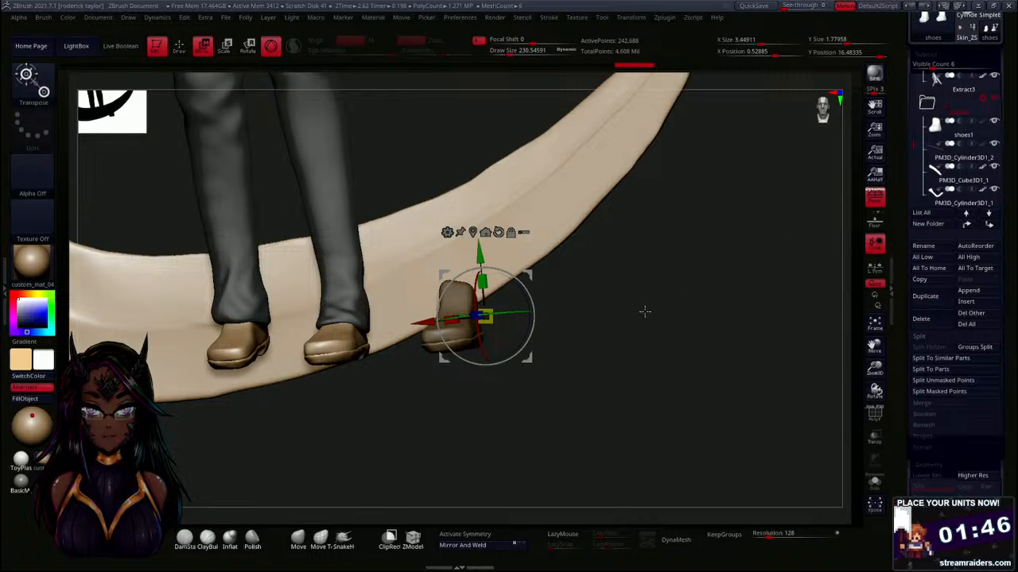
{"action": "left_click_drag", "start_coordinate": [633, 390], "coordinate": [624, 415]}
{"action": "left_click_drag", "start_coordinate": [495, 343], "coordinate": [491, 231]}
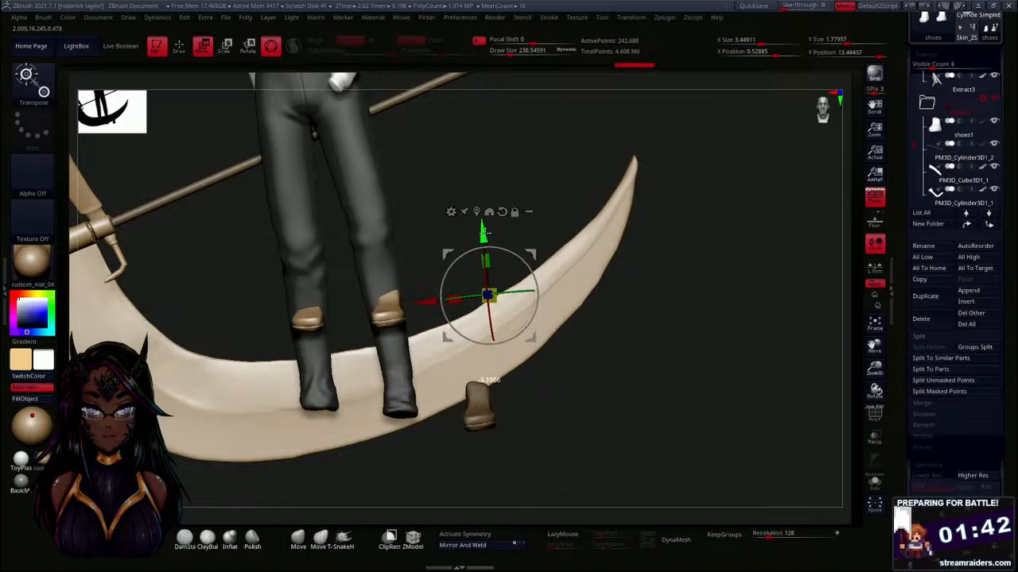
{"action": "key", "text": "ctrl+z"}
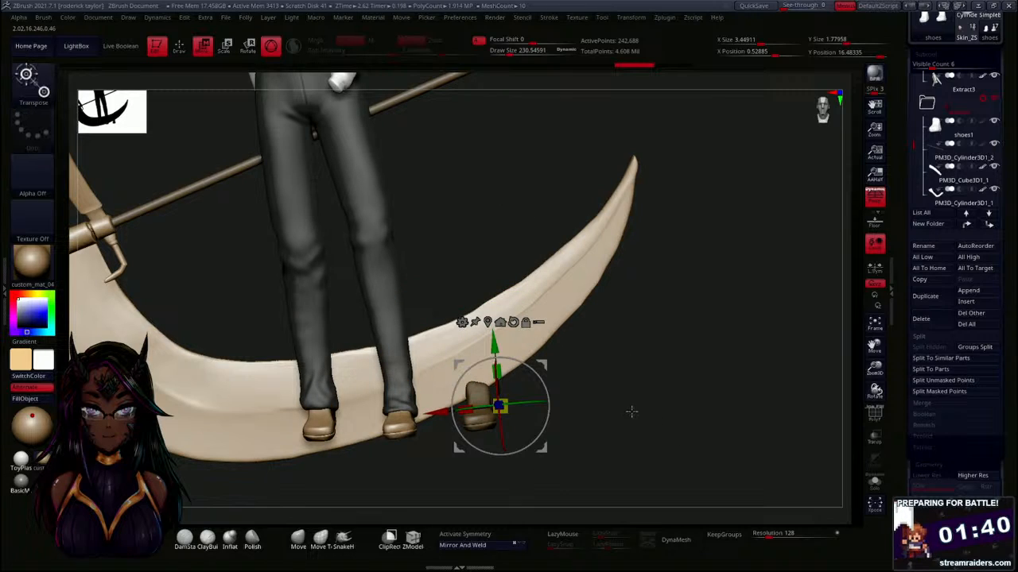
Make the separated shoe the active subtool and move it up to the grip at the scythe's far end.
{"action": "key", "text": "q"}
{"action": "key", "text": "w"}
{"action": "left_click", "coordinate": [483, 408], "text": "alt"}
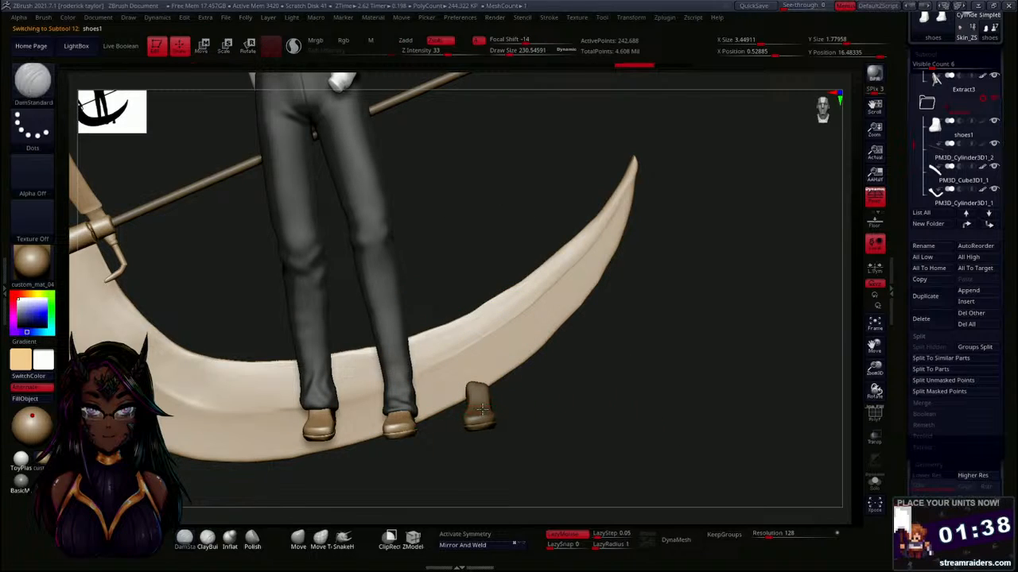
{"action": "left_click_drag", "start_coordinate": [494, 344], "coordinate": [584, 393]}
{"action": "left_click_drag", "start_coordinate": [614, 316], "coordinate": [450, 345], "text": "alt"}
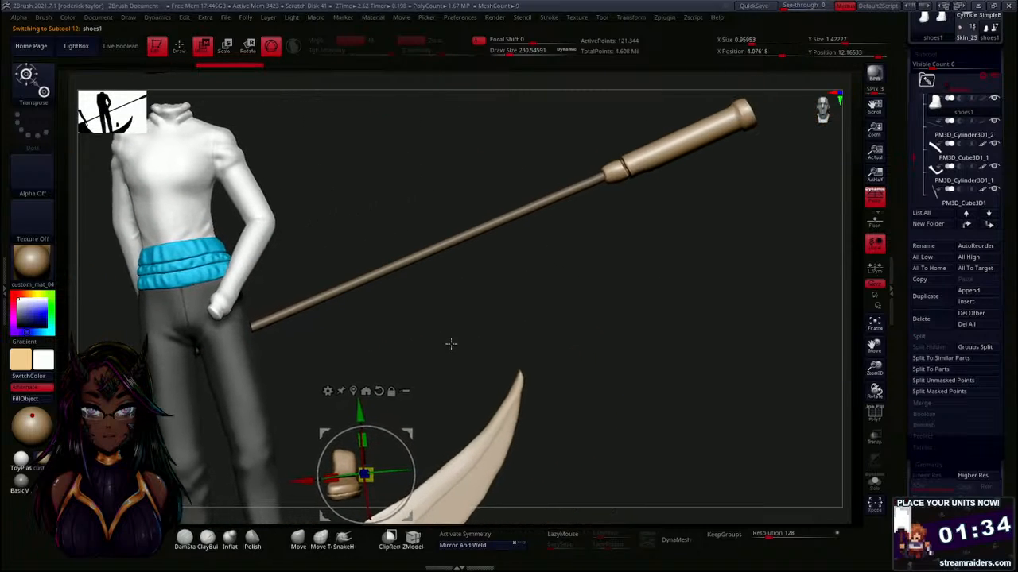
{"action": "left_click_drag", "start_coordinate": [405, 435], "coordinate": [706, 150]}
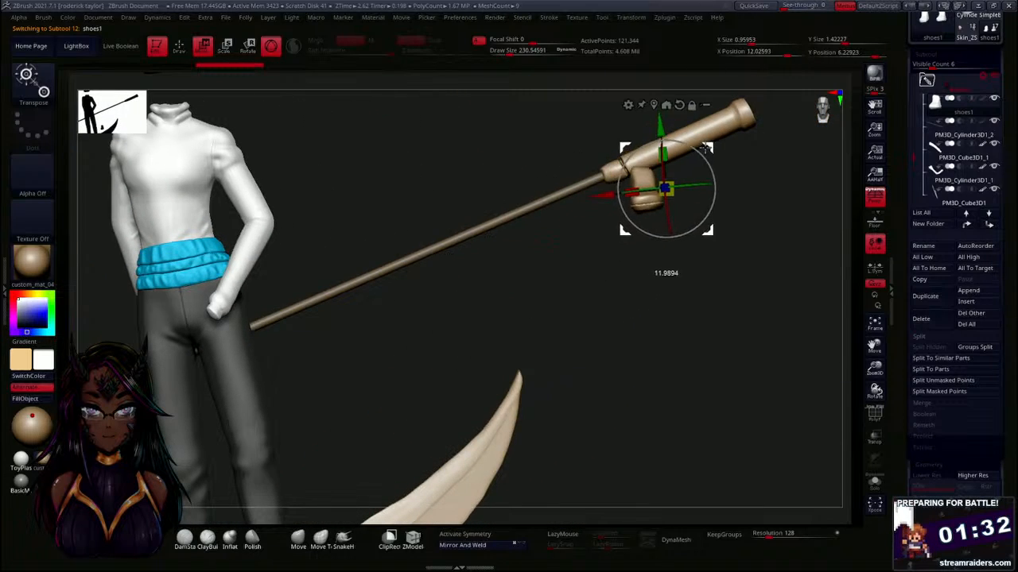
Rotate the shoe to stand with its toe pointing up and place it on the upper side of the scythe's grip.
{"action": "left_click_drag", "start_coordinate": [746, 213], "coordinate": [552, 425], "text": "alt"}
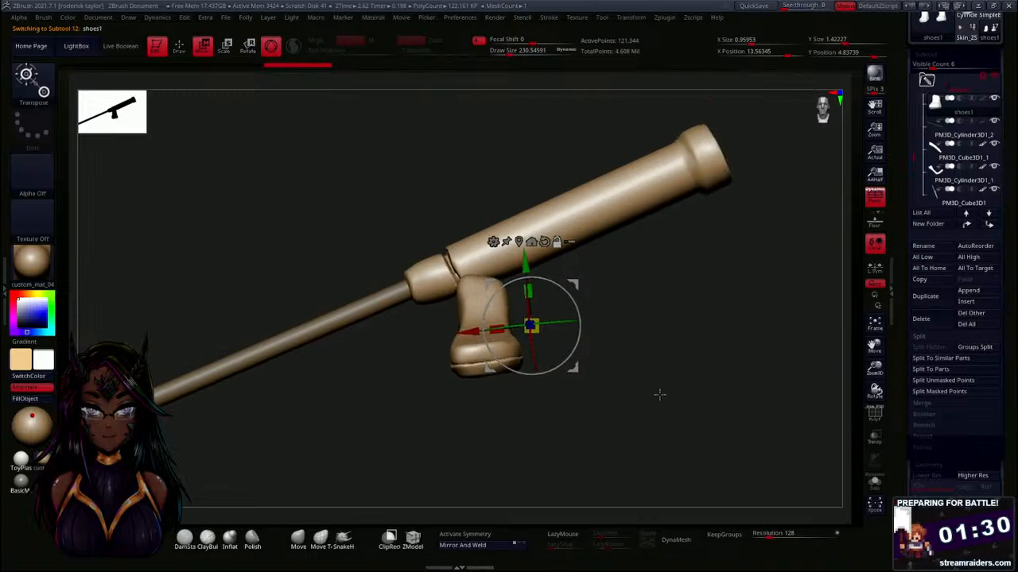
{"action": "left_click_drag", "start_coordinate": [661, 393], "coordinate": [650, 327], "text": "alt"}
{"action": "left_click_drag", "start_coordinate": [569, 324], "coordinate": [605, 167]}
{"action": "left_click_drag", "start_coordinate": [645, 297], "coordinate": [655, 338]}
{"action": "left_click_drag", "start_coordinate": [590, 304], "coordinate": [545, 350]}
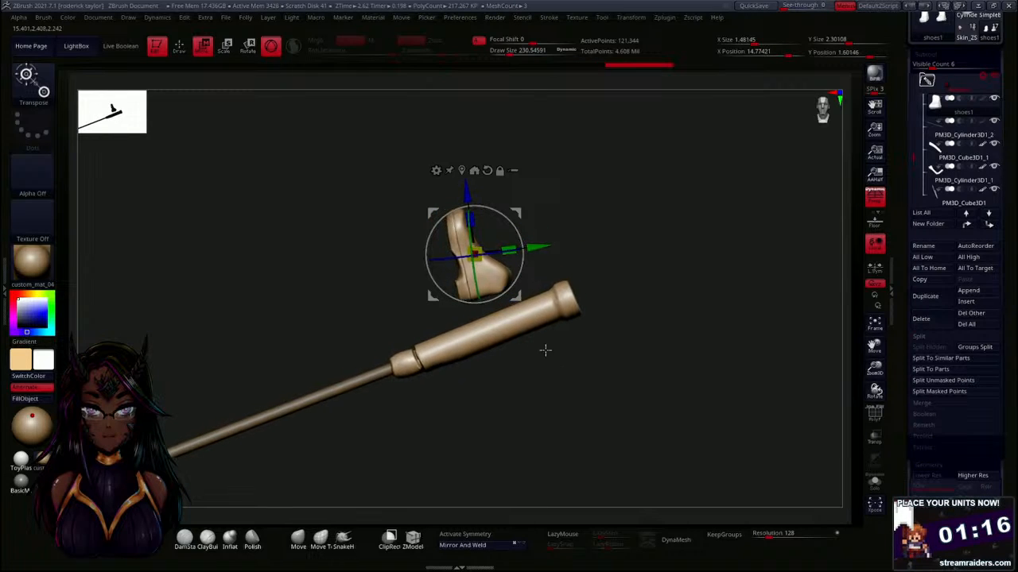
{"action": "left_click_drag", "start_coordinate": [522, 217], "coordinate": [552, 223]}
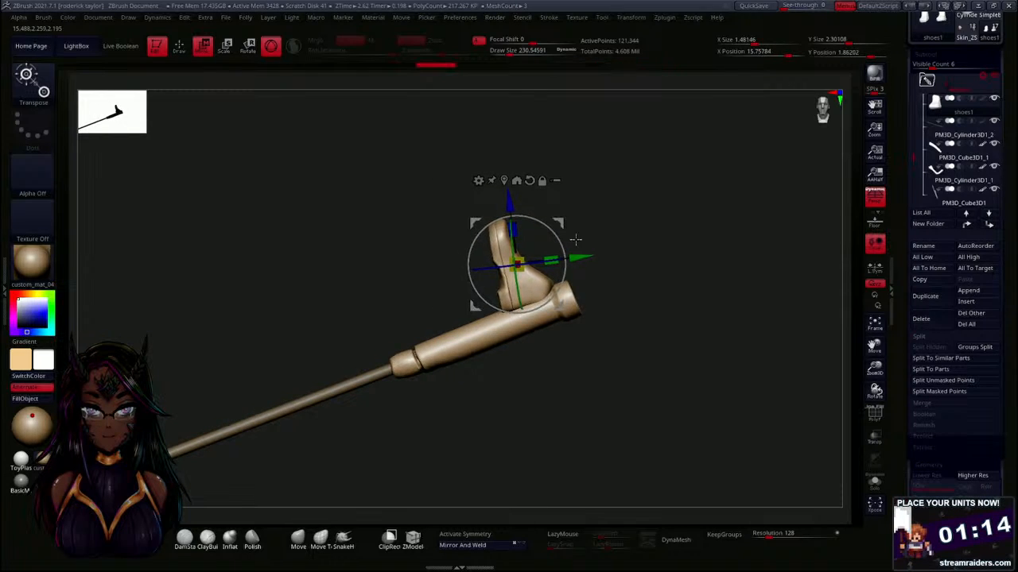
From a view along the shaft, shift the shoe sideways to centre it over the grip.
{"action": "left_click_drag", "start_coordinate": [631, 374], "coordinate": [575, 317]}
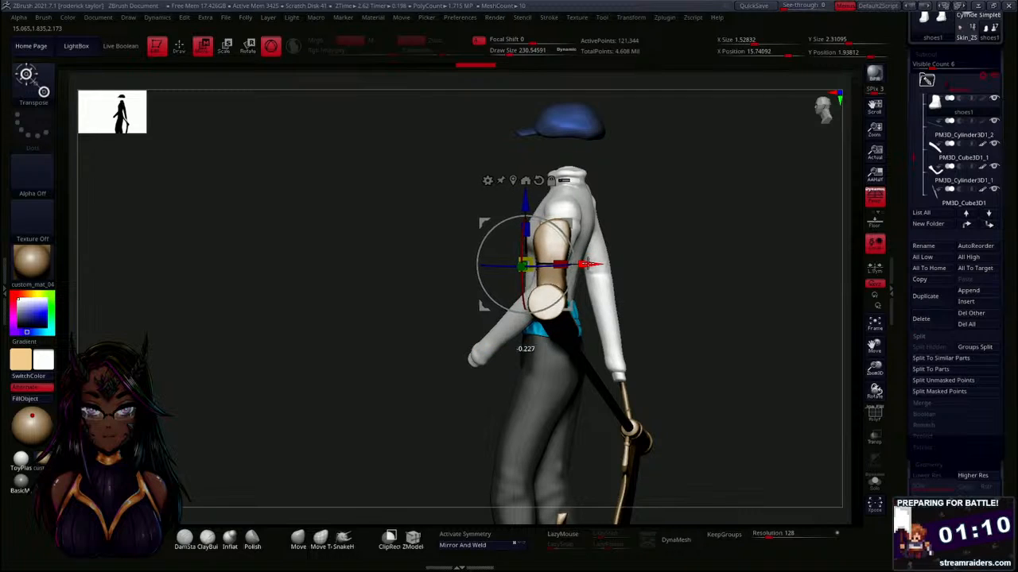
{"action": "left_click_drag", "start_coordinate": [587, 264], "coordinate": [587, 264]}
{"action": "left_click_drag", "start_coordinate": [727, 274], "coordinate": [567, 275]}
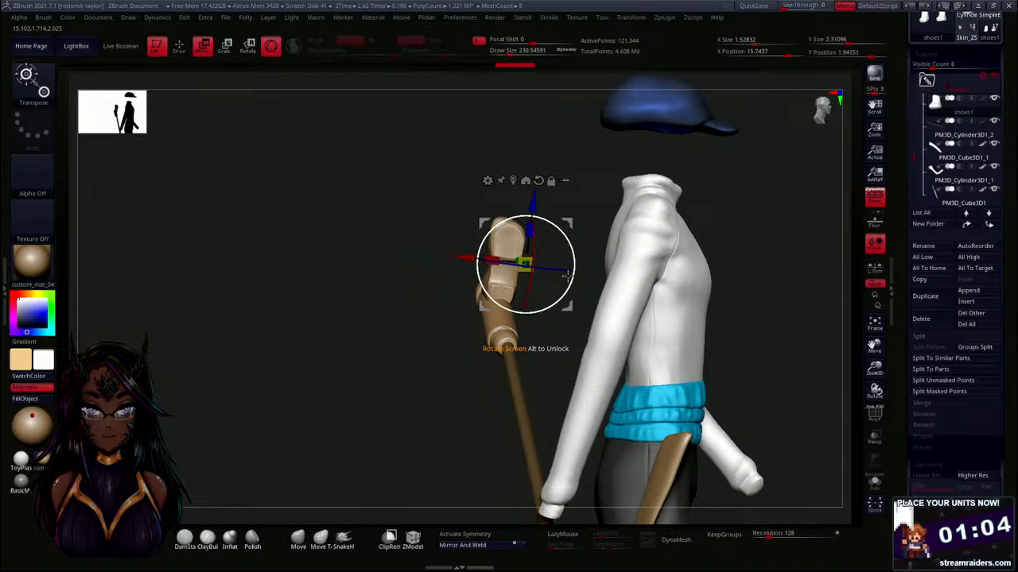
Duplicate the shoe subtool on the grip and make the copy the active subtool.
{"action": "key", "text": "ctrl+shift+d"}
{"action": "left_click", "coordinate": [517, 232], "text": "alt"}
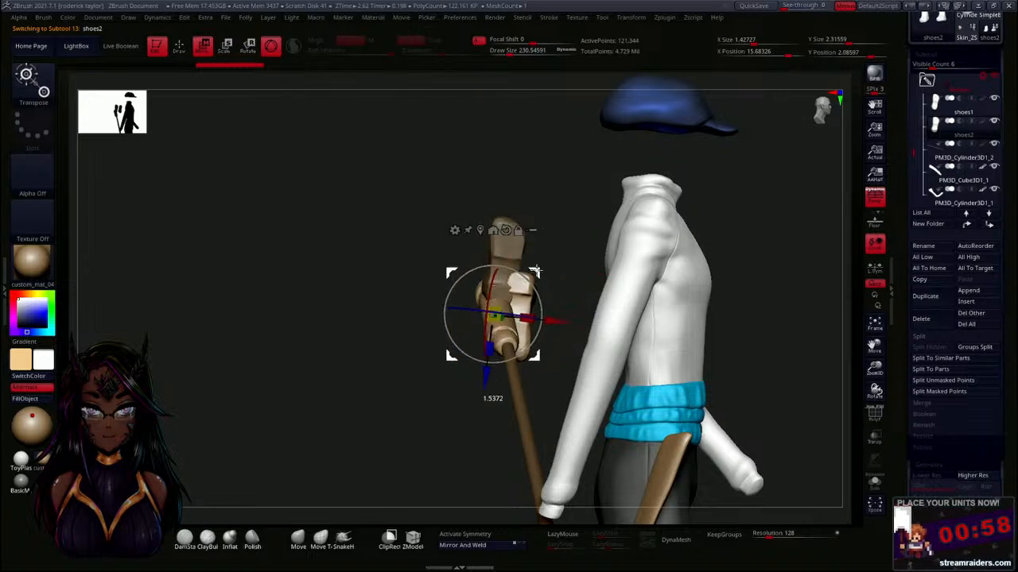
Move the shoe copy to the underside of the scythe's grip and turn its toe away from the shaft.
{"action": "left_click_drag", "start_coordinate": [536, 270], "coordinate": [508, 289]}
{"action": "left_click_drag", "start_coordinate": [404, 428], "coordinate": [435, 429]}
{"action": "left_click_drag", "start_coordinate": [471, 429], "coordinate": [506, 350]}
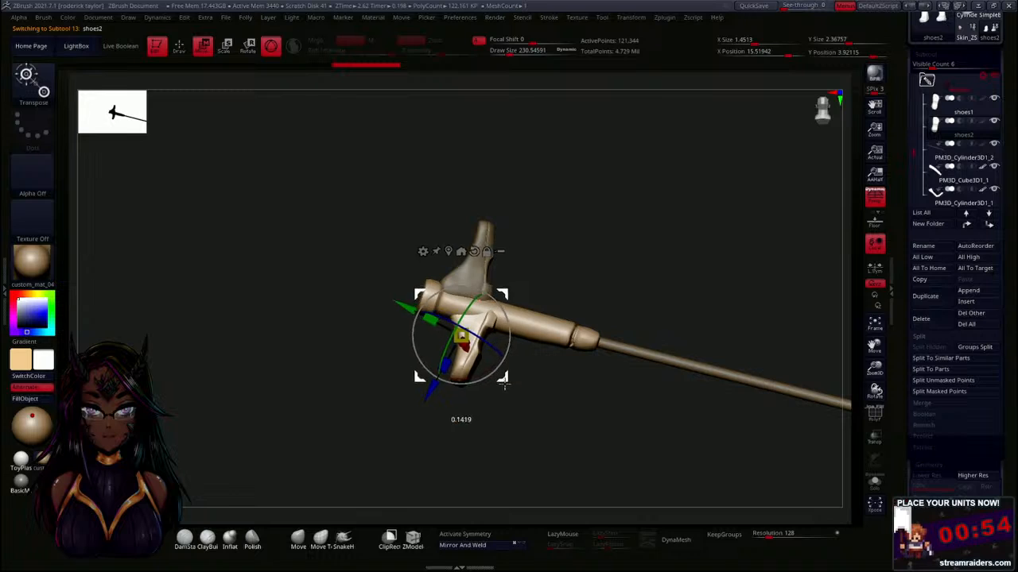
{"action": "left_click_drag", "start_coordinate": [486, 383], "coordinate": [495, 348]}
{"action": "left_click_drag", "start_coordinate": [518, 408], "coordinate": [492, 340]}
{"action": "left_click_drag", "start_coordinate": [490, 302], "coordinate": [430, 329]}
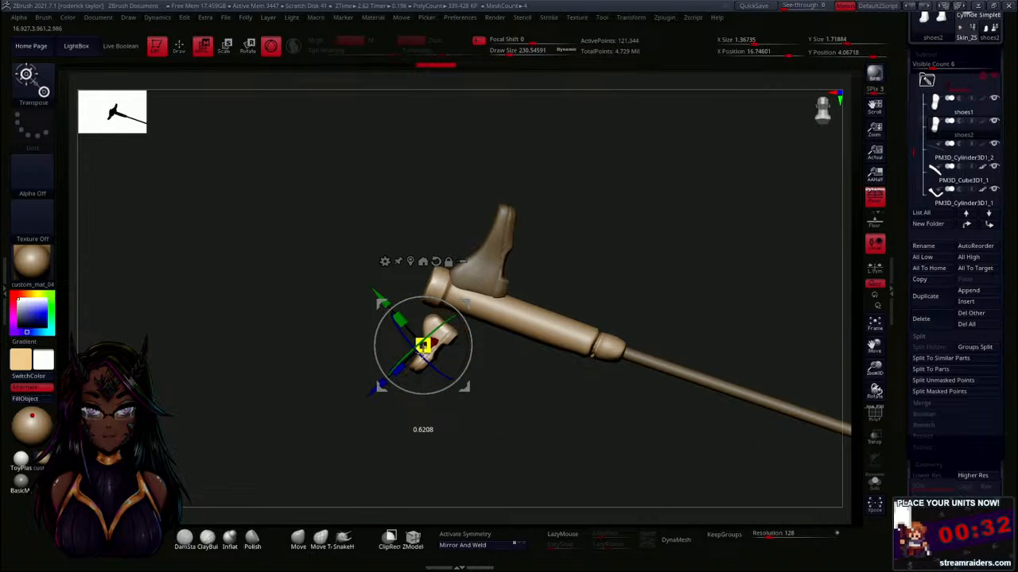
Resize and tilt the shoe copy so its ankle end sits against the underside of the grip.
{"action": "left_click_drag", "start_coordinate": [424, 351], "coordinate": [430, 346]}
{"action": "left_click_drag", "start_coordinate": [715, 347], "coordinate": [590, 357]}
{"action": "left_click_drag", "start_coordinate": [466, 303], "coordinate": [457, 299]}
{"action": "left_click_drag", "start_coordinate": [555, 358], "coordinate": [515, 355]}
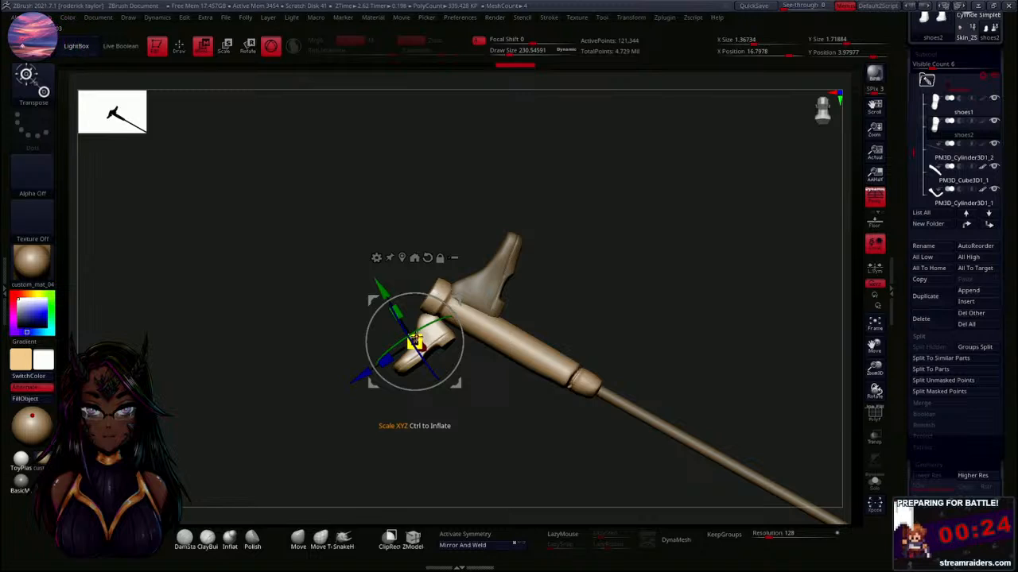
{"action": "left_click_drag", "start_coordinate": [415, 345], "coordinate": [432, 337]}
Delete the original shoe subtool, shoes1, from the upper side of the grip.
{"action": "key", "text": "q"}
{"action": "mouse_move", "coordinate": [461, 382]}
{"action": "left_mouse_down"}
{"action": "mouse_move", "coordinate": [540, 400]}
{"action": "mouse_move", "coordinate": [592, 371]}
{"action": "left_mouse_up"}
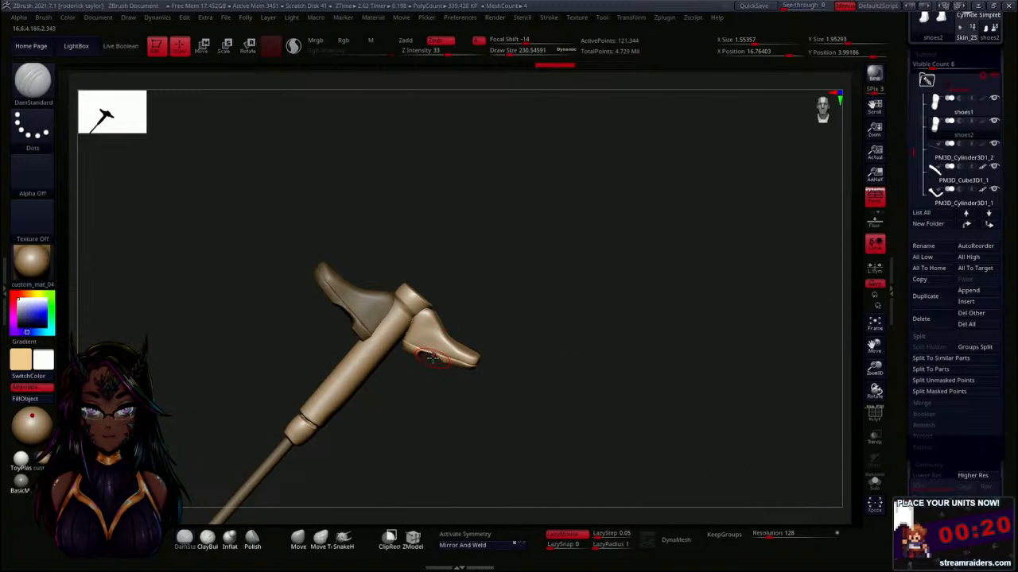
{"action": "left_click", "coordinate": [360, 303], "text": "alt"}
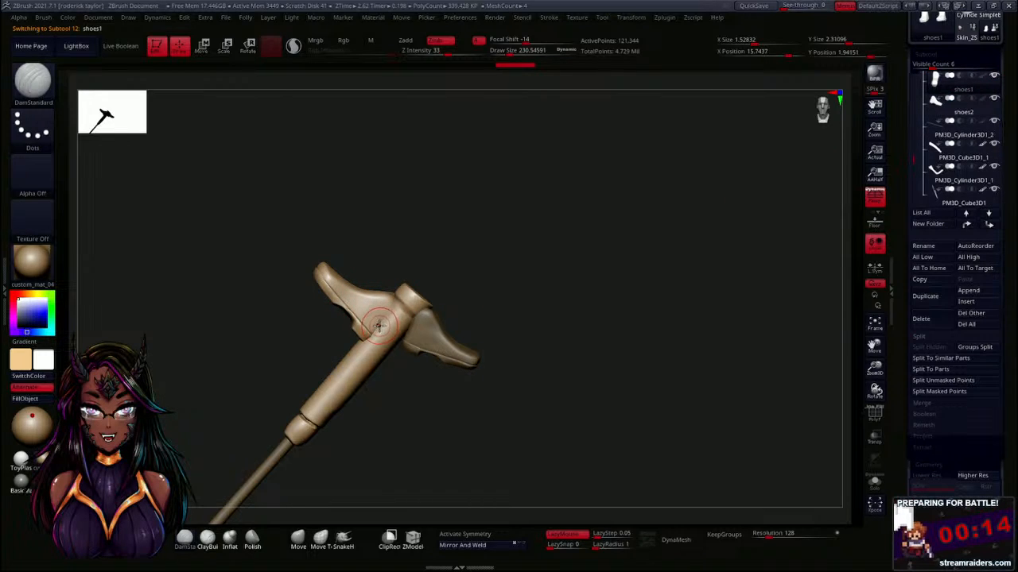
{"action": "left_click", "coordinate": [942, 319]}
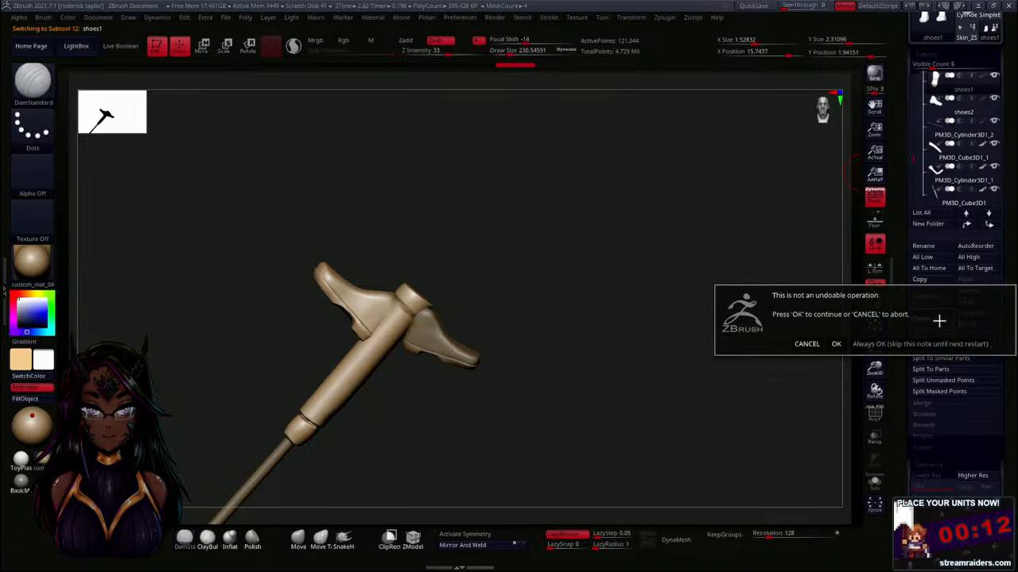
{"action": "left_click", "coordinate": [847, 343]}
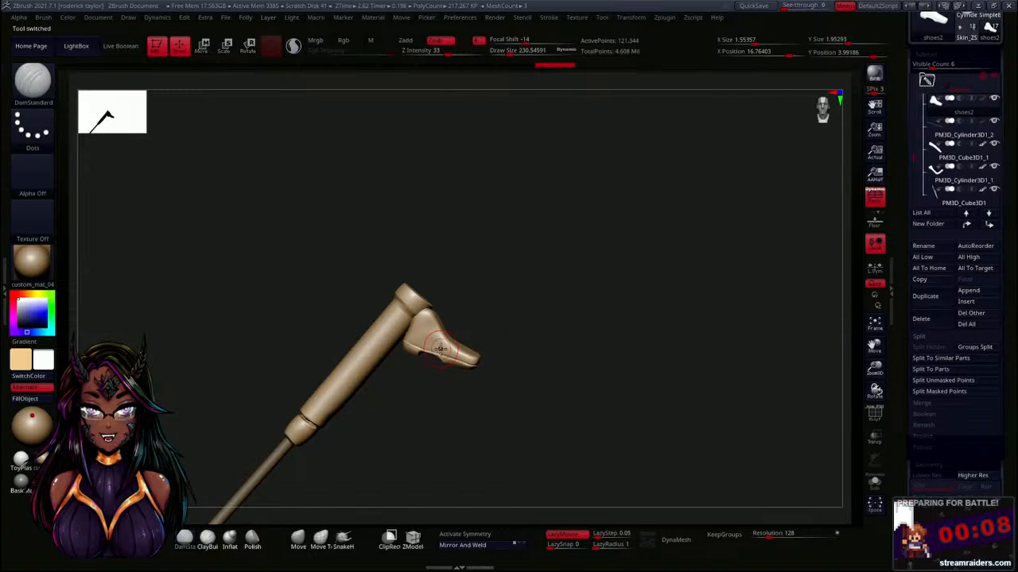
Duplicate the remaining shoe, turn the copy around its vertical axis and move it to the opposite side of the grip.
{"action": "key", "text": "r"}
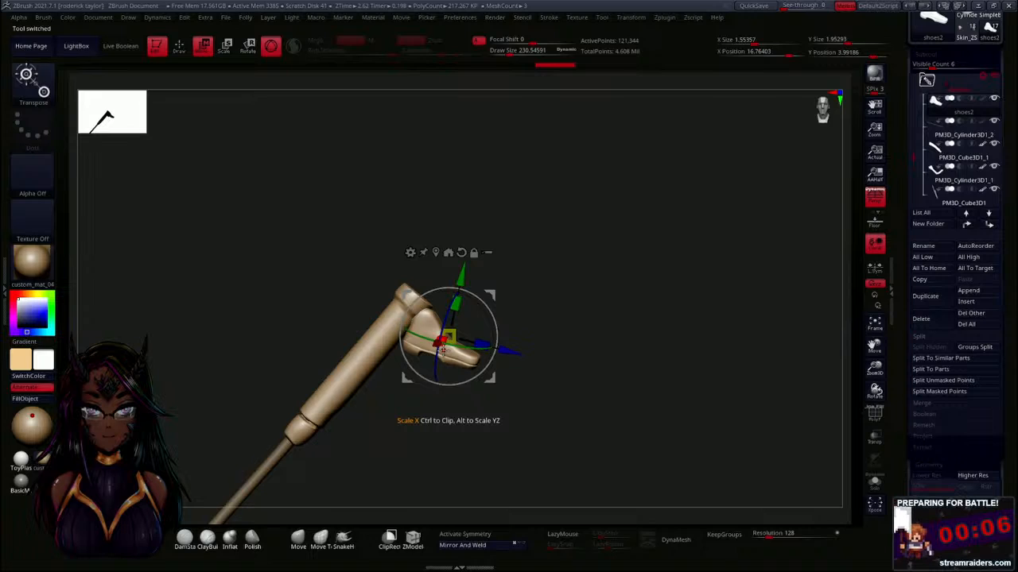
{"action": "key", "text": "ctrl+shift+d"}
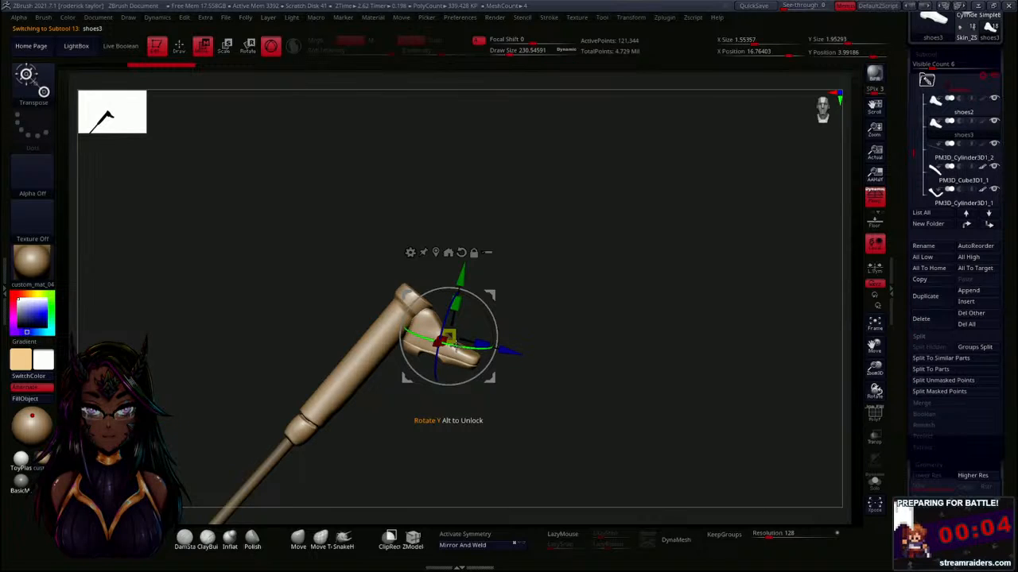
{"action": "left_click_drag", "start_coordinate": [457, 347], "coordinate": [311, 309]}
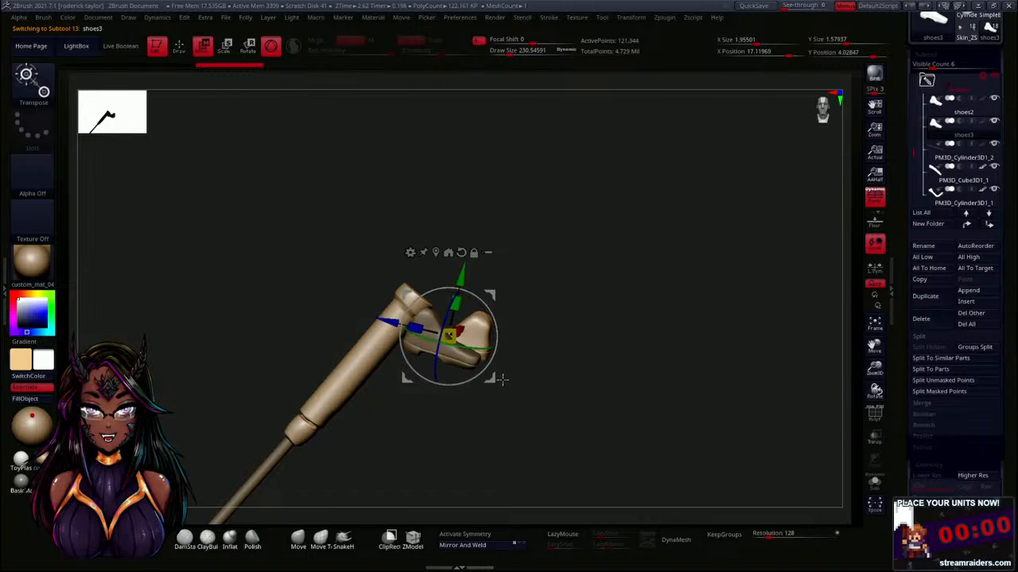
{"action": "left_click_drag", "start_coordinate": [496, 383], "coordinate": [399, 357]}
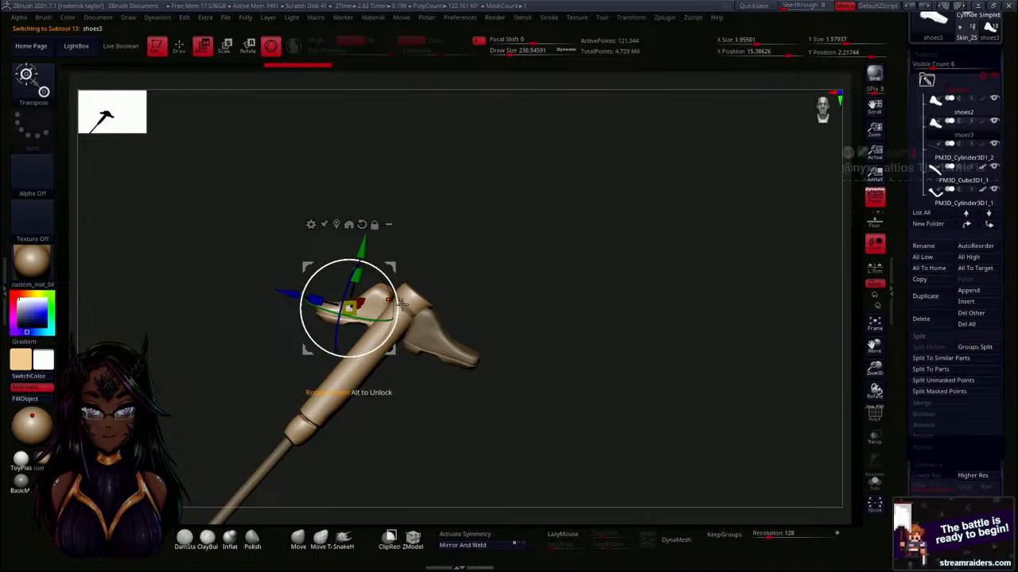
Tilt the new shoe copy to mirror the other shoe's angle and seat its ankle end against the grip.
{"action": "left_click_drag", "start_coordinate": [397, 303], "coordinate": [405, 326]}
{"action": "left_click_drag", "start_coordinate": [452, 291], "coordinate": [499, 306]}
{"action": "left_click_drag", "start_coordinate": [393, 357], "coordinate": [479, 376]}
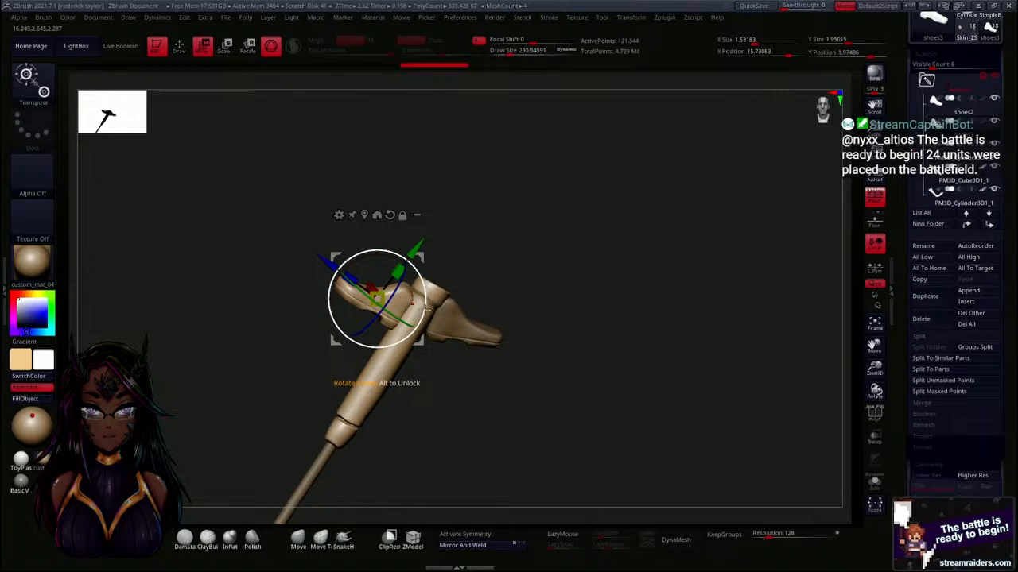
{"action": "left_click_drag", "start_coordinate": [425, 310], "coordinate": [423, 318]}
{"action": "left_click_drag", "start_coordinate": [422, 253], "coordinate": [431, 244]}
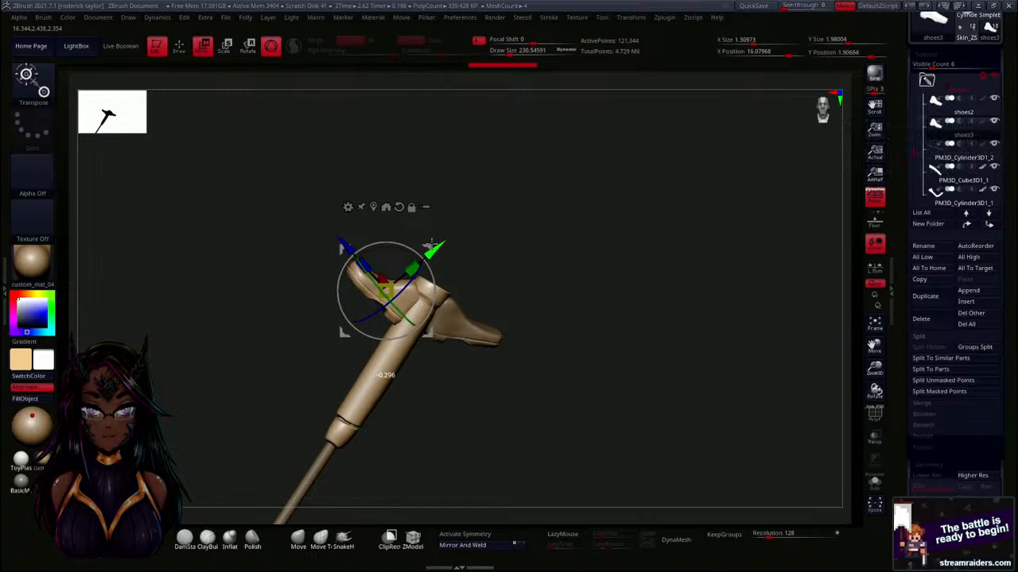
{"action": "left_click_drag", "start_coordinate": [430, 333], "coordinate": [431, 333]}
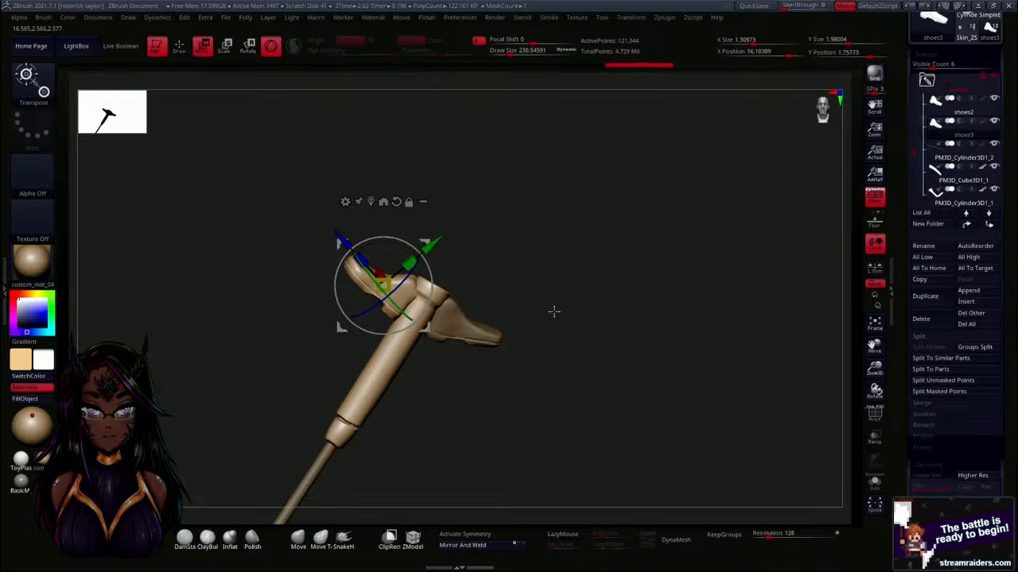
From an end-on view of the grip, shift and rotate the new shoe copy to line up with the opposite shoe.
{"action": "left_click_drag", "start_coordinate": [551, 311], "coordinate": [450, 435]}
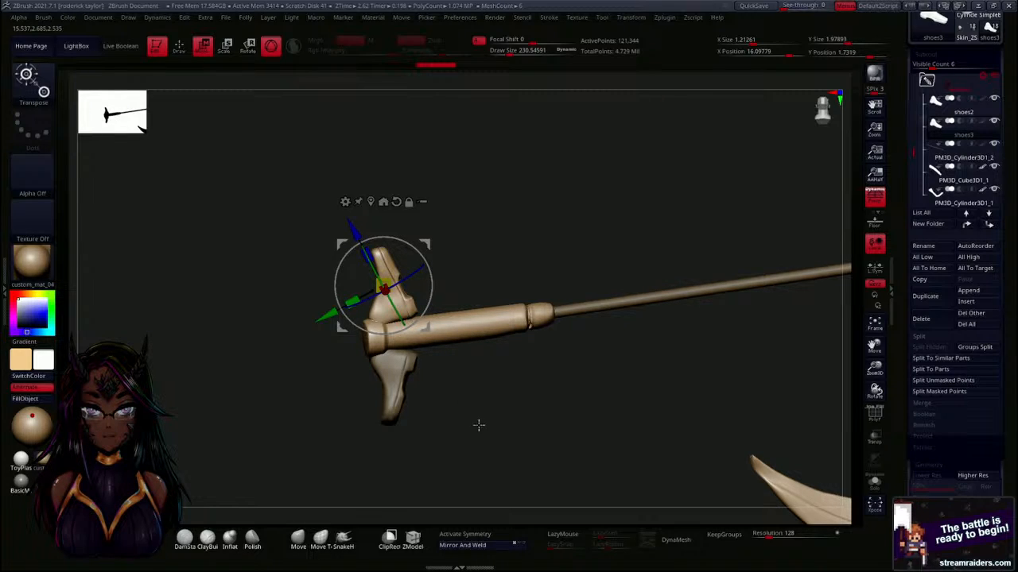
{"action": "left_click_drag", "start_coordinate": [467, 417], "coordinate": [475, 434]}
{"action": "left_click_drag", "start_coordinate": [485, 275], "coordinate": [530, 255]}
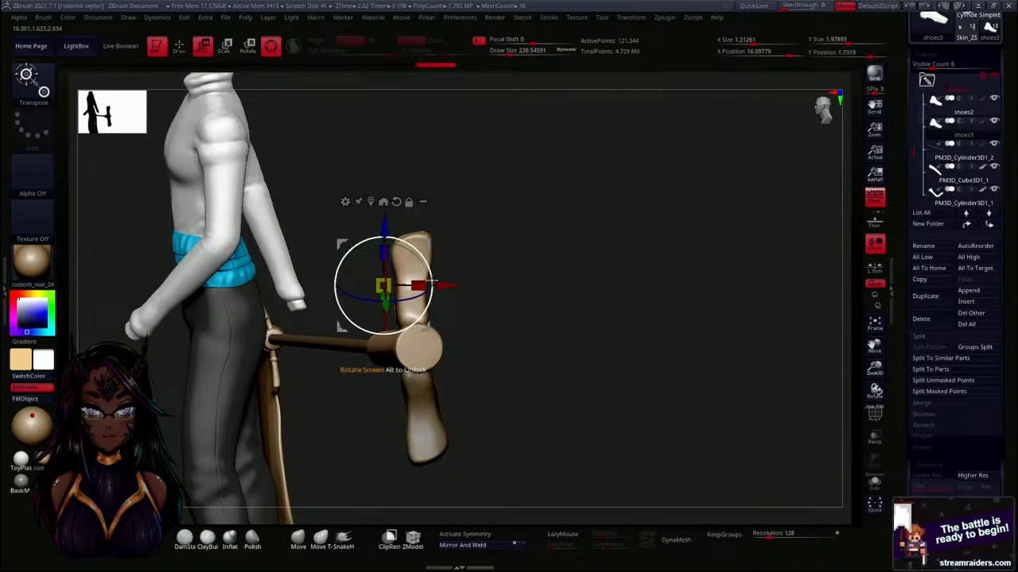
{"action": "left_click_drag", "start_coordinate": [430, 273], "coordinate": [432, 224]}
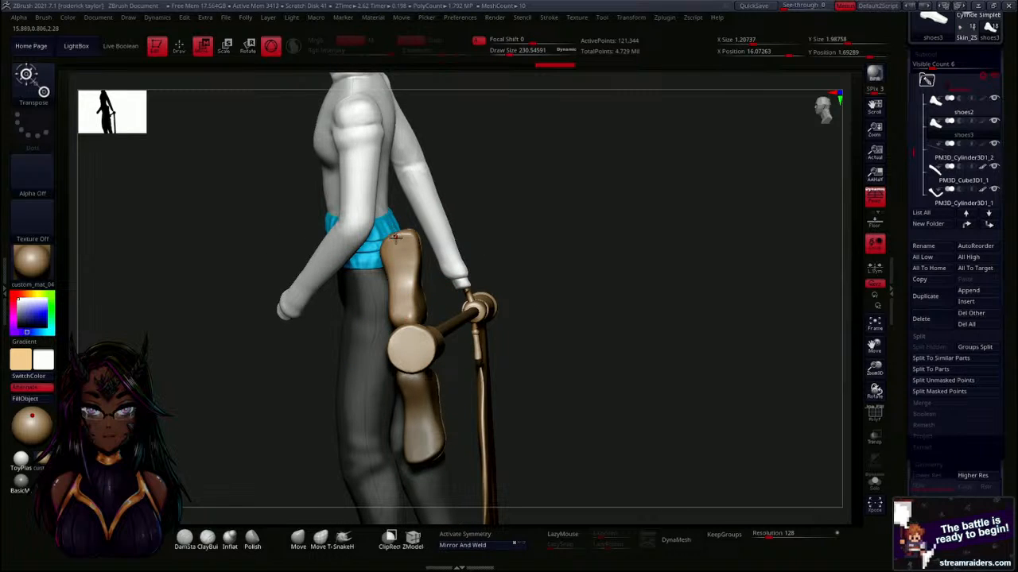
Reorient the transform gizmo and fine-tune the new shoe's position and rotation on the grip.
{"action": "left_click", "coordinate": [393, 205]}
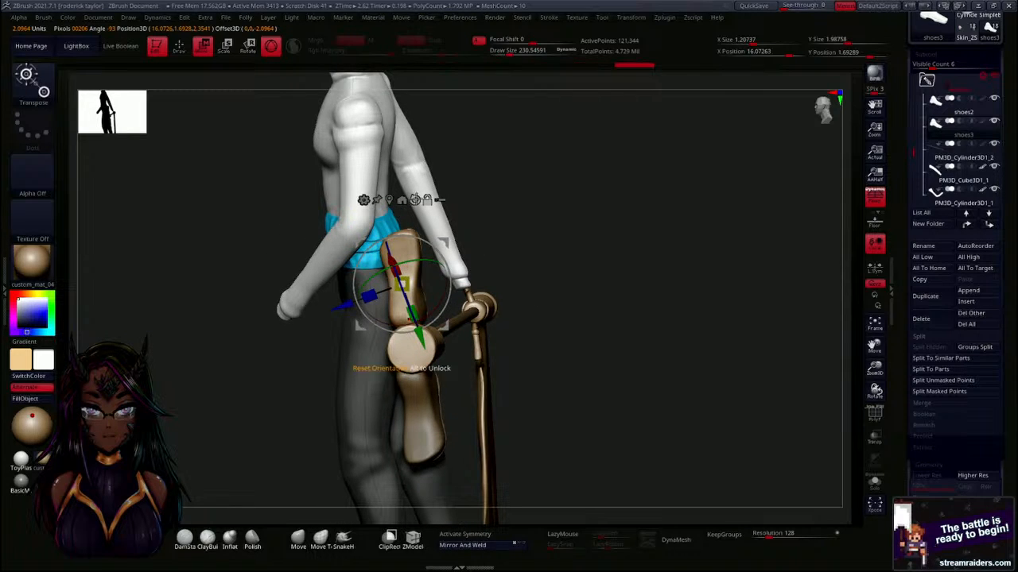
{"action": "mouse_move", "coordinate": [541, 340]}
{"action": "left_mouse_down"}
{"action": "mouse_move", "coordinate": [573, 341]}
{"action": "mouse_move", "coordinate": [591, 324]}
{"action": "mouse_move", "coordinate": [545, 330]}
{"action": "left_mouse_up"}
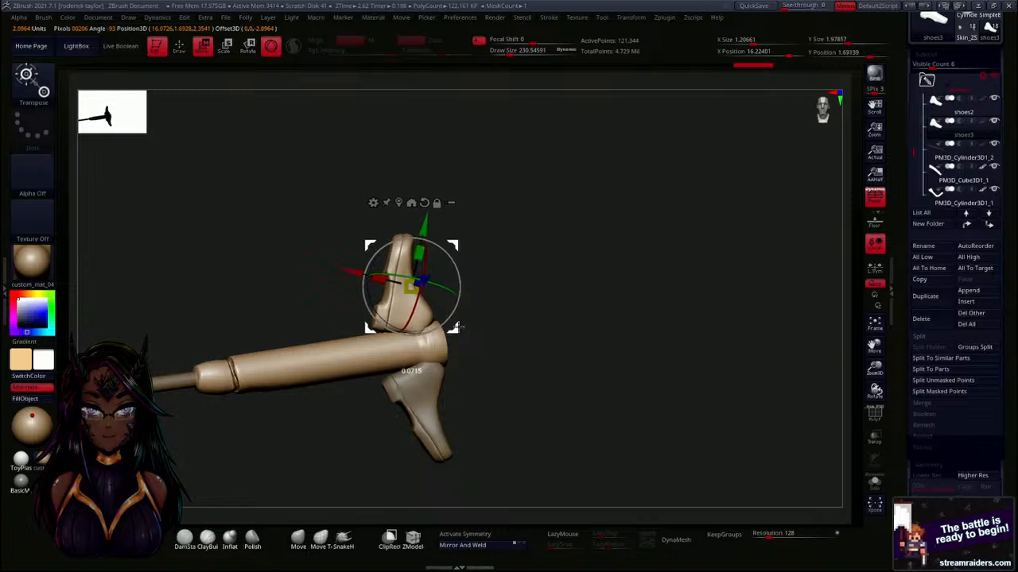
{"action": "left_click_drag", "start_coordinate": [459, 327], "coordinate": [412, 362]}
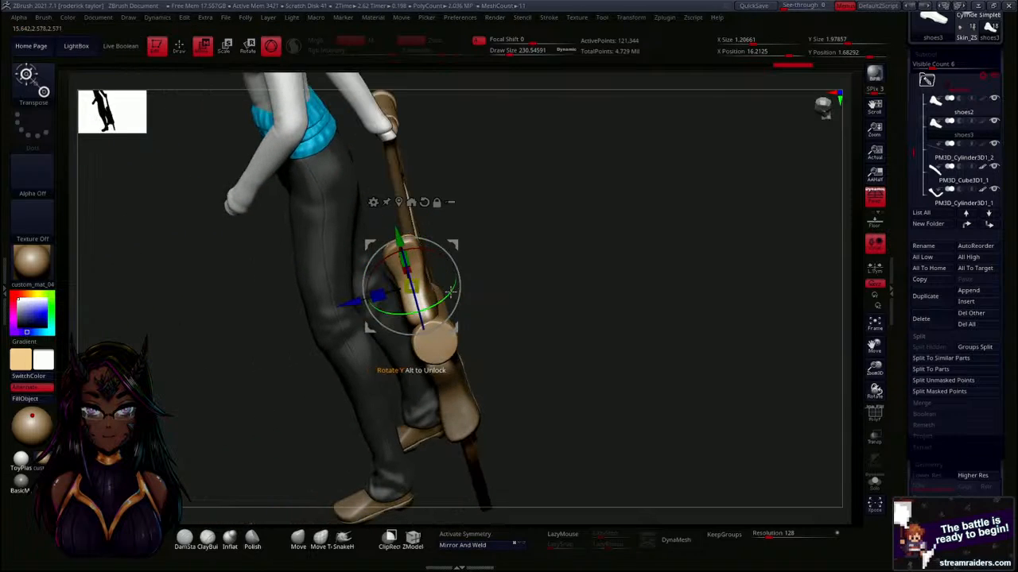
{"action": "left_click_drag", "start_coordinate": [458, 278], "coordinate": [457, 275]}
{"action": "left_click_drag", "start_coordinate": [493, 310], "coordinate": [547, 351]}
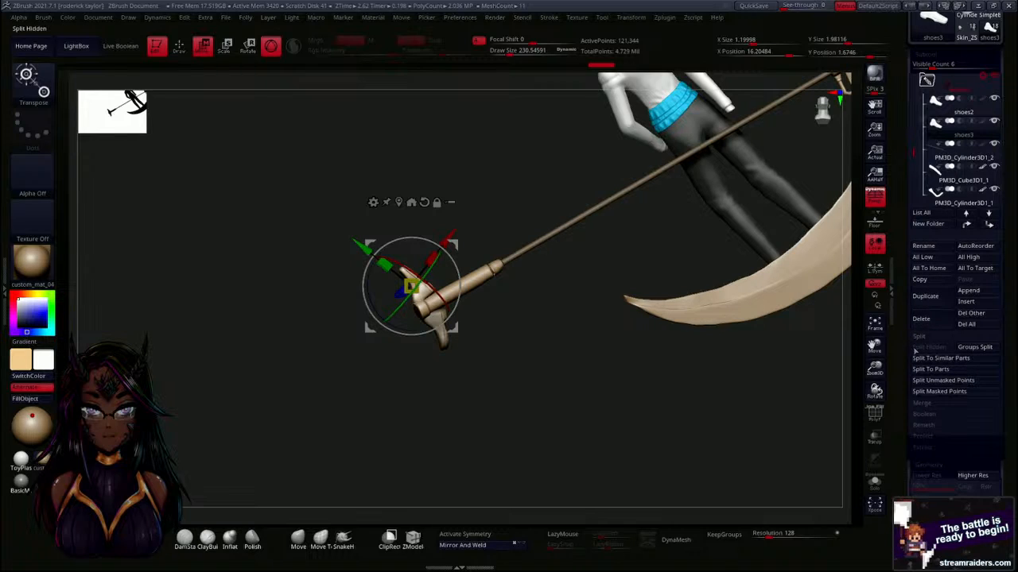
Merge the shoes2 subtool down with shoes3 so both grip shoes form one subtool.
{"action": "left_click", "coordinate": [922, 405]}
{"action": "left_click", "coordinate": [927, 359]}
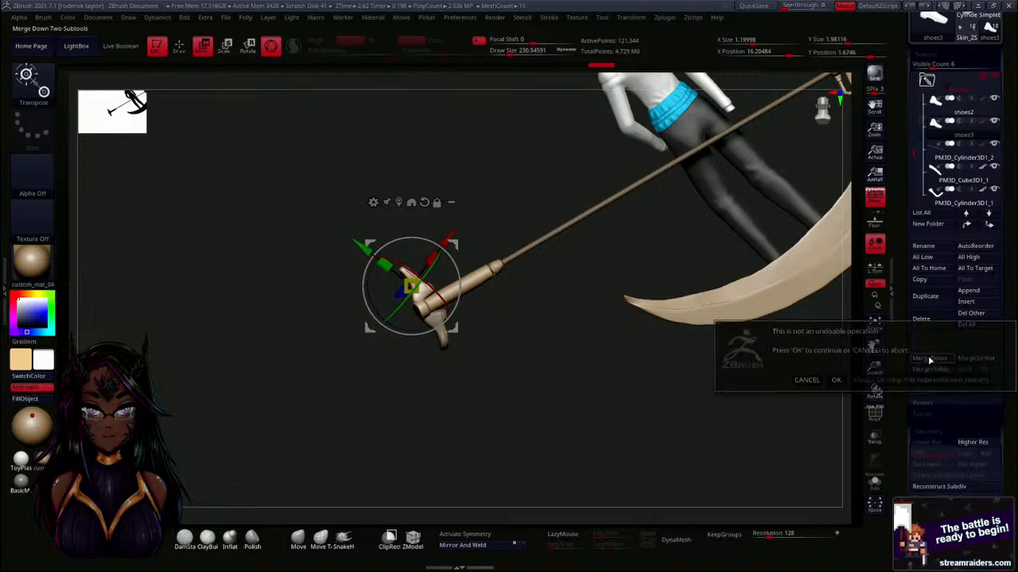
{"action": "left_click", "coordinate": [807, 380]}
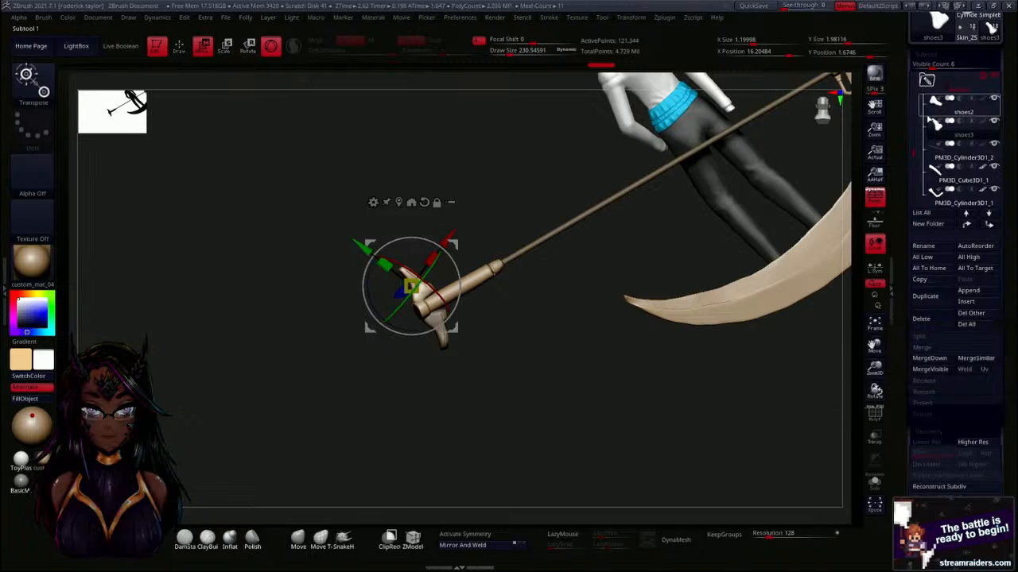
{"action": "left_click", "coordinate": [935, 112]}
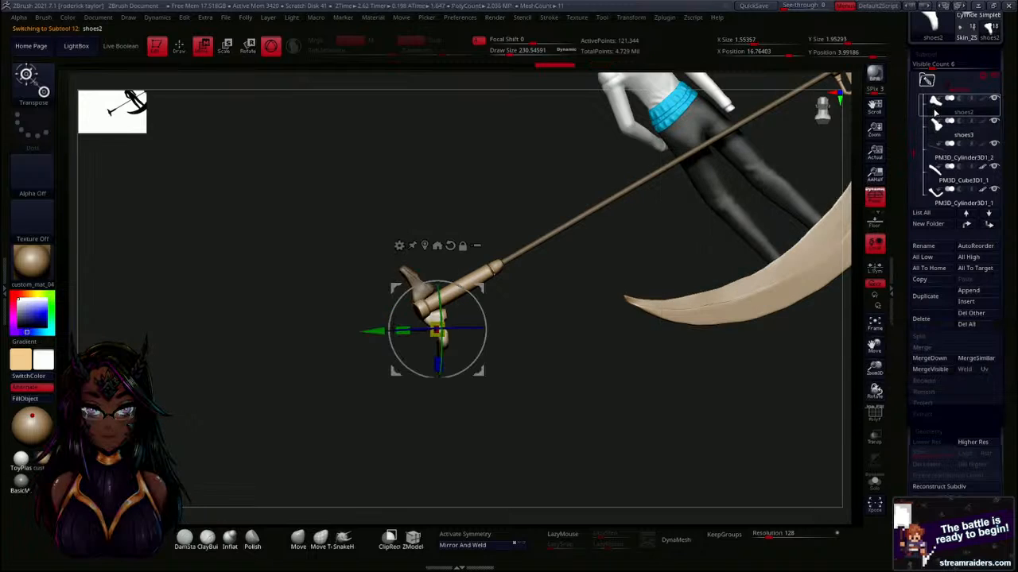
{"action": "left_click", "coordinate": [922, 358]}
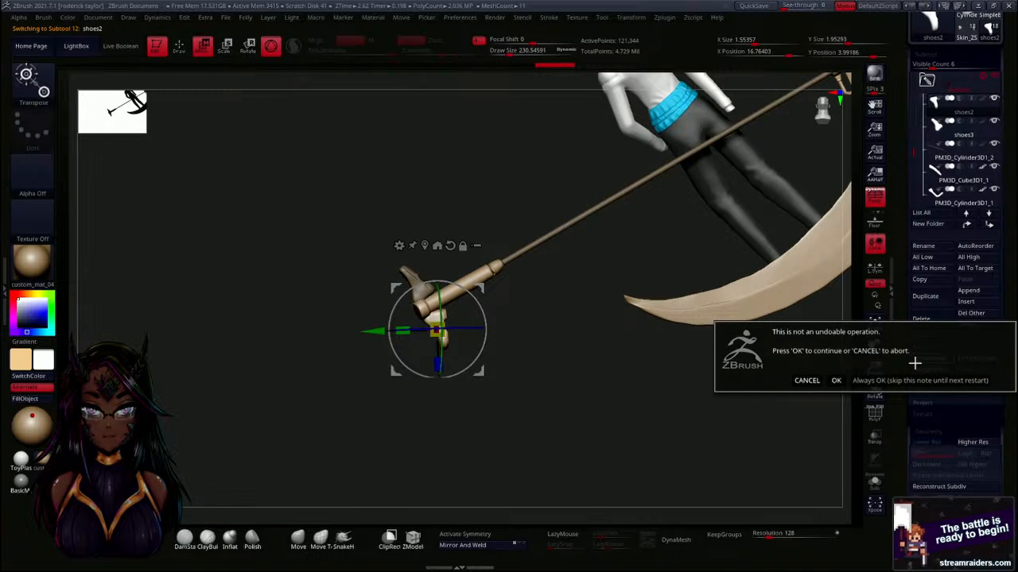
{"action": "left_click", "coordinate": [838, 380]}
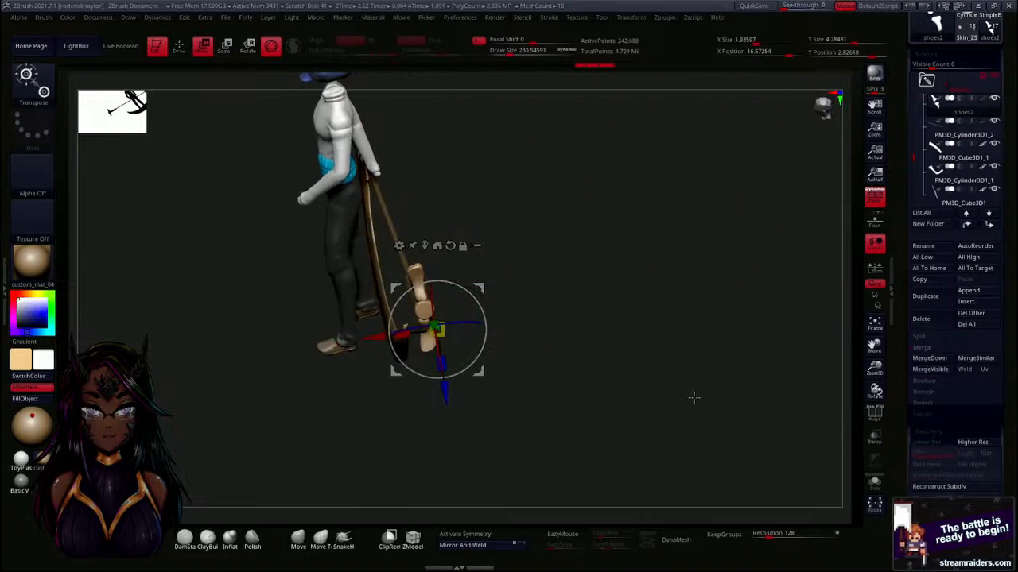
Scale the merged shoes down slightly and adjust their placement on the scythe's grip.
{"action": "left_click_drag", "start_coordinate": [693, 397], "coordinate": [642, 406]}
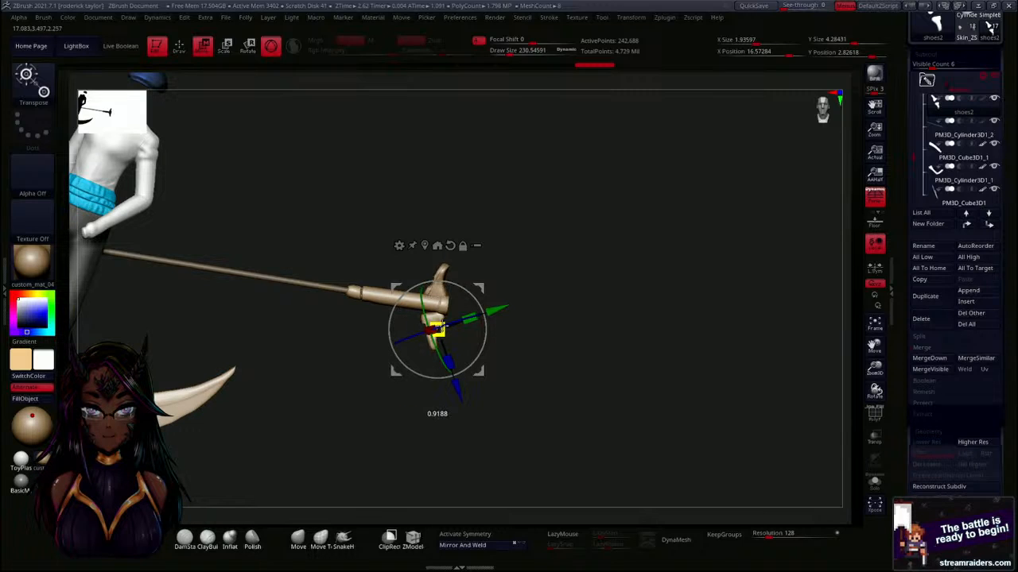
{"action": "left_click_drag", "start_coordinate": [444, 324], "coordinate": [437, 329]}
{"action": "left_click_drag", "start_coordinate": [482, 282], "coordinate": [484, 277]}
{"action": "left_click_drag", "start_coordinate": [580, 344], "coordinate": [601, 315]}
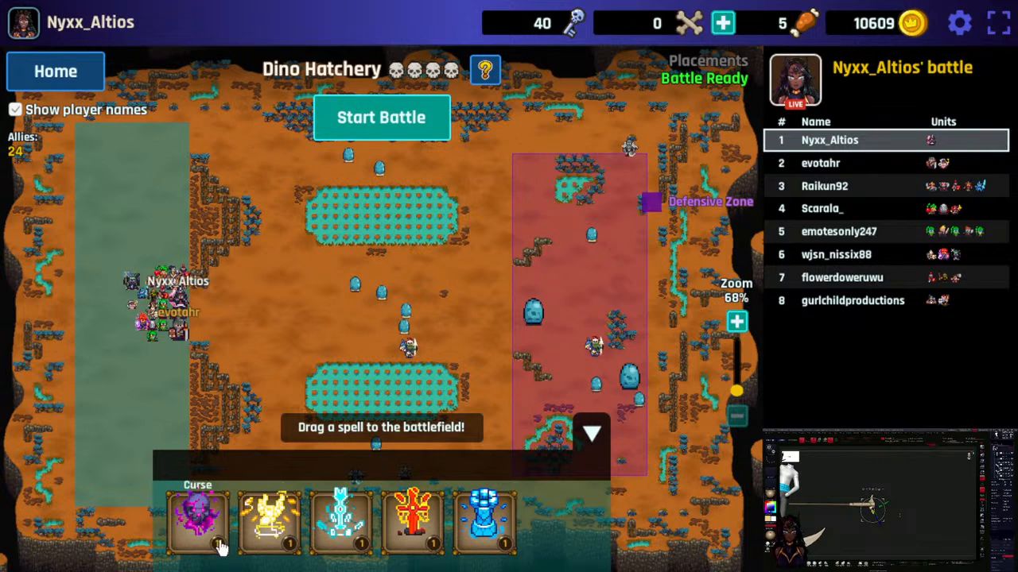
Switch to Stream Raiders, place the Curse spell near the lower edge of the Dino Hatchery battlefield and start the battle.
{"action": "left_click_drag", "start_coordinate": [196, 527], "coordinate": [365, 473]}
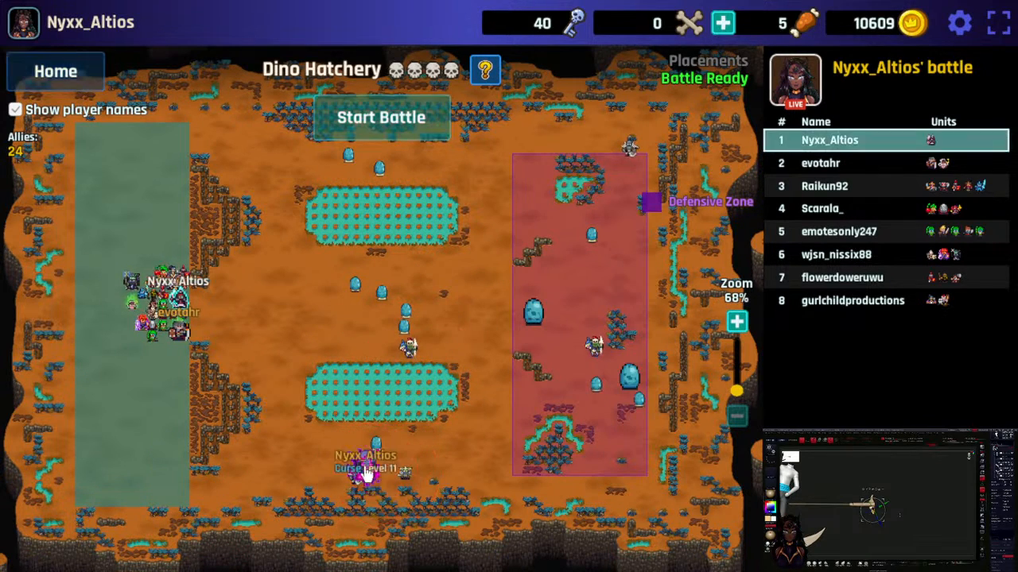
{"action": "left_click", "coordinate": [391, 124]}
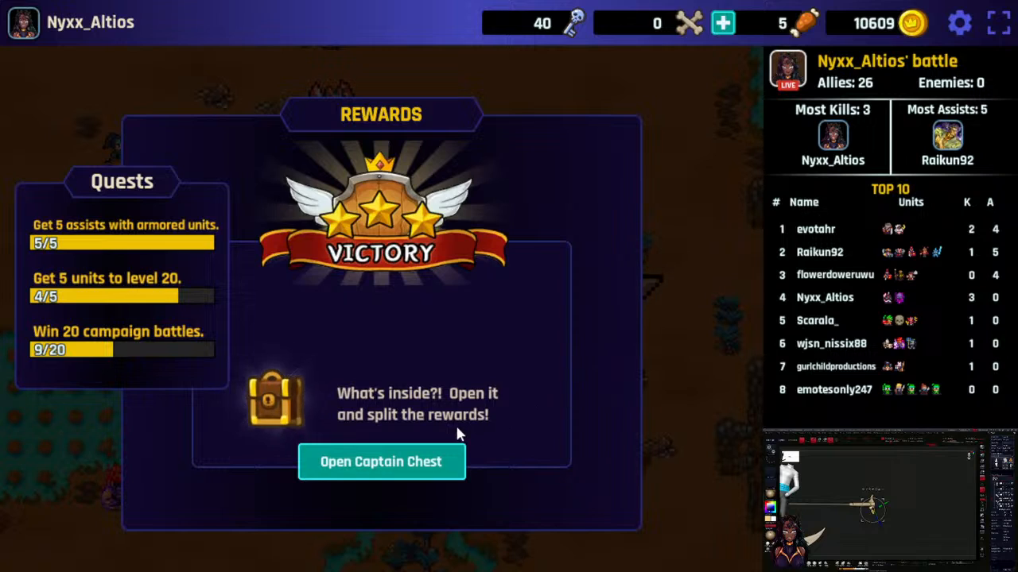
Open the Captain Chest, grant both item rewards to random viewers and return to the campaign map.
{"action": "left_click", "coordinate": [455, 468]}
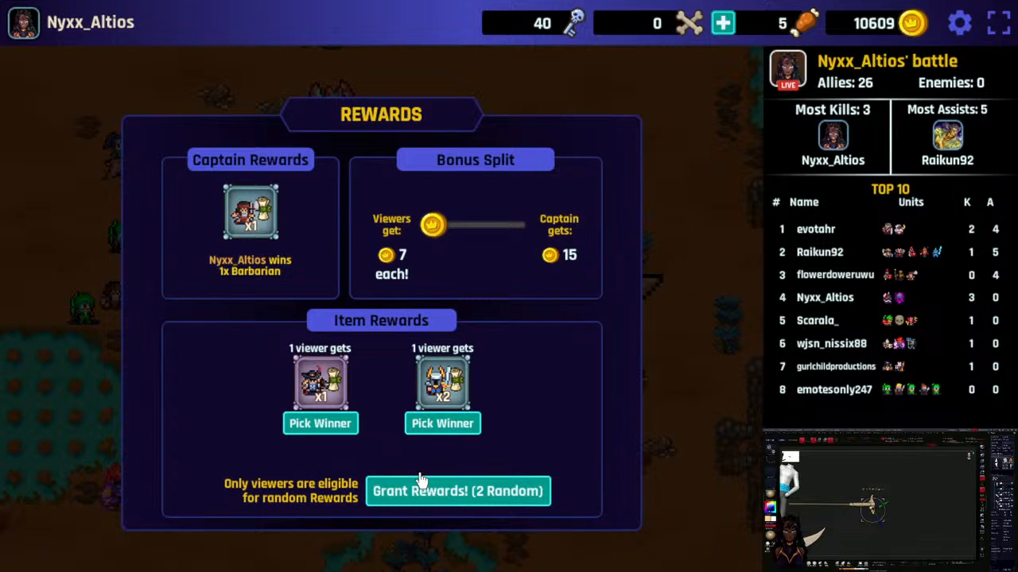
{"action": "left_click", "coordinate": [414, 504]}
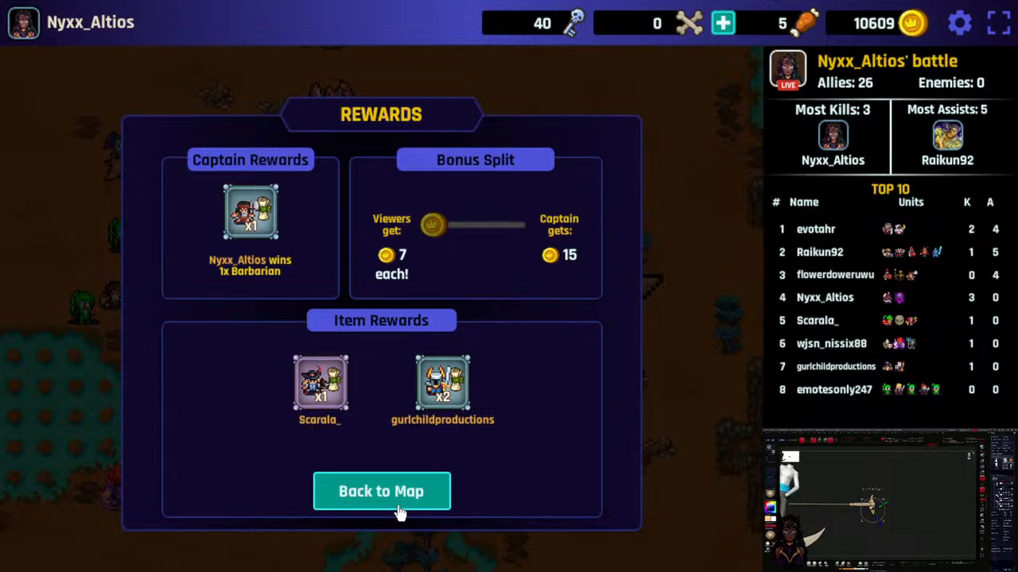
{"action": "left_click", "coordinate": [400, 513]}
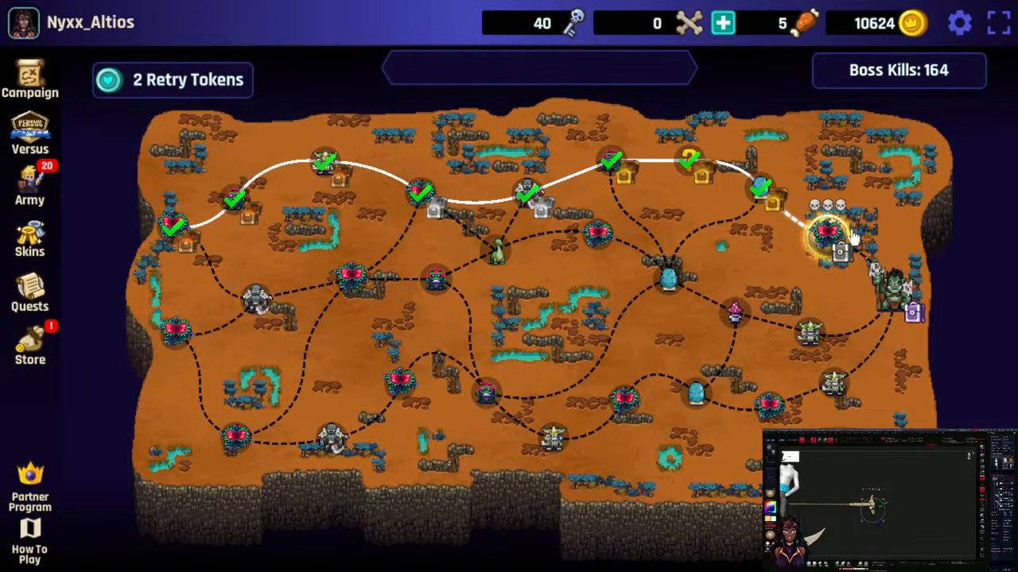
Choose The Swamp as the next campaign location and start its battle.
{"action": "left_click", "coordinate": [851, 235]}
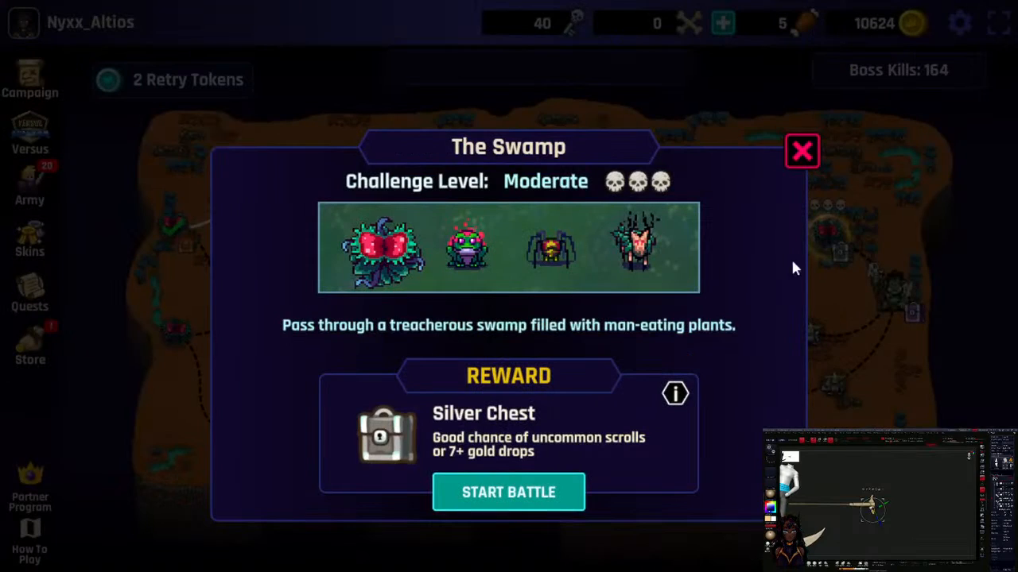
{"action": "left_click", "coordinate": [508, 494]}
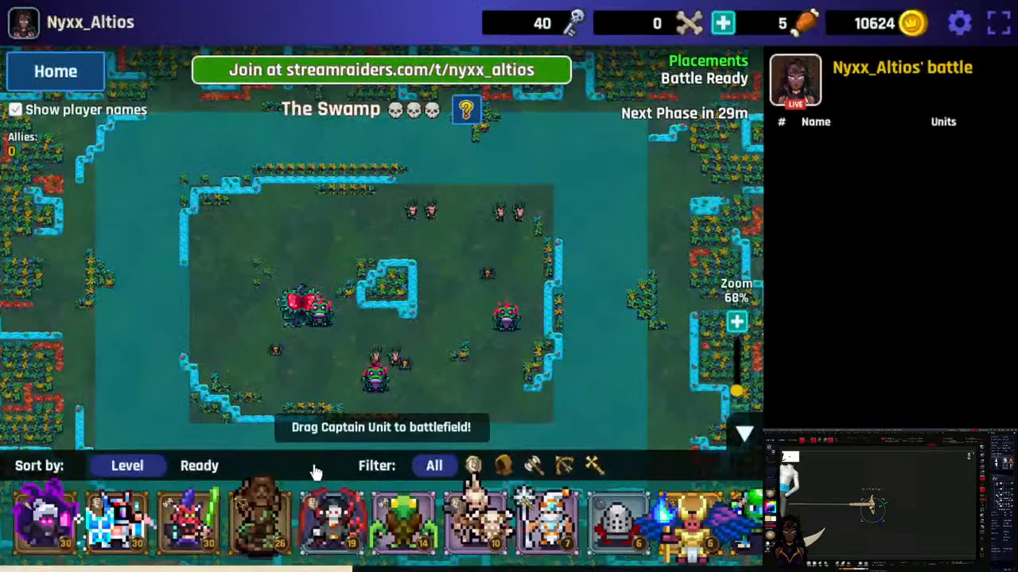
Place the level 19 captain unit at the west side of The Swamp battlefield and fill the western strip with peace-sign placement markers.
{"action": "left_click_drag", "start_coordinate": [331, 517], "coordinate": [173, 312]}
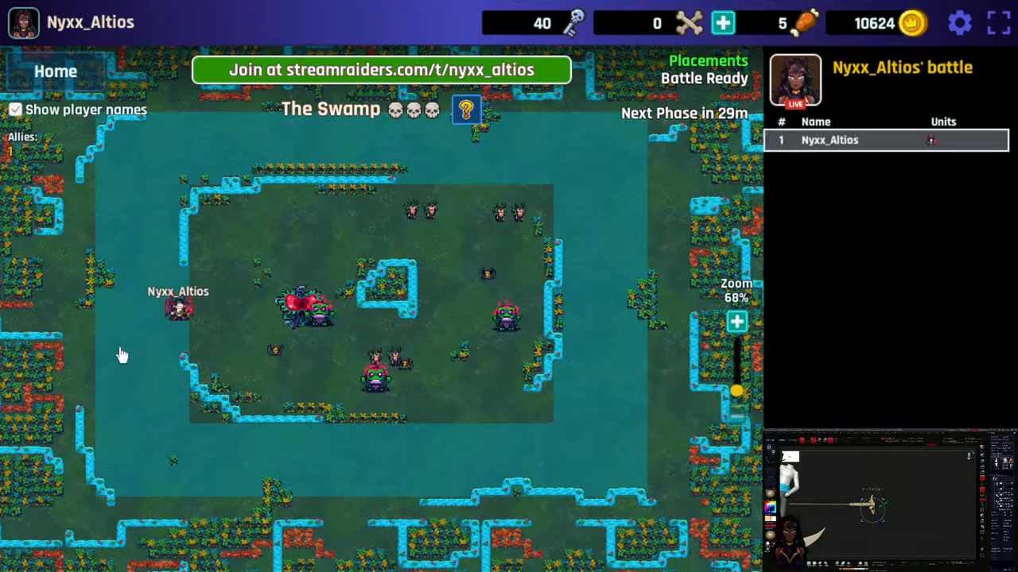
{"action": "left_click", "coordinate": [34, 534]}
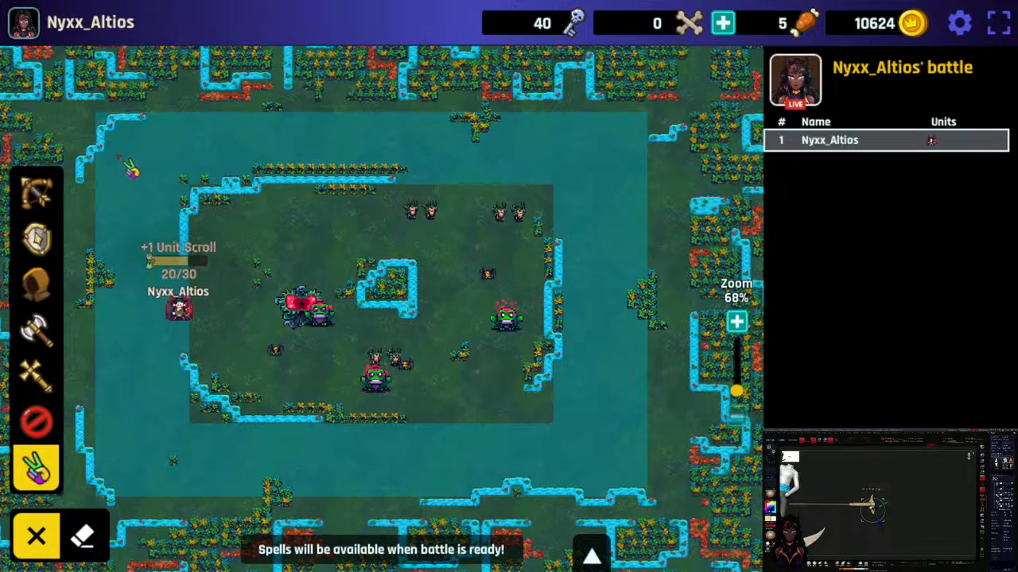
{"action": "left_click_drag", "start_coordinate": [65, 91], "coordinate": [213, 513]}
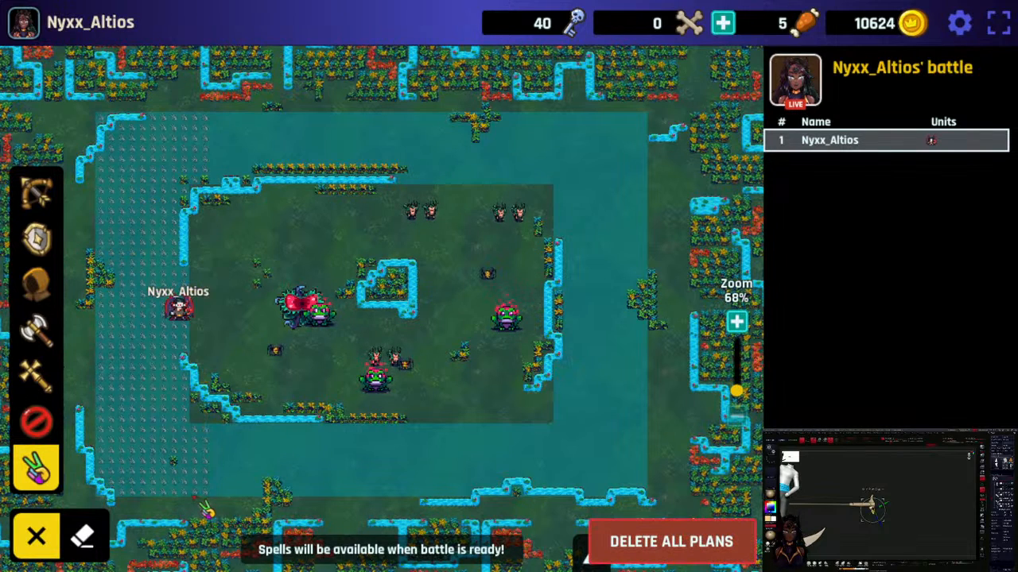
{"action": "left_click", "coordinate": [36, 534]}
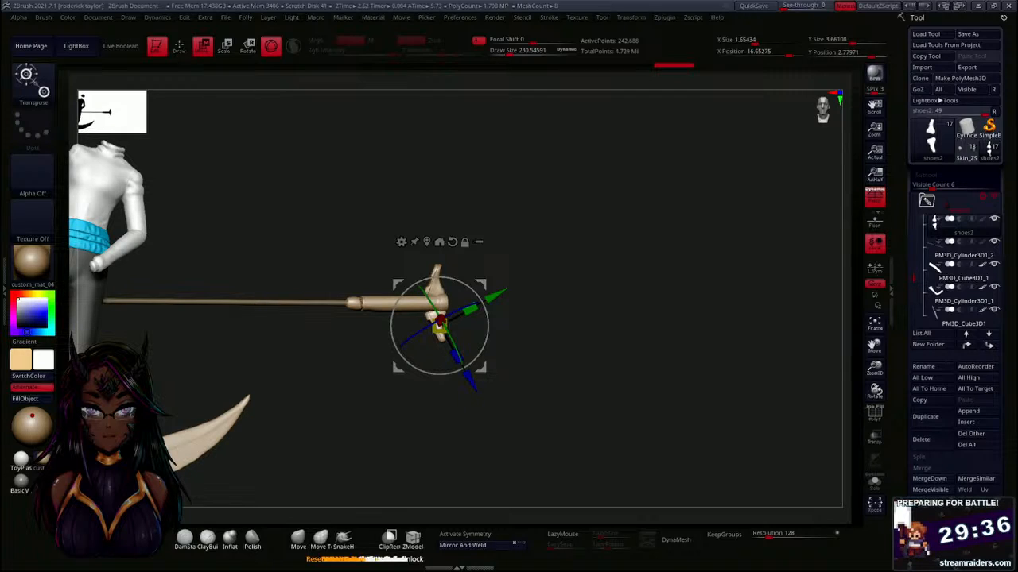
Switch to ZBrush, insert a Sphere3D as a new subtool and make it the active one.
{"action": "left_click_drag", "start_coordinate": [610, 392], "coordinate": [593, 337]}
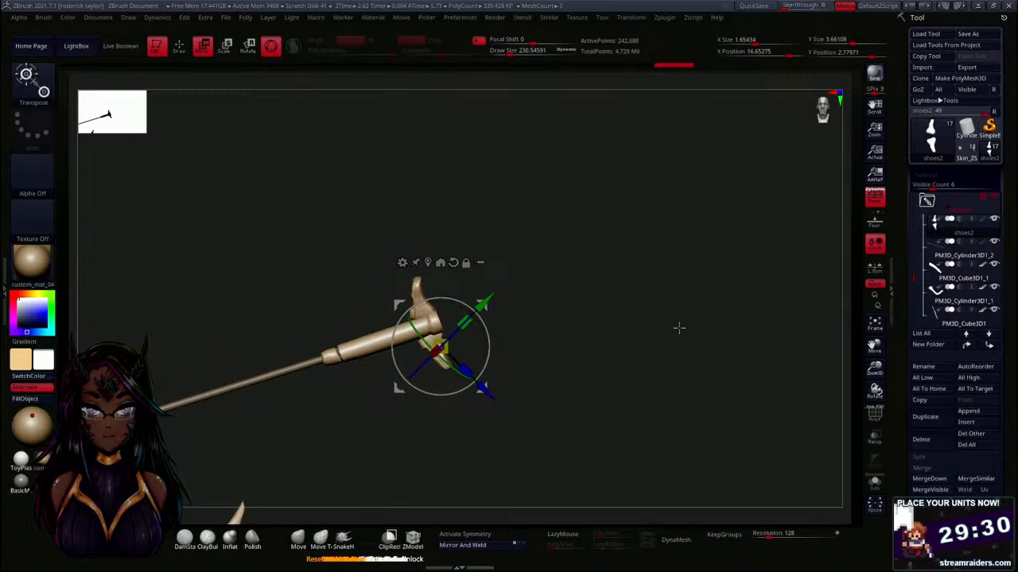
{"action": "left_click", "coordinate": [968, 425]}
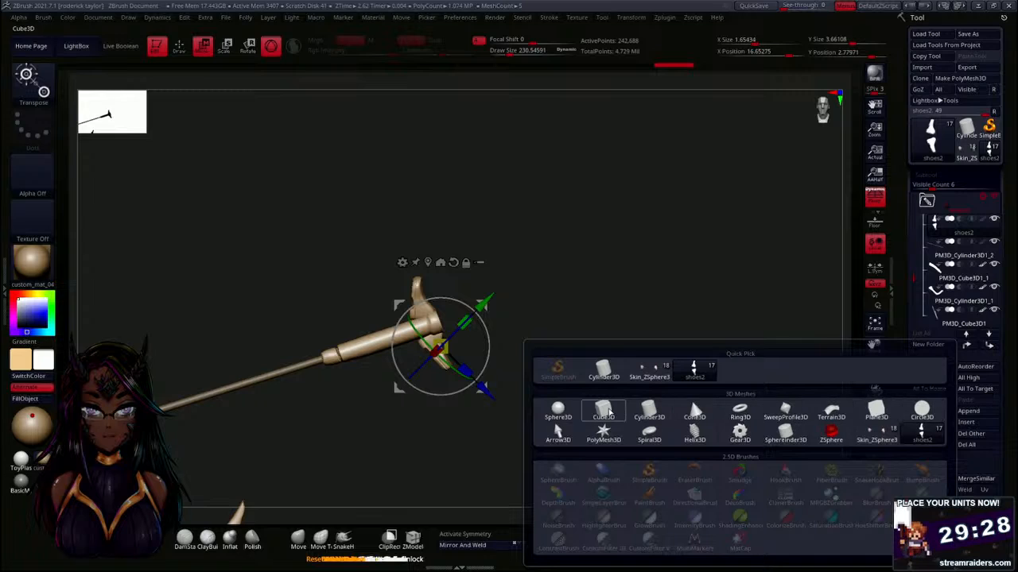
{"action": "left_click", "coordinate": [560, 416]}
{"action": "left_click_drag", "start_coordinate": [563, 354], "coordinate": [633, 318], "text": "alt"}
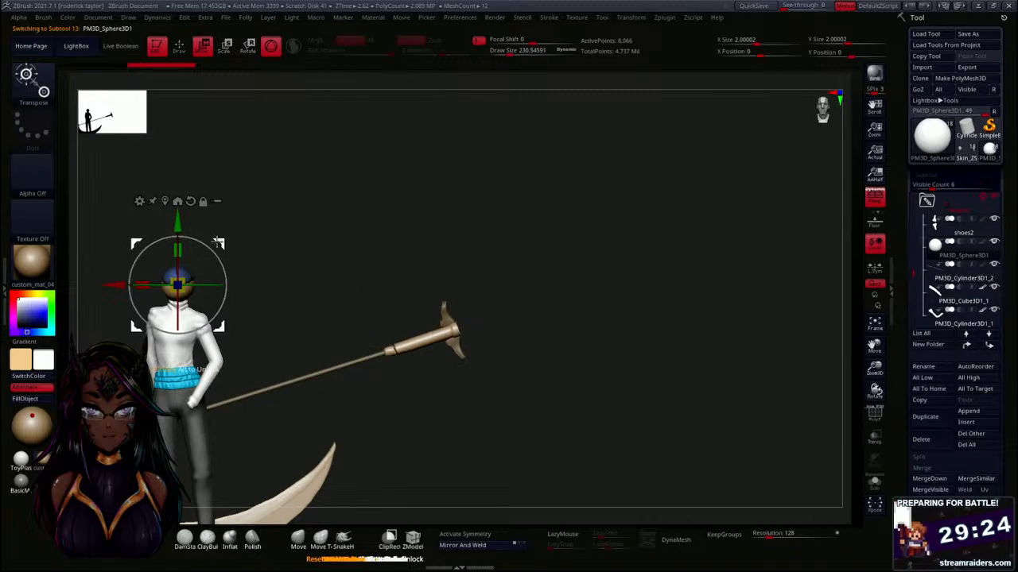
Try to position the new sphere over the end of the scythe's grip.
{"action": "left_click_drag", "start_coordinate": [219, 243], "coordinate": [429, 250]}
{"action": "left_click_drag", "start_coordinate": [502, 259], "coordinate": [537, 322]}
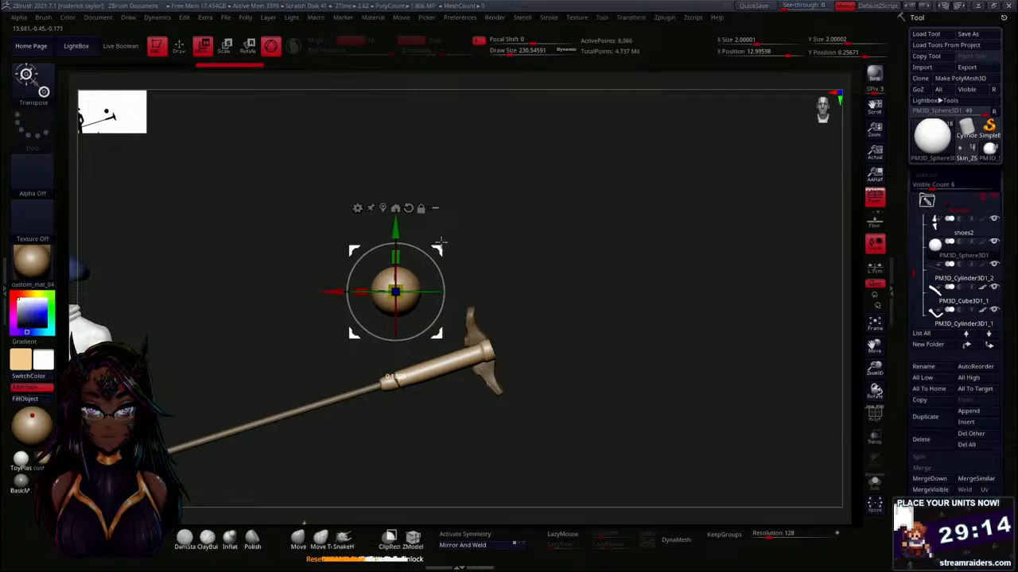
{"action": "left_click_drag", "start_coordinate": [435, 245], "coordinate": [626, 437]}
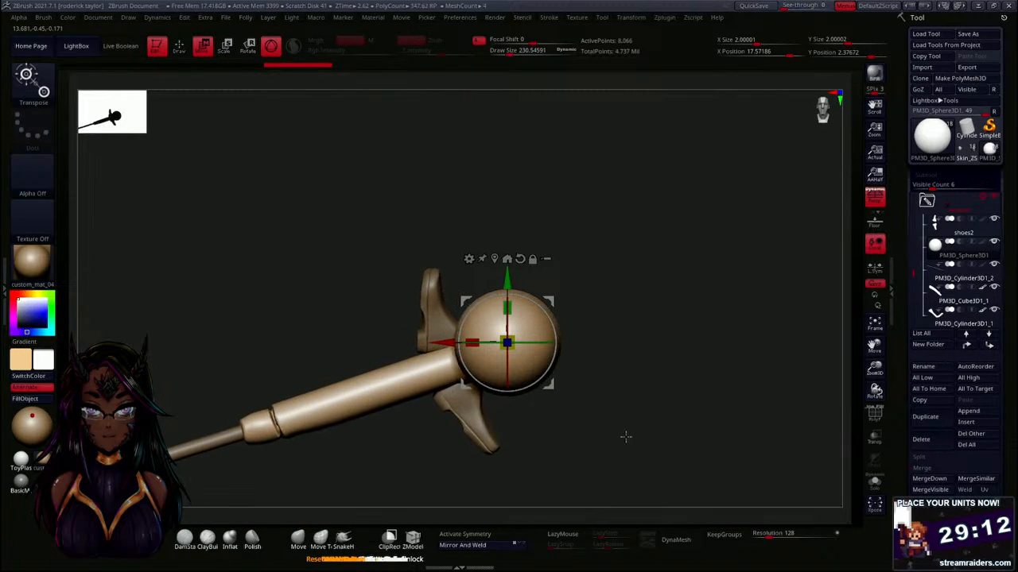
{"action": "left_click_drag", "start_coordinate": [675, 378], "coordinate": [644, 374]}
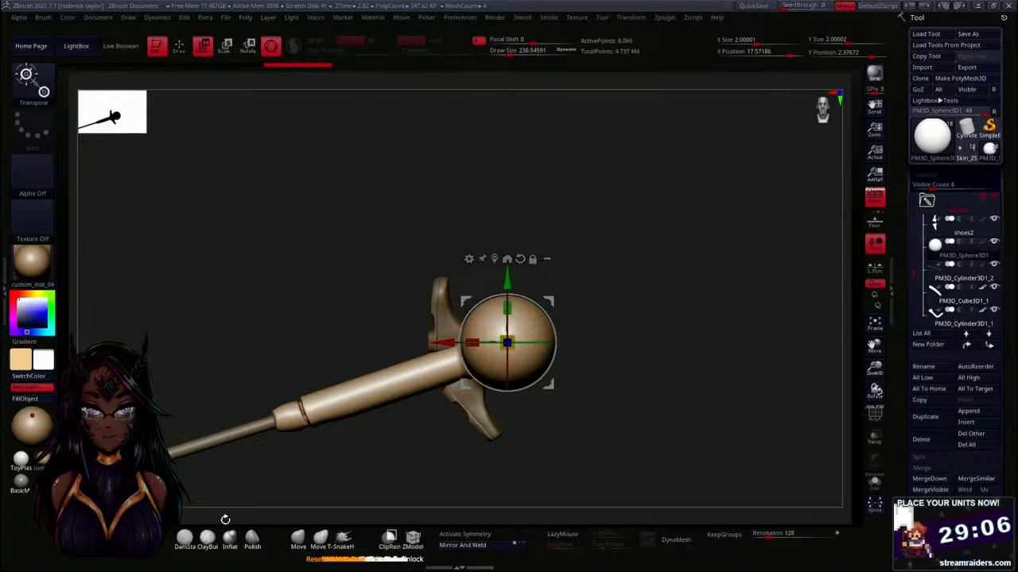
Choose the Move brush with symmetry enabled and undo the sphere's two moves towards the scythe.
{"action": "left_click", "coordinate": [298, 538]}
{"action": "key", "text": "x"}
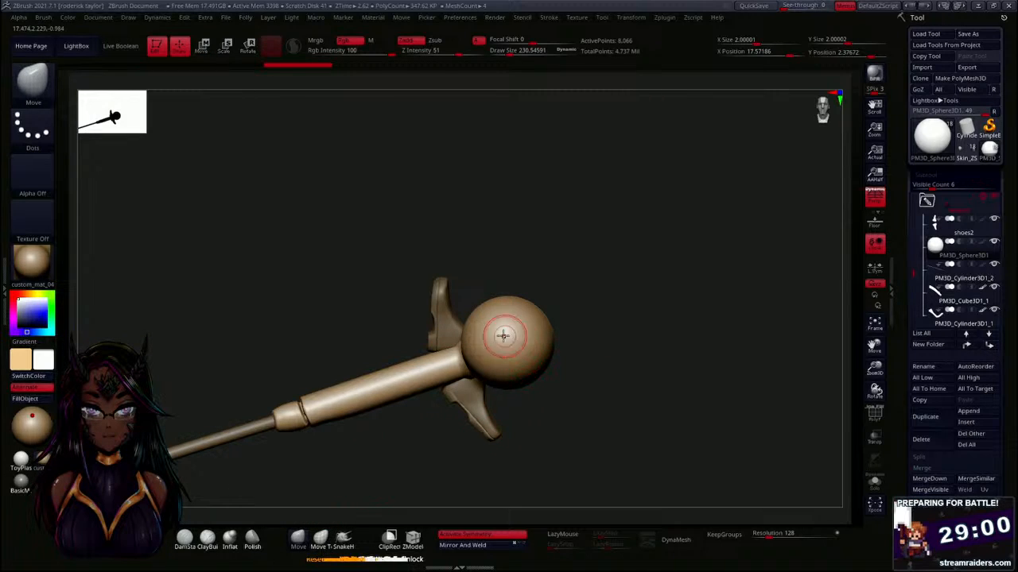
{"action": "left_click_drag", "start_coordinate": [571, 388], "coordinate": [511, 379]}
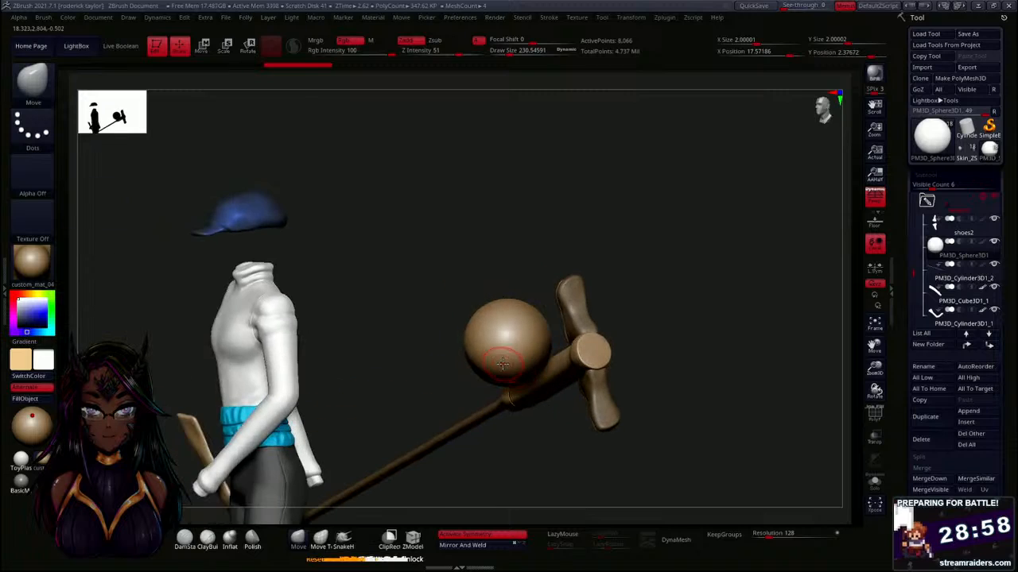
{"action": "left_click_drag", "start_coordinate": [510, 440], "coordinate": [545, 366]}
{"action": "key", "text": "ctrl+z"}
{"action": "key", "text": "ctrl+z"}
Raise the sphere straight up from the character's head until it clears the blue cap.
{"action": "left_click_drag", "start_coordinate": [430, 368], "coordinate": [569, 362], "text": "alt"}
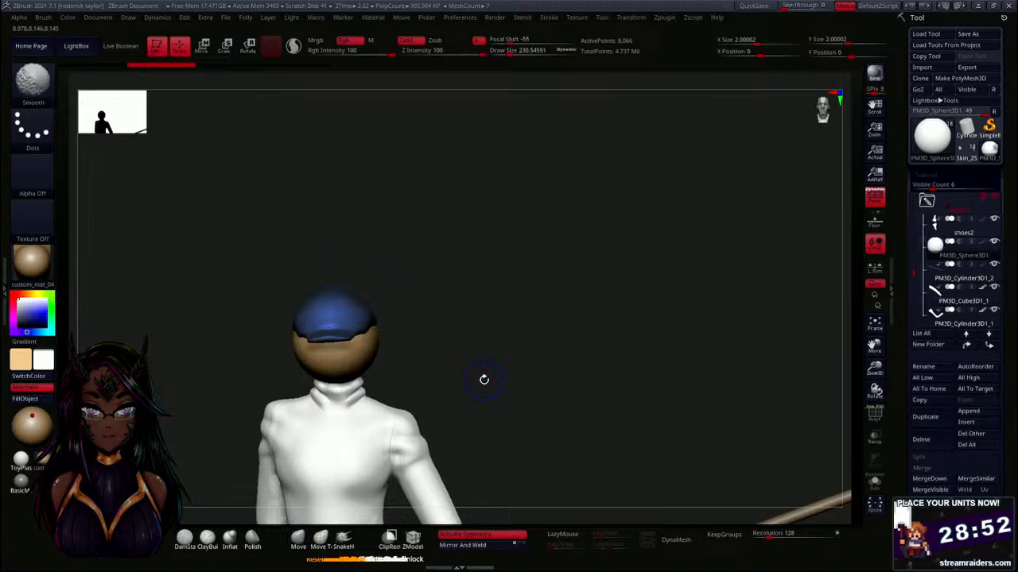
{"action": "left_click_drag", "start_coordinate": [483, 379], "coordinate": [511, 350], "text": "alt"}
{"action": "key", "text": "w"}
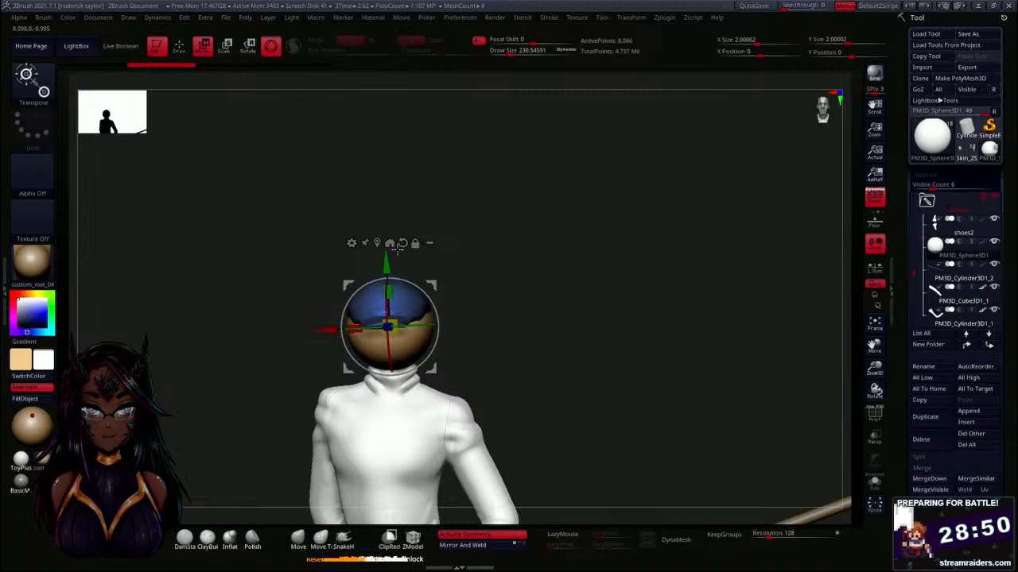
{"action": "left_click_drag", "start_coordinate": [388, 256], "coordinate": [400, 203]}
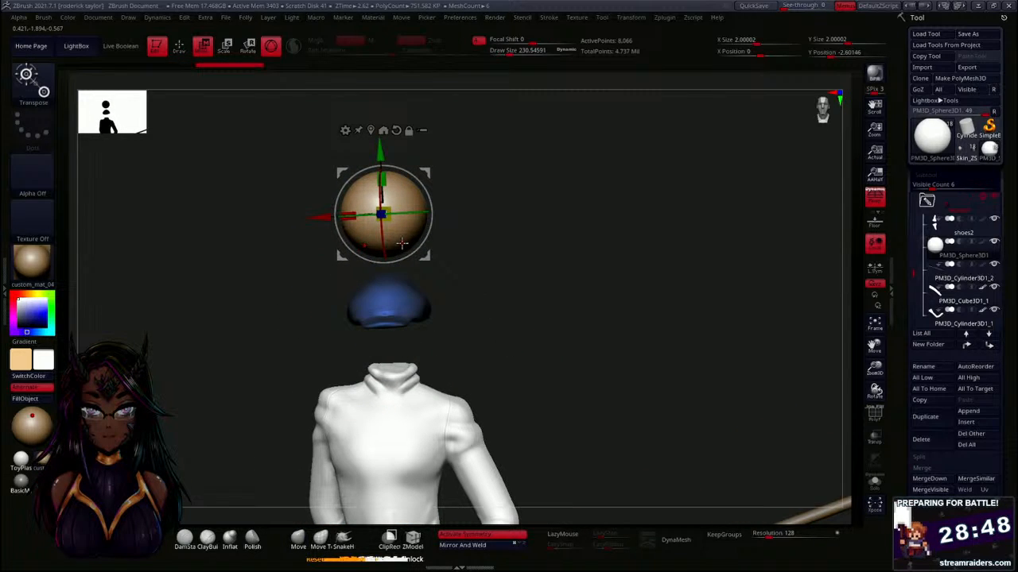
Enlarge the Move brush to about 447, taper the sphere's lower half towards a rounded chin and smooth the surface.
{"action": "key", "text": "q"}
{"action": "mouse_move", "coordinate": [445, 275]}
{"action": "left_mouse_down", "text": "alt"}
{"action": "mouse_move", "coordinate": [500, 305]}
{"action": "mouse_move", "coordinate": [522, 364]}
{"action": "left_mouse_up", "text": "alt"}
{"action": "key", "text": "s"}
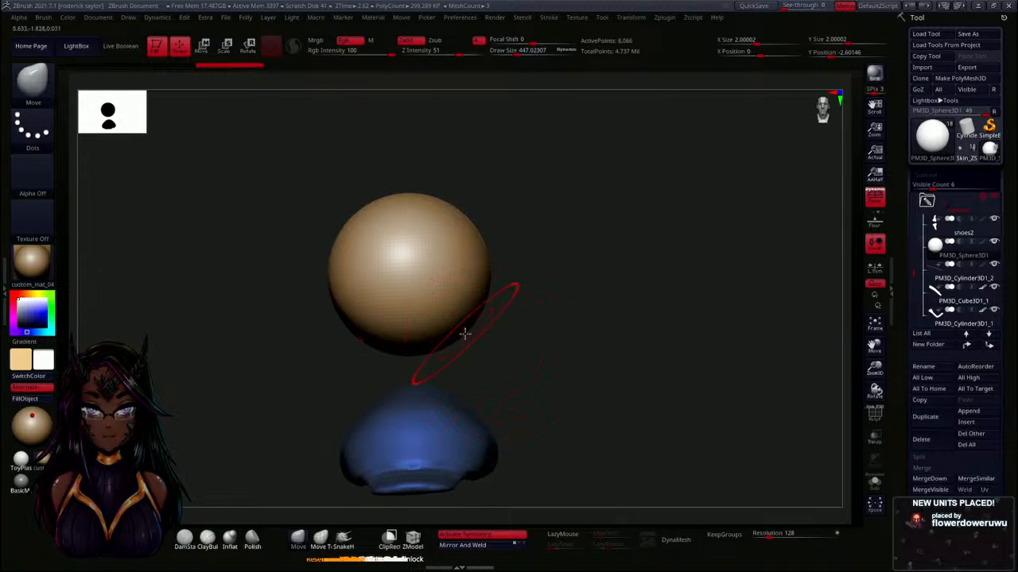
{"action": "left_click_drag", "start_coordinate": [463, 326], "coordinate": [409, 364]}
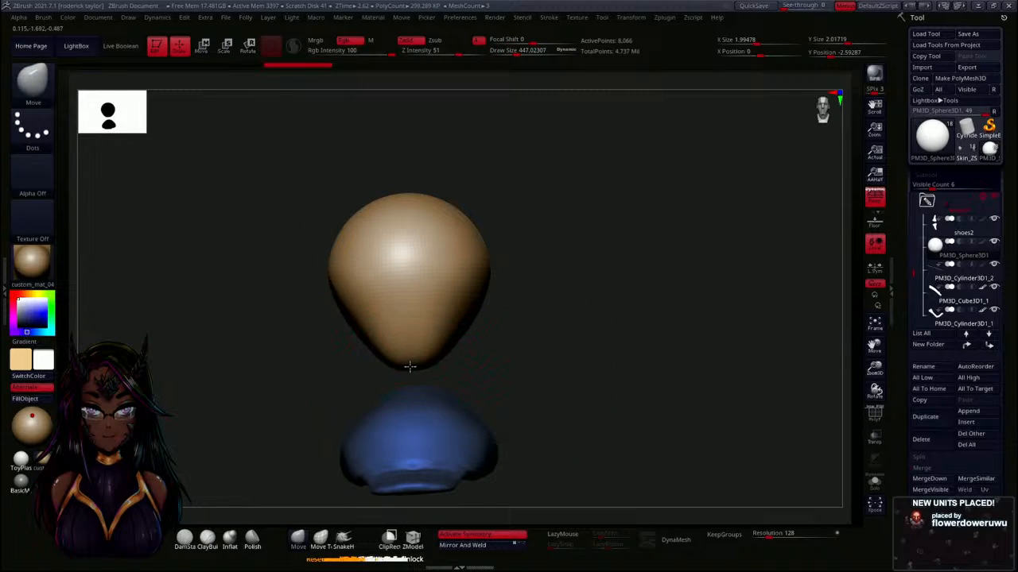
{"action": "left_click_drag", "start_coordinate": [482, 258], "coordinate": [466, 268]}
{"action": "left_click_drag", "start_coordinate": [543, 320], "coordinate": [458, 318]}
{"action": "left_click_drag", "start_coordinate": [442, 272], "coordinate": [446, 286], "text": "shift"}
Lower the crown of the tapered sphere and refine its side profile with the Move brush.
{"action": "mouse_move", "coordinate": [612, 322]}
{"action": "left_mouse_down"}
{"action": "mouse_move", "coordinate": [552, 296]}
{"action": "mouse_move", "coordinate": [548, 266]}
{"action": "mouse_move", "coordinate": [563, 236]}
{"action": "left_mouse_up"}
{"action": "mouse_move", "coordinate": [645, 258]}
{"action": "left_mouse_down"}
{"action": "mouse_move", "coordinate": [595, 268]}
{"action": "mouse_move", "coordinate": [589, 259]}
{"action": "mouse_move", "coordinate": [589, 270]}
{"action": "left_mouse_up"}
{"action": "left_click_drag", "start_coordinate": [485, 350], "coordinate": [398, 350]}
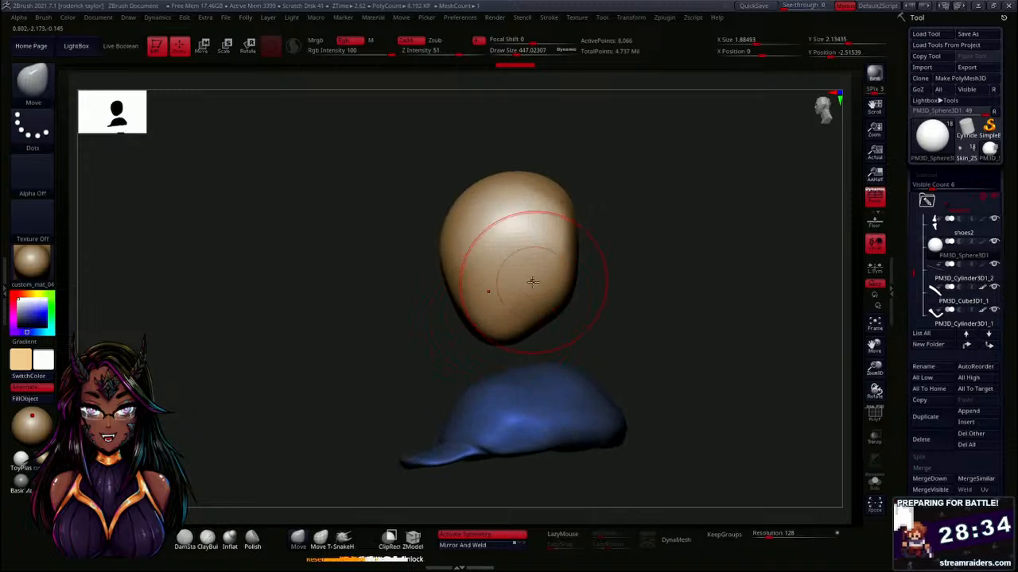
{"action": "left_click_drag", "start_coordinate": [504, 170], "coordinate": [501, 185]}
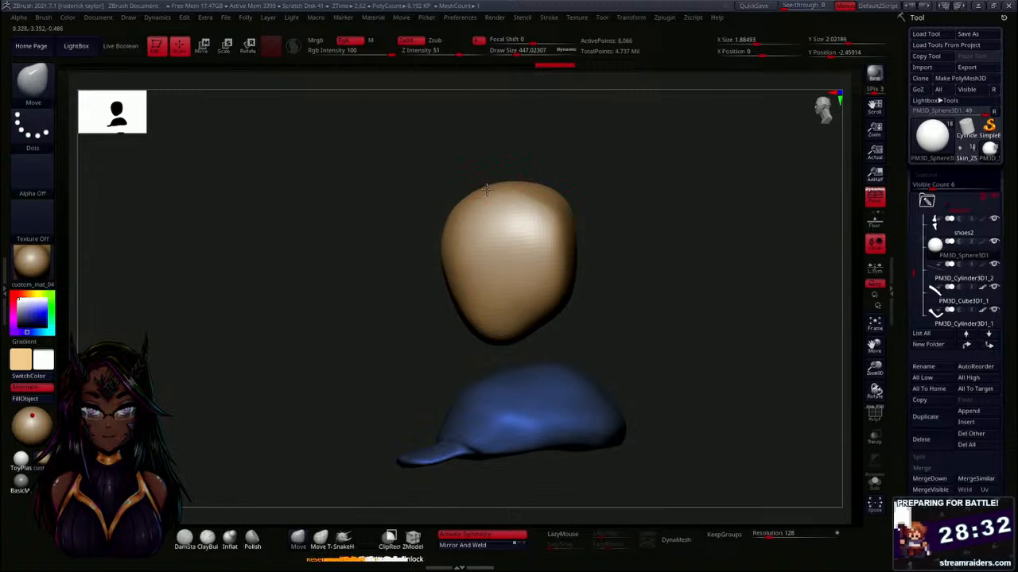
{"action": "mouse_move", "coordinate": [450, 297]}
{"action": "left_mouse_down"}
{"action": "mouse_move", "coordinate": [464, 291]}
{"action": "mouse_move", "coordinate": [462, 237]}
{"action": "left_mouse_up"}
{"action": "left_click_drag", "start_coordinate": [423, 319], "coordinate": [463, 234]}
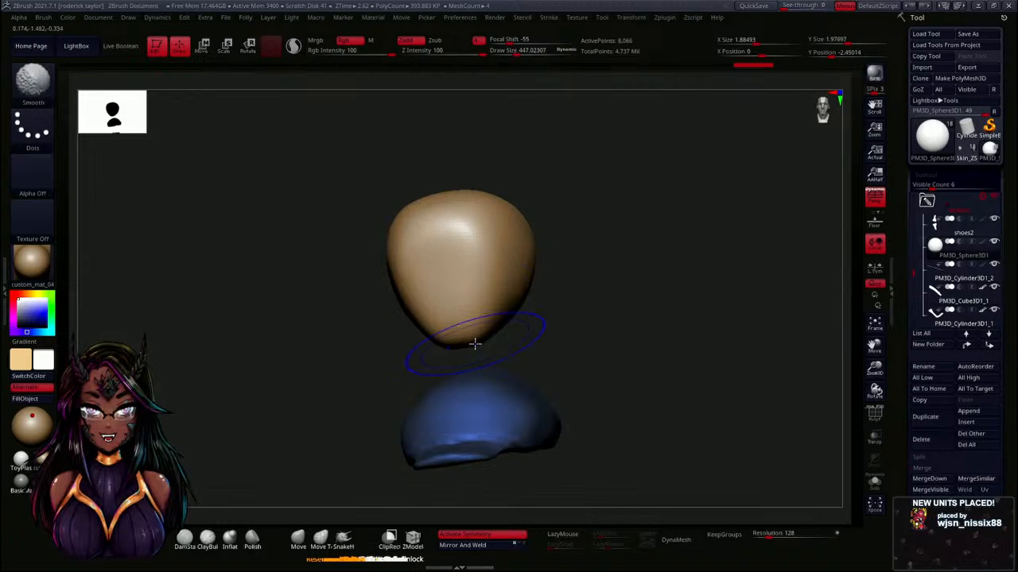
Narrow the head shape's width and smooth its cheeks and forehead.
{"action": "mouse_move", "coordinate": [475, 343]}
{"action": "left_mouse_down"}
{"action": "mouse_move", "coordinate": [540, 246]}
{"action": "mouse_move", "coordinate": [513, 246]}
{"action": "left_mouse_up"}
{"action": "left_click_drag", "start_coordinate": [598, 280], "coordinate": [533, 297]}
{"action": "left_click_drag", "start_coordinate": [507, 237], "coordinate": [524, 188], "text": "shift"}
{"action": "mouse_move", "coordinate": [563, 295]}
{"action": "left_mouse_down"}
{"action": "mouse_move", "coordinate": [602, 261]}
{"action": "mouse_move", "coordinate": [577, 242]}
{"action": "left_mouse_up"}
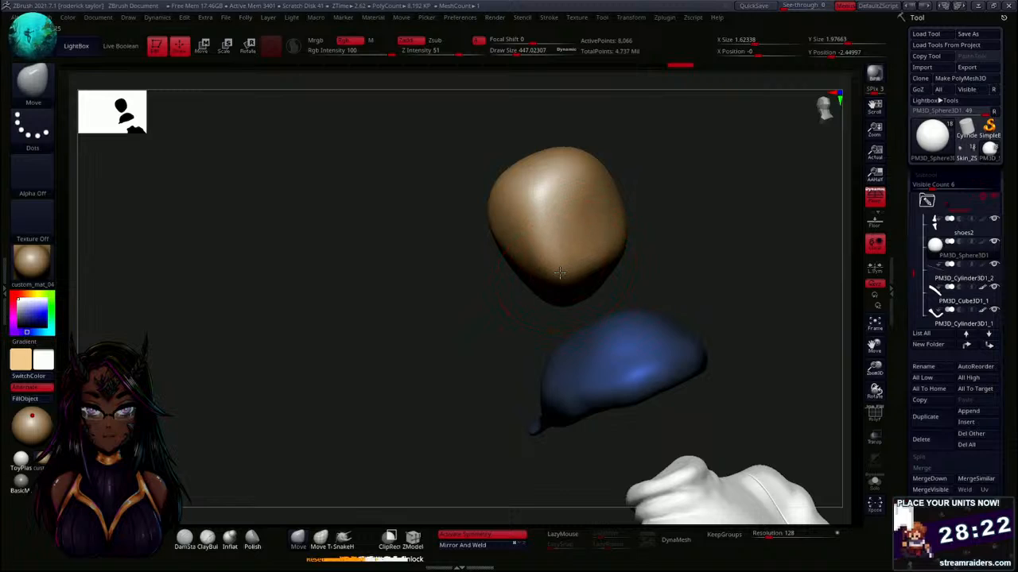
{"action": "left_click_drag", "start_coordinate": [704, 256], "coordinate": [659, 262]}
{"action": "left_click_drag", "start_coordinate": [537, 245], "coordinate": [552, 170], "text": "shift"}
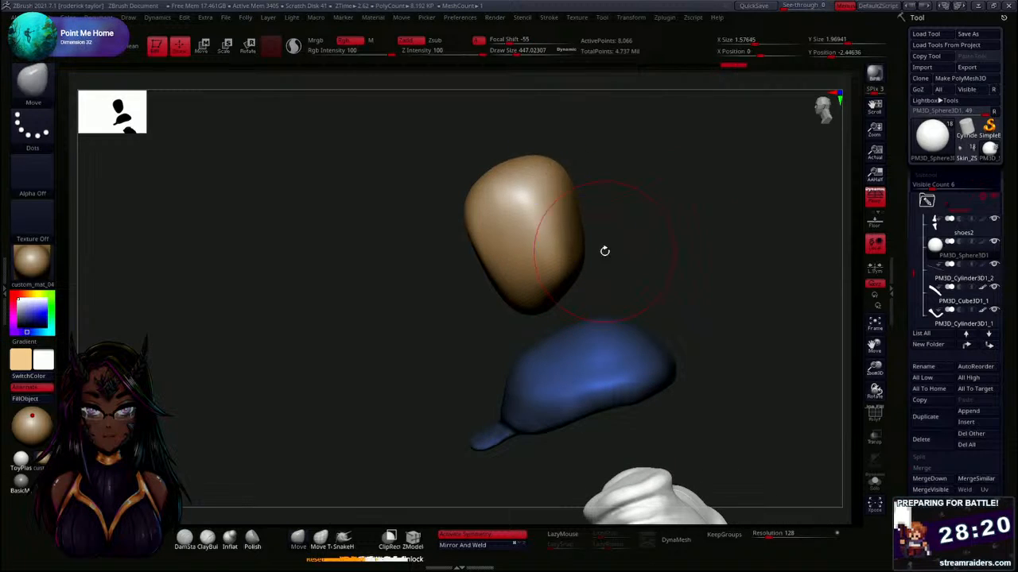
Refine the chin and lower front of the head shape in profile with the Move brush.
{"action": "left_click_drag", "start_coordinate": [604, 251], "coordinate": [600, 254]}
{"action": "left_click_drag", "start_coordinate": [519, 325], "coordinate": [505, 329]}
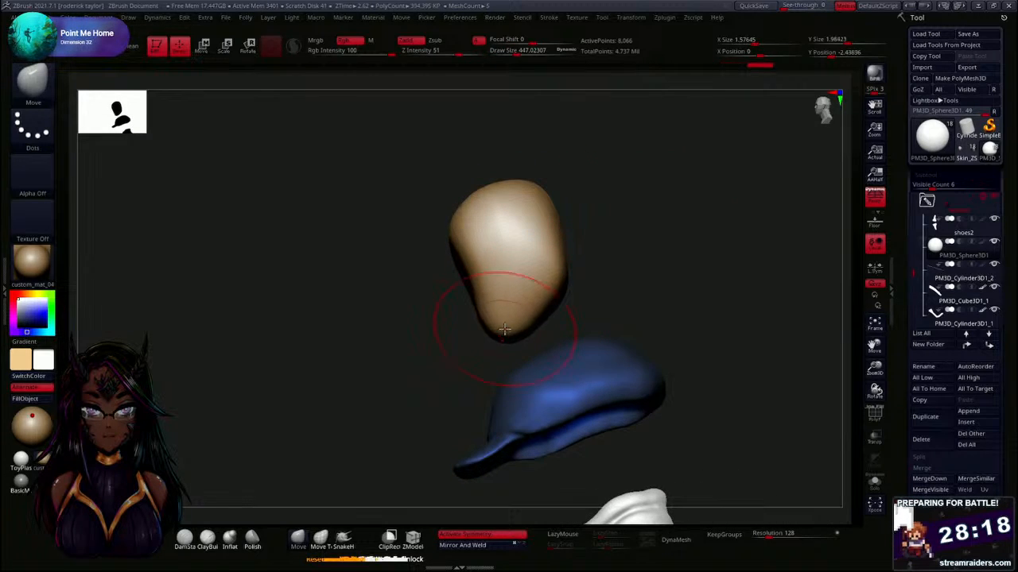
{"action": "left_click_drag", "start_coordinate": [481, 281], "coordinate": [465, 288]}
{"action": "left_click_drag", "start_coordinate": [598, 276], "coordinate": [595, 311]}
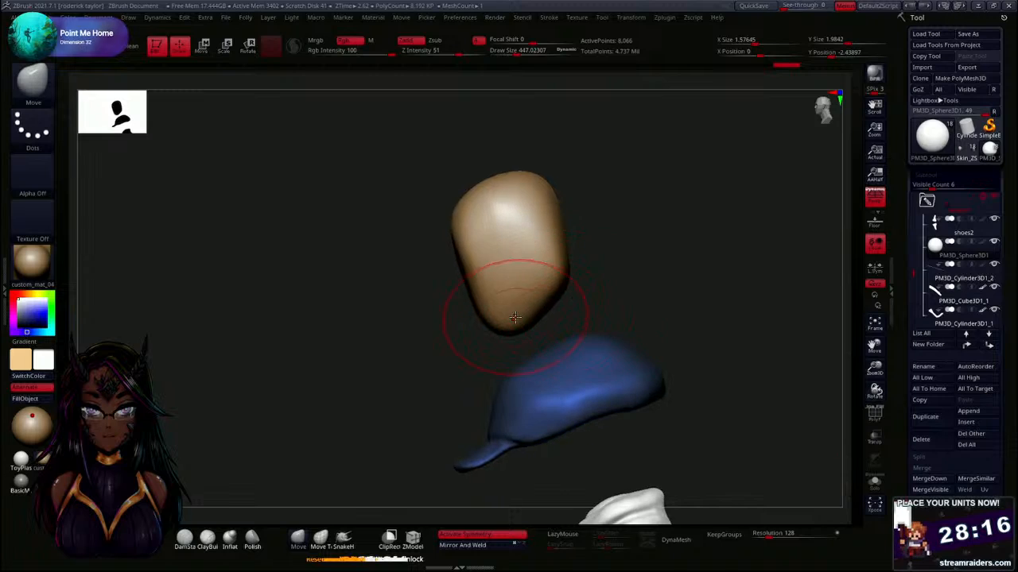
{"action": "left_click_drag", "start_coordinate": [512, 317], "coordinate": [510, 311]}
Reshape the back of the head shape with the Move brush and smooth its side.
{"action": "mouse_move", "coordinate": [562, 273]}
{"action": "left_mouse_down"}
{"action": "mouse_move", "coordinate": [543, 269]}
{"action": "mouse_move", "coordinate": [552, 278]}
{"action": "left_mouse_up"}
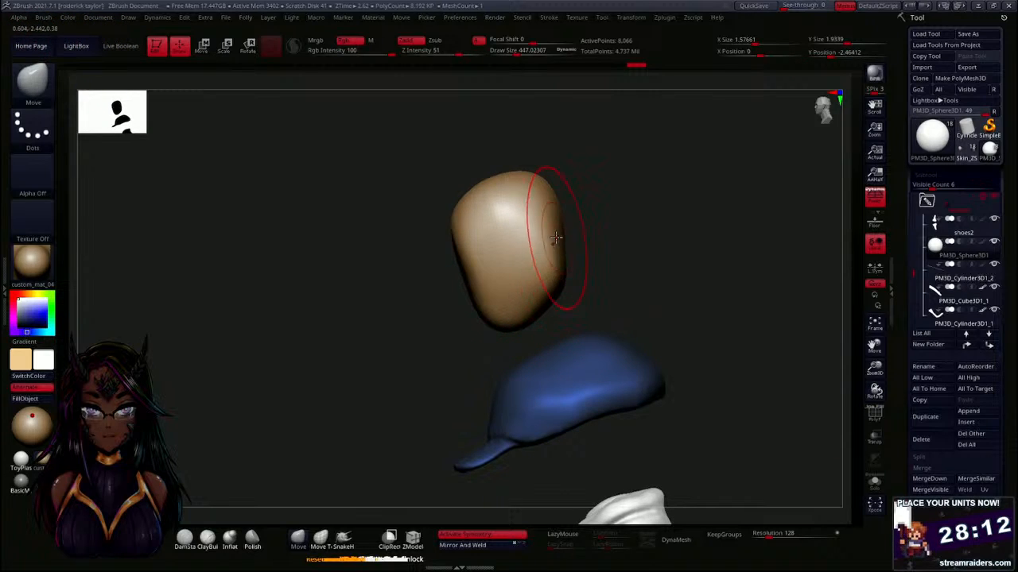
{"action": "mouse_move", "coordinate": [556, 238]}
{"action": "left_mouse_down"}
{"action": "mouse_move", "coordinate": [564, 230]}
{"action": "mouse_move", "coordinate": [552, 200]}
{"action": "left_mouse_up"}
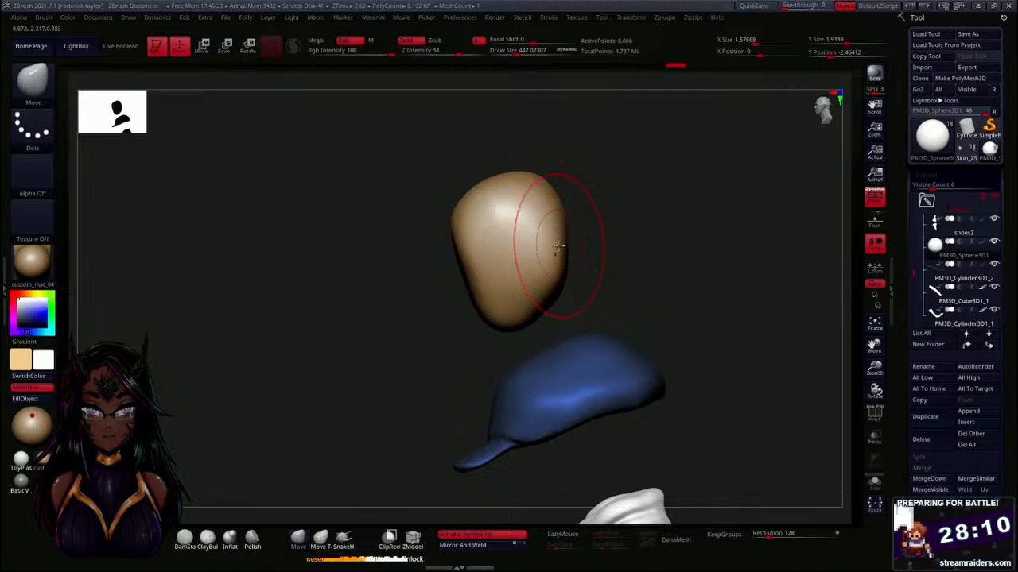
{"action": "left_click_drag", "start_coordinate": [558, 246], "coordinate": [562, 245]}
{"action": "left_click_drag", "start_coordinate": [488, 234], "coordinate": [517, 266], "text": "shift"}
Push in both sides of the head shape symmetrically to make it slimmer from the front.
{"action": "left_click_drag", "start_coordinate": [484, 325], "coordinate": [550, 326]}
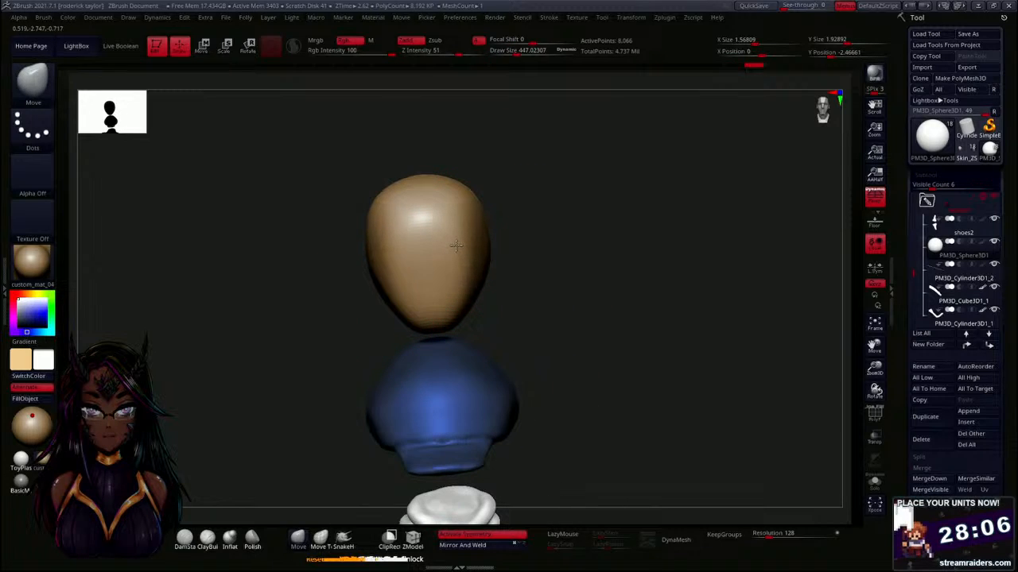
{"action": "mouse_move", "coordinate": [455, 245]}
{"action": "left_mouse_down"}
{"action": "mouse_move", "coordinate": [483, 256]}
{"action": "mouse_move", "coordinate": [513, 302]}
{"action": "mouse_move", "coordinate": [458, 260]}
{"action": "left_mouse_up"}
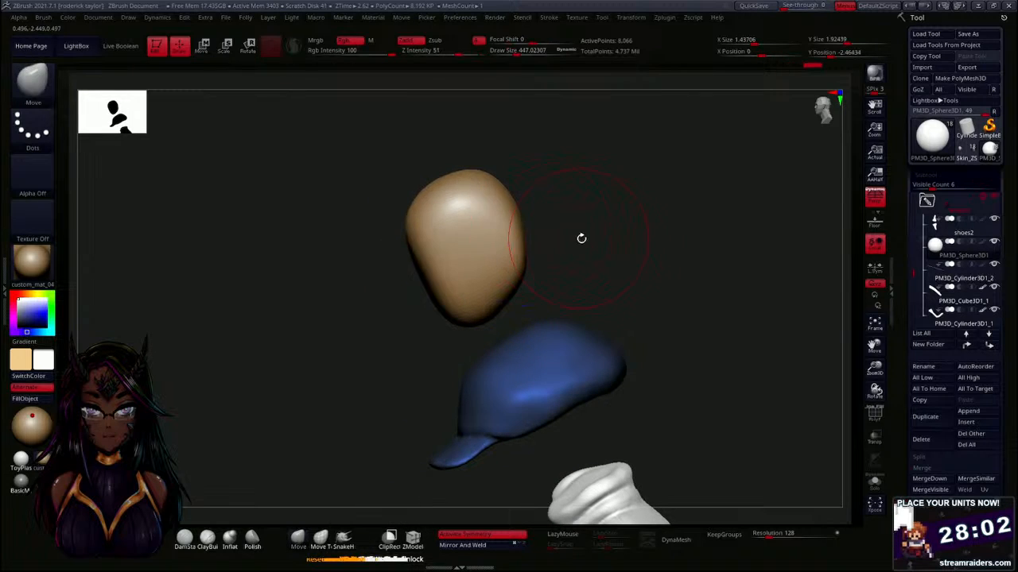
{"action": "left_click_drag", "start_coordinate": [579, 236], "coordinate": [540, 265]}
{"action": "mouse_move", "coordinate": [504, 235]}
{"action": "left_mouse_down"}
{"action": "mouse_move", "coordinate": [595, 272]}
{"action": "mouse_move", "coordinate": [448, 352]}
{"action": "left_mouse_up"}
Pinch the jawline and side edge of the head shape with the Pinch brush at a draw size of about 290.
{"action": "left_click", "coordinate": [162, 539]}
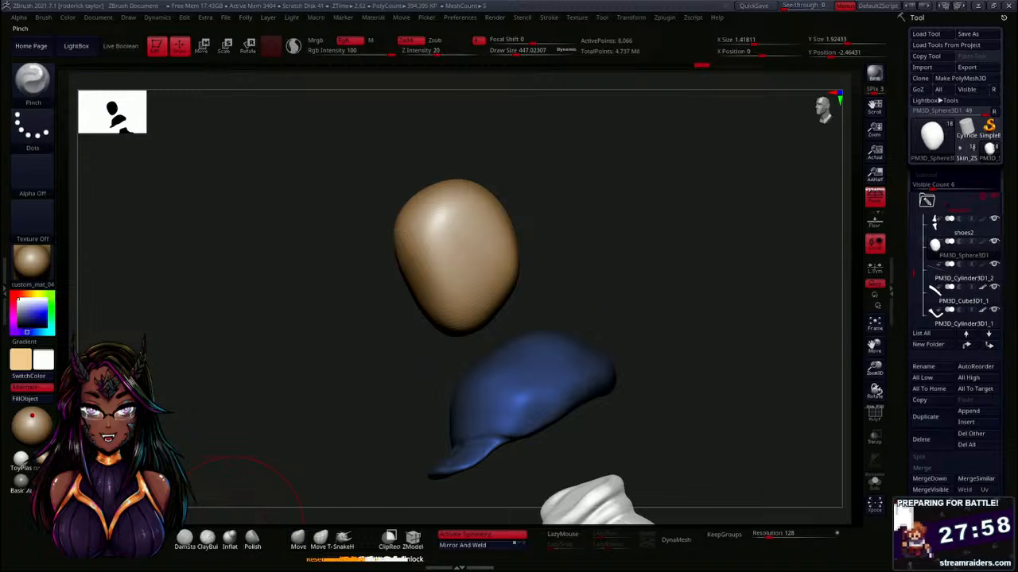
{"action": "key", "text": "s"}
{"action": "left_click_drag", "start_coordinate": [566, 267], "coordinate": [562, 269]}
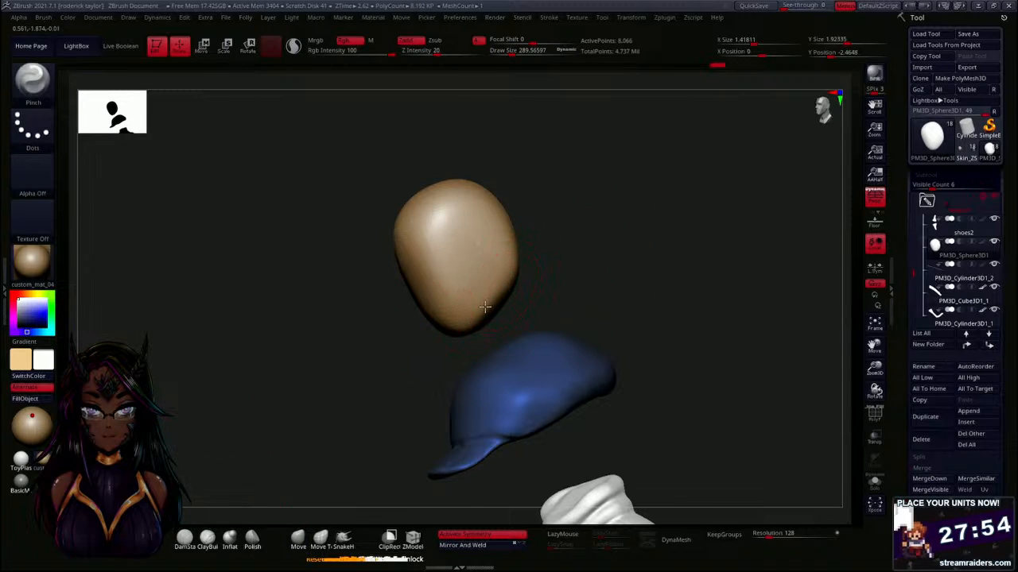
{"action": "left_click_drag", "start_coordinate": [500, 292], "coordinate": [509, 276]}
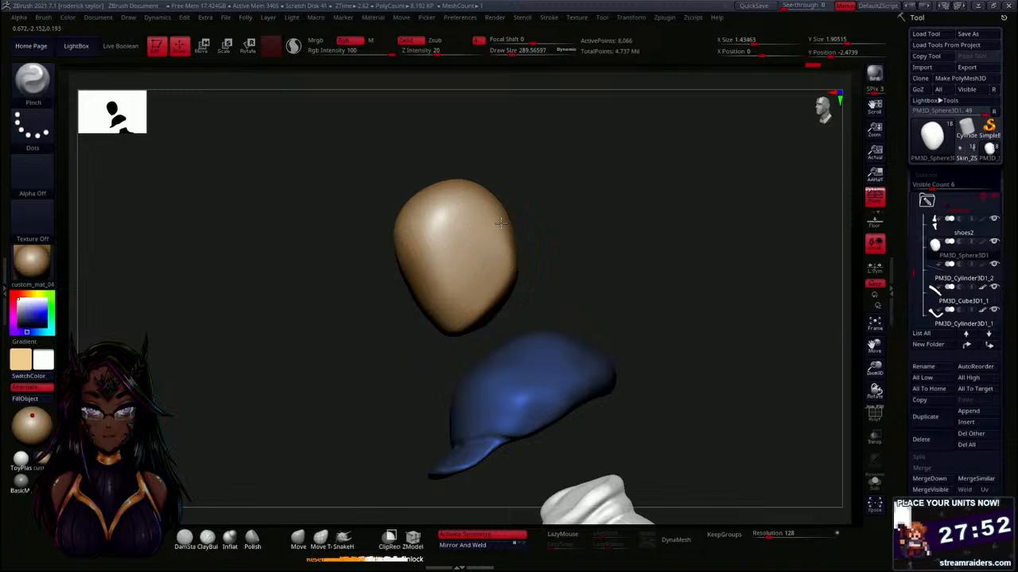
{"action": "left_click_drag", "start_coordinate": [501, 223], "coordinate": [482, 313]}
Smooth the pinched edges around the sides and back of the head shape.
{"action": "mouse_move", "coordinate": [579, 305]}
{"action": "left_mouse_down"}
{"action": "mouse_move", "coordinate": [522, 285]}
{"action": "mouse_move", "coordinate": [504, 253]}
{"action": "left_mouse_up"}
{"action": "left_click_drag", "start_coordinate": [579, 230], "coordinate": [609, 252]}
{"action": "mouse_move", "coordinate": [496, 194]}
{"action": "left_mouse_down", "text": "shift"}
{"action": "mouse_move", "coordinate": [524, 280]}
{"action": "mouse_move", "coordinate": [502, 307]}
{"action": "left_mouse_up", "text": "shift"}
{"action": "mouse_move", "coordinate": [550, 269]}
{"action": "left_mouse_down"}
{"action": "mouse_move", "coordinate": [565, 252]}
{"action": "mouse_move", "coordinate": [581, 269]}
{"action": "mouse_move", "coordinate": [532, 314]}
{"action": "mouse_move", "coordinate": [518, 313]}
{"action": "mouse_move", "coordinate": [629, 318]}
{"action": "left_mouse_up"}
{"action": "left_click_drag", "start_coordinate": [532, 245], "coordinate": [544, 204], "text": "shift"}
{"action": "left_click_drag", "start_coordinate": [663, 213], "coordinate": [693, 219]}
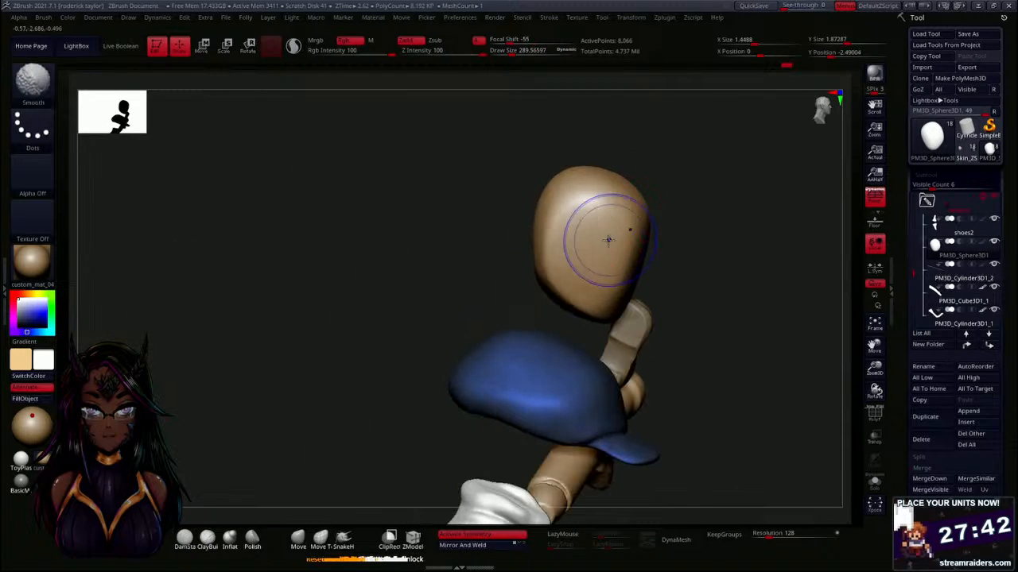
{"action": "left_click_drag", "start_coordinate": [609, 238], "coordinate": [595, 198], "text": "shift"}
{"action": "mouse_move", "coordinate": [689, 213]}
{"action": "left_mouse_down"}
{"action": "mouse_move", "coordinate": [729, 207]}
{"action": "mouse_move", "coordinate": [604, 239]}
{"action": "left_mouse_up"}
Adjust the head shape's crown and lower contour with the Move Topological brush at a draw size of about 391.
{"action": "left_click", "coordinate": [322, 540]}
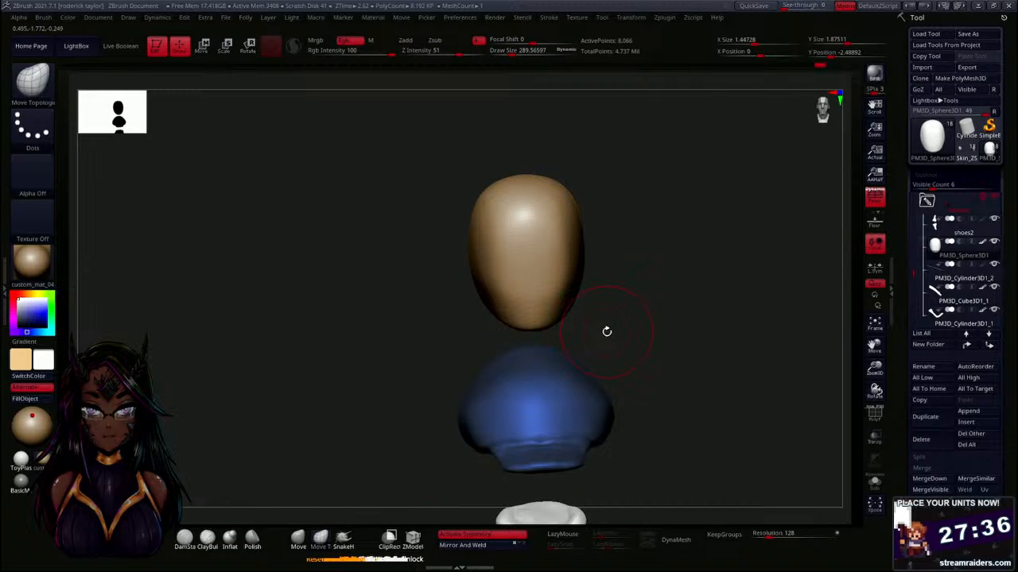
{"action": "key", "text": "bracketright"}
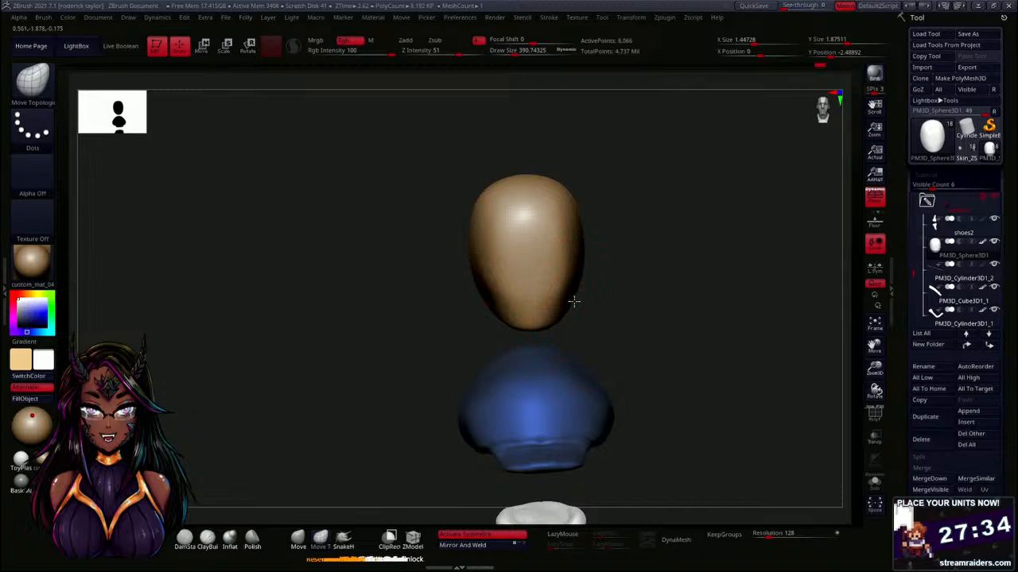
{"action": "mouse_move", "coordinate": [609, 304]}
{"action": "left_mouse_down"}
{"action": "mouse_move", "coordinate": [528, 219]}
{"action": "mouse_move", "coordinate": [631, 246]}
{"action": "left_mouse_up"}
{"action": "left_click_drag", "start_coordinate": [561, 175], "coordinate": [648, 188]}
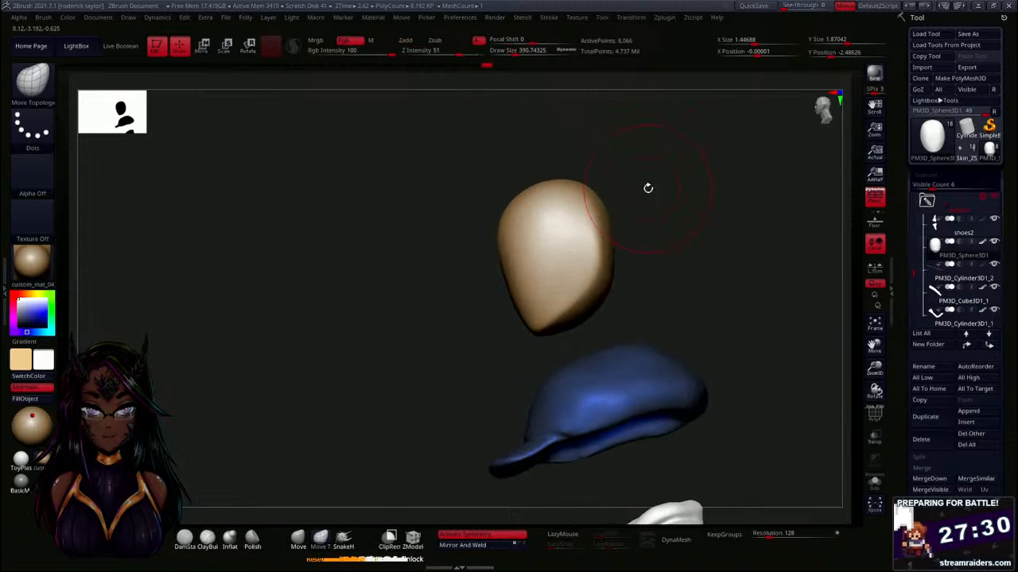
Smooth the front and lower side edges of the head shape.
{"action": "left_click_drag", "start_coordinate": [548, 222], "coordinate": [569, 237], "text": "shift"}
{"action": "left_click_drag", "start_coordinate": [638, 261], "coordinate": [677, 253]}
{"action": "left_click_drag", "start_coordinate": [598, 301], "coordinate": [587, 316], "text": "shift"}
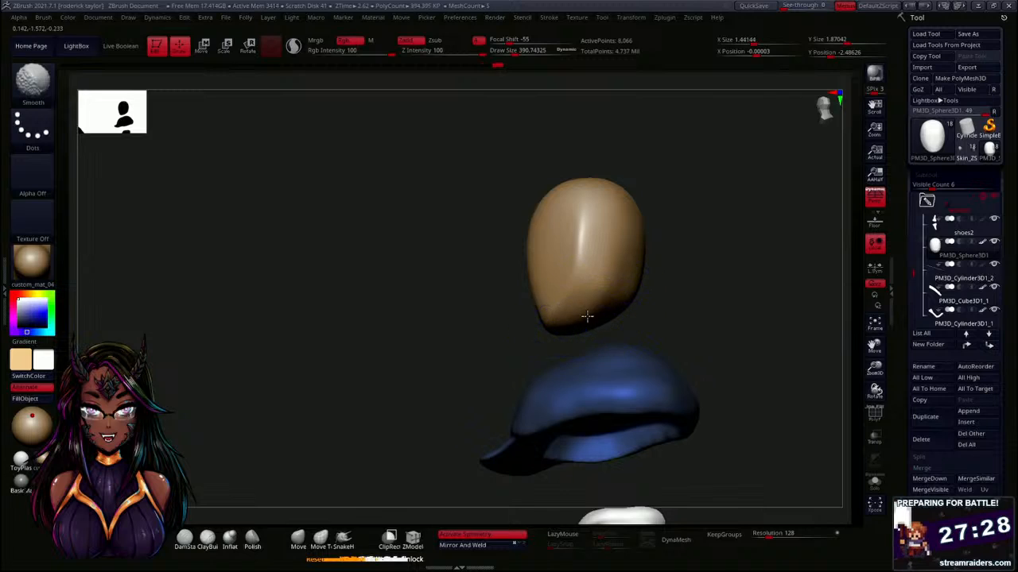
{"action": "mouse_move", "coordinate": [648, 278]}
{"action": "left_mouse_down"}
{"action": "mouse_move", "coordinate": [704, 307]}
{"action": "mouse_move", "coordinate": [633, 308]}
{"action": "left_mouse_up"}
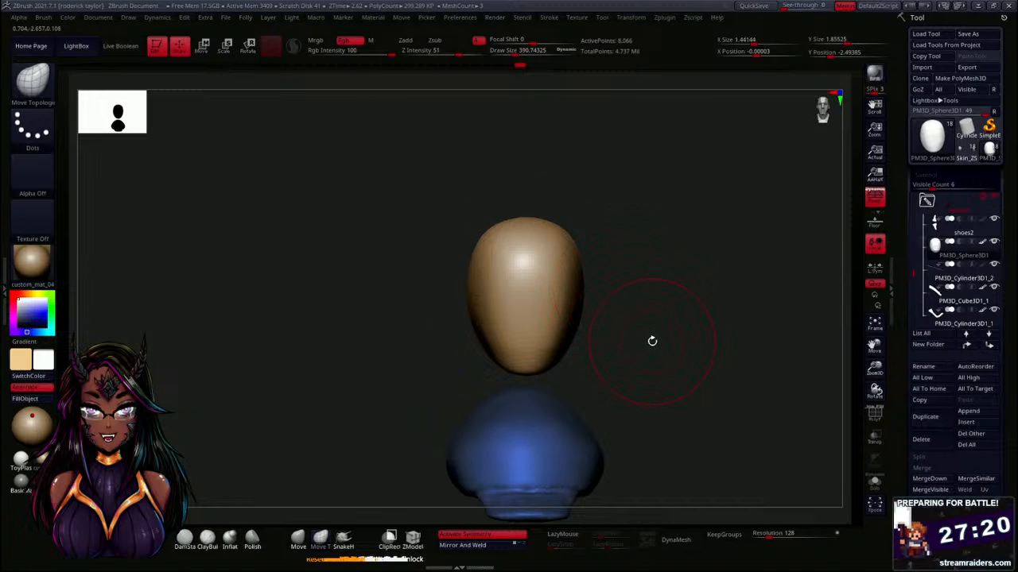
{"action": "left_click", "coordinate": [962, 412]}
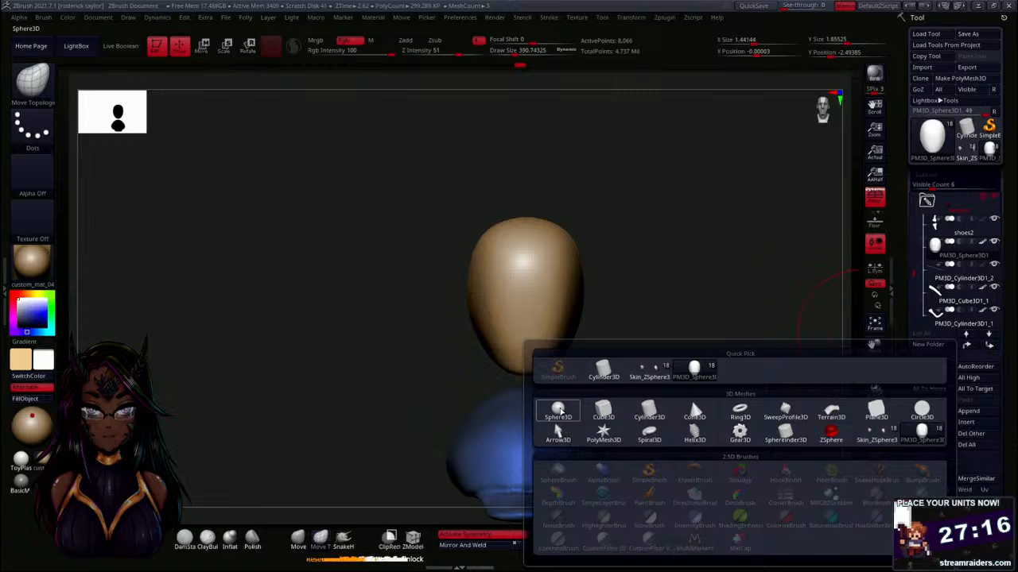
{"action": "left_click", "coordinate": [568, 405]}
{"action": "left_click_drag", "start_coordinate": [618, 380], "coordinate": [610, 319], "text": "alt"}
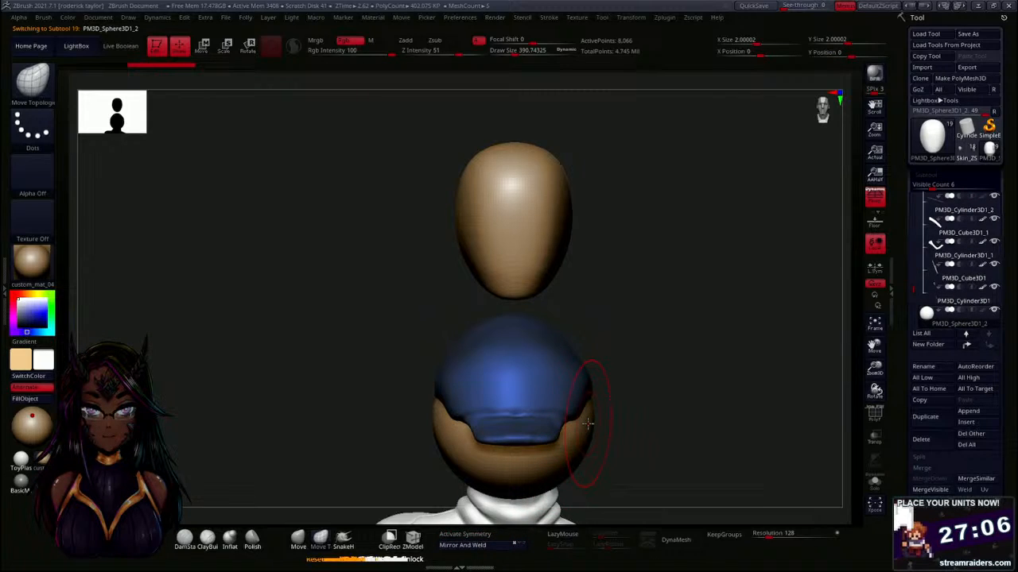
{"action": "left_click", "coordinate": [924, 439]}
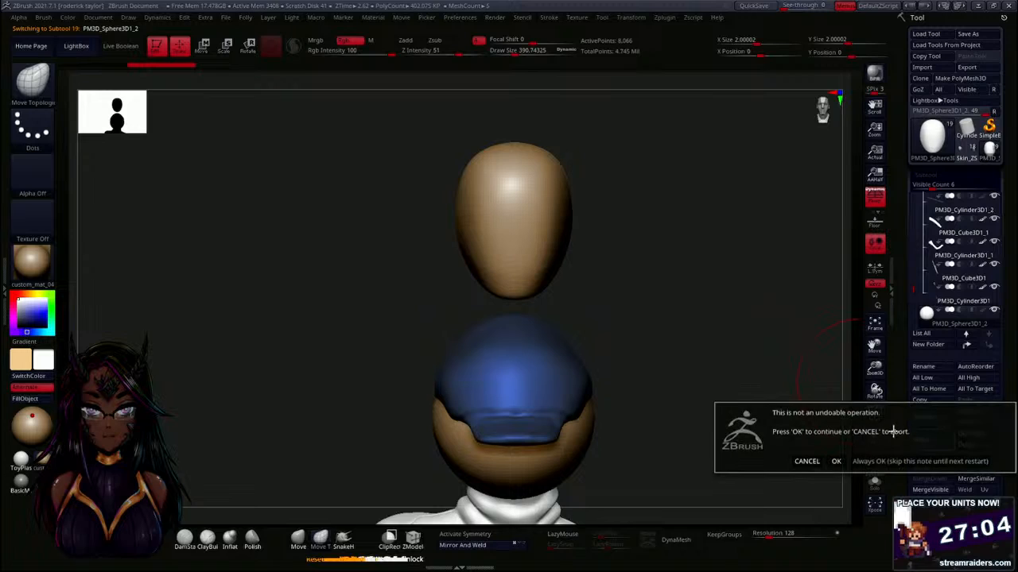
{"action": "left_click", "coordinate": [834, 461]}
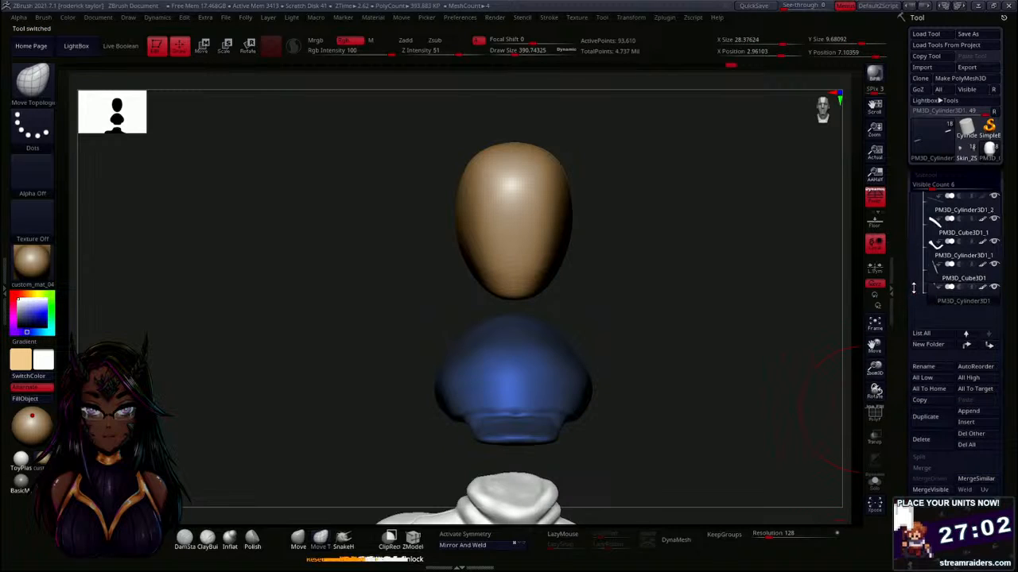
Reselect the head shape and widen its sides slightly with the Move Topological brush.
{"action": "scroll", "coordinate": [914, 288], "scroll_direction": "up", "scroll_amount": 3}
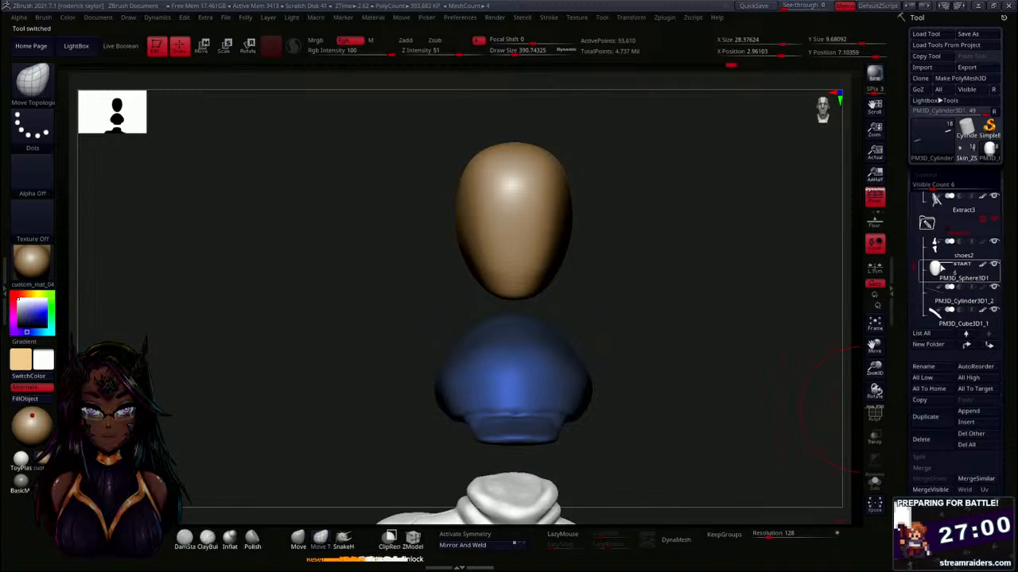
{"action": "left_click", "coordinate": [936, 270]}
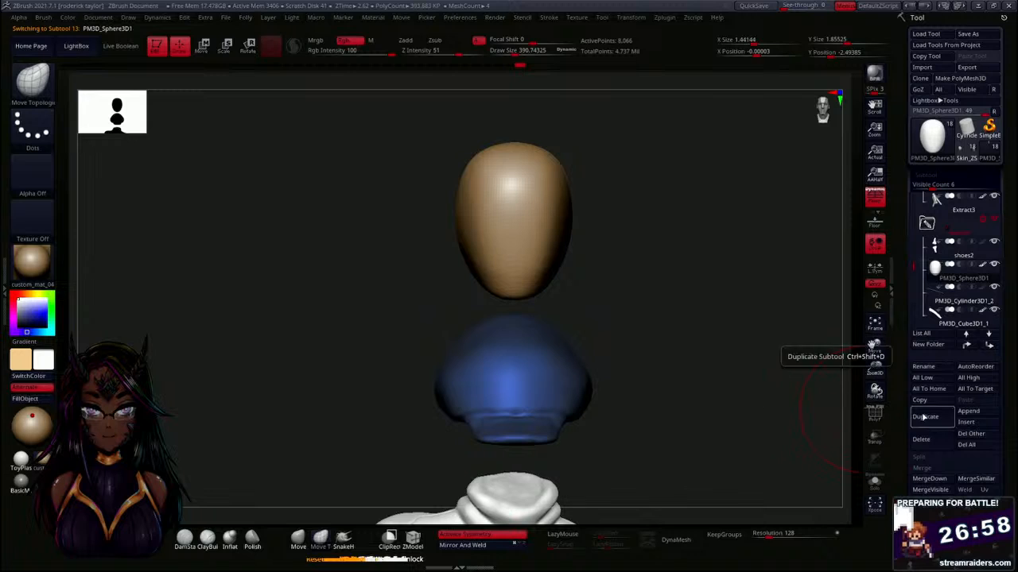
{"action": "mouse_move", "coordinate": [741, 342]}
{"action": "left_mouse_down"}
{"action": "mouse_move", "coordinate": [627, 341]}
{"action": "mouse_move", "coordinate": [631, 307]}
{"action": "mouse_move", "coordinate": [673, 363]}
{"action": "mouse_move", "coordinate": [675, 330]}
{"action": "left_mouse_up"}
{"action": "left_click_drag", "start_coordinate": [563, 282], "coordinate": [571, 283]}
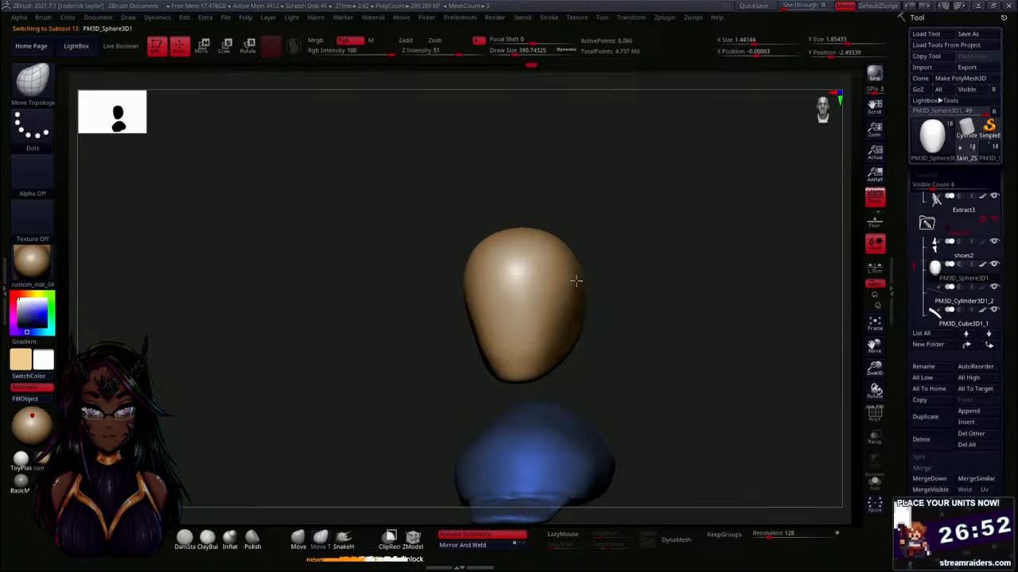
{"action": "left_click_drag", "start_coordinate": [634, 322], "coordinate": [617, 310]}
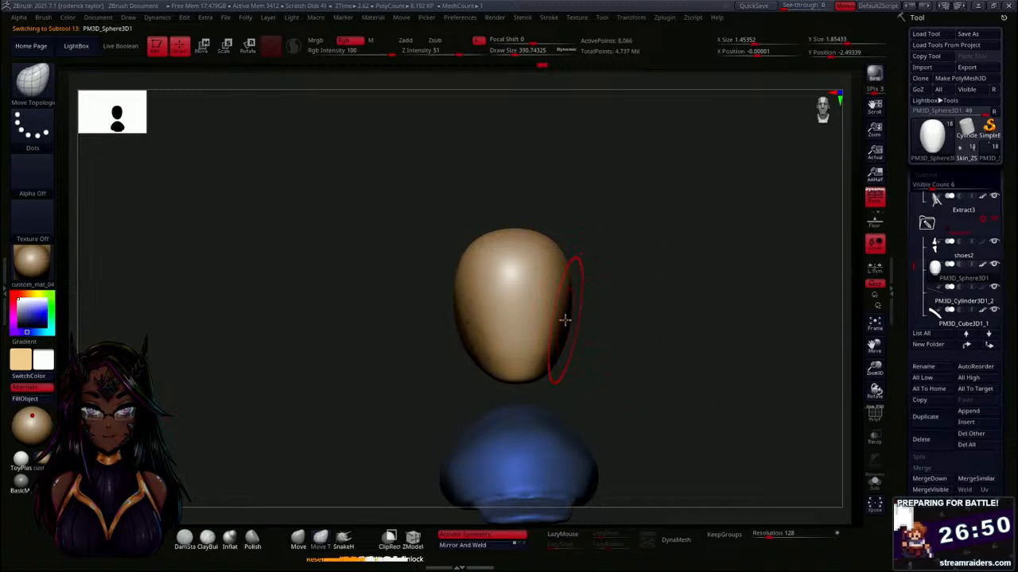
{"action": "left_click_drag", "start_coordinate": [660, 341], "coordinate": [634, 277]}
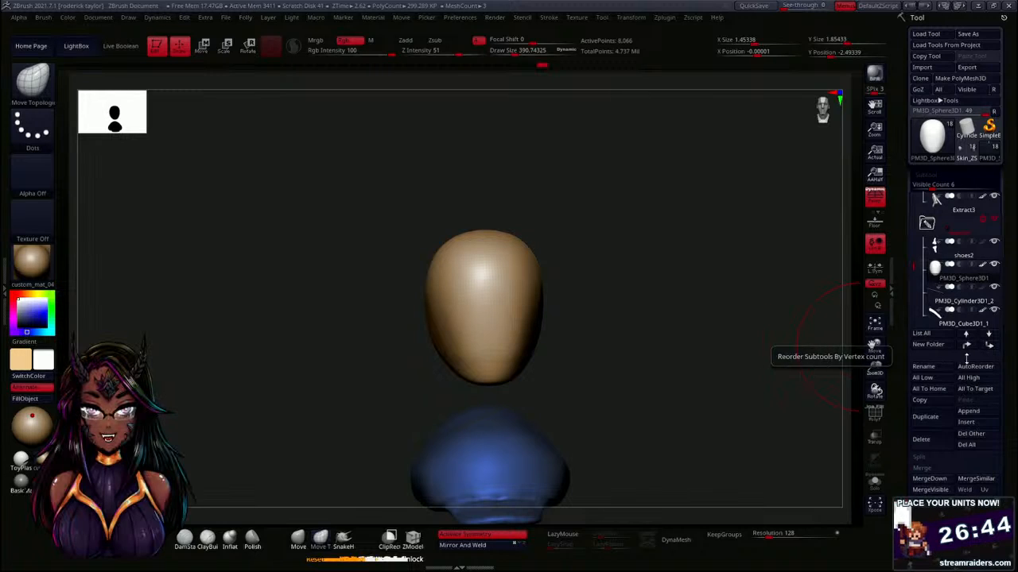
Insert a Sphere3D after the head shape and move it up over the head's crown, to a Y position of about -3.49.
{"action": "left_click", "coordinate": [967, 423]}
{"action": "left_click", "coordinate": [560, 409]}
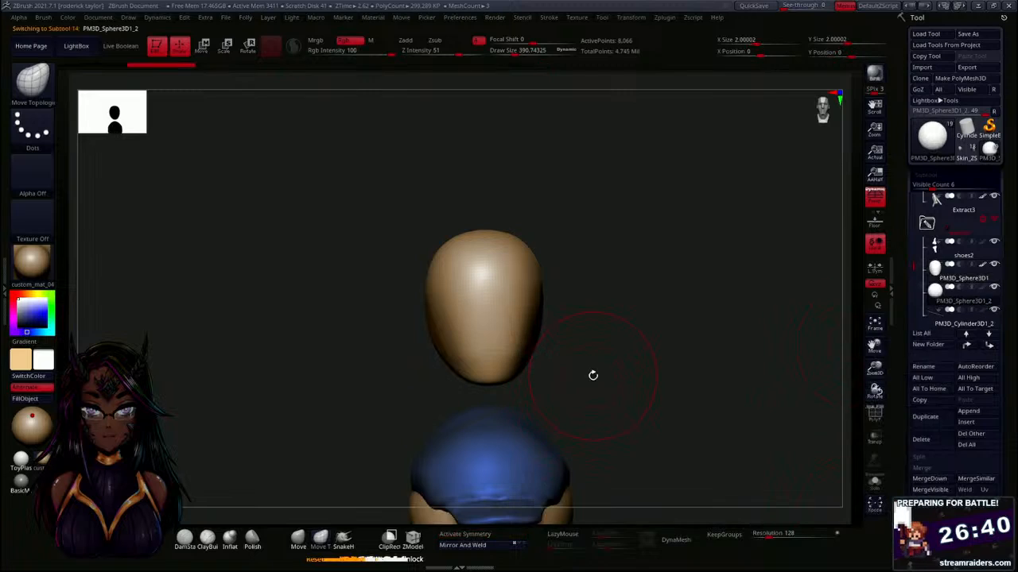
{"action": "key", "text": "w"}
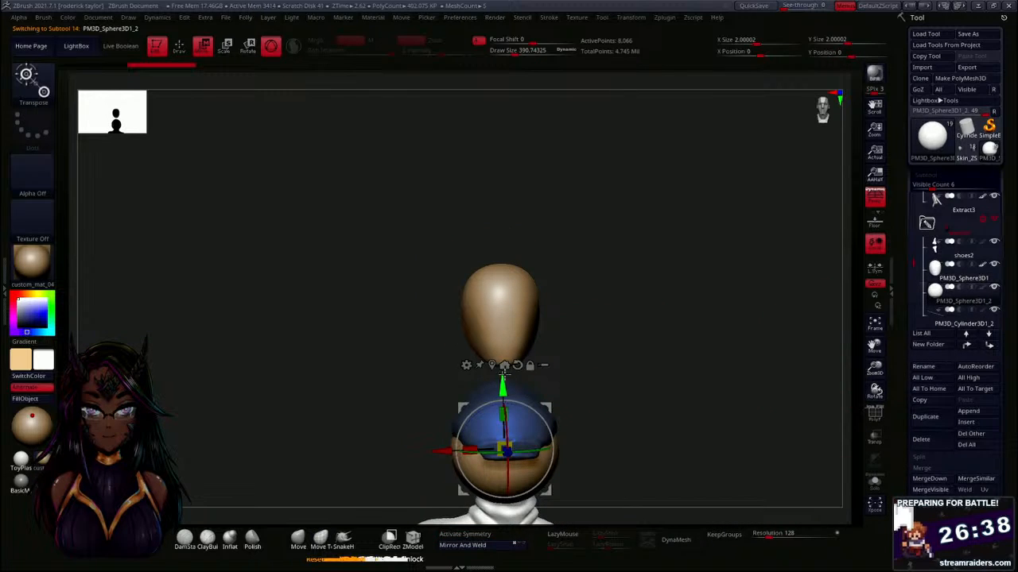
{"action": "left_click_drag", "start_coordinate": [504, 372], "coordinate": [498, 184]}
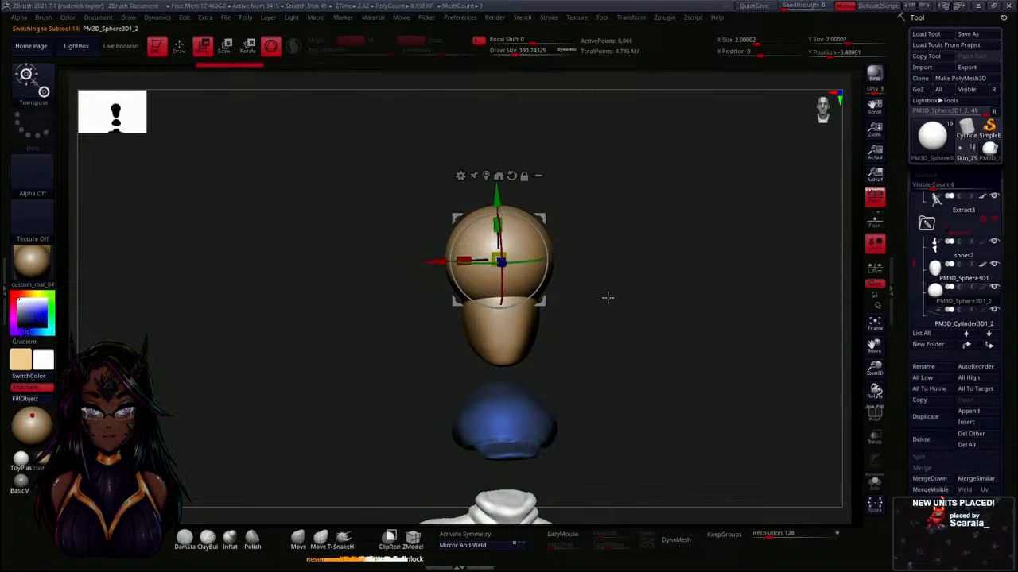
{"action": "left_click_drag", "start_coordinate": [606, 297], "coordinate": [609, 350], "text": "alt"}
{"action": "key", "text": "q"}
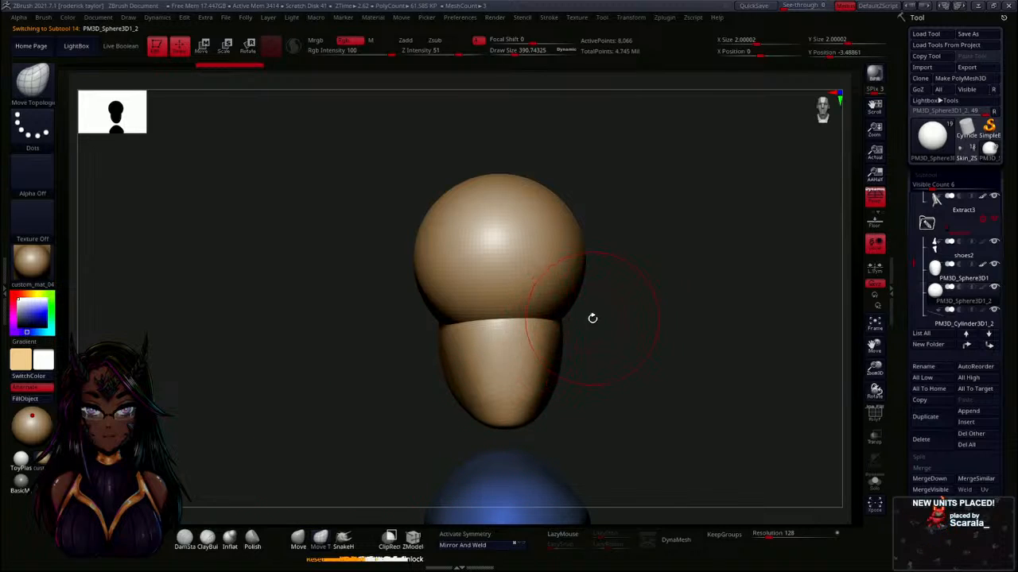
Activate symmetry for the new sphere and scale it down uniformly to about 1.47 units.
{"action": "key", "text": "x"}
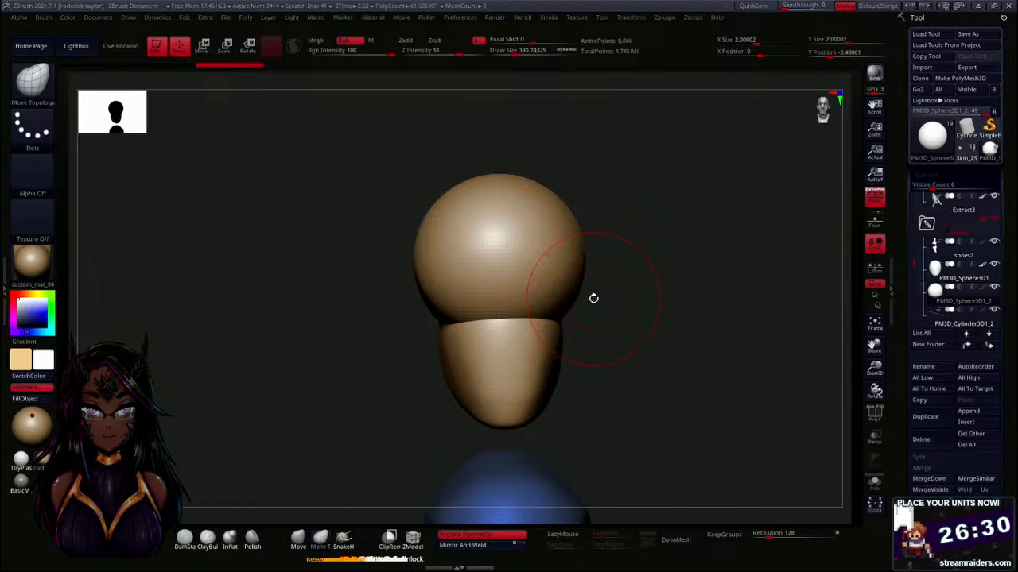
{"action": "mouse_move", "coordinate": [593, 297]}
{"action": "left_mouse_down"}
{"action": "mouse_move", "coordinate": [605, 309]}
{"action": "mouse_move", "coordinate": [567, 323]}
{"action": "mouse_move", "coordinate": [580, 314]}
{"action": "left_mouse_up"}
{"action": "key", "text": "w"}
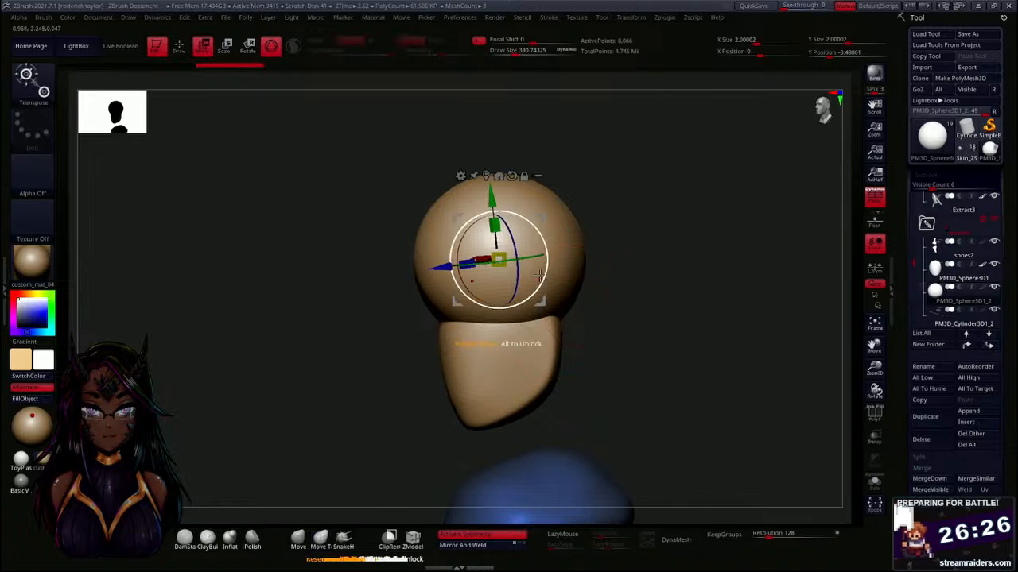
{"action": "left_click_drag", "start_coordinate": [496, 257], "coordinate": [573, 236]}
{"action": "mouse_move", "coordinate": [593, 313]}
{"action": "left_mouse_down"}
{"action": "mouse_move", "coordinate": [606, 315]}
{"action": "mouse_move", "coordinate": [627, 296]}
{"action": "left_mouse_up"}
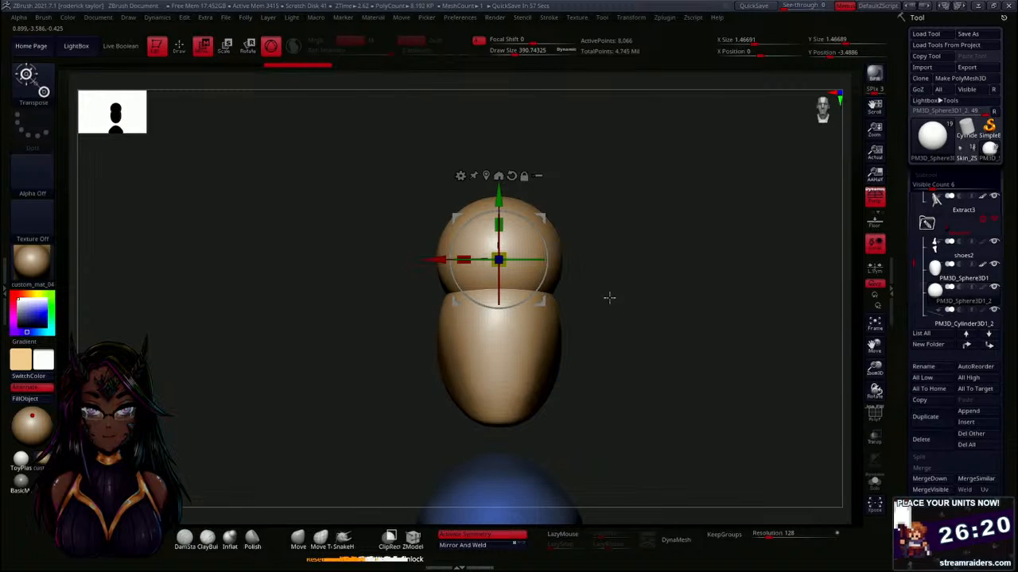
Widen the sphere's lower sides and even out its bottom rim around the head with the Move Topological brush at a draw size of about 391.
{"action": "key", "text": "q"}
{"action": "left_click_drag", "start_coordinate": [549, 292], "coordinate": [577, 307]}
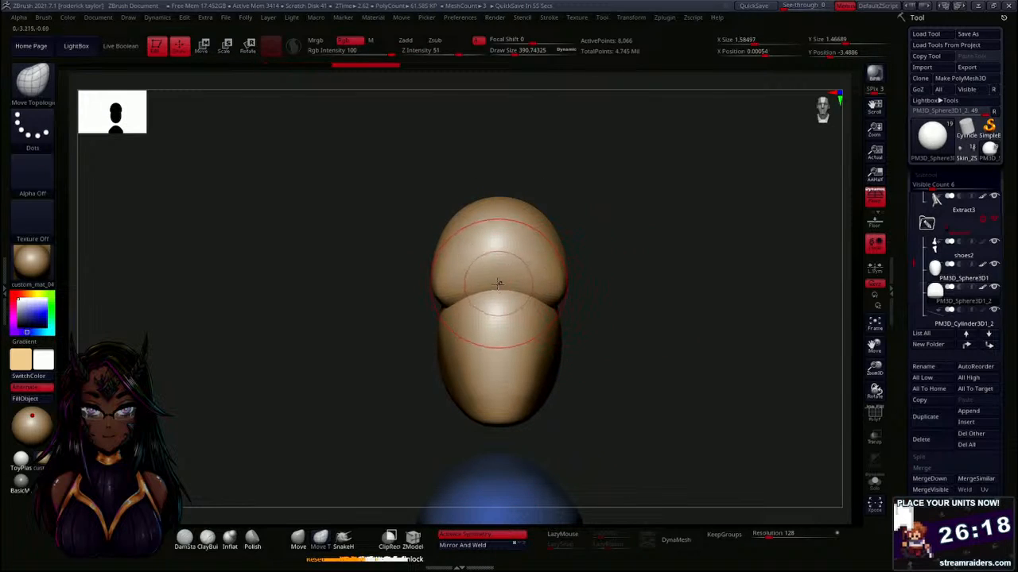
{"action": "left_click_drag", "start_coordinate": [504, 318], "coordinate": [504, 321]}
{"action": "left_click_drag", "start_coordinate": [636, 320], "coordinate": [563, 313]}
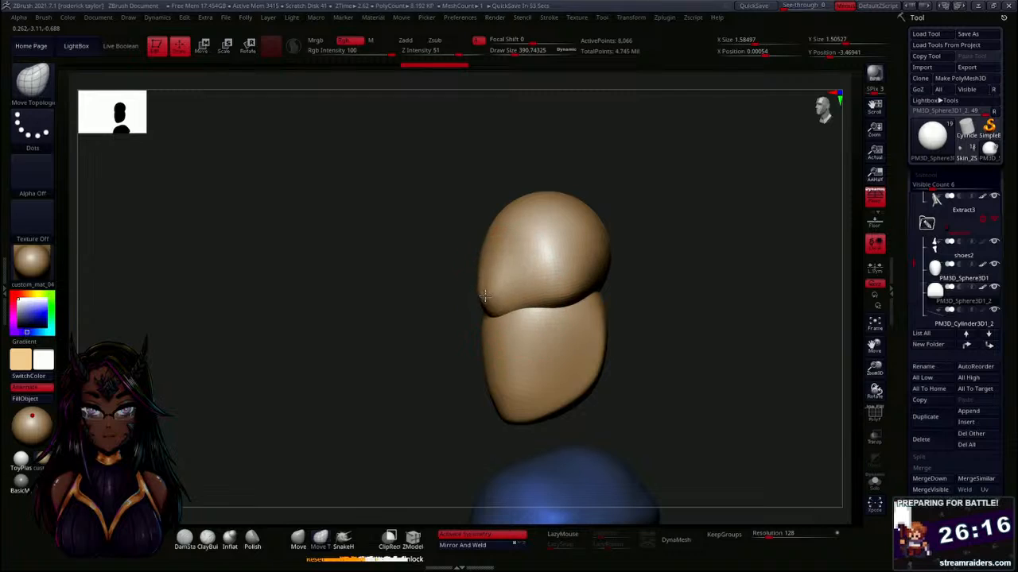
{"action": "mouse_move", "coordinate": [484, 296]}
{"action": "left_mouse_down"}
{"action": "mouse_move", "coordinate": [535, 293]}
{"action": "mouse_move", "coordinate": [495, 291]}
{"action": "left_mouse_up"}
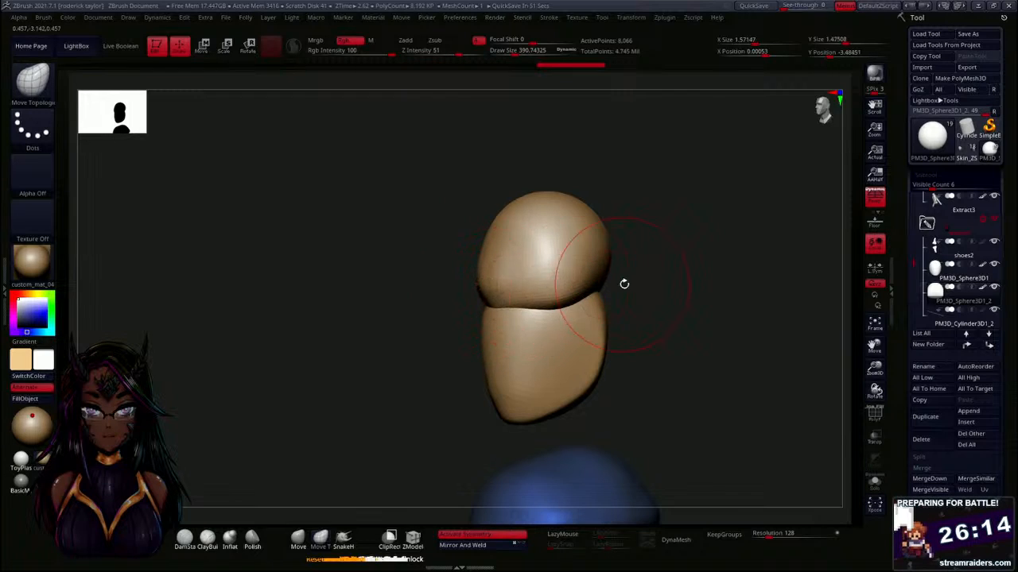
{"action": "left_click_drag", "start_coordinate": [623, 284], "coordinate": [622, 253]}
Push the sphere's upper sides inward to taper it toward the top and adjust its side contour.
{"action": "mouse_move", "coordinate": [530, 227]}
{"action": "left_mouse_down"}
{"action": "mouse_move", "coordinate": [503, 220]}
{"action": "mouse_move", "coordinate": [501, 207]}
{"action": "mouse_move", "coordinate": [519, 243]}
{"action": "left_mouse_up"}
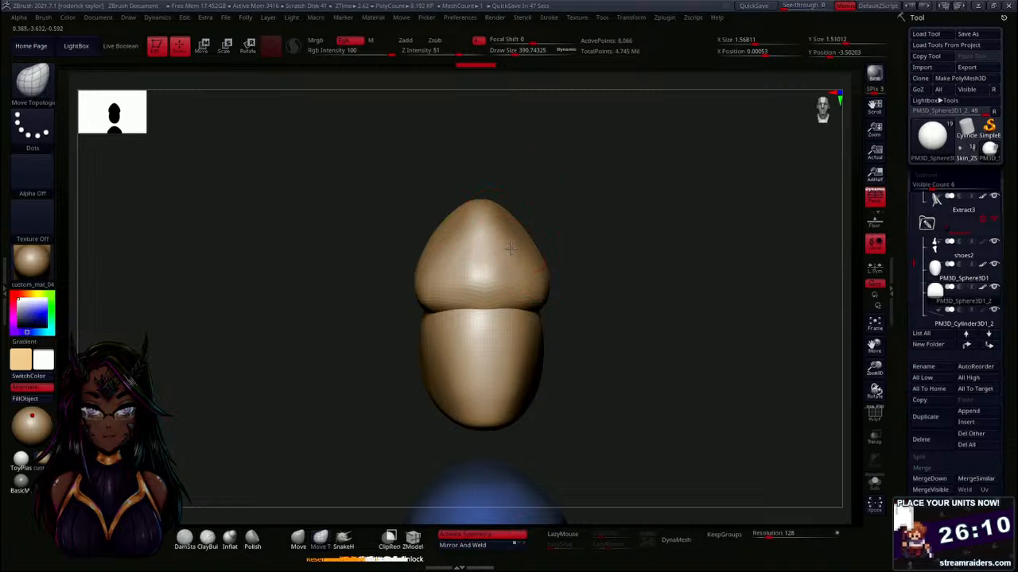
{"action": "left_click_drag", "start_coordinate": [591, 249], "coordinate": [499, 250]}
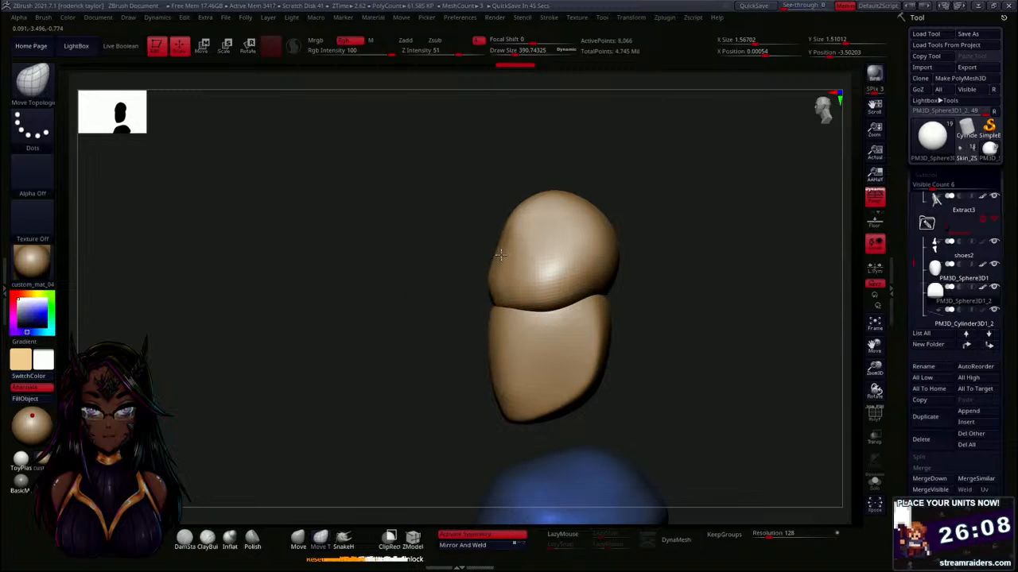
{"action": "left_click_drag", "start_coordinate": [684, 257], "coordinate": [661, 251]}
{"action": "left_click_drag", "start_coordinate": [606, 274], "coordinate": [610, 289]}
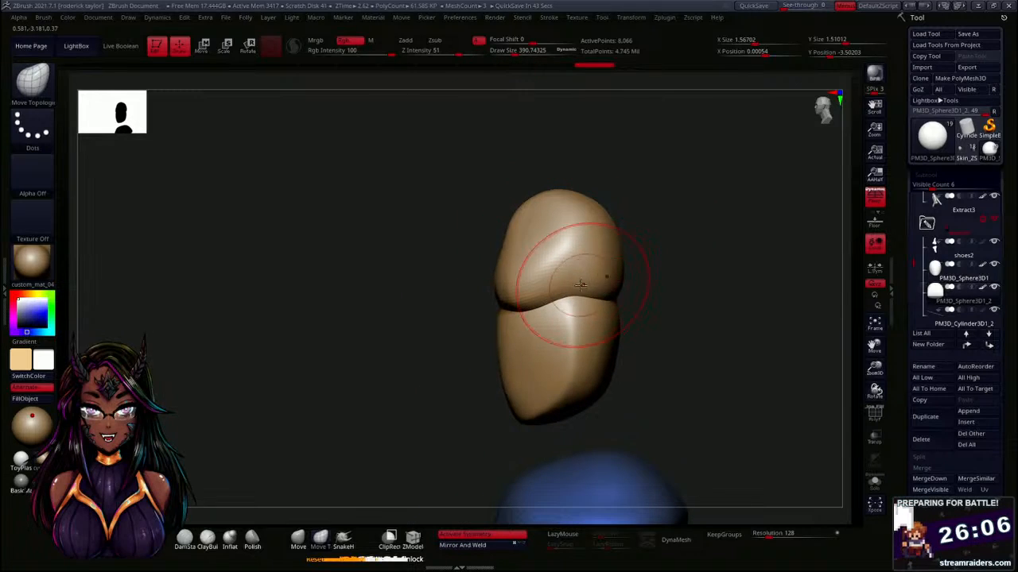
{"action": "left_click_drag", "start_coordinate": [674, 296], "coordinate": [675, 320]}
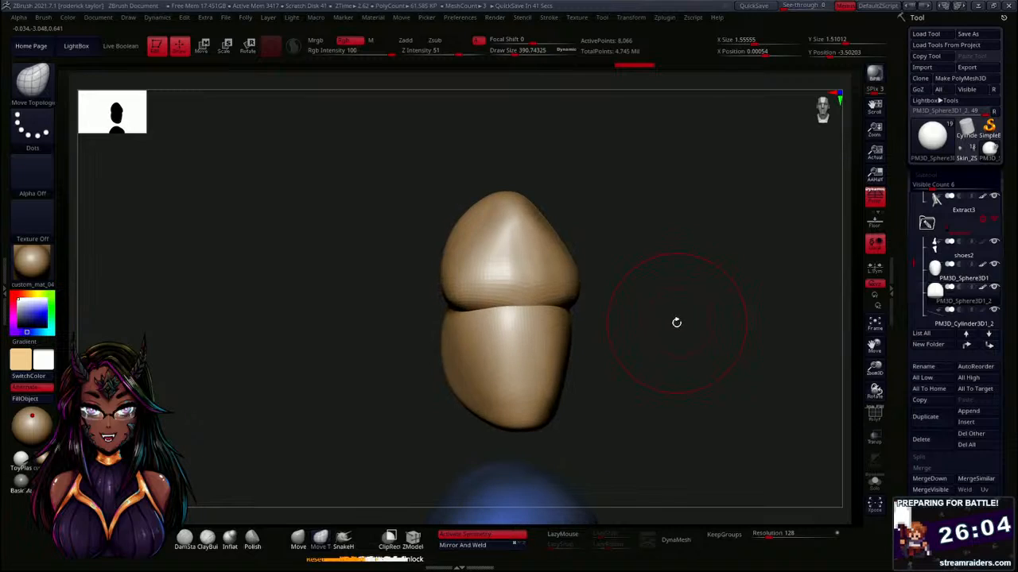
Smooth the tapered sides and crown of the upper sphere.
{"action": "key", "text": "shift"}
{"action": "left_click_drag", "start_coordinate": [545, 248], "coordinate": [495, 198], "text": "shift"}
{"action": "left_click_drag", "start_coordinate": [581, 218], "coordinate": [629, 222]}
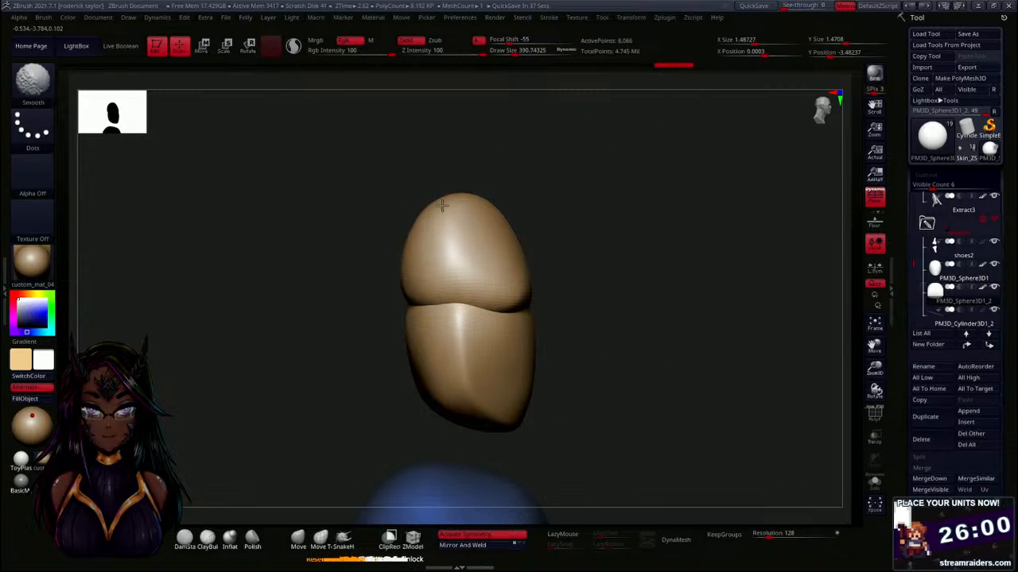
{"action": "mouse_move", "coordinate": [442, 205]}
{"action": "left_mouse_down", "text": "shift"}
{"action": "mouse_move", "coordinate": [461, 179]}
{"action": "mouse_move", "coordinate": [472, 194]}
{"action": "left_mouse_up", "text": "shift"}
Stretch the upper sphere into a taller cap and reshape its lower rim around the head with the Move Topological brush.
{"action": "left_click_drag", "start_coordinate": [594, 229], "coordinate": [511, 284]}
{"action": "mouse_move", "coordinate": [602, 290]}
{"action": "left_mouse_down"}
{"action": "mouse_move", "coordinate": [586, 296]}
{"action": "mouse_move", "coordinate": [598, 295]}
{"action": "left_mouse_up"}
{"action": "mouse_move", "coordinate": [622, 292]}
{"action": "left_mouse_down"}
{"action": "mouse_move", "coordinate": [670, 282]}
{"action": "mouse_move", "coordinate": [611, 290]}
{"action": "left_mouse_up"}
{"action": "right_click_drag", "start_coordinate": [601, 289], "coordinate": [648, 291]}
{"action": "mouse_move", "coordinate": [635, 287]}
{"action": "left_mouse_down"}
{"action": "mouse_move", "coordinate": [638, 299]}
{"action": "mouse_move", "coordinate": [663, 299]}
{"action": "left_mouse_up"}
{"action": "mouse_move", "coordinate": [648, 301]}
{"action": "right_mouse_down"}
{"action": "mouse_move", "coordinate": [568, 311]}
{"action": "mouse_move", "coordinate": [684, 275]}
{"action": "mouse_move", "coordinate": [744, 284]}
{"action": "mouse_move", "coordinate": [723, 263]}
{"action": "mouse_move", "coordinate": [602, 291]}
{"action": "mouse_move", "coordinate": [597, 318]}
{"action": "mouse_move", "coordinate": [557, 350]}
{"action": "mouse_move", "coordinate": [529, 336]}
{"action": "mouse_move", "coordinate": [549, 295]}
{"action": "mouse_move", "coordinate": [541, 272]}
{"action": "right_mouse_up"}
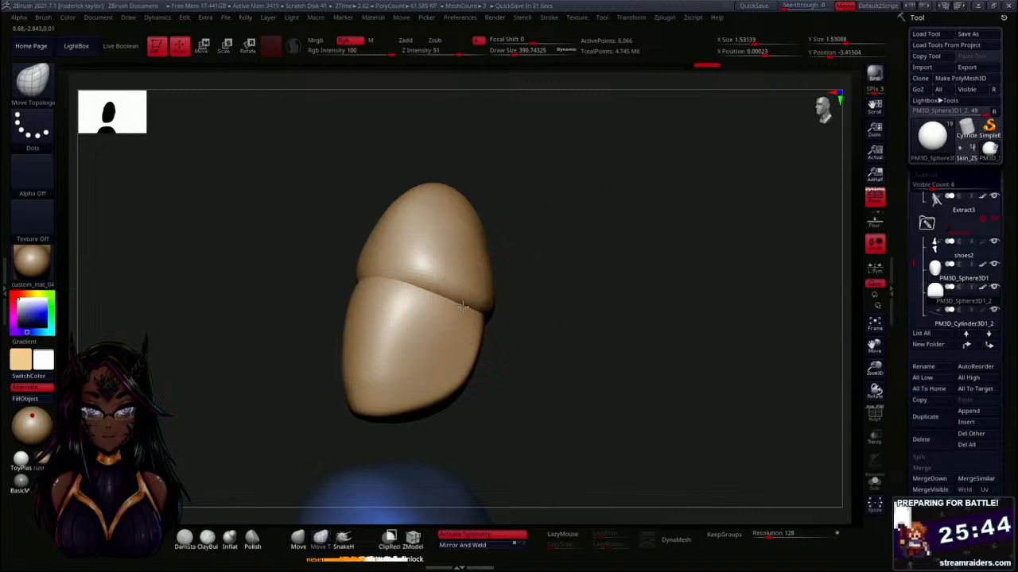
{"action": "right_click_drag", "start_coordinate": [462, 306], "coordinate": [565, 304], "text": "shift"}
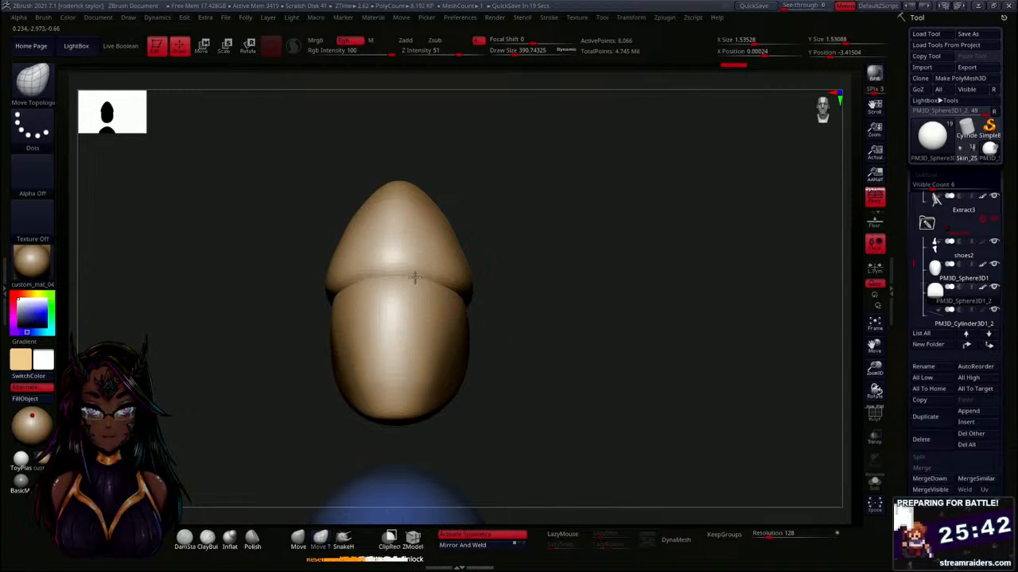
{"action": "left_click_drag", "start_coordinate": [415, 278], "coordinate": [404, 272]}
{"action": "right_click_drag", "start_coordinate": [547, 272], "coordinate": [547, 295]}
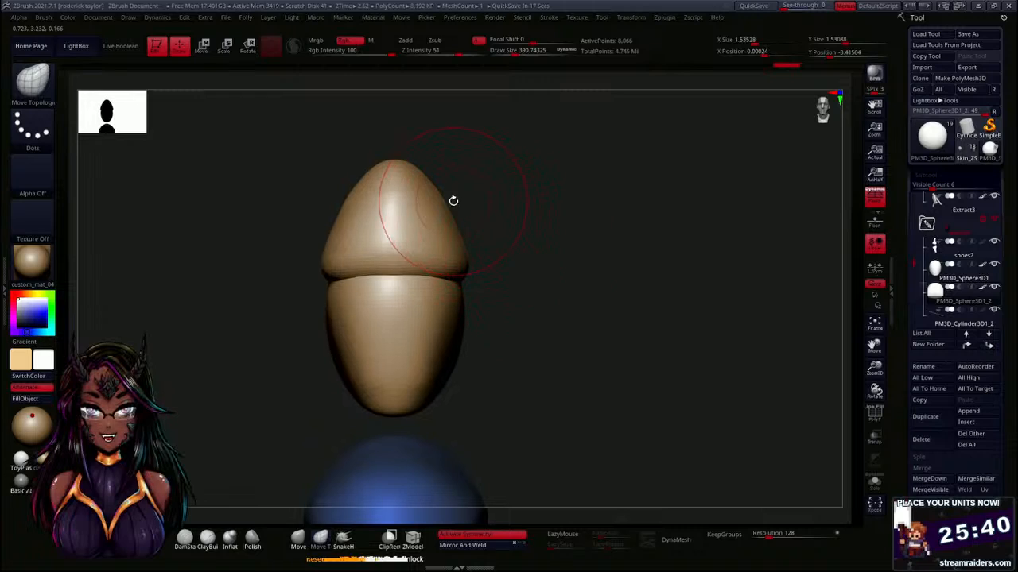
Push the cap's curved side profile inward toward a cone and smooth the reshaped surface.
{"action": "right_click_drag", "start_coordinate": [511, 218], "coordinate": [454, 231]}
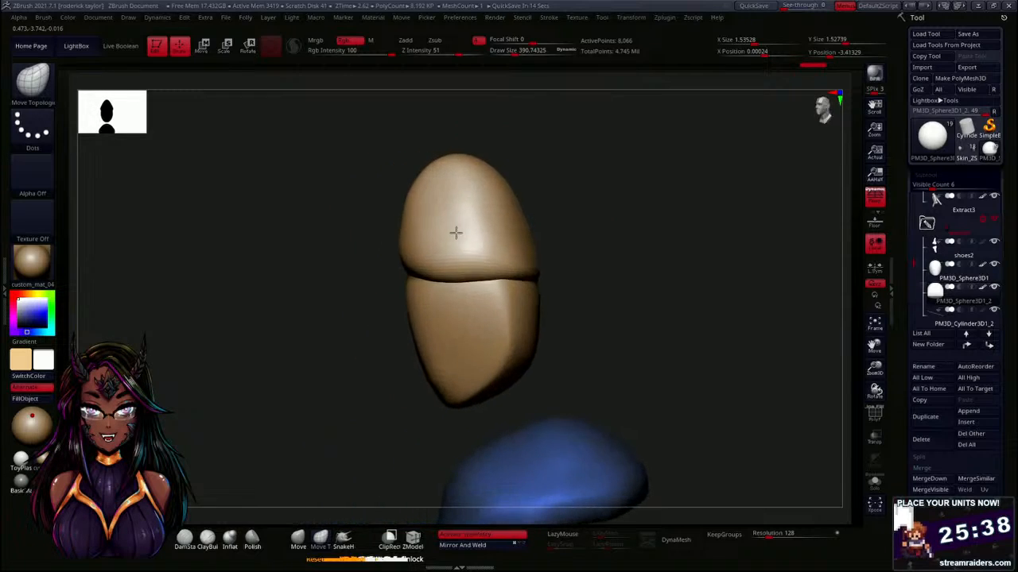
{"action": "mouse_move", "coordinate": [404, 210]}
{"action": "left_mouse_down"}
{"action": "mouse_move", "coordinate": [410, 215]}
{"action": "mouse_move", "coordinate": [446, 176]}
{"action": "left_mouse_up"}
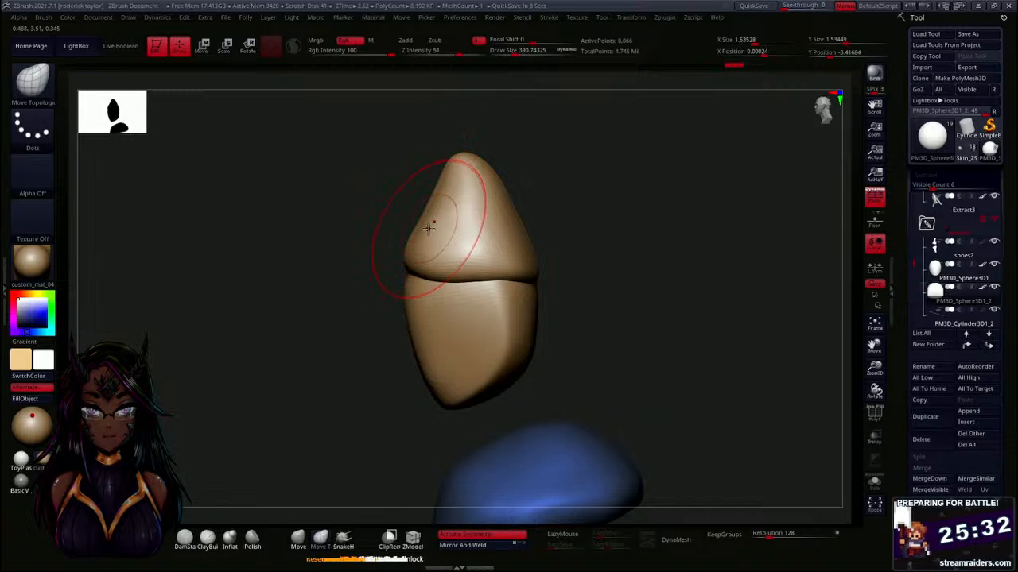
{"action": "left_click_drag", "start_coordinate": [451, 222], "coordinate": [422, 218], "text": "shift"}
{"action": "left_click_drag", "start_coordinate": [545, 214], "coordinate": [605, 202]}
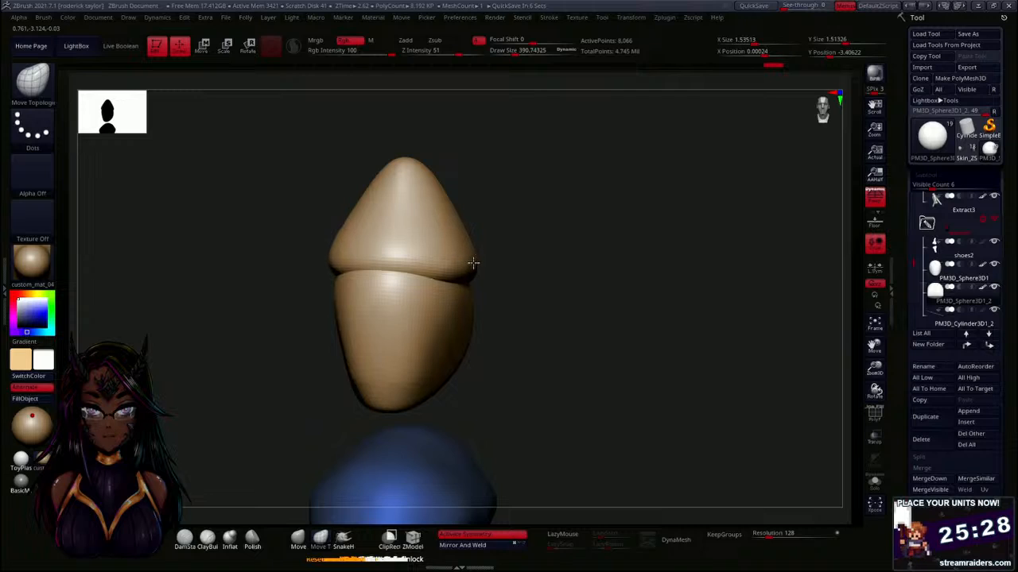
Flare the cap's lower side rim outward and smooth its back from the rim to the tip.
{"action": "left_click_drag", "start_coordinate": [473, 263], "coordinate": [433, 251]}
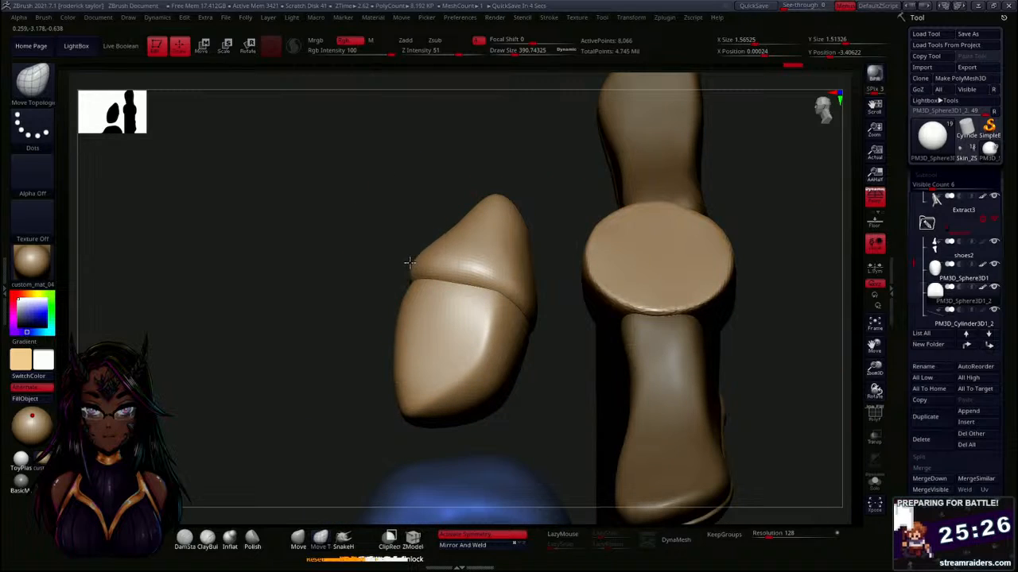
{"action": "left_click_drag", "start_coordinate": [553, 185], "coordinate": [549, 228]}
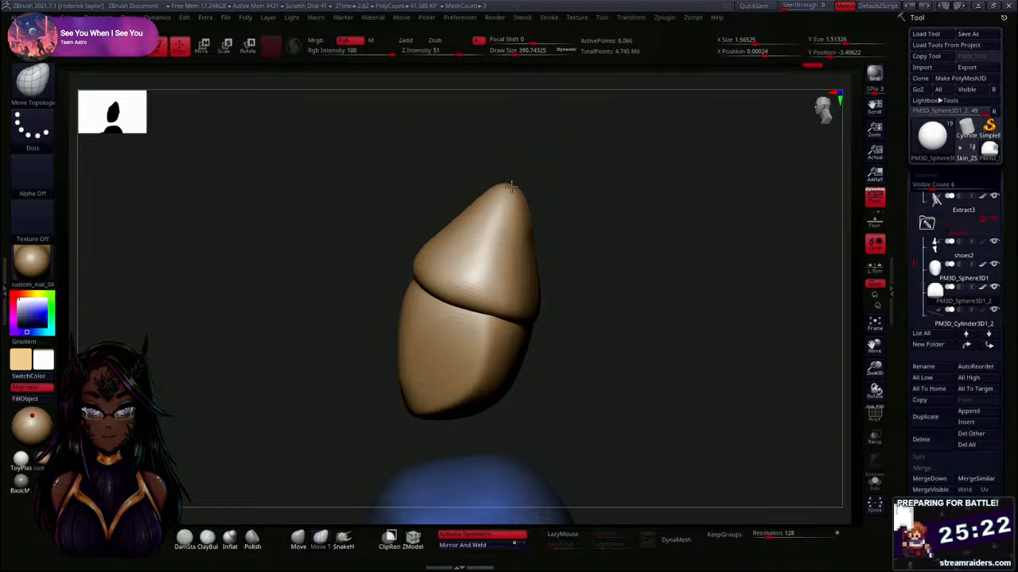
{"action": "left_click_drag", "start_coordinate": [562, 242], "coordinate": [632, 248]}
{"action": "mouse_move", "coordinate": [524, 256]}
{"action": "left_mouse_down", "text": "shift"}
{"action": "mouse_move", "coordinate": [502, 227]}
{"action": "mouse_move", "coordinate": [512, 164]}
{"action": "left_mouse_up", "text": "shift"}
{"action": "mouse_move", "coordinate": [650, 249]}
{"action": "left_mouse_down"}
{"action": "mouse_move", "coordinate": [627, 286]}
{"action": "mouse_move", "coordinate": [600, 263]}
{"action": "left_mouse_up"}
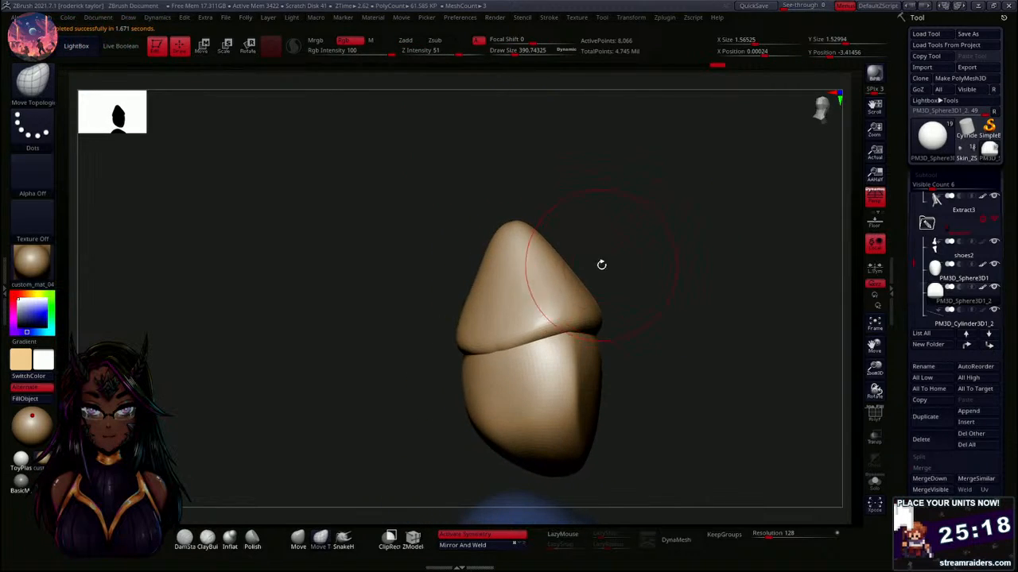
Reshape the cap's lower rim around the front, side and back of the head with the Move Topological brush.
{"action": "left_click_drag", "start_coordinate": [438, 318], "coordinate": [598, 274]}
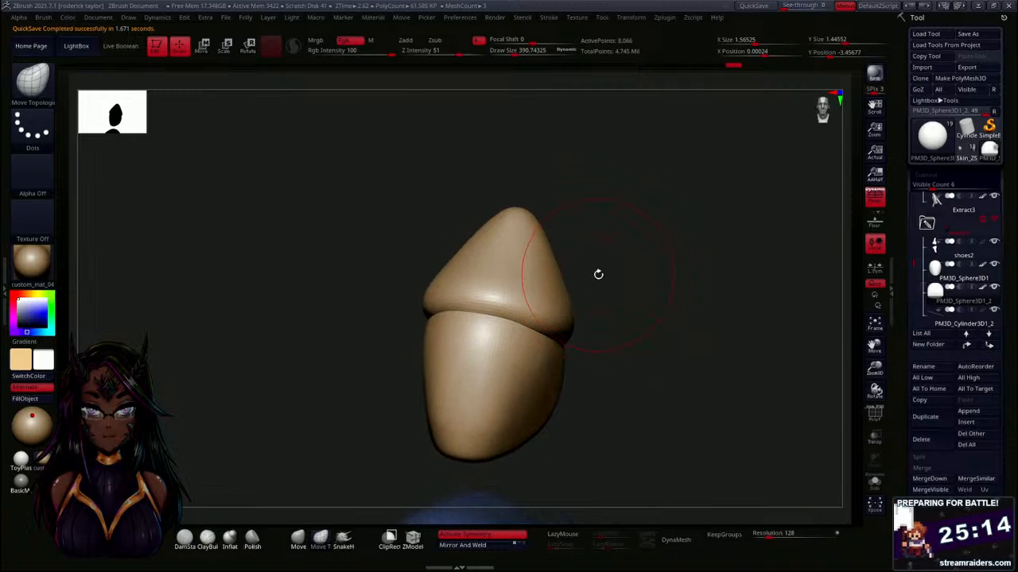
{"action": "left_click_drag", "start_coordinate": [550, 335], "coordinate": [502, 315]}
{"action": "left_click_drag", "start_coordinate": [593, 330], "coordinate": [629, 338]}
{"action": "left_click_drag", "start_coordinate": [480, 305], "coordinate": [479, 298]}
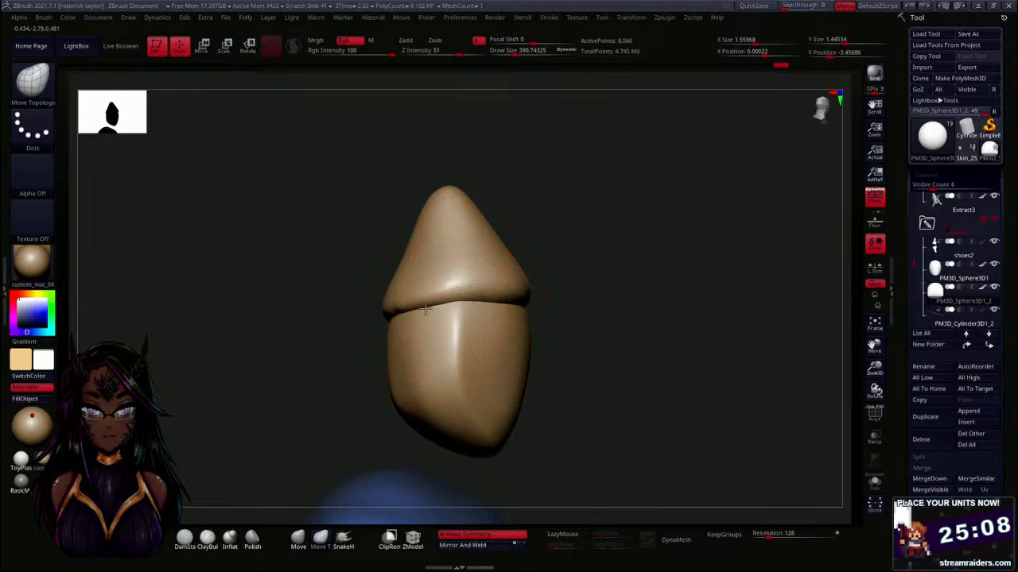
{"action": "left_click_drag", "start_coordinate": [415, 314], "coordinate": [394, 307]}
{"action": "left_click_drag", "start_coordinate": [540, 308], "coordinate": [341, 439]}
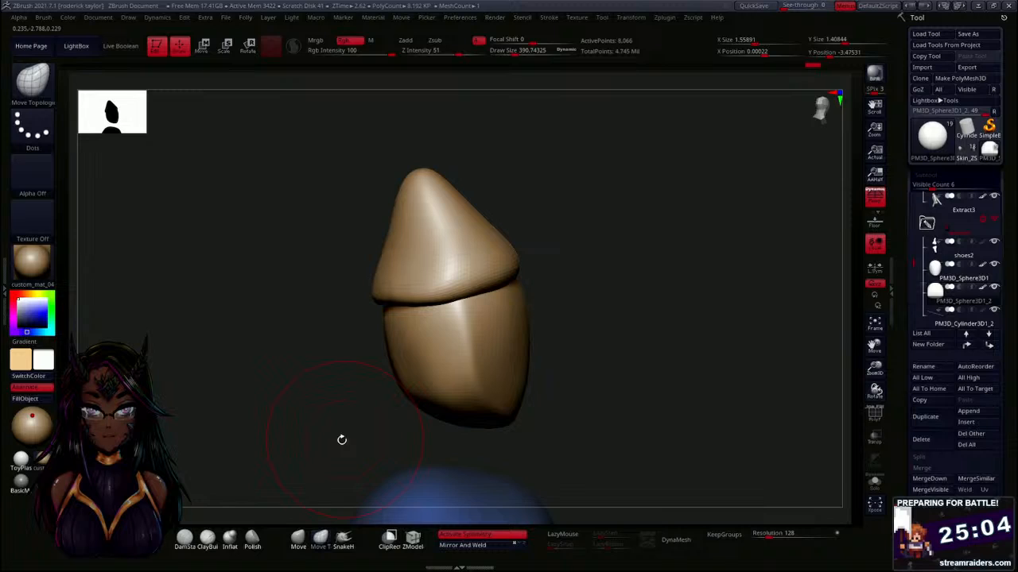
Swell the side of the cap's lower rim into a raised edge with the Inflat brush, enlarging its draw size to about 166.
{"action": "left_click", "coordinate": [229, 539]}
{"action": "key", "text": "s"}
{"action": "left_click_drag", "start_coordinate": [628, 304], "coordinate": [625, 305]}
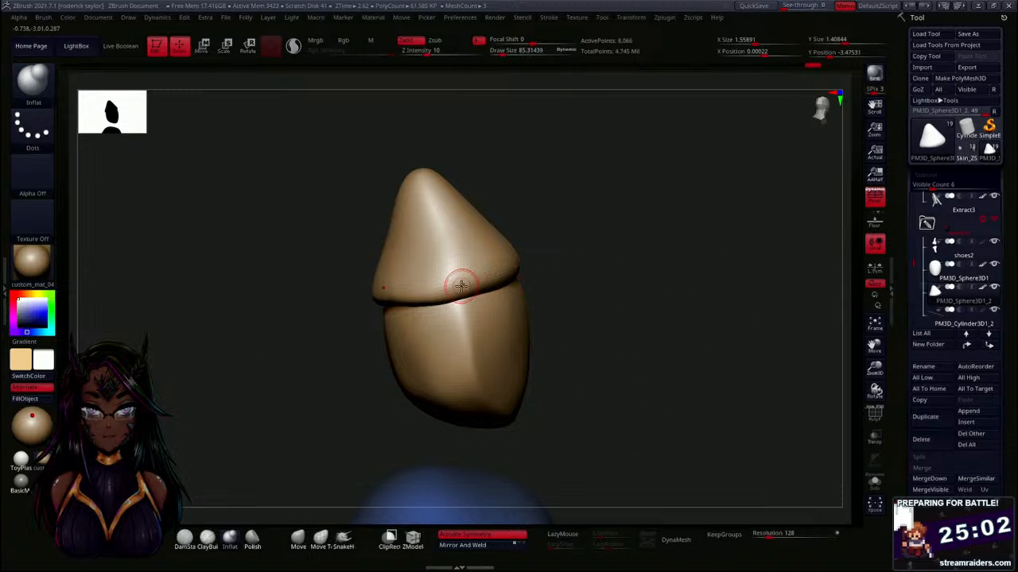
{"action": "left_click_drag", "start_coordinate": [447, 286], "coordinate": [477, 279]}
{"action": "key", "text": "s"}
{"action": "left_click_drag", "start_coordinate": [564, 275], "coordinate": [569, 272]}
{"action": "left_click_drag", "start_coordinate": [445, 282], "coordinate": [511, 269]}
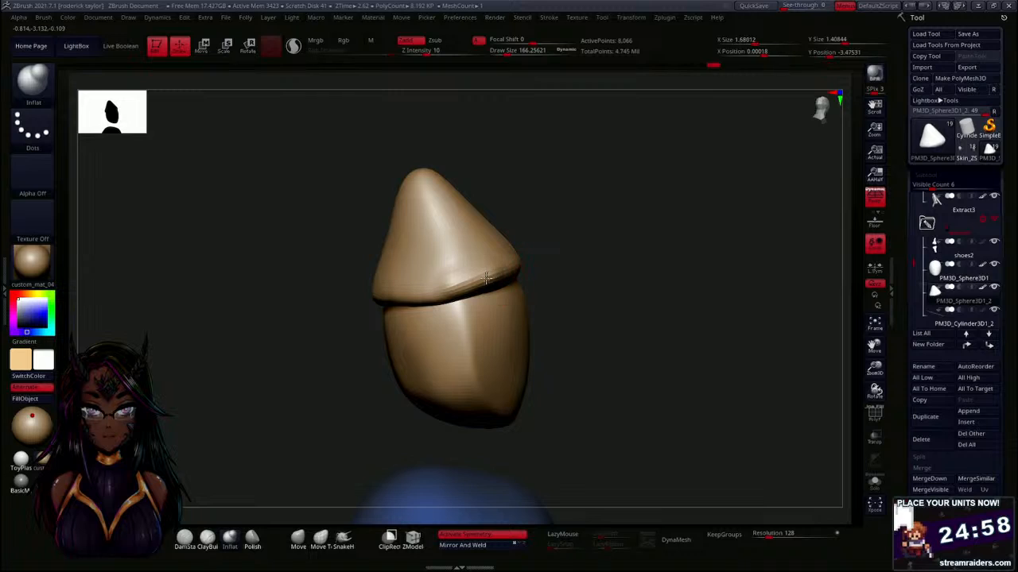
Extend the inflated rim around the front of the cap and smooth the cap surface above it.
{"action": "left_click_drag", "start_coordinate": [609, 266], "coordinate": [447, 275]}
{"action": "mouse_move", "coordinate": [579, 246]}
{"action": "left_mouse_down"}
{"action": "mouse_move", "coordinate": [552, 273]}
{"action": "mouse_move", "coordinate": [596, 251]}
{"action": "left_mouse_up"}
{"action": "left_click_drag", "start_coordinate": [701, 253], "coordinate": [640, 269]}
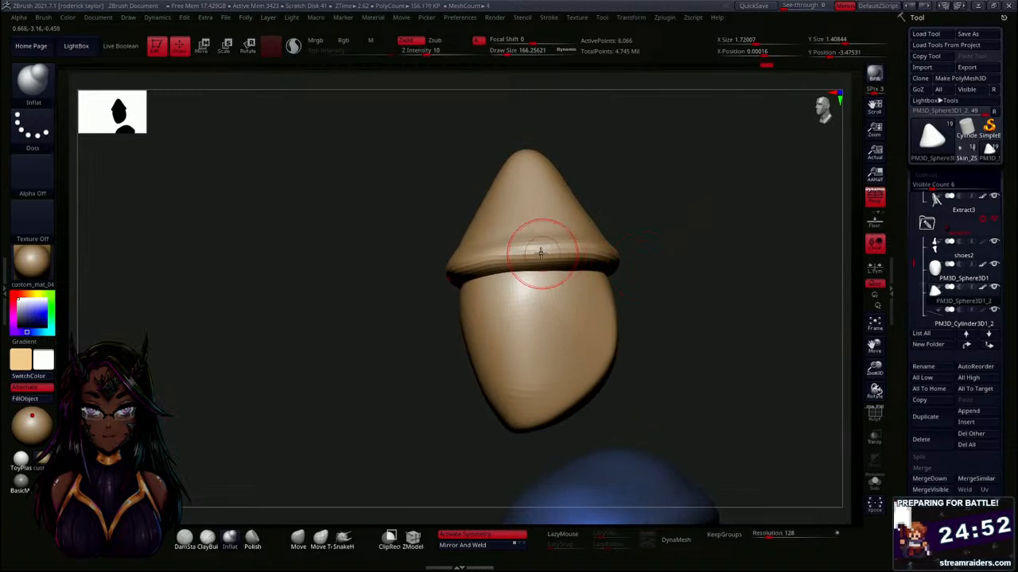
{"action": "left_click_drag", "start_coordinate": [536, 257], "coordinate": [615, 268]}
{"action": "mouse_move", "coordinate": [719, 279]}
{"action": "left_mouse_down"}
{"action": "mouse_move", "coordinate": [667, 284]}
{"action": "mouse_move", "coordinate": [691, 262]}
{"action": "mouse_move", "coordinate": [617, 261]}
{"action": "left_mouse_up"}
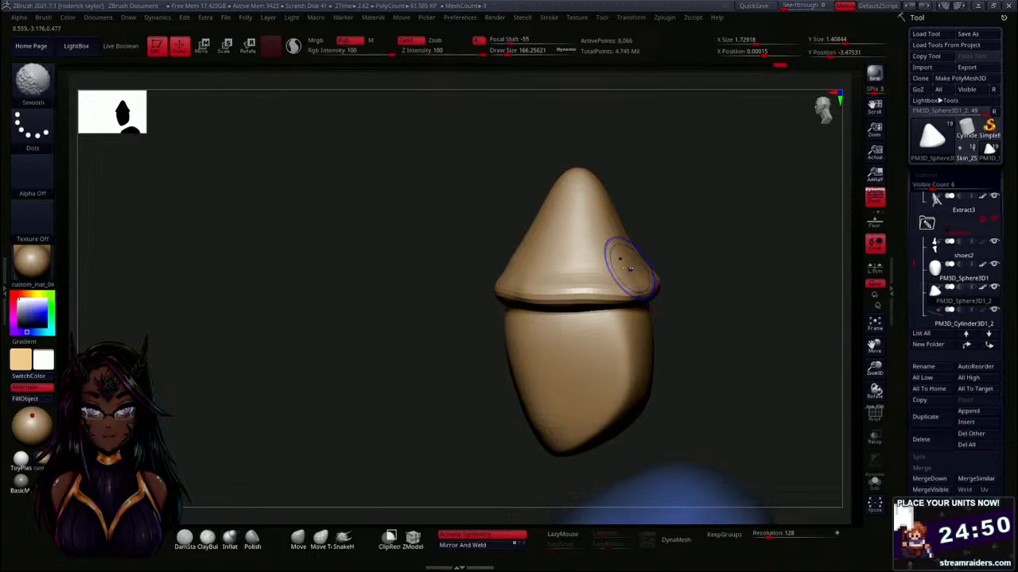
{"action": "mouse_move", "coordinate": [588, 211]}
{"action": "left_mouse_down", "text": "shift"}
{"action": "mouse_move", "coordinate": [589, 193]}
{"action": "mouse_move", "coordinate": [691, 223]}
{"action": "mouse_move", "coordinate": [647, 220]}
{"action": "left_mouse_up", "text": "shift"}
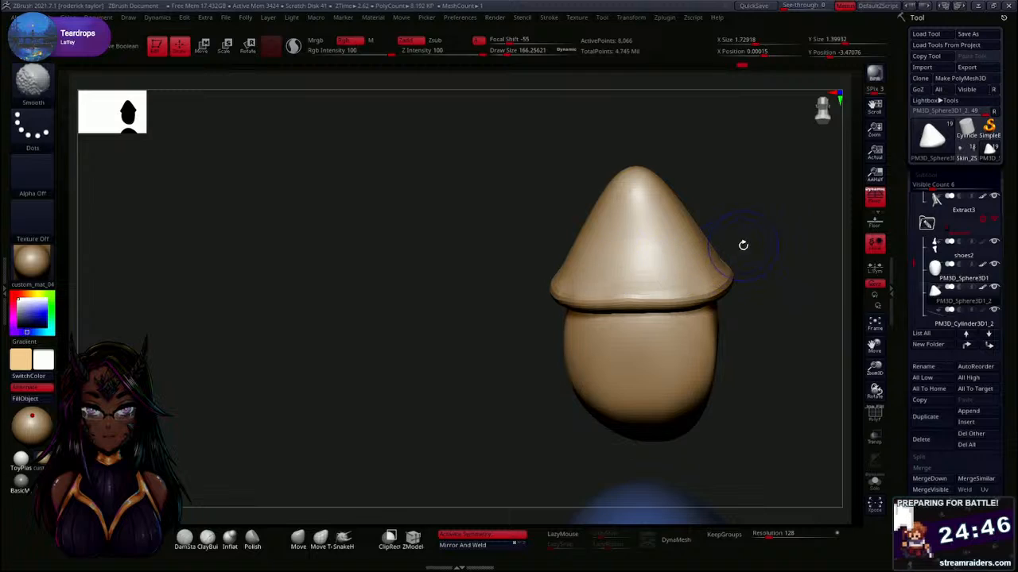
{"action": "mouse_move", "coordinate": [742, 245]}
{"action": "left_mouse_down"}
{"action": "mouse_move", "coordinate": [740, 211]}
{"action": "mouse_move", "coordinate": [659, 228]}
{"action": "left_mouse_up"}
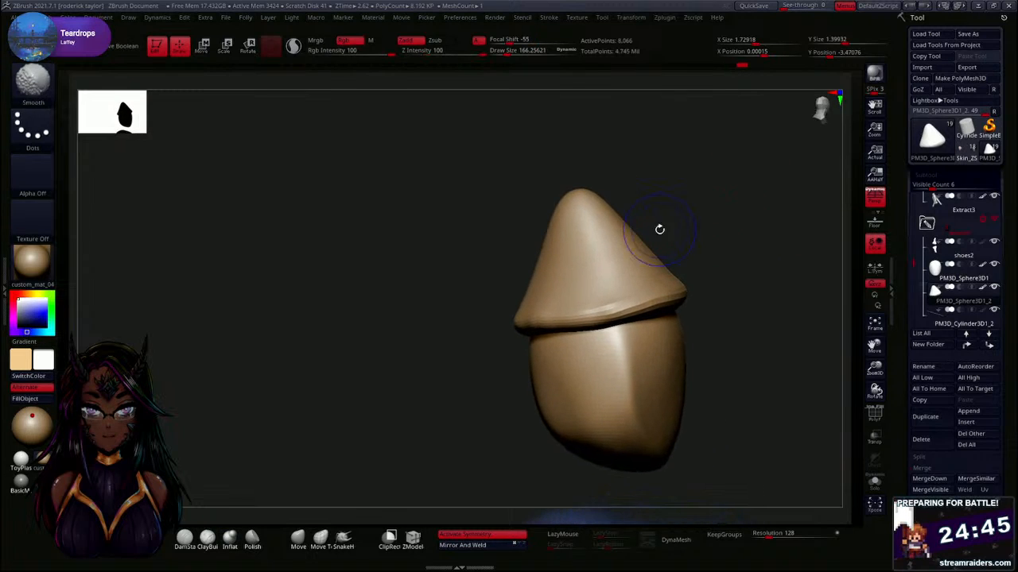
Carve a groove around the cap just above the rim with the DamStandard brush at a draw size of about 55.
{"action": "left_click", "coordinate": [179, 545]}
{"action": "key", "text": "s"}
{"action": "left_click_drag", "start_coordinate": [351, 297], "coordinate": [383, 355]}
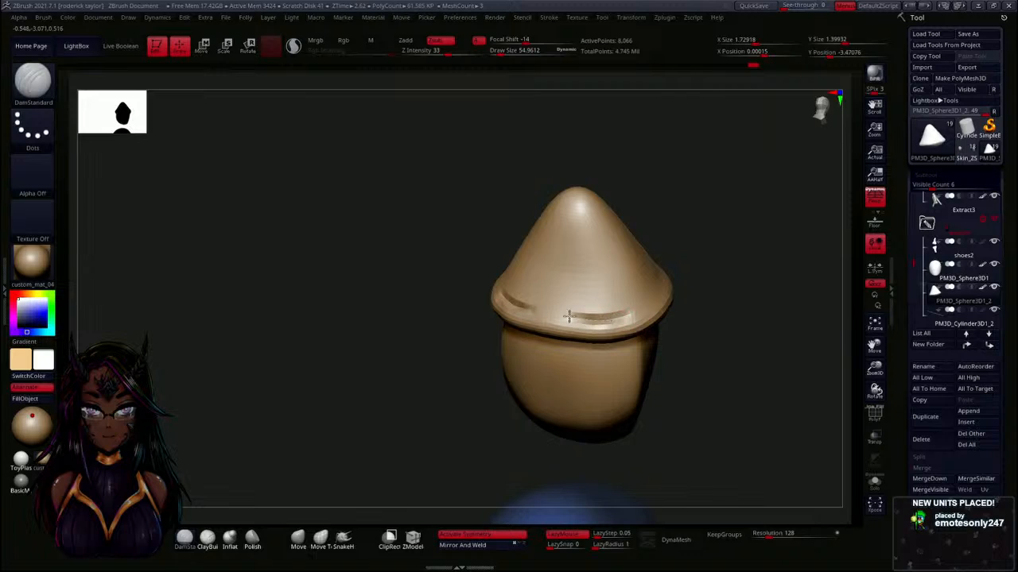
{"action": "left_click_drag", "start_coordinate": [567, 317], "coordinate": [527, 297]}
{"action": "mouse_move", "coordinate": [696, 334]}
{"action": "left_mouse_down"}
{"action": "mouse_move", "coordinate": [743, 265]}
{"action": "mouse_move", "coordinate": [647, 299]}
{"action": "left_mouse_up"}
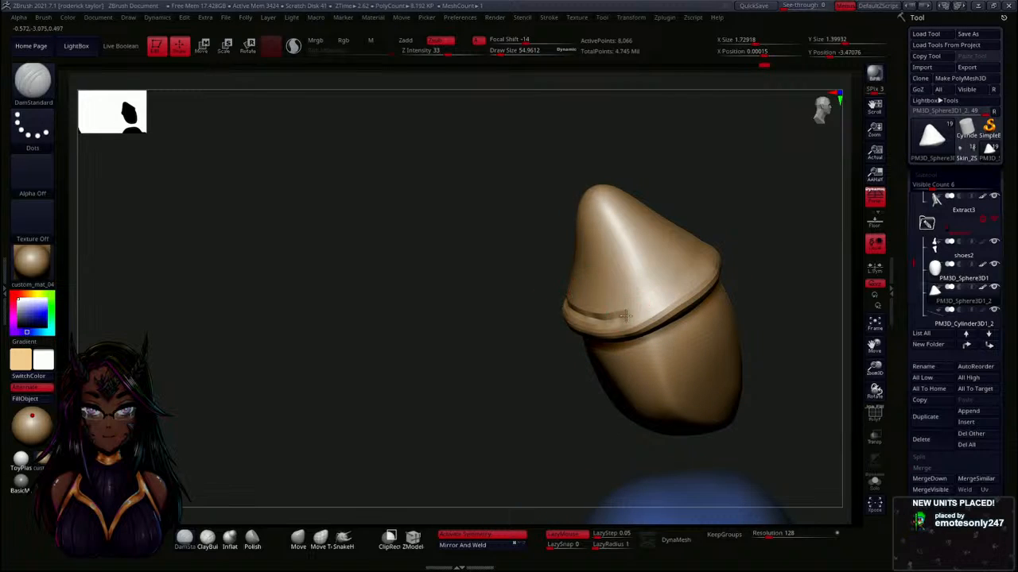
{"action": "left_click_drag", "start_coordinate": [765, 218], "coordinate": [557, 373]}
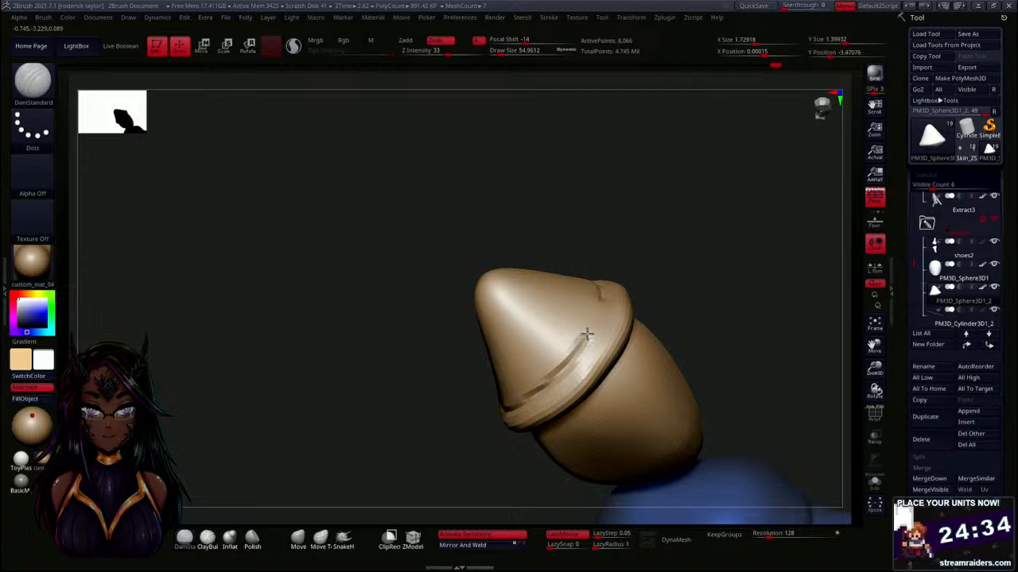
{"action": "mouse_move", "coordinate": [700, 290]}
{"action": "left_mouse_down"}
{"action": "mouse_move", "coordinate": [737, 300]}
{"action": "mouse_move", "coordinate": [684, 374]}
{"action": "mouse_move", "coordinate": [673, 359]}
{"action": "mouse_move", "coordinate": [732, 345]}
{"action": "mouse_move", "coordinate": [649, 237]}
{"action": "mouse_move", "coordinate": [633, 341]}
{"action": "mouse_move", "coordinate": [642, 368]}
{"action": "mouse_move", "coordinate": [633, 343]}
{"action": "mouse_move", "coordinate": [648, 343]}
{"action": "left_mouse_up"}
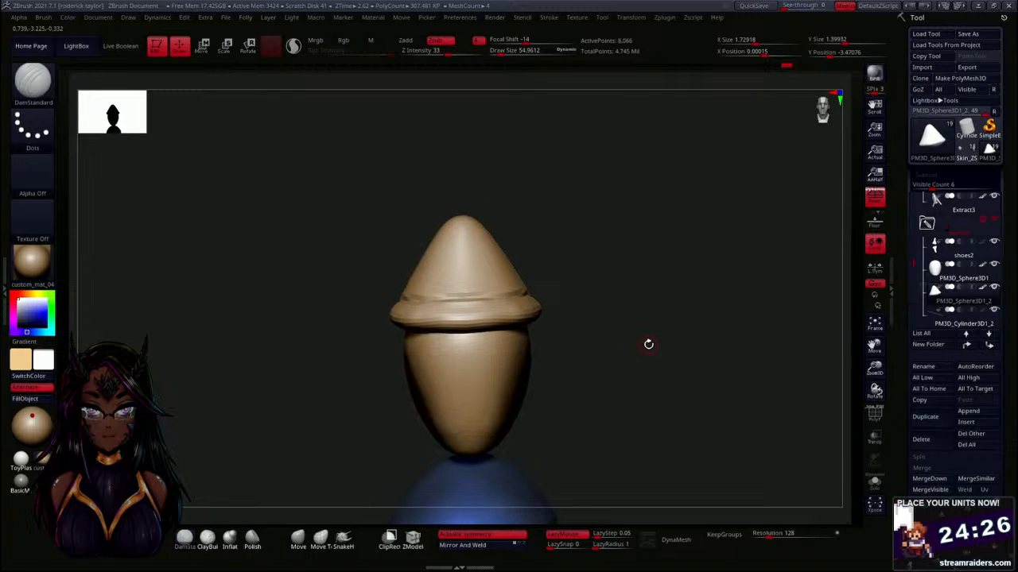
Remesh the cap with DynaMesh at resolution 128 and smooth the jagged groove above the rim.
{"action": "left_click", "coordinate": [677, 541]}
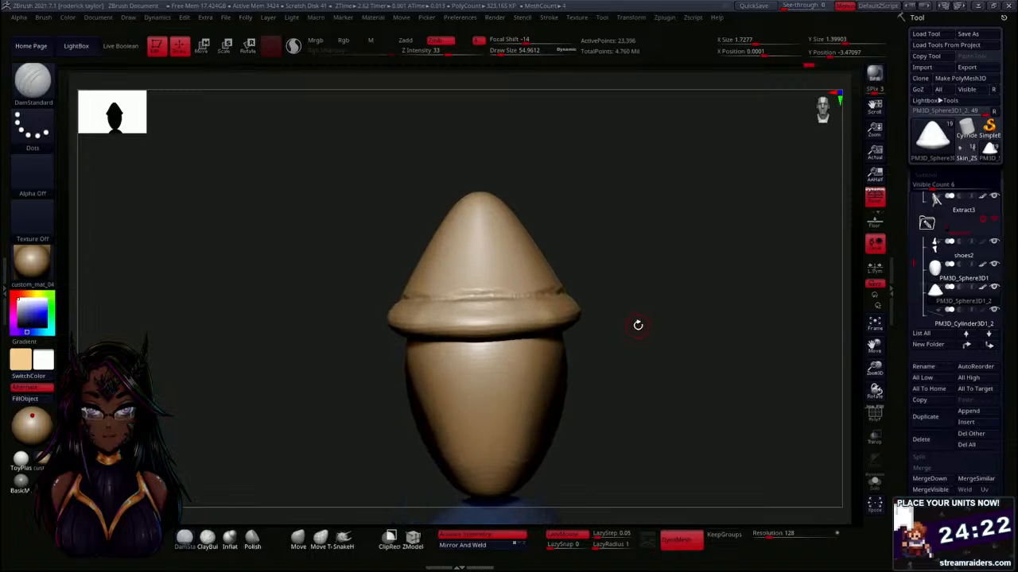
{"action": "mouse_move", "coordinate": [638, 325]}
{"action": "left_mouse_down"}
{"action": "mouse_move", "coordinate": [640, 368]}
{"action": "mouse_move", "coordinate": [584, 354]}
{"action": "left_mouse_up"}
{"action": "key", "text": "shift"}
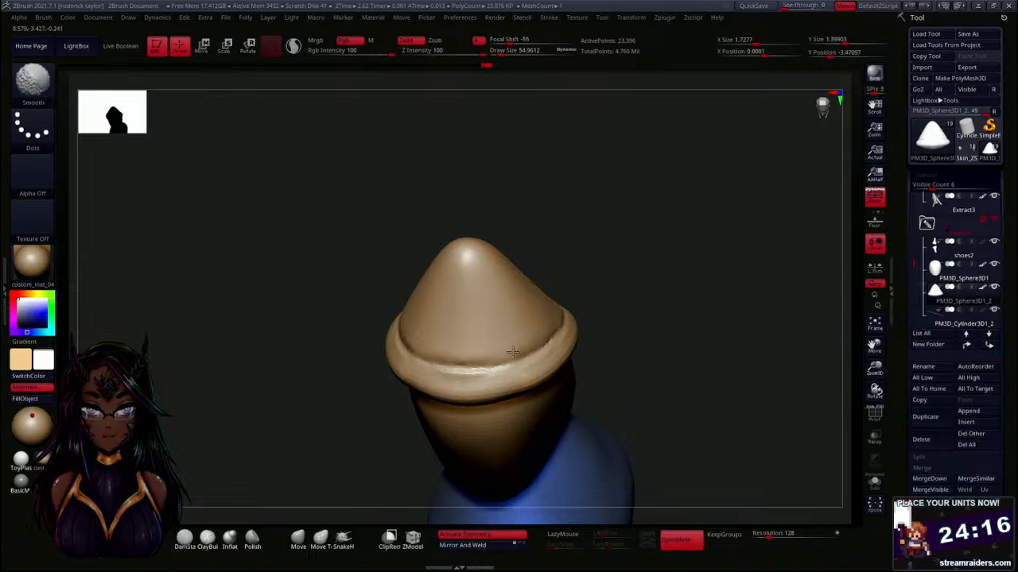
{"action": "left_click_drag", "start_coordinate": [513, 352], "coordinate": [473, 341], "text": "shift"}
{"action": "left_click_drag", "start_coordinate": [600, 316], "coordinate": [712, 306]}
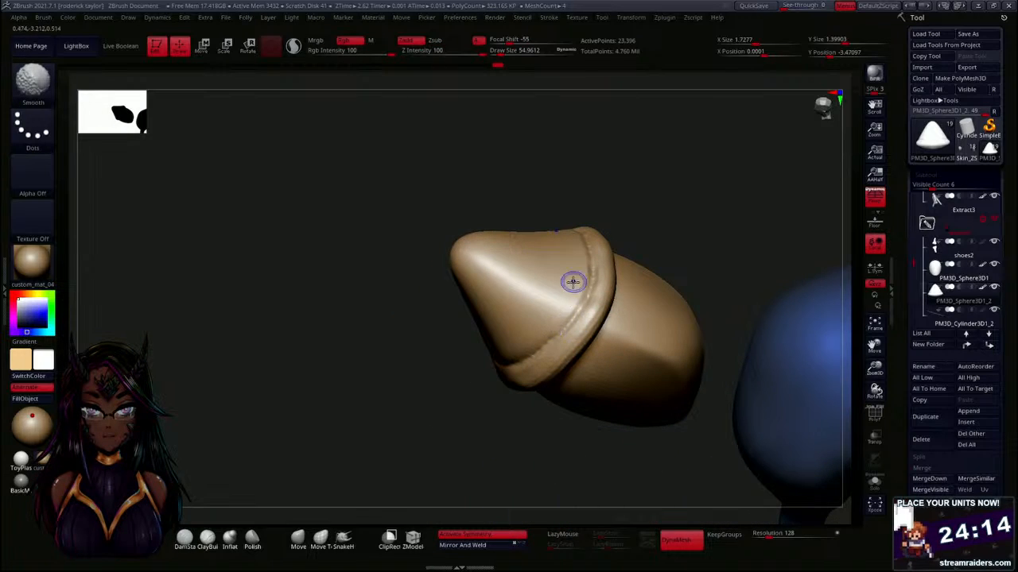
{"action": "mouse_move", "coordinate": [486, 432]}
{"action": "left_mouse_down"}
{"action": "mouse_move", "coordinate": [488, 400]}
{"action": "mouse_move", "coordinate": [626, 267]}
{"action": "mouse_move", "coordinate": [675, 295]}
{"action": "mouse_move", "coordinate": [635, 266]}
{"action": "left_mouse_up"}
Smooth the raised brim and its groove around the sides and front of the cap into a clean rolled band.
{"action": "left_click_drag", "start_coordinate": [700, 193], "coordinate": [676, 233], "text": "shift"}
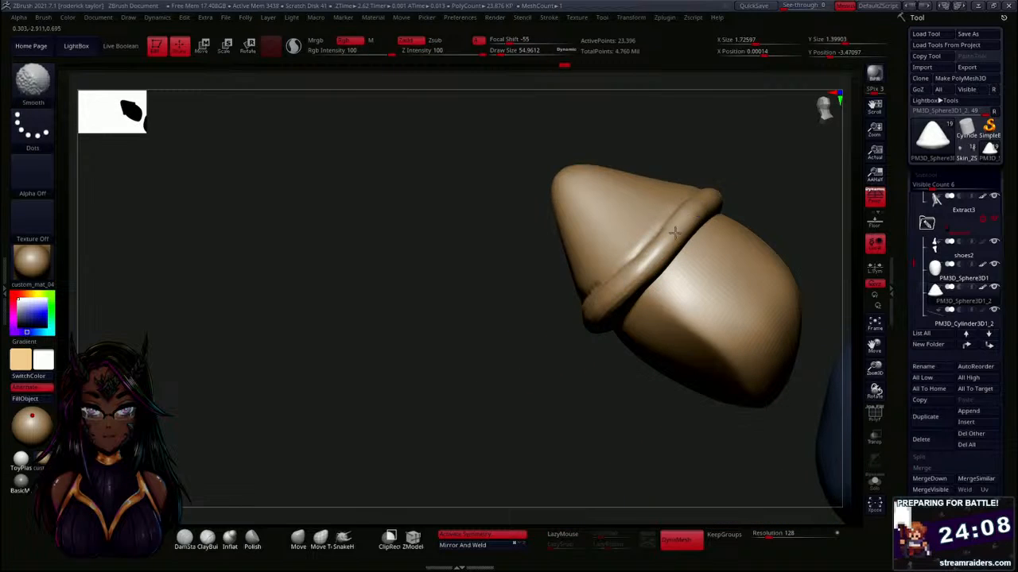
{"action": "left_click_drag", "start_coordinate": [763, 182], "coordinate": [741, 229]}
{"action": "left_click_drag", "start_coordinate": [800, 172], "coordinate": [747, 196], "text": "shift"}
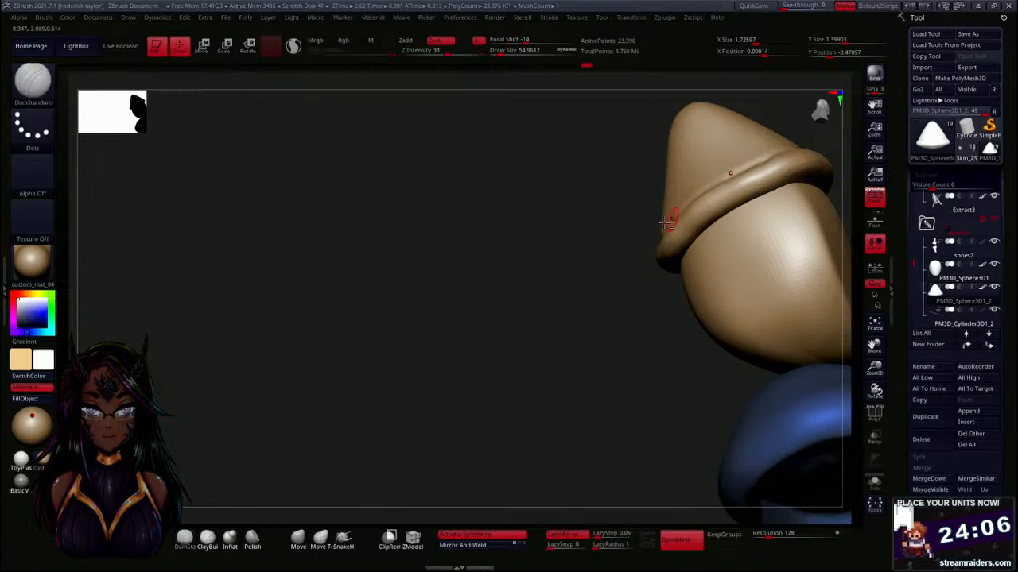
{"action": "mouse_move", "coordinate": [475, 313]}
{"action": "left_mouse_down", "text": "alt"}
{"action": "mouse_move", "coordinate": [334, 375]}
{"action": "mouse_move", "coordinate": [345, 381]}
{"action": "left_mouse_up", "text": "alt"}
{"action": "left_click_drag", "start_coordinate": [629, 252], "coordinate": [721, 229], "text": "shift"}
{"action": "left_click_drag", "start_coordinate": [802, 243], "coordinate": [750, 263]}
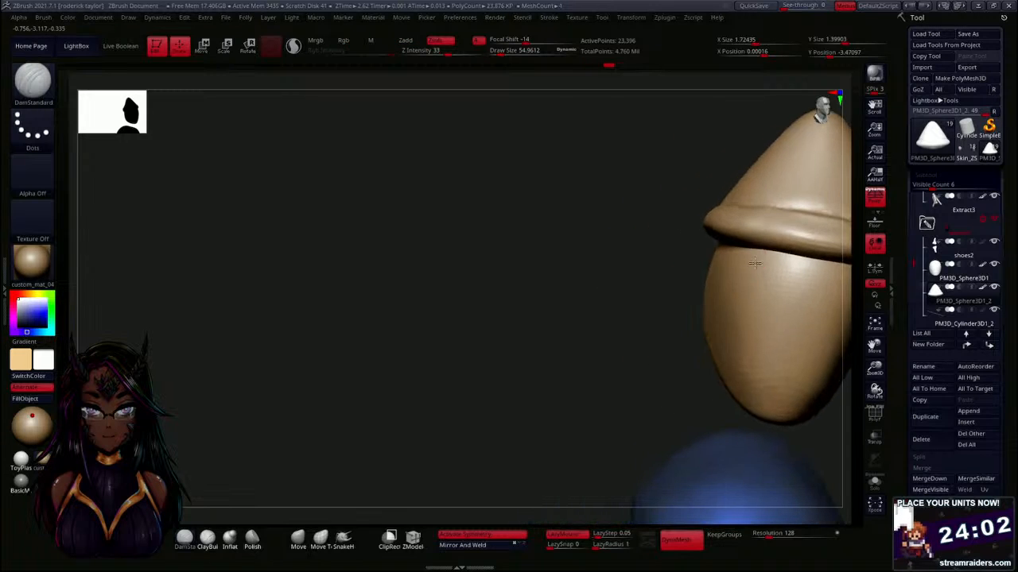
{"action": "left_click_drag", "start_coordinate": [731, 226], "coordinate": [817, 247], "text": "shift"}
{"action": "mouse_move", "coordinate": [644, 268]}
{"action": "left_mouse_down"}
{"action": "mouse_move", "coordinate": [336, 329]}
{"action": "mouse_move", "coordinate": [363, 352]}
{"action": "mouse_move", "coordinate": [373, 310]}
{"action": "left_mouse_up"}
{"action": "mouse_move", "coordinate": [824, 230]}
{"action": "left_mouse_down"}
{"action": "mouse_move", "coordinate": [711, 191]}
{"action": "mouse_move", "coordinate": [715, 311]}
{"action": "left_mouse_up"}
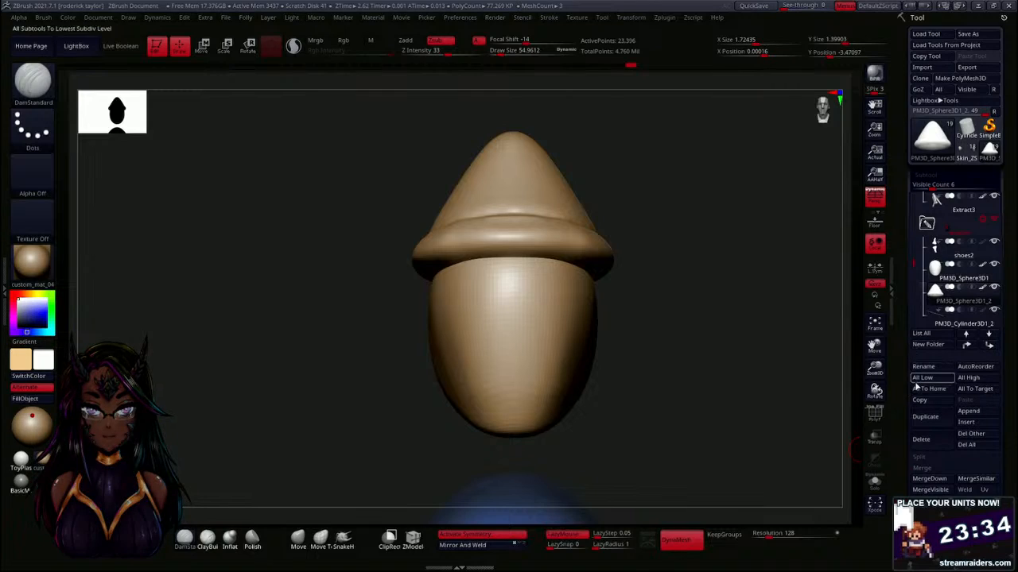
{"action": "left_click_drag", "start_coordinate": [902, 433], "coordinate": [903, 391]}
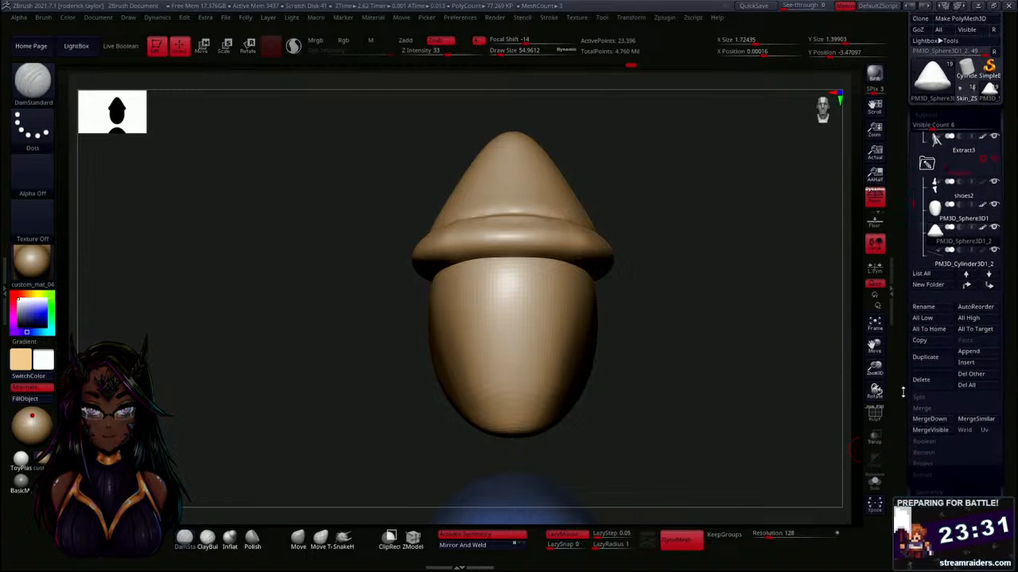
Insert a Sphere3D subtool below the head and move it up to the height of the egg-shaped face.
{"action": "left_click", "coordinate": [968, 371]}
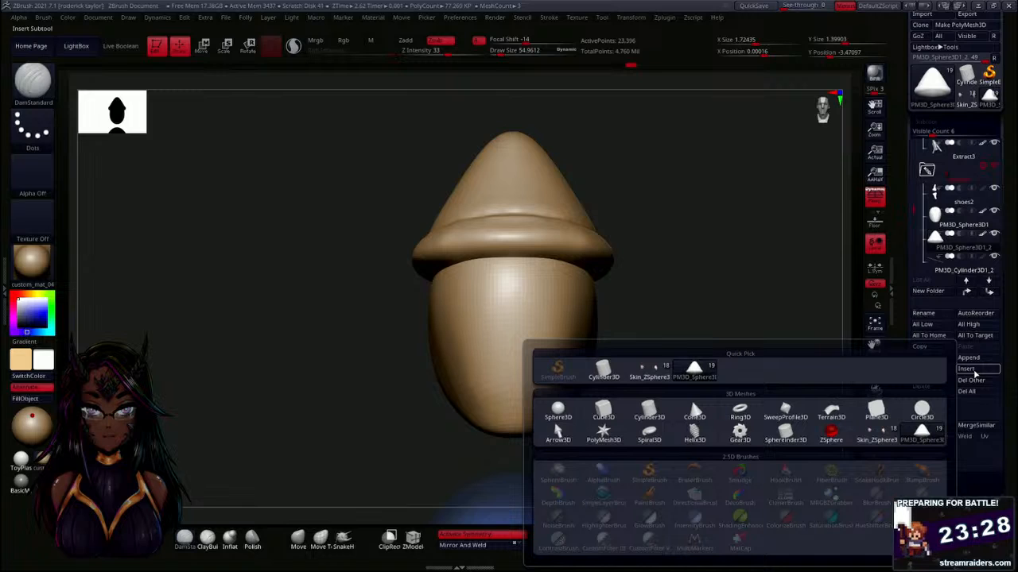
{"action": "left_click", "coordinate": [558, 409]}
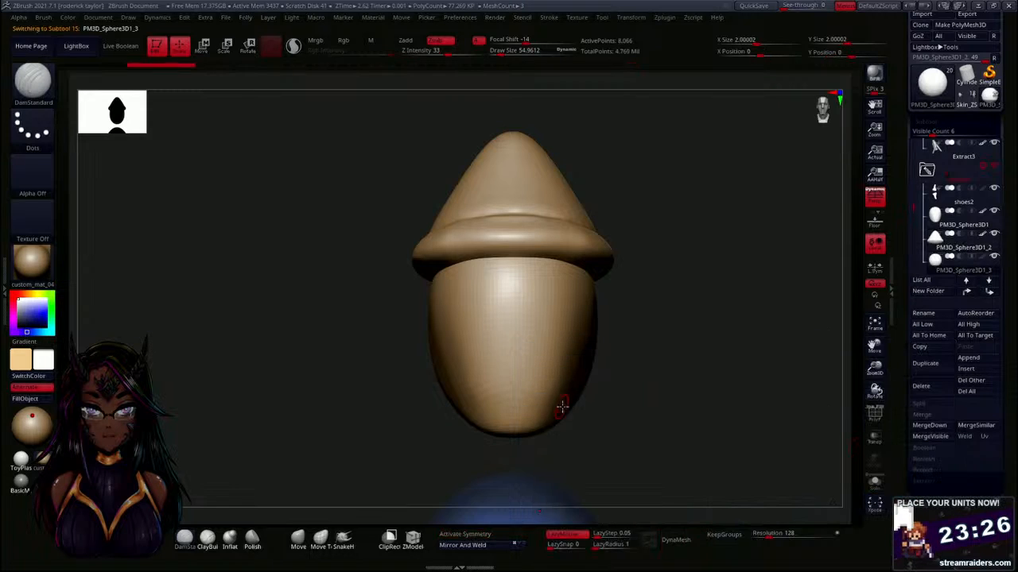
{"action": "left_click_drag", "start_coordinate": [564, 404], "coordinate": [602, 347]}
{"action": "key", "text": "w"}
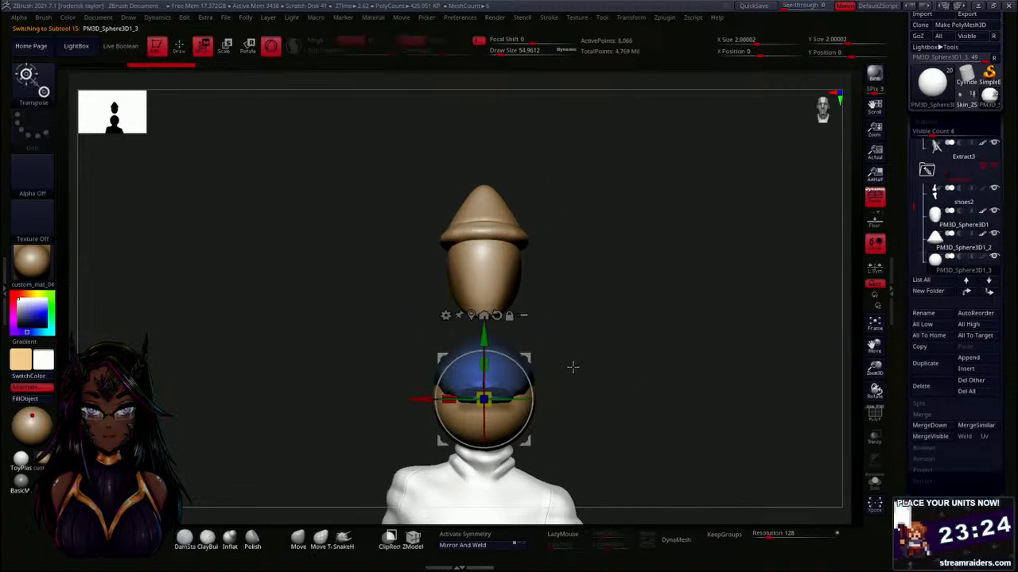
{"action": "left_click_drag", "start_coordinate": [480, 341], "coordinate": [481, 213]}
Shrink the new sphere to about 0.45 units and place it at the front of the face as a nose.
{"action": "right_click_drag", "start_coordinate": [475, 282], "coordinate": [380, 289]}
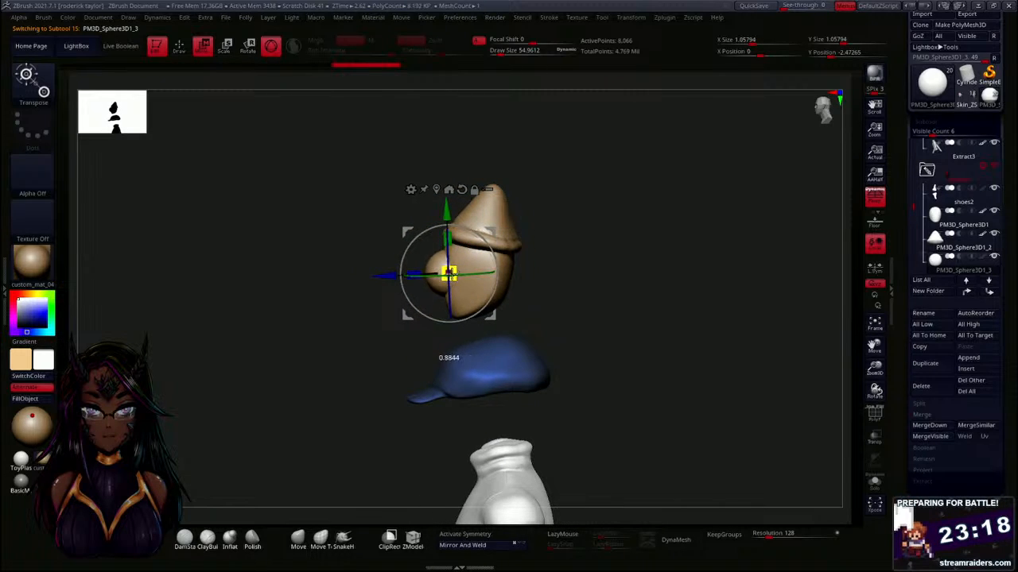
{"action": "left_click_drag", "start_coordinate": [387, 276], "coordinate": [381, 276]}
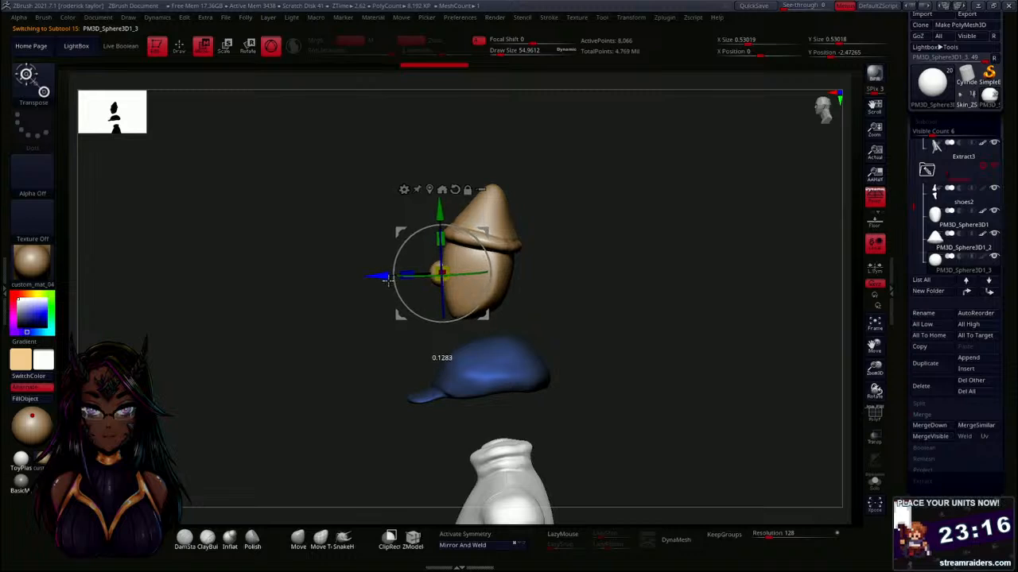
{"action": "right_click_drag", "start_coordinate": [357, 350], "coordinate": [511, 299]}
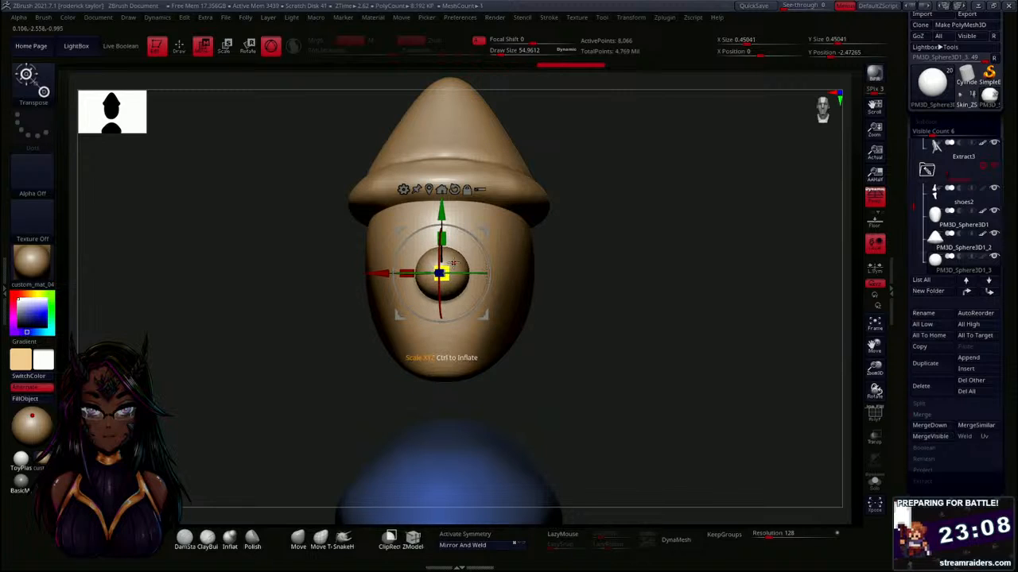
Lower the nose sphere slightly, resize it to about 0.41 units and adjust its depth against the face.
{"action": "left_click_drag", "start_coordinate": [442, 251], "coordinate": [441, 255]}
{"action": "key", "text": "ctrl+z"}
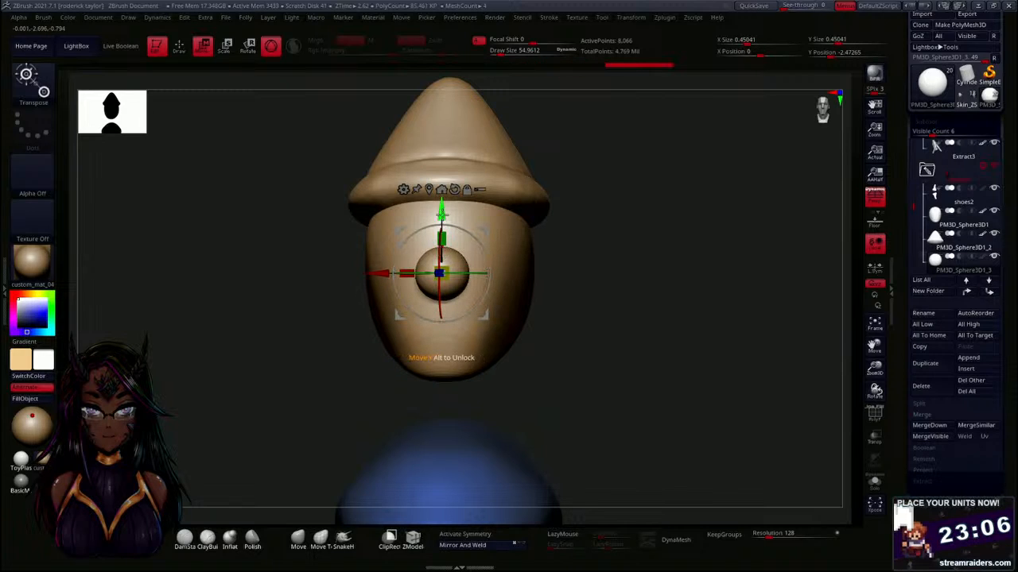
{"action": "left_click_drag", "start_coordinate": [442, 214], "coordinate": [441, 224]}
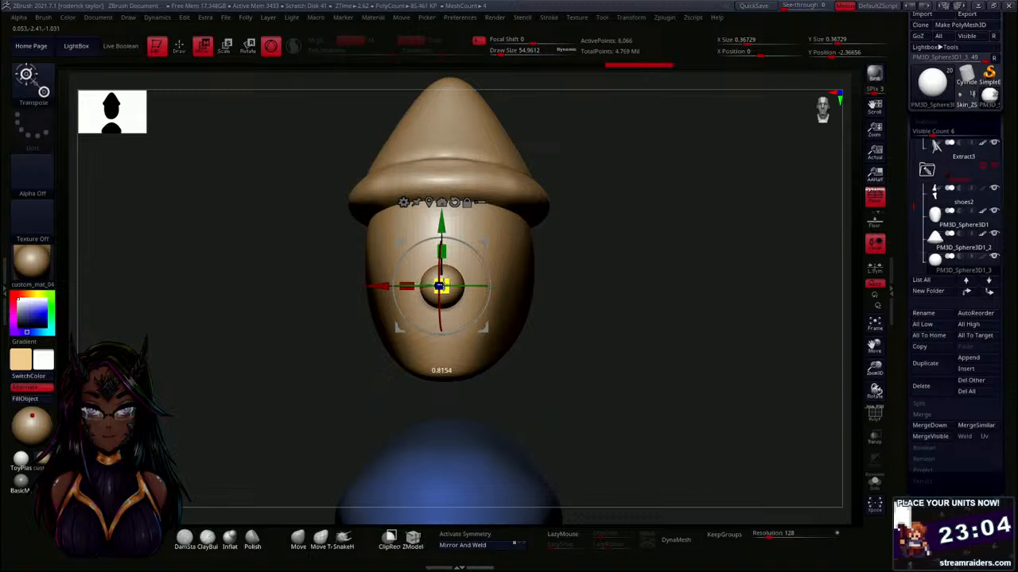
{"action": "left_click_drag", "start_coordinate": [586, 325], "coordinate": [562, 341]}
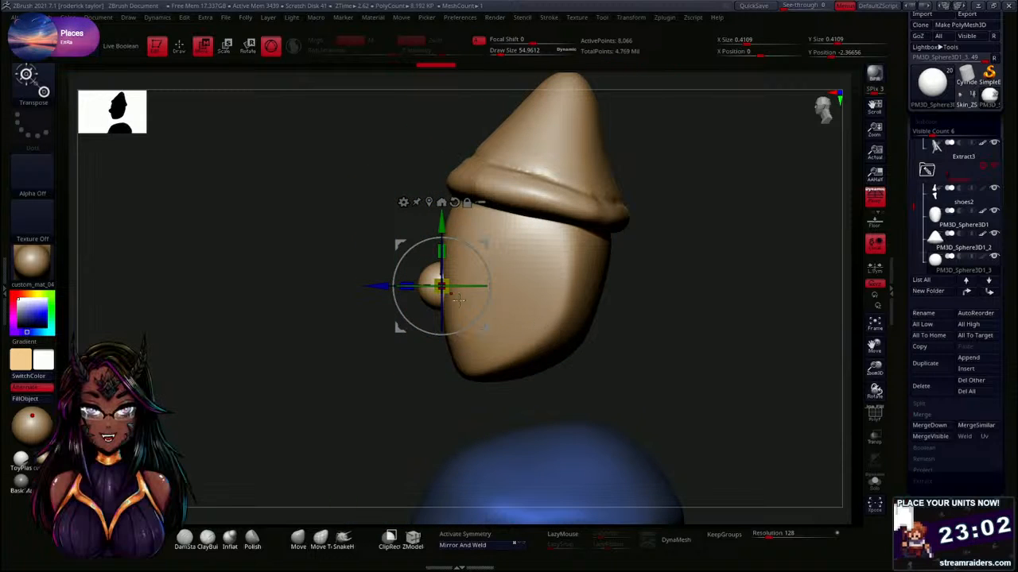
{"action": "left_click_drag", "start_coordinate": [380, 285], "coordinate": [407, 372]}
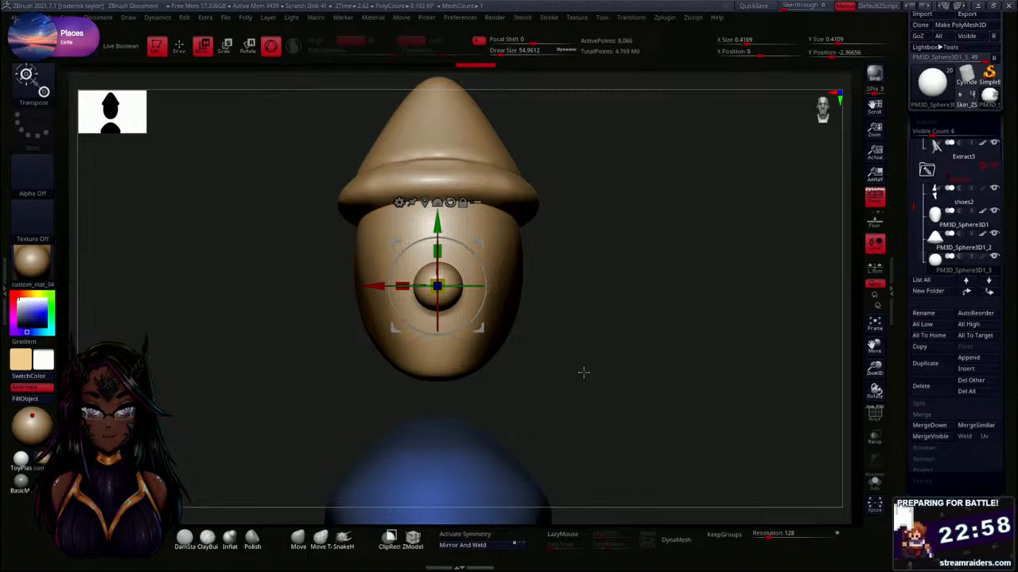
Select the shoes2 subtool at the end of the staff, then rotate it level and move it up near the head.
{"action": "left_click_drag", "start_coordinate": [582, 373], "coordinate": [605, 363]}
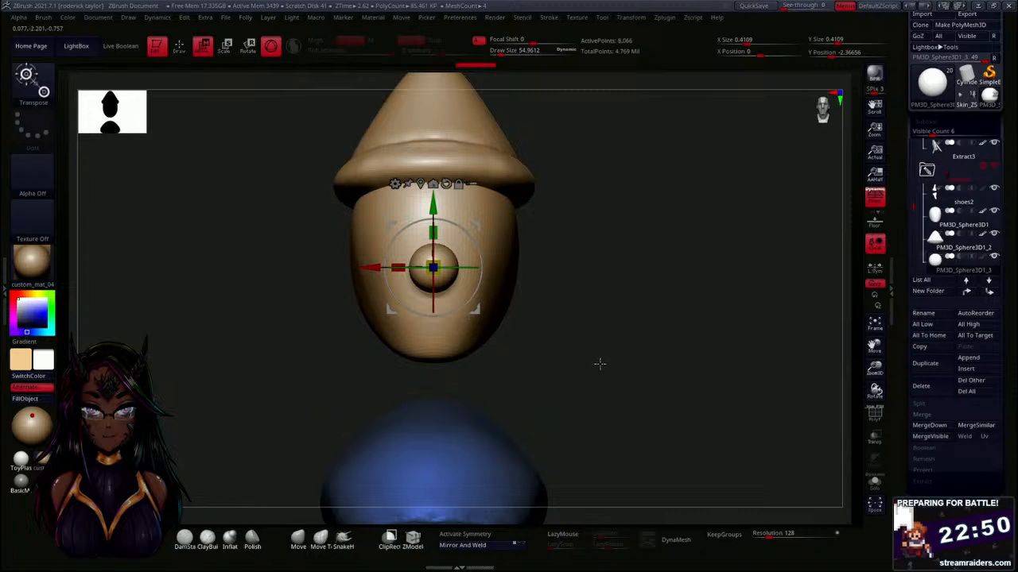
{"action": "left_click_drag", "start_coordinate": [575, 372], "coordinate": [469, 308]}
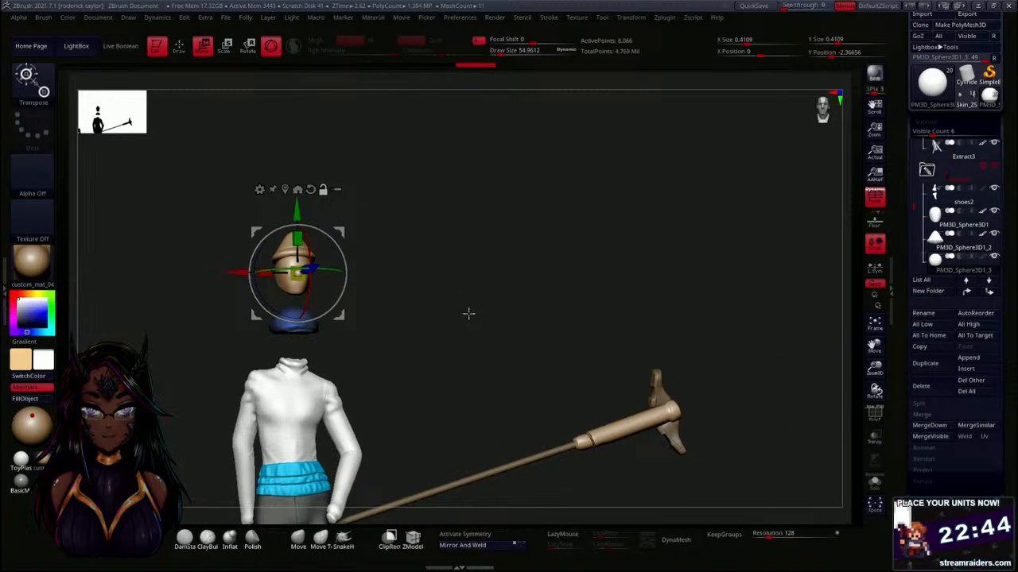
{"action": "key", "text": "q"}
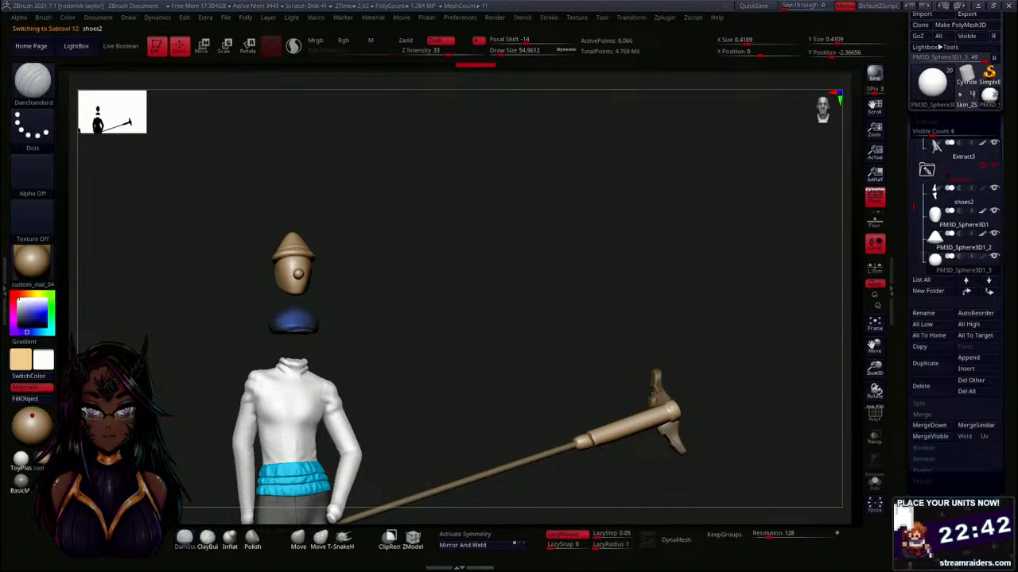
{"action": "left_click", "coordinate": [654, 390], "text": "alt"}
{"action": "key", "text": "w"}
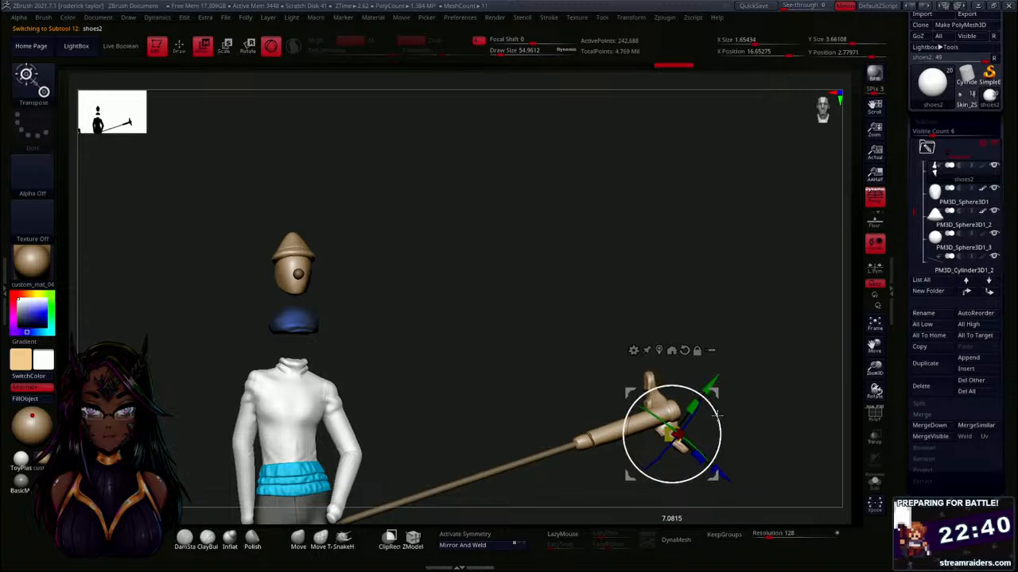
{"action": "left_click_drag", "start_coordinate": [717, 414], "coordinate": [361, 248]}
{"action": "left_click_drag", "start_coordinate": [444, 362], "coordinate": [349, 299]}
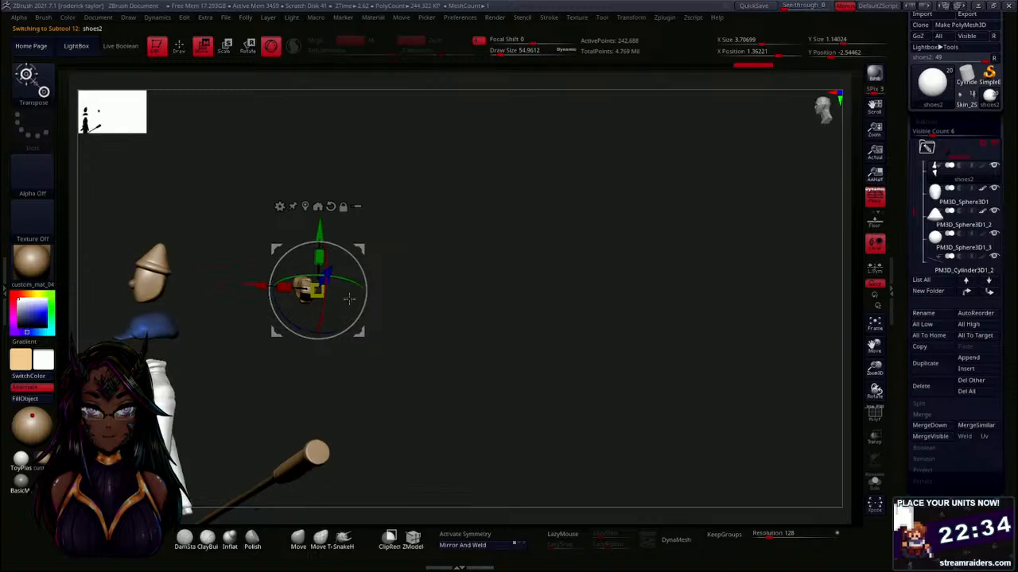
Reset the gizmo orientation and move the shoes into the lower face so one sticks out on each side.
{"action": "left_click", "coordinate": [331, 207], "text": "alt"}
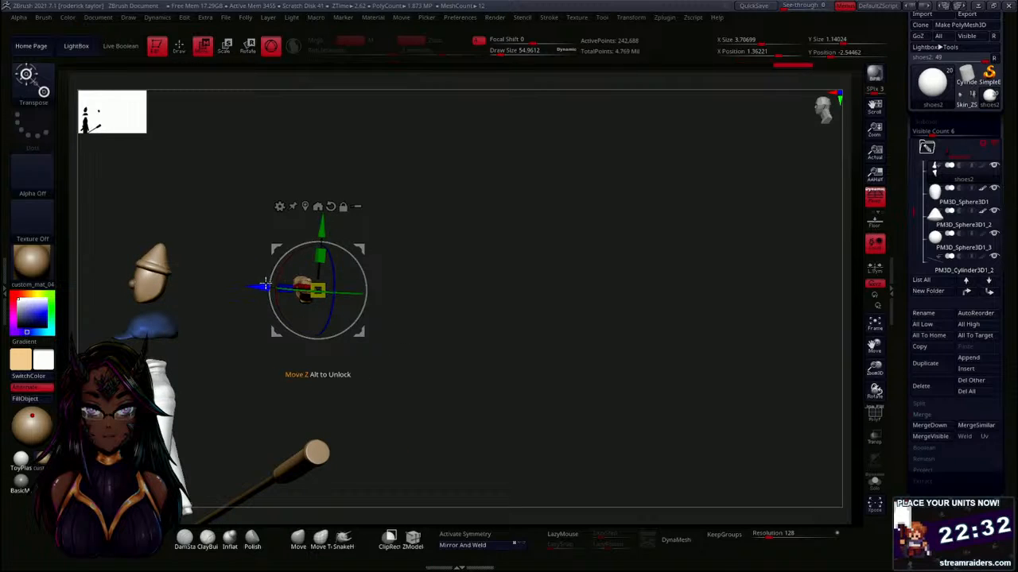
{"action": "left_click_drag", "start_coordinate": [266, 284], "coordinate": [111, 278]}
{"action": "left_click_drag", "start_coordinate": [262, 342], "coordinate": [535, 340]}
{"action": "left_click_drag", "start_coordinate": [461, 267], "coordinate": [392, 315]}
{"action": "left_click_drag", "start_coordinate": [446, 352], "coordinate": [391, 323]}
{"action": "left_click_drag", "start_coordinate": [402, 362], "coordinate": [549, 361], "text": "alt"}
Rotate the pair of shoes slightly for an even tilt and fine-tune their height and depth on the face.
{"action": "mouse_move", "coordinate": [449, 200]}
{"action": "left_mouse_down"}
{"action": "mouse_move", "coordinate": [448, 180]}
{"action": "mouse_move", "coordinate": [445, 196]}
{"action": "left_mouse_up"}
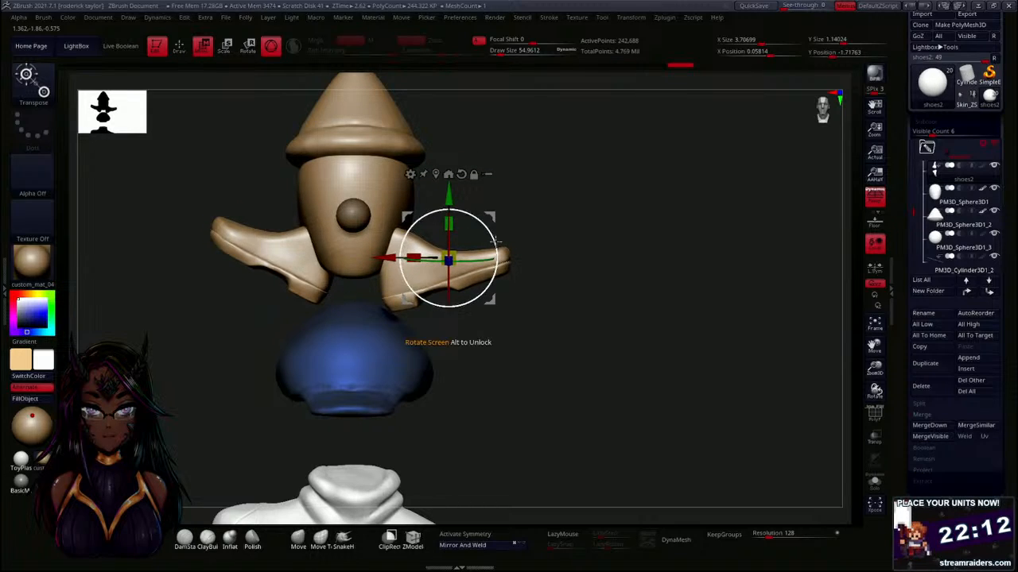
{"action": "left_click_drag", "start_coordinate": [495, 240], "coordinate": [488, 210]}
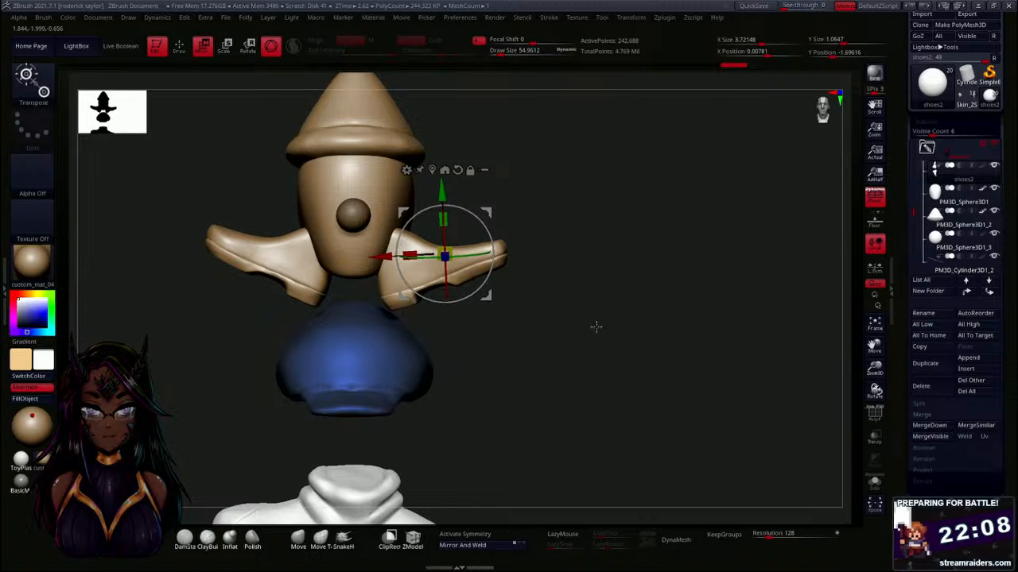
{"action": "left_click_drag", "start_coordinate": [590, 379], "coordinate": [554, 361]}
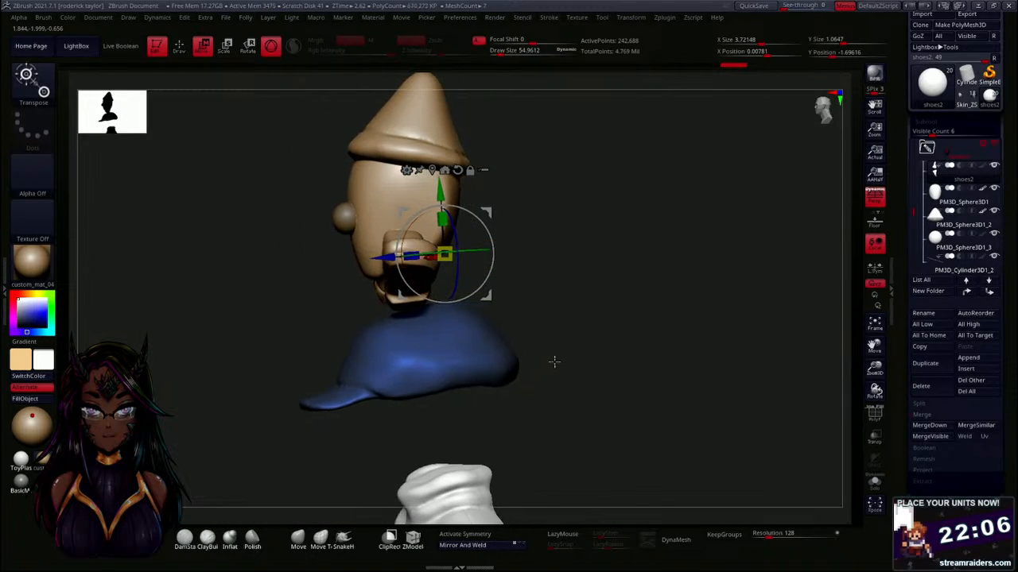
{"action": "left_click_drag", "start_coordinate": [383, 252], "coordinate": [386, 253]}
{"action": "mouse_move", "coordinate": [571, 356]}
{"action": "left_mouse_down"}
{"action": "mouse_move", "coordinate": [633, 337]}
{"action": "mouse_move", "coordinate": [569, 368]}
{"action": "mouse_move", "coordinate": [565, 357]}
{"action": "left_mouse_up"}
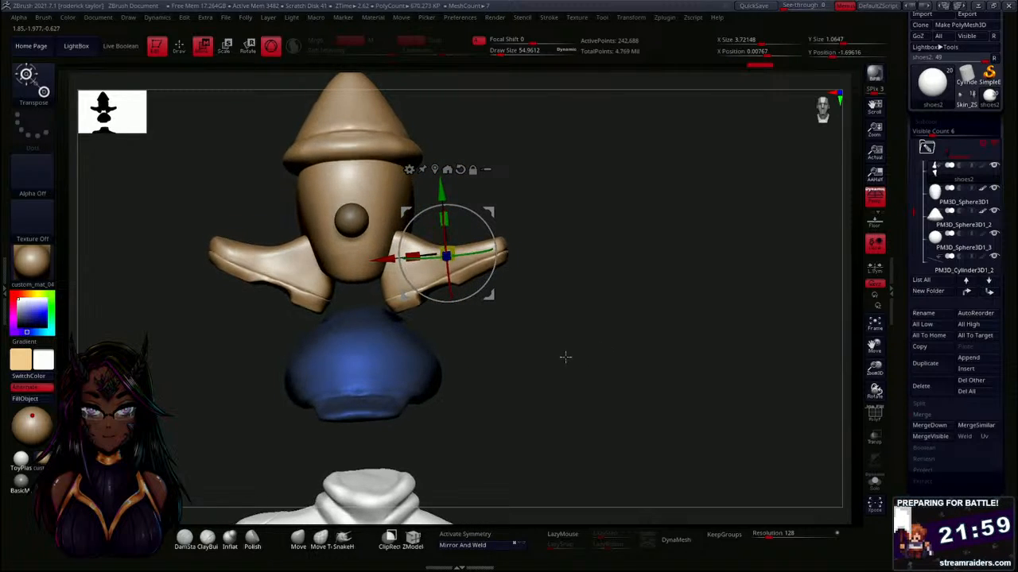
Select the nose sphere and raise it slightly to a Y position of about -2.49.
{"action": "left_click", "coordinate": [350, 219]}
{"action": "left_click_drag", "start_coordinate": [348, 156], "coordinate": [348, 143]}
{"action": "left_click_drag", "start_coordinate": [572, 326], "coordinate": [567, 357]}
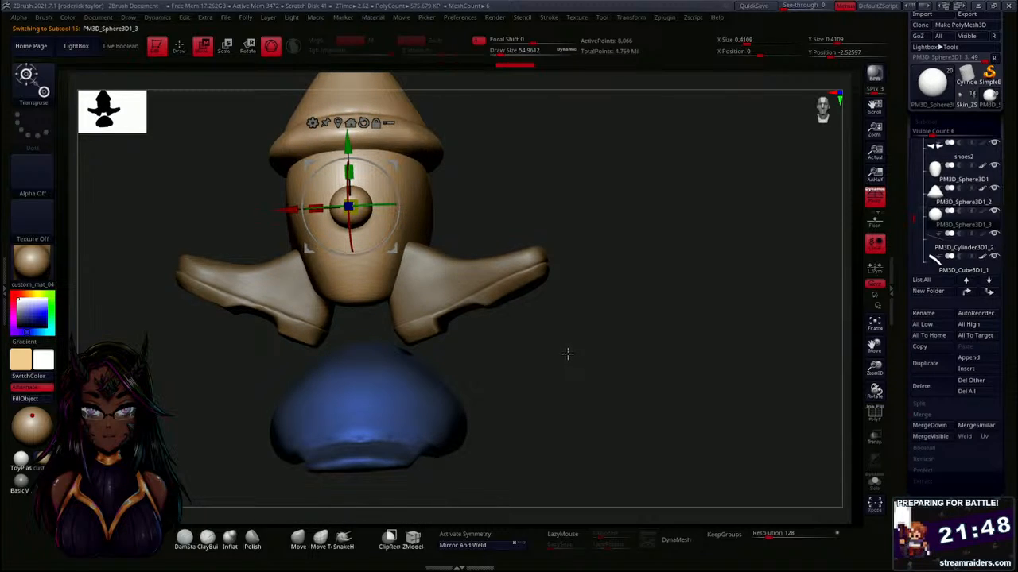
{"action": "left_click_drag", "start_coordinate": [548, 367], "coordinate": [548, 372]}
{"action": "left_click_drag", "start_coordinate": [348, 147], "coordinate": [347, 152]}
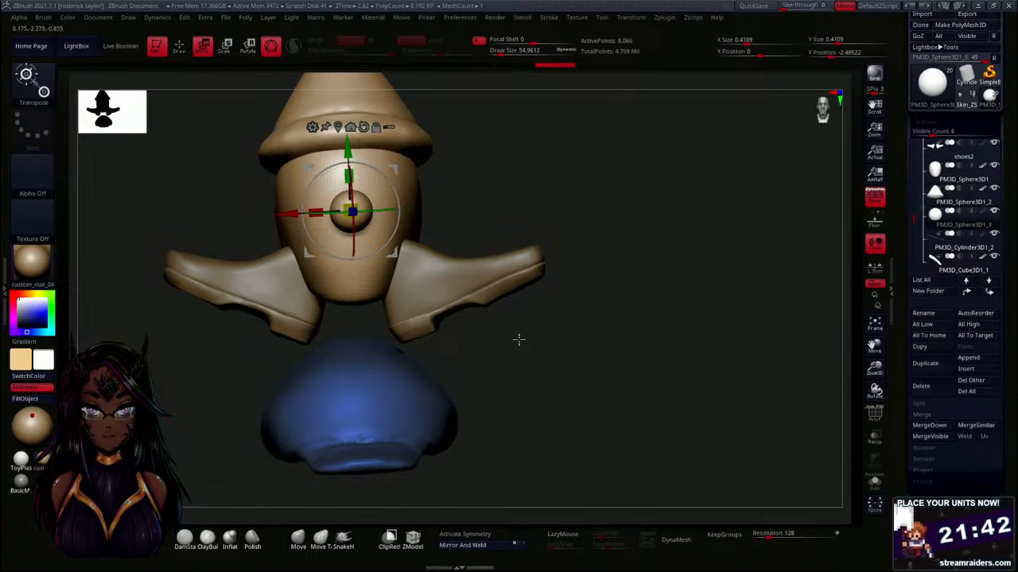
Insert another Sphere3D subtool and move it up and forward in front of the lower face.
{"action": "left_click", "coordinate": [966, 369]}
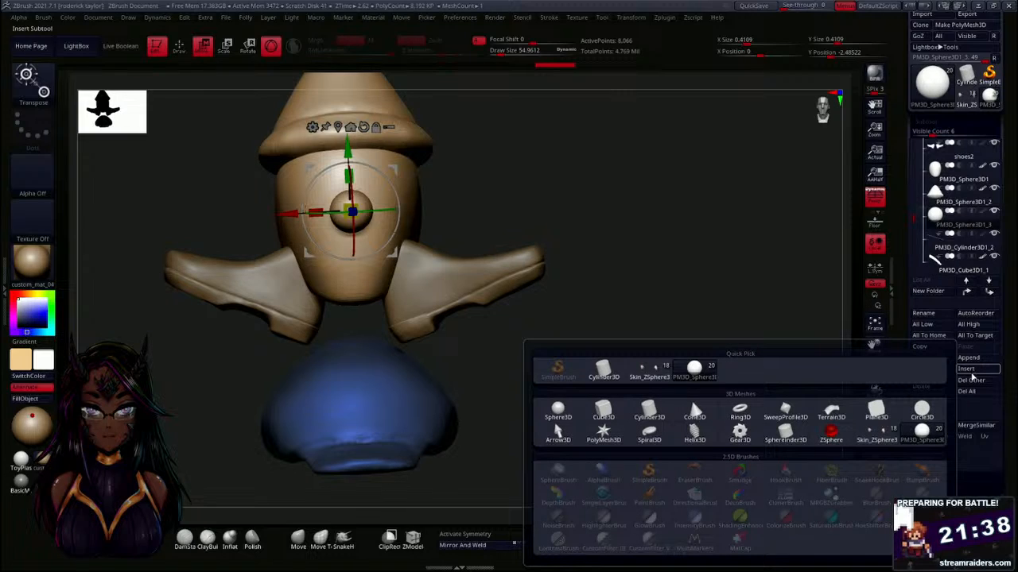
{"action": "left_click", "coordinate": [970, 370]}
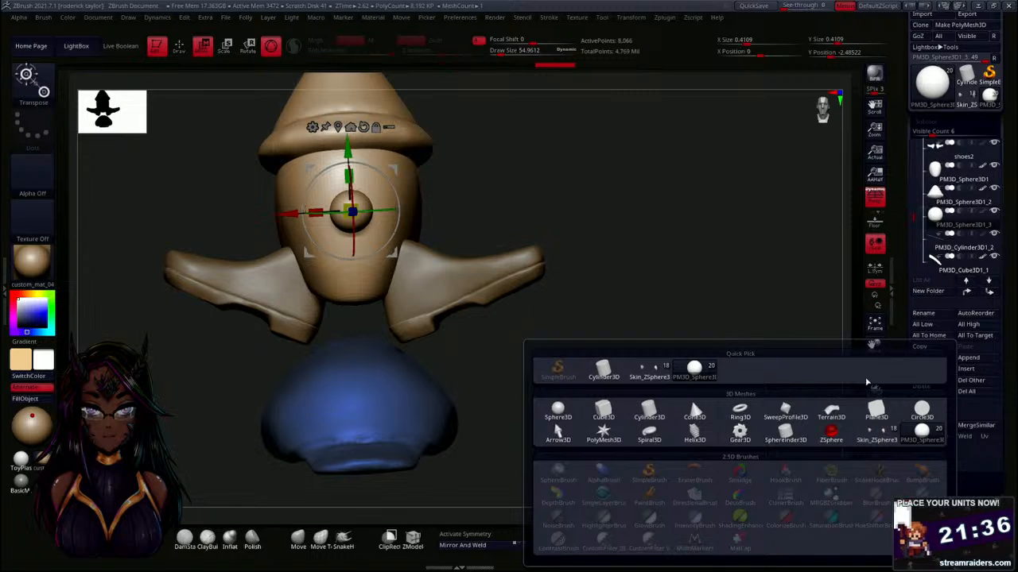
{"action": "left_click", "coordinate": [556, 412]}
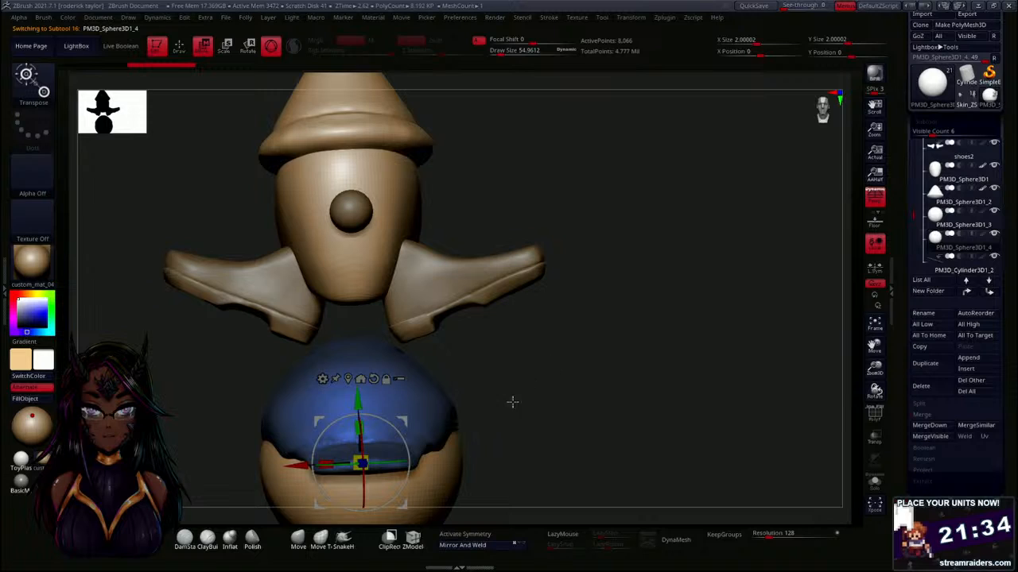
{"action": "left_click_drag", "start_coordinate": [357, 393], "coordinate": [350, 187]}
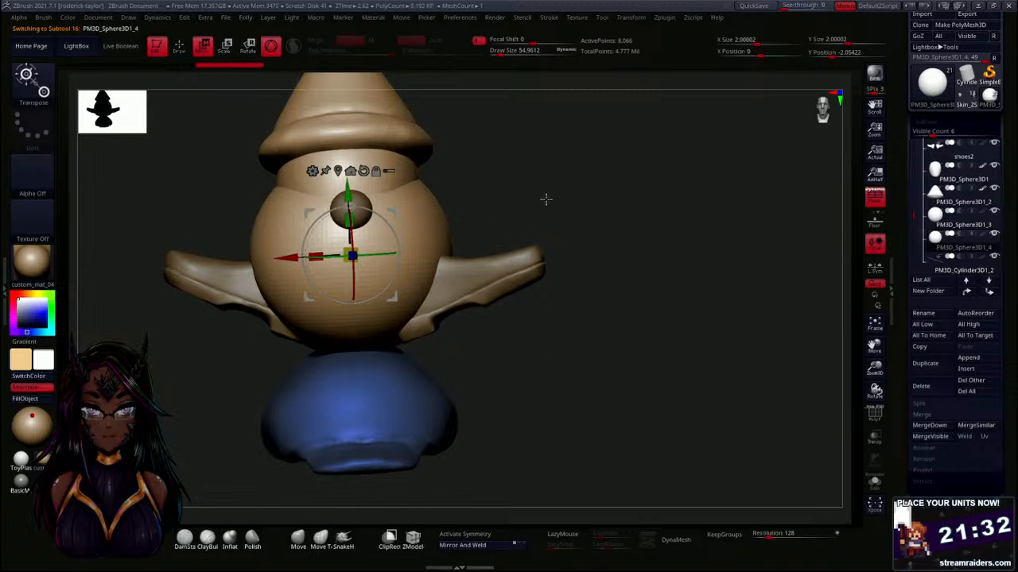
{"action": "left_click_drag", "start_coordinate": [546, 198], "coordinate": [220, 282]}
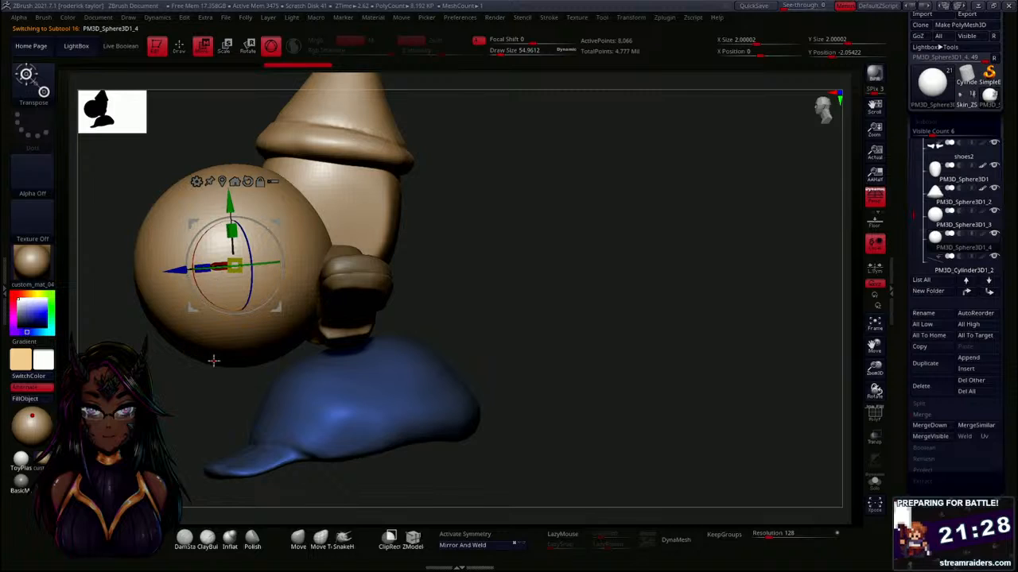
Flatten the new sphere from front to back in front of the face and activate symmetry.
{"action": "key", "text": "q"}
{"action": "mouse_move", "coordinate": [203, 384]}
{"action": "left_mouse_down"}
{"action": "mouse_move", "coordinate": [206, 407]}
{"action": "mouse_move", "coordinate": [209, 385]}
{"action": "left_mouse_up"}
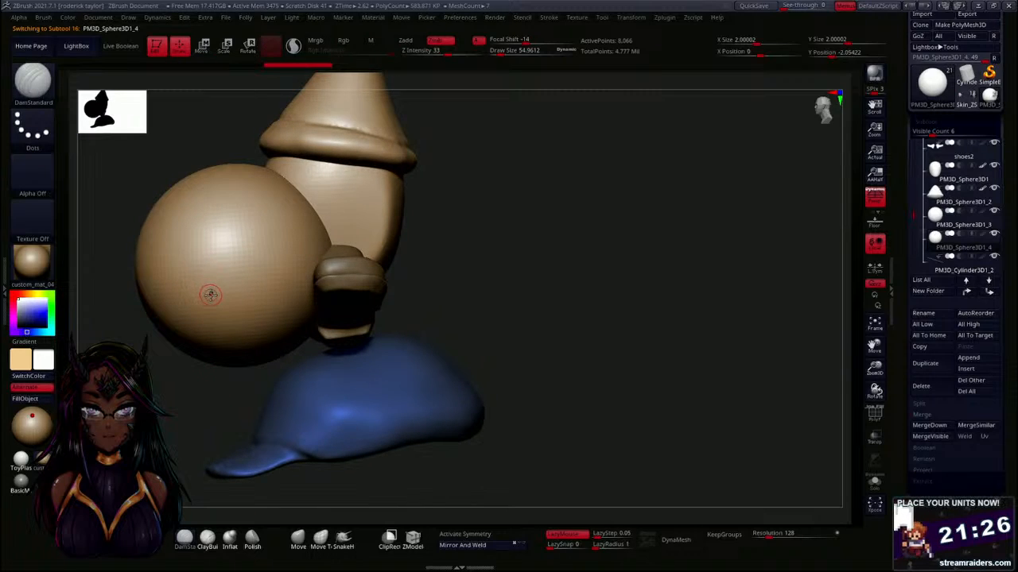
{"action": "key", "text": "w"}
{"action": "left_click_drag", "start_coordinate": [204, 269], "coordinate": [272, 264]}
{"action": "left_click_drag", "start_coordinate": [191, 350], "coordinate": [265, 352]}
{"action": "left_click_drag", "start_coordinate": [450, 218], "coordinate": [526, 268], "text": "alt"}
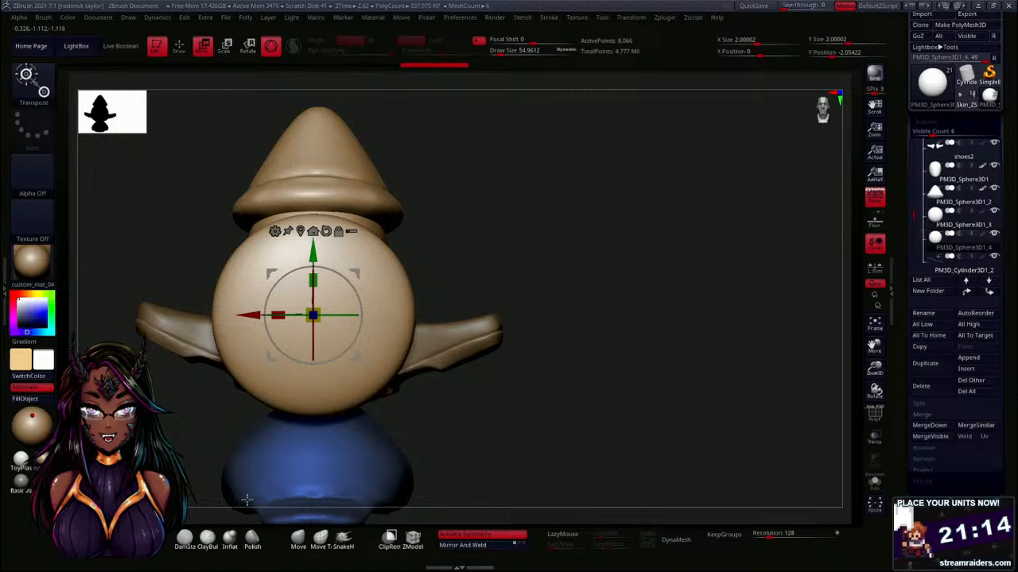
Push the top centre of the flattened sphere down below the nose with the Move brush at draw size about 593.
{"action": "left_click", "coordinate": [319, 540]}
{"action": "left_click", "coordinate": [298, 539]}
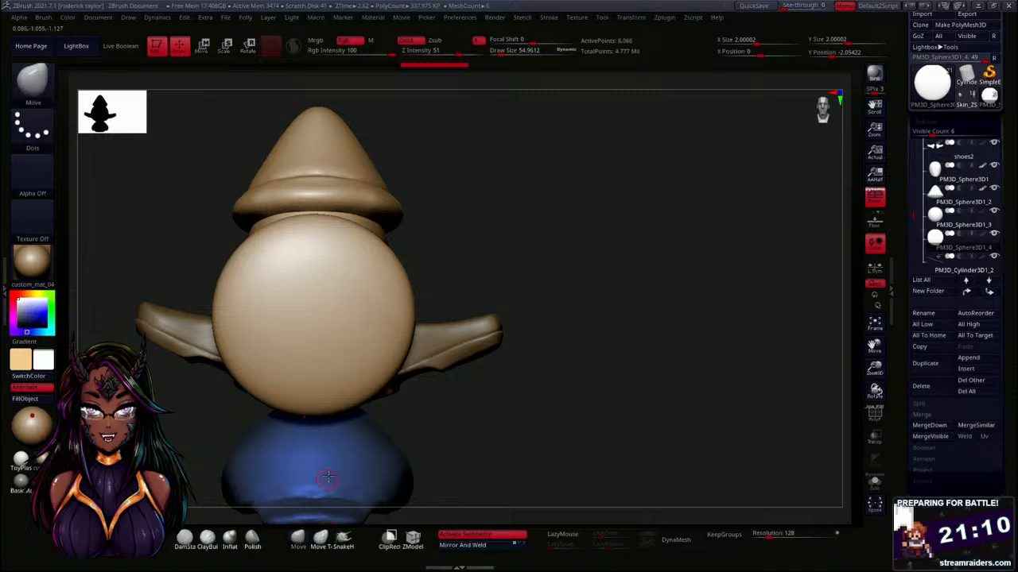
{"action": "key", "text": "s"}
{"action": "left_click_drag", "start_coordinate": [475, 229], "coordinate": [495, 232]}
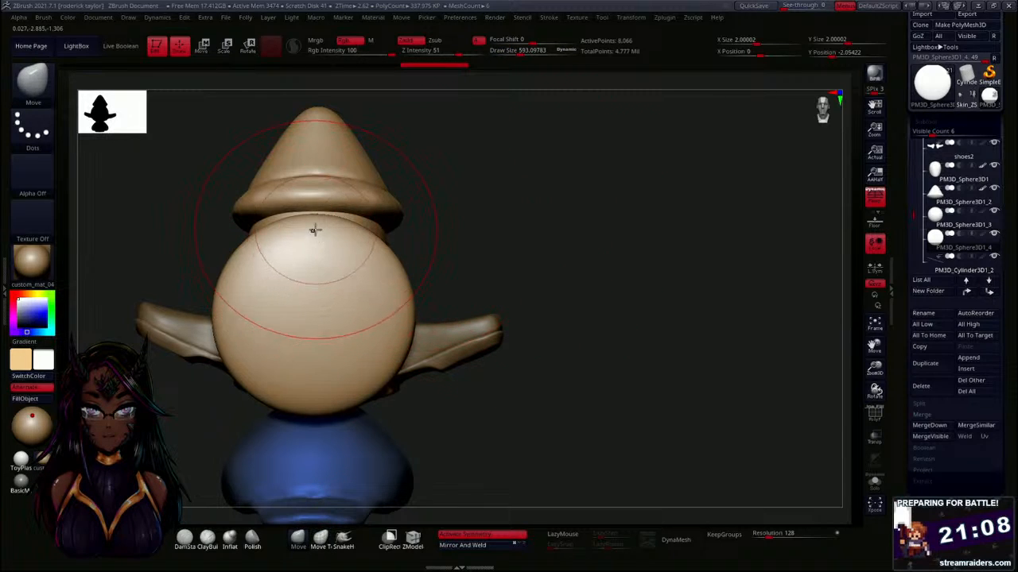
{"action": "left_click_drag", "start_coordinate": [316, 228], "coordinate": [319, 290]}
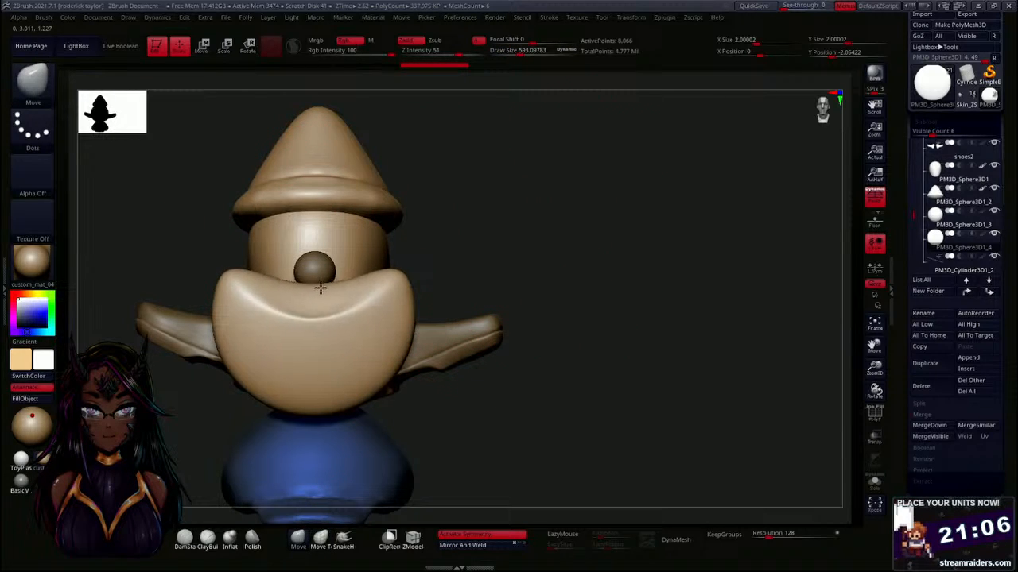
Push the flattened sphere back against the lower face and shrink it to a narrow rounded muzzle beneath the nose.
{"action": "left_click_drag", "start_coordinate": [521, 250], "coordinate": [437, 261]}
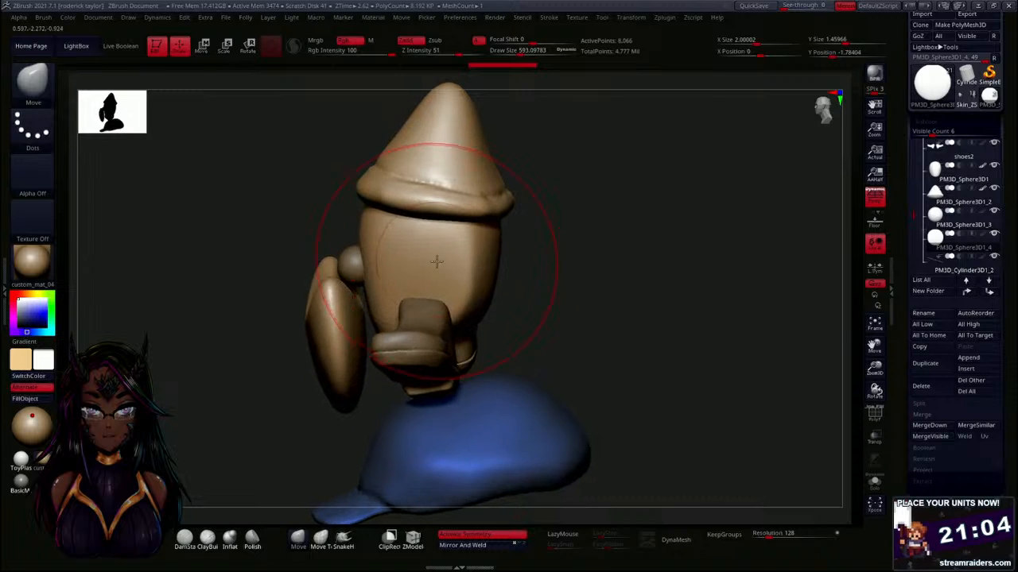
{"action": "left_click_drag", "start_coordinate": [310, 334], "coordinate": [373, 308]}
{"action": "left_click_drag", "start_coordinate": [291, 347], "coordinate": [364, 350]}
{"action": "mouse_move", "coordinate": [524, 243]}
{"action": "left_mouse_down", "text": "shift"}
{"action": "mouse_move", "coordinate": [535, 239]}
{"action": "mouse_move", "coordinate": [574, 277]}
{"action": "left_mouse_up", "text": "shift"}
{"action": "left_click_drag", "start_coordinate": [593, 370], "coordinate": [371, 359]}
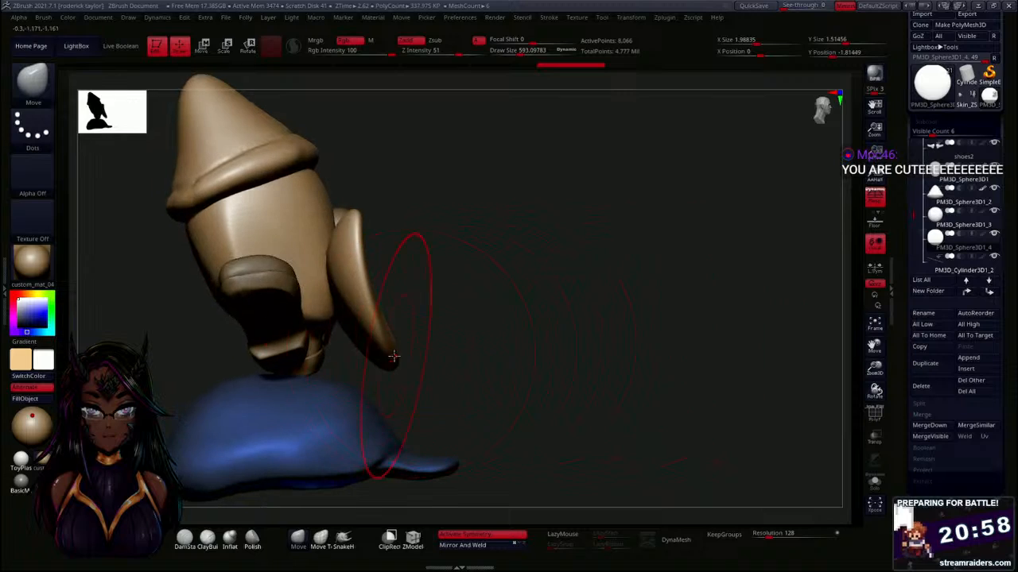
{"action": "mouse_move", "coordinate": [336, 324]}
{"action": "left_mouse_down"}
{"action": "mouse_move", "coordinate": [342, 311]}
{"action": "mouse_move", "coordinate": [417, 295]}
{"action": "mouse_move", "coordinate": [486, 251]}
{"action": "mouse_move", "coordinate": [427, 262]}
{"action": "mouse_move", "coordinate": [525, 230]}
{"action": "mouse_move", "coordinate": [482, 265]}
{"action": "mouse_move", "coordinate": [563, 229]}
{"action": "mouse_move", "coordinate": [545, 257]}
{"action": "mouse_move", "coordinate": [429, 264]}
{"action": "mouse_move", "coordinate": [419, 279]}
{"action": "left_mouse_up"}
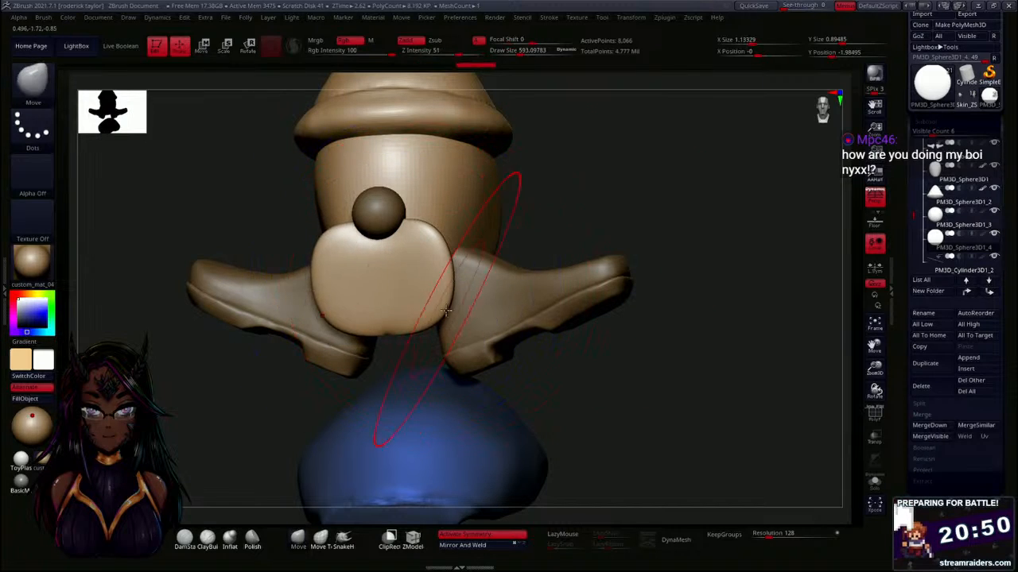
{"action": "mouse_move", "coordinate": [411, 320]}
{"action": "left_mouse_down"}
{"action": "mouse_move", "coordinate": [409, 297]}
{"action": "mouse_move", "coordinate": [385, 317]}
{"action": "left_mouse_up"}
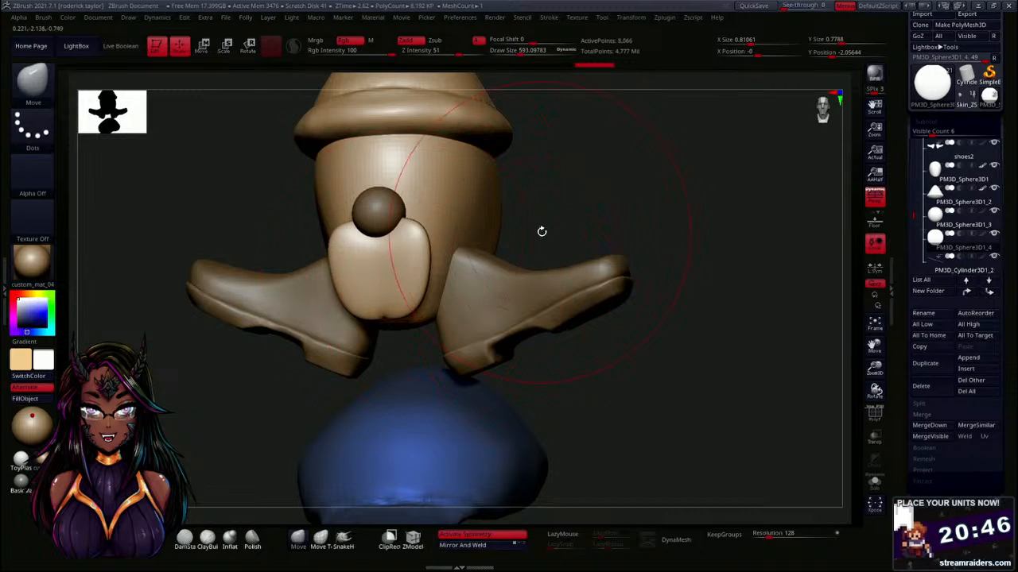
Fit the muzzle closely to the front of the face in side view and widen its sides slightly.
{"action": "mouse_move", "coordinate": [541, 230]}
{"action": "left_mouse_down"}
{"action": "mouse_move", "coordinate": [557, 233]}
{"action": "mouse_move", "coordinate": [445, 255]}
{"action": "mouse_move", "coordinate": [464, 260]}
{"action": "mouse_move", "coordinate": [403, 275]}
{"action": "left_mouse_up"}
{"action": "left_click_drag", "start_coordinate": [457, 308], "coordinate": [447, 311]}
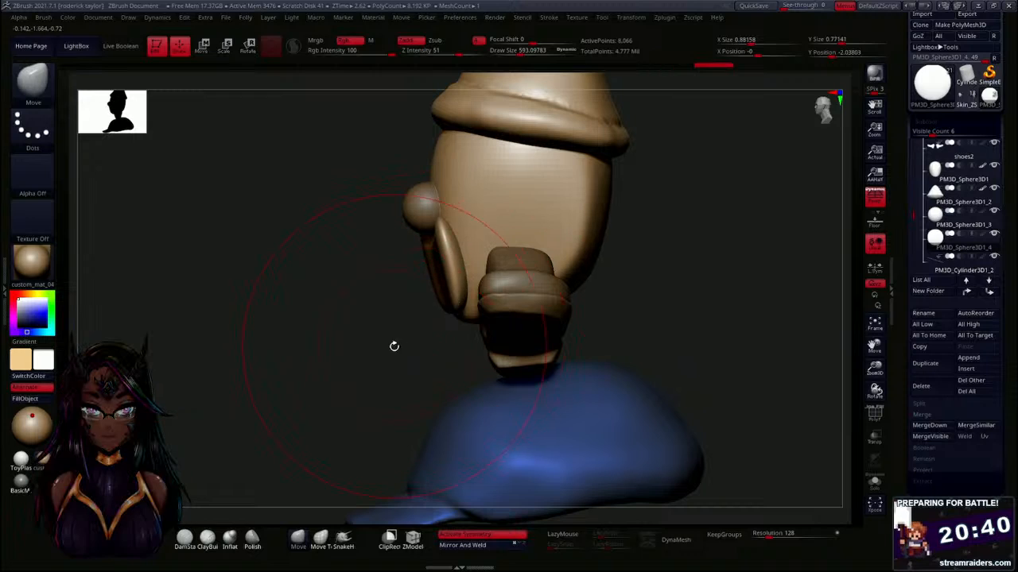
{"action": "left_click_drag", "start_coordinate": [393, 345], "coordinate": [469, 340], "text": "shift"}
{"action": "left_click_drag", "start_coordinate": [392, 302], "coordinate": [393, 294]}
{"action": "left_click_drag", "start_coordinate": [557, 252], "coordinate": [500, 264]}
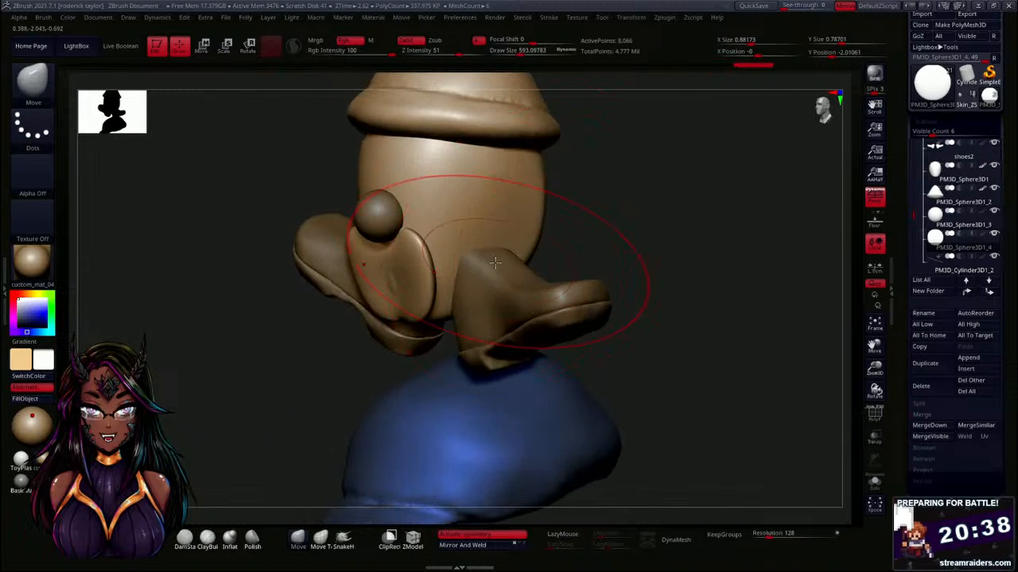
{"action": "left_click_drag", "start_coordinate": [409, 288], "coordinate": [389, 289]}
{"action": "left_click_drag", "start_coordinate": [298, 366], "coordinate": [273, 342], "text": "shift"}
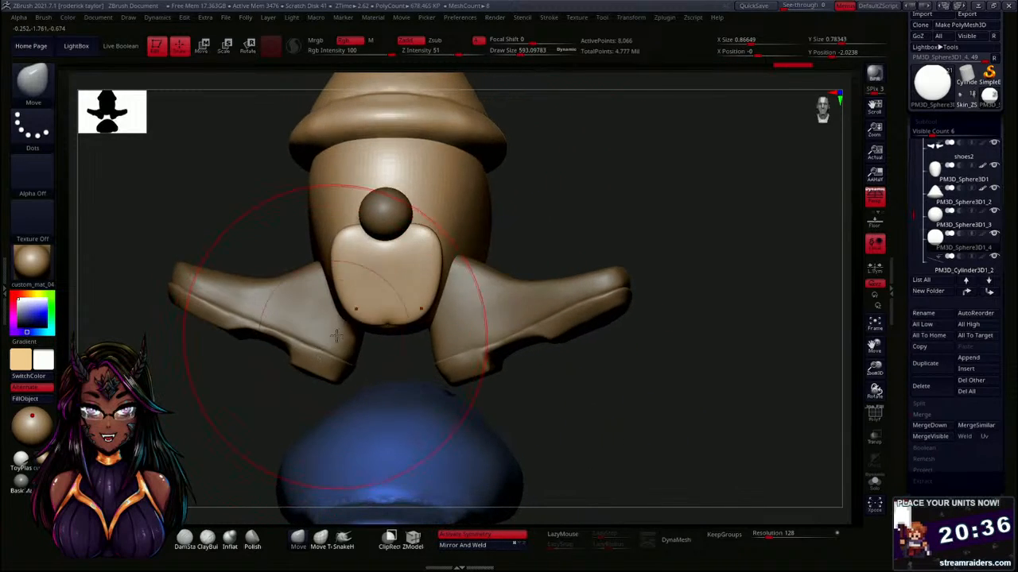
With the Move brush at draw size about 259, pull the muzzle's upper corners outward beside the nose and extend its lower edge downward.
{"action": "key", "text": "s"}
{"action": "left_click_drag", "start_coordinate": [577, 229], "coordinate": [574, 229]}
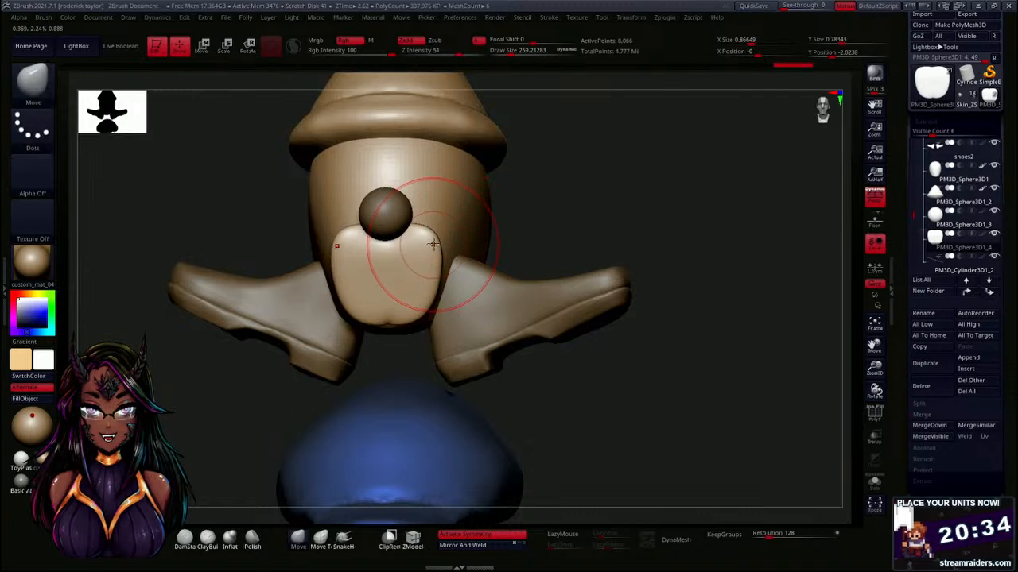
{"action": "mouse_move", "coordinate": [394, 231]}
{"action": "left_mouse_down"}
{"action": "mouse_move", "coordinate": [389, 336]}
{"action": "mouse_move", "coordinate": [438, 295]}
{"action": "left_mouse_up"}
{"action": "mouse_move", "coordinate": [404, 336]}
{"action": "left_mouse_down"}
{"action": "mouse_move", "coordinate": [424, 348]}
{"action": "mouse_move", "coordinate": [428, 340]}
{"action": "left_mouse_up"}
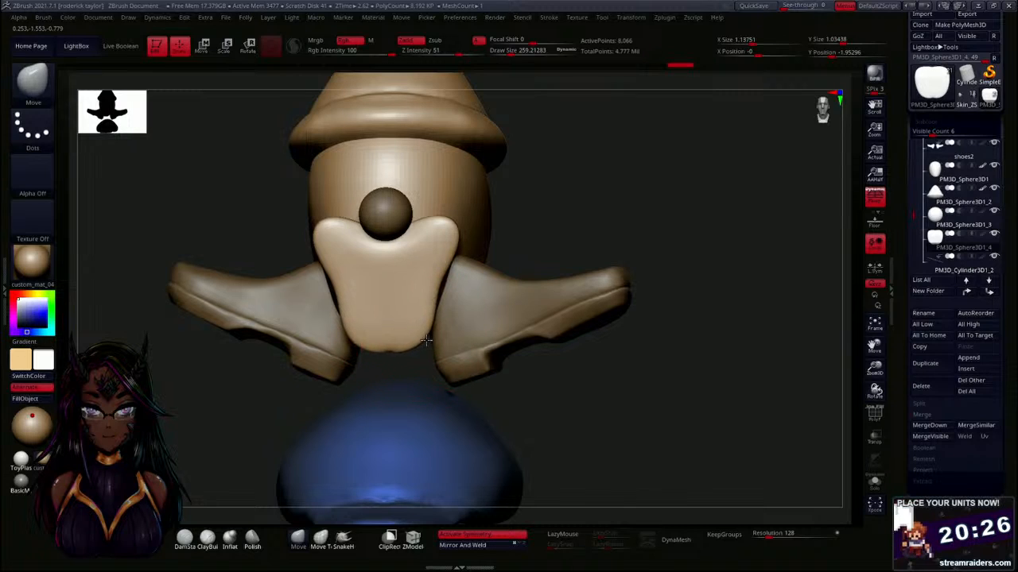
{"action": "left_click_drag", "start_coordinate": [504, 243], "coordinate": [561, 230]}
{"action": "left_click_drag", "start_coordinate": [395, 267], "coordinate": [392, 269]}
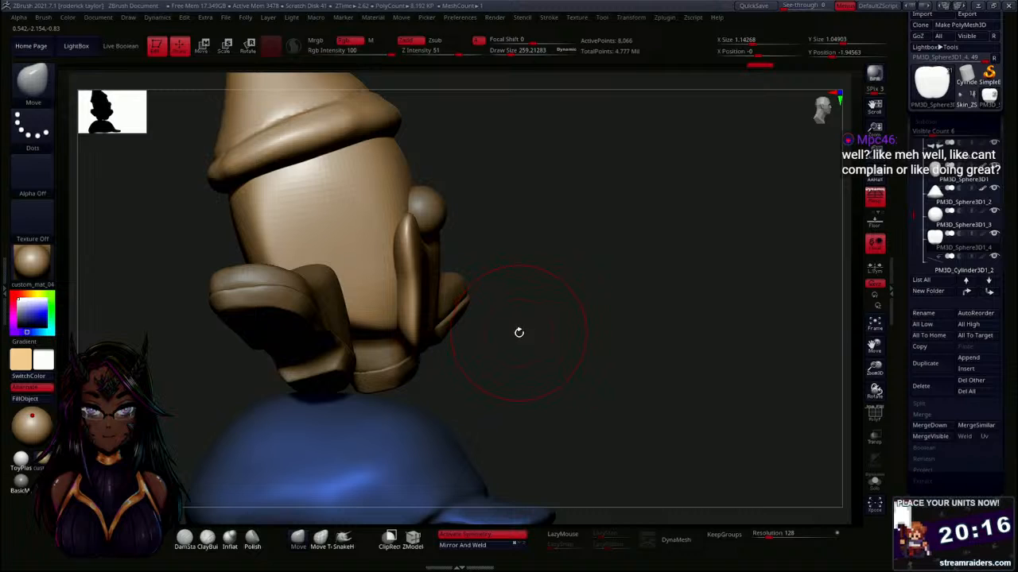
Wrap the muzzle's upper corners and sides back around the curve of the face and even out its front surface.
{"action": "left_click_drag", "start_coordinate": [519, 332], "coordinate": [400, 355]}
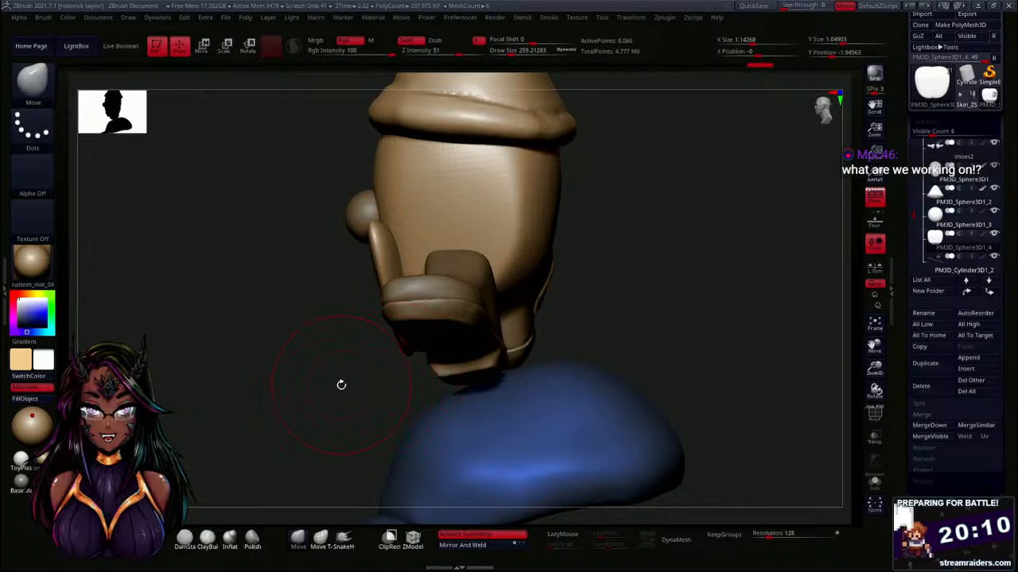
{"action": "mouse_move", "coordinate": [341, 385]}
{"action": "left_mouse_down"}
{"action": "mouse_move", "coordinate": [357, 416]}
{"action": "mouse_move", "coordinate": [426, 337]}
{"action": "left_mouse_up"}
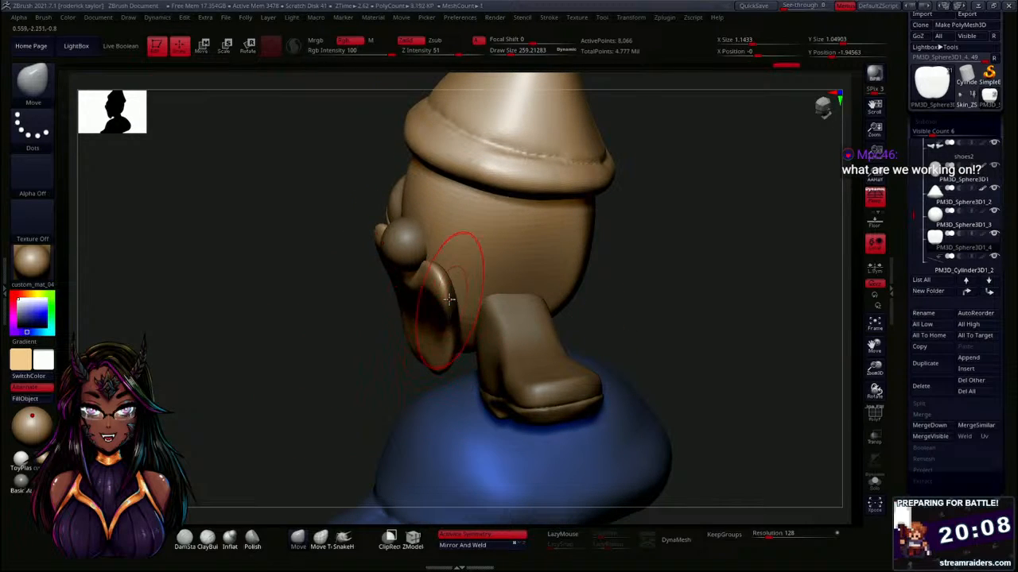
{"action": "mouse_move", "coordinate": [449, 299]}
{"action": "left_mouse_down"}
{"action": "mouse_move", "coordinate": [463, 298]}
{"action": "mouse_move", "coordinate": [464, 318]}
{"action": "left_mouse_up"}
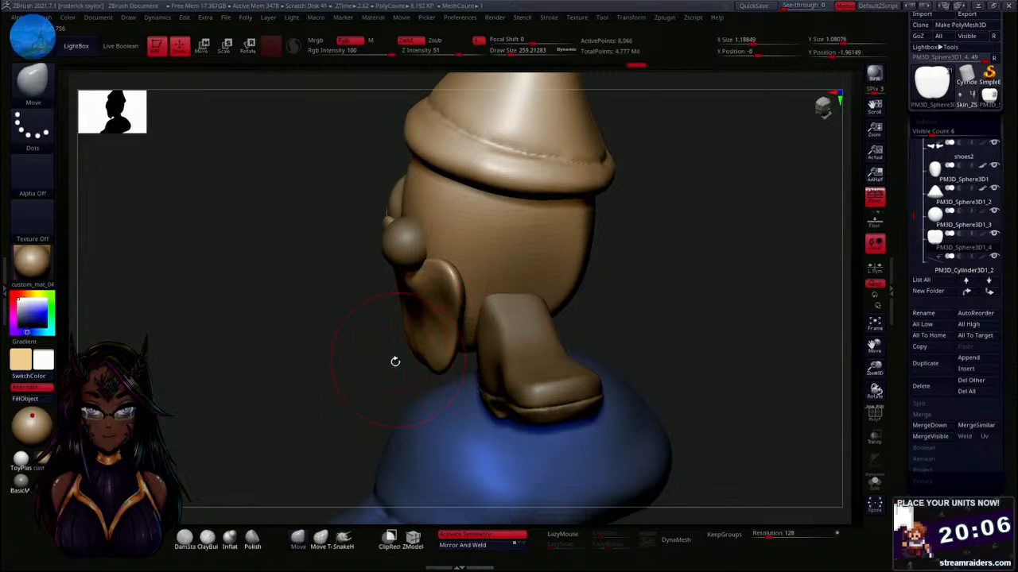
{"action": "mouse_move", "coordinate": [395, 362]}
{"action": "left_mouse_down"}
{"action": "mouse_move", "coordinate": [440, 344]}
{"action": "mouse_move", "coordinate": [513, 377]}
{"action": "mouse_move", "coordinate": [452, 309]}
{"action": "left_mouse_up"}
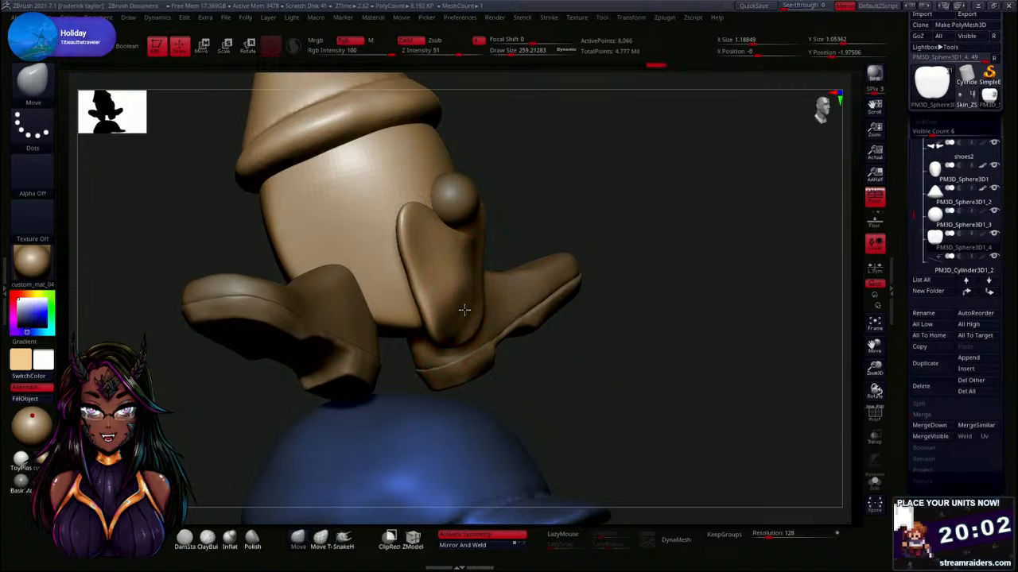
{"action": "left_click_drag", "start_coordinate": [548, 220], "coordinate": [472, 285], "text": "shift"}
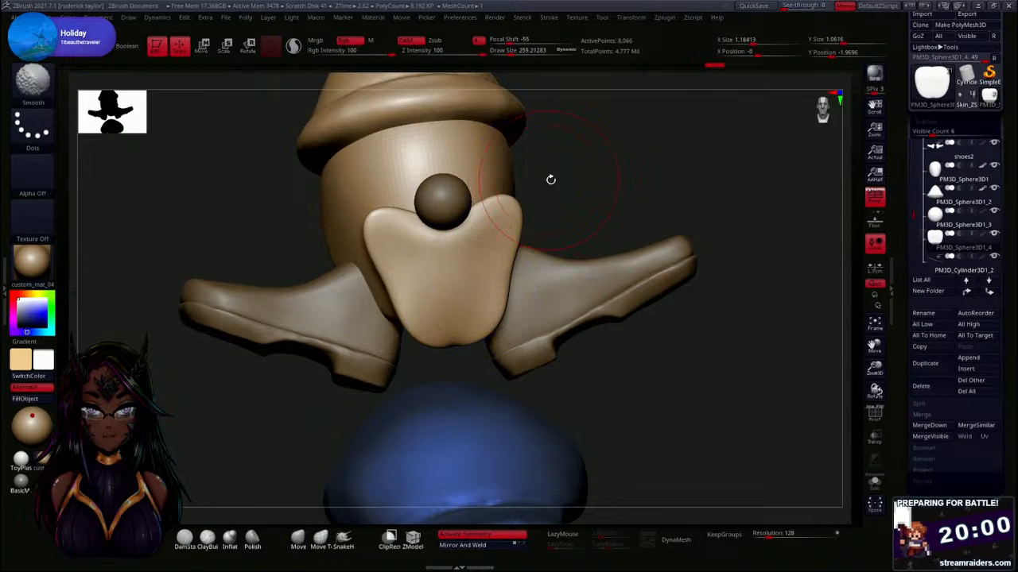
{"action": "left_click_drag", "start_coordinate": [550, 180], "coordinate": [519, 185]}
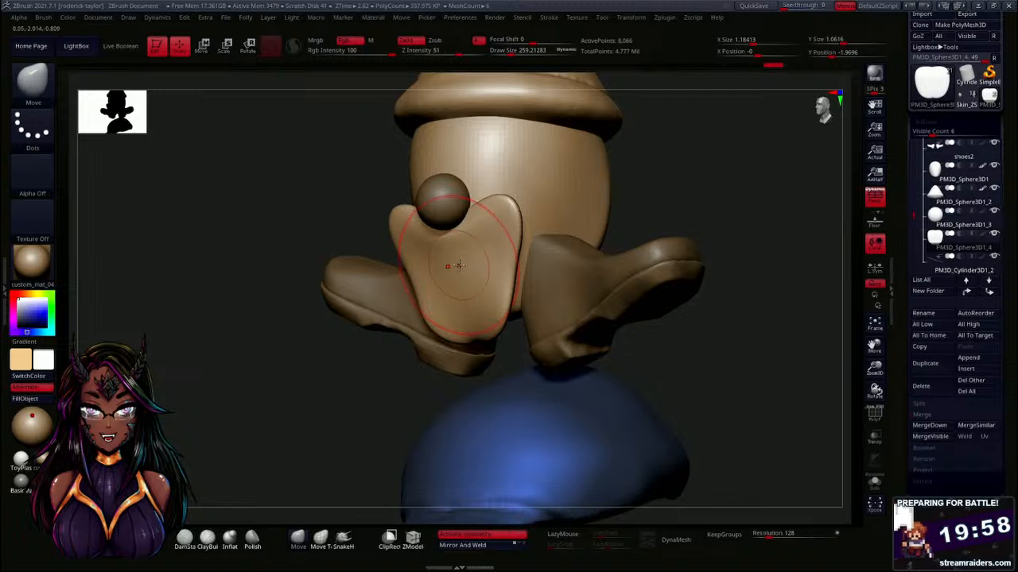
{"action": "mouse_move", "coordinate": [330, 308]}
{"action": "left_mouse_down"}
{"action": "mouse_move", "coordinate": [307, 361]}
{"action": "mouse_move", "coordinate": [359, 312]}
{"action": "mouse_move", "coordinate": [355, 379]}
{"action": "mouse_move", "coordinate": [411, 329]}
{"action": "mouse_move", "coordinate": [304, 416]}
{"action": "mouse_move", "coordinate": [430, 292]}
{"action": "left_mouse_up"}
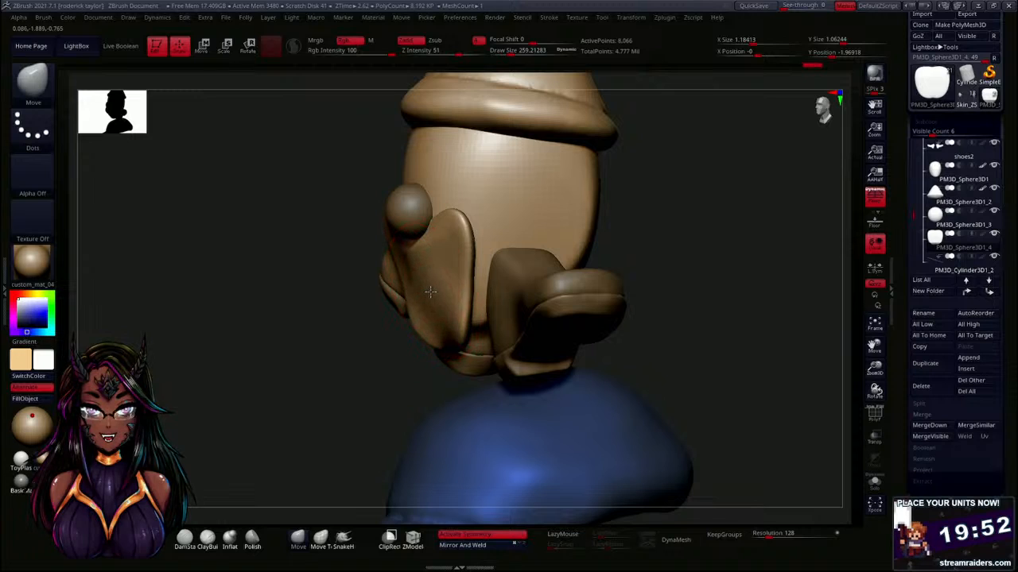
{"action": "left_click_drag", "start_coordinate": [323, 409], "coordinate": [418, 328]}
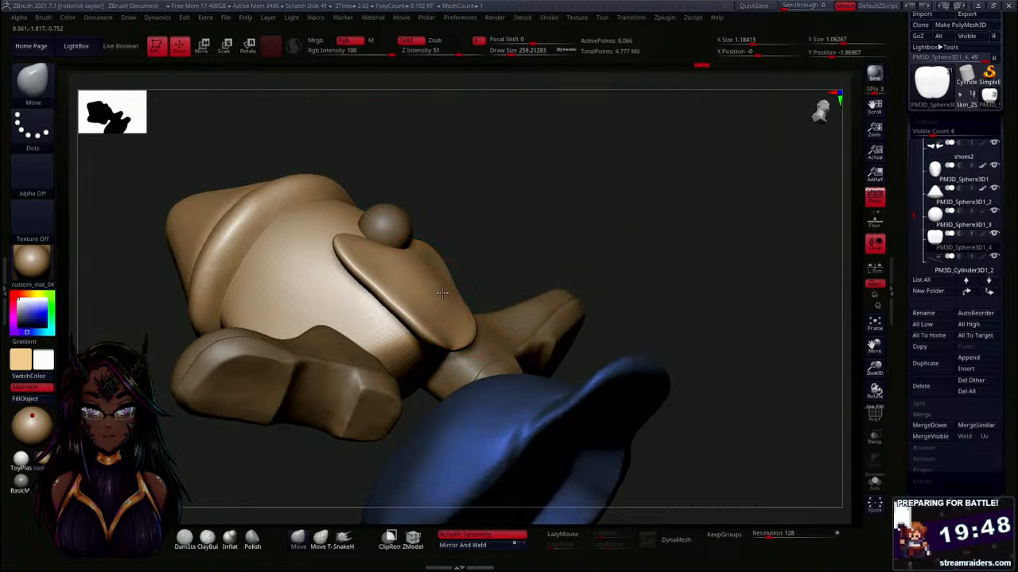
{"action": "left_click_drag", "start_coordinate": [446, 288], "coordinate": [512, 268]}
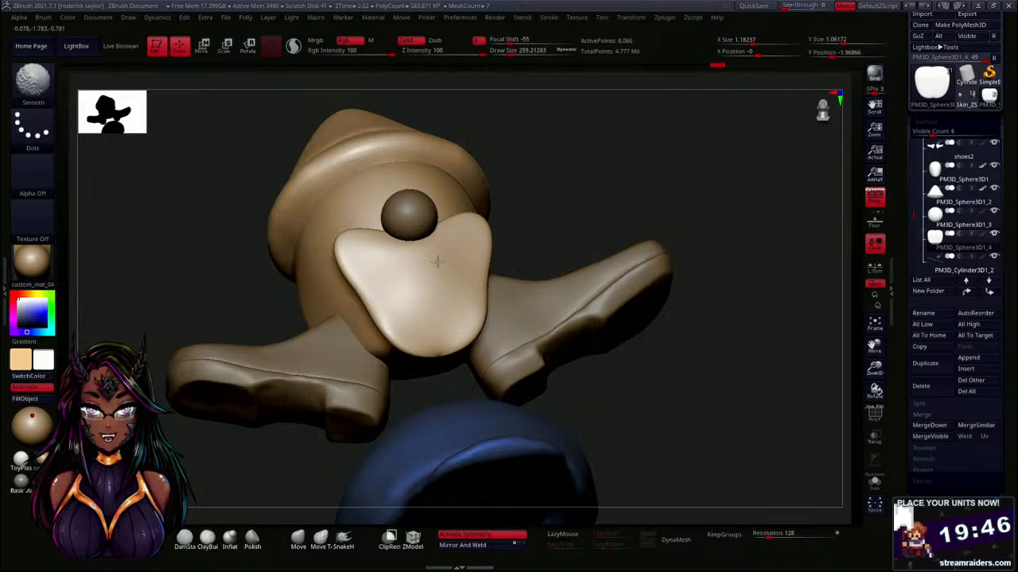
Raise a thick lip along the muzzle's outline with the Inflat brush at draw size about 94.
{"action": "left_click", "coordinate": [230, 541]}
{"action": "key", "text": "s"}
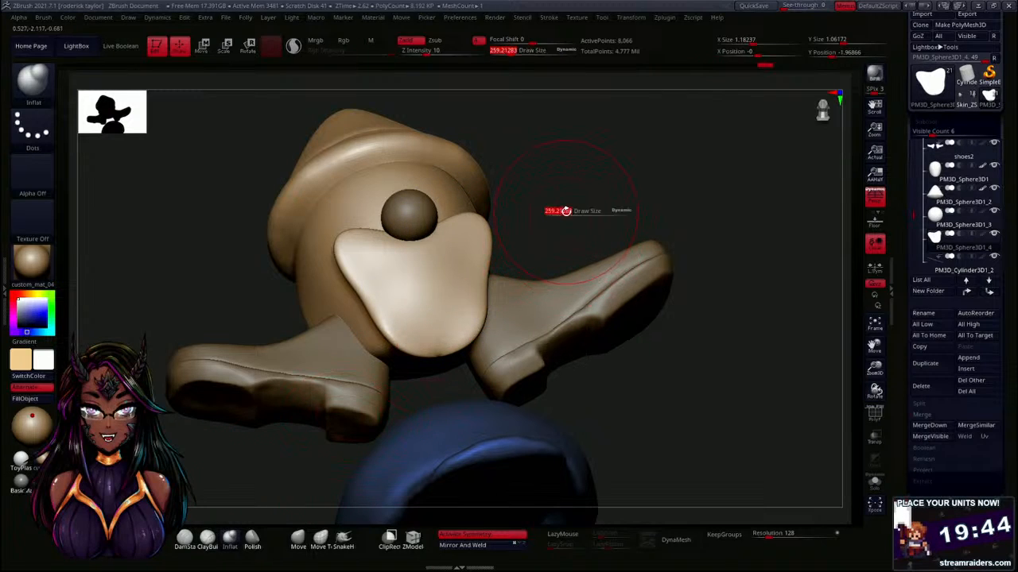
{"action": "left_click_drag", "start_coordinate": [565, 211], "coordinate": [558, 212]}
{"action": "mouse_move", "coordinate": [443, 345]}
{"action": "left_mouse_down"}
{"action": "mouse_move", "coordinate": [476, 300]}
{"action": "mouse_move", "coordinate": [475, 227]}
{"action": "mouse_move", "coordinate": [417, 260]}
{"action": "mouse_move", "coordinate": [473, 230]}
{"action": "mouse_move", "coordinate": [483, 274]}
{"action": "mouse_move", "coordinate": [452, 332]}
{"action": "mouse_move", "coordinate": [426, 354]}
{"action": "left_mouse_up"}
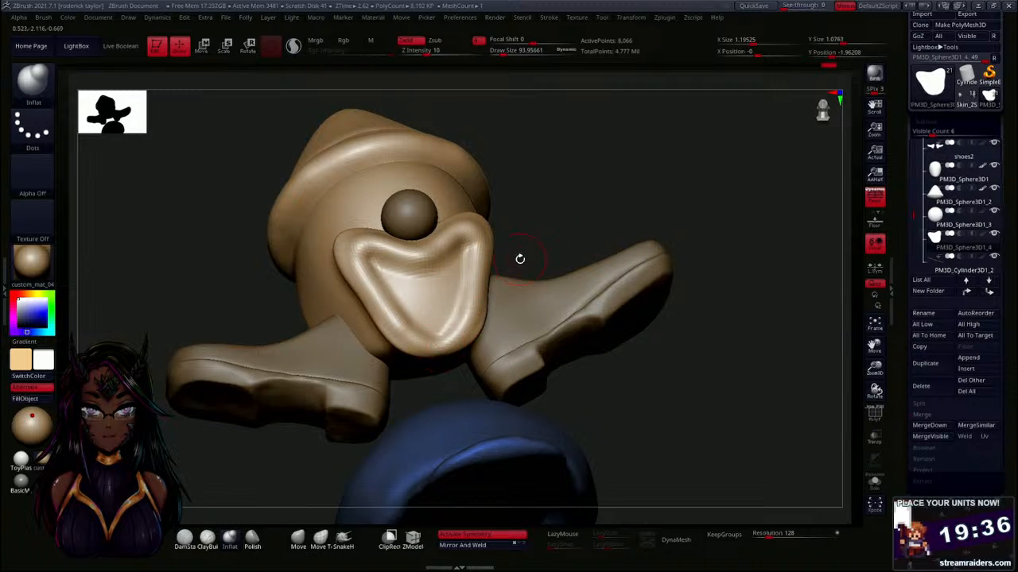
Smooth the raised lip below the nose, around its upper corners and along its inner side.
{"action": "mouse_move", "coordinate": [520, 258]}
{"action": "left_mouse_down"}
{"action": "mouse_move", "coordinate": [501, 262]}
{"action": "mouse_move", "coordinate": [529, 265]}
{"action": "mouse_move", "coordinate": [565, 236]}
{"action": "left_mouse_up"}
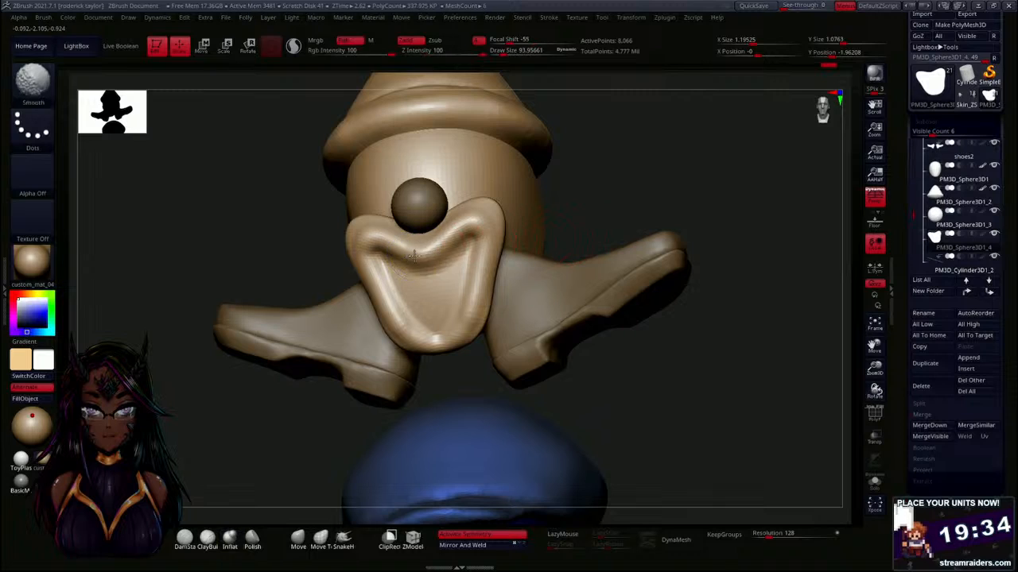
{"action": "left_click_drag", "start_coordinate": [414, 255], "coordinate": [435, 245], "text": "shift"}
{"action": "mouse_move", "coordinate": [484, 216]}
{"action": "left_mouse_down", "text": "shift"}
{"action": "mouse_move", "coordinate": [471, 225]}
{"action": "mouse_move", "coordinate": [473, 295]}
{"action": "mouse_move", "coordinate": [432, 351]}
{"action": "mouse_move", "coordinate": [459, 298]}
{"action": "mouse_move", "coordinate": [438, 282]}
{"action": "mouse_move", "coordinate": [489, 238]}
{"action": "left_mouse_up", "text": "shift"}
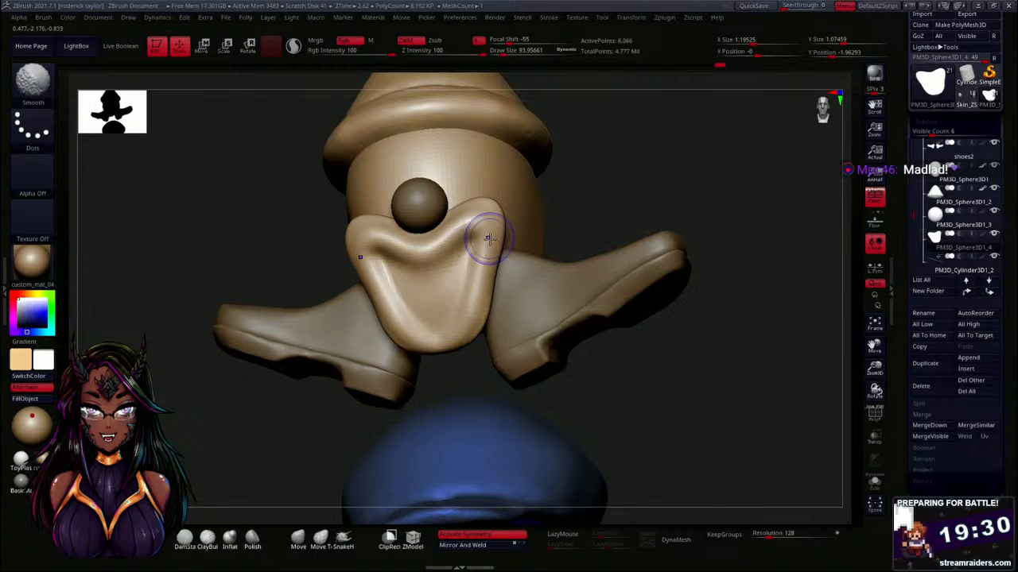
{"action": "left_click_drag", "start_coordinate": [632, 213], "coordinate": [568, 216]}
{"action": "mouse_move", "coordinate": [468, 273]}
{"action": "left_mouse_down", "text": "shift"}
{"action": "mouse_move", "coordinate": [474, 196]}
{"action": "mouse_move", "coordinate": [434, 236]}
{"action": "left_mouse_up", "text": "shift"}
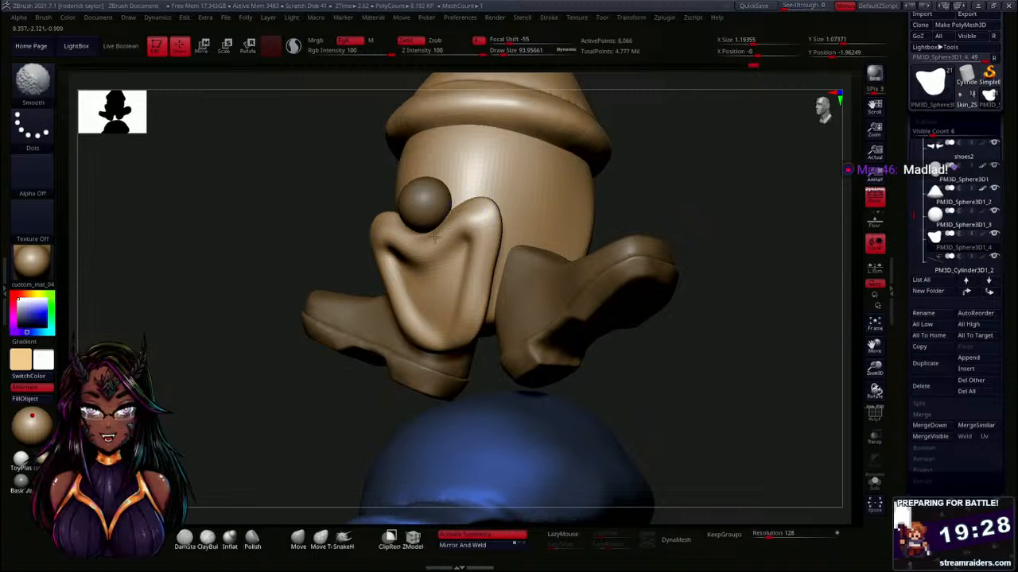
{"action": "left_click_drag", "start_coordinate": [638, 214], "coordinate": [593, 237]}
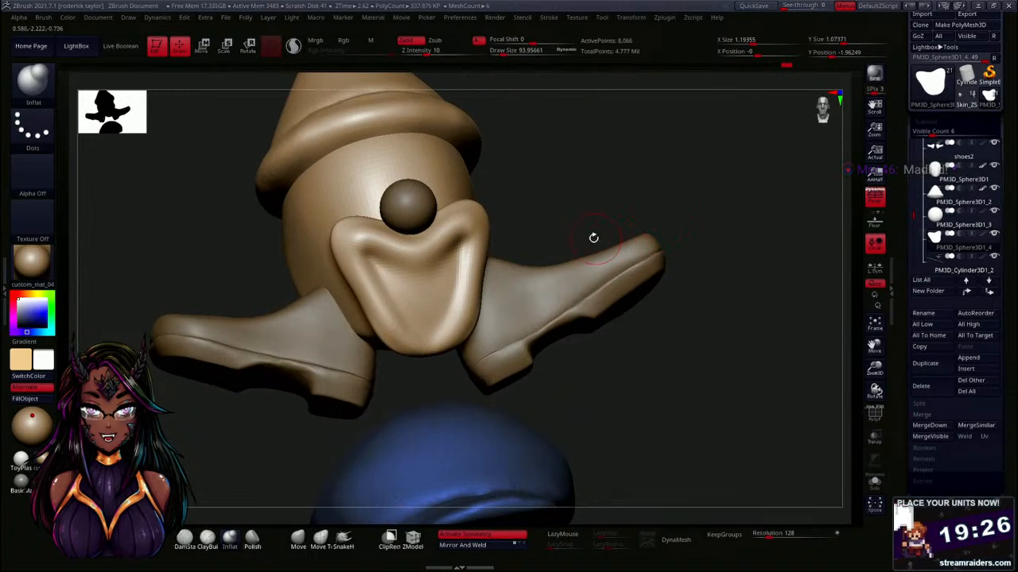
Carve a crease along the lip's inner edge with DamStandard at draw size about 42 and smooth the mouth's inner surface.
{"action": "left_click", "coordinate": [188, 538]}
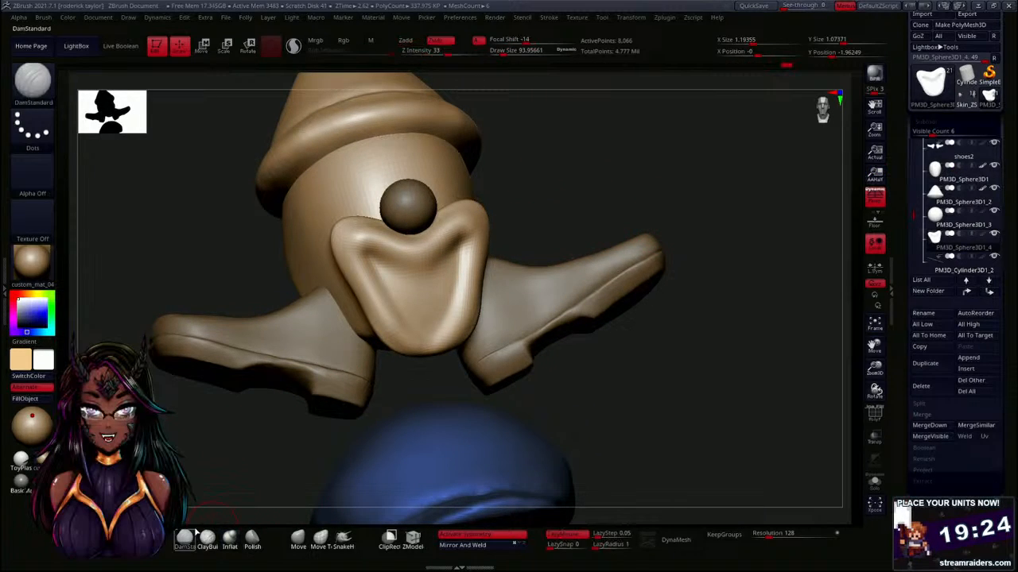
{"action": "key", "text": "s"}
{"action": "left_click_drag", "start_coordinate": [551, 194], "coordinate": [544, 195]}
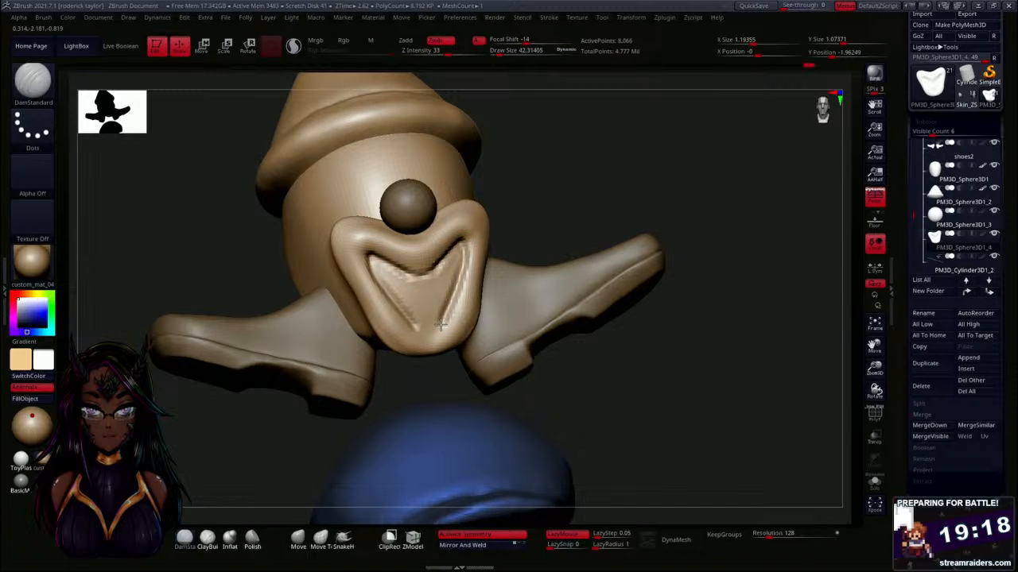
{"action": "left_click_drag", "start_coordinate": [390, 284], "coordinate": [421, 321], "text": "shift"}
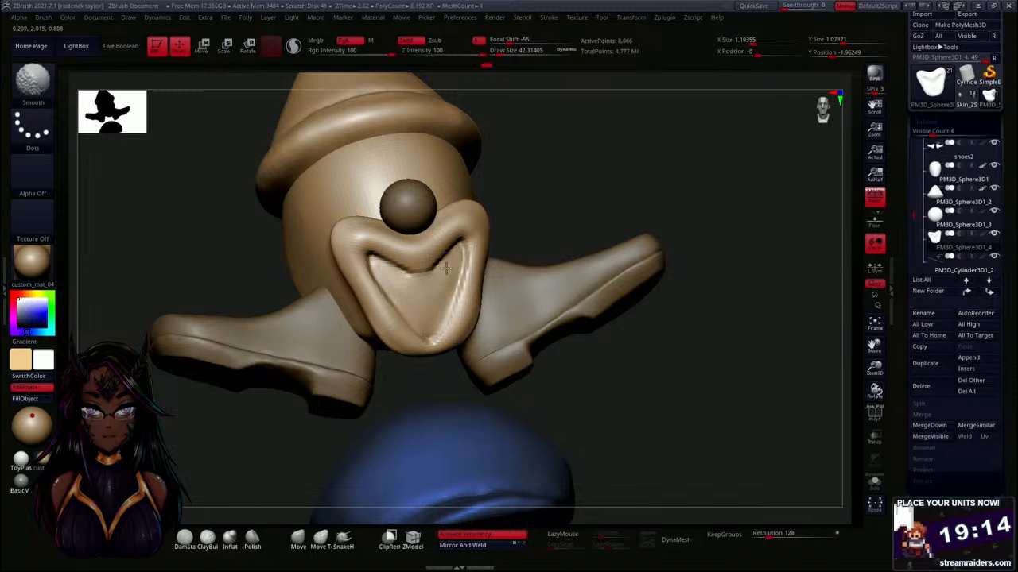
{"action": "left_click_drag", "start_coordinate": [506, 230], "coordinate": [517, 233]}
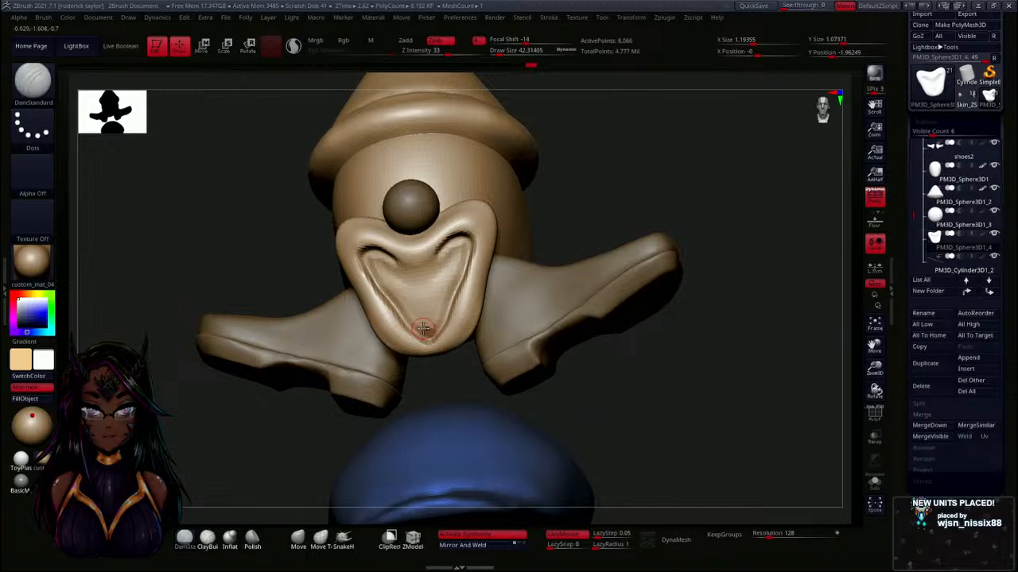
{"action": "key", "text": "shift"}
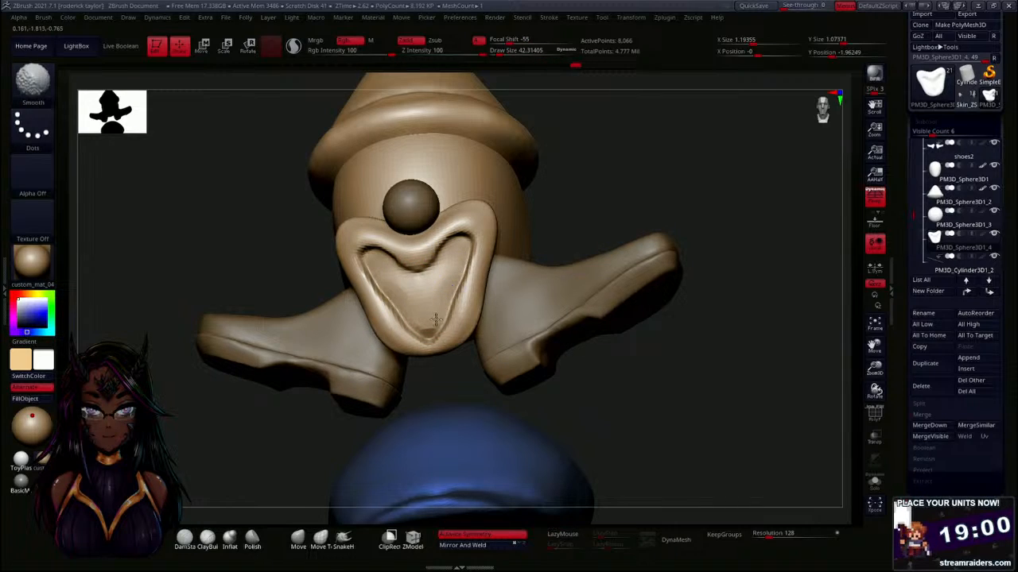
{"action": "left_click_drag", "start_coordinate": [455, 287], "coordinate": [448, 311], "text": "shift"}
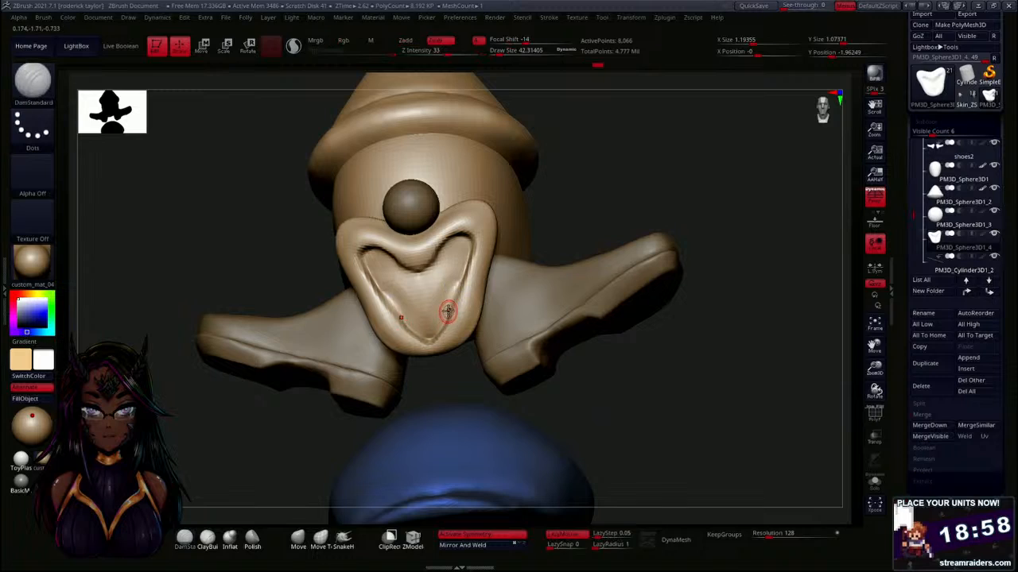
Push the crease outward with the Move brush at draw size about 94 to thin the lip and widen the smiling mouth opening.
{"action": "left_click", "coordinate": [308, 543]}
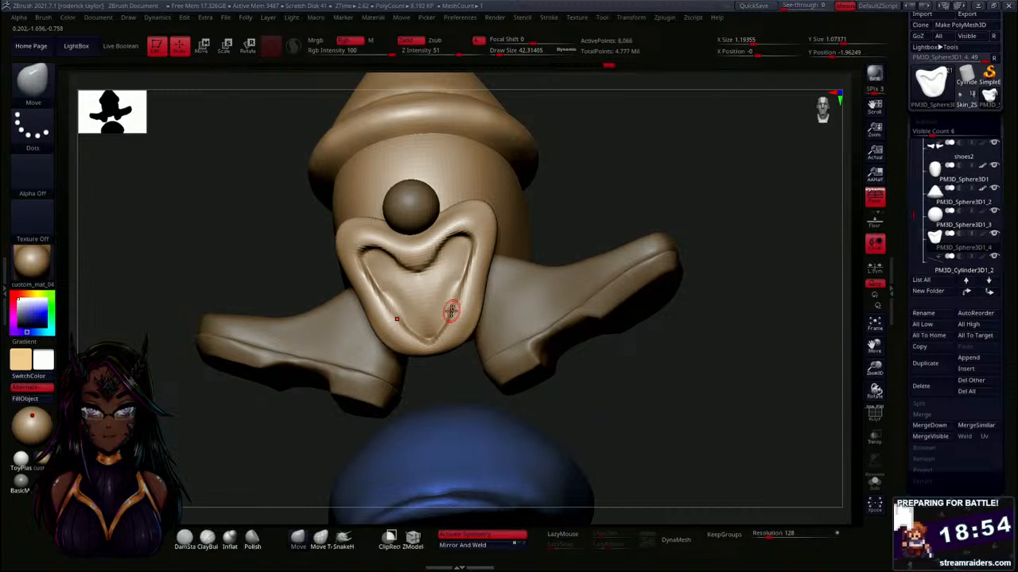
{"action": "key", "text": "s"}
{"action": "mouse_move", "coordinate": [444, 309]}
{"action": "left_mouse_down"}
{"action": "mouse_move", "coordinate": [463, 290]}
{"action": "mouse_move", "coordinate": [447, 321]}
{"action": "left_mouse_up"}
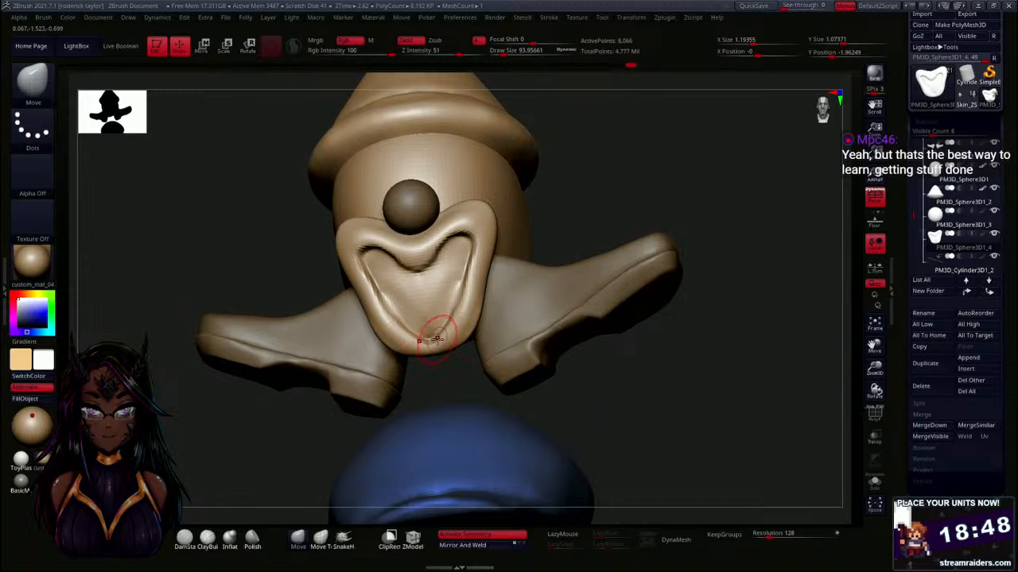
{"action": "left_click_drag", "start_coordinate": [453, 329], "coordinate": [464, 294]}
{"action": "mouse_move", "coordinate": [463, 284]}
{"action": "left_mouse_down"}
{"action": "mouse_move", "coordinate": [469, 236]}
{"action": "mouse_move", "coordinate": [421, 257]}
{"action": "mouse_move", "coordinate": [457, 230]}
{"action": "mouse_move", "coordinate": [471, 236]}
{"action": "left_mouse_up"}
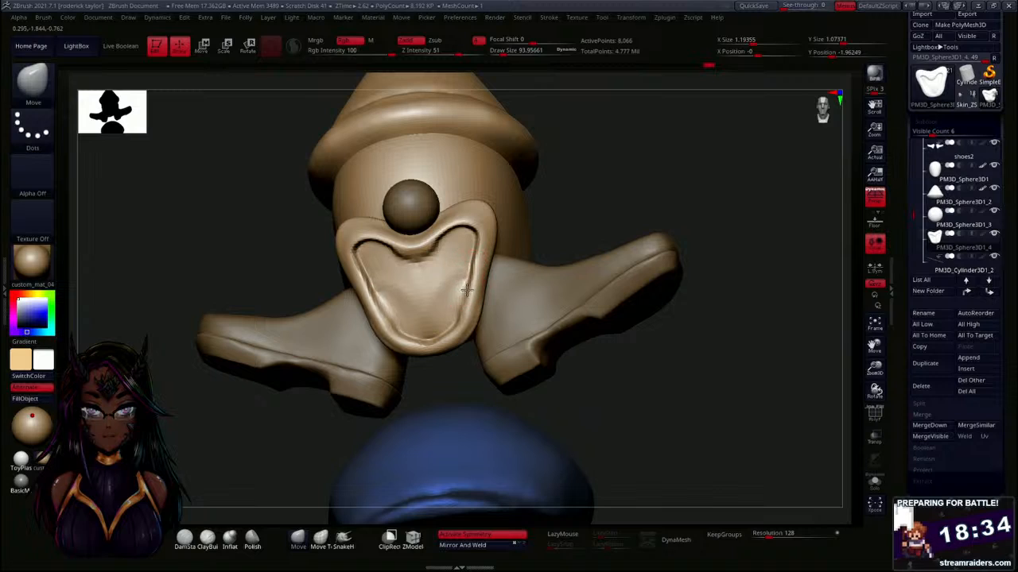
{"action": "left_click_drag", "start_coordinate": [467, 290], "coordinate": [463, 304]}
{"action": "left_click_drag", "start_coordinate": [616, 193], "coordinate": [592, 303]}
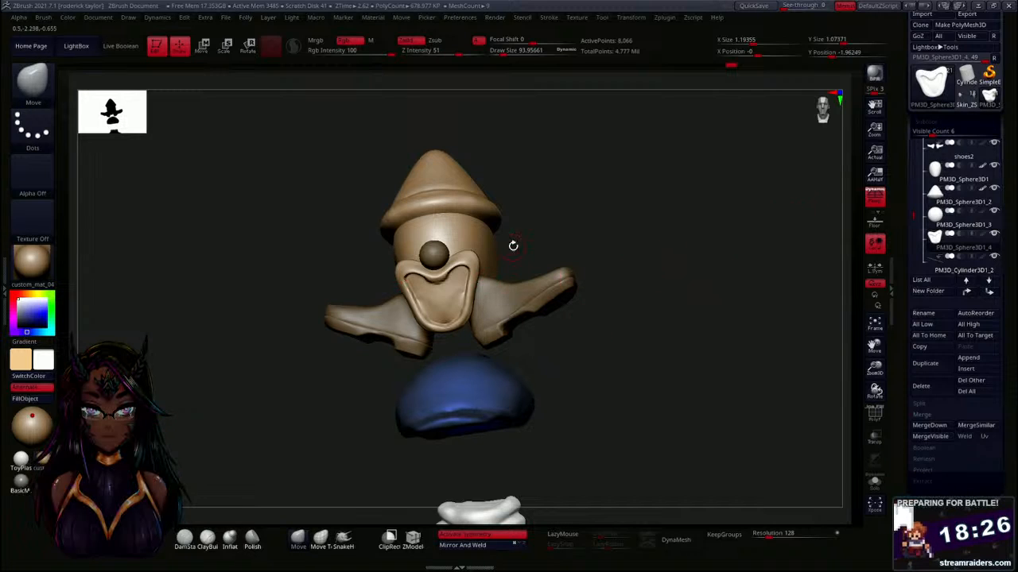
Adjust the lip's upper inner edge beside the nose with the Move brush and smooth the mouth's inner surface.
{"action": "left_click_drag", "start_coordinate": [526, 219], "coordinate": [528, 288], "text": "alt"}
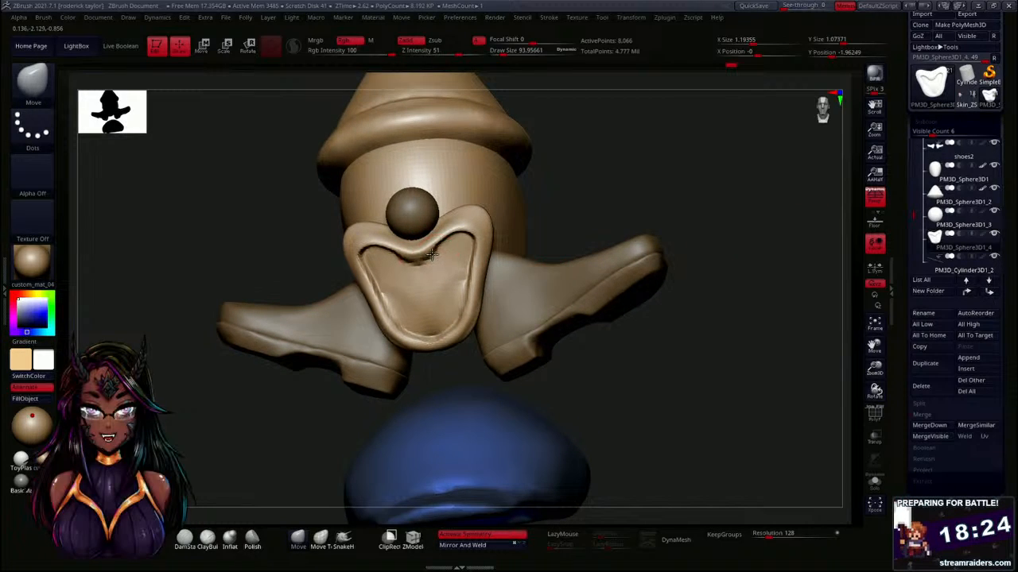
{"action": "left_click_drag", "start_coordinate": [436, 254], "coordinate": [463, 228]}
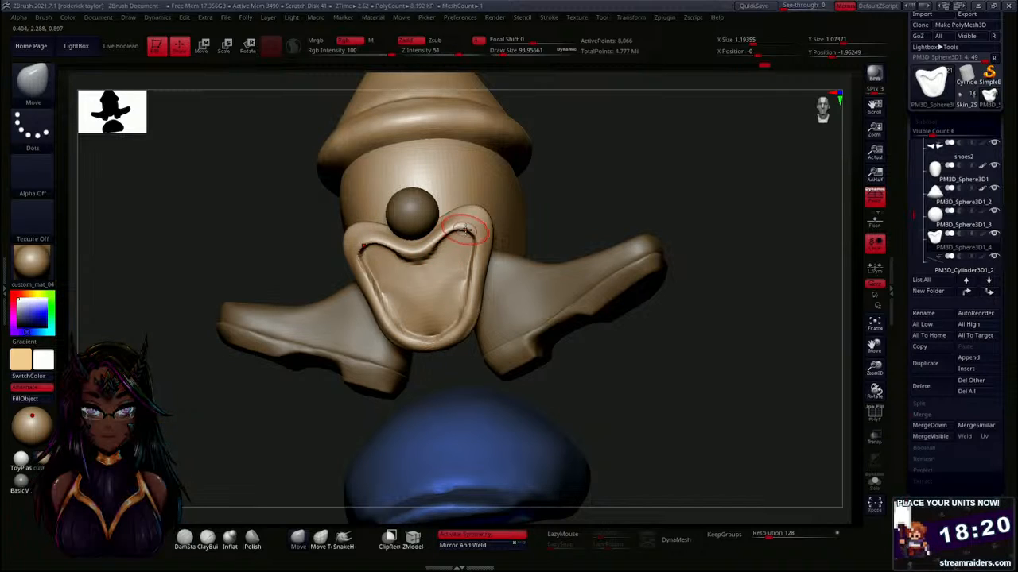
{"action": "left_click_drag", "start_coordinate": [593, 189], "coordinate": [629, 192]}
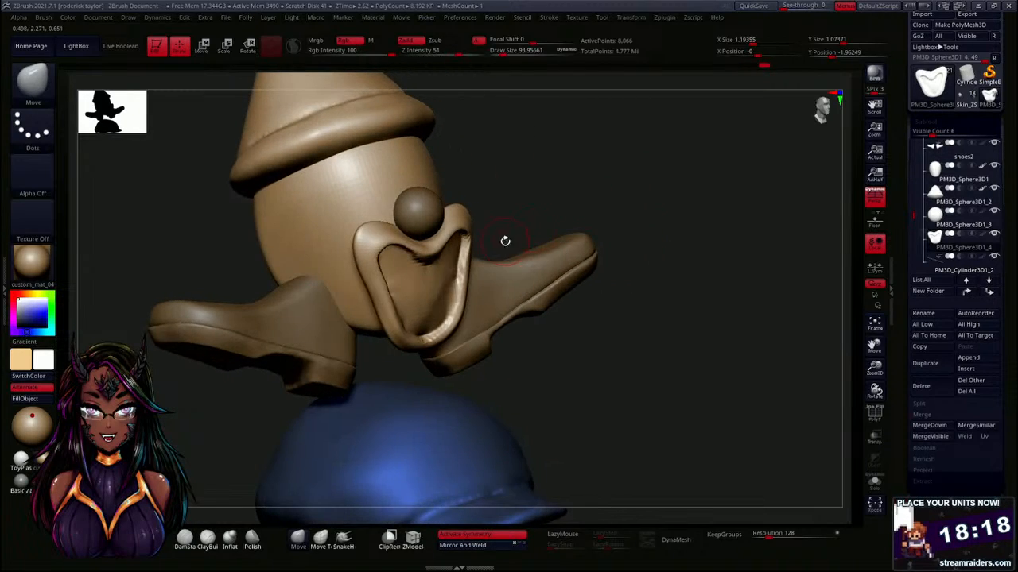
{"action": "left_click_drag", "start_coordinate": [452, 284], "coordinate": [444, 283]}
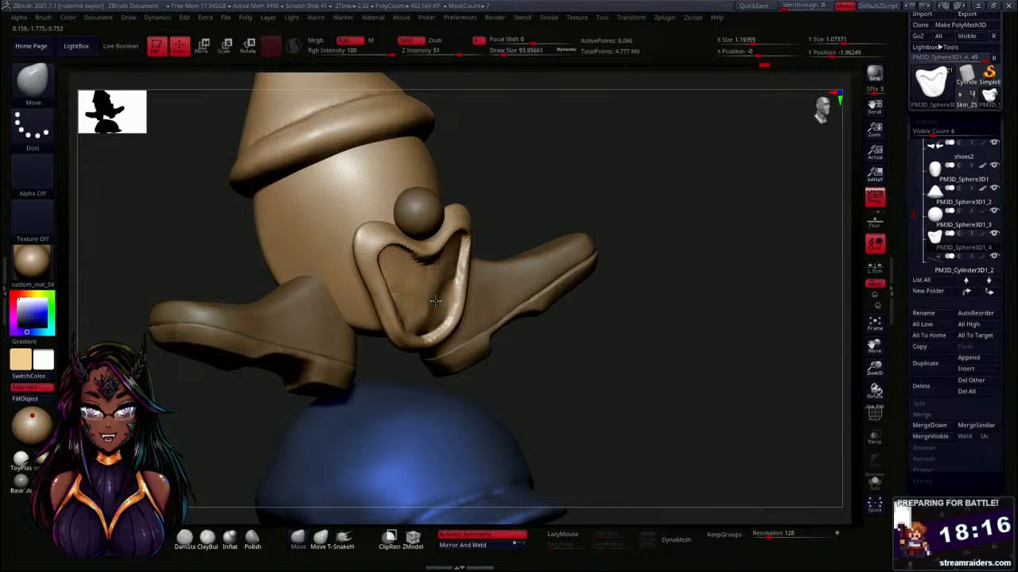
{"action": "key", "text": "shift"}
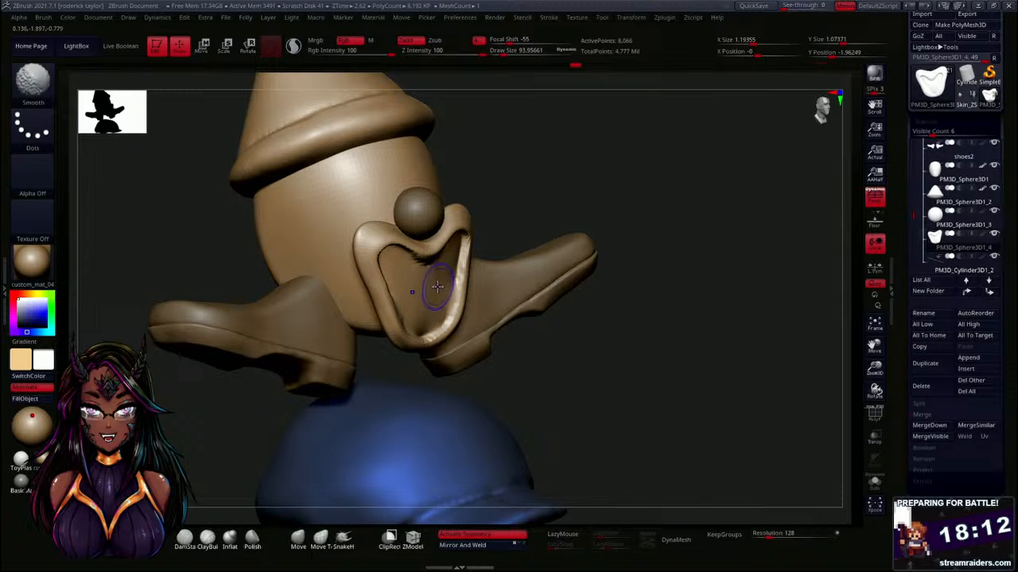
{"action": "left_click_drag", "start_coordinate": [566, 191], "coordinate": [605, 192]}
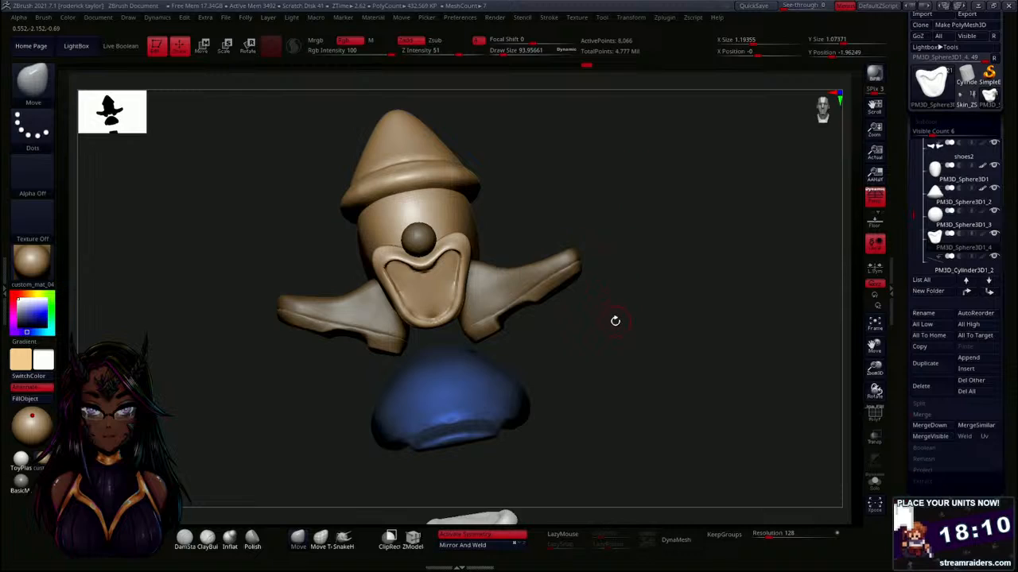
{"action": "left_click_drag", "start_coordinate": [616, 321], "coordinate": [592, 253], "text": "alt"}
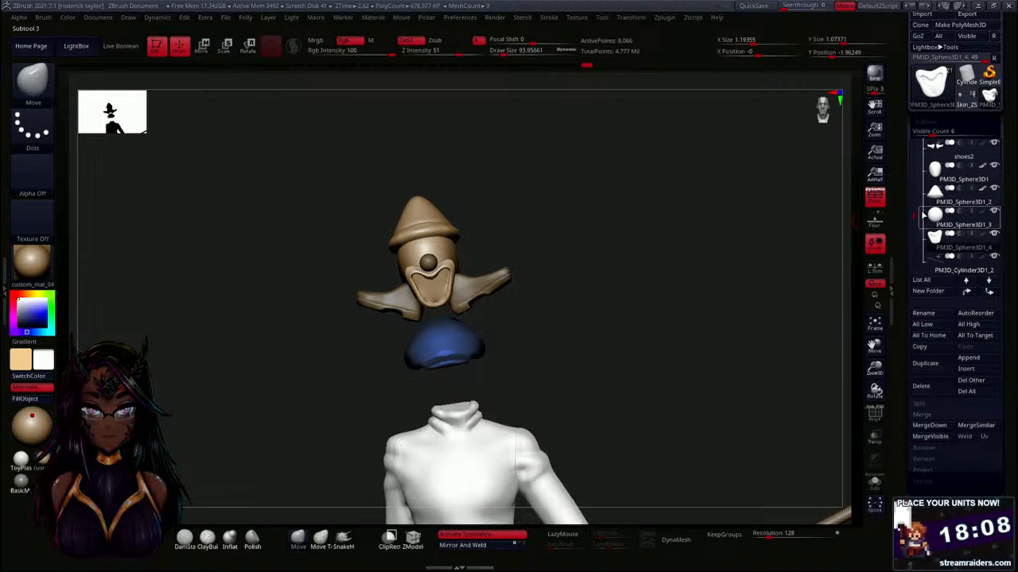
Show the folder containing the kite_001 and kite_002 subtools above the body folder.
{"action": "left_click_drag", "start_coordinate": [912, 213], "coordinate": [913, 137]}
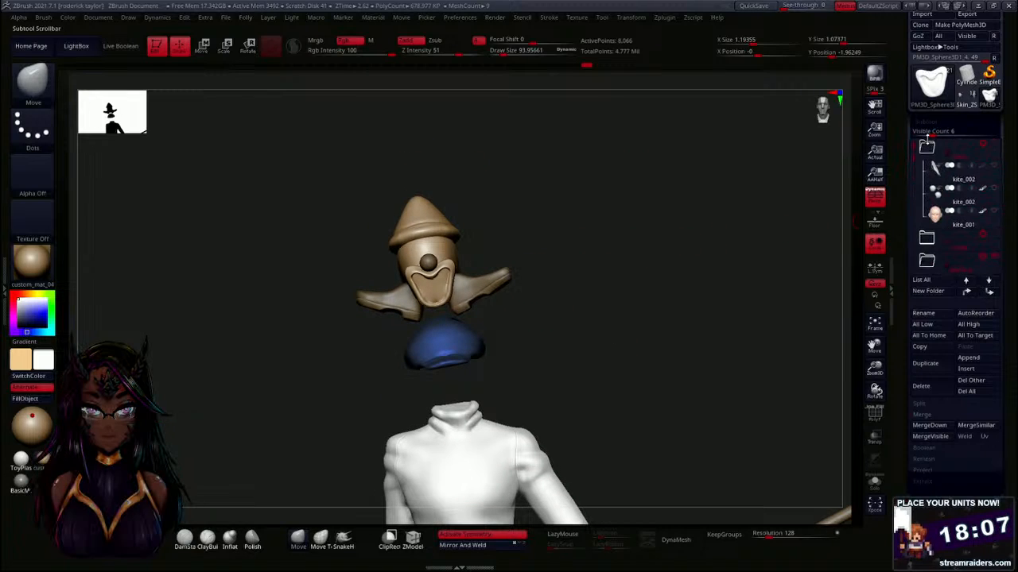
{"action": "left_click", "coordinate": [995, 143]}
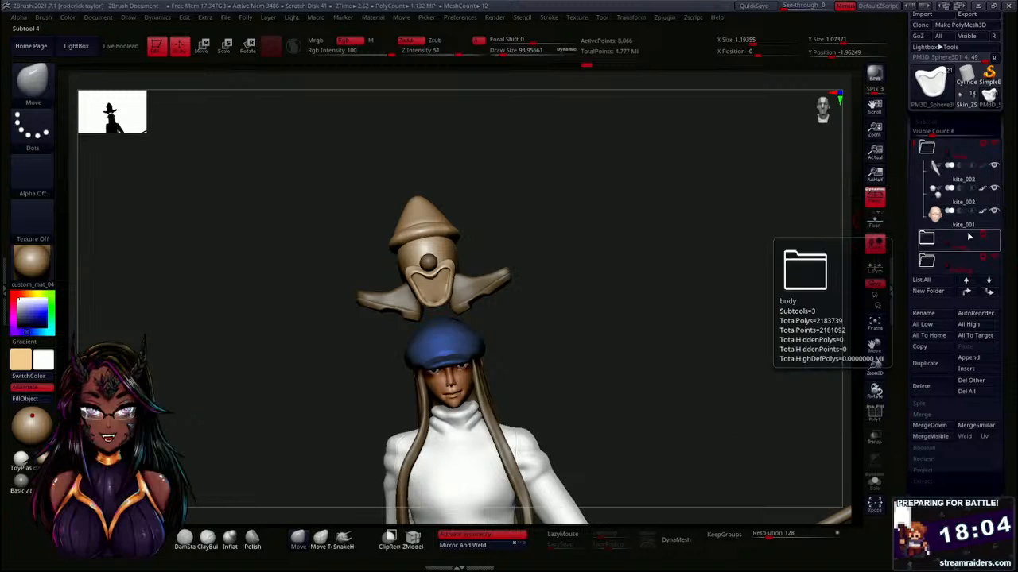
{"action": "mouse_move", "coordinate": [645, 365]}
{"action": "left_mouse_down", "text": "alt"}
{"action": "mouse_move", "coordinate": [596, 298]}
{"action": "mouse_move", "coordinate": [584, 234]}
{"action": "mouse_move", "coordinate": [631, 339]}
{"action": "mouse_move", "coordinate": [657, 364]}
{"action": "mouse_move", "coordinate": [562, 334]}
{"action": "mouse_move", "coordinate": [704, 339]}
{"action": "mouse_move", "coordinate": [625, 363]}
{"action": "mouse_move", "coordinate": [657, 361]}
{"action": "mouse_move", "coordinate": [517, 222]}
{"action": "mouse_move", "coordinate": [520, 297]}
{"action": "mouse_move", "coordinate": [514, 287]}
{"action": "mouse_move", "coordinate": [535, 413]}
{"action": "mouse_move", "coordinate": [539, 318]}
{"action": "mouse_move", "coordinate": [554, 400]}
{"action": "mouse_move", "coordinate": [599, 299]}
{"action": "mouse_move", "coordinate": [489, 233]}
{"action": "left_mouse_up", "text": "alt"}
Select the clown's egg-shaped head and move it slightly forward towards the nose and muzzle with the gizmo.
{"action": "left_click", "coordinate": [488, 234], "text": "alt"}
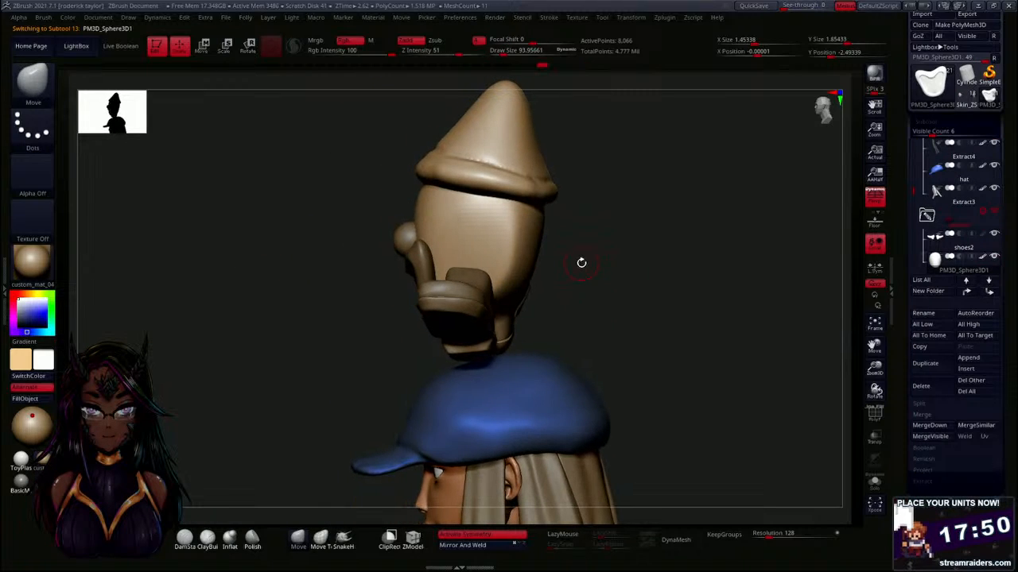
{"action": "key", "text": "w"}
{"action": "left_click_drag", "start_coordinate": [455, 227], "coordinate": [427, 229]}
{"action": "left_click_drag", "start_coordinate": [568, 255], "coordinate": [591, 299]}
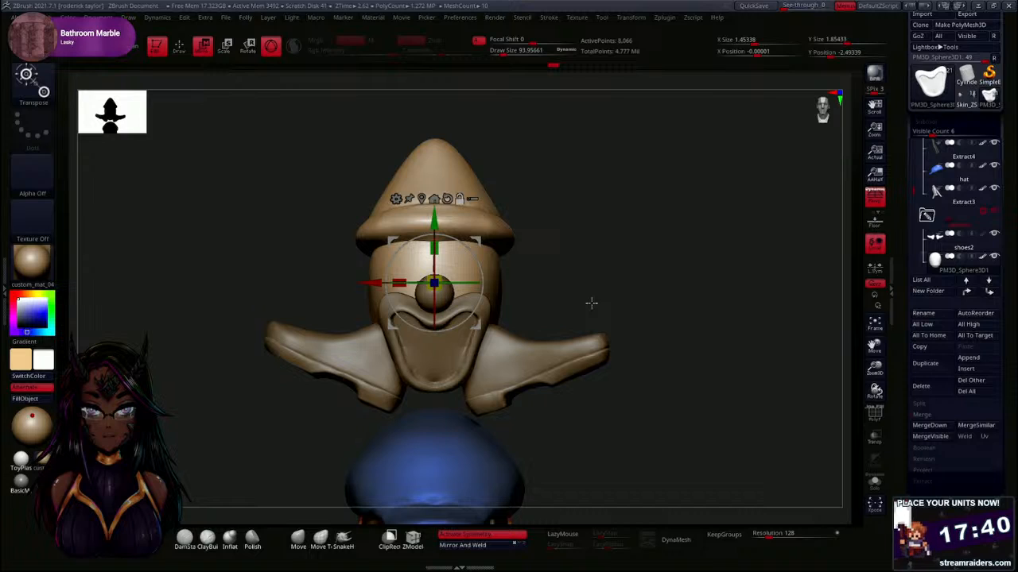
Examine the clown head's size and silhouette against the full standing figure and the scythe.
{"action": "left_click_drag", "start_coordinate": [595, 297], "coordinate": [583, 171], "text": "alt"}
{"action": "left_click_drag", "start_coordinate": [581, 281], "coordinate": [560, 256], "text": "alt"}
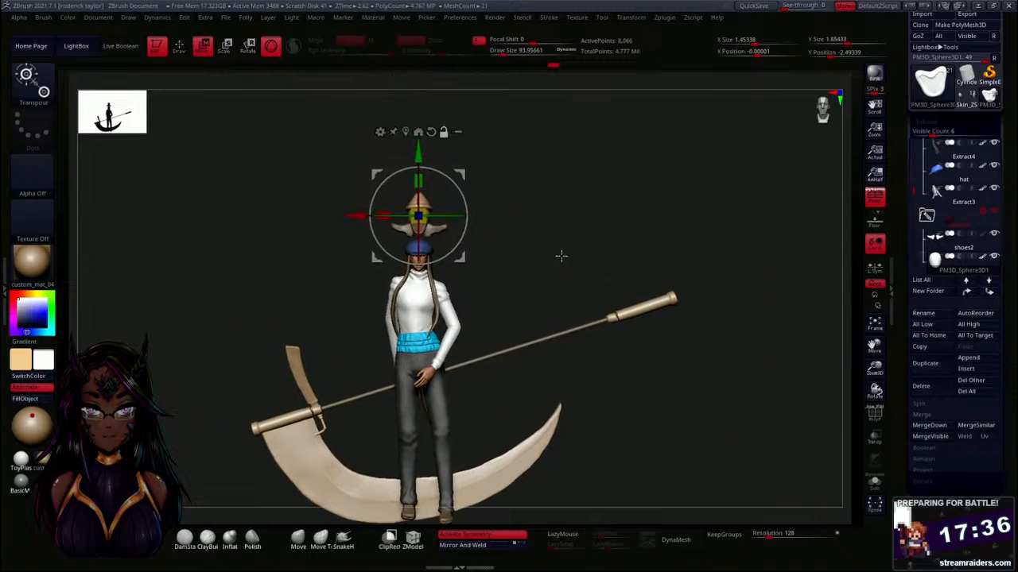
{"action": "mouse_move", "coordinate": [570, 376]}
{"action": "left_mouse_down"}
{"action": "mouse_move", "coordinate": [596, 345]}
{"action": "mouse_move", "coordinate": [599, 384]}
{"action": "mouse_move", "coordinate": [469, 398]}
{"action": "mouse_move", "coordinate": [411, 422]}
{"action": "mouse_move", "coordinate": [423, 421]}
{"action": "left_mouse_up"}
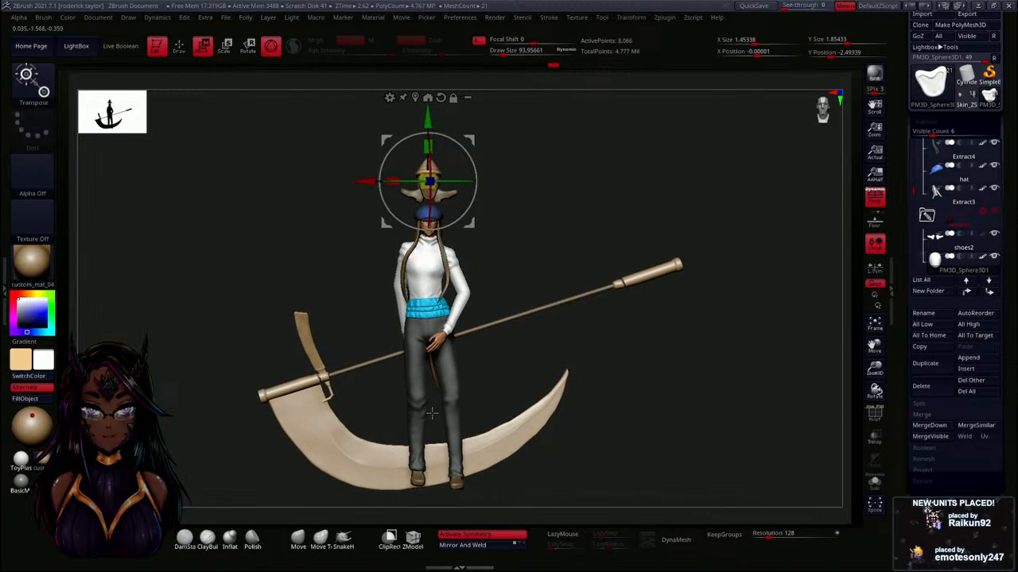
{"action": "key", "text": "q"}
{"action": "mouse_move", "coordinate": [574, 376]}
{"action": "left_mouse_down"}
{"action": "mouse_move", "coordinate": [443, 403]}
{"action": "mouse_move", "coordinate": [429, 392]}
{"action": "left_mouse_up"}
{"action": "left_click_drag", "start_coordinate": [546, 255], "coordinate": [533, 296], "text": "alt"}
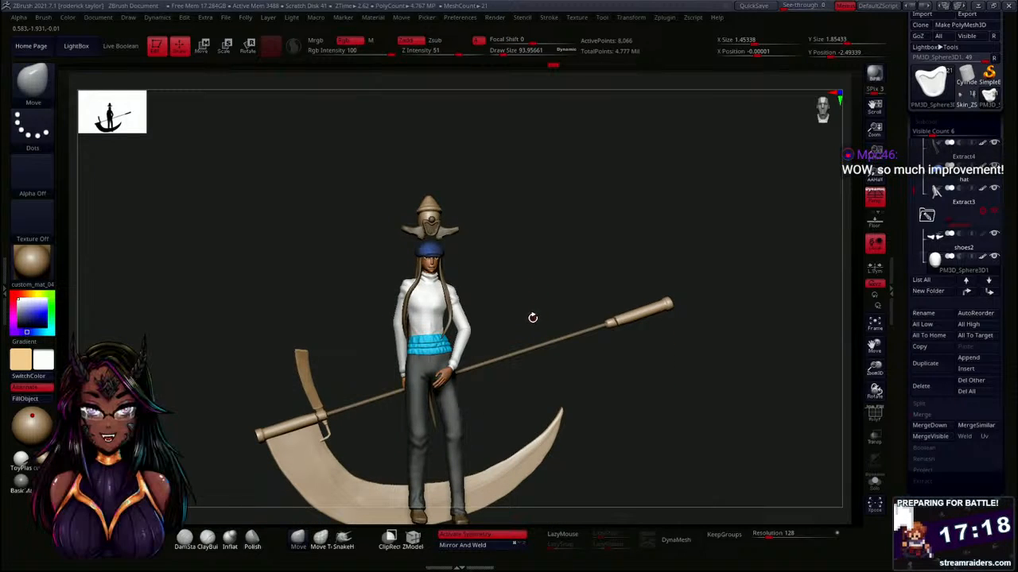
{"action": "left_click_drag", "start_coordinate": [526, 301], "coordinate": [539, 471]}
Pull out the back of the clown's head with the Move brush at draw size about 487 and smooth it below the hat brim.
{"action": "mouse_move", "coordinate": [565, 361]}
{"action": "left_mouse_down"}
{"action": "mouse_move", "coordinate": [568, 379]}
{"action": "mouse_move", "coordinate": [568, 295]}
{"action": "mouse_move", "coordinate": [582, 387]}
{"action": "mouse_move", "coordinate": [581, 302]}
{"action": "mouse_move", "coordinate": [579, 318]}
{"action": "mouse_move", "coordinate": [528, 339]}
{"action": "mouse_move", "coordinate": [558, 368]}
{"action": "left_mouse_up"}
{"action": "key", "text": "s"}
{"action": "left_click_drag", "start_coordinate": [503, 392], "coordinate": [499, 385]}
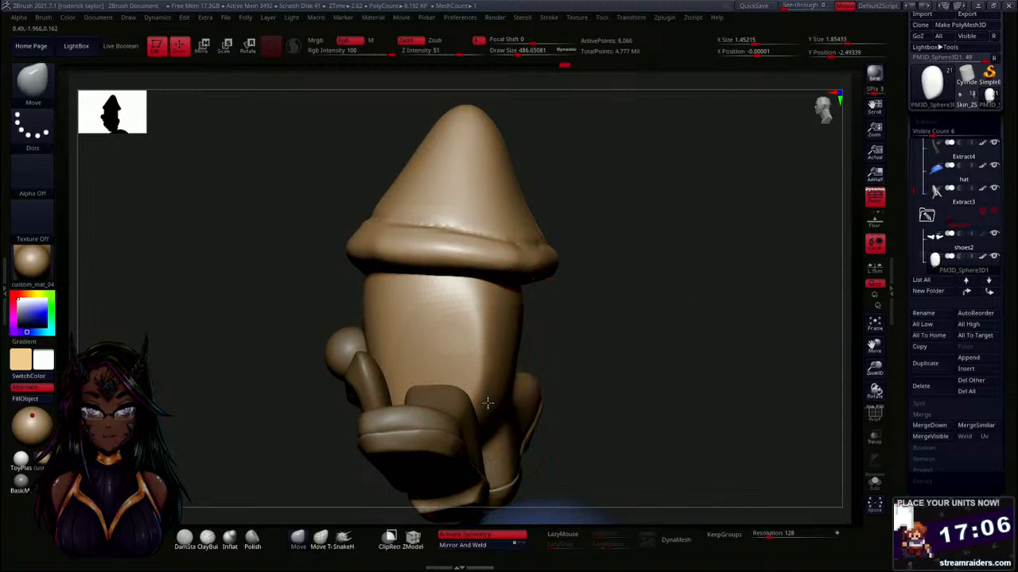
{"action": "left_click_drag", "start_coordinate": [508, 342], "coordinate": [499, 321]}
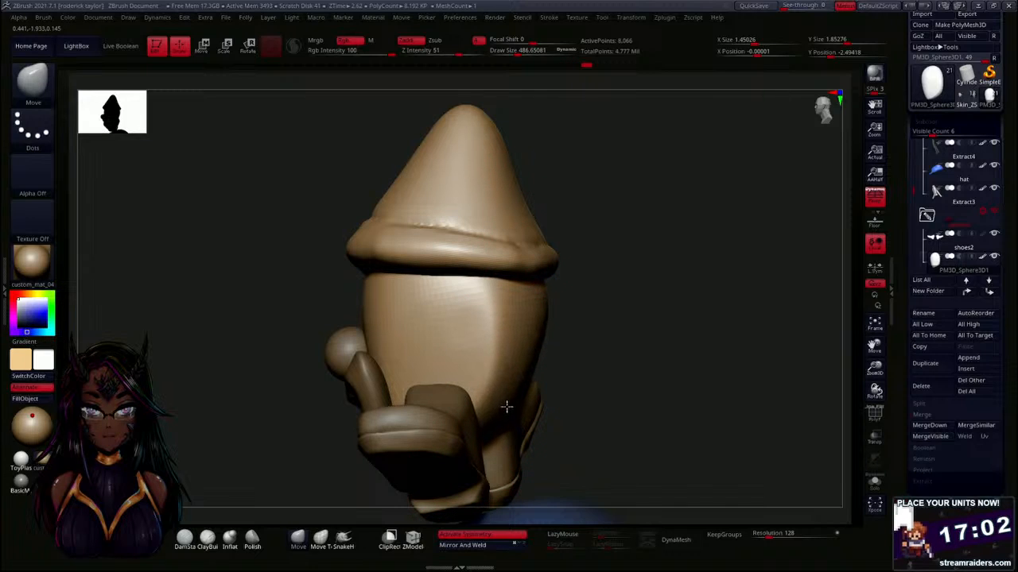
{"action": "mouse_move", "coordinate": [506, 407]}
{"action": "right_mouse_down"}
{"action": "mouse_move", "coordinate": [577, 361]}
{"action": "mouse_move", "coordinate": [531, 364]}
{"action": "mouse_move", "coordinate": [549, 362]}
{"action": "right_mouse_up"}
{"action": "left_click_drag", "start_coordinate": [617, 341], "coordinate": [627, 282], "text": "shift"}
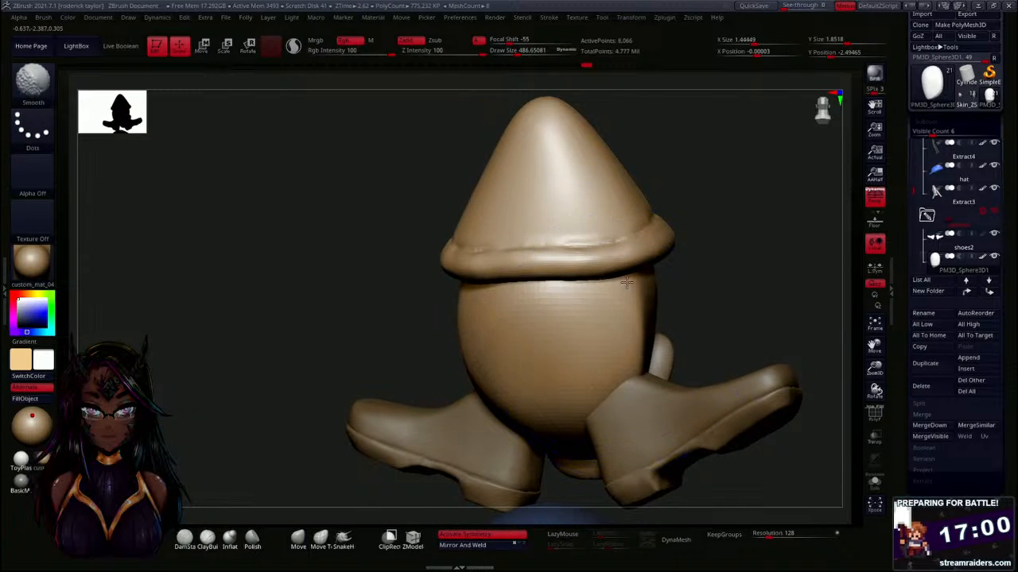
{"action": "left_click_drag", "start_coordinate": [359, 343], "coordinate": [469, 337]}
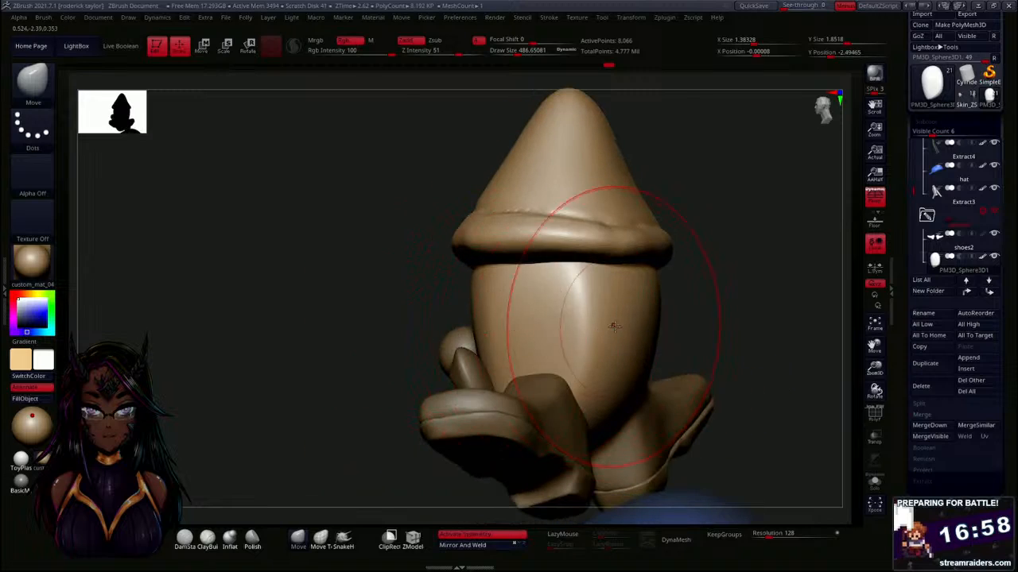
{"action": "left_click_drag", "start_coordinate": [624, 340], "coordinate": [620, 348]}
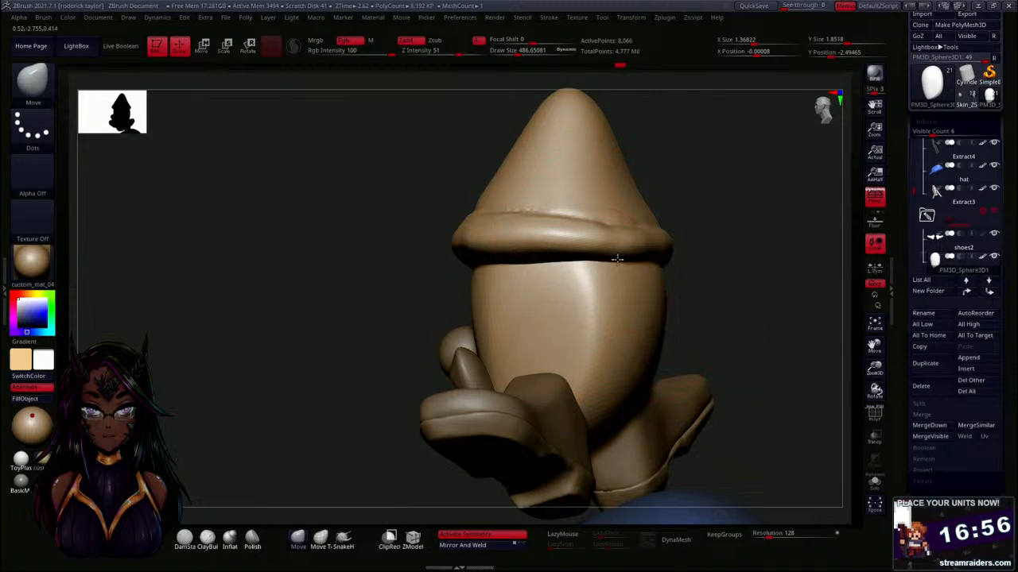
Widen the clown head's sides and stretch its lower end downward with the Move brush at draw size about 487.
{"action": "mouse_move", "coordinate": [636, 264]}
{"action": "right_mouse_down"}
{"action": "mouse_move", "coordinate": [715, 286]}
{"action": "mouse_move", "coordinate": [713, 266]}
{"action": "mouse_move", "coordinate": [634, 254]}
{"action": "right_mouse_up"}
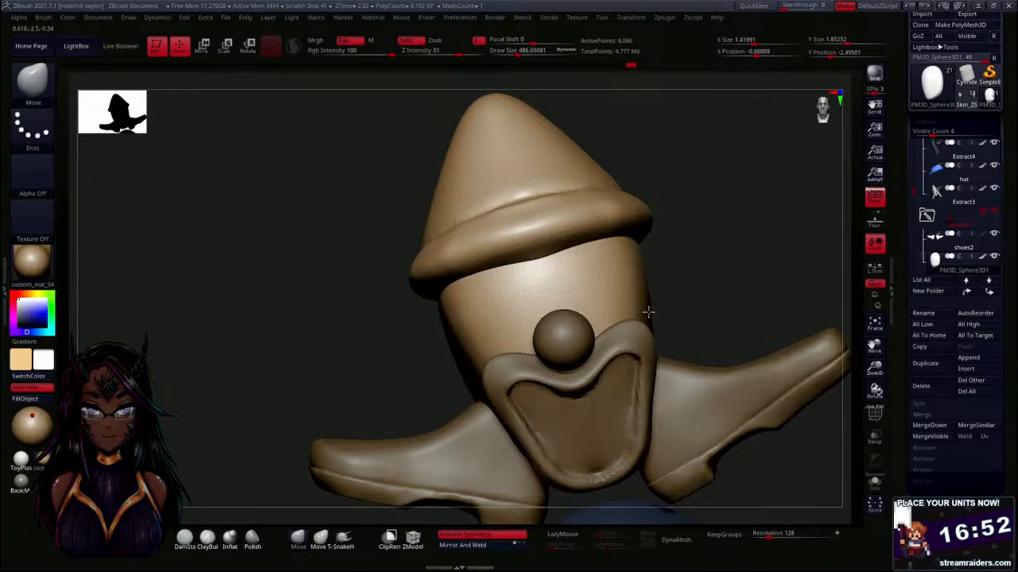
{"action": "right_click_drag", "start_coordinate": [675, 295], "coordinate": [666, 303]}
{"action": "mouse_move", "coordinate": [642, 316]}
{"action": "right_mouse_down"}
{"action": "mouse_move", "coordinate": [570, 302]}
{"action": "mouse_move", "coordinate": [474, 223]}
{"action": "mouse_move", "coordinate": [644, 371]}
{"action": "right_mouse_up"}
{"action": "left_click_drag", "start_coordinate": [722, 311], "coordinate": [732, 317]}
{"action": "mouse_move", "coordinate": [493, 249]}
{"action": "right_mouse_down"}
{"action": "mouse_move", "coordinate": [525, 234]}
{"action": "mouse_move", "coordinate": [546, 243]}
{"action": "mouse_move", "coordinate": [395, 157]}
{"action": "mouse_move", "coordinate": [273, 225]}
{"action": "right_mouse_up"}
{"action": "mouse_move", "coordinate": [750, 270]}
{"action": "right_mouse_down"}
{"action": "mouse_move", "coordinate": [739, 298]}
{"action": "mouse_move", "coordinate": [711, 225]}
{"action": "right_mouse_up"}
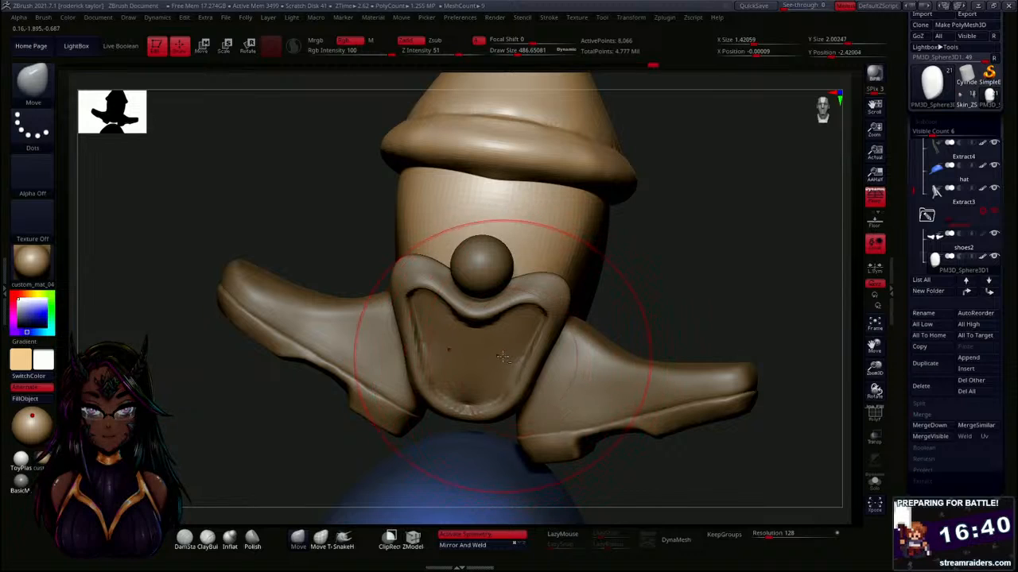
Select the muzzle and pull its lower lip and sides into a longer mouth with the Move brush at draw size about 245.
{"action": "left_click", "coordinate": [185, 538]}
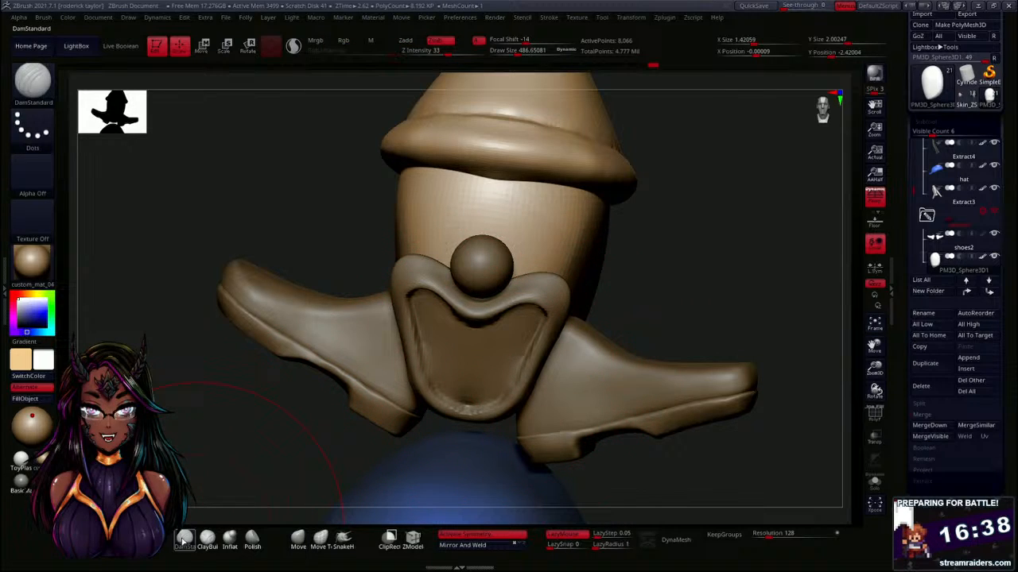
{"action": "left_click", "coordinate": [469, 362], "text": "alt"}
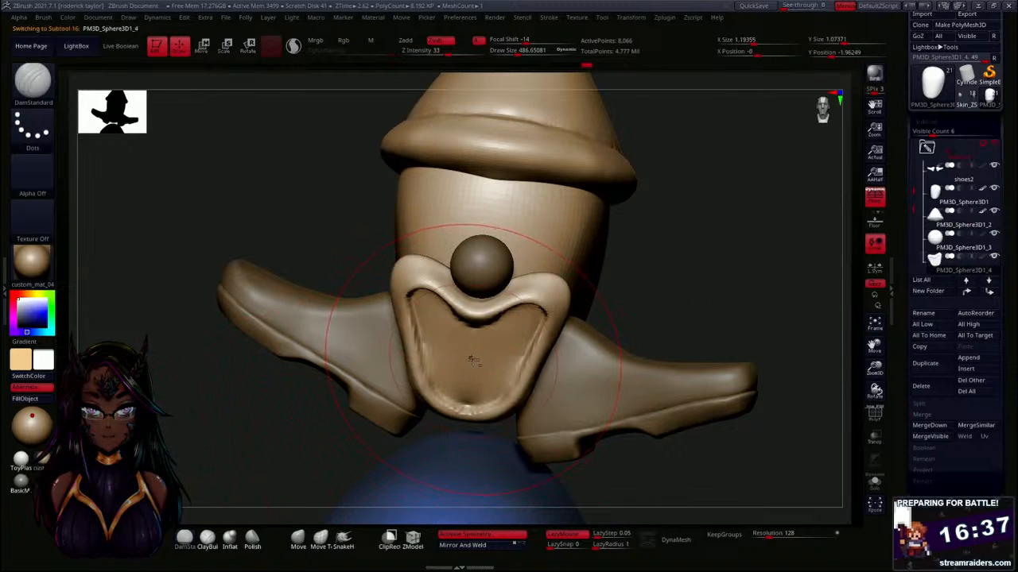
{"action": "left_click", "coordinate": [298, 539]}
{"action": "key", "text": "s"}
{"action": "left_click_drag", "start_coordinate": [653, 287], "coordinate": [632, 288]}
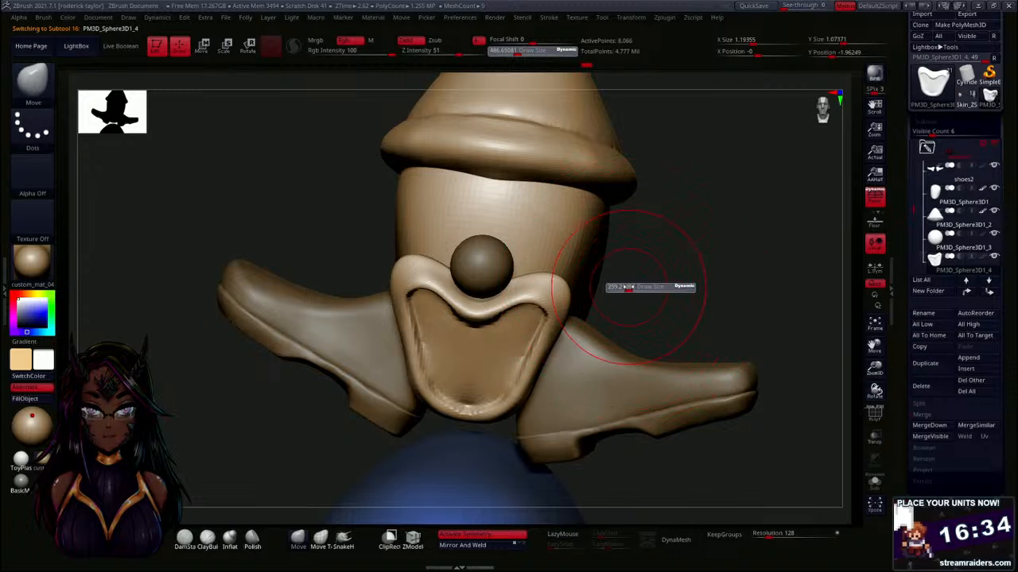
{"action": "left_click_drag", "start_coordinate": [539, 373], "coordinate": [533, 377]}
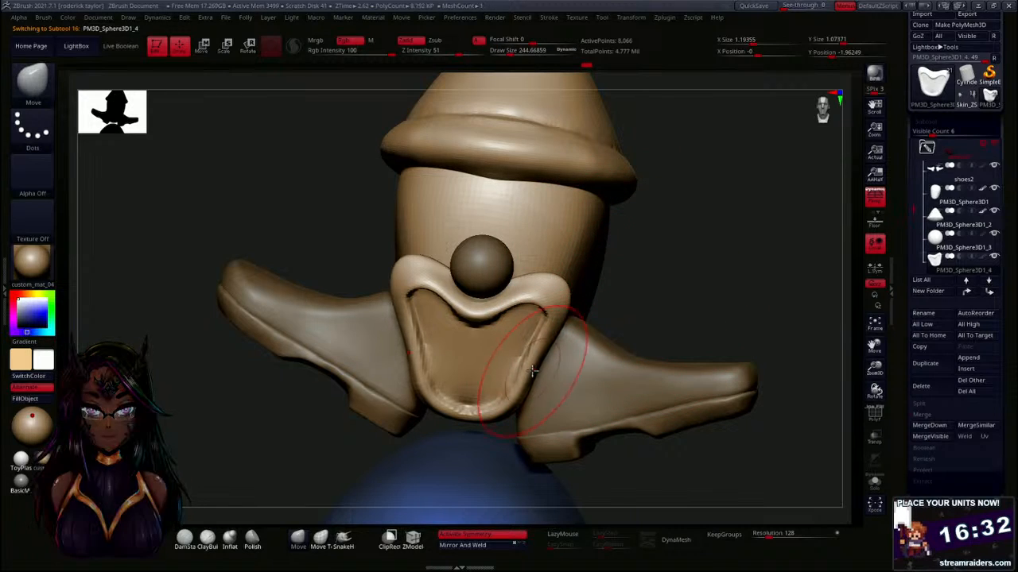
{"action": "left_click_drag", "start_coordinate": [477, 411], "coordinate": [479, 429]}
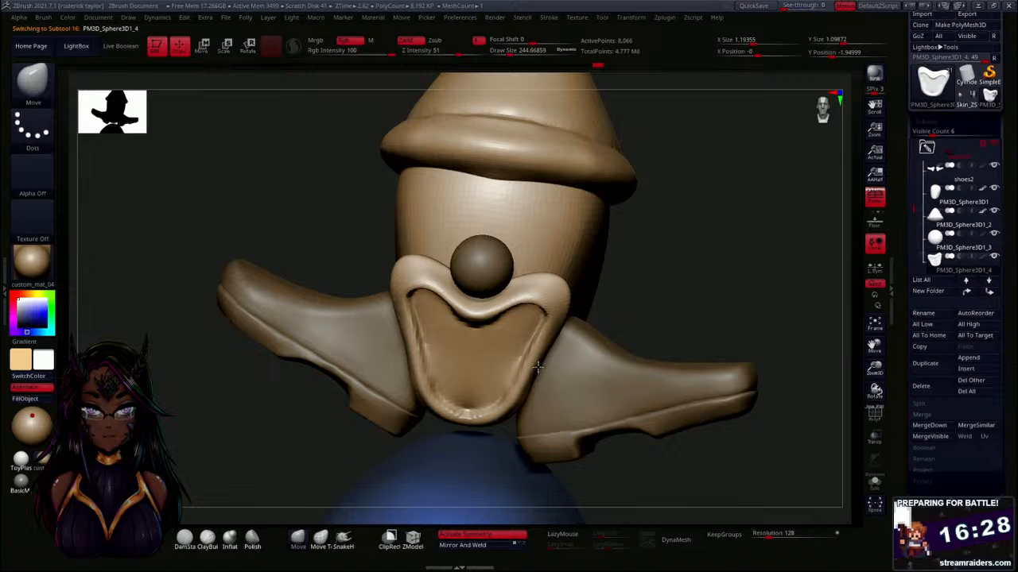
{"action": "mouse_move", "coordinate": [663, 313]}
{"action": "left_mouse_down"}
{"action": "mouse_move", "coordinate": [686, 286]}
{"action": "mouse_move", "coordinate": [672, 276]}
{"action": "mouse_move", "coordinate": [661, 293]}
{"action": "mouse_move", "coordinate": [650, 289]}
{"action": "mouse_move", "coordinate": [686, 282]}
{"action": "mouse_move", "coordinate": [614, 326]}
{"action": "mouse_move", "coordinate": [705, 295]}
{"action": "mouse_move", "coordinate": [663, 316]}
{"action": "left_mouse_up"}
Select the shoes2 subtool and rotate the pair of shoes slightly about the vertical axis.
{"action": "left_click", "coordinate": [613, 326], "text": "alt"}
{"action": "key", "text": "w"}
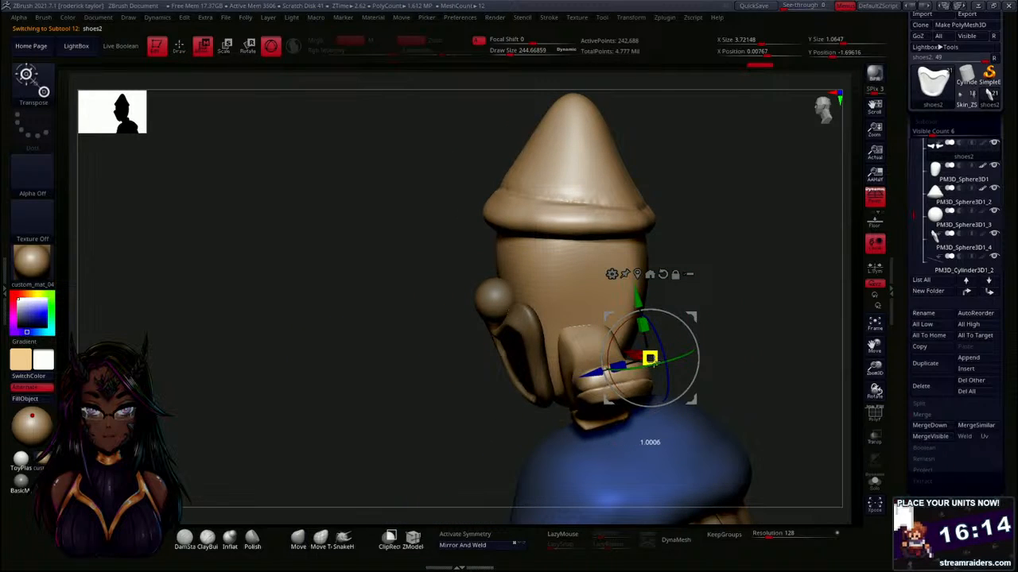
{"action": "left_click_drag", "start_coordinate": [665, 358], "coordinate": [676, 359]}
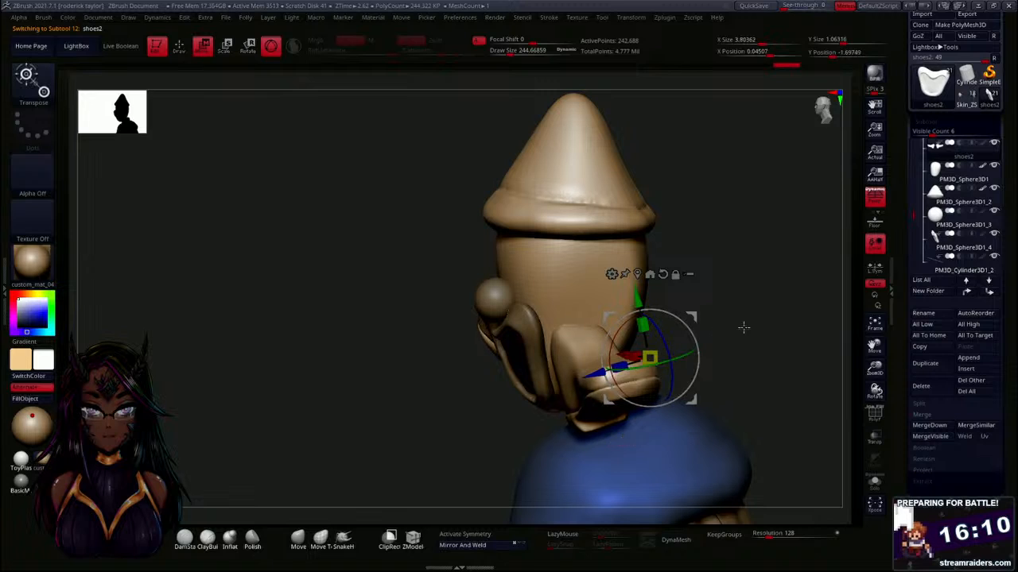
{"action": "left_click_drag", "start_coordinate": [743, 327], "coordinate": [713, 261]}
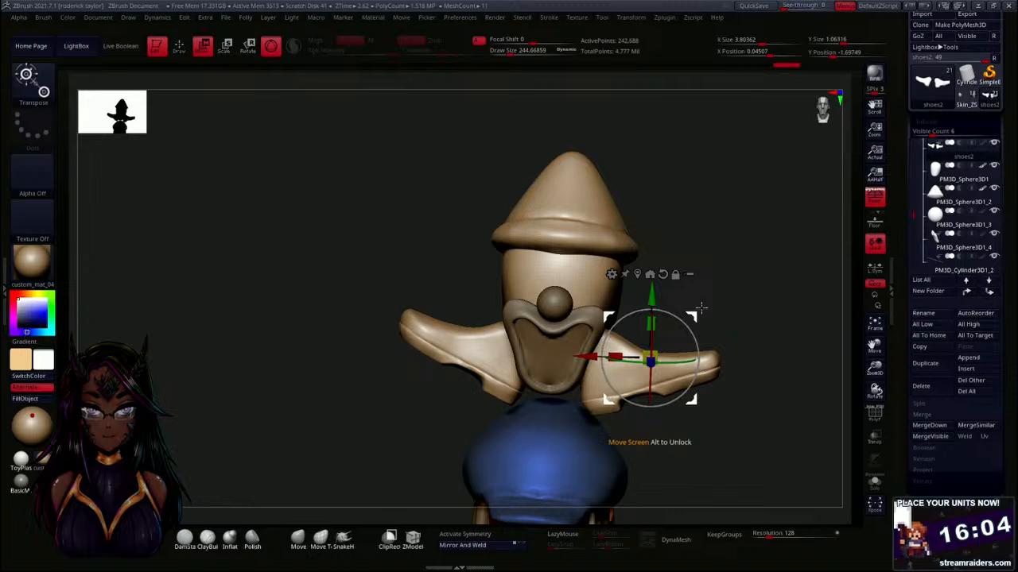
{"action": "key", "text": "q"}
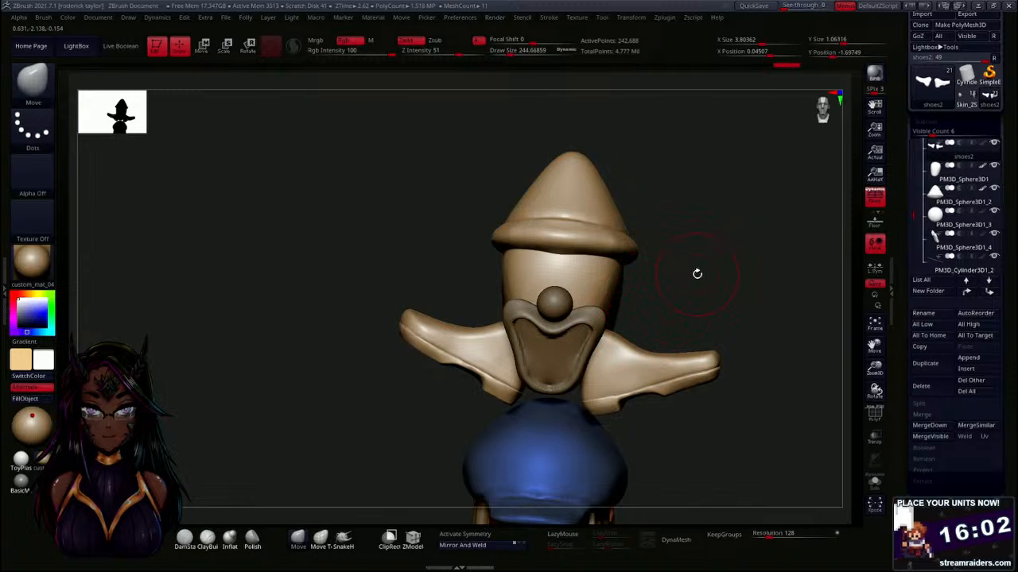
Select the muzzle and mask a figure 2 inside the mouth without symmetry at draw size about 31.
{"action": "left_click_drag", "start_coordinate": [696, 273], "coordinate": [670, 278], "text": "alt"}
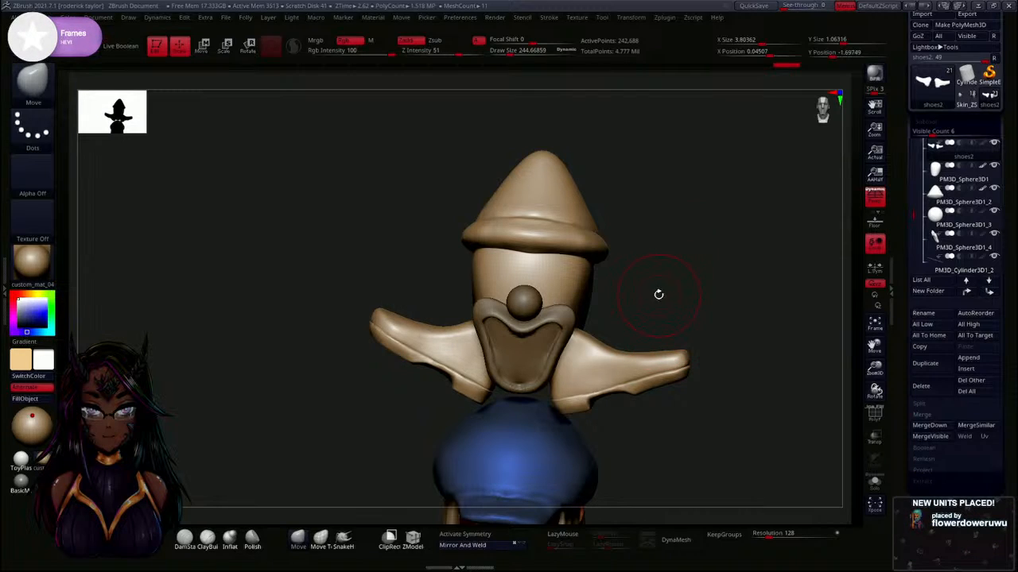
{"action": "mouse_move", "coordinate": [658, 294]}
{"action": "left_mouse_down", "text": "alt"}
{"action": "mouse_move", "coordinate": [663, 310]}
{"action": "mouse_move", "coordinate": [682, 287]}
{"action": "left_mouse_up", "text": "alt"}
{"action": "key", "text": "s"}
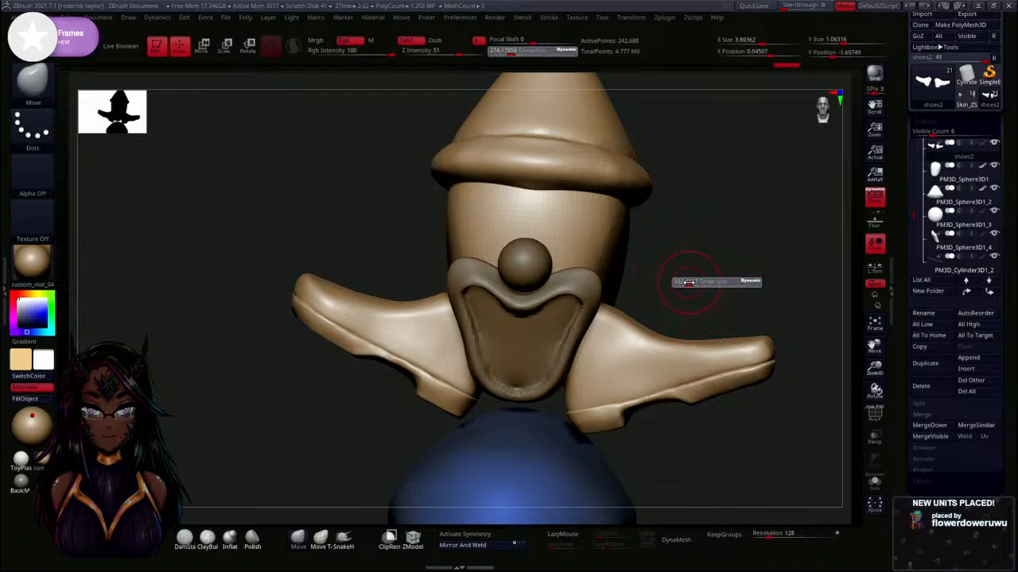
{"action": "left_click", "coordinate": [524, 342], "text": "alt"}
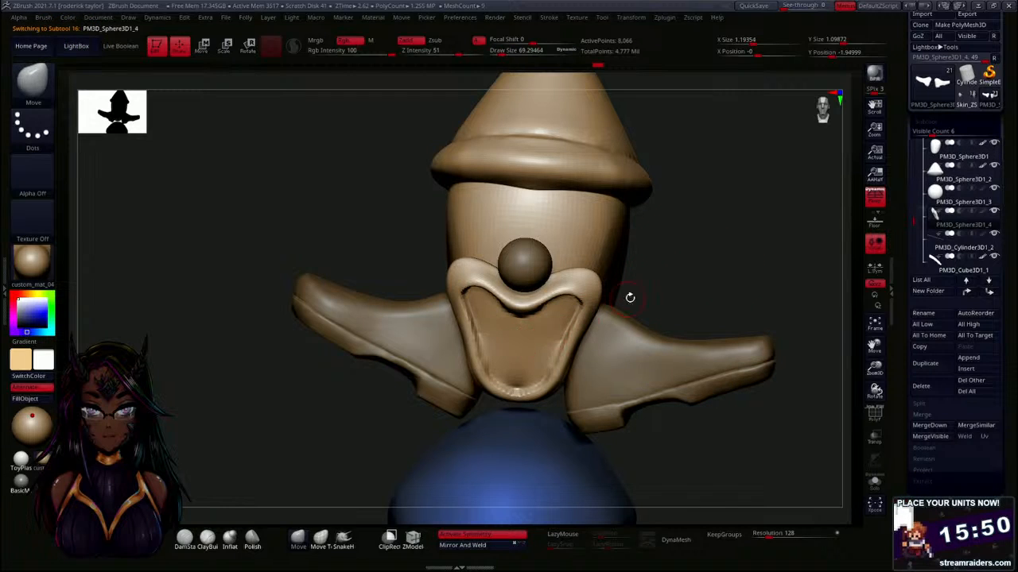
{"action": "mouse_move", "coordinate": [630, 297]}
{"action": "left_mouse_down"}
{"action": "mouse_move", "coordinate": [673, 273]}
{"action": "mouse_move", "coordinate": [634, 295]}
{"action": "left_mouse_up"}
{"action": "key", "text": "ctrl"}
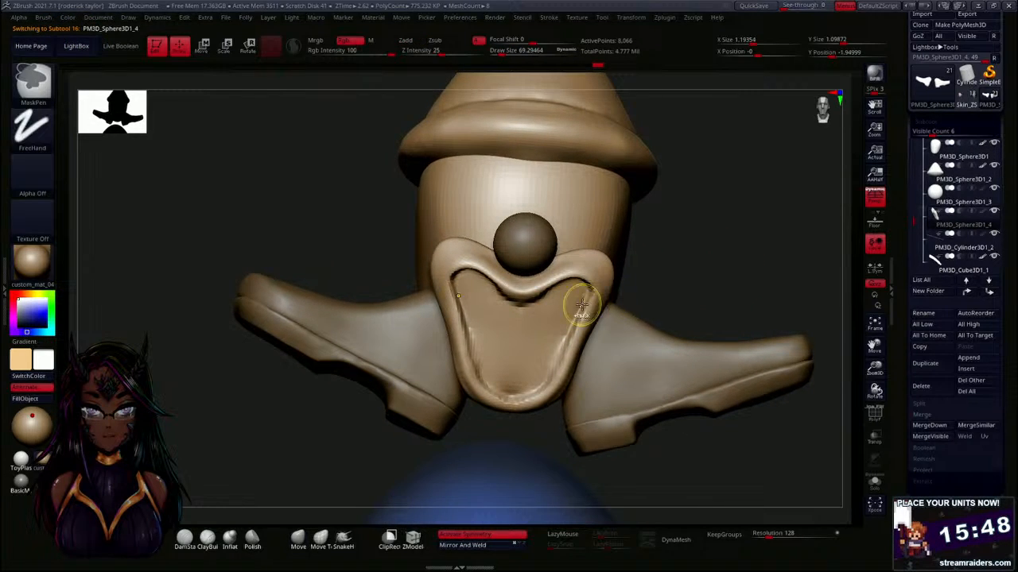
{"action": "key", "text": "s"}
{"action": "left_click_drag", "start_coordinate": [521, 335], "coordinate": [518, 335]}
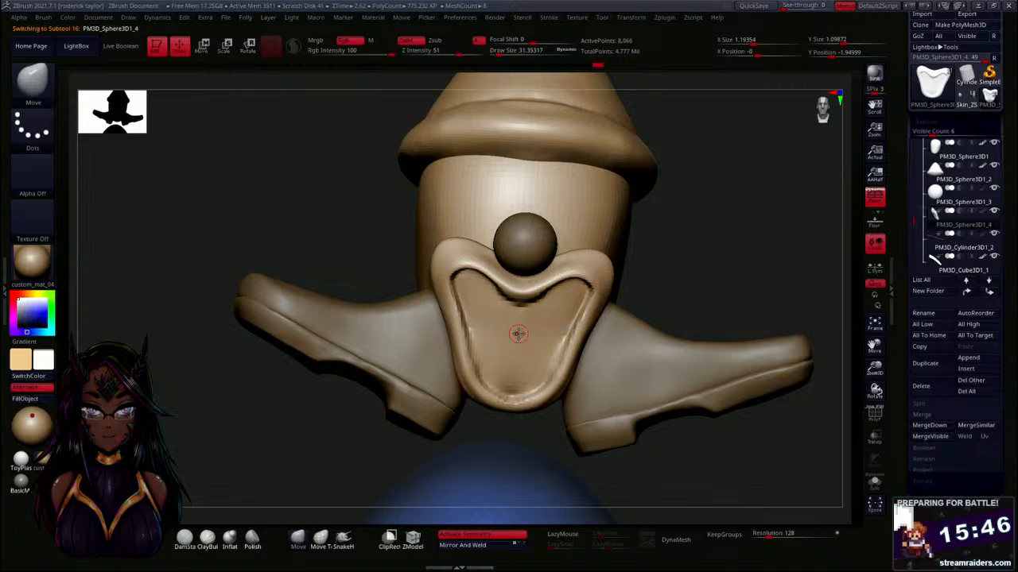
{"action": "key", "text": "ctrl"}
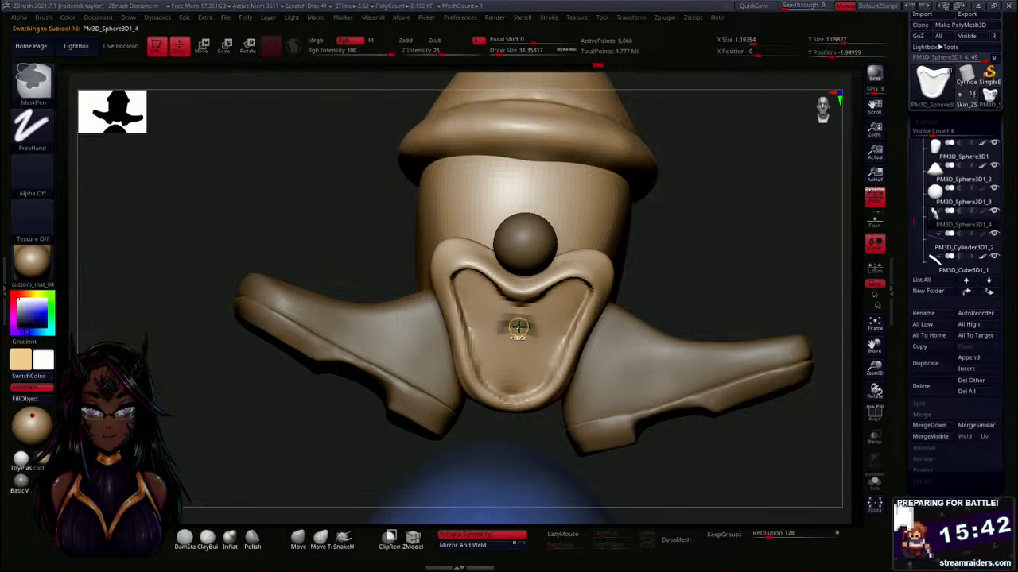
{"action": "key", "text": "ctrl"}
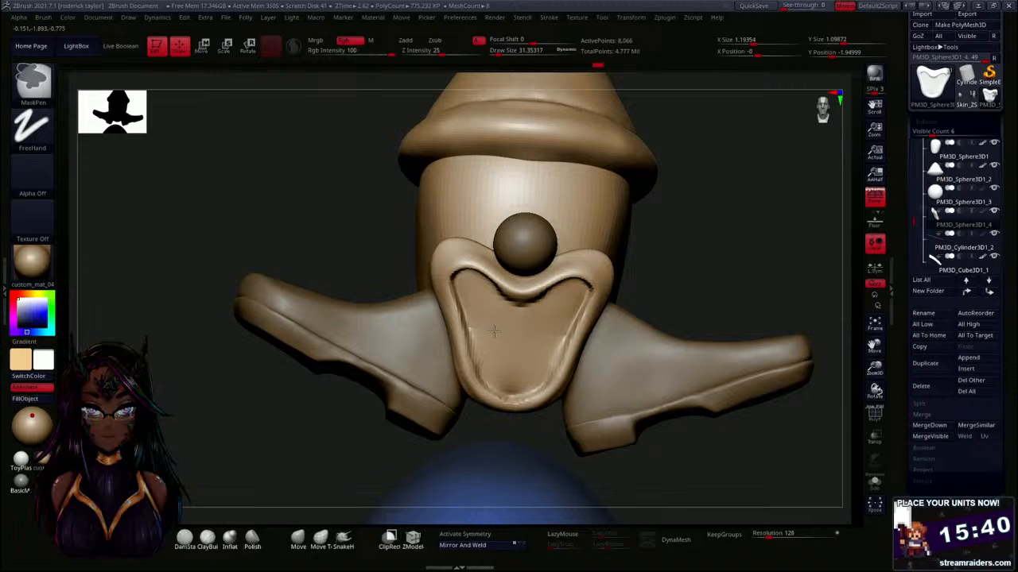
{"action": "mouse_move", "coordinate": [503, 327]}
{"action": "left_mouse_down", "text": "ctrl"}
{"action": "mouse_move", "coordinate": [530, 333]}
{"action": "mouse_move", "coordinate": [506, 366]}
{"action": "mouse_move", "coordinate": [527, 379]}
{"action": "left_mouse_up", "text": "ctrl"}
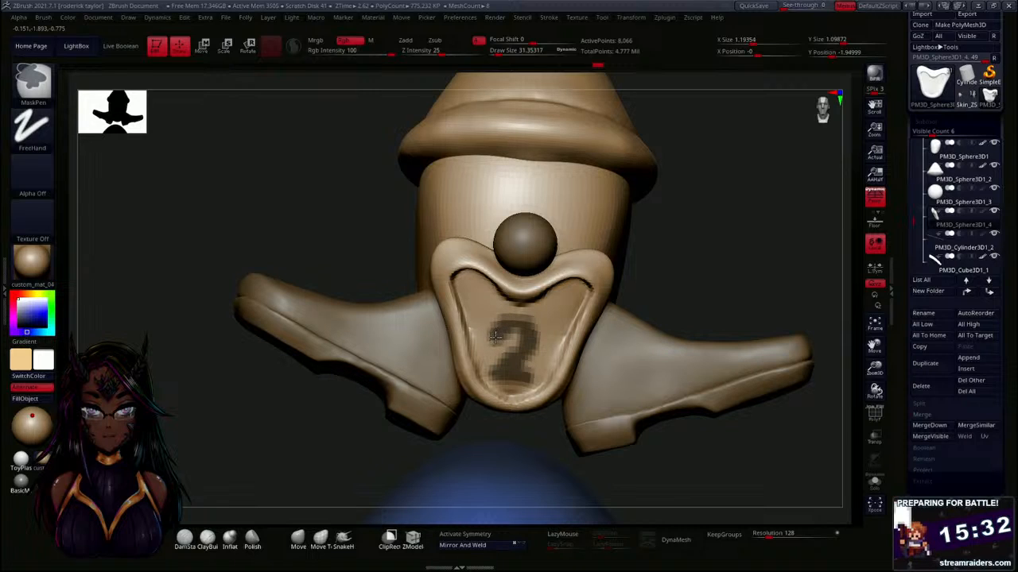
Extract the masked 2 inside the mouth as a separate mesh with Extract+Sharp.
{"action": "mouse_move", "coordinate": [708, 289]}
{"action": "left_mouse_down", "text": "alt"}
{"action": "mouse_move", "coordinate": [701, 253]}
{"action": "mouse_move", "coordinate": [674, 264]}
{"action": "left_mouse_up", "text": "alt"}
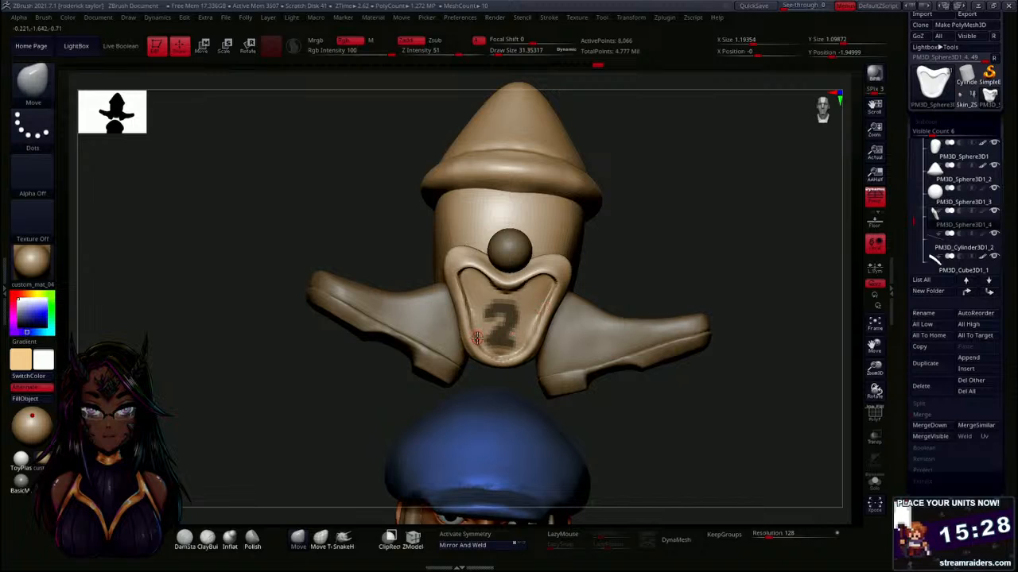
{"action": "left_click", "coordinate": [6, 282]}
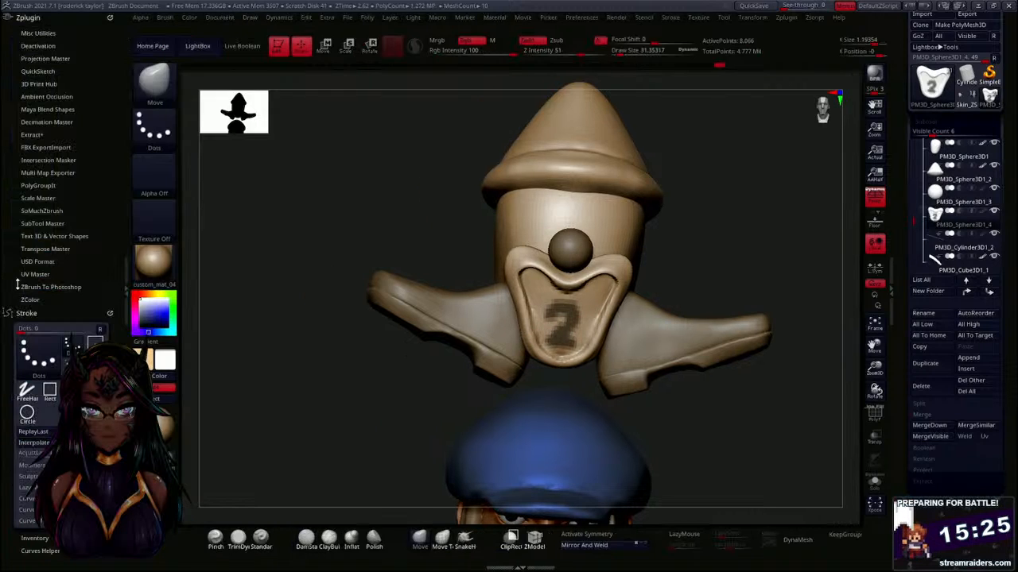
{"action": "left_click", "coordinate": [31, 134]}
{"action": "left_click", "coordinate": [83, 145]}
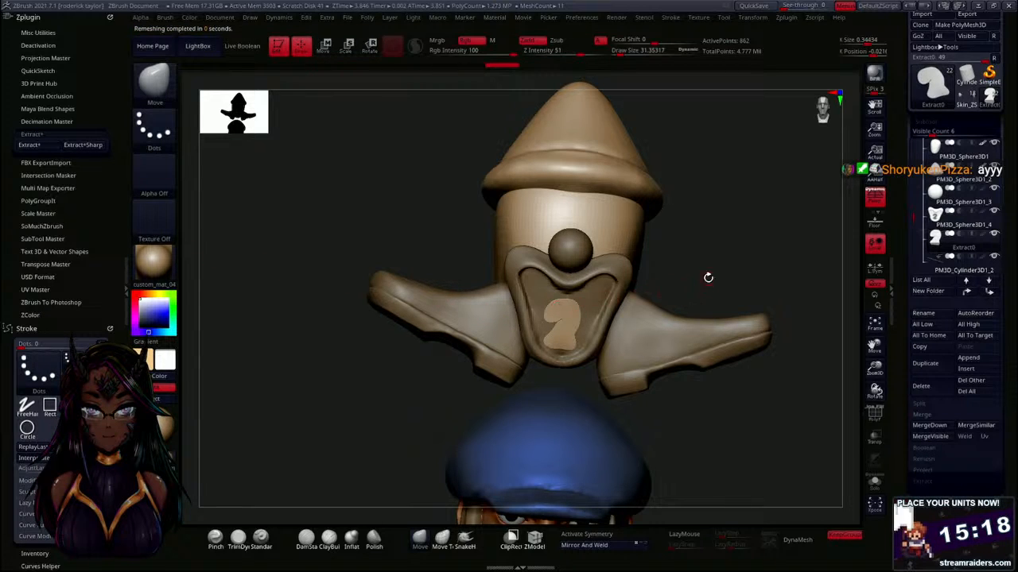
{"action": "left_click_drag", "start_coordinate": [708, 278], "coordinate": [734, 265], "text": "alt"}
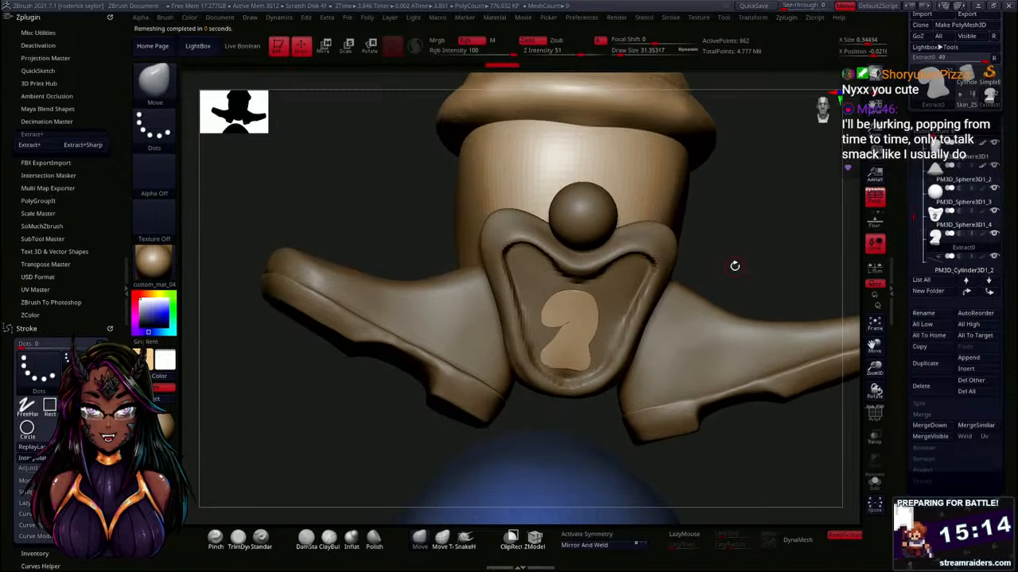
{"action": "mouse_move", "coordinate": [791, 248]}
{"action": "left_mouse_down"}
{"action": "mouse_move", "coordinate": [747, 225]}
{"action": "mouse_move", "coordinate": [793, 250]}
{"action": "left_mouse_up"}
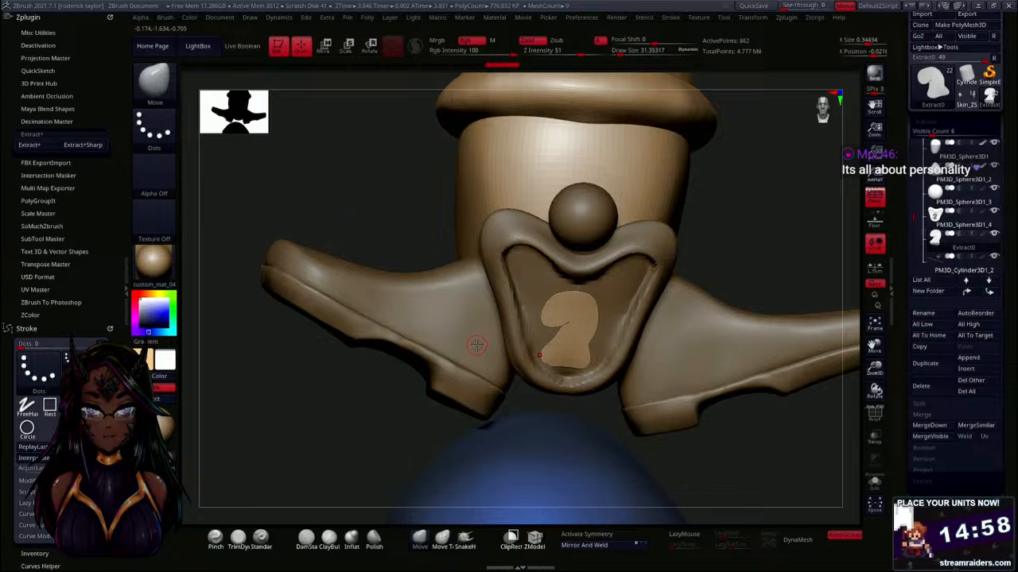
{"action": "left_click_drag", "start_coordinate": [739, 248], "coordinate": [712, 244]}
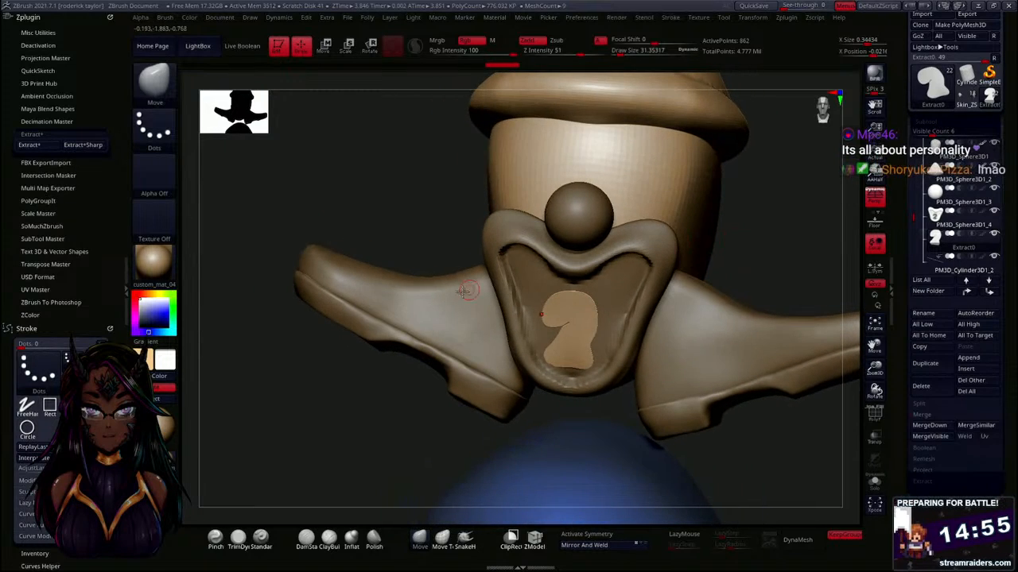
{"action": "left_click", "coordinate": [126, 281]}
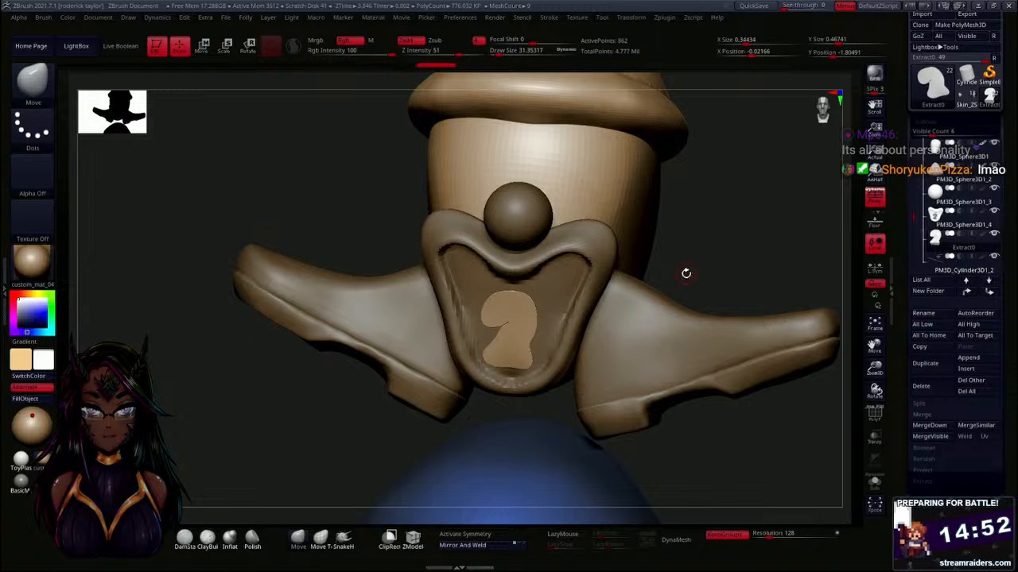
Center the move gizmo on the extracted 2 and delete its subtool.
{"action": "mouse_move", "coordinate": [684, 273]}
{"action": "left_mouse_down"}
{"action": "mouse_move", "coordinate": [717, 235]}
{"action": "mouse_move", "coordinate": [710, 223]}
{"action": "mouse_move", "coordinate": [665, 281]}
{"action": "mouse_move", "coordinate": [681, 293]}
{"action": "mouse_move", "coordinate": [706, 252]}
{"action": "mouse_move", "coordinate": [689, 257]}
{"action": "mouse_move", "coordinate": [693, 291]}
{"action": "mouse_move", "coordinate": [685, 287]}
{"action": "left_mouse_up"}
{"action": "key", "text": "w"}
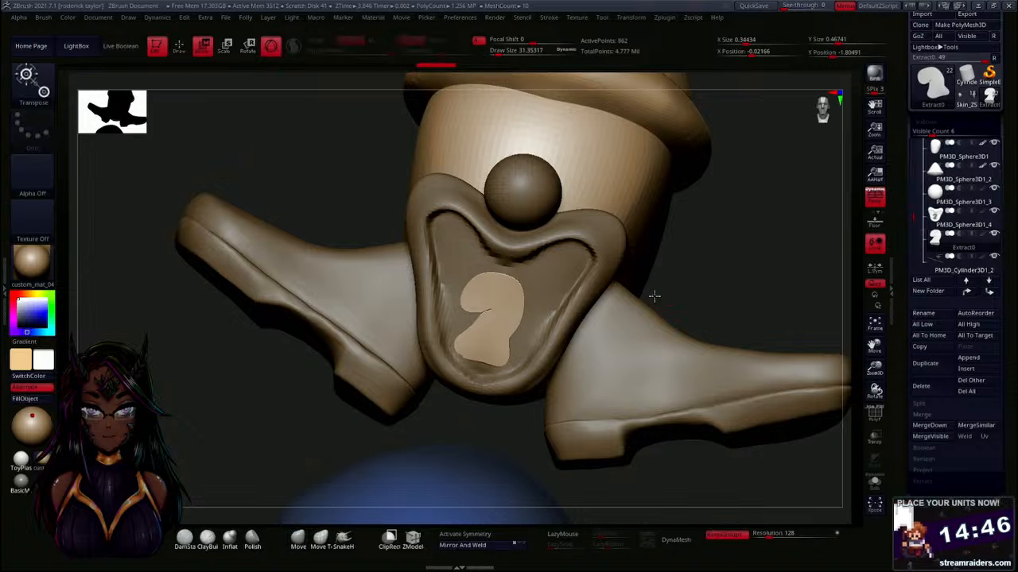
{"action": "left_click", "coordinate": [499, 311]}
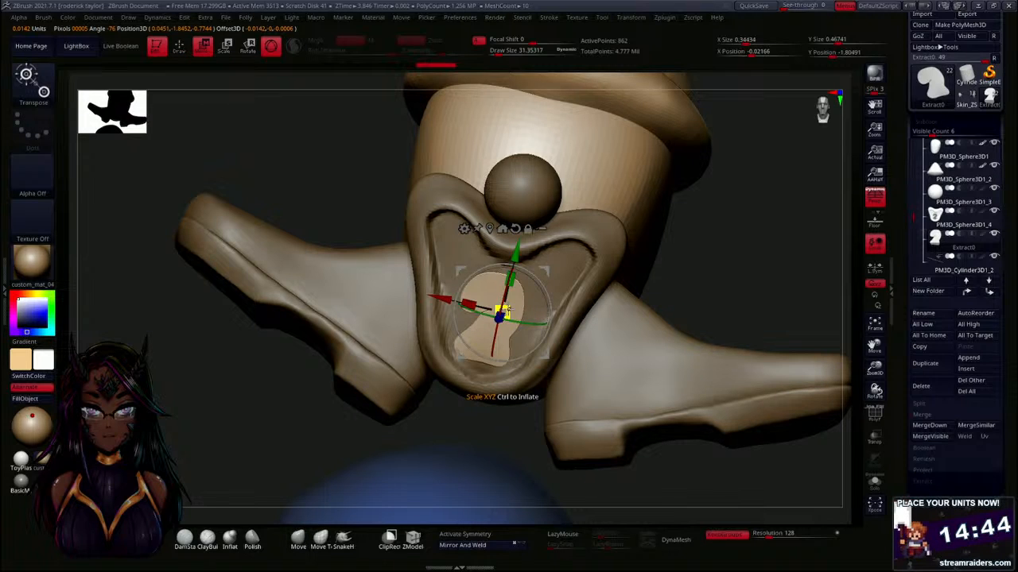
{"action": "mouse_move", "coordinate": [720, 286]}
{"action": "left_mouse_down"}
{"action": "mouse_move", "coordinate": [697, 288]}
{"action": "mouse_move", "coordinate": [716, 296]}
{"action": "left_mouse_up"}
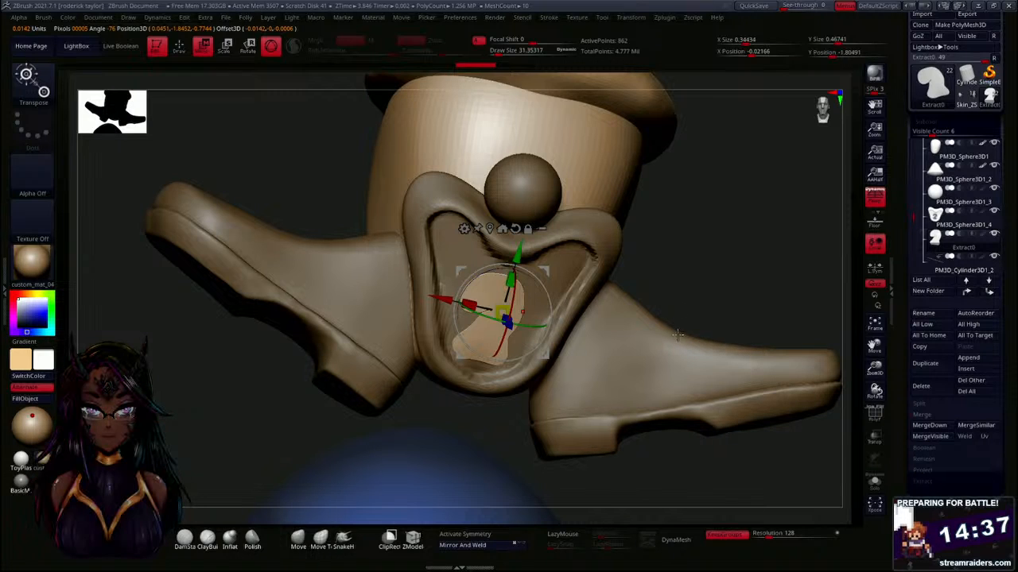
{"action": "mouse_move", "coordinate": [699, 267]}
{"action": "left_mouse_down"}
{"action": "mouse_move", "coordinate": [703, 326]}
{"action": "mouse_move", "coordinate": [698, 269]}
{"action": "left_mouse_up"}
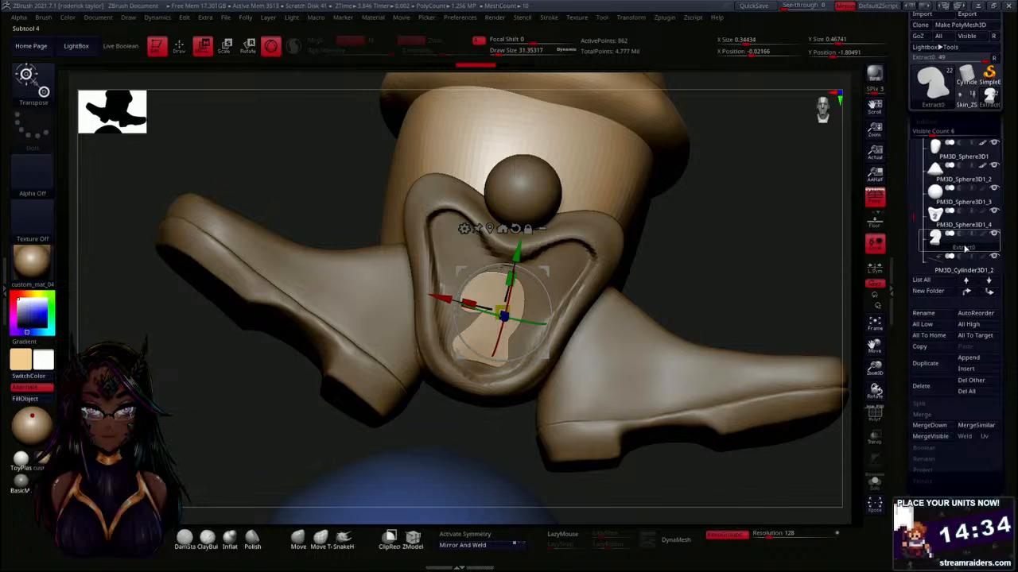
{"action": "left_click", "coordinate": [937, 385]}
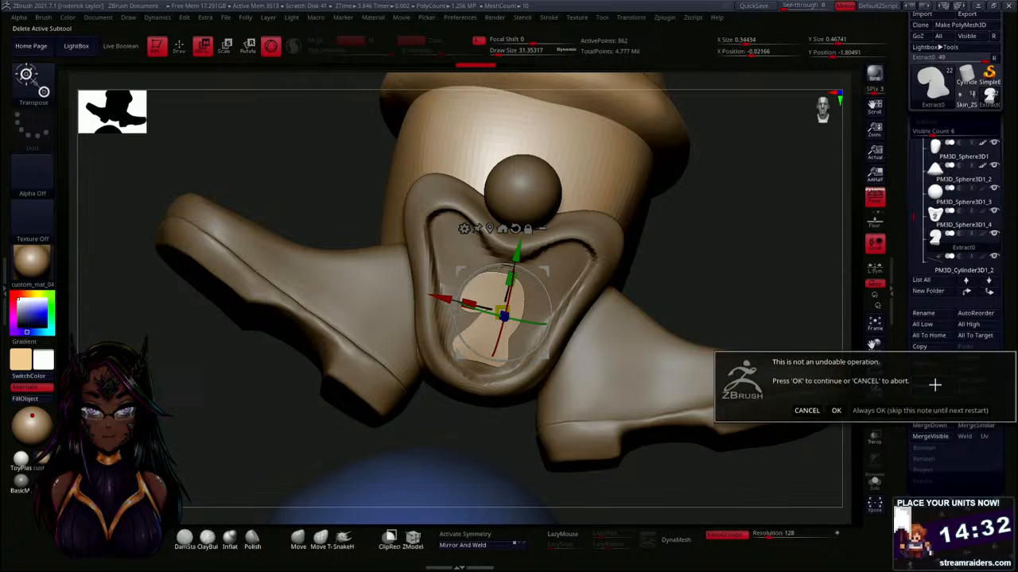
{"action": "left_click", "coordinate": [837, 411]}
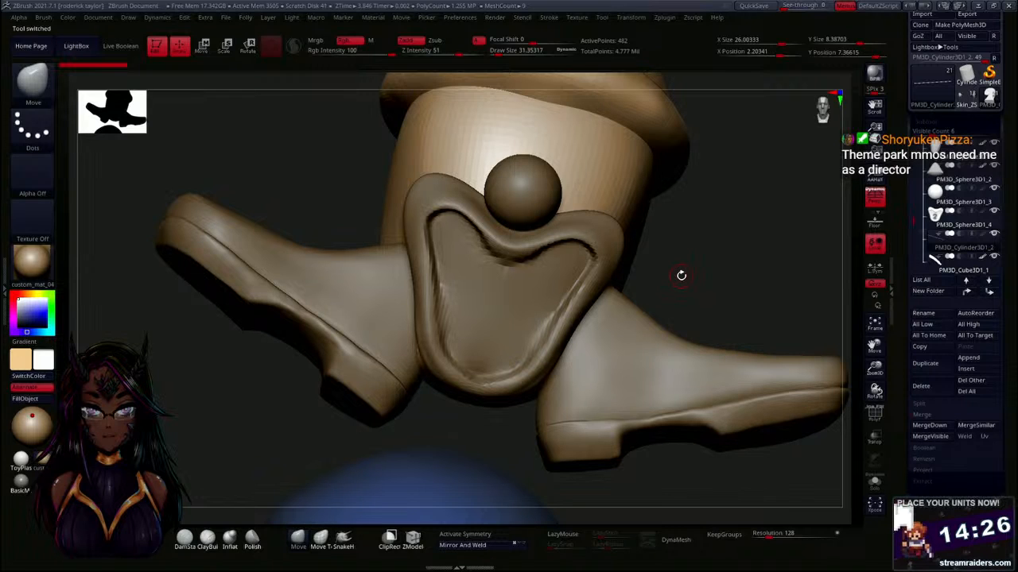
Select the muzzle and carve the groove along the mouth's inner lip edge with DamStandard at draw size about 31, smoothing beneath the upper lip.
{"action": "mouse_move", "coordinate": [721, 297]}
{"action": "left_mouse_down"}
{"action": "mouse_move", "coordinate": [676, 357]}
{"action": "mouse_move", "coordinate": [724, 298]}
{"action": "left_mouse_up"}
{"action": "left_click", "coordinate": [584, 302], "text": "alt"}
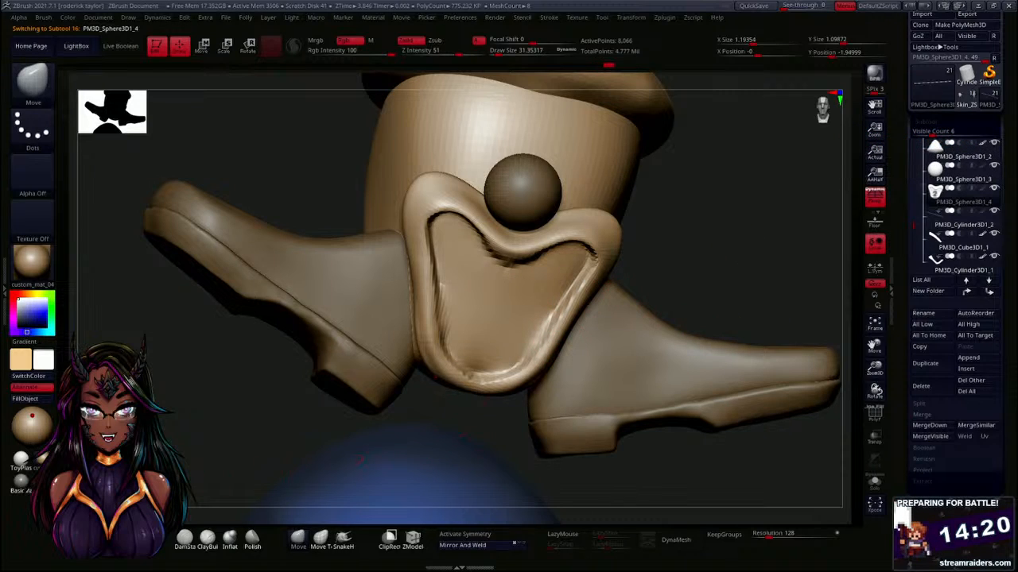
{"action": "left_click", "coordinate": [184, 539]}
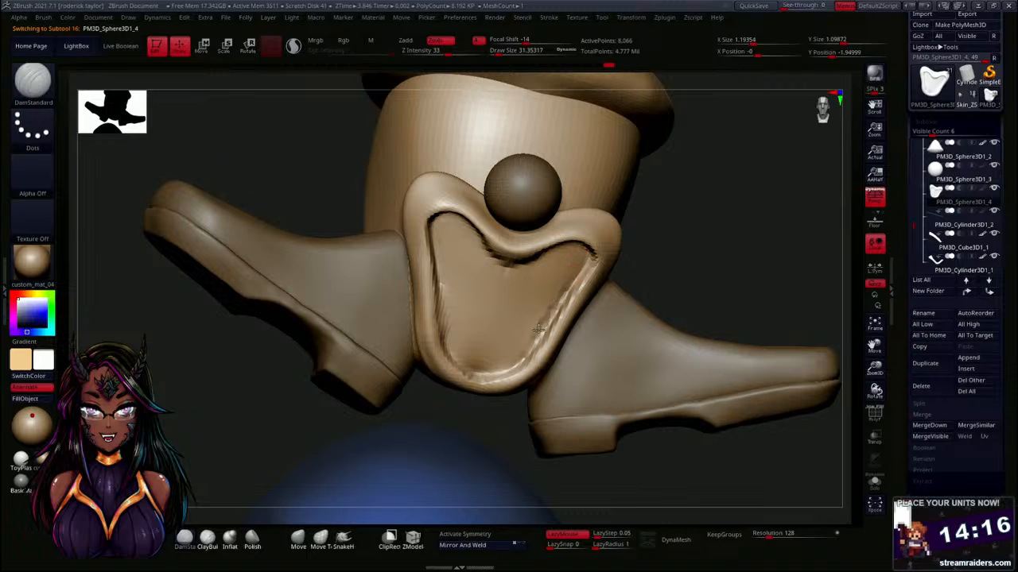
{"action": "right_click_drag", "start_coordinate": [516, 358], "coordinate": [640, 233]}
{"action": "mouse_move", "coordinate": [443, 299]}
{"action": "left_mouse_down"}
{"action": "mouse_move", "coordinate": [454, 352]}
{"action": "mouse_move", "coordinate": [436, 270]}
{"action": "mouse_move", "coordinate": [436, 251]}
{"action": "mouse_move", "coordinate": [445, 253]}
{"action": "left_mouse_up"}
{"action": "right_click_drag", "start_coordinate": [704, 309], "coordinate": [738, 270]}
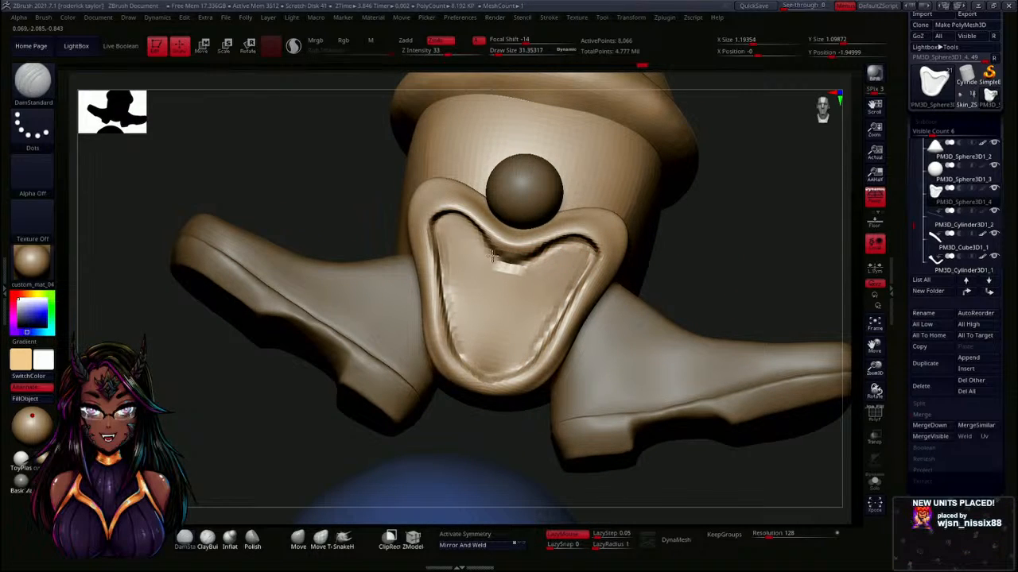
{"action": "mouse_move", "coordinate": [467, 225]}
{"action": "left_mouse_down"}
{"action": "mouse_move", "coordinate": [438, 217]}
{"action": "mouse_move", "coordinate": [484, 255]}
{"action": "left_mouse_up"}
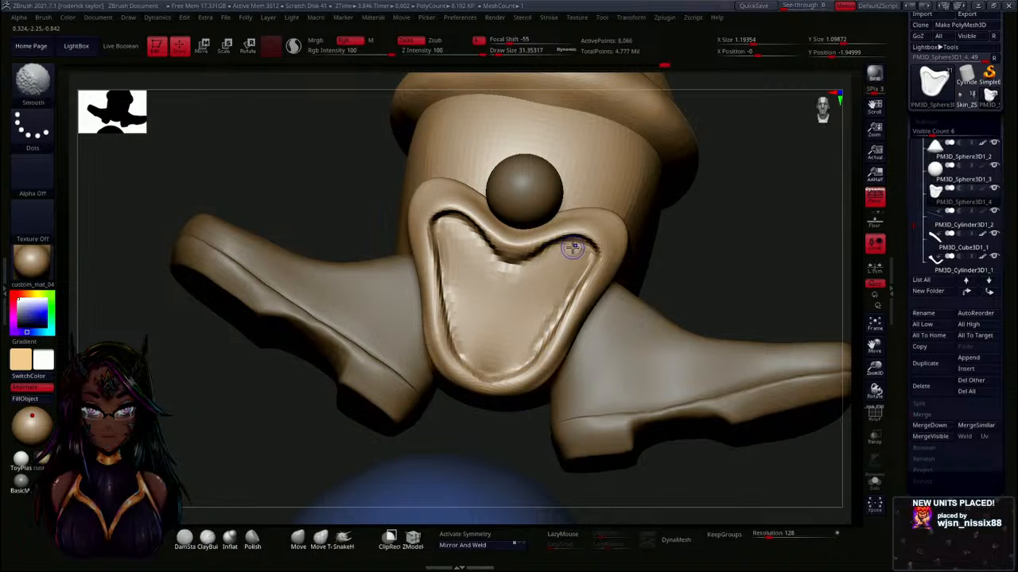
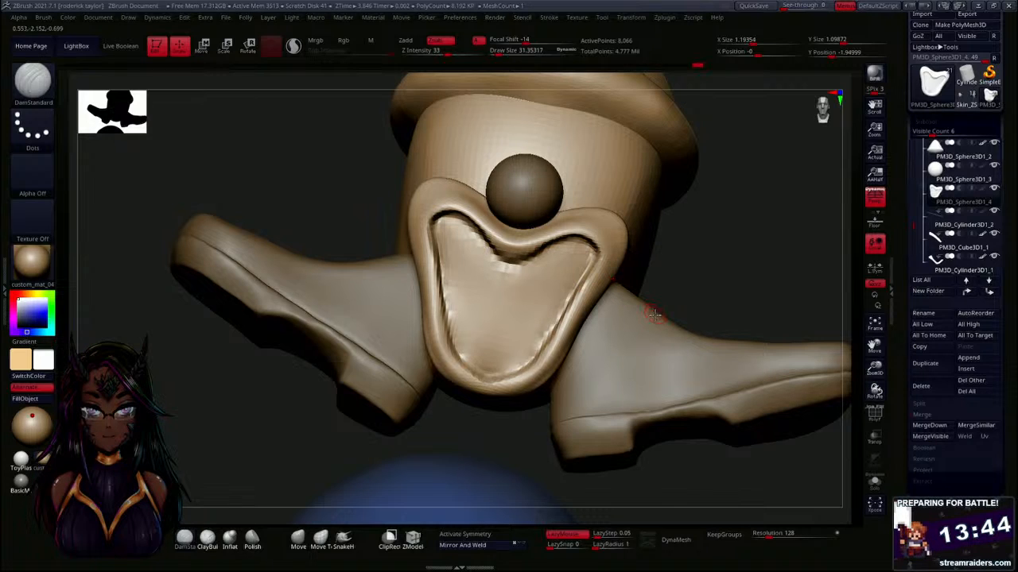
{"action": "mouse_move", "coordinate": [722, 274]}
{"action": "left_mouse_down"}
{"action": "mouse_move", "coordinate": [724, 304]}
{"action": "mouse_move", "coordinate": [723, 286]}
{"action": "left_mouse_up"}
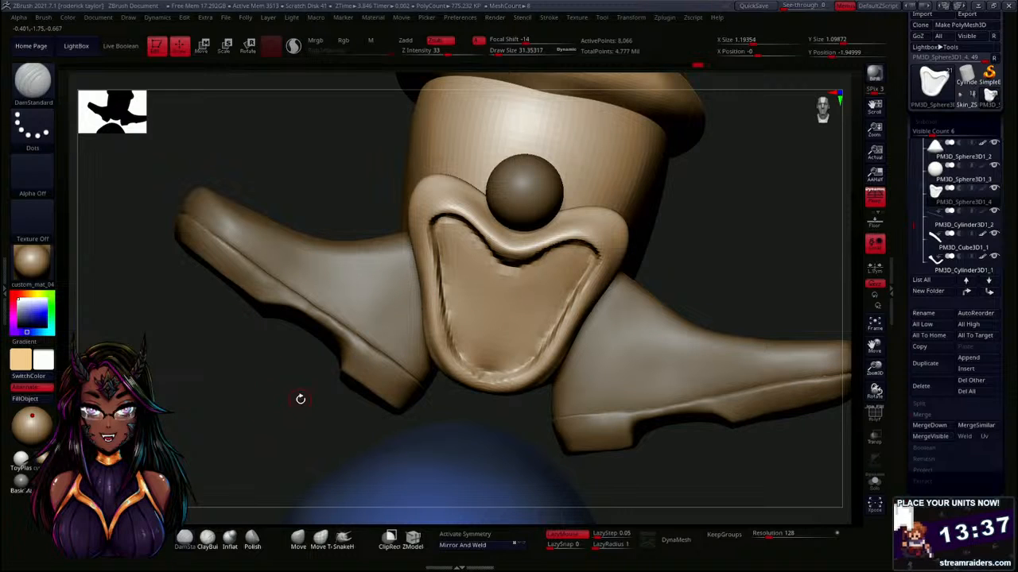
Activate symmetry and pull the mouth's upper inner corners up and outward with the Move brush at draw size about 122.
{"action": "left_click_drag", "start_coordinate": [650, 274], "coordinate": [628, 212]}
{"action": "scroll", "coordinate": [620, 226], "scroll_direction": "up", "scroll_amount": 2}
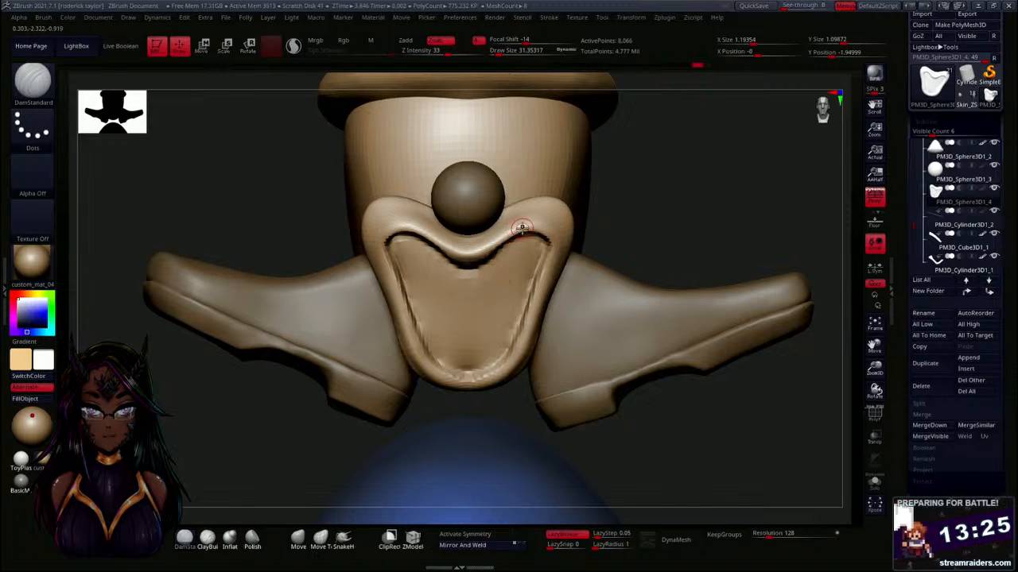
{"action": "key", "text": "x"}
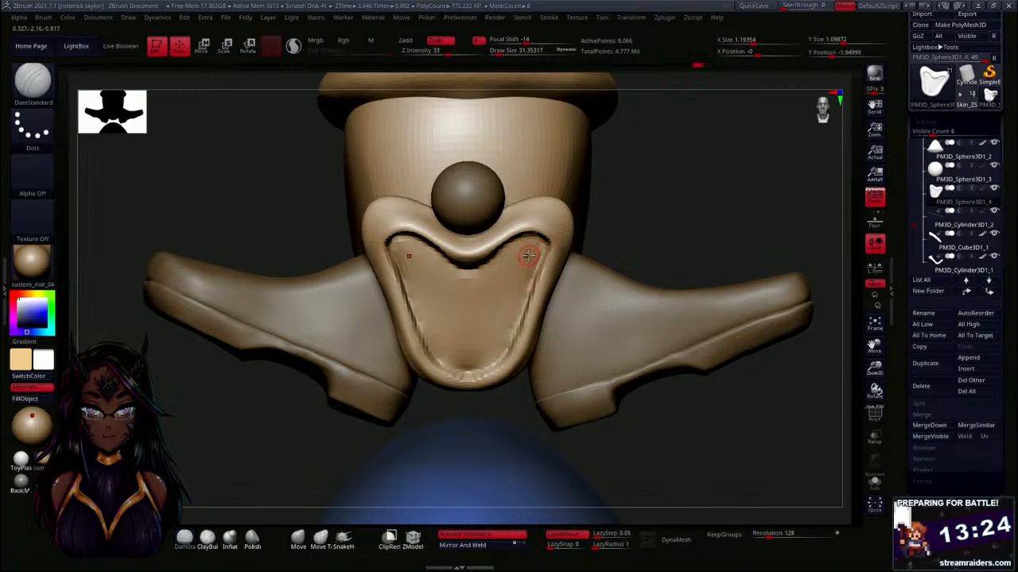
{"action": "key", "text": "s"}
{"action": "left_click_drag", "start_coordinate": [528, 258], "coordinate": [530, 255]}
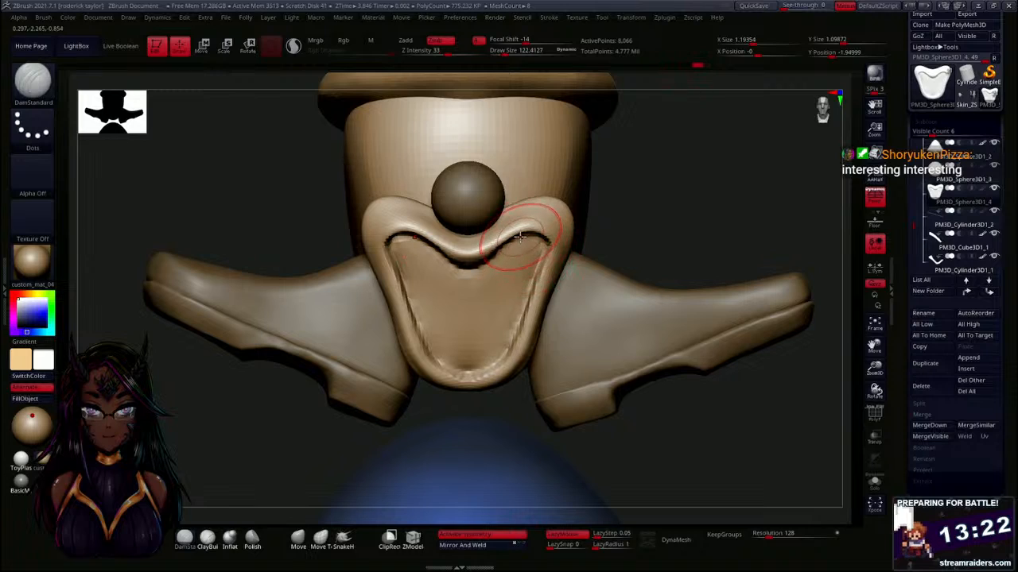
{"action": "left_click", "coordinate": [298, 538]}
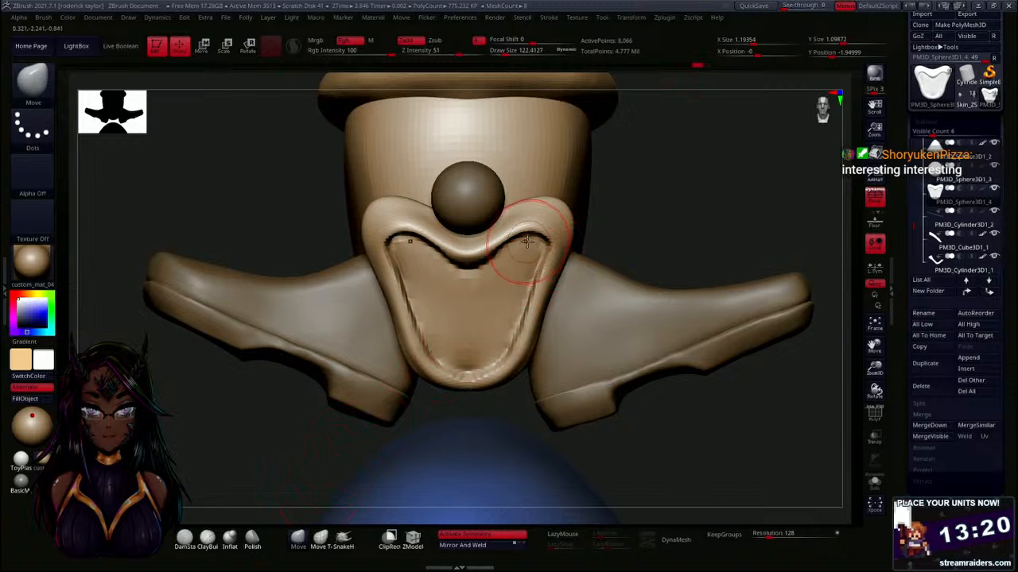
{"action": "left_click_drag", "start_coordinate": [561, 278], "coordinate": [551, 227]}
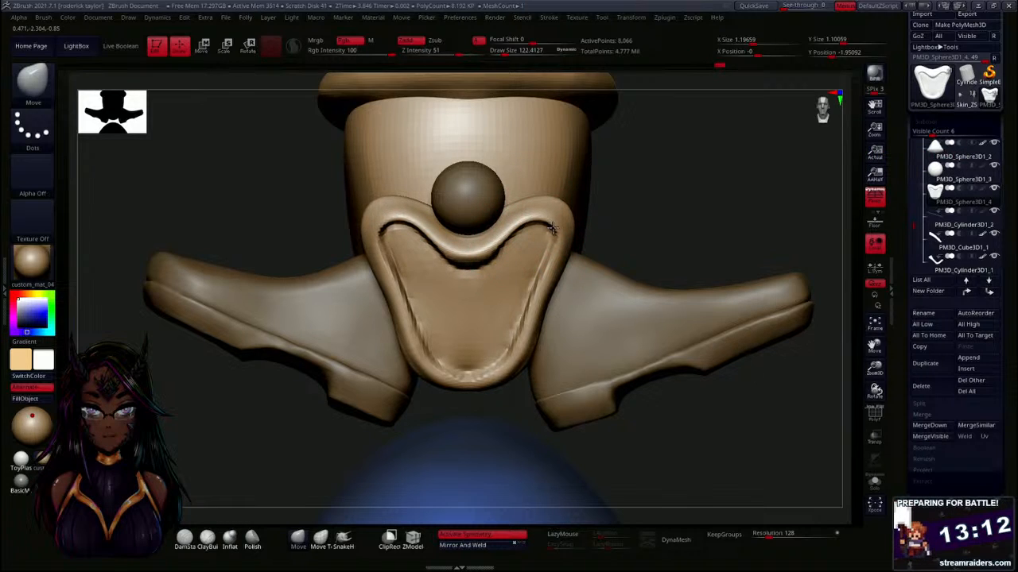
Pull the muzzle's outer lip edge inward along the cheek with the Move brush at draw size about 122.
{"action": "left_click_drag", "start_coordinate": [645, 228], "coordinate": [582, 218]}
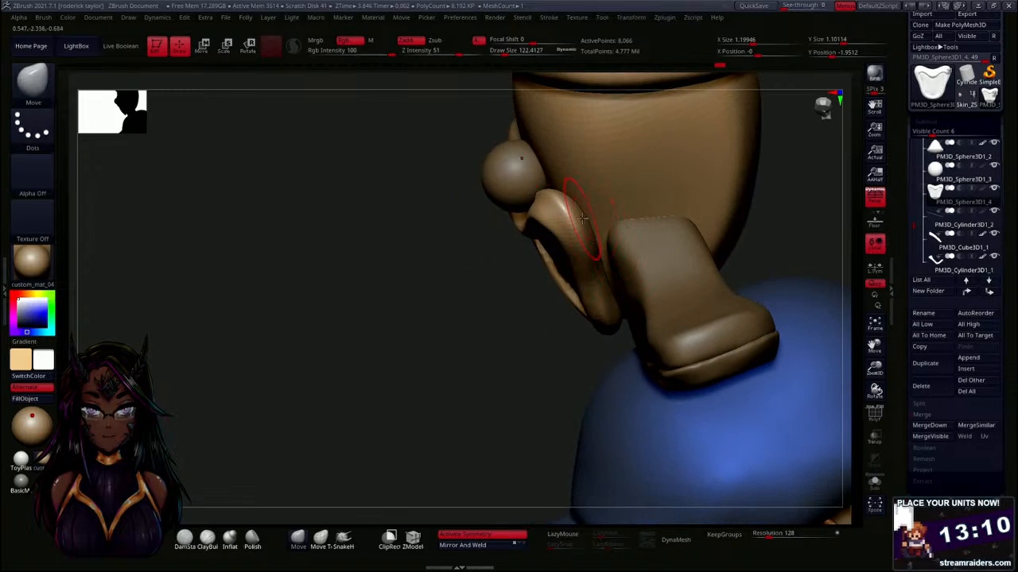
{"action": "key", "text": "shift"}
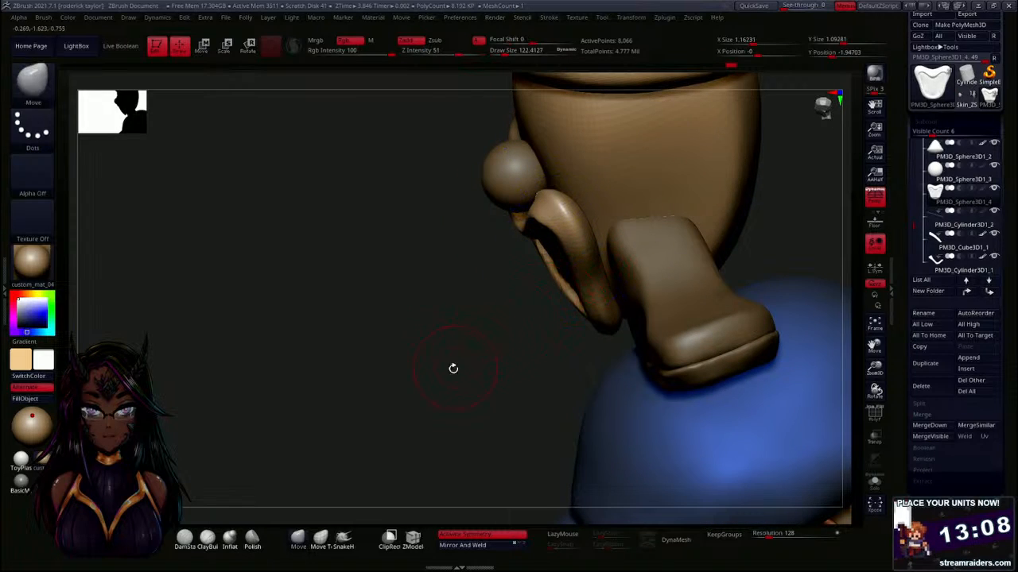
{"action": "mouse_move", "coordinate": [452, 366]}
{"action": "left_mouse_down"}
{"action": "mouse_move", "coordinate": [609, 283]}
{"action": "mouse_move", "coordinate": [650, 223]}
{"action": "left_mouse_up"}
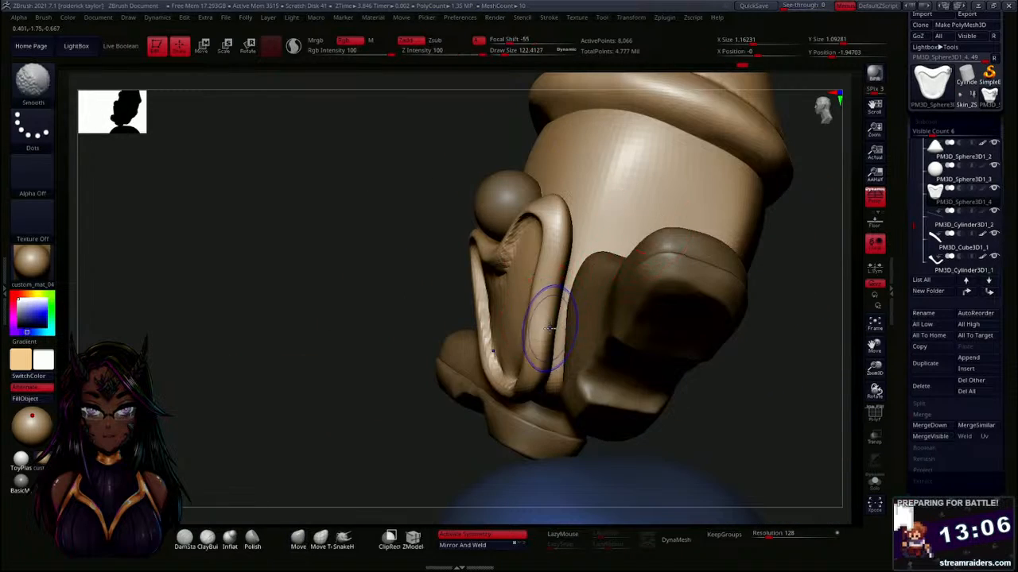
{"action": "left_click_drag", "start_coordinate": [466, 402], "coordinate": [466, 313]}
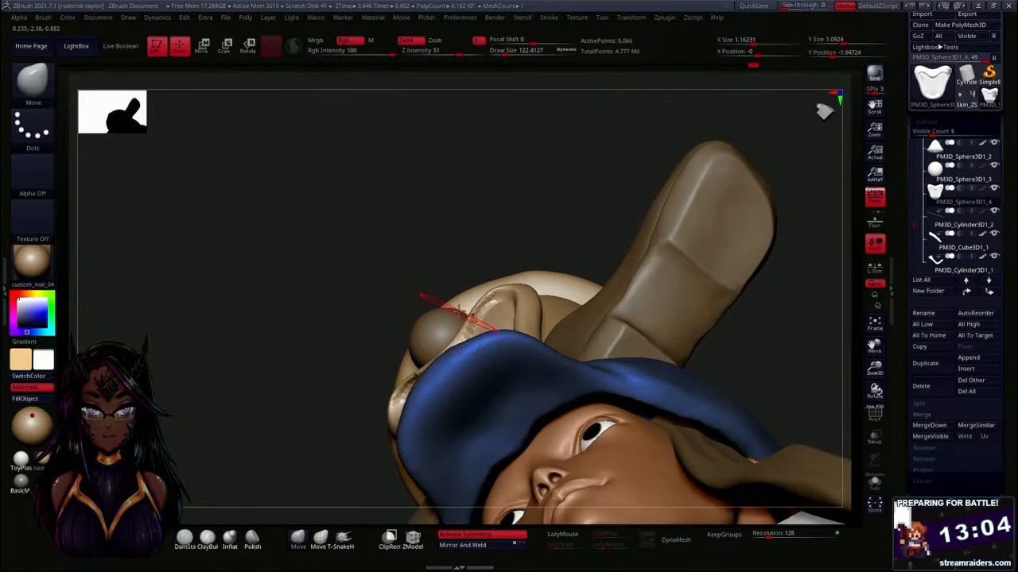
{"action": "left_click_drag", "start_coordinate": [608, 175], "coordinate": [597, 205]}
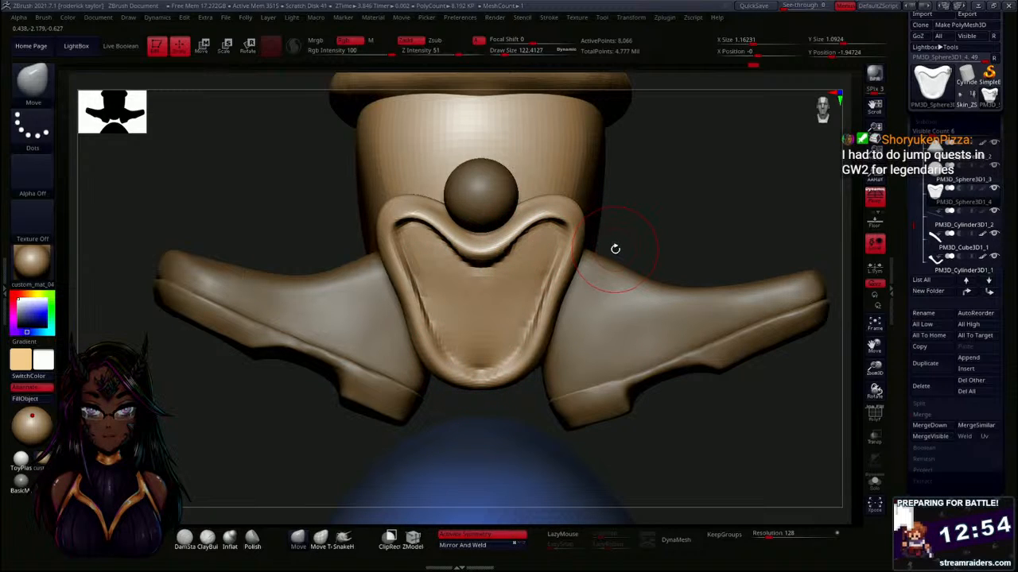
Pull the muzzle's rear side edge back toward the head with the Move brush, from the upper corner down to the shoe.
{"action": "left_click_drag", "start_coordinate": [682, 209], "coordinate": [631, 247]}
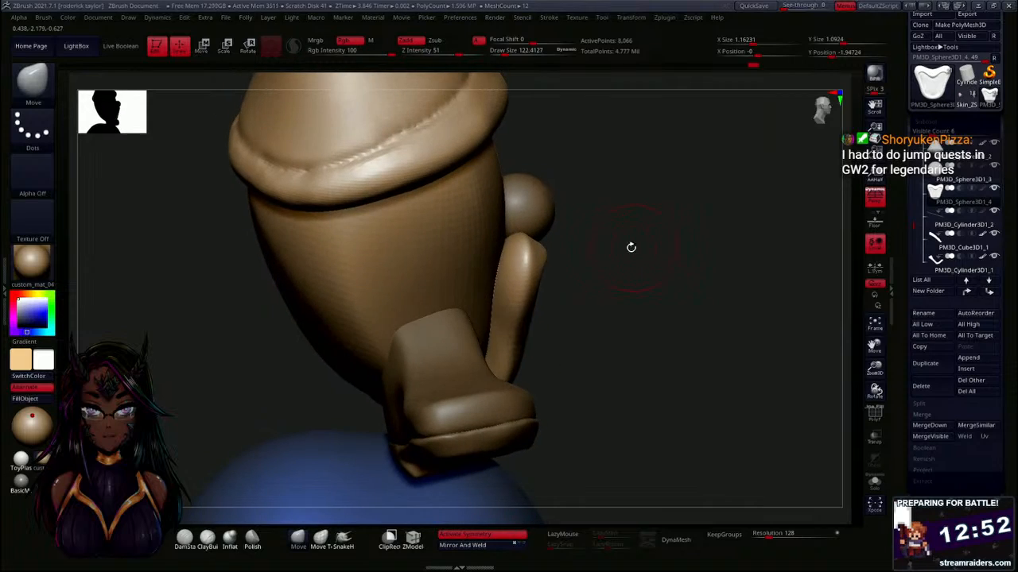
{"action": "mouse_move", "coordinate": [502, 285]}
{"action": "left_mouse_down"}
{"action": "mouse_move", "coordinate": [491, 286]}
{"action": "mouse_move", "coordinate": [504, 260]}
{"action": "mouse_move", "coordinate": [496, 231]}
{"action": "left_mouse_up"}
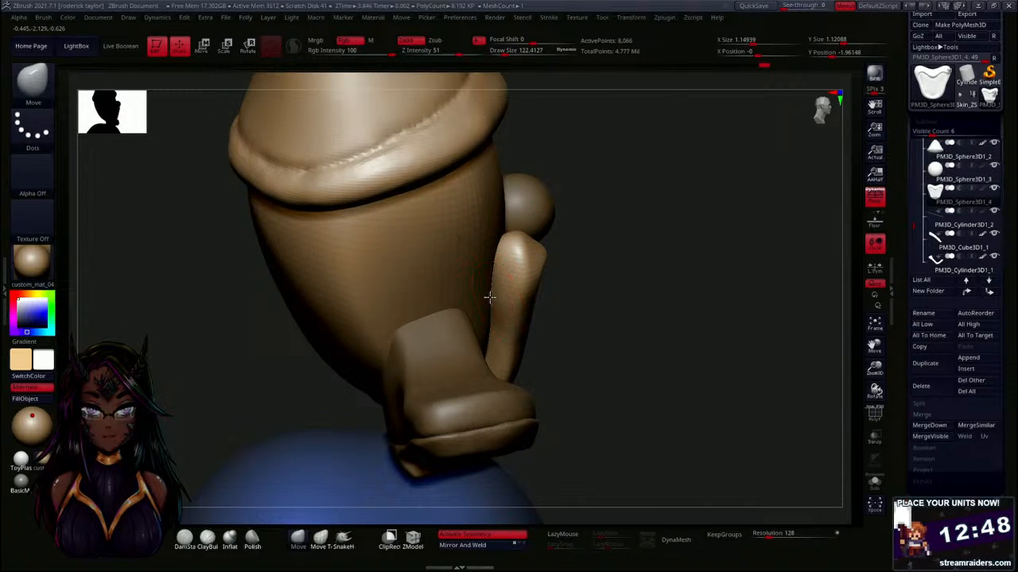
{"action": "left_click_drag", "start_coordinate": [490, 336], "coordinate": [487, 350]}
{"action": "left_click_drag", "start_coordinate": [643, 345], "coordinate": [585, 326]}
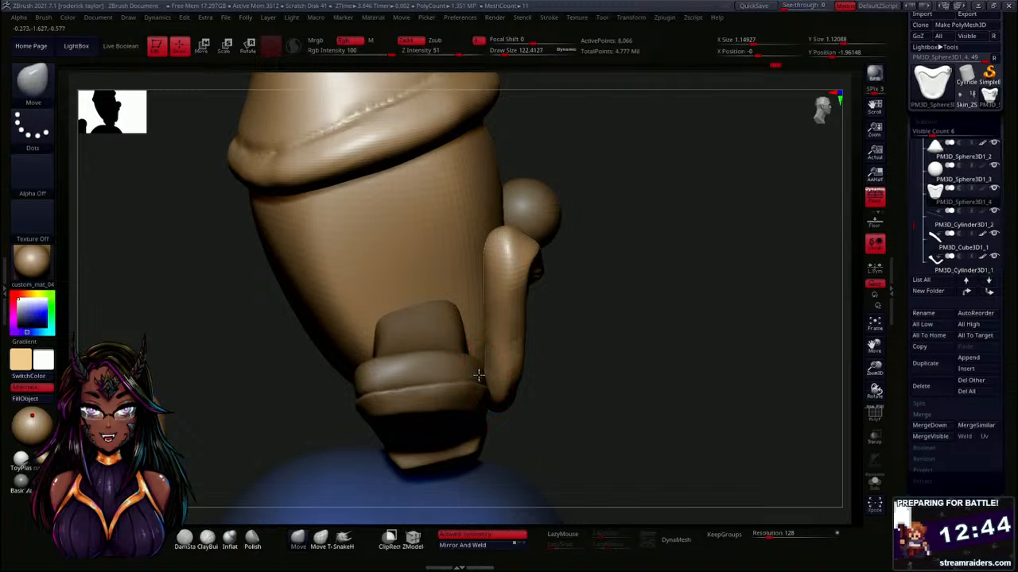
{"action": "left_click_drag", "start_coordinate": [557, 358], "coordinate": [488, 374]}
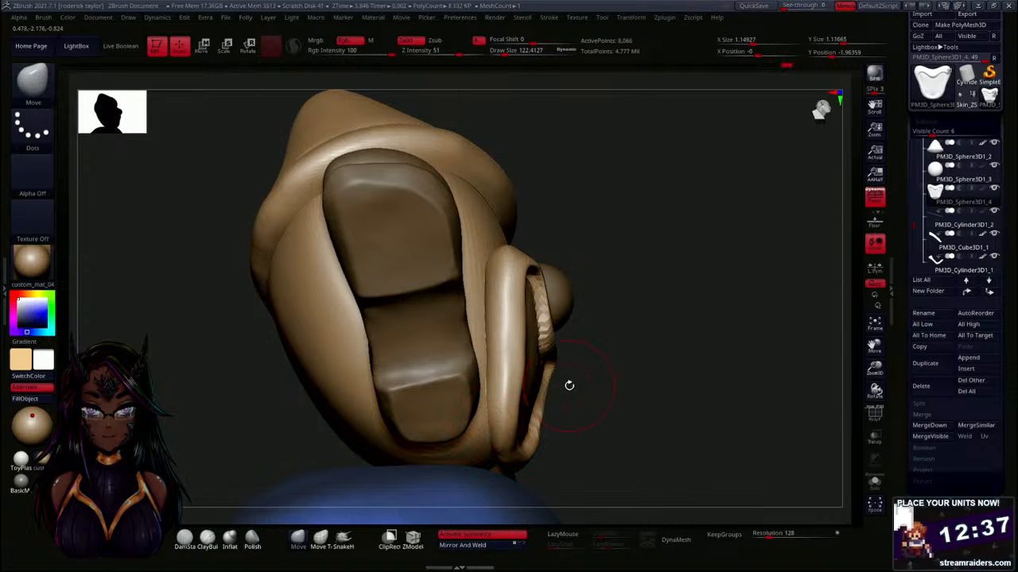
Adjust the lower side of the mouth's lip and the center of the upper lip with the Move brush.
{"action": "mouse_move", "coordinate": [567, 387]}
{"action": "left_mouse_down"}
{"action": "mouse_move", "coordinate": [662, 349]}
{"action": "mouse_move", "coordinate": [675, 281]}
{"action": "left_mouse_up"}
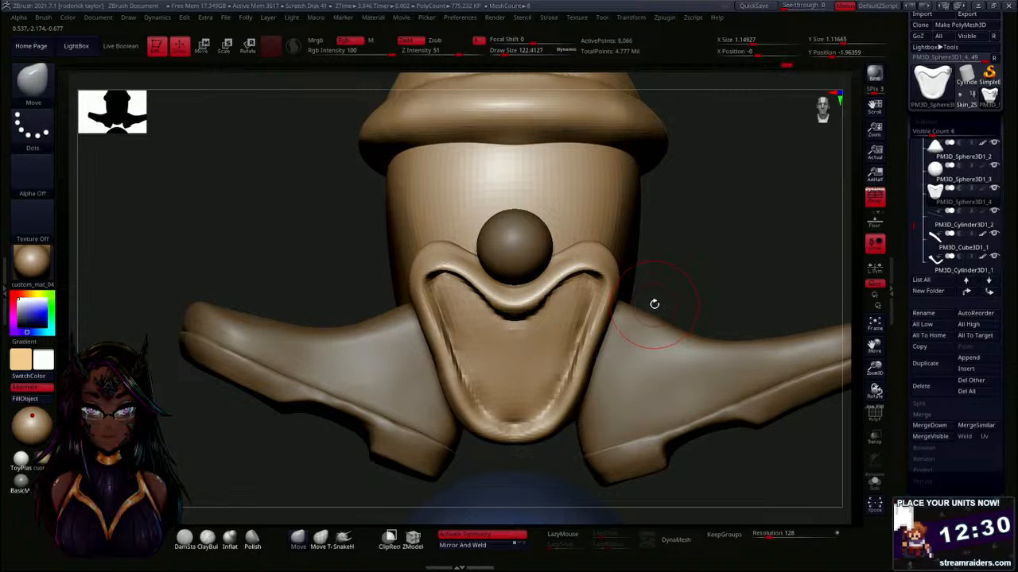
{"action": "left_click_drag", "start_coordinate": [672, 289], "coordinate": [627, 286], "text": "alt"}
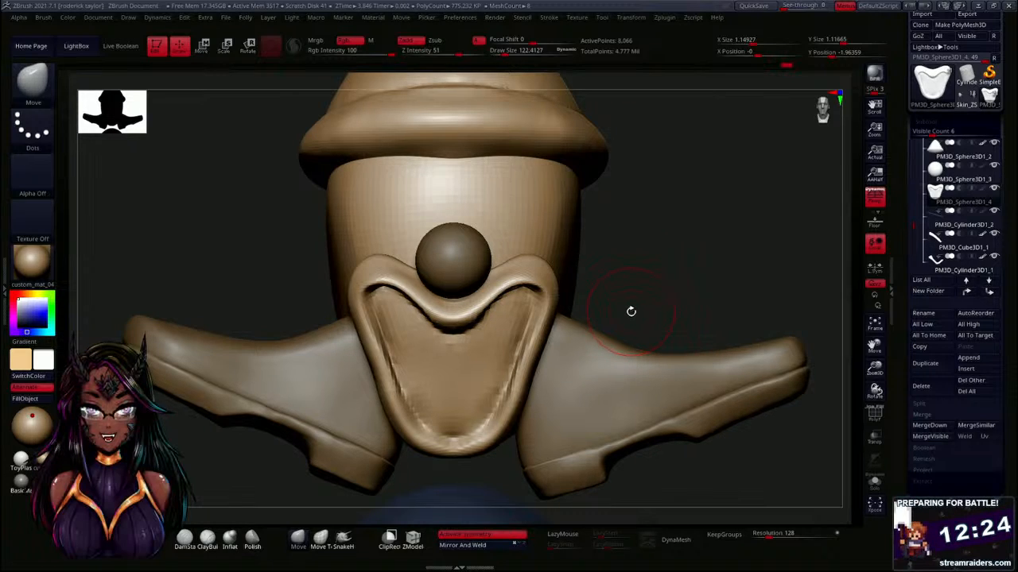
{"action": "mouse_move", "coordinate": [632, 302]}
{"action": "left_mouse_down"}
{"action": "mouse_move", "coordinate": [634, 263]}
{"action": "mouse_move", "coordinate": [652, 283]}
{"action": "left_mouse_up"}
{"action": "left_click_drag", "start_coordinate": [534, 370], "coordinate": [516, 393]}
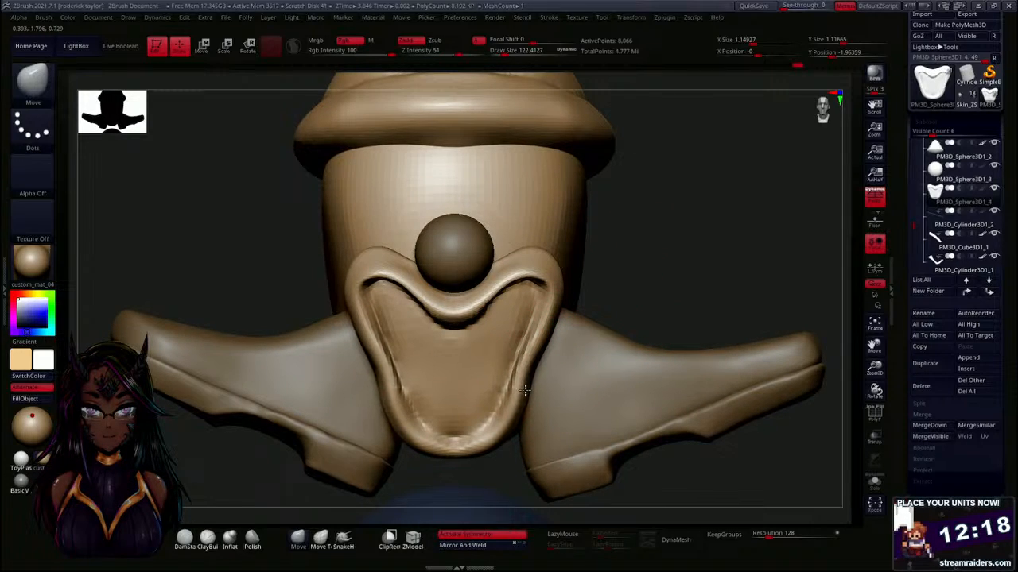
{"action": "left_click_drag", "start_coordinate": [471, 322], "coordinate": [467, 314]}
DynaMesh the muzzle at resolution 128 and smooth the mouth interior and inner lip groove at draw size about 37.
{"action": "key", "text": "ctrl"}
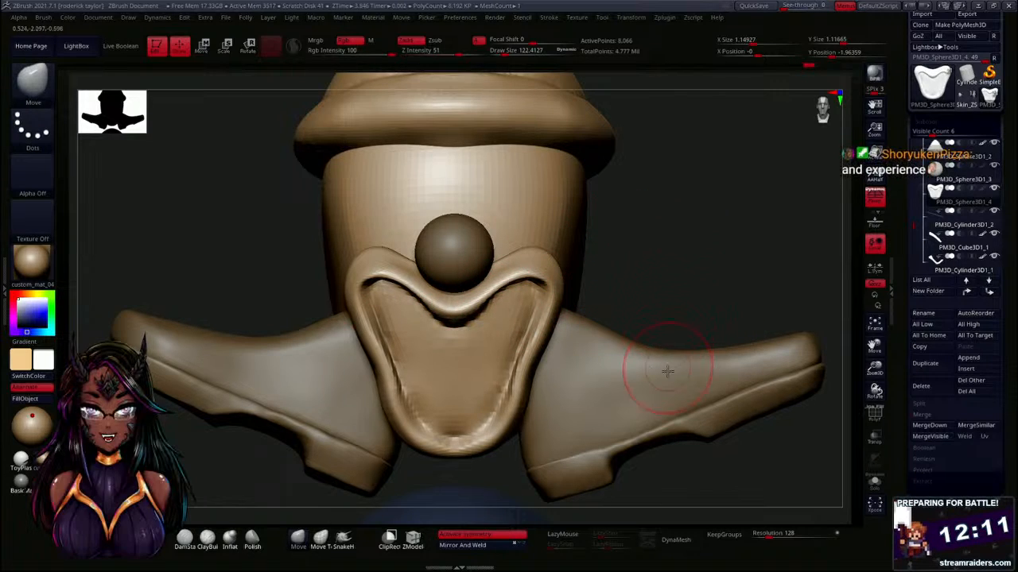
{"action": "left_click", "coordinate": [682, 540]}
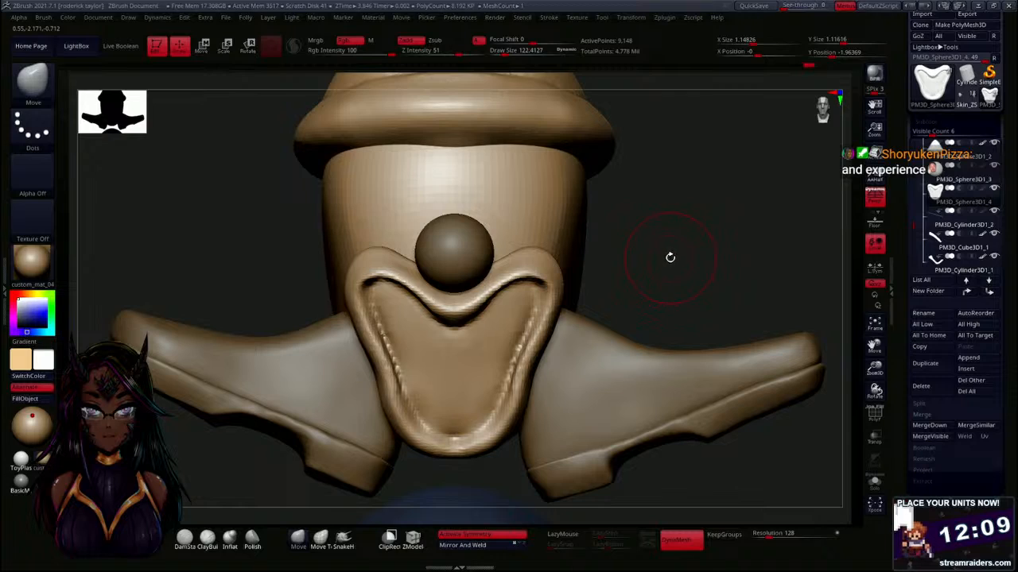
{"action": "key", "text": "s"}
{"action": "left_click_drag", "start_coordinate": [683, 261], "coordinate": [675, 260]}
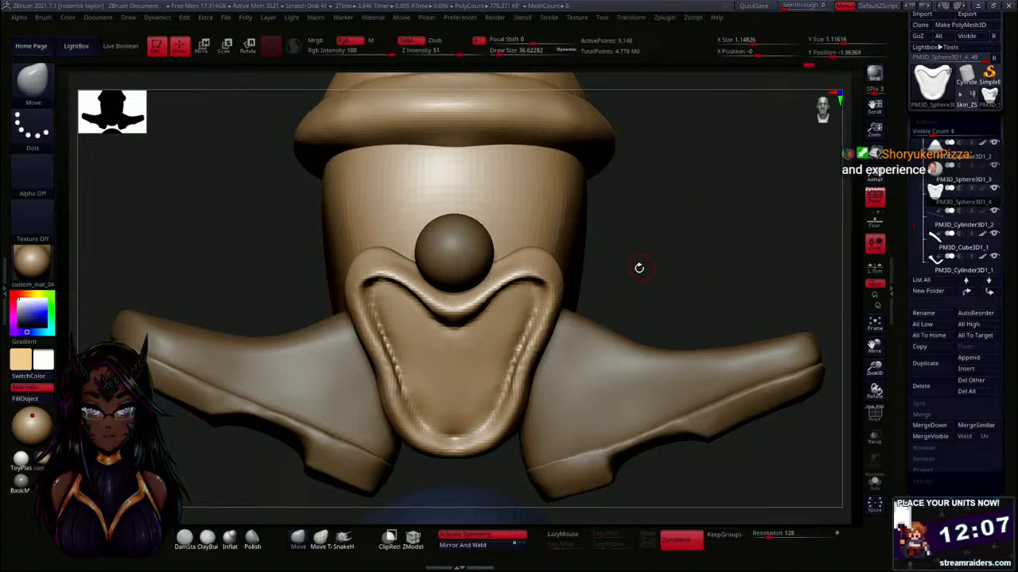
{"action": "key", "text": "shift"}
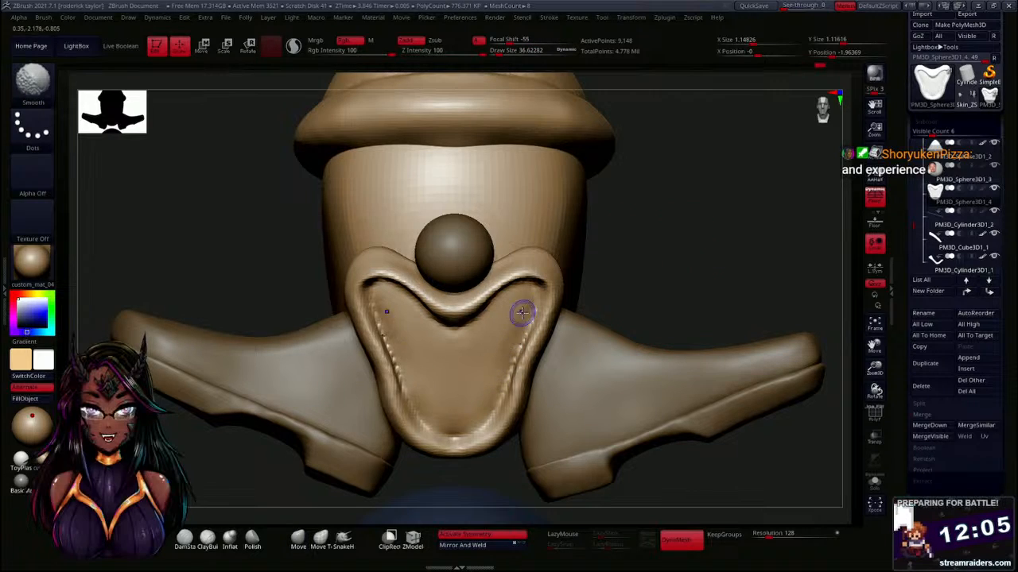
{"action": "left_click_drag", "start_coordinate": [481, 316], "coordinate": [488, 319], "text": "shift"}
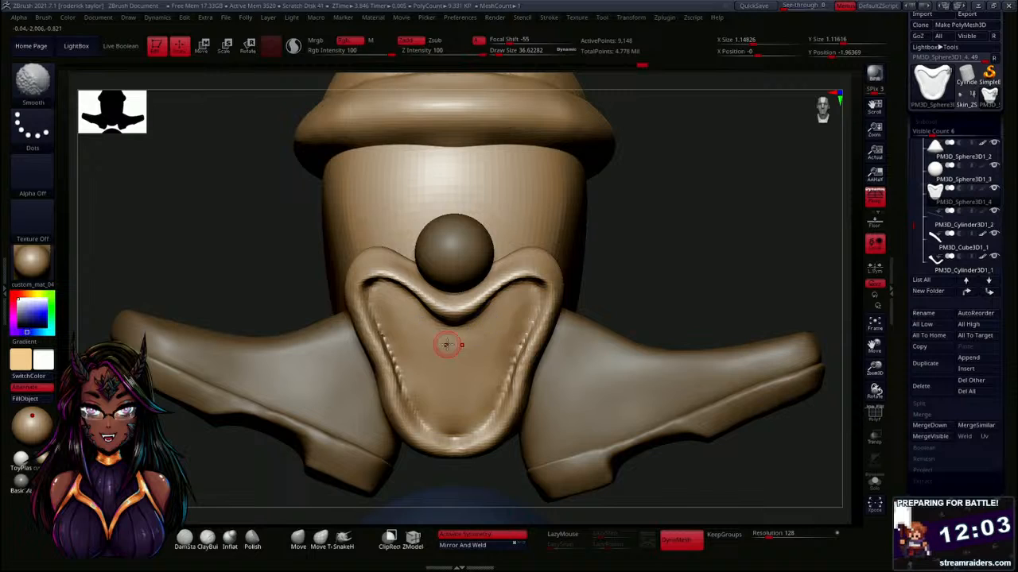
{"action": "mouse_move", "coordinate": [387, 318]}
{"action": "left_mouse_down", "text": "shift"}
{"action": "mouse_move", "coordinate": [396, 364]}
{"action": "mouse_move", "coordinate": [433, 426]}
{"action": "mouse_move", "coordinate": [507, 353]}
{"action": "left_mouse_up", "text": "shift"}
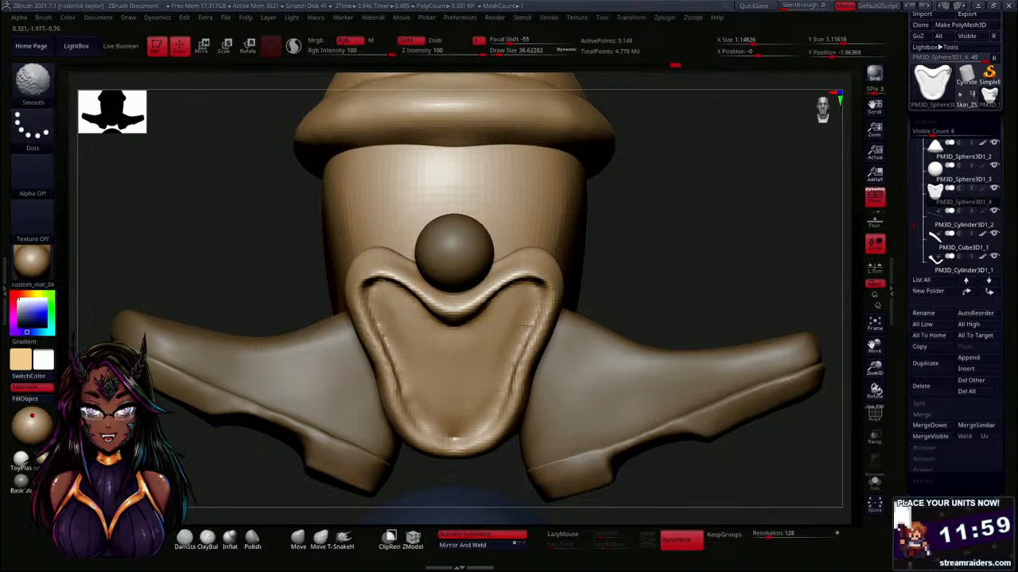
Smooth the upper lip ridge beneath the nose and up toward the mouth corners.
{"action": "left_click_drag", "start_coordinate": [609, 278], "coordinate": [652, 211], "text": "shift"}
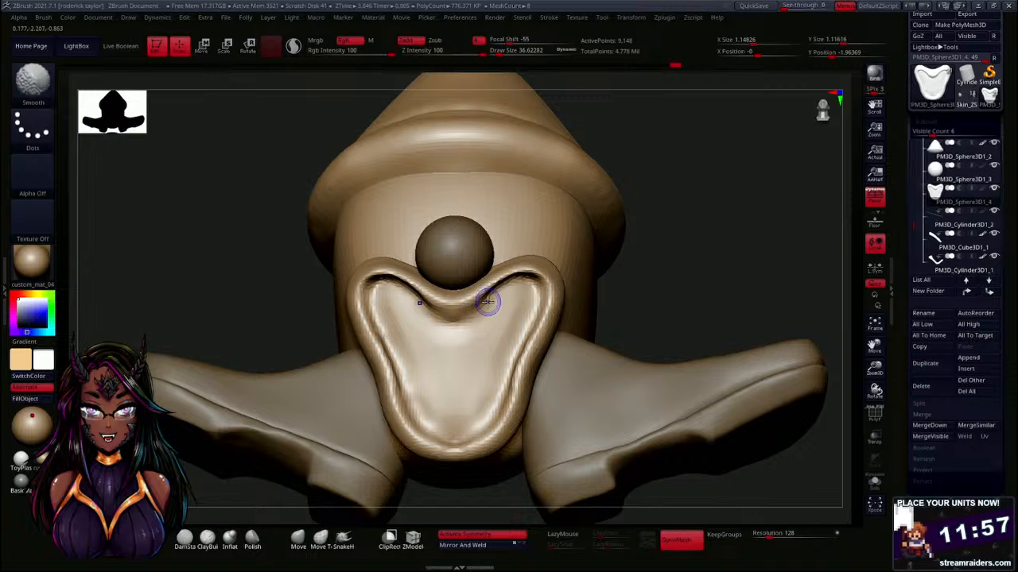
{"action": "mouse_move", "coordinate": [694, 268]}
{"action": "left_mouse_down"}
{"action": "mouse_move", "coordinate": [644, 309]}
{"action": "mouse_move", "coordinate": [702, 297]}
{"action": "left_mouse_up"}
{"action": "left_click_drag", "start_coordinate": [474, 298], "coordinate": [507, 272], "text": "shift"}
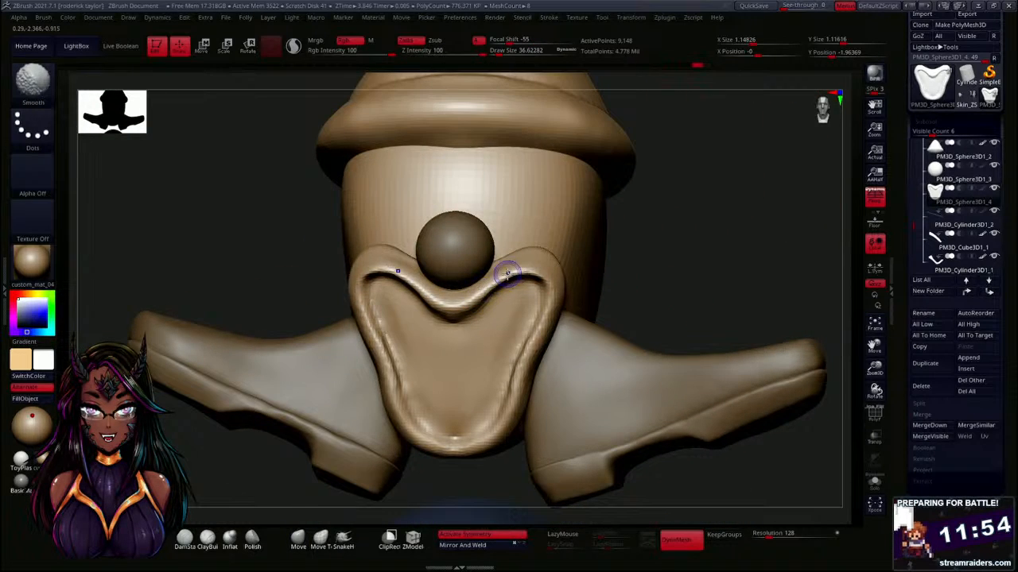
{"action": "mouse_move", "coordinate": [634, 268]}
{"action": "left_mouse_down"}
{"action": "mouse_move", "coordinate": [686, 278]}
{"action": "mouse_move", "coordinate": [675, 281]}
{"action": "mouse_move", "coordinate": [697, 266]}
{"action": "left_mouse_up"}
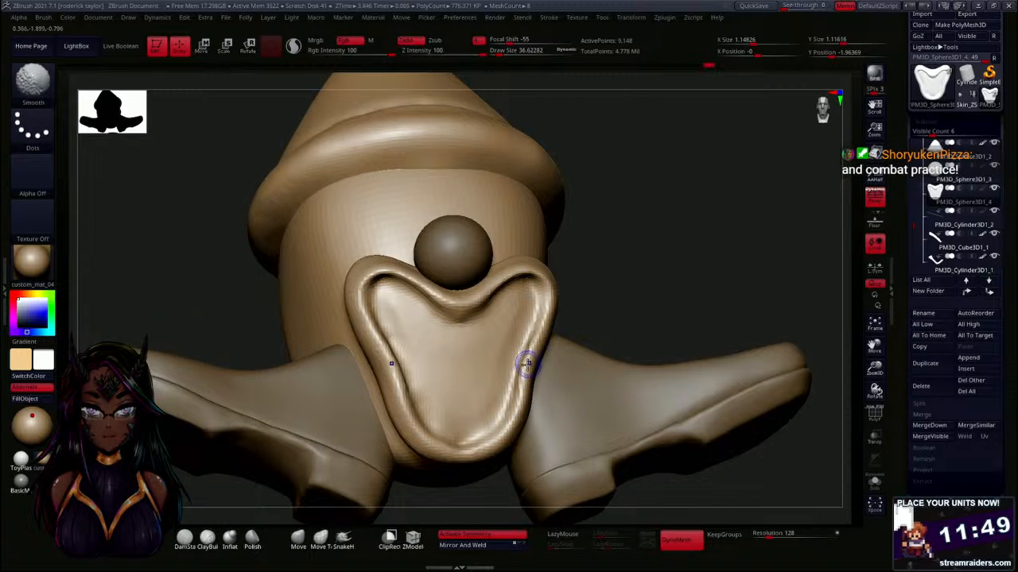
Refine the side and lower lip rims of the muzzle, smoothing the uneven ridge around the mouth.
{"action": "left_click_drag", "start_coordinate": [572, 275], "coordinate": [645, 277]}
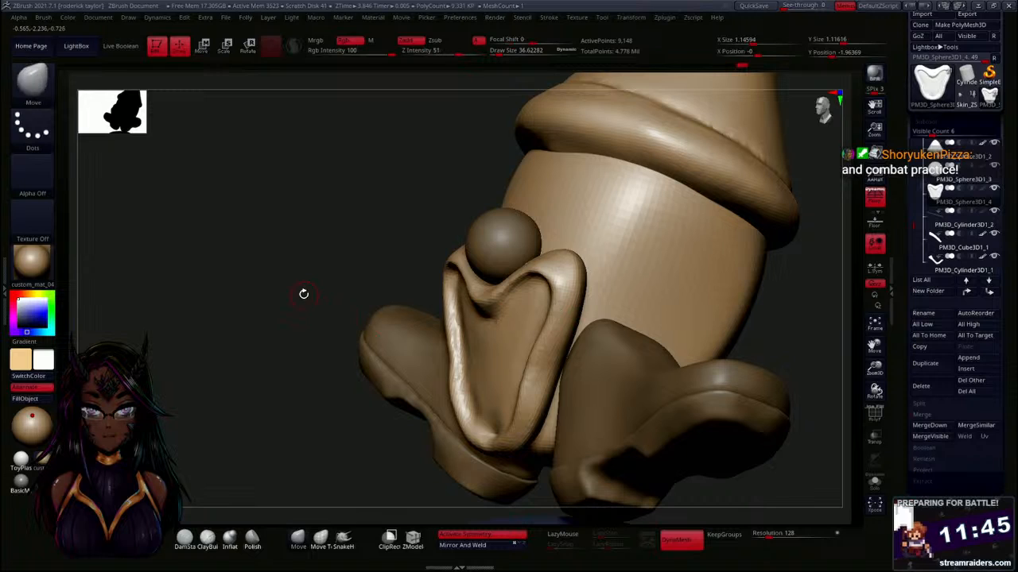
{"action": "mouse_move", "coordinate": [302, 291]}
{"action": "left_mouse_down"}
{"action": "mouse_move", "coordinate": [315, 252]}
{"action": "mouse_move", "coordinate": [384, 369]}
{"action": "left_mouse_up"}
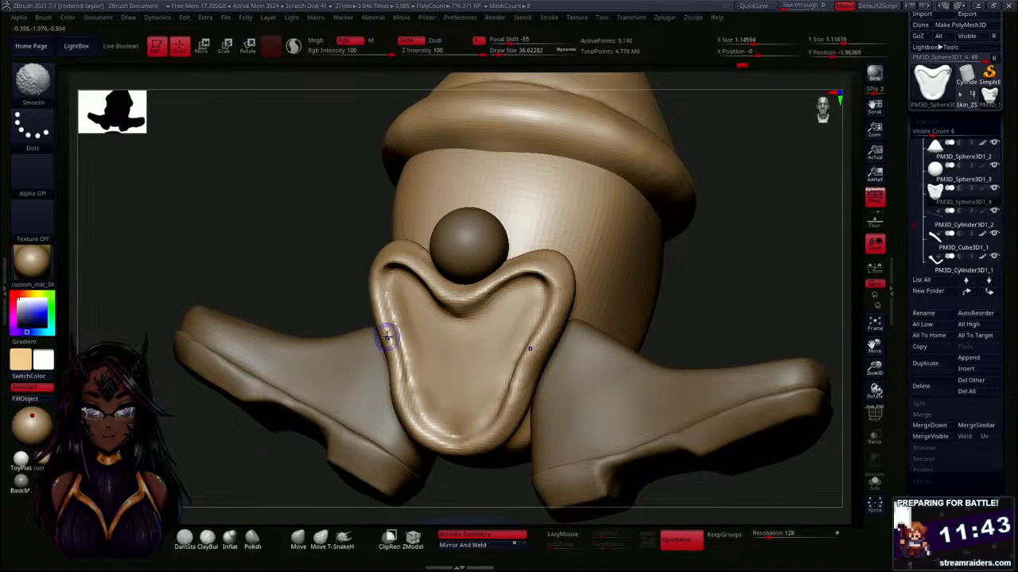
{"action": "mouse_move", "coordinate": [313, 245]}
{"action": "left_mouse_down"}
{"action": "mouse_move", "coordinate": [410, 361]}
{"action": "mouse_move", "coordinate": [399, 385]}
{"action": "mouse_move", "coordinate": [434, 452]}
{"action": "left_mouse_up"}
{"action": "mouse_move", "coordinate": [597, 316]}
{"action": "left_mouse_down"}
{"action": "mouse_move", "coordinate": [711, 314]}
{"action": "mouse_move", "coordinate": [679, 297]}
{"action": "mouse_move", "coordinate": [681, 276]}
{"action": "mouse_move", "coordinate": [668, 263]}
{"action": "mouse_move", "coordinate": [590, 309]}
{"action": "left_mouse_up"}
{"action": "mouse_move", "coordinate": [632, 265]}
{"action": "left_mouse_down", "text": "alt"}
{"action": "mouse_move", "coordinate": [635, 311]}
{"action": "mouse_move", "coordinate": [700, 190]}
{"action": "mouse_move", "coordinate": [693, 226]}
{"action": "left_mouse_up", "text": "alt"}
{"action": "mouse_move", "coordinate": [493, 364]}
{"action": "left_mouse_down", "text": "shift"}
{"action": "mouse_move", "coordinate": [476, 373]}
{"action": "mouse_move", "coordinate": [536, 329]}
{"action": "mouse_move", "coordinate": [573, 204]}
{"action": "mouse_move", "coordinate": [530, 207]}
{"action": "left_mouse_up", "text": "shift"}
{"action": "left_click_drag", "start_coordinate": [759, 193], "coordinate": [752, 146], "text": "alt"}
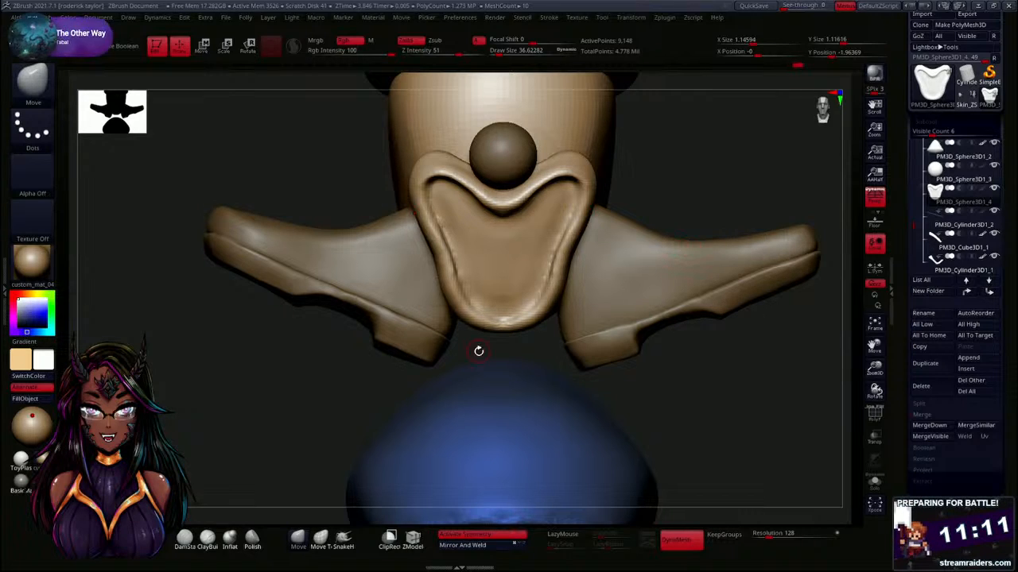
{"action": "left_click_drag", "start_coordinate": [612, 184], "coordinate": [580, 284]}
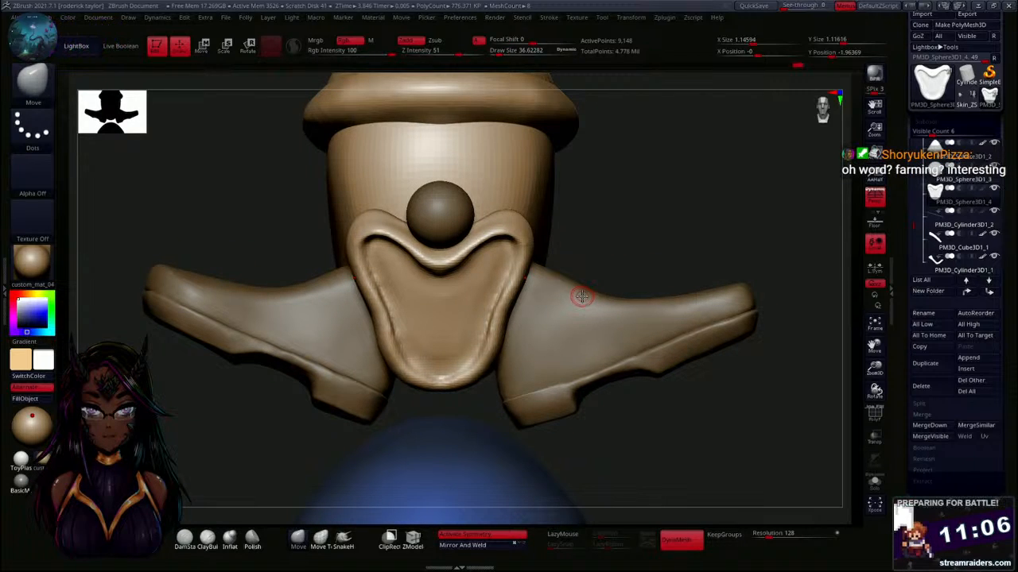
{"action": "left_click_drag", "start_coordinate": [618, 225], "coordinate": [612, 257]}
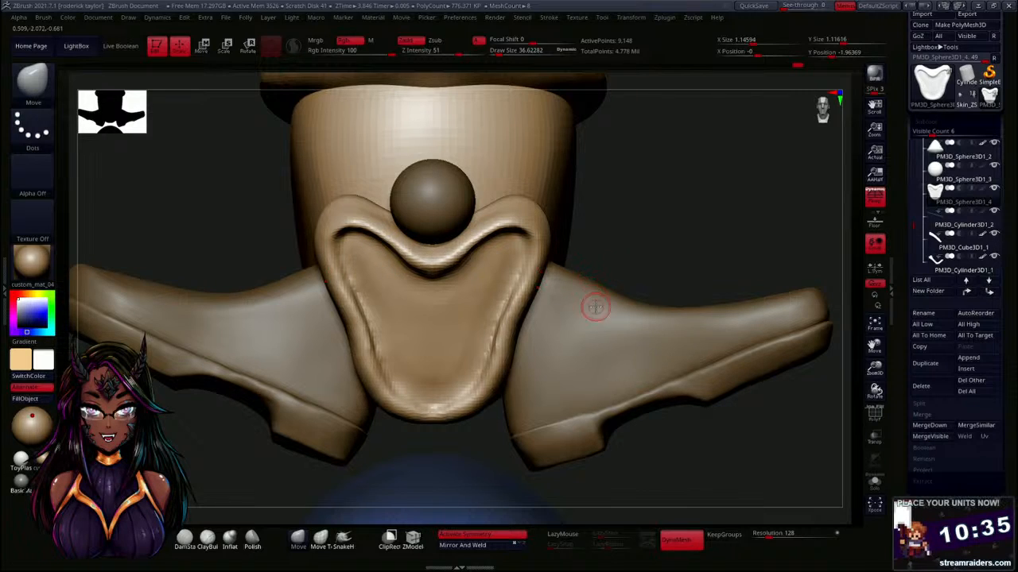
{"action": "mouse_move", "coordinate": [620, 247]}
{"action": "left_mouse_down"}
{"action": "mouse_move", "coordinate": [604, 302]}
{"action": "mouse_move", "coordinate": [613, 242]}
{"action": "left_mouse_up"}
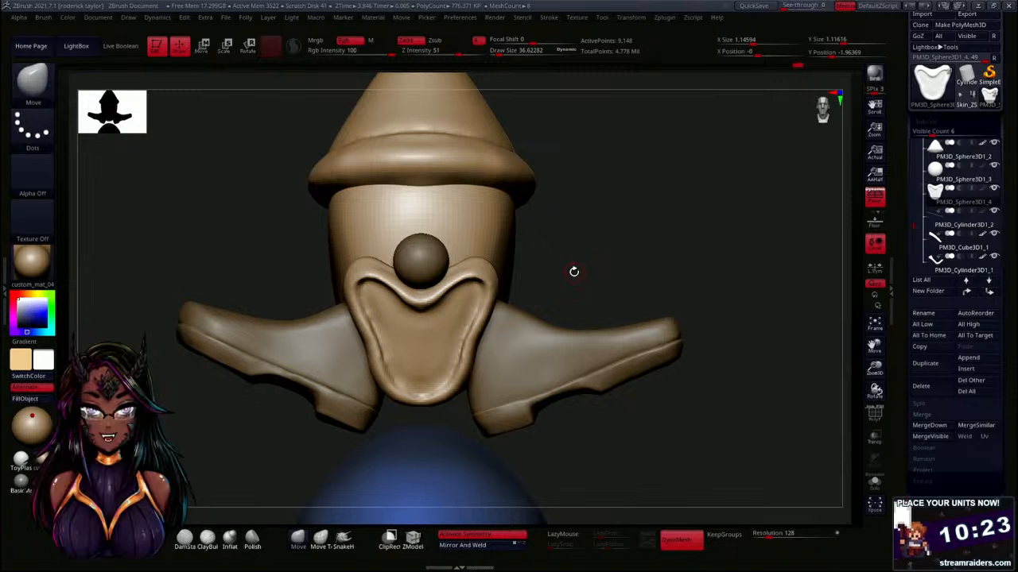
Select the hat and smooth its rolled brim around the front, sides and back at draw size about 122.
{"action": "scroll", "coordinate": [579, 280], "scroll_direction": "up", "scroll_amount": 2}
{"action": "key", "text": "s"}
{"action": "left_click_drag", "start_coordinate": [597, 235], "coordinate": [601, 302], "text": "alt"}
{"action": "left_click", "coordinate": [419, 194], "text": "alt"}
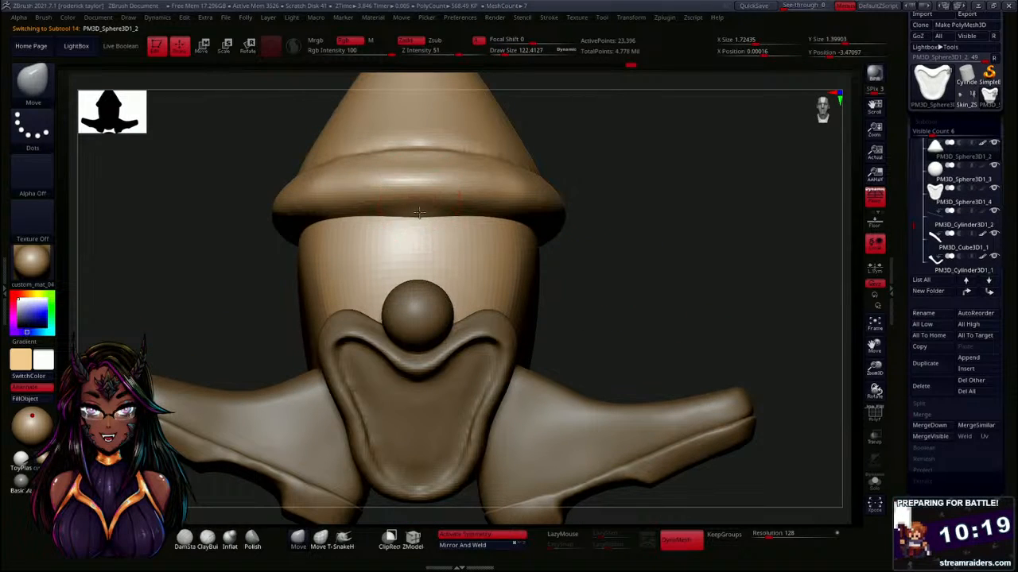
{"action": "left_click_drag", "start_coordinate": [418, 207], "coordinate": [477, 212], "text": "shift"}
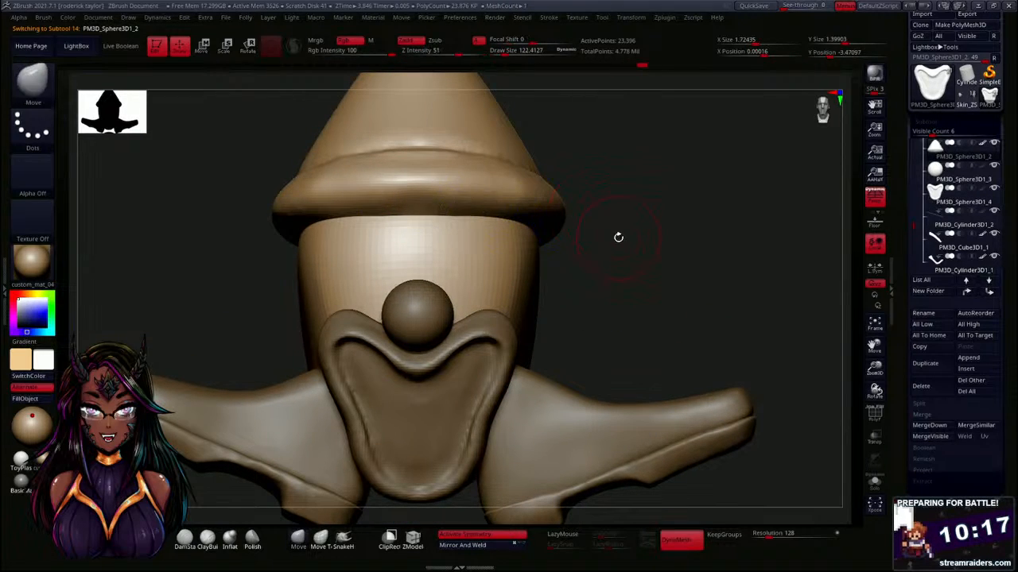
{"action": "left_click_drag", "start_coordinate": [618, 234], "coordinate": [484, 177]}
{"action": "left_click_drag", "start_coordinate": [747, 248], "coordinate": [690, 240]}
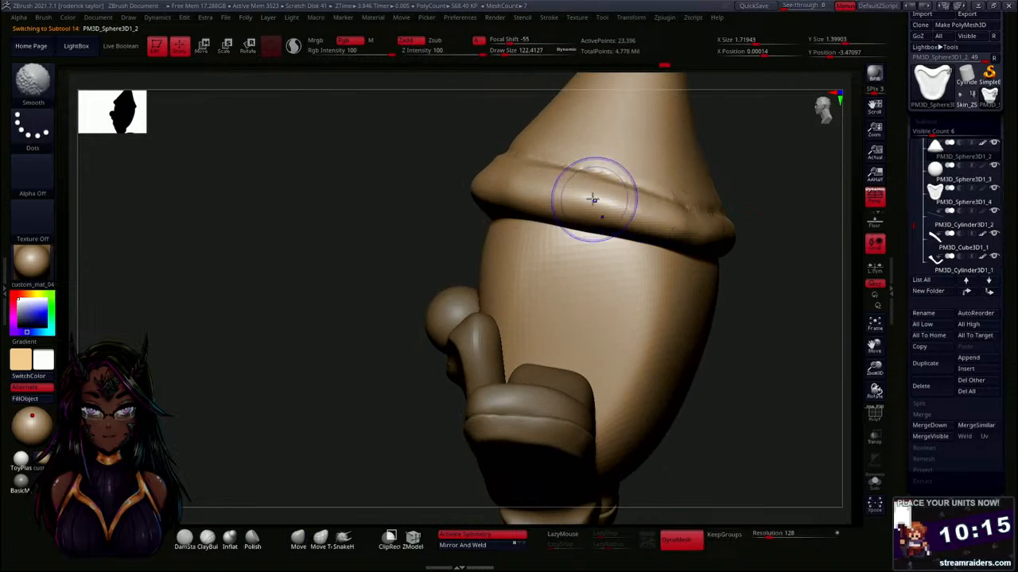
{"action": "mouse_move", "coordinate": [781, 286]}
{"action": "left_mouse_down"}
{"action": "mouse_move", "coordinate": [726, 299]}
{"action": "mouse_move", "coordinate": [618, 258]}
{"action": "left_mouse_up"}
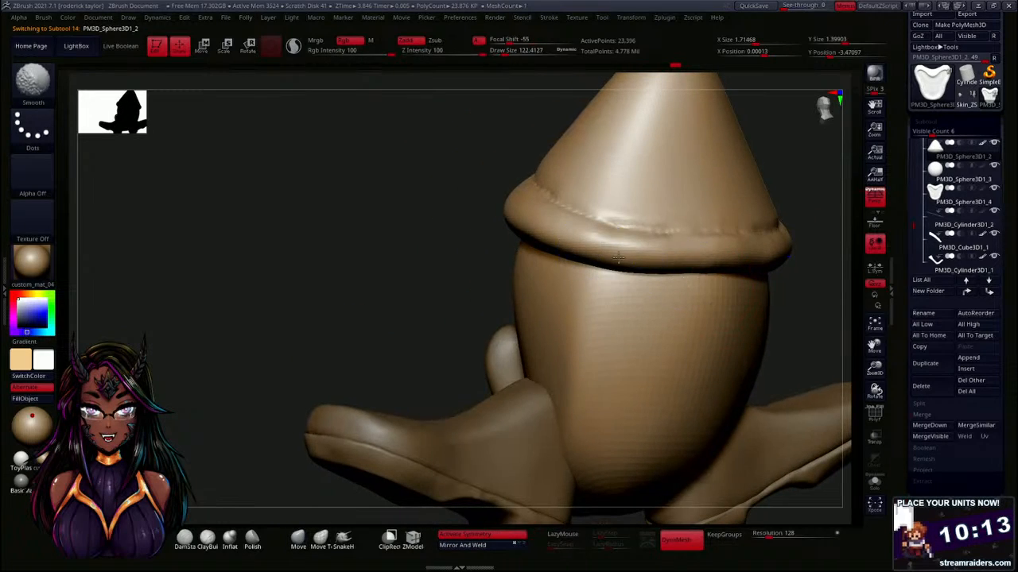
{"action": "left_click_drag", "start_coordinate": [390, 277], "coordinate": [635, 256]}
{"action": "left_click_drag", "start_coordinate": [777, 291], "coordinate": [647, 277]}
{"action": "mouse_move", "coordinate": [518, 268]}
{"action": "left_mouse_down"}
{"action": "mouse_move", "coordinate": [284, 341]}
{"action": "mouse_move", "coordinate": [311, 358]}
{"action": "mouse_move", "coordinate": [556, 373]}
{"action": "mouse_move", "coordinate": [695, 295]}
{"action": "mouse_move", "coordinate": [611, 310]}
{"action": "mouse_move", "coordinate": [672, 326]}
{"action": "mouse_move", "coordinate": [688, 357]}
{"action": "mouse_move", "coordinate": [709, 361]}
{"action": "left_mouse_up"}
Insert a Cone3D as a new subtool and activate the move gizmo on it.
{"action": "scroll", "coordinate": [709, 362], "scroll_direction": "down", "scroll_amount": 4}
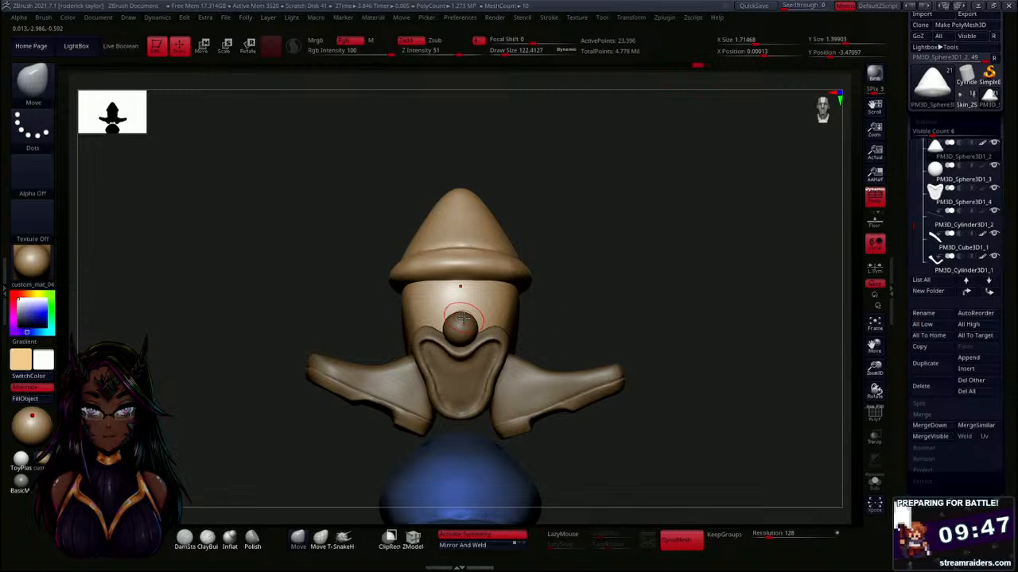
{"action": "left_click", "coordinate": [967, 371]}
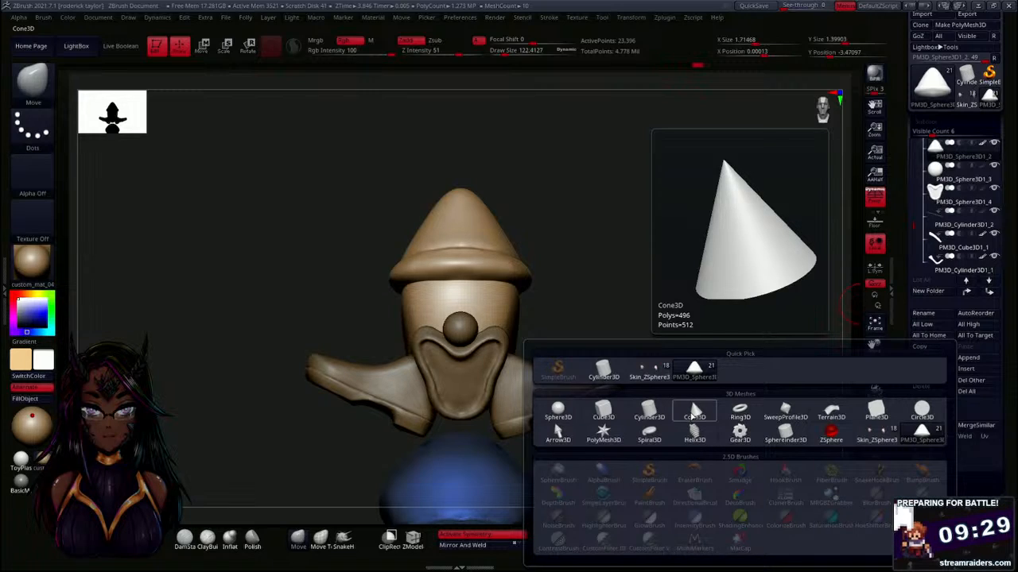
{"action": "left_click", "coordinate": [694, 412]}
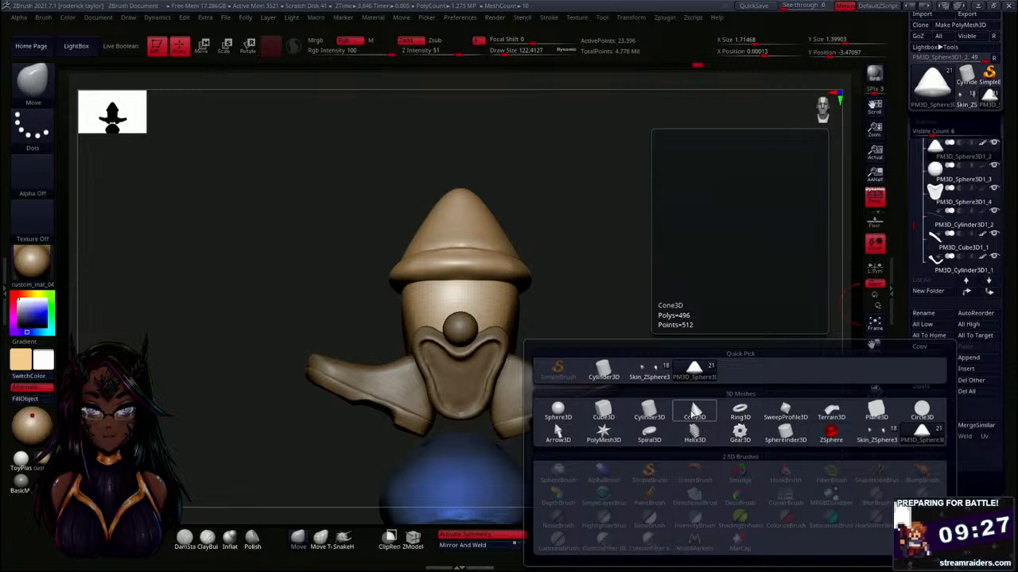
{"action": "left_click_drag", "start_coordinate": [673, 257], "coordinate": [588, 363]}
{"action": "key", "text": "w"}
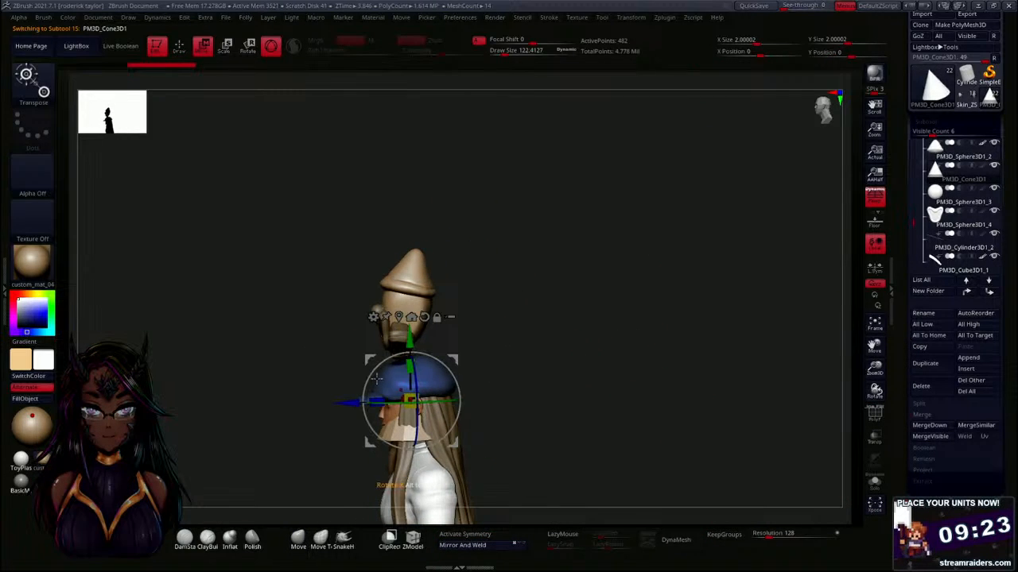
Move the cone up in front of the hatted head and flatten it along its Z axis into a thin wedge.
{"action": "left_click_drag", "start_coordinate": [410, 401], "coordinate": [329, 284]}
{"action": "left_click_drag", "start_coordinate": [515, 352], "coordinate": [545, 409]}
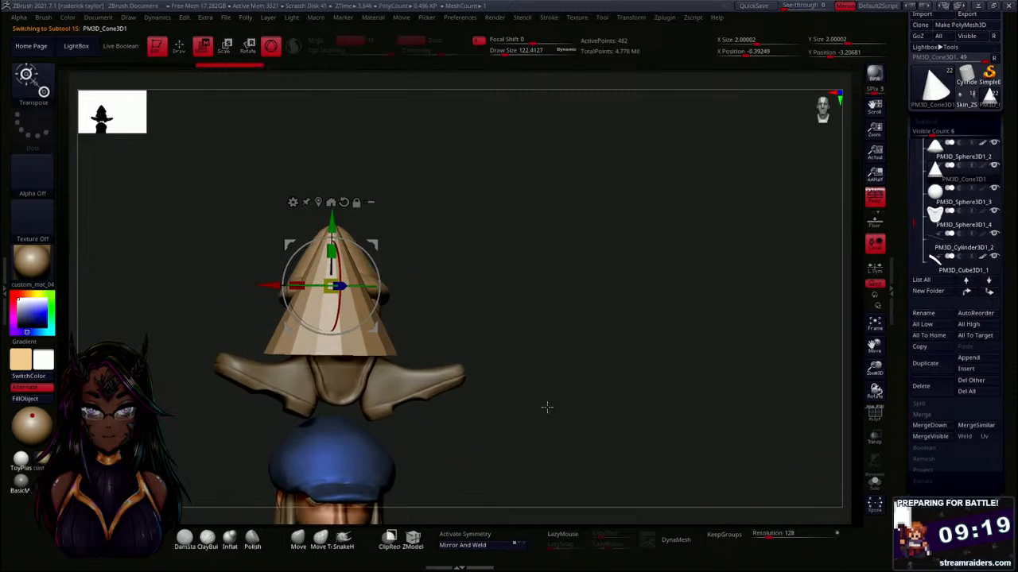
{"action": "left_click_drag", "start_coordinate": [502, 284], "coordinate": [434, 285]}
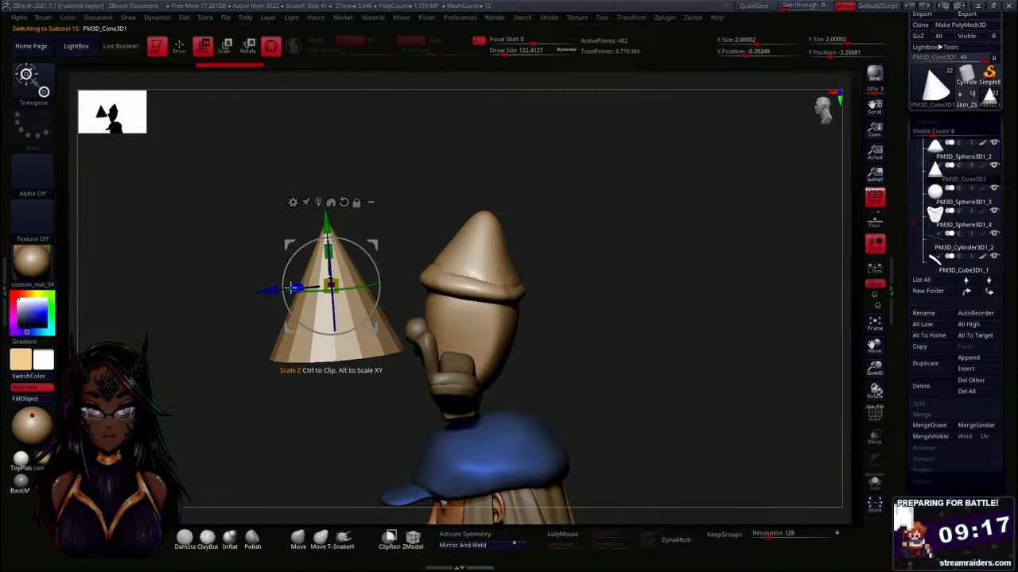
{"action": "left_click_drag", "start_coordinate": [296, 287], "coordinate": [338, 287]}
{"action": "left_click_drag", "start_coordinate": [308, 410], "coordinate": [362, 387]}
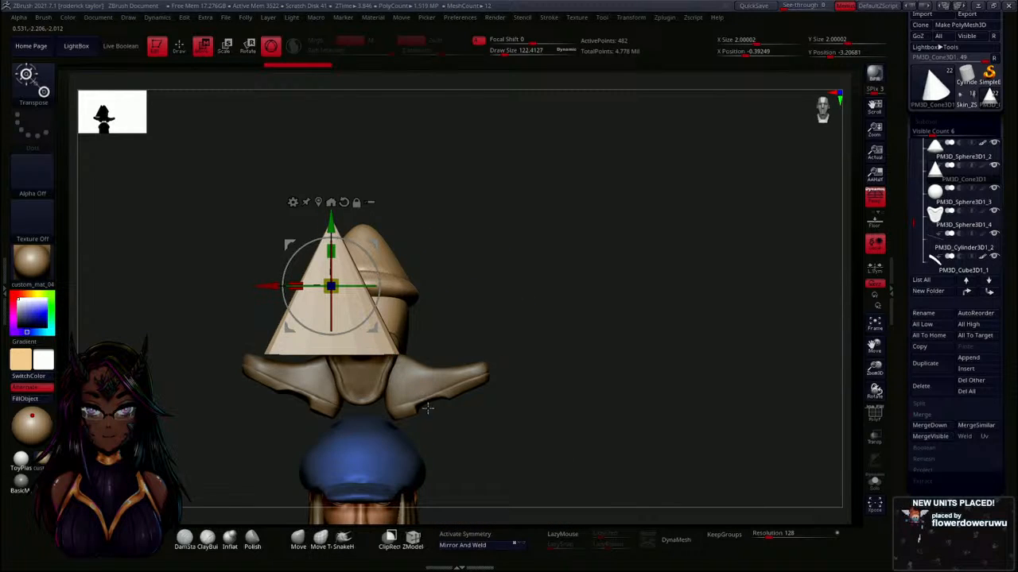
Draw the flattened cone's sides inward into a narrow flared triangle using Move Topological at draw size about 528, undoing the last stroke.
{"action": "left_click", "coordinate": [321, 539]}
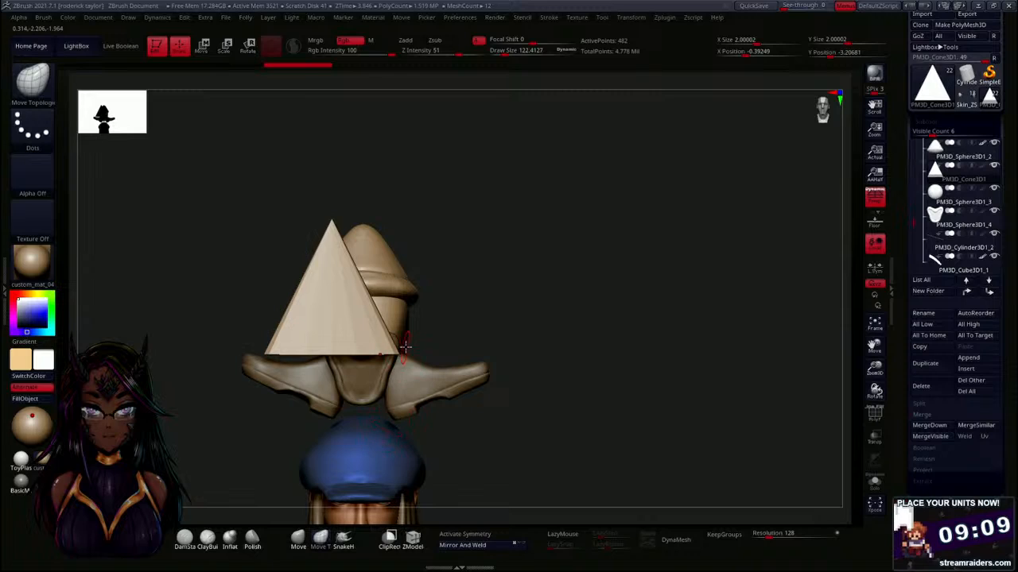
{"action": "key", "text": "s"}
{"action": "left_click_drag", "start_coordinate": [444, 331], "coordinate": [455, 330]}
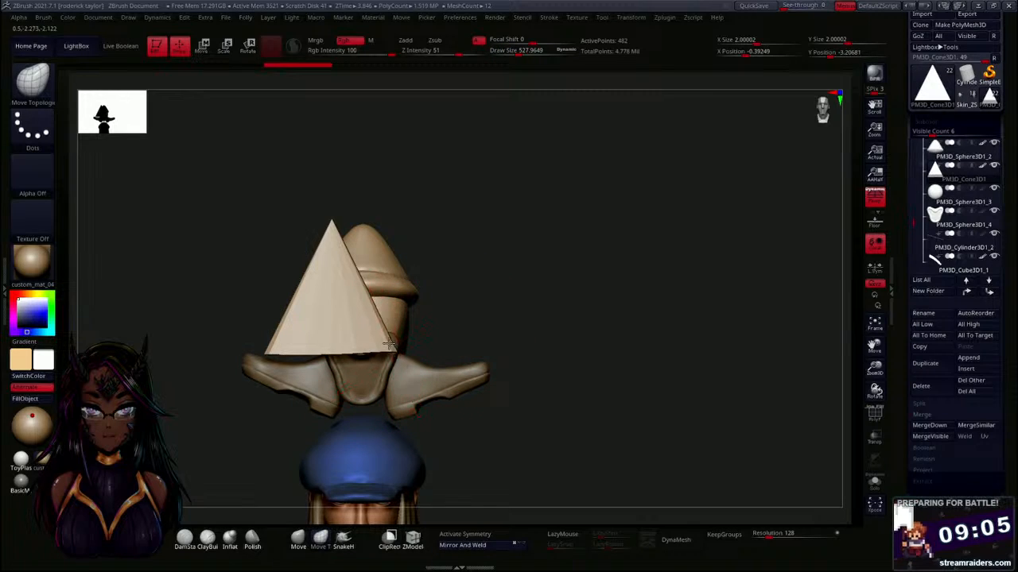
{"action": "mouse_move", "coordinate": [371, 326]}
{"action": "left_mouse_down", "text": "shift"}
{"action": "mouse_move", "coordinate": [356, 270]}
{"action": "mouse_move", "coordinate": [348, 277]}
{"action": "left_mouse_up", "text": "shift"}
{"action": "mouse_move", "coordinate": [307, 336]}
{"action": "left_mouse_down", "text": "shift"}
{"action": "mouse_move", "coordinate": [336, 342]}
{"action": "mouse_move", "coordinate": [295, 307]}
{"action": "mouse_move", "coordinate": [334, 249]}
{"action": "left_mouse_up", "text": "shift"}
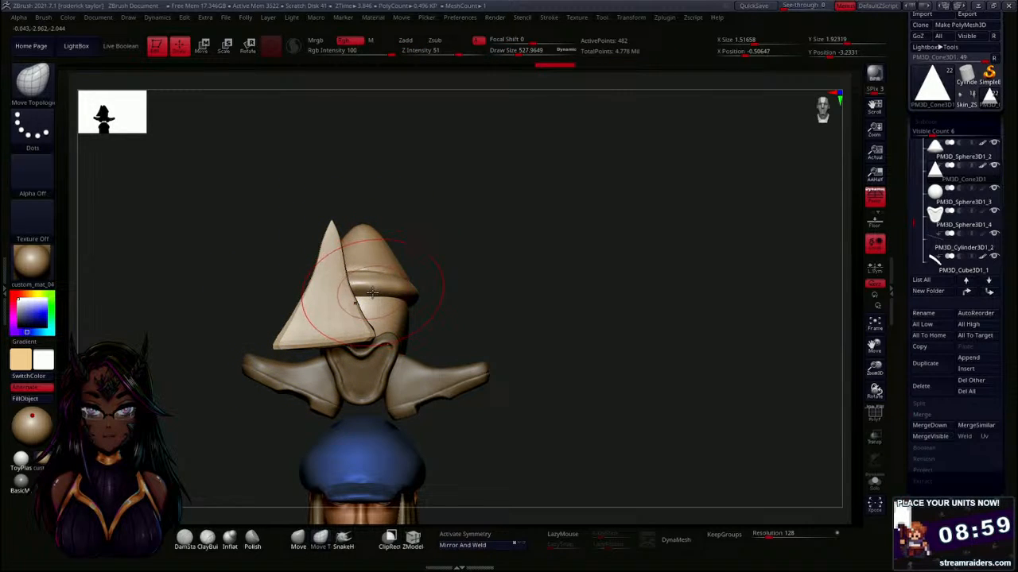
{"action": "mouse_move", "coordinate": [367, 314]}
{"action": "left_mouse_down", "text": "shift"}
{"action": "mouse_move", "coordinate": [354, 278]}
{"action": "mouse_move", "coordinate": [360, 286]}
{"action": "left_mouse_up", "text": "shift"}
{"action": "key", "text": "ctrl+z"}
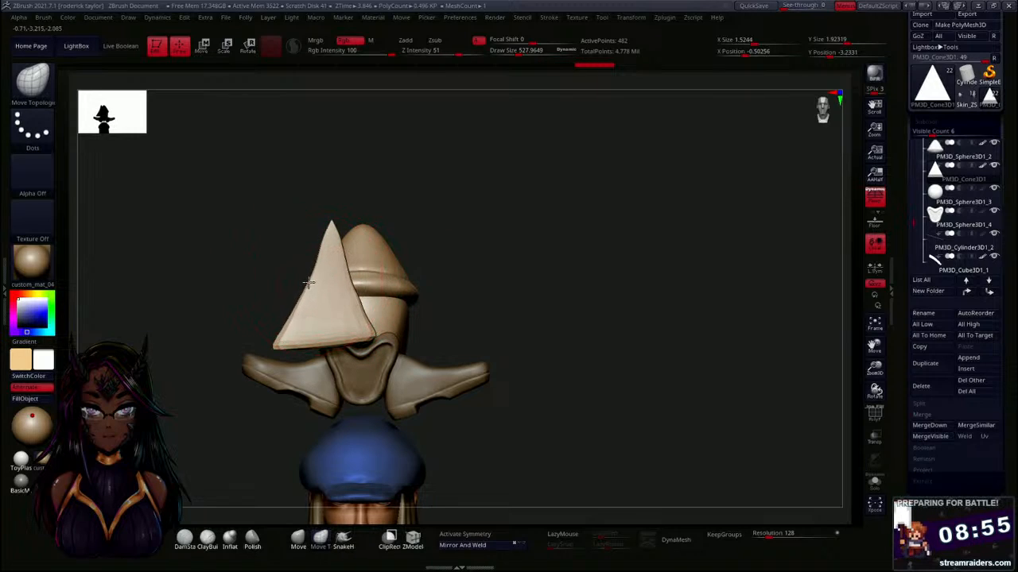
Pull one lower corner of the triangle inward and the opposite corner down to slant its base, then even the outer edge.
{"action": "mouse_move", "coordinate": [310, 318]}
{"action": "left_mouse_down"}
{"action": "mouse_move", "coordinate": [283, 344]}
{"action": "mouse_move", "coordinate": [300, 342]}
{"action": "left_mouse_up"}
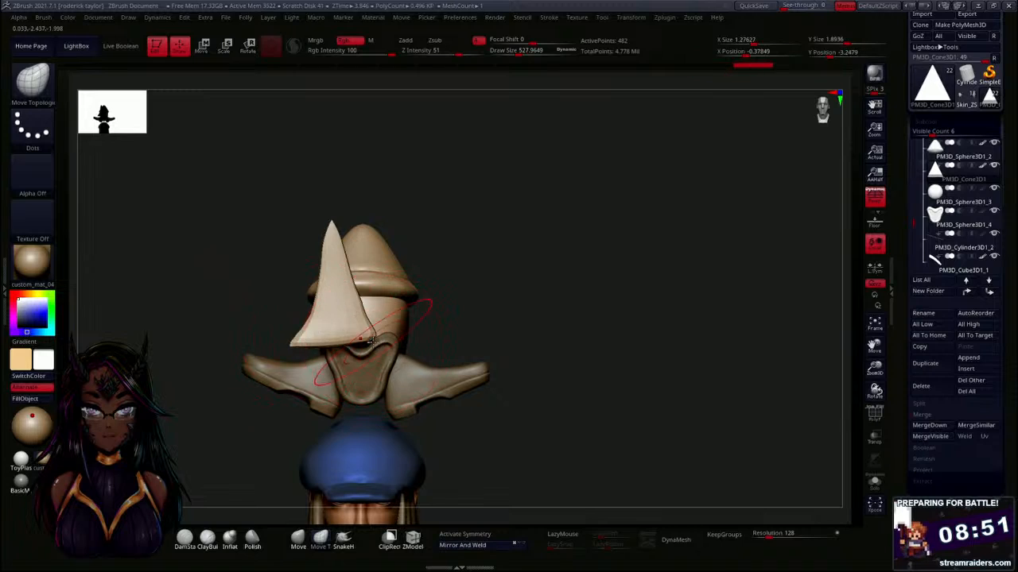
{"action": "left_click_drag", "start_coordinate": [371, 339], "coordinate": [384, 402]}
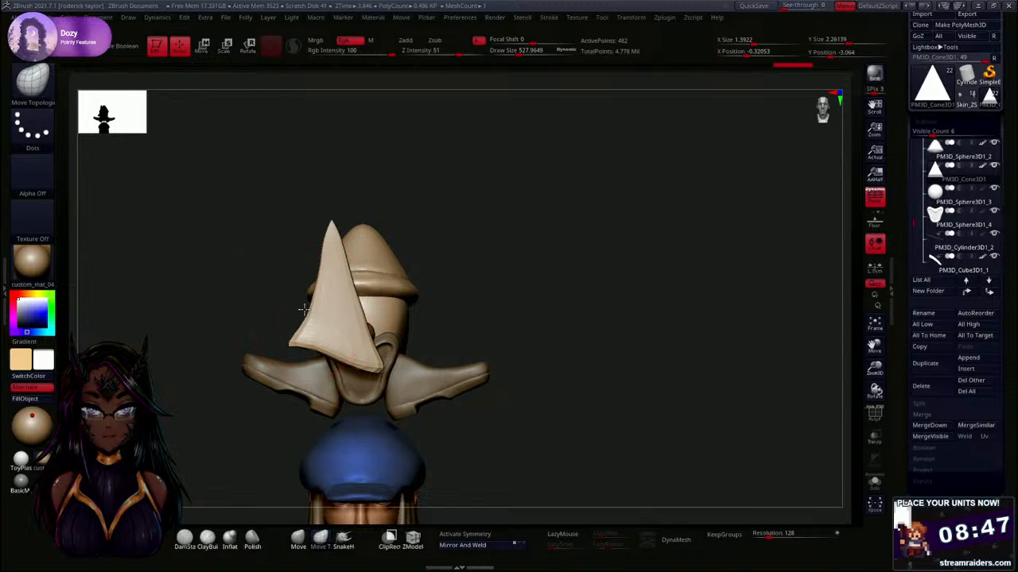
{"action": "left_click_drag", "start_coordinate": [303, 310], "coordinate": [318, 315]}
{"action": "left_click_drag", "start_coordinate": [323, 354], "coordinate": [309, 331]}
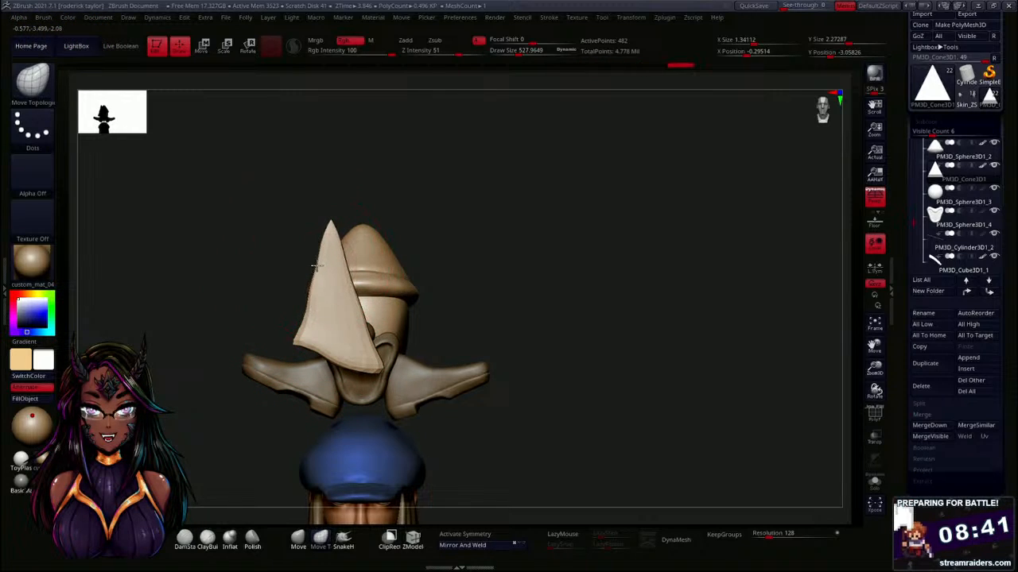
{"action": "left_click_drag", "start_coordinate": [316, 266], "coordinate": [320, 269]}
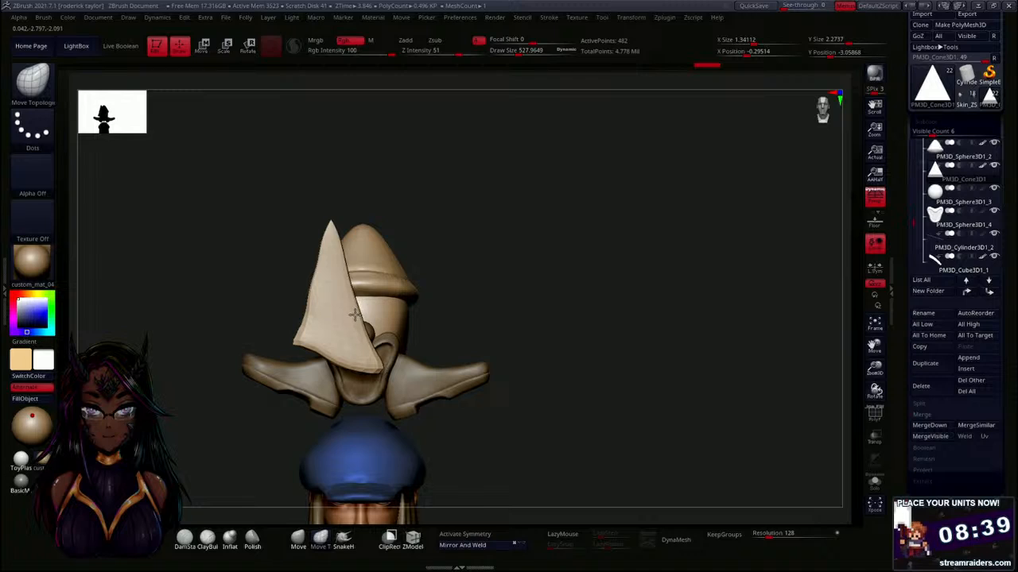
Curve the triangle's long inner edge slightly inward and reshape its slanted base and outer edge.
{"action": "left_click_drag", "start_coordinate": [355, 315], "coordinate": [352, 313]}
{"action": "left_click_drag", "start_coordinate": [344, 256], "coordinate": [339, 258]}
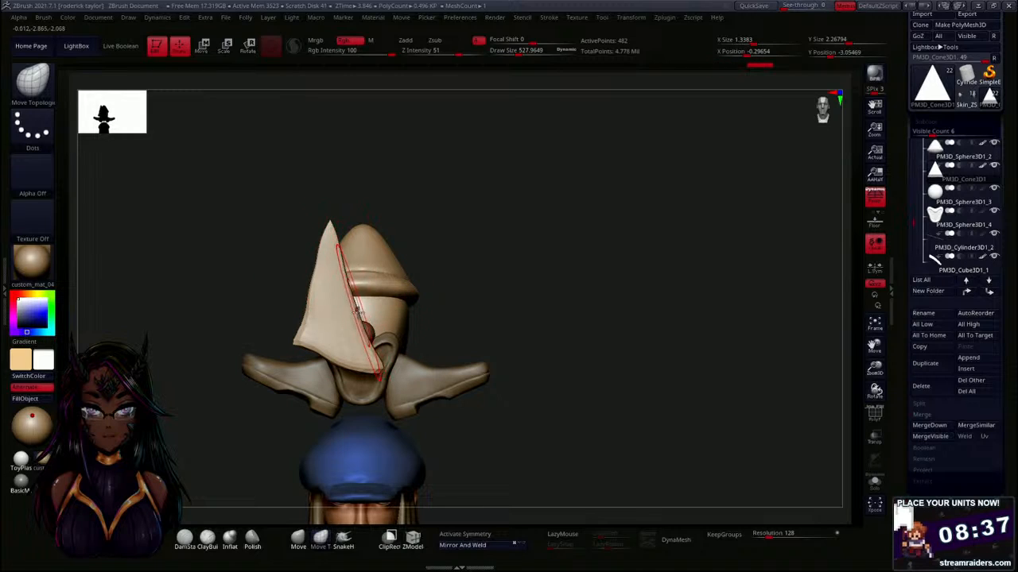
{"action": "left_click_drag", "start_coordinate": [353, 317], "coordinate": [351, 318]}
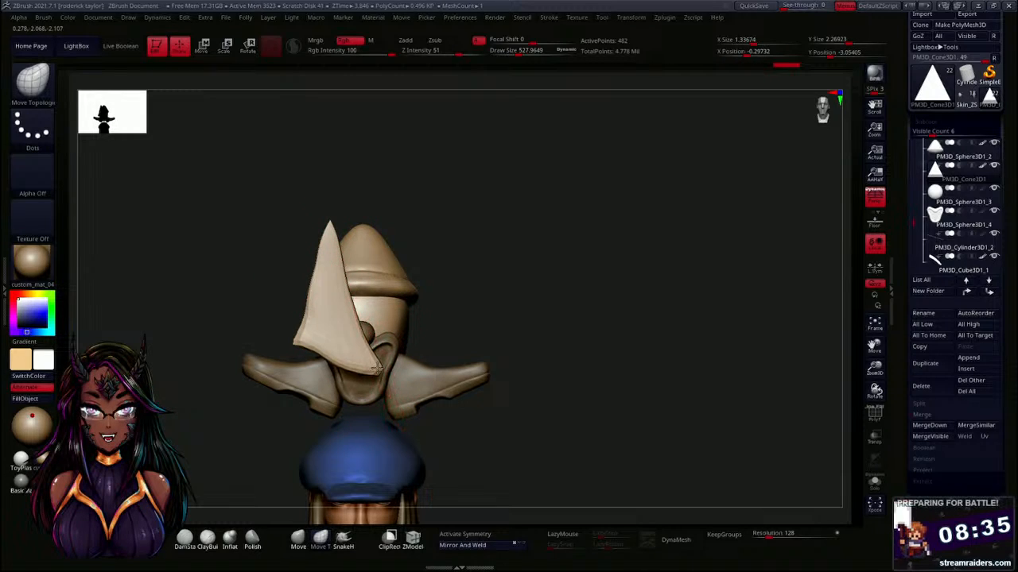
{"action": "mouse_move", "coordinate": [377, 368]}
{"action": "left_mouse_down"}
{"action": "mouse_move", "coordinate": [383, 375]}
{"action": "mouse_move", "coordinate": [344, 369]}
{"action": "mouse_move", "coordinate": [345, 353]}
{"action": "left_mouse_up"}
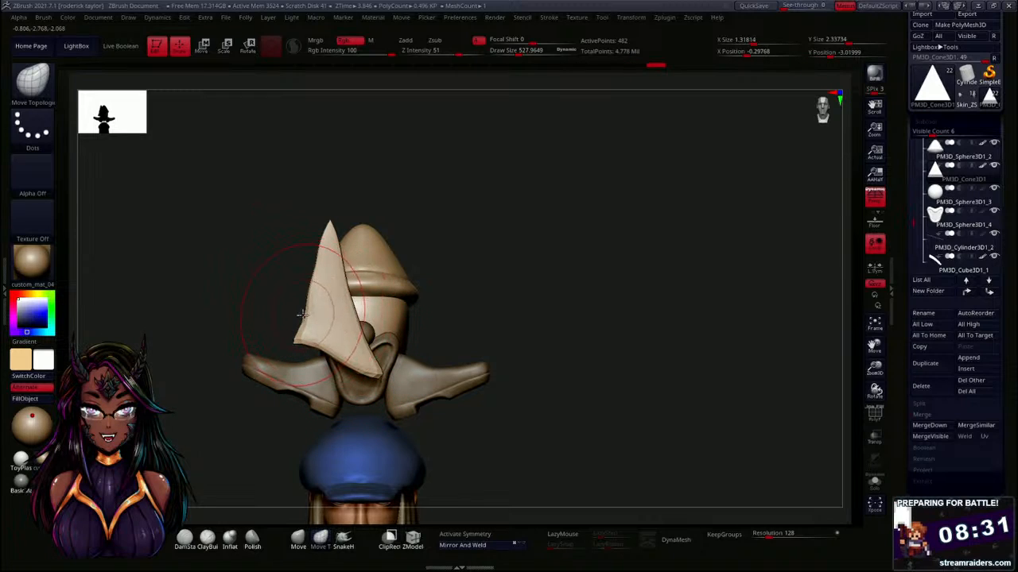
{"action": "left_click_drag", "start_coordinate": [302, 315], "coordinate": [295, 312]}
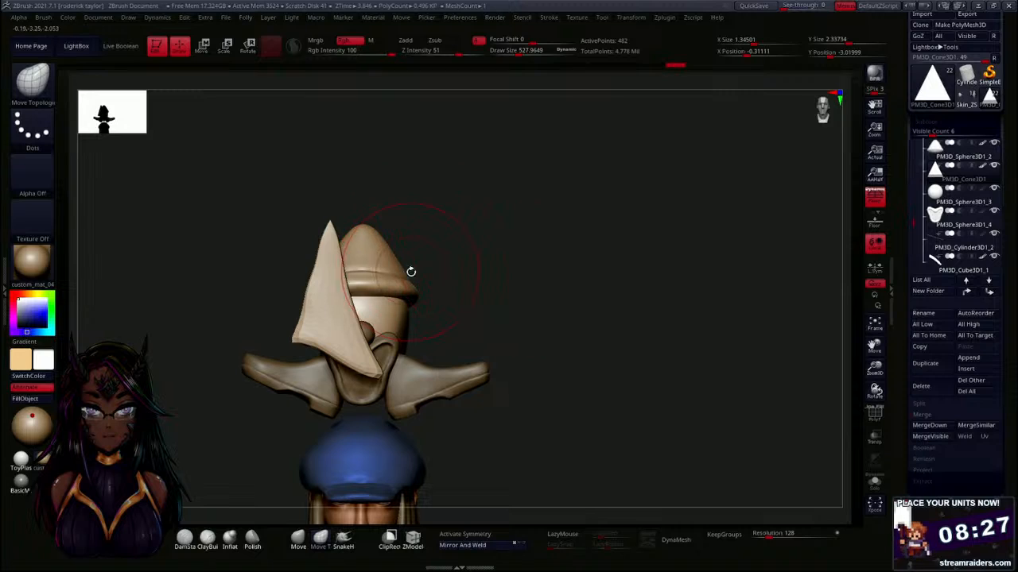
Refine the triangle's outline with small pulls along both long edges, the short lower corner and the base.
{"action": "left_click_drag", "start_coordinate": [481, 308], "coordinate": [481, 317], "text": "alt"}
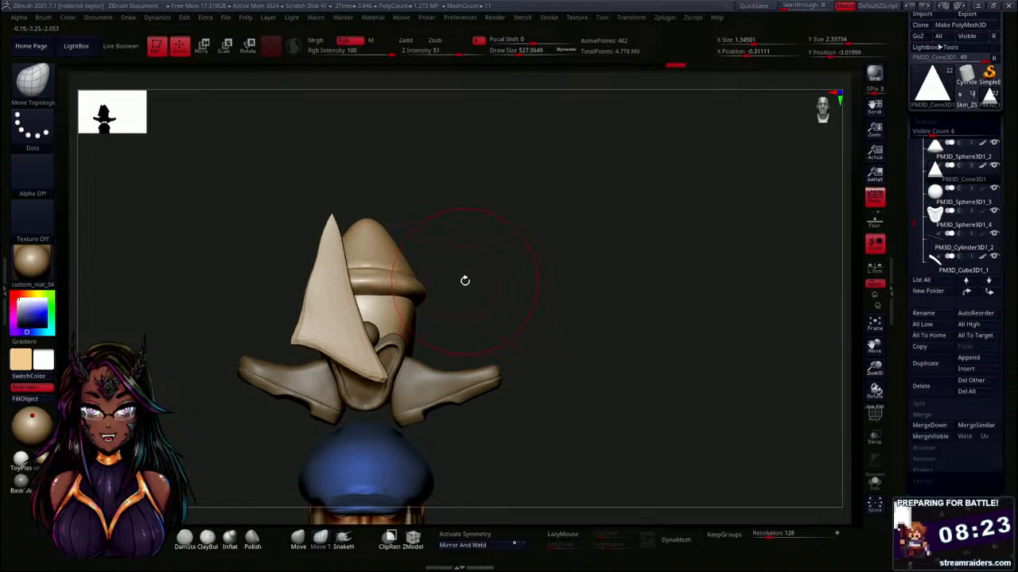
{"action": "left_click_drag", "start_coordinate": [465, 280], "coordinate": [464, 283]}
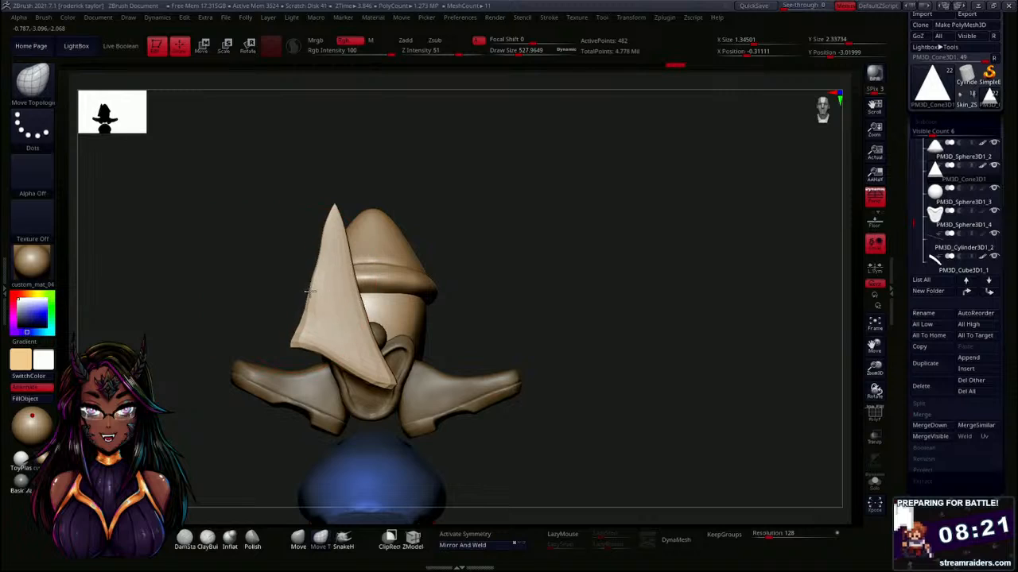
{"action": "left_click_drag", "start_coordinate": [310, 291], "coordinate": [316, 290]}
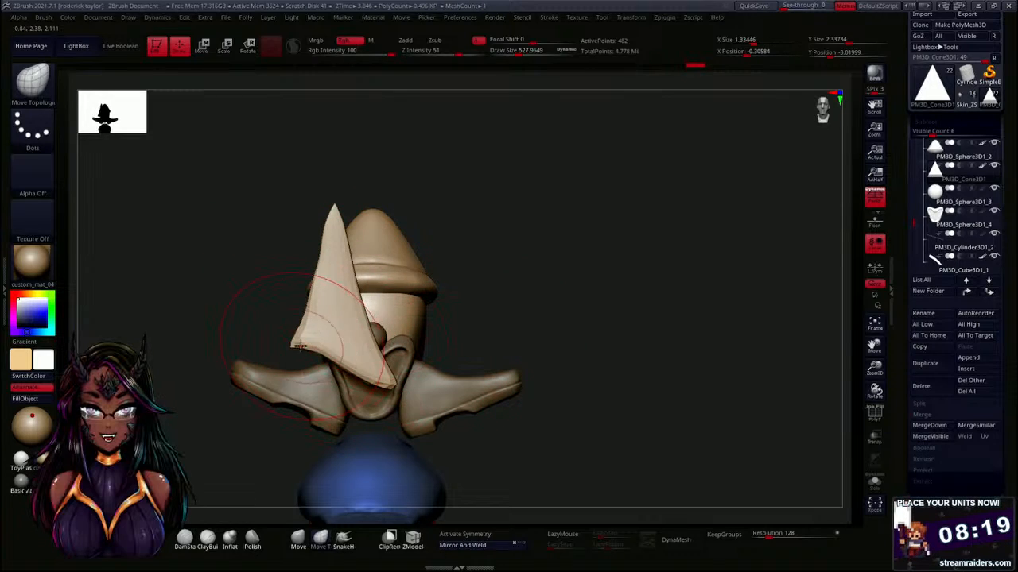
{"action": "left_click_drag", "start_coordinate": [295, 344], "coordinate": [302, 347]}
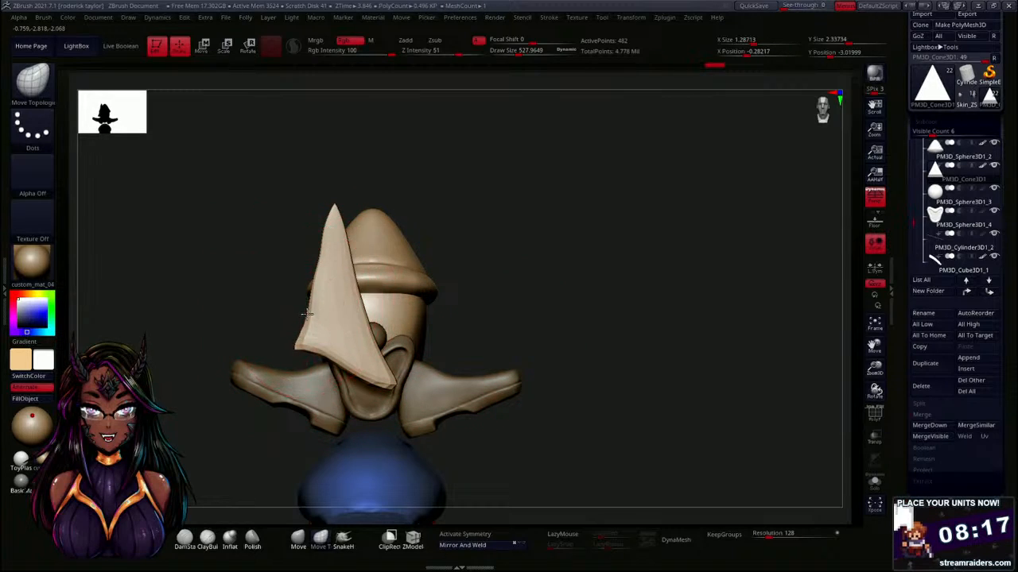
{"action": "left_click_drag", "start_coordinate": [309, 284], "coordinate": [335, 259]}
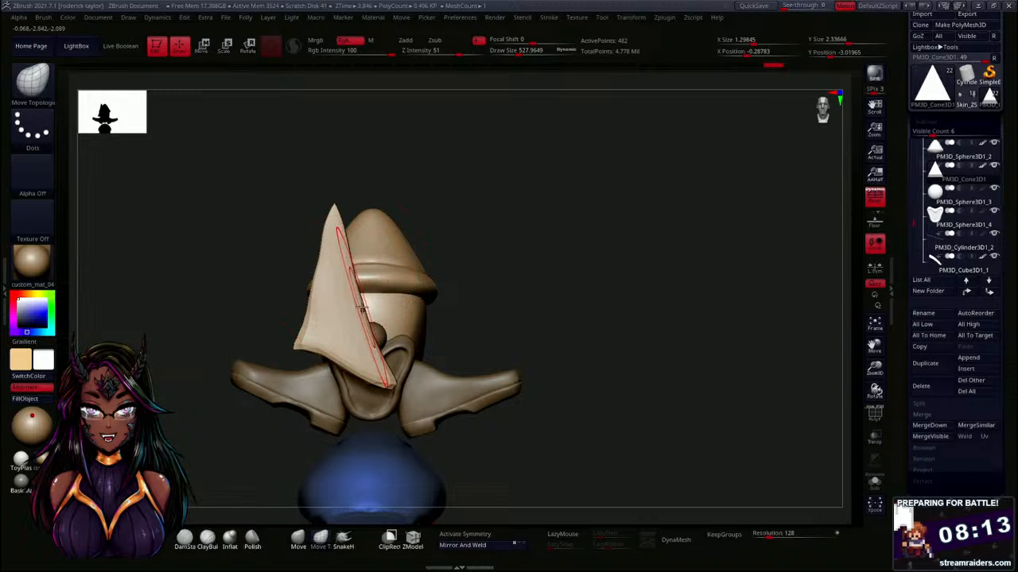
{"action": "left_click_drag", "start_coordinate": [366, 327], "coordinate": [358, 296]}
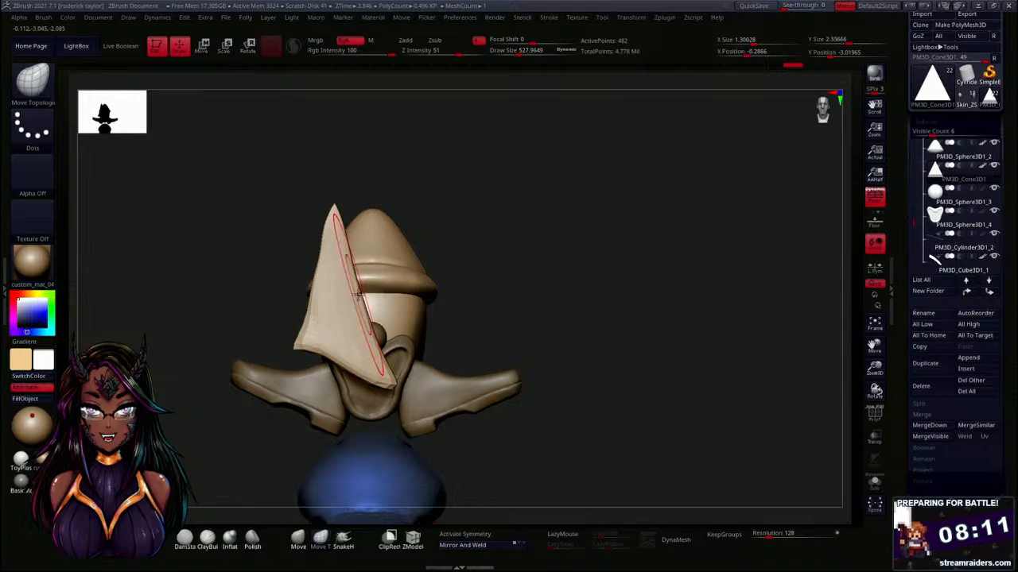
{"action": "left_click_drag", "start_coordinate": [314, 347], "coordinate": [322, 355]}
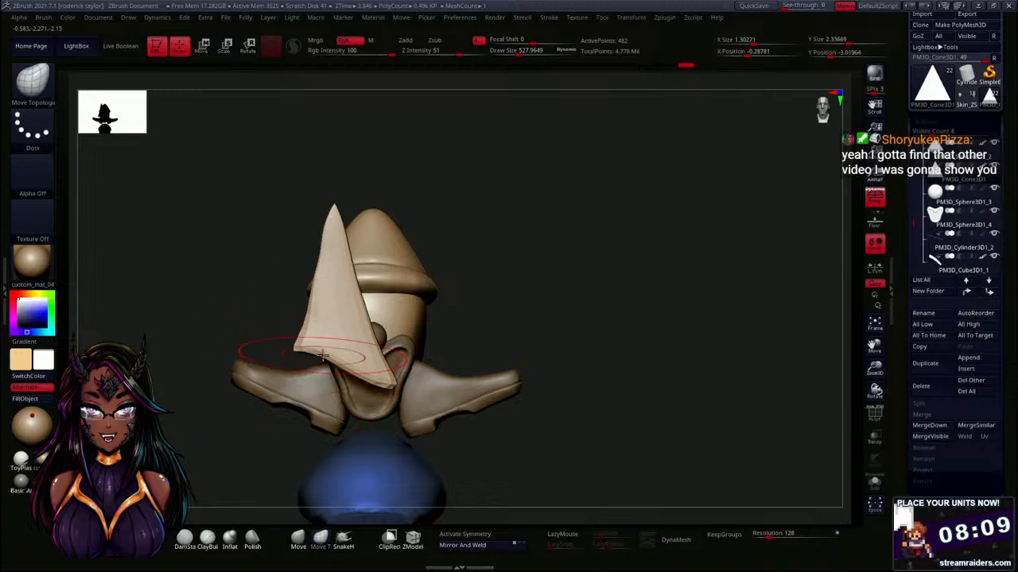
{"action": "left_click_drag", "start_coordinate": [302, 311], "coordinate": [303, 319]}
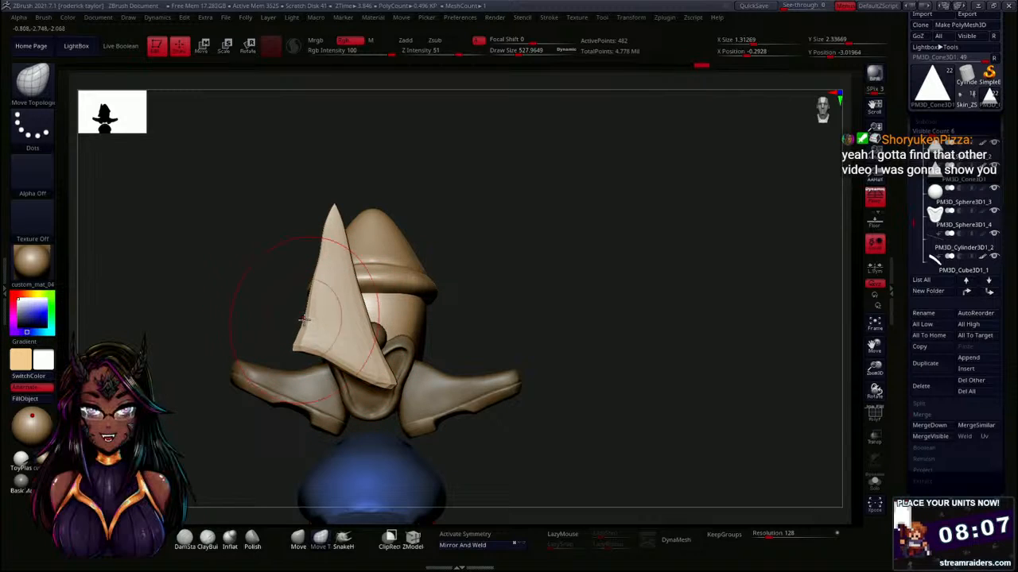
Scale the triangular piece down to eye size and rotate it so its tip points diagonally outward.
{"action": "key", "text": "w"}
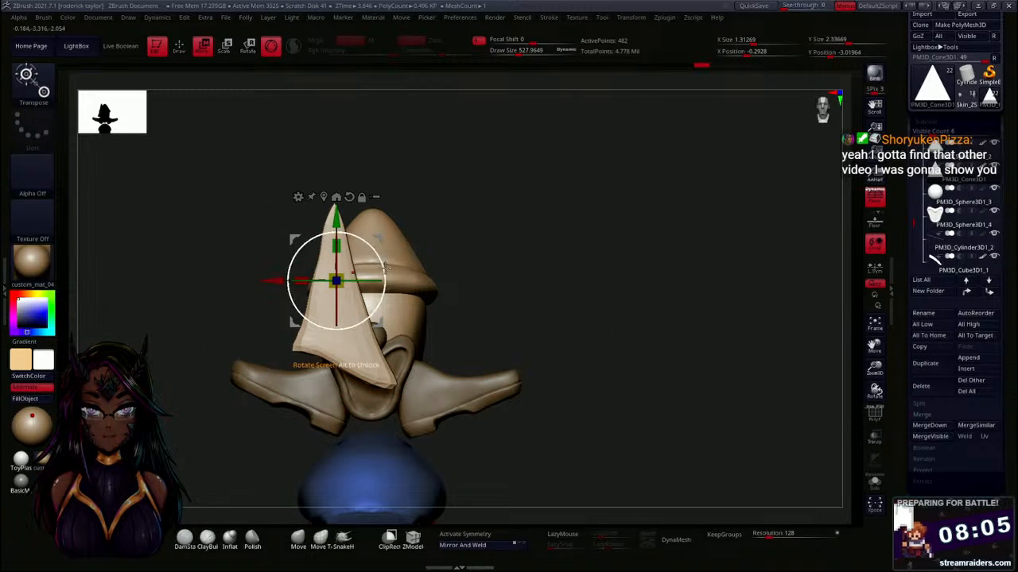
{"action": "left_click_drag", "start_coordinate": [383, 295], "coordinate": [375, 261]}
{"action": "left_click_drag", "start_coordinate": [509, 296], "coordinate": [449, 264]}
{"action": "left_click_drag", "start_coordinate": [336, 270], "coordinate": [302, 299]}
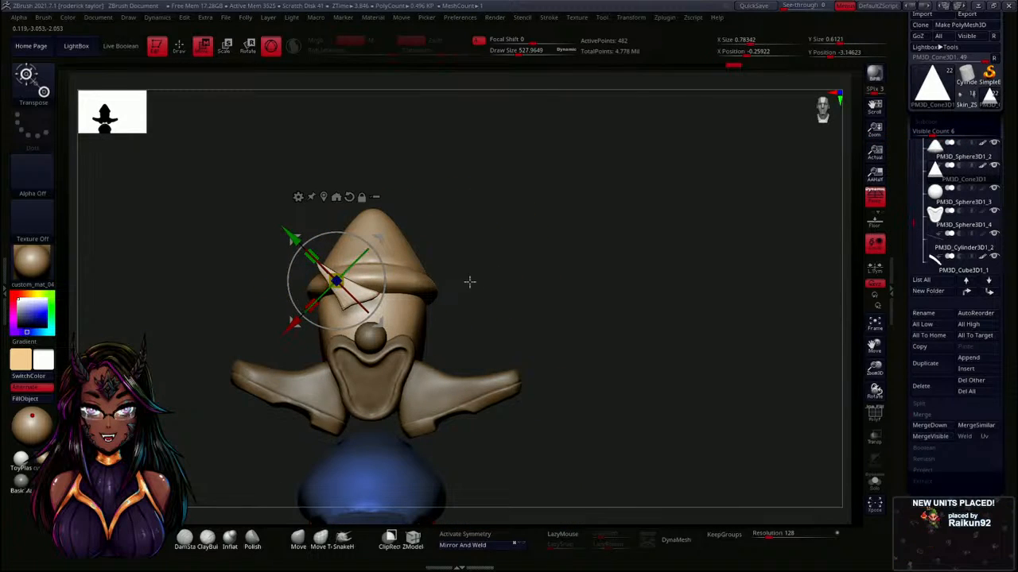
Place the triangular piece beneath the hat brim beside the nose, shrinking it and tilting it closer to horizontal.
{"action": "left_click_drag", "start_coordinate": [555, 283], "coordinate": [522, 302]}
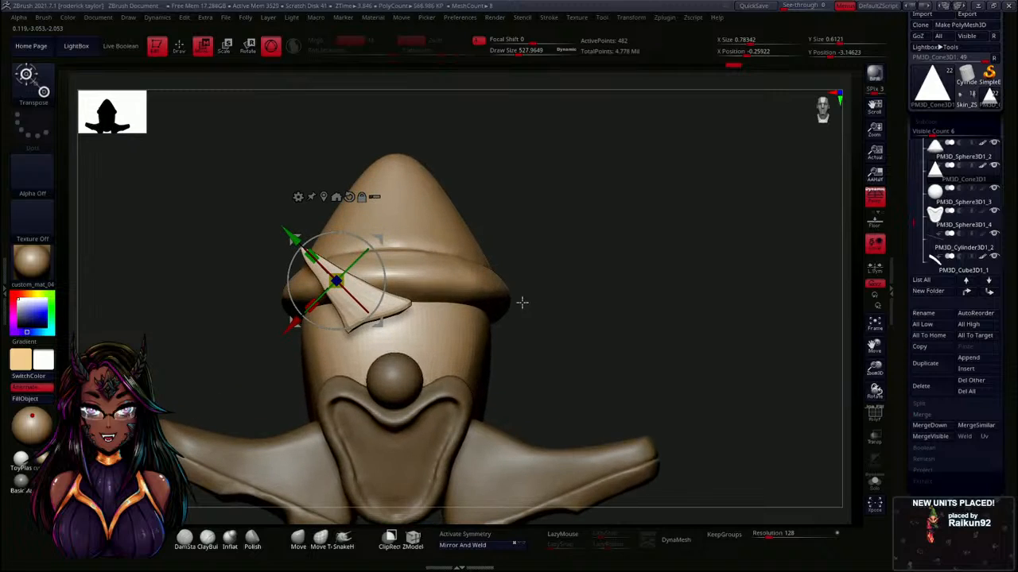
{"action": "left_click_drag", "start_coordinate": [336, 270], "coordinate": [348, 271]}
{"action": "left_click_drag", "start_coordinate": [381, 235], "coordinate": [381, 288]}
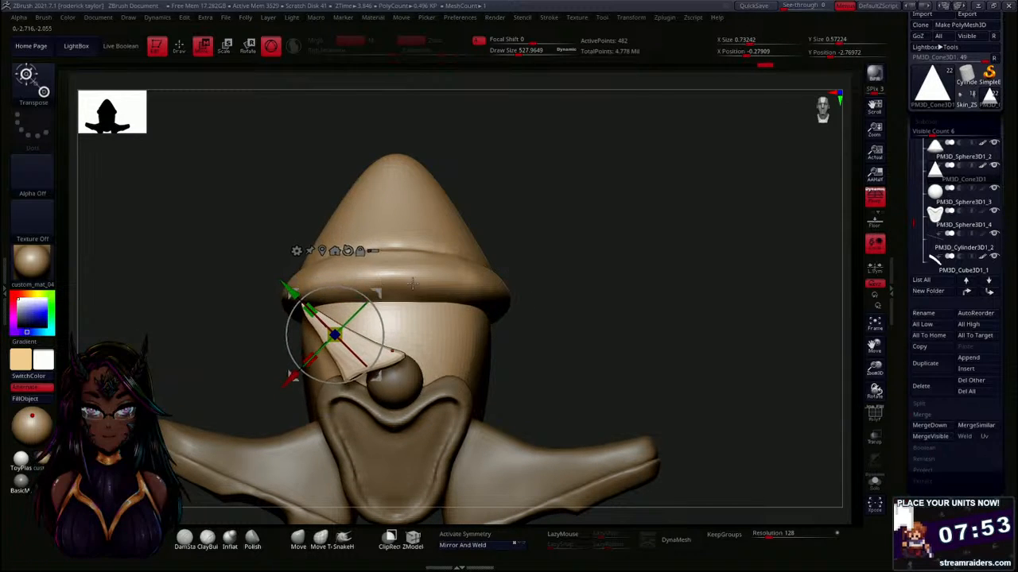
{"action": "left_click_drag", "start_coordinate": [554, 336], "coordinate": [548, 347]}
{"action": "left_click_drag", "start_coordinate": [382, 335], "coordinate": [338, 337]}
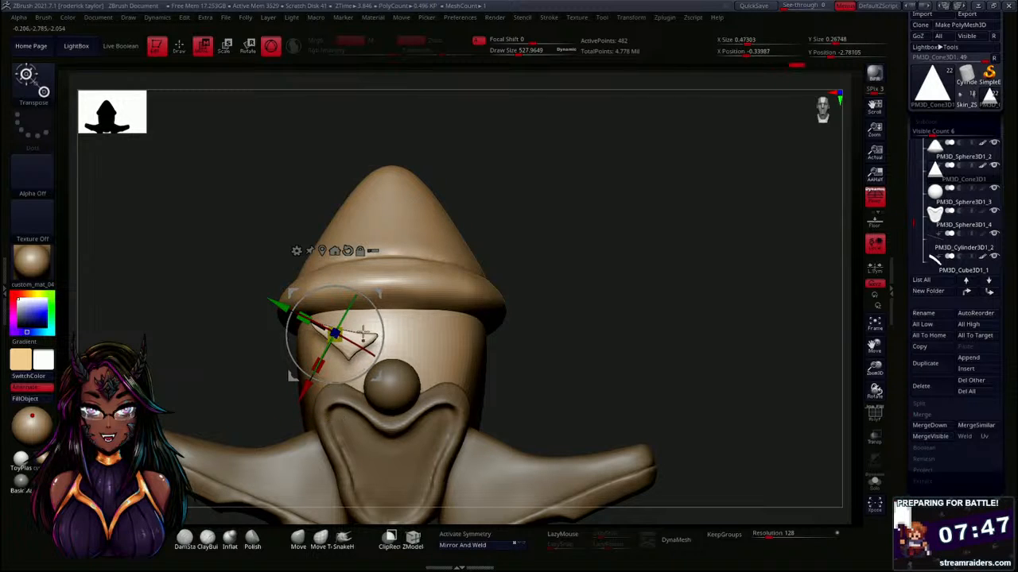
Move the triangular piece back against the face and turn it to follow the head's surface above the nose.
{"action": "left_click_drag", "start_coordinate": [567, 358], "coordinate": [526, 353]}
{"action": "left_click_drag", "start_coordinate": [270, 339], "coordinate": [457, 325]}
{"action": "left_click_drag", "start_coordinate": [329, 399], "coordinate": [363, 404]}
{"action": "left_click_drag", "start_coordinate": [318, 358], "coordinate": [356, 382]}
{"action": "left_click_drag", "start_coordinate": [496, 370], "coordinate": [485, 371]}
{"action": "left_click_drag", "start_coordinate": [768, 354], "coordinate": [579, 324], "text": "alt"}
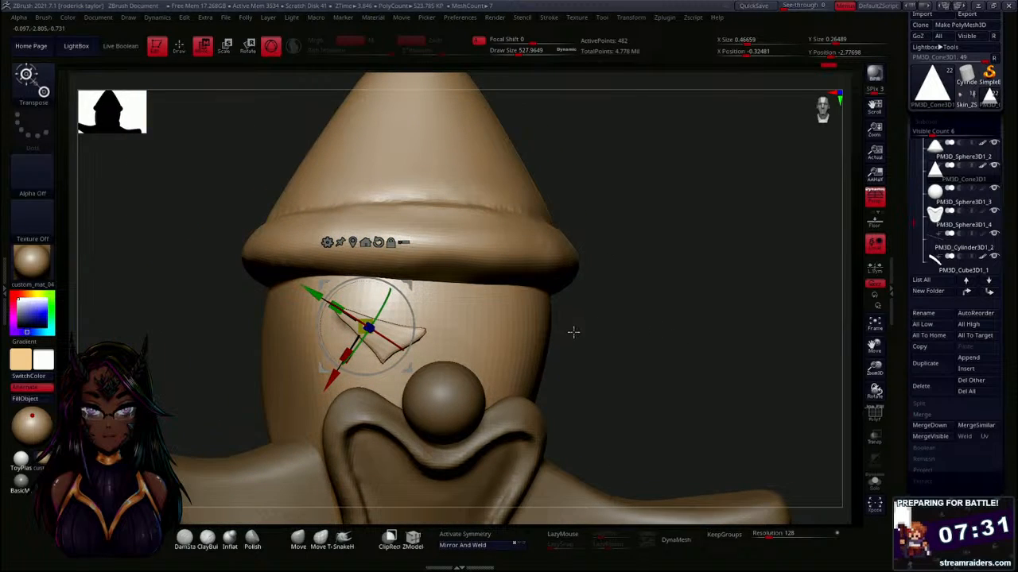
Reshape the edges and tip of the triangular eye piece with Move Topological at draw size about 103.
{"action": "key", "text": "q"}
{"action": "key", "text": "s"}
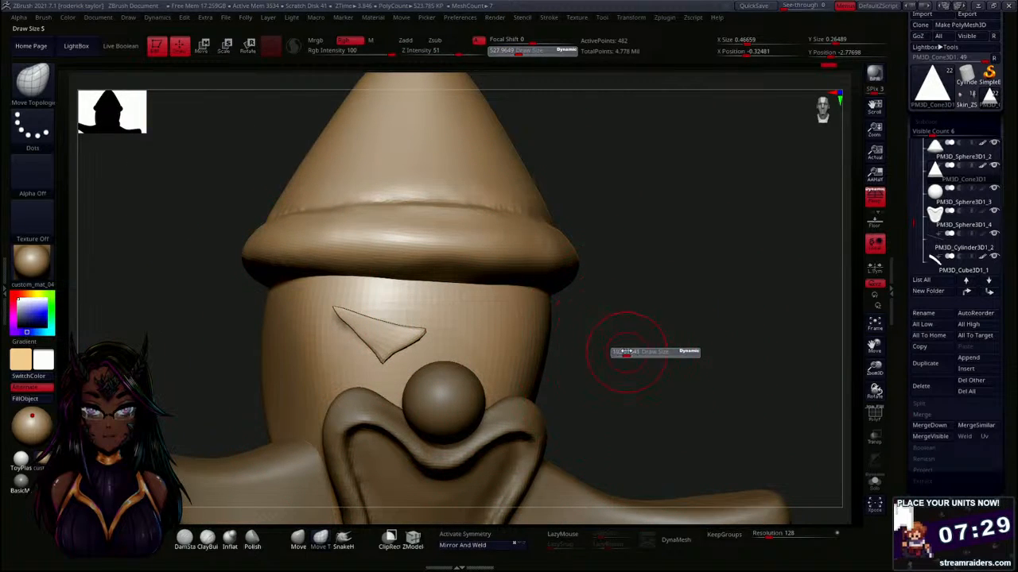
{"action": "left_click_drag", "start_coordinate": [625, 351], "coordinate": [617, 351]}
{"action": "mouse_move", "coordinate": [399, 355]}
{"action": "left_mouse_down"}
{"action": "mouse_move", "coordinate": [359, 335]}
{"action": "mouse_move", "coordinate": [348, 314]}
{"action": "left_mouse_up"}
{"action": "left_click_drag", "start_coordinate": [612, 351], "coordinate": [707, 341]}
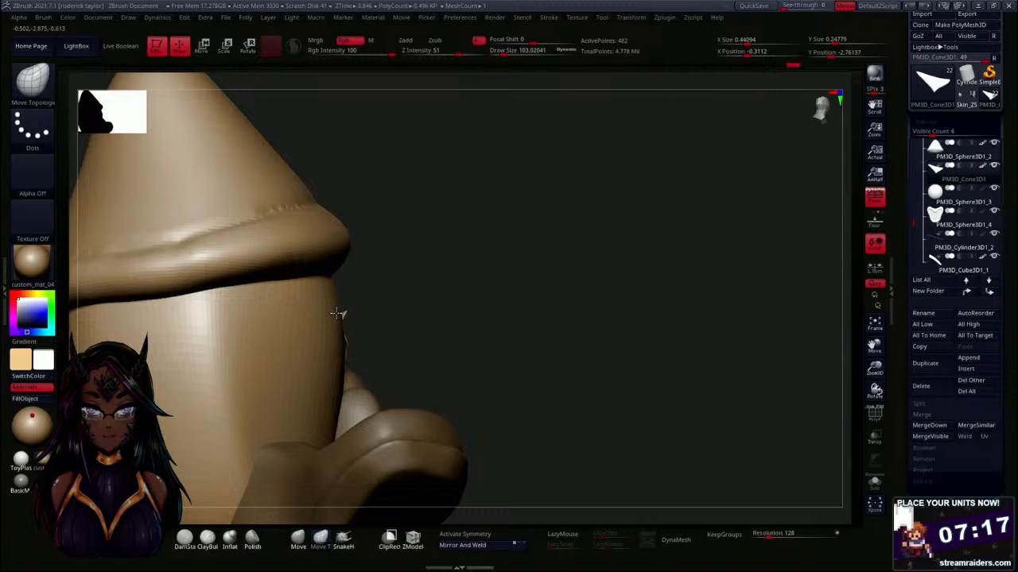
Thicken the triangular eye piece by scaling it along its Z axis.
{"action": "left_click_drag", "start_coordinate": [466, 341], "coordinate": [454, 355]}
{"action": "key", "text": "w"}
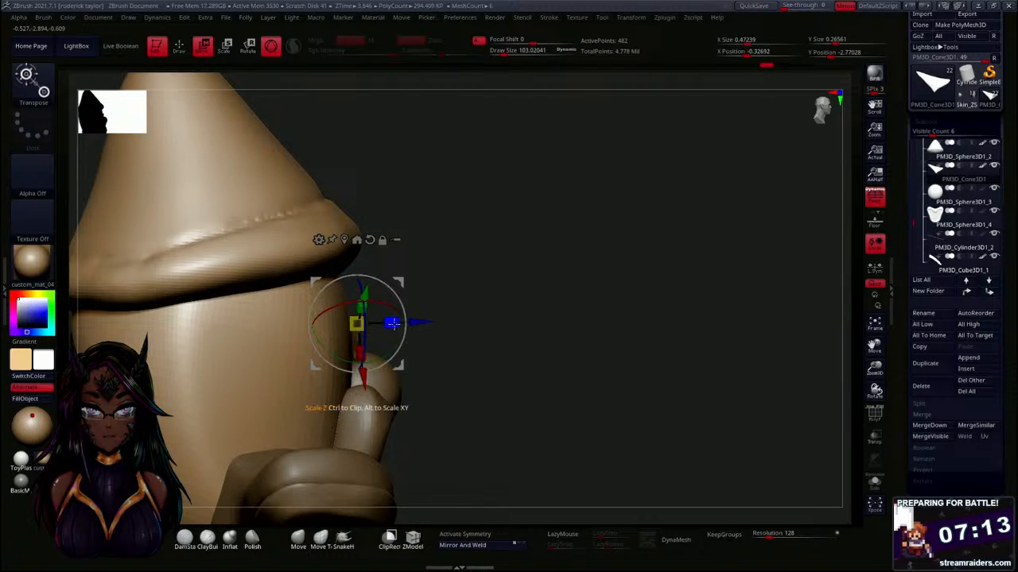
{"action": "left_click_drag", "start_coordinate": [392, 323], "coordinate": [428, 322]}
{"action": "left_click_drag", "start_coordinate": [507, 350], "coordinate": [475, 345]}
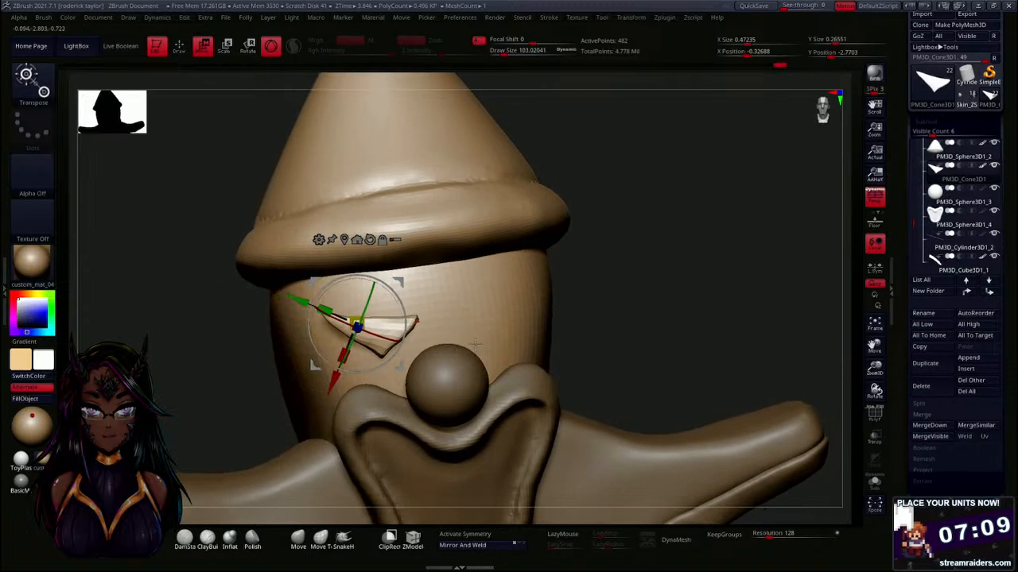
Push the protruding tip of the triangular eye piece back against the face with the Move brush at draw size about 113.
{"action": "key", "text": "q"}
{"action": "mouse_move", "coordinate": [568, 318]}
{"action": "left_mouse_down"}
{"action": "mouse_move", "coordinate": [618, 320]}
{"action": "mouse_move", "coordinate": [509, 334]}
{"action": "left_mouse_up"}
{"action": "left_click", "coordinate": [298, 539]}
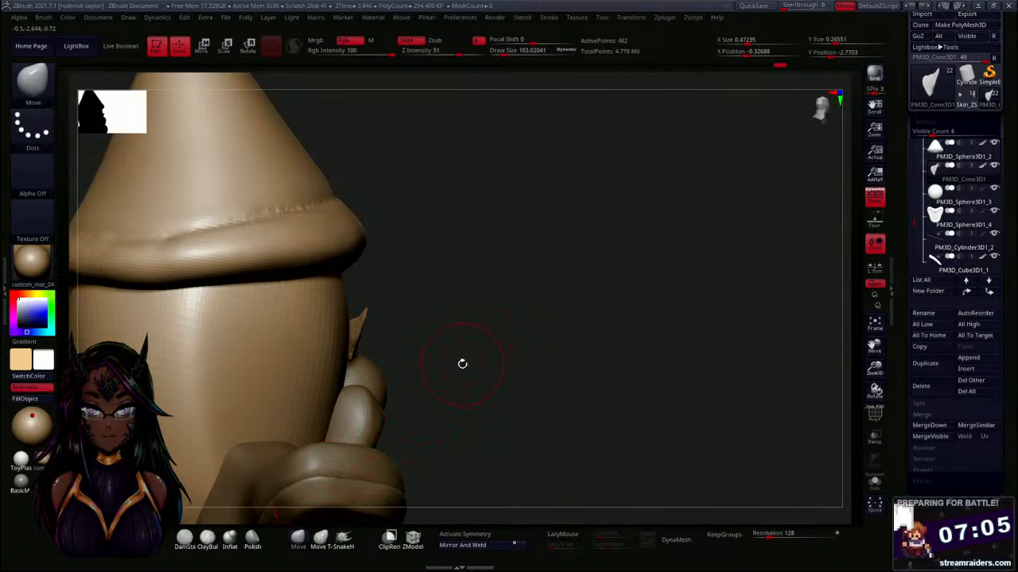
{"action": "key", "text": "s"}
{"action": "left_click_drag", "start_coordinate": [461, 362], "coordinate": [501, 362]}
{"action": "mouse_move", "coordinate": [360, 328]}
{"action": "left_mouse_down"}
{"action": "mouse_move", "coordinate": [370, 307]}
{"action": "mouse_move", "coordinate": [353, 310]}
{"action": "left_mouse_up"}
{"action": "key", "text": "s"}
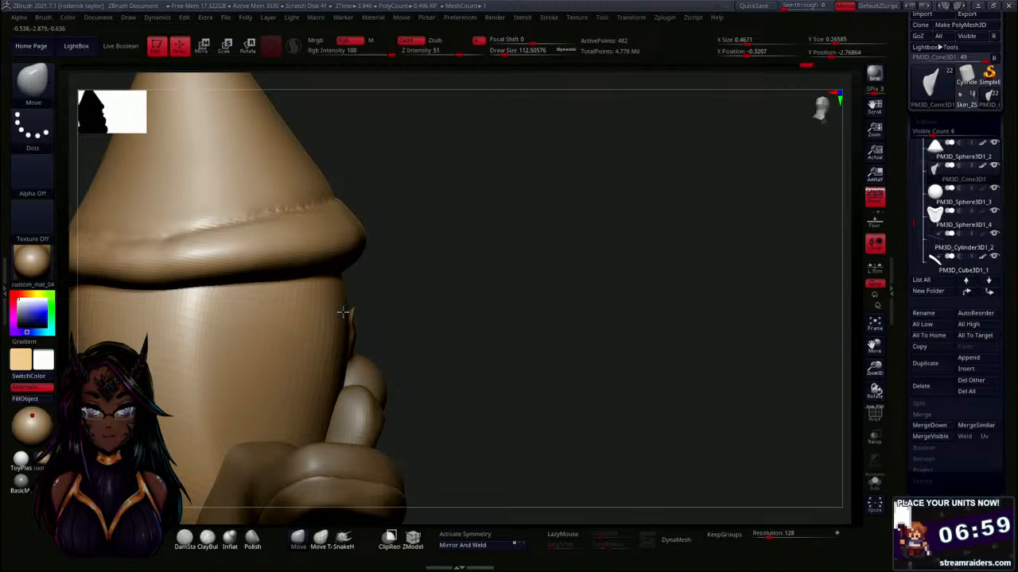
Bend the middle and edges of the eye piece with the Move brush to follow the curve of the face.
{"action": "mouse_move", "coordinate": [465, 303]}
{"action": "left_mouse_down"}
{"action": "mouse_move", "coordinate": [384, 316]}
{"action": "mouse_move", "coordinate": [291, 378]}
{"action": "mouse_move", "coordinate": [366, 322]}
{"action": "left_mouse_up"}
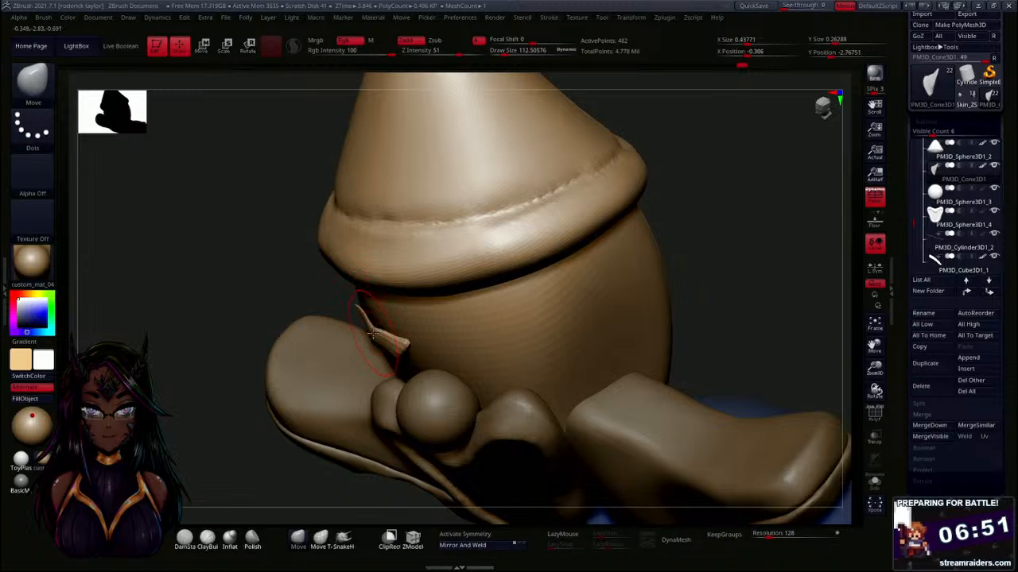
{"action": "left_click_drag", "start_coordinate": [373, 334], "coordinate": [368, 327]}
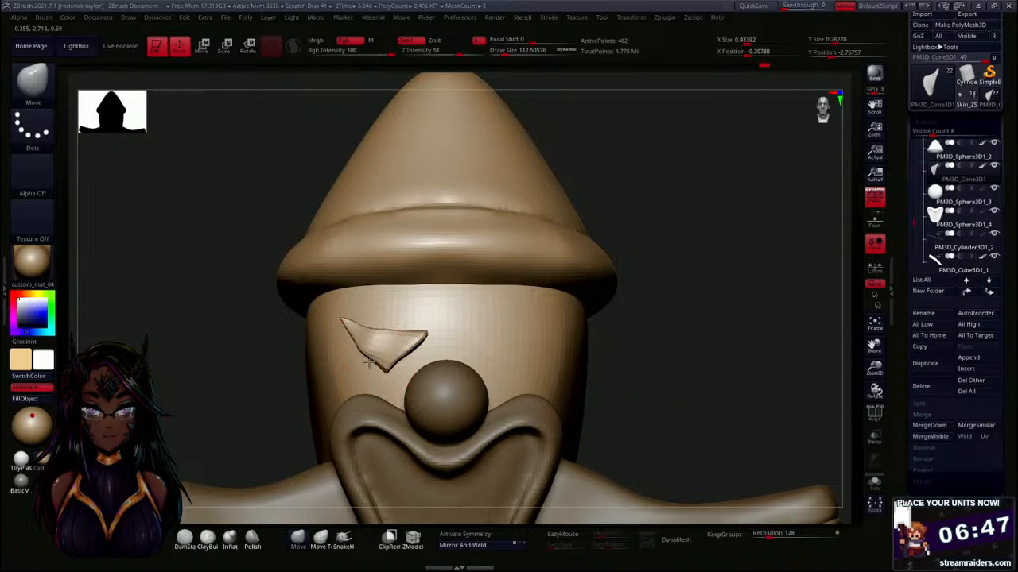
{"action": "left_click_drag", "start_coordinate": [370, 339], "coordinate": [385, 333]}
{"action": "left_click_drag", "start_coordinate": [679, 350], "coordinate": [624, 372], "text": "alt"}
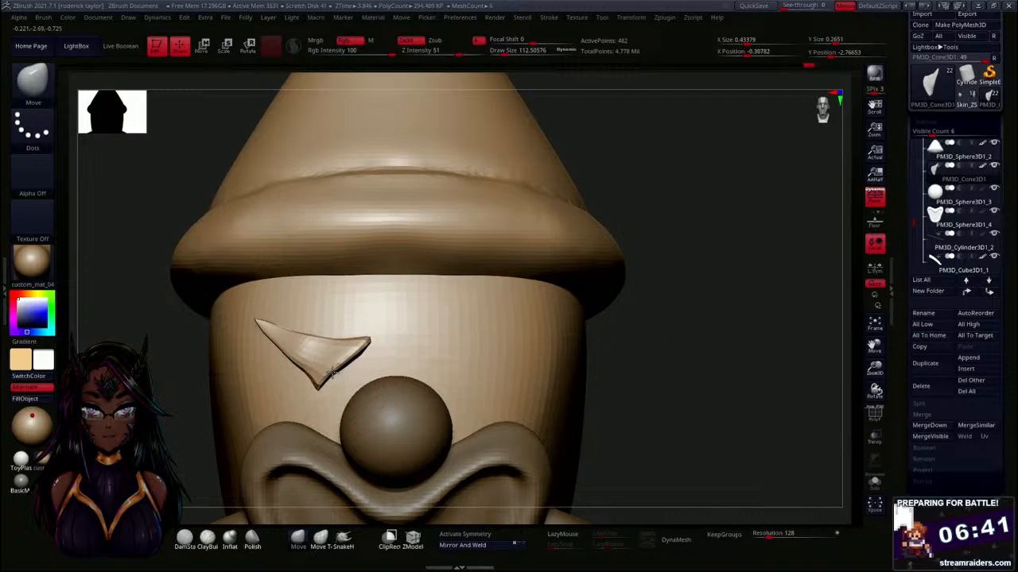
Rotate the eye piece to a steeper angle and shift it outward on the face, away from the nose.
{"action": "key", "text": "r"}
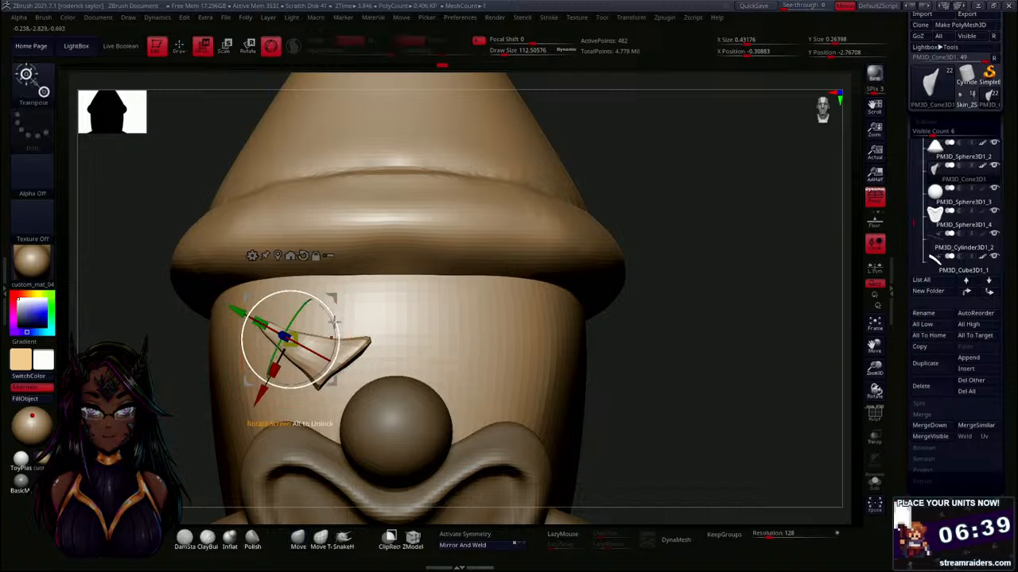
{"action": "left_click_drag", "start_coordinate": [334, 322], "coordinate": [322, 362]}
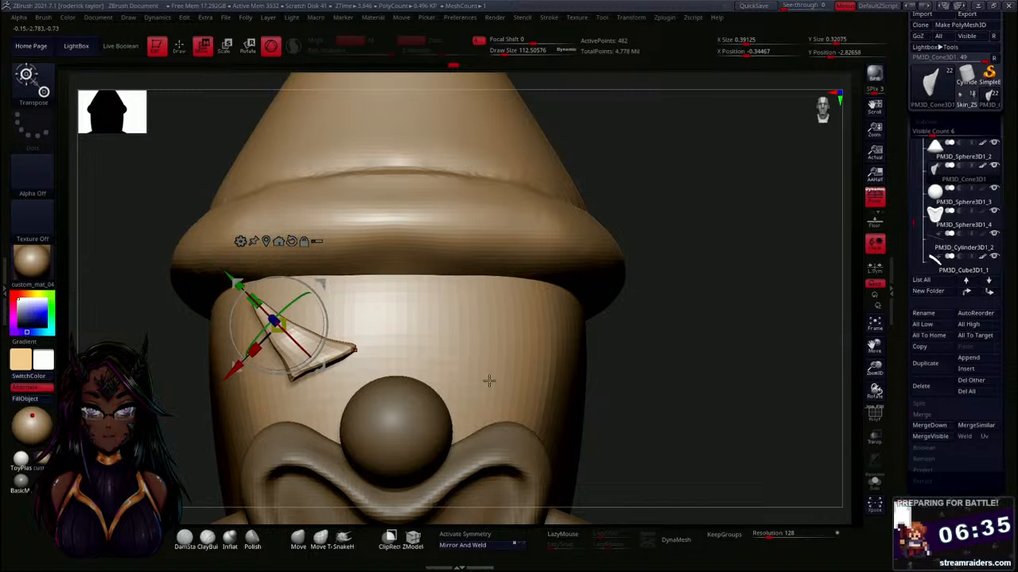
{"action": "mouse_move", "coordinate": [671, 382]}
{"action": "left_mouse_down"}
{"action": "mouse_move", "coordinate": [717, 380]}
{"action": "mouse_move", "coordinate": [679, 387]}
{"action": "left_mouse_up"}
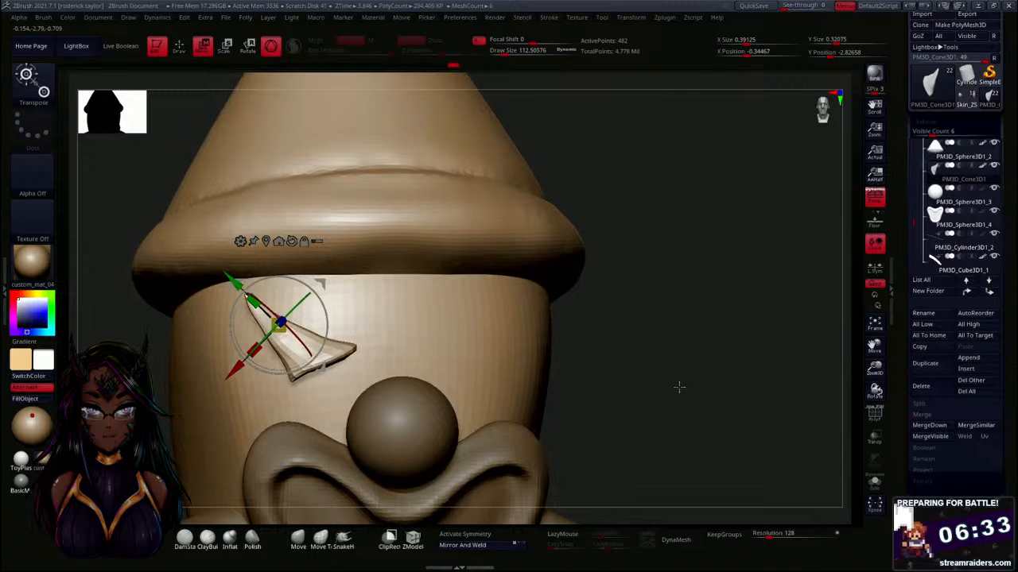
Remesh the eye piece with DynaMesh at resolution 128 and smooth its surface at draw size about 85.
{"action": "key", "text": "q"}
{"action": "key", "text": "s"}
{"action": "left_click_drag", "start_coordinate": [651, 340], "coordinate": [642, 339]}
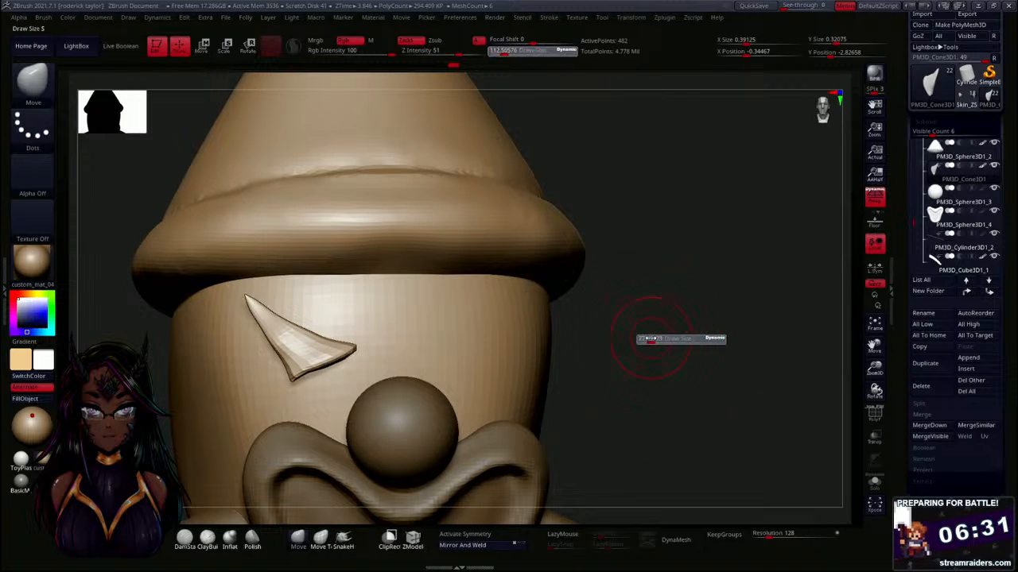
{"action": "left_click", "coordinate": [682, 536]}
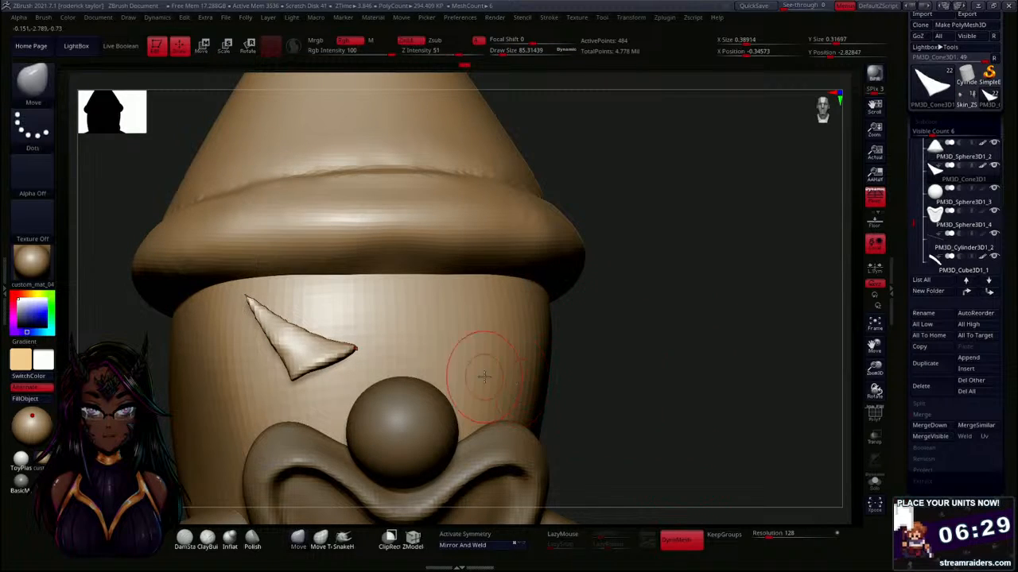
{"action": "left_click_drag", "start_coordinate": [291, 344], "coordinate": [284, 329], "text": "shift"}
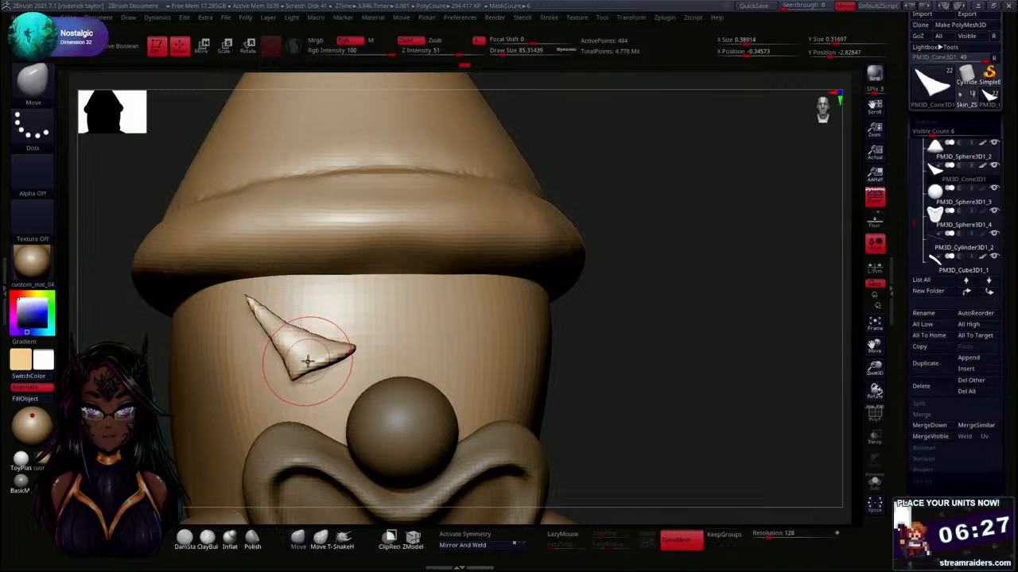
Smooth the narrow upper part and outer edge of the eye piece at draw size about 14.
{"action": "mouse_move", "coordinate": [556, 386]}
{"action": "left_mouse_down"}
{"action": "mouse_move", "coordinate": [653, 390]}
{"action": "mouse_move", "coordinate": [624, 373]}
{"action": "left_mouse_up"}
{"action": "key", "text": "s"}
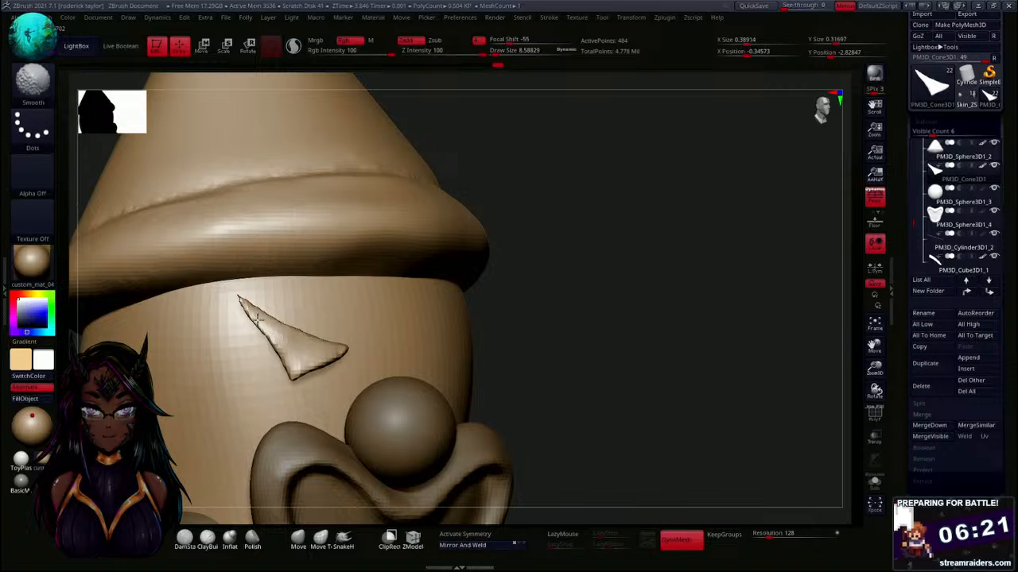
{"action": "key", "text": "ctrl"}
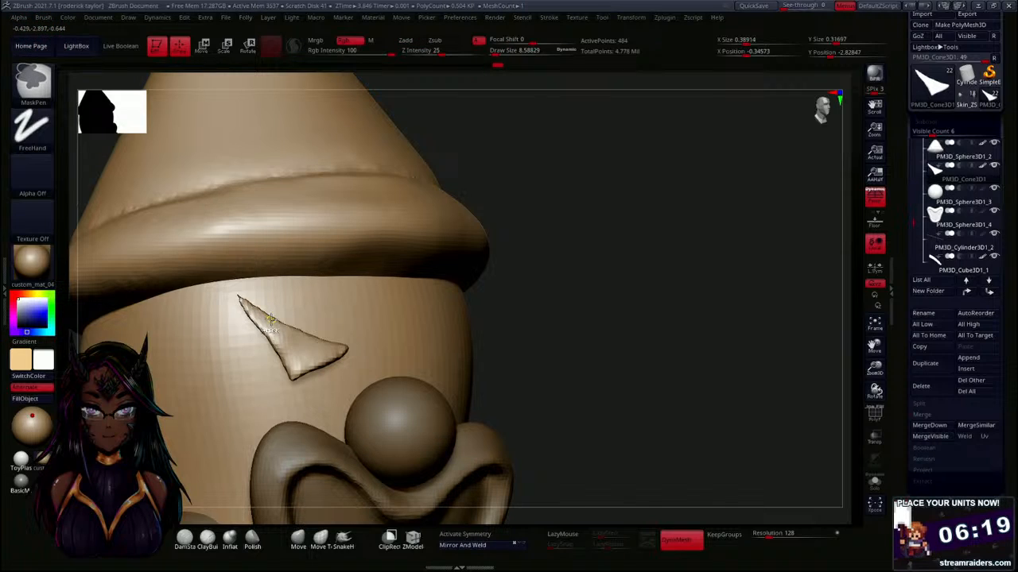
{"action": "key", "text": "s"}
{"action": "left_click", "coordinate": [292, 347]}
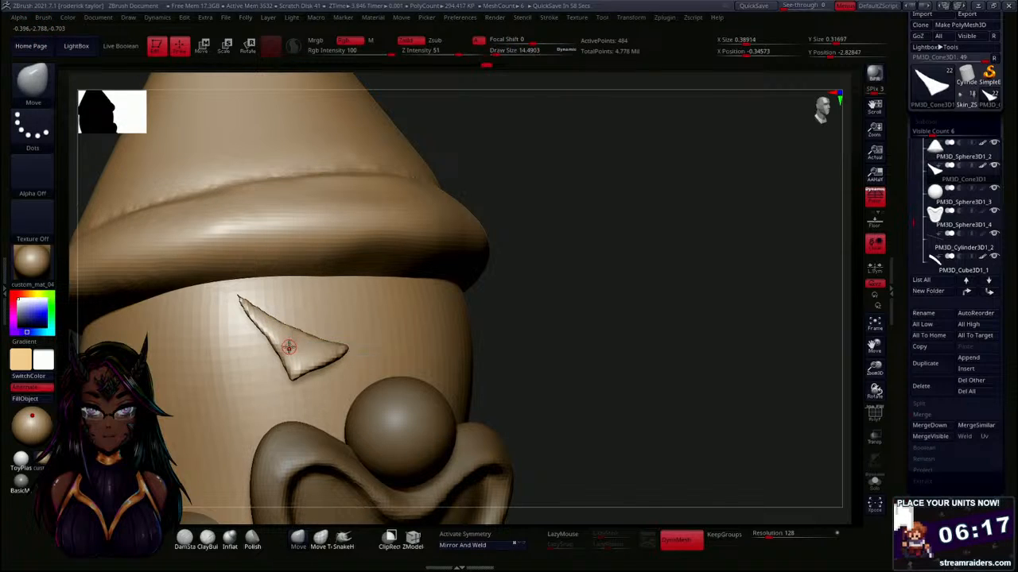
{"action": "key", "text": "shift"}
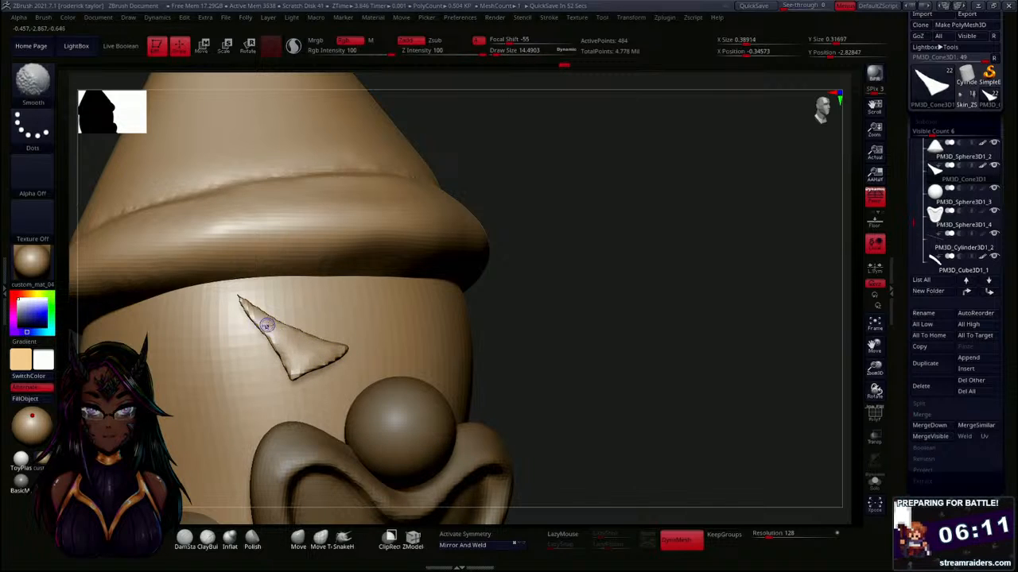
{"action": "left_click_drag", "start_coordinate": [267, 325], "coordinate": [251, 301], "text": "shift"}
Move the eye piece back into the face along its depth axis and scale it up slightly overall.
{"action": "mouse_move", "coordinate": [622, 342]}
{"action": "left_mouse_down"}
{"action": "mouse_move", "coordinate": [677, 324]}
{"action": "mouse_move", "coordinate": [625, 348]}
{"action": "mouse_move", "coordinate": [660, 332]}
{"action": "left_mouse_up"}
{"action": "key", "text": "w"}
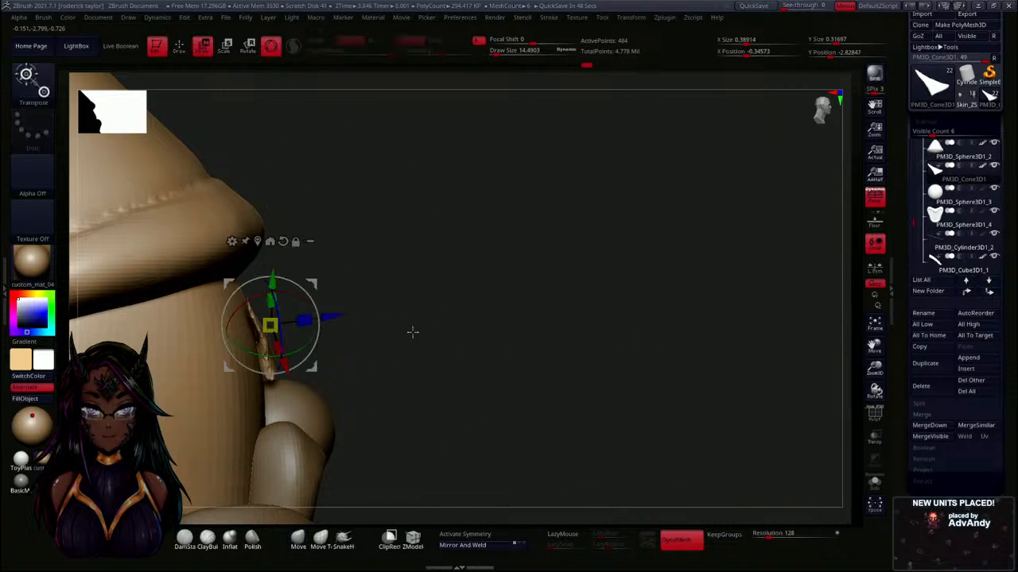
{"action": "left_click_drag", "start_coordinate": [341, 314], "coordinate": [333, 310]}
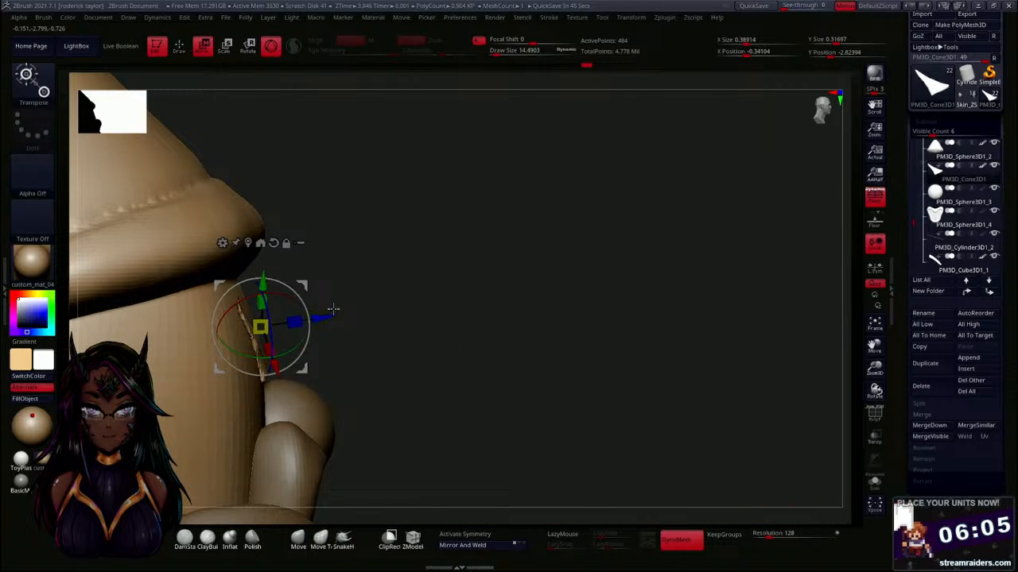
{"action": "left_click_drag", "start_coordinate": [492, 315], "coordinate": [477, 353]}
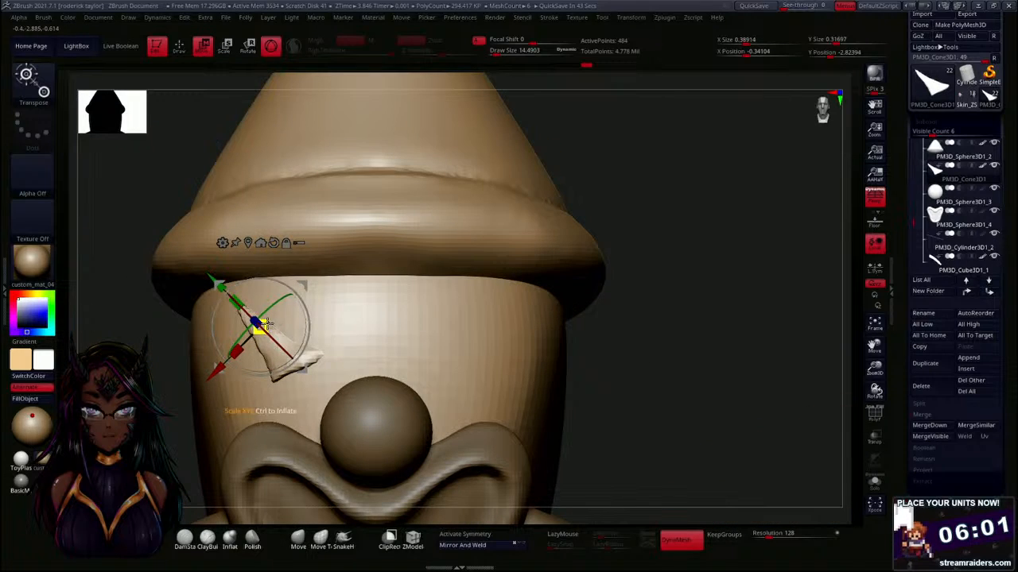
{"action": "left_click_drag", "start_coordinate": [262, 327], "coordinate": [271, 317]}
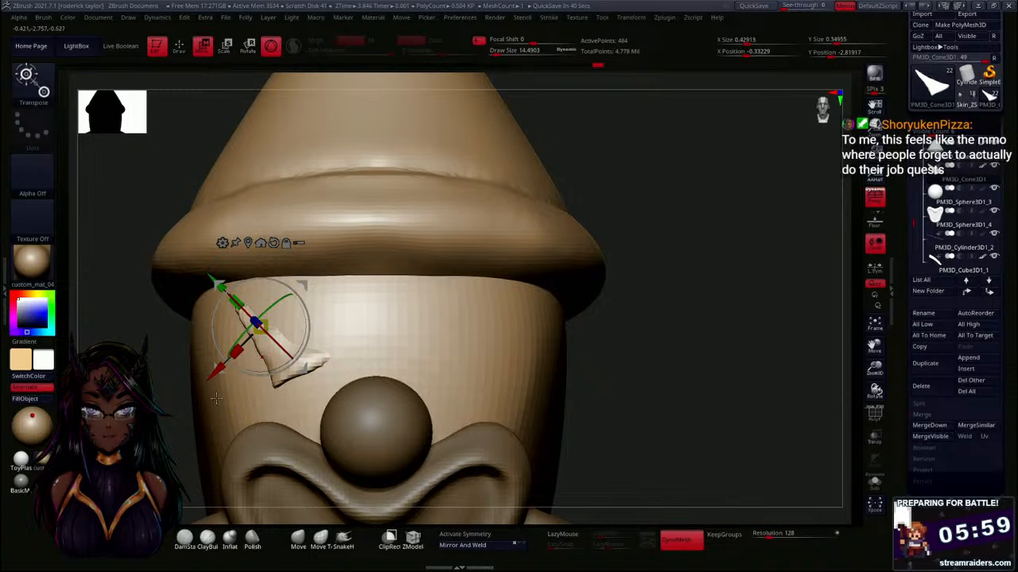
Shift the eye piece along the face and rotate it slightly so it lies flush with the head's curvature.
{"action": "left_click_drag", "start_coordinate": [122, 399], "coordinate": [161, 419], "text": "alt"}
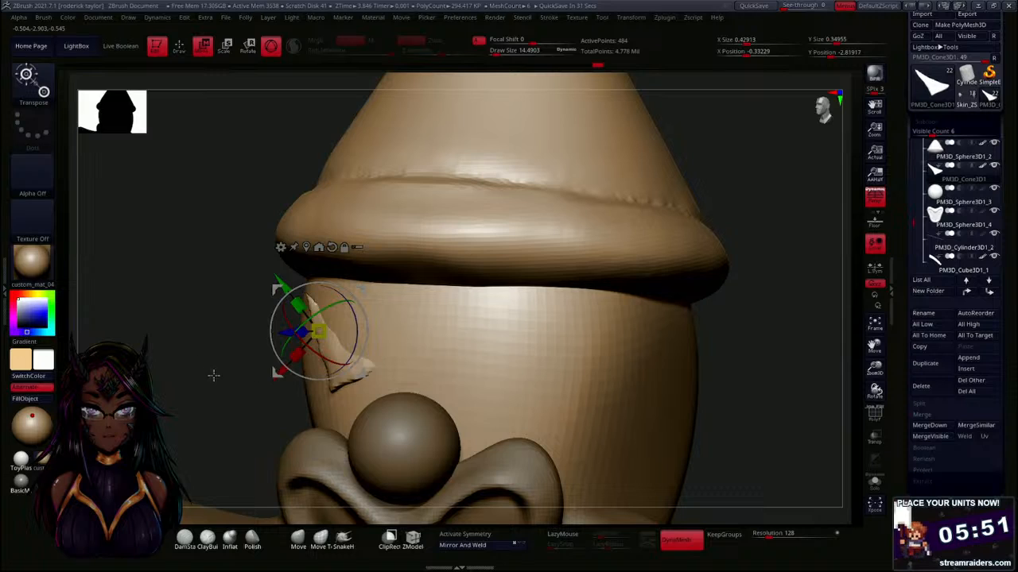
{"action": "left_click_drag", "start_coordinate": [197, 360], "coordinate": [188, 407]}
{"action": "left_click_drag", "start_coordinate": [281, 354], "coordinate": [274, 357]}
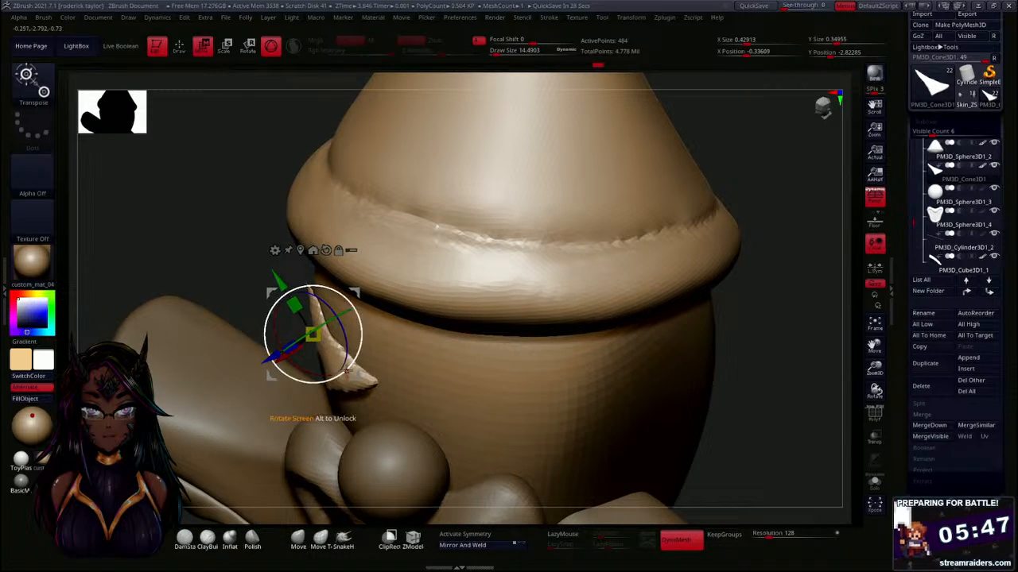
{"action": "left_click_drag", "start_coordinate": [350, 366], "coordinate": [347, 369]}
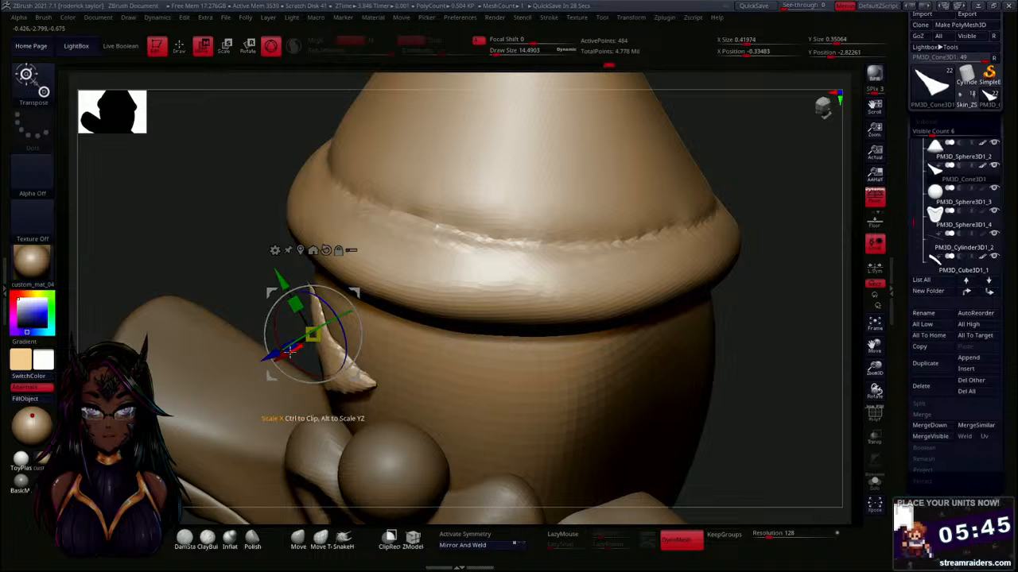
{"action": "left_click_drag", "start_coordinate": [267, 356], "coordinate": [267, 356]}
{"action": "left_click_drag", "start_coordinate": [202, 291], "coordinate": [223, 260]}
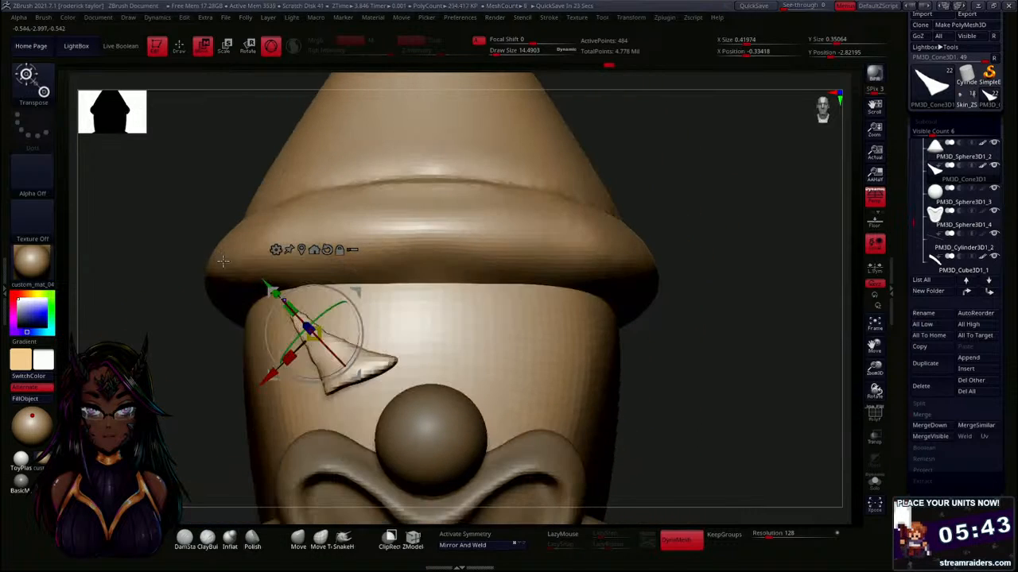
Adjust the lower and upper edges of the eye piece with the Move brush at draw size about 155.
{"action": "key", "text": "q"}
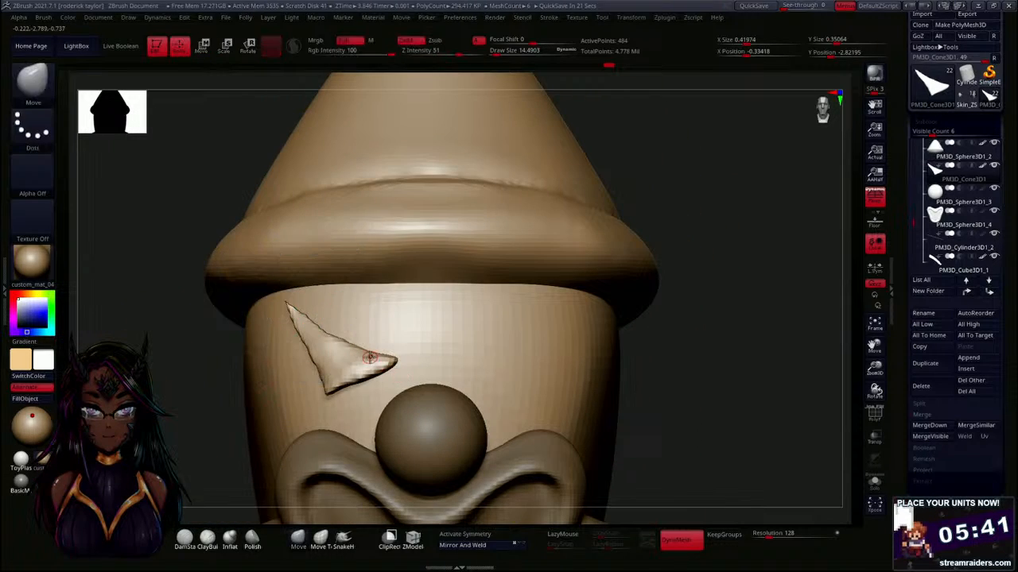
{"action": "key", "text": "s"}
{"action": "left_click_drag", "start_coordinate": [193, 338], "coordinate": [205, 338]}
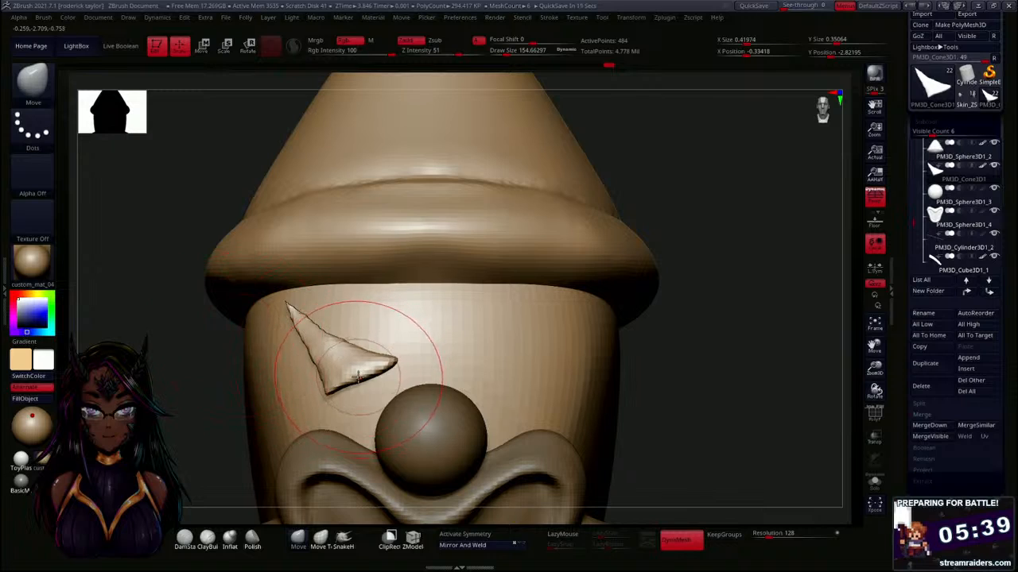
{"action": "left_click_drag", "start_coordinate": [357, 375], "coordinate": [359, 372]}
{"action": "left_click_drag", "start_coordinate": [351, 342], "coordinate": [352, 335]}
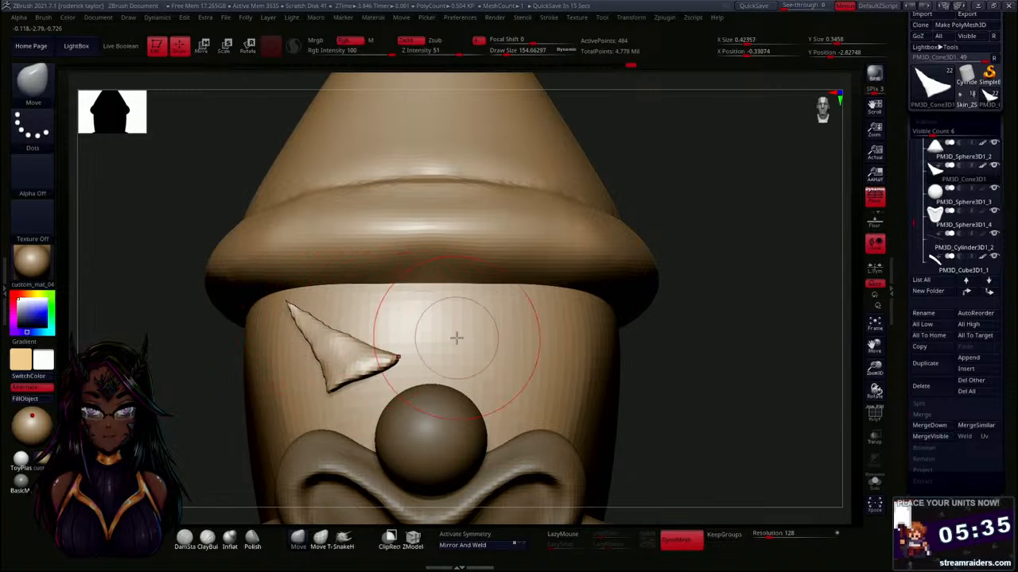
{"action": "mouse_move", "coordinate": [722, 381]}
{"action": "left_mouse_down"}
{"action": "mouse_move", "coordinate": [742, 392]}
{"action": "mouse_move", "coordinate": [683, 376]}
{"action": "mouse_move", "coordinate": [677, 344]}
{"action": "left_mouse_up"}
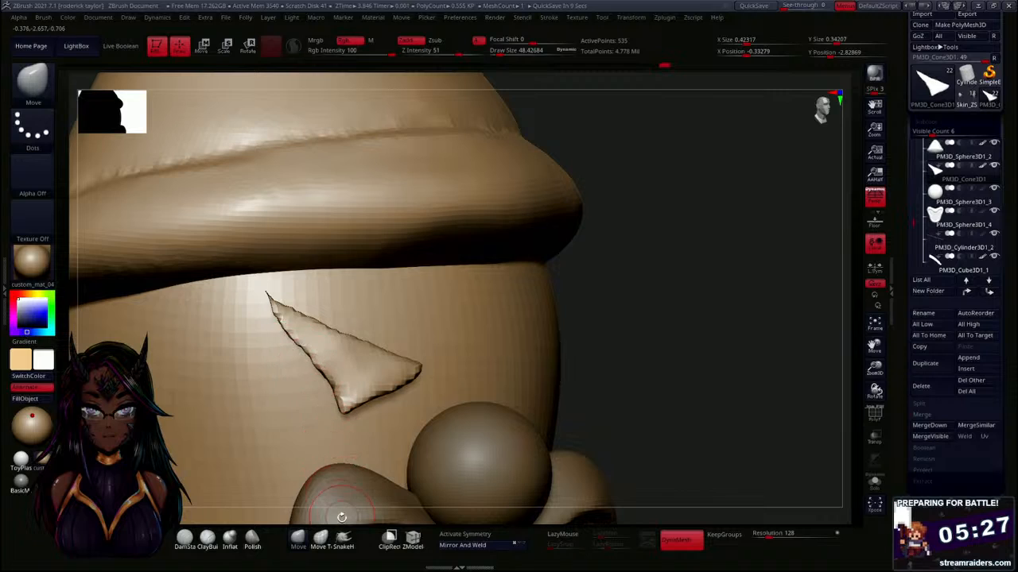
Try to thicken the eye piece's edges with the Inflat brush at draw size about 48 and smooth its outline.
{"action": "left_click", "coordinate": [228, 539]}
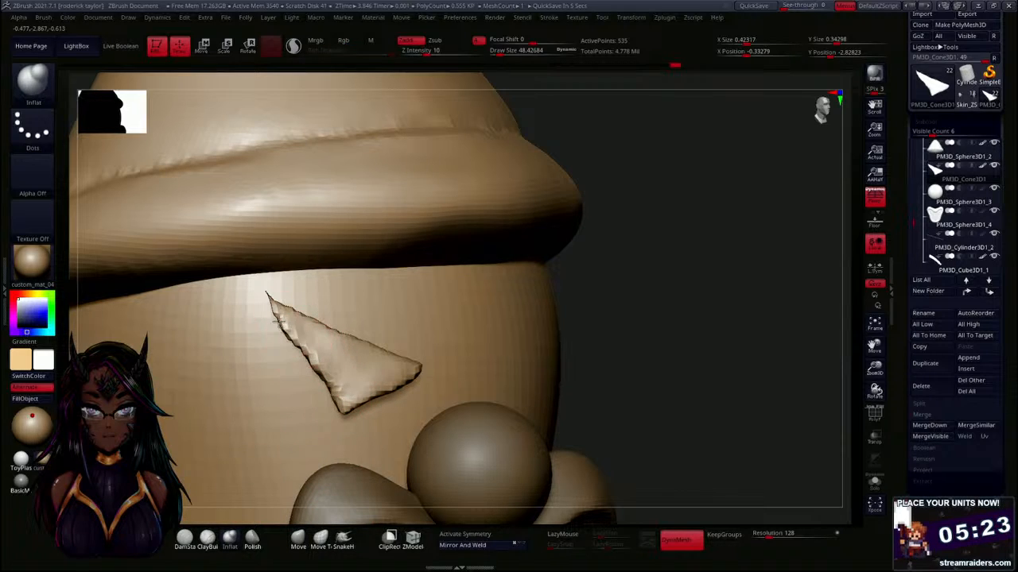
{"action": "left_click_drag", "start_coordinate": [267, 303], "coordinate": [290, 333]}
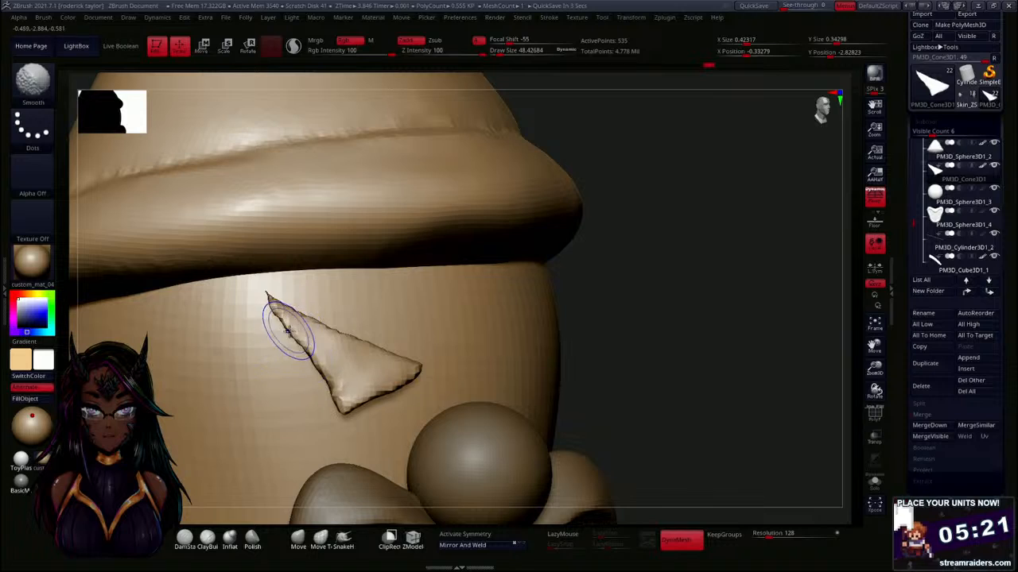
{"action": "left_click_drag", "start_coordinate": [351, 396], "coordinate": [370, 389], "text": "shift"}
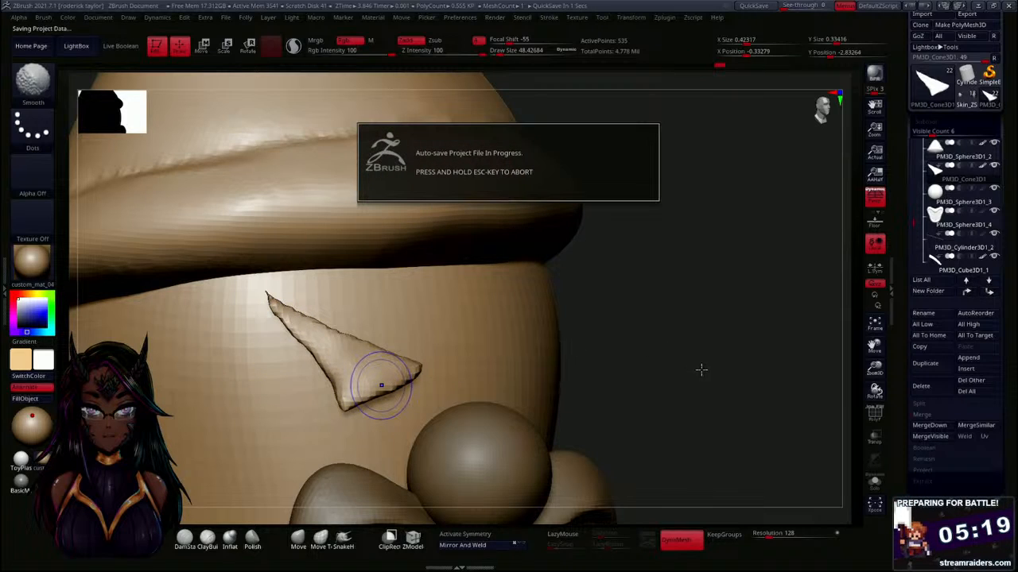
{"action": "left_click_drag", "start_coordinate": [699, 371], "coordinate": [650, 281]}
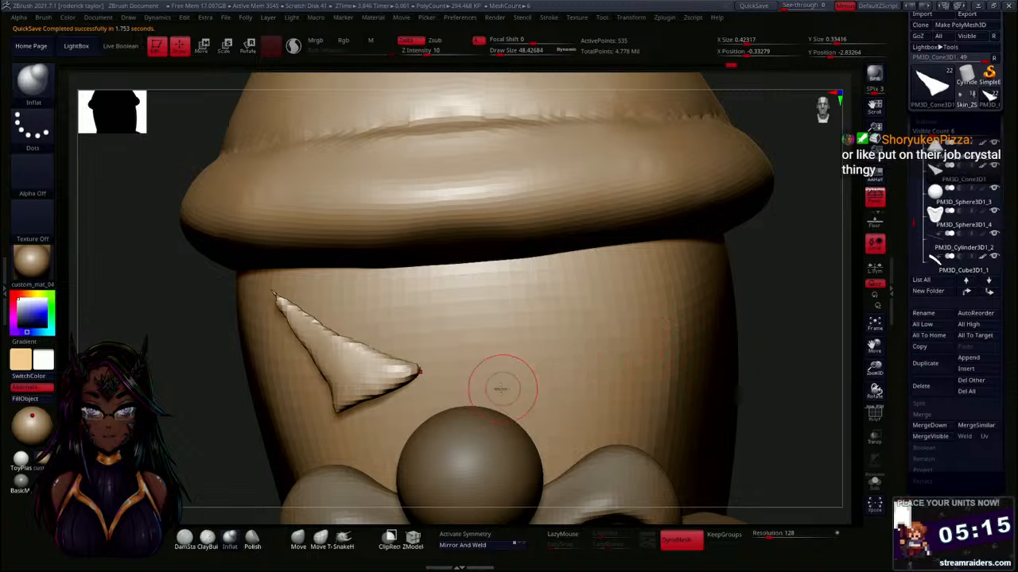
{"action": "mouse_move", "coordinate": [368, 409]}
{"action": "left_mouse_down", "text": "shift"}
{"action": "mouse_move", "coordinate": [394, 378]}
{"action": "mouse_move", "coordinate": [382, 358]}
{"action": "mouse_move", "coordinate": [280, 302]}
{"action": "left_mouse_up", "text": "shift"}
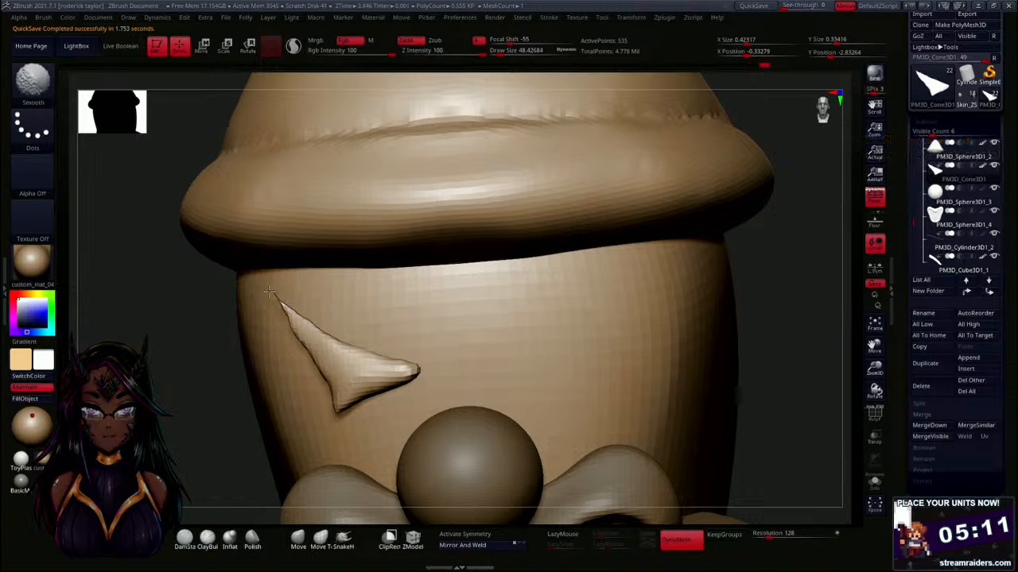
{"action": "left_click_drag", "start_coordinate": [186, 411], "coordinate": [251, 405]}
{"action": "mouse_move", "coordinate": [337, 383]}
{"action": "left_mouse_down", "text": "shift"}
{"action": "mouse_move", "coordinate": [390, 369]}
{"action": "mouse_move", "coordinate": [339, 376]}
{"action": "left_mouse_up", "text": "shift"}
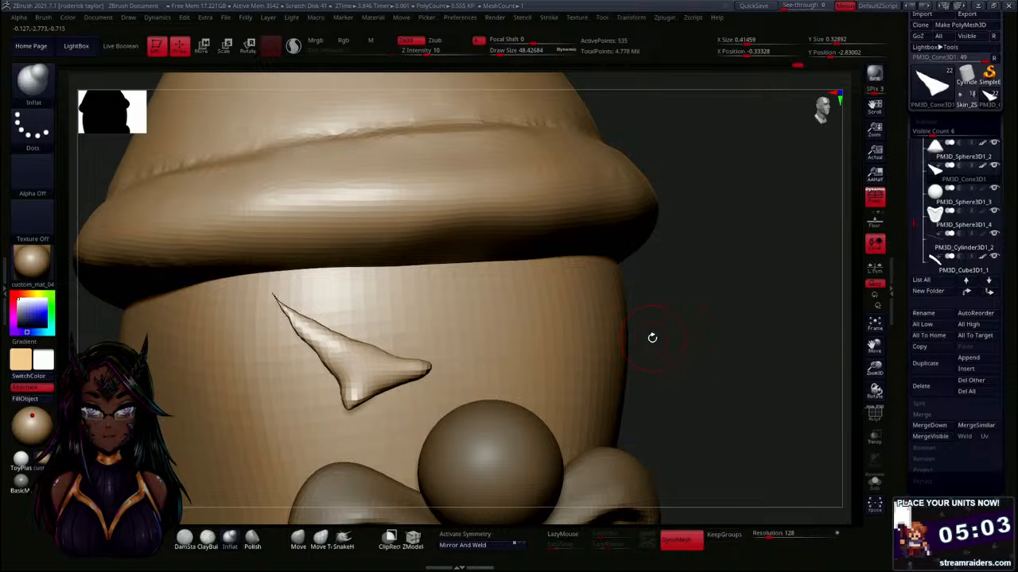
Undo the recent inflating and smoothing strokes on the triangular eye piece.
{"action": "key", "text": "ctrl+z"}
{"action": "key", "text": "ctrl+z"}
{"action": "key", "text": "ctrl+z"}
{"action": "key", "text": "ctrl+z"}
{"action": "key", "text": "ctrl+z"}
{"action": "key", "text": "ctrl+z"}
{"action": "key", "text": "ctrl+z"}
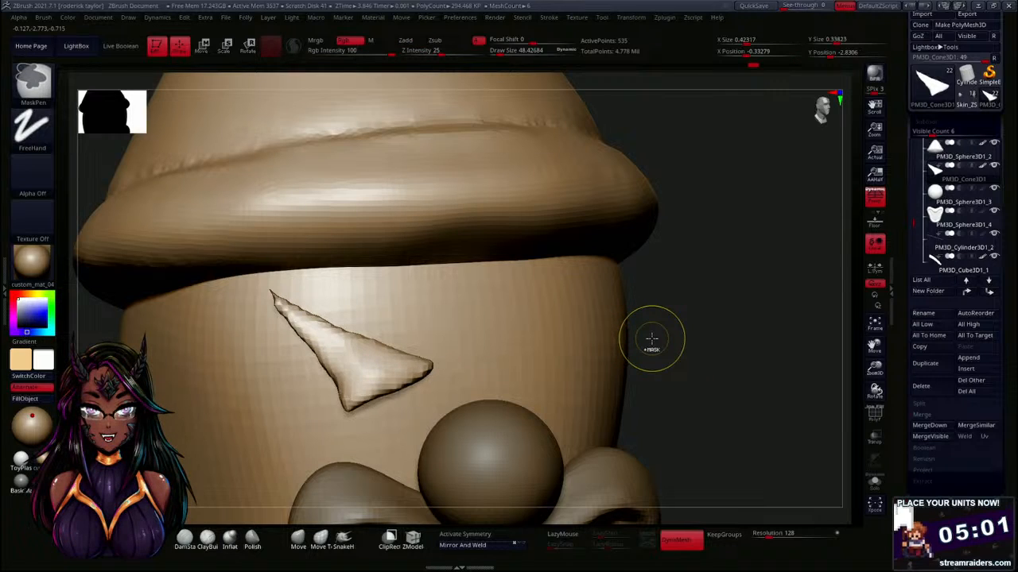
{"action": "key", "text": "ctrl+z"}
{"action": "key", "text": "ctrl+z"}
{"action": "key", "text": "ctrl+z"}
{"action": "key", "text": "ctrl+z"}
{"action": "key", "text": "ctrl+z"}
{"action": "key", "text": "ctrl+z"}
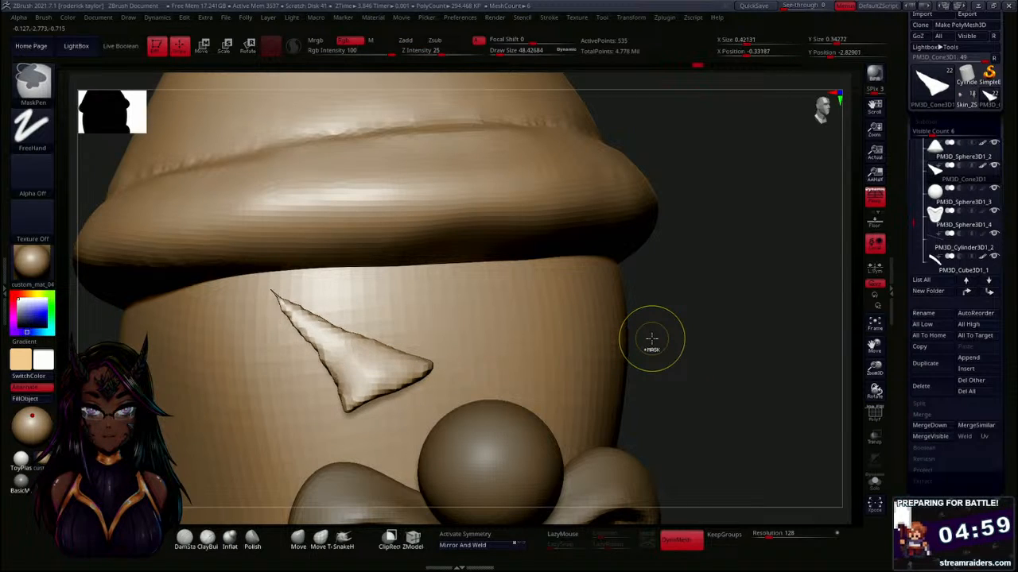
Undo further edits on the triangular eye piece back to its thinner, earlier shape.
{"action": "key", "text": "ctrl+z"}
{"action": "key", "text": "ctrl+z"}
{"action": "key", "text": "ctrl+z"}
{"action": "key", "text": "ctrl+z"}
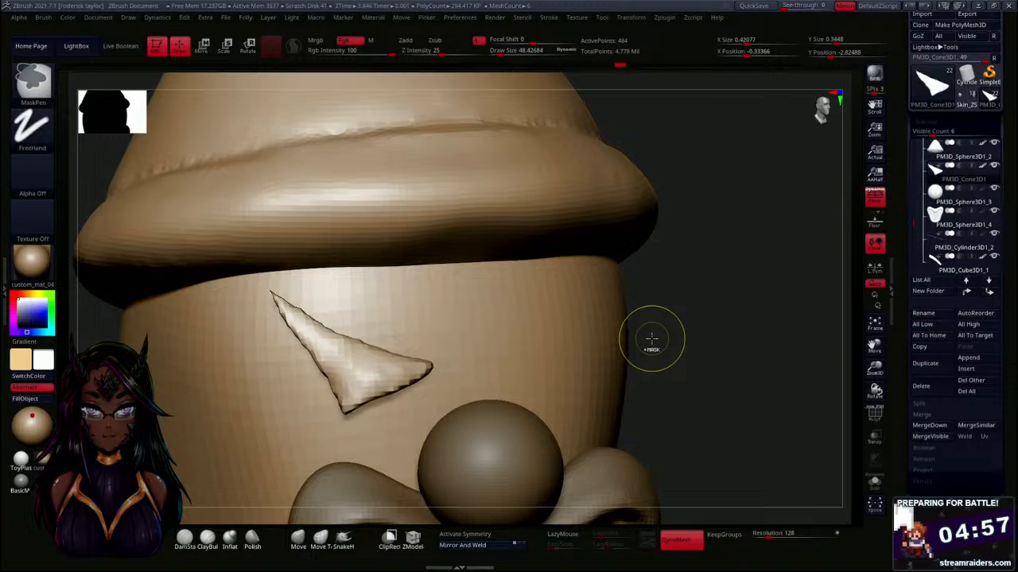
{"action": "key", "text": "ctrl+z"}
{"action": "key", "text": "ctrl+z"}
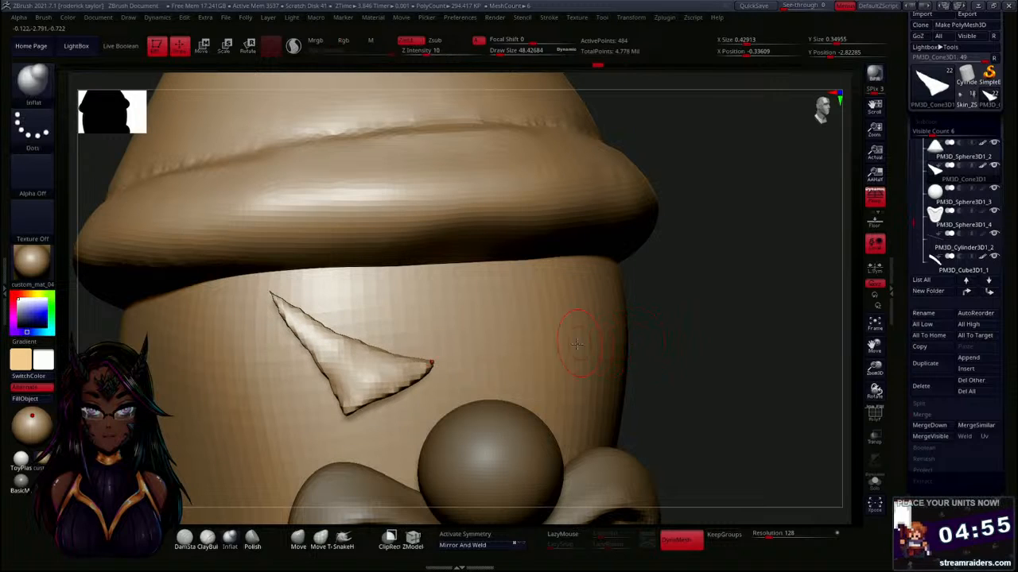
Nudge the eye piece's outline with the Move brush at draw size about 85, discarding the newer undo history.
{"action": "left_click", "coordinate": [298, 541]}
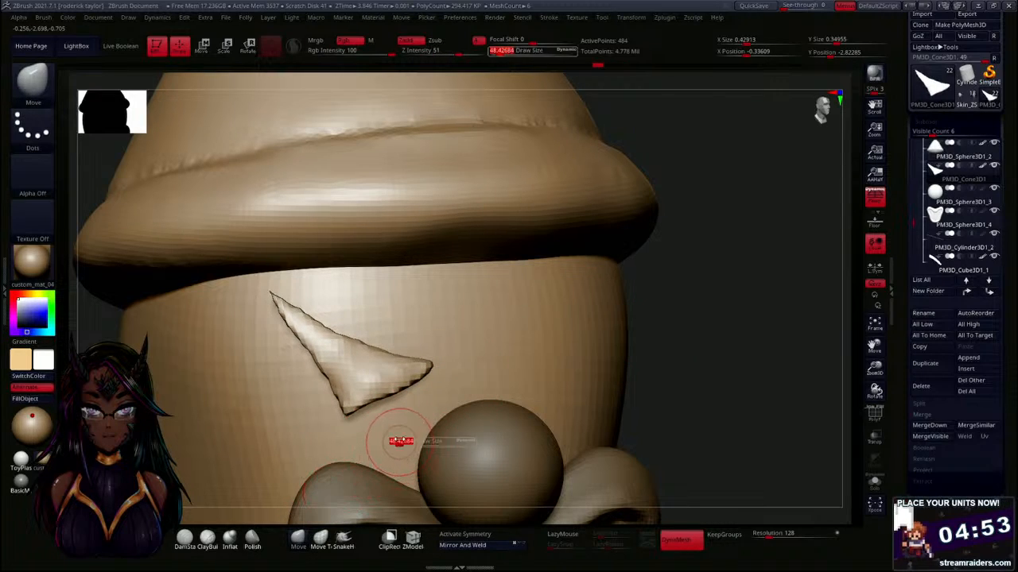
{"action": "left_click_drag", "start_coordinate": [384, 400], "coordinate": [382, 392]}
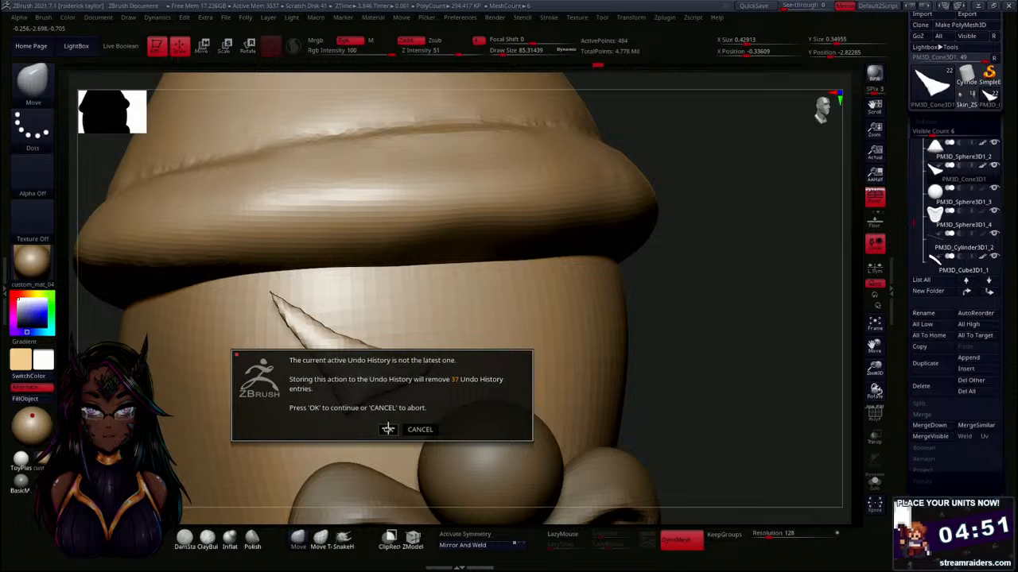
{"action": "left_click", "coordinate": [387, 430]}
{"action": "key", "text": "ctrl+z"}
{"action": "key", "text": "ctrl+shift+z"}
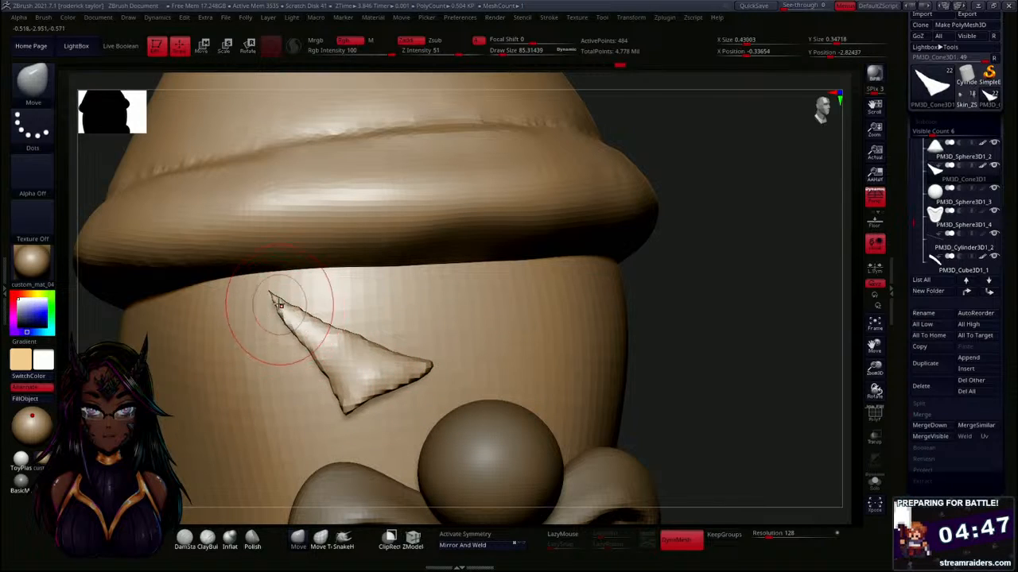
Set the DynaMesh resolution to 304 and remesh the eye piece.
{"action": "left_click", "coordinate": [777, 531]}
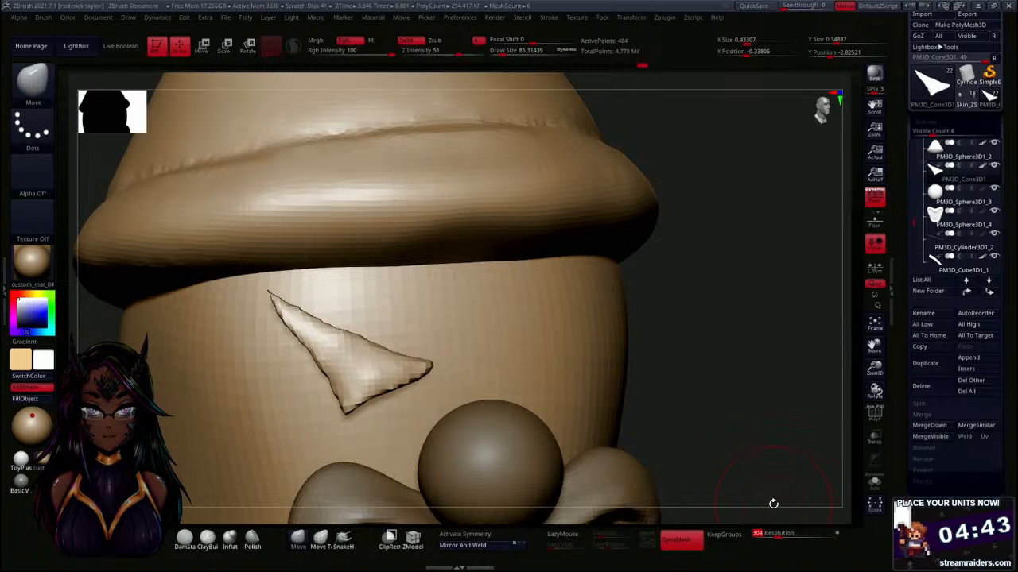
{"action": "left_click_drag", "start_coordinate": [710, 350], "coordinate": [669, 280]}
{"action": "mouse_move", "coordinate": [738, 318]}
{"action": "left_mouse_down", "text": "ctrl"}
{"action": "mouse_move", "coordinate": [764, 385]}
{"action": "mouse_move", "coordinate": [741, 412]}
{"action": "mouse_move", "coordinate": [725, 404]}
{"action": "left_mouse_up", "text": "ctrl"}
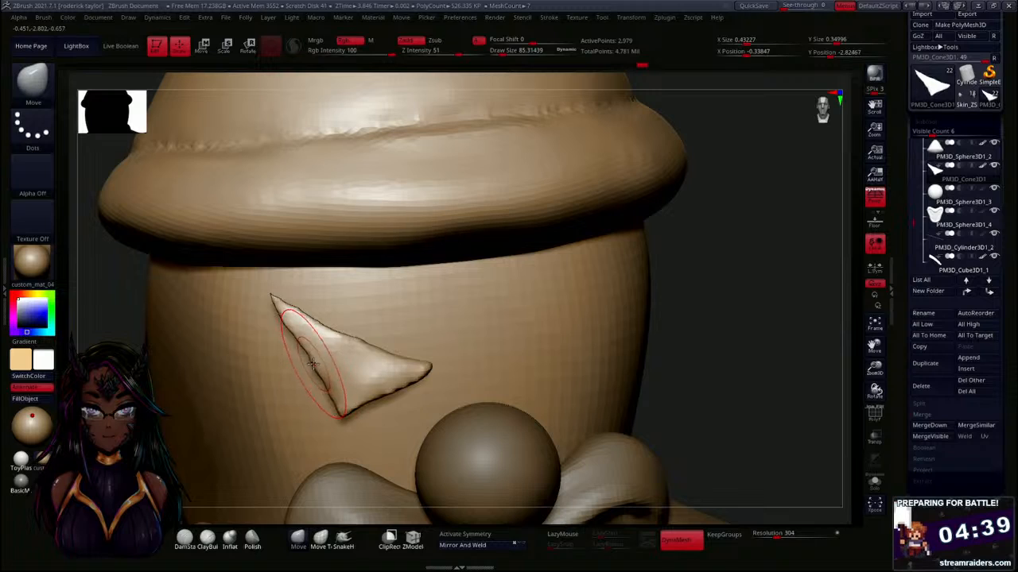
Even out the eye piece's side and lower edges and tuck its upper tip against the head with the Move brush.
{"action": "mouse_move", "coordinate": [312, 363]}
{"action": "left_mouse_down"}
{"action": "mouse_move", "coordinate": [306, 338]}
{"action": "mouse_move", "coordinate": [327, 333]}
{"action": "left_mouse_up"}
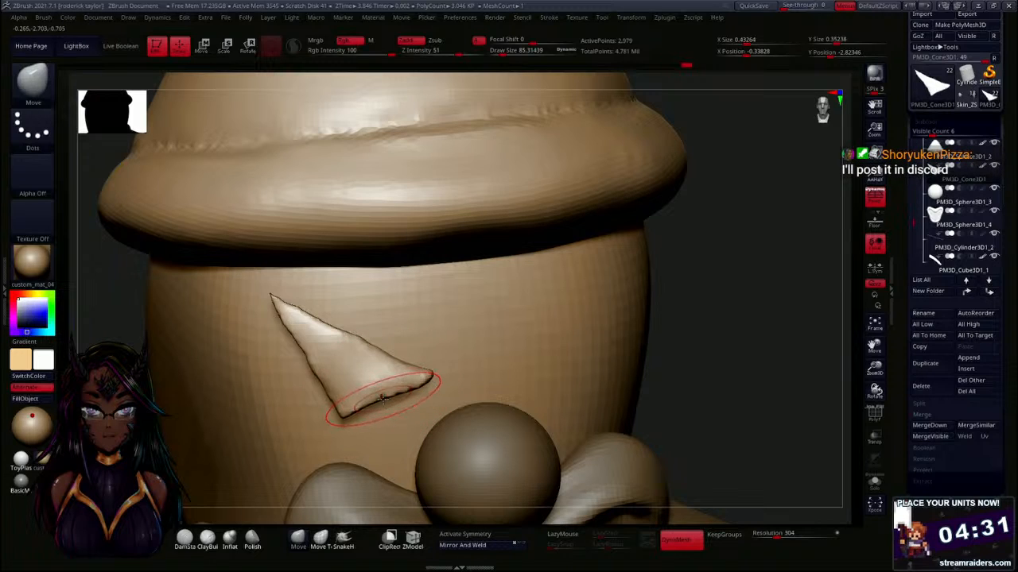
{"action": "mouse_move", "coordinate": [667, 322]}
{"action": "left_mouse_down"}
{"action": "mouse_move", "coordinate": [756, 315]}
{"action": "mouse_move", "coordinate": [786, 260]}
{"action": "mouse_move", "coordinate": [719, 261]}
{"action": "left_mouse_up"}
{"action": "left_click_drag", "start_coordinate": [372, 406], "coordinate": [368, 402]}
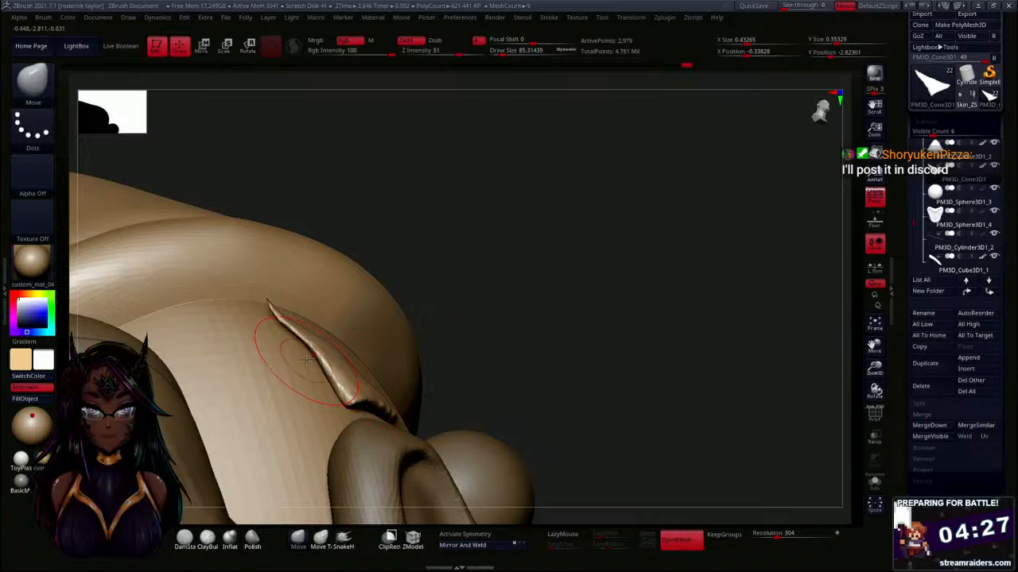
{"action": "left_click_drag", "start_coordinate": [268, 302], "coordinate": [272, 308]}
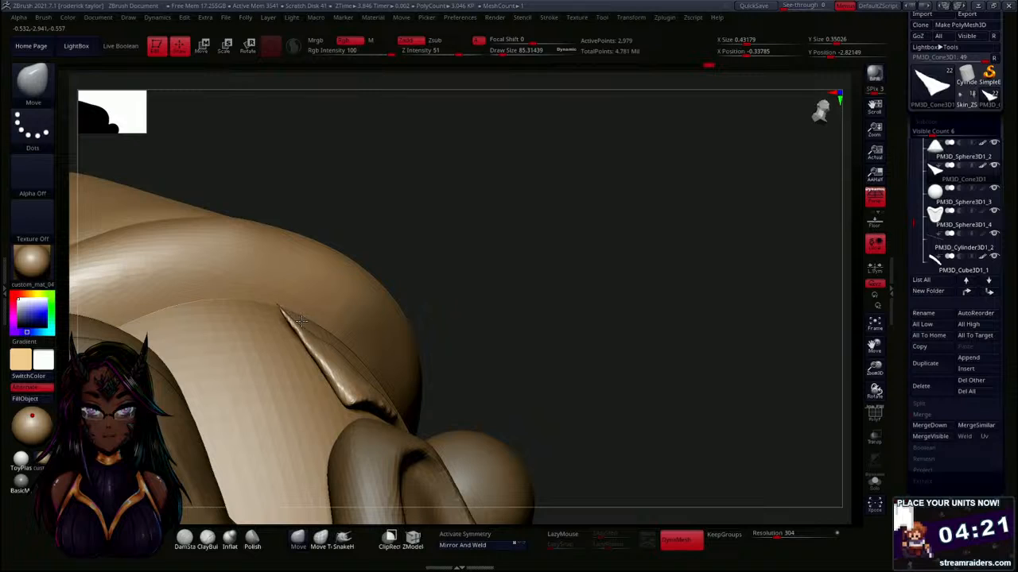
Refine the eye piece's slanted edges and the corner near the nose with the Move brush at draw size about 85.
{"action": "mouse_move", "coordinate": [520, 329]}
{"action": "left_mouse_down"}
{"action": "mouse_move", "coordinate": [533, 390]}
{"action": "mouse_move", "coordinate": [520, 404]}
{"action": "left_mouse_up"}
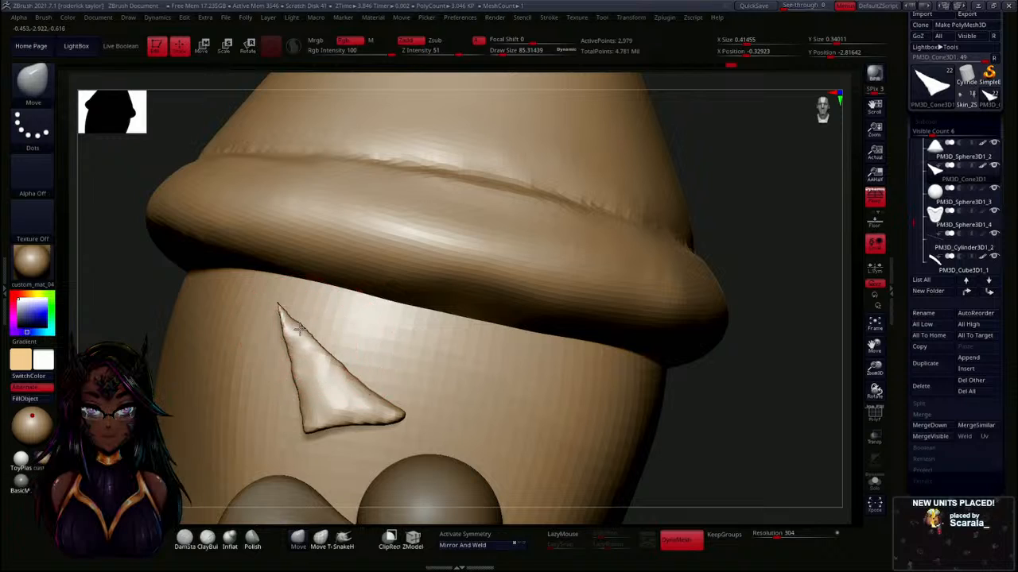
{"action": "mouse_move", "coordinate": [732, 414]}
{"action": "left_mouse_down"}
{"action": "mouse_move", "coordinate": [727, 313]}
{"action": "mouse_move", "coordinate": [649, 307]}
{"action": "mouse_move", "coordinate": [568, 348]}
{"action": "mouse_move", "coordinate": [570, 365]}
{"action": "mouse_move", "coordinate": [709, 381]}
{"action": "mouse_move", "coordinate": [698, 307]}
{"action": "left_mouse_up"}
{"action": "left_click_drag", "start_coordinate": [319, 299], "coordinate": [318, 294]}
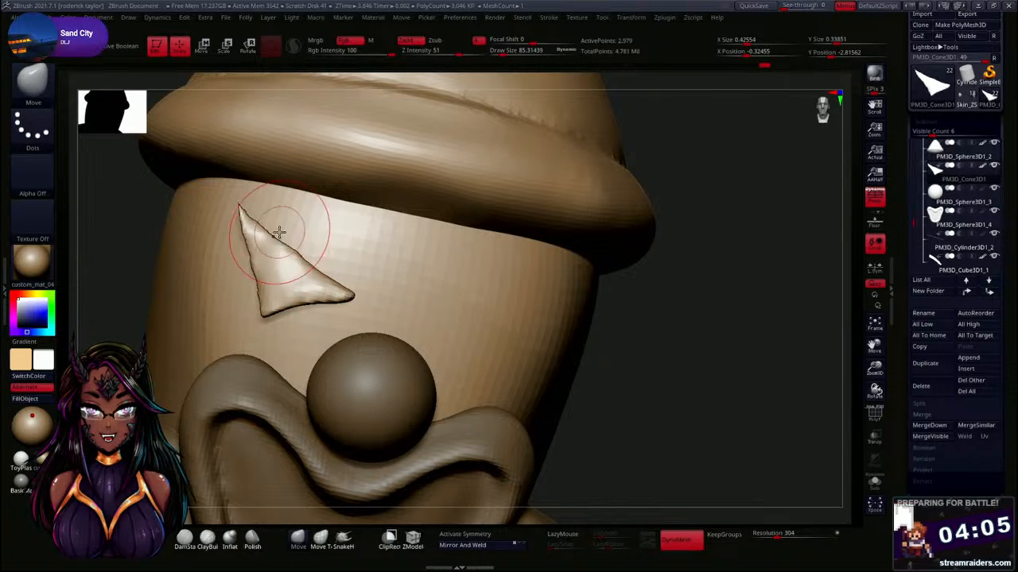
{"action": "left_click_drag", "start_coordinate": [269, 230], "coordinate": [253, 218]}
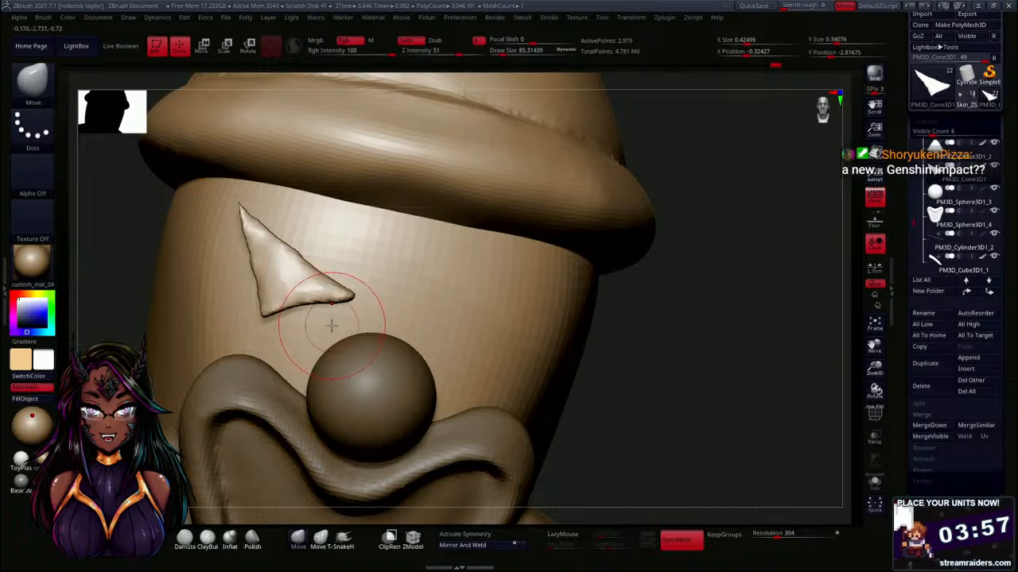
{"action": "mouse_move", "coordinate": [341, 301]}
{"action": "left_mouse_down"}
{"action": "mouse_move", "coordinate": [342, 292]}
{"action": "mouse_move", "coordinate": [326, 293]}
{"action": "left_mouse_up"}
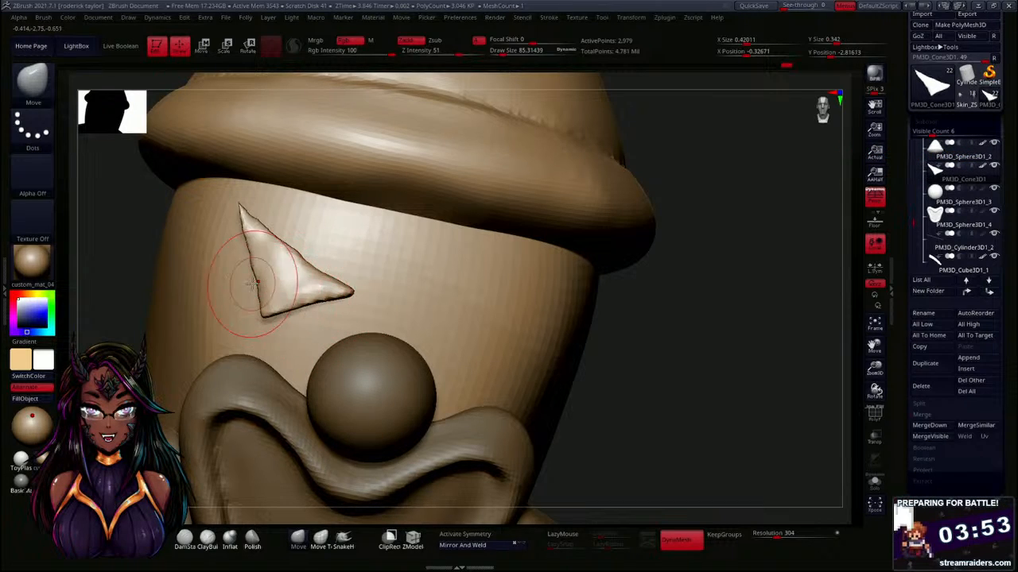
{"action": "left_click_drag", "start_coordinate": [256, 283], "coordinate": [253, 279]}
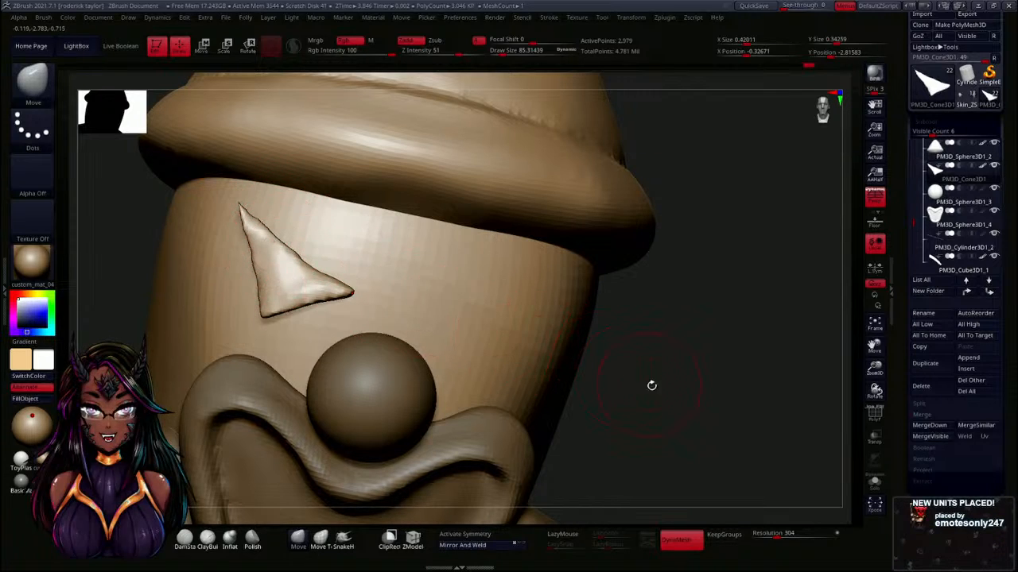
Adjust how the eye piece sits against the face in profile and reshape its outline from the front.
{"action": "mouse_move", "coordinate": [652, 384]}
{"action": "left_mouse_down"}
{"action": "mouse_move", "coordinate": [723, 405]}
{"action": "mouse_move", "coordinate": [480, 284]}
{"action": "left_mouse_up"}
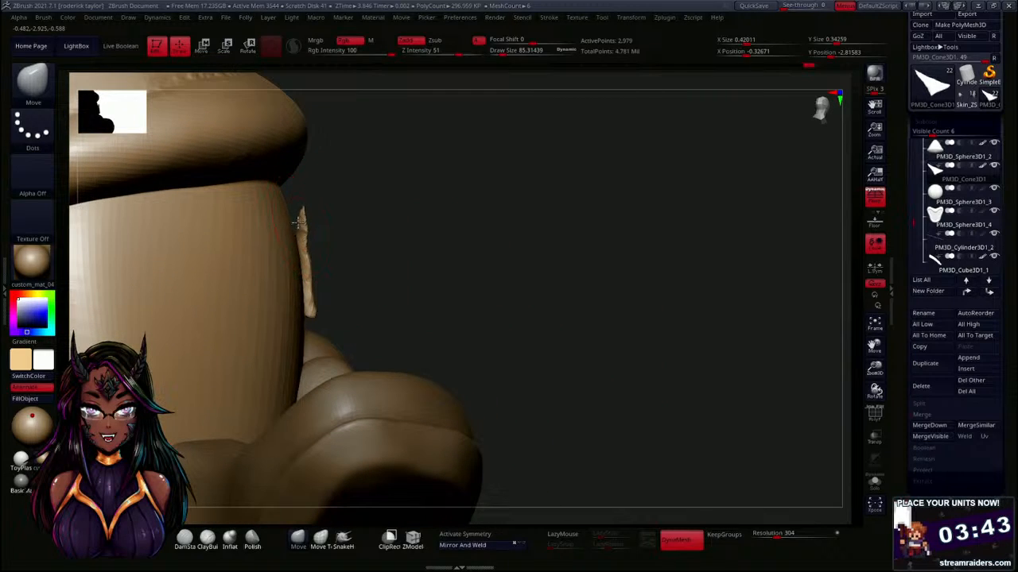
{"action": "mouse_move", "coordinate": [433, 243]}
{"action": "left_mouse_down"}
{"action": "mouse_move", "coordinate": [502, 300]}
{"action": "mouse_move", "coordinate": [518, 279]}
{"action": "mouse_move", "coordinate": [507, 282]}
{"action": "left_mouse_up"}
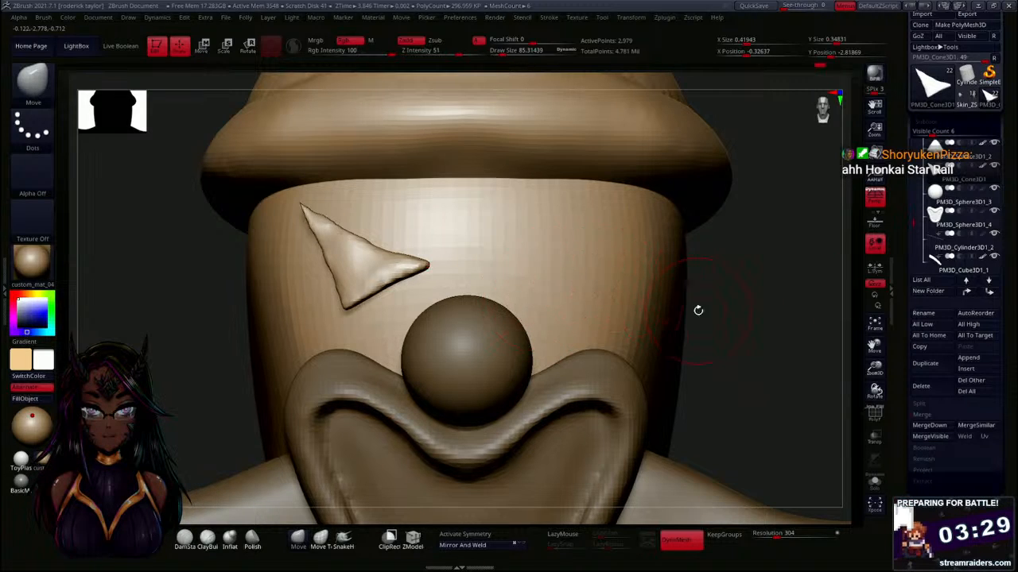
{"action": "left_click_drag", "start_coordinate": [776, 330], "coordinate": [771, 291]}
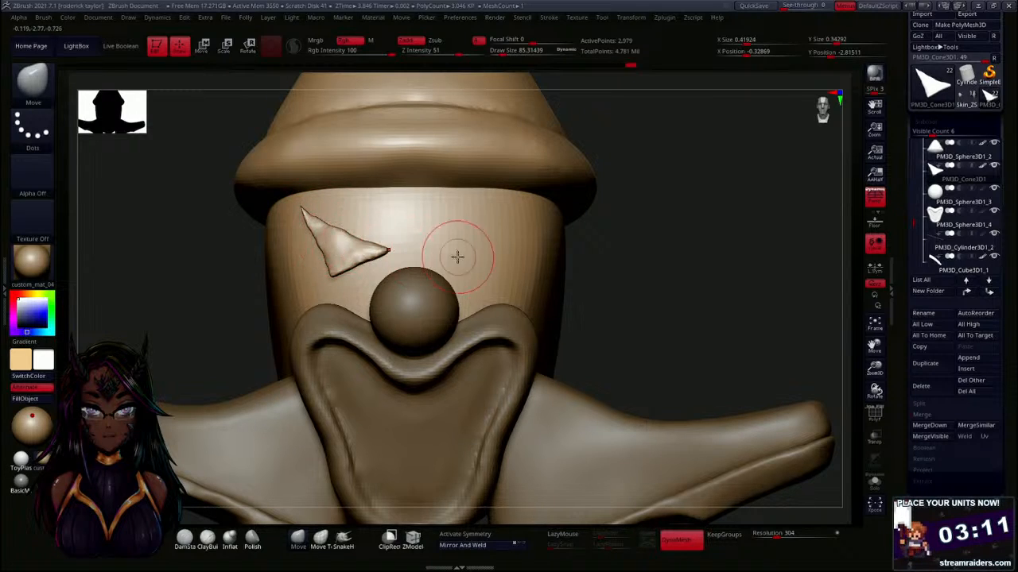
Straighten the eye piece's upper and lower edges with the Move brush at draw size about 48.
{"action": "left_click_drag", "start_coordinate": [646, 292], "coordinate": [672, 306]}
{"action": "key", "text": "ctrl"}
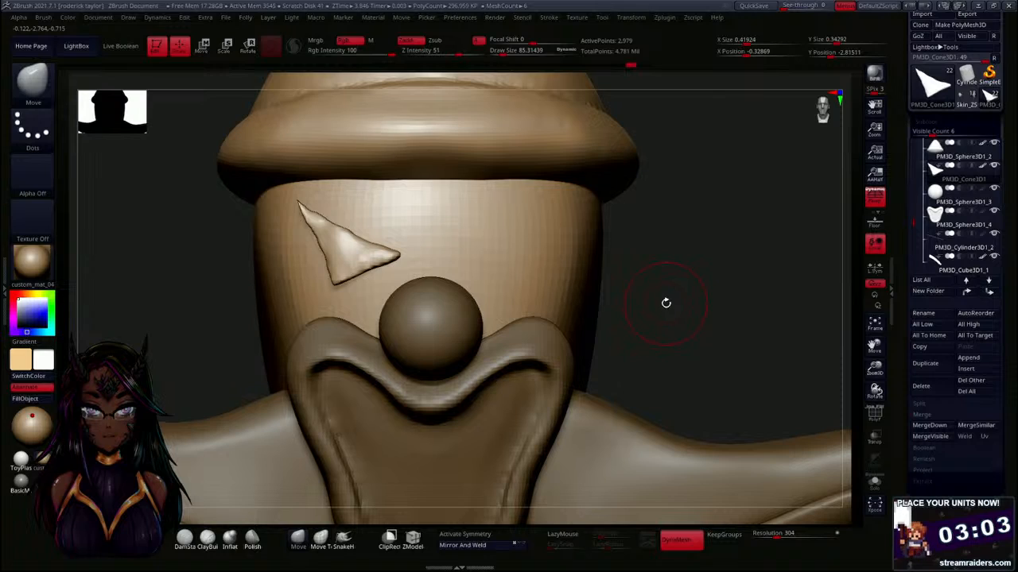
{"action": "key", "text": "s"}
{"action": "left_click_drag", "start_coordinate": [672, 302], "coordinate": [667, 302]}
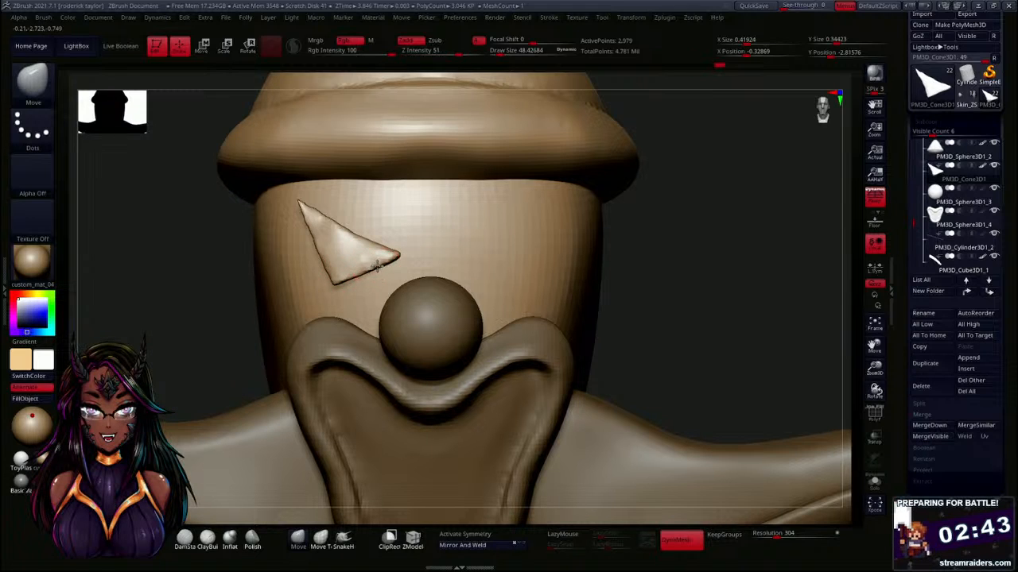
{"action": "mouse_move", "coordinate": [690, 275]}
{"action": "left_mouse_down"}
{"action": "mouse_move", "coordinate": [749, 277]}
{"action": "mouse_move", "coordinate": [705, 287]}
{"action": "mouse_move", "coordinate": [715, 299]}
{"action": "mouse_move", "coordinate": [661, 295]}
{"action": "mouse_move", "coordinate": [629, 280]}
{"action": "mouse_move", "coordinate": [629, 299]}
{"action": "mouse_move", "coordinate": [644, 274]}
{"action": "mouse_move", "coordinate": [790, 326]}
{"action": "mouse_move", "coordinate": [749, 314]}
{"action": "left_mouse_up"}
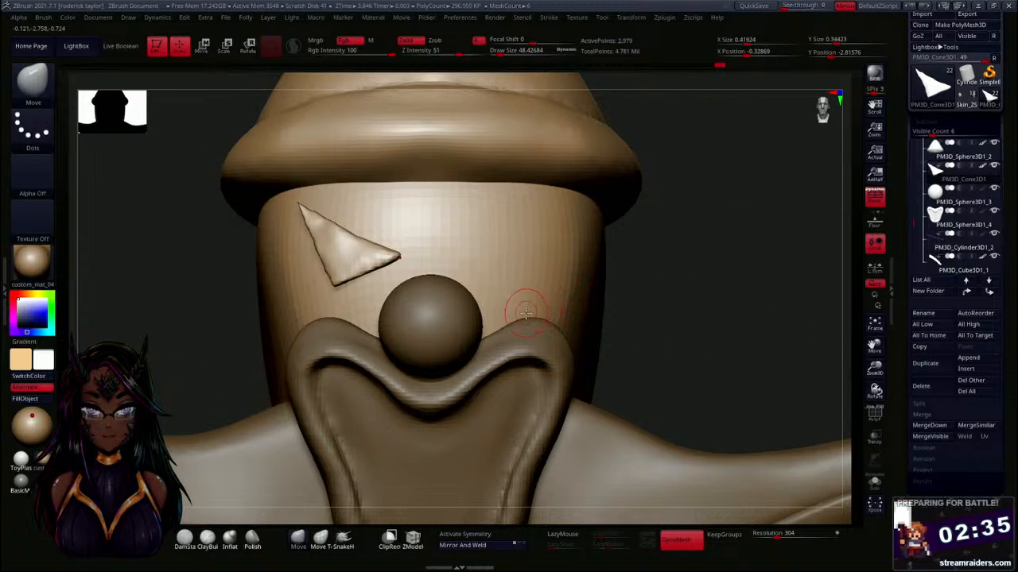
Try to copy the eye piece along its tilted axis and to reset its mesh orientation, undoing both.
{"action": "key", "text": "Tab"}
{"action": "key", "text": "Tab"}
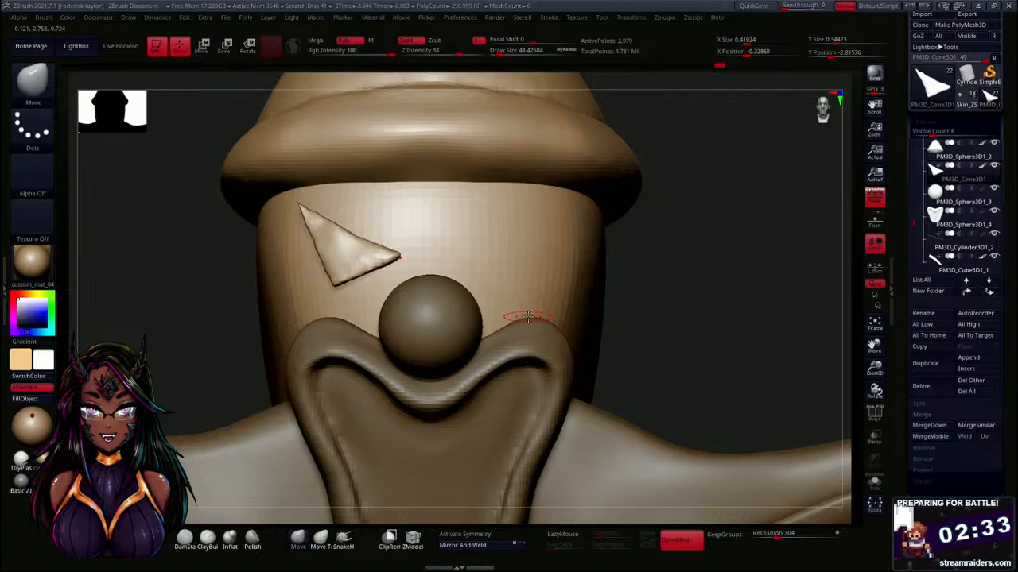
{"action": "key", "text": "w"}
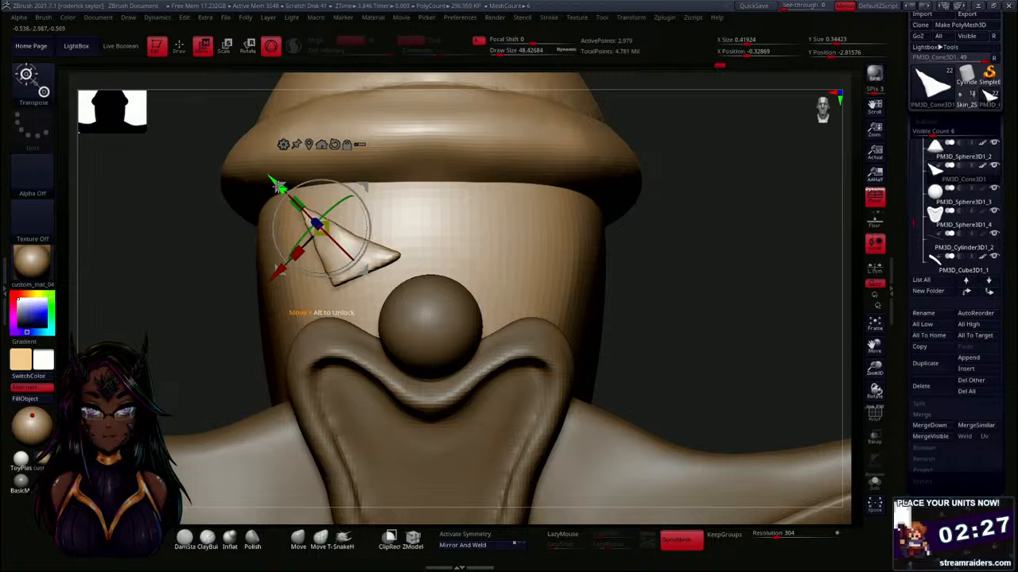
{"action": "left_click_drag", "start_coordinate": [279, 186], "coordinate": [303, 212], "text": "ctrl"}
{"action": "key", "text": "ctrl+z"}
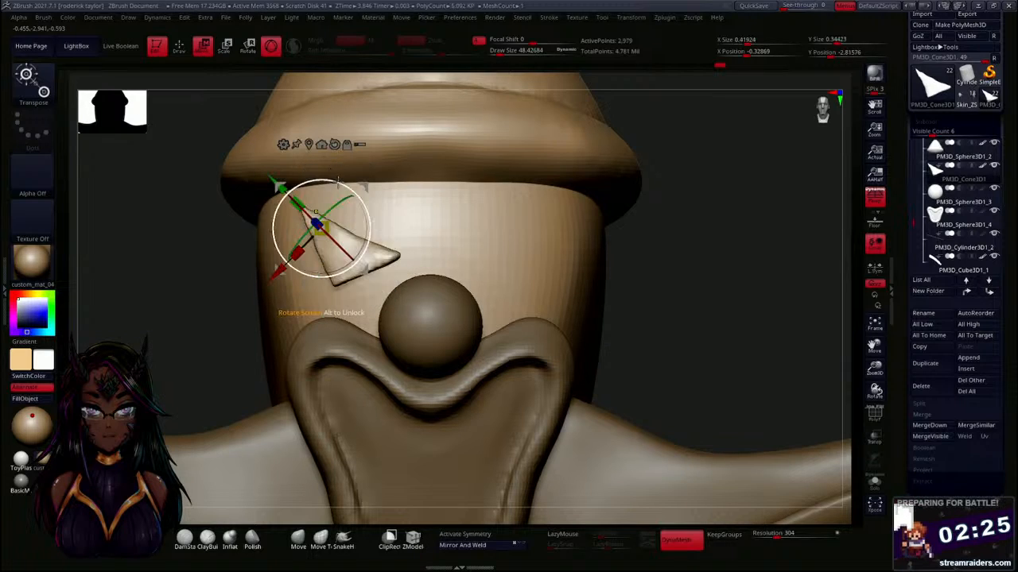
{"action": "left_click", "coordinate": [333, 144]}
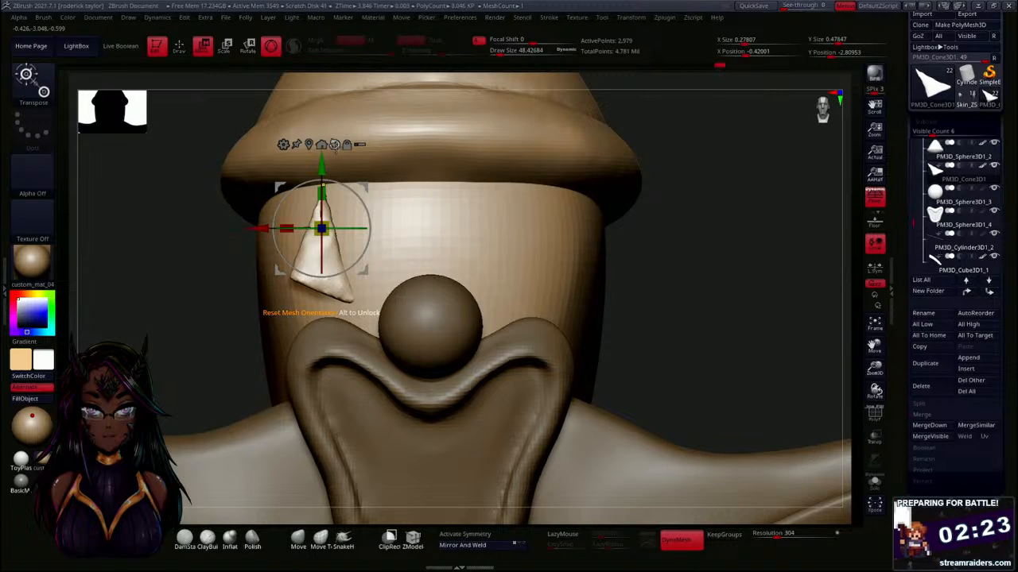
{"action": "key", "text": "ctrl+z"}
Try to place a copy of the eye piece across the face by aligning the gizmo horizontally, and undo it.
{"action": "left_click", "coordinate": [335, 145], "text": "alt"}
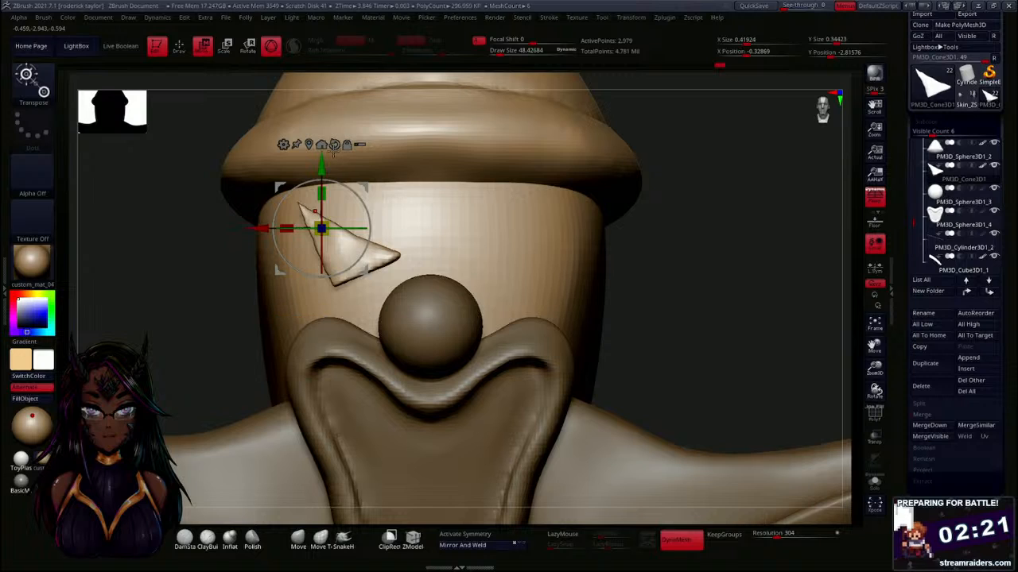
{"action": "left_click_drag", "start_coordinate": [274, 229], "coordinate": [467, 230], "text": "ctrl"}
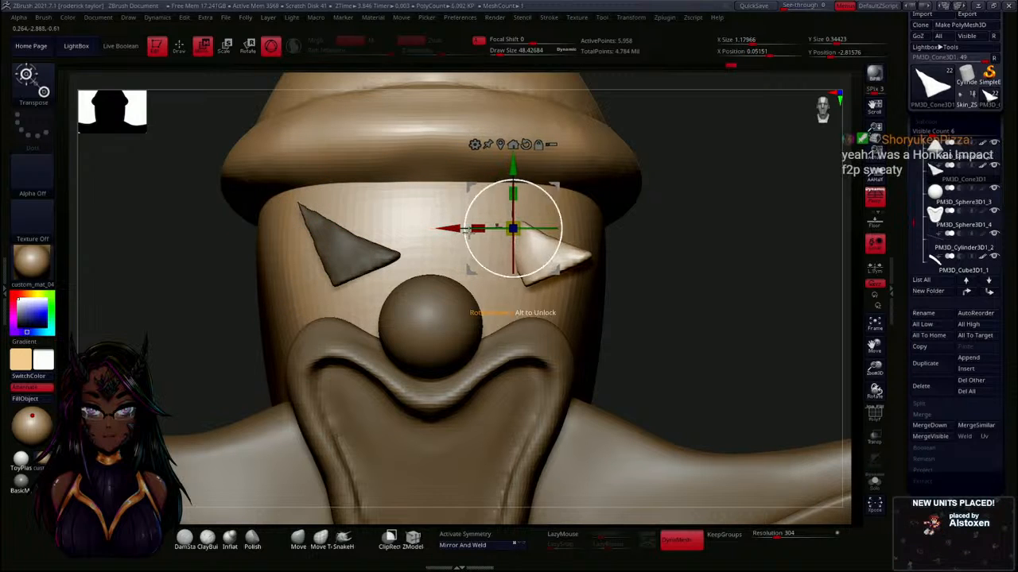
{"action": "left_click_drag", "start_coordinate": [713, 329], "coordinate": [685, 339]}
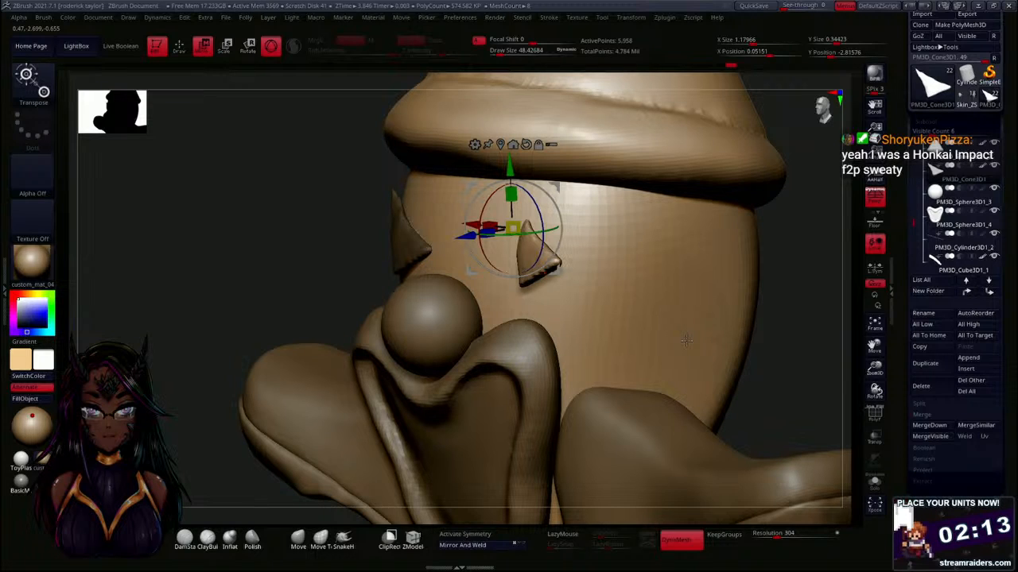
{"action": "left_click_drag", "start_coordinate": [241, 267], "coordinate": [320, 274]}
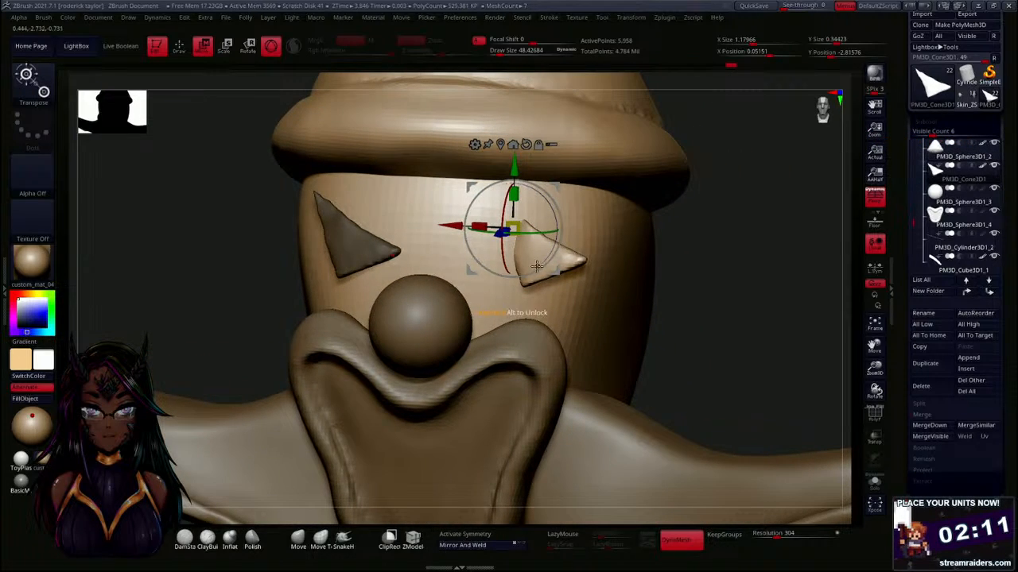
{"action": "left_click_drag", "start_coordinate": [519, 234], "coordinate": [645, 332]}
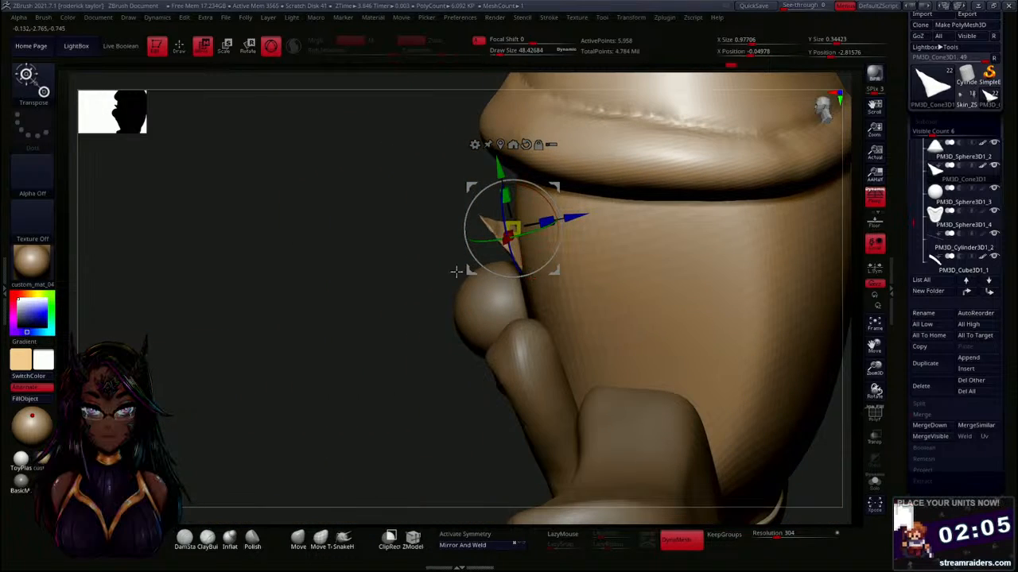
{"action": "left_click_drag", "start_coordinate": [351, 252], "coordinate": [421, 239]}
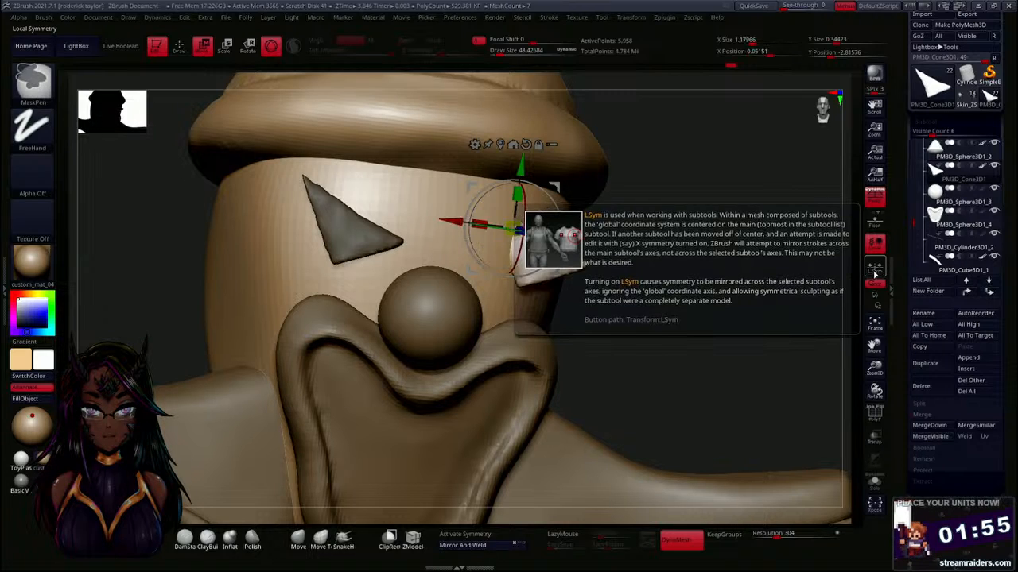
{"action": "key", "text": "ctrl+z"}
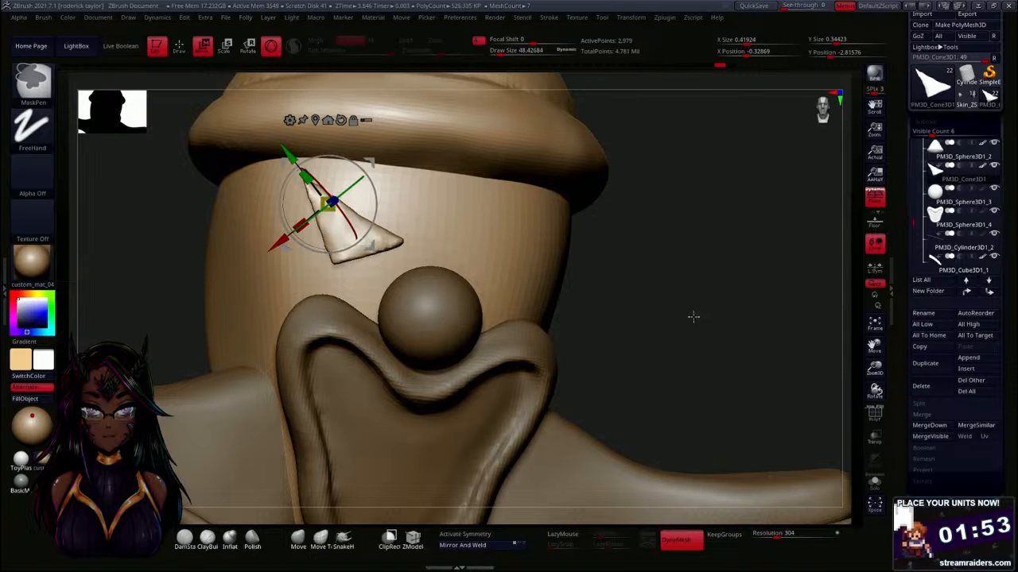
Duplicate the triangular eye piece and mirror the copy to the other side of the face.
{"action": "left_click_drag", "start_coordinate": [693, 316], "coordinate": [688, 295]}
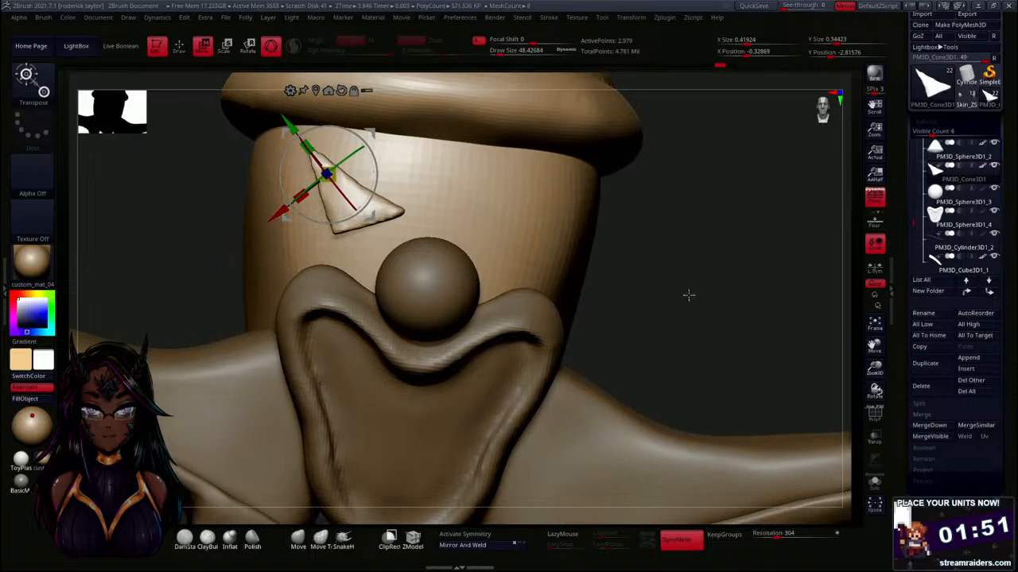
{"action": "key", "text": "ctrl+shift+d"}
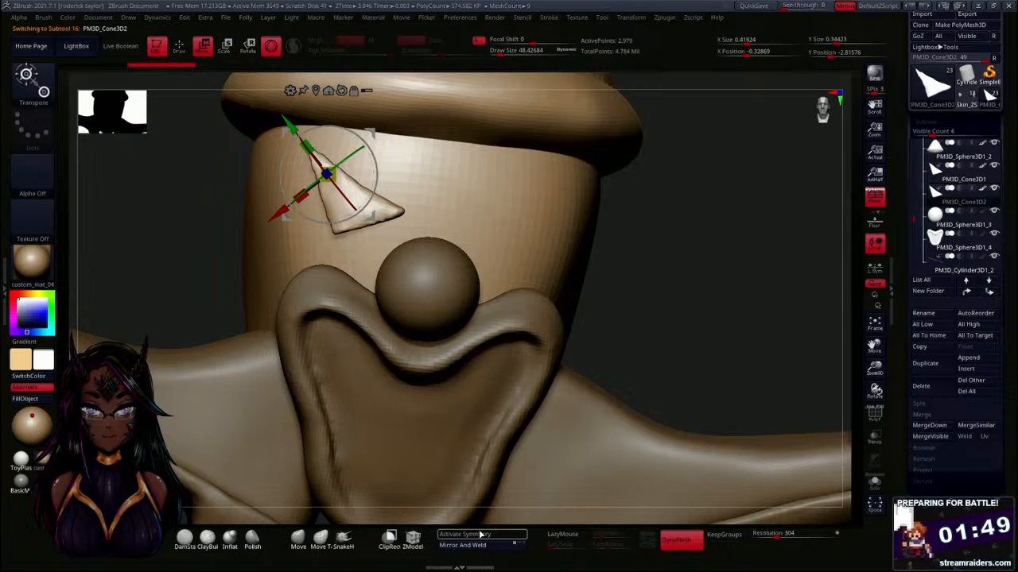
{"action": "left_click_drag", "start_coordinate": [909, 390], "coordinate": [922, 199]}
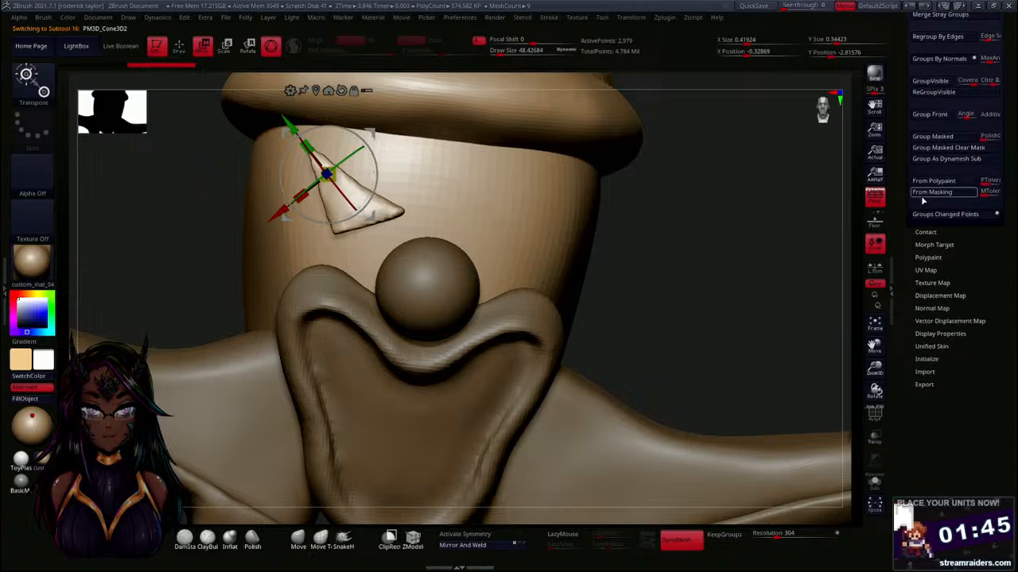
{"action": "left_click", "coordinate": [933, 244]}
{"action": "left_click", "coordinate": [932, 243]}
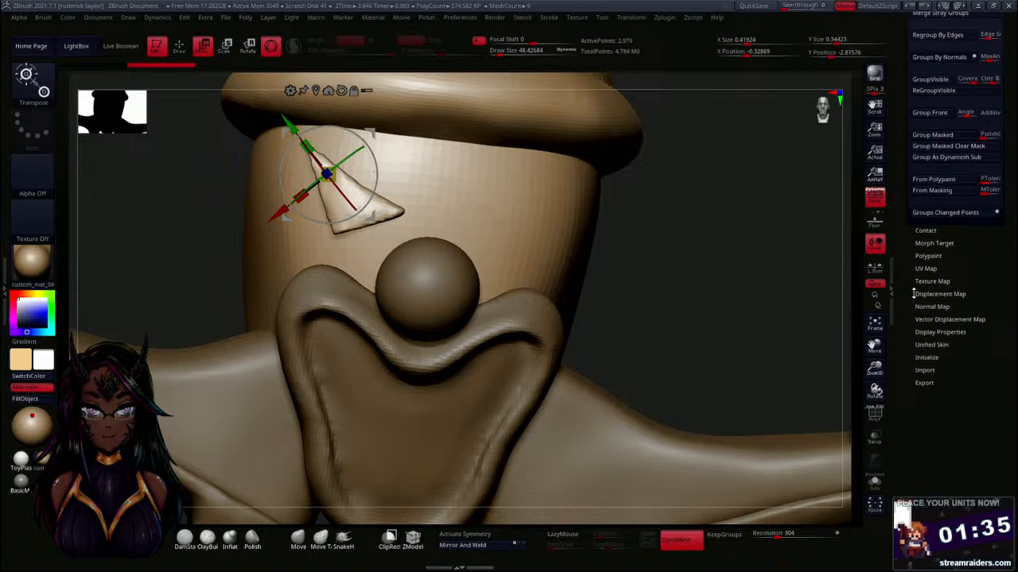
{"action": "scroll", "coordinate": [913, 293], "scroll_direction": "up", "scroll_amount": 8}
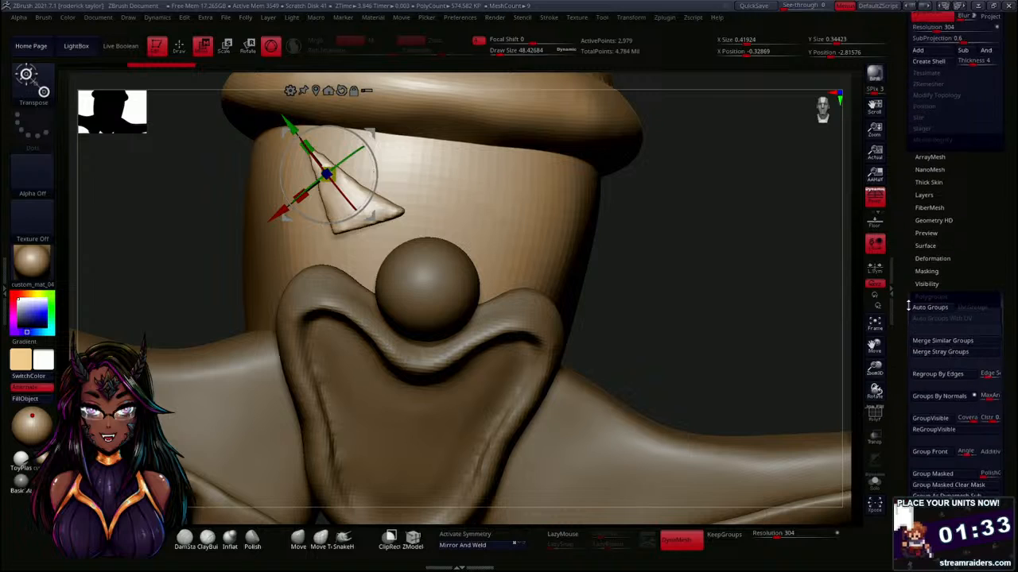
{"action": "left_click", "coordinate": [927, 258]}
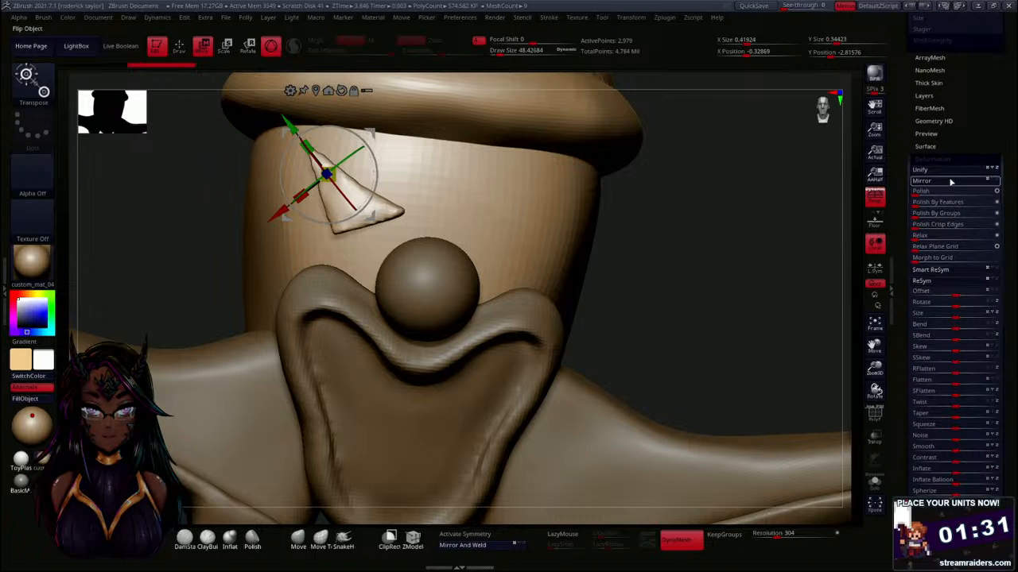
{"action": "left_click", "coordinate": [922, 182]}
{"action": "left_click_drag", "start_coordinate": [702, 289], "coordinate": [700, 225]}
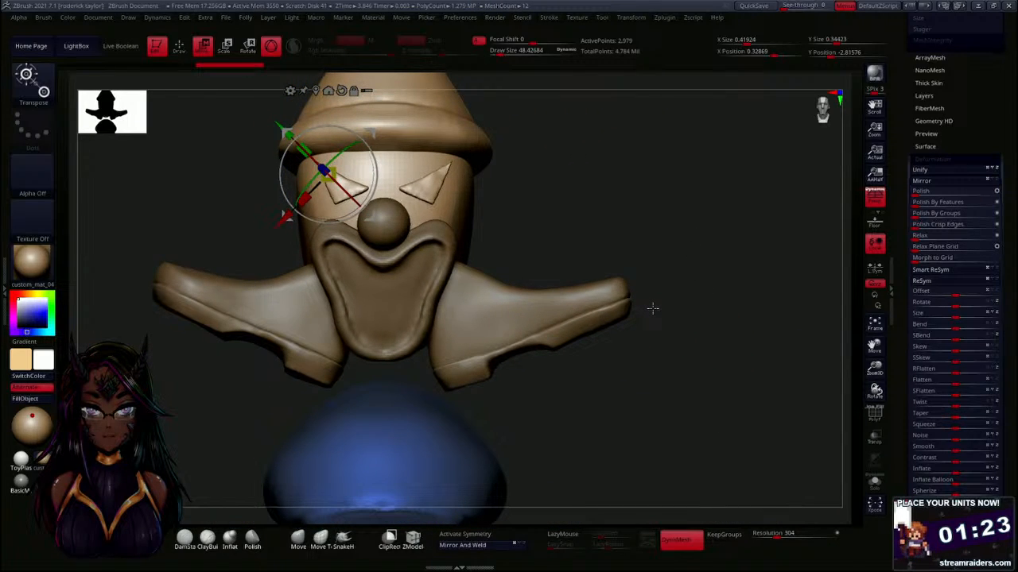
{"action": "left_click_drag", "start_coordinate": [638, 250], "coordinate": [652, 352], "text": "alt"}
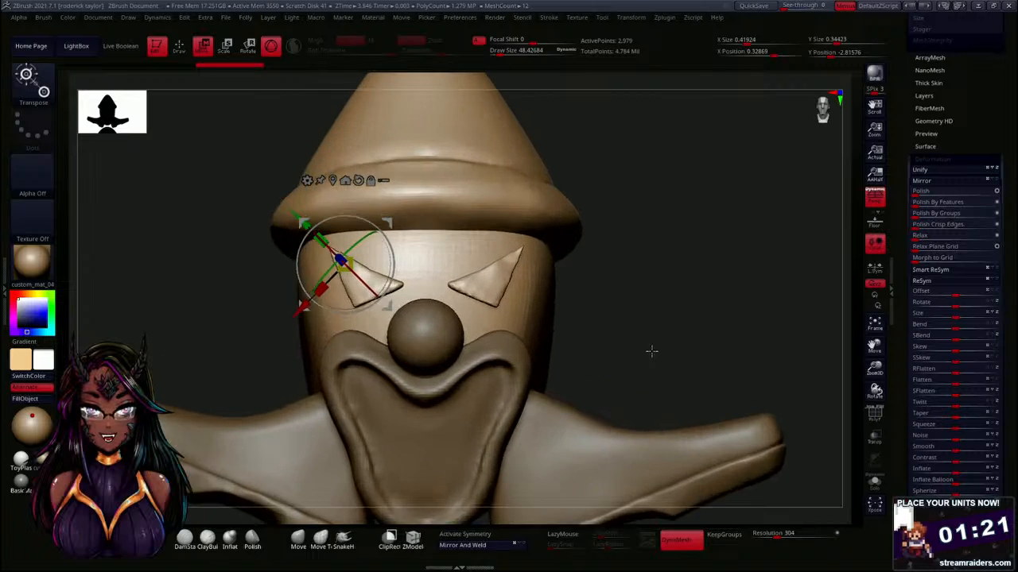
Try scaling down the mirrored eye piece around its own center, and delete that copy.
{"action": "left_click_drag", "start_coordinate": [345, 264], "coordinate": [348, 267]}
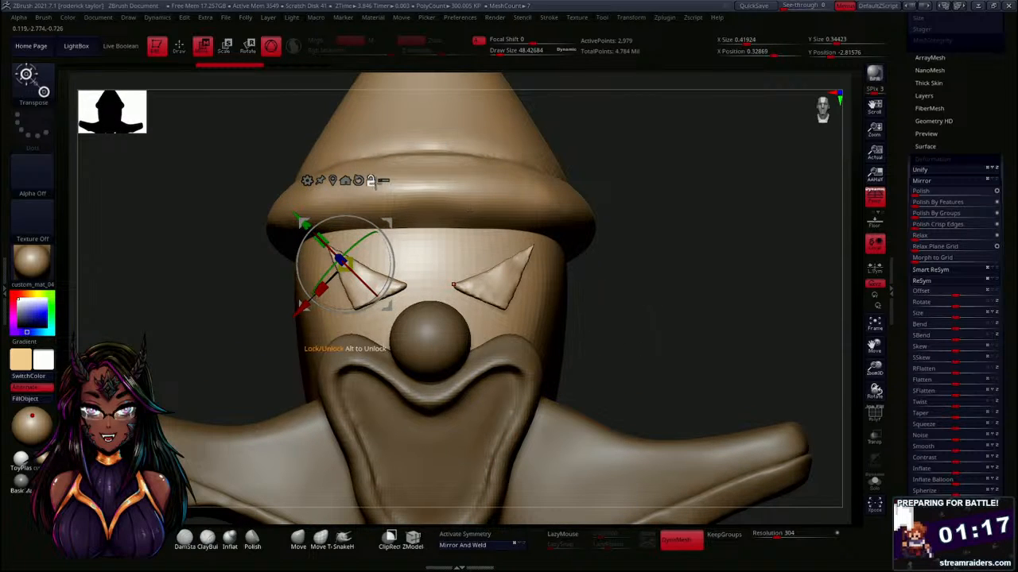
{"action": "left_click", "coordinate": [358, 182]}
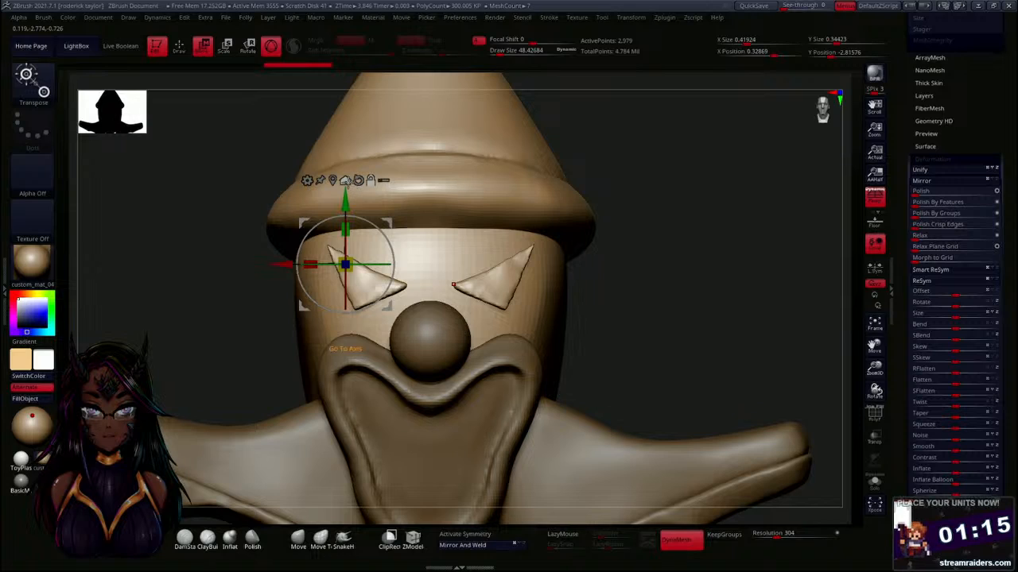
{"action": "left_click", "coordinate": [333, 182]}
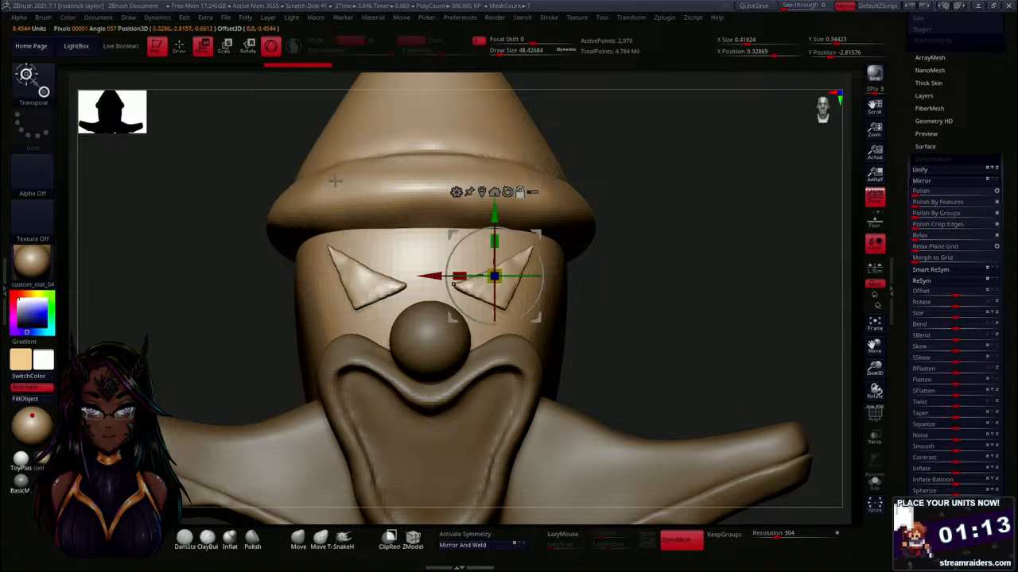
{"action": "left_click_drag", "start_coordinate": [497, 275], "coordinate": [494, 277]}
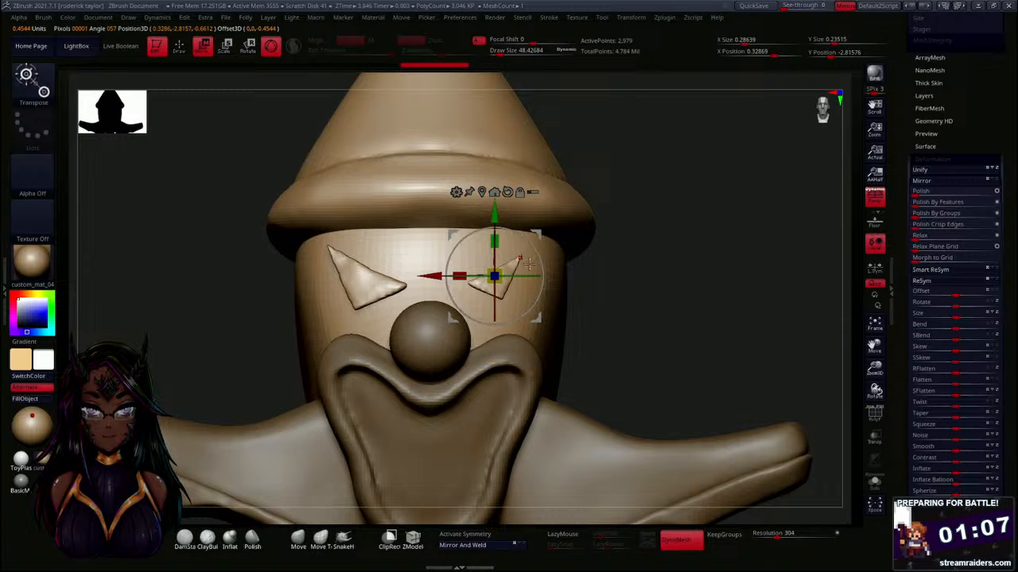
{"action": "scroll", "coordinate": [904, 344], "scroll_direction": "up", "scroll_amount": 5}
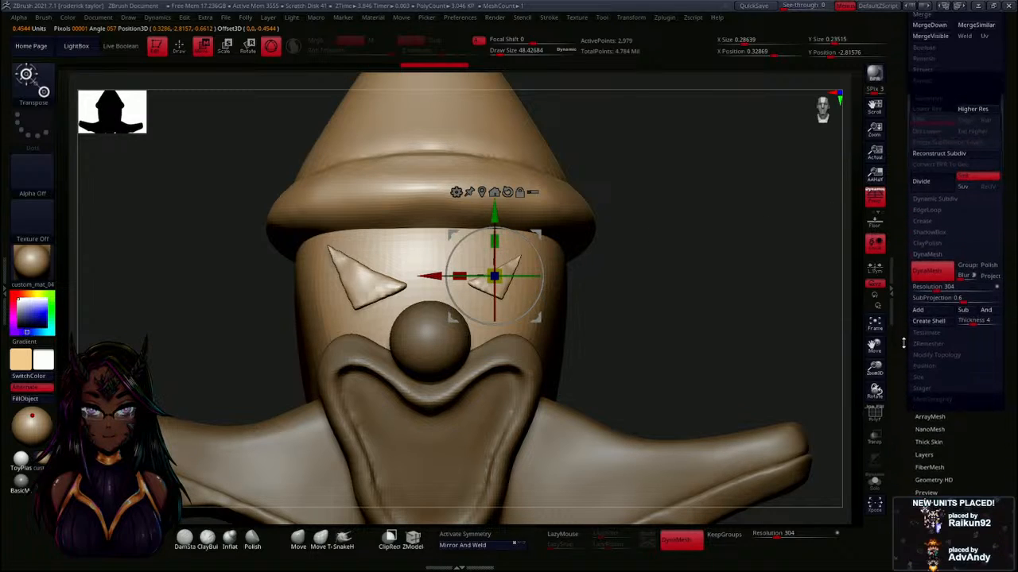
{"action": "left_click_drag", "start_coordinate": [903, 345], "coordinate": [904, 338]}
{"action": "left_click", "coordinate": [914, 275]}
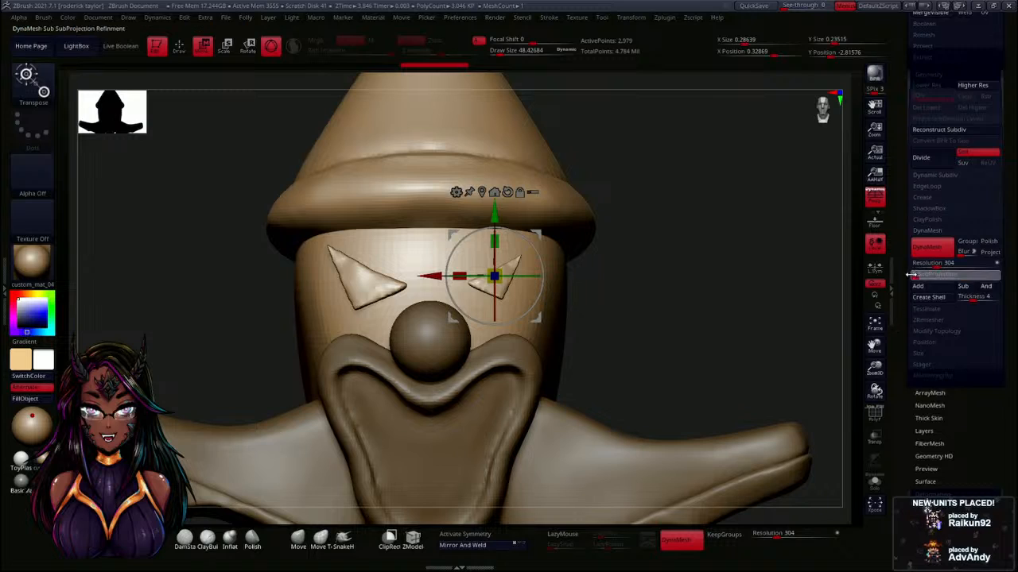
{"action": "scroll", "coordinate": [906, 287], "scroll_direction": "up", "scroll_amount": 10}
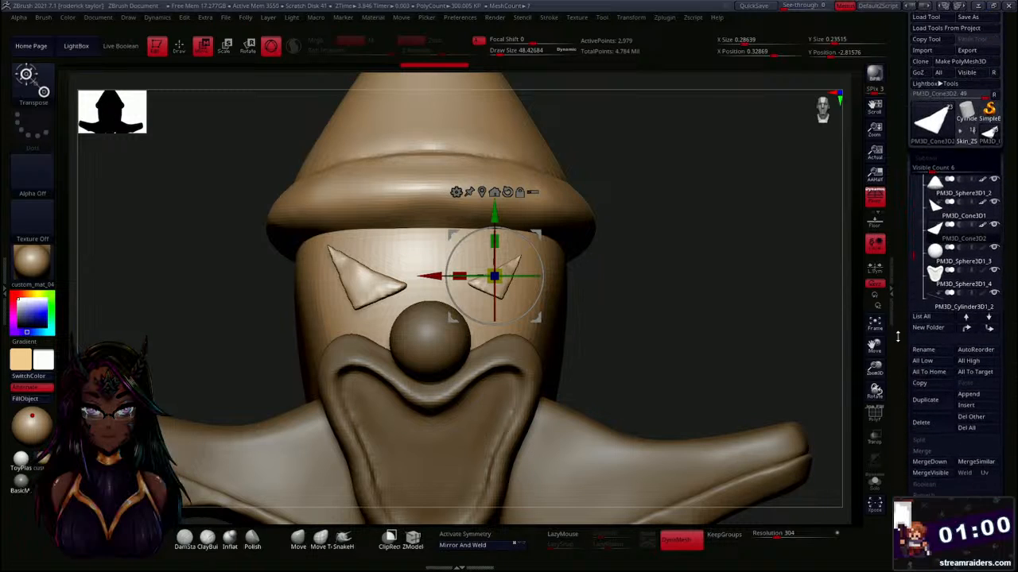
{"action": "left_click", "coordinate": [930, 426]}
{"action": "left_click", "coordinate": [835, 448]}
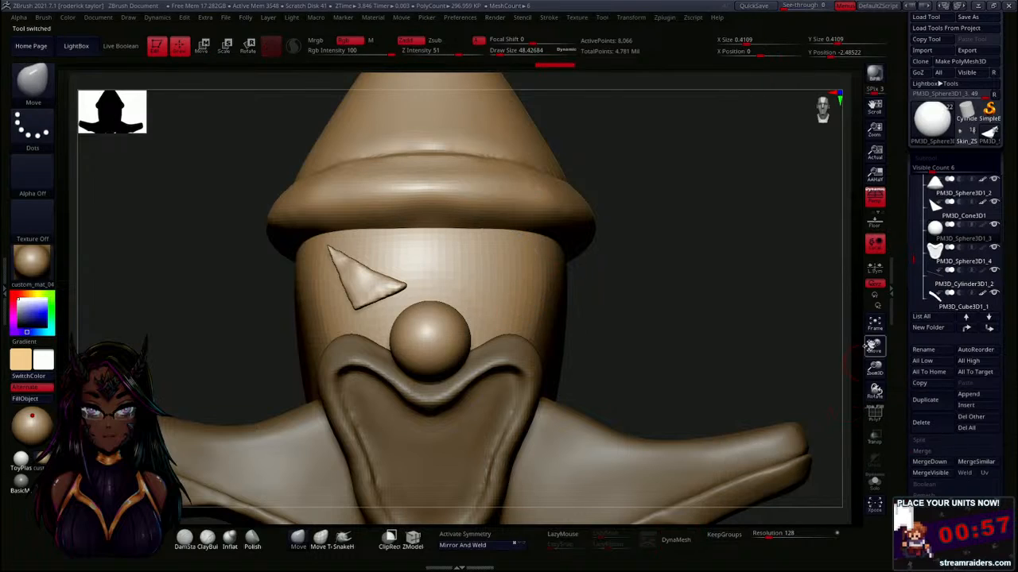
Select the original eye piece and scale it down uniformly to an X size of about 0.27.
{"action": "left_click", "coordinate": [954, 215]}
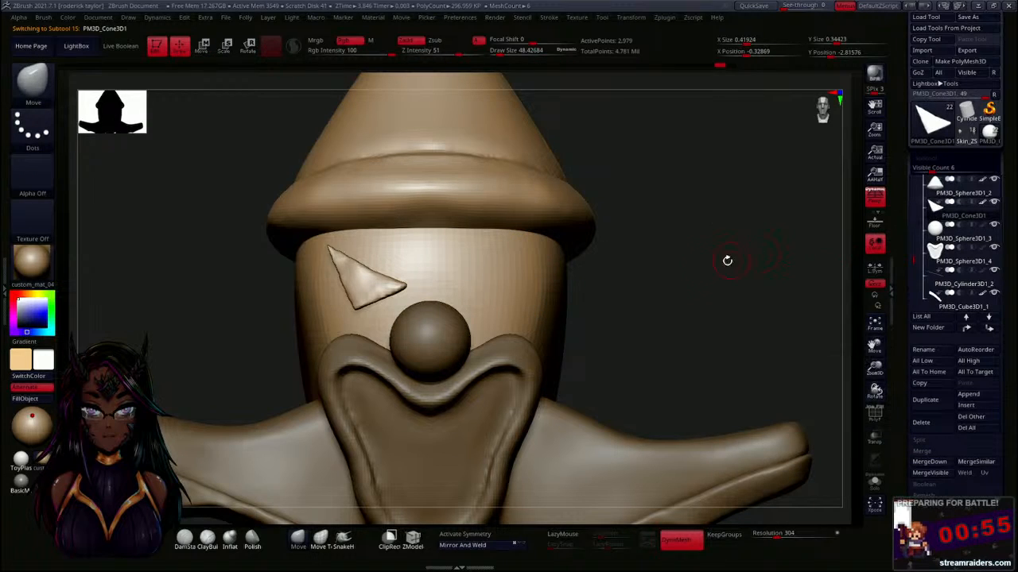
{"action": "key", "text": "w"}
{"action": "left_click_drag", "start_coordinate": [357, 261], "coordinate": [344, 265]}
{"action": "mouse_move", "coordinate": [387, 305]}
{"action": "left_mouse_down"}
{"action": "mouse_move", "coordinate": [668, 336]}
{"action": "mouse_move", "coordinate": [705, 329]}
{"action": "mouse_move", "coordinate": [613, 329]}
{"action": "mouse_move", "coordinate": [629, 308]}
{"action": "mouse_move", "coordinate": [641, 325]}
{"action": "left_mouse_up"}
{"action": "key", "text": "q"}
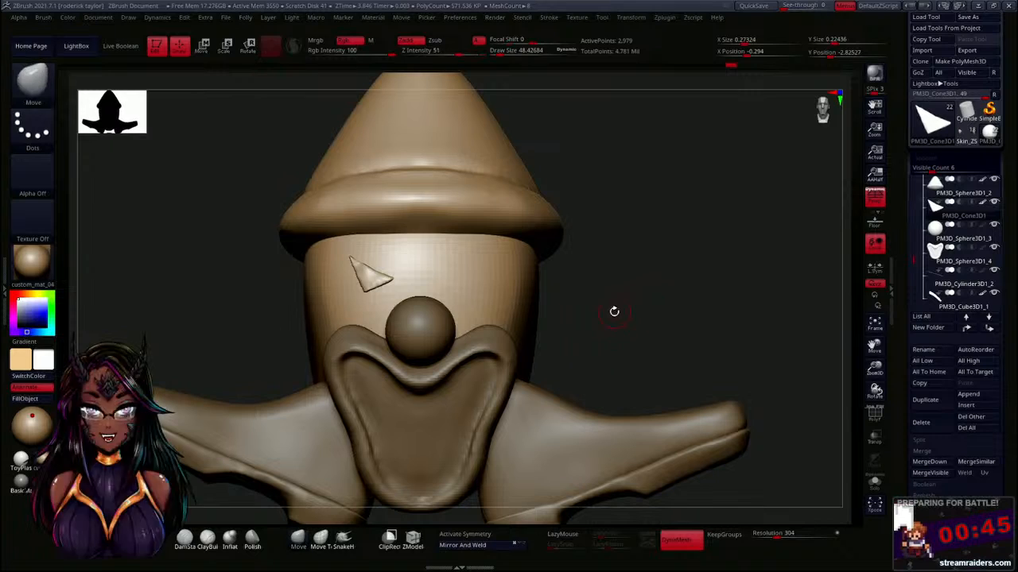
Enlarge the eye piece to an X size of about 0.34, keeping it on its side of the face above the nose.
{"action": "key", "text": "w"}
{"action": "left_click_drag", "start_coordinate": [402, 226], "coordinate": [395, 229]}
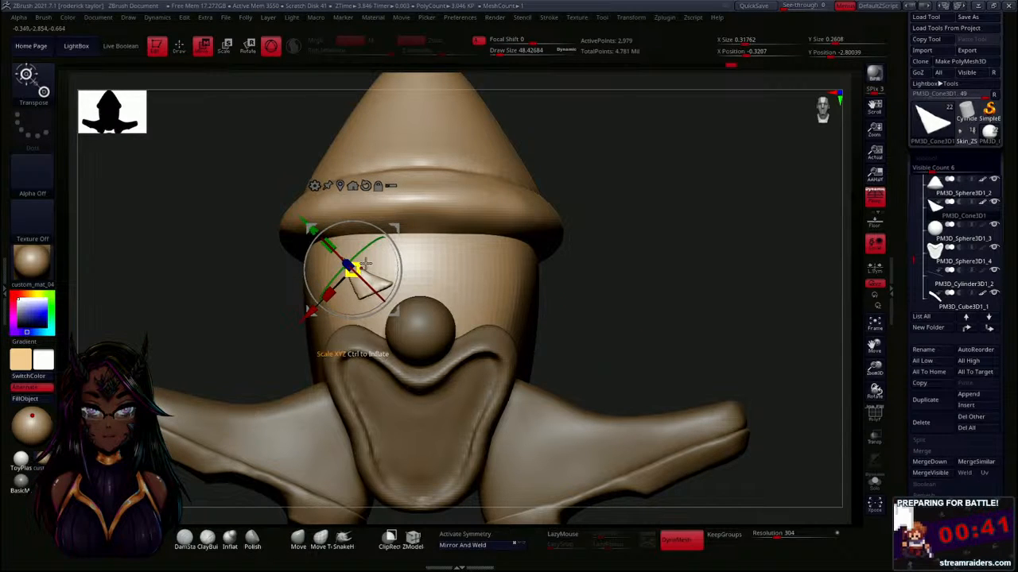
{"action": "left_click_drag", "start_coordinate": [602, 298], "coordinate": [659, 318]}
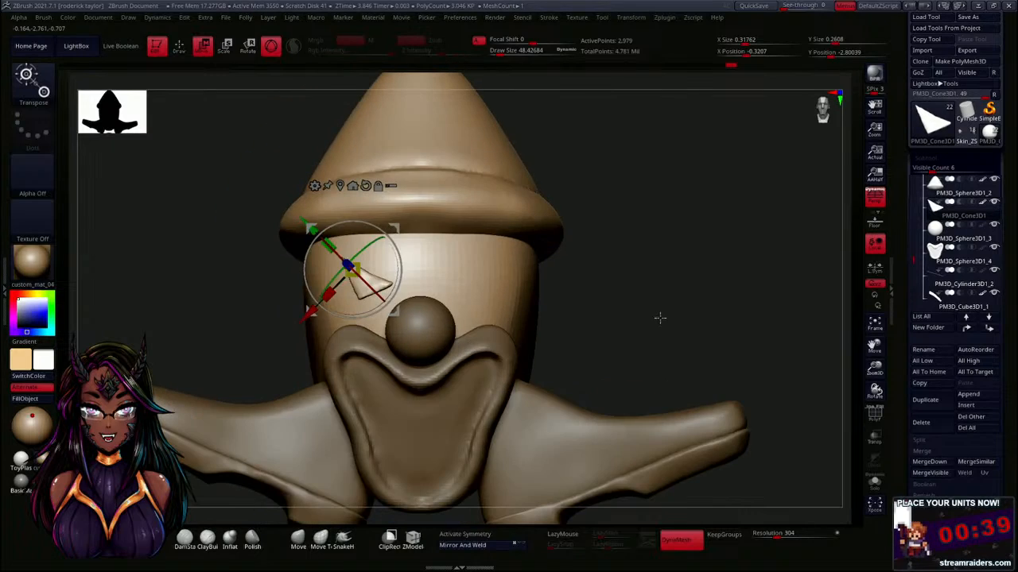
{"action": "scroll", "coordinate": [659, 318], "scroll_direction": "up", "scroll_amount": 3}
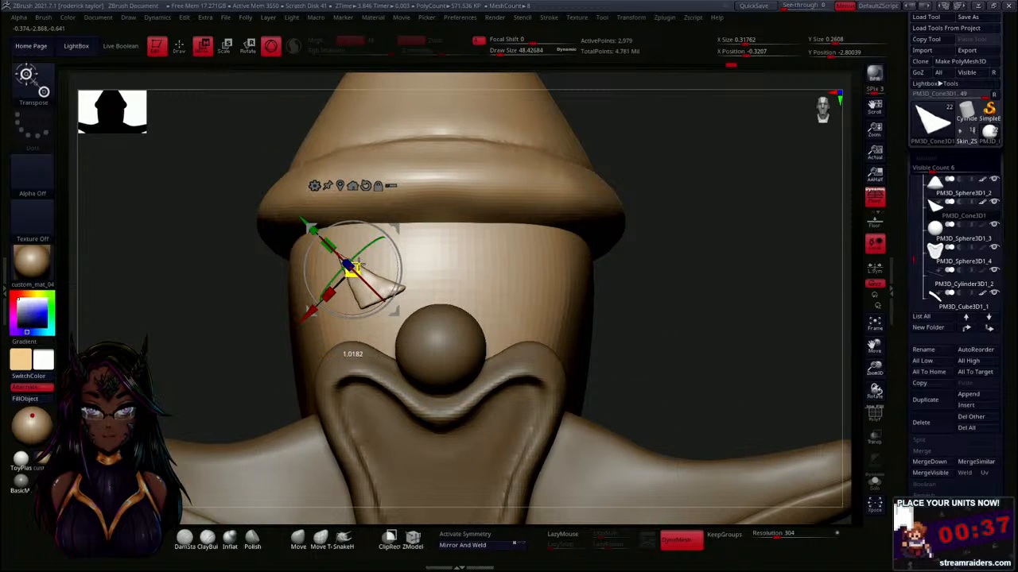
{"action": "left_click_drag", "start_coordinate": [356, 267], "coordinate": [384, 272]}
{"action": "left_click_drag", "start_coordinate": [631, 339], "coordinate": [690, 338]}
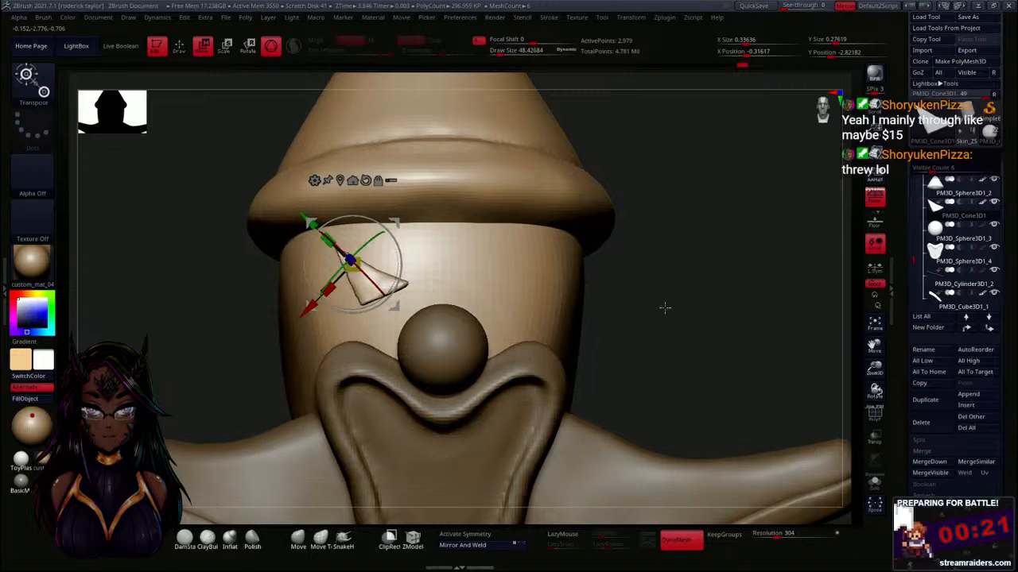
{"action": "mouse_move", "coordinate": [663, 307]}
{"action": "left_mouse_down"}
{"action": "mouse_move", "coordinate": [719, 306]}
{"action": "mouse_move", "coordinate": [665, 313]}
{"action": "left_mouse_up"}
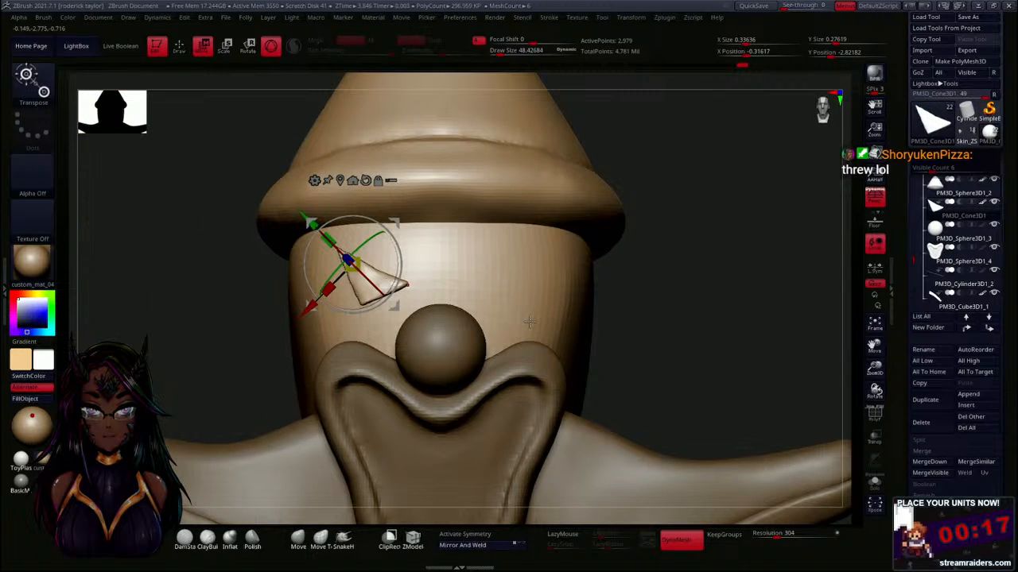
Duplicate the resized eye piece and mirror the duplicate across the face as the second eye.
{"action": "key", "text": "ctrl+shift+d"}
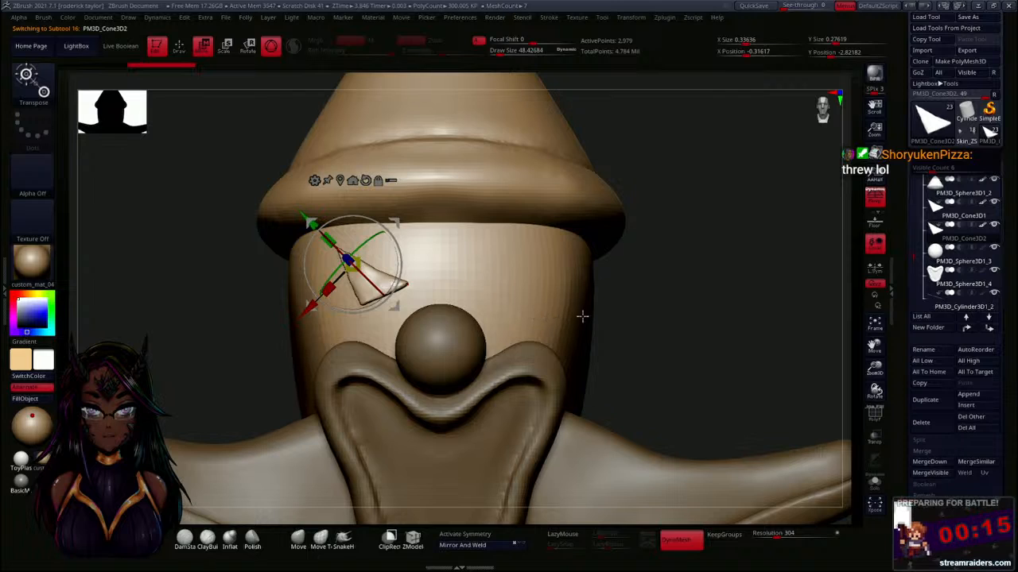
{"action": "scroll", "coordinate": [906, 219], "scroll_direction": "down", "scroll_amount": 10}
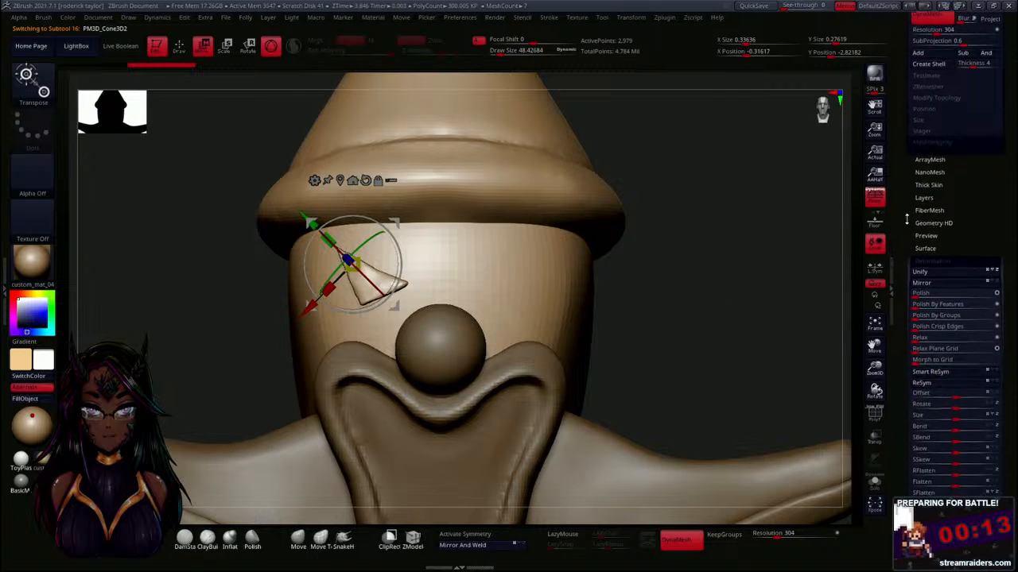
{"action": "scroll", "coordinate": [907, 219], "scroll_direction": "down", "scroll_amount": 3}
{"action": "left_click", "coordinate": [923, 174]}
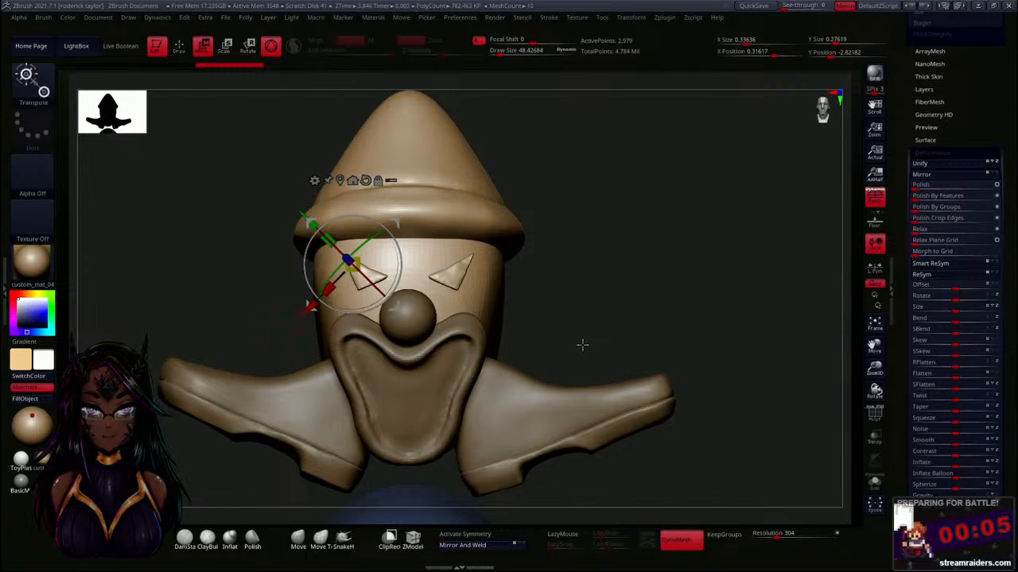
{"action": "key", "text": "q"}
{"action": "mouse_move", "coordinate": [591, 309]}
{"action": "left_mouse_down"}
{"action": "mouse_move", "coordinate": [599, 363]}
{"action": "mouse_move", "coordinate": [638, 307]}
{"action": "mouse_move", "coordinate": [609, 370]}
{"action": "left_mouse_up"}
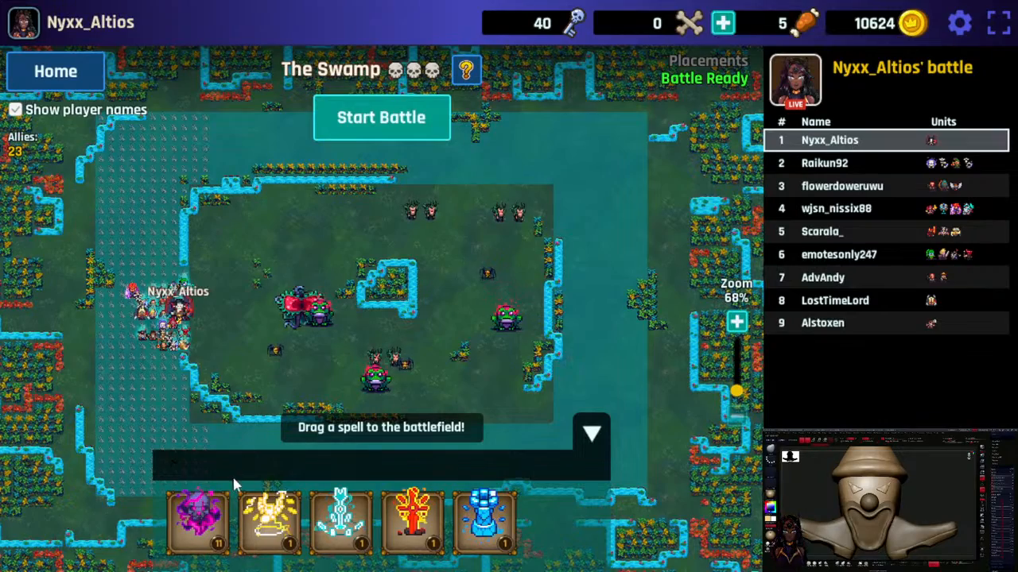
Switch to Stream Raiders, place the purple spell near the leftmost enemies of The Swamp, and start the battle.
{"action": "left_click_drag", "start_coordinate": [199, 547], "coordinate": [302, 314]}
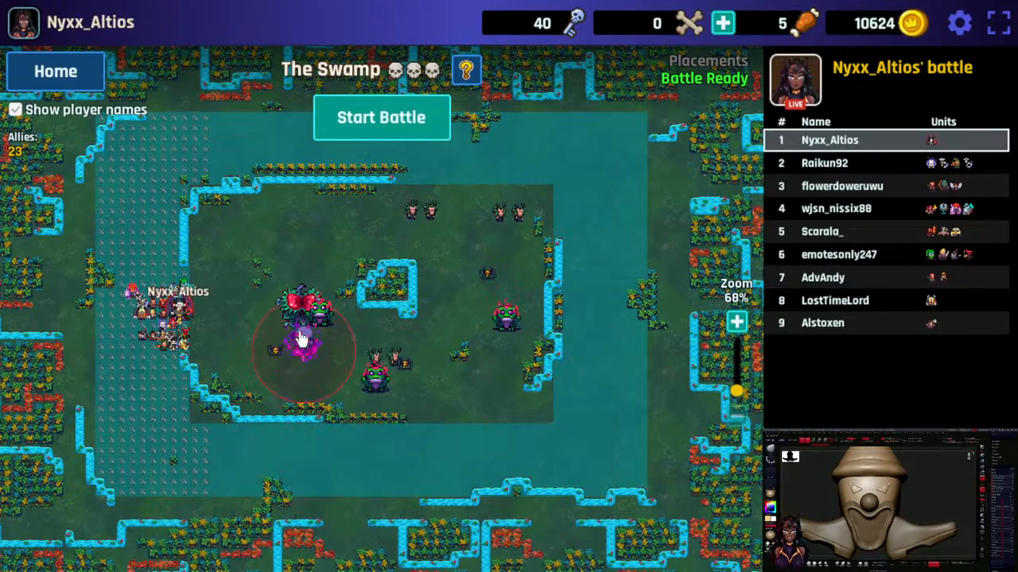
{"action": "left_click", "coordinate": [400, 131]}
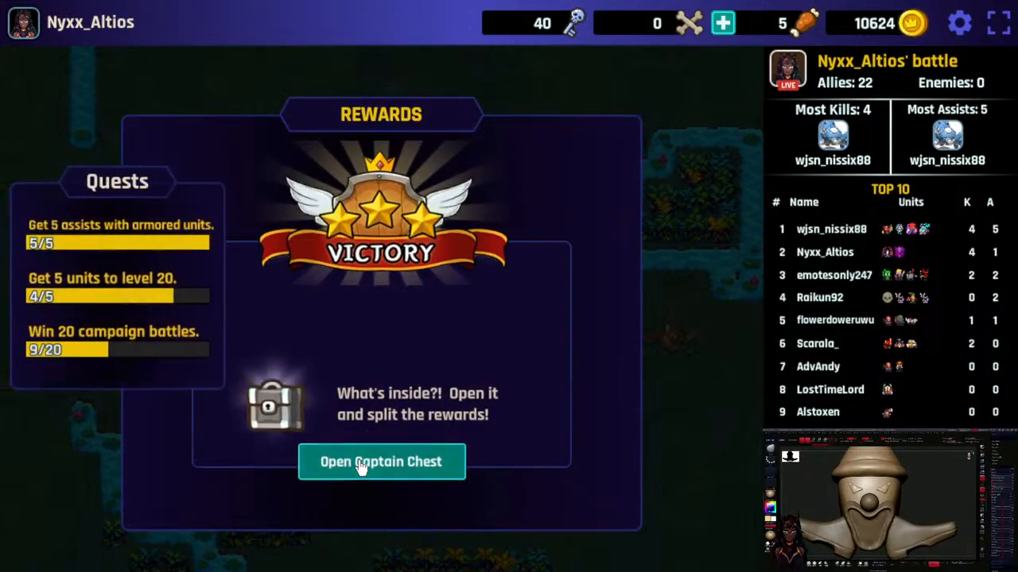
Open the captain chest, grant the item reward to one random viewer, and return to the campaign map.
{"action": "left_click", "coordinate": [358, 466]}
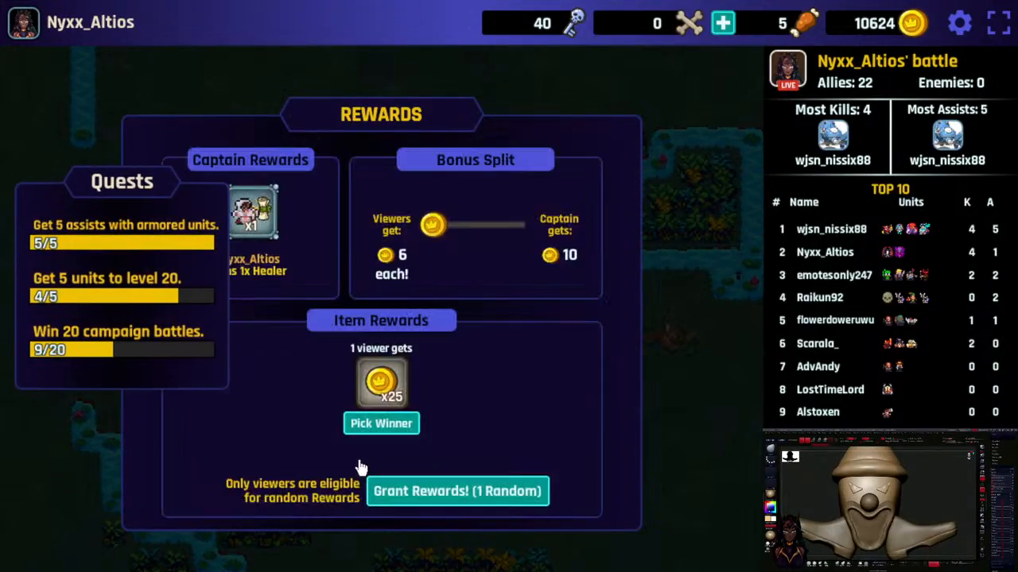
{"action": "left_click", "coordinate": [445, 498]}
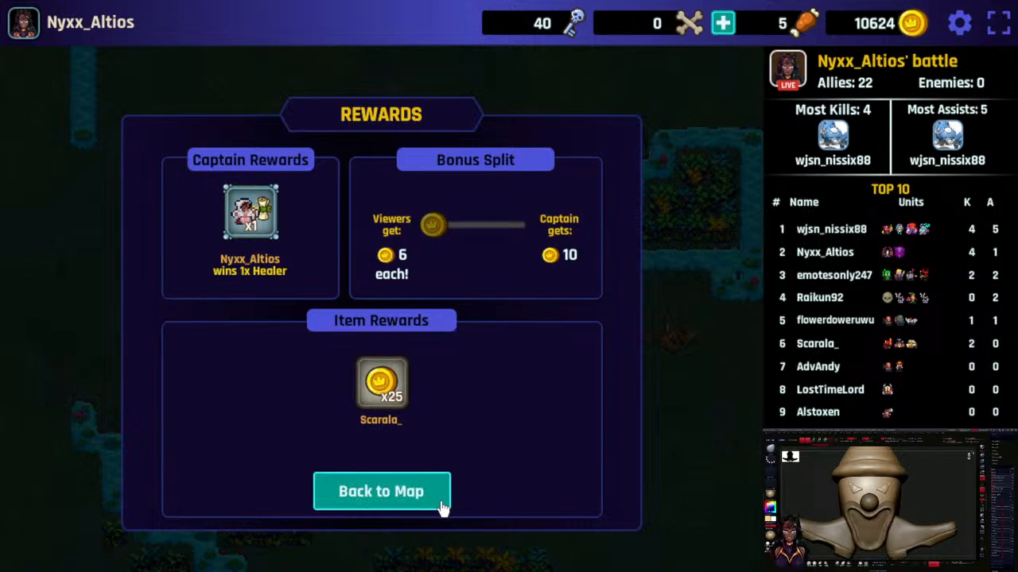
{"action": "left_click", "coordinate": [442, 507]}
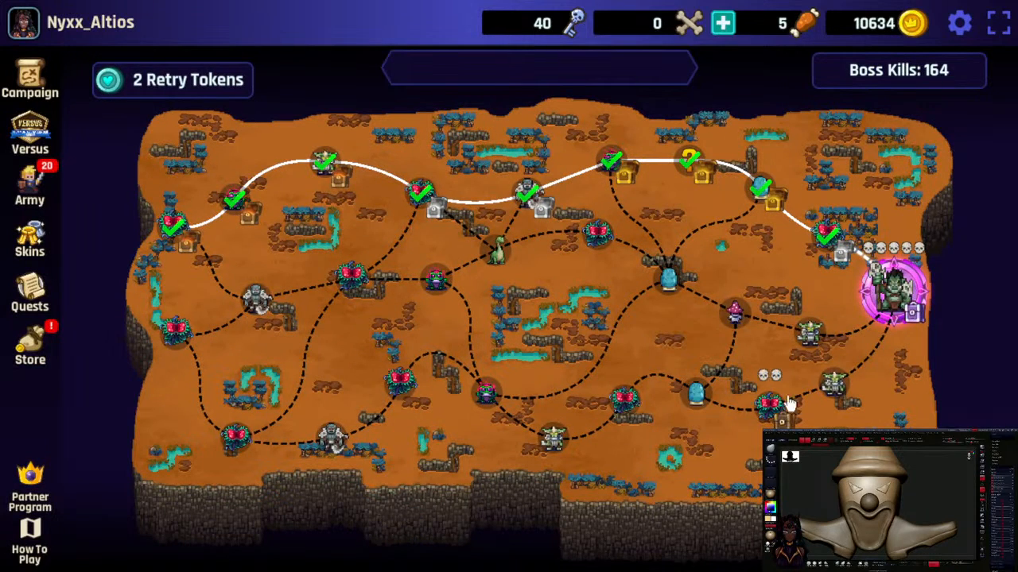
Start the King of the Wilds boss battle and place the level 26 captain unit in the upper green zone.
{"action": "left_click", "coordinate": [894, 290]}
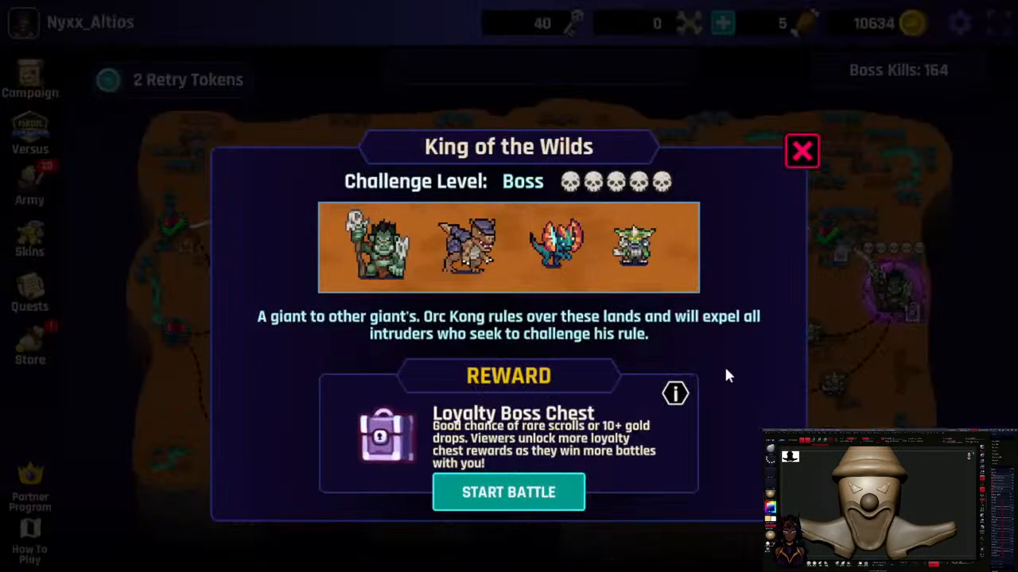
{"action": "left_click", "coordinate": [545, 490]}
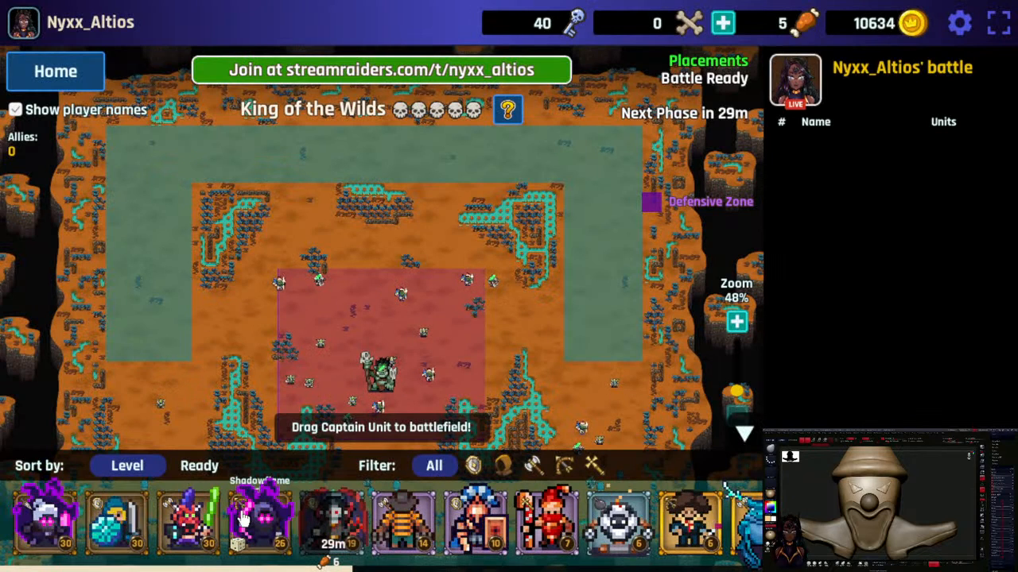
{"action": "left_click_drag", "start_coordinate": [255, 518], "coordinate": [370, 165]}
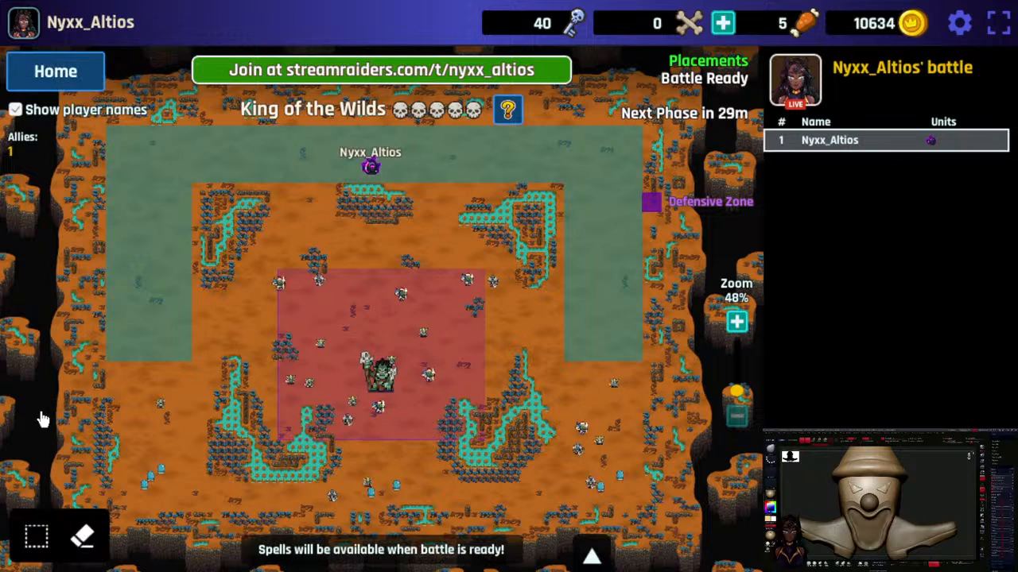
Mark a placement plan with the peace-hand marker across the middle of the upper green zone, around the captain unit.
{"action": "left_click", "coordinate": [36, 536]}
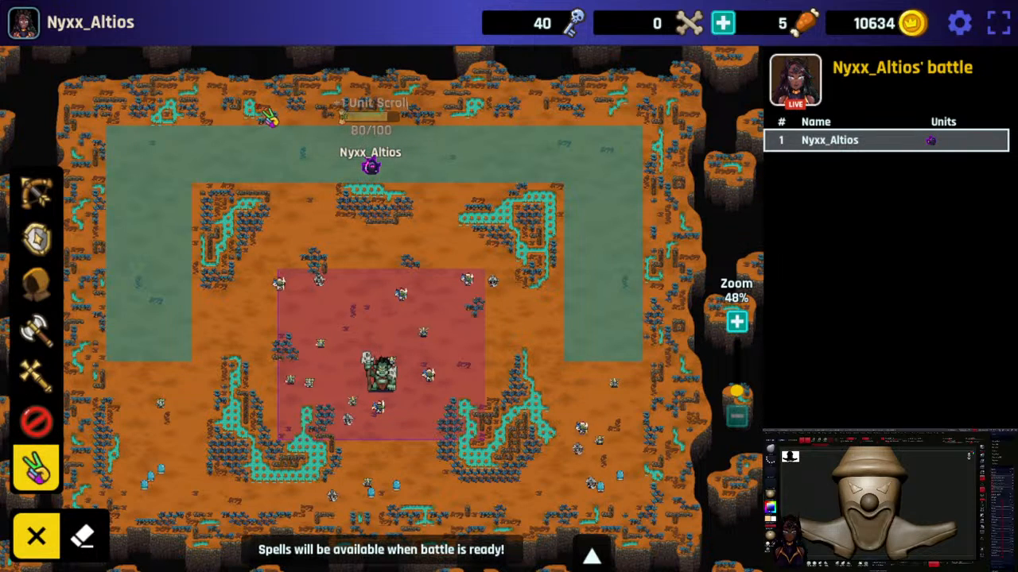
{"action": "left_click_drag", "start_coordinate": [250, 98], "coordinate": [493, 197]}
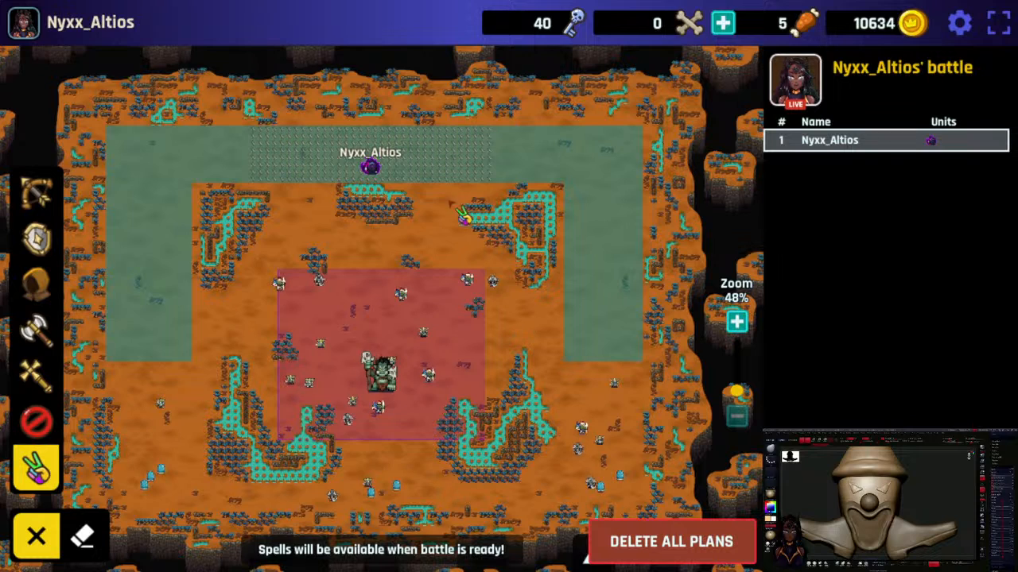
{"action": "left_click", "coordinate": [37, 537]}
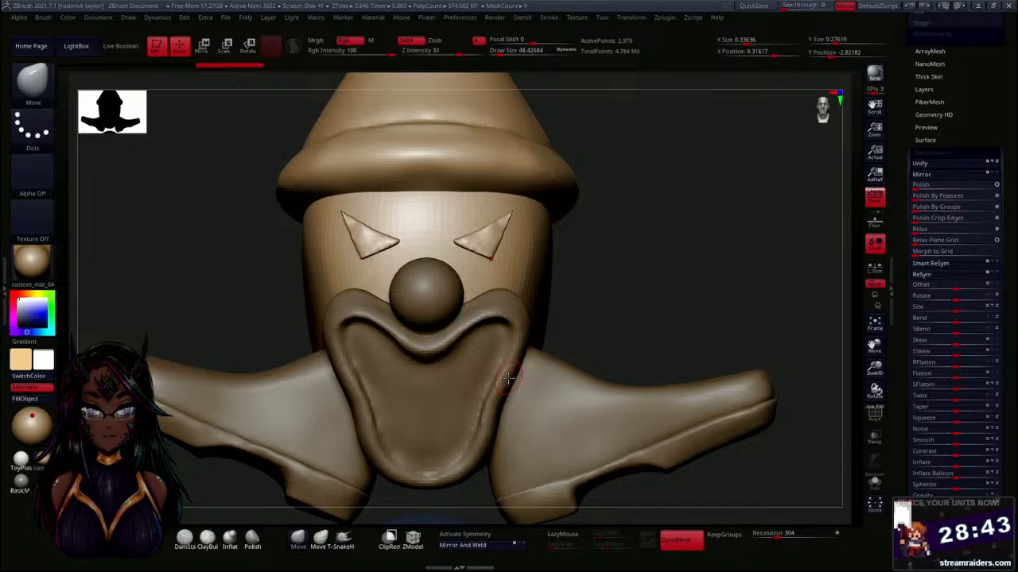
Switch to ZBrush, make the clown's pointed hat the active subtool, and reduce the brush draw size to about 18.
{"action": "left_click_drag", "start_coordinate": [660, 329], "coordinate": [655, 336]}
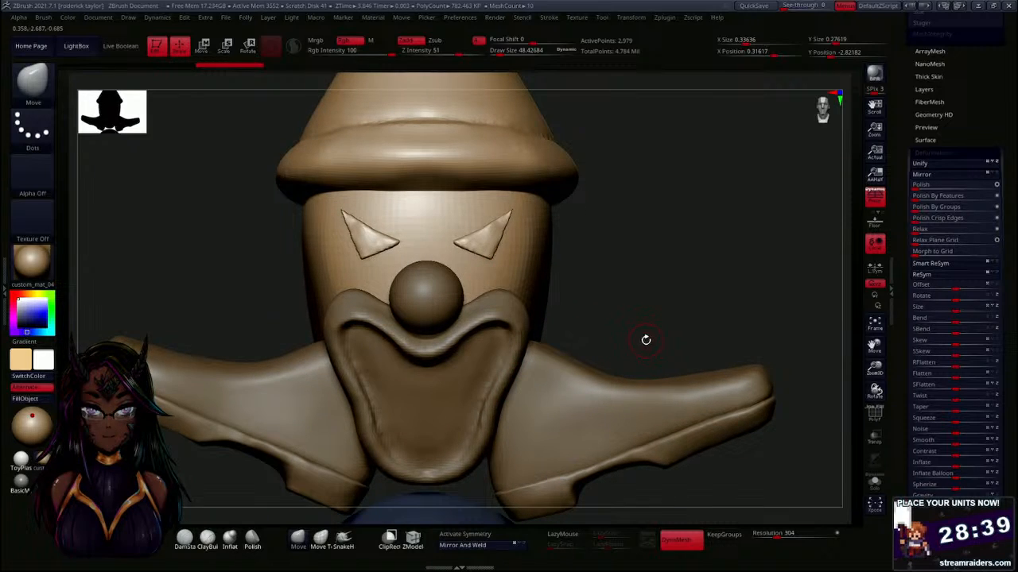
{"action": "left_click_drag", "start_coordinate": [632, 324], "coordinate": [617, 251], "text": "alt"}
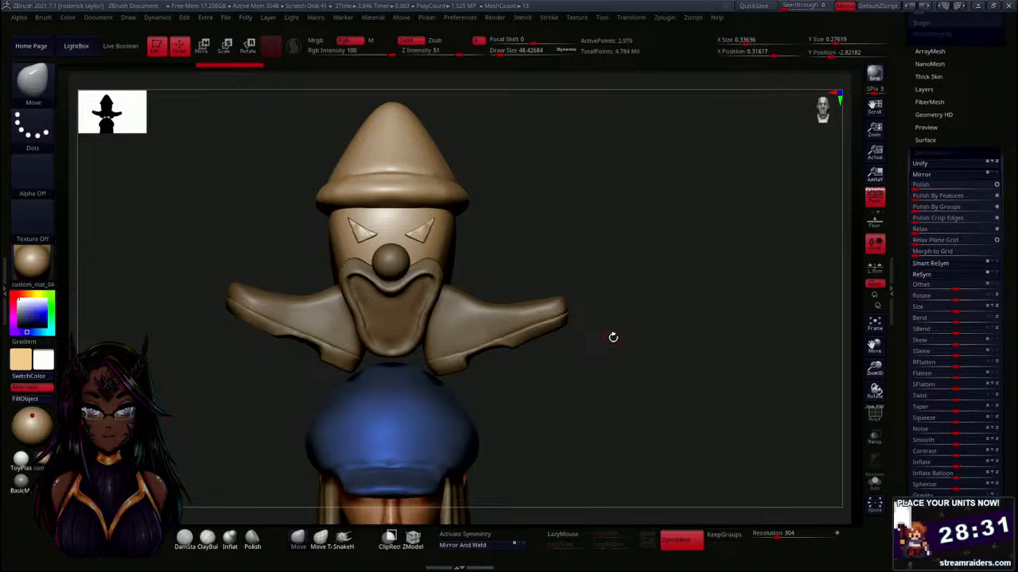
{"action": "left_click_drag", "start_coordinate": [576, 272], "coordinate": [575, 346], "text": "alt"}
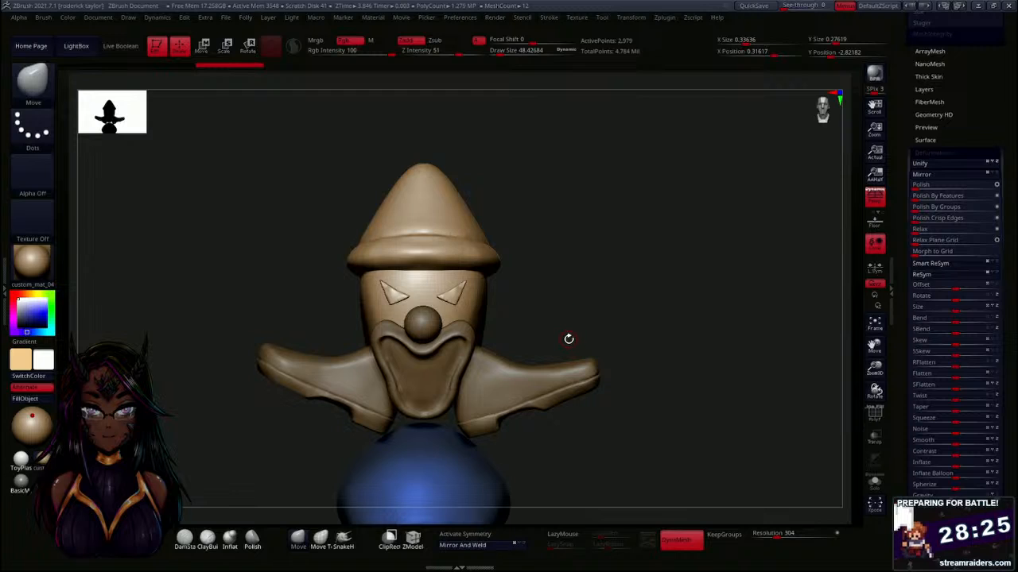
{"action": "left_click_drag", "start_coordinate": [570, 300], "coordinate": [582, 434], "text": "alt"}
{"action": "left_click_drag", "start_coordinate": [578, 222], "coordinate": [559, 339], "text": "alt"}
{"action": "left_click", "coordinate": [442, 358], "text": "alt"}
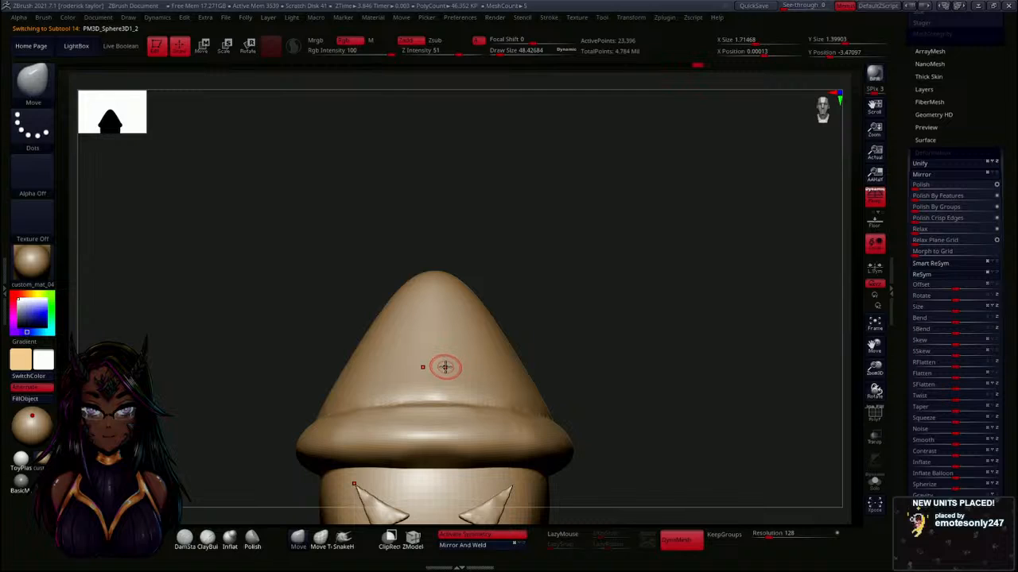
{"action": "key", "text": "s"}
{"action": "left_click_drag", "start_coordinate": [528, 277], "coordinate": [523, 276]}
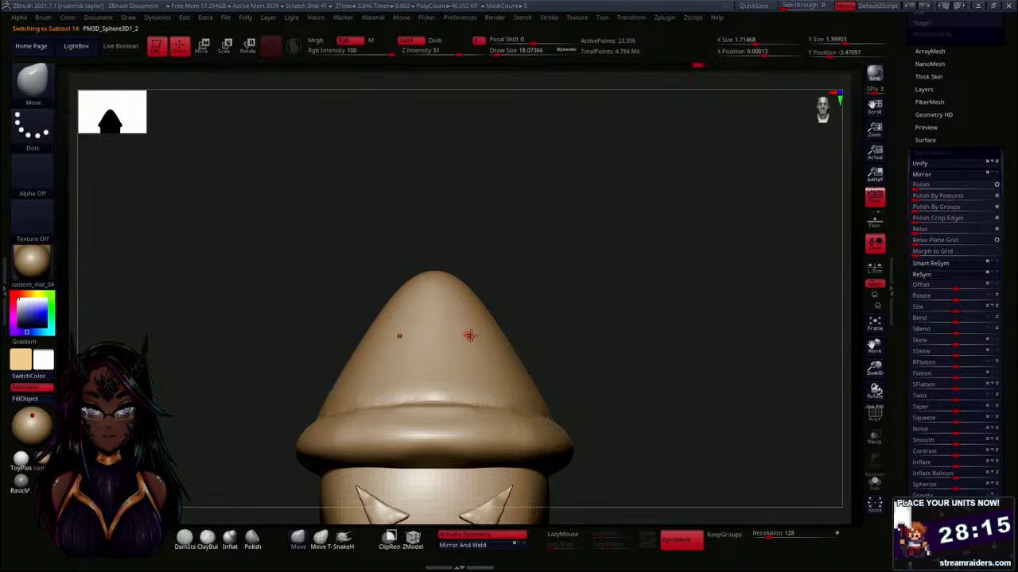
Insert a Sphere3D as a new subtool directly after the hat.
{"action": "left_click_drag", "start_coordinate": [583, 355], "coordinate": [565, 296], "text": "alt"}
{"action": "left_click_drag", "start_coordinate": [599, 384], "coordinate": [581, 276], "text": "alt"}
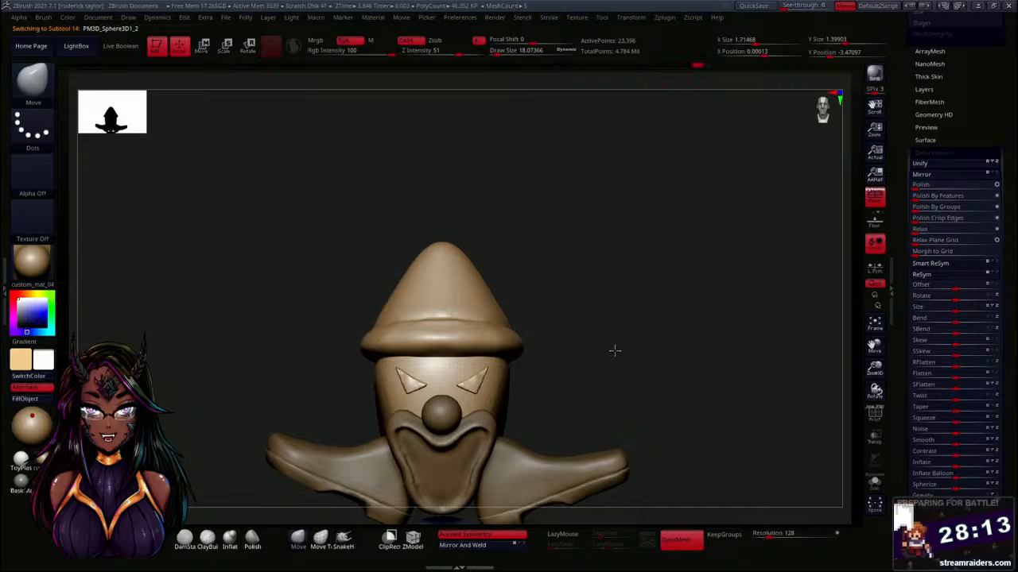
{"action": "left_click_drag", "start_coordinate": [618, 358], "coordinate": [609, 281]}
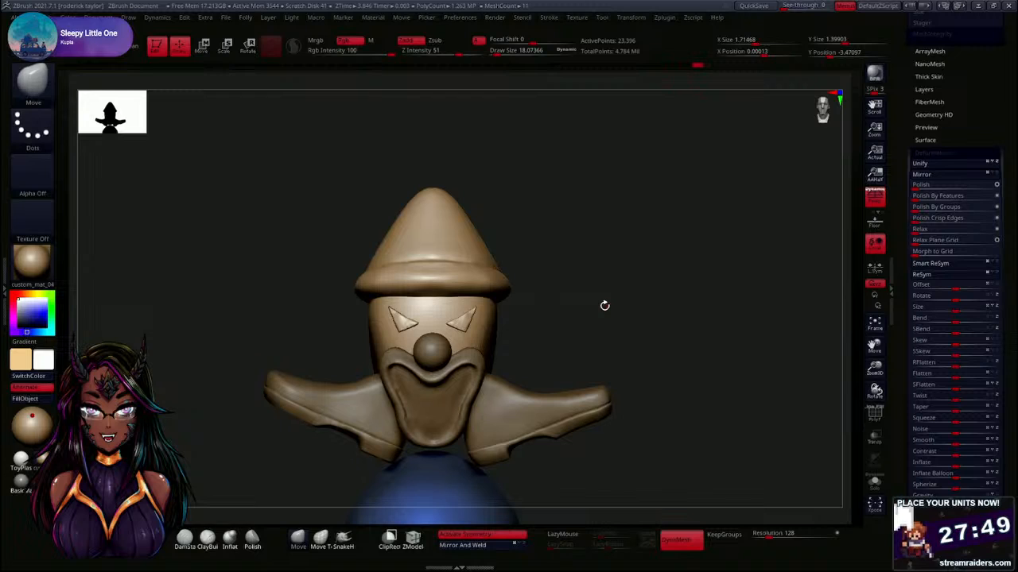
{"action": "mouse_move", "coordinate": [562, 319]}
{"action": "left_mouse_down", "text": "alt"}
{"action": "mouse_move", "coordinate": [564, 345]}
{"action": "mouse_move", "coordinate": [575, 324]}
{"action": "left_mouse_up", "text": "alt"}
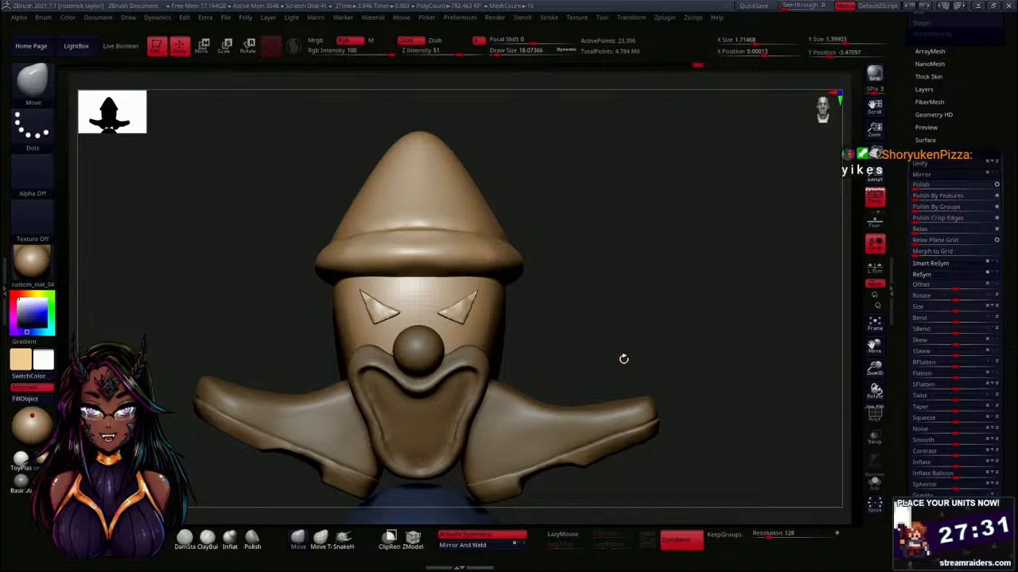
{"action": "scroll", "coordinate": [922, 267], "scroll_direction": "up", "scroll_amount": 10}
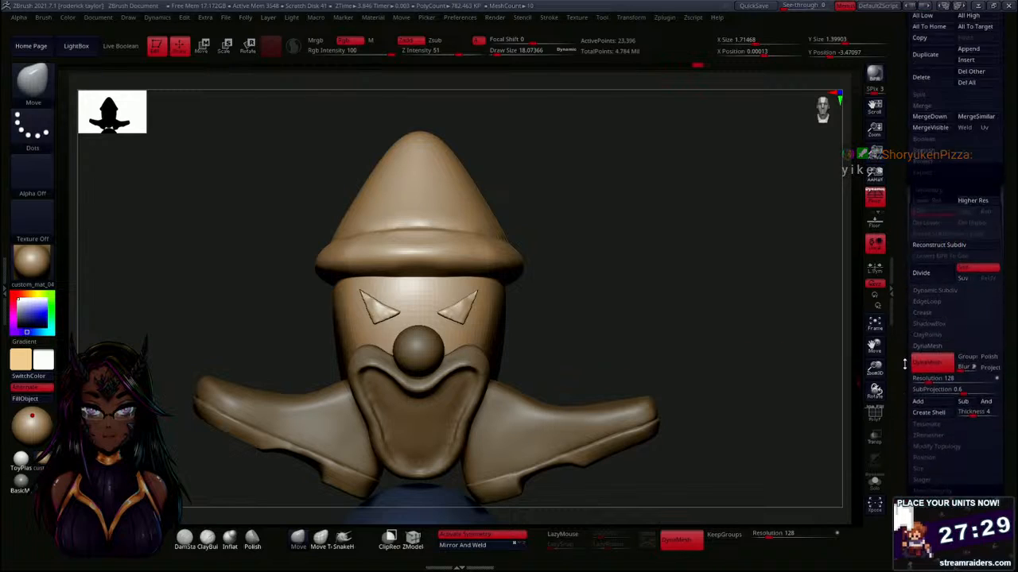
{"action": "scroll", "coordinate": [924, 239], "scroll_direction": "up", "scroll_amount": 10}
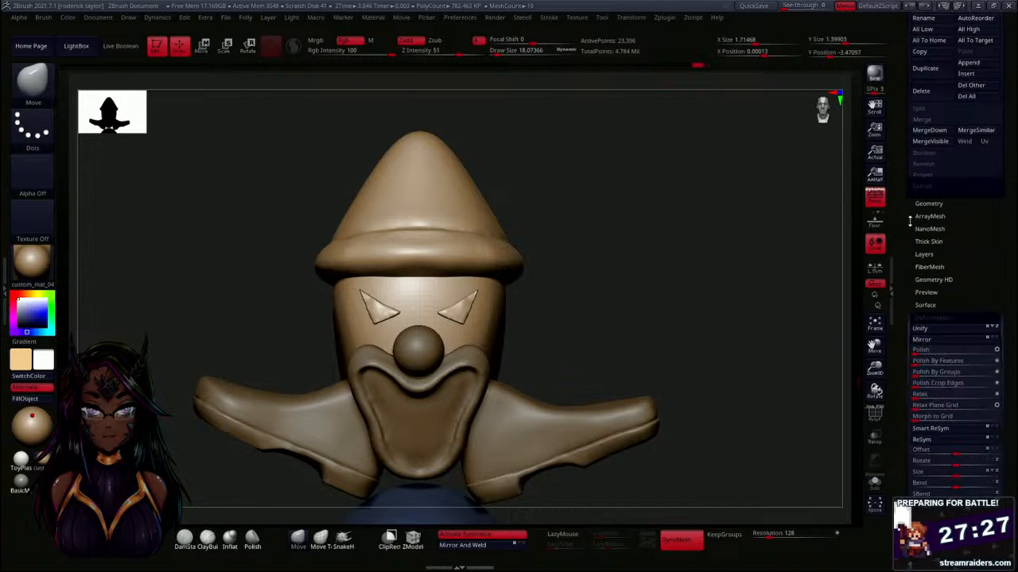
{"action": "scroll", "coordinate": [907, 315], "scroll_direction": "up", "scroll_amount": 3}
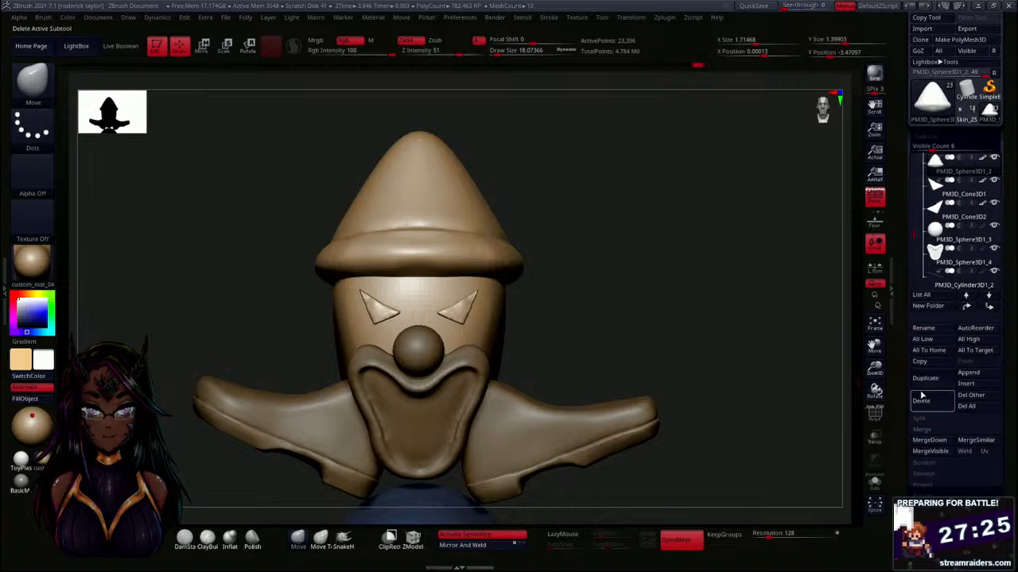
{"action": "left_click", "coordinate": [965, 385]}
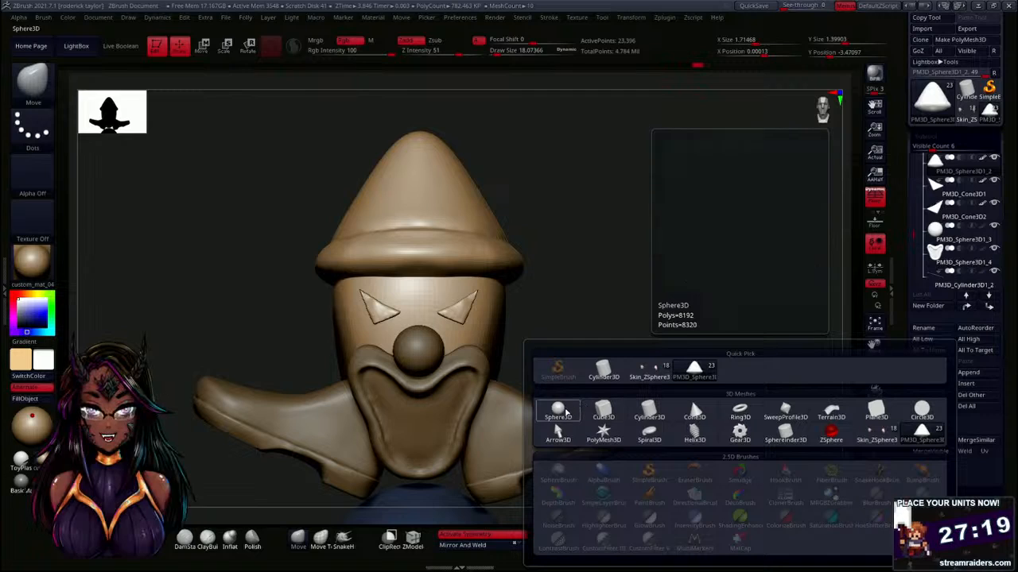
{"action": "left_click", "coordinate": [557, 409]}
{"action": "key", "text": "f"}
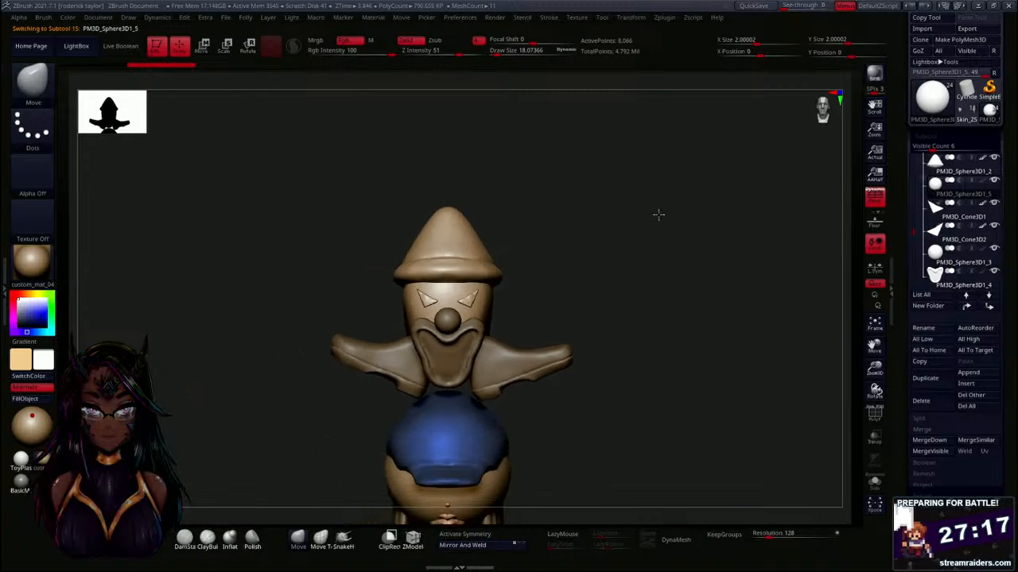
Move the sphere up in front of the clown head, scale it to about 0.92, and offset it beside the mouth.
{"action": "key", "text": "w"}
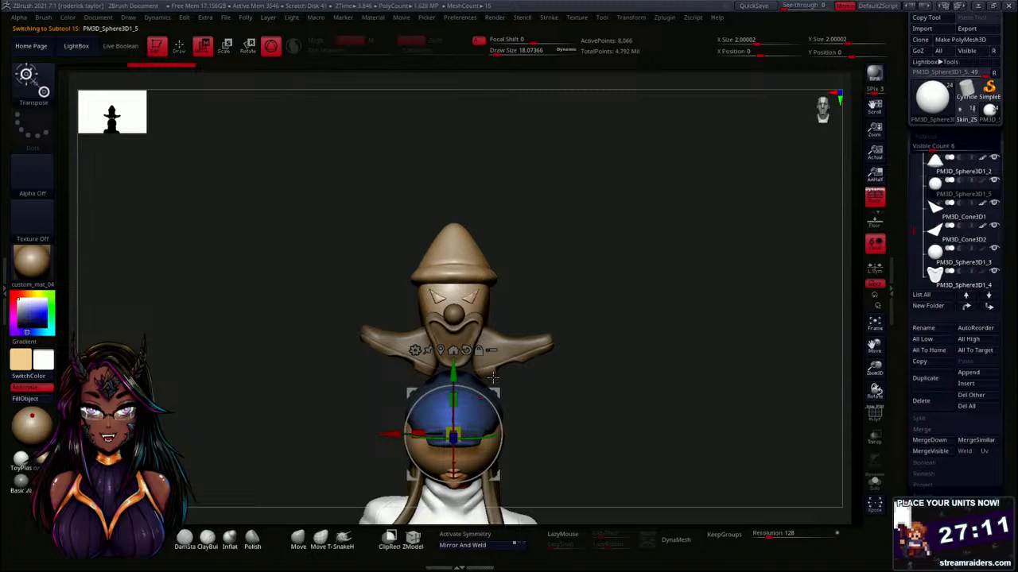
{"action": "left_click_drag", "start_coordinate": [450, 350], "coordinate": [450, 230]}
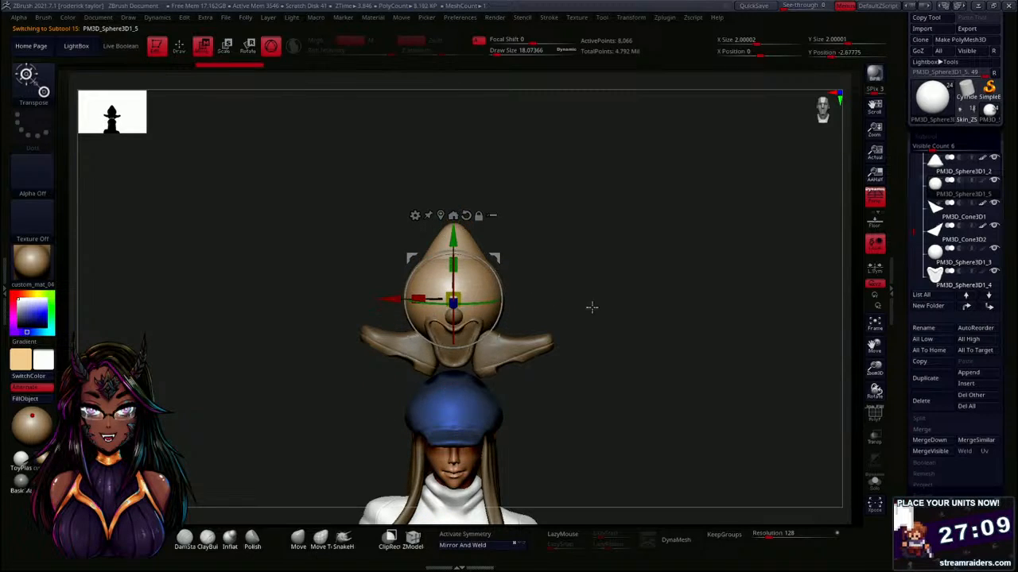
{"action": "left_click_drag", "start_coordinate": [591, 307], "coordinate": [522, 321]}
{"action": "left_click_drag", "start_coordinate": [389, 312], "coordinate": [320, 325]}
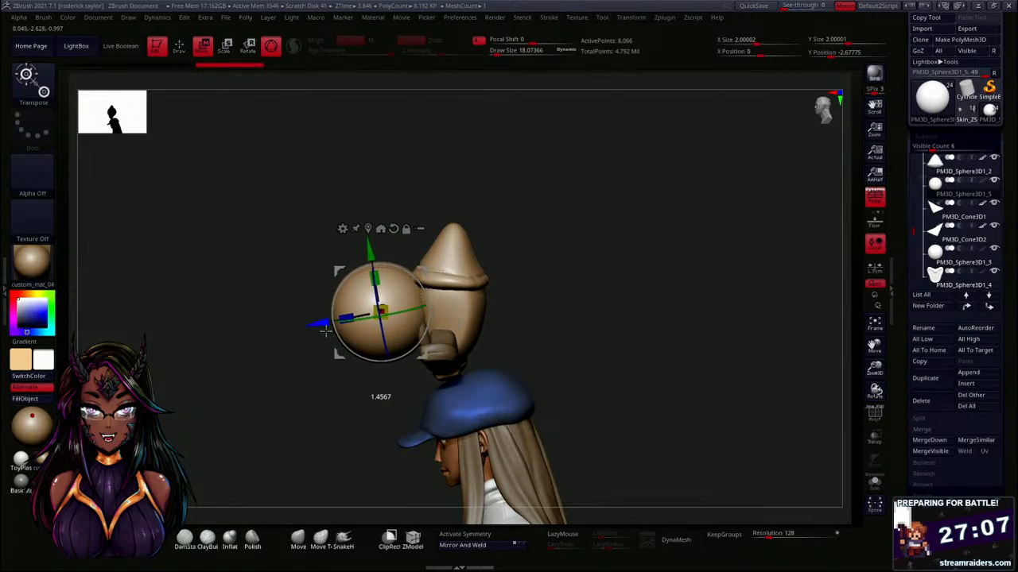
{"action": "left_click_drag", "start_coordinate": [321, 373], "coordinate": [375, 374]}
{"action": "left_click_drag", "start_coordinate": [380, 312], "coordinate": [473, 305]}
{"action": "left_click_drag", "start_coordinate": [524, 278], "coordinate": [535, 382], "text": "alt"}
{"action": "left_click_drag", "start_coordinate": [544, 284], "coordinate": [469, 308]}
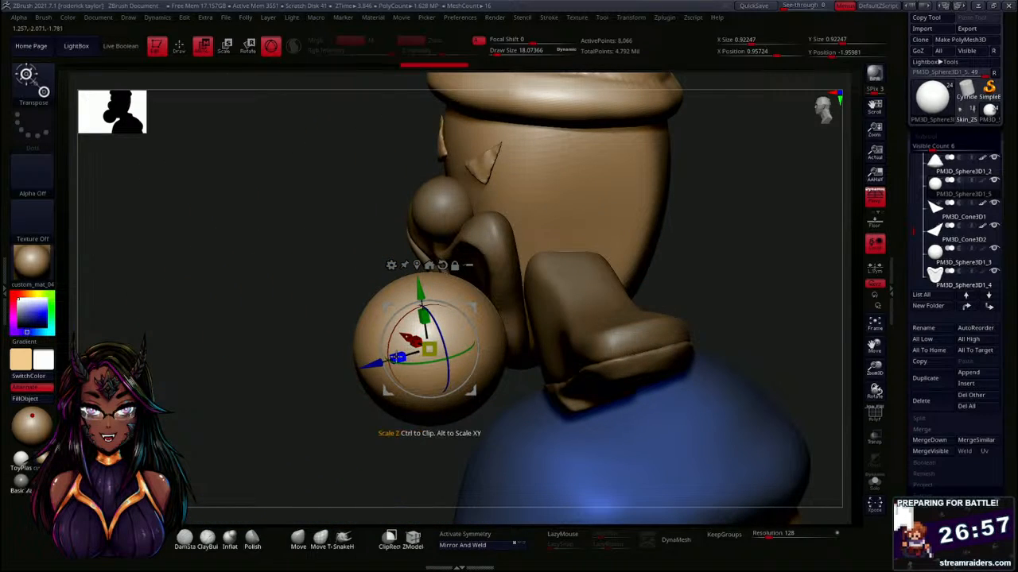
Flatten the sphere in depth into an oval pad and position it beside the mouth, in front of the shoe.
{"action": "left_click_drag", "start_coordinate": [397, 357], "coordinate": [421, 350]}
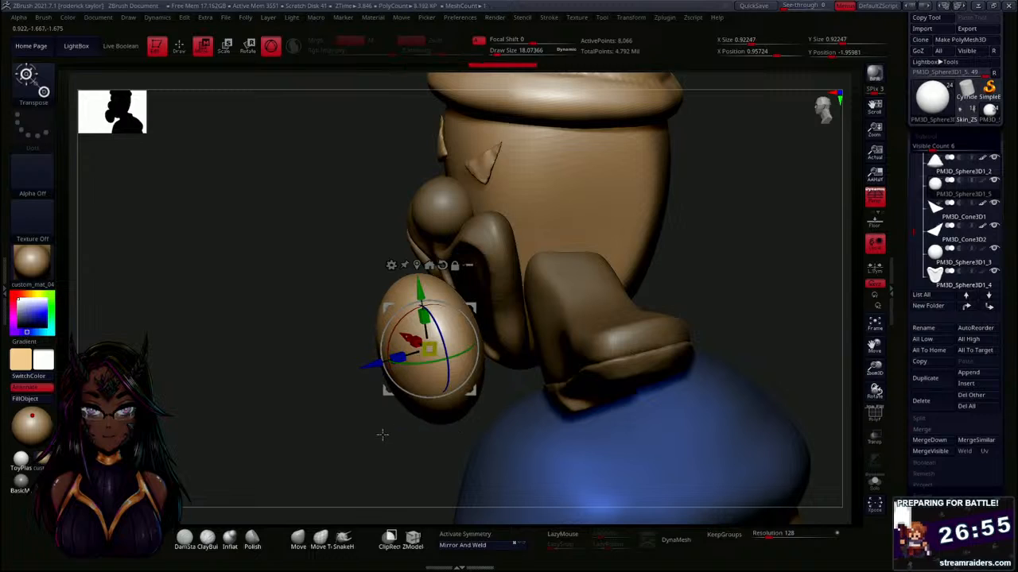
{"action": "left_click_drag", "start_coordinate": [381, 434], "coordinate": [384, 431]}
{"action": "left_click_drag", "start_coordinate": [372, 371], "coordinate": [399, 312]}
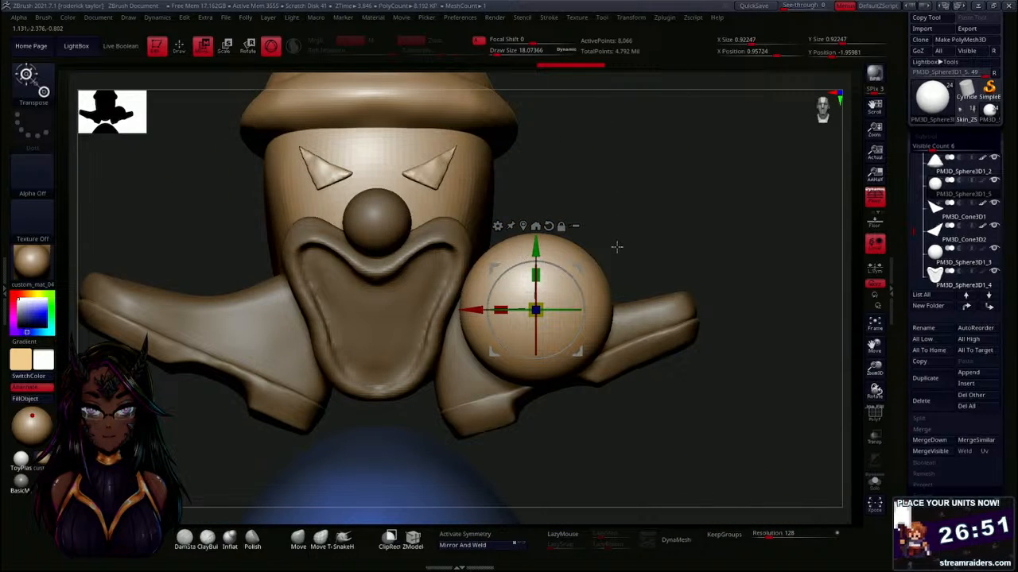
{"action": "left_click_drag", "start_coordinate": [614, 252], "coordinate": [633, 221]}
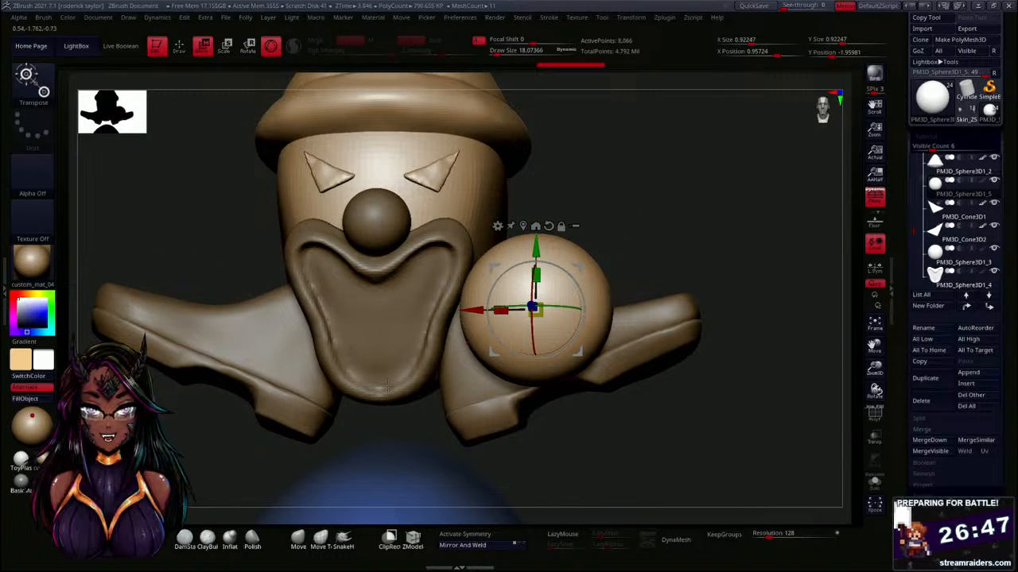
Use the Move Topological brush at draw size about 274 to pull the pad's inner side toward the mouth, undoing the last stroke.
{"action": "left_click", "coordinate": [319, 536]}
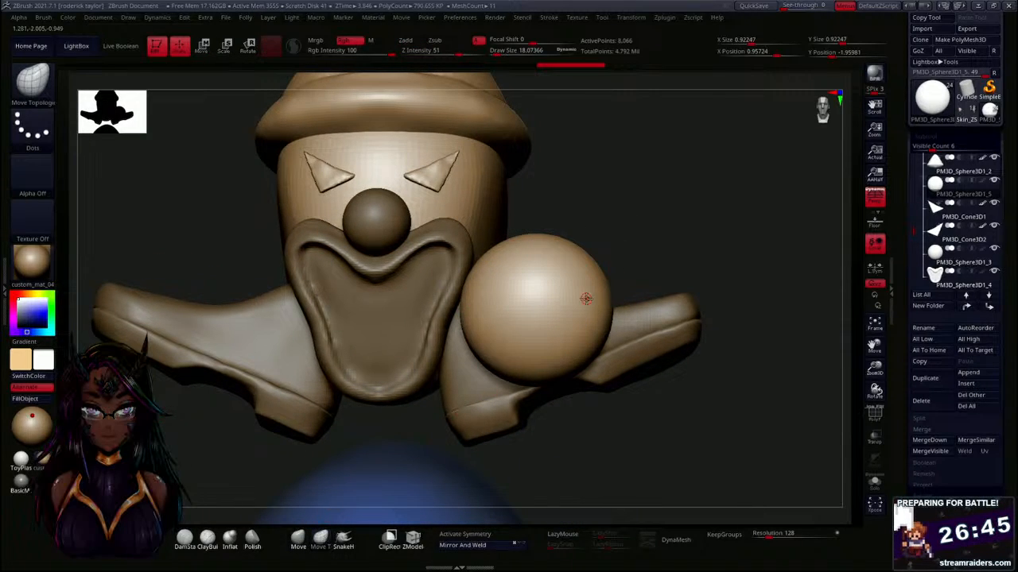
{"action": "key", "text": "s"}
{"action": "left_click_drag", "start_coordinate": [522, 329], "coordinate": [427, 371]}
{"action": "left_click_drag", "start_coordinate": [609, 234], "coordinate": [636, 250]}
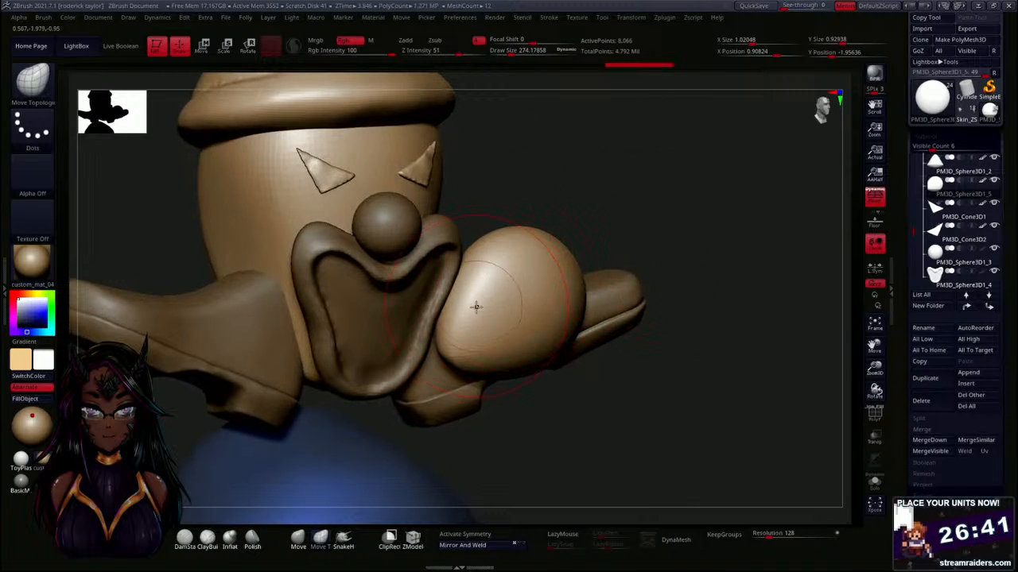
{"action": "left_click_drag", "start_coordinate": [608, 194], "coordinate": [461, 331]}
{"action": "key", "text": "ctrl+z"}
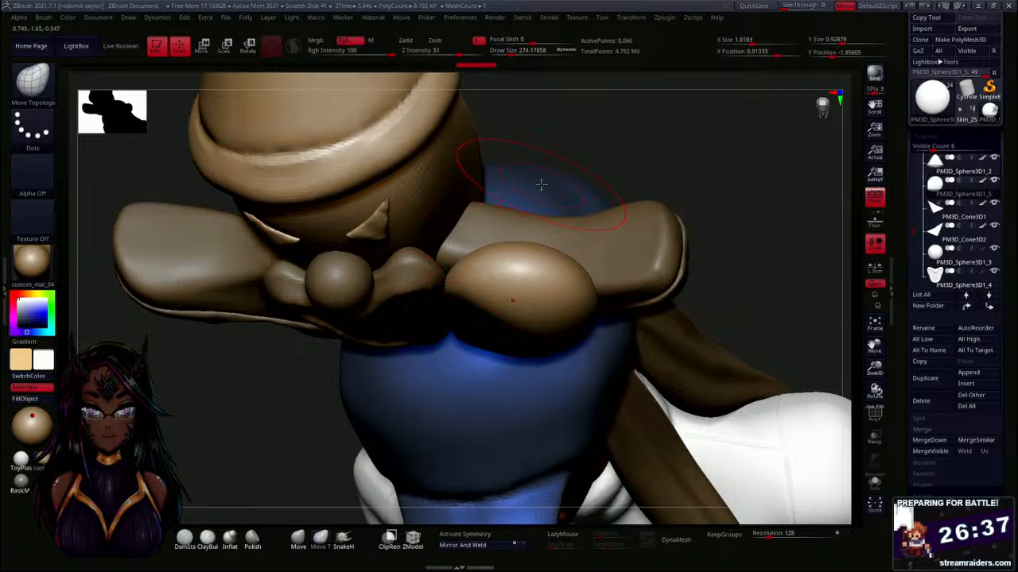
Hide the subtool folders of the underlying character, including her blue cap, keeping the clown head parts shown.
{"action": "left_click_drag", "start_coordinate": [642, 172], "coordinate": [706, 268]}
{"action": "left_click_drag", "start_coordinate": [913, 236], "coordinate": [913, 153]}
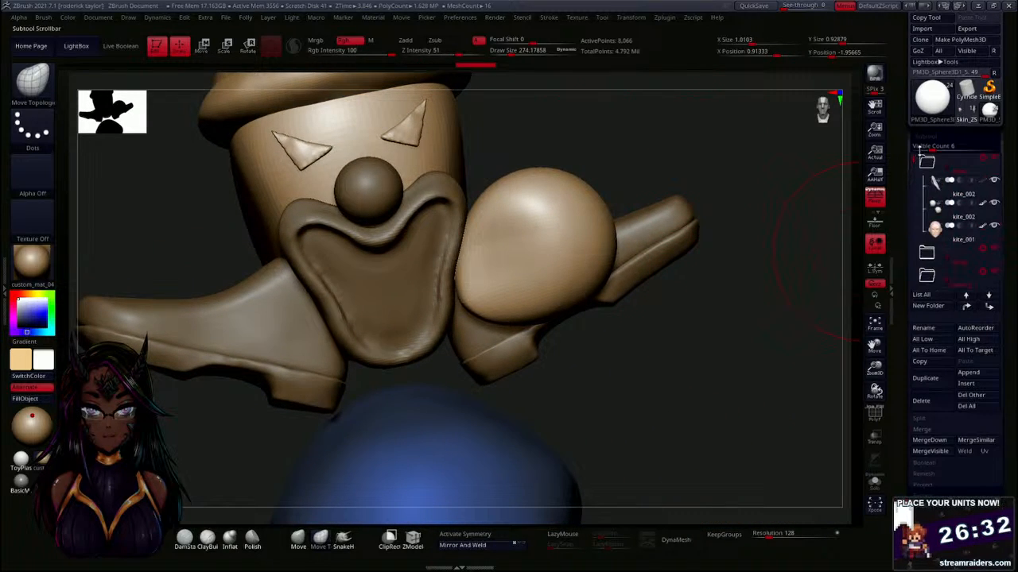
{"action": "left_click", "coordinate": [996, 161]}
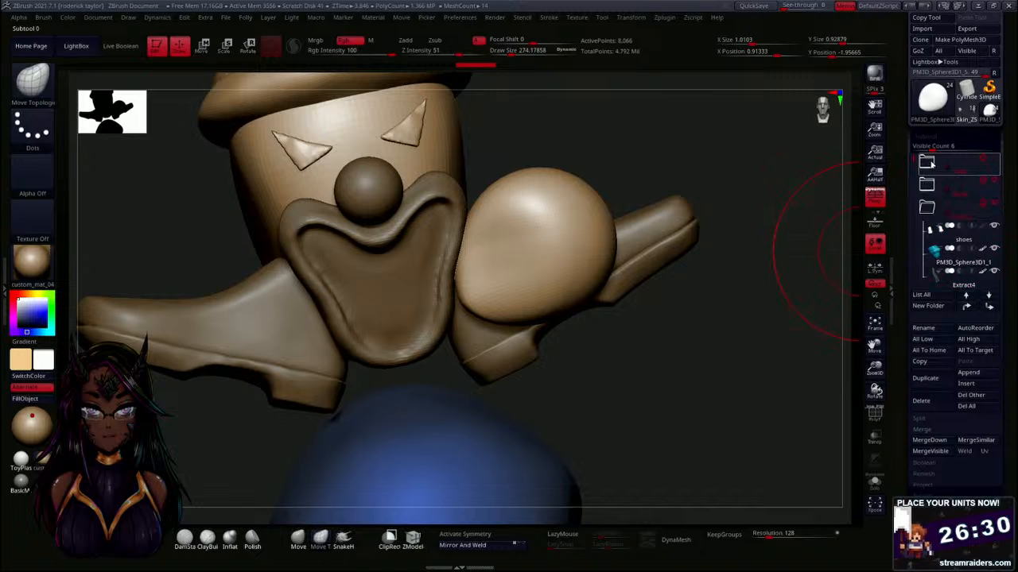
{"action": "left_click", "coordinate": [995, 191]}
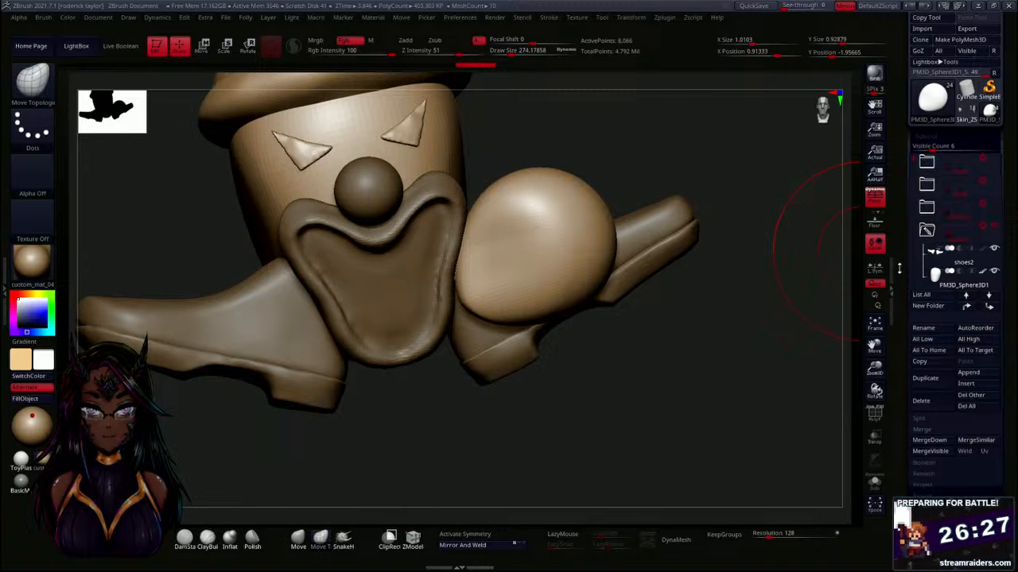
Reshape the pad's outline by pulling its upper outer edge outward and pushing its lower outer edge inward.
{"action": "left_click_drag", "start_coordinate": [720, 360], "coordinate": [491, 283]}
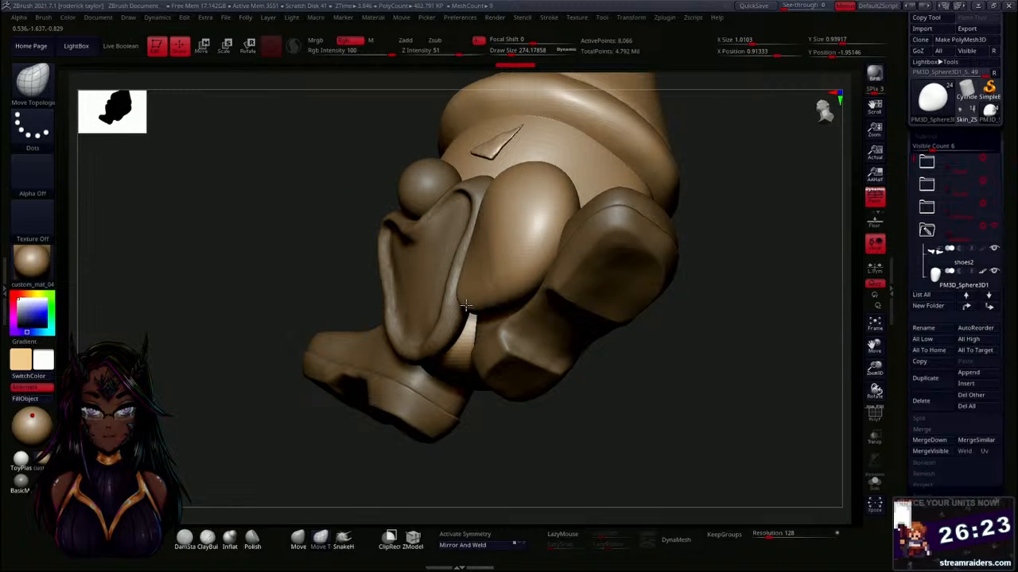
{"action": "left_click_drag", "start_coordinate": [607, 364], "coordinate": [643, 371], "text": "shift"}
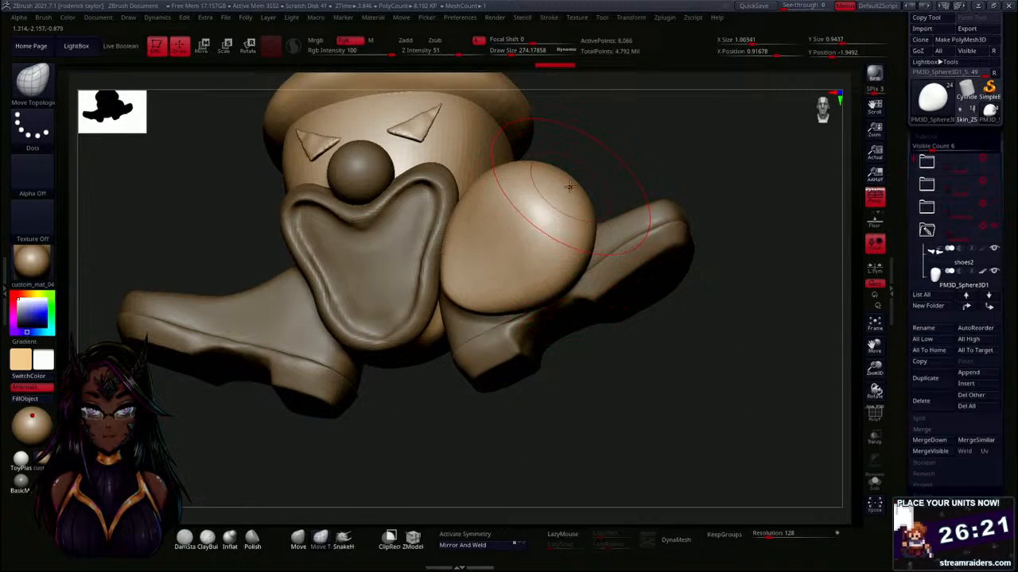
{"action": "mouse_move", "coordinate": [568, 187]}
{"action": "left_mouse_down"}
{"action": "mouse_move", "coordinate": [546, 214]}
{"action": "mouse_move", "coordinate": [589, 178]}
{"action": "left_mouse_up"}
{"action": "left_click_drag", "start_coordinate": [558, 280], "coordinate": [545, 257]}
{"action": "left_click_drag", "start_coordinate": [536, 301], "coordinate": [523, 282]}
{"action": "left_click_drag", "start_coordinate": [563, 364], "coordinate": [600, 382]}
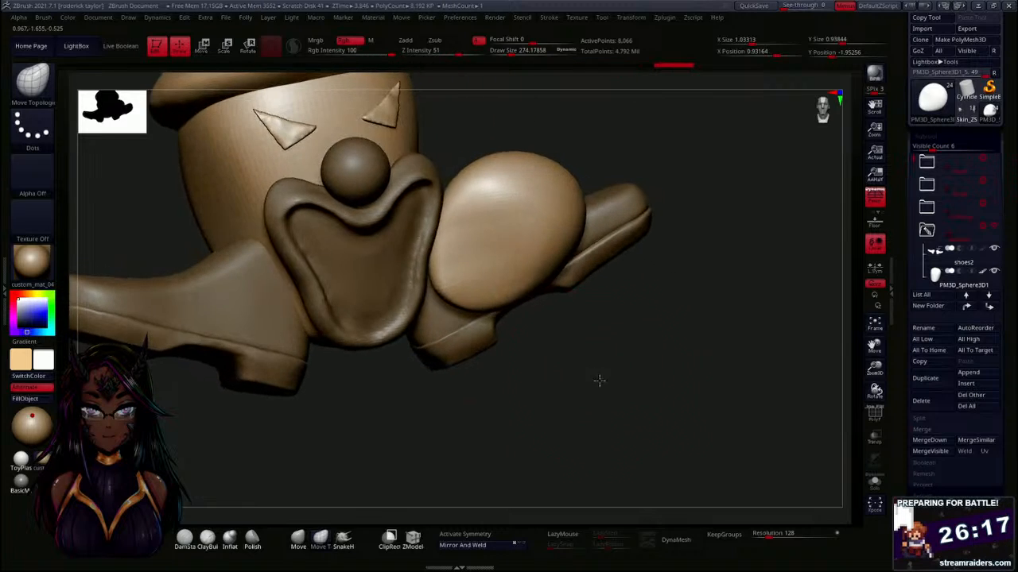
Stretch the pad's upper outer side up and outward into a tilted, hollowed egg shape, with its inner edge drawn to the mouth.
{"action": "mouse_move", "coordinate": [481, 199]}
{"action": "left_mouse_down"}
{"action": "mouse_move", "coordinate": [461, 166]}
{"action": "mouse_move", "coordinate": [633, 138]}
{"action": "mouse_move", "coordinate": [627, 170]}
{"action": "mouse_move", "coordinate": [559, 222]}
{"action": "left_mouse_up"}
{"action": "left_click_drag", "start_coordinate": [656, 165], "coordinate": [598, 196]}
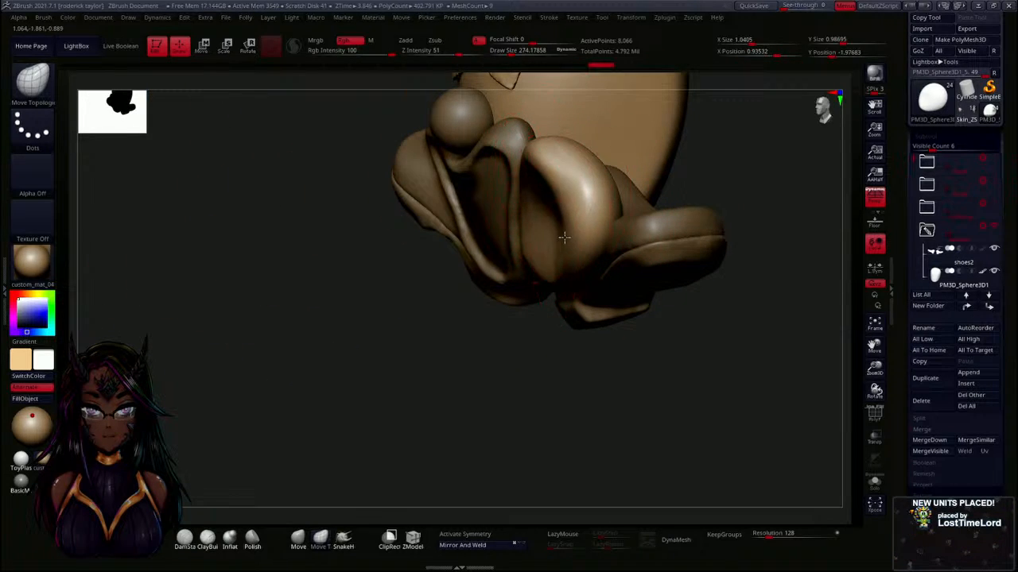
{"action": "left_click_drag", "start_coordinate": [674, 170], "coordinate": [731, 149]}
{"action": "left_click_drag", "start_coordinate": [591, 173], "coordinate": [633, 113]}
{"action": "mouse_move", "coordinate": [600, 224]}
{"action": "left_mouse_down"}
{"action": "mouse_move", "coordinate": [618, 236]}
{"action": "mouse_move", "coordinate": [595, 260]}
{"action": "left_mouse_up"}
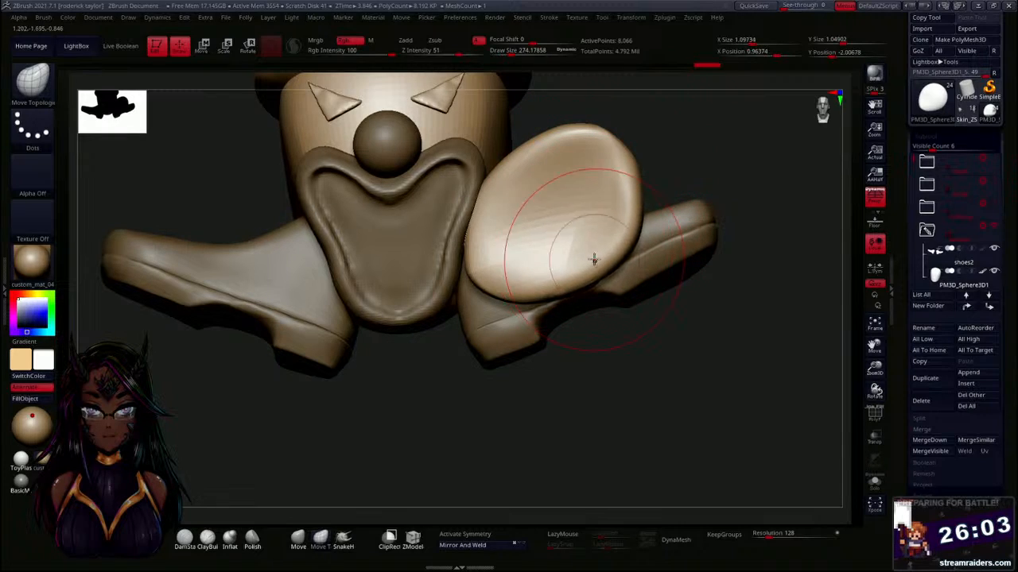
{"action": "left_click_drag", "start_coordinate": [485, 233], "coordinate": [467, 245]}
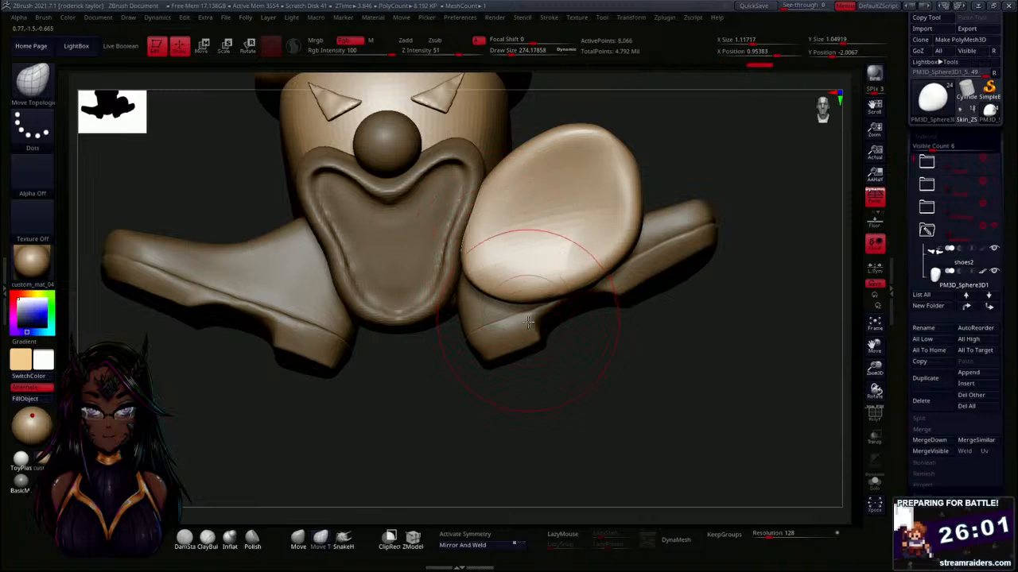
Push the pad's upper inner edge down into a dip with Move Topological, and remesh the pad with DynaMesh at resolution 128.
{"action": "left_click_drag", "start_coordinate": [606, 373], "coordinate": [611, 339]}
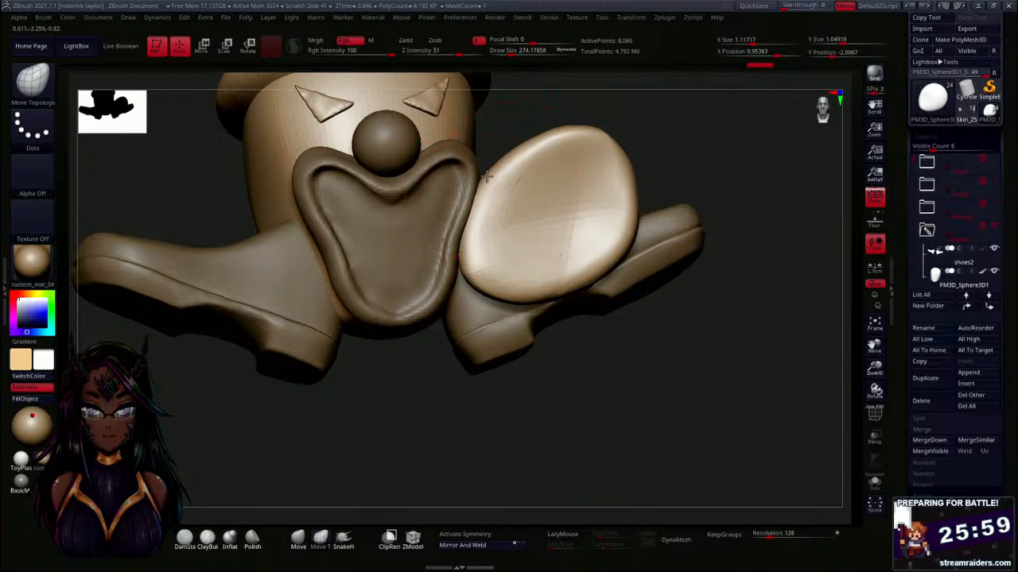
{"action": "mouse_move", "coordinate": [477, 144]}
{"action": "left_mouse_down"}
{"action": "mouse_move", "coordinate": [536, 143]}
{"action": "mouse_move", "coordinate": [540, 181]}
{"action": "left_mouse_up"}
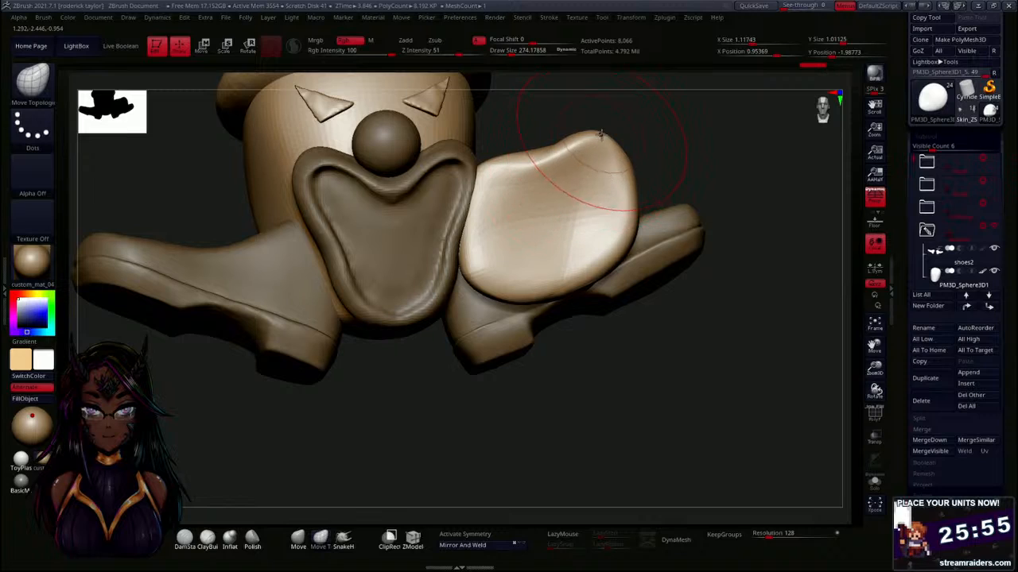
{"action": "mouse_move", "coordinate": [601, 134]}
{"action": "left_mouse_down"}
{"action": "mouse_move", "coordinate": [536, 175]}
{"action": "mouse_move", "coordinate": [538, 166]}
{"action": "left_mouse_up"}
{"action": "left_click", "coordinate": [682, 544]}
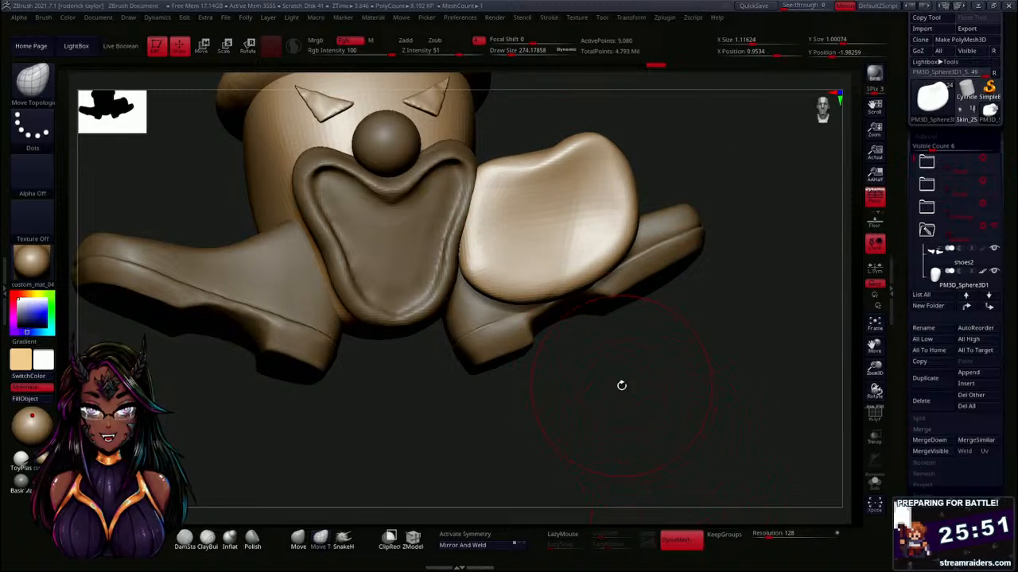
Sculpt a raised, bent thumb on the pad's inner side with ClayBuildup at draw size about 155, and smooth it into the palm.
{"action": "left_click", "coordinate": [206, 538]}
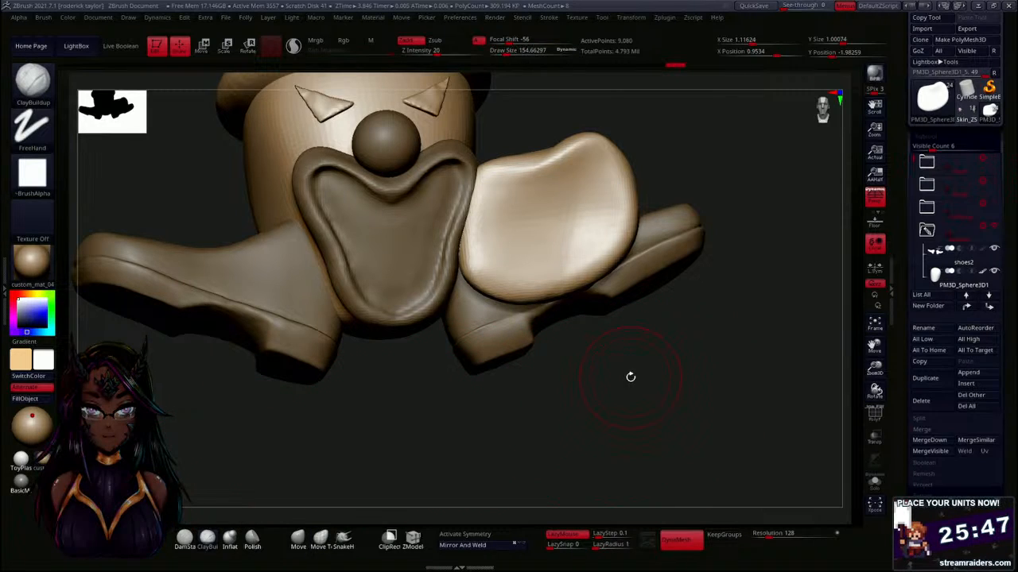
{"action": "mouse_move", "coordinate": [477, 181]}
{"action": "left_mouse_down"}
{"action": "mouse_move", "coordinate": [518, 196]}
{"action": "mouse_move", "coordinate": [524, 209]}
{"action": "mouse_move", "coordinate": [493, 174]}
{"action": "left_mouse_up"}
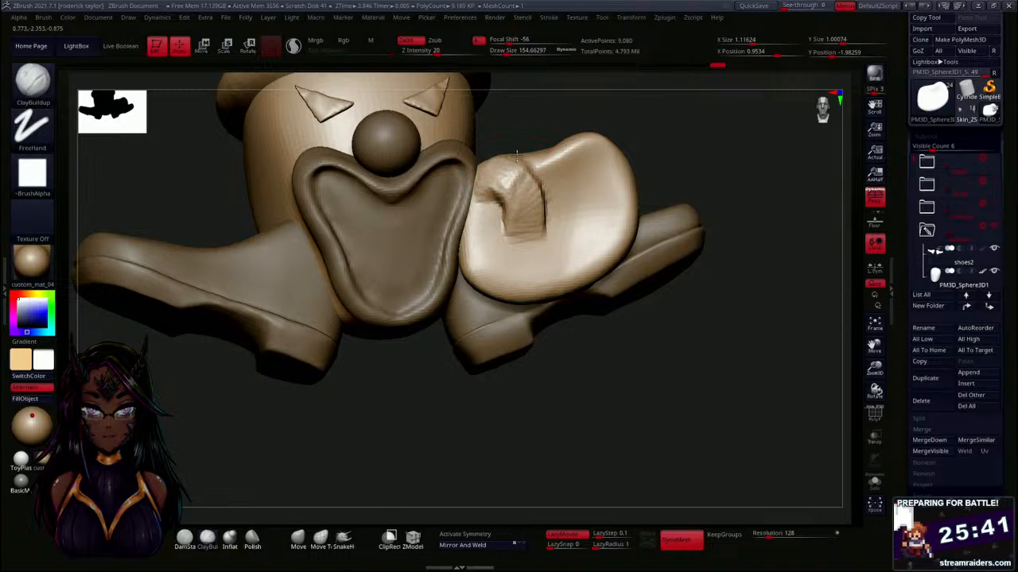
{"action": "mouse_move", "coordinate": [516, 155]}
{"action": "left_mouse_down"}
{"action": "mouse_move", "coordinate": [528, 200]}
{"action": "mouse_move", "coordinate": [509, 230]}
{"action": "mouse_move", "coordinate": [532, 229]}
{"action": "mouse_move", "coordinate": [504, 176]}
{"action": "mouse_move", "coordinate": [535, 194]}
{"action": "left_mouse_up"}
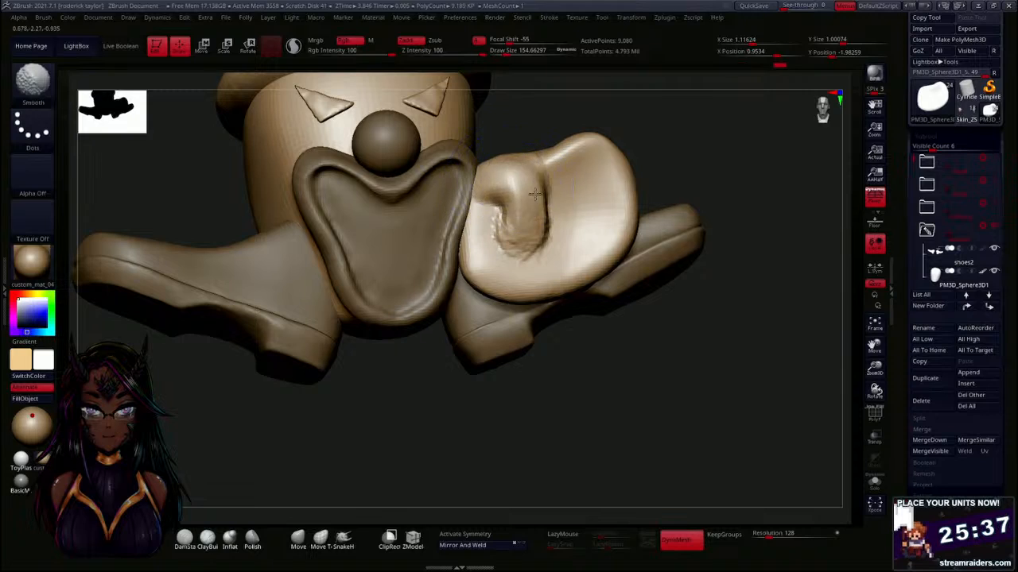
{"action": "left_click_drag", "start_coordinate": [507, 229], "coordinate": [497, 240], "text": "shift"}
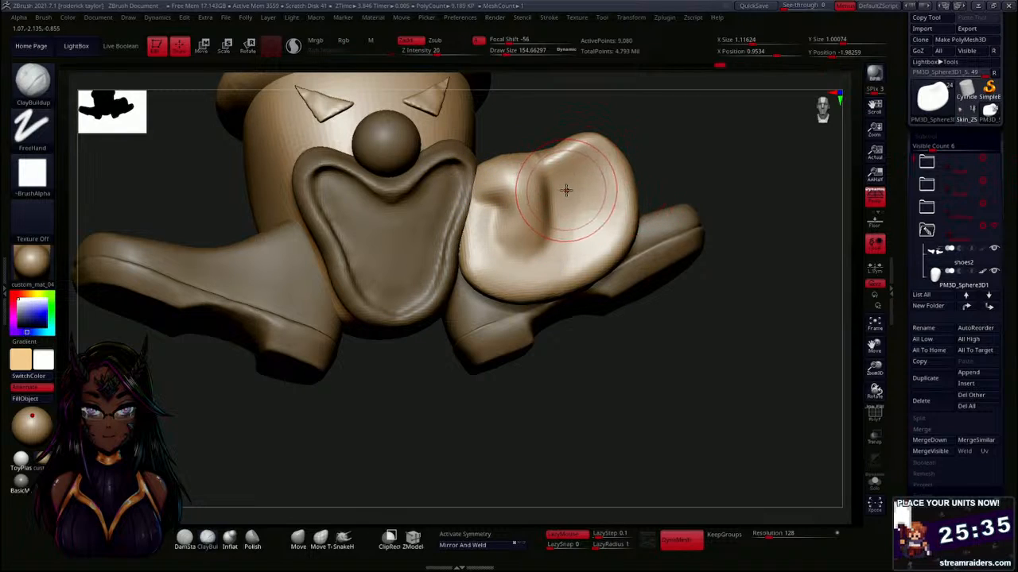
Rough in broad finger forms across the pad's outer half with ClayBuildup and smooth the strokes.
{"action": "mouse_move", "coordinate": [563, 176]}
{"action": "left_mouse_down"}
{"action": "mouse_move", "coordinate": [599, 148]}
{"action": "mouse_move", "coordinate": [580, 170]}
{"action": "mouse_move", "coordinate": [613, 151]}
{"action": "left_mouse_up"}
{"action": "mouse_move", "coordinate": [586, 217]}
{"action": "left_mouse_down"}
{"action": "mouse_move", "coordinate": [597, 200]}
{"action": "mouse_move", "coordinate": [586, 215]}
{"action": "mouse_move", "coordinate": [610, 200]}
{"action": "left_mouse_up"}
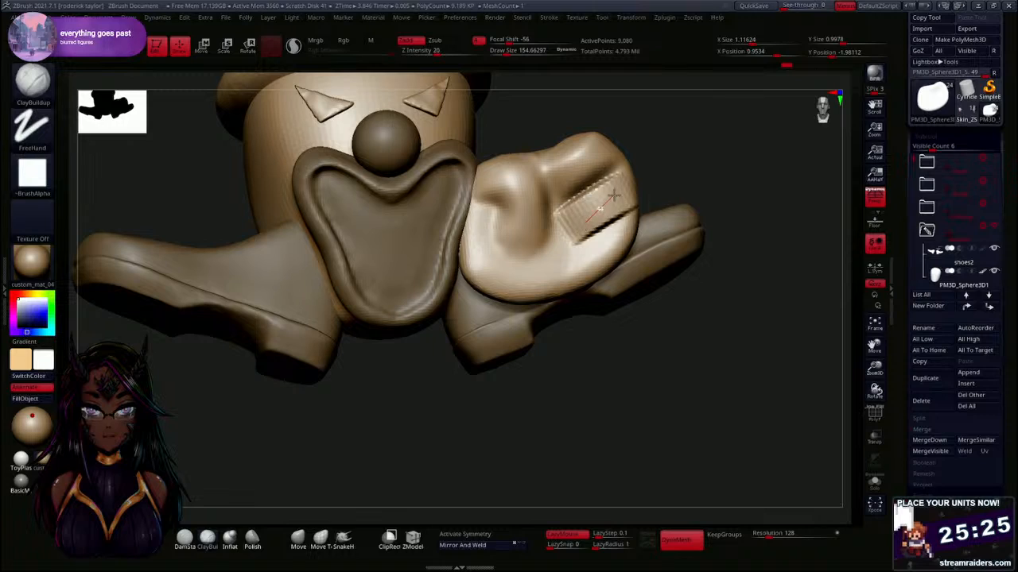
{"action": "mouse_move", "coordinate": [613, 196]}
{"action": "left_mouse_down"}
{"action": "mouse_move", "coordinate": [586, 230]}
{"action": "mouse_move", "coordinate": [598, 209]}
{"action": "mouse_move", "coordinate": [609, 217]}
{"action": "left_mouse_up"}
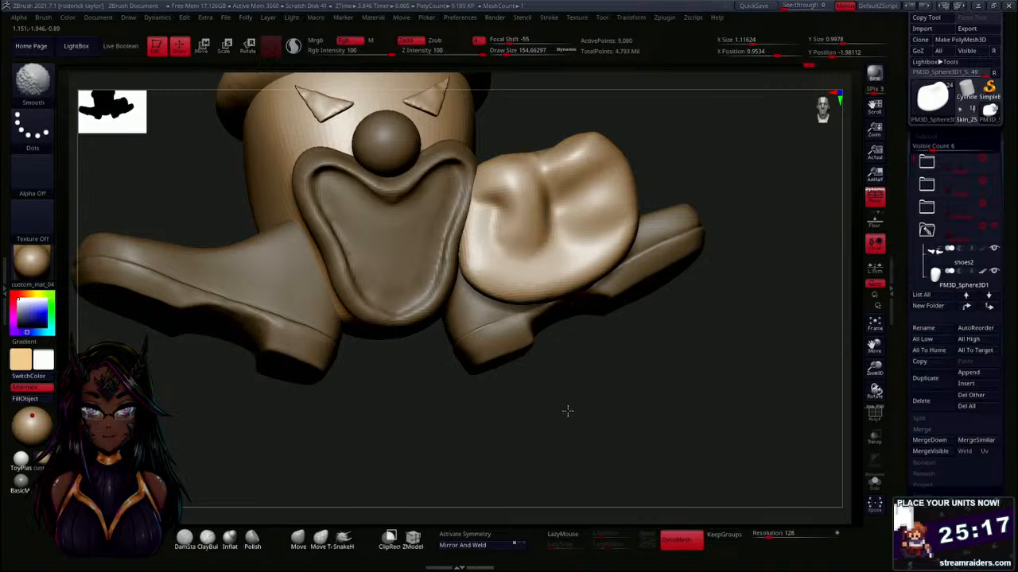
{"action": "mouse_move", "coordinate": [580, 359]}
{"action": "left_mouse_down"}
{"action": "mouse_move", "coordinate": [572, 363]}
{"action": "mouse_move", "coordinate": [587, 356]}
{"action": "left_mouse_up"}
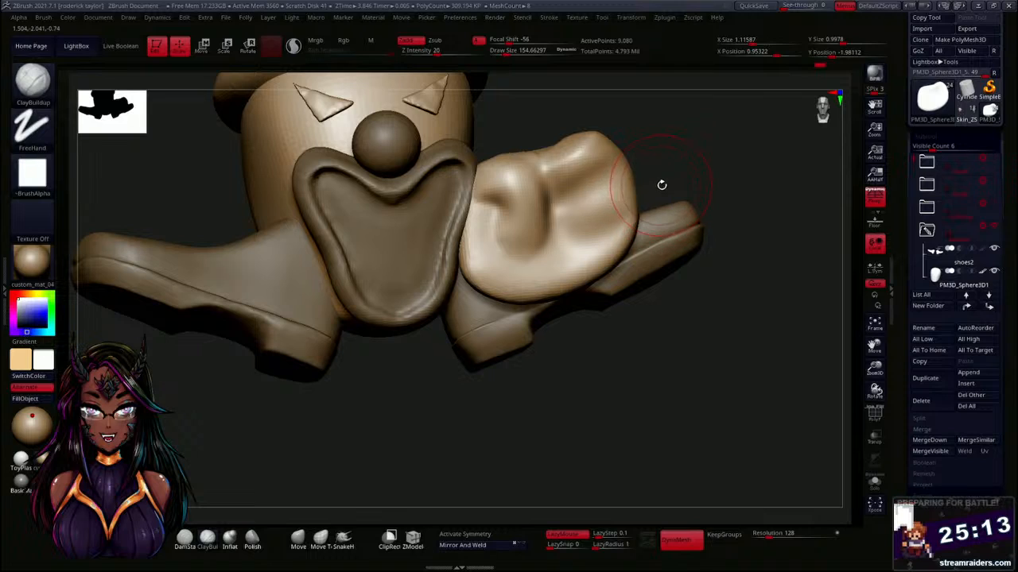
Build four separate finger ridges on the outer side of the palm with ClayBuildup at draw size about 37.
{"action": "key", "text": "s"}
{"action": "mouse_move", "coordinate": [637, 175]}
{"action": "left_mouse_down"}
{"action": "mouse_move", "coordinate": [675, 174]}
{"action": "mouse_move", "coordinate": [656, 174]}
{"action": "mouse_move", "coordinate": [647, 159]}
{"action": "mouse_move", "coordinate": [556, 187]}
{"action": "mouse_move", "coordinate": [608, 155]}
{"action": "mouse_move", "coordinate": [593, 149]}
{"action": "mouse_move", "coordinate": [603, 155]}
{"action": "mouse_move", "coordinate": [558, 181]}
{"action": "mouse_move", "coordinate": [611, 179]}
{"action": "mouse_move", "coordinate": [561, 211]}
{"action": "mouse_move", "coordinate": [622, 188]}
{"action": "left_mouse_up"}
{"action": "key", "text": "s"}
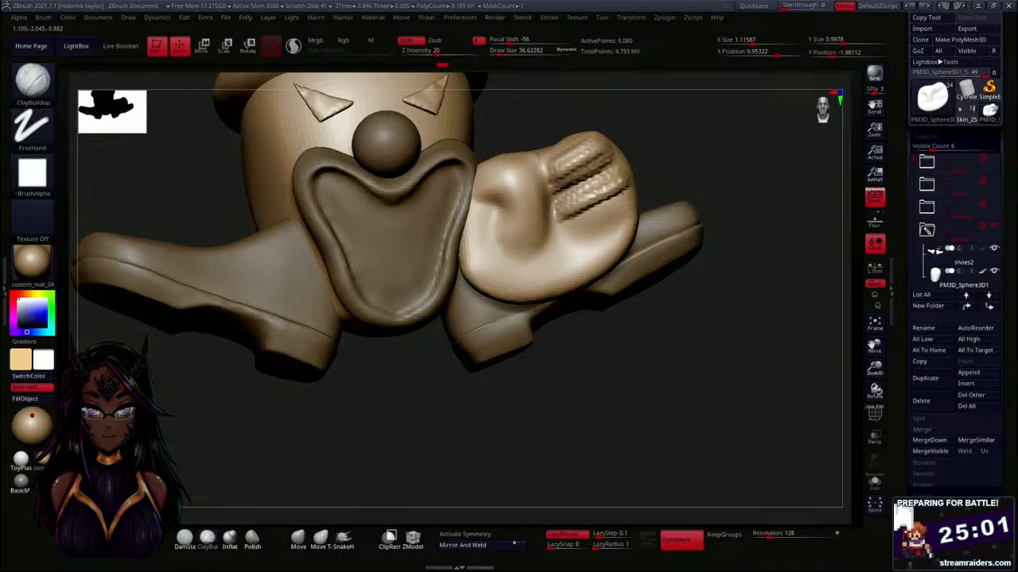
{"action": "left_click_drag", "start_coordinate": [564, 220], "coordinate": [625, 197]}
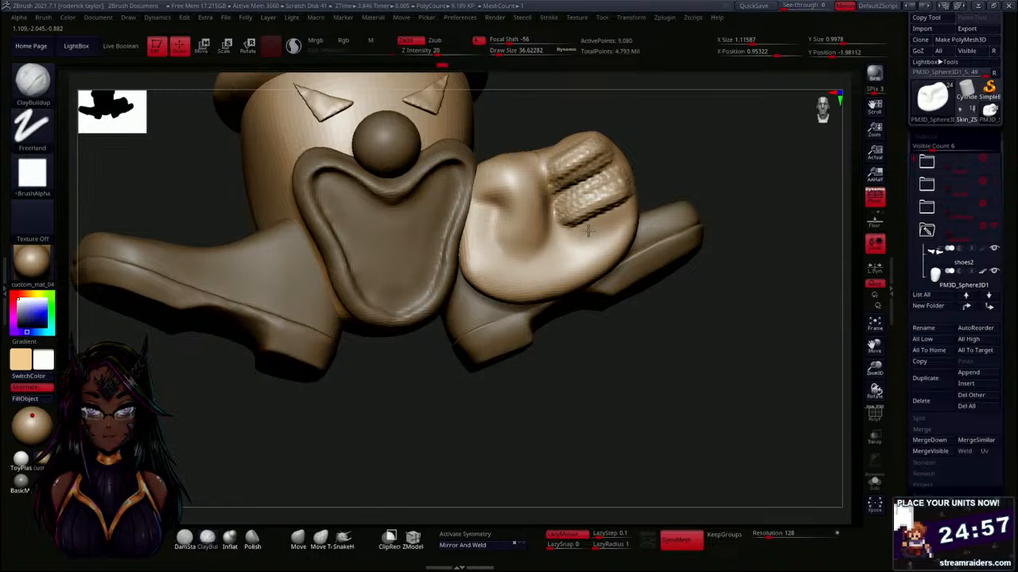
{"action": "mouse_move", "coordinate": [611, 224]}
{"action": "left_mouse_down"}
{"action": "mouse_move", "coordinate": [587, 238]}
{"action": "mouse_move", "coordinate": [598, 227]}
{"action": "mouse_move", "coordinate": [597, 240]}
{"action": "mouse_move", "coordinate": [611, 237]}
{"action": "left_mouse_up"}
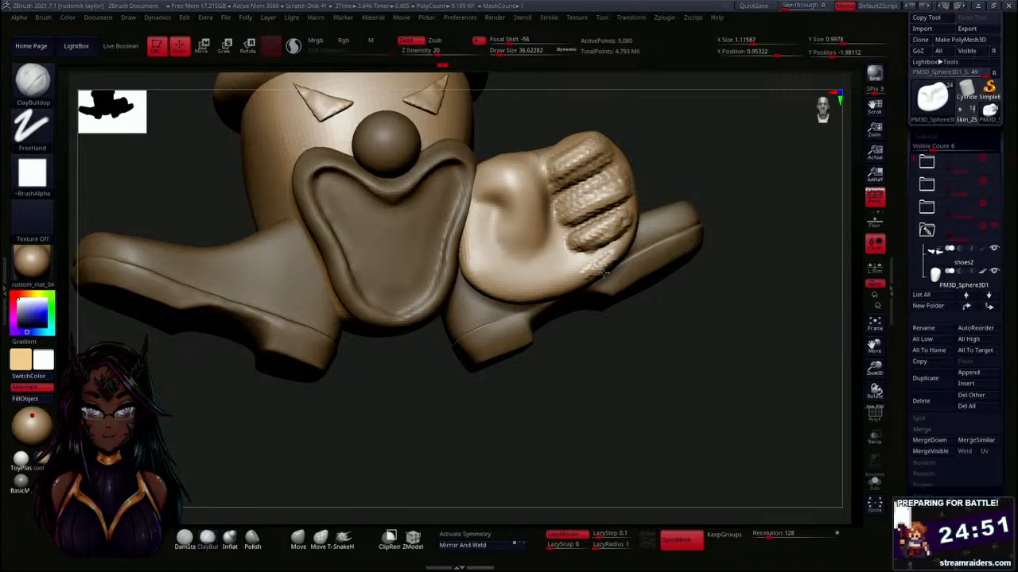
{"action": "mouse_move", "coordinate": [589, 274]}
{"action": "left_mouse_down"}
{"action": "mouse_move", "coordinate": [586, 265]}
{"action": "mouse_move", "coordinate": [569, 279]}
{"action": "mouse_move", "coordinate": [592, 255]}
{"action": "mouse_move", "coordinate": [607, 258]}
{"action": "mouse_move", "coordinate": [589, 275]}
{"action": "mouse_move", "coordinate": [596, 267]}
{"action": "left_mouse_up"}
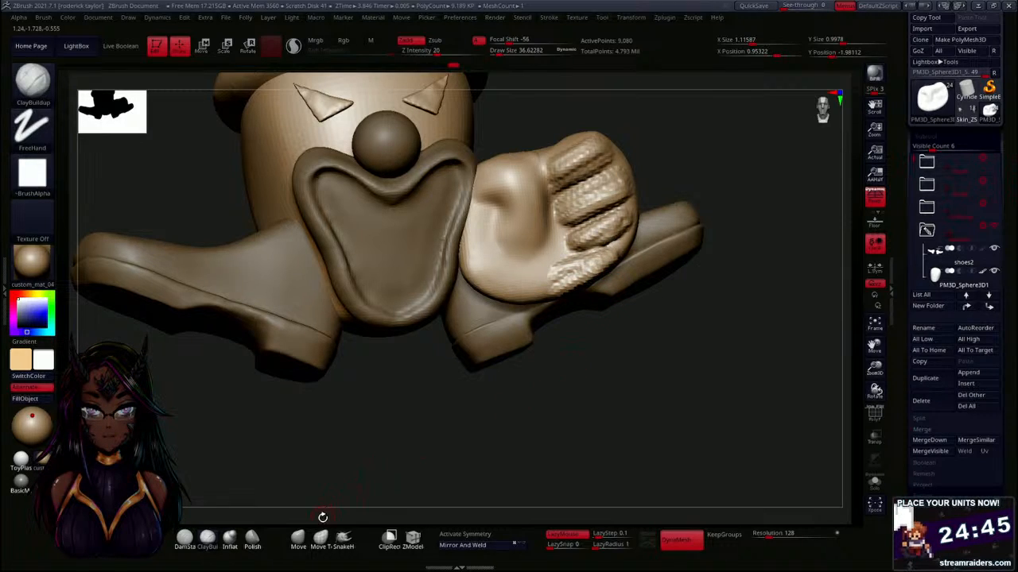
Pull the fingertips outward and adjust the little finger's lower edge with Move Topological at draw size about 113.
{"action": "left_click", "coordinate": [318, 544]}
{"action": "key", "text": "s"}
{"action": "left_click_drag", "start_coordinate": [633, 389], "coordinate": [640, 386]}
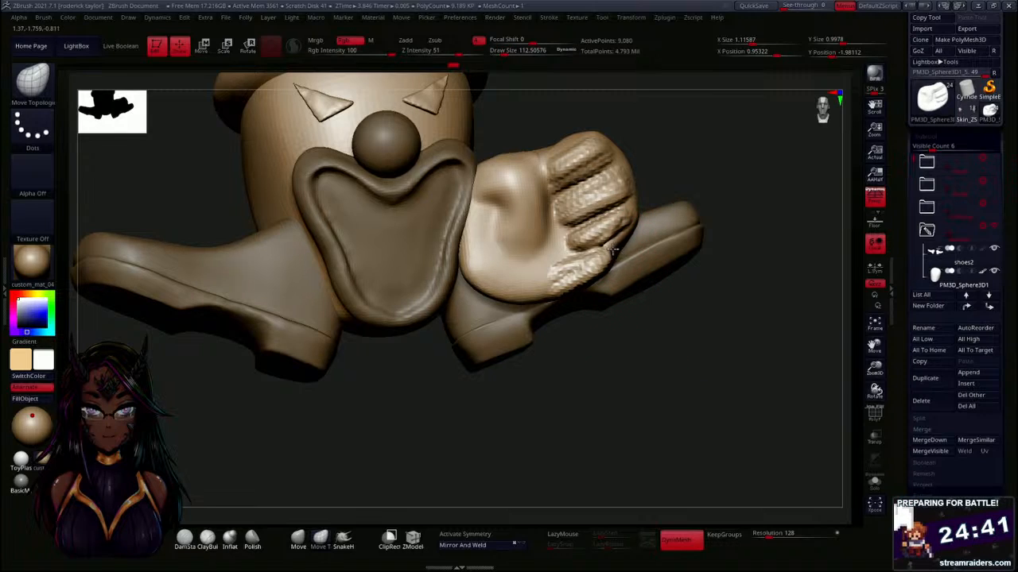
{"action": "left_click_drag", "start_coordinate": [602, 253], "coordinate": [628, 218]}
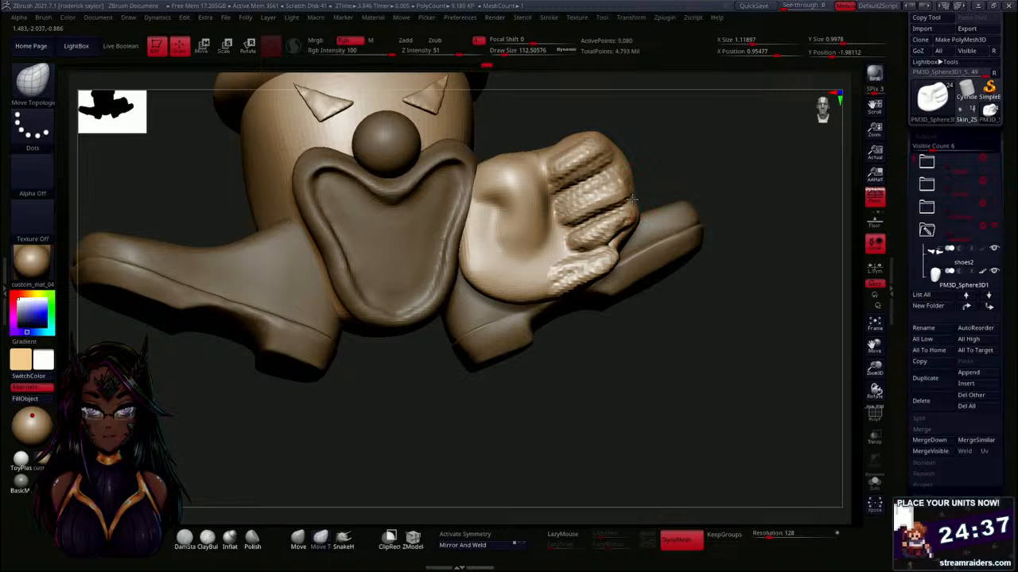
{"action": "mouse_move", "coordinate": [629, 181]}
{"action": "left_mouse_down"}
{"action": "mouse_move", "coordinate": [646, 174]}
{"action": "mouse_move", "coordinate": [635, 142]}
{"action": "mouse_move", "coordinate": [617, 137]}
{"action": "mouse_move", "coordinate": [629, 130]}
{"action": "mouse_move", "coordinate": [634, 184]}
{"action": "mouse_move", "coordinate": [660, 206]}
{"action": "left_mouse_up"}
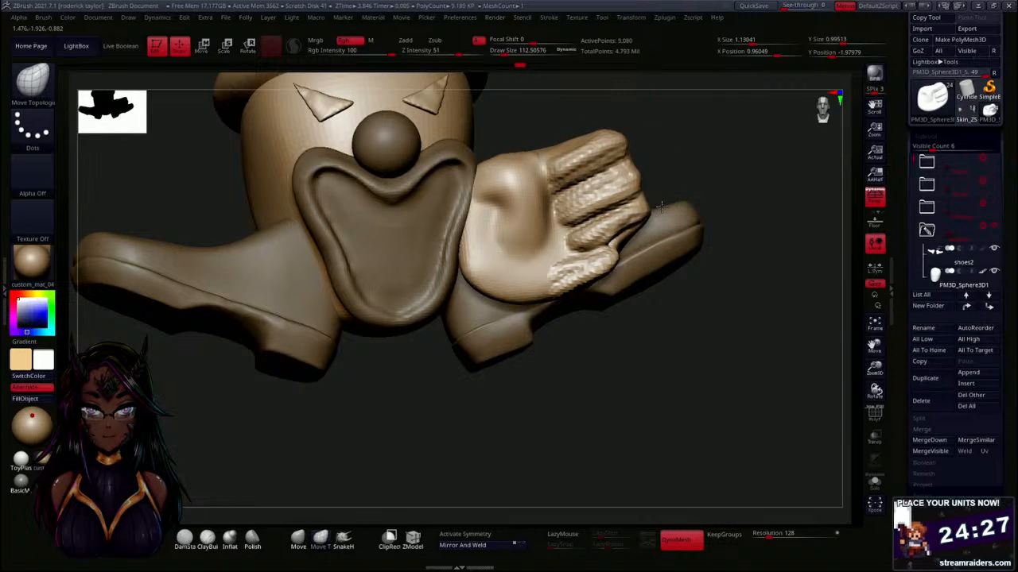
{"action": "left_click_drag", "start_coordinate": [614, 265], "coordinate": [642, 257]}
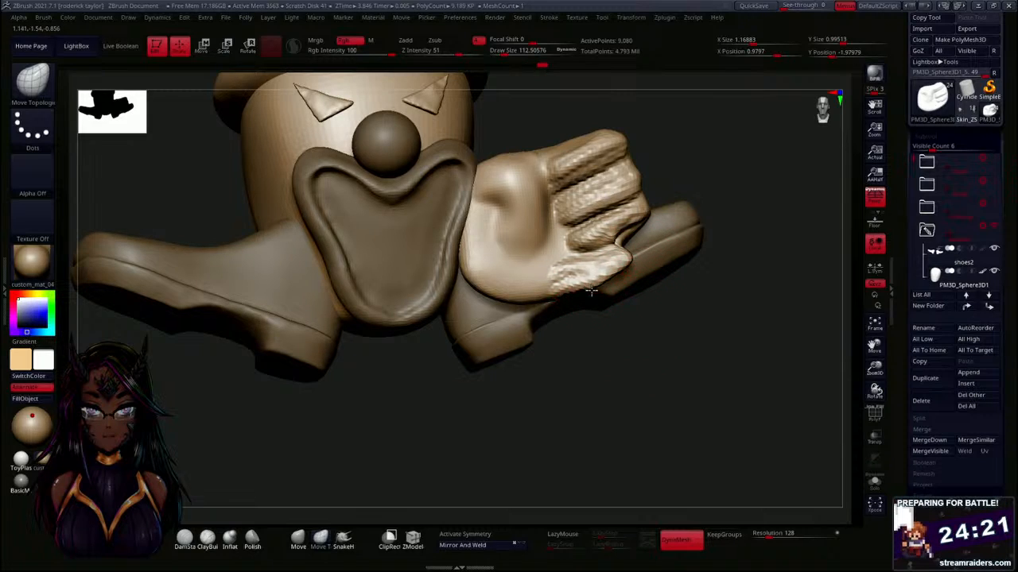
{"action": "left_click_drag", "start_coordinate": [566, 288], "coordinate": [593, 290]}
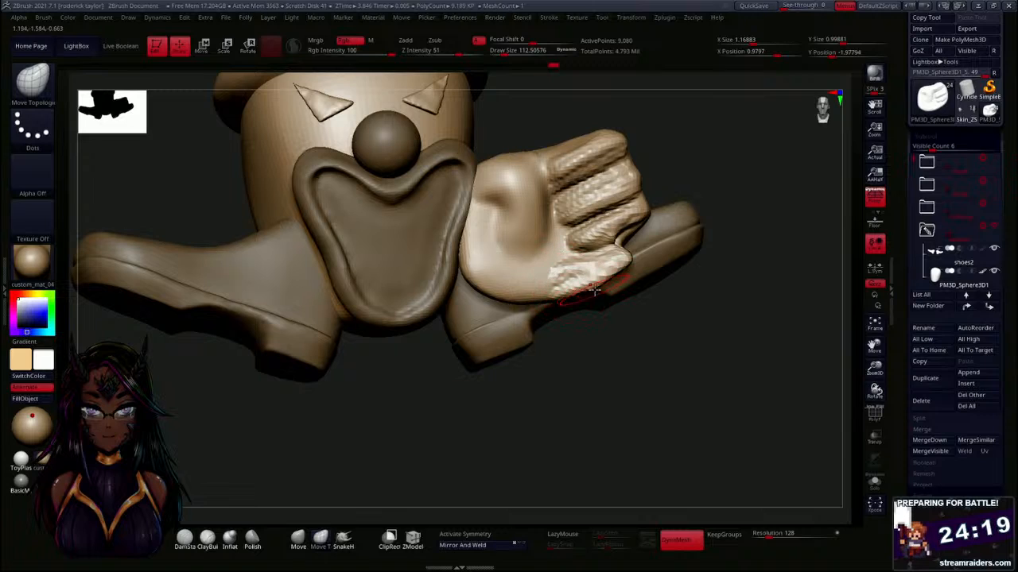
Remesh the hand with DynaMesh and smooth the finger surfaces.
{"action": "mouse_move", "coordinate": [715, 340]}
{"action": "left_mouse_down", "text": "ctrl"}
{"action": "mouse_move", "coordinate": [730, 398]}
{"action": "mouse_move", "coordinate": [668, 361]}
{"action": "mouse_move", "coordinate": [637, 358]}
{"action": "left_mouse_up", "text": "ctrl"}
{"action": "left_click_drag", "start_coordinate": [587, 228], "coordinate": [608, 191], "text": "shift"}
{"action": "key", "text": "b"}
{"action": "key", "text": "m"}
{"action": "key", "text": "t"}
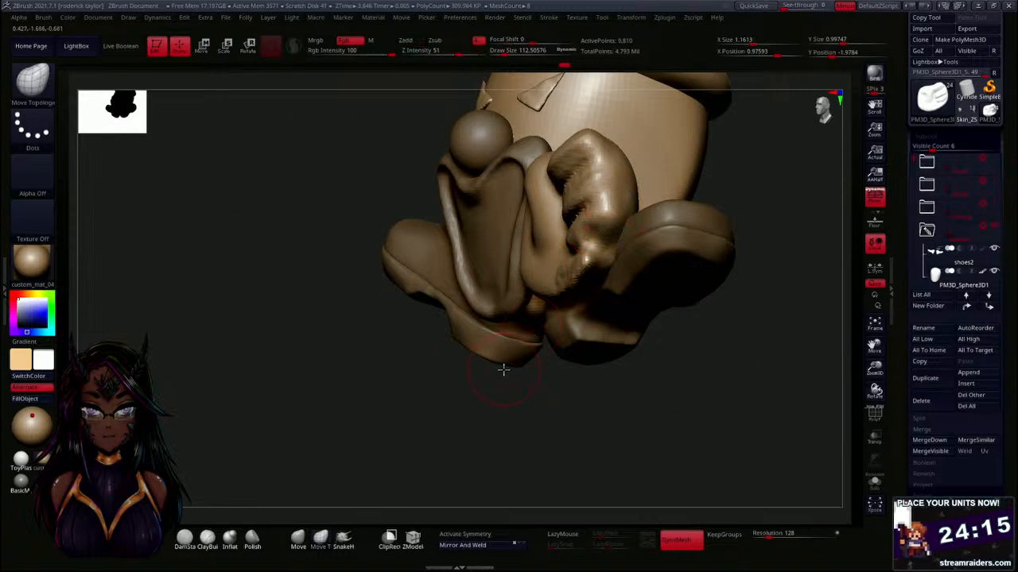
Carve the gaps between the fingers around the fingertips with DamStandard at draw size about 69.
{"action": "left_click", "coordinate": [184, 539]}
{"action": "left_click_drag", "start_coordinate": [263, 477], "coordinate": [459, 359]}
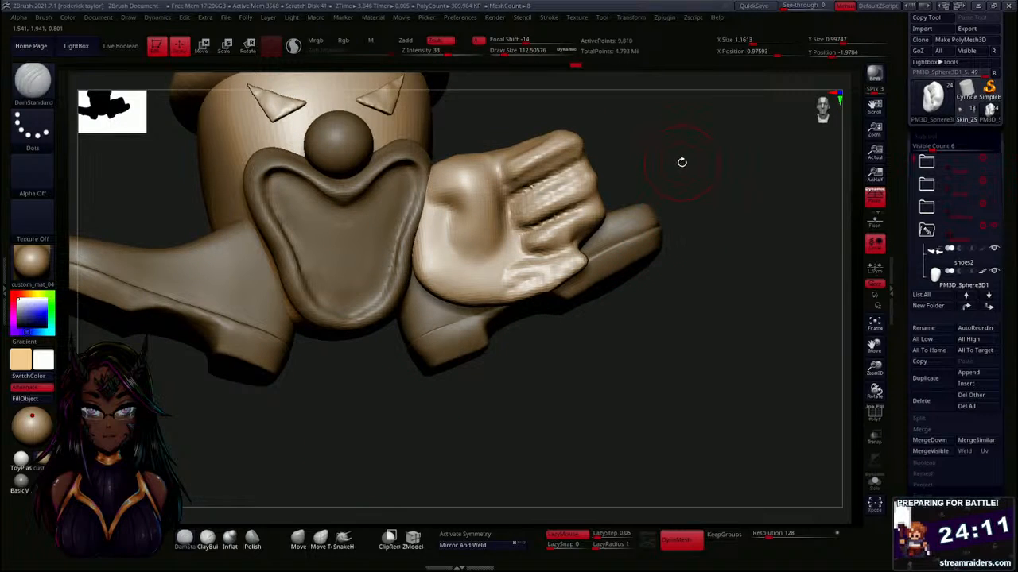
{"action": "key", "text": "s"}
{"action": "left_click_drag", "start_coordinate": [679, 162], "coordinate": [674, 162]}
{"action": "mouse_move", "coordinate": [597, 194]}
{"action": "left_mouse_down"}
{"action": "mouse_move", "coordinate": [649, 172]}
{"action": "mouse_move", "coordinate": [696, 234]}
{"action": "mouse_move", "coordinate": [638, 265]}
{"action": "left_mouse_up"}
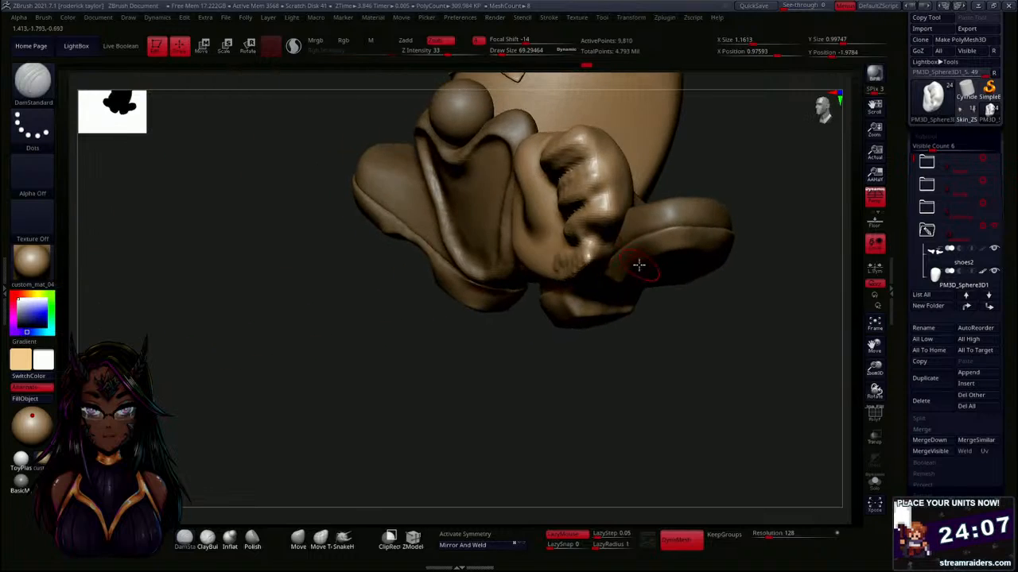
{"action": "left_click_drag", "start_coordinate": [603, 193], "coordinate": [605, 192]}
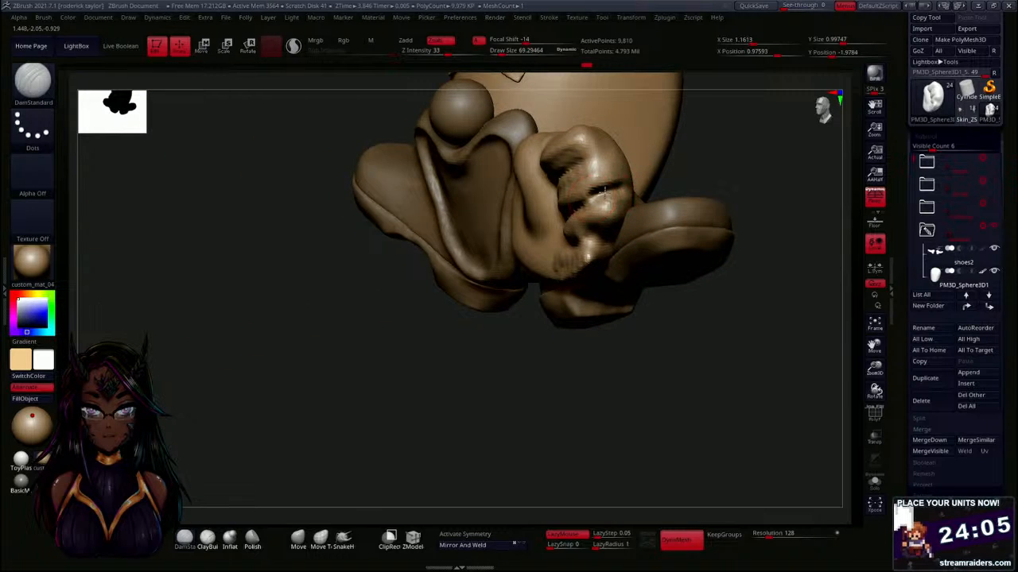
{"action": "left_click_drag", "start_coordinate": [579, 159], "coordinate": [605, 170]}
{"action": "mouse_move", "coordinate": [638, 243]}
{"action": "left_mouse_down"}
{"action": "mouse_move", "coordinate": [670, 357]}
{"action": "mouse_move", "coordinate": [684, 341]}
{"action": "left_mouse_up"}
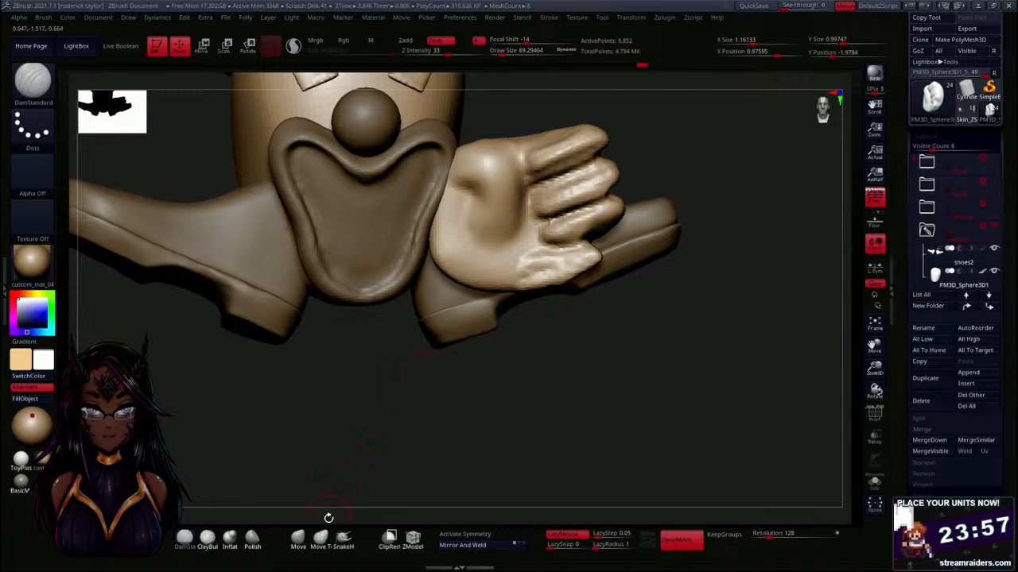
Fill out the fingers with ClayBuildup at draw size about 69 and smooth them into rounded forms.
{"action": "left_click", "coordinate": [207, 537]}
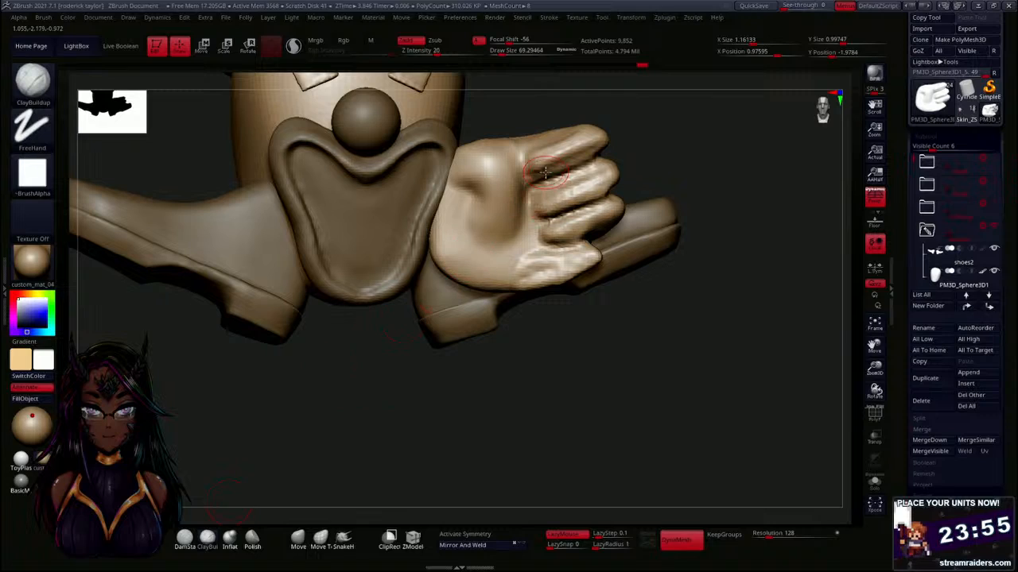
{"action": "key", "text": "shift"}
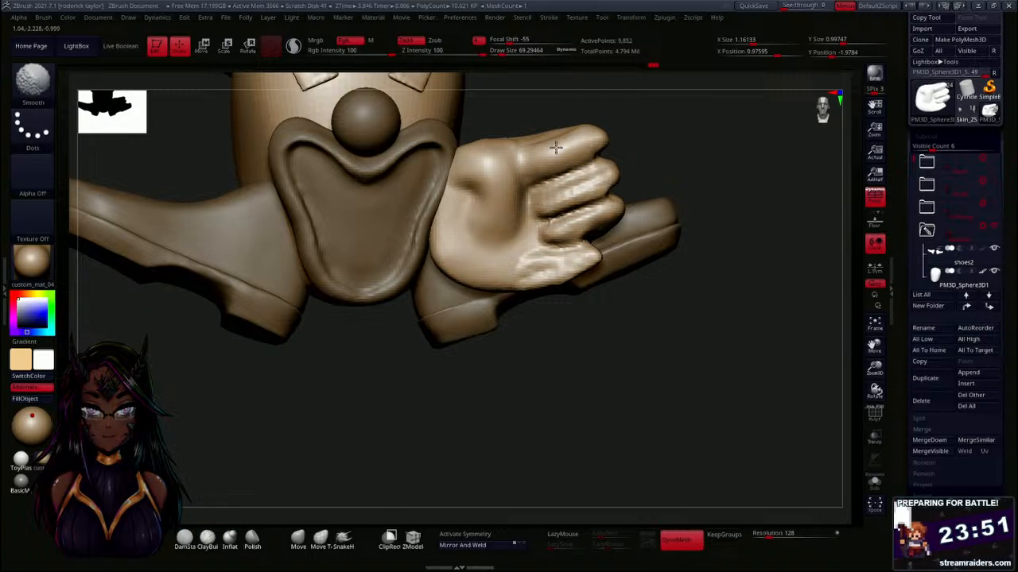
{"action": "mouse_move", "coordinate": [557, 207]}
{"action": "left_mouse_down", "text": "shift"}
{"action": "mouse_move", "coordinate": [595, 173]}
{"action": "mouse_move", "coordinate": [553, 201]}
{"action": "mouse_move", "coordinate": [572, 222]}
{"action": "mouse_move", "coordinate": [581, 214]}
{"action": "mouse_move", "coordinate": [522, 266]}
{"action": "mouse_move", "coordinate": [580, 263]}
{"action": "mouse_move", "coordinate": [525, 270]}
{"action": "mouse_move", "coordinate": [538, 278]}
{"action": "mouse_move", "coordinate": [566, 262]}
{"action": "mouse_move", "coordinate": [557, 249]}
{"action": "mouse_move", "coordinate": [588, 215]}
{"action": "mouse_move", "coordinate": [607, 223]}
{"action": "left_mouse_up", "text": "shift"}
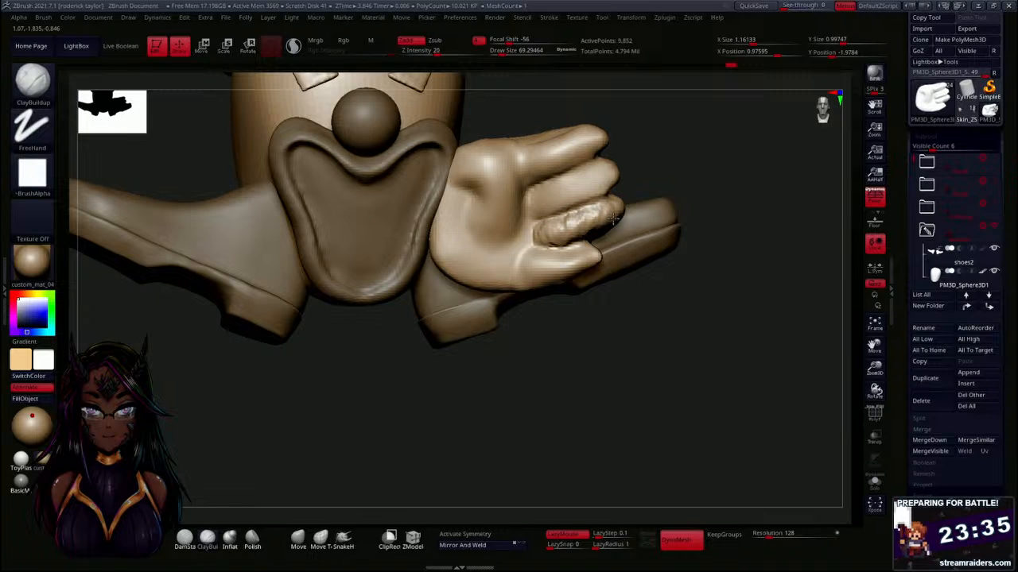
{"action": "left_click_drag", "start_coordinate": [612, 221], "coordinate": [547, 228], "text": "shift"}
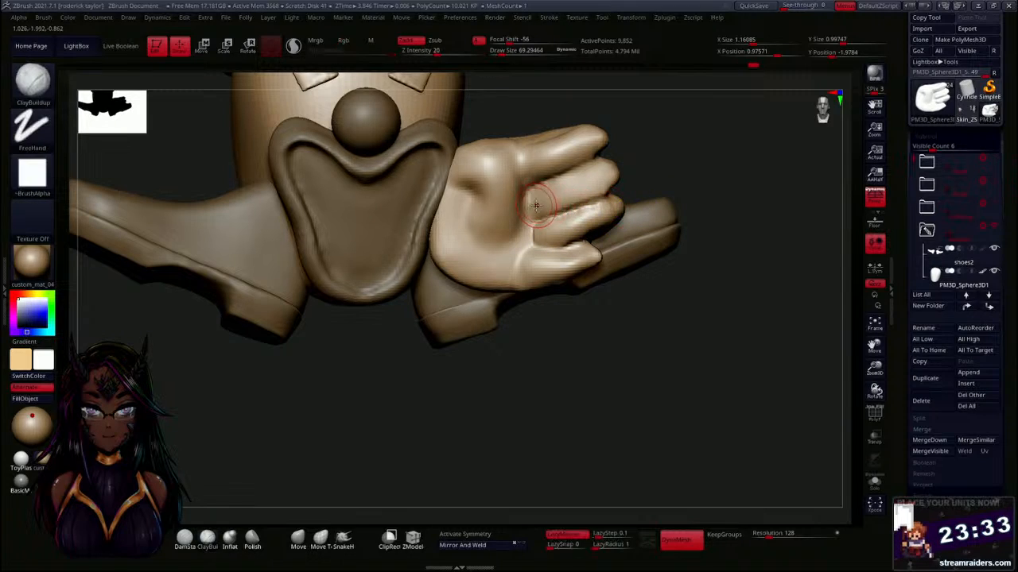
Build up volume on the palm side of the upper fingers with ClayBuildup and smooth the strokes.
{"action": "mouse_move", "coordinate": [560, 203]}
{"action": "left_mouse_down"}
{"action": "mouse_move", "coordinate": [612, 170]}
{"action": "mouse_move", "coordinate": [549, 199]}
{"action": "mouse_move", "coordinate": [605, 171]}
{"action": "left_mouse_up"}
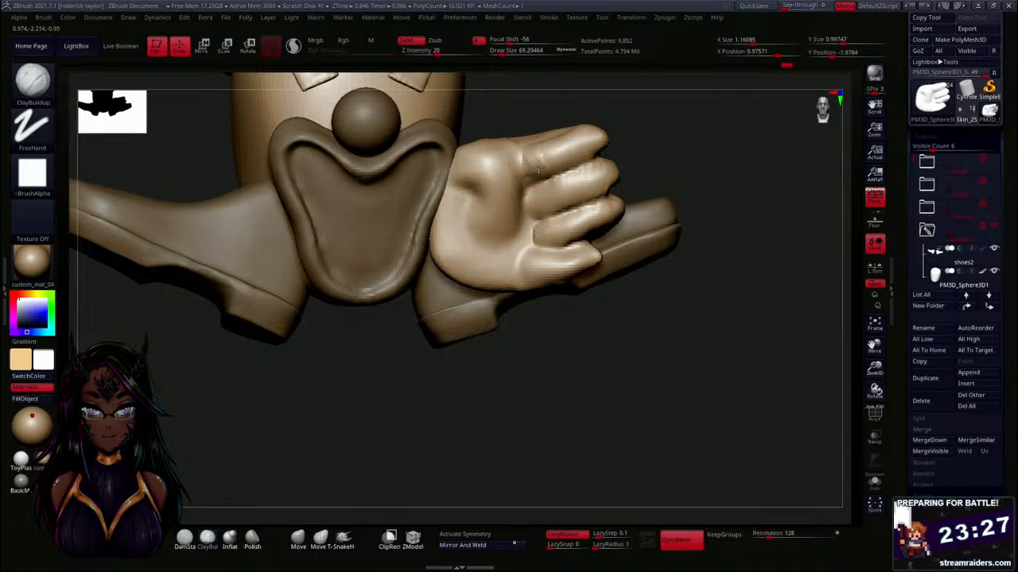
{"action": "left_click_drag", "start_coordinate": [594, 146], "coordinate": [595, 138]}
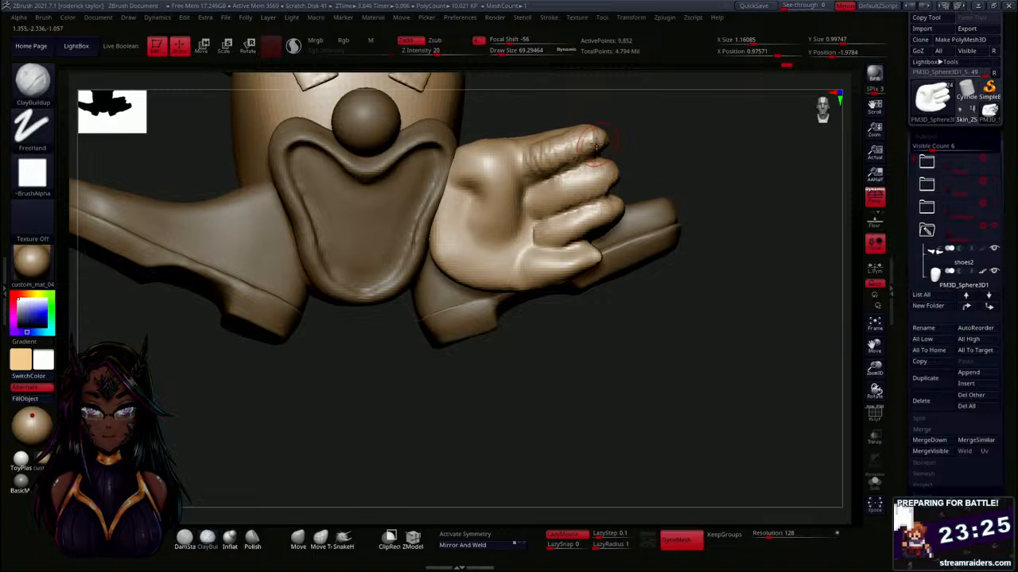
{"action": "left_click_drag", "start_coordinate": [542, 160], "coordinate": [575, 146], "text": "shift"}
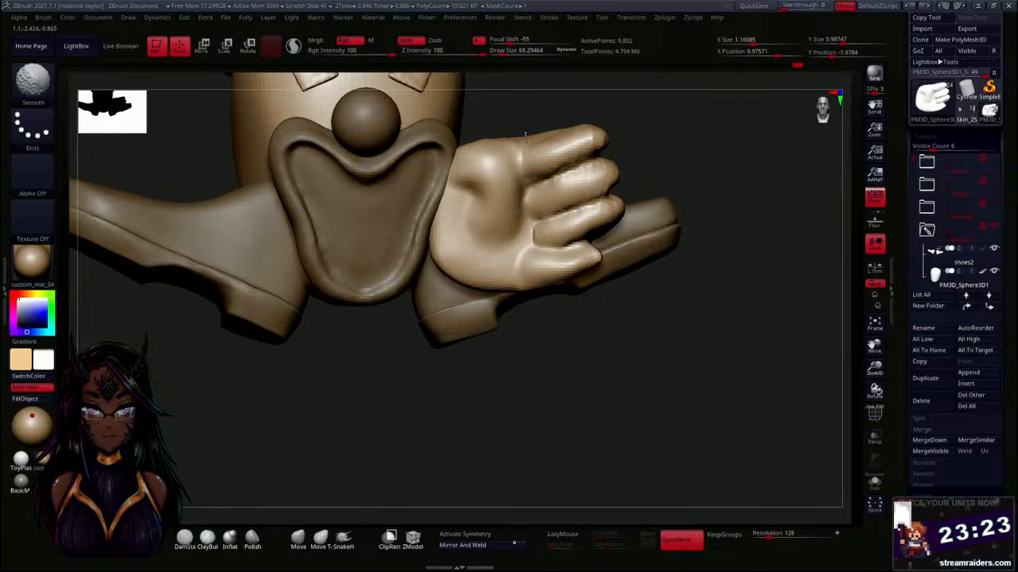
{"action": "left_click_drag", "start_coordinate": [546, 176], "coordinate": [601, 161], "text": "shift"}
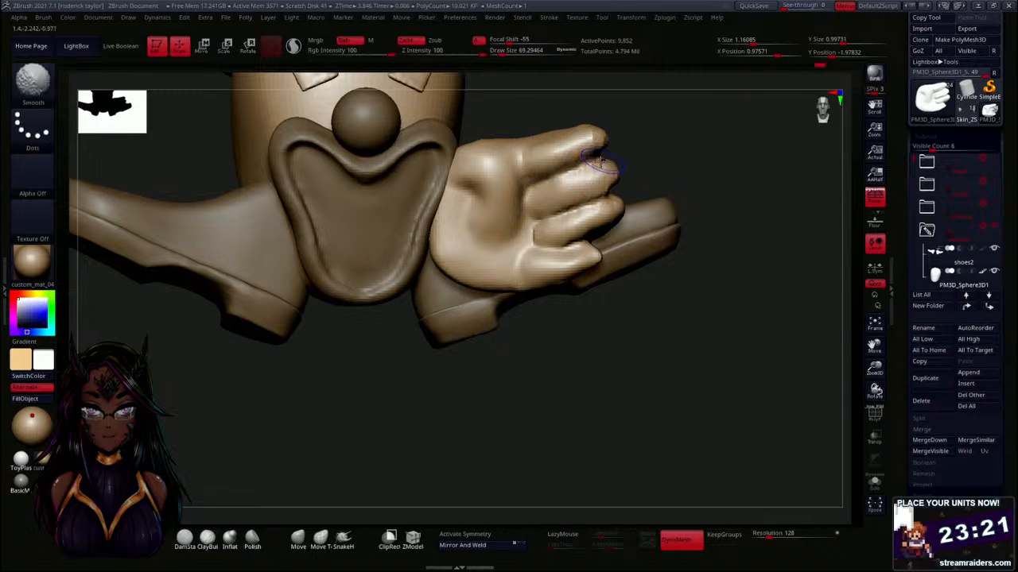
{"action": "mouse_move", "coordinate": [593, 210]}
{"action": "left_mouse_down", "text": "shift"}
{"action": "mouse_move", "coordinate": [560, 219]}
{"action": "mouse_move", "coordinate": [597, 208]}
{"action": "left_mouse_up", "text": "shift"}
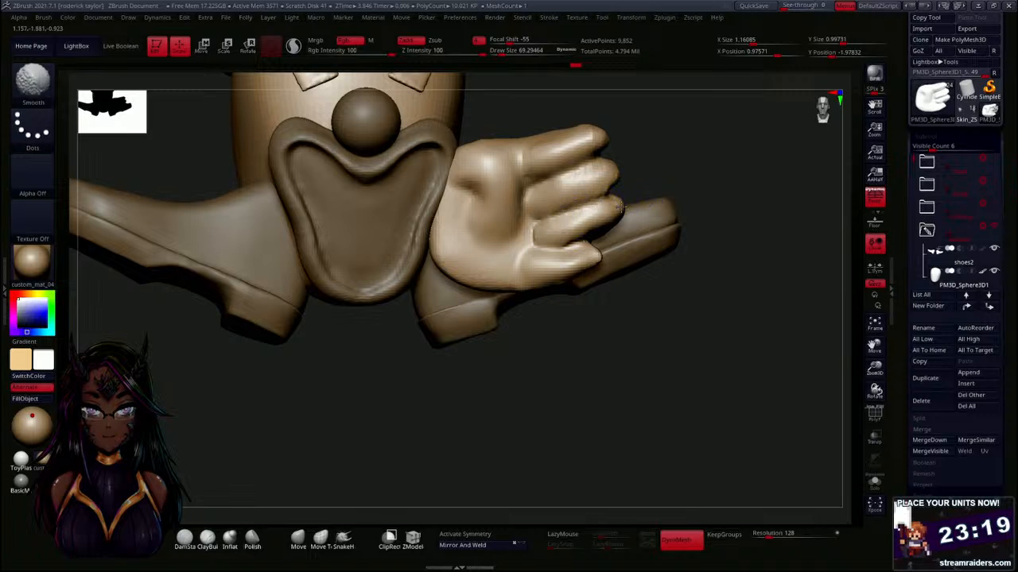
Carve the crease around the thumb into the palm with DamStandard and smooth the surrounding palm surface.
{"action": "left_click_drag", "start_coordinate": [652, 335], "coordinate": [617, 343]}
{"action": "left_click", "coordinate": [185, 538]}
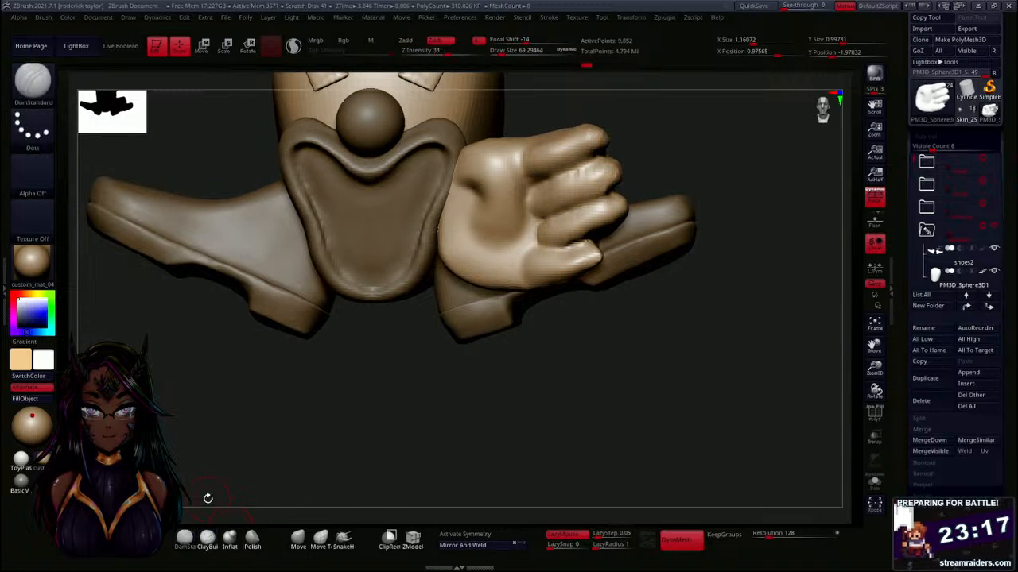
{"action": "mouse_move", "coordinate": [531, 367]}
{"action": "left_mouse_down"}
{"action": "mouse_move", "coordinate": [543, 403]}
{"action": "mouse_move", "coordinate": [546, 361]}
{"action": "left_mouse_up"}
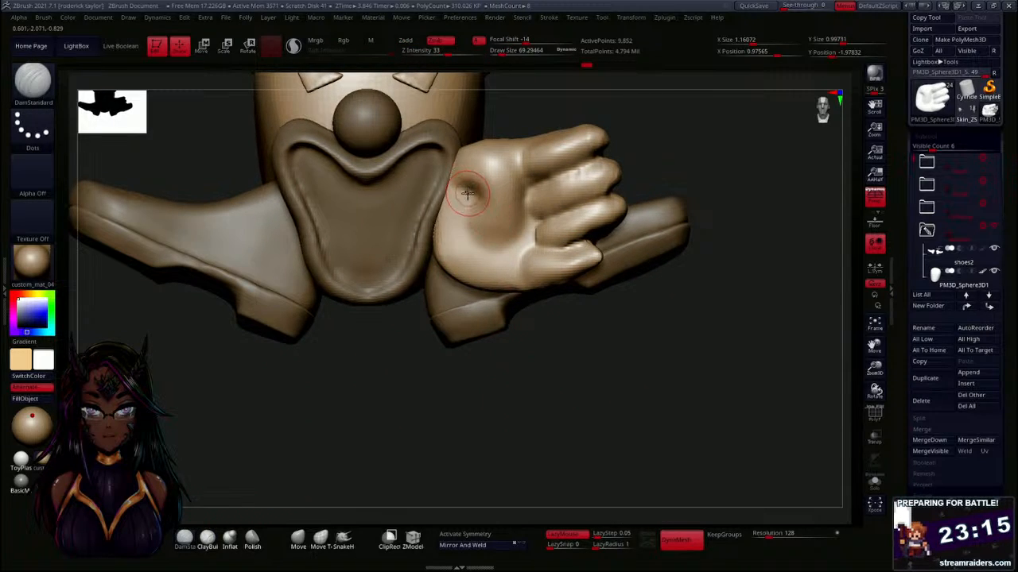
{"action": "mouse_move", "coordinate": [474, 186]}
{"action": "left_mouse_down"}
{"action": "mouse_move", "coordinate": [481, 231]}
{"action": "mouse_move", "coordinate": [502, 242]}
{"action": "mouse_move", "coordinate": [529, 222]}
{"action": "mouse_move", "coordinate": [511, 154]}
{"action": "left_mouse_up"}
{"action": "mouse_move", "coordinate": [521, 212]}
{"action": "left_mouse_down", "text": "shift"}
{"action": "mouse_move", "coordinate": [489, 230]}
{"action": "mouse_move", "coordinate": [480, 226]}
{"action": "mouse_move", "coordinate": [488, 219]}
{"action": "left_mouse_up", "text": "shift"}
{"action": "mouse_move", "coordinate": [516, 168]}
{"action": "left_mouse_down", "text": "shift"}
{"action": "mouse_move", "coordinate": [496, 161]}
{"action": "mouse_move", "coordinate": [488, 205]}
{"action": "left_mouse_up", "text": "shift"}
{"action": "mouse_move", "coordinate": [583, 407]}
{"action": "left_mouse_down"}
{"action": "mouse_move", "coordinate": [597, 406]}
{"action": "mouse_move", "coordinate": [572, 405]}
{"action": "left_mouse_up"}
{"action": "mouse_move", "coordinate": [474, 228]}
{"action": "left_mouse_down", "text": "shift"}
{"action": "mouse_move", "coordinate": [487, 247]}
{"action": "mouse_move", "coordinate": [510, 251]}
{"action": "left_mouse_up", "text": "shift"}
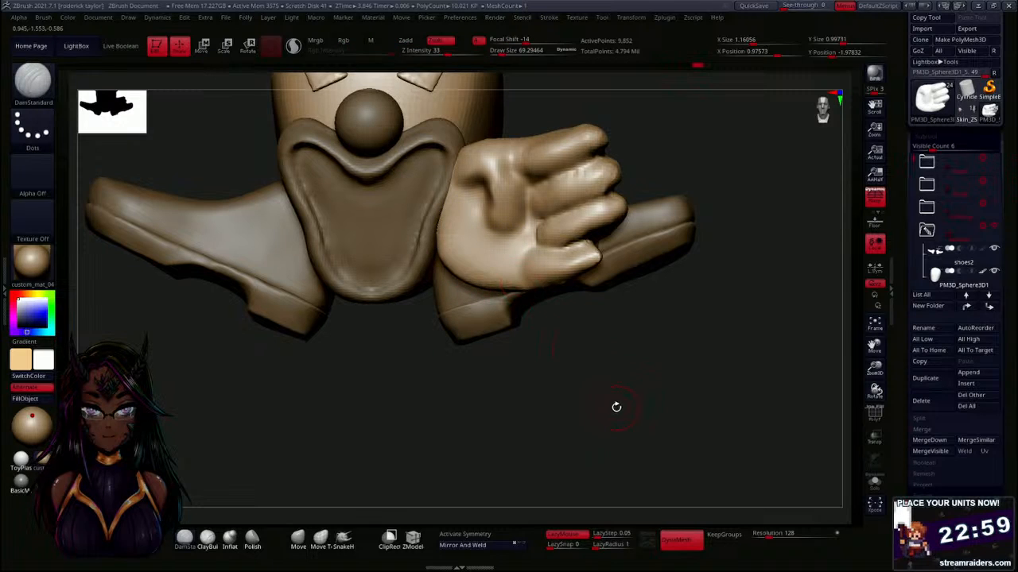
{"action": "left_click_drag", "start_coordinate": [616, 407], "coordinate": [594, 389]}
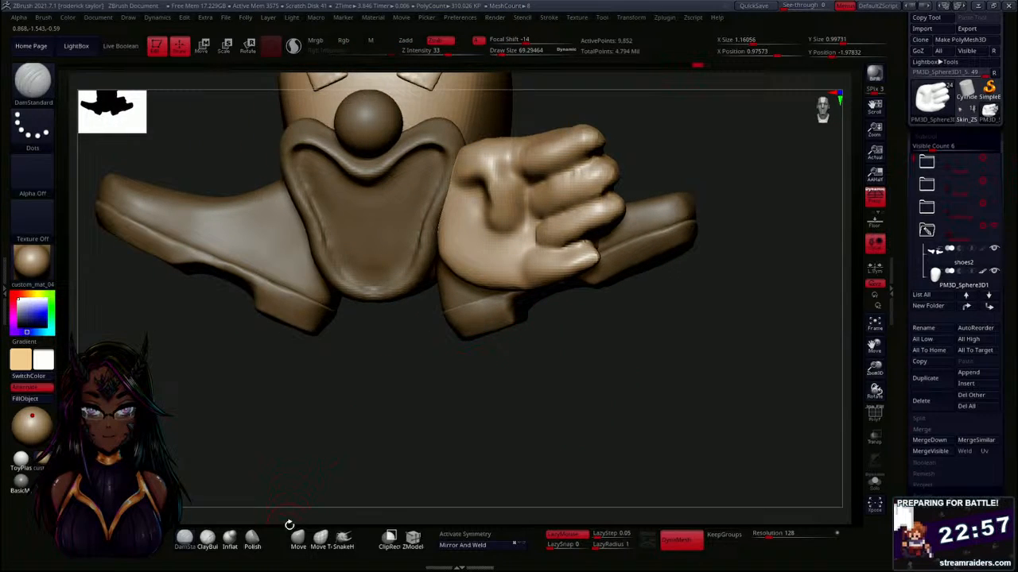
Build up the heel of the palm with ClayBuildup along its outer edge and smooth it.
{"action": "left_click", "coordinate": [208, 539]}
{"action": "left_click_drag", "start_coordinate": [393, 373], "coordinate": [424, 366]}
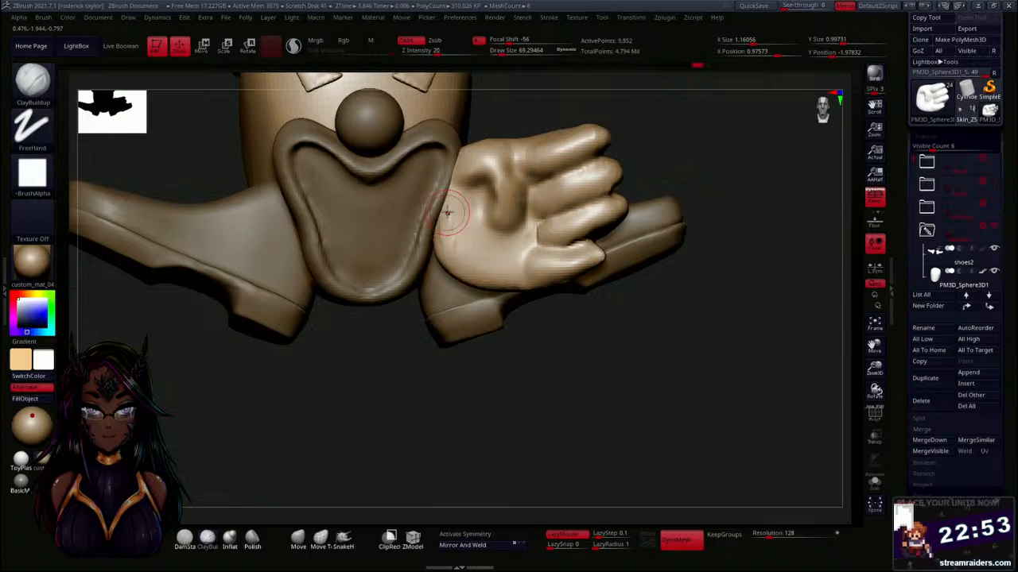
{"action": "mouse_move", "coordinate": [448, 212]}
{"action": "left_mouse_down"}
{"action": "mouse_move", "coordinate": [465, 255]}
{"action": "mouse_move", "coordinate": [481, 262]}
{"action": "mouse_move", "coordinate": [497, 246]}
{"action": "mouse_move", "coordinate": [508, 261]}
{"action": "mouse_move", "coordinate": [465, 231]}
{"action": "mouse_move", "coordinate": [439, 255]}
{"action": "mouse_move", "coordinate": [469, 238]}
{"action": "mouse_move", "coordinate": [487, 278]}
{"action": "left_mouse_up"}
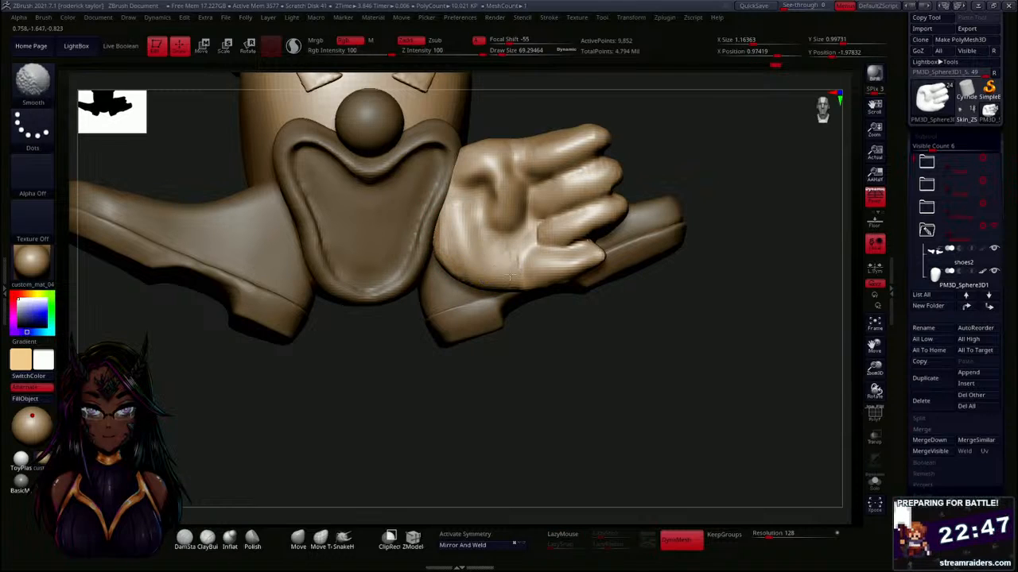
{"action": "left_click_drag", "start_coordinate": [451, 201], "coordinate": [473, 262], "text": "shift"}
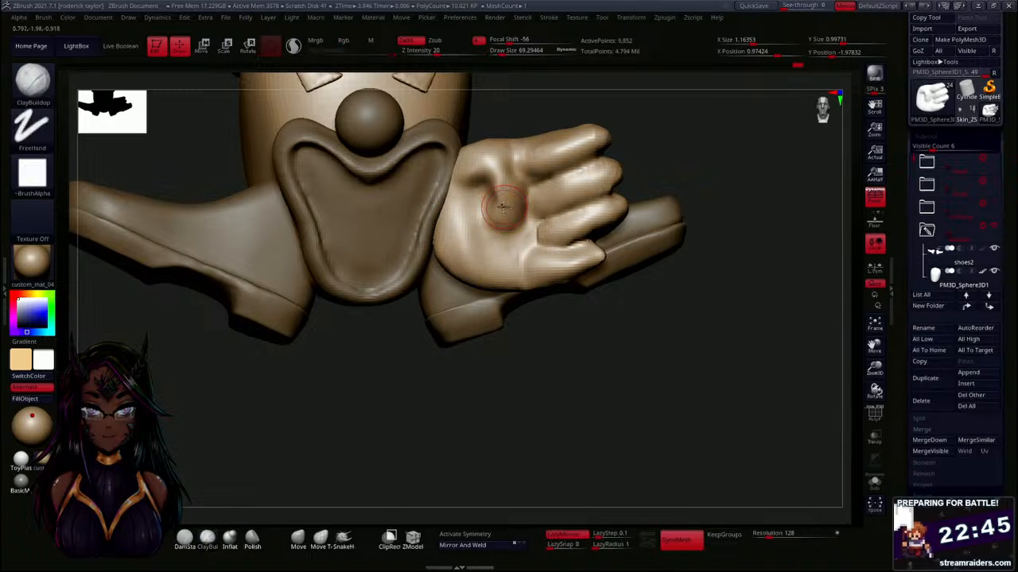
Thicken the bent thumb and its base knuckle with ClayBuildup, and smooth the added clay.
{"action": "left_click_drag", "start_coordinate": [513, 216], "coordinate": [502, 145]}
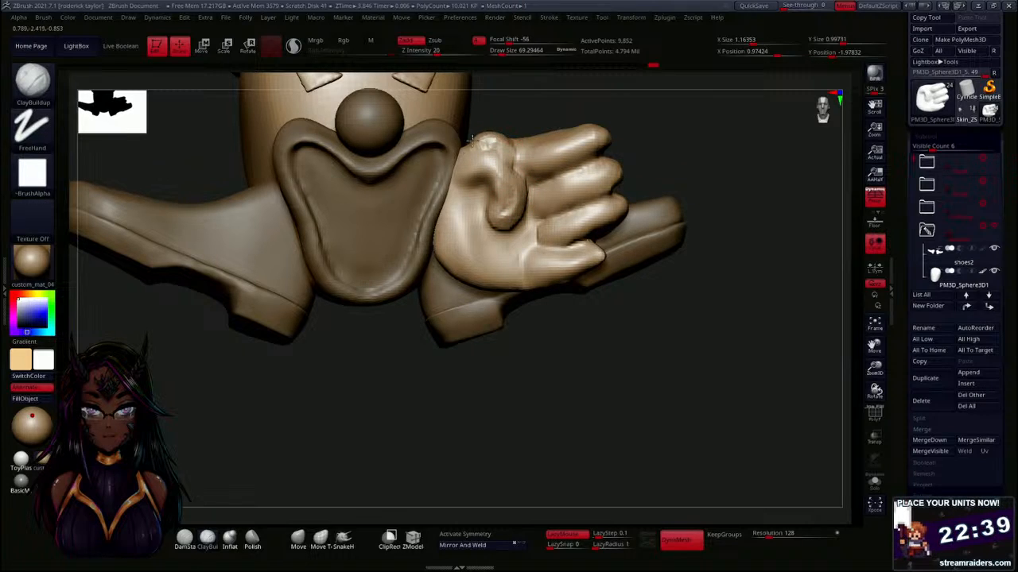
{"action": "left_click_drag", "start_coordinate": [480, 139], "coordinate": [456, 175]}
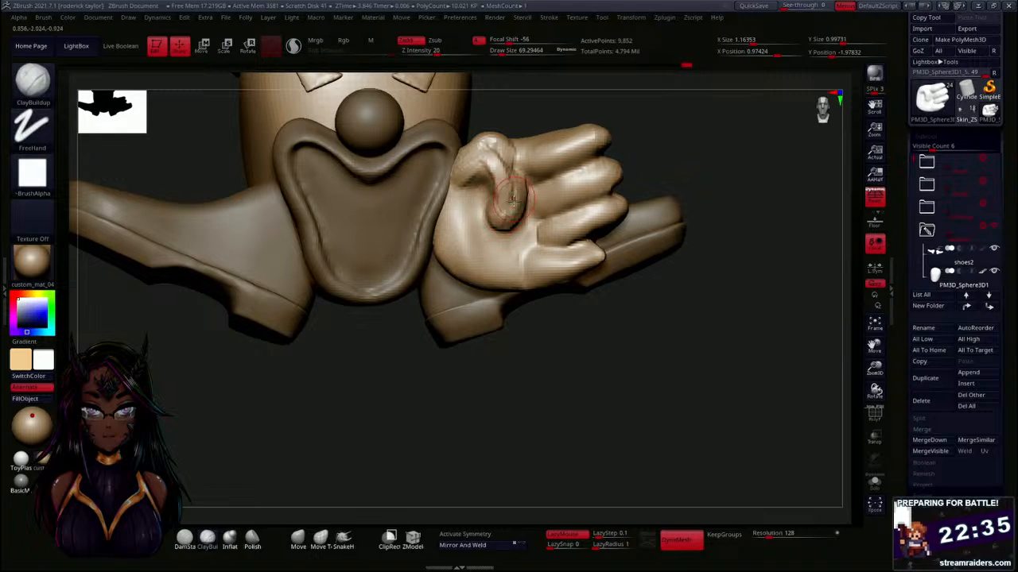
{"action": "key", "text": "shift"}
{"action": "left_click_drag", "start_coordinate": [491, 144], "coordinate": [502, 213], "text": "shift"}
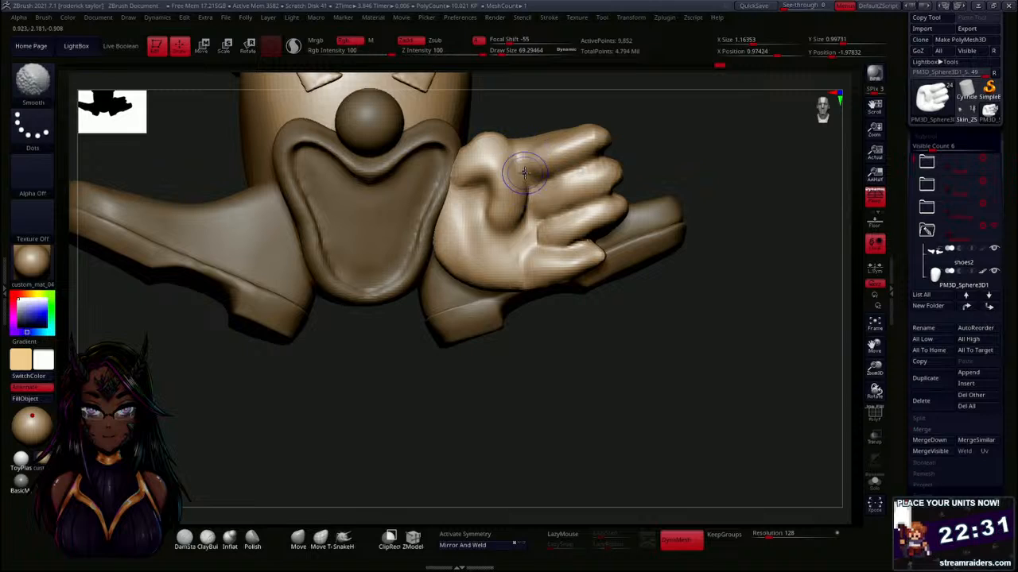
Smooth the grooves between the fingers on the palm side of the hand.
{"action": "left_click_drag", "start_coordinate": [525, 172], "coordinate": [636, 147], "text": "shift"}
{"action": "left_click_drag", "start_coordinate": [554, 200], "coordinate": [607, 172], "text": "shift"}
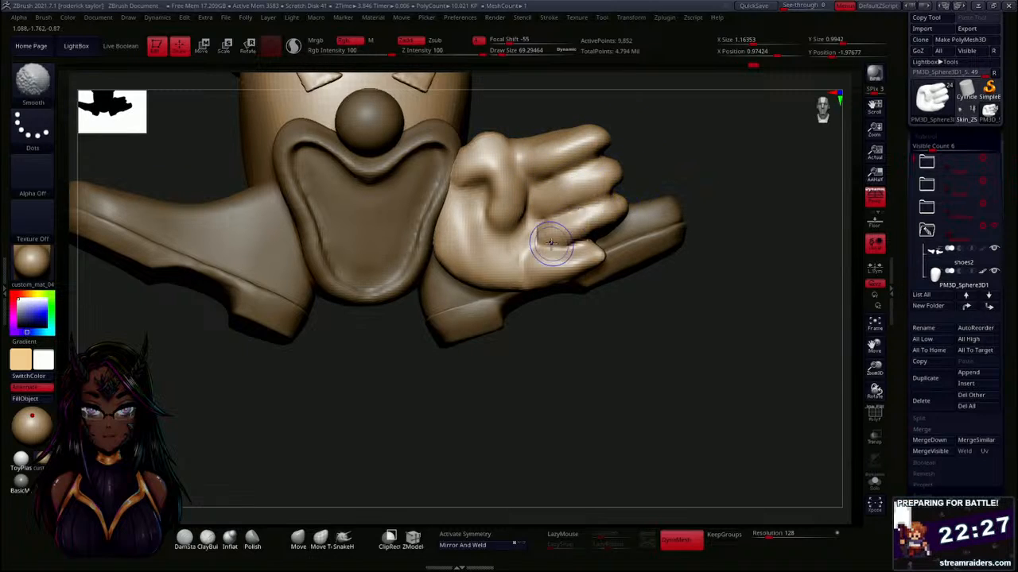
{"action": "left_click_drag", "start_coordinate": [551, 242], "coordinate": [595, 220], "text": "shift"}
Thin the hand in side view by pushing its back inward with a large Move Topological brush, draw size about 428.
{"action": "mouse_move", "coordinate": [599, 364]}
{"action": "left_mouse_down", "text": "alt"}
{"action": "mouse_move", "coordinate": [605, 282]}
{"action": "mouse_move", "coordinate": [616, 377]}
{"action": "mouse_move", "coordinate": [568, 384]}
{"action": "mouse_move", "coordinate": [555, 416]}
{"action": "mouse_move", "coordinate": [514, 422]}
{"action": "mouse_move", "coordinate": [530, 435]}
{"action": "mouse_move", "coordinate": [545, 405]}
{"action": "mouse_move", "coordinate": [536, 367]}
{"action": "left_mouse_up", "text": "alt"}
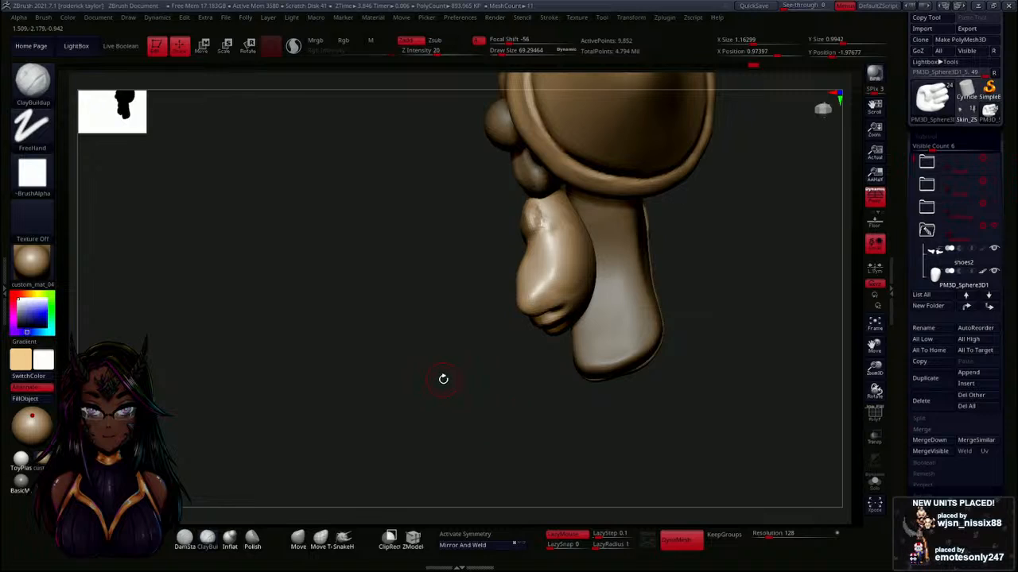
{"action": "key", "text": "s"}
{"action": "left_click_drag", "start_coordinate": [443, 379], "coordinate": [454, 381]}
{"action": "left_click", "coordinate": [321, 539]}
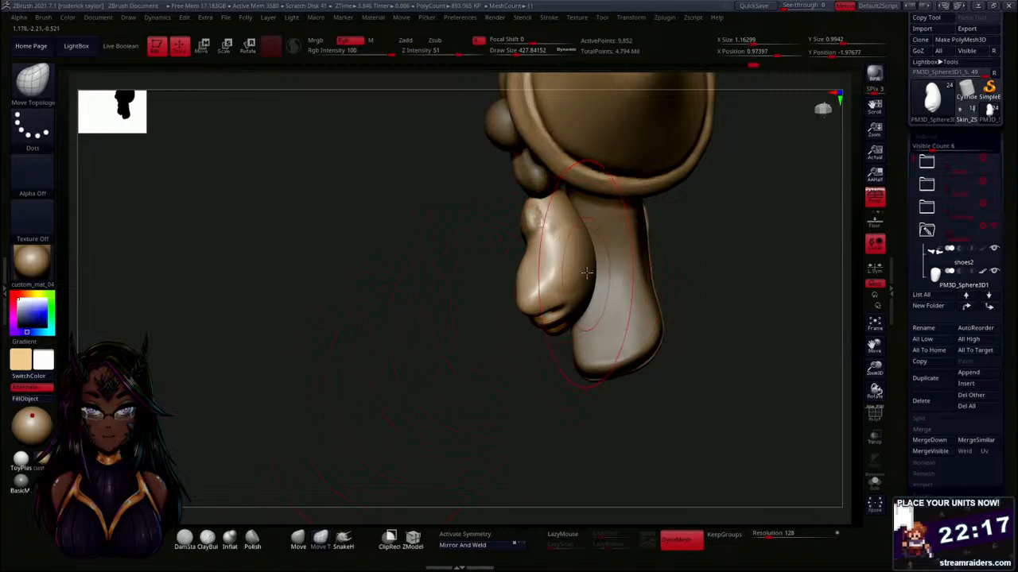
{"action": "left_click_drag", "start_coordinate": [587, 272], "coordinate": [563, 295]}
{"action": "mouse_move", "coordinate": [582, 240]}
{"action": "left_mouse_down"}
{"action": "mouse_move", "coordinate": [558, 235]}
{"action": "mouse_move", "coordinate": [564, 241]}
{"action": "left_mouse_up"}
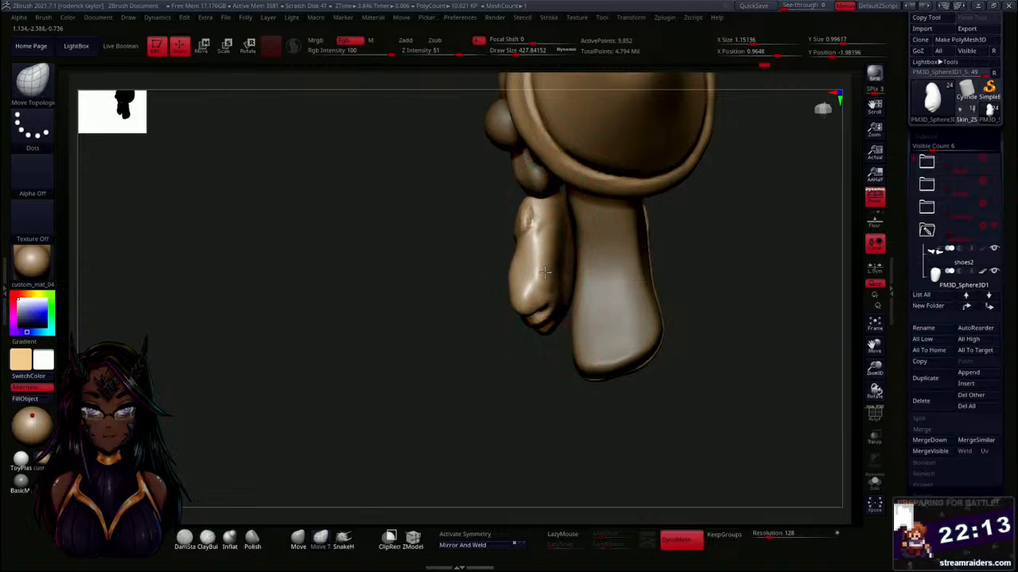
{"action": "mouse_move", "coordinate": [503, 357]}
{"action": "left_mouse_down"}
{"action": "mouse_move", "coordinate": [506, 367]}
{"action": "mouse_move", "coordinate": [459, 370]}
{"action": "mouse_move", "coordinate": [467, 383]}
{"action": "left_mouse_up"}
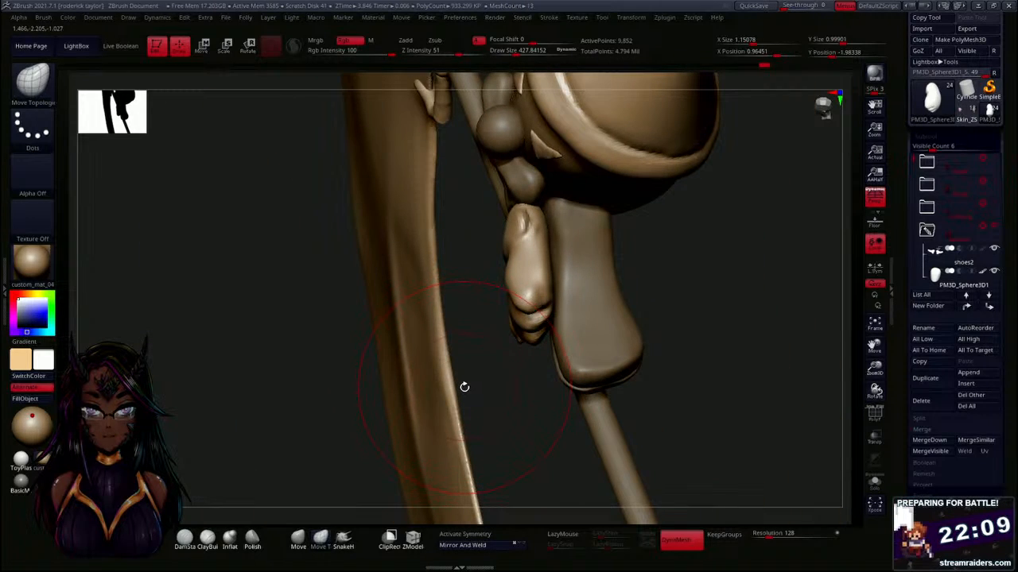
Carve two finger-separating grooves across the back of the hand with DamStandard at a draw size of about 77.
{"action": "mouse_move", "coordinate": [692, 302]}
{"action": "left_mouse_down"}
{"action": "mouse_move", "coordinate": [765, 268]}
{"action": "mouse_move", "coordinate": [700, 309]}
{"action": "mouse_move", "coordinate": [702, 336]}
{"action": "mouse_move", "coordinate": [701, 326]}
{"action": "mouse_move", "coordinate": [616, 336]}
{"action": "mouse_move", "coordinate": [438, 318]}
{"action": "mouse_move", "coordinate": [404, 386]}
{"action": "mouse_move", "coordinate": [386, 379]}
{"action": "left_mouse_up"}
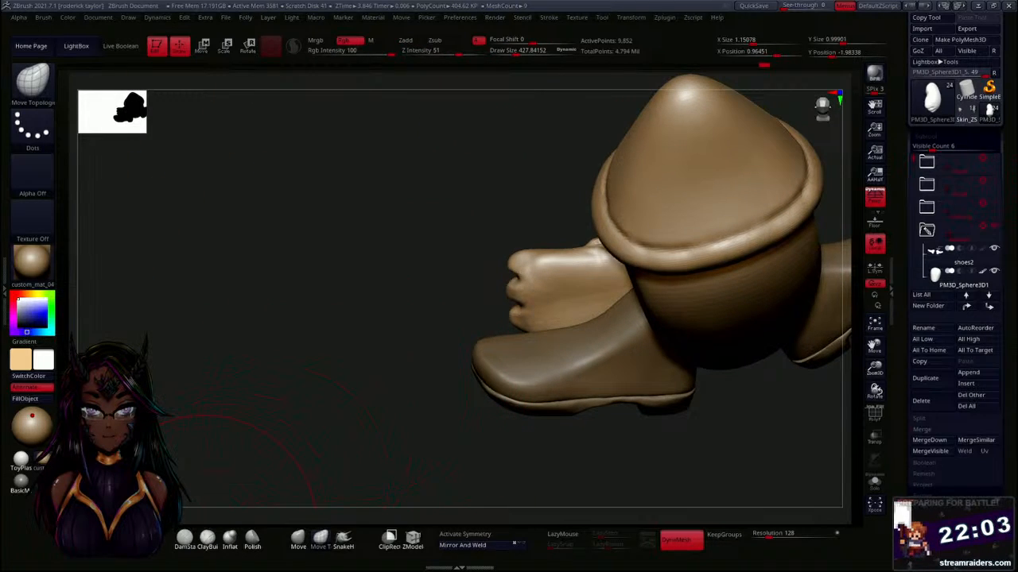
{"action": "left_click", "coordinate": [183, 538]}
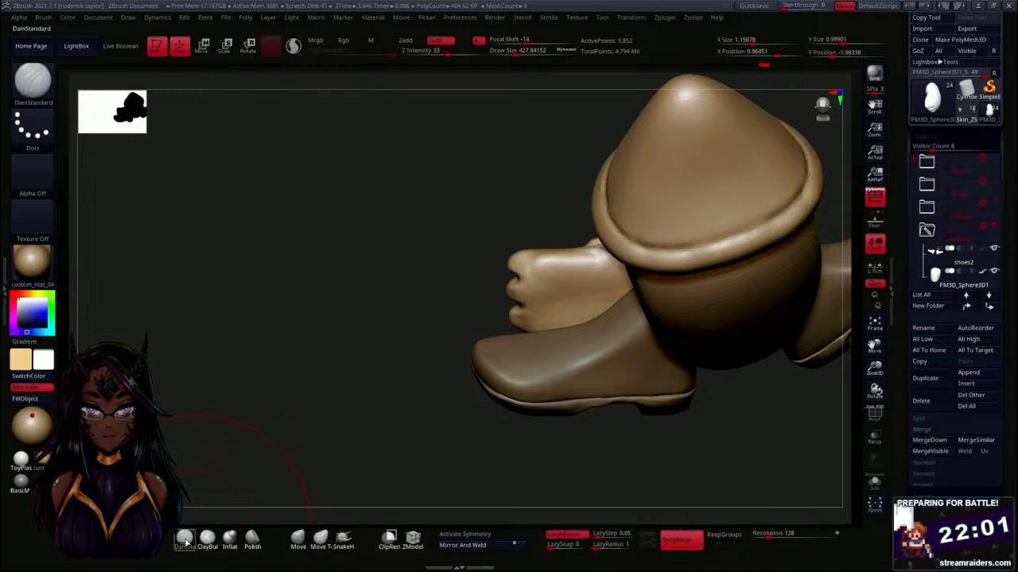
{"action": "key", "text": "s"}
{"action": "left_click_drag", "start_coordinate": [313, 352], "coordinate": [405, 345]}
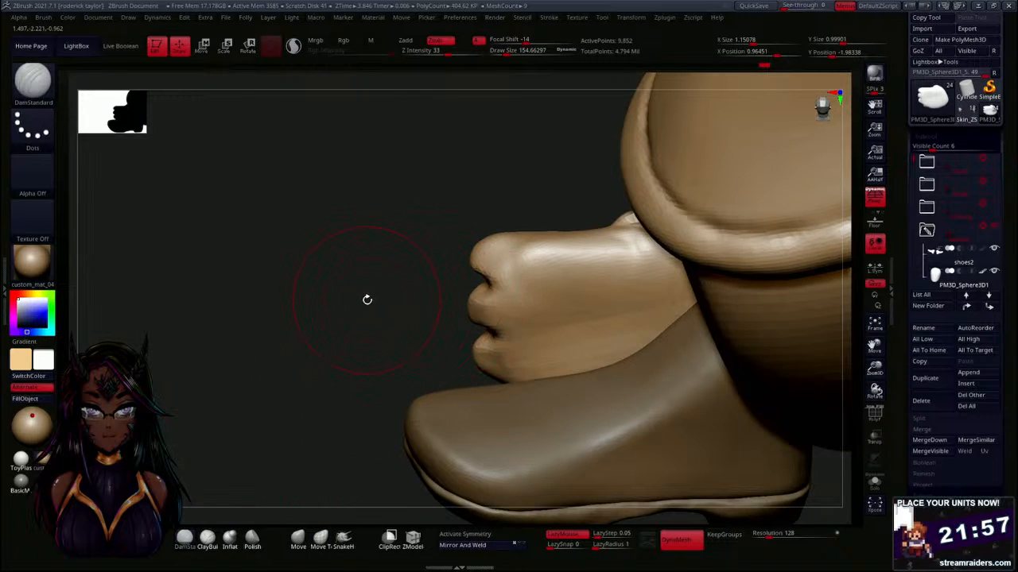
{"action": "key", "text": "s"}
{"action": "left_click_drag", "start_coordinate": [367, 300], "coordinate": [360, 300]}
{"action": "left_click_drag", "start_coordinate": [495, 291], "coordinate": [570, 287]}
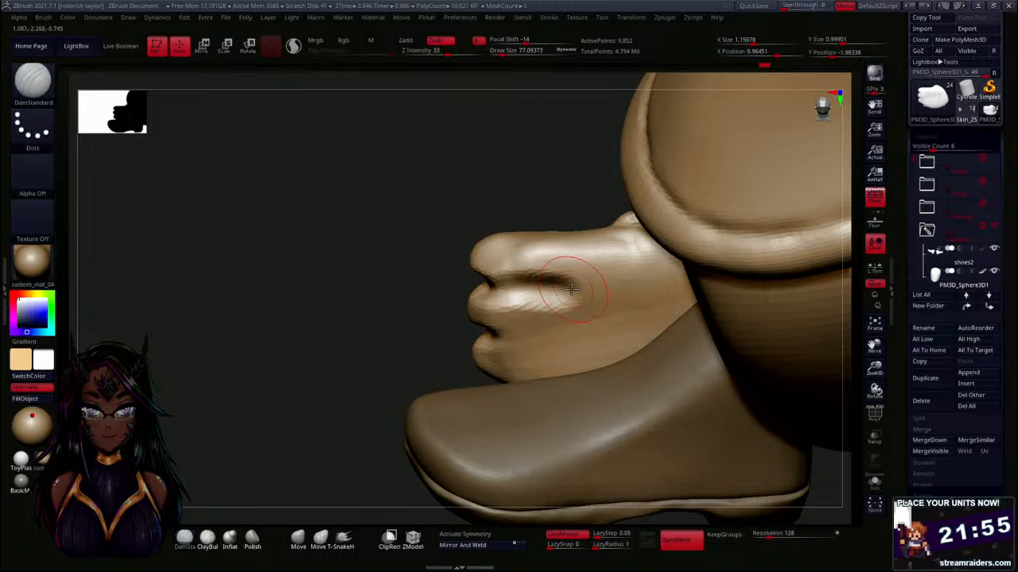
{"action": "left_click_drag", "start_coordinate": [501, 340], "coordinate": [578, 337]}
Smooth the fingertips and the new grooves on the back of the hand from several angles.
{"action": "mouse_move", "coordinate": [347, 342]}
{"action": "left_mouse_down"}
{"action": "mouse_move", "coordinate": [408, 326]}
{"action": "mouse_move", "coordinate": [407, 302]}
{"action": "mouse_move", "coordinate": [384, 358]}
{"action": "mouse_move", "coordinate": [405, 300]}
{"action": "mouse_move", "coordinate": [518, 419]}
{"action": "left_mouse_up"}
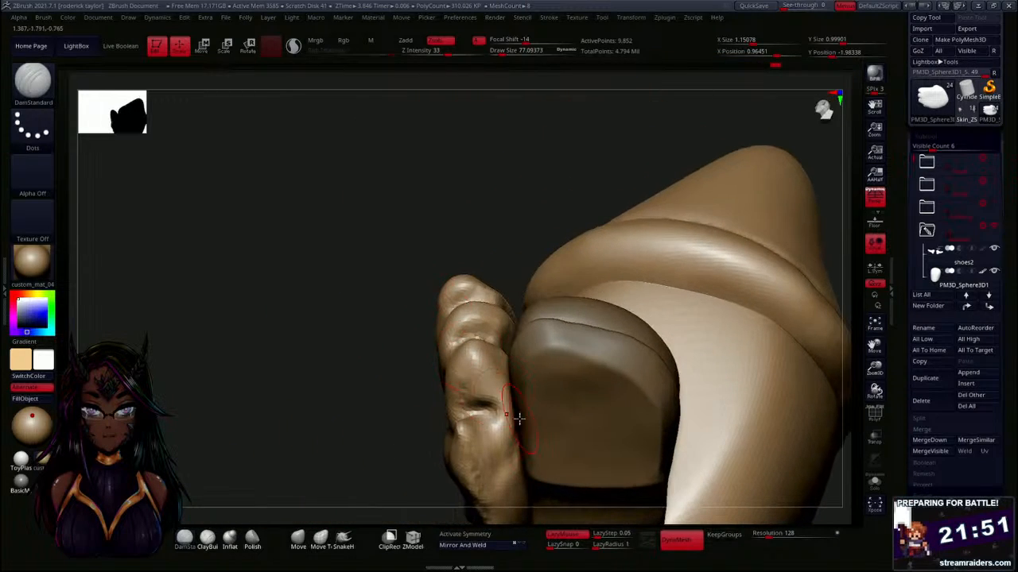
{"action": "mouse_move", "coordinate": [383, 366]}
{"action": "left_mouse_down"}
{"action": "mouse_move", "coordinate": [373, 434]}
{"action": "mouse_move", "coordinate": [333, 444]}
{"action": "mouse_move", "coordinate": [337, 415]}
{"action": "left_mouse_up"}
{"action": "mouse_move", "coordinate": [522, 357]}
{"action": "left_mouse_down", "text": "shift"}
{"action": "mouse_move", "coordinate": [591, 357]}
{"action": "mouse_move", "coordinate": [512, 301]}
{"action": "left_mouse_up", "text": "shift"}
{"action": "left_click_drag", "start_coordinate": [620, 291], "coordinate": [677, 281], "text": "shift"}
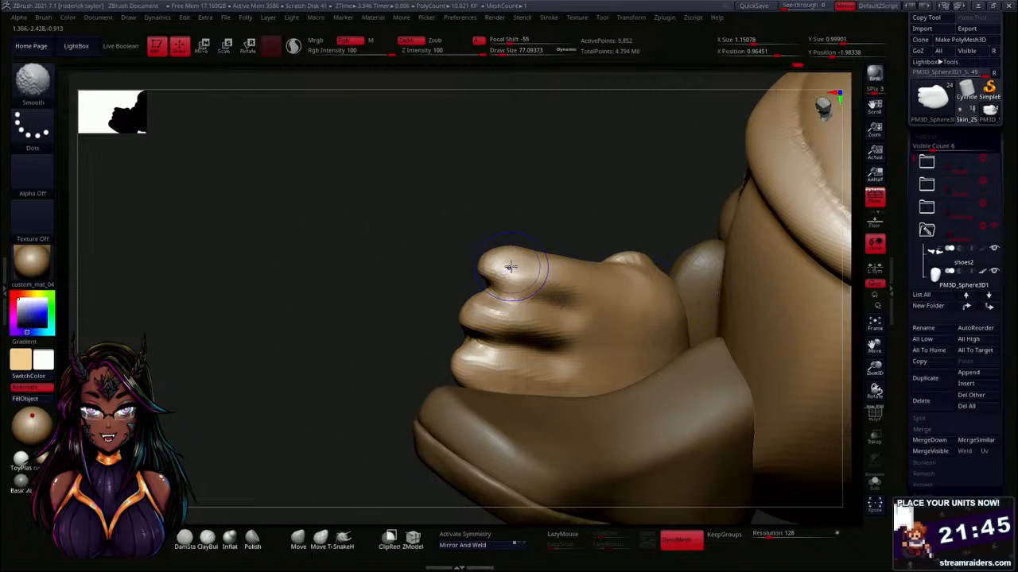
{"action": "left_click_drag", "start_coordinate": [480, 266], "coordinate": [475, 275], "text": "shift"}
{"action": "left_click_drag", "start_coordinate": [390, 241], "coordinate": [477, 262]}
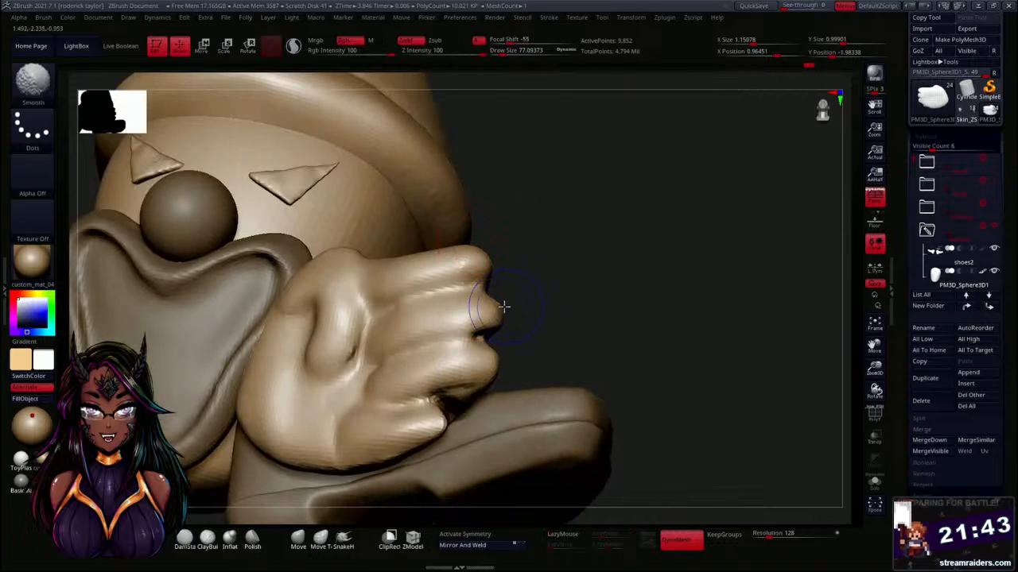
{"action": "left_click_drag", "start_coordinate": [568, 299], "coordinate": [480, 303]}
{"action": "left_click_drag", "start_coordinate": [487, 342], "coordinate": [504, 358], "text": "shift"}
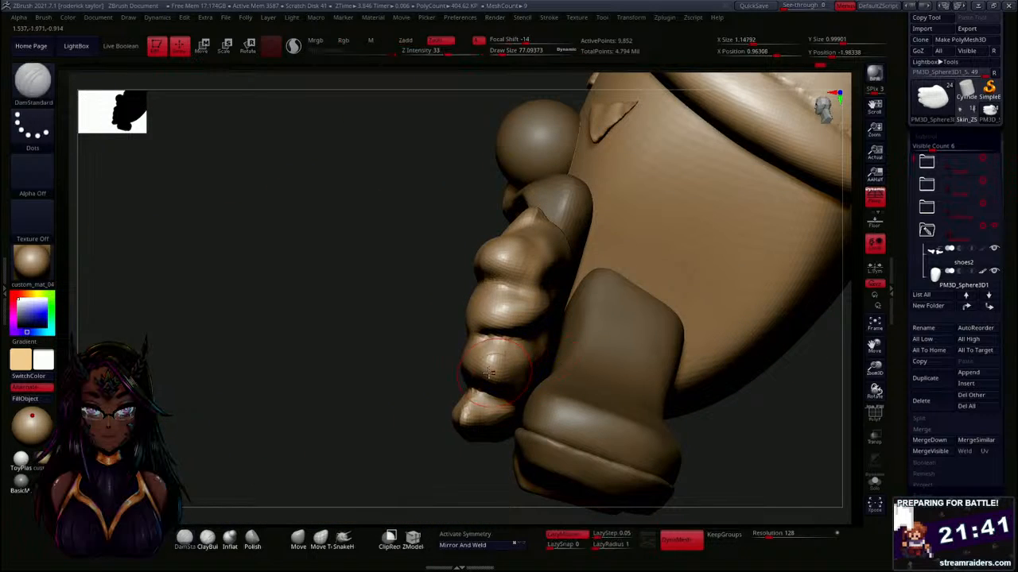
{"action": "left_click_drag", "start_coordinate": [468, 324], "coordinate": [431, 335]}
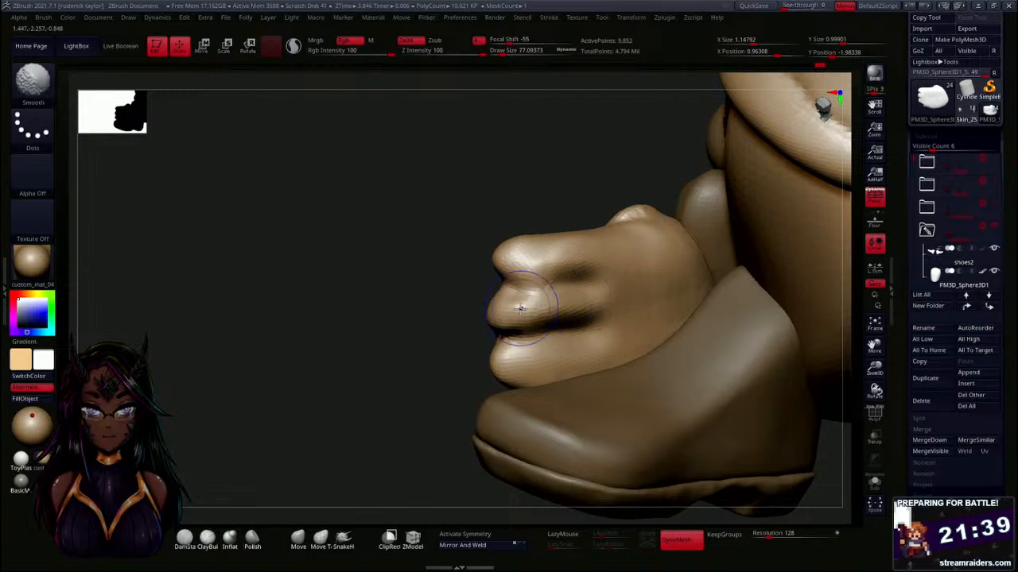
{"action": "left_click_drag", "start_coordinate": [343, 327], "coordinate": [554, 449]}
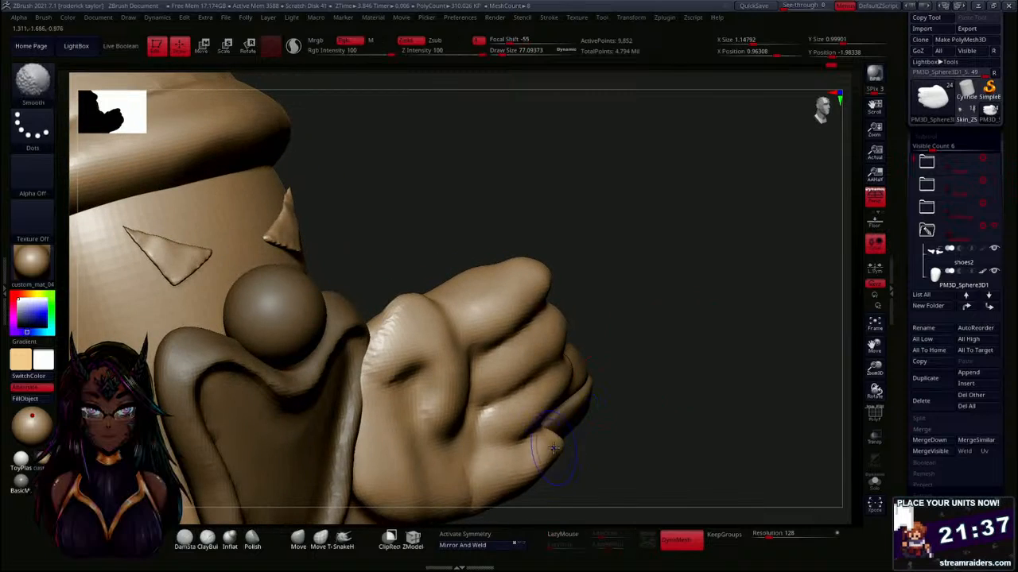
Reshape the little finger's tip to be longer and rounder with the Move brush, and adjust the neighbouring fingertips at draw size about 85.
{"action": "mouse_move", "coordinate": [660, 433]}
{"action": "left_mouse_down"}
{"action": "mouse_move", "coordinate": [670, 405]}
{"action": "mouse_move", "coordinate": [654, 371]}
{"action": "mouse_move", "coordinate": [658, 427]}
{"action": "mouse_move", "coordinate": [638, 400]}
{"action": "mouse_move", "coordinate": [651, 355]}
{"action": "mouse_move", "coordinate": [662, 383]}
{"action": "left_mouse_up"}
{"action": "left_click", "coordinate": [300, 539]}
{"action": "key", "text": "s"}
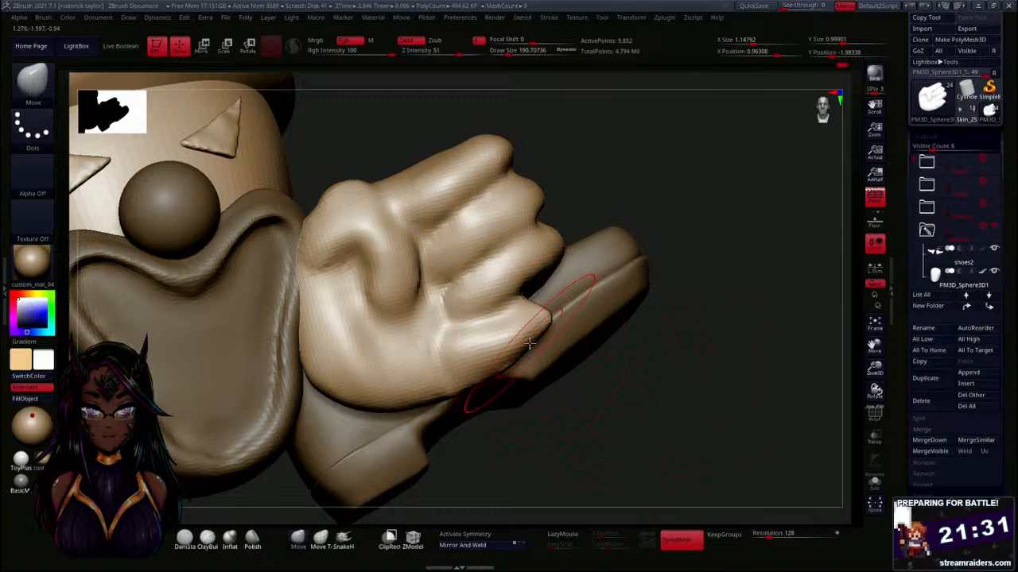
{"action": "left_click_drag", "start_coordinate": [532, 345], "coordinate": [540, 346]}
{"action": "key", "text": "s"}
{"action": "left_click_drag", "start_coordinate": [634, 403], "coordinate": [610, 404]}
{"action": "key", "text": "s"}
{"action": "mouse_move", "coordinate": [535, 345]}
{"action": "left_mouse_down"}
{"action": "mouse_move", "coordinate": [553, 350]}
{"action": "mouse_move", "coordinate": [564, 318]}
{"action": "mouse_move", "coordinate": [533, 285]}
{"action": "left_mouse_up"}
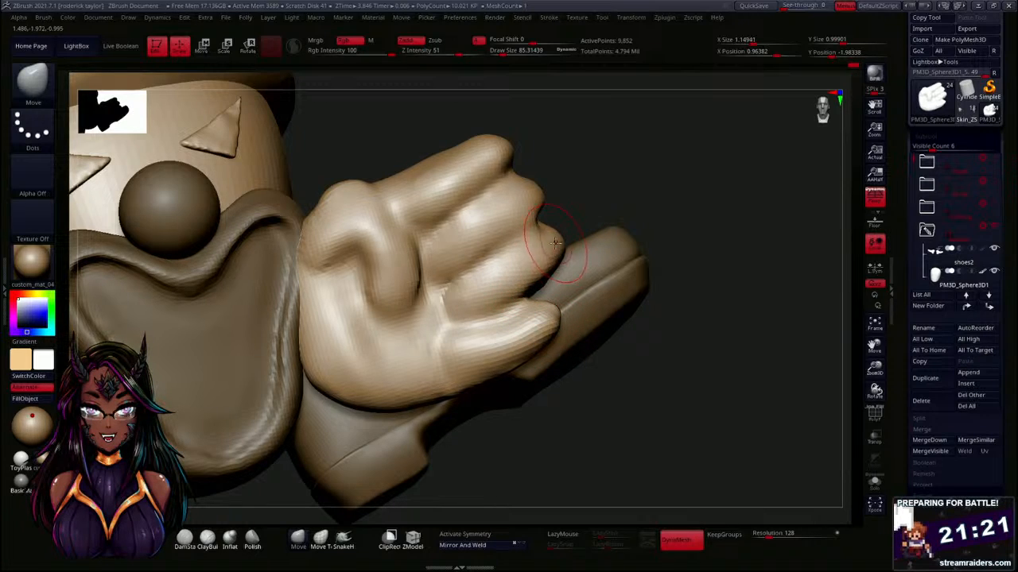
{"action": "left_click_drag", "start_coordinate": [556, 242], "coordinate": [559, 244]}
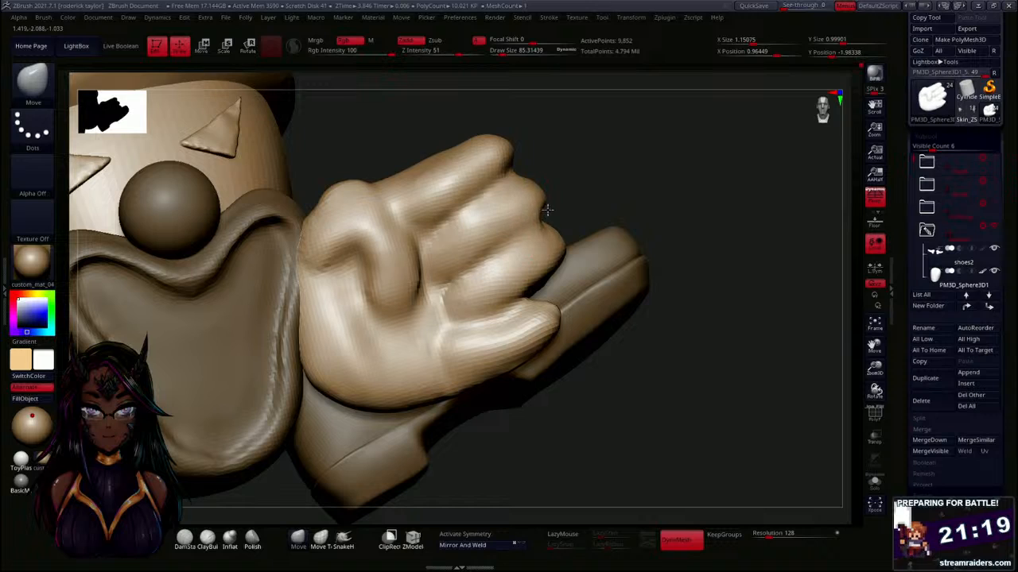
{"action": "left_click_drag", "start_coordinate": [515, 179], "coordinate": [512, 186]}
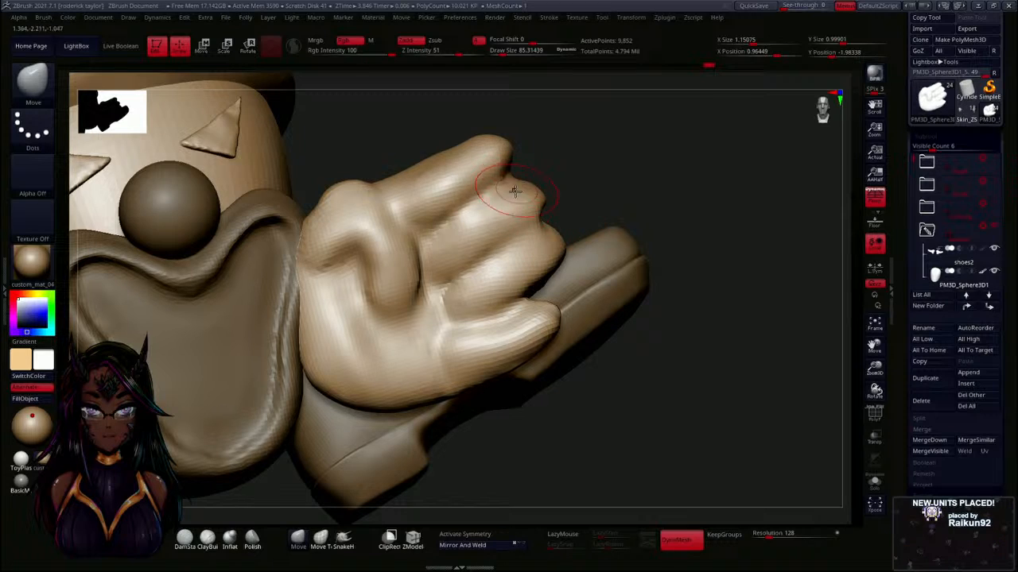
Deepen the three grooves between the fingers on the palm side with DamStandard at a draw size of about 62.
{"action": "left_click", "coordinate": [184, 537]}
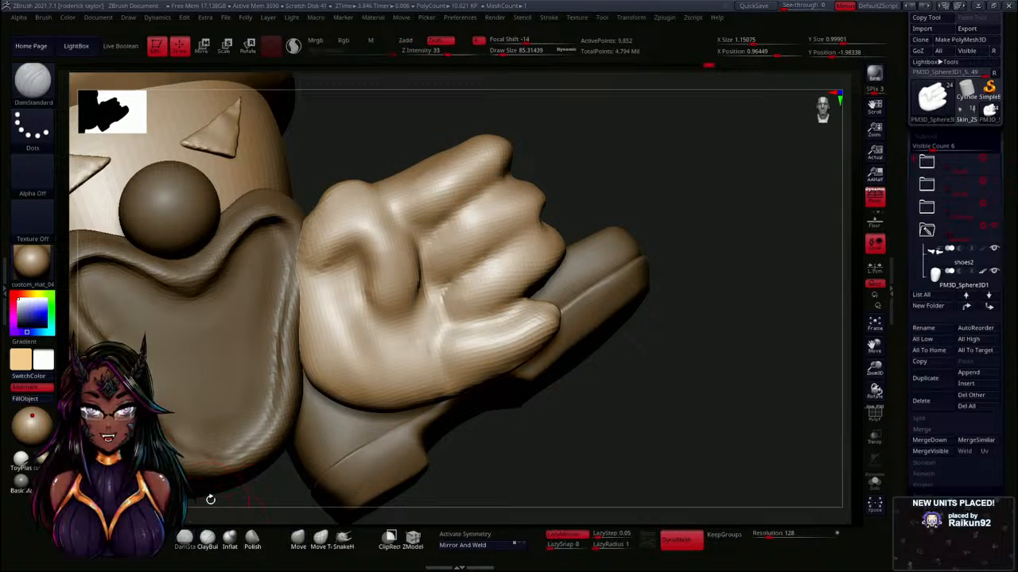
{"action": "key", "text": "s"}
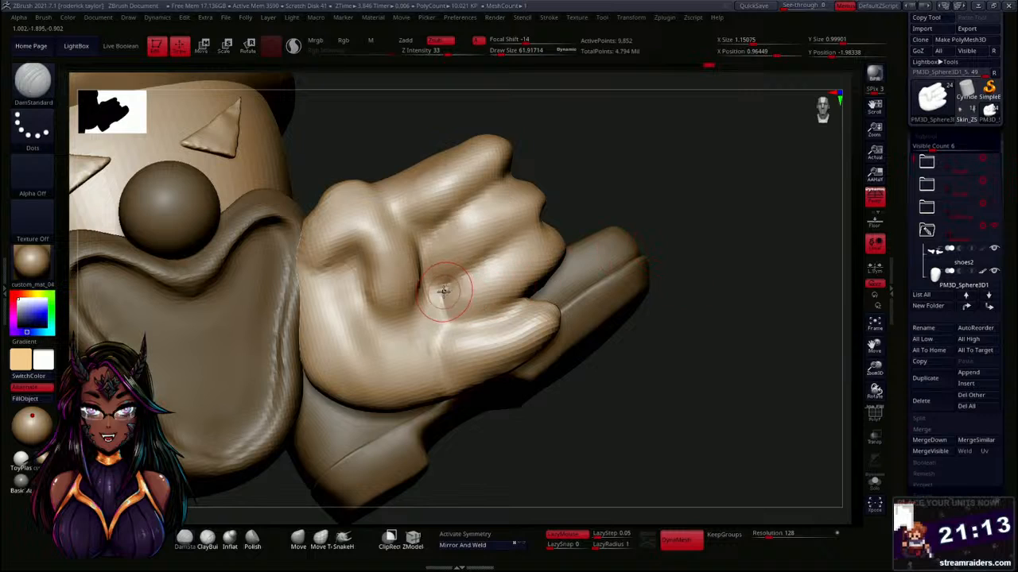
{"action": "left_click_drag", "start_coordinate": [445, 288], "coordinate": [524, 234]}
{"action": "left_click_drag", "start_coordinate": [430, 221], "coordinate": [507, 177]}
{"action": "left_click_drag", "start_coordinate": [457, 318], "coordinate": [548, 280]}
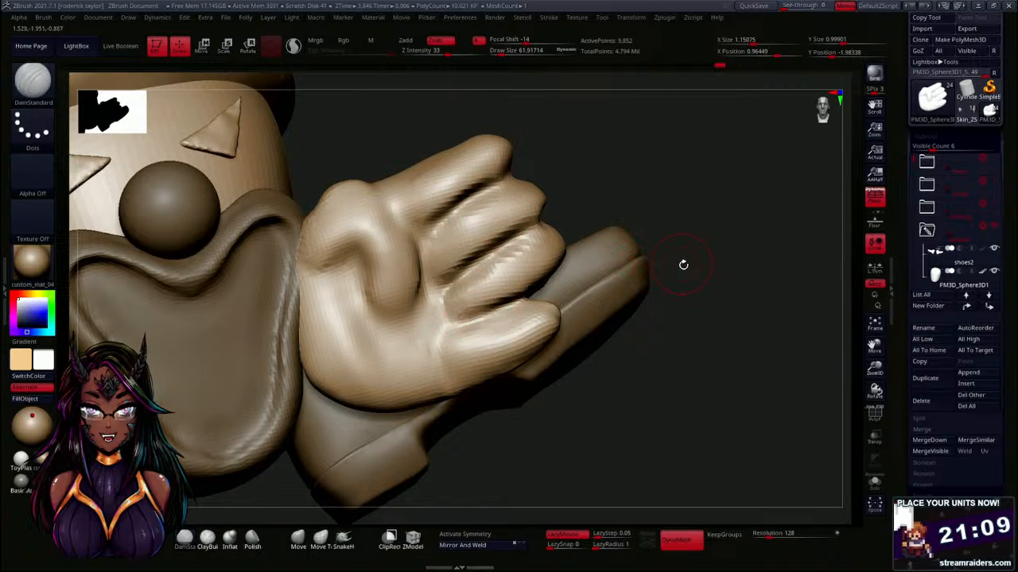
Smooth the fingertips and the ends of the finger grooves from the side and the back of the hand.
{"action": "mouse_move", "coordinate": [684, 369]}
{"action": "left_mouse_down"}
{"action": "mouse_move", "coordinate": [654, 384]}
{"action": "mouse_move", "coordinate": [622, 380]}
{"action": "mouse_move", "coordinate": [564, 320]}
{"action": "left_mouse_up"}
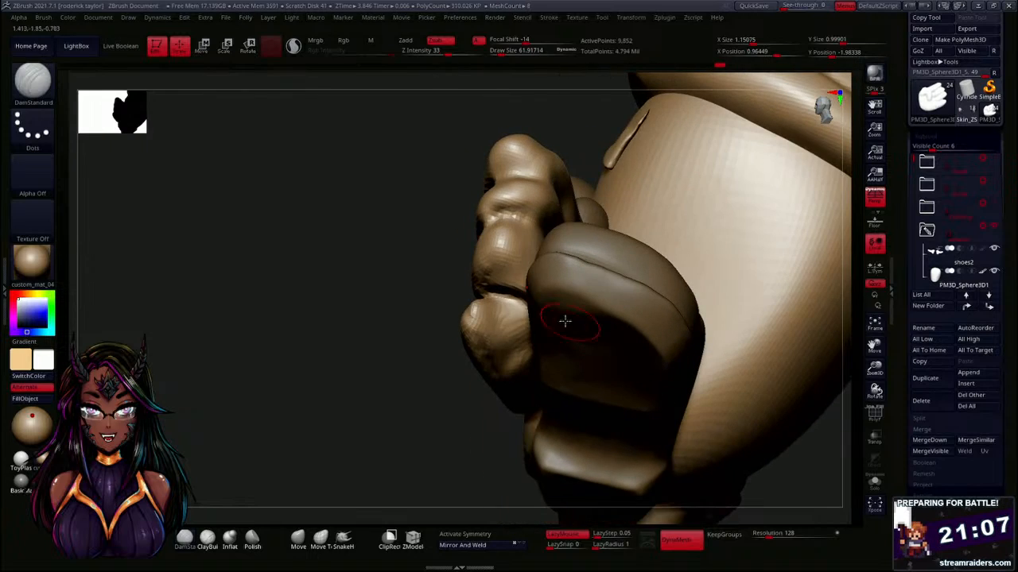
{"action": "key", "text": "shift"}
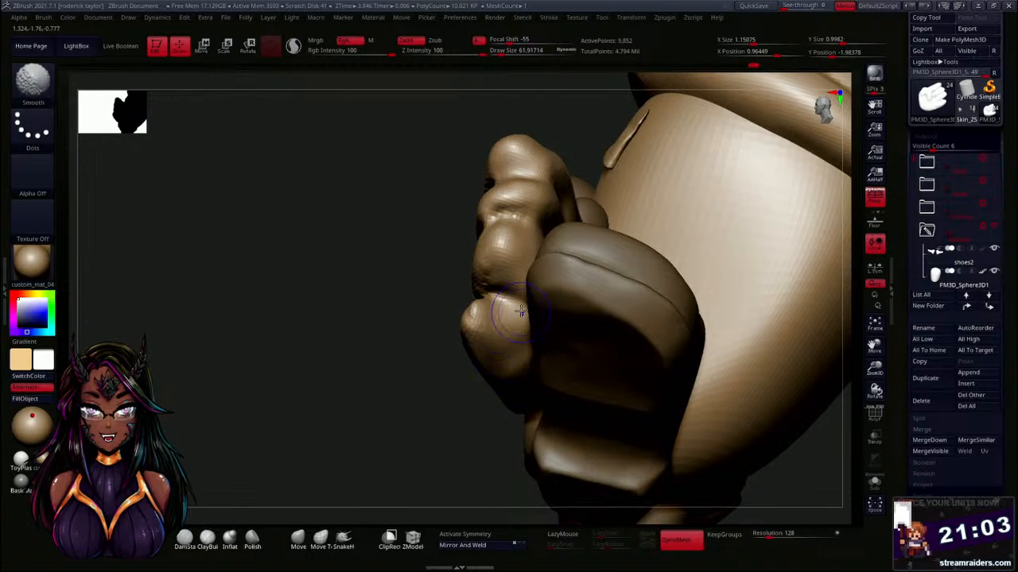
{"action": "left_click_drag", "start_coordinate": [477, 377], "coordinate": [391, 425]}
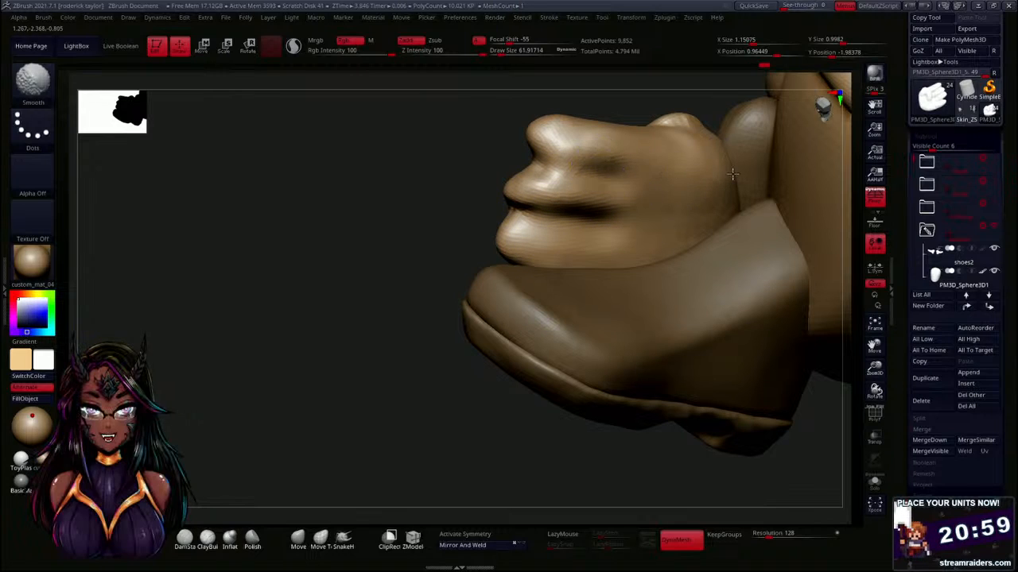
{"action": "key", "text": "shift"}
{"action": "left_click_drag", "start_coordinate": [356, 328], "coordinate": [615, 401]}
Shift the hand backward along its Z axis with the gizmo and rotate it by about 6 degrees.
{"action": "key", "text": "w"}
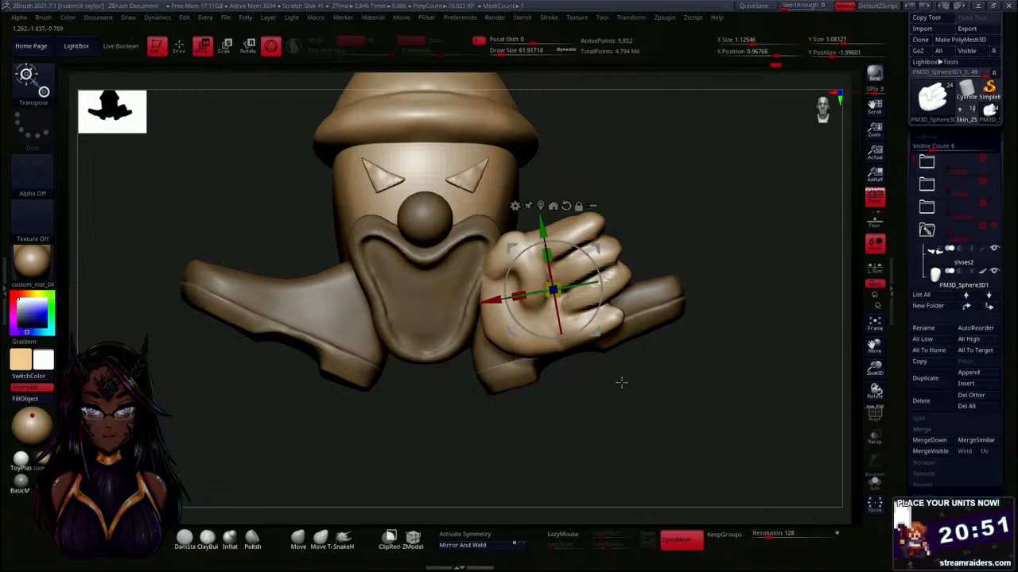
{"action": "left_click_drag", "start_coordinate": [620, 381], "coordinate": [584, 384]}
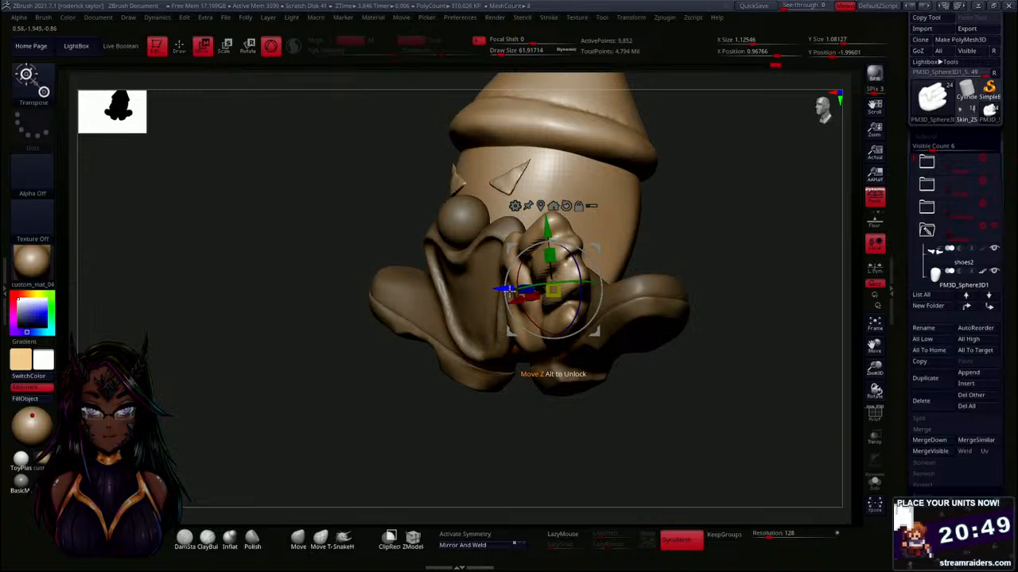
{"action": "left_click_drag", "start_coordinate": [507, 288], "coordinate": [525, 282]}
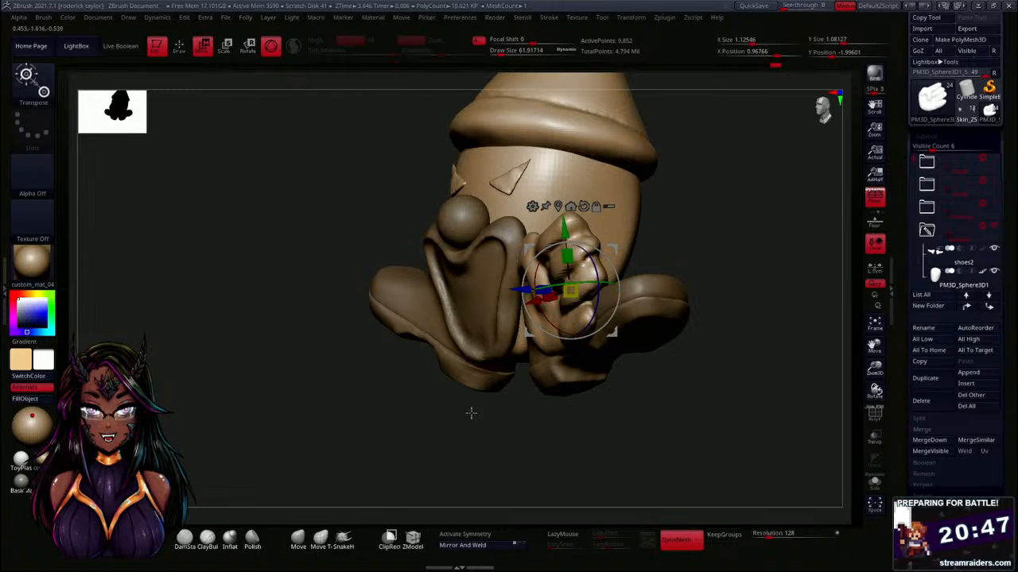
{"action": "left_click_drag", "start_coordinate": [470, 411], "coordinate": [445, 485]}
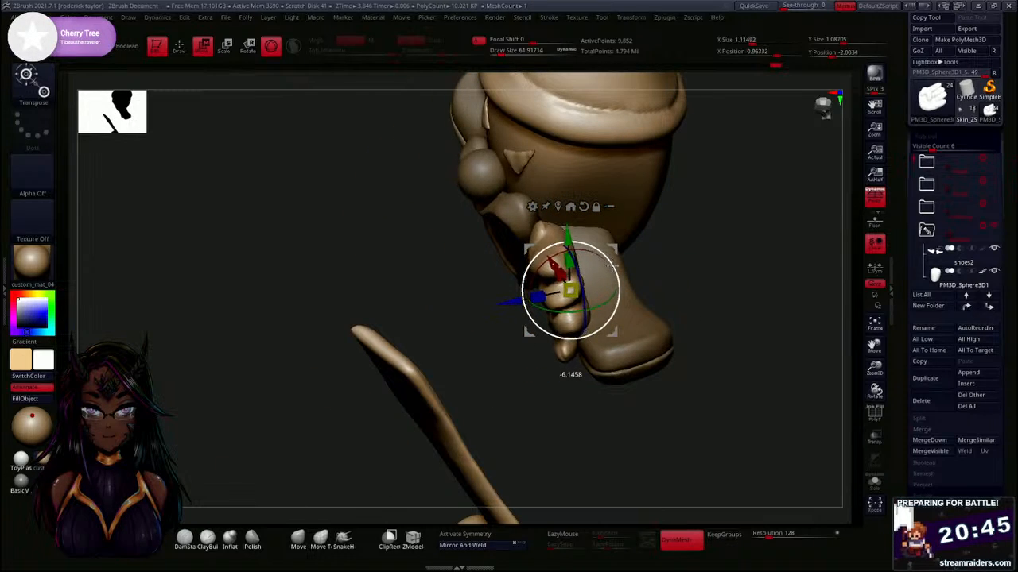
{"action": "left_click_drag", "start_coordinate": [612, 265], "coordinate": [611, 272]}
{"action": "key", "text": "q"}
Pull the heel of the palm toward the clown's mouth with Move Topological at a draw size of about 259.
{"action": "mouse_move", "coordinate": [482, 470]}
{"action": "left_mouse_down"}
{"action": "mouse_move", "coordinate": [527, 414]}
{"action": "mouse_move", "coordinate": [576, 446]}
{"action": "mouse_move", "coordinate": [568, 452]}
{"action": "mouse_move", "coordinate": [484, 421]}
{"action": "left_mouse_up"}
{"action": "left_click", "coordinate": [320, 539]}
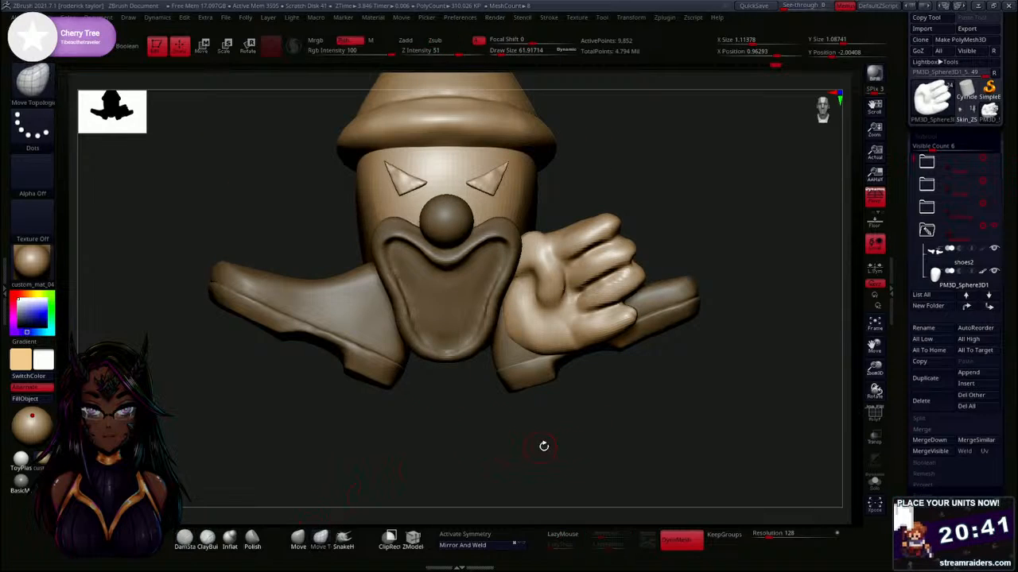
{"action": "key", "text": "s"}
{"action": "mouse_move", "coordinate": [605, 439]}
{"action": "left_mouse_down"}
{"action": "mouse_move", "coordinate": [613, 439]}
{"action": "mouse_move", "coordinate": [585, 428]}
{"action": "mouse_move", "coordinate": [507, 336]}
{"action": "mouse_move", "coordinate": [499, 340]}
{"action": "left_mouse_up"}
{"action": "left_click_drag", "start_coordinate": [468, 411], "coordinate": [538, 413]}
{"action": "left_click_drag", "start_coordinate": [518, 343], "coordinate": [491, 349]}
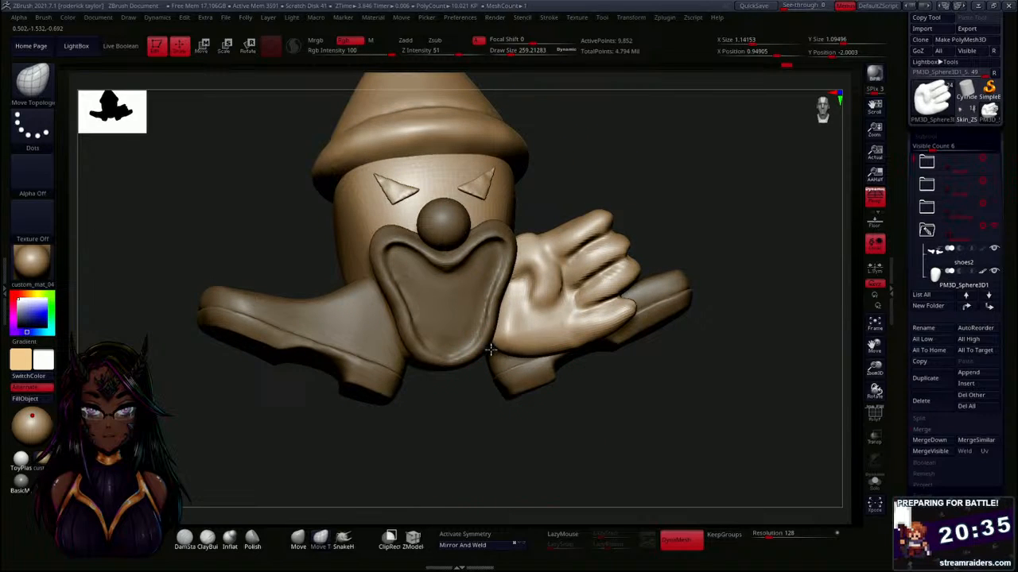
{"action": "left_click_drag", "start_coordinate": [576, 413], "coordinate": [529, 366]}
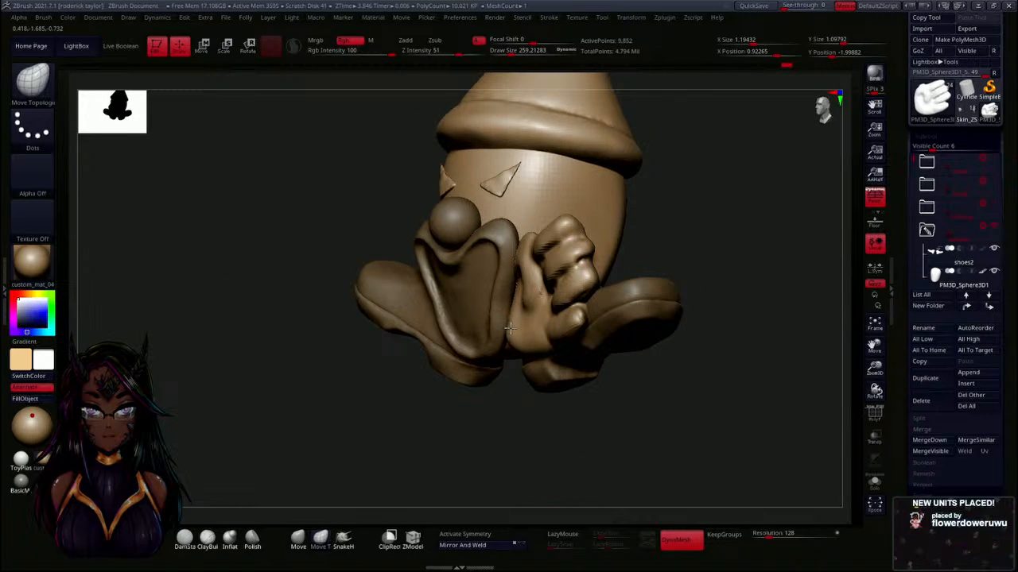
{"action": "left_click_drag", "start_coordinate": [498, 413], "coordinate": [558, 385]}
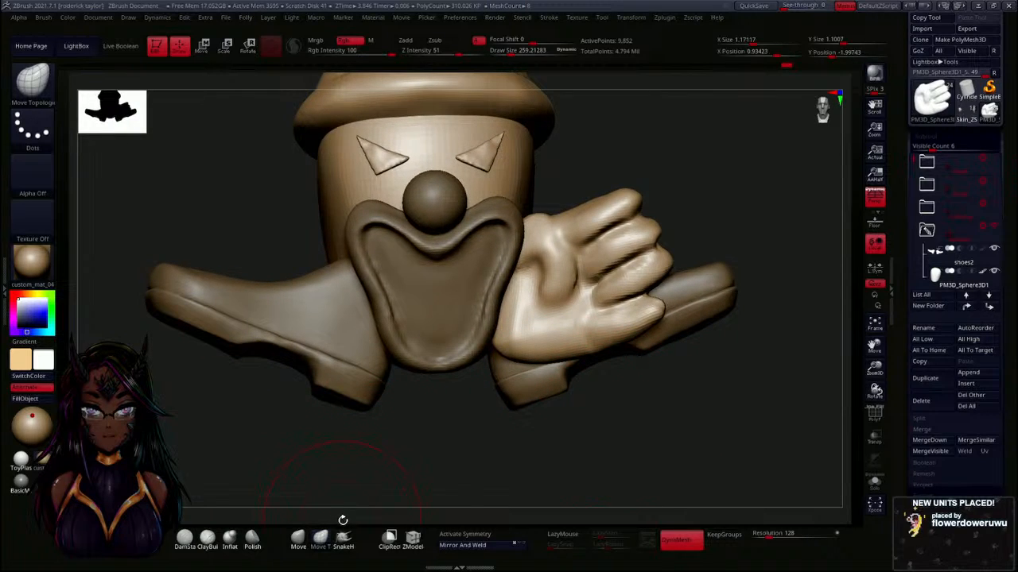
Inflate the thumb and fingers with the Inflat brush at a draw size of about 62, and smooth the transitions.
{"action": "left_click", "coordinate": [229, 538]}
{"action": "key", "text": "s"}
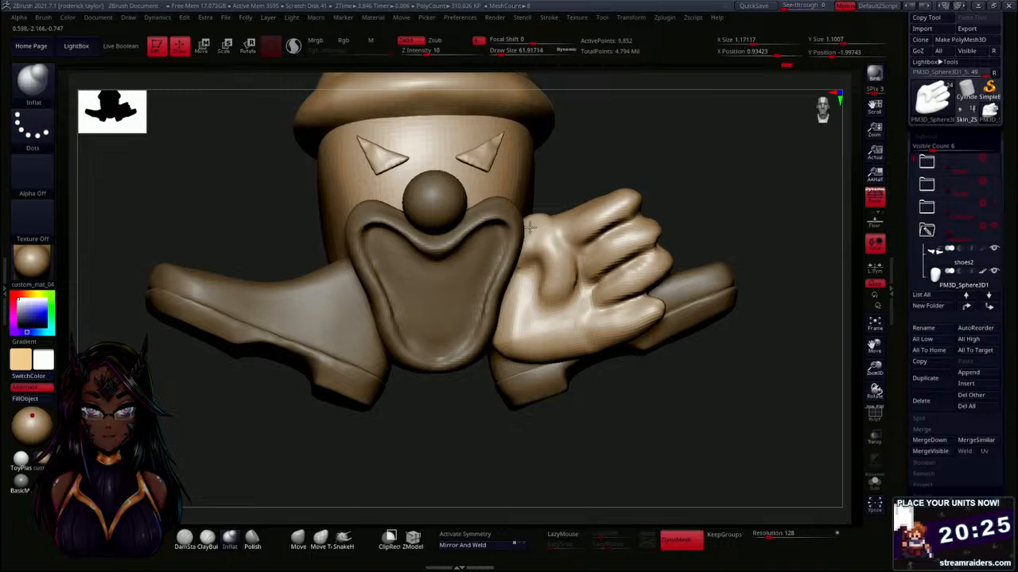
{"action": "mouse_move", "coordinate": [541, 256]}
{"action": "left_mouse_down"}
{"action": "mouse_move", "coordinate": [564, 272]}
{"action": "mouse_move", "coordinate": [561, 288]}
{"action": "left_mouse_up"}
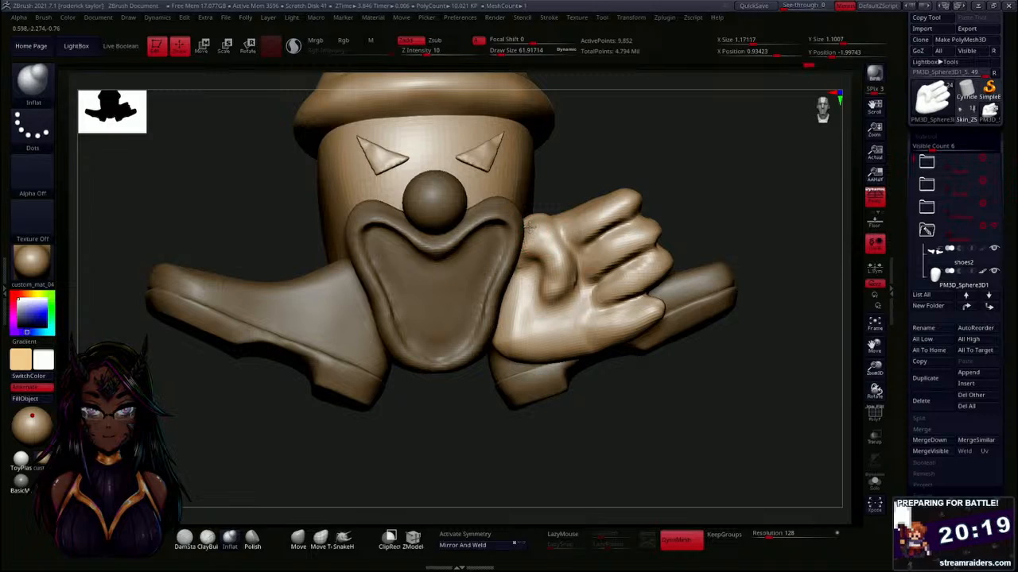
{"action": "left_click_drag", "start_coordinate": [550, 241], "coordinate": [563, 270], "text": "shift"}
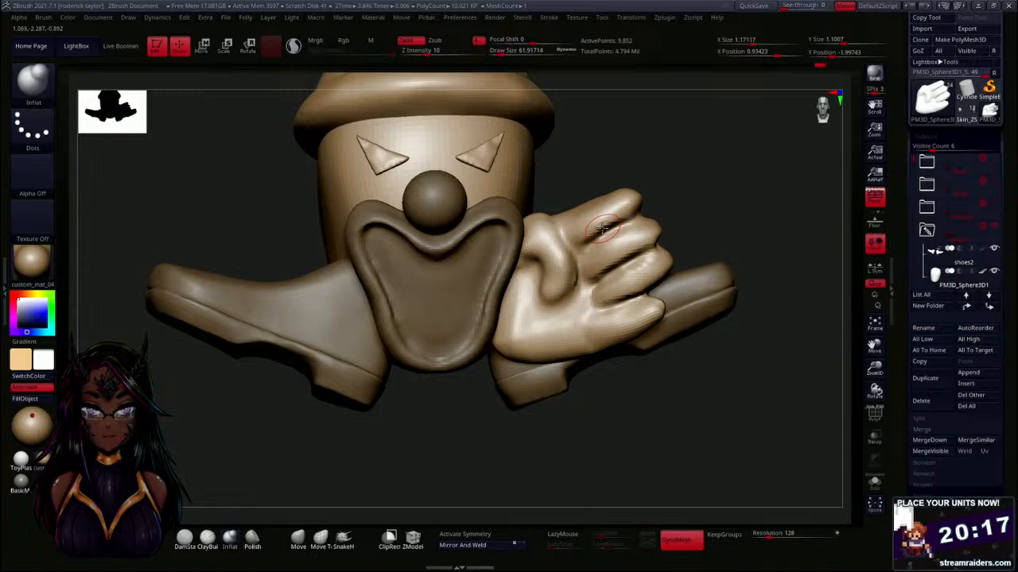
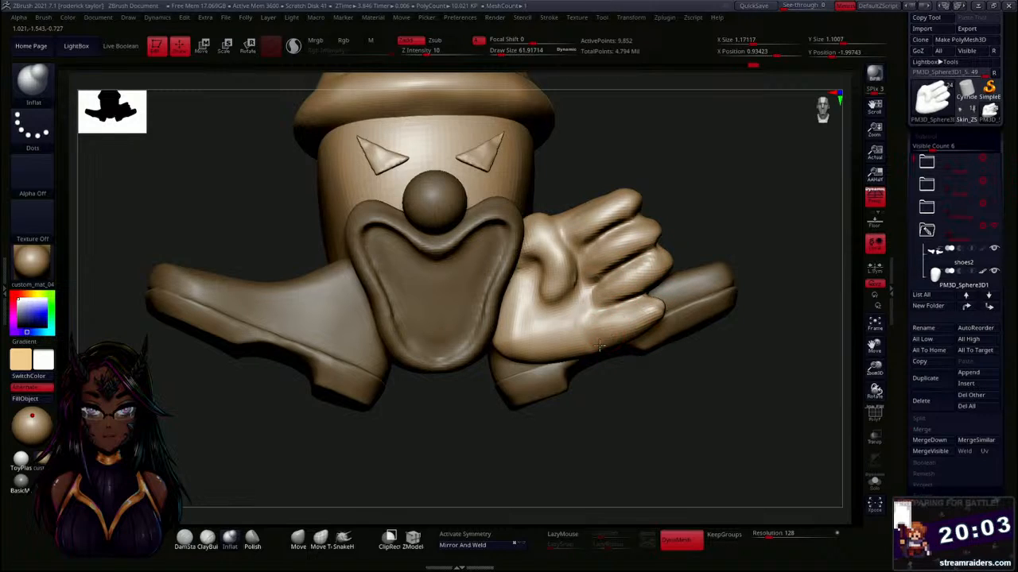
{"action": "key", "text": "shift"}
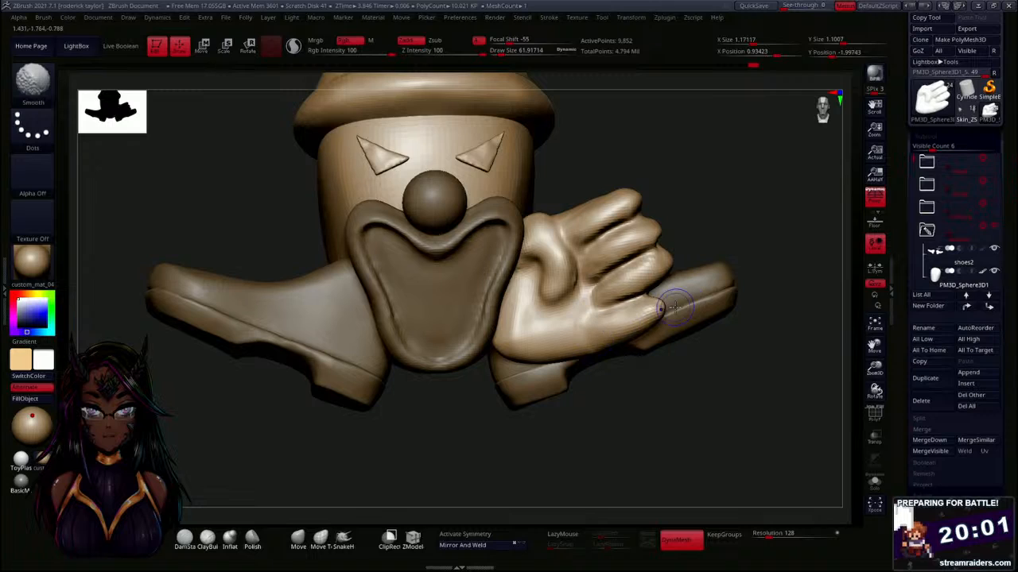
Duplicate the hand subtool and mirror the copy to the other side of the clown's head.
{"action": "left_click_drag", "start_coordinate": [663, 421], "coordinate": [647, 355]}
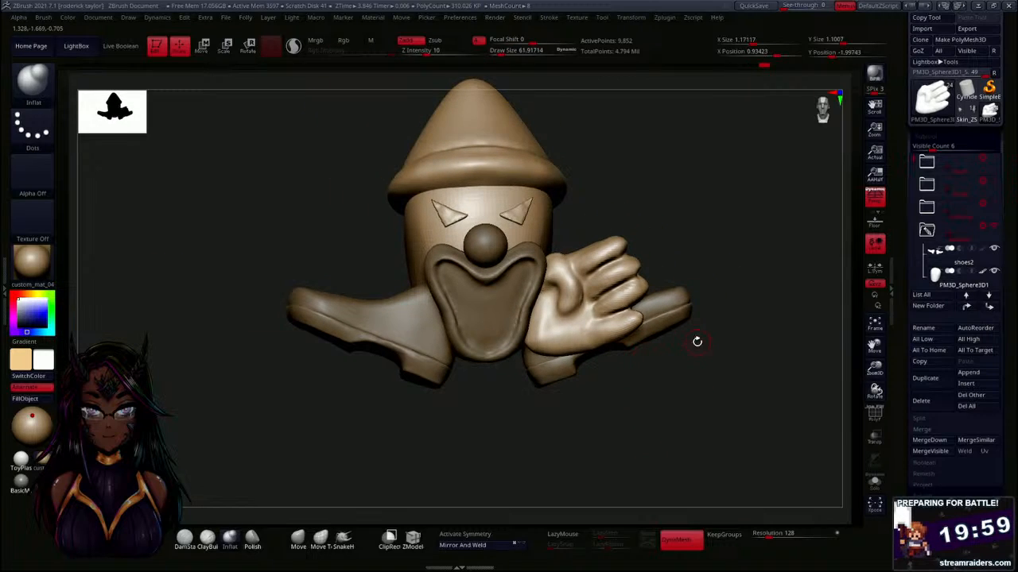
{"action": "key", "text": "w"}
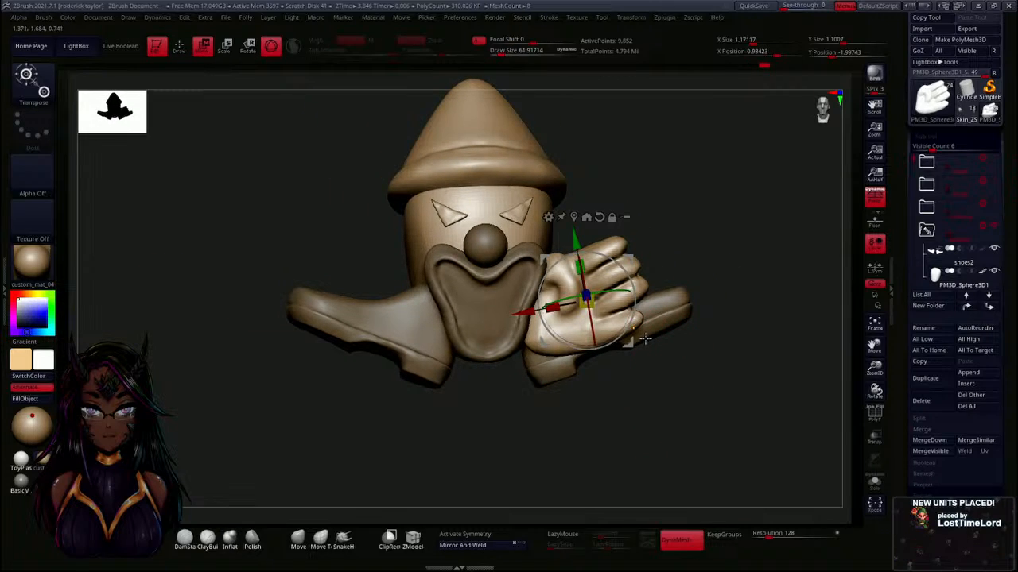
{"action": "left_click", "coordinate": [645, 338], "text": "alt"}
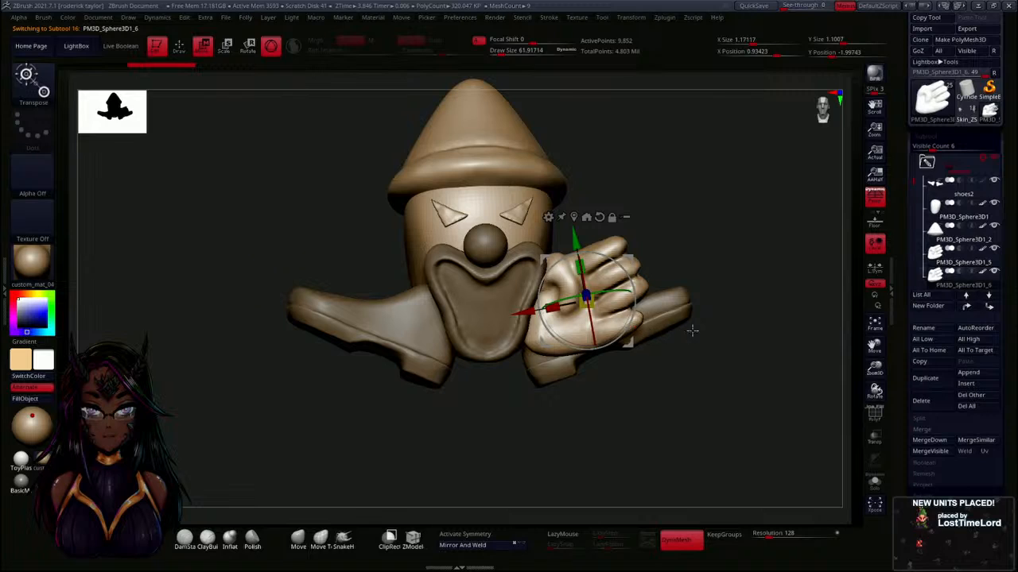
{"action": "left_click_drag", "start_coordinate": [901, 341], "coordinate": [902, 215]}
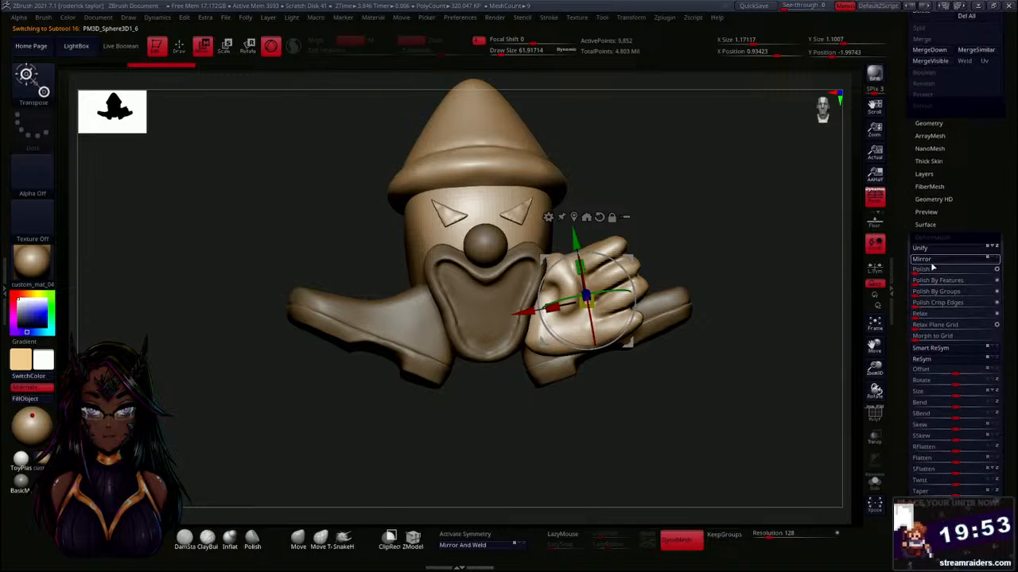
{"action": "left_click", "coordinate": [938, 260]}
{"action": "key", "text": "q"}
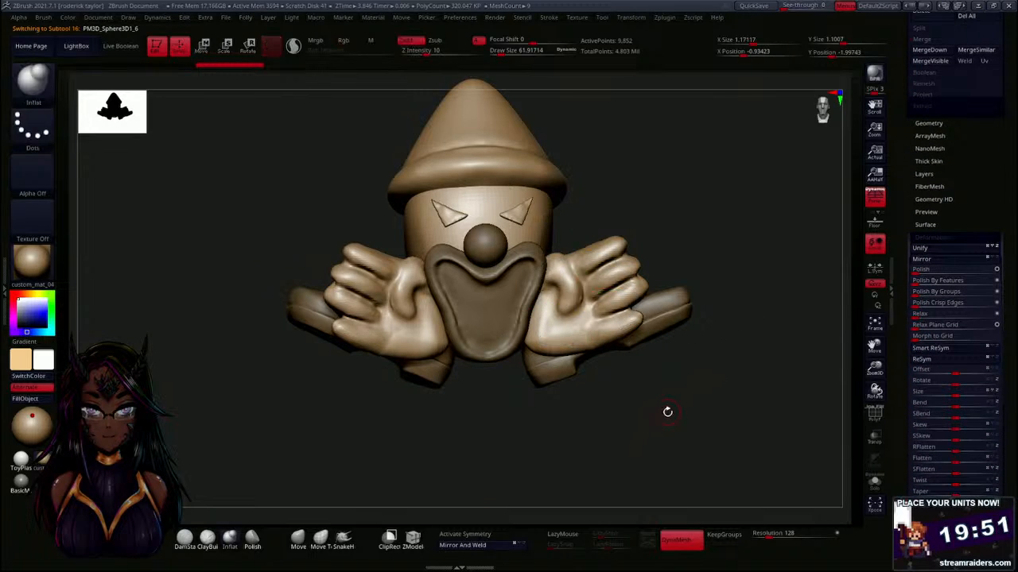
{"action": "mouse_move", "coordinate": [679, 420]}
{"action": "left_mouse_down"}
{"action": "mouse_move", "coordinate": [651, 438]}
{"action": "mouse_move", "coordinate": [622, 441]}
{"action": "mouse_move", "coordinate": [686, 422]}
{"action": "mouse_move", "coordinate": [606, 445]}
{"action": "mouse_move", "coordinate": [721, 410]}
{"action": "mouse_move", "coordinate": [687, 369]}
{"action": "mouse_move", "coordinate": [636, 400]}
{"action": "mouse_move", "coordinate": [654, 436]}
{"action": "left_mouse_up"}
Merge the original hand subtool down with its mirrored copy into one subtool.
{"action": "left_click_drag", "start_coordinate": [902, 277], "coordinate": [905, 405]}
{"action": "left_click", "coordinate": [935, 292]}
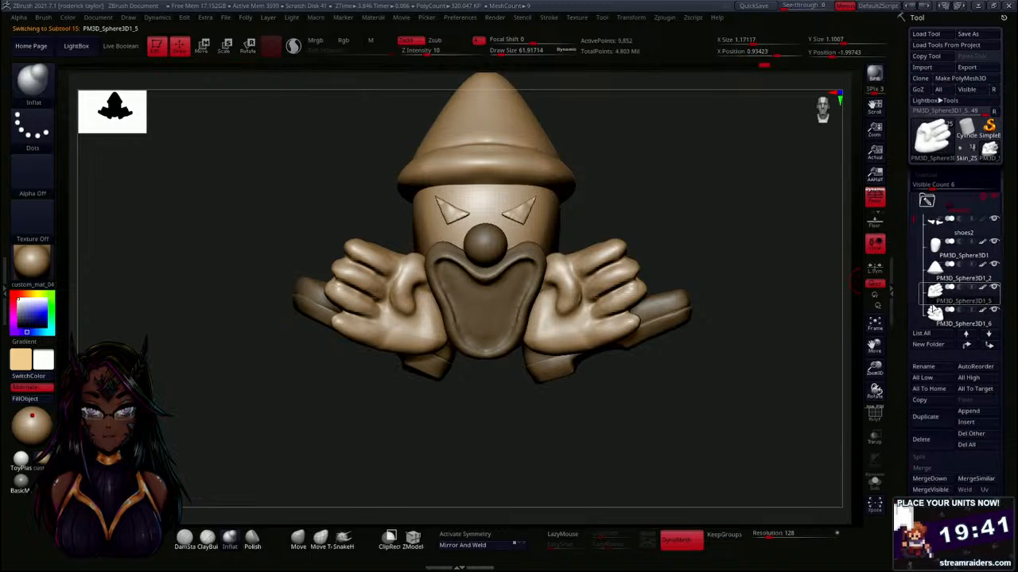
{"action": "left_click", "coordinate": [930, 478]}
{"action": "left_click", "coordinate": [835, 503]}
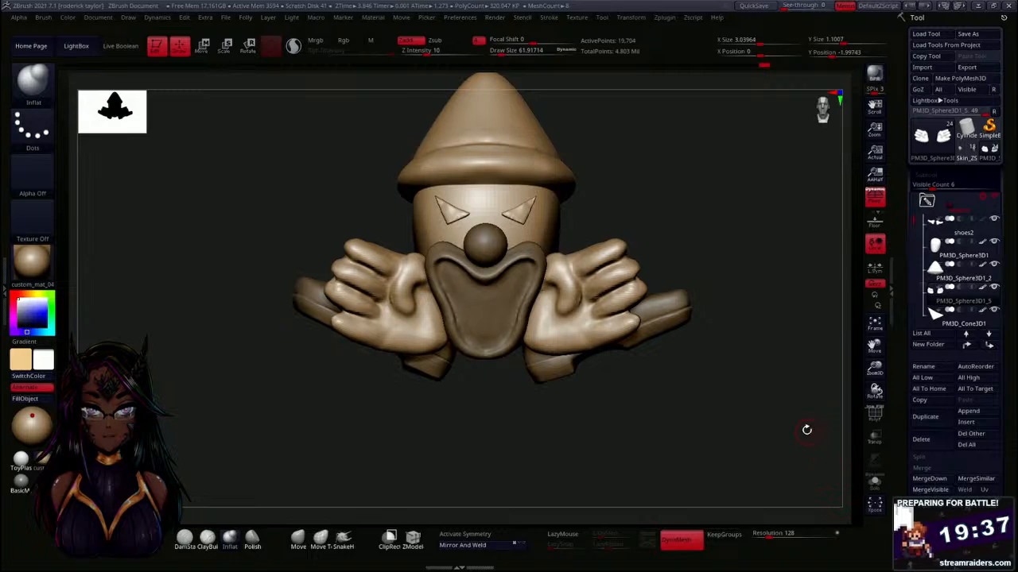
Centre the gizmo on the merged pair of hands and raise them by about 0.08.
{"action": "key", "text": "w"}
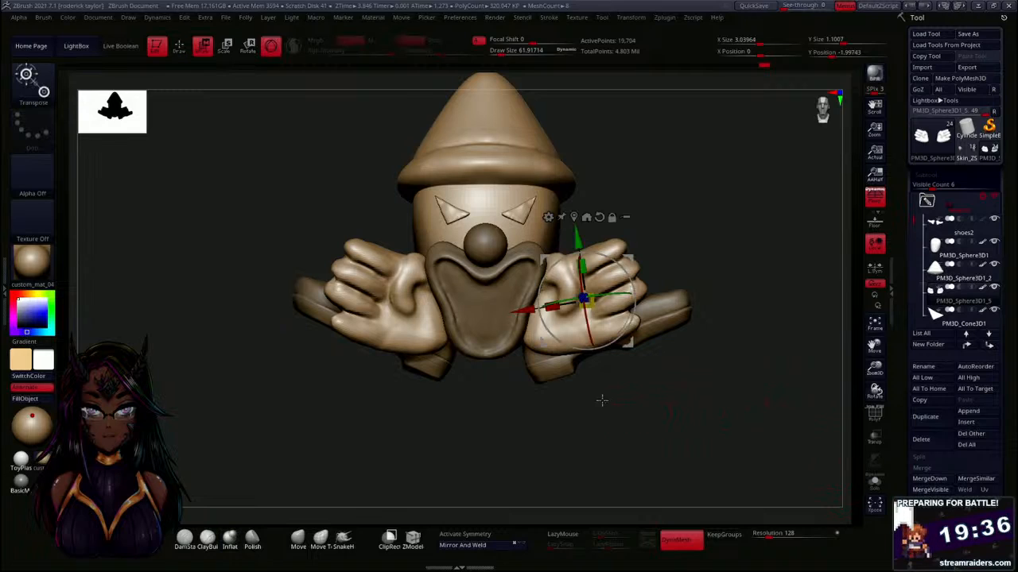
{"action": "left_click", "coordinate": [600, 216]}
{"action": "left_click", "coordinate": [574, 216]}
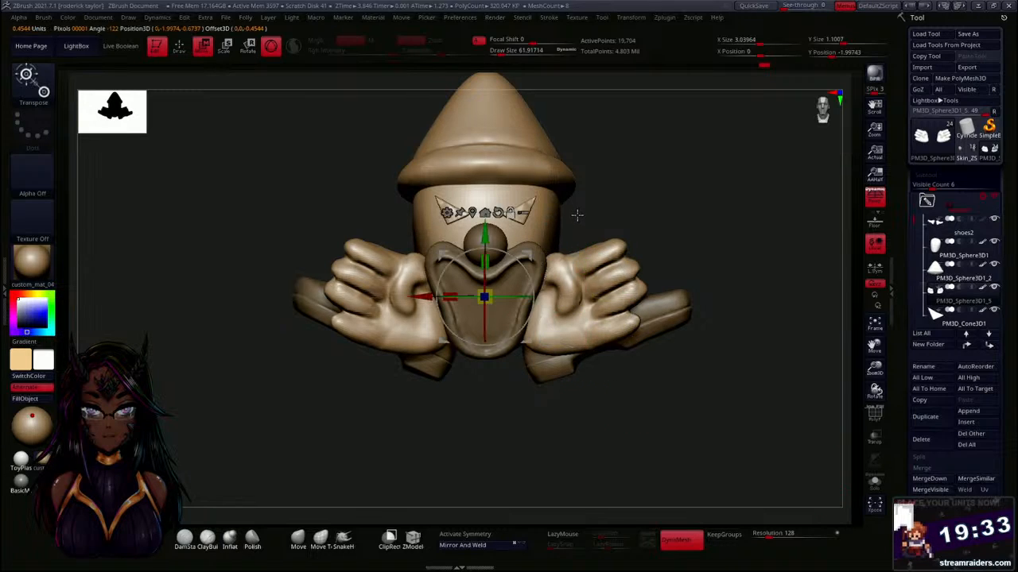
{"action": "left_click_drag", "start_coordinate": [484, 233], "coordinate": [484, 225]}
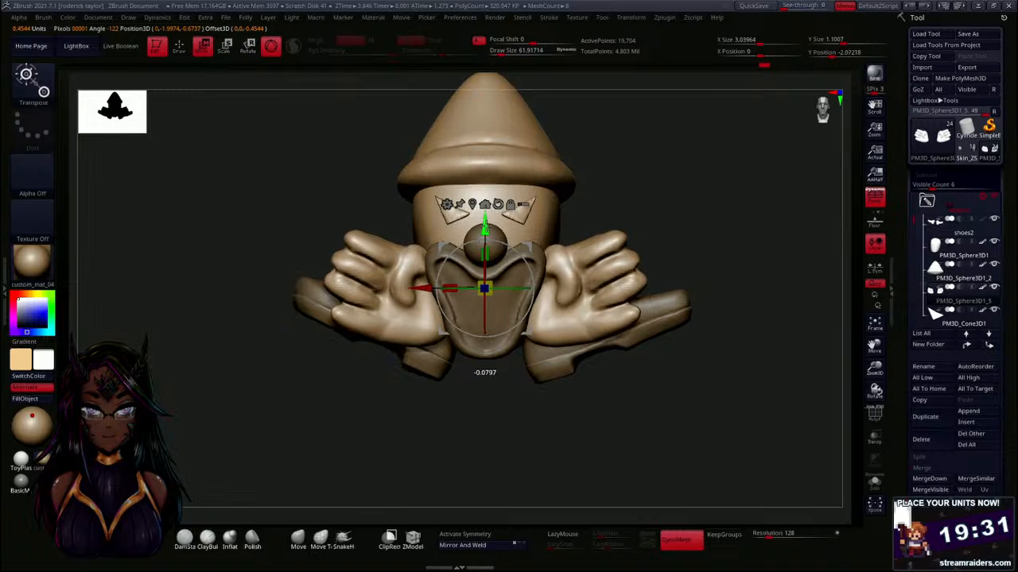
{"action": "mouse_move", "coordinate": [627, 444]}
{"action": "left_mouse_down"}
{"action": "mouse_move", "coordinate": [514, 461]}
{"action": "mouse_move", "coordinate": [481, 432]}
{"action": "mouse_move", "coordinate": [615, 421]}
{"action": "mouse_move", "coordinate": [629, 440]}
{"action": "left_mouse_up"}
{"action": "key", "text": "q"}
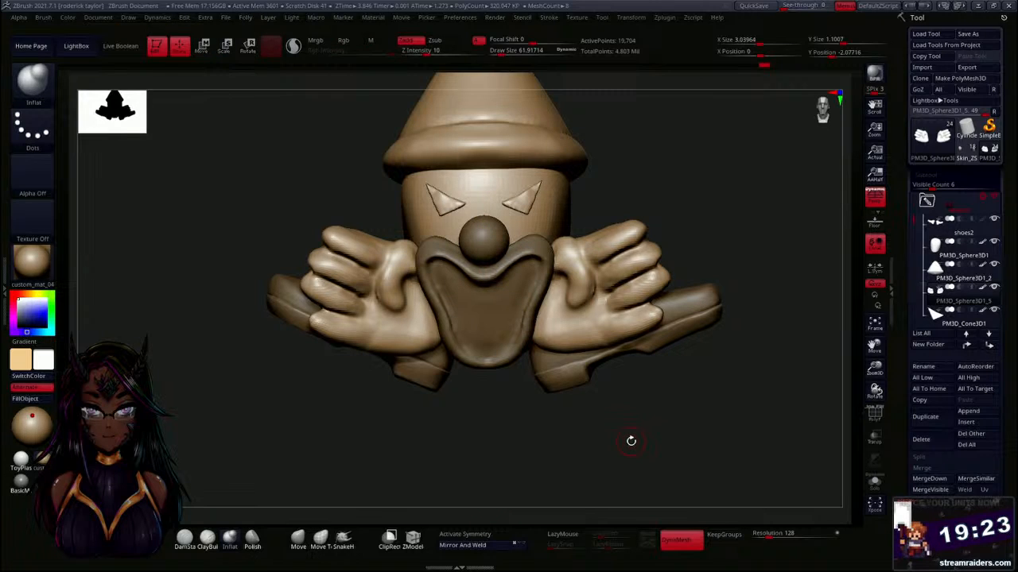
Turn on symmetry and push the lower edges of both palms upward with the Move brush at a draw size of about 231.
{"action": "right_click_drag", "start_coordinate": [518, 440], "coordinate": [592, 445], "text": "ctrl"}
{"action": "key", "text": "s"}
{"action": "left_click_drag", "start_coordinate": [597, 424], "coordinate": [610, 424]}
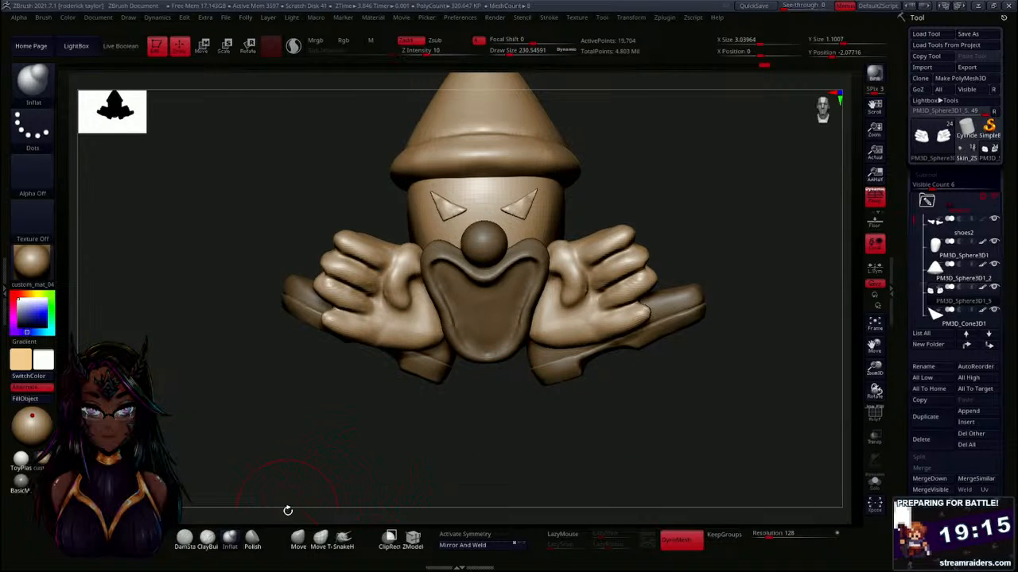
{"action": "left_click", "coordinate": [298, 540]}
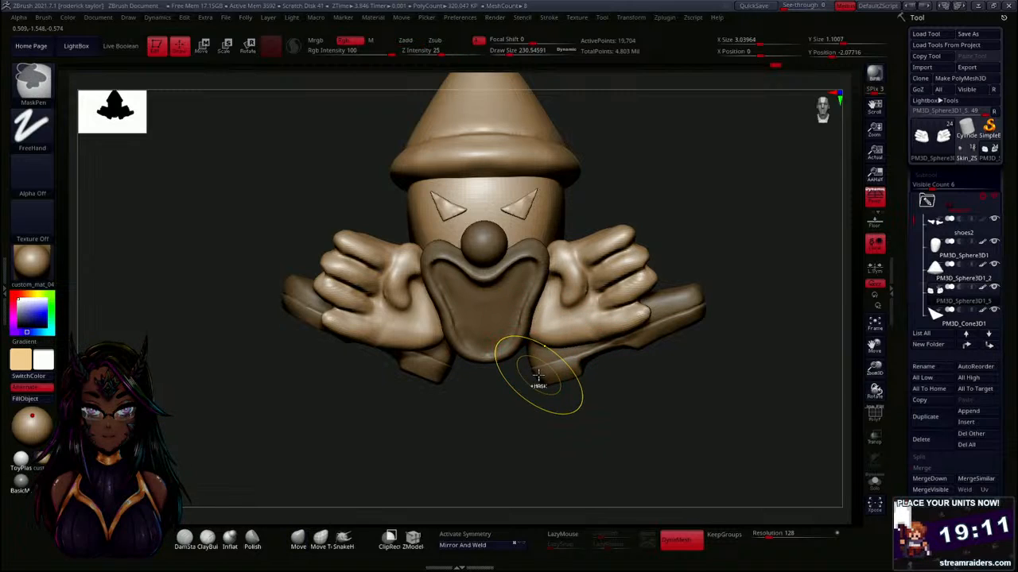
{"action": "key", "text": "x"}
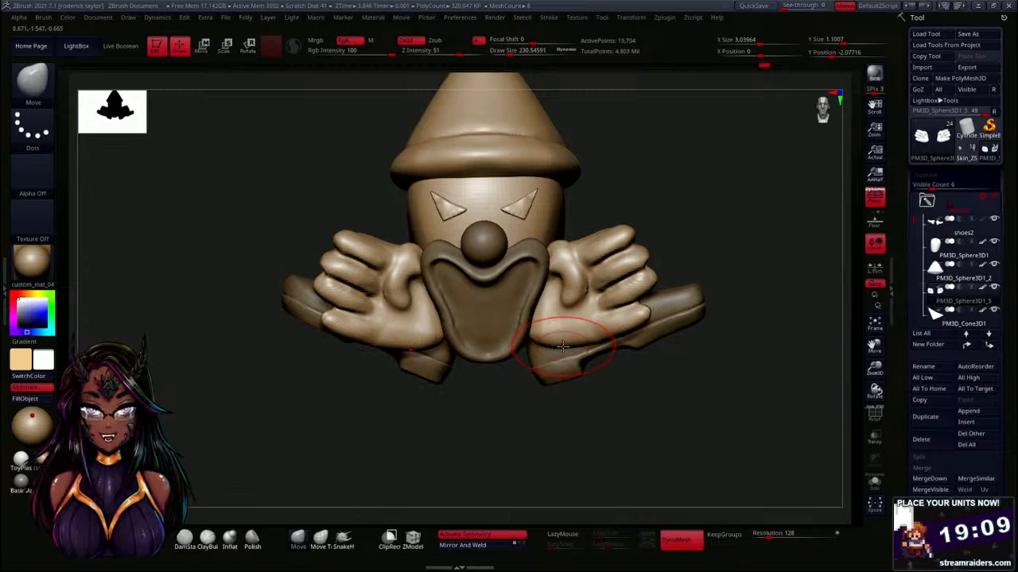
{"action": "key", "text": "ctrl+z"}
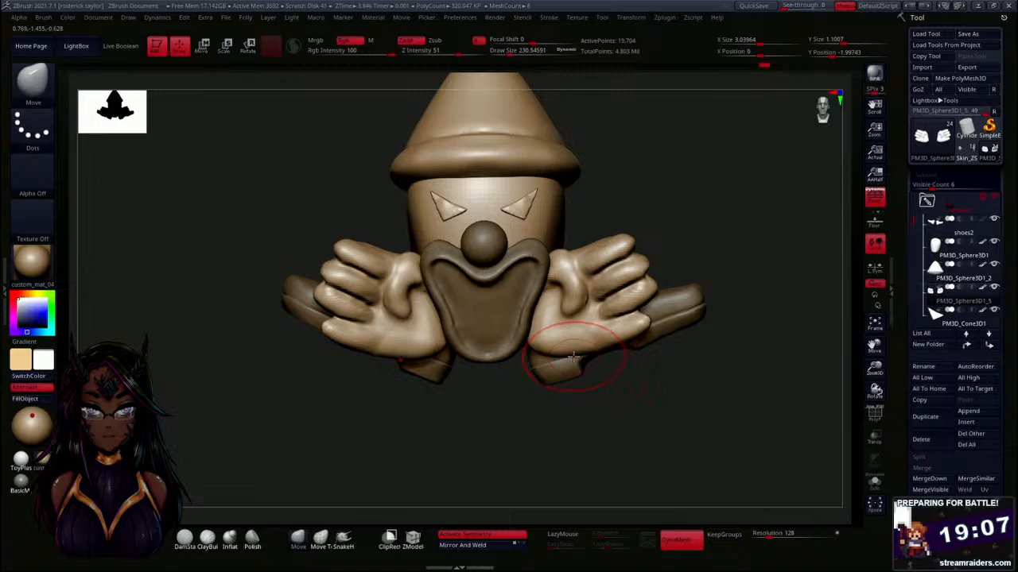
{"action": "key", "text": "ctrl+shift+z"}
{"action": "left_click_drag", "start_coordinate": [573, 348], "coordinate": [544, 335]}
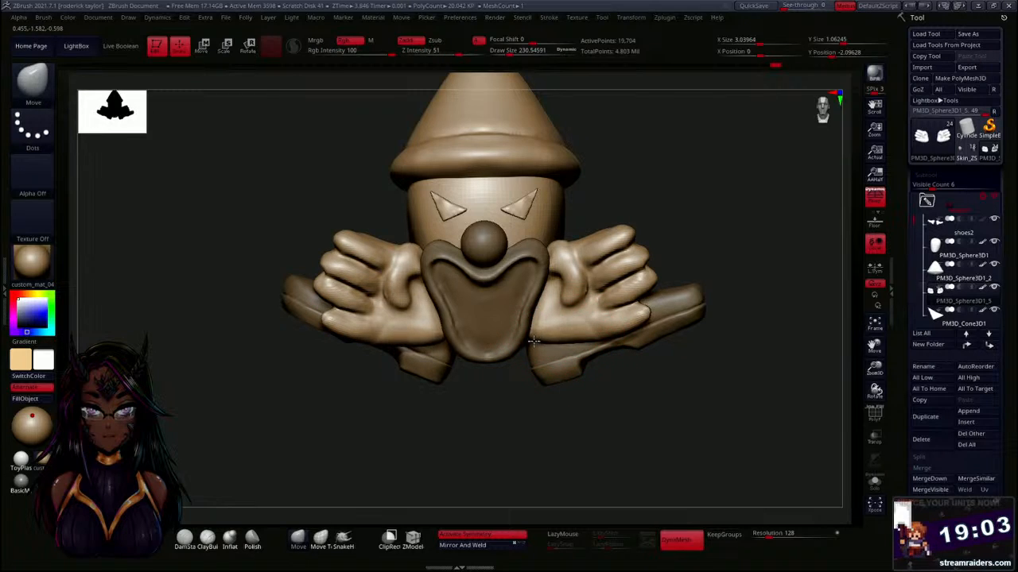
Smooth the outer sides and backs of both hands with symmetry at a draw size of about 77.
{"action": "left_click_drag", "start_coordinate": [615, 333], "coordinate": [611, 338]}
{"action": "mouse_move", "coordinate": [693, 430]}
{"action": "left_mouse_down"}
{"action": "mouse_move", "coordinate": [638, 420]}
{"action": "mouse_move", "coordinate": [679, 405]}
{"action": "mouse_move", "coordinate": [674, 423]}
{"action": "mouse_move", "coordinate": [671, 390]}
{"action": "left_mouse_up"}
{"action": "key", "text": "s"}
{"action": "key", "text": "shift"}
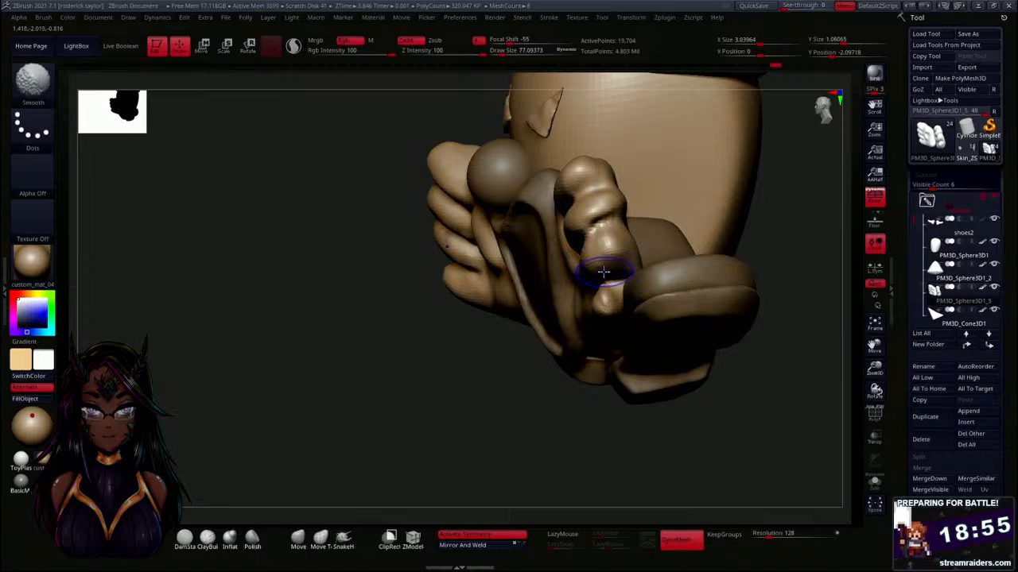
{"action": "mouse_move", "coordinate": [604, 272]}
{"action": "left_mouse_down", "text": "shift"}
{"action": "mouse_move", "coordinate": [609, 227]}
{"action": "mouse_move", "coordinate": [596, 220]}
{"action": "mouse_move", "coordinate": [641, 233]}
{"action": "left_mouse_up", "text": "shift"}
{"action": "left_click_drag", "start_coordinate": [593, 465], "coordinate": [521, 482]}
{"action": "mouse_move", "coordinate": [641, 259]}
{"action": "left_mouse_down", "text": "shift"}
{"action": "mouse_move", "coordinate": [664, 238]}
{"action": "mouse_move", "coordinate": [641, 226]}
{"action": "mouse_move", "coordinate": [708, 184]}
{"action": "left_mouse_up", "text": "shift"}
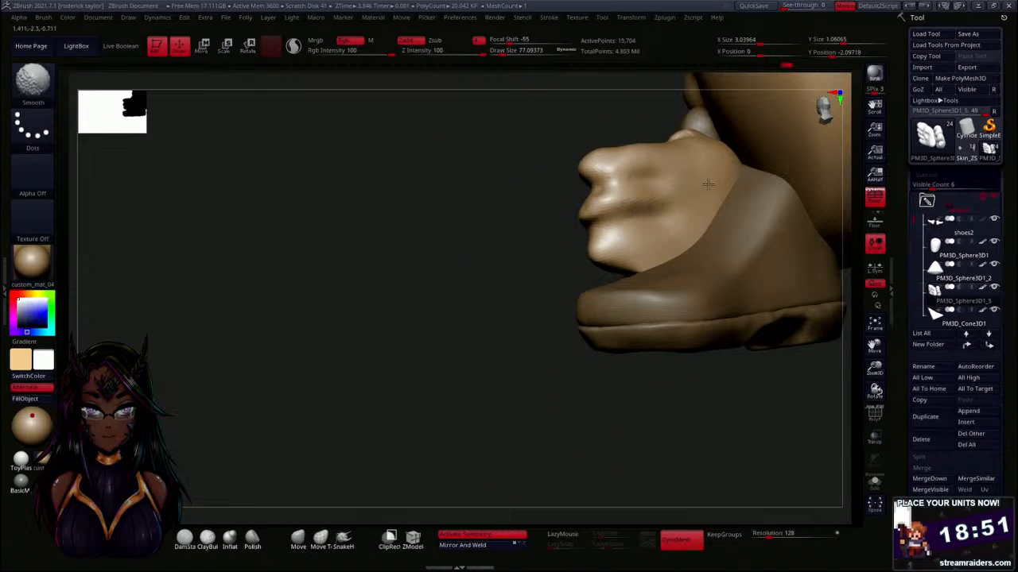
{"action": "left_click_drag", "start_coordinate": [633, 153], "coordinate": [624, 166], "text": "shift"}
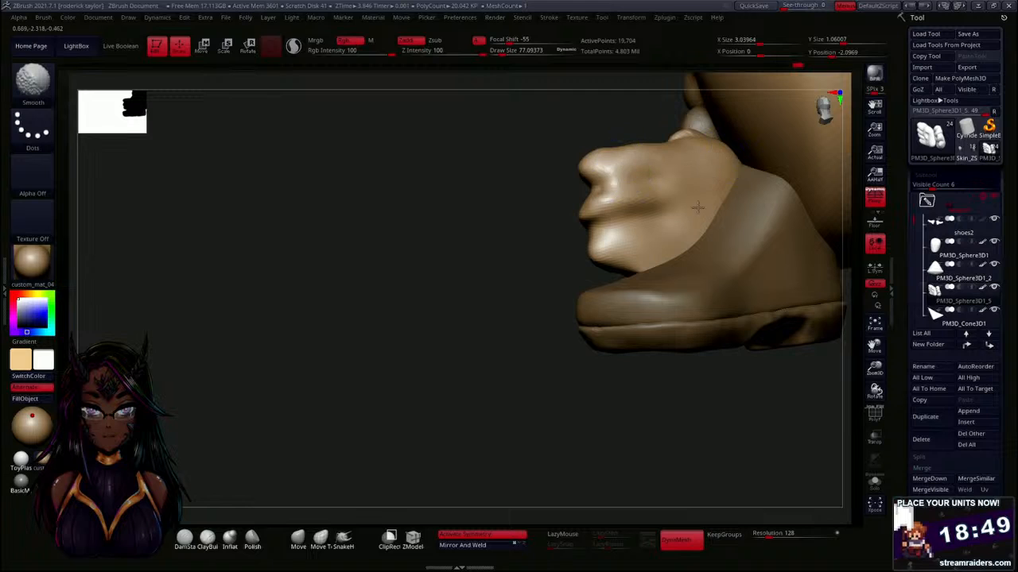
Smooth the lower edges of both palms, from the heel beside the mouth towards the little fingers.
{"action": "mouse_move", "coordinate": [504, 405]}
{"action": "left_mouse_down"}
{"action": "mouse_move", "coordinate": [536, 427]}
{"action": "mouse_move", "coordinate": [561, 424]}
{"action": "mouse_move", "coordinate": [614, 356]}
{"action": "mouse_move", "coordinate": [473, 442]}
{"action": "left_mouse_up"}
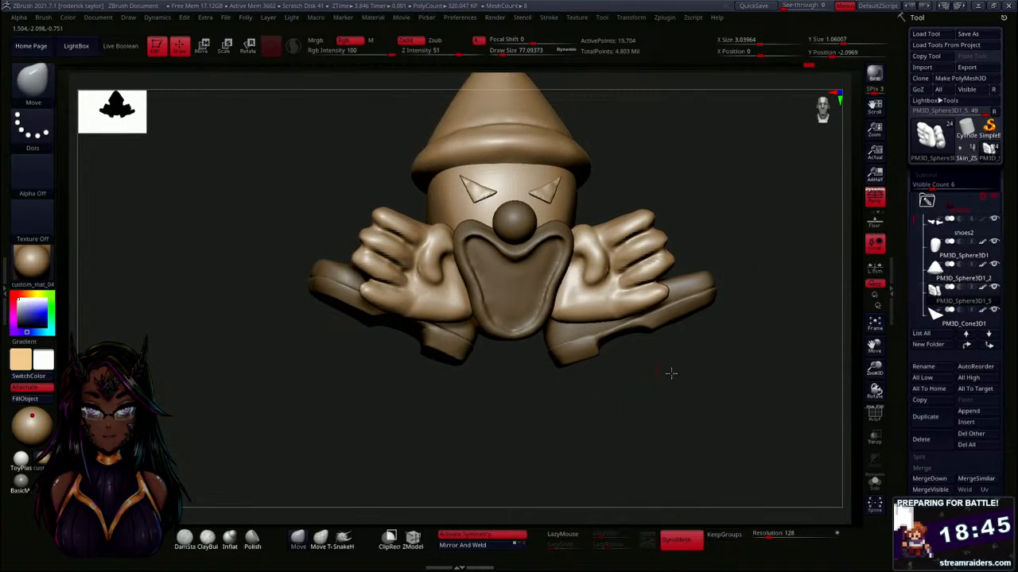
{"action": "left_click_drag", "start_coordinate": [670, 373], "coordinate": [673, 413], "text": "alt"}
{"action": "key", "text": "shift"}
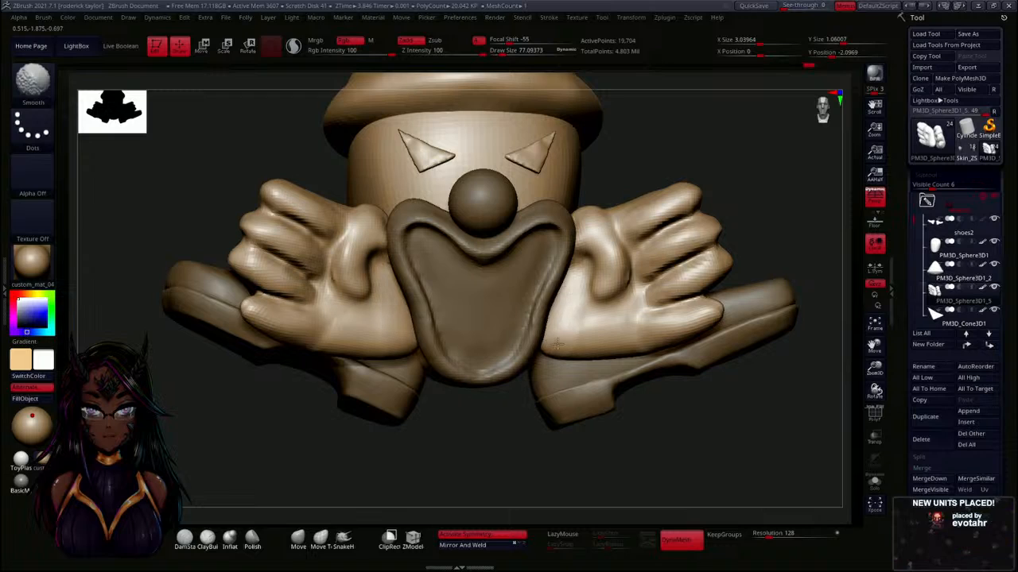
{"action": "left_click_drag", "start_coordinate": [563, 335], "coordinate": [642, 327], "text": "shift"}
{"action": "left_click_drag", "start_coordinate": [678, 439], "coordinate": [675, 385], "text": "alt"}
Smooth the backs of the fingers and knuckles from behind the clown's head.
{"action": "mouse_move", "coordinate": [702, 385]}
{"action": "left_mouse_down"}
{"action": "mouse_move", "coordinate": [601, 426]}
{"action": "mouse_move", "coordinate": [584, 417]}
{"action": "left_mouse_up"}
{"action": "key", "text": "shift"}
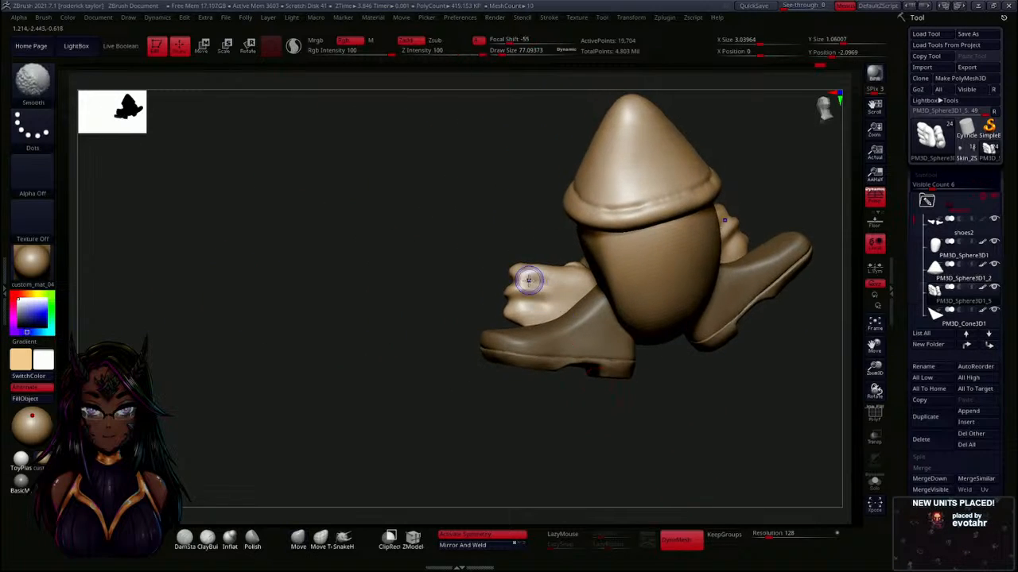
{"action": "mouse_move", "coordinate": [543, 285]}
{"action": "left_mouse_down", "text": "shift"}
{"action": "mouse_move", "coordinate": [526, 278]}
{"action": "mouse_move", "coordinate": [549, 272]}
{"action": "left_mouse_up", "text": "shift"}
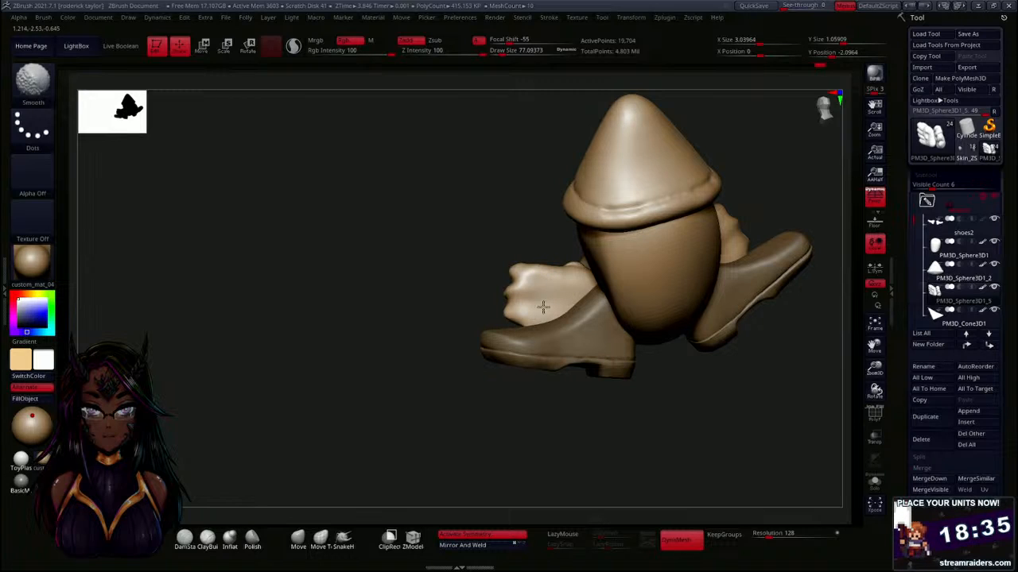
{"action": "mouse_move", "coordinate": [553, 278]}
{"action": "left_mouse_down", "text": "shift"}
{"action": "mouse_move", "coordinate": [543, 306]}
{"action": "mouse_move", "coordinate": [531, 299]}
{"action": "mouse_move", "coordinate": [555, 283]}
{"action": "left_mouse_up", "text": "shift"}
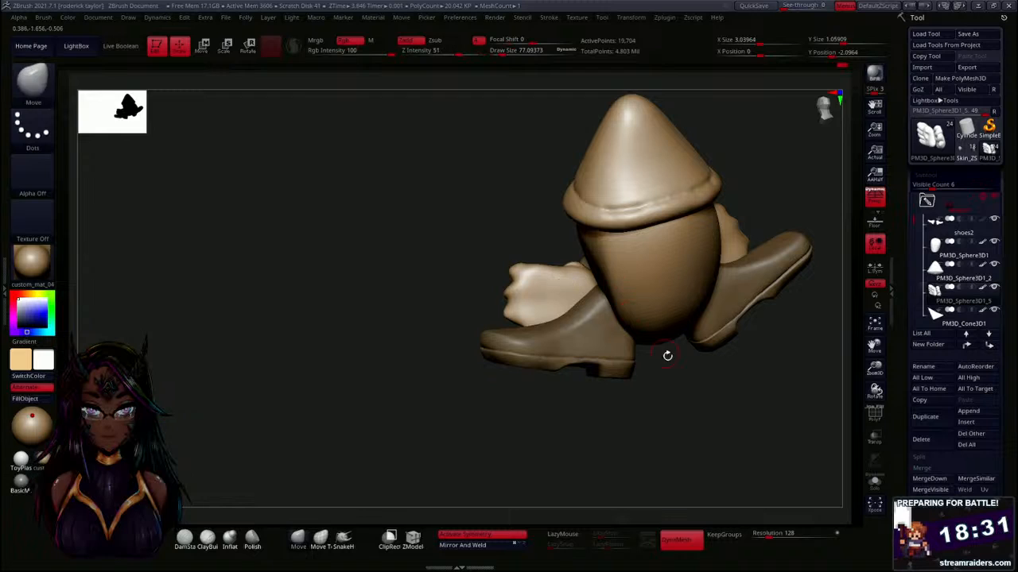
Carve creases between the fingers of both hands with the DamStandard brush at a draw size of about 14.
{"action": "mouse_move", "coordinate": [666, 355]}
{"action": "left_mouse_down"}
{"action": "mouse_move", "coordinate": [672, 421]}
{"action": "mouse_move", "coordinate": [592, 430]}
{"action": "mouse_move", "coordinate": [622, 425]}
{"action": "mouse_move", "coordinate": [608, 497]}
{"action": "left_mouse_up"}
{"action": "mouse_move", "coordinate": [662, 446]}
{"action": "left_mouse_down", "text": "alt"}
{"action": "mouse_move", "coordinate": [661, 385]}
{"action": "mouse_move", "coordinate": [659, 455]}
{"action": "left_mouse_up", "text": "alt"}
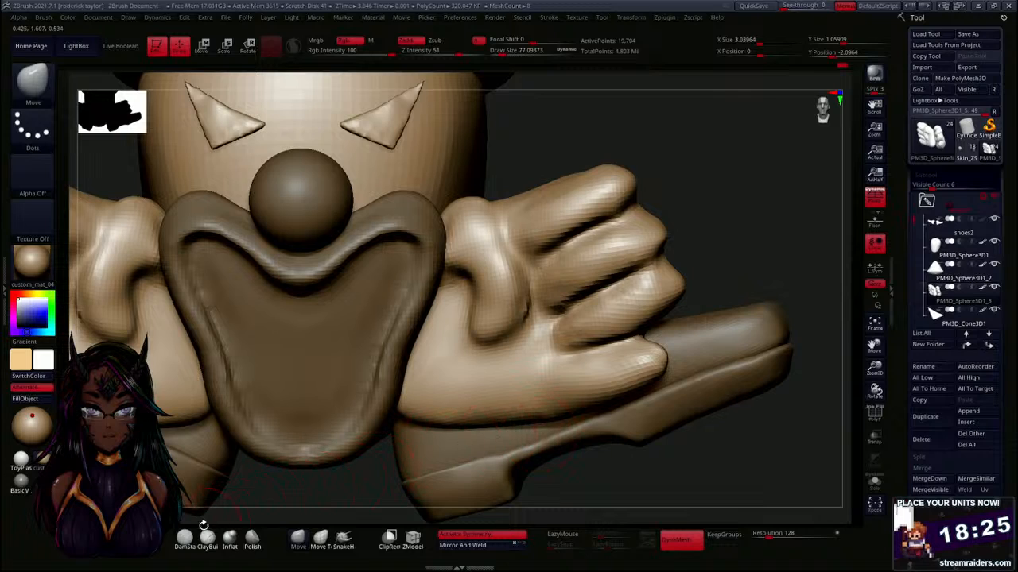
{"action": "left_click", "coordinate": [184, 537]}
{"action": "key", "text": "s"}
{"action": "mouse_move", "coordinate": [768, 206]}
{"action": "left_mouse_down"}
{"action": "mouse_move", "coordinate": [756, 206]}
{"action": "mouse_move", "coordinate": [743, 233]}
{"action": "left_mouse_up"}
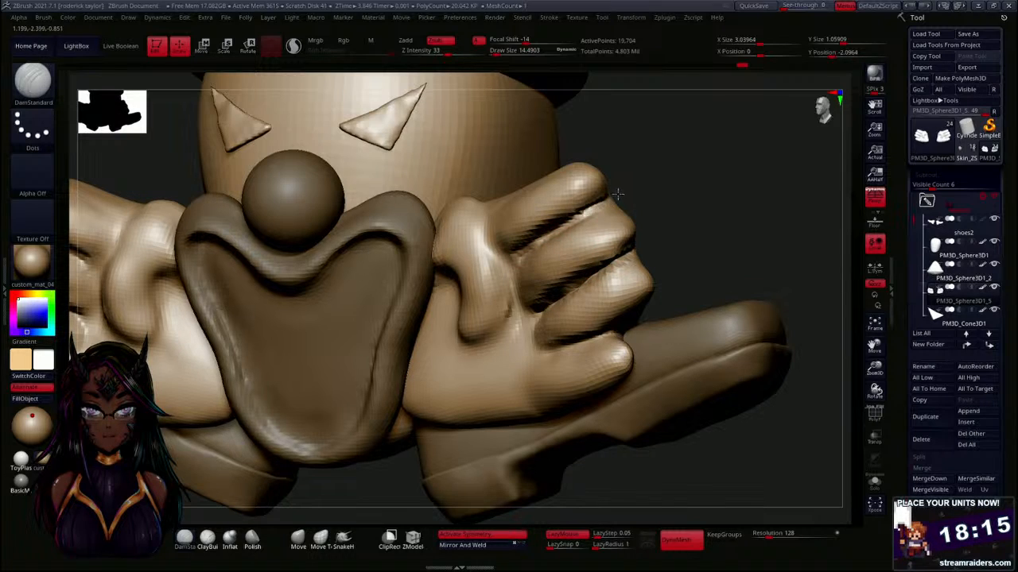
{"action": "left_click_drag", "start_coordinate": [688, 223], "coordinate": [654, 292]}
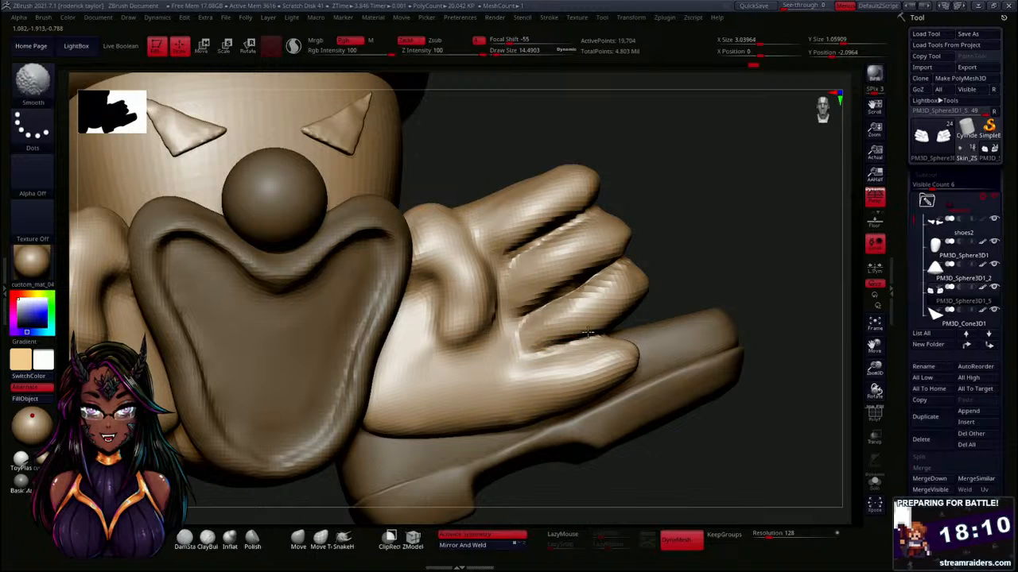
Build up the finger bases and palms with ClayBuildup at a draw size of about 31, and smooth the added volume.
{"action": "left_click", "coordinate": [207, 540]}
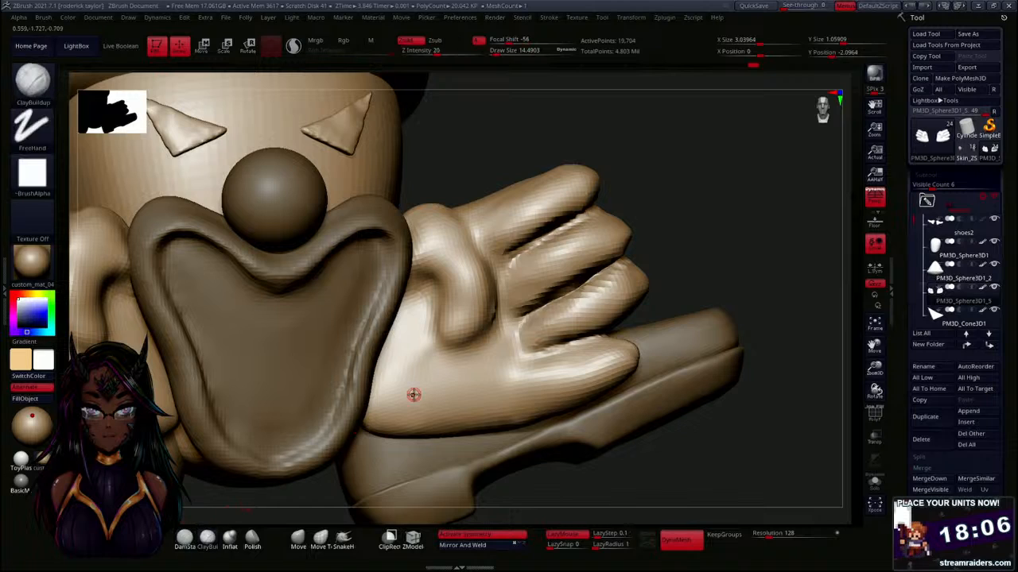
{"action": "left_click_drag", "start_coordinate": [716, 231], "coordinate": [718, 233]}
{"action": "key", "text": "s"}
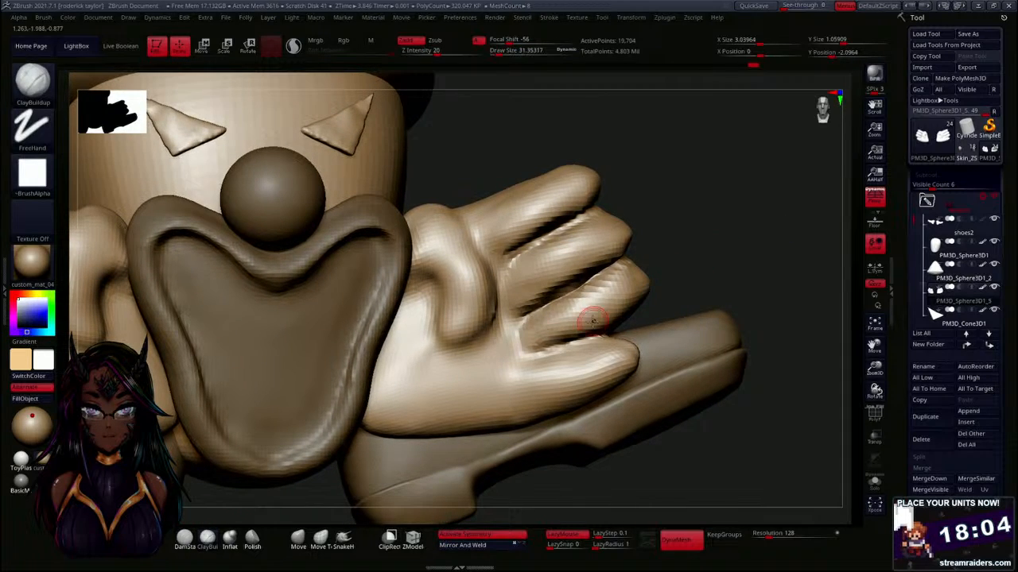
{"action": "mouse_move", "coordinate": [560, 338]}
{"action": "left_mouse_down"}
{"action": "mouse_move", "coordinate": [508, 342]}
{"action": "mouse_move", "coordinate": [516, 327]}
{"action": "mouse_move", "coordinate": [531, 342]}
{"action": "mouse_move", "coordinate": [545, 336]}
{"action": "mouse_move", "coordinate": [540, 351]}
{"action": "left_mouse_up"}
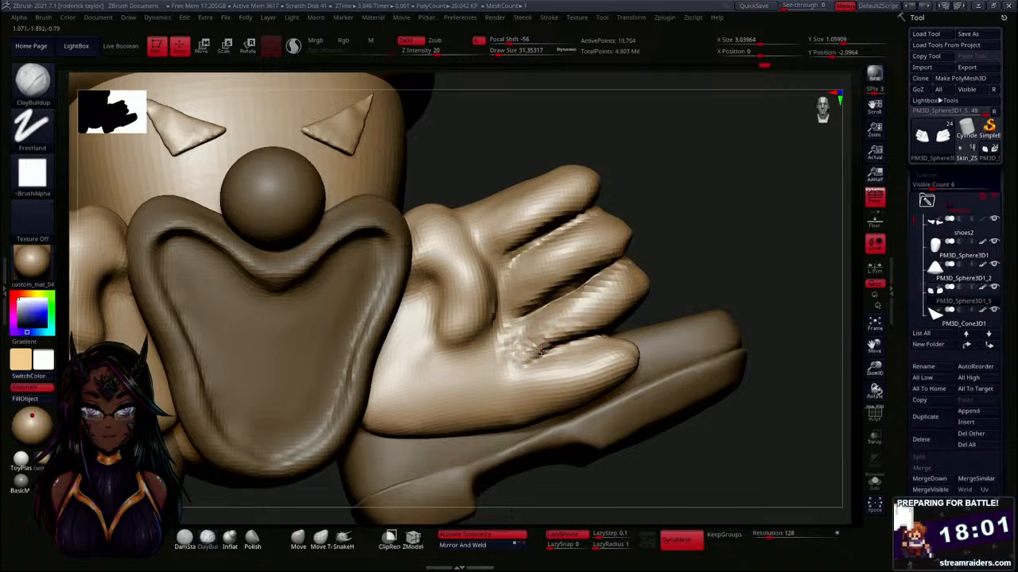
{"action": "mouse_move", "coordinate": [610, 319]}
{"action": "left_mouse_down"}
{"action": "mouse_move", "coordinate": [586, 313]}
{"action": "mouse_move", "coordinate": [538, 328]}
{"action": "mouse_move", "coordinate": [575, 320]}
{"action": "mouse_move", "coordinate": [498, 359]}
{"action": "mouse_move", "coordinate": [552, 323]}
{"action": "mouse_move", "coordinate": [517, 352]}
{"action": "mouse_move", "coordinate": [623, 297]}
{"action": "mouse_move", "coordinate": [531, 340]}
{"action": "mouse_move", "coordinate": [572, 316]}
{"action": "mouse_move", "coordinate": [501, 340]}
{"action": "mouse_move", "coordinate": [542, 261]}
{"action": "mouse_move", "coordinate": [530, 271]}
{"action": "mouse_move", "coordinate": [573, 244]}
{"action": "mouse_move", "coordinate": [488, 241]}
{"action": "mouse_move", "coordinate": [540, 208]}
{"action": "mouse_move", "coordinate": [597, 279]}
{"action": "left_mouse_up"}
{"action": "mouse_move", "coordinate": [522, 380]}
{"action": "left_mouse_down", "text": "shift"}
{"action": "mouse_move", "coordinate": [601, 361]}
{"action": "mouse_move", "coordinate": [579, 368]}
{"action": "mouse_move", "coordinate": [623, 338]}
{"action": "mouse_move", "coordinate": [534, 378]}
{"action": "mouse_move", "coordinate": [400, 386]}
{"action": "mouse_move", "coordinate": [418, 325]}
{"action": "mouse_move", "coordinate": [411, 302]}
{"action": "left_mouse_up", "text": "shift"}
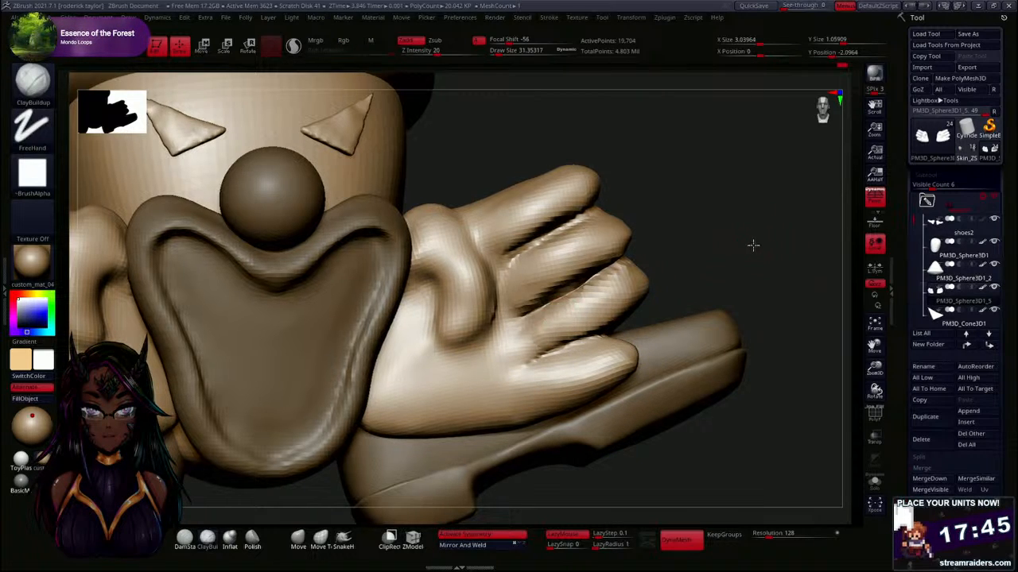
{"action": "mouse_move", "coordinate": [752, 243]}
{"action": "left_mouse_down", "text": "alt"}
{"action": "mouse_move", "coordinate": [755, 209]}
{"action": "mouse_move", "coordinate": [755, 318]}
{"action": "left_mouse_up", "text": "alt"}
{"action": "left_click_drag", "start_coordinate": [709, 286], "coordinate": [701, 260]}
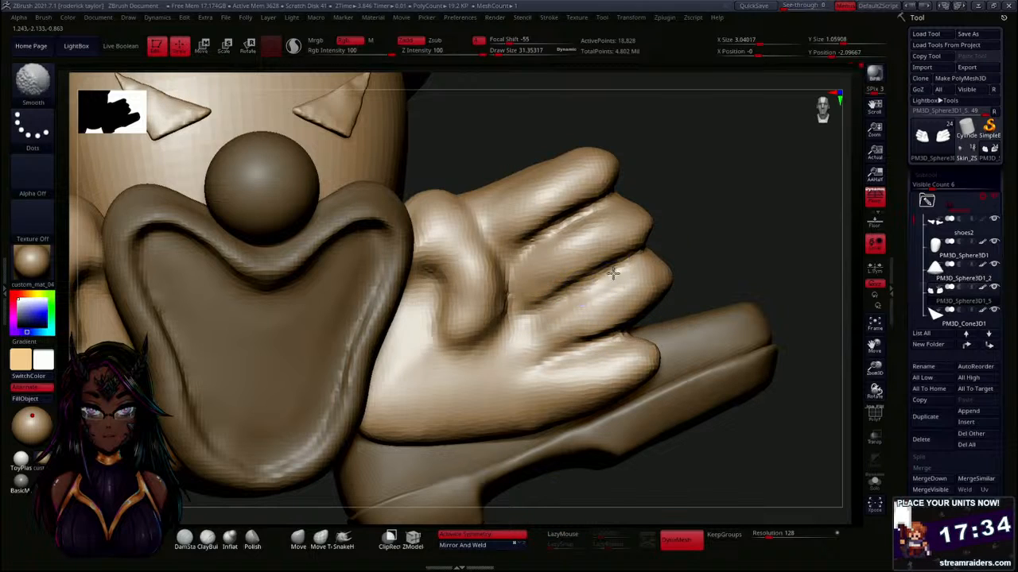
{"action": "left_click_drag", "start_coordinate": [505, 310], "coordinate": [508, 326], "text": "shift"}
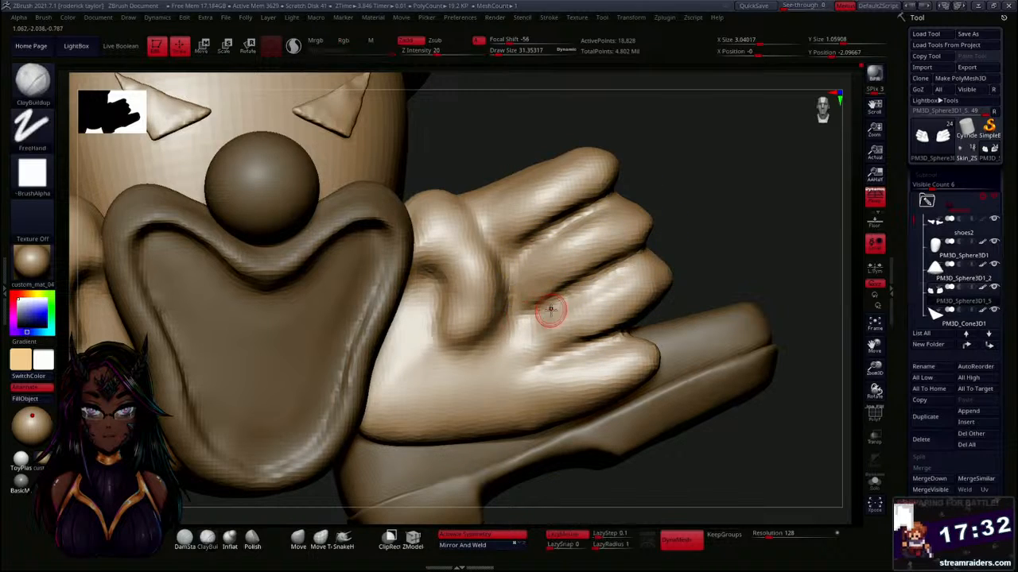
Remesh the hands with DynaMesh at resolution 304, and smooth the palm and finger surfaces.
{"action": "left_click", "coordinate": [781, 534]}
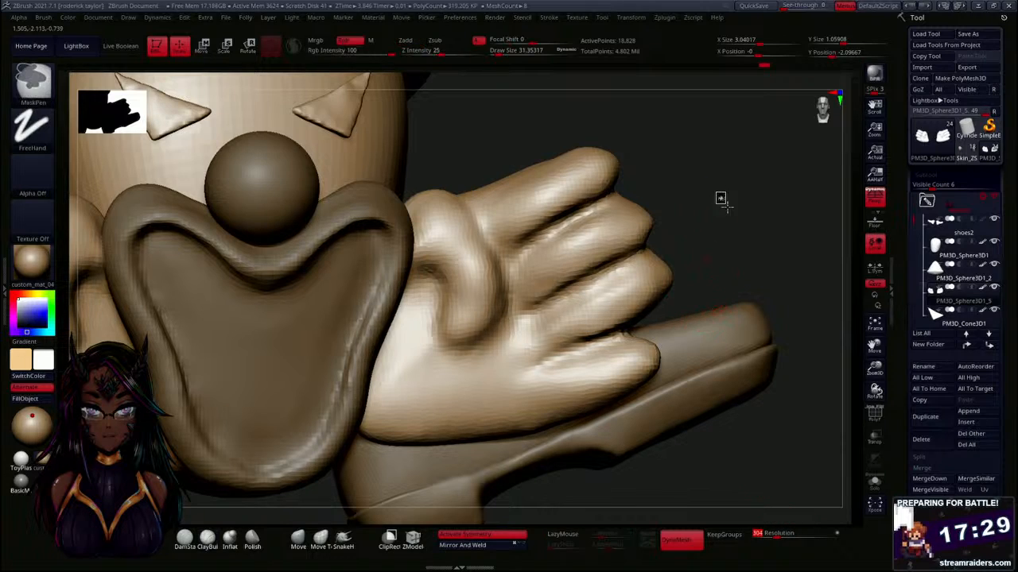
{"action": "left_click_drag", "start_coordinate": [720, 200], "coordinate": [738, 259], "text": "ctrl"}
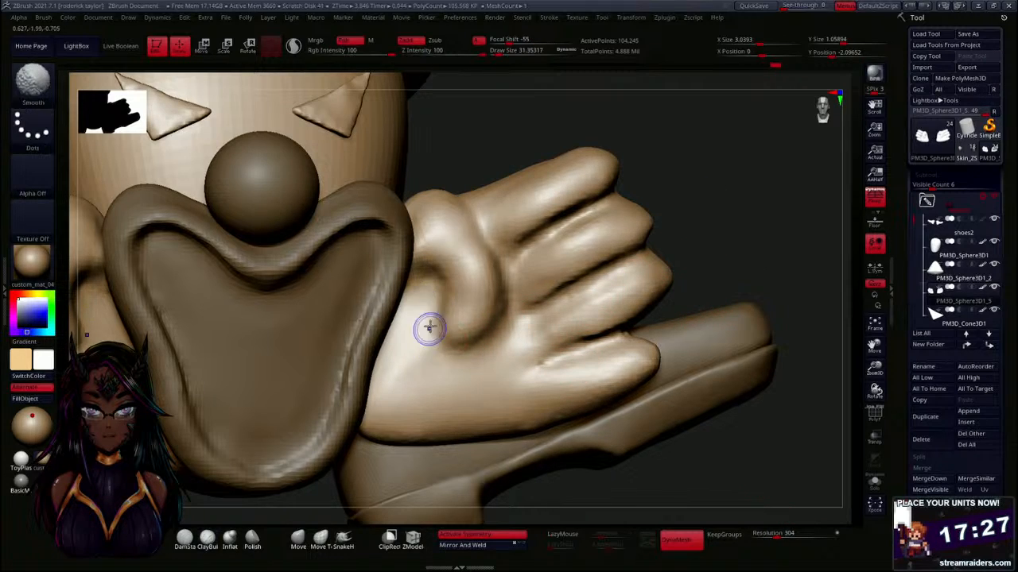
{"action": "mouse_move", "coordinate": [430, 329]}
{"action": "left_mouse_down", "text": "shift"}
{"action": "mouse_move", "coordinate": [419, 272]}
{"action": "mouse_move", "coordinate": [401, 309]}
{"action": "left_mouse_up", "text": "shift"}
{"action": "mouse_move", "coordinate": [521, 280]}
{"action": "left_mouse_down", "text": "shift"}
{"action": "mouse_move", "coordinate": [477, 202]}
{"action": "mouse_move", "coordinate": [519, 291]}
{"action": "mouse_move", "coordinate": [511, 344]}
{"action": "mouse_move", "coordinate": [615, 288]}
{"action": "mouse_move", "coordinate": [559, 335]}
{"action": "mouse_move", "coordinate": [635, 281]}
{"action": "left_mouse_up", "text": "shift"}
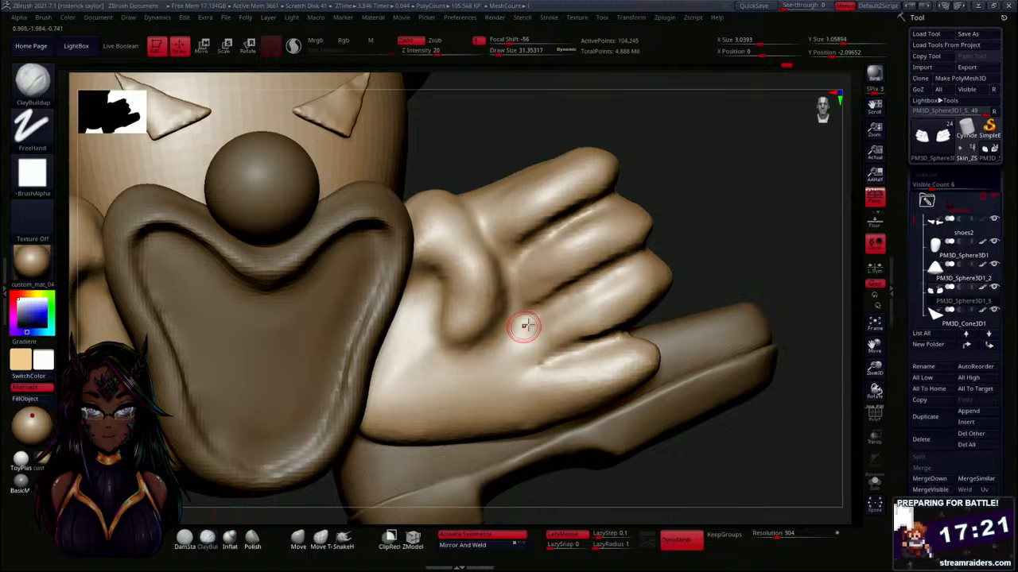
Deepen the grooves between all the fingers with the DamStandard brush at a draw size of about 31.
{"action": "left_click", "coordinate": [184, 540]}
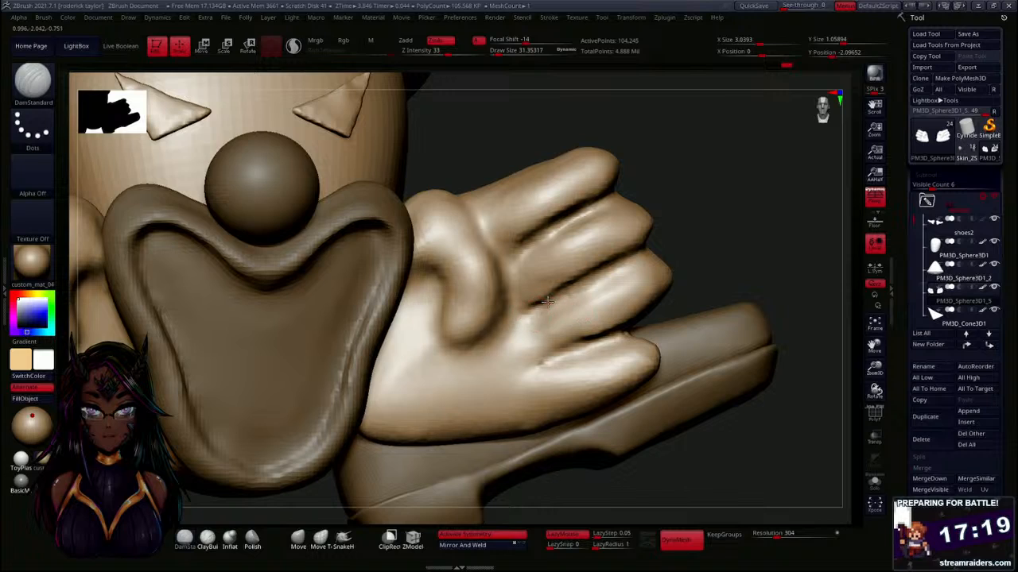
{"action": "mouse_move", "coordinate": [544, 307]}
{"action": "left_mouse_down"}
{"action": "mouse_move", "coordinate": [652, 261]}
{"action": "mouse_move", "coordinate": [622, 264]}
{"action": "mouse_move", "coordinate": [640, 256]}
{"action": "left_mouse_up"}
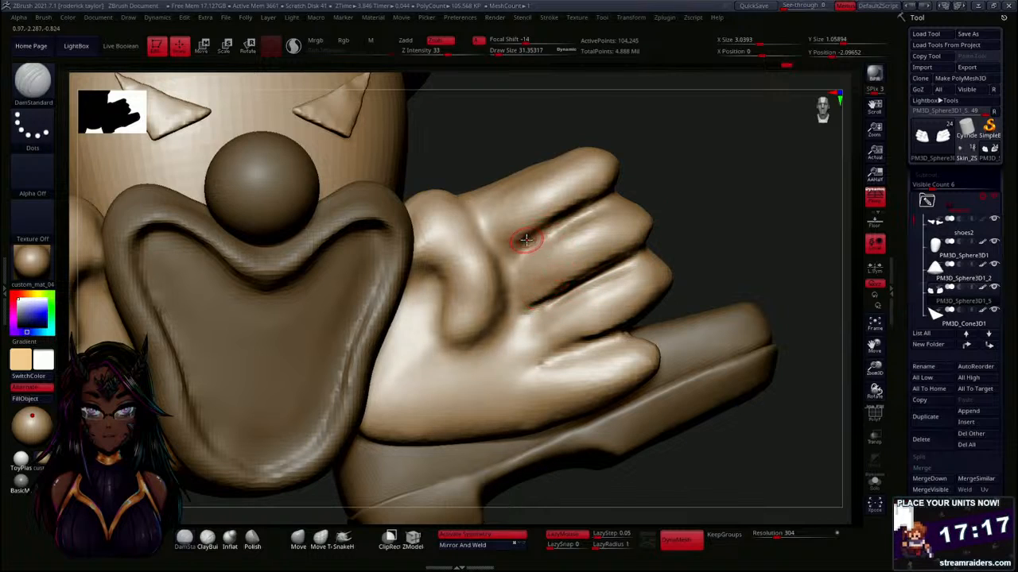
{"action": "left_click_drag", "start_coordinate": [520, 252], "coordinate": [634, 185]}
{"action": "left_click_drag", "start_coordinate": [546, 236], "coordinate": [649, 170]}
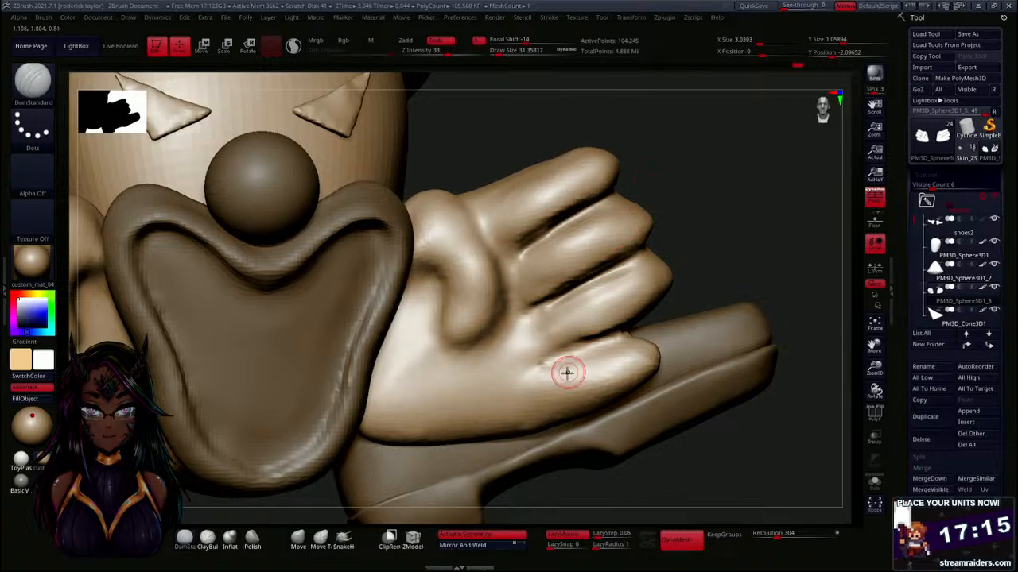
{"action": "left_click_drag", "start_coordinate": [554, 364], "coordinate": [635, 328]}
{"action": "left_click_drag", "start_coordinate": [552, 356], "coordinate": [639, 325]}
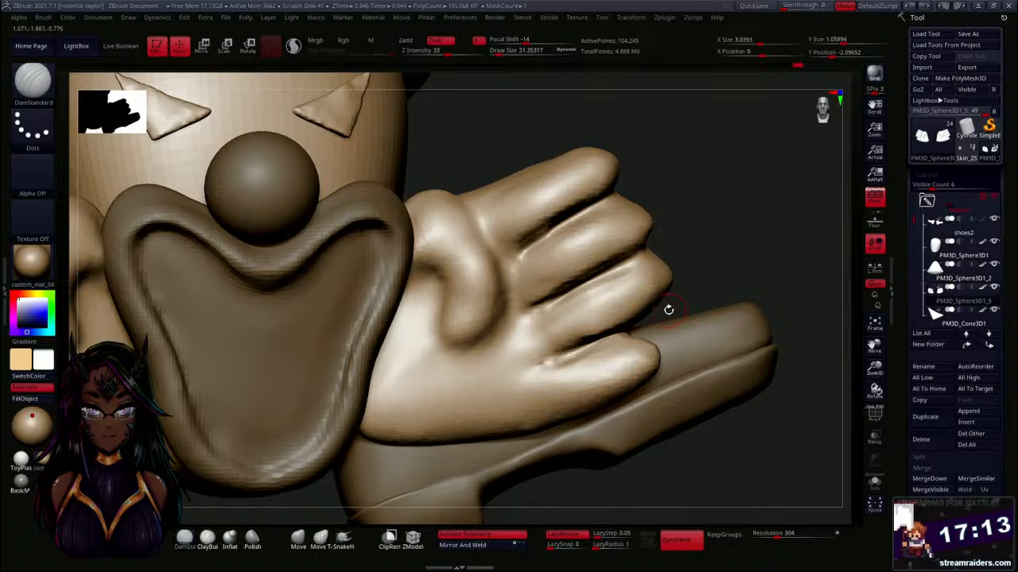
Push the fingertips into shape with the Move Topological brush at a draw size of about 94.
{"action": "mouse_move", "coordinate": [736, 268]}
{"action": "left_mouse_down", "text": "alt"}
{"action": "mouse_move", "coordinate": [704, 254]}
{"action": "mouse_move", "coordinate": [713, 248]}
{"action": "left_mouse_up", "text": "alt"}
{"action": "key", "text": "f"}
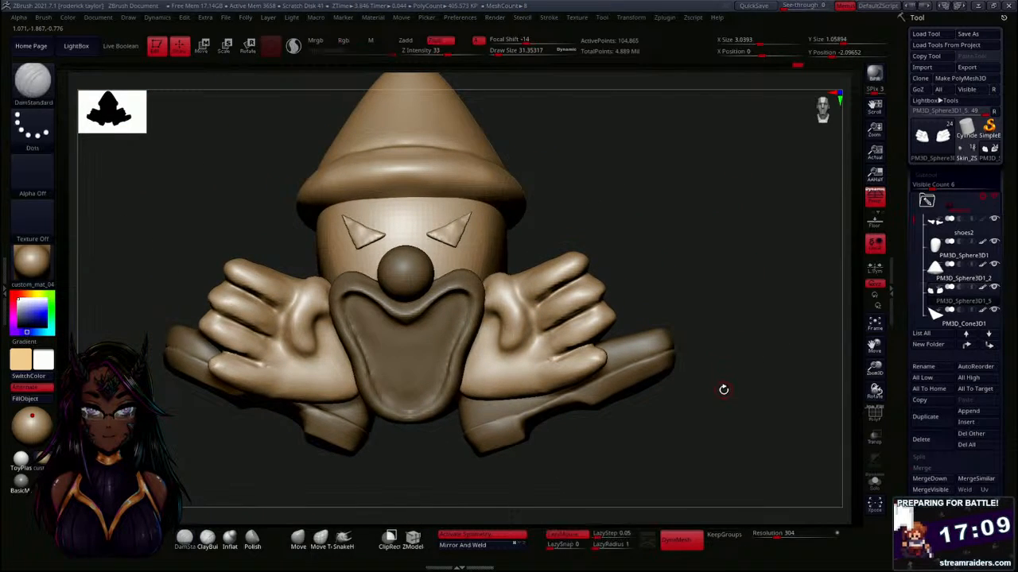
{"action": "left_click_drag", "start_coordinate": [724, 390], "coordinate": [720, 327], "text": "alt"}
{"action": "left_click_drag", "start_coordinate": [676, 239], "coordinate": [684, 286], "text": "alt"}
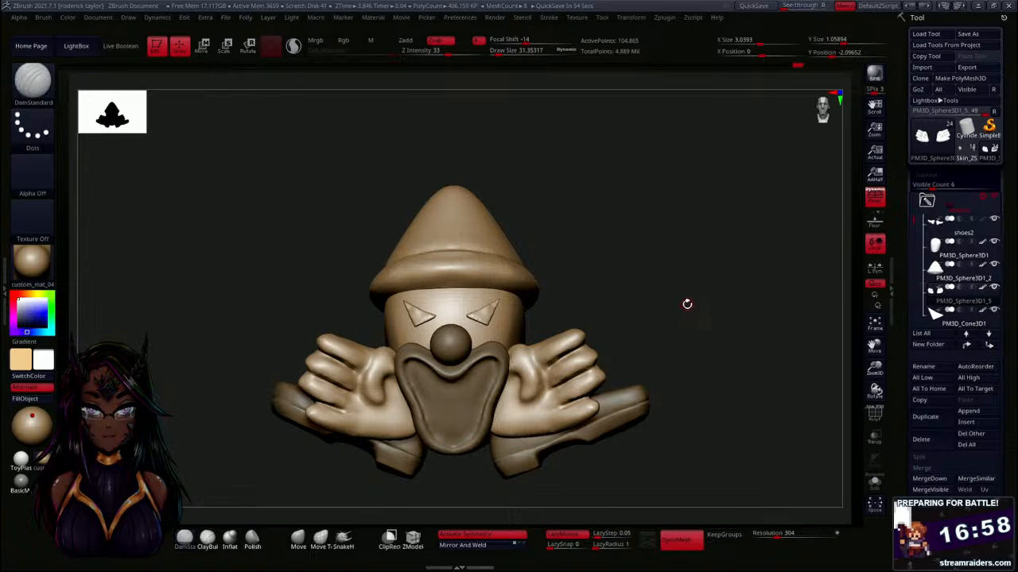
{"action": "right_click_drag", "start_coordinate": [688, 314], "coordinate": [705, 394], "text": "ctrl"}
{"action": "left_click", "coordinate": [320, 539]}
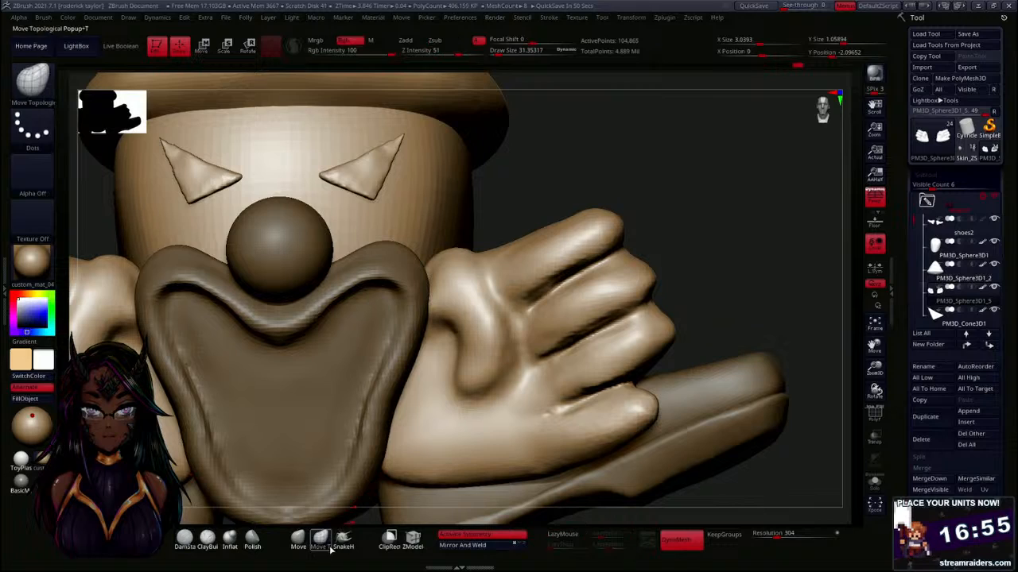
{"action": "key", "text": "s"}
{"action": "left_click", "coordinate": [740, 283]}
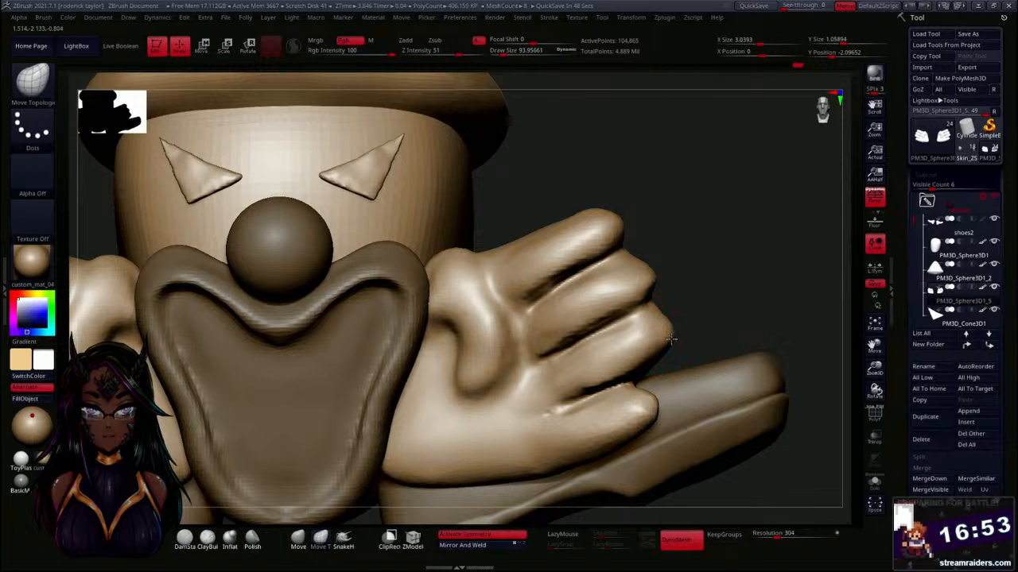
{"action": "left_click_drag", "start_coordinate": [669, 341], "coordinate": [648, 279]}
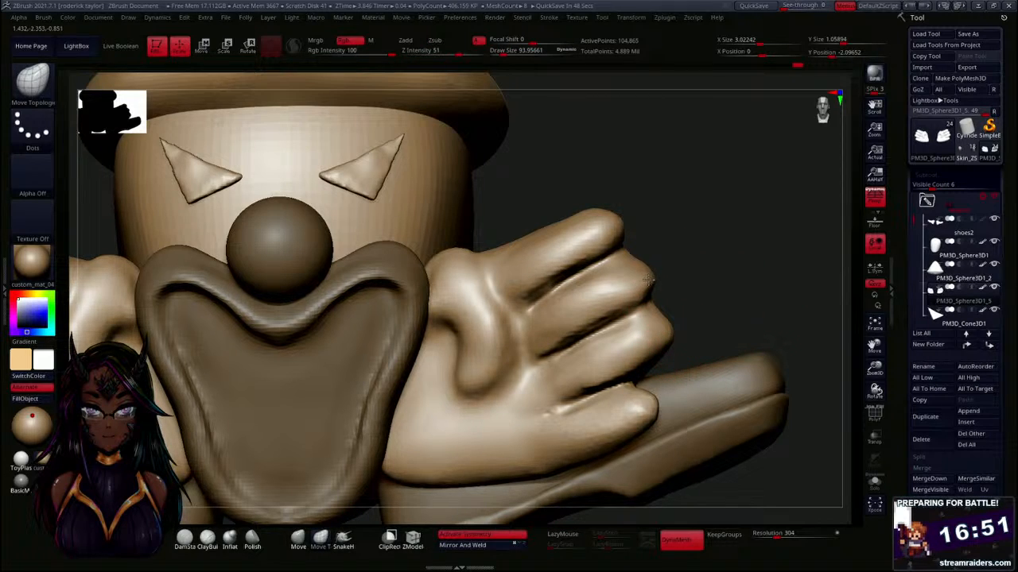
Hide the cone hat subtool to expose the top of the clown's head.
{"action": "left_click_drag", "start_coordinate": [707, 292], "coordinate": [687, 287], "text": "alt"}
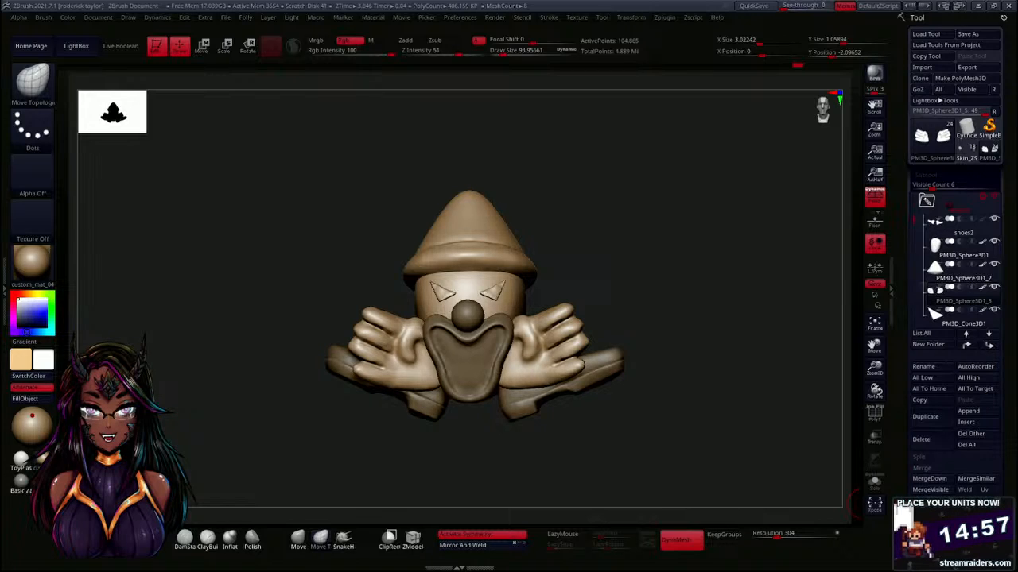
{"action": "left_click_drag", "start_coordinate": [607, 250], "coordinate": [586, 319], "text": "alt"}
{"action": "left_click_drag", "start_coordinate": [568, 262], "coordinate": [586, 248], "text": "alt"}
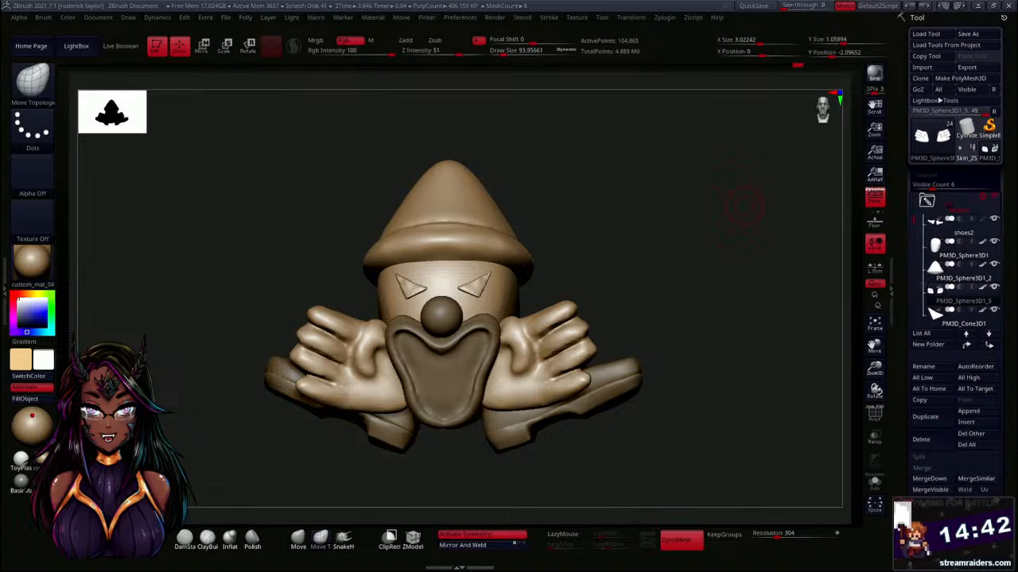
{"action": "left_click", "coordinate": [993, 264]}
{"action": "mouse_move", "coordinate": [806, 273]}
{"action": "left_mouse_down"}
{"action": "mouse_move", "coordinate": [648, 254]}
{"action": "mouse_move", "coordinate": [410, 329]}
{"action": "mouse_move", "coordinate": [579, 337]}
{"action": "left_mouse_up"}
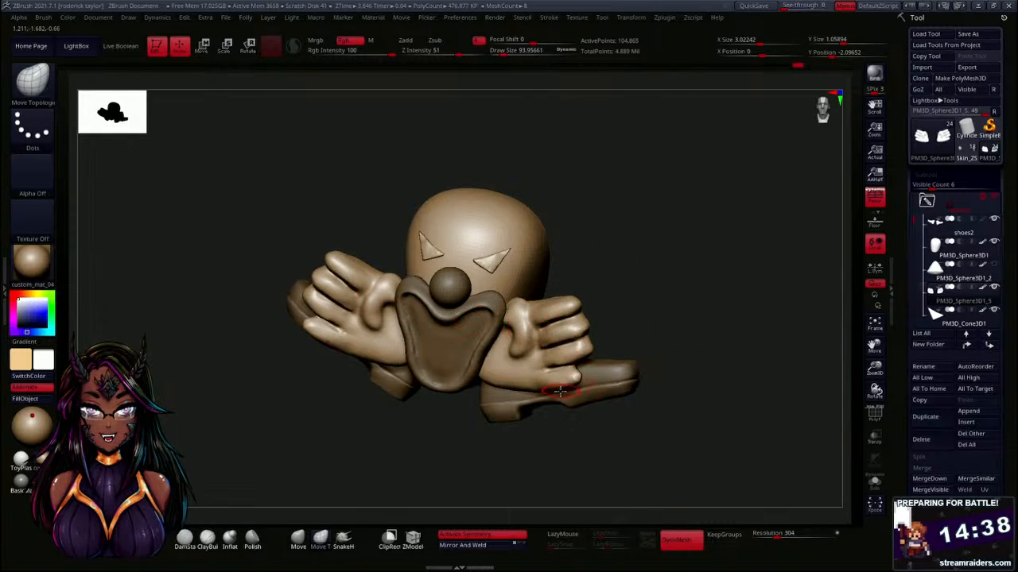
Insert a hair strand at the centre of the forehead on the head subtool with the SK_Hair_Be1 brush.
{"action": "key", "text": "b"}
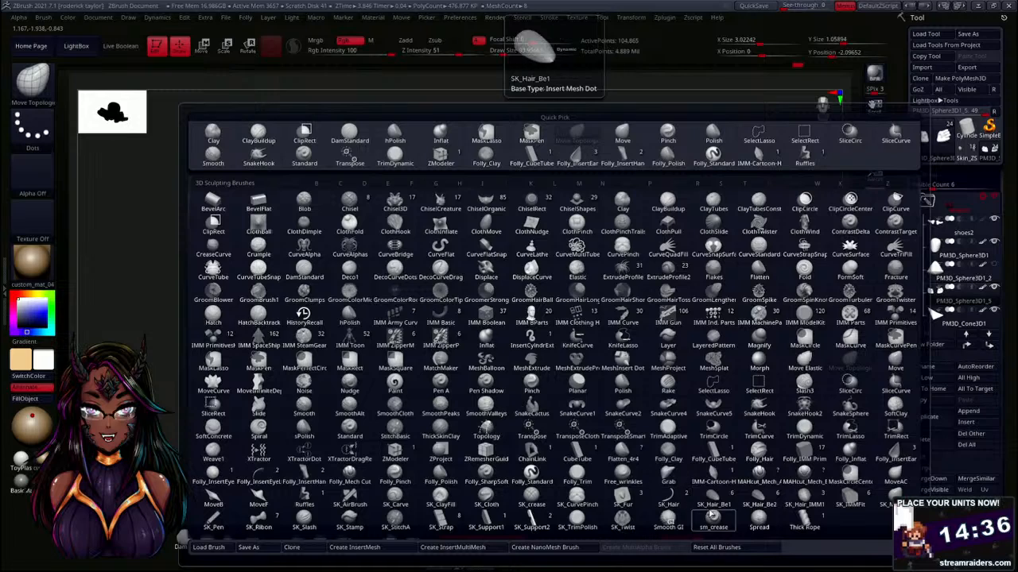
{"action": "left_click", "coordinate": [713, 501]}
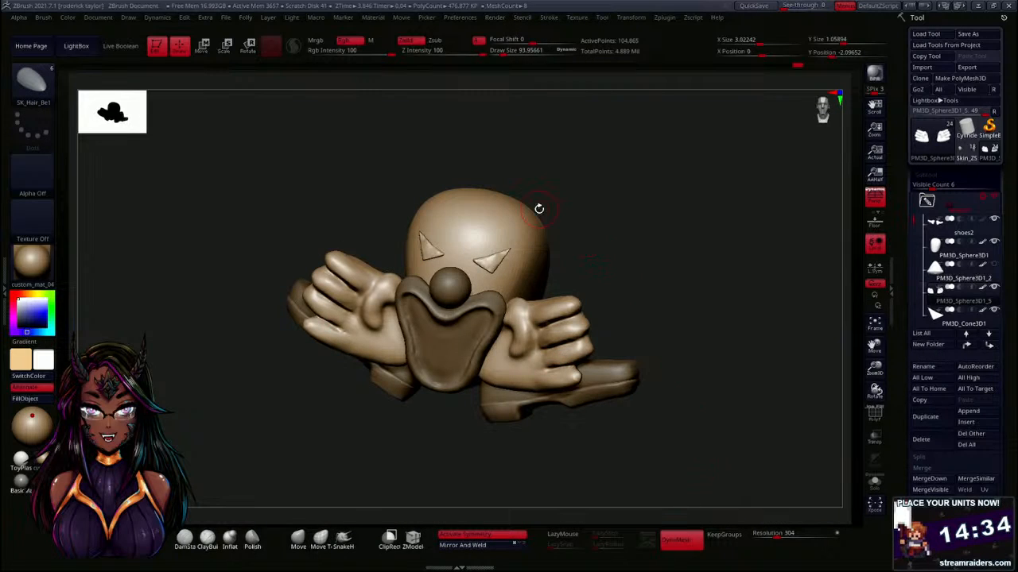
{"action": "left_click", "coordinate": [476, 210], "text": "alt"}
{"action": "left_click_drag", "start_coordinate": [493, 172], "coordinate": [555, 252]}
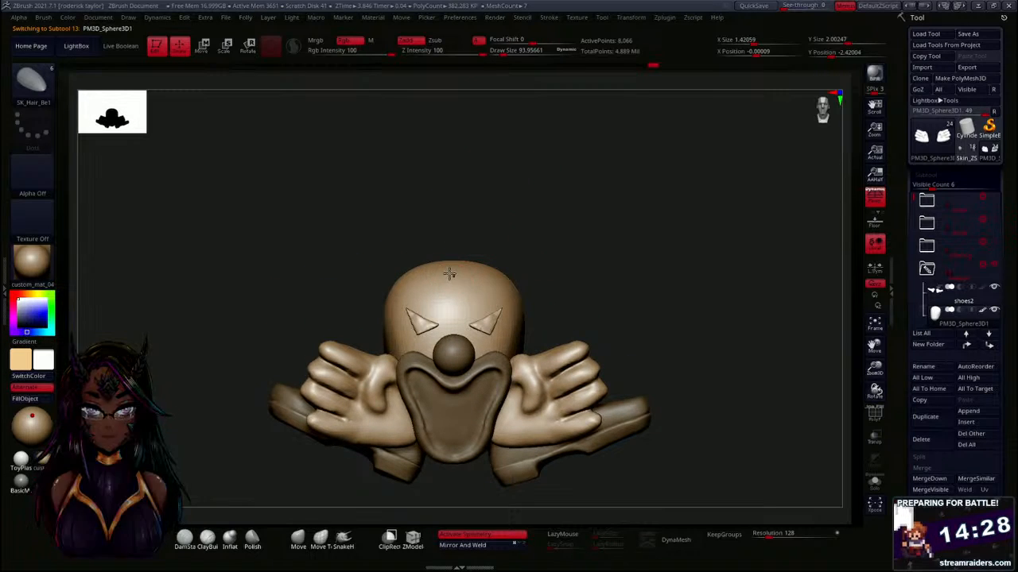
{"action": "left_click_drag", "start_coordinate": [454, 288], "coordinate": [450, 246]}
{"action": "left_click_drag", "start_coordinate": [518, 234], "coordinate": [522, 234]}
Apply the Bend Curve deformer to the forehead strand and fold its tip down to point between the eyes.
{"action": "key", "text": "w"}
{"action": "left_click", "coordinate": [410, 193]}
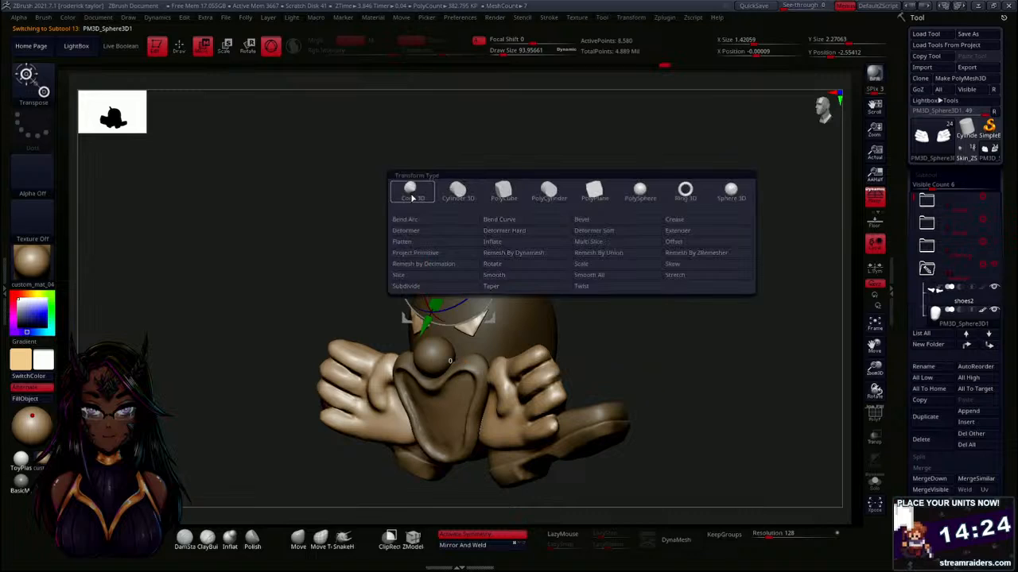
{"action": "left_click", "coordinate": [509, 224]}
{"action": "left_click_drag", "start_coordinate": [478, 195], "coordinate": [435, 200]}
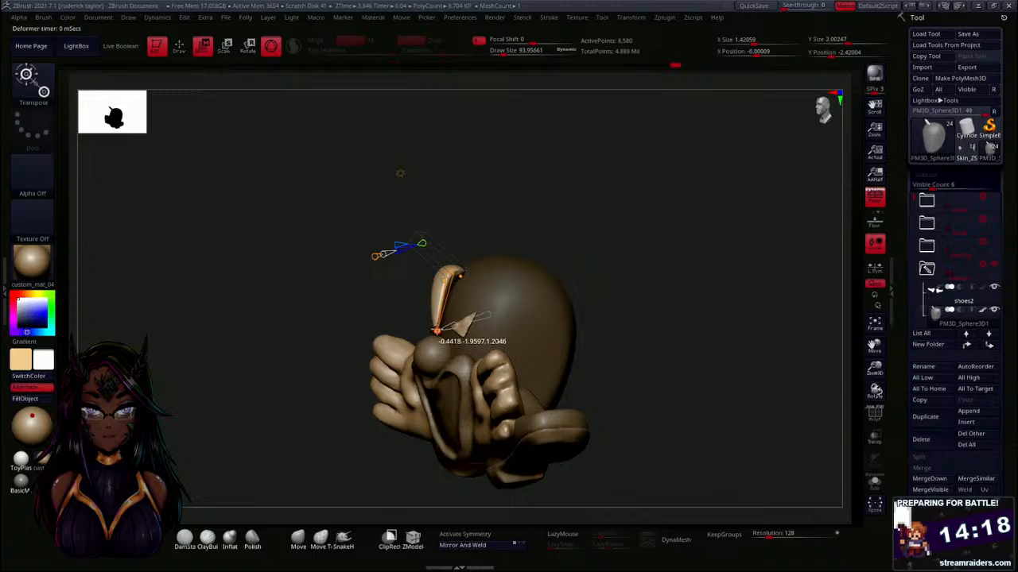
{"action": "left_click_drag", "start_coordinate": [591, 255], "coordinate": [661, 289]}
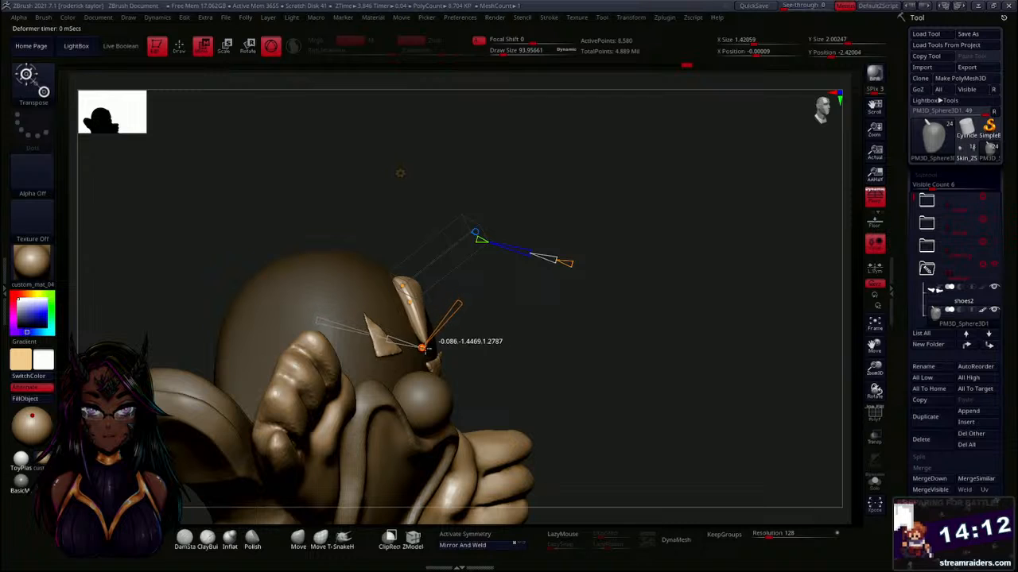
{"action": "left_click_drag", "start_coordinate": [447, 341], "coordinate": [546, 321]}
{"action": "left_click_drag", "start_coordinate": [438, 305], "coordinate": [457, 411]}
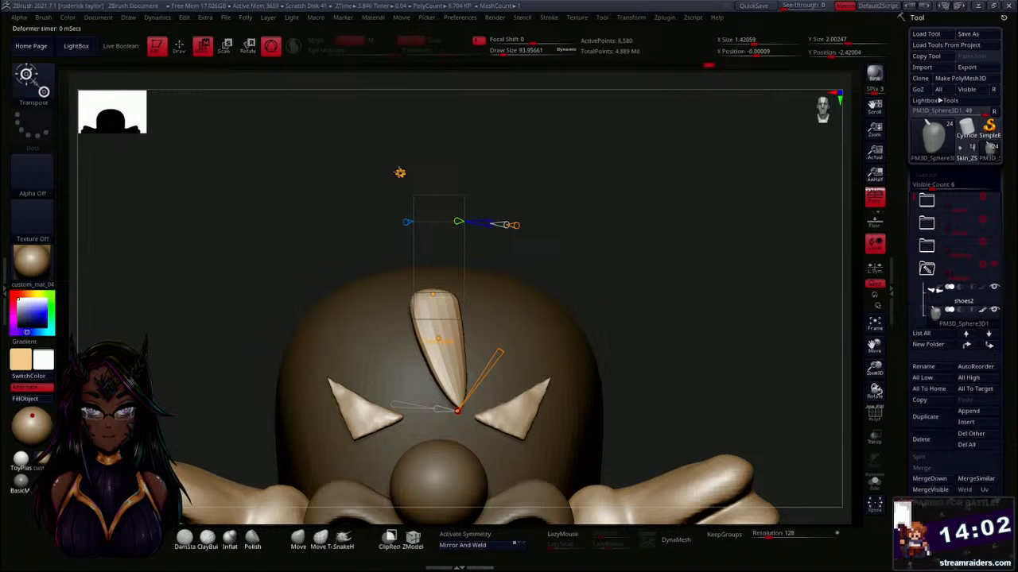
Switch back to Gizmo 3D and duplicate the forehead strand sideways, partly overlapping the first one.
{"action": "left_click", "coordinate": [400, 173]}
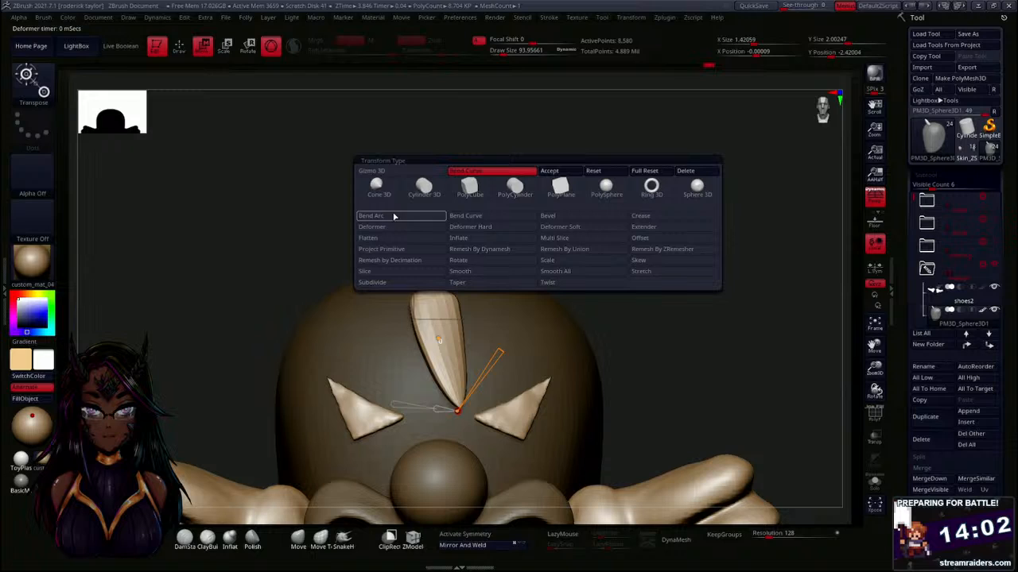
{"action": "left_click", "coordinate": [380, 171]}
{"action": "left_click_drag", "start_coordinate": [494, 257], "coordinate": [468, 256], "text": "ctrl"}
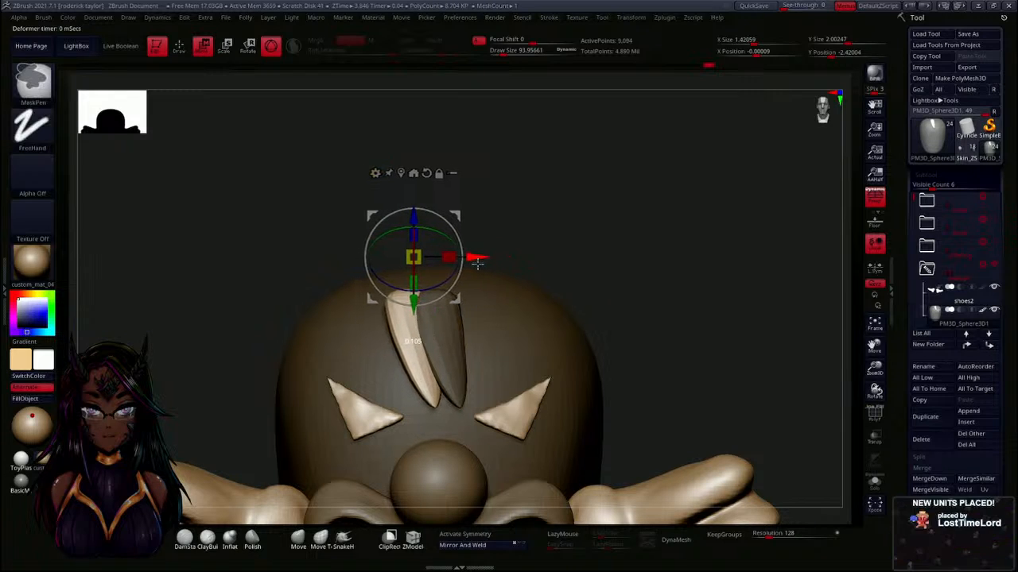
Apply Bend Curve to the copied forehead strand and reshape its root, middle and tip to fan away from the first.
{"action": "left_click", "coordinate": [375, 172]}
{"action": "left_click", "coordinate": [473, 209]}
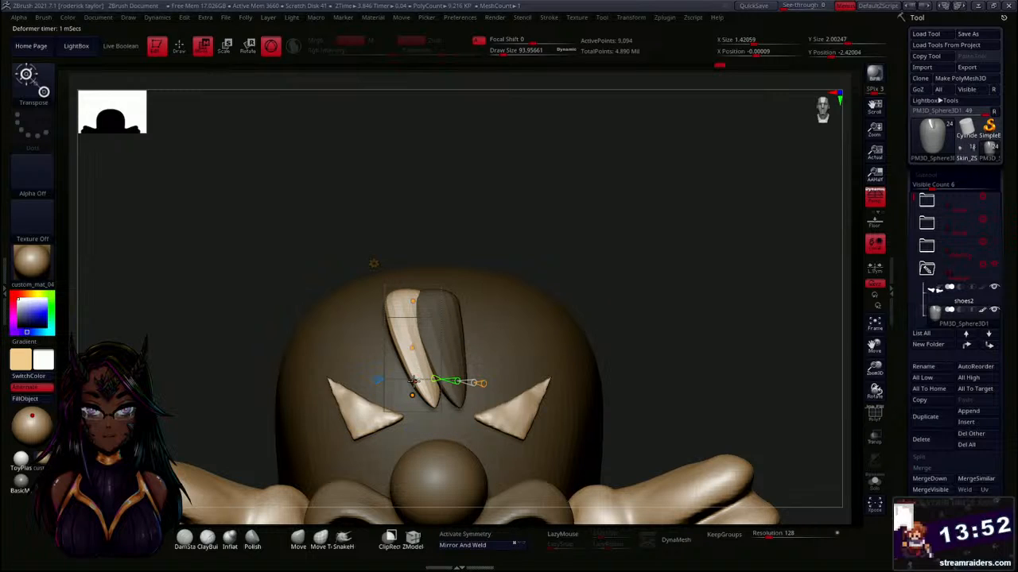
{"action": "left_click_drag", "start_coordinate": [412, 350], "coordinate": [411, 340]}
{"action": "left_click_drag", "start_coordinate": [413, 301], "coordinate": [415, 308]}
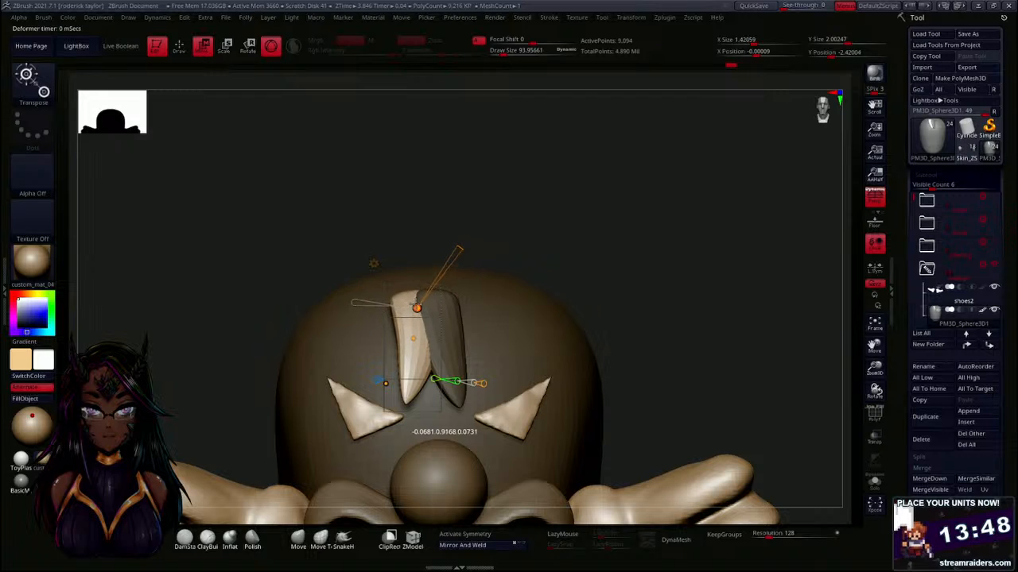
Fit the copied strand's Bend Curve points closely to the curvature of the forehead, checking from above and the side.
{"action": "left_click_drag", "start_coordinate": [650, 276], "coordinate": [632, 364]}
{"action": "left_click_drag", "start_coordinate": [654, 323], "coordinate": [446, 301]}
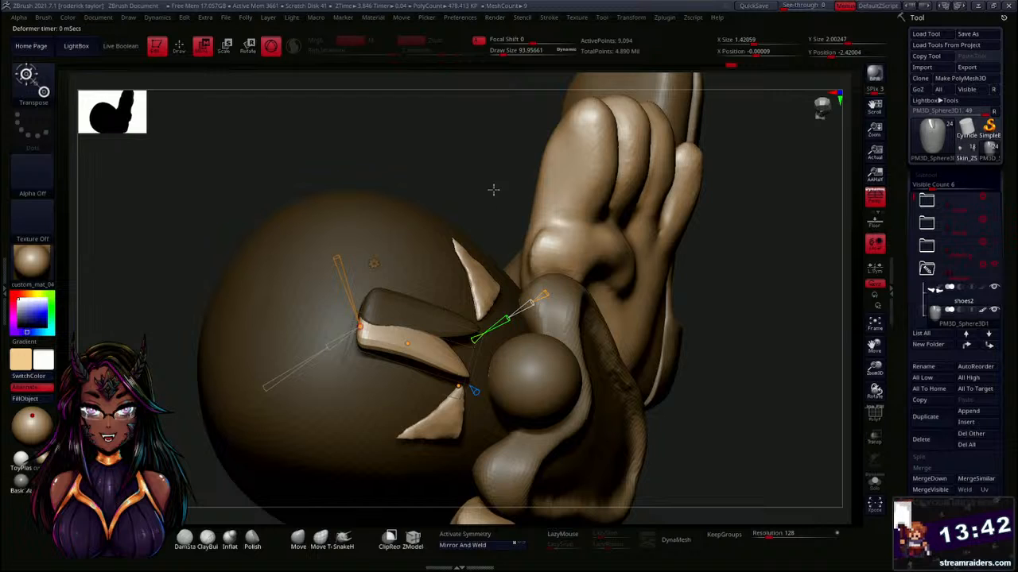
{"action": "left_click_drag", "start_coordinate": [493, 189], "coordinate": [427, 323]}
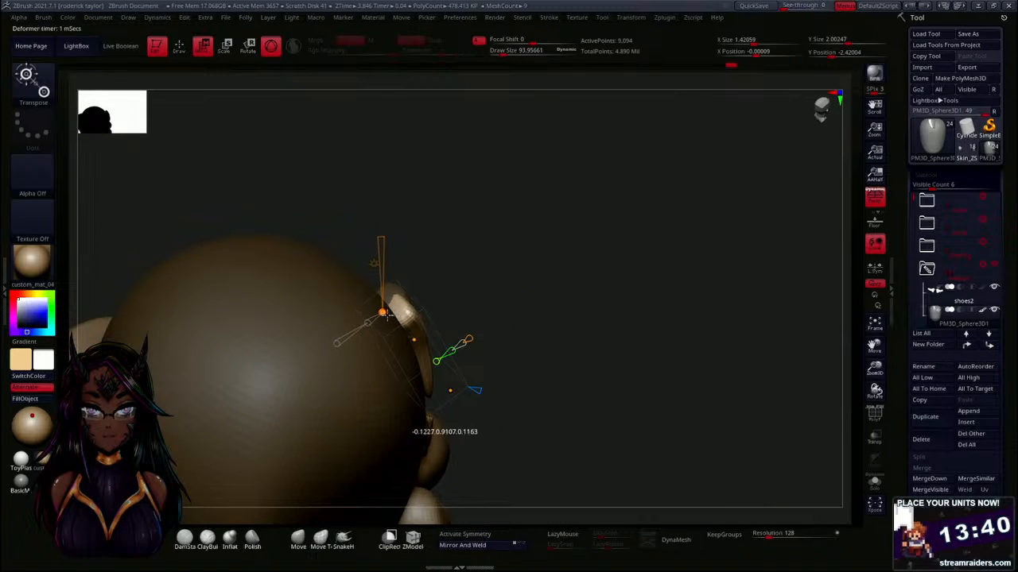
{"action": "left_click_drag", "start_coordinate": [530, 295], "coordinate": [445, 286]}
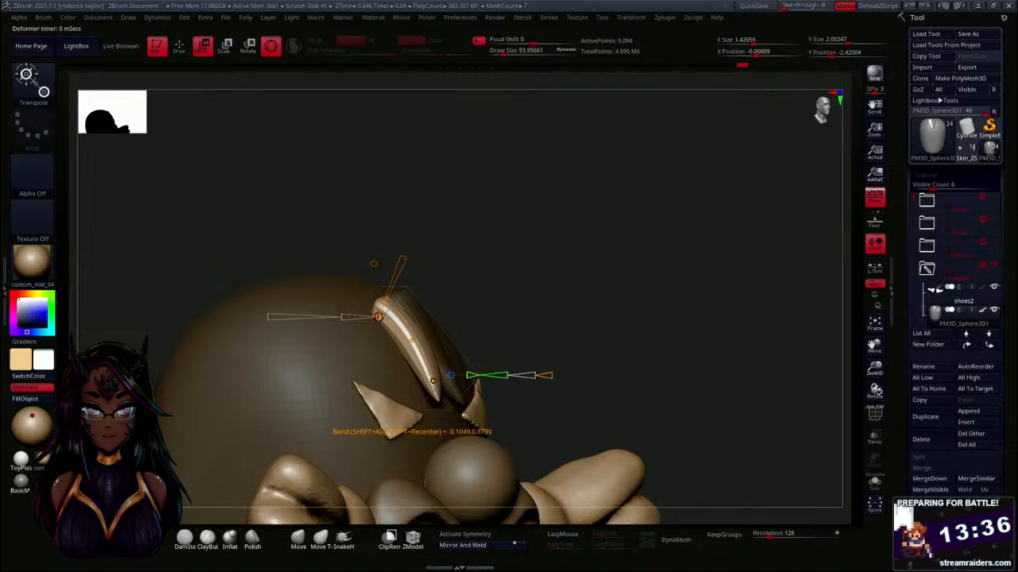
{"action": "left_click_drag", "start_coordinate": [413, 339], "coordinate": [408, 343]}
{"action": "left_click_drag", "start_coordinate": [511, 296], "coordinate": [502, 331]}
{"action": "left_click_drag", "start_coordinate": [449, 372], "coordinate": [442, 383]}
{"action": "left_click_drag", "start_coordinate": [550, 305], "coordinate": [529, 324]}
{"action": "mouse_move", "coordinate": [658, 296]}
{"action": "left_mouse_down"}
{"action": "mouse_move", "coordinate": [650, 300]}
{"action": "mouse_move", "coordinate": [665, 276]}
{"action": "left_mouse_up"}
{"action": "key", "text": "ctrl"}
{"action": "left_click", "coordinate": [665, 276], "text": "ctrl"}
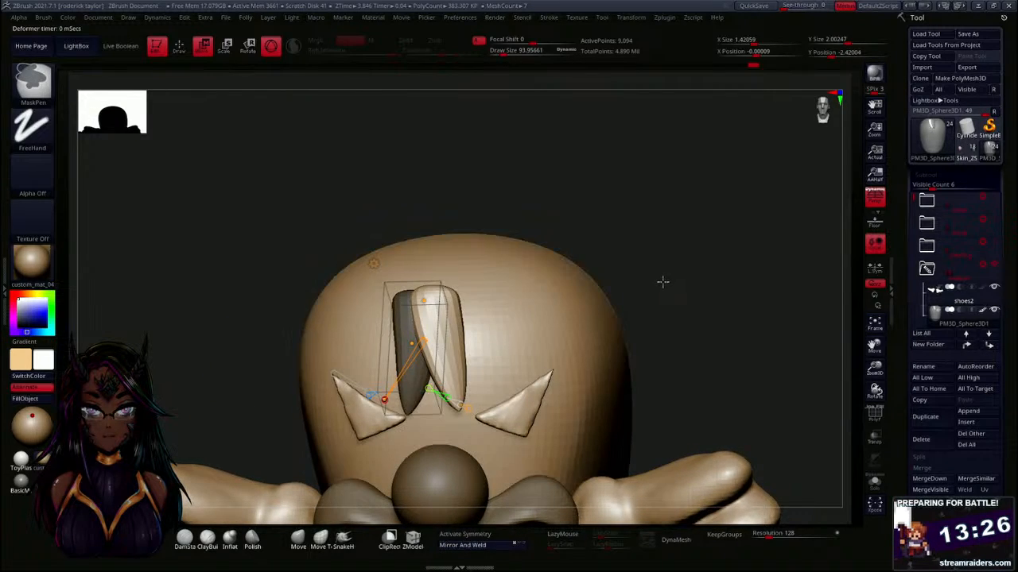
{"action": "left_click", "coordinate": [376, 261]}
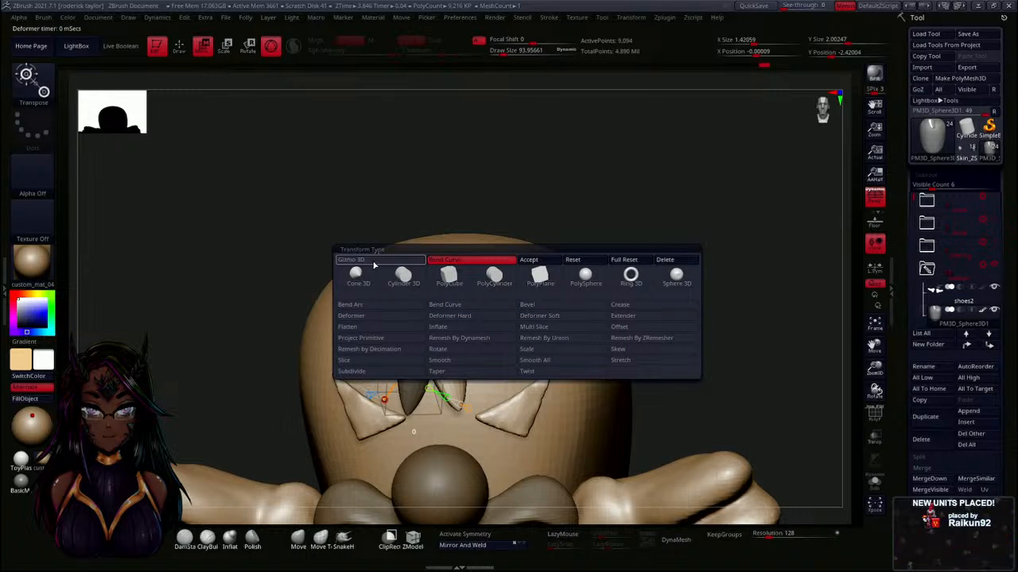
{"action": "left_click", "coordinate": [379, 258]}
{"action": "left_click", "coordinate": [373, 264]}
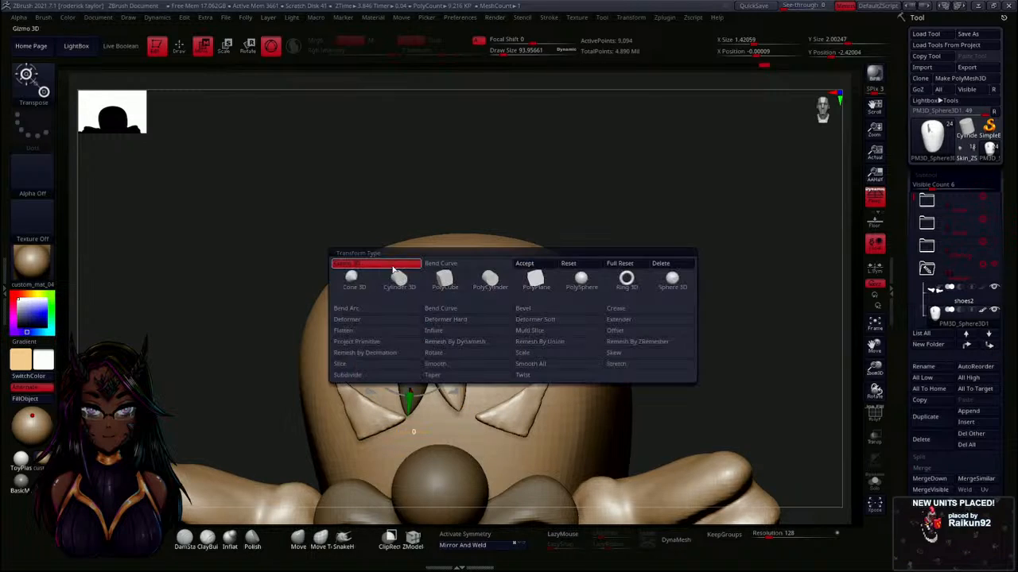
{"action": "left_click", "coordinate": [441, 305]}
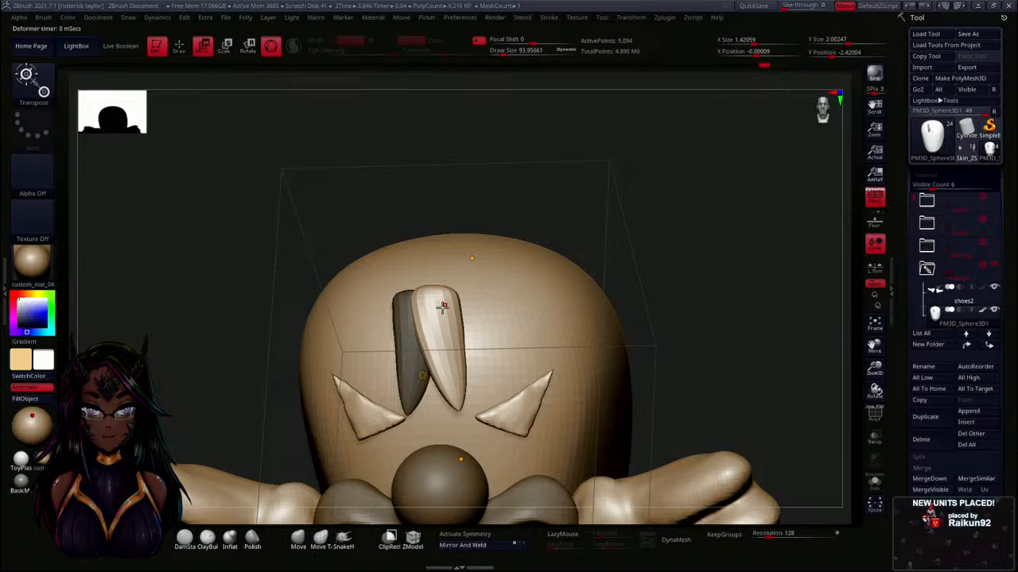
{"action": "right_click_drag", "start_coordinate": [694, 309], "coordinate": [729, 295], "text": "ctrl"}
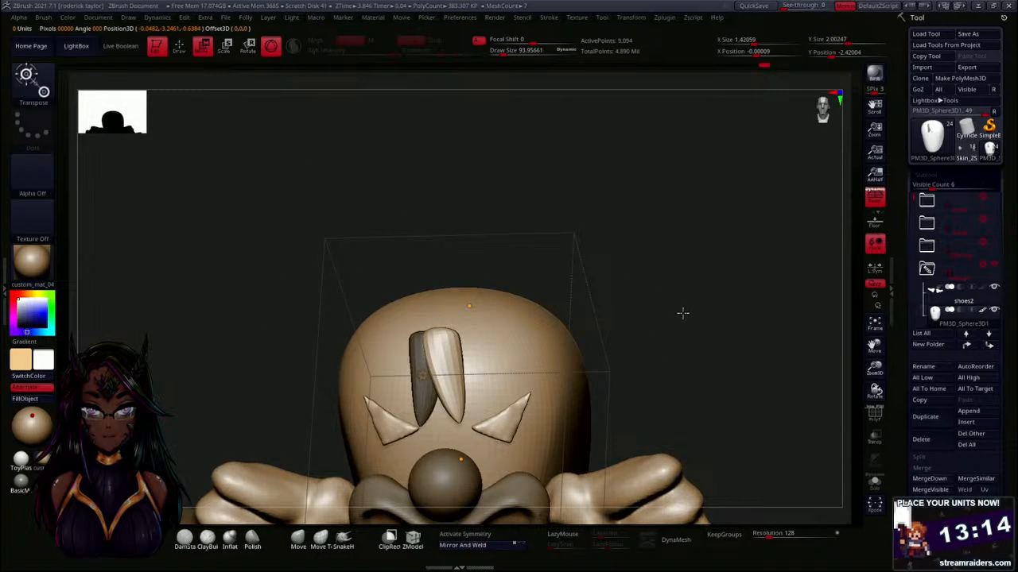
{"action": "right_click_drag", "start_coordinate": [683, 313], "coordinate": [673, 161], "text": "ctrl"}
Insert a new hair strand on the upper side of the head with the SK_Hair_Be1 brush.
{"action": "key", "text": "q"}
{"action": "mouse_move", "coordinate": [617, 299]}
{"action": "right_mouse_down"}
{"action": "mouse_move", "coordinate": [627, 293]}
{"action": "mouse_move", "coordinate": [591, 300]}
{"action": "mouse_move", "coordinate": [510, 283]}
{"action": "right_mouse_up"}
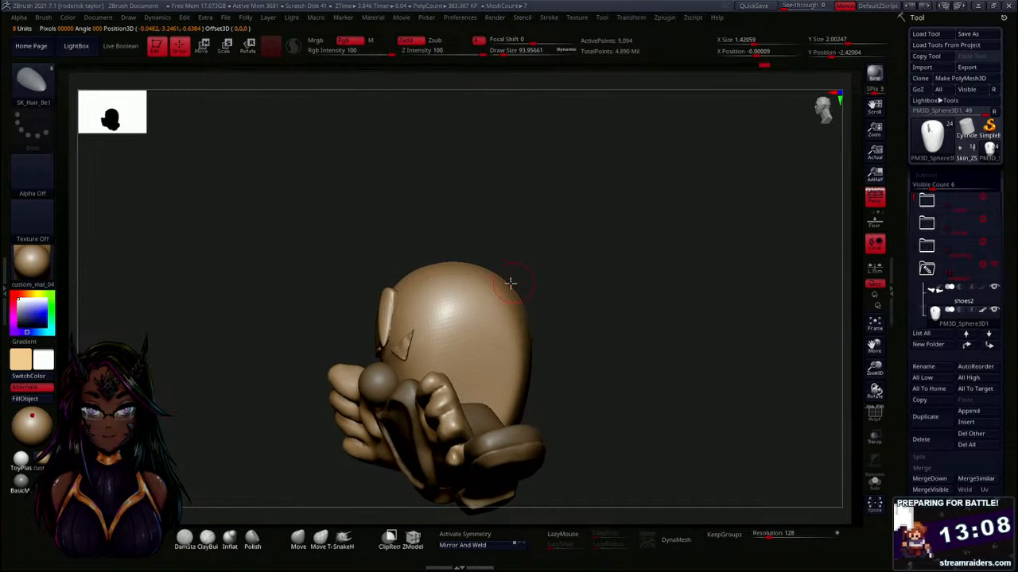
{"action": "left_click_drag", "start_coordinate": [436, 293], "coordinate": [444, 260]}
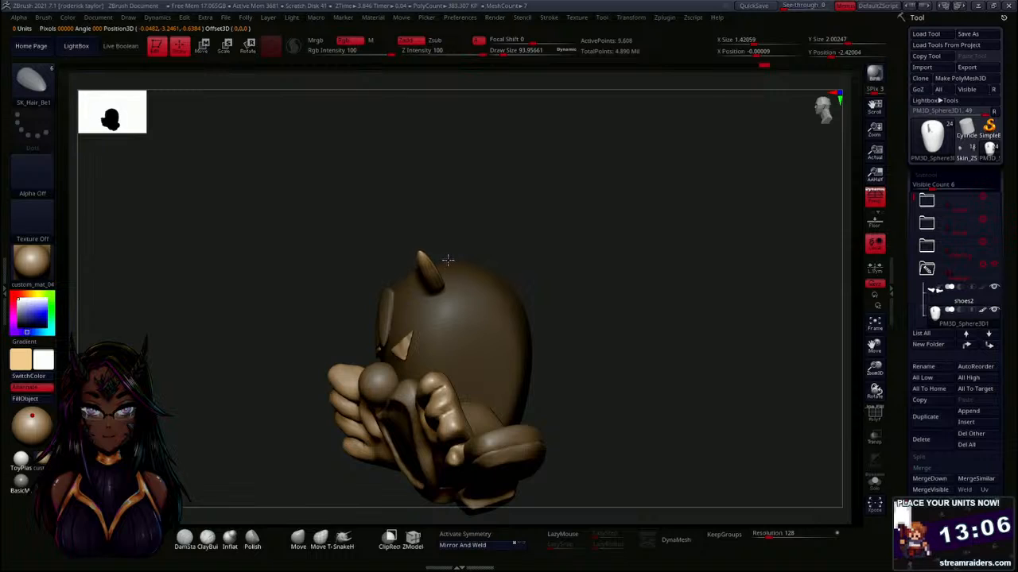
{"action": "mouse_move", "coordinate": [549, 273]}
{"action": "right_mouse_down"}
{"action": "mouse_move", "coordinate": [638, 281]}
{"action": "mouse_move", "coordinate": [548, 265]}
{"action": "right_mouse_up"}
Apply the Bend Curve deformer to the new side strand and bend its tip down beside the head.
{"action": "key", "text": "w"}
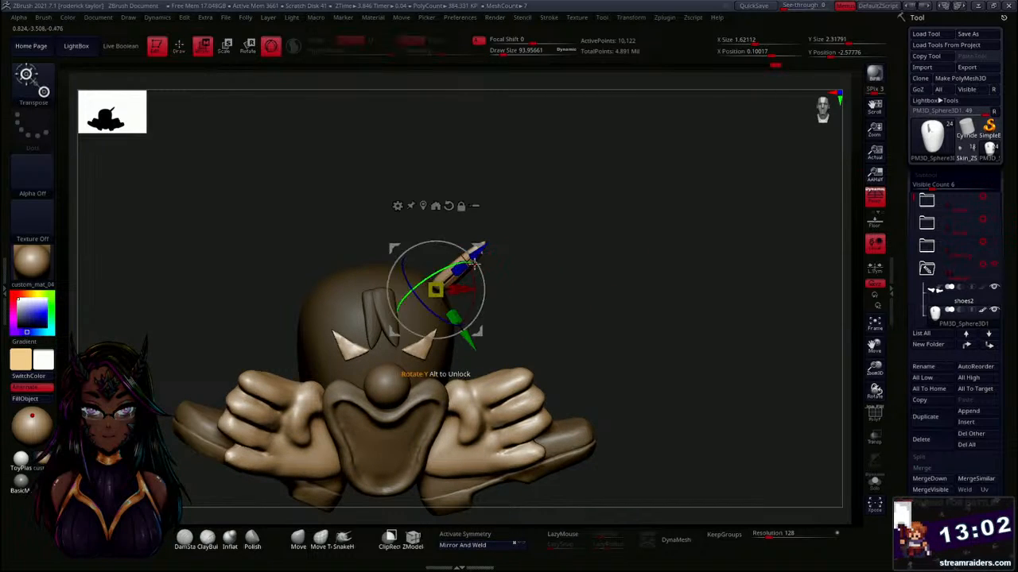
{"action": "left_click", "coordinate": [397, 206]}
{"action": "left_click", "coordinate": [485, 230]}
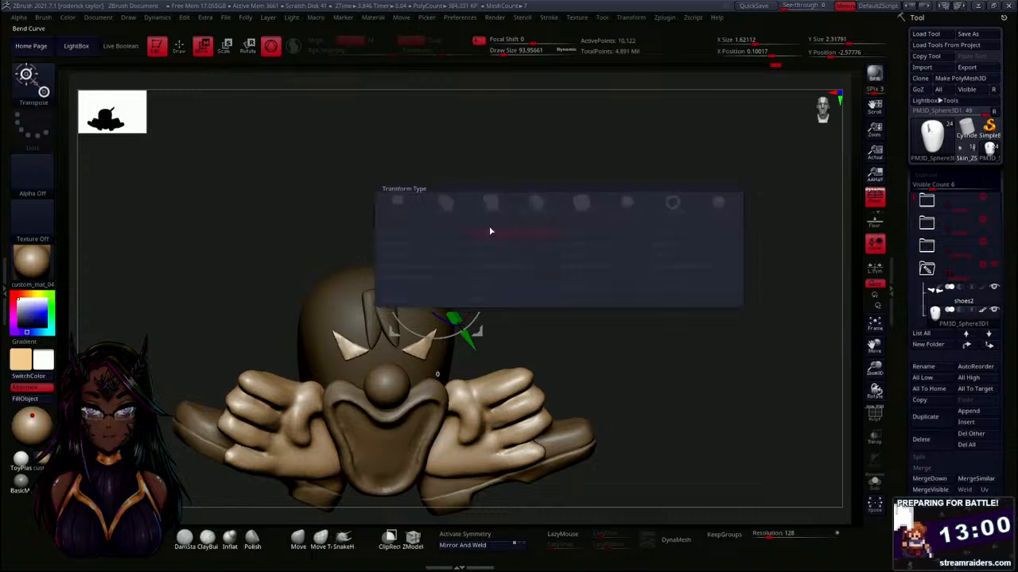
{"action": "left_click_drag", "start_coordinate": [500, 251], "coordinate": [513, 357]}
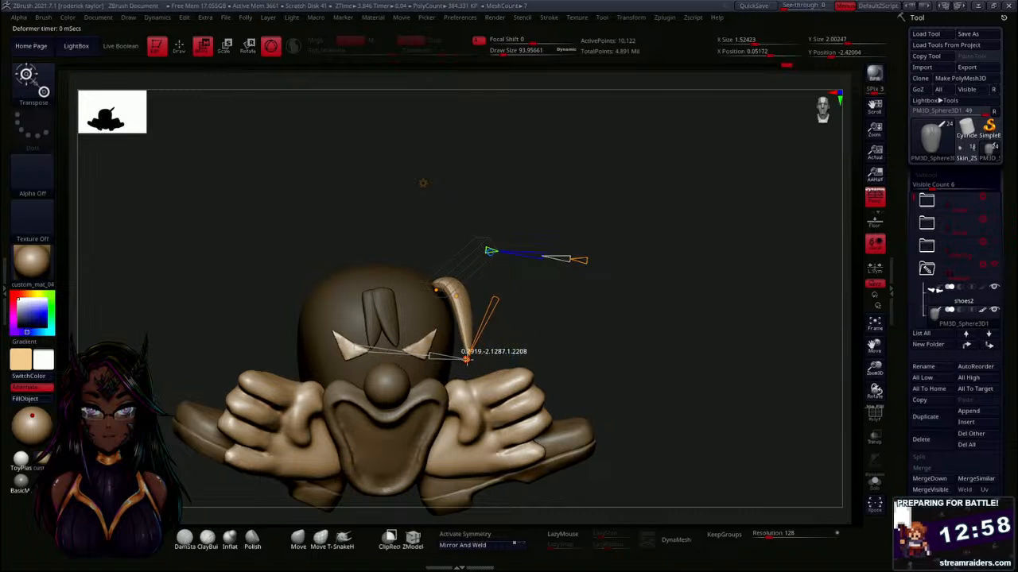
{"action": "left_click_drag", "start_coordinate": [535, 310], "coordinate": [560, 315]}
{"action": "left_click_drag", "start_coordinate": [461, 363], "coordinate": [489, 374]}
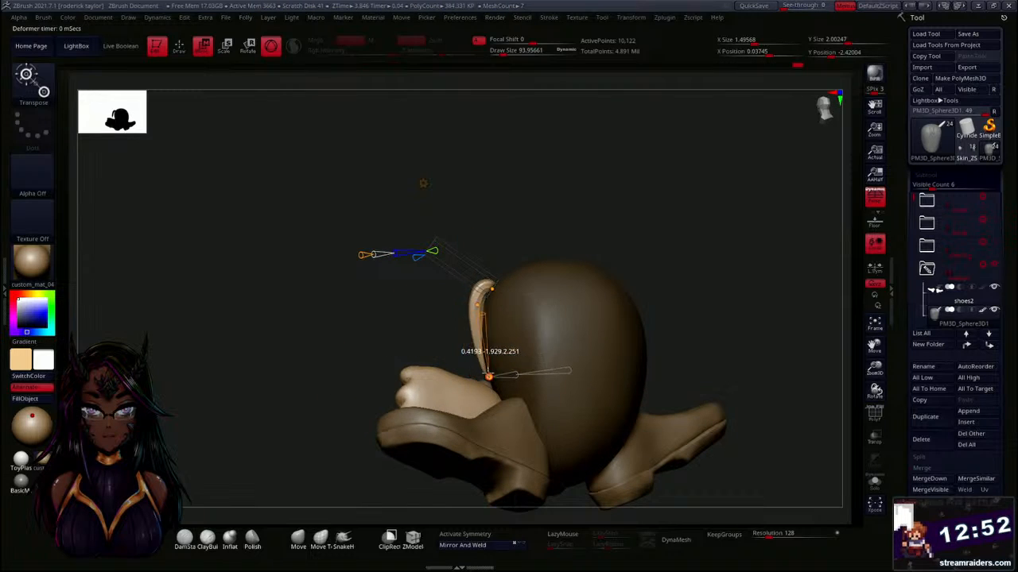
Refine the side strand's root, middle and tip curve points so it lies against the side of the head.
{"action": "left_click_drag", "start_coordinate": [426, 338], "coordinate": [517, 344]}
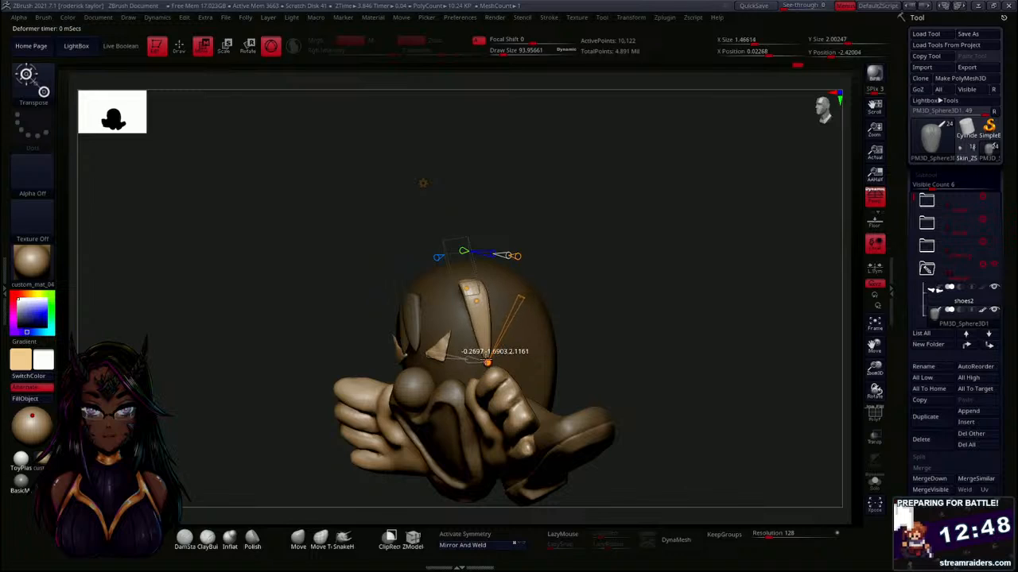
{"action": "left_click_drag", "start_coordinate": [578, 321], "coordinate": [645, 293]}
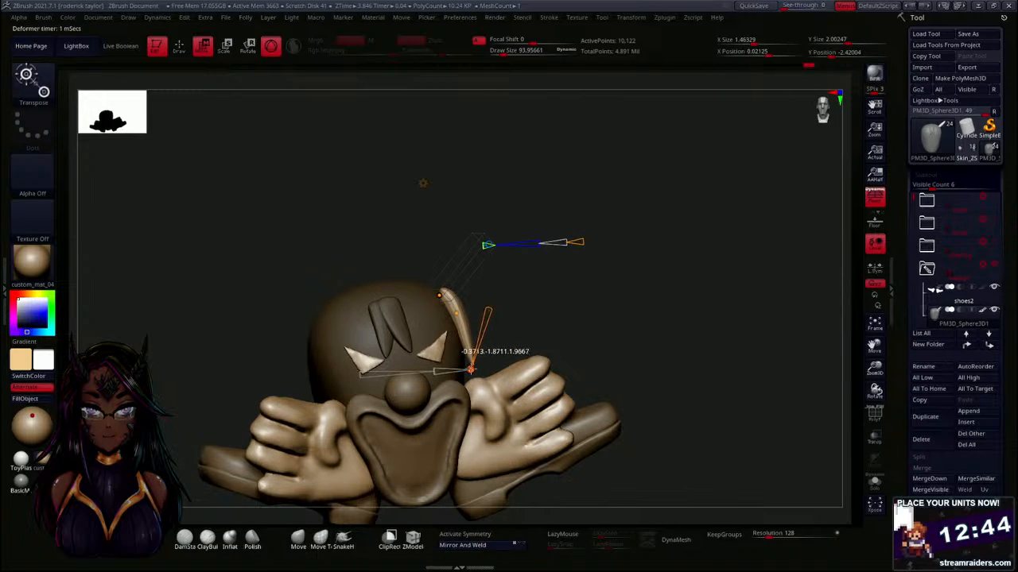
{"action": "left_click_drag", "start_coordinate": [443, 290], "coordinate": [463, 361]}
{"action": "left_click_drag", "start_coordinate": [586, 308], "coordinate": [477, 403]}
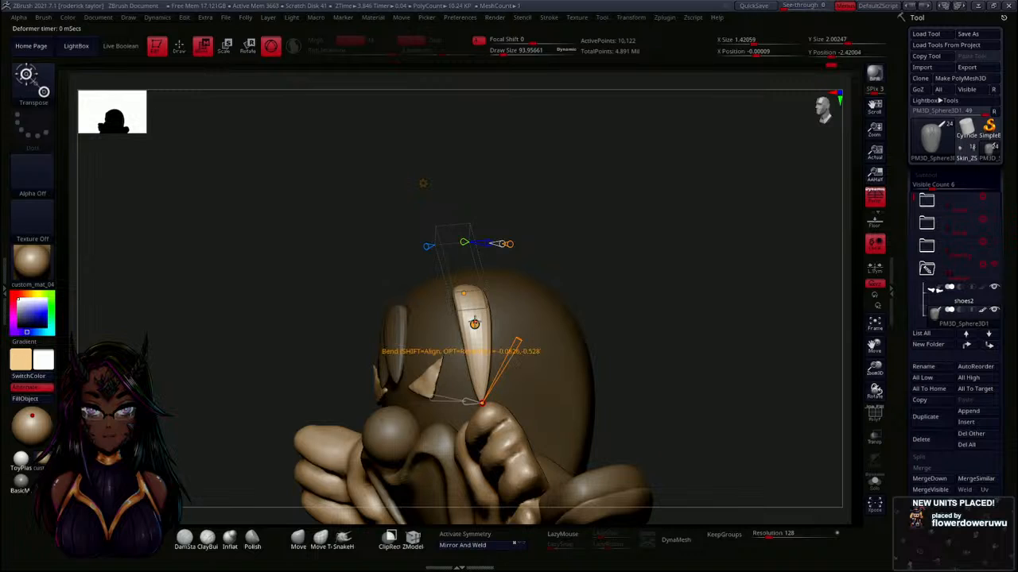
{"action": "mouse_move", "coordinate": [632, 318]}
{"action": "left_mouse_down"}
{"action": "mouse_move", "coordinate": [641, 306]}
{"action": "mouse_move", "coordinate": [652, 327]}
{"action": "mouse_move", "coordinate": [645, 302]}
{"action": "mouse_move", "coordinate": [625, 303]}
{"action": "left_mouse_up"}
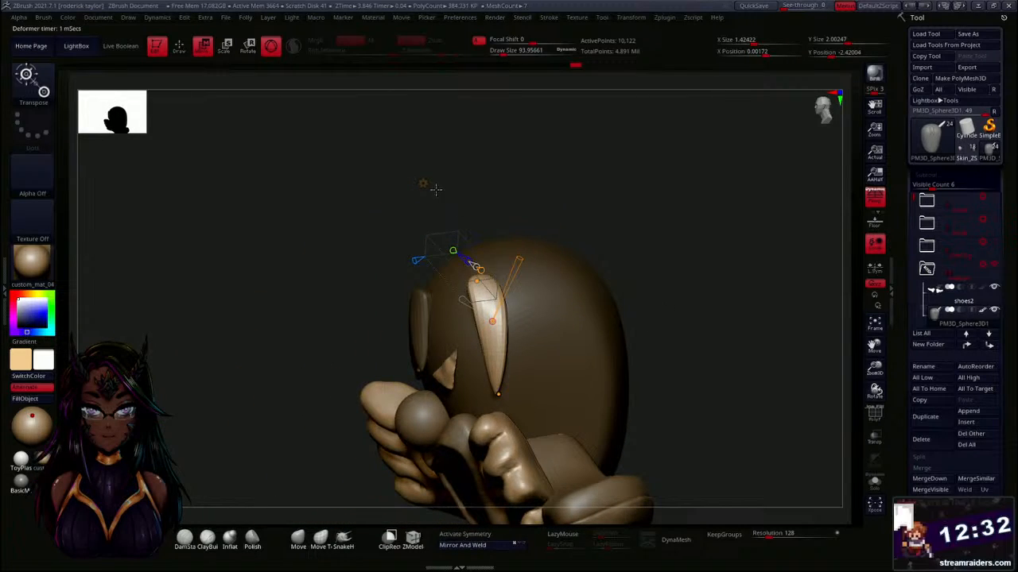
Reset the Gizmo 3D orientation and duplicate the side strand toward the back of the head.
{"action": "key", "text": "space"}
{"action": "key", "text": "y"}
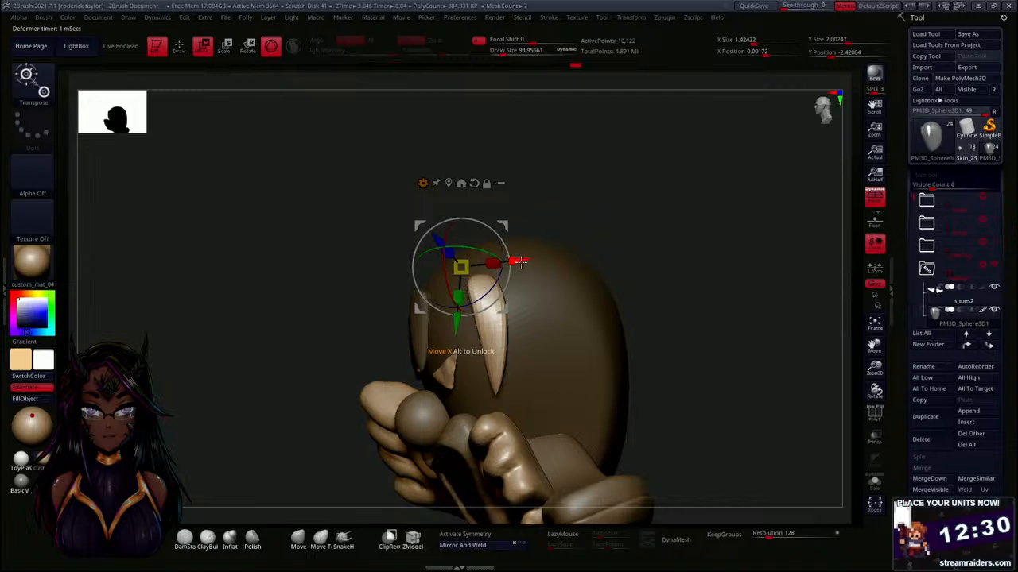
{"action": "left_click", "coordinate": [473, 183], "text": "alt"}
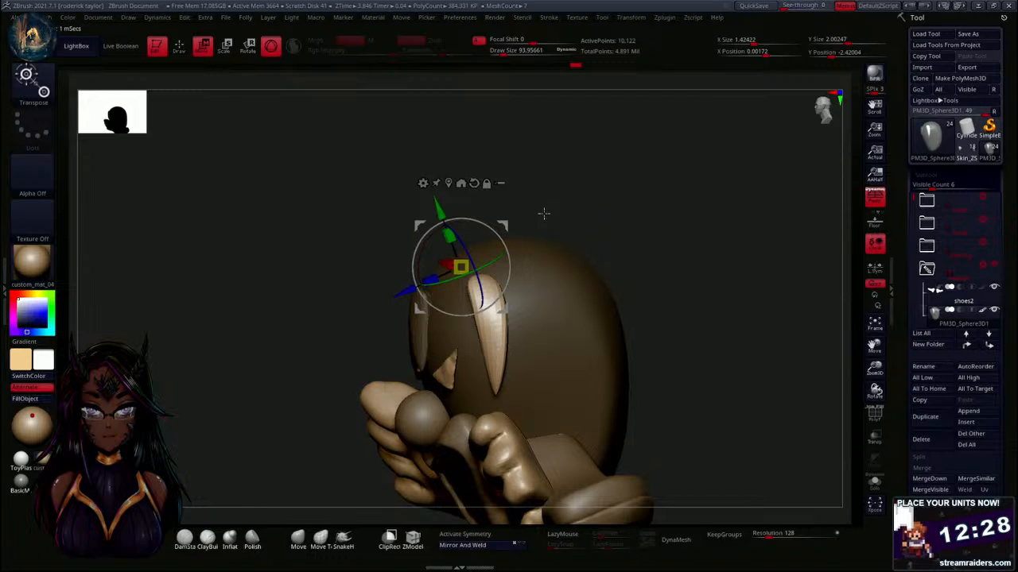
{"action": "left_click_drag", "start_coordinate": [543, 215], "coordinate": [589, 224]}
{"action": "left_click_drag", "start_coordinate": [407, 291], "coordinate": [435, 278], "text": "ctrl"}
{"action": "left_click_drag", "start_coordinate": [746, 267], "coordinate": [637, 264]}
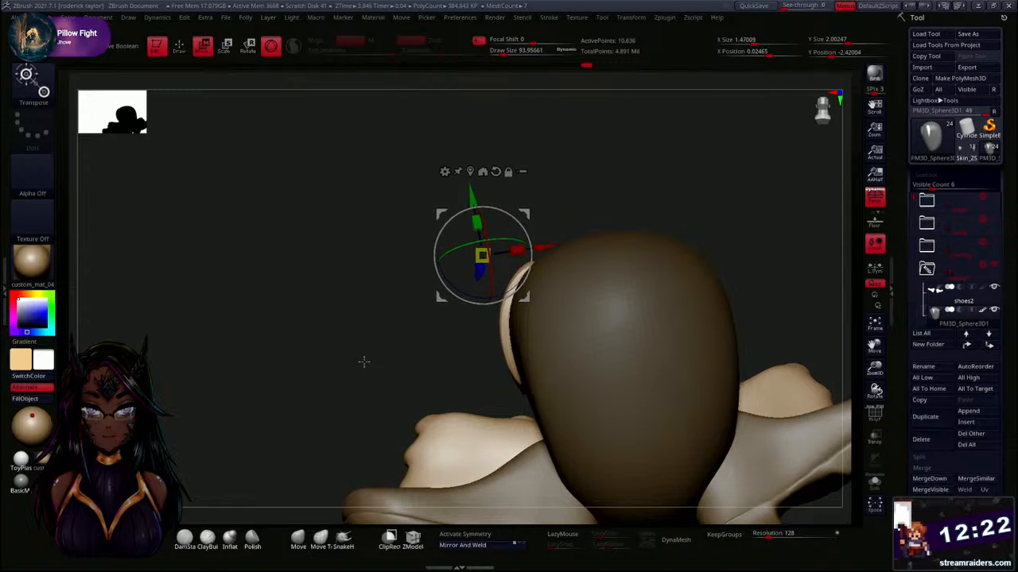
{"action": "left_click_drag", "start_coordinate": [363, 358], "coordinate": [417, 348]}
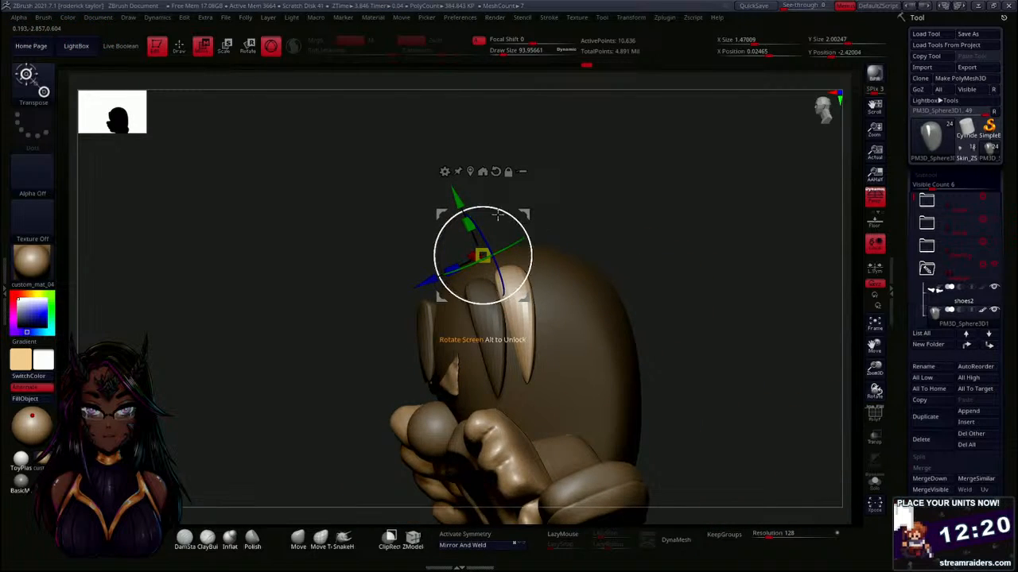
Apply the Bend Curve deformer to the duplicated side strand and shift its tip and middle points toward the neighbouring strand.
{"action": "left_click", "coordinate": [445, 171]}
{"action": "left_click", "coordinate": [542, 200]}
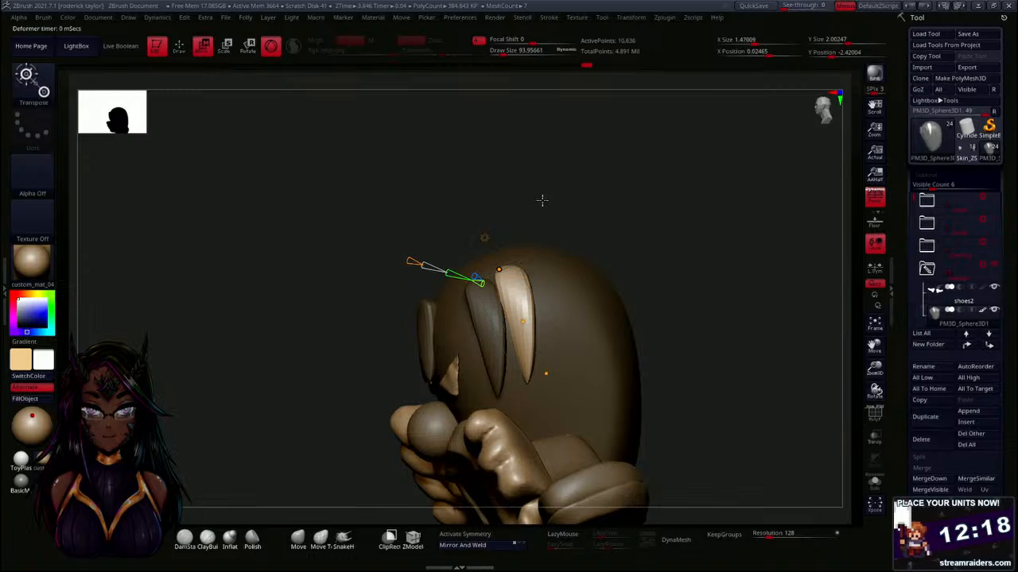
{"action": "mouse_move", "coordinate": [546, 374]}
{"action": "left_mouse_down"}
{"action": "mouse_move", "coordinate": [521, 382]}
{"action": "mouse_move", "coordinate": [533, 386]}
{"action": "left_mouse_up"}
{"action": "left_click_drag", "start_coordinate": [520, 325], "coordinate": [514, 330]}
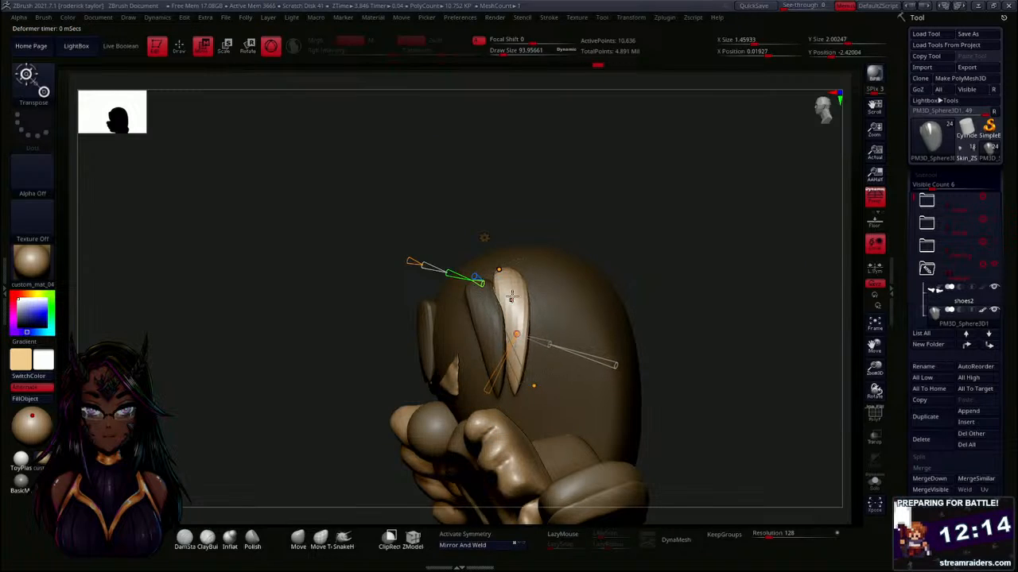
Lengthen the duplicated strand's tip, adjust its root and middle points to follow the head, and return to Gizmo 3D.
{"action": "left_click_drag", "start_coordinate": [658, 287], "coordinate": [668, 328]}
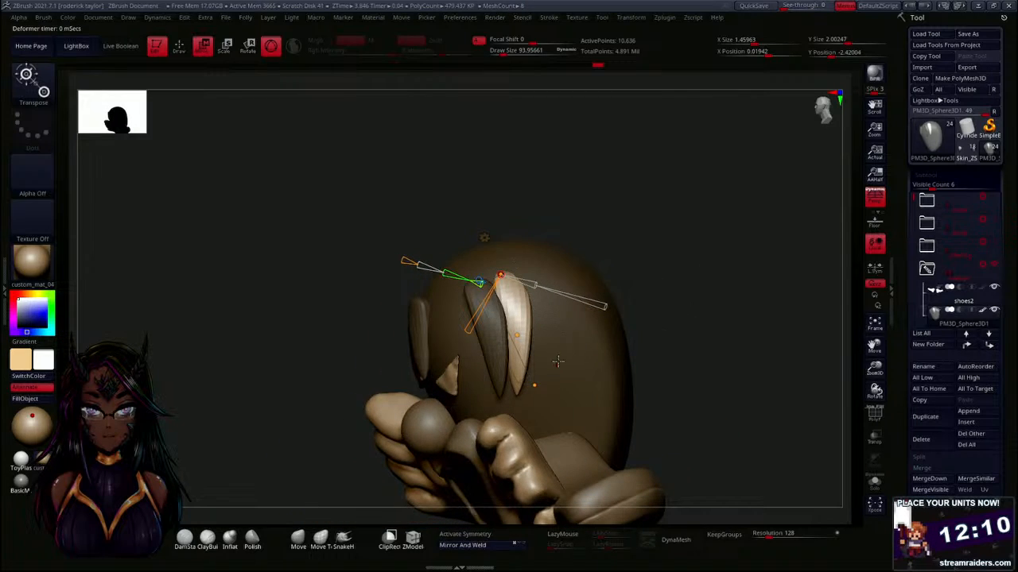
{"action": "left_click_drag", "start_coordinate": [534, 386], "coordinate": [541, 399]}
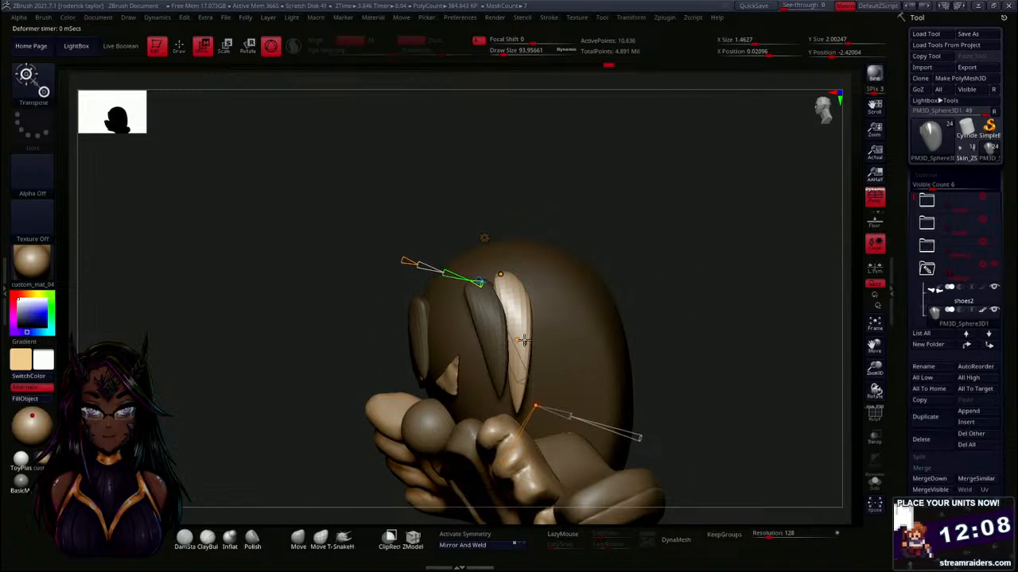
{"action": "left_click_drag", "start_coordinate": [524, 341], "coordinate": [517, 341]}
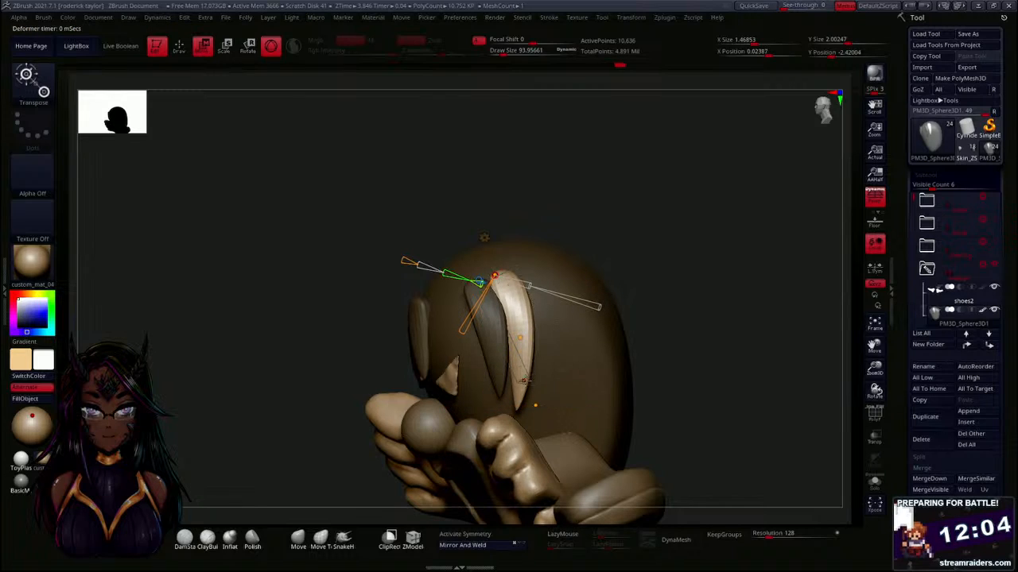
{"action": "left_click_drag", "start_coordinate": [527, 407], "coordinate": [529, 410]}
{"action": "left_click", "coordinate": [485, 236]}
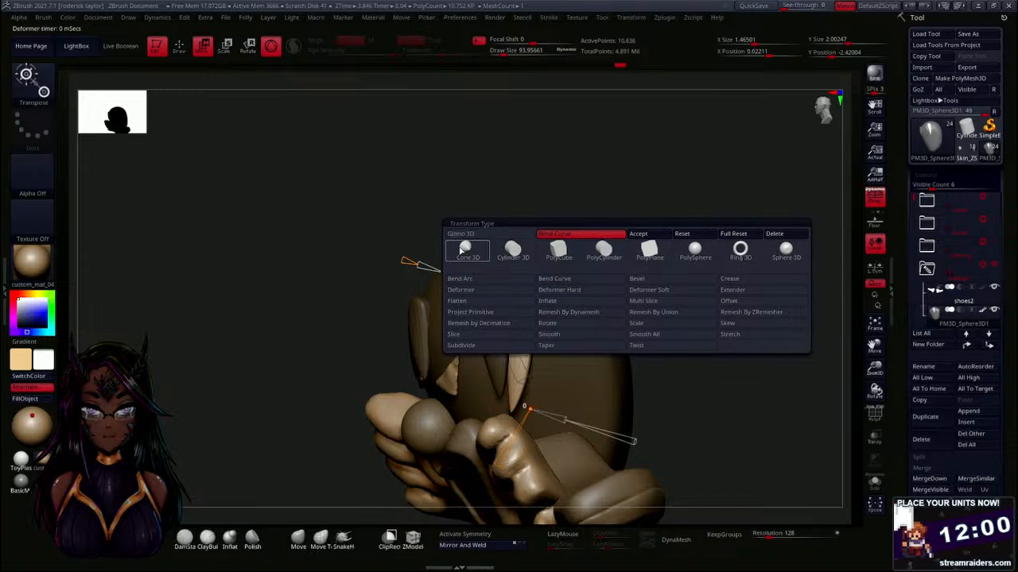
{"action": "left_click", "coordinate": [463, 235]}
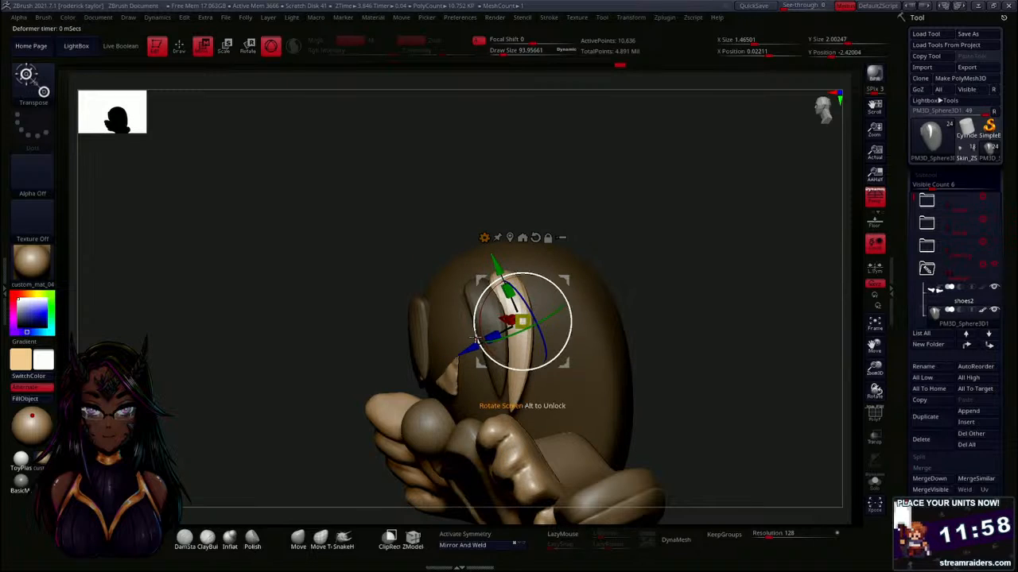
Duplicate the bent side strand again to place a third strand farther back, fitted against the side of the head.
{"action": "left_click_drag", "start_coordinate": [471, 346], "coordinate": [502, 338], "text": "alt"}
{"action": "left_click_drag", "start_coordinate": [720, 328], "coordinate": [641, 310]}
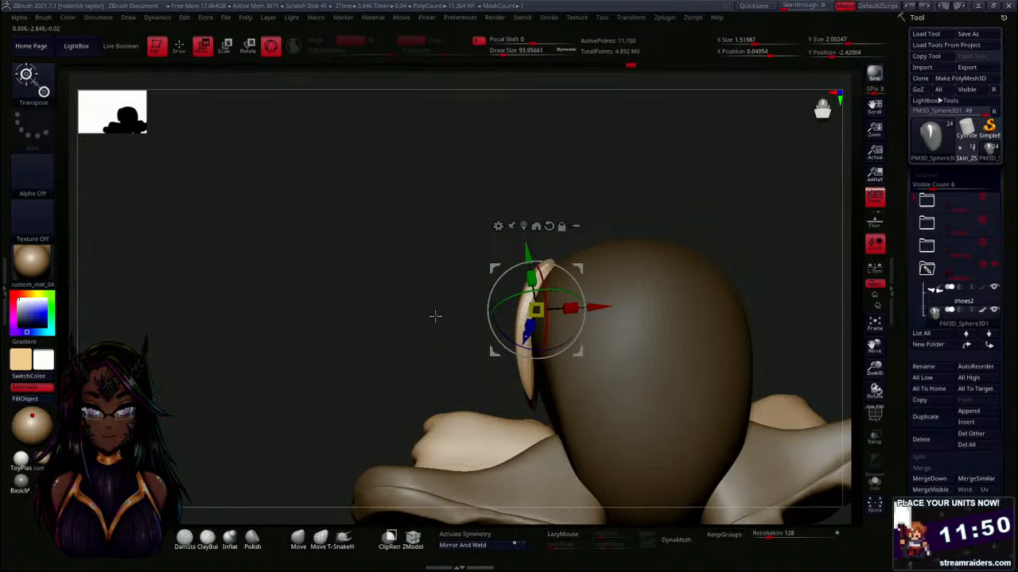
{"action": "left_click_drag", "start_coordinate": [434, 314], "coordinate": [552, 318]}
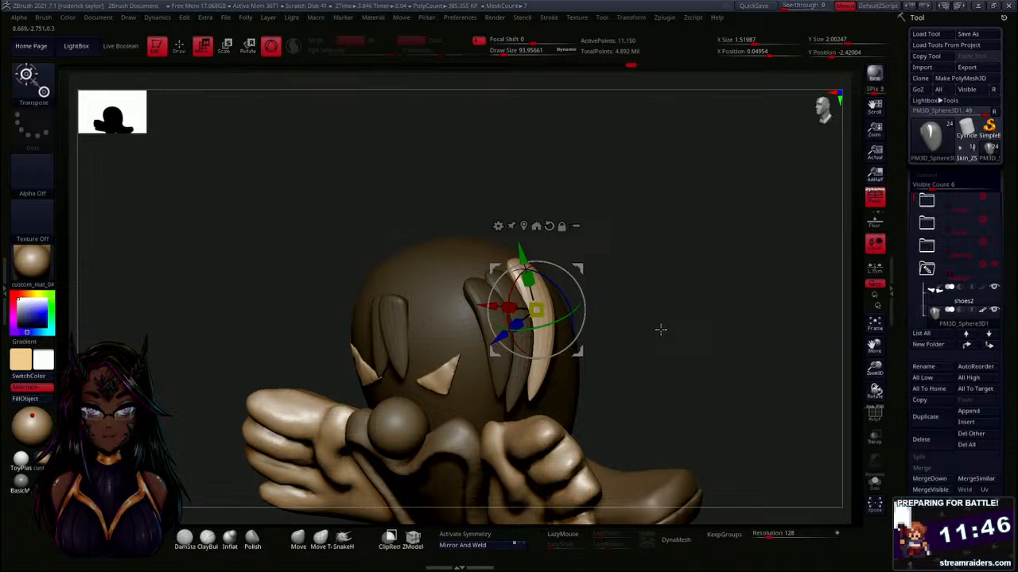
{"action": "mouse_move", "coordinate": [656, 347]}
{"action": "left_mouse_down"}
{"action": "mouse_move", "coordinate": [666, 341]}
{"action": "mouse_move", "coordinate": [641, 353]}
{"action": "left_mouse_up"}
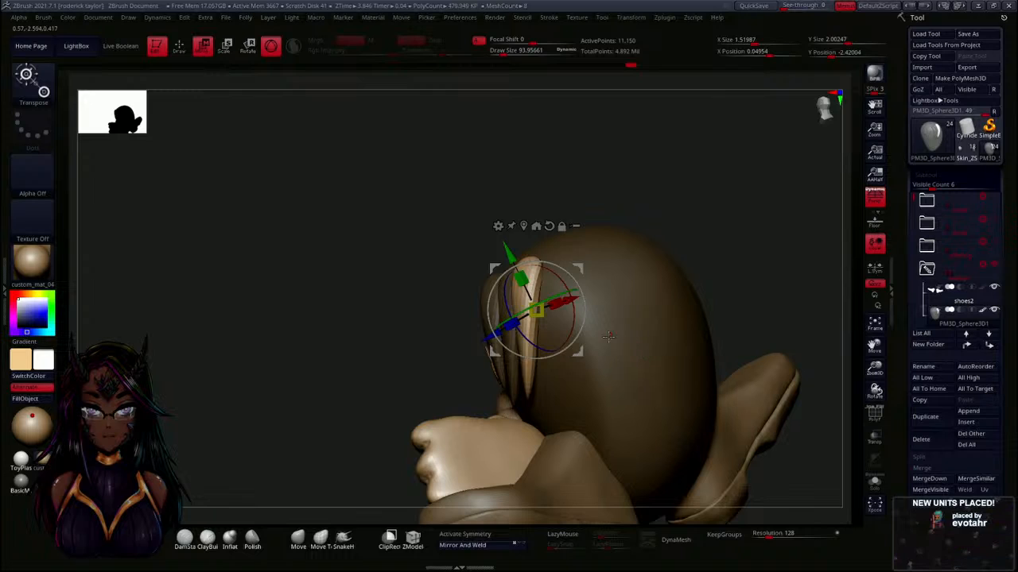
{"action": "left_click_drag", "start_coordinate": [368, 345], "coordinate": [471, 321]}
{"action": "left_click_drag", "start_coordinate": [693, 320], "coordinate": [698, 320]}
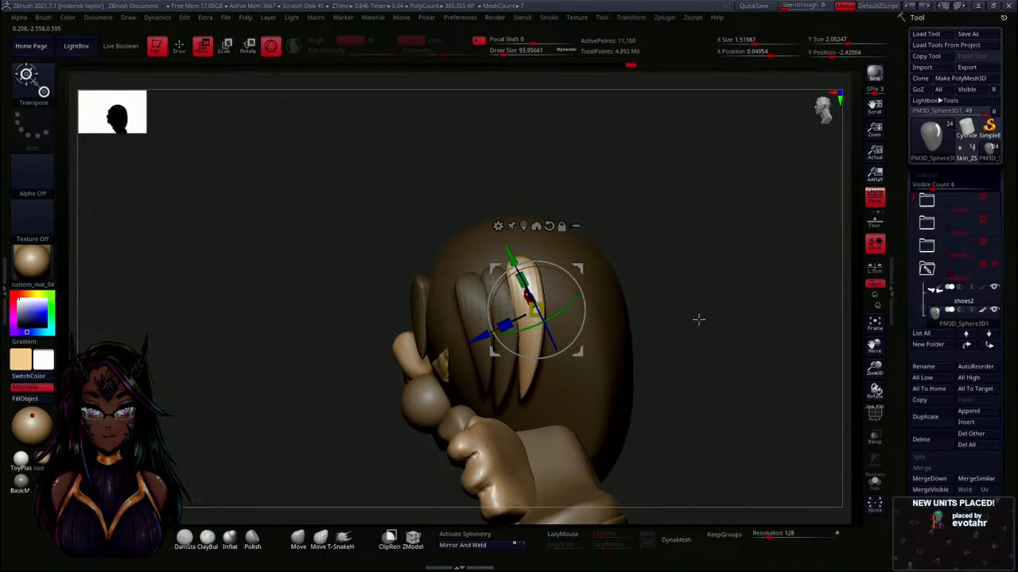
Apply the Bend Curve deformer to the third side strand and pull its tip down and toward the back of the head.
{"action": "left_click", "coordinate": [498, 226]}
{"action": "left_click", "coordinate": [562, 260]}
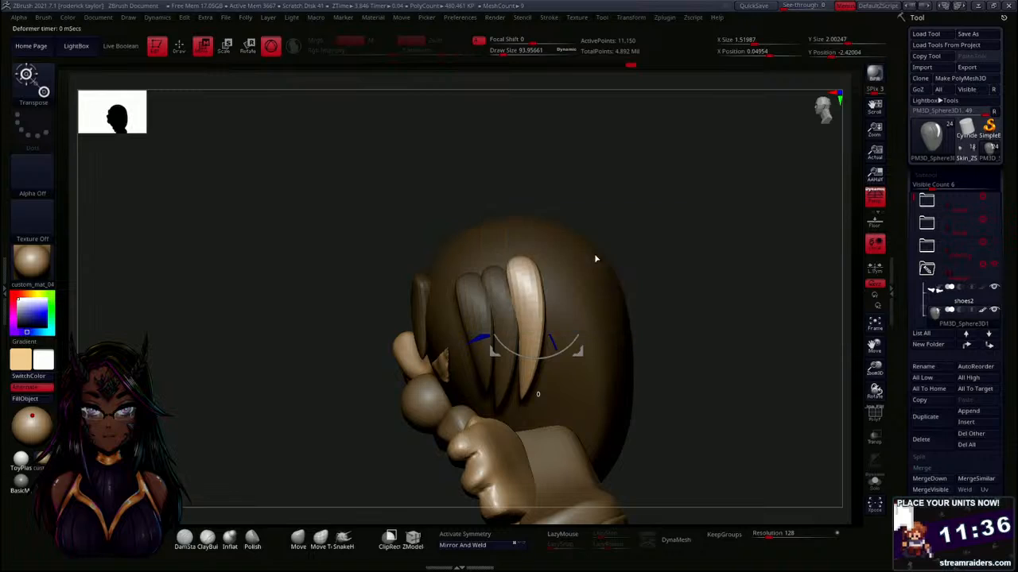
{"action": "left_click_drag", "start_coordinate": [583, 390], "coordinate": [587, 387]}
{"action": "left_click_drag", "start_coordinate": [544, 328], "coordinate": [581, 395]}
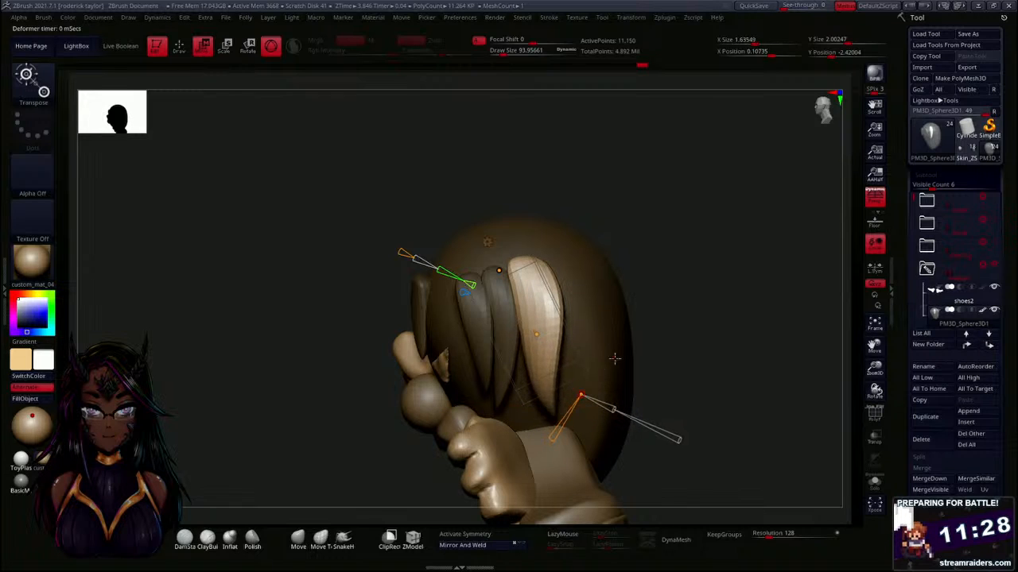
Refine the third strand's root and tip points so it curves along the head, and return to Gizmo 3D.
{"action": "left_click_drag", "start_coordinate": [642, 361], "coordinate": [692, 333]}
{"action": "left_click_drag", "start_coordinate": [536, 284], "coordinate": [532, 273]}
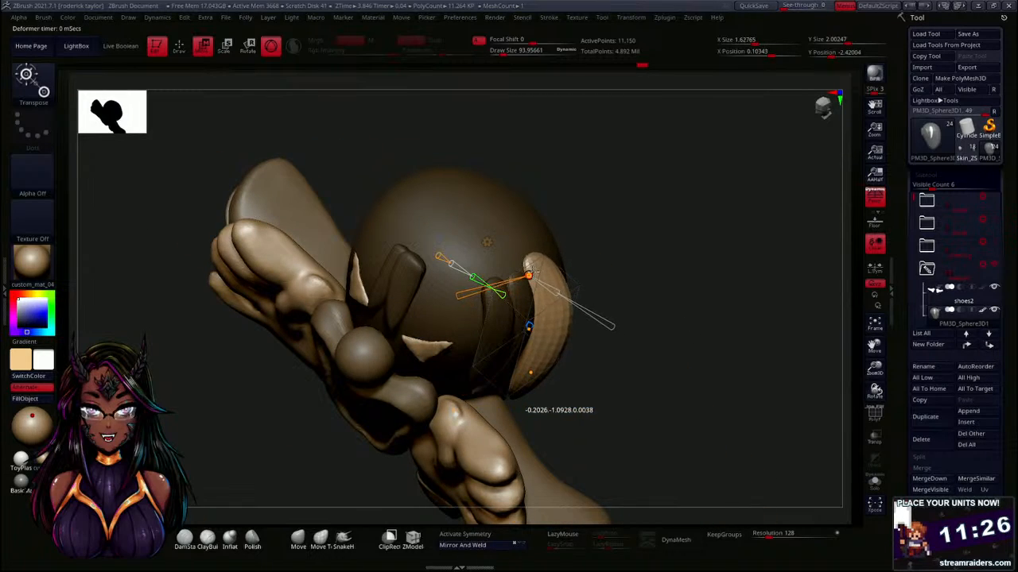
{"action": "left_click_drag", "start_coordinate": [645, 305], "coordinate": [658, 250]}
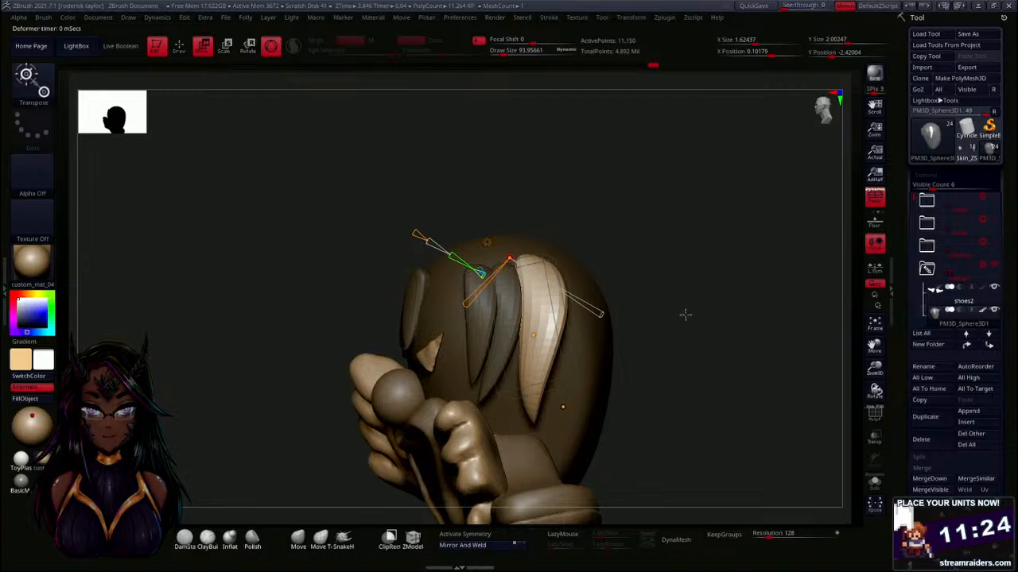
{"action": "left_click_drag", "start_coordinate": [685, 315], "coordinate": [647, 295]}
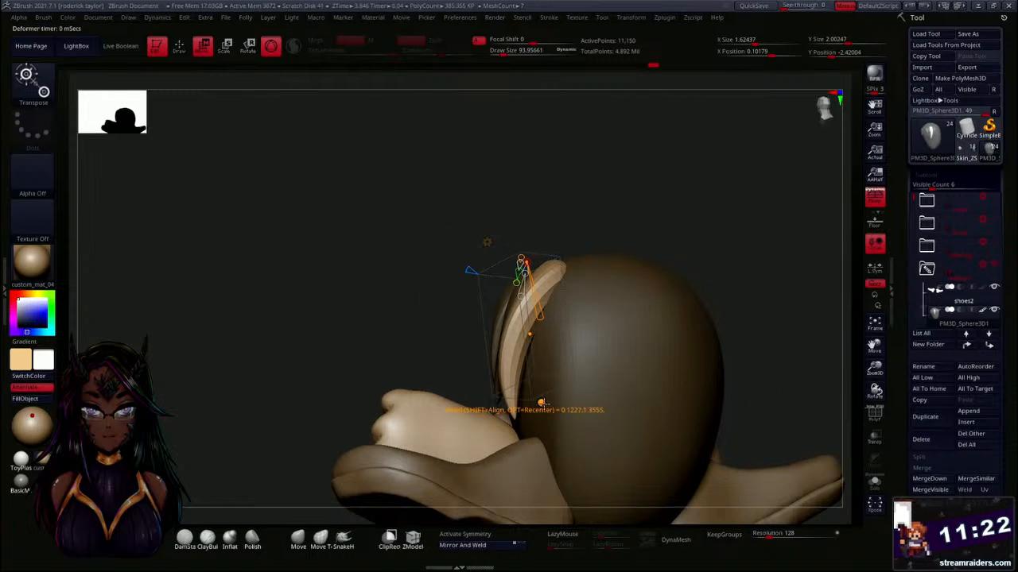
{"action": "left_click_drag", "start_coordinate": [541, 403], "coordinate": [562, 416]}
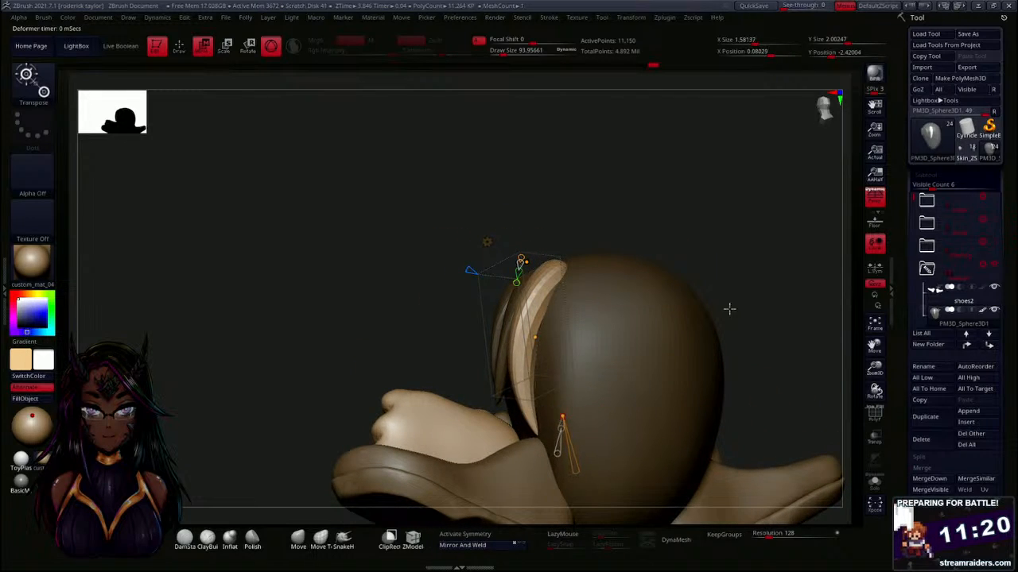
{"action": "left_click_drag", "start_coordinate": [729, 308], "coordinate": [713, 387]}
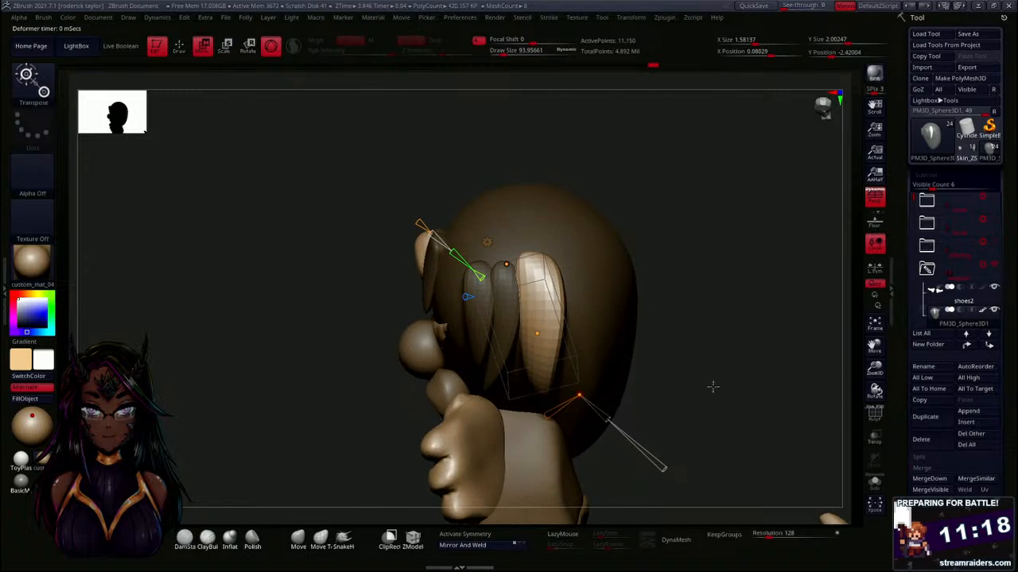
{"action": "left_click", "coordinate": [486, 242]}
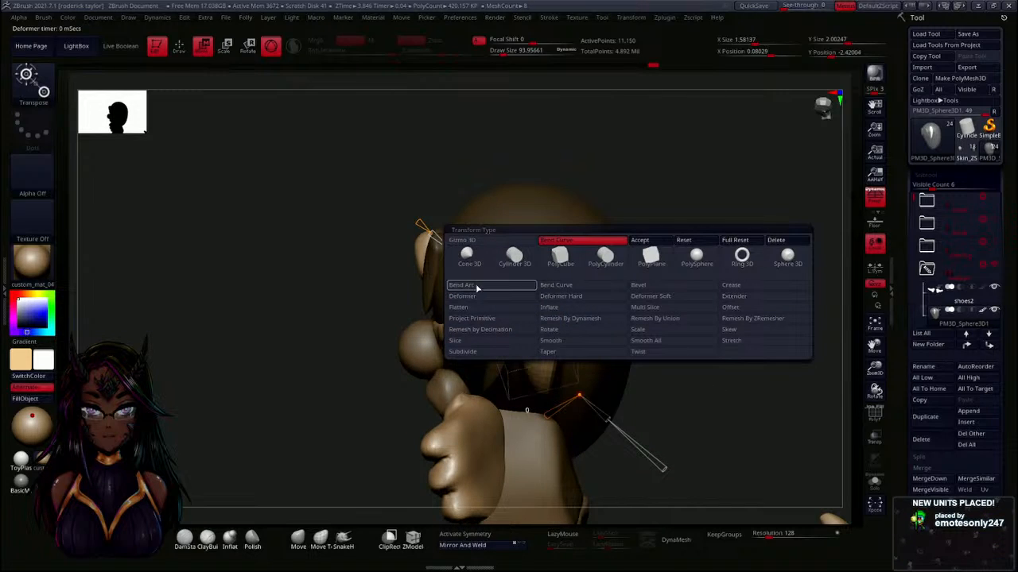
{"action": "left_click", "coordinate": [476, 241]}
Try duplicating the third strand, undo the duplicate, and clear the mask from the head and other strands.
{"action": "left_click_drag", "start_coordinate": [467, 341], "coordinate": [532, 325], "text": "alt"}
{"action": "key", "text": "ctrl+z"}
{"action": "left_click_drag", "start_coordinate": [650, 329], "coordinate": [688, 368]}
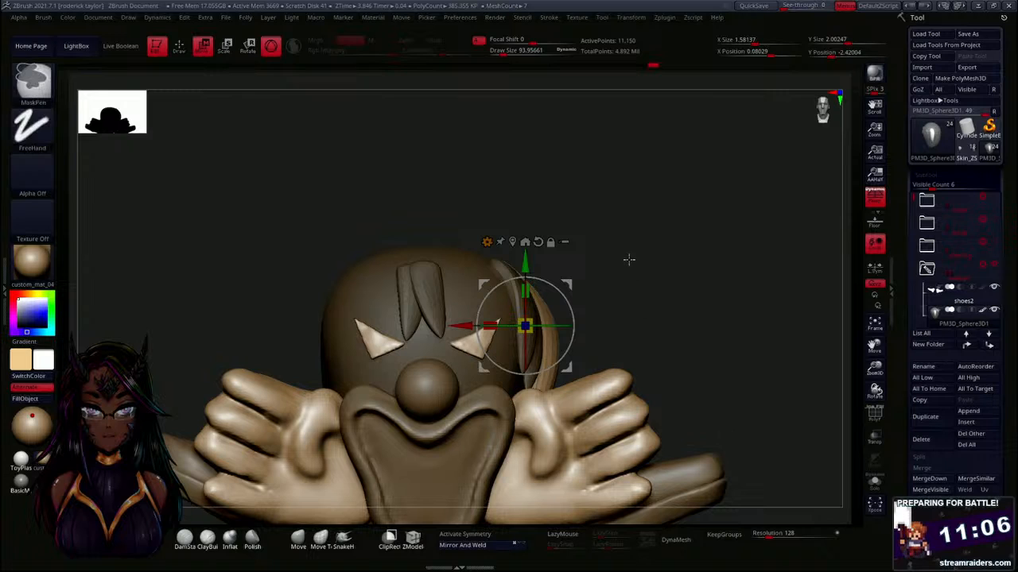
{"action": "mouse_move", "coordinate": [628, 259]}
{"action": "left_mouse_down", "text": "ctrl"}
{"action": "mouse_move", "coordinate": [660, 306]}
{"action": "mouse_move", "coordinate": [655, 343]}
{"action": "mouse_move", "coordinate": [625, 370]}
{"action": "mouse_move", "coordinate": [608, 334]}
{"action": "mouse_move", "coordinate": [672, 317]}
{"action": "left_mouse_up", "text": "ctrl"}
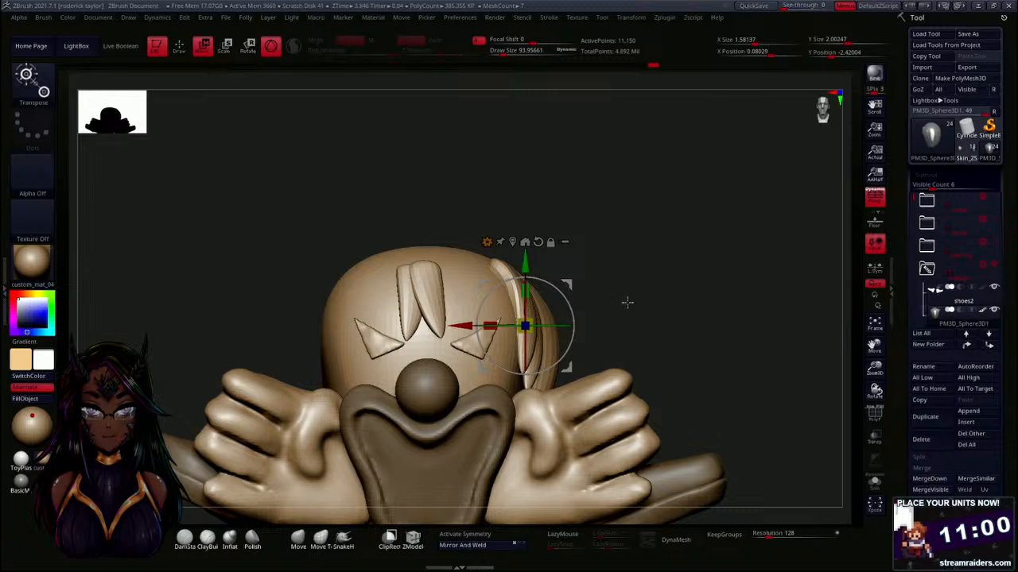
Insert a new SK_Hair_Be1 strand on the opposite upper side of the head.
{"action": "left_click_drag", "start_coordinate": [628, 303], "coordinate": [547, 296]}
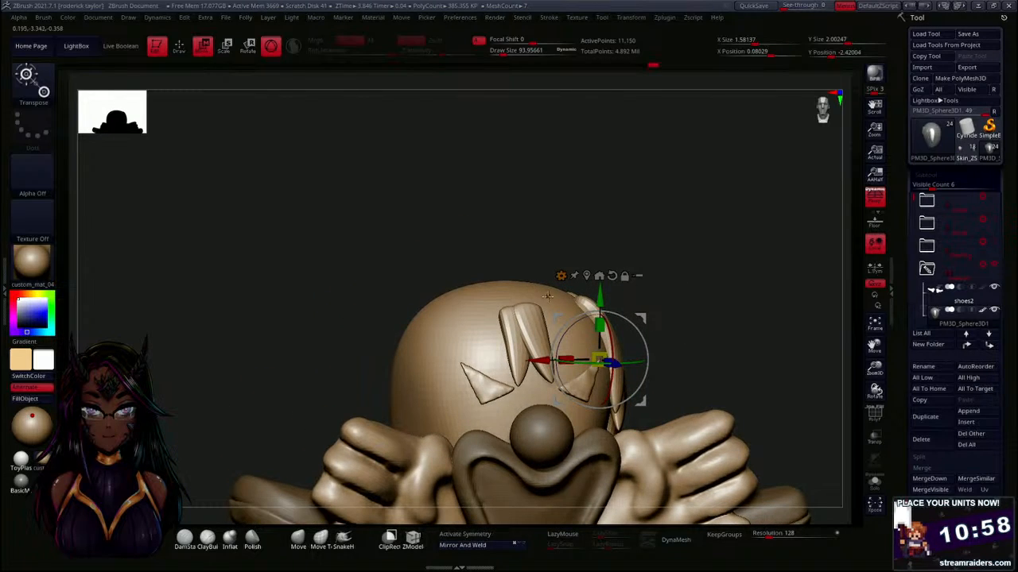
{"action": "key", "text": "q"}
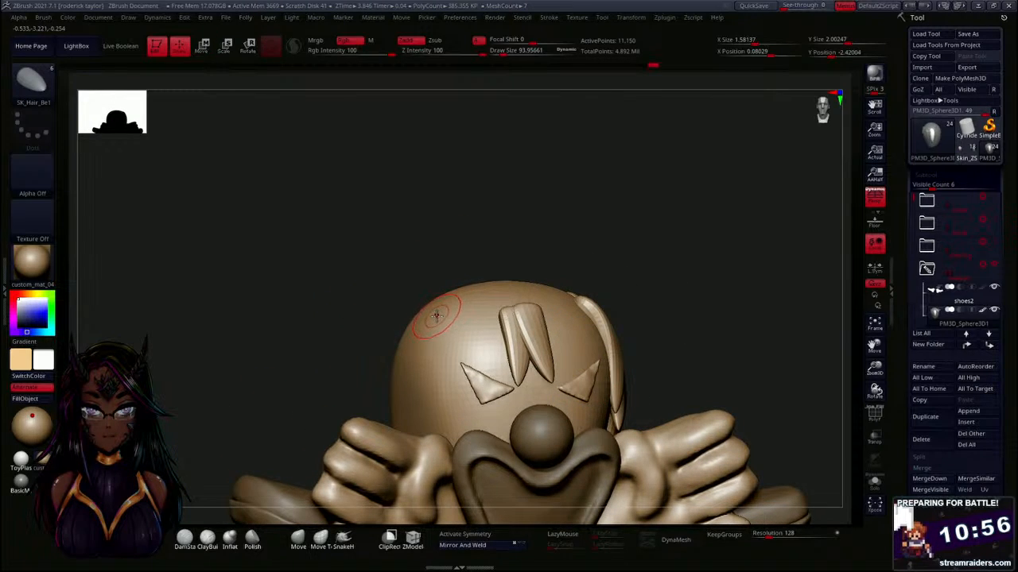
{"action": "left_click_drag", "start_coordinate": [440, 284], "coordinate": [419, 349]}
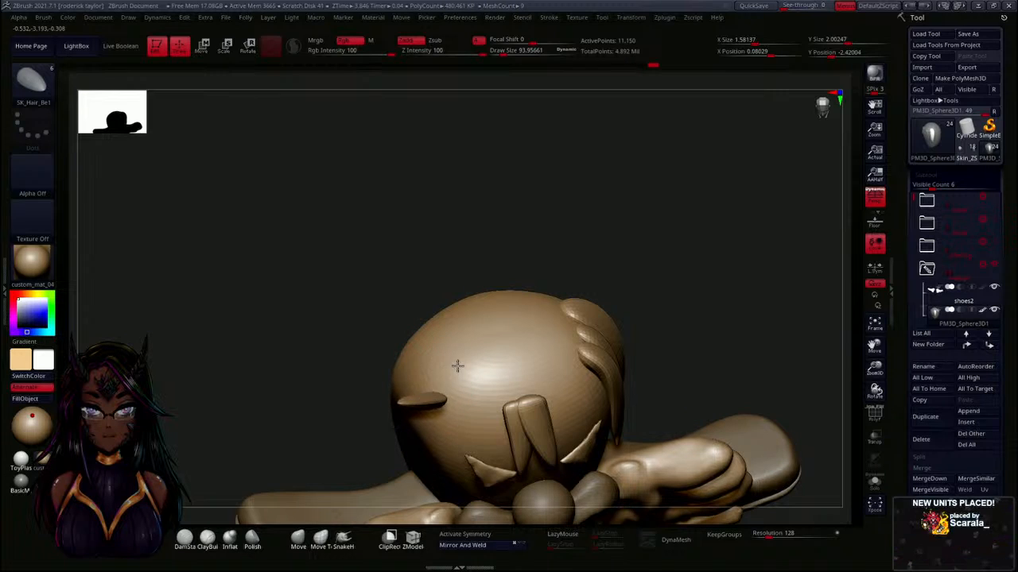
{"action": "left_click_drag", "start_coordinate": [470, 345], "coordinate": [432, 290]}
Apply the Bend Curve deformer to the new strand, bend its tip down beside the head and set its root on the scalp.
{"action": "key", "text": "w"}
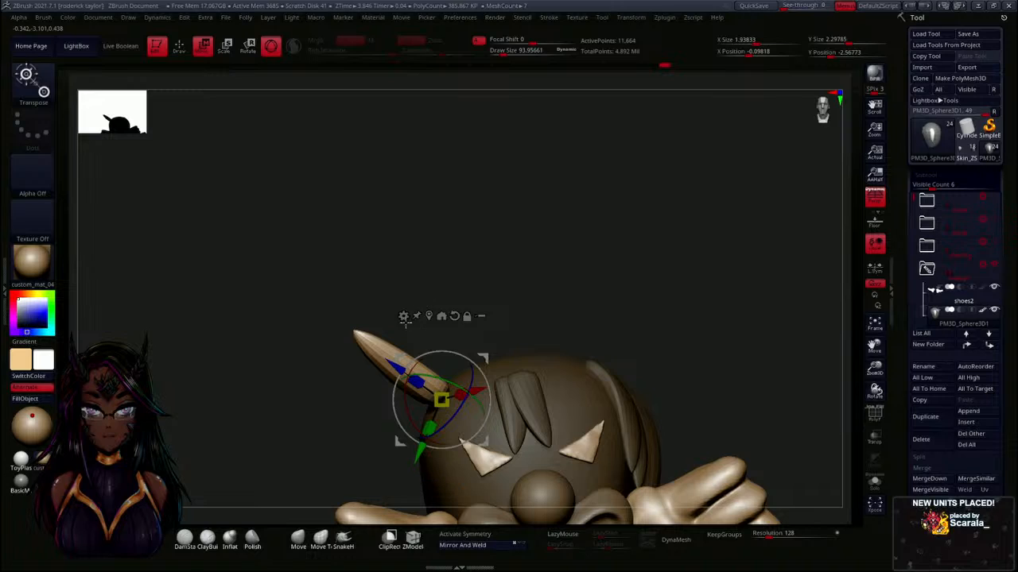
{"action": "left_click", "coordinate": [404, 317]}
{"action": "left_click", "coordinate": [493, 348]}
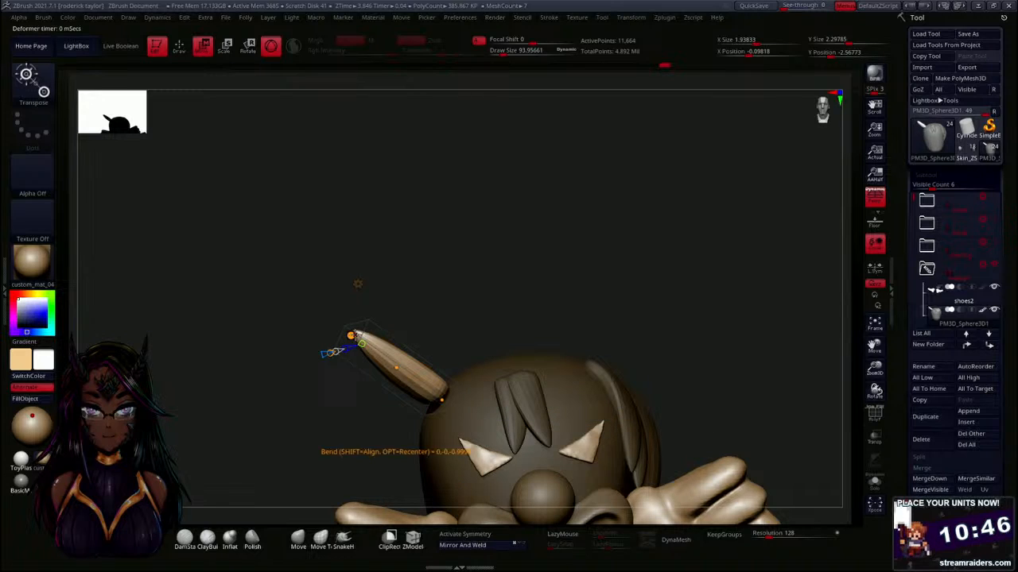
{"action": "left_click_drag", "start_coordinate": [351, 335], "coordinate": [360, 487]}
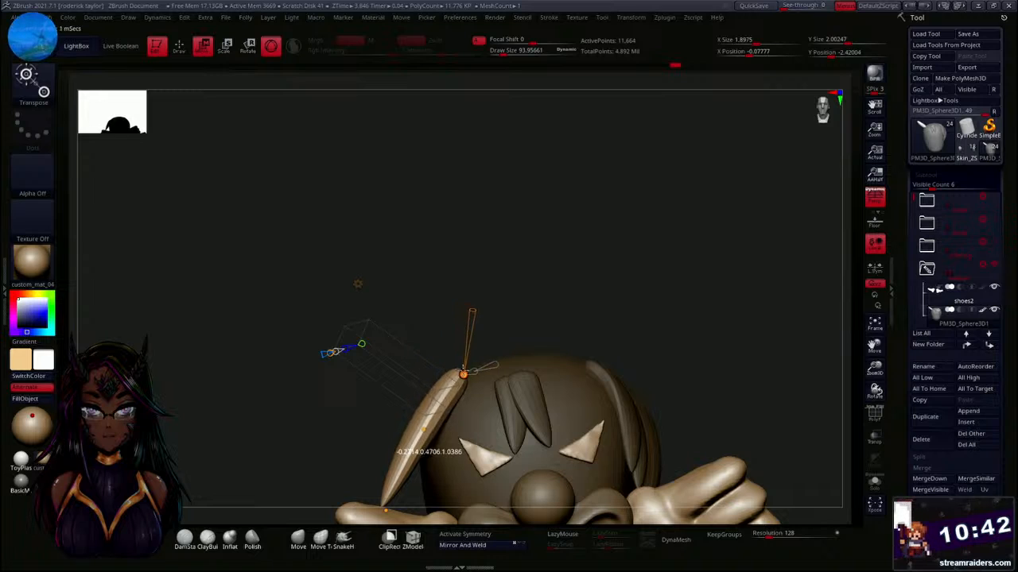
{"action": "mouse_move", "coordinate": [411, 370]}
{"action": "left_mouse_down"}
{"action": "mouse_move", "coordinate": [334, 370]}
{"action": "mouse_move", "coordinate": [397, 359]}
{"action": "left_mouse_up"}
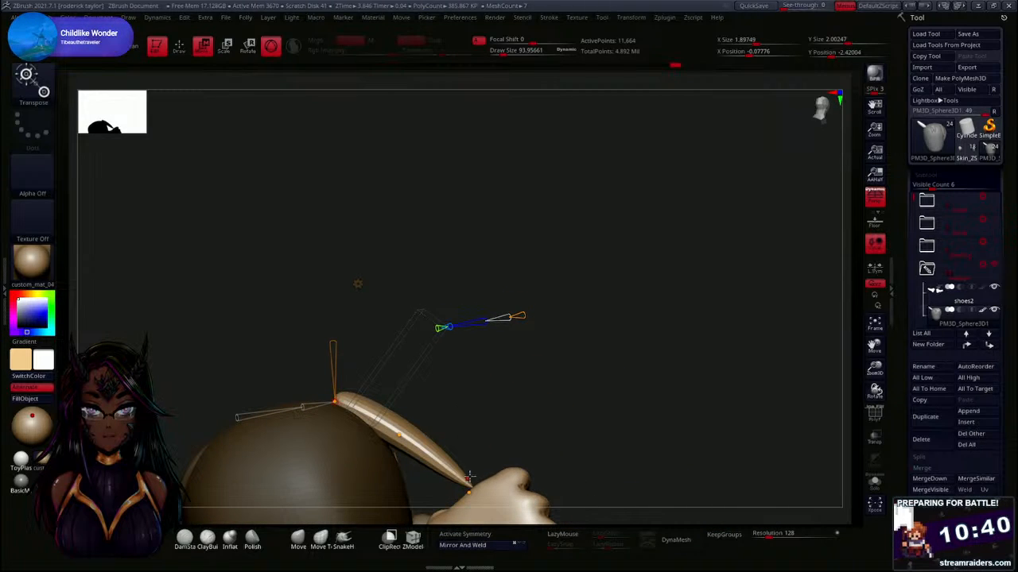
Refine the opposite-side strand's tip, middle and root points so it hugs the head, and return to Gizmo 3D.
{"action": "left_click_drag", "start_coordinate": [469, 475], "coordinate": [397, 524]}
{"action": "left_click_drag", "start_coordinate": [451, 433], "coordinate": [424, 436]}
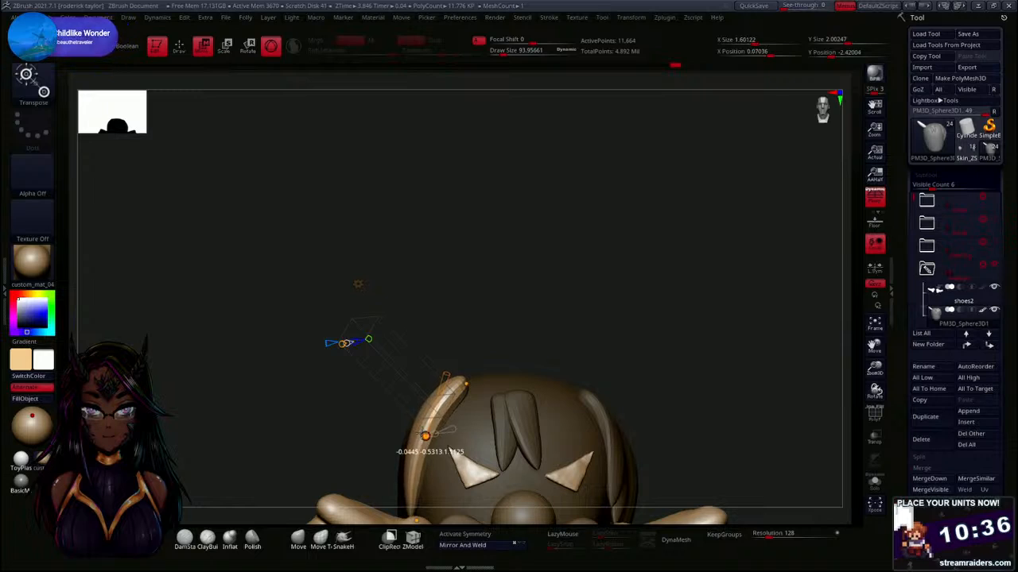
{"action": "left_click_drag", "start_coordinate": [466, 384], "coordinate": [466, 389]}
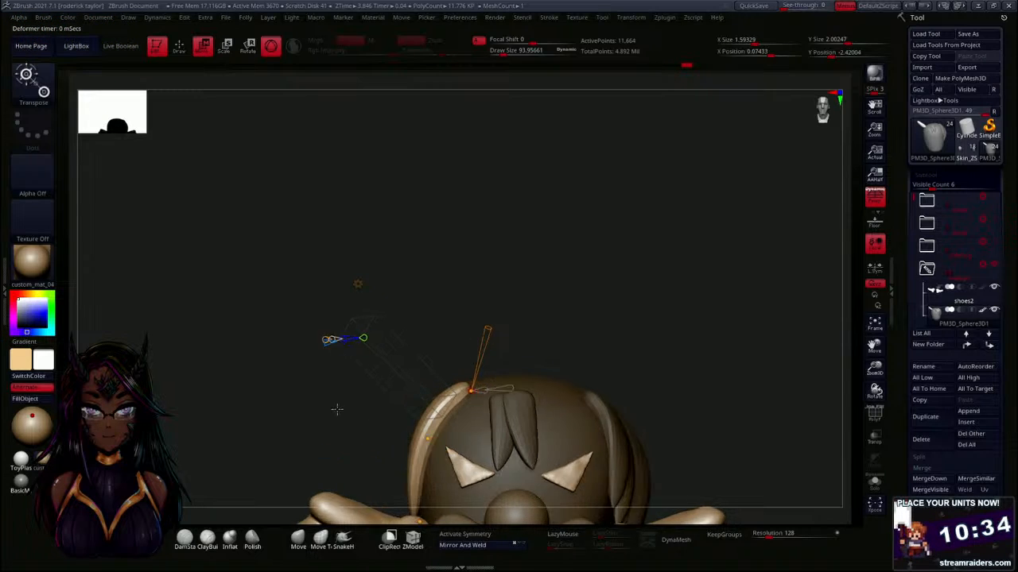
{"action": "left_click_drag", "start_coordinate": [336, 409], "coordinate": [455, 395]}
{"action": "left_click_drag", "start_coordinate": [308, 419], "coordinate": [334, 414]}
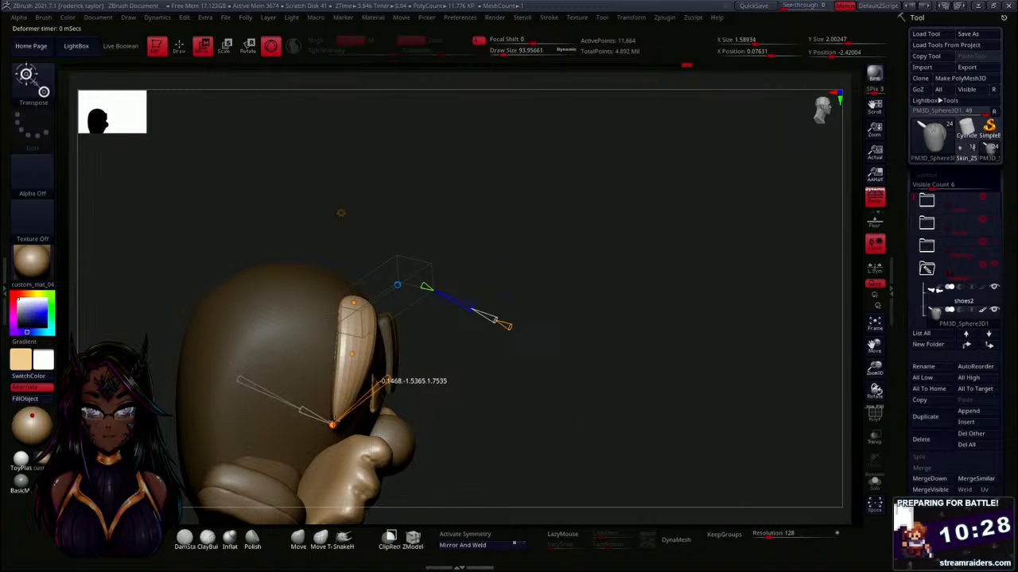
{"action": "left_click_drag", "start_coordinate": [518, 395], "coordinate": [430, 387]}
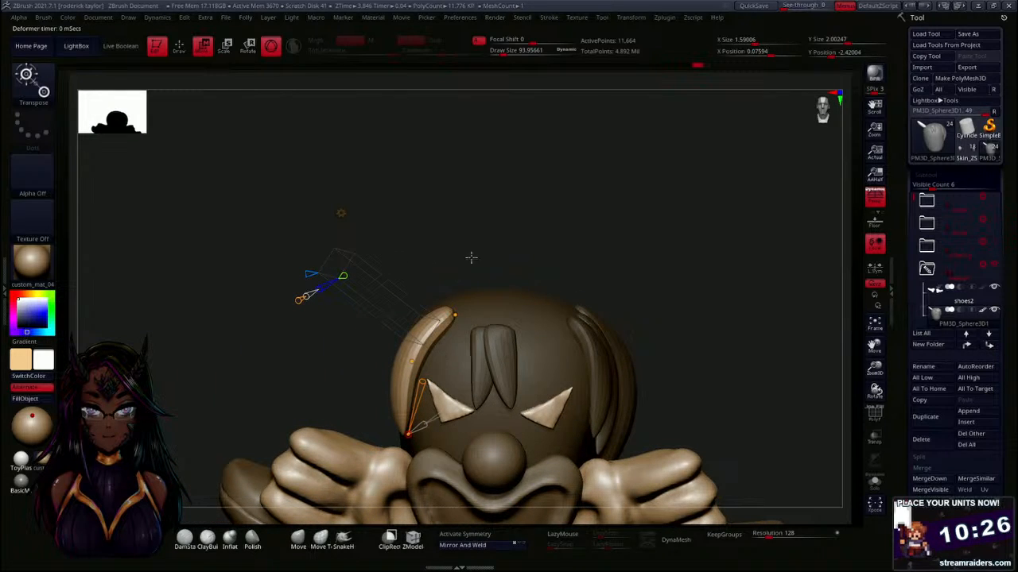
{"action": "left_click_drag", "start_coordinate": [471, 257], "coordinate": [471, 236]}
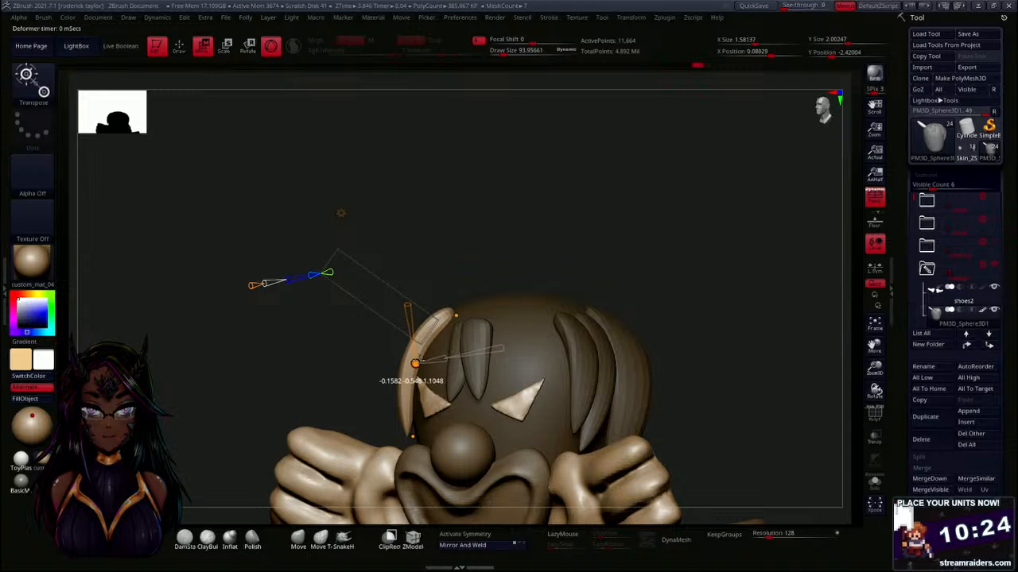
{"action": "left_click_drag", "start_coordinate": [327, 337], "coordinate": [387, 337]}
{"action": "left_click", "coordinate": [341, 212]}
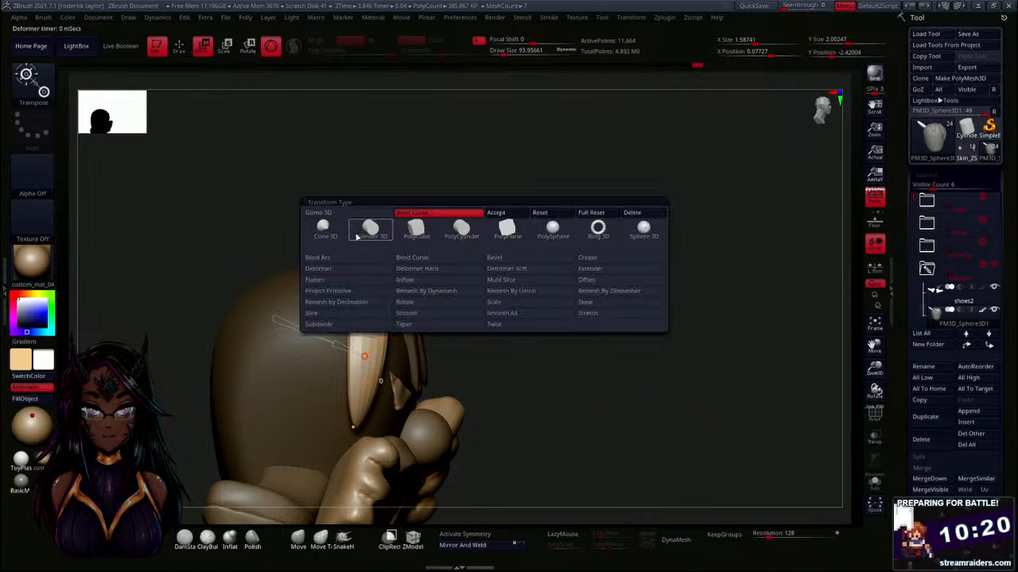
{"action": "left_click", "coordinate": [341, 213]}
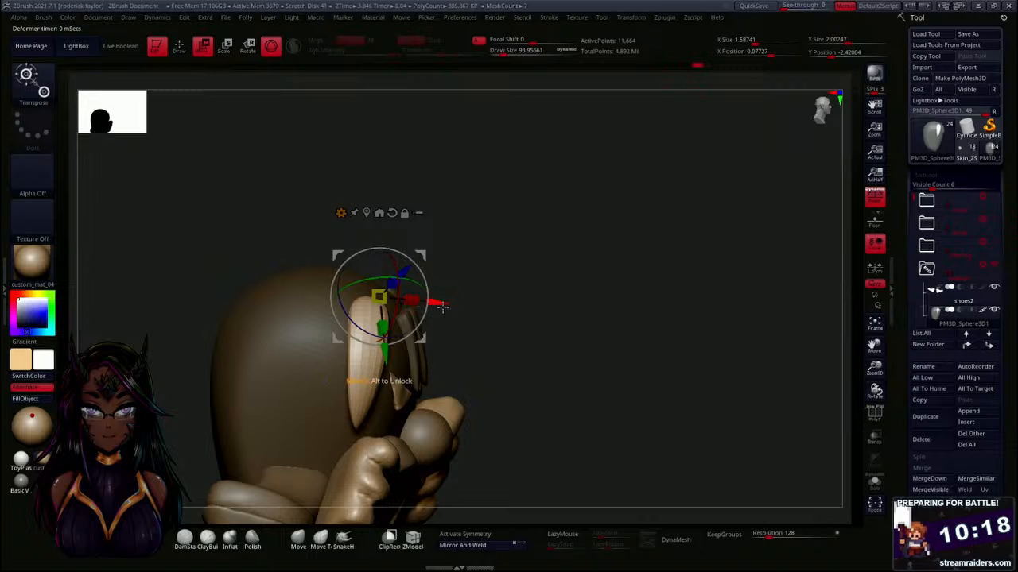
Duplicate the strand beside itself toward the back of the head and apply the Bend Curve deformer to the copy.
{"action": "left_click_drag", "start_coordinate": [443, 307], "coordinate": [403, 302], "text": "alt"}
{"action": "left_click_drag", "start_coordinate": [548, 312], "coordinate": [463, 299]}
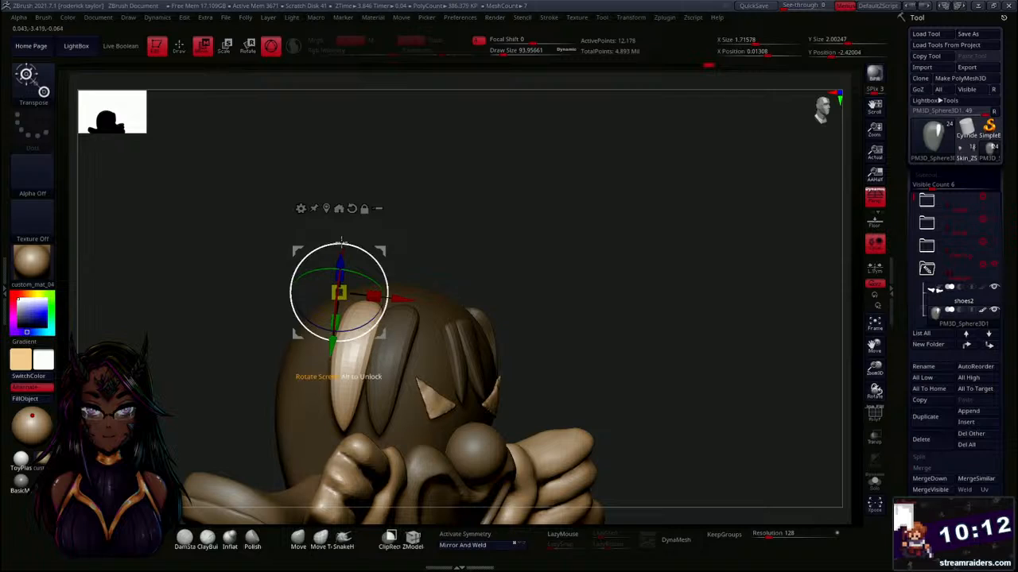
{"action": "left_click", "coordinate": [301, 207]}
{"action": "left_click", "coordinate": [399, 236]}
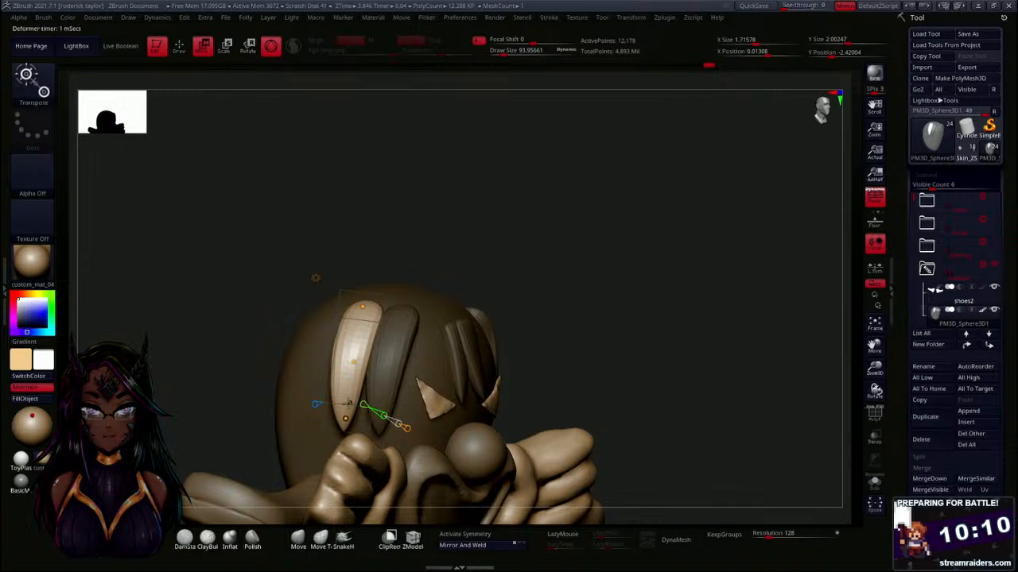
Adjust the copied strand's middle, tip and root points so it follows the side of the head, and return to Gizmo 3D.
{"action": "left_click_drag", "start_coordinate": [545, 362], "coordinate": [612, 350]}
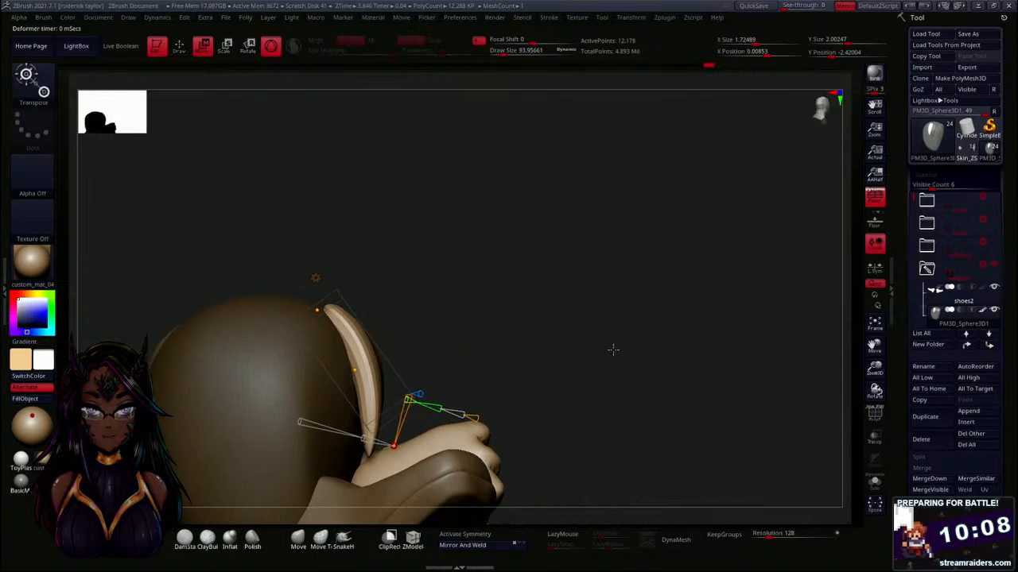
{"action": "left_click_drag", "start_coordinate": [355, 370], "coordinate": [357, 357]}
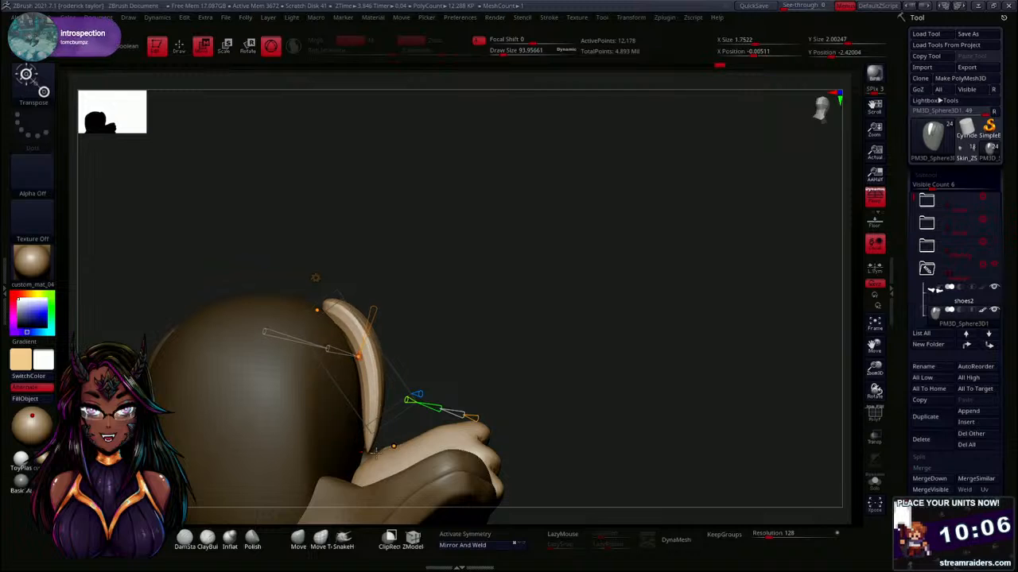
{"action": "left_click_drag", "start_coordinate": [393, 446], "coordinate": [390, 450]}
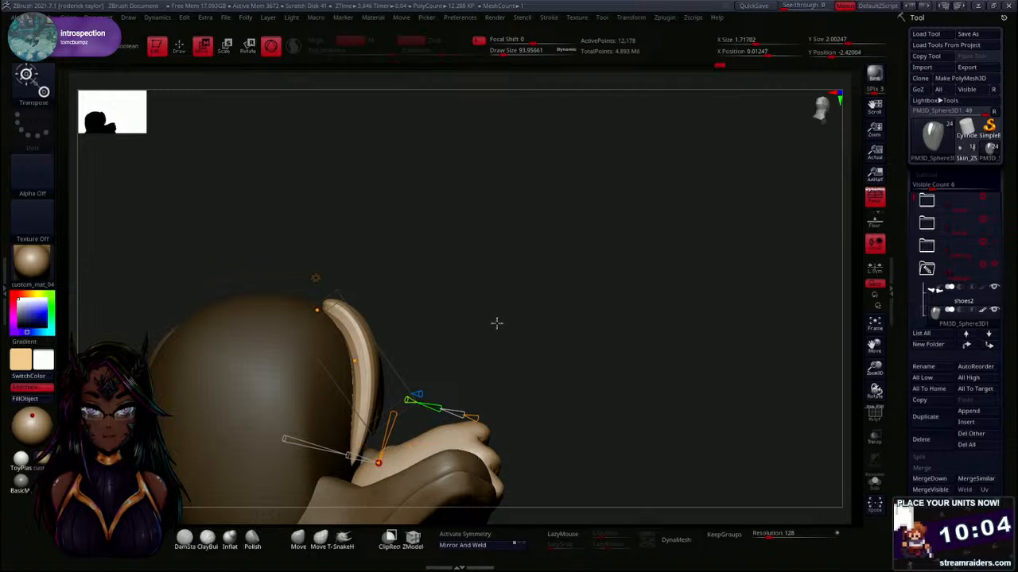
{"action": "left_click_drag", "start_coordinate": [496, 323], "coordinate": [447, 311]}
{"action": "left_click_drag", "start_coordinate": [351, 295], "coordinate": [367, 296]}
{"action": "left_click_drag", "start_coordinate": [238, 391], "coordinate": [448, 331]}
{"action": "left_click", "coordinate": [322, 282]}
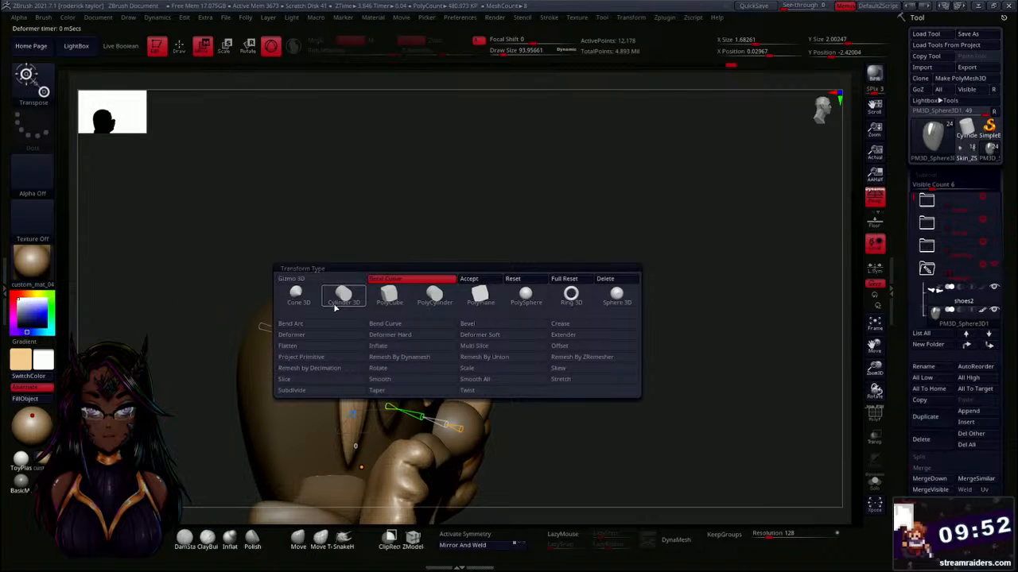
{"action": "left_click", "coordinate": [327, 279]}
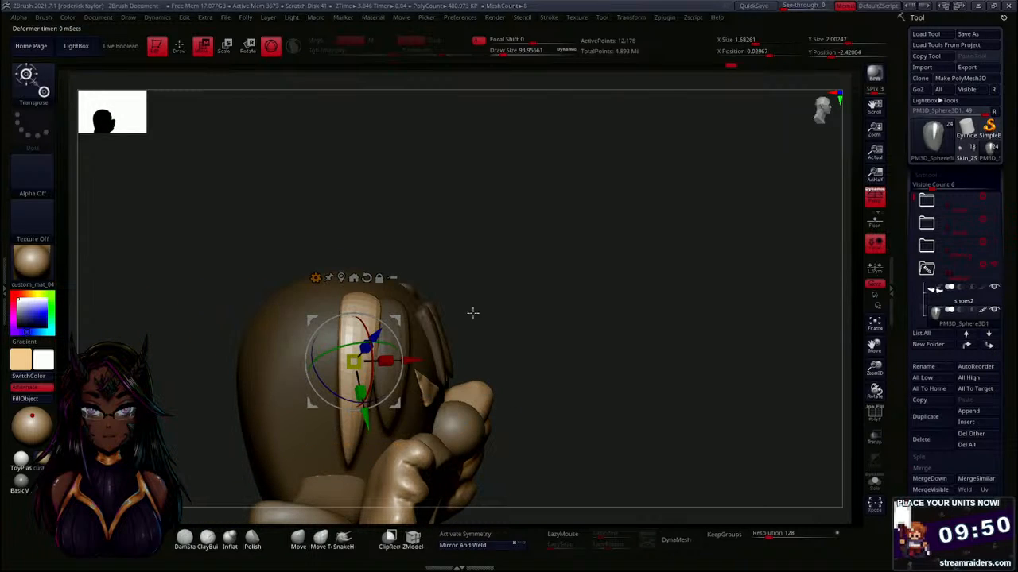
Duplicate the strand once more toward the back, apply Bend Curve to the new copy and move its tip point outward.
{"action": "left_click_drag", "start_coordinate": [408, 362], "coordinate": [377, 359]}
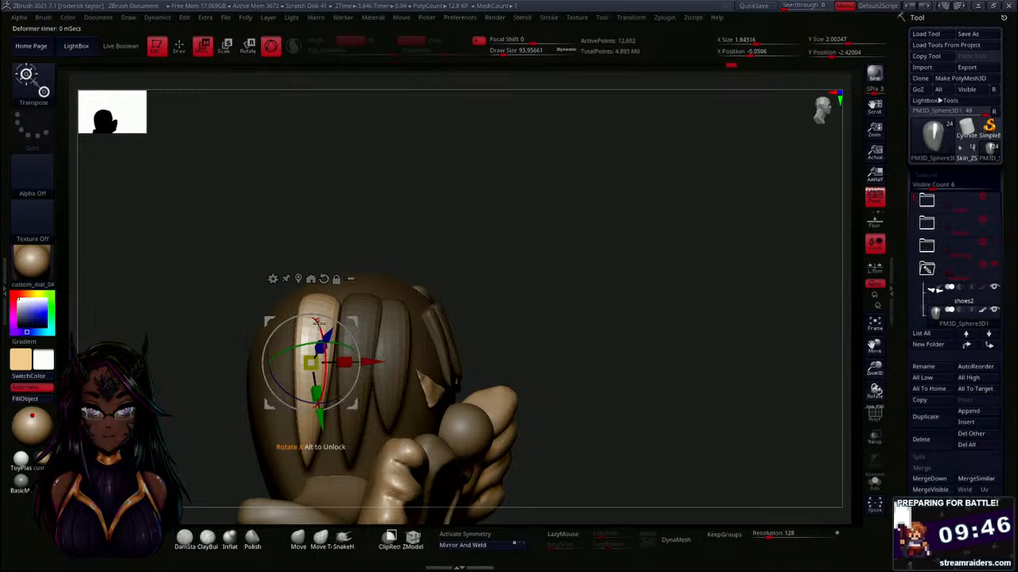
{"action": "left_click", "coordinate": [274, 278]}
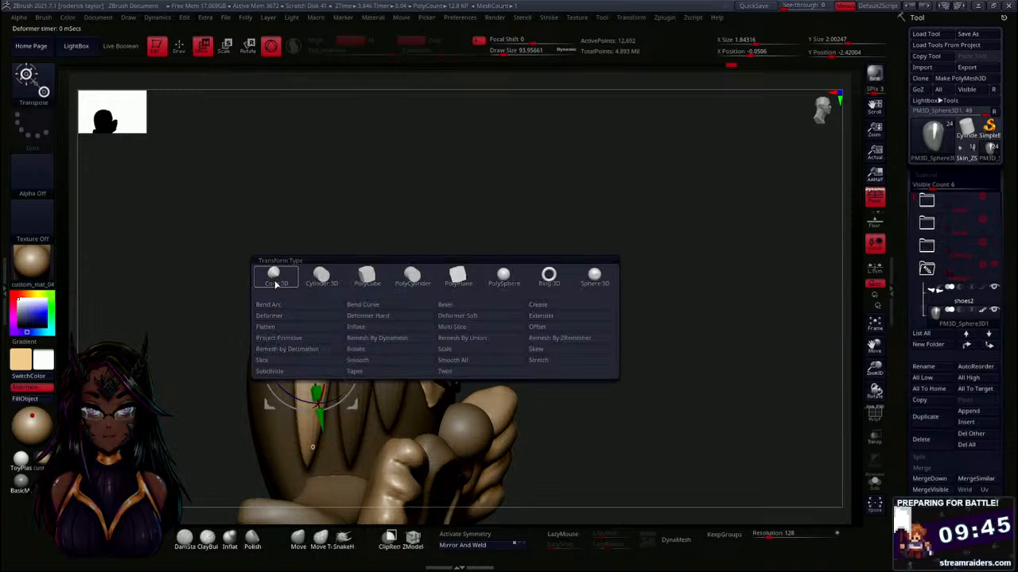
{"action": "left_click", "coordinate": [354, 306]}
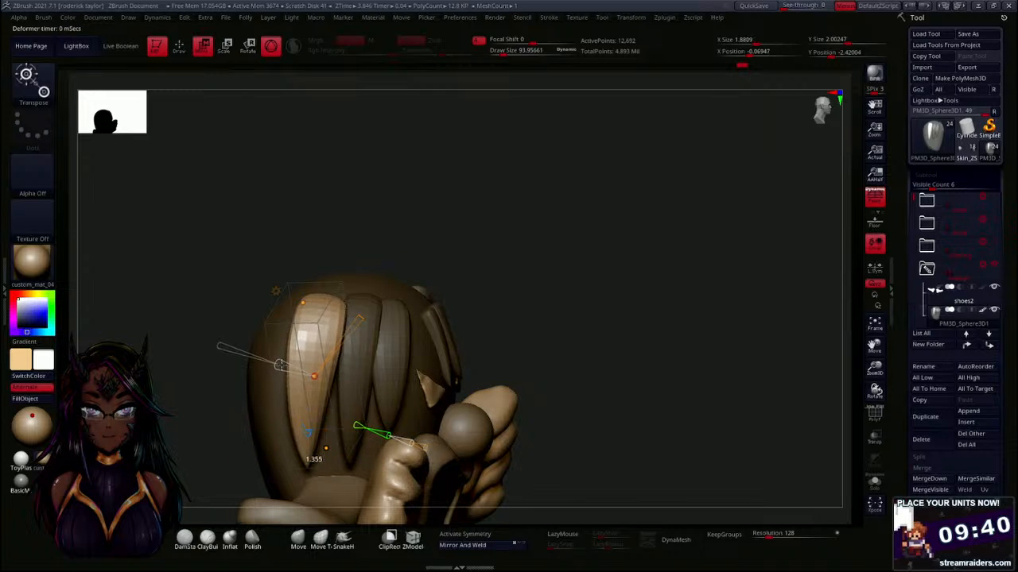
{"action": "left_click_drag", "start_coordinate": [343, 454], "coordinate": [347, 465]}
{"action": "left_click_drag", "start_coordinate": [555, 319], "coordinate": [607, 313]}
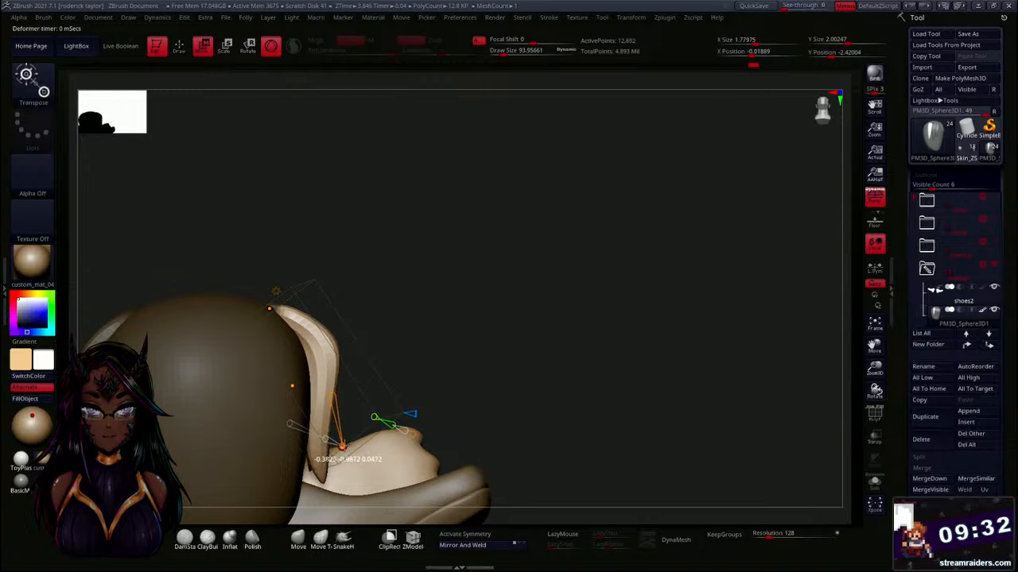
Refine the newest strand's tip and middle points and pull its root back onto the scalp so it hugs the head.
{"action": "left_click_drag", "start_coordinate": [414, 353], "coordinate": [450, 350]}
{"action": "left_click_drag", "start_coordinate": [354, 443], "coordinate": [355, 443]}
{"action": "left_click_drag", "start_coordinate": [439, 303], "coordinate": [495, 299]}
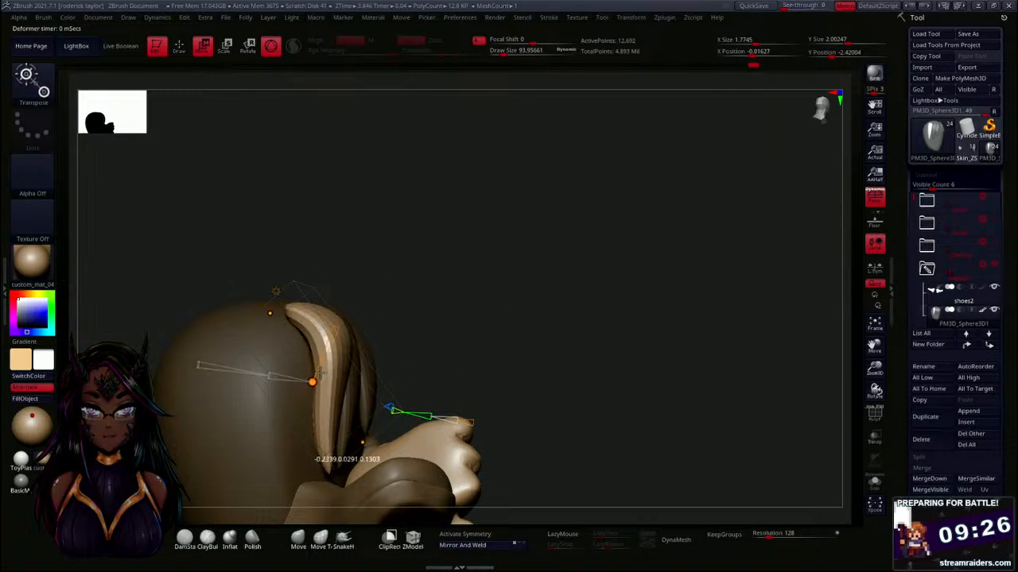
{"action": "left_click_drag", "start_coordinate": [324, 389], "coordinate": [323, 389]}
{"action": "left_click_drag", "start_coordinate": [408, 300], "coordinate": [454, 296]}
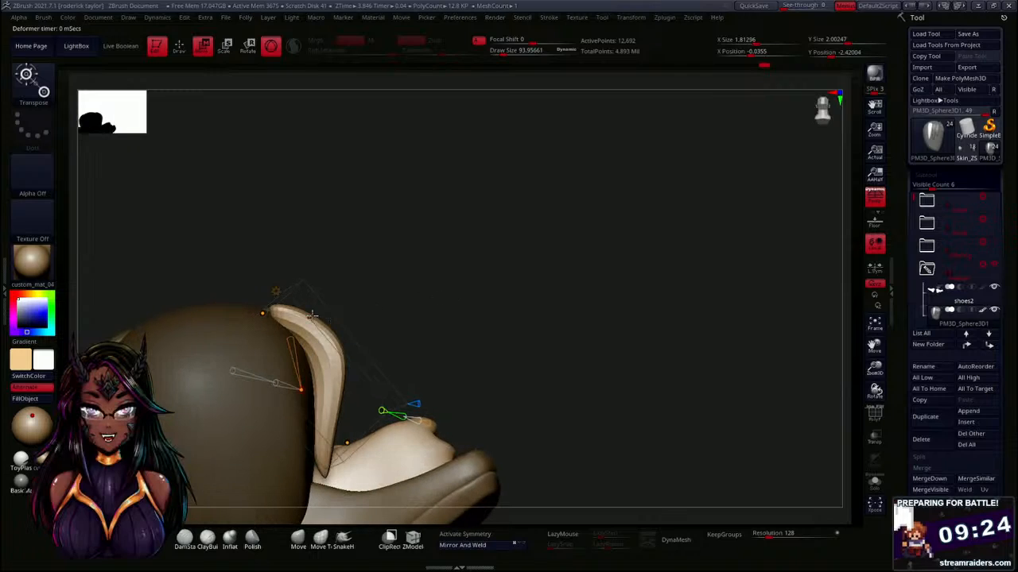
{"action": "left_click_drag", "start_coordinate": [263, 312], "coordinate": [246, 315]}
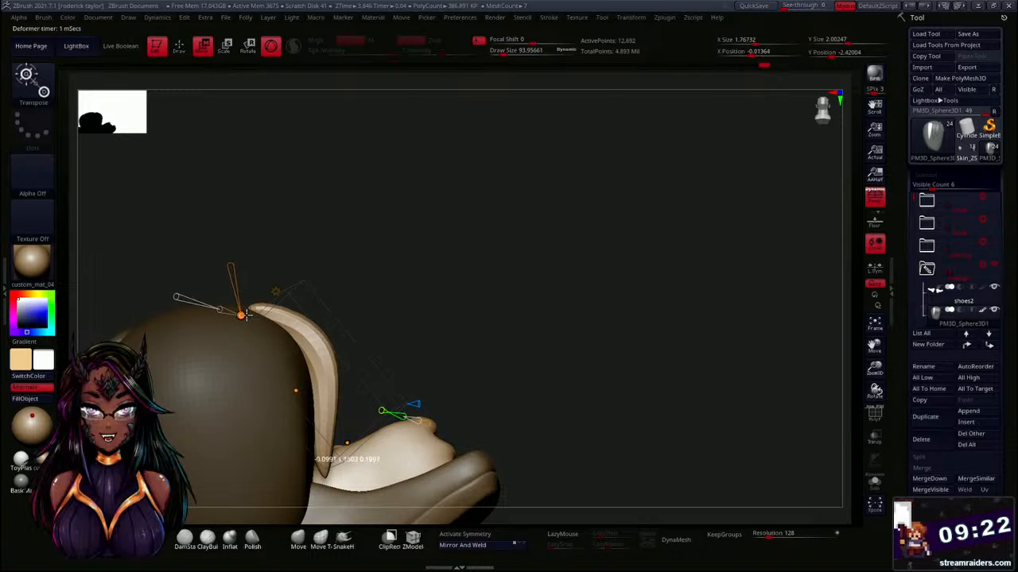
{"action": "left_click_drag", "start_coordinate": [385, 296], "coordinate": [428, 263]}
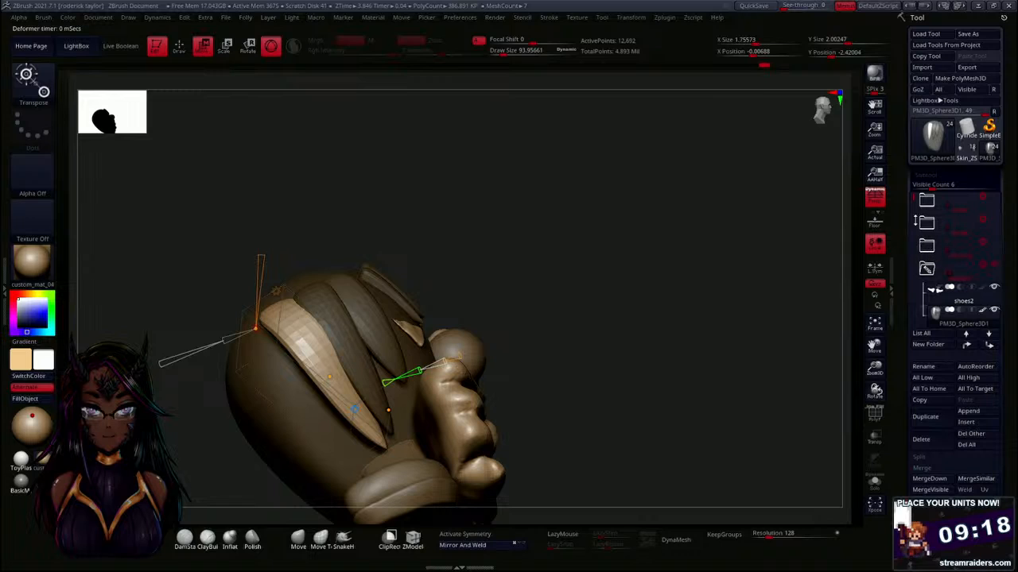
Show the hat subtool to examine how the hair strands sit beneath it, hide it again and inspect the hair around the head.
{"action": "left_click_drag", "start_coordinate": [913, 196], "coordinate": [913, 213]}
{"action": "left_click", "coordinate": [994, 264]}
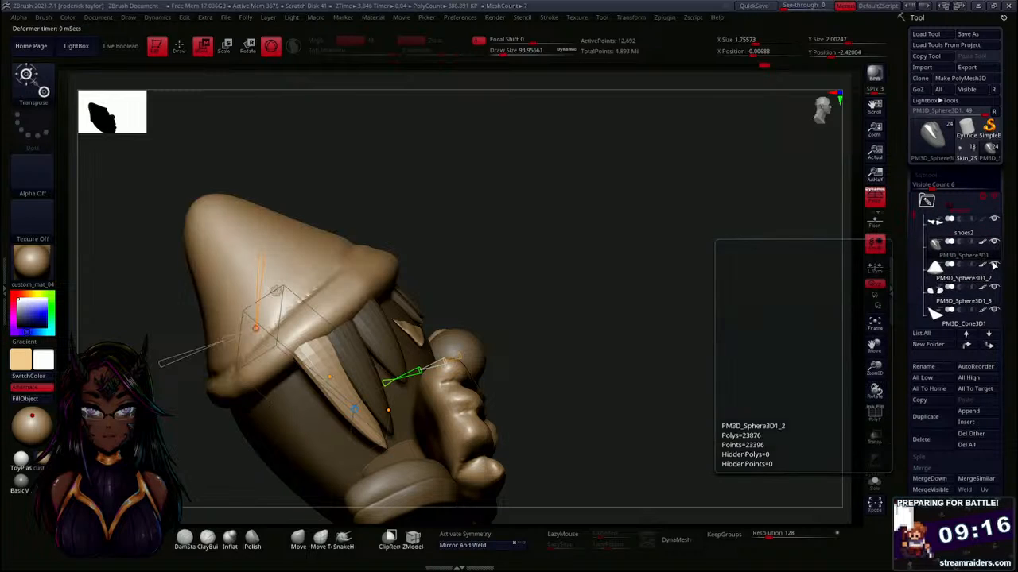
{"action": "left_click_drag", "start_coordinate": [687, 315], "coordinate": [575, 256]}
{"action": "left_click", "coordinate": [993, 266]}
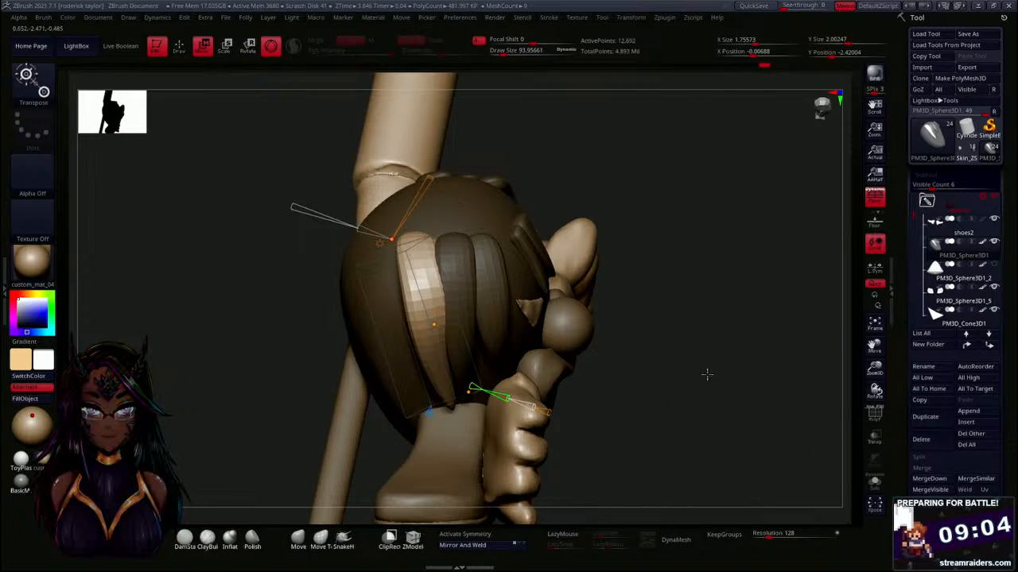
{"action": "left_click_drag", "start_coordinate": [706, 370], "coordinate": [466, 250]}
{"action": "left_click_drag", "start_coordinate": [734, 249], "coordinate": [419, 274]}
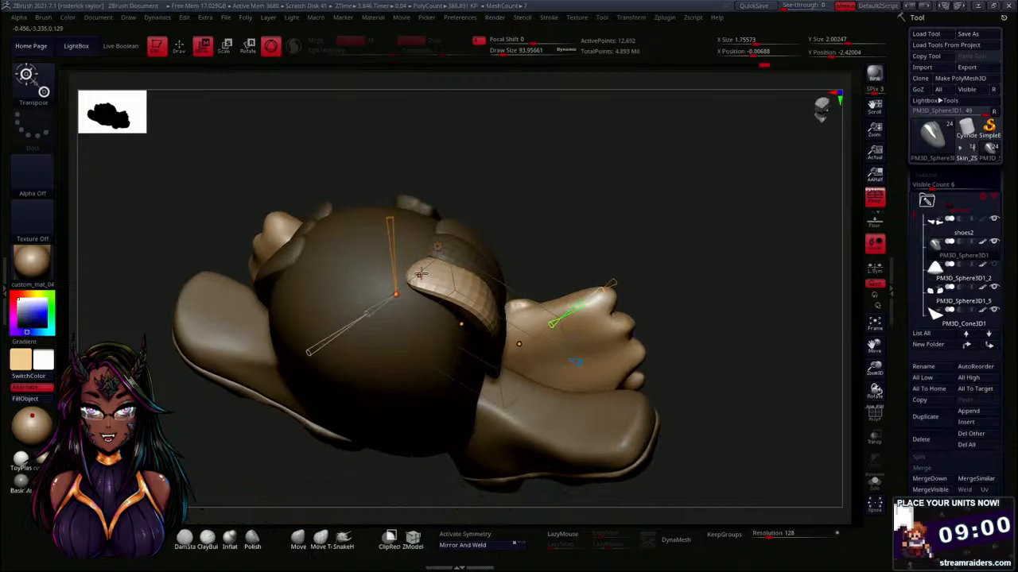
{"action": "left_click_drag", "start_coordinate": [643, 254], "coordinate": [491, 191]}
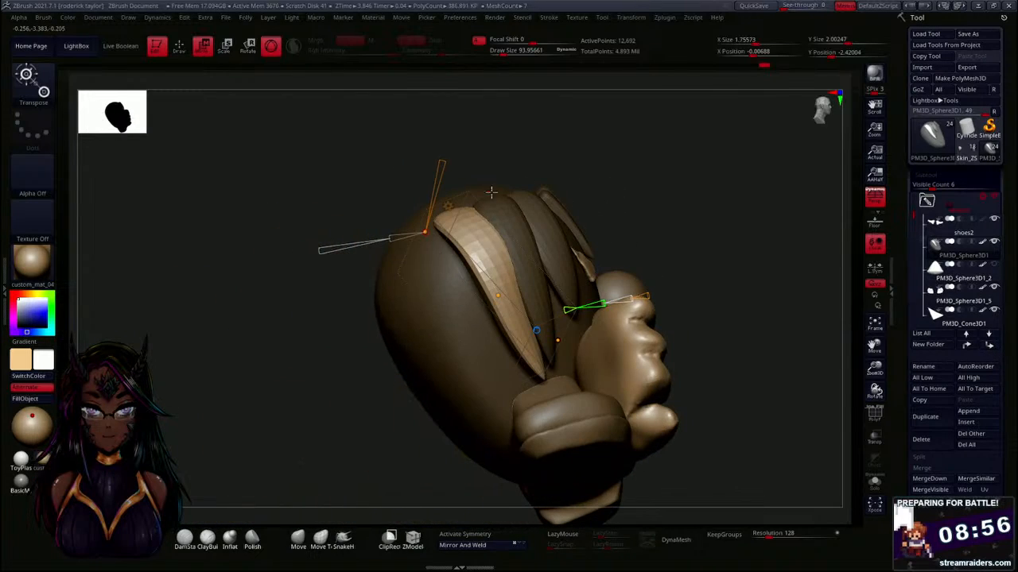
Return the rearmost strand to Gizmo 3D and duplicate it toward the back of the head.
{"action": "left_click", "coordinate": [448, 205]}
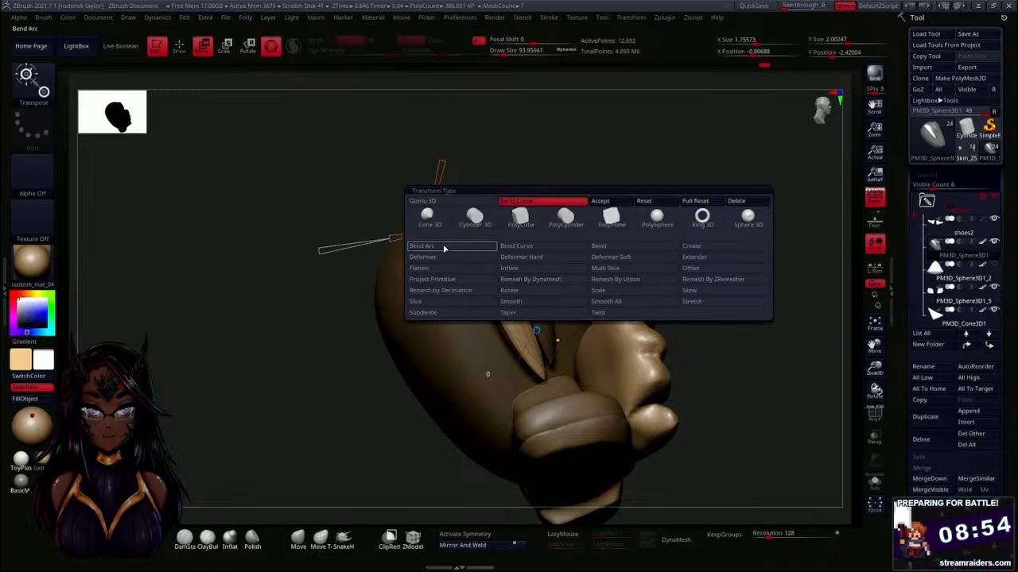
{"action": "left_click", "coordinate": [434, 212]}
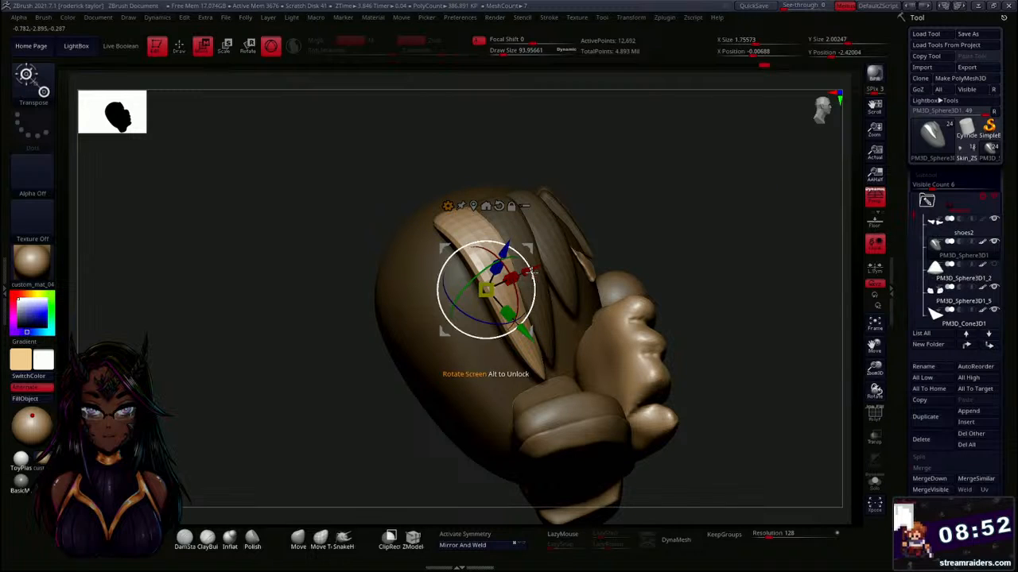
{"action": "left_click_drag", "start_coordinate": [512, 276], "coordinate": [460, 321]}
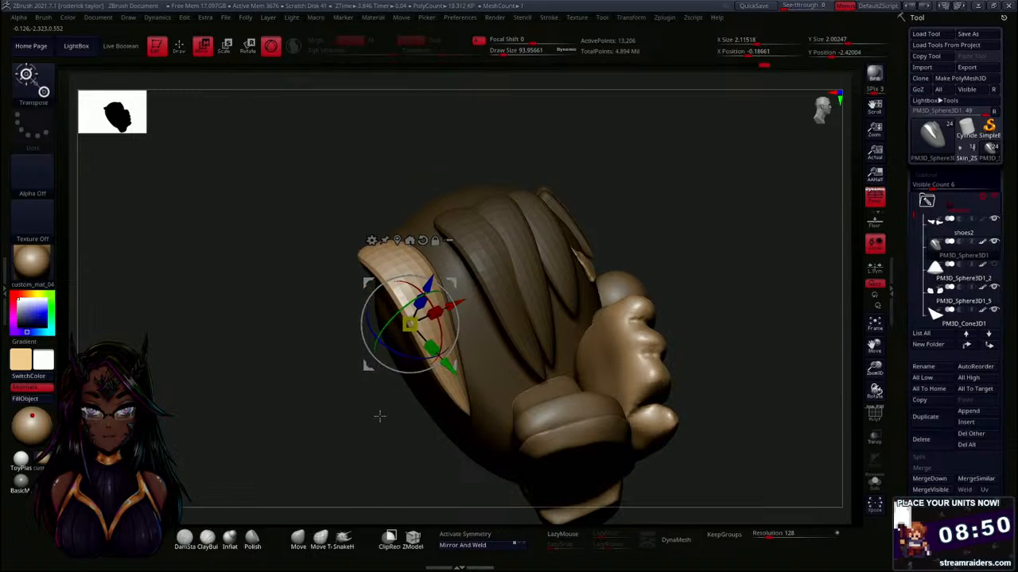
Move and rotate the duplicated strand so it lies vertically against the rear side of the head behind the others.
{"action": "left_click_drag", "start_coordinate": [379, 415], "coordinate": [485, 461]}
{"action": "left_click_drag", "start_coordinate": [425, 337], "coordinate": [389, 350]}
{"action": "left_click_drag", "start_coordinate": [451, 286], "coordinate": [367, 265]}
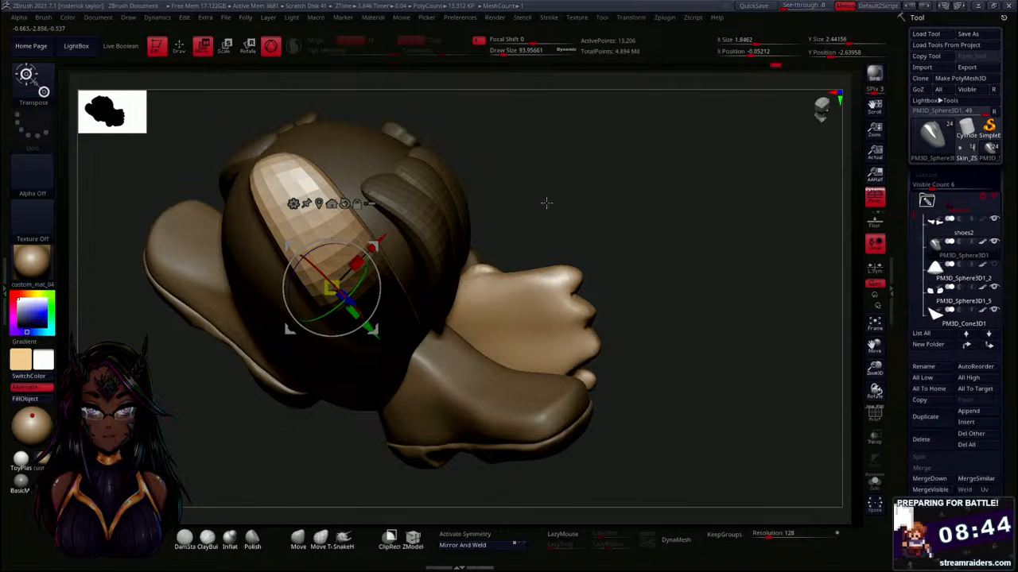
{"action": "left_click_drag", "start_coordinate": [546, 202], "coordinate": [527, 165]}
{"action": "left_click_drag", "start_coordinate": [289, 329], "coordinate": [297, 223]}
{"action": "left_click_drag", "start_coordinate": [235, 342], "coordinate": [355, 349]}
{"action": "left_click_drag", "start_coordinate": [375, 244], "coordinate": [321, 319]}
{"action": "left_click_drag", "start_coordinate": [457, 293], "coordinate": [407, 294]}
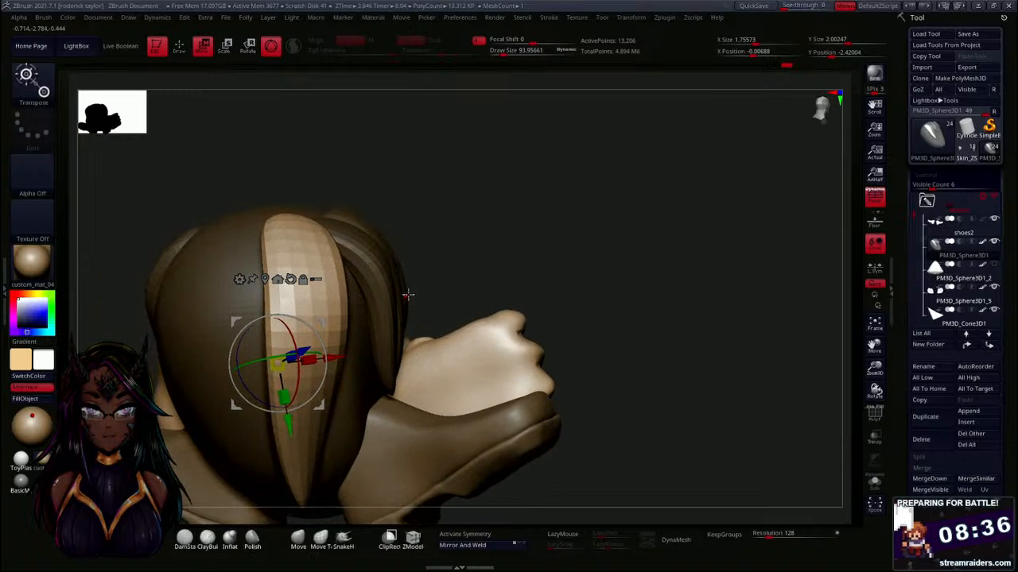
Apply the Bend Curve deformer to the rear strand and shift its curve points to start following the head's curvature.
{"action": "left_click", "coordinate": [239, 280]}
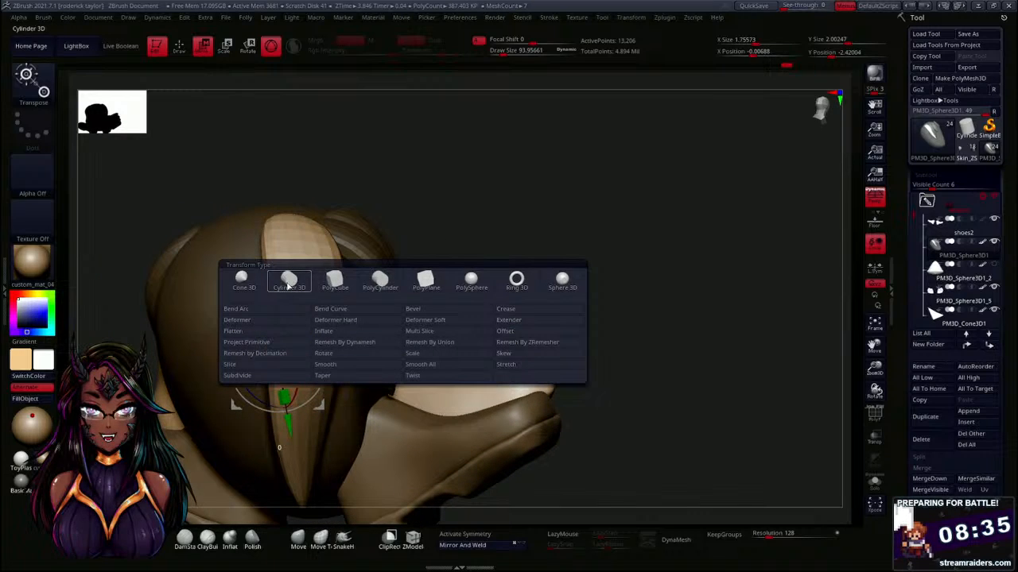
{"action": "left_click", "coordinate": [338, 310]}
{"action": "left_click_drag", "start_coordinate": [474, 271], "coordinate": [342, 322]}
{"action": "left_click_drag", "start_coordinate": [293, 358], "coordinate": [335, 382]}
{"action": "left_click_drag", "start_coordinate": [589, 260], "coordinate": [462, 278]}
{"action": "mouse_move", "coordinate": [322, 383]}
{"action": "left_mouse_down"}
{"action": "mouse_move", "coordinate": [316, 398]}
{"action": "mouse_move", "coordinate": [333, 376]}
{"action": "left_mouse_up"}
{"action": "left_click_drag", "start_coordinate": [208, 412], "coordinate": [259, 383]}
Reshape the rear strand's lower, middle and root points against the head and add more control points to its bend curve.
{"action": "left_click_drag", "start_coordinate": [564, 249], "coordinate": [464, 322]}
{"action": "left_click_drag", "start_coordinate": [343, 409], "coordinate": [400, 302]}
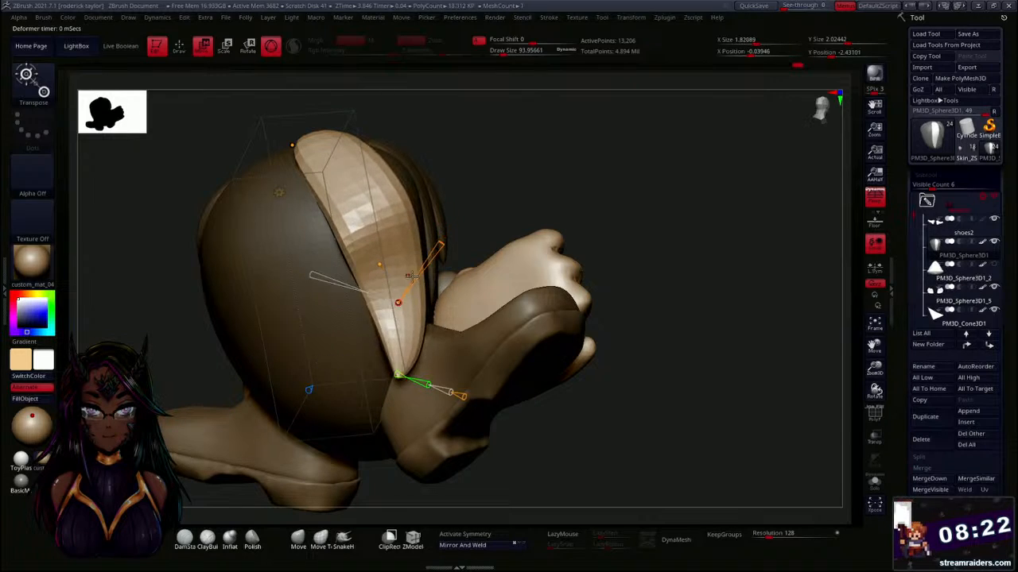
{"action": "left_click_drag", "start_coordinate": [590, 219], "coordinate": [528, 208]}
{"action": "left_click_drag", "start_coordinate": [322, 280], "coordinate": [268, 247]}
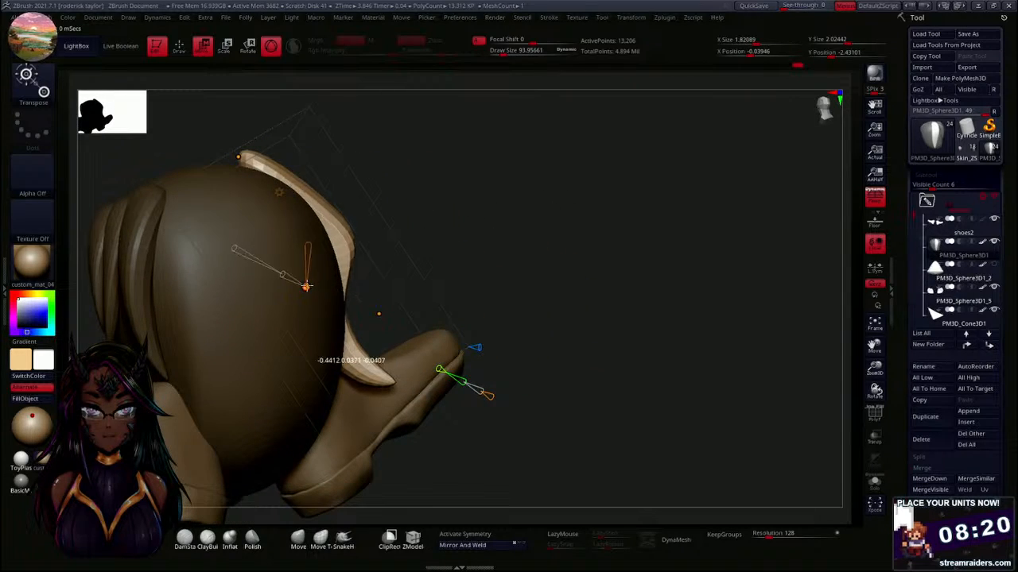
{"action": "left_click_drag", "start_coordinate": [238, 157], "coordinate": [230, 172]}
{"action": "left_click_drag", "start_coordinate": [437, 235], "coordinate": [348, 250]}
{"action": "left_click_drag", "start_coordinate": [180, 308], "coordinate": [416, 330]}
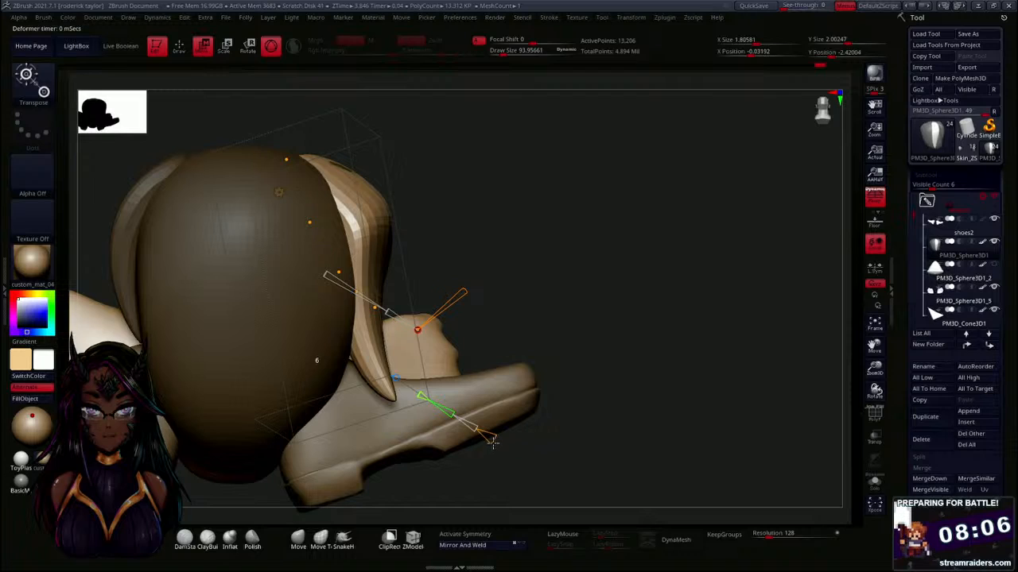
Pull the rear strand's lower and upper curve points toward the head and set its root point on the scalp.
{"action": "mouse_move", "coordinate": [383, 314]}
{"action": "left_mouse_down"}
{"action": "mouse_move", "coordinate": [386, 291]}
{"action": "mouse_move", "coordinate": [380, 303]}
{"action": "left_mouse_up"}
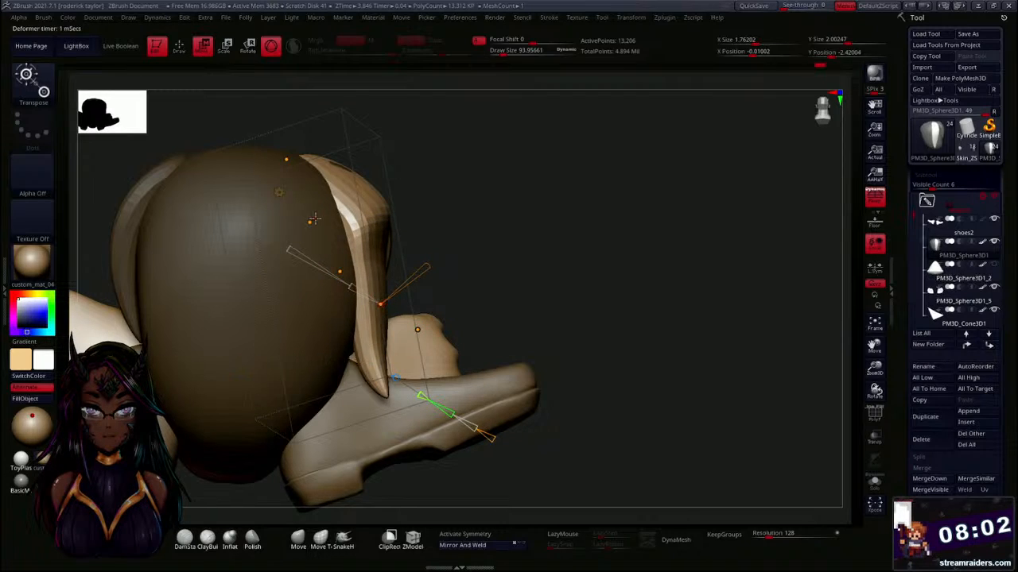
{"action": "mouse_move", "coordinate": [311, 221]}
{"action": "left_mouse_down"}
{"action": "mouse_move", "coordinate": [320, 208]}
{"action": "mouse_move", "coordinate": [305, 213]}
{"action": "left_mouse_up"}
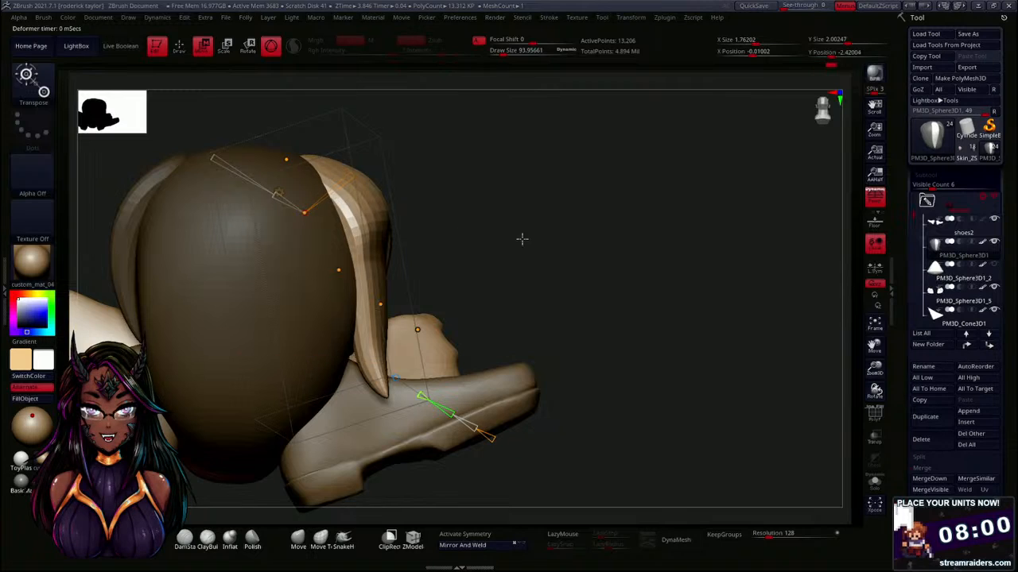
{"action": "left_click_drag", "start_coordinate": [522, 240], "coordinate": [318, 290]}
{"action": "left_click_drag", "start_coordinate": [309, 368], "coordinate": [309, 367]}
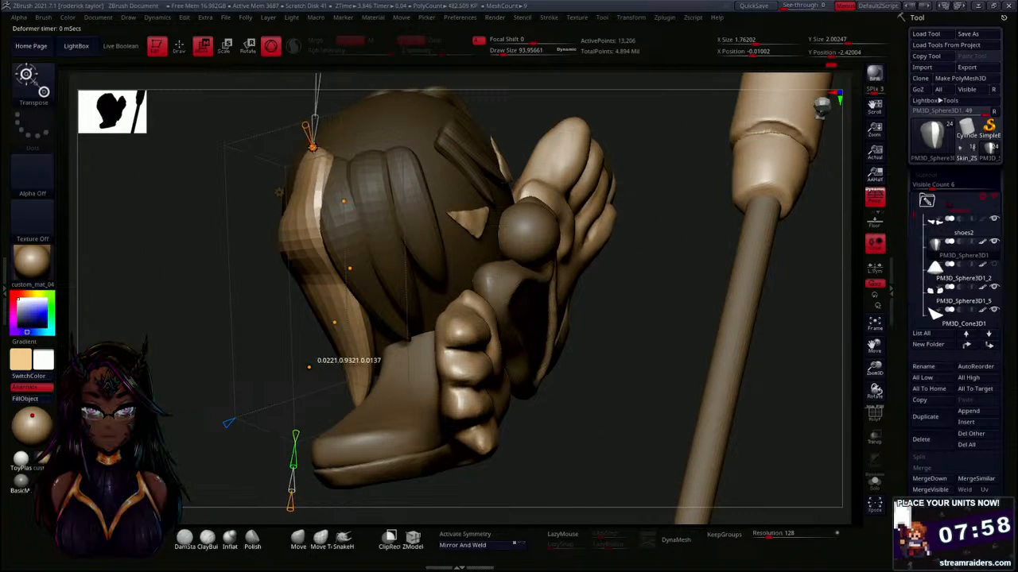
{"action": "left_click_drag", "start_coordinate": [313, 147], "coordinate": [321, 139]}
{"action": "left_click_drag", "start_coordinate": [168, 320], "coordinate": [269, 299]}
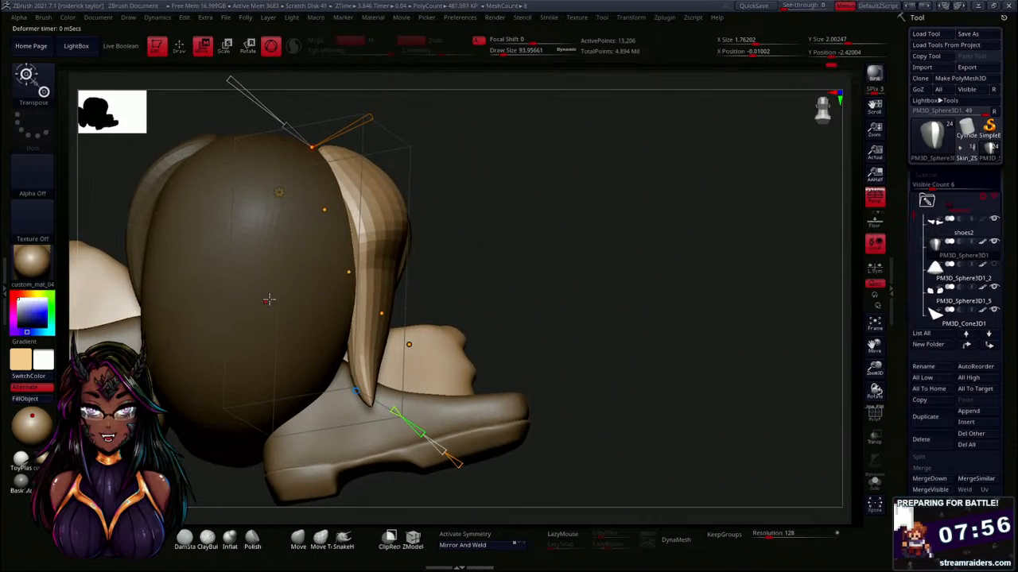
{"action": "left_click_drag", "start_coordinate": [312, 147], "coordinate": [315, 145]}
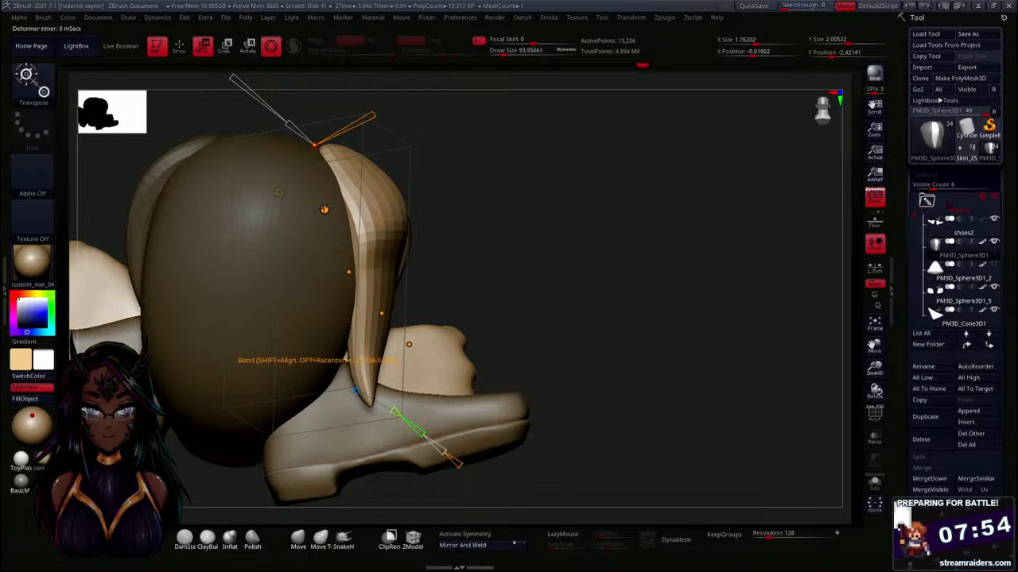
{"action": "left_click_drag", "start_coordinate": [324, 208], "coordinate": [329, 202]}
Pull the rear strand's middle, lower and root curve points closer to the side of the head.
{"action": "left_click_drag", "start_coordinate": [546, 279], "coordinate": [517, 255]}
{"action": "left_click_drag", "start_coordinate": [350, 283], "coordinate": [355, 283]}
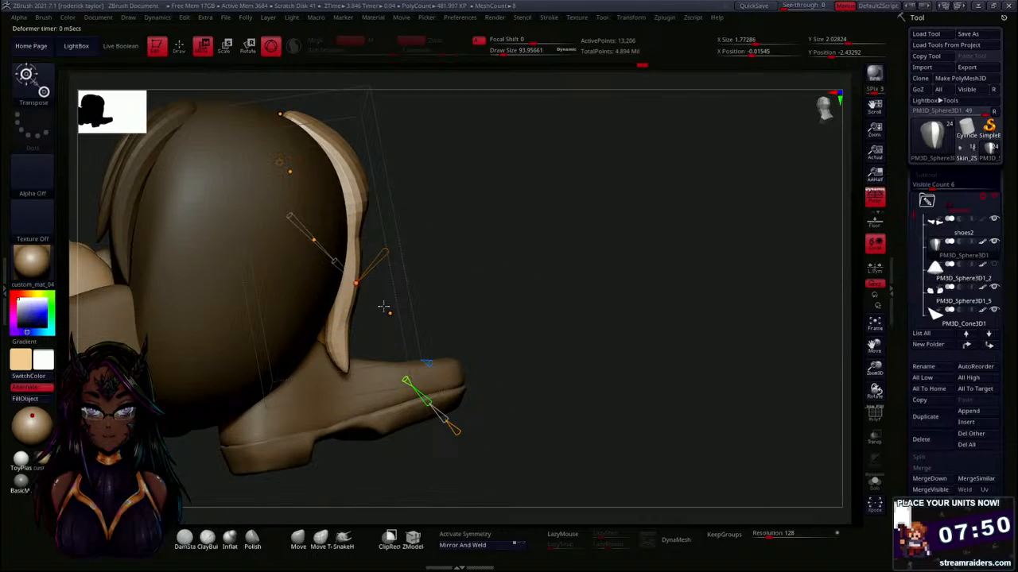
{"action": "left_click_drag", "start_coordinate": [389, 320], "coordinate": [407, 280]}
{"action": "left_click_drag", "start_coordinate": [521, 274], "coordinate": [323, 268]}
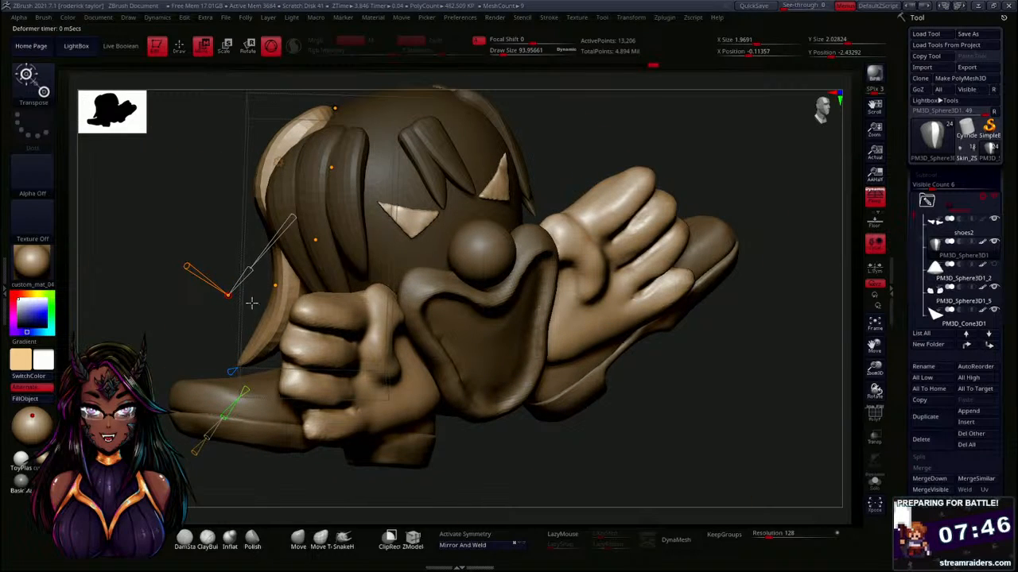
{"action": "left_click_drag", "start_coordinate": [231, 298], "coordinate": [249, 307]}
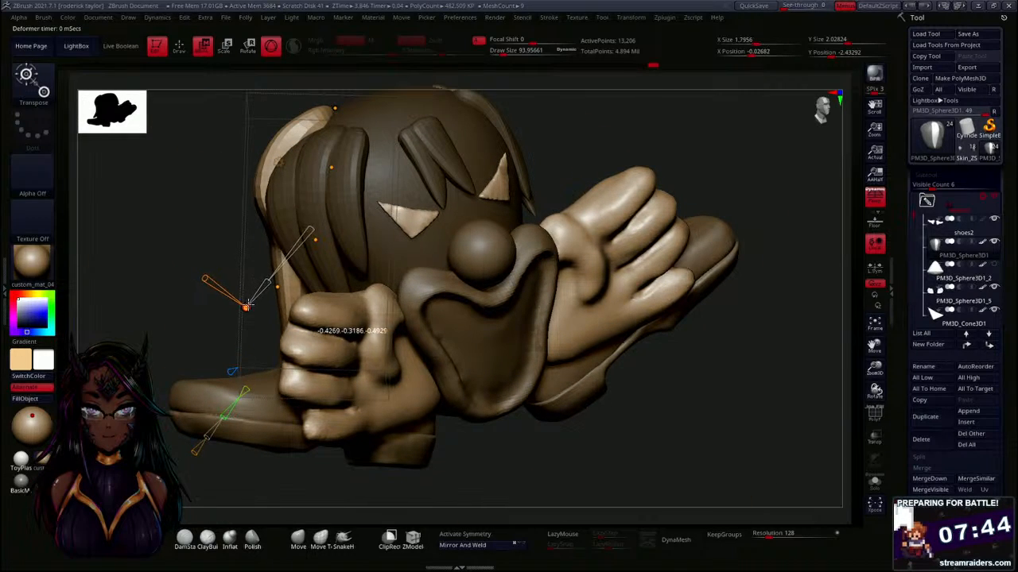
{"action": "left_click_drag", "start_coordinate": [195, 329], "coordinate": [268, 250]}
{"action": "left_click_drag", "start_coordinate": [343, 162], "coordinate": [349, 165]}
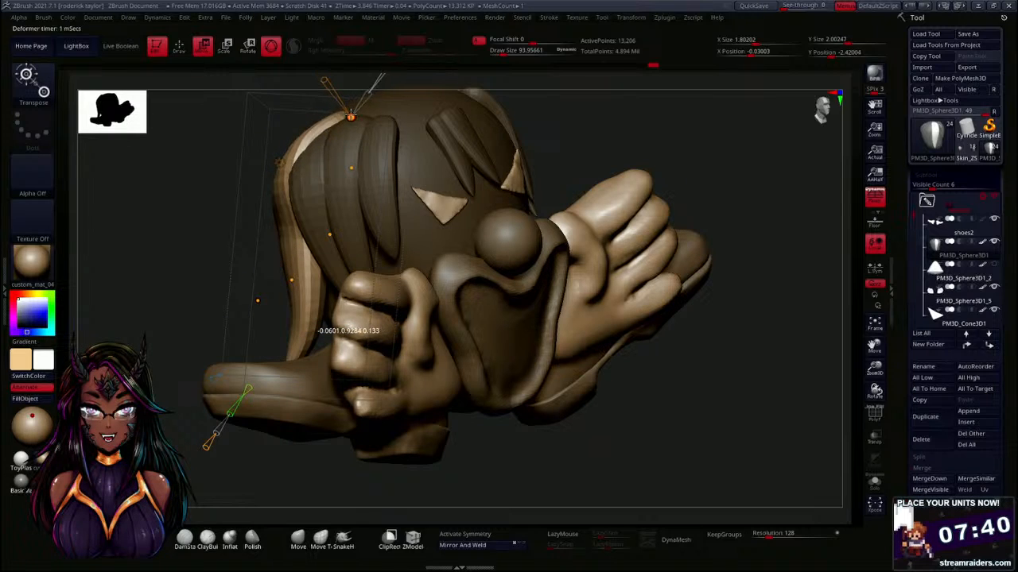
Shift the rear strand's root curve point across the scalp so the strand starts higher and farther back.
{"action": "left_click_drag", "start_coordinate": [267, 249], "coordinate": [212, 326]}
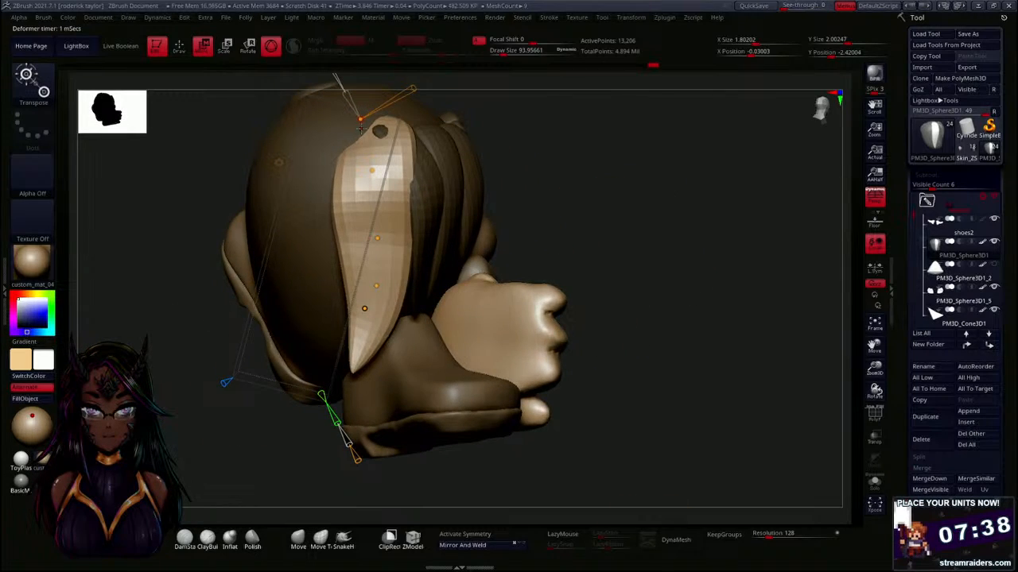
{"action": "left_click_drag", "start_coordinate": [345, 123], "coordinate": [340, 121]}
{"action": "left_click_drag", "start_coordinate": [388, 94], "coordinate": [393, 91]}
{"action": "left_click_drag", "start_coordinate": [328, 96], "coordinate": [323, 92]}
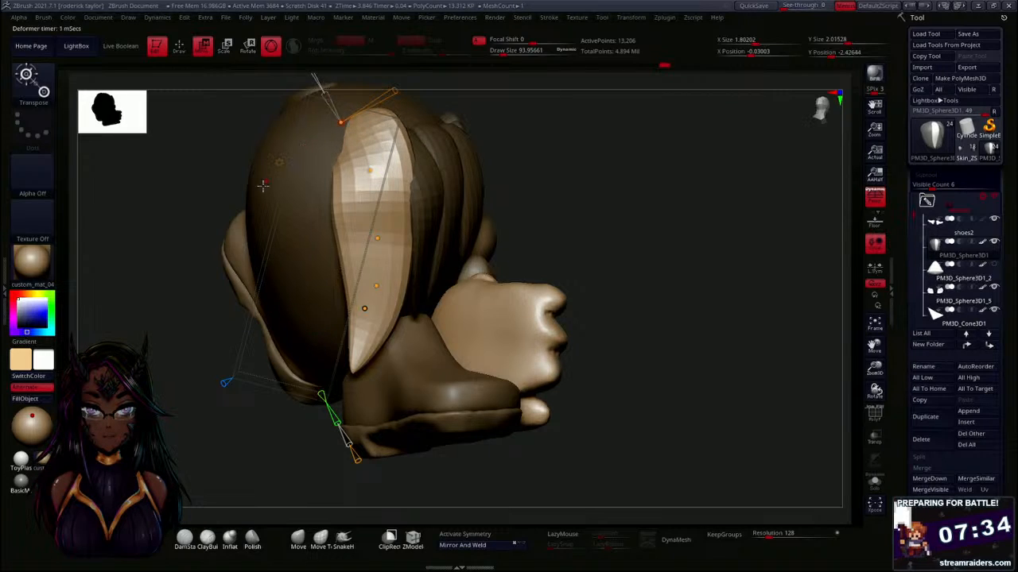
{"action": "left_click_drag", "start_coordinate": [262, 185], "coordinate": [165, 337]}
{"action": "mouse_move", "coordinate": [396, 209]}
{"action": "left_mouse_down"}
{"action": "mouse_move", "coordinate": [400, 201]}
{"action": "mouse_move", "coordinate": [385, 214]}
{"action": "left_mouse_up"}
{"action": "mouse_move", "coordinate": [337, 242]}
{"action": "left_mouse_down"}
{"action": "mouse_move", "coordinate": [340, 253]}
{"action": "mouse_move", "coordinate": [330, 241]}
{"action": "left_mouse_up"}
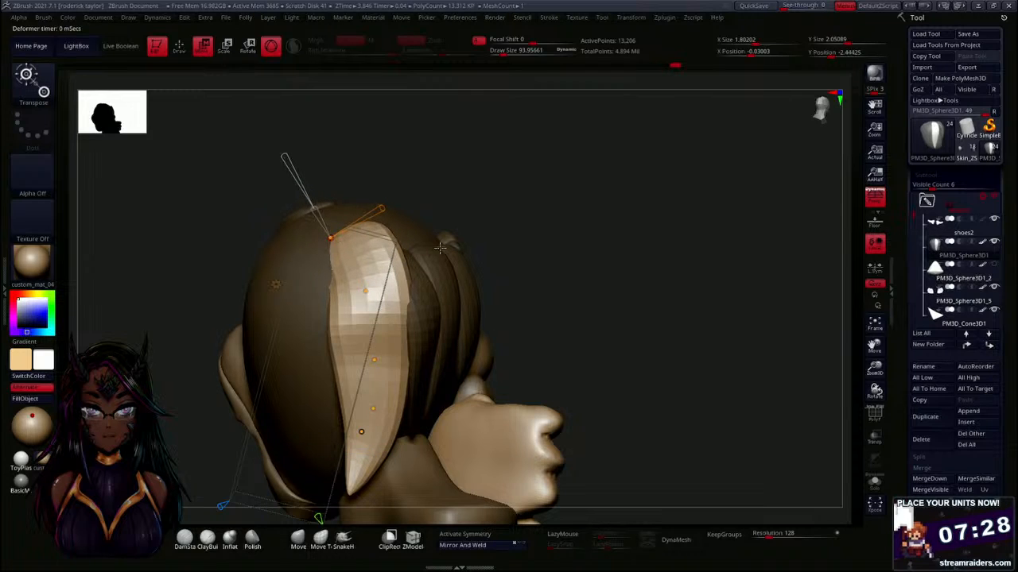
Tuck the rear strand's middle and upper curve points against the back of the head and return to Draw mode.
{"action": "left_click_drag", "start_coordinate": [440, 248], "coordinate": [381, 329]}
{"action": "left_click_drag", "start_coordinate": [344, 297], "coordinate": [343, 295]}
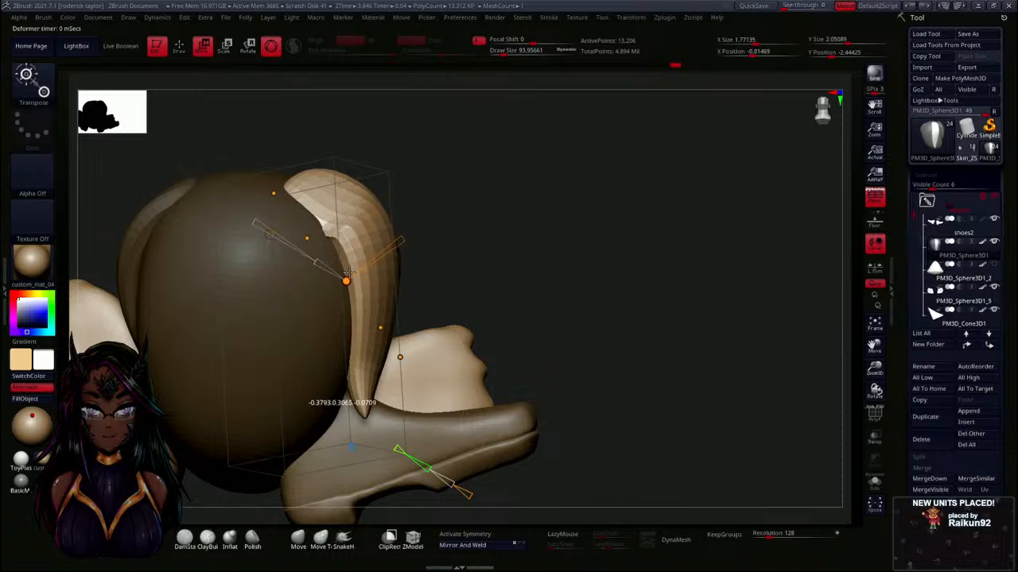
{"action": "mouse_move", "coordinate": [307, 236]}
{"action": "left_mouse_down"}
{"action": "mouse_move", "coordinate": [296, 208]}
{"action": "mouse_move", "coordinate": [294, 233]}
{"action": "left_mouse_up"}
{"action": "mouse_move", "coordinate": [561, 218]}
{"action": "left_mouse_down"}
{"action": "mouse_move", "coordinate": [527, 241]}
{"action": "mouse_move", "coordinate": [551, 255]}
{"action": "mouse_move", "coordinate": [582, 236]}
{"action": "mouse_move", "coordinate": [549, 230]}
{"action": "left_mouse_up"}
{"action": "key", "text": "q"}
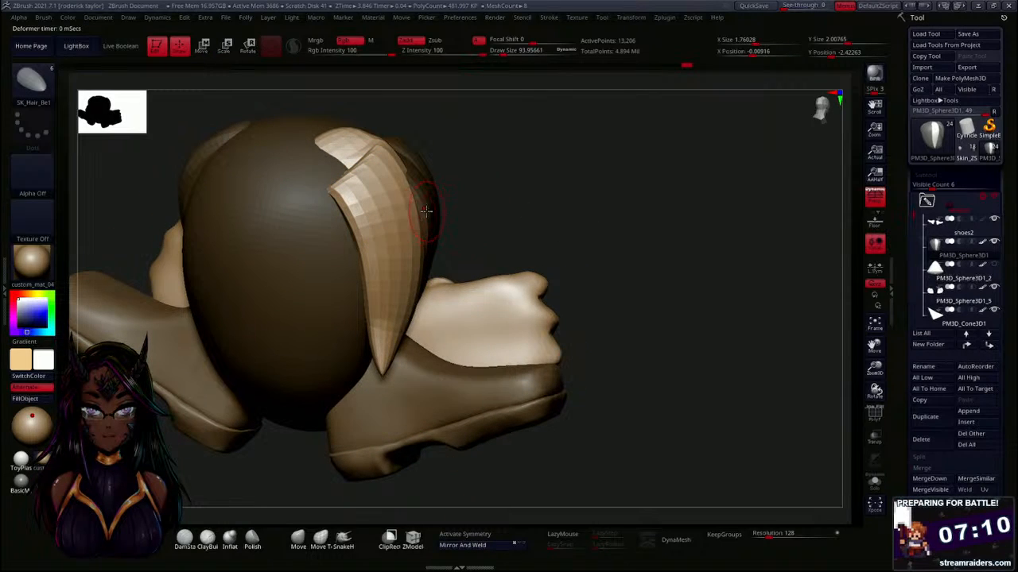
Show the hat to check how the rear strand sits beneath it, and hide the hat again.
{"action": "left_click_drag", "start_coordinate": [426, 211], "coordinate": [473, 197]}
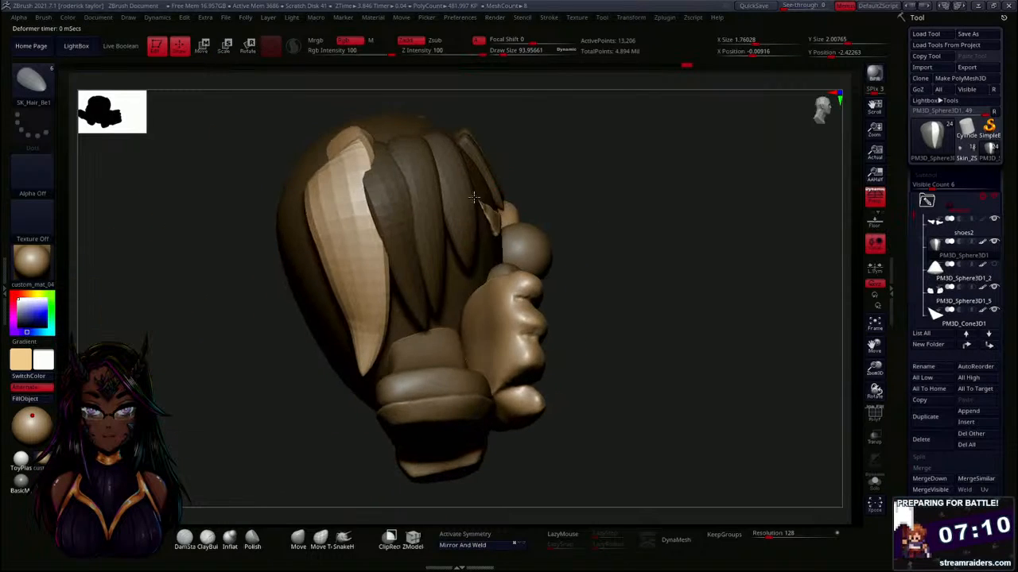
{"action": "left_click", "coordinate": [996, 267]}
{"action": "left_click_drag", "start_coordinate": [690, 235], "coordinate": [569, 227]}
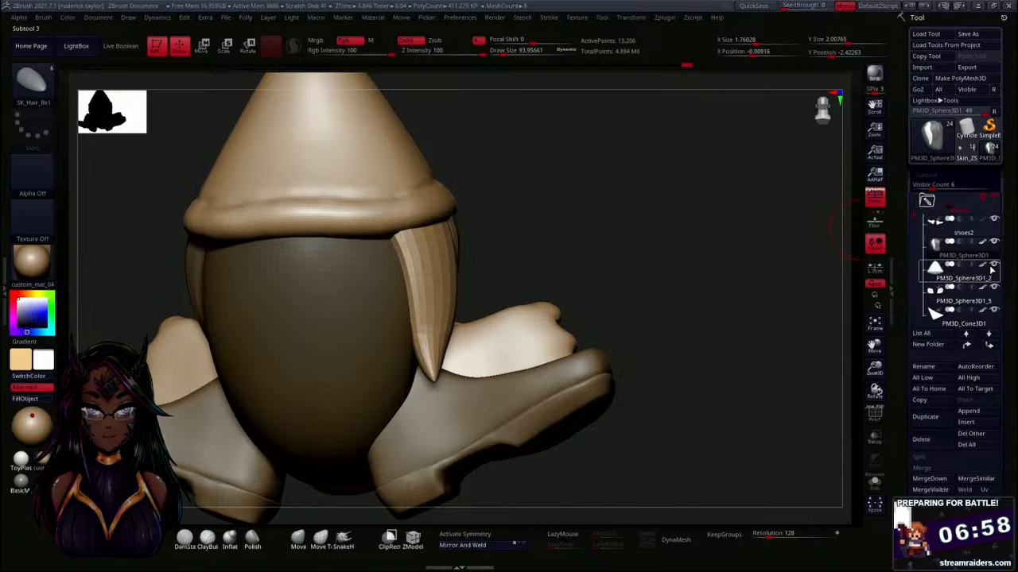
{"action": "left_click", "coordinate": [993, 266]}
{"action": "left_click_drag", "start_coordinate": [634, 259], "coordinate": [529, 258]}
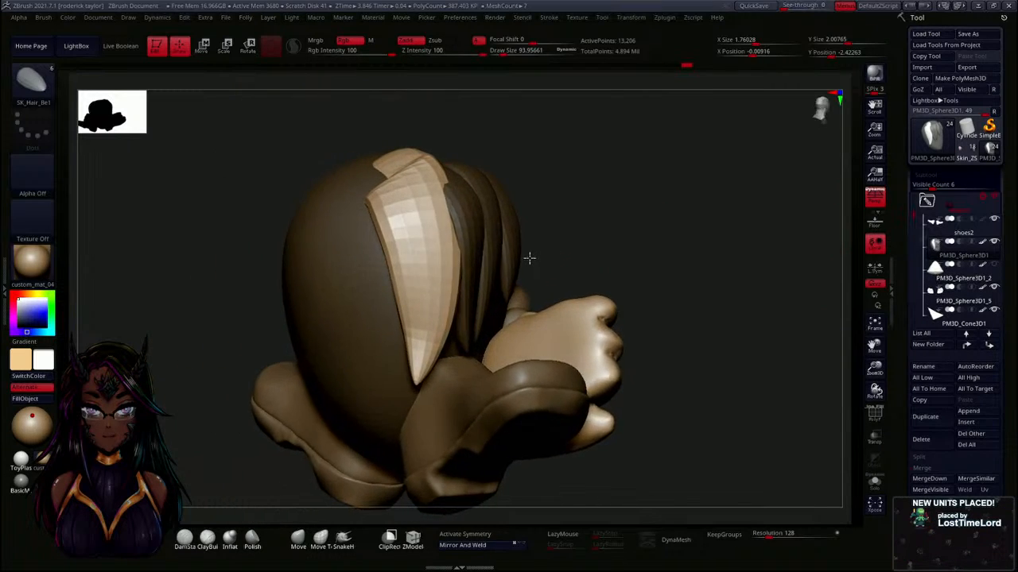
Accept the Bend Curve deformation on the rear strand.
{"action": "key", "text": "w"}
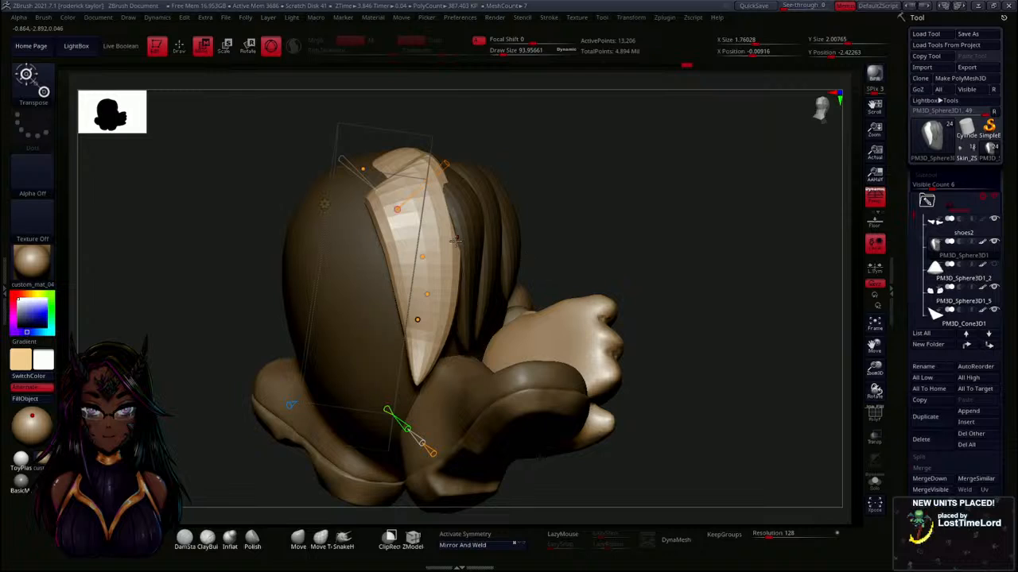
{"action": "left_click", "coordinate": [324, 204]}
{"action": "left_click", "coordinate": [337, 207]}
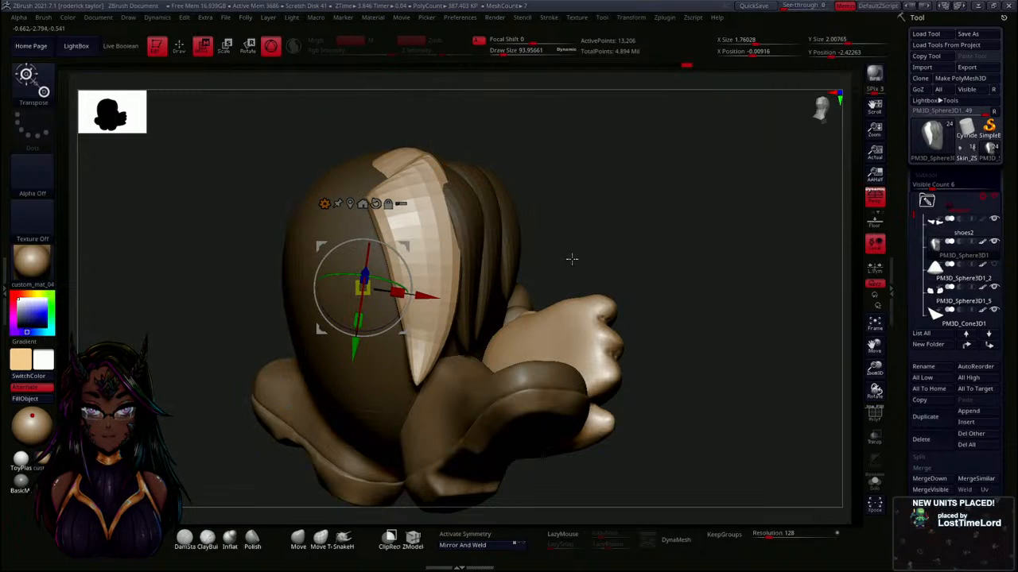
{"action": "left_click_drag", "start_coordinate": [572, 258], "coordinate": [534, 271]}
{"action": "left_click_drag", "start_coordinate": [425, 296], "coordinate": [331, 372]}
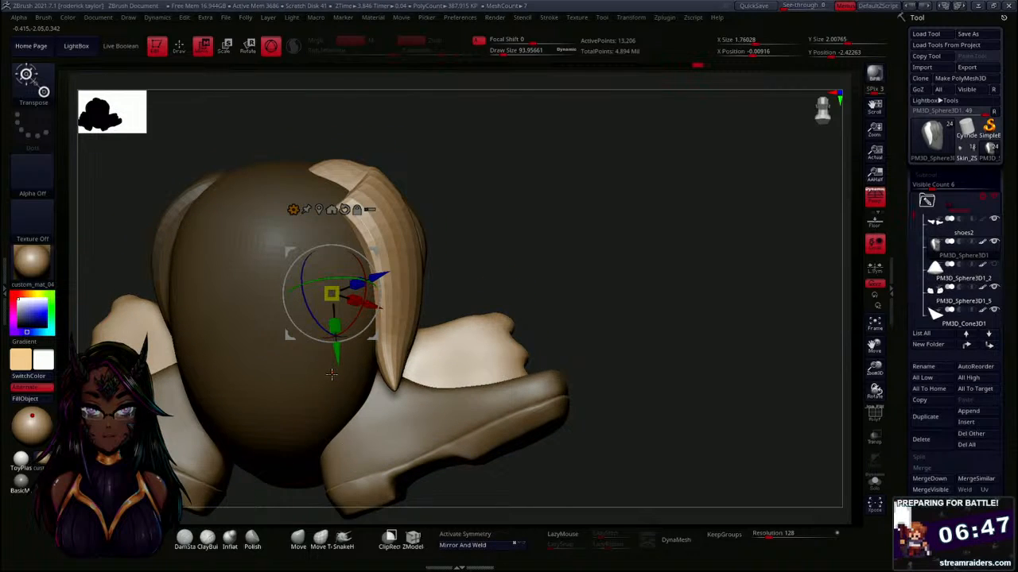
{"action": "left_click", "coordinate": [523, 291], "text": "alt"}
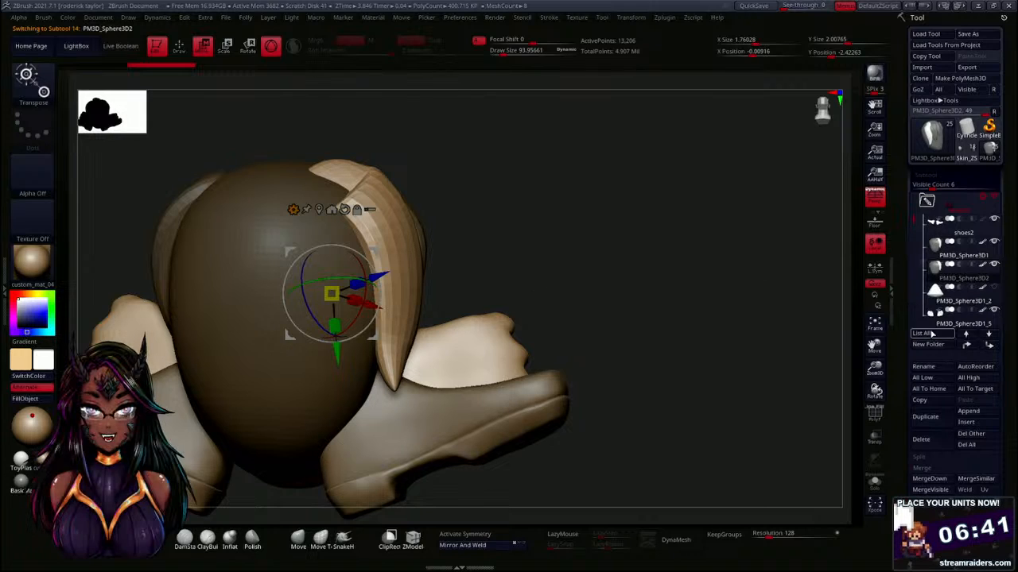
{"action": "left_click", "coordinate": [916, 440]}
{"action": "left_click", "coordinate": [836, 467]}
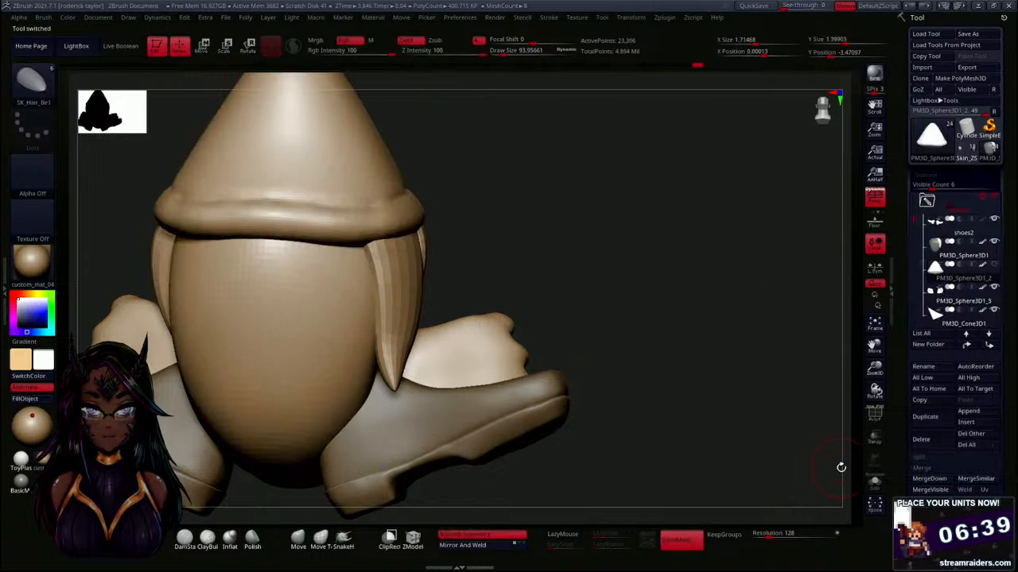
{"action": "left_click", "coordinate": [932, 255]}
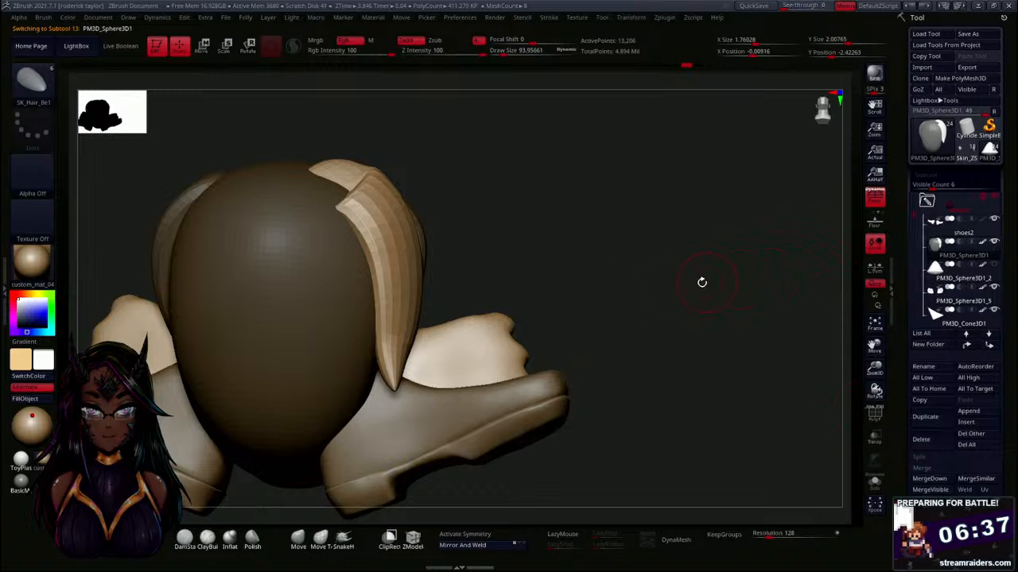
Duplicate the rear strand and move and rotate the copy toward the centre of the back of the head.
{"action": "left_click_drag", "start_coordinate": [702, 282], "coordinate": [445, 362]}
{"action": "key", "text": "w"}
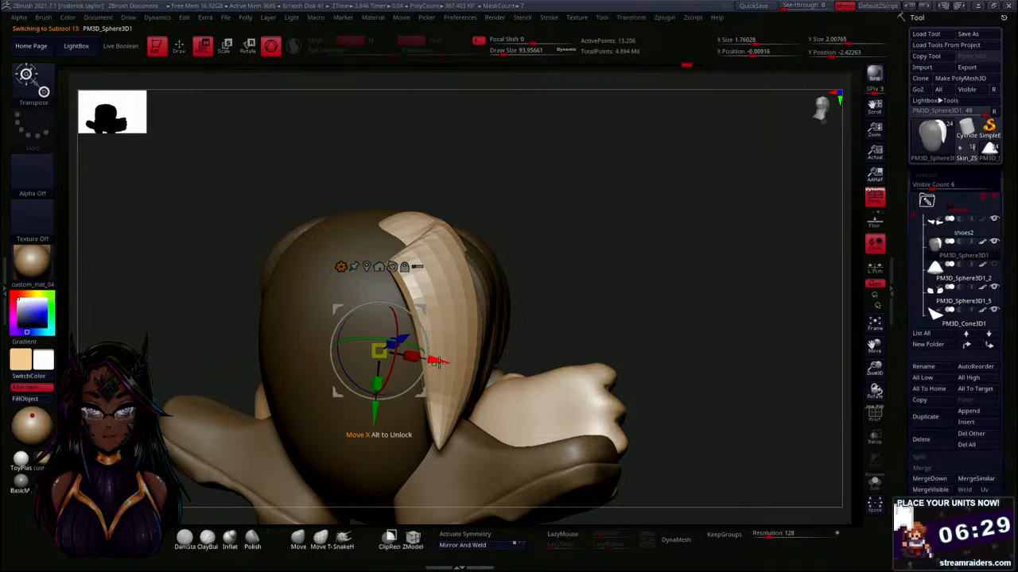
{"action": "left_click_drag", "start_coordinate": [436, 363], "coordinate": [322, 344]}
{"action": "left_click_drag", "start_coordinate": [568, 318], "coordinate": [465, 316]}
{"action": "left_click_drag", "start_coordinate": [303, 348], "coordinate": [381, 306]}
{"action": "left_click_drag", "start_coordinate": [444, 290], "coordinate": [394, 330]}
Apply Bend Curve to the duplicated strand and pull its tip and middle points down along the back of the head.
{"action": "left_click", "coordinate": [238, 249]}
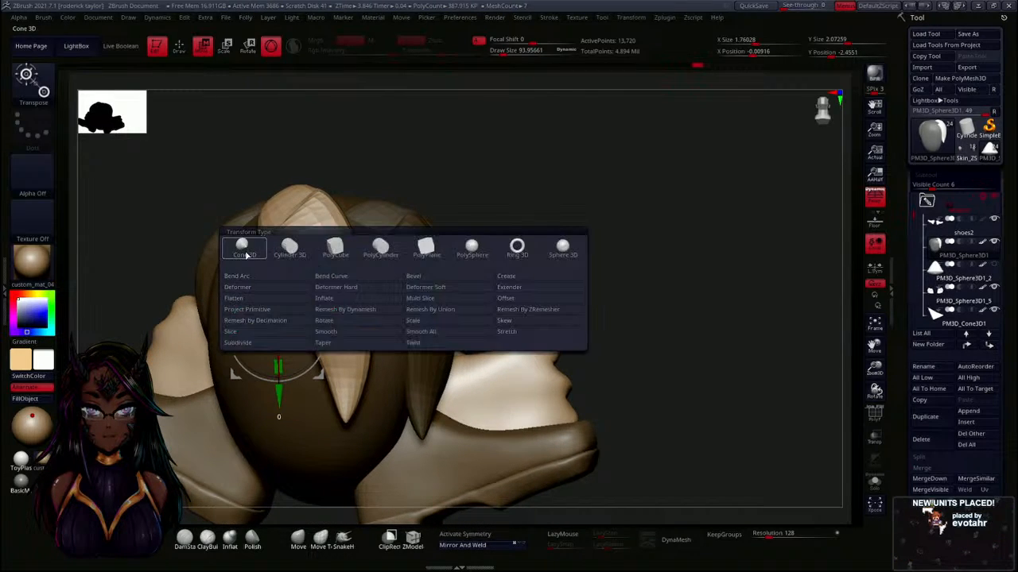
{"action": "left_click", "coordinate": [334, 277]}
{"action": "left_click_drag", "start_coordinate": [588, 268], "coordinate": [426, 379]}
{"action": "left_click_drag", "start_coordinate": [359, 411], "coordinate": [242, 518]}
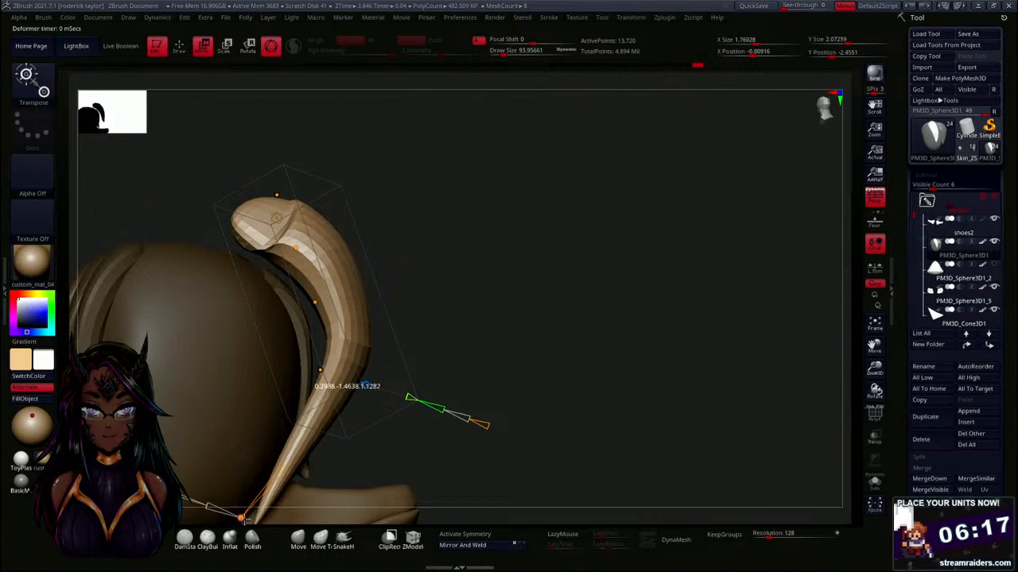
{"action": "left_click_drag", "start_coordinate": [322, 364], "coordinate": [241, 415]}
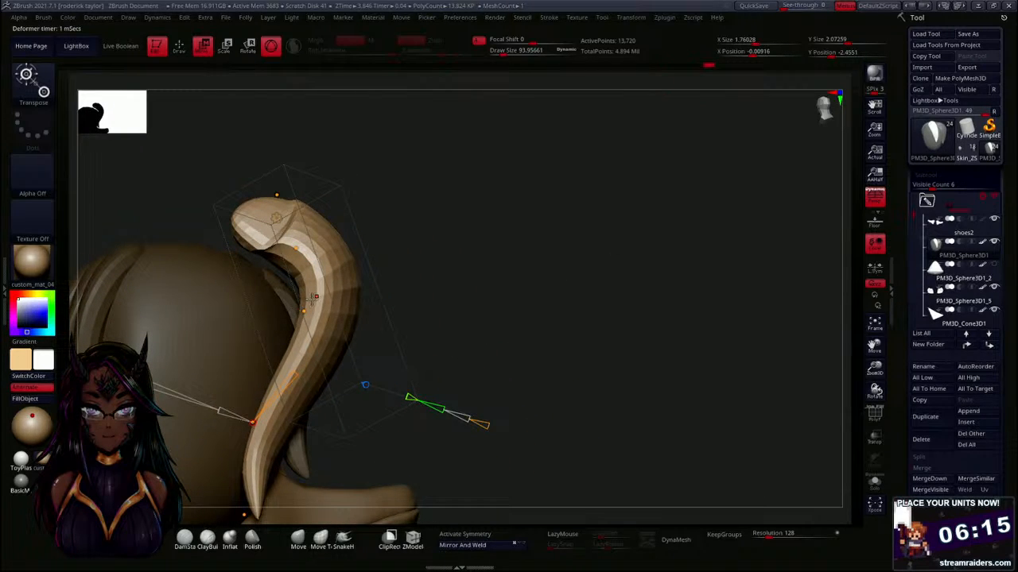
{"action": "left_click_drag", "start_coordinate": [303, 310], "coordinate": [245, 363]}
Try to fit the duplicated strand's upper, root and lower curve points to the back of the head.
{"action": "left_click_drag", "start_coordinate": [421, 285], "coordinate": [468, 278]}
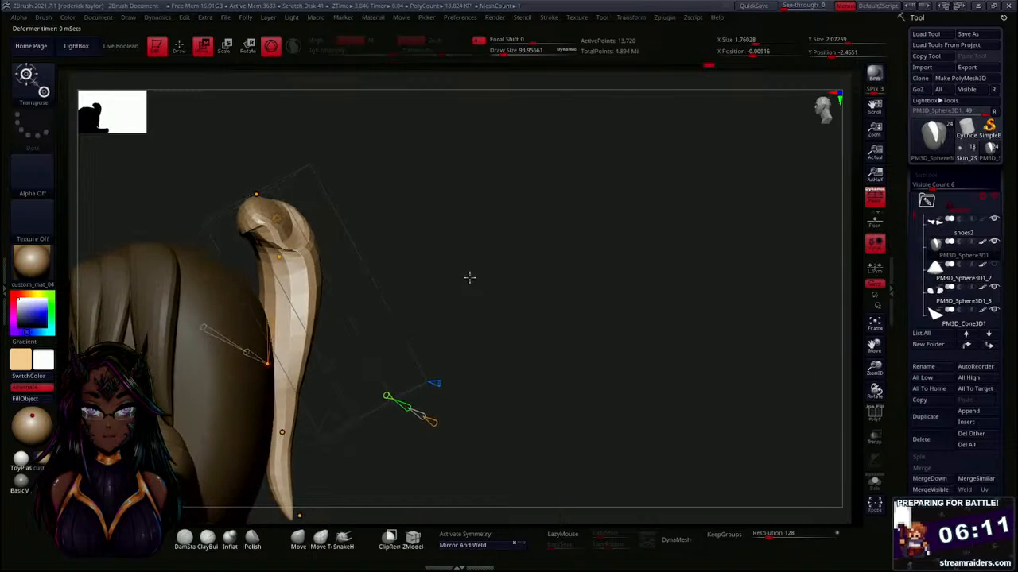
{"action": "left_click_drag", "start_coordinate": [279, 257], "coordinate": [274, 298]}
{"action": "left_click_drag", "start_coordinate": [257, 193], "coordinate": [166, 236]}
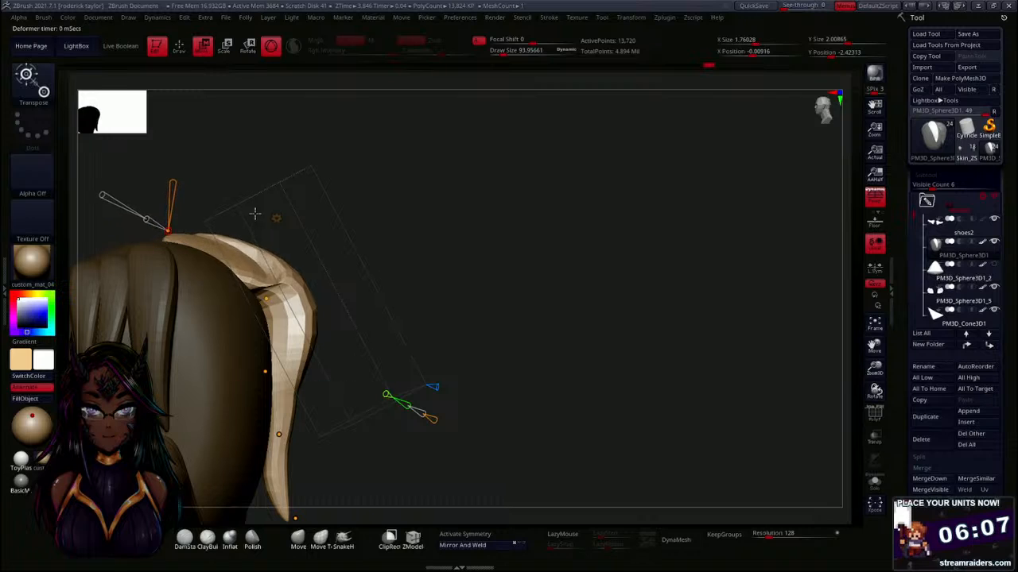
{"action": "left_click_drag", "start_coordinate": [486, 288], "coordinate": [343, 301]}
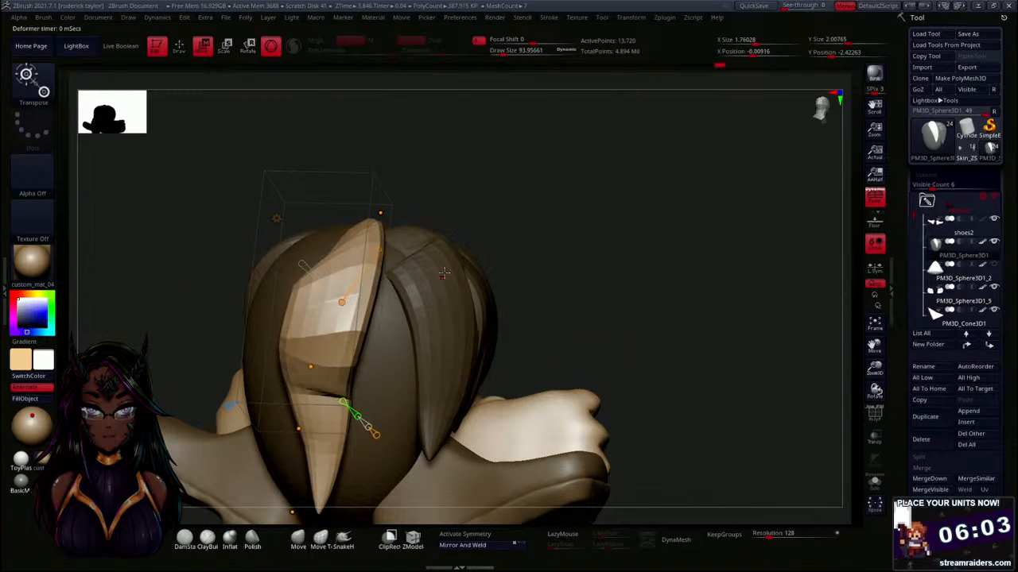
{"action": "left_click_drag", "start_coordinate": [447, 218], "coordinate": [512, 250]}
{"action": "left_click_drag", "start_coordinate": [364, 387], "coordinate": [362, 412]}
{"action": "mouse_move", "coordinate": [347, 453]}
{"action": "left_mouse_down"}
{"action": "mouse_move", "coordinate": [341, 477]}
{"action": "mouse_move", "coordinate": [361, 448]}
{"action": "left_mouse_up"}
{"action": "mouse_move", "coordinate": [557, 262]}
{"action": "left_mouse_down"}
{"action": "mouse_move", "coordinate": [685, 290]}
{"action": "mouse_move", "coordinate": [612, 308]}
{"action": "left_mouse_up"}
Undo the duplicated strand's bending and placement back to before the copy was made, and return to Draw mode.
{"action": "key", "text": "ctrl+z"}
{"action": "key", "text": "ctrl+z"}
{"action": "key", "text": "ctrl+z"}
{"action": "key", "text": "ctrl+z"}
{"action": "key", "text": "ctrl+z"}
{"action": "key", "text": "ctrl+z"}
{"action": "key", "text": "ctrl+z"}
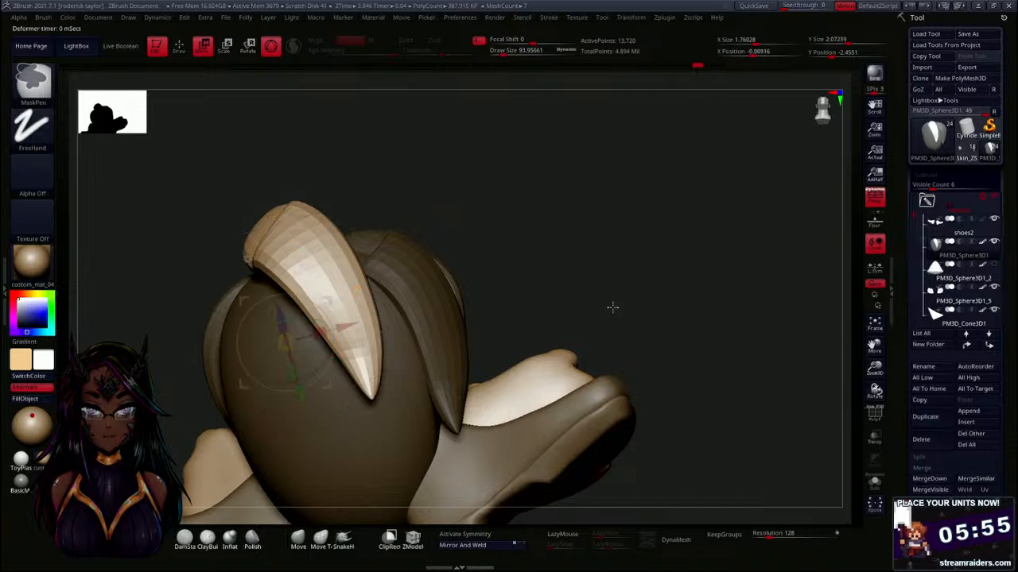
{"action": "key", "text": "q"}
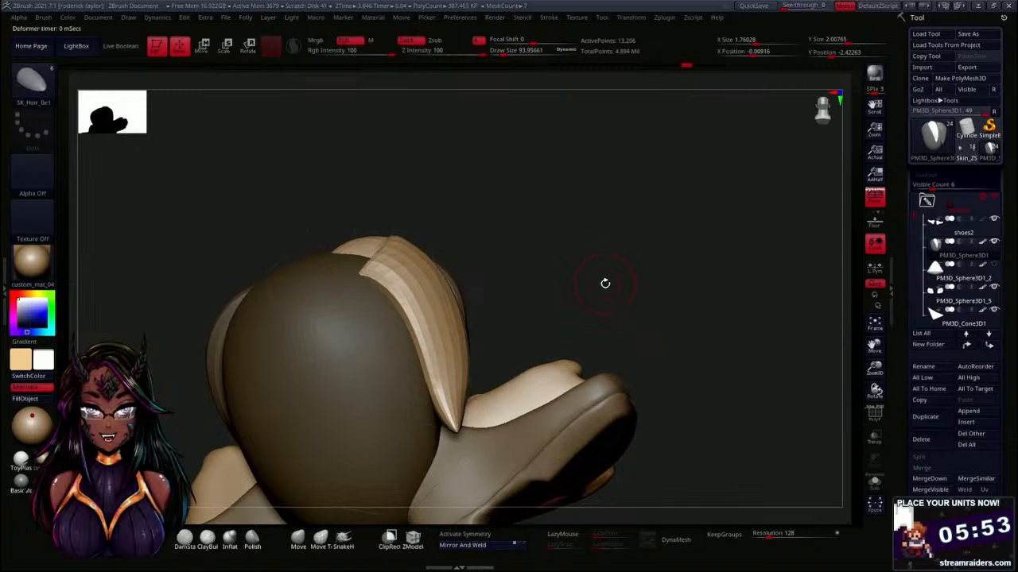
Insert a new SK_Hair_Be1 strand on the back of the crown and apply the Bend Curve deformer to it.
{"action": "mouse_move", "coordinate": [303, 284]}
{"action": "left_mouse_down"}
{"action": "mouse_move", "coordinate": [279, 182]}
{"action": "mouse_move", "coordinate": [315, 149]}
{"action": "mouse_move", "coordinate": [271, 139]}
{"action": "mouse_move", "coordinate": [292, 139]}
{"action": "left_mouse_up"}
{"action": "mouse_move", "coordinate": [469, 199]}
{"action": "left_mouse_down"}
{"action": "mouse_move", "coordinate": [518, 205]}
{"action": "mouse_move", "coordinate": [504, 268]}
{"action": "mouse_move", "coordinate": [494, 232]}
{"action": "mouse_move", "coordinate": [479, 236]}
{"action": "left_mouse_up"}
{"action": "key", "text": "w"}
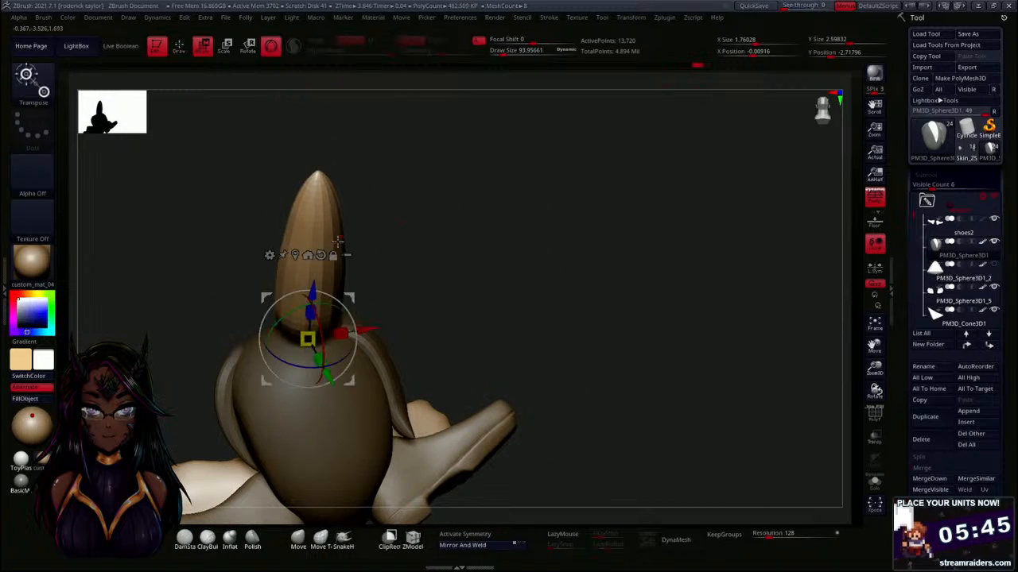
{"action": "left_click", "coordinate": [268, 256]}
{"action": "left_click", "coordinate": [363, 285]}
Bend the new strand's tip down behind the head and lay its root end over the crown.
{"action": "left_click_drag", "start_coordinate": [520, 280], "coordinate": [429, 288]}
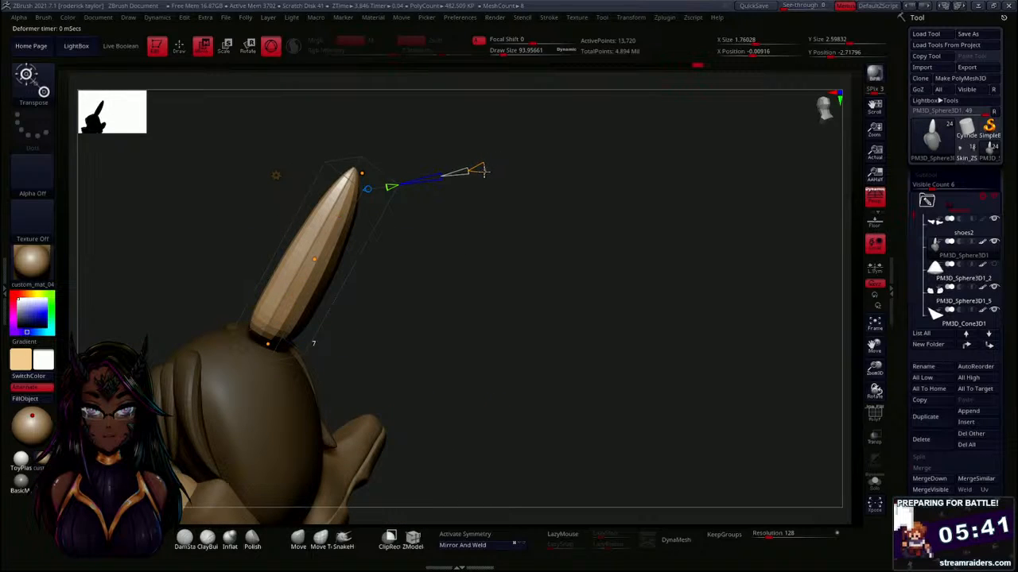
{"action": "left_click_drag", "start_coordinate": [362, 174], "coordinate": [345, 506]}
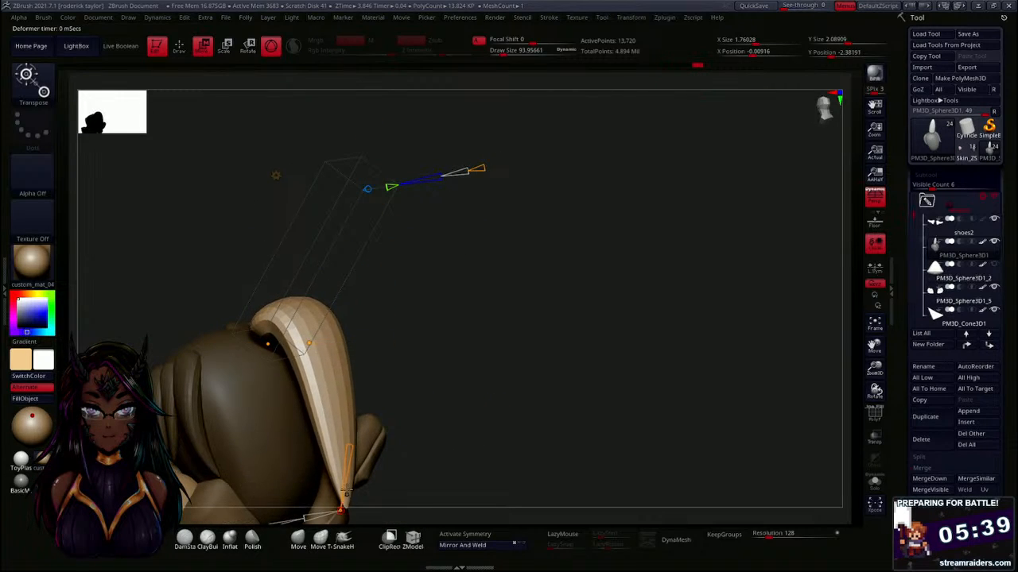
{"action": "left_click_drag", "start_coordinate": [453, 348], "coordinate": [484, 344]}
{"action": "left_click_drag", "start_coordinate": [311, 342], "coordinate": [203, 351]}
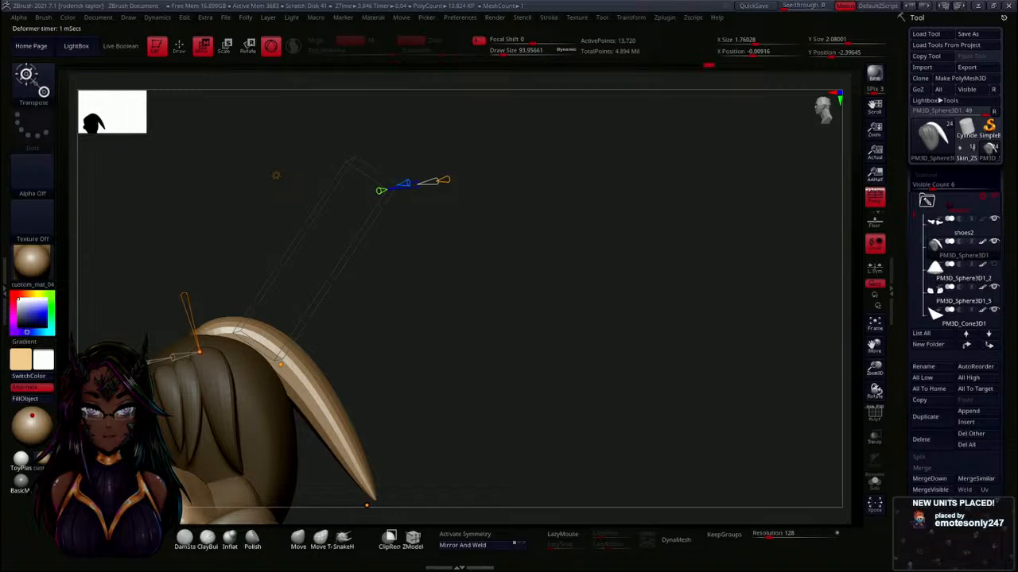
{"action": "left_click_drag", "start_coordinate": [478, 376], "coordinate": [475, 248], "text": "alt"}
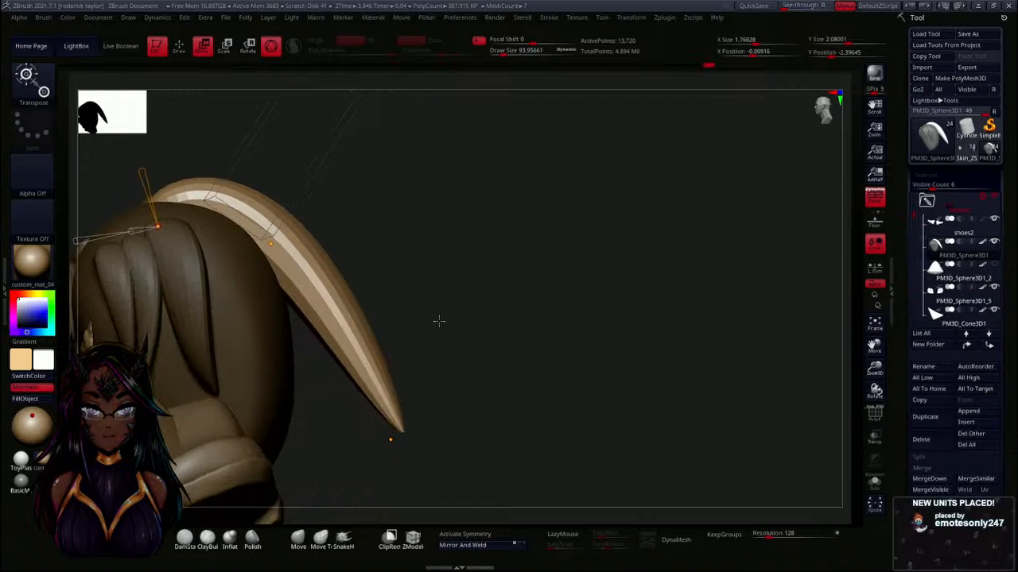
Reposition the new strand's middle and tip curve points so it hugs the back of the head beside the rear strand.
{"action": "left_click_drag", "start_coordinate": [391, 443], "coordinate": [484, 204]}
{"action": "left_click_drag", "start_coordinate": [409, 164], "coordinate": [448, 152]}
{"action": "left_click_drag", "start_coordinate": [286, 251], "coordinate": [316, 208]}
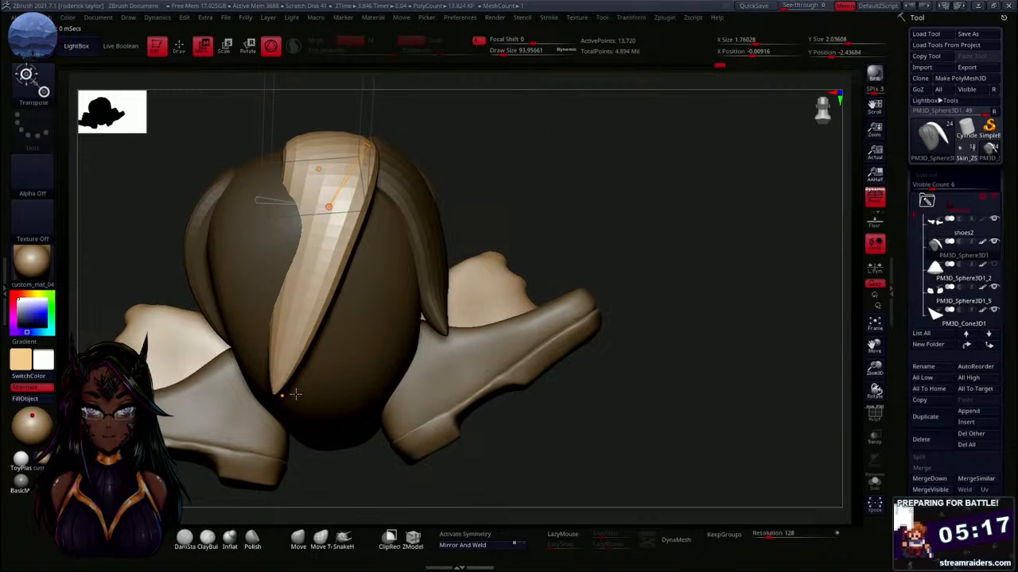
{"action": "left_click_drag", "start_coordinate": [282, 395], "coordinate": [359, 349]}
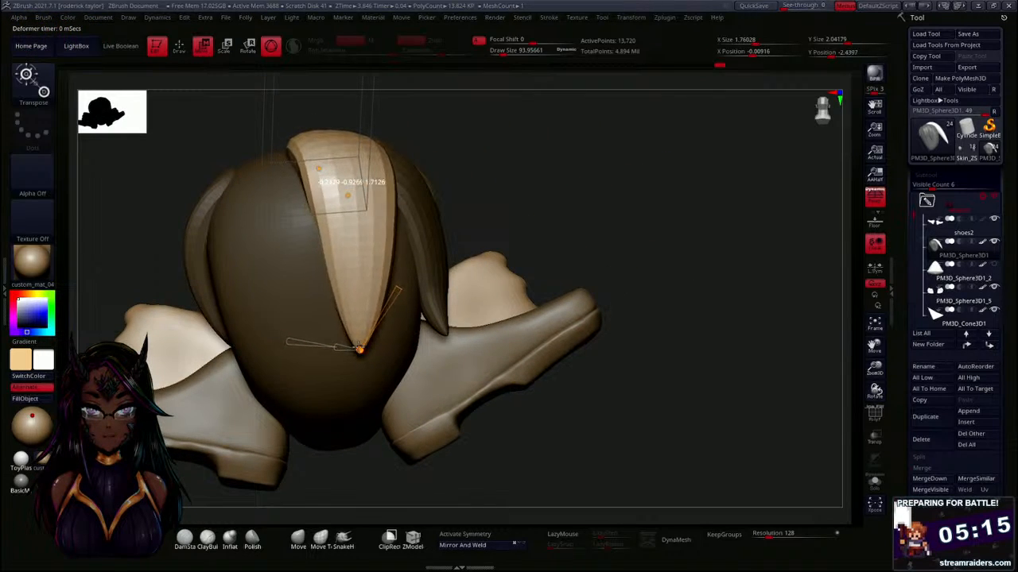
{"action": "left_click_drag", "start_coordinate": [462, 249], "coordinate": [280, 367]}
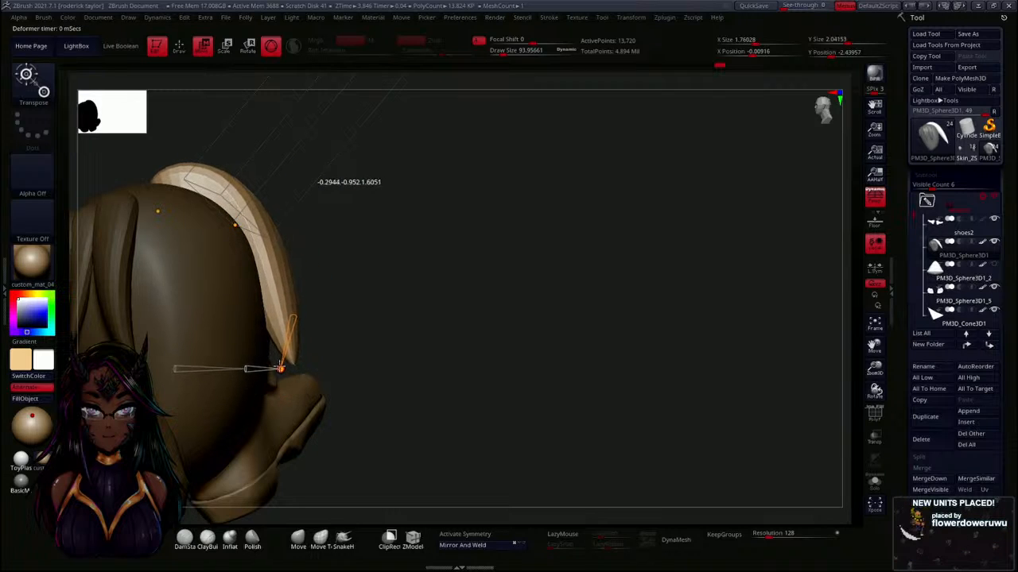
Fine-tune the scale and angle of the rear strand's middle curve point at the back of the head.
{"action": "left_click_drag", "start_coordinate": [421, 322], "coordinate": [373, 283]}
{"action": "left_click_drag", "start_coordinate": [385, 149], "coordinate": [379, 191]}
{"action": "left_click_drag", "start_coordinate": [622, 167], "coordinate": [609, 208]}
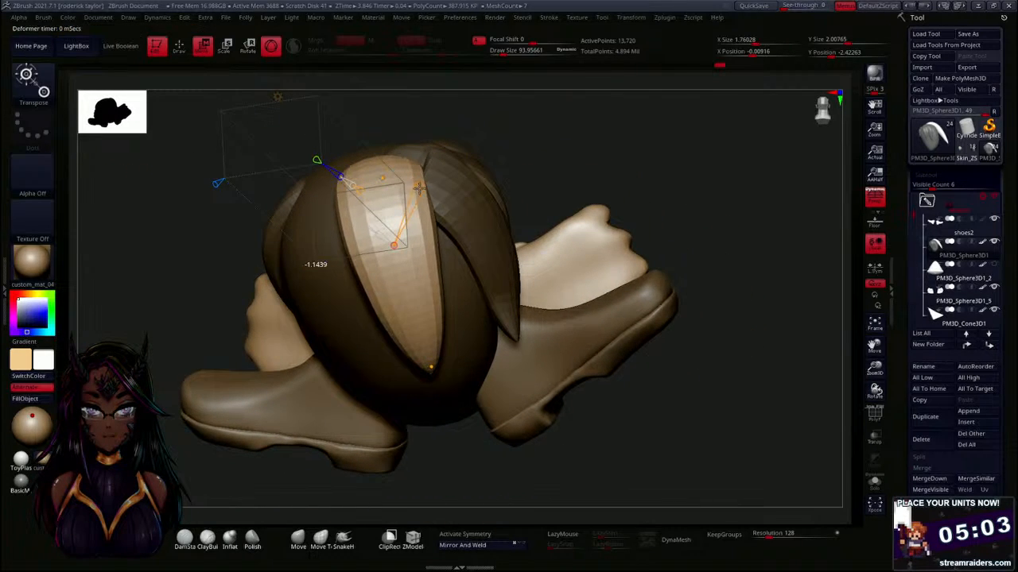
{"action": "left_click_drag", "start_coordinate": [419, 187], "coordinate": [422, 182]}
{"action": "left_click_drag", "start_coordinate": [376, 235], "coordinate": [378, 235]}
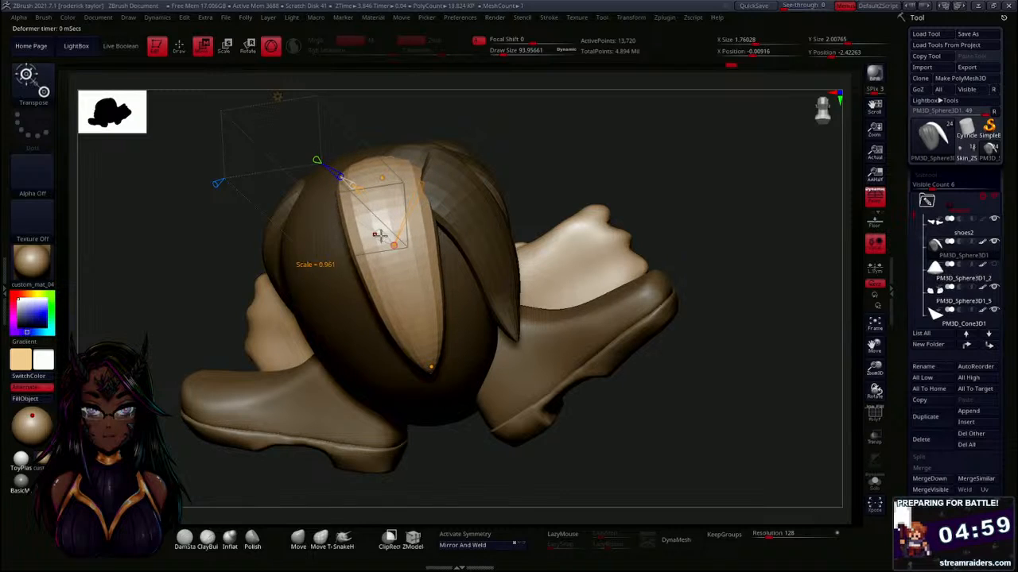
{"action": "left_click_drag", "start_coordinate": [609, 168], "coordinate": [595, 148]}
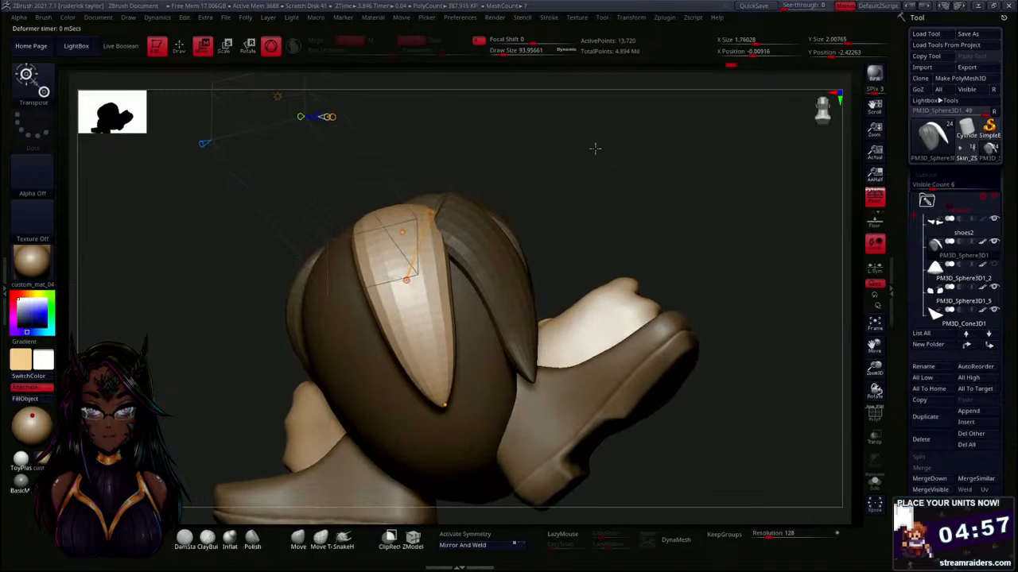
Lengthen the strand downward, lift its middle curve point off the head and tuck its tip in against the skull.
{"action": "left_click_drag", "start_coordinate": [444, 405], "coordinate": [439, 433]}
{"action": "left_click_drag", "start_coordinate": [579, 265], "coordinate": [507, 334]}
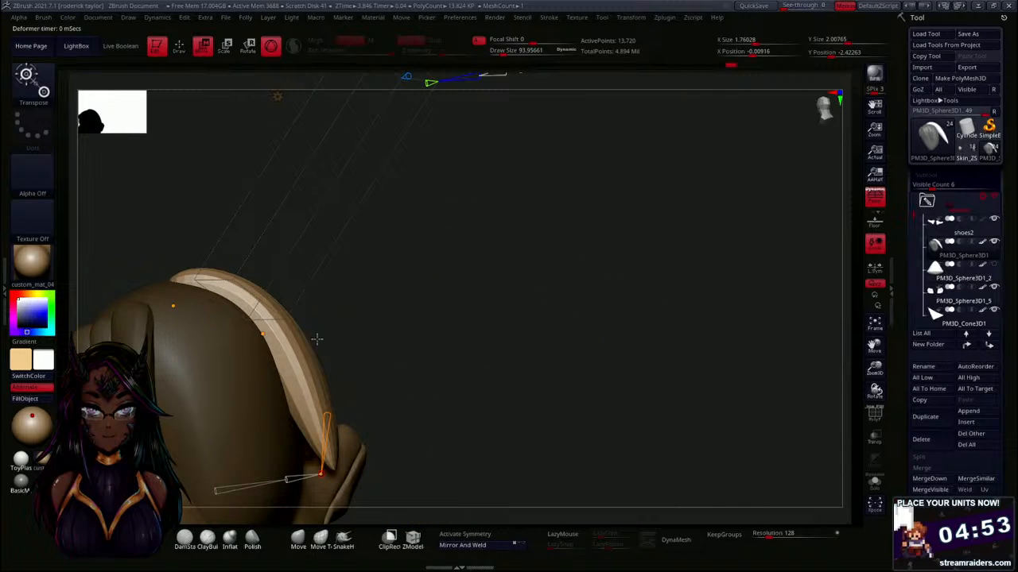
{"action": "left_click_drag", "start_coordinate": [263, 334], "coordinate": [267, 323]}
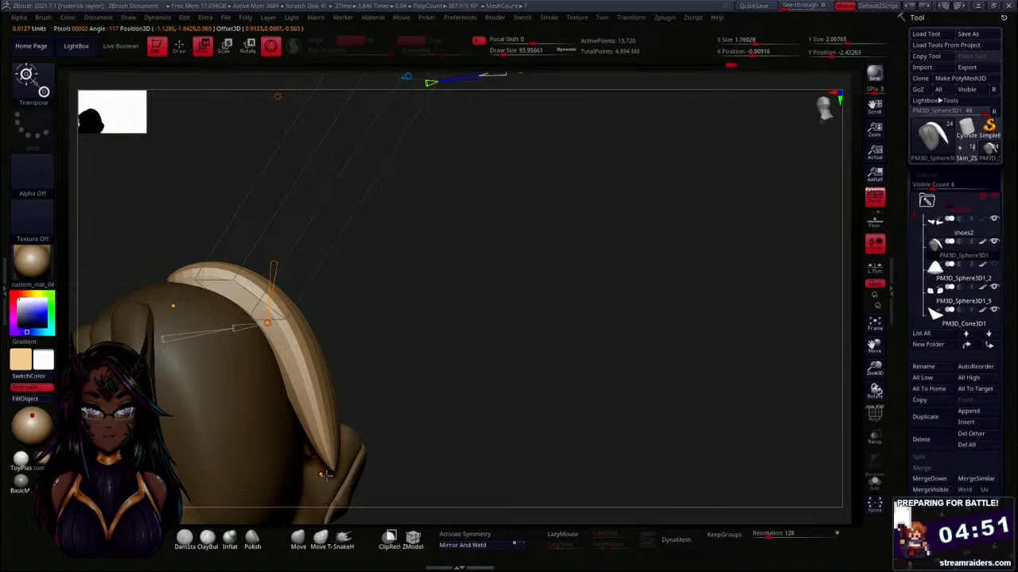
{"action": "left_click_drag", "start_coordinate": [322, 475], "coordinate": [302, 465]}
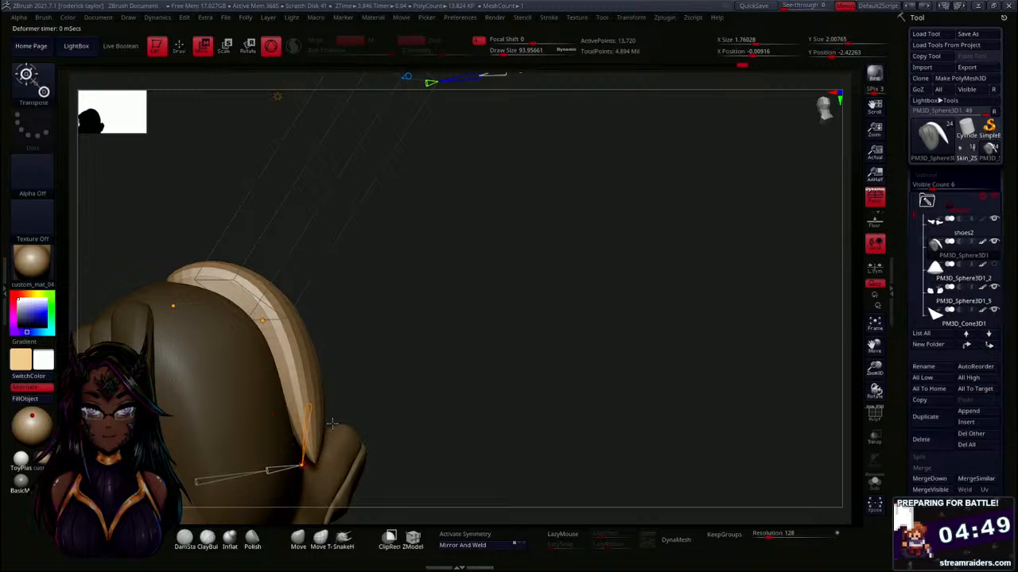
{"action": "left_click_drag", "start_coordinate": [456, 331], "coordinate": [535, 251]}
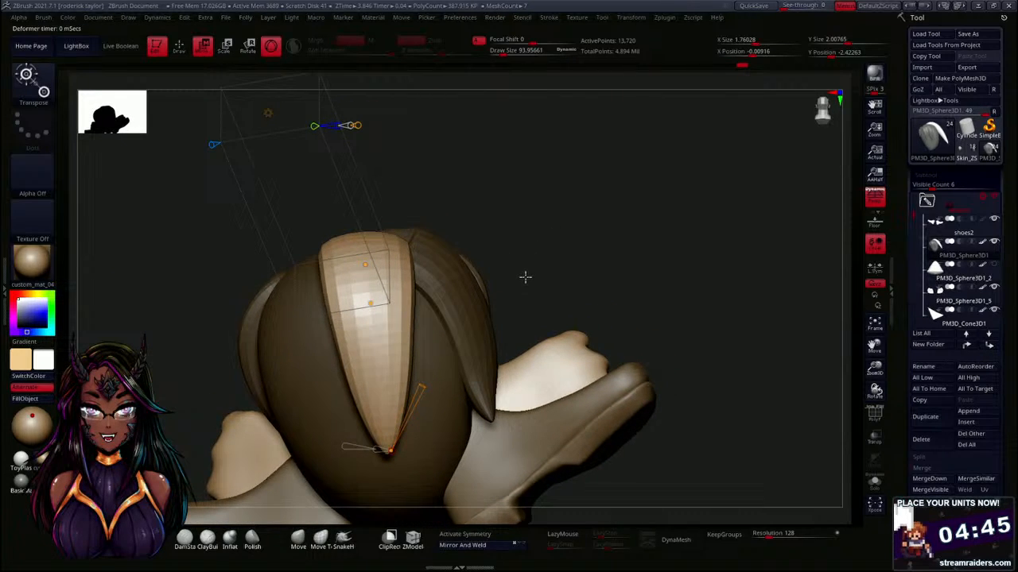
{"action": "left_click_drag", "start_coordinate": [514, 221], "coordinate": [527, 270], "text": "alt"}
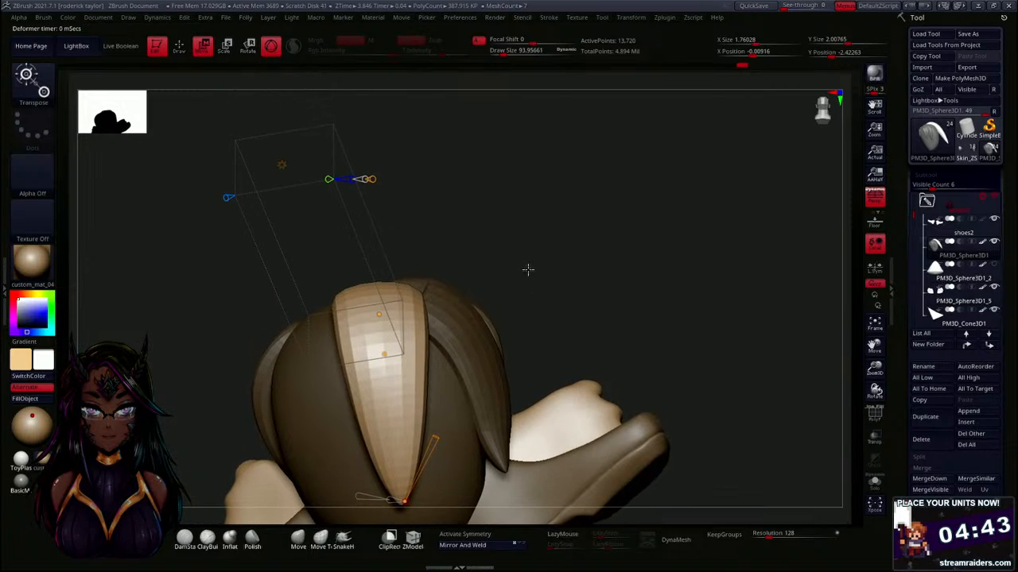
Insert another SK_Hair_Be1 strand on the crown beside the finished rear strand and apply the Bend Curve deformer to it.
{"action": "key", "text": "q"}
{"action": "mouse_move", "coordinate": [451, 271]}
{"action": "left_mouse_down"}
{"action": "mouse_move", "coordinate": [572, 254]}
{"action": "mouse_move", "coordinate": [517, 233]}
{"action": "left_mouse_up"}
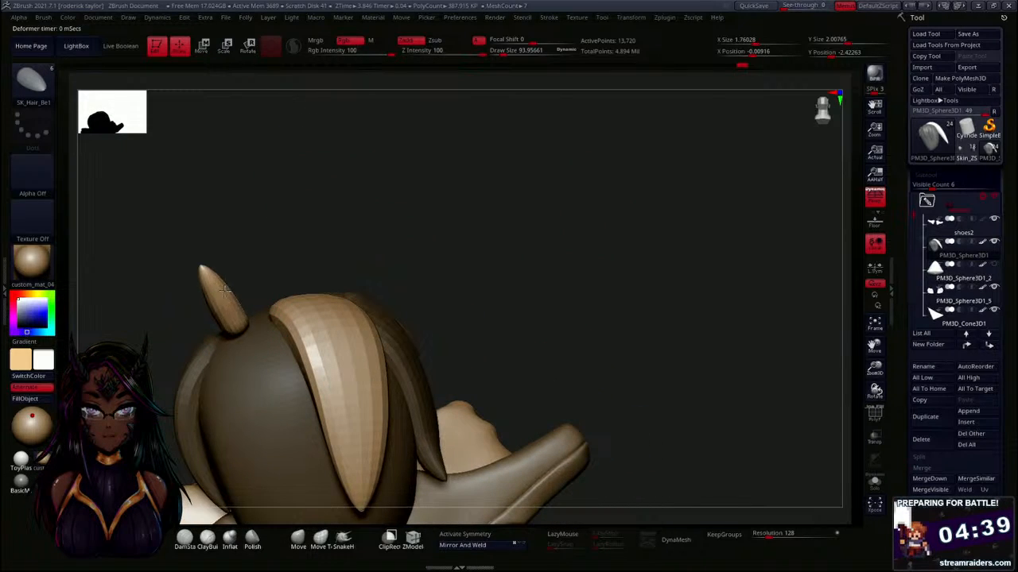
{"action": "left_click_drag", "start_coordinate": [225, 290], "coordinate": [208, 248]}
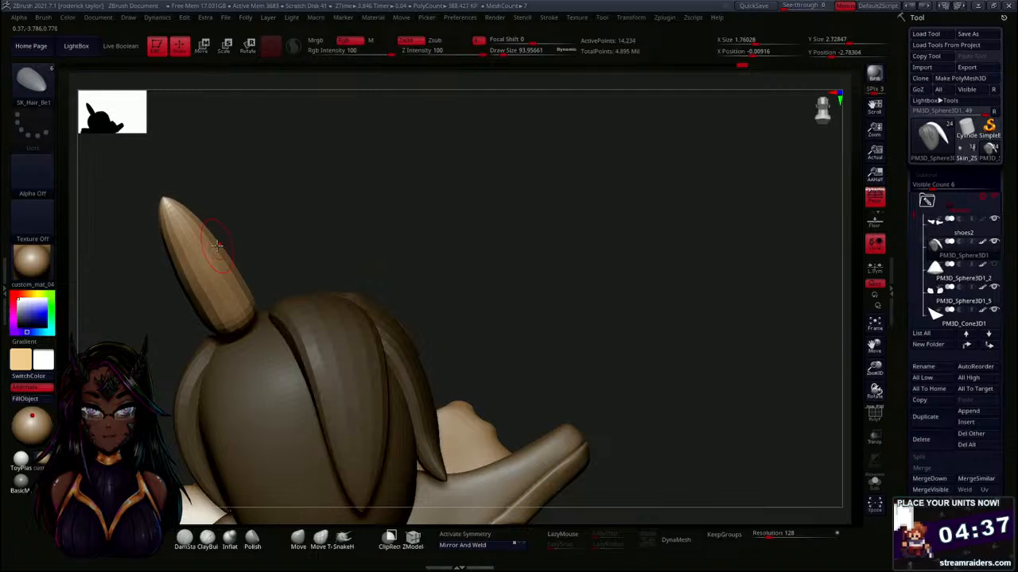
{"action": "left_click_drag", "start_coordinate": [334, 223], "coordinate": [454, 261]}
{"action": "key", "text": "w"}
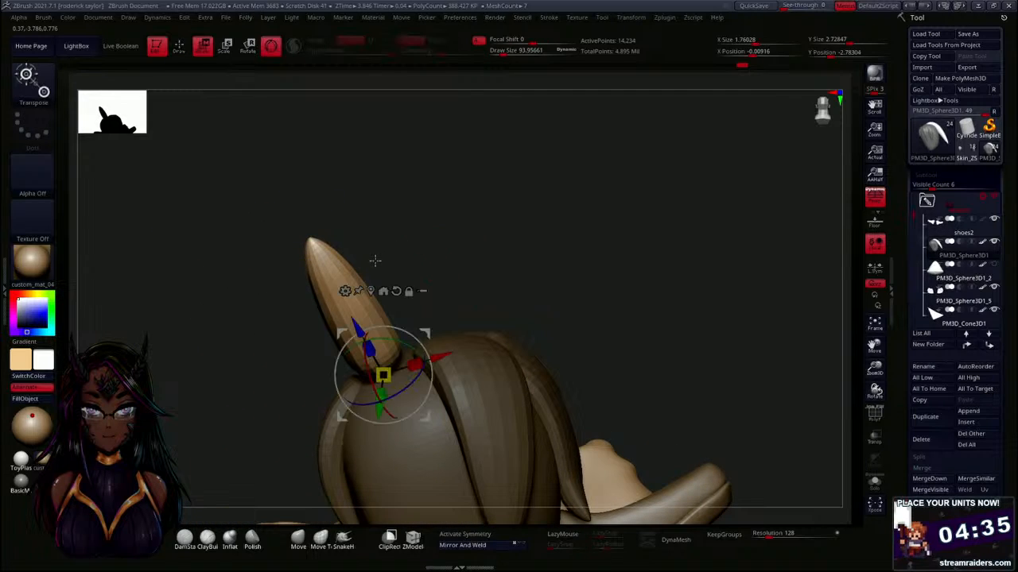
{"action": "left_click", "coordinate": [345, 291]}
{"action": "left_click", "coordinate": [450, 325]}
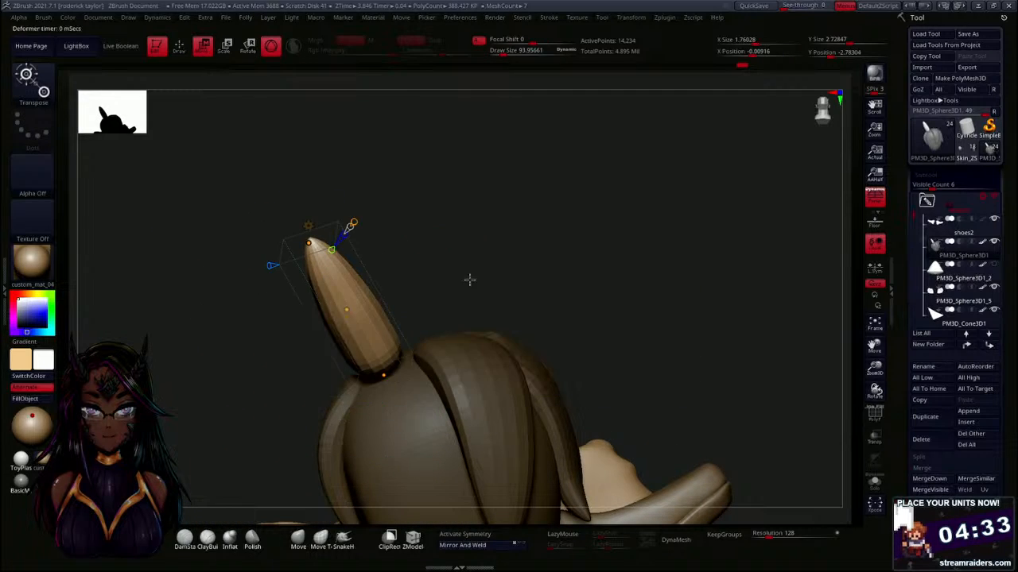
Bend the new strand's tip down past the side of the head toward the shoe.
{"action": "left_click_drag", "start_coordinate": [468, 279], "coordinate": [528, 270]}
{"action": "left_click_drag", "start_coordinate": [380, 238], "coordinate": [406, 501]}
{"action": "left_click_drag", "start_coordinate": [514, 390], "coordinate": [510, 198], "text": "alt"}
{"action": "left_click_drag", "start_coordinate": [403, 307], "coordinate": [368, 397]}
{"action": "left_click_drag", "start_coordinate": [475, 323], "coordinate": [469, 361]}
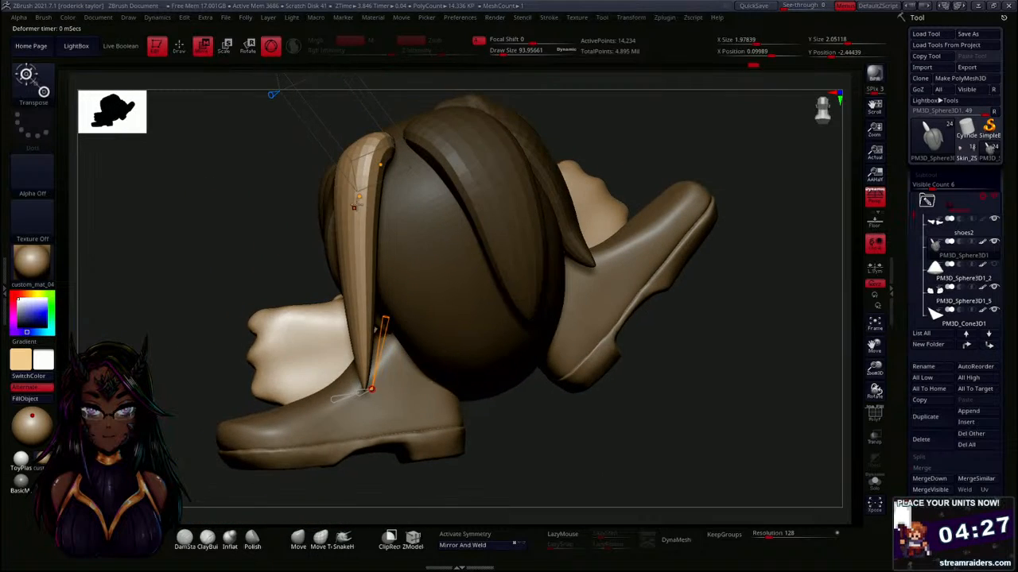
Move the new strand's middle curve point inward and bring its tip in against the back of the head.
{"action": "left_click_drag", "start_coordinate": [355, 204], "coordinate": [372, 238]}
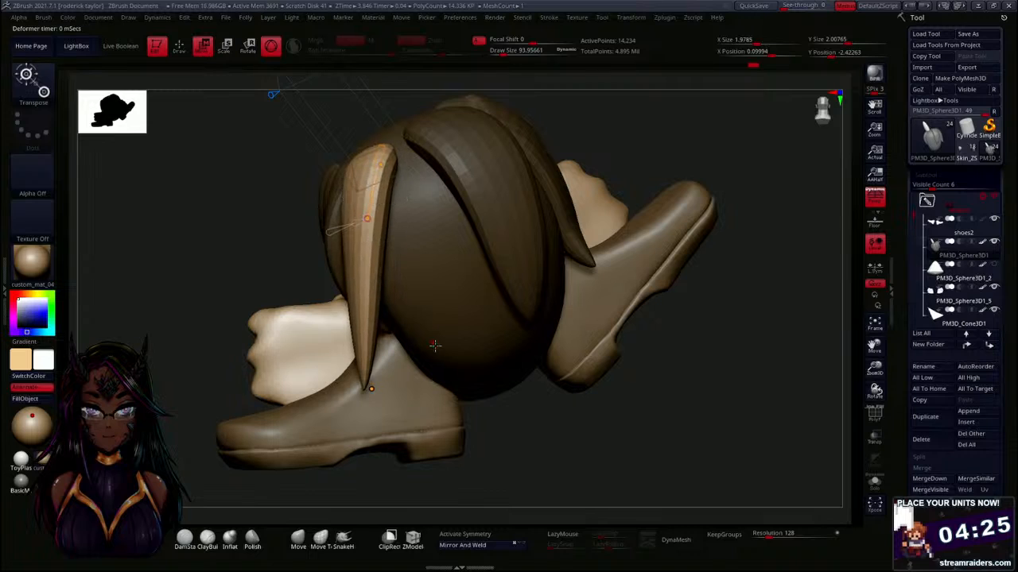
{"action": "right_click_drag", "start_coordinate": [435, 346], "coordinate": [389, 336]}
{"action": "left_click_drag", "start_coordinate": [380, 392], "coordinate": [439, 367]}
{"action": "left_click_drag", "start_coordinate": [326, 351], "coordinate": [419, 339]}
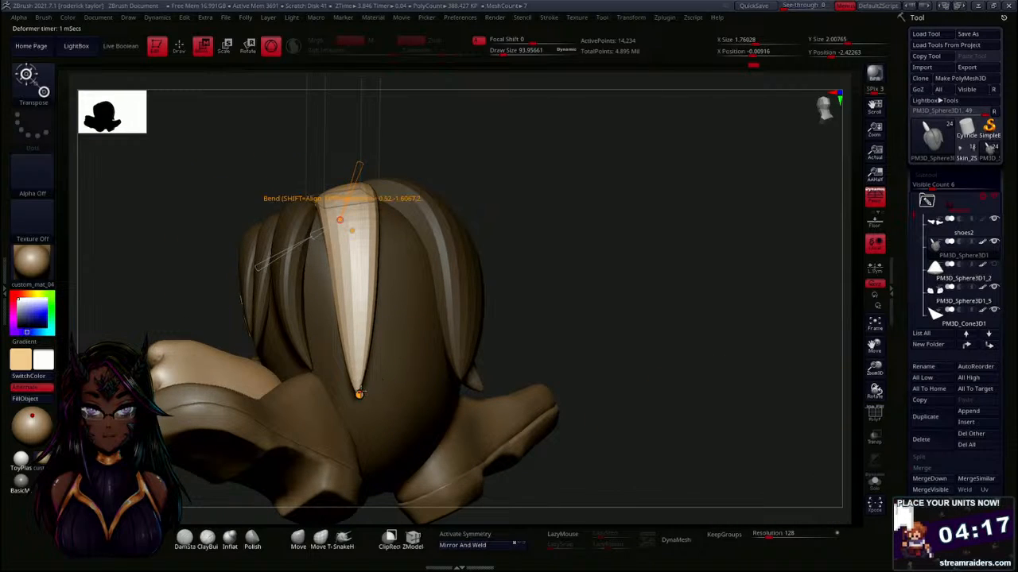
Refine the strand's tip scale and curve points so it fans out diagonally beside the side strands.
{"action": "left_click_drag", "start_coordinate": [502, 264], "coordinate": [356, 332]}
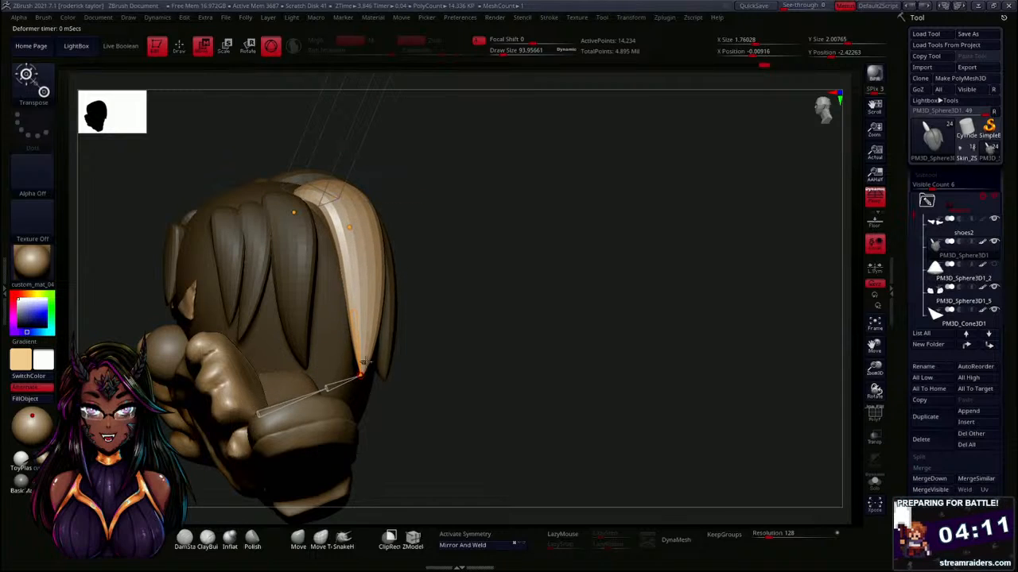
{"action": "mouse_move", "coordinate": [430, 350]}
{"action": "left_mouse_down"}
{"action": "mouse_move", "coordinate": [477, 345]}
{"action": "mouse_move", "coordinate": [445, 342]}
{"action": "left_mouse_up"}
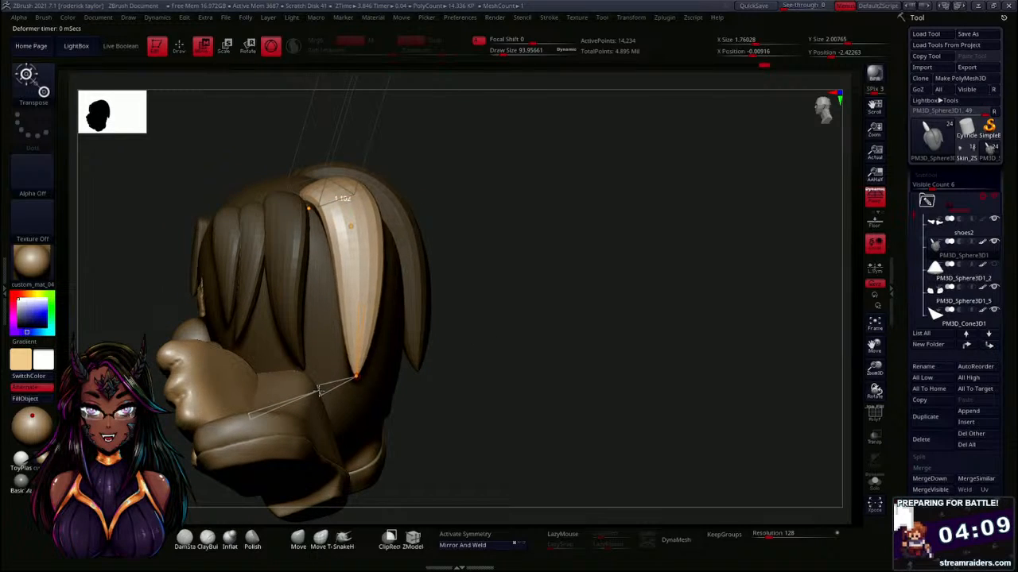
{"action": "left_click_drag", "start_coordinate": [318, 389], "coordinate": [321, 388]}
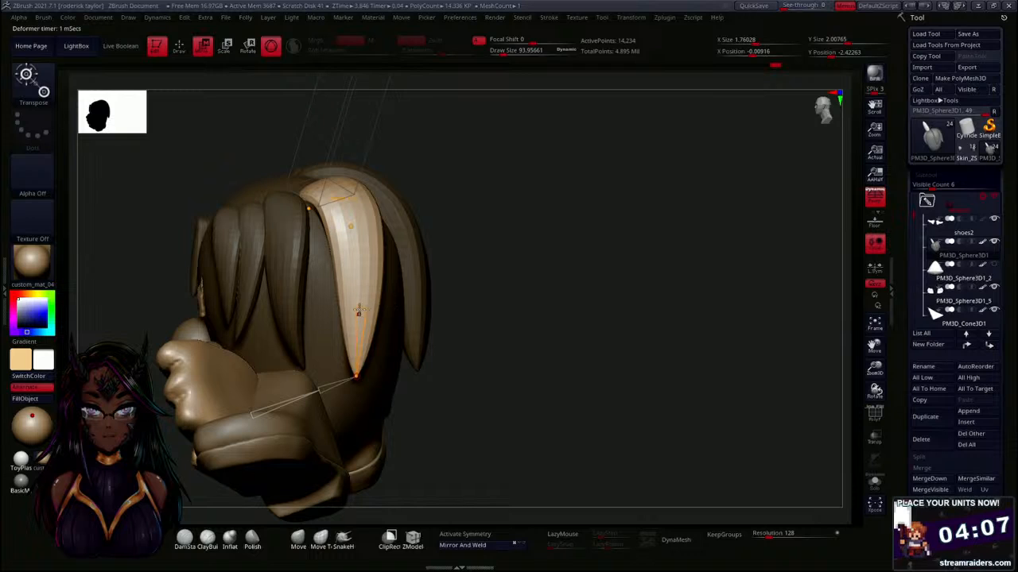
{"action": "left_click_drag", "start_coordinate": [548, 314], "coordinate": [366, 278]}
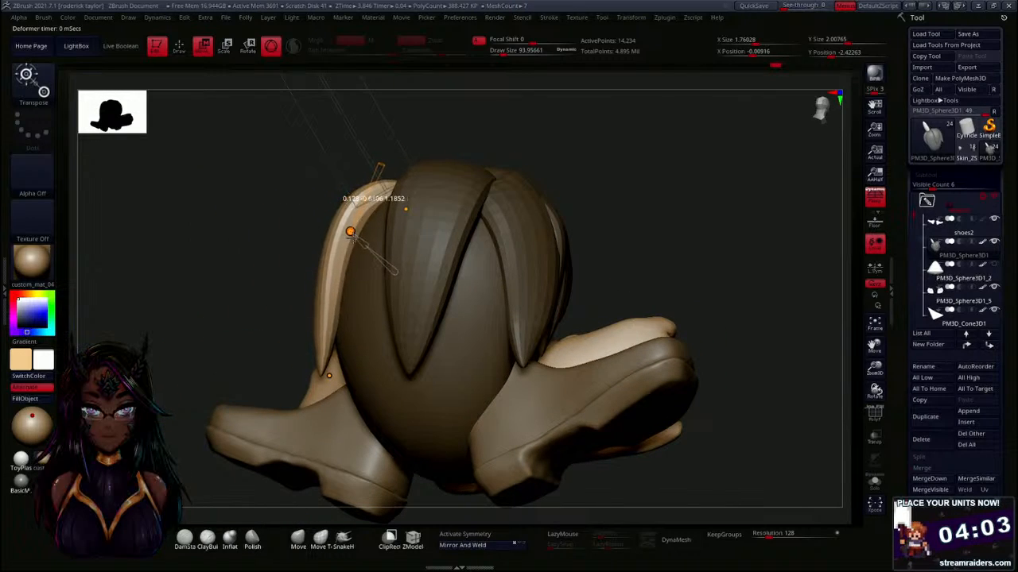
{"action": "left_click_drag", "start_coordinate": [223, 286], "coordinate": [550, 240]}
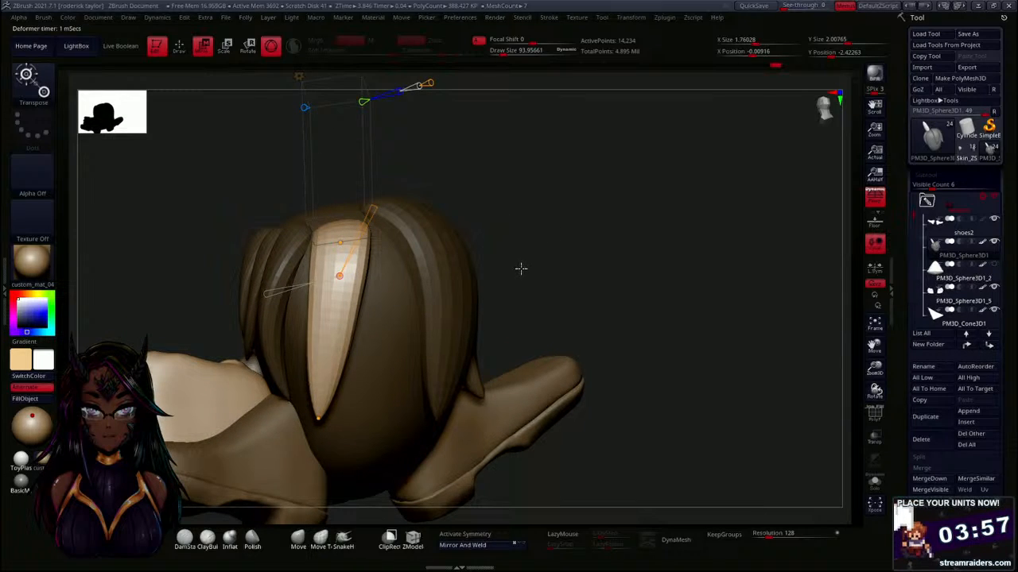
{"action": "left_click_drag", "start_coordinate": [534, 271], "coordinate": [503, 295]}
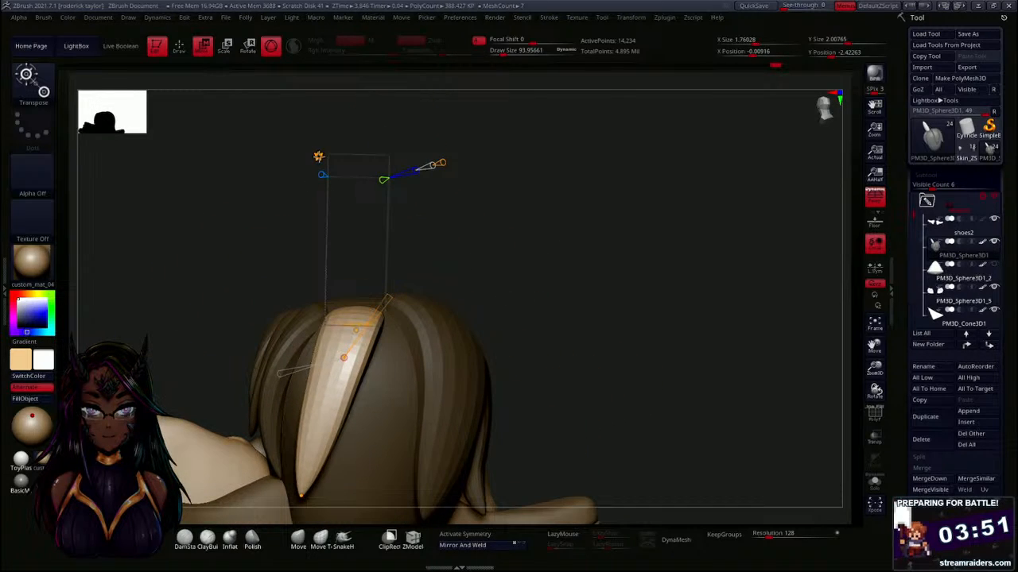
Return to Gizmo 3D, duplicate the strand sideways into the gap at the back of the head, and rotate the copy upright.
{"action": "left_click", "coordinate": [318, 158]}
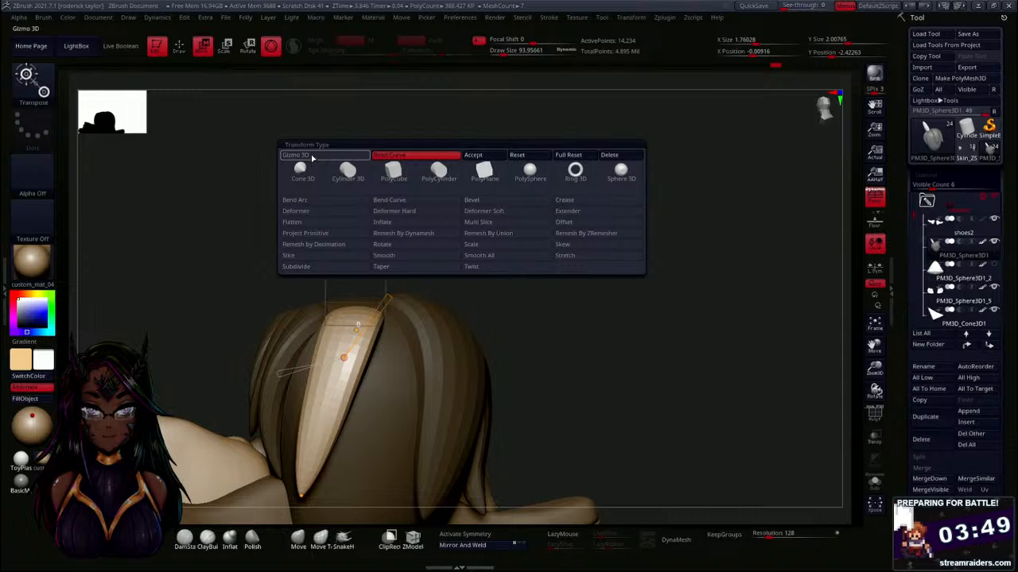
{"action": "left_click", "coordinate": [311, 157]}
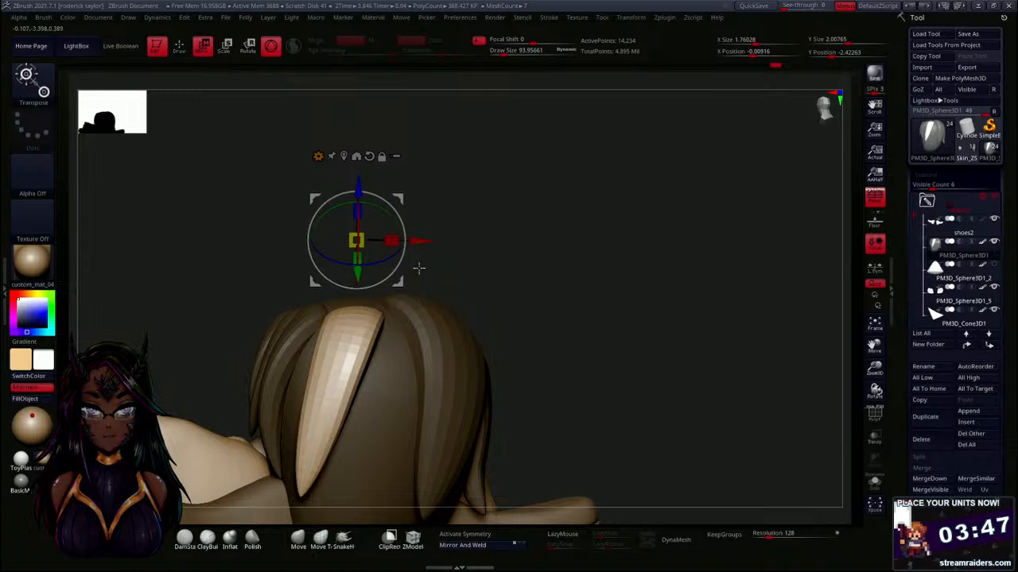
{"action": "left_click_drag", "start_coordinate": [418, 240], "coordinate": [459, 242]}
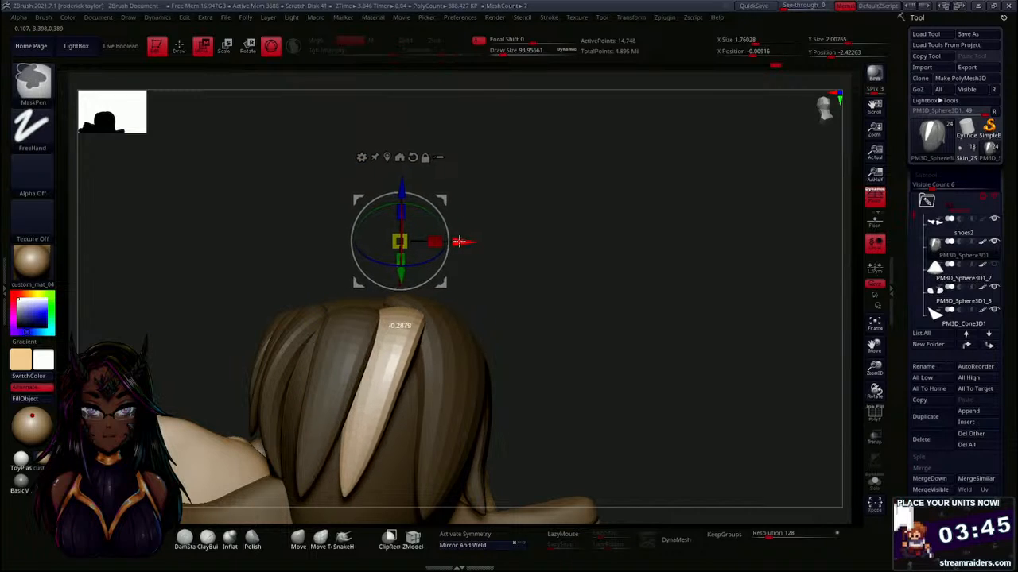
{"action": "left_click_drag", "start_coordinate": [519, 262], "coordinate": [574, 267]}
{"action": "left_click_drag", "start_coordinate": [450, 237], "coordinate": [453, 230]}
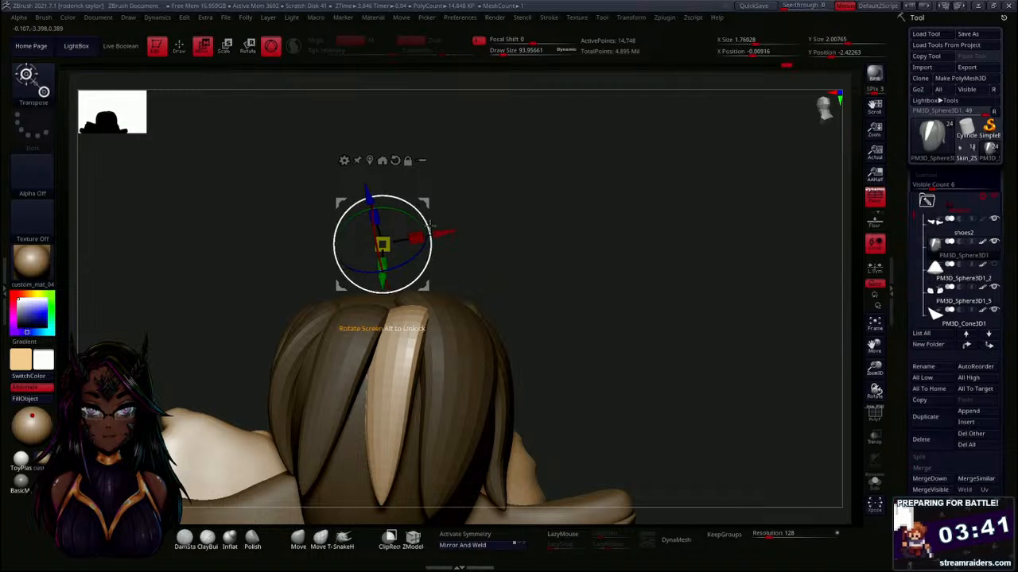
Apply Bend Curve to the copied strand and reposition its curve points to follow the back of the head.
{"action": "left_click", "coordinate": [343, 161]}
{"action": "left_click", "coordinate": [443, 193]}
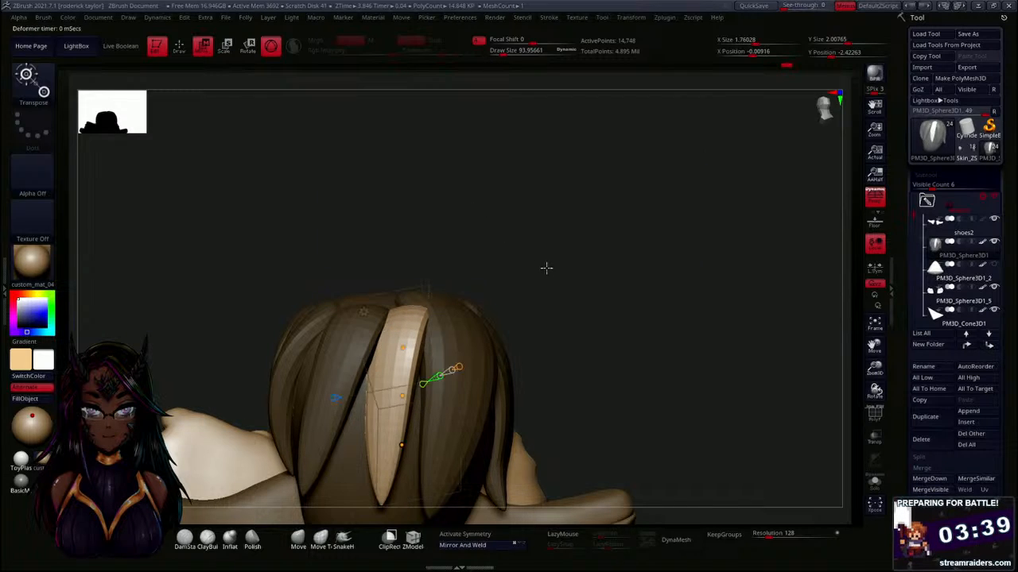
{"action": "left_click_drag", "start_coordinate": [545, 268], "coordinate": [513, 324]}
{"action": "left_click_drag", "start_coordinate": [430, 320], "coordinate": [411, 295]}
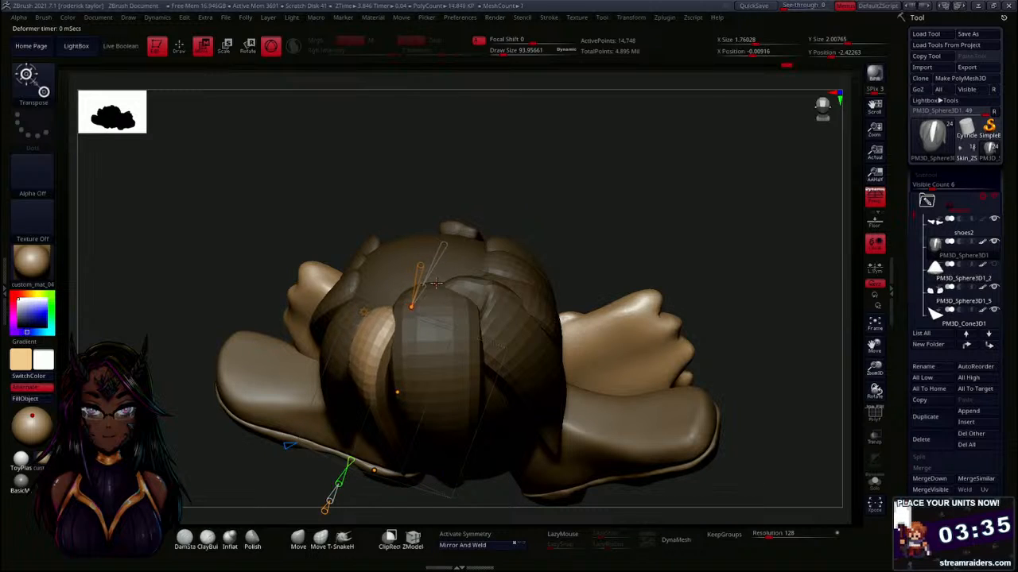
{"action": "left_click_drag", "start_coordinate": [595, 218], "coordinate": [482, 302]}
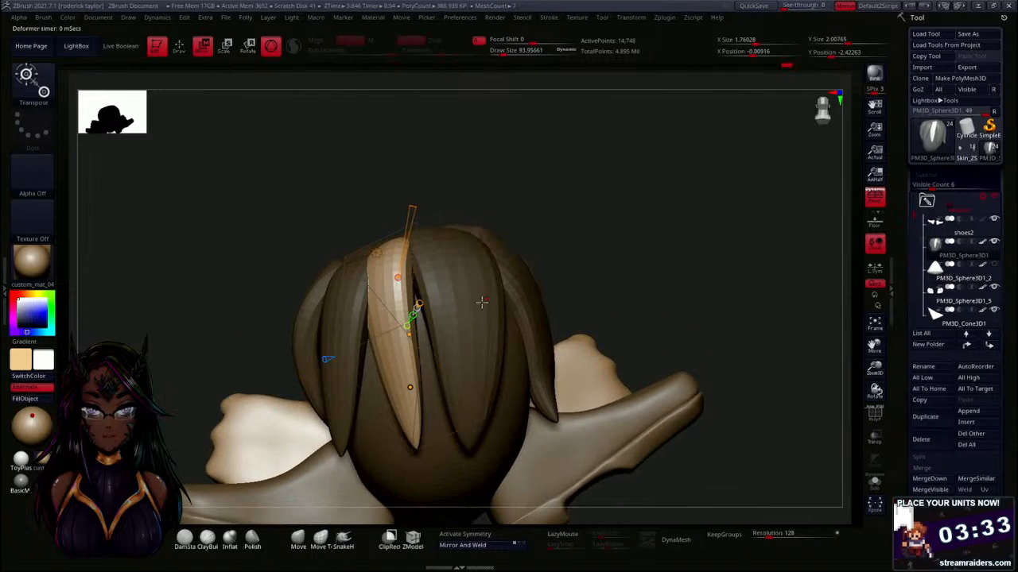
{"action": "mouse_move", "coordinate": [409, 335]}
{"action": "left_mouse_down"}
{"action": "mouse_move", "coordinate": [424, 355]}
{"action": "mouse_move", "coordinate": [404, 366]}
{"action": "mouse_move", "coordinate": [417, 330]}
{"action": "left_mouse_up"}
{"action": "left_click_drag", "start_coordinate": [540, 255], "coordinate": [517, 294]}
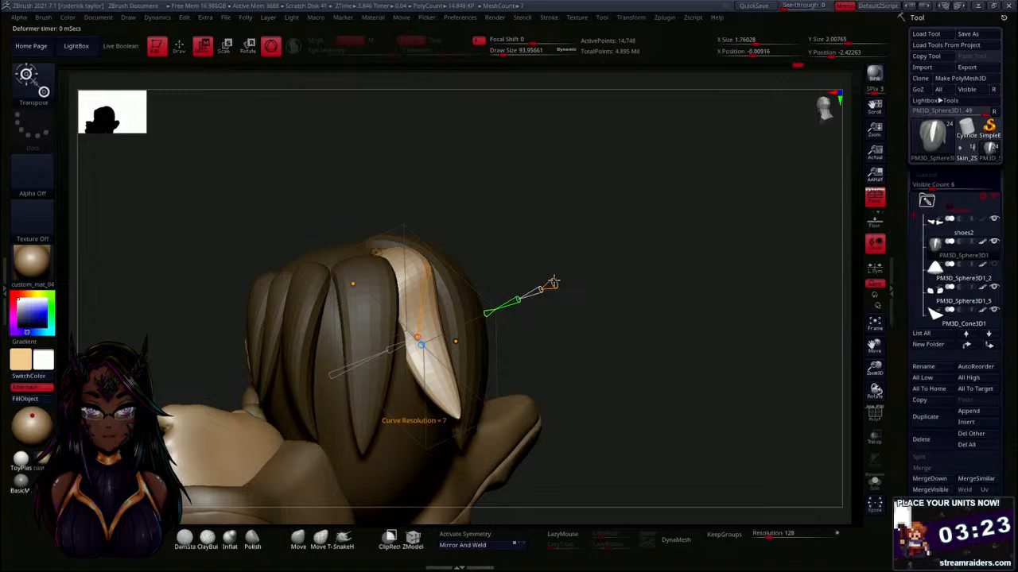
Try different Bend Curve resolution settings on the copied strand and undo them.
{"action": "left_click_drag", "start_coordinate": [518, 300], "coordinate": [526, 293]}
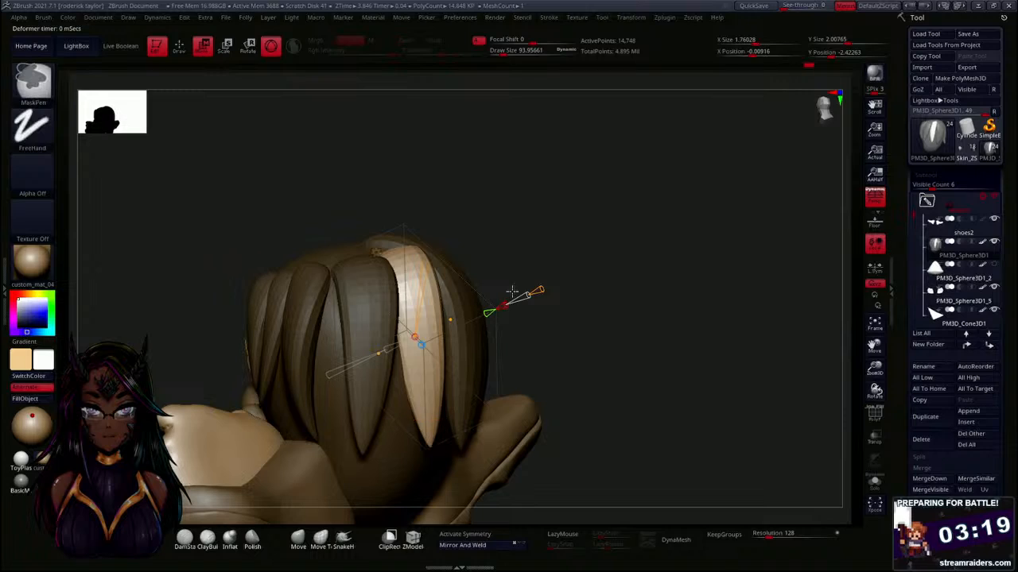
{"action": "key", "text": "ctrl+z"}
{"action": "left_click_drag", "start_coordinate": [520, 296], "coordinate": [539, 288]}
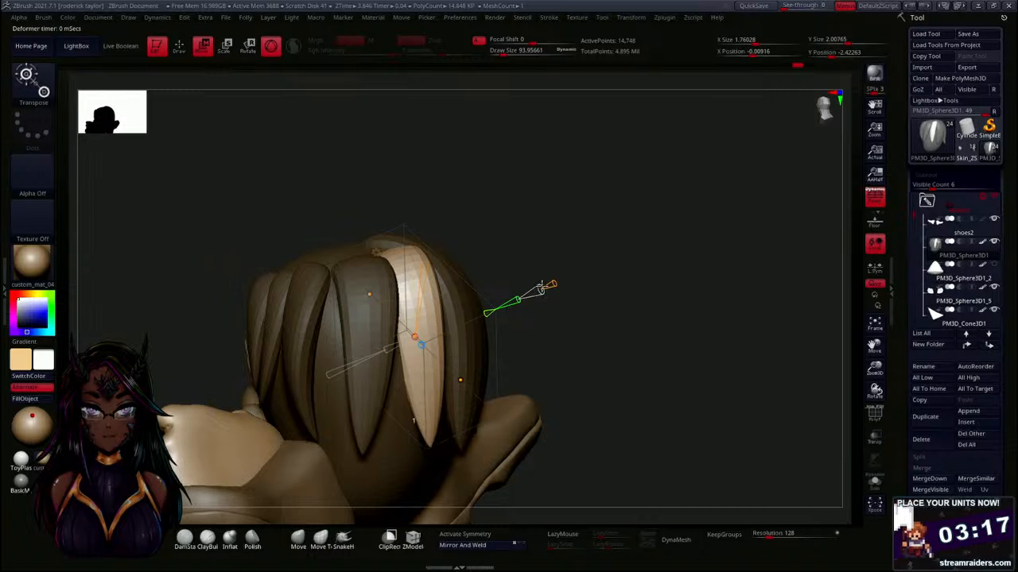
{"action": "key", "text": "ctrl+z"}
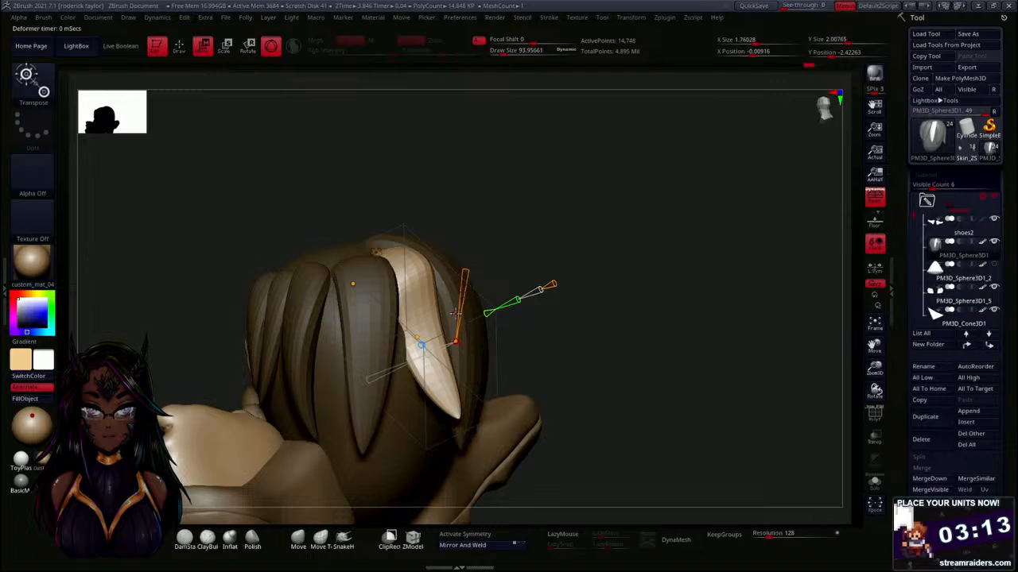
Adjust the twist and scale of the copied strand's Bend Curve points so it narrows and curves along the back of the head.
{"action": "left_click_drag", "start_coordinate": [455, 312], "coordinate": [467, 278]}
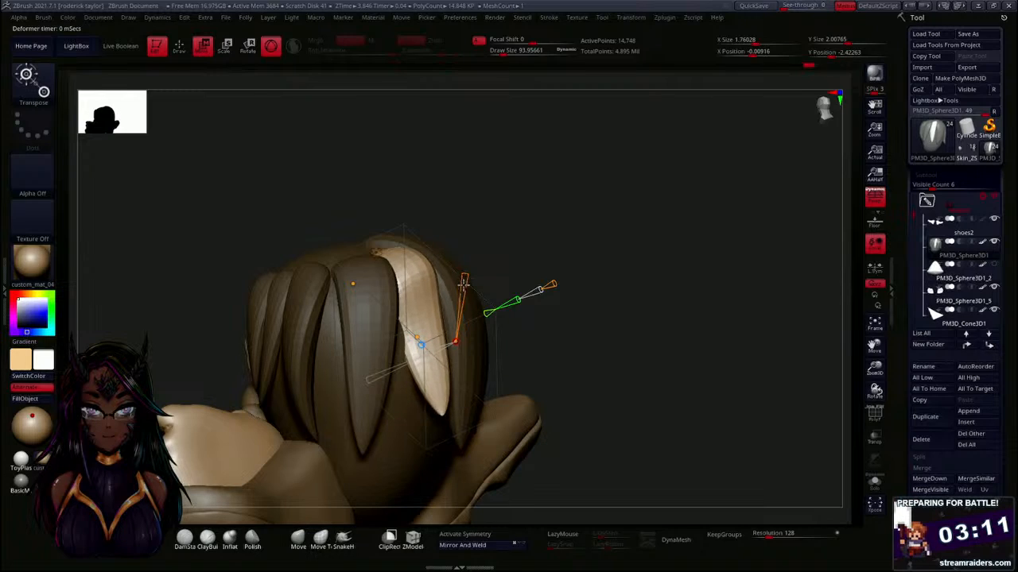
{"action": "left_click_drag", "start_coordinate": [431, 351], "coordinate": [427, 356]}
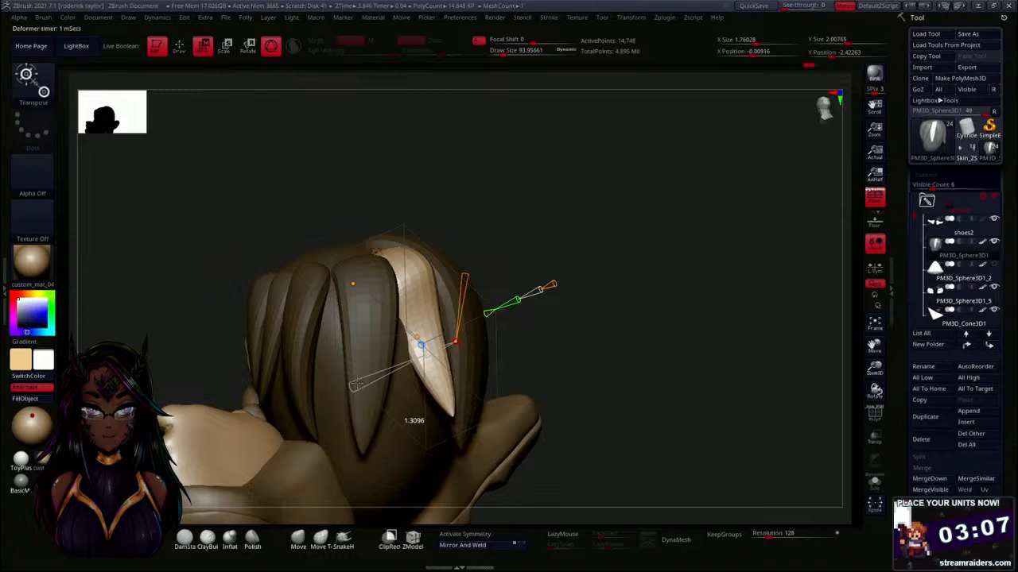
{"action": "left_click_drag", "start_coordinate": [559, 325], "coordinate": [577, 332]}
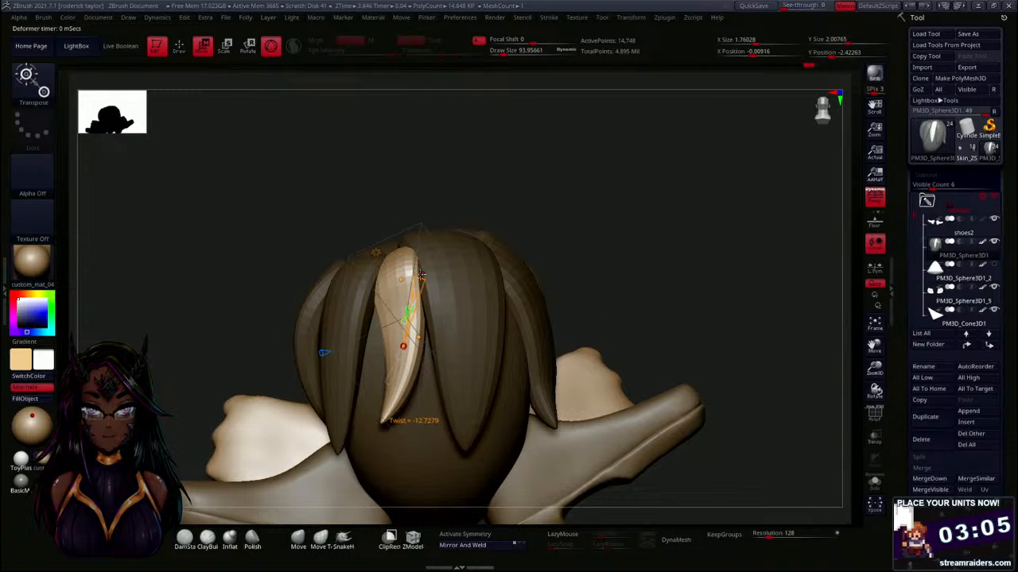
{"action": "mouse_move", "coordinate": [422, 277]}
{"action": "left_mouse_down"}
{"action": "mouse_move", "coordinate": [422, 258]}
{"action": "mouse_move", "coordinate": [423, 278]}
{"action": "left_mouse_up"}
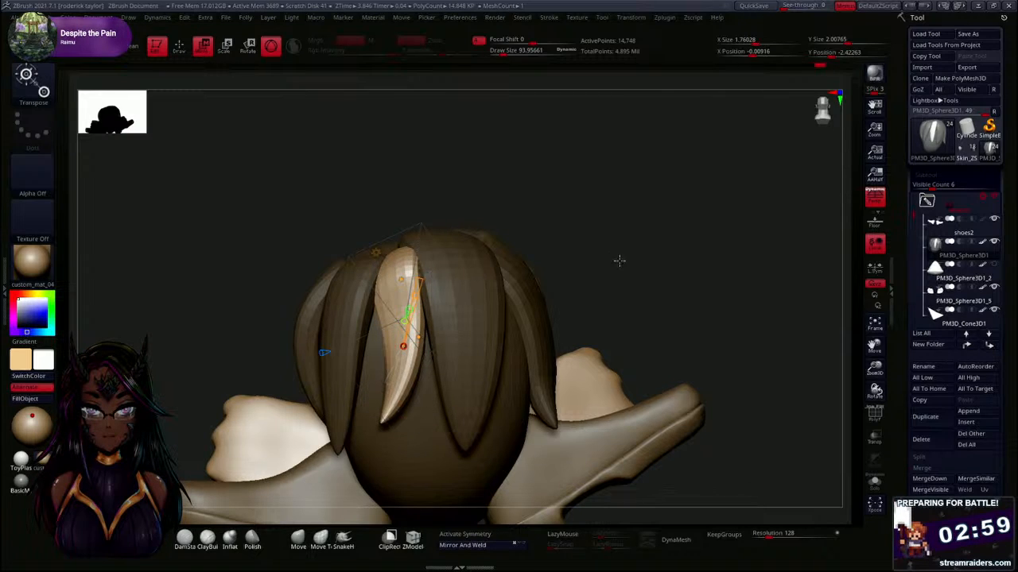
{"action": "mouse_move", "coordinate": [619, 260]}
{"action": "left_mouse_down"}
{"action": "mouse_move", "coordinate": [611, 278]}
{"action": "mouse_move", "coordinate": [629, 265]}
{"action": "left_mouse_up"}
Reshape the copied strand's lower half and tip with the Move Topological brush at a draw size of about 231.
{"action": "mouse_move", "coordinate": [611, 307]}
{"action": "left_mouse_down"}
{"action": "mouse_move", "coordinate": [591, 374]}
{"action": "mouse_move", "coordinate": [585, 364]}
{"action": "left_mouse_up"}
{"action": "key", "text": "q"}
{"action": "left_click", "coordinate": [321, 538]}
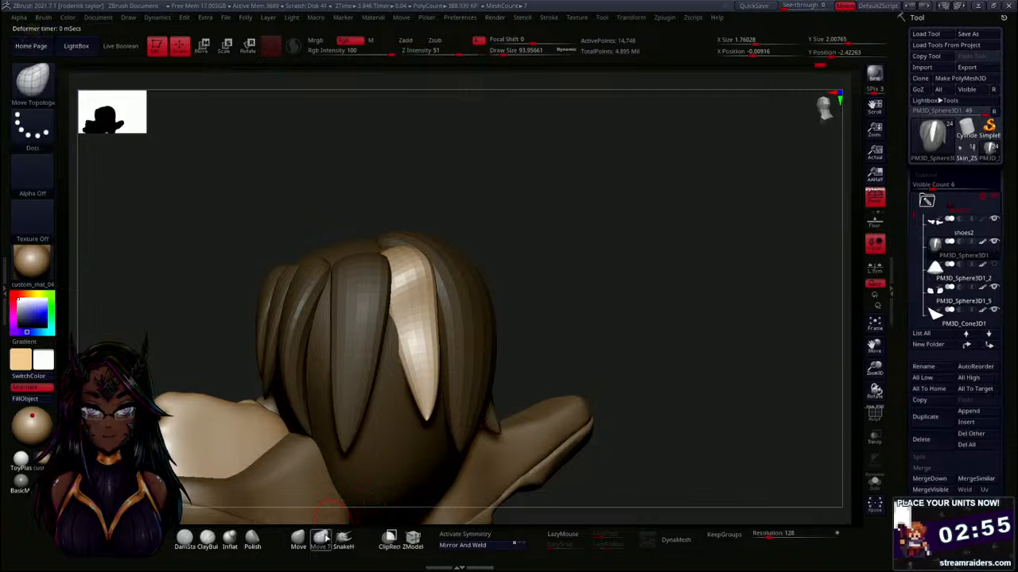
{"action": "key", "text": "s"}
{"action": "left_click", "coordinate": [582, 329]}
{"action": "left_click_drag", "start_coordinate": [602, 333], "coordinate": [541, 342]}
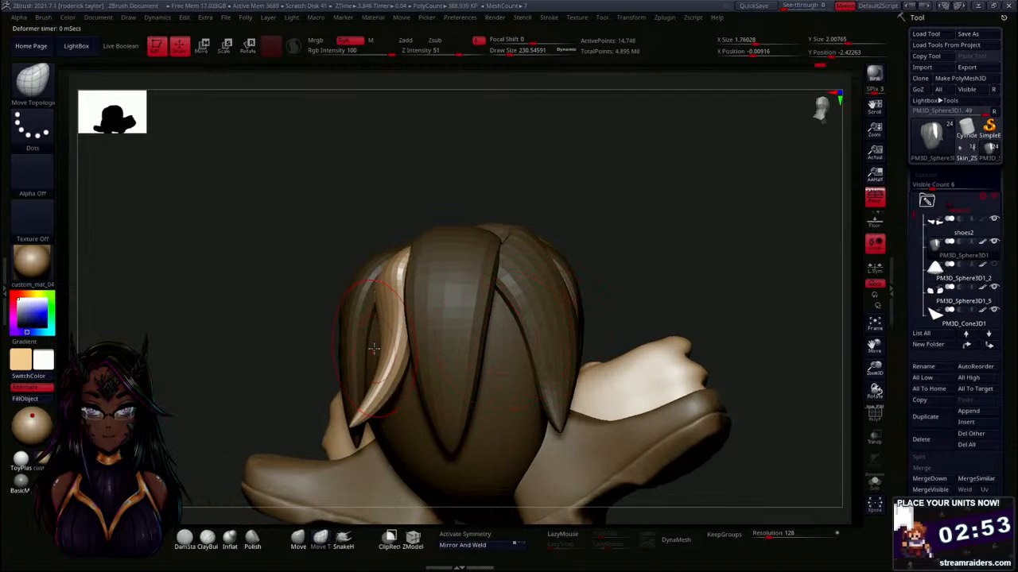
{"action": "left_click_drag", "start_coordinate": [248, 309], "coordinate": [350, 333]}
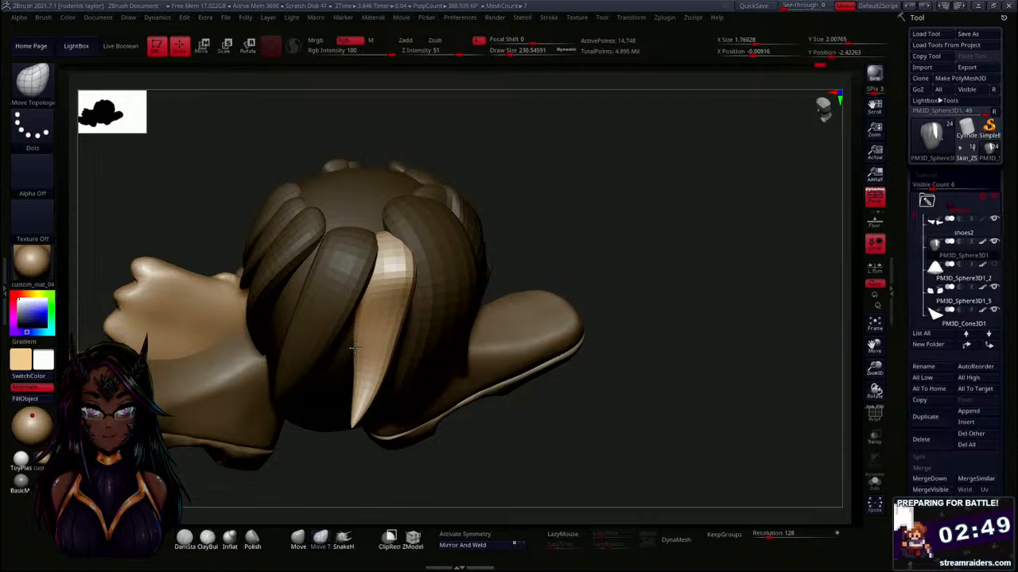
{"action": "left_click_drag", "start_coordinate": [565, 233], "coordinate": [497, 241]}
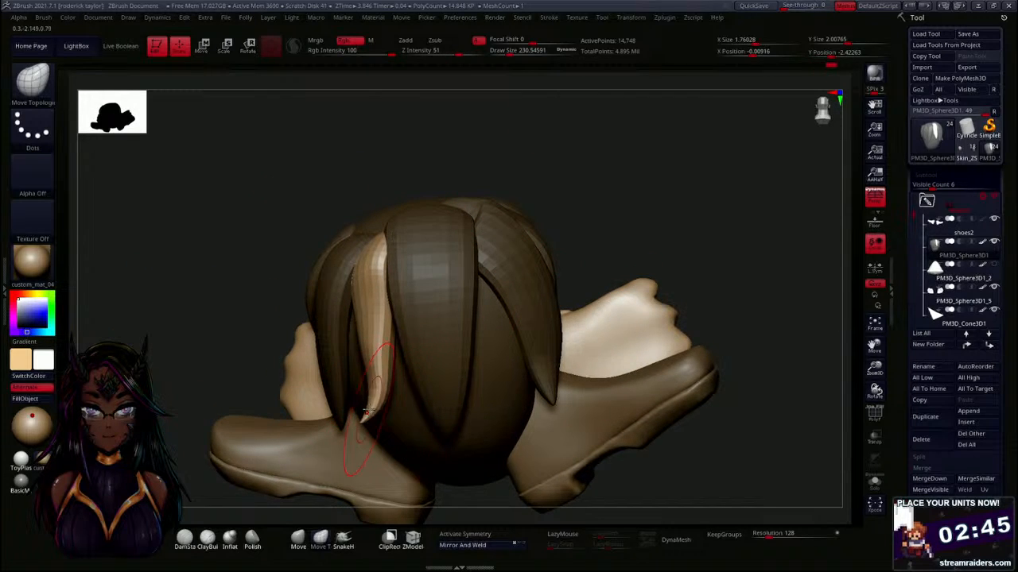
{"action": "left_click_drag", "start_coordinate": [226, 308], "coordinate": [278, 310]}
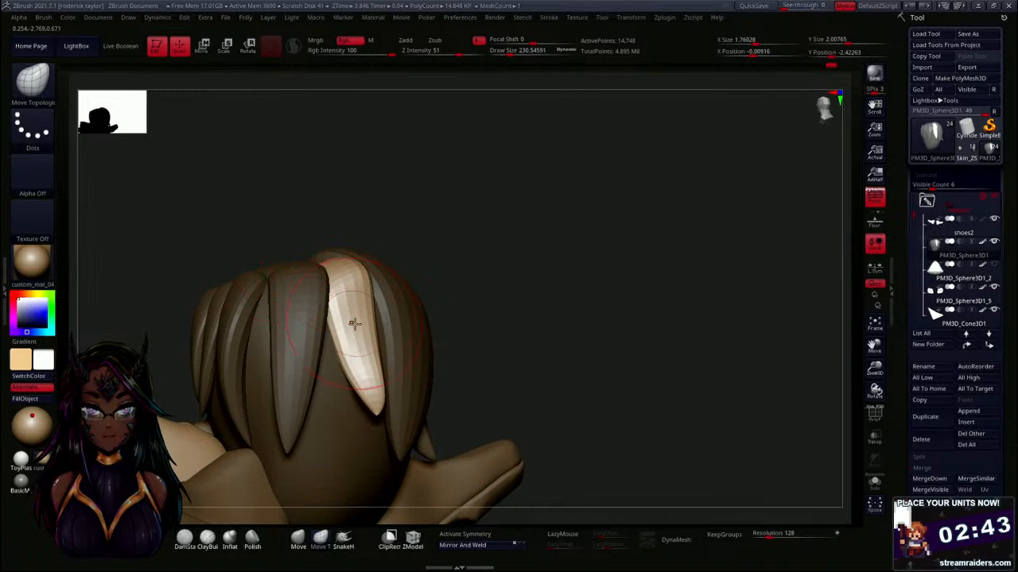
Sweep the strand's middle and tip outward into a curl and blend its upper end between the neighbouring strands with Move Topological.
{"action": "left_click_drag", "start_coordinate": [354, 324], "coordinate": [346, 356]}
{"action": "left_click_drag", "start_coordinate": [456, 262], "coordinate": [443, 245]}
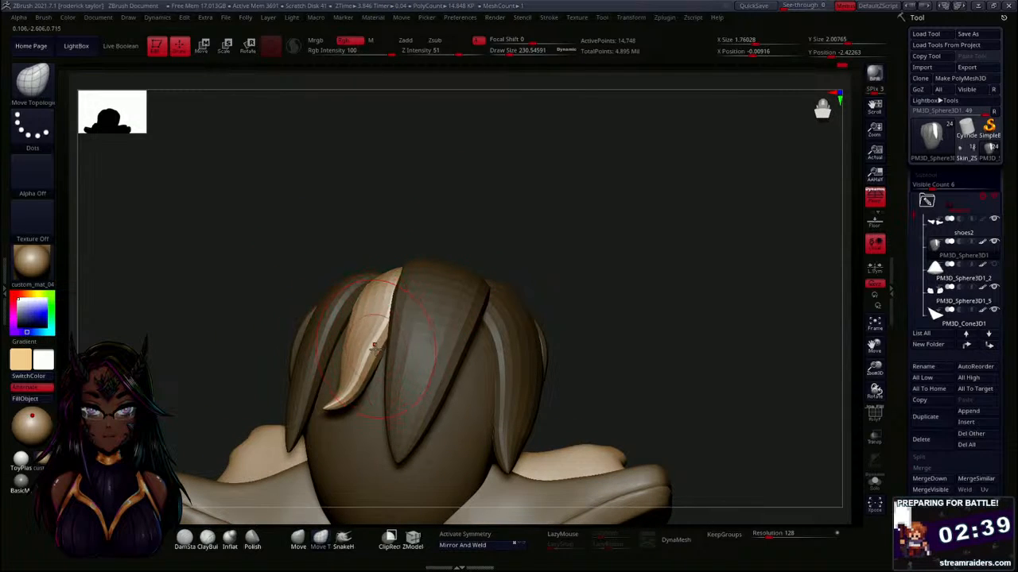
{"action": "left_click_drag", "start_coordinate": [536, 260], "coordinate": [524, 298]}
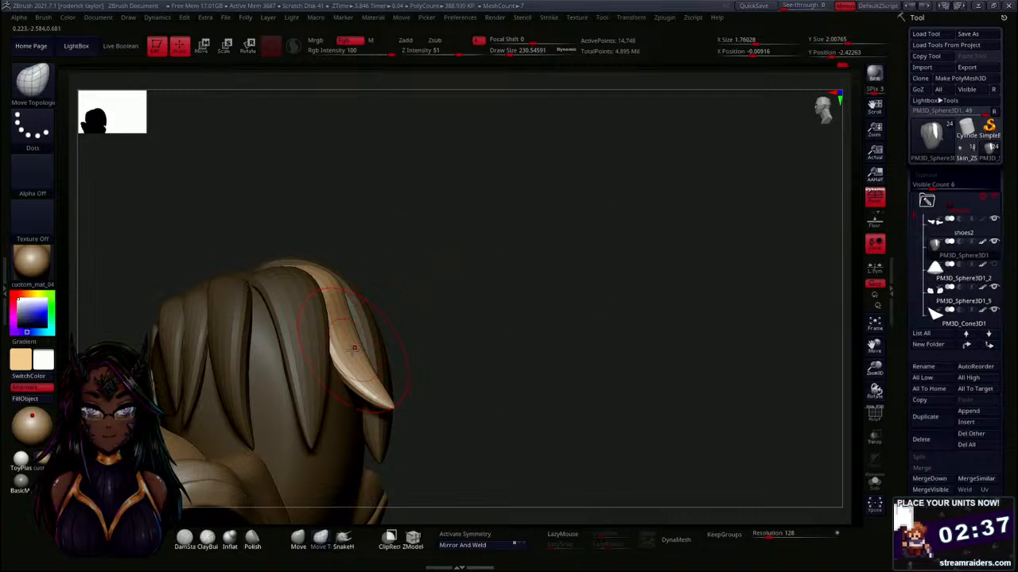
{"action": "mouse_move", "coordinate": [413, 334]}
{"action": "left_mouse_down"}
{"action": "mouse_move", "coordinate": [427, 336]}
{"action": "mouse_move", "coordinate": [435, 297]}
{"action": "mouse_move", "coordinate": [387, 254]}
{"action": "mouse_move", "coordinate": [351, 359]}
{"action": "left_mouse_up"}
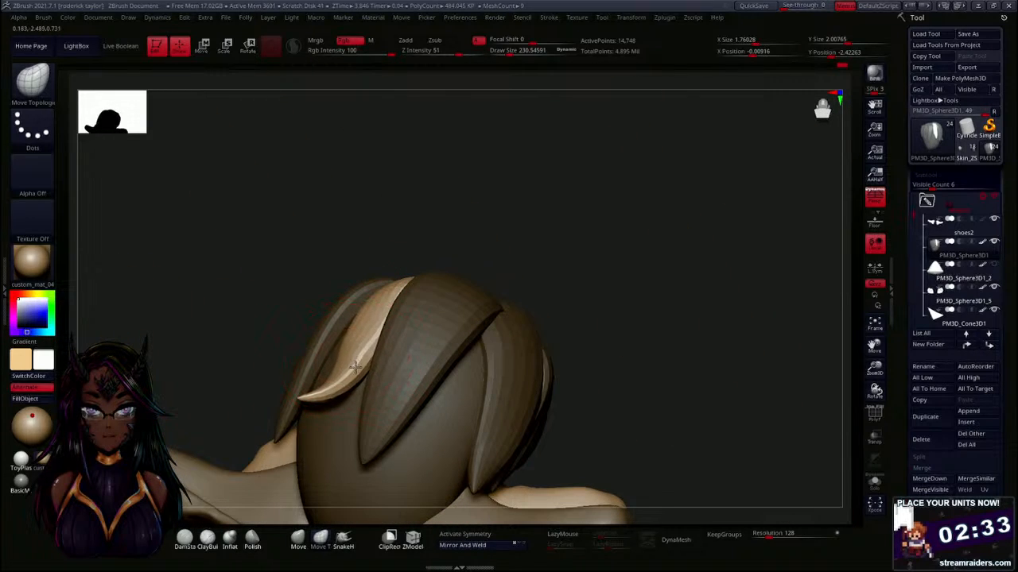
{"action": "left_click_drag", "start_coordinate": [334, 393], "coordinate": [326, 391]}
{"action": "mouse_move", "coordinate": [229, 327]}
{"action": "left_mouse_down"}
{"action": "mouse_move", "coordinate": [211, 308]}
{"action": "mouse_move", "coordinate": [231, 355]}
{"action": "mouse_move", "coordinate": [435, 315]}
{"action": "left_mouse_up"}
{"action": "left_click_drag", "start_coordinate": [529, 236], "coordinate": [500, 306]}
{"action": "left_click_drag", "start_coordinate": [331, 304], "coordinate": [317, 296]}
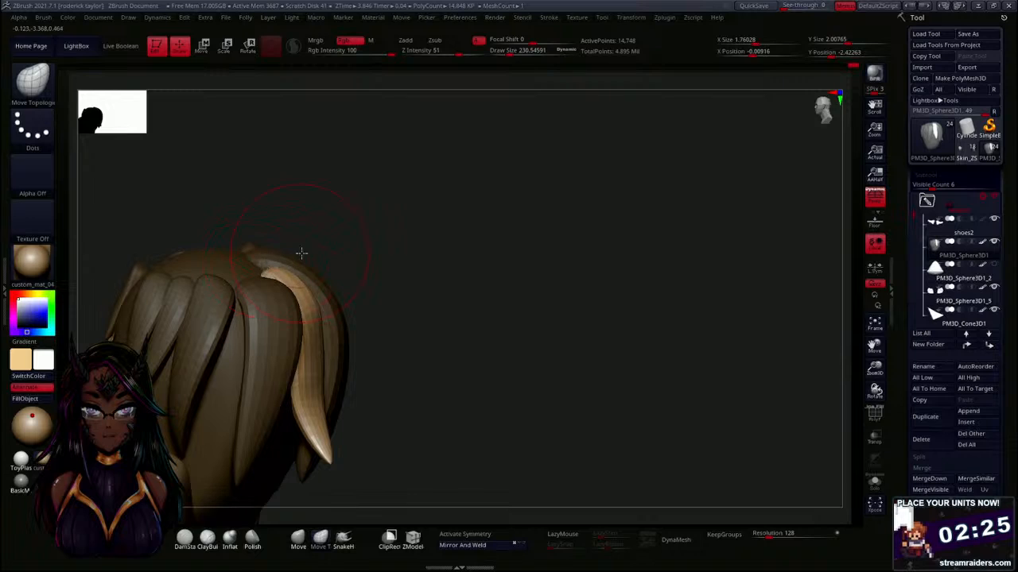
{"action": "mouse_move", "coordinate": [301, 253]}
{"action": "left_mouse_down"}
{"action": "mouse_move", "coordinate": [472, 295]}
{"action": "mouse_move", "coordinate": [431, 292]}
{"action": "mouse_move", "coordinate": [459, 266]}
{"action": "mouse_move", "coordinate": [463, 291]}
{"action": "left_mouse_up"}
Insert a new SK_Hair_Be1 strand near the crown at the side-back of the head and apply Bend Curve to it.
{"action": "key", "text": "b"}
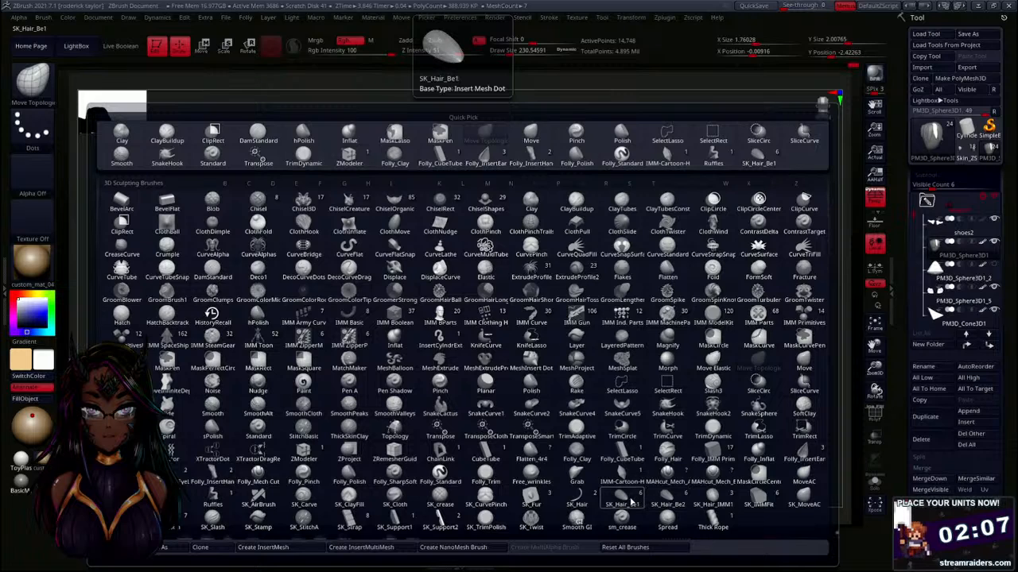
{"action": "left_click", "coordinate": [632, 501]}
{"action": "left_click_drag", "start_coordinate": [542, 357], "coordinate": [457, 264]}
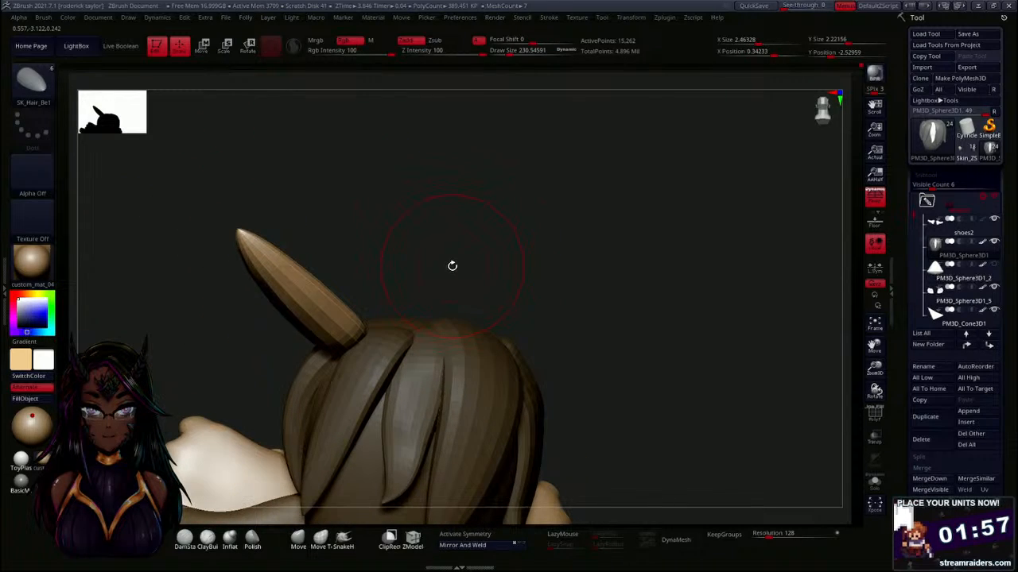
{"action": "key", "text": "w"}
{"action": "left_click", "coordinate": [313, 262]}
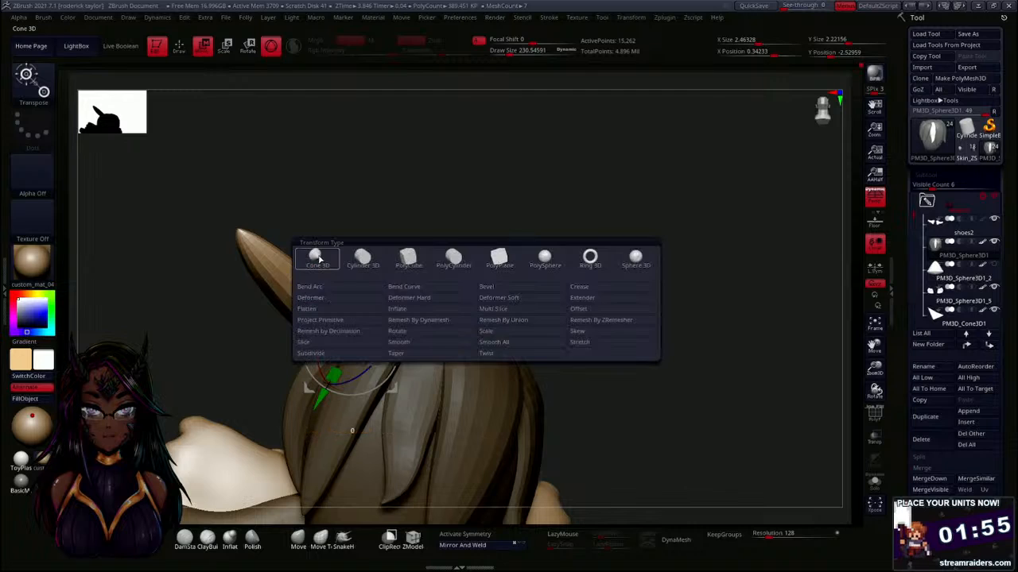
{"action": "left_click", "coordinate": [416, 285]}
Pull the new strand's curve points downward and inward so it hangs against the side of the head between its neighbours.
{"action": "left_click_drag", "start_coordinate": [233, 237], "coordinate": [246, 500]}
{"action": "left_click_drag", "start_coordinate": [528, 261], "coordinate": [589, 286]}
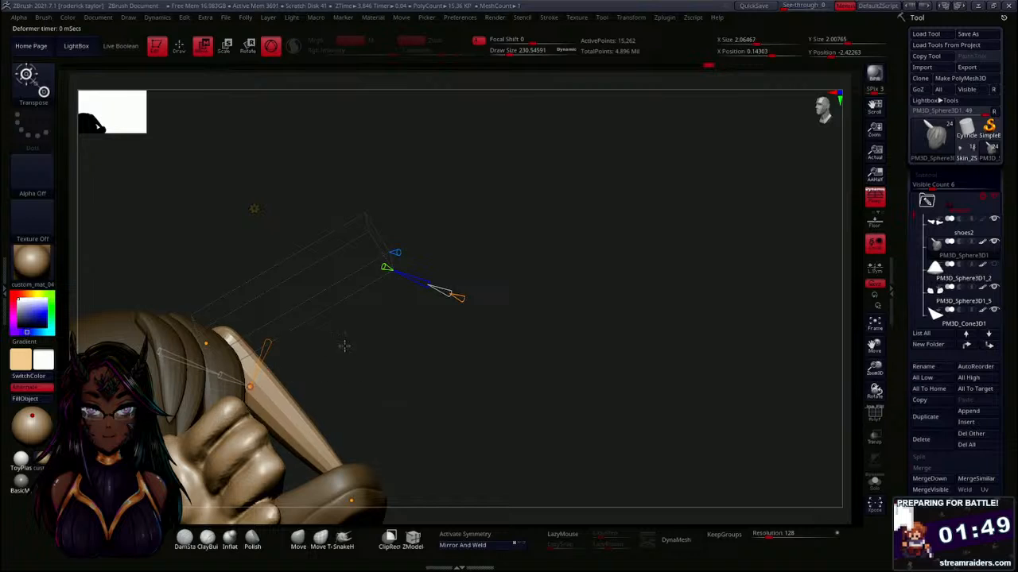
{"action": "left_click_drag", "start_coordinate": [343, 345], "coordinate": [371, 445]}
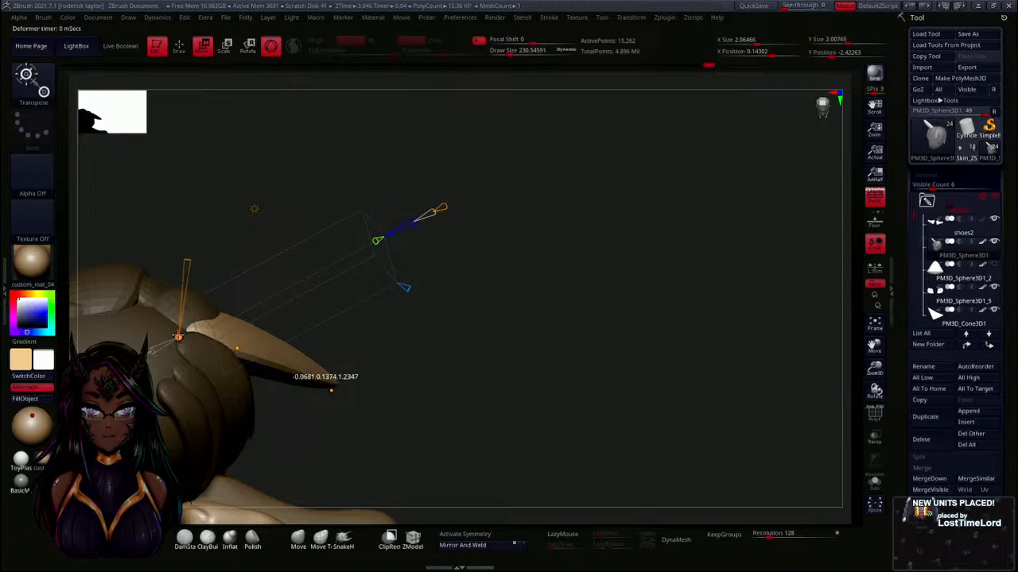
{"action": "left_click_drag", "start_coordinate": [395, 336], "coordinate": [425, 292]}
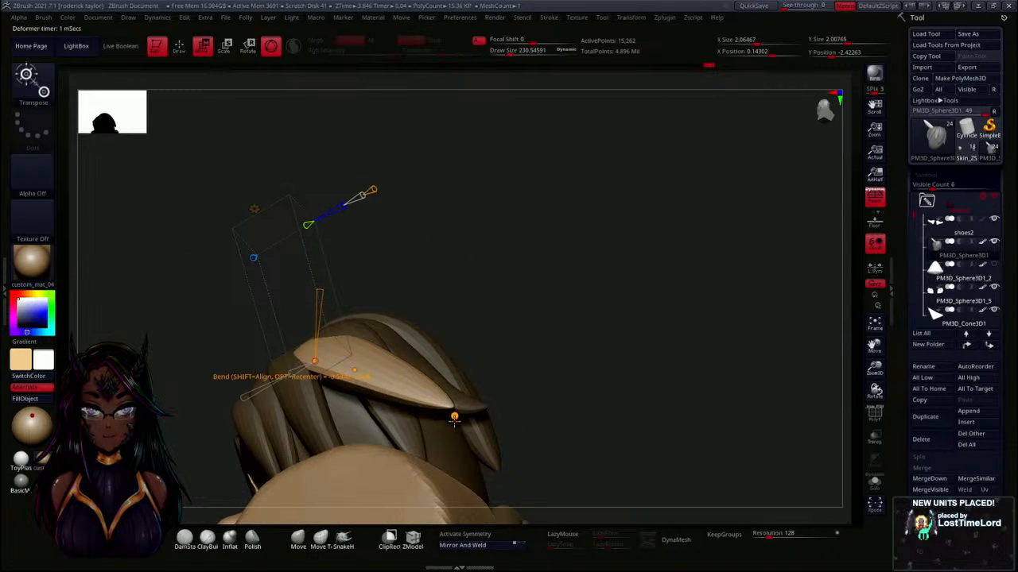
{"action": "left_click_drag", "start_coordinate": [454, 416], "coordinate": [381, 480]}
{"action": "left_click_drag", "start_coordinate": [531, 374], "coordinate": [572, 340]}
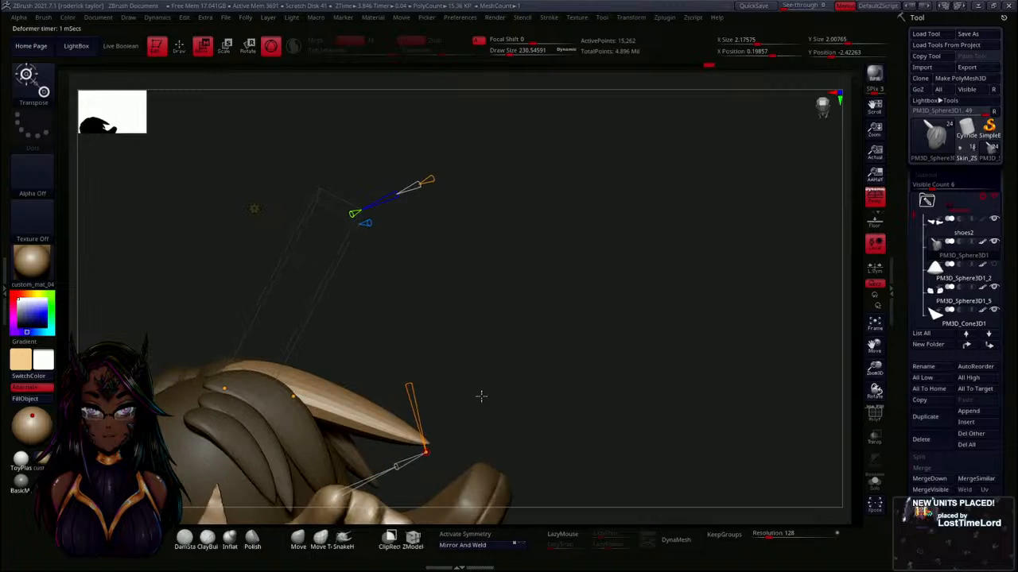
{"action": "left_click_drag", "start_coordinate": [424, 451], "coordinate": [358, 475]}
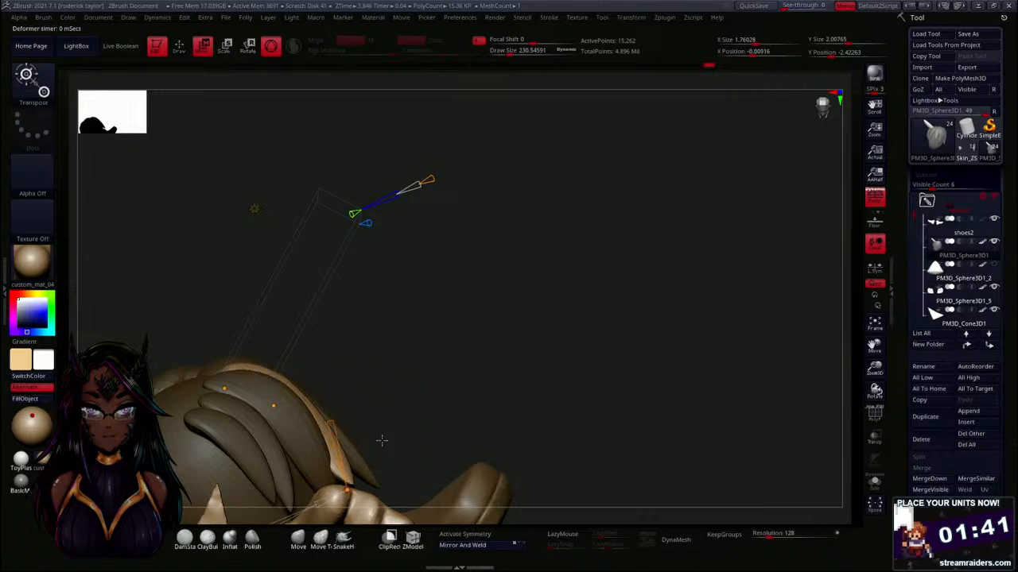
{"action": "left_click_drag", "start_coordinate": [381, 440], "coordinate": [421, 429]}
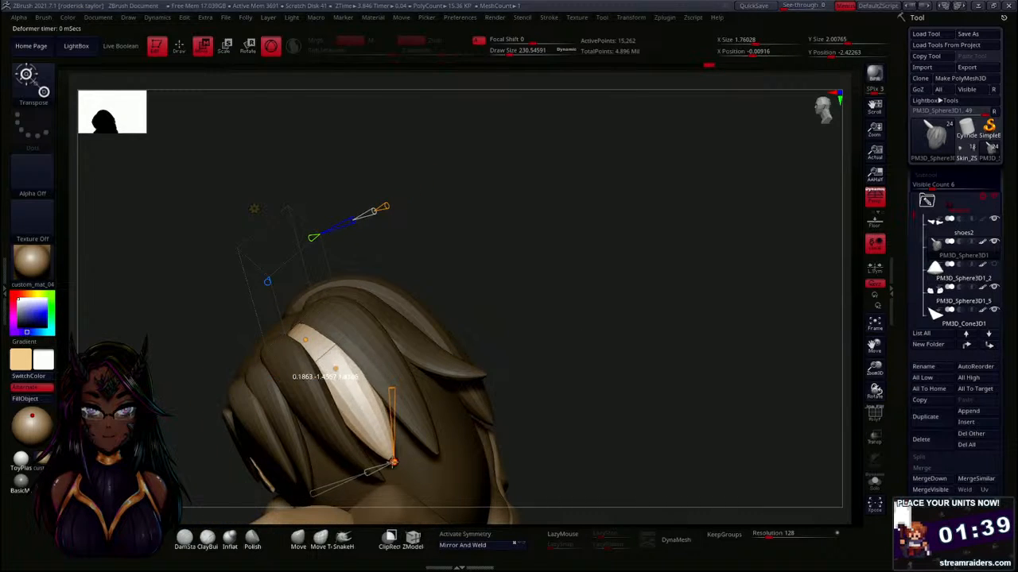
Refine the side strand's middle and tip curve points so it fills the gap between the adjacent strands.
{"action": "left_click_drag", "start_coordinate": [557, 413], "coordinate": [404, 418]}
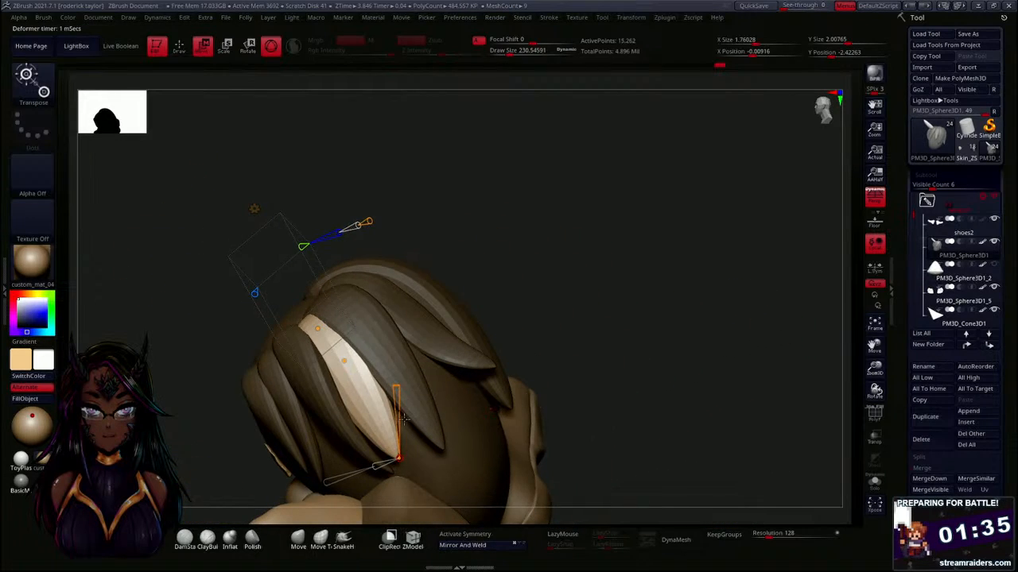
{"action": "mouse_move", "coordinate": [342, 362]}
{"action": "left_mouse_down"}
{"action": "mouse_move", "coordinate": [345, 341]}
{"action": "mouse_move", "coordinate": [357, 357]}
{"action": "left_mouse_up"}
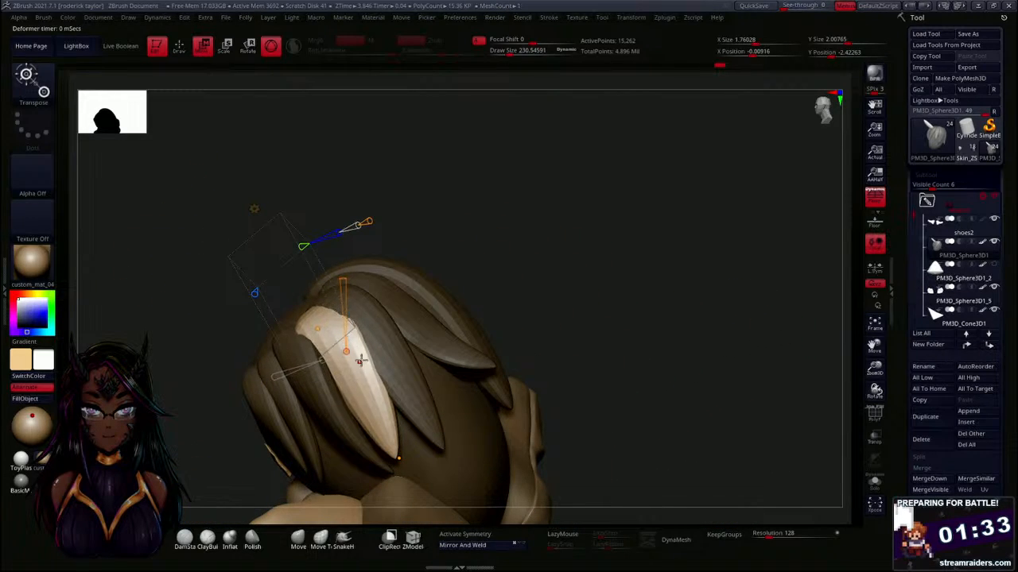
{"action": "left_click_drag", "start_coordinate": [399, 458], "coordinate": [407, 456]}
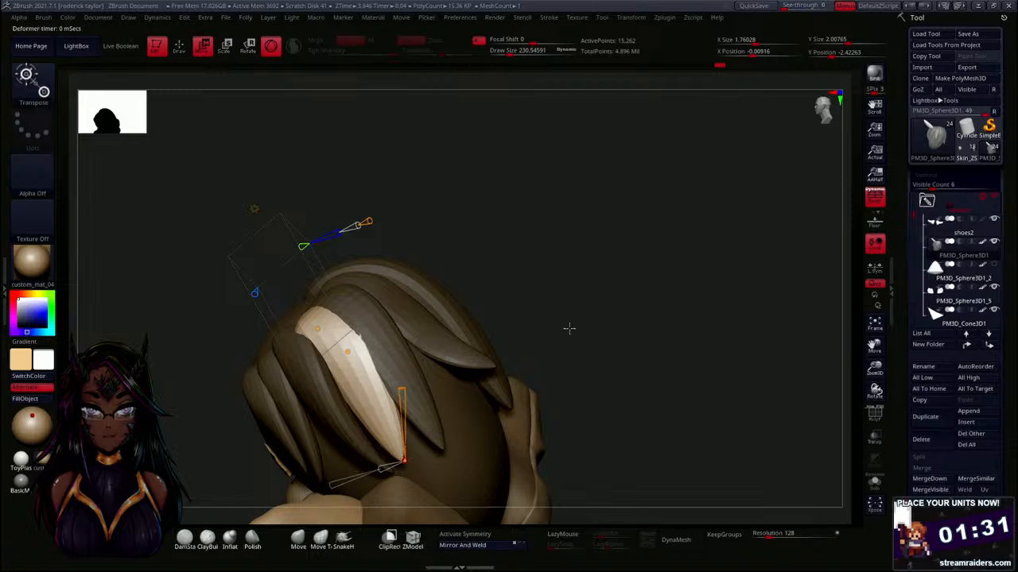
{"action": "mouse_move", "coordinate": [569, 329]}
{"action": "left_mouse_down"}
{"action": "mouse_move", "coordinate": [618, 291]}
{"action": "mouse_move", "coordinate": [554, 348]}
{"action": "mouse_move", "coordinate": [569, 302]}
{"action": "mouse_move", "coordinate": [570, 338]}
{"action": "left_mouse_up"}
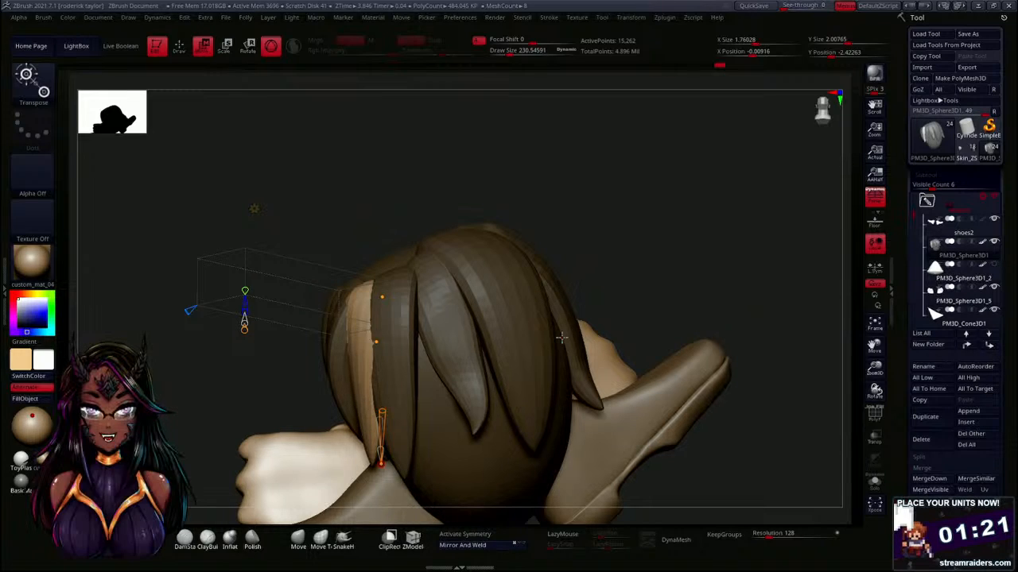
{"action": "left_click_drag", "start_coordinate": [541, 360], "coordinate": [507, 341]}
{"action": "left_click_drag", "start_coordinate": [582, 320], "coordinate": [595, 320]}
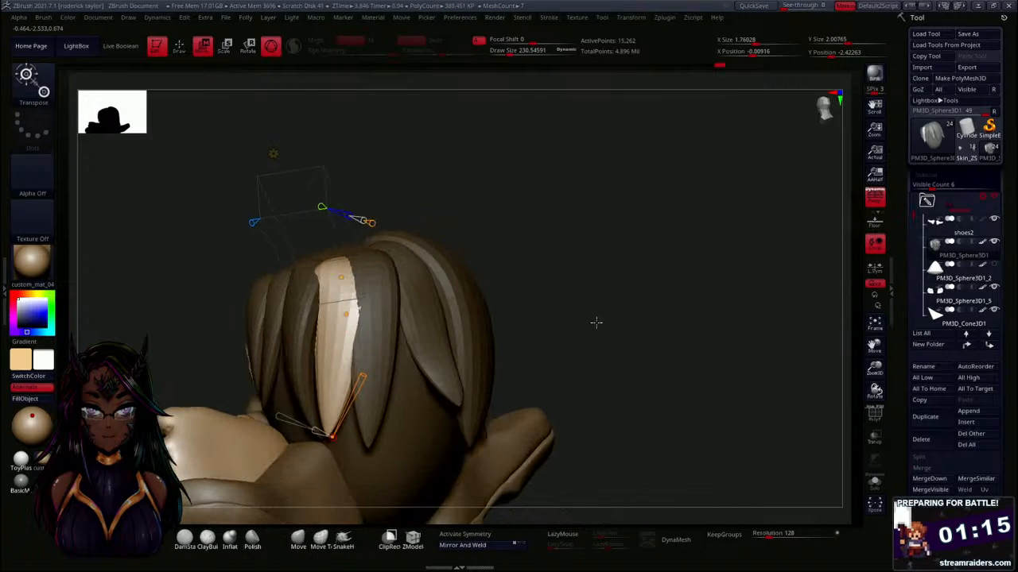
{"action": "left_click_drag", "start_coordinate": [338, 318], "coordinate": [325, 326]}
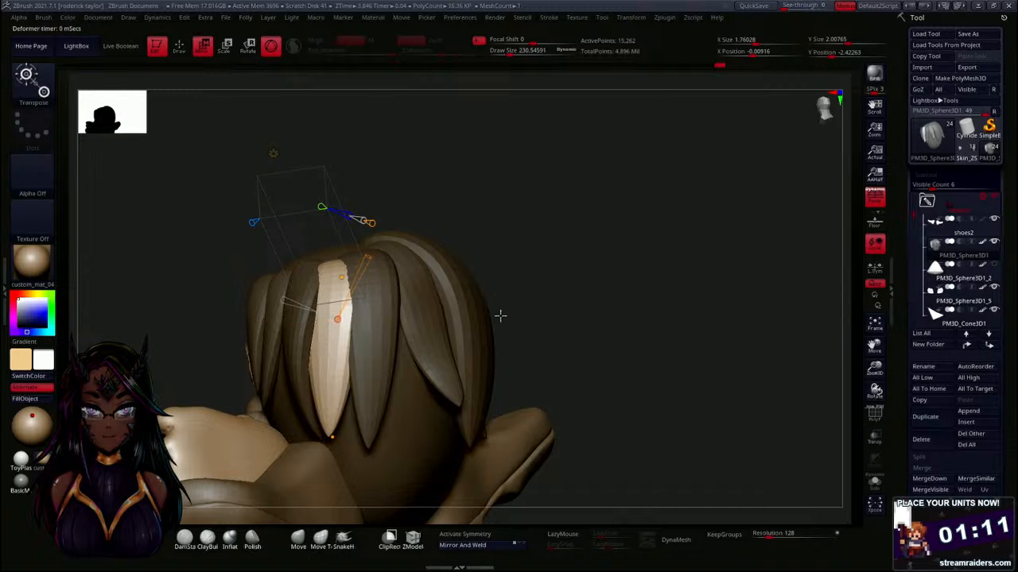
{"action": "mouse_move", "coordinate": [500, 313]}
{"action": "left_mouse_down"}
{"action": "mouse_move", "coordinate": [598, 368]}
{"action": "mouse_move", "coordinate": [556, 393]}
{"action": "mouse_move", "coordinate": [513, 397]}
{"action": "mouse_move", "coordinate": [588, 322]}
{"action": "mouse_move", "coordinate": [609, 329]}
{"action": "mouse_move", "coordinate": [553, 351]}
{"action": "mouse_move", "coordinate": [597, 341]}
{"action": "mouse_move", "coordinate": [649, 289]}
{"action": "mouse_move", "coordinate": [628, 306]}
{"action": "left_mouse_up"}
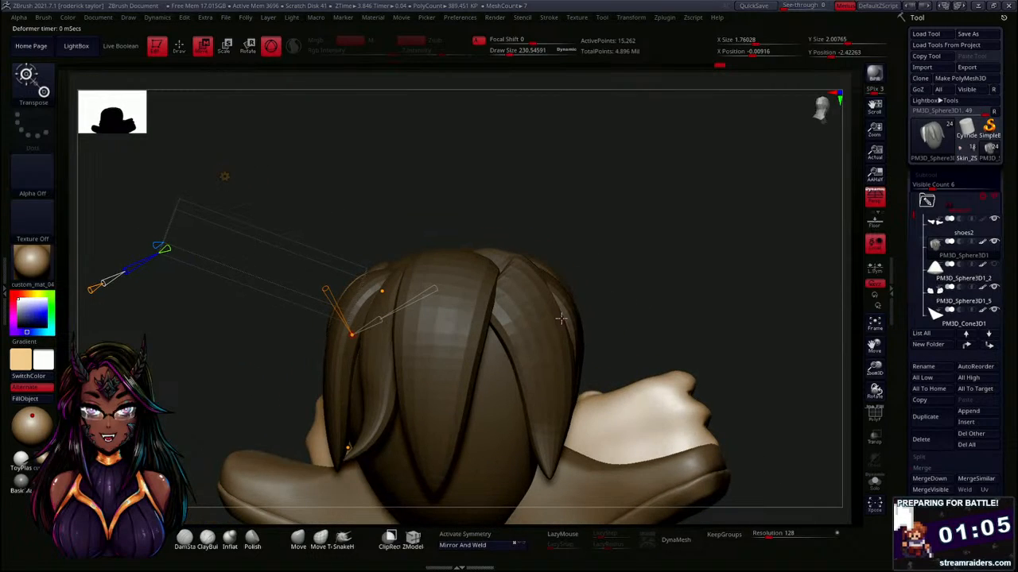
Insert another SK_Hair_Be1 strand over the parting between the large strands at the back of the head and apply Bend Curve.
{"action": "key", "text": "q"}
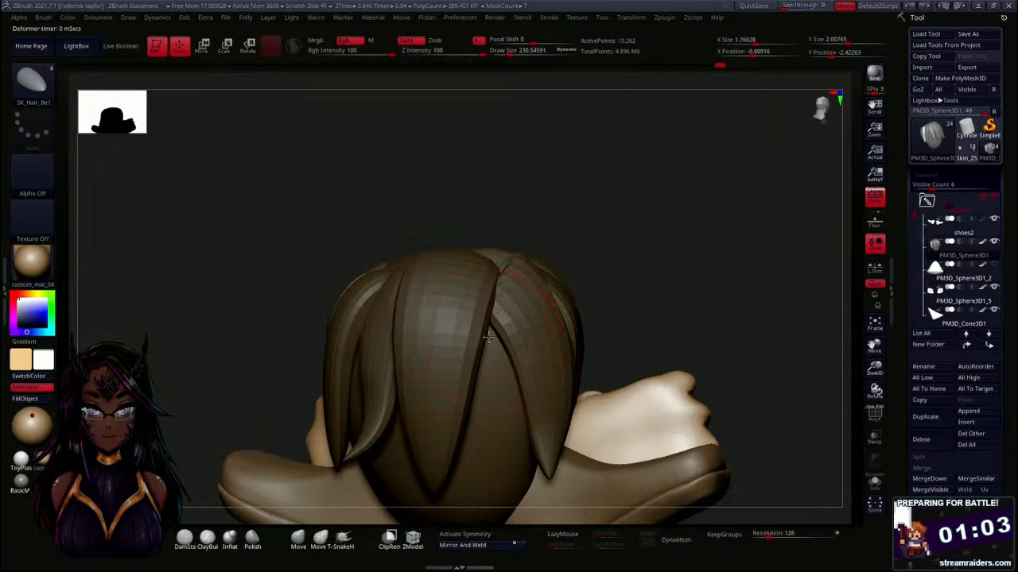
{"action": "key", "text": "ctrl"}
{"action": "left_click_drag", "start_coordinate": [489, 310], "coordinate": [504, 253]}
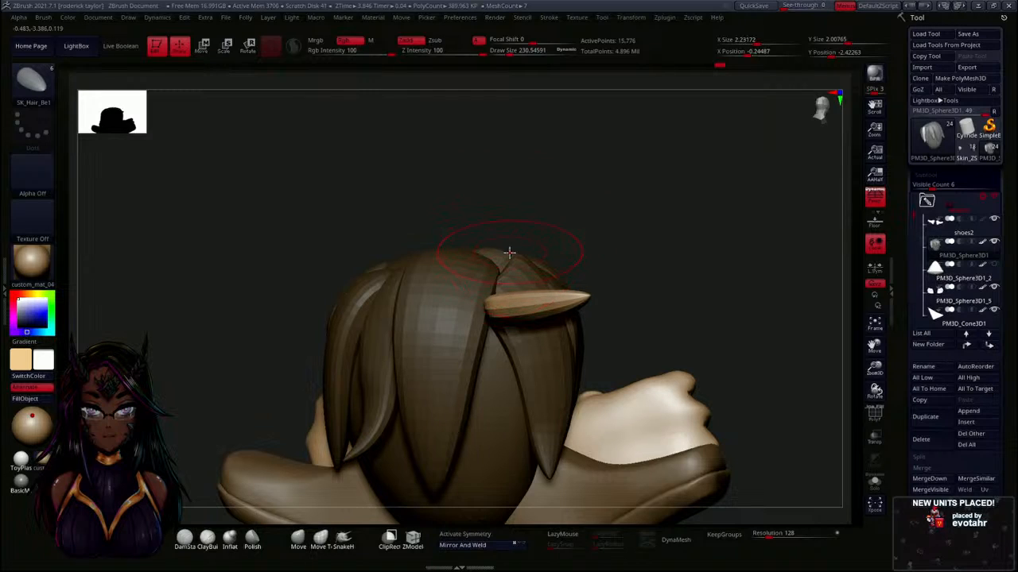
{"action": "key", "text": "w"}
{"action": "left_click", "coordinate": [451, 228]}
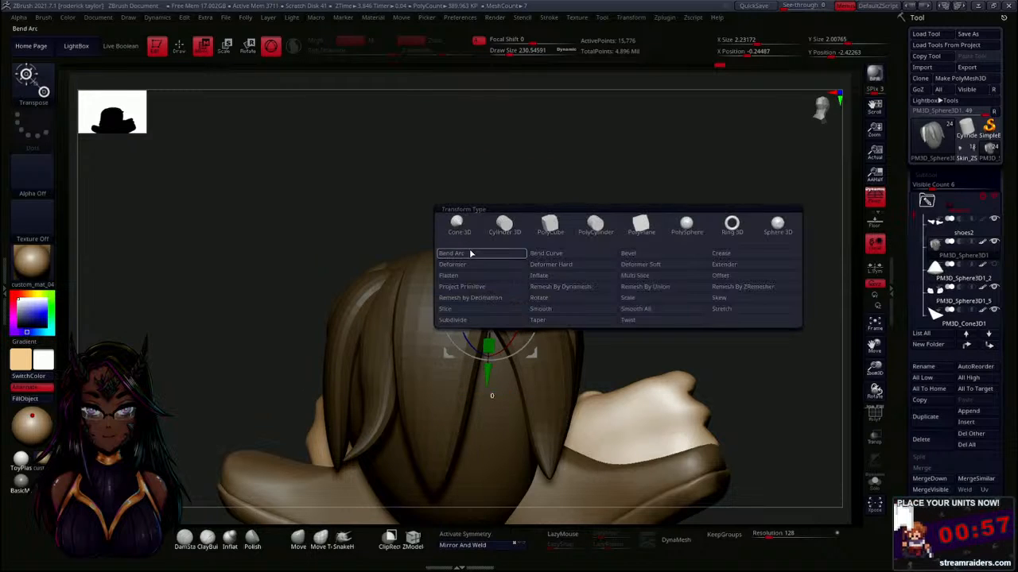
{"action": "left_click", "coordinate": [551, 258]}
Pull the new strand's tip and middle curve points down and inward so it hangs against the back of the head.
{"action": "left_click_drag", "start_coordinate": [595, 285], "coordinate": [681, 317]}
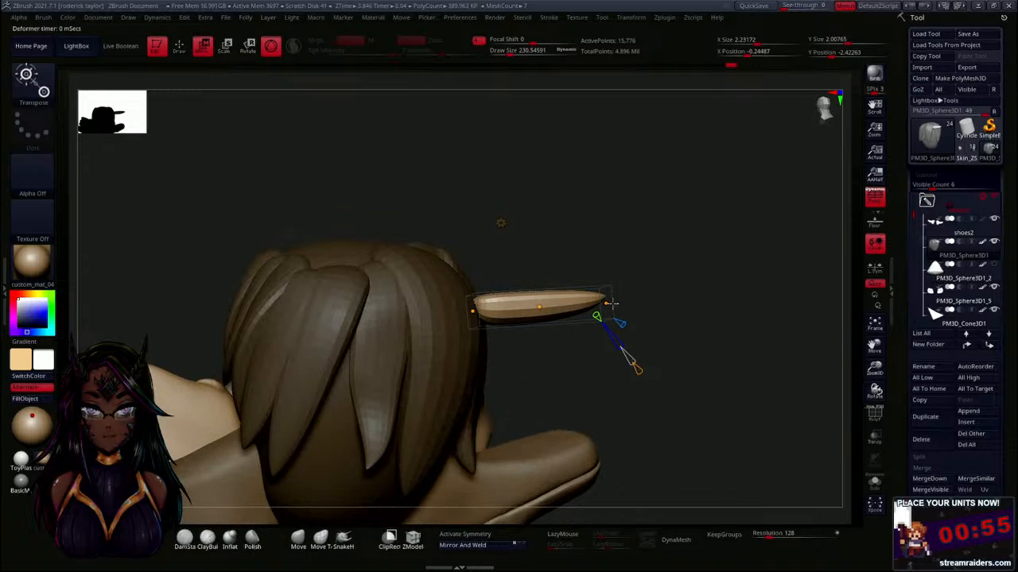
{"action": "left_click_drag", "start_coordinate": [610, 303], "coordinate": [465, 372]}
{"action": "left_click_drag", "start_coordinate": [551, 364], "coordinate": [537, 425]}
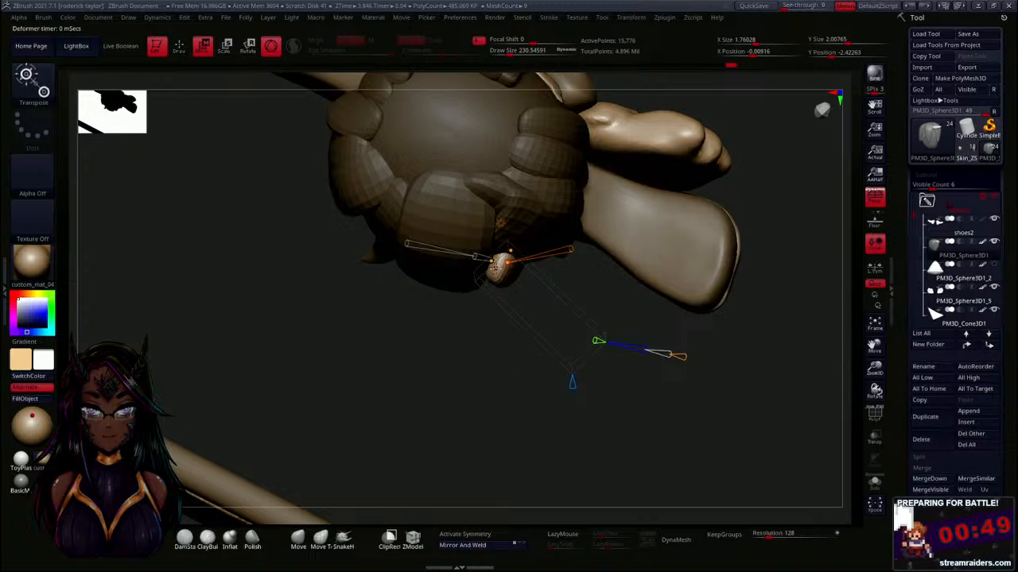
{"action": "left_click_drag", "start_coordinate": [492, 262], "coordinate": [490, 237]}
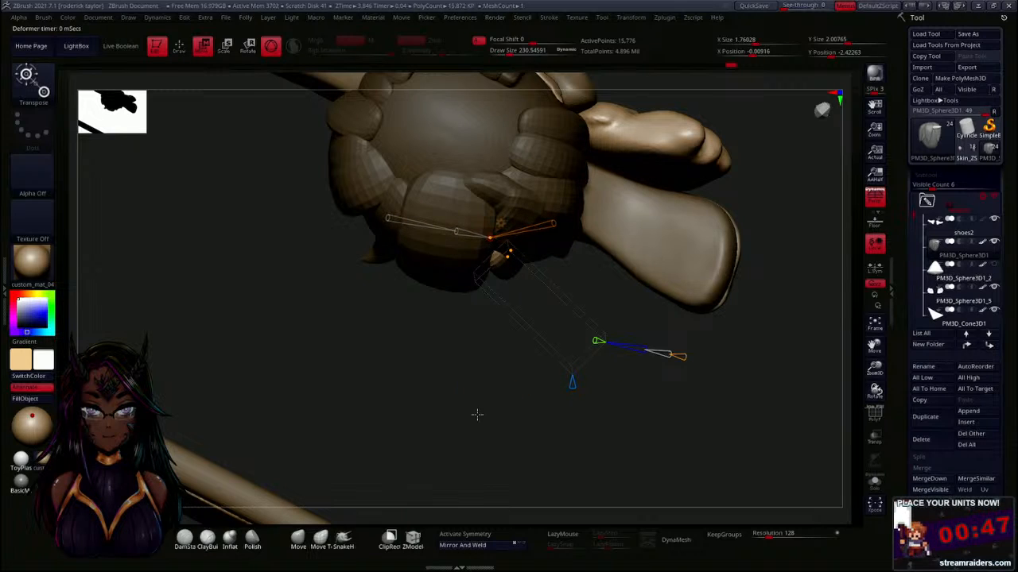
{"action": "left_click_drag", "start_coordinate": [477, 414], "coordinate": [477, 296]}
Refine the strand's curve points, twisting and widening it to cover the parting between the large back strands.
{"action": "left_click_drag", "start_coordinate": [506, 385], "coordinate": [501, 380]}
{"action": "left_click_drag", "start_coordinate": [512, 510], "coordinate": [516, 485]}
{"action": "left_click_drag", "start_coordinate": [621, 386], "coordinate": [484, 391]}
{"action": "left_click_drag", "start_coordinate": [544, 364], "coordinate": [542, 374]}
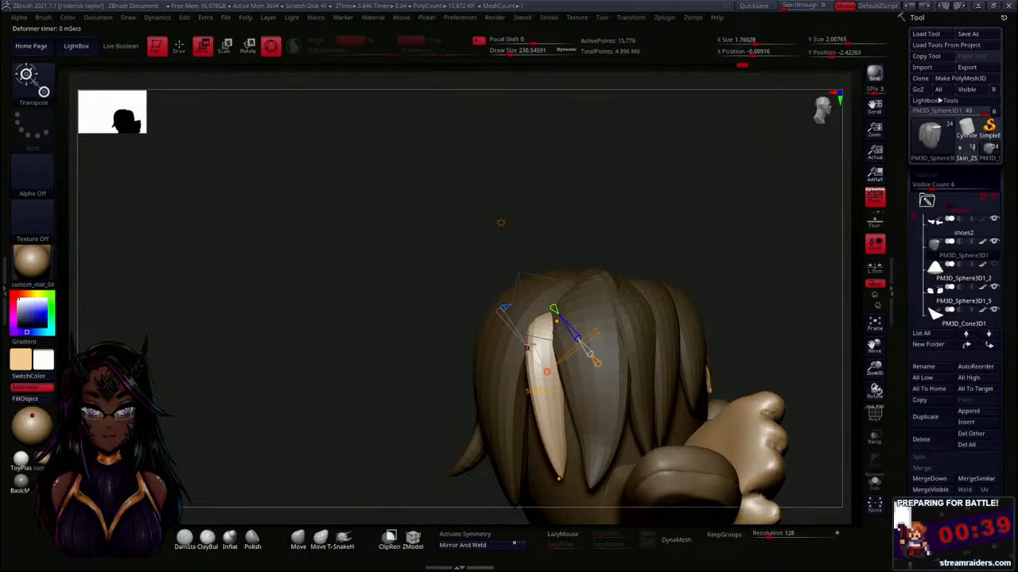
{"action": "left_click_drag", "start_coordinate": [501, 313], "coordinate": [502, 314]}
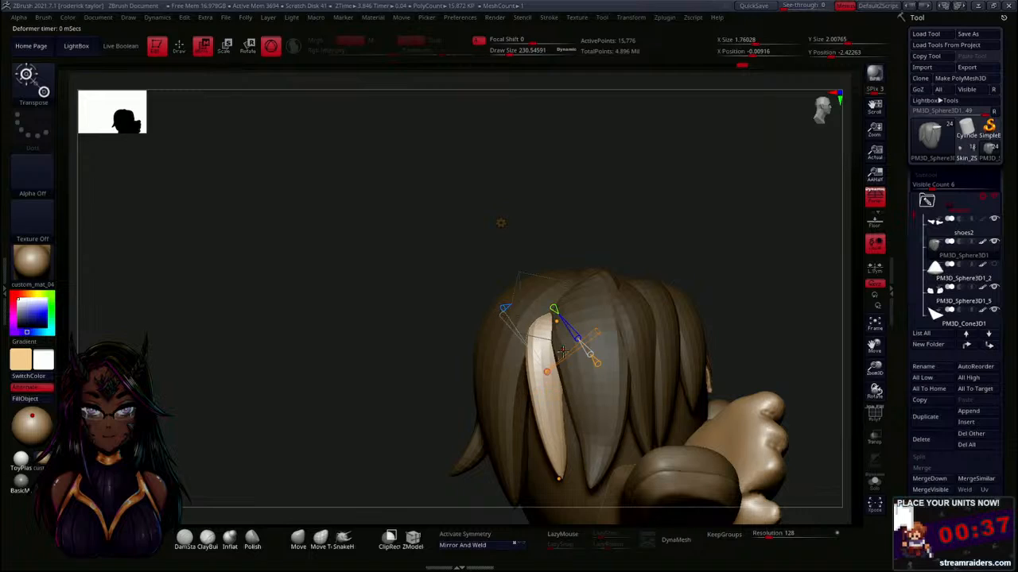
{"action": "left_click_drag", "start_coordinate": [596, 334], "coordinate": [588, 356]}
{"action": "left_click_drag", "start_coordinate": [735, 321], "coordinate": [722, 276], "text": "alt"}
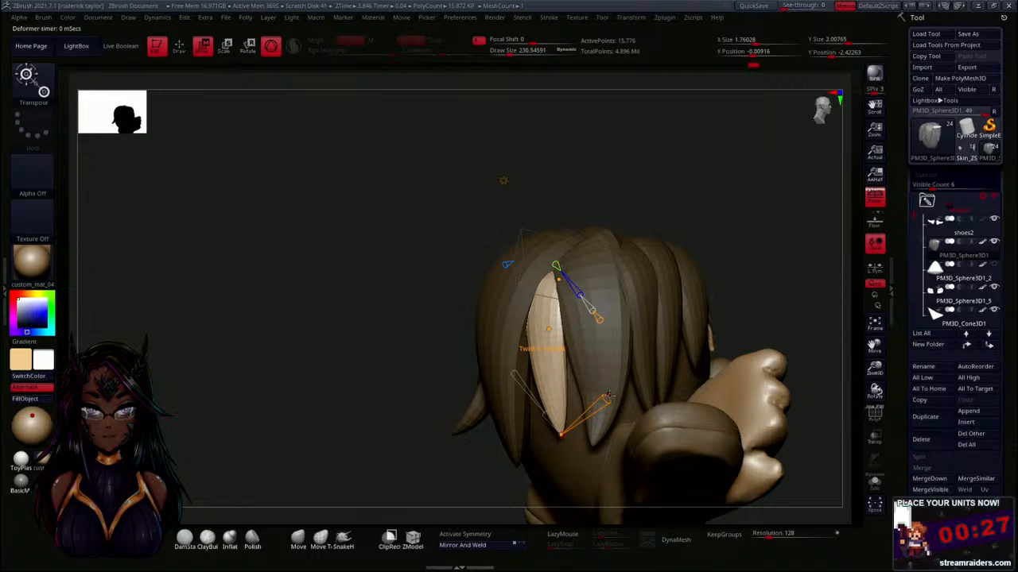
Show the PM3D_Sphere3D1_2 hat again, end the strand's curve deformation and clear the mask on the hair.
{"action": "left_click_drag", "start_coordinate": [327, 374], "coordinate": [399, 386]}
{"action": "left_click", "coordinate": [994, 266]}
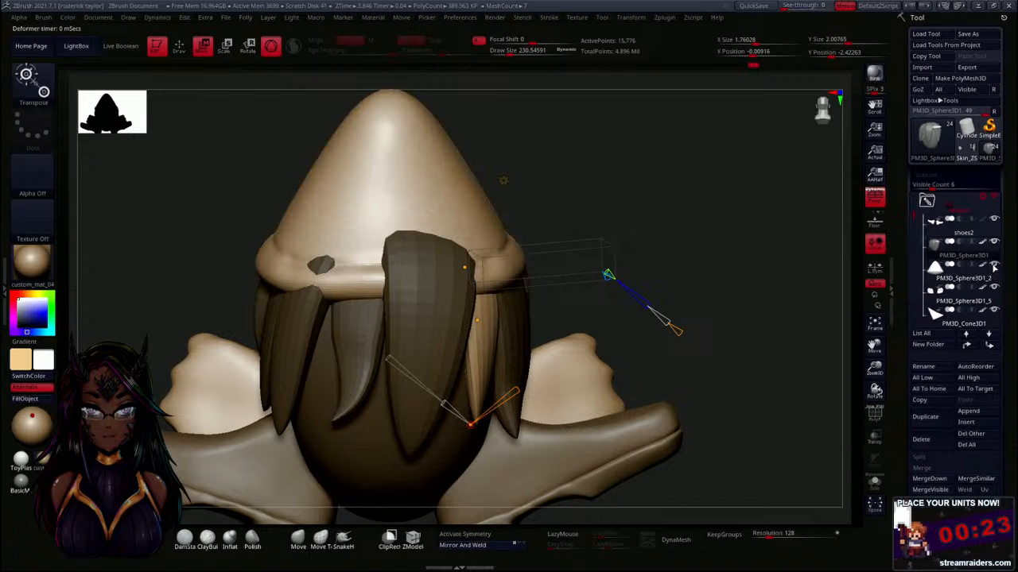
{"action": "left_click_drag", "start_coordinate": [717, 316], "coordinate": [745, 302]}
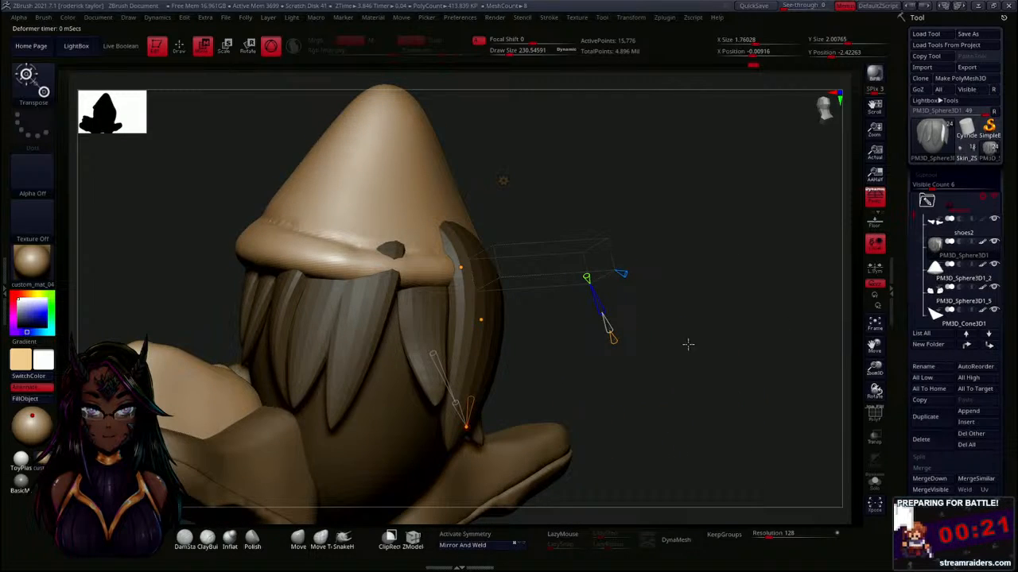
{"action": "key", "text": "q"}
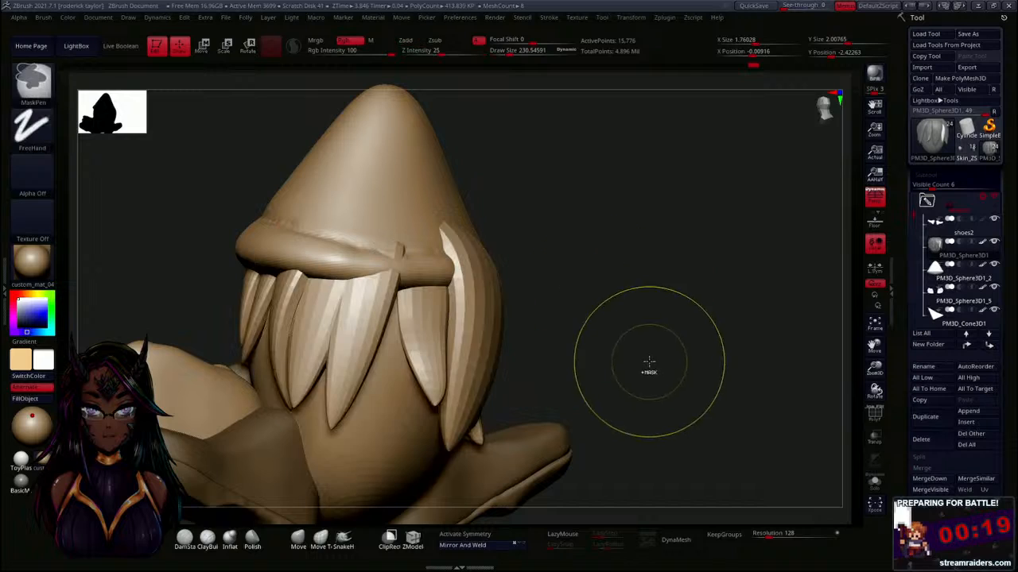
{"action": "mouse_move", "coordinate": [647, 363]}
{"action": "left_mouse_down"}
{"action": "mouse_move", "coordinate": [606, 320]}
{"action": "mouse_move", "coordinate": [613, 287]}
{"action": "mouse_move", "coordinate": [522, 255]}
{"action": "mouse_move", "coordinate": [518, 311]}
{"action": "left_mouse_up"}
Tuck the protruding top of the side-back strand under the hat brim using Move Topological at draw size 409.
{"action": "left_click", "coordinate": [321, 540]}
{"action": "key", "text": "s"}
{"action": "left_click_drag", "start_coordinate": [379, 325], "coordinate": [517, 295]}
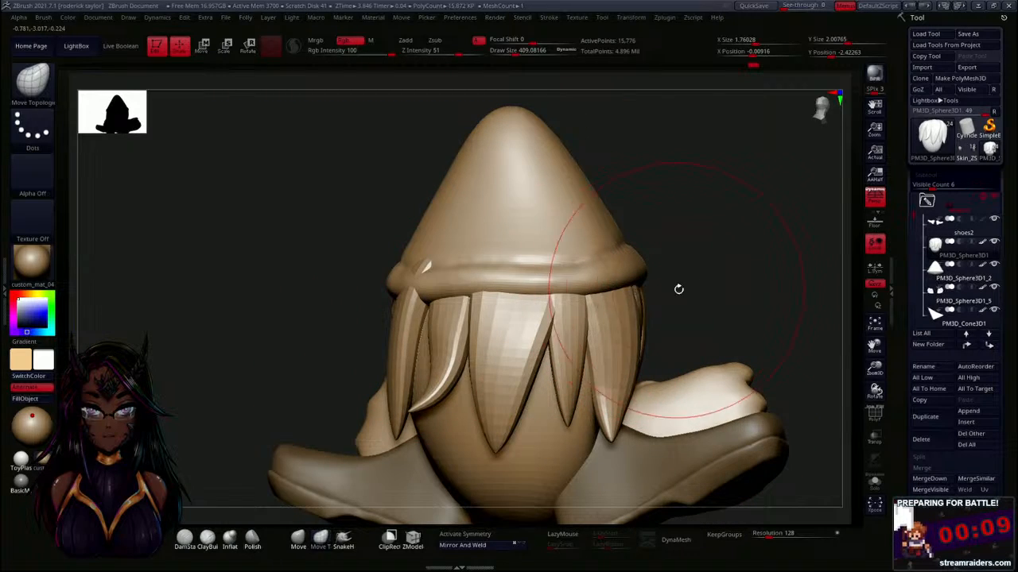
{"action": "left_click_drag", "start_coordinate": [677, 288], "coordinate": [743, 282]}
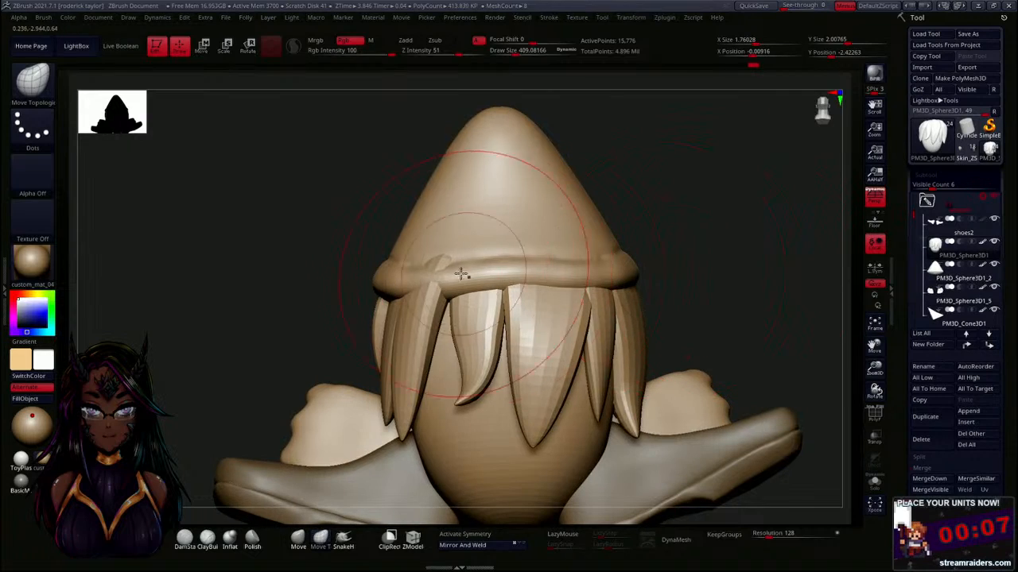
{"action": "left_click_drag", "start_coordinate": [432, 274], "coordinate": [417, 301]}
Reshape the curved back strand and its neighbours with Move Topological so they sit evenly beneath the hat brim.
{"action": "left_click_drag", "start_coordinate": [179, 403], "coordinate": [265, 407]}
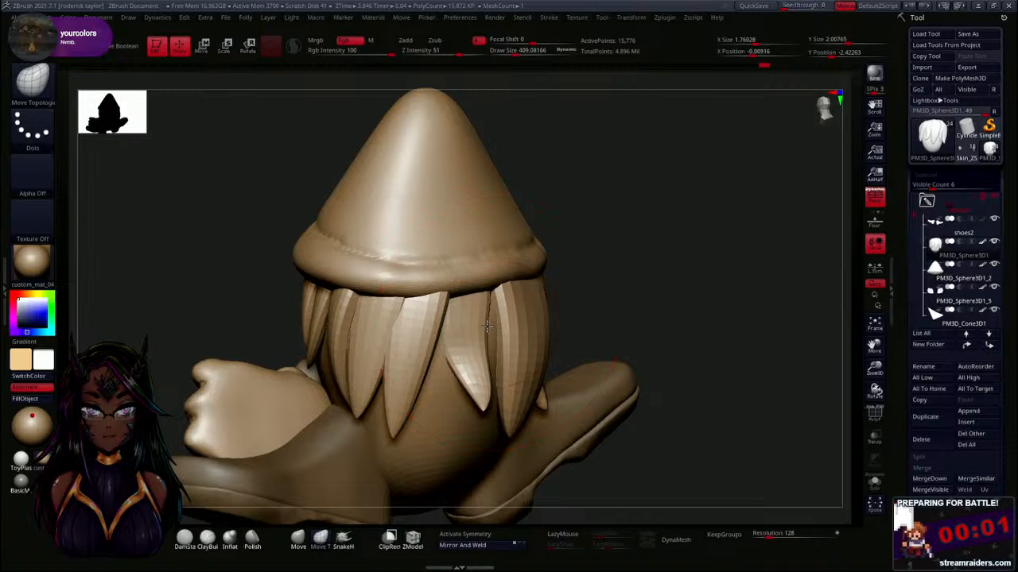
{"action": "left_click_drag", "start_coordinate": [650, 290], "coordinate": [625, 293]}
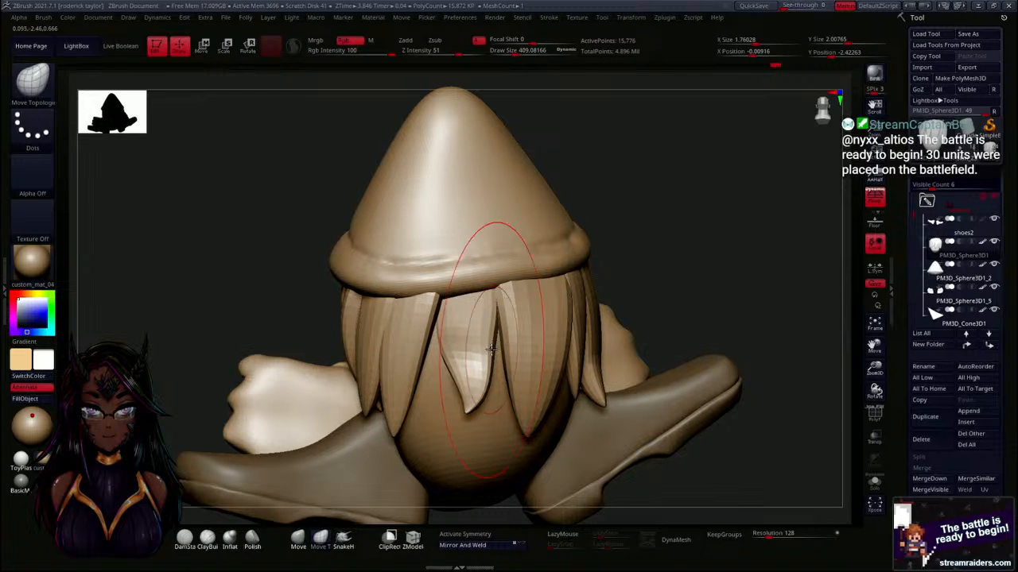
{"action": "left_click_drag", "start_coordinate": [755, 246], "coordinate": [597, 253]}
{"action": "left_click_drag", "start_coordinate": [477, 310], "coordinate": [462, 306]}
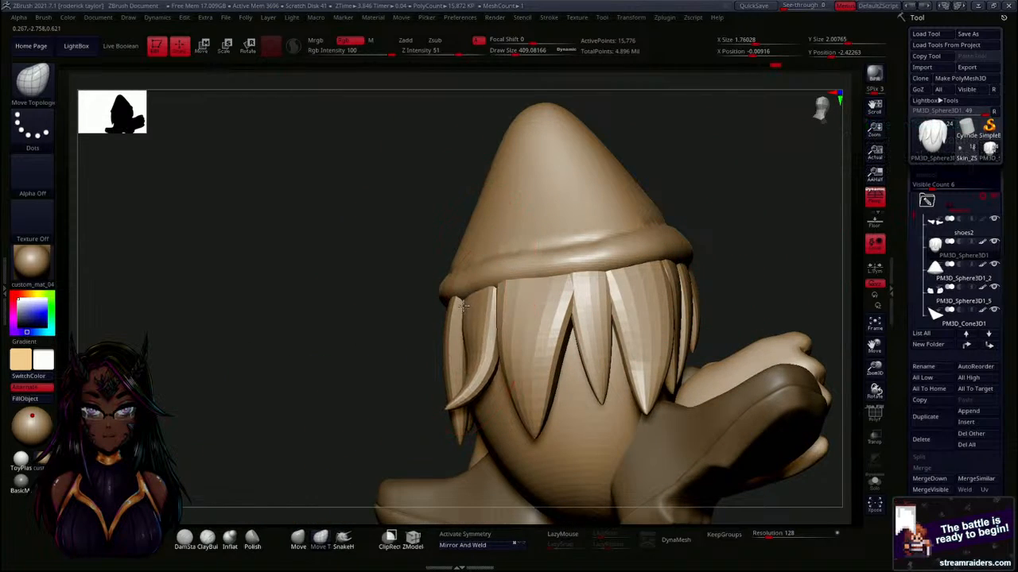
{"action": "left_click_drag", "start_coordinate": [332, 339], "coordinate": [298, 347]}
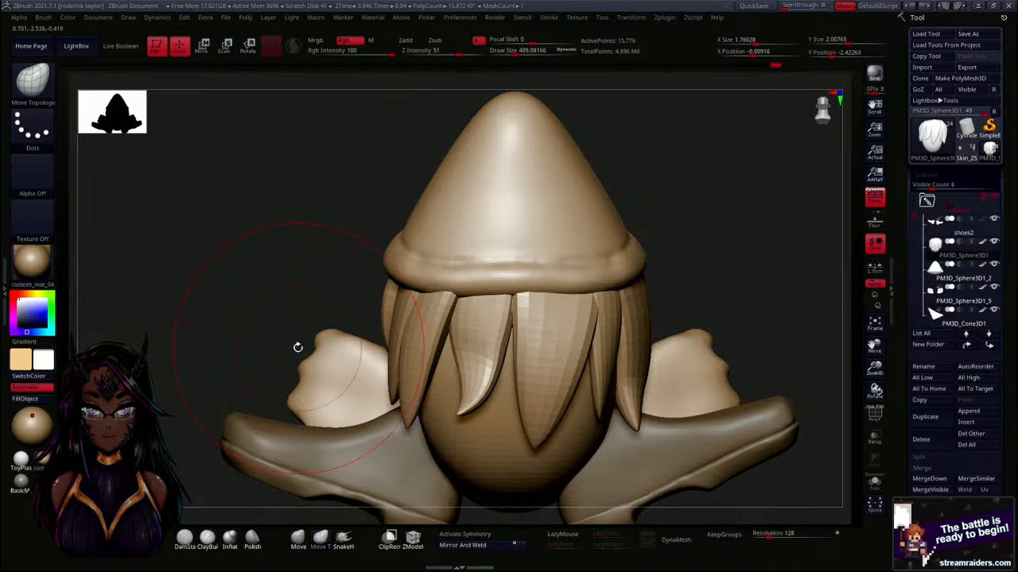
{"action": "left_click_drag", "start_coordinate": [215, 329], "coordinate": [377, 347]}
{"action": "left_click_drag", "start_coordinate": [673, 299], "coordinate": [682, 199]}
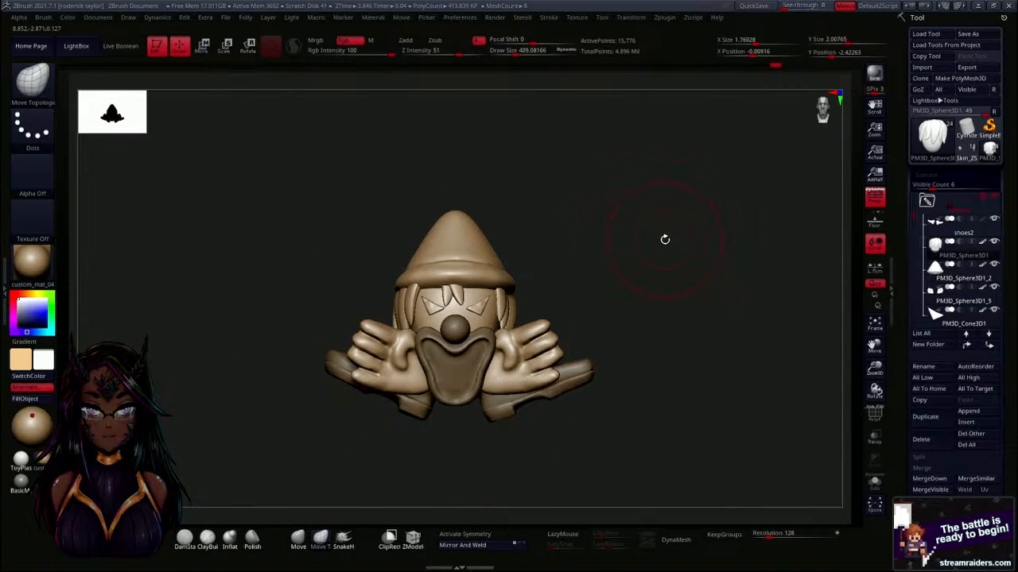
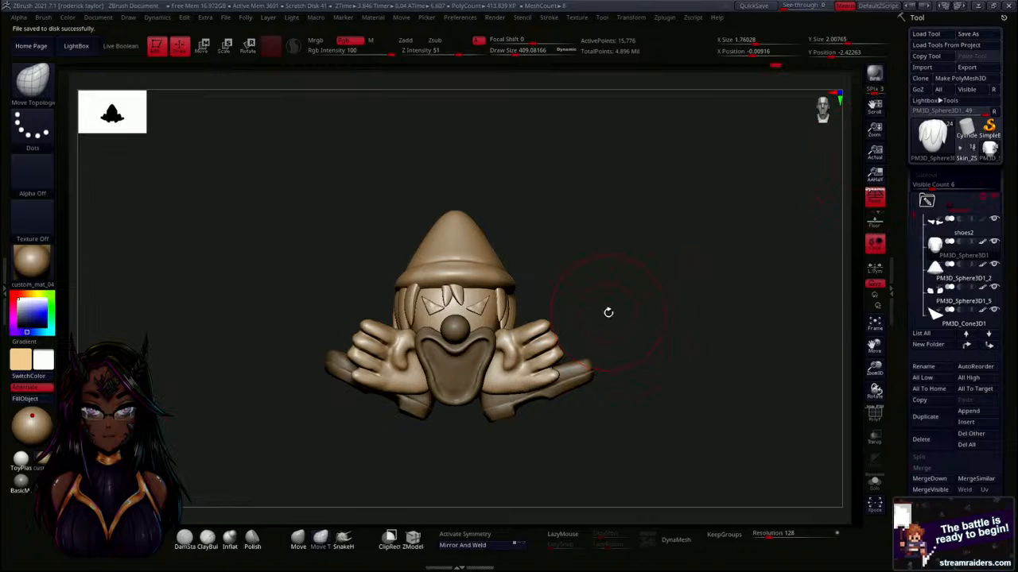
Merge the shoes2 subtool down with PM3D_Sphere3D1, PM3D_Sphere3D1_2 and PM3D_Sphere3D1_5.
{"action": "left_click_drag", "start_coordinate": [616, 305], "coordinate": [667, 296]}
{"action": "left_click", "coordinate": [958, 239]}
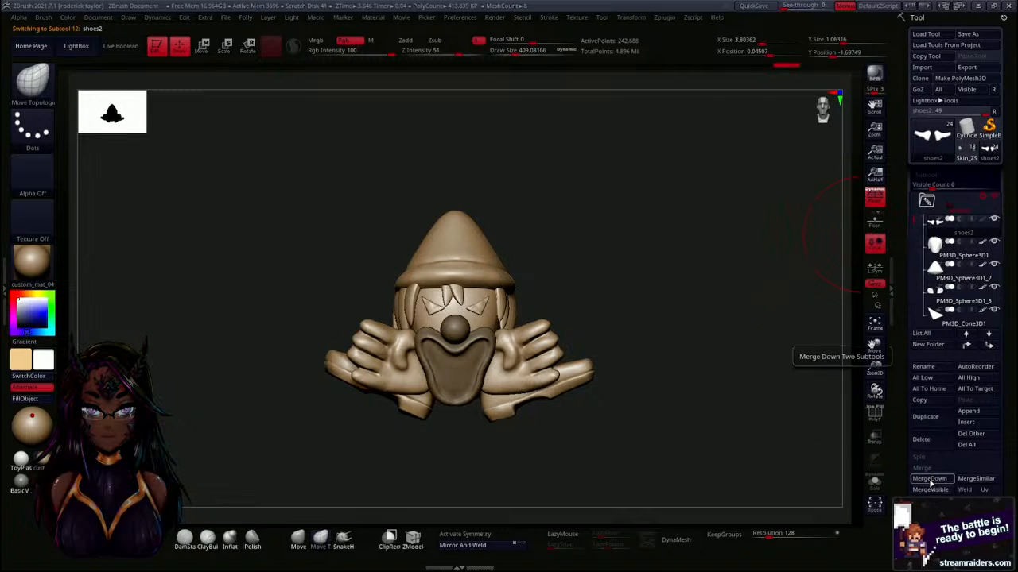
{"action": "left_click", "coordinate": [929, 480]}
{"action": "left_click", "coordinate": [837, 503]}
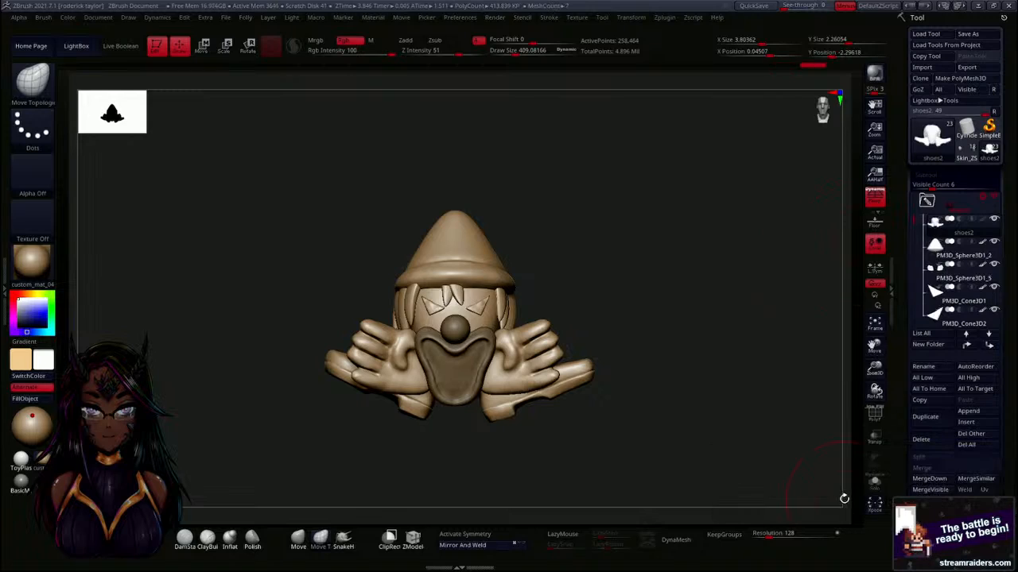
{"action": "left_click", "coordinate": [914, 480]}
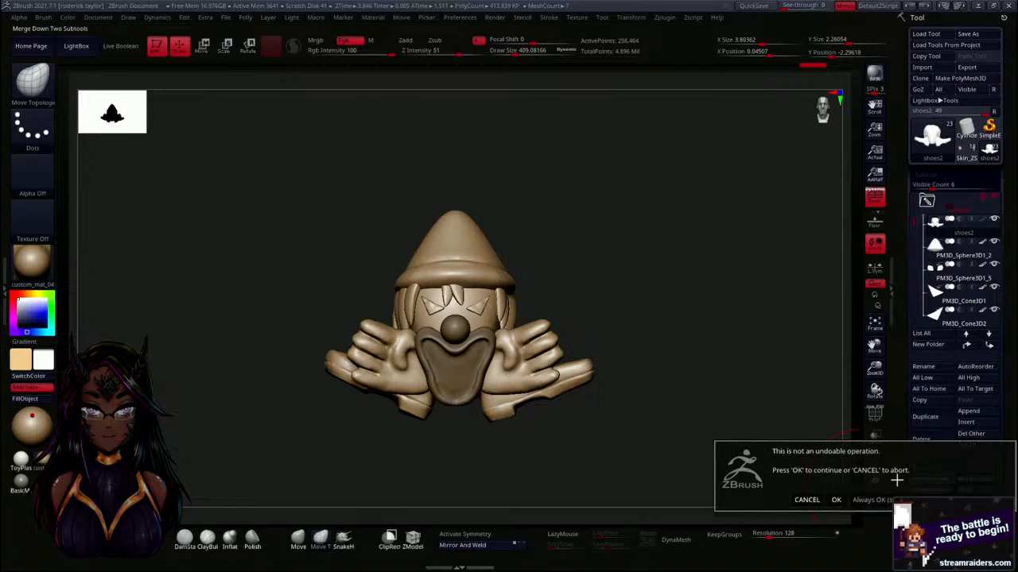
{"action": "left_click", "coordinate": [837, 500]}
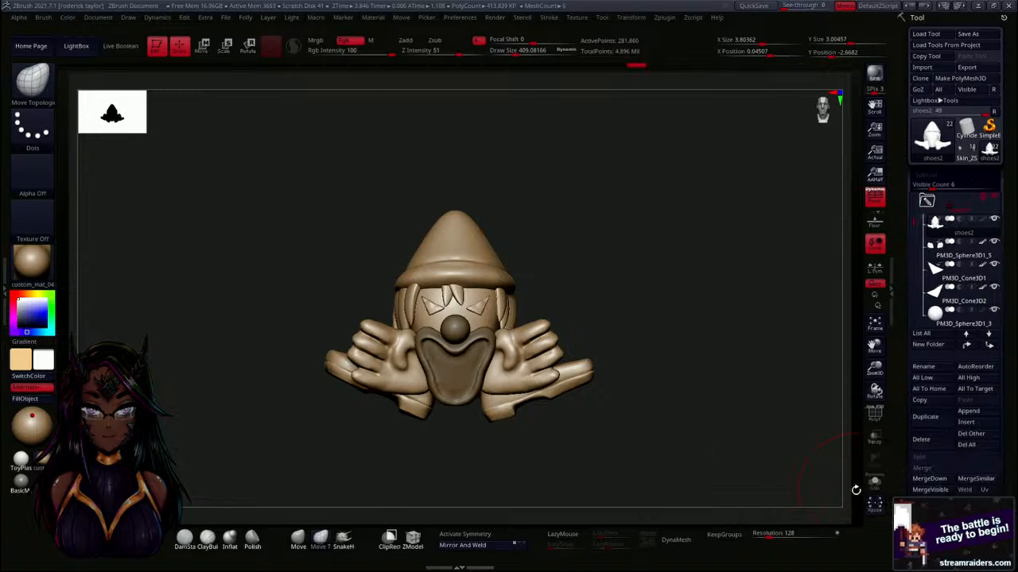
{"action": "left_click", "coordinate": [928, 479]}
{"action": "left_click", "coordinate": [835, 498]}
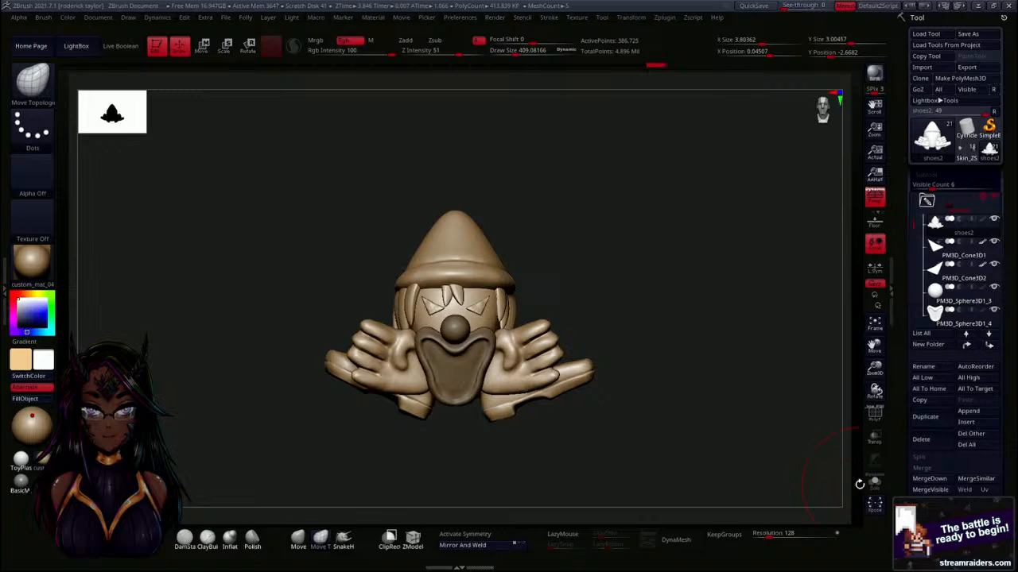
Merge the combined shoes2 subtool down with PM3D_Cone3D1, PM3D_Cone3D2, PM3D_Sphere3D1_3 and PM3D_Sphere3D1_4.
{"action": "left_click", "coordinate": [926, 479]}
{"action": "left_click", "coordinate": [837, 502]}
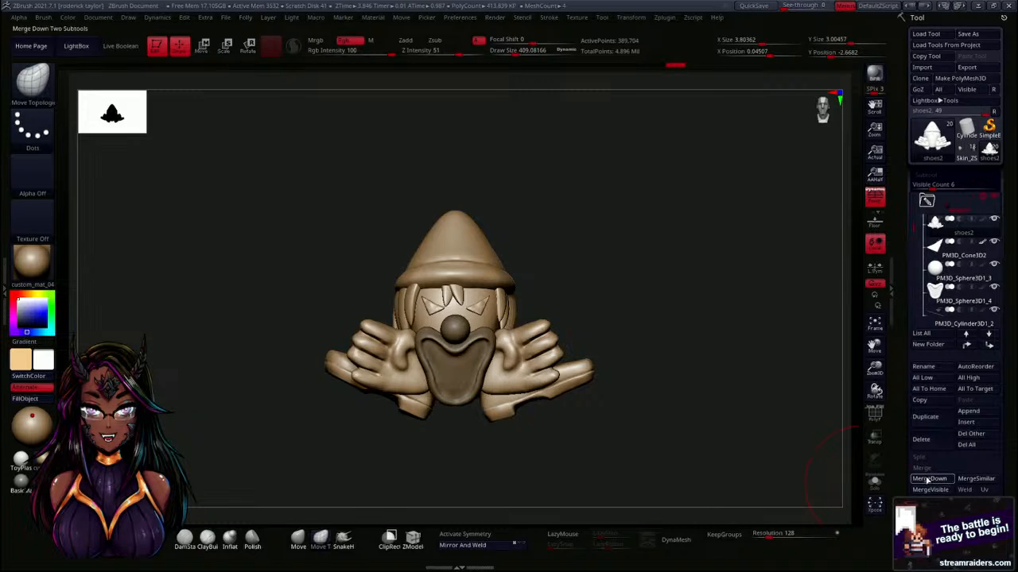
{"action": "left_click", "coordinate": [929, 480]}
{"action": "left_click", "coordinate": [839, 500]}
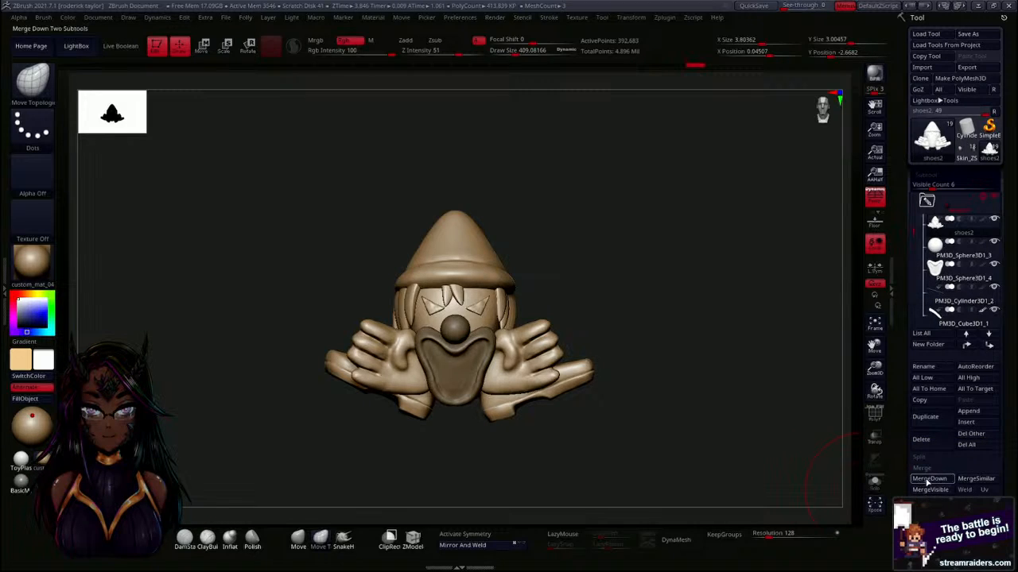
{"action": "left_click", "coordinate": [914, 482]}
{"action": "left_click", "coordinate": [839, 500]}
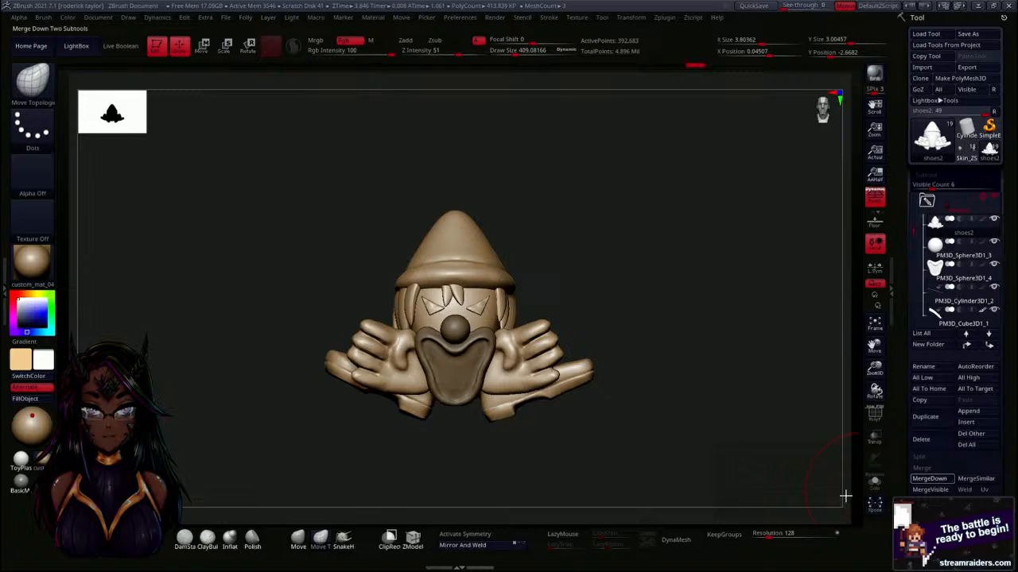
{"action": "left_click", "coordinate": [928, 479]}
{"action": "left_click", "coordinate": [836, 501]}
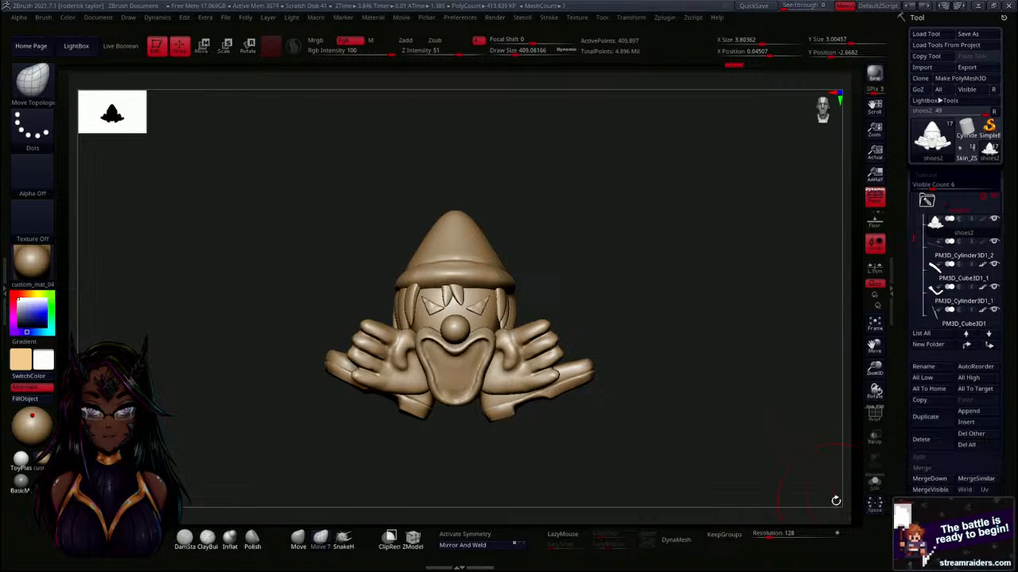
Show the head folder and the other hidden folders so the full figure and scythe appear with the clown.
{"action": "mouse_move", "coordinate": [681, 417]}
{"action": "left_mouse_down", "text": "alt"}
{"action": "mouse_move", "coordinate": [651, 366]}
{"action": "mouse_move", "coordinate": [638, 365]}
{"action": "mouse_move", "coordinate": [648, 364]}
{"action": "left_mouse_up", "text": "alt"}
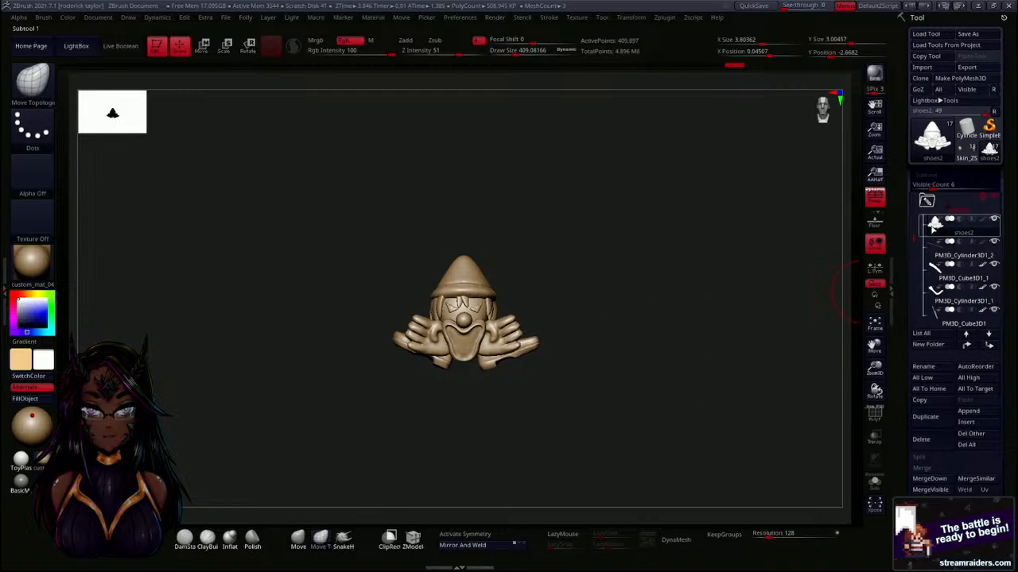
{"action": "left_click_drag", "start_coordinate": [912, 233], "coordinate": [915, 187]}
{"action": "left_click", "coordinate": [996, 197]}
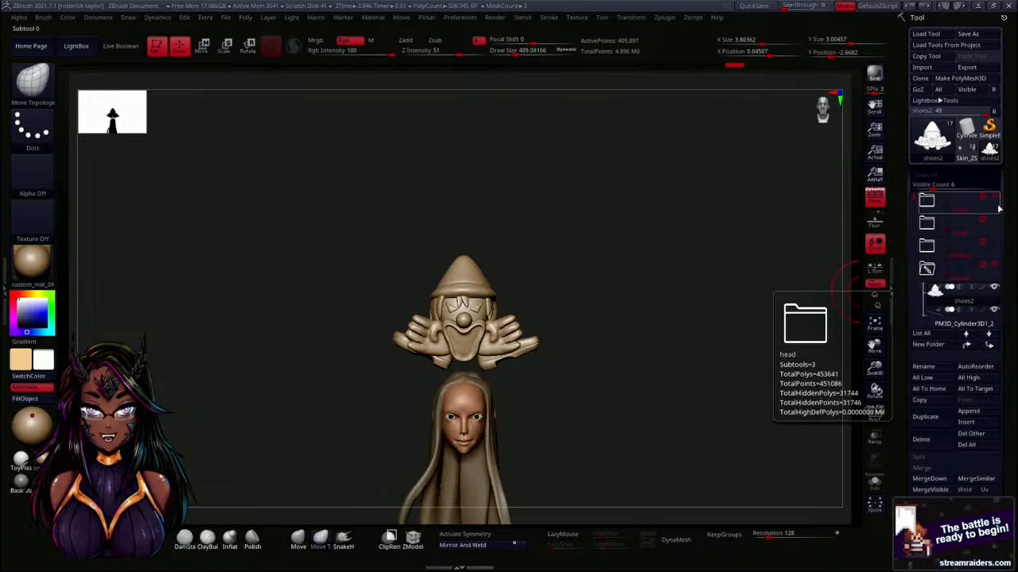
{"action": "left_click", "coordinate": [995, 237]}
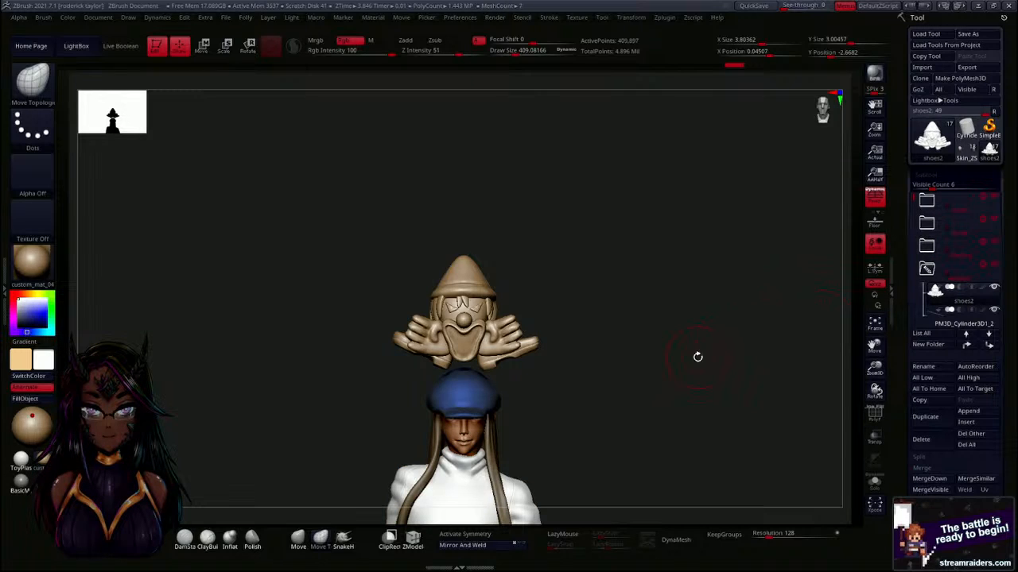
{"action": "mouse_move", "coordinate": [642, 395]}
{"action": "left_mouse_down", "text": "alt"}
{"action": "mouse_move", "coordinate": [640, 333]}
{"action": "mouse_move", "coordinate": [609, 331]}
{"action": "left_mouse_up", "text": "alt"}
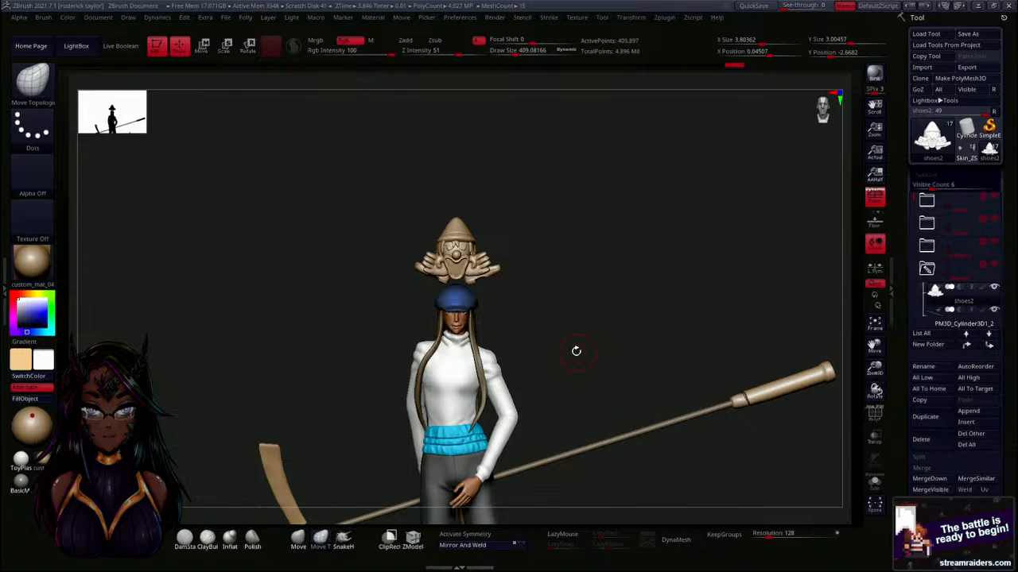
{"action": "left_click_drag", "start_coordinate": [576, 351], "coordinate": [541, 261]}
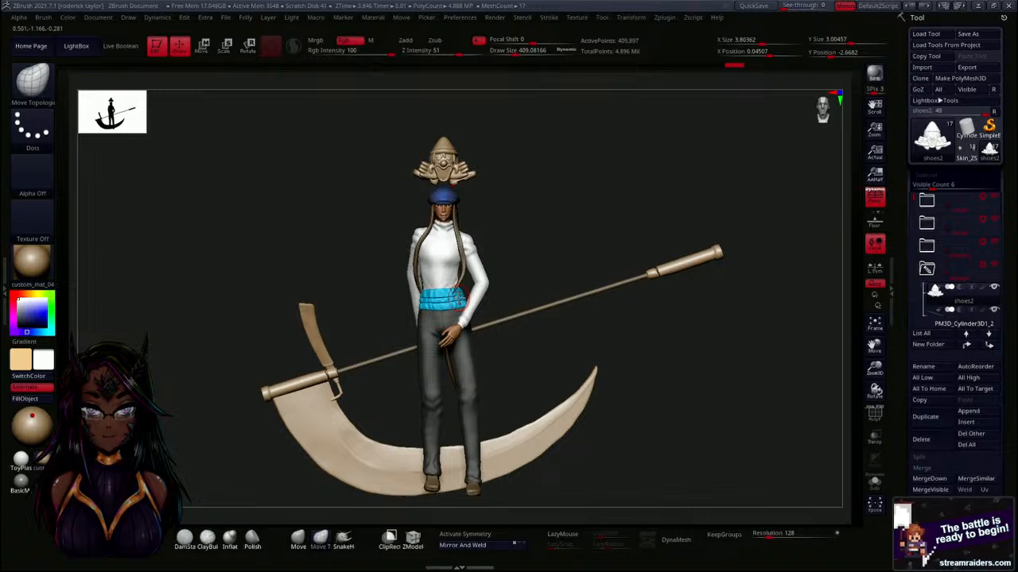
Sculpt a raised number 2 inside the clown's mouth with the Inflat brush at draw size 36.6, and smooth its strokes.
{"action": "left_click_drag", "start_coordinate": [515, 236], "coordinate": [524, 367], "text": "alt"}
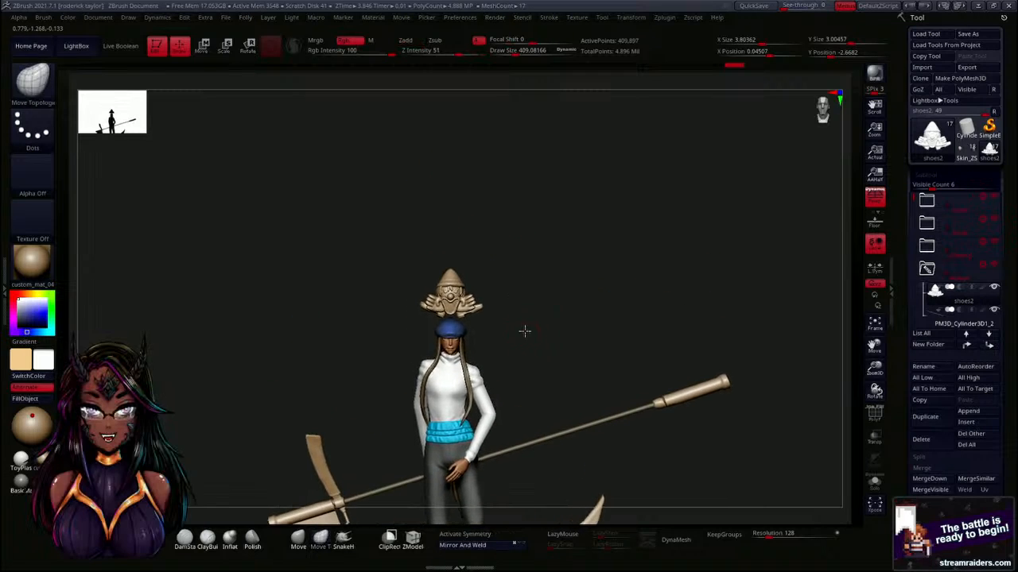
{"action": "left_click_drag", "start_coordinate": [524, 332], "coordinate": [539, 465], "text": "alt"}
{"action": "left_click_drag", "start_coordinate": [587, 416], "coordinate": [583, 534], "text": "alt"}
{"action": "mouse_move", "coordinate": [699, 350]}
{"action": "left_mouse_down", "text": "alt"}
{"action": "mouse_move", "coordinate": [690, 298]}
{"action": "mouse_move", "coordinate": [676, 297]}
{"action": "left_mouse_up", "text": "alt"}
{"action": "key", "text": "s"}
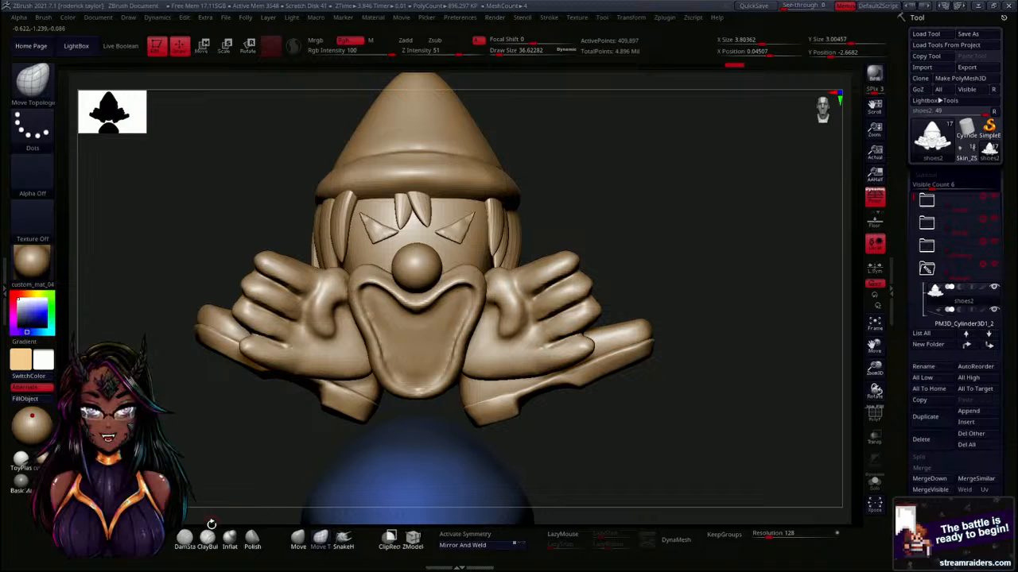
{"action": "left_click", "coordinate": [229, 537]}
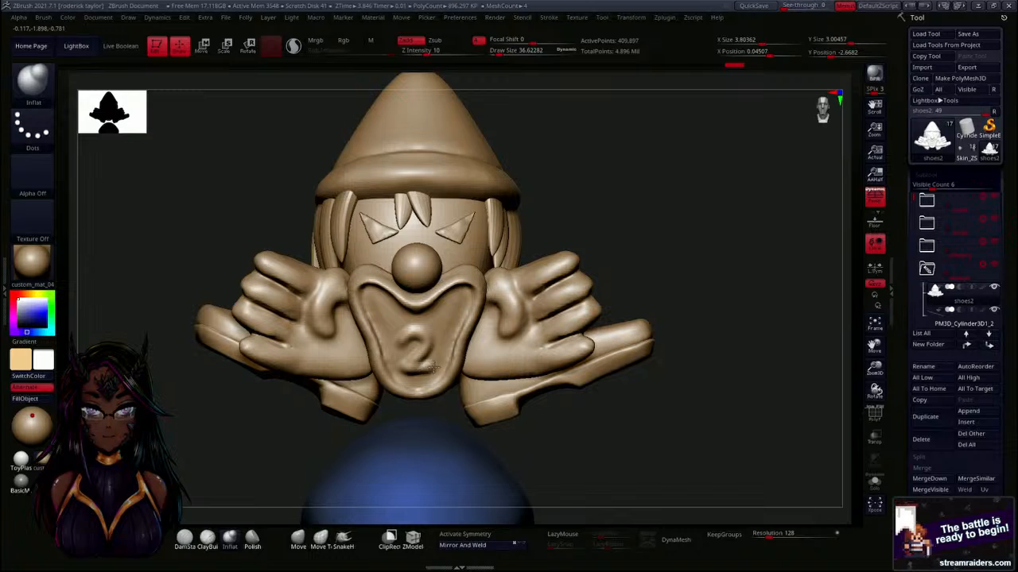
{"action": "left_click_drag", "start_coordinate": [410, 367], "coordinate": [414, 362], "text": "shift"}
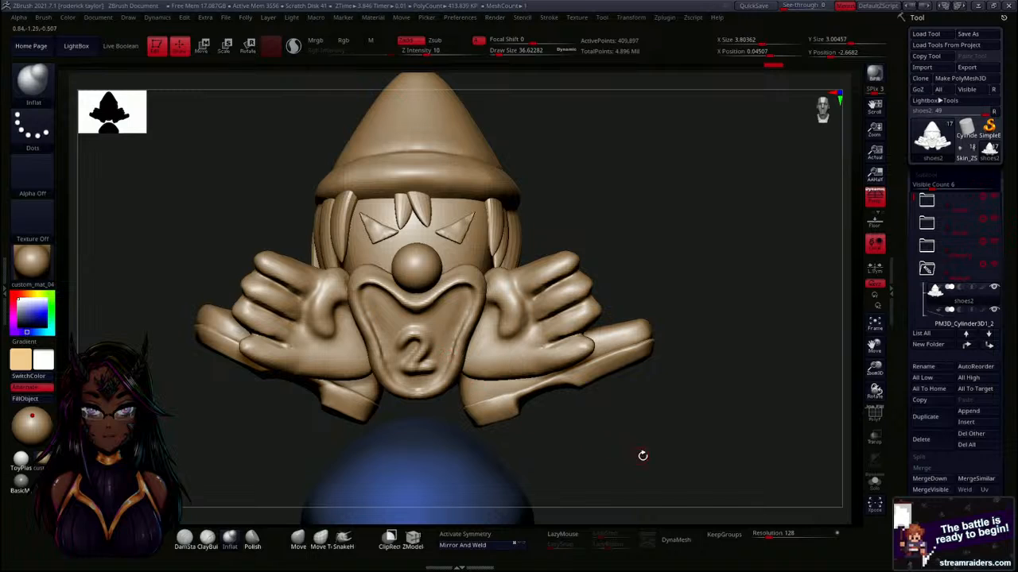
Undo the number 2 in the clown's mouth and sculpt a bolder one with the Inflat brush at draw size 42.3.
{"action": "left_click_drag", "start_coordinate": [642, 454], "coordinate": [625, 397]}
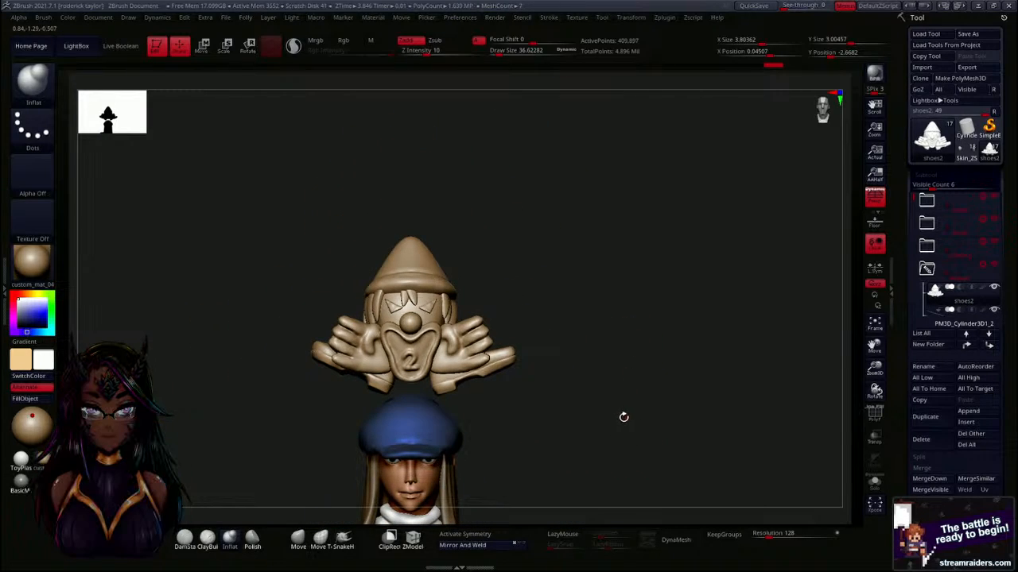
{"action": "key", "text": "ctrl+z"}
{"action": "mouse_move", "coordinate": [576, 440]}
{"action": "left_mouse_down", "text": "alt"}
{"action": "mouse_move", "coordinate": [597, 470]}
{"action": "mouse_move", "coordinate": [624, 451]}
{"action": "left_mouse_up", "text": "alt"}
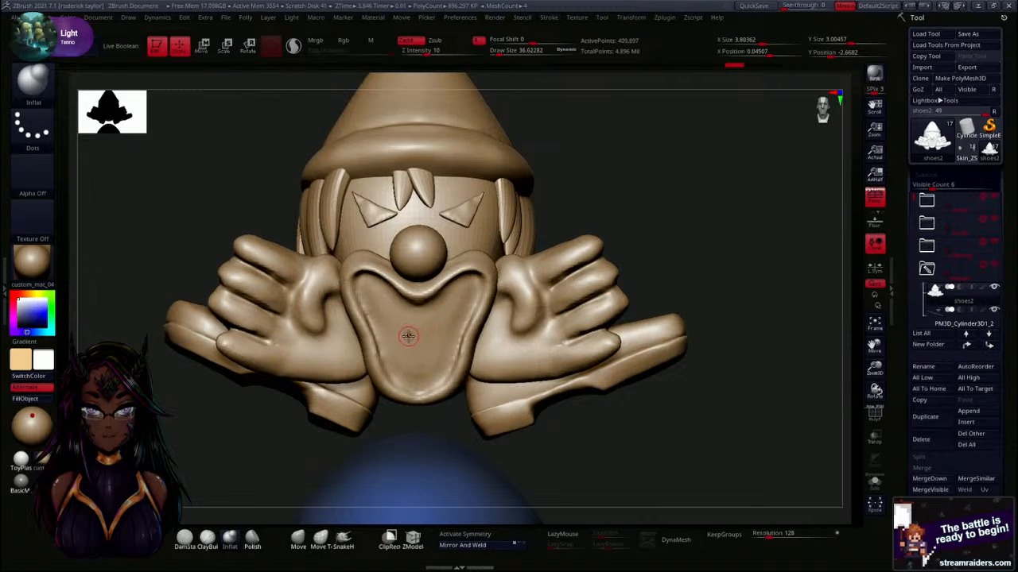
{"action": "key", "text": "s"}
{"action": "mouse_move", "coordinate": [409, 336]}
{"action": "left_mouse_down"}
{"action": "mouse_move", "coordinate": [396, 329]}
{"action": "mouse_move", "coordinate": [424, 322]}
{"action": "mouse_move", "coordinate": [407, 377]}
{"action": "mouse_move", "coordinate": [434, 367]}
{"action": "mouse_move", "coordinate": [430, 335]}
{"action": "mouse_move", "coordinate": [396, 334]}
{"action": "mouse_move", "coordinate": [421, 322]}
{"action": "mouse_move", "coordinate": [433, 340]}
{"action": "mouse_move", "coordinate": [406, 367]}
{"action": "mouse_move", "coordinate": [436, 367]}
{"action": "left_mouse_up"}
{"action": "key", "text": "s"}
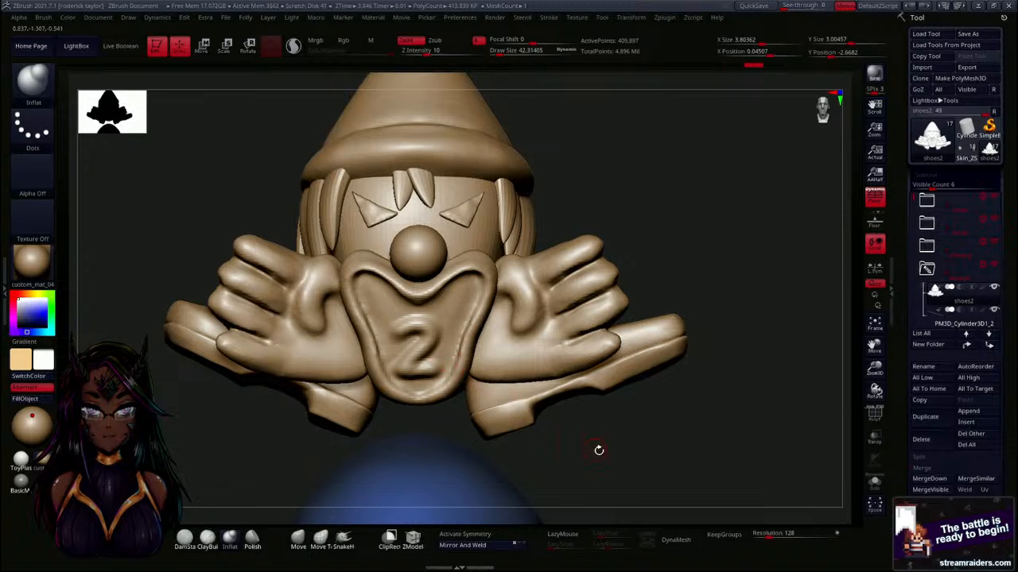
{"action": "mouse_move", "coordinate": [694, 454]}
{"action": "left_mouse_down", "text": "alt"}
{"action": "mouse_move", "coordinate": [681, 342]}
{"action": "mouse_move", "coordinate": [642, 386]}
{"action": "mouse_move", "coordinate": [609, 390]}
{"action": "mouse_move", "coordinate": [654, 379]}
{"action": "left_mouse_up", "text": "alt"}
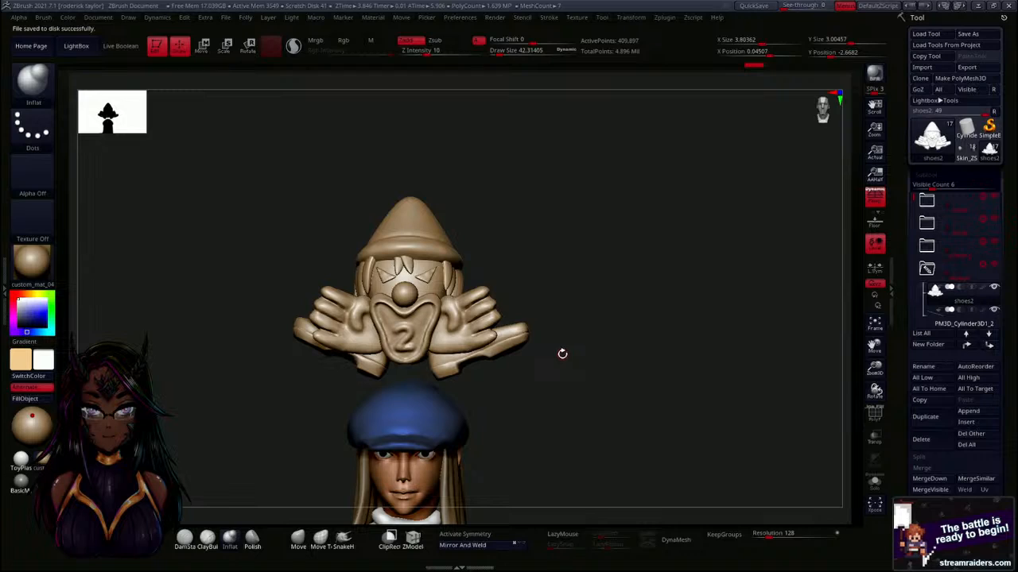
Try to remesh the merged clown with DynaMesh, using Groups at resolution 128.
{"action": "scroll", "coordinate": [906, 342], "scroll_direction": "down", "scroll_amount": 5}
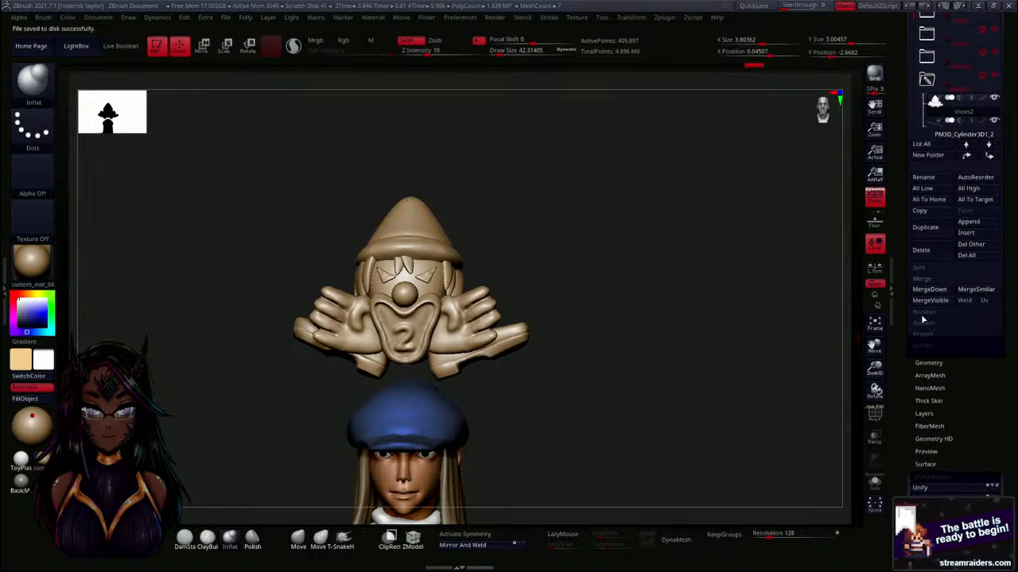
{"action": "left_click", "coordinate": [929, 363]}
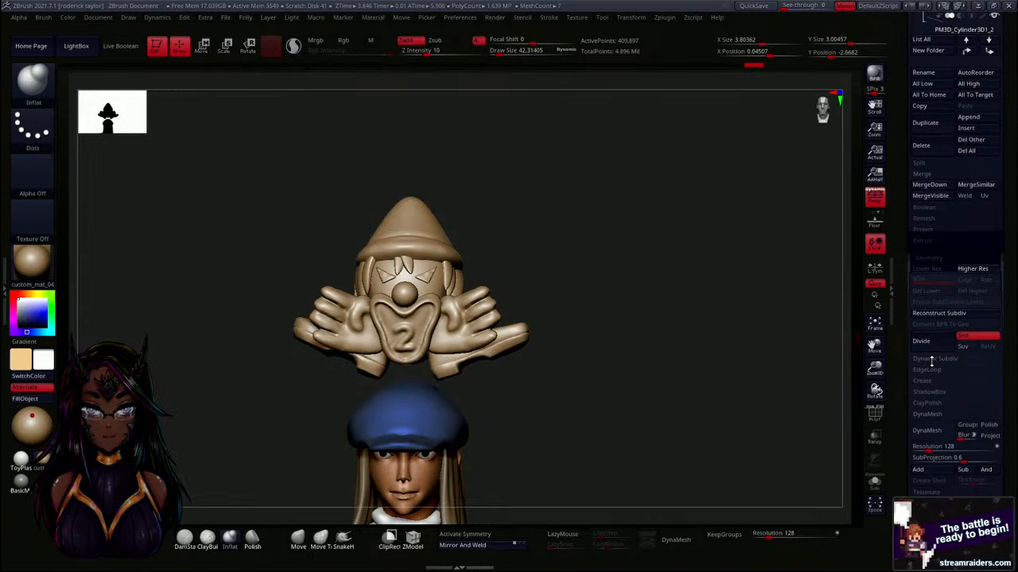
{"action": "left_click", "coordinate": [929, 258]}
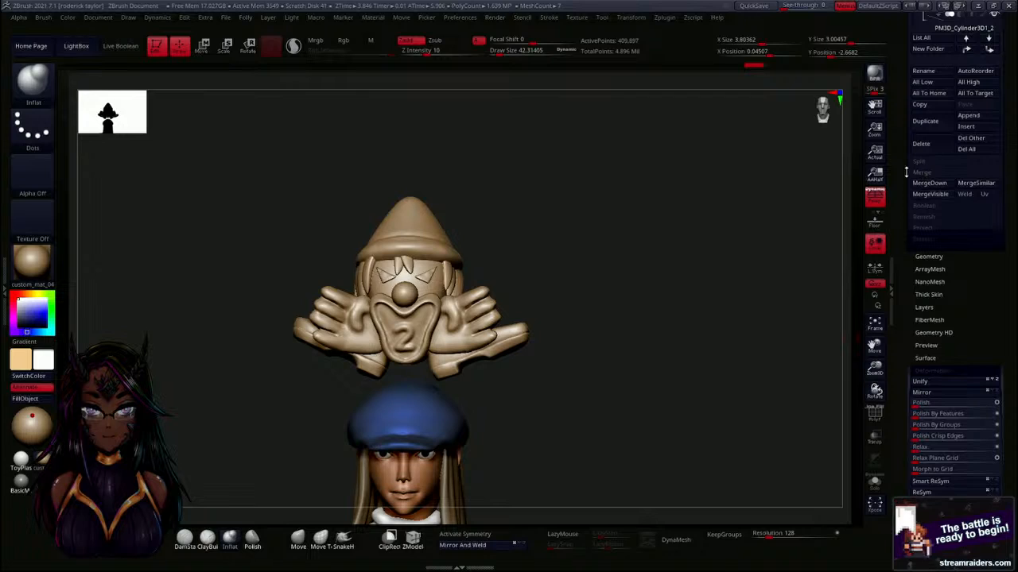
{"action": "scroll", "coordinate": [906, 191], "scroll_direction": "up", "scroll_amount": 3}
{"action": "mouse_move", "coordinate": [905, 235]}
{"action": "left_mouse_down"}
{"action": "mouse_move", "coordinate": [903, 259]}
{"action": "mouse_move", "coordinate": [903, 230]}
{"action": "left_mouse_up"}
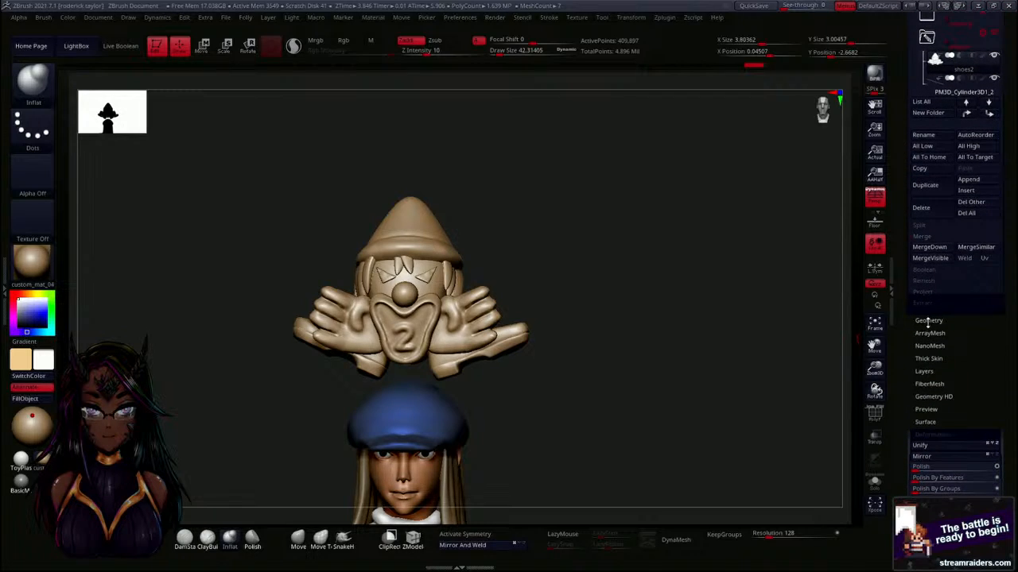
{"action": "left_click", "coordinate": [928, 321]}
{"action": "scroll", "coordinate": [928, 350], "scroll_direction": "down", "scroll_amount": 3}
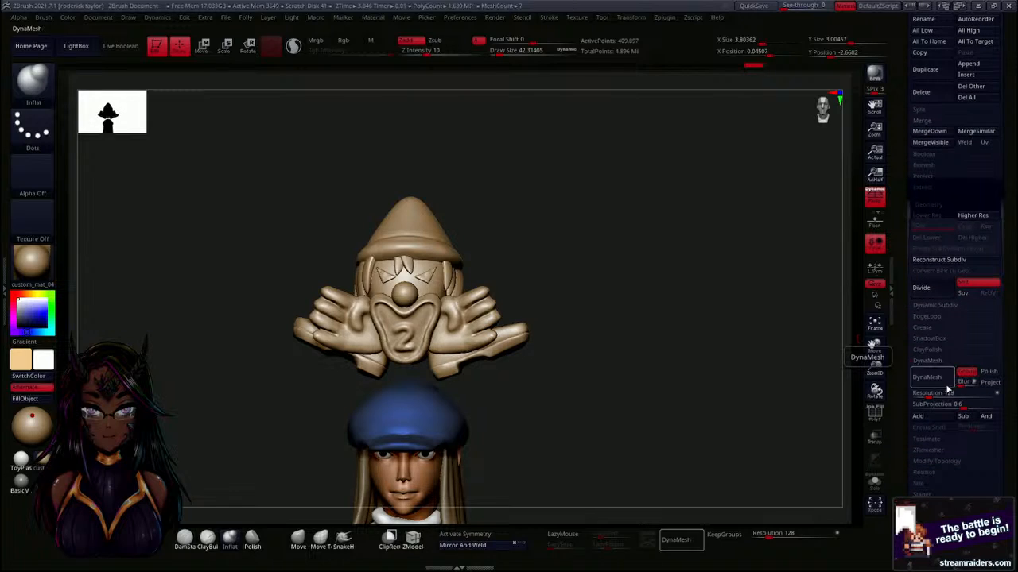
{"action": "left_click", "coordinate": [932, 377]}
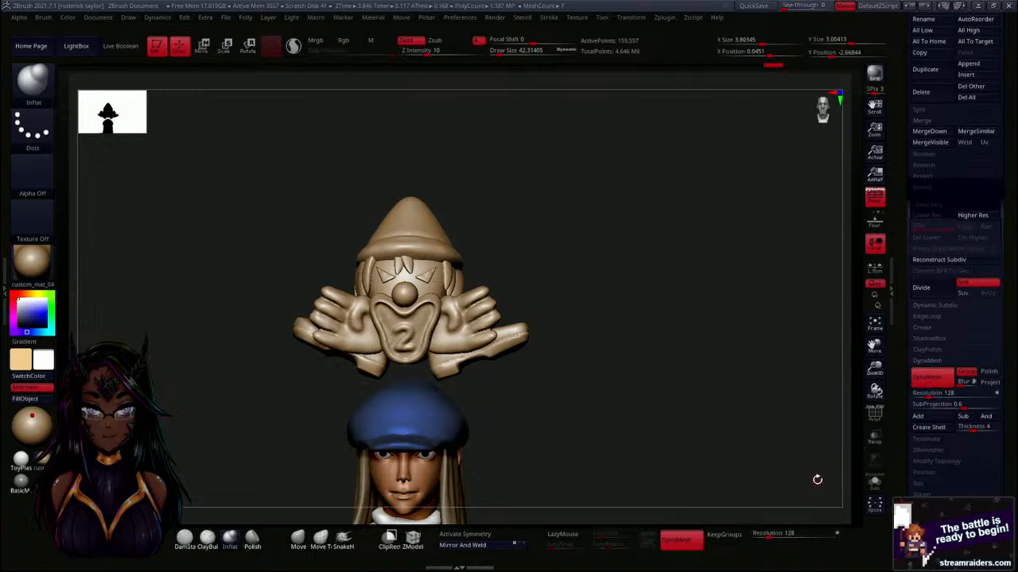
Try a DynaMesh resolution of 304 on the clown, and undo the remeshing.
{"action": "type", "text": "304"}
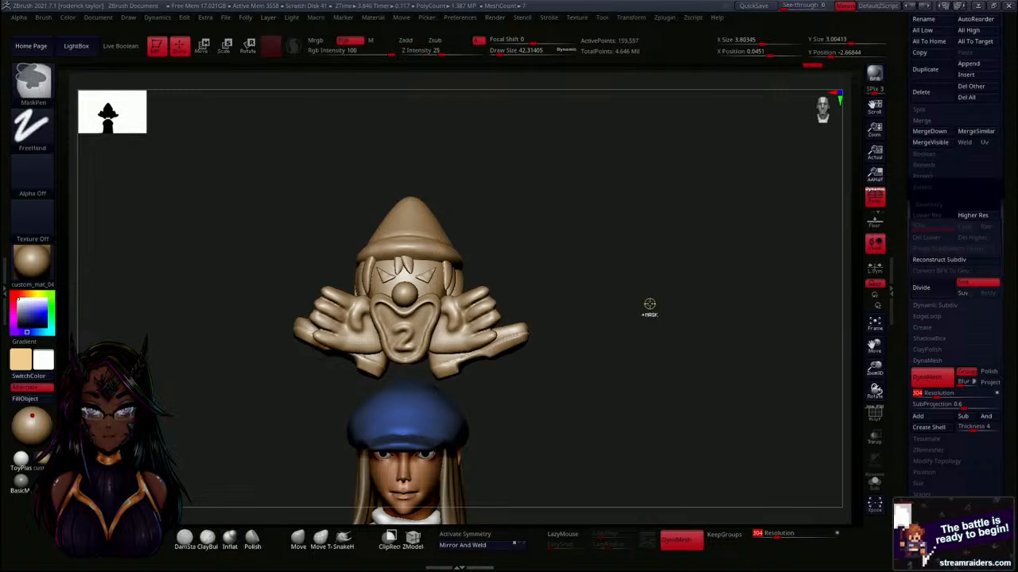
{"action": "left_click_drag", "start_coordinate": [649, 304], "coordinate": [670, 375], "text": "ctrl"}
{"action": "key", "text": "ctrl+z"}
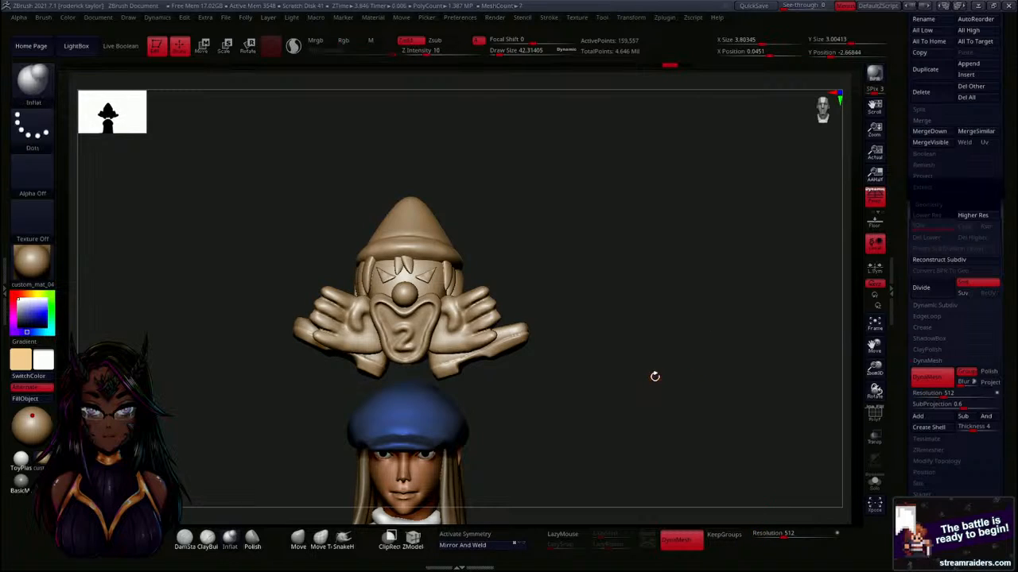
{"action": "key", "text": "ctrl+z"}
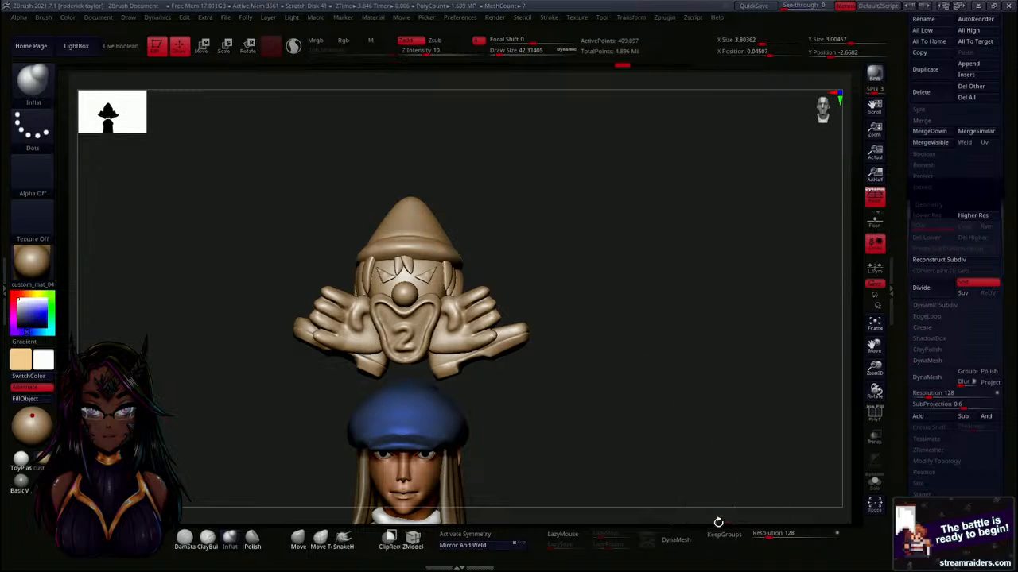
Try to remesh the clown with DynaMesh, using Groups at resolution 280, and undo it.
{"action": "left_click", "coordinate": [965, 371]}
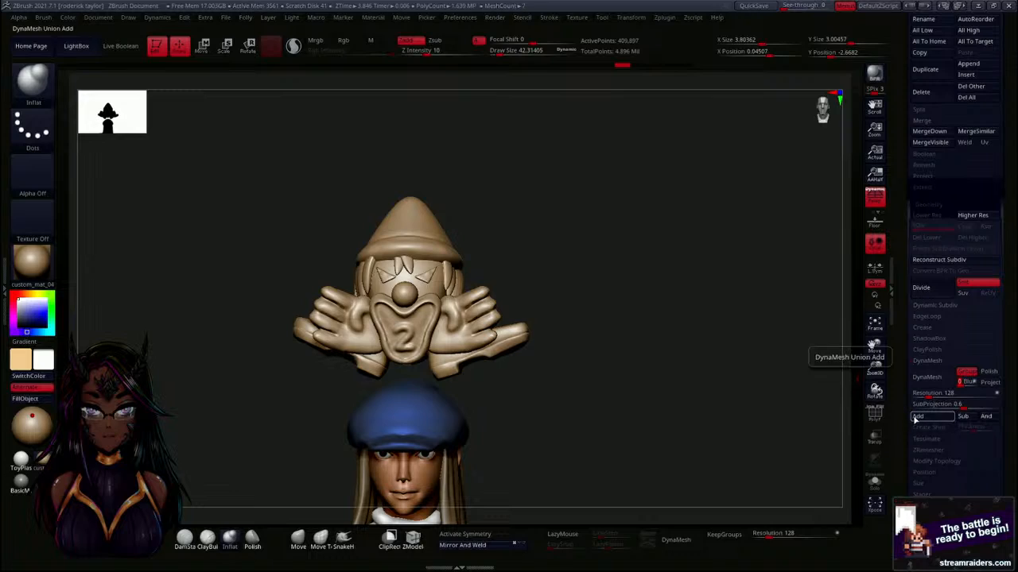
{"action": "left_click", "coordinate": [933, 392]}
{"action": "type", "text": "300"}
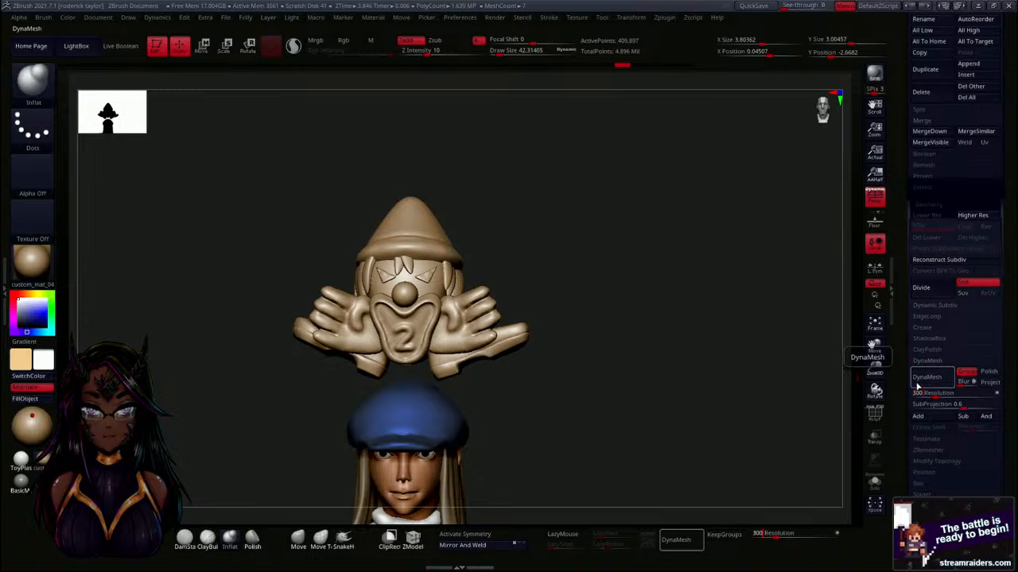
{"action": "left_click", "coordinate": [922, 383]}
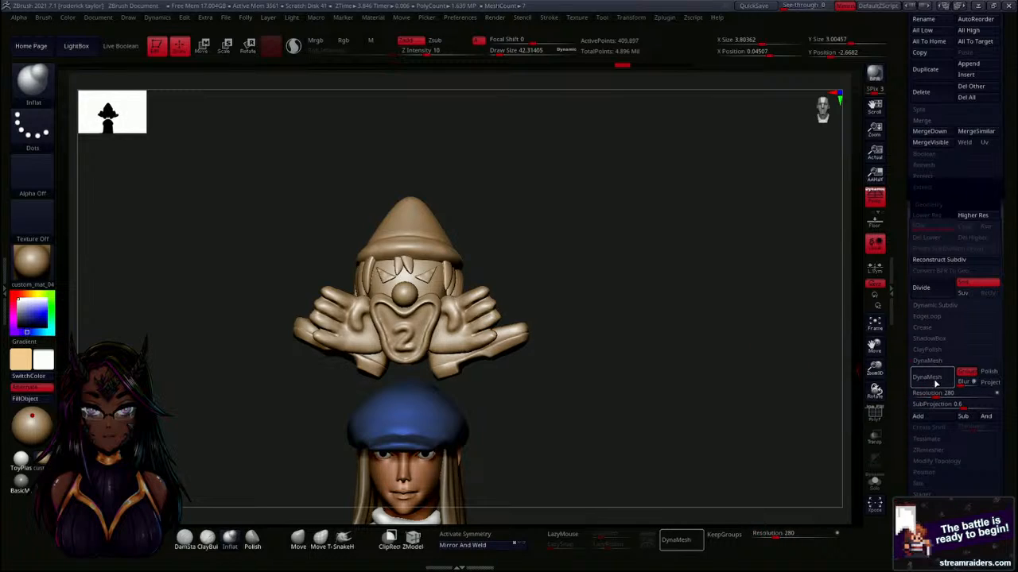
{"action": "left_click_drag", "start_coordinate": [663, 337], "coordinate": [670, 487], "text": "ctrl"}
{"action": "key", "text": "ctrl+z"}
{"action": "mouse_move", "coordinate": [694, 432]}
{"action": "left_mouse_down", "text": "alt"}
{"action": "mouse_move", "coordinate": [701, 439]}
{"action": "mouse_move", "coordinate": [666, 447]}
{"action": "mouse_move", "coordinate": [615, 445]}
{"action": "mouse_move", "coordinate": [706, 448]}
{"action": "mouse_move", "coordinate": [688, 431]}
{"action": "left_mouse_up", "text": "alt"}
{"action": "key", "text": "ctrl+z"}
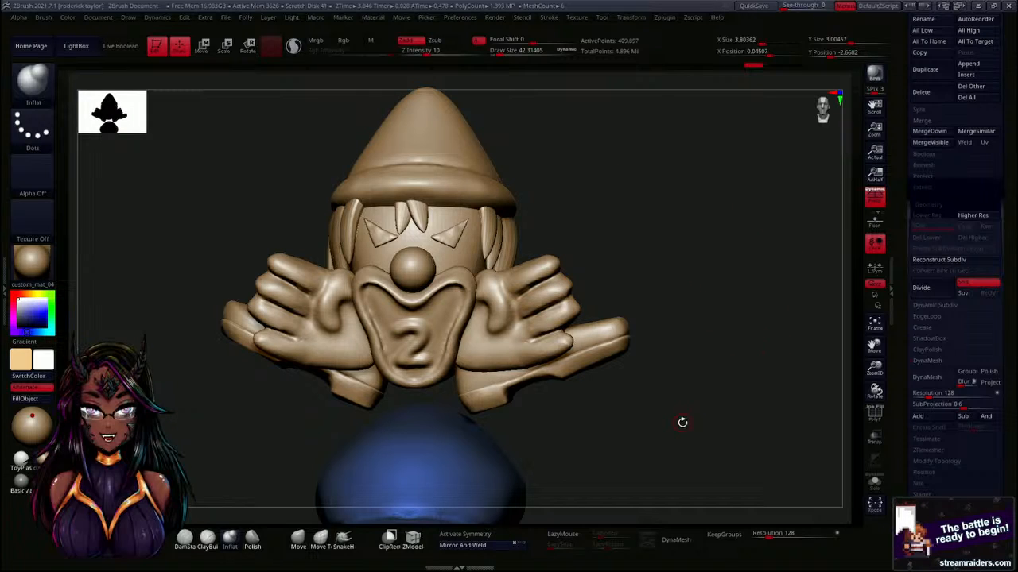
{"action": "left_click_drag", "start_coordinate": [683, 422], "coordinate": [599, 305]}
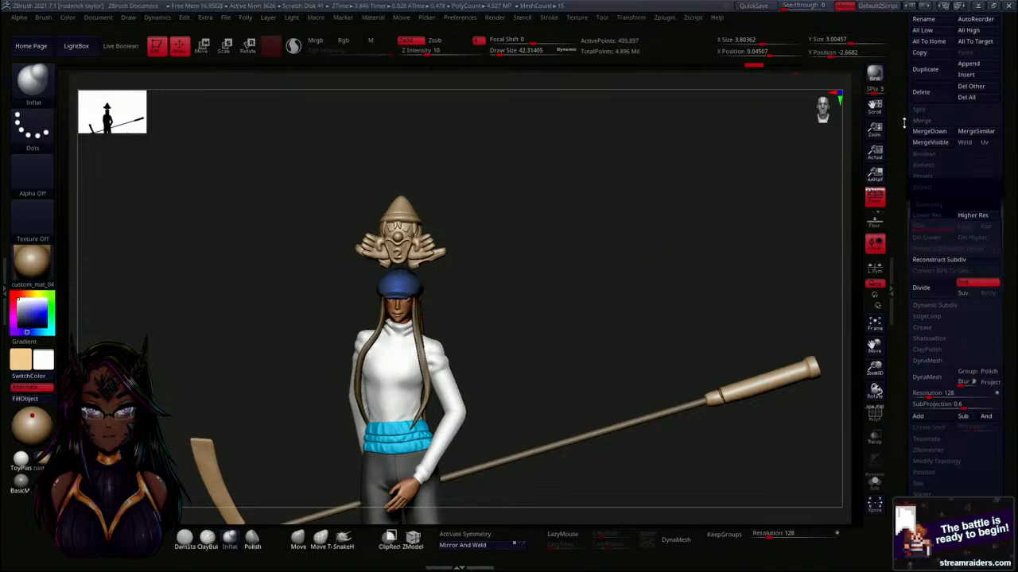
{"action": "left_click_drag", "start_coordinate": [904, 121], "coordinate": [903, 245]}
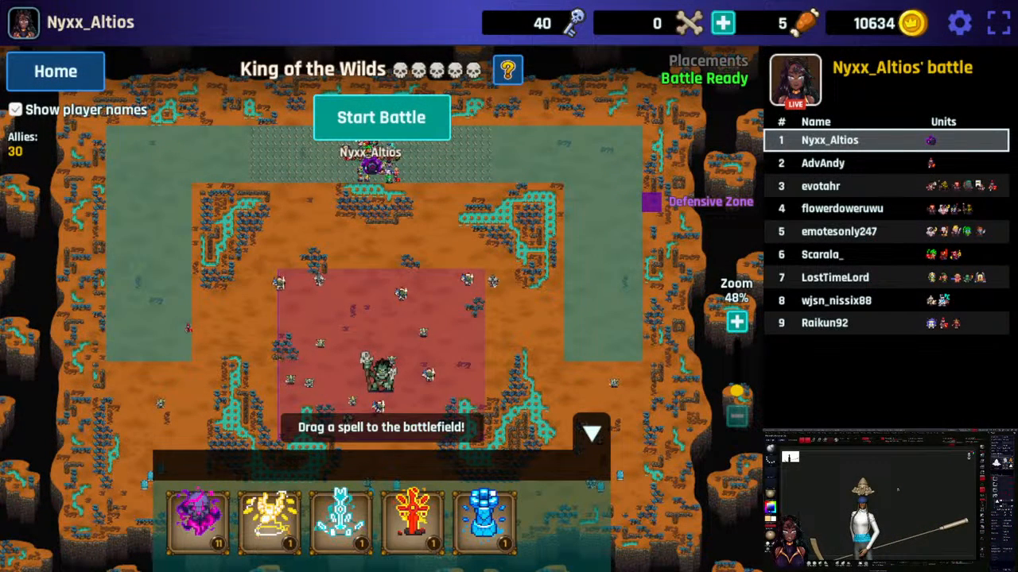
Switch to Stream Raiders, place the purple spell on the boss and try to start the King of the Wilds battle.
{"action": "mouse_move", "coordinate": [197, 520]}
{"action": "left_mouse_down"}
{"action": "mouse_move", "coordinate": [216, 525]}
{"action": "mouse_move", "coordinate": [382, 295]}
{"action": "mouse_move", "coordinate": [381, 372]}
{"action": "left_mouse_up"}
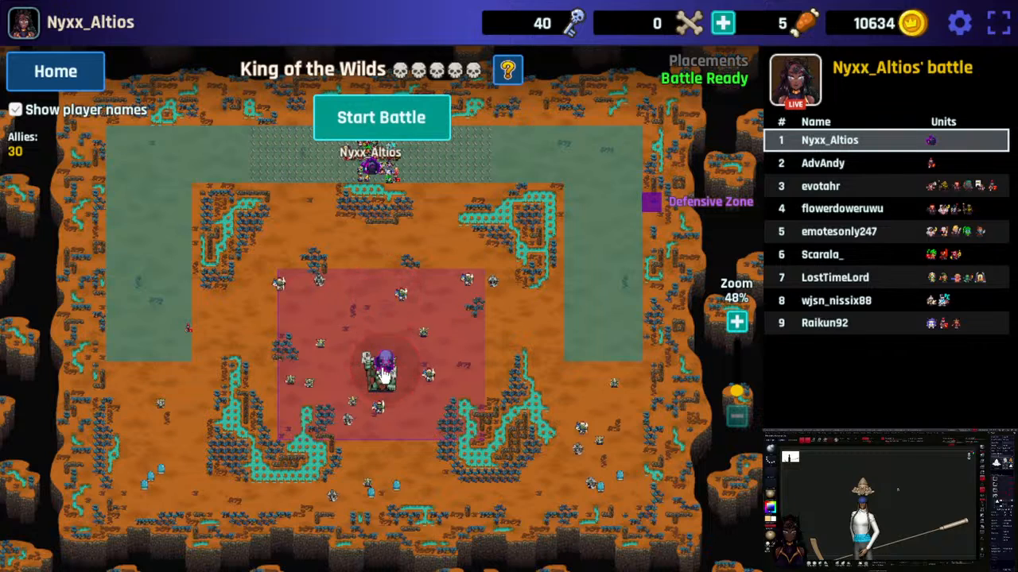
{"action": "left_click", "coordinate": [409, 118]}
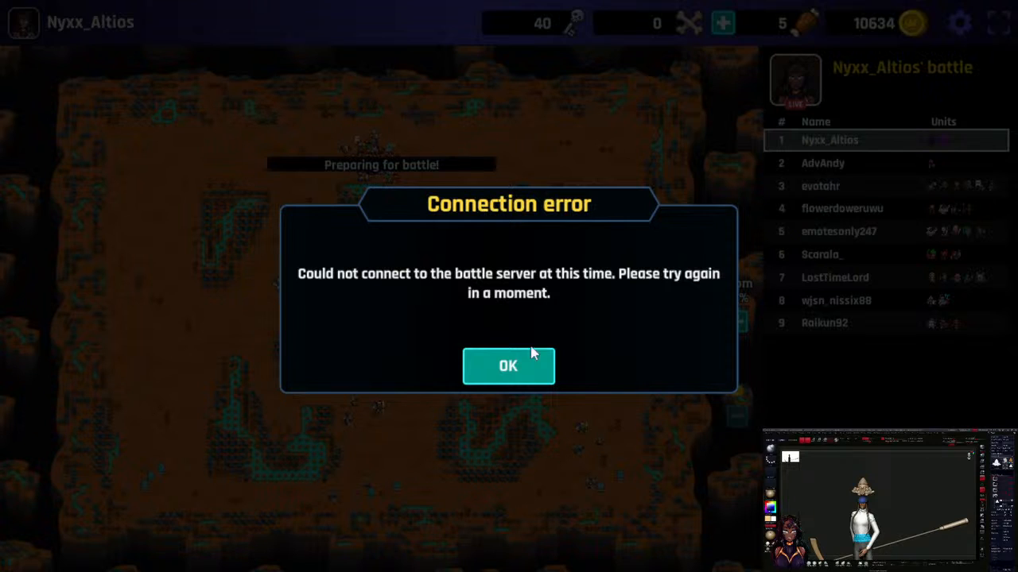
{"action": "left_click", "coordinate": [527, 377]}
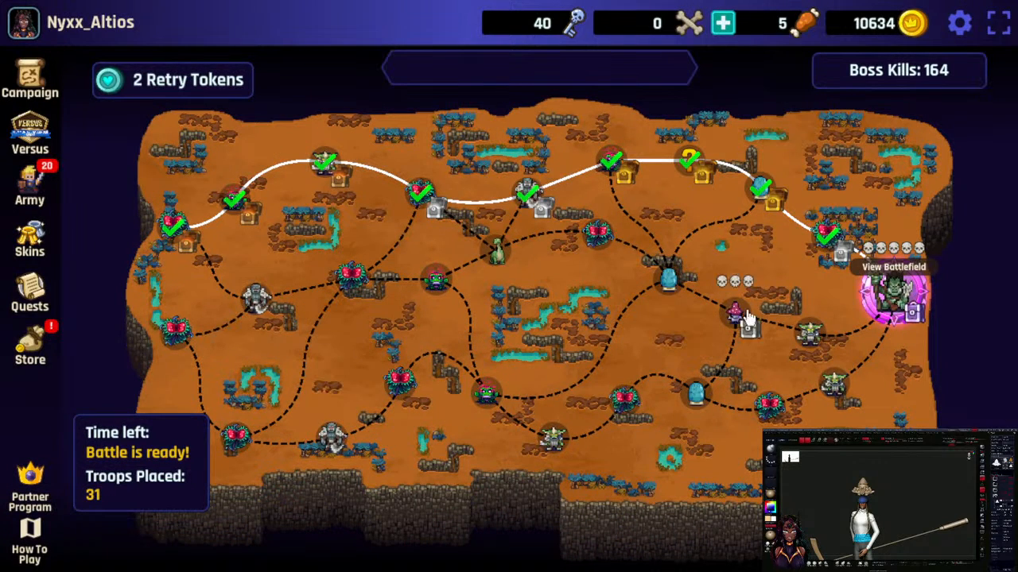
Reopen the boss battlefield from the campaign map, try starting the battle again, and confirm quitting Stream Raiders.
{"action": "left_click", "coordinate": [881, 306]}
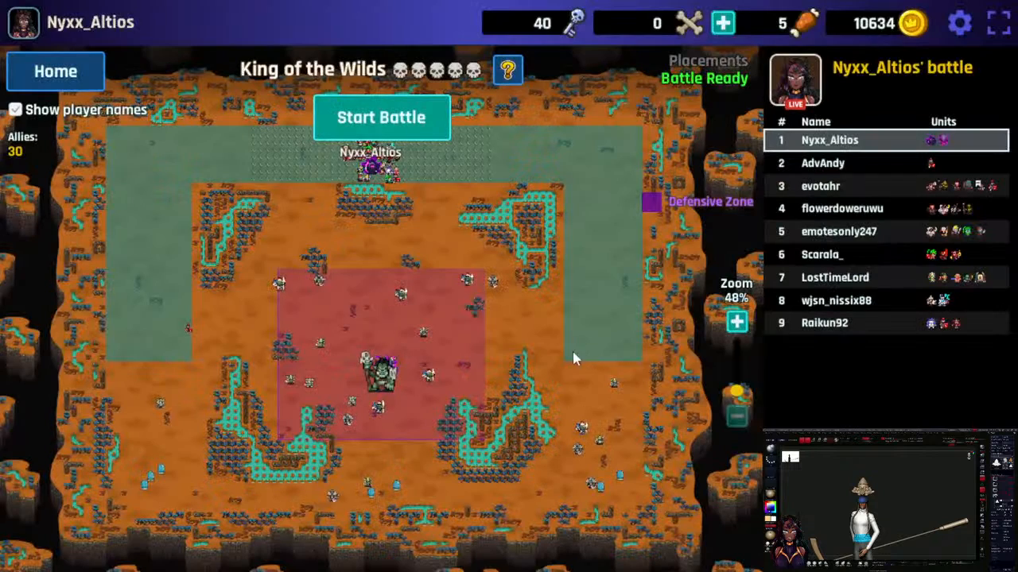
{"action": "left_click", "coordinate": [413, 123]}
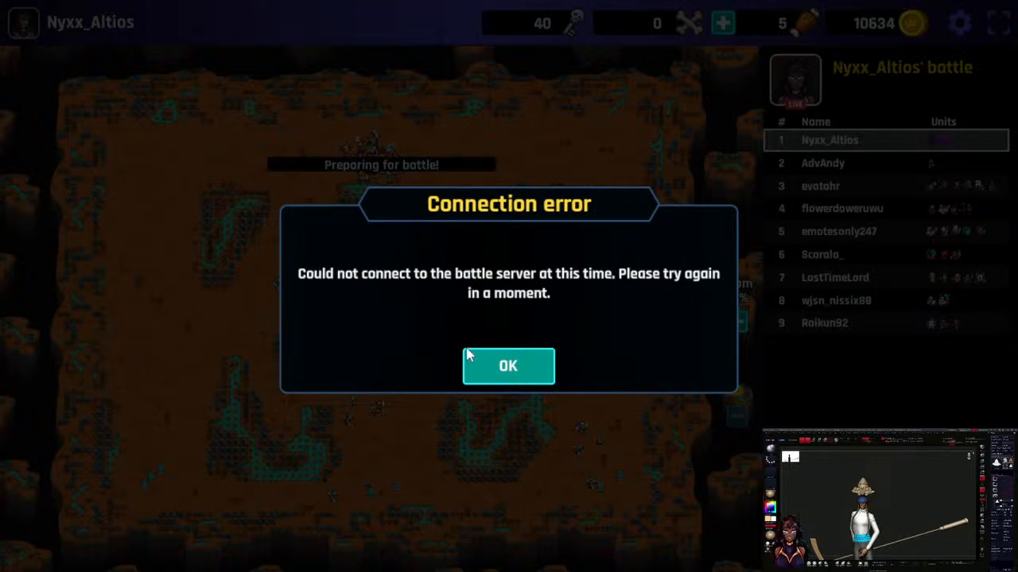
{"action": "left_click", "coordinate": [510, 382]}
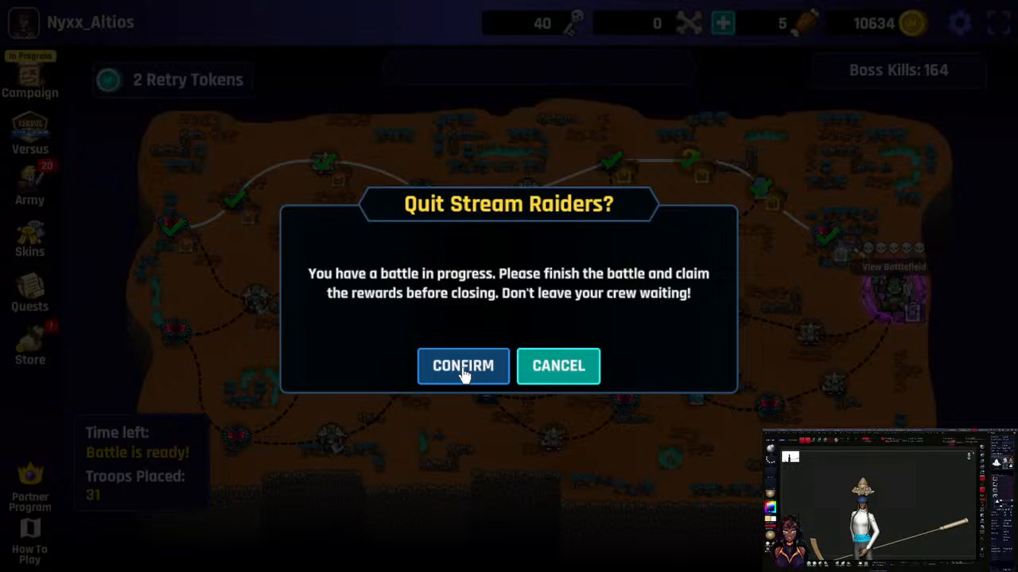
{"action": "left_click", "coordinate": [463, 371]}
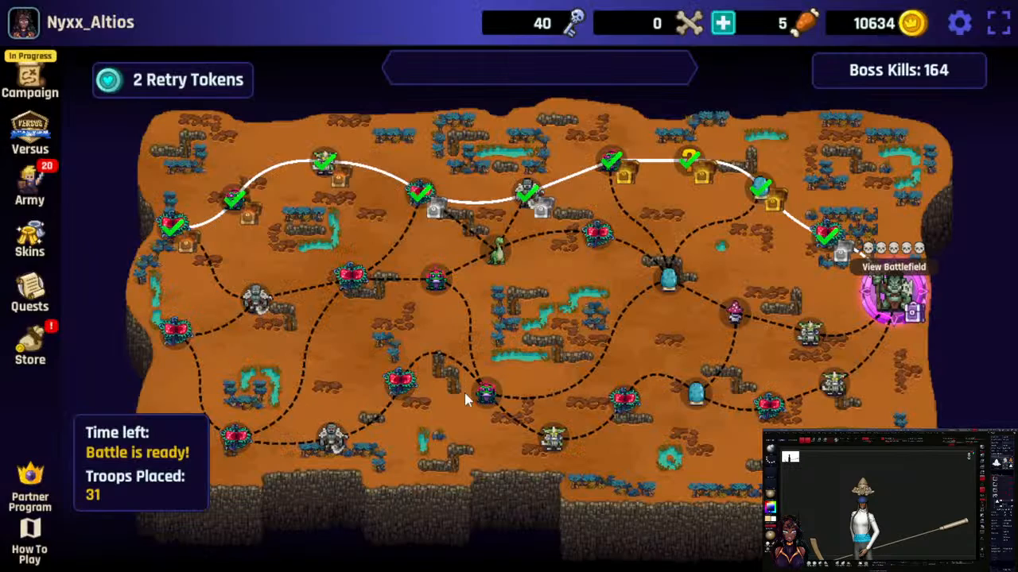